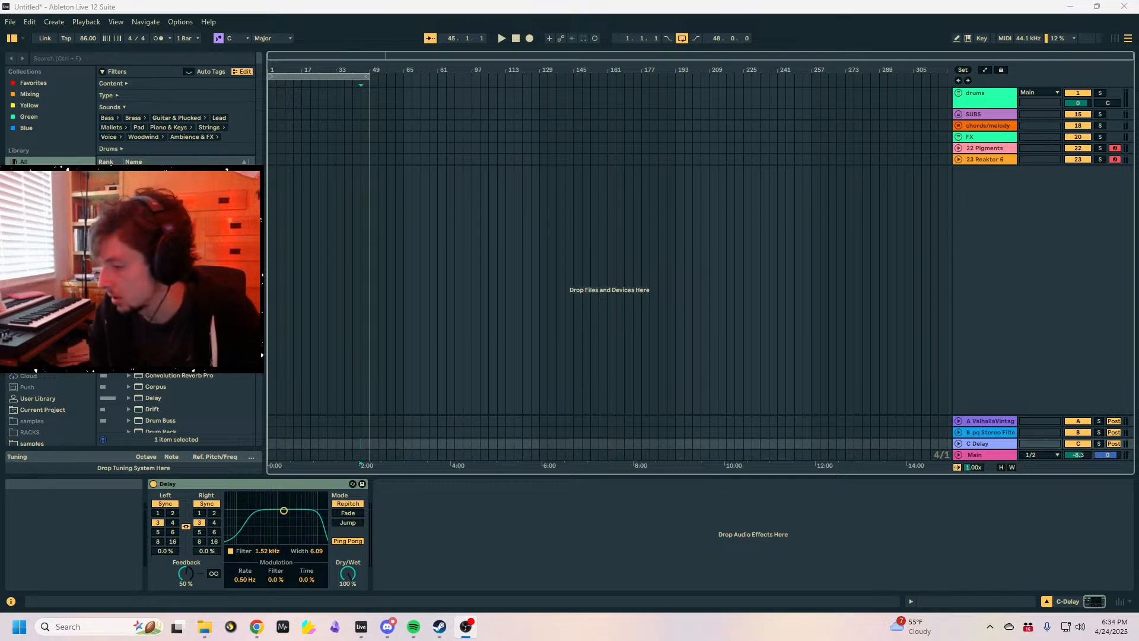
# - Make the window full screen and enable computer MIDI keyboard input for playing the Pigments track
pyautogui.click(810, 537)
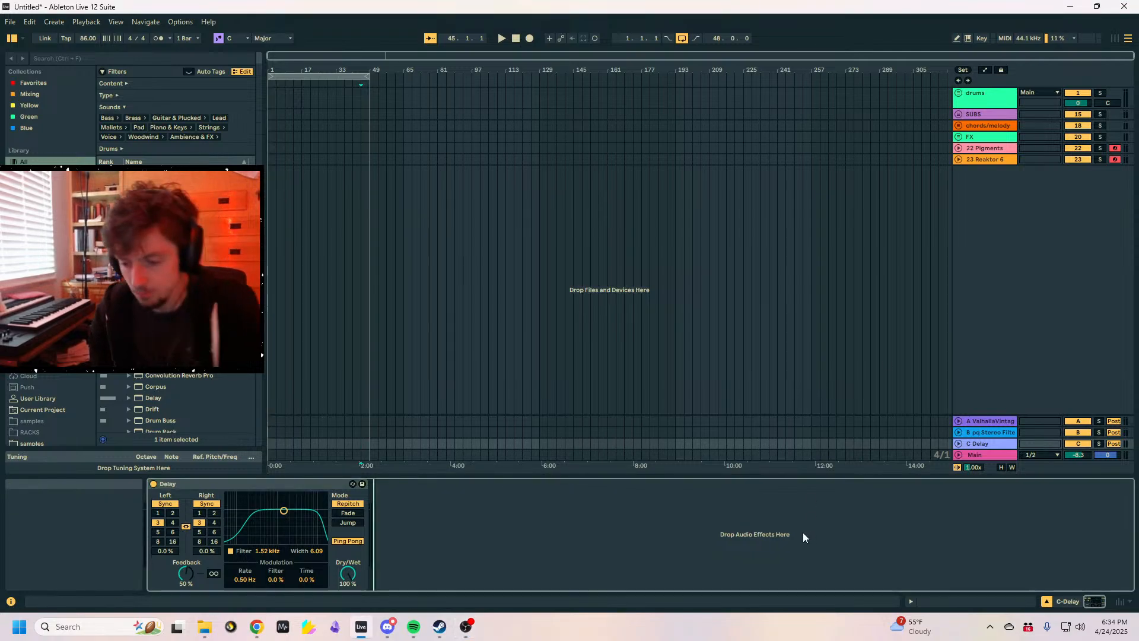
pyautogui.press('F11')
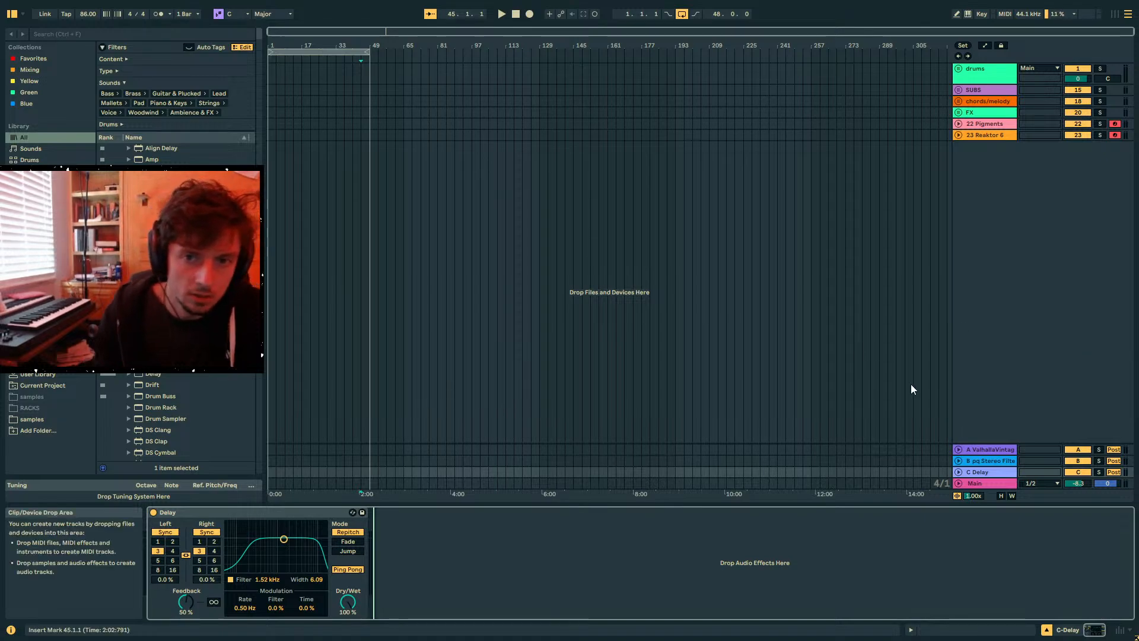
pyautogui.click(979, 135)
pyautogui.click(979, 126)
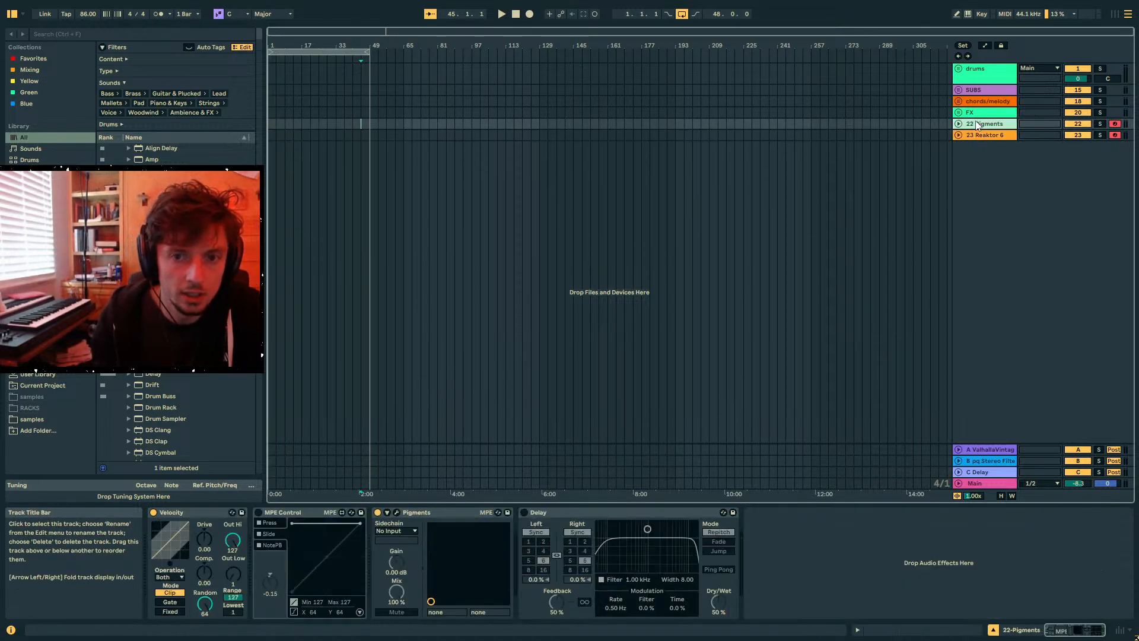
pyautogui.moveTo(297, 46); pyautogui.dragTo(315, 98)
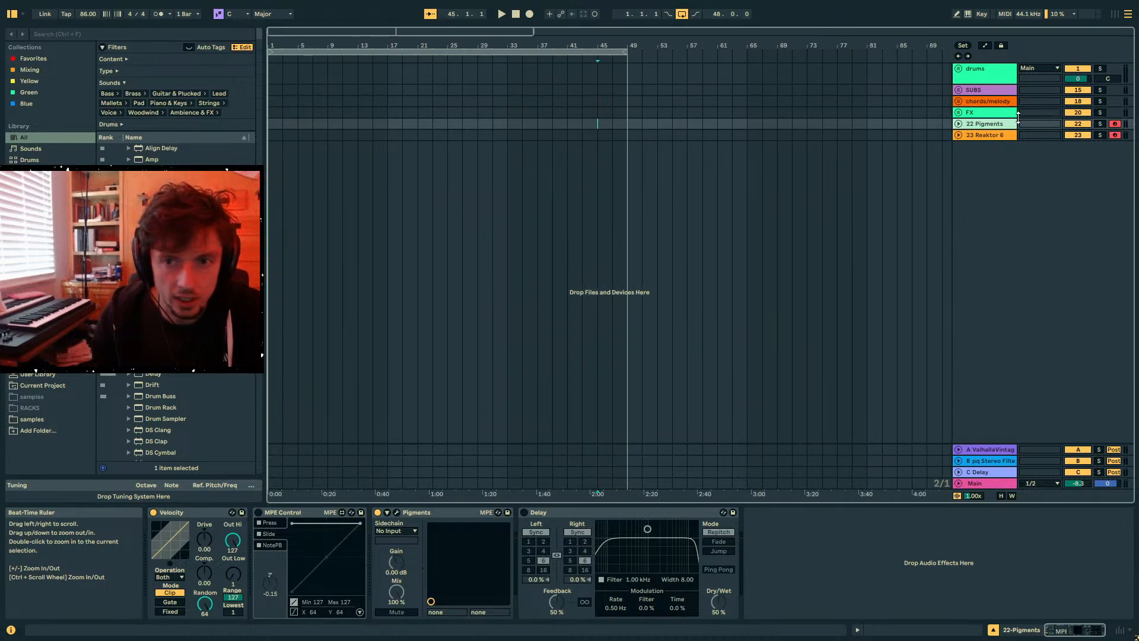
pyautogui.click(967, 14)
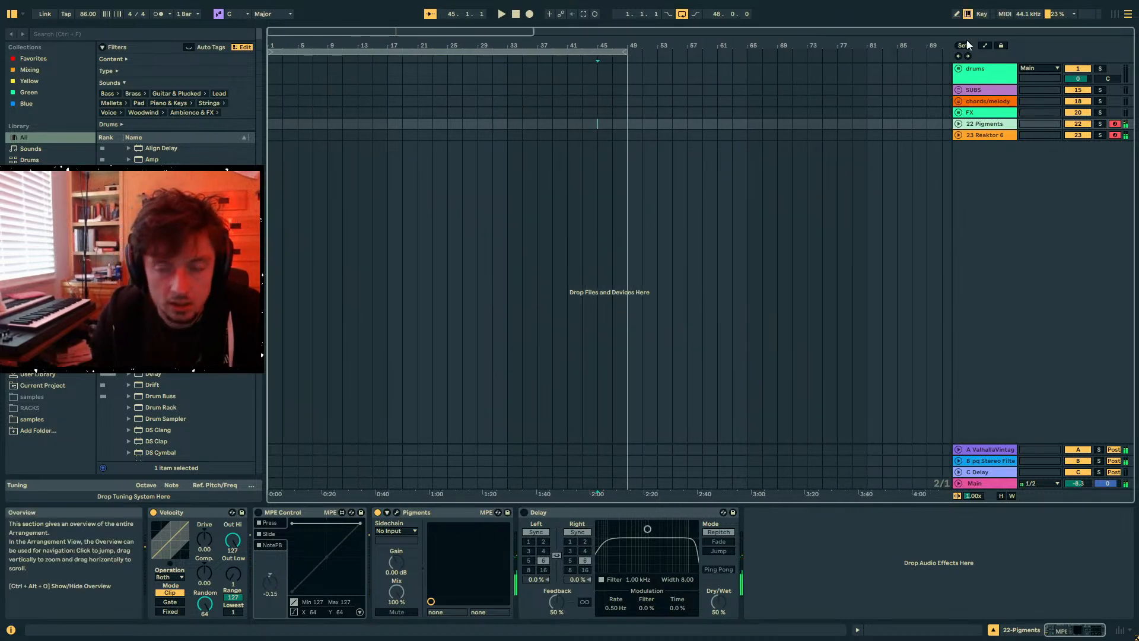
pyautogui.click(299, 113)
pyautogui.moveTo(303, 46); pyautogui.dragTo(308, 86)
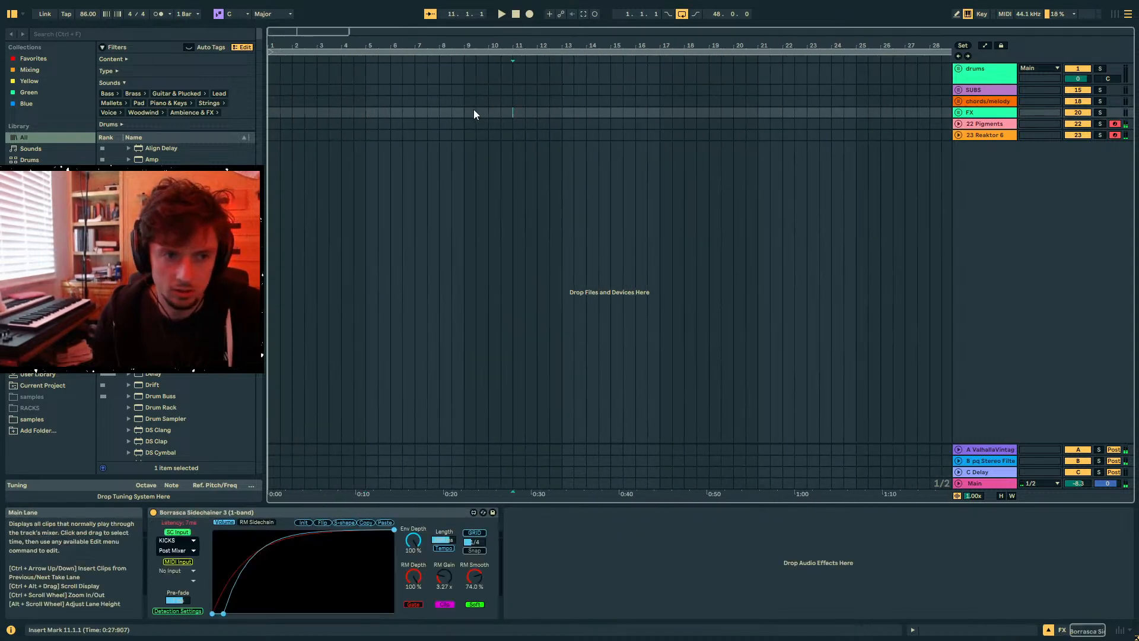
pyautogui.moveTo(473, 113); pyautogui.dragTo(133, 117)
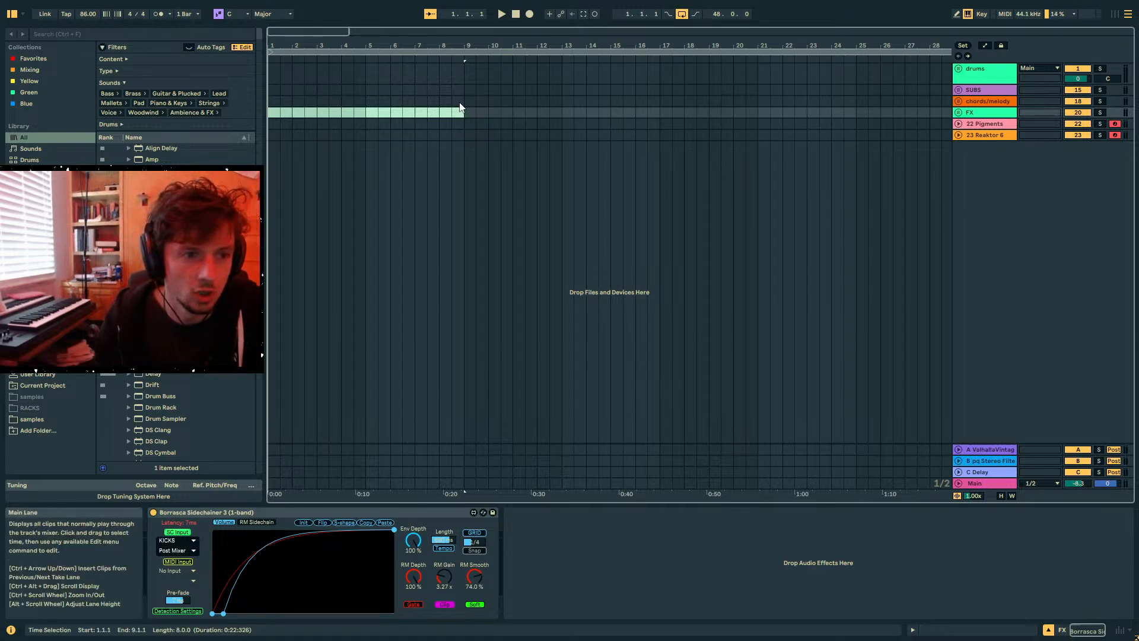
pyautogui.click(971, 123)
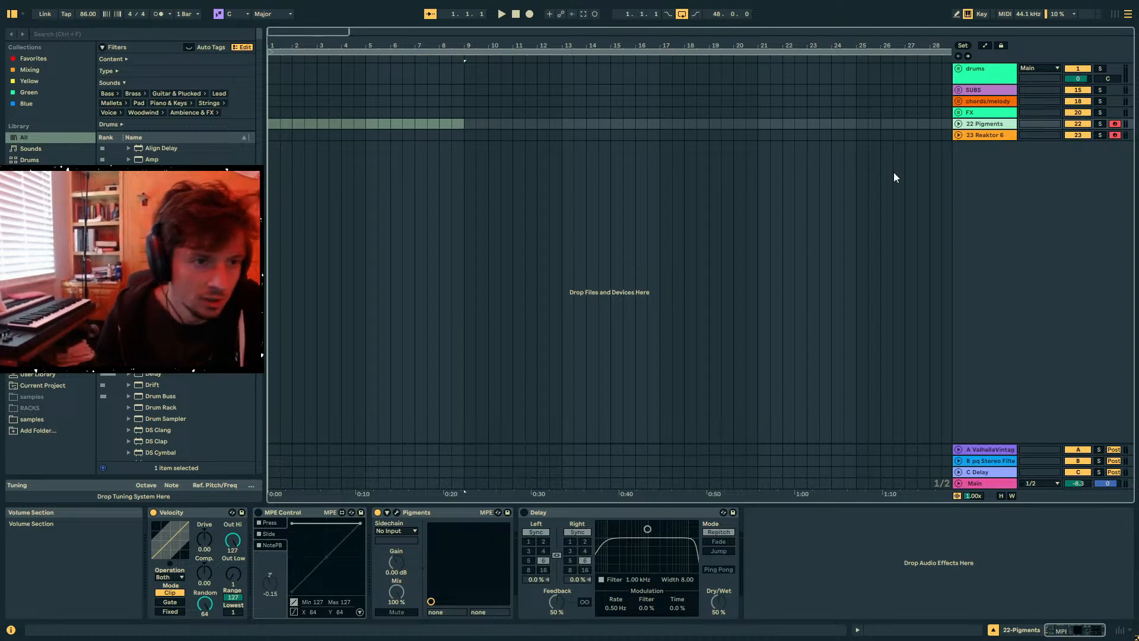
pyautogui.click(315, 134)
pyautogui.click(292, 124)
pyautogui.moveTo(287, 31); pyautogui.dragTo(288, 101)
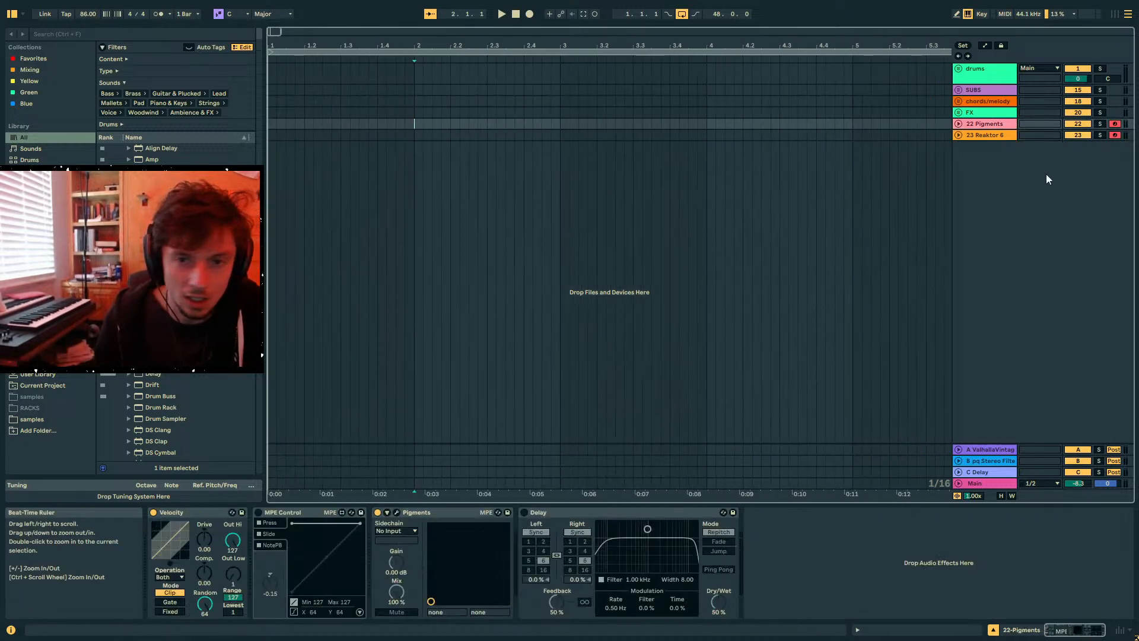
pyautogui.click(984, 113)
pyautogui.click(983, 124)
pyautogui.click(983, 112)
pyautogui.click(983, 124)
pyautogui.click(981, 113)
pyautogui.click(978, 126)
pyautogui.click(148, 36)
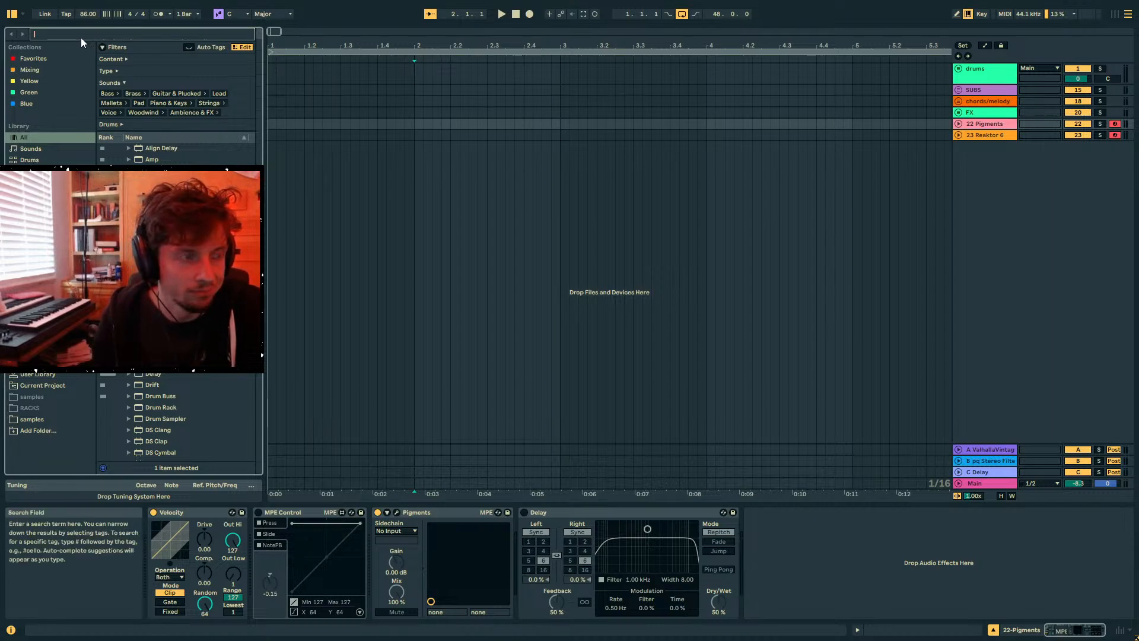
pyautogui.press('Escape')
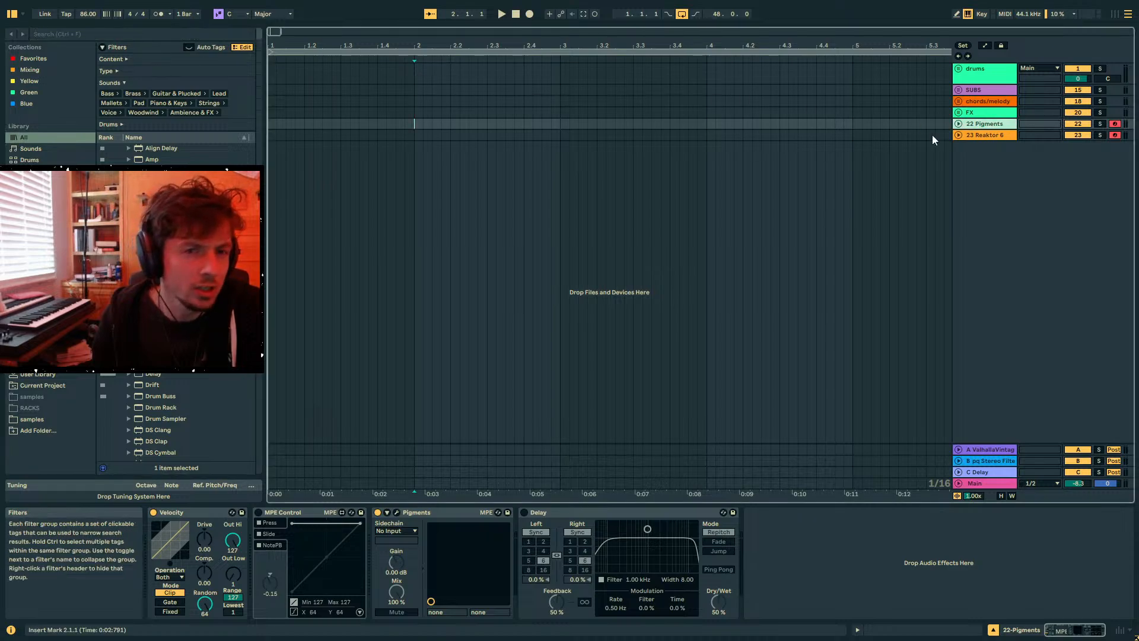
# - Unfold the tracks and insert an empty two-bar MIDI clip from bar 1 to bar 3 on the Pigments track
pyautogui.keyDown('alt'); pyautogui.click(958, 135); pyautogui.keyUp('alt')
pyautogui.scroll(2, 510, 218)
pyautogui.rightClick(396, 178)
pyautogui.click(415, 176)
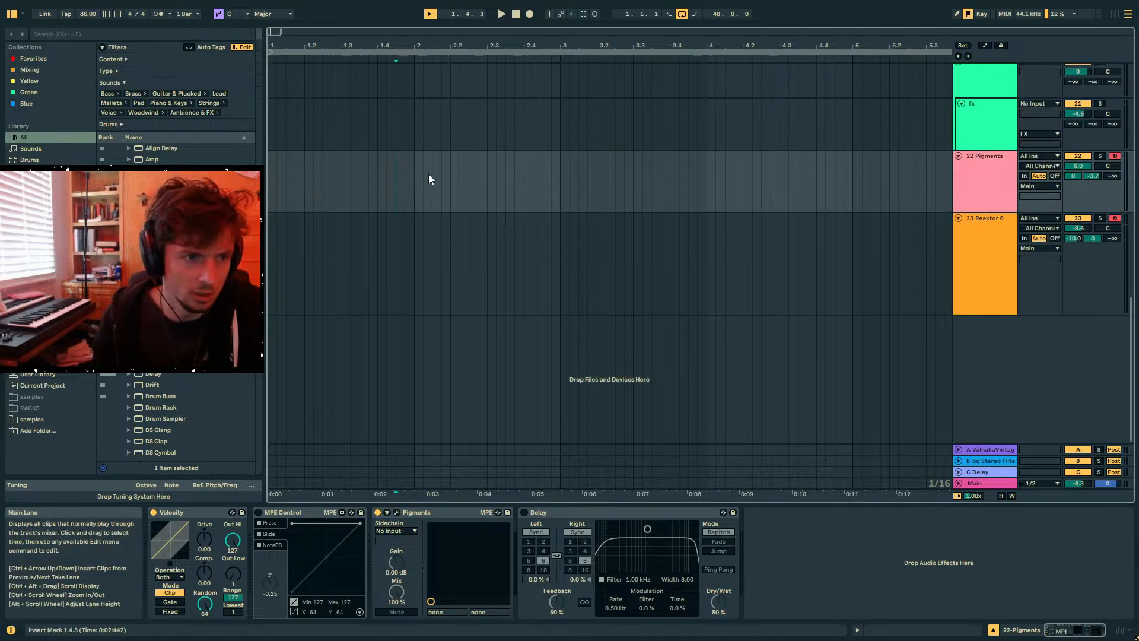
pyautogui.moveTo(564, 176); pyautogui.dragTo(2, 157)
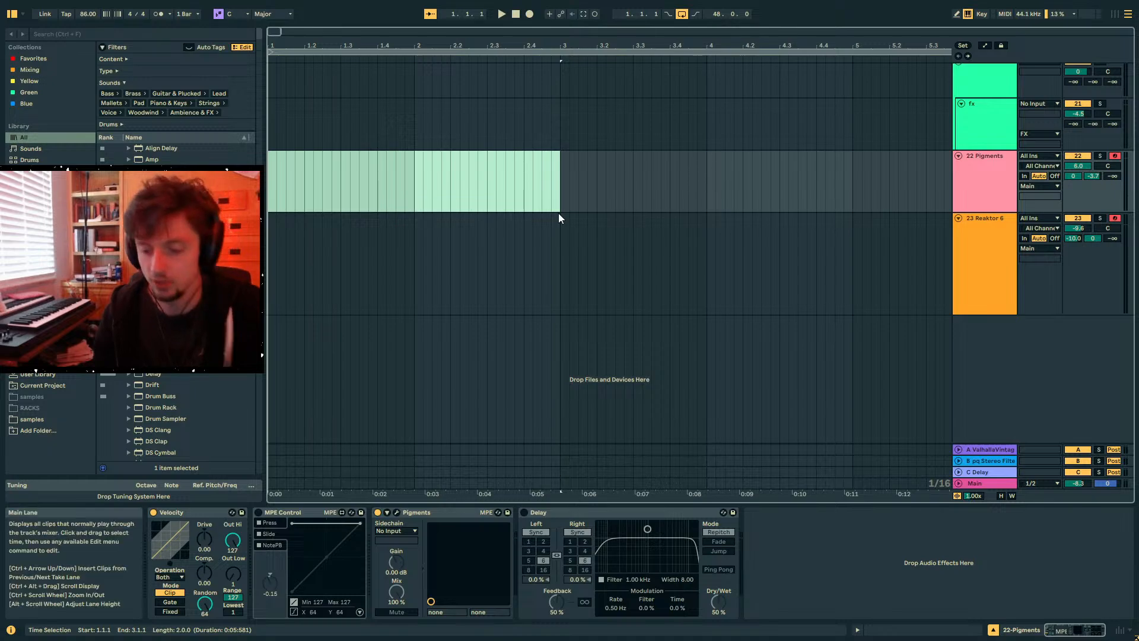
pyautogui.hotkey('ctrl', 'shift', 'm')
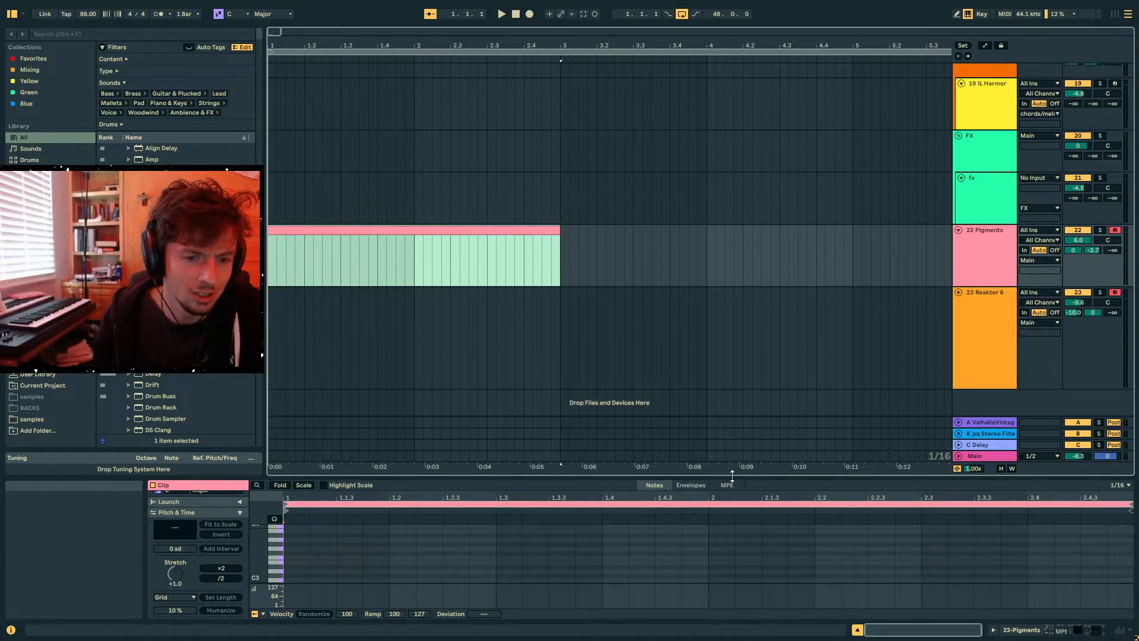
# - Enlarge the new clip's MIDI note editor so it fills most of the window
pyautogui.moveTo(733, 477); pyautogui.dragTo(700, 132)
pyautogui.scroll(5, 304, 419)
pyautogui.press('b')
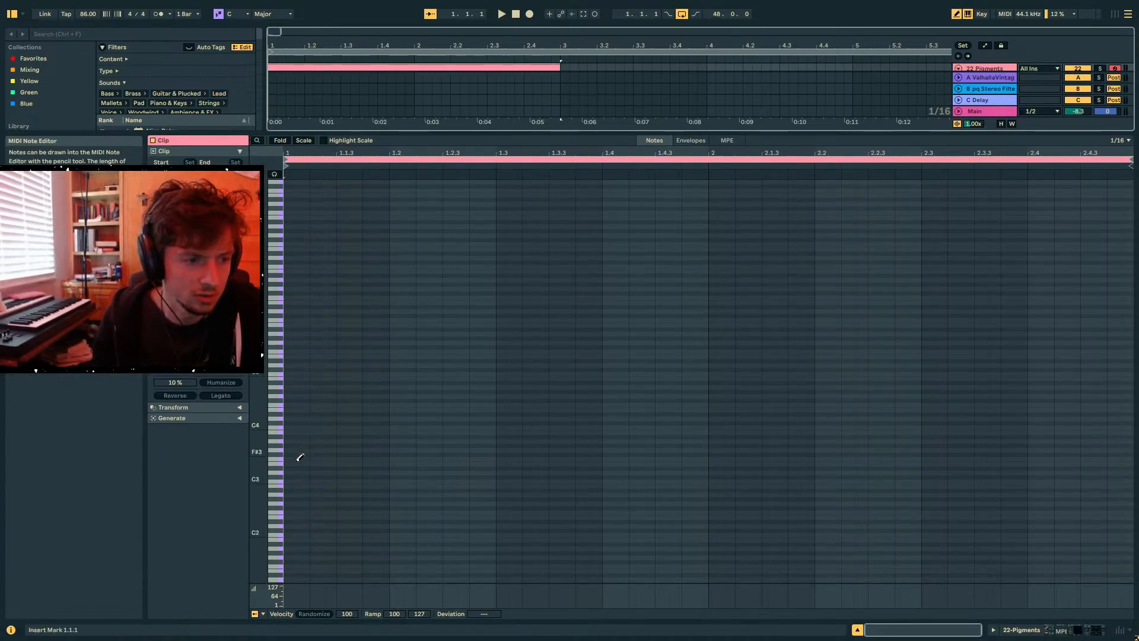
pyautogui.press('b')
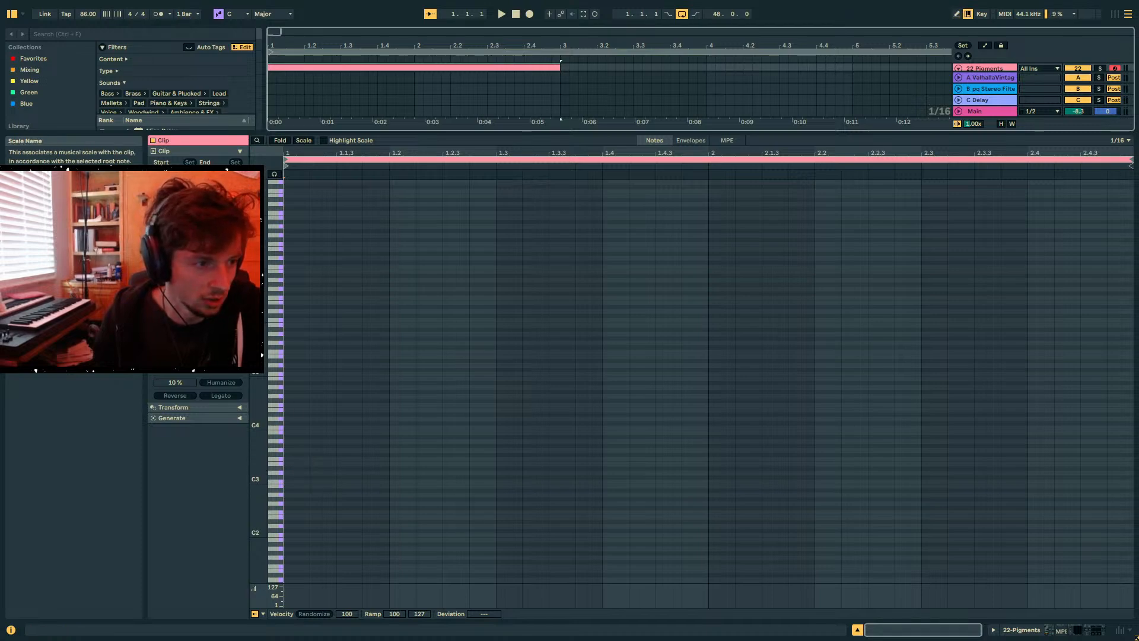
# - Set the clip's scale to G#/Ab Minor with scale mode on
pyautogui.click(219, 14)
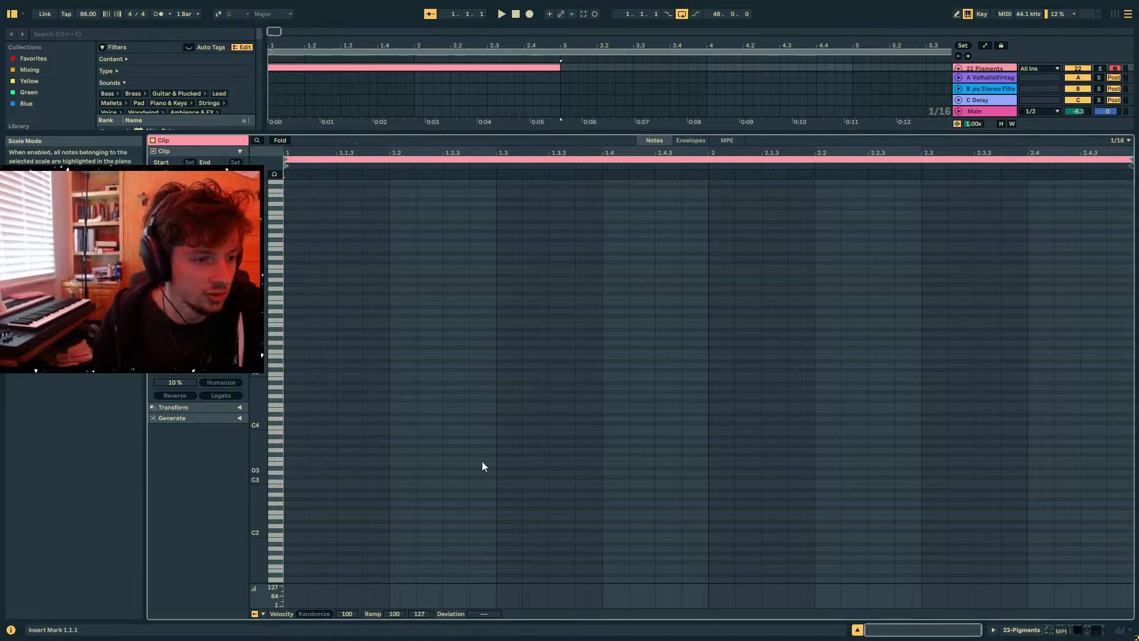
pyautogui.moveTo(354, 153); pyautogui.dragTo(336, 246)
pyautogui.click(323, 475)
pyautogui.press('b')
pyautogui.moveTo(259, 427)
pyautogui.mouseDown()
pyautogui.moveTo(275, 417)
pyautogui.moveTo(268, 409)
pyautogui.mouseUp()
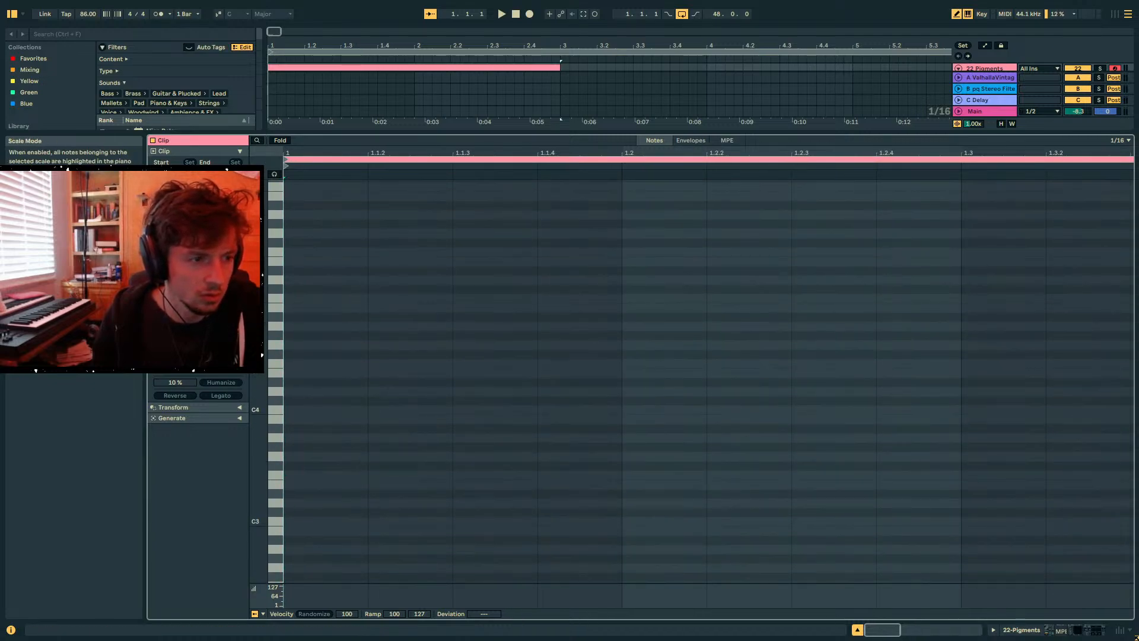
pyautogui.click(159, 243)
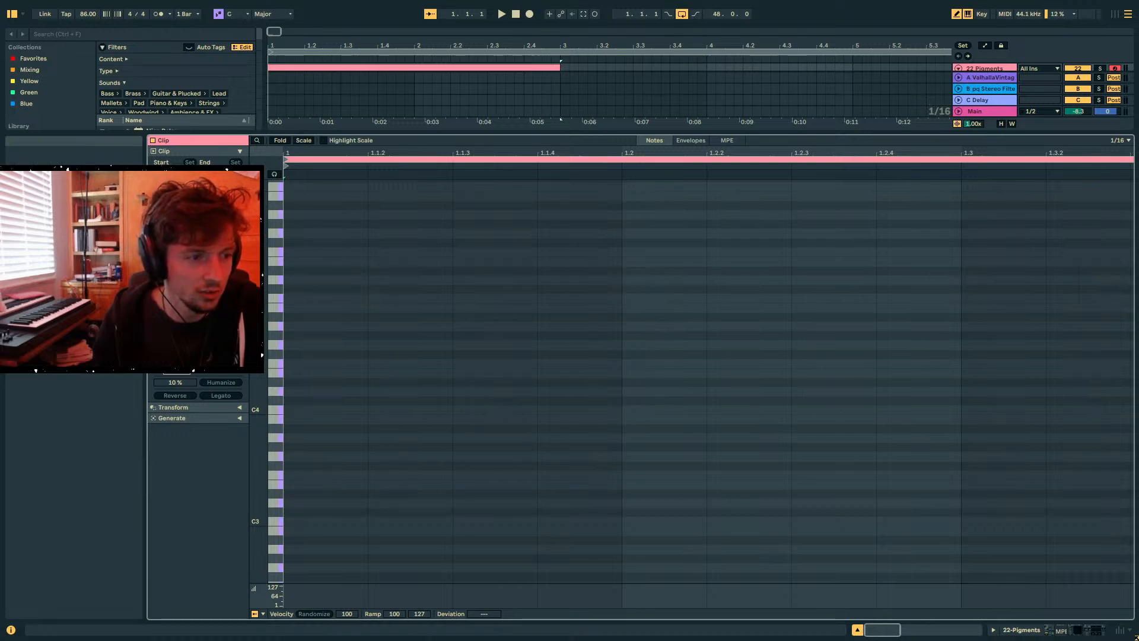
pyautogui.click(176, 343)
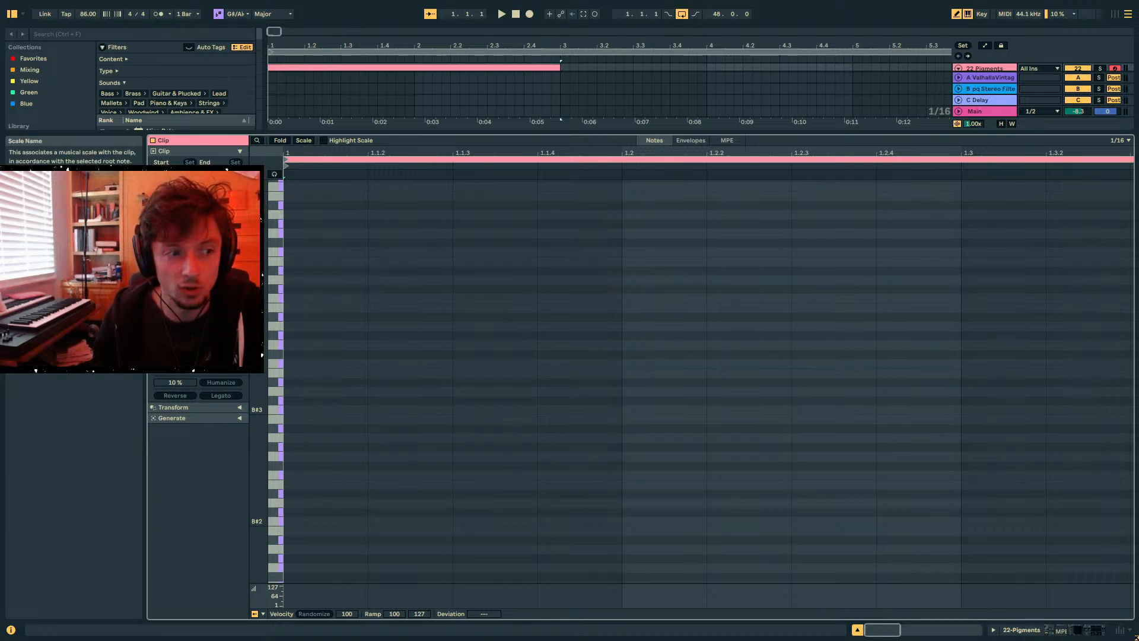
pyautogui.click(215, 262)
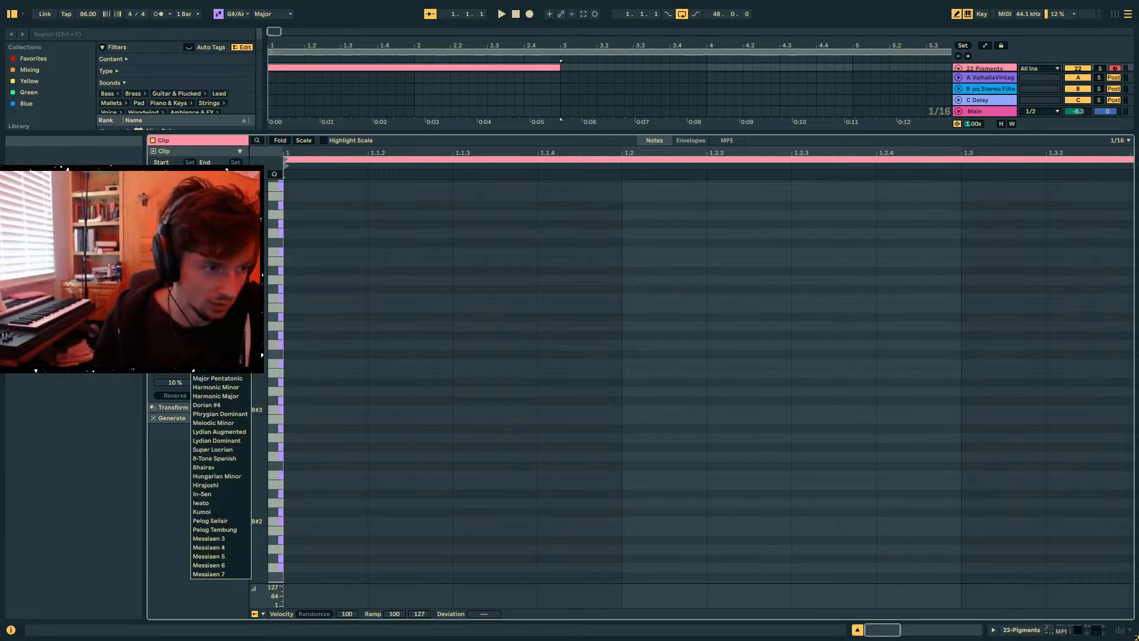
pyautogui.click(210, 280)
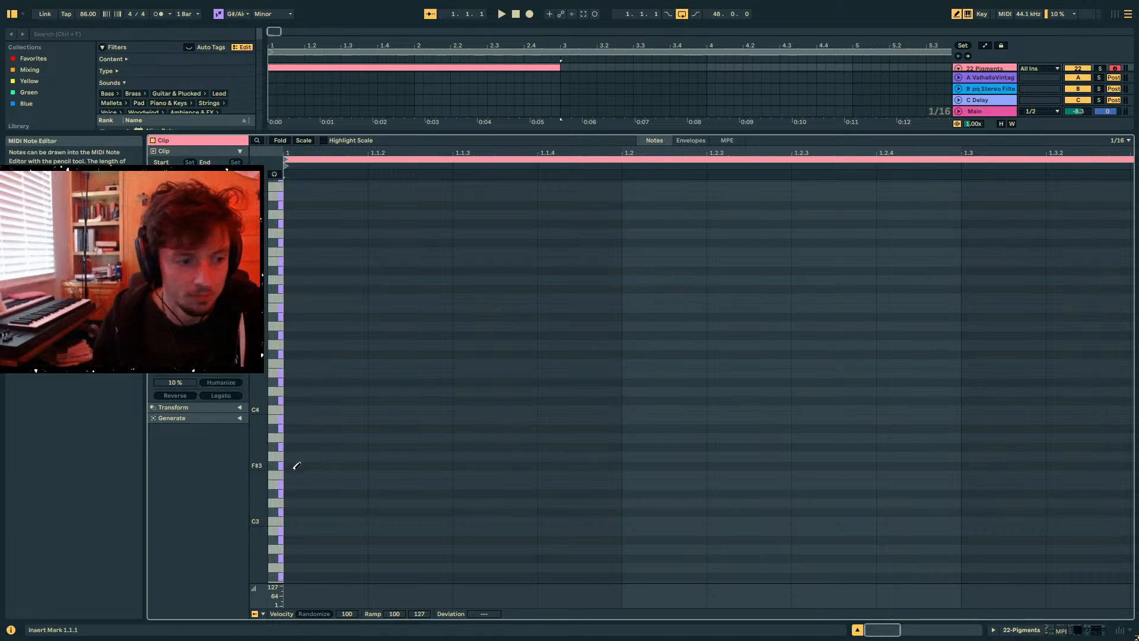
# - Draw a G#3 note at the start of the clip and lengthen it to one beat
pyautogui.click(292, 448)
pyautogui.press('b')
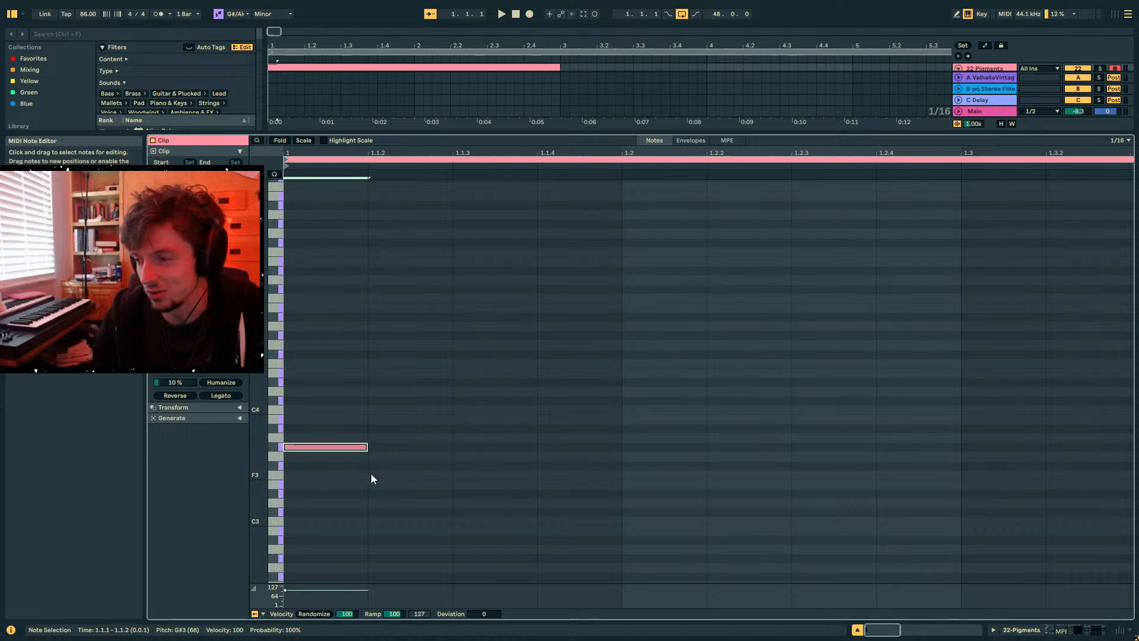
pyautogui.moveTo(402, 482); pyautogui.dragTo(295, 390)
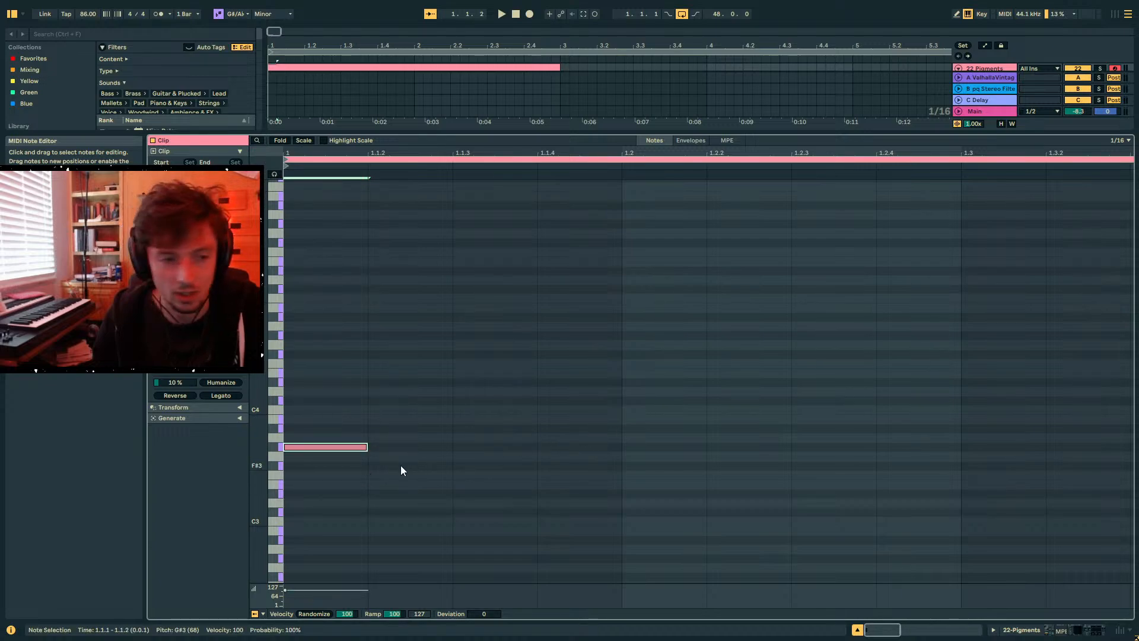
pyautogui.moveTo(367, 446); pyautogui.dragTo(629, 452)
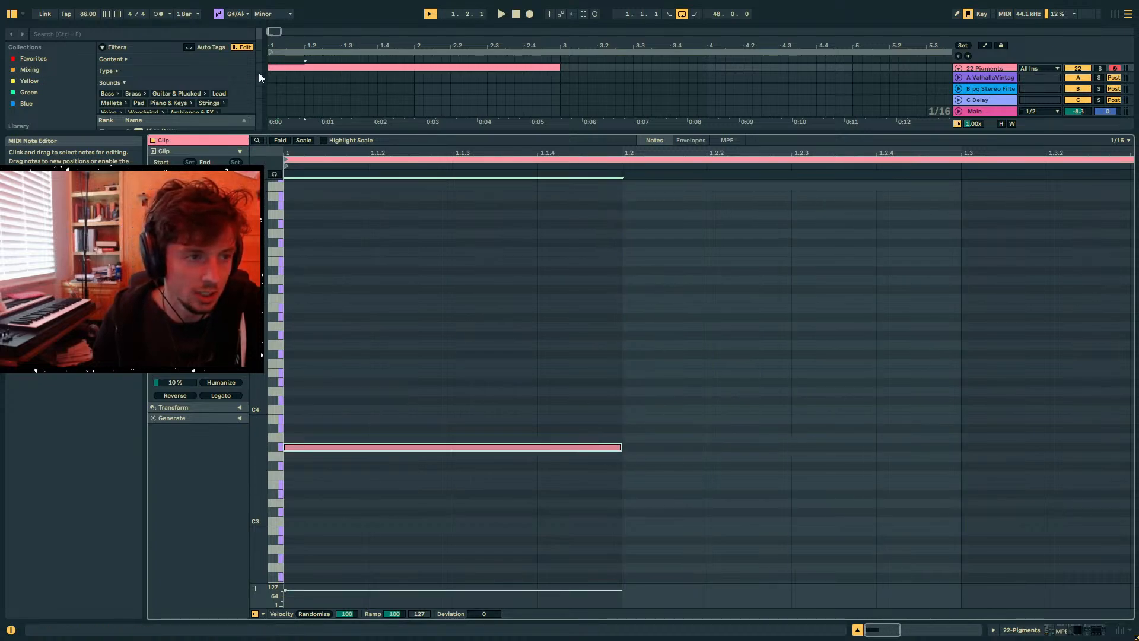
# - Limit the note editor to scale notes and add one-beat B3 and D#4 notes above the G#3
pyautogui.click(303, 140)
pyautogui.doubleClick(325, 352)
pyautogui.doubleClick(341, 323)
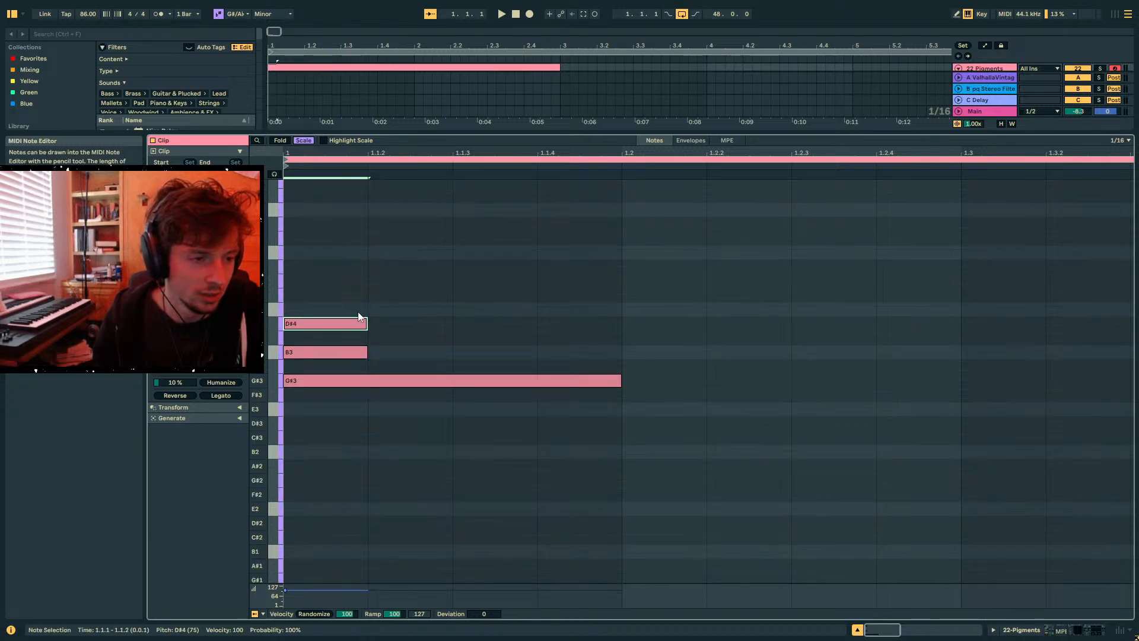
pyautogui.keyDown('shift'); pyautogui.click(366, 353); pyautogui.keyUp('shift')
pyautogui.moveTo(366, 353); pyautogui.dragTo(621, 352)
# - Transpose the three-note chord within the scale to C#4, E4 and G#4, and lower its top note an octave to G#3
pyautogui.moveTo(673, 411); pyautogui.dragTo(414, 321)
pyautogui.moveTo(373, 154); pyautogui.dragTo(374, 122)
pyautogui.press('Up')
pyautogui.press('Up')
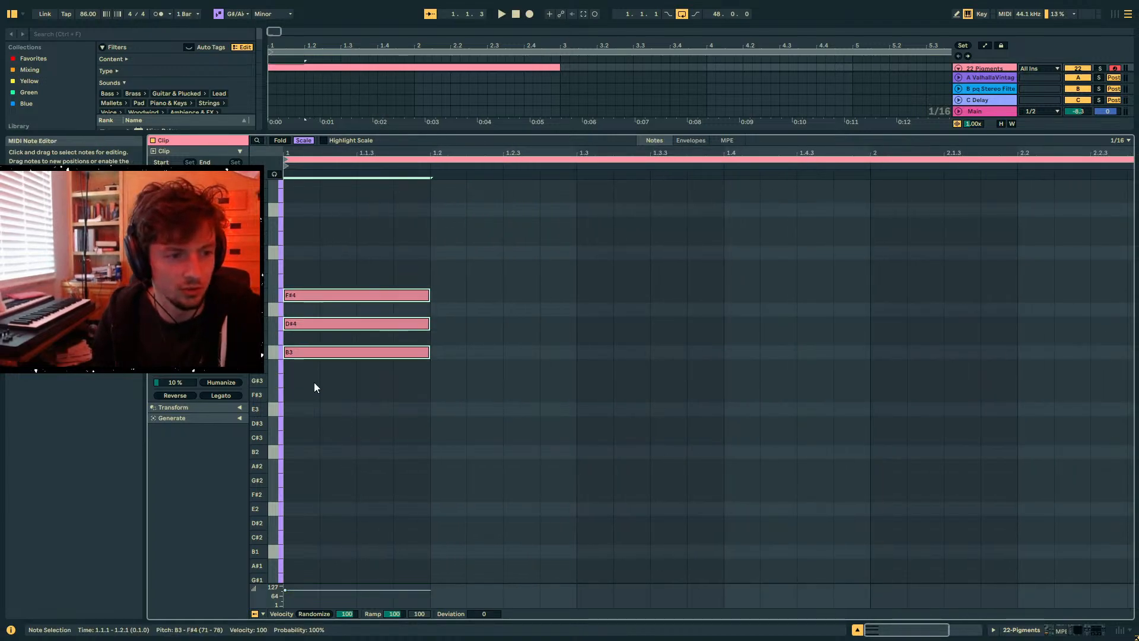
pyautogui.press('Down')
pyautogui.press('Up')
pyautogui.press('Up')
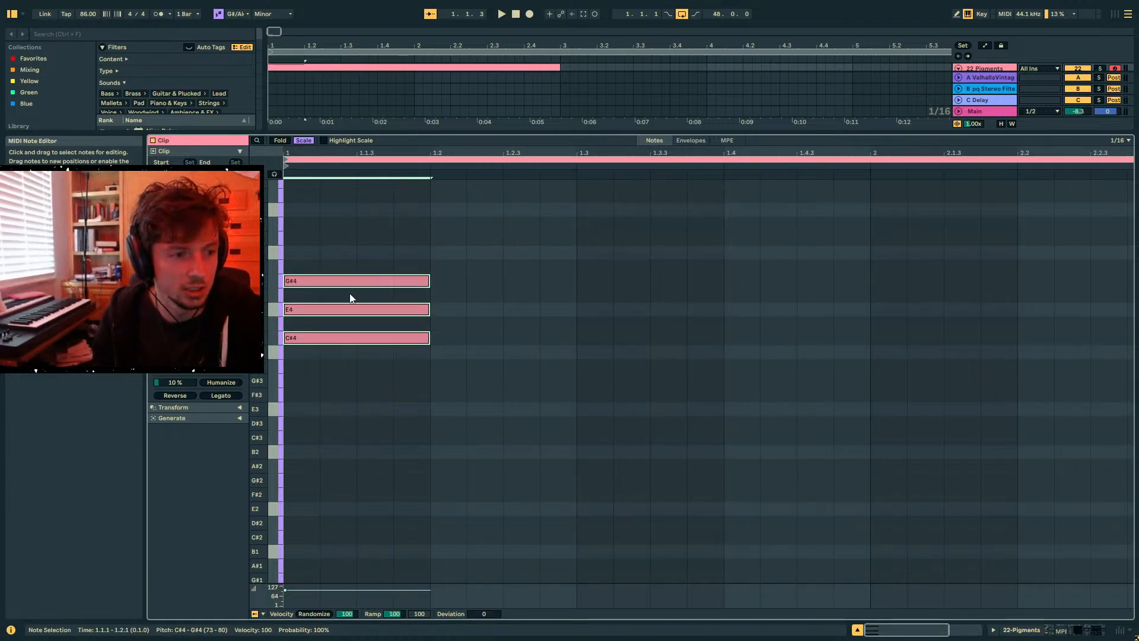
pyautogui.press('Down')
pyautogui.press('Down')
pyautogui.press('Down')
pyautogui.press('Up')
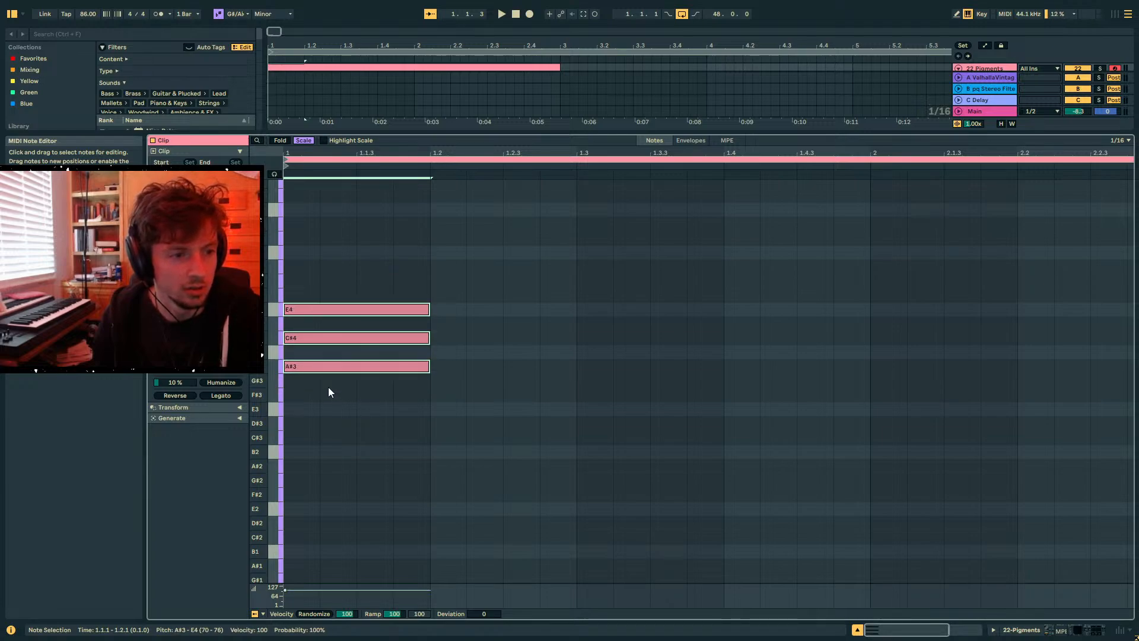
pyautogui.press('Up')
pyautogui.press('Up')
pyautogui.moveTo(329, 295); pyautogui.dragTo(313, 241)
pyautogui.hotkey('shift', 'Down')
# - Duplicate the chord onto the second beat and revoice the copy as A#3, C#4 and F#4
pyautogui.moveTo(448, 269); pyautogui.dragTo(305, 547)
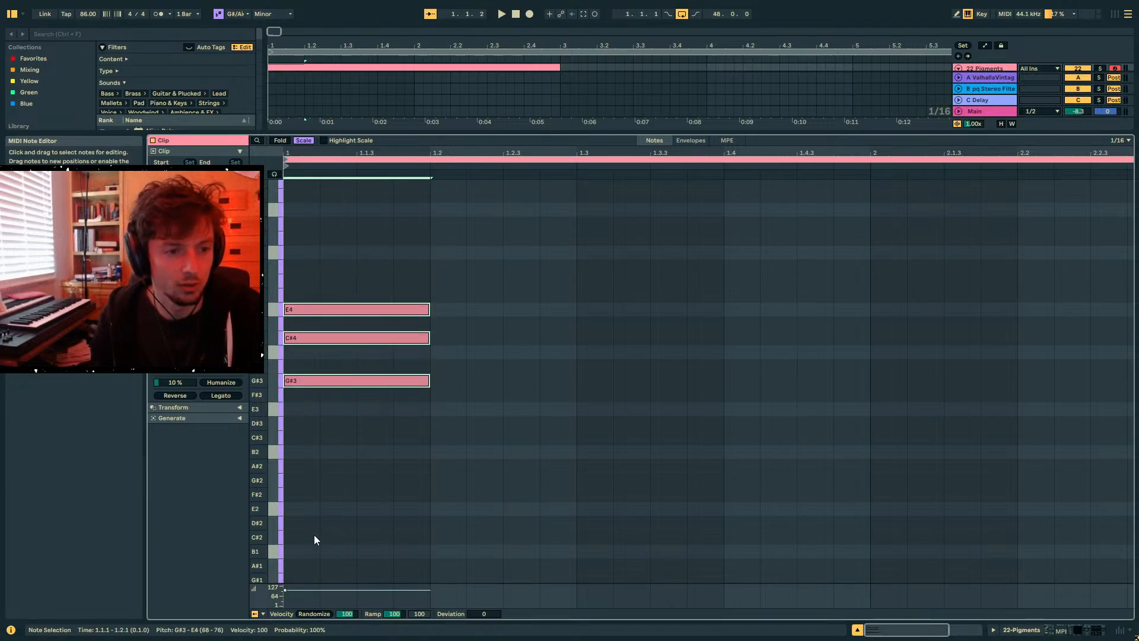
pyautogui.hotkey('ctrl', 'd')
pyautogui.press('Down')
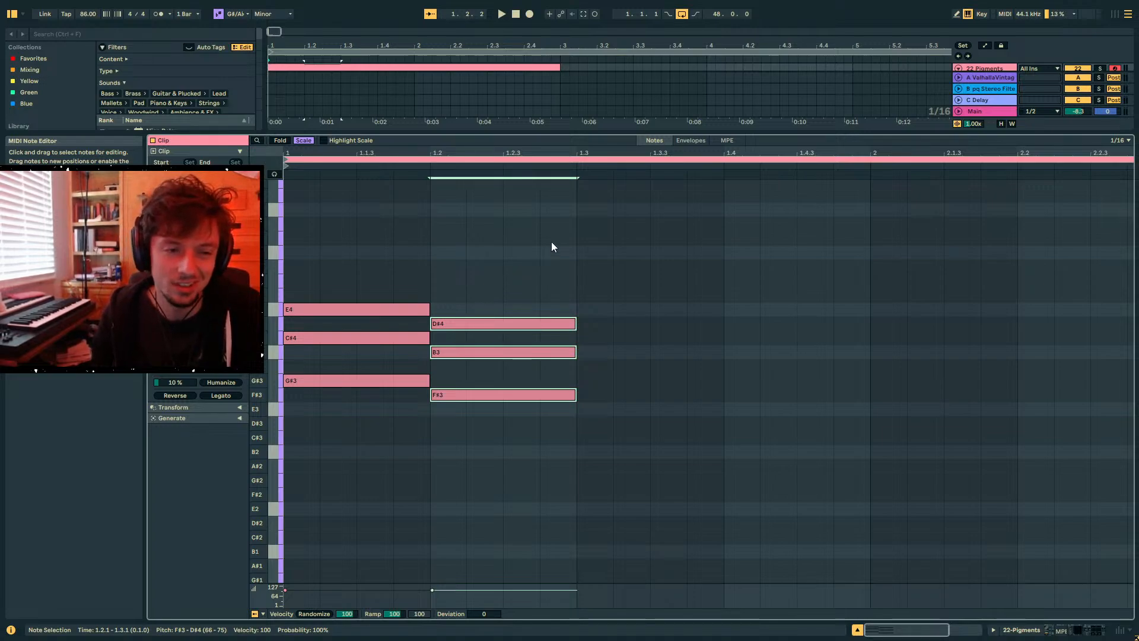
pyautogui.press('Up')
pyautogui.press('Up')
pyautogui.press('Up')
pyautogui.press('Up')
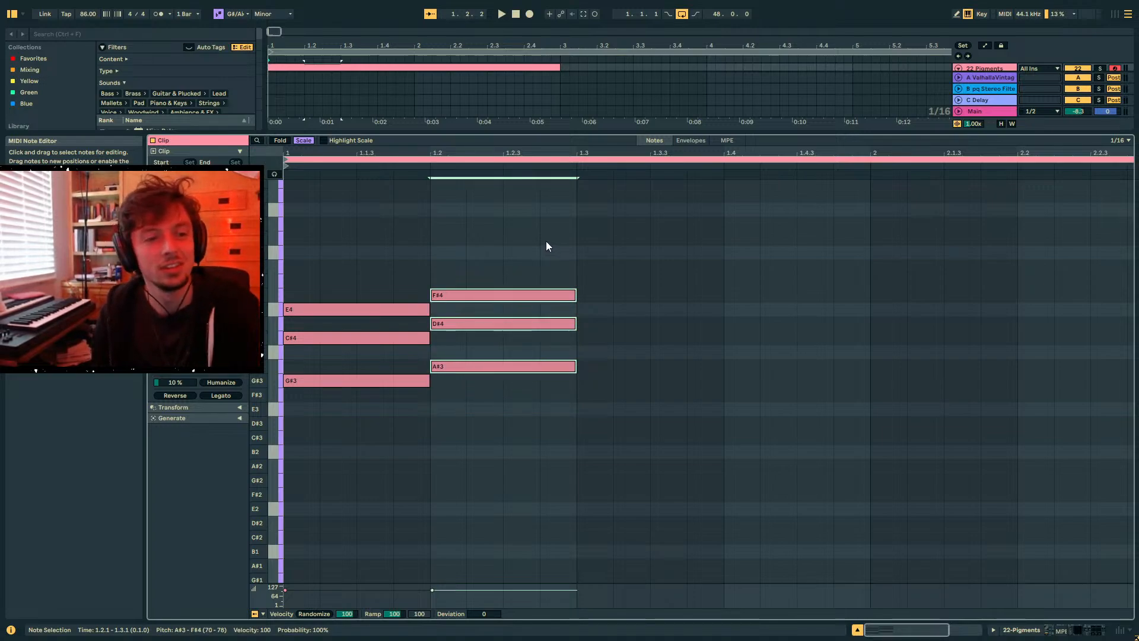
pyautogui.click(528, 267)
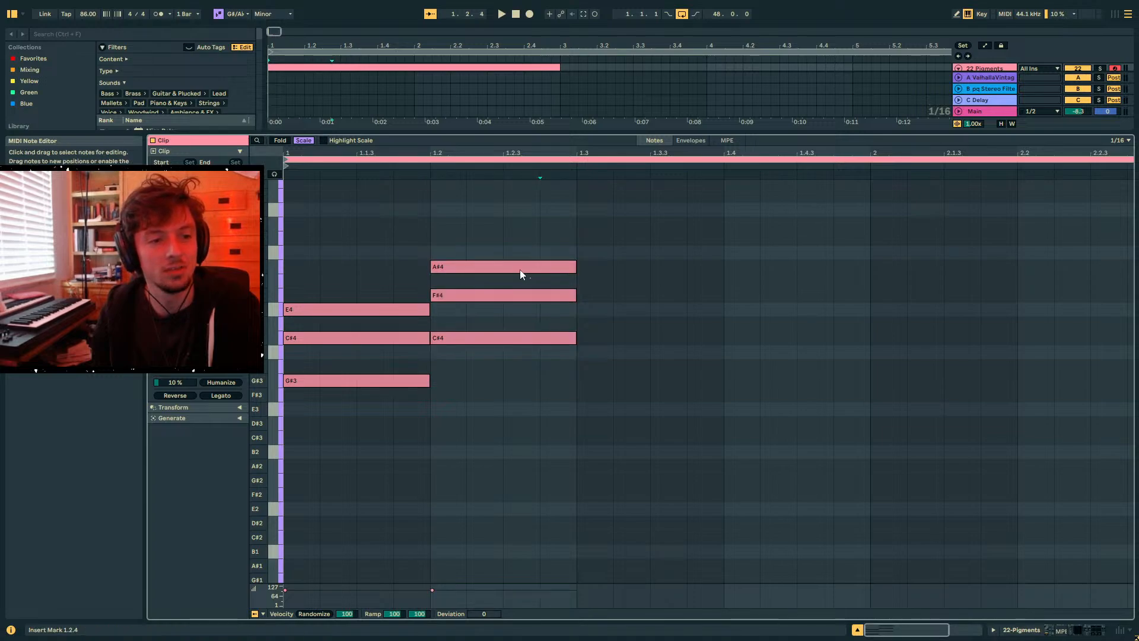
pyautogui.hotkey('shift', 'Down')
# - Duplicate both chords onto beats three and four, and revoice the chord on beat three as G#3, B3 and D#4
pyautogui.moveTo(537, 230); pyautogui.dragTo(389, 410)
pyautogui.hotkey('ctrl', 'd')
pyautogui.moveTo(716, 416); pyautogui.dragTo(643, 266)
pyautogui.press('Down')
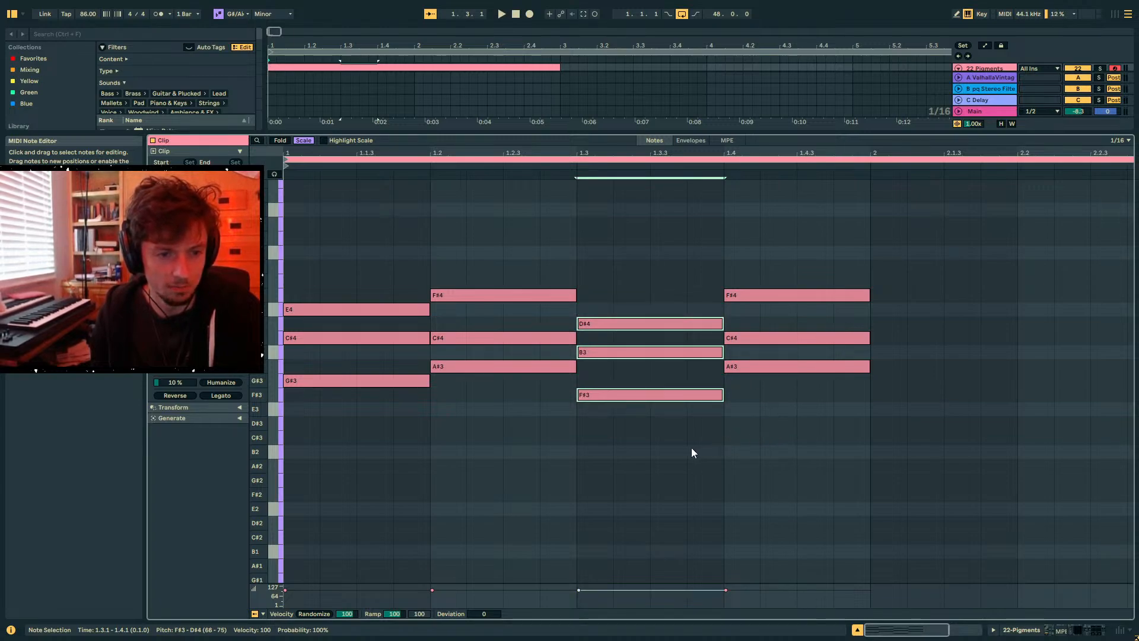
pyautogui.press('Down')
pyautogui.press('Down')
pyautogui.click(658, 421)
pyautogui.hotkey('shift', 'Up')
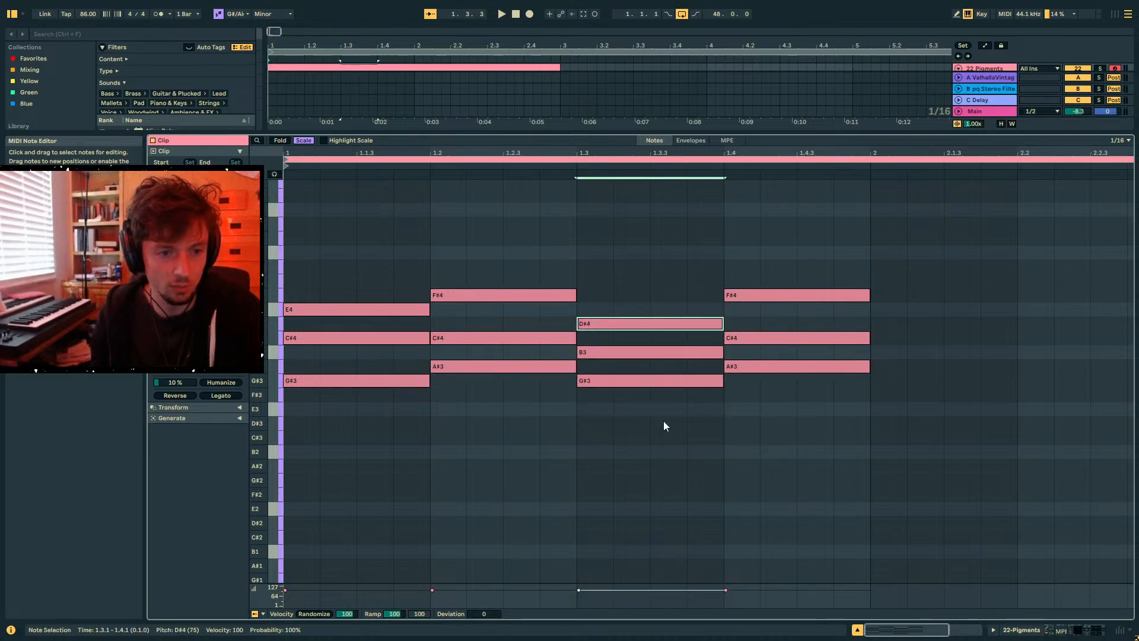
# - Revoice the chord on beat four as A#3, C#4 and E4 within the scale
pyautogui.moveTo(777, 407); pyautogui.dragTo(765, 261)
pyautogui.press('Down')
pyautogui.press('Down')
pyautogui.press('Down')
pyautogui.press('Down')
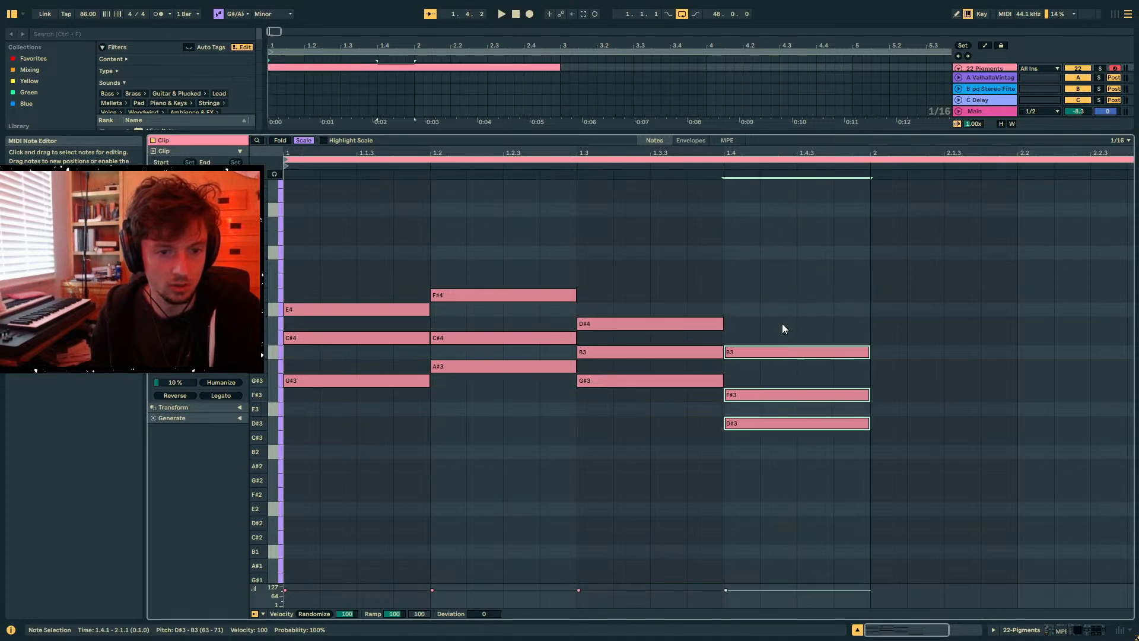
pyautogui.moveTo(794, 482); pyautogui.dragTo(757, 426)
pyautogui.moveTo(684, 425); pyautogui.dragTo(655, 303)
pyautogui.moveTo(782, 470)
pyautogui.mouseDown()
pyautogui.moveTo(760, 388)
pyautogui.moveTo(781, 300)
pyautogui.mouseUp()
pyautogui.hotkey('shift', 'Up')
pyautogui.press('Down')
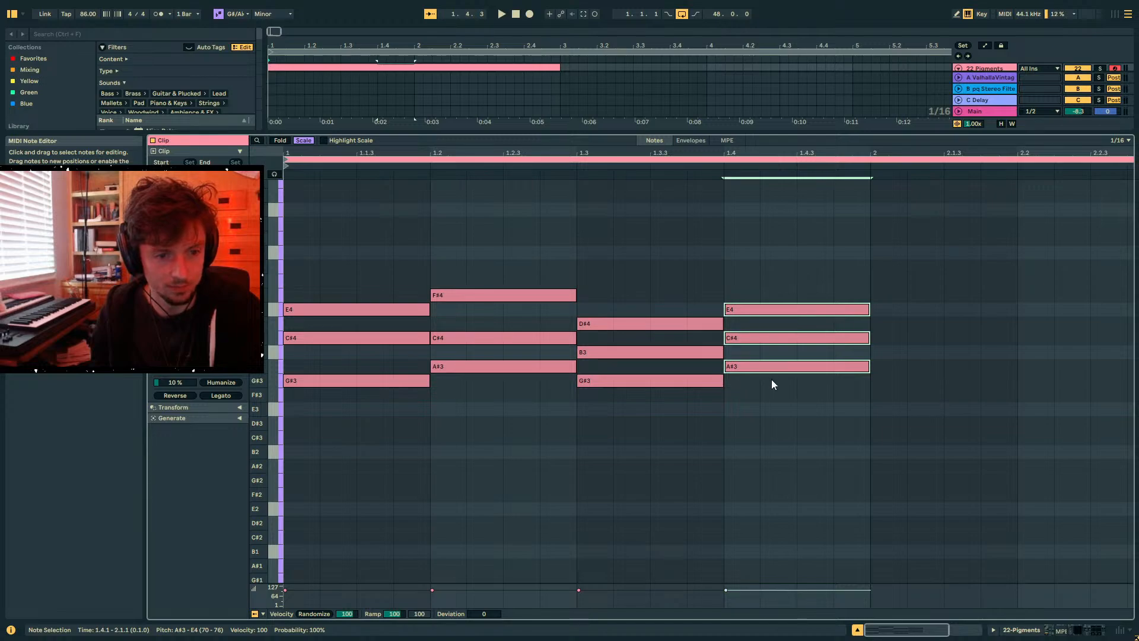
# - Revoice the beat-four chord as F#3, A#3 and C#4 while playing back the progression
pyautogui.press('Down')
pyautogui.press('Down')
pyautogui.press('Down')
pyautogui.press('Down')
pyautogui.click(773, 426)
pyautogui.hotkey('shift', 'Up')
pyautogui.press('space')
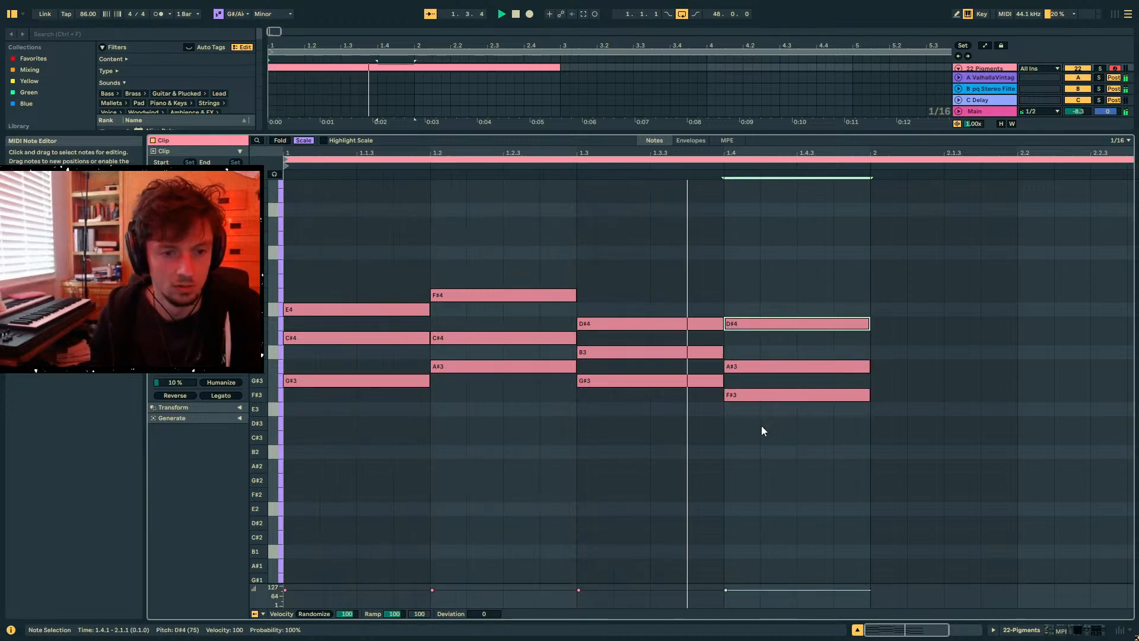
pyautogui.press('Down')
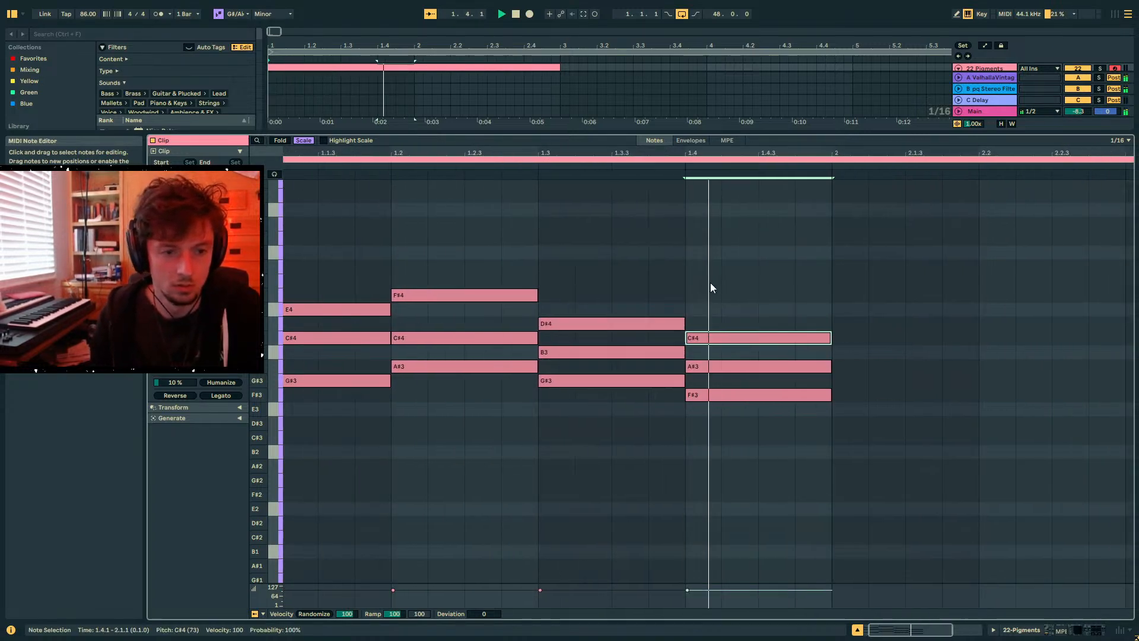
# - Set the project tempo to 130 BPM
pyautogui.click(656, 397)
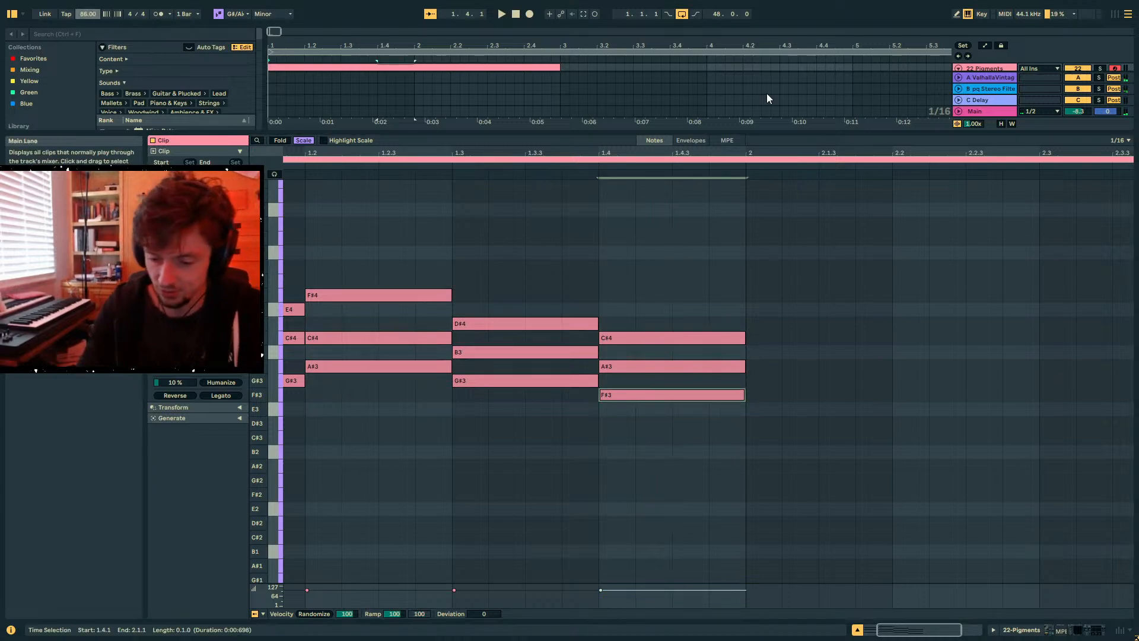
pyautogui.write('130')
pyautogui.press('Return')
# - Stretch all four chords to twice their length so they fill both bars, and play them back
pyautogui.click(565, 225)
pyautogui.moveTo(532, 155); pyautogui.dragTo(531, 131)
pyautogui.moveTo(782, 242); pyautogui.dragTo(238, 433)
pyautogui.click(232, 356)
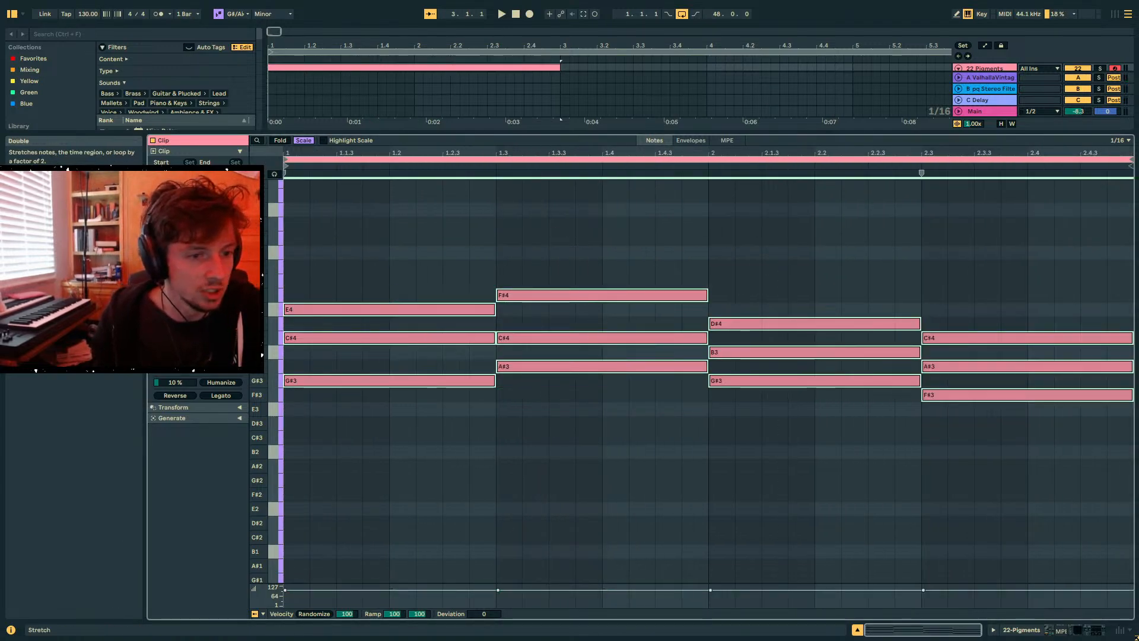
pyautogui.press('space')
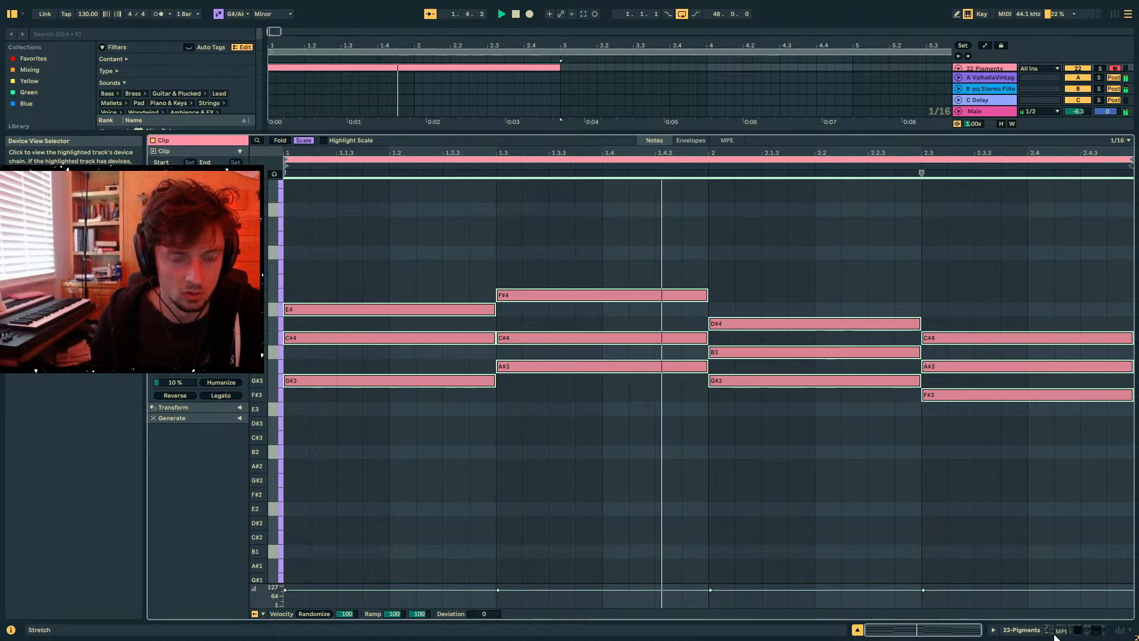
pyautogui.press('space')
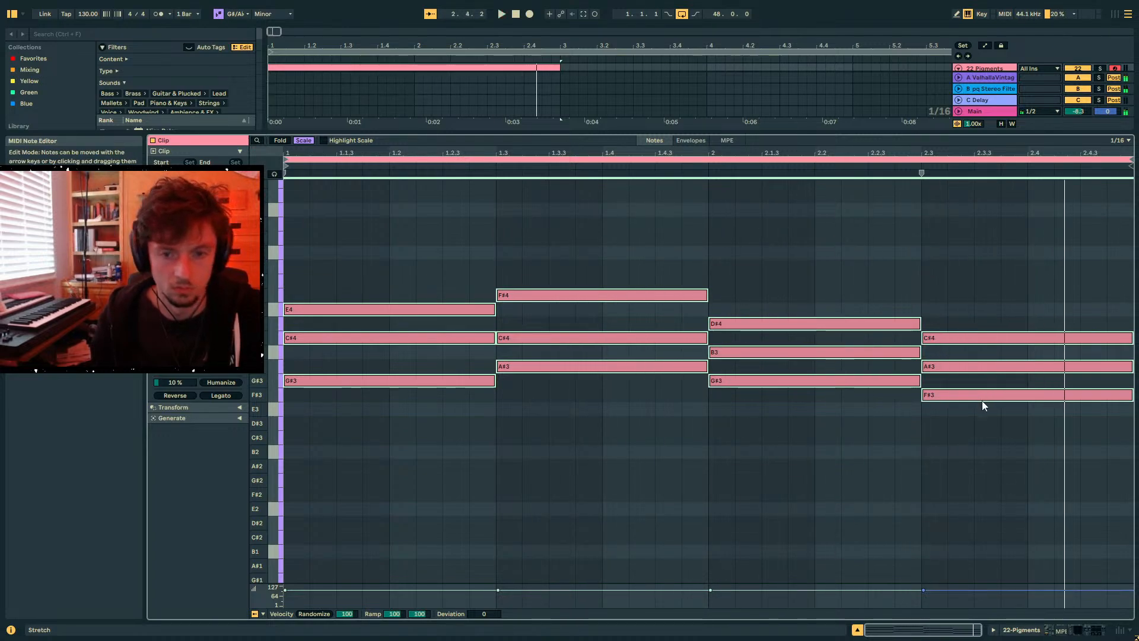
# - Lower the two bottom notes of the last chord to E3 and G#3, and listen to the change
pyautogui.click(980, 397)
pyautogui.keyDown('shift'); pyautogui.click(976, 367); pyautogui.keyUp('shift')
pyautogui.press('Down')
pyautogui.press('space')
pyautogui.click(905, 164)
pyautogui.press('space')
pyautogui.click(875, 171)
pyautogui.click(674, 167)
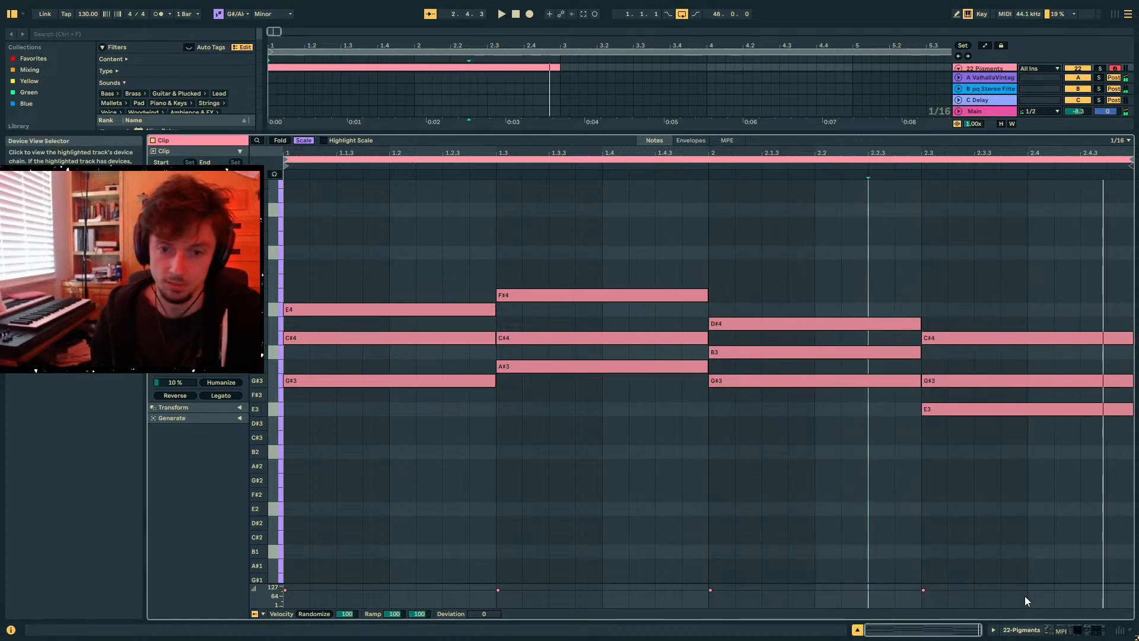
# - Raise the E3 and G#3 of the last chord an octave to E4 and G#4
pyautogui.moveTo(431, 437); pyautogui.dragTo(383, 304)
pyautogui.moveTo(1002, 477); pyautogui.dragTo(999, 304)
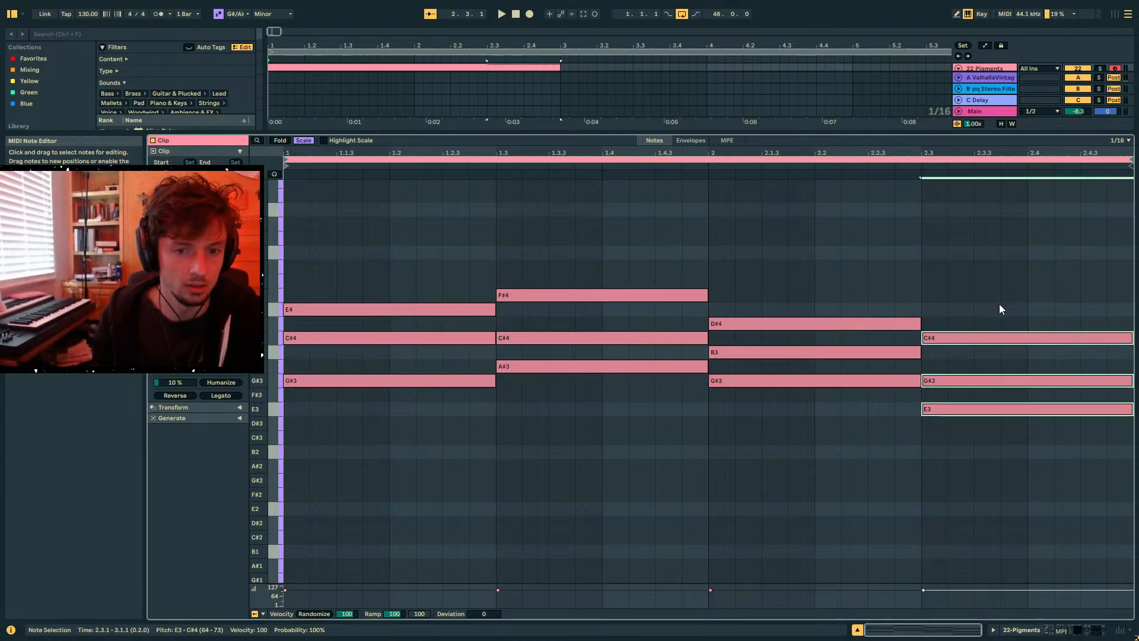
pyautogui.click(991, 385)
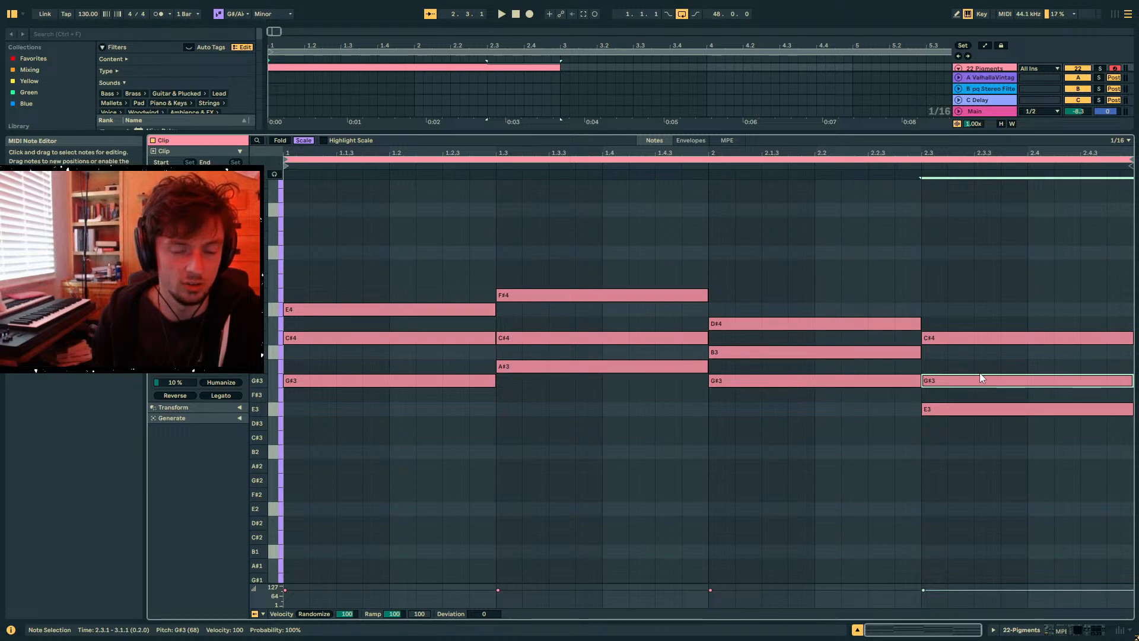
pyautogui.moveTo(980, 372); pyautogui.dragTo(961, 439)
pyautogui.hotkey('shift', 'Up')
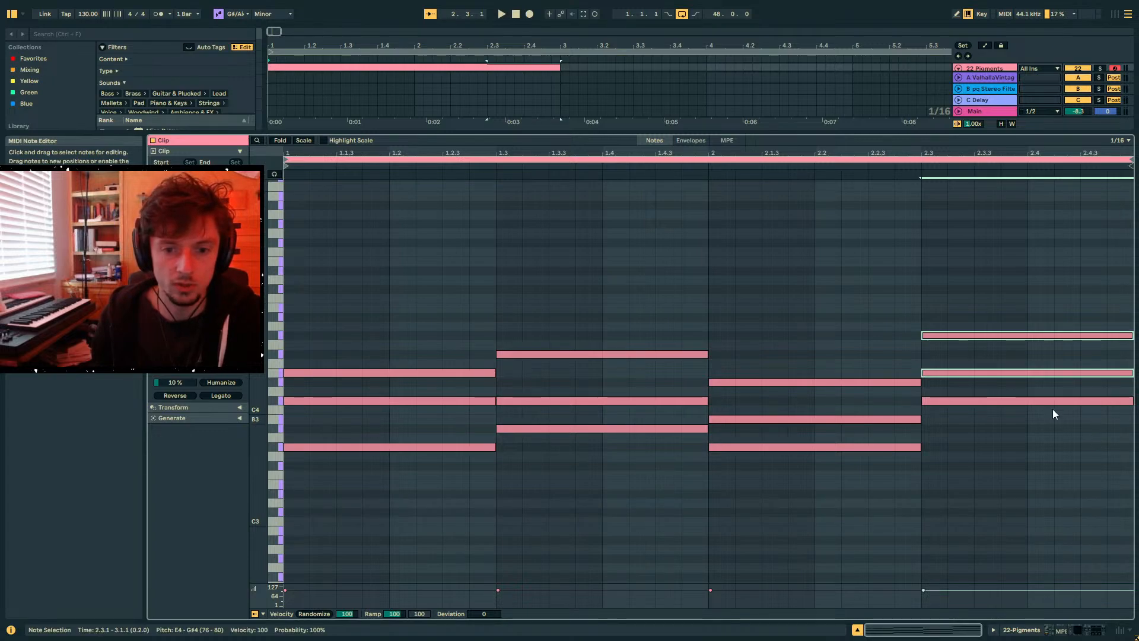
# - Raise the last chord's E4 a semitone to F4, restore the scale-limited note view and start playback
pyautogui.click(1000, 374)
pyautogui.press('Up')
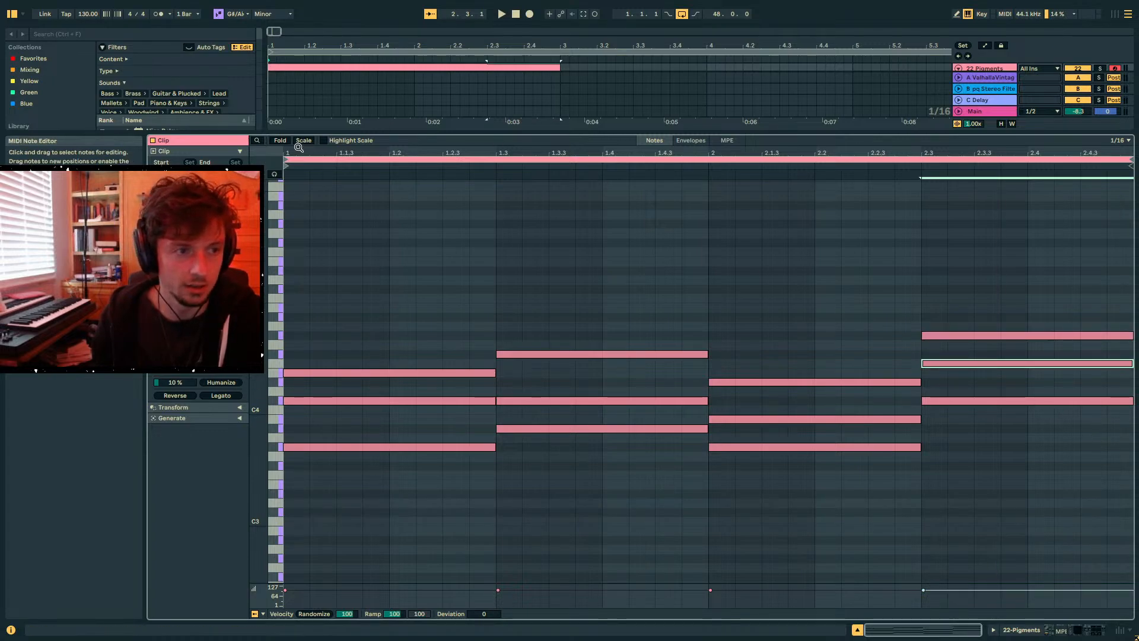
pyautogui.click(304, 142)
pyautogui.press('space')
# - Lower the G#4 and F4 of the last chord an octave to G#3 and F3, and play it back
pyautogui.click(961, 274)
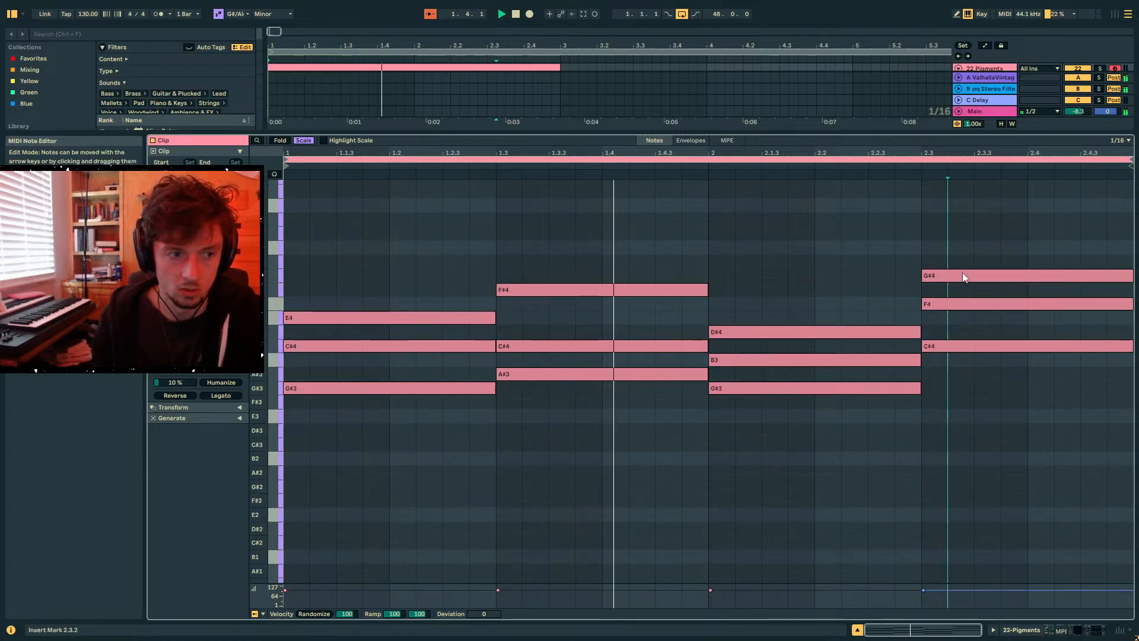
pyautogui.click(963, 275)
pyautogui.hotkey('shift', 'Down')
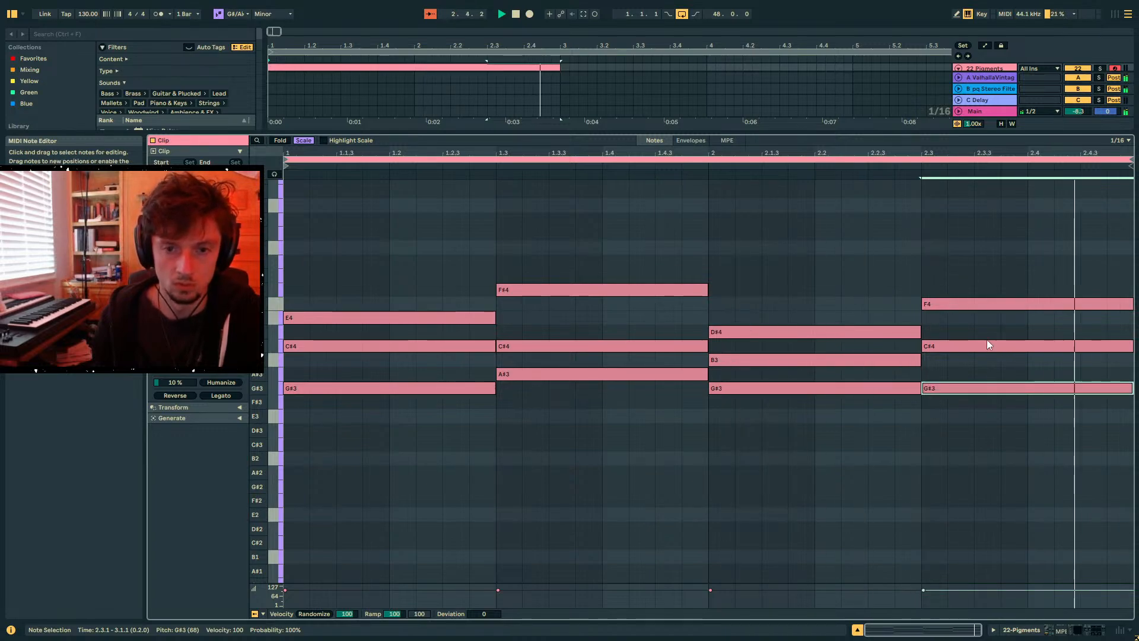
pyautogui.click(952, 305)
pyautogui.hotkey('shift', 'Down')
pyautogui.press('space')
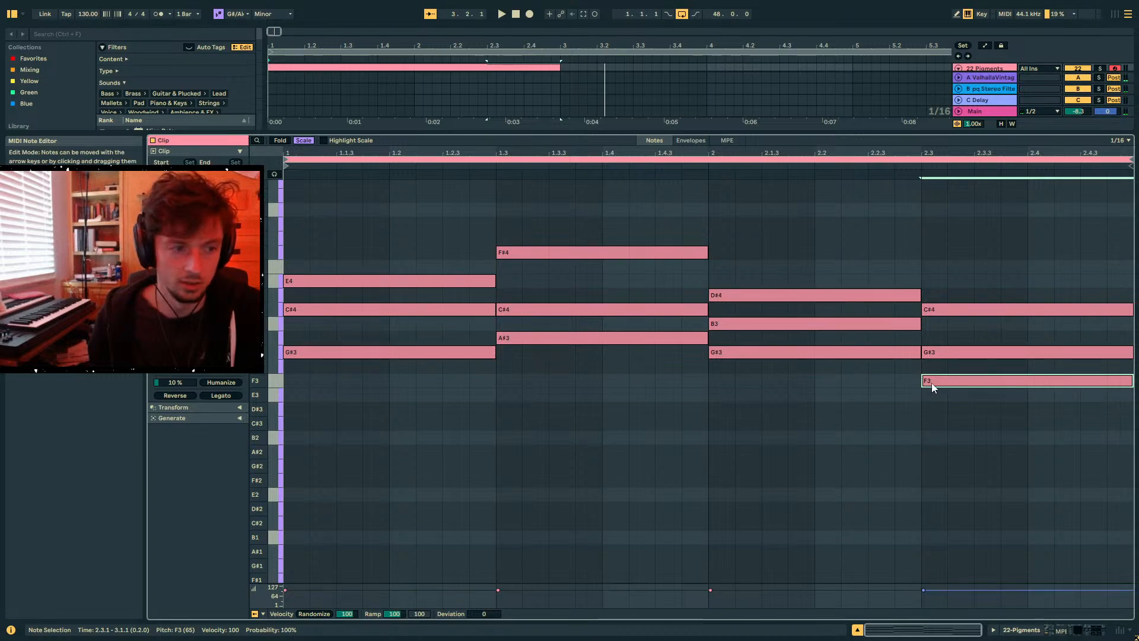
pyautogui.moveTo(297, 378); pyautogui.dragTo(265, 378)
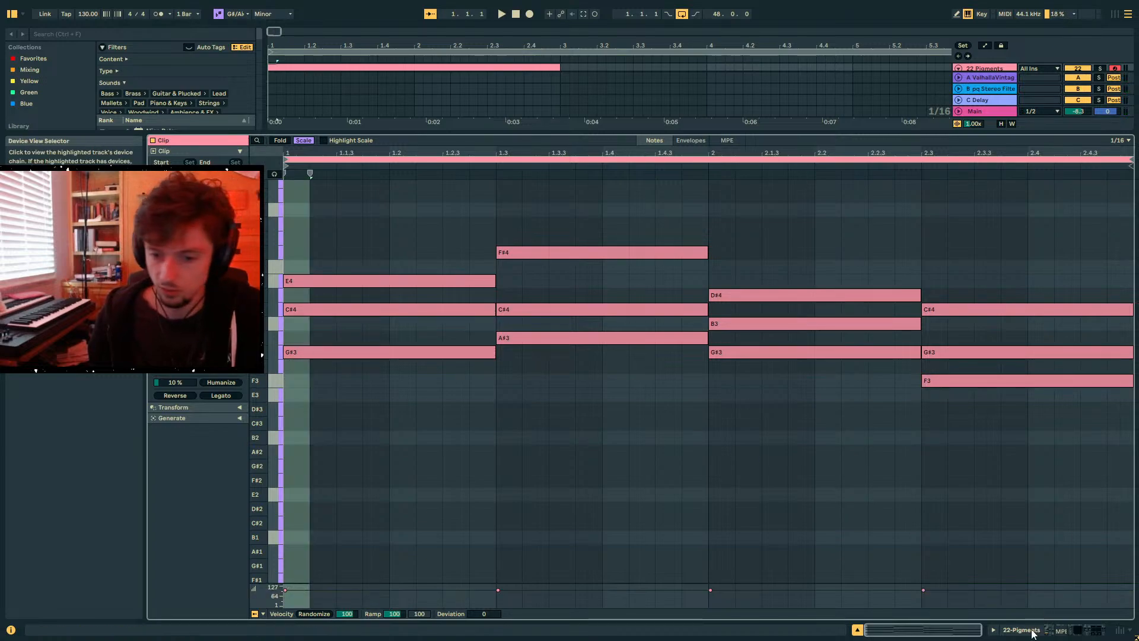
# - Open the Pigments instrument, view its synth page and close it
pyautogui.click(1033, 630)
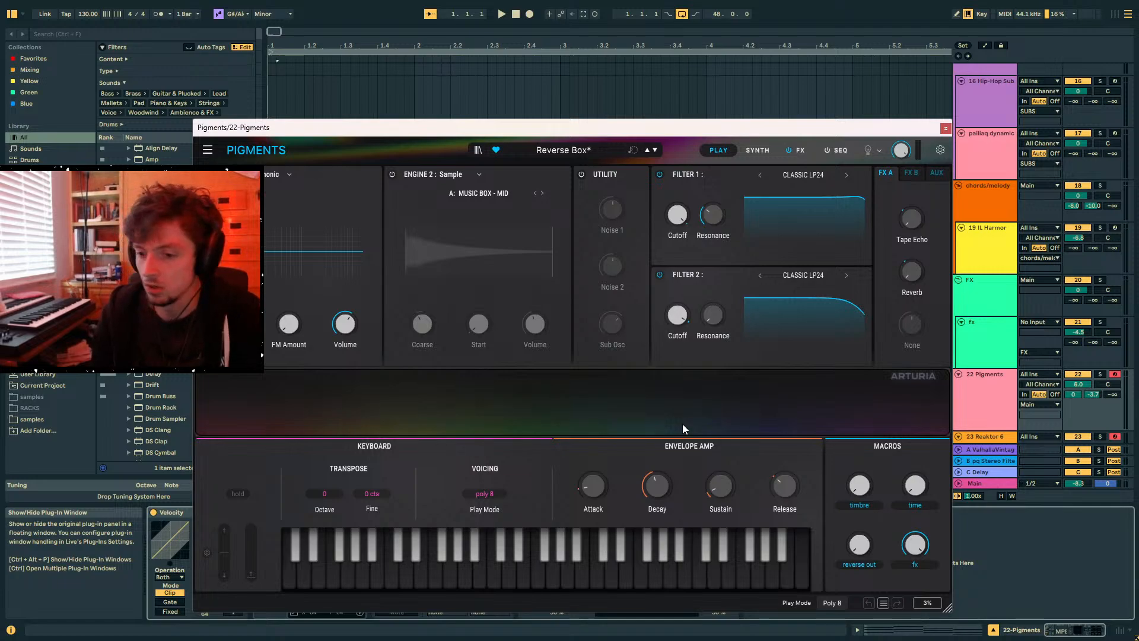
pyautogui.click(758, 150)
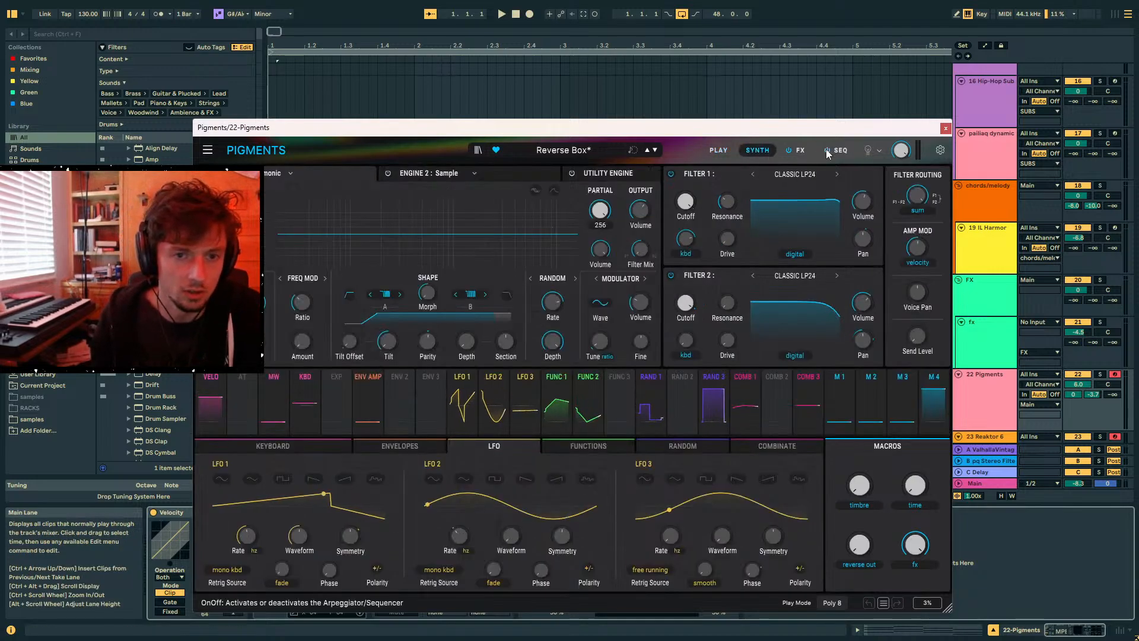
pyautogui.click(946, 128)
# - Set the arrangement loop to the two-bar chord clip and play it
pyautogui.moveTo(315, 46); pyautogui.dragTo(596, 428)
pyautogui.click(542, 372)
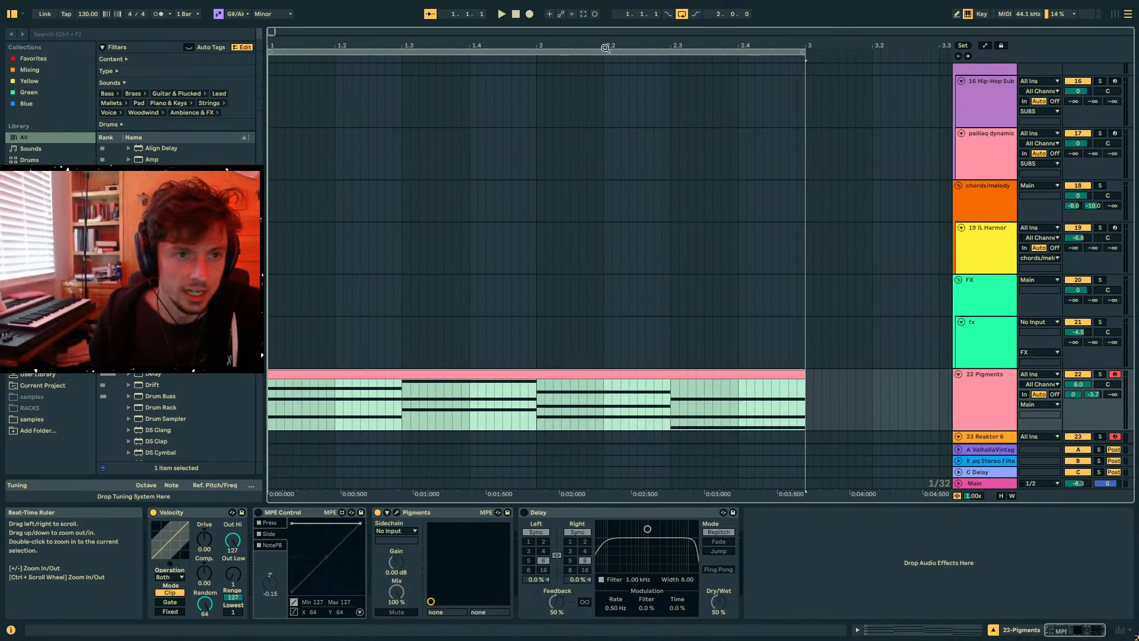
pyautogui.moveTo(605, 45); pyautogui.dragTo(605, 28)
pyautogui.scroll(-3, 1025, 342)
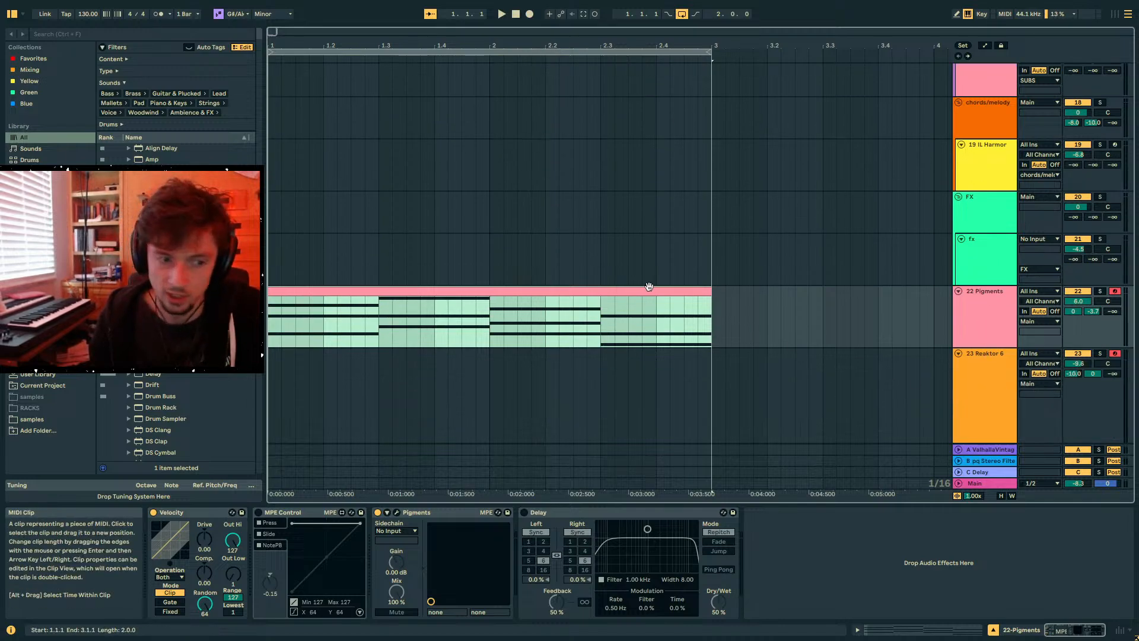
pyautogui.click(126, 34)
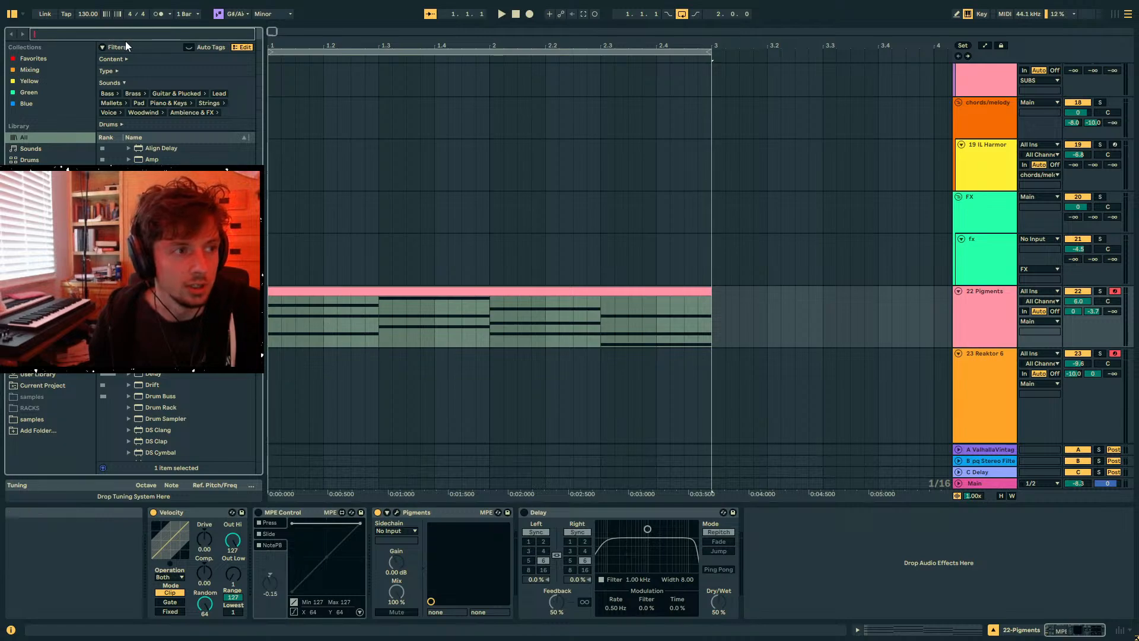
pyautogui.click(472, 288)
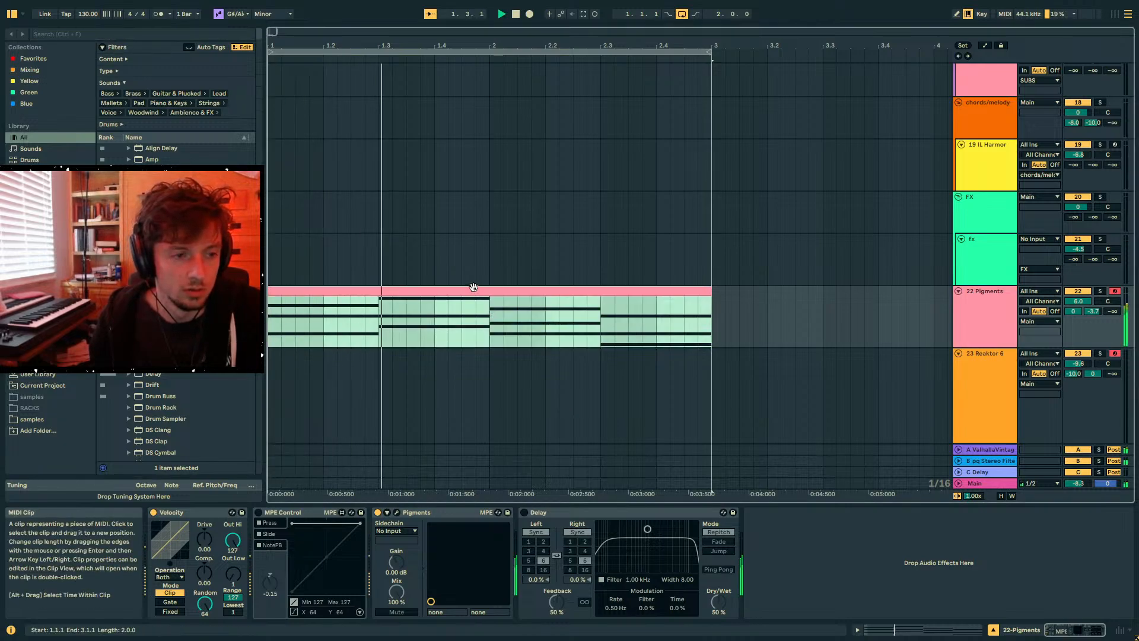
# - Enable the Pigments sequencer in arpeggiator mode and play the chord loop through it
pyautogui.click(398, 511)
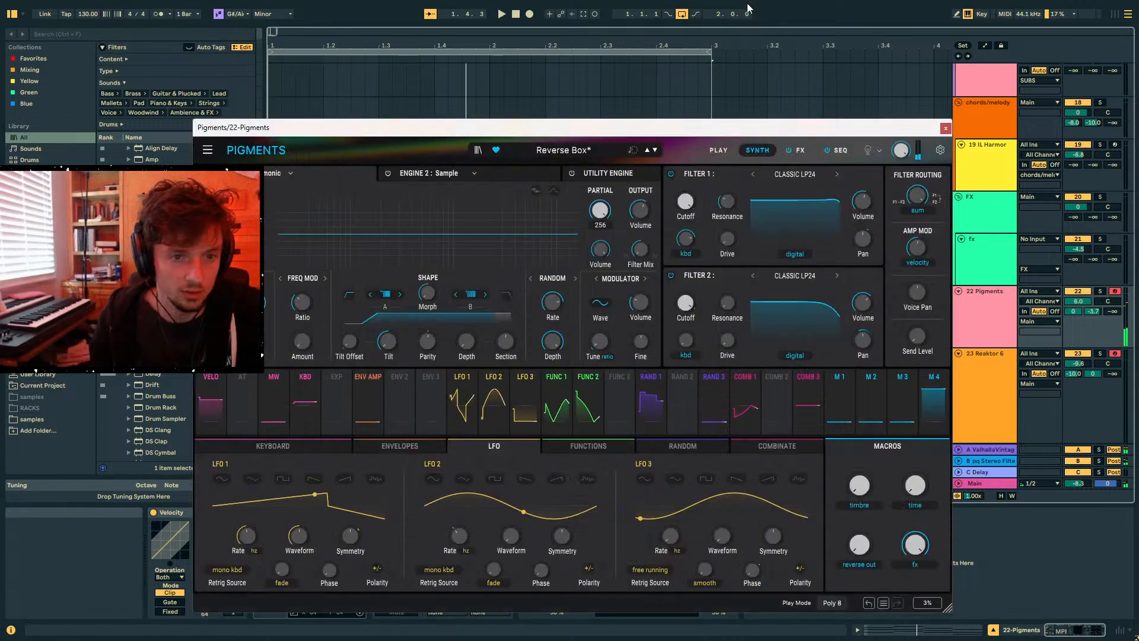
pyautogui.click(852, 151)
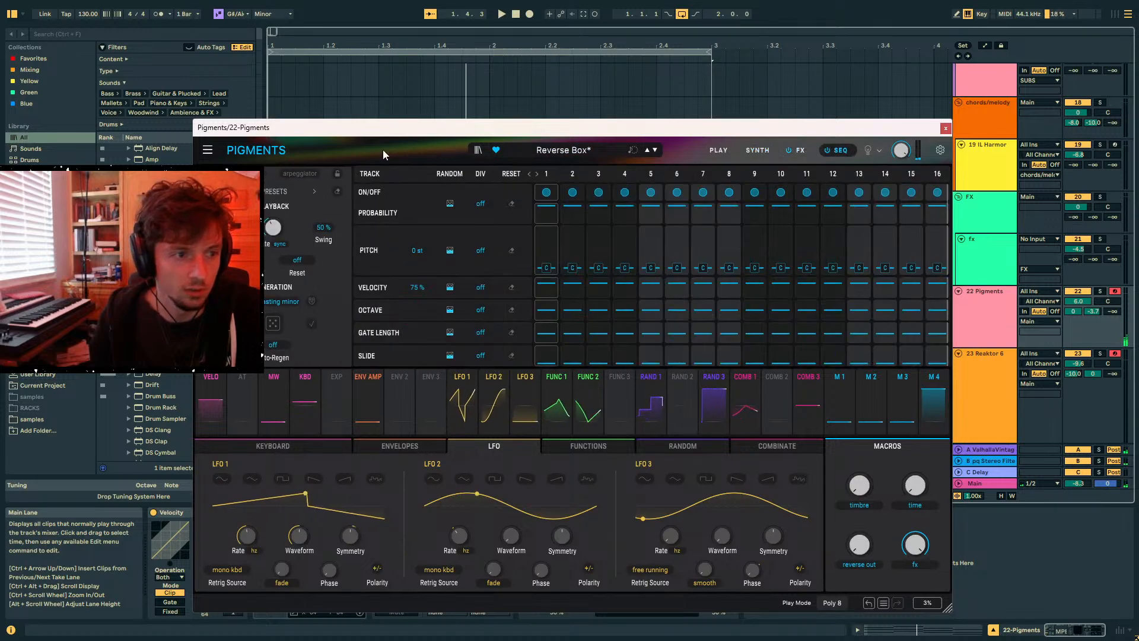
pyautogui.click(293, 178)
pyautogui.press('space')
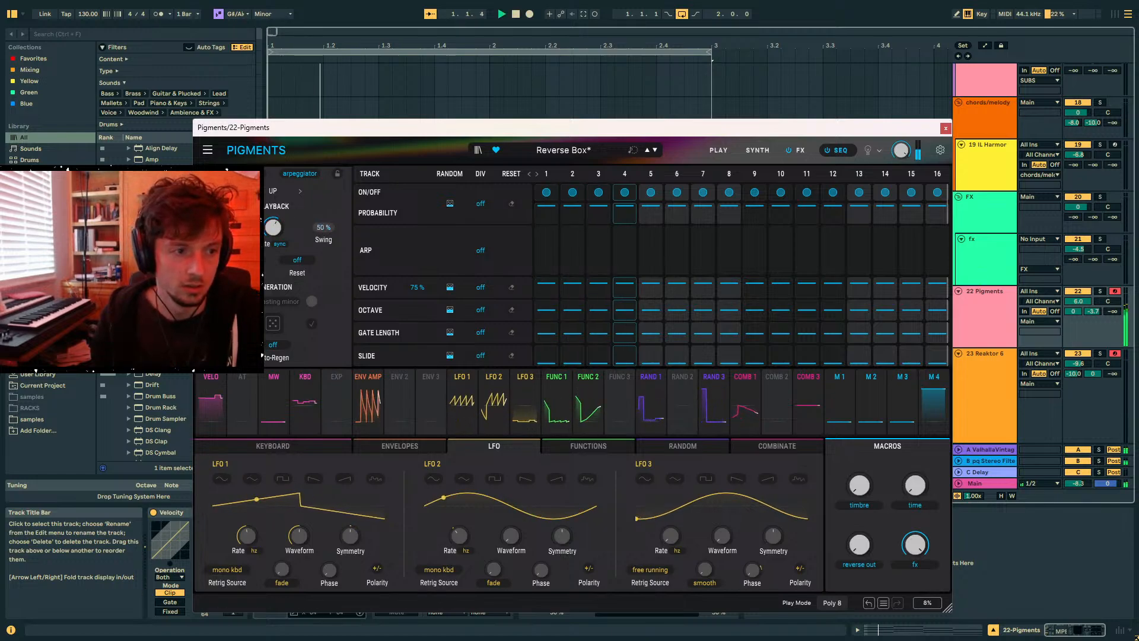
# - Set the arpeggiator's swing to 63%, try assigning Rand 2 modulation to it, and play the loop
pyautogui.moveTo(272, 229); pyautogui.dragTo(323, 235)
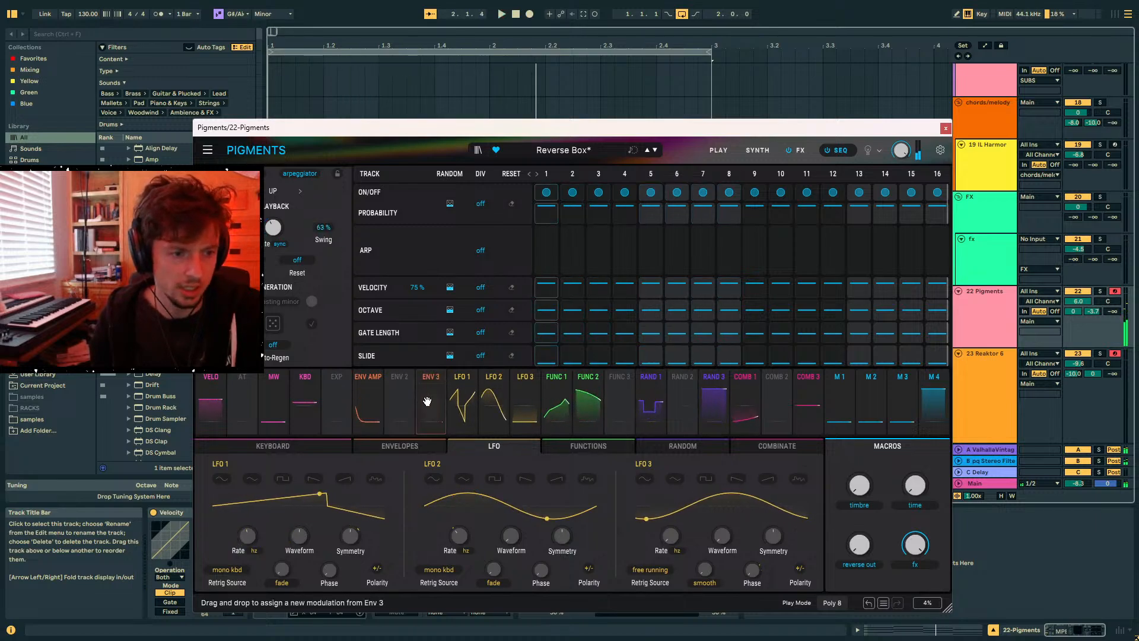
pyautogui.moveTo(681, 407); pyautogui.dragTo(326, 229)
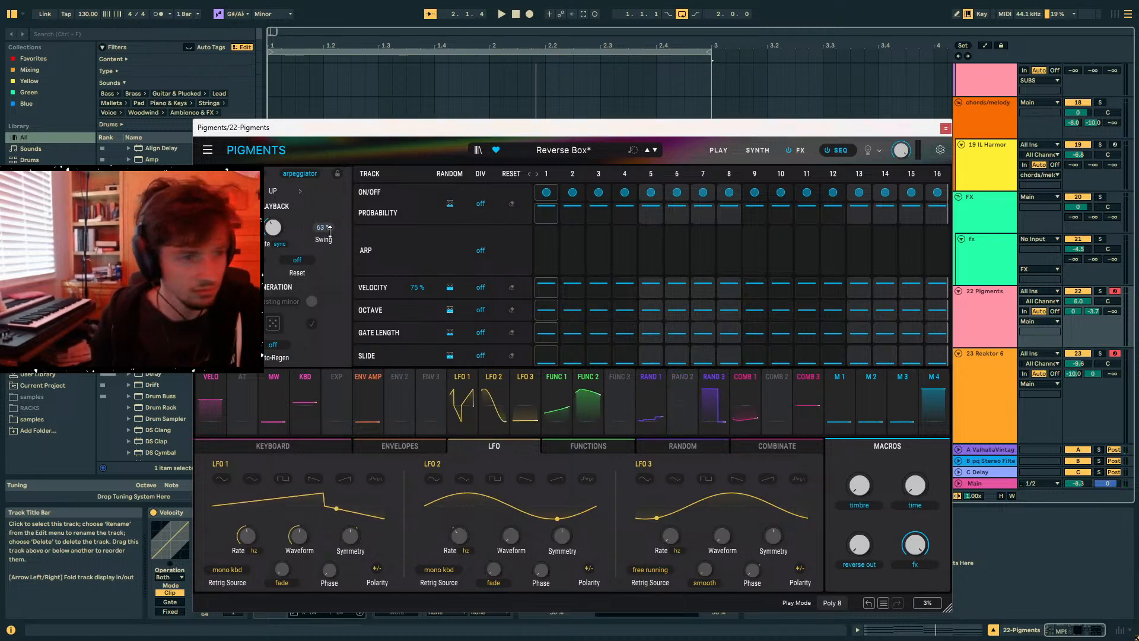
pyautogui.press('space')
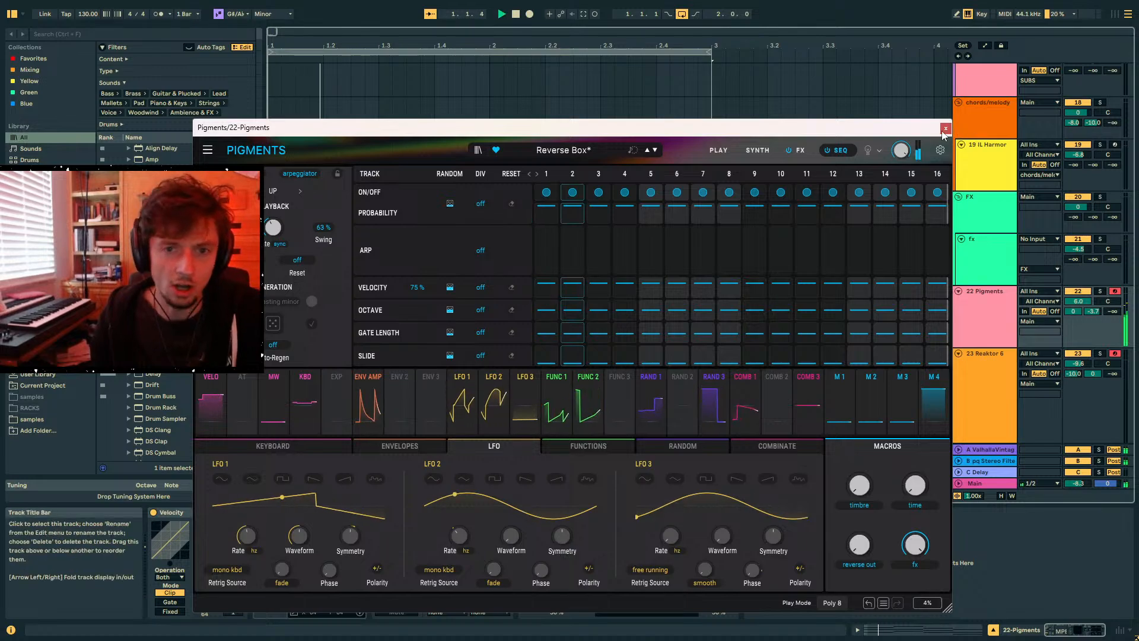
pyautogui.click(945, 128)
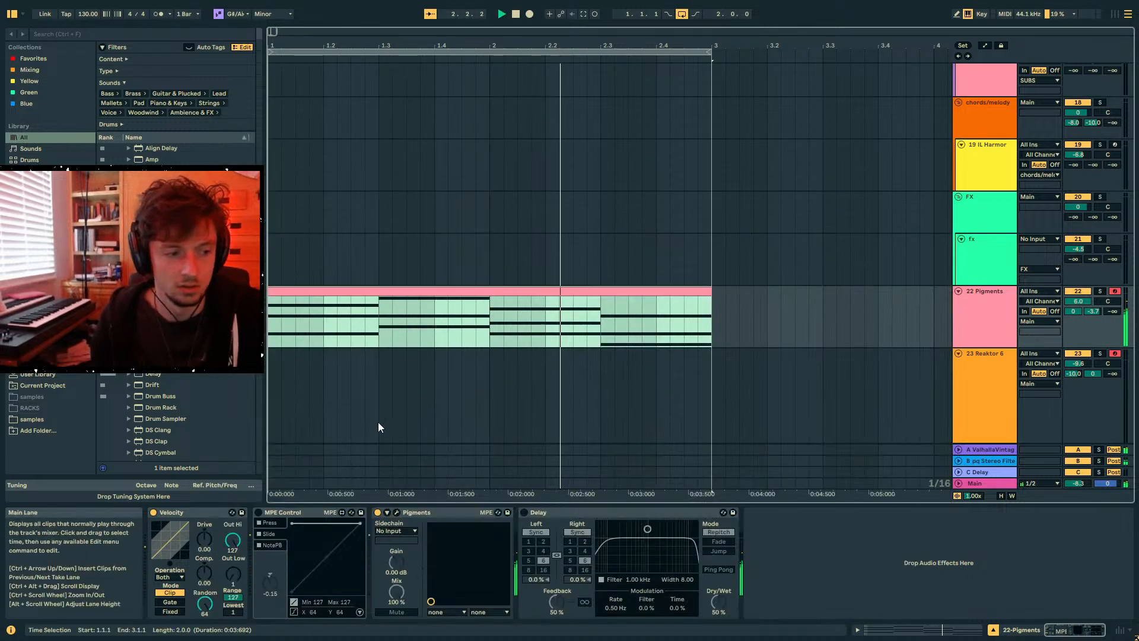
# - Set the arpeggiator pattern to Random, with a 59.9 ms slide on step 3 and 1000 ms on step 2
pyautogui.click(989, 322)
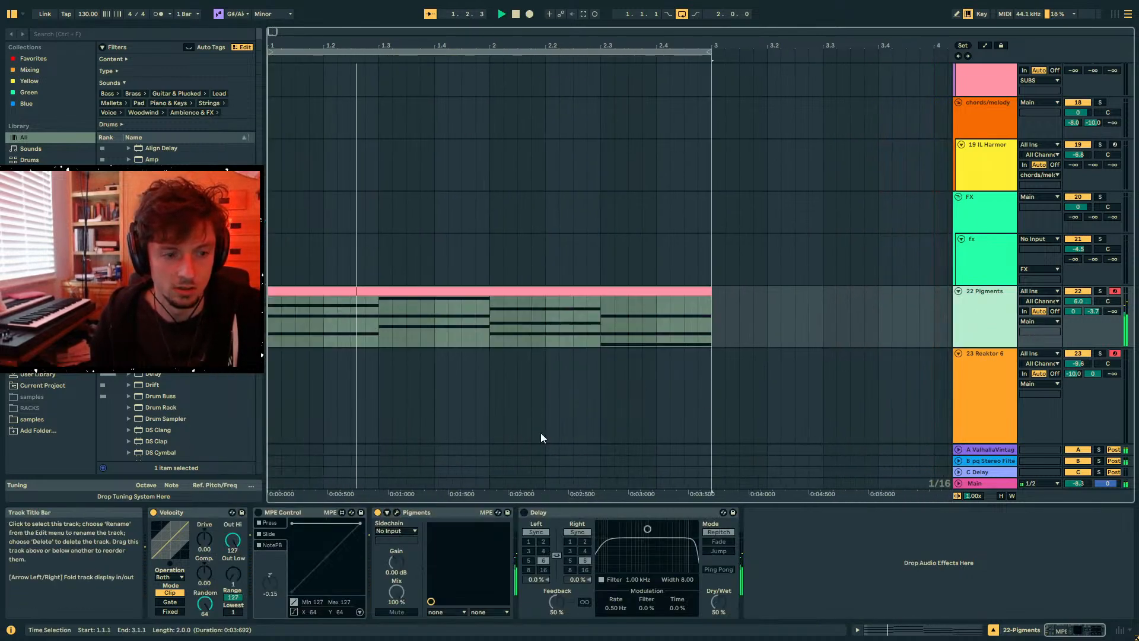
pyautogui.click(397, 512)
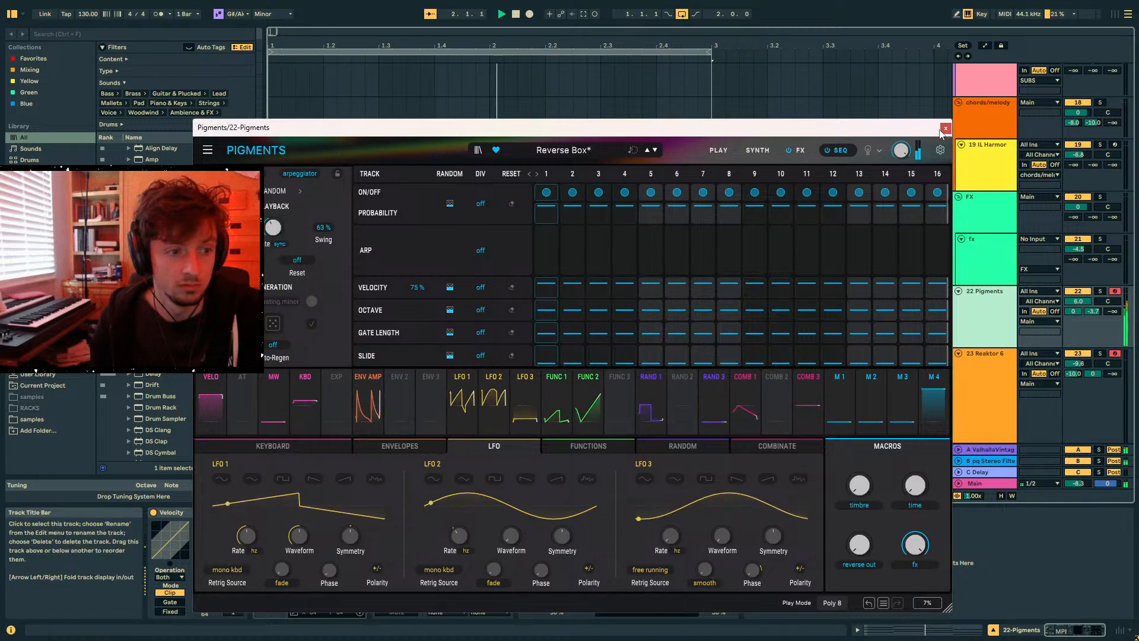
pyautogui.click(595, 357)
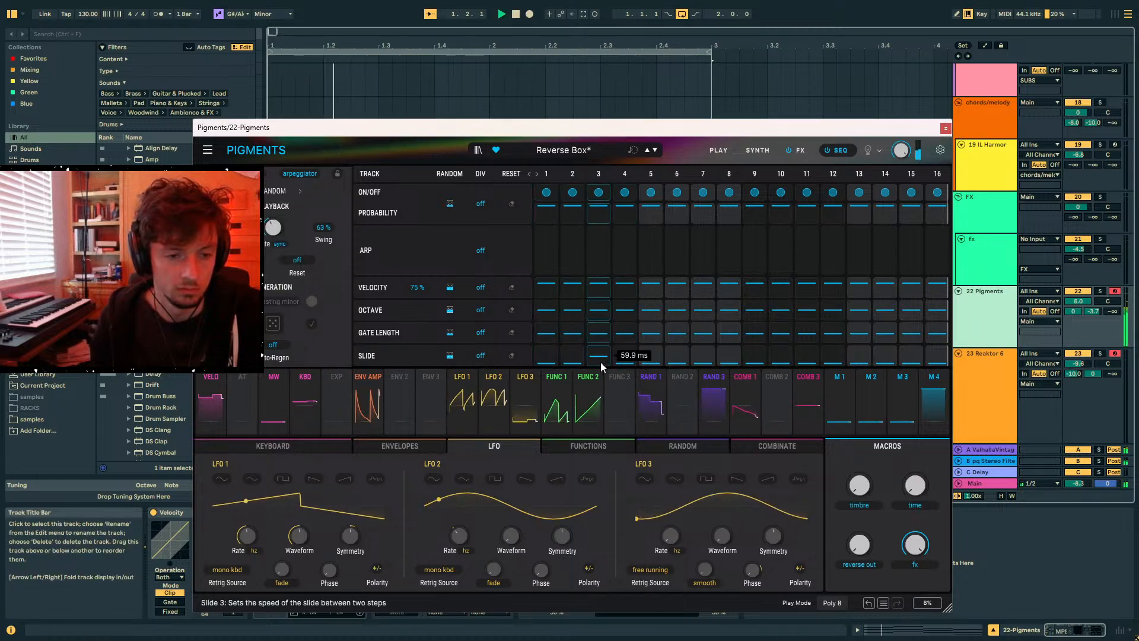
pyautogui.click(577, 358)
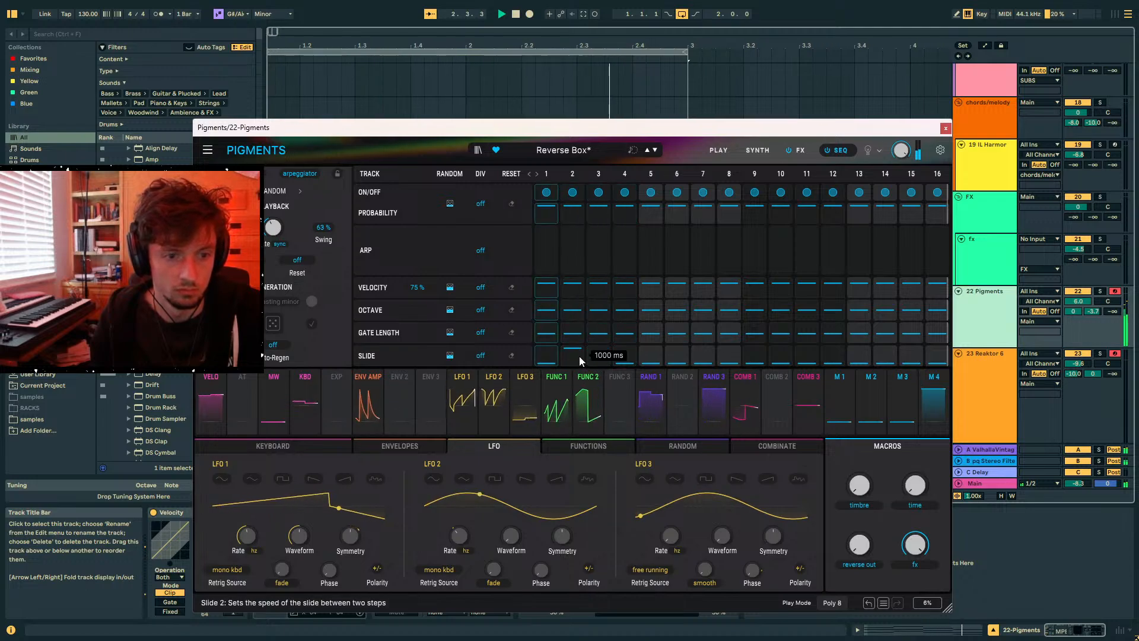
pyautogui.click(946, 128)
pyautogui.click(396, 512)
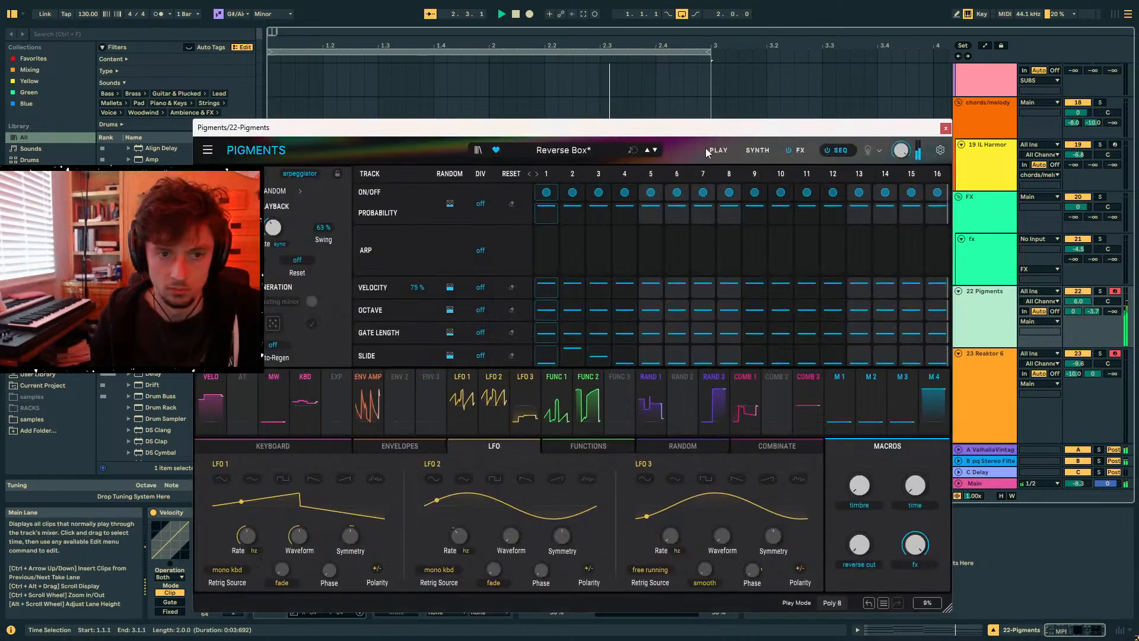
# - Adjust the Harmonic engine's spectrum morph, section and depth, and set the tilt offset to 1.18 while the loop plays
pyautogui.click(757, 150)
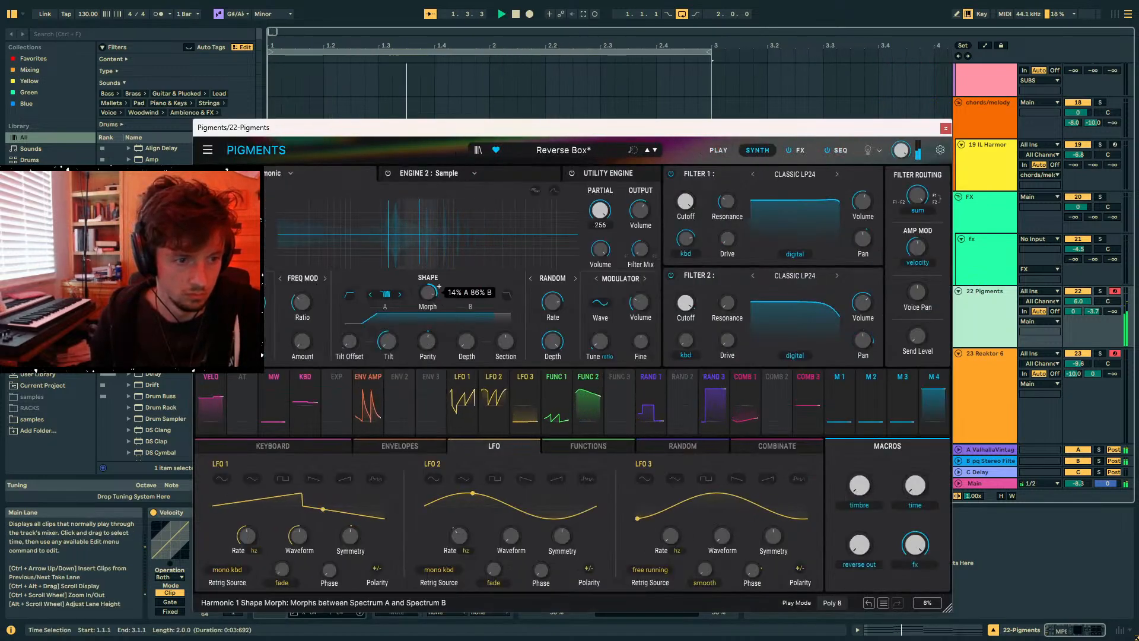
pyautogui.moveTo(472, 347); pyautogui.dragTo(478, 267)
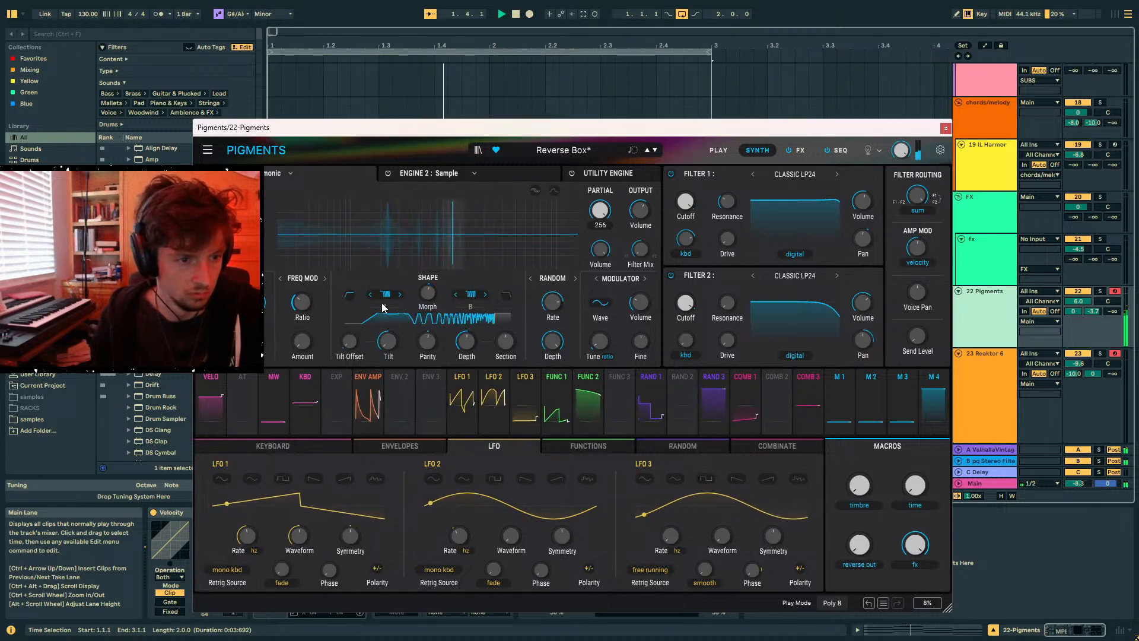
pyautogui.moveTo(506, 342)
pyautogui.mouseDown()
pyautogui.moveTo(519, 333)
pyautogui.moveTo(506, 344)
pyautogui.mouseUp()
pyautogui.moveTo(348, 343); pyautogui.dragTo(303, 409)
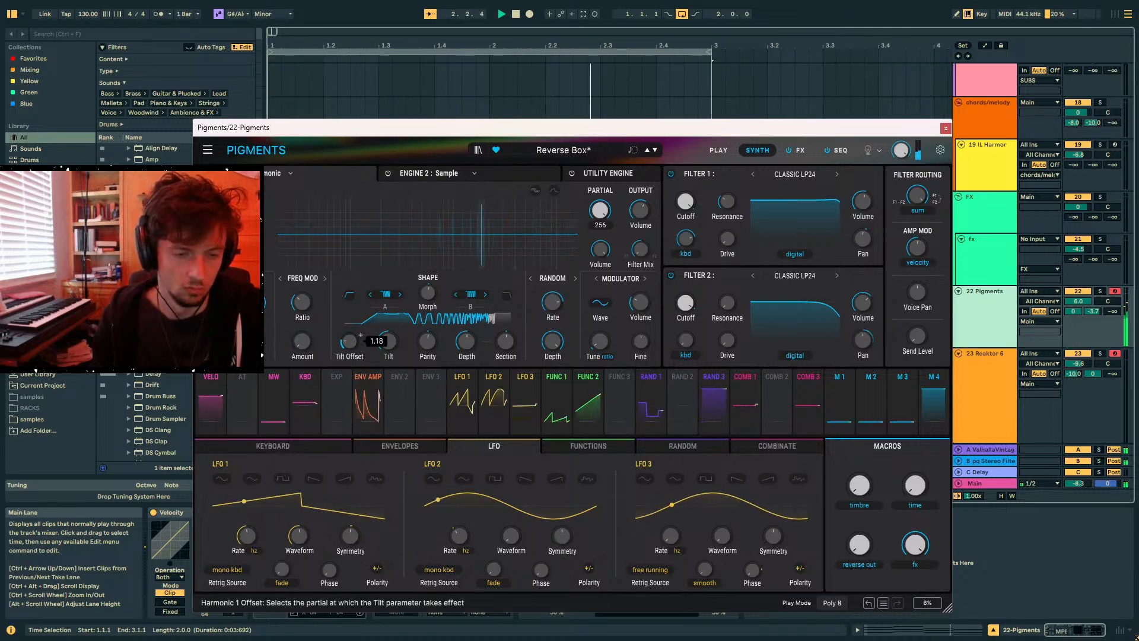
# - Try modulating the Freq Mod amount with Rand 2, and set the harmonic shape's depth and a tilt offset of 4.09
pyautogui.click(683, 400)
pyautogui.moveTo(683, 400); pyautogui.dragTo(307, 357)
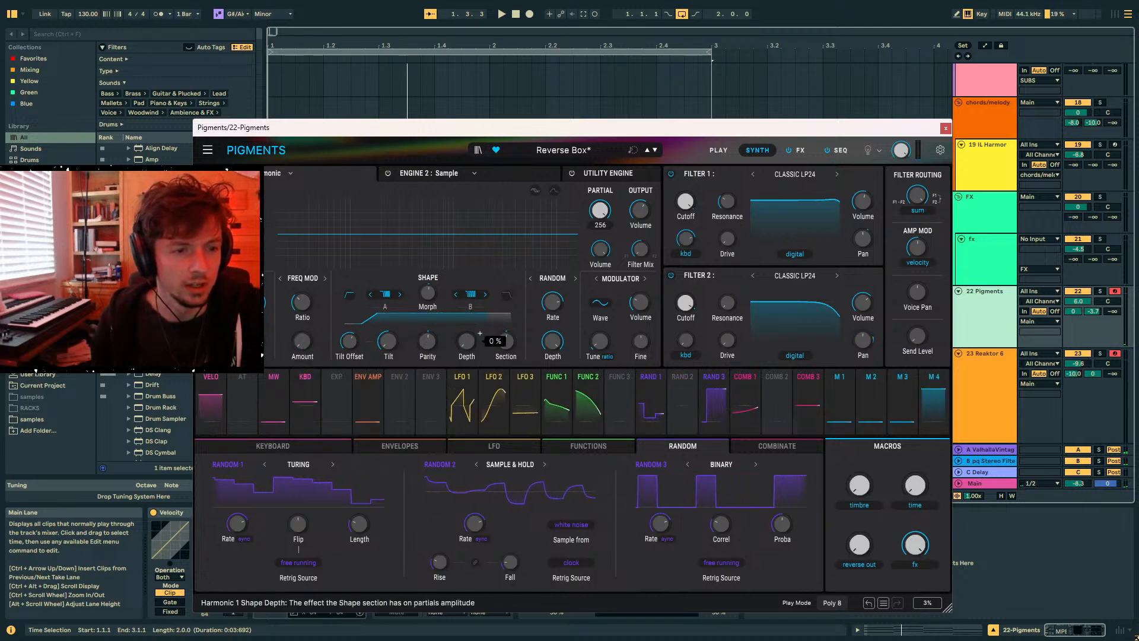
pyautogui.moveTo(463, 347); pyautogui.dragTo(462, 325)
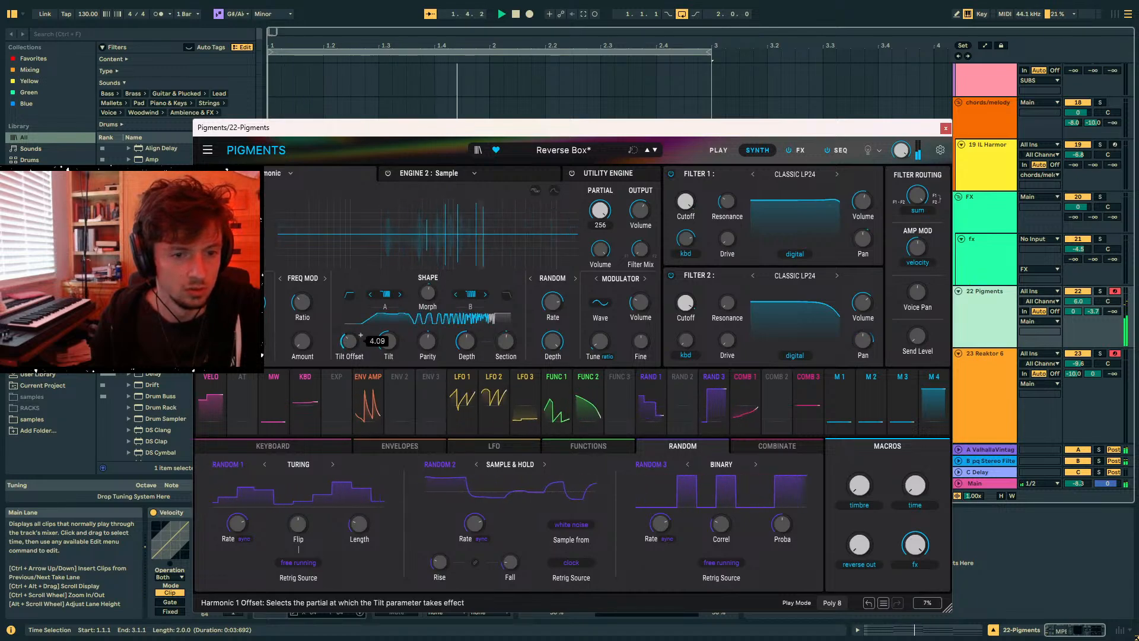
pyautogui.moveTo(471, 348); pyautogui.dragTo(360, 336)
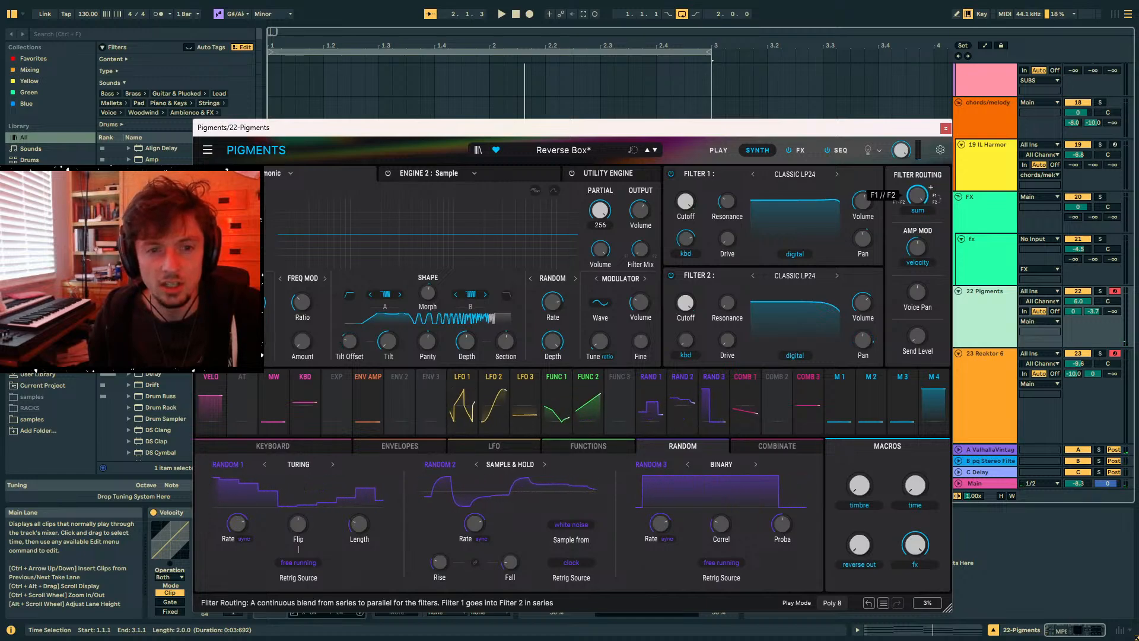
# - Sweep Filter 1's cutoff and adjust its resonance while auditioning the arpeggio loop
pyautogui.moveTo(698, 193)
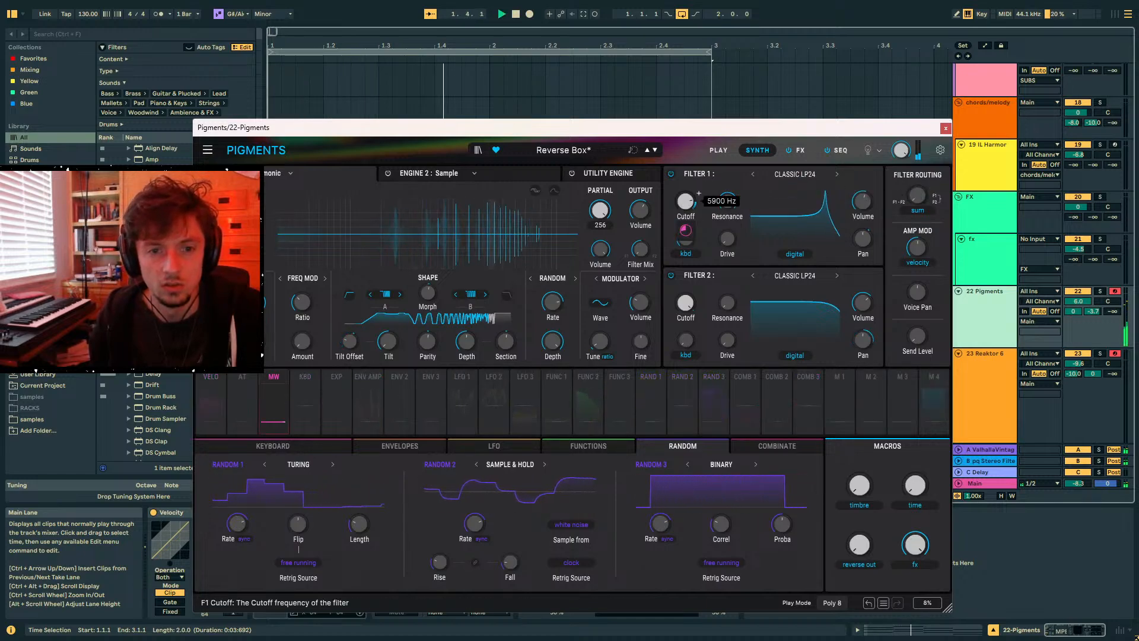
pyautogui.moveTo(698, 193); pyautogui.dragTo(698, 172)
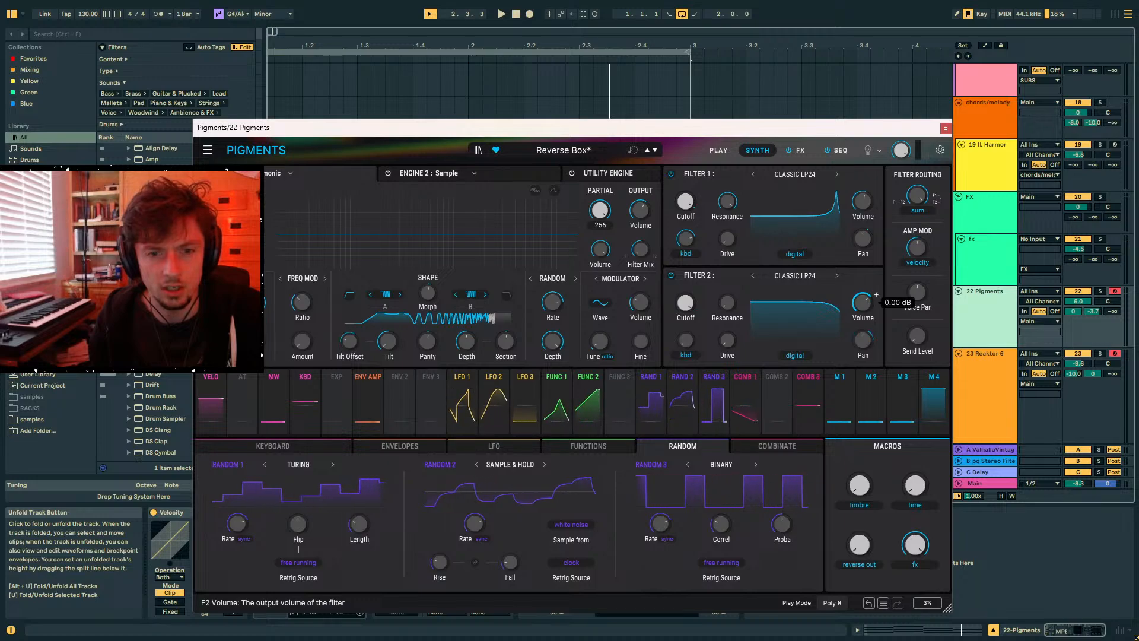
pyautogui.press('space')
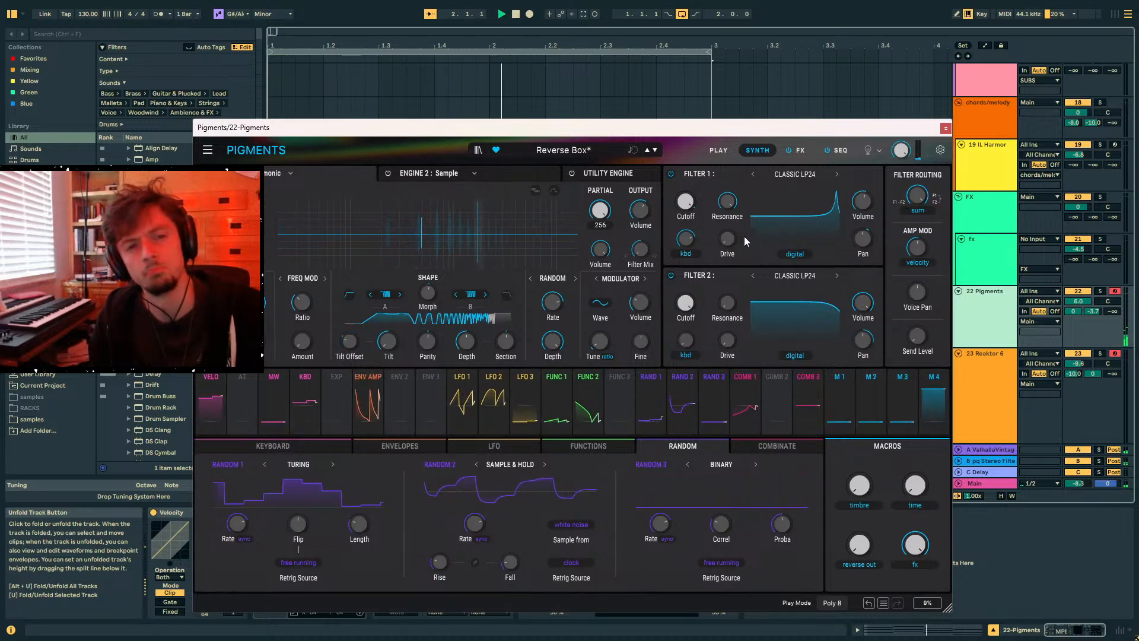
pyautogui.press('space')
pyautogui.moveTo(727, 201); pyautogui.dragTo(728, 255)
pyautogui.press('space')
pyautogui.moveTo(738, 194); pyautogui.dragTo(738, 194)
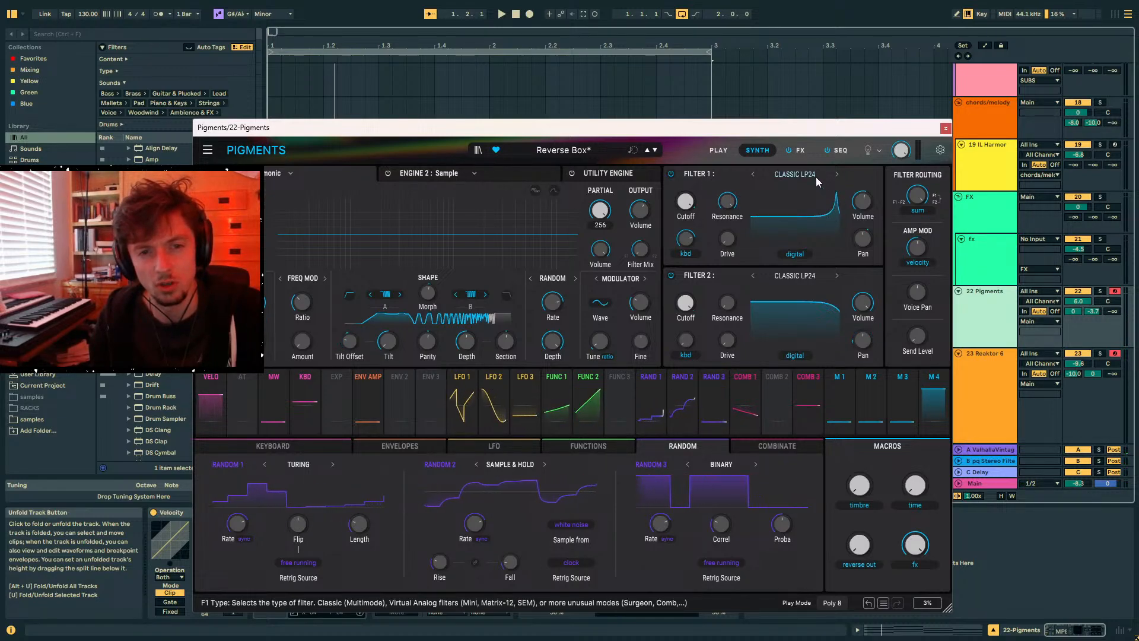
pyautogui.moveTo(738, 195); pyautogui.dragTo(739, 195)
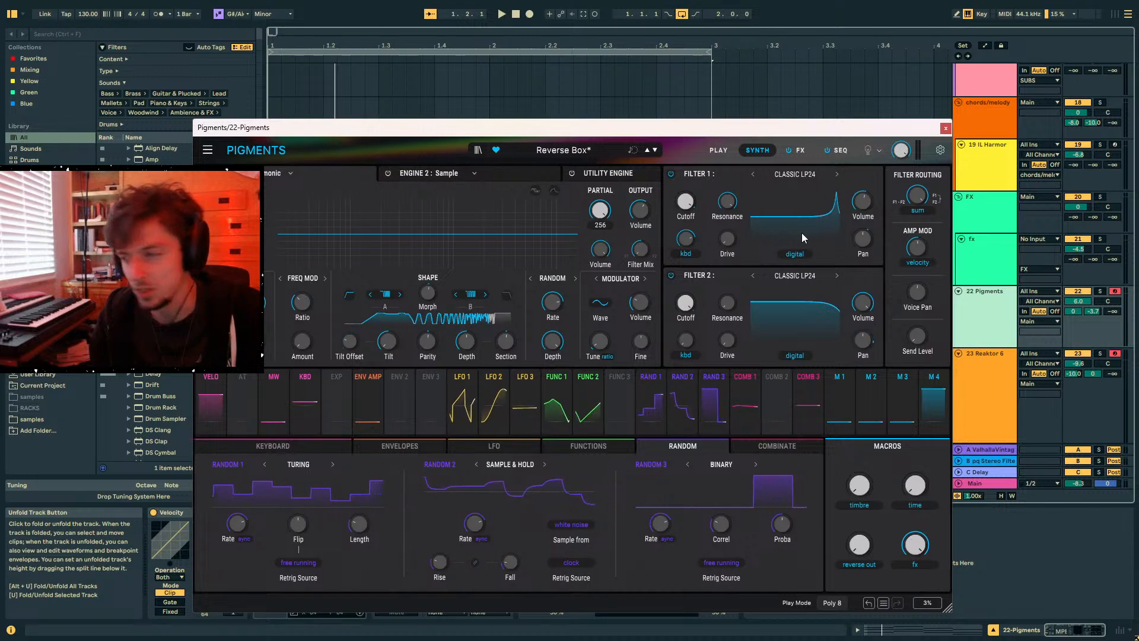
# - Lower Filter 1's cutoff to about 3540 Hz during playback and select the Rand 1 modulator
pyautogui.press('space')
pyautogui.moveTo(686, 201); pyautogui.dragTo(685, 235)
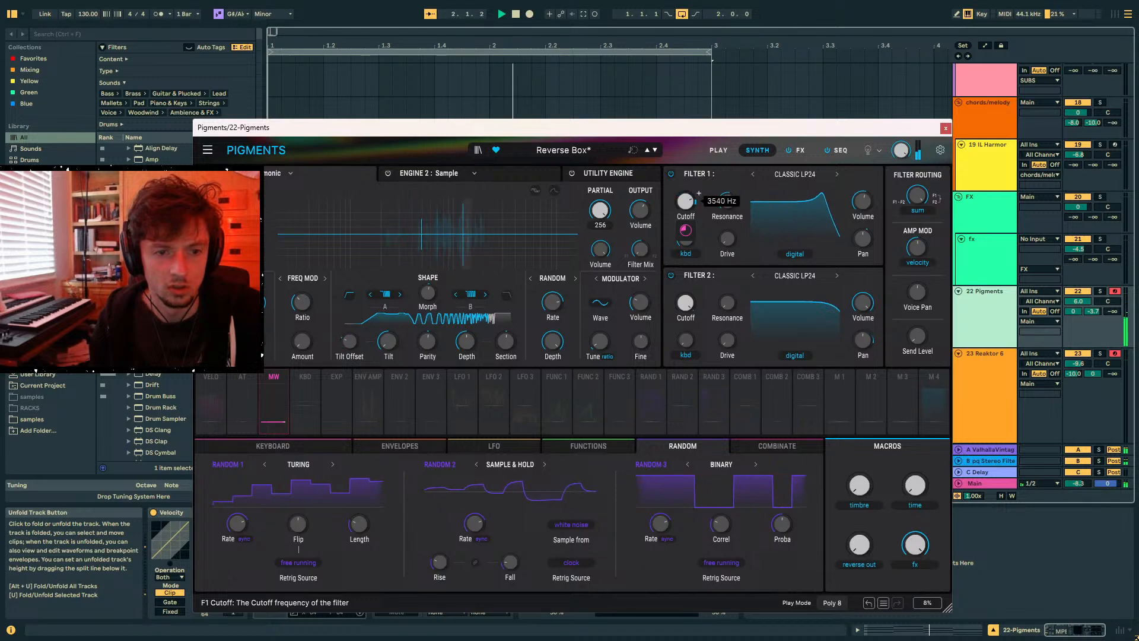
pyautogui.click(632, 403)
pyautogui.click(651, 403)
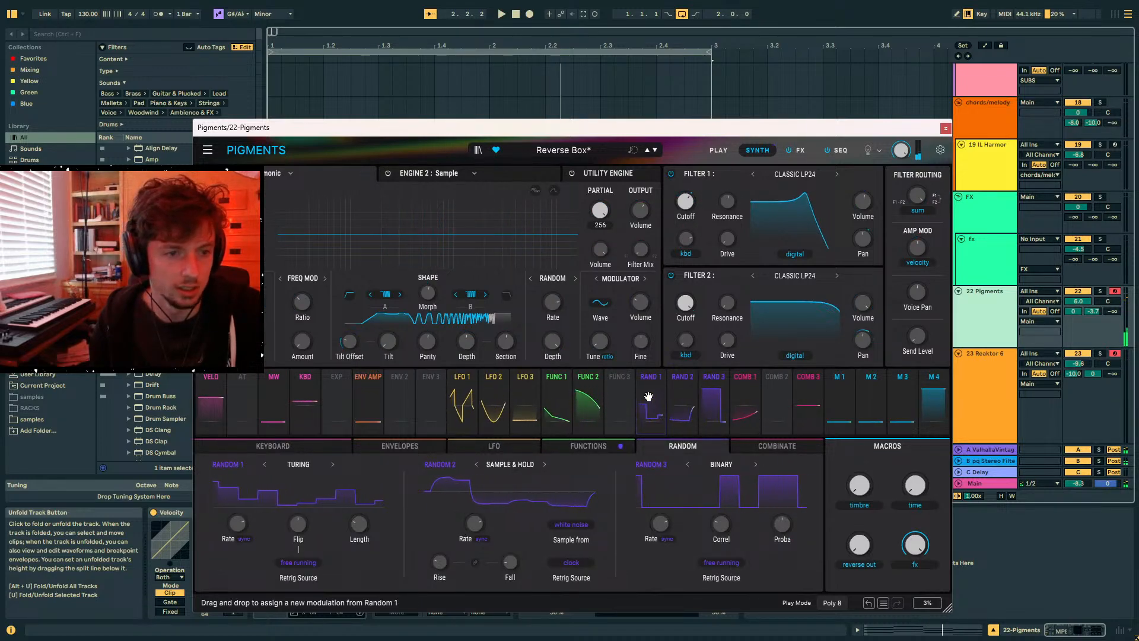
# - Set the Random 1 rate to 1/32 and Filter 1's resonance to 0.564 while the loop plays
pyautogui.press('space')
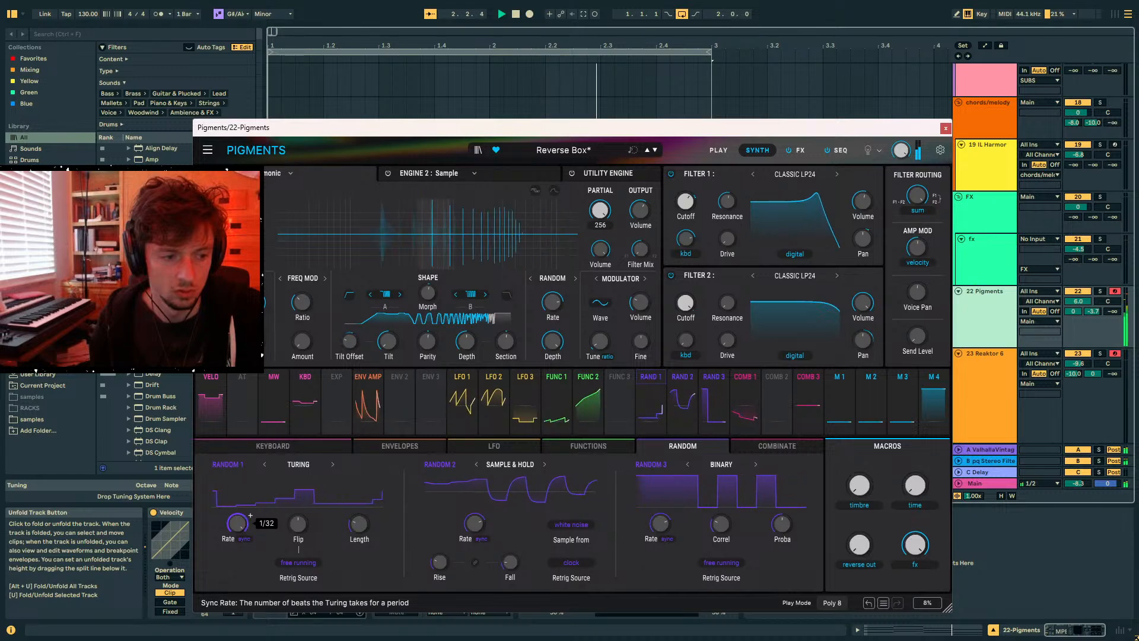
pyautogui.click(298, 563)
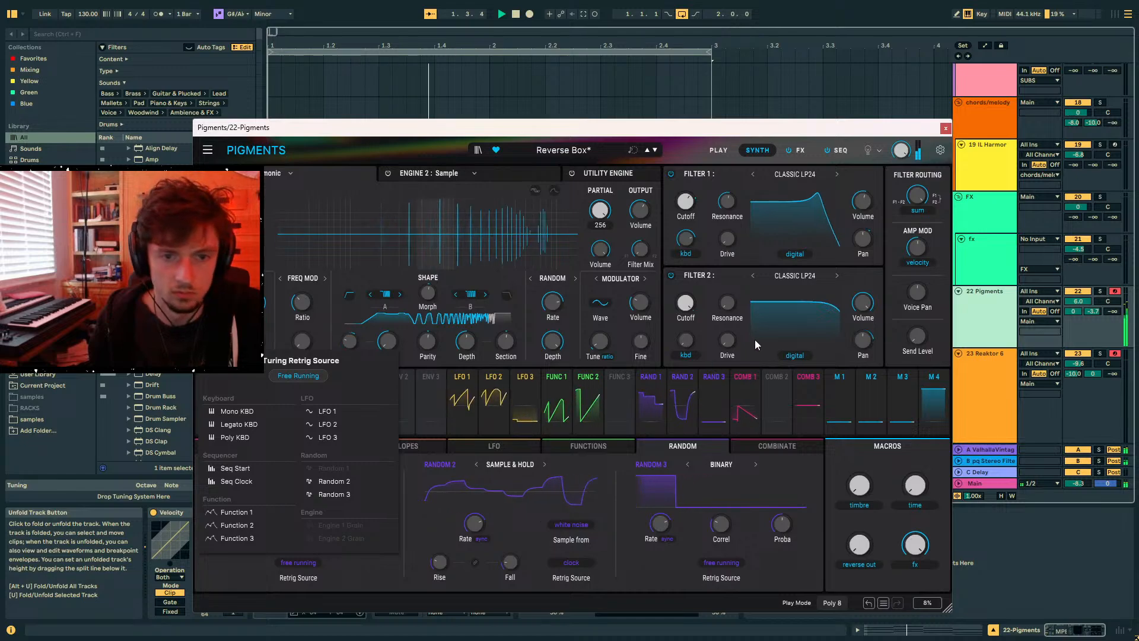
pyautogui.click(725, 159)
pyautogui.moveTo(728, 201)
pyautogui.mouseDown()
pyautogui.moveTo(727, 172)
pyautogui.moveTo(739, 202)
pyautogui.mouseUp()
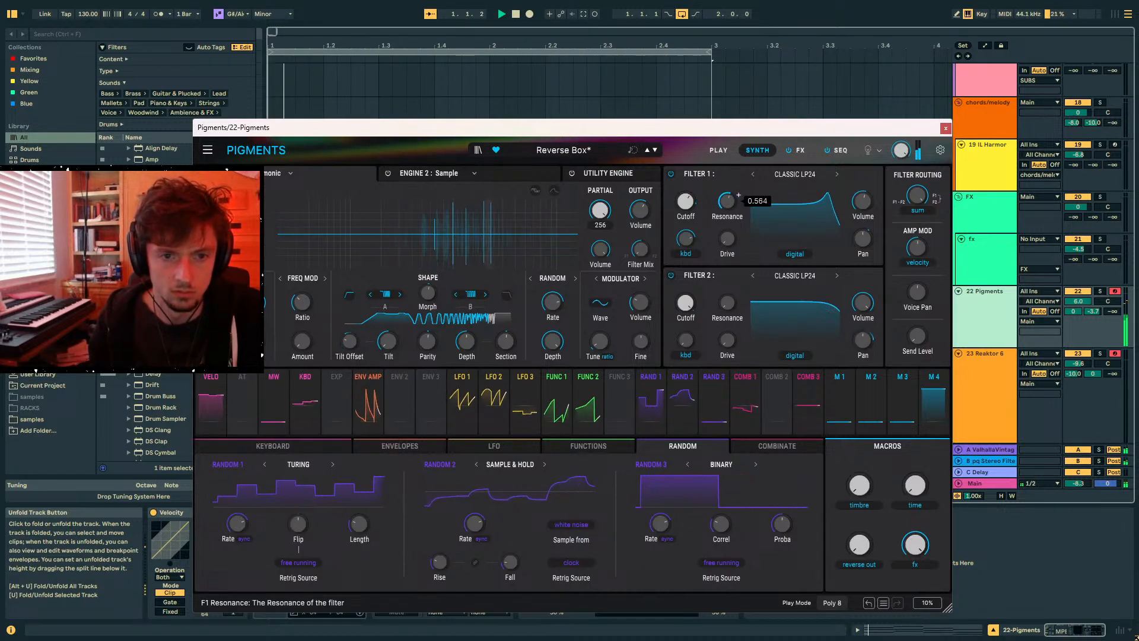
# - Close the Pigments window and feed the Reaktor 6 track from 22-Pigments, Post FX, with monitoring set to In
pyautogui.click(945, 128)
pyautogui.scroll(-1, 978, 341)
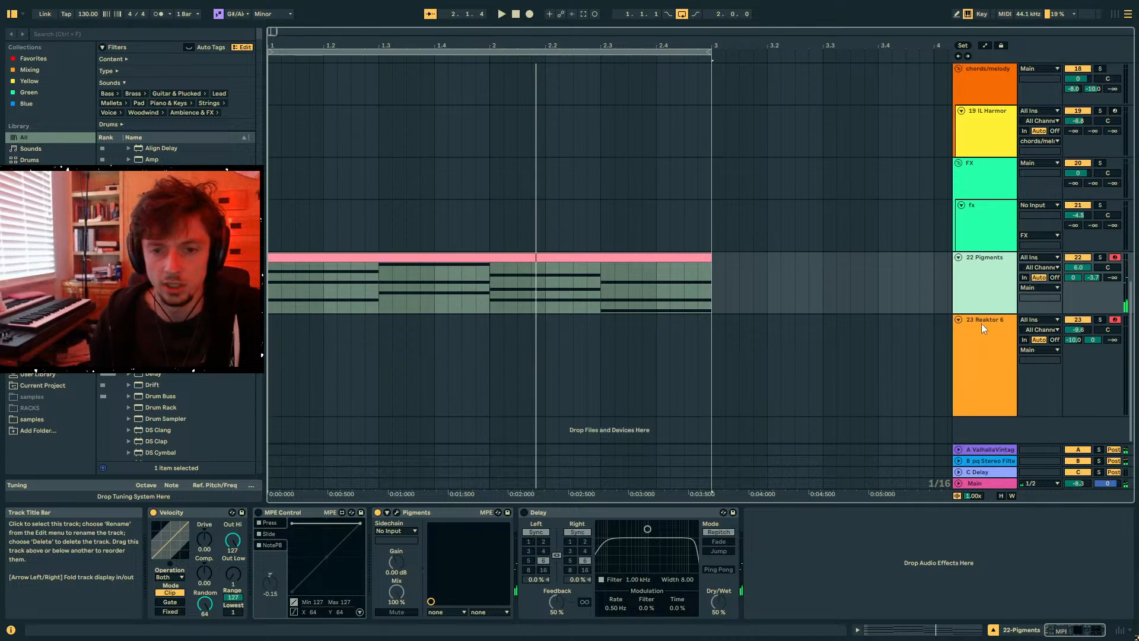
pyautogui.click(1035, 321)
pyautogui.click(1039, 410)
pyautogui.press('space')
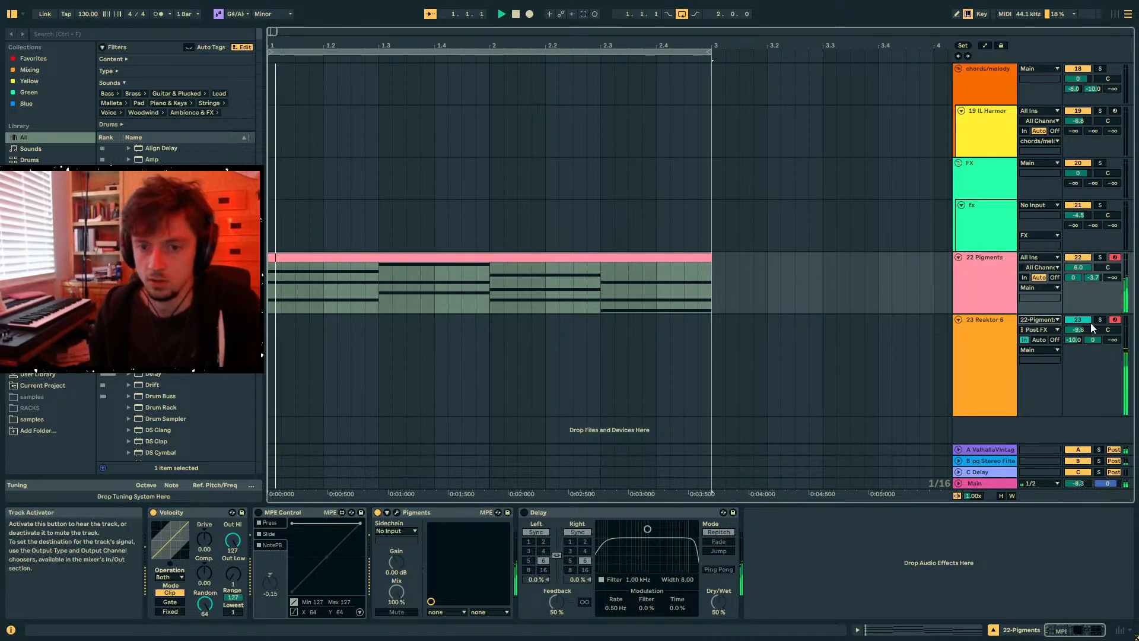
pyautogui.click(1042, 329)
# - Raise the Reaktor 6 track's volume to -1.3 dB and play the two-bar loop through it
pyautogui.click(986, 343)
pyautogui.click(996, 348)
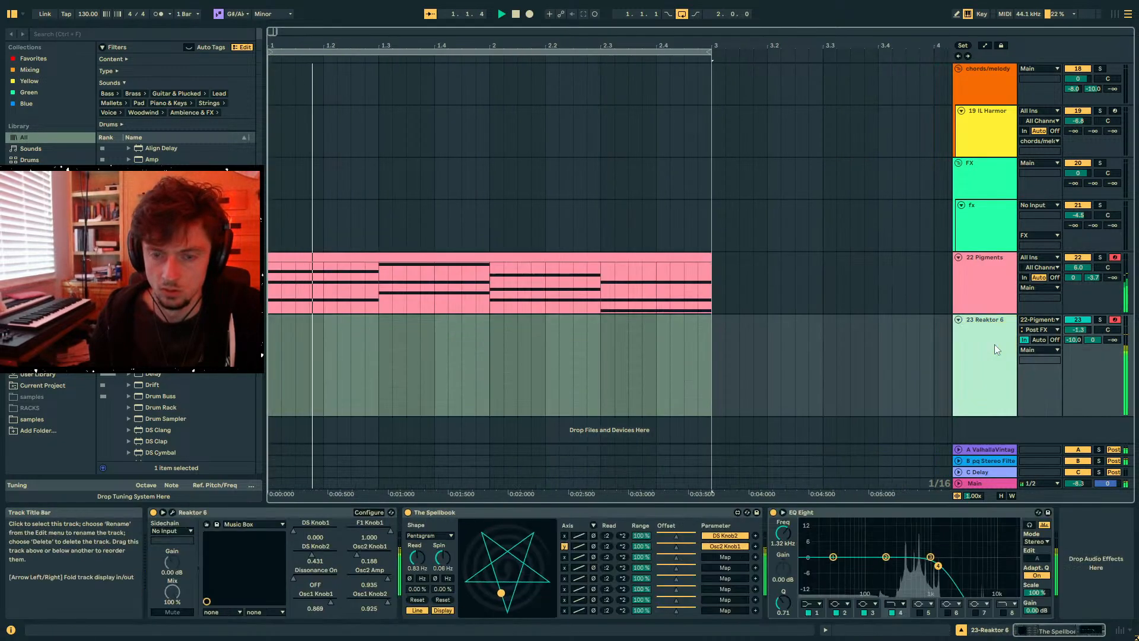
pyautogui.click(937, 336)
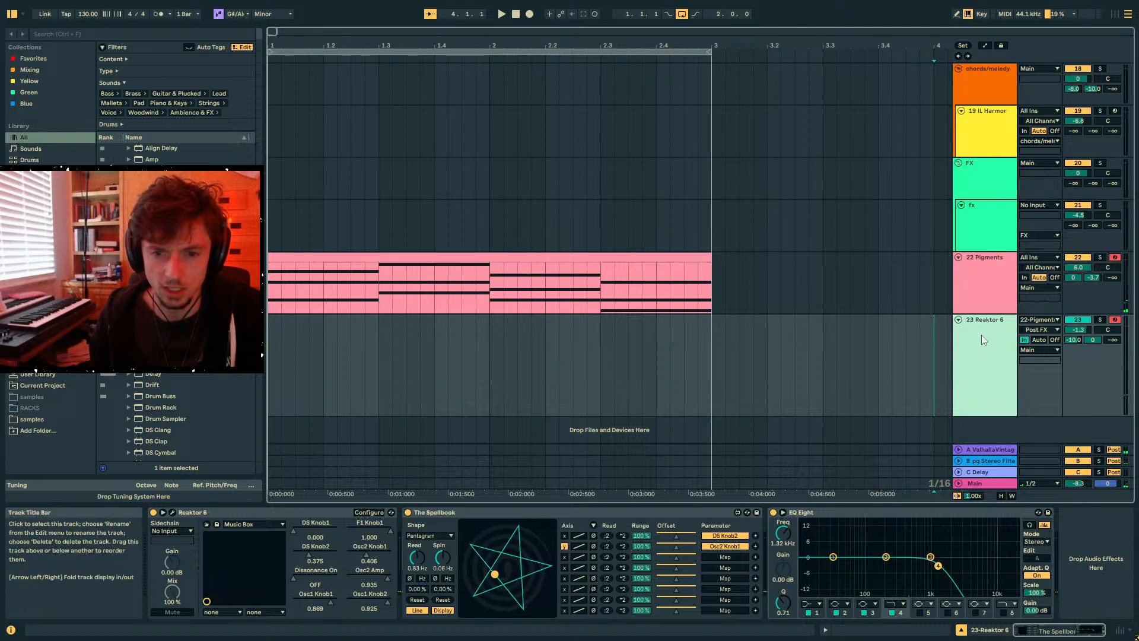
pyautogui.moveTo(709, 339); pyautogui.dragTo(140, 379)
pyautogui.press('space')
pyautogui.click(1003, 333)
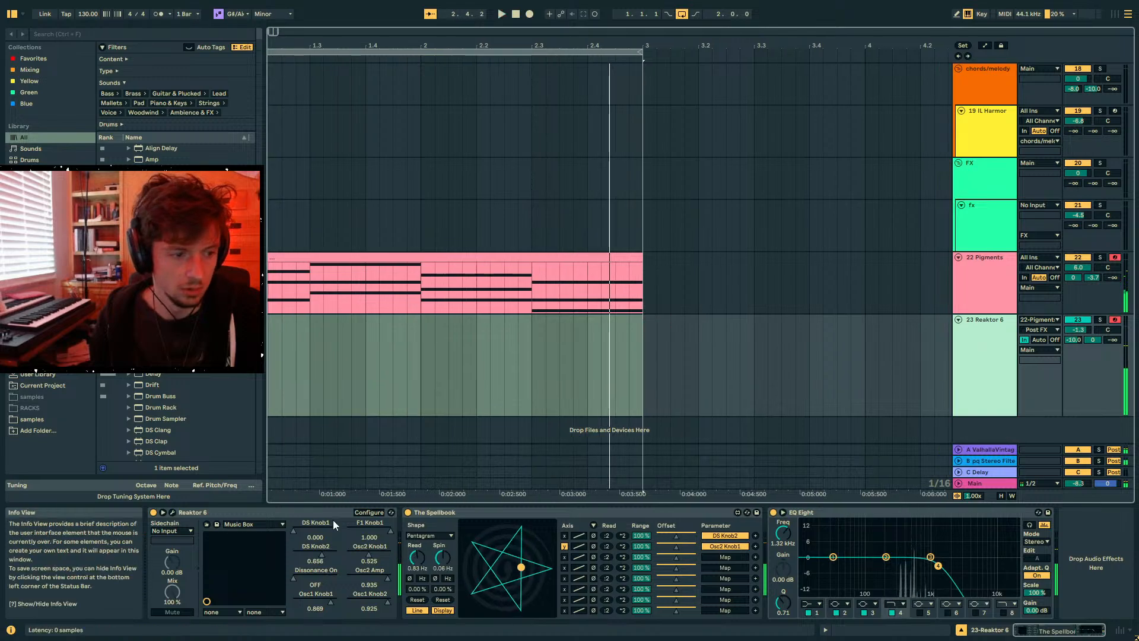
# - Open Reaktor's Razor interface in Configure mode and raise the Reaktor 6 track's volume to 3.5 dB
pyautogui.click(369, 512)
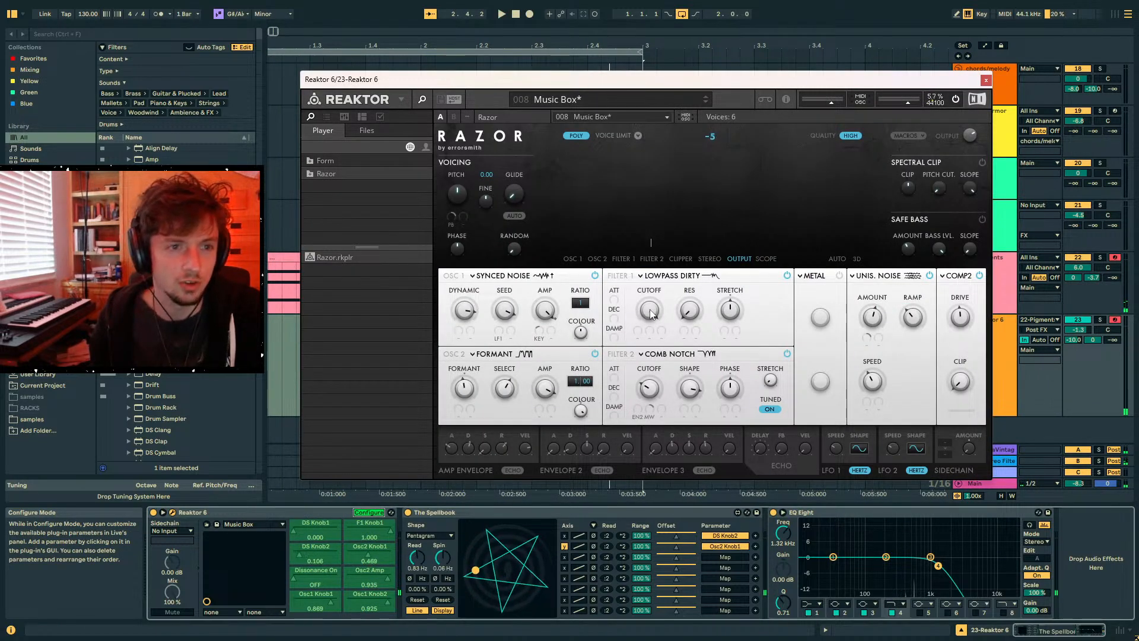
pyautogui.moveTo(918, 81); pyautogui.dragTo(763, 91)
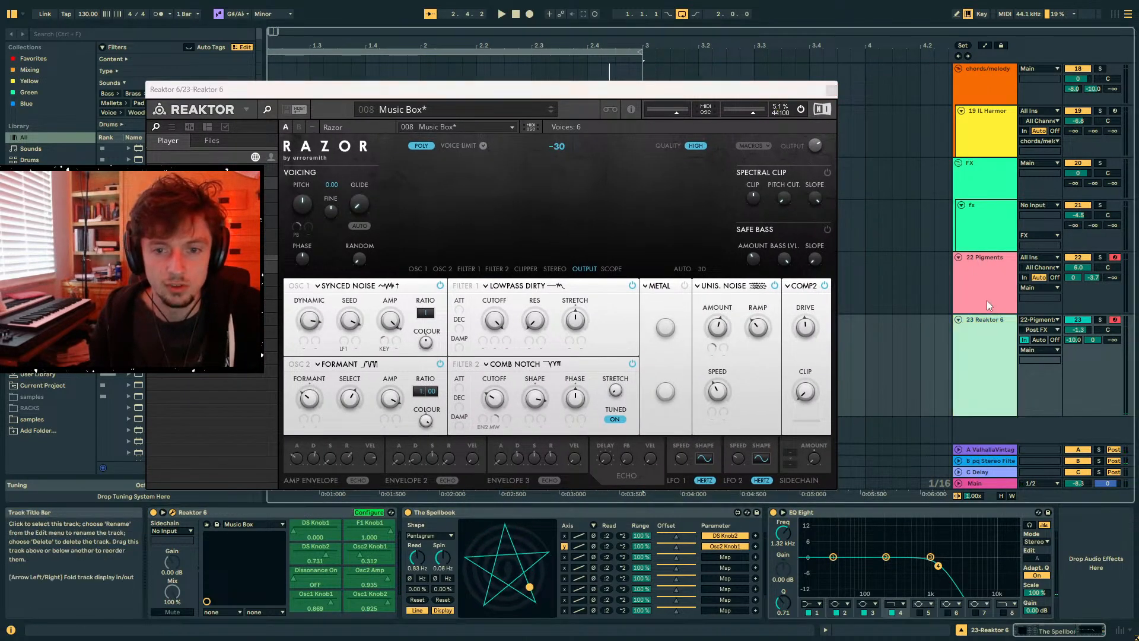
pyautogui.moveTo(1035, 329); pyautogui.dragTo(1035, 311)
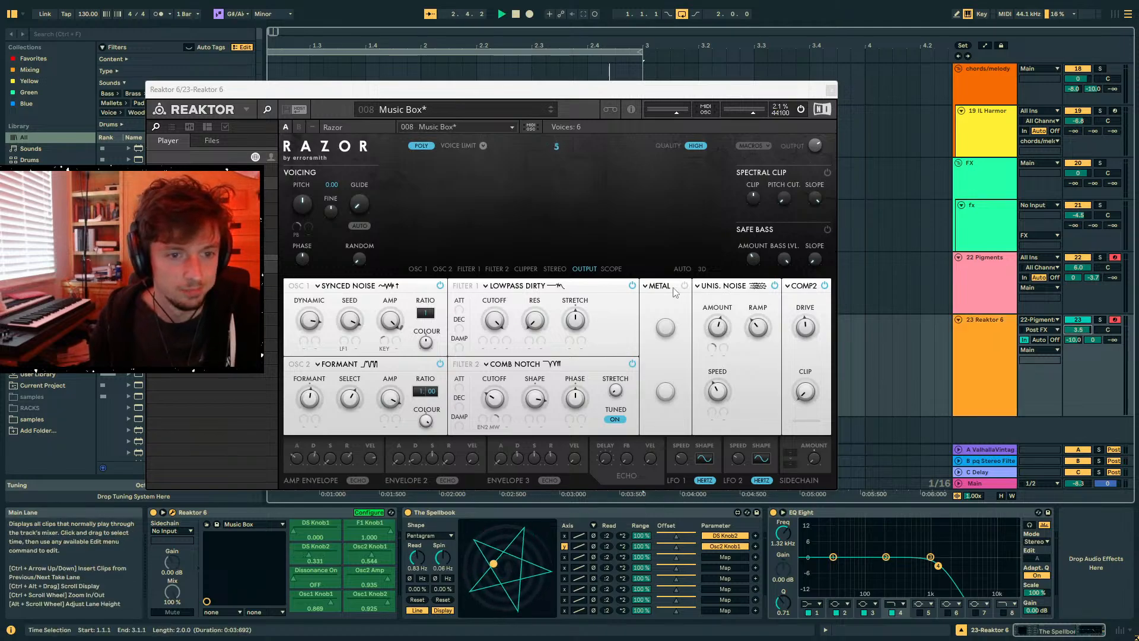
# - Enable Razor's Metal dissonance, raise the Comb Notch cutoff to 0.750 and set the amp envelope attack to 33.0 during playback
pyautogui.press('space')
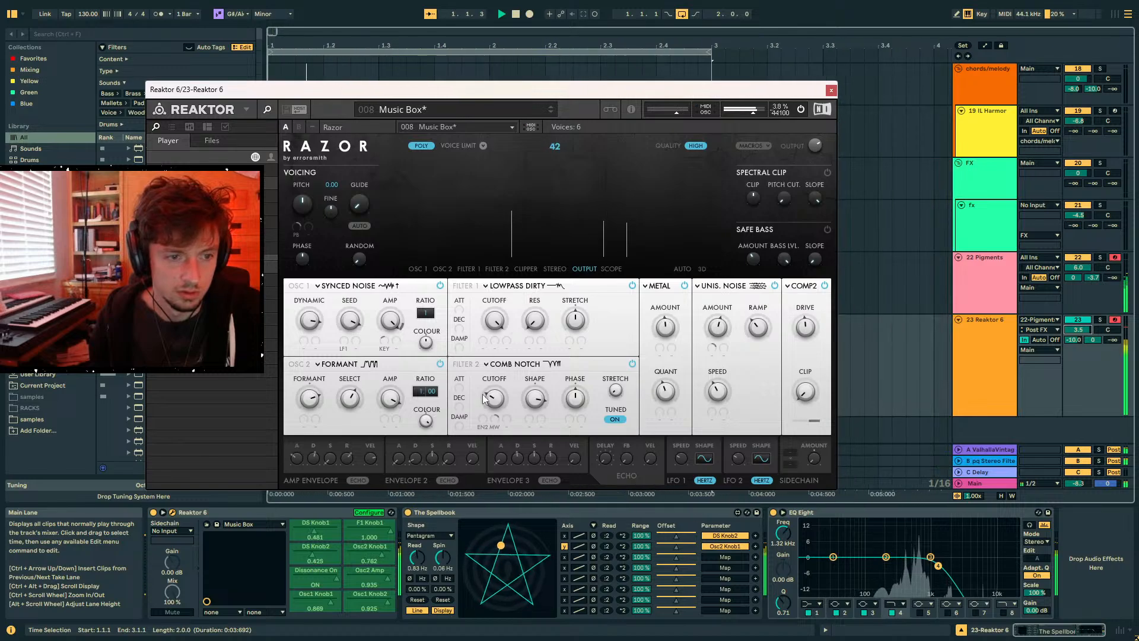
pyautogui.moveTo(496, 398); pyautogui.dragTo(506, 327)
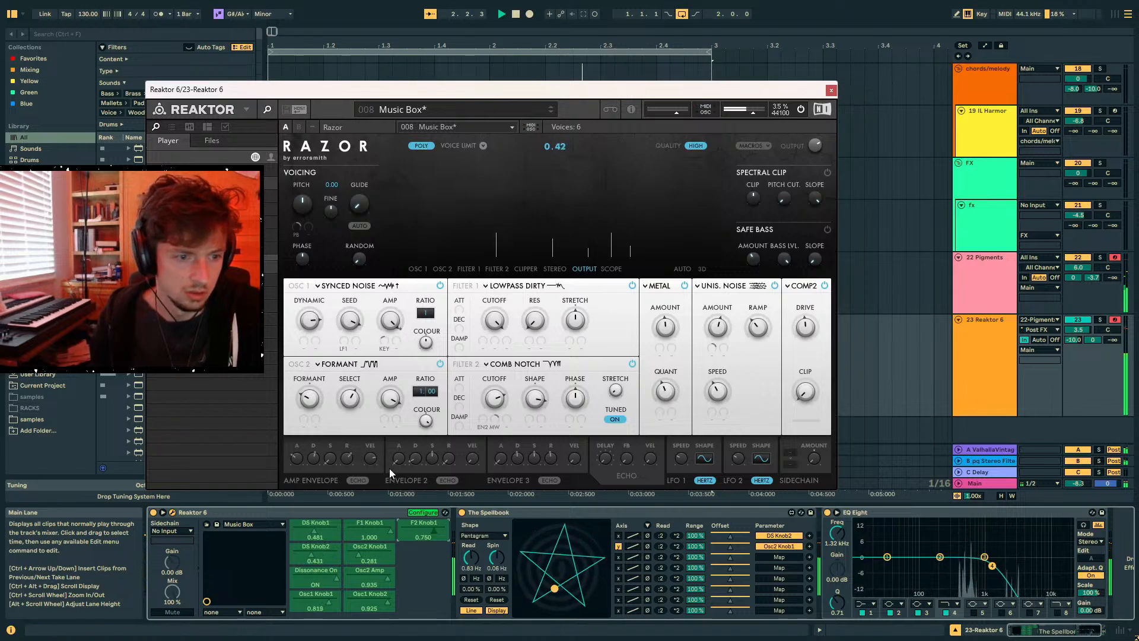
pyautogui.moveTo(294, 446); pyautogui.dragTo(299, 439)
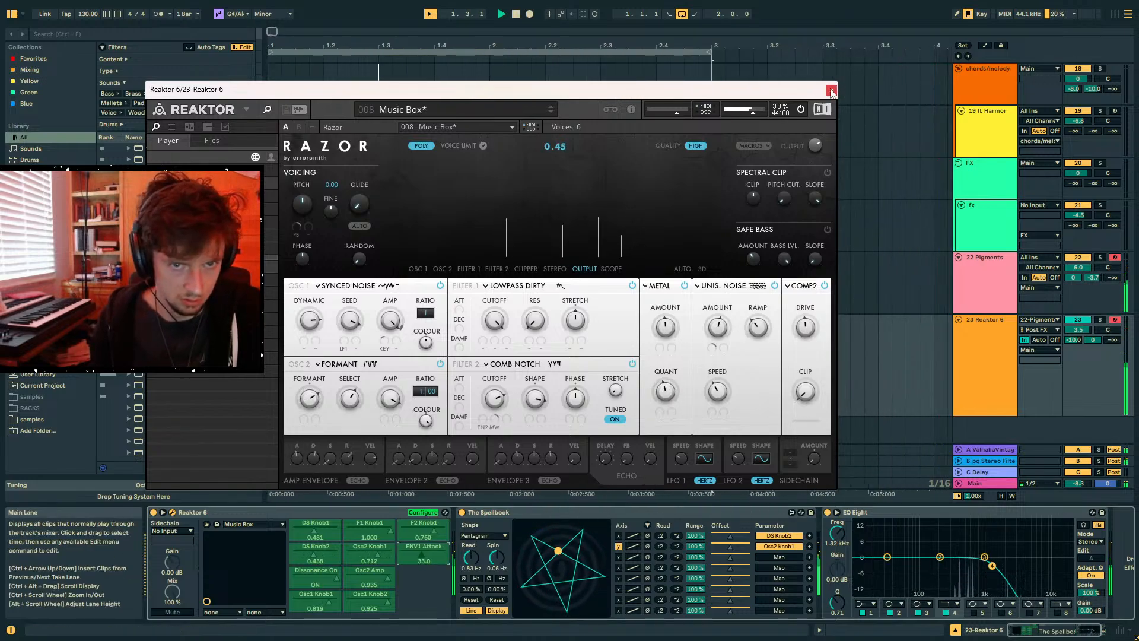
# - Find the Flatline preset in the browser, add it to the Reaktor 6 track and play the loop
pyautogui.click(1001, 362)
pyautogui.click(91, 35)
pyautogui.write('flatline')
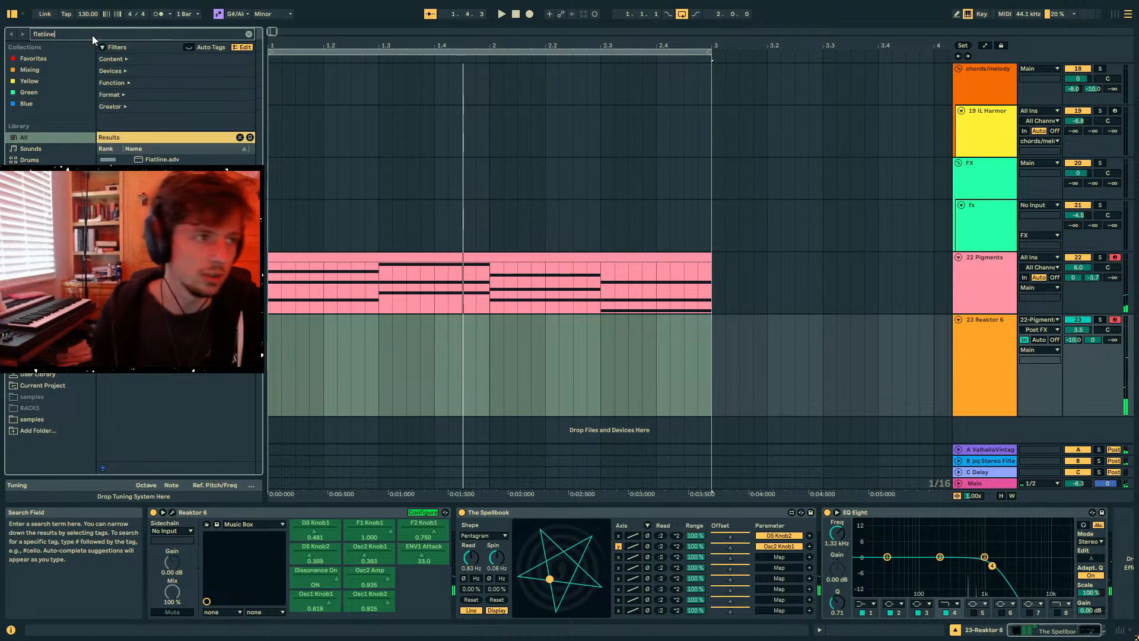
pyautogui.doubleClick(171, 160)
pyautogui.press('space')
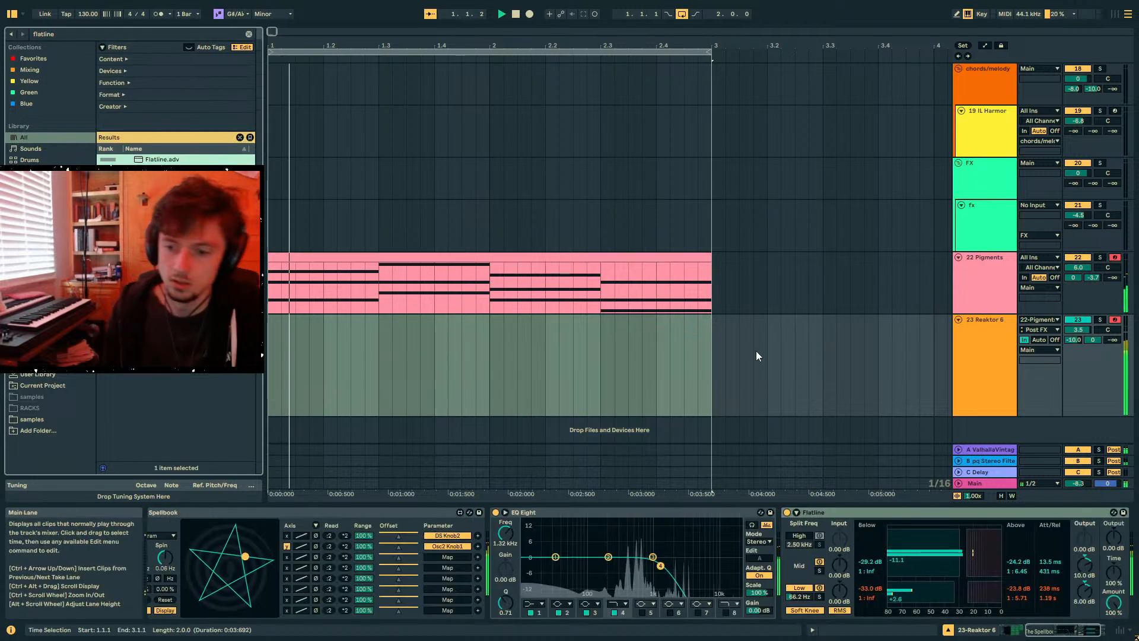
# - Select the two-bar loop range on the Reaktor 6 track and deactivate the Pigments track
pyautogui.moveTo(714, 357); pyautogui.dragTo(270, 366)
pyautogui.click(1005, 334)
pyautogui.click(1089, 251)
pyautogui.click(1077, 257)
pyautogui.click(999, 332)
pyautogui.click(991, 303)
# - Insert an audio track below Reaktor 6, set its input to 23-Reaktor 6 and arm it for recording
pyautogui.click(1002, 360)
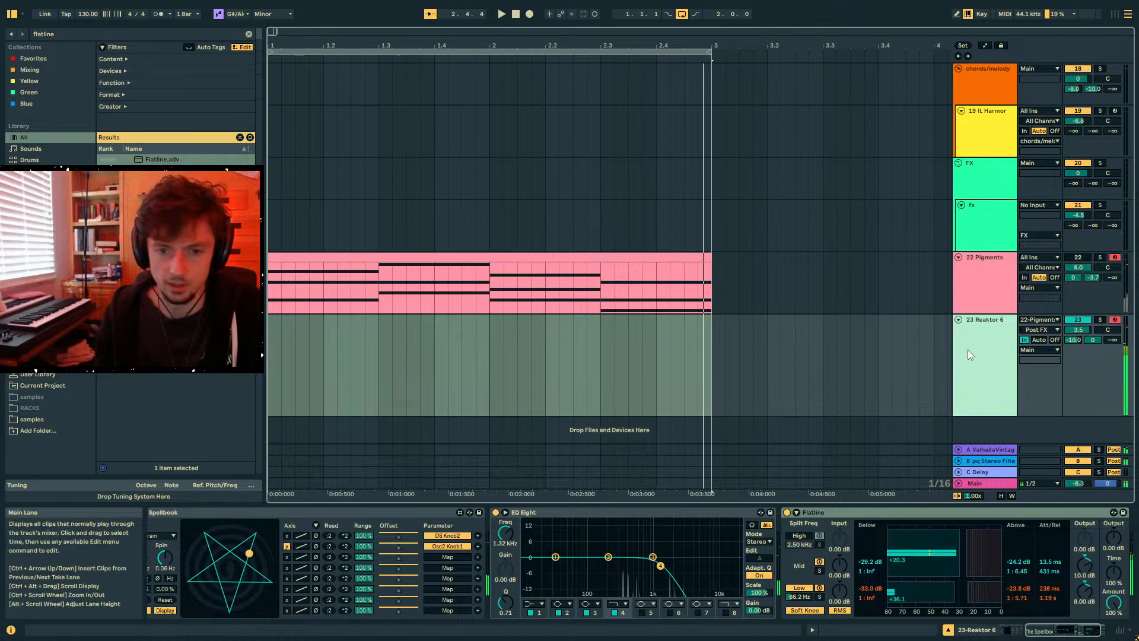
pyautogui.hotkey('ctrl', 't')
pyautogui.click(1034, 398)
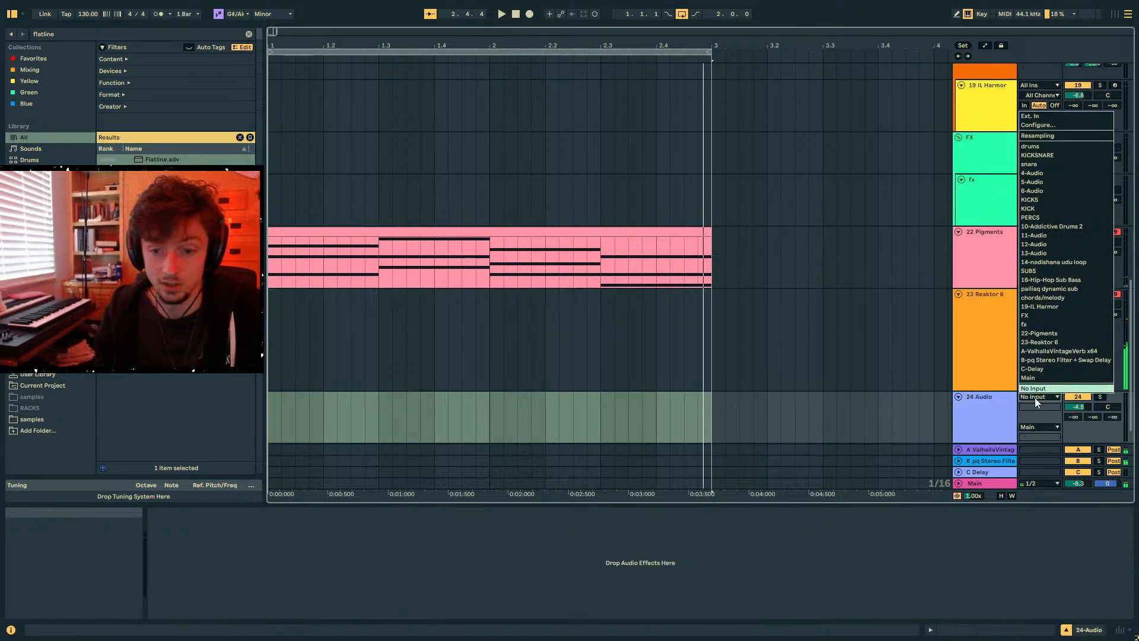
pyautogui.click(1038, 342)
pyautogui.click(1114, 397)
# - Record the looped Reaktor 6 output onto the new audio track and stop the transport
pyautogui.click(530, 14)
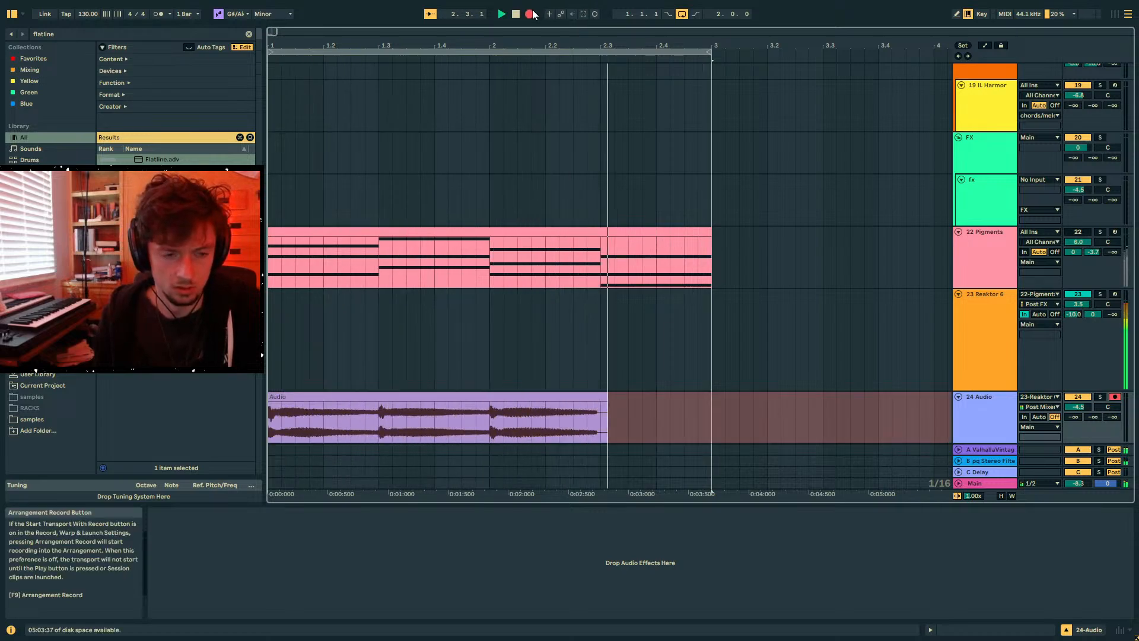
pyautogui.click(989, 320)
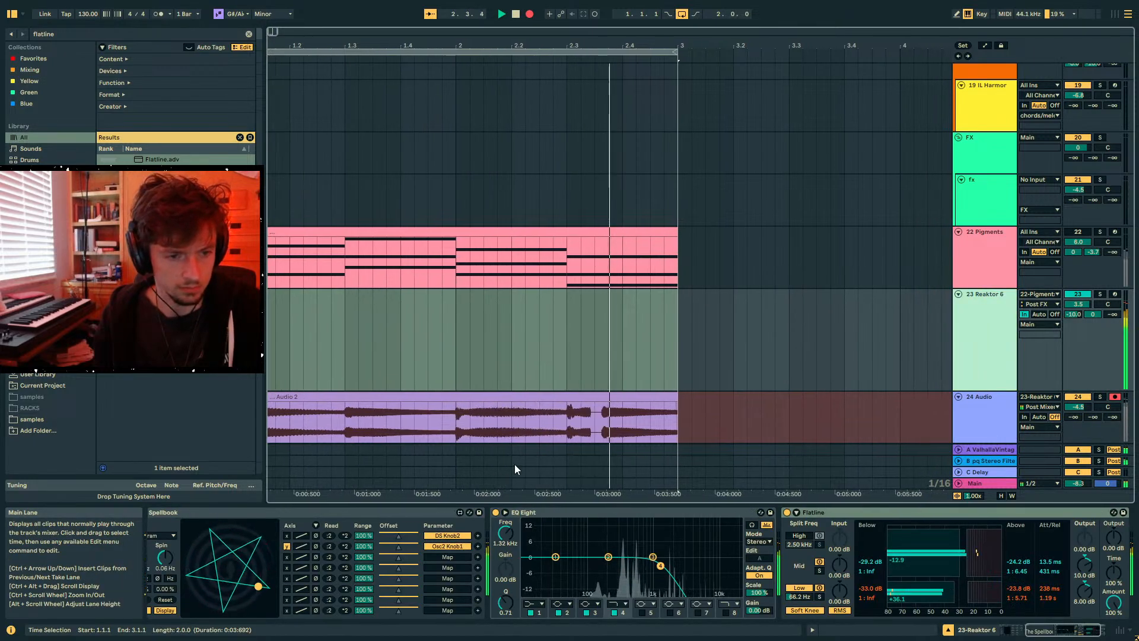
pyautogui.press('space')
pyautogui.click(565, 394)
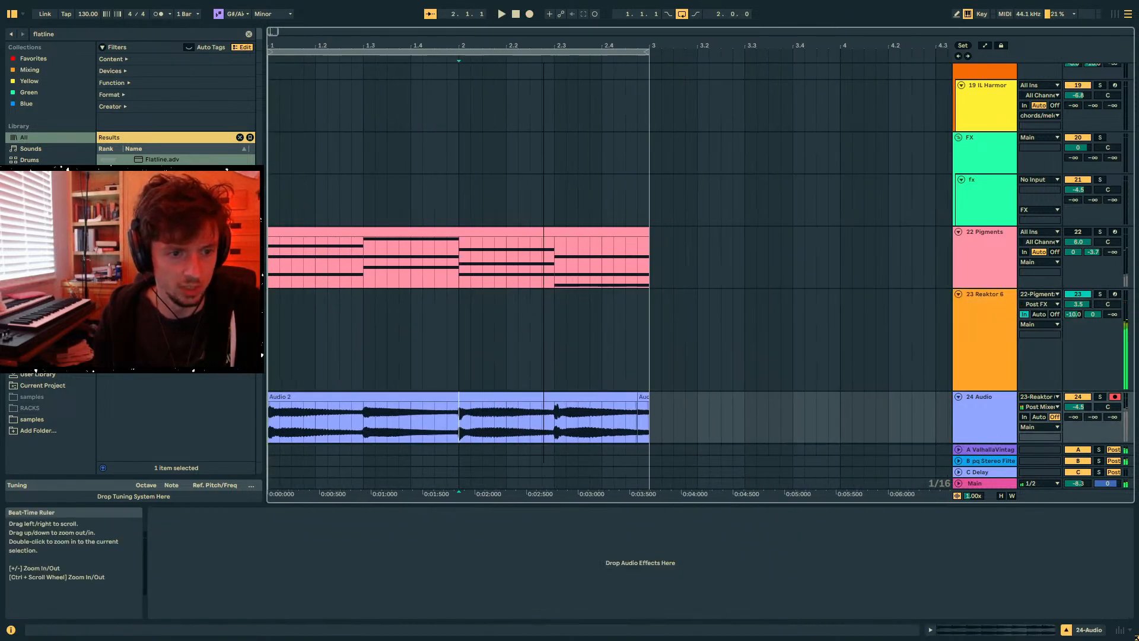
# - Duplicate the recorded audio clip directly after itself and select the whole recorded passage
pyautogui.moveTo(365, 494); pyautogui.dragTo(366, 378)
pyautogui.click(374, 385)
pyautogui.click(377, 396)
pyautogui.hotkey('ctrl', 'd')
pyautogui.moveTo(507, 396); pyautogui.dragTo(106, 399)
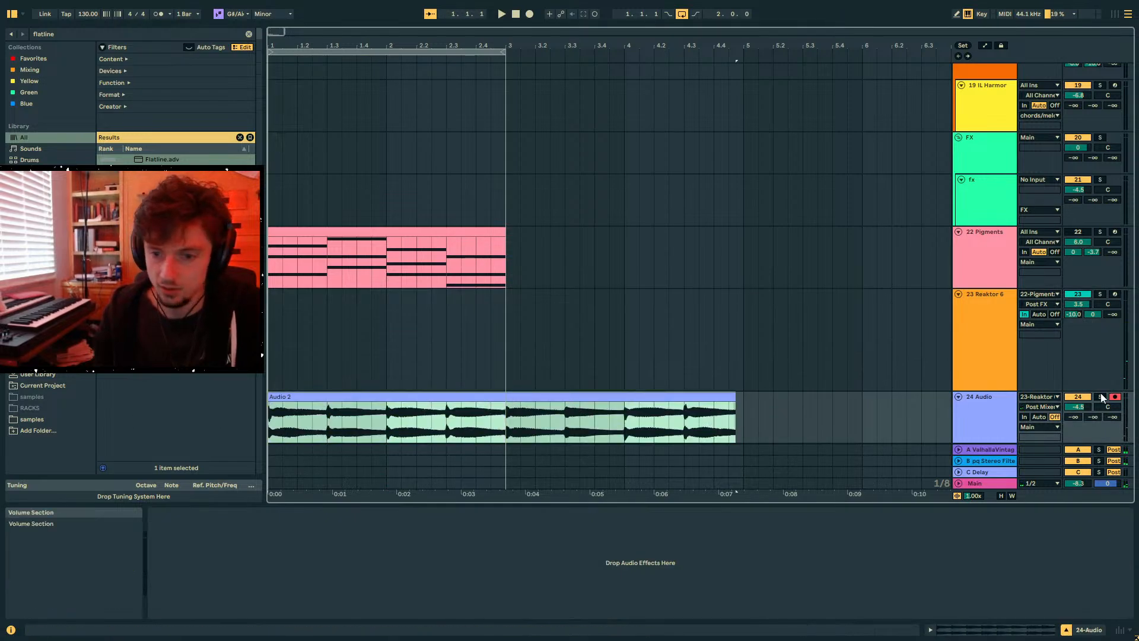
# - Solo the 24 Audio track, reverse the whole recorded passage and play it back
pyautogui.click(1100, 396)
pyautogui.press('space')
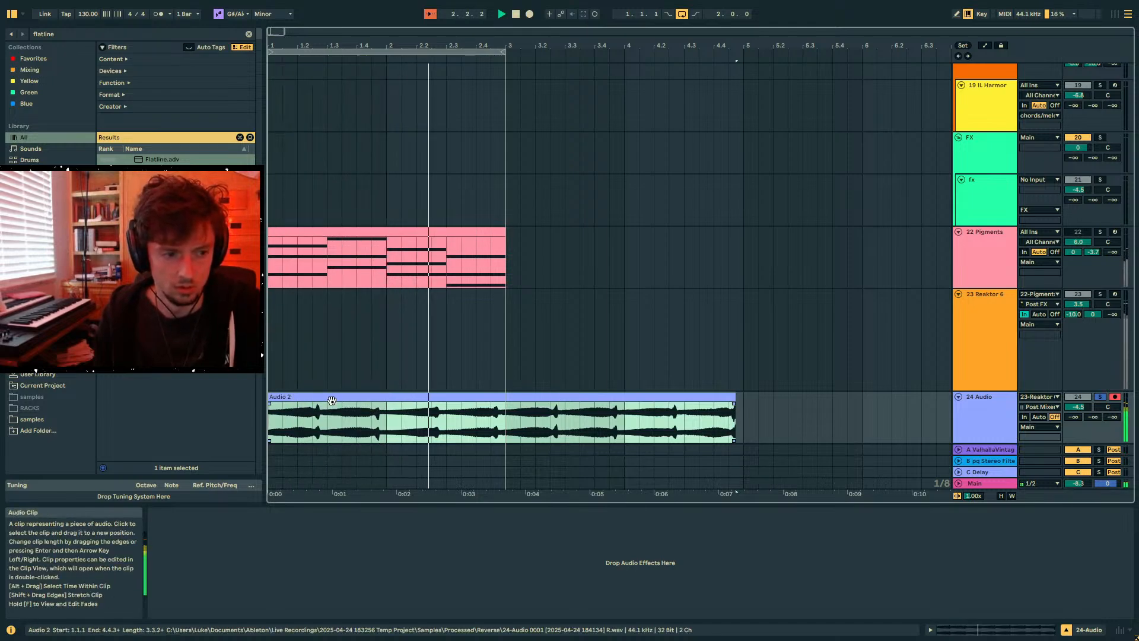
# - Try shifting the reversed passage an eighth note later, then undo back to the separate unreversed clips
pyautogui.moveTo(379, 397); pyautogui.dragTo(394, 396)
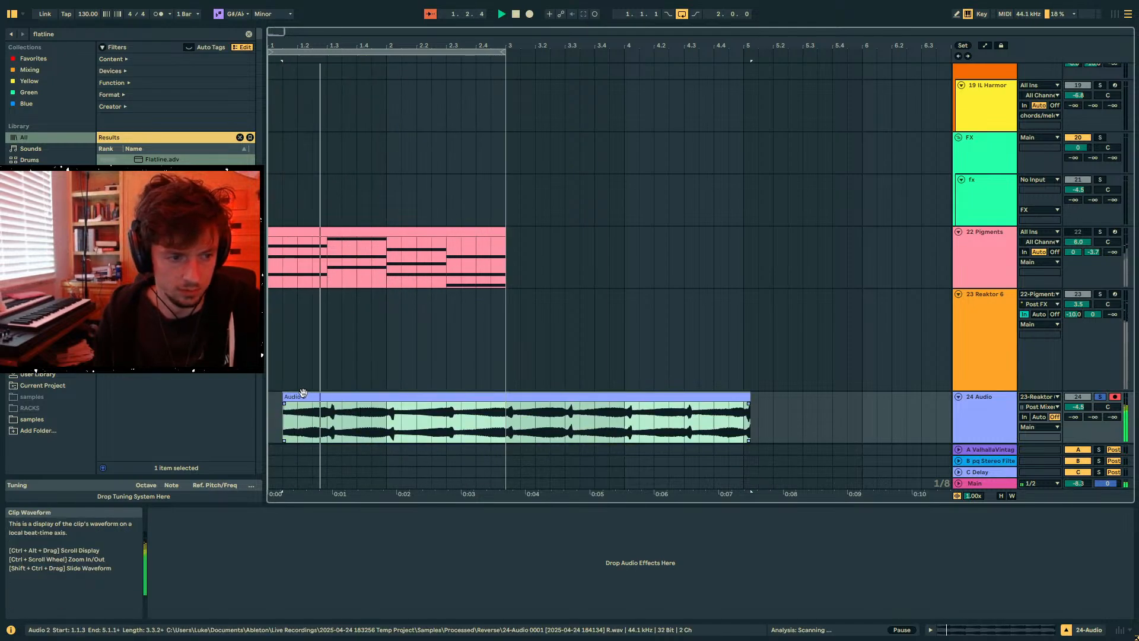
pyautogui.press('space')
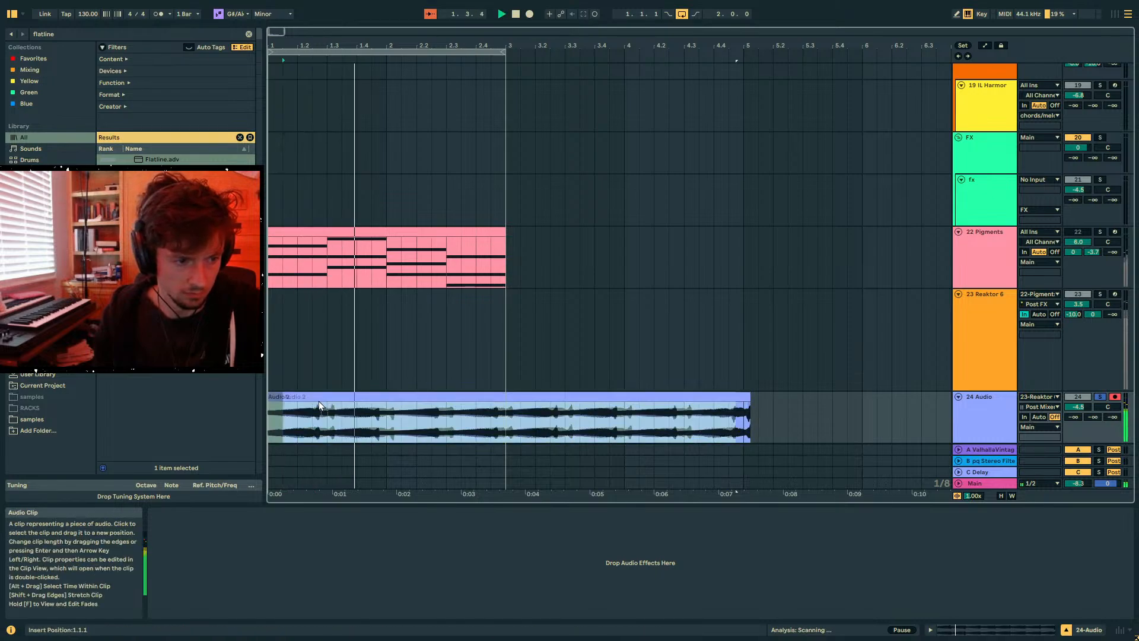
pyautogui.moveTo(319, 401); pyautogui.dragTo(305, 401)
pyautogui.click(519, 425)
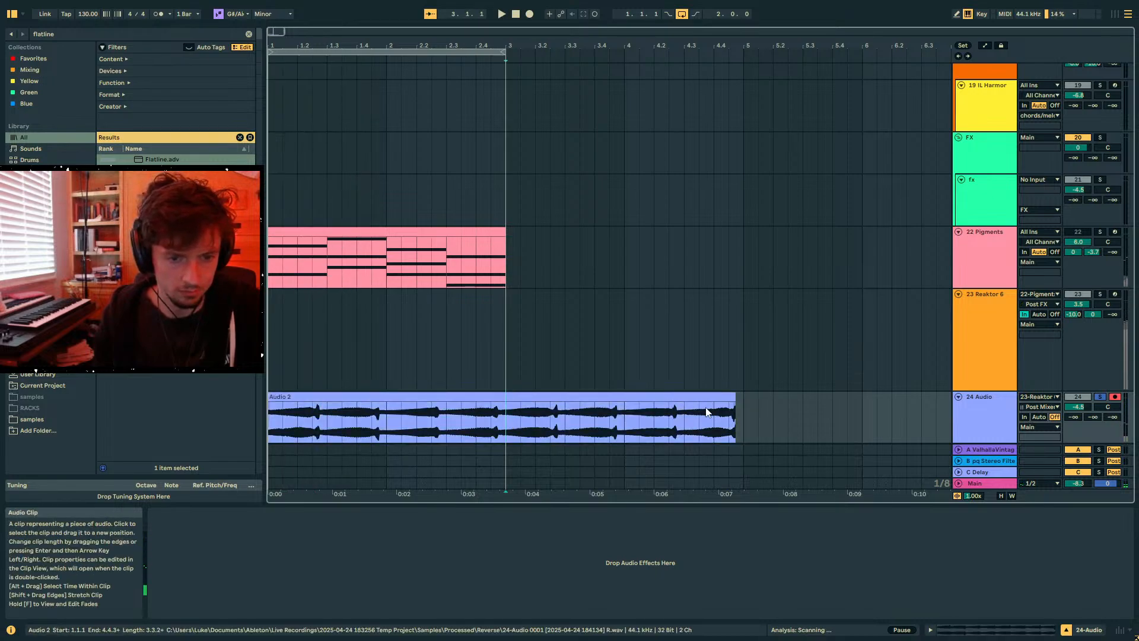
pyautogui.hotkey('ctrl', 'z')
pyautogui.hotkey('ctrl', 'z')
pyautogui.hotkey('ctrl', 'z')
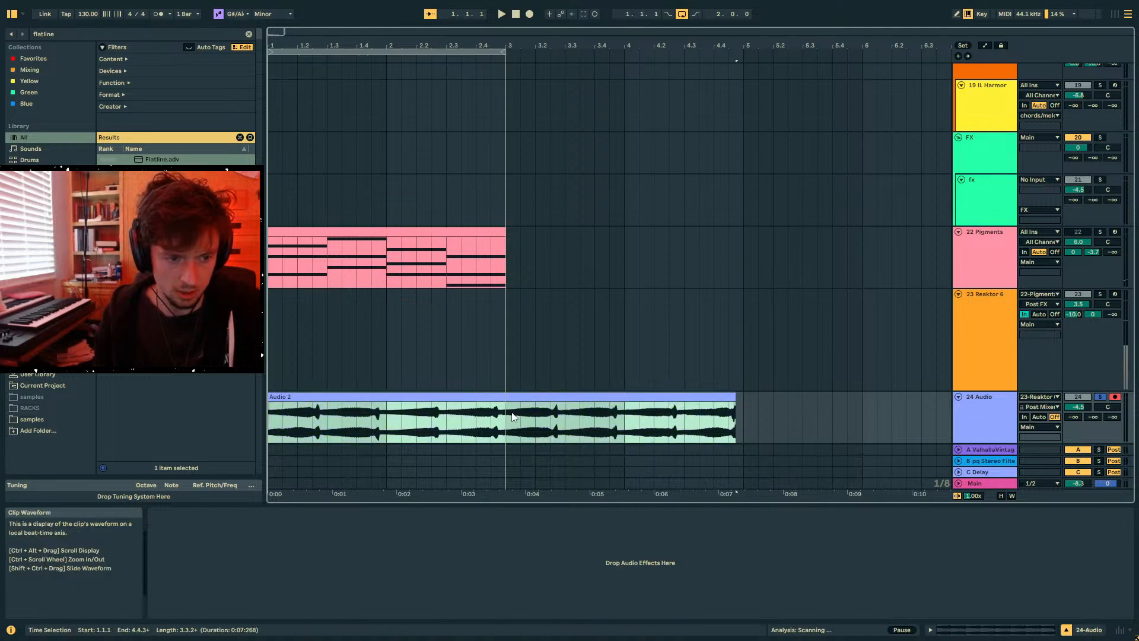
# - Reverse the first two-bar audio clip, split it at 2.3.1 and move the split-off half-bar to 2.1.1
pyautogui.click(481, 394)
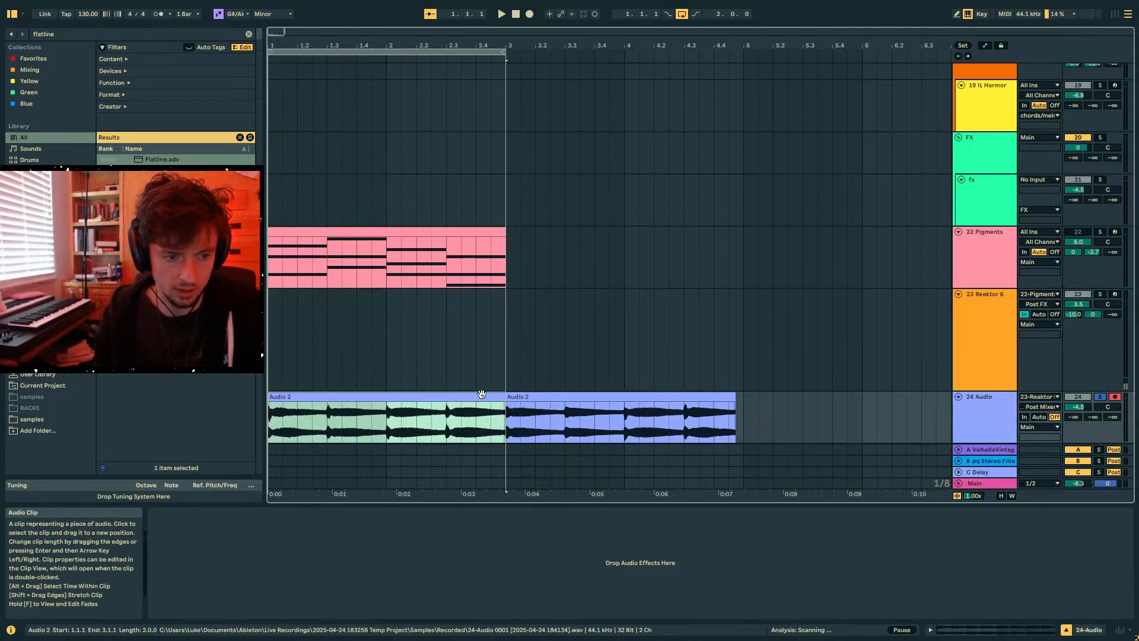
pyautogui.click(449, 424)
pyautogui.hotkey('ctrl', 'e')
pyautogui.moveTo(467, 397); pyautogui.dragTo(412, 409)
pyautogui.press('space')
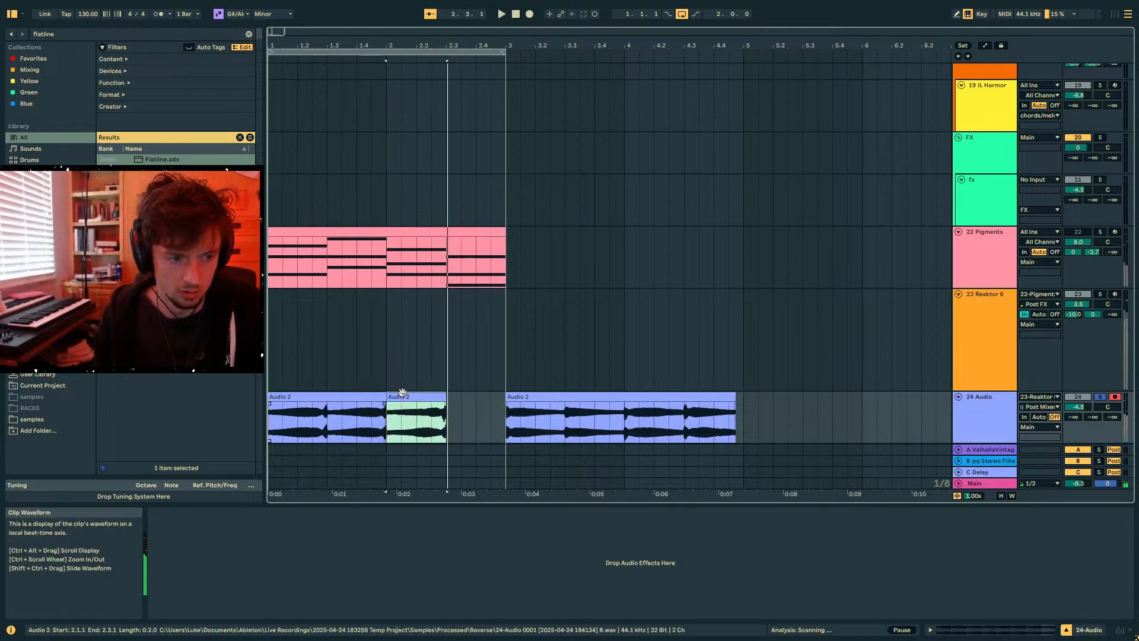
# - Copy the overwritten half-bar from 2.1.1 to 2.3.1, restore the split and move, and paste it into the gap at 2.3.1
pyautogui.hotkey('ctrl', 'z')
pyautogui.hotkey('ctrl', 'z')
pyautogui.click(448, 424)
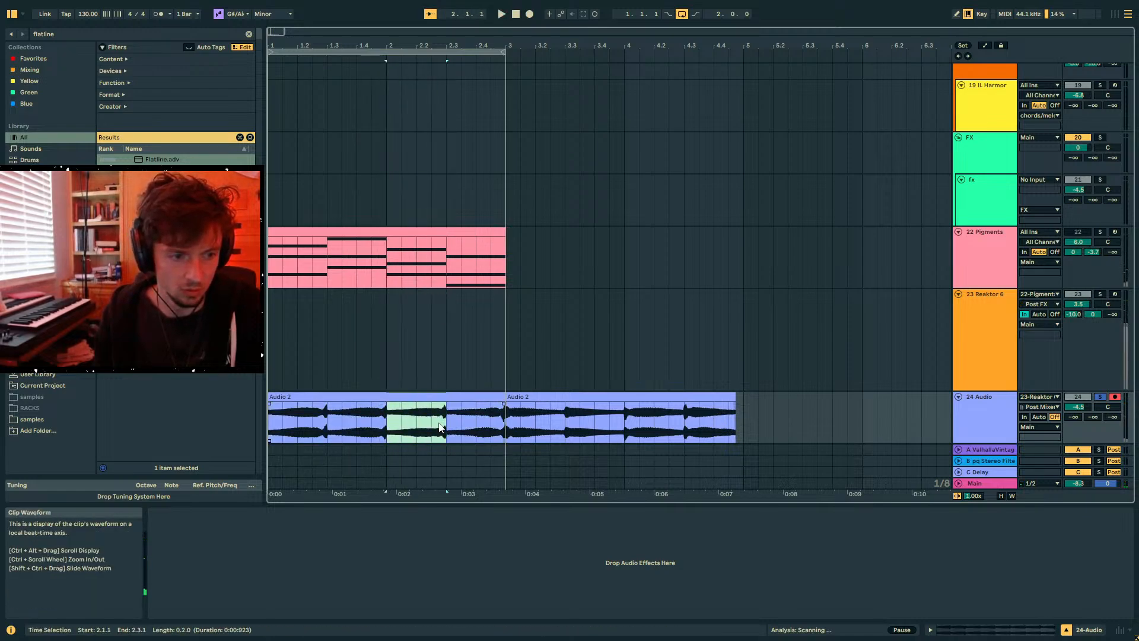
pyautogui.hotkey('ctrl', 'c')
pyautogui.hotkey('ctrl', 'y')
pyautogui.hotkey('ctrl', 'y')
pyautogui.click(452, 422)
pyautogui.hotkey('ctrl', 'v')
# - Play the rearranged clips and raise the audio track's ValhallaVintageVerb send to about -9 dB
pyautogui.click(359, 396)
pyautogui.press('space')
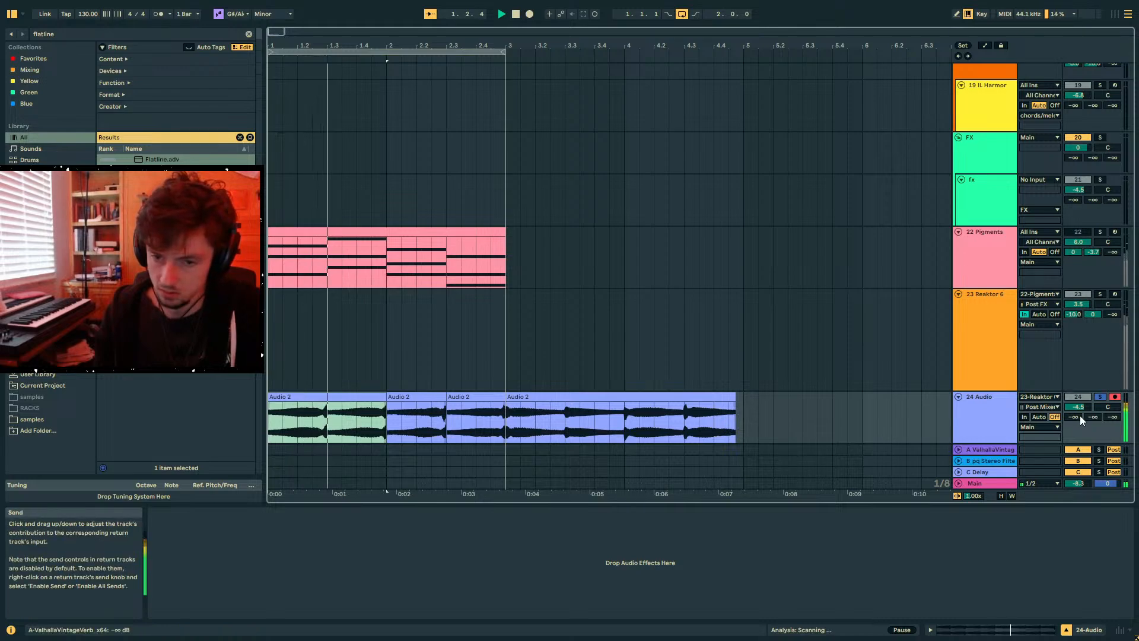
pyautogui.moveTo(1080, 418); pyautogui.dragTo(1079, 407)
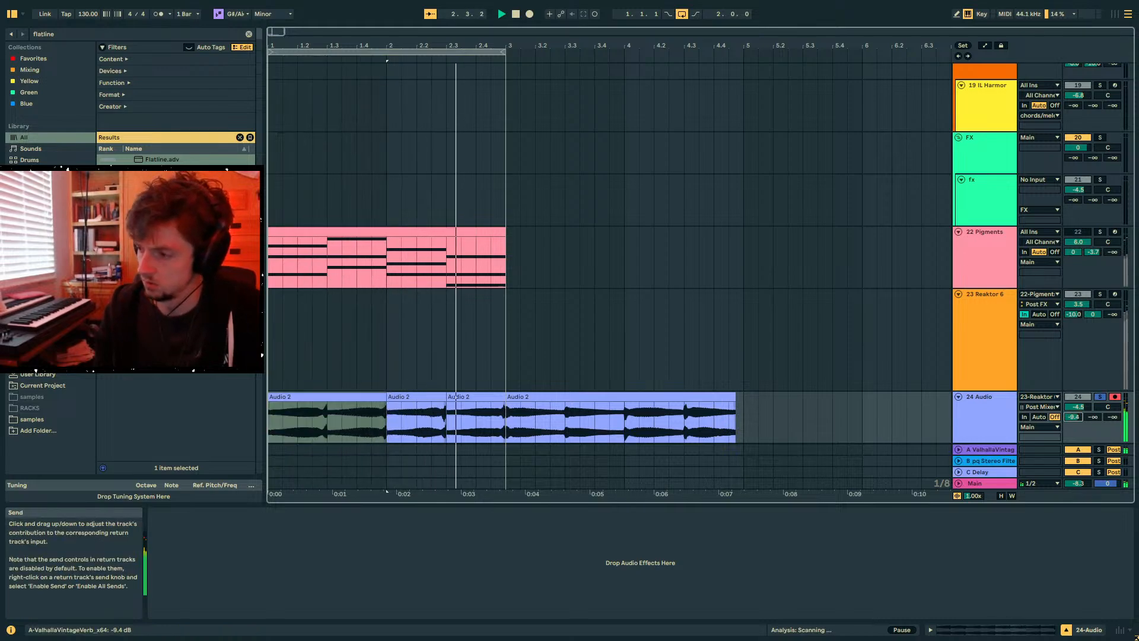
# - Transpose the half-bar audio clip at 2.3.1 down to -3 semitones
pyautogui.doubleClick(436, 406)
pyautogui.doubleClick(483, 408)
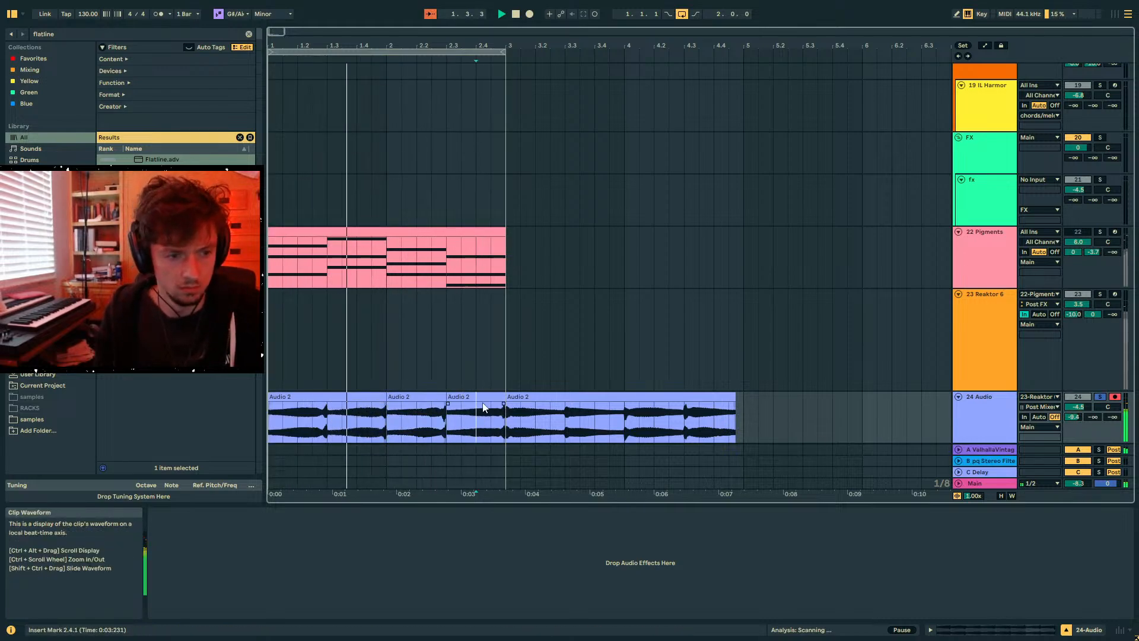
pyautogui.hotkey('shift', 'Tab')
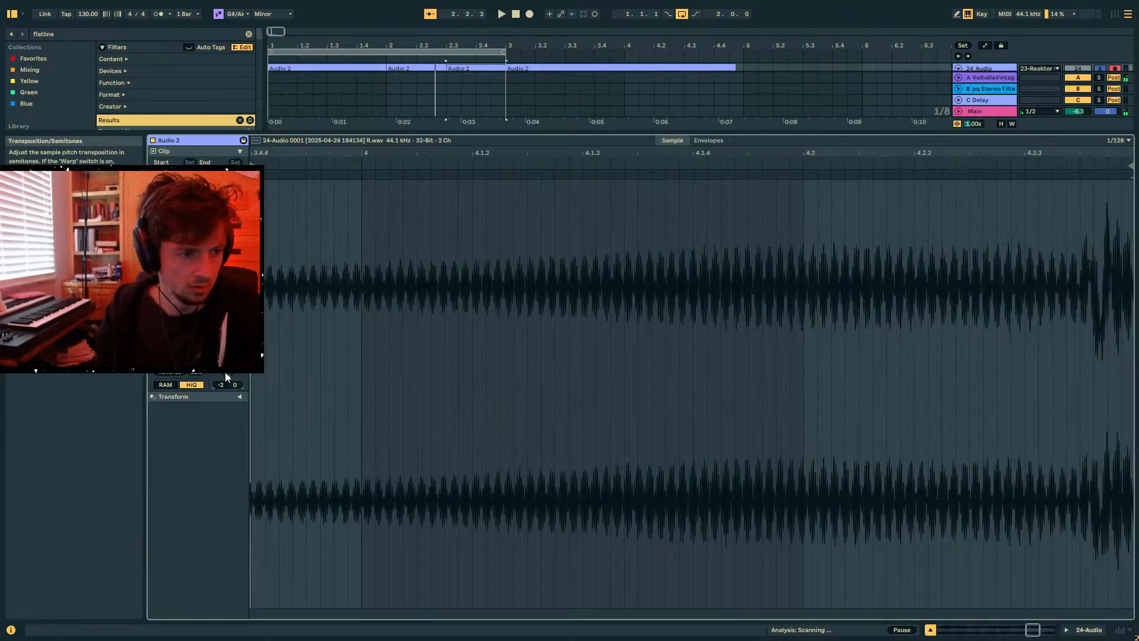
pyautogui.press('space')
pyautogui.moveTo(228, 373); pyautogui.dragTo(228, 382)
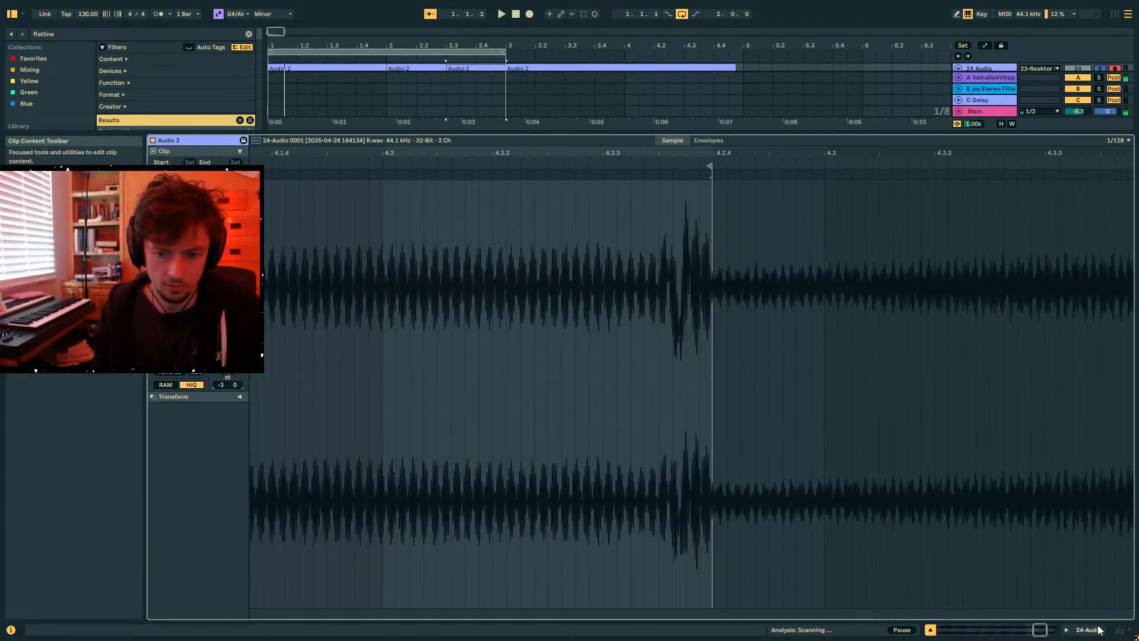
pyautogui.hotkey('shift', 'Tab')
# - Duplicate the rearranged two-bar audio section into bars 3 and 4, replacing the old clip
pyautogui.click(687, 421)
pyautogui.press('space')
pyautogui.moveTo(529, 414); pyautogui.dragTo(269, 418)
pyautogui.hotkey('ctrl', 'd')
pyautogui.click(685, 423)
# - Reset the transposition of the first section's last clip, at 2.3.1, to 0 semitones
pyautogui.click(464, 396)
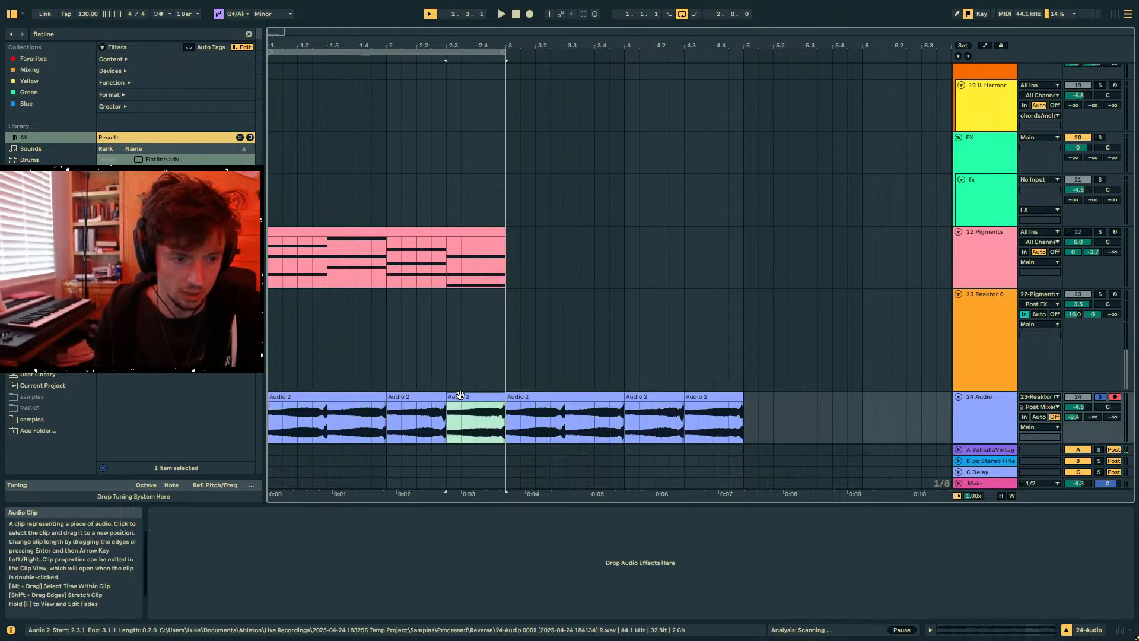
pyautogui.click(961, 630)
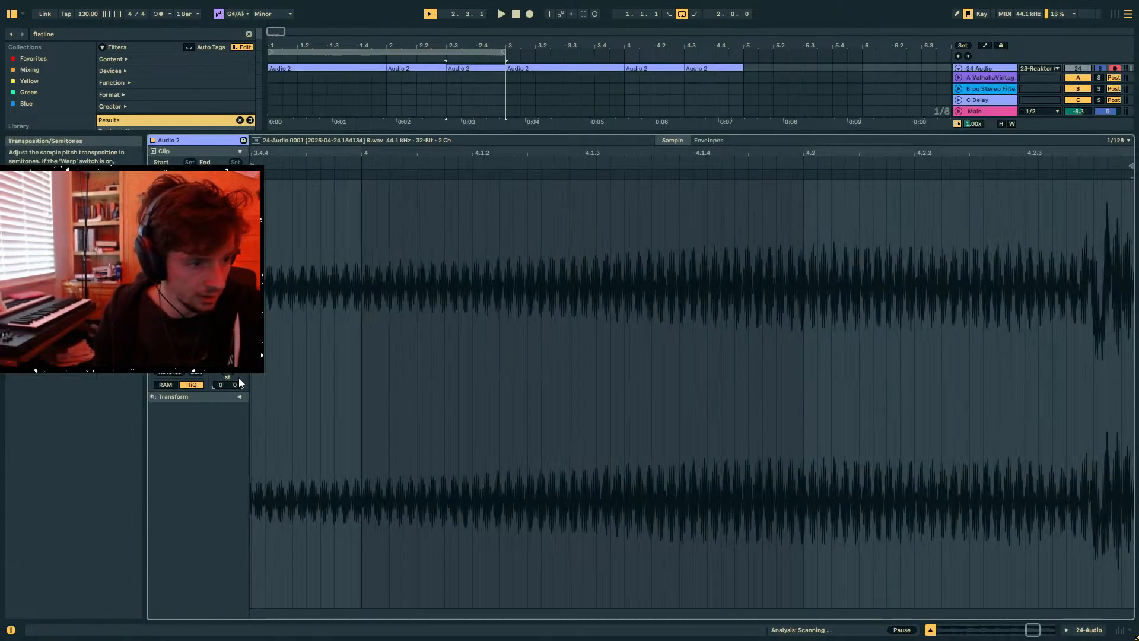
pyautogui.hotkey('shift', 'Tab')
# - Play back the audio section, then unsolo the 24 Audio track and reactivate the Pigments track
pyautogui.click(296, 418)
pyautogui.press('space')
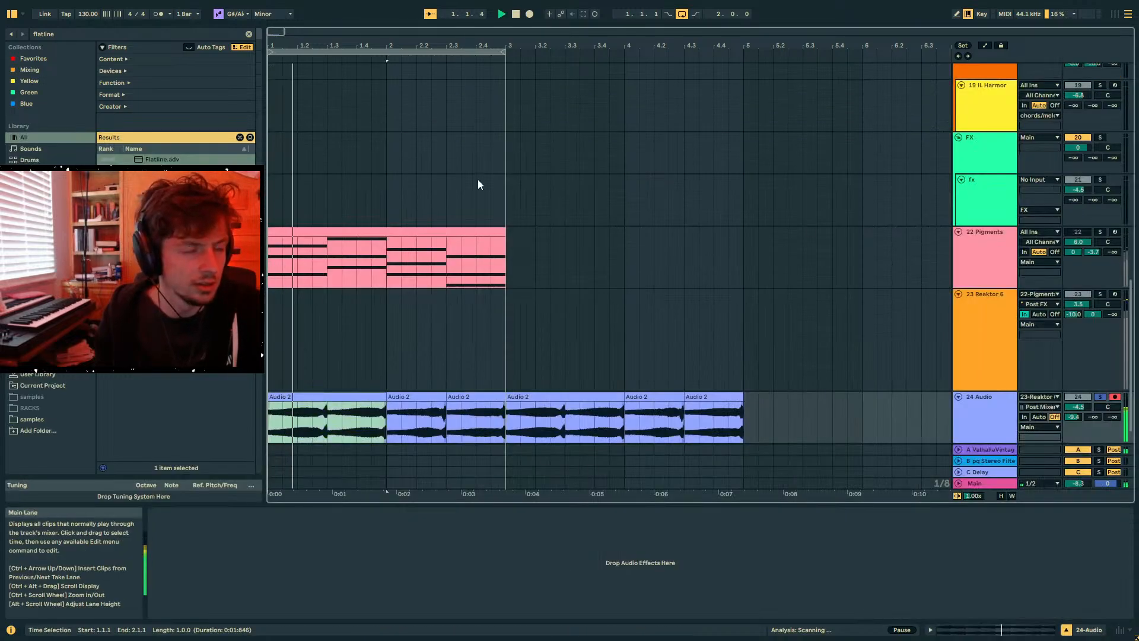
pyautogui.click(1100, 397)
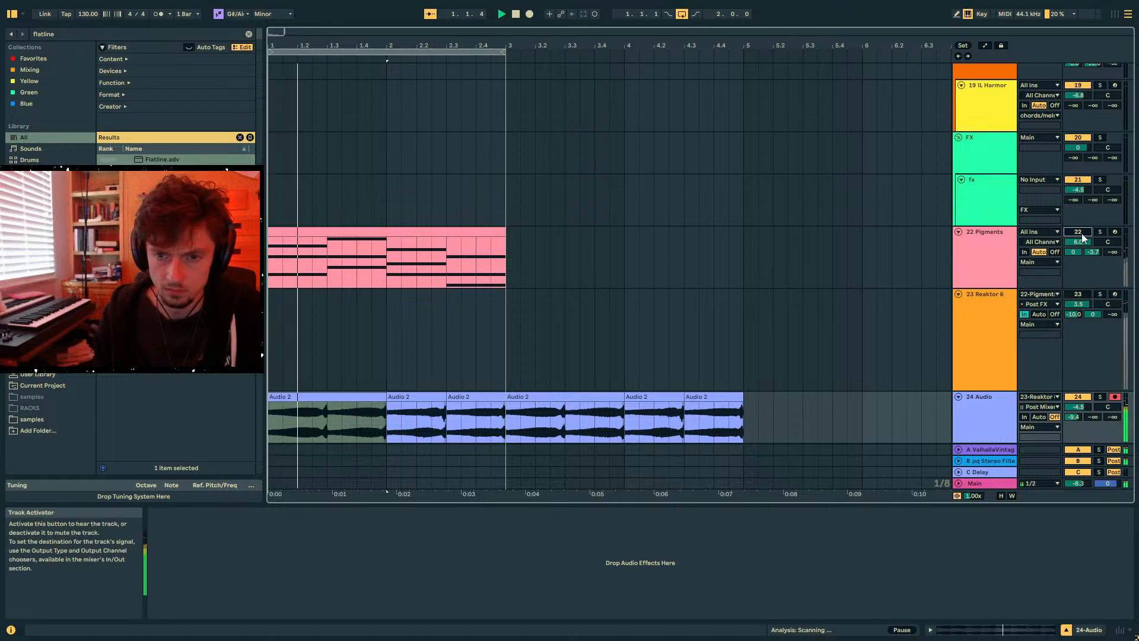
# - Duplicate the two-bar Pigments MIDI clip into bars 3 and 4
pyautogui.click(993, 264)
pyautogui.hotkey('ctrl', 'd')
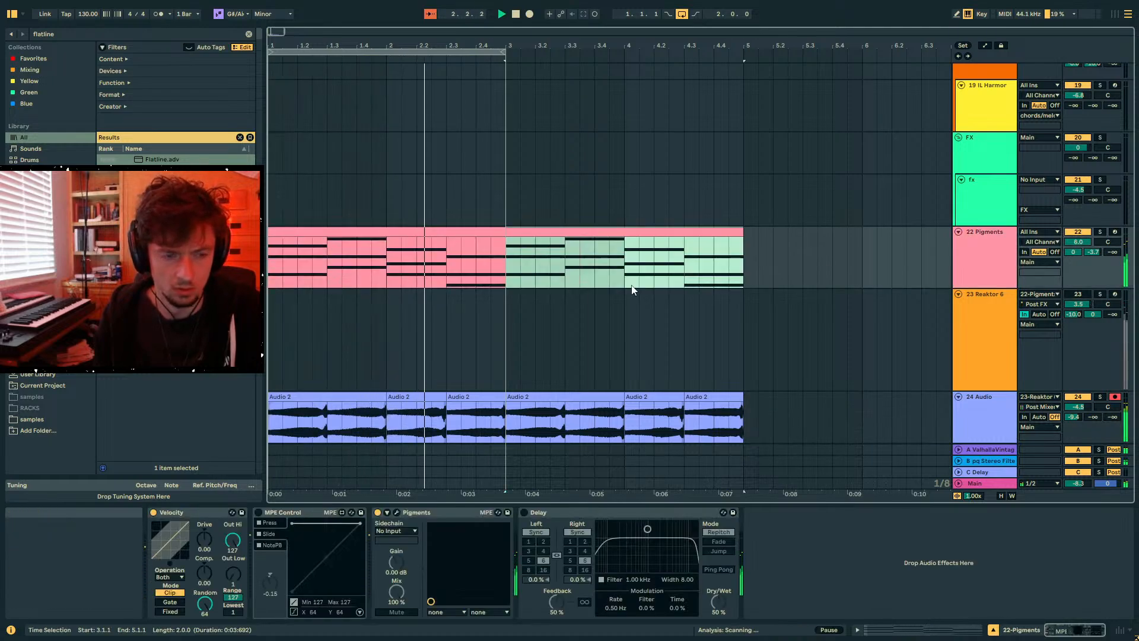
pyautogui.moveTo(409, 45); pyautogui.dragTo(418, 24)
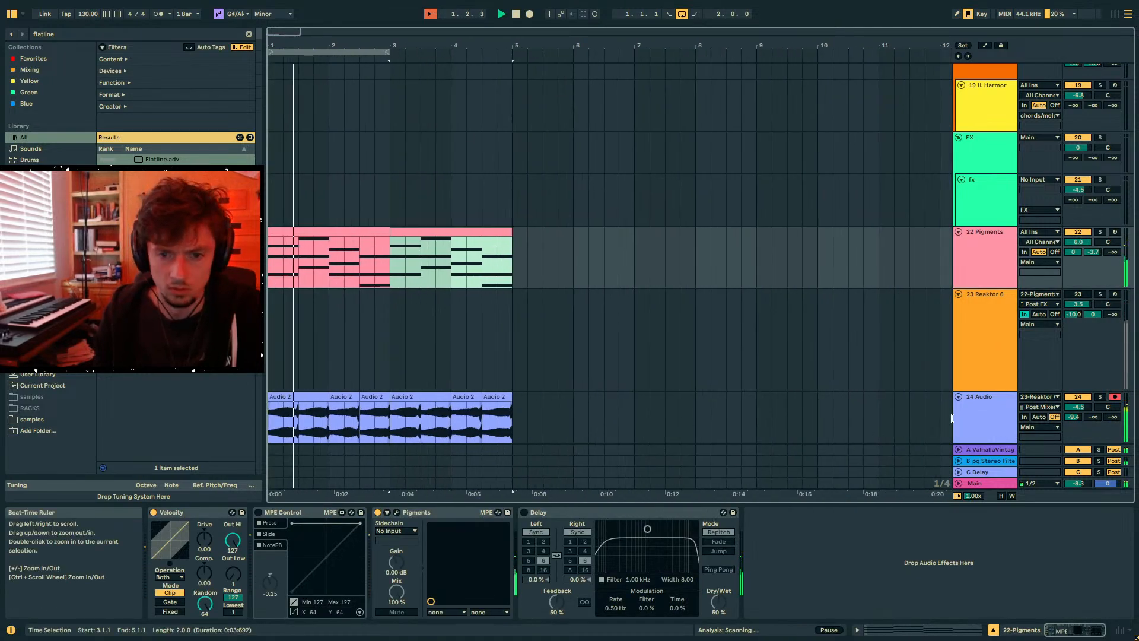
# - Find Auto Filter in the browser and load it onto the 24 Audio track
pyautogui.click(984, 423)
pyautogui.hotkey('ctrl', 'f')
pyautogui.write('auto filt')
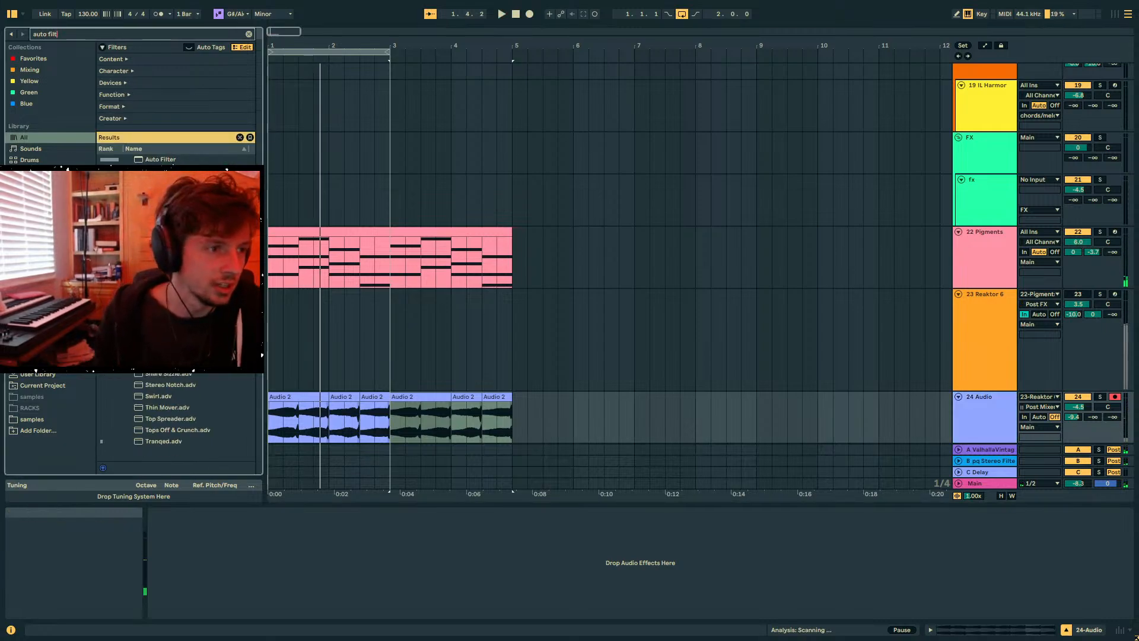
pyautogui.press('Down')
pyautogui.press('Return')
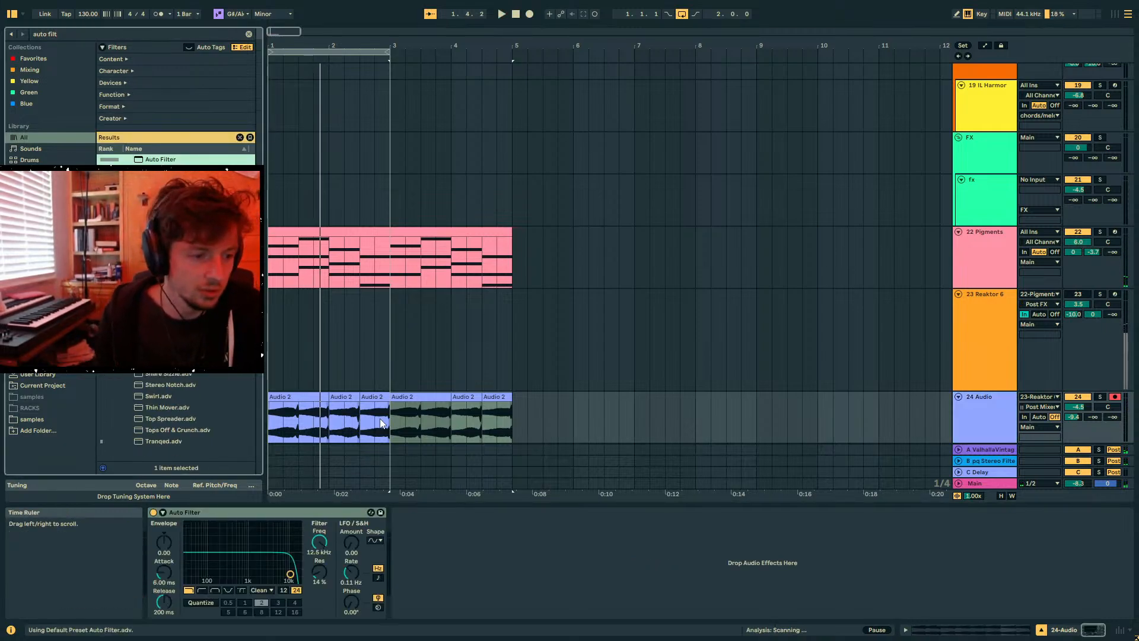
# - Switch Auto Filter to high-pass and set its frequency to about 682 Hz with 60% resonance
pyautogui.click(201, 589)
pyautogui.press('space')
pyautogui.moveTo(322, 572); pyautogui.dragTo(322, 541)
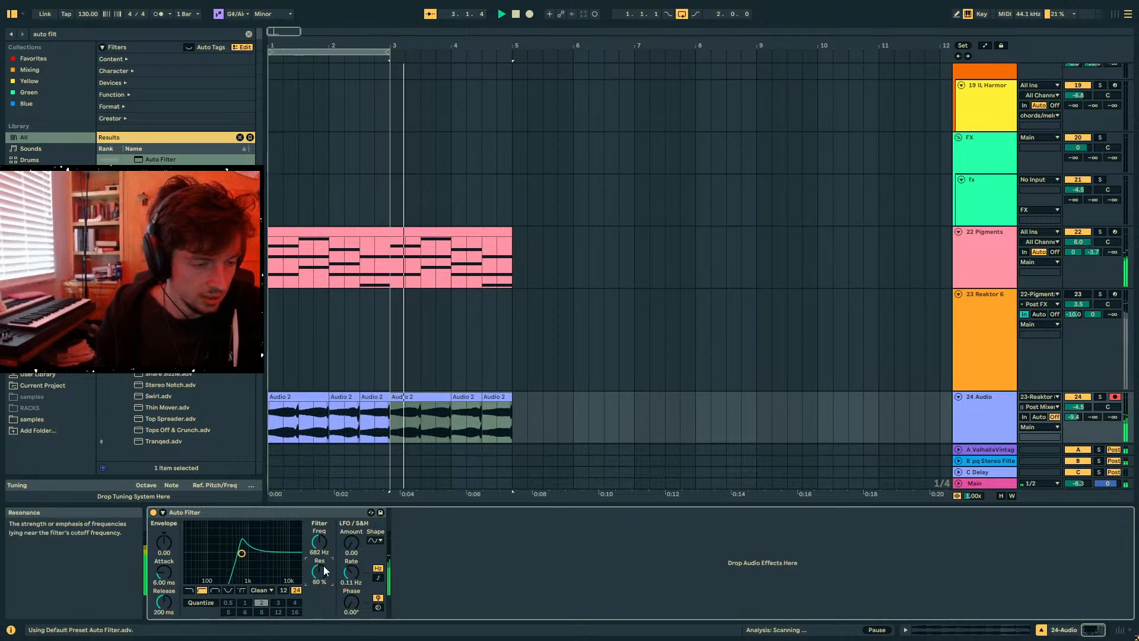
# - Set Auto Filter's LFO to amount 11.0, synced 1/16 rate and 183° phase, with resonance 45% and frequency about 1.04 kHz
pyautogui.click(319, 410)
pyautogui.moveTo(351, 601); pyautogui.dragTo(351, 522)
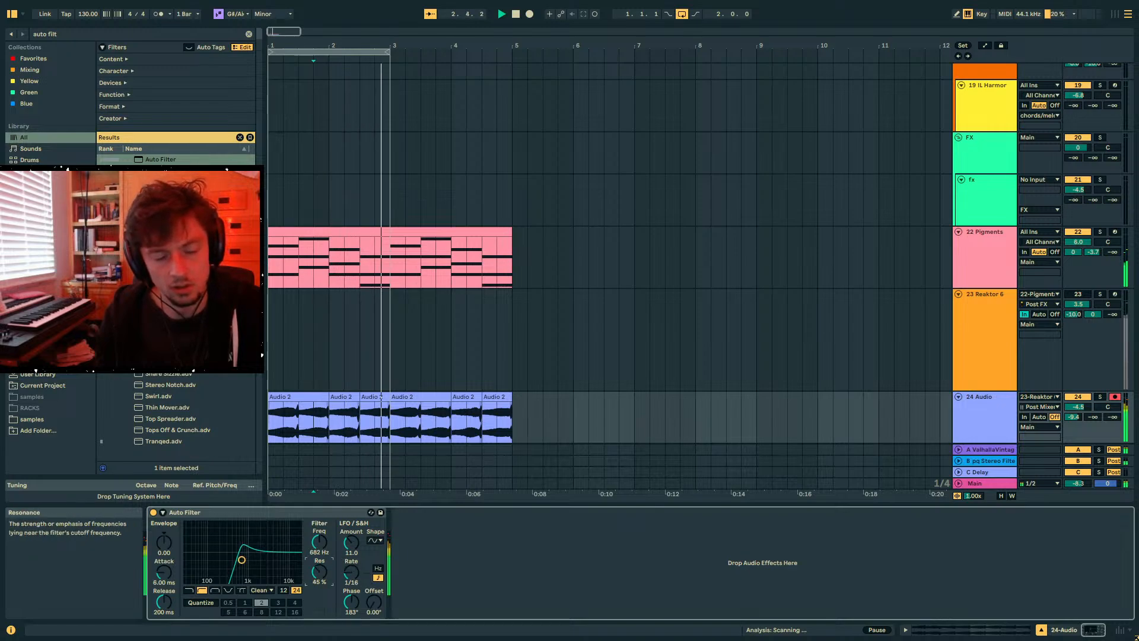
pyautogui.press('space')
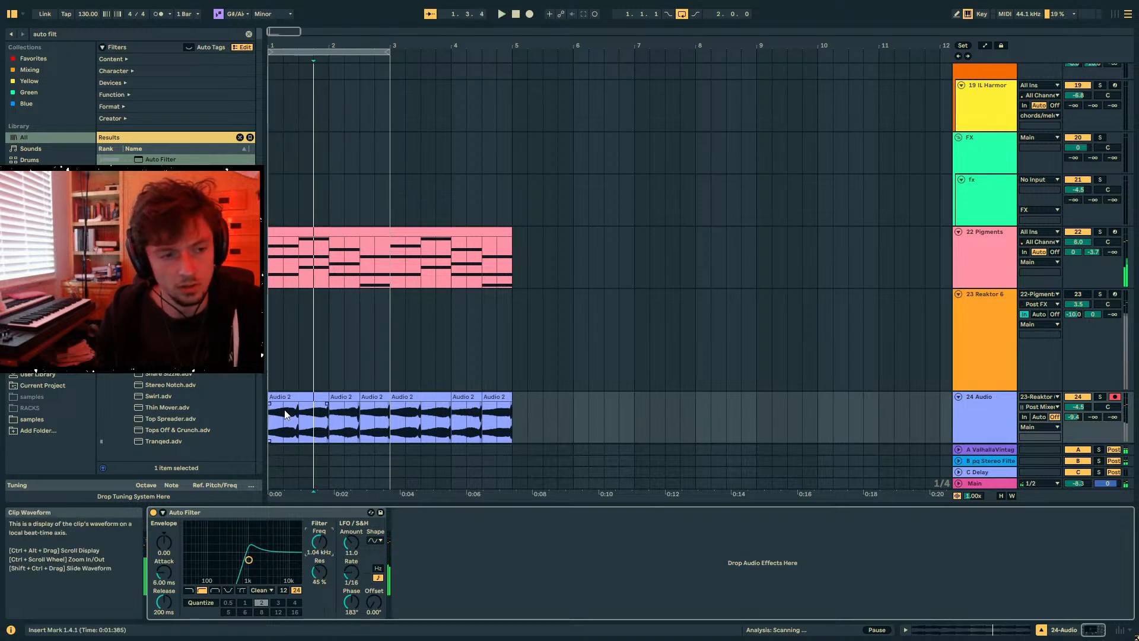
# - Automate Auto Filter's frequency on 24 Audio to fall from about 2.08 kHz at the start to about 942 Hz at bar 10
pyautogui.press('a')
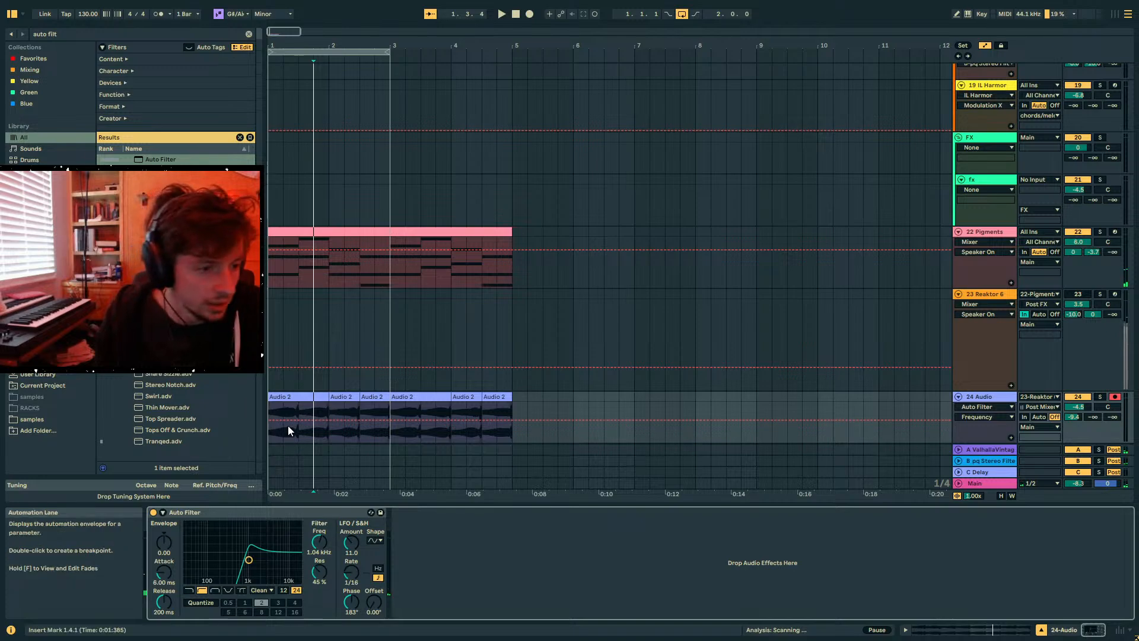
pyautogui.click(269, 419)
pyautogui.moveTo(270, 419); pyautogui.dragTo(283, 417)
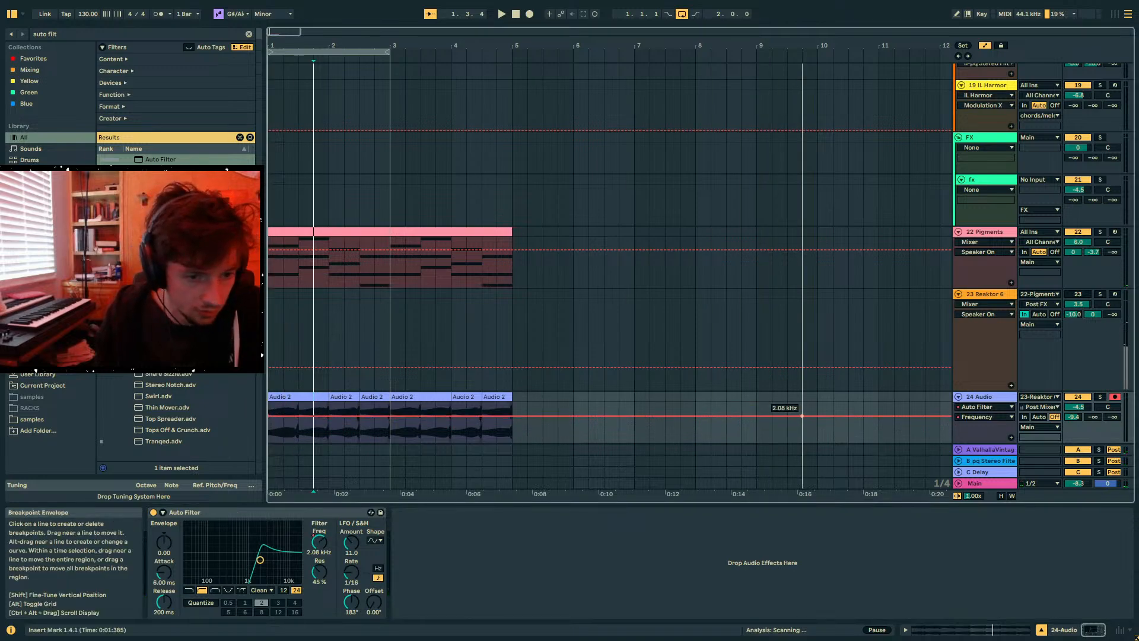
pyautogui.moveTo(787, 415); pyautogui.dragTo(802, 422)
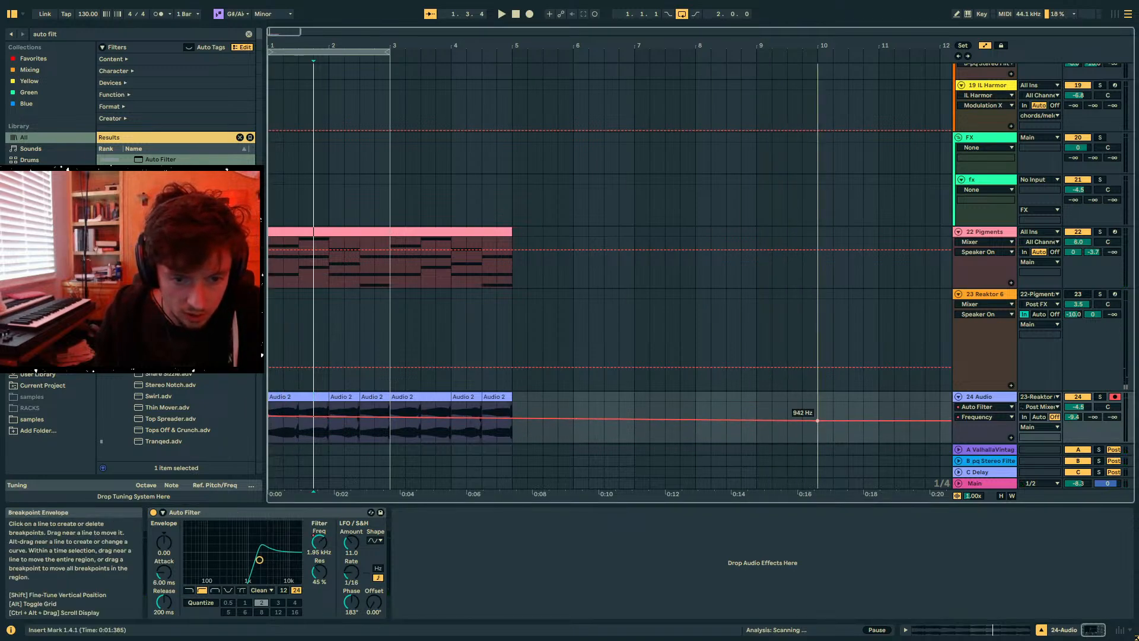
pyautogui.press('a')
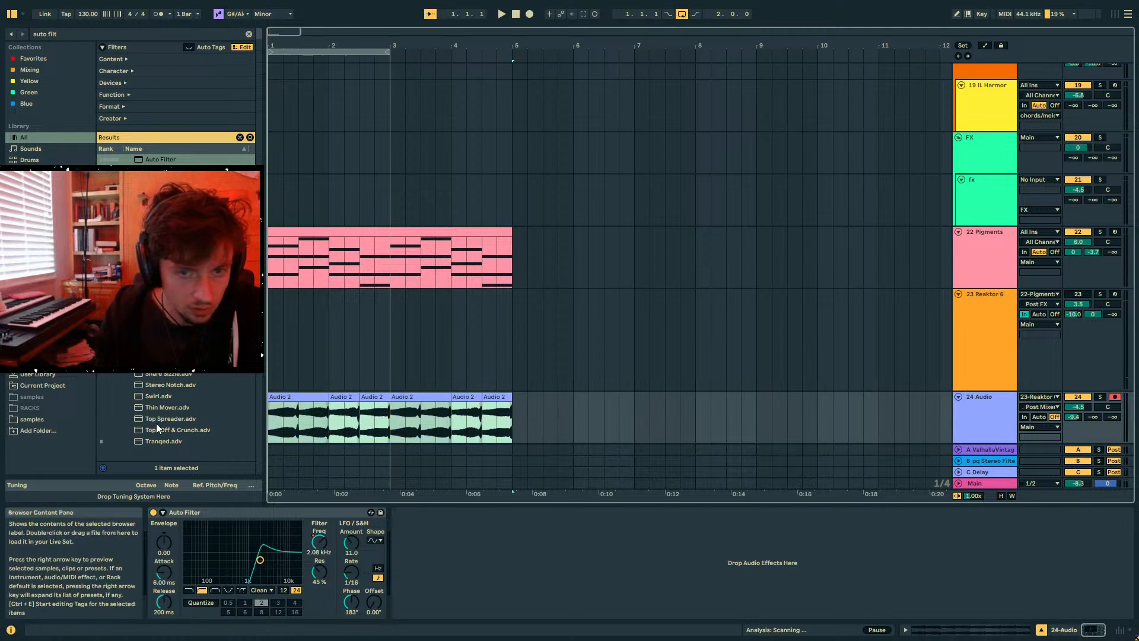
# - Lock the automation envelopes and duplicate the four-bar audio section into bars 5 to 8
pyautogui.click(1001, 46)
pyautogui.moveTo(512, 431); pyautogui.dragTo(270, 415)
pyautogui.hotkey('ctrl', 'd')
# - Duplicate the four-bar Pigments MIDI part into bars 5 to 8 and select the full eight-bar part
pyautogui.moveTo(514, 257); pyautogui.dragTo(267, 258)
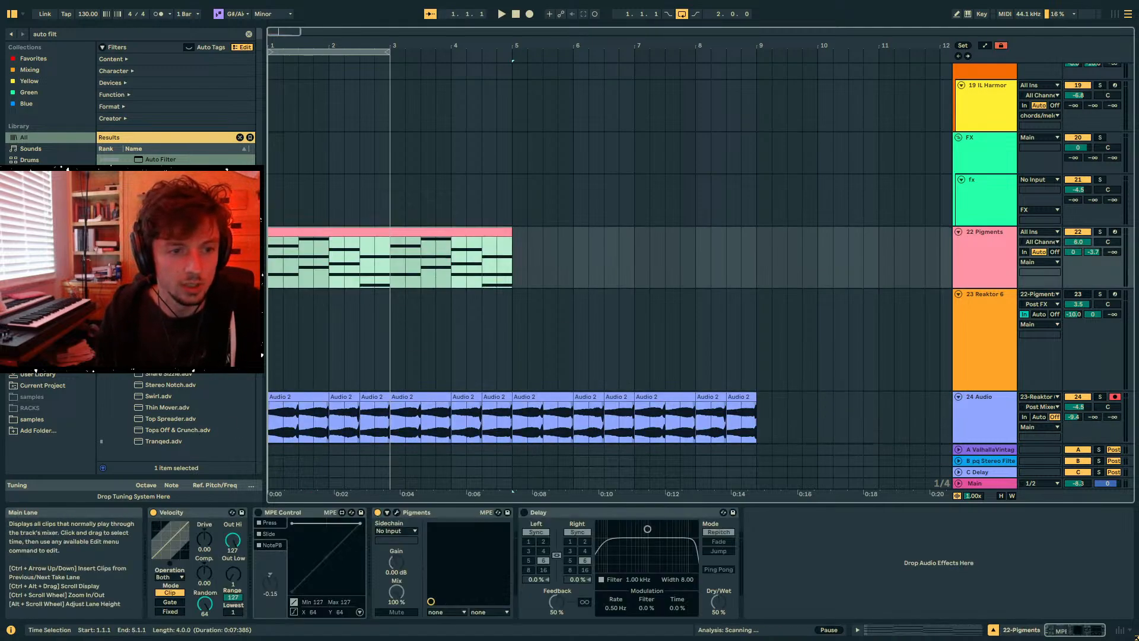
pyautogui.hotkey('ctrl', 'd')
pyautogui.click(641, 235)
pyautogui.keyDown('shift'); pyautogui.click(285, 233); pyautogui.keyUp('shift')
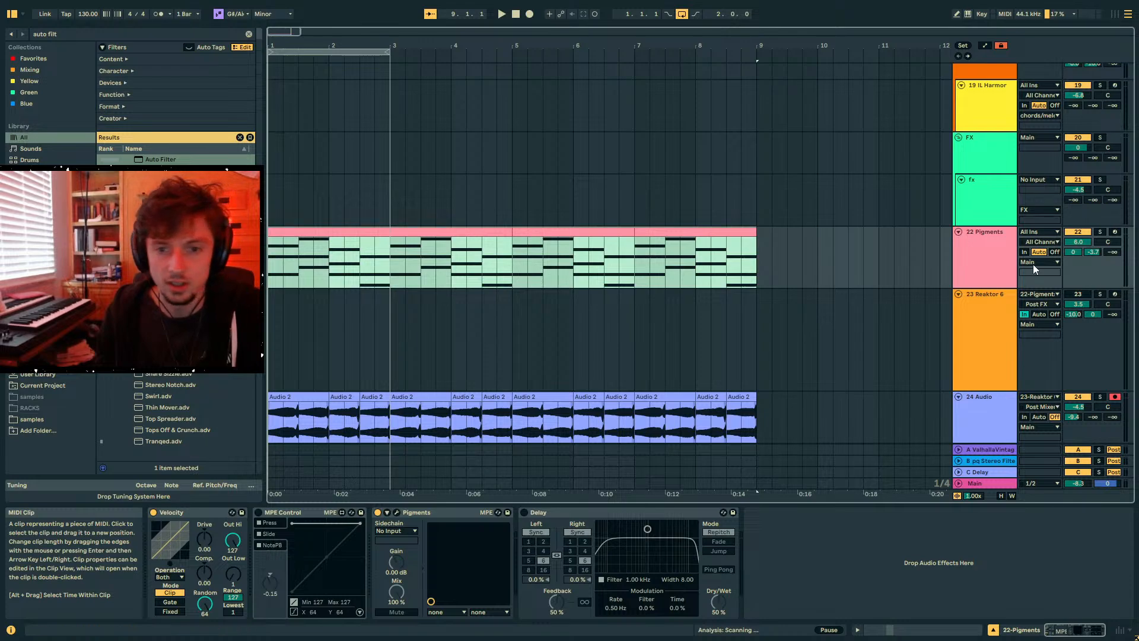
# - Insert a MIDI track below Pigments and load the Wavetable instrument onto it
pyautogui.click(1008, 262)
pyautogui.hotkey('ctrl', 'shift', 't')
pyautogui.click(44, 34)
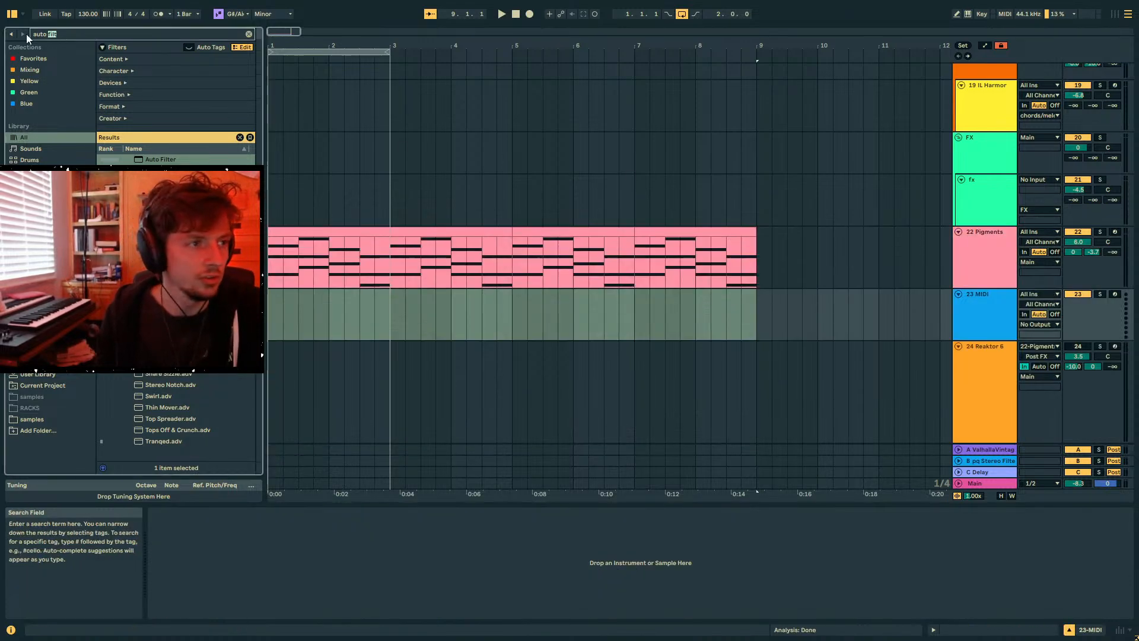
pyautogui.write('wavetab')
pyautogui.press('Return')
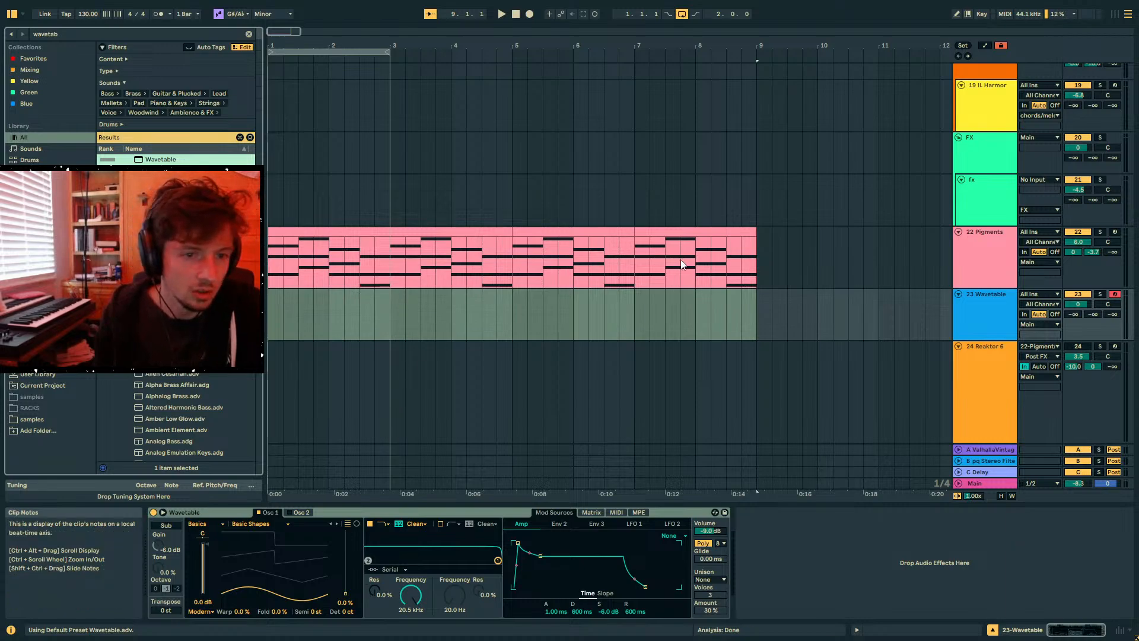
# - Copy the eight-bar Pigments MIDI part onto the Wavetable track, starting at bar 1
pyautogui.click(748, 259)
pyautogui.click(272, 326)
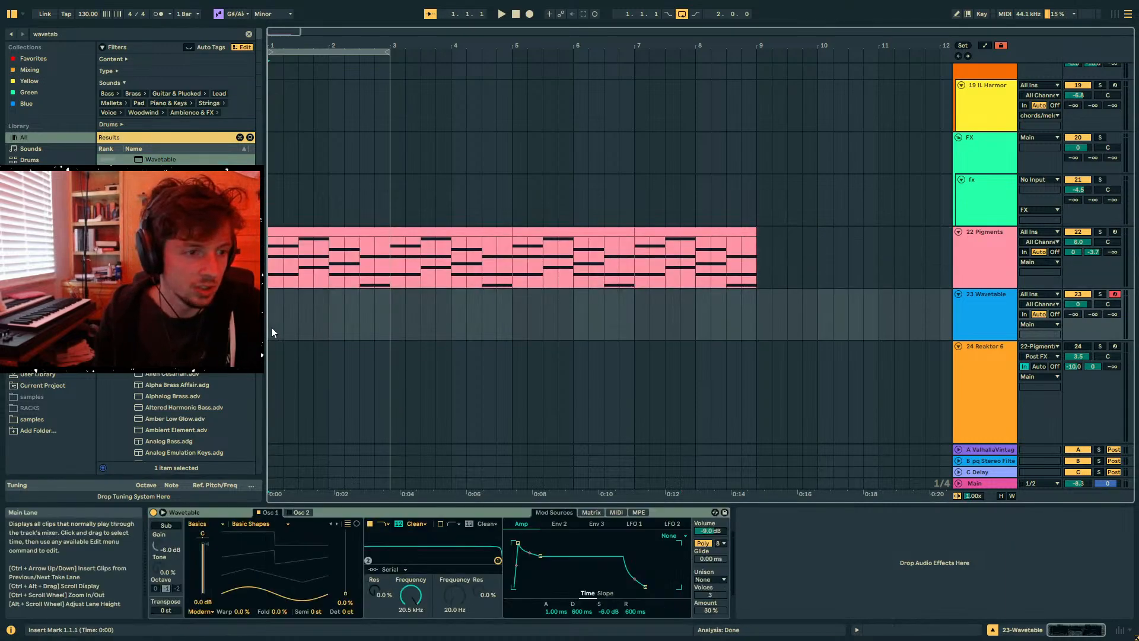
pyautogui.hotkey('ctrl', 'v')
# - Solo the Wavetable track during playback and set its unison mode to Noise
pyautogui.press('space')
pyautogui.click(1101, 295)
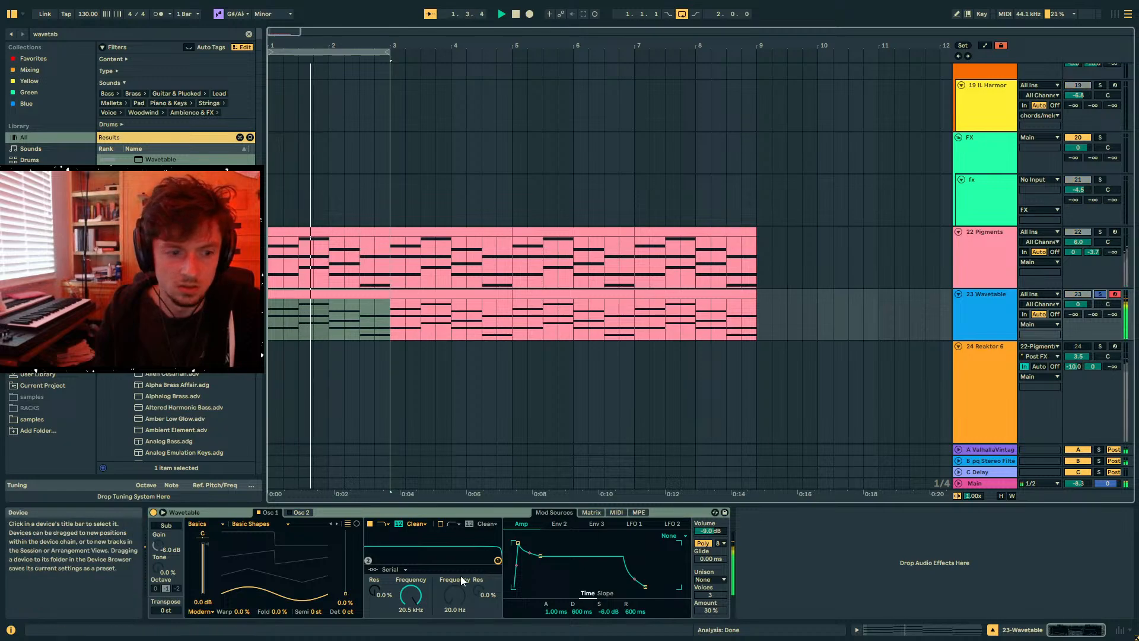
pyautogui.click(711, 579)
pyautogui.click(704, 544)
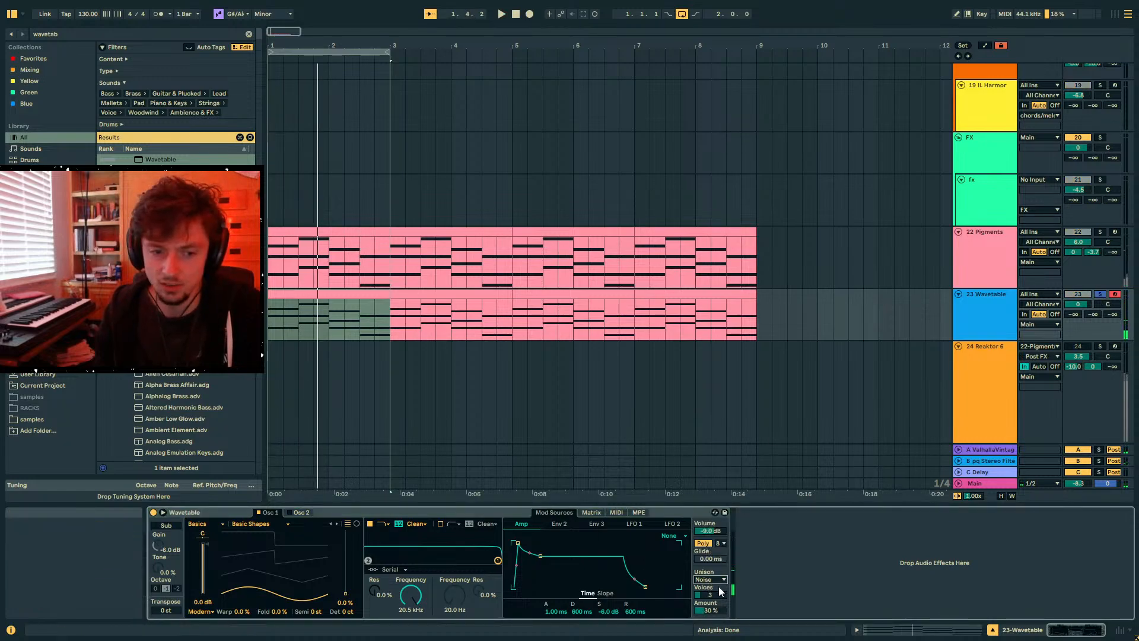
# - Set the Wavetable's unison amount to 19% and its amp envelope to 4.09 ms attack, 647 ms decay and -20 dB sustain
pyautogui.moveTo(722, 611); pyautogui.dragTo(722, 612)
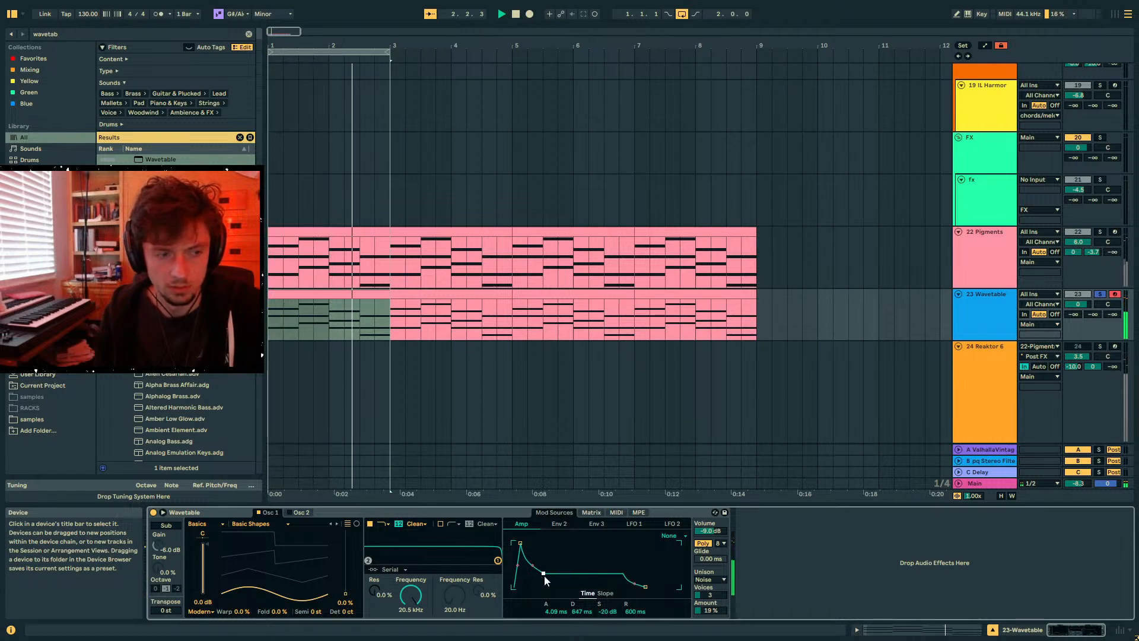
# - Add two Delay devices after Wavetable, with beat divisions of 1 sixteenth on the first and 2 sixteenths on the second
pyautogui.hotkey('ctrl', 'f')
pyautogui.write('delay')
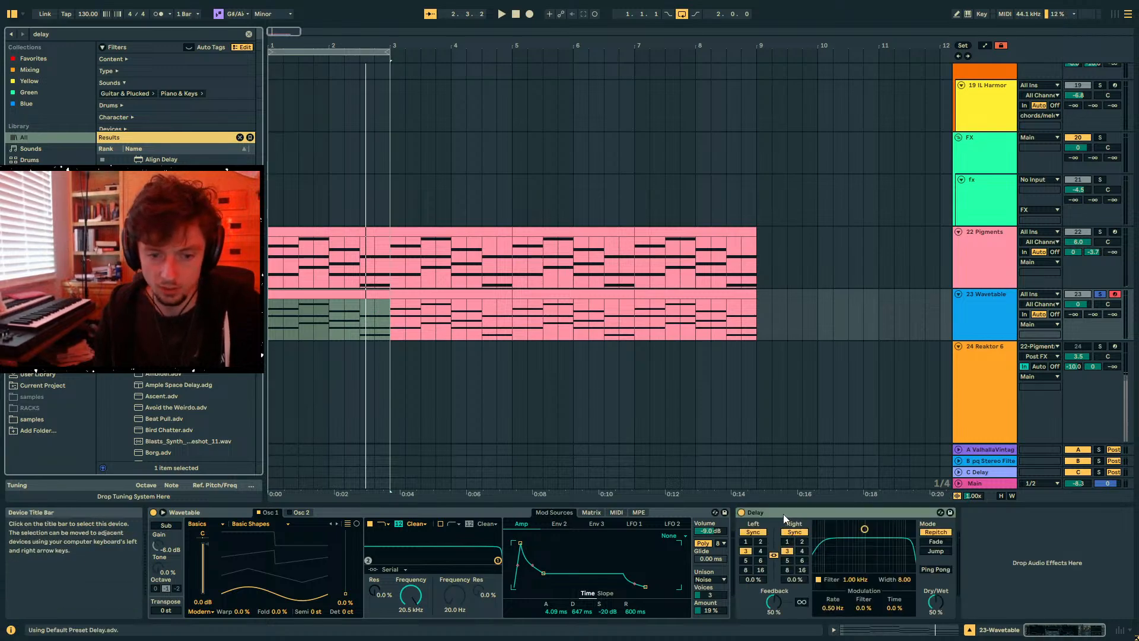
pyautogui.click(783, 514)
pyautogui.hotkey('ctrl', 'd')
pyautogui.click(742, 539)
pyautogui.click(975, 541)
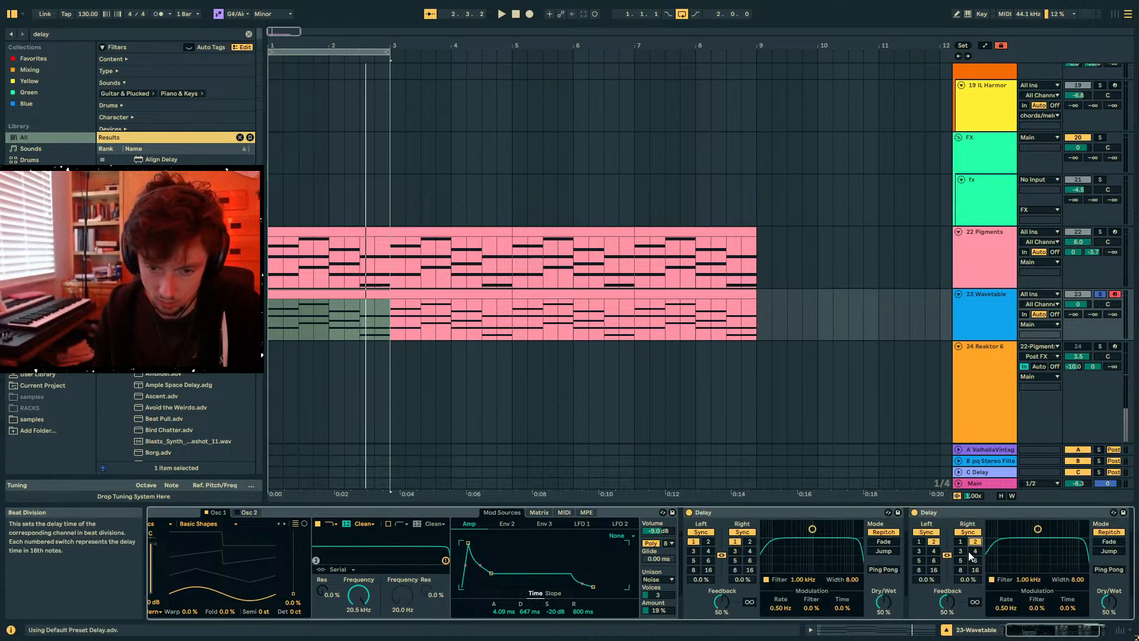
# - Offset the first Delay by -11% left and 19% right, the second by 10% and -4.7%, with dry/wet at 29% and 39%
pyautogui.press('space')
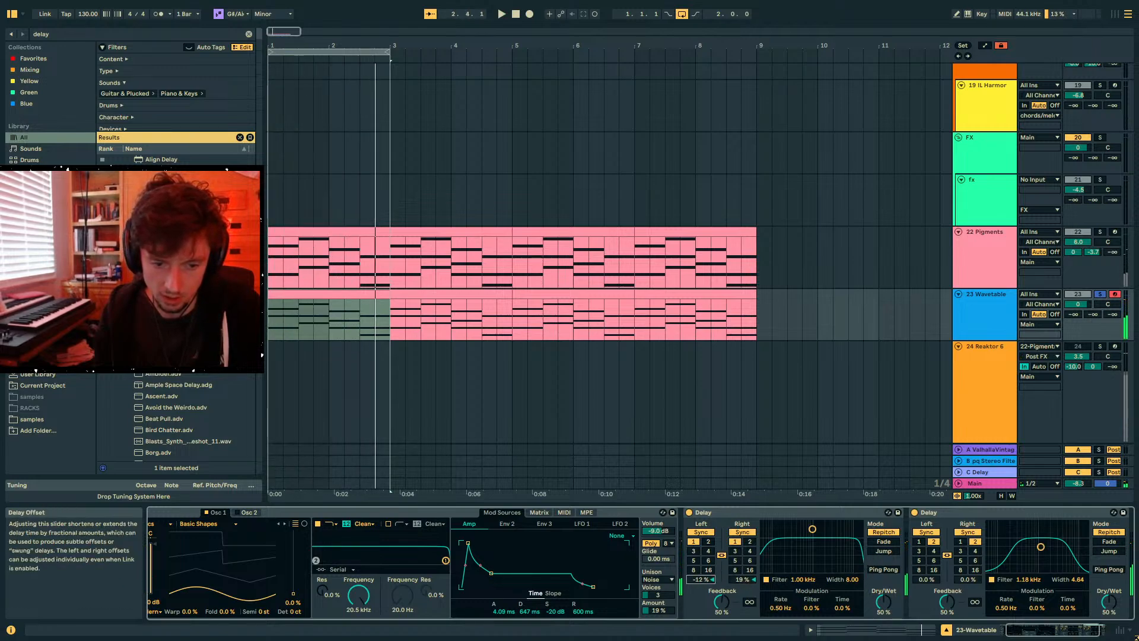
pyautogui.moveTo(700, 580); pyautogui.dragTo(700, 578)
pyautogui.moveTo(962, 580)
pyautogui.mouseDown()
pyautogui.moveTo(930, 589)
pyautogui.moveTo(931, 563)
pyautogui.moveTo(965, 594)
pyautogui.mouseUp()
pyautogui.press('space')
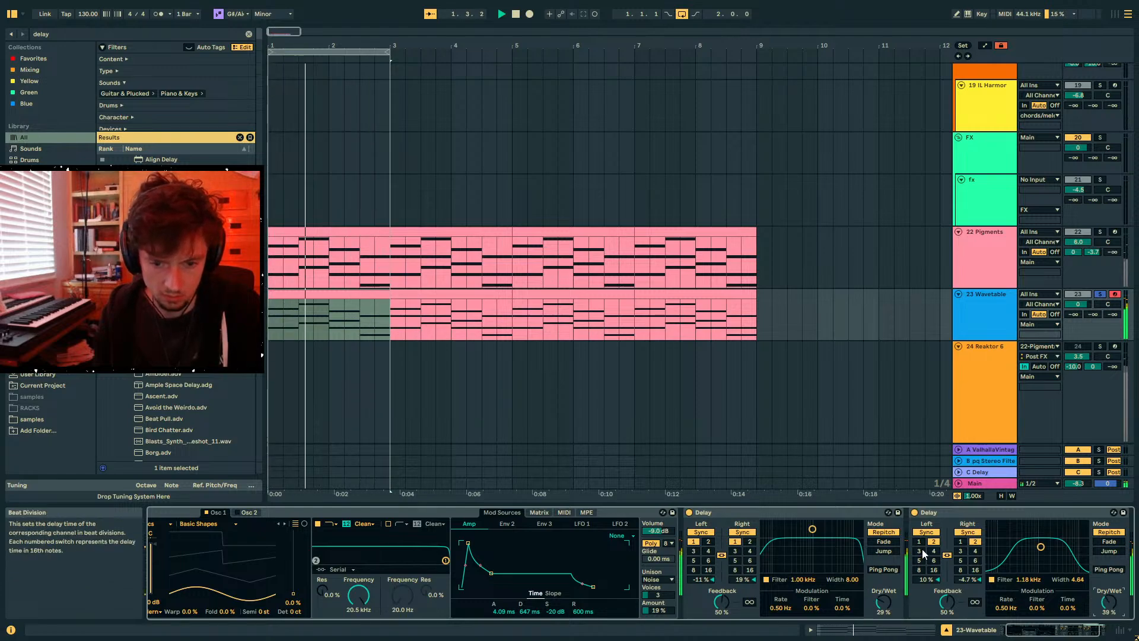
# - Switch the second Delay to unsynced time at 350 ms per channel and unsolo the Wavetable track
pyautogui.click(926, 533)
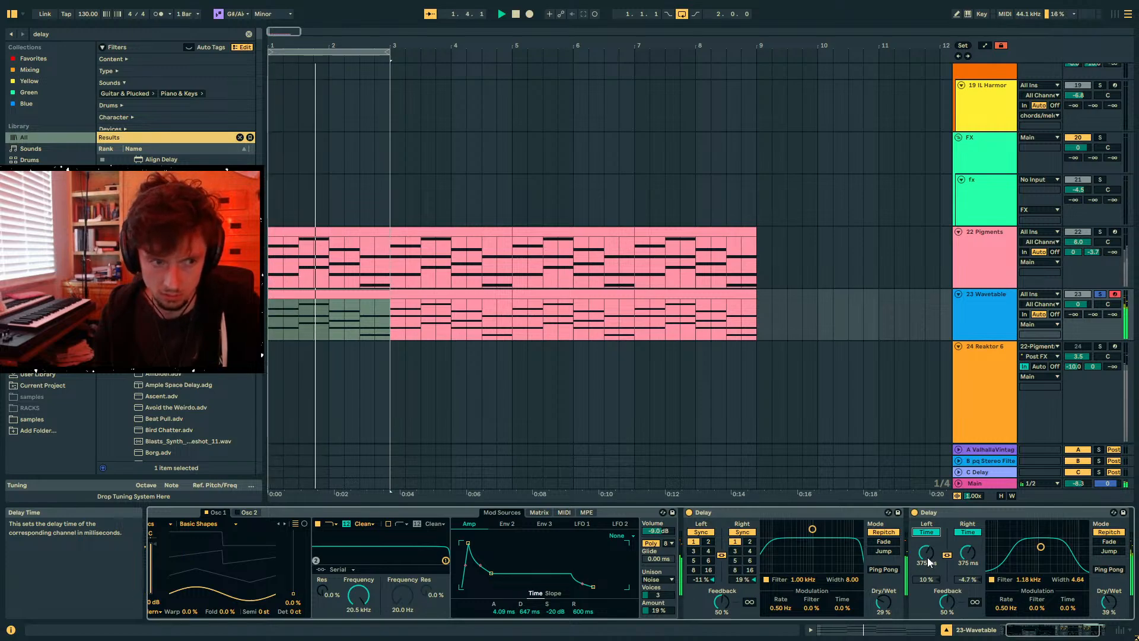
pyautogui.click(1100, 294)
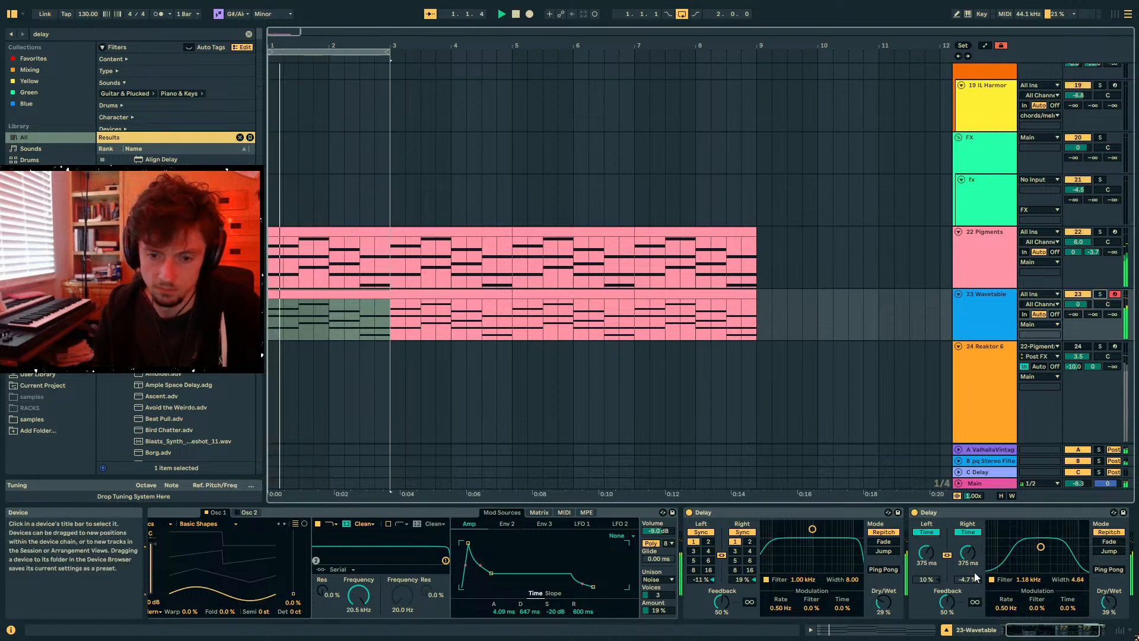
pyautogui.moveTo(967, 551); pyautogui.dragTo(967, 560)
# - Stop playback and insert an audio track directly below the Pigments track
pyautogui.scroll(-2, 457, 268)
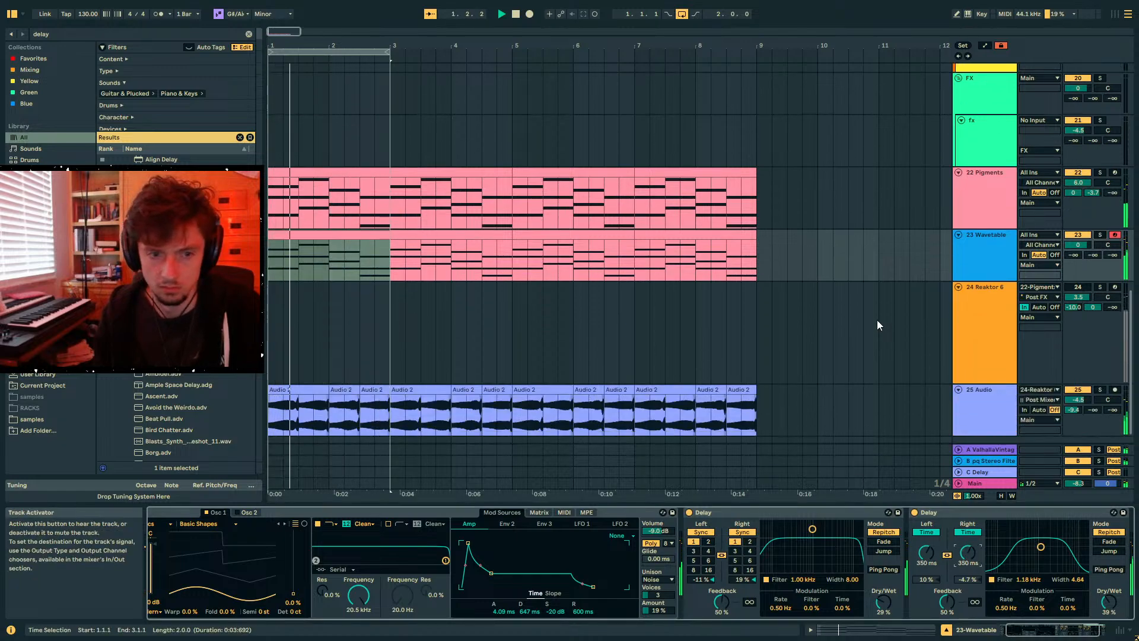
pyautogui.scroll(-1, 878, 320)
pyautogui.moveTo(391, 242); pyautogui.dragTo(267, 235)
pyautogui.press('space')
pyautogui.click(967, 246)
pyautogui.moveTo(762, 243); pyautogui.dragTo(269, 237)
pyautogui.click(411, 151)
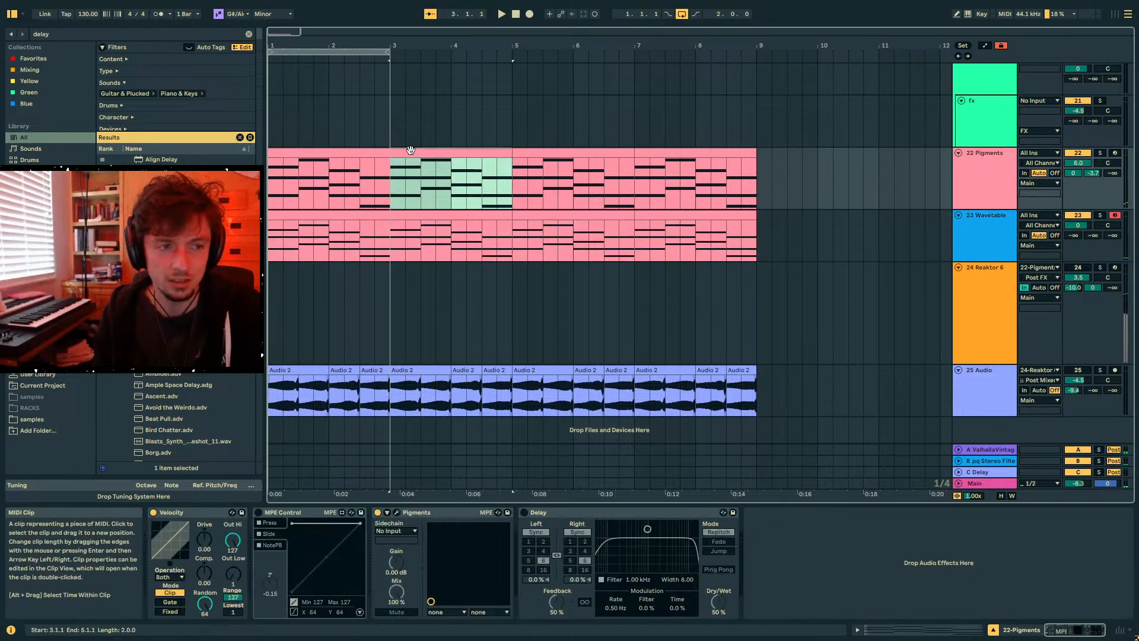
pyautogui.click(375, 152)
pyautogui.click(1011, 179)
pyautogui.hotkey('ctrl', 't')
# - Set the new audio track's input to 22-Pigments and arm it for recording
pyautogui.click(1033, 217)
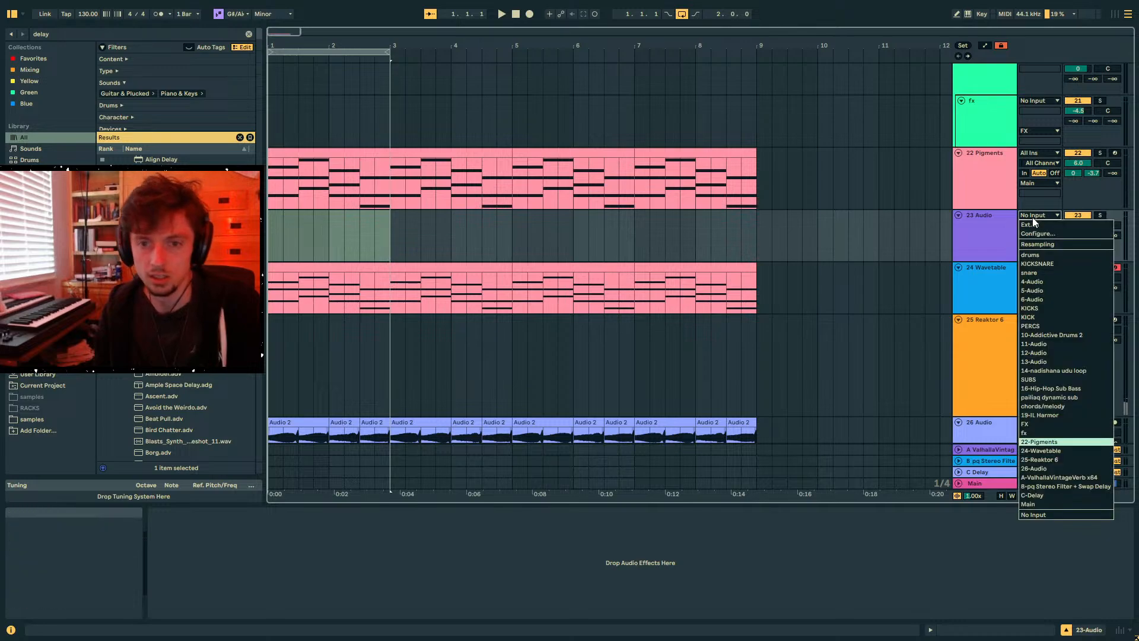
pyautogui.click(1045, 451)
pyautogui.click(1039, 216)
pyautogui.click(1044, 442)
pyautogui.click(1115, 215)
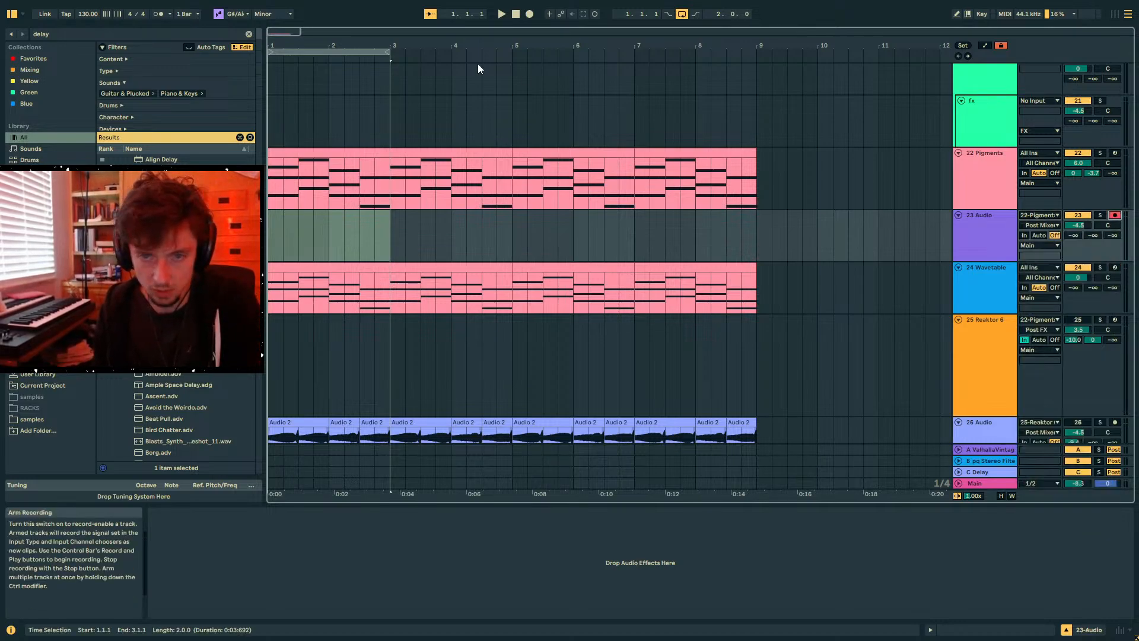
# - Record the Pigments output onto the armed audio track over the two-bar loop
pyautogui.click(529, 14)
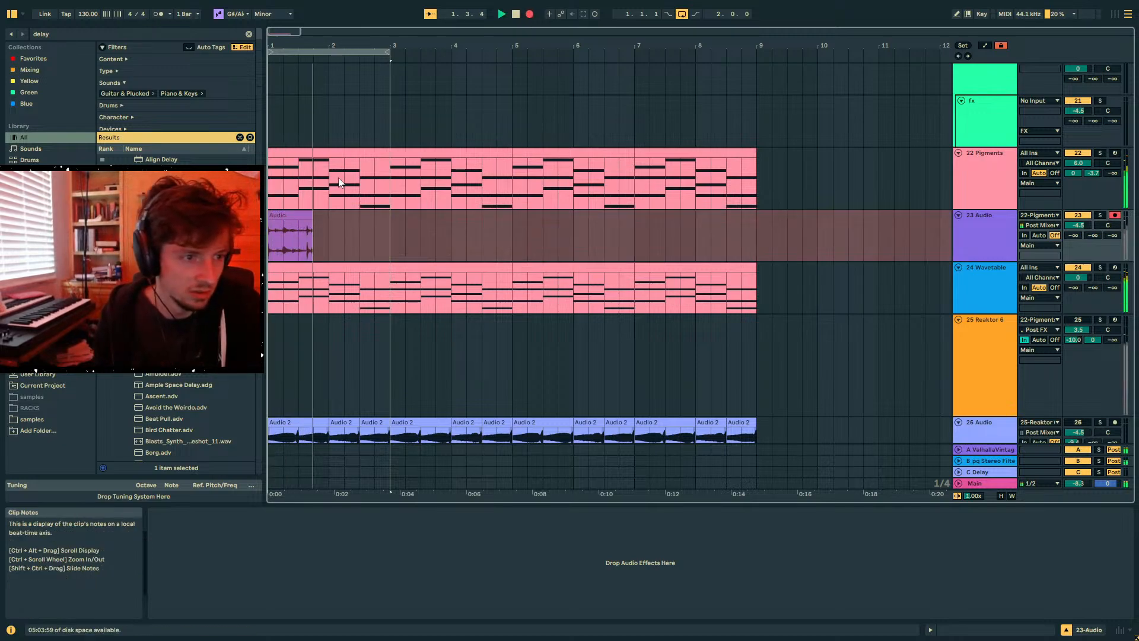
pyautogui.click(361, 182)
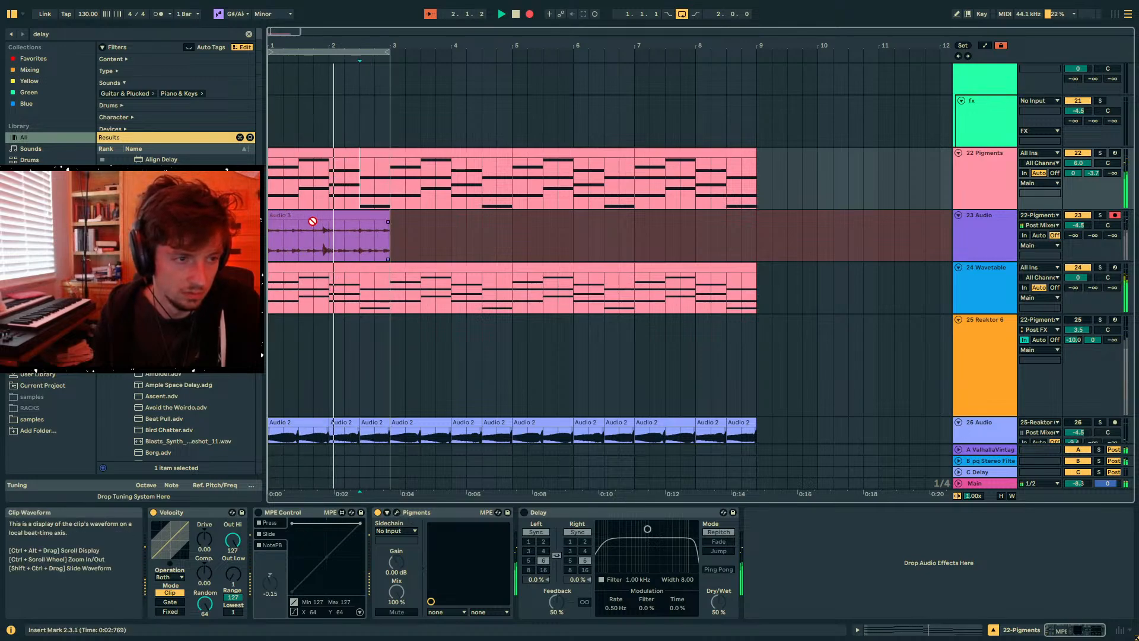
pyautogui.press('space')
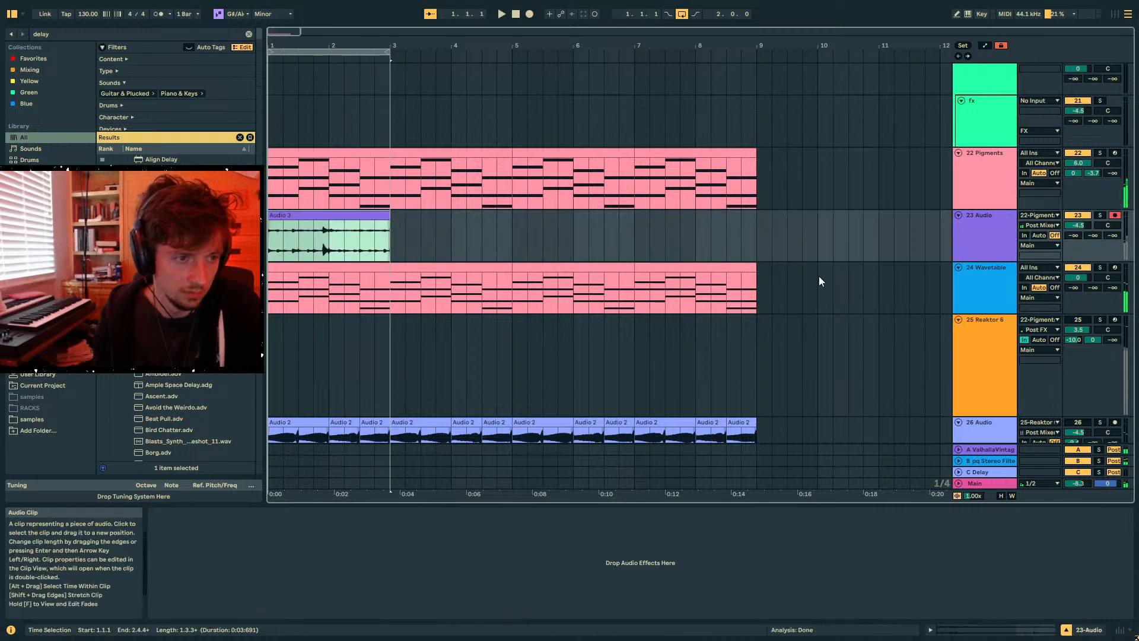
# - Play the recorded Pigments clip soloed and set its warping to Re-Pitch at 520 BPM
pyautogui.press('space')
pyautogui.click(996, 630)
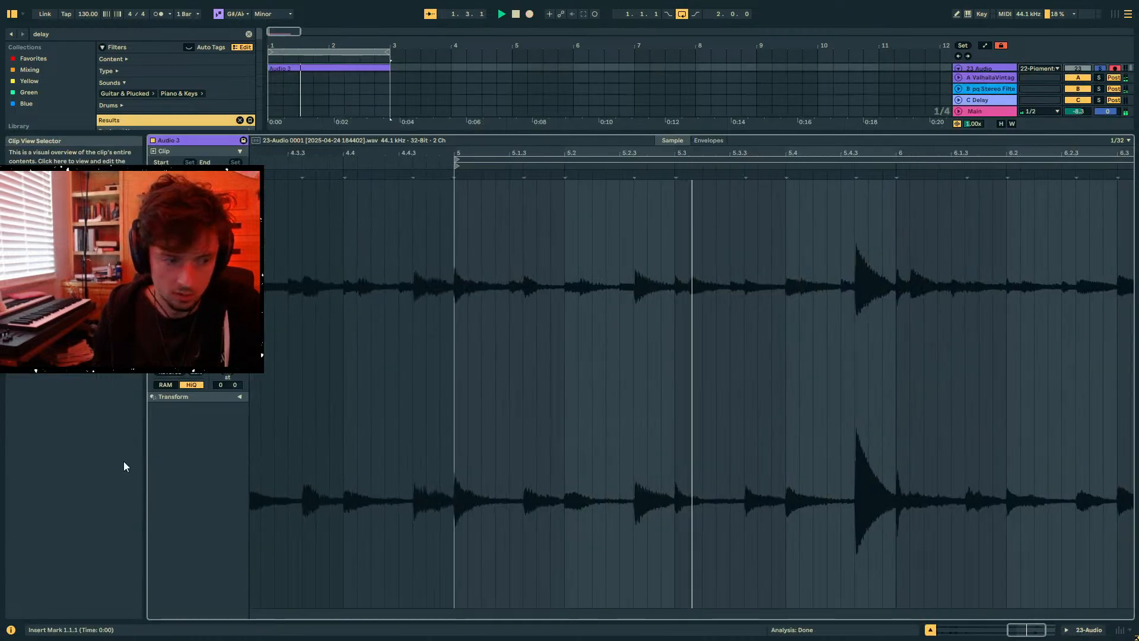
# - Find the Flatline.adv preset in the browser, load it onto the recorded audio track and play it
pyautogui.hotkey('ctrl', 'f')
pyautogui.write('flatline')
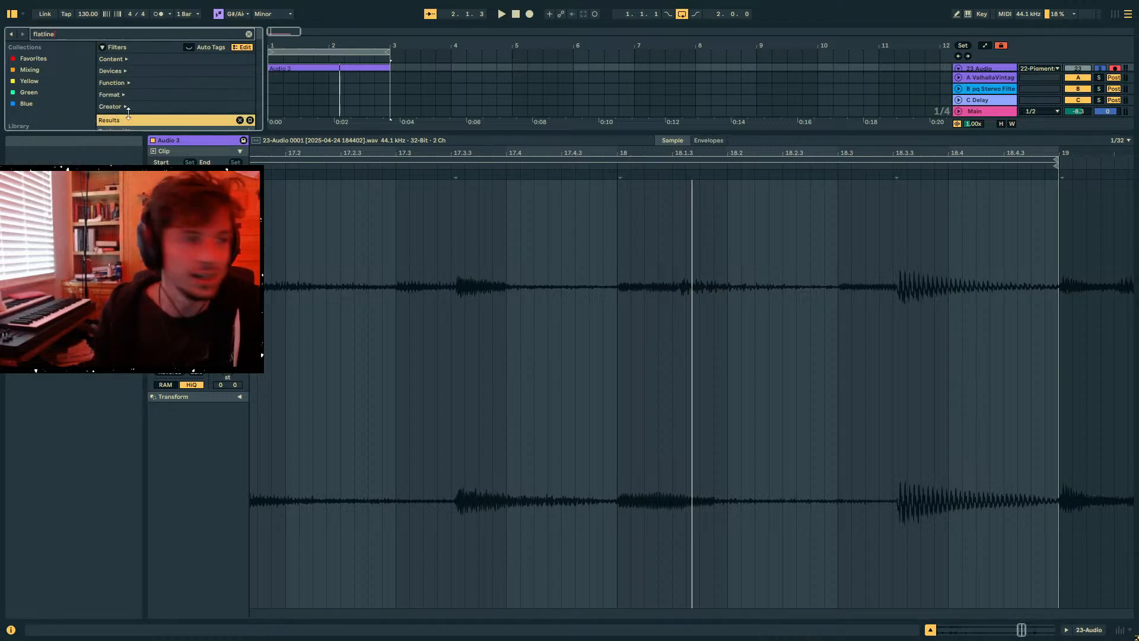
pyautogui.moveTo(125, 133); pyautogui.dragTo(126, 244)
pyautogui.doubleClick(153, 159)
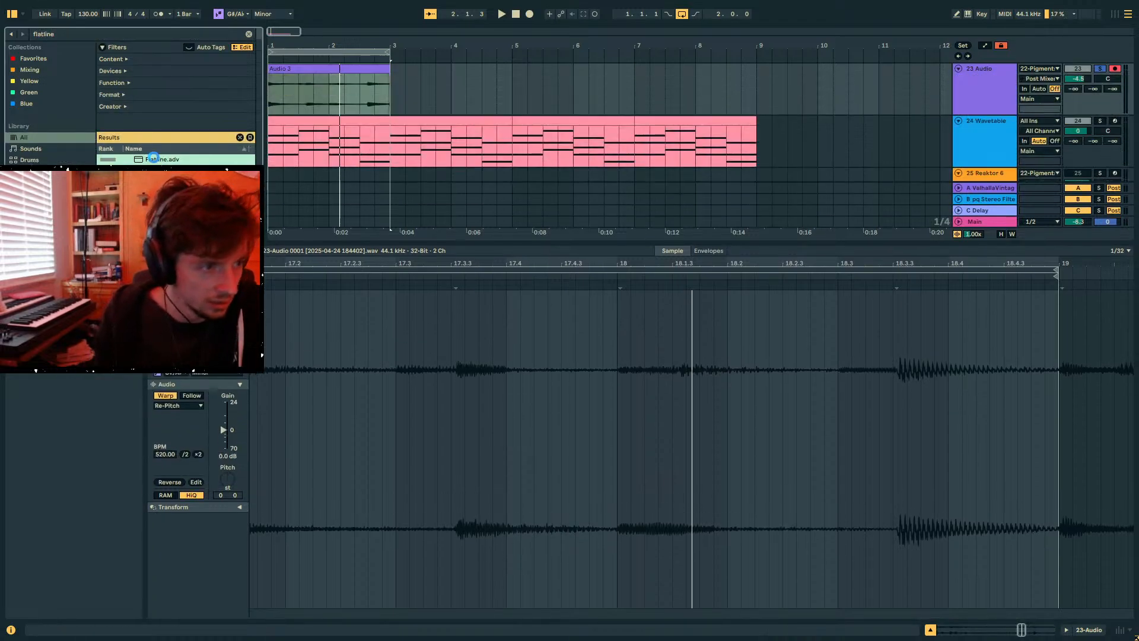
pyautogui.press('space')
# - Split the recorded two-bar clip at 2.3 and select both pieces
pyautogui.click(299, 280)
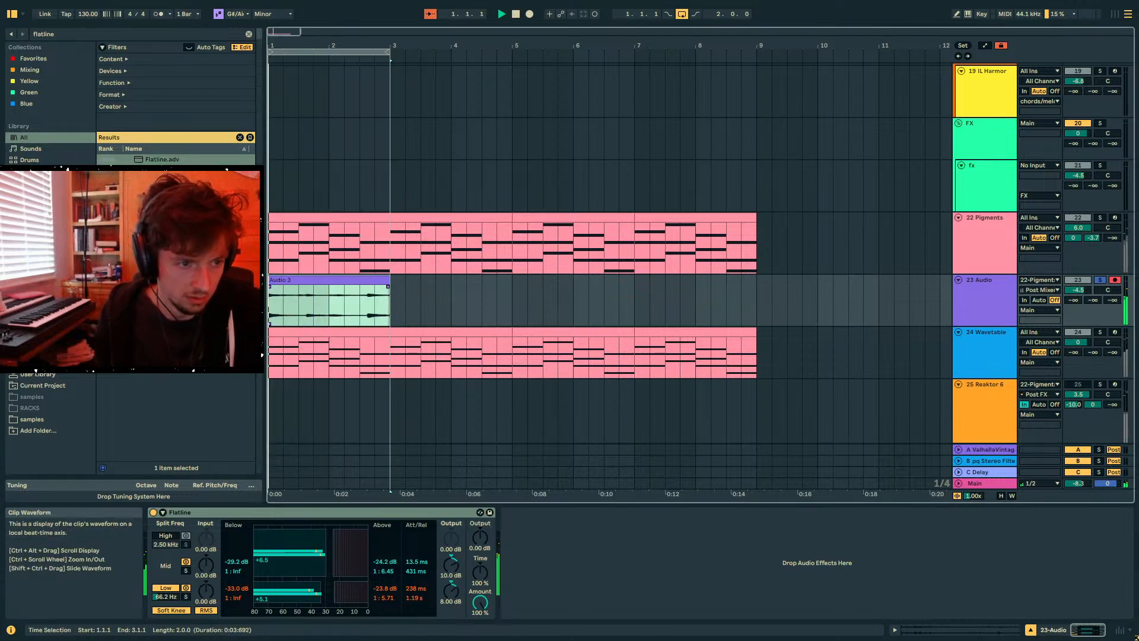
pyautogui.moveTo(360, 307); pyautogui.dragTo(366, 306)
pyautogui.click(366, 294)
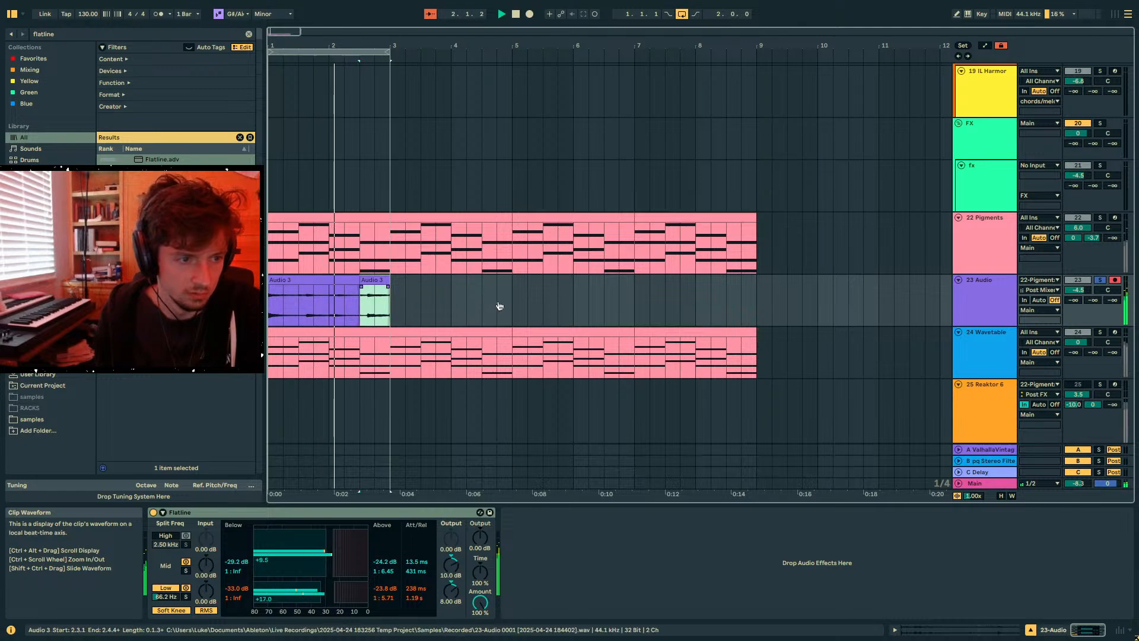
pyautogui.moveTo(397, 323); pyautogui.dragTo(270, 318)
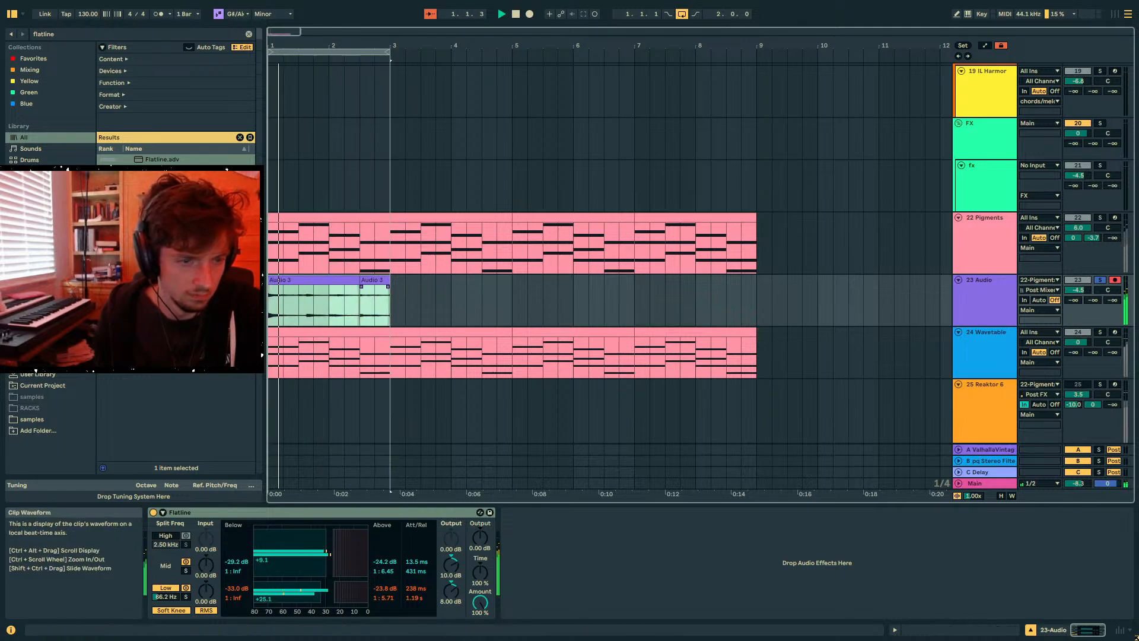
# - Set the resampled track's volume to 0 dB and first send to -21.2 dB, unsolo it and mute the Pigments track
pyautogui.click(975, 290)
pyautogui.doubleClick(1081, 290)
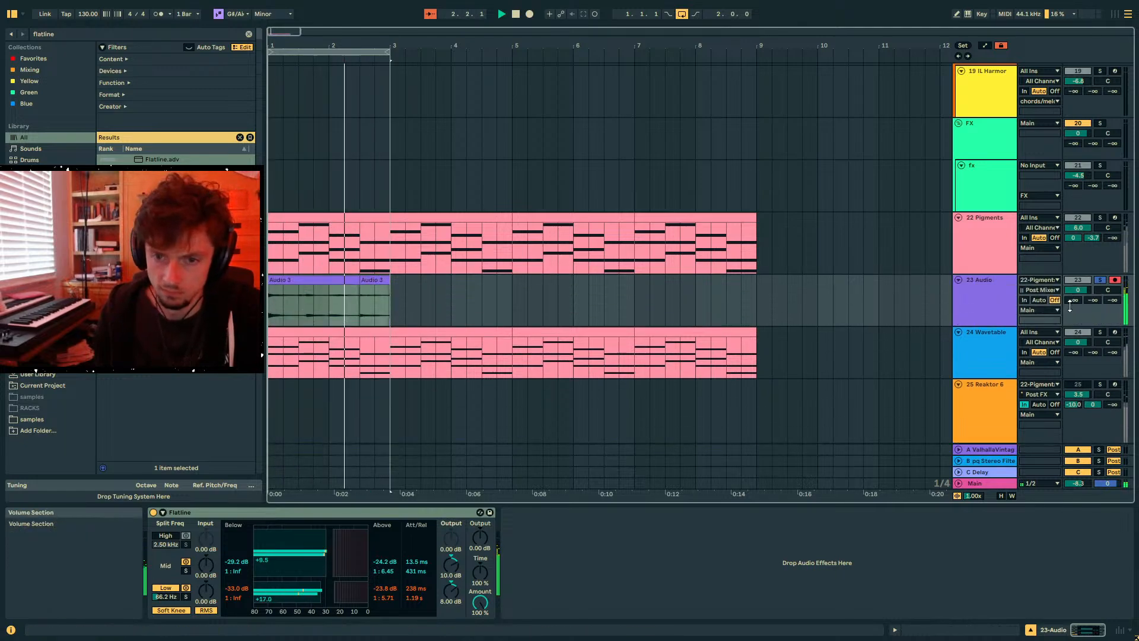
pyautogui.moveTo(1073, 301); pyautogui.dragTo(1073, 237)
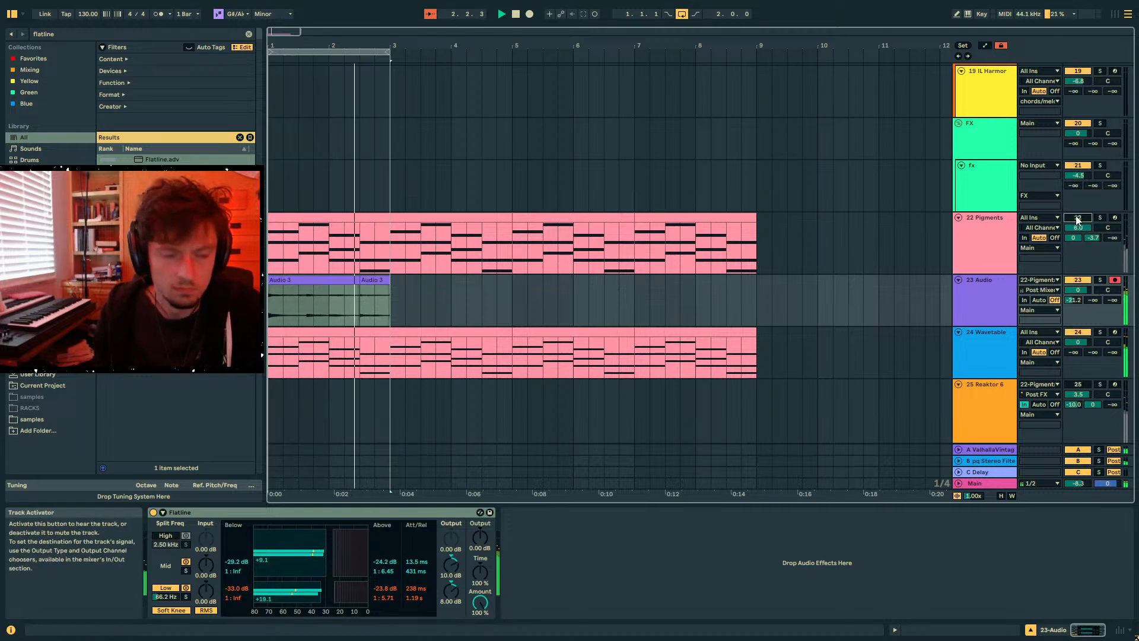
# - Repeat the two-bar pair of resampled clips until they fill all eight bars
pyautogui.hotkey('ctrl', 'd')
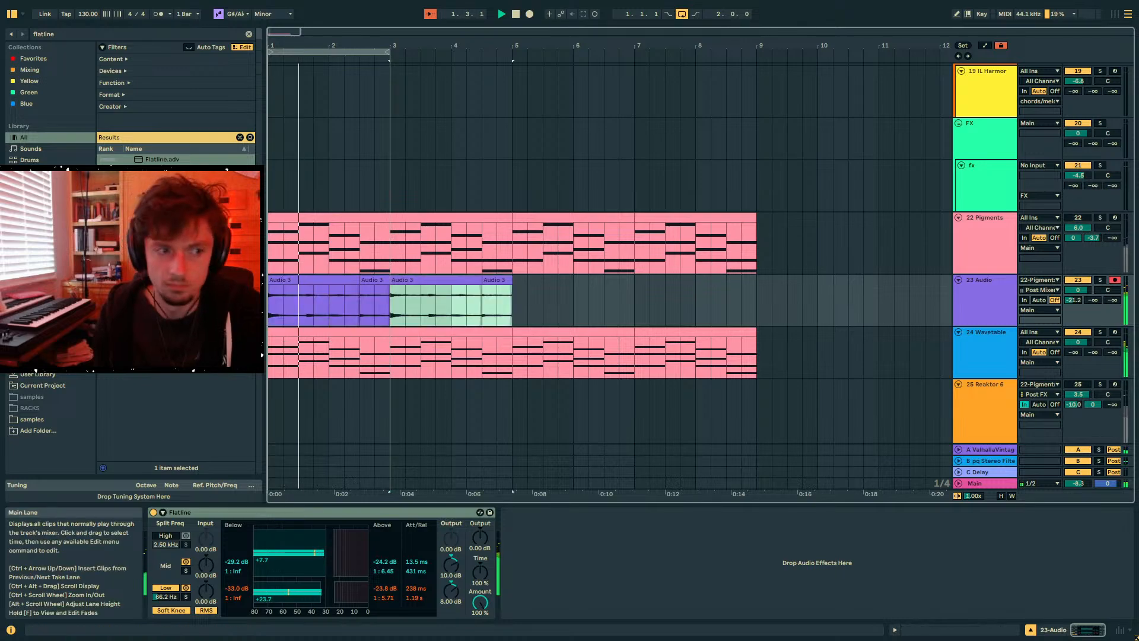
pyautogui.hotkey('ctrl', 'd')
pyautogui.hotkey('ctrl', 'd')
pyautogui.hotkey('ctrl', 'z')
pyautogui.hotkey('ctrl', 'd')
# - Duplicate the resampled audio track, pan the copy to 29R and the original to 17L
pyautogui.click(999, 292)
pyautogui.hotkey('ctrl', 'd')
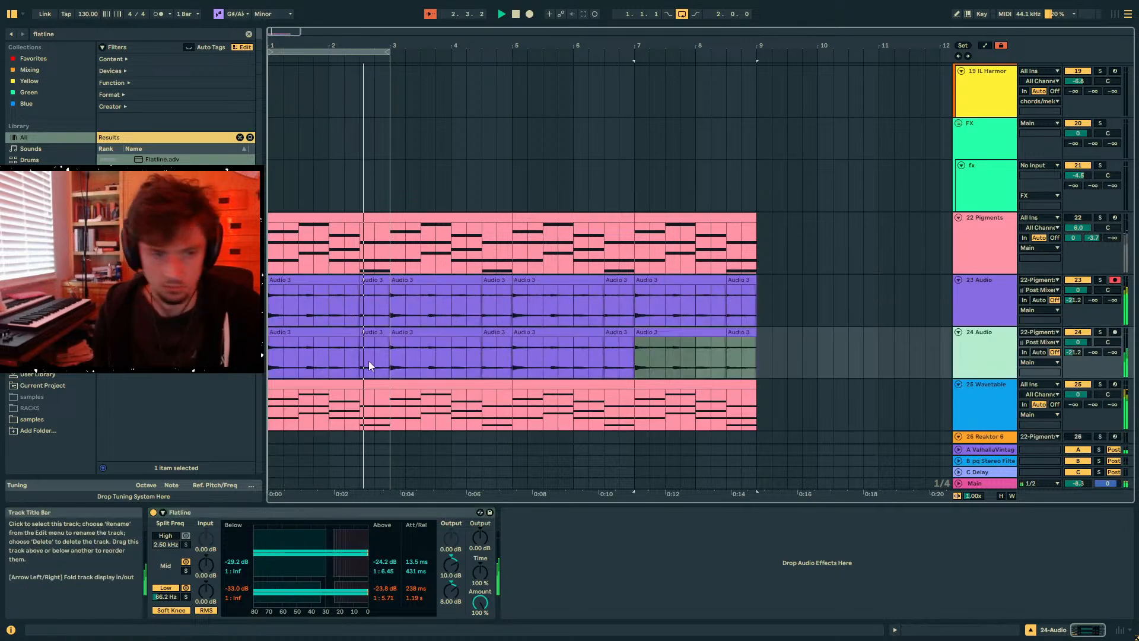
pyautogui.click(315, 356)
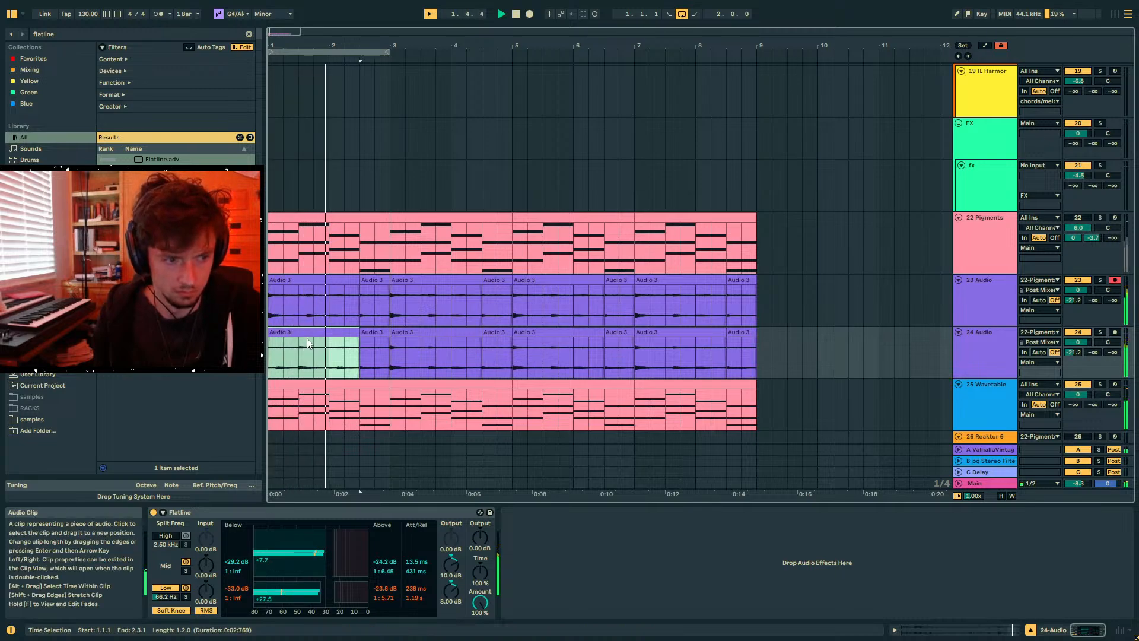
pyautogui.keyDown('shift'); pyautogui.click(389, 359); pyautogui.keyUp('shift')
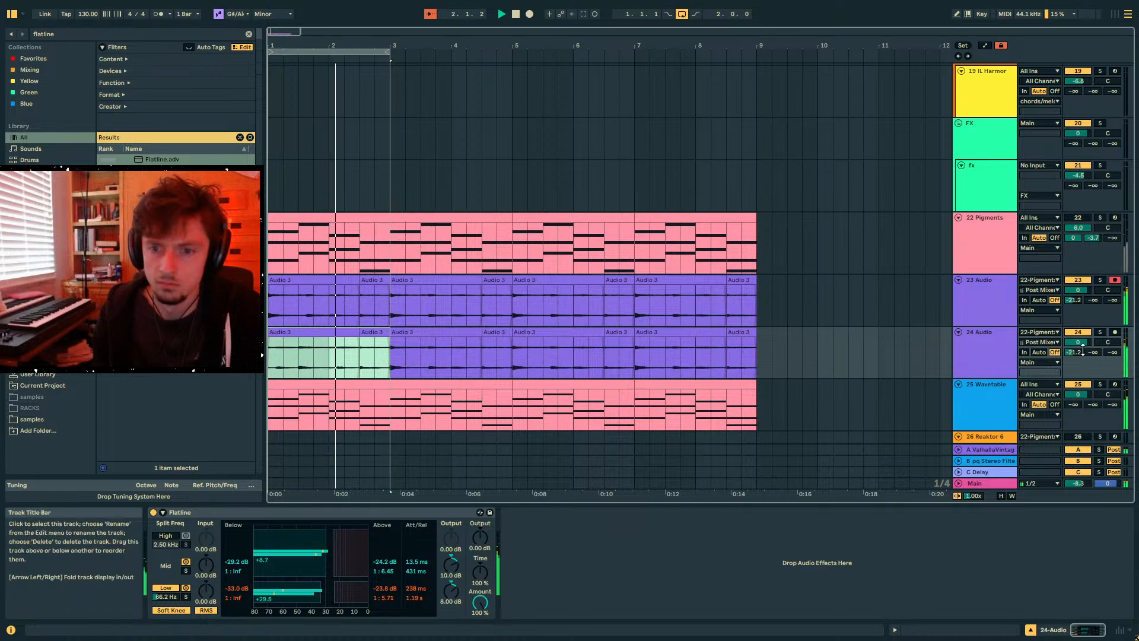
pyautogui.moveTo(1108, 342); pyautogui.dragTo(1108, 332)
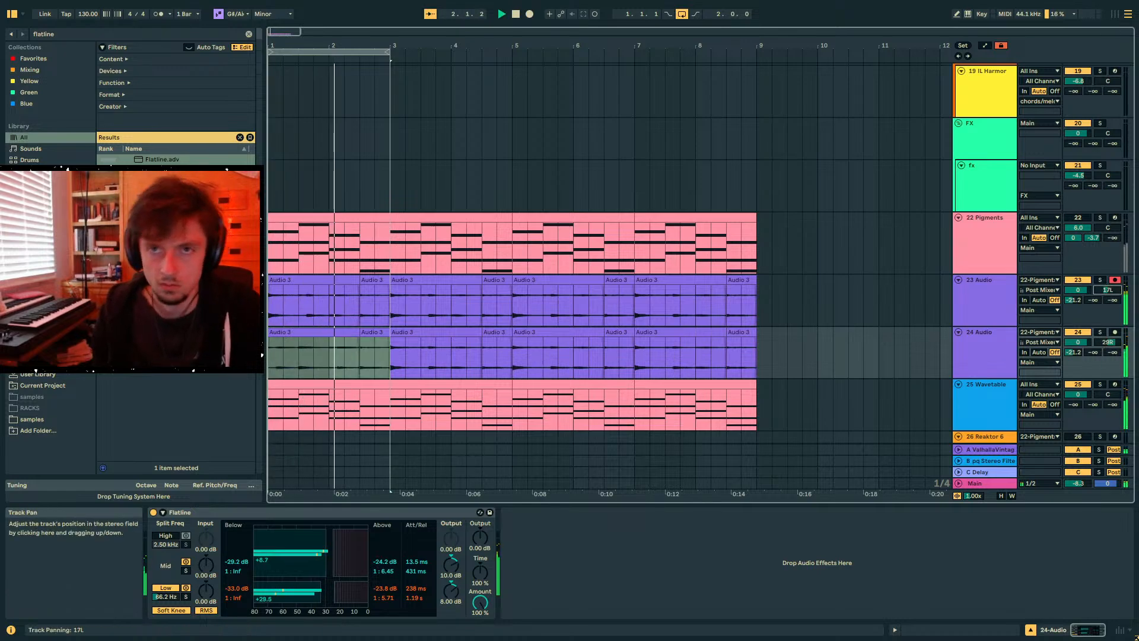
pyautogui.press('space')
# - Deactivate the clips in bars 1 to 4 of the duplicated audio track
pyautogui.moveTo(388, 367); pyautogui.dragTo(272, 310)
pyautogui.click(352, 358)
pyautogui.moveTo(513, 359); pyautogui.dragTo(271, 362)
pyautogui.press('0')
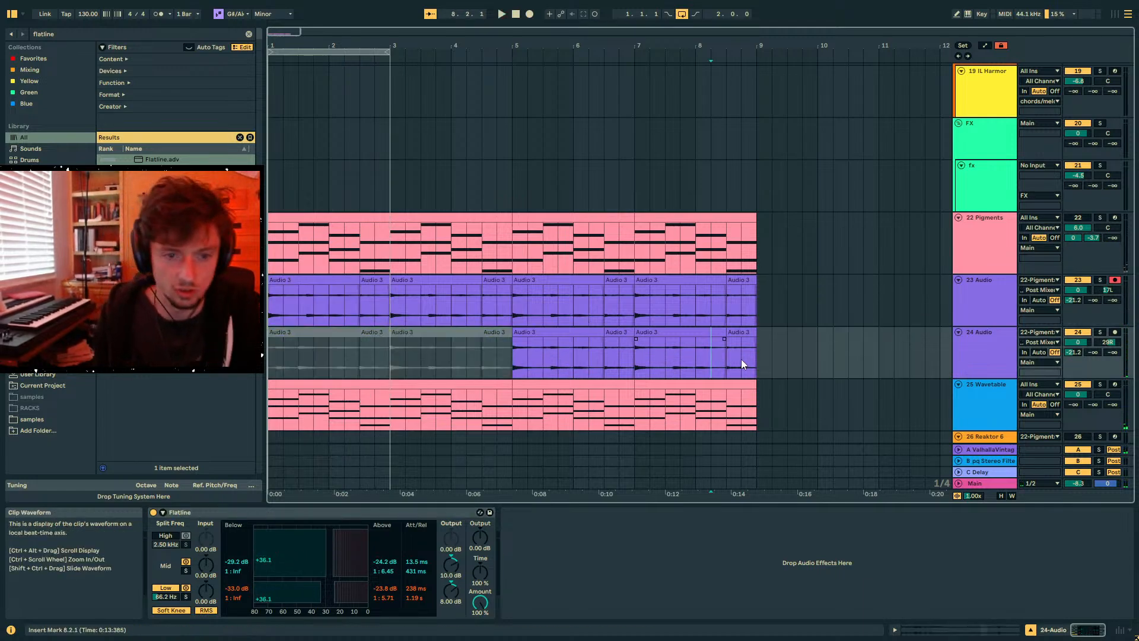
# - Insert an empty audio track below the duplicated resample track
pyautogui.moveTo(758, 358); pyautogui.dragTo(484, 362)
pyautogui.click(991, 347)
pyautogui.hotkey('ctrl', 't')
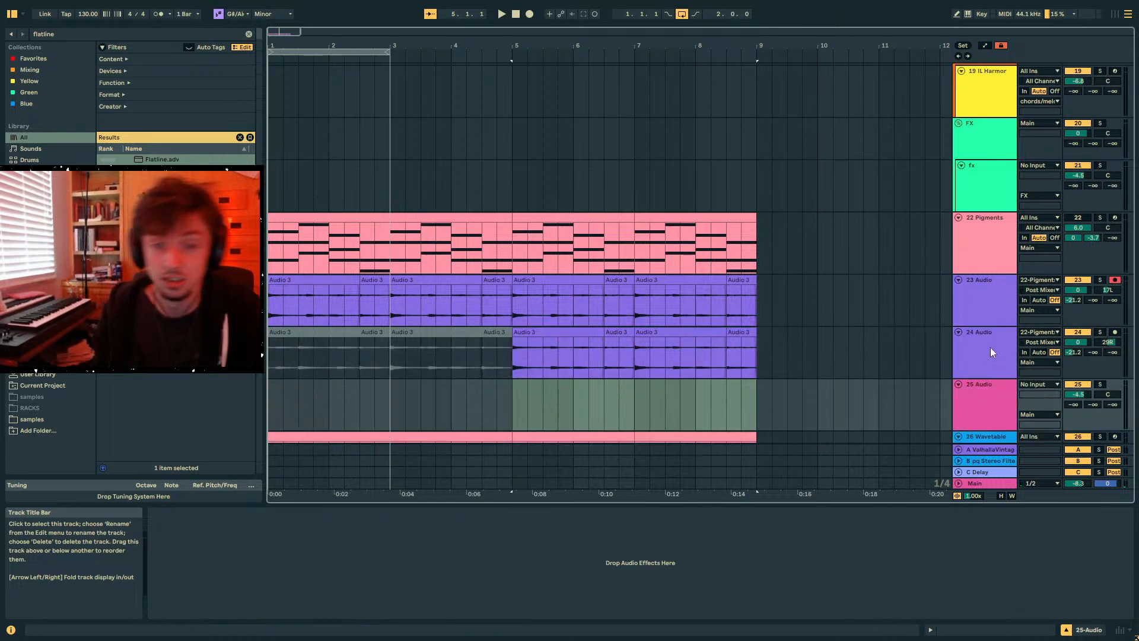
# - Add a Saturator after Flatline on the duplicated track and set its curve to Sinoid Fold
pyautogui.hotkey('ctrl', 'f')
pyautogui.write('sat')
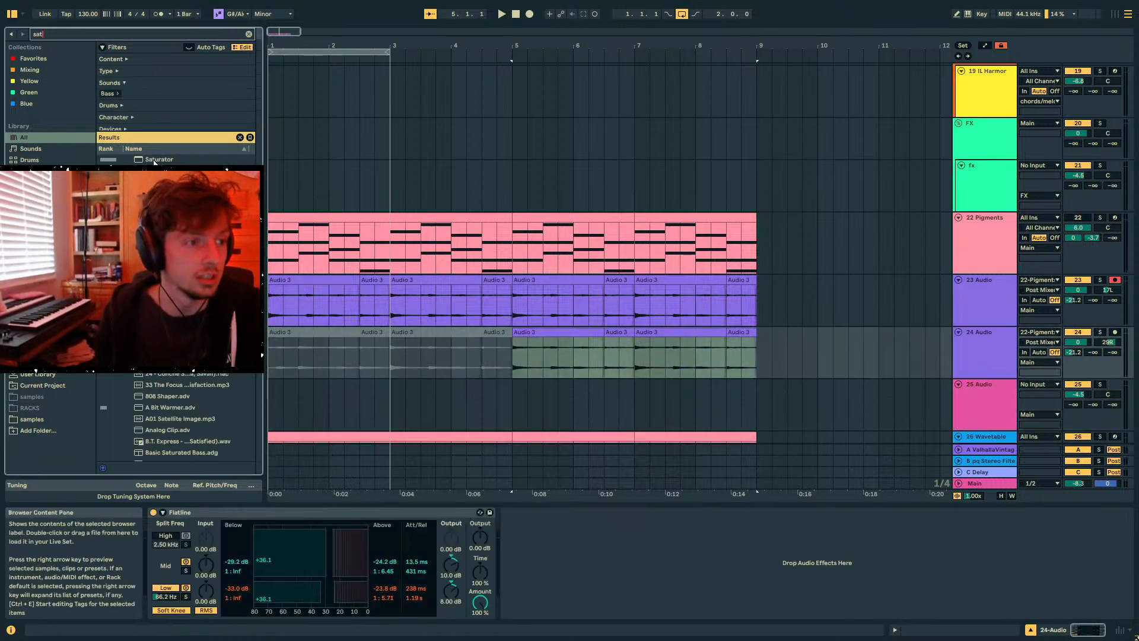
pyautogui.press('Return')
pyautogui.click(545, 526)
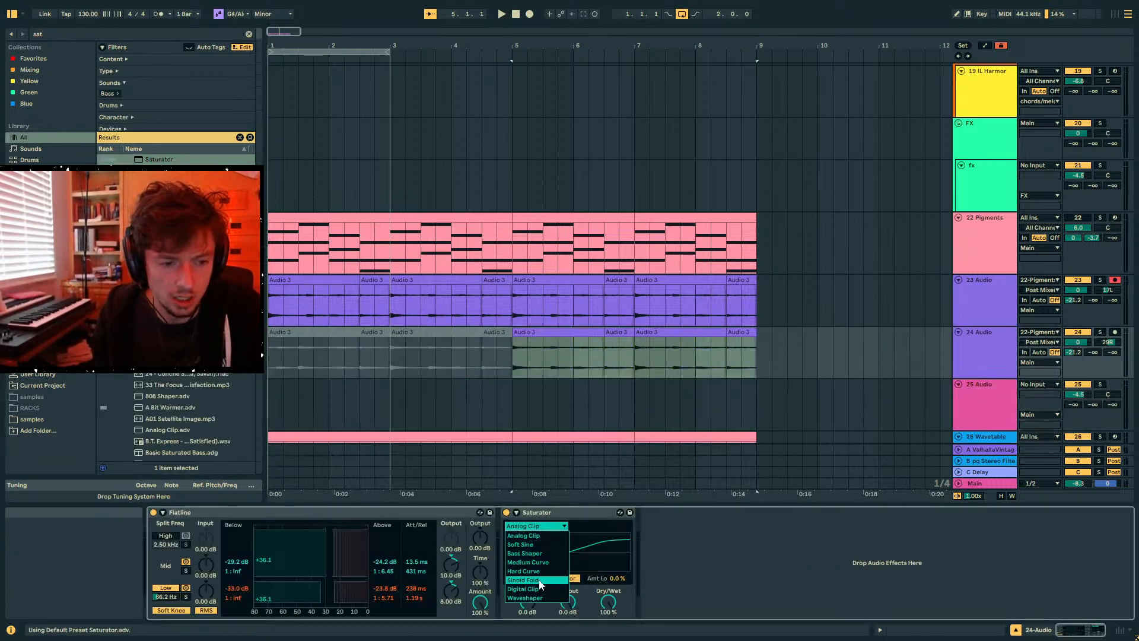
# - Set the Saturator's drive to 6.9 dB and output to -4.6 dB while playing from bar 5
pyautogui.click(517, 355)
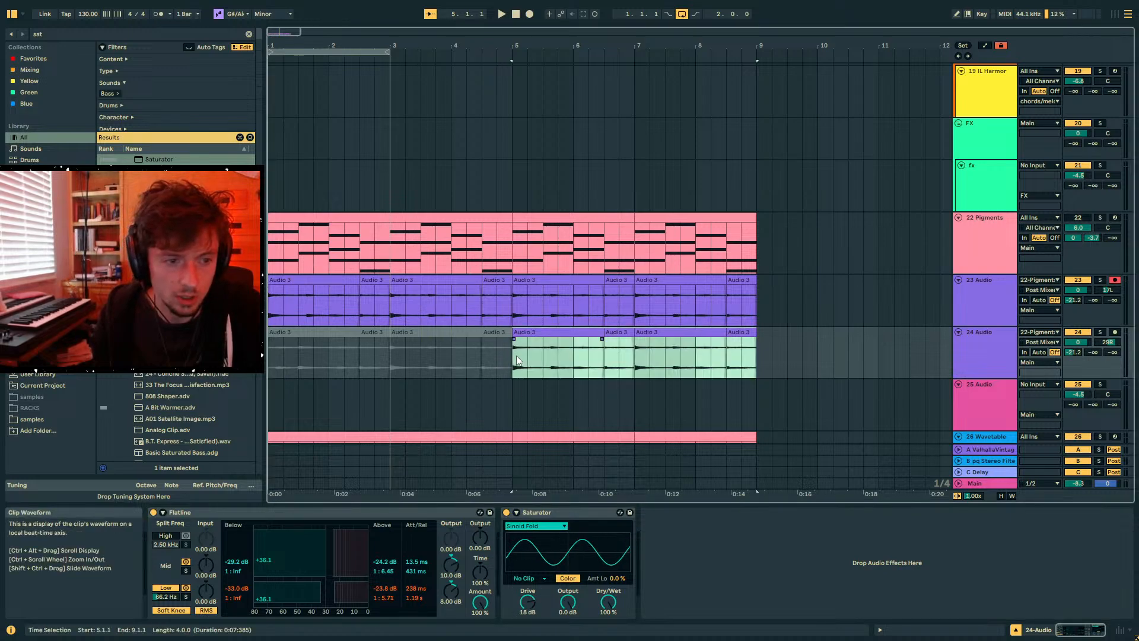
pyautogui.press('space')
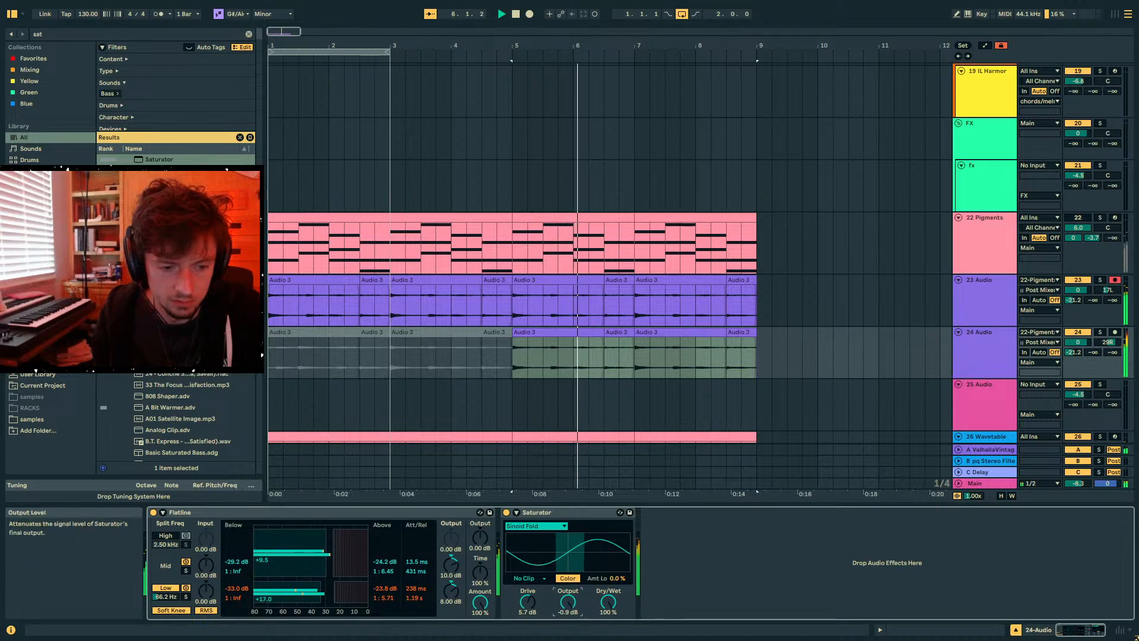
pyautogui.moveTo(567, 601); pyautogui.dragTo(533, 595)
# - Select the duplicated track's clip at bar 5 and replay the arrangement from there to check the saturated layer
pyautogui.click(534, 330)
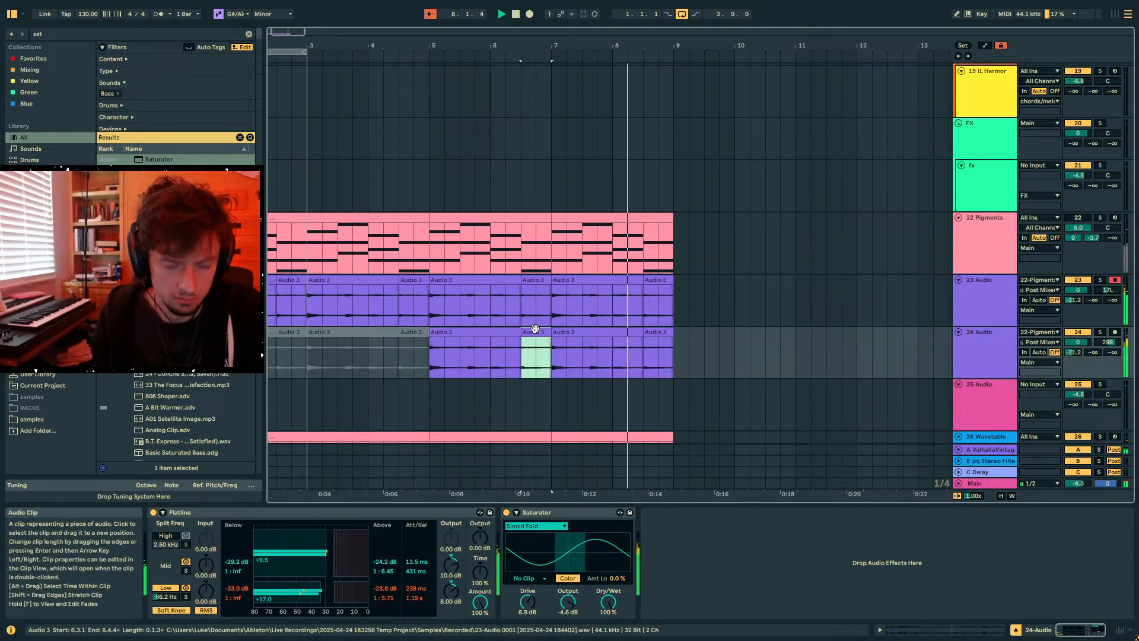
pyautogui.click(490, 332)
pyautogui.click(1101, 333)
pyautogui.press('space')
pyautogui.press('space')
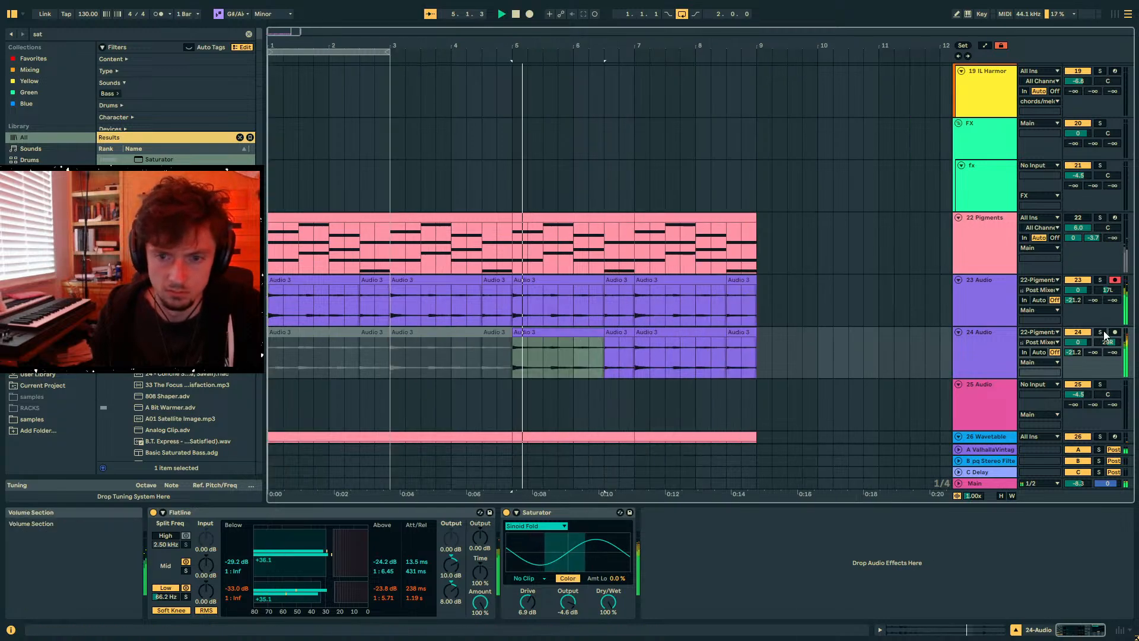
# - Solo the duplicated resample track and replay it from bar 5
pyautogui.press('space')
pyautogui.press('space')
pyautogui.press('space')
pyautogui.press('space')
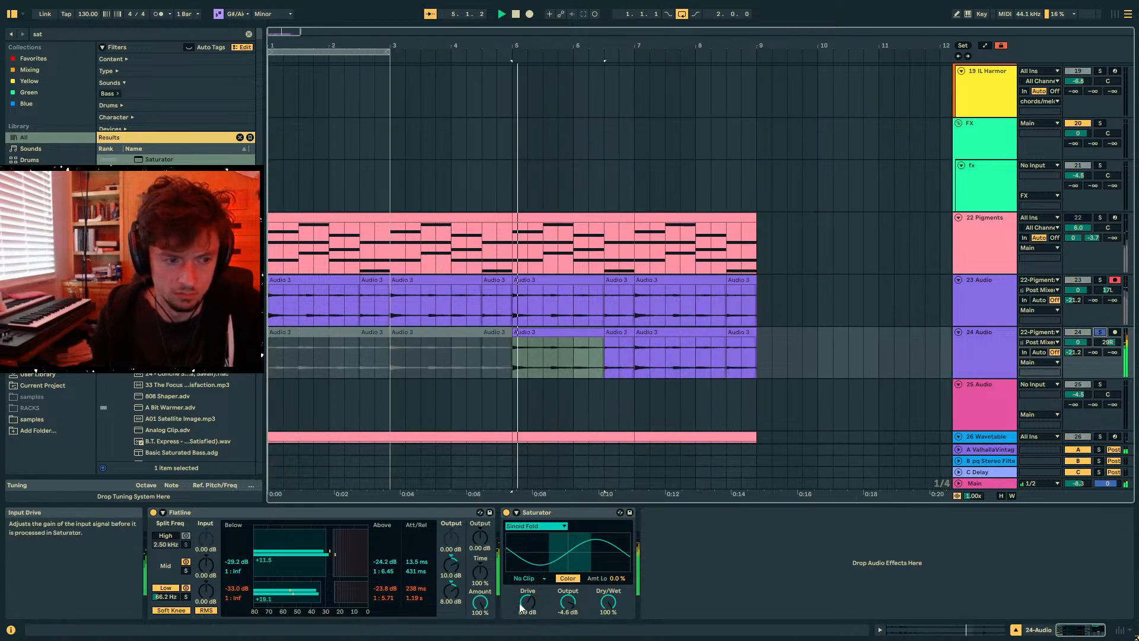
pyautogui.click(533, 514)
pyautogui.press('space')
# - Try a 17 dB Saturator drive and a cut at the end of the clip before bar 5, and undo both
pyautogui.moveTo(527, 602); pyautogui.dragTo(527, 572)
pyautogui.moveTo(484, 349); pyautogui.dragTo(497, 350)
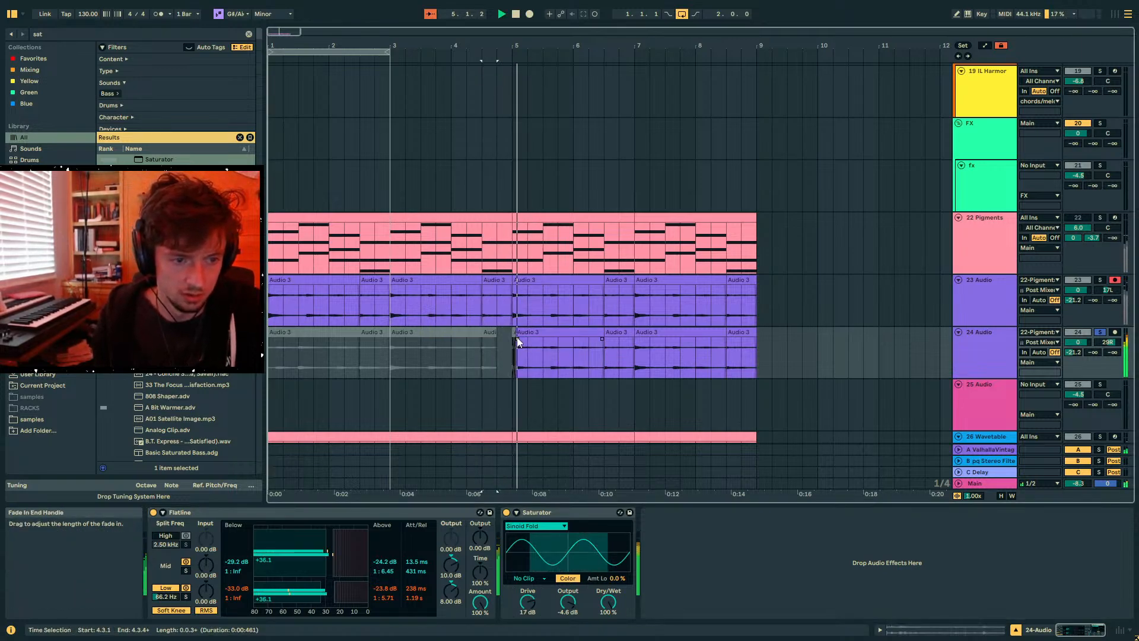
pyautogui.hotkey('ctrl', 'z')
pyautogui.press('space')
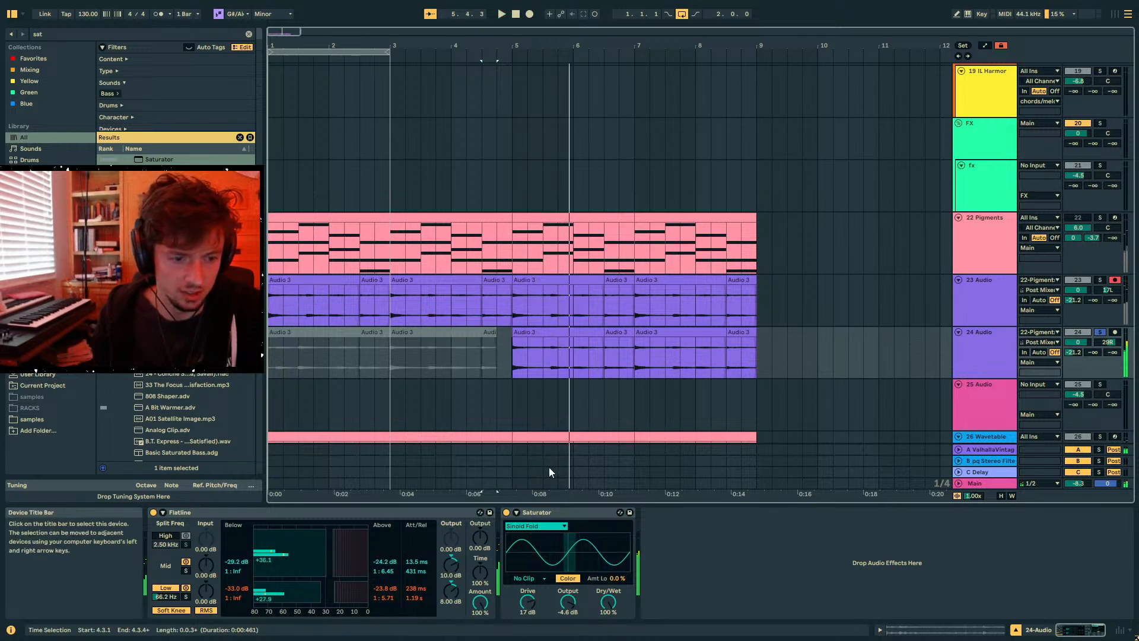
pyautogui.hotkey('ctrl', 'z')
pyautogui.hotkey('ctrl', 'z')
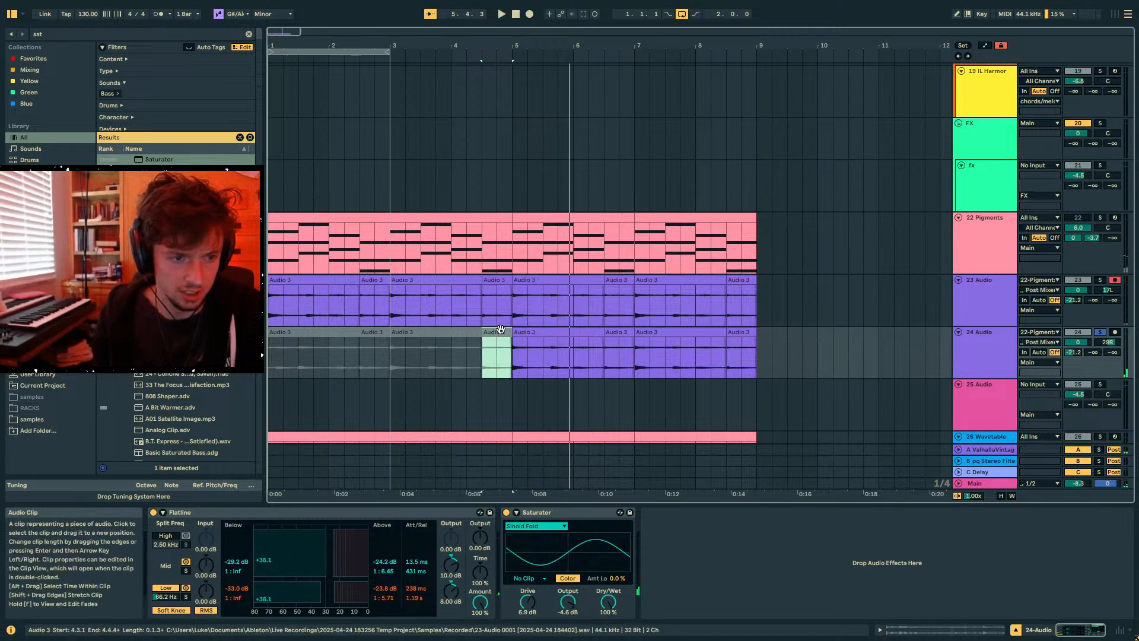
# - Delete the clip just before bar 5 on the duplicated track and duplicate bars 5 to 7 over bars 7 to 9
pyautogui.press('space')
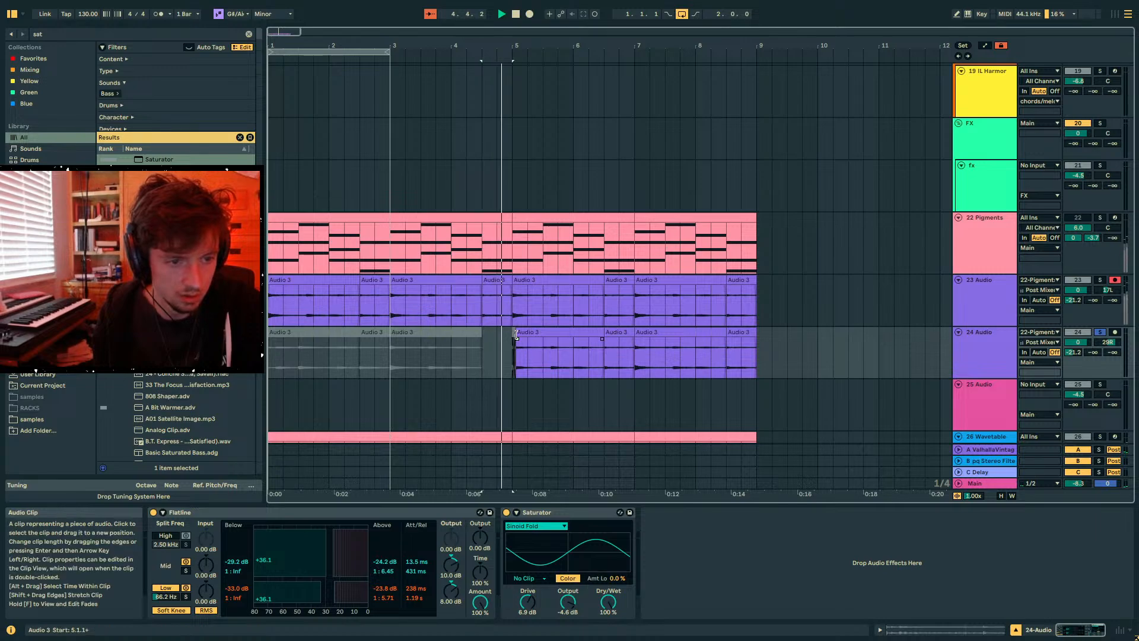
pyautogui.click(519, 334)
pyautogui.click(645, 356)
pyautogui.moveTo(773, 352); pyautogui.dragTo(510, 358)
pyautogui.press('Delete')
pyautogui.hotkey('ctrl', 'd')
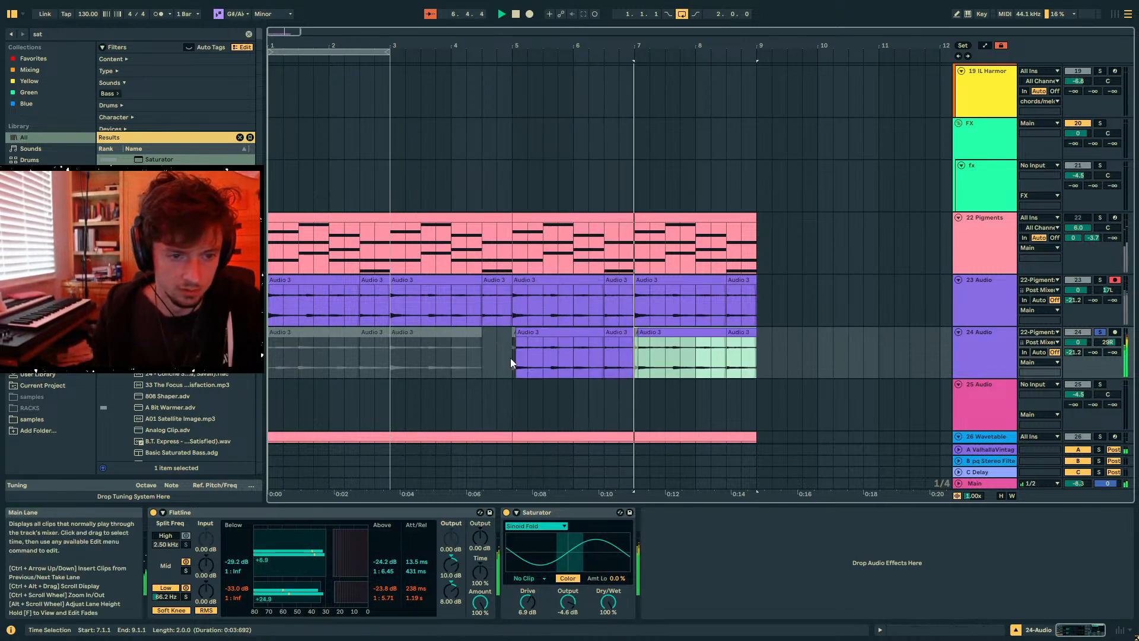
# - Restore the bar-5 clip's start to the bar line and give it a short fade-in
pyautogui.click(642, 332)
pyautogui.click(632, 333)
pyautogui.click(640, 332)
pyautogui.moveTo(633, 371); pyautogui.dragTo(514, 356)
pyautogui.press('space')
pyautogui.click(514, 331)
pyautogui.click(516, 333)
pyautogui.click(518, 340)
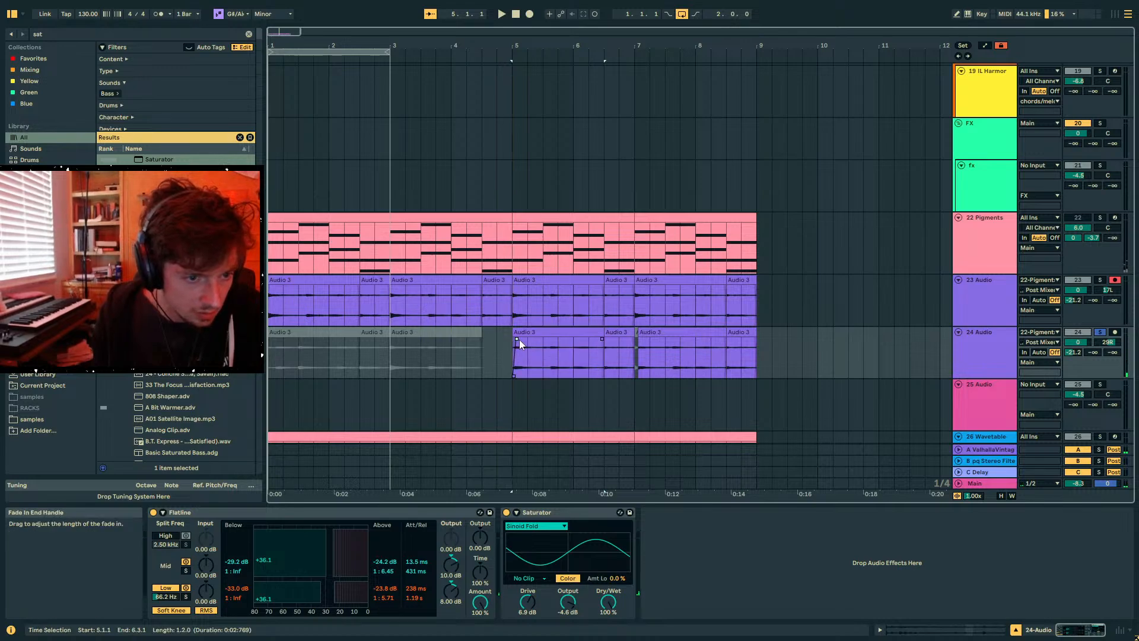
# - Replace bars 7 to 9 of the duplicated track with a copy of the faded bars 5 to 7
pyautogui.moveTo(514, 345); pyautogui.dragTo(906, 355)
pyautogui.press('Delete')
pyautogui.moveTo(633, 363); pyautogui.dragTo(503, 364)
pyautogui.hotkey('ctrl', 'z')
pyautogui.click(488, 362)
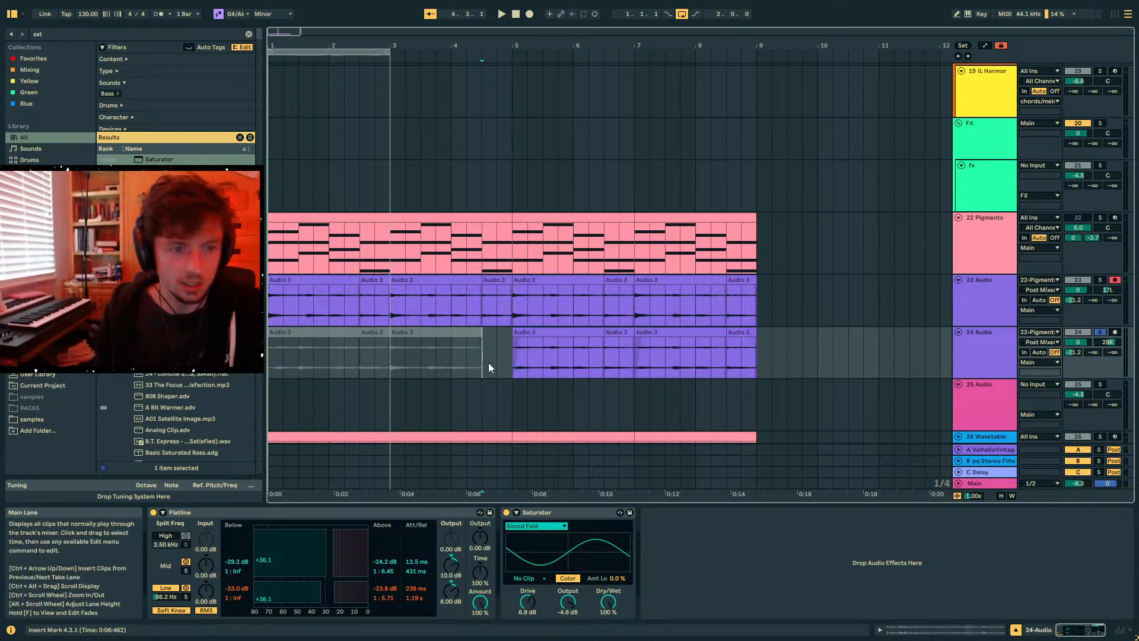
# - Select the duplicated track's clips from bar 5 to 9 and play them soloed together with the original resample track
pyautogui.click(301, 339)
pyautogui.press('space')
pyautogui.scroll(-1, 878, 261)
pyautogui.press('space')
pyautogui.click(558, 260)
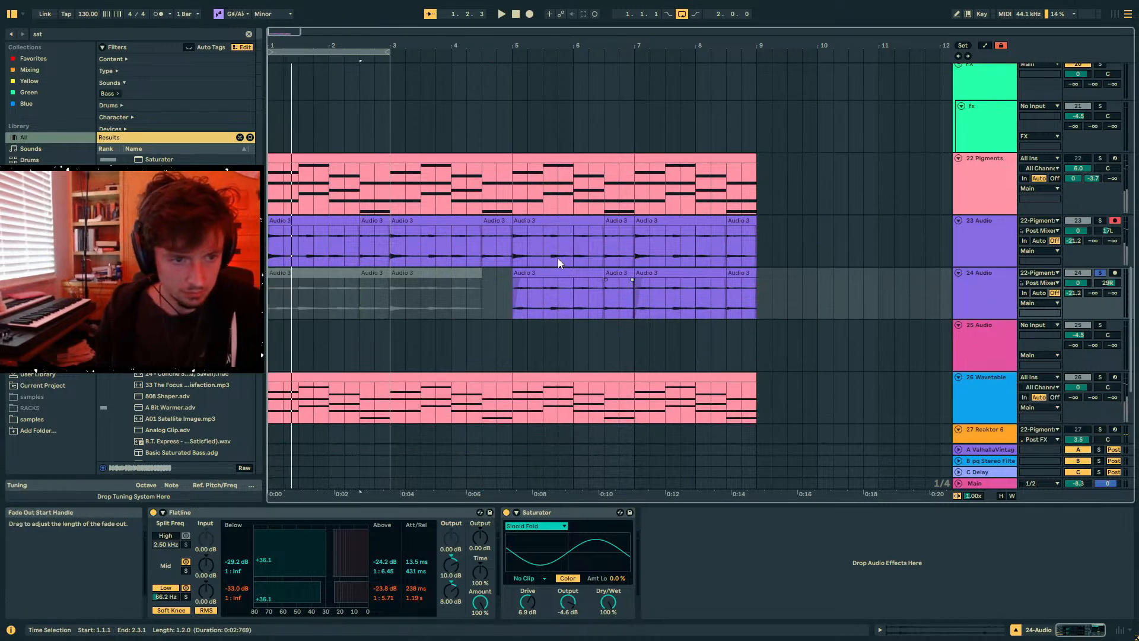
pyautogui.click(573, 273)
pyautogui.click(739, 273)
pyautogui.click(978, 279)
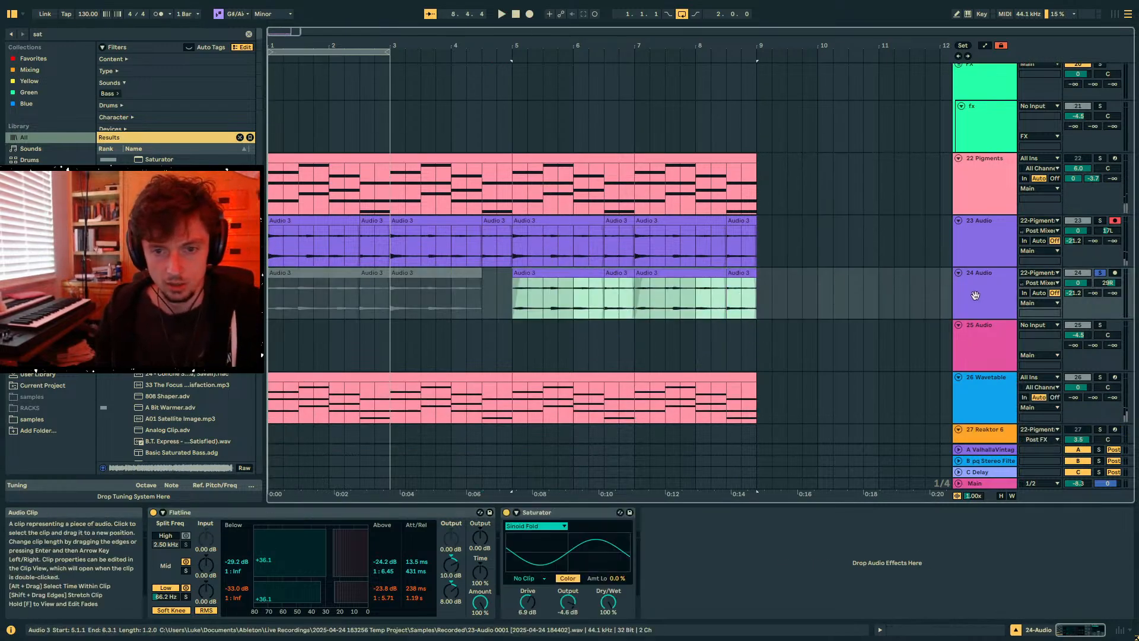
pyautogui.click(1101, 222)
pyautogui.press('space')
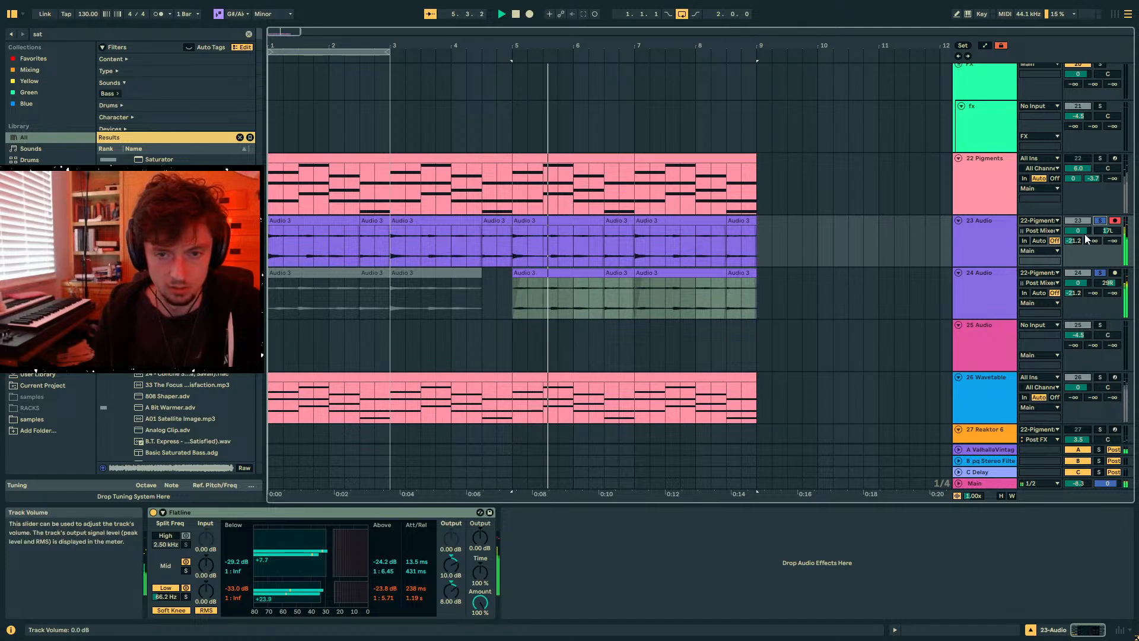
# - Pan the duplicated track to 44R and compare it in the full mix and soloed from bar 5
pyautogui.moveTo(1107, 283); pyautogui.dragTo(1107, 273)
pyautogui.press('space')
pyautogui.click(1099, 273)
pyautogui.press('space')
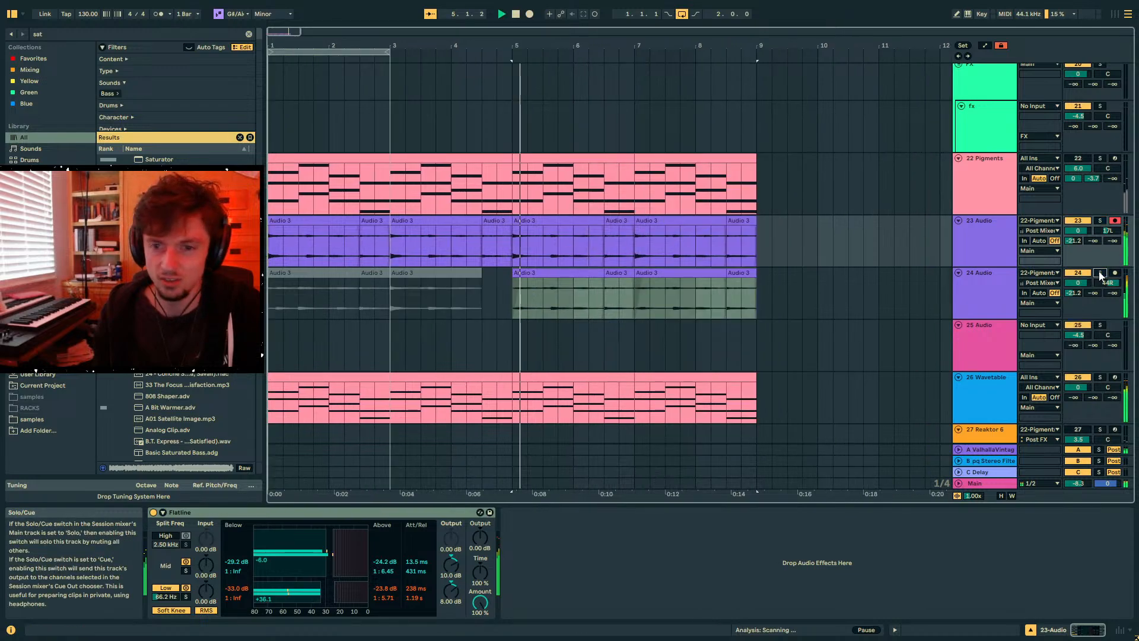
pyautogui.click(1099, 273)
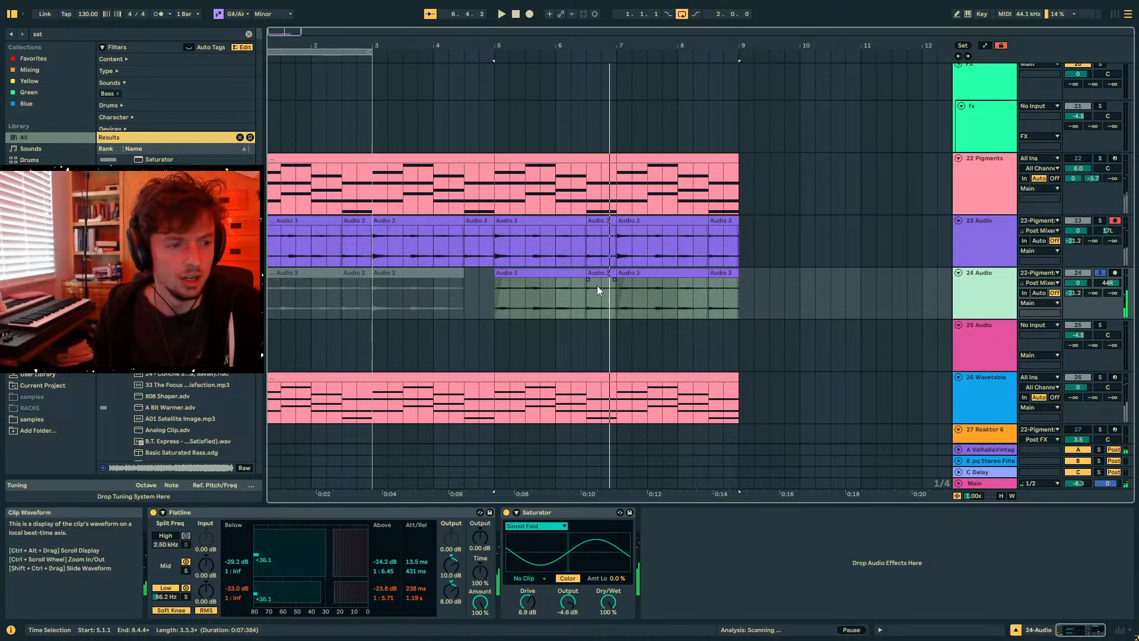
# - Add a Compressor after the Saturator on the duplicated track and switch it to the slider view
pyautogui.hotkey('ctrl', 'f')
pyautogui.write('comp')
pyautogui.moveTo(161, 159); pyautogui.dragTo(750, 583)
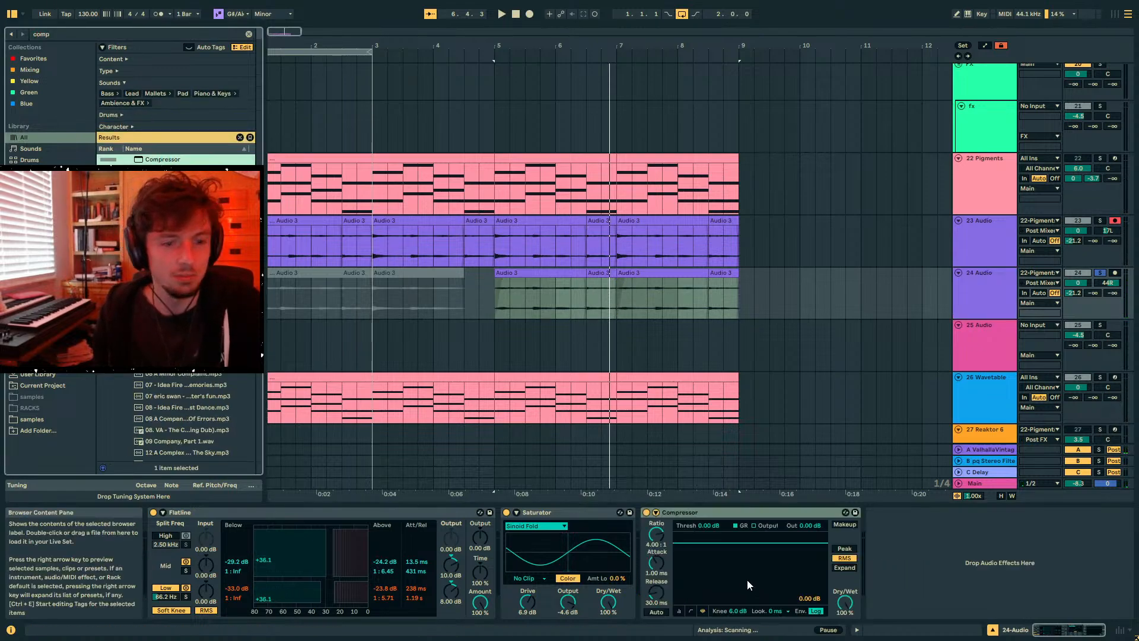
pyautogui.click(679, 611)
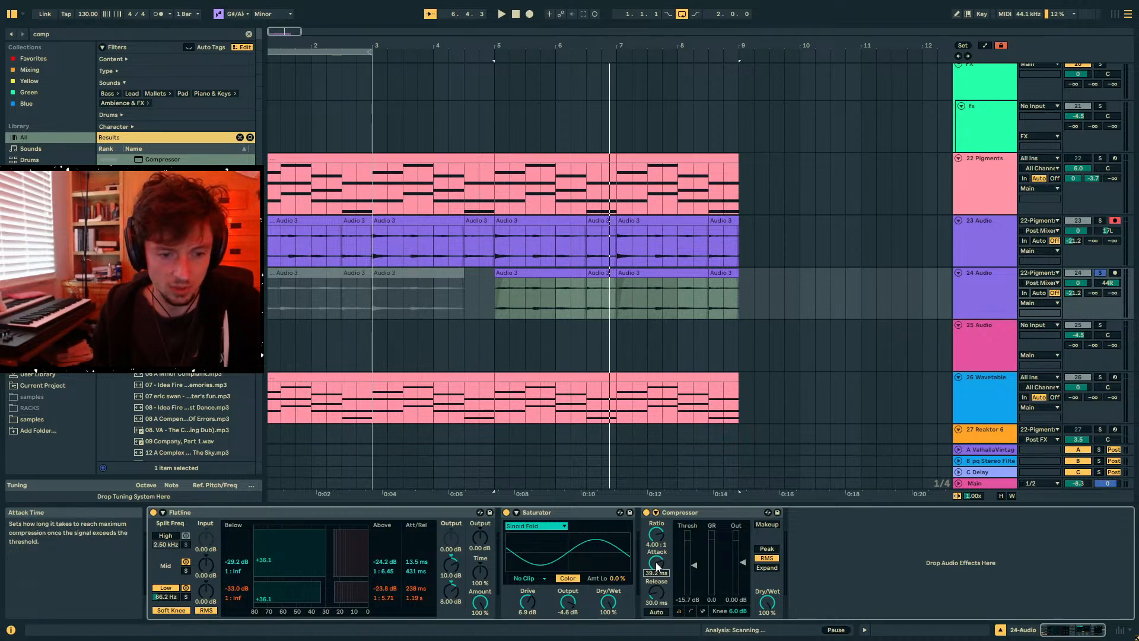
# - Set the Compressor to 9.00:1 ratio, -20.3 dB threshold, 34.0 ms attack, 17.5 ms release and 7.07 dB output while playing
pyautogui.press('space')
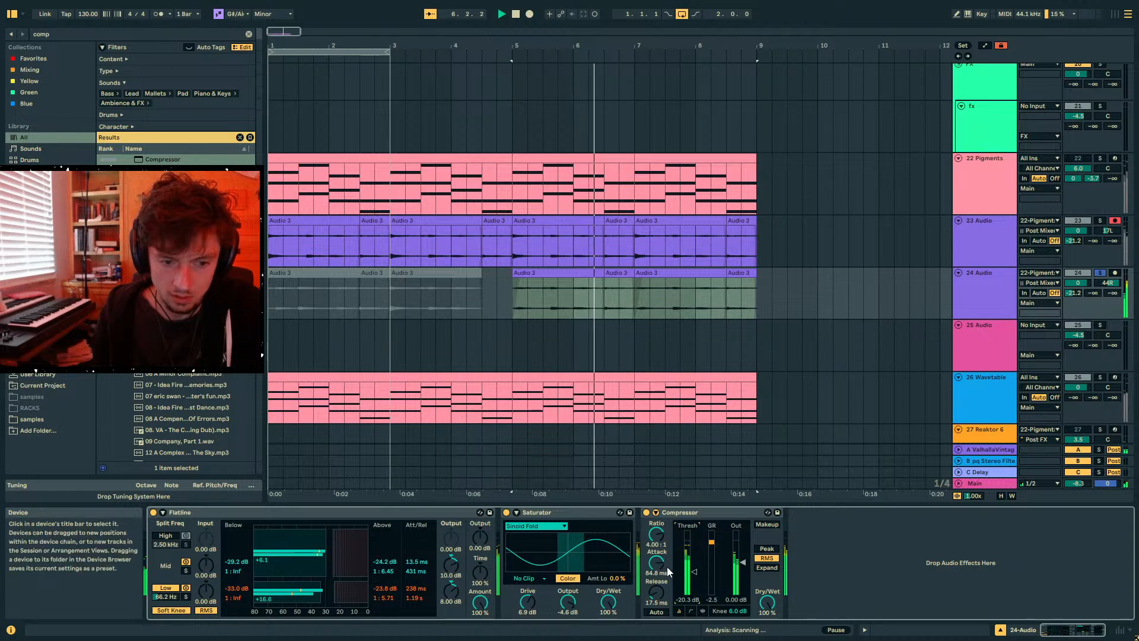
pyautogui.moveTo(659, 562); pyautogui.dragTo(656, 522)
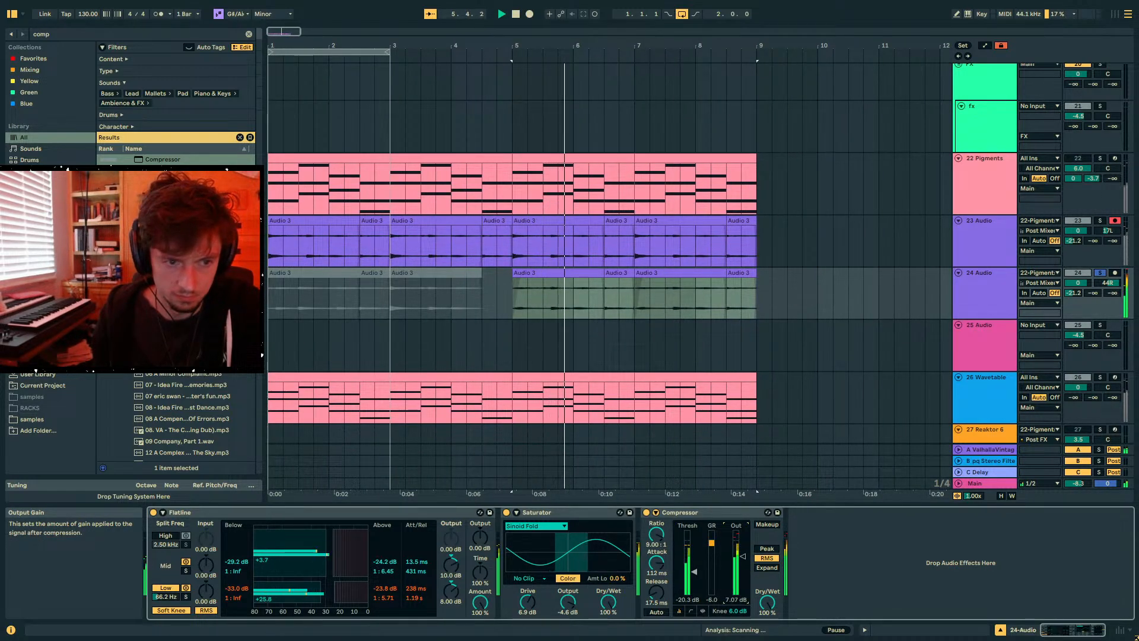
pyautogui.moveTo(658, 572); pyautogui.dragTo(659, 594)
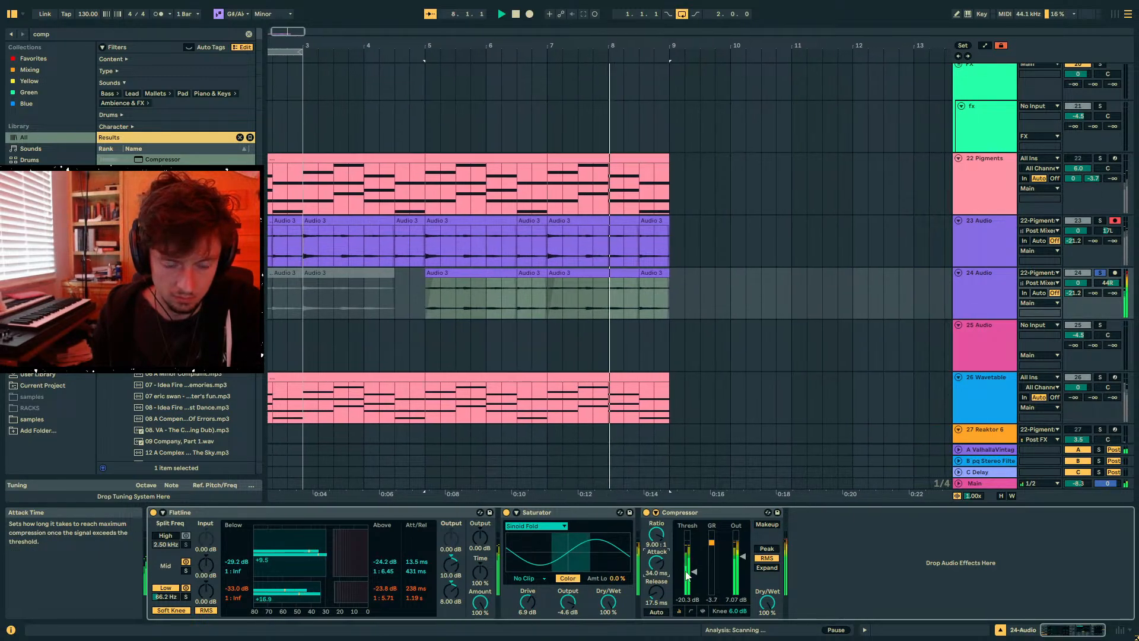
pyautogui.press('space')
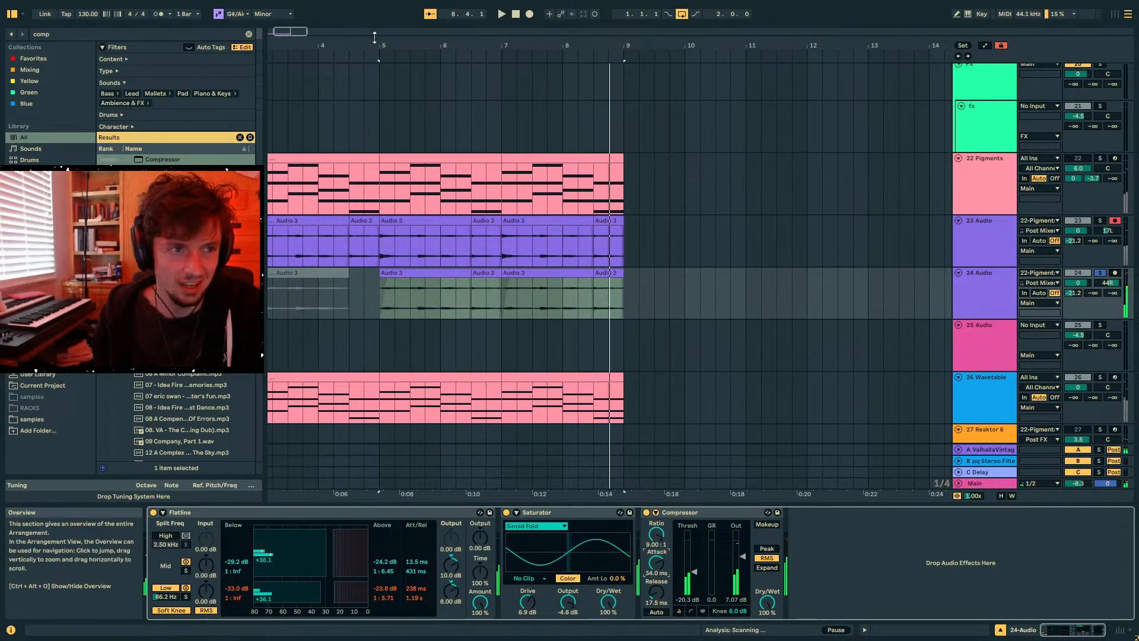
# - Add Erosion after the Compressor with Wide Noise at 18.0 kHz, width 0.46 and amount 21.7, and play from bar 5
pyautogui.moveTo(374, 44); pyautogui.dragTo(494, 40)
pyautogui.hotkey('ctrl', 'f')
pyautogui.write('eros')
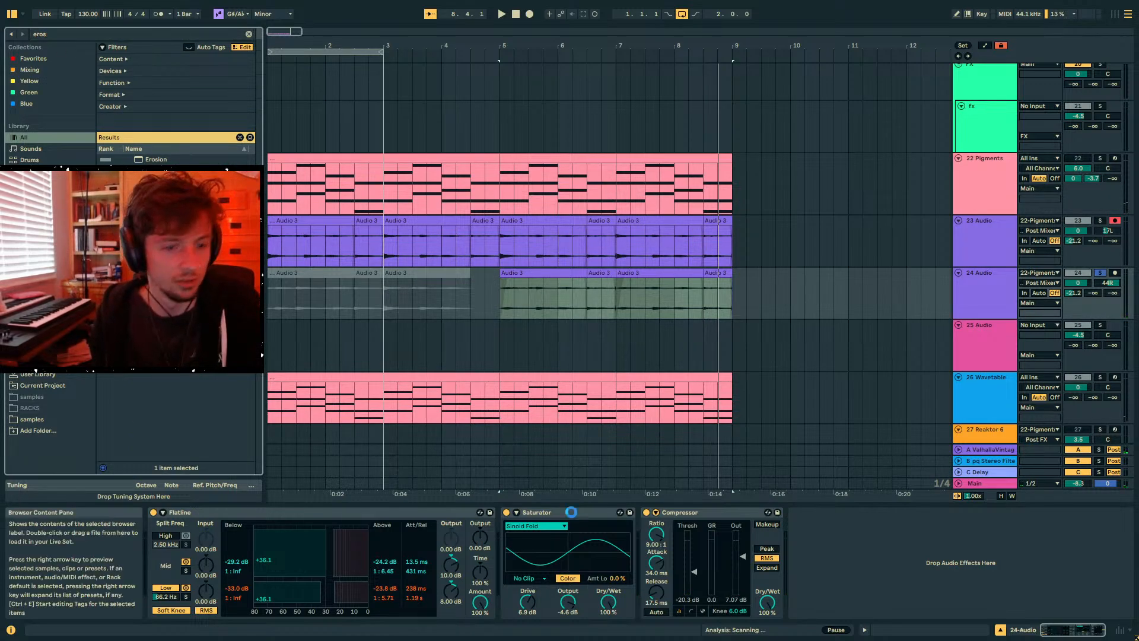
pyautogui.press('Return')
pyautogui.press('space')
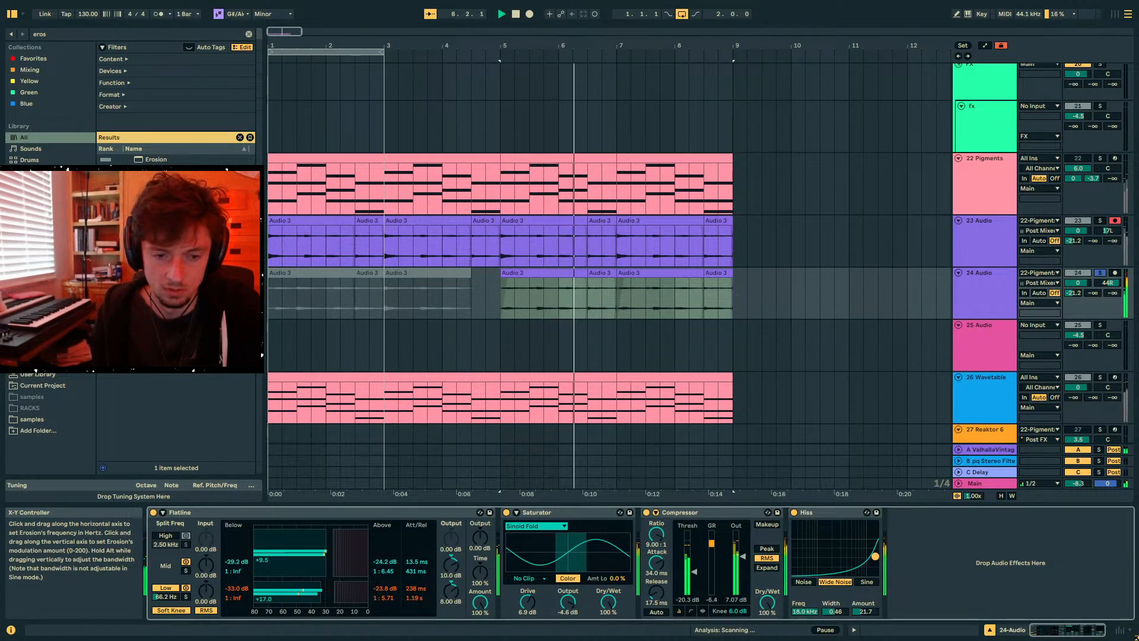
# - Unsolo the duplicated track and pan it to 40R while playing the full mix
pyautogui.click(1100, 273)
pyautogui.press('space')
pyautogui.press('space')
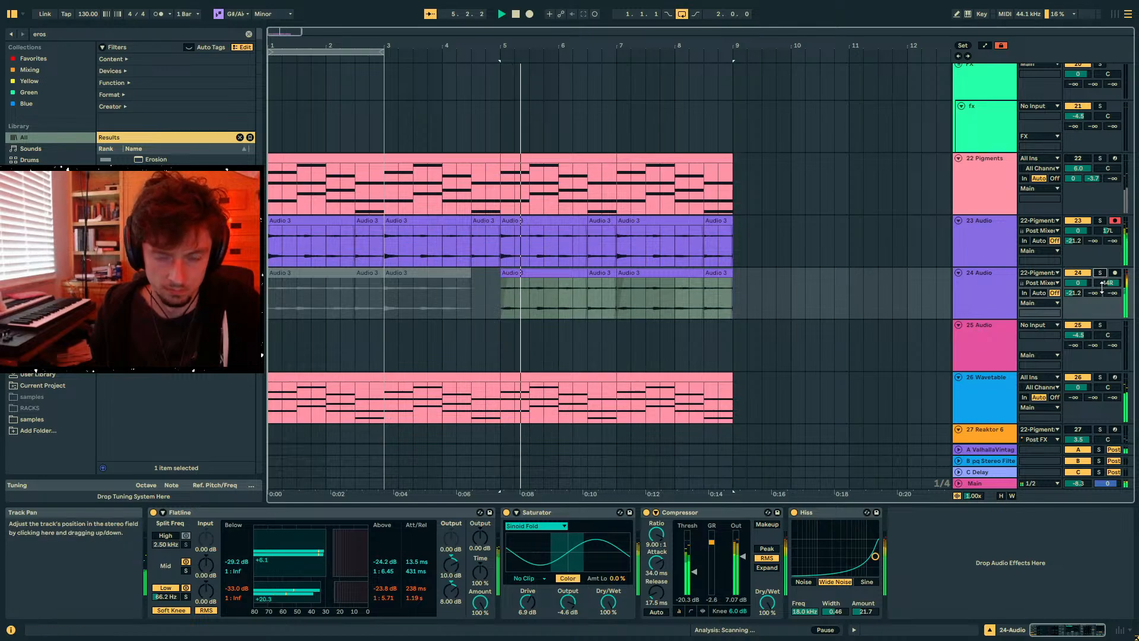
pyautogui.scroll(1, 1070, 298)
pyautogui.click(990, 250)
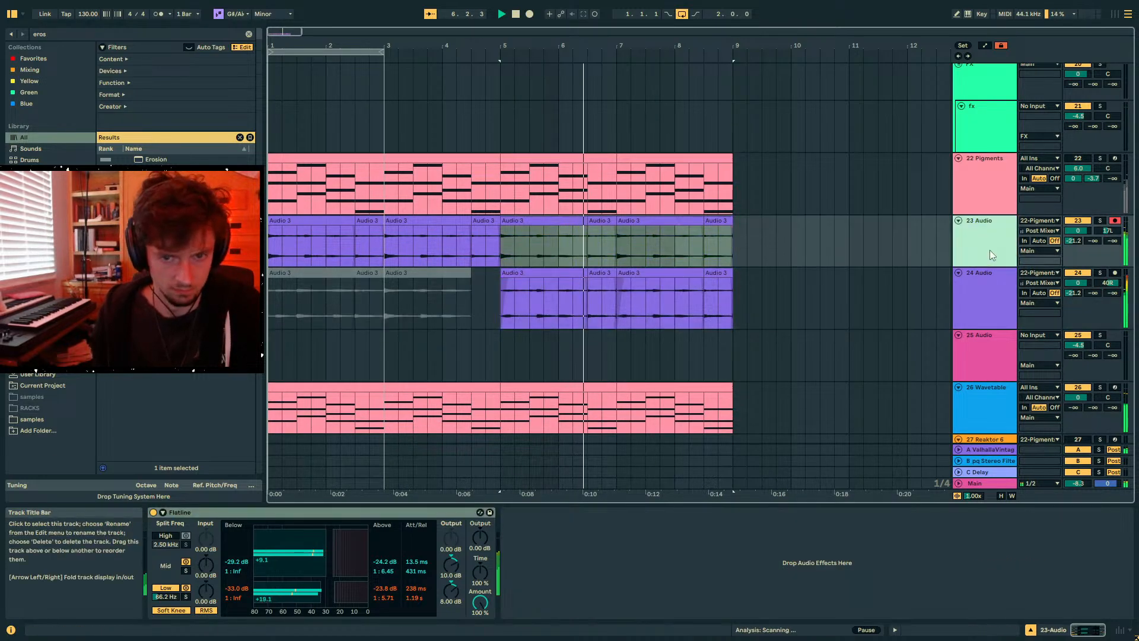
# - Bypass Erosion on the duplicated track while the mix plays and select its clips from bar 5 to 9
pyautogui.click(992, 276)
pyautogui.moveTo(471, 297)
pyautogui.mouseDown()
pyautogui.moveTo(564, 287)
pyautogui.moveTo(587, 296)
pyautogui.moveTo(484, 301)
pyautogui.mouseUp()
pyautogui.click(573, 329)
pyautogui.click(794, 512)
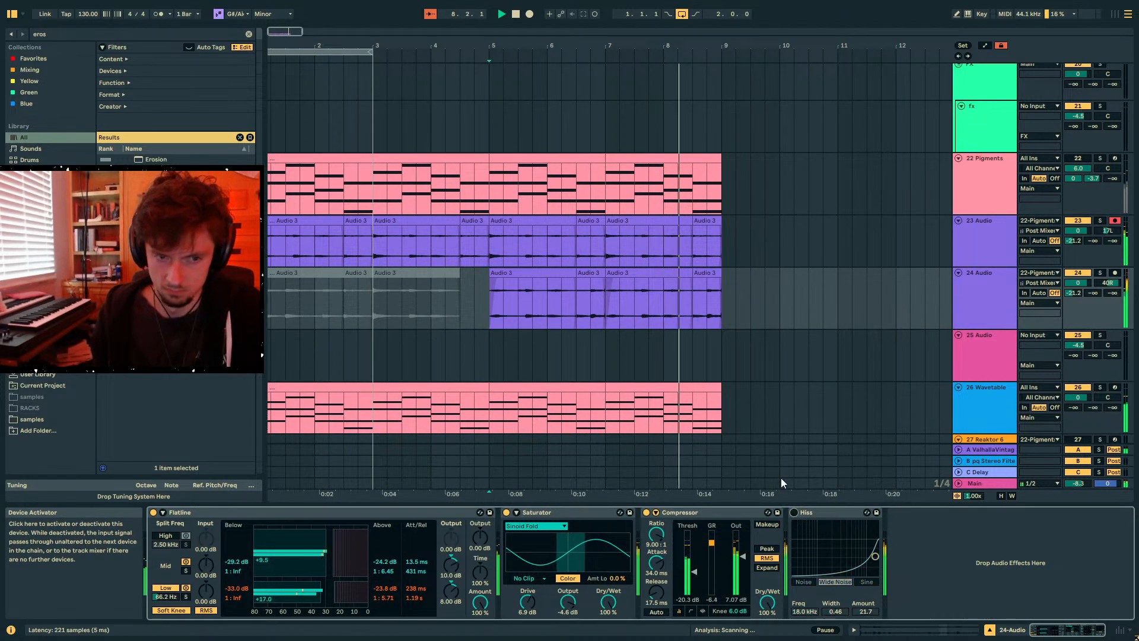
pyautogui.moveTo(722, 301); pyautogui.dragTo(522, 312)
pyautogui.press('space')
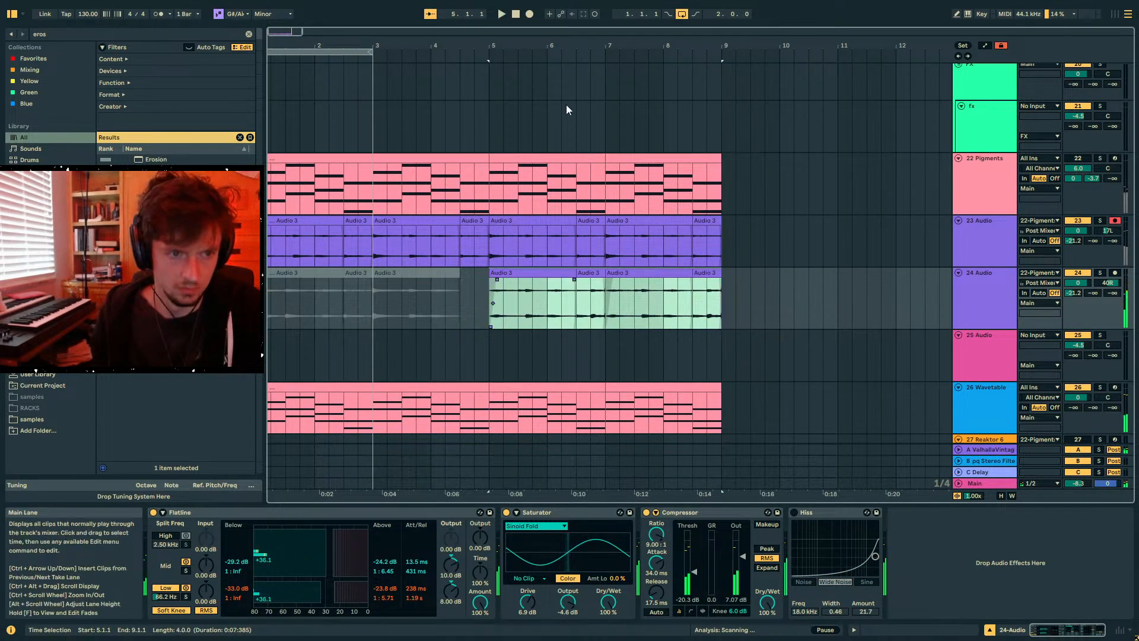
pyautogui.click(587, 275)
pyautogui.click(598, 208)
pyautogui.click(590, 220)
pyautogui.click(707, 273)
pyautogui.moveTo(636, 46); pyautogui.dragTo(636, 39)
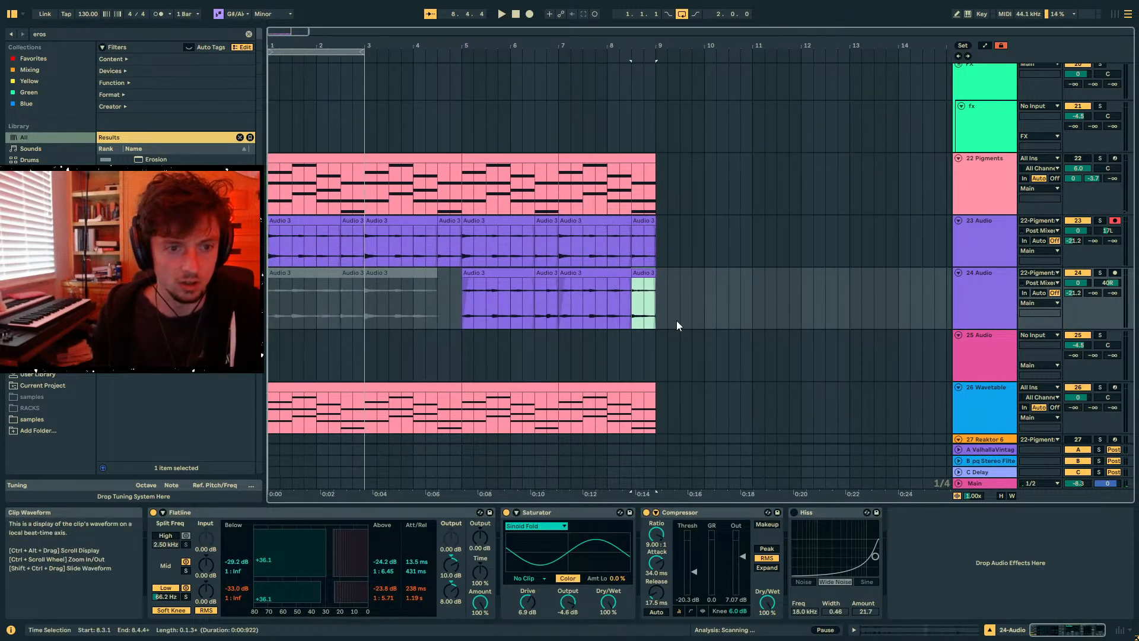
pyautogui.moveTo(652, 309); pyautogui.dragTo(483, 306)
# - Duplicate the compressed resample track and delete the Saturator from the copy
pyautogui.click(1000, 312)
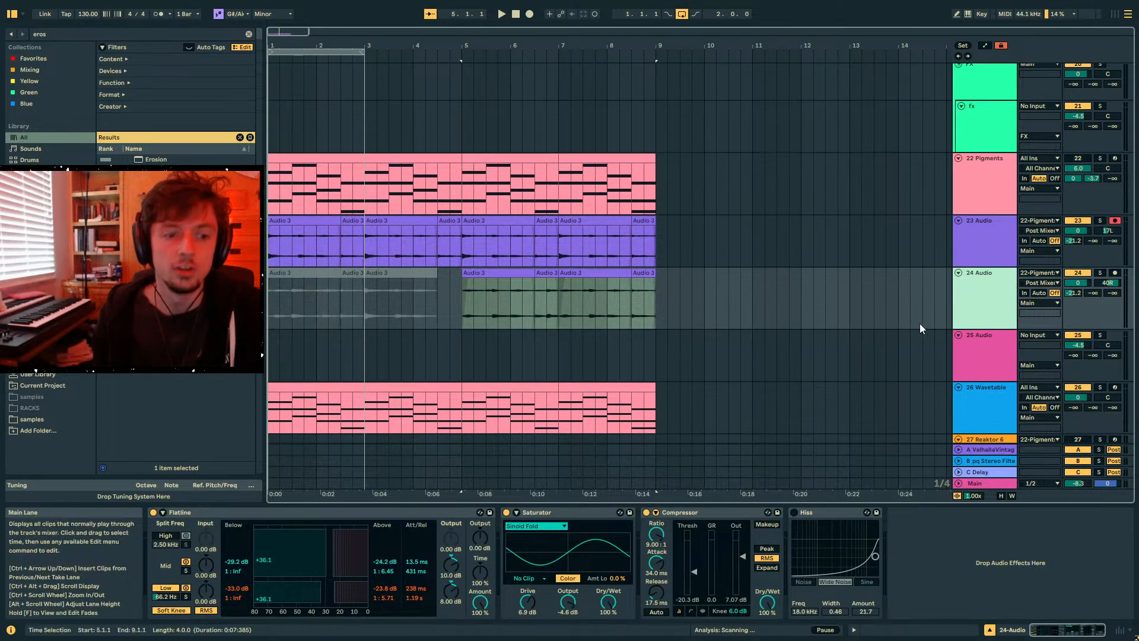
pyautogui.hotkey('ctrl', 'd')
pyautogui.moveTo(655, 368); pyautogui.dragTo(457, 333)
pyautogui.click(576, 525)
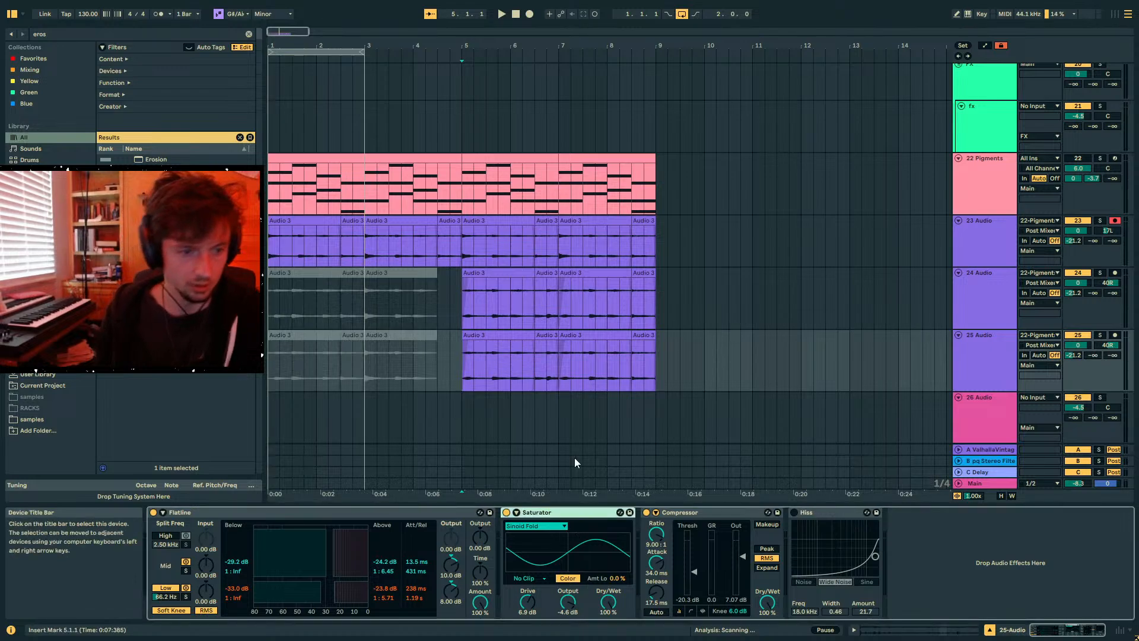
pyautogui.press('Delete')
# - Solo the new copy, centre its pan and open its bar-5 clip for editing during playback
pyautogui.click(498, 336)
pyautogui.click(1100, 335)
pyautogui.press('space')
pyautogui.click(933, 630)
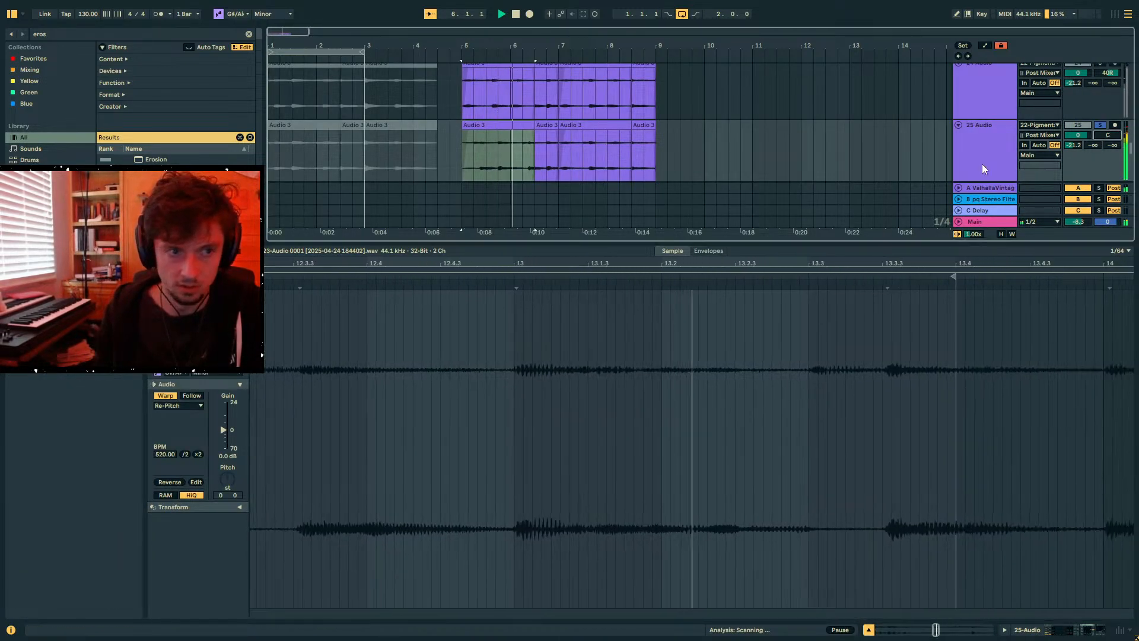
# - Extend the new track's bar-5 clip to bar 7 and raise its gain to 9.7 dB
pyautogui.moveTo(528, 121); pyautogui.dragTo(552, 125)
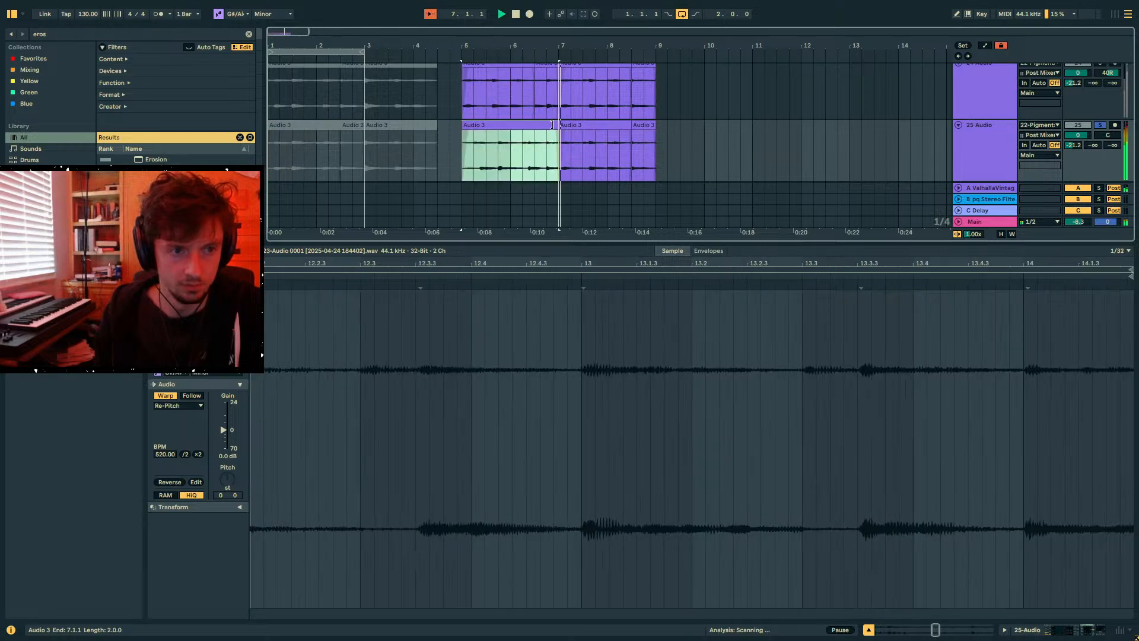
pyautogui.press('space')
pyautogui.press('space')
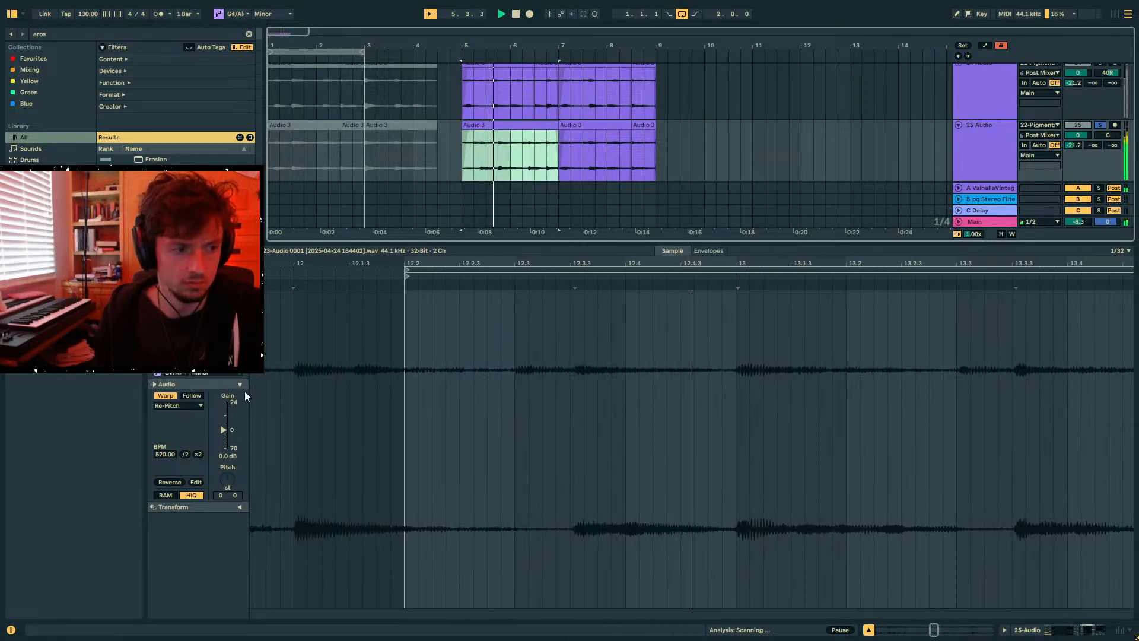
pyautogui.moveTo(224, 428); pyautogui.dragTo(224, 419)
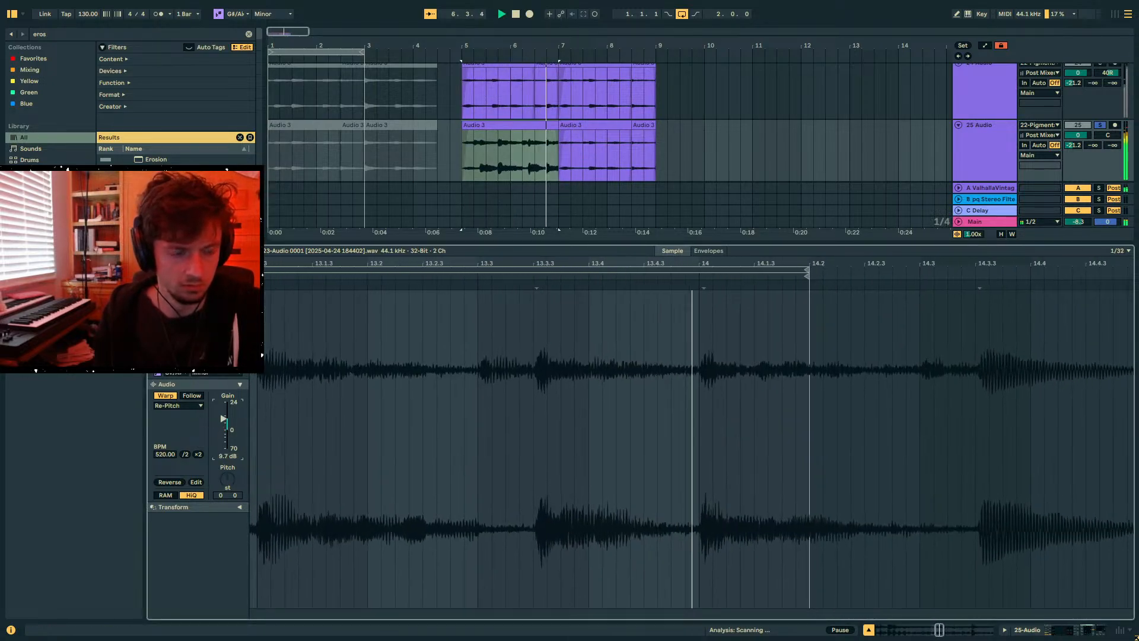
# - Duplicate the boosted two-bar clip over bars 7 to 9 of the new track
pyautogui.click(521, 124)
pyautogui.hotkey('ctrl', 'd')
pyautogui.click(511, 125)
pyautogui.hotkey('ctrl', 'd')
# - Set the bar-5 clip's warp mode to Beats preserving 1/16 and its gain to 7.1 dB
pyautogui.click(496, 126)
pyautogui.click(178, 405)
pyautogui.click(177, 415)
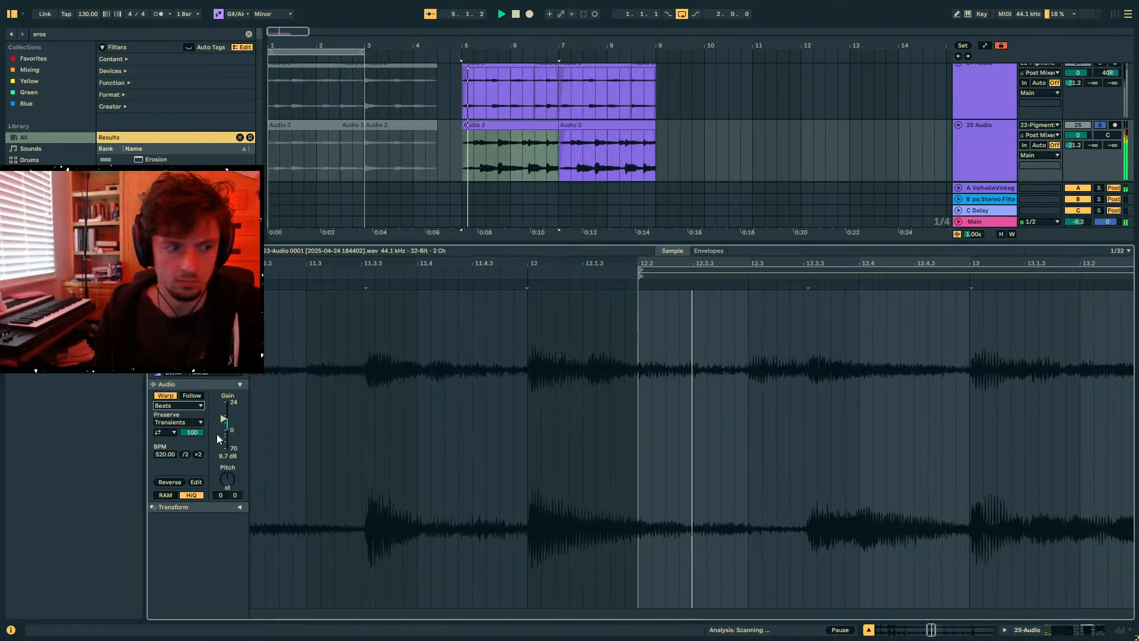
pyautogui.click(177, 422)
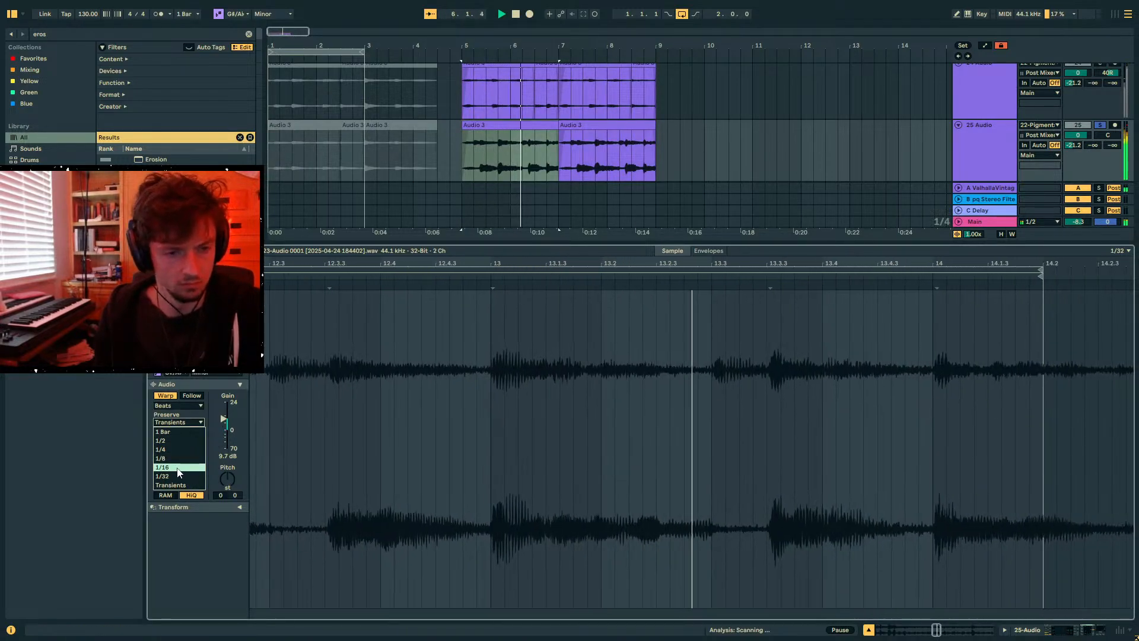
pyautogui.click(176, 467)
pyautogui.moveTo(223, 419); pyautogui.dragTo(224, 430)
pyautogui.click(985, 157)
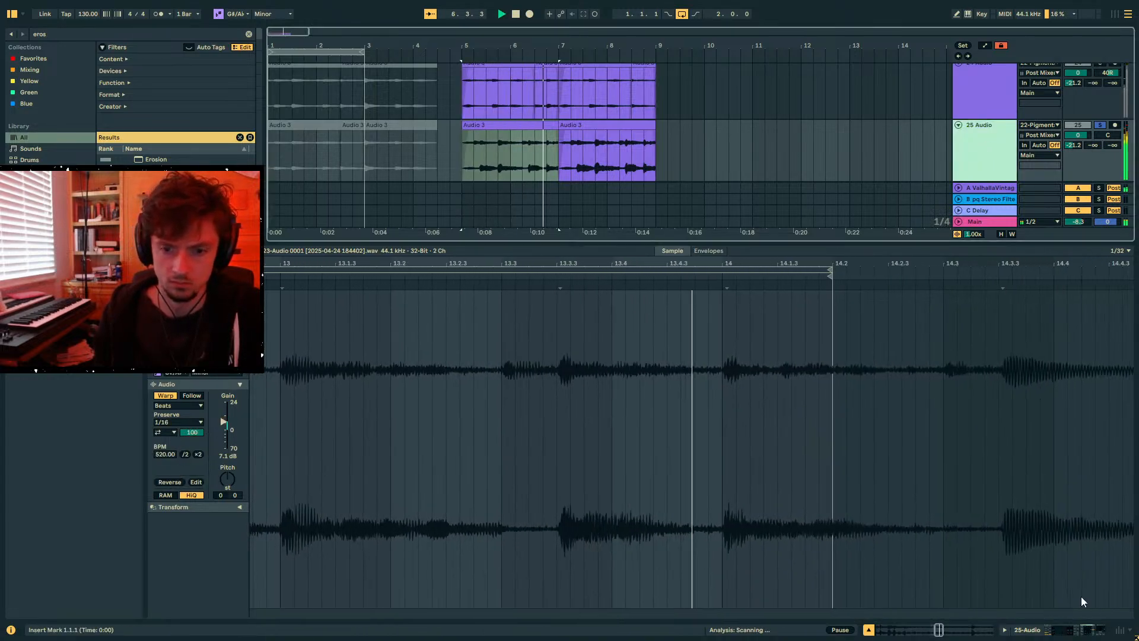
# - Duplicate the re-warped bar-5 clip over bars 7 to 9 of the 25 Audio track
pyautogui.click(1075, 630)
pyautogui.click(499, 210)
pyautogui.click(499, 217)
pyautogui.hotkey('ctrl', 'd')
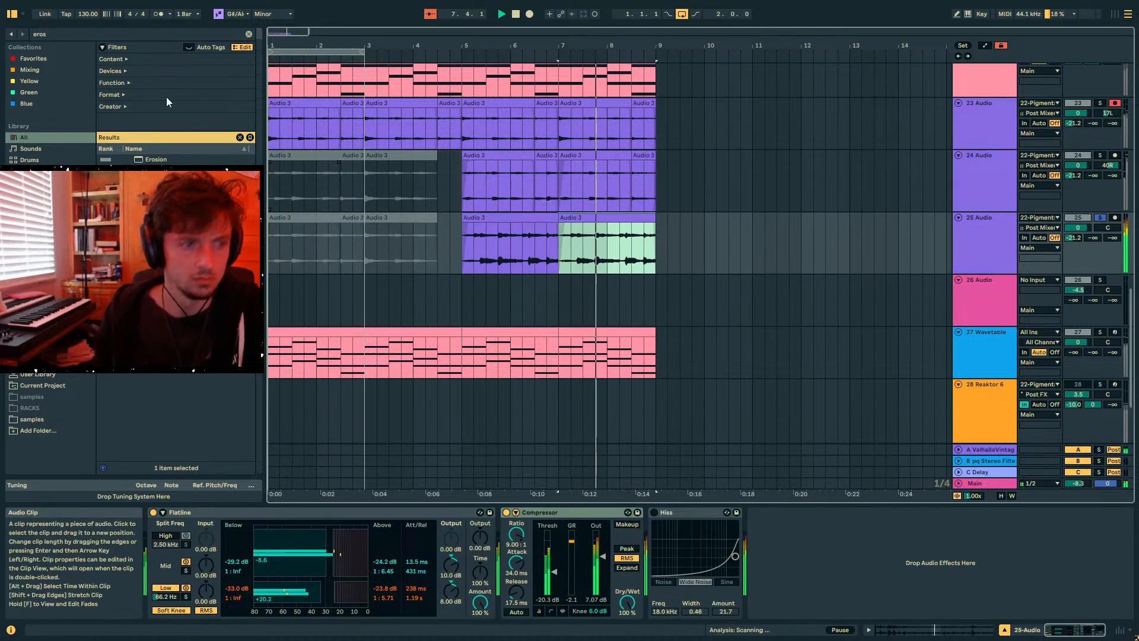
# - Add Auto Filter and OTT to the end of the 25 Audio track's effect chain
pyautogui.press('space')
pyautogui.press('space')
pyautogui.click(58, 33)
pyautogui.write('auto filt')
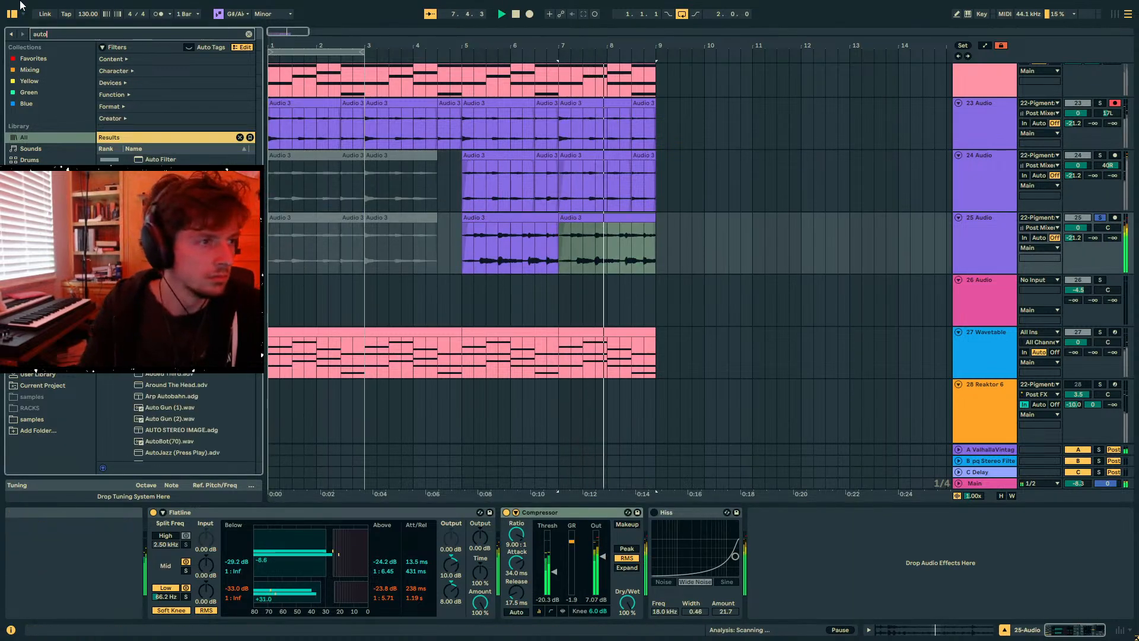
pyautogui.doubleClick(161, 159)
pyautogui.click(47, 34)
pyautogui.write('ott')
pyautogui.doubleClick(169, 193)
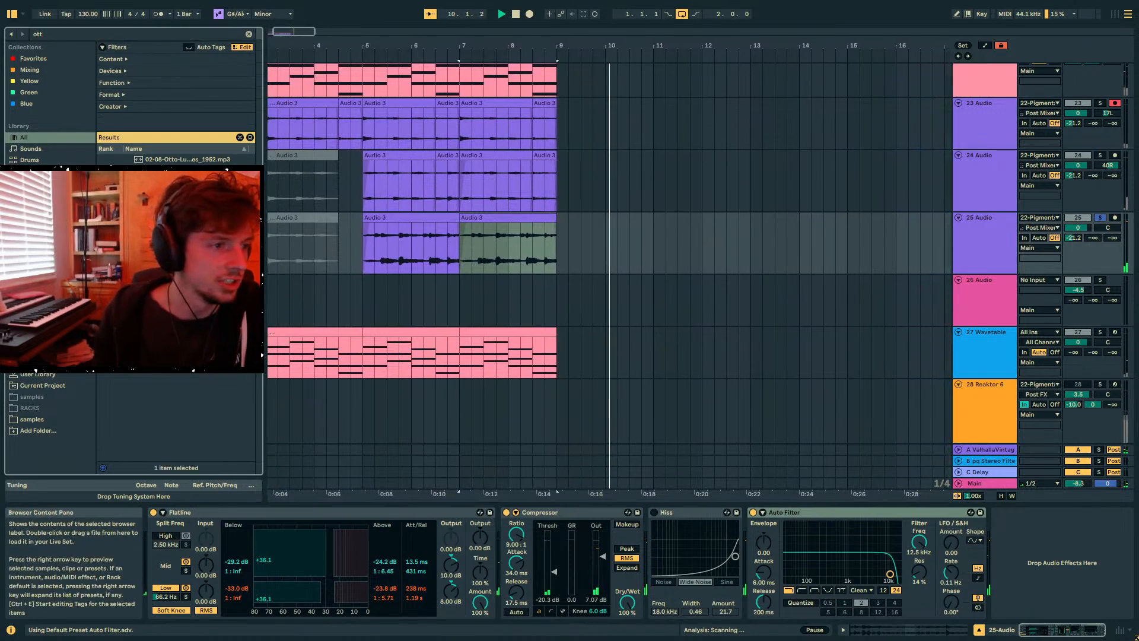
# - Switch the Auto Filter to band-pass, sweep its cutoff down to about 382 Hz and raise its resonance to 50%
pyautogui.press('space')
pyautogui.click(604, 591)
pyautogui.moveTo(707, 534); pyautogui.dragTo(707, 587)
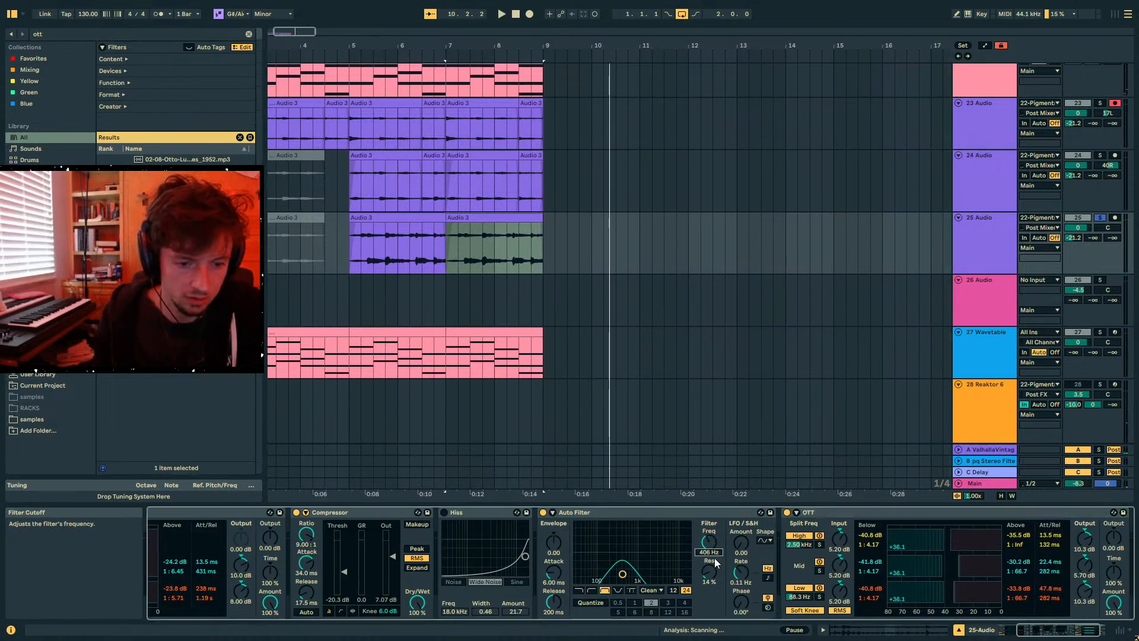
pyautogui.press('space')
pyautogui.moveTo(709, 542); pyautogui.dragTo(709, 595)
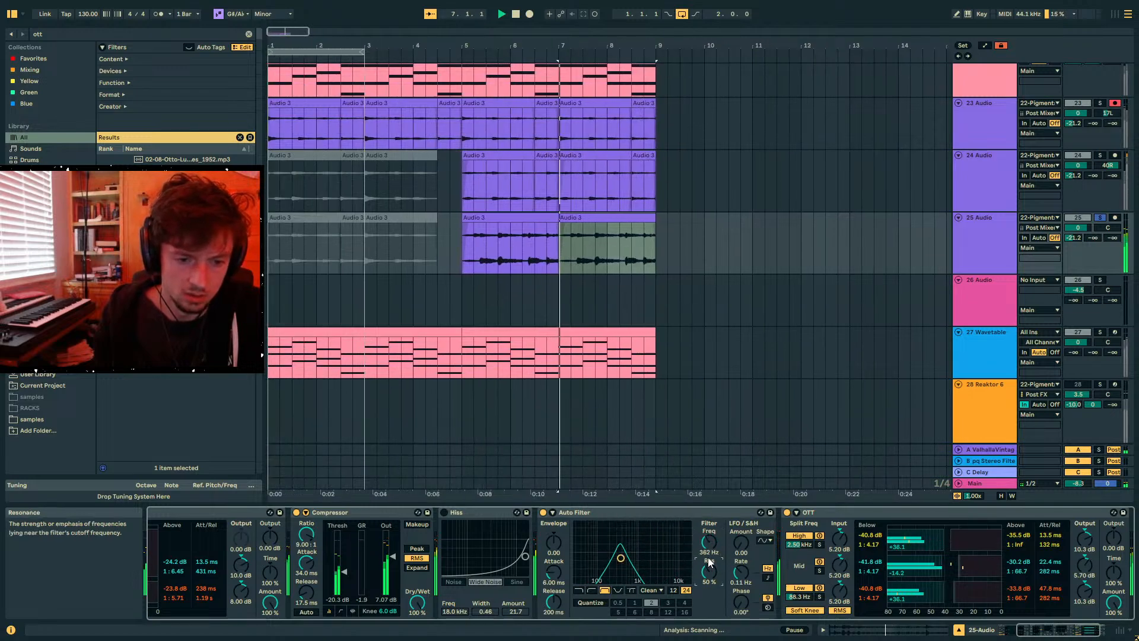
pyautogui.moveTo(709, 543); pyautogui.dragTo(709, 535)
pyautogui.press('space')
# - Move the Auto Filter to the front of the chain and tune its cutoff to 1.16 kHz
pyautogui.moveTo(623, 513); pyautogui.dragTo(160, 516)
pyautogui.press('space')
pyautogui.moveTo(328, 539)
pyautogui.mouseDown()
pyautogui.moveTo(319, 582)
pyautogui.moveTo(319, 554)
pyautogui.mouseUp()
# - Load the pq Stereo Filter + Swap Delay rack at the front of the chain and collapse its inner devices
pyautogui.click(217, 33)
pyautogui.write('stereo swap')
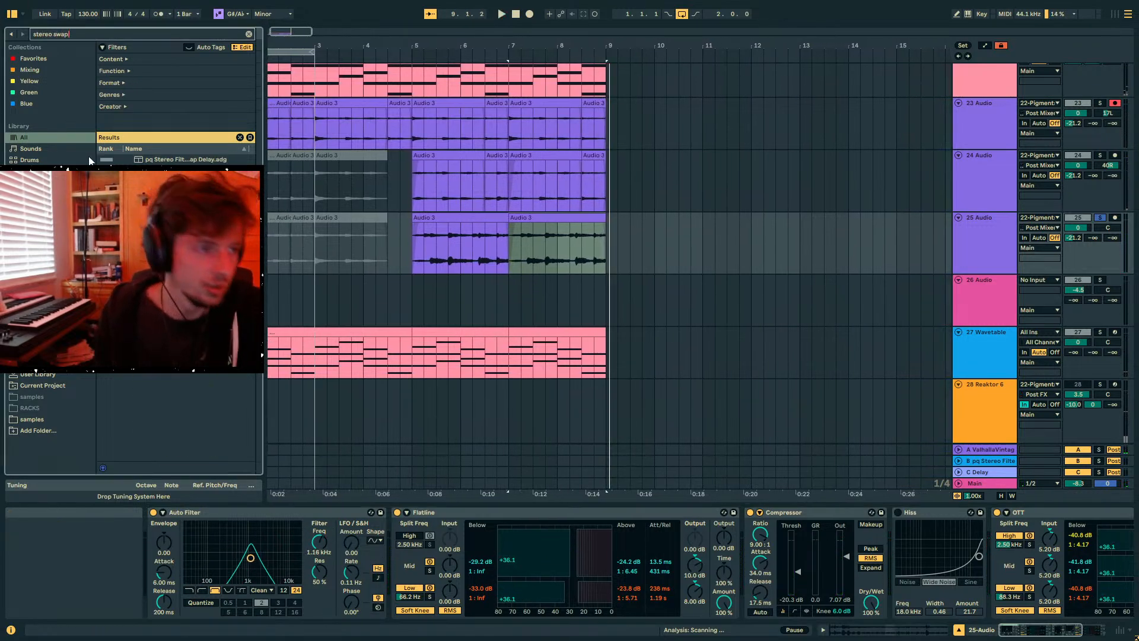
pyautogui.click(104, 159)
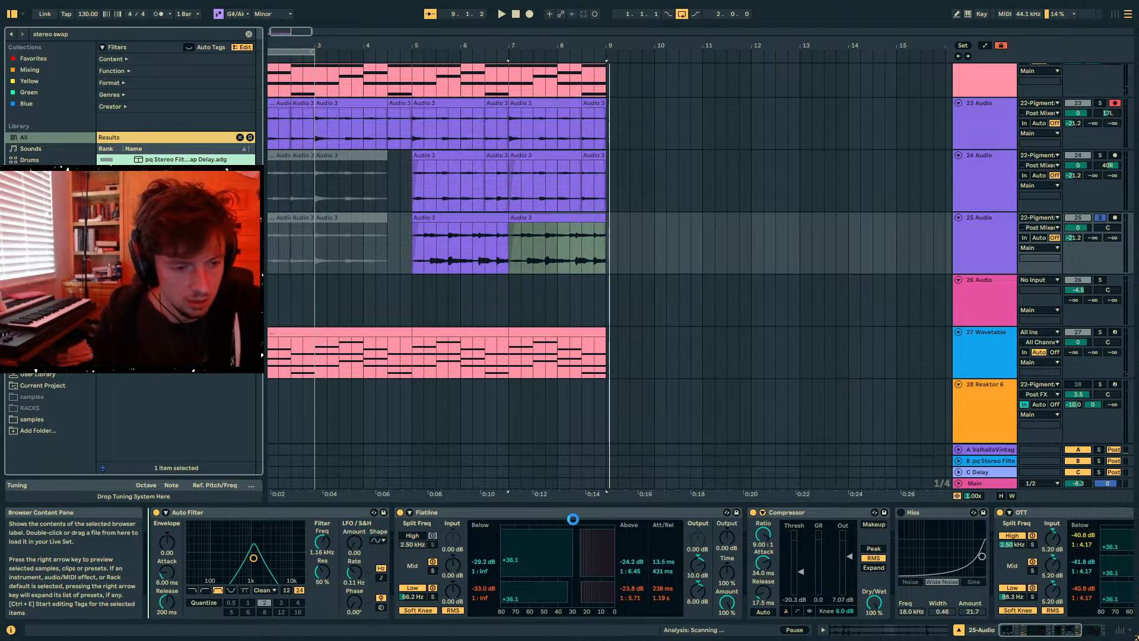
pyautogui.press('space')
pyautogui.doubleClick(487, 513)
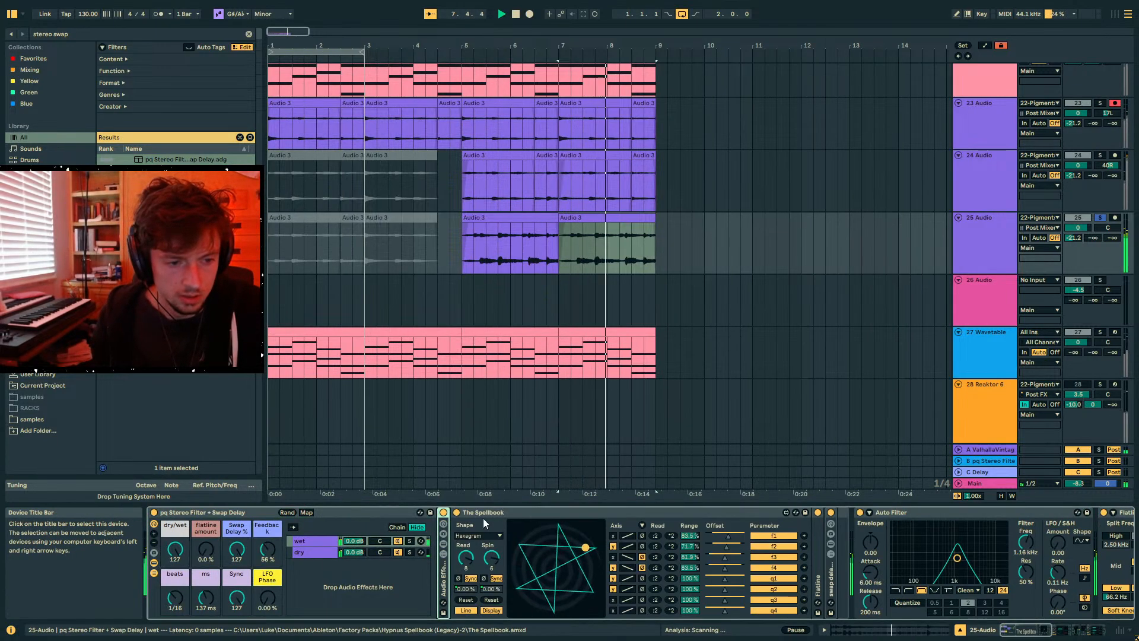
pyautogui.doubleClick(488, 512)
# - Deactivate the Auto Filter, reset the rack's Swap Delay % macro to 0 and set its flatline amount to 99%
pyautogui.click(511, 512)
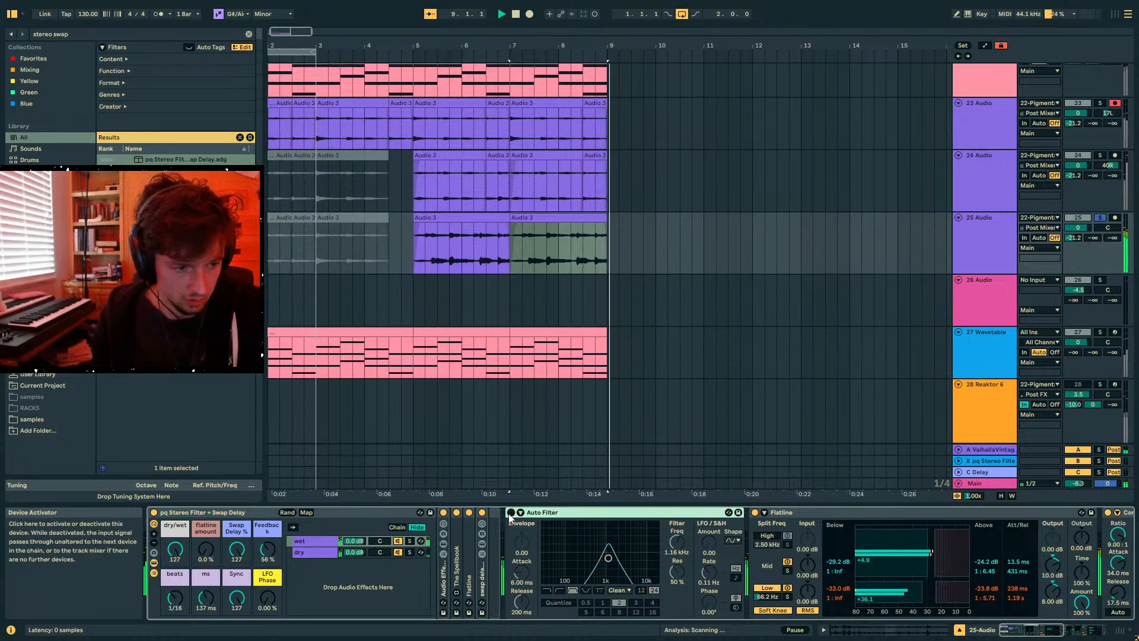
pyautogui.doubleClick(237, 549)
pyautogui.moveTo(205, 549); pyautogui.dragTo(206, 534)
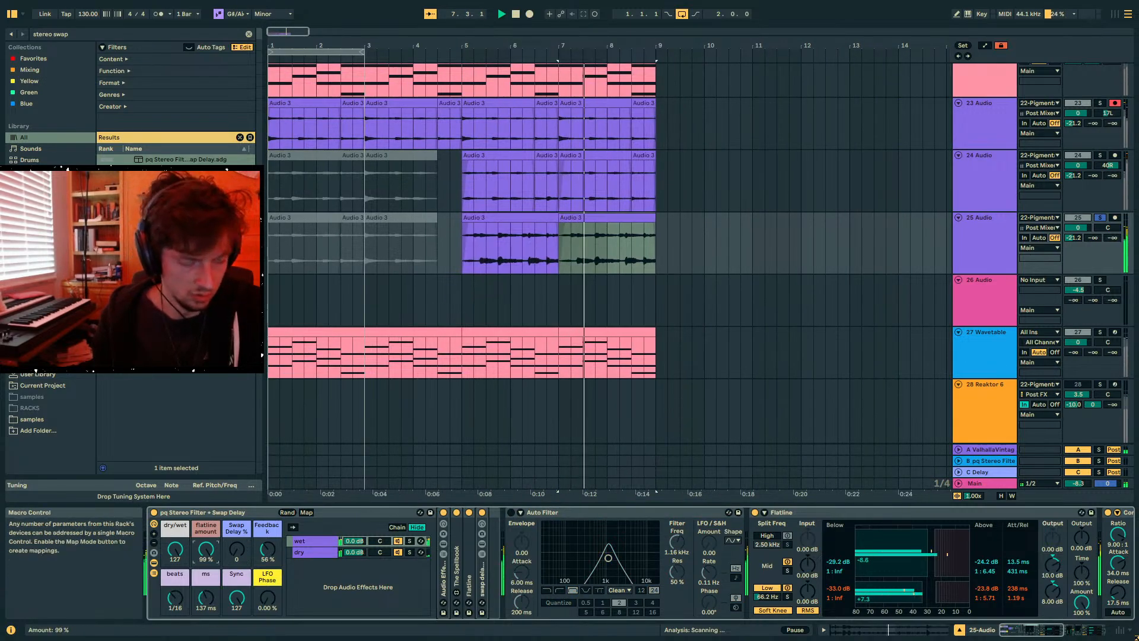
# - Collapse the Auto Filter and Flatline devices in the 25 Audio chain during playback
pyautogui.moveTo(642, 248); pyautogui.dragTo(493, 260)
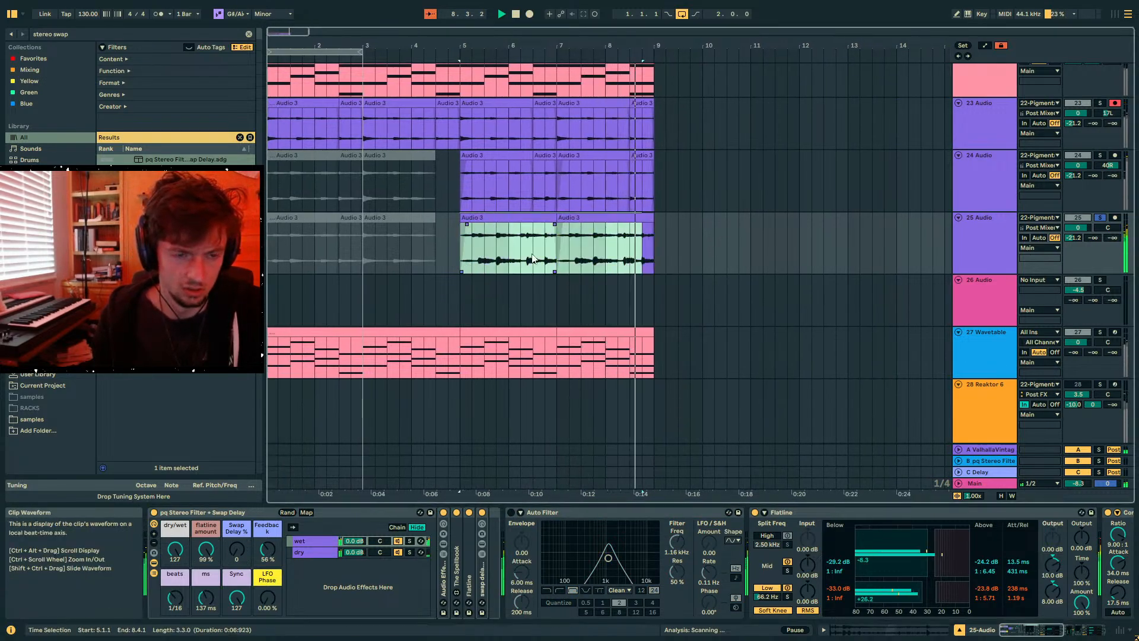
pyautogui.click(642, 259)
pyautogui.doubleClick(617, 511)
pyautogui.doubleClick(629, 512)
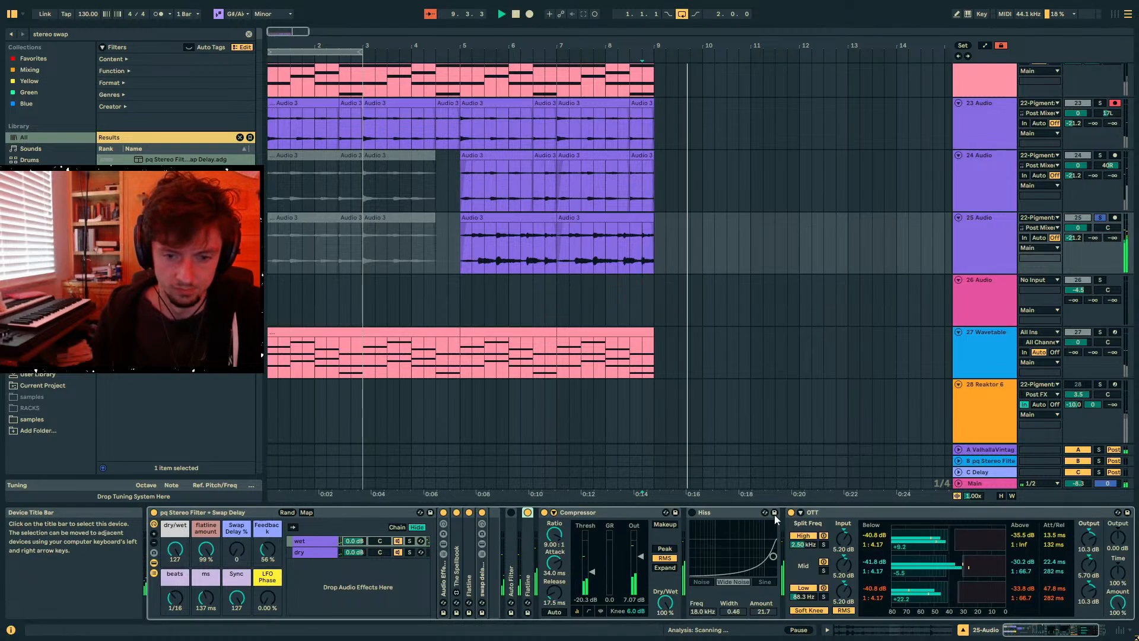
# - Copy OTT to the front of the chain, audition the bar-5 clip and collapse the Swap Delay rack
pyautogui.press('space')
pyautogui.moveTo(860, 514); pyautogui.dragTo(283, 512)
pyautogui.hscroll(1, 579, 353)
pyautogui.click(422, 217)
pyautogui.press('space')
pyautogui.click(602, 513)
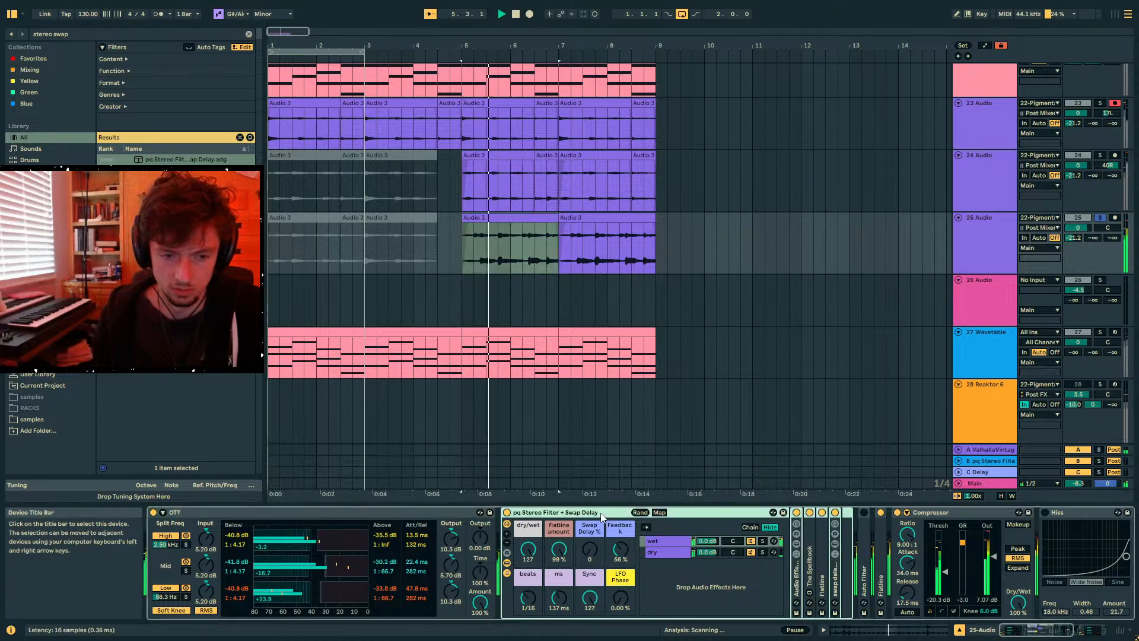
pyautogui.doubleClick(601, 514)
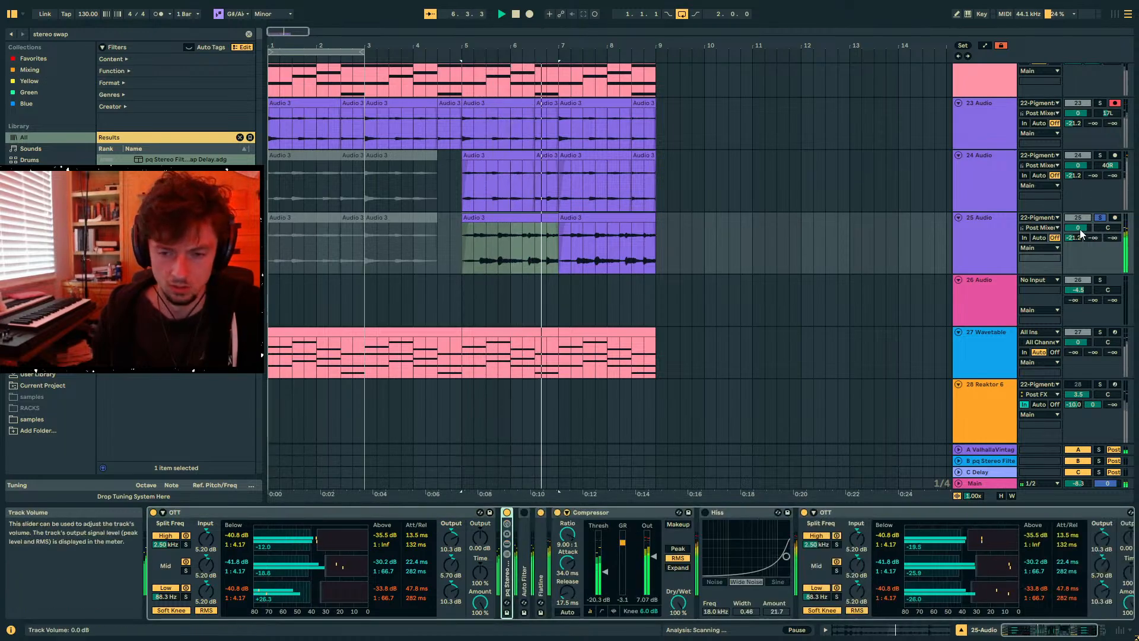
# - Reset the main track's volume to 0 dB, then deactivate and collapse the last OTT in the chain
pyautogui.moveTo(1084, 484); pyautogui.dragTo(1085, 486)
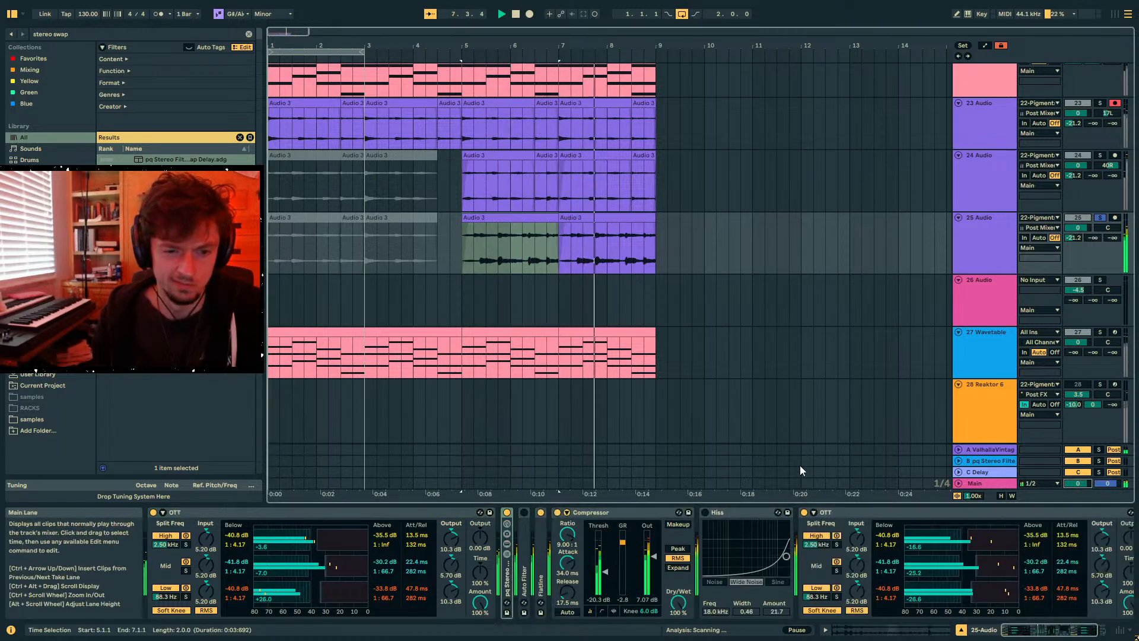
pyautogui.click(805, 512)
pyautogui.doubleClick(827, 513)
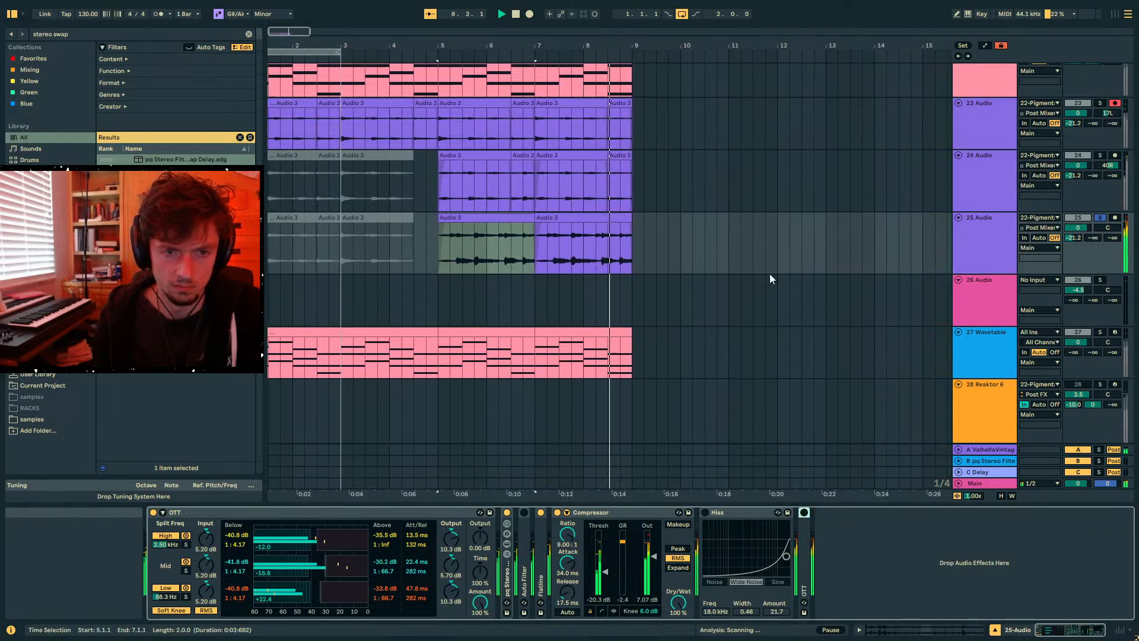
# - Expand and reactivate the Auto Filter and lower its cutoff to 183 Hz while the bar-5 clip plays
pyautogui.click(453, 217)
pyautogui.press('space')
pyautogui.click(987, 237)
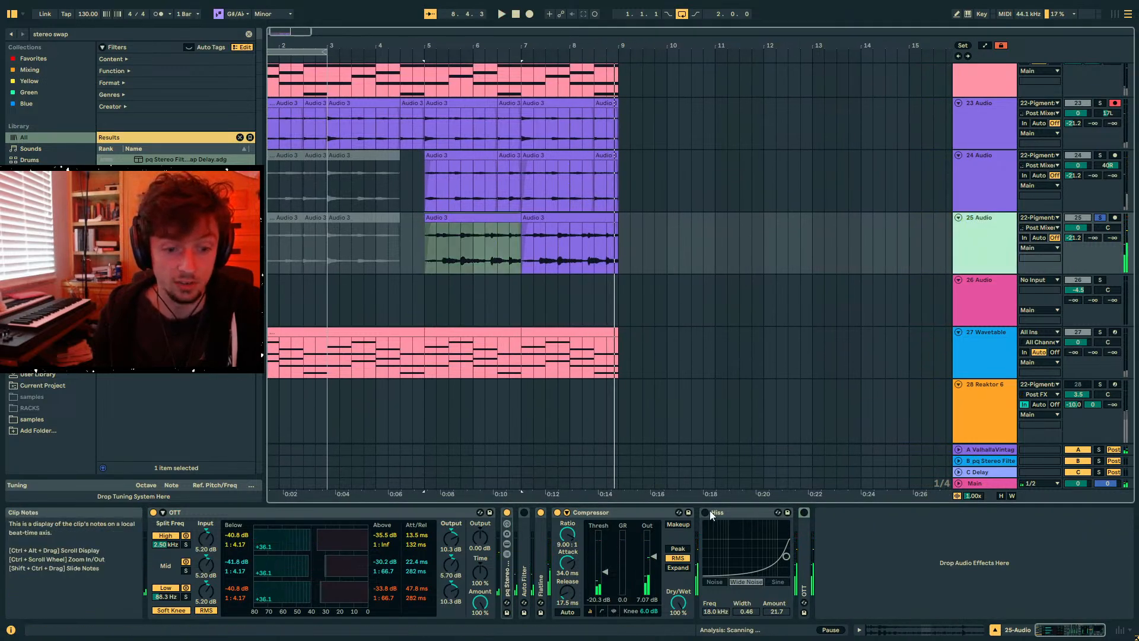
pyautogui.doubleClick(521, 585)
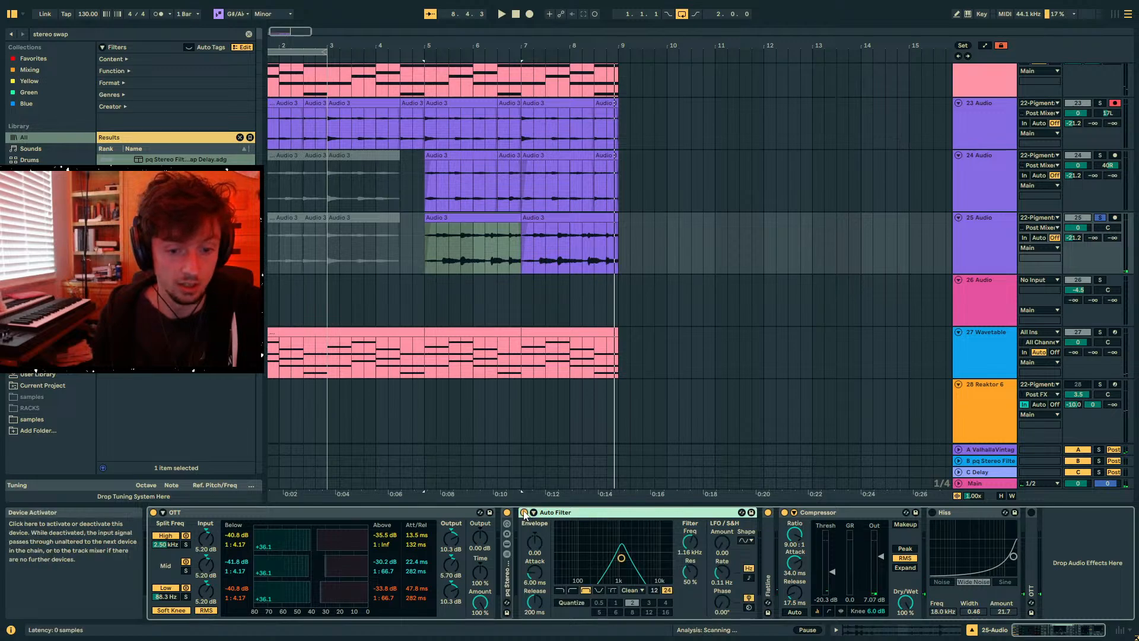
pyautogui.press('space')
pyautogui.moveTo(576, 557); pyautogui.dragTo(564, 557)
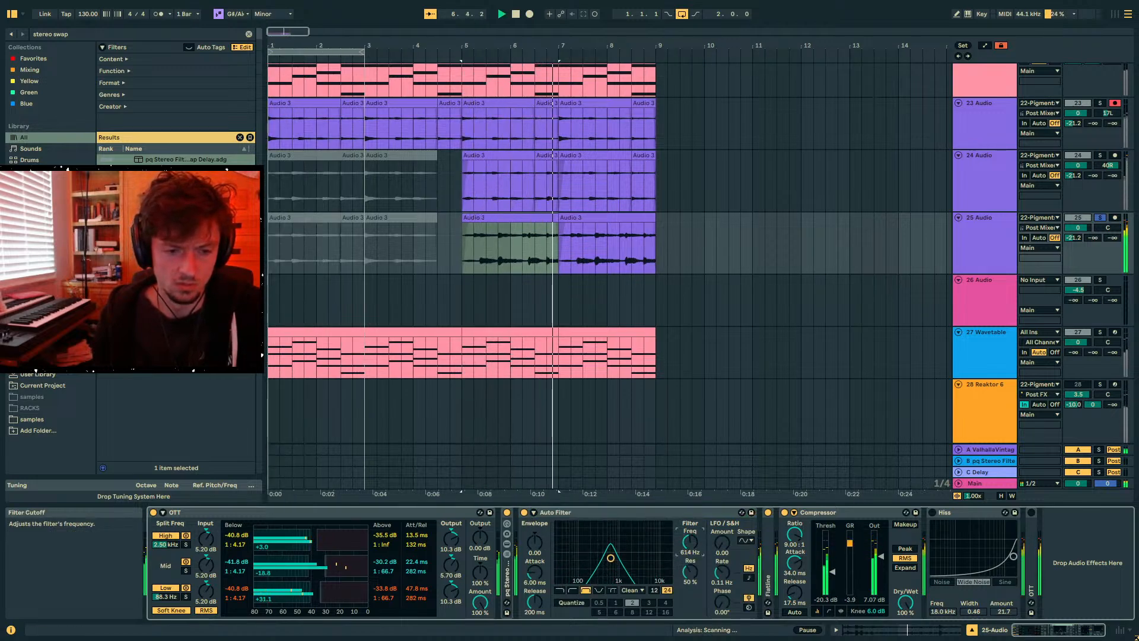
pyautogui.moveTo(689, 541); pyautogui.dragTo(690, 568)
# - Set the Auto Filter's LFO amount to 30.0 and sync its rate to the beat at 2 with 180° phase
pyautogui.press('space')
pyautogui.press('space')
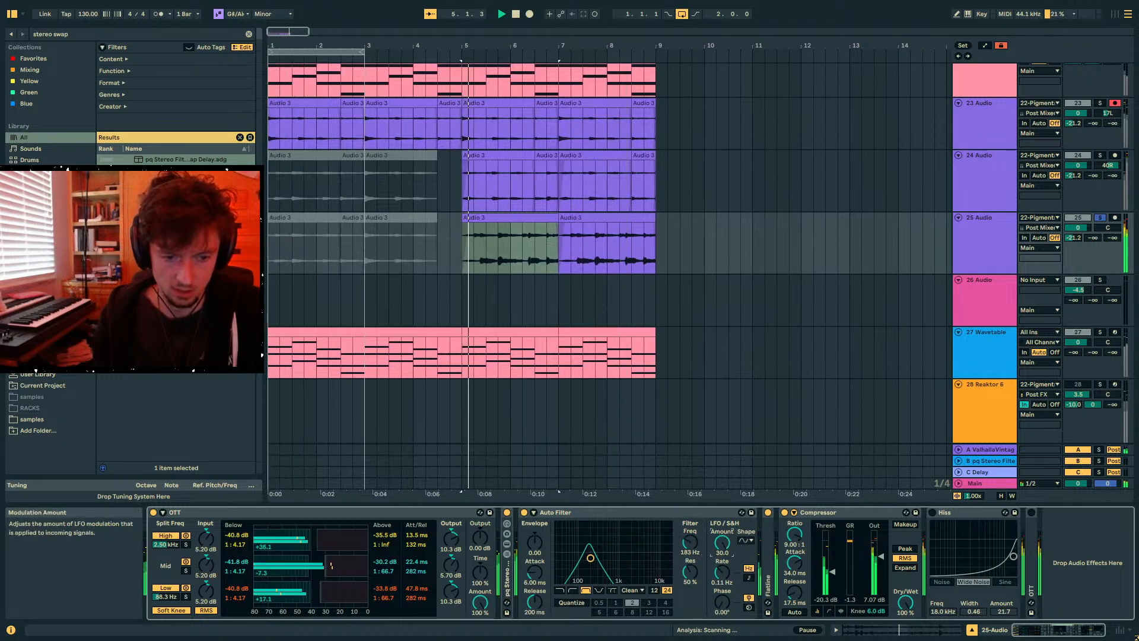
pyautogui.click(748, 578)
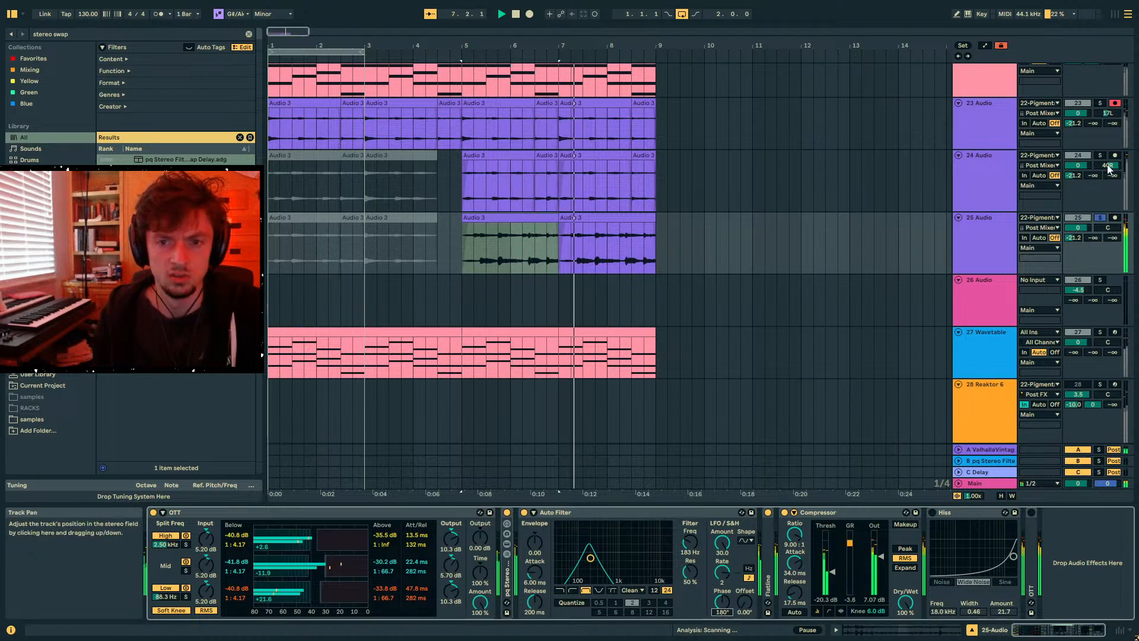
# - Audition the 25 Audio clips from bar 5 to 9 and set the track's Swap Delay send to -12.0 dB
pyautogui.moveTo(641, 266); pyautogui.dragTo(450, 265)
pyautogui.moveTo(1109, 240); pyautogui.dragTo(1109, 234)
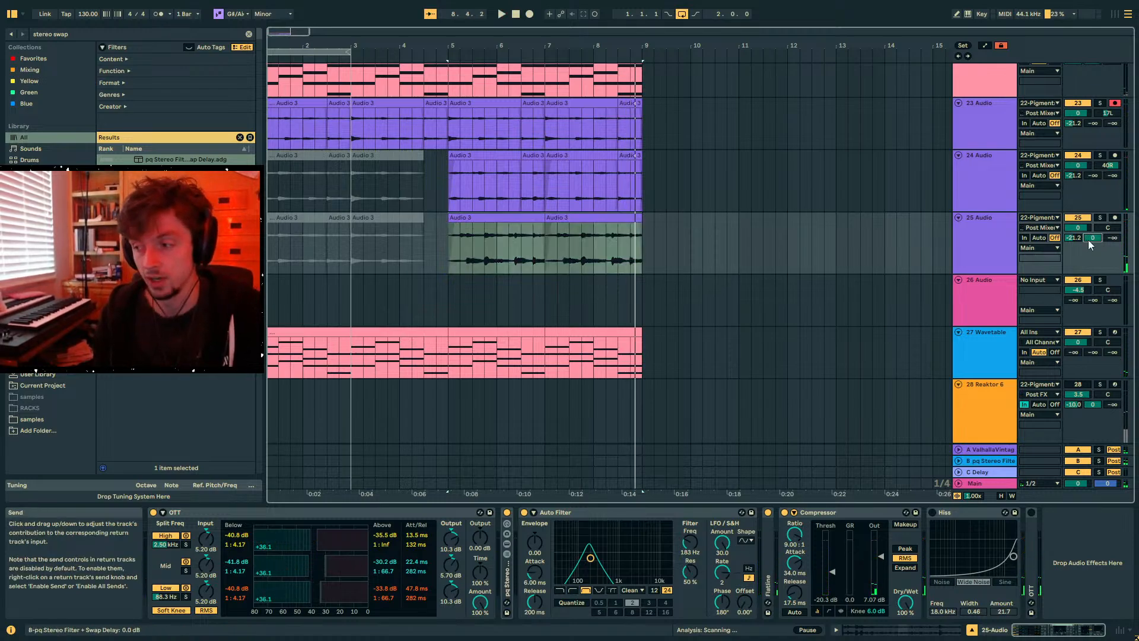
pyautogui.press('space')
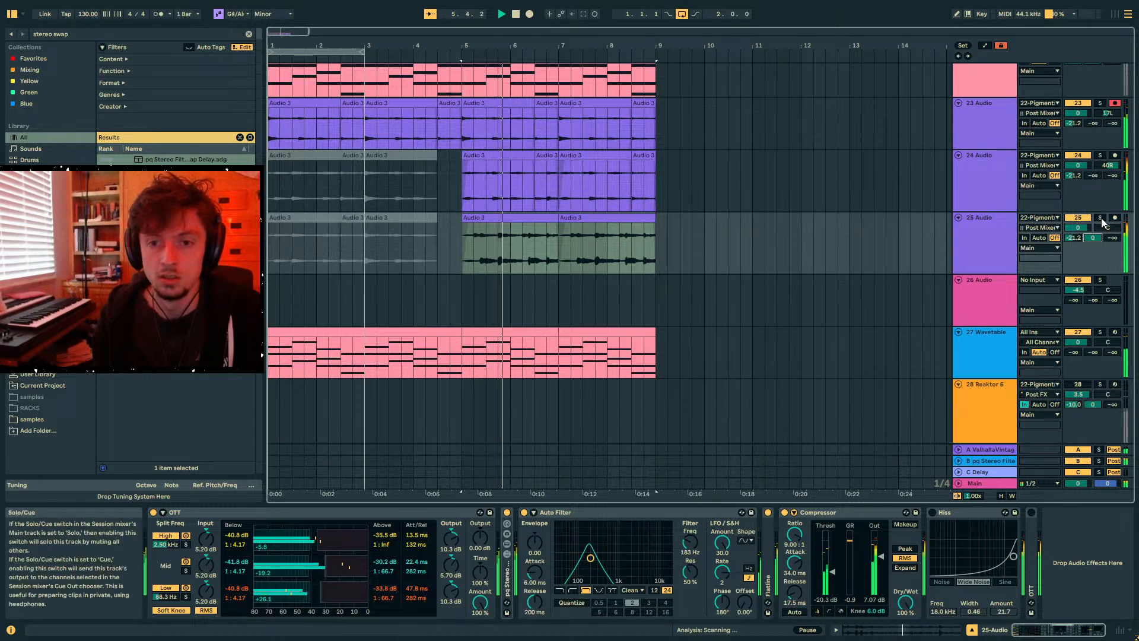
pyautogui.moveTo(1092, 238); pyautogui.dragTo(1093, 244)
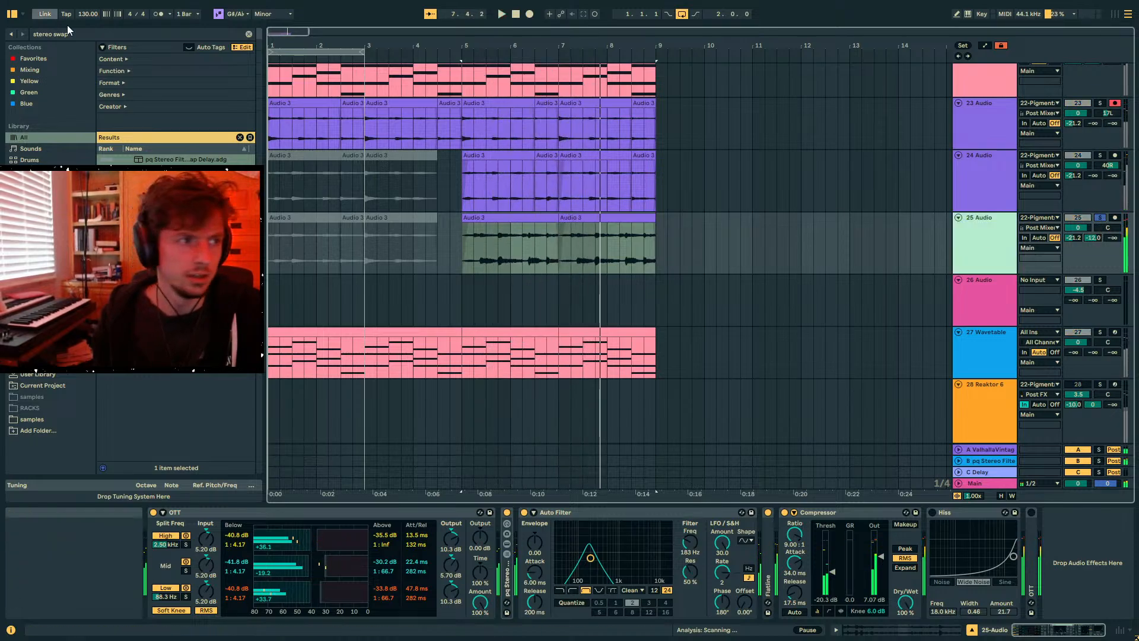
# - Load the Hvshbrown Fletcher EQ-1 rack at the end of the chain and raise its Scale to 128%
pyautogui.hotkey('ctrl', 'f')
pyautogui.write('hvsh')
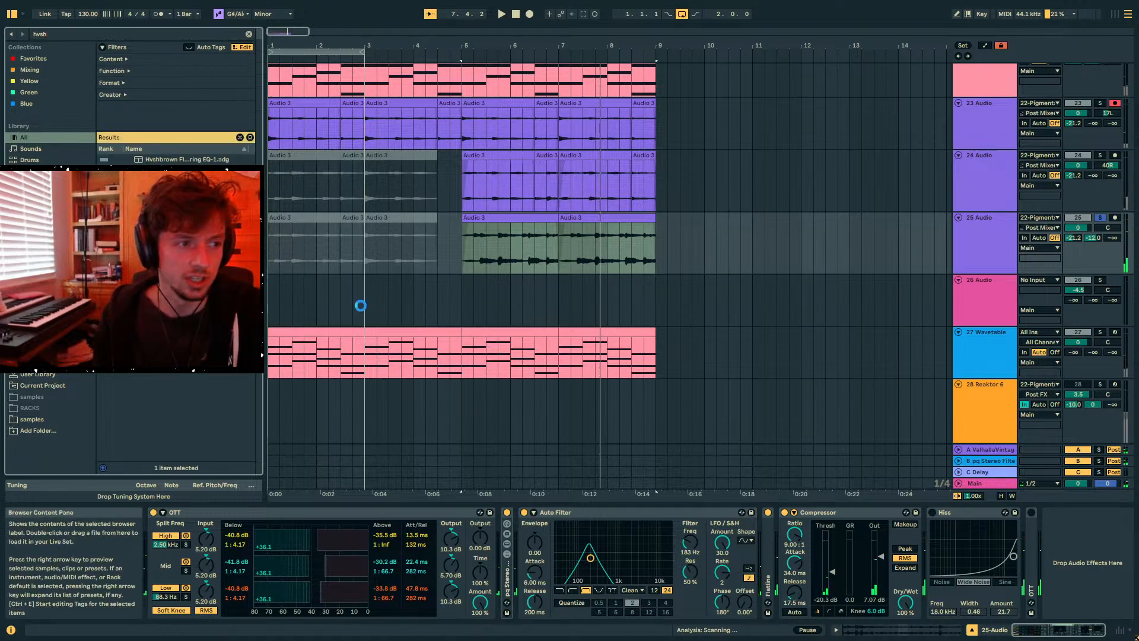
pyautogui.moveTo(958, 550); pyautogui.dragTo(958, 543)
pyautogui.click(976, 512)
pyautogui.press('Right')
pyautogui.moveTo(734, 549); pyautogui.dragTo(735, 522)
pyautogui.press('space')
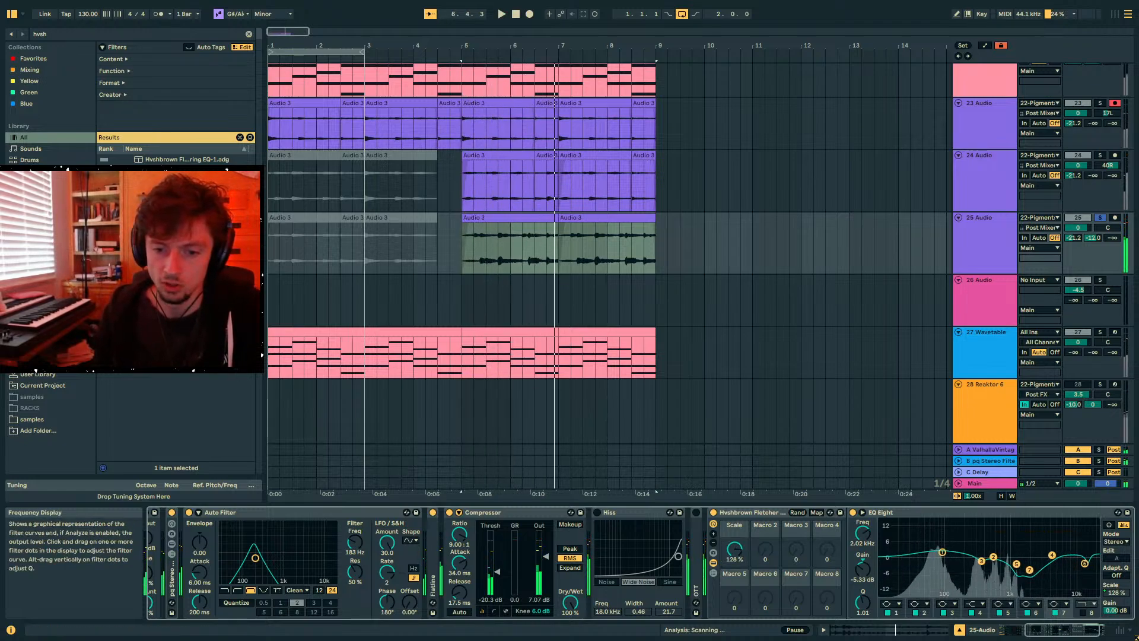
# - Unsolo the 25 Audio track and play bars 5 to 9 in the full mix
pyautogui.click(486, 213)
pyautogui.press('space')
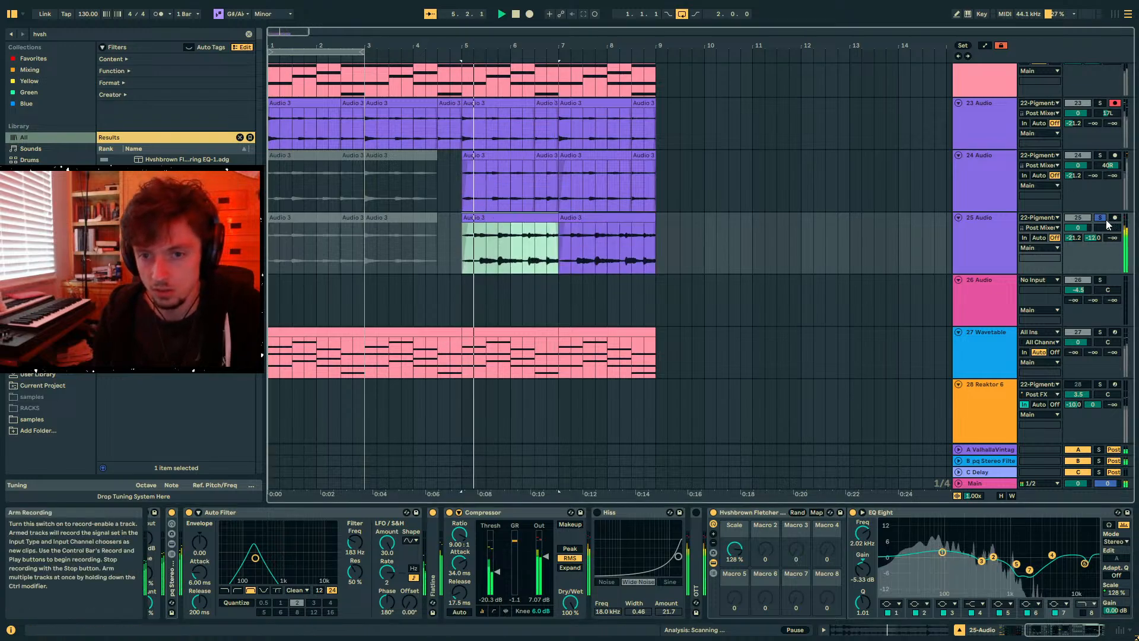
pyautogui.click(1102, 218)
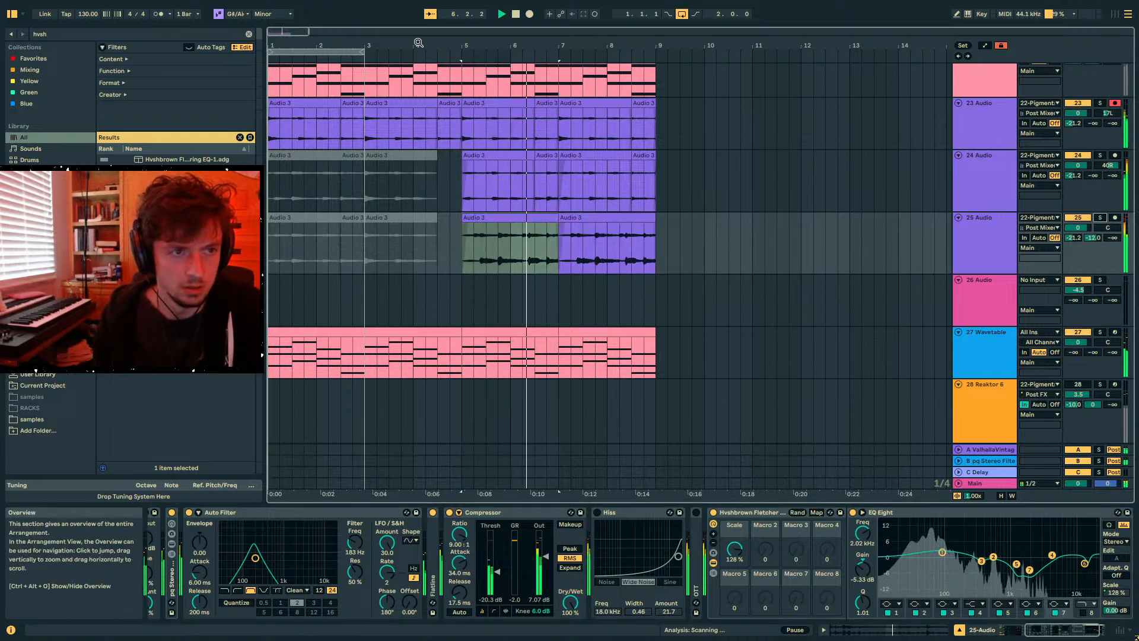
pyautogui.moveTo(655, 262); pyautogui.dragTo(467, 254)
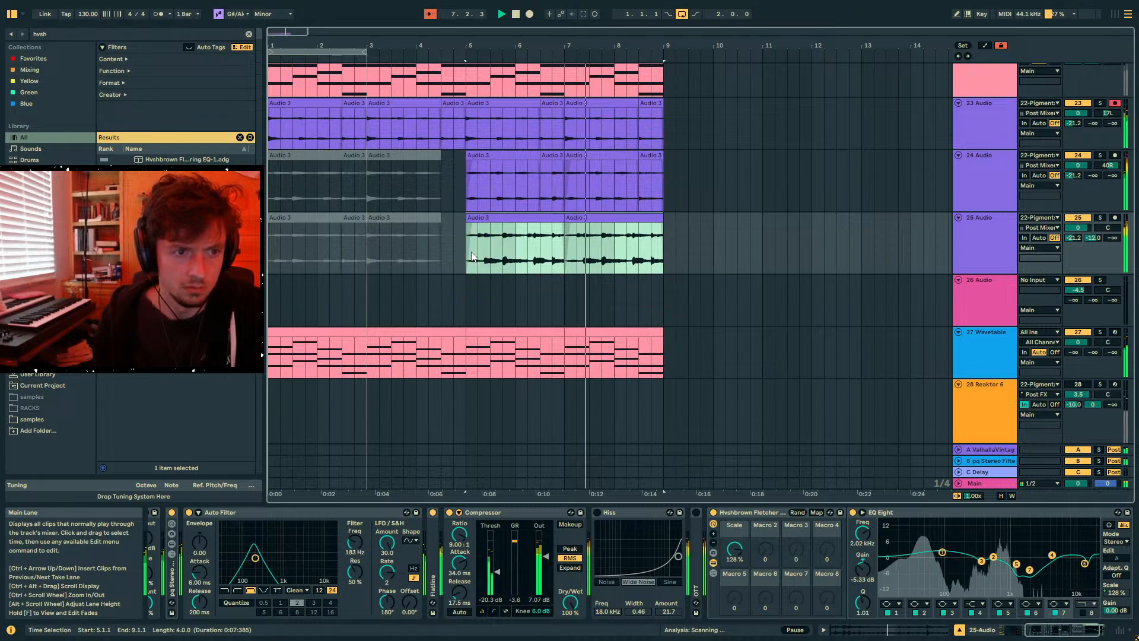
pyautogui.scroll(1, 641, 246)
pyautogui.press('space')
# - Group the 23 Audio and 24 Audio tracks
pyautogui.click(665, 252)
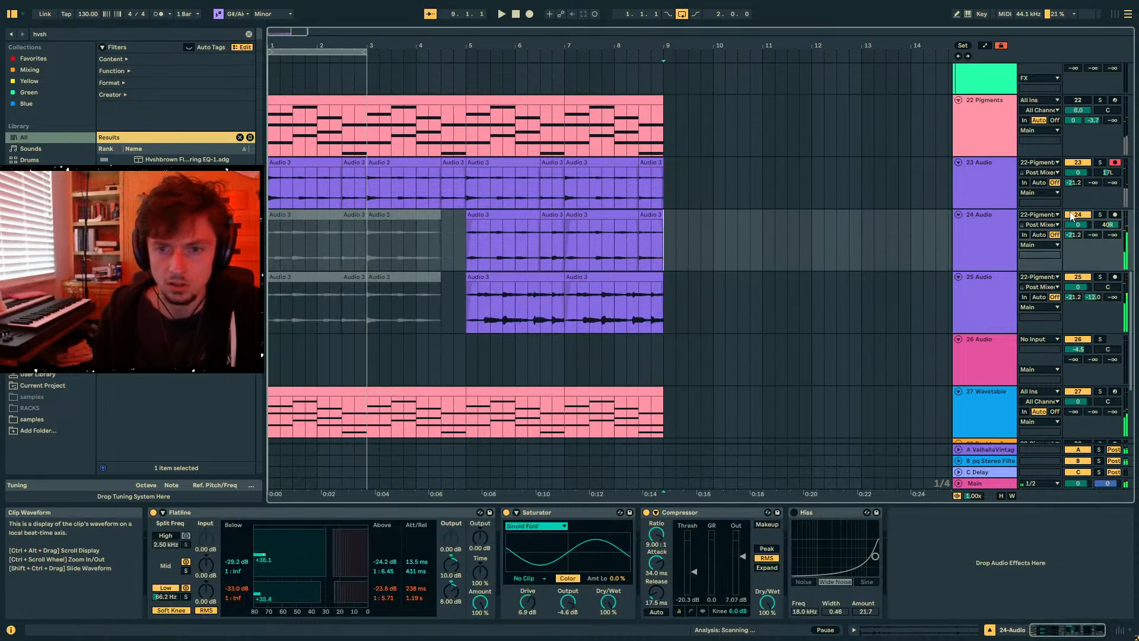
pyautogui.keyDown('shift'); pyautogui.click(987, 194); pyautogui.keyUp('shift')
pyautogui.hotkey('ctrl', 'g')
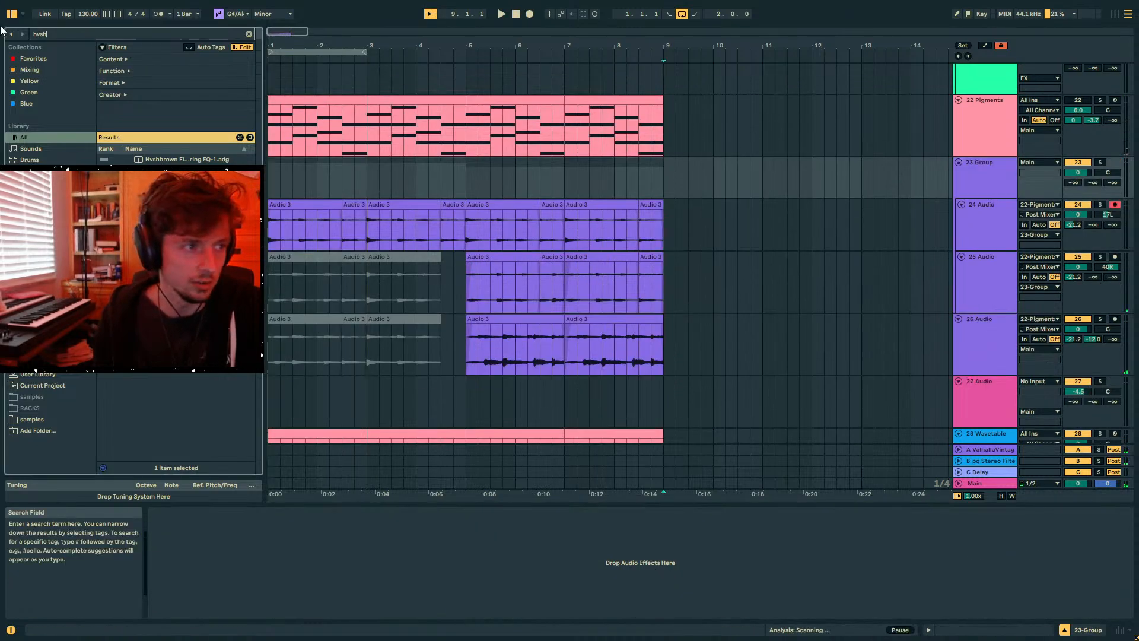
# - Add an EQ Eight to the 23 Group track
pyautogui.hotkey('ctrl', 'f')
pyautogui.write('eq 8')
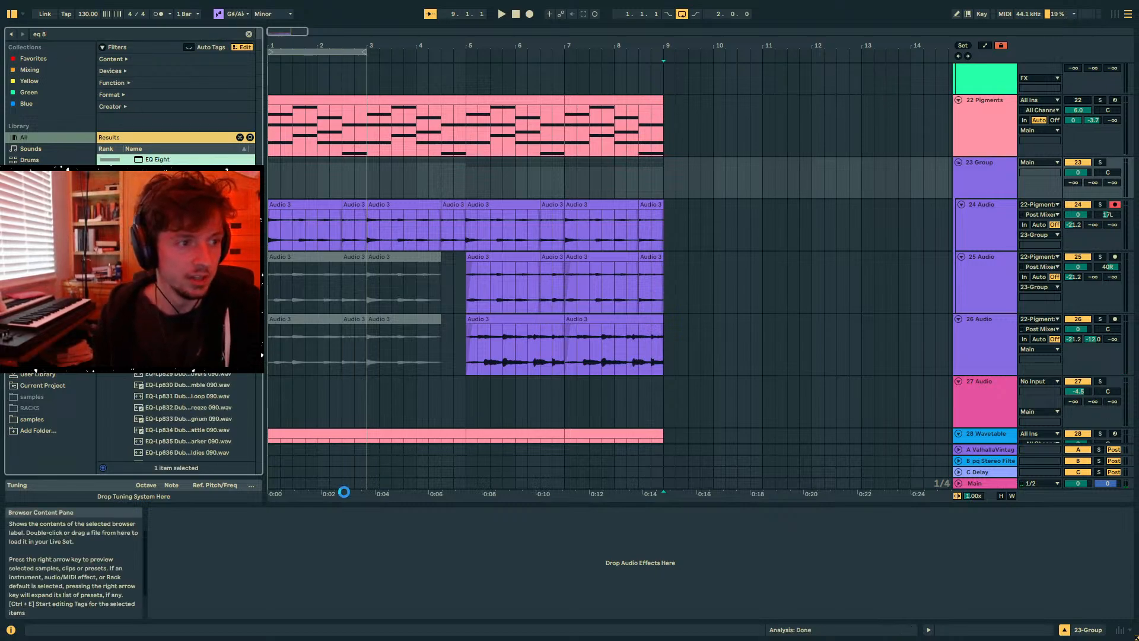
pyautogui.press('Return')
# - Load the Multiband Compression preset after the group's EQ Eight, leaving out the plain Multiband Dynamics device
pyautogui.hotkey('ctrl', 'f')
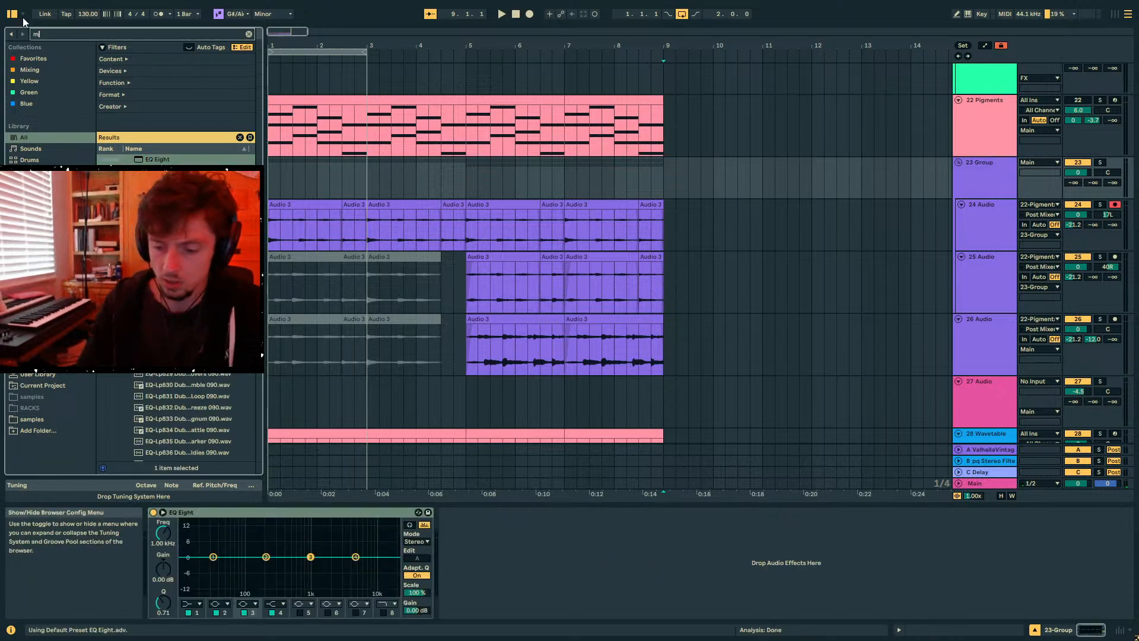
pyautogui.write('multiband')
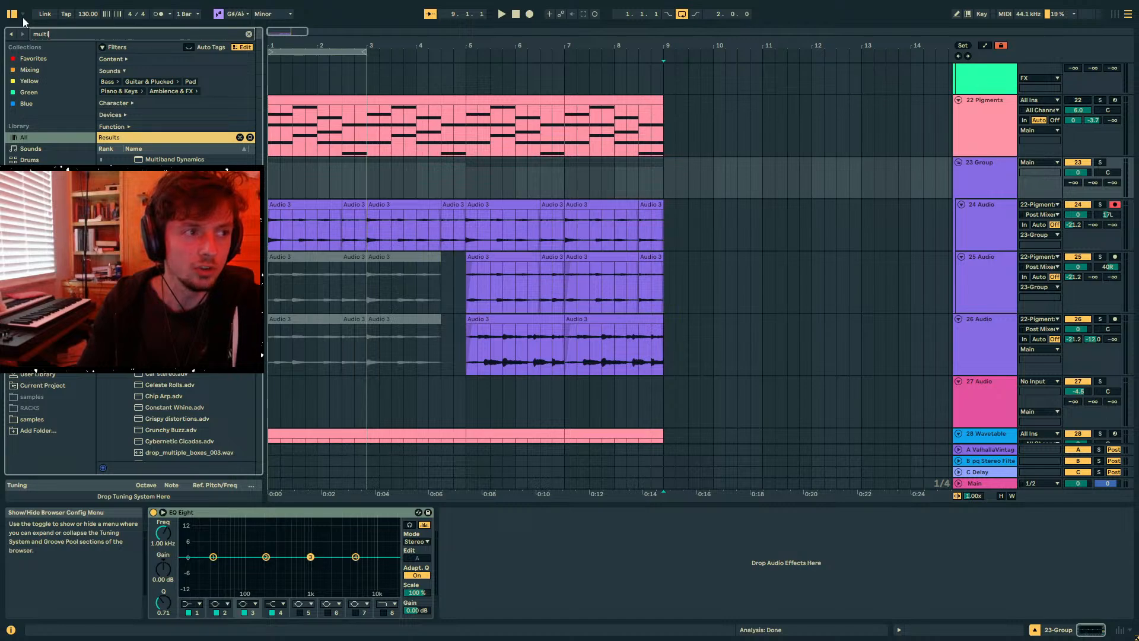
pyautogui.press('Down')
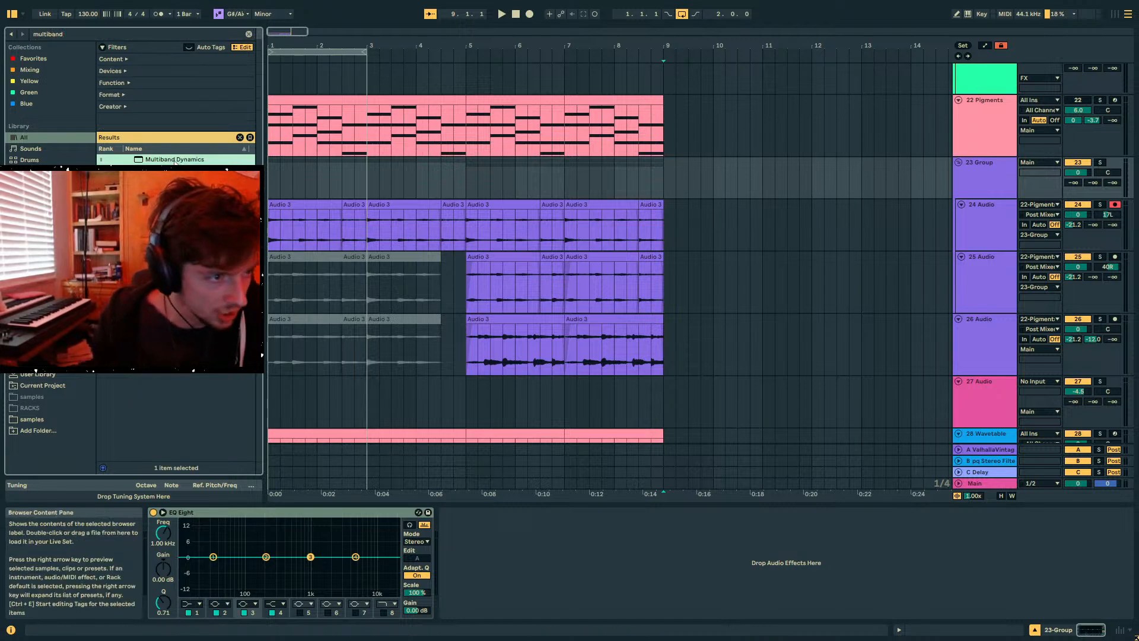
pyautogui.press('Return')
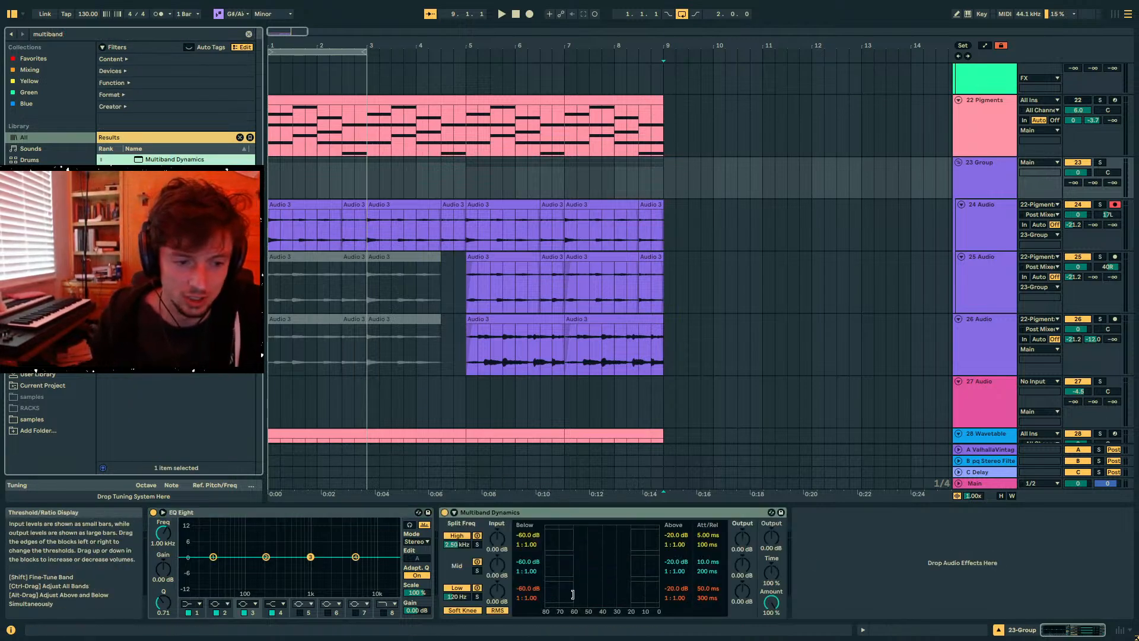
pyautogui.moveTo(572, 594); pyautogui.dragTo(603, 594)
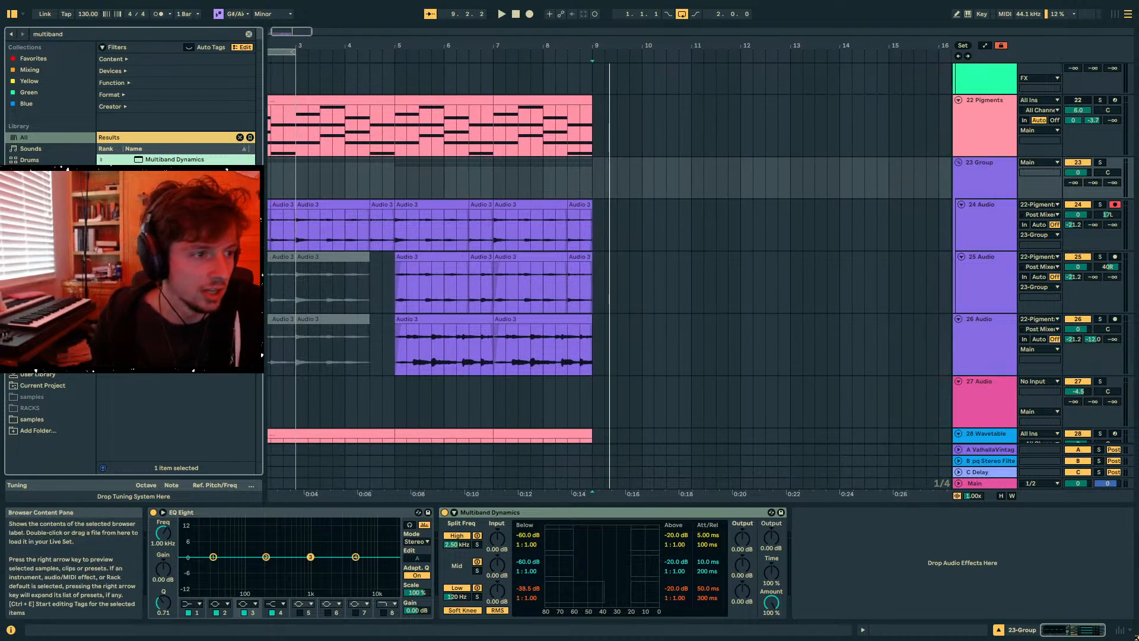
pyautogui.doubleClick(175, 170)
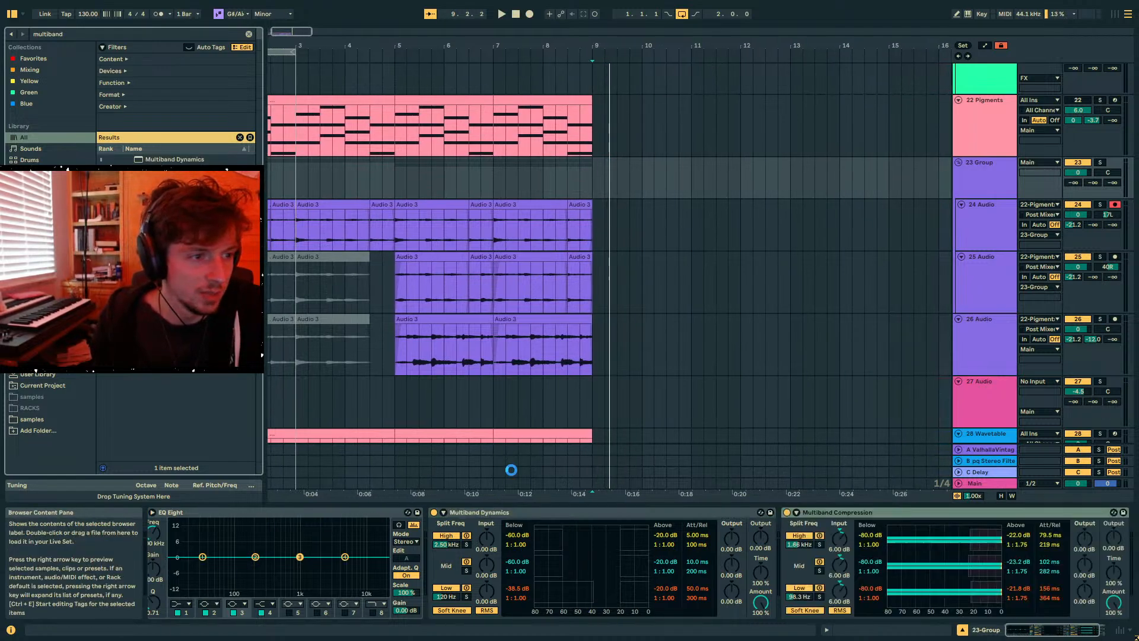
pyautogui.click(540, 514)
pyautogui.press('Delete')
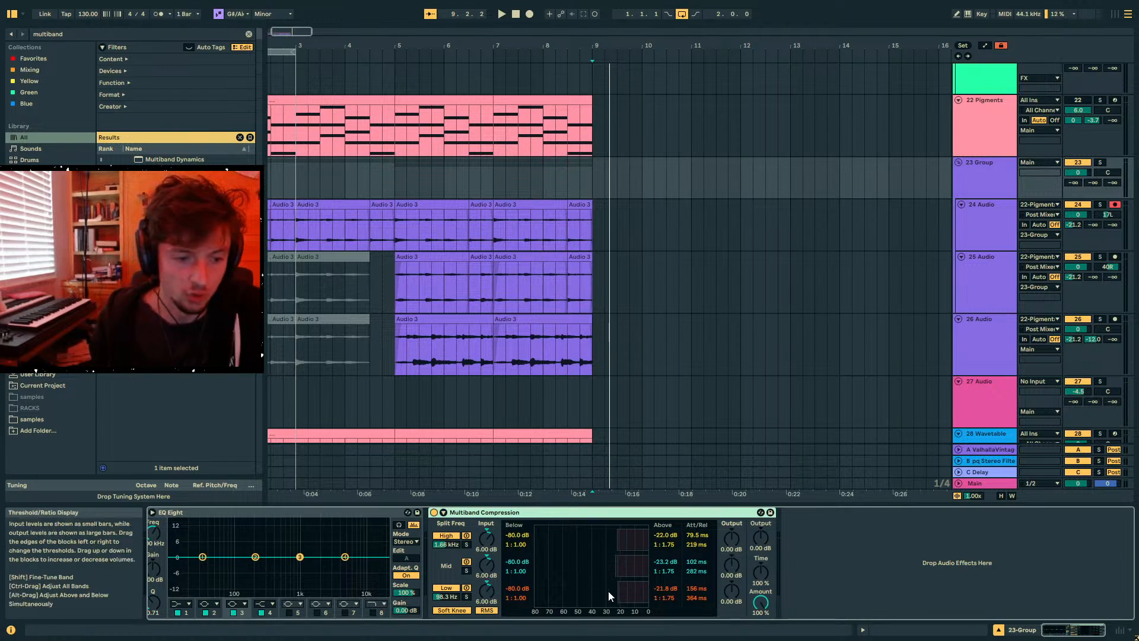
# - Play from bar 5 and lower the compressor's Above thresholds to -44.5 dB for the low band and -49.8 dB for the mid band
pyautogui.press('space')
pyautogui.press('space')
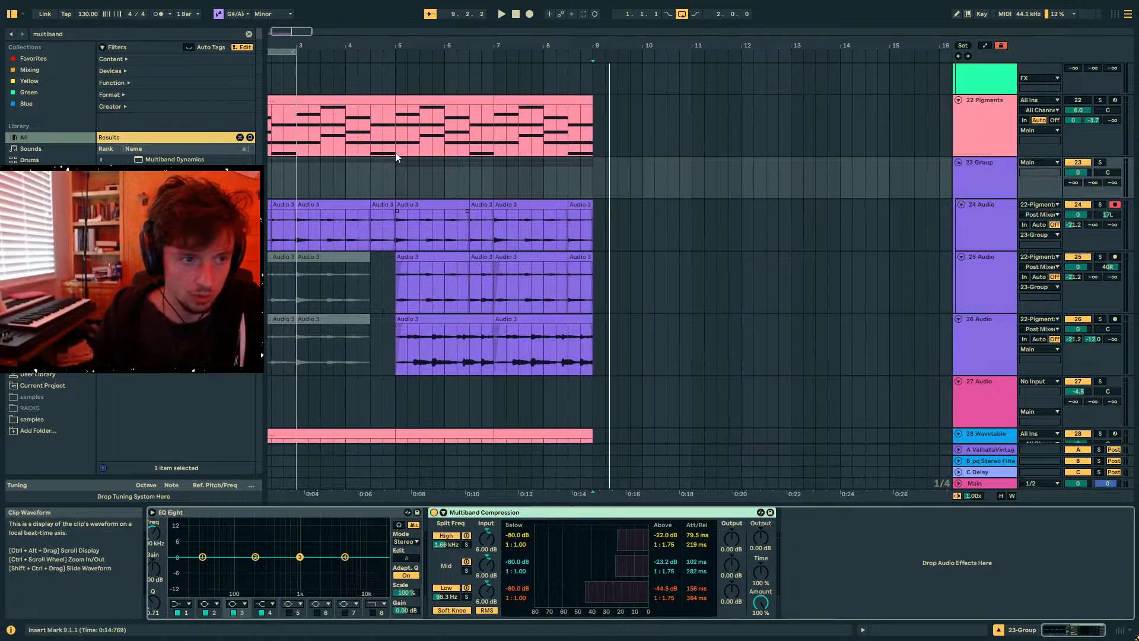
pyautogui.click(397, 171)
pyautogui.press('space')
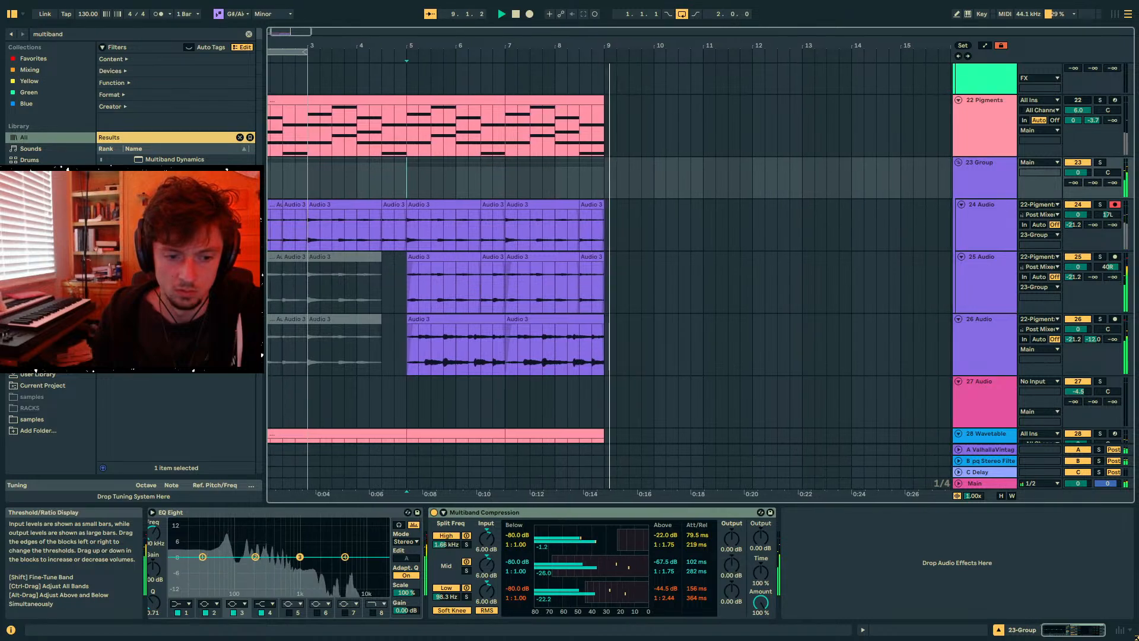
pyautogui.press('space')
pyautogui.press('space')
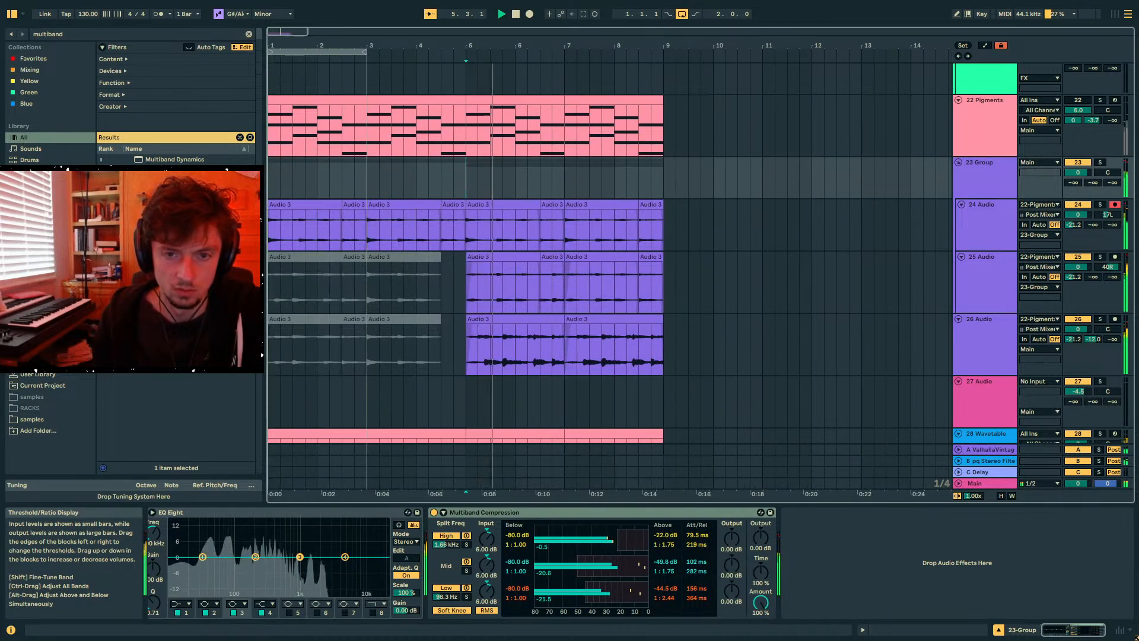
# - Solo the 23 Group during playback and lower the 26 Audio track volume to -12.4 dB
pyautogui.click(1101, 163)
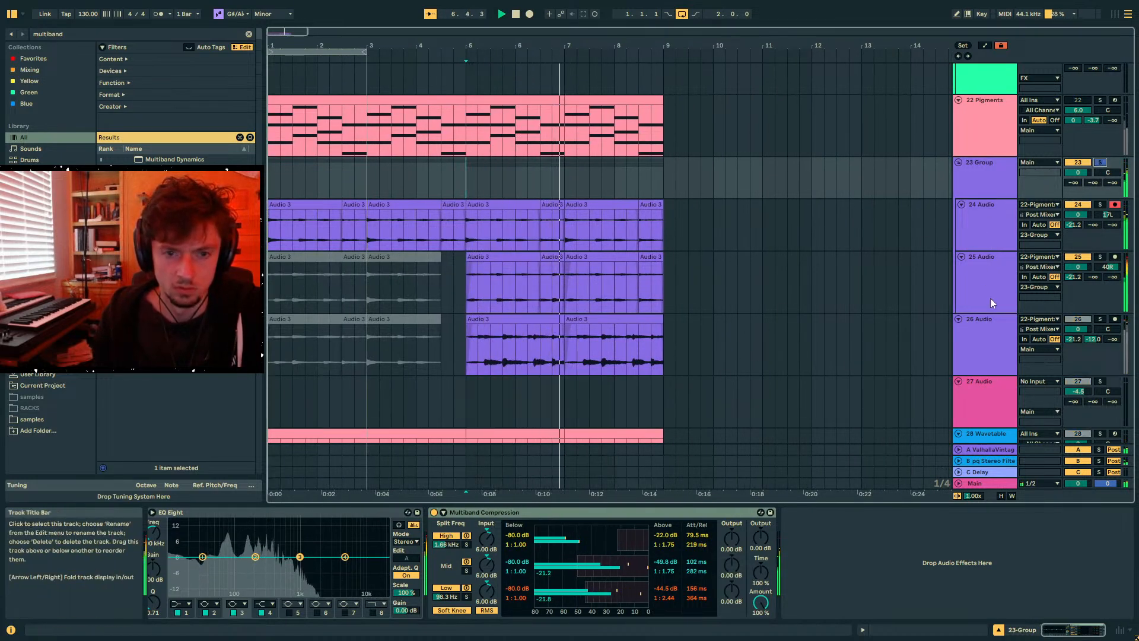
pyautogui.moveTo(1077, 329); pyautogui.dragTo(1077, 333)
pyautogui.click(1002, 186)
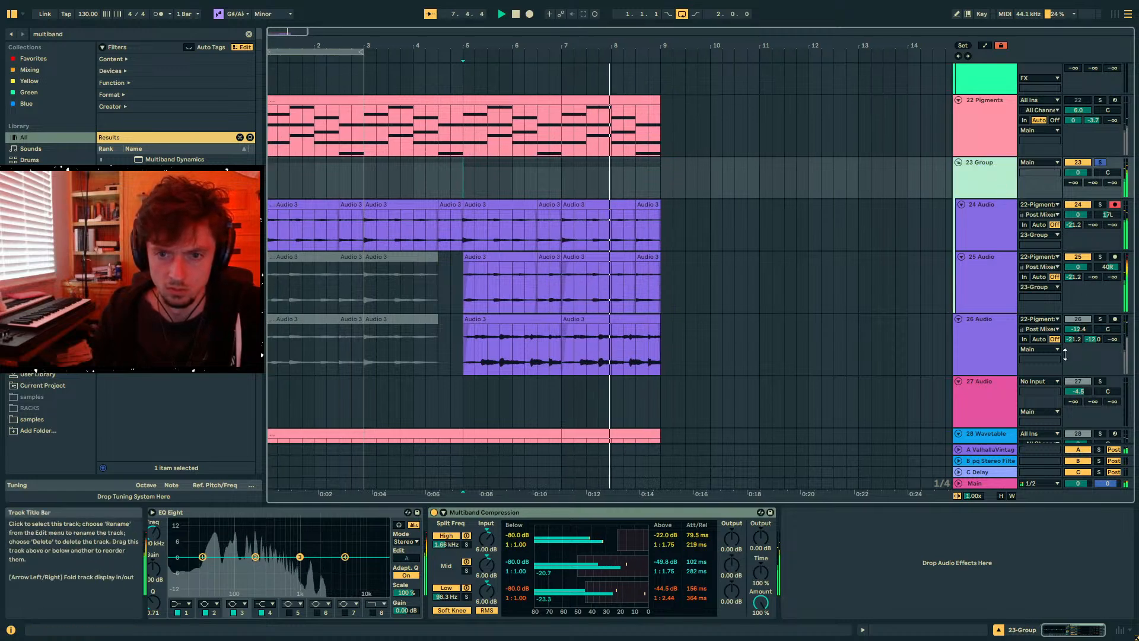
# - Raise the group compressor's low-band Above threshold to -24.0 dB while replaying from bar 5, and unsolo the group
pyautogui.moveTo(610, 595)
pyautogui.mouseDown()
pyautogui.moveTo(600, 595)
pyautogui.moveTo(615, 595)
pyautogui.mouseUp()
pyautogui.press('space')
pyautogui.press('space')
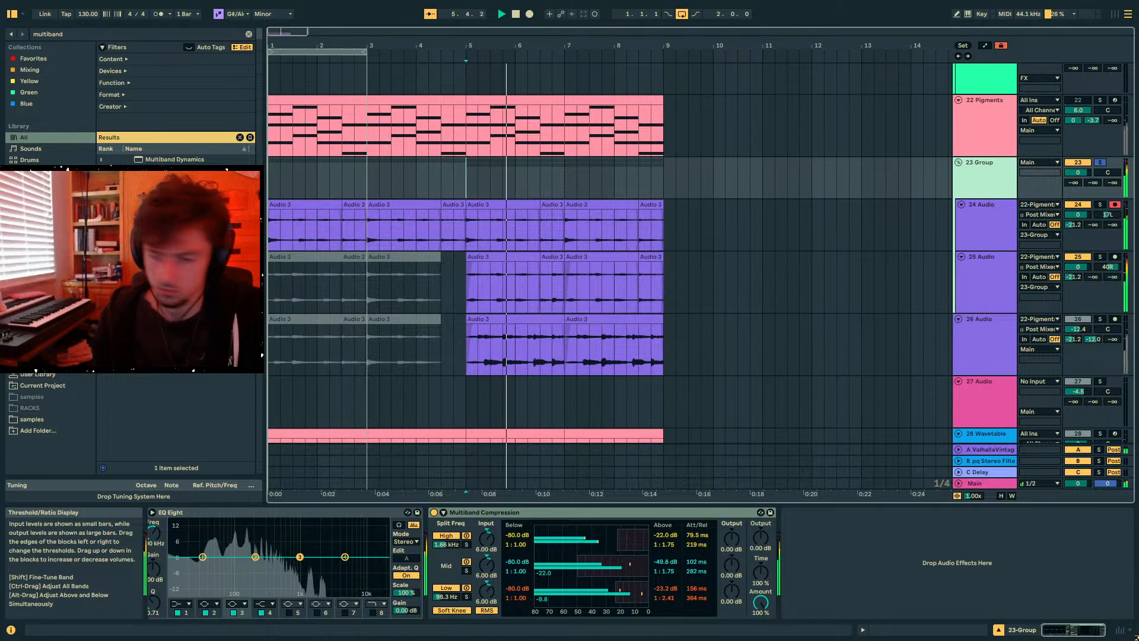
pyautogui.click(1101, 163)
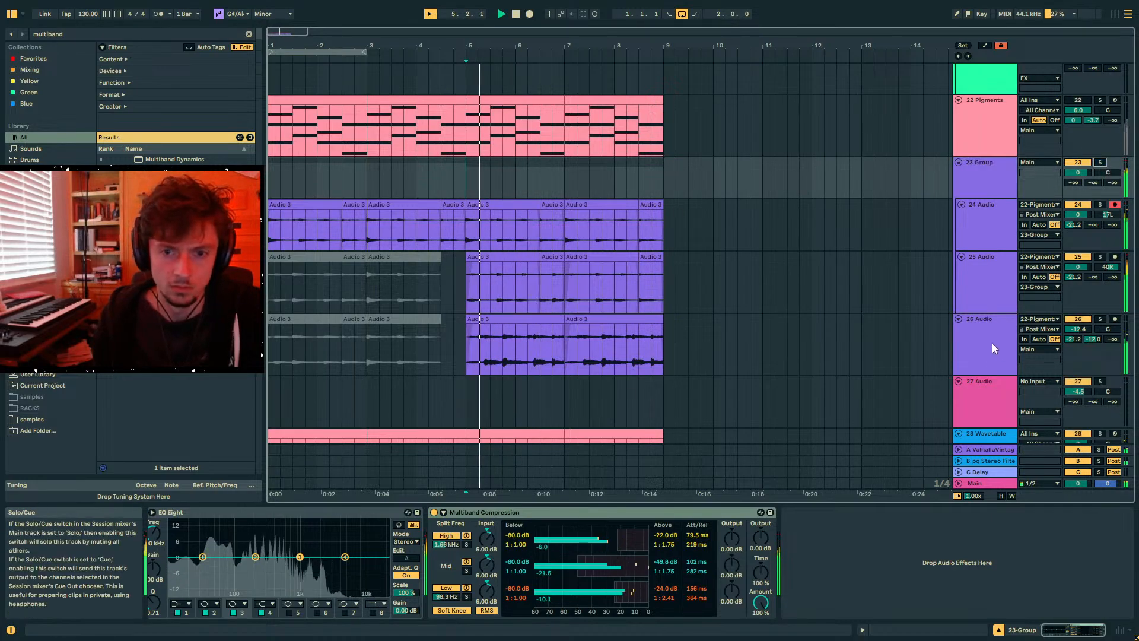
# - Set the 26 Audio track volume to 2.0 dB and its send to return A to 0 dB
pyautogui.click(993, 347)
pyautogui.click(627, 363)
pyautogui.click(652, 364)
pyautogui.moveTo(1106, 330); pyautogui.dragTo(1074, 316)
pyautogui.doubleClick(1107, 329)
pyautogui.press('space')
# - Play the arrangement from bar 1 to check the full mix
pyautogui.moveTo(331, 47); pyautogui.dragTo(330, 40)
pyautogui.click(298, 205)
pyautogui.press('space')
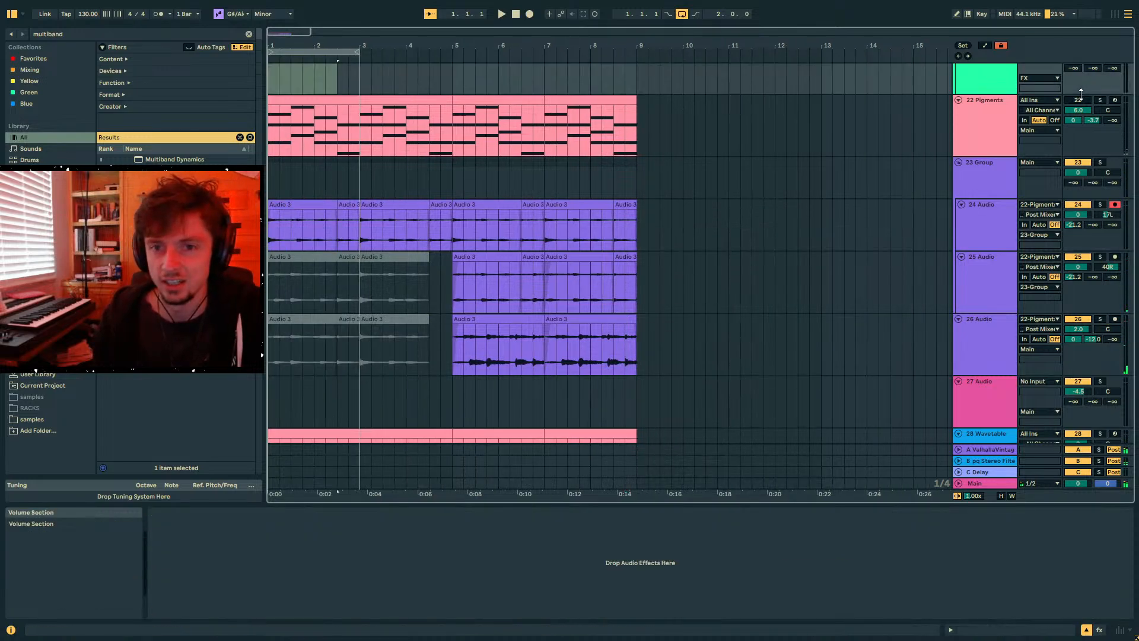
pyautogui.scroll(-3, 471, 263)
pyautogui.click(360, 221)
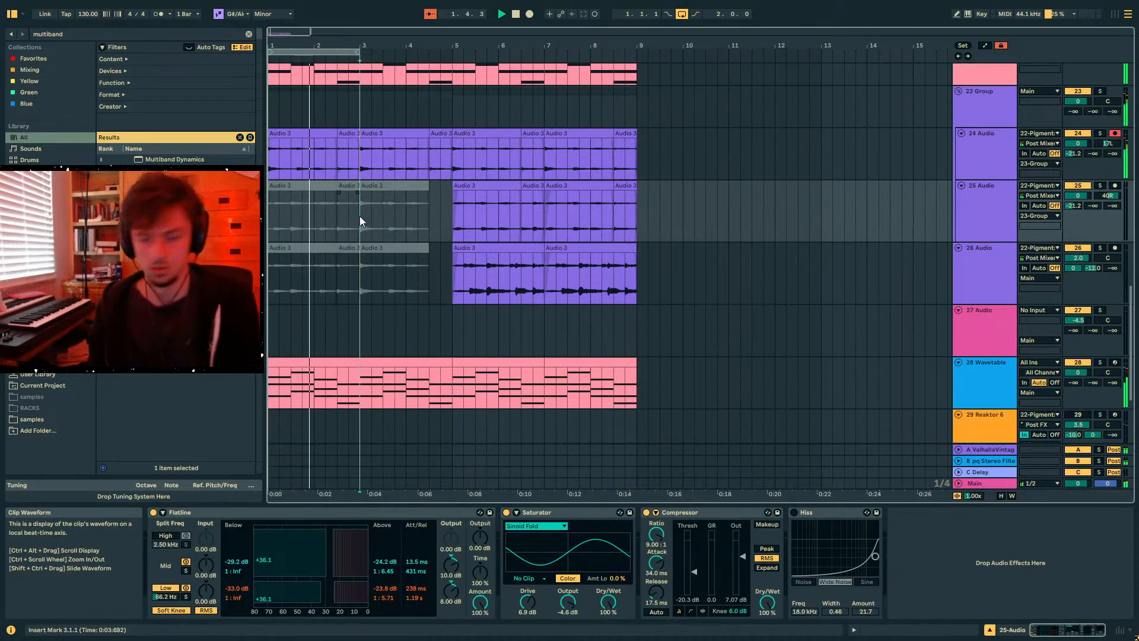
pyautogui.scroll(10, 475, 237)
pyautogui.press('space')
# - Compare the mix from bar 1 with and without the 28 Wavetable track, and set that track's volume to -18.7 dB
pyautogui.scroll(-6, 806, 291)
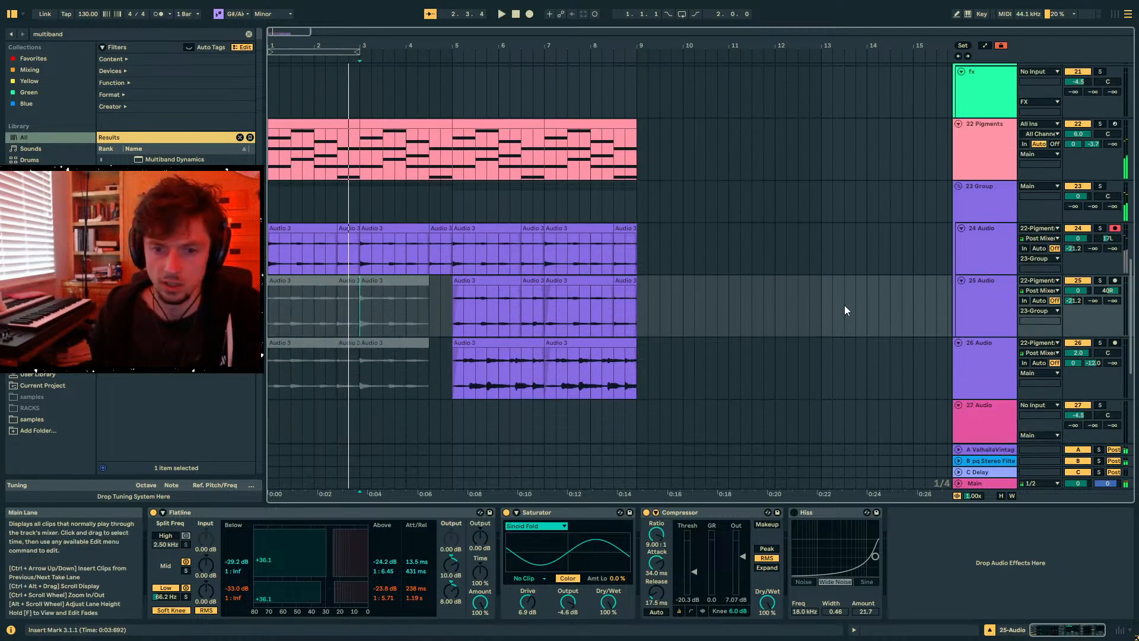
pyautogui.scroll(-7, 967, 334)
pyautogui.click(984, 316)
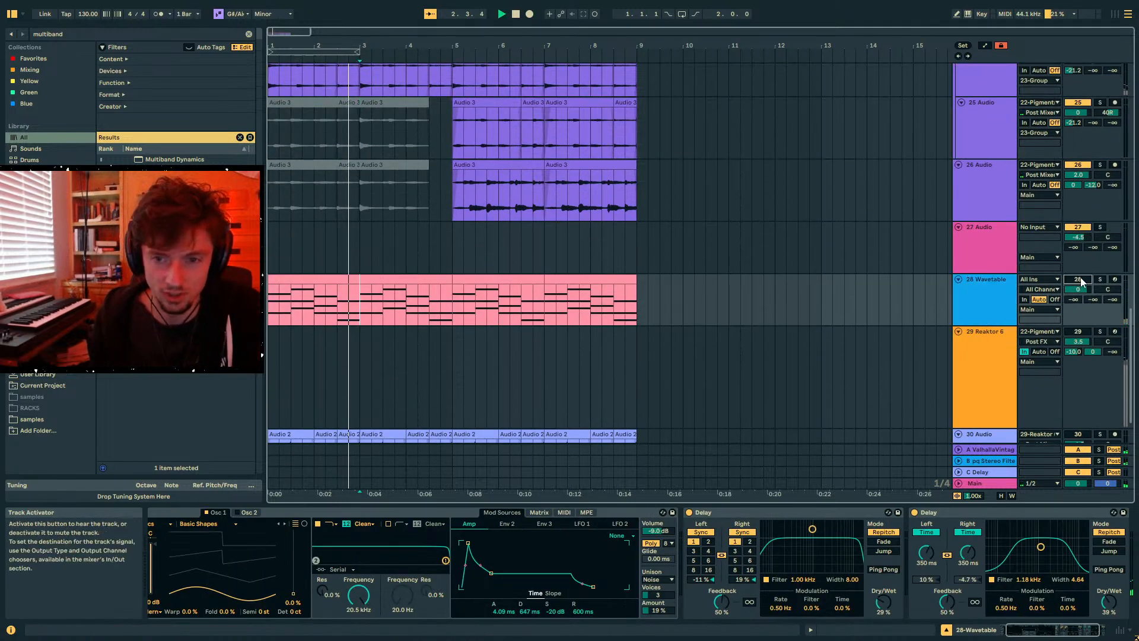
pyautogui.click(305, 279)
pyautogui.press('space')
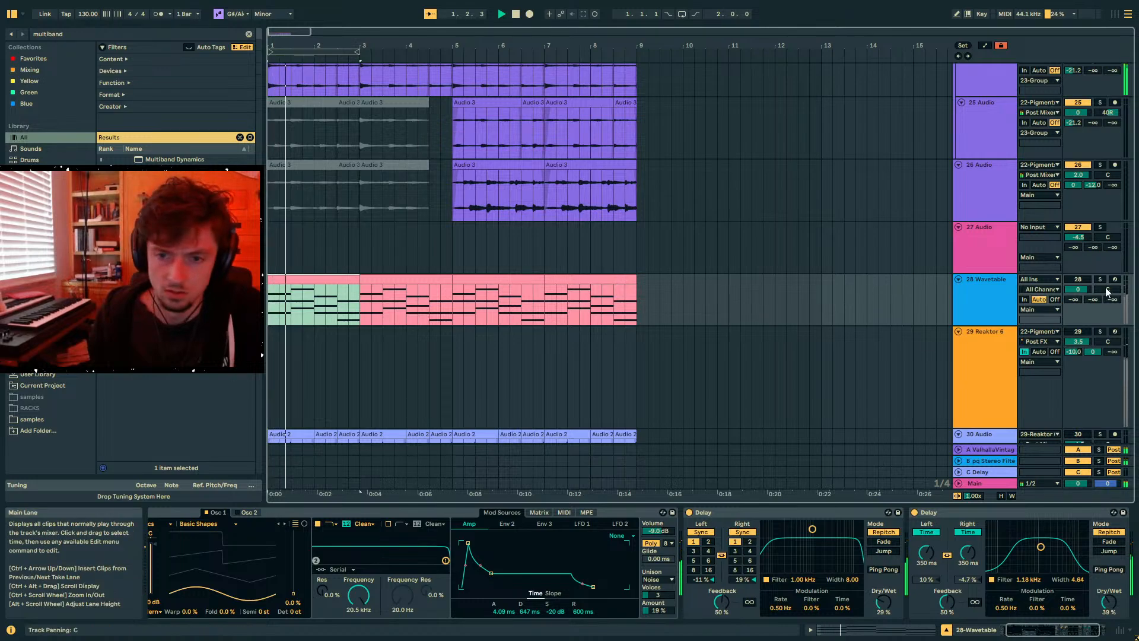
pyautogui.moveTo(1079, 291); pyautogui.dragTo(1079, 297)
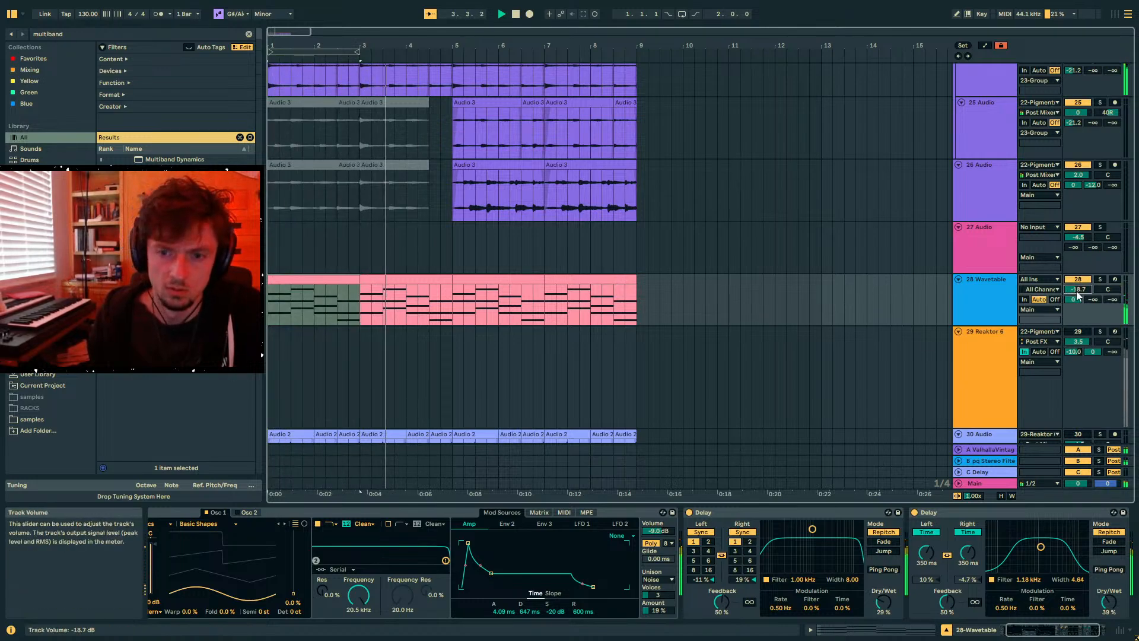
pyautogui.scroll(10, 850, 319)
pyautogui.click(1020, 232)
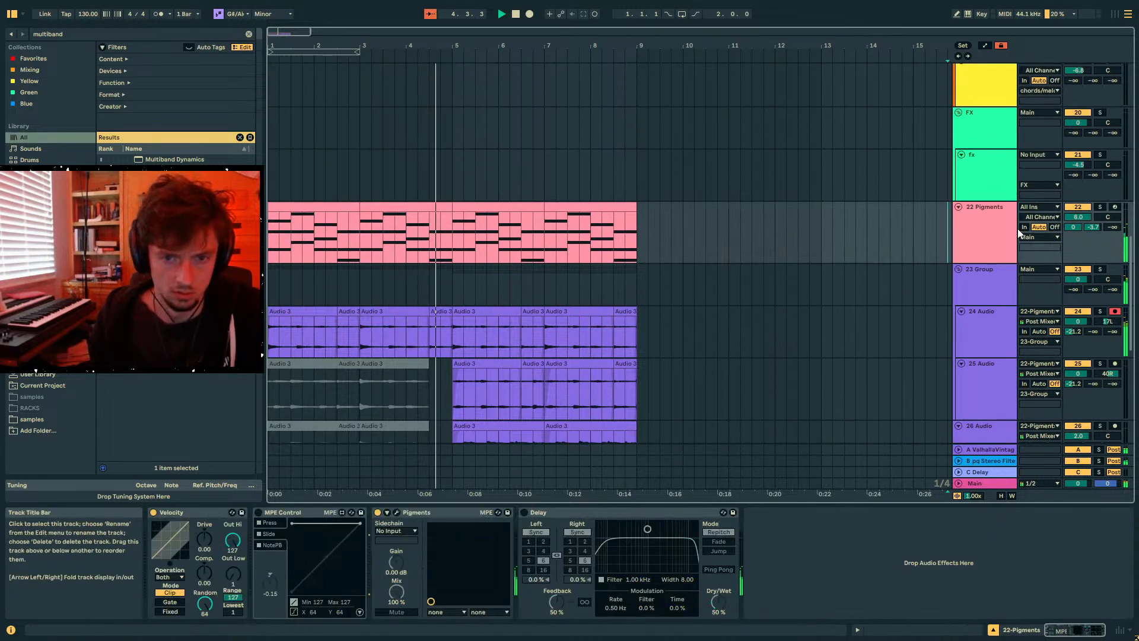
pyautogui.click(1024, 227)
pyautogui.click(1042, 226)
# - Copy the 26 Audio clips from bars 5 to 9 over the deactivated clips in bars 1 to 5
pyautogui.scroll(-5, 485, 301)
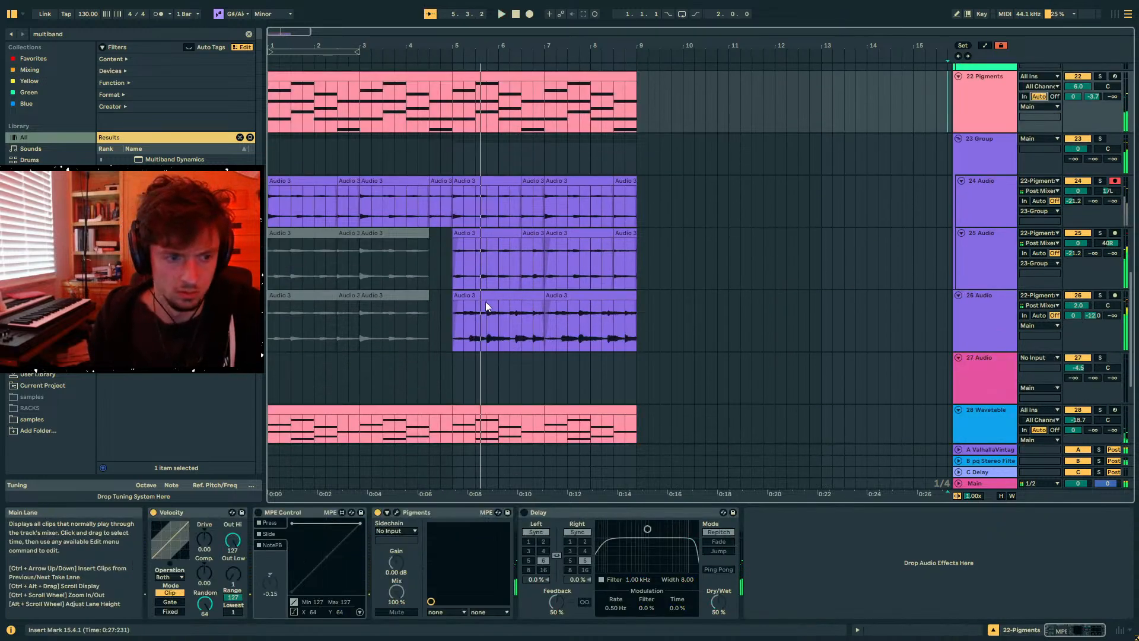
pyautogui.scroll(-2, 486, 302)
pyautogui.click(464, 232)
pyautogui.moveTo(629, 241); pyautogui.dragTo(465, 241)
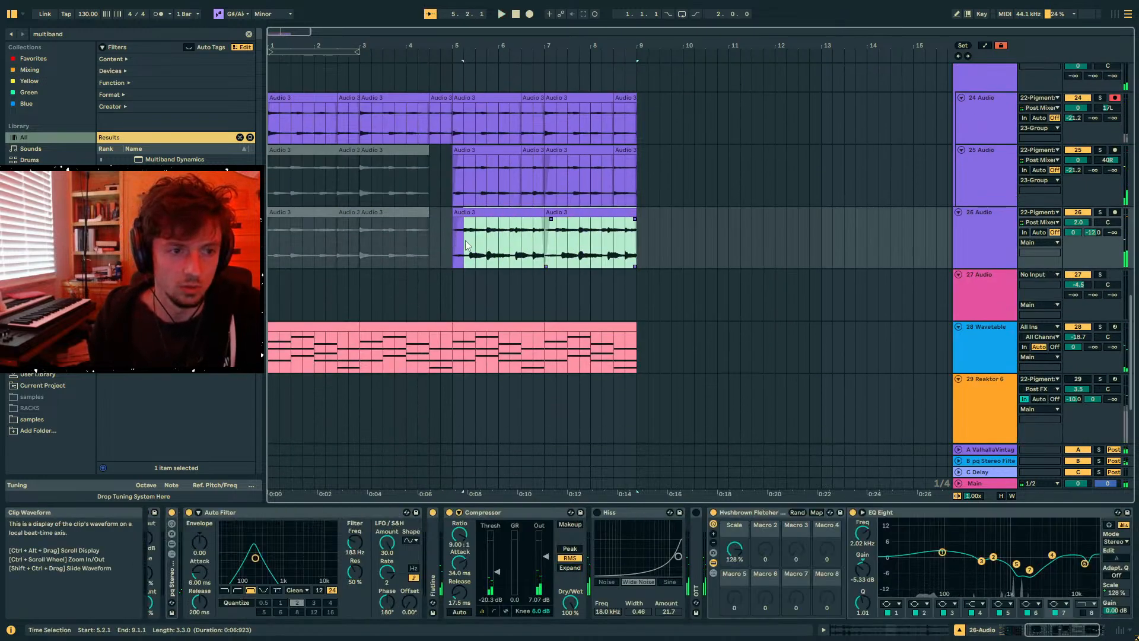
pyautogui.click(321, 213)
pyautogui.hotkey('ctrl', 'v')
# - Set the loop to bars 5 to 9 and duplicate that section's clips on all tracks twice, up to bar 17
pyautogui.moveTo(636, 245); pyautogui.dragTo(266, 242)
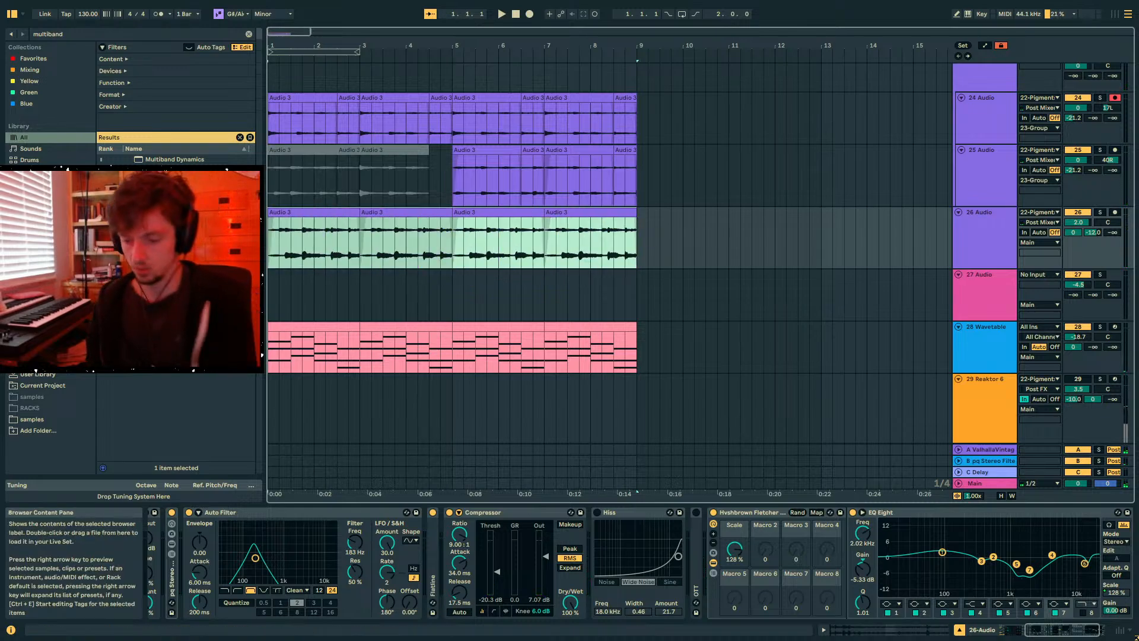
pyautogui.hotkey('ctrl', 'l')
pyautogui.moveTo(272, 53); pyautogui.dragTo(534, 28)
pyautogui.click(491, 52)
pyautogui.hotkey('ctrl', 'd')
pyautogui.hotkey('ctrl', 'd')
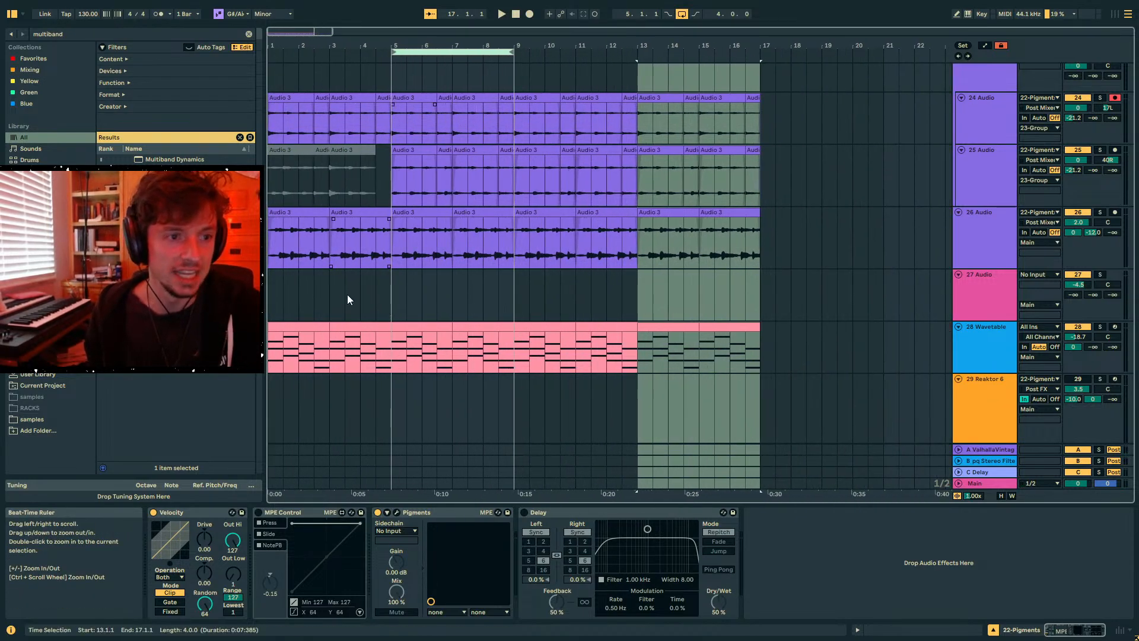
# - Add a Utility device at the end of the 26 Audio track's effect chain
pyautogui.click(351, 298)
pyautogui.click(376, 252)
pyautogui.hotkey('ctrl', 'f')
pyautogui.write('uti')
pyautogui.press('Return')
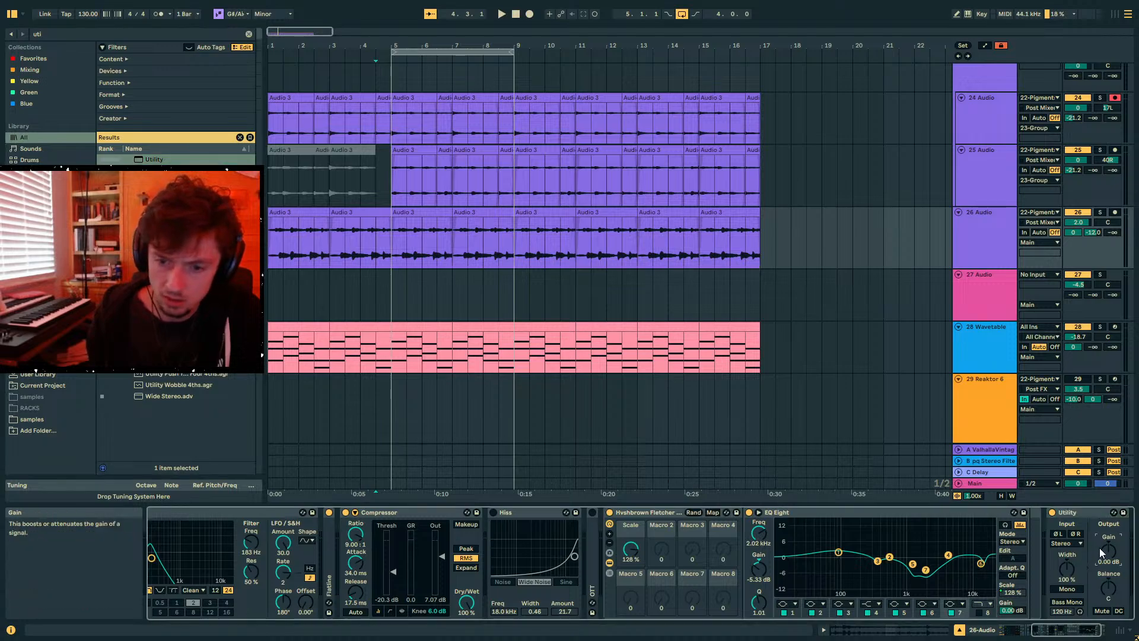
# - Automate the Utility gain on 26 Audio to rise steadily from a low level at bar 1 to 0 dB at bar 17
pyautogui.press('a')
pyautogui.click(760, 243)
pyautogui.moveTo(711, 243); pyautogui.dragTo(269, 267)
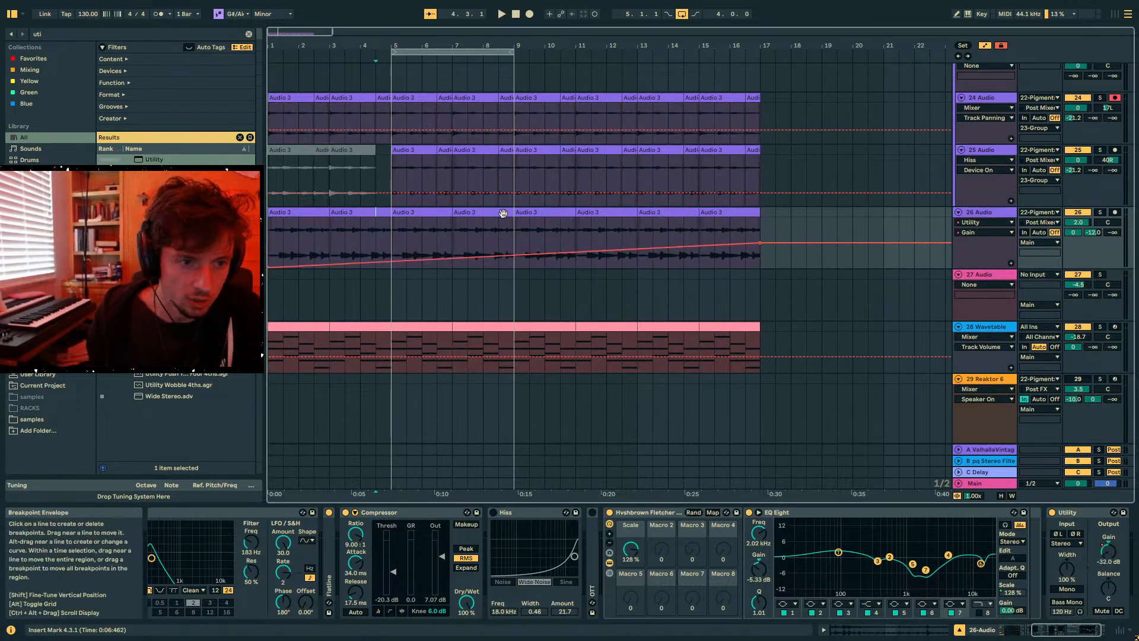
pyautogui.press('a')
# - Set the 26 Audio track volume to -1.5 dB
pyautogui.click(499, 236)
pyautogui.moveTo(1078, 222); pyautogui.dragTo(1078, 224)
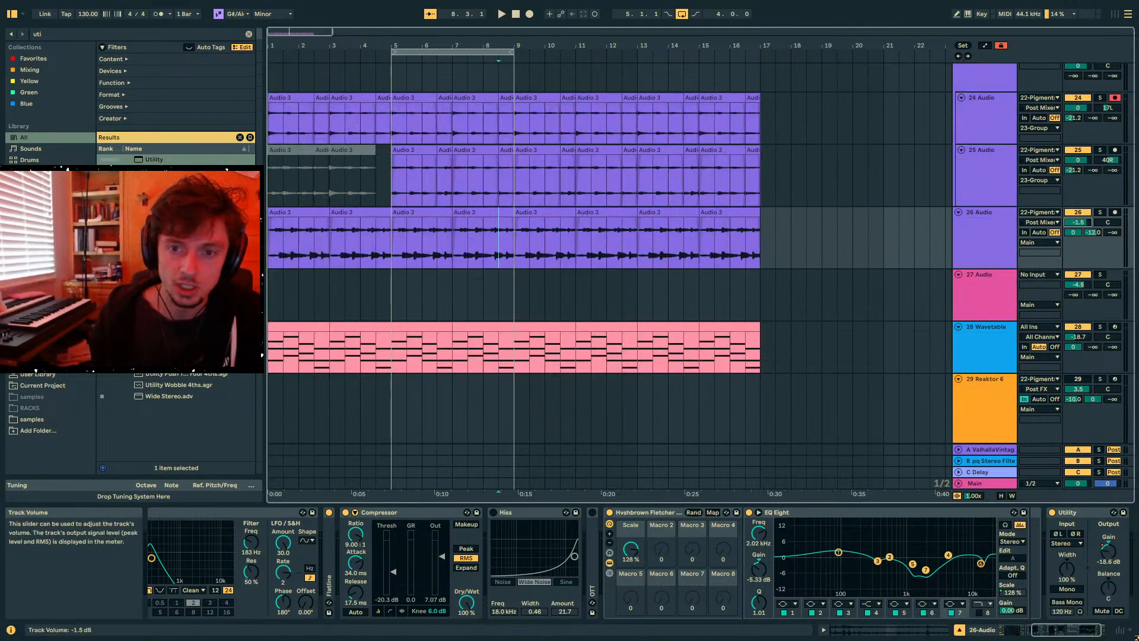
pyautogui.click(345, 240)
# - Select bars 9 to 17 on the drums group track
pyautogui.scroll(-3, 482, 261)
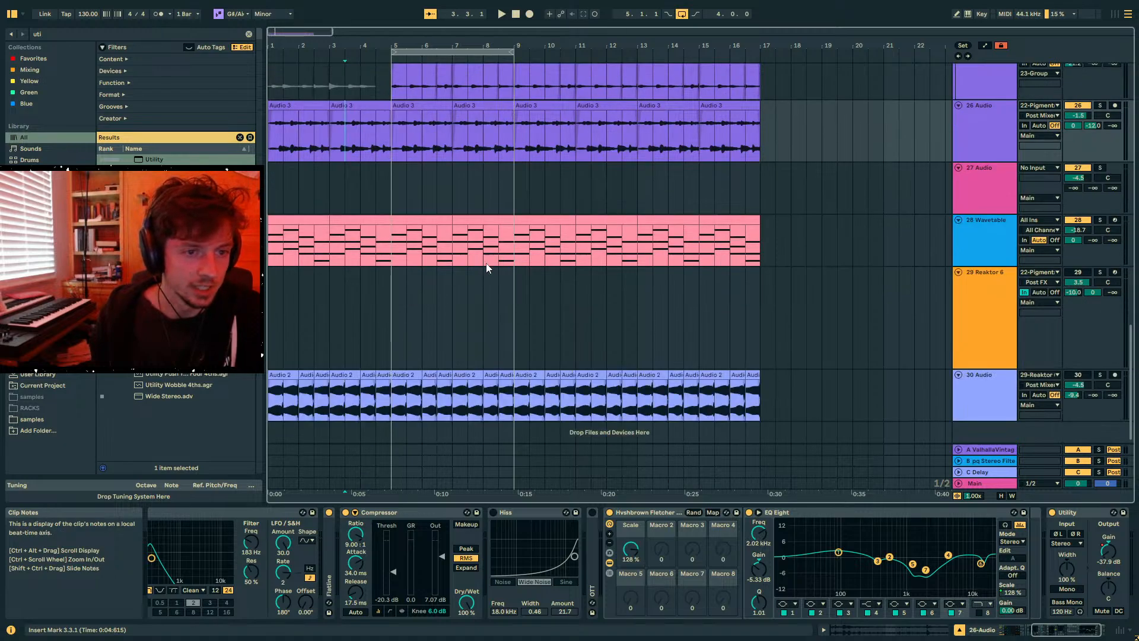
pyautogui.click(528, 252)
pyautogui.scroll(8, 519, 298)
pyautogui.scroll(10, 518, 298)
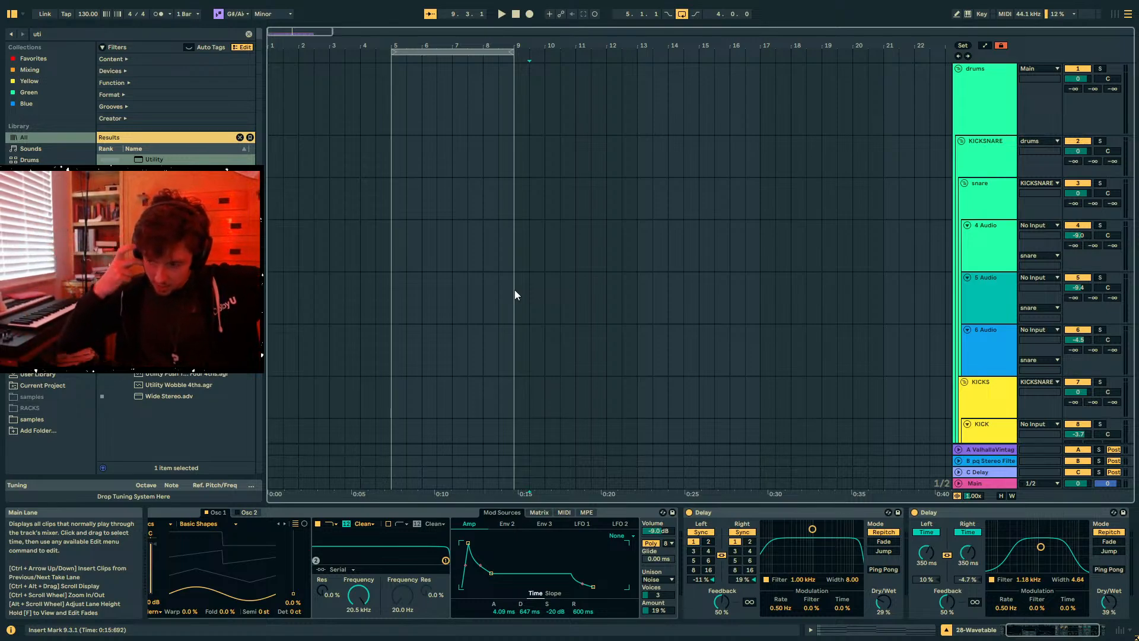
pyautogui.click(986, 124)
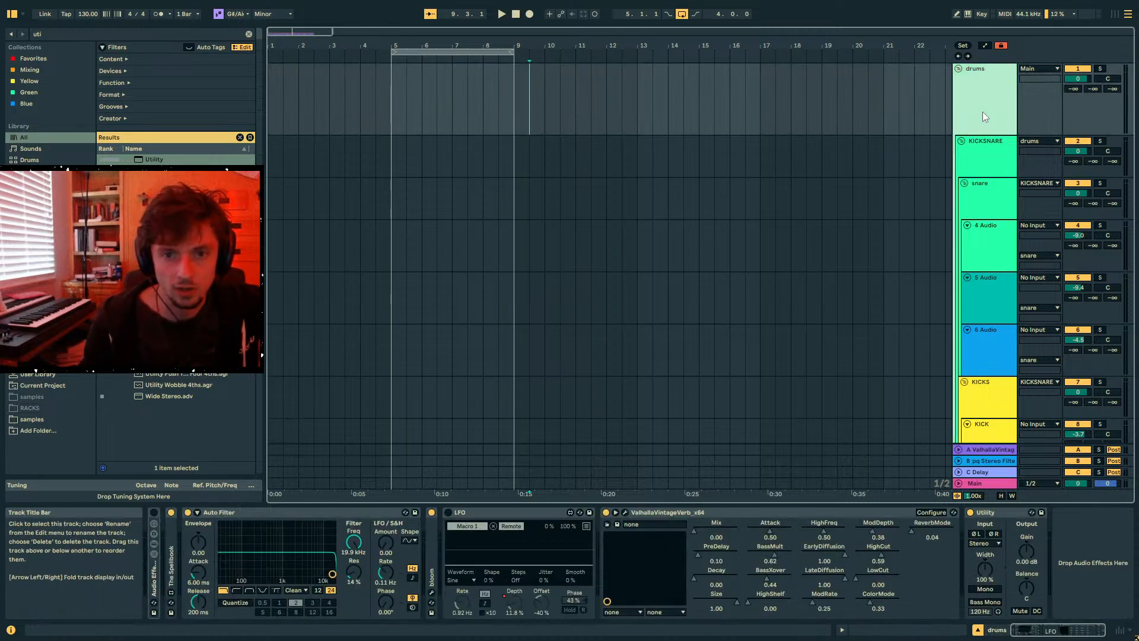
pyautogui.moveTo(514, 91); pyautogui.dragTo(760, 116)
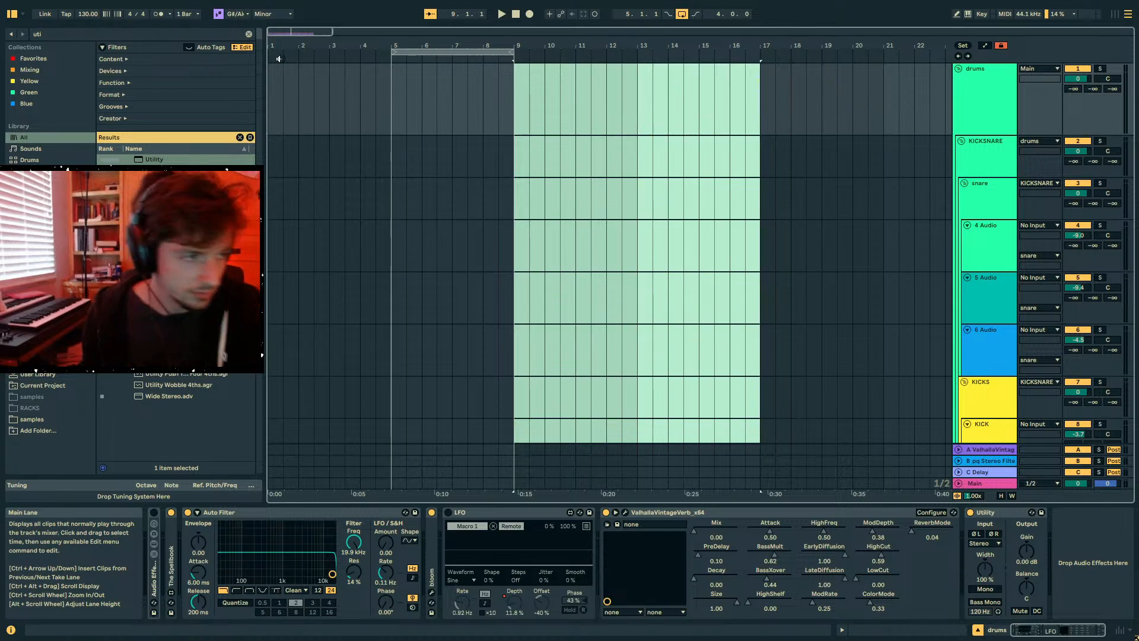
# - Search the User Library for "drum" and import the COTL drums group above the existing drums group
pyautogui.hotkey('ctrl', 'f')
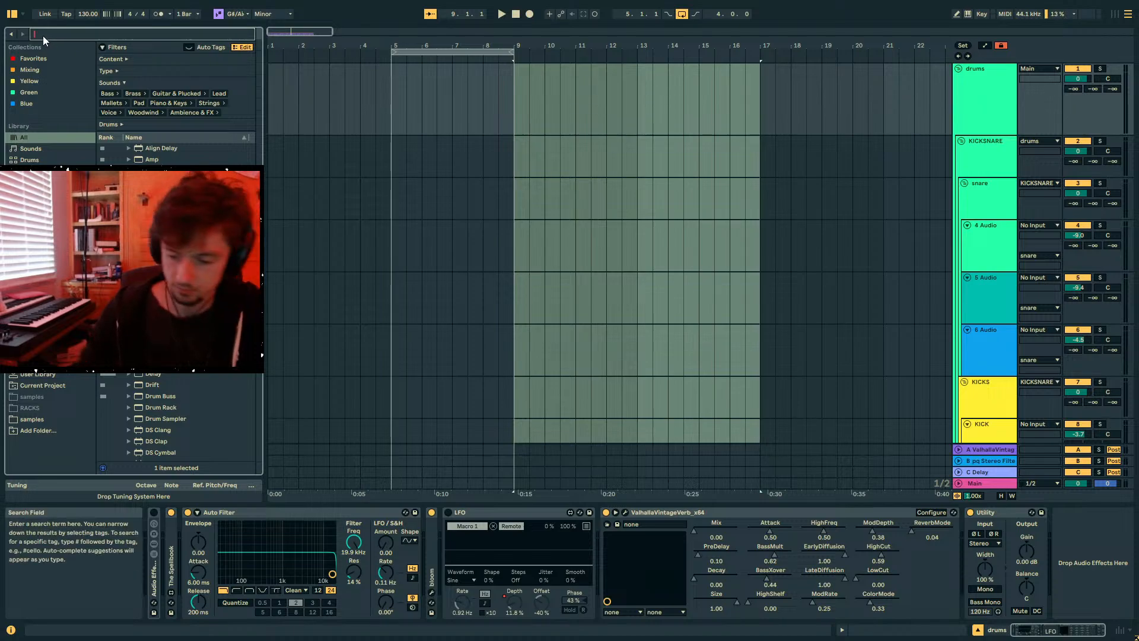
pyautogui.write('drum')
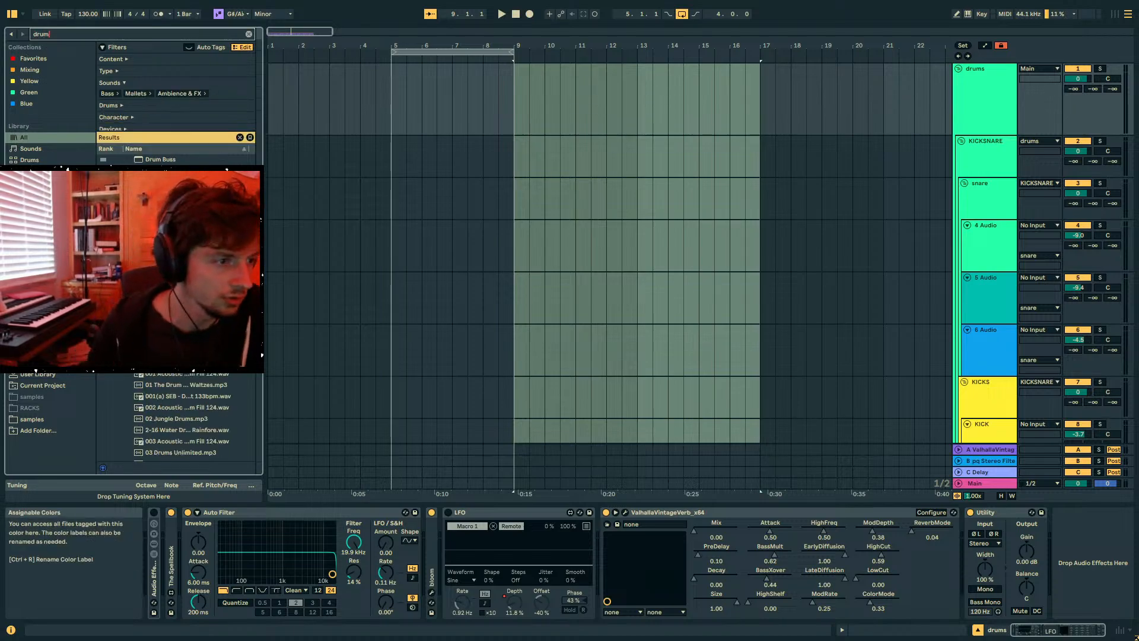
pyautogui.click(33, 377)
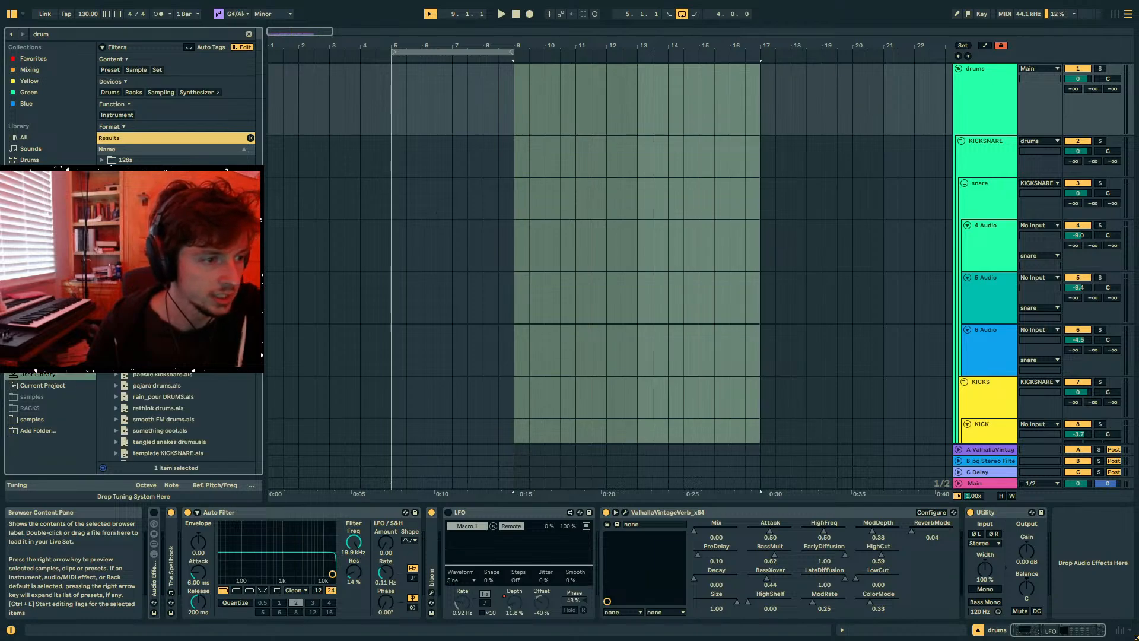
pyautogui.scroll(-2, 176, 309)
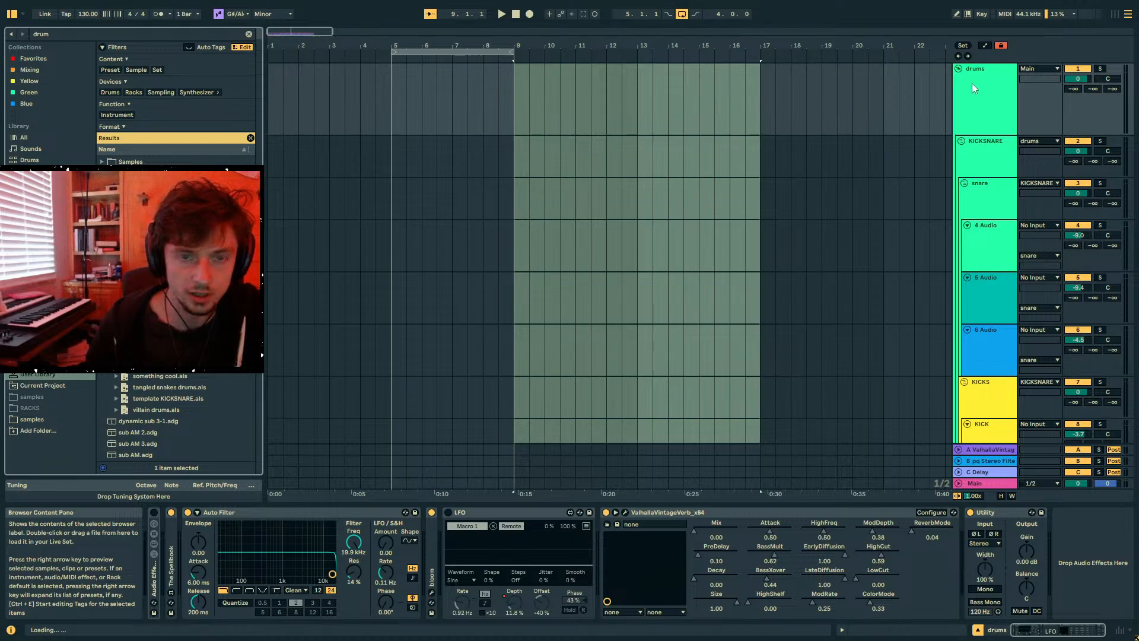
pyautogui.moveTo(973, 85); pyautogui.dragTo(980, 82)
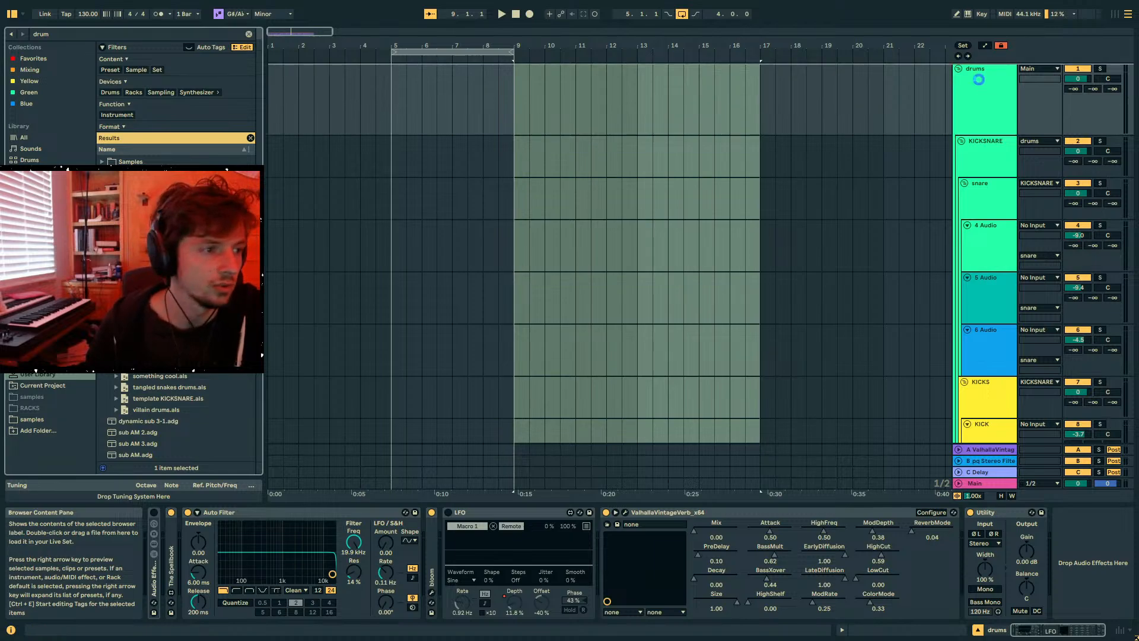
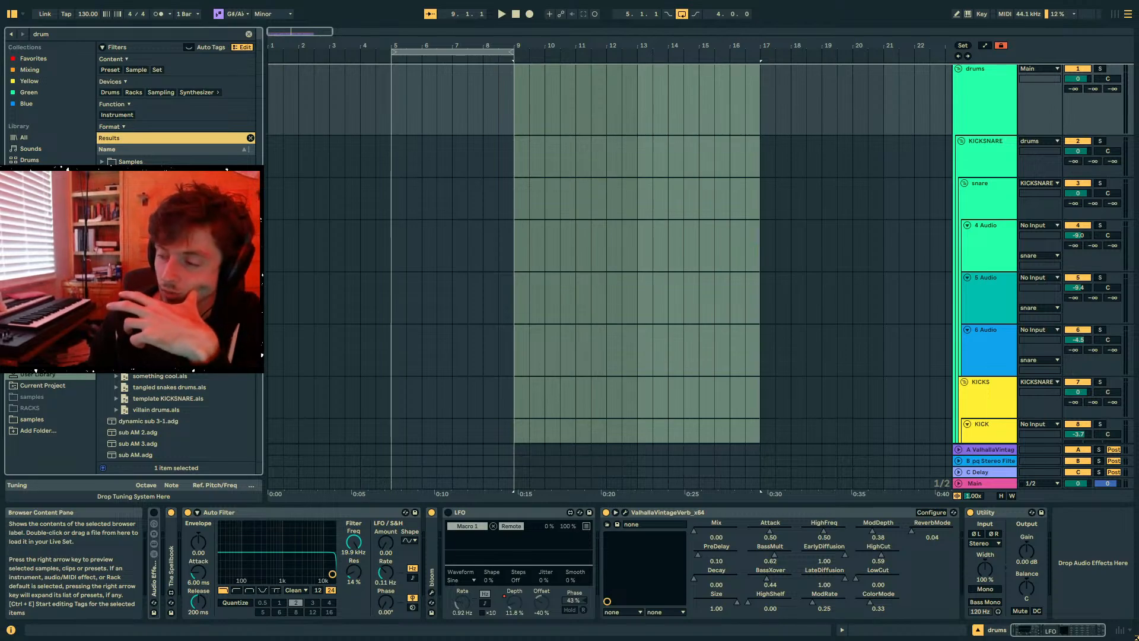
# - Audition the imported drums from bars 9 and 33 and reset the snare group's volume to 0 dB
pyautogui.scroll(10, 617, 199)
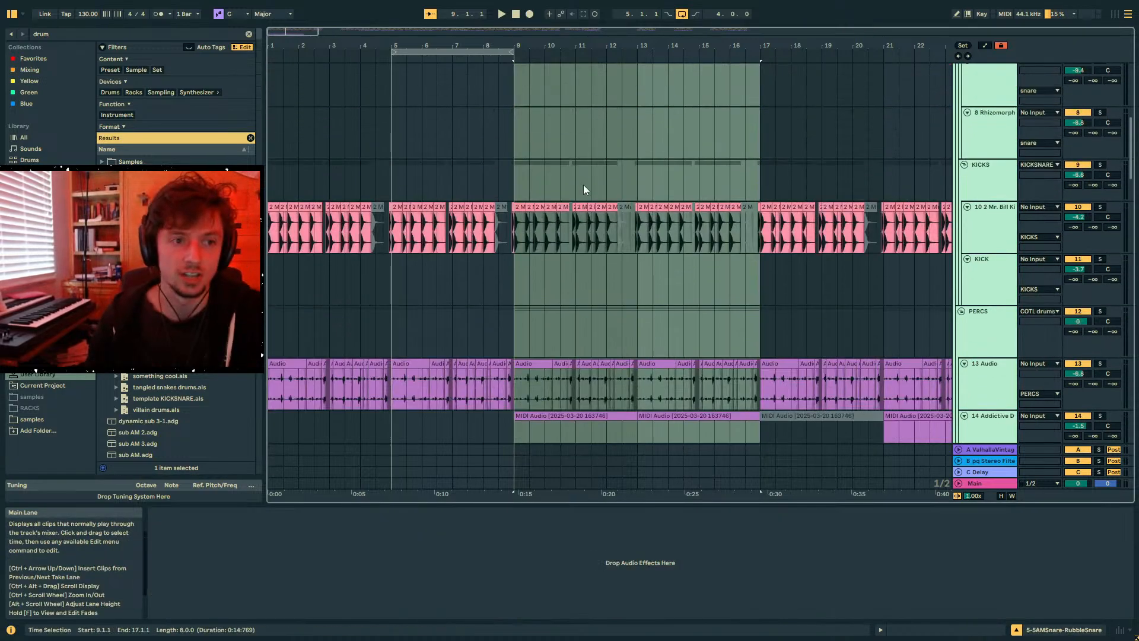
pyautogui.press('space')
pyautogui.scroll(5, 585, 180)
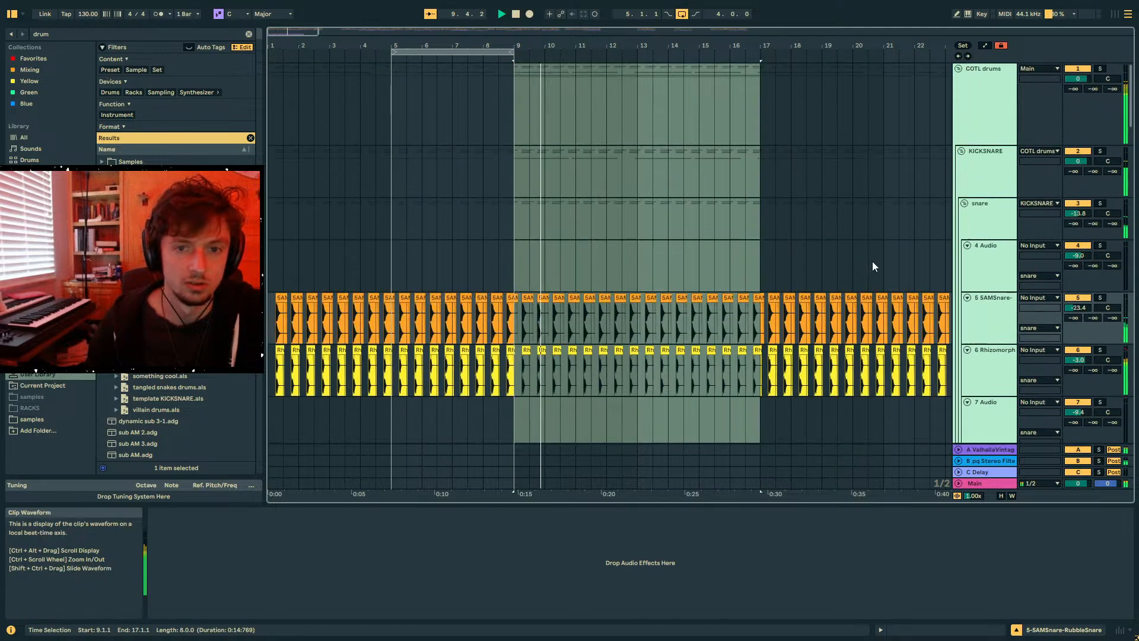
pyautogui.click(977, 213)
pyautogui.moveTo(537, 45); pyautogui.dragTo(538, 29)
pyautogui.press('space')
pyautogui.click(813, 222)
pyautogui.press('space')
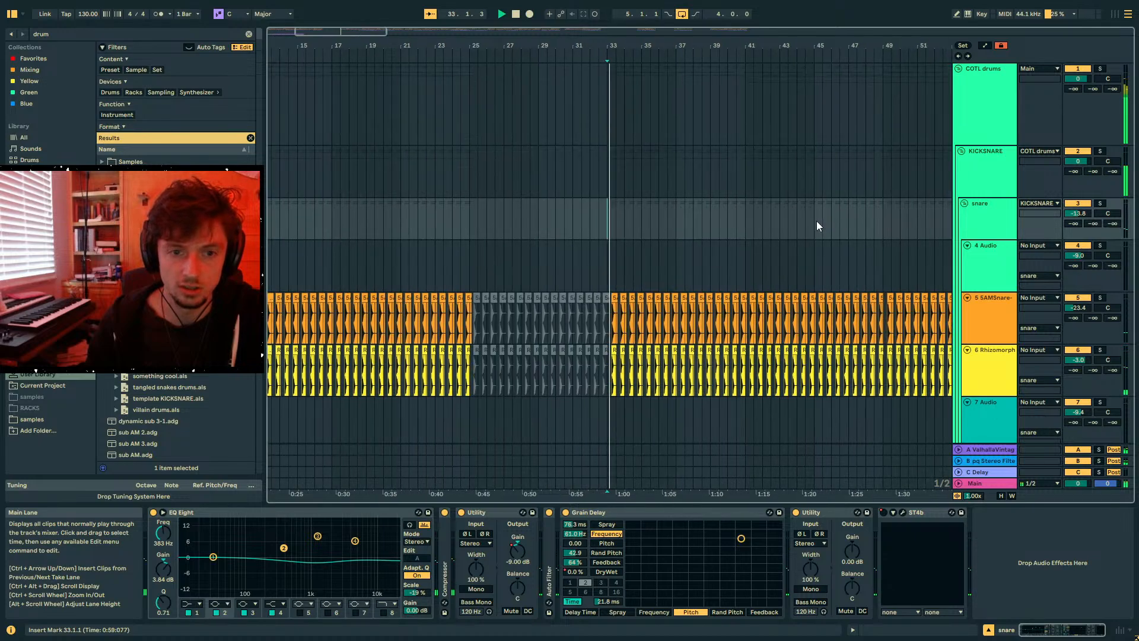
pyautogui.doubleClick(1076, 213)
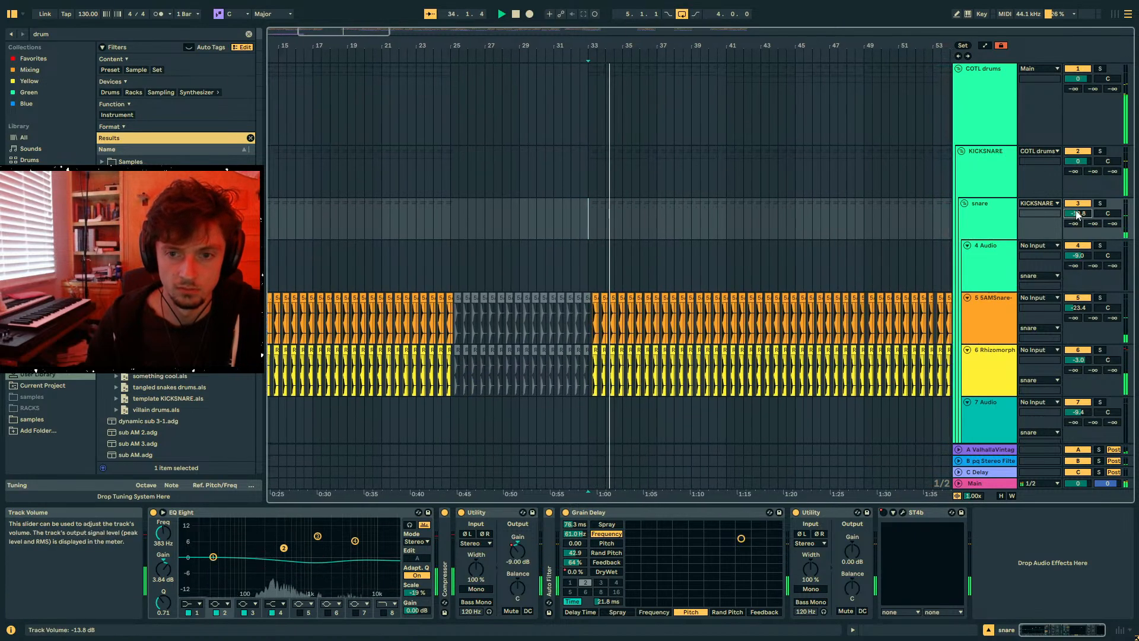
# - Play the drums from bar 65 while examining the kick and percussion tracks and the PERCS group's effects
pyautogui.scroll(-2, 1003, 219)
pyautogui.moveTo(723, 47); pyautogui.dragTo(441, 27)
pyautogui.click(632, 143)
pyautogui.press('space')
pyautogui.press('space')
pyautogui.scroll(2, 938, 226)
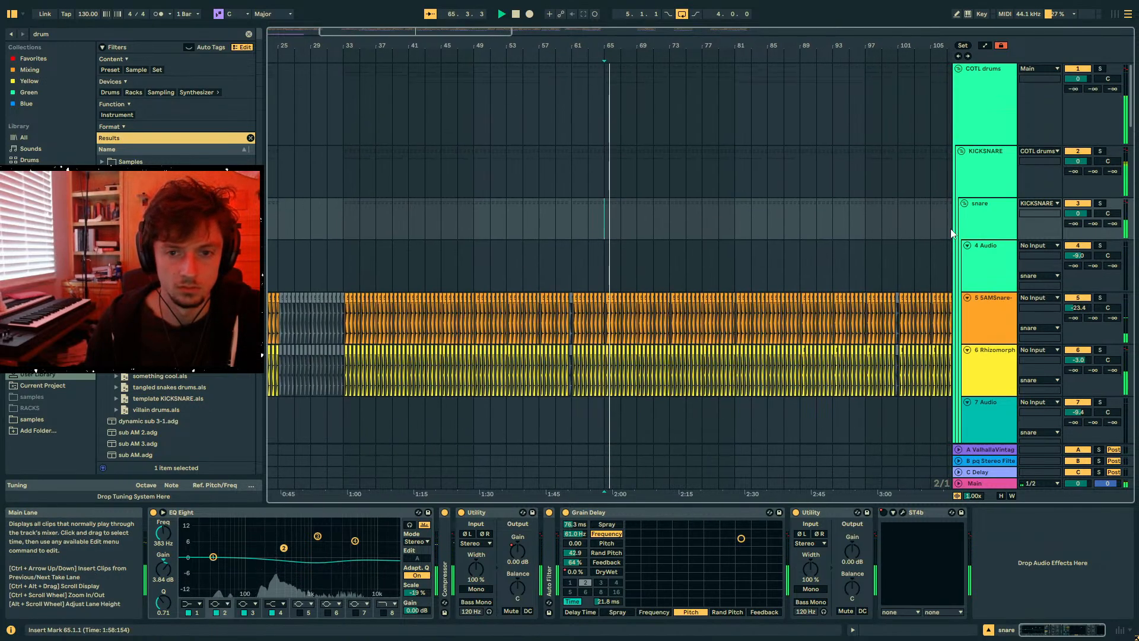
pyautogui.click(963, 202)
pyautogui.scroll(-4, 983, 133)
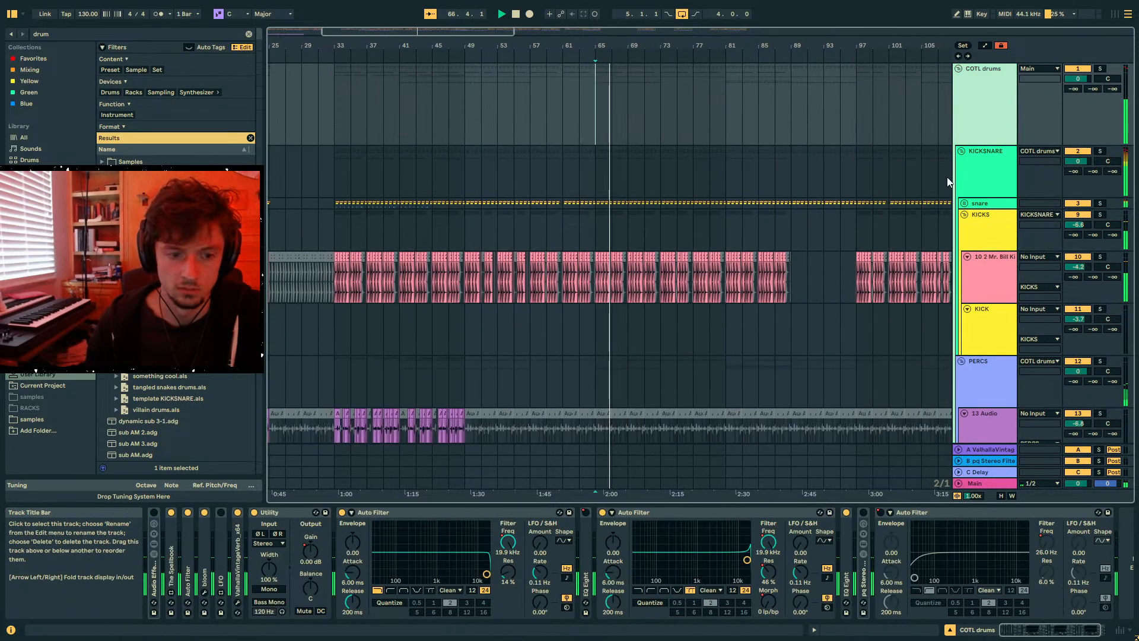
pyautogui.scroll(-5, 928, 245)
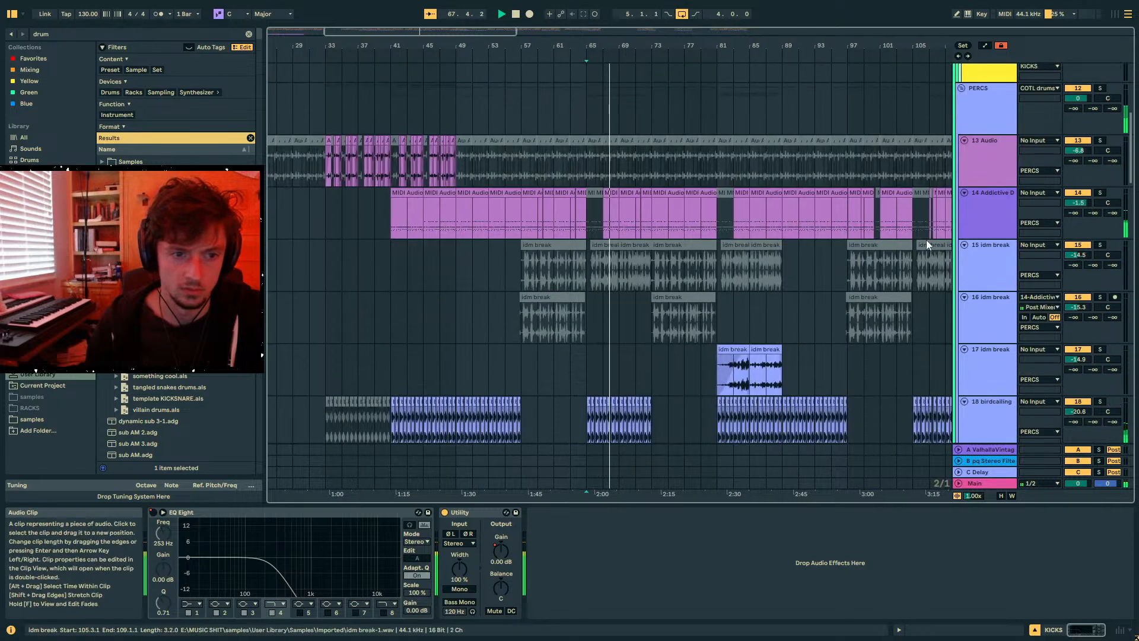
pyautogui.scroll(4, 981, 286)
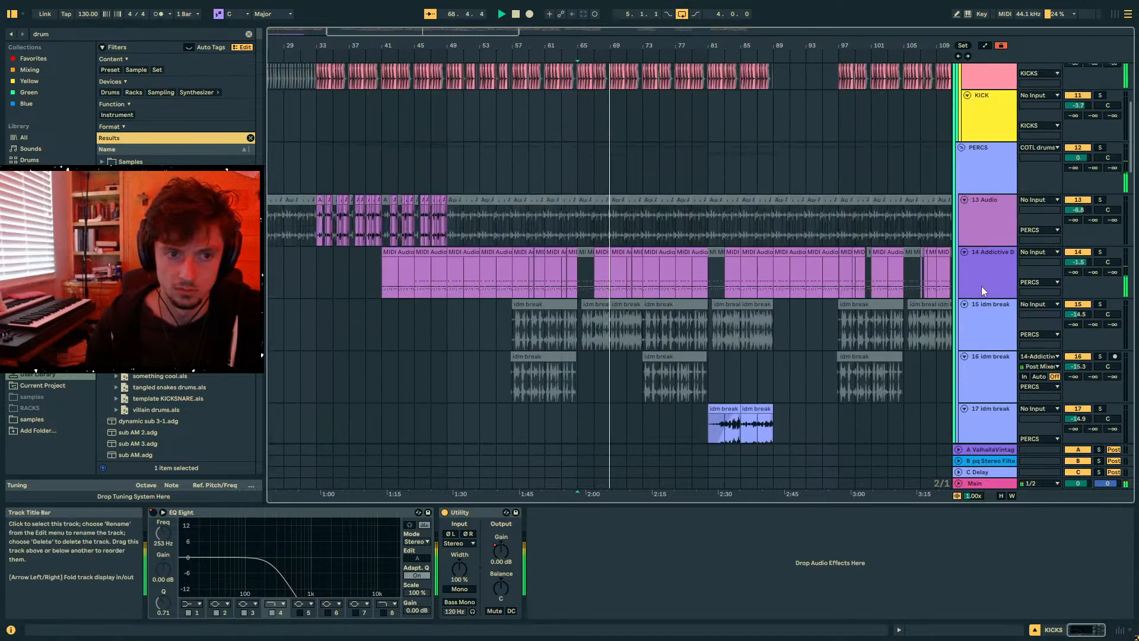
pyautogui.scroll(2, 970, 272)
pyautogui.click(968, 235)
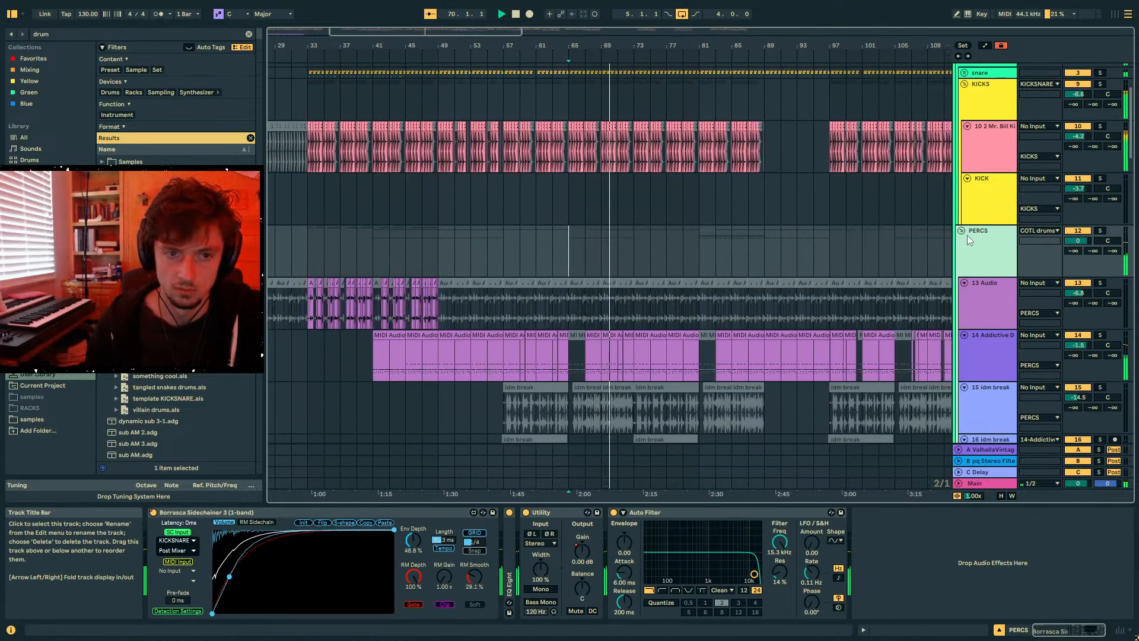
# - Collapse the second Auto Filter in the COTL drums group's effect chain and unfold the snare group
pyautogui.scroll(3, 968, 237)
pyautogui.click(981, 131)
pyautogui.doubleClick(639, 513)
pyautogui.scroll(-2, 971, 172)
pyautogui.click(964, 168)
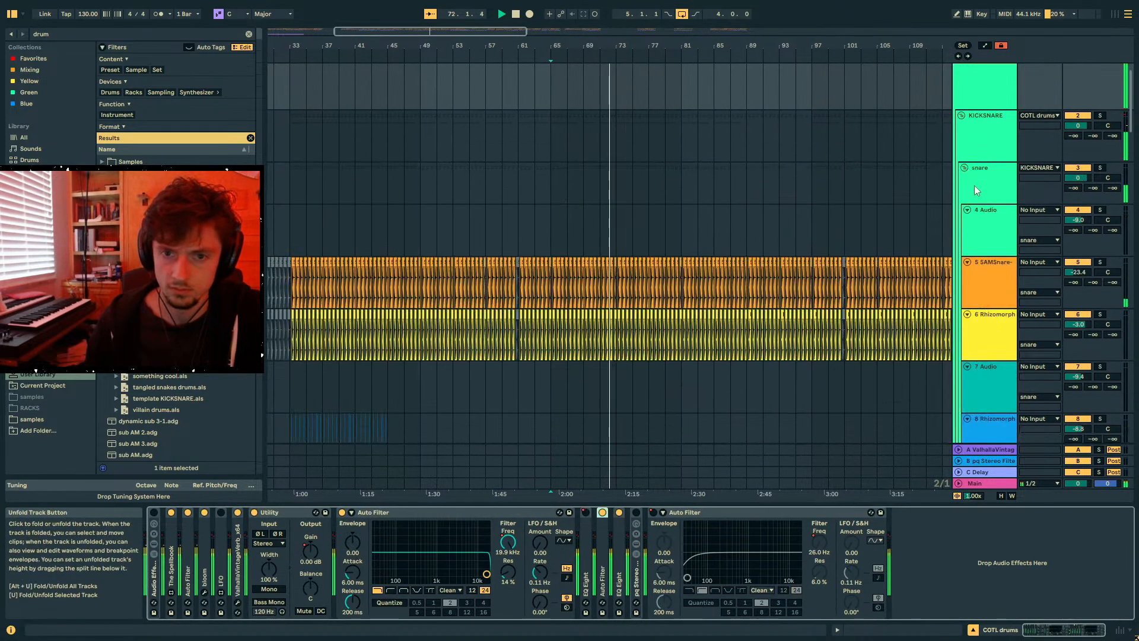
# - Examine the snare and kick clips around bar 67 and the effect chains of the COTL drums and PERCS groups
pyautogui.moveTo(565, 46); pyautogui.dragTo(566, 154)
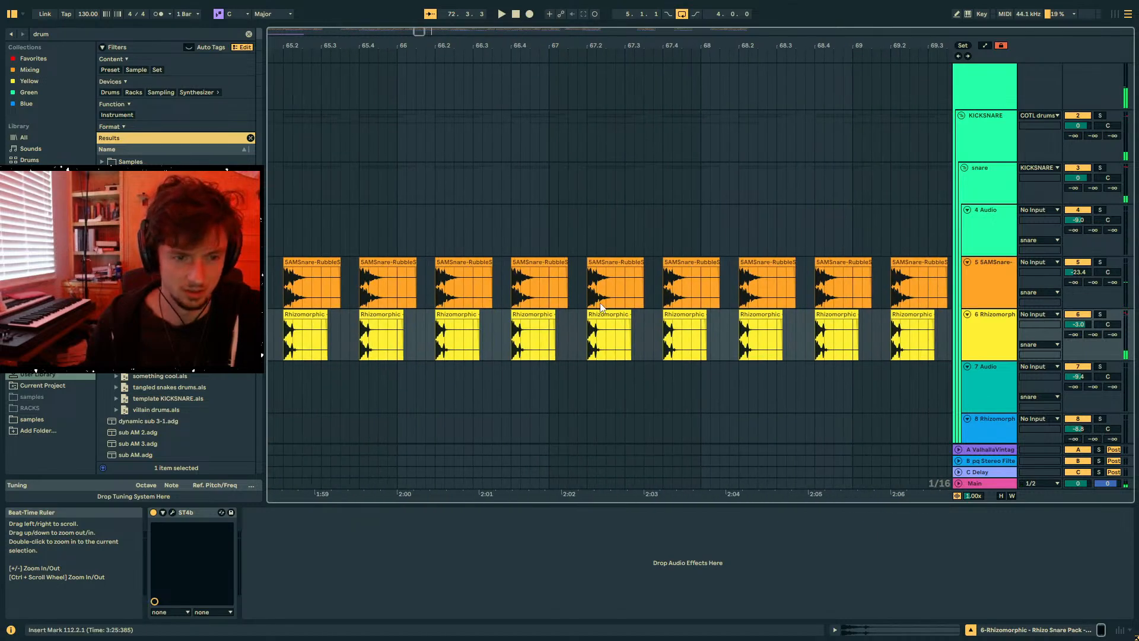
pyautogui.scroll(-5, 600, 305)
pyautogui.click(588, 323)
pyautogui.scroll(5, 806, 319)
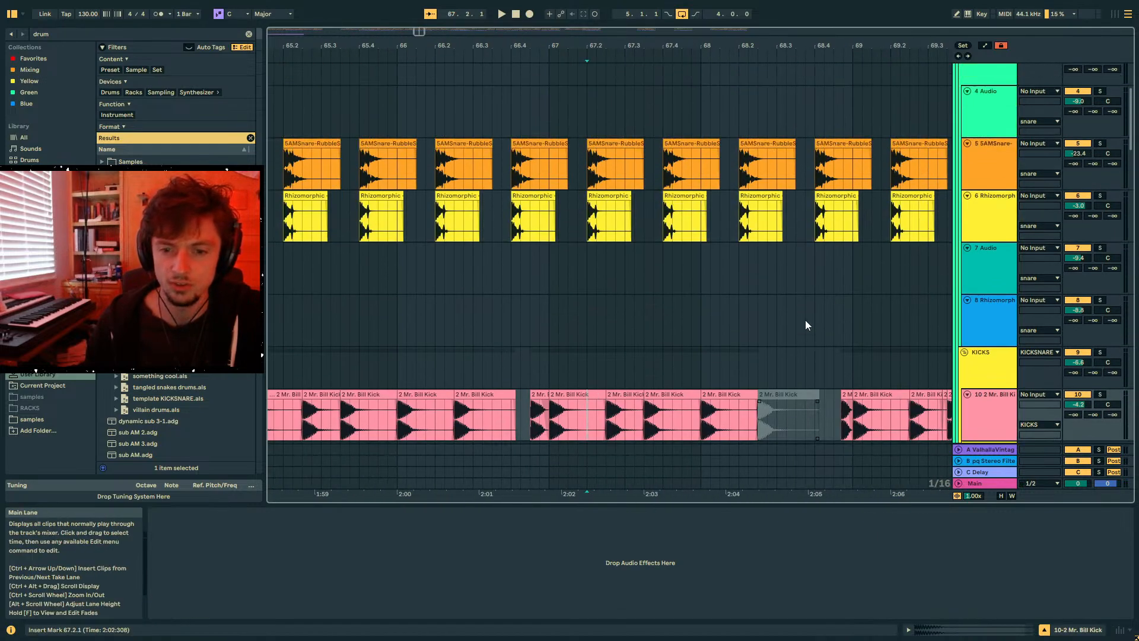
pyautogui.click(982, 89)
pyautogui.scroll(-5, 654, 371)
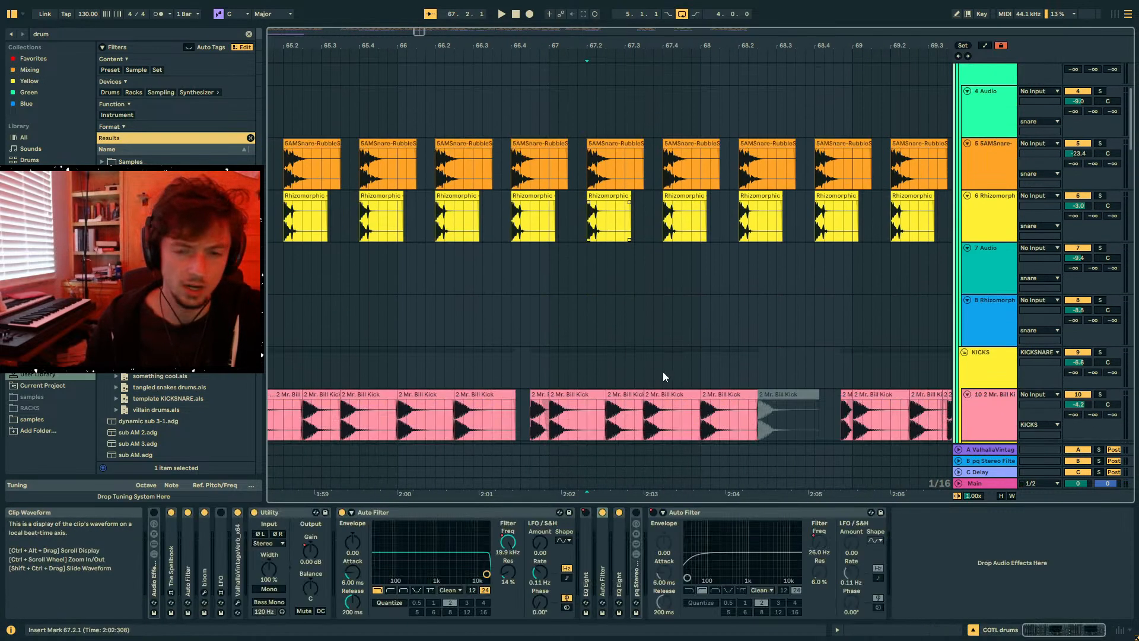
pyautogui.click(548, 309)
pyautogui.scroll(-3, 996, 299)
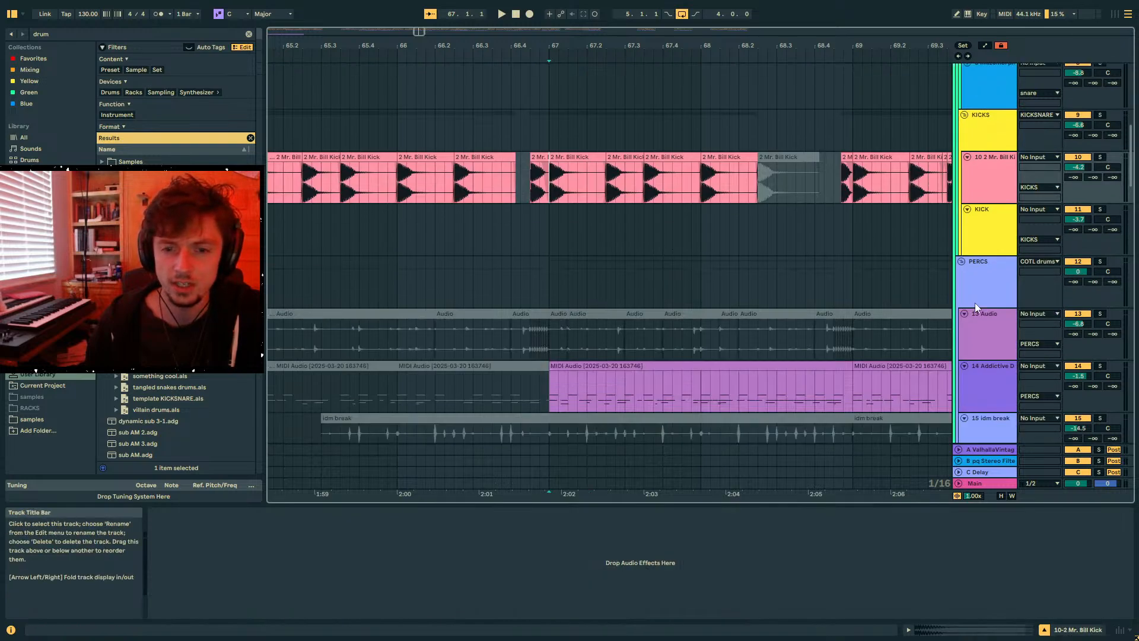
pyautogui.click(977, 284)
pyautogui.scroll(-2, 985, 310)
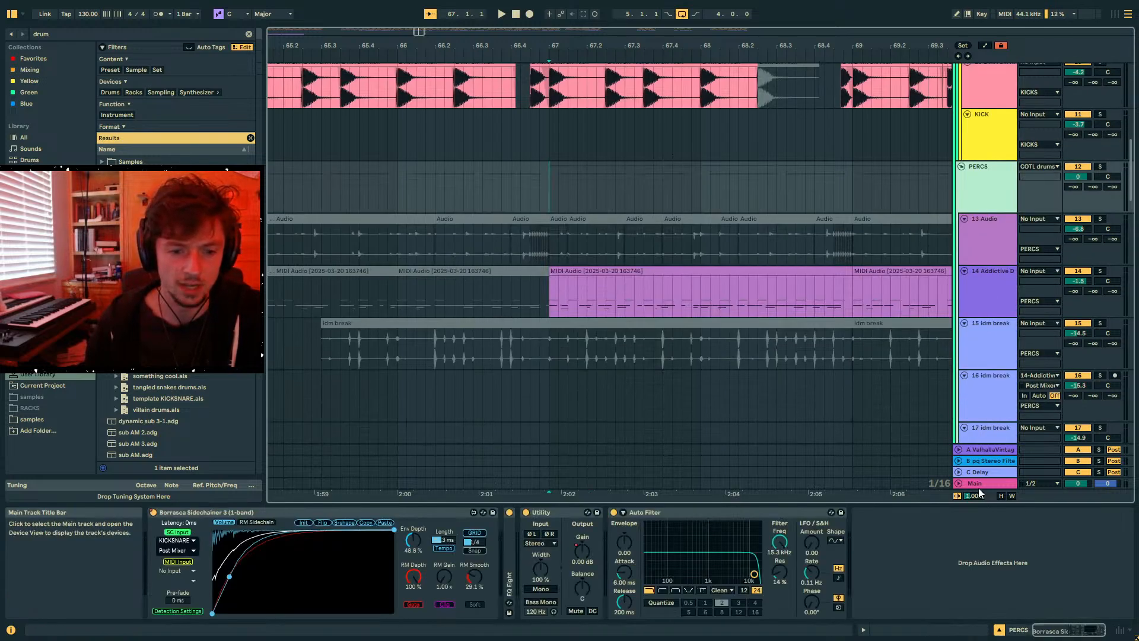
pyautogui.scroll(2, 929, 389)
pyautogui.press('space')
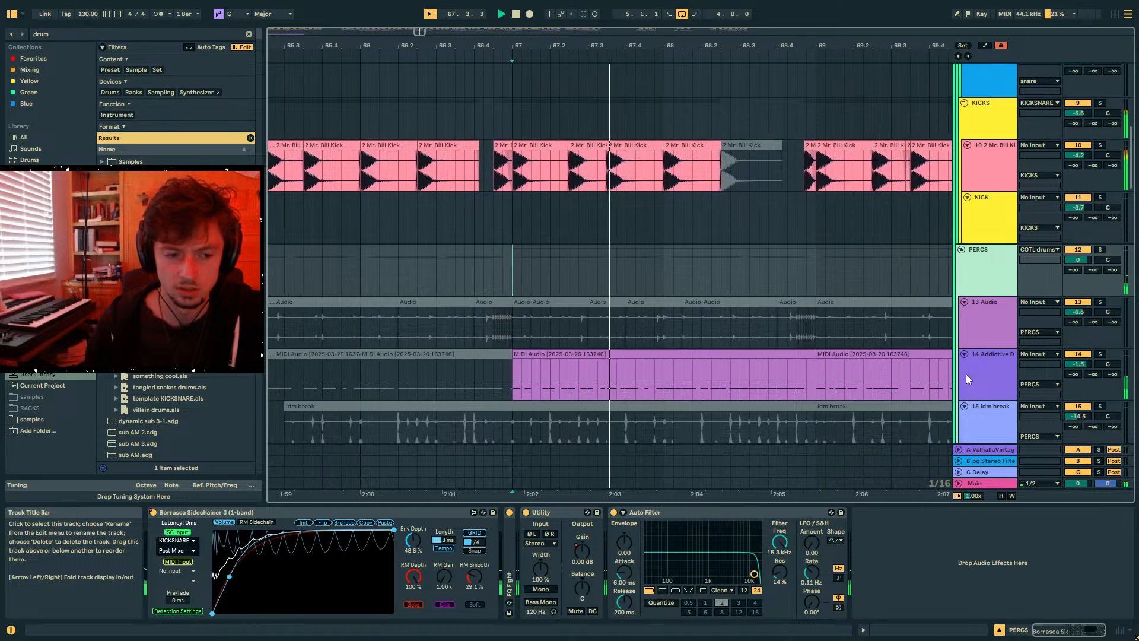
# - Solo the 6 Rhizomorphic snare track and listen to it around bar 67
pyautogui.scroll(6, 913, 353)
pyautogui.click(988, 229)
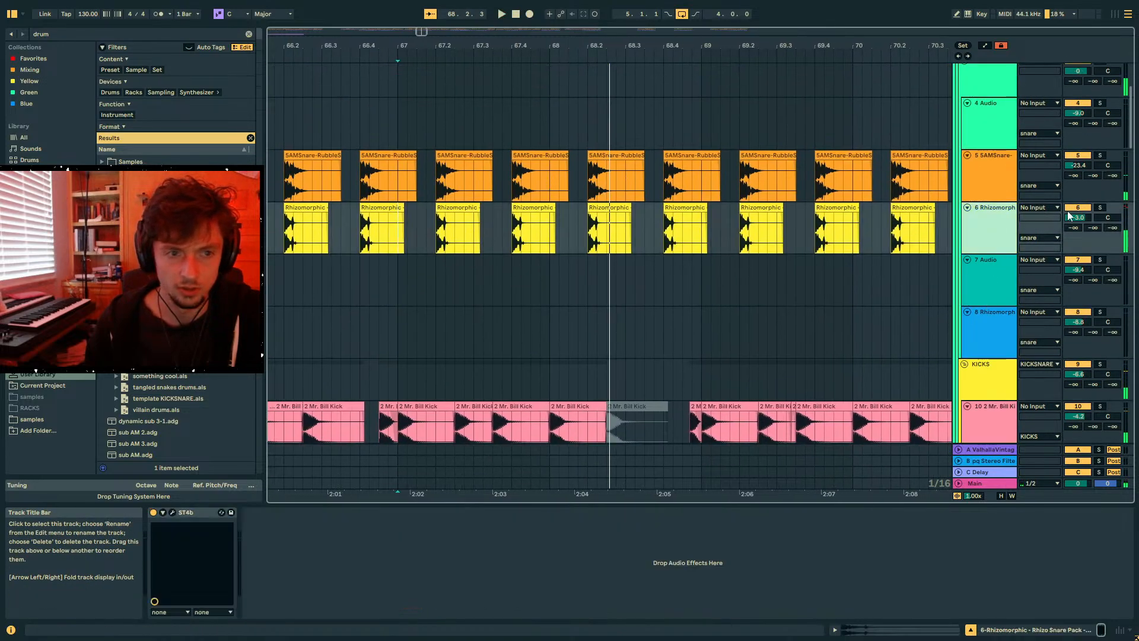
pyautogui.click(1098, 208)
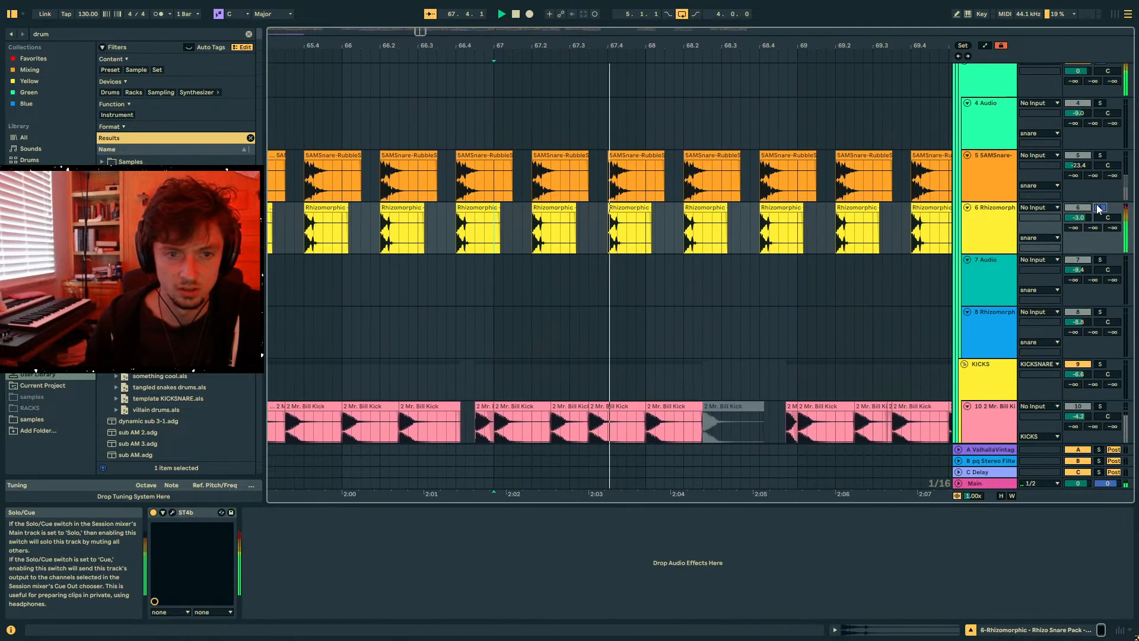
pyautogui.press('space')
pyautogui.press('space')
pyautogui.press('space')
# - Compare the SAMSnare and Rhizomorphic snare layers by soloing and playing each one from bar 67.2
pyautogui.click(1100, 155)
pyautogui.click(569, 157)
pyautogui.press('space')
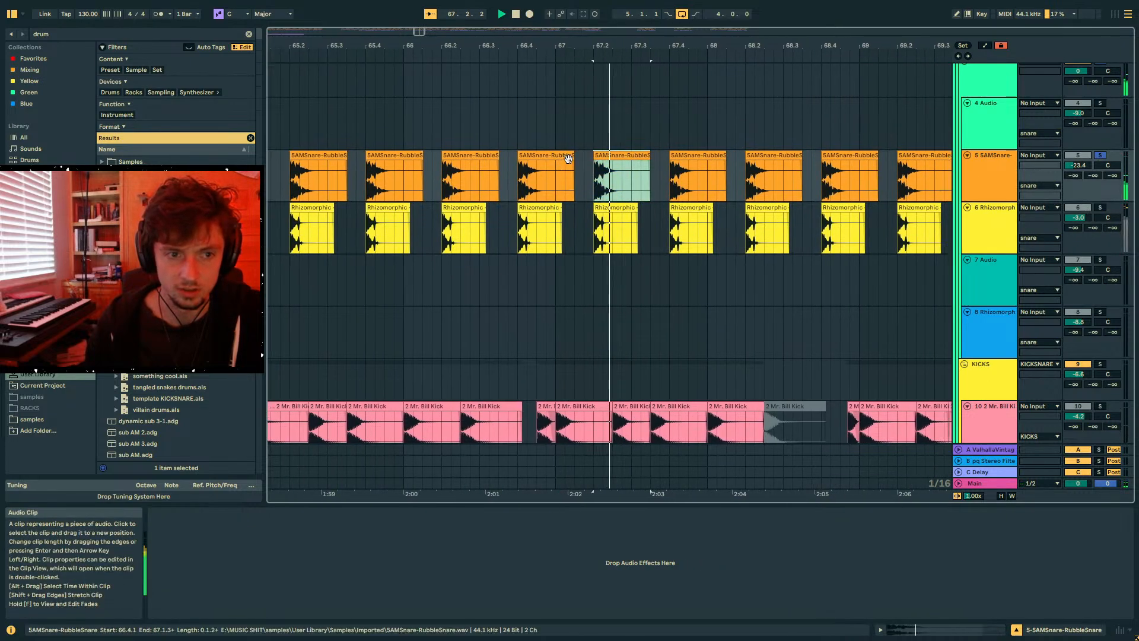
pyautogui.click(576, 225)
pyautogui.press('space')
pyautogui.click(1102, 207)
pyautogui.press('space')
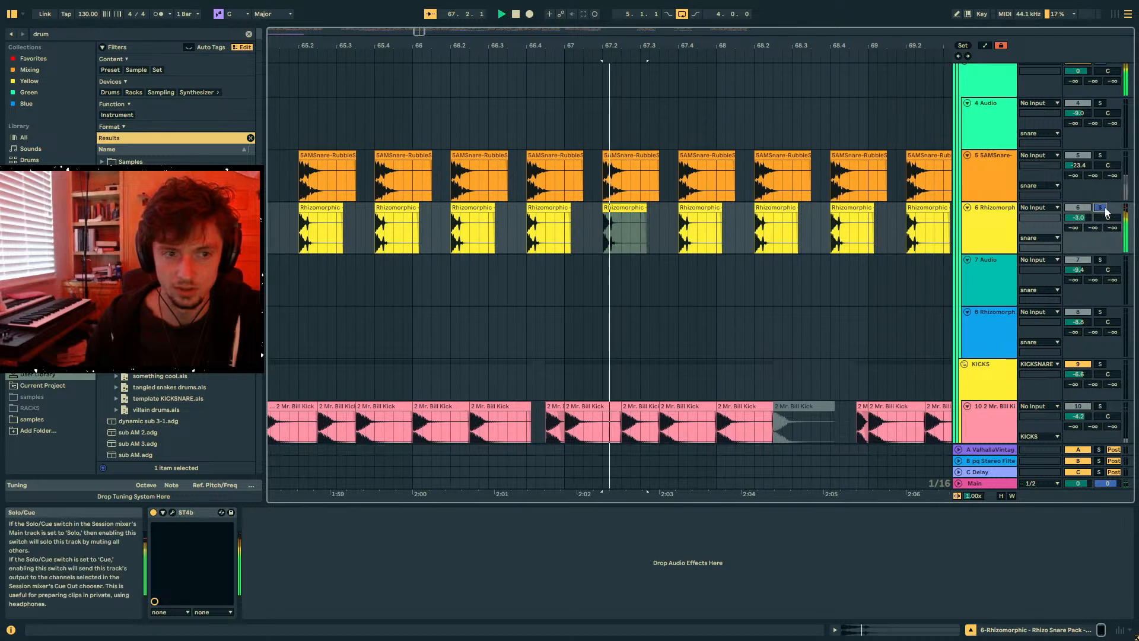
pyautogui.press('space')
# - Solo the whole snare group and listen to both layers together
pyautogui.scroll(2, 1008, 166)
pyautogui.click(988, 137)
pyautogui.click(1099, 120)
pyautogui.press('space')
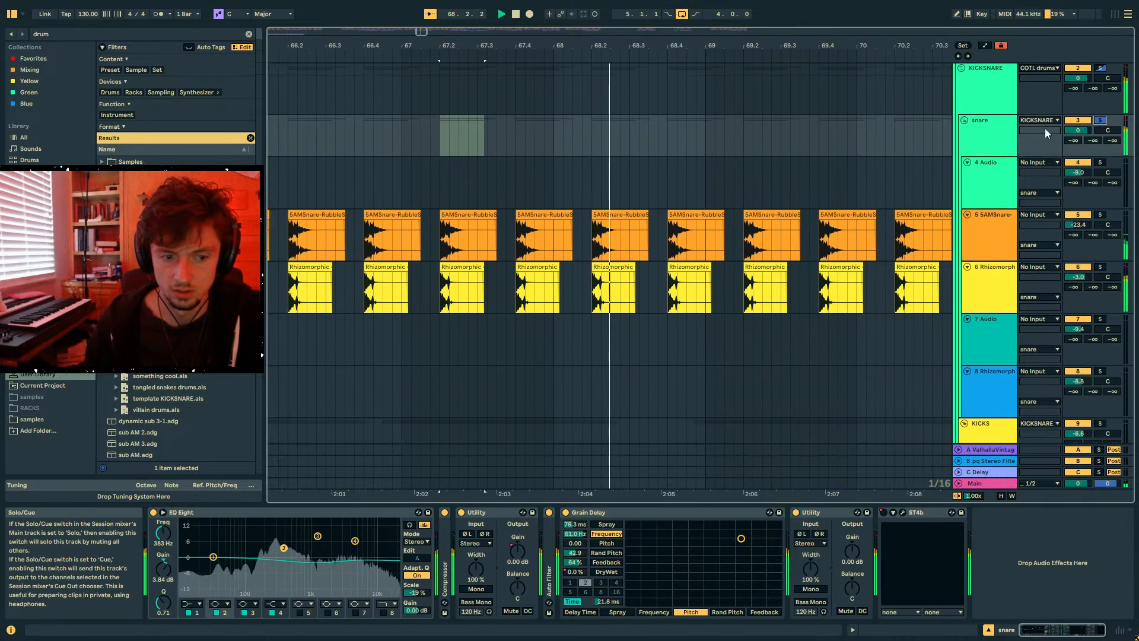
# - Add a Compressor to the end of the snare group's chain with a -53.1 dB threshold, 134 ms attack and 4.27:1 ratio
pyautogui.hotkey('ctrl', 'f')
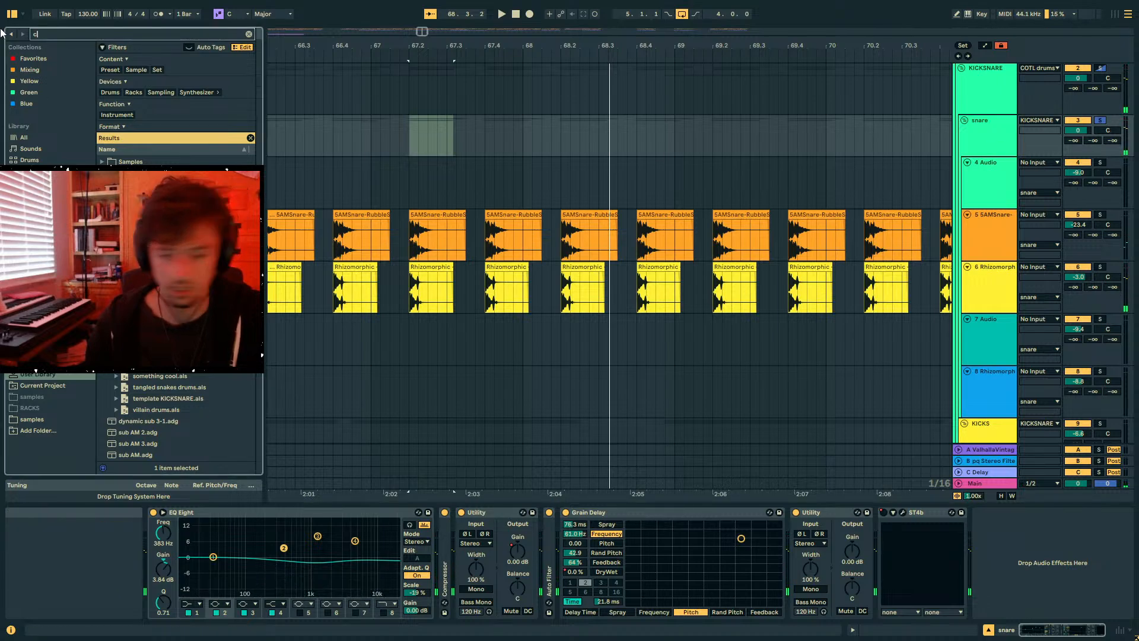
pyautogui.write('comp')
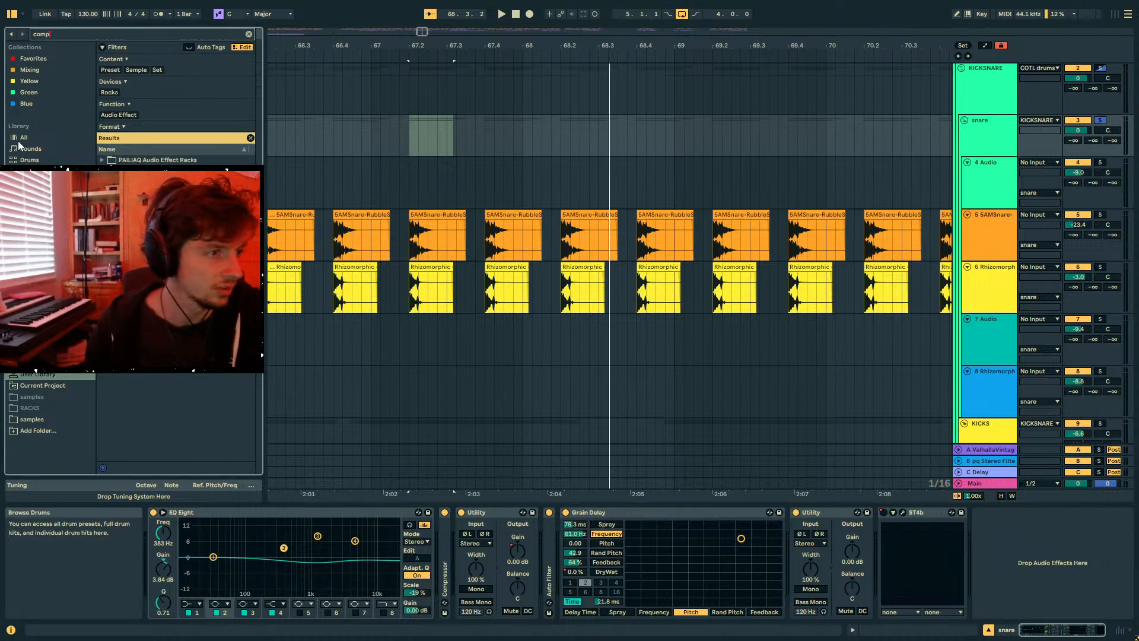
pyautogui.click(23, 137)
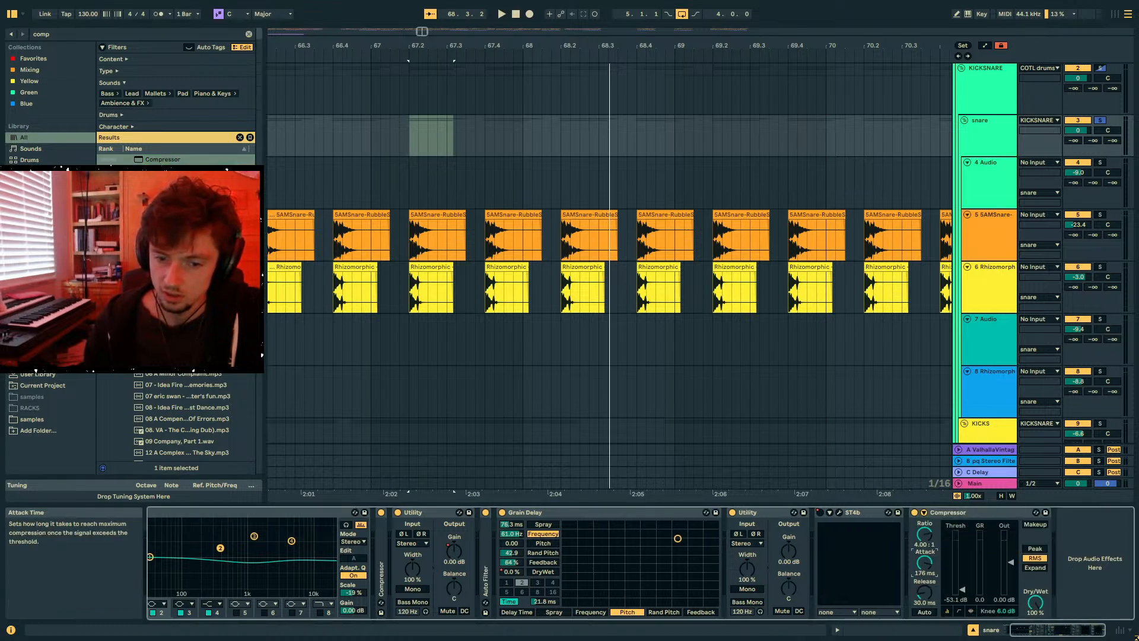
pyautogui.click(637, 50)
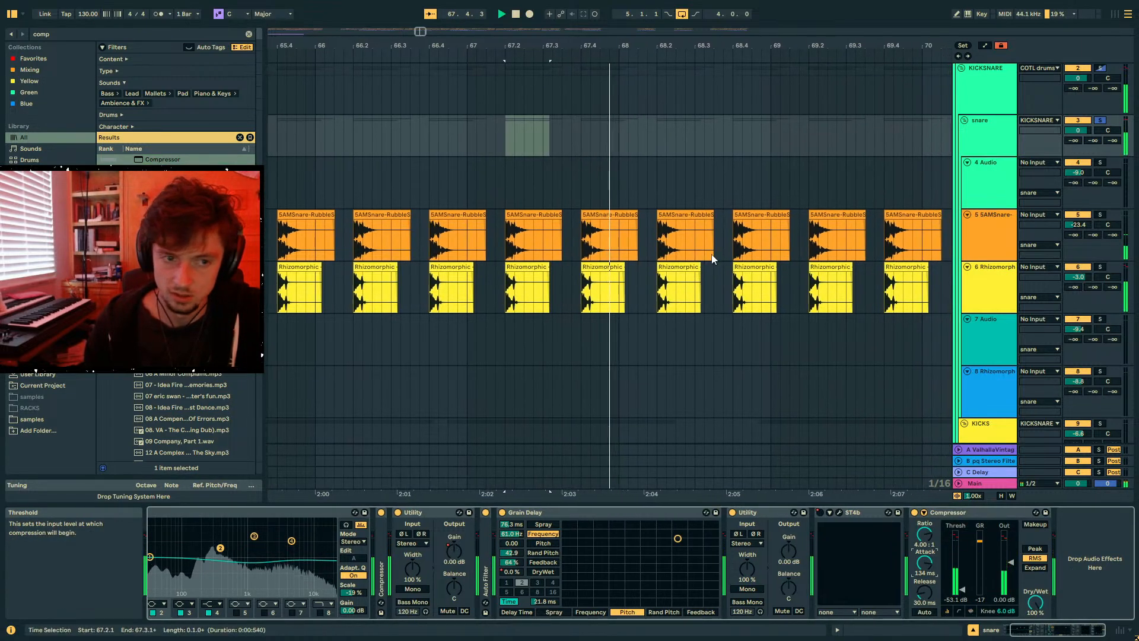
pyautogui.moveTo(636, 45); pyautogui.dragTo(770, 22)
pyautogui.moveTo(924, 534)
pyautogui.mouseDown()
pyautogui.moveTo(924, 552)
pyautogui.moveTo(924, 541)
pyautogui.mouseUp()
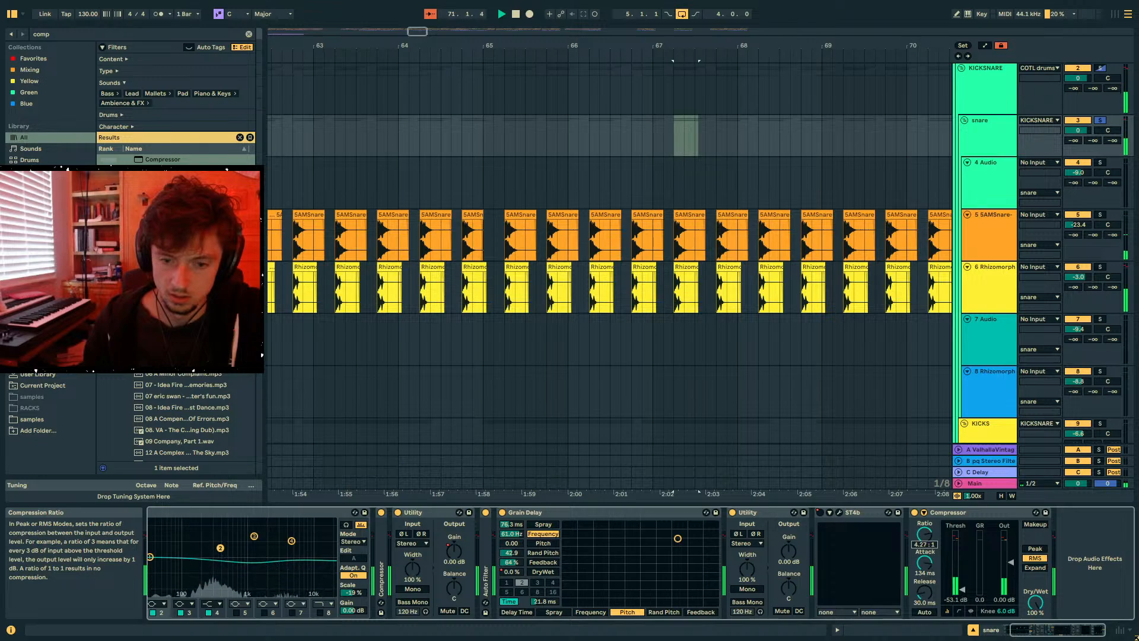
# - Fold the COTL drums group and delete all its clips before bar 65
pyautogui.moveTo(721, 46); pyautogui.dragTo(733, 132)
pyautogui.scroll(2, 966, 113)
pyautogui.scroll(1, 966, 107)
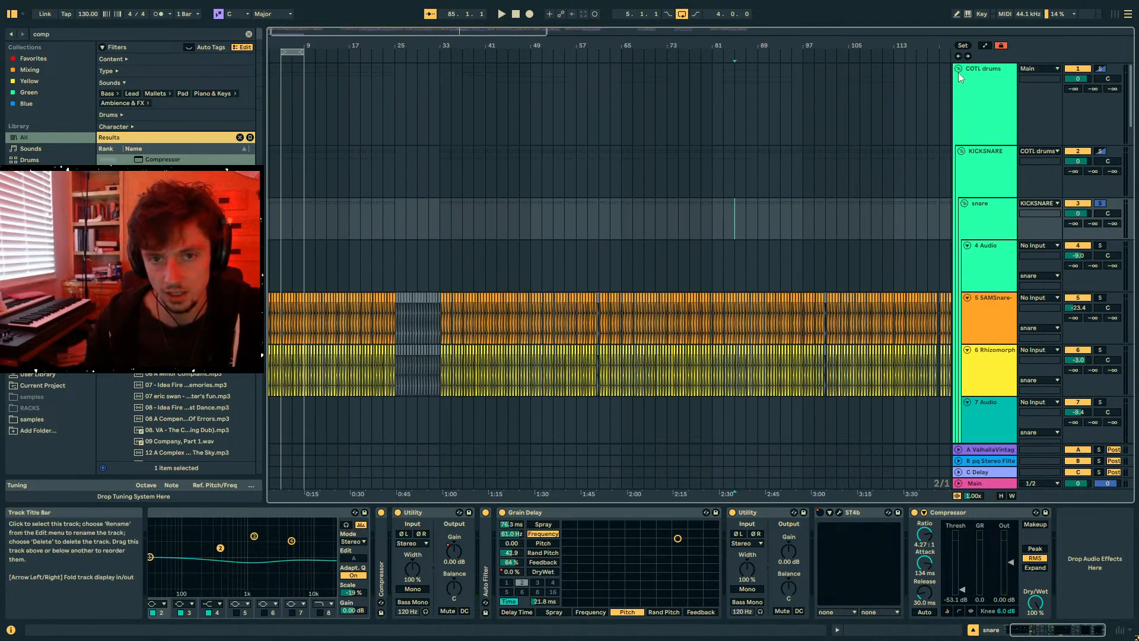
pyautogui.click(959, 73)
pyautogui.click(524, 87)
pyautogui.click(617, 87)
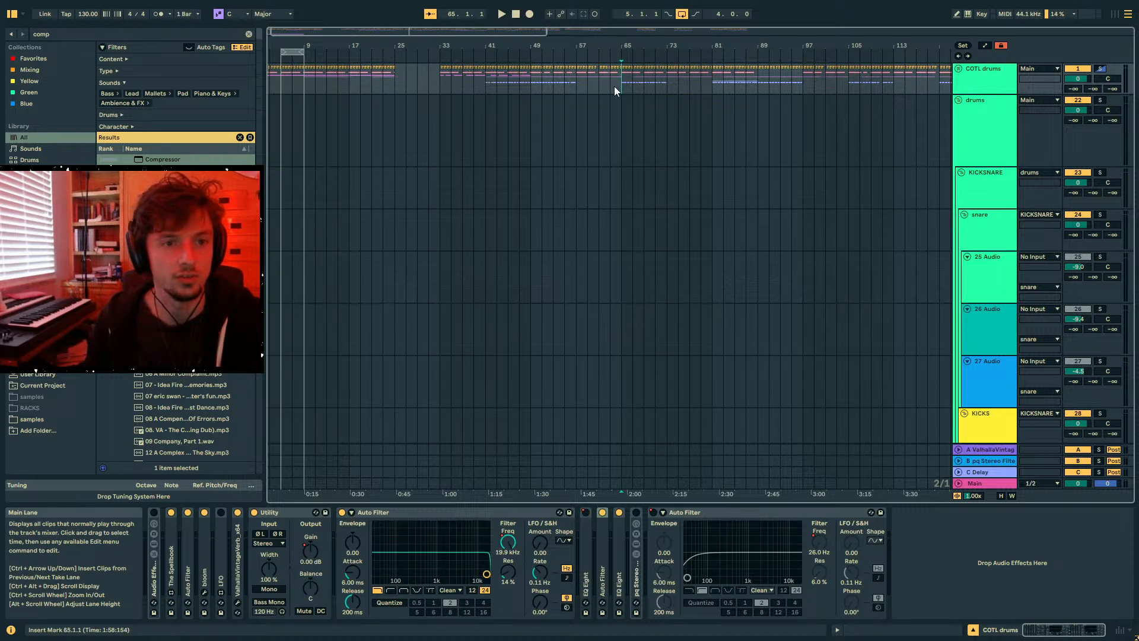
pyautogui.moveTo(617, 87); pyautogui.dragTo(264, 89)
pyautogui.press('Delete')
# - Play the remaining COTL drums from bar 65
pyautogui.moveTo(507, 52); pyautogui.dragTo(554, 102)
pyautogui.click(426, 82)
pyautogui.press('space')
pyautogui.press('space')
pyautogui.click(435, 80)
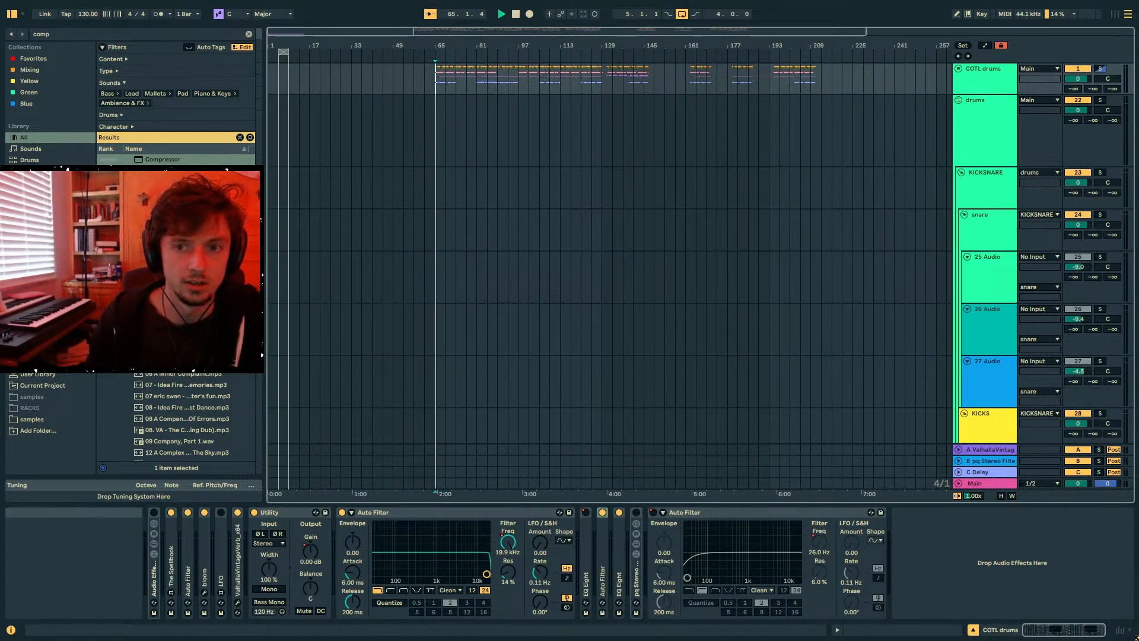
# - Unfold the COTL drums group to reach its percussion tracks
pyautogui.click(962, 106)
pyautogui.click(957, 100)
pyautogui.click(958, 101)
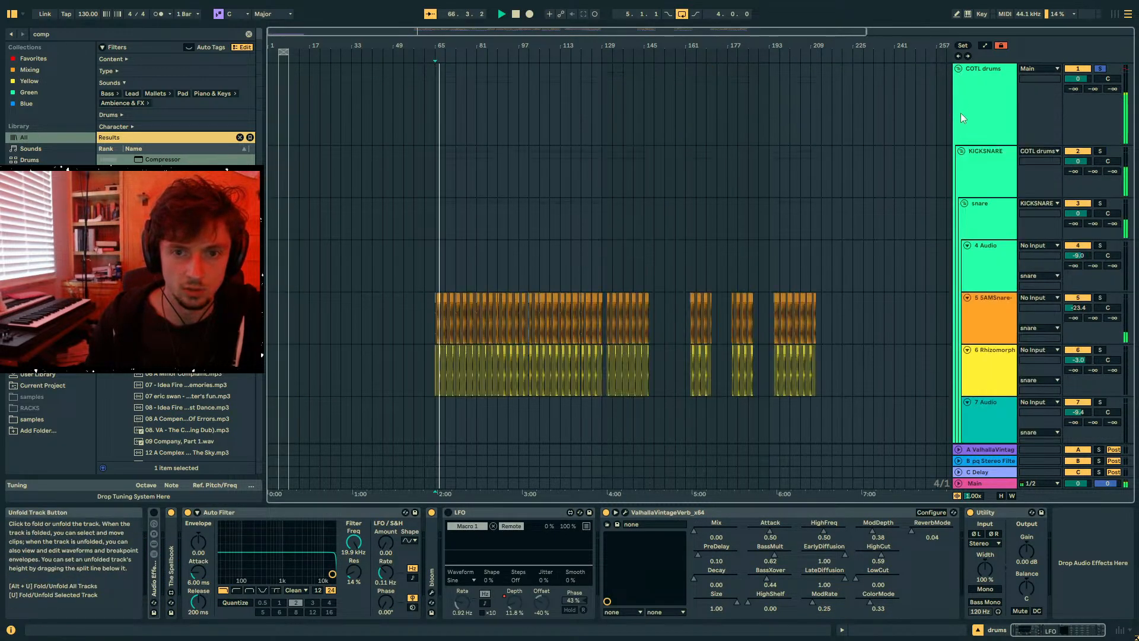
pyautogui.scroll(-5, 969, 175)
pyautogui.scroll(-5, 995, 326)
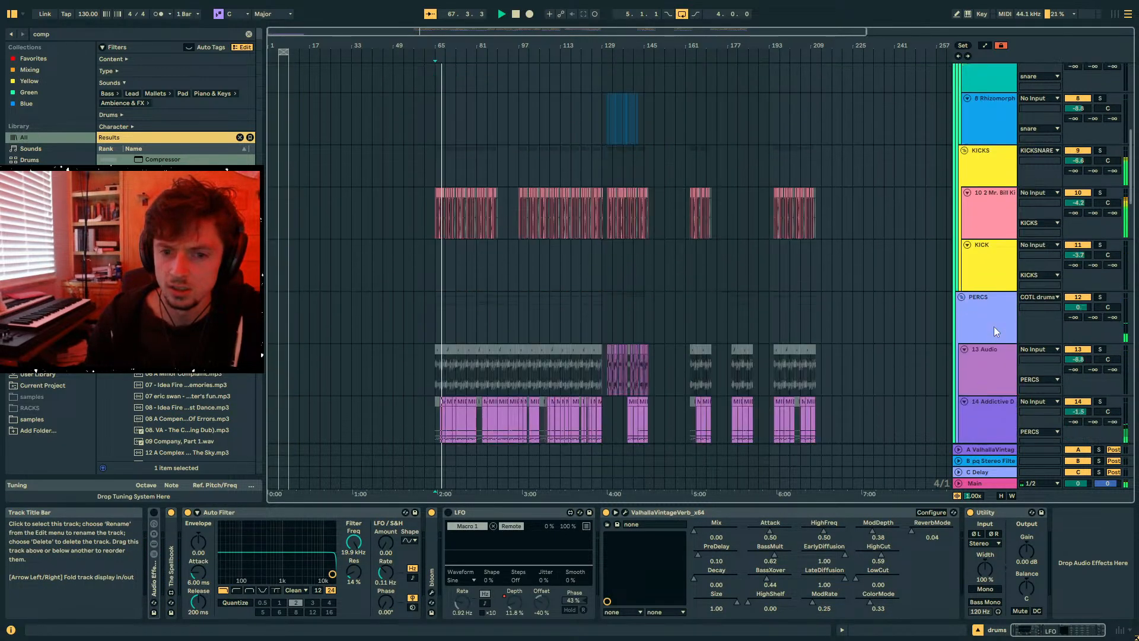
# - Copy an eight-bar stretch of the Addictive Drums 2 part, paste it at bar 65 and play it
pyautogui.click(444, 352)
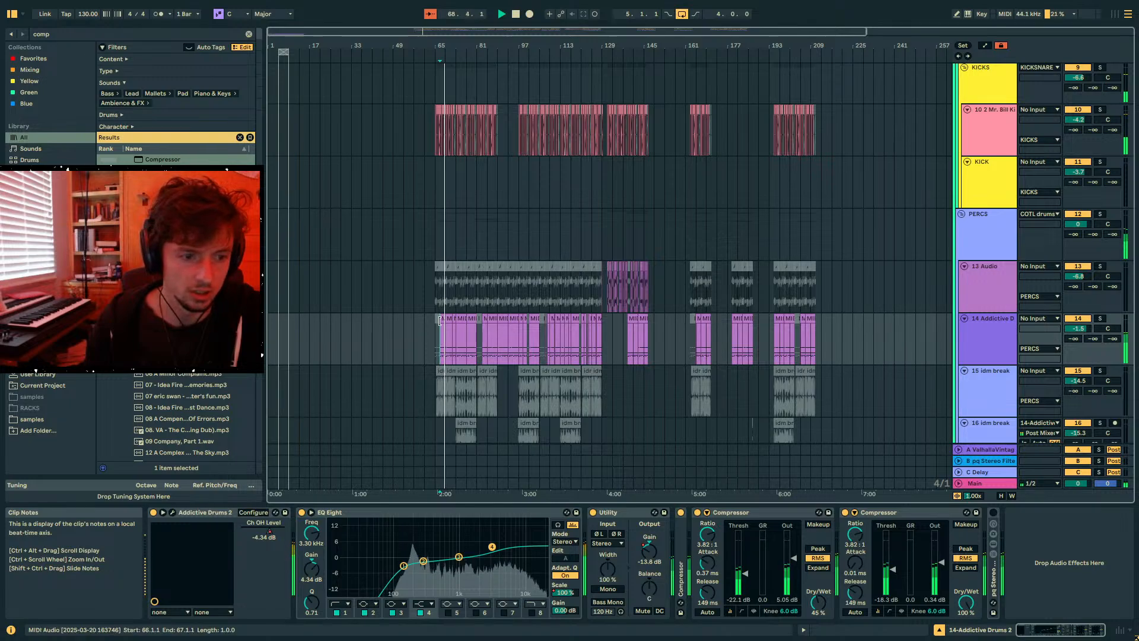
pyautogui.press('a')
pyautogui.moveTo(449, 42); pyautogui.dragTo(449, 118)
pyautogui.press('a')
pyautogui.moveTo(539, 341); pyautogui.dragTo(642, 343)
pyautogui.hotkey('ctrl', 'c')
pyautogui.click(443, 319)
pyautogui.hotkey('ctrl', 'v')
pyautogui.press('space')
pyautogui.press('space')
pyautogui.scroll(-1, 816, 286)
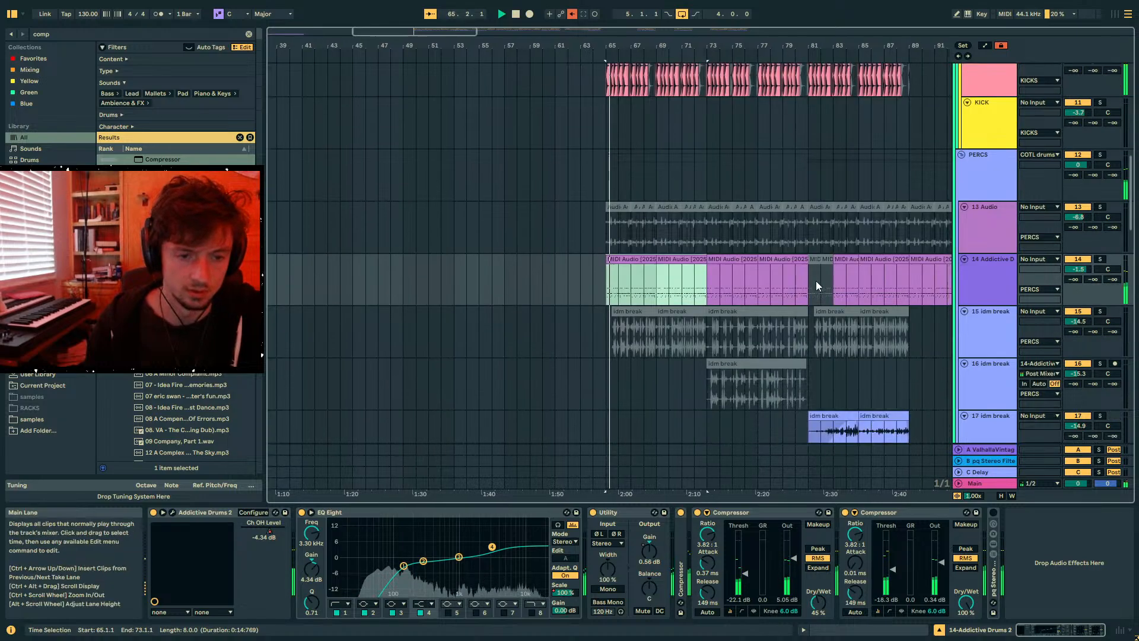
# - Activate the idm break clips between bars 65 and 73 on track 15 and reset that track's volume to 0 dB
pyautogui.scroll(-3, 816, 284)
pyautogui.moveTo(584, 177); pyautogui.dragTo(694, 168)
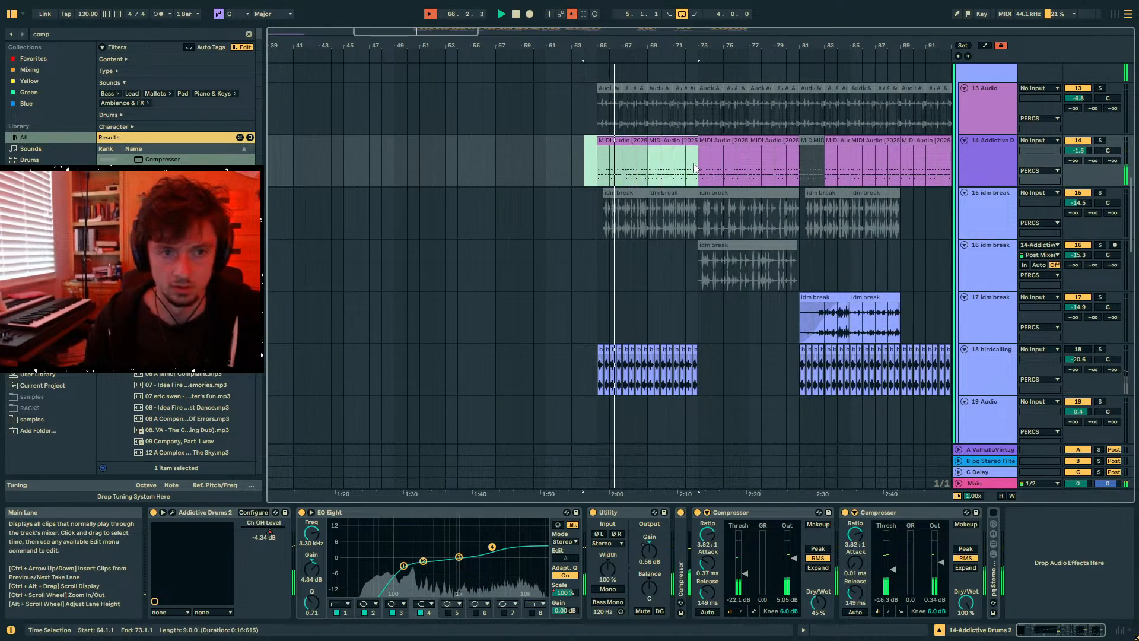
pyautogui.moveTo(697, 241); pyautogui.dragTo(606, 228)
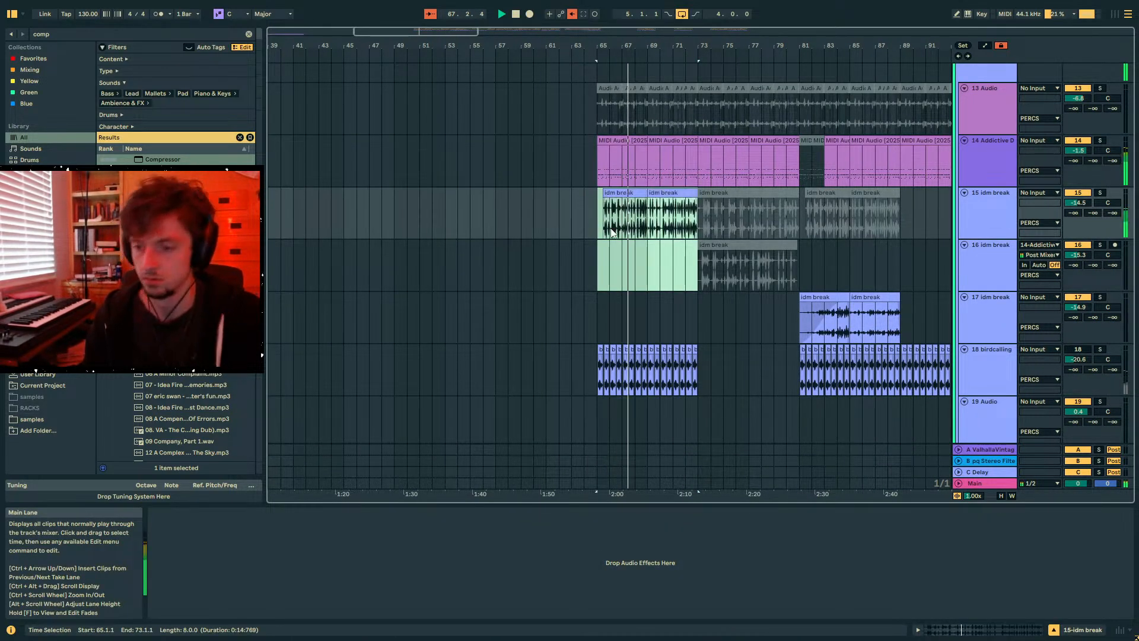
pyautogui.scroll(1, 763, 222)
pyautogui.click(1081, 247)
pyautogui.press('Delete')
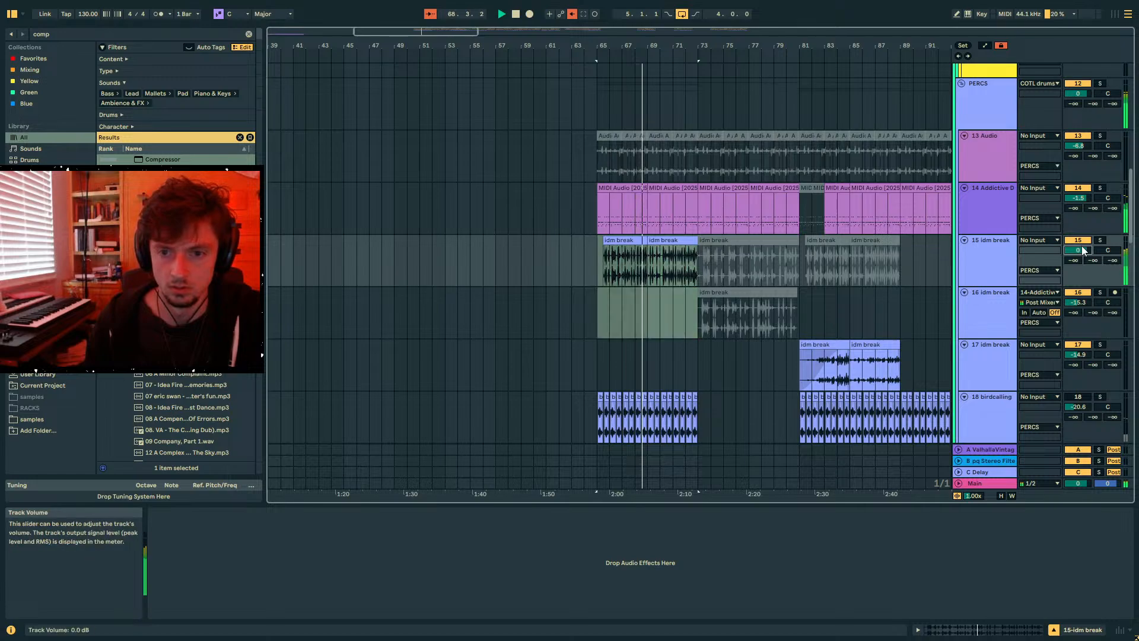
# - Check the idm break clip at bar 81 on track 17 and listen to the percussion
pyautogui.scroll(-3, 923, 255)
pyautogui.click(837, 202)
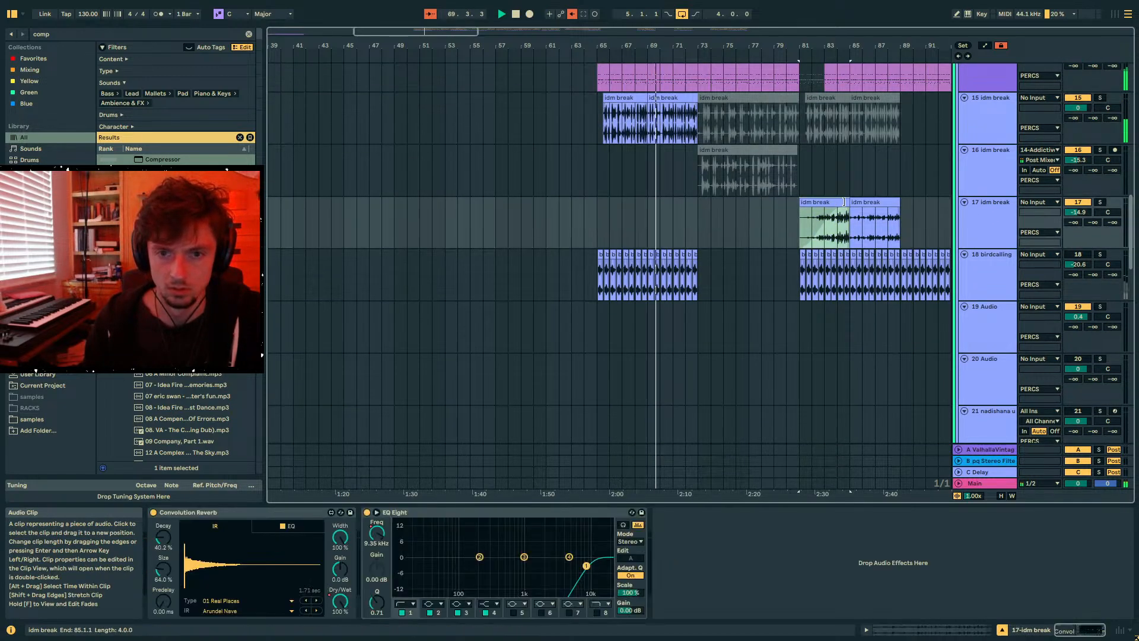
pyautogui.press('space')
pyautogui.press('space')
pyautogui.scroll(2, 543, 205)
pyautogui.press('space')
# - Solo the Addictive Drums 2 track and add ST4b to the end of its device chain
pyautogui.click(422, 128)
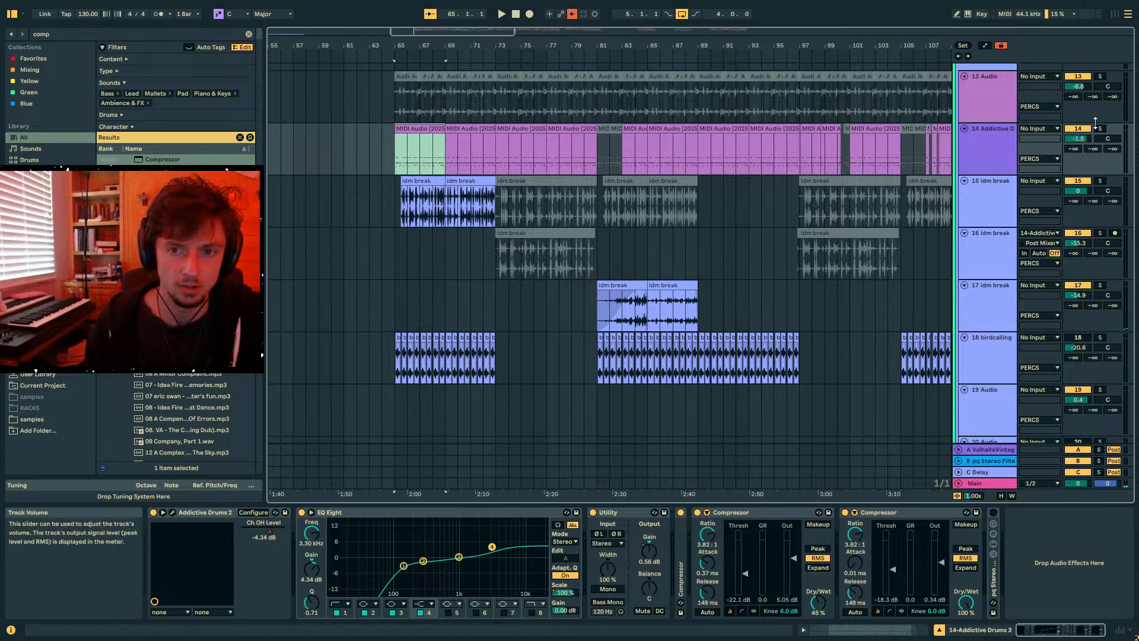
pyautogui.click(1100, 128)
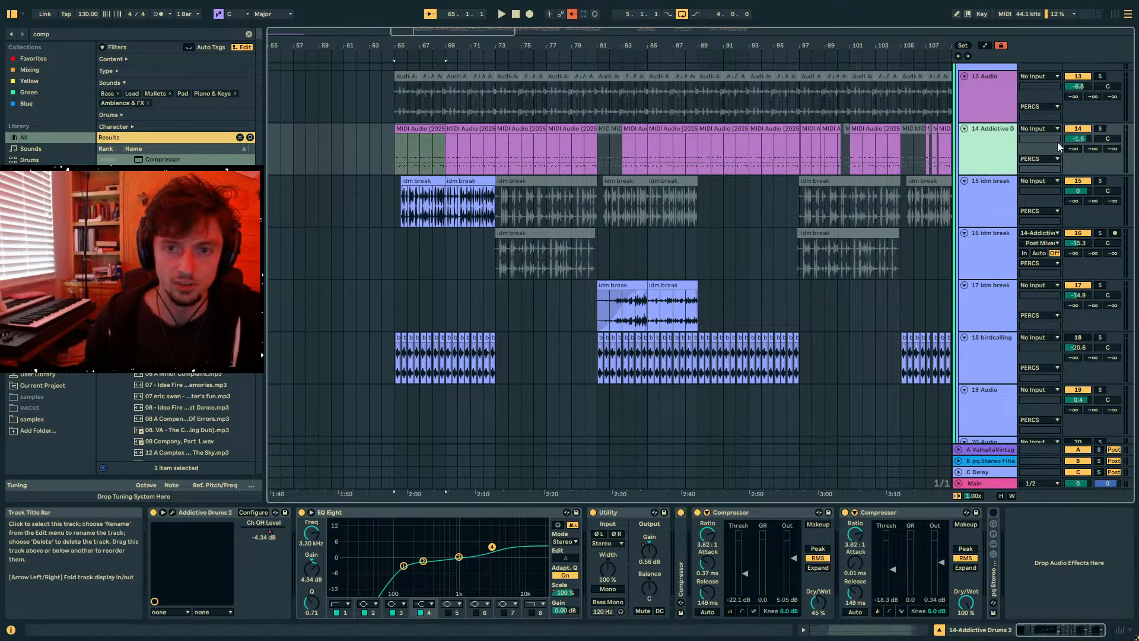
pyautogui.press('space')
pyautogui.hotkey('ctrl', 'f')
pyautogui.write('st4b')
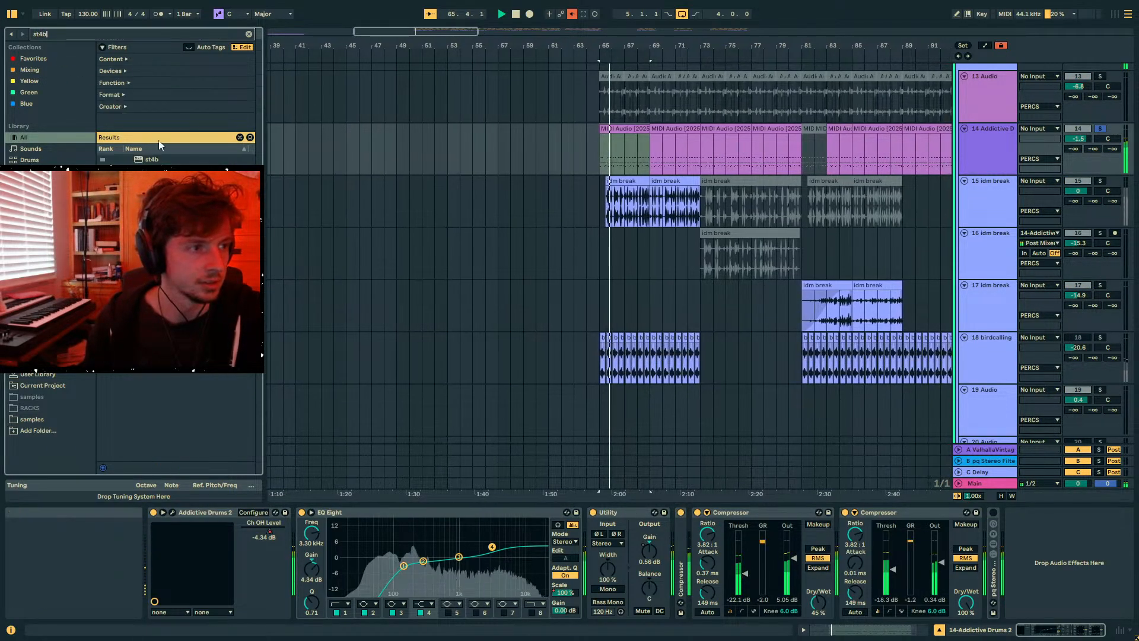
pyautogui.press('Return')
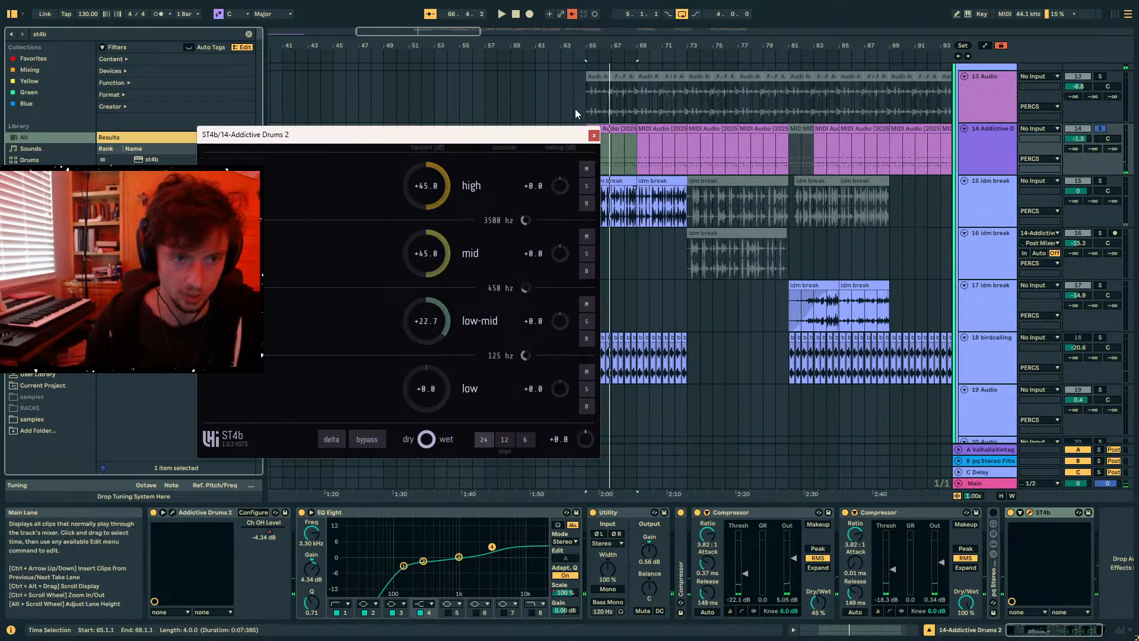
pyautogui.press('space')
pyautogui.click(594, 136)
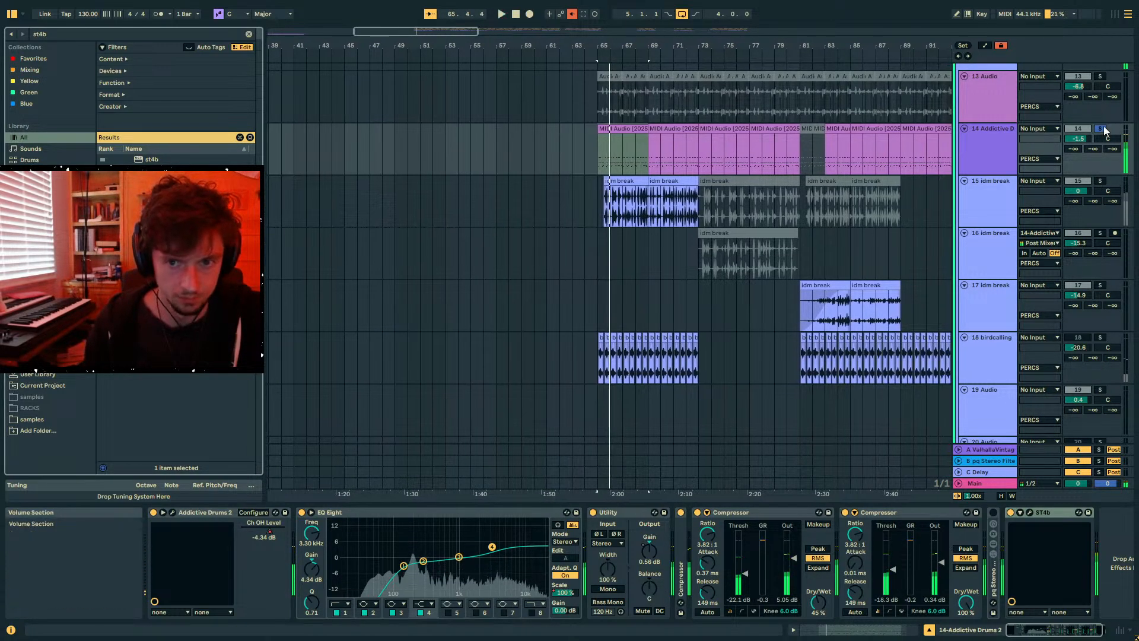
# - Fold the COTL drums group and place its eight bars from bar 65 at bar 9
pyautogui.scroll(3, 547, 198)
pyautogui.scroll(15, 589, 205)
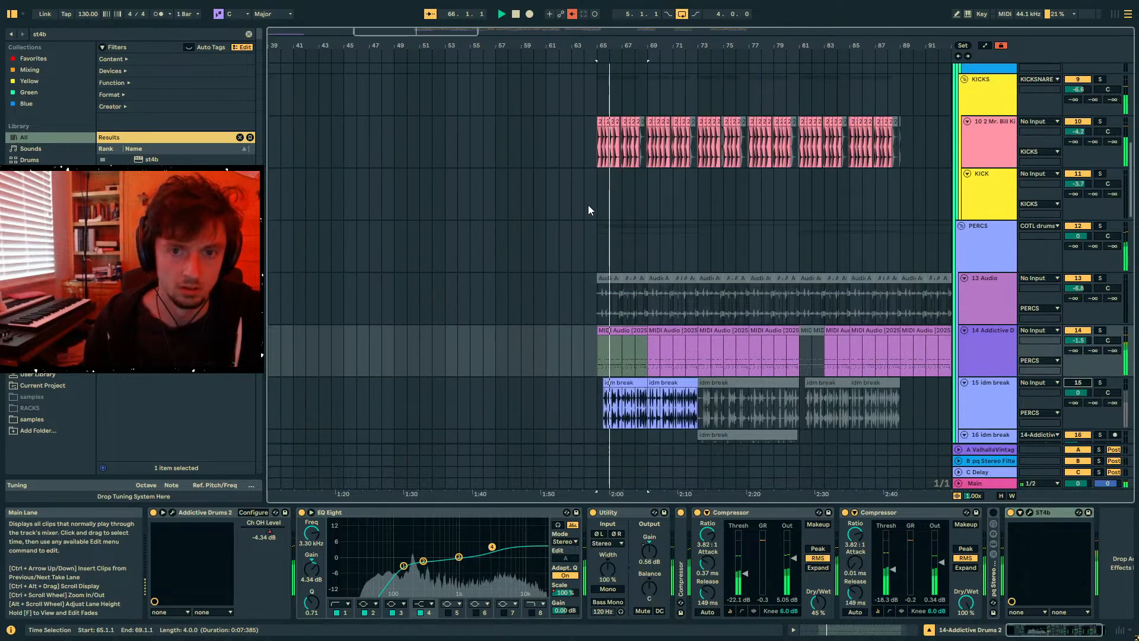
pyautogui.click(983, 124)
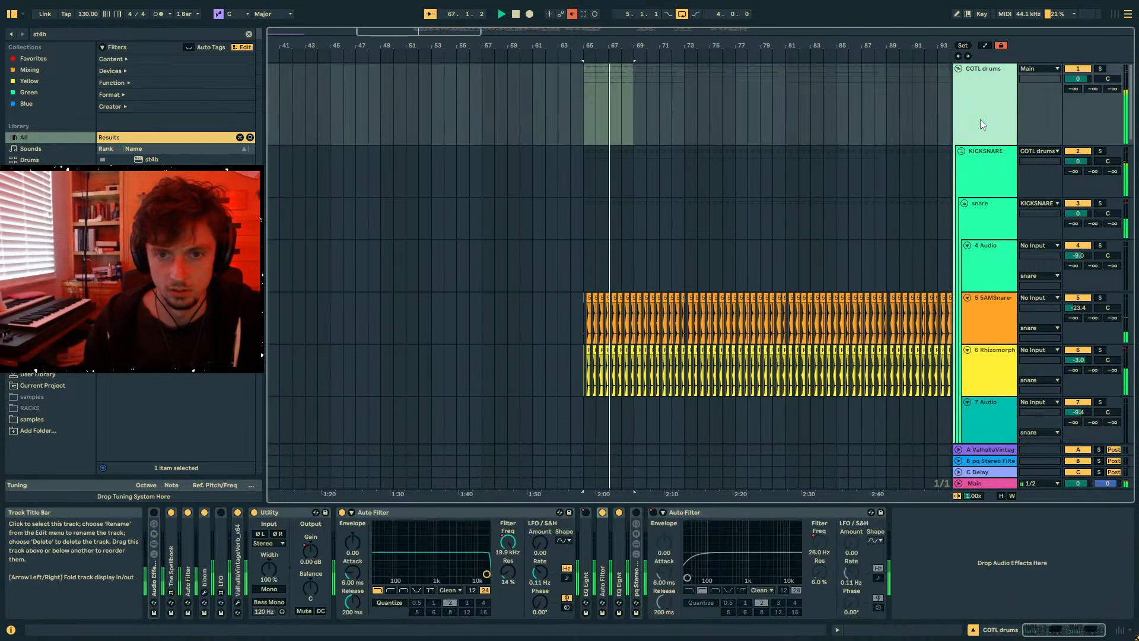
pyautogui.click(958, 69)
pyautogui.press('space')
pyautogui.moveTo(513, 44); pyautogui.dragTo(599, 29)
pyautogui.click(244, 108)
pyautogui.click(309, 86)
pyautogui.moveTo(302, 41); pyautogui.dragTo(341, 89)
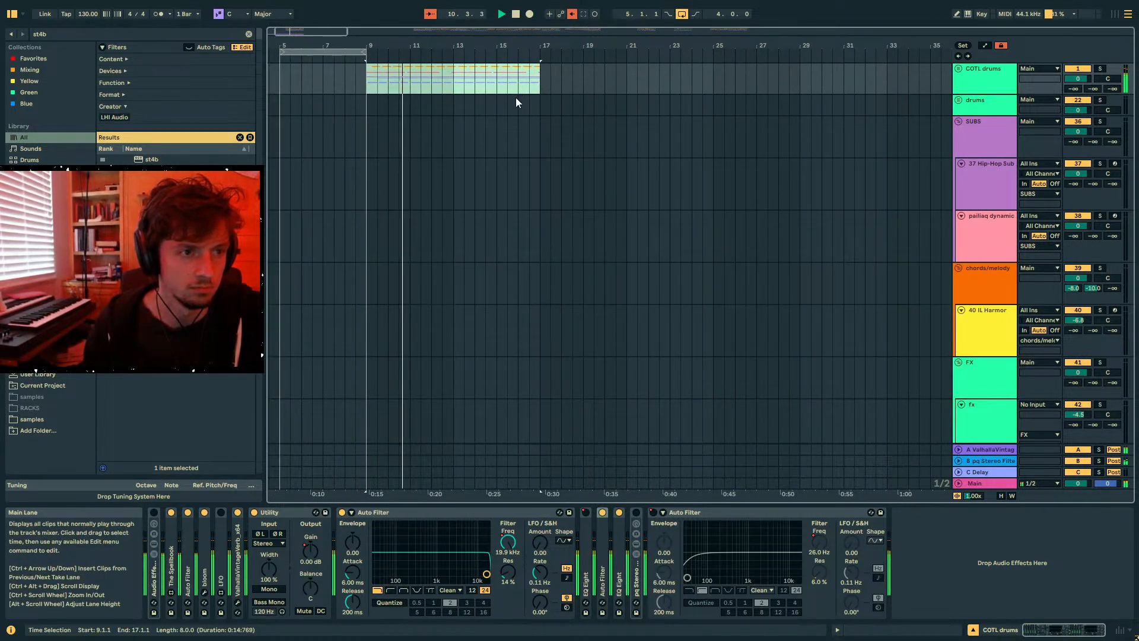
# - Unfold the COTL drums group and fold its KICKSNARE subgroup
pyautogui.click(970, 131)
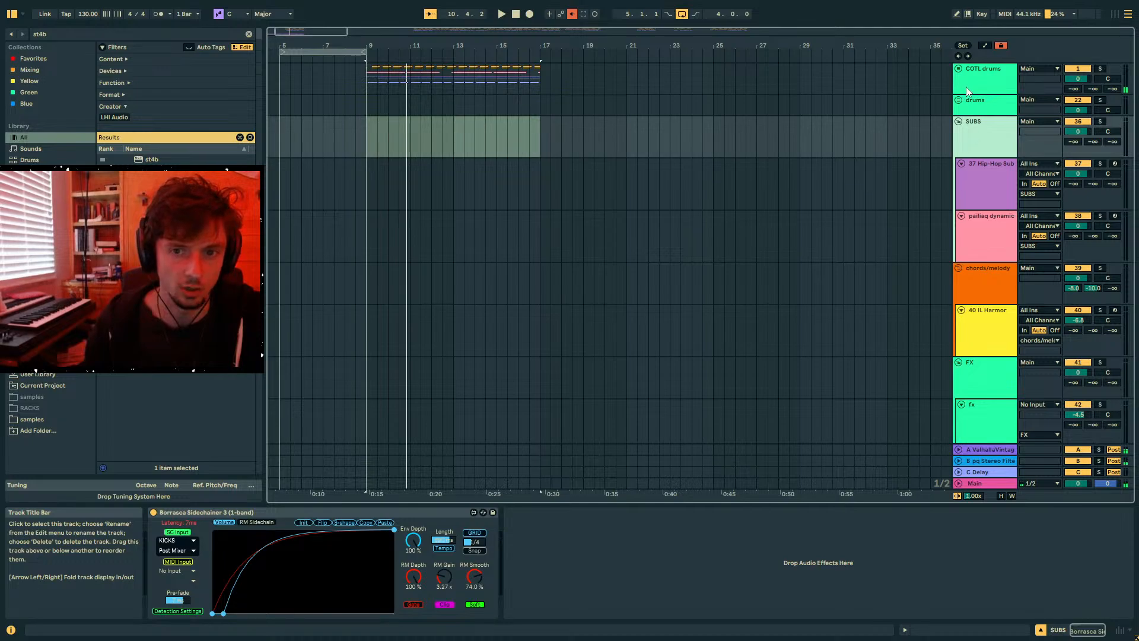
pyautogui.click(960, 69)
pyautogui.click(959, 69)
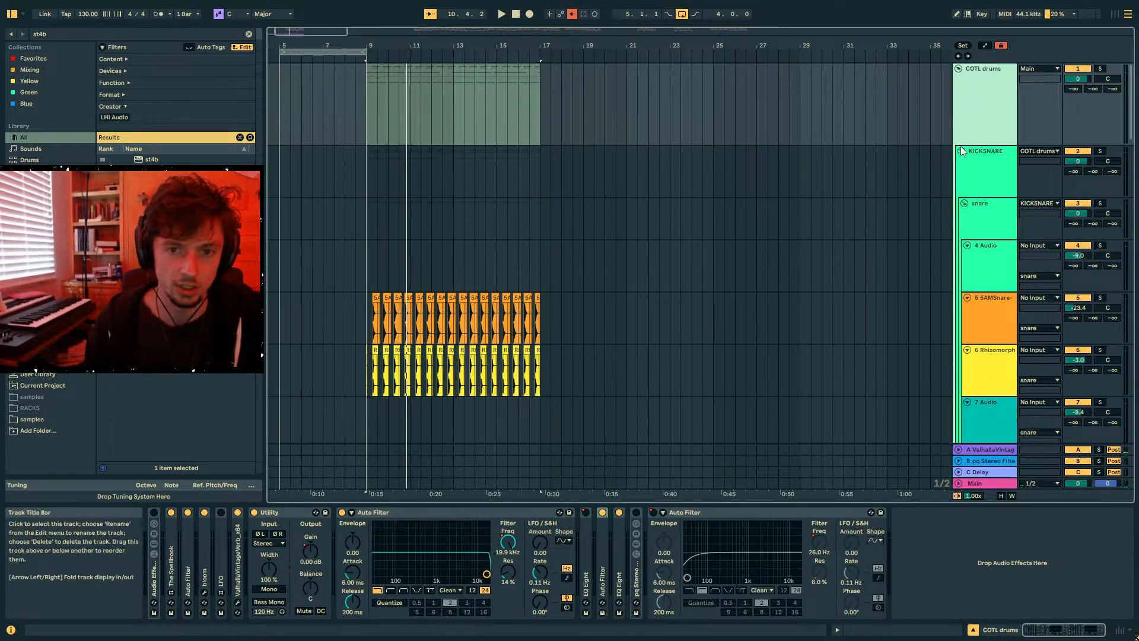
pyautogui.click(962, 152)
pyautogui.click(961, 152)
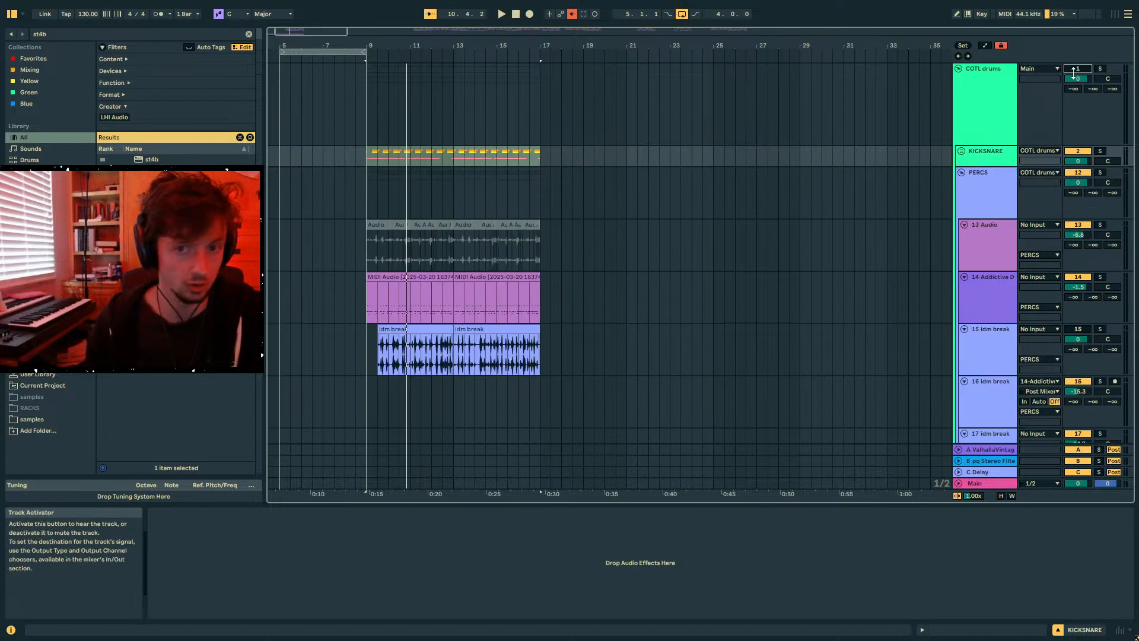
# - Mute the COTL drums group and play the melodic tracks from around bar 9 without it
pyautogui.click(354, 140)
pyautogui.moveTo(353, 140); pyautogui.dragTo(429, 127)
pyautogui.press('space')
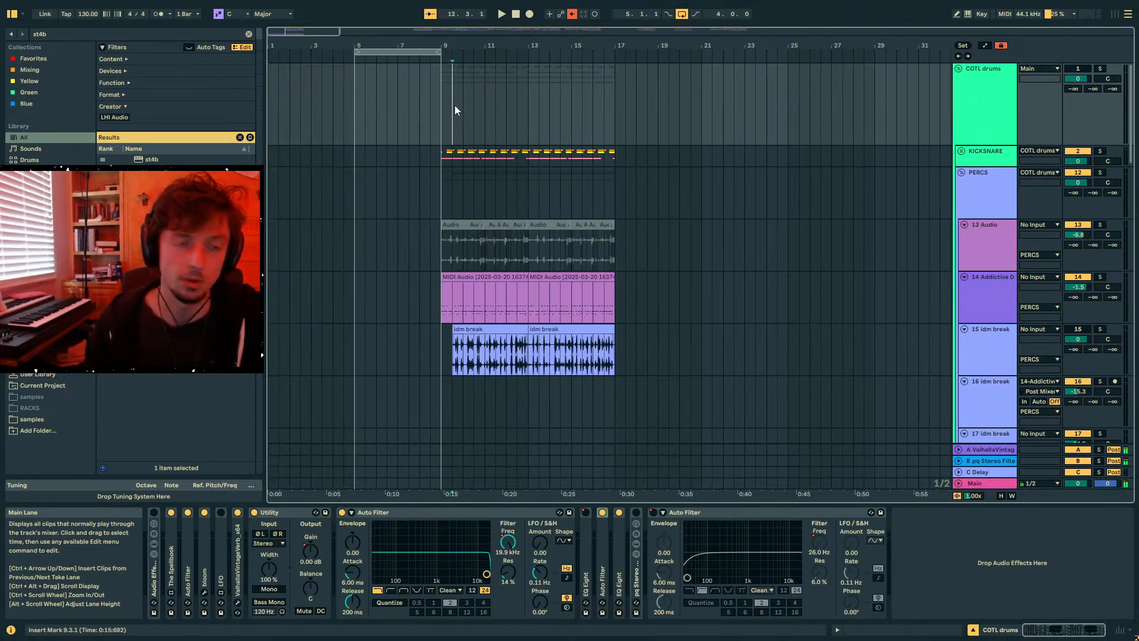
pyautogui.scroll(-20, 511, 187)
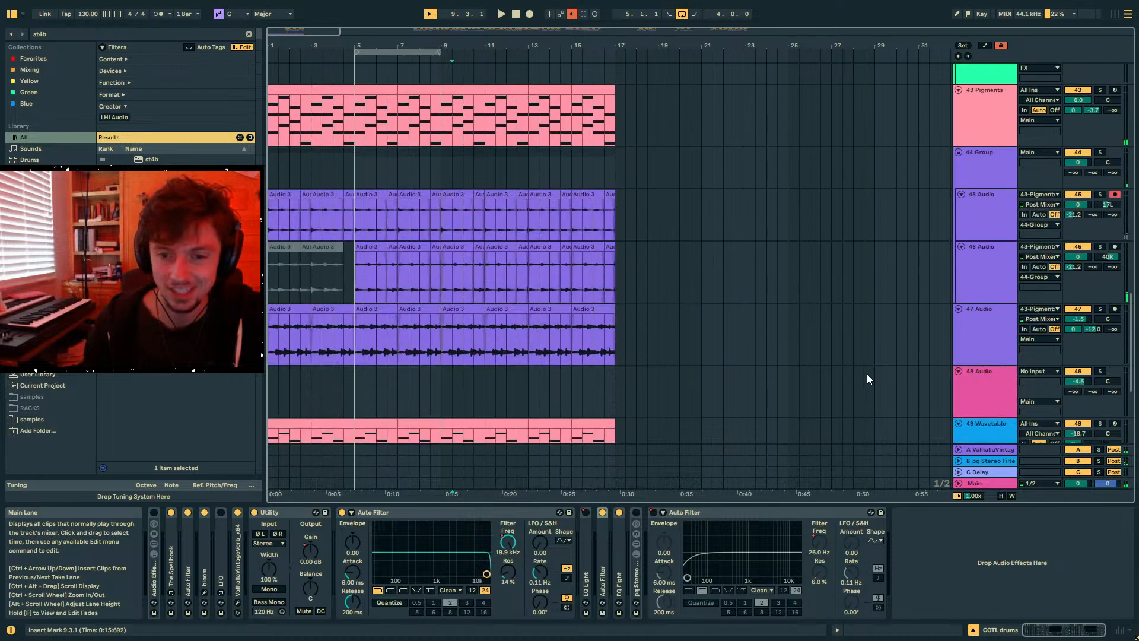
pyautogui.scroll(-3, 867, 374)
pyautogui.click(962, 317)
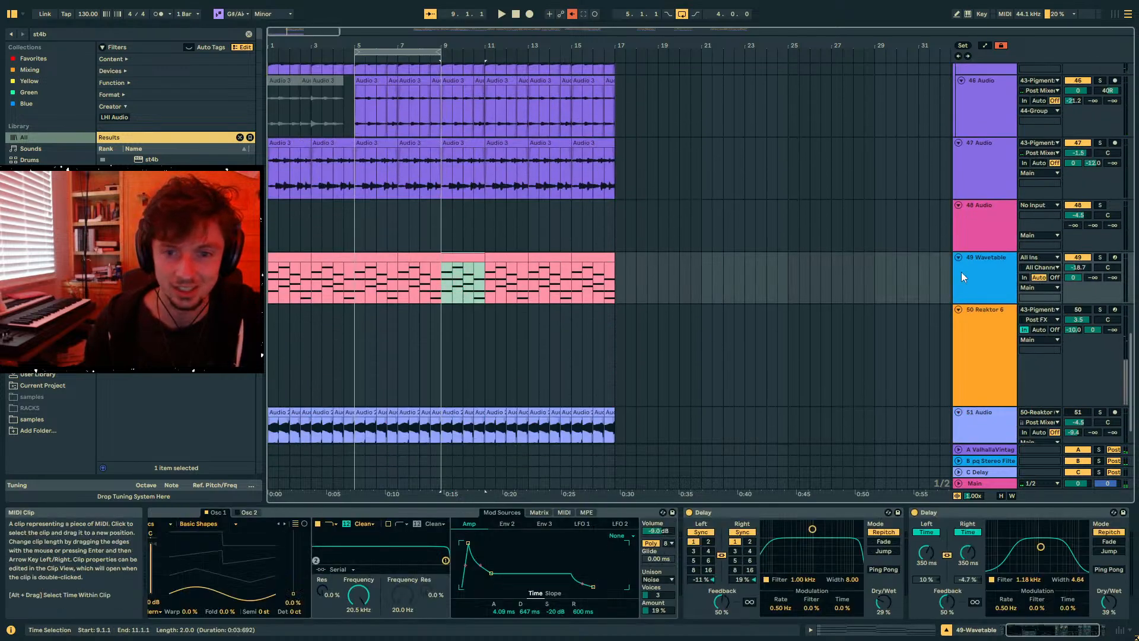
pyautogui.hotkey('ctrl', 'shift', 't')
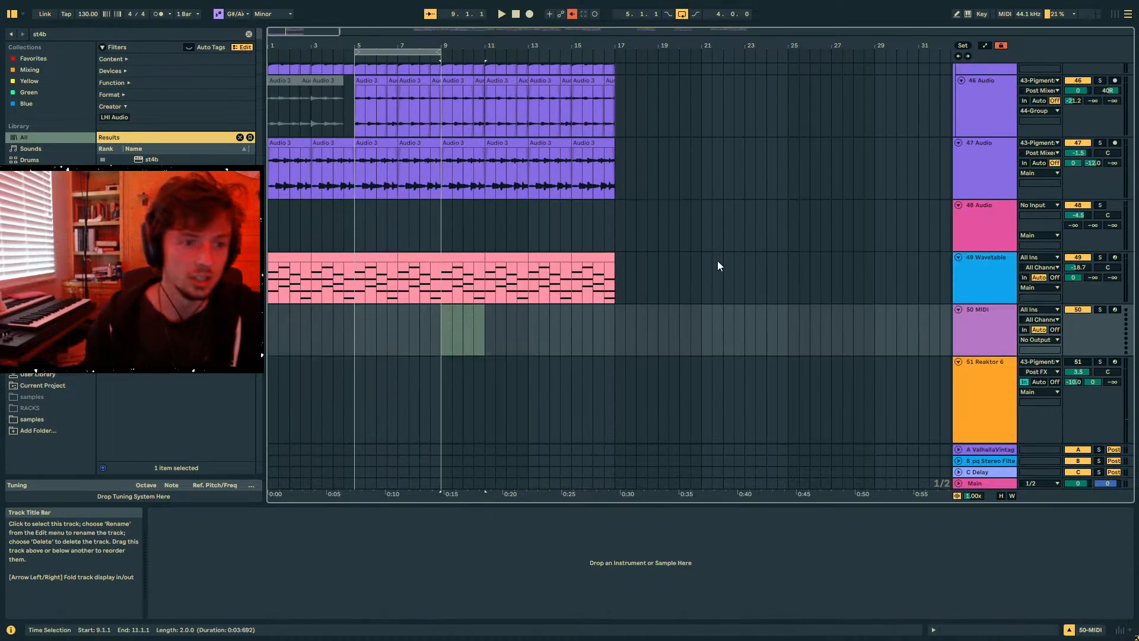
pyautogui.hotkey('ctrl', 'z')
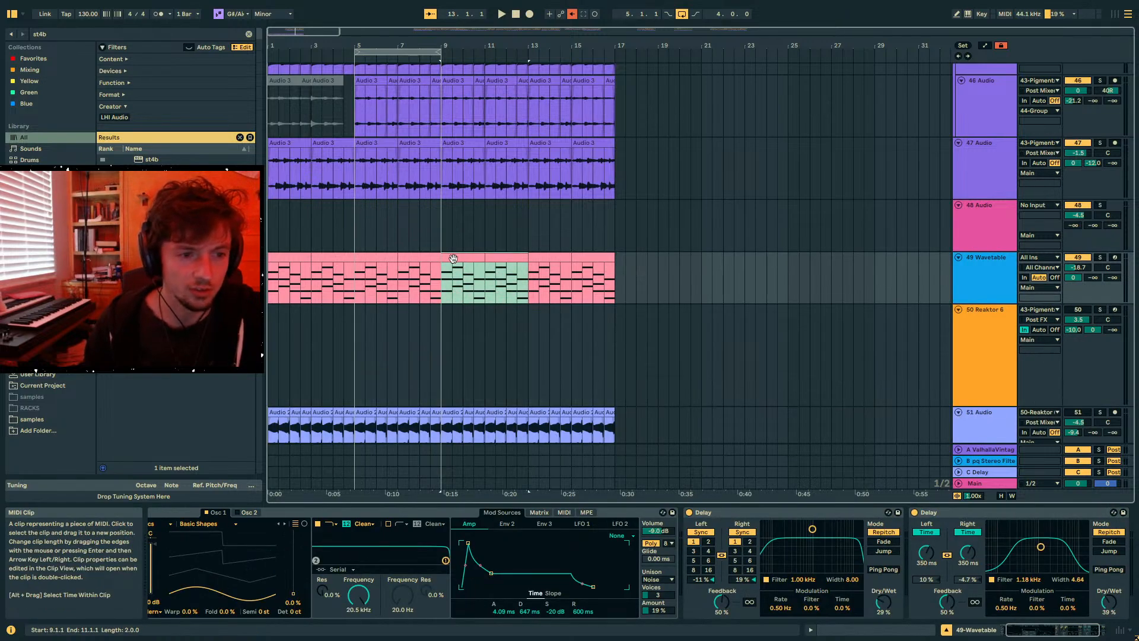
# - Play from bar 9 and set the Pigments track's volume to 1.3 dB
pyautogui.press('space')
pyautogui.scroll(-1, 735, 252)
pyautogui.scroll(5, 1078, 267)
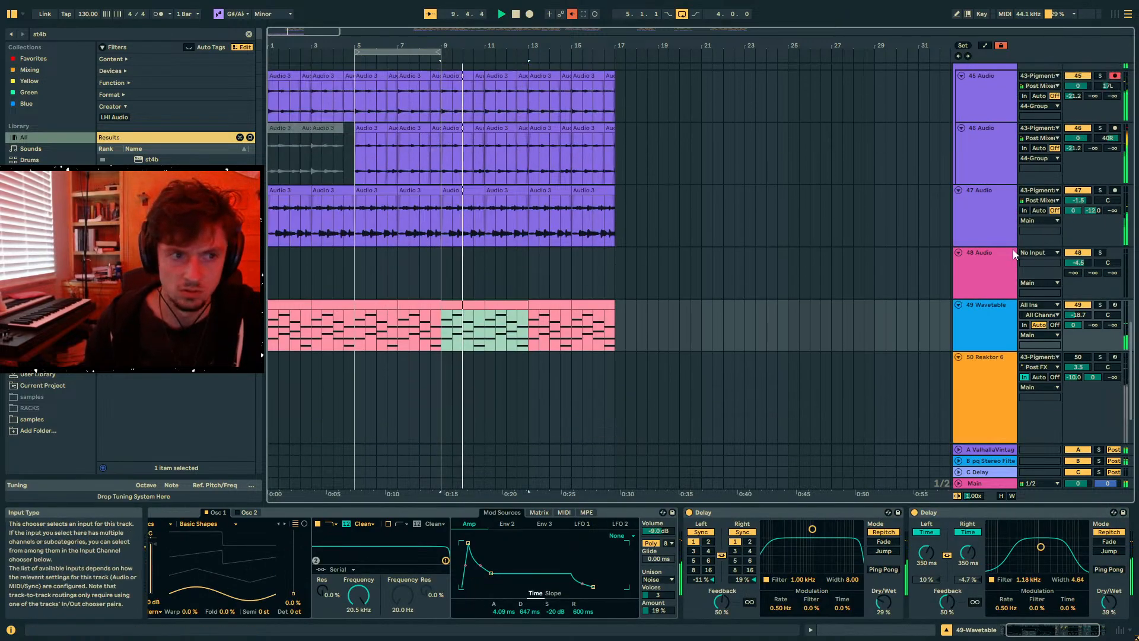
pyautogui.scroll(4, 1007, 276)
pyautogui.click(971, 197)
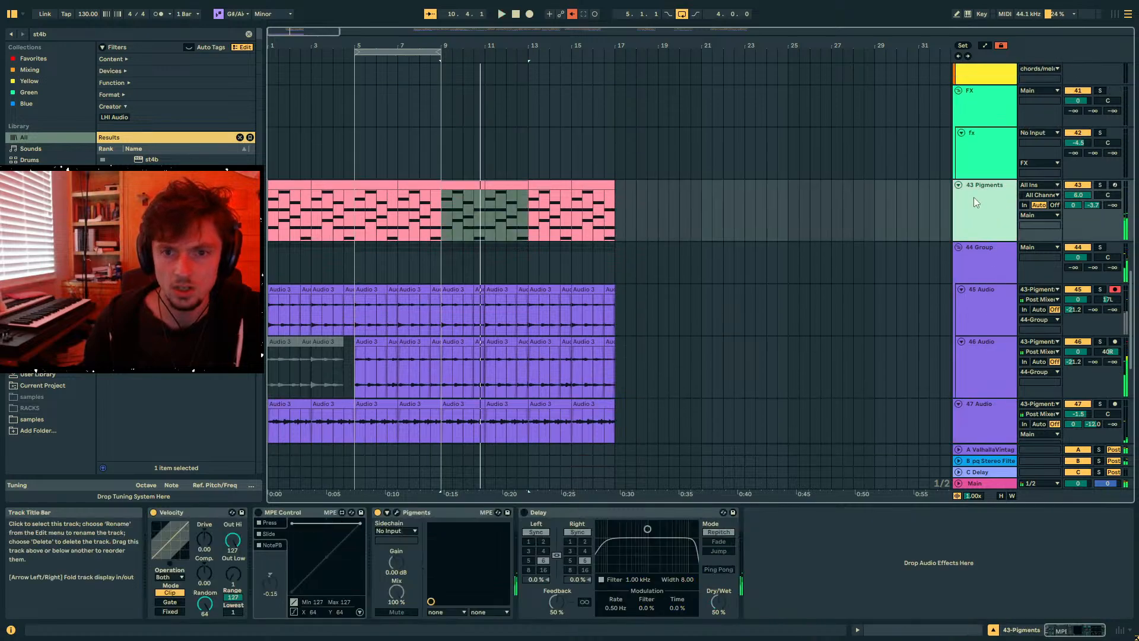
pyautogui.scroll(3, 745, 326)
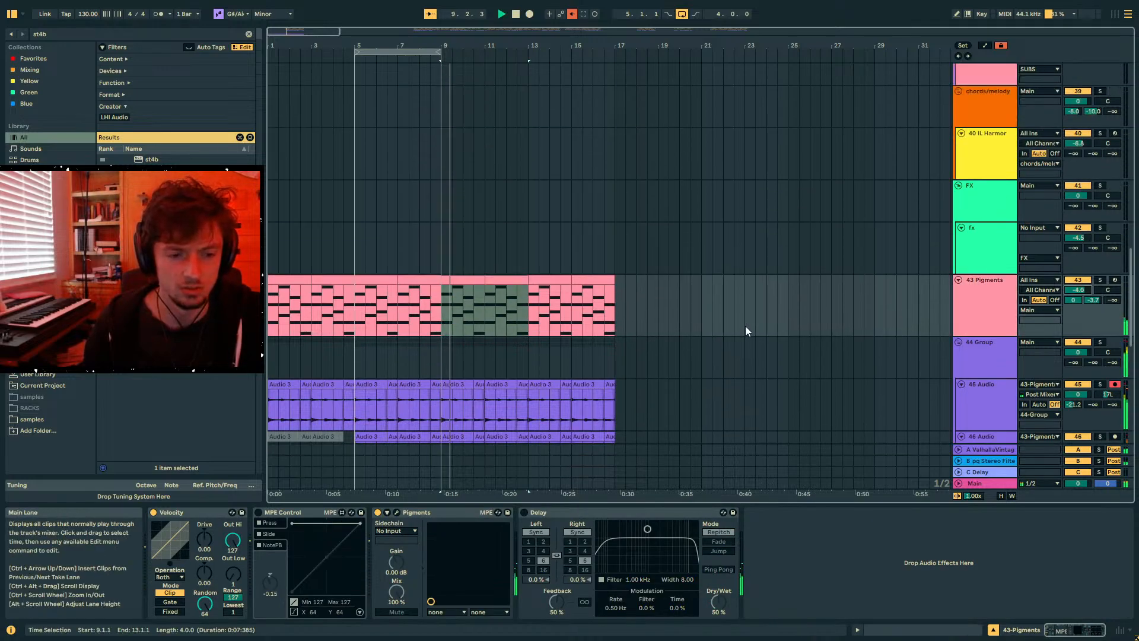
pyautogui.scroll(-1, 760, 285)
pyautogui.moveTo(1078, 265); pyautogui.dragTo(1078, 237)
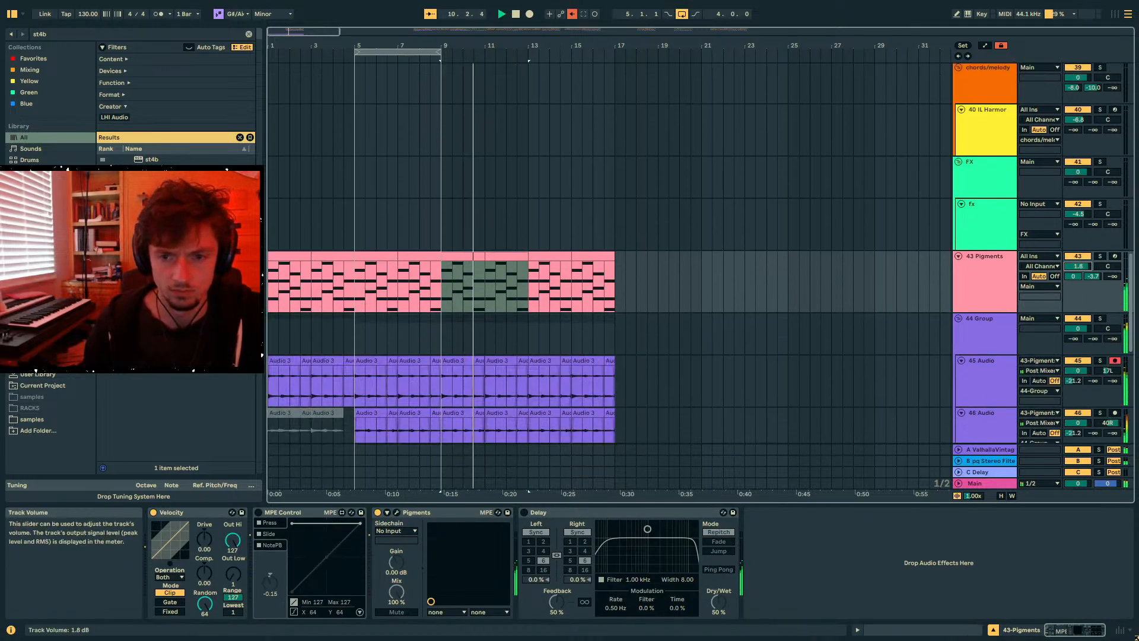
pyautogui.click(1086, 262)
# - Solo the Pigments track, set its Velocity device's Drive to 0.46 and unsolo it after checking the synth
pyautogui.click(1100, 256)
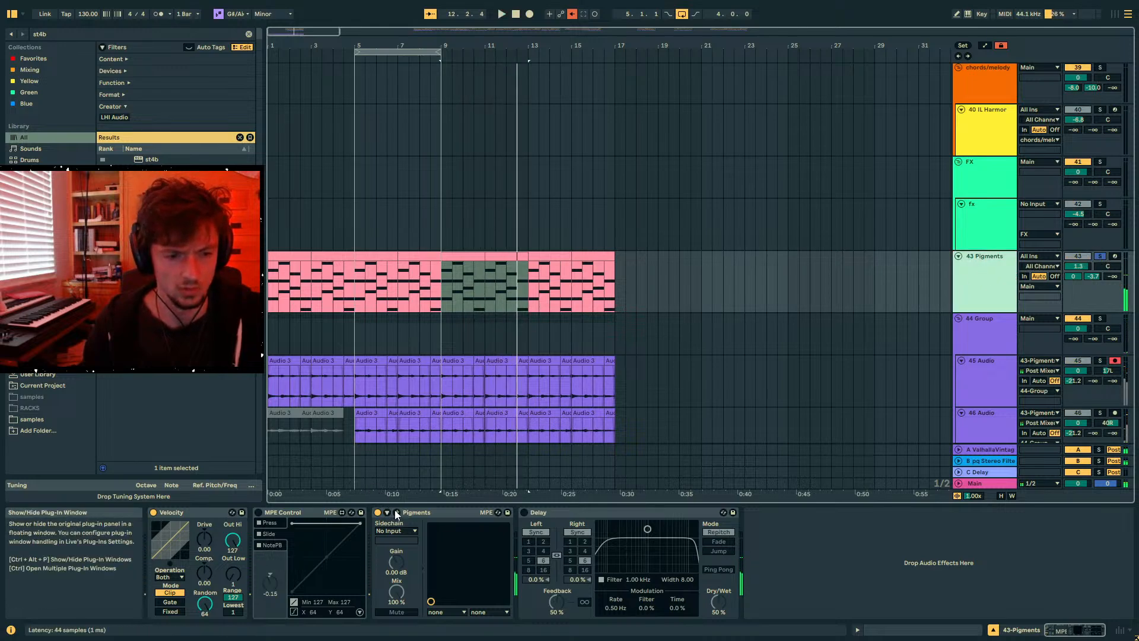
pyautogui.moveTo(202, 543); pyautogui.dragTo(179, 532)
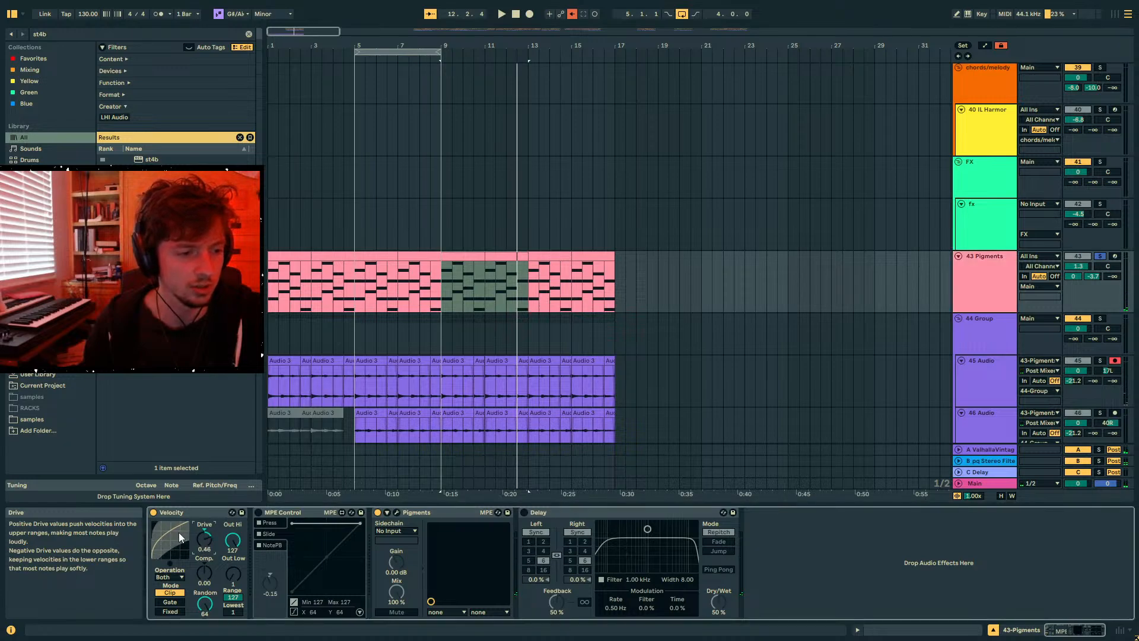
pyautogui.click(398, 512)
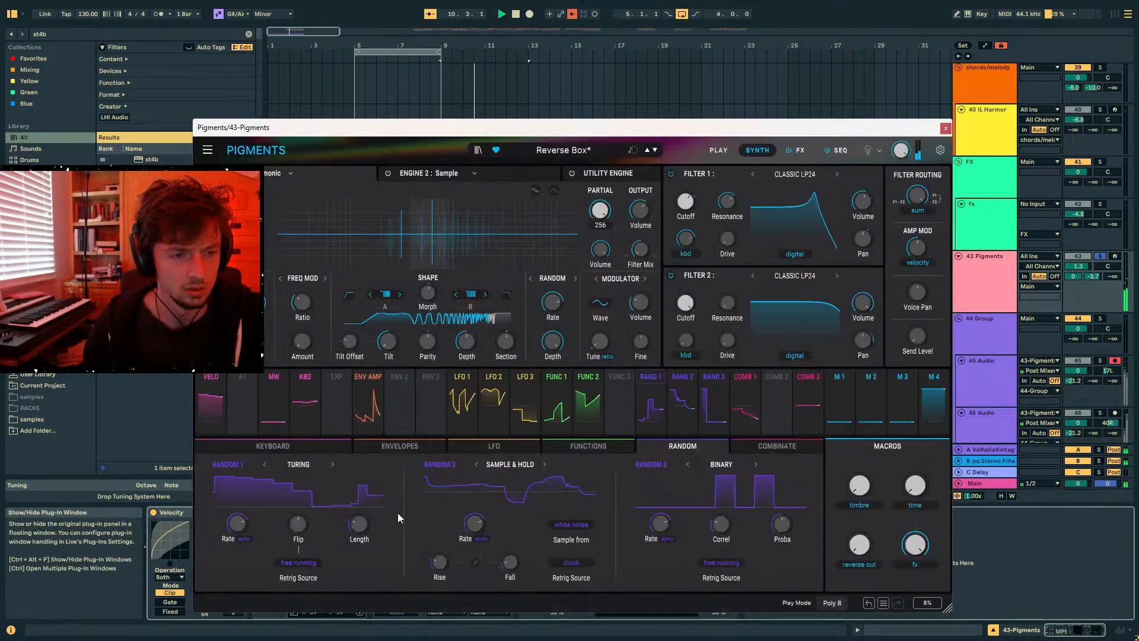
pyautogui.click(945, 128)
pyautogui.hotkey('ctrl', 'f')
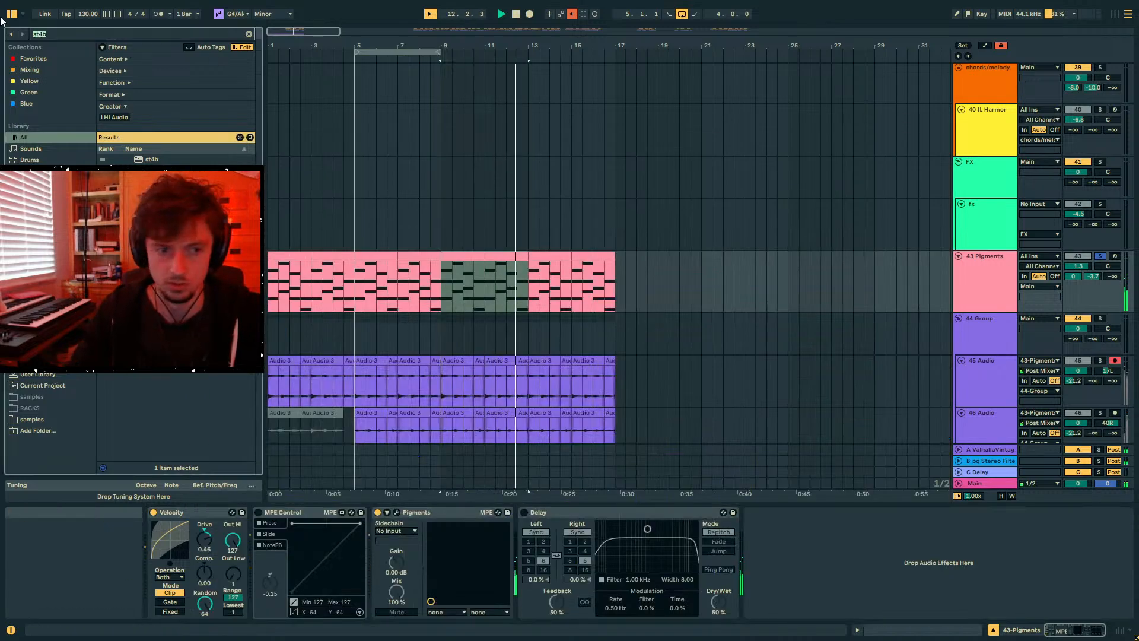
pyautogui.click(1100, 256)
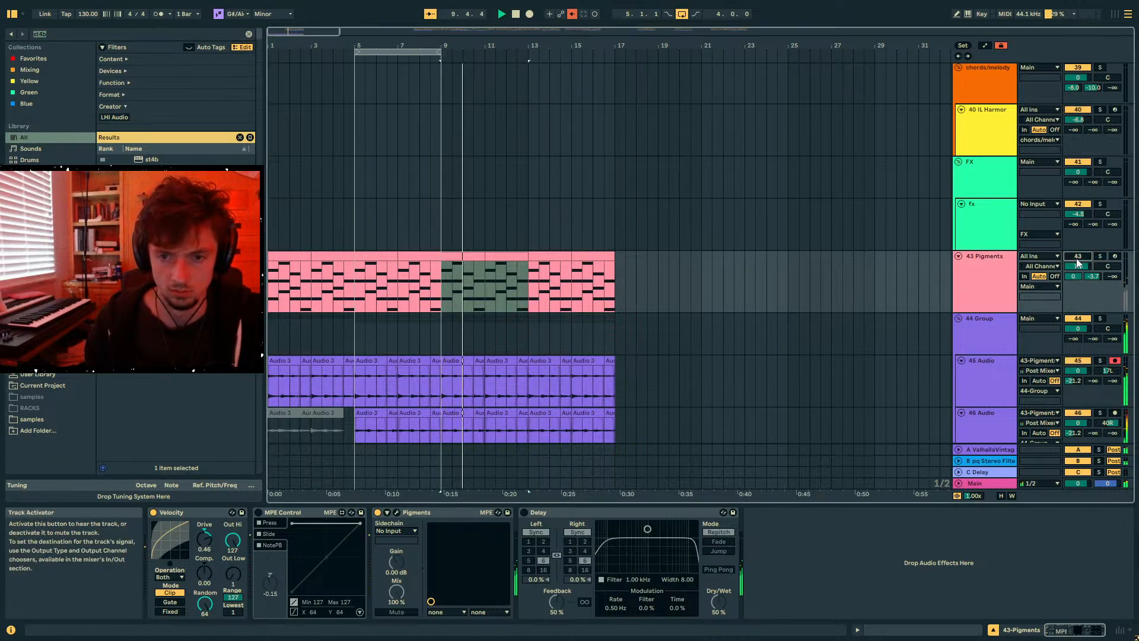
# - Lower the volume of the resampled Reaktor audio on track 51 to -11.3 dB during playback
pyautogui.scroll(-3, 866, 290)
pyautogui.scroll(-5, 866, 290)
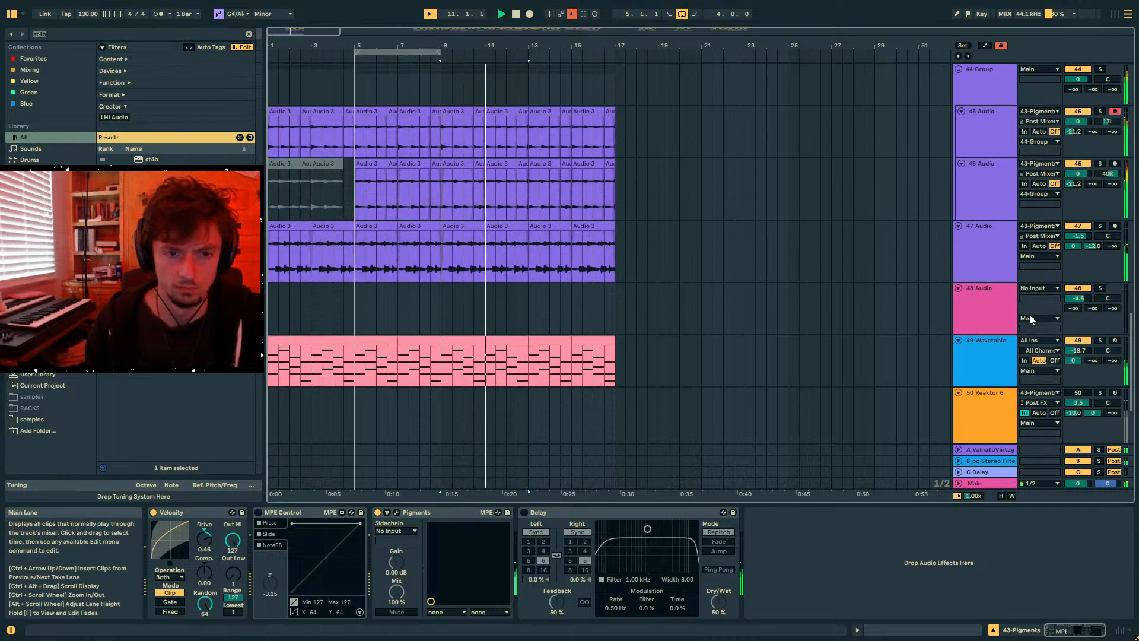
pyautogui.scroll(-4, 1083, 347)
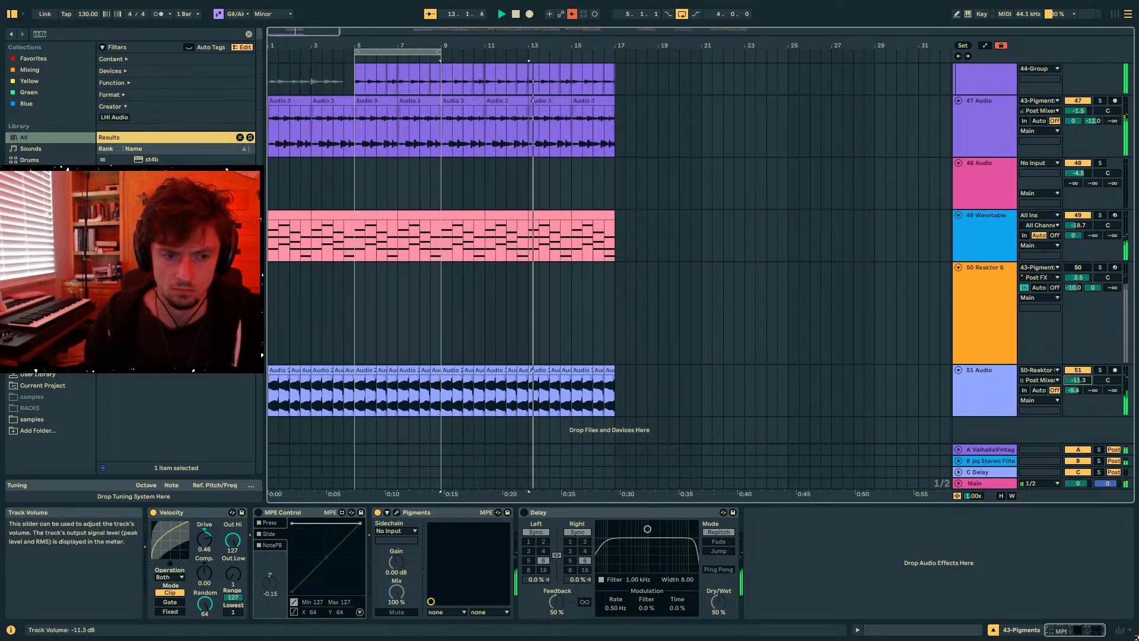
# - Play the arrangement around bar 15 to check the resampled audio on track 47 across bars 9 to 17
pyautogui.scroll(6, 916, 359)
pyautogui.click(530, 341)
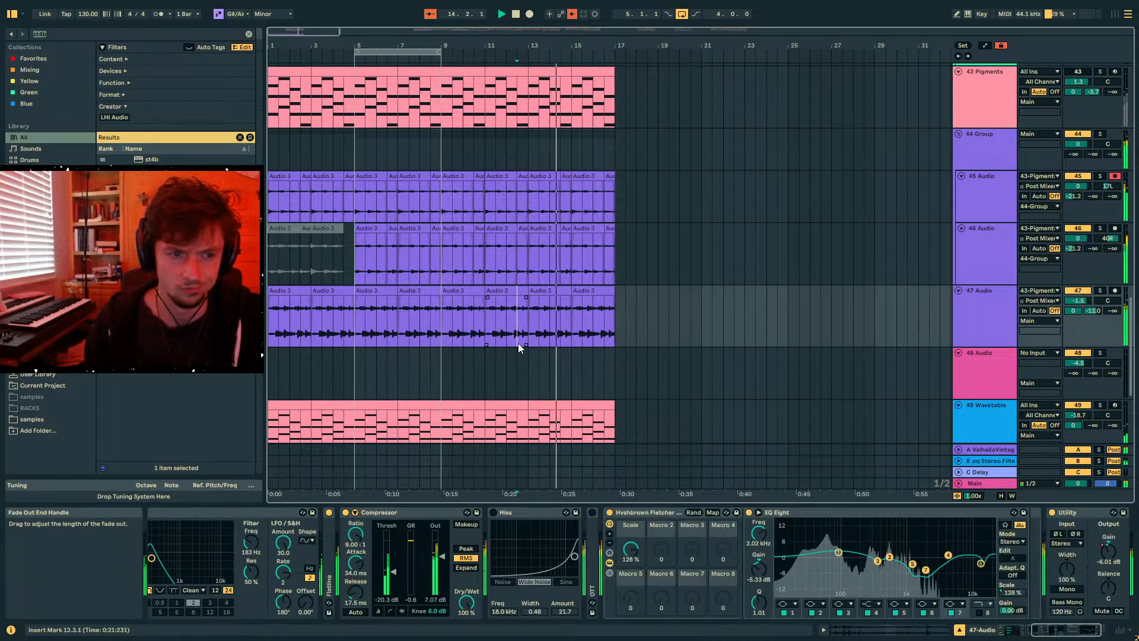
pyautogui.moveTo(610, 320); pyautogui.dragTo(426, 325)
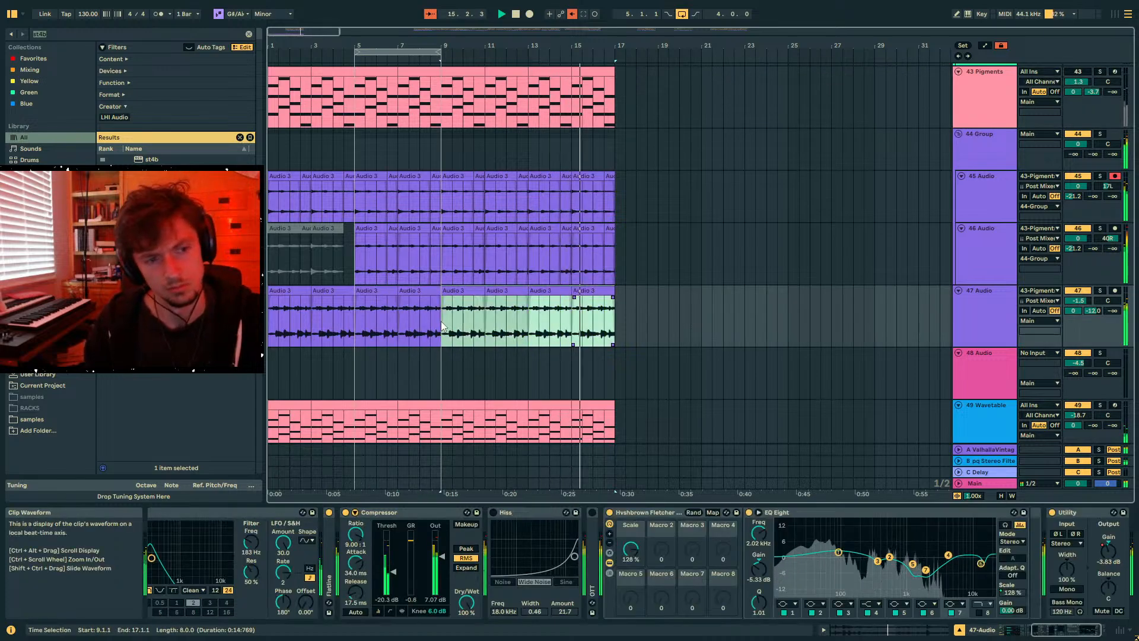
pyautogui.press('space')
pyautogui.click(569, 323)
pyautogui.moveTo(566, 45); pyautogui.dragTo(567, 113)
pyautogui.press('space')
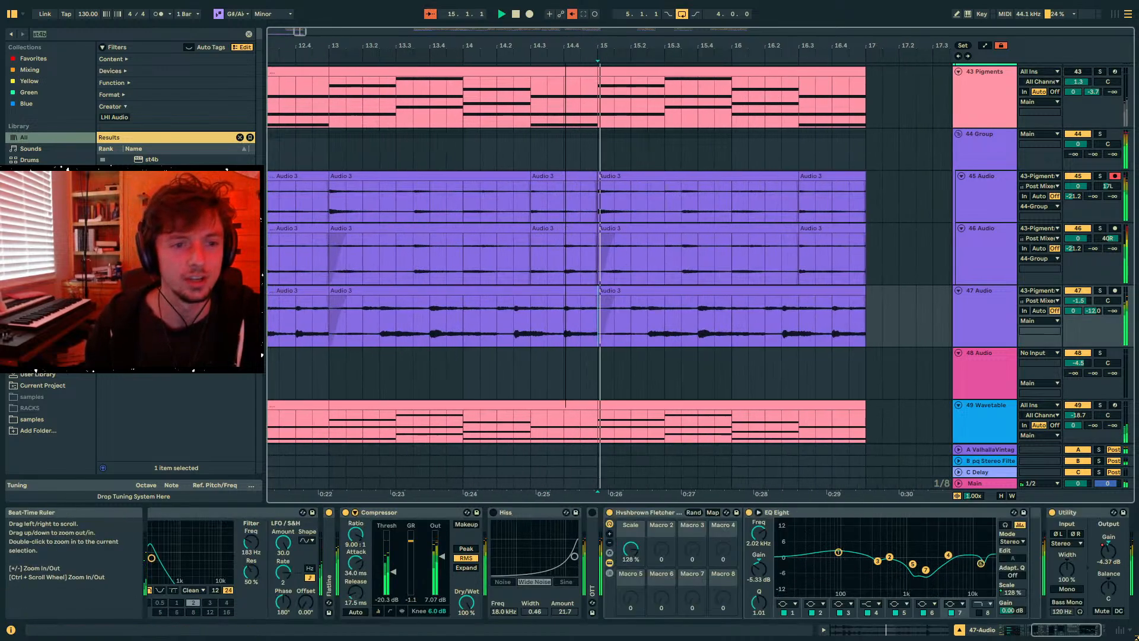
# - Play from 14.4.3 on track 45 to check the clip transition into bar 15, and stop playback
pyautogui.press('space')
pyautogui.click(573, 176)
pyautogui.click(574, 214)
pyautogui.press('space')
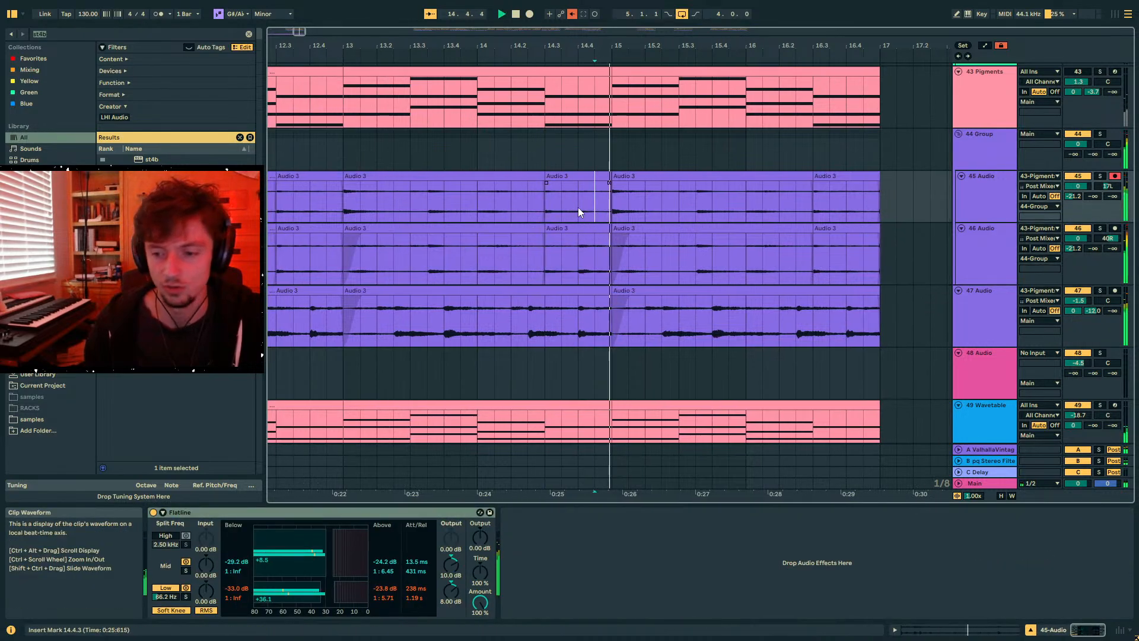
pyautogui.scroll(3, 578, 207)
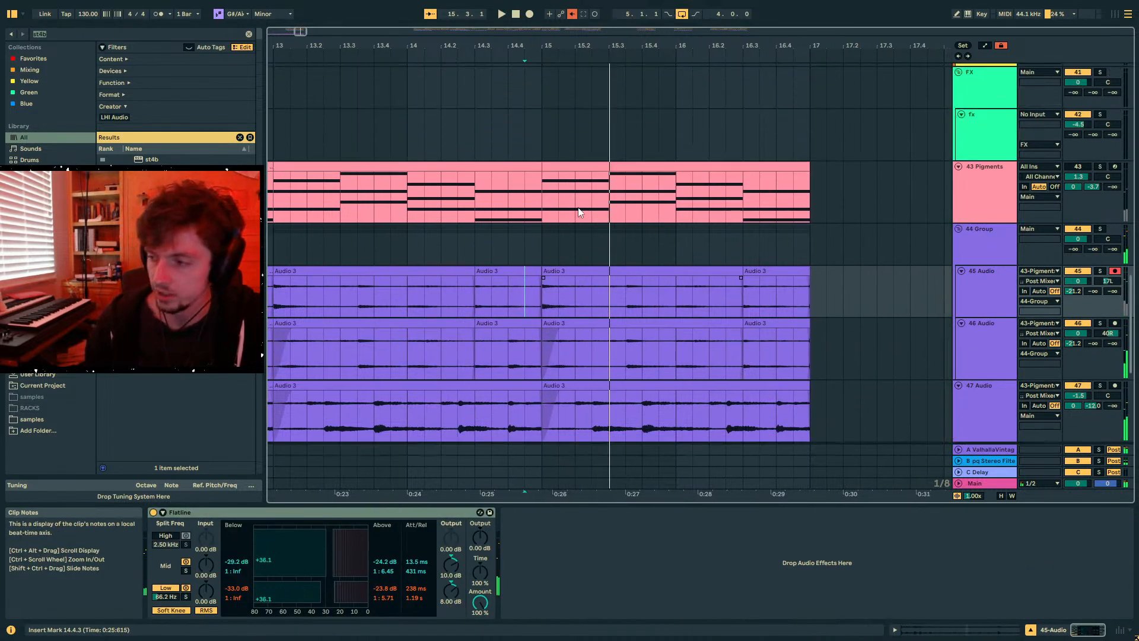
pyautogui.press('space')
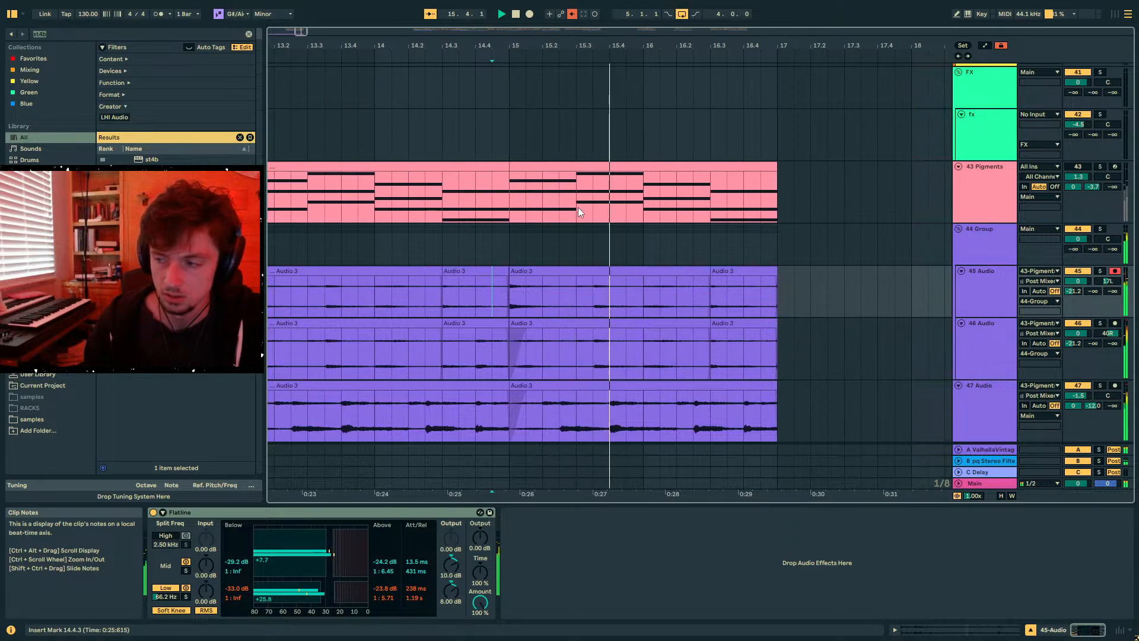
pyautogui.moveTo(556, 45); pyautogui.dragTo(494, 8)
pyautogui.press('space')
# - Fold the track groups at the start of the set and delete the COTL drums group
pyautogui.click(386, 248)
pyautogui.scroll(12, 446, 258)
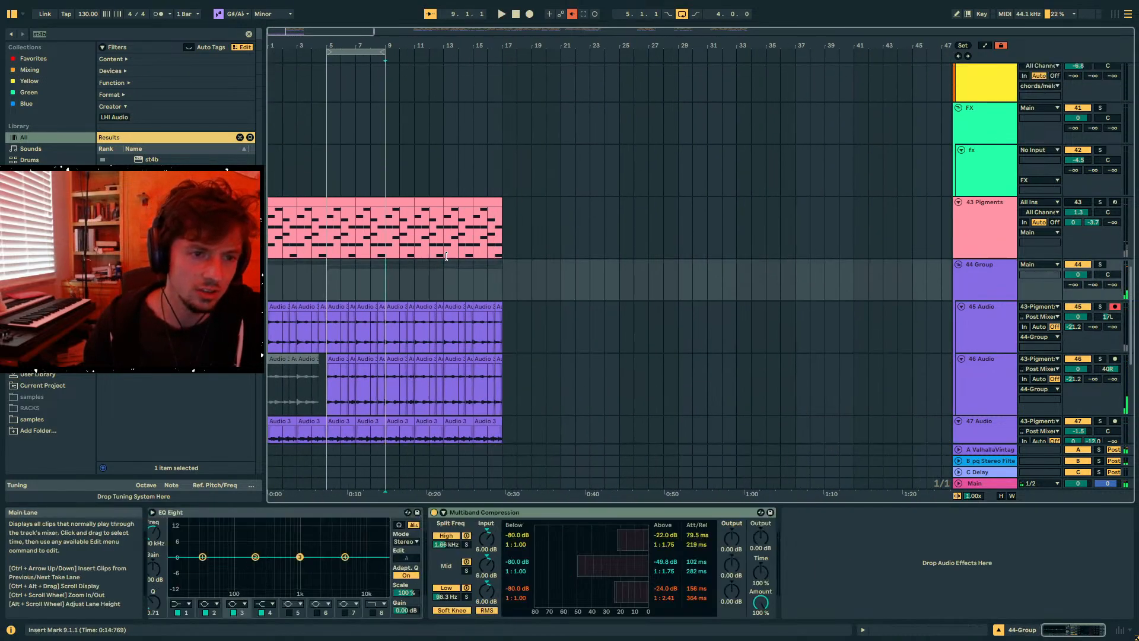
pyautogui.scroll(8, 446, 261)
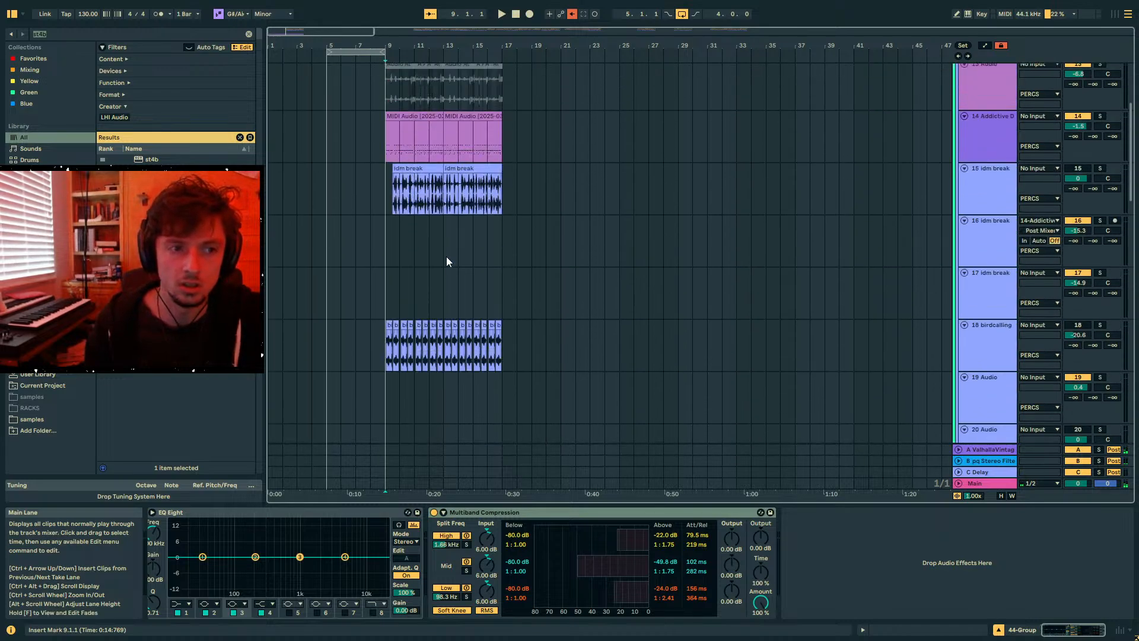
pyautogui.click(963, 69)
pyautogui.click(960, 68)
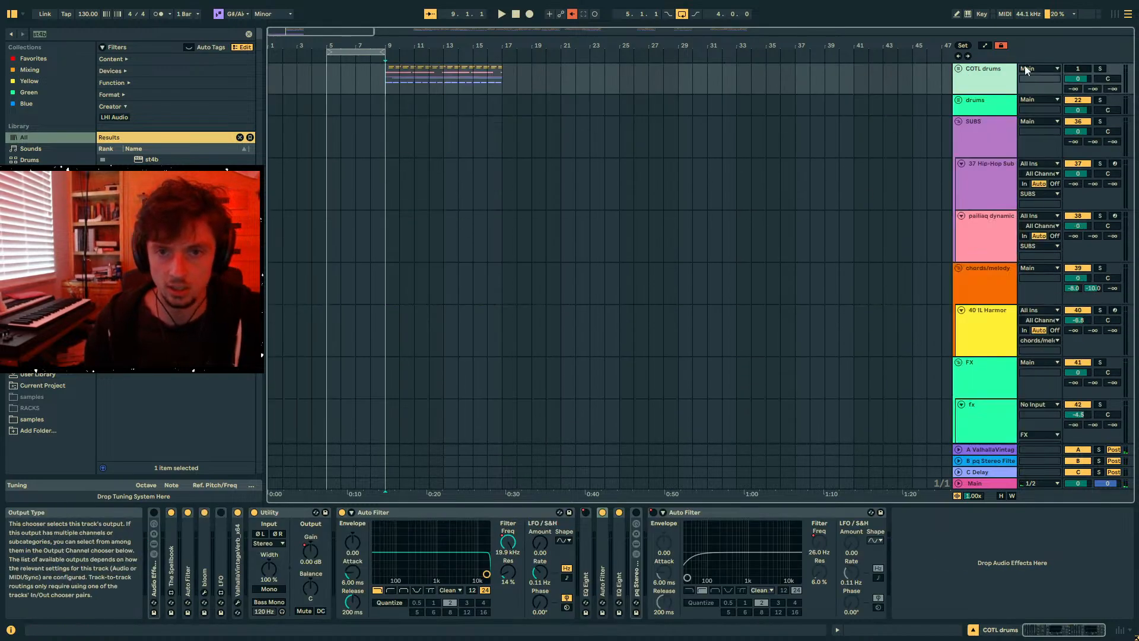
pyautogui.press('Delete')
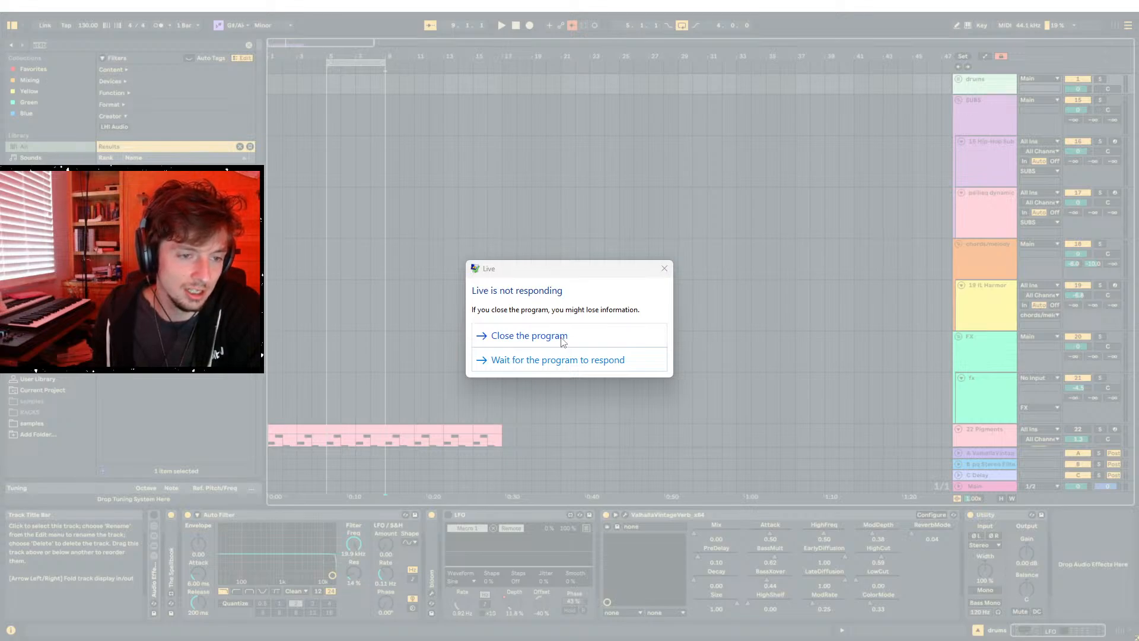
# - Force-close the unresponsive Live and decline recovery of the Untitled Live Set on restart
pyautogui.click(563, 338)
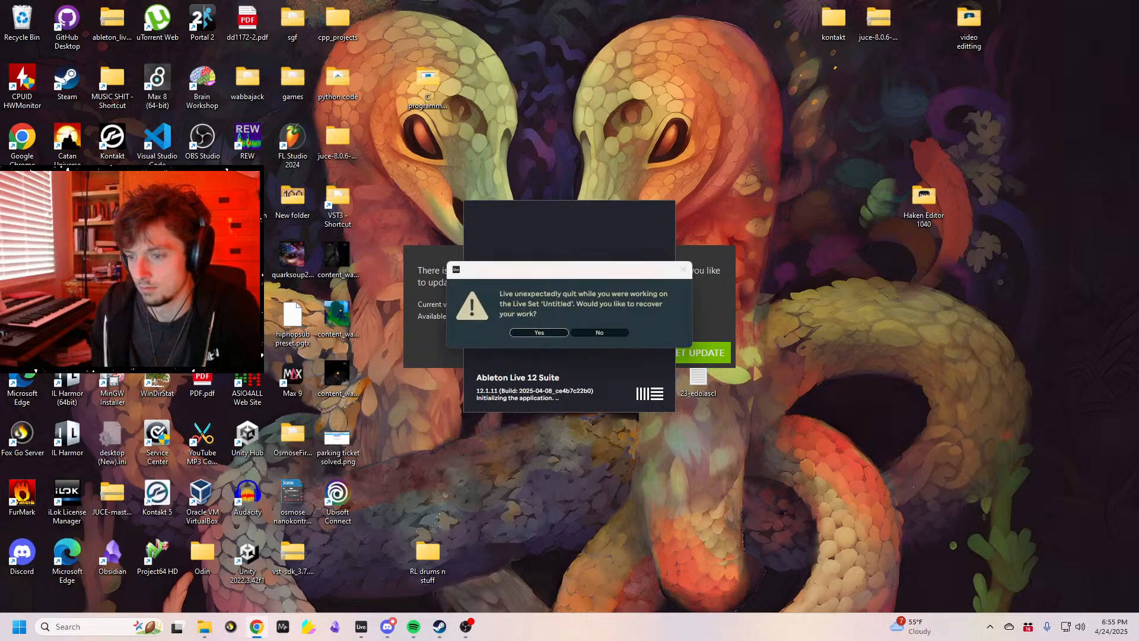
pyautogui.click(577, 333)
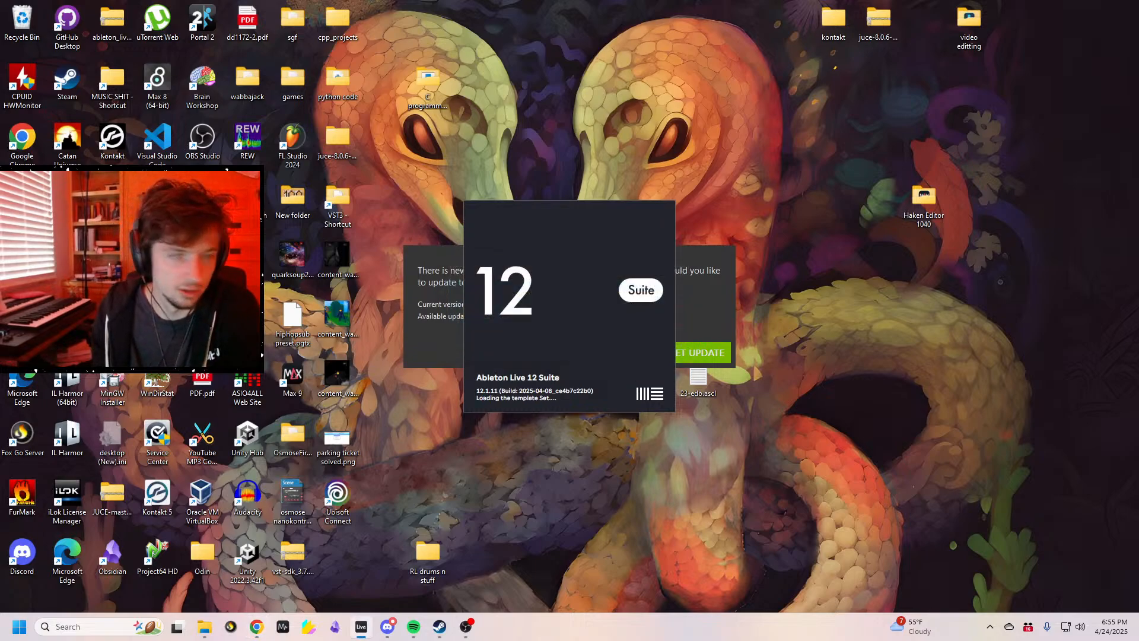
# - Bring the NVIDIA Broadcast update notice forward and postpone the update
pyautogui.hotkey('alt', 'Tab')
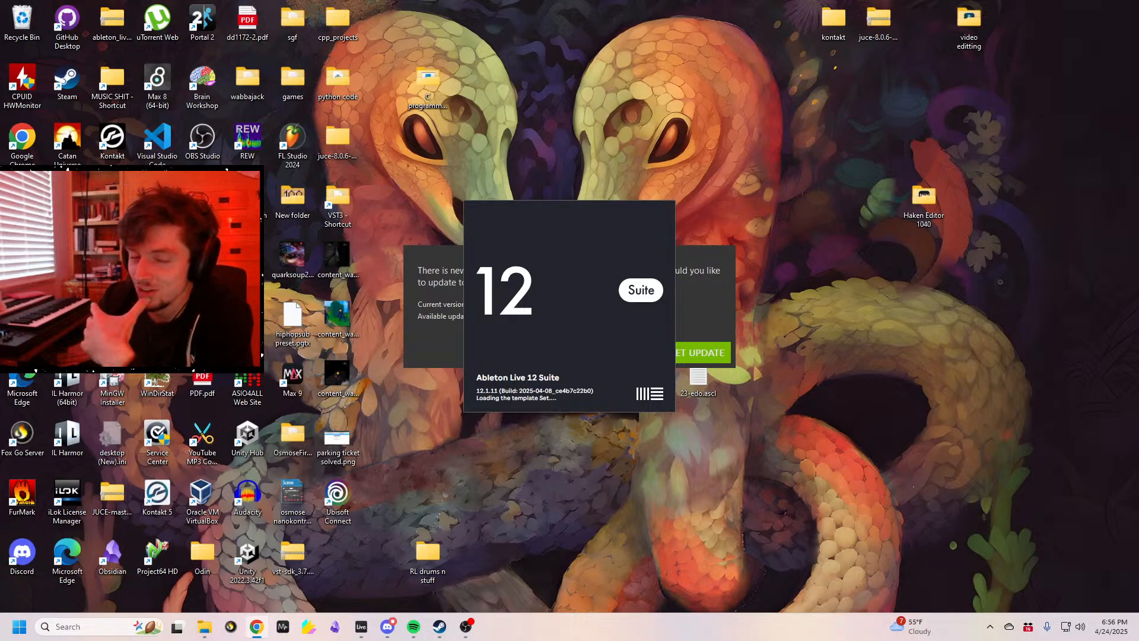
pyautogui.click(700, 259)
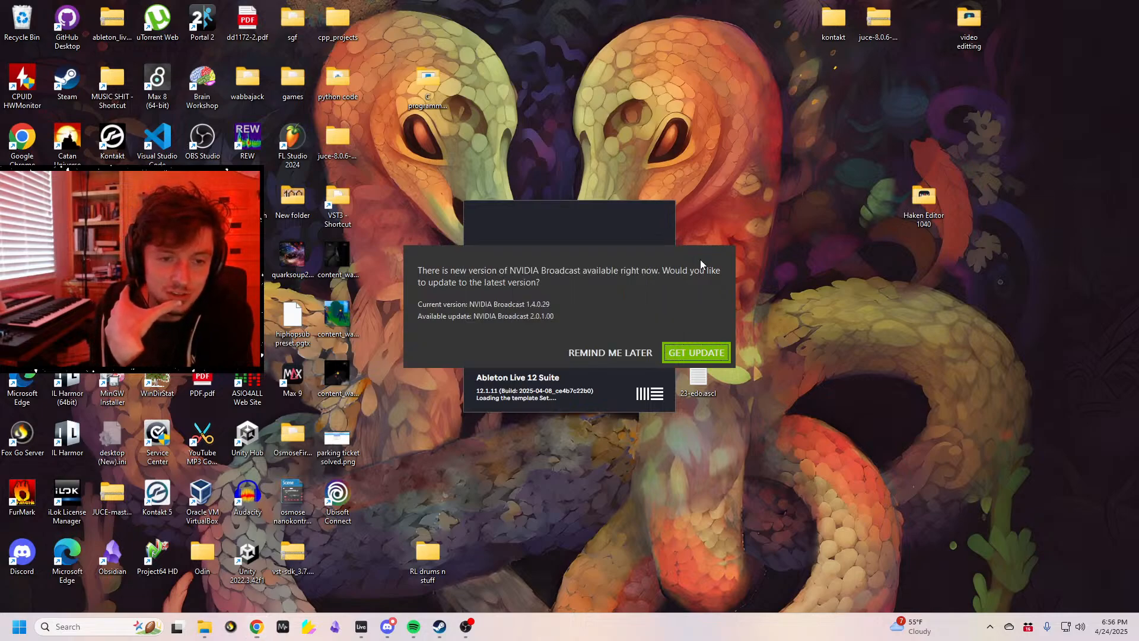
pyautogui.click(596, 353)
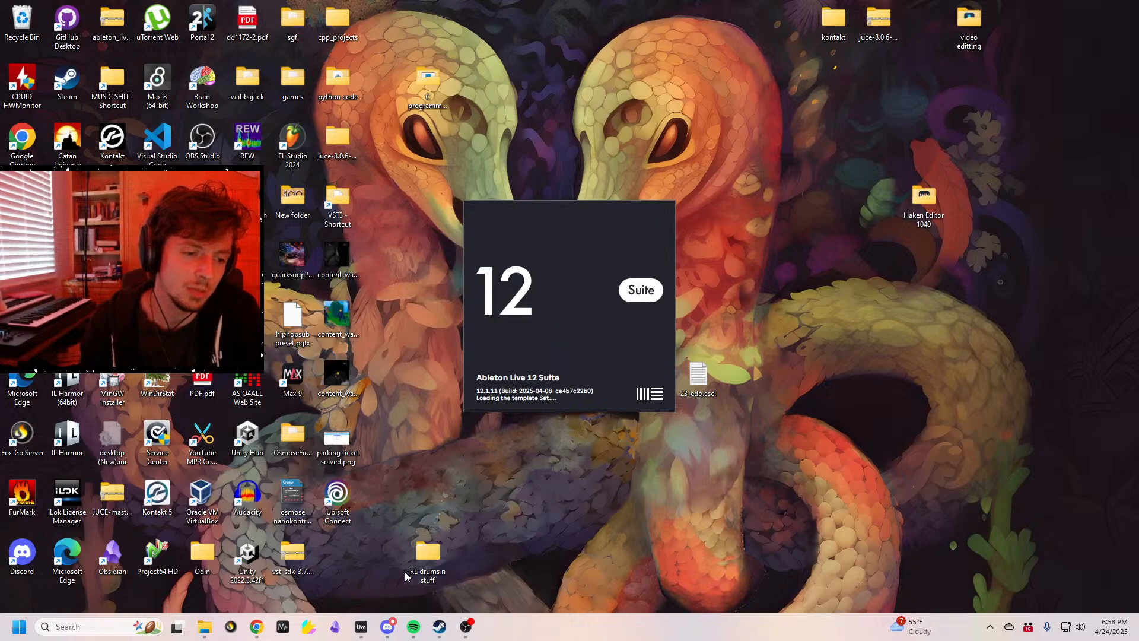
pyautogui.moveTo(361, 627)
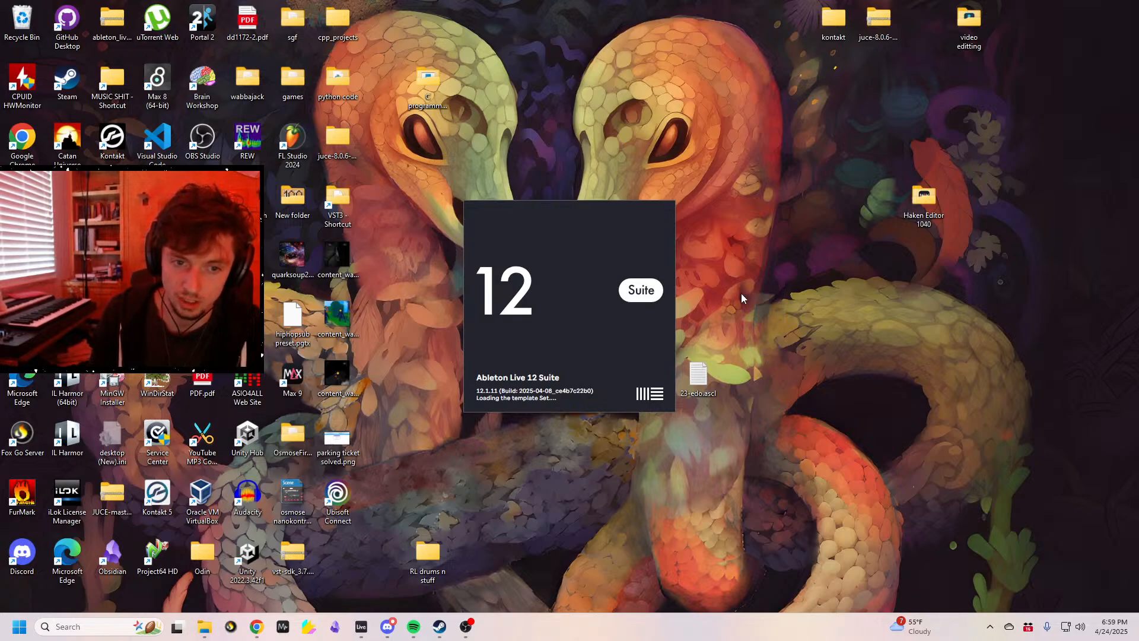
pyautogui.moveTo(731, 286)
pyautogui.mouseDown()
pyautogui.moveTo(851, 396)
pyautogui.moveTo(788, 334)
pyautogui.moveTo(779, 346)
pyautogui.moveTo(723, 316)
pyautogui.moveTo(718, 300)
pyautogui.moveTo(729, 301)
pyautogui.mouseUp()
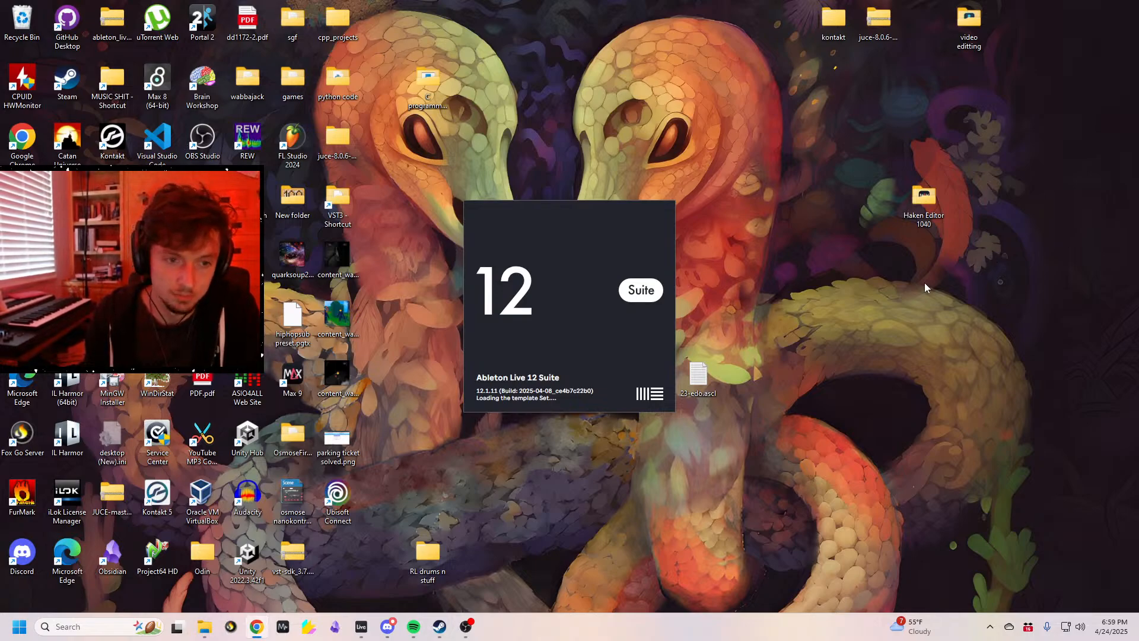
pyautogui.moveTo(812, 290); pyautogui.dragTo(714, 229)
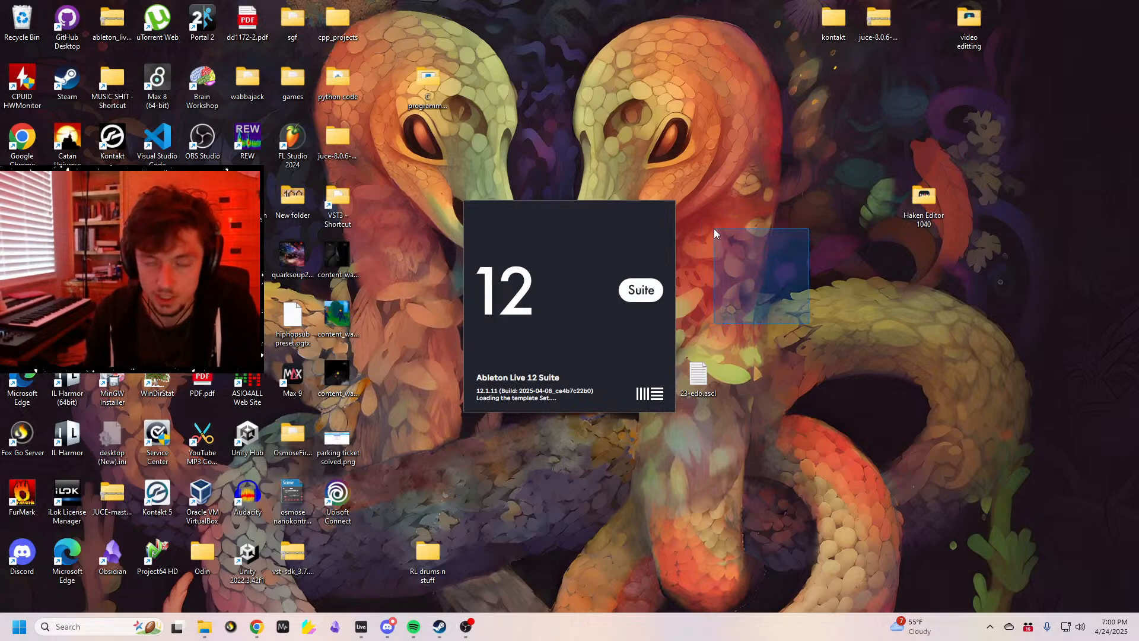
pyautogui.moveTo(713, 229); pyautogui.dragTo(815, 344)
pyautogui.moveTo(816, 344)
pyautogui.mouseDown()
pyautogui.moveTo(699, 246)
pyautogui.moveTo(806, 344)
pyautogui.mouseUp()
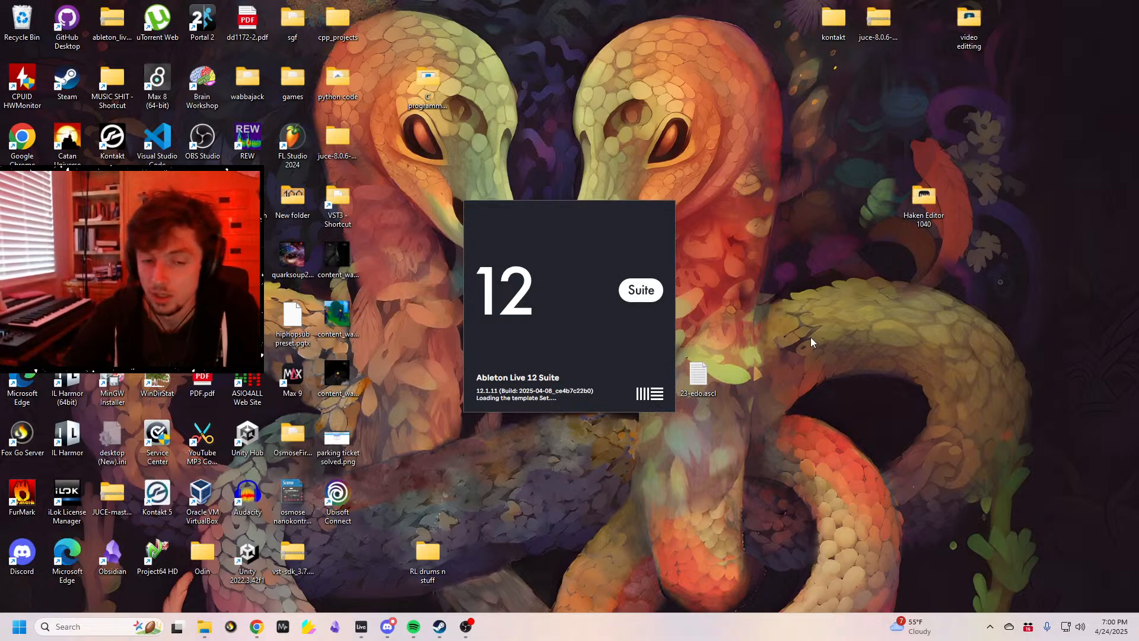
# - Close the Live instance stuck on loading the template set, restart it and decline recovery of the Untitled set again
pyautogui.rightClick(362, 630)
pyautogui.click(569, 552)
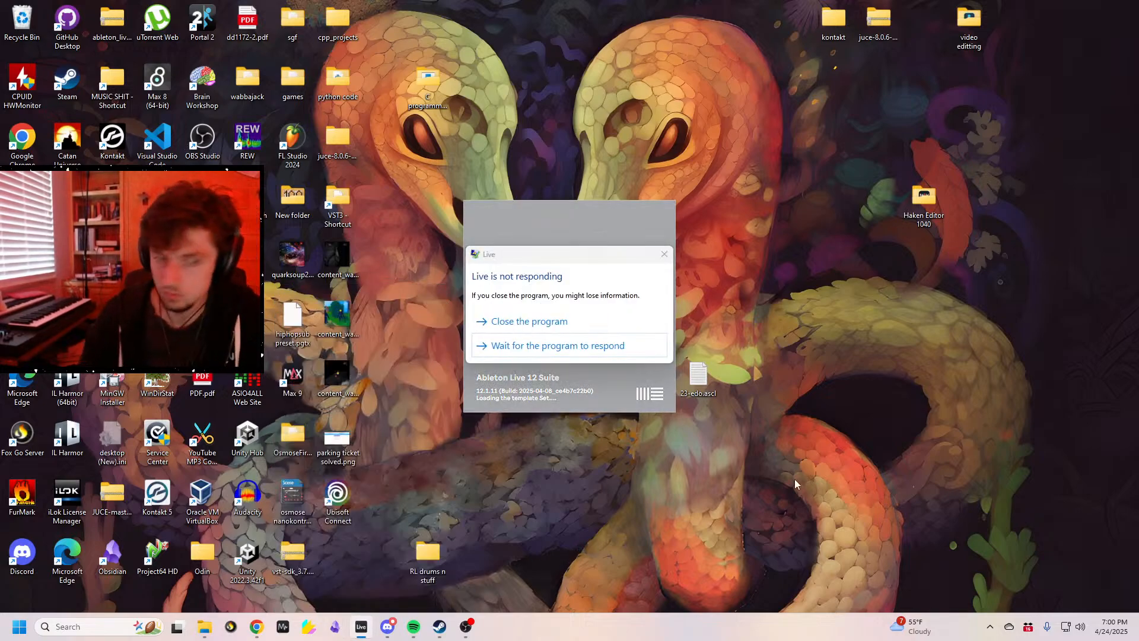
pyautogui.click(512, 321)
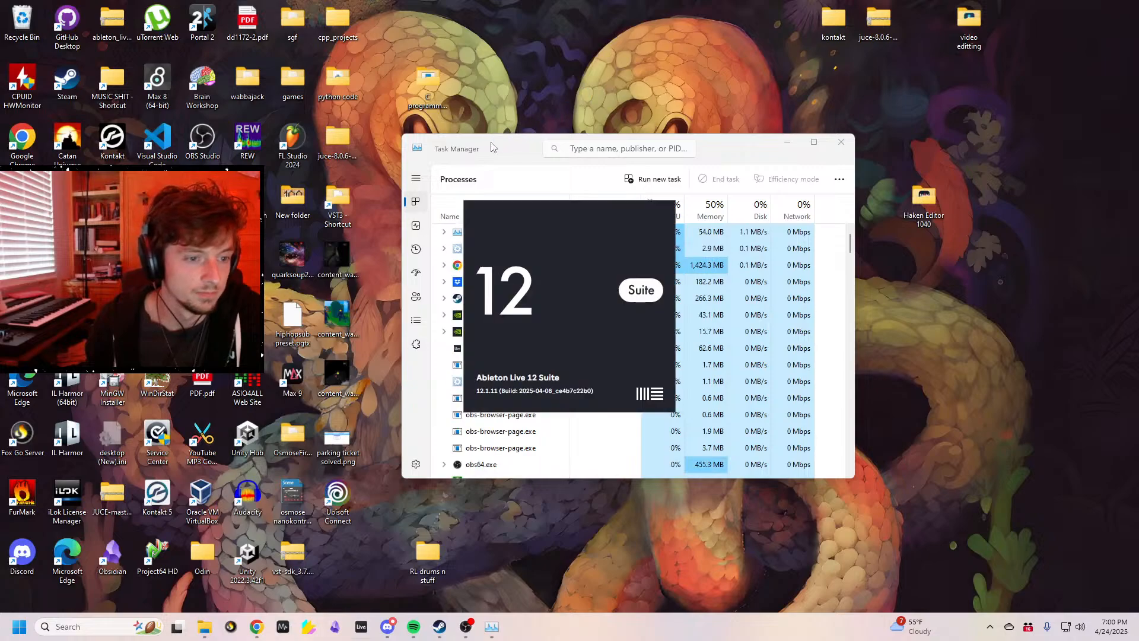
pyautogui.moveTo(490, 141); pyautogui.dragTo(636, 157)
pyautogui.press('super+d')
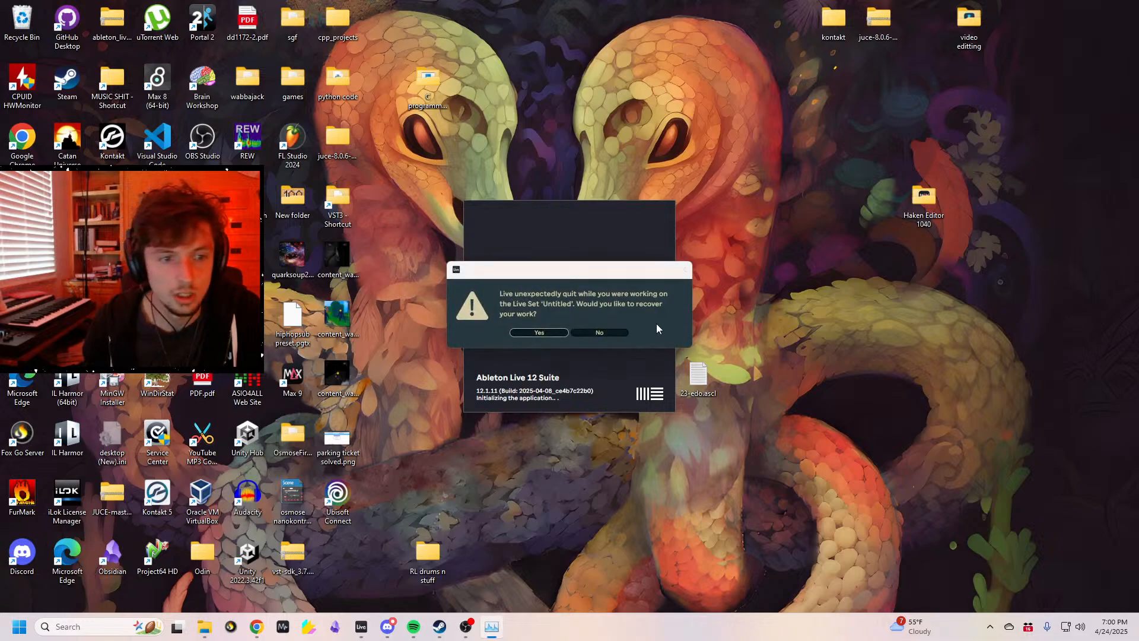
pyautogui.click(598, 332)
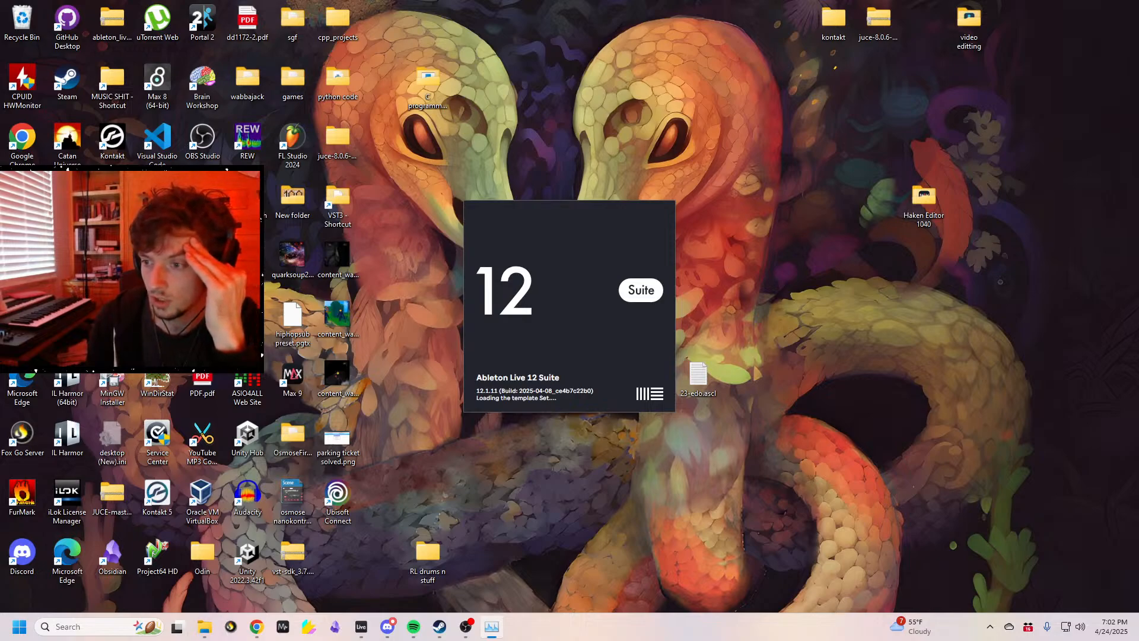
# - Launch Live with the recent set 22-02-16cnopesarpeggio168bpm and decline recovery of the Untitled set
pyautogui.rightClick(360, 626)
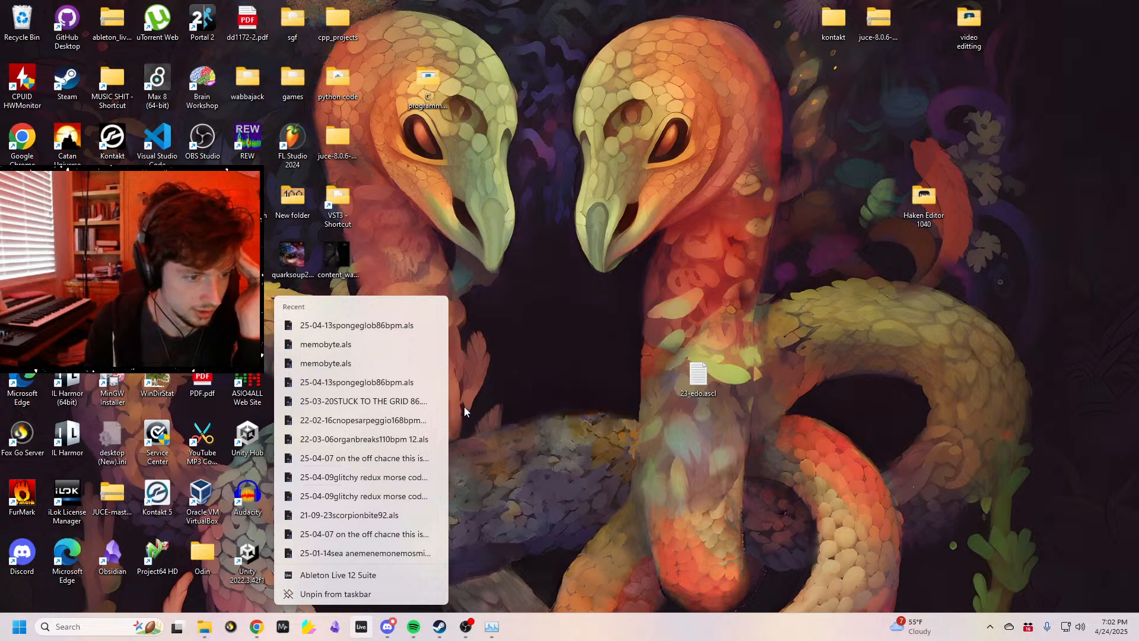
pyautogui.click(400, 421)
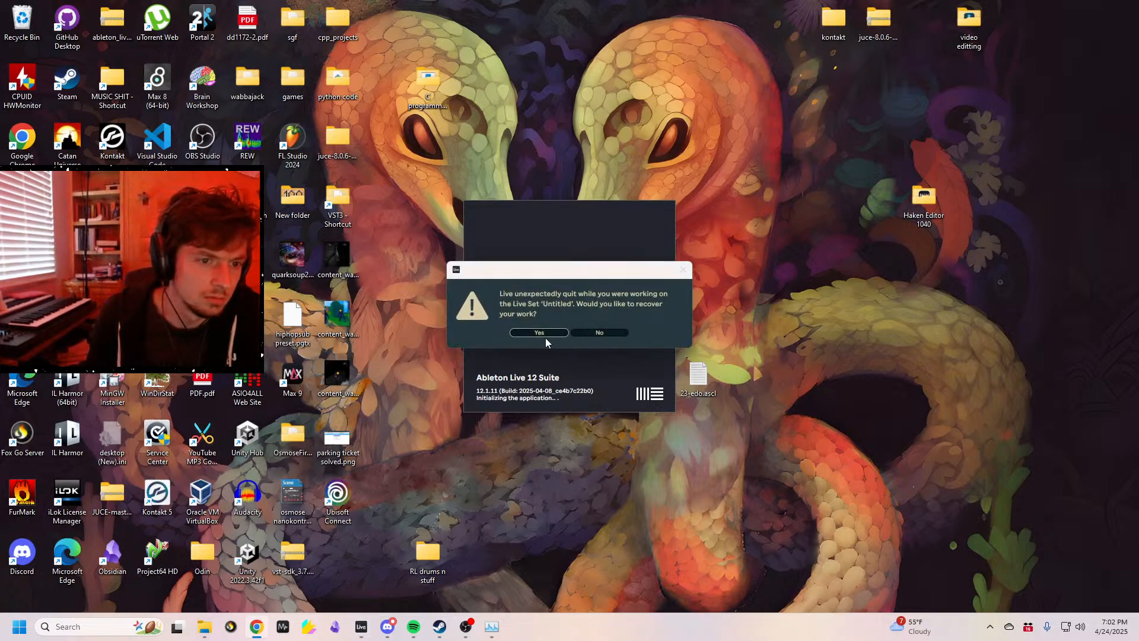
pyautogui.click(599, 332)
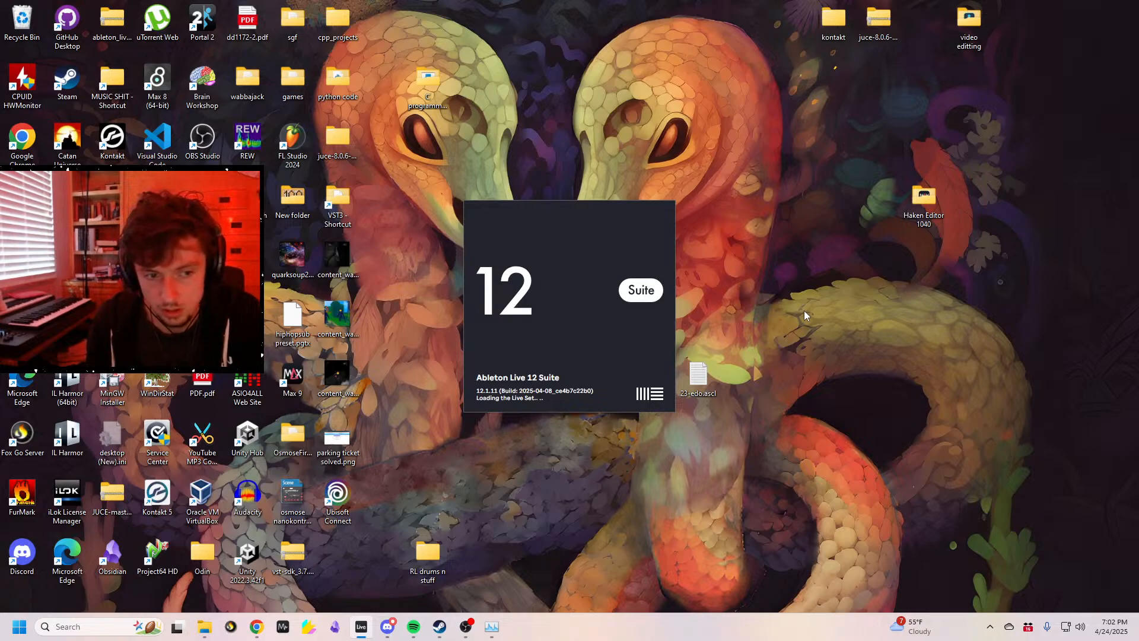
# - Switch to Chrome and look over the Tipper & Friends schedule and the Rendezvous Suwannee 2024 lineup image, and minimize the browser
pyautogui.hotkey('alt', 'Tab')
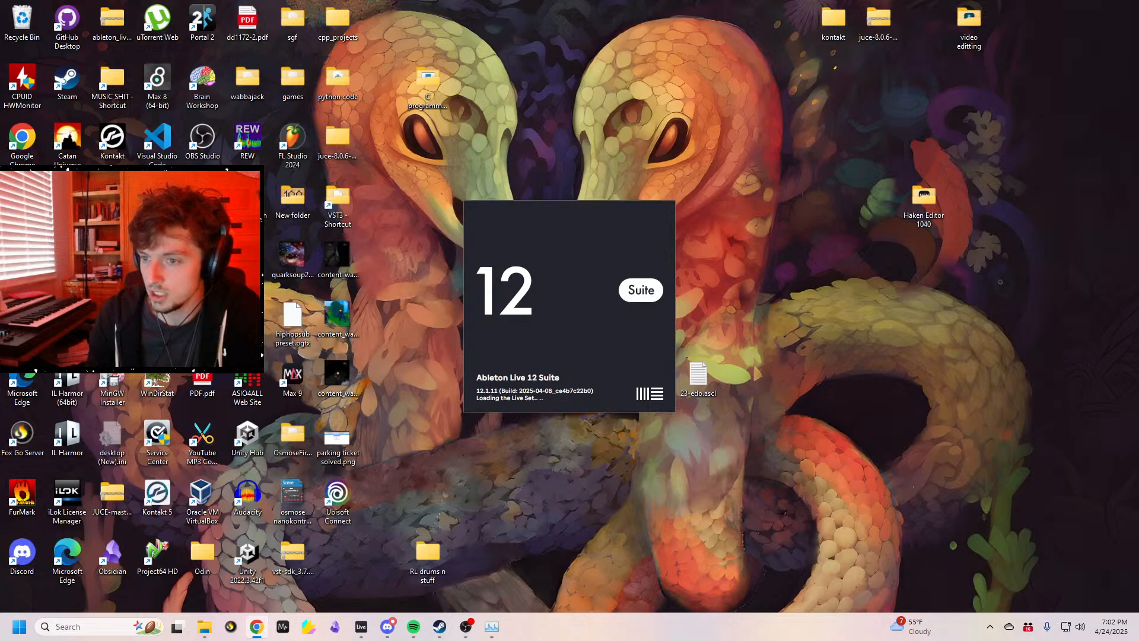
pyautogui.moveTo(1138, 142); pyautogui.dragTo(741, 1)
pyautogui.click(896, 345)
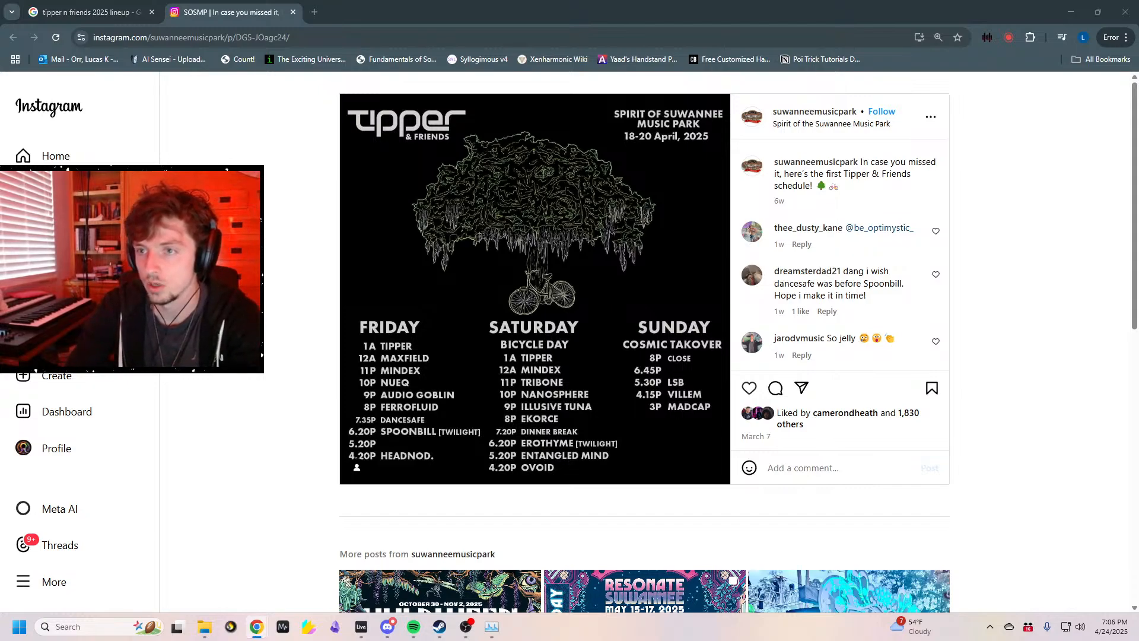
pyautogui.moveTo(781, 100); pyautogui.dragTo(597, 5)
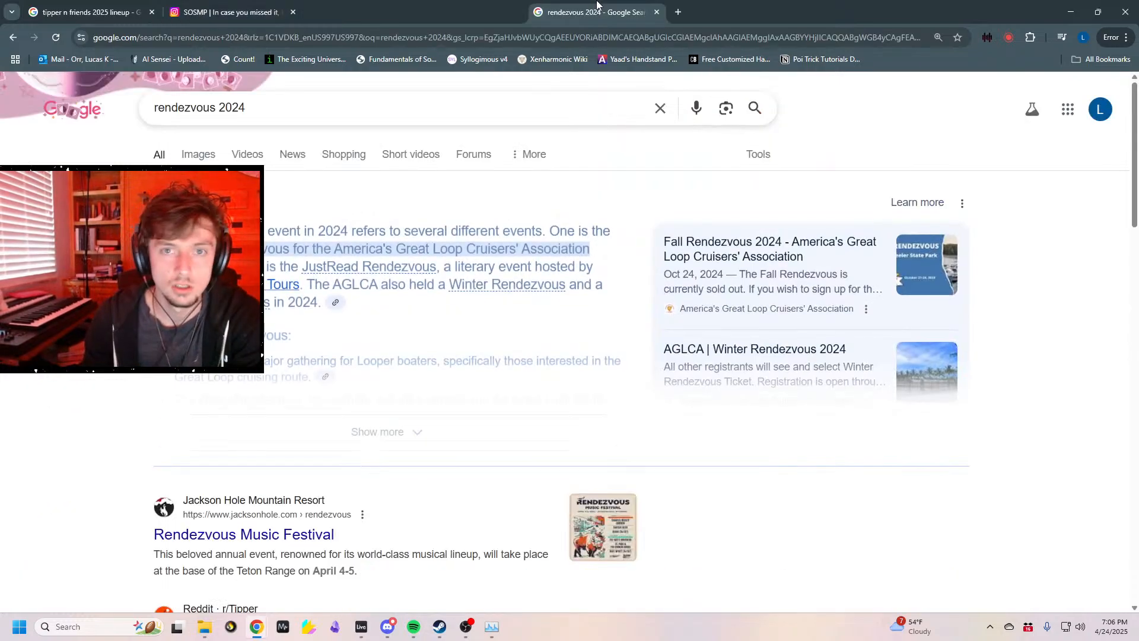
pyautogui.click(206, 156)
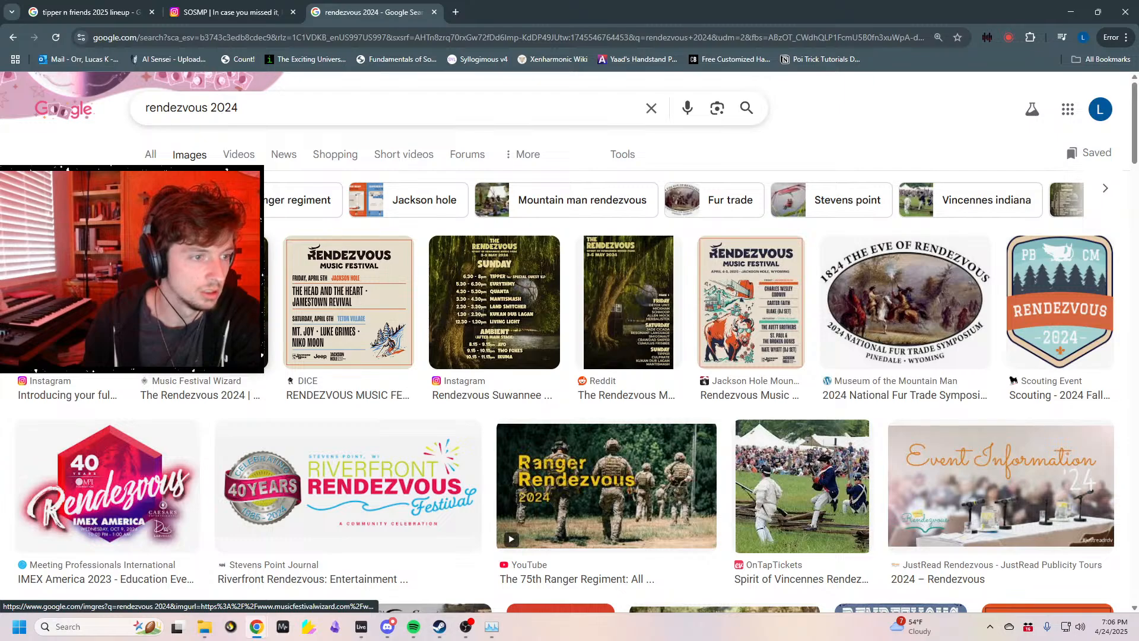
pyautogui.click(536, 288)
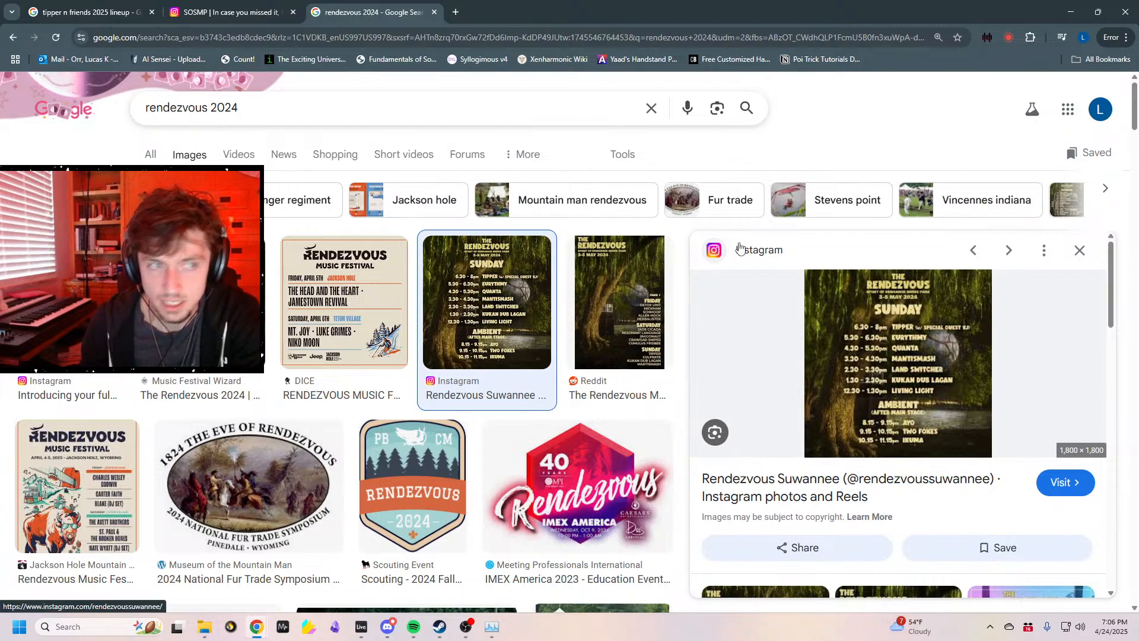
pyautogui.click(231, 12)
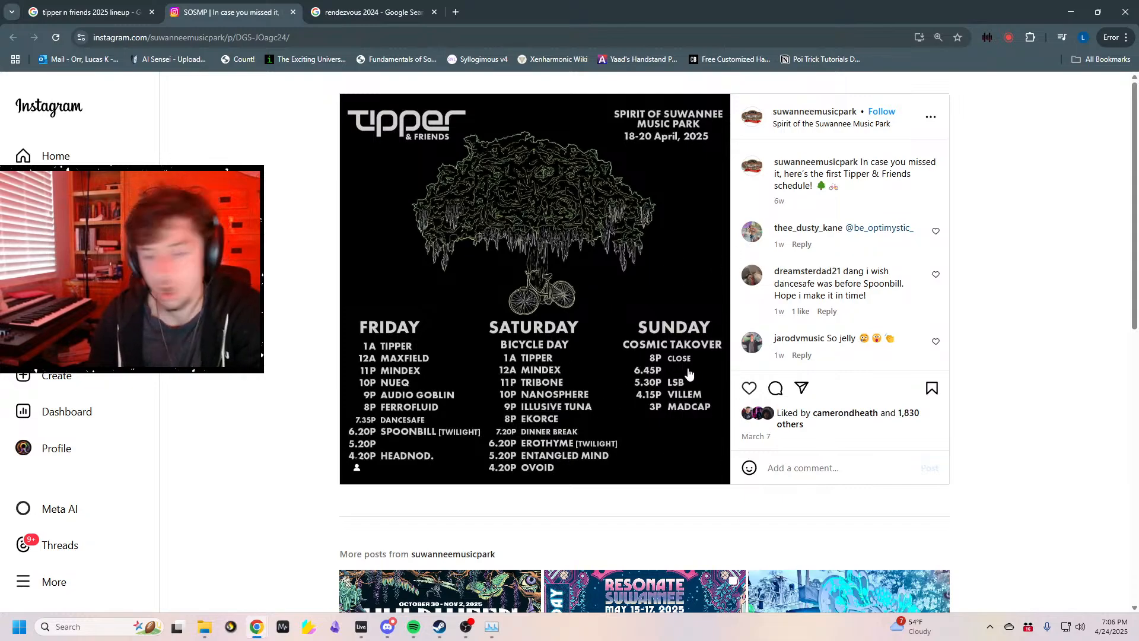
pyautogui.click(1076, 14)
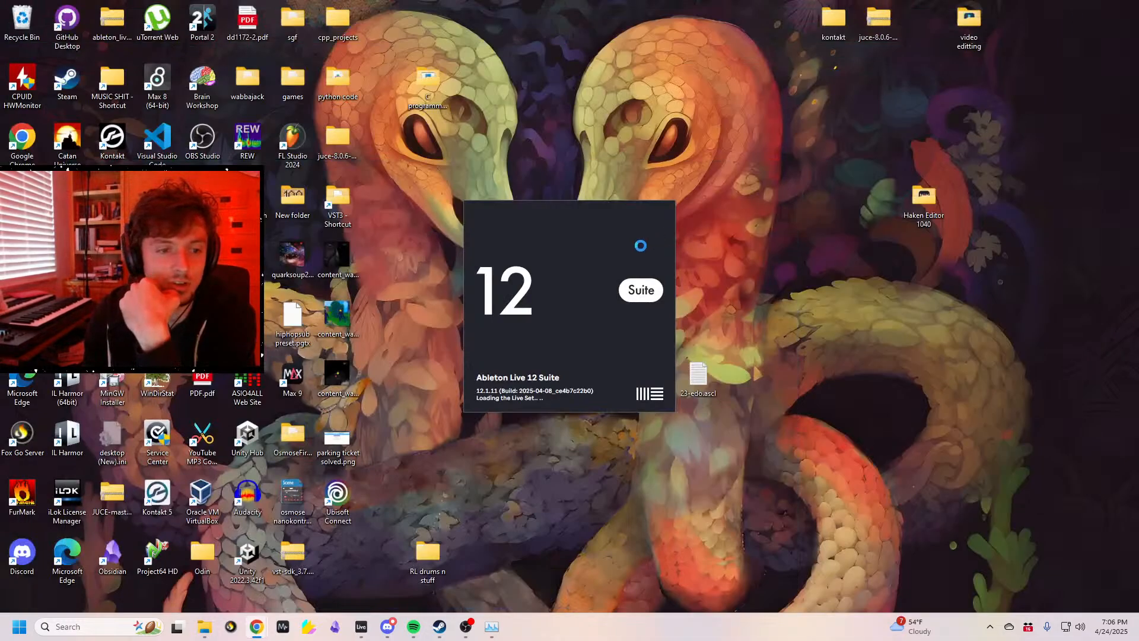
# - Switch from the unresponsive Live to Task Manager and filter the processes by "ableton"
pyautogui.click(551, 323)
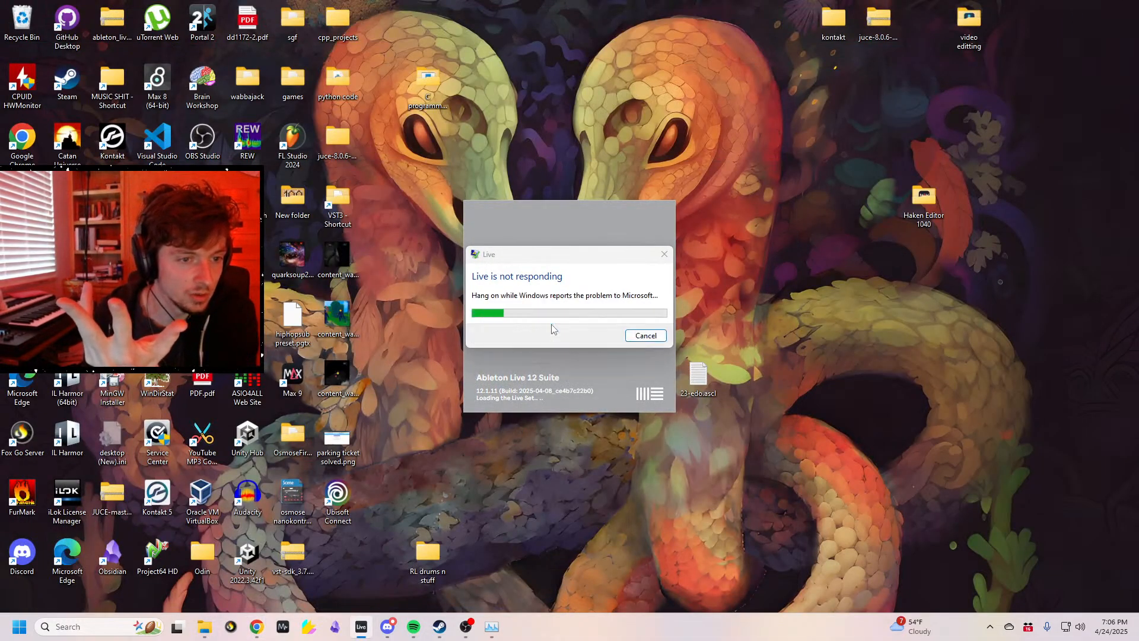
pyautogui.click(491, 625)
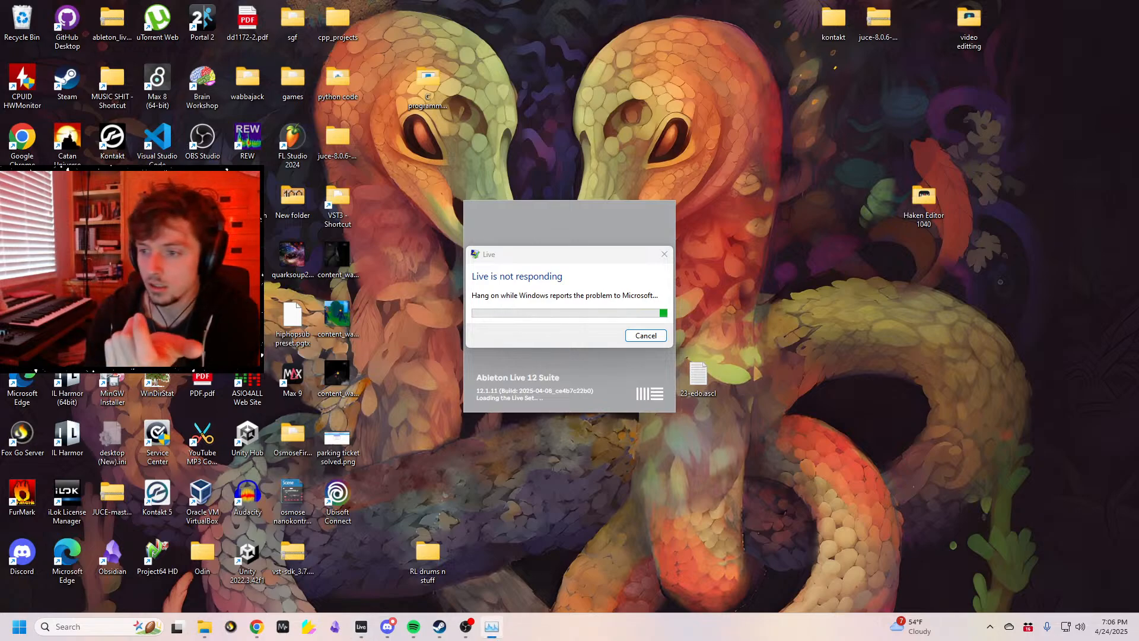
pyautogui.moveTo(720, 113); pyautogui.dragTo(708, 106)
pyautogui.scroll(-3, 690, 282)
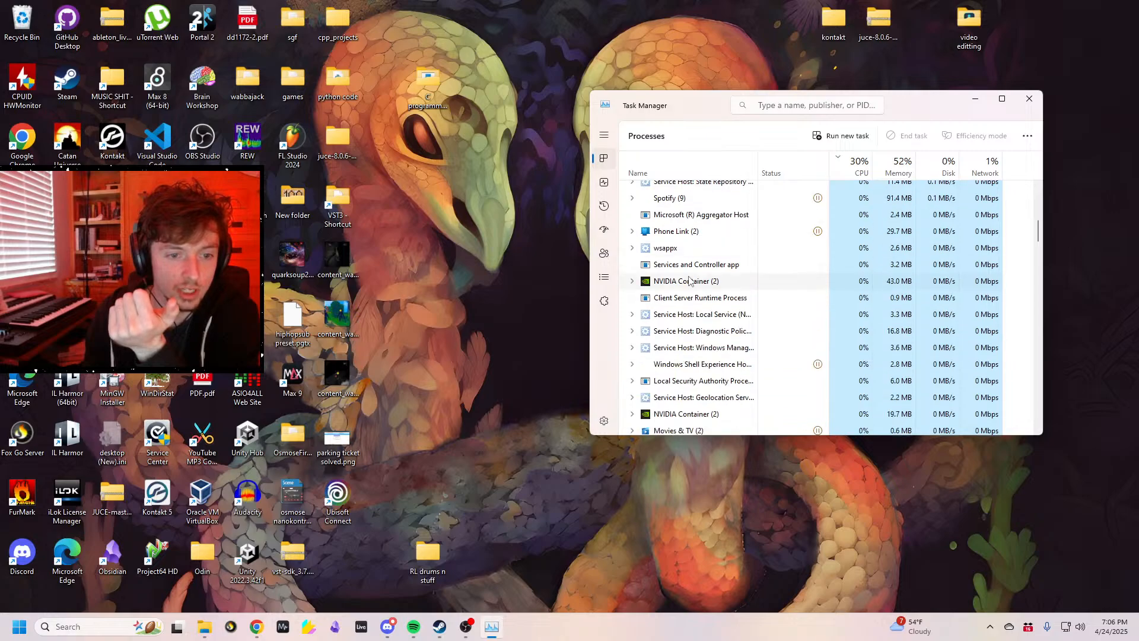
pyautogui.click(780, 106)
pyautogui.write('ableton')
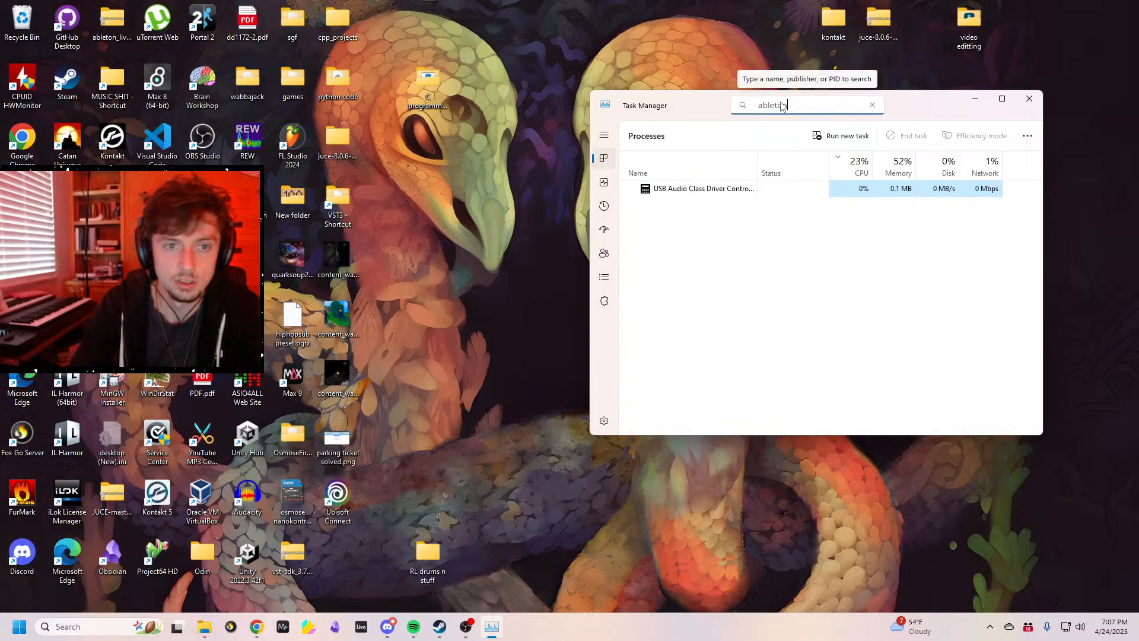
# - Widen the process name column and end the USB Audio Class Driver Control Panel task
pyautogui.rightClick(699, 189)
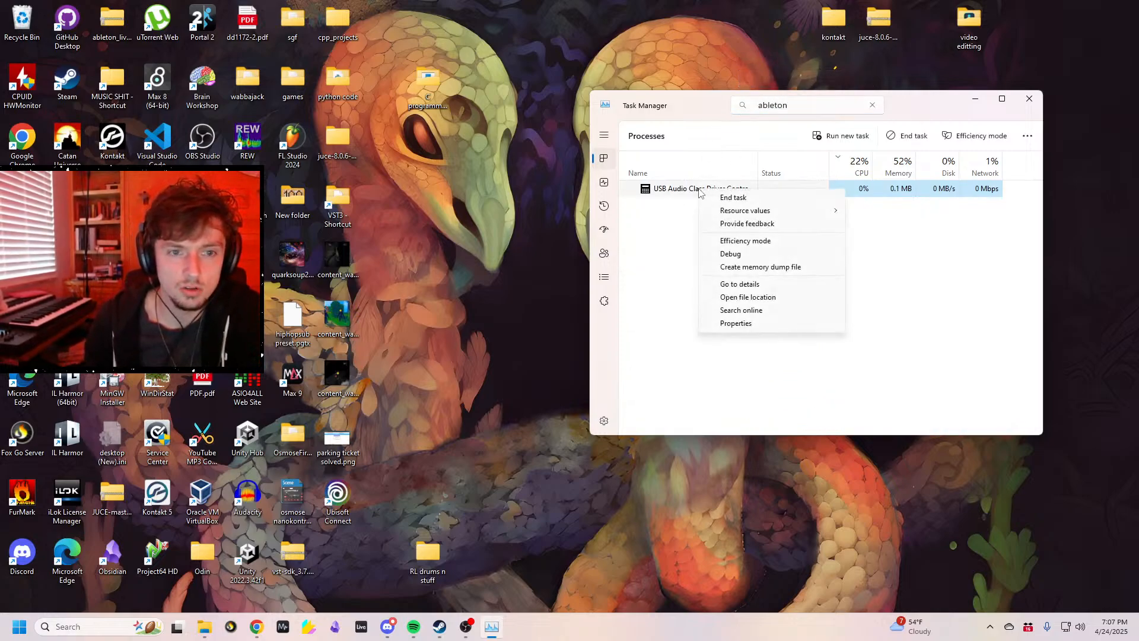
pyautogui.click(692, 219)
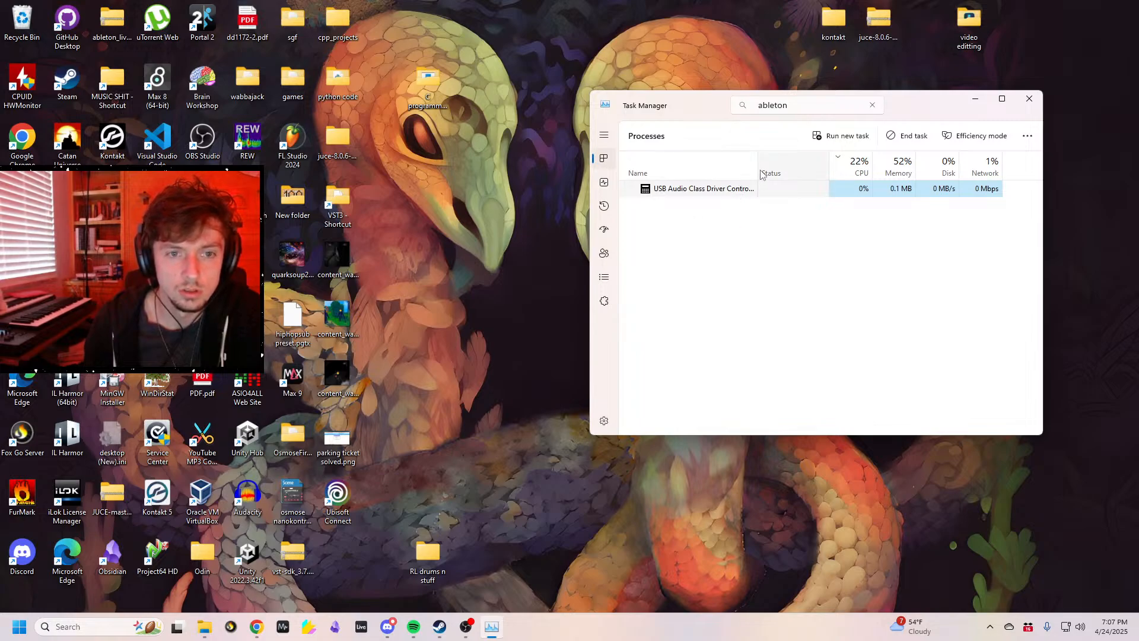
pyautogui.moveTo(758, 166); pyautogui.dragTo(805, 166)
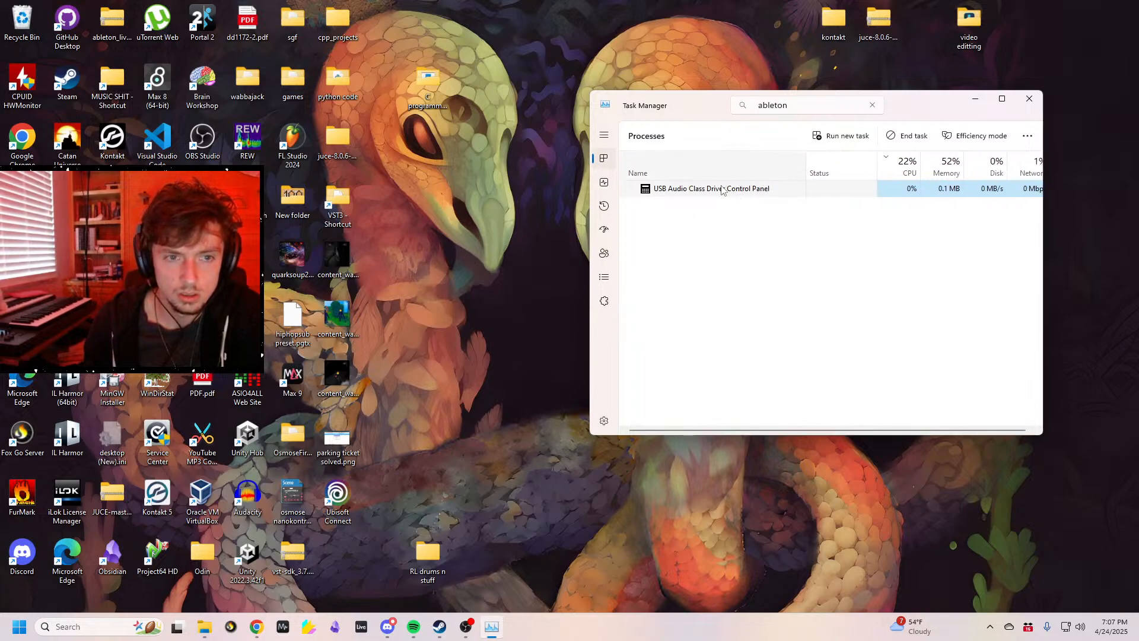
pyautogui.rightClick(722, 188)
pyautogui.click(756, 195)
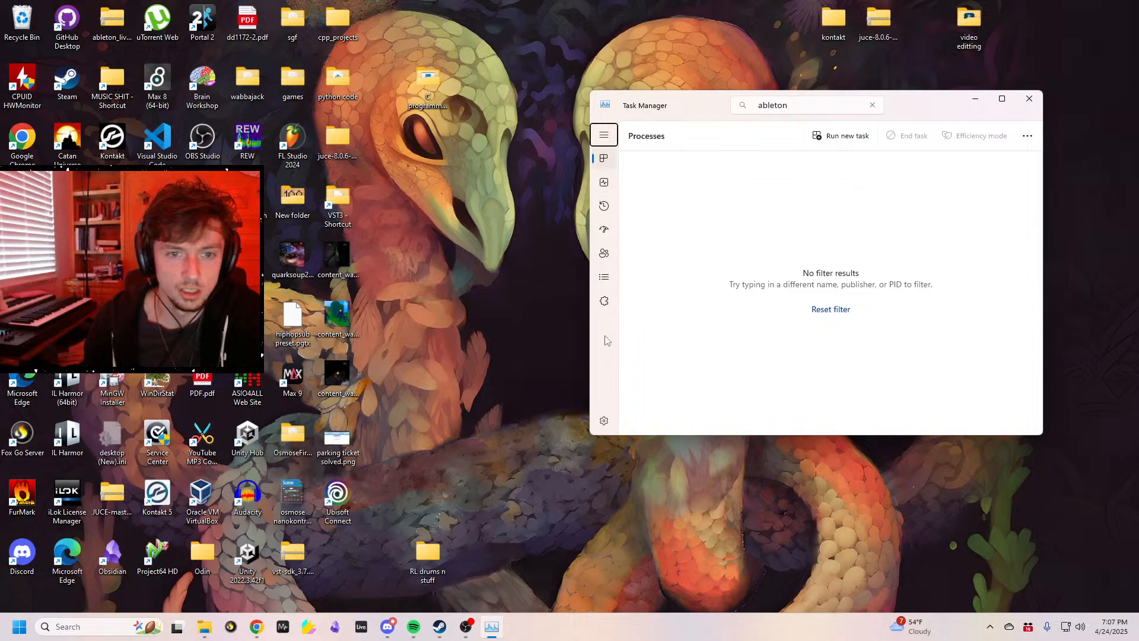
# - Relaunch Live and accept recovery of the Untitled set
pyautogui.click(361, 627)
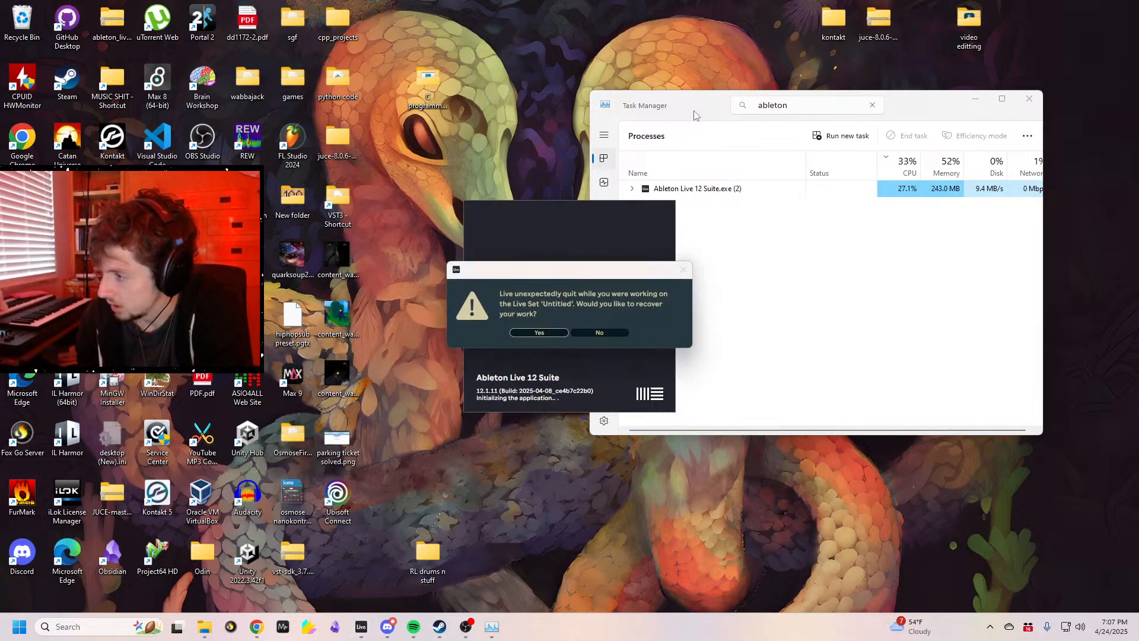
pyautogui.click(538, 334)
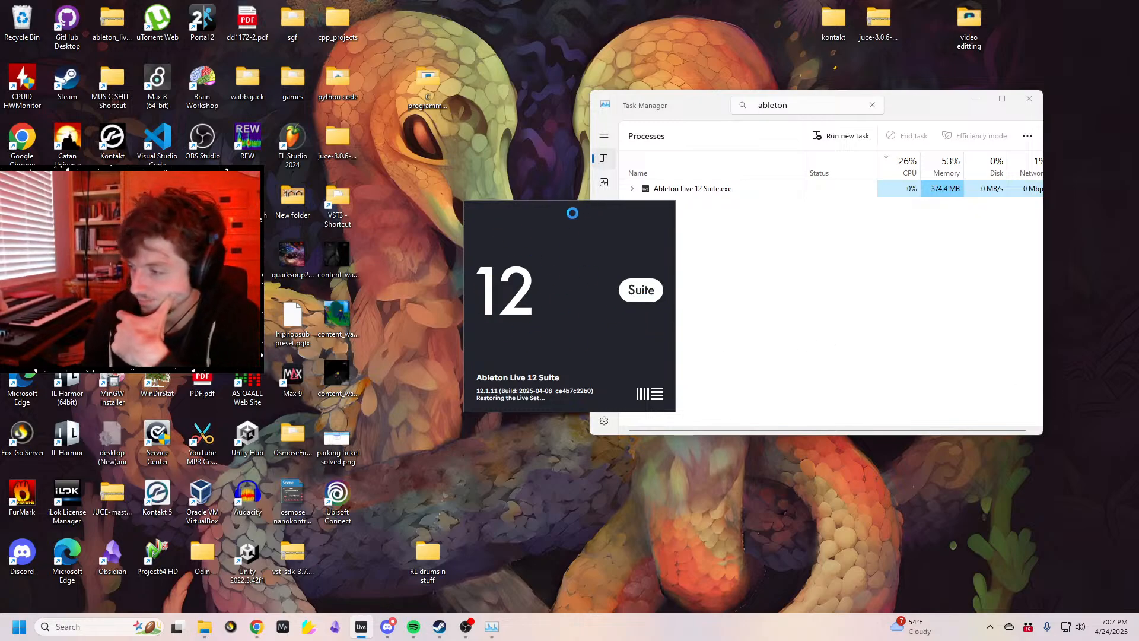
# - Switch to the Chrome window with the Tipper & Friends schedule, examine the Friday to Sunday set times, and minimize the browser
pyautogui.click(258, 627)
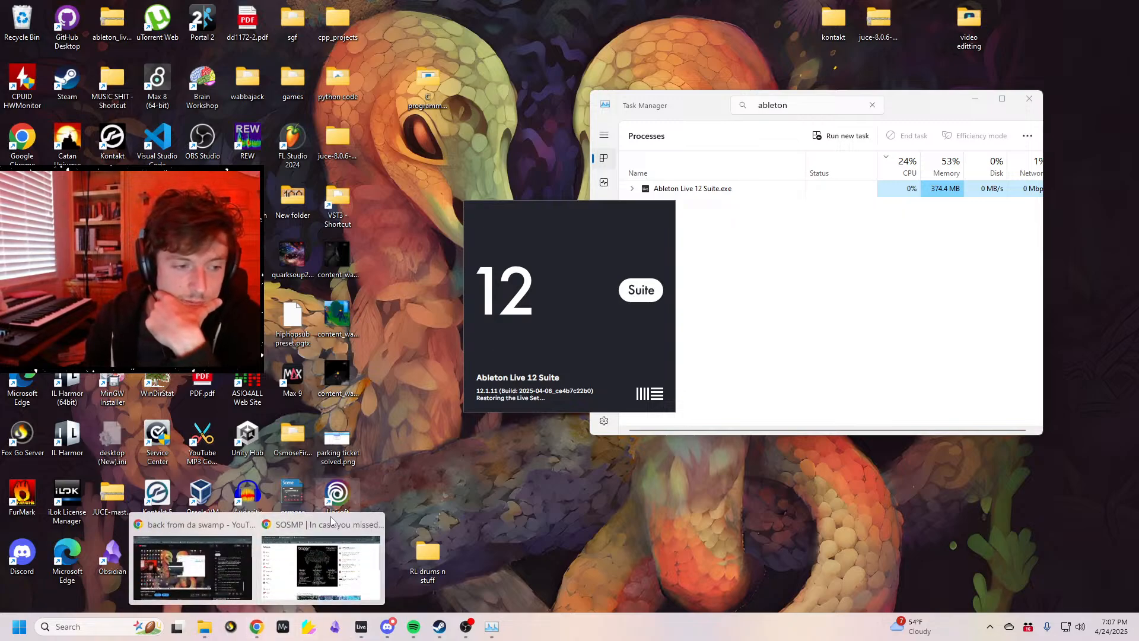
pyautogui.click(332, 551)
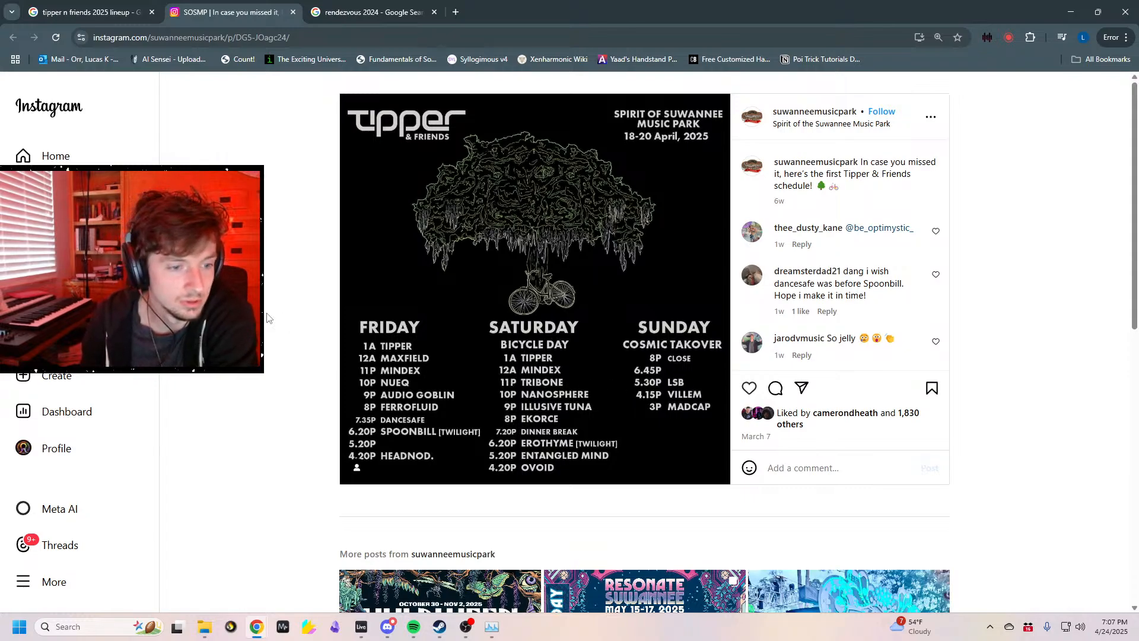
pyautogui.scroll(-2, 268, 317)
pyautogui.scroll(2, 272, 315)
pyautogui.scroll(-3, 276, 315)
pyautogui.scroll(3, 279, 316)
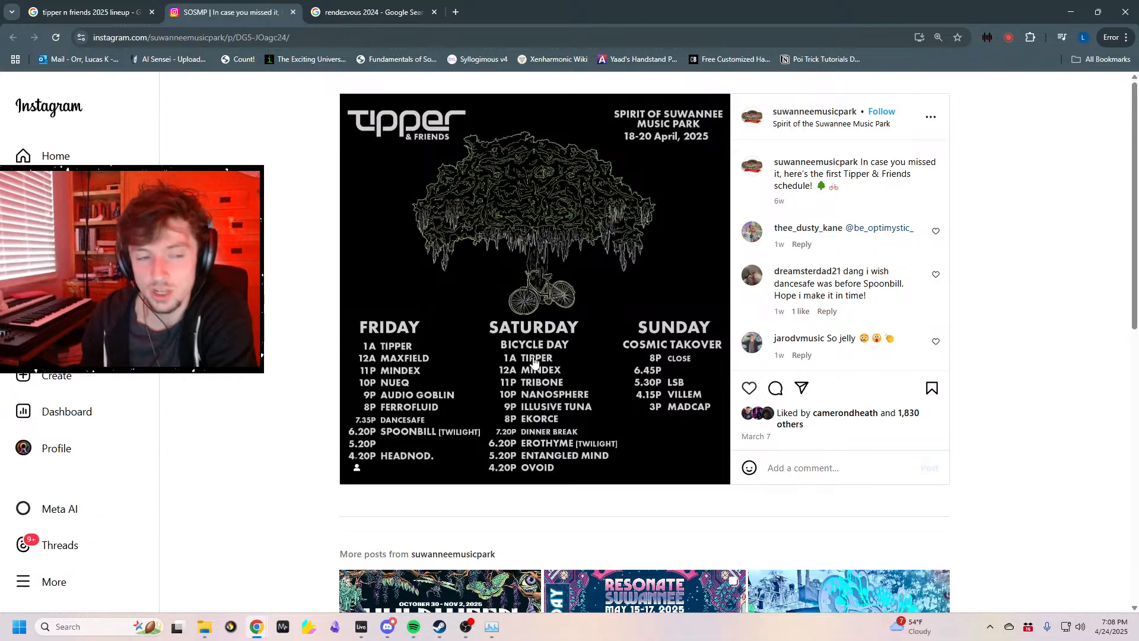
pyautogui.click(1072, 11)
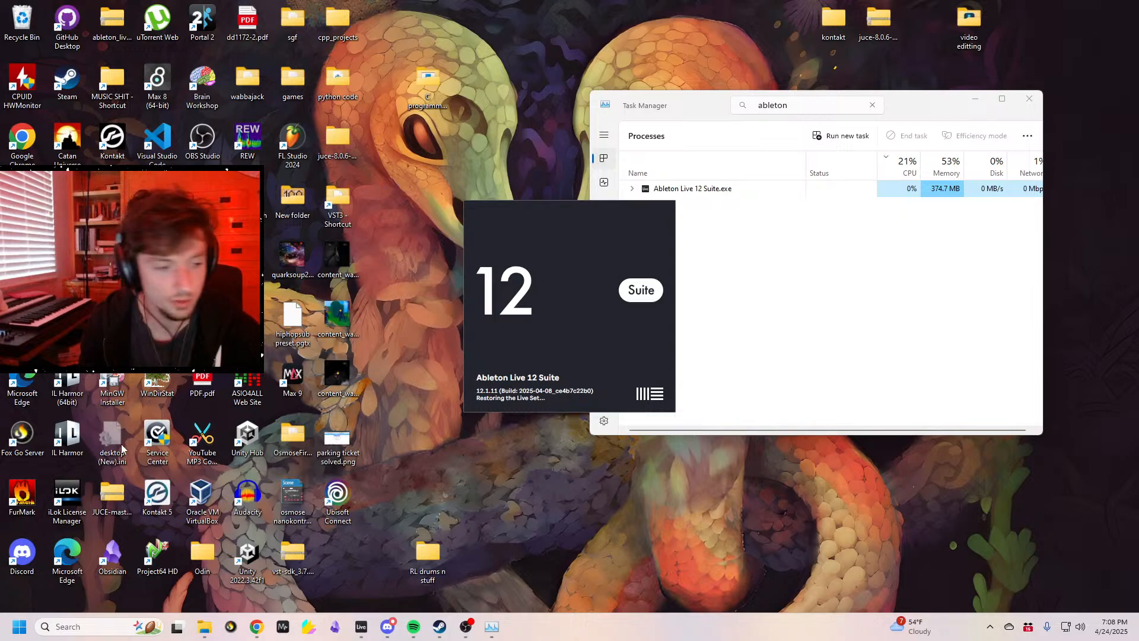
pyautogui.moveTo(256, 626)
pyautogui.click(340, 559)
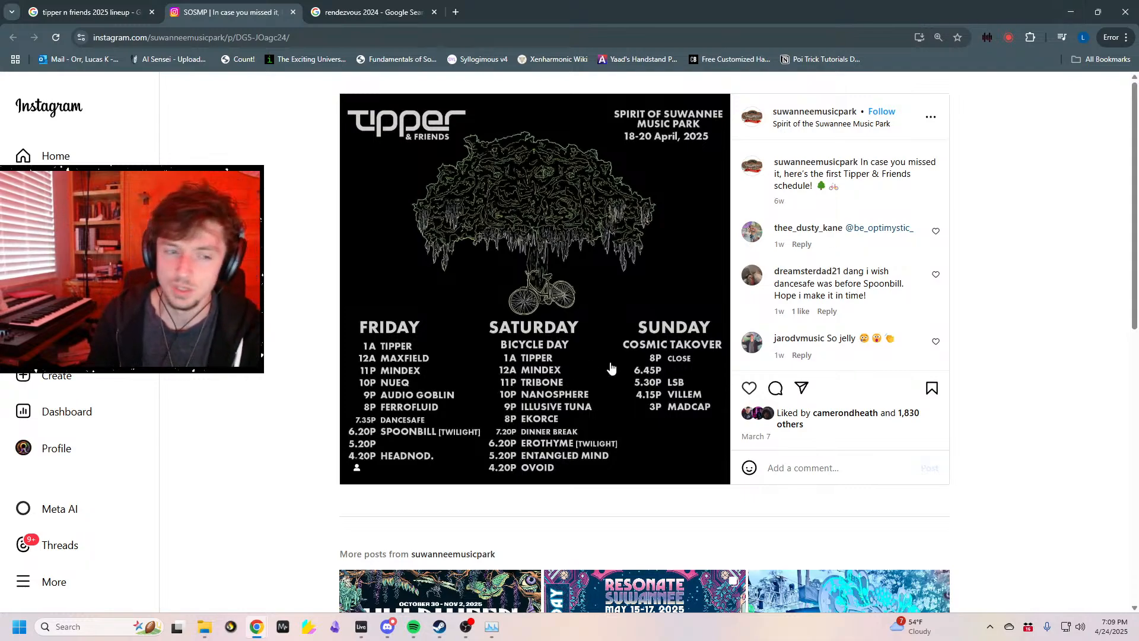
pyautogui.click(1068, 23)
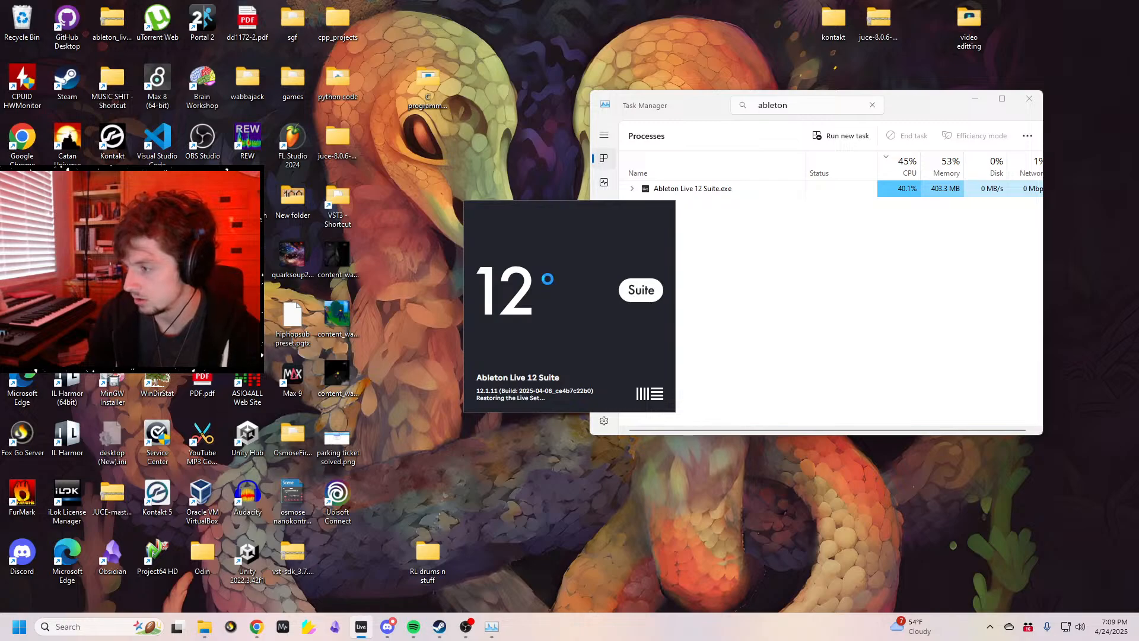
# - Switch to Spotify
pyautogui.click(413, 625)
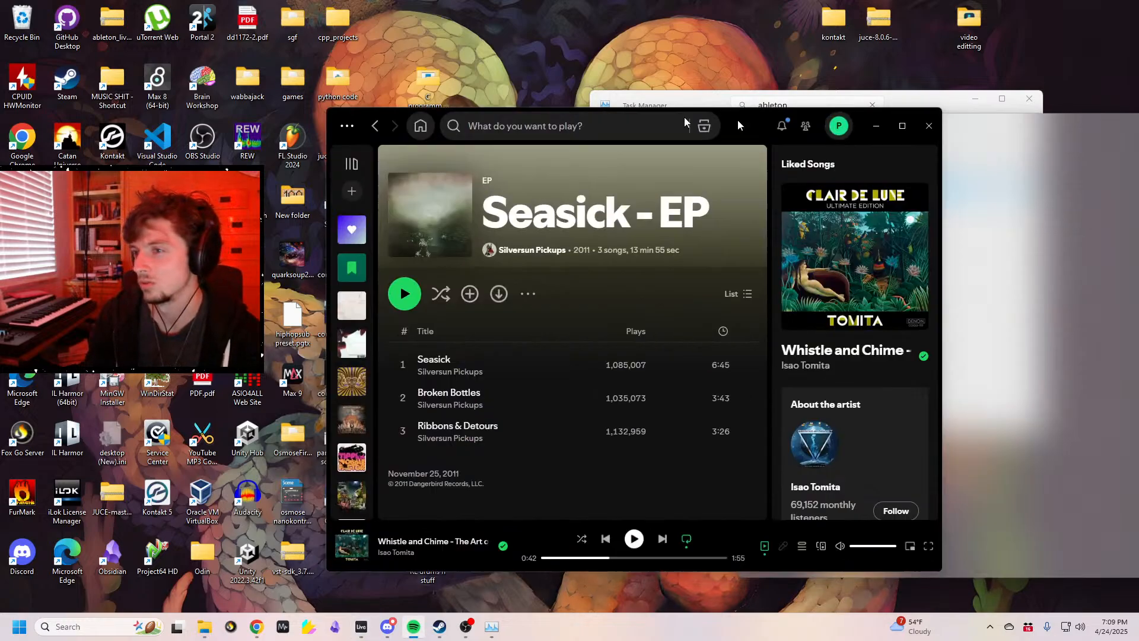
# - Search for "boards of canada" and open the artist's page
pyautogui.moveTo(685, 116); pyautogui.dragTo(532, 109)
pyautogui.click(400, 120)
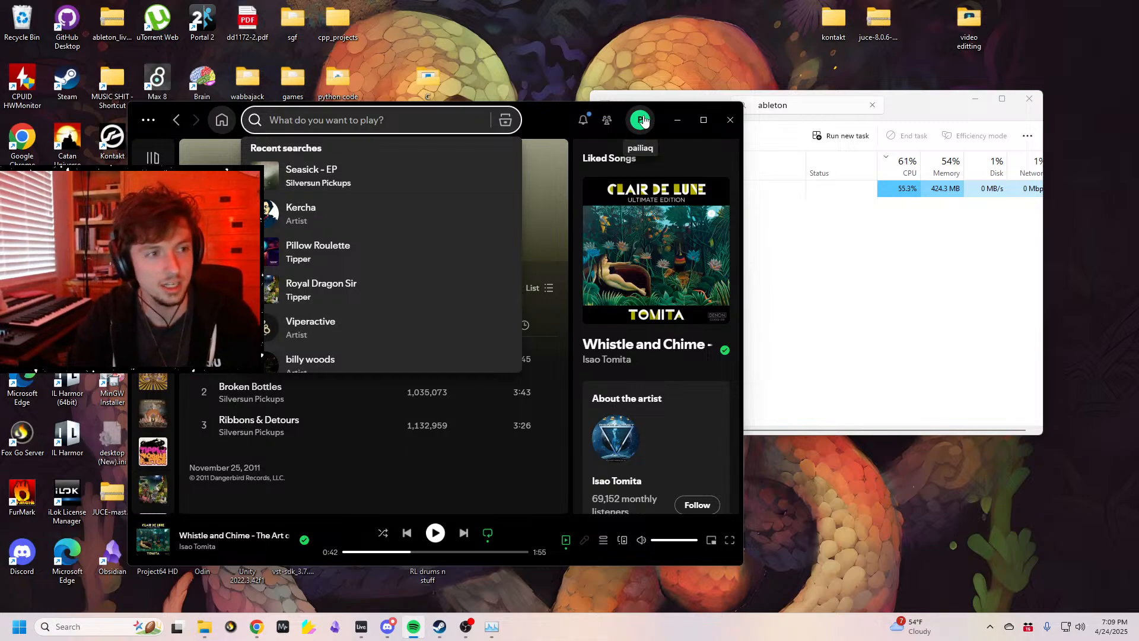
pyautogui.write('boards of cana')
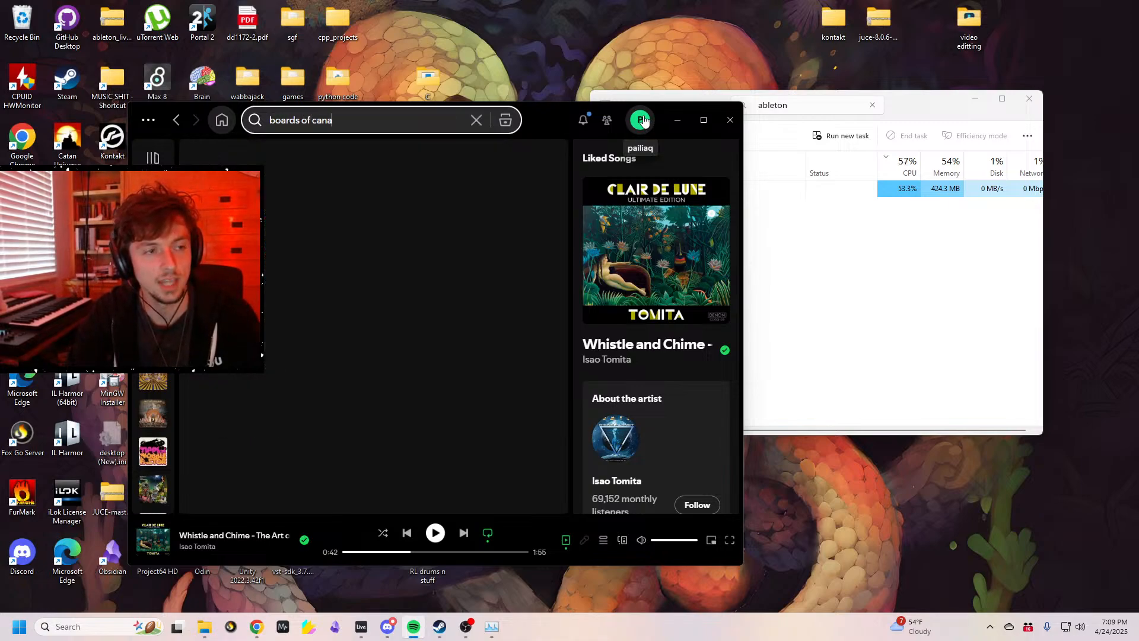
pyautogui.write('da')
pyautogui.click(339, 287)
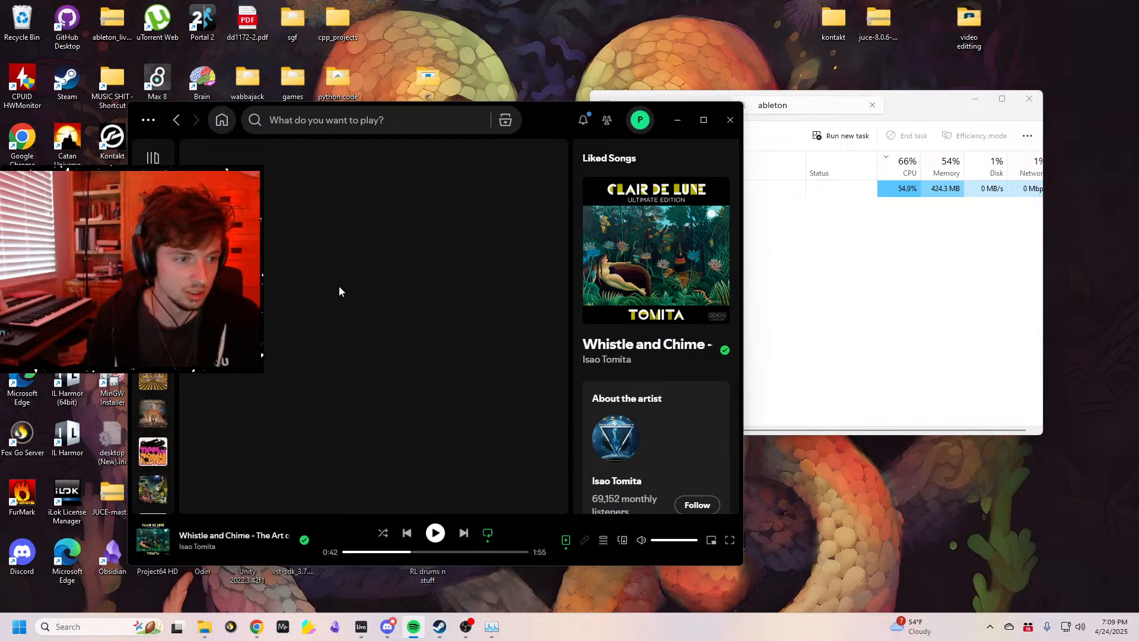
# - Filter the Boards of Canada discography to albums, show the full list and look through the covers
pyautogui.scroll(-6, 339, 285)
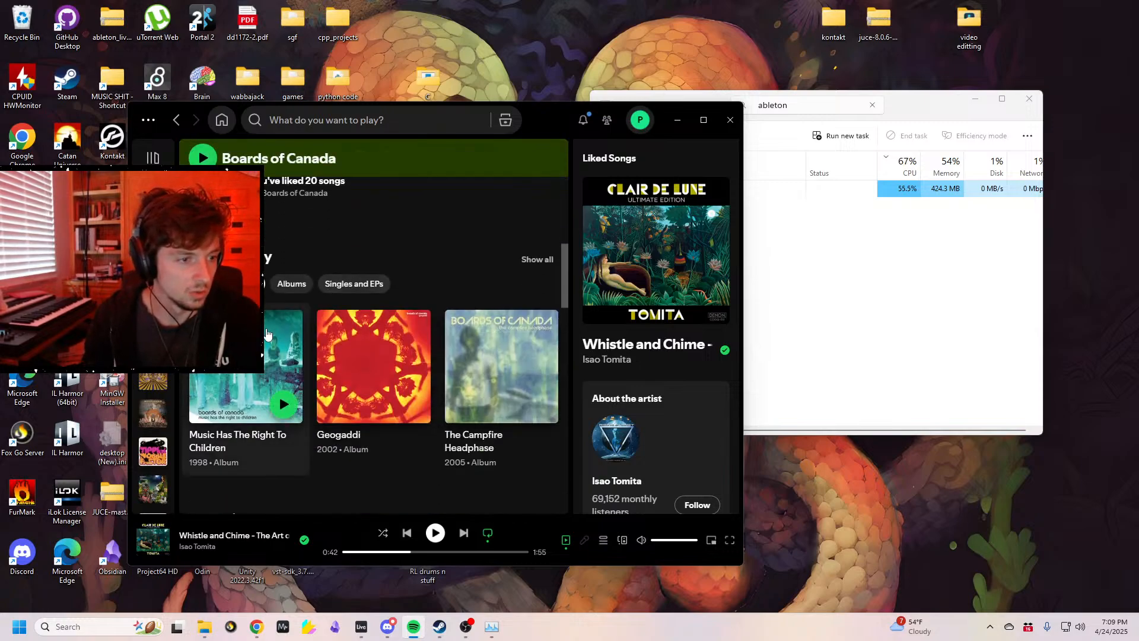
pyautogui.click(290, 285)
pyautogui.scroll(-2, 363, 340)
pyautogui.scroll(2, 415, 296)
pyautogui.click(536, 258)
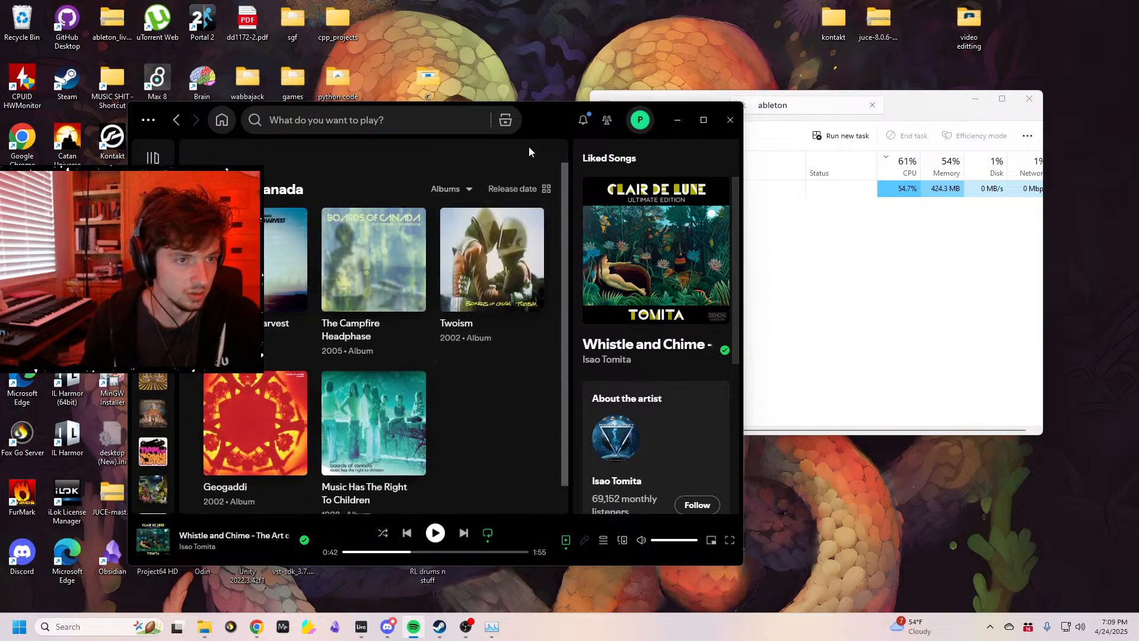
pyautogui.moveTo(528, 147); pyautogui.dragTo(613, 124)
pyautogui.scroll(-1, 551, 320)
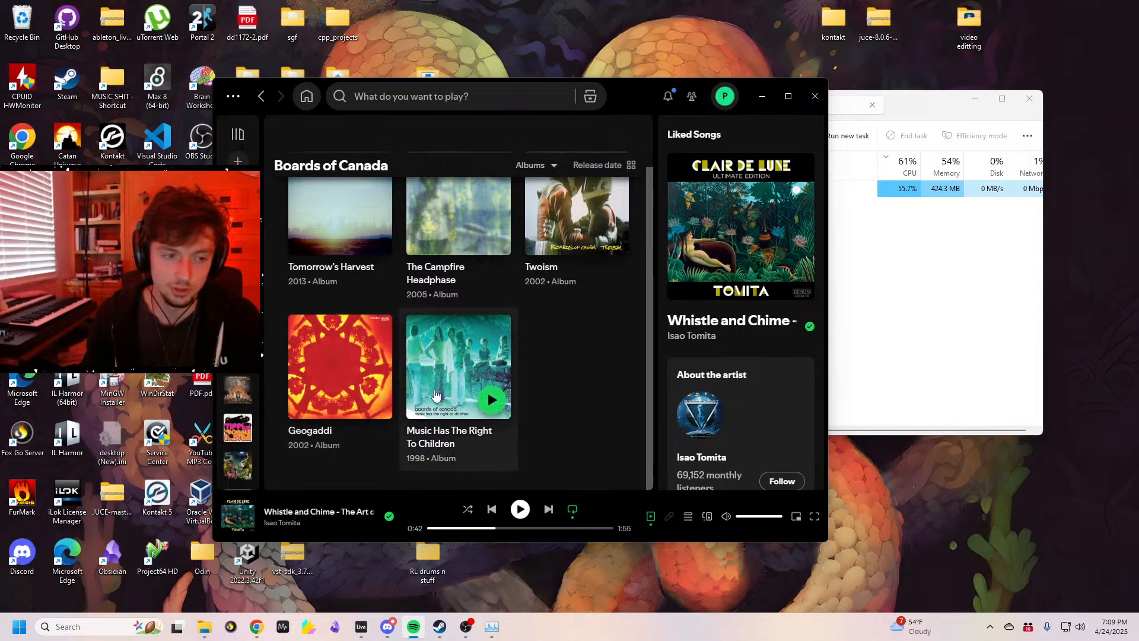
pyautogui.scroll(1, 435, 394)
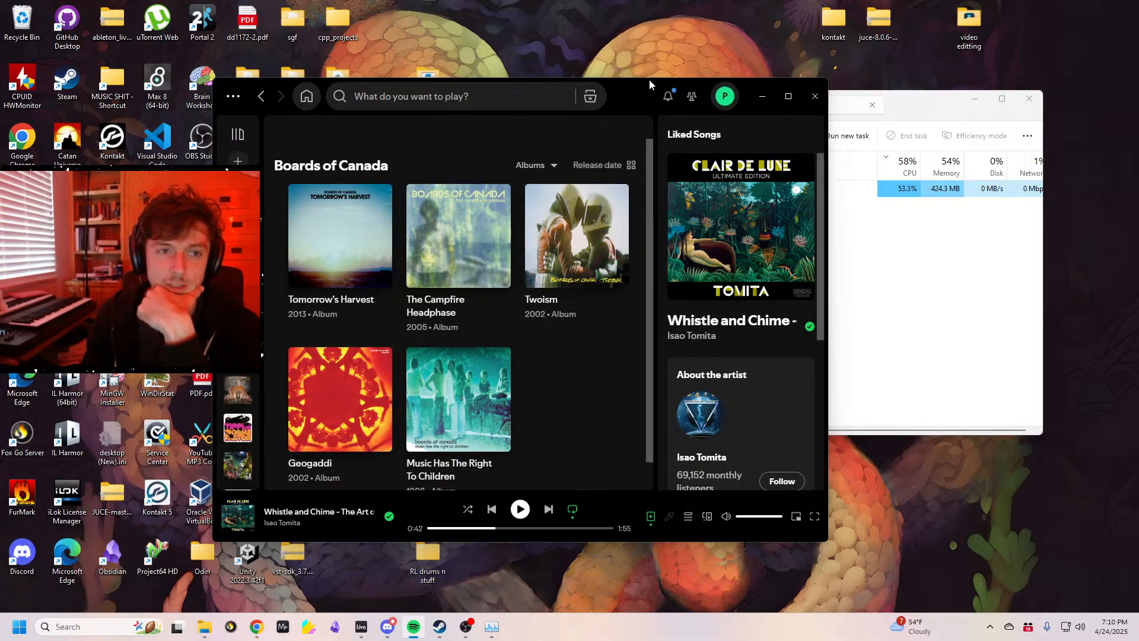
pyautogui.moveTo(642, 92); pyautogui.dragTo(882, 125)
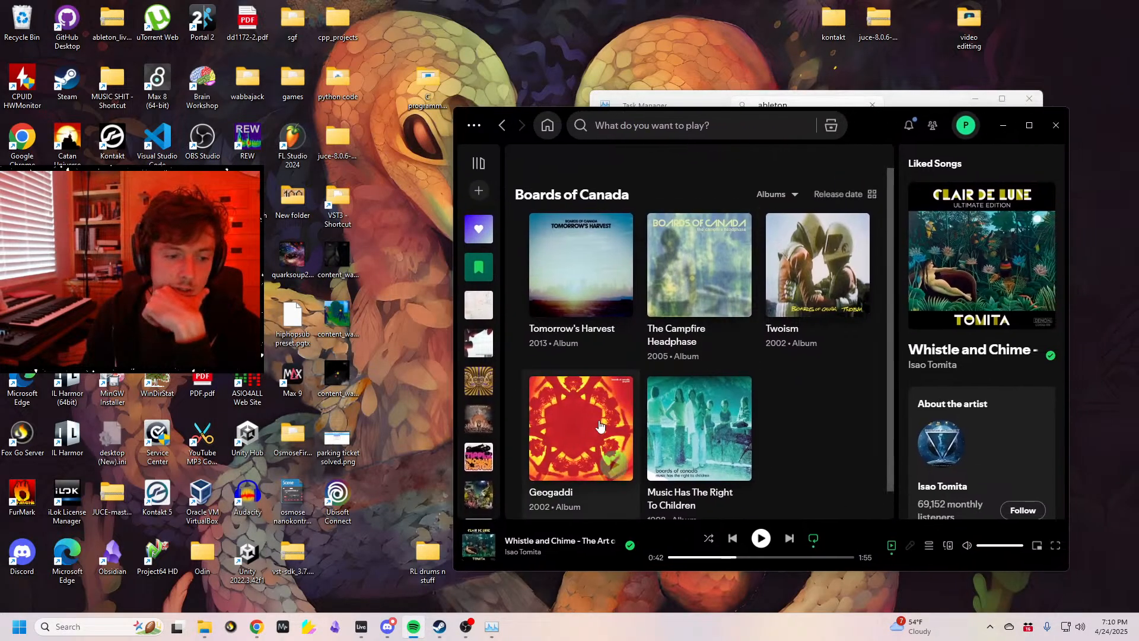
# - Search for "tipper" and open the artist's page
pyautogui.click(703, 127)
pyautogui.write('t')
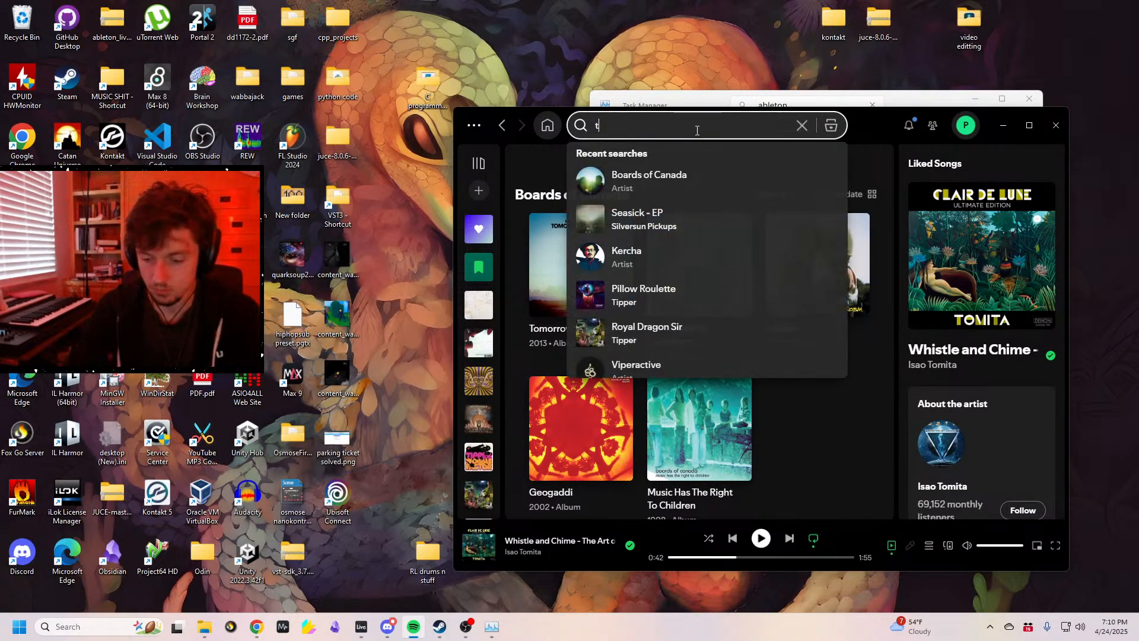
pyautogui.write('ipper')
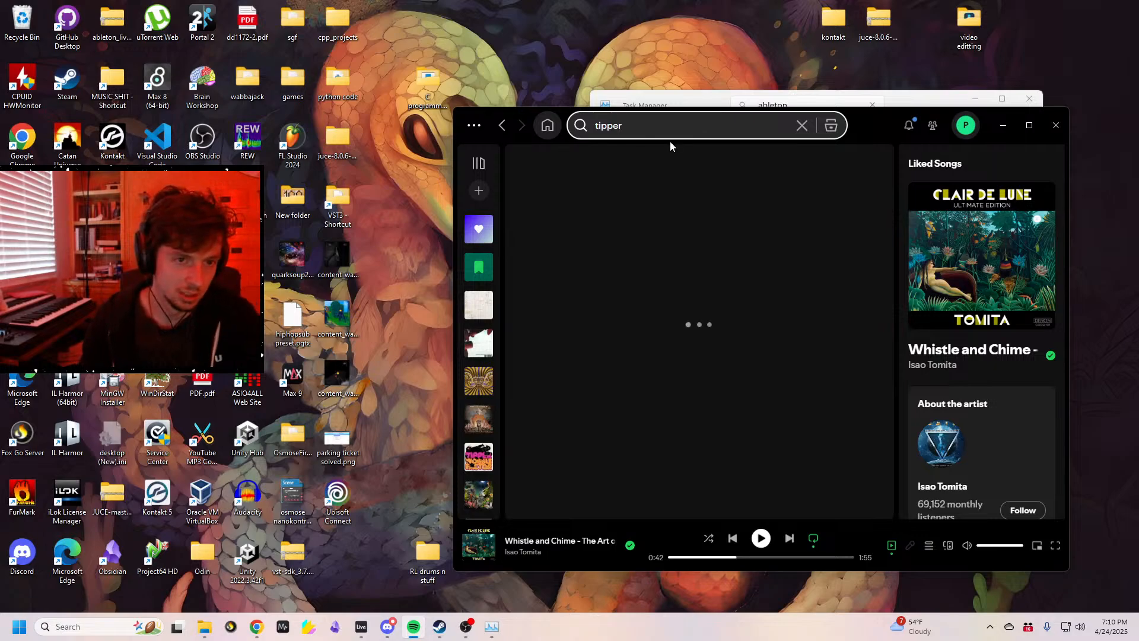
pyautogui.click(655, 270)
# - Filter Tipper's discography to albums and show the full list
pyautogui.scroll(-6, 654, 355)
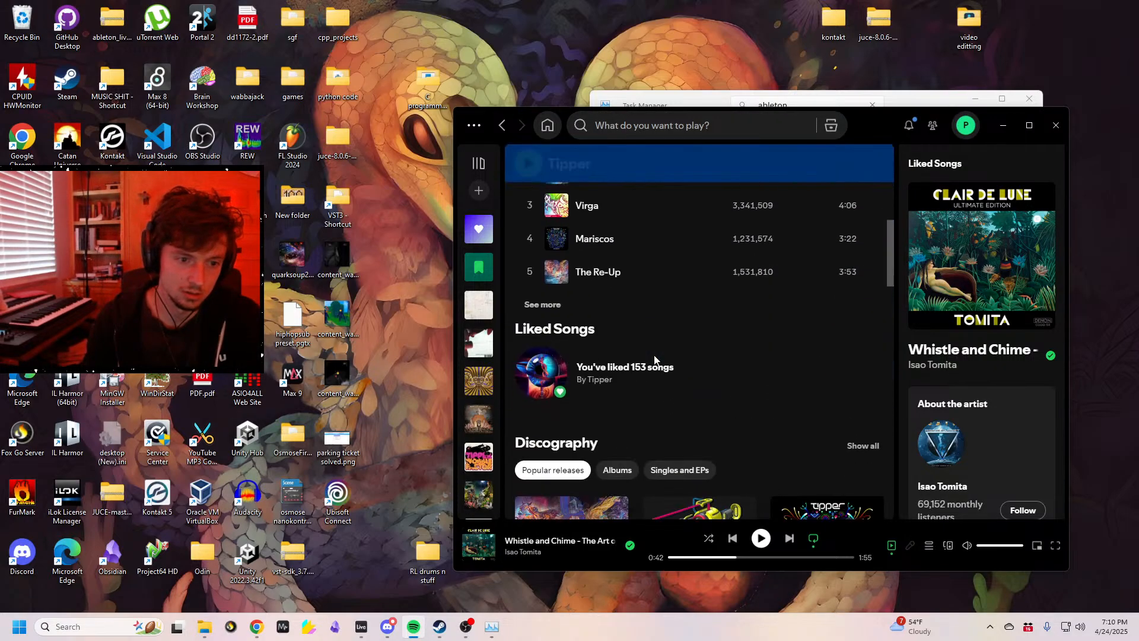
pyautogui.scroll(-1, 654, 355)
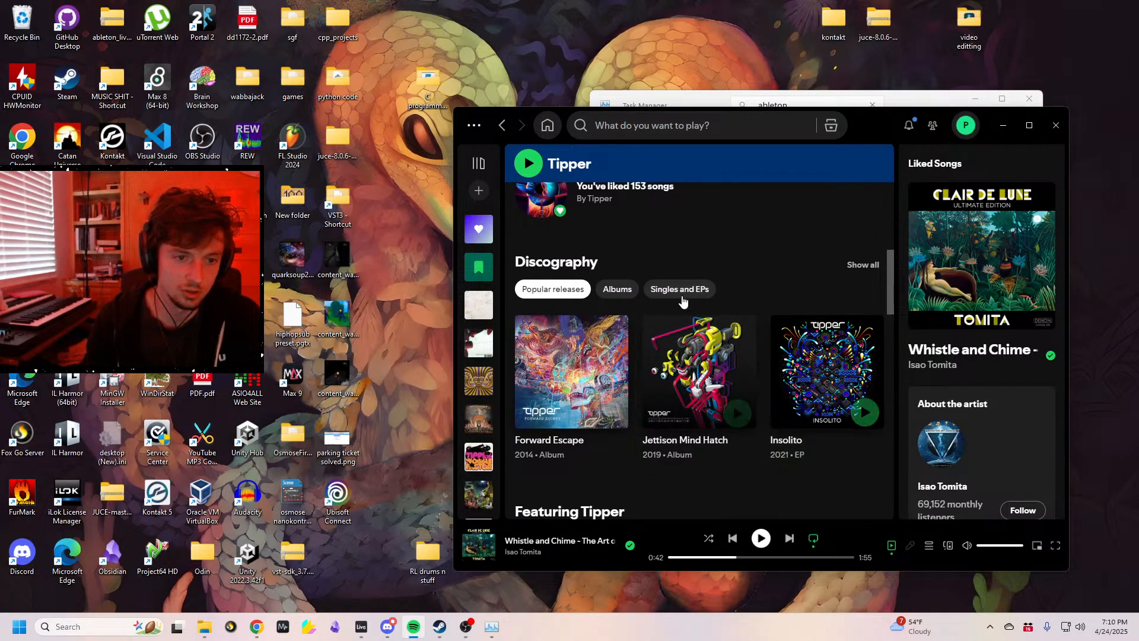
pyautogui.click(617, 289)
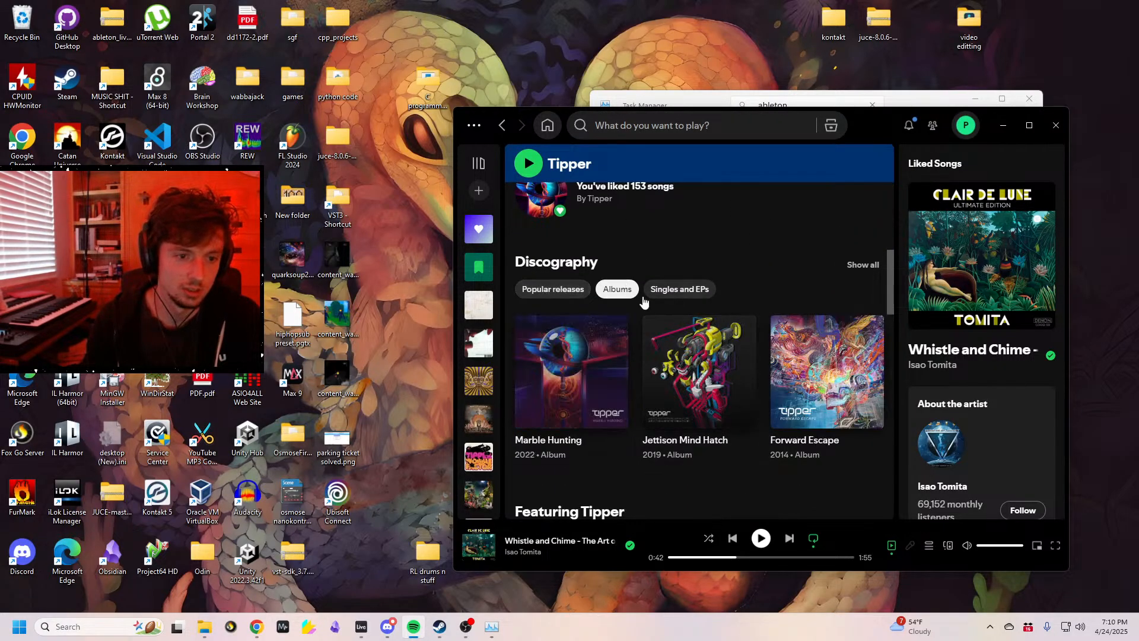
pyautogui.click(863, 265)
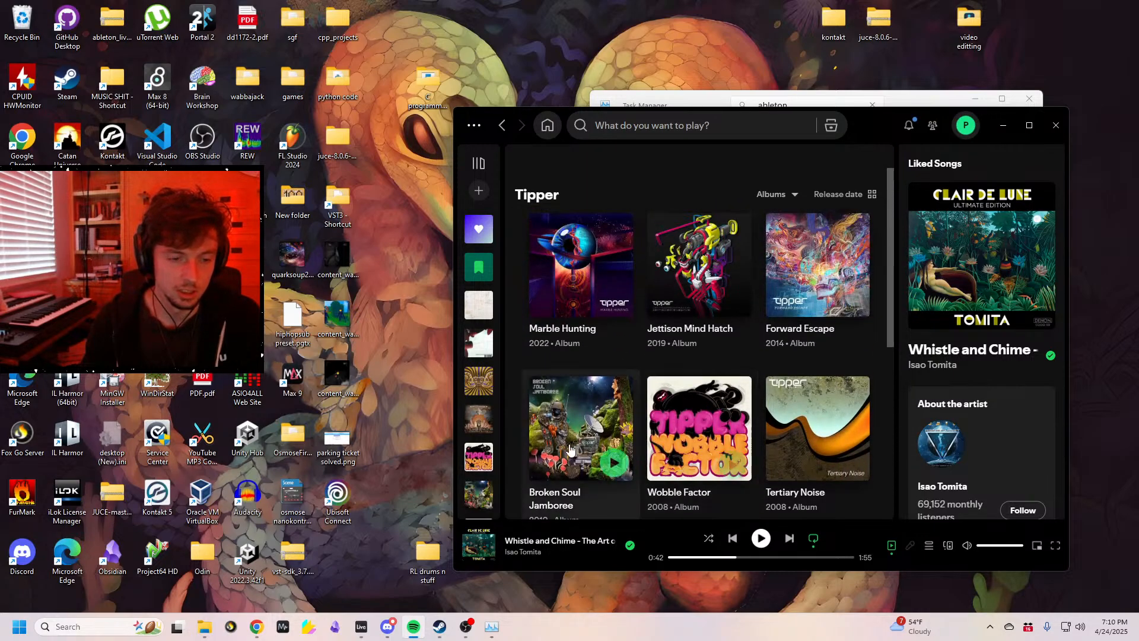
# - Look through all of Tipper's albums in the discography, from the newest to the oldest releases
pyautogui.scroll(-1, 593, 403)
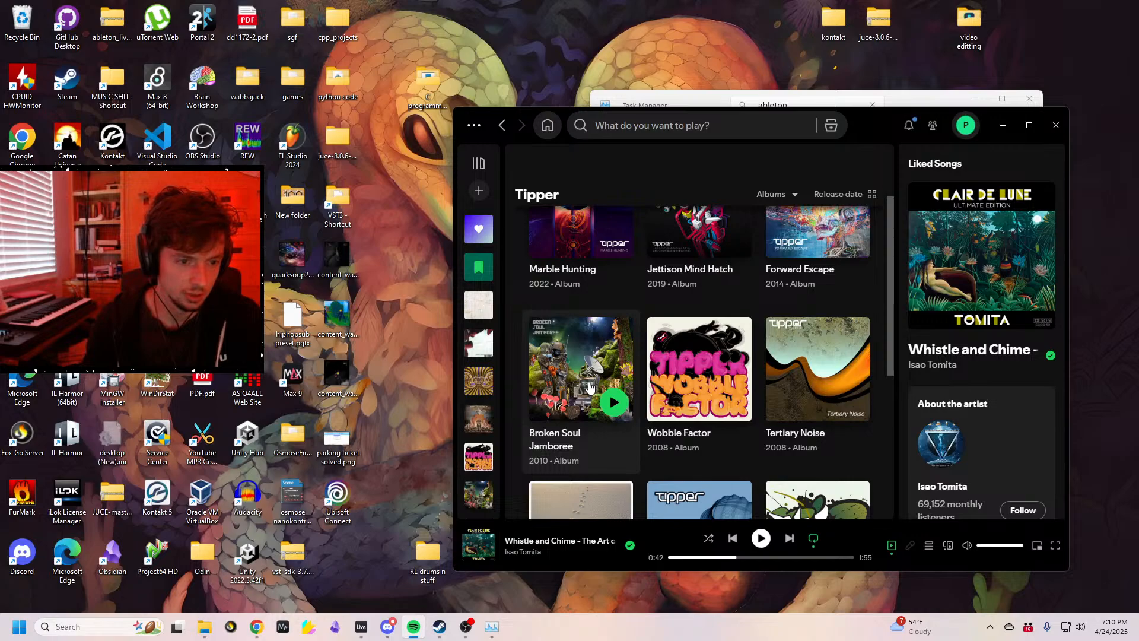
pyautogui.scroll(1, 593, 380)
pyautogui.scroll(-4, 742, 308)
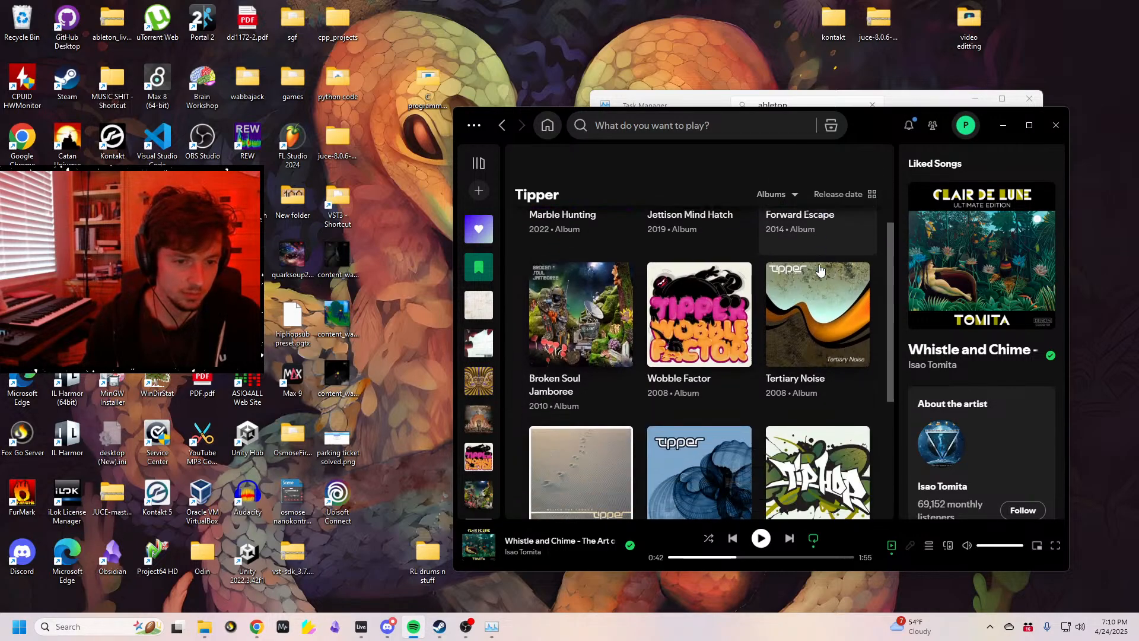
pyautogui.scroll(-2, 702, 366)
pyautogui.scroll(5, 703, 366)
pyautogui.scroll(-3, 735, 415)
pyautogui.scroll(4, 578, 363)
pyautogui.scroll(-3, 540, 378)
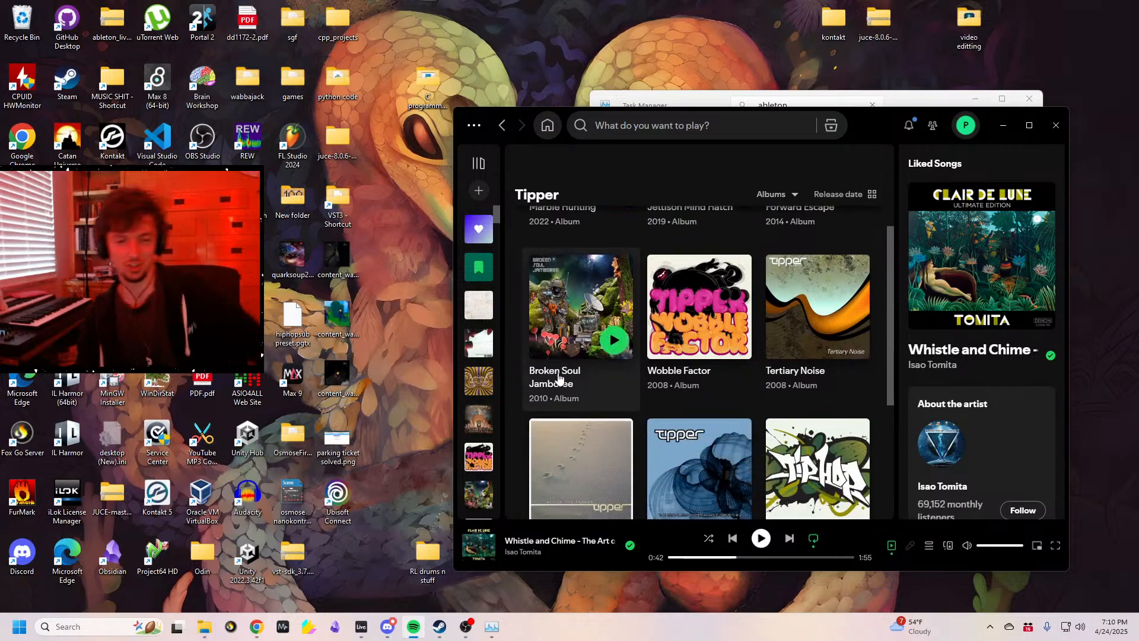
pyautogui.scroll(3, 564, 368)
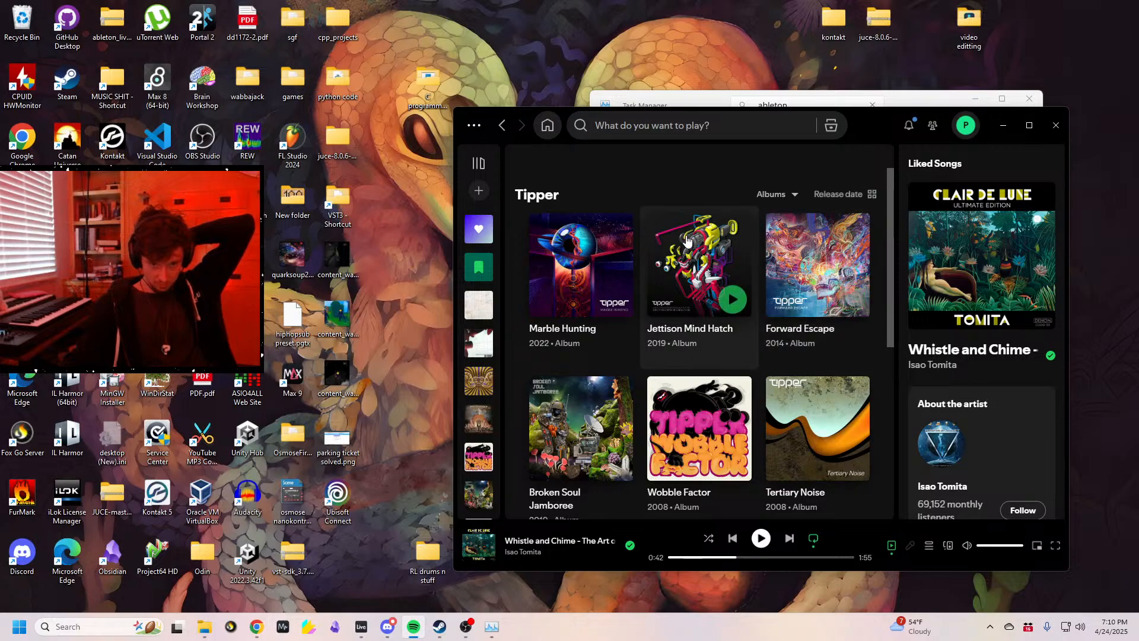
pyautogui.scroll(-5, 819, 320)
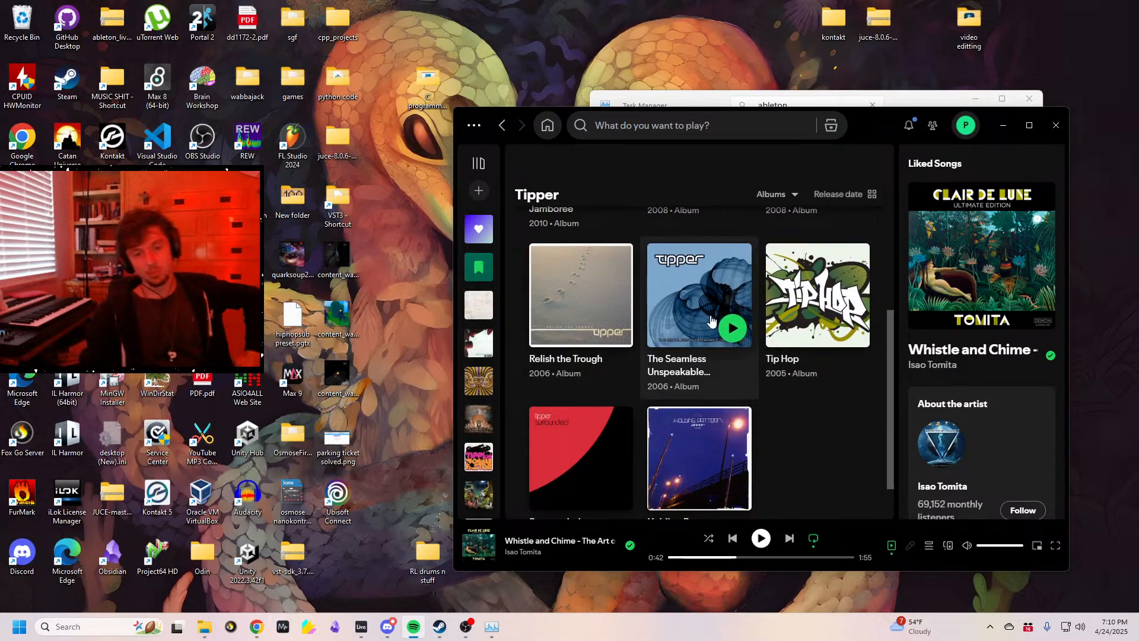
pyautogui.scroll(-2, 711, 321)
pyautogui.scroll(2, 712, 322)
pyautogui.scroll(5, 711, 321)
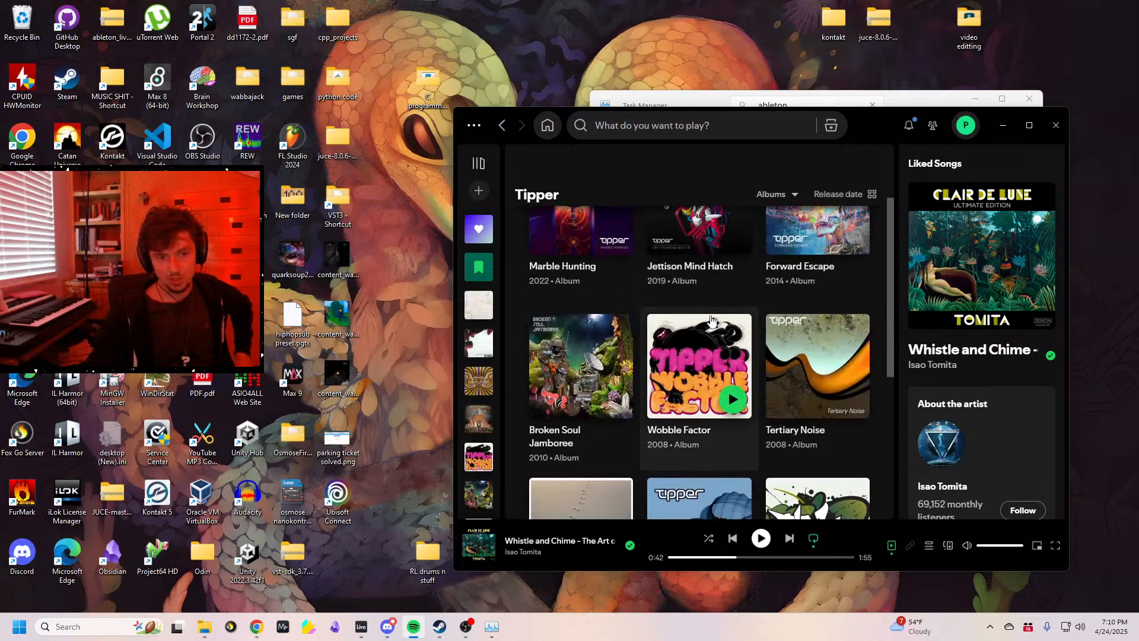
# - Switch Tipper's discography to Singles and EPs and look through the releases
pyautogui.click(802, 196)
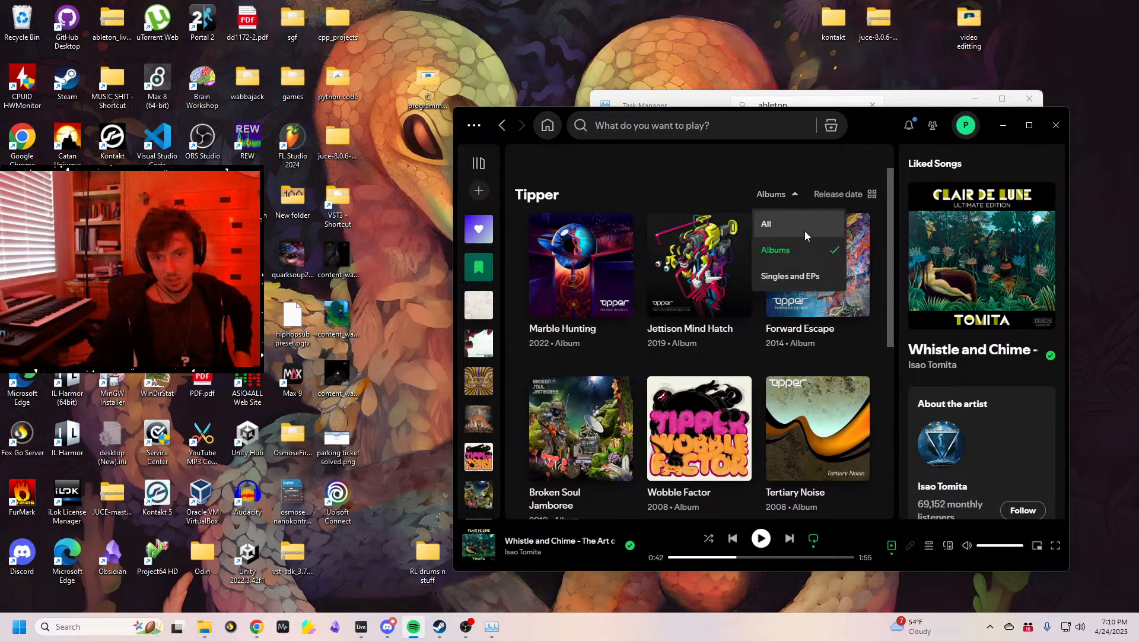
pyautogui.click(798, 272)
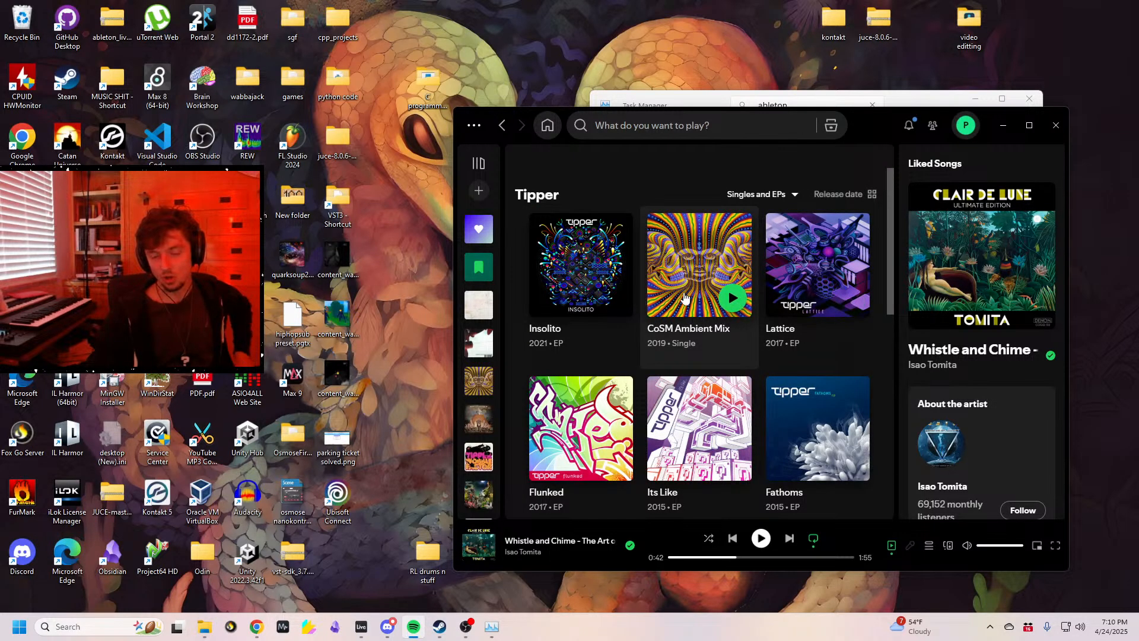
pyautogui.scroll(-3, 772, 356)
pyautogui.scroll(-6, 668, 435)
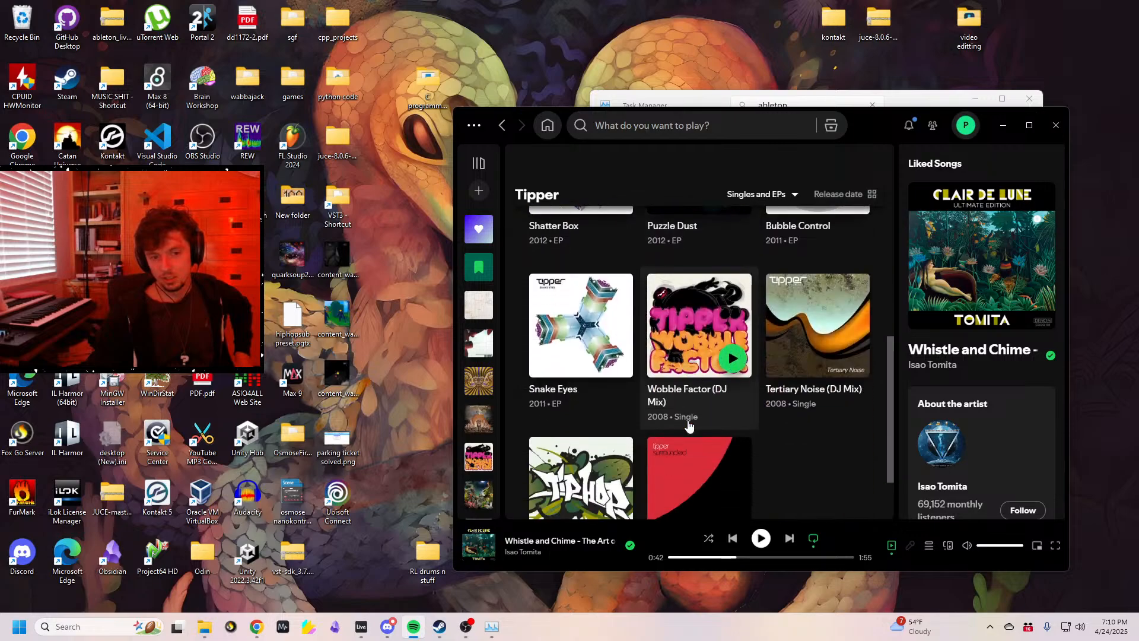
pyautogui.scroll(8, 742, 421)
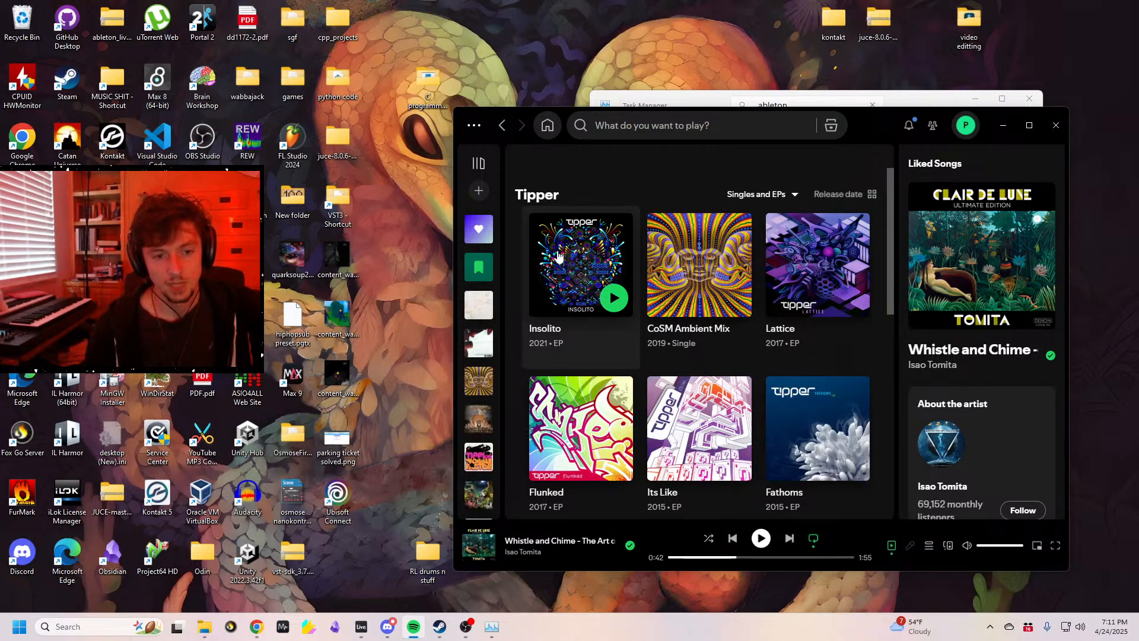
pyautogui.scroll(-1, 700, 296)
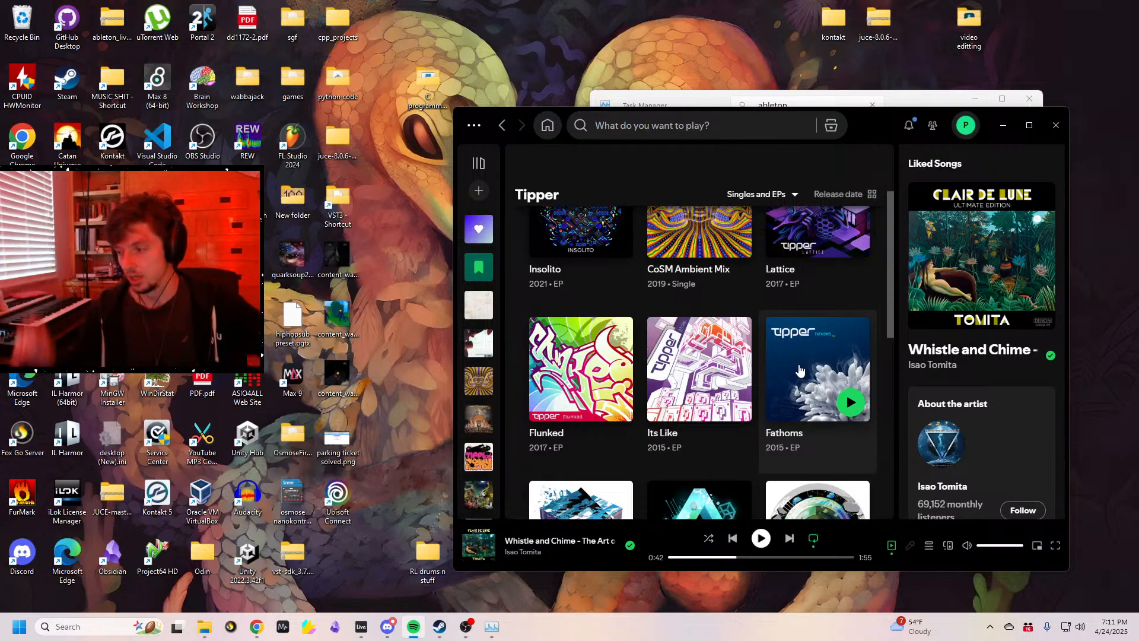
# - Switch to Ableton Live with its restored set and move the Task Manager window out of the way
pyautogui.click(362, 628)
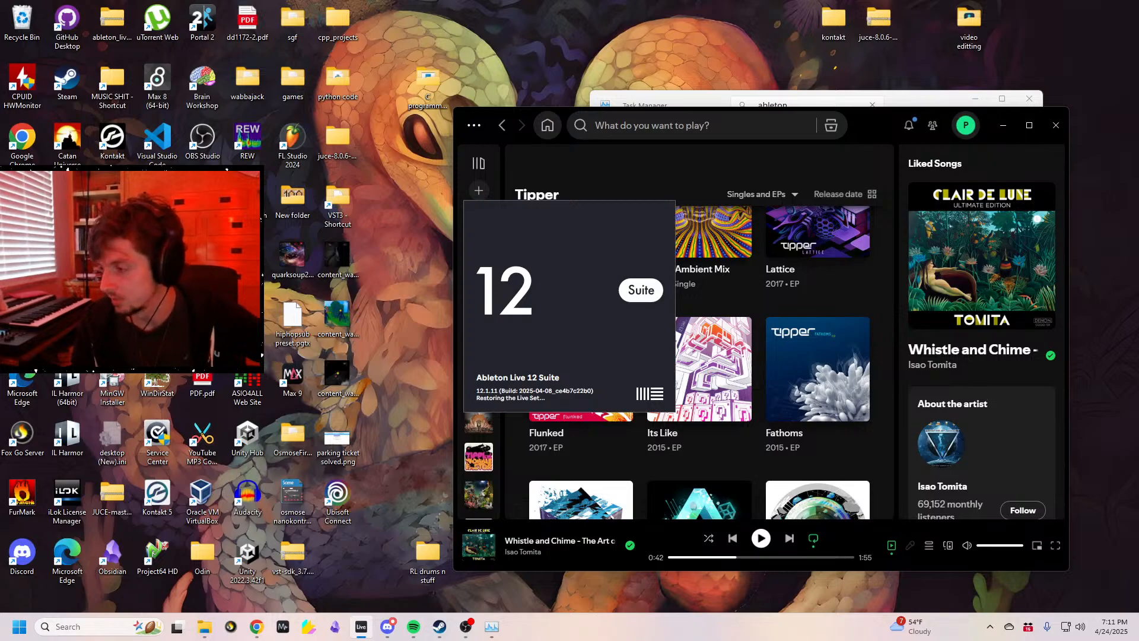
pyautogui.click(492, 626)
pyautogui.moveTo(643, 106); pyautogui.dragTo(785, 95)
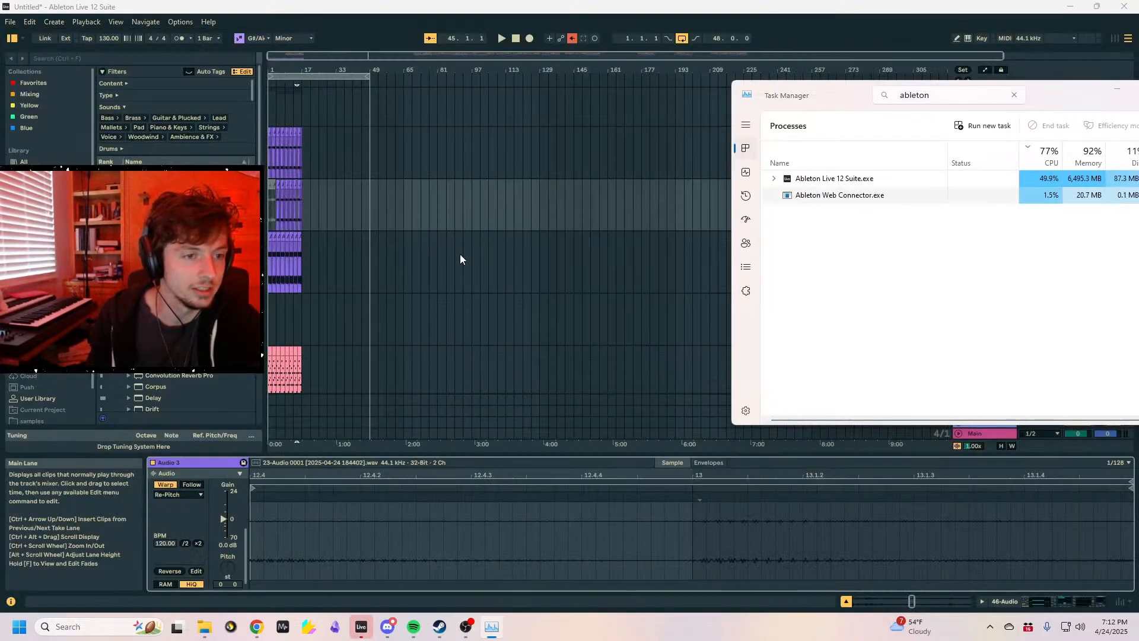
pyautogui.moveTo(843, 95); pyautogui.dragTo(1138, 205)
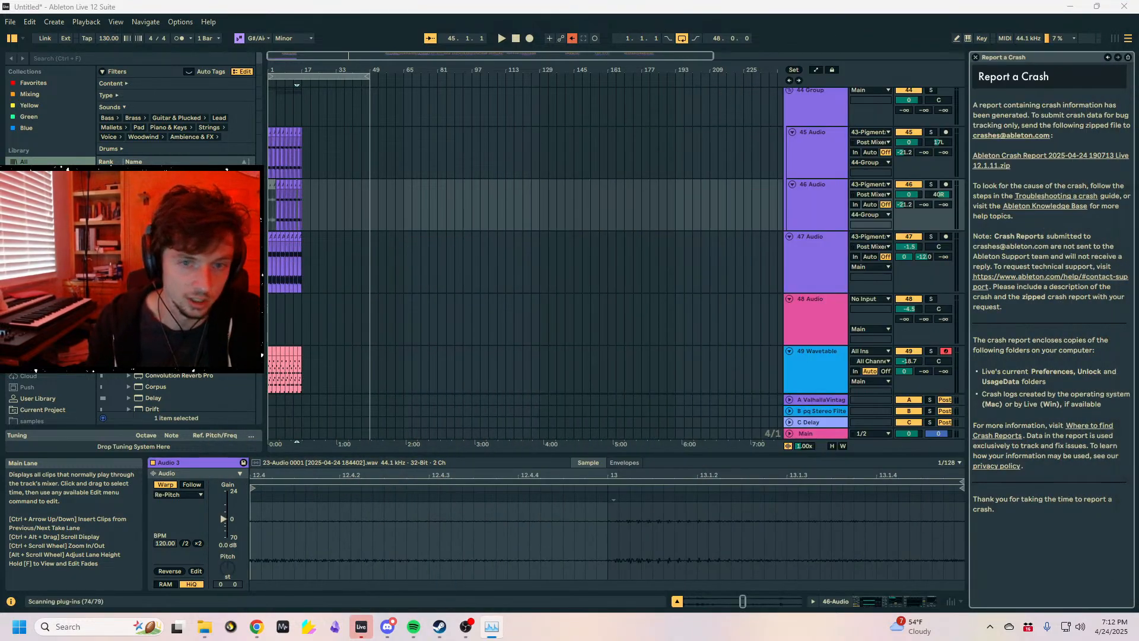
pyautogui.press('Escape')
pyautogui.moveTo(836, 96); pyautogui.dragTo(1138, 112)
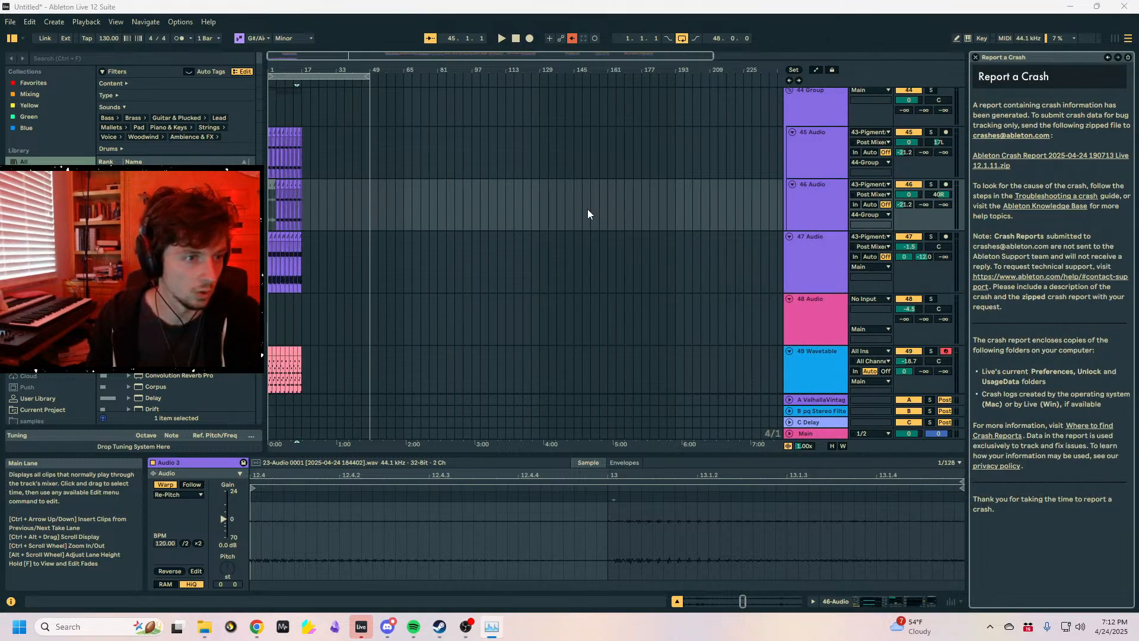
# - Fold the 44 Group track in the arrangement and close the crash report help view
pyautogui.click(418, 232)
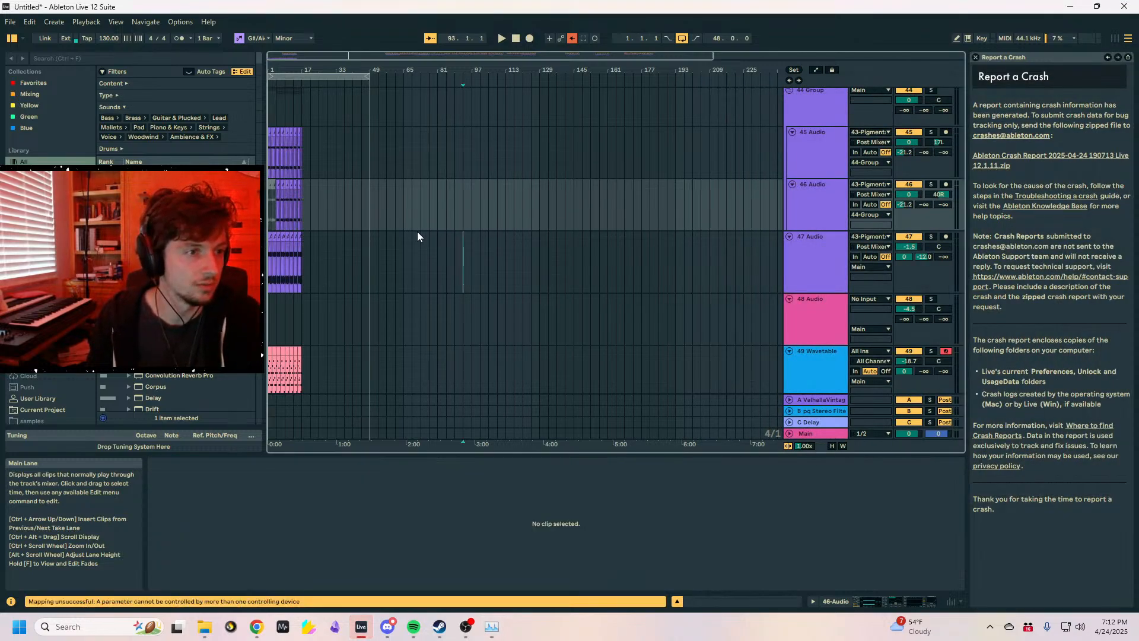
pyautogui.scroll(2, 365, 236)
pyautogui.press('Left')
pyautogui.scroll(3, 366, 241)
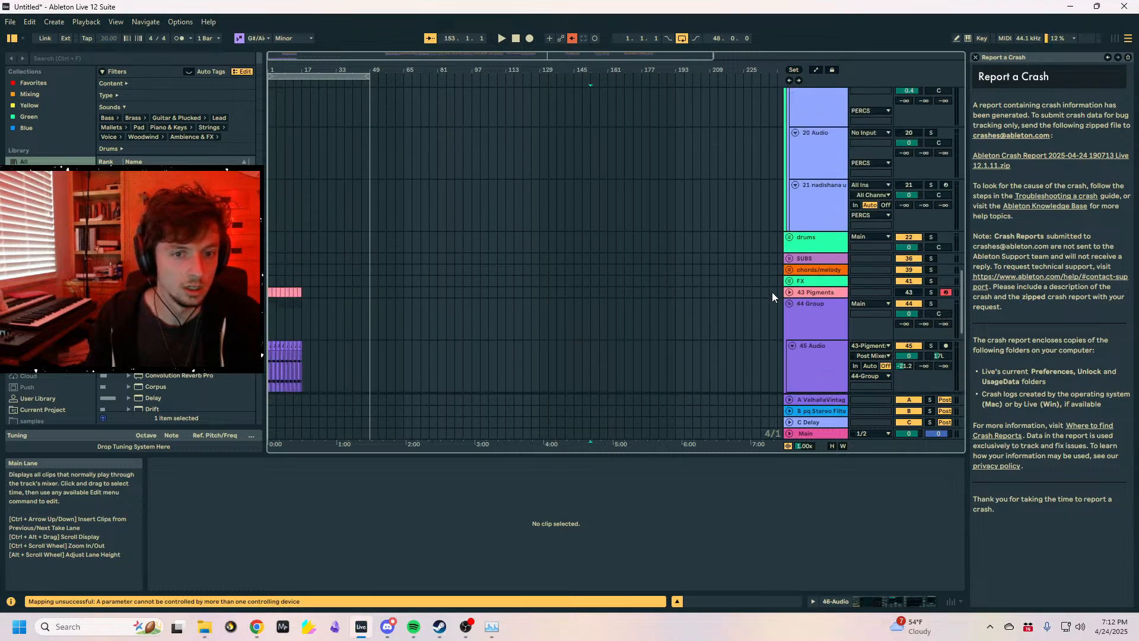
pyautogui.click(968, 39)
pyautogui.scroll(-3, 364, 298)
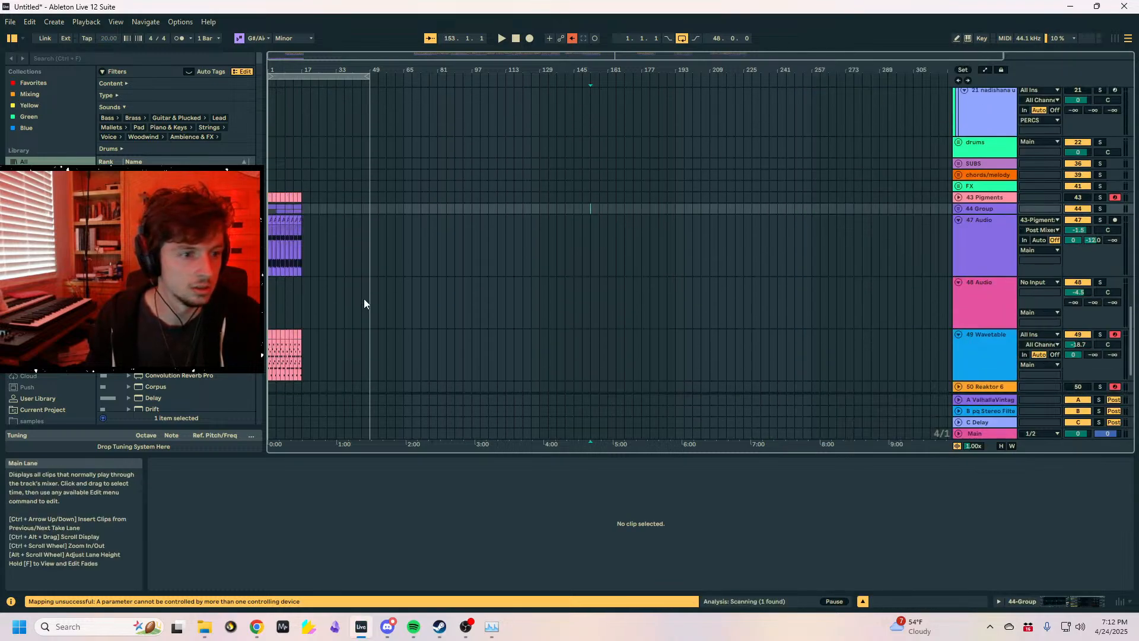
# - Fold the 51 Audio and 48 Audio tracks in the arrangement
pyautogui.click(1006, 214)
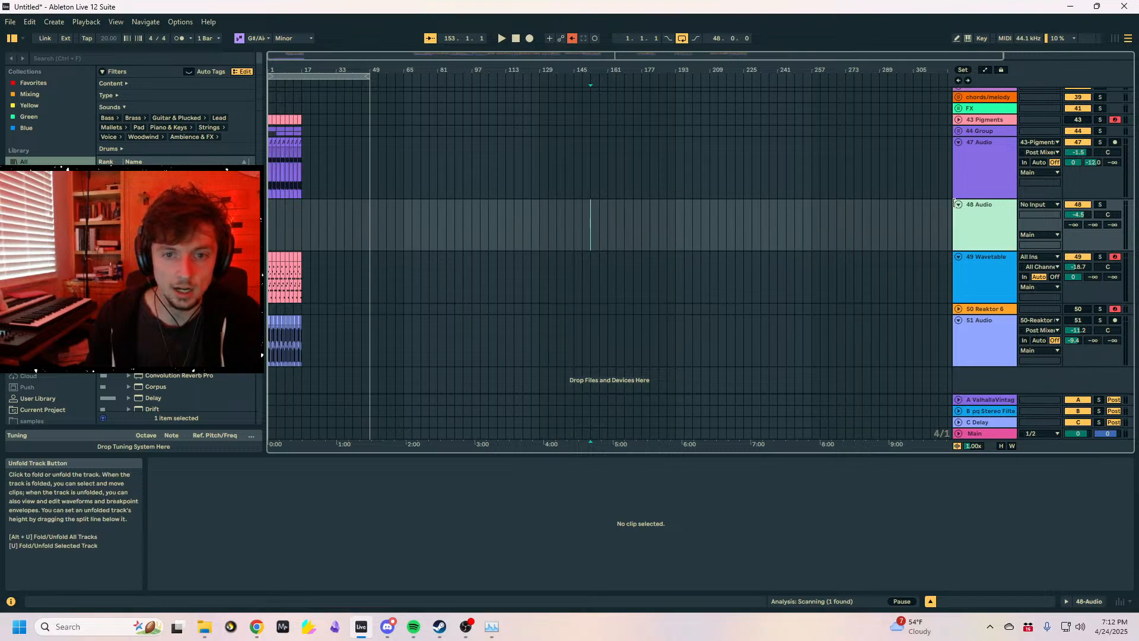
pyautogui.click(966, 334)
pyautogui.click(957, 322)
pyautogui.click(964, 233)
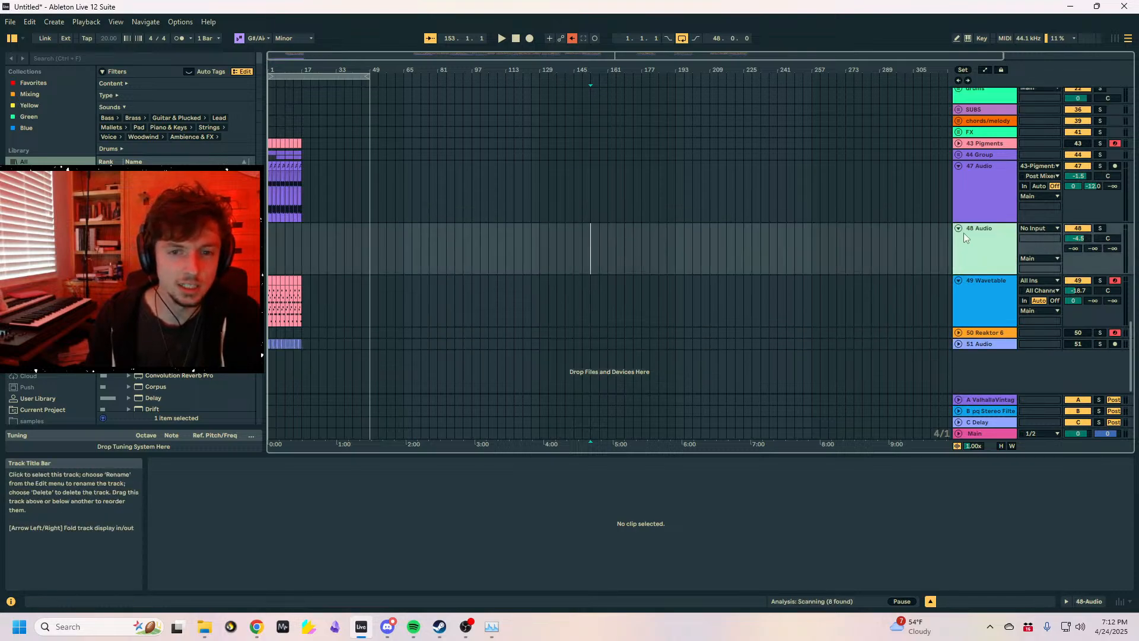
pyautogui.click(959, 229)
pyautogui.click(515, 397)
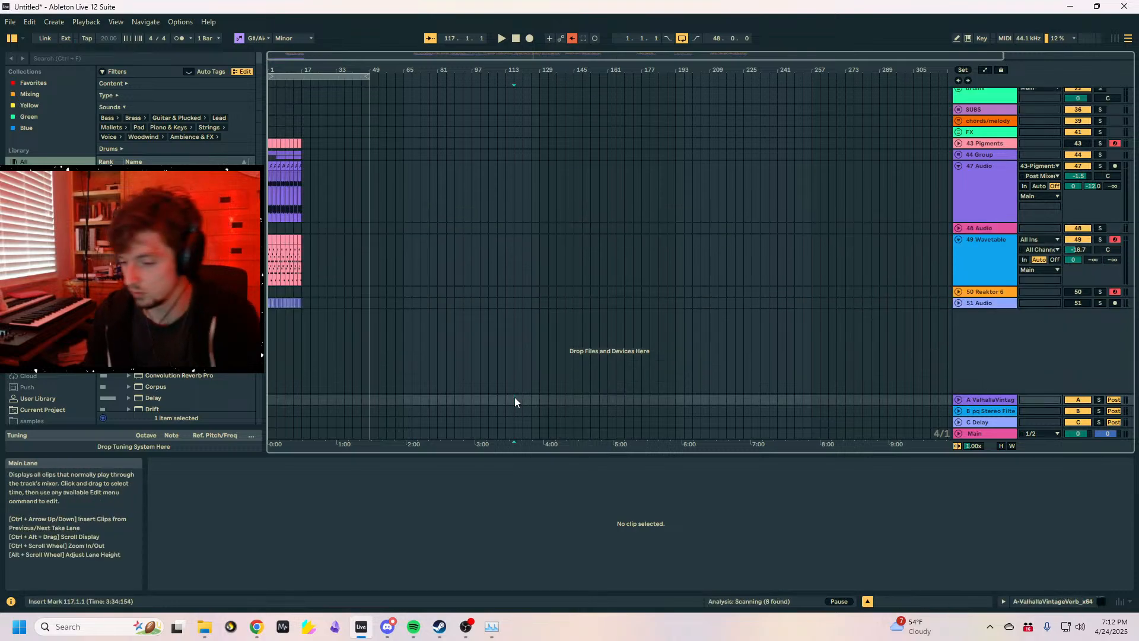
# - Switch the Live window to full screen and fold the COTL drums group in the arrangement
pyautogui.press('F11')
pyautogui.scroll(15, 456, 335)
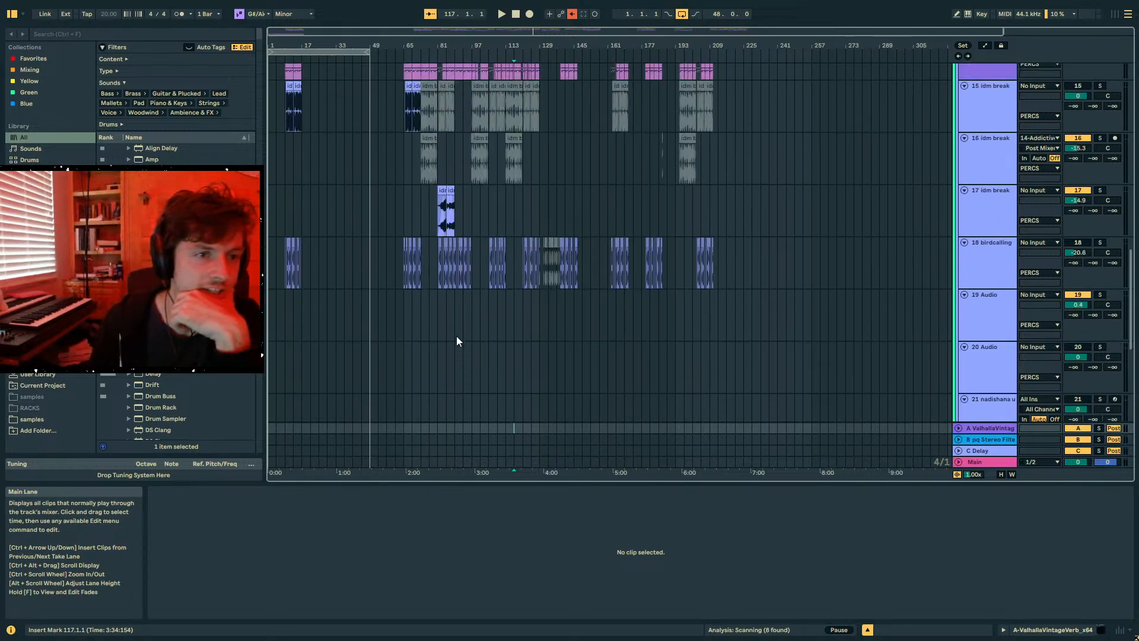
pyautogui.scroll(10, 457, 336)
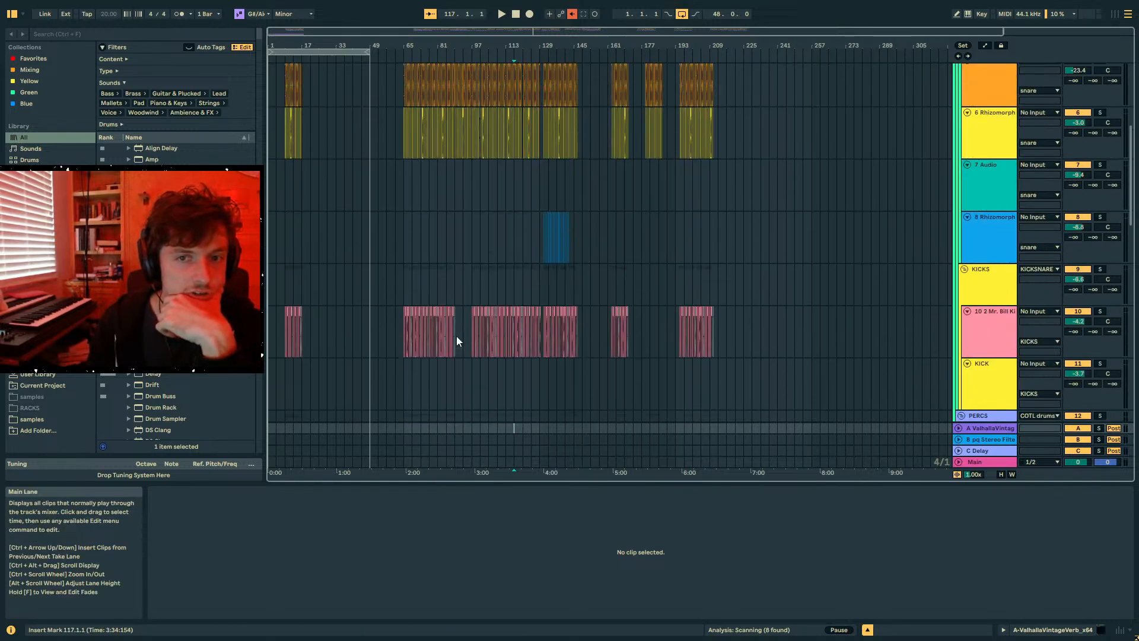
pyautogui.click(976, 96)
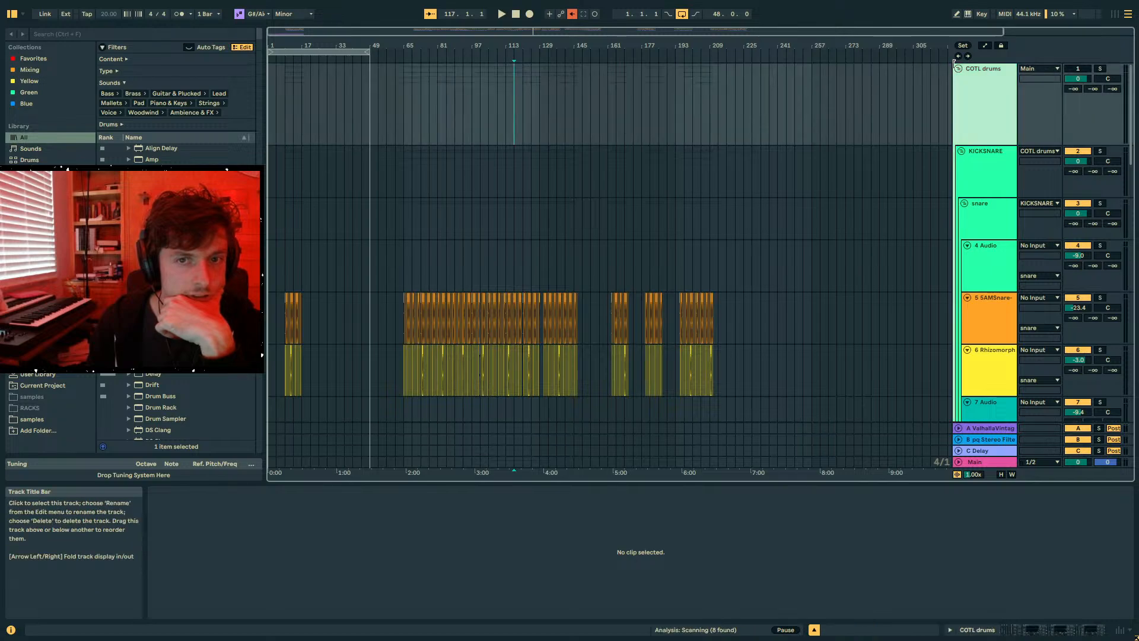
pyautogui.click(957, 68)
# - Place the insert marker at 1.1.1 on the COTL drums track
pyautogui.moveTo(786, 77)
pyautogui.mouseDown()
pyautogui.moveTo(336, 79)
pyautogui.moveTo(337, 113)
pyautogui.moveTo(388, 67)
pyautogui.mouseUp()
pyautogui.click(336, 79)
pyautogui.click(333, 109)
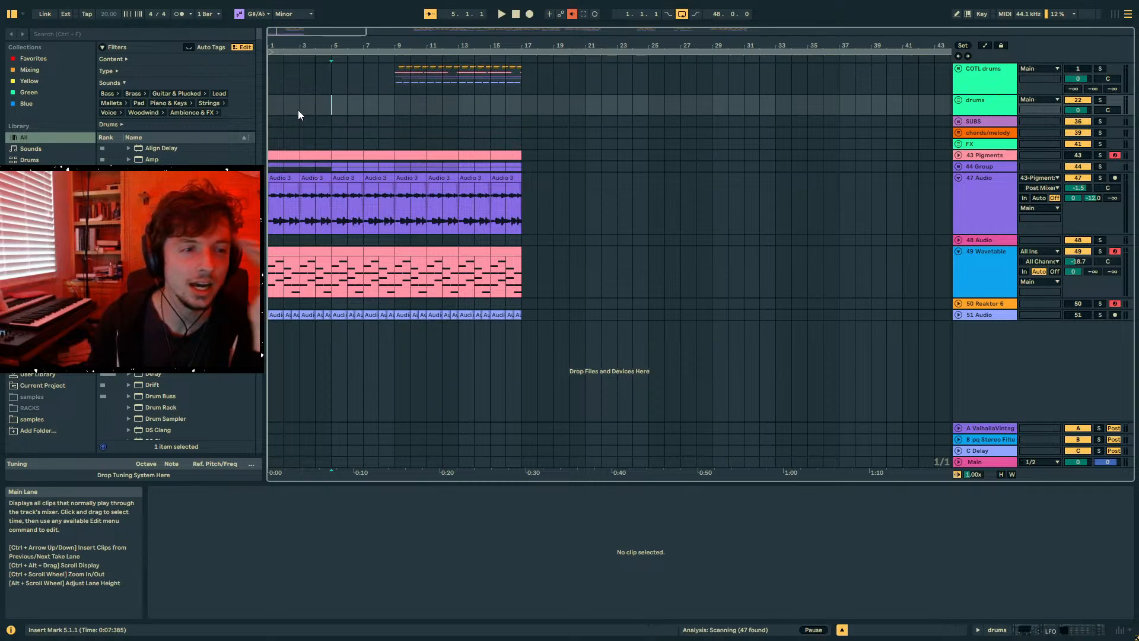
pyautogui.click(274, 109)
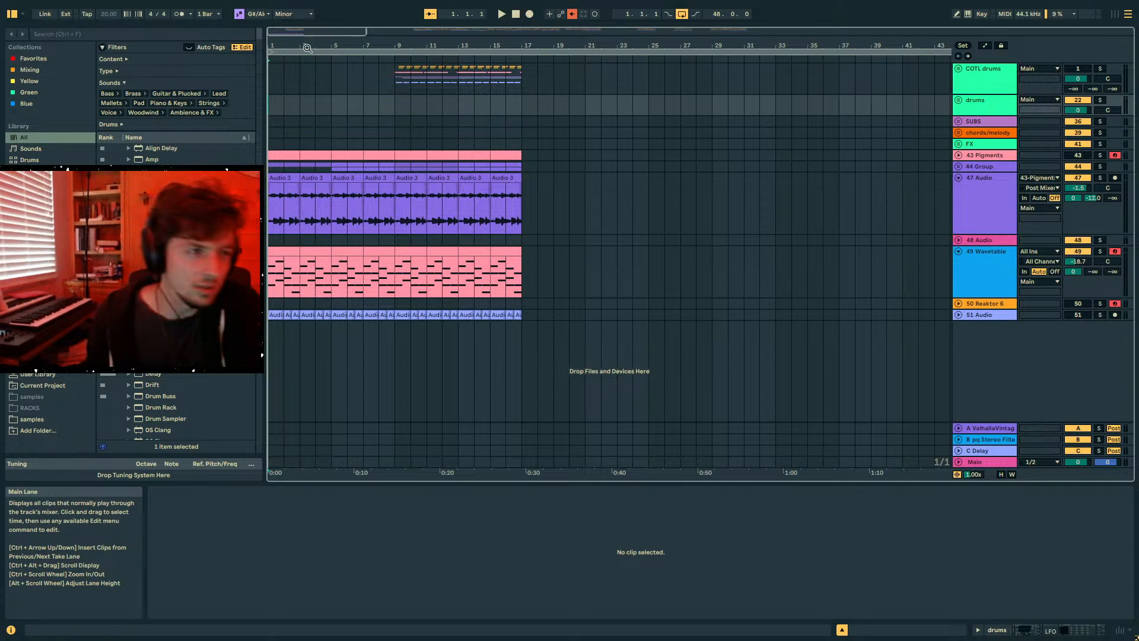
pyautogui.moveTo(315, 50); pyautogui.dragTo(320, 83)
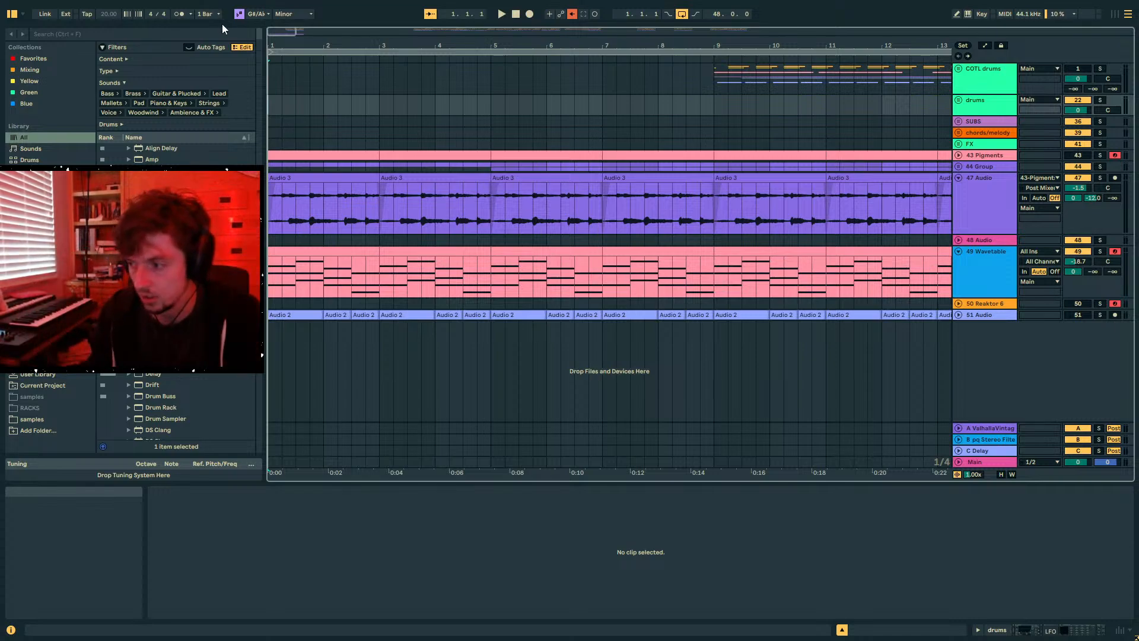
pyautogui.click(273, 76)
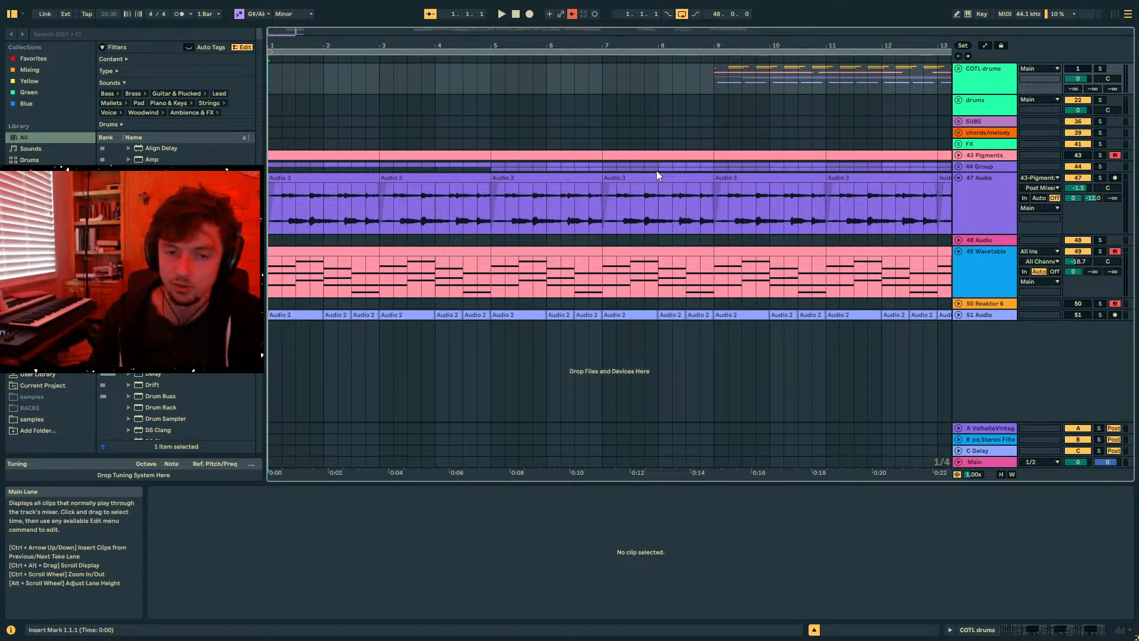
# - Switch to Spotify, search for "mindex" and look through the popular songs on the Mindex artist page
pyautogui.hotkey('alt', 'Tab')
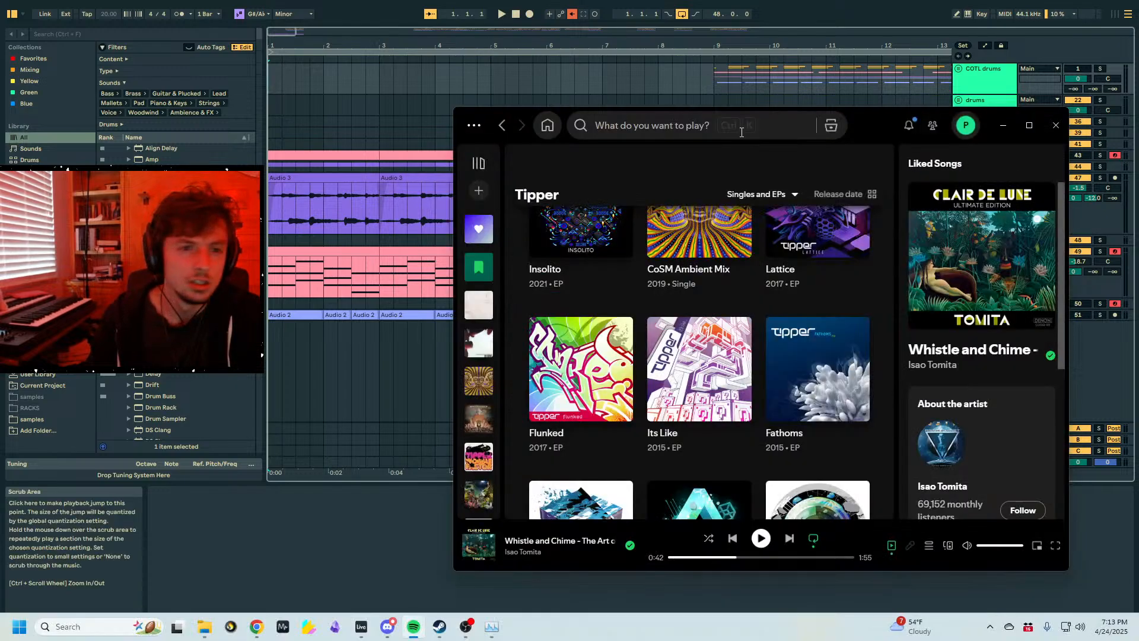
pyautogui.click(719, 125)
pyautogui.write('mindex')
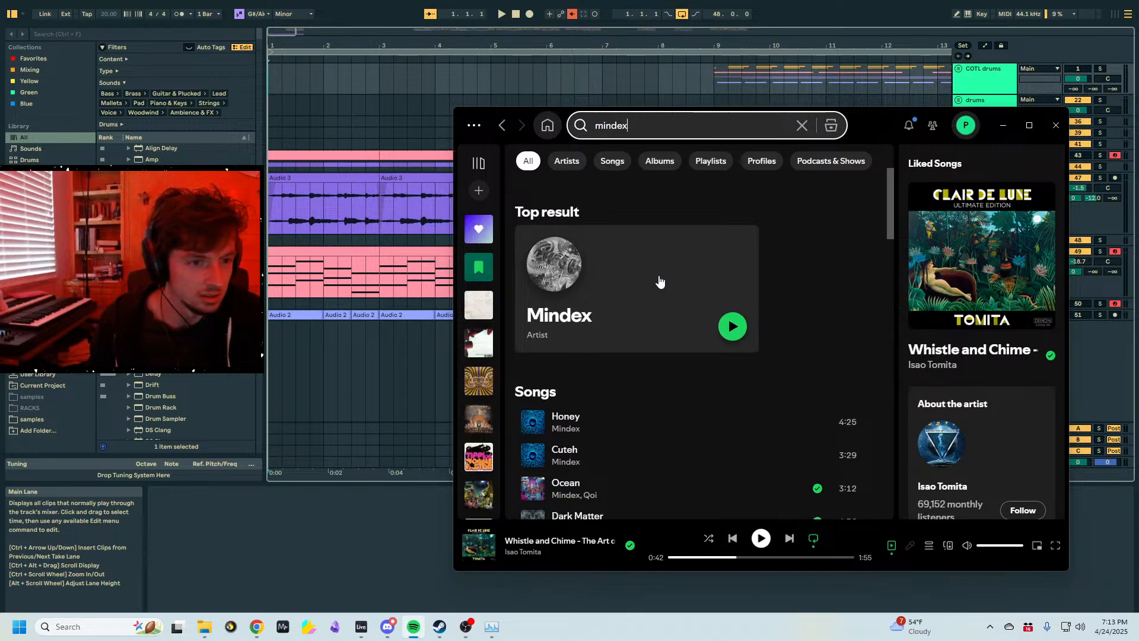
pyautogui.click(660, 284)
pyautogui.scroll(-8, 647, 361)
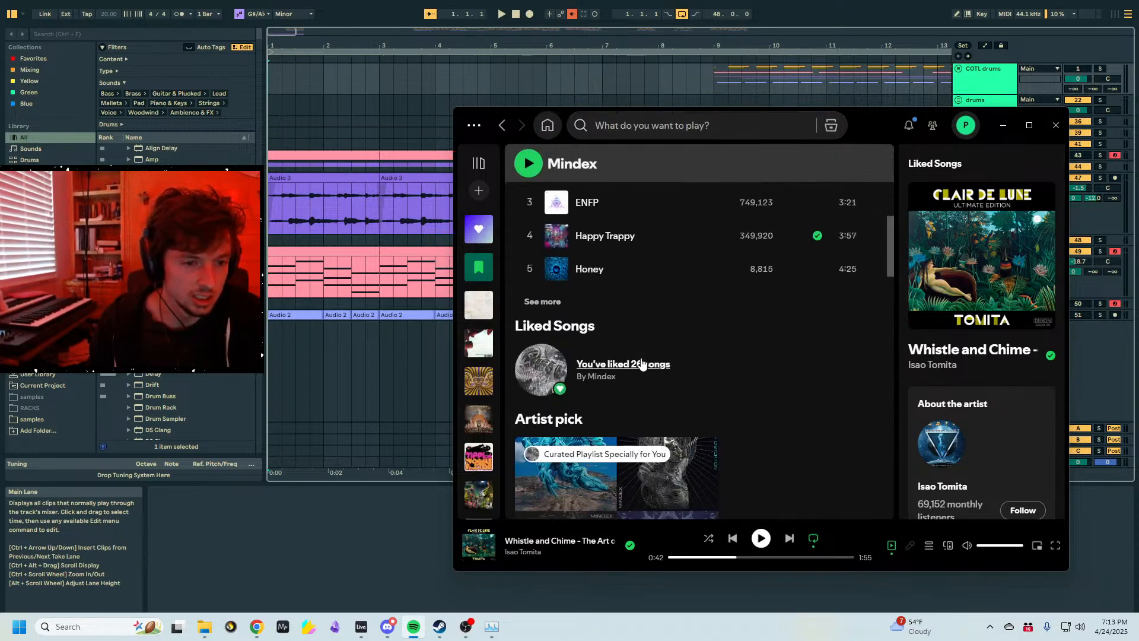
pyautogui.scroll(4, 643, 356)
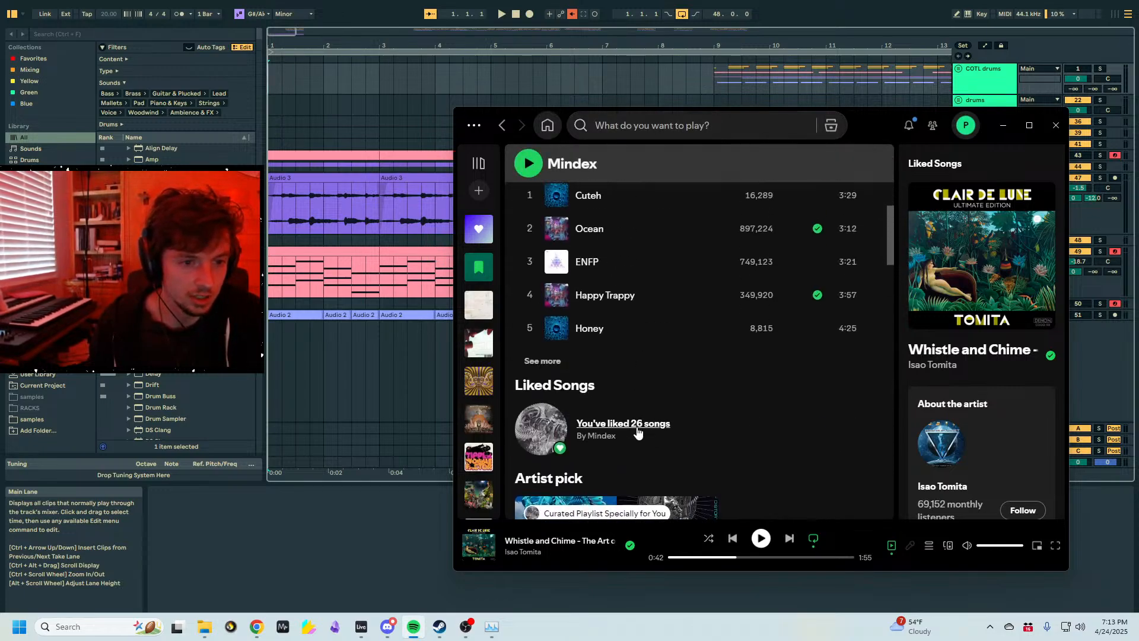
pyautogui.scroll(1, 599, 404)
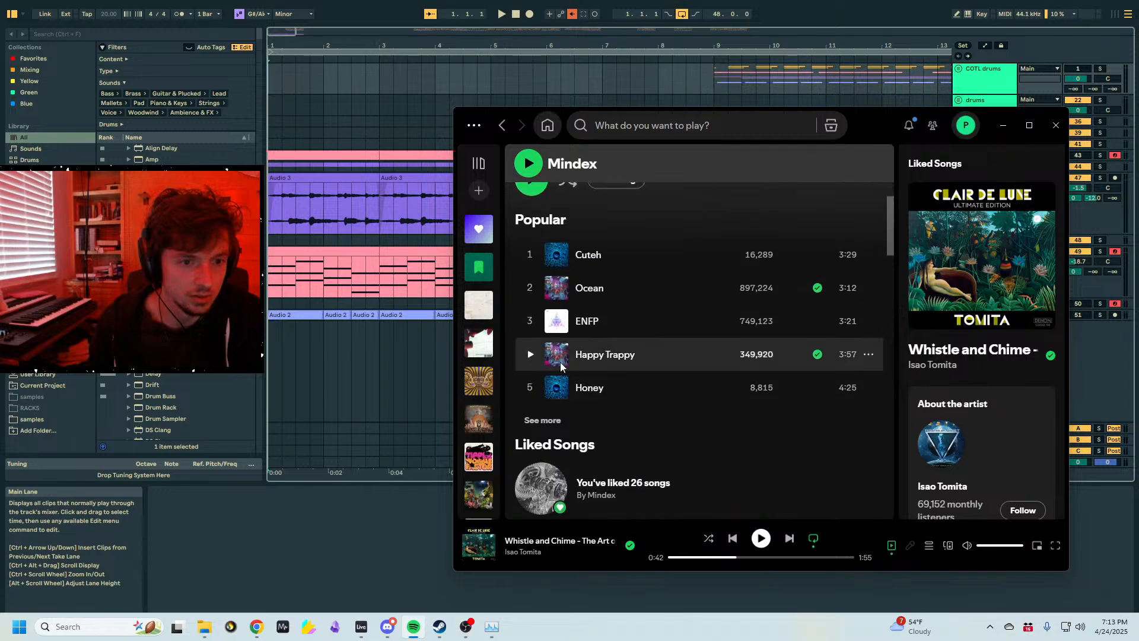
# - Look through the liked songs by Mindex and play Eclipsed from partway through the track
pyautogui.click(599, 489)
pyautogui.scroll(-3, 623, 439)
pyautogui.scroll(3, 624, 405)
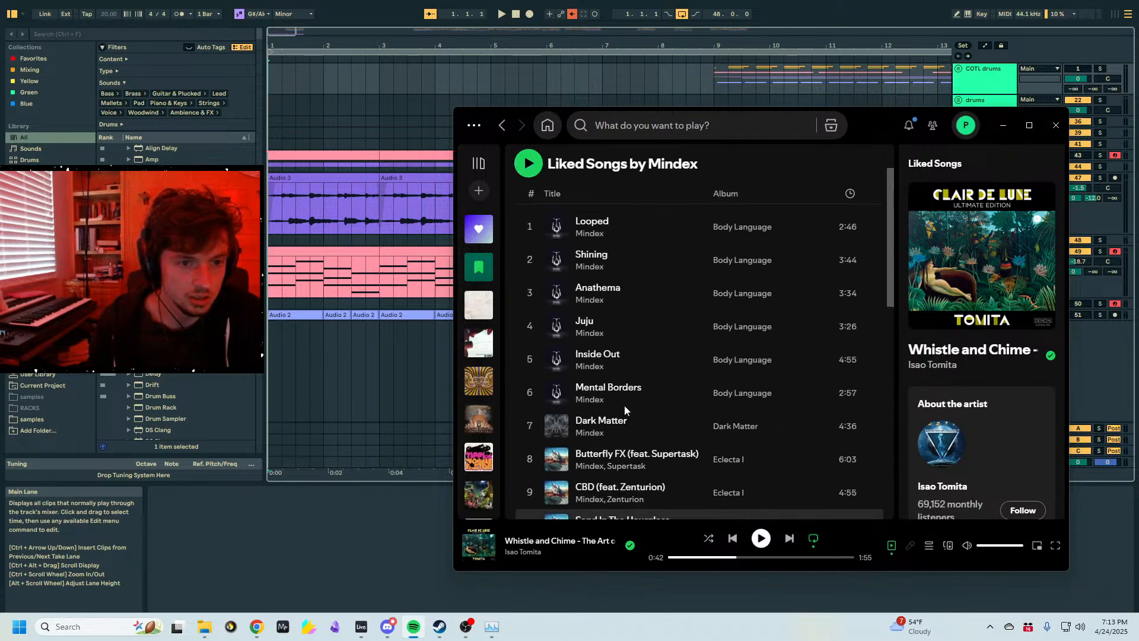
pyautogui.scroll(-10, 594, 397)
pyautogui.scroll(2, 593, 398)
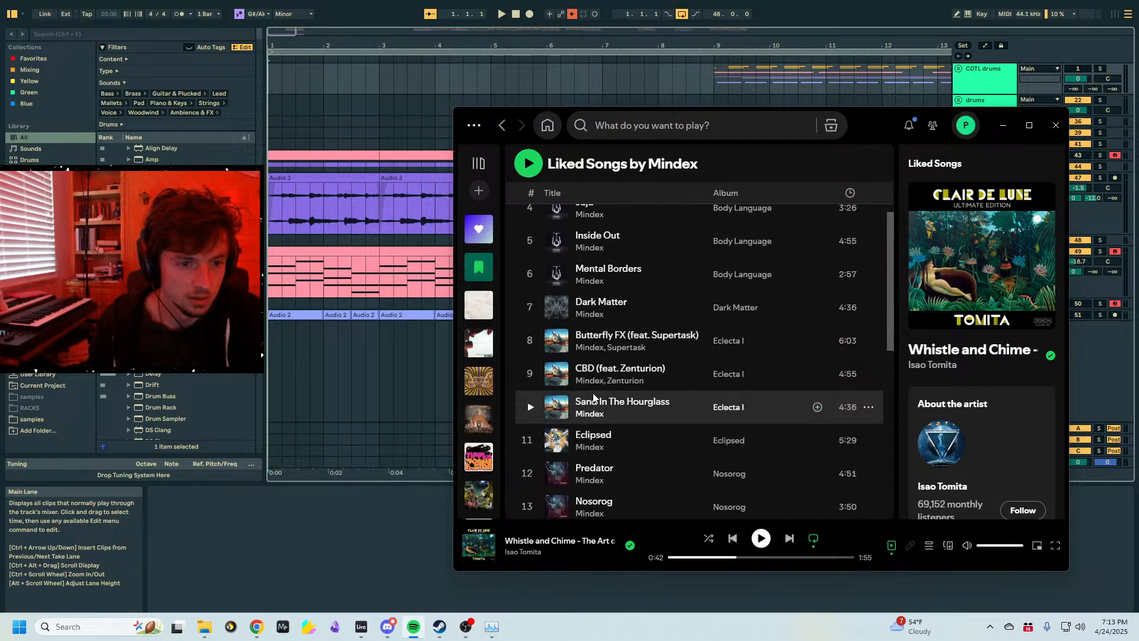
pyautogui.scroll(-7, 592, 397)
pyautogui.scroll(2, 621, 422)
pyautogui.scroll(-2, 622, 422)
pyautogui.scroll(3, 625, 428)
pyautogui.scroll(5, 629, 433)
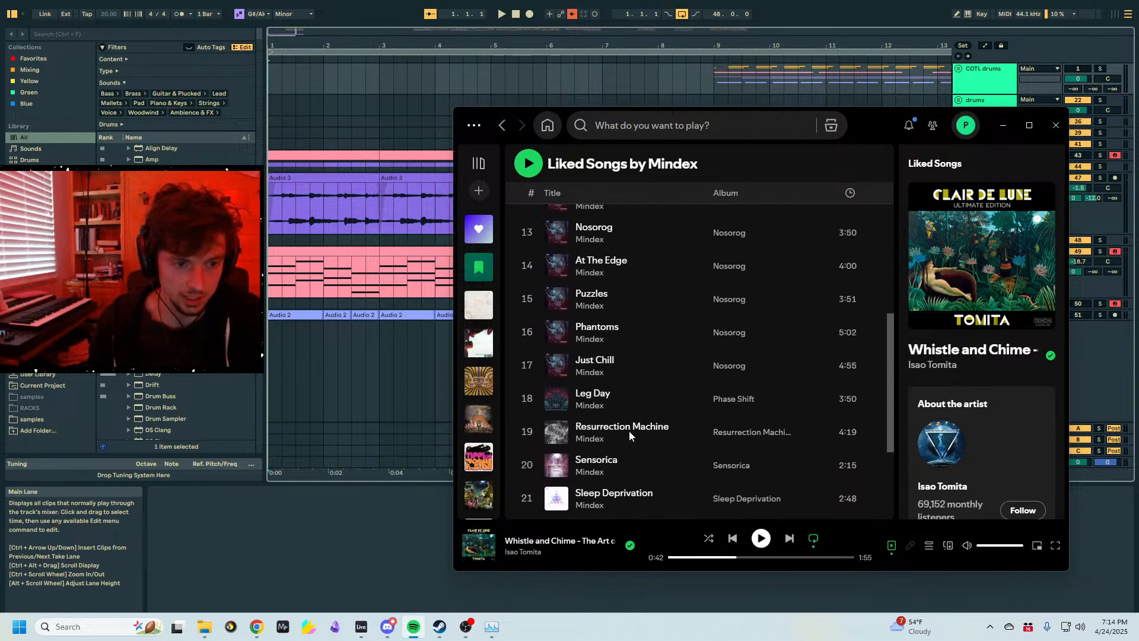
pyautogui.scroll(-5, 625, 411)
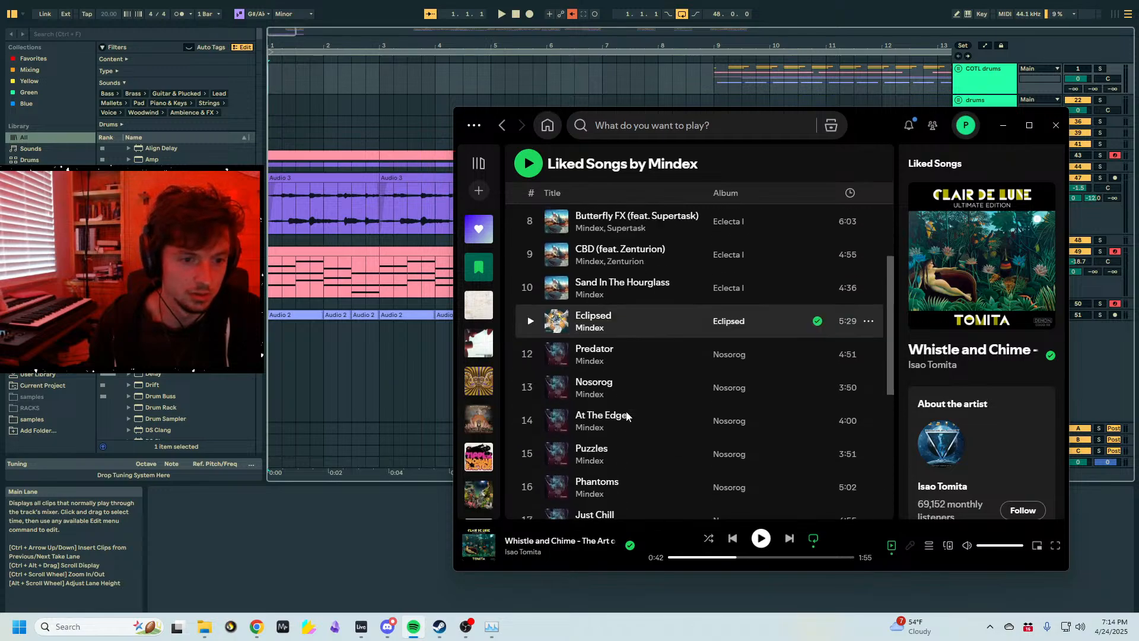
pyautogui.scroll(3, 617, 385)
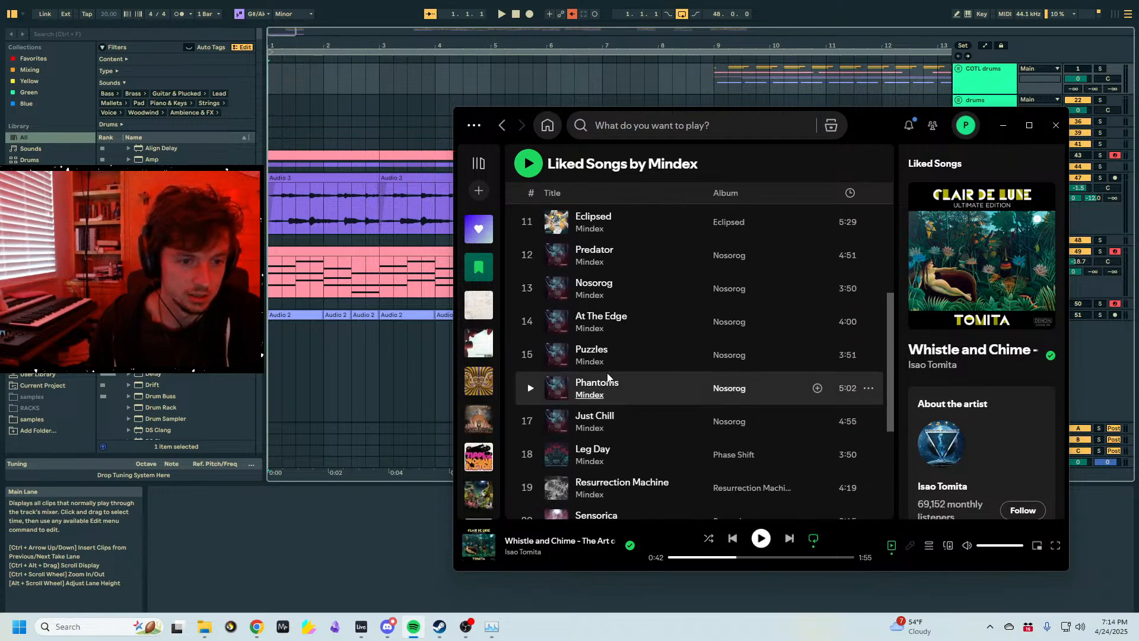
pyautogui.click(528, 224)
pyautogui.click(716, 557)
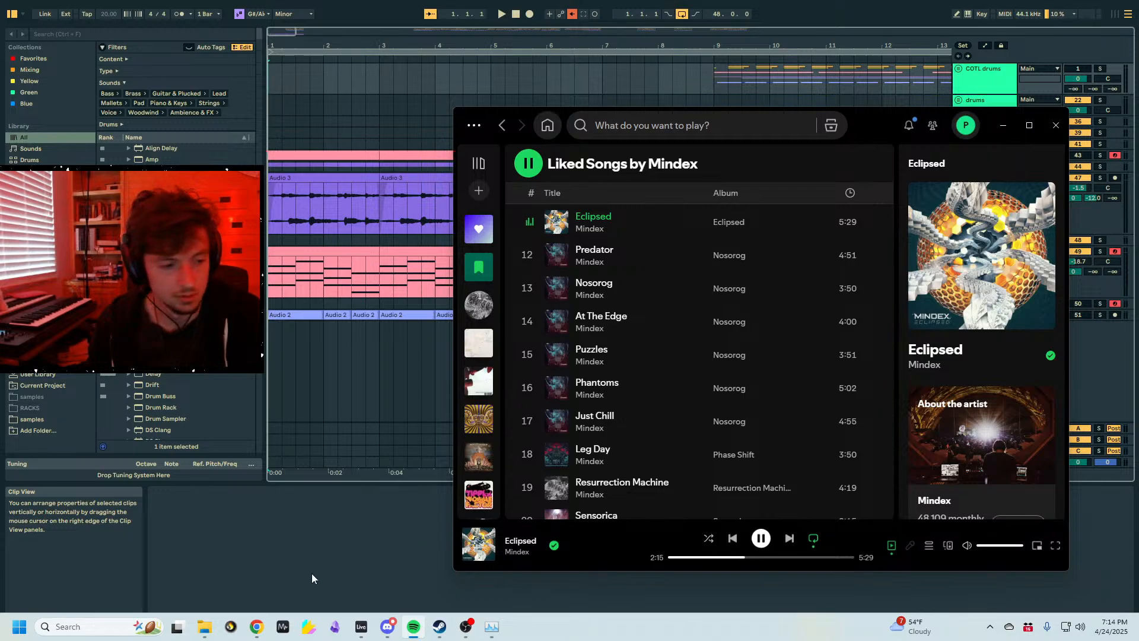
# - Open MiniMeters, decline the v0.8.25 update, then enlarge and reposition the meter window to show the spectrum
pyautogui.click(283, 629)
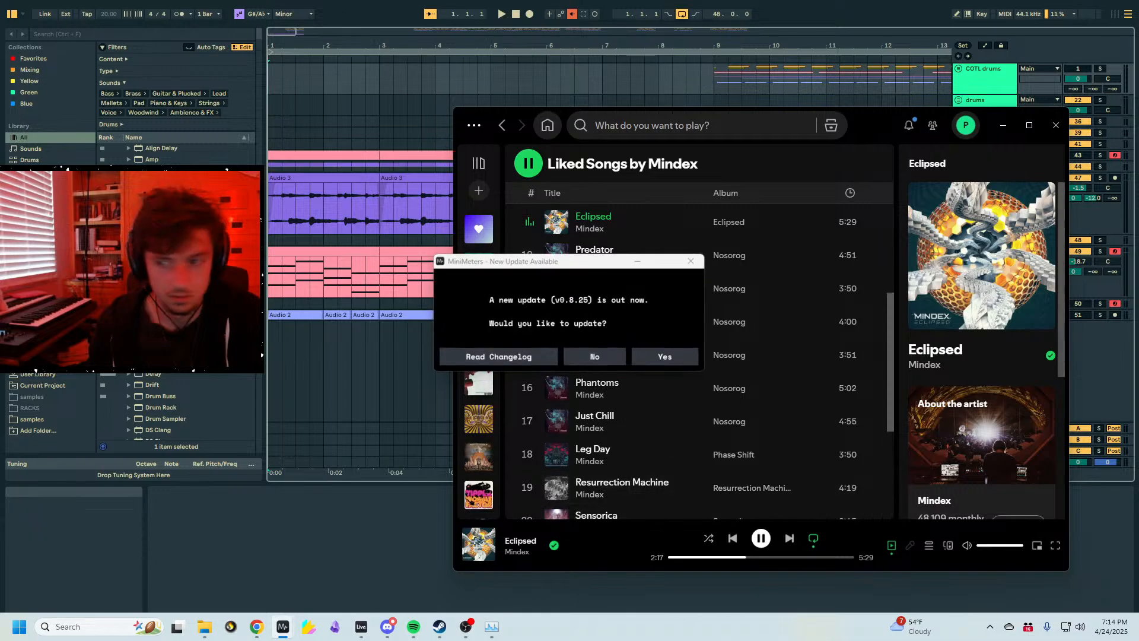
pyautogui.click(595, 357)
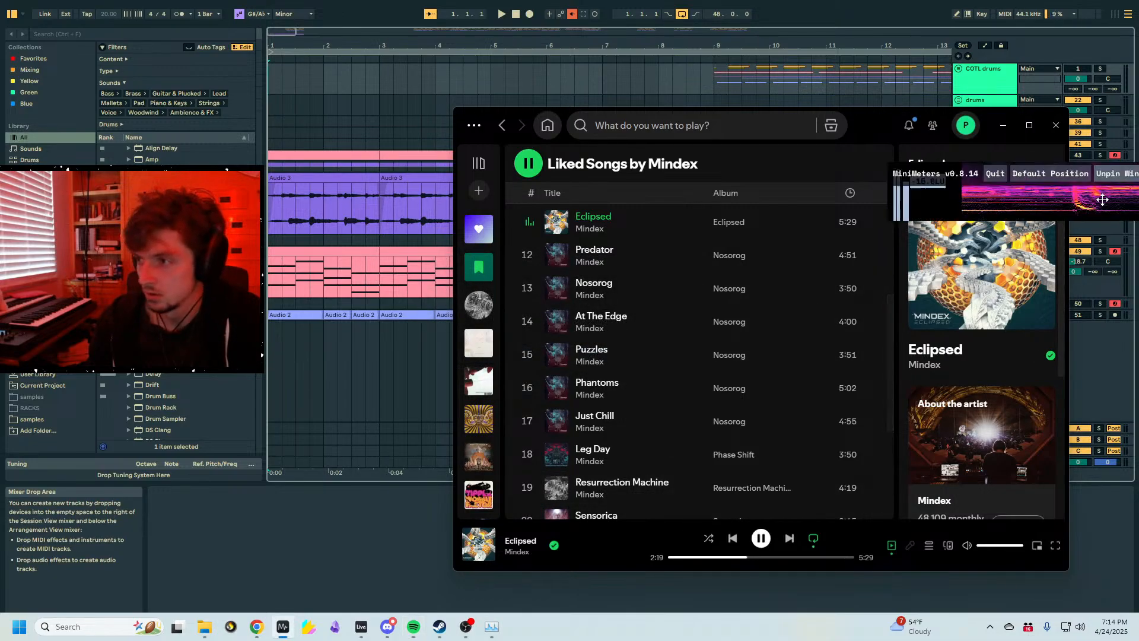
pyautogui.moveTo(477, 161); pyautogui.dragTo(480, 482)
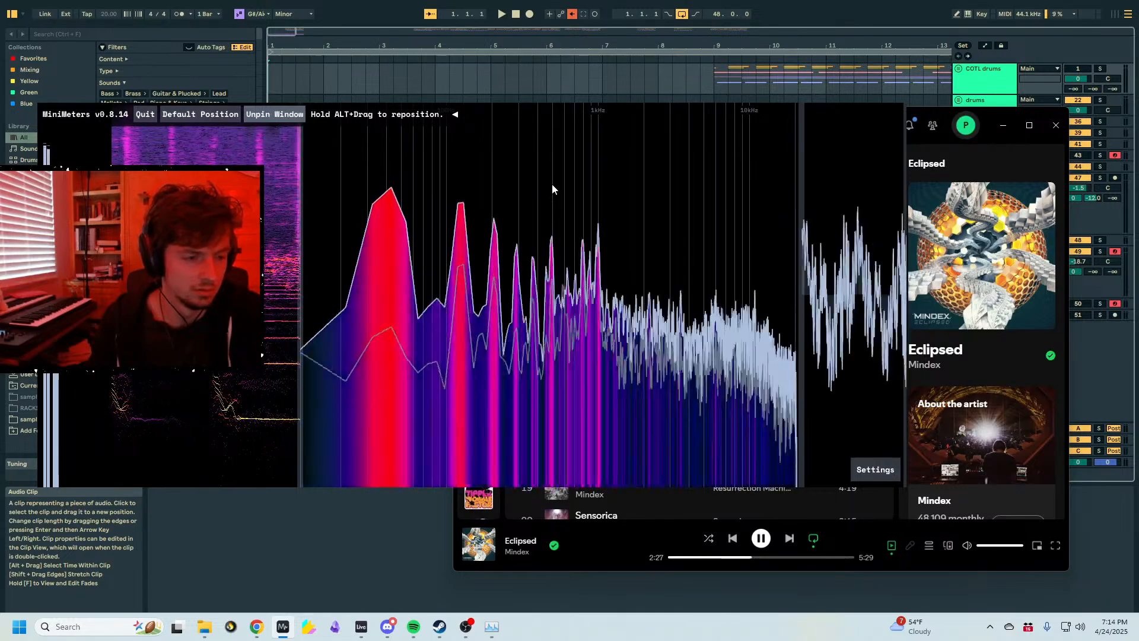
pyautogui.moveTo(620, 161); pyautogui.dragTo(670, 69)
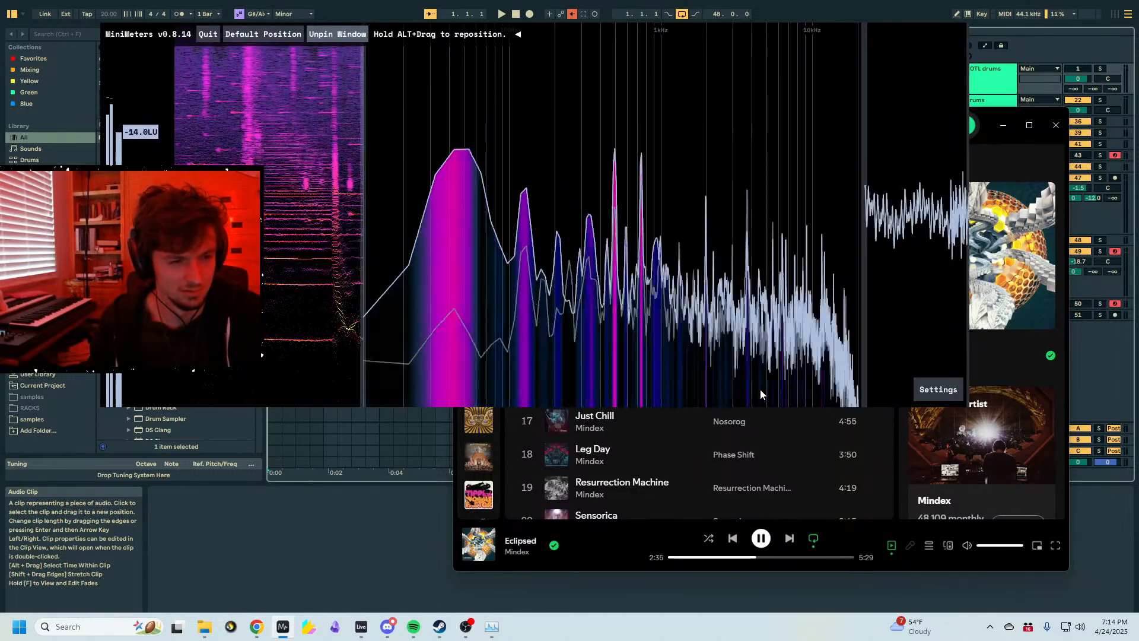
# - Open the Eclipsed EP page, separate the Spotify and MiniMeters windows, and add the EP to the library
pyautogui.click(517, 542)
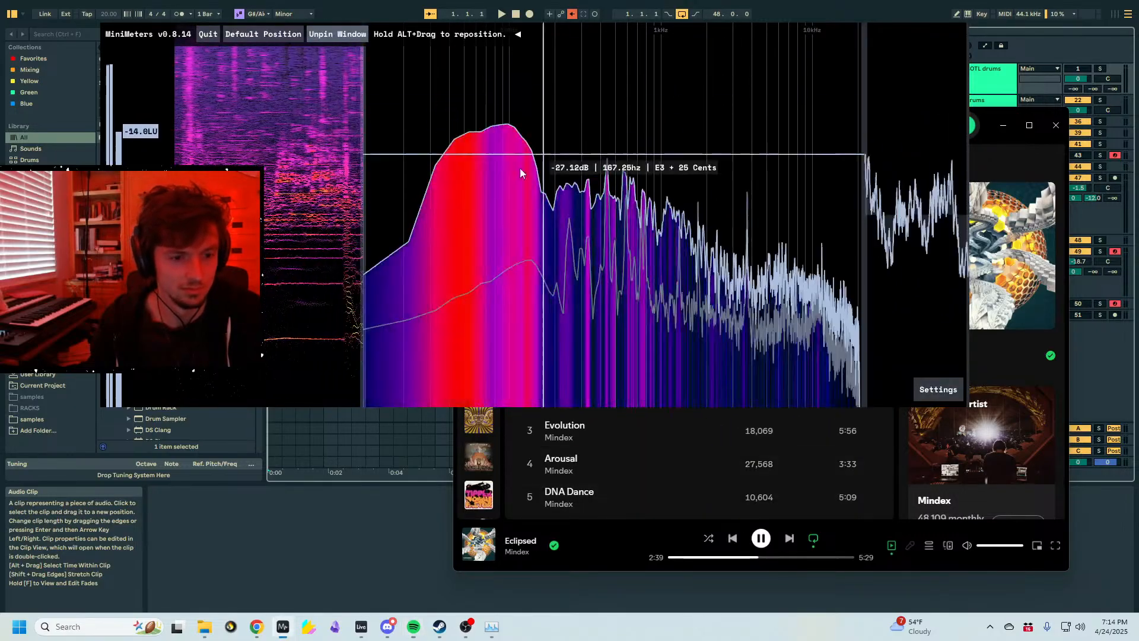
pyautogui.moveTo(539, 155); pyautogui.dragTo(254, 315)
pyautogui.moveTo(887, 119); pyautogui.dragTo(1102, 65)
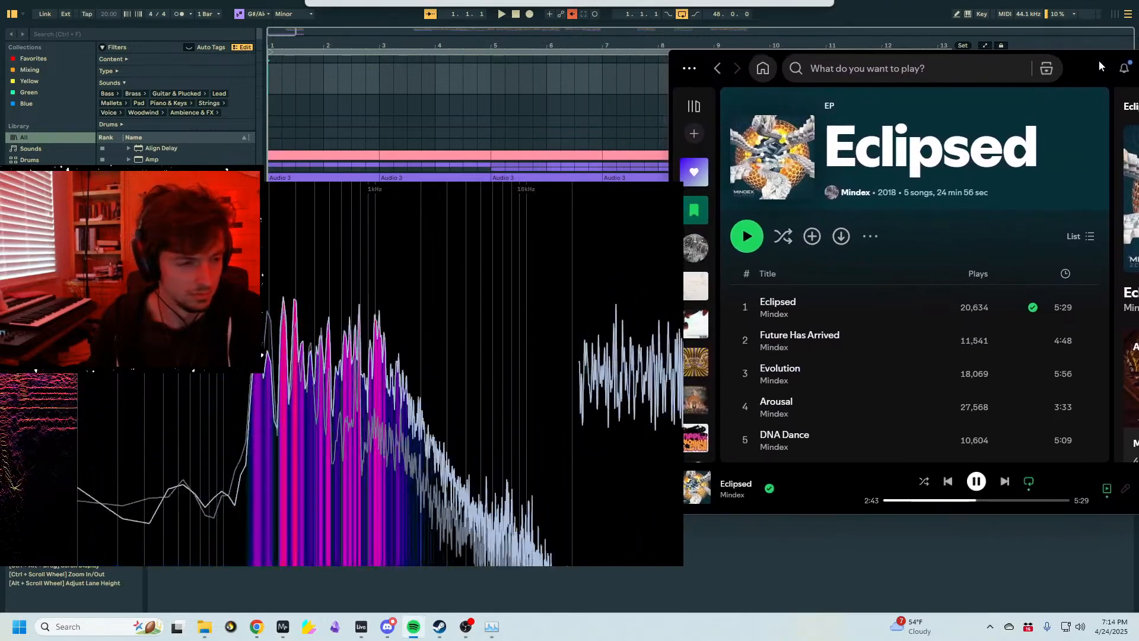
pyautogui.click(812, 237)
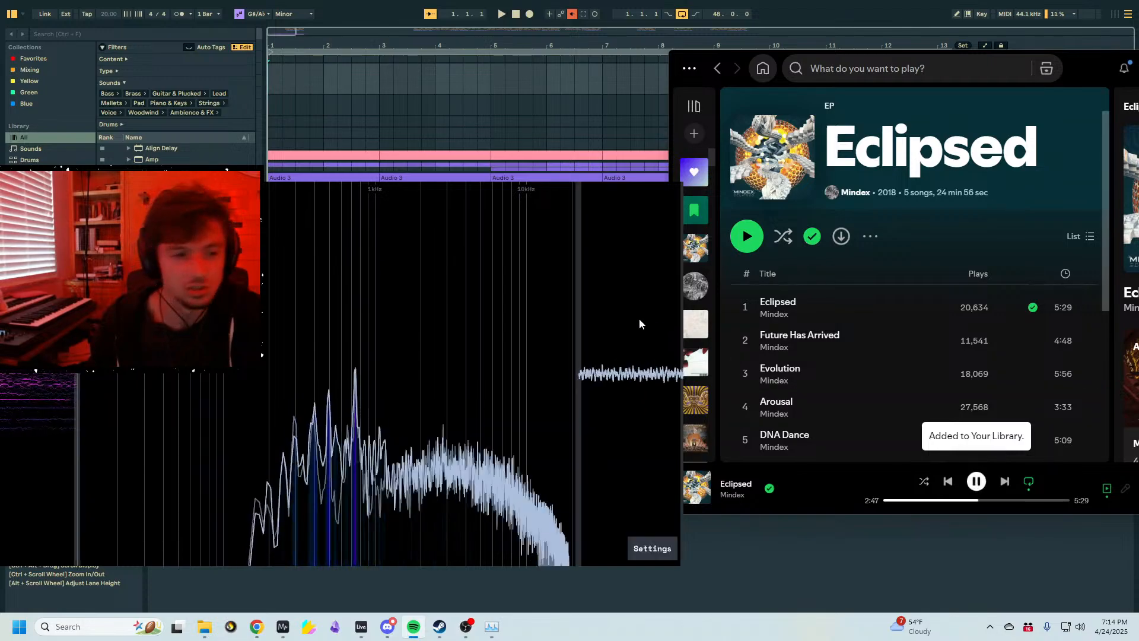
# - Pause Eclipsed in Spotify, return to Ableton Live and move the MiniMeters window out of the way
pyautogui.moveTo(349, 244); pyautogui.dragTo(534, 120)
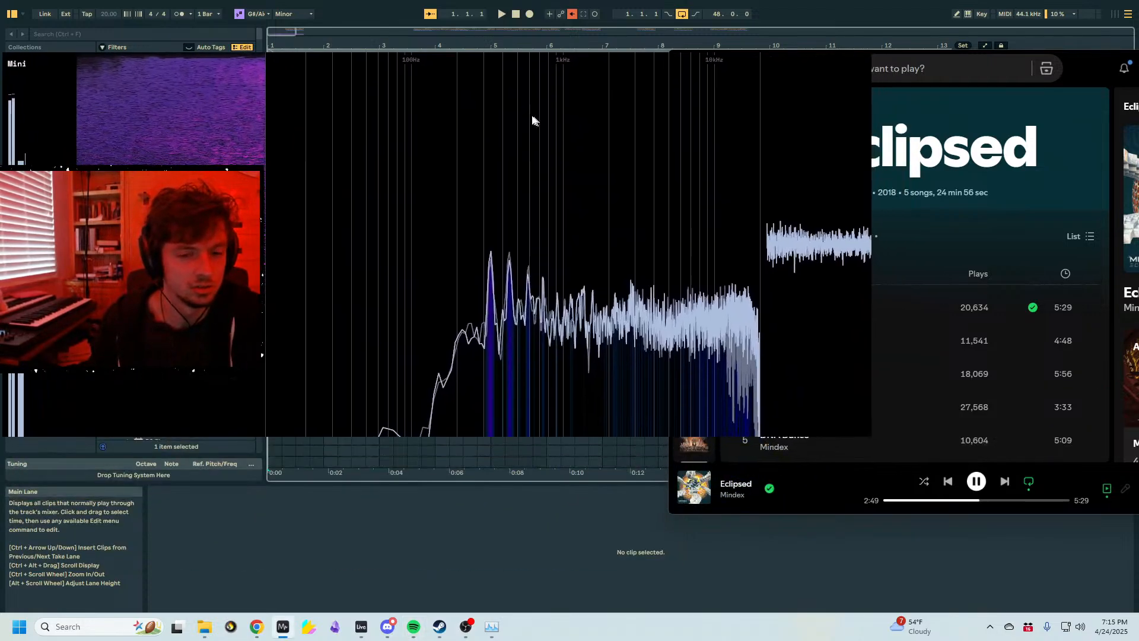
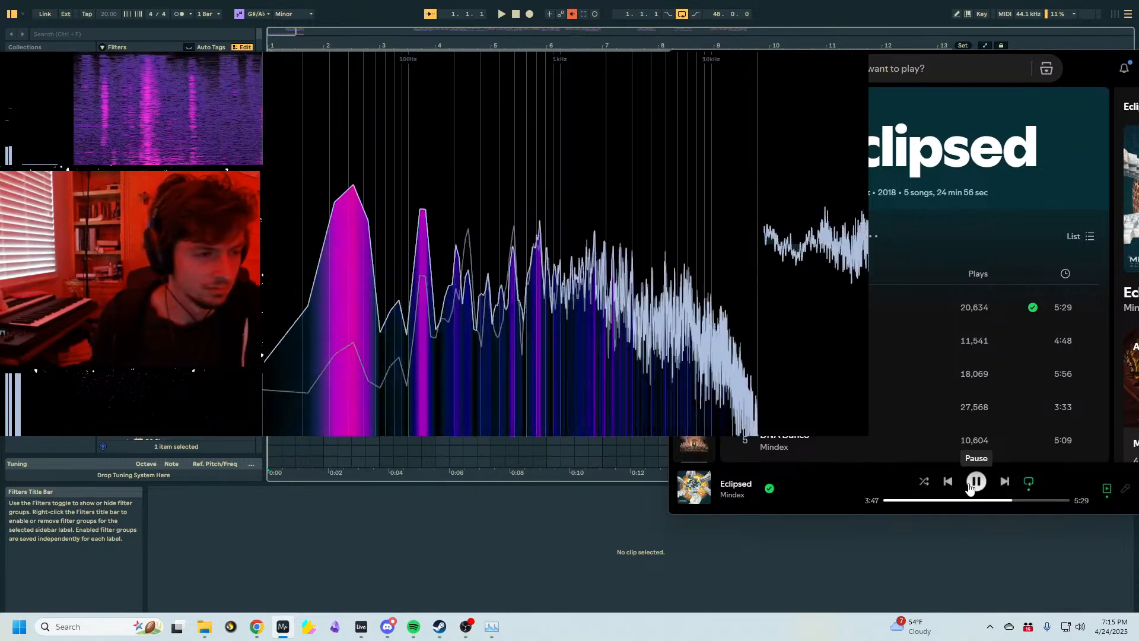
pyautogui.click(976, 482)
pyautogui.click(787, 566)
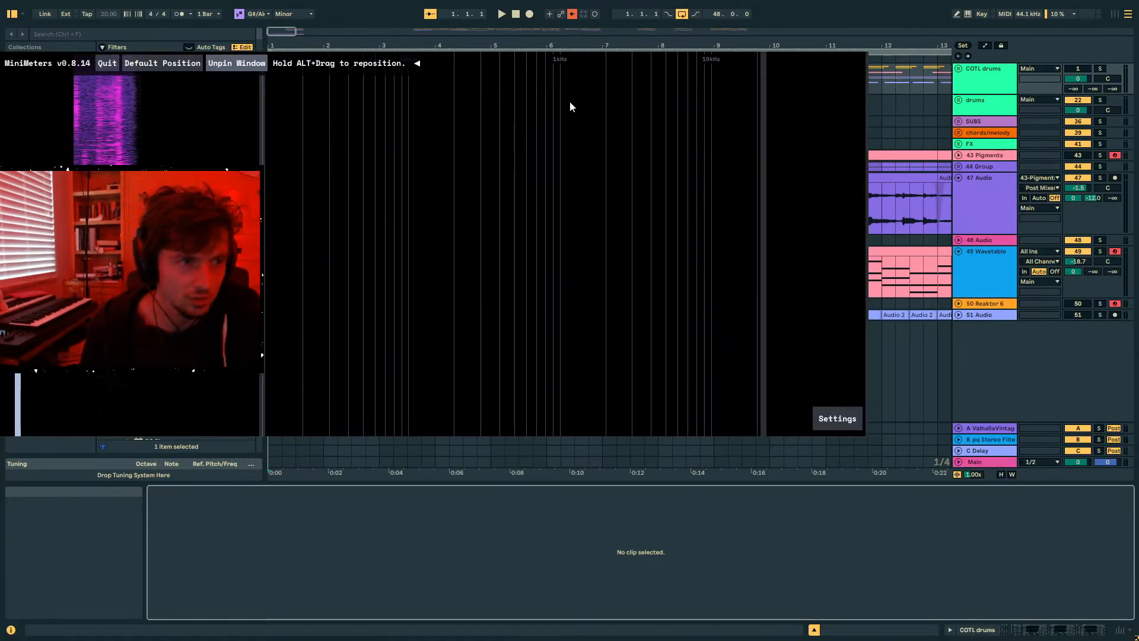
pyautogui.moveTo(527, 170); pyautogui.dragTo(1138, 379)
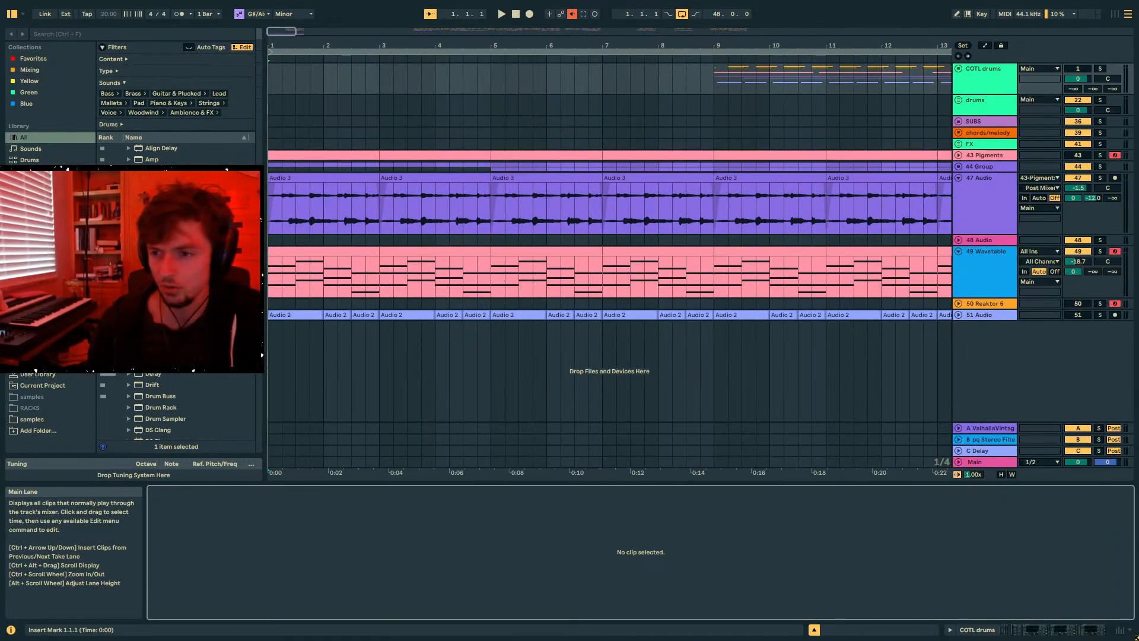
# - Fold the 47 Audio and 49 Wavetable tracks in the arrangement and select the 51 Audio track
pyautogui.click(464, 286)
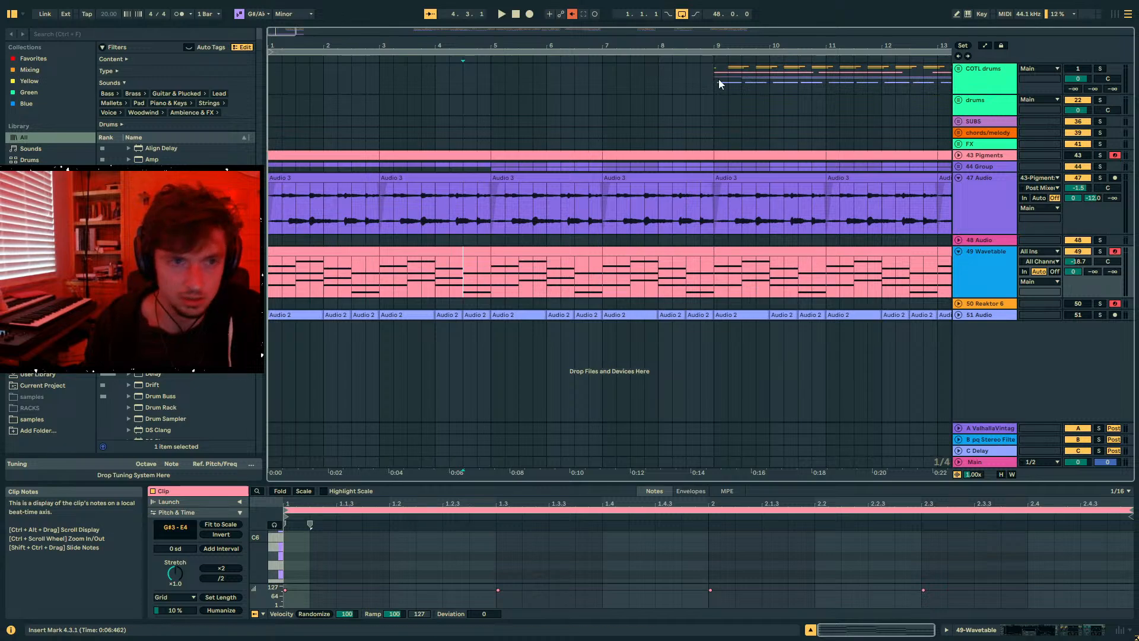
pyautogui.moveTo(671, 45); pyautogui.dragTo(667, 18)
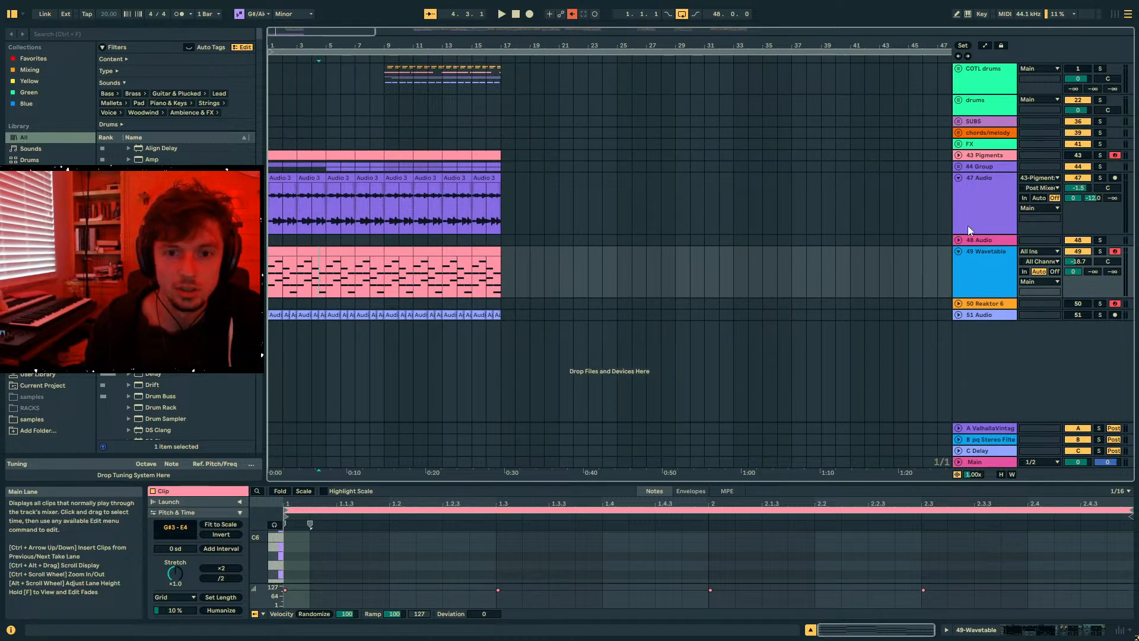
pyautogui.click(964, 187)
pyautogui.keyDown('alt'); pyautogui.click(960, 177); pyautogui.keyUp('alt')
pyautogui.click(979, 212)
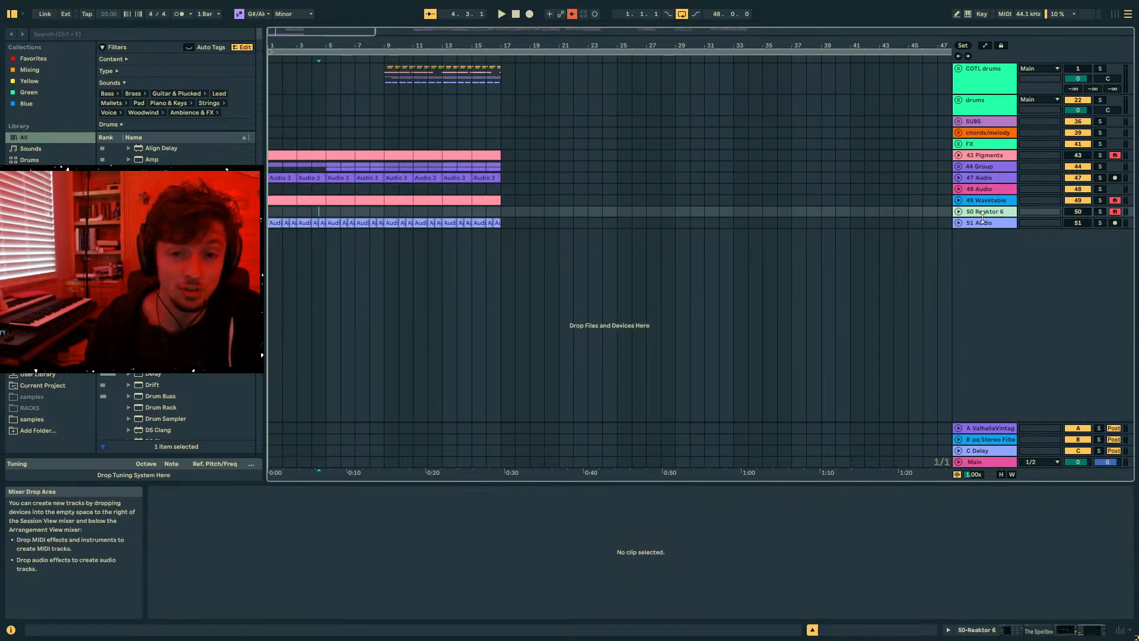
pyautogui.click(983, 222)
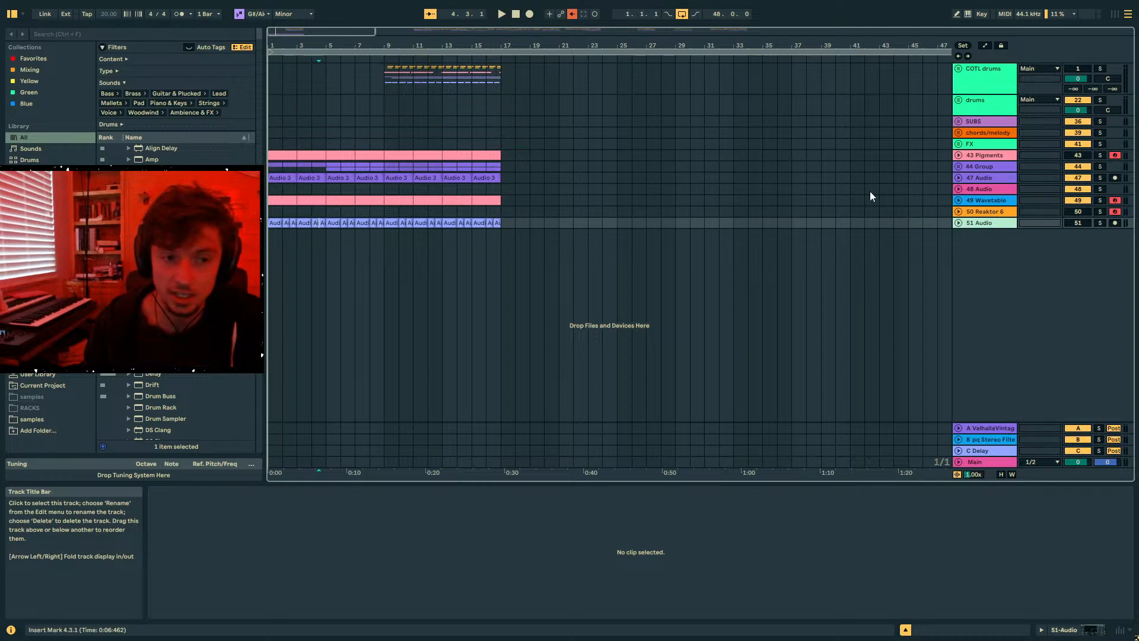
# - Play the arrangement from bar 9 for a short listen and stop playback
pyautogui.click(515, 132)
pyautogui.click(401, 80)
pyautogui.press('space')
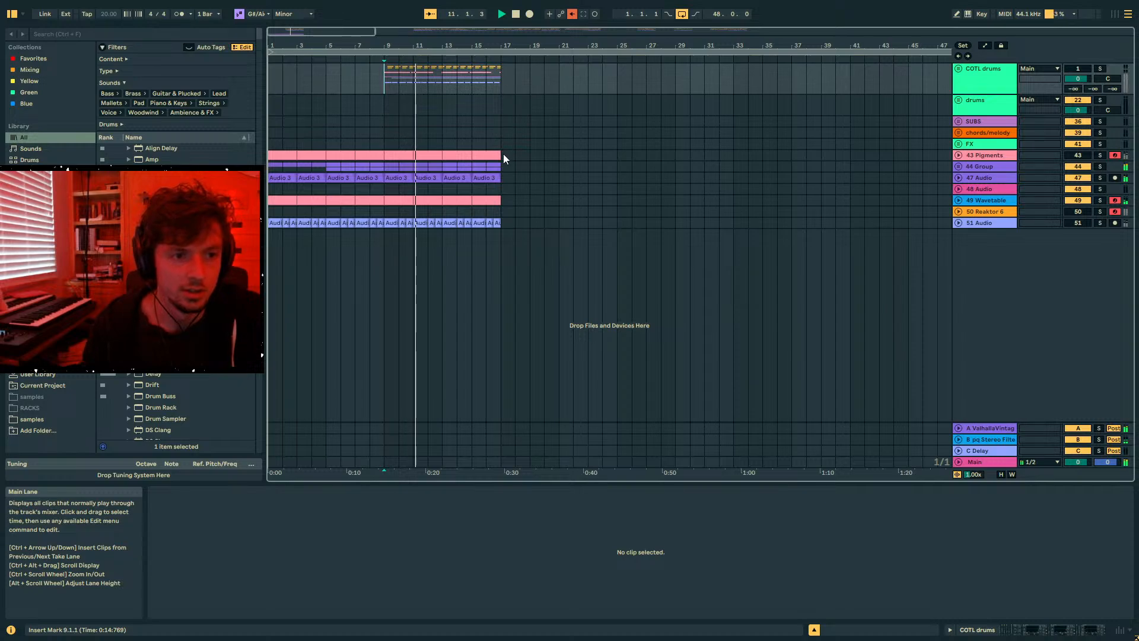
pyautogui.click(505, 189)
pyautogui.press('space')
# - Delete all clips between bars 1 and 17 on every track, and remove the COTL drums group track
pyautogui.moveTo(503, 233); pyautogui.dragTo(128, 62)
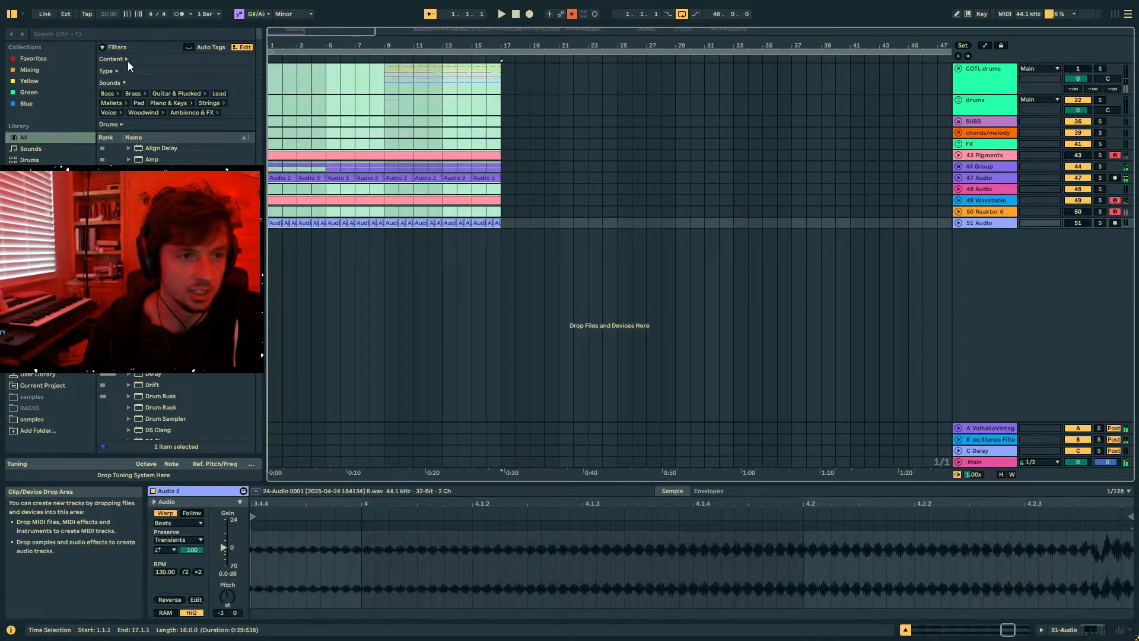
pyautogui.press('Delete')
pyautogui.click(1000, 87)
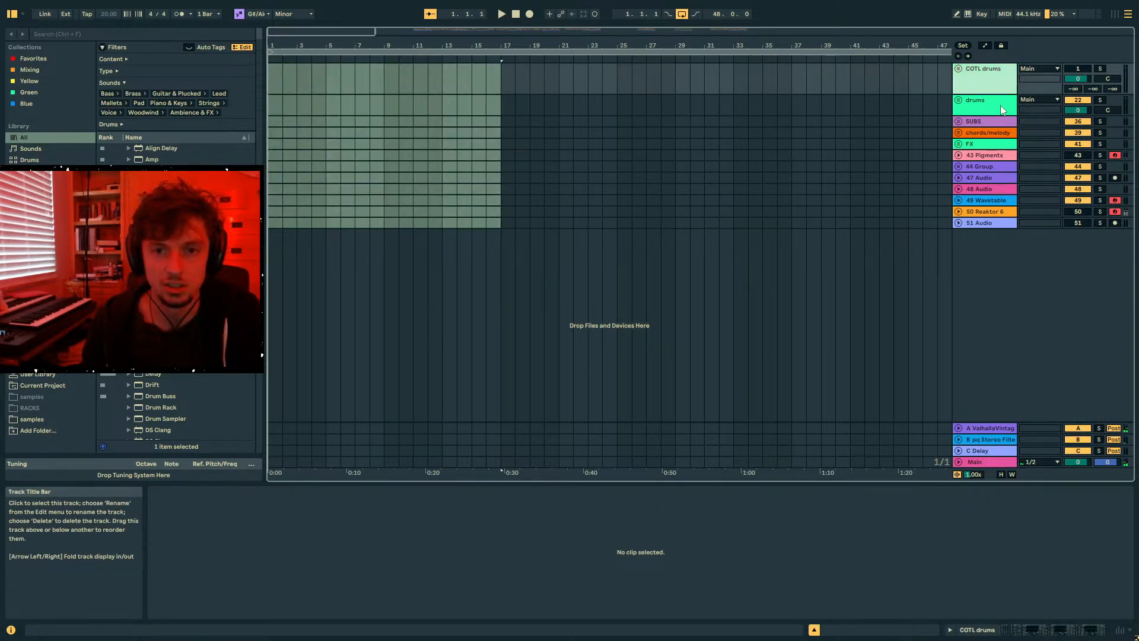
pyautogui.press('Delete')
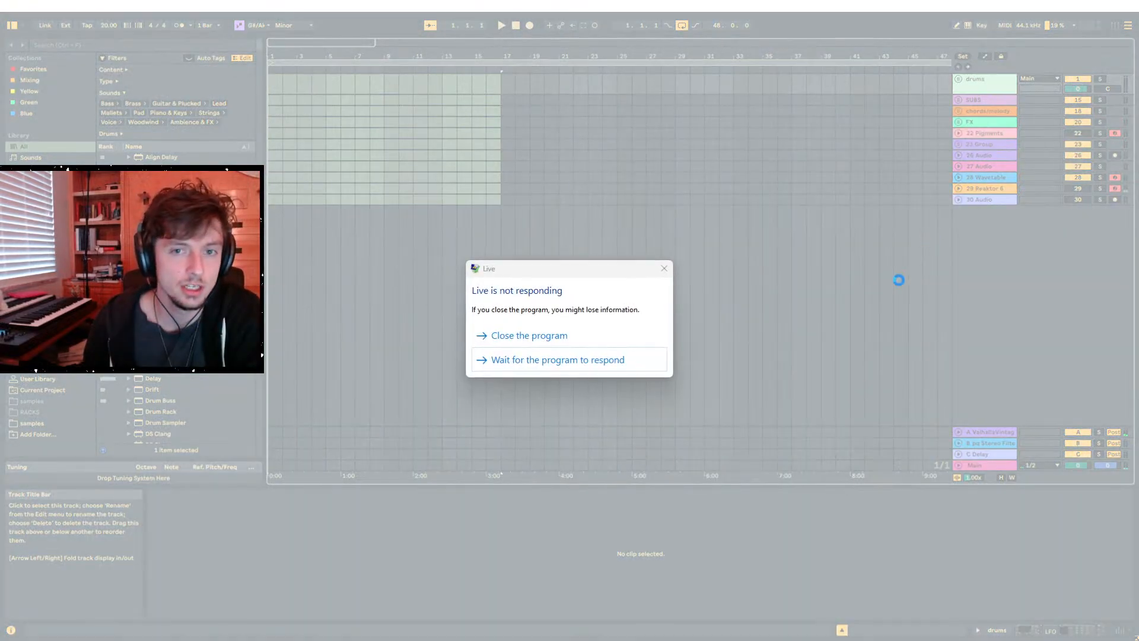
# - Close the unresponsive Live program, relaunch Ableton Live 12 Suite and accept recovery of the Untitled set
pyautogui.click(557, 337)
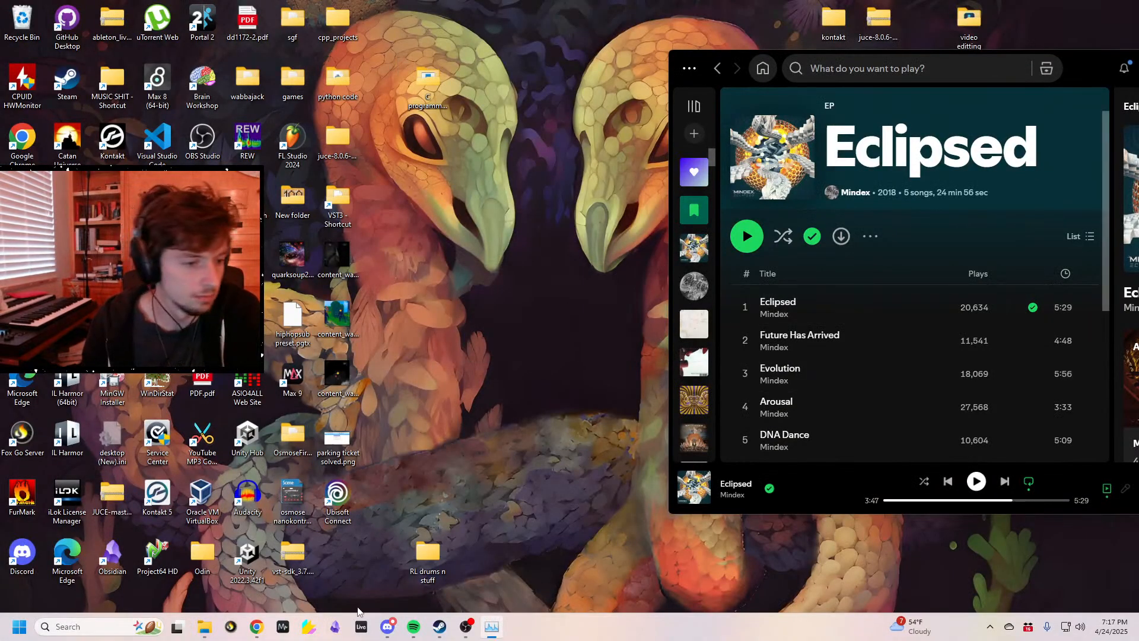
pyautogui.rightClick(361, 630)
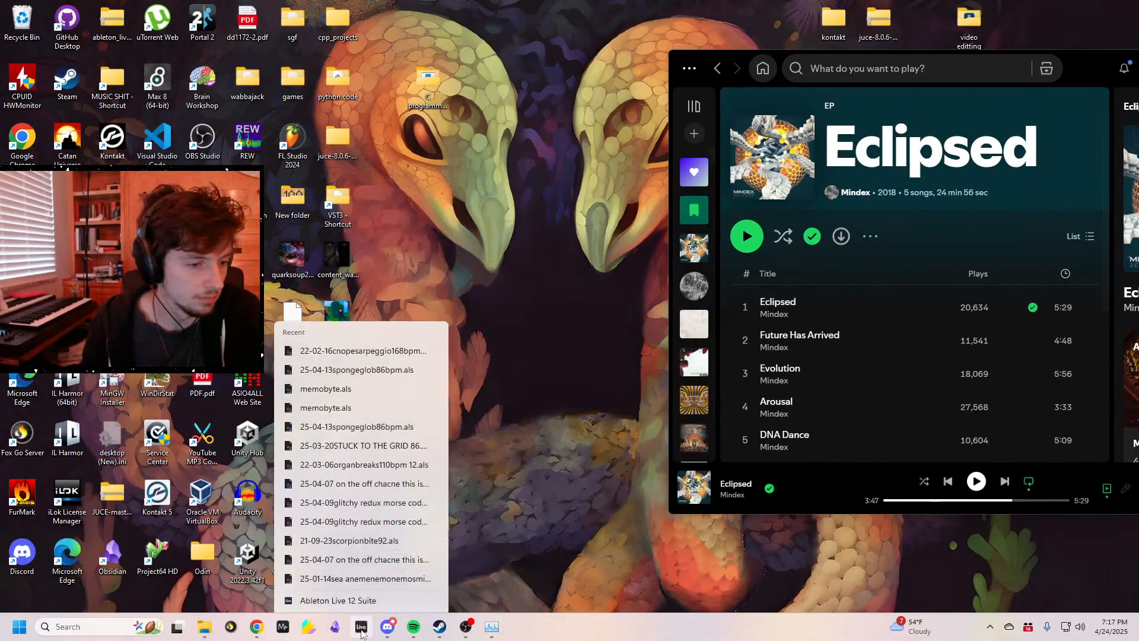
pyautogui.click(534, 526)
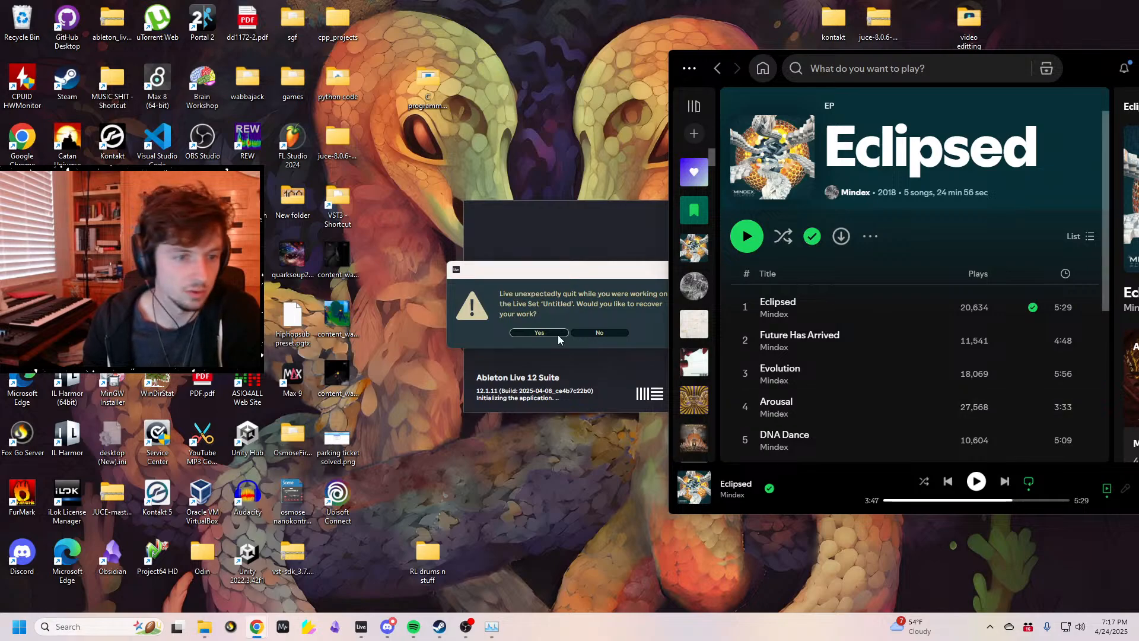
pyautogui.click(538, 333)
# - Switch to Chrome and read the Borrasca Sidechainer for plugdata page, examining its interface images and feature list
pyautogui.hotkey('alt', 'Tab')
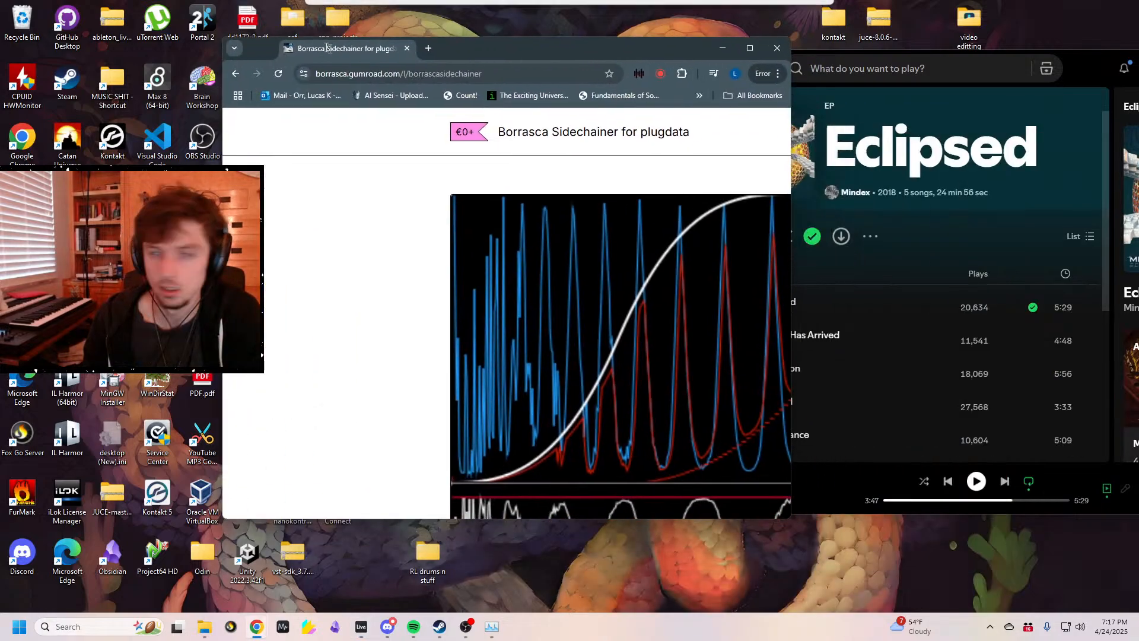
pyautogui.scroll(-8, 413, 372)
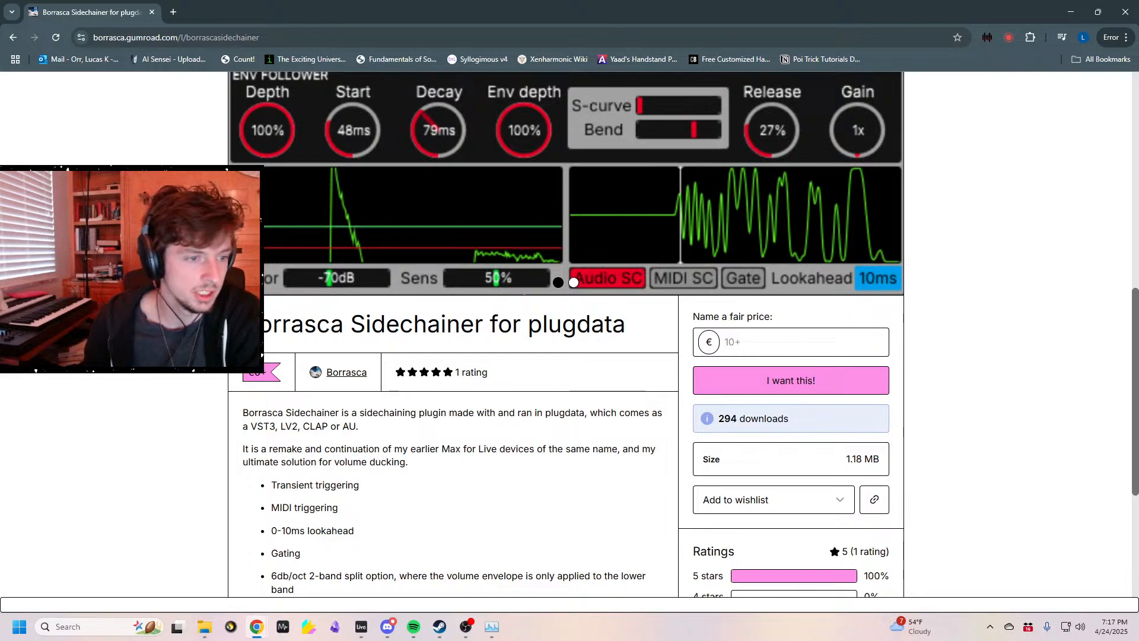
pyautogui.scroll(-2, 566, 332)
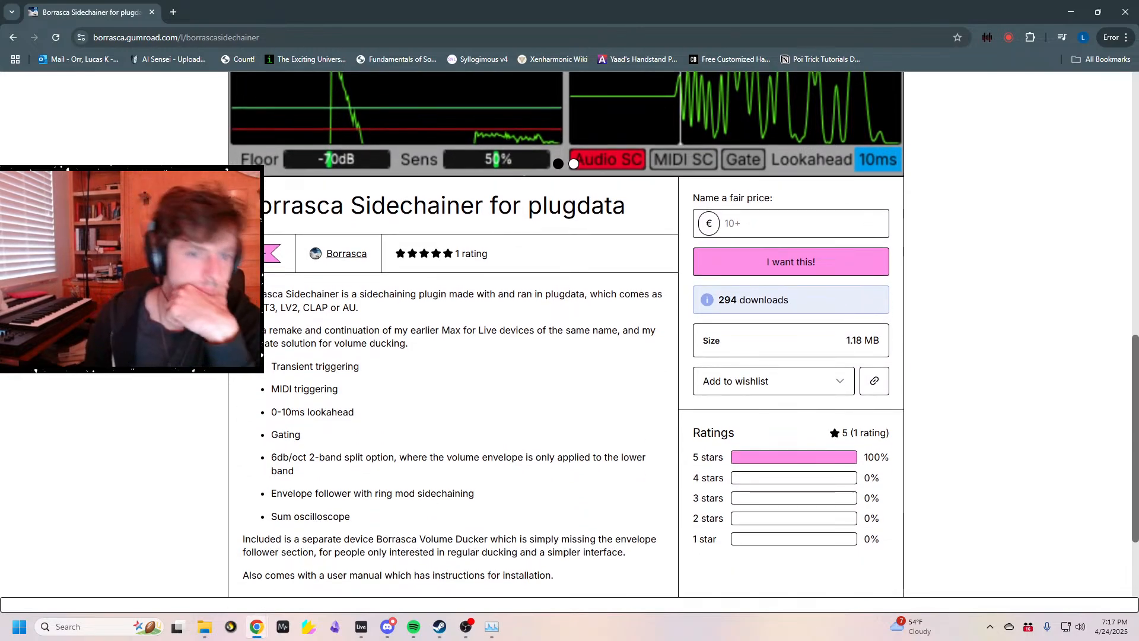
pyautogui.scroll(-2, 566, 332)
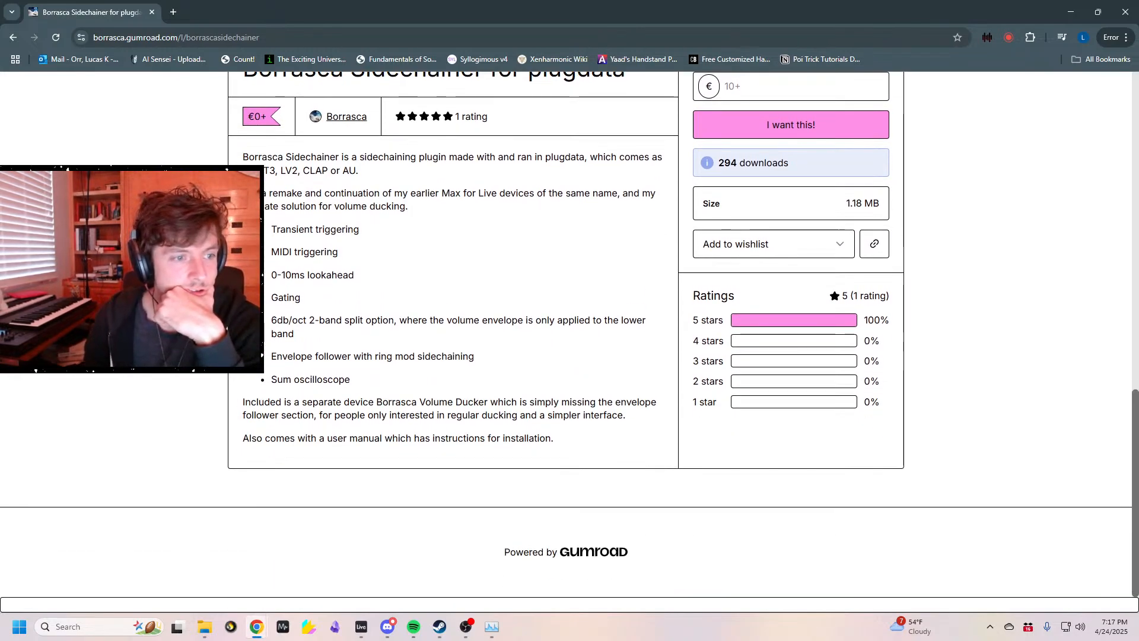
pyautogui.scroll(2, 227, 391)
pyautogui.scroll(-2, 228, 391)
pyautogui.scroll(4, 228, 391)
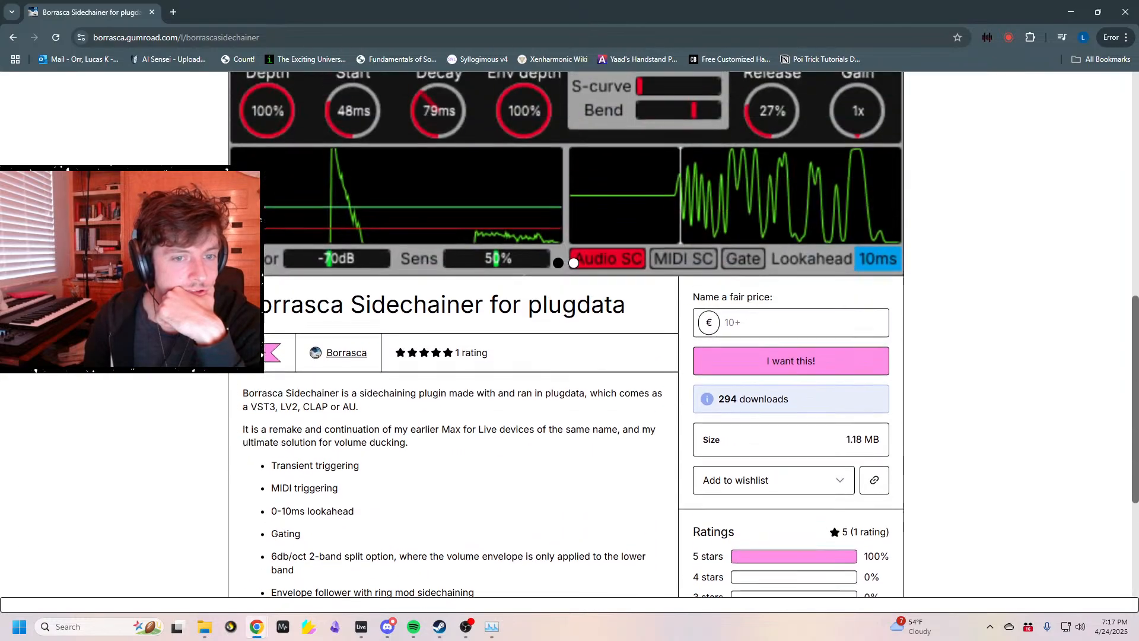
pyautogui.scroll(-3, 228, 392)
pyautogui.scroll(12, 228, 392)
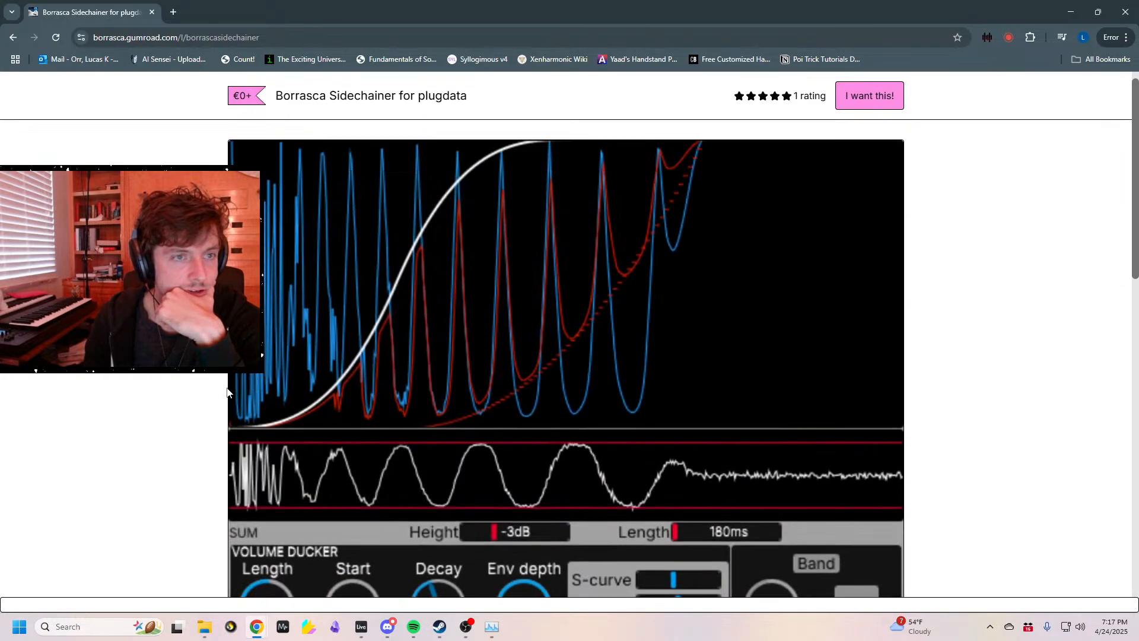
pyautogui.scroll(-5, 228, 392)
# - Return to the borrasca ringmod sidechain search results and open the video The Most Surgical Way To Sidechain in 2022
pyautogui.click(12, 38)
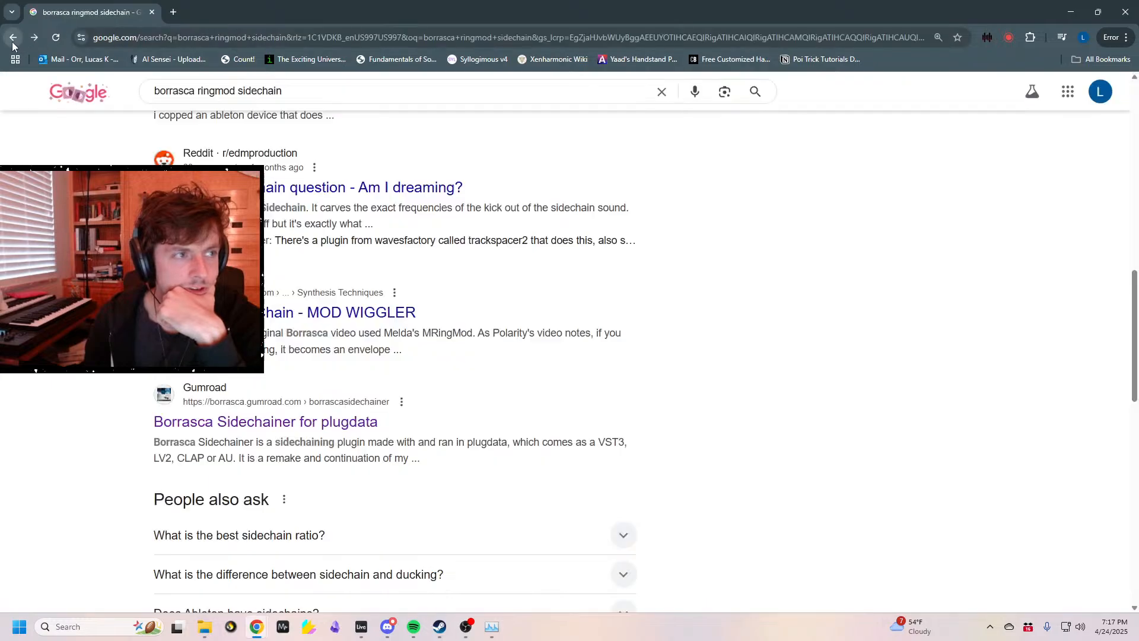
pyautogui.scroll(-4, 356, 312)
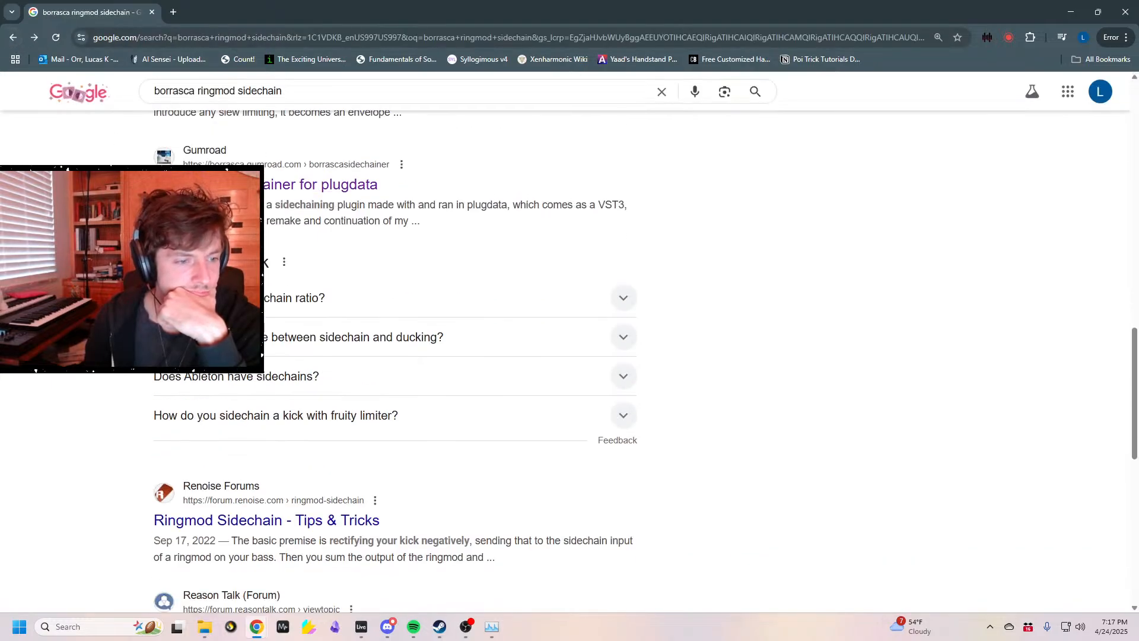
pyautogui.scroll(8, 356, 312)
pyautogui.scroll(8, 350, 213)
pyautogui.scroll(-5, 350, 214)
pyautogui.scroll(5, 350, 213)
pyautogui.click(344, 211)
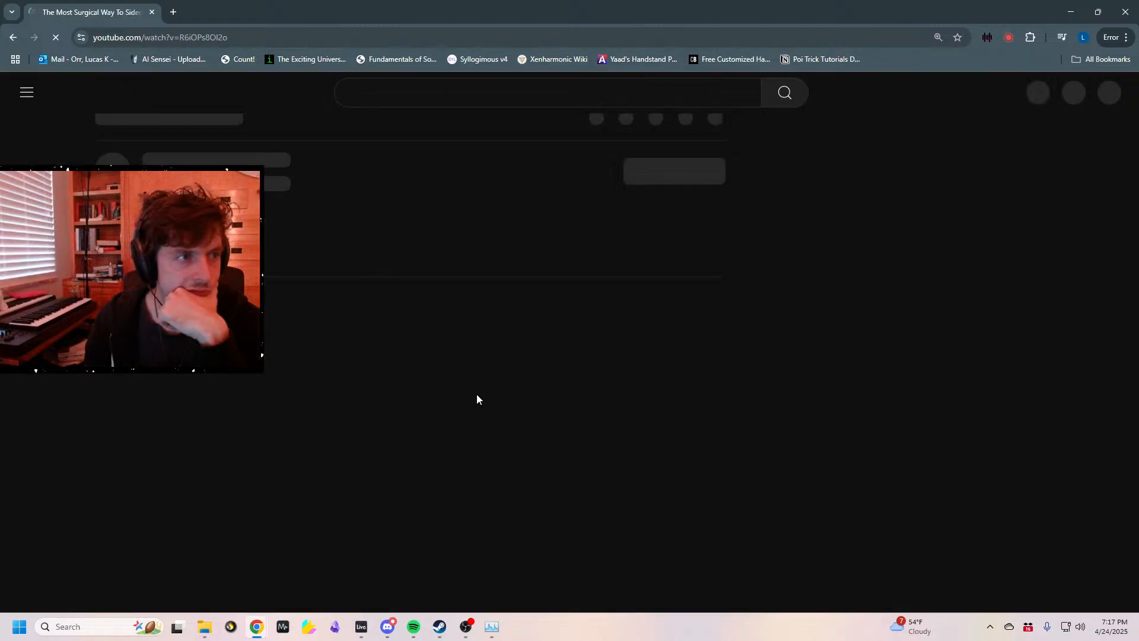
pyautogui.scroll(-4, 279, 361)
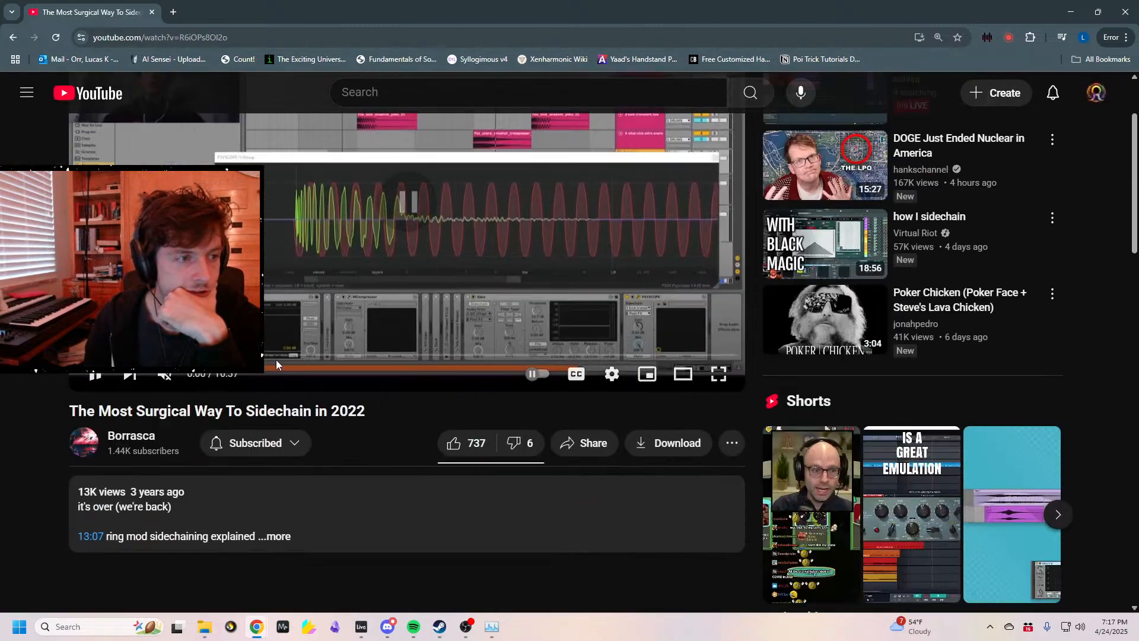
pyautogui.click(242, 426)
pyautogui.click(125, 320)
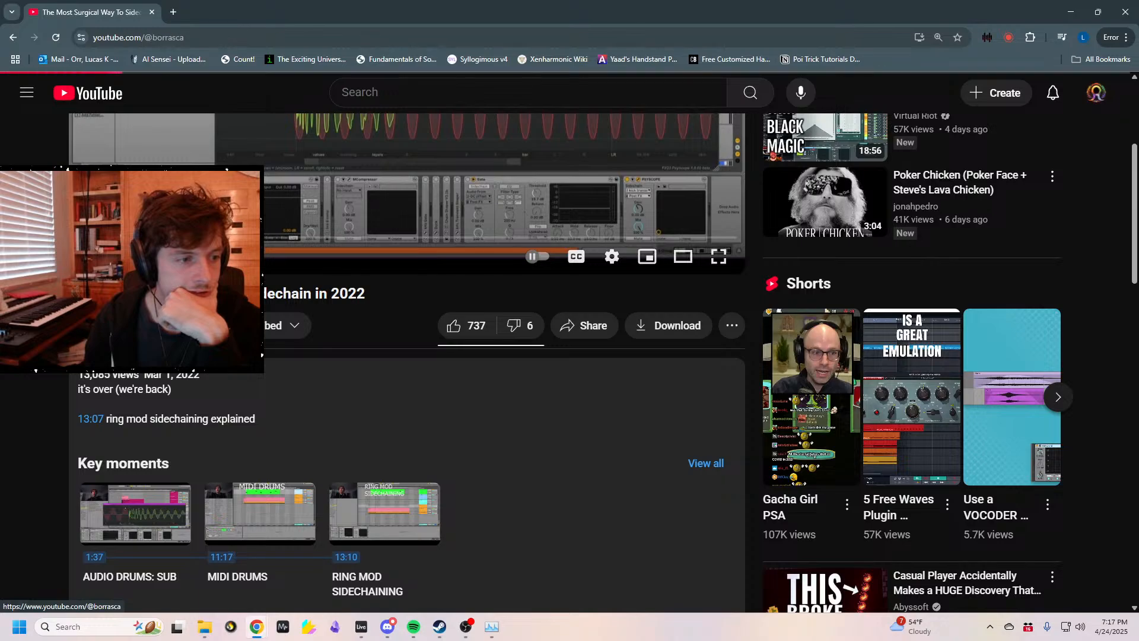
pyautogui.click(326, 394)
pyautogui.scroll(-2, 341, 393)
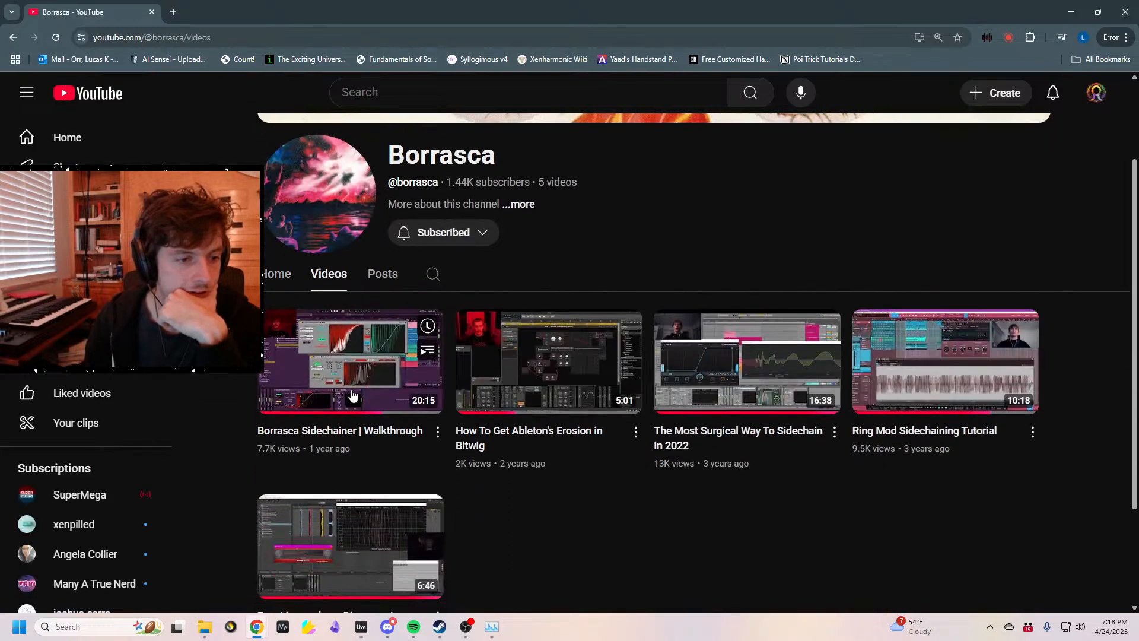
pyautogui.click(351, 391)
# - Expand the walkthrough's description and open its Gumroad links for Borrasca Sidechainer 1.5 and Borrasca Sidechainer 3
pyautogui.scroll(-3, 249, 475)
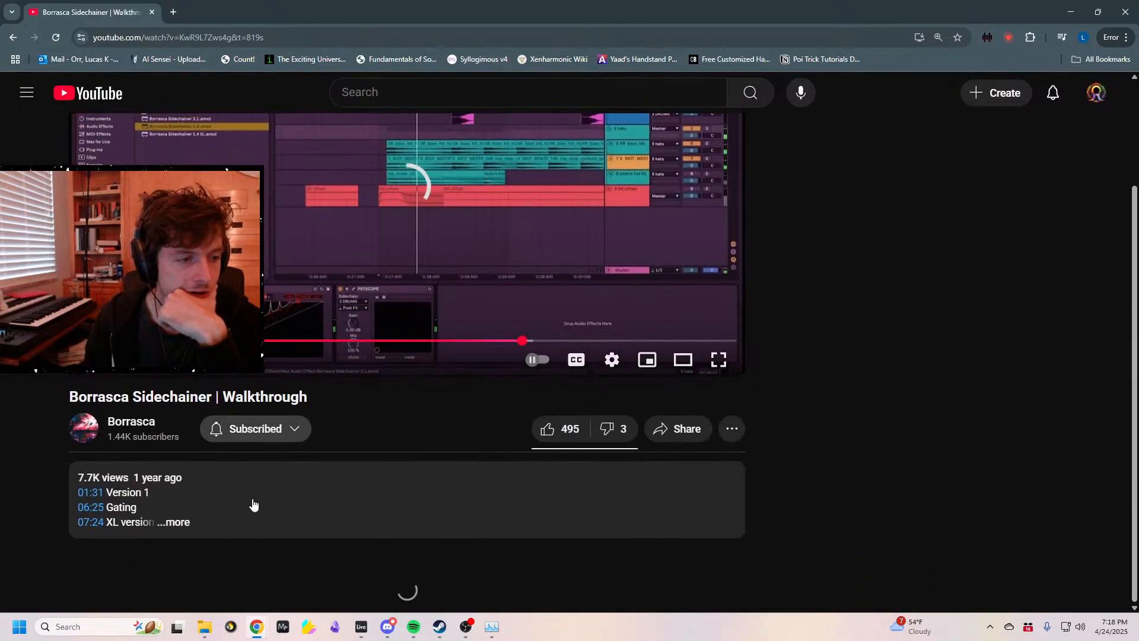
pyautogui.click(218, 483)
pyautogui.scroll(-3, 218, 483)
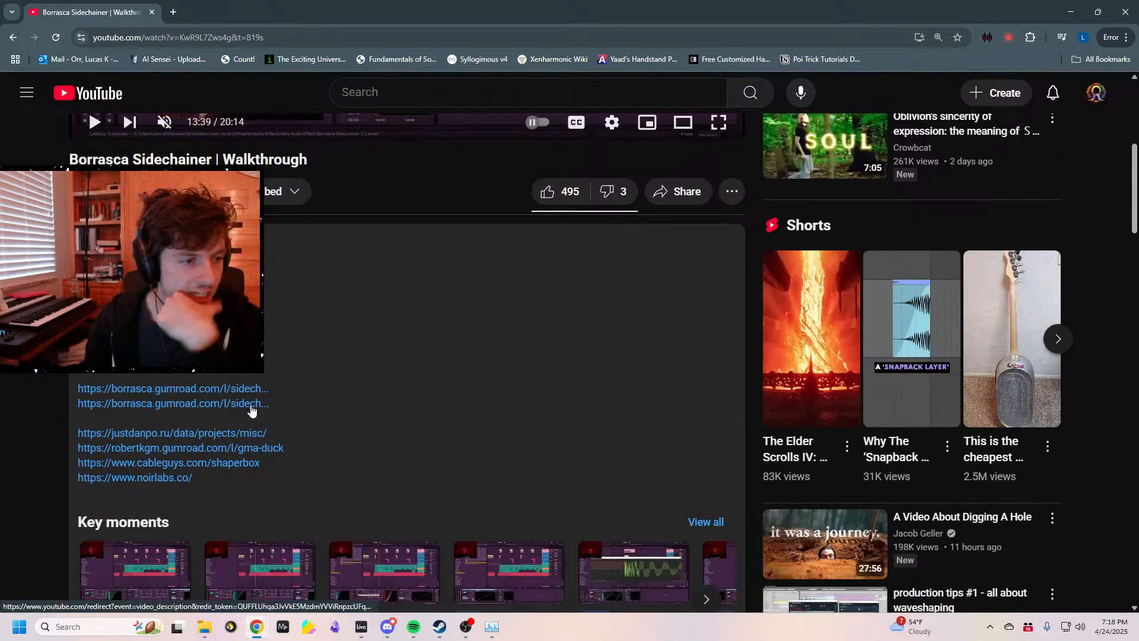
pyautogui.click(213, 387)
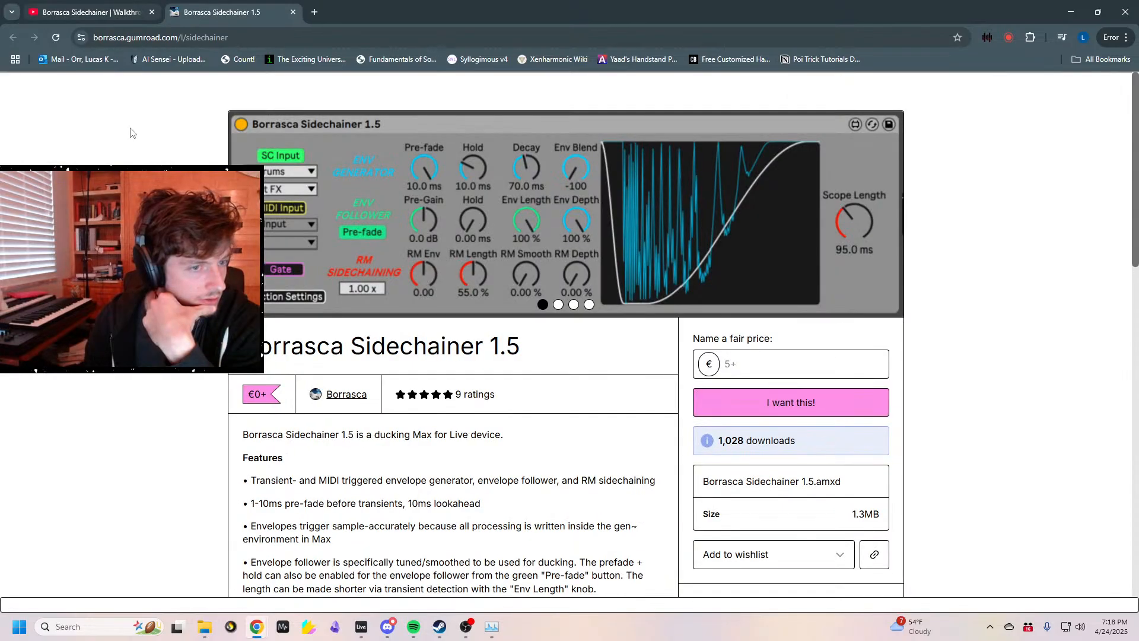
pyautogui.click(89, 12)
pyautogui.click(223, 402)
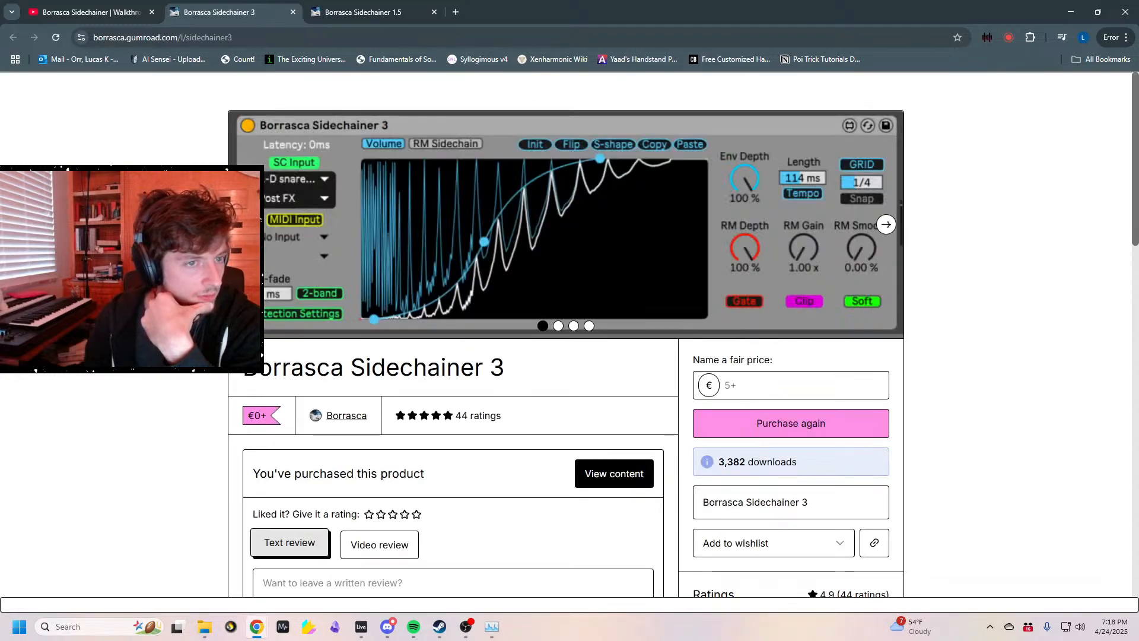
# - Read the Borrasca Sidechainer 3 changelog and highlight the April 9th 2024 update entry about CPU consumption
pyautogui.scroll(-3, 428, 234)
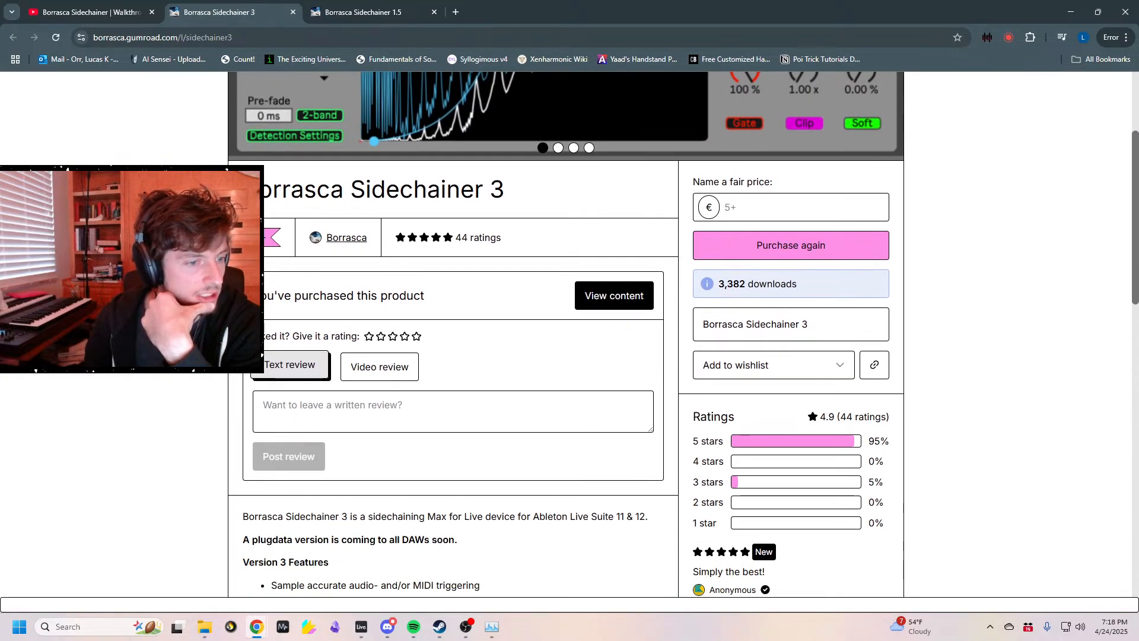
pyautogui.scroll(-12, 570, 332)
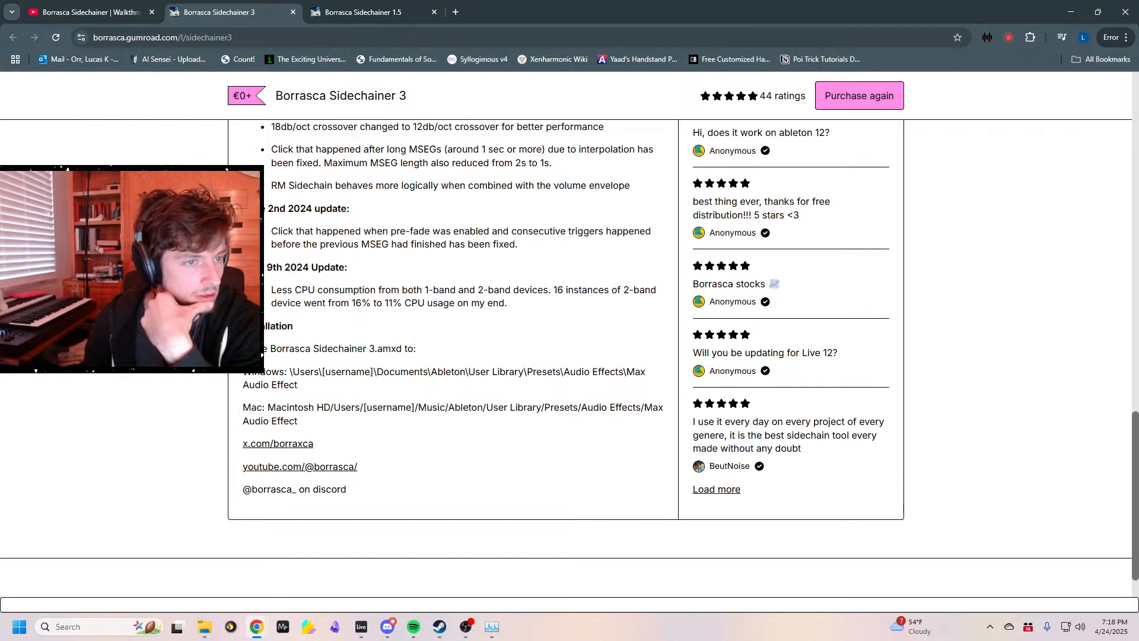
pyautogui.scroll(3, 569, 356)
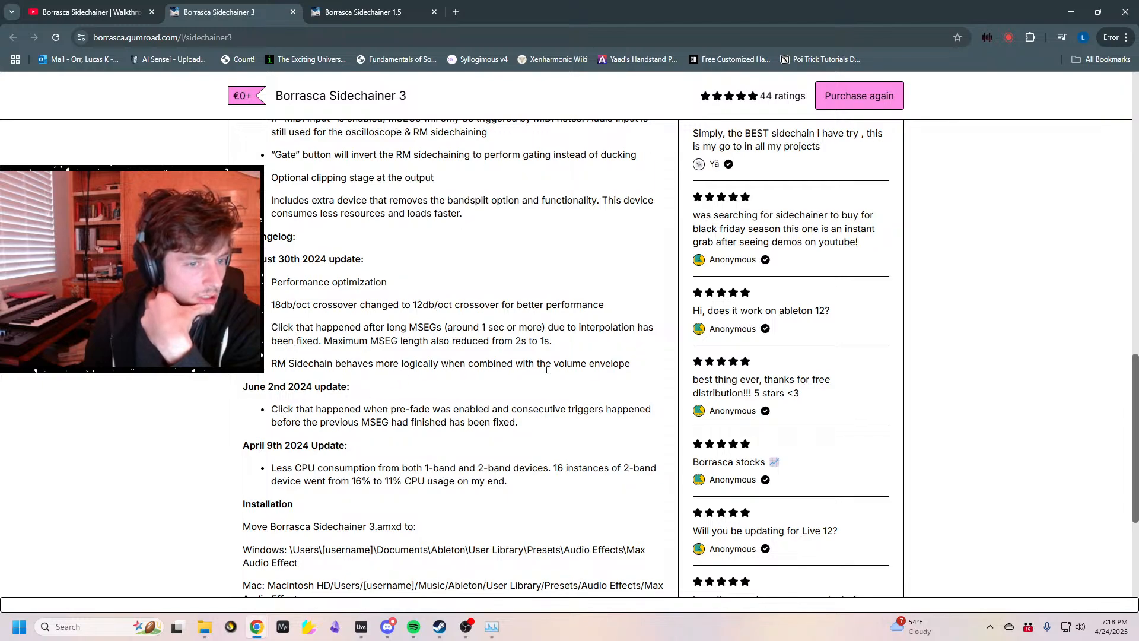
pyautogui.moveTo(509, 481); pyautogui.dragTo(220, 478)
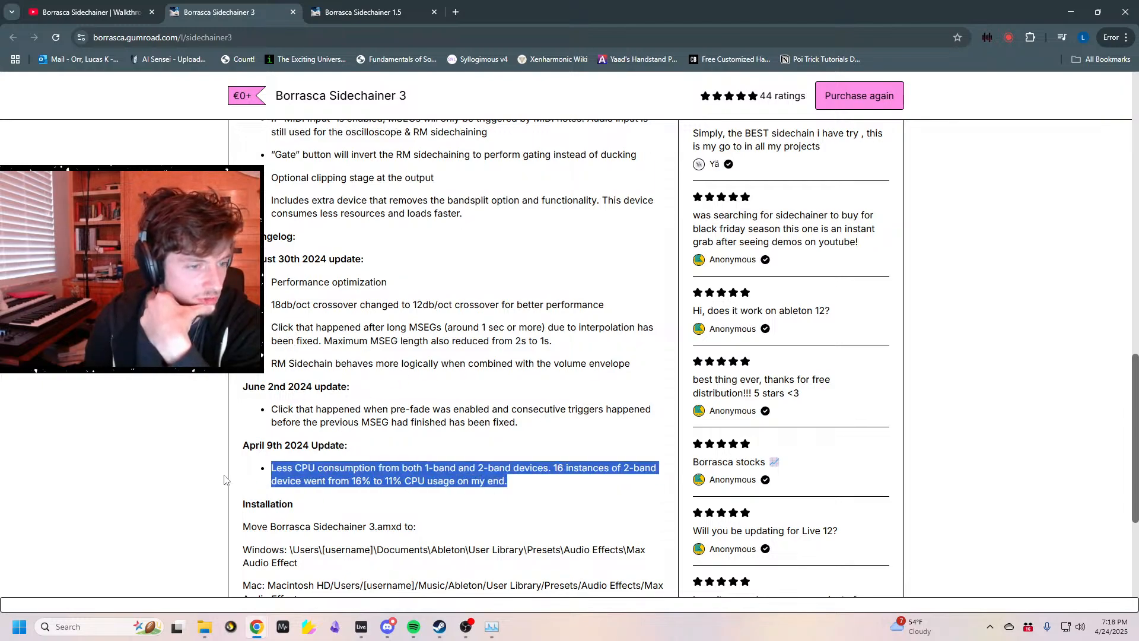
# - Check on Live's loading window and read the Version 3 Features list on the Borrasca Sidechainer 3 page
pyautogui.moveTo(363, 627)
pyautogui.click(361, 577)
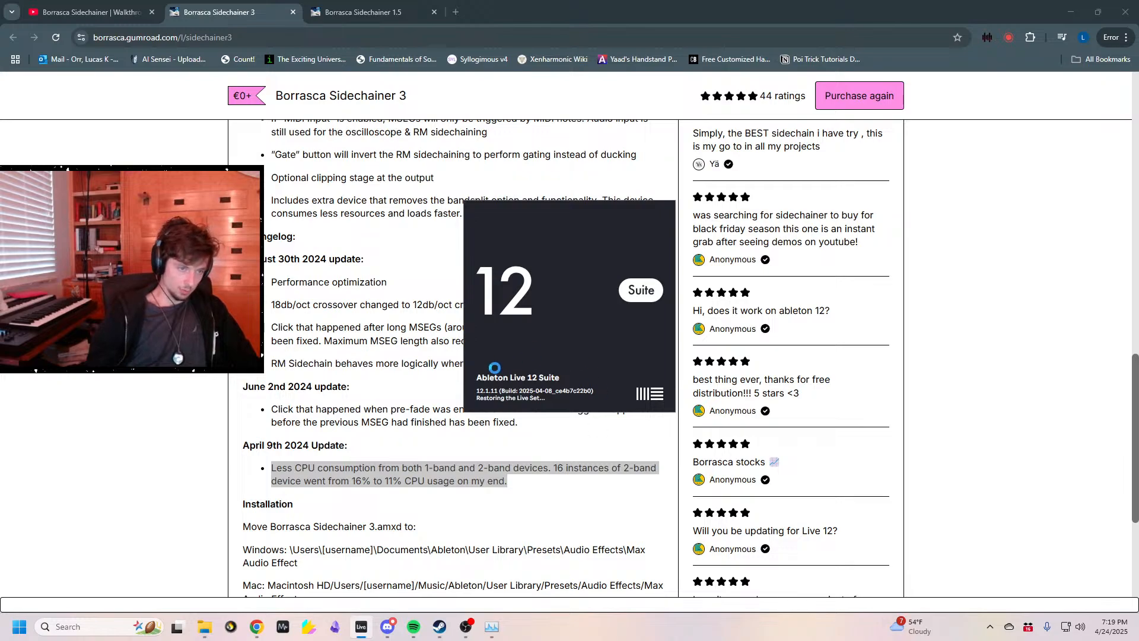
pyautogui.scroll(7, 404, 429)
pyautogui.scroll(1, 404, 429)
pyautogui.scroll(1, 404, 429)
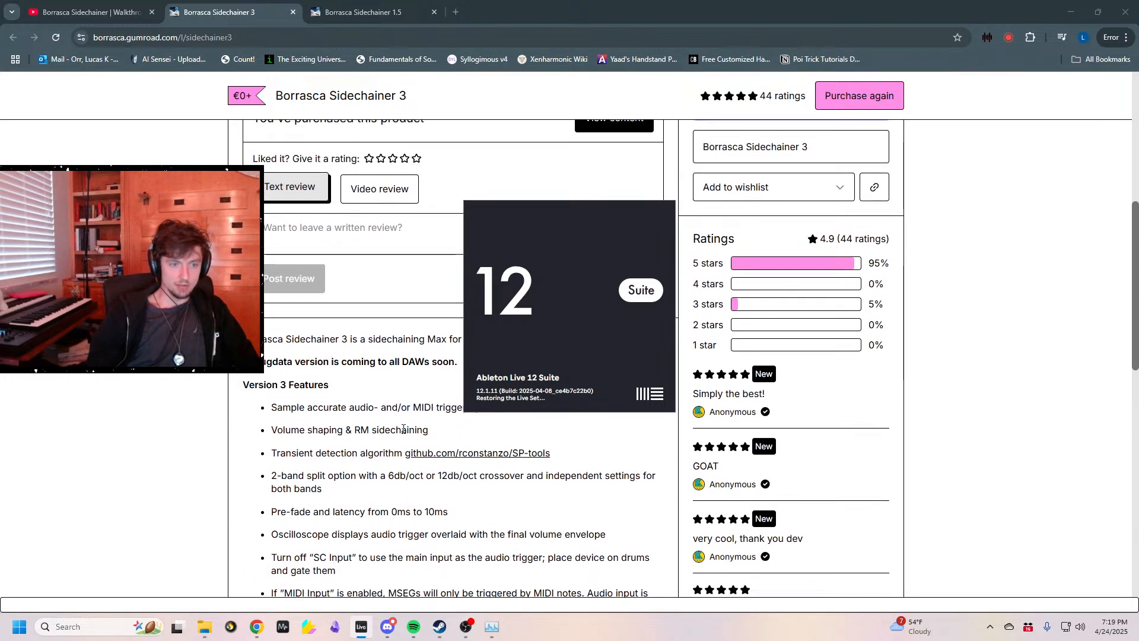
pyautogui.scroll(1, 426, 443)
pyautogui.scroll(-3, 425, 443)
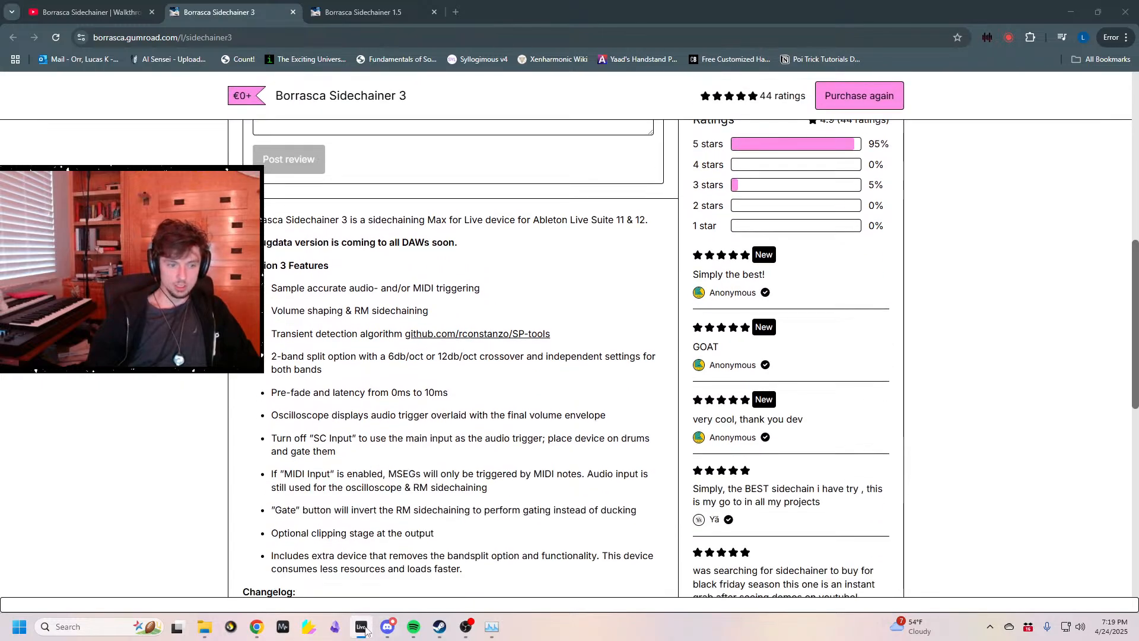
pyautogui.moveTo(365, 630)
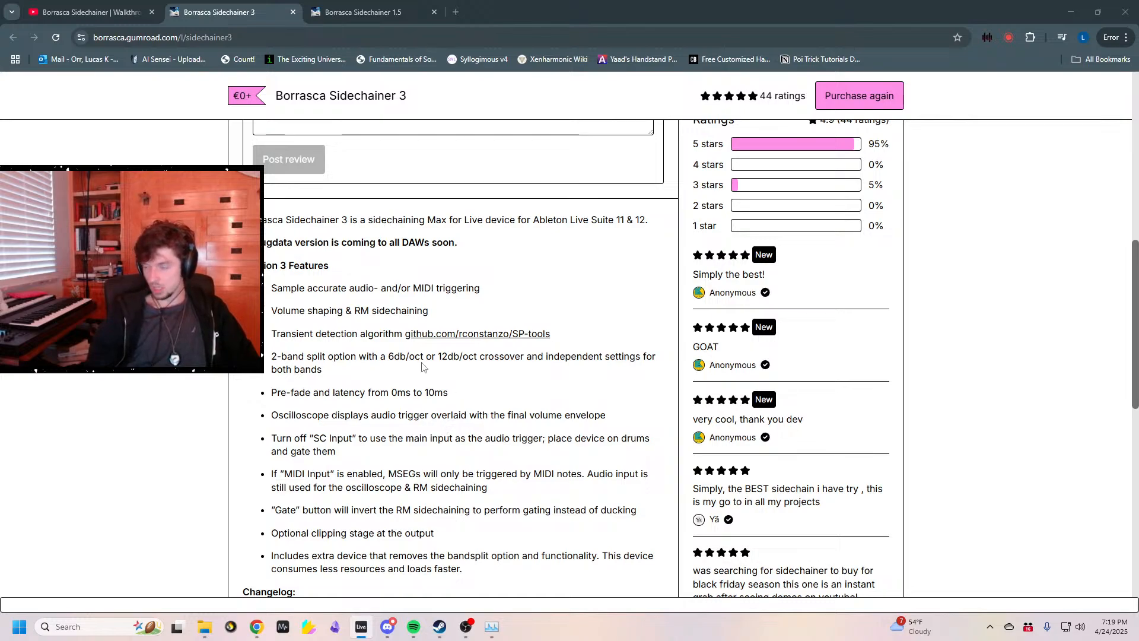
# - Open SoundCloud in a new browser tab, search for mickman and open the Mickman artist profile
pyautogui.click(456, 12)
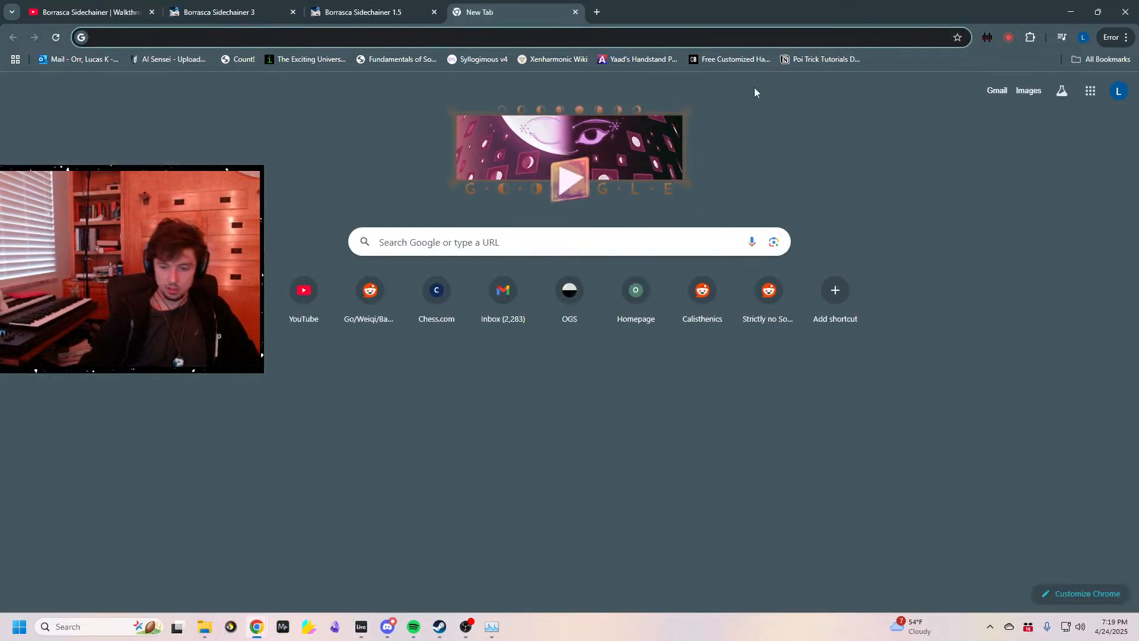
pyautogui.write('so')
pyautogui.press('Return')
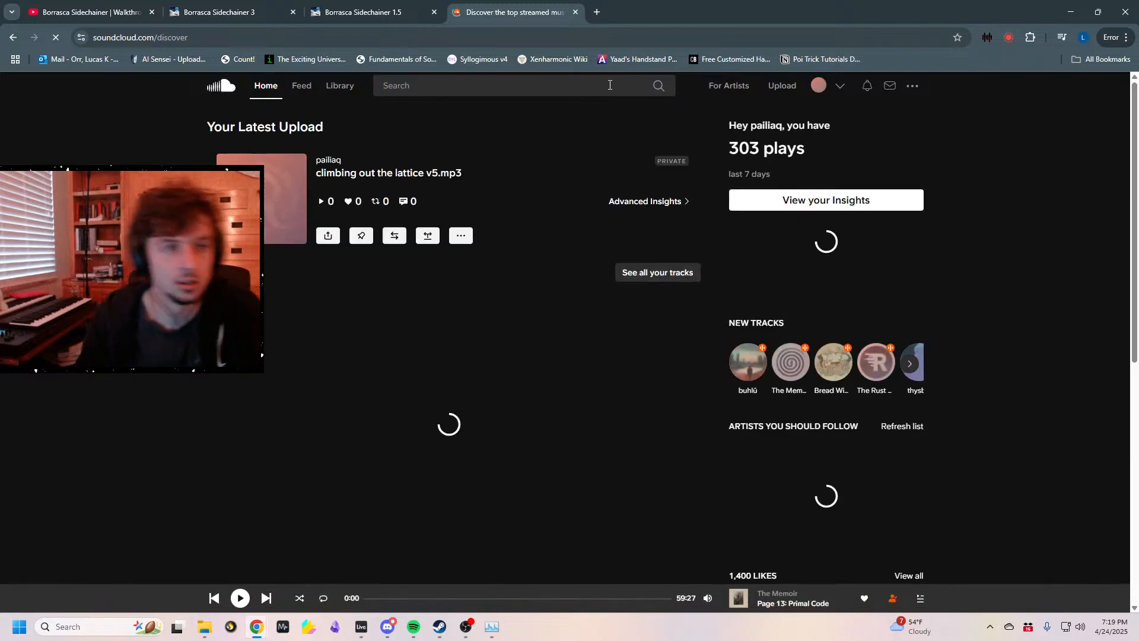
pyautogui.click(609, 84)
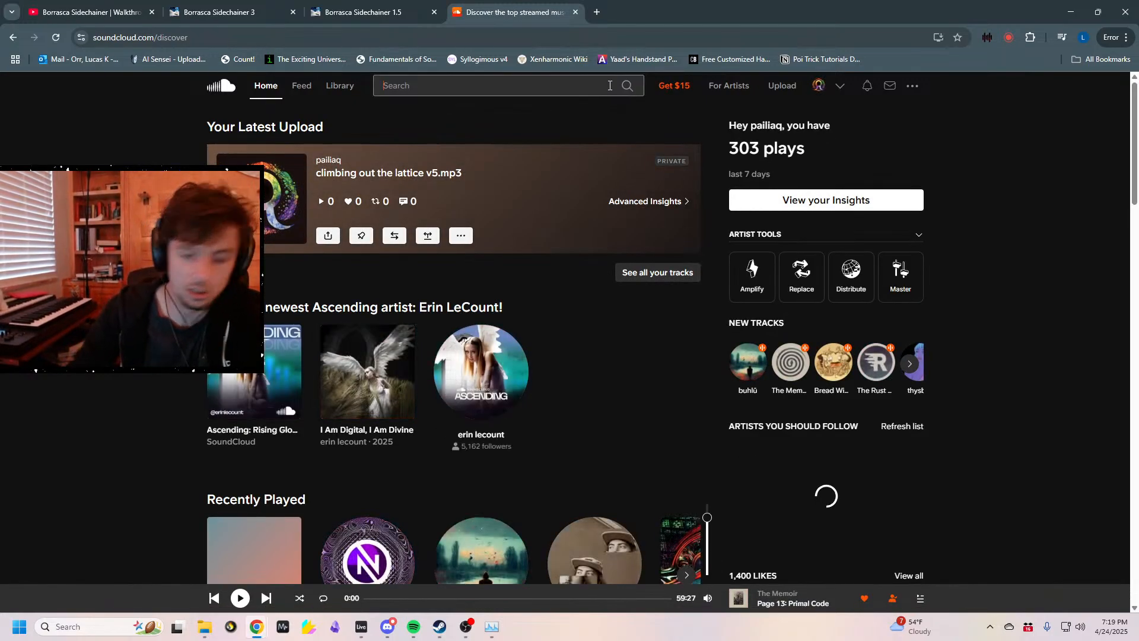
pyautogui.write('mickman')
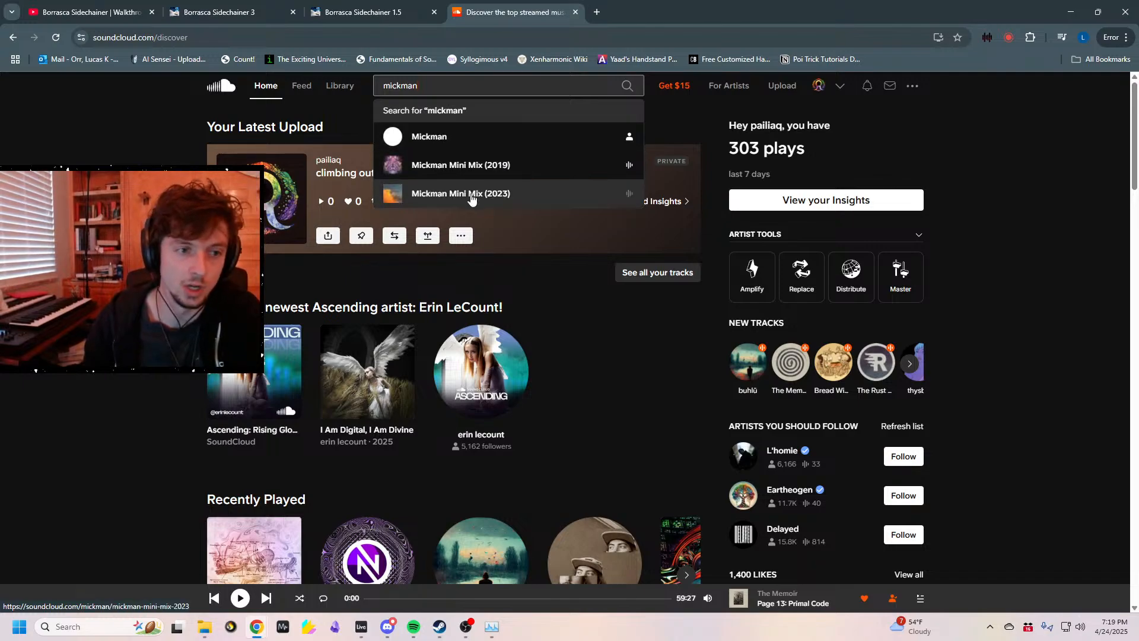
pyautogui.click(458, 138)
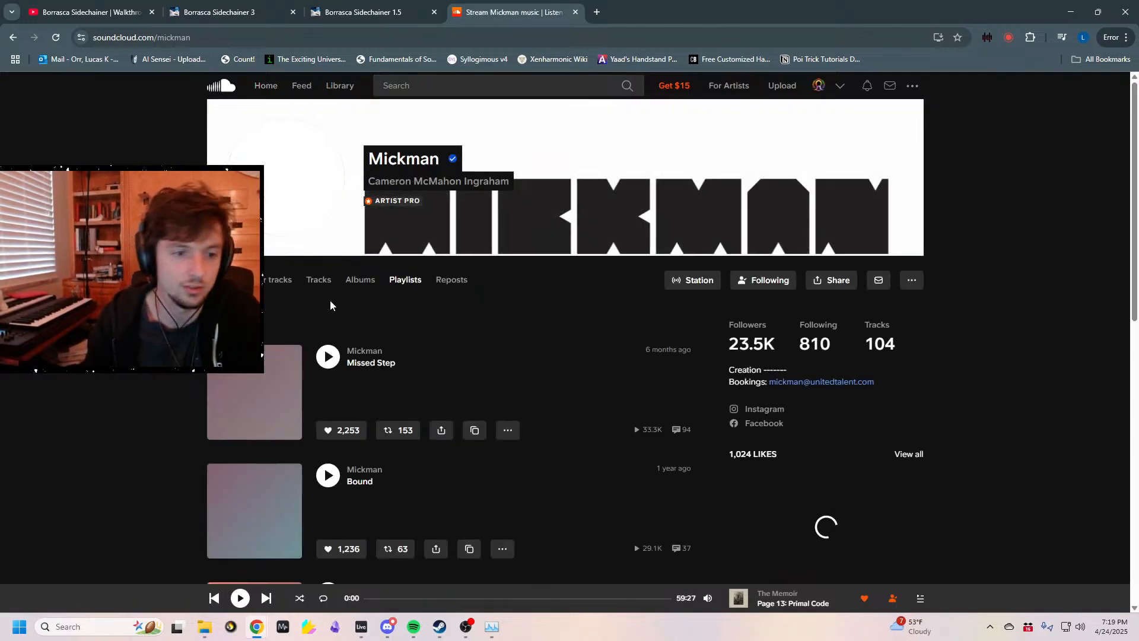
# - Open Mickman's popular tracks on SoundCloud and play Punch Line from partway through its intro
pyautogui.scroll(-6, 315, 307)
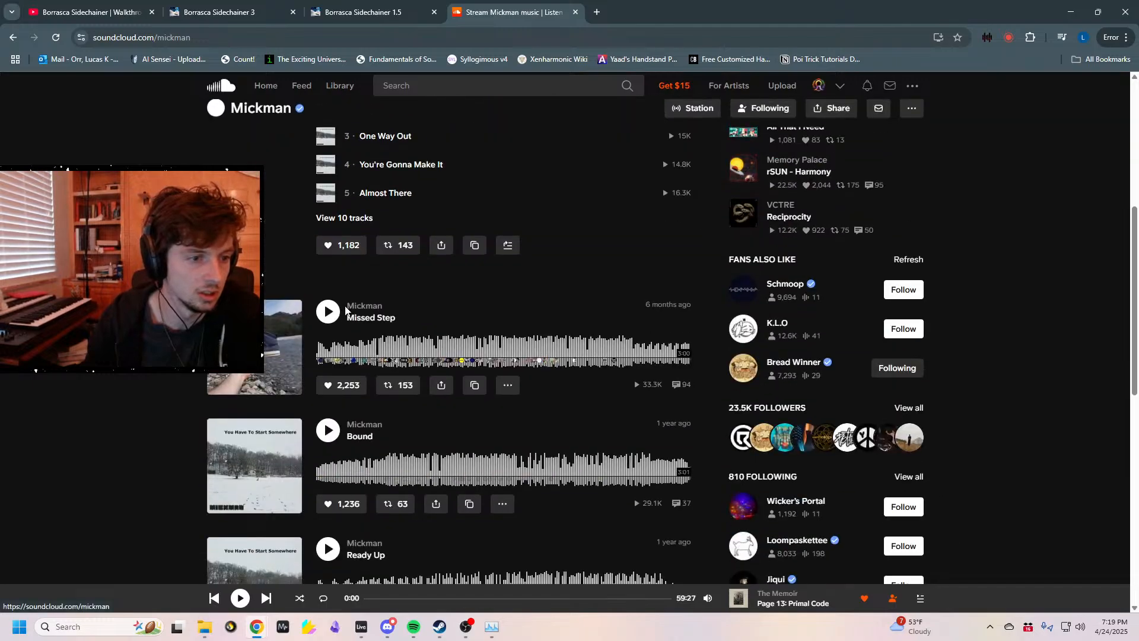
pyautogui.scroll(-3, 321, 285)
pyautogui.scroll(10, 322, 285)
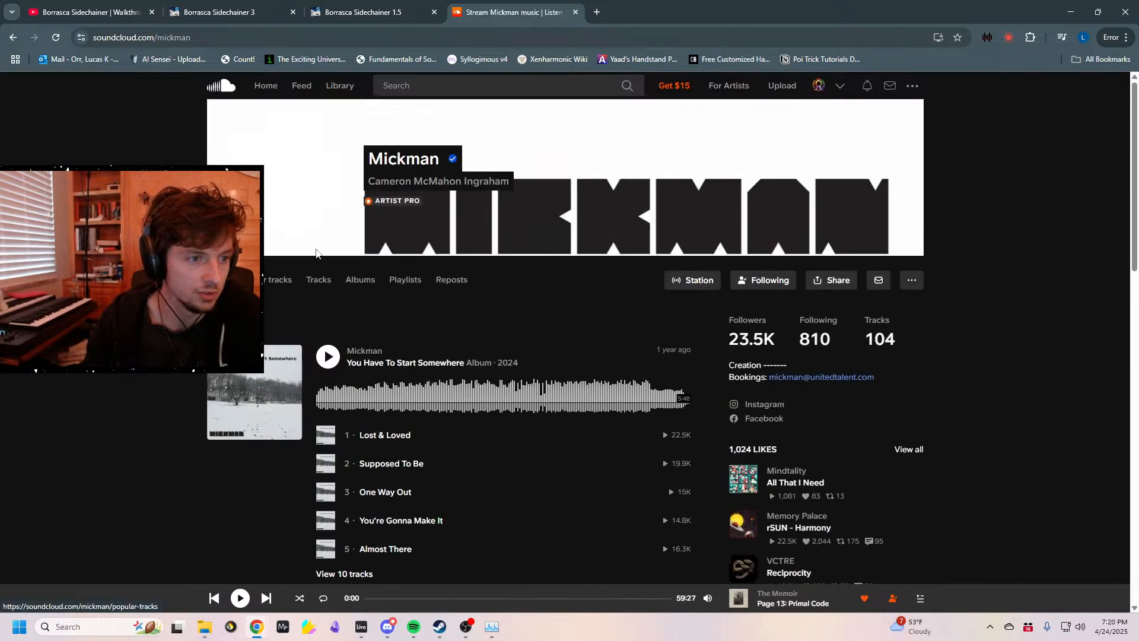
pyautogui.click(319, 280)
pyautogui.click(269, 283)
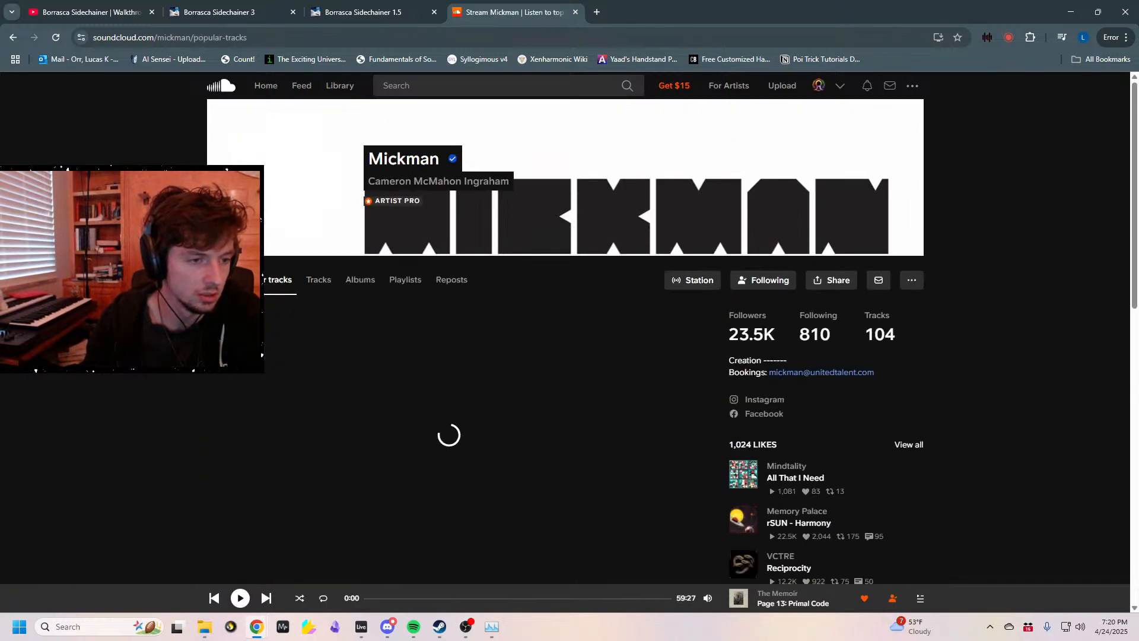
pyautogui.scroll(-8, 317, 241)
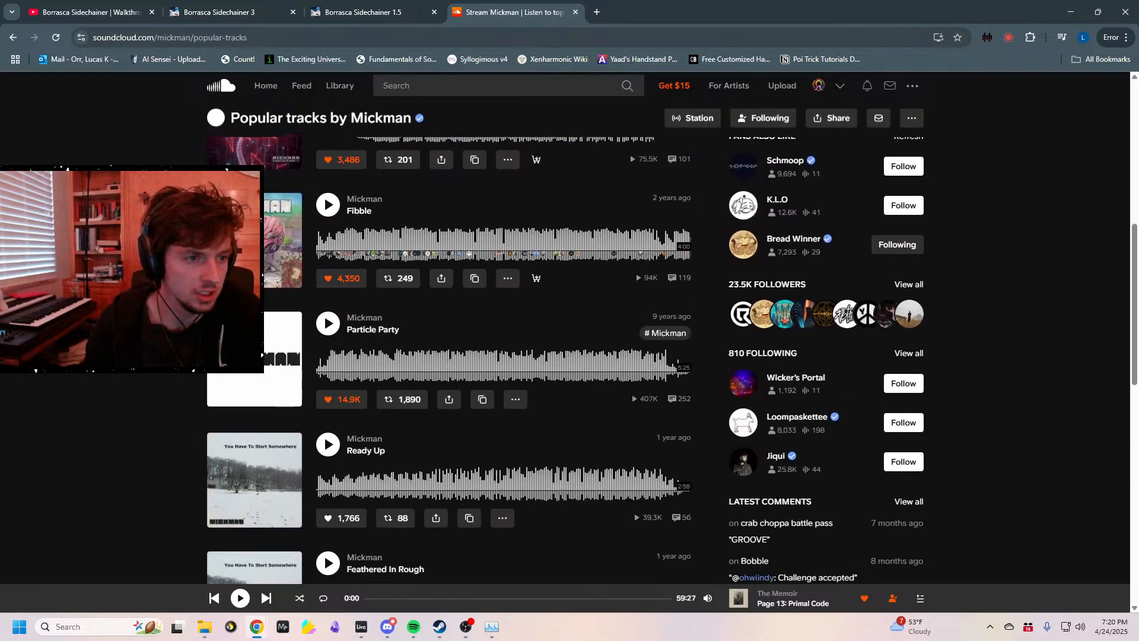
pyautogui.scroll(2, 318, 242)
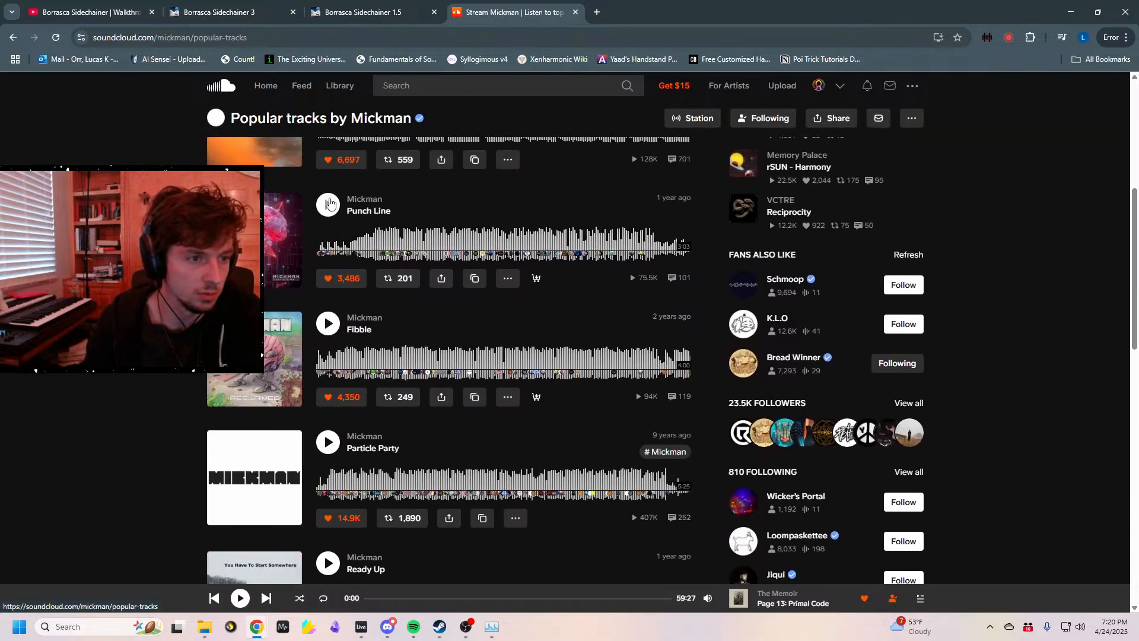
pyautogui.click(328, 204)
pyautogui.click(371, 242)
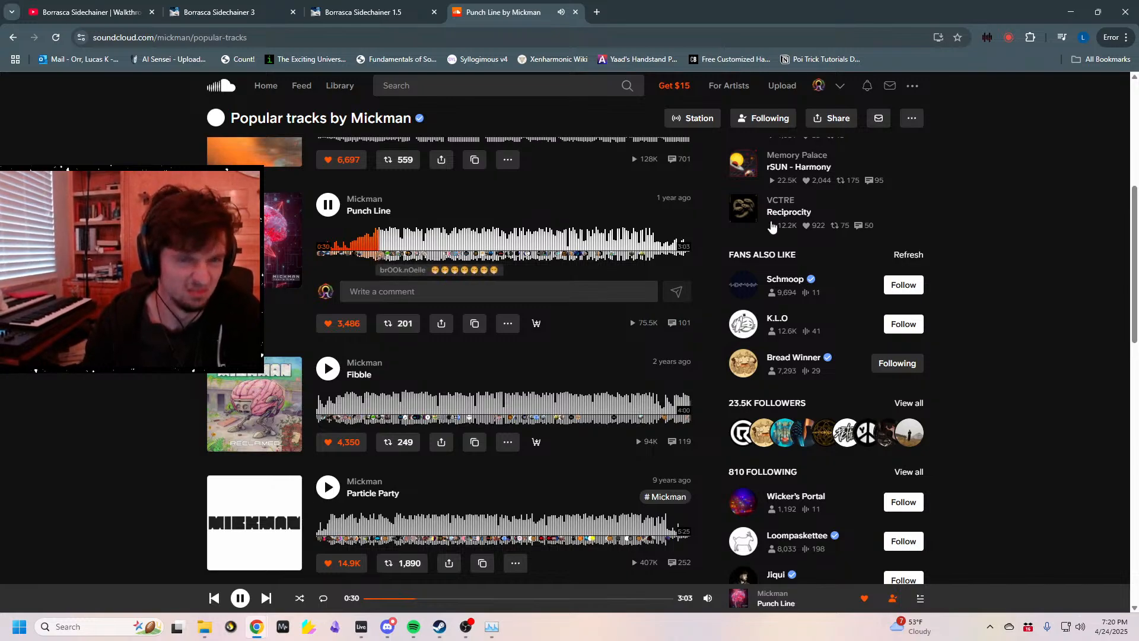
# - Look further through Mickman's popular tracks and check whether Ableton Live is responding
pyautogui.click(912, 86)
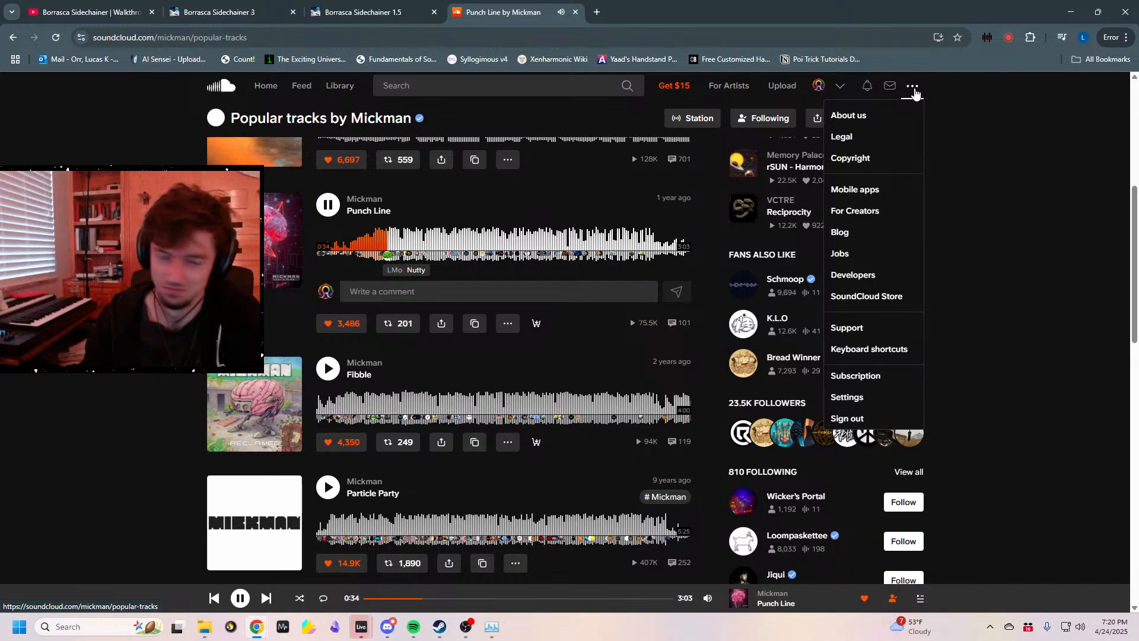
pyautogui.click(914, 94)
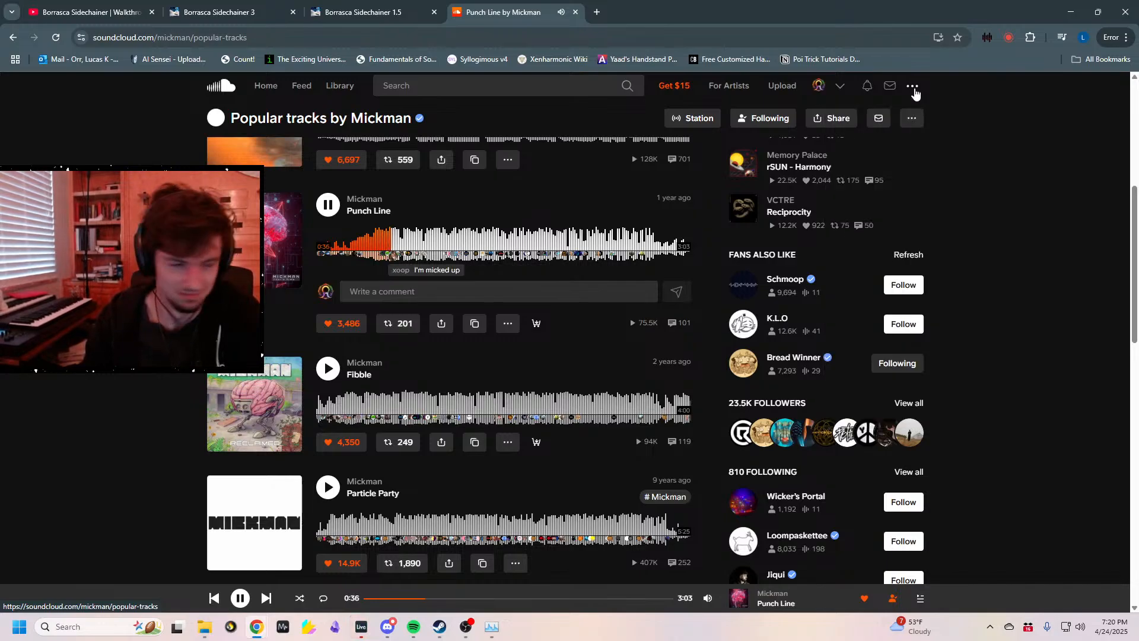
pyautogui.scroll(-8, 213, 377)
pyautogui.scroll(-3, 213, 376)
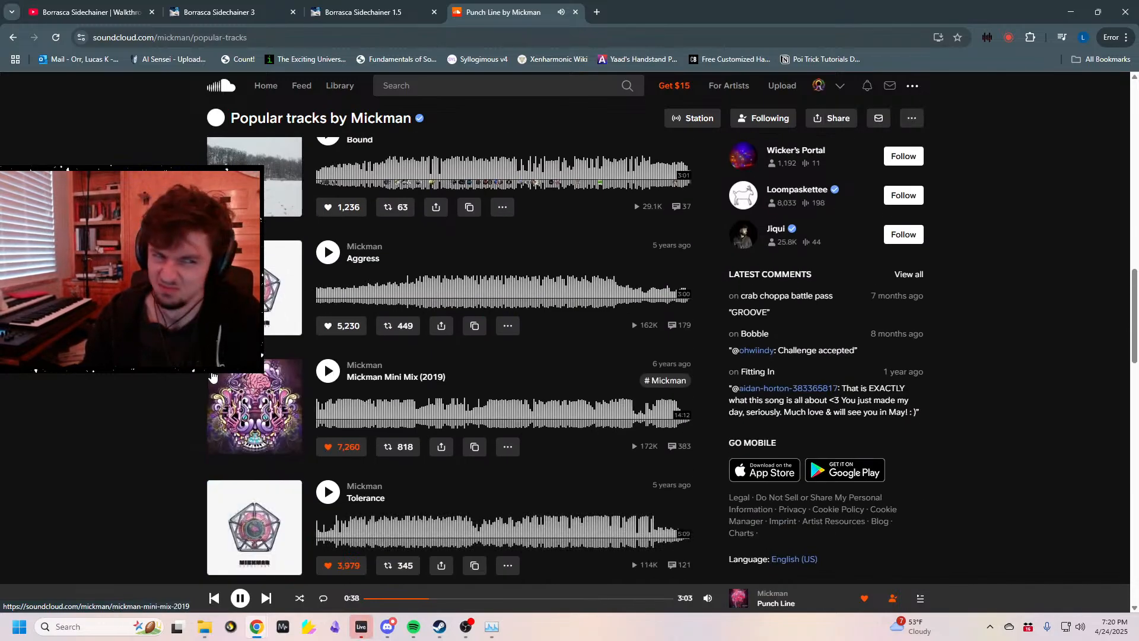
pyautogui.scroll(-6, 212, 377)
pyautogui.scroll(-5, 212, 377)
pyautogui.click(361, 626)
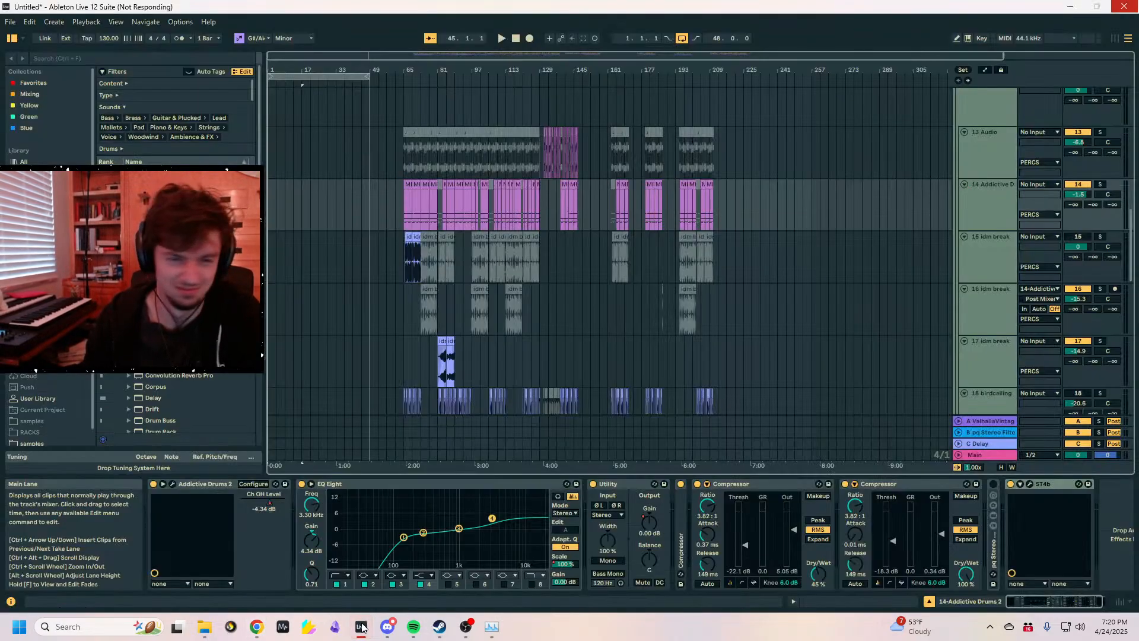
pyautogui.click(361, 627)
pyautogui.scroll(5, 415, 332)
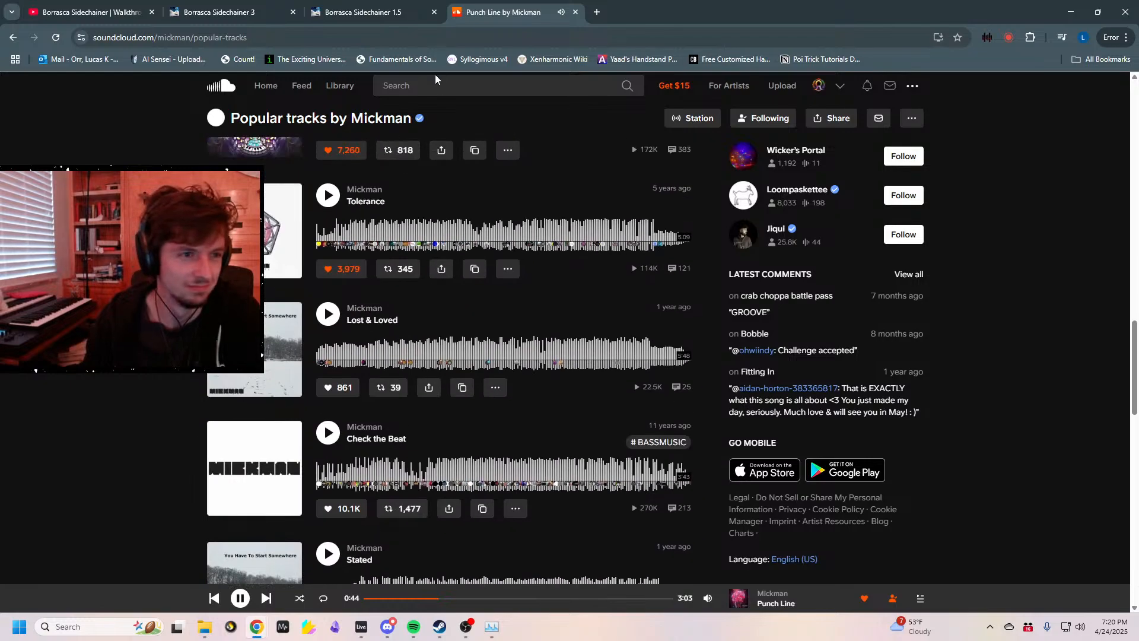
# - Search SoundCloud for "mickman missed step" and play Missed Step from partway through its waveform
pyautogui.write('mickman missed step')
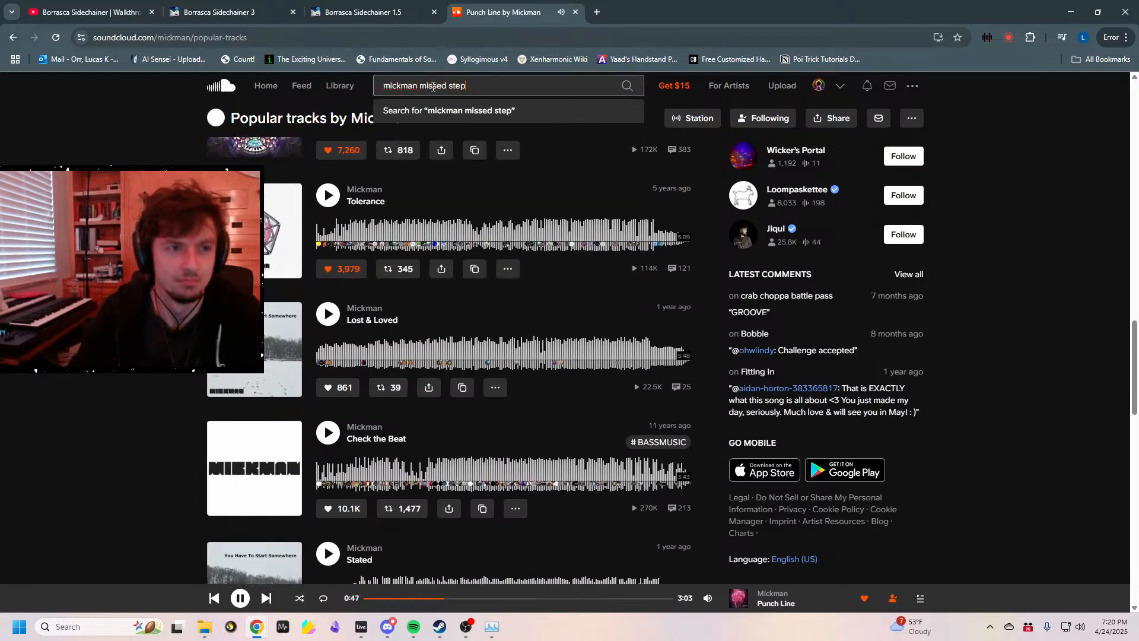
pyautogui.press('Return')
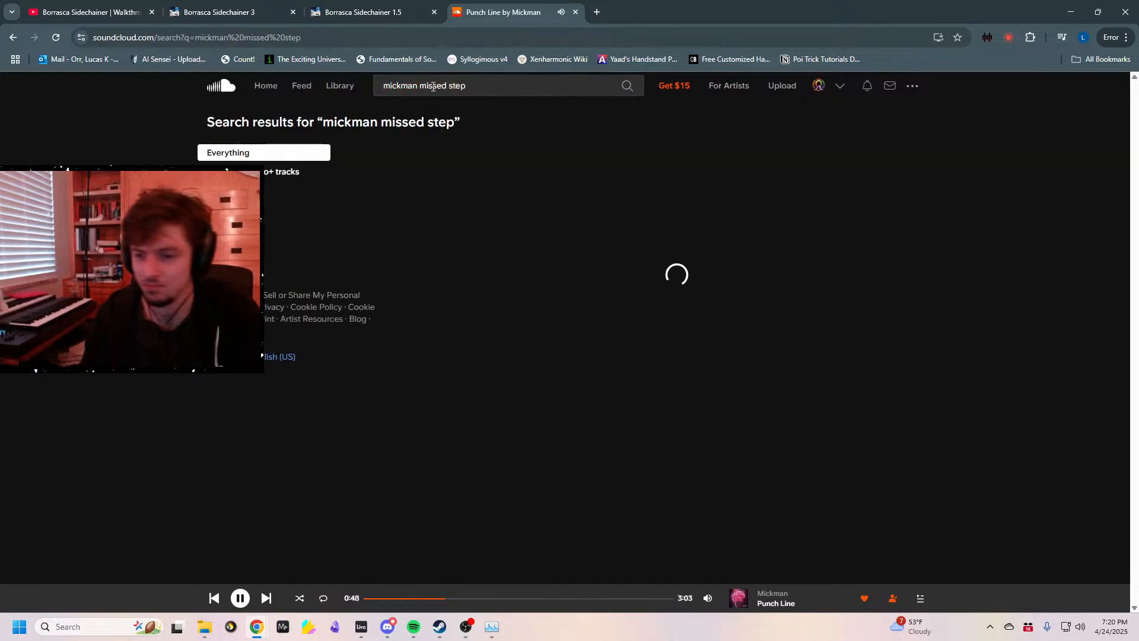
pyautogui.click(591, 228)
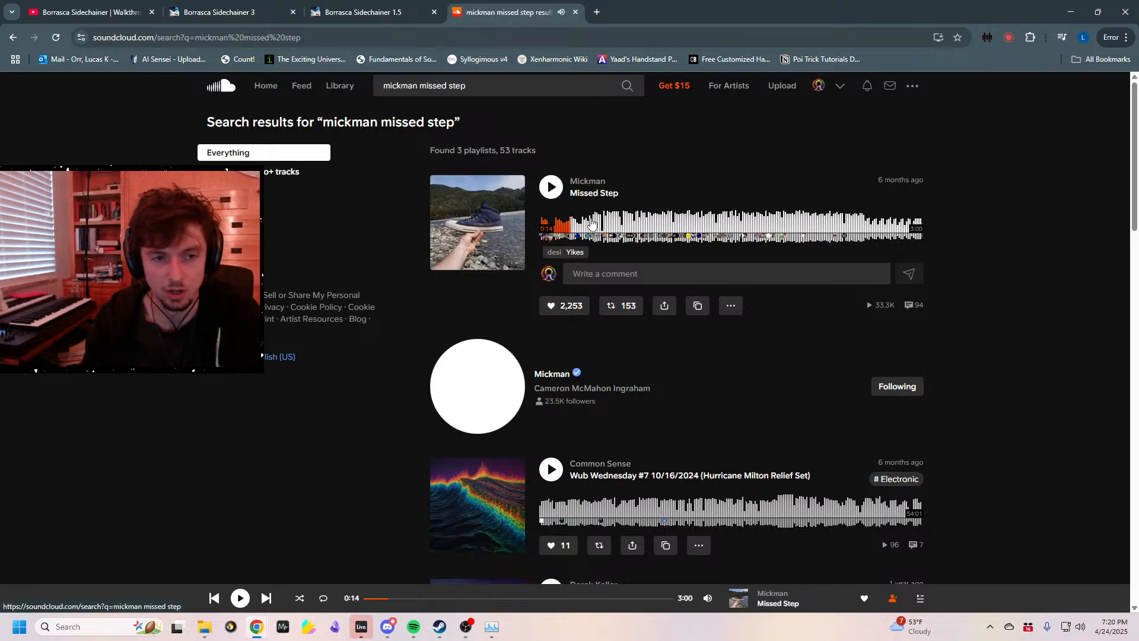
pyautogui.click(591, 227)
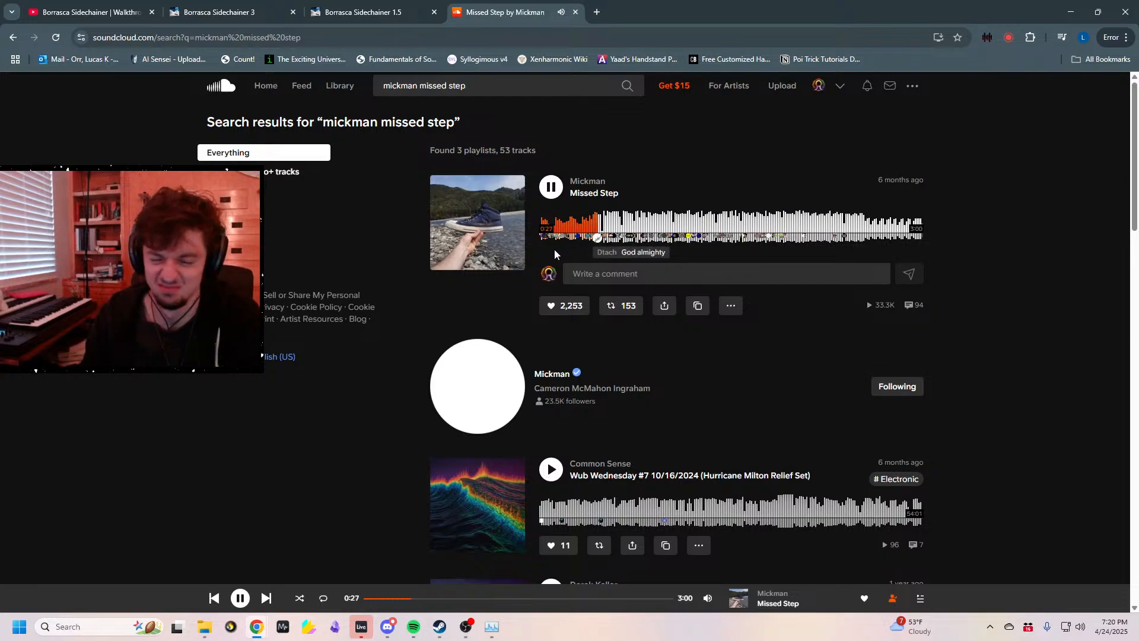
pyautogui.click(282, 629)
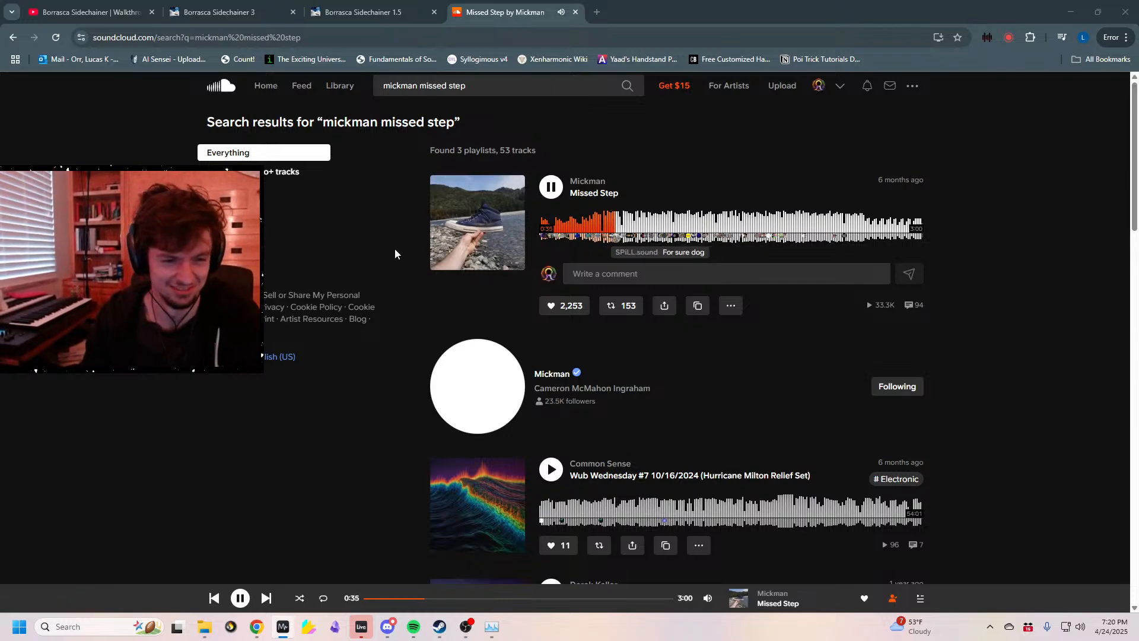
# - Open Mickman's full track list, find Lobe and play it from partway through its waveform
pyautogui.click(587, 181)
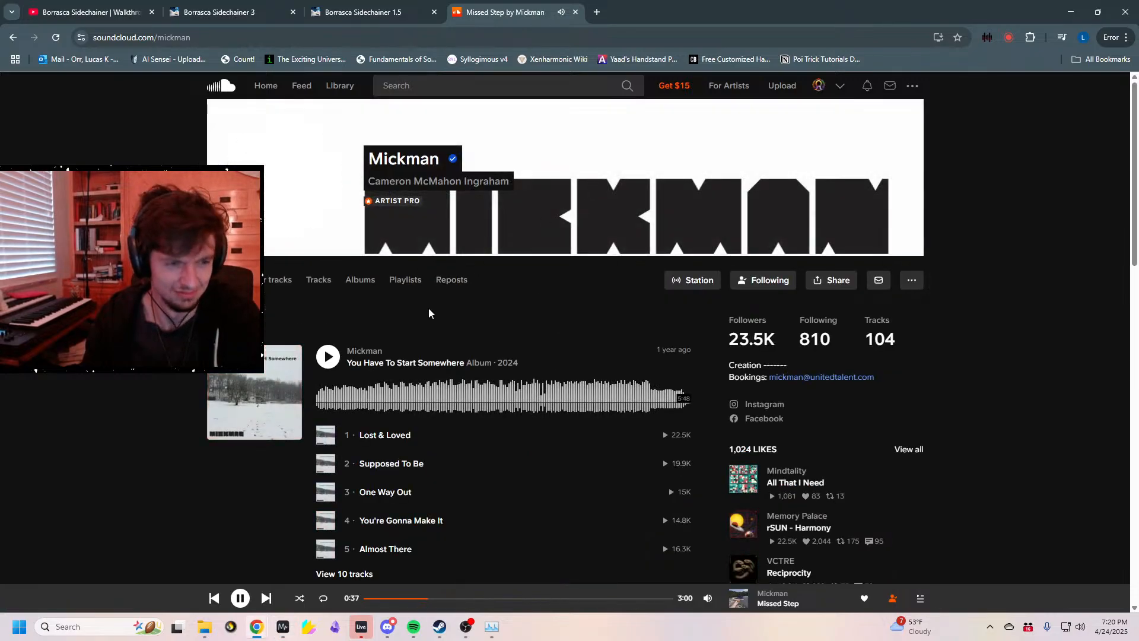
pyautogui.click(319, 280)
pyautogui.scroll(-10, 321, 285)
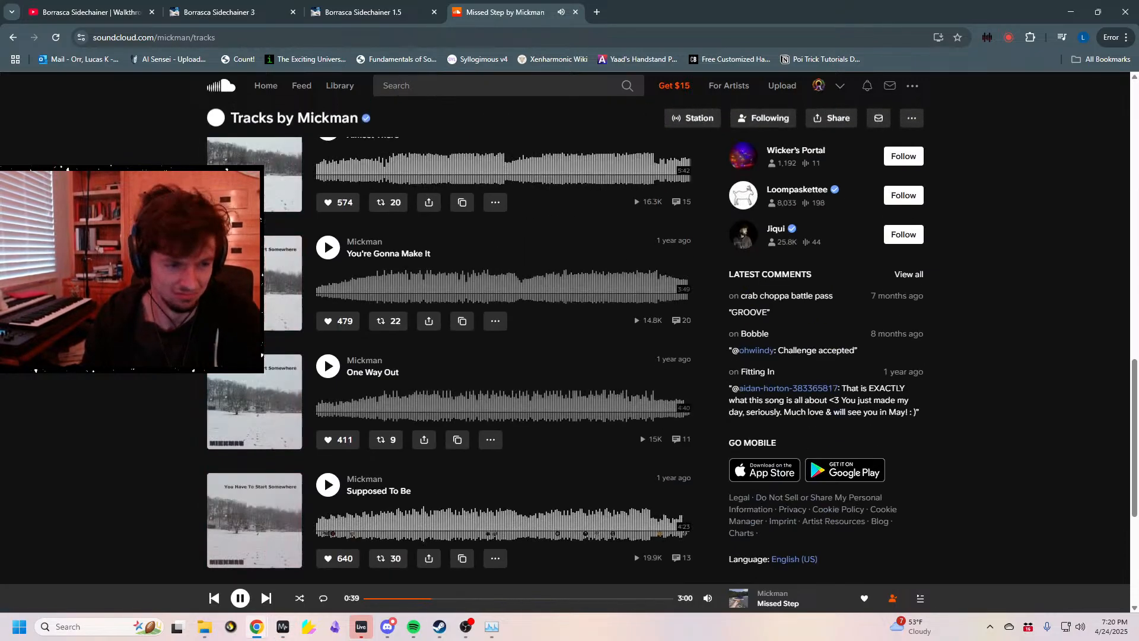
pyautogui.scroll(-10, 449, 356)
pyautogui.scroll(-5, 449, 356)
pyautogui.scroll(-5, 449, 356)
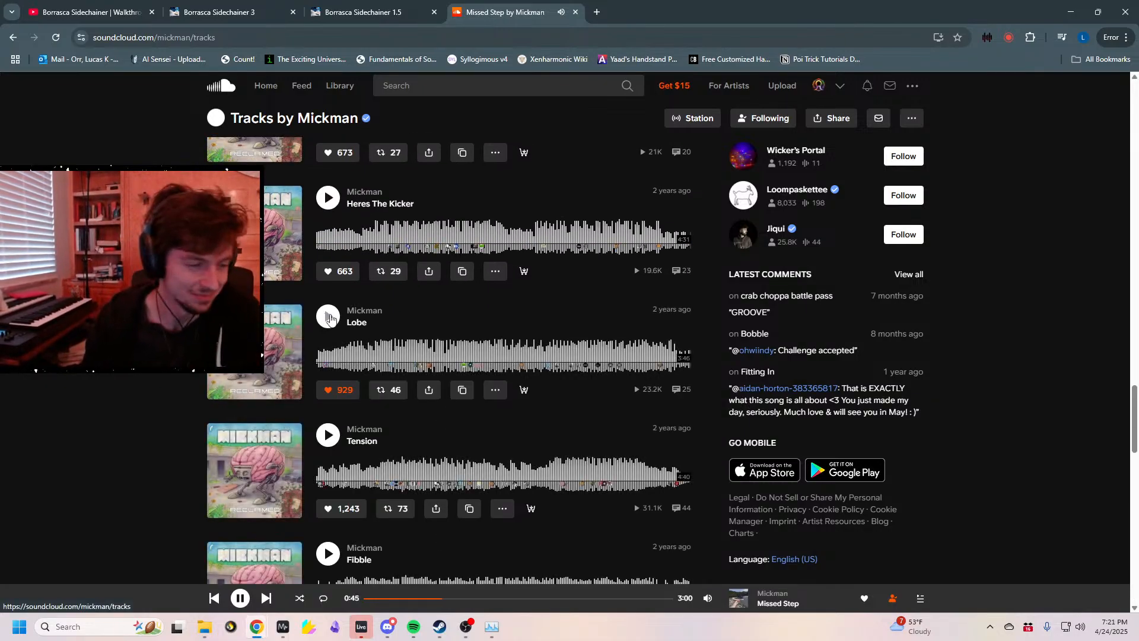
pyautogui.click(328, 316)
pyautogui.click(384, 356)
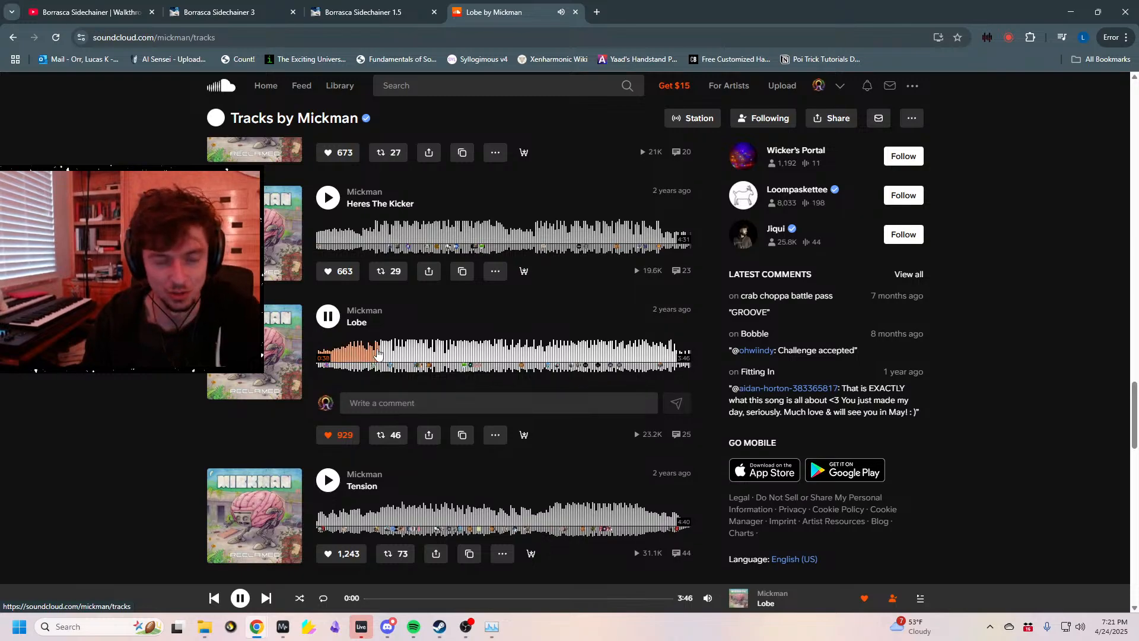
# - Rewind Lobe to an earlier point, watch its spectrum in MiniMeters and pause the playback
pyautogui.click(328, 317)
pyautogui.click(329, 318)
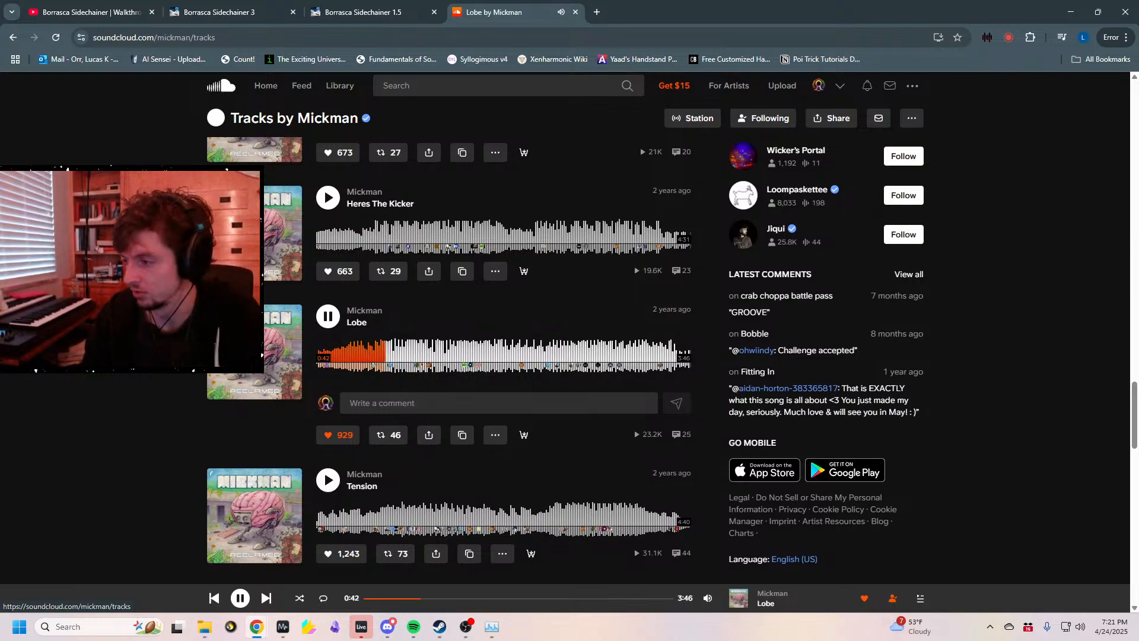
pyautogui.click(370, 355)
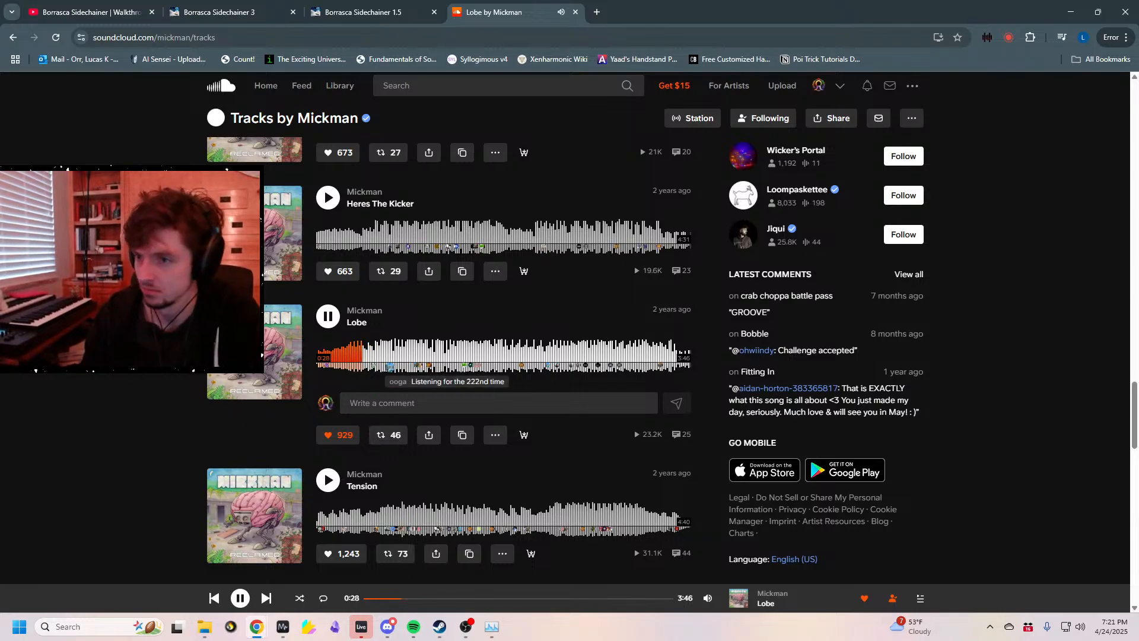
pyautogui.click(283, 626)
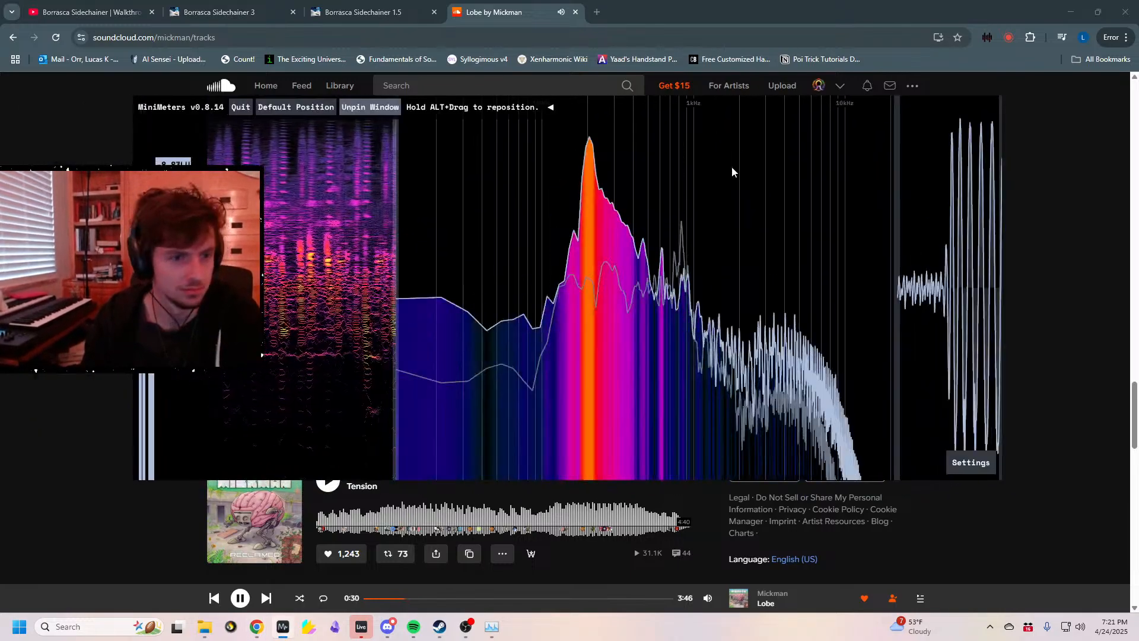
pyautogui.click(1067, 324)
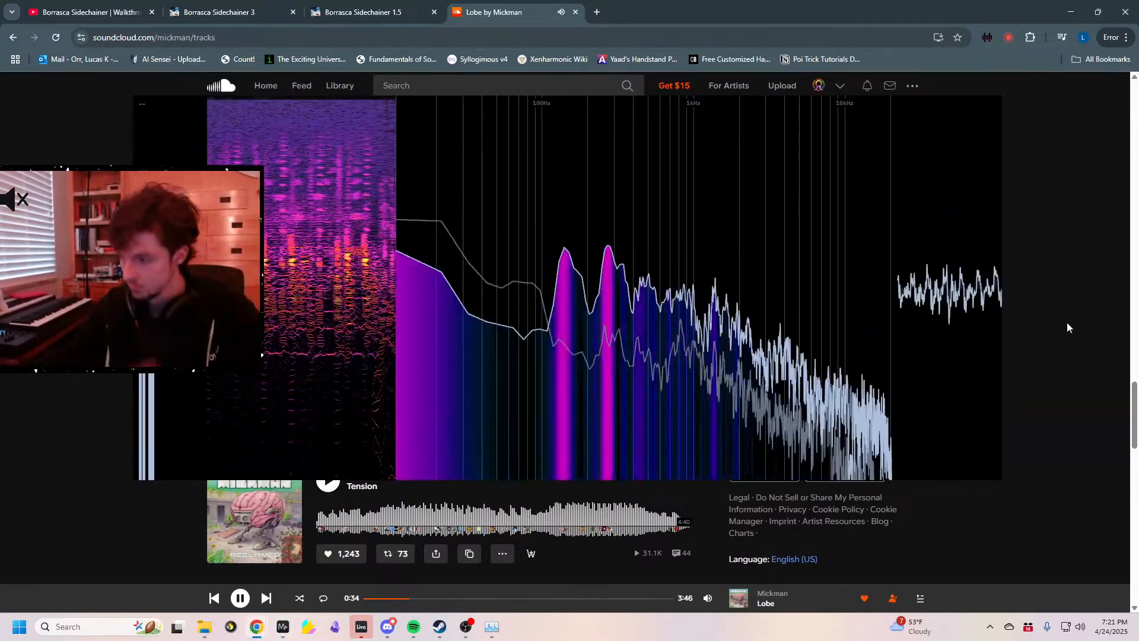
pyautogui.moveTo(960, 351)
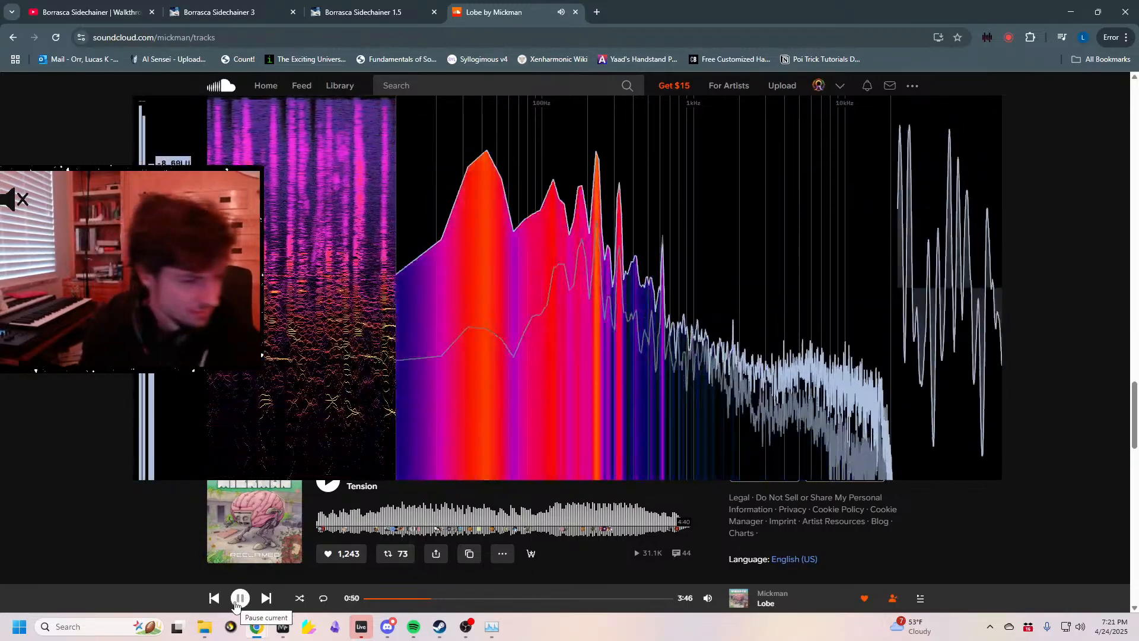
pyautogui.click(239, 598)
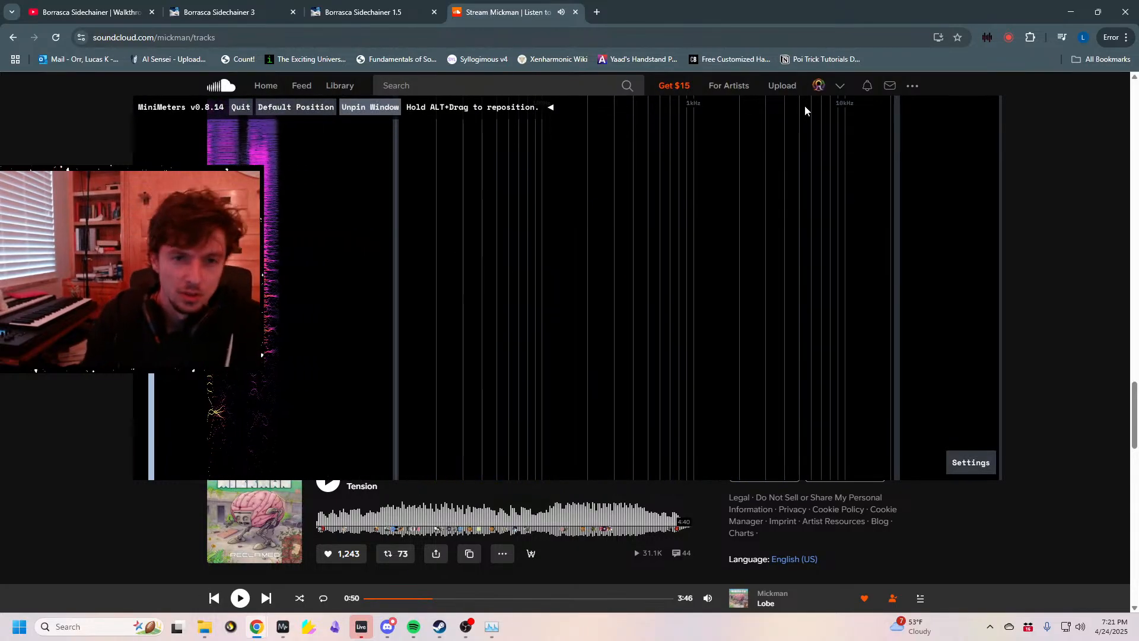
# - Move the MiniMeters overlay out of the way and open the albums list of your own SoundCloud profile
pyautogui.moveTo(338, 114); pyautogui.dragTo(1138, 177)
pyautogui.click(861, 120)
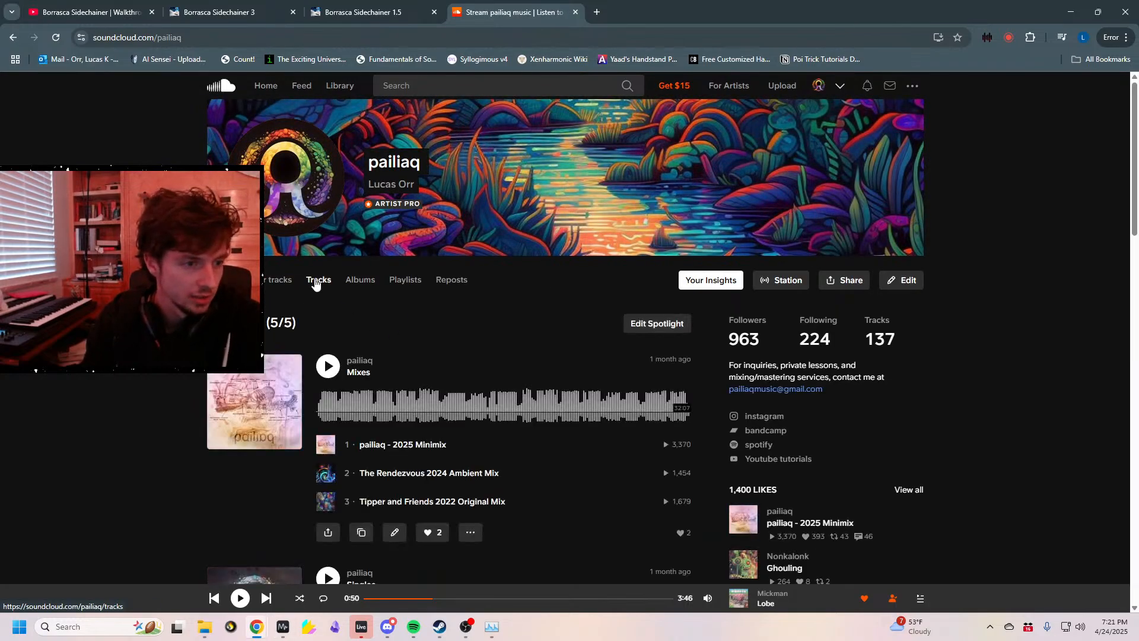
pyautogui.click(316, 282)
pyautogui.scroll(-6, 277, 288)
pyautogui.scroll(6, 277, 288)
pyautogui.click(366, 284)
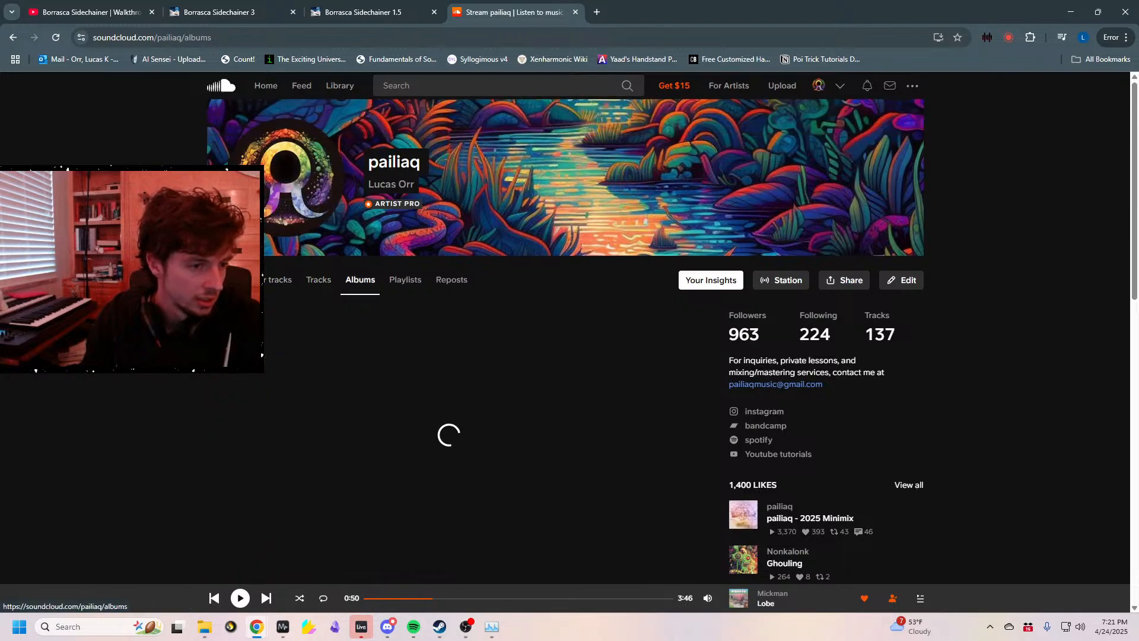
# - Play Lions Den from the Tangled Snakes EP, skip ahead in its waveform and pause it
pyautogui.scroll(-4, 188, 503)
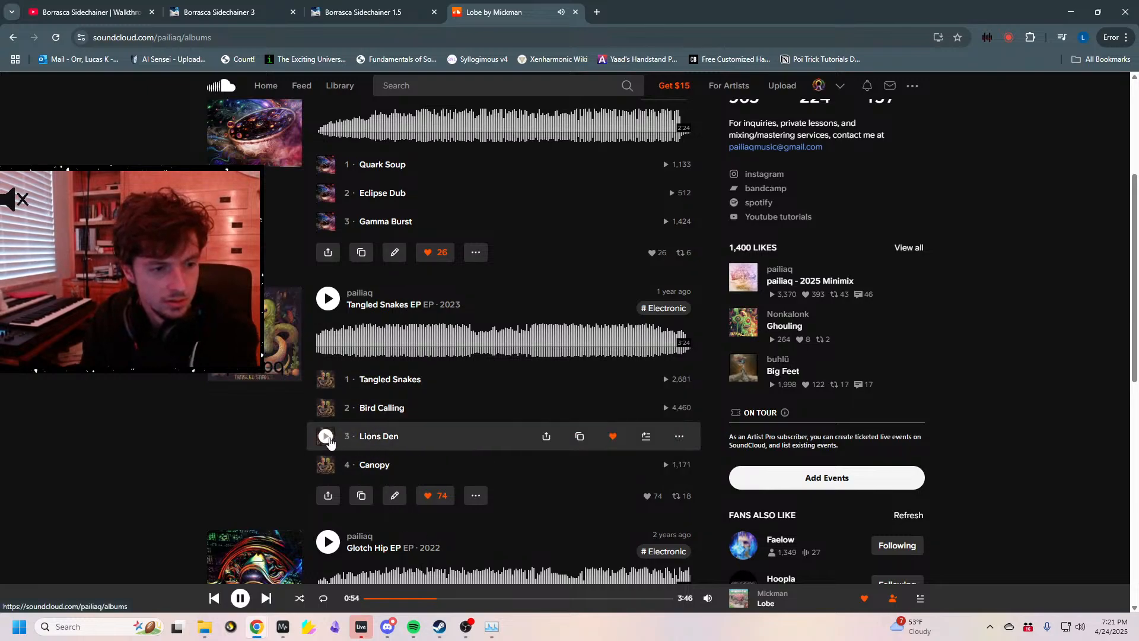
pyautogui.click(325, 436)
pyautogui.click(396, 342)
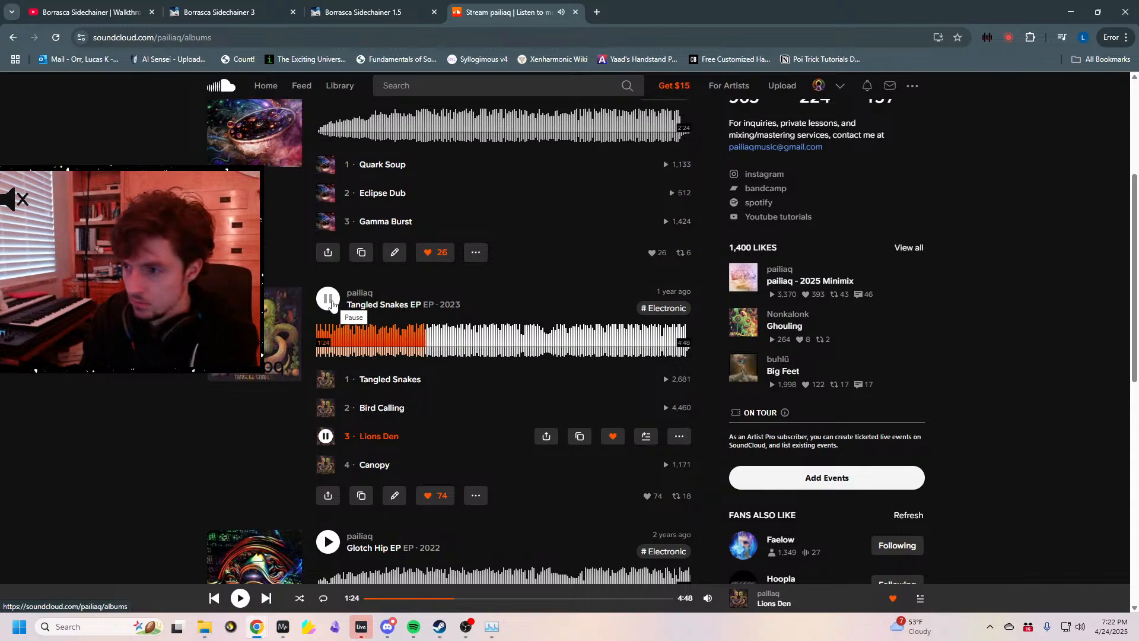
pyautogui.click(331, 302)
# - Minimize the browser, switch back to Ableton Live and fold the COTL drums group track
pyautogui.hotkey('alt', 'Tab')
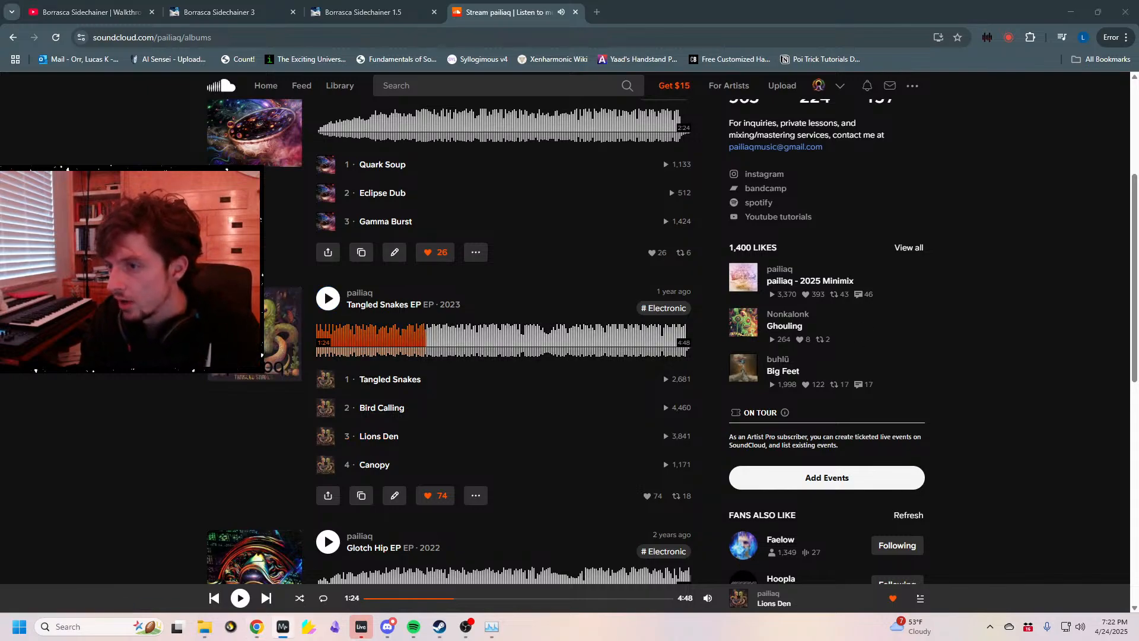
pyautogui.click(1070, 7)
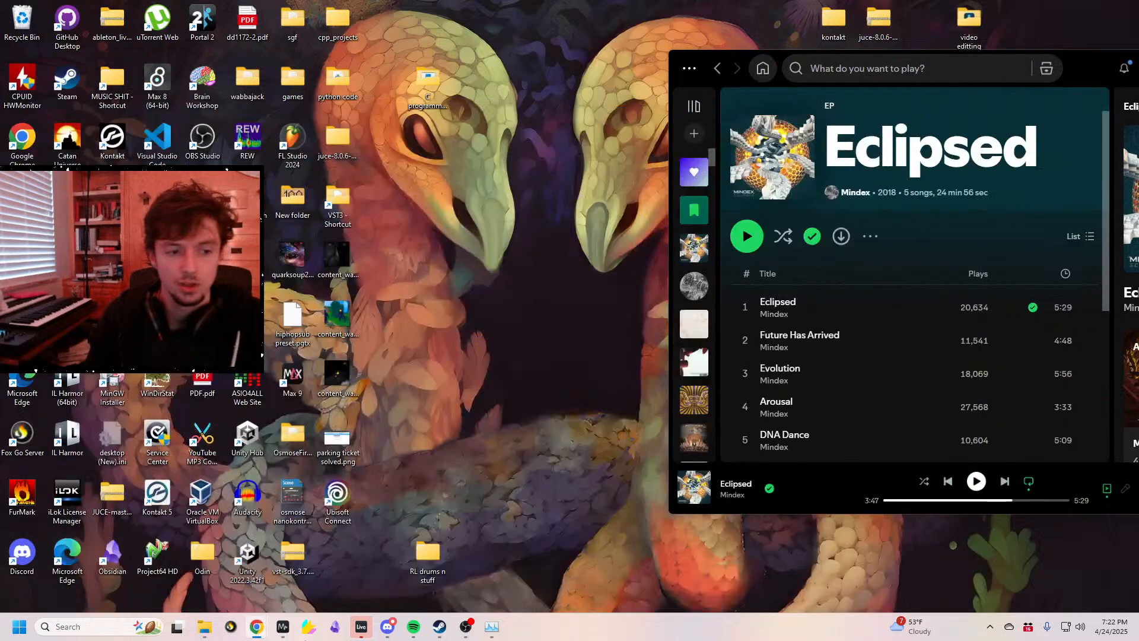
pyautogui.scroll(10, 572, 181)
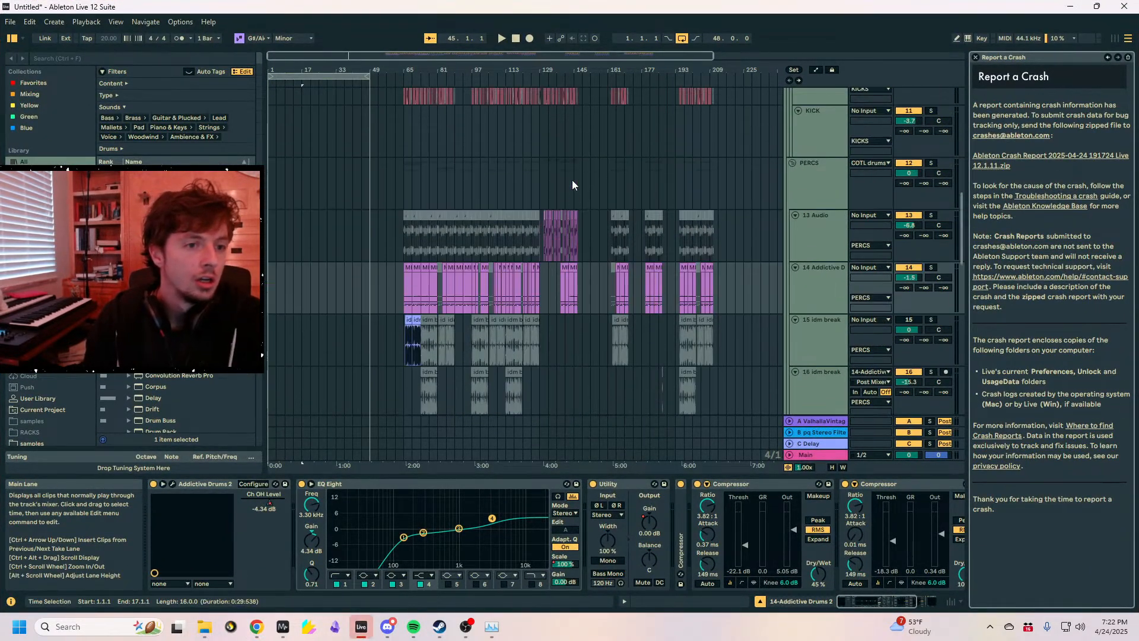
pyautogui.scroll(5, 572, 181)
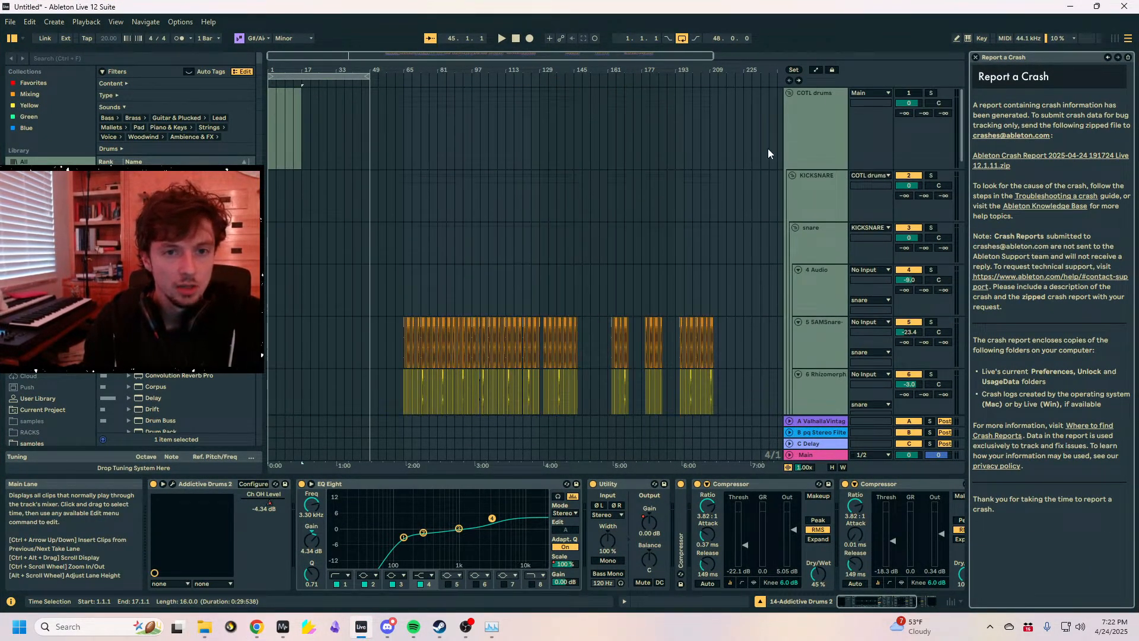
pyautogui.click(813, 93)
pyautogui.click(789, 93)
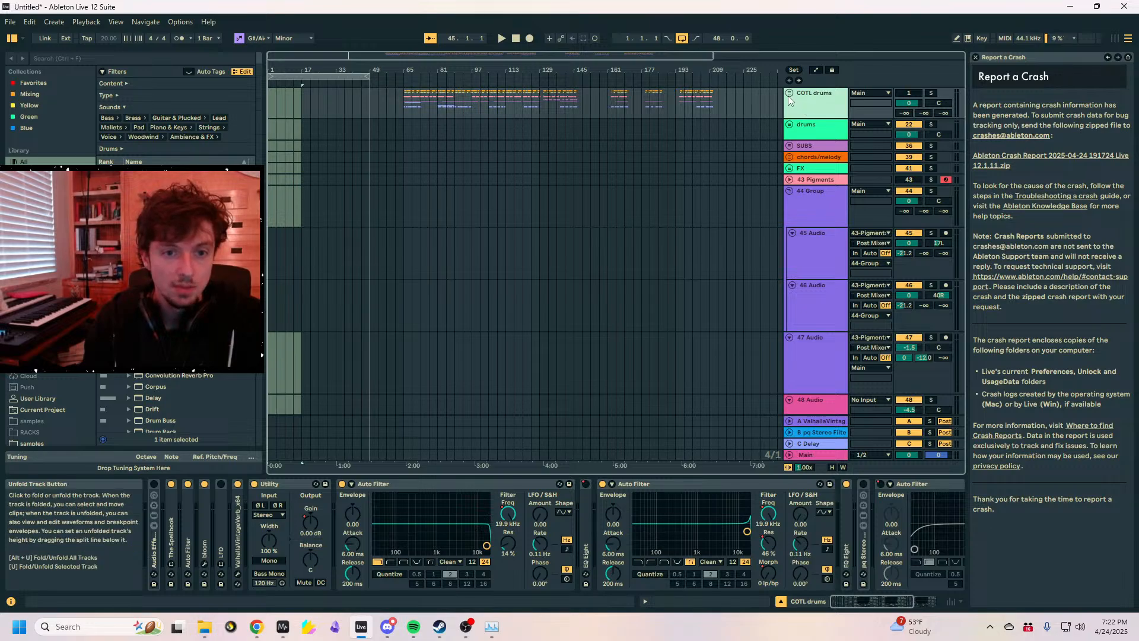
# - Unfold the COTL drums and KICKSNARE groups and delete the Borrasca Sidechainer 3 device from the PERCS group
pyautogui.click(790, 93)
pyautogui.click(817, 189)
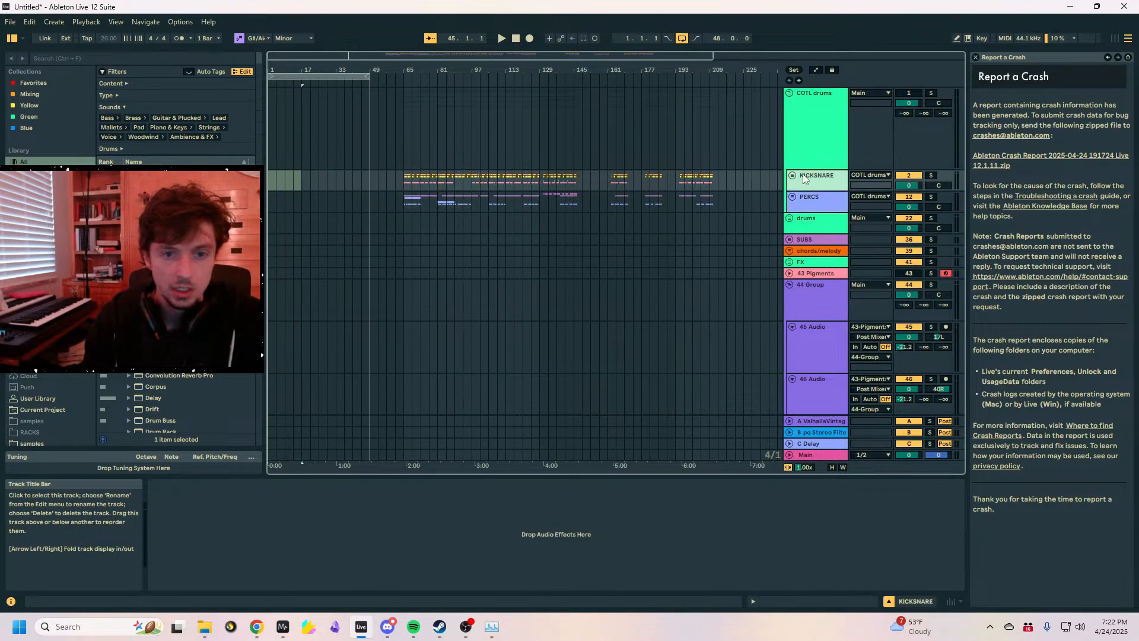
pyautogui.click(792, 176)
pyautogui.click(808, 239)
pyautogui.click(812, 229)
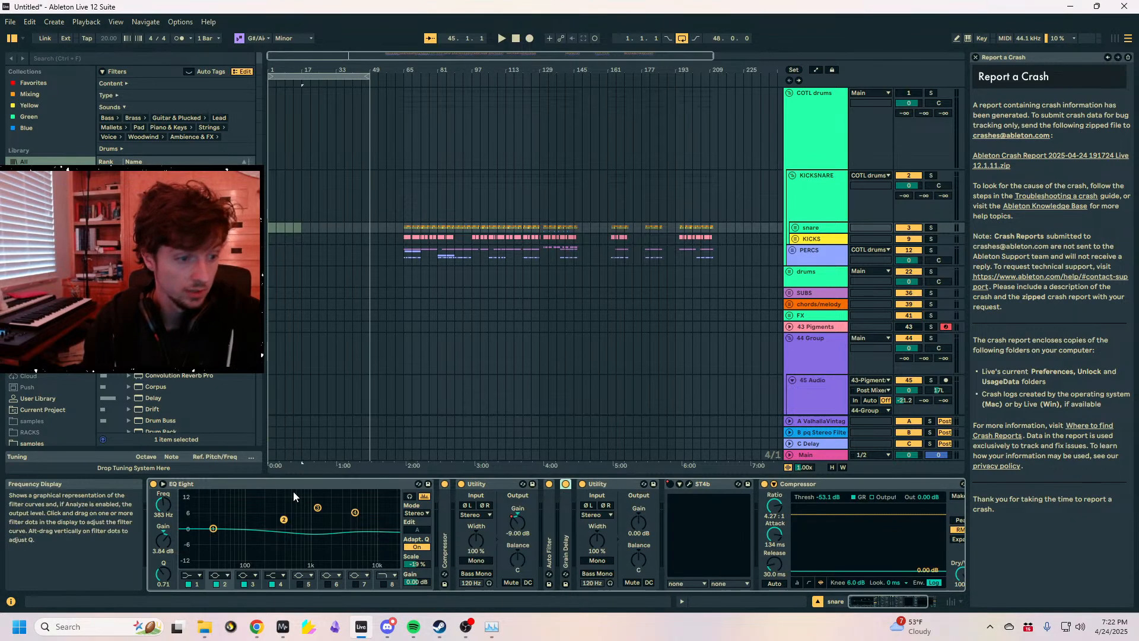
pyautogui.click(813, 265)
pyautogui.click(272, 482)
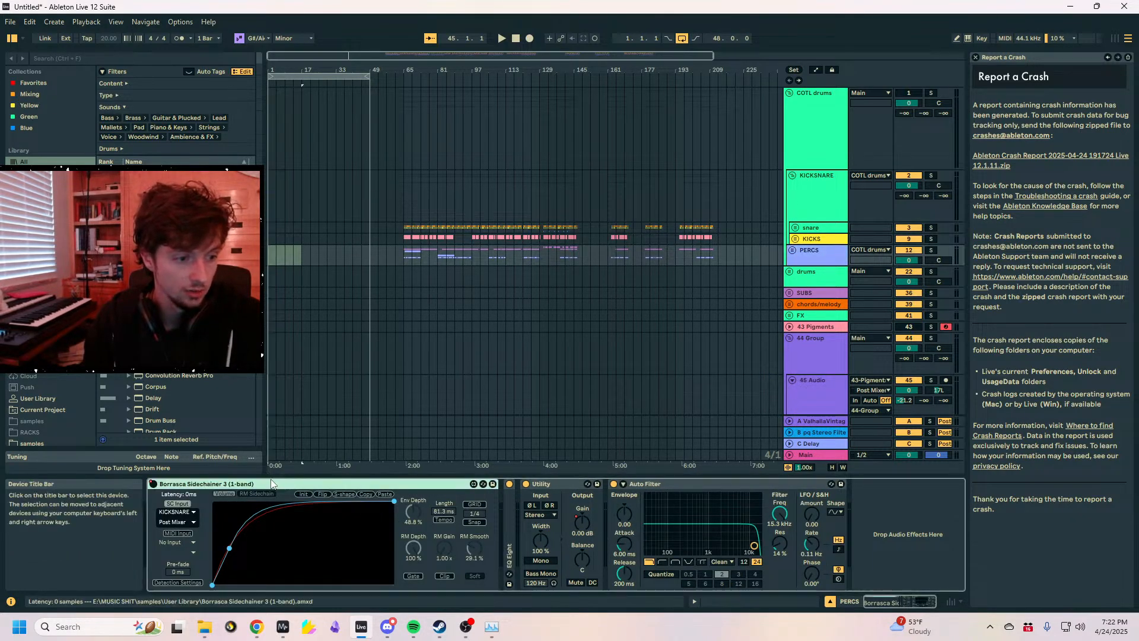
pyautogui.press('Delete')
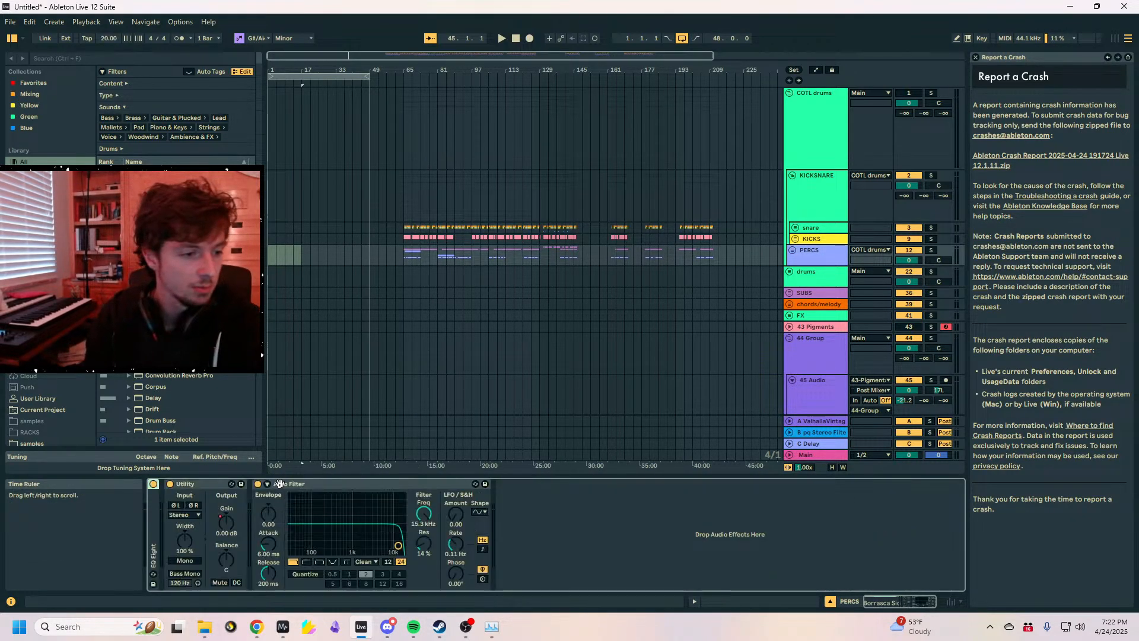
# - Delete the Compressor at the end of the snare group's device chain
pyautogui.click(815, 257)
pyautogui.click(812, 230)
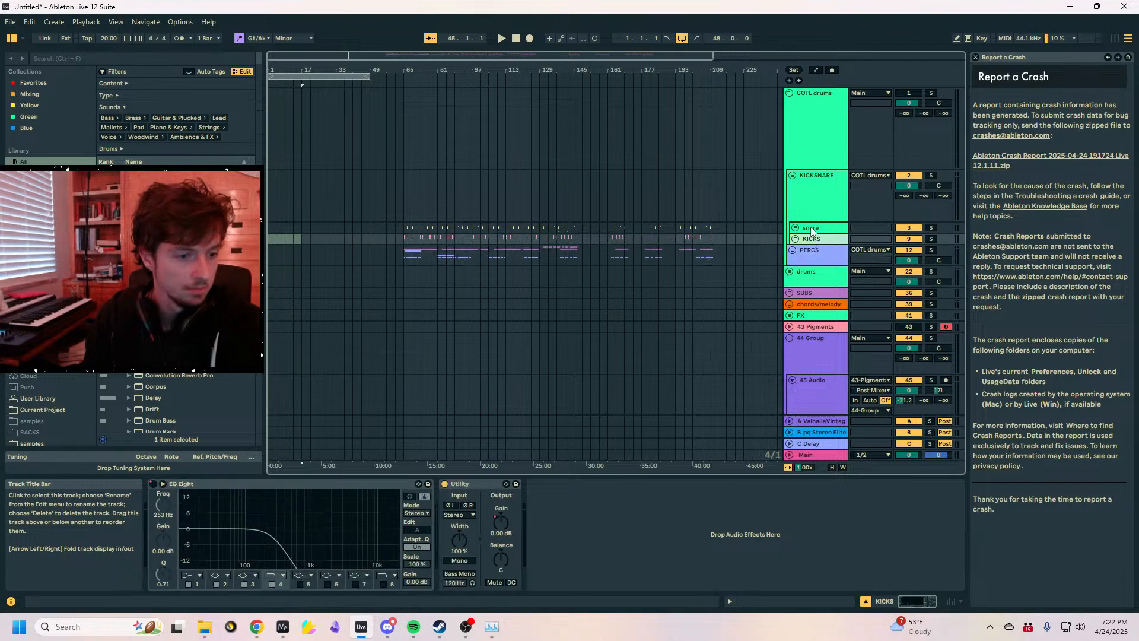
pyautogui.doubleClick(609, 484)
pyautogui.doubleClick(623, 484)
pyautogui.click(627, 484)
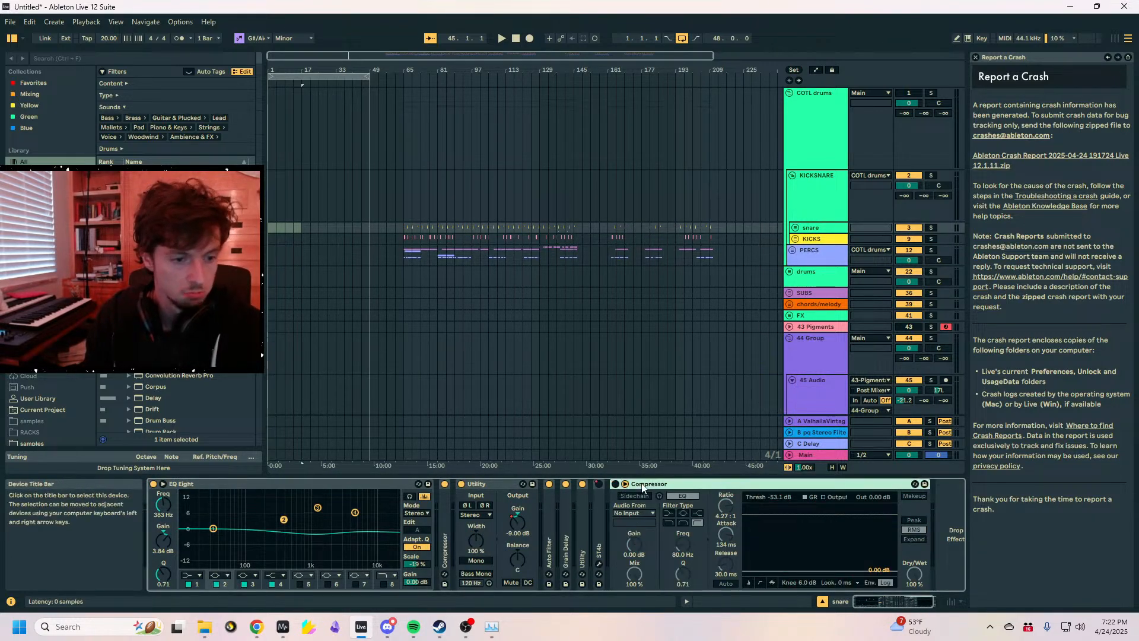
pyautogui.press('Delete')
# - Delete the whole COTL drums group track from the set
pyautogui.click(826, 138)
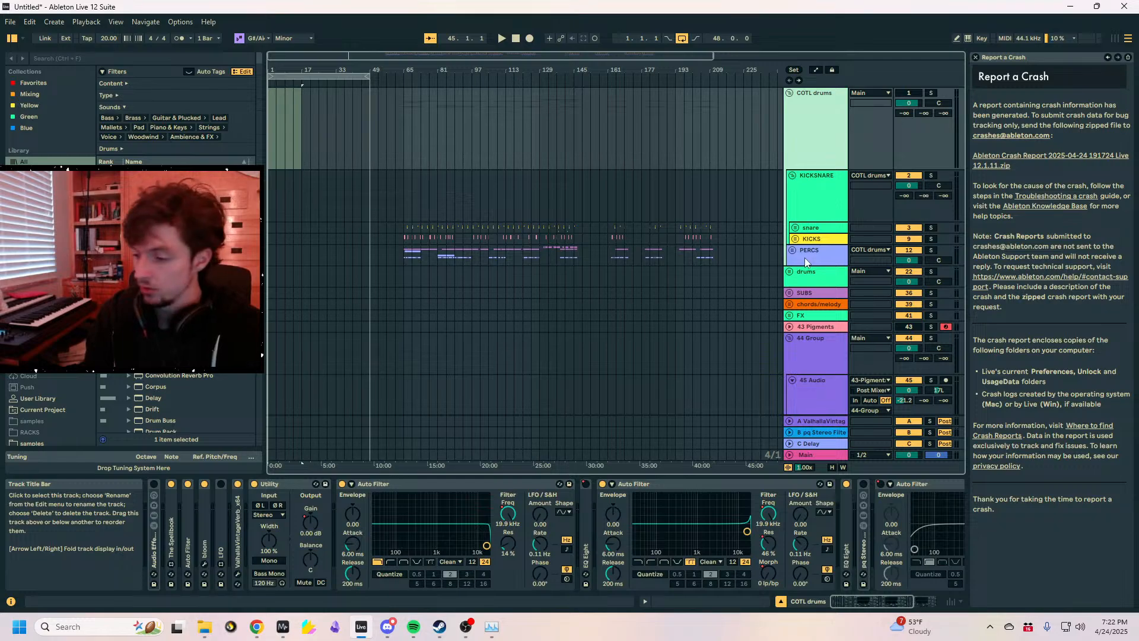
pyautogui.hotkey('alt', 'Tab')
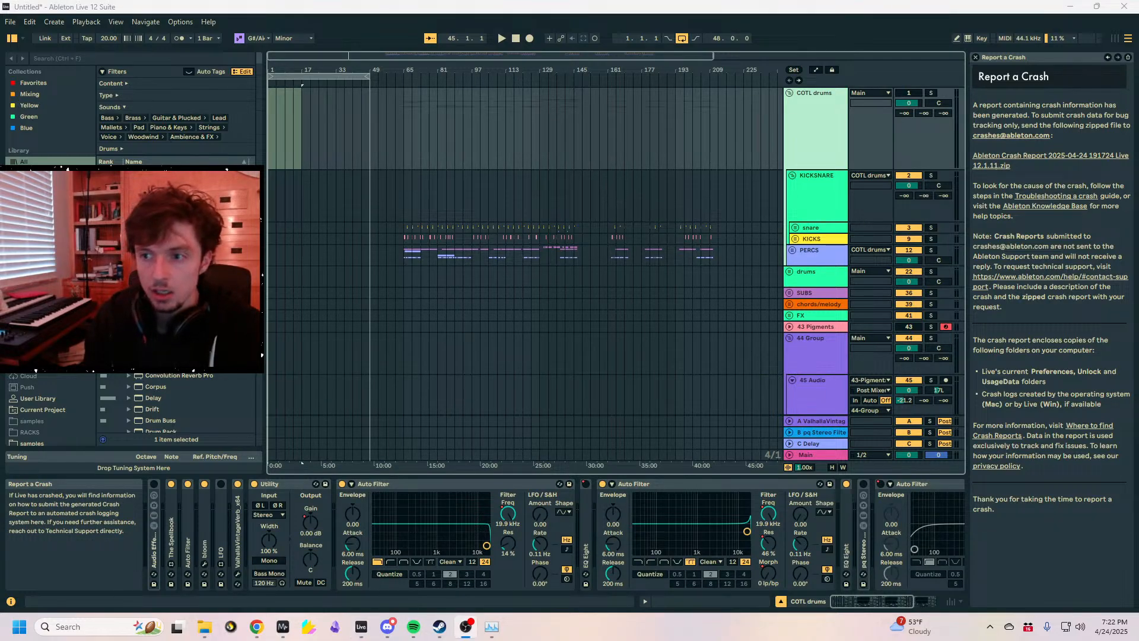
pyautogui.click(803, 111)
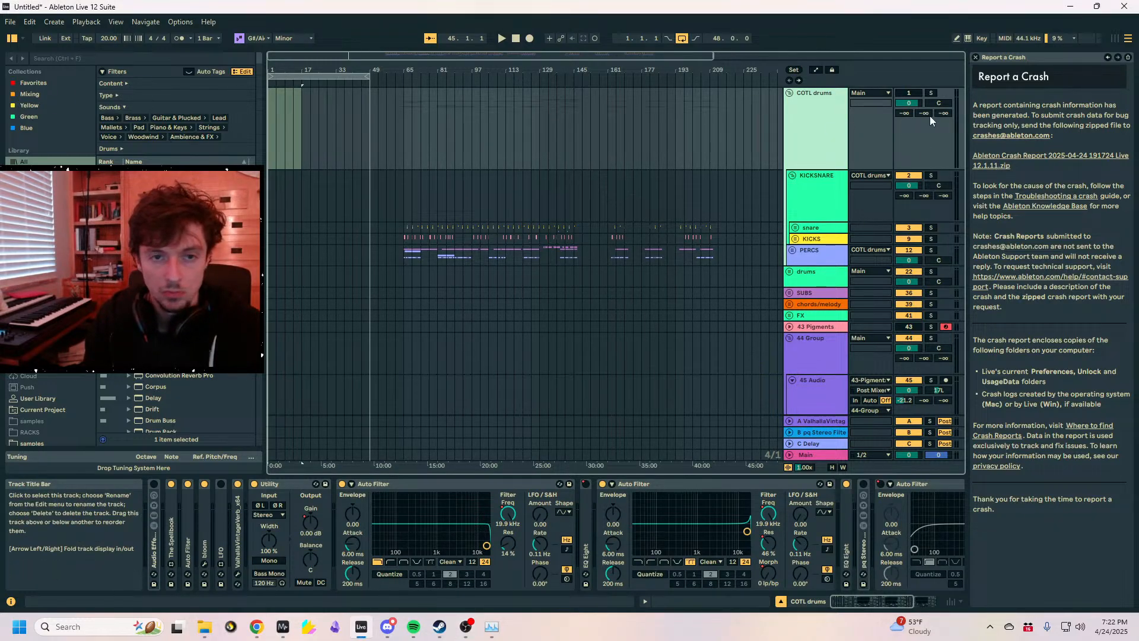
pyautogui.press('Delete')
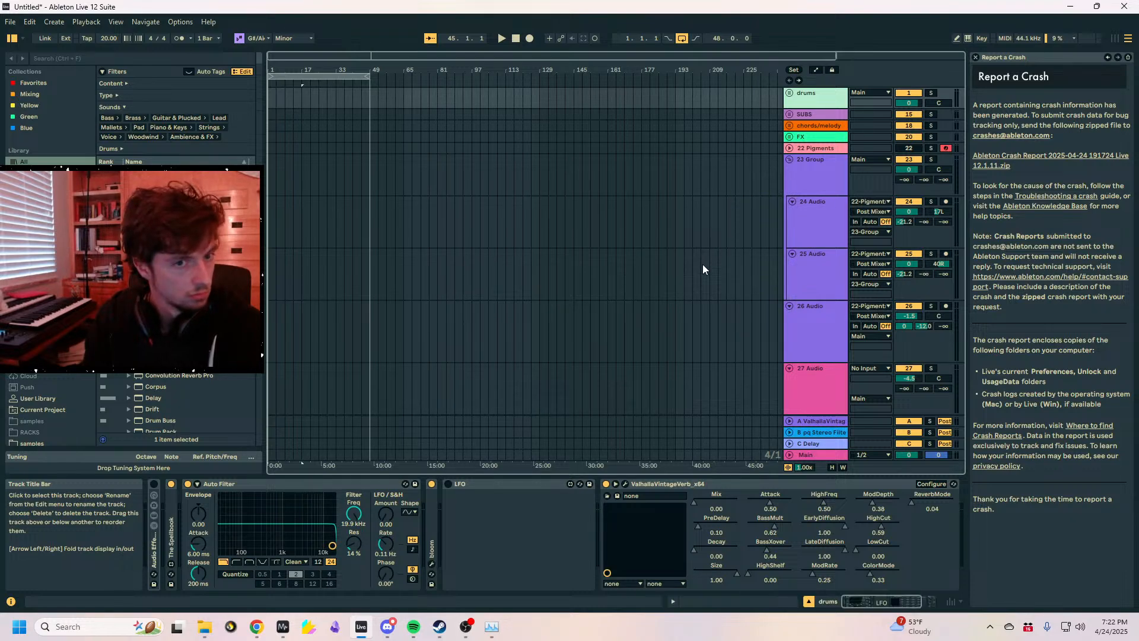
pyautogui.click(713, 174)
pyautogui.click(668, 208)
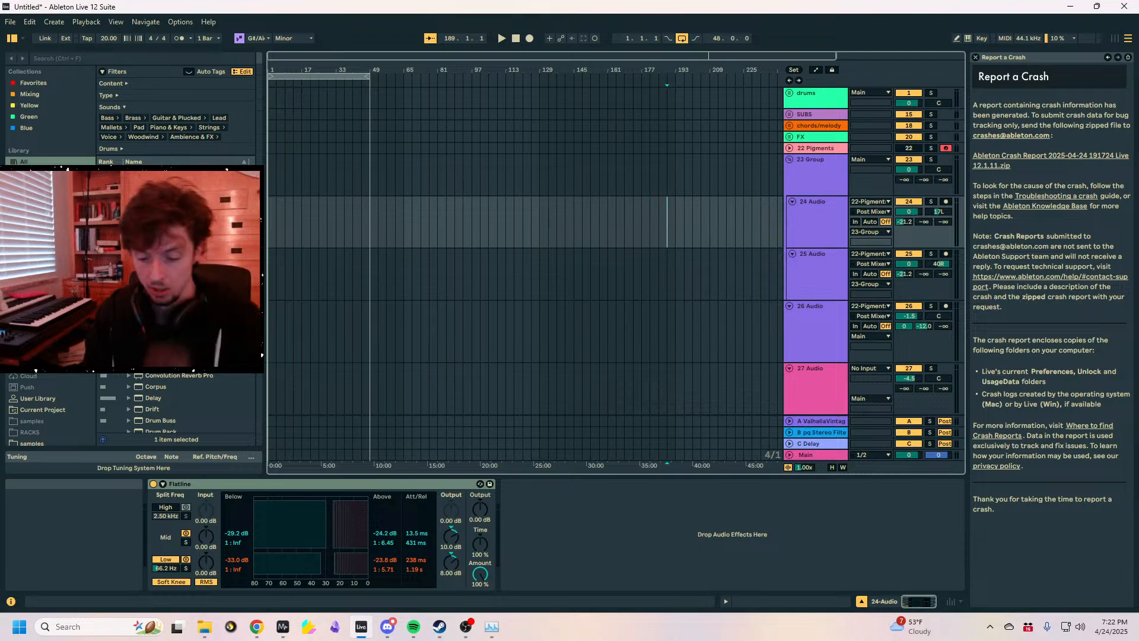
pyautogui.hotkey('alt', 'Tab')
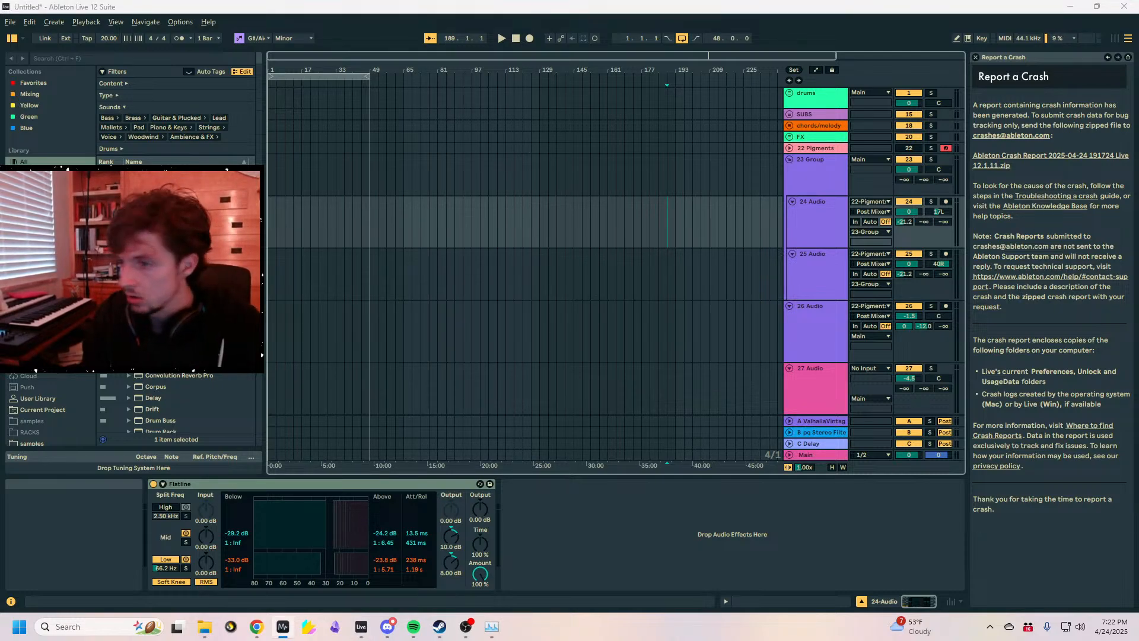
pyautogui.hotkey('alt', 'Tab')
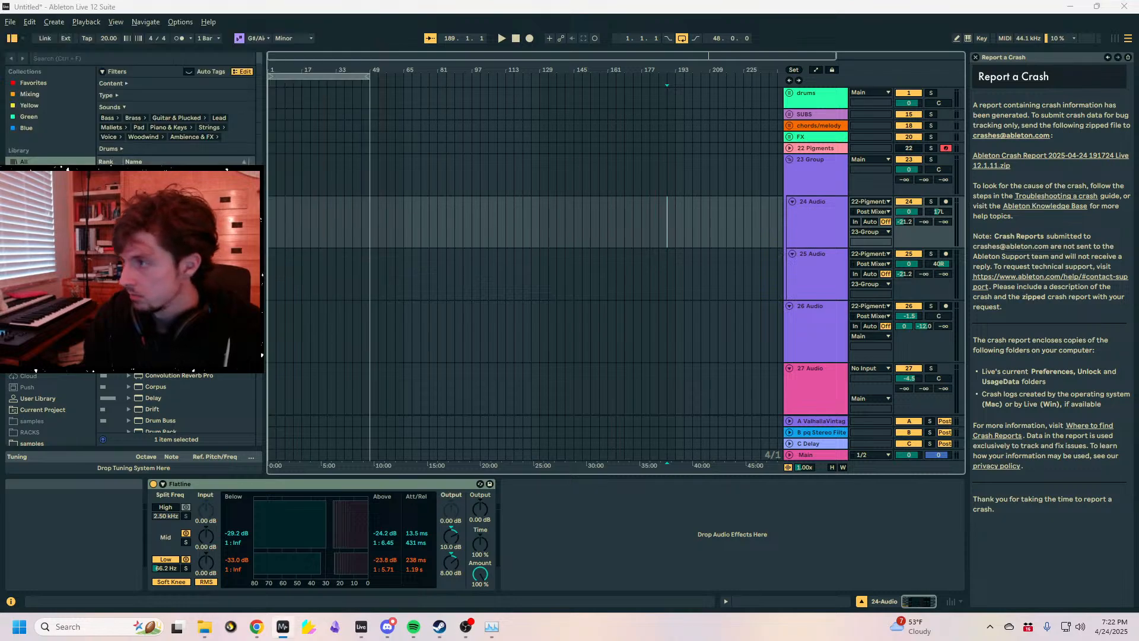
# - Fold the tracks in the arrangement and delete everything from 23 Group through 30 Audio
pyautogui.click(301, 167)
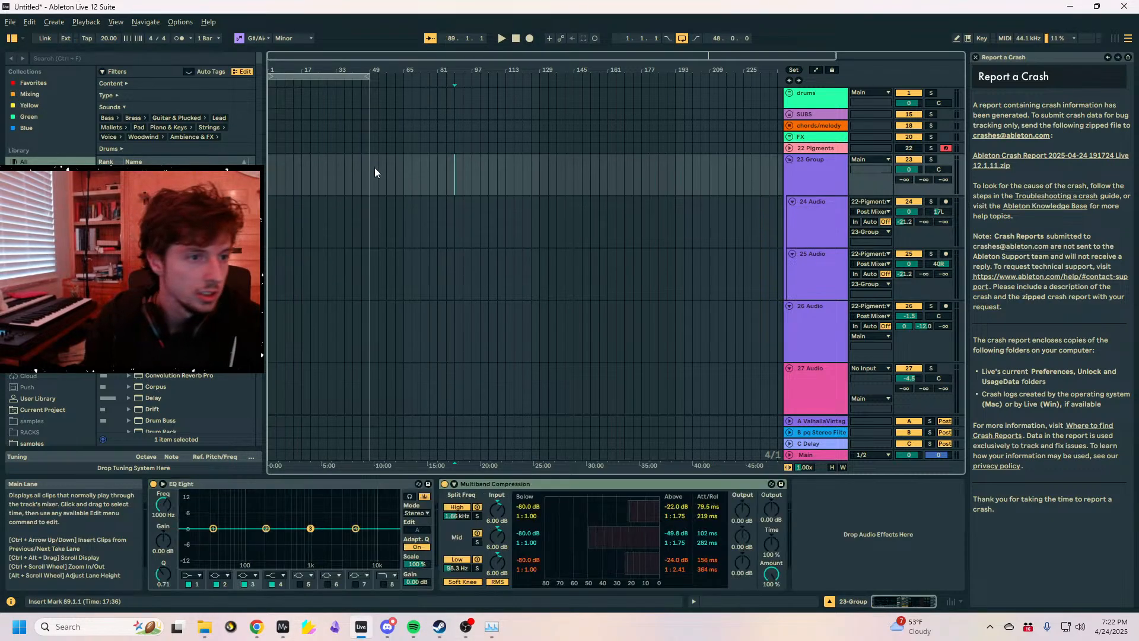
pyautogui.keyDown('alt'); pyautogui.click(791, 160); pyautogui.keyUp('alt')
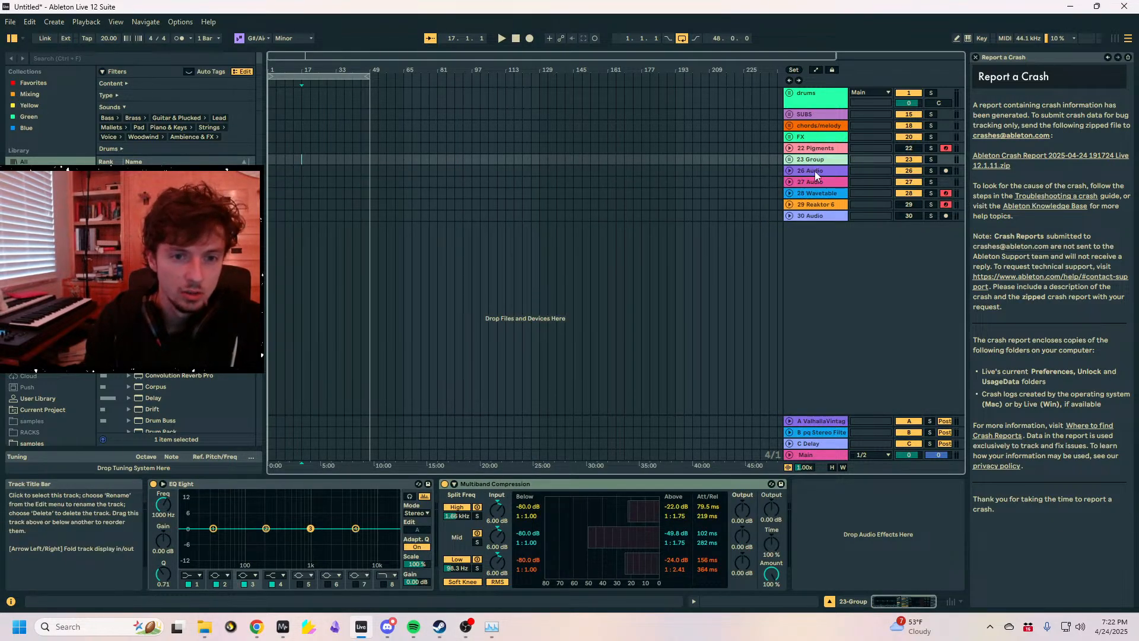
pyautogui.keyDown('shift'); pyautogui.click(816, 216); pyautogui.keyUp('shift')
pyautogui.press('Delete')
# - Bring the MiniMeters overlay into view, detach its spectrogram into a separate small window and dismiss the main overlay
pyautogui.moveTo(1138, 284); pyautogui.dragTo(520, 231)
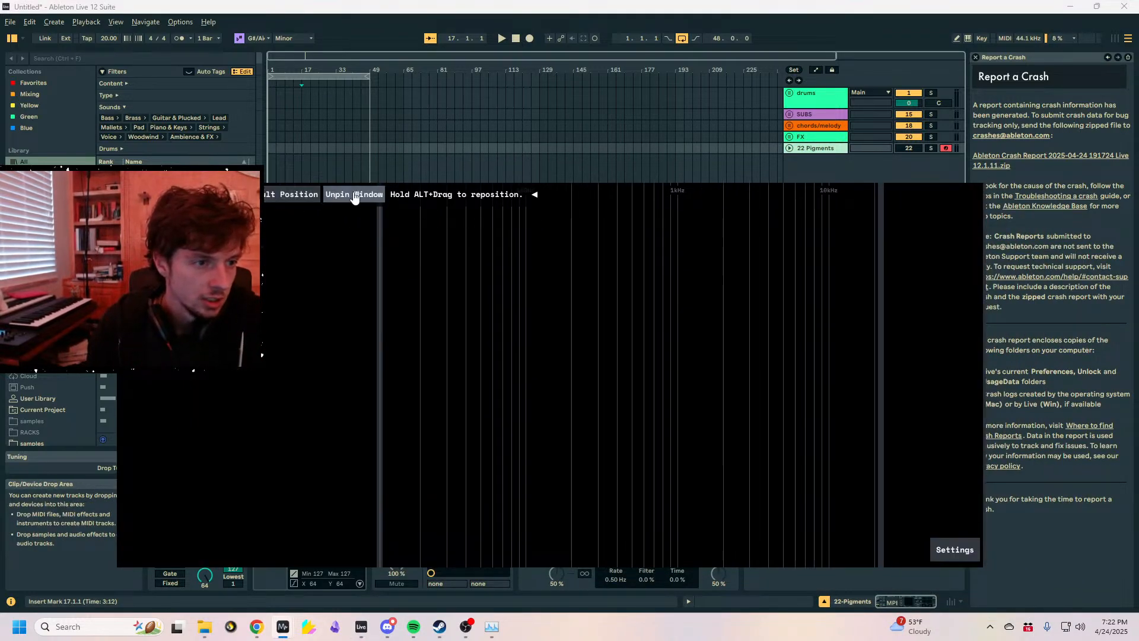
pyautogui.click(954, 550)
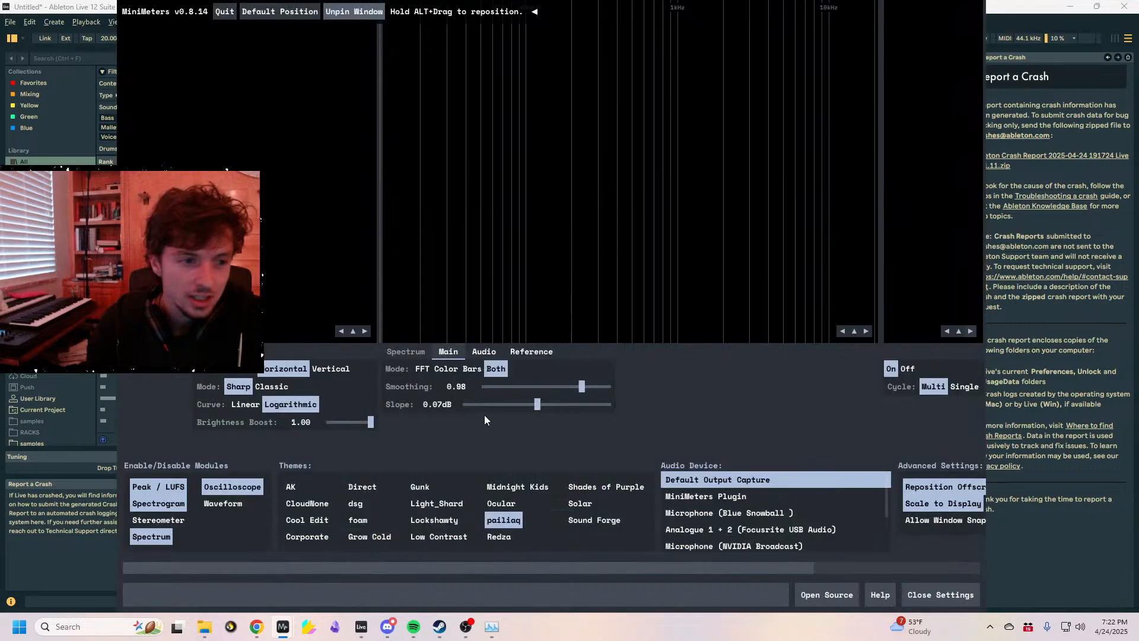
pyautogui.click(354, 331)
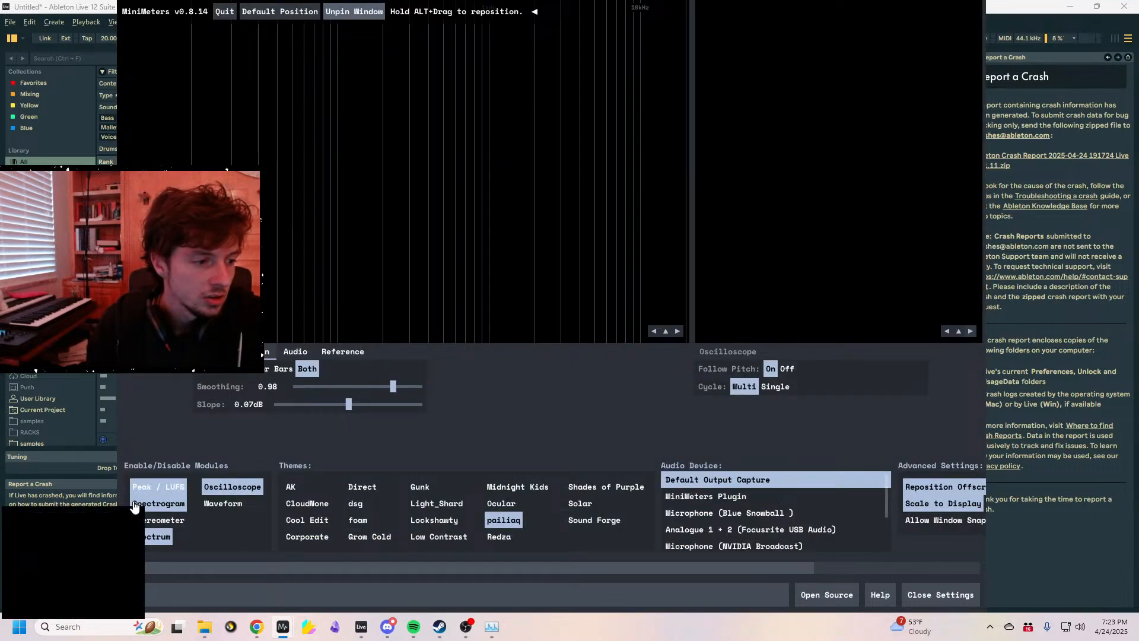
pyautogui.click(83, 485)
pyautogui.click(554, 71)
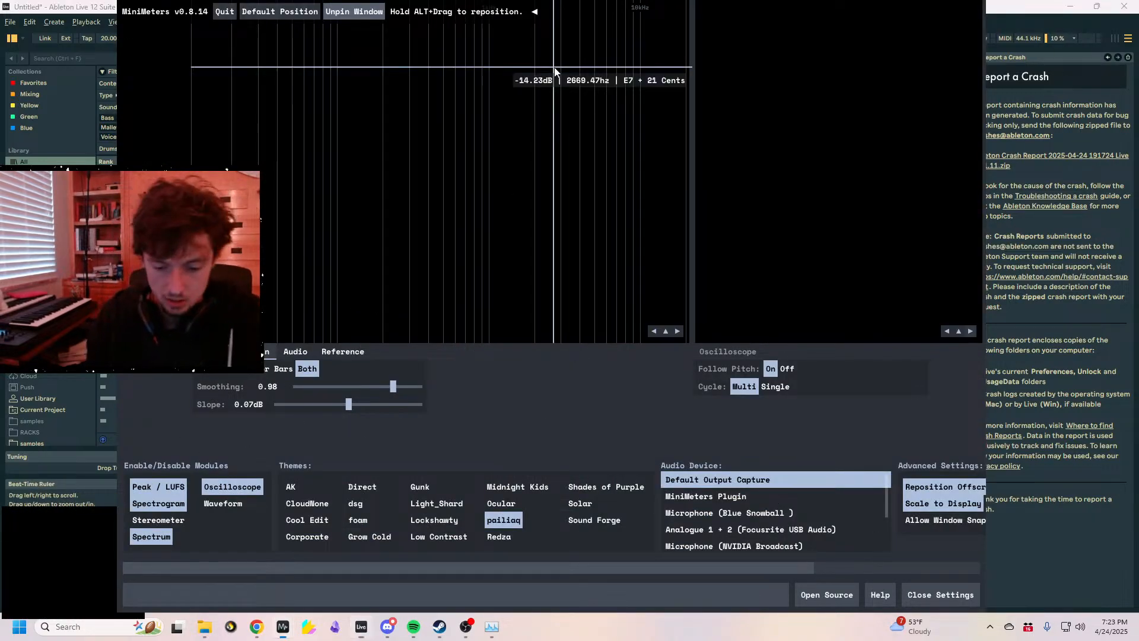
pyautogui.hotkey('alt', 'F4')
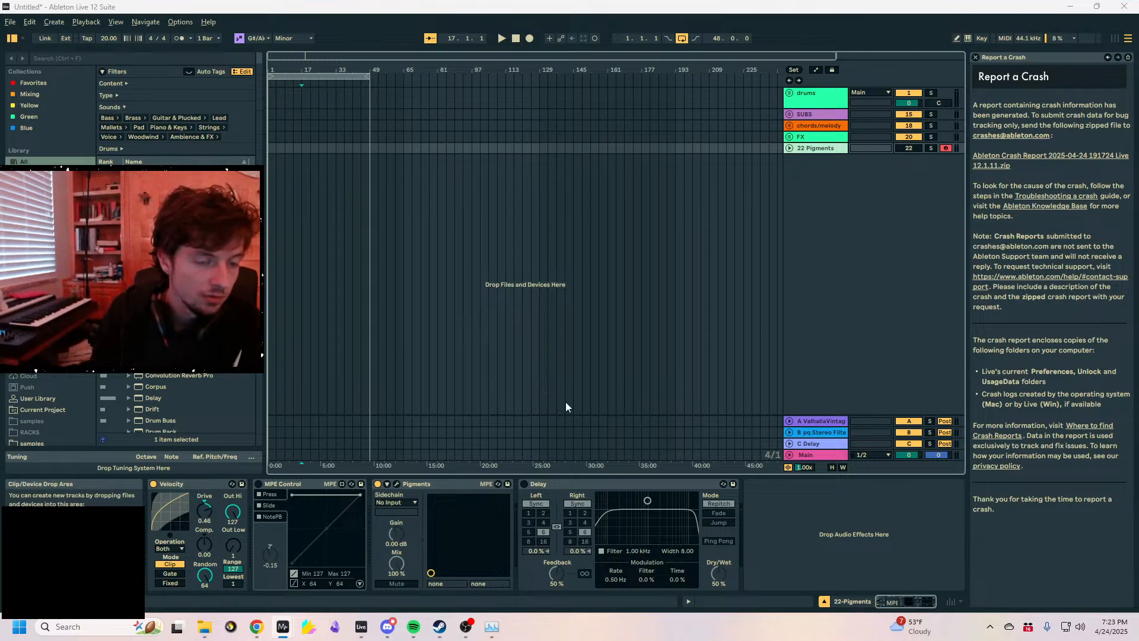
# - Return to Ableton Live and close the Report a Crash help view
pyautogui.click(261, 135)
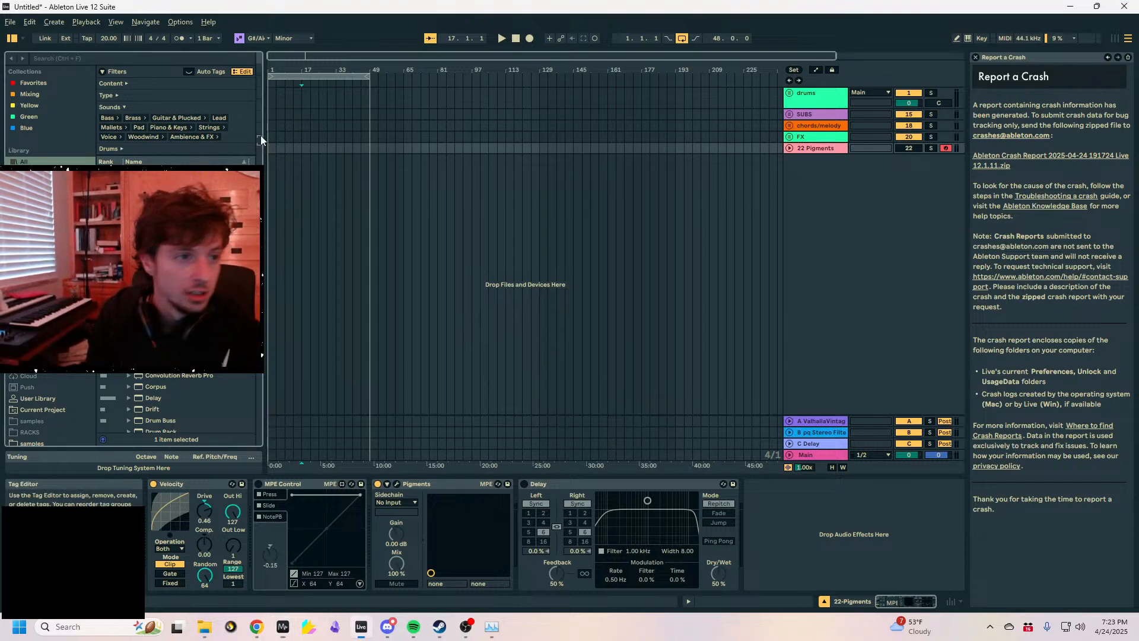
pyautogui.click(280, 137)
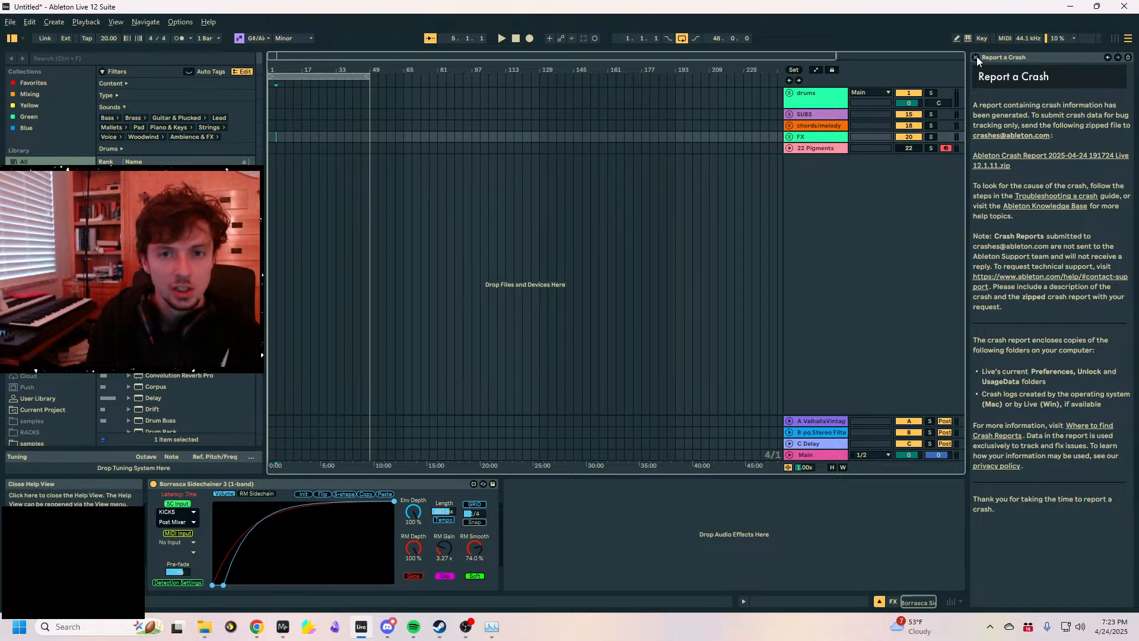
pyautogui.click(976, 57)
# - Select the first eight bars across the chords/melody, FX and 22 Pigments tracks and switch Live to full screen
pyautogui.click(255, 131)
pyautogui.click(282, 135)
pyautogui.moveTo(283, 70)
pyautogui.mouseDown()
pyautogui.moveTo(285, 160)
pyautogui.moveTo(285, 137)
pyautogui.mouseUp()
pyautogui.moveTo(611, 127); pyautogui.dragTo(39, 160)
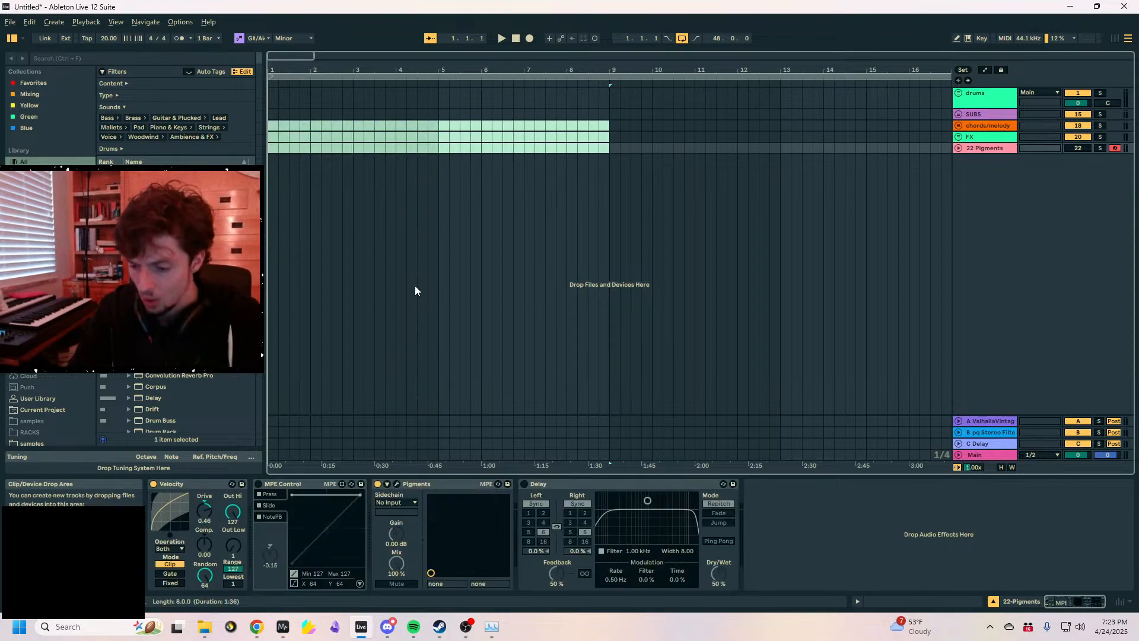
pyautogui.press('F11')
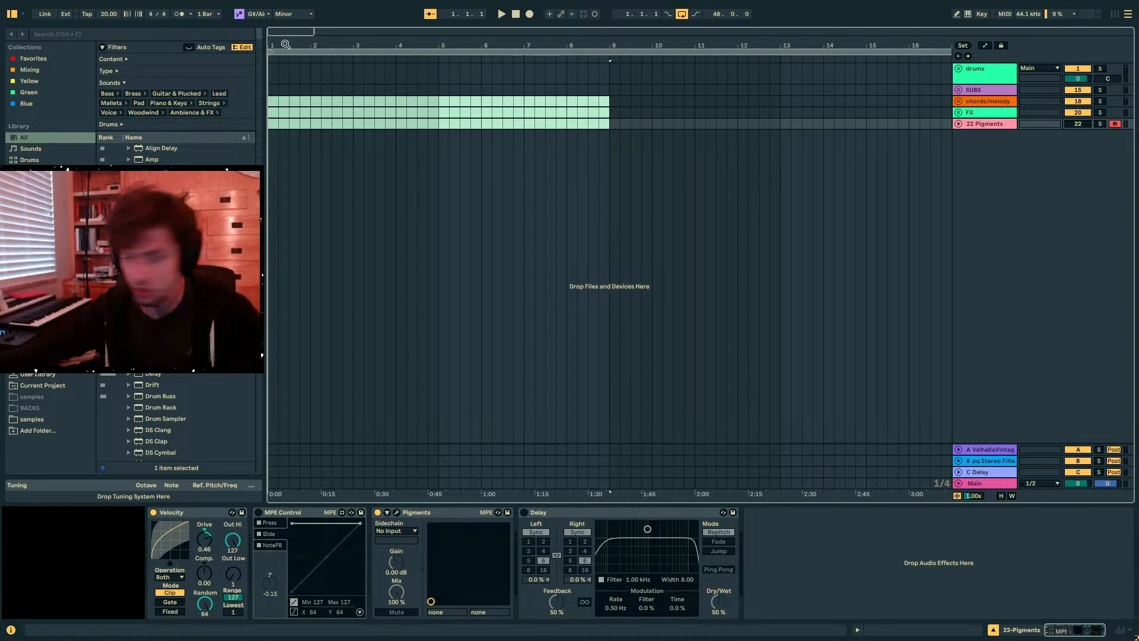
# - Switch to Spotify, search for Ekorce and open the artist's page
pyautogui.click(108, 33)
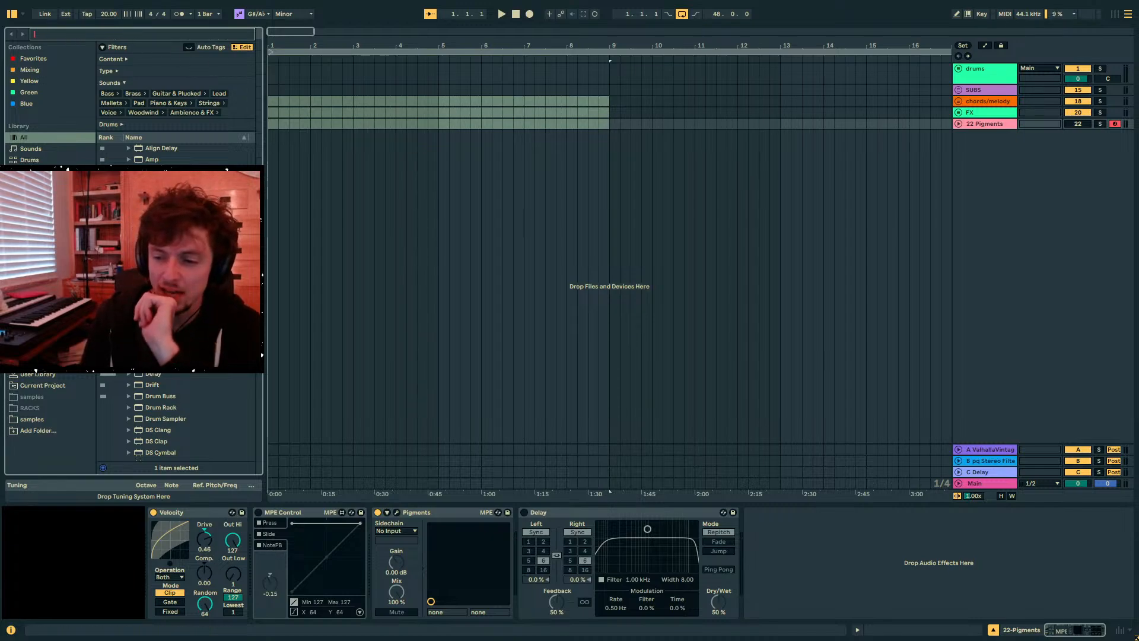
pyautogui.hotkey('alt', 'Tab')
pyautogui.click(842, 70)
pyautogui.write('ek')
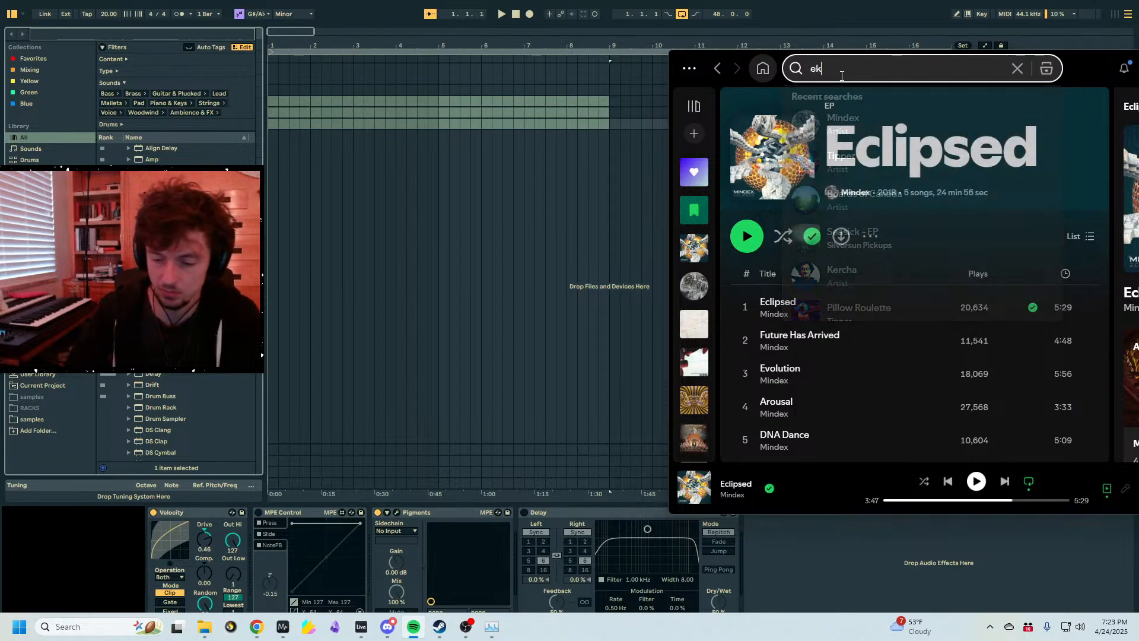
pyautogui.write('orce')
pyautogui.click(854, 229)
# - Look through Ekorce's discography and filter it to show only albums
pyautogui.scroll(-8, 852, 297)
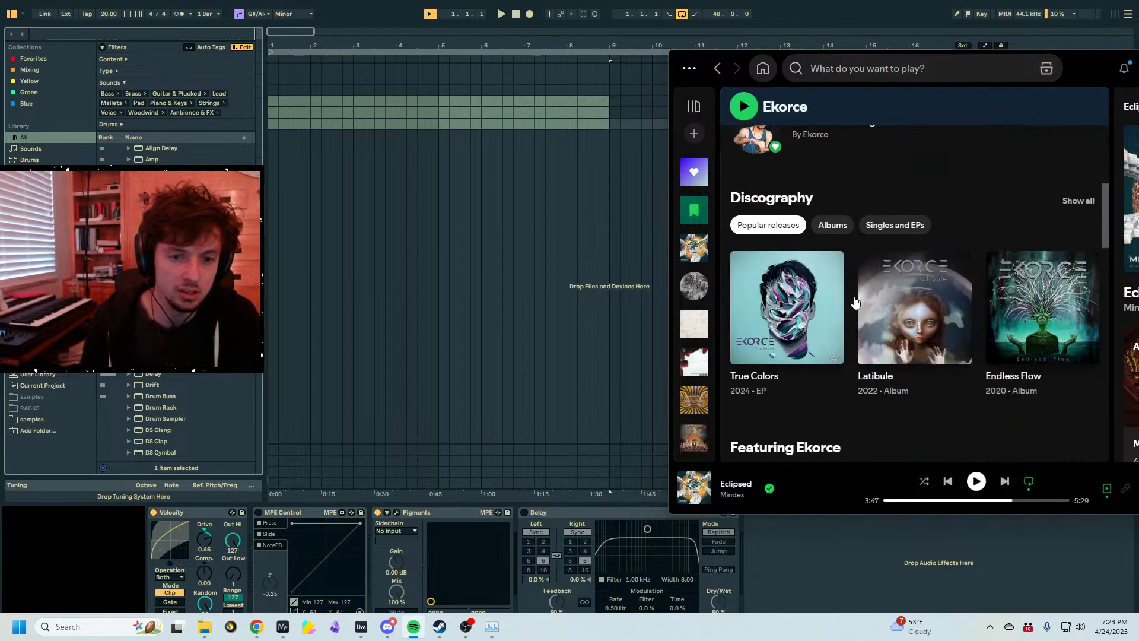
pyautogui.scroll(4, 854, 301)
pyautogui.scroll(2, 854, 300)
pyautogui.scroll(-2, 852, 308)
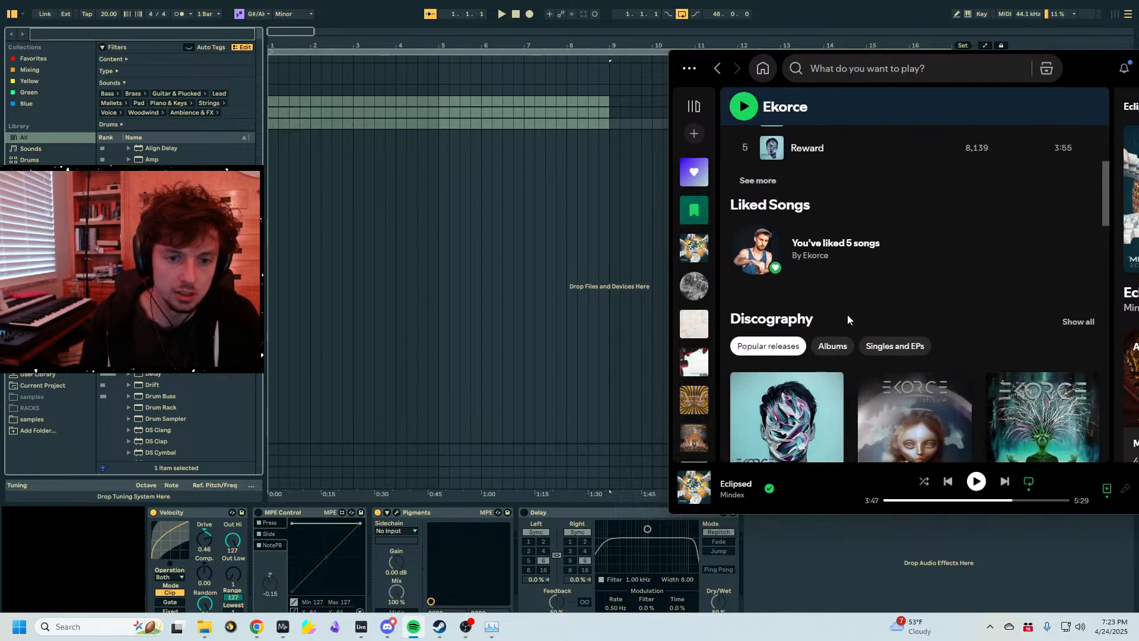
pyautogui.click(834, 352)
pyautogui.scroll(-4, 843, 353)
pyautogui.scroll(2, 851, 351)
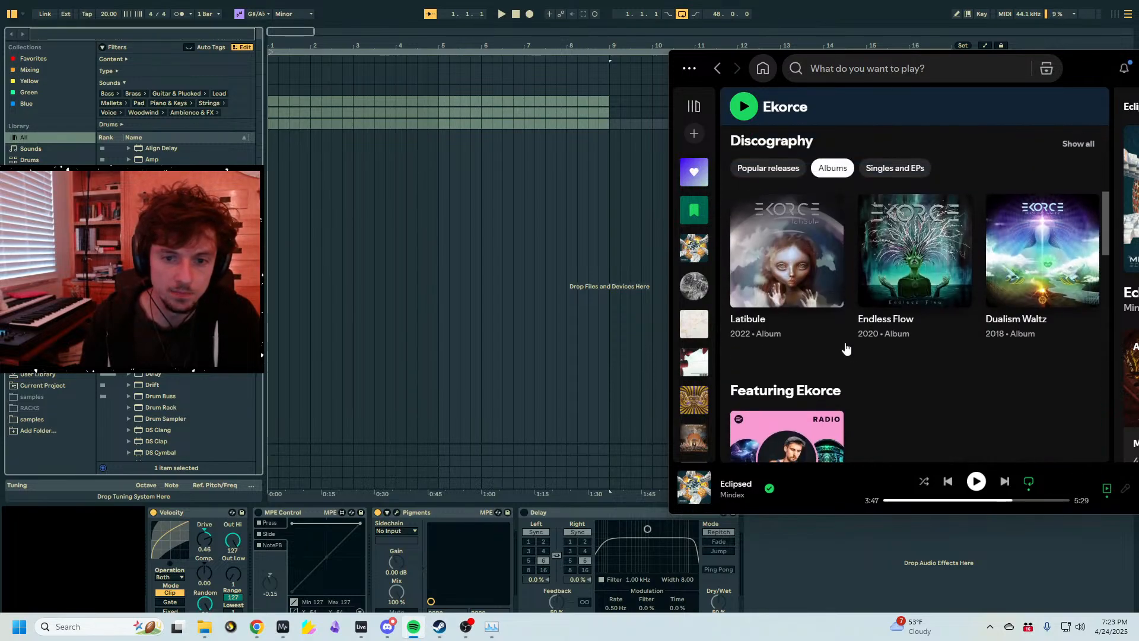
# - Filter the discography to singles and EPs, view the True Colors EP's track list and go back to the artist page
pyautogui.click(895, 230)
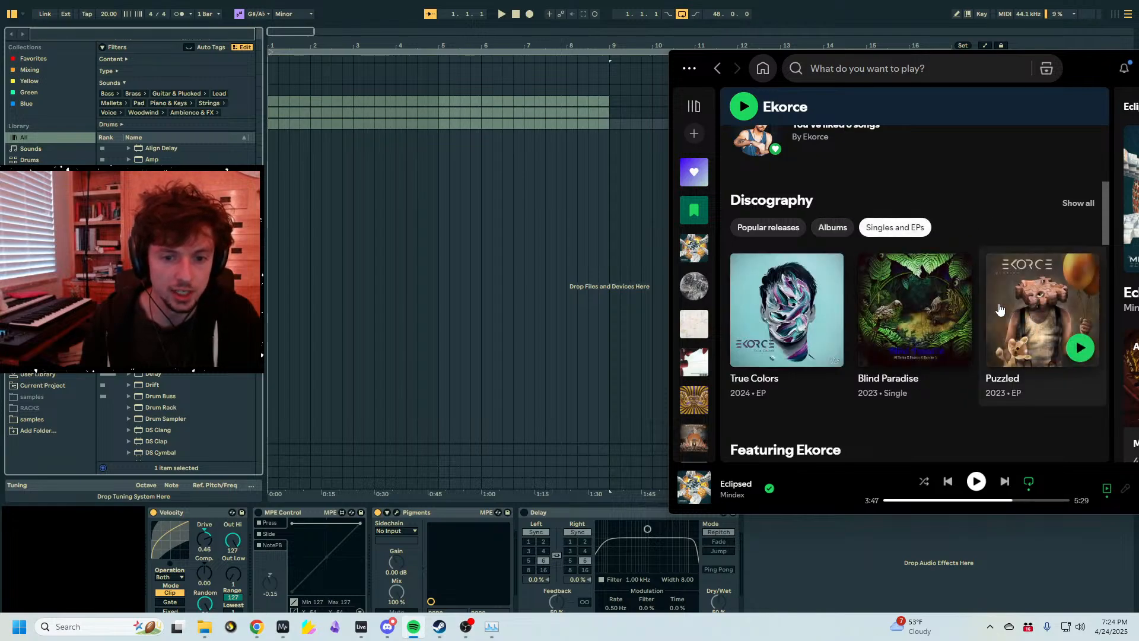
pyautogui.click(784, 304)
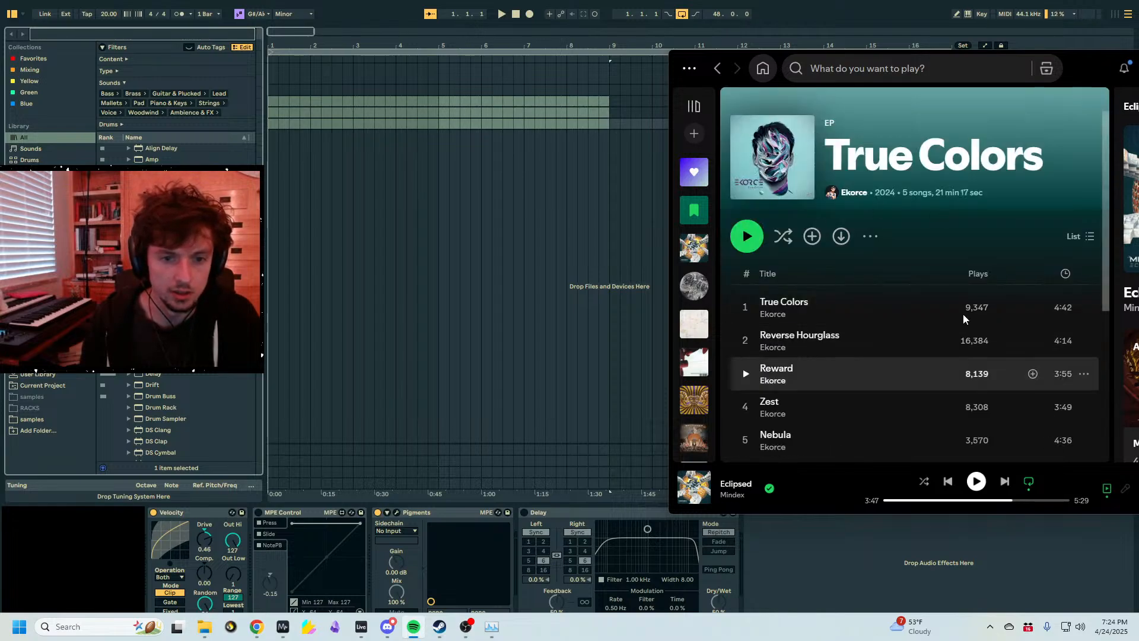
pyautogui.scroll(-2, 944, 344)
pyautogui.scroll(2, 943, 380)
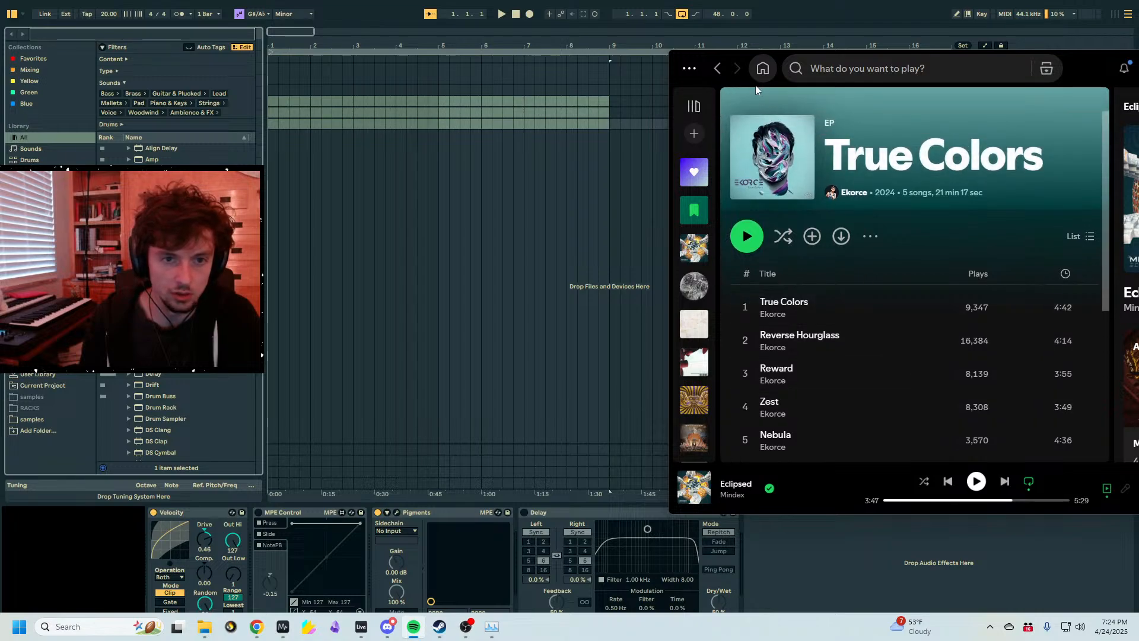
pyautogui.click(719, 69)
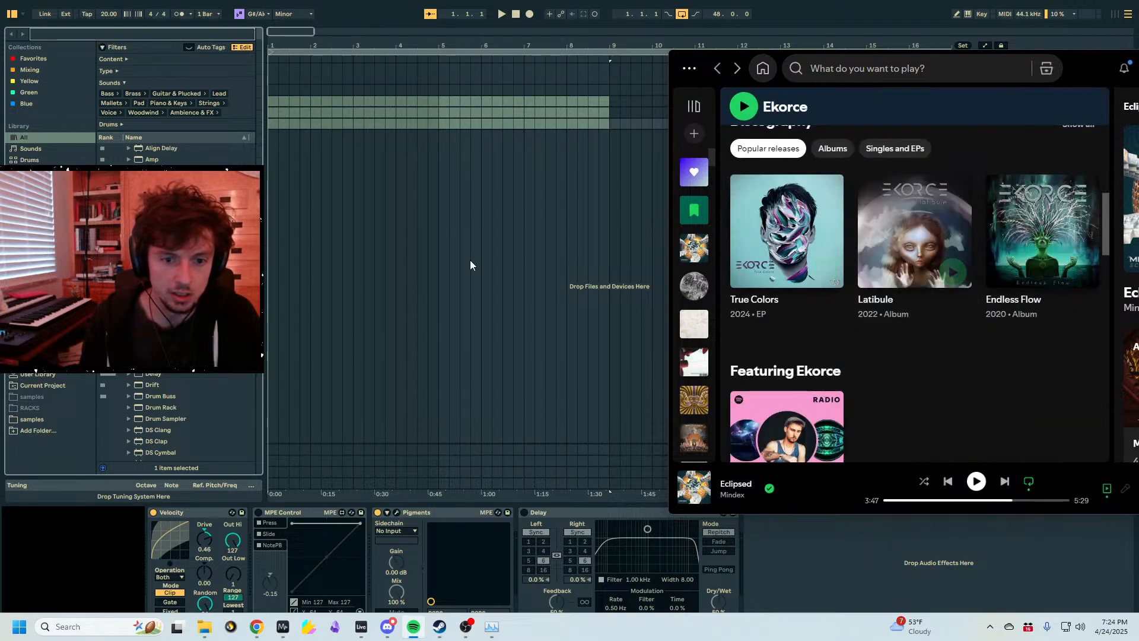
# - Return to Ableton Live, unfold the drums group with its subgroups and search the browser for kick
pyautogui.click(485, 264)
pyautogui.click(363, 86)
pyautogui.click(94, 34)
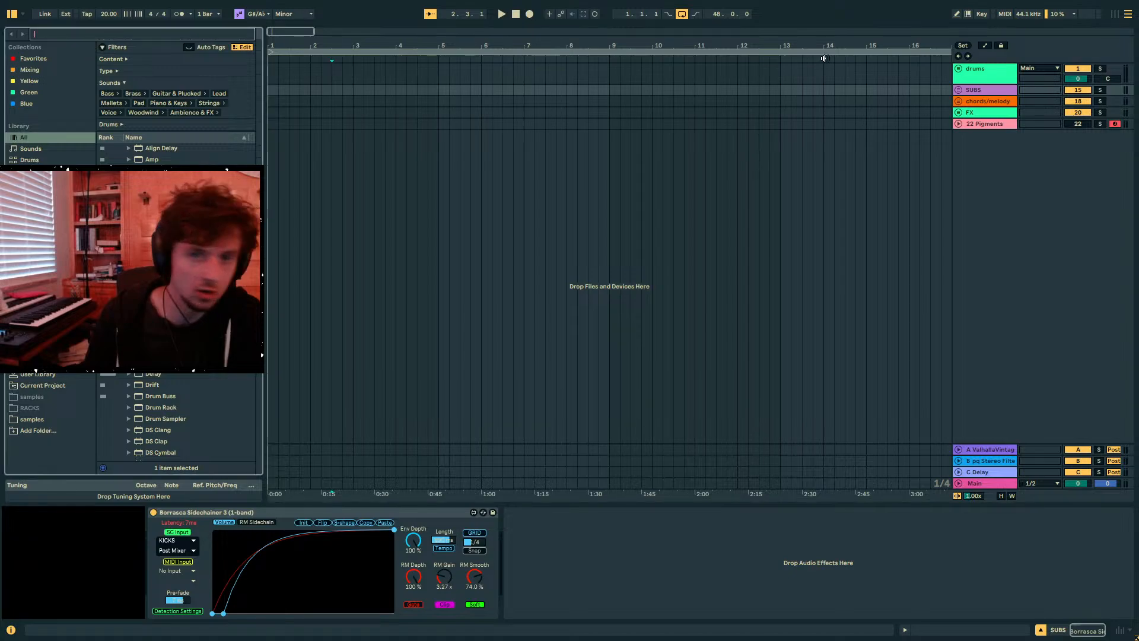
pyautogui.click(961, 71)
pyautogui.click(959, 68)
pyautogui.click(973, 144)
pyautogui.click(67, 37)
pyautogui.write('kick')
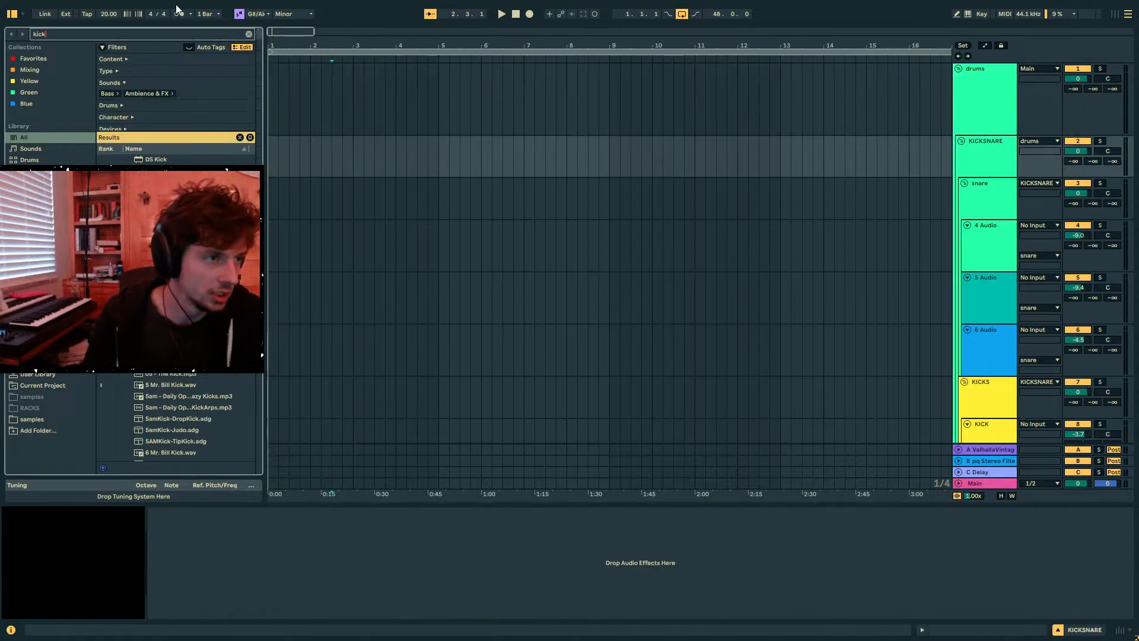
# - Sort the kick results by rank and place the PSYBASS 2 sample 46 08 KICK at the start of the KICK track
pyautogui.click(113, 146)
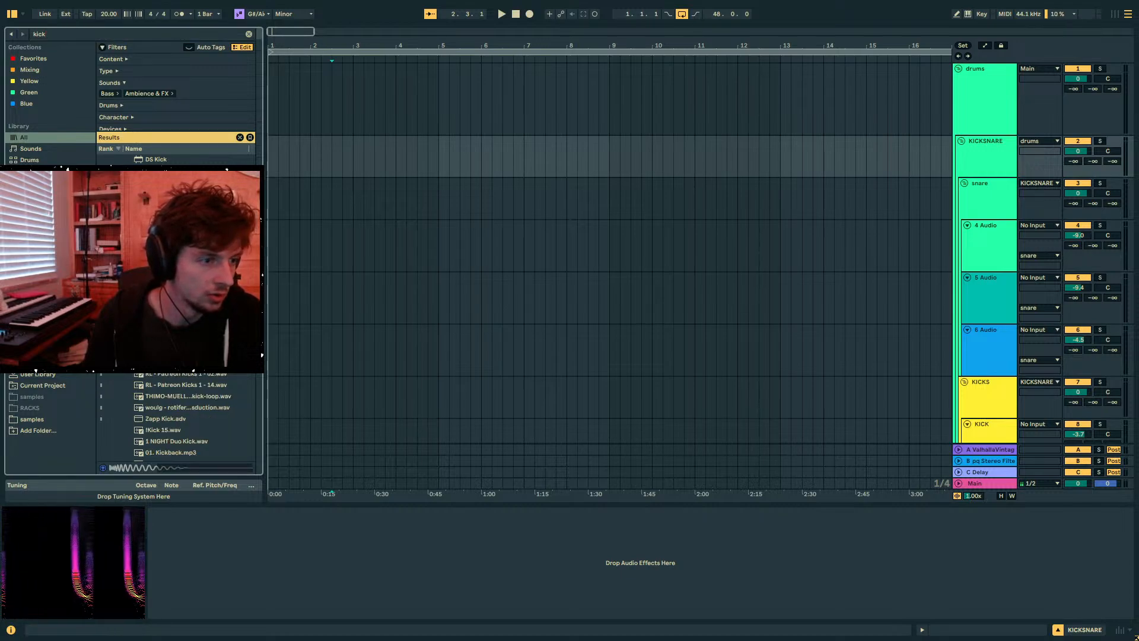
pyautogui.moveTo(178, 204)
pyautogui.mouseDown()
pyautogui.moveTo(297, 196)
pyautogui.moveTo(348, 421)
pyautogui.moveTo(273, 433)
pyautogui.moveTo(267, 417)
pyautogui.moveTo(281, 436)
pyautogui.moveTo(272, 401)
pyautogui.mouseUp()
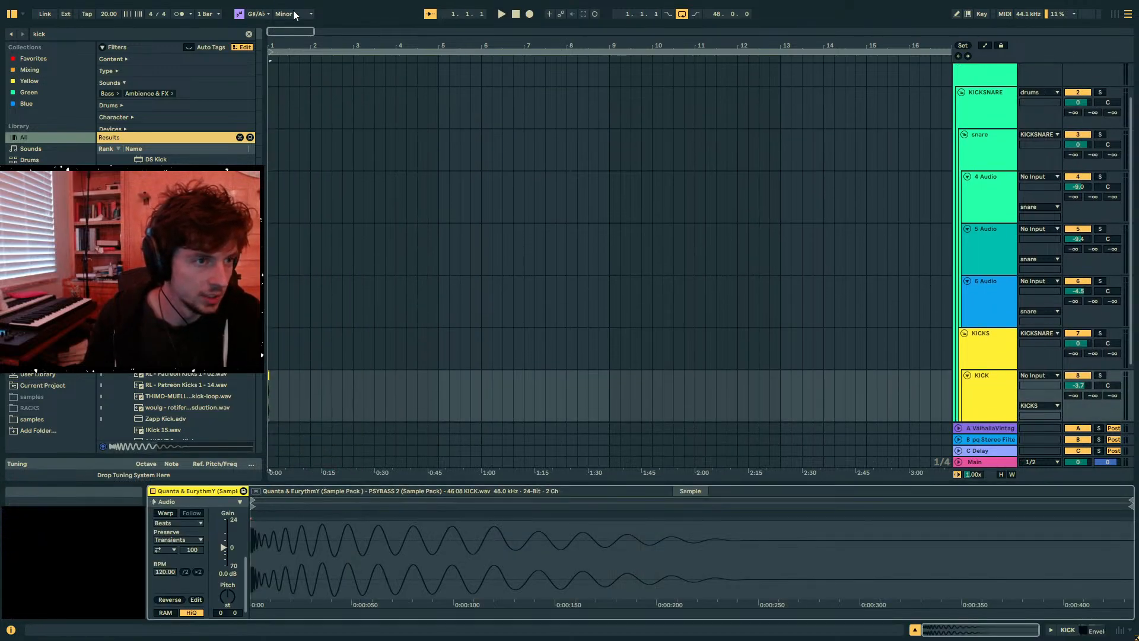
pyautogui.moveTo(813, 45); pyautogui.dragTo(422, 18)
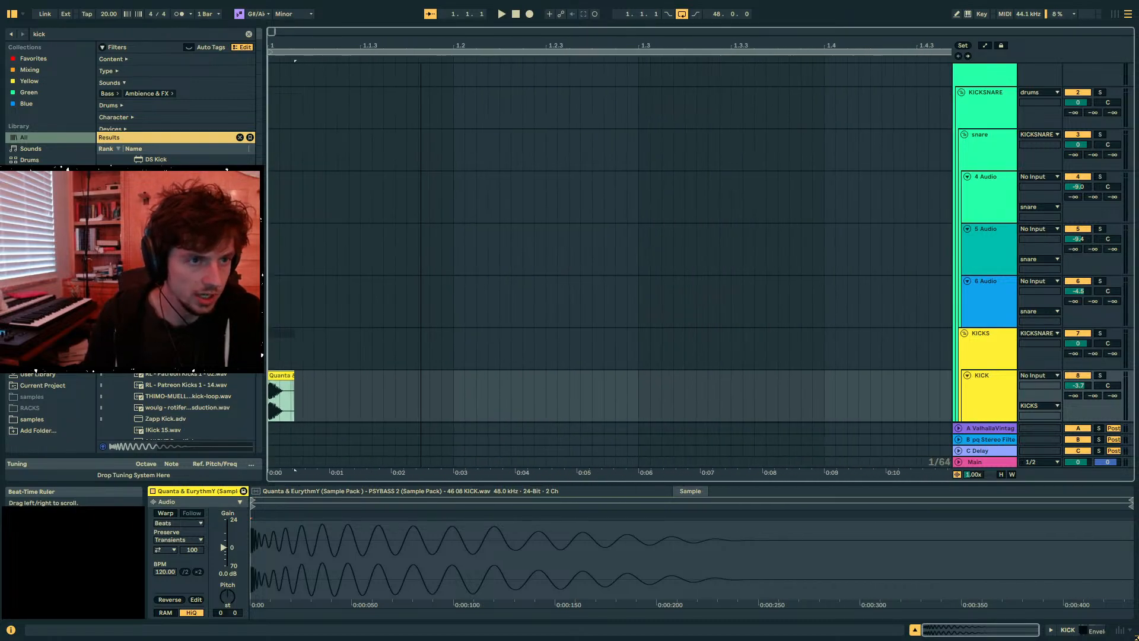
# - Loop the first two bars of the arrangement
pyautogui.click(654, 99)
pyautogui.moveTo(672, 46); pyautogui.dragTo(510, 26)
pyautogui.hotkey('ctrl', 'a')
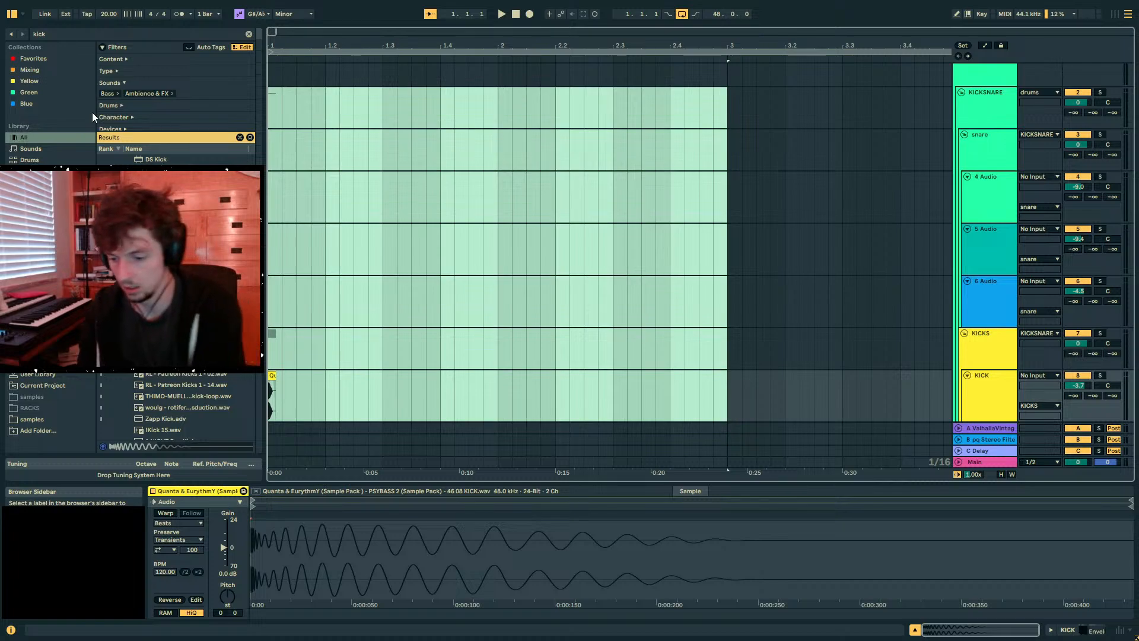
pyautogui.hotkey('ctrl', 'l')
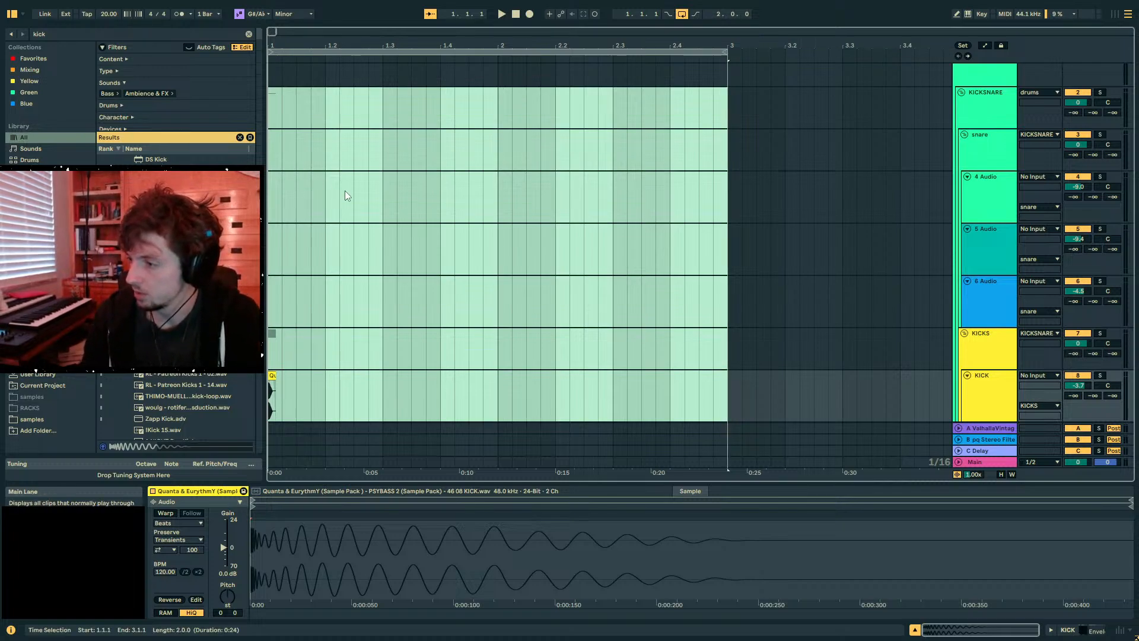
# - Shorten the end of the kick clip at the start of the KICK track
pyautogui.click(280, 221)
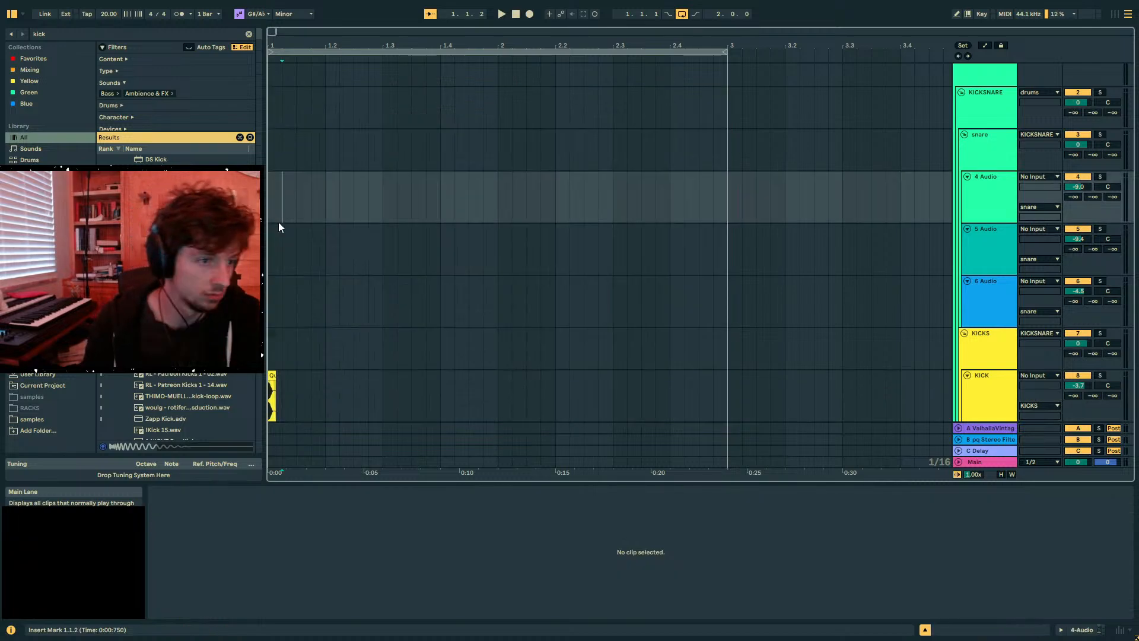
pyautogui.click(273, 230)
pyautogui.moveTo(279, 44); pyautogui.dragTo(279, 89)
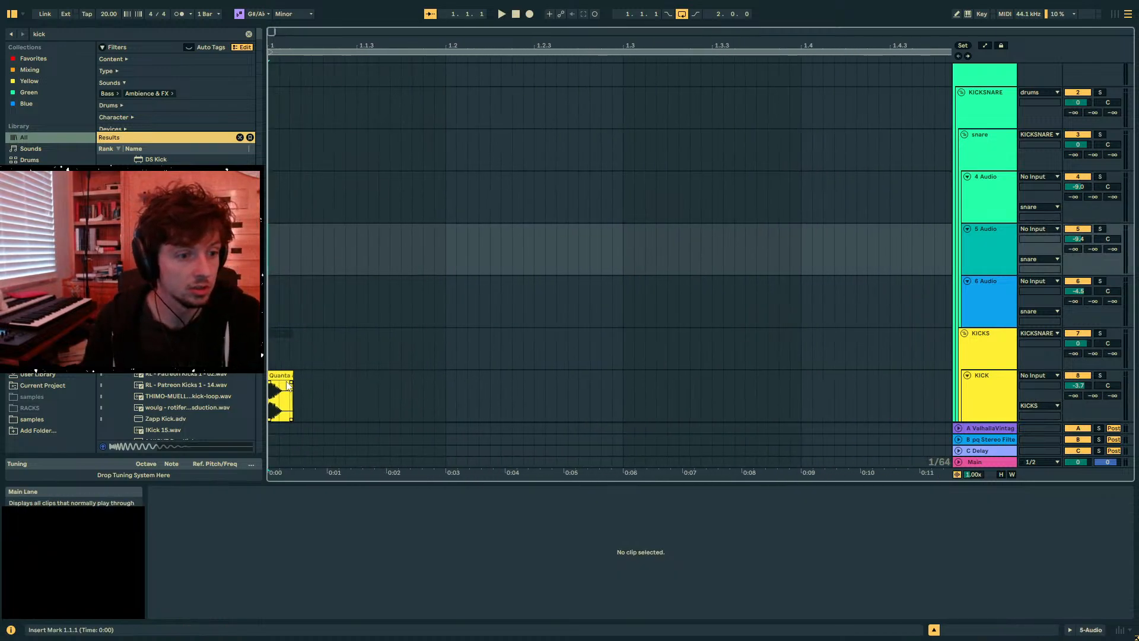
pyautogui.click(290, 385)
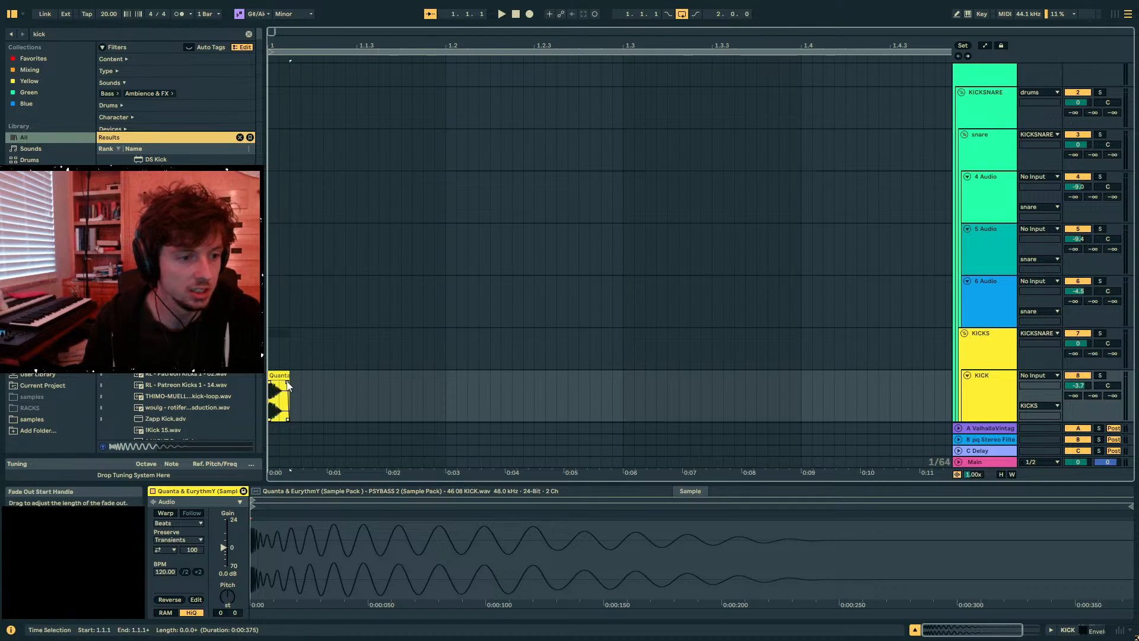
# - Copy the shortened kick to 1.1.4, and paste the pair of kicks again starting at 1.3
pyautogui.click(345, 396)
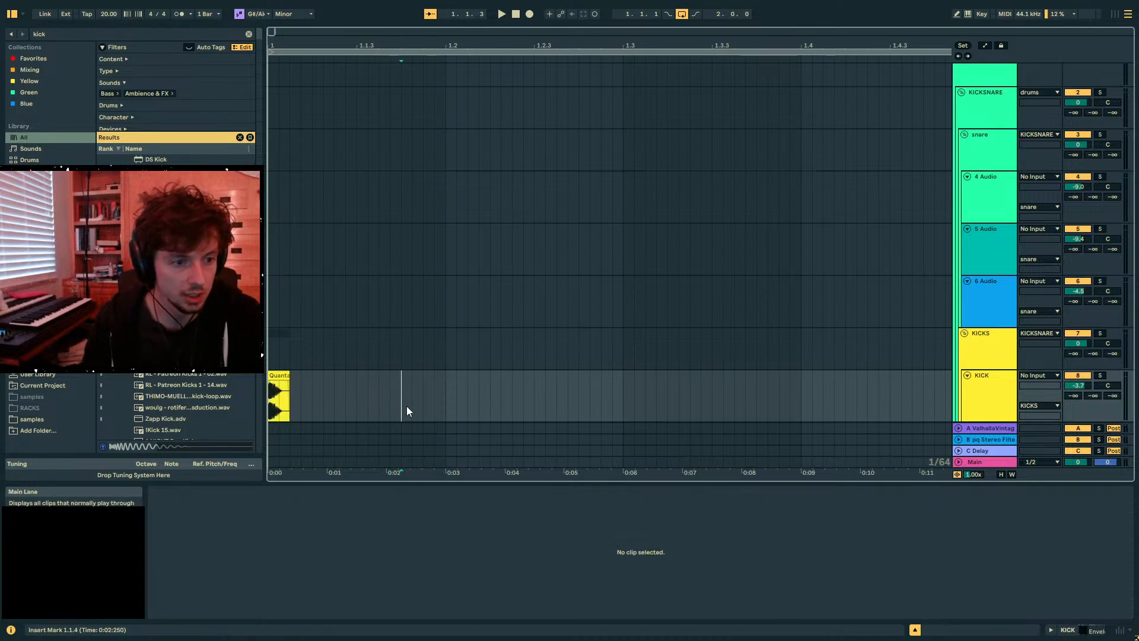
pyautogui.hotkey('ctrl', 'v')
pyautogui.moveTo(454, 398); pyautogui.dragTo(13, 405)
pyautogui.hotkey('ctrl', 'c')
pyautogui.click(624, 394)
pyautogui.hotkey('ctrl', 'v')
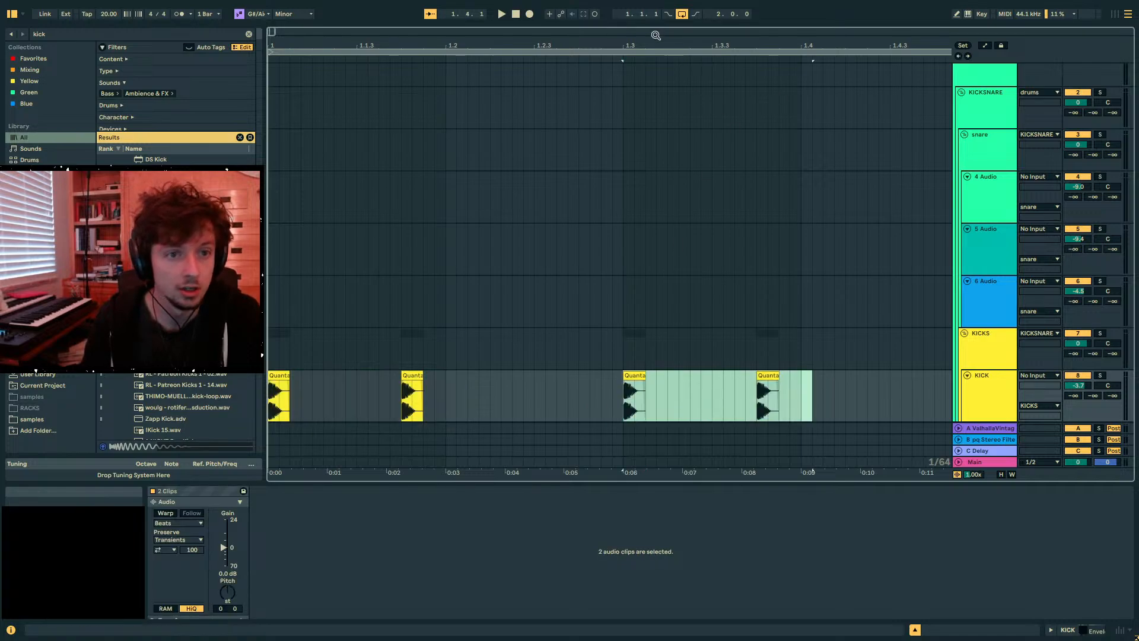
# - Paste another kick between the first two pairs and position it at 1.2.2 on the KICK track
pyautogui.moveTo(656, 31); pyautogui.dragTo(656, 12)
pyautogui.click(315, 427)
pyautogui.click(337, 357)
pyautogui.click(344, 376)
pyautogui.click(407, 386)
pyautogui.hotkey('ctrl', 'v')
pyautogui.moveTo(414, 398); pyautogui.dragTo(390, 393)
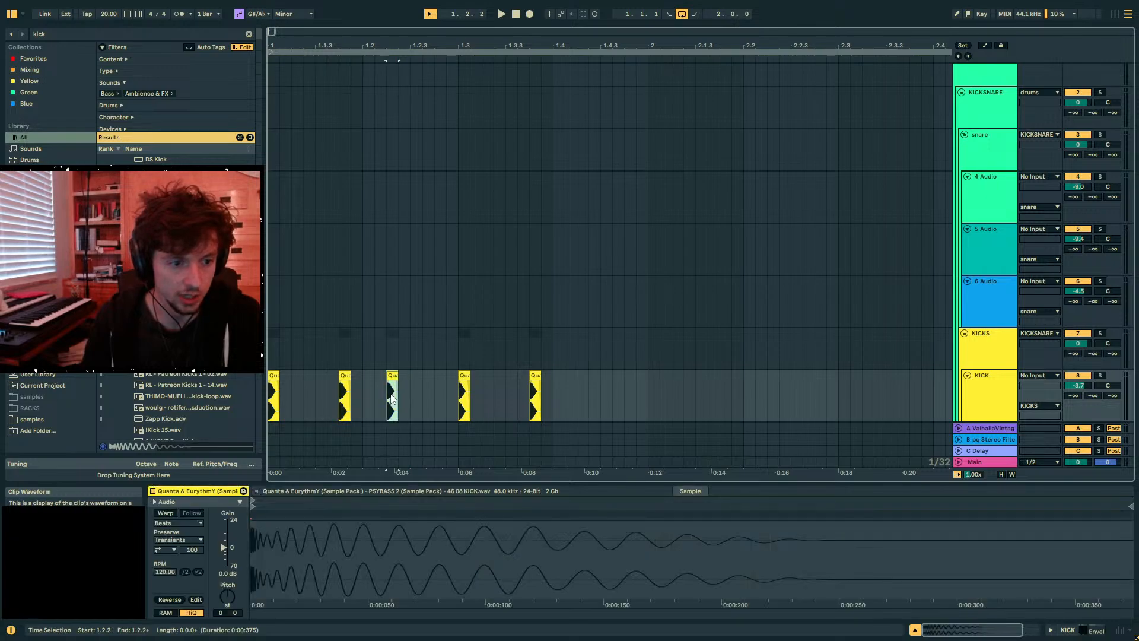
# - Delete the kick at 1.1.4 and loop the first bar of the arrangement
pyautogui.click(337, 406)
pyautogui.press('Delete')
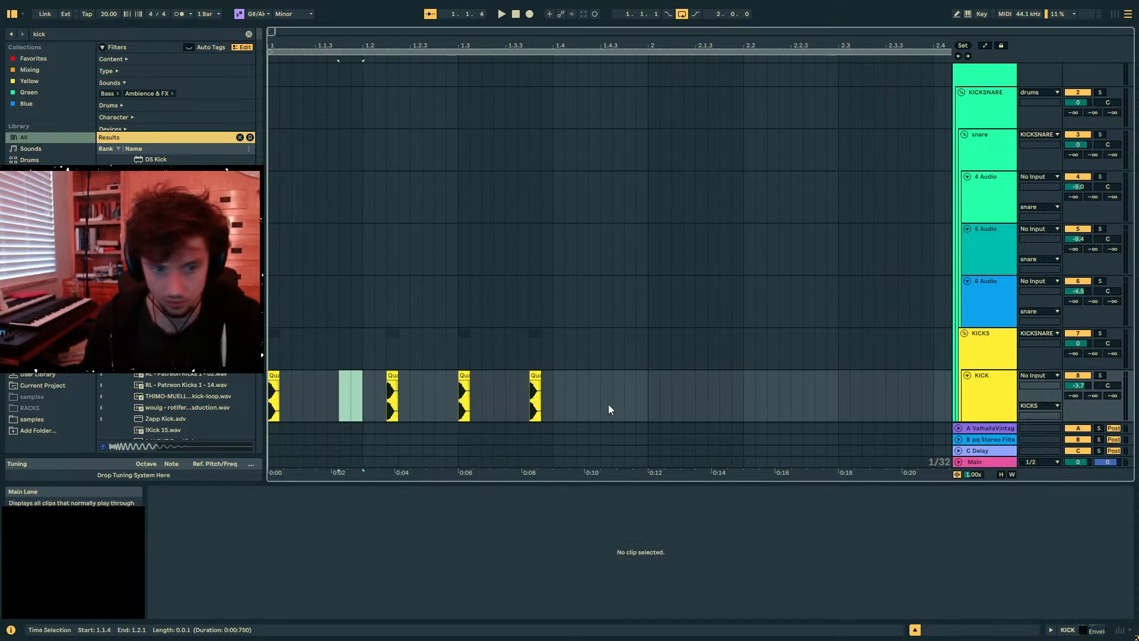
pyautogui.moveTo(650, 404); pyautogui.dragTo(114, 415)
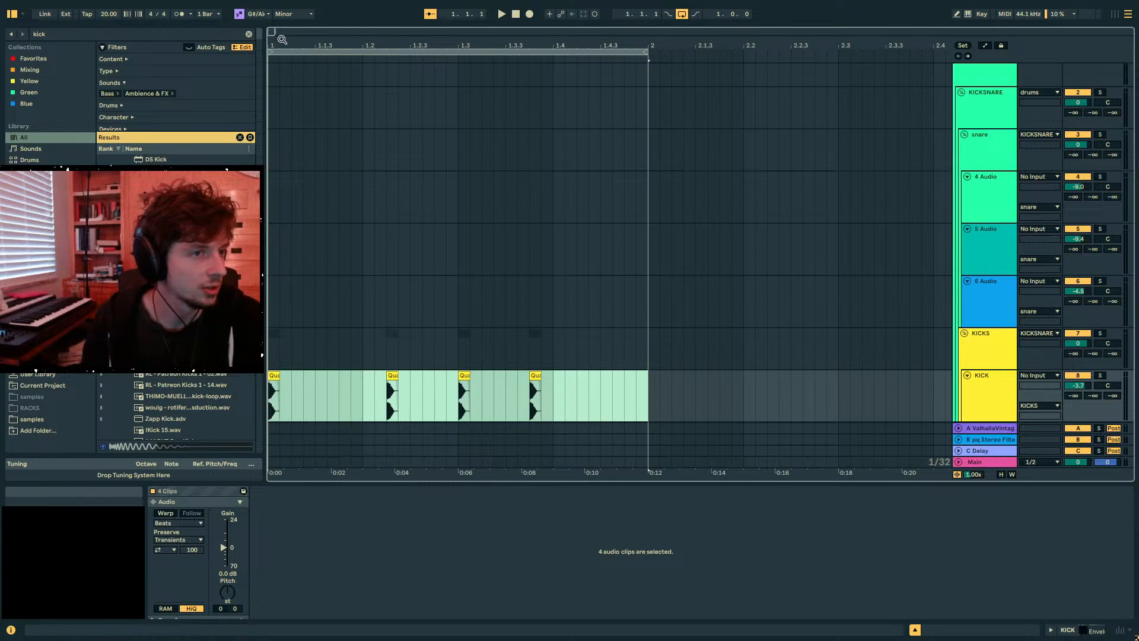
pyautogui.moveTo(281, 39); pyautogui.dragTo(280, 48)
# - Search the browser for rhi and select a run of the Rhizomorphic snare samples
pyautogui.scroll(-8, 202, 273)
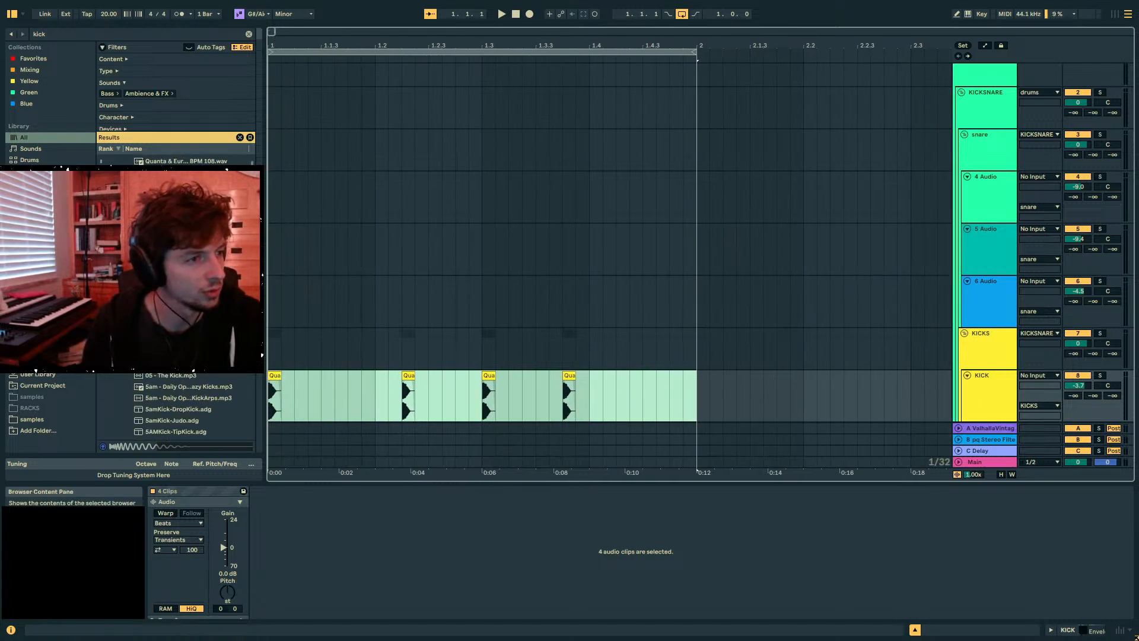
pyautogui.scroll(-5, 190, 267)
pyautogui.click(80, 36)
pyautogui.write('rhi')
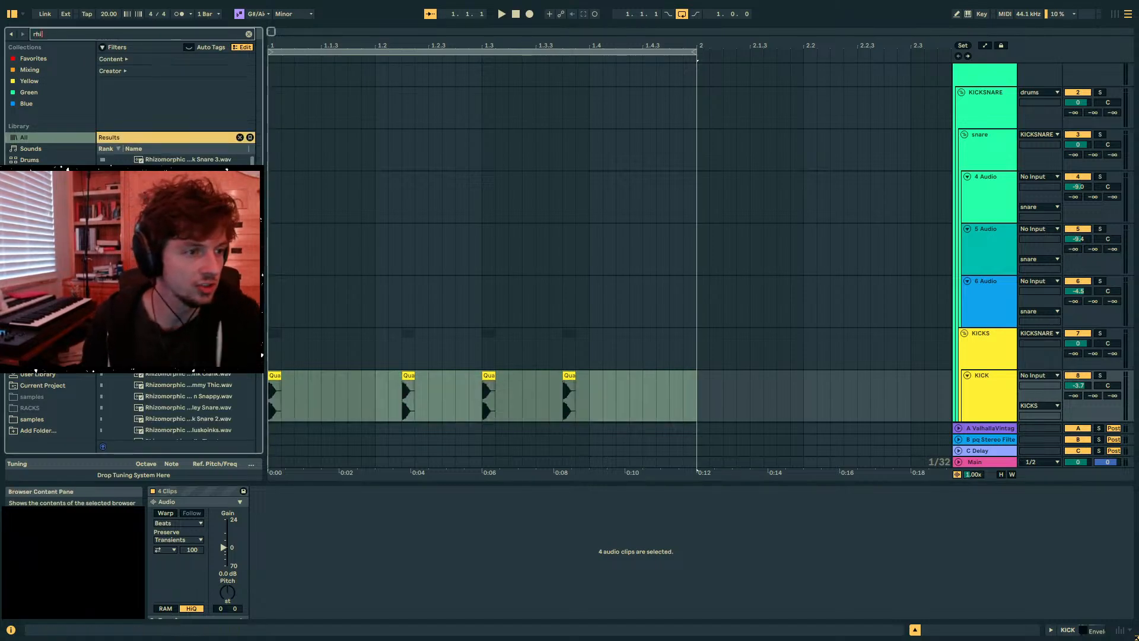
pyautogui.scroll(-3, 191, 394)
pyautogui.click(190, 391)
pyautogui.keyDown('shift'); pyautogui.click(178, 267); pyautogui.keyUp('shift')
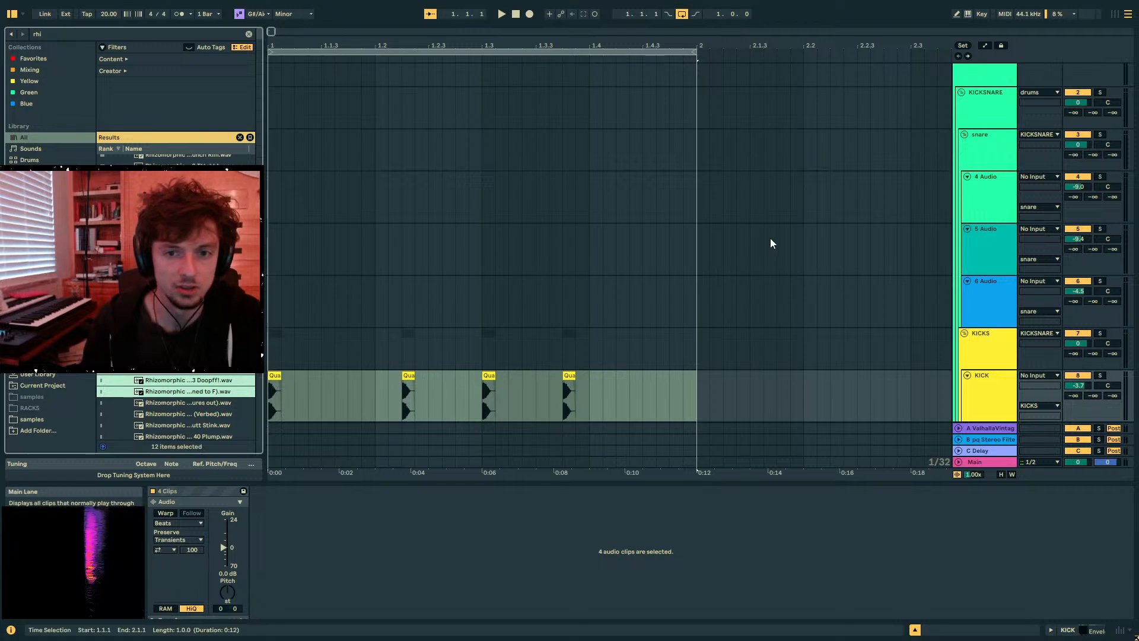
# - Duplicate the 5 Audio track in the snare group four times
pyautogui.click(984, 270)
pyautogui.hotkey('ctrl', 'd')
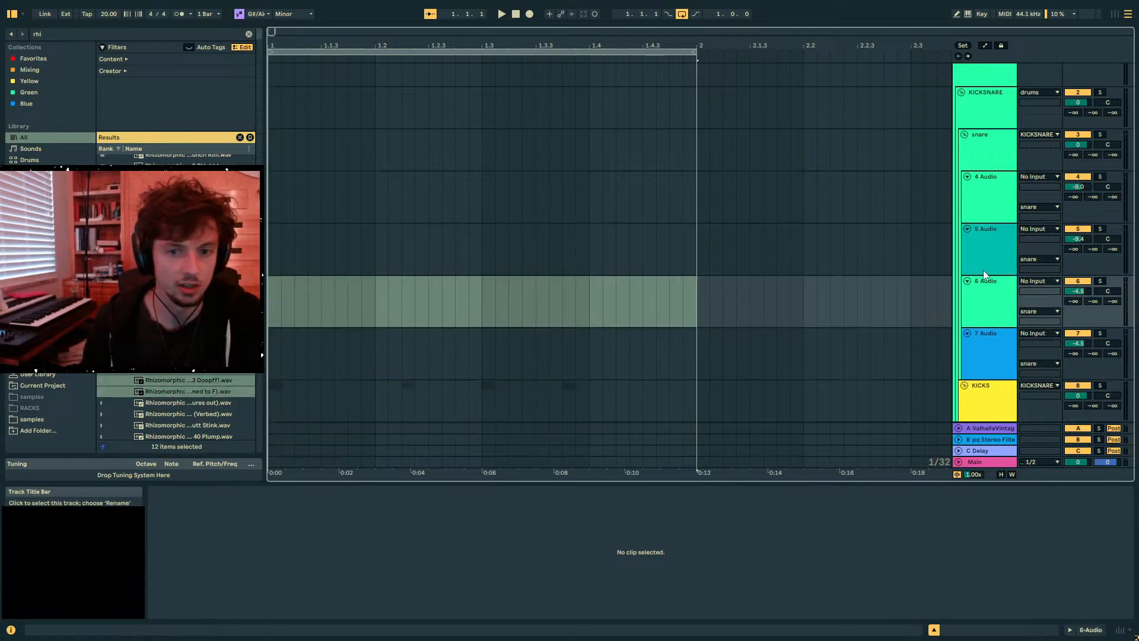
pyautogui.hotkey('ctrl', 'd')
pyautogui.hotkey('ctrl', 'd')
pyautogui.hotkey('ctrl', 'd')
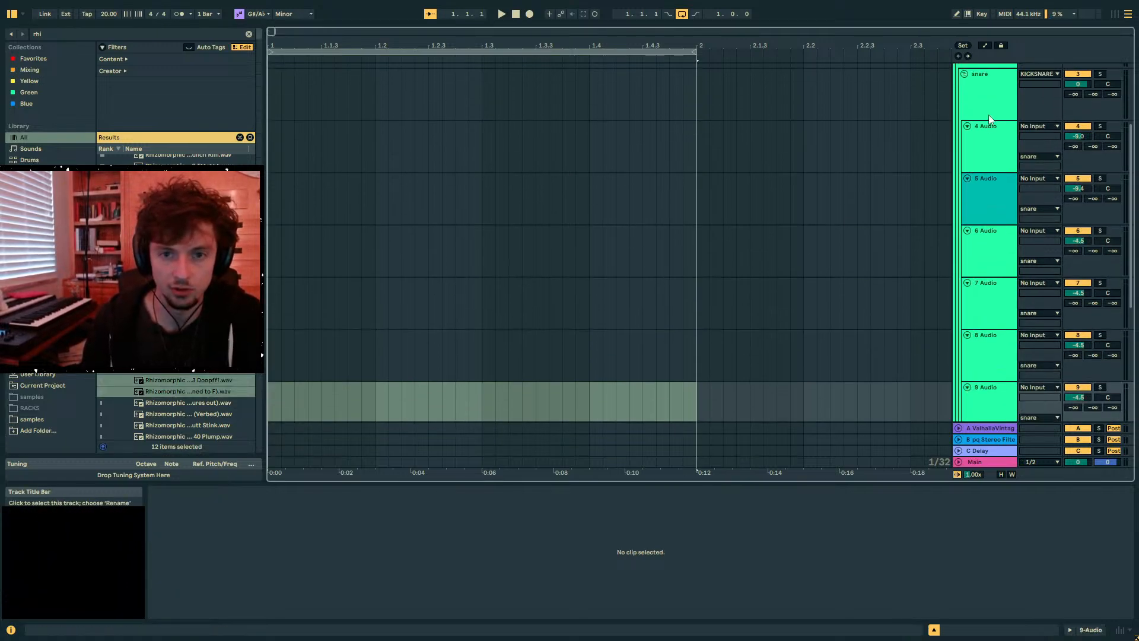
# - Place the selected Rhizomorphic snare samples on separate tracks at 1.1.3, starting from the 5 Audio track
pyautogui.scroll(2, 964, 190)
pyautogui.moveTo(188, 385); pyautogui.dragTo(318, 148)
pyautogui.scroll(-5, 374, 187)
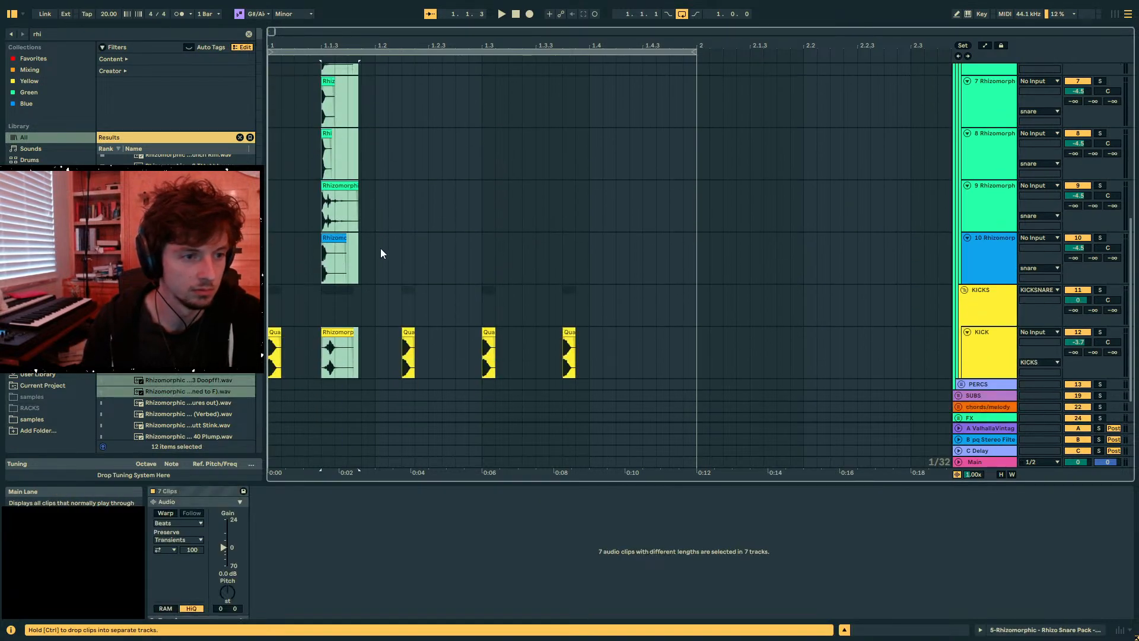
# - Insert an audio track below track 10 in the snare group and move the 16 Sgruddle Thunk clip from the KICK track onto it
pyautogui.click(305, 296)
pyautogui.moveTo(340, 292); pyautogui.dragTo(382, 200)
pyautogui.hotkey('ctrl', 't')
pyautogui.click(374, 197)
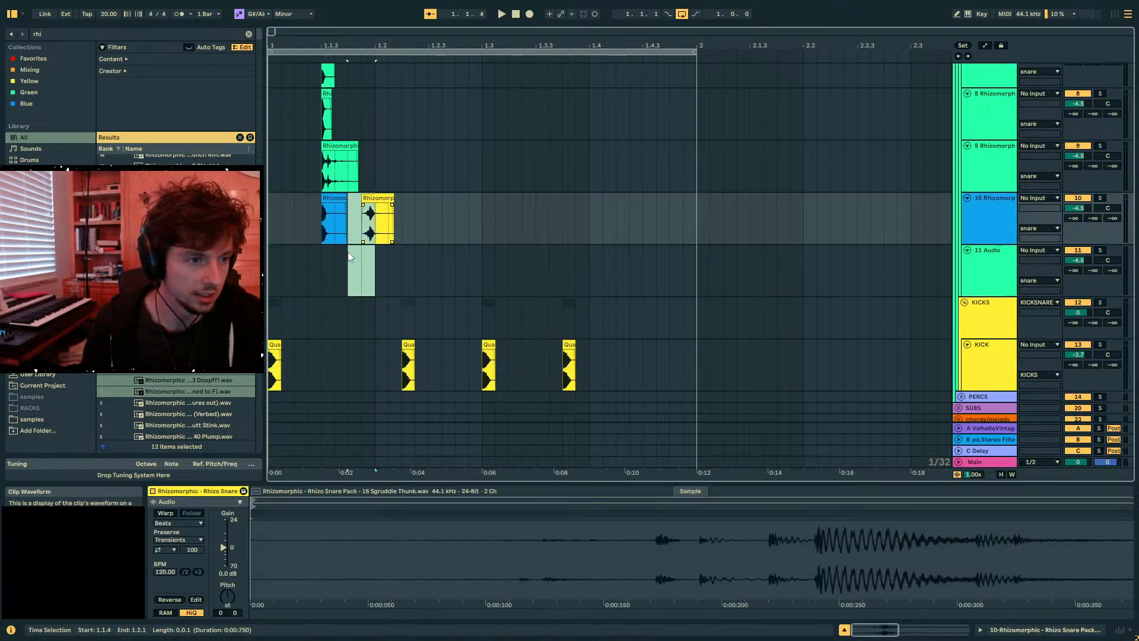
pyautogui.moveTo(374, 201); pyautogui.dragTo(338, 270)
# - Shift the Sgruddle Thunk clip earlier so its hit lines up with the other snares at 1.1.3, and play back the layers
pyautogui.moveTo(316, 45); pyautogui.dragTo(417, 93)
pyautogui.moveTo(753, 247); pyautogui.dragTo(442, 259)
pyautogui.scroll(2, 571, 228)
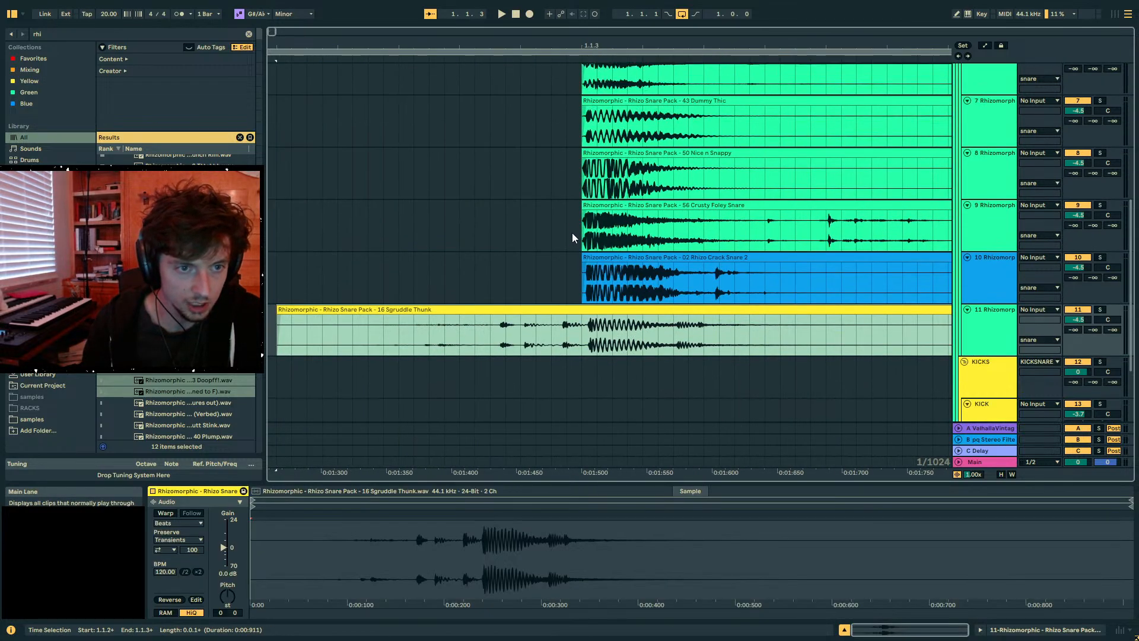
pyautogui.scroll(6, 571, 233)
pyautogui.press('space')
pyautogui.moveTo(624, 46); pyautogui.dragTo(489, 43)
pyautogui.press('space')
# - Solo the Powdered Toast Man snare track and set its volume to -15.4 dB
pyautogui.scroll(3, 1013, 205)
pyautogui.click(988, 162)
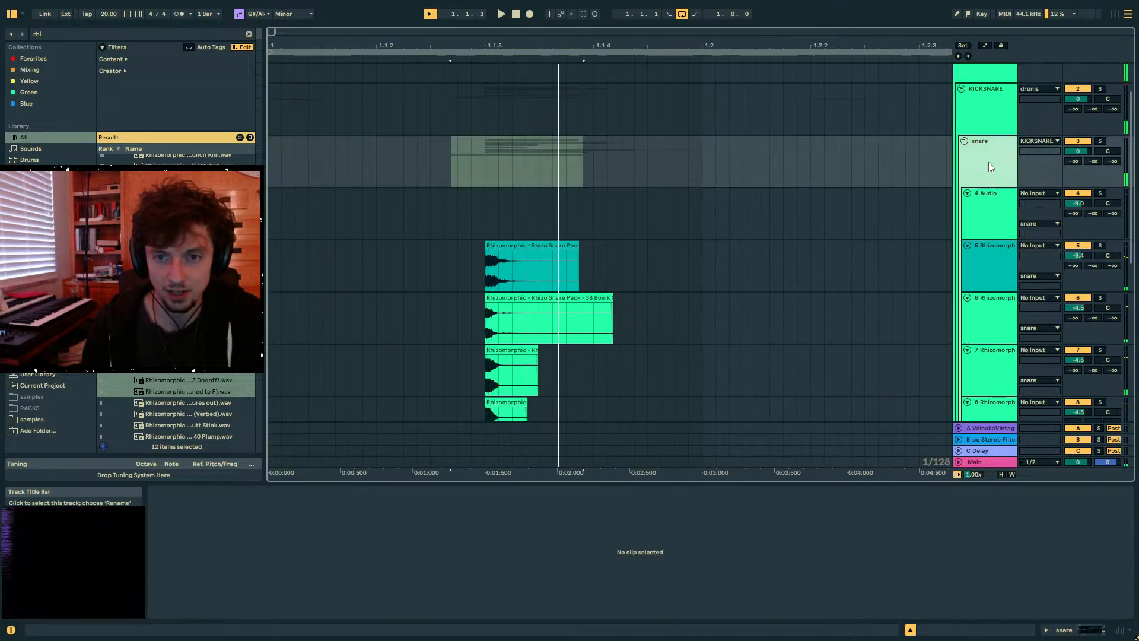
pyautogui.scroll(-3, 988, 162)
pyautogui.click(1100, 162)
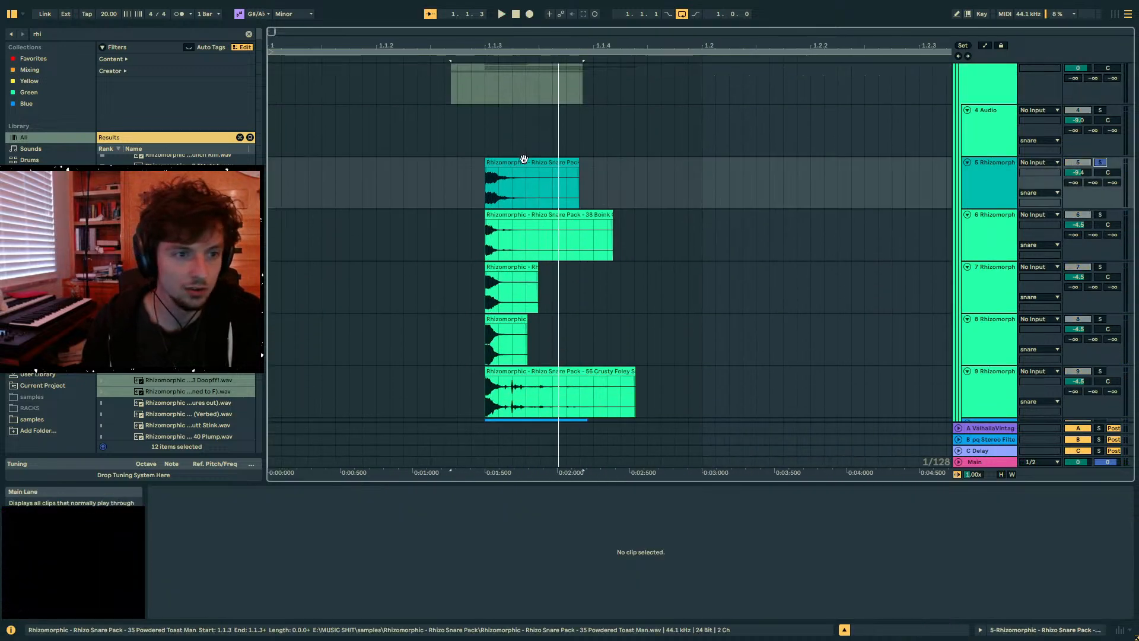
pyautogui.click(526, 162)
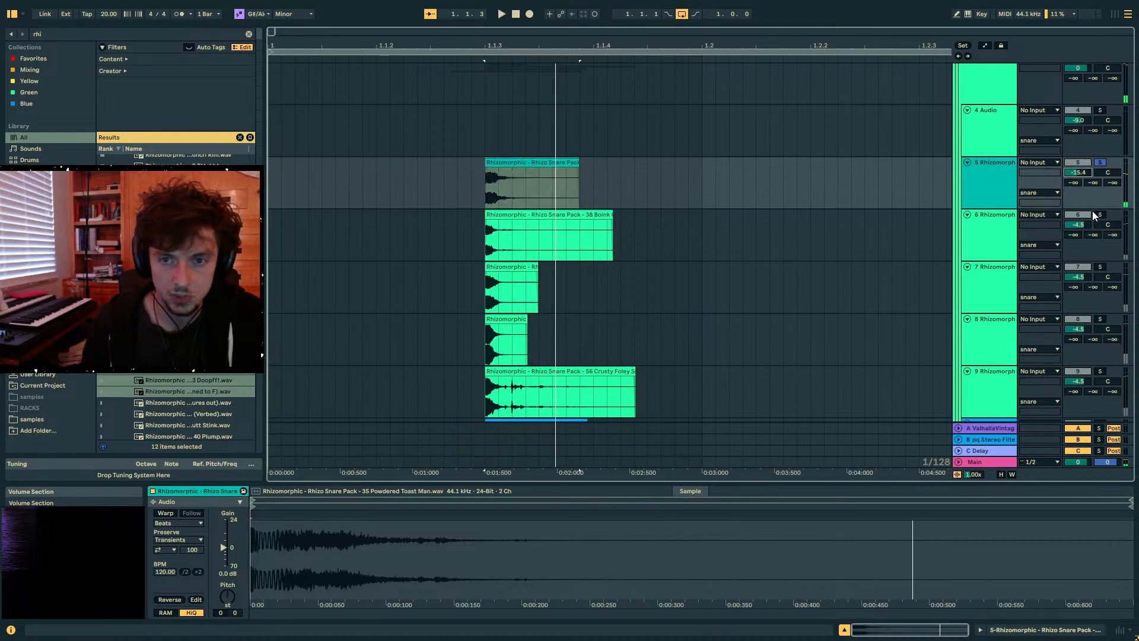
# - Solo snare track 6 during playback, set its volume to -3.8 dB and pan it to the right
pyautogui.click(1099, 214)
pyautogui.press('space')
pyautogui.moveTo(1079, 227); pyautogui.dragTo(1078, 273)
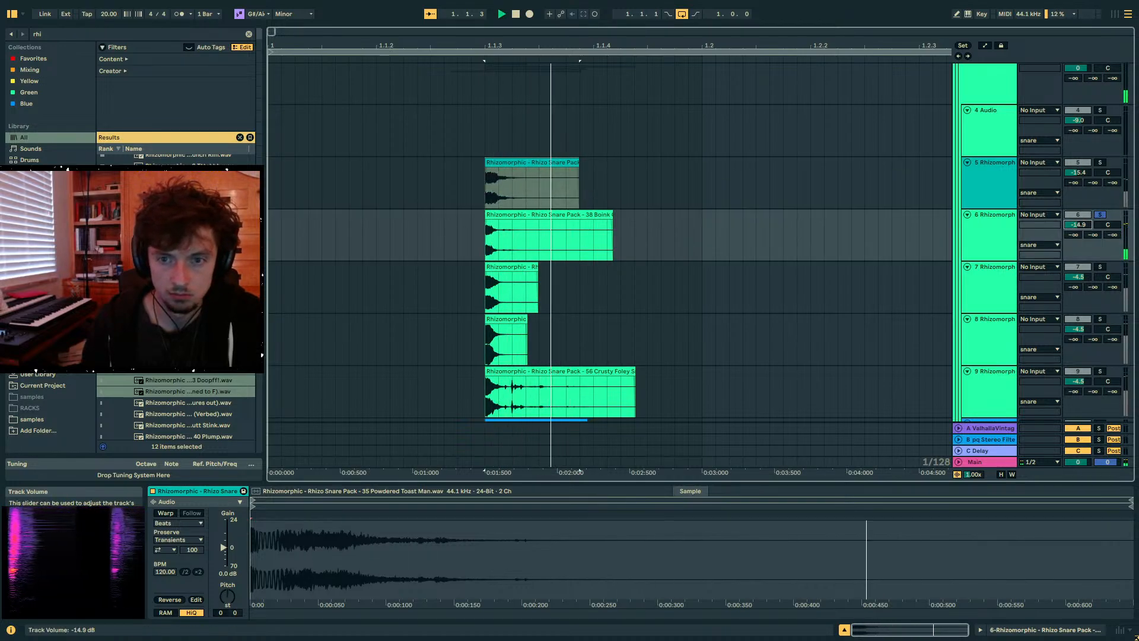
pyautogui.moveTo(1108, 224); pyautogui.dragTo(1108, 234)
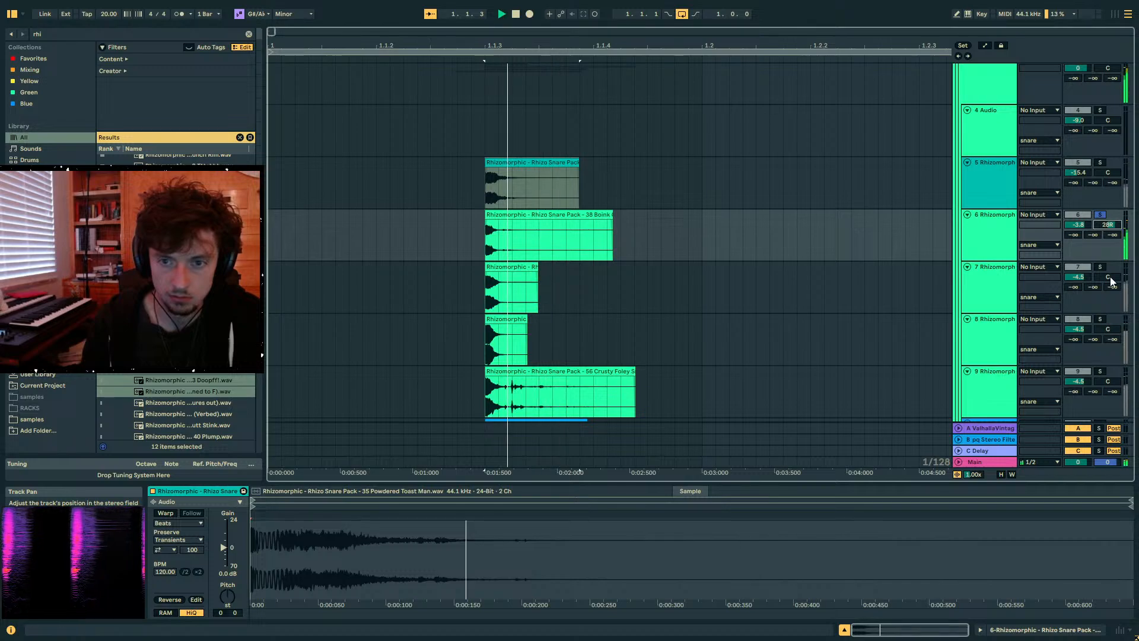
# - Solo the Dummy Thic snare track, set its volume to -9.5 dB and pan it to 34L, and audition track 8 in solo
pyautogui.click(1100, 266)
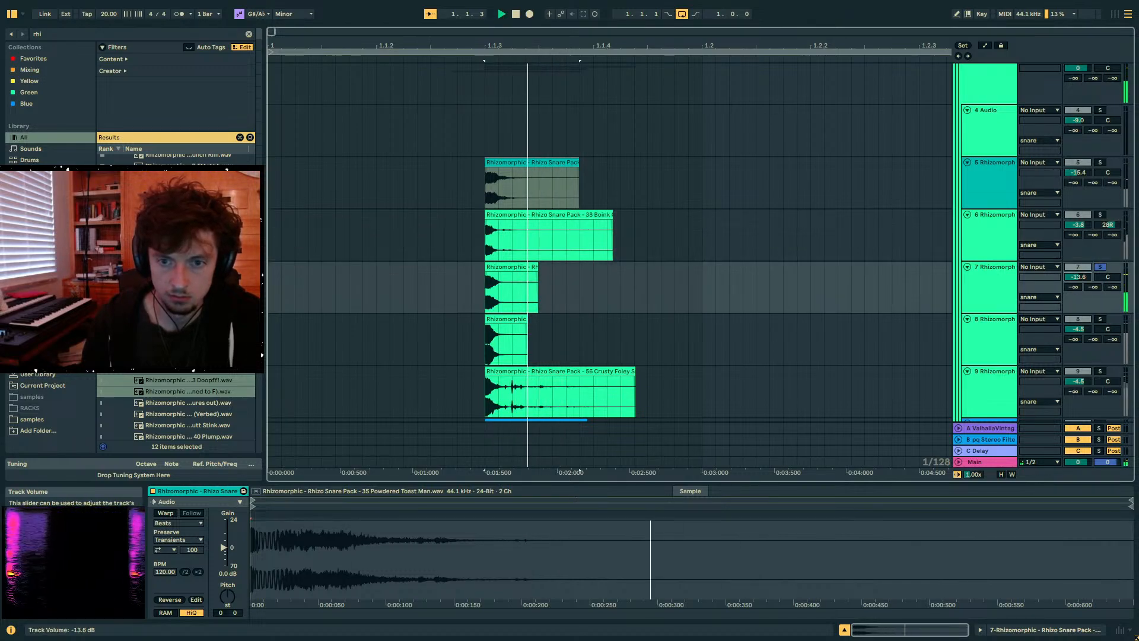
pyautogui.moveTo(1078, 277); pyautogui.dragTo(1107, 307)
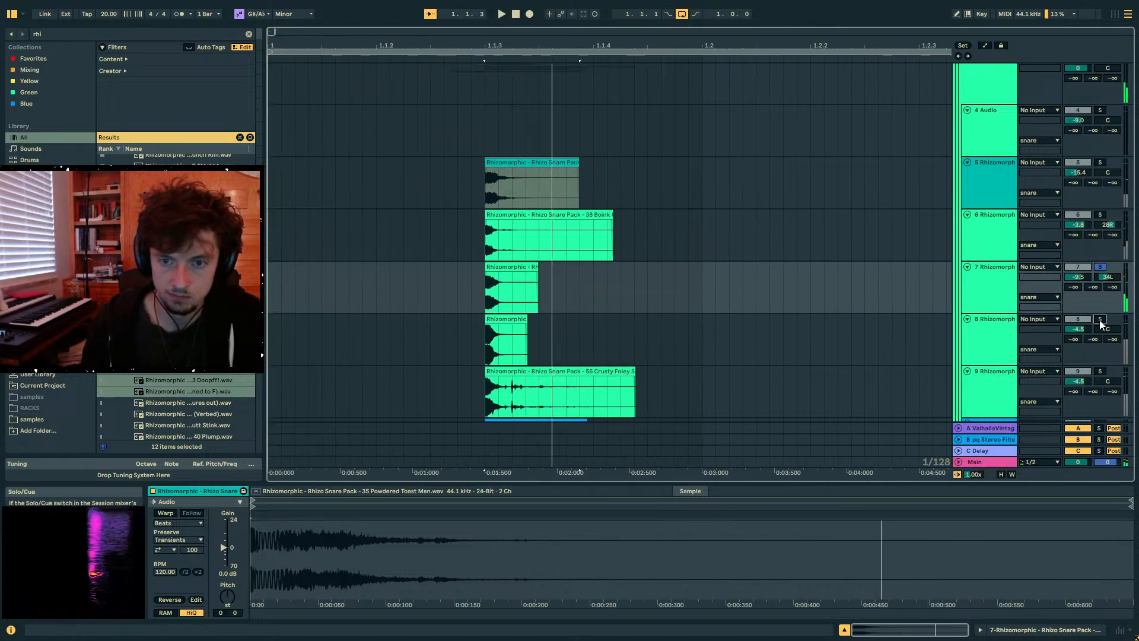
pyautogui.click(1100, 319)
# - Solo the Crusty Foley Snare track, fade in its clip and set its volume to -15.8 dB, and turn the solo off
pyautogui.click(1100, 372)
pyautogui.scroll(-3, 829, 351)
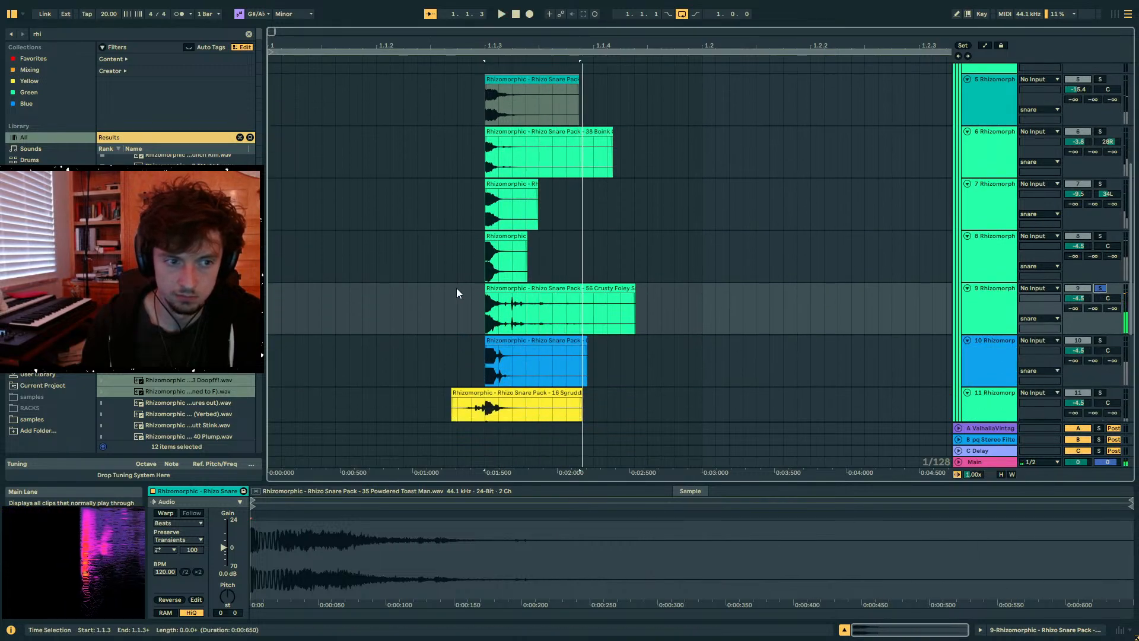
pyautogui.moveTo(487, 303); pyautogui.dragTo(511, 301)
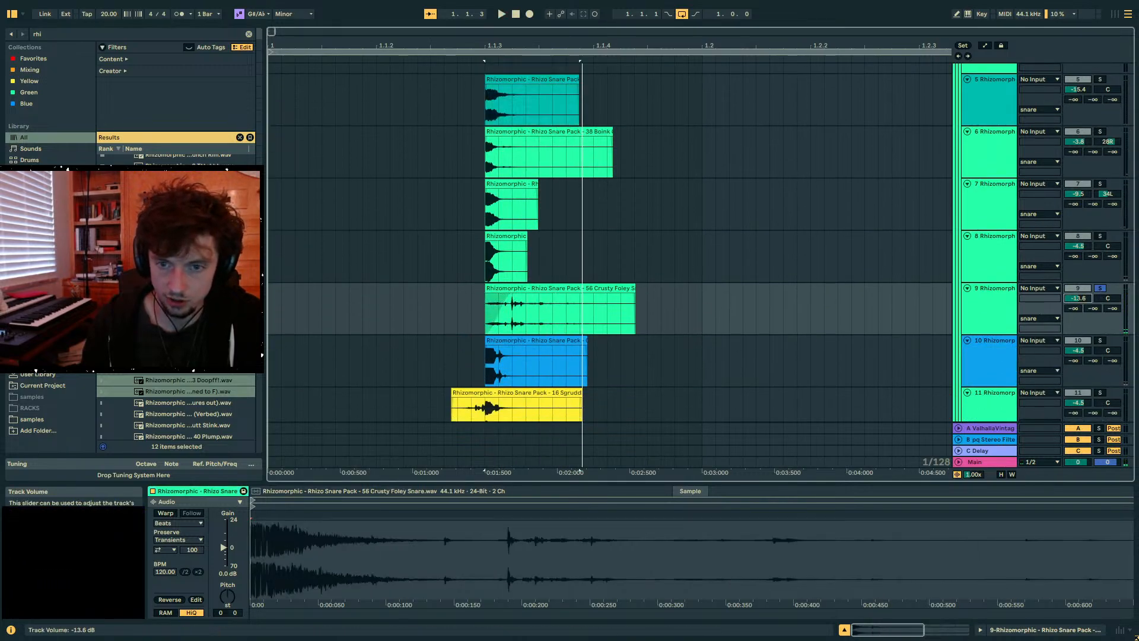
pyautogui.click(1100, 288)
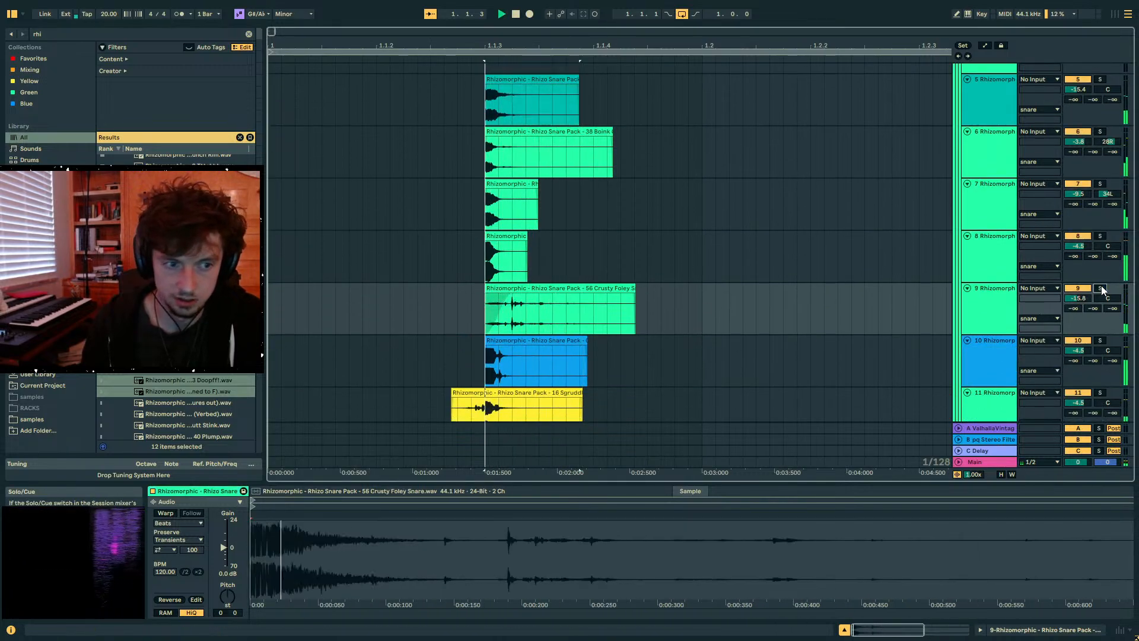
# - Play the layers from the start and try shifting the Crusty Foley Snare clip slightly earlier
pyautogui.click(268, 294)
pyautogui.press('space')
pyautogui.moveTo(532, 289); pyautogui.dragTo(515, 289)
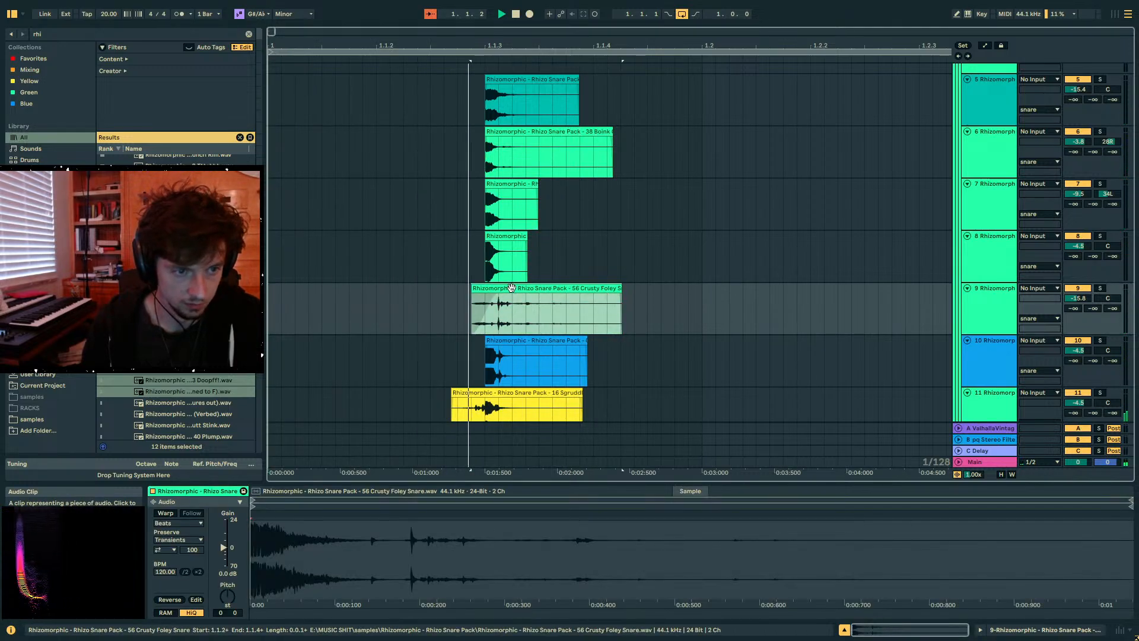
# - Set the tempo to 85 BPM and play the arrangement from the start
pyautogui.click(109, 14)
pyautogui.write('85')
pyautogui.press('Return')
pyautogui.click(274, 306)
pyautogui.press('space')
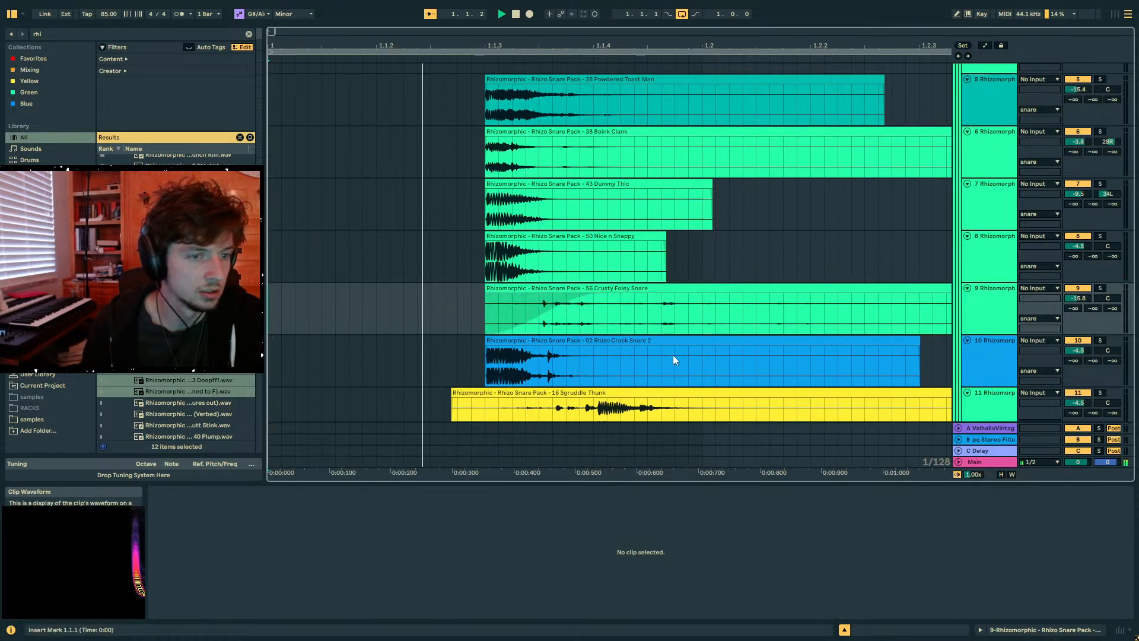
# - Move the Sgruddle Thunk clip earlier to align its hit with 1.1.3, split it there and play from the start
pyautogui.press('space')
pyautogui.moveTo(401, 47); pyautogui.dragTo(693, 44)
pyautogui.scroll(-2, 596, 332)
pyautogui.moveTo(595, 346); pyautogui.dragTo(486, 357)
pyautogui.click(474, 369)
pyautogui.hotkey('ctrl', 'e')
pyautogui.click(274, 342)
pyautogui.press('space')
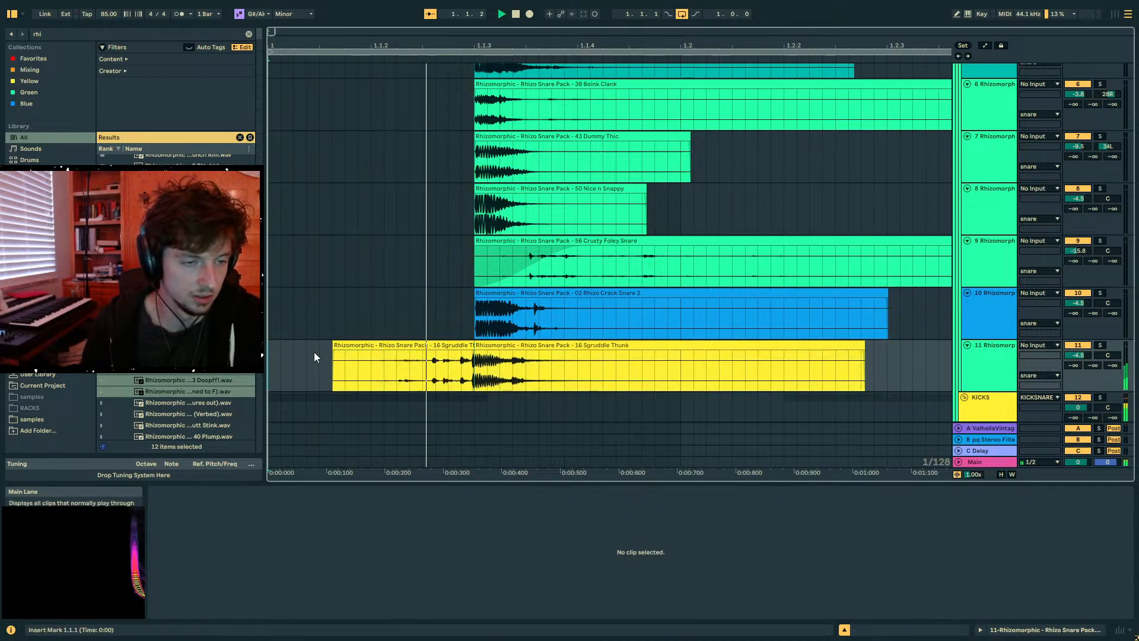
# - Stop playback and set the tempo to 64 BPM
pyautogui.press('space')
pyautogui.moveTo(102, 14); pyautogui.dragTo(103, 37)
pyautogui.moveTo(415, 46); pyautogui.dragTo(569, 12)
pyautogui.scroll(3, 578, 315)
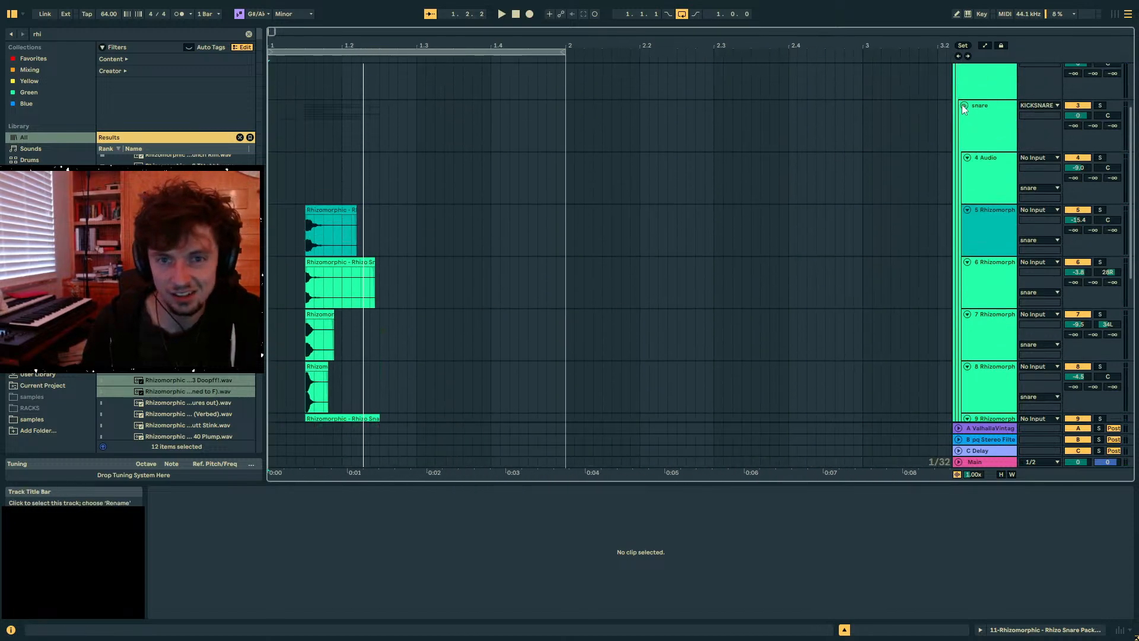
# - Move the folded snare group's layered hit to beat 1.2 and duplicate that half bar for a second hit on 1.4
pyautogui.click(964, 105)
pyautogui.moveTo(407, 209); pyautogui.dragTo(270, 209)
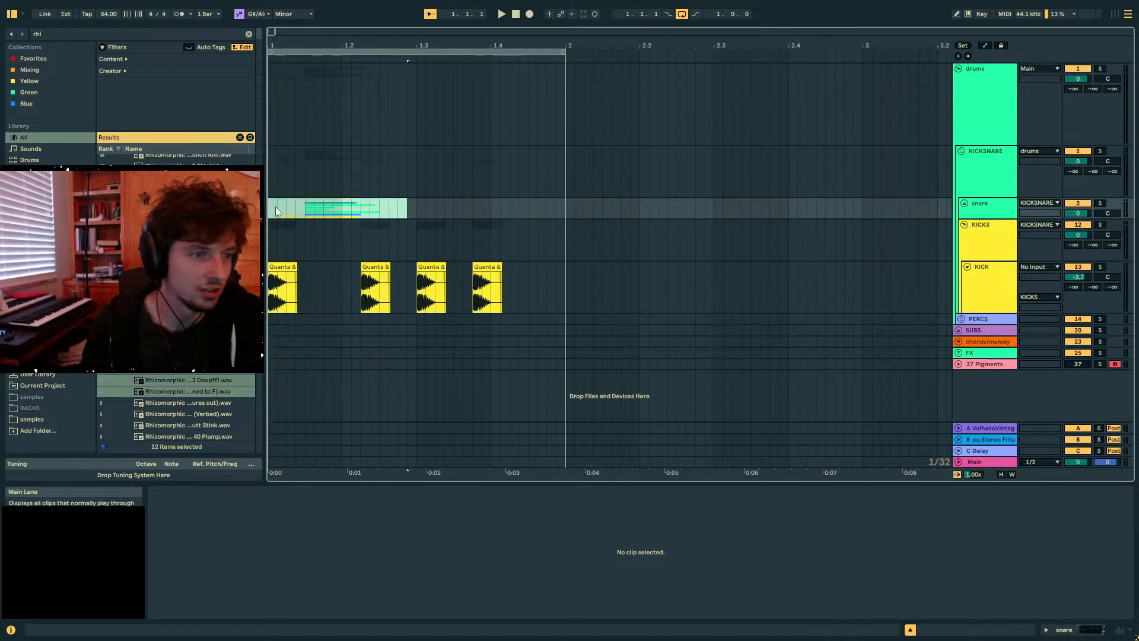
pyautogui.click(308, 208)
pyautogui.hotkey('ctrl', 'v')
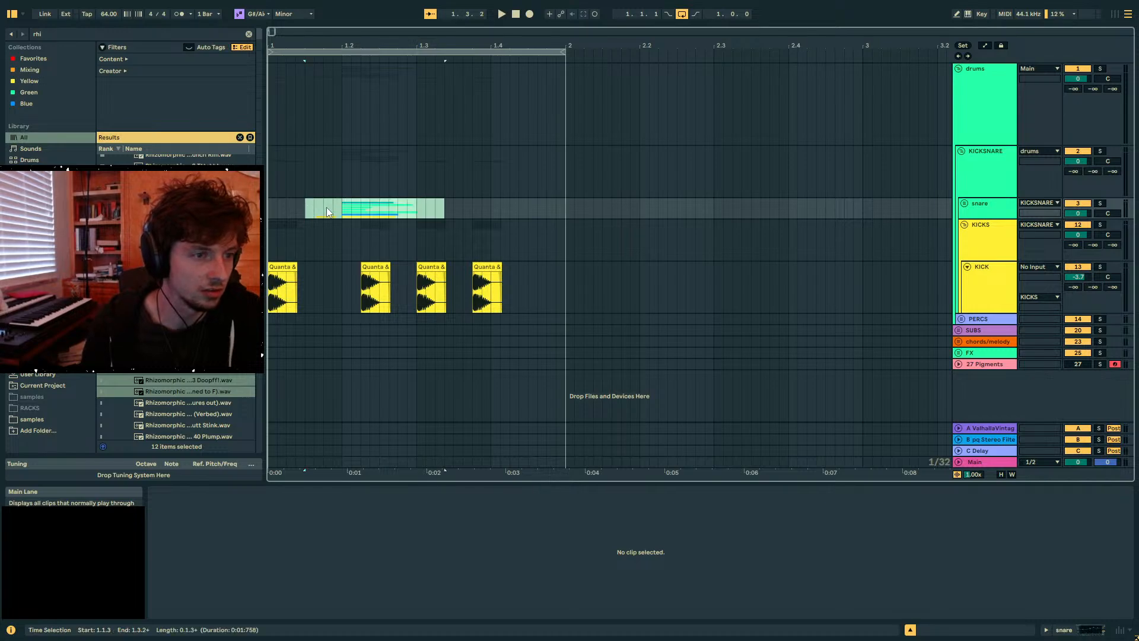
pyautogui.moveTo(419, 207); pyautogui.dragTo(270, 208)
pyautogui.press('space')
pyautogui.hotkey('ctrl', 'd')
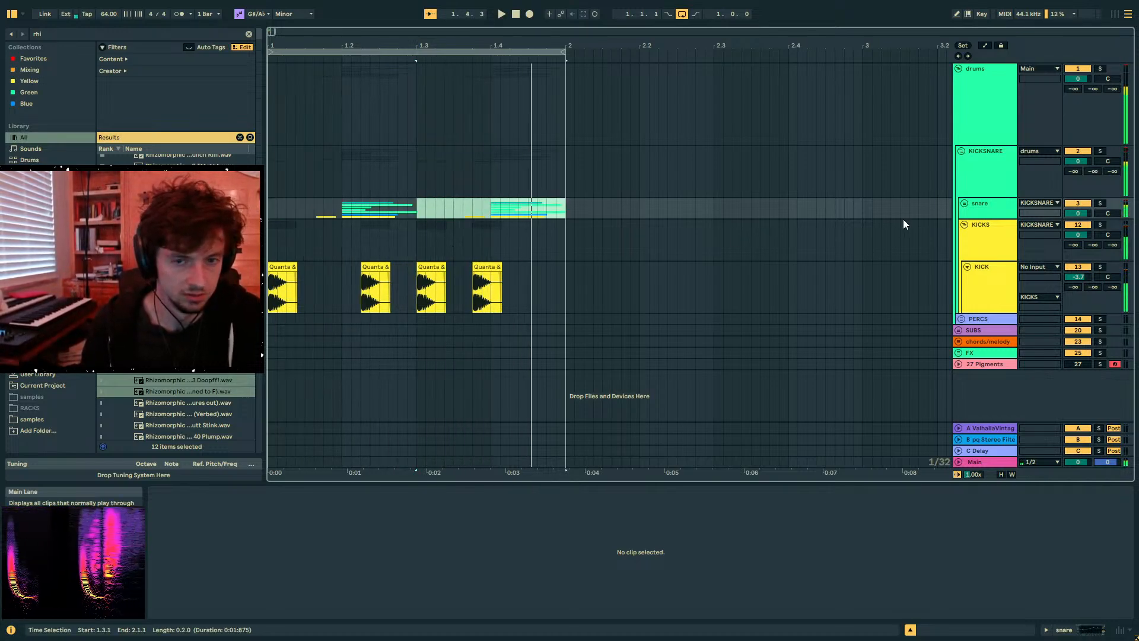
# - Unfold the snare group and deactivate the Crusty Foley Snare layer on track 9
pyautogui.click(964, 203)
pyautogui.scroll(-5, 651, 288)
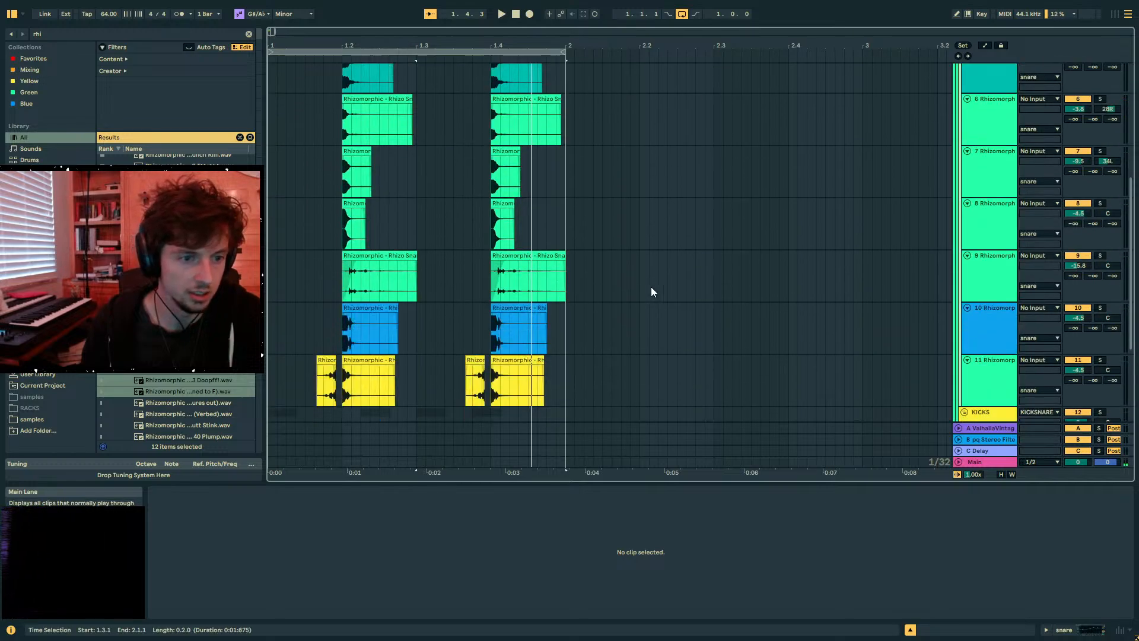
pyautogui.click(520, 254)
pyautogui.press('0')
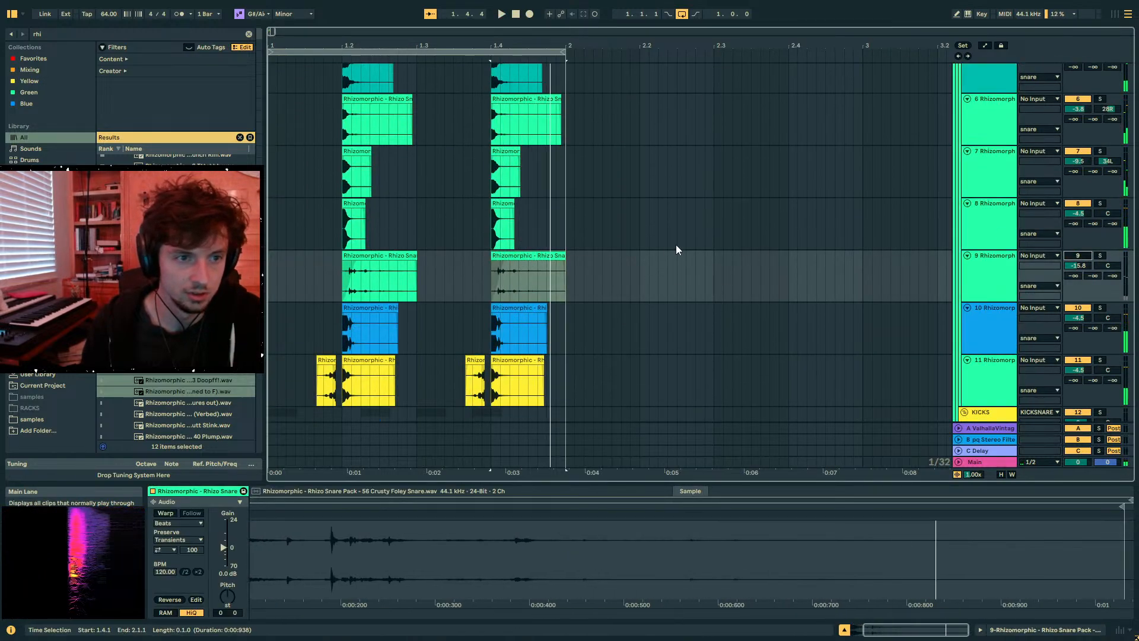
# - Solo the snare layers on tracks 7 and 6 in turn and play them
pyautogui.scroll(2, 667, 250)
pyautogui.click(1100, 209)
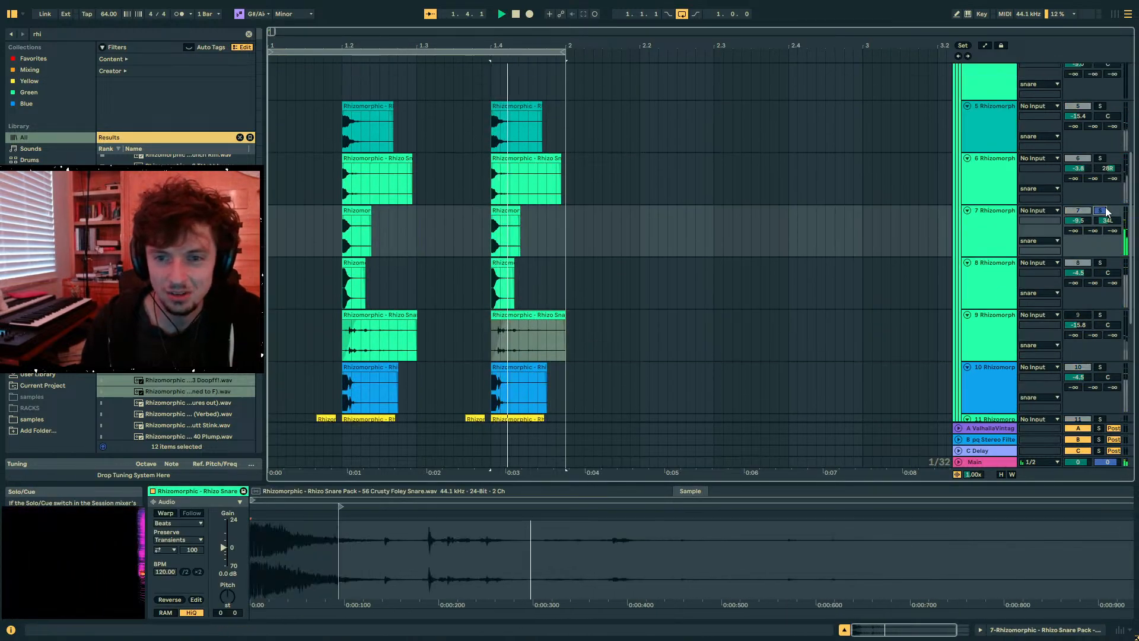
pyautogui.click(1100, 159)
pyautogui.press('space')
pyautogui.press('space')
pyautogui.click(1100, 159)
pyautogui.press('space')
pyautogui.press('space')
pyautogui.press('space')
# - Trim the tails off both Boink Clank clips on track 6, leaving only short hits at 1.2 and 1.4
pyautogui.moveTo(602, 186); pyautogui.dragTo(350, 187)
pyautogui.press('Delete')
pyautogui.press('Delete')
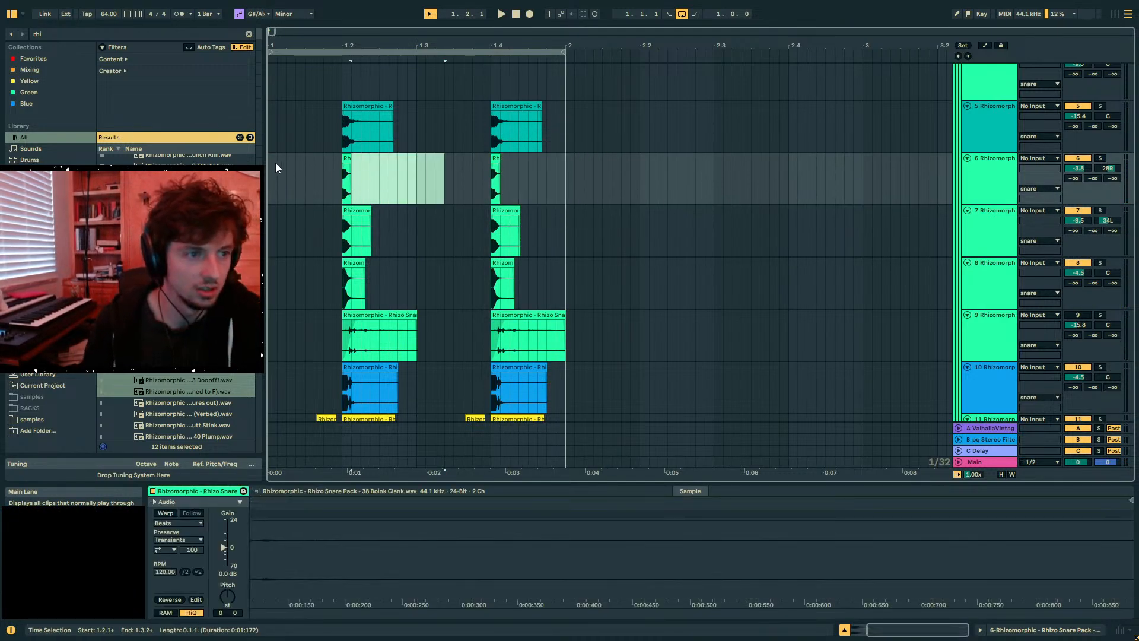
pyautogui.click(305, 169)
# - Search the browser for "comp" and add a Compressor after the EQ Eight on the snare group
pyautogui.scroll(3, 940, 248)
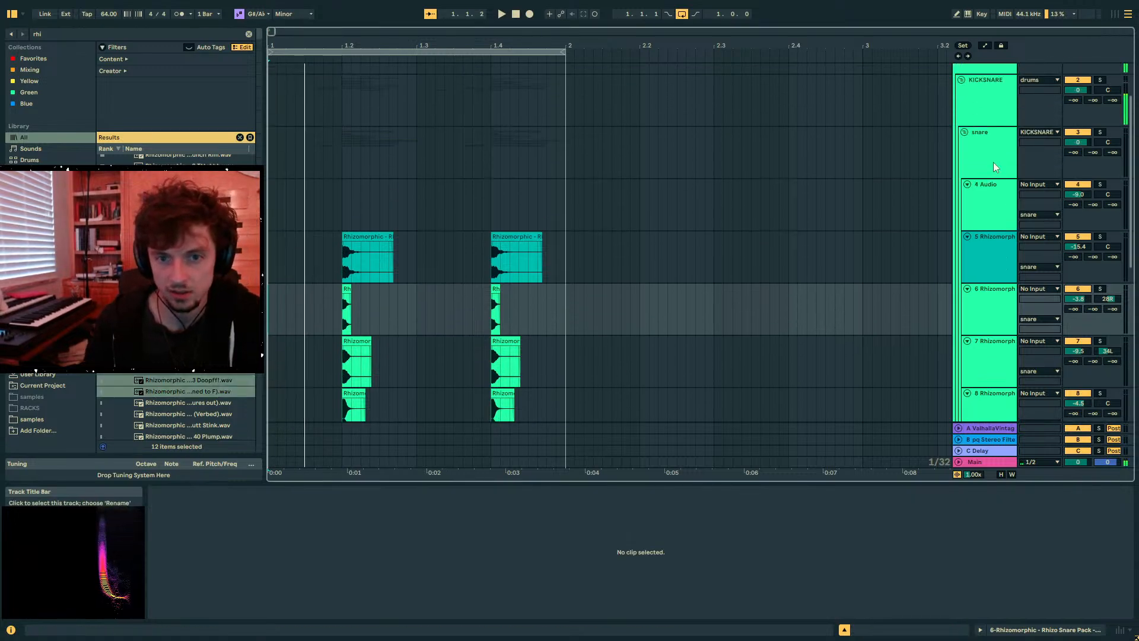
pyautogui.click(997, 174)
pyautogui.hotkey('ctrl', 'f')
pyautogui.write('comp')
pyautogui.moveTo(161, 159); pyautogui.dragTo(333, 166)
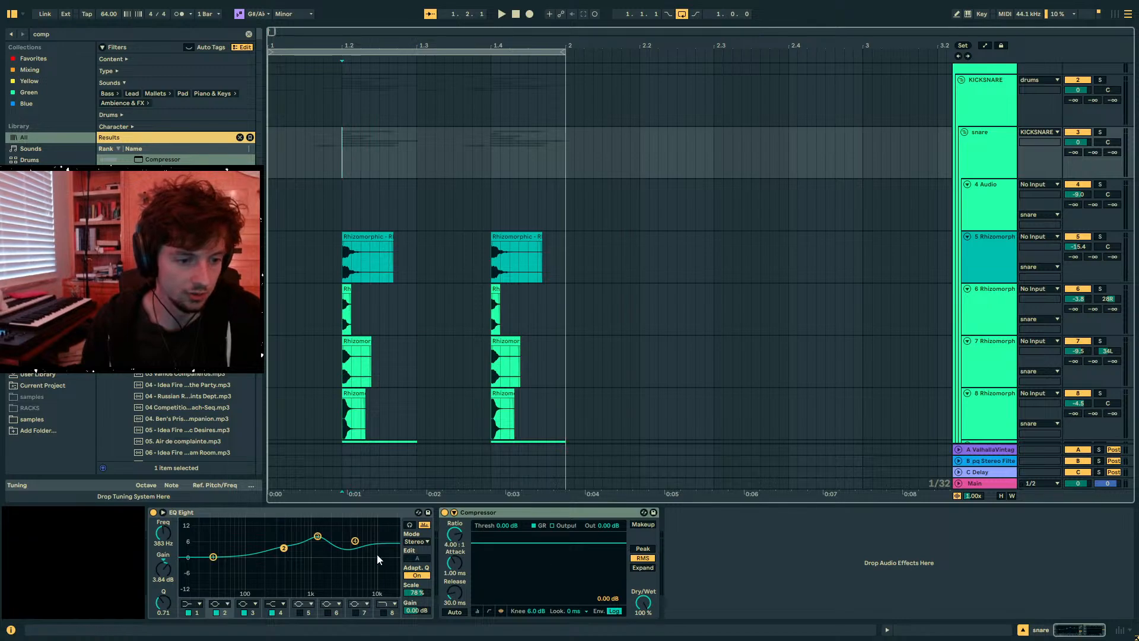
# - Set EQ Eight's scale to 0% and the Compressor to 80.6 ms attack, 121 ms release and -41.1 dB threshold while playing
pyautogui.moveTo(417, 592); pyautogui.dragTo(417, 586)
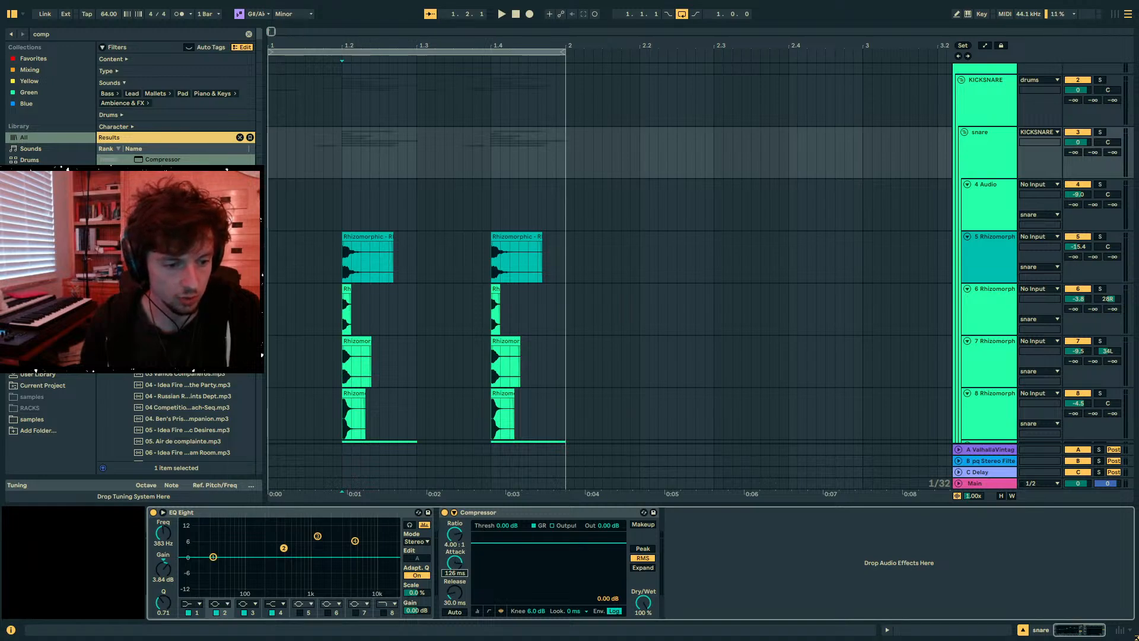
pyautogui.click(477, 610)
pyautogui.press('space')
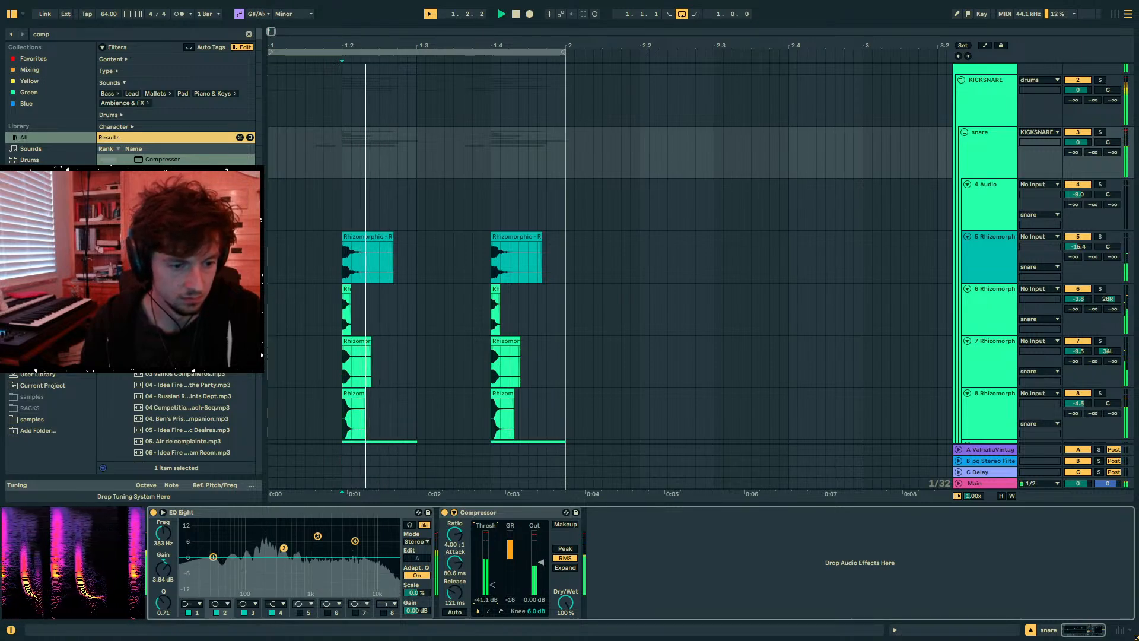
pyautogui.press('space')
# - Shorten the track 7 snare layer to brief hits at 1.2 and 1.4, and play from the start
pyautogui.scroll(-1, 317, 234)
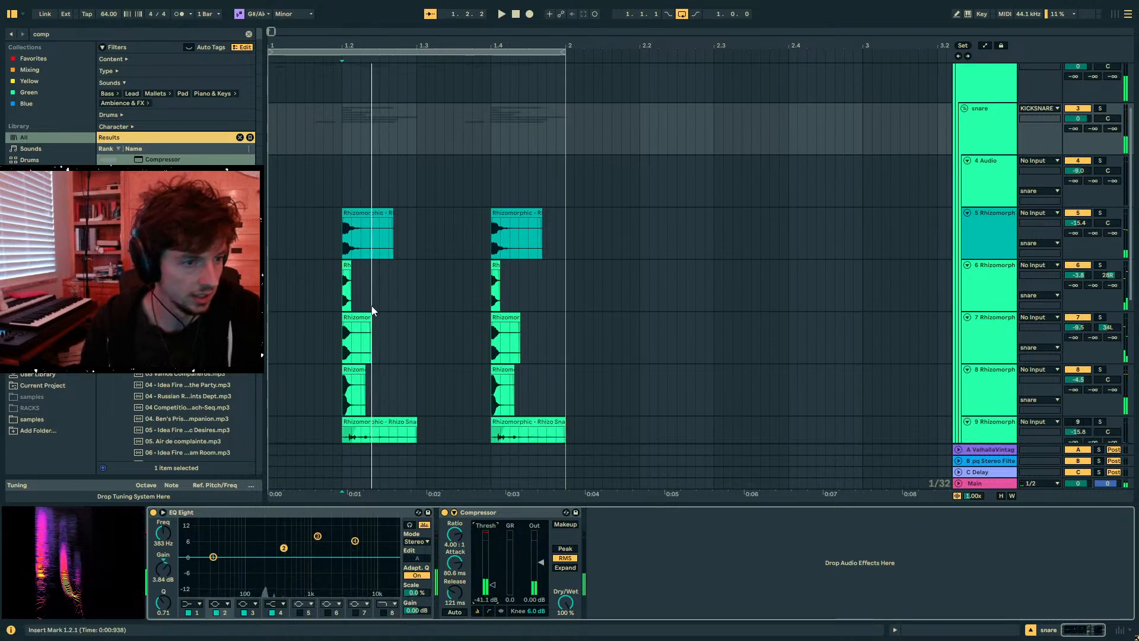
pyautogui.click(369, 328)
pyautogui.press('space')
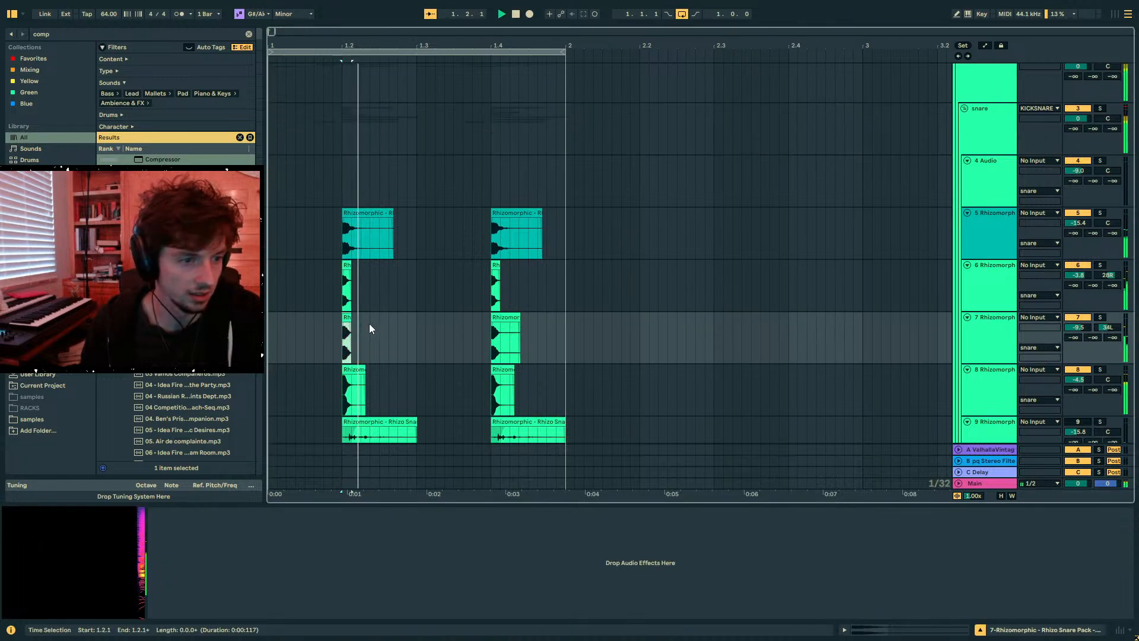
pyautogui.press('space')
pyautogui.scroll(-3, 380, 314)
pyautogui.moveTo(564, 270); pyautogui.dragTo(268, 250)
pyautogui.press('Delete')
pyautogui.click(405, 273)
pyautogui.hotkey('ctrl', 'd')
pyautogui.press('space')
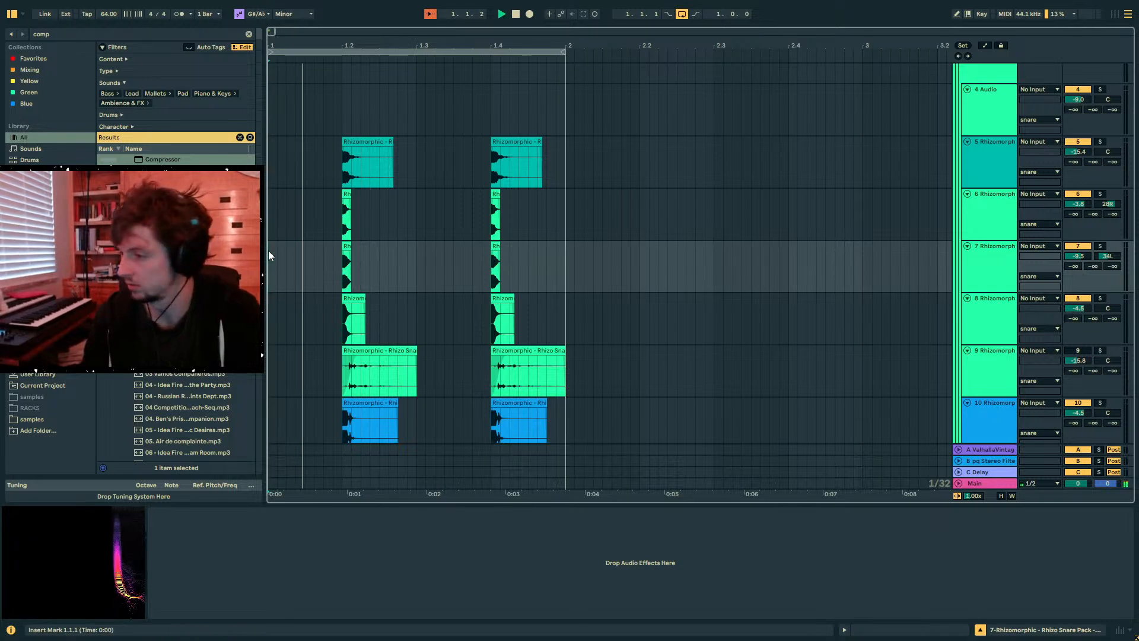
pyautogui.press('space')
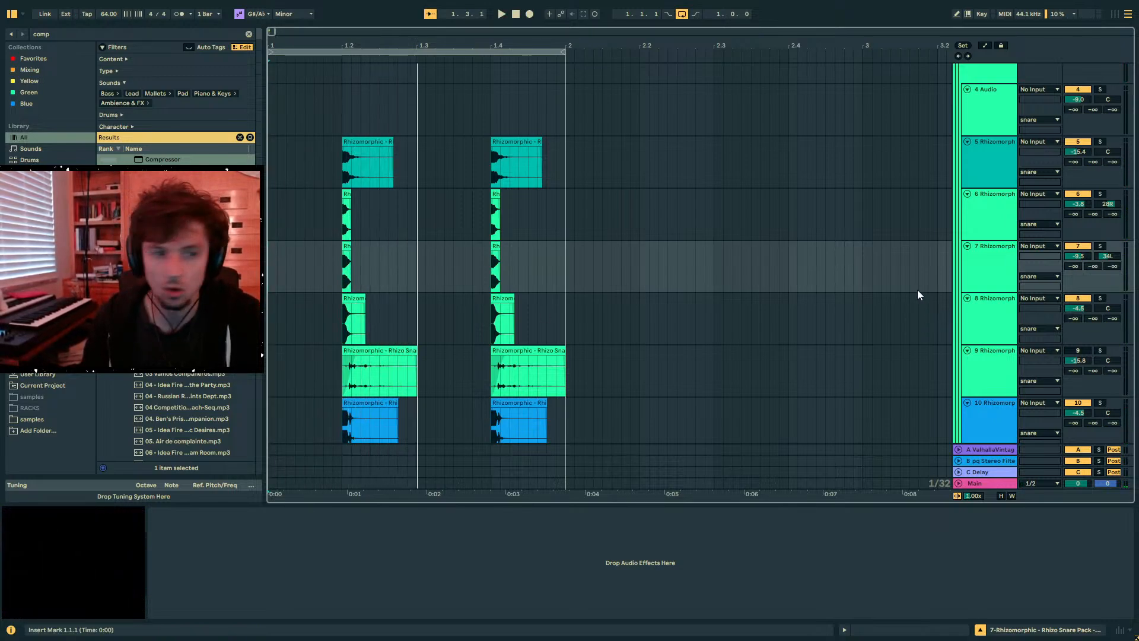
# - Clear the browser search in the samples folder and expand the Glitch With Friends+ pack down to the CLAUDE upfilter samples
pyautogui.click(32, 420)
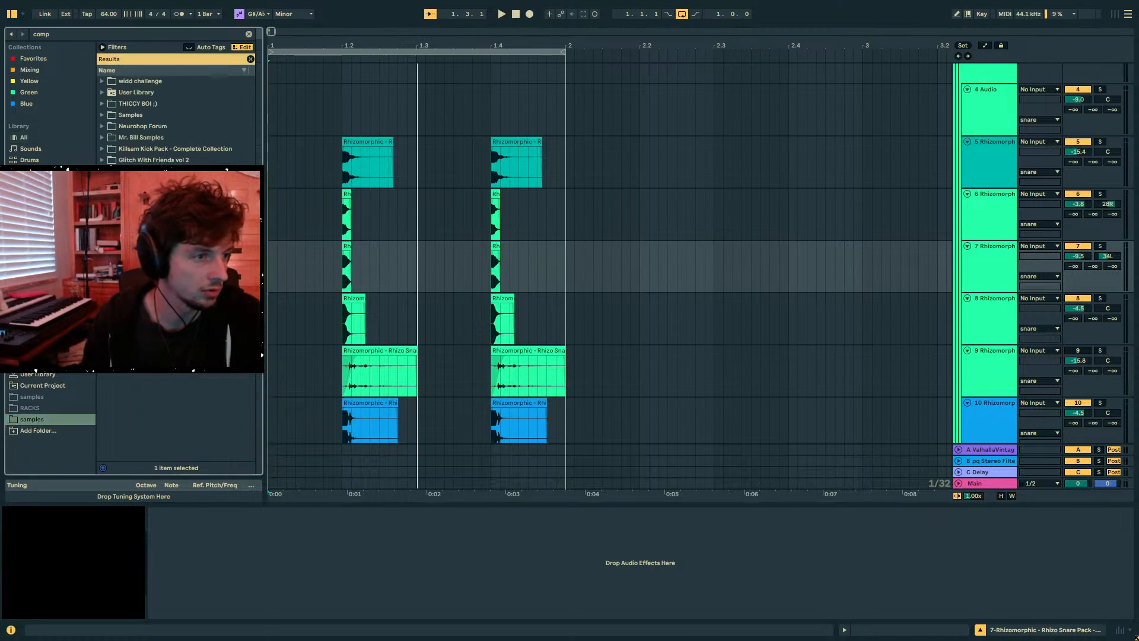
pyautogui.click(248, 35)
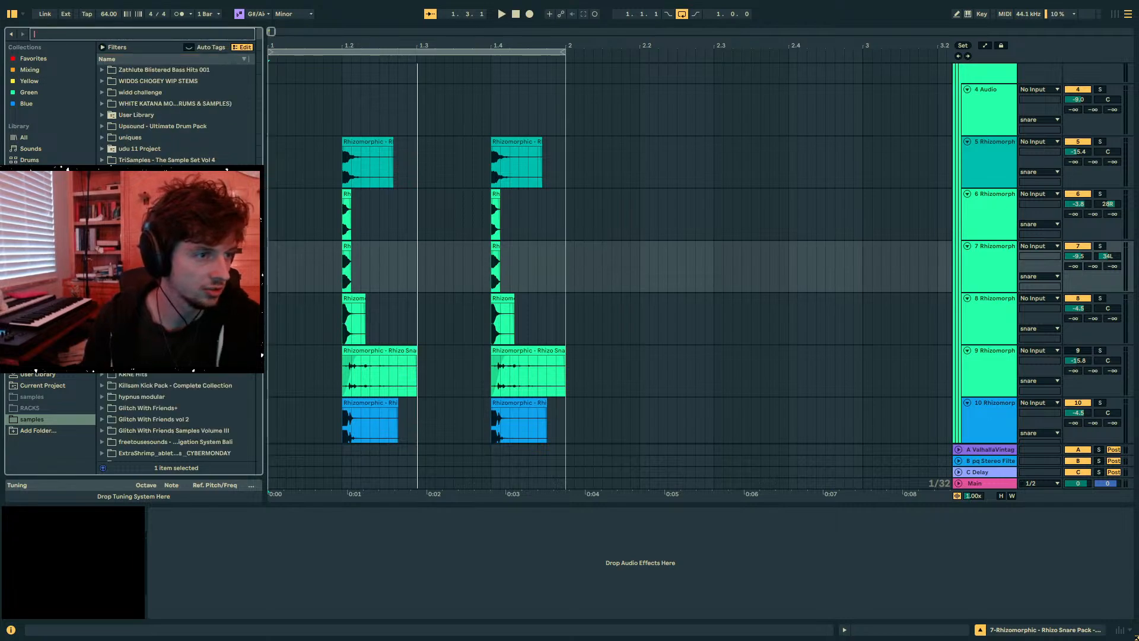
pyautogui.scroll(-4, 172, 237)
pyautogui.click(103, 237)
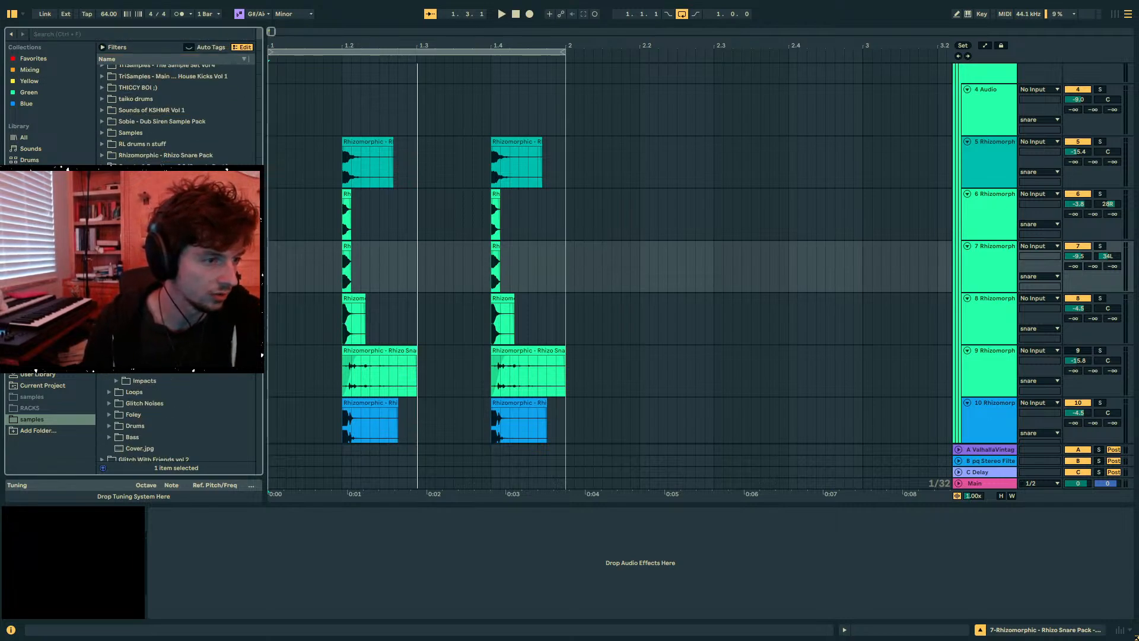
pyautogui.click(117, 358)
pyautogui.scroll(-2, 168, 387)
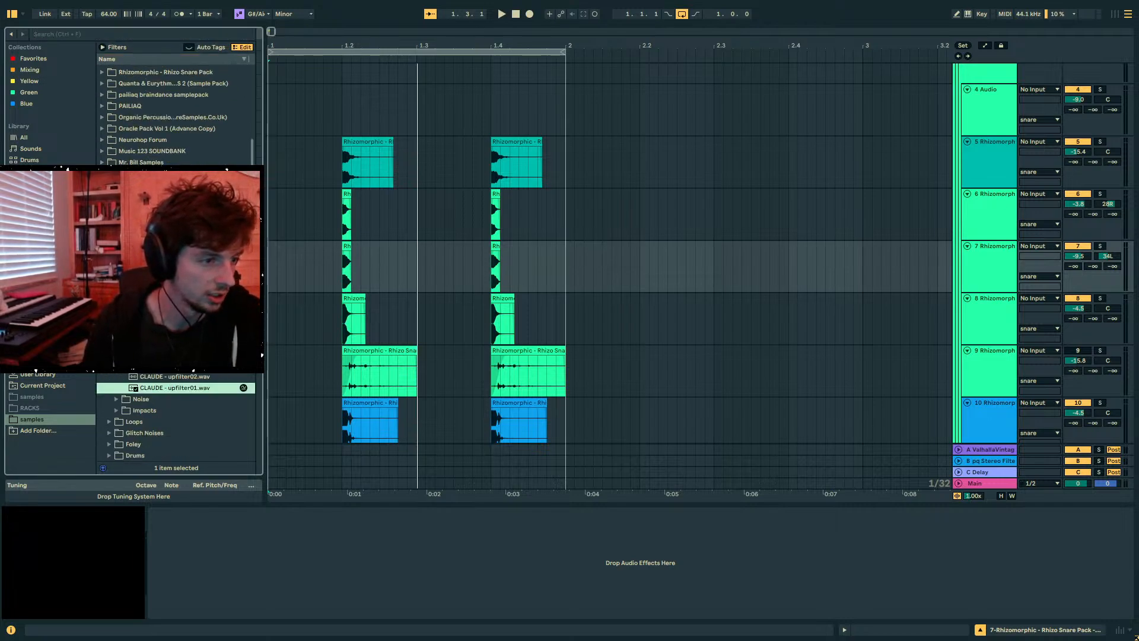
pyautogui.keyDown('shift'); pyautogui.click(178, 342); pyautogui.keyUp('shift')
pyautogui.moveTo(178, 342); pyautogui.dragTo(637, 259)
pyautogui.moveTo(622, 46); pyautogui.dragTo(623, 7)
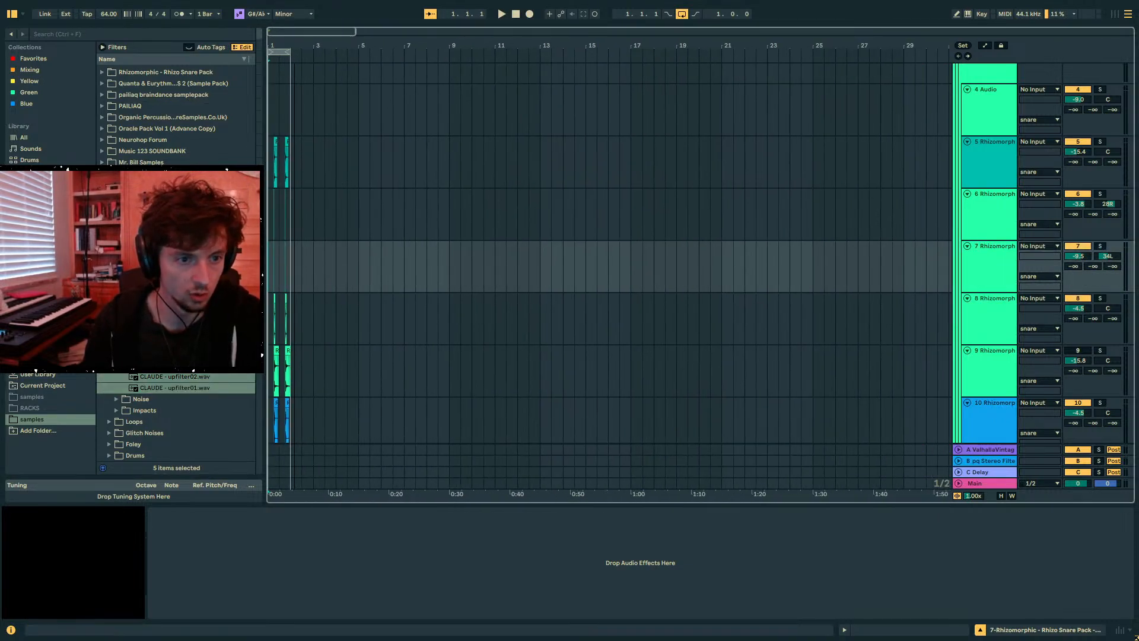
pyautogui.moveTo(172, 376); pyautogui.dragTo(237, 296)
pyautogui.press('ctrl')
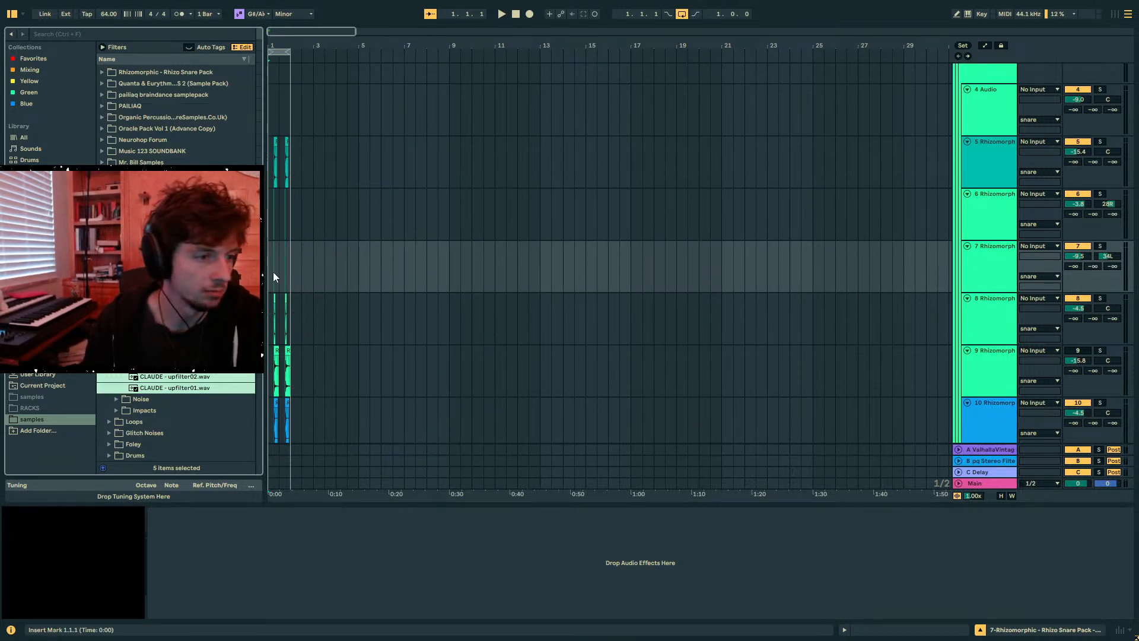
pyautogui.click(275, 273)
pyautogui.moveTo(294, 46); pyautogui.dragTo(293, 119)
pyautogui.click(293, 273)
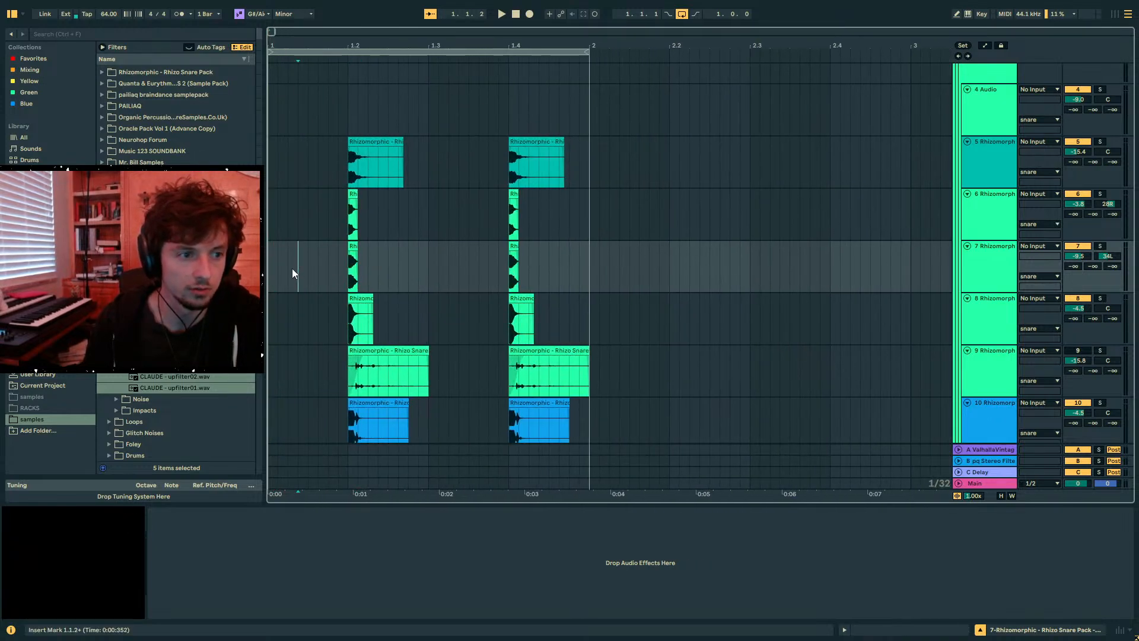
# - Play the pattern and cut both short clips that precede the snare hits on track 11
pyautogui.press('space')
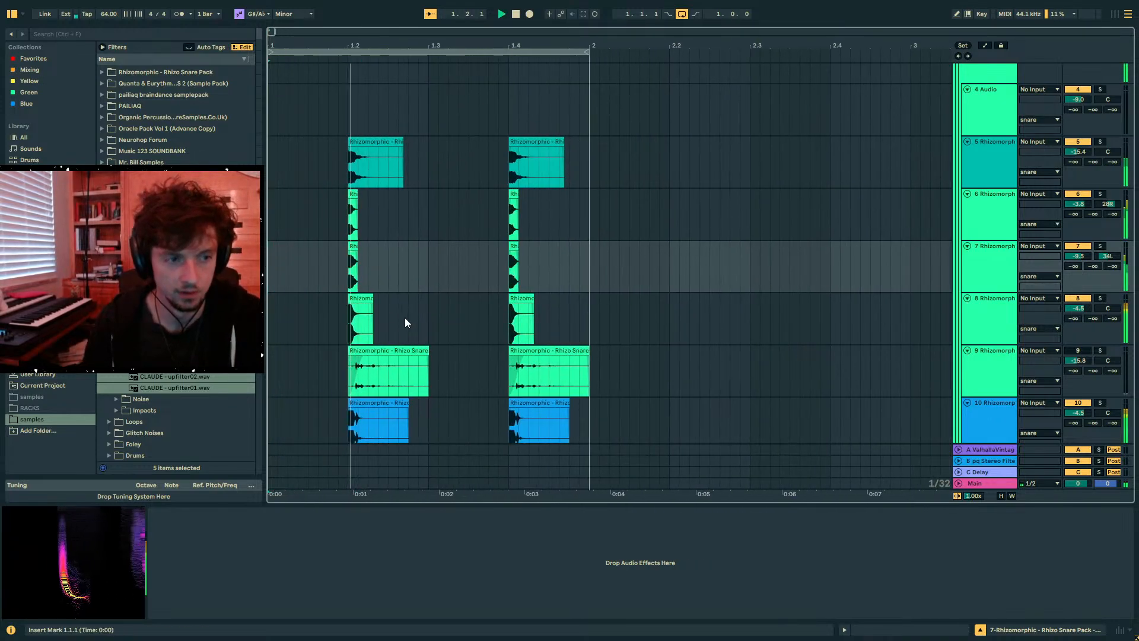
pyautogui.scroll(-2, 379, 318)
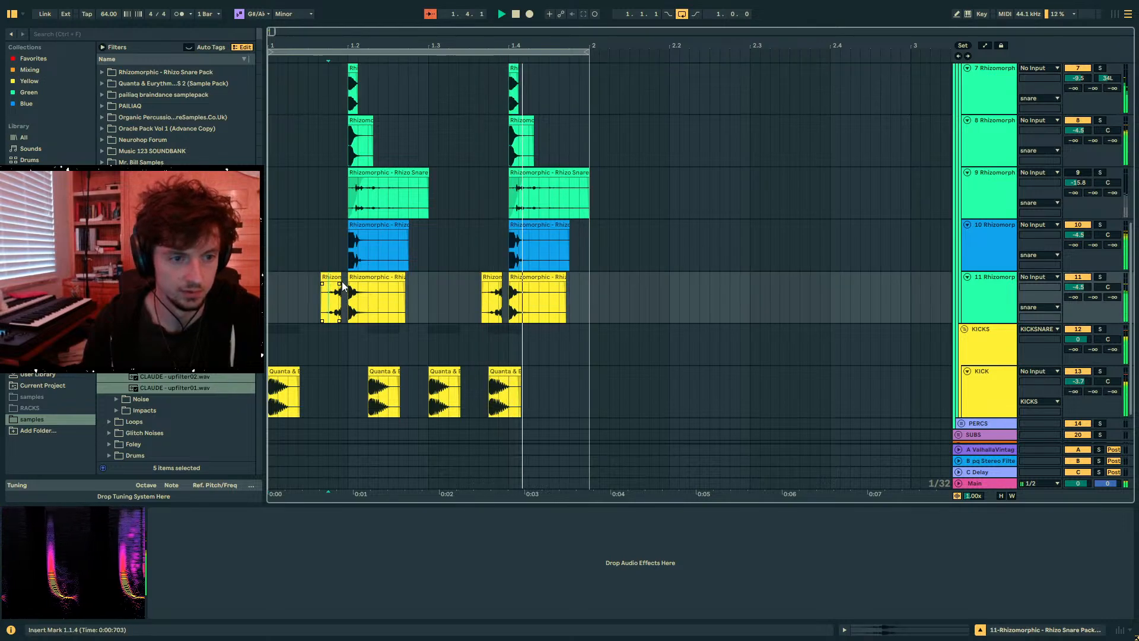
pyautogui.click(332, 288)
pyautogui.press('space')
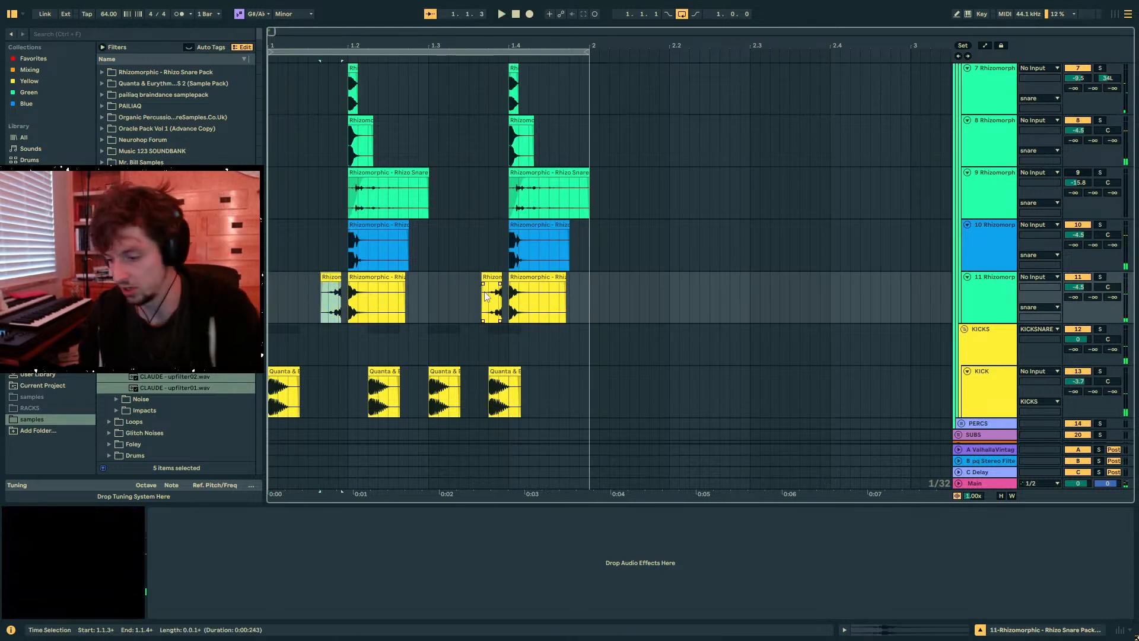
pyautogui.moveTo(485, 287); pyautogui.dragTo(485, 288)
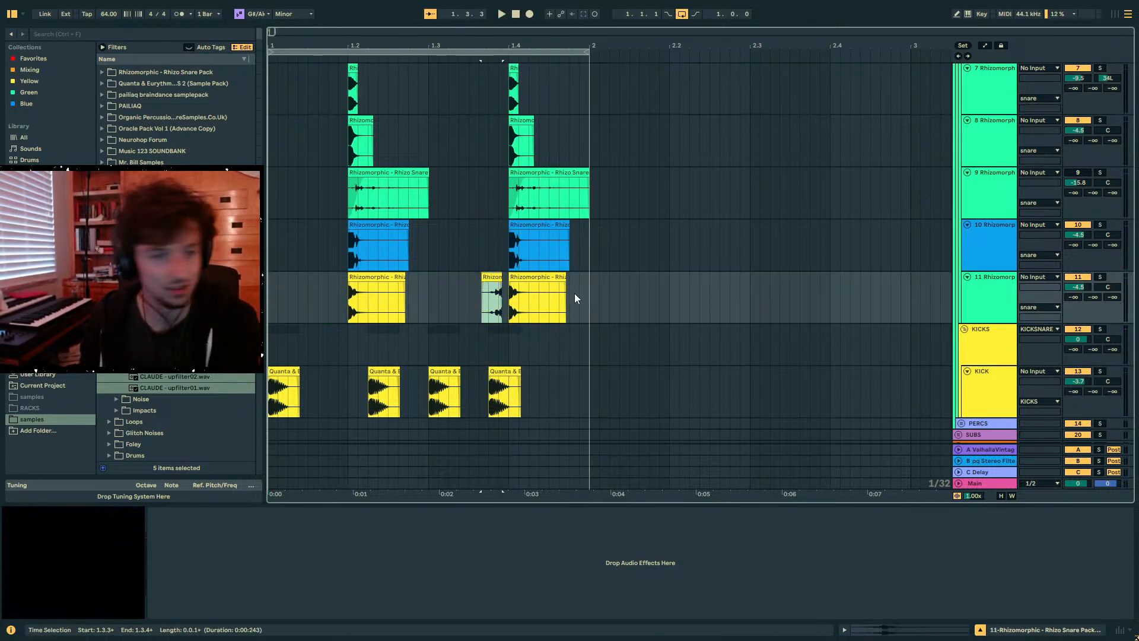
# - Unfold the PERCS group and paste the cut pre-snare clip onto its audio track 16 at 1.1.4
pyautogui.scroll(-2, 936, 307)
pyautogui.click(961, 366)
pyautogui.scroll(-2, 977, 370)
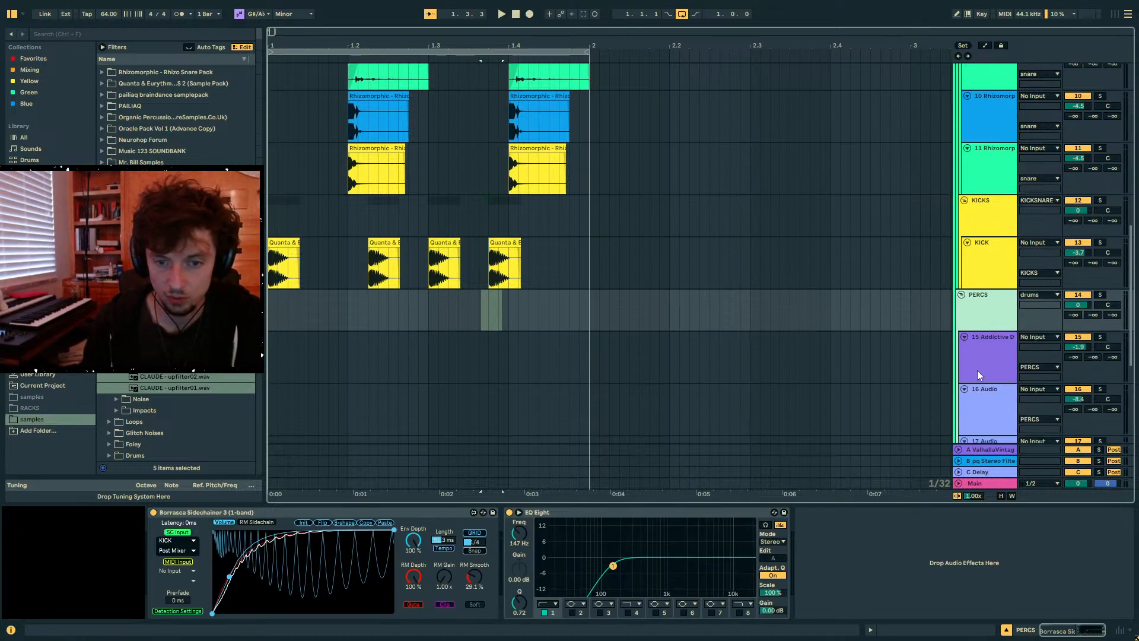
pyautogui.click(977, 371)
pyautogui.click(328, 408)
pyautogui.hotkey('ctrl', 'v')
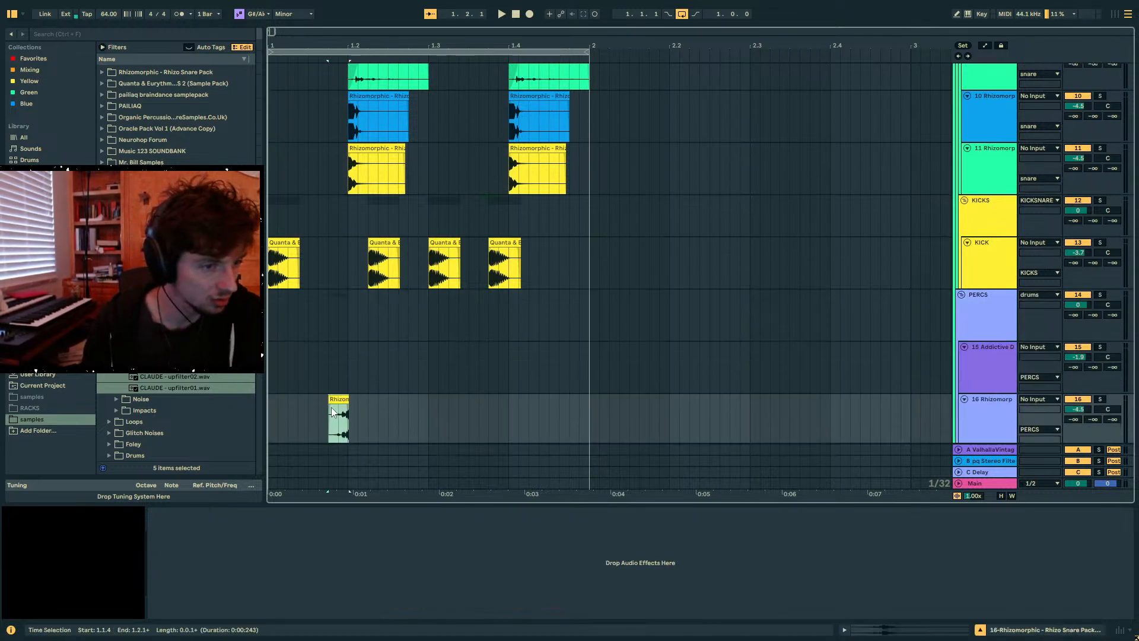
pyautogui.moveTo(350, 414); pyautogui.dragTo(268, 415)
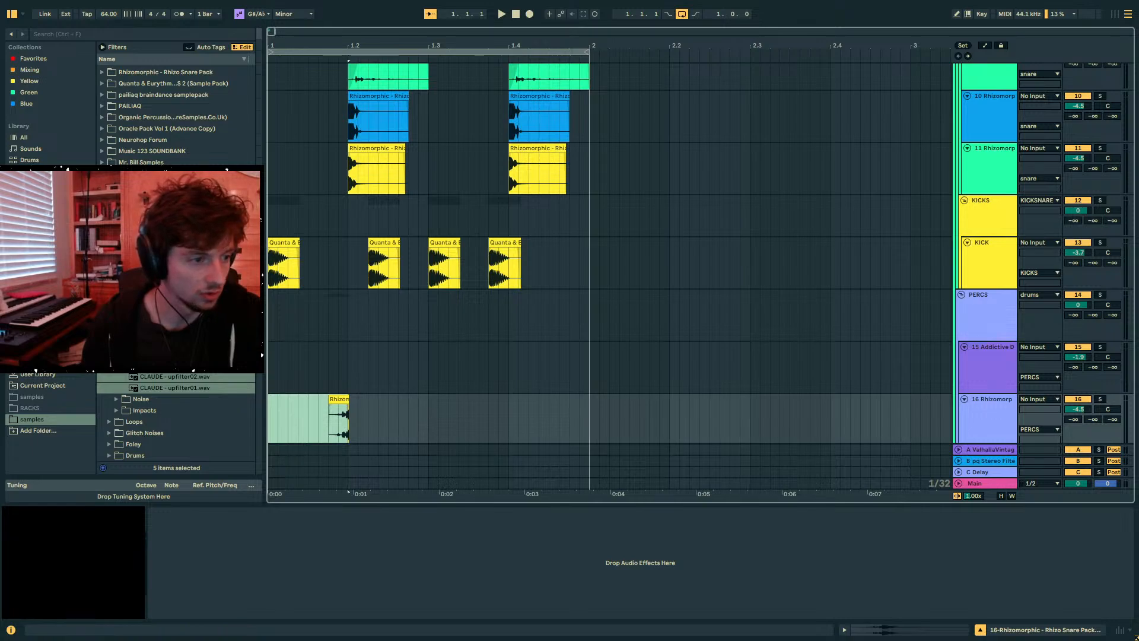
# - Browse and audition the effect samples in the Glitch With Friends+ pack
pyautogui.click(116, 392)
pyautogui.scroll(3, 116, 399)
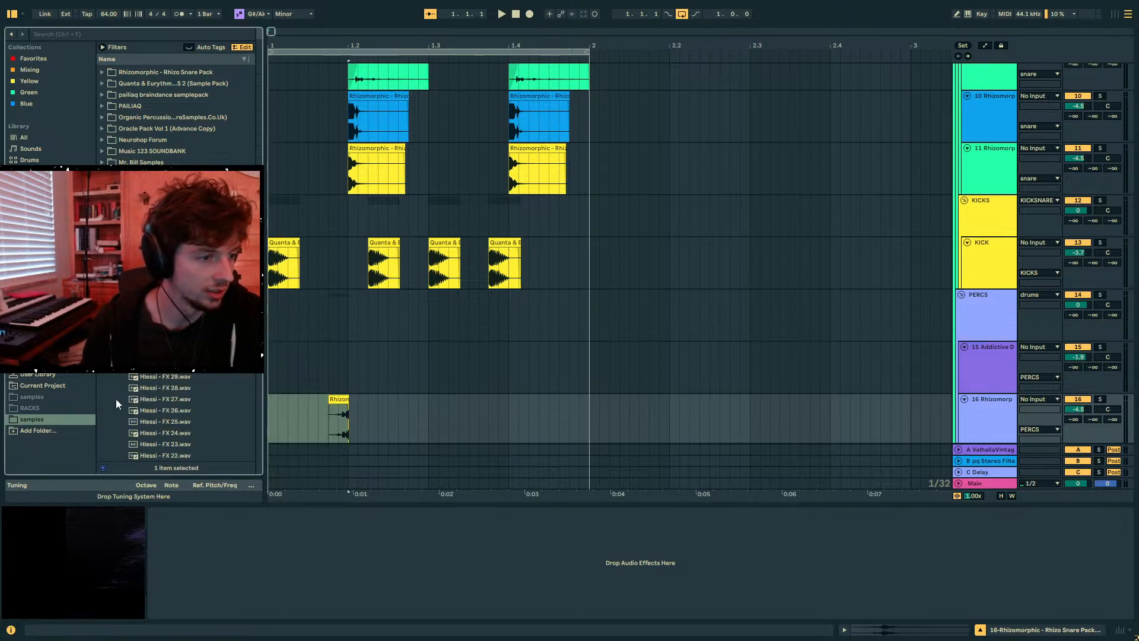
pyautogui.scroll(5, 152, 390)
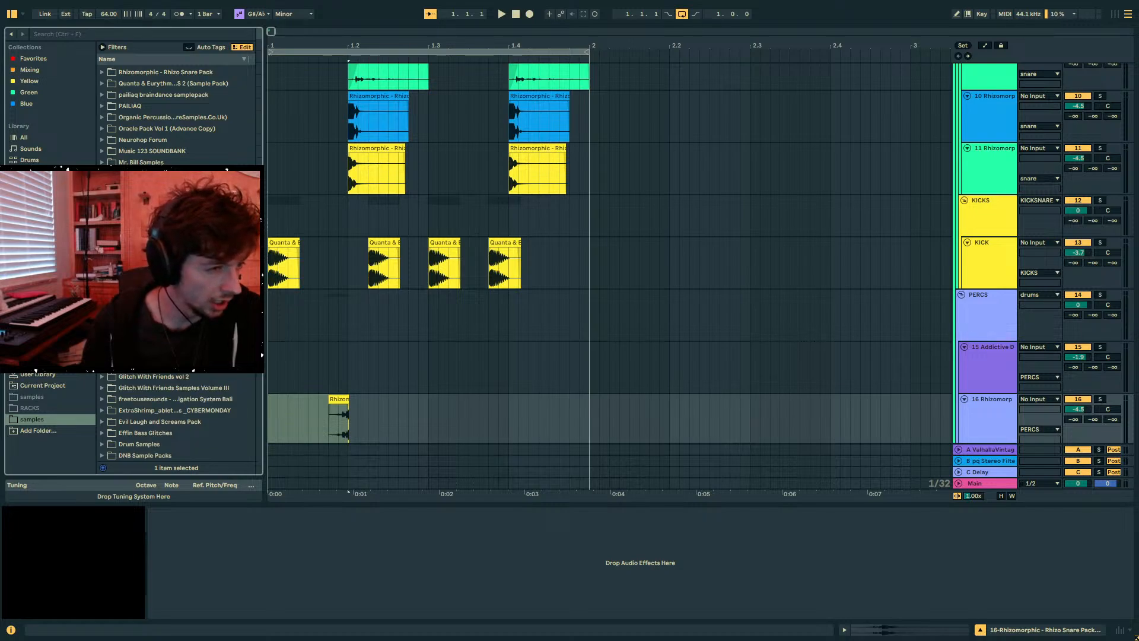
pyautogui.scroll(-5, 178, 415)
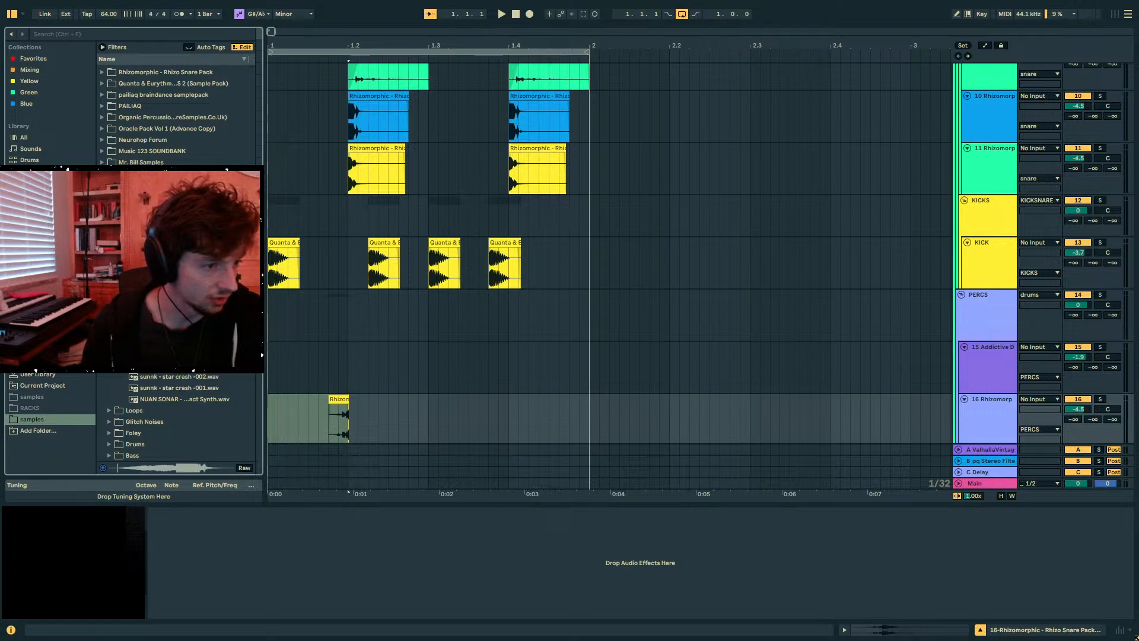
pyautogui.scroll(5, 178, 416)
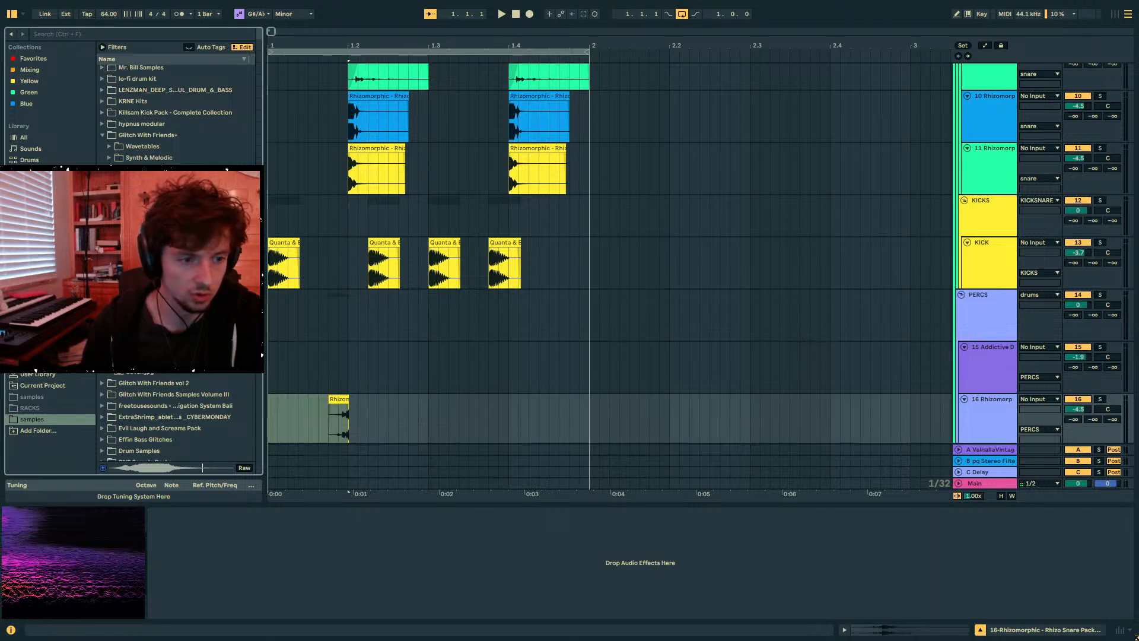
# - Insert an audio track below track 16 in PERCS, place the "sunnk - star crash -002" sample on it and reverse it
pyautogui.scroll(-2, 939, 363)
pyautogui.click(987, 352)
pyautogui.hotkey('ctrl', 't')
pyautogui.moveTo(166, 296); pyautogui.dragTo(426, 390)
pyautogui.press('r')
# - Shorten the reversed star crash clip to 18.26 BPM with Re-Pitch warping and place it from 1.3.2 to 1.4.1 on track 17
pyautogui.moveTo(527, 389); pyautogui.dragTo(334, 385)
pyautogui.moveTo(568, 382); pyautogui.dragTo(406, 384)
pyautogui.click(946, 629)
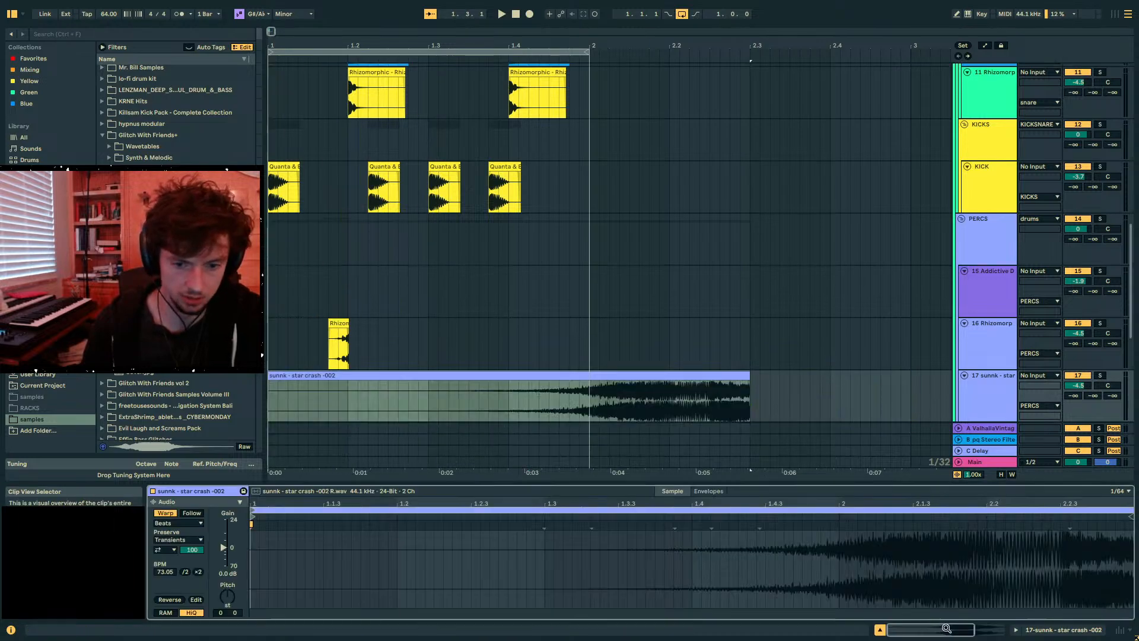
pyautogui.click(167, 514)
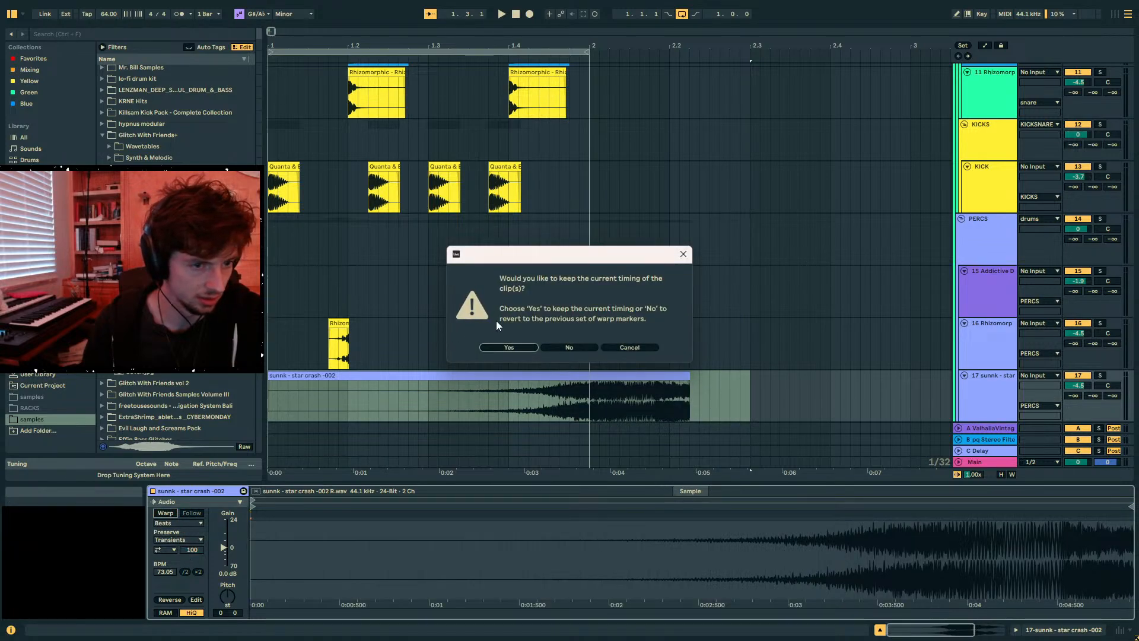
pyautogui.click(618, 347)
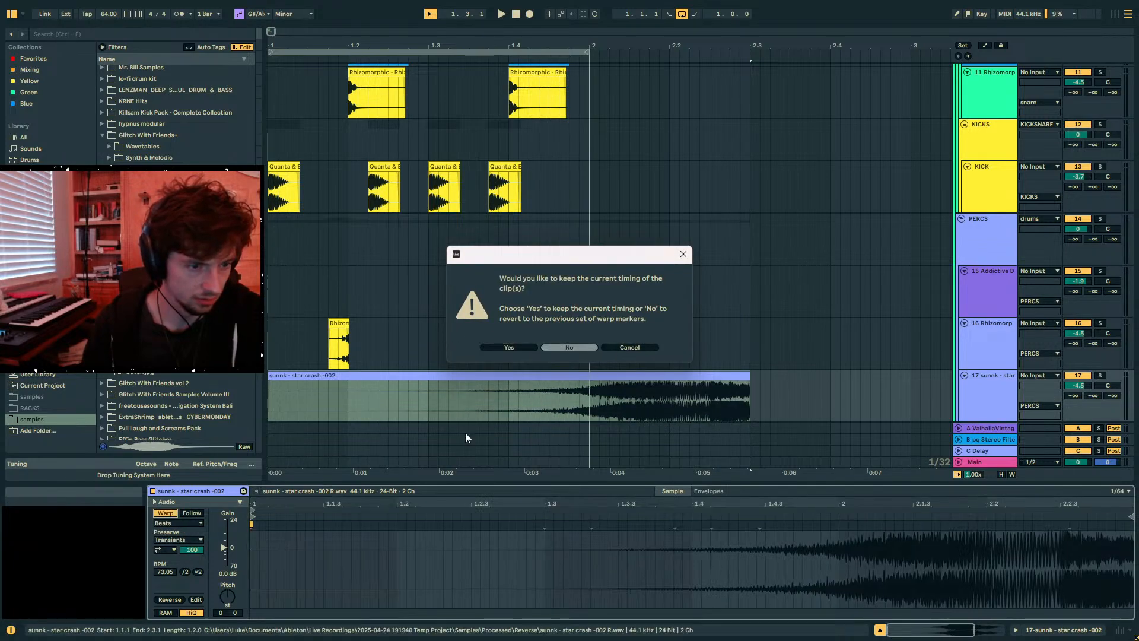
pyautogui.doubleClick(186, 571)
pyautogui.click(169, 523)
pyautogui.click(172, 560)
pyautogui.moveTo(344, 392); pyautogui.dragTo(505, 377)
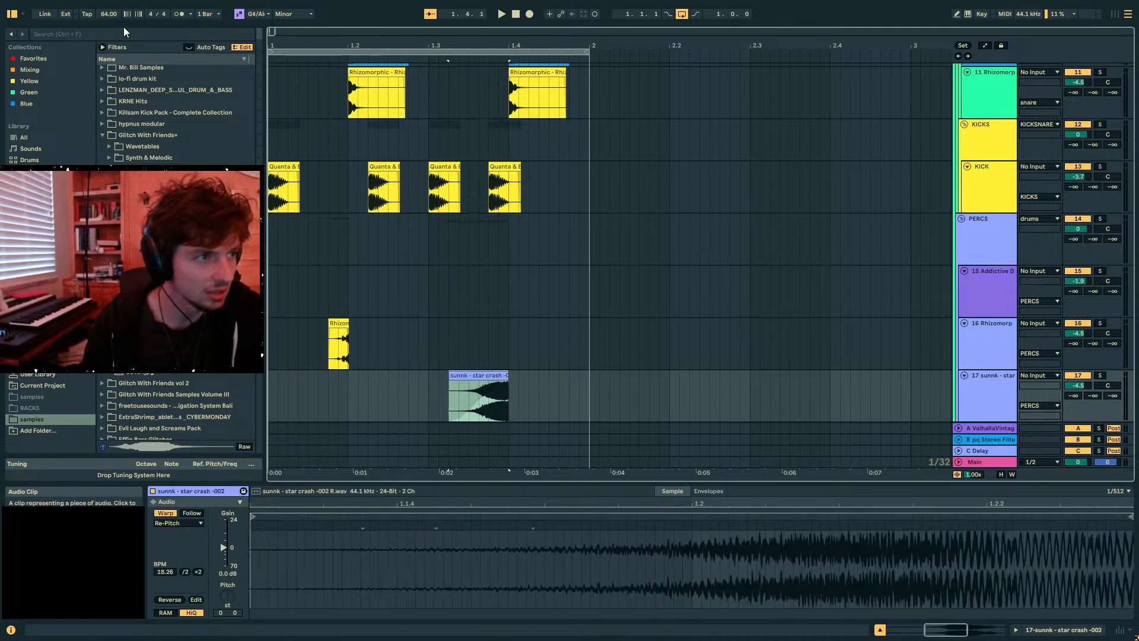
# - Search the whole library for "eros" and load the Erosion effect on track 17
pyautogui.hotkey('ctrl', 'f')
pyautogui.write('eros')
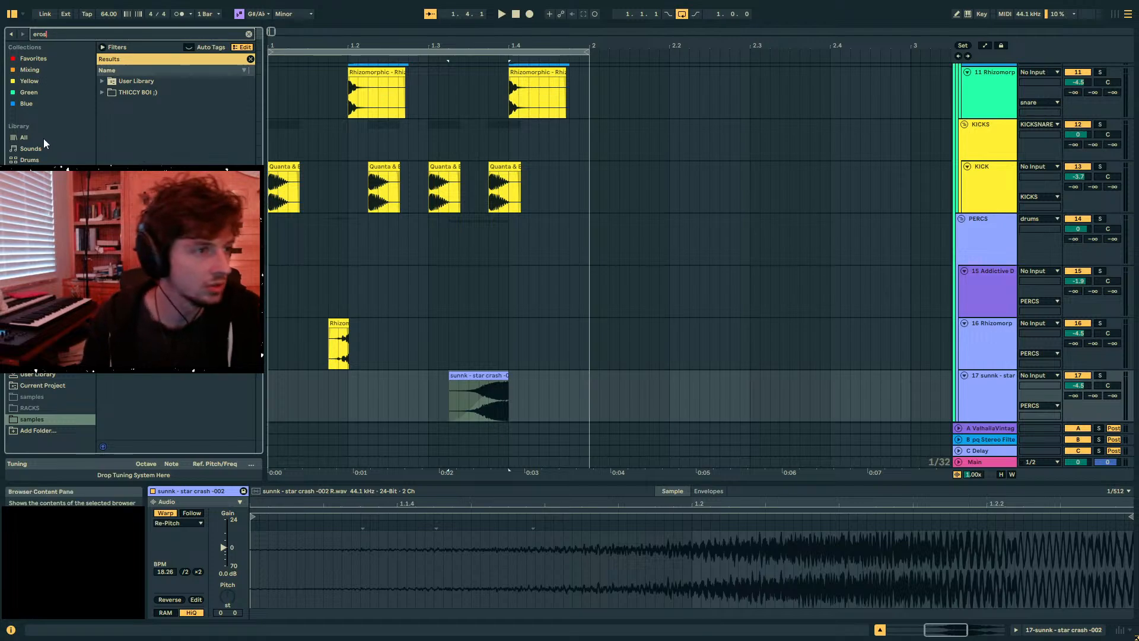
pyautogui.click(51, 140)
pyautogui.press('Return')
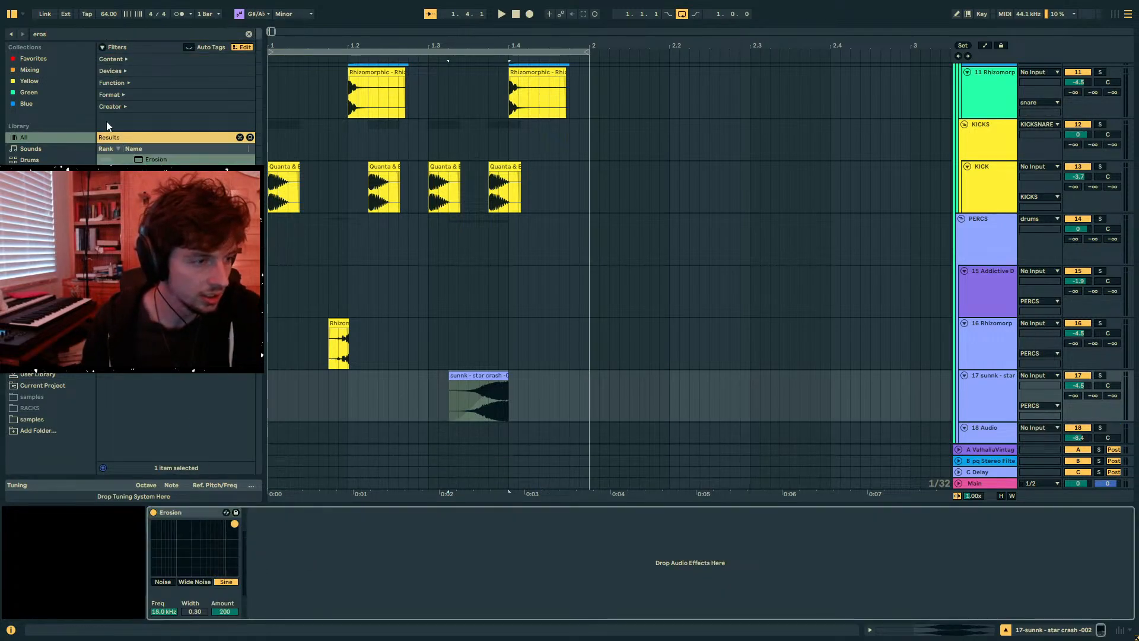
# - Search for "auto pan" and load Auto Pan after Erosion on track 17
pyautogui.write('autopan')
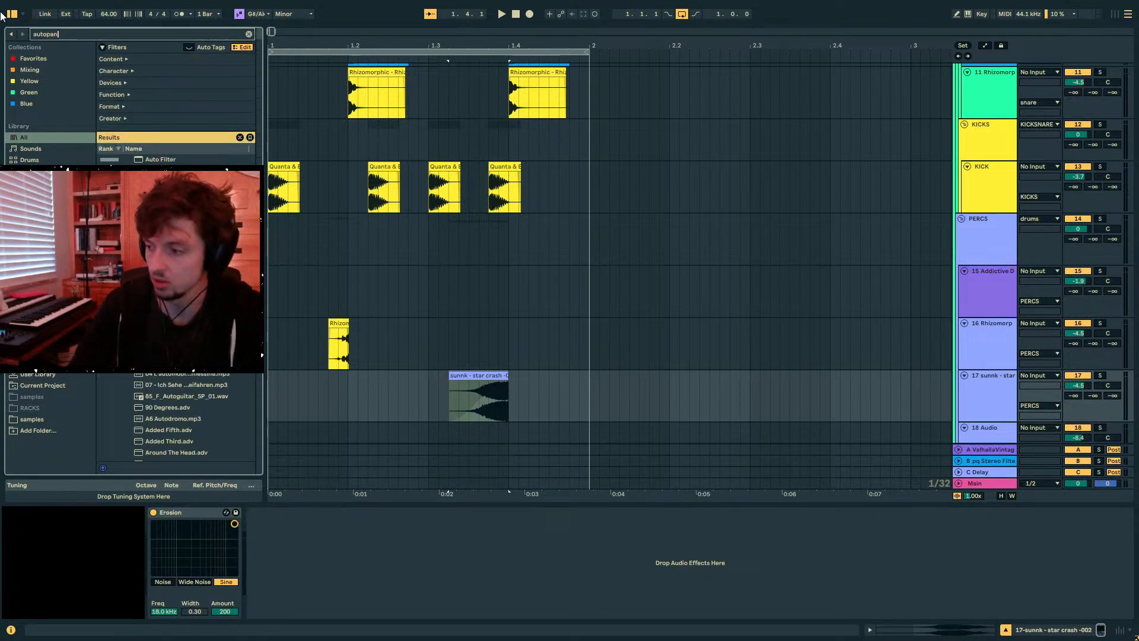
pyautogui.press('BackSpace')
pyautogui.press('BackSpace')
pyautogui.write('pan')
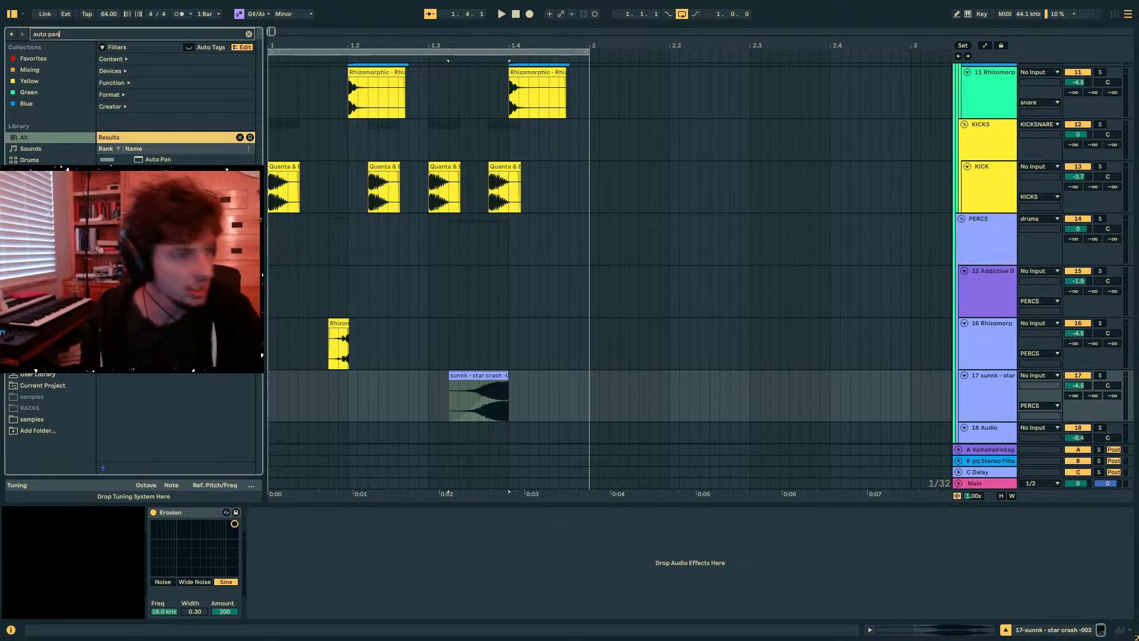
pyautogui.press('Down')
pyautogui.press('Return')
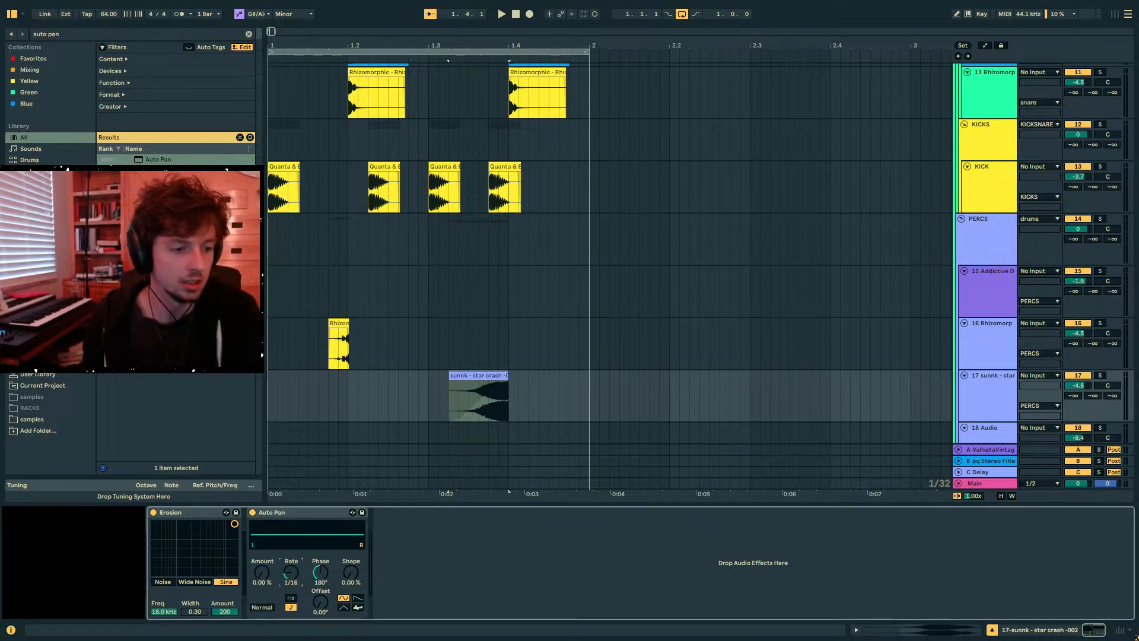
# - Set Auto Pan's amount to 100% and lower track 17's volume to -38.0 dB while checking playback
pyautogui.moveTo(267, 571); pyautogui.dragTo(267, 504)
pyautogui.press('space')
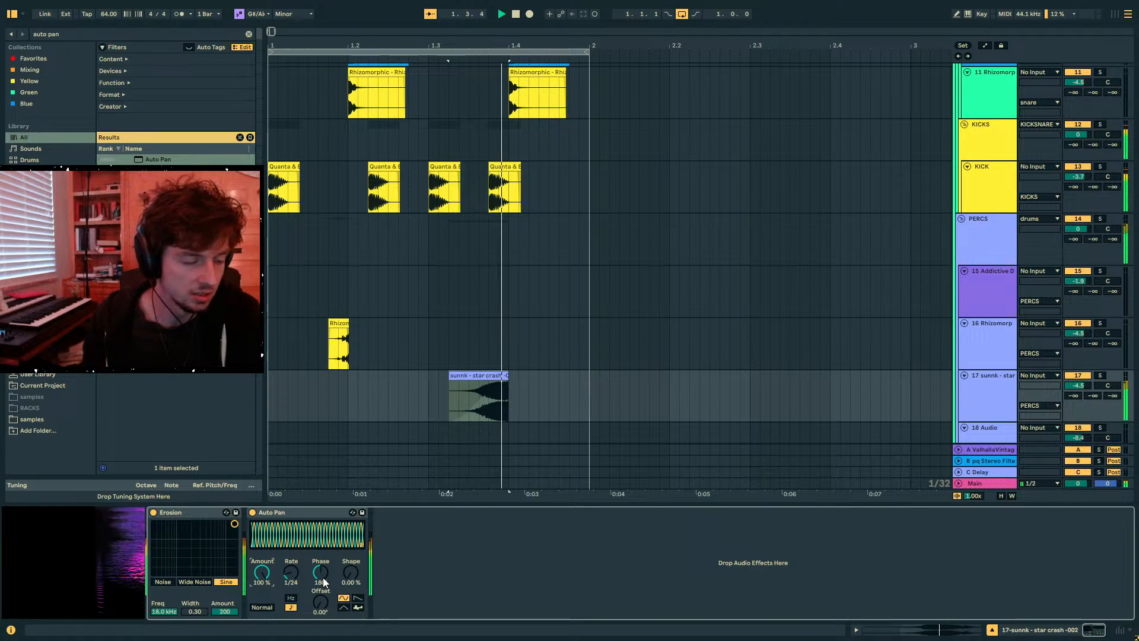
pyautogui.press('space')
pyautogui.moveTo(1078, 387); pyautogui.dragTo(1078, 427)
pyautogui.press('space')
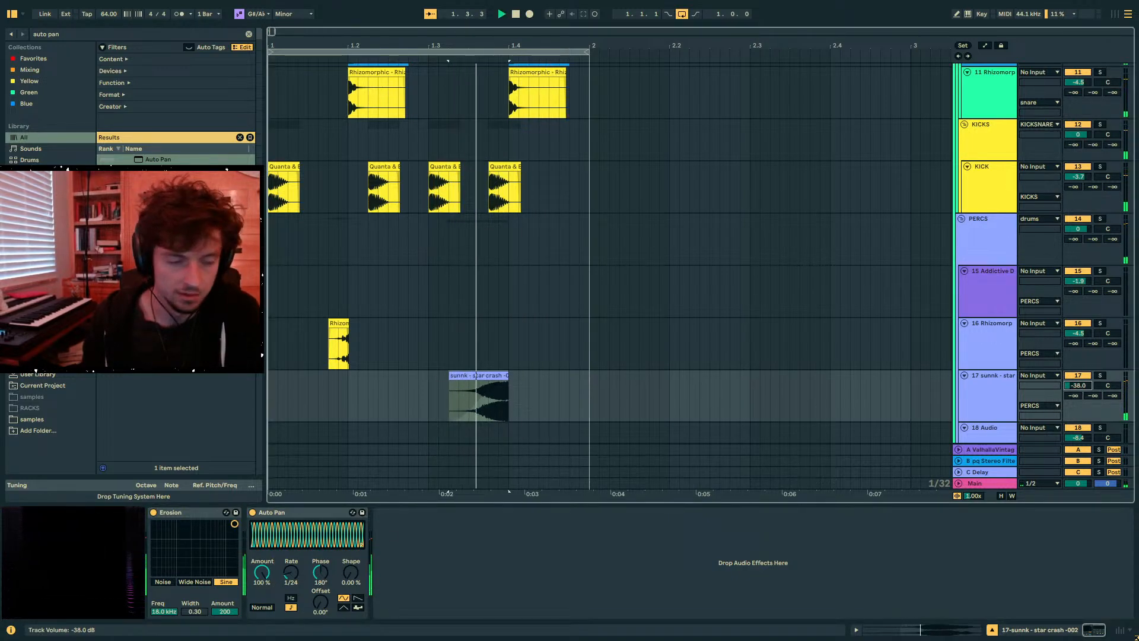
pyautogui.press('space')
# - Set Auto Pan's rate to 1/64, raise track 17's volume to -33.0 dB and play the pattern
pyautogui.click(478, 407)
pyautogui.moveTo(288, 576); pyautogui.dragTo(296, 568)
pyautogui.press('space')
pyautogui.press('space')
pyautogui.press('space')
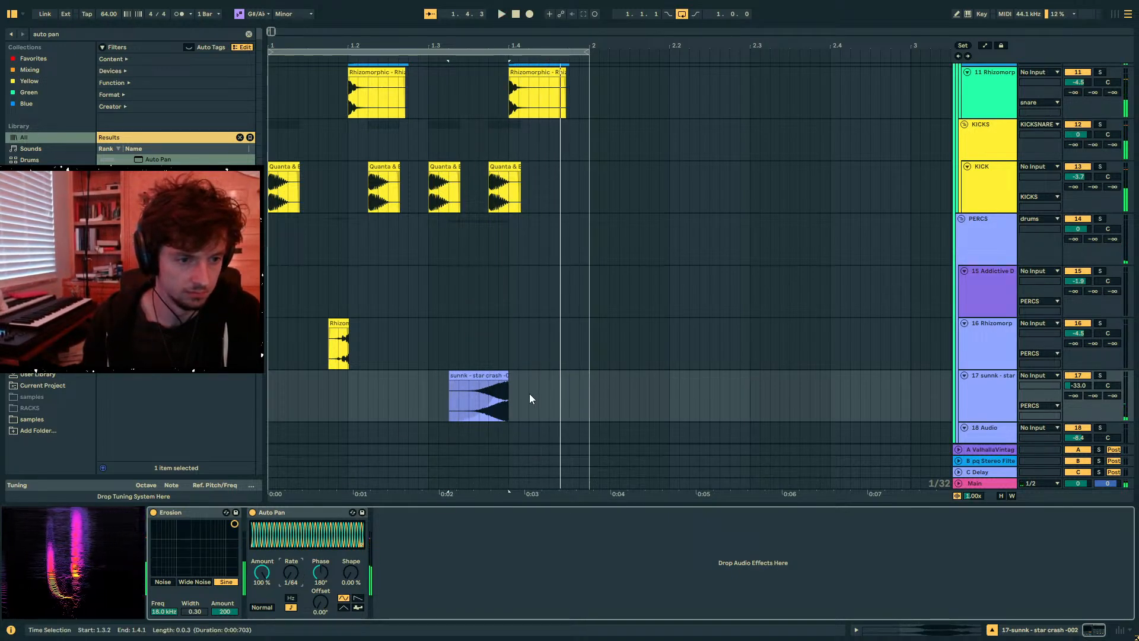
pyautogui.press('space')
# - Copy the star crash clip to 1.1.2 on track 17, ending at the first snare hit, and play the result
pyautogui.click(325, 344)
pyautogui.keyDown('shift'); pyautogui.click(270, 344); pyautogui.keyUp('shift')
pyautogui.press('space')
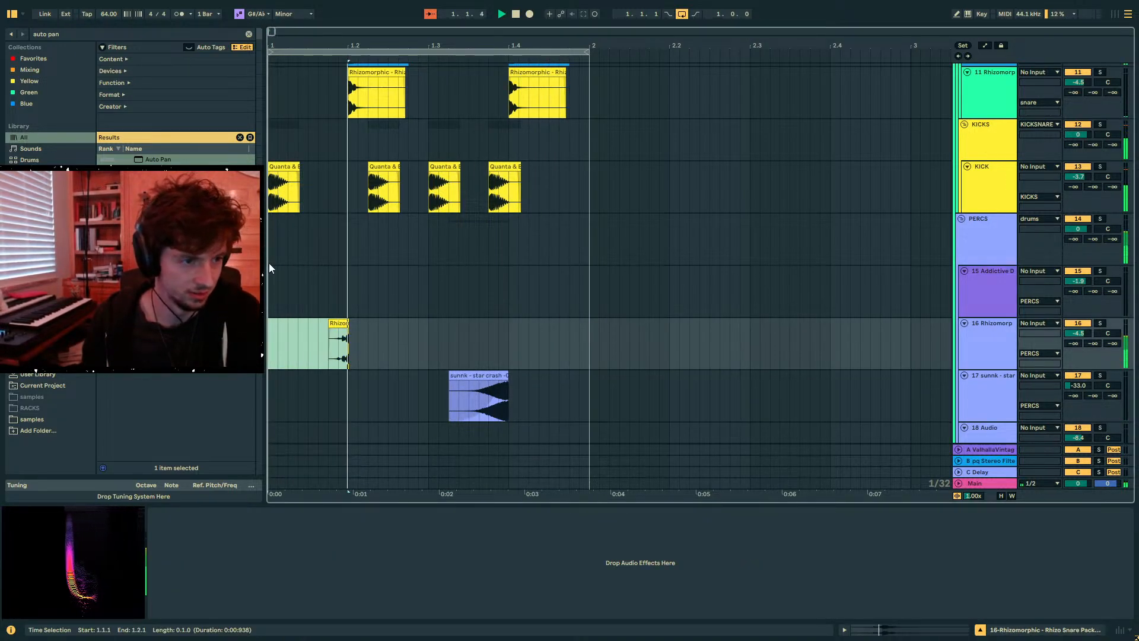
pyautogui.press('space')
pyautogui.click(469, 383)
pyautogui.hotkey('ctrl', 'c')
pyautogui.click(268, 383)
pyautogui.hotkey('ctrl', 'v')
pyautogui.moveTo(309, 380); pyautogui.dragTo(329, 381)
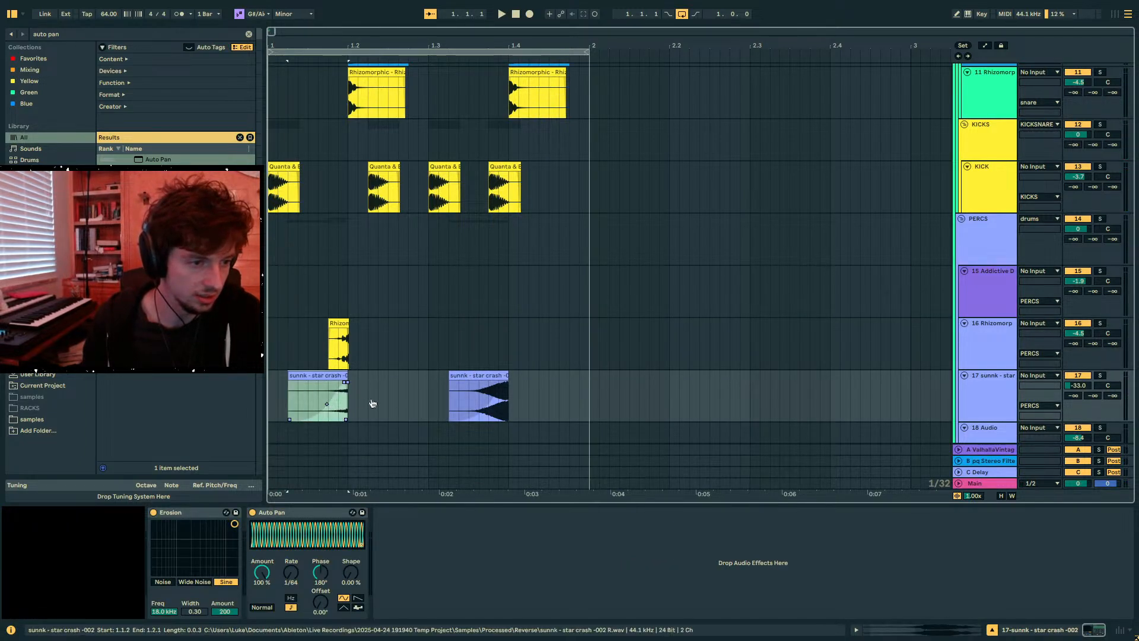
pyautogui.press('space')
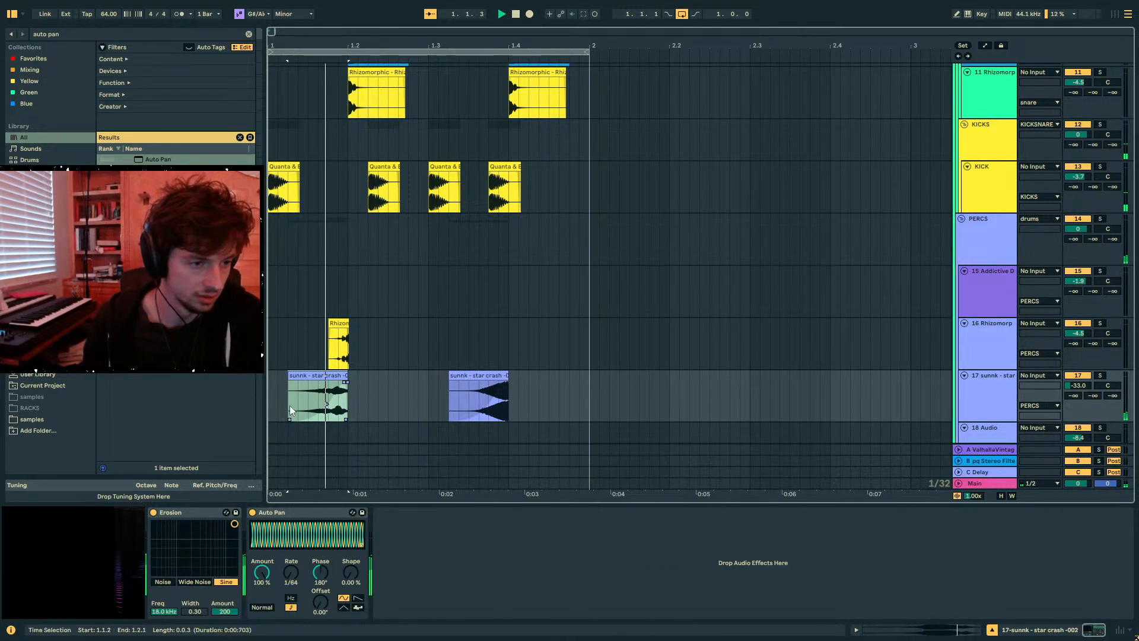
pyautogui.moveTo(289, 405)
pyautogui.mouseDown()
pyautogui.moveTo(358, 396)
pyautogui.moveTo(270, 399)
pyautogui.mouseUp()
pyautogui.press('space')
# - Set the song tempo to 80 BPM and play the pattern at the new speed
pyautogui.click(992, 380)
pyautogui.click(66, 34)
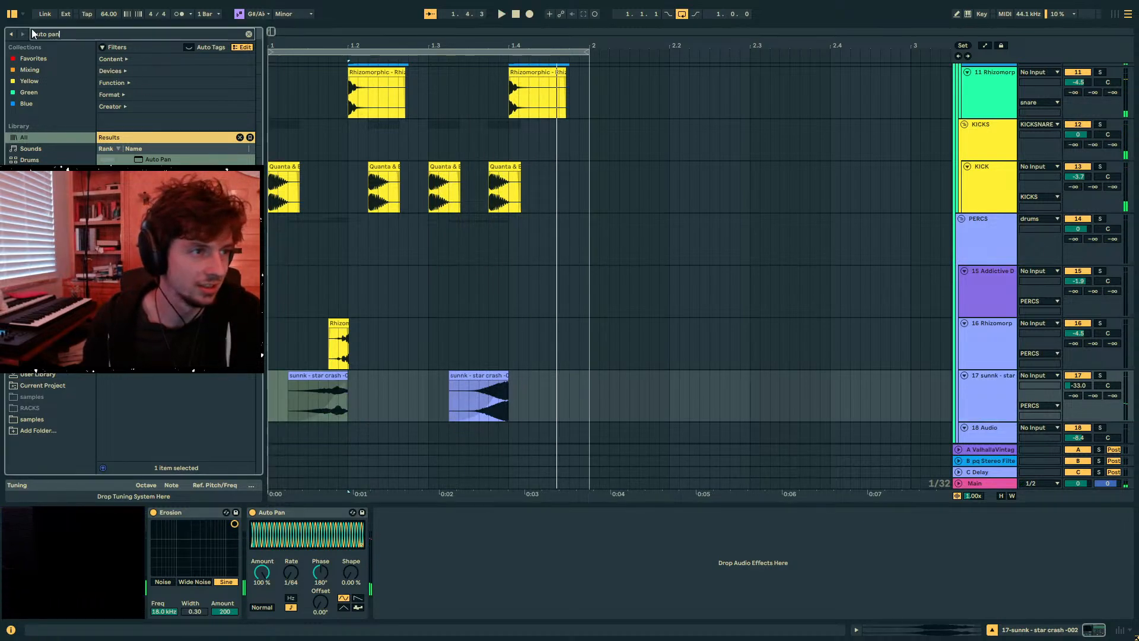
pyautogui.scroll(-3, 550, 225)
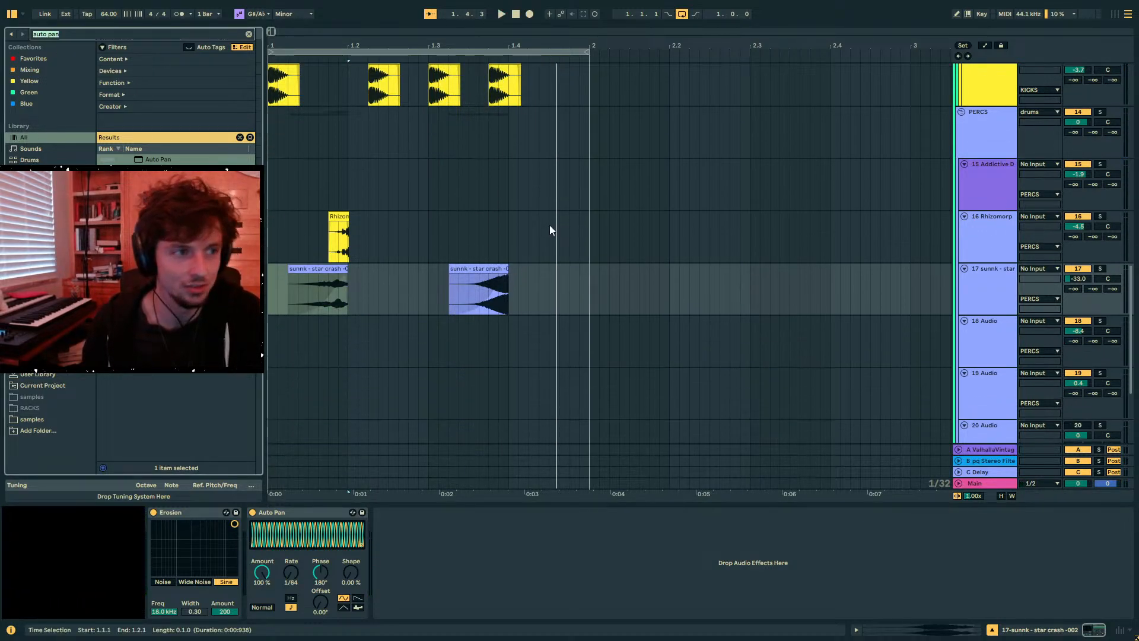
pyautogui.click(110, 15)
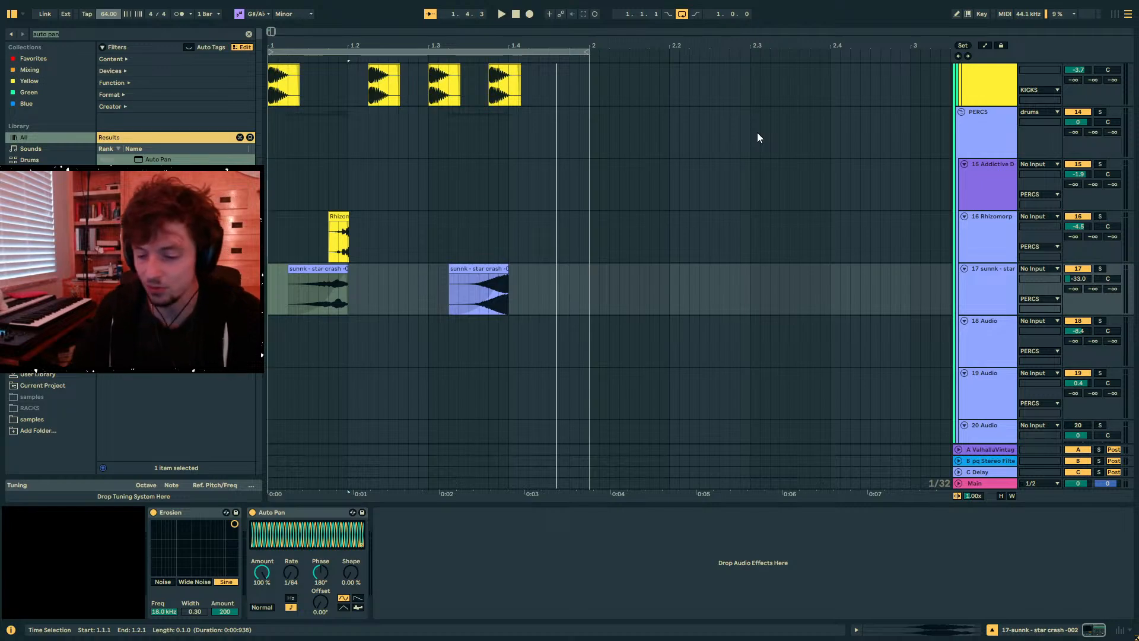
pyautogui.write('80')
pyautogui.press('Return')
pyautogui.press('space')
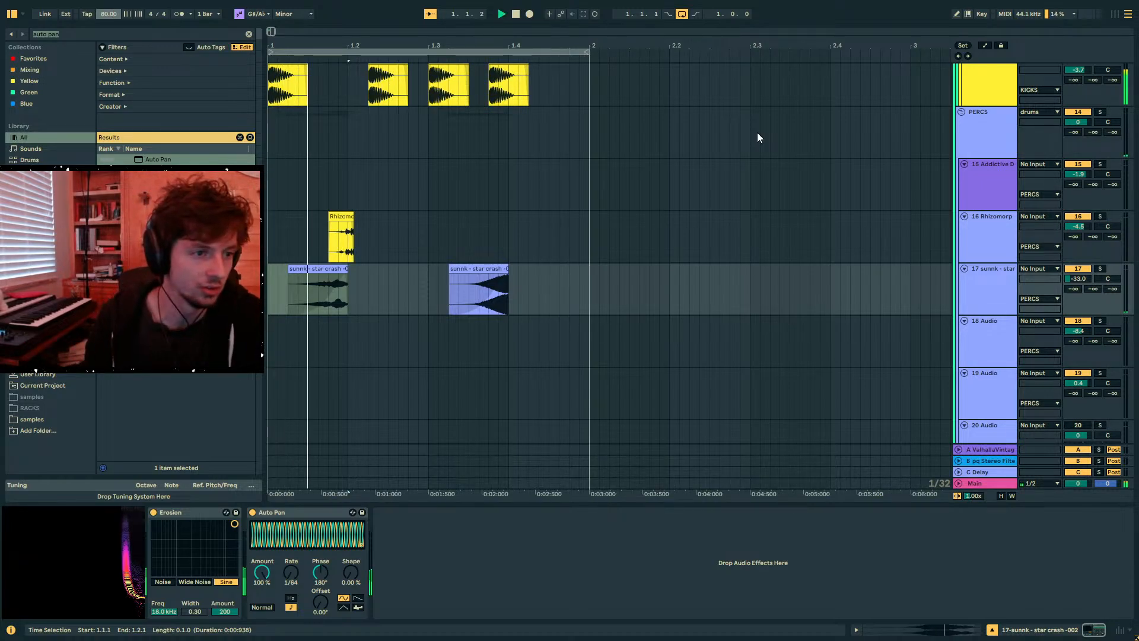
pyautogui.scroll(4, 491, 208)
pyautogui.click(501, 202)
pyautogui.press('space')
pyautogui.scroll(3, 854, 291)
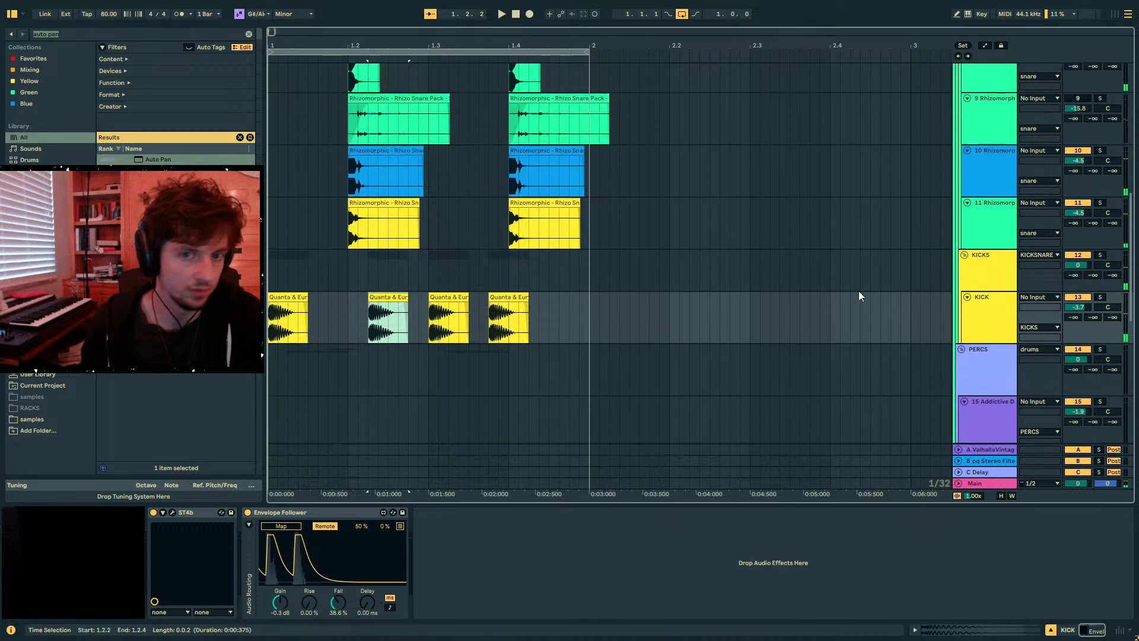
# - Create a one-bar MIDI clip from 1.1.1 to 2.1.1 on the Addictive Drums track 15
pyautogui.scroll(10, 976, 301)
pyautogui.click(529, 286)
pyautogui.scroll(-10, 832, 281)
pyautogui.click(552, 338)
pyautogui.moveTo(587, 327); pyautogui.dragTo(273, 324)
pyautogui.doubleClick(367, 332)
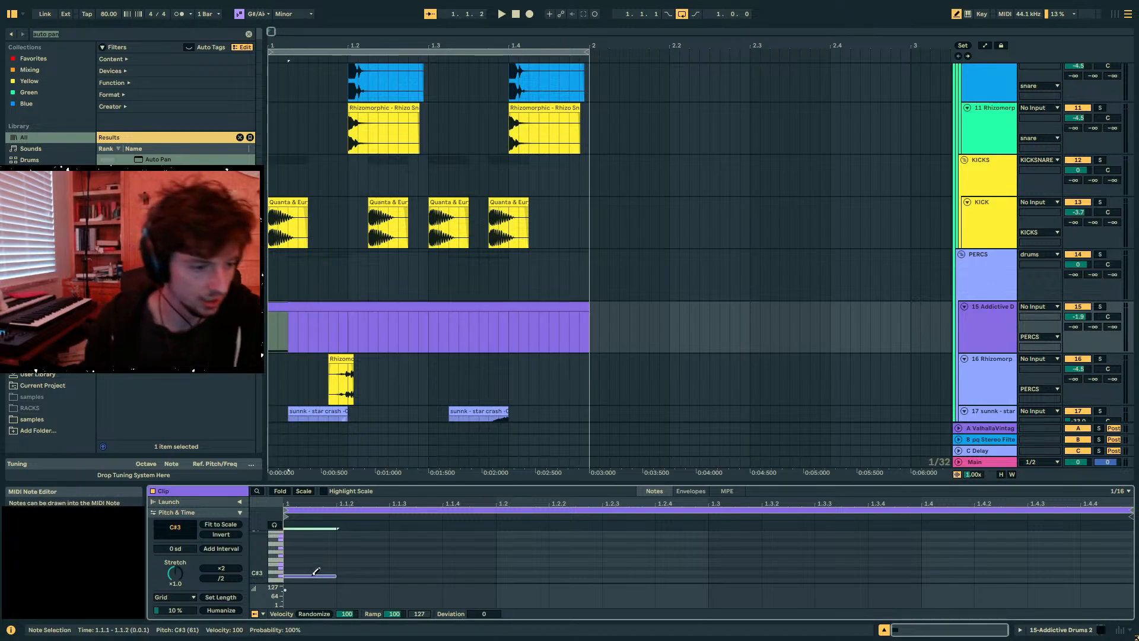
# - Draw C#2 notes at 1.1.1, 1.2.1 and 1.3.1, plus slightly late ones at 1.1.3 and 1.2.3
pyautogui.click(269, 490)
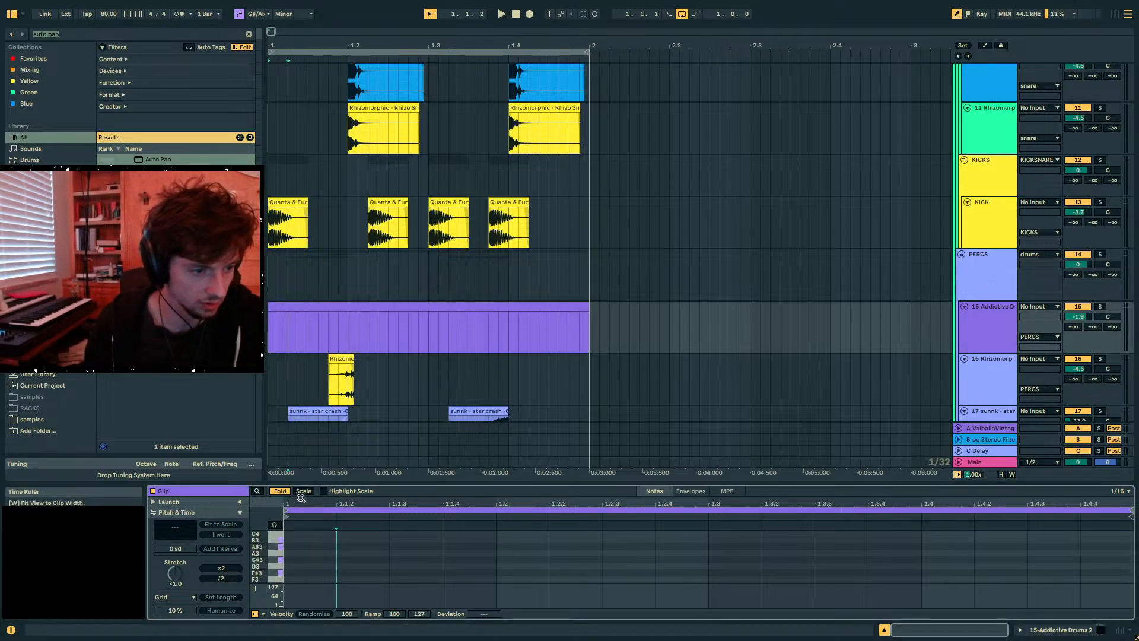
pyautogui.click(277, 491)
pyautogui.click(309, 538)
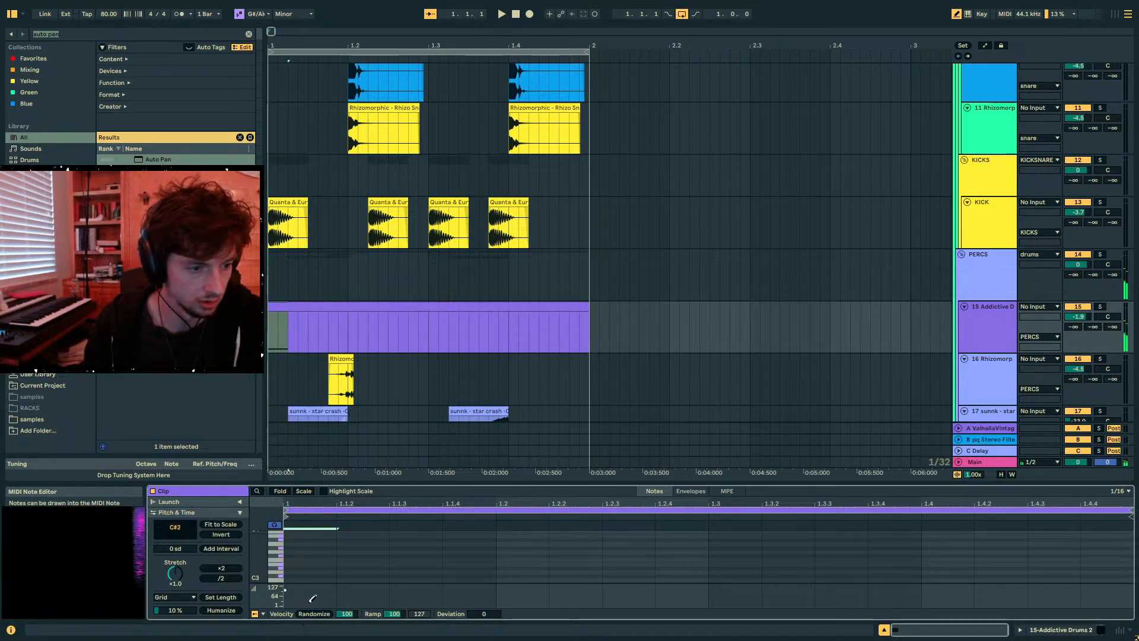
pyautogui.press('space')
pyautogui.scroll(-3, 369, 567)
pyautogui.press('space')
pyautogui.click(419, 552)
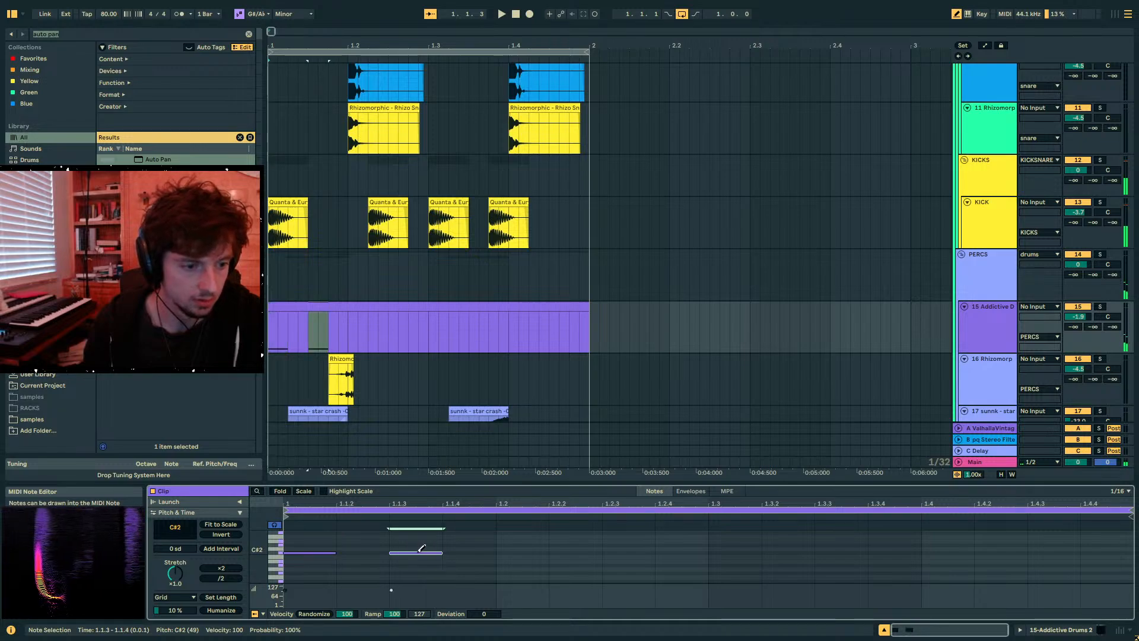
pyautogui.moveTo(433, 553); pyautogui.dragTo(438, 553)
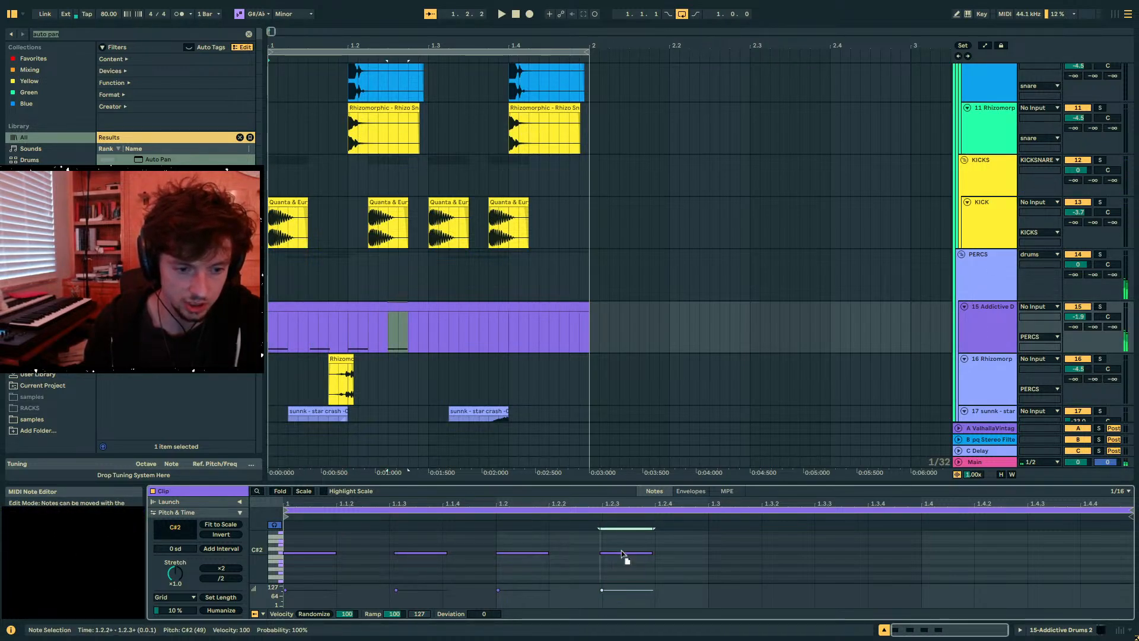
pyautogui.click(712, 554)
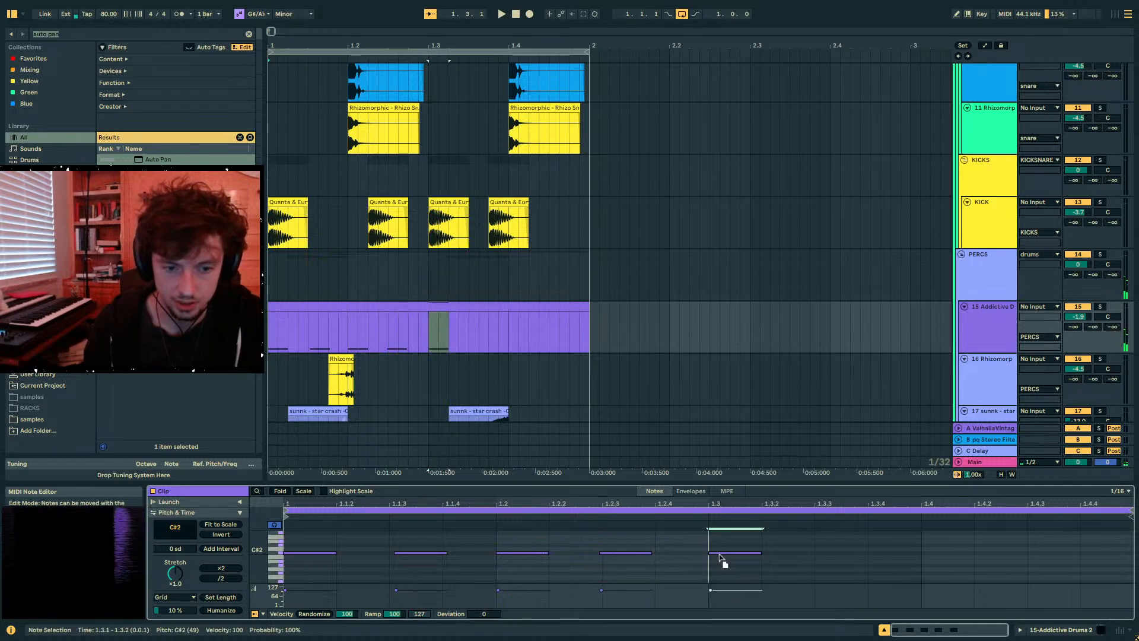
# - Duplicate all the C#2 notes and shift the copies so they start just after 1.3.3
pyautogui.hotkey('ctrl', 'a')
pyautogui.hotkey('ctrl', 'd')
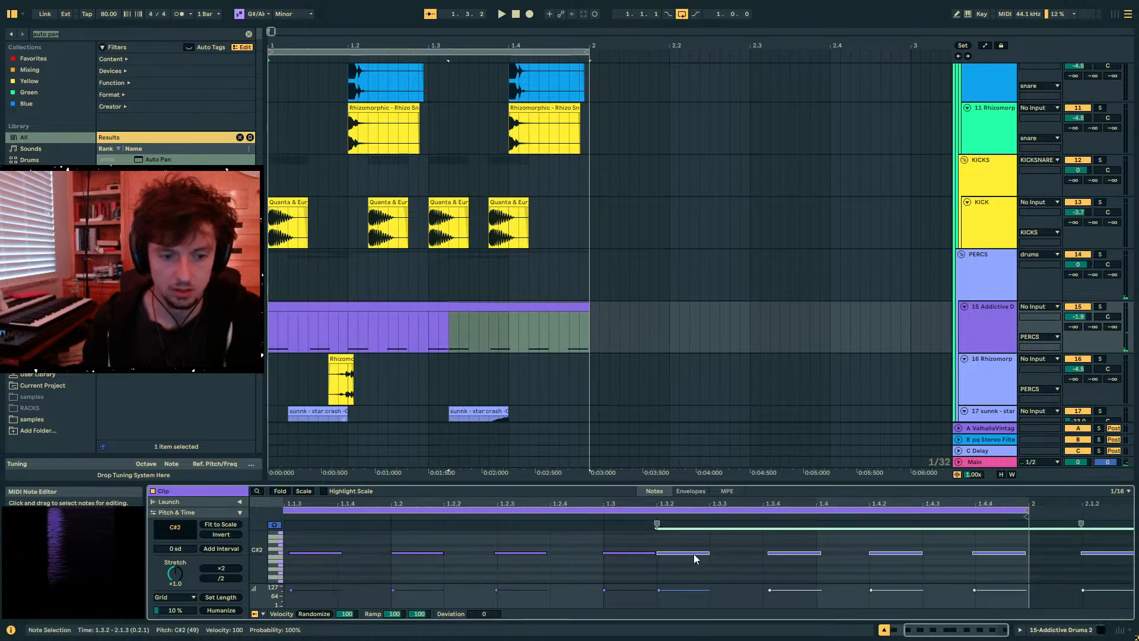
pyautogui.moveTo(696, 554); pyautogui.dragTo(733, 551)
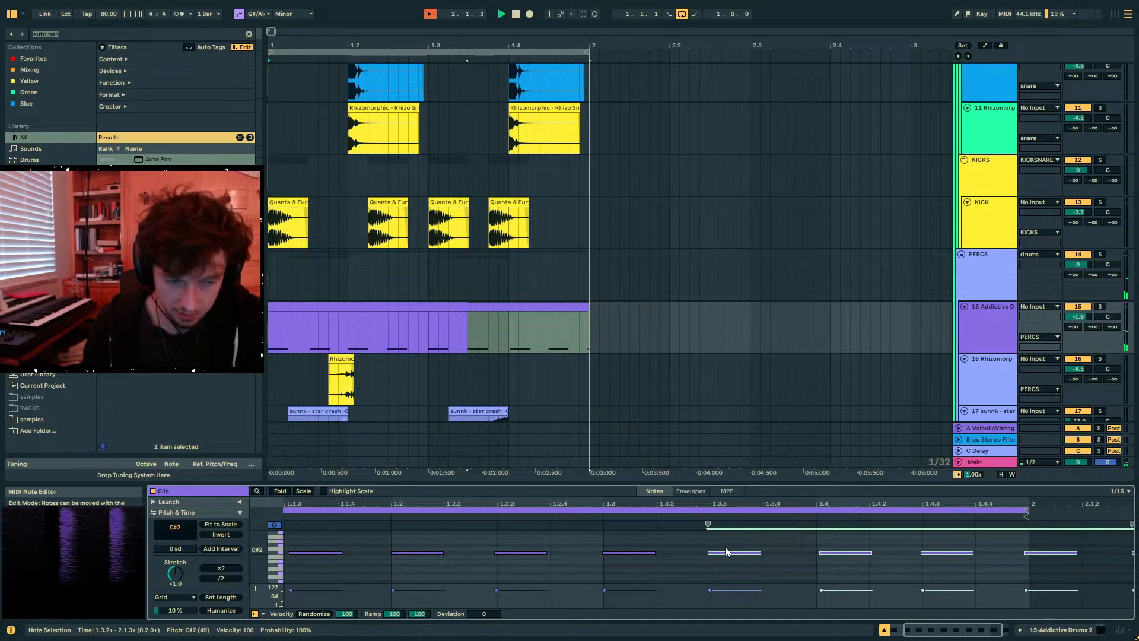
# - Play the drum pattern and delete the last 1/32 of the Addictive Drums clip before bar 2
pyautogui.click(379, 303)
pyautogui.press('space')
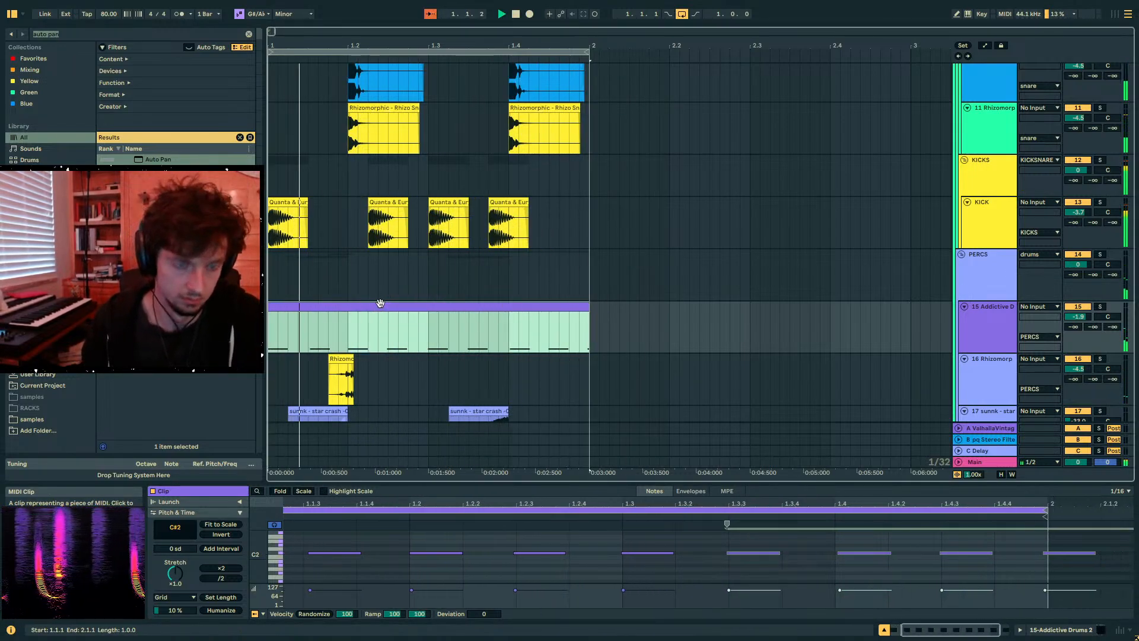
pyautogui.moveTo(580, 343); pyautogui.dragTo(600, 342)
pyautogui.press('Delete')
pyautogui.click(522, 304)
pyautogui.press('space')
# - Draw an F#2 note at 1.1.3 above the C#2 notes and play the pattern
pyautogui.click(988, 306)
pyautogui.scroll(-3, 871, 289)
pyautogui.press('b')
pyautogui.click(318, 535)
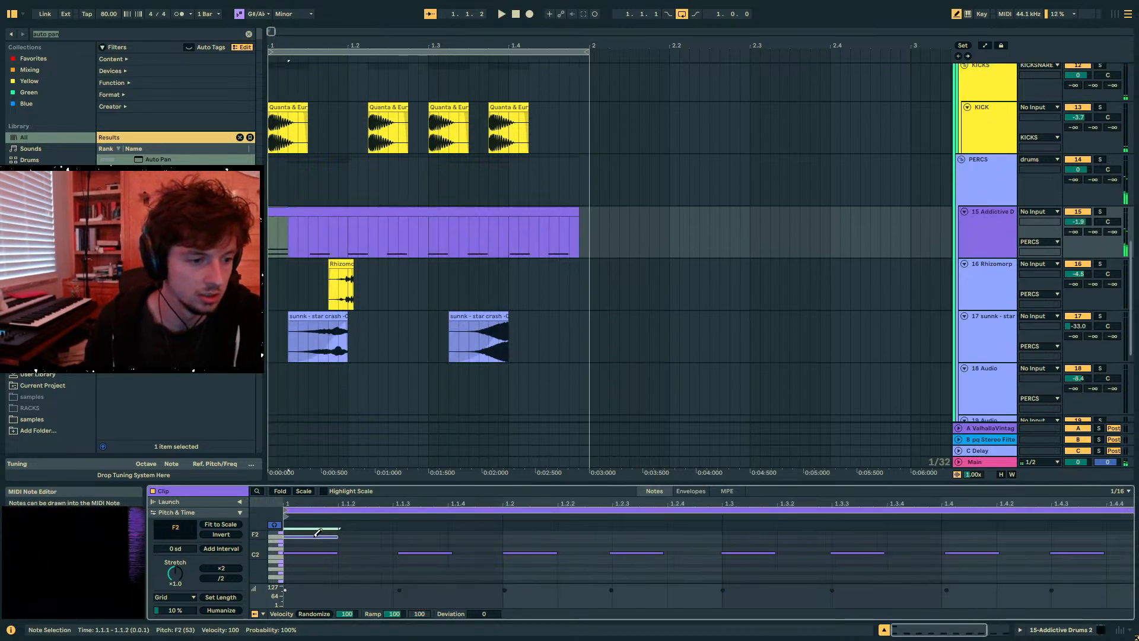
pyautogui.click(317, 532)
pyautogui.click(432, 530)
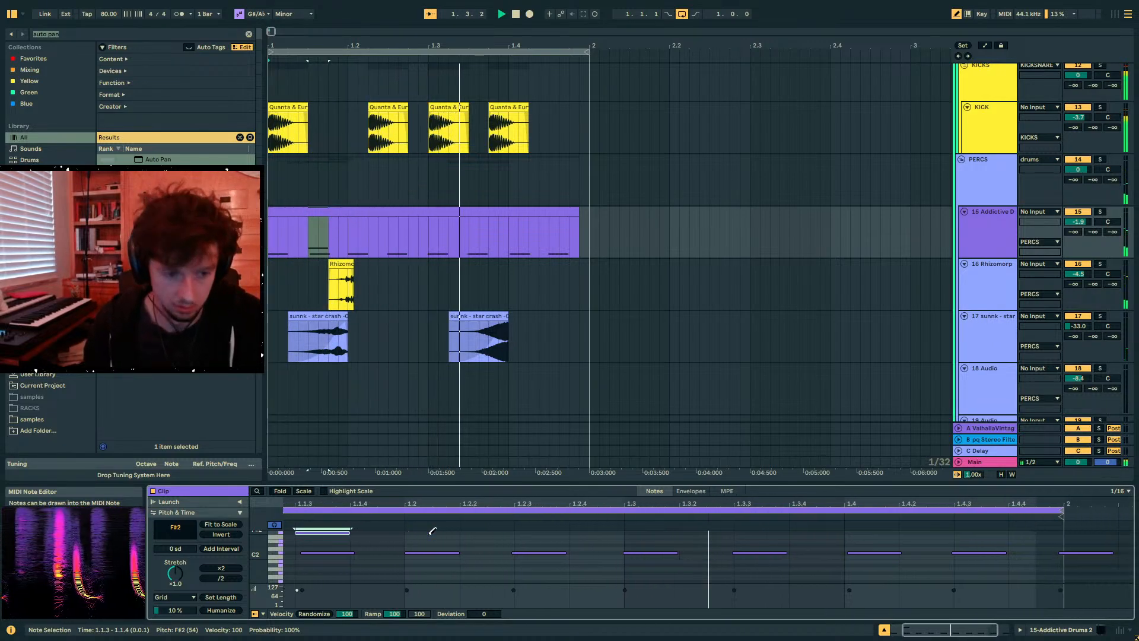
pyautogui.press('space')
pyautogui.press('b')
# - Play the pattern again to check the Addictive Drums notes against the kick and snare
pyautogui.click(549, 545)
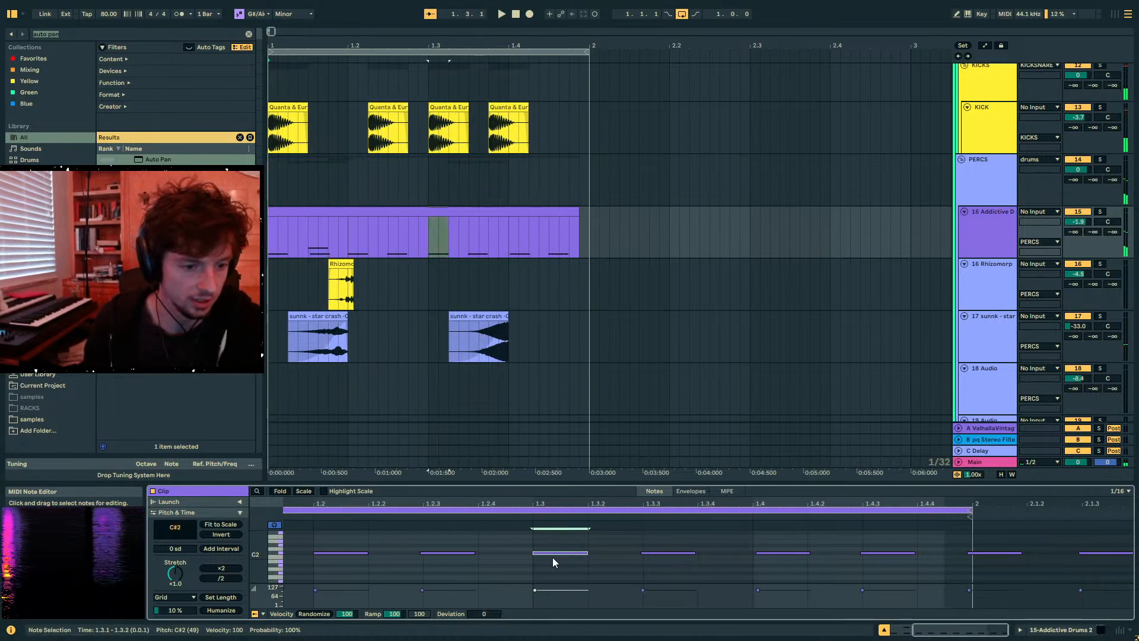
pyautogui.press('space')
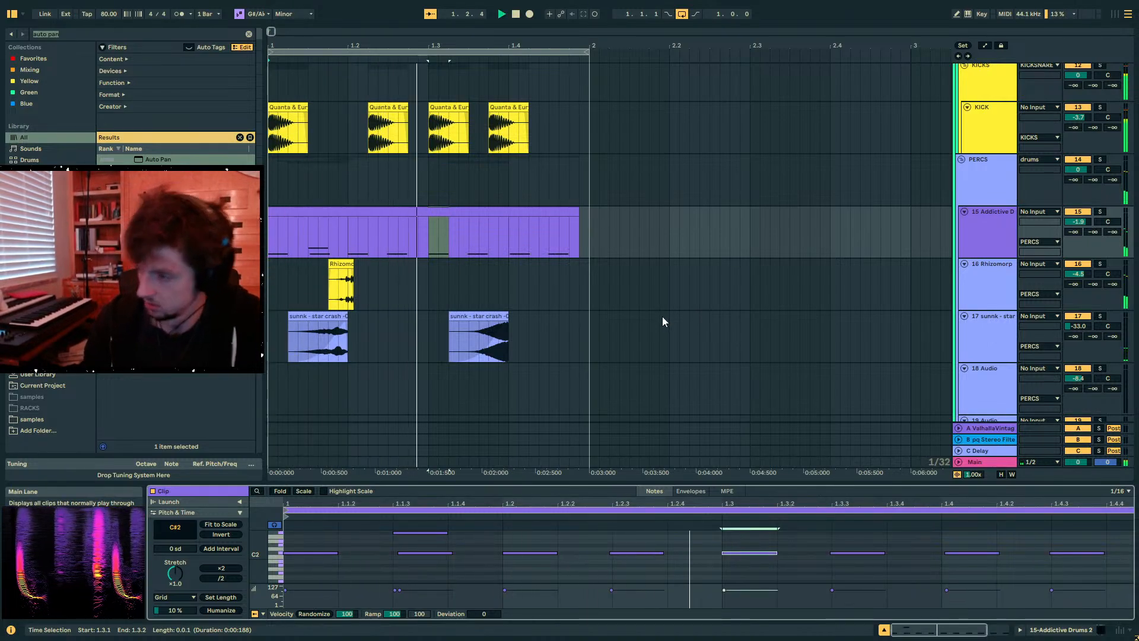
pyautogui.click(461, 212)
pyautogui.press('space')
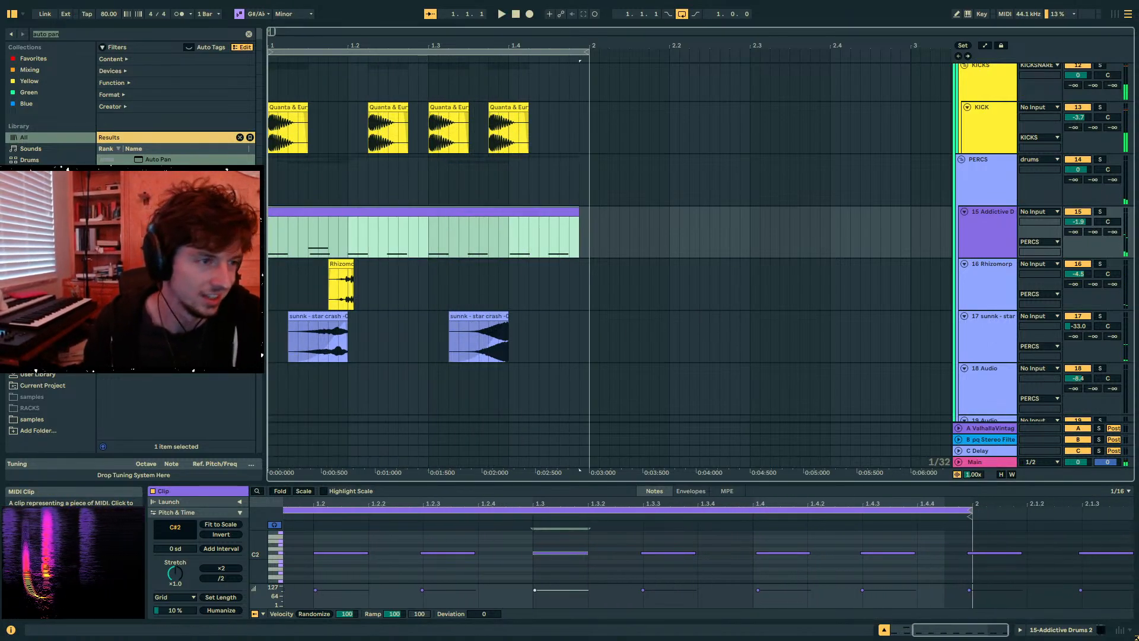
# - Search the browser for "drum loop" and audition the samples found, including Fuchsia Live Drum Cuts Loop - 150 bpm
pyautogui.click(79, 34)
pyautogui.press('BackSpace')
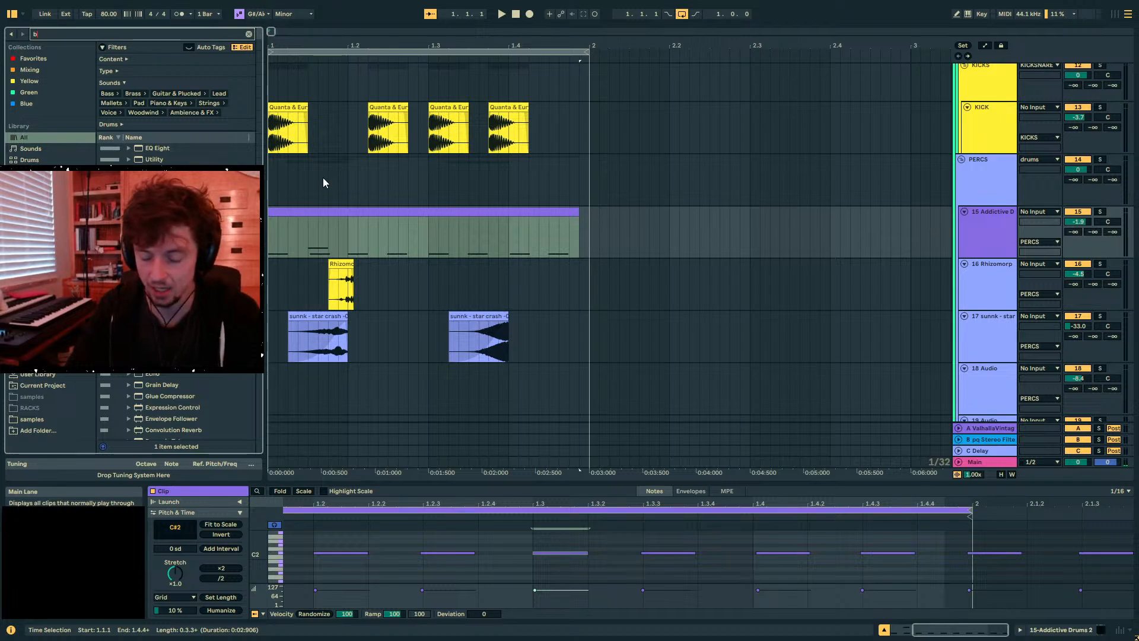
pyautogui.write('dru')
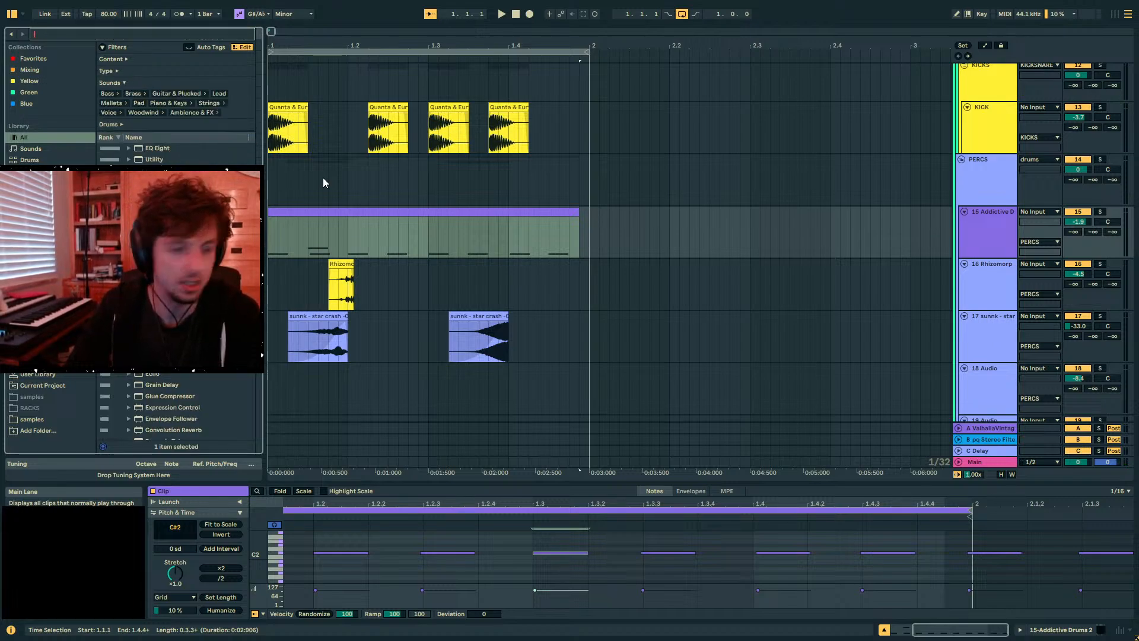
pyautogui.write('m loop')
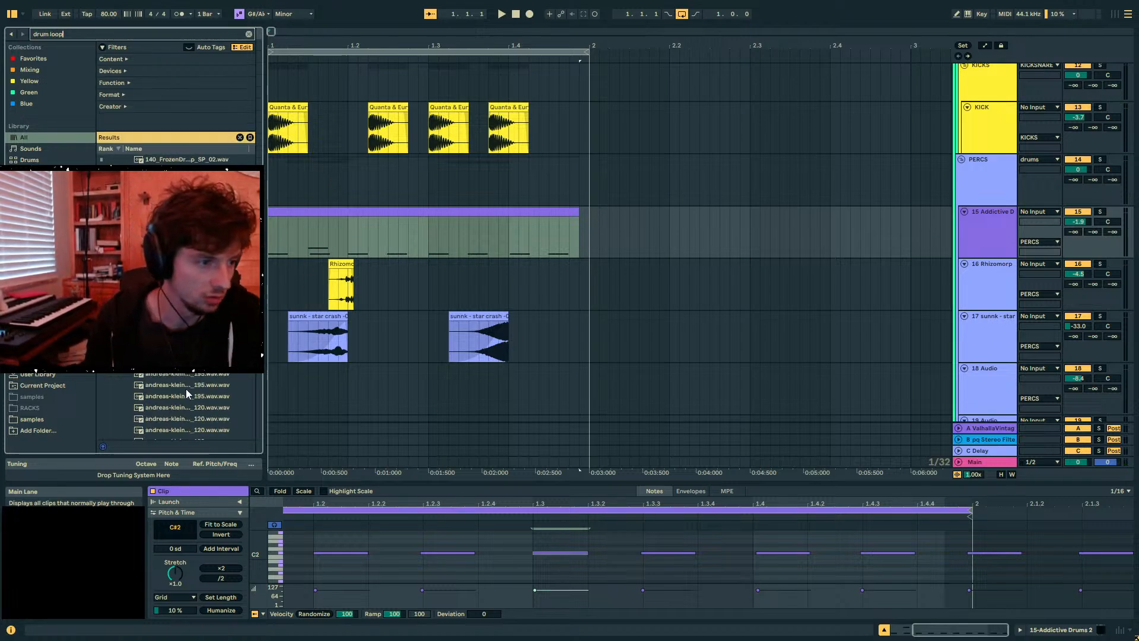
pyautogui.click(186, 386)
pyautogui.scroll(-5, 186, 390)
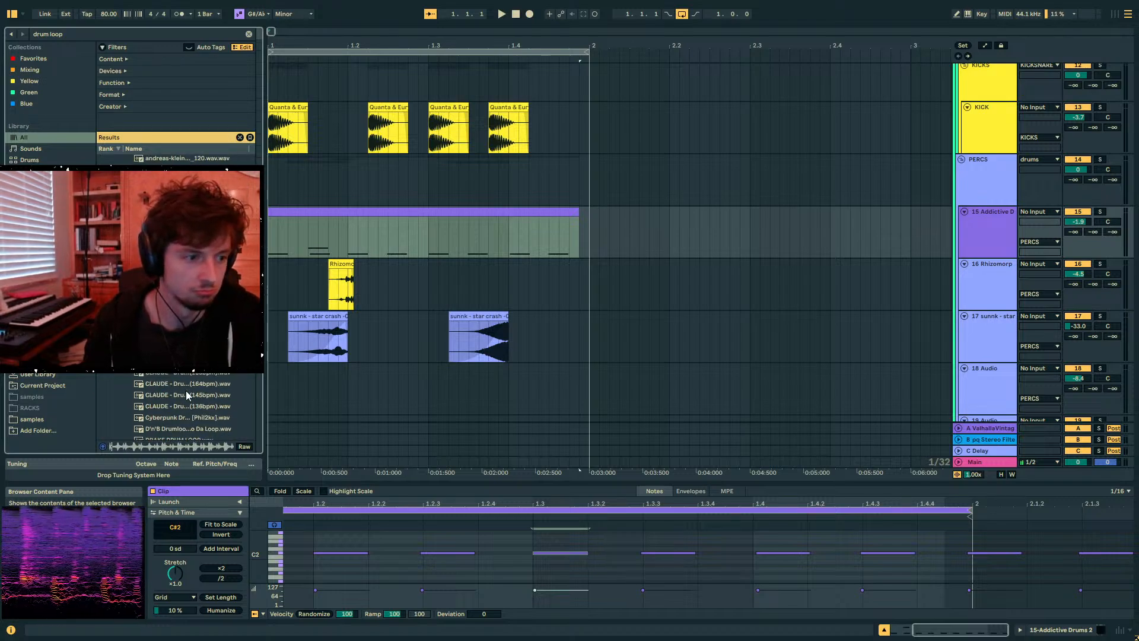
pyautogui.click(186, 393)
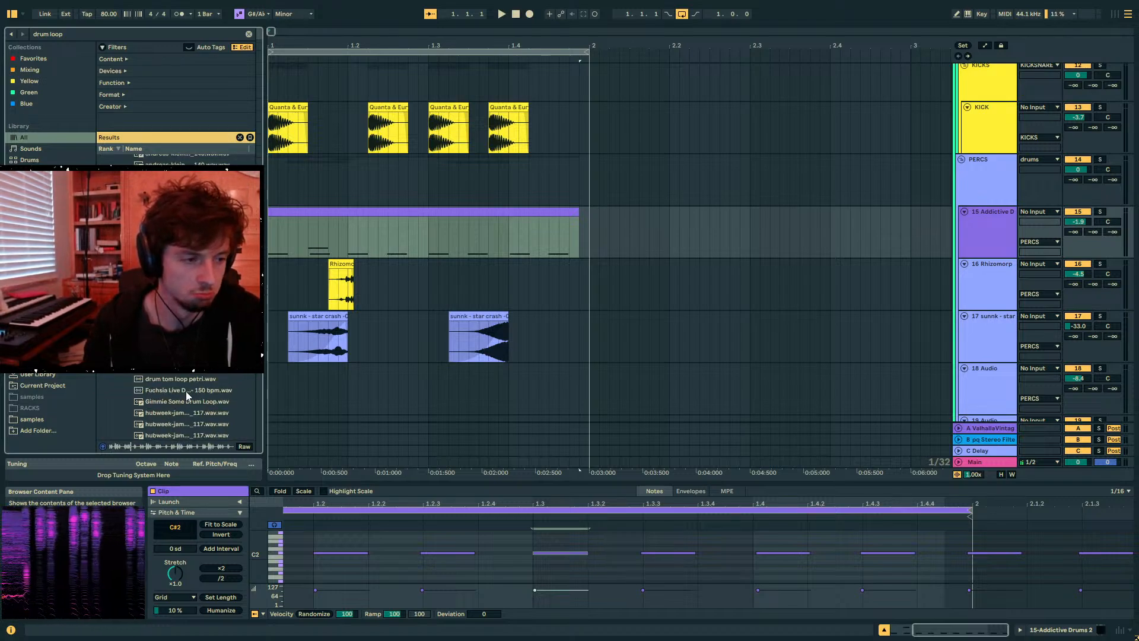
pyautogui.click(186, 390)
pyautogui.scroll(-3, 186, 390)
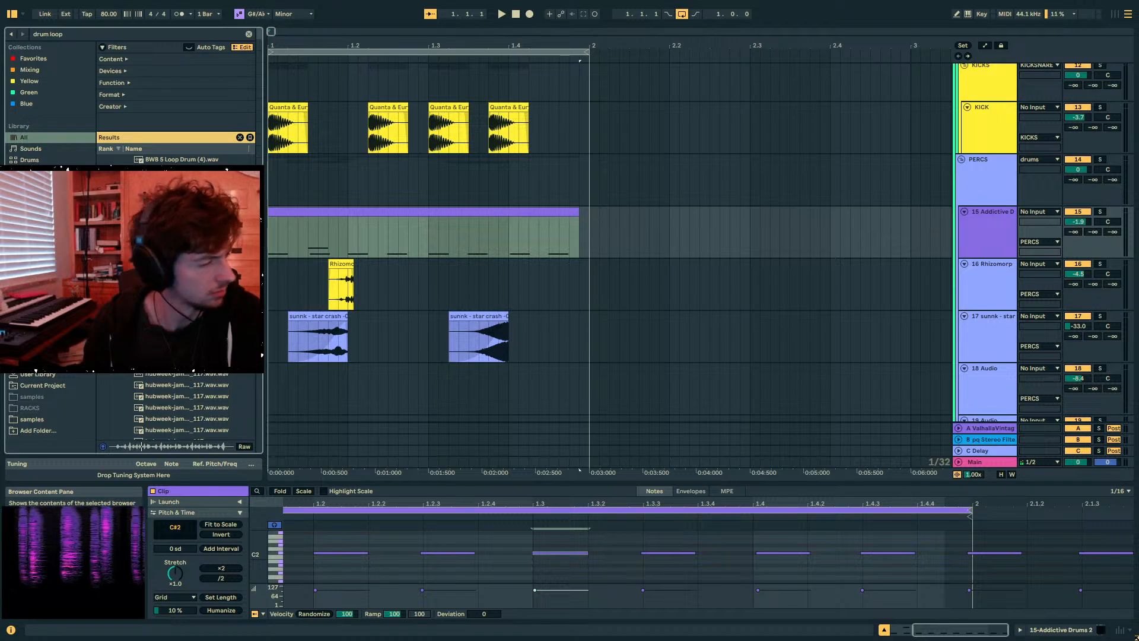
# - Insert an audio track below the Rhizomorphic track, place the Fuchsia Live Drum Cuts Loop at bar 1 and play it
pyautogui.click(998, 282)
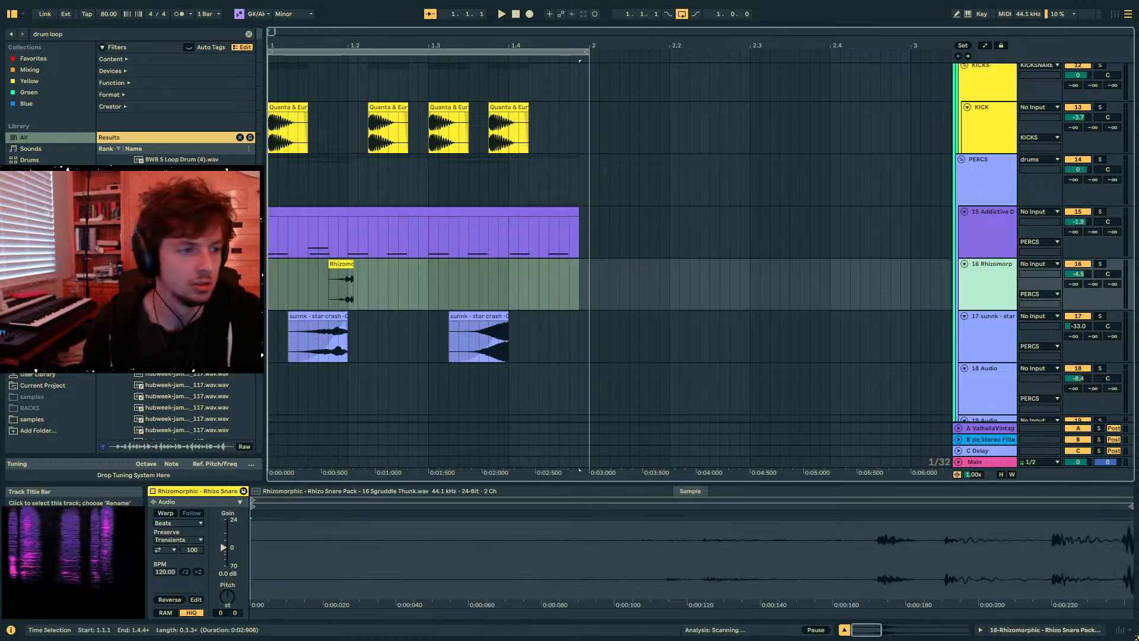
pyautogui.hotkey('ctrl', 't')
pyautogui.moveTo(265, 329); pyautogui.dragTo(272, 336)
pyautogui.press('space')
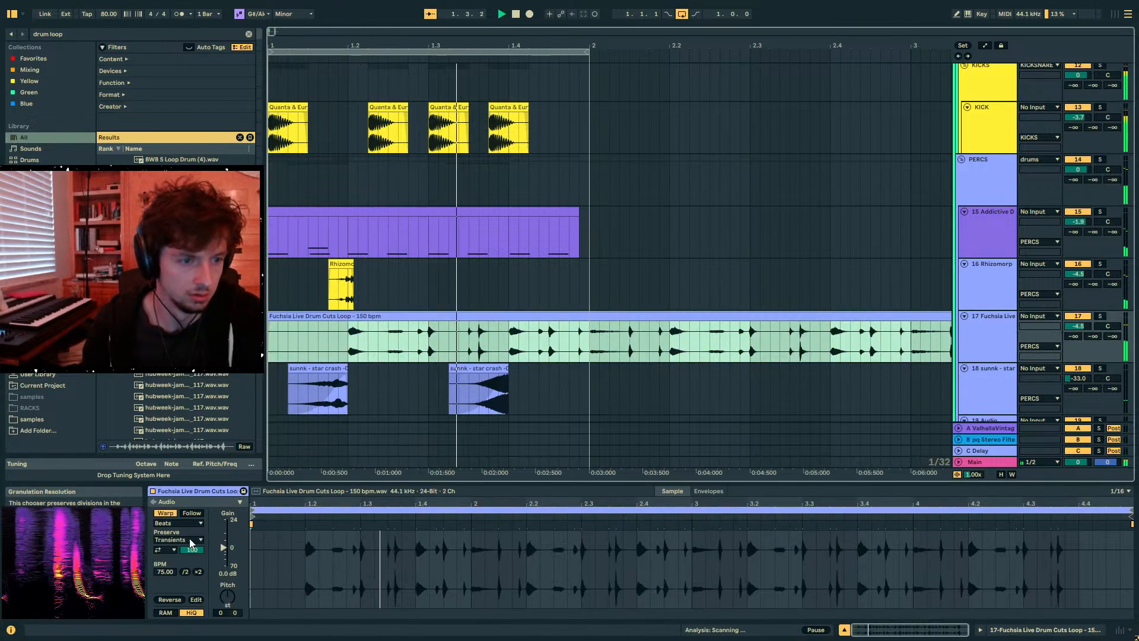
# - Cut a short slice from the Fuchsia loop, place it at 1.1.2 and leave the remaining loop starting at 1.4
pyautogui.keyDown('shift'); pyautogui.click(457, 339); pyautogui.keyUp('shift')
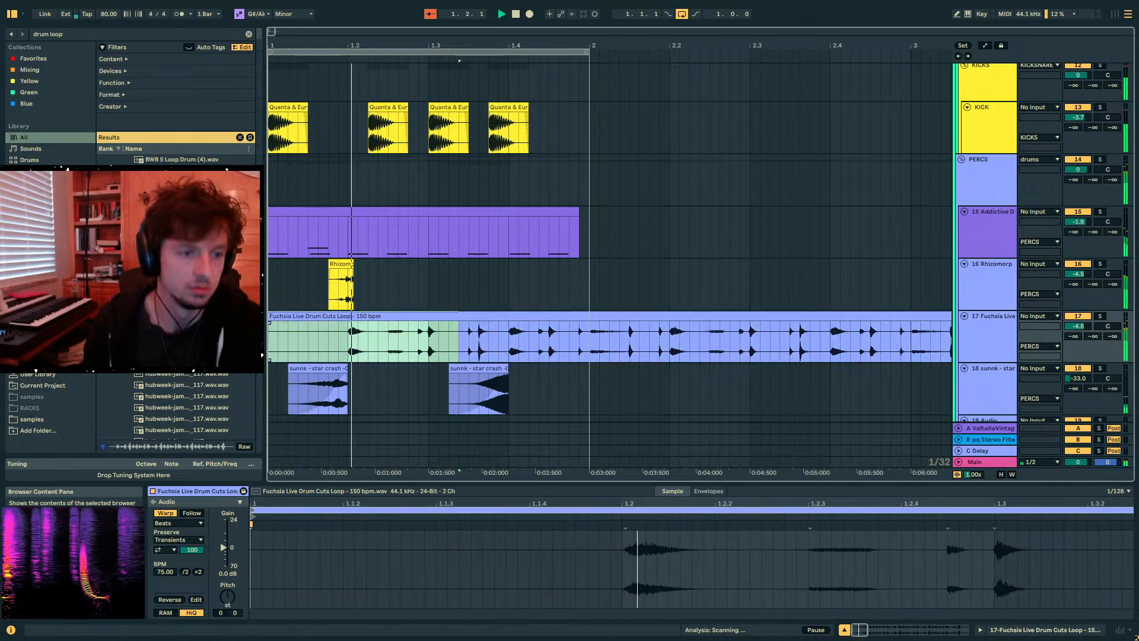
pyautogui.click(508, 334)
pyautogui.hotkey('ctrl', 'e')
pyautogui.click(484, 316)
pyautogui.press('space')
pyautogui.moveTo(459, 314); pyautogui.dragTo(320, 325)
pyautogui.click(273, 318)
pyautogui.press('space')
pyautogui.click(273, 321)
pyautogui.press('space')
pyautogui.click(335, 336)
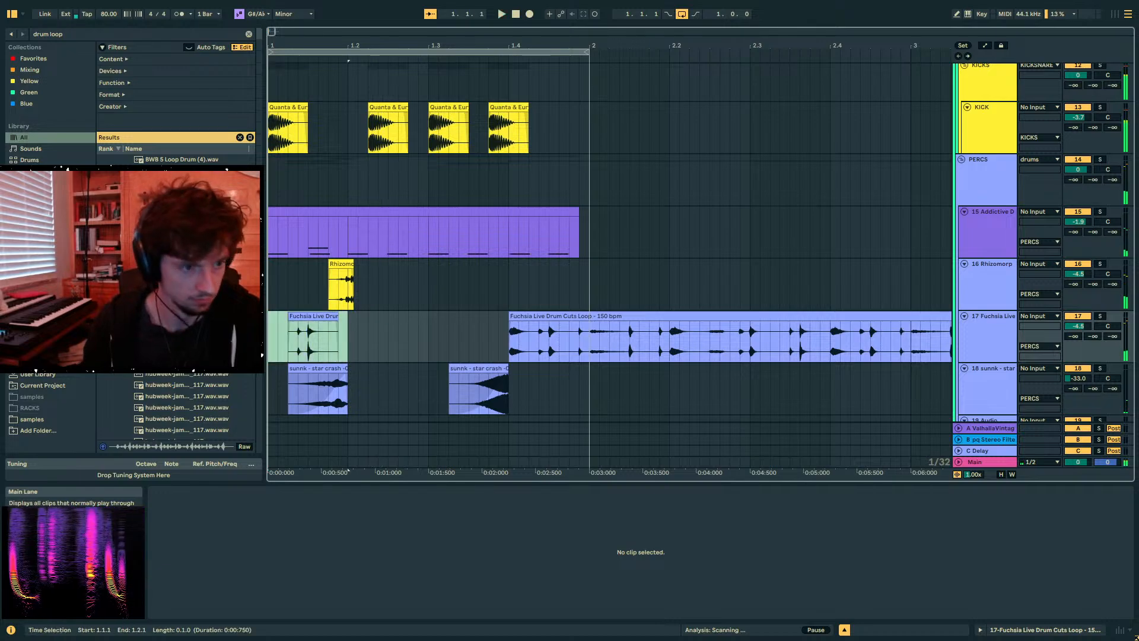
# - Set the Fuchsia track's first send to -23.7 dB while the pattern plays
pyautogui.moveTo(1074, 336); pyautogui.dragTo(1073, 321)
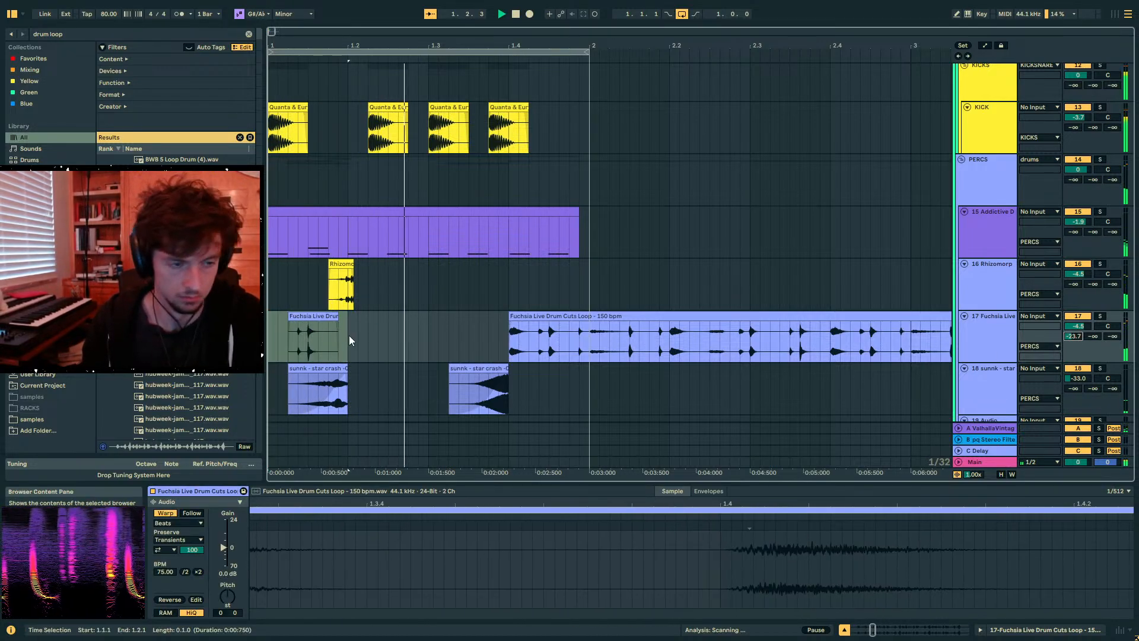
pyautogui.click(332, 338)
pyautogui.press('space')
# - Move the remaining Fuchsia loop to start just before 1.2.3 and split it at 1.3
pyautogui.moveTo(580, 317); pyautogui.dragTo(453, 316)
pyautogui.press('space')
pyautogui.press('space')
pyautogui.click(270, 323)
pyautogui.click(434, 340)
pyautogui.hotkey('ctrl', 'e')
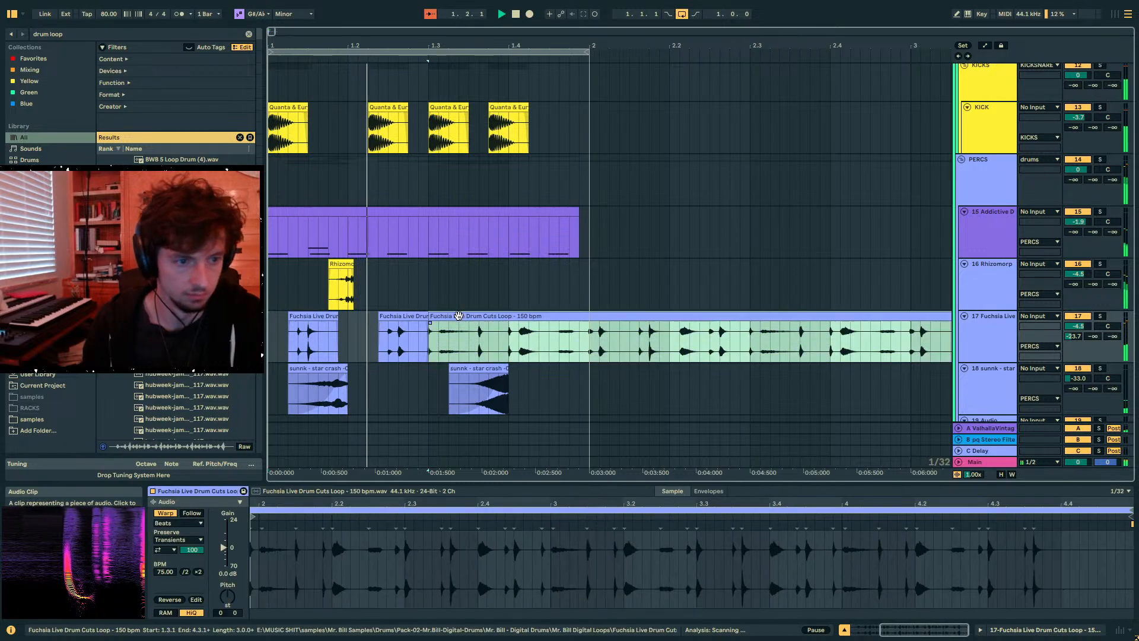
pyautogui.click(186, 572)
pyautogui.press('space')
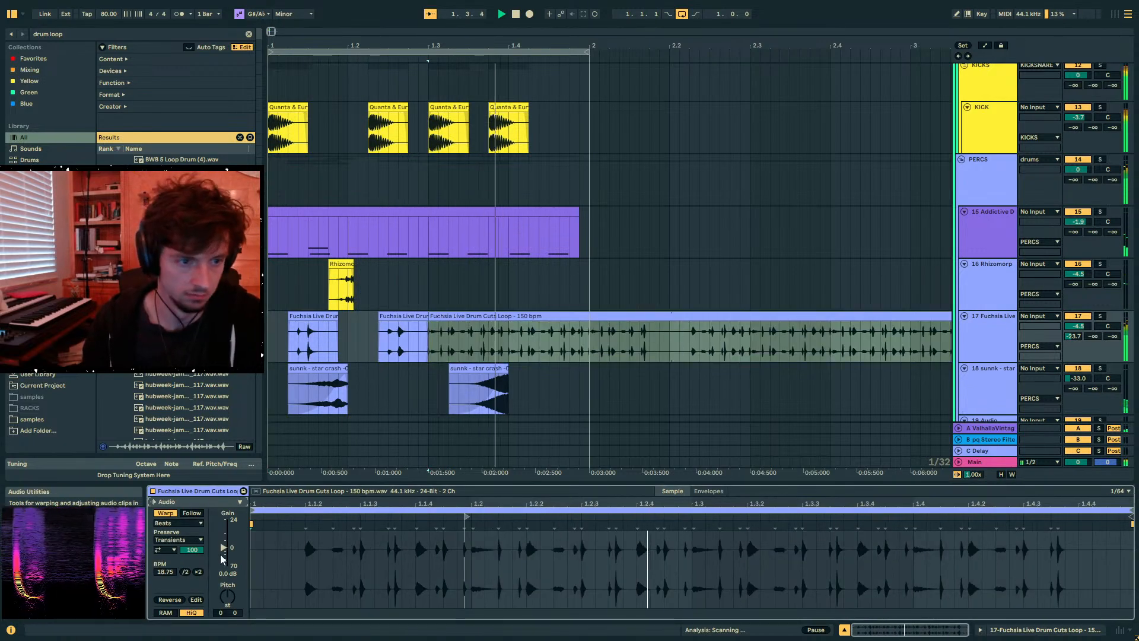
pyautogui.click(198, 572)
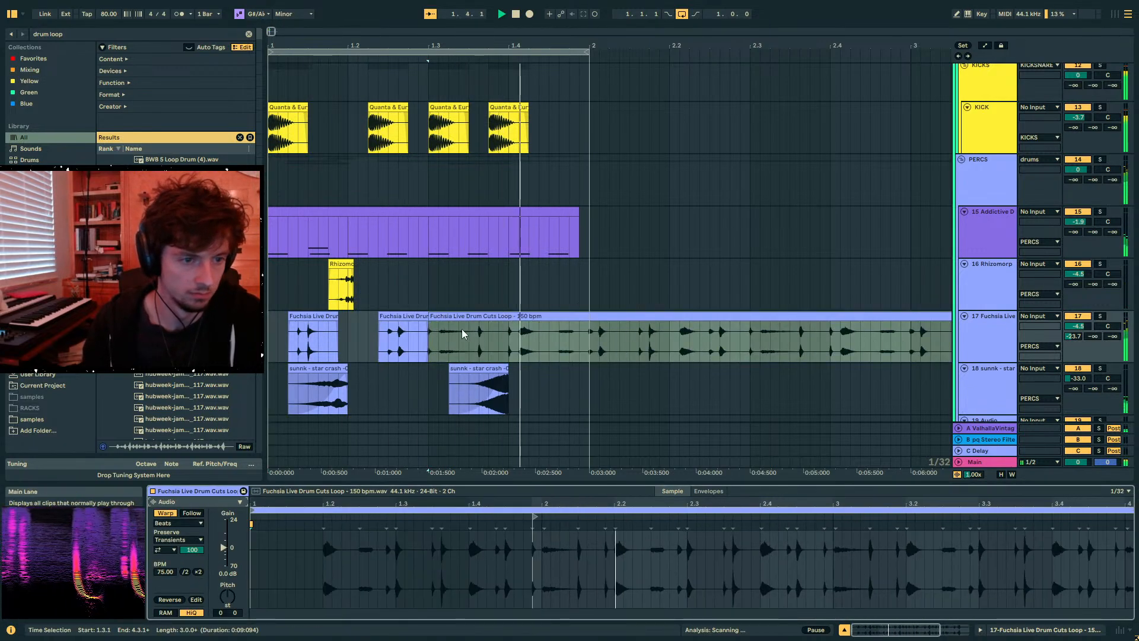
# - Preserve 1/16 divisions in the Fuchsia loop from 1.3 with a transient envelope of 21, reverse it and play the result
pyautogui.moveTo(192, 550); pyautogui.dragTo(192, 595)
pyautogui.click(184, 539)
pyautogui.click(182, 589)
pyautogui.click(170, 599)
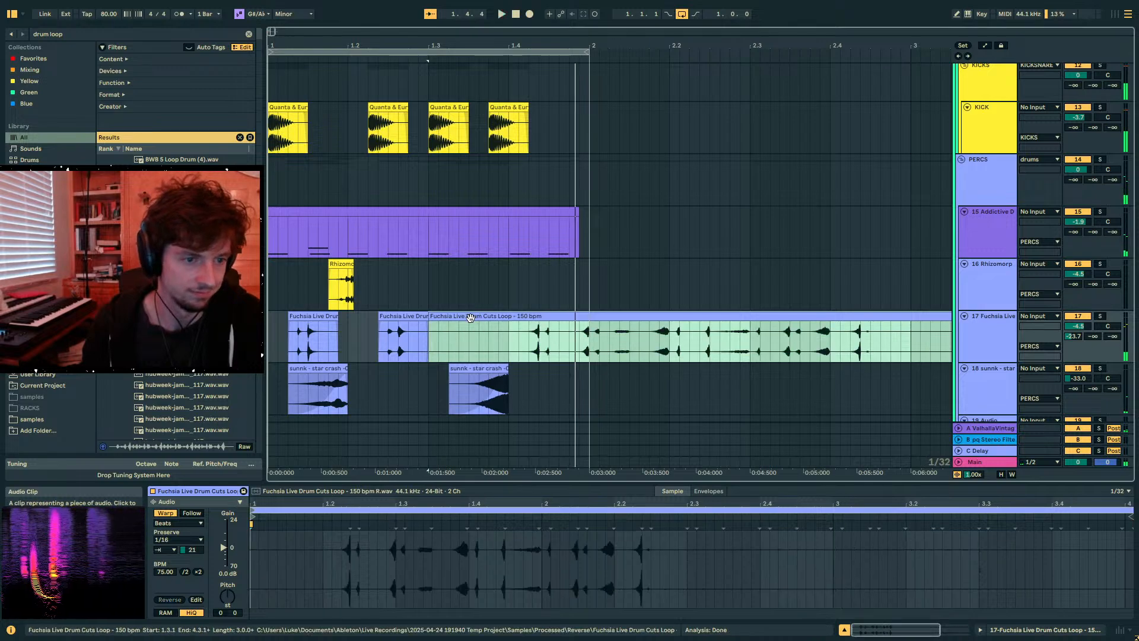
pyautogui.press('space')
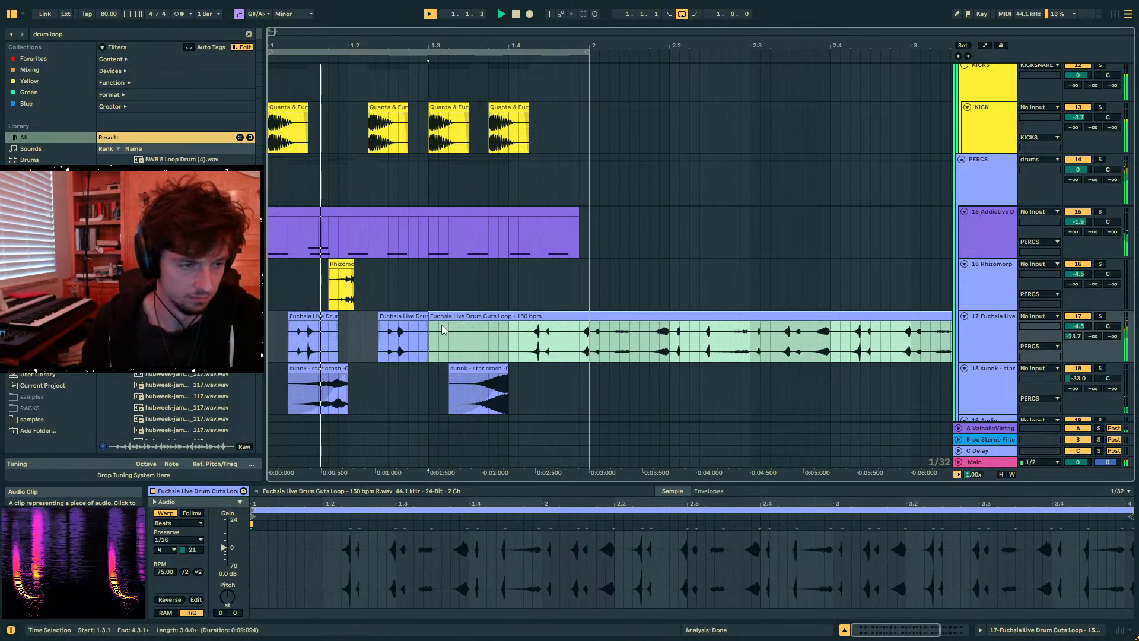
# - Trim the second Fuchsia slice at both ends so it starts at 1.2.3 and stops before 1.3, checking it in playback
pyautogui.click(402, 317)
pyautogui.press('space')
pyautogui.click(397, 332)
pyautogui.hotkey('ctrl', 'e')
pyautogui.moveTo(392, 316); pyautogui.dragTo(89, 330)
pyautogui.press('space')
pyautogui.click(407, 317)
pyautogui.press('space')
pyautogui.click(373, 317)
pyautogui.press('space')
pyautogui.press('Delete')
# - Pan the Fuchsia drum loop track to 29L
pyautogui.click(997, 336)
pyautogui.scroll(-2, 997, 336)
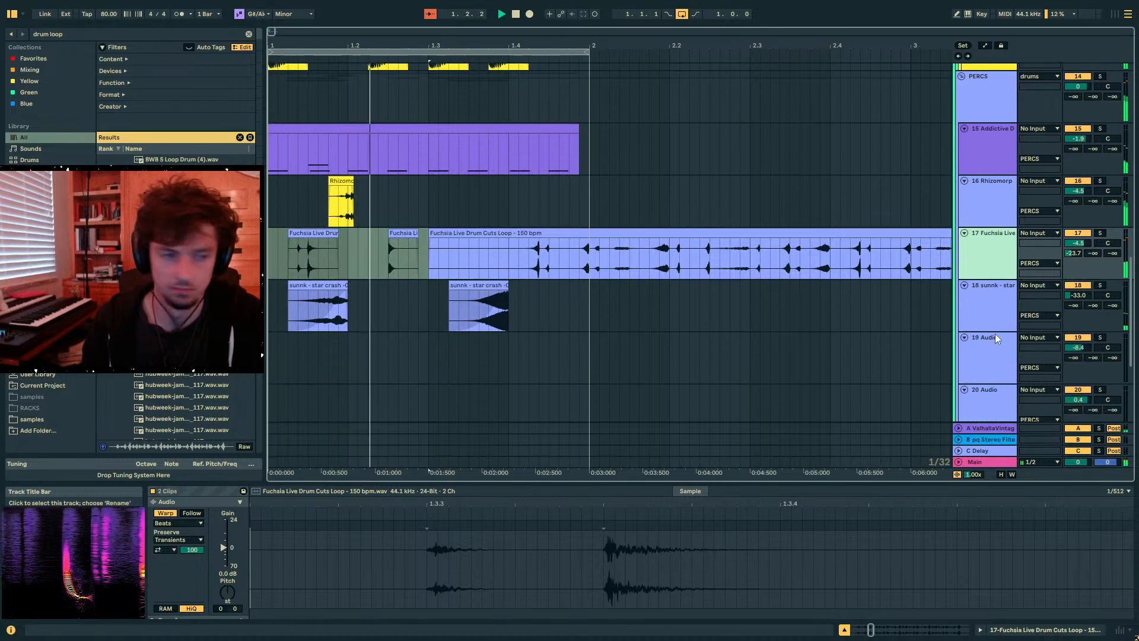
pyautogui.scroll(1, 1027, 327)
pyautogui.click(1108, 291)
pyautogui.moveTo(1107, 291); pyautogui.dragTo(1107, 308)
# - Insert an audio track below the Fuchsia track and place hubweek-jamathon_drum-loop-32_drums_loop_117.wav at bar 1, then play it
pyautogui.click(1002, 300)
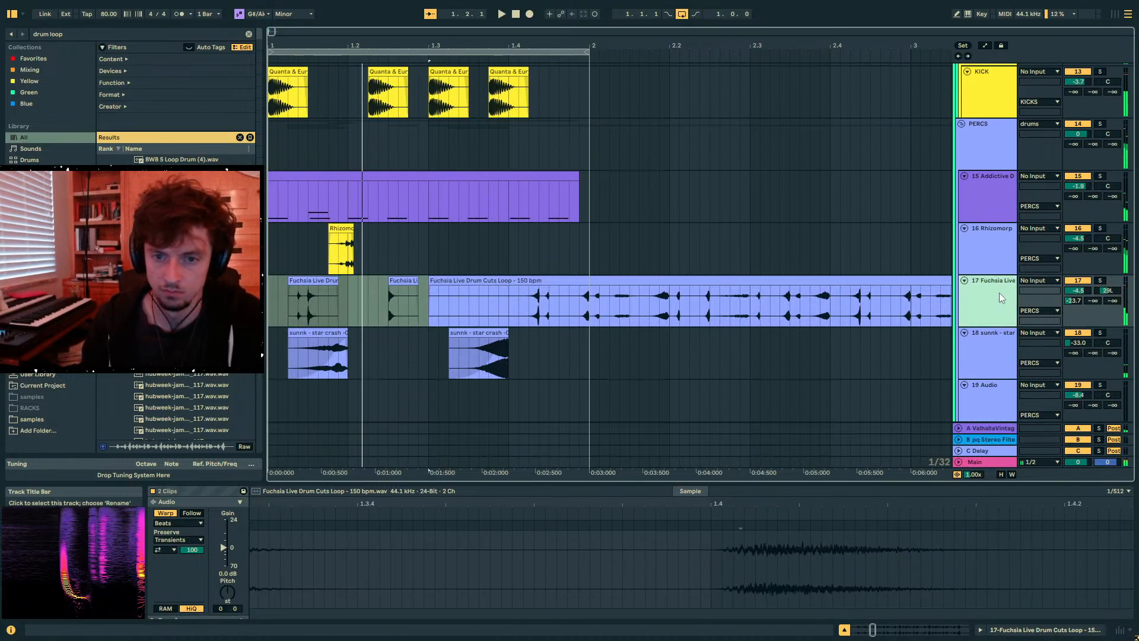
pyautogui.hotkey('ctrl', 't')
pyautogui.scroll(-3, 178, 309)
pyautogui.moveTo(275, 355); pyautogui.dragTo(273, 354)
pyautogui.press('space')
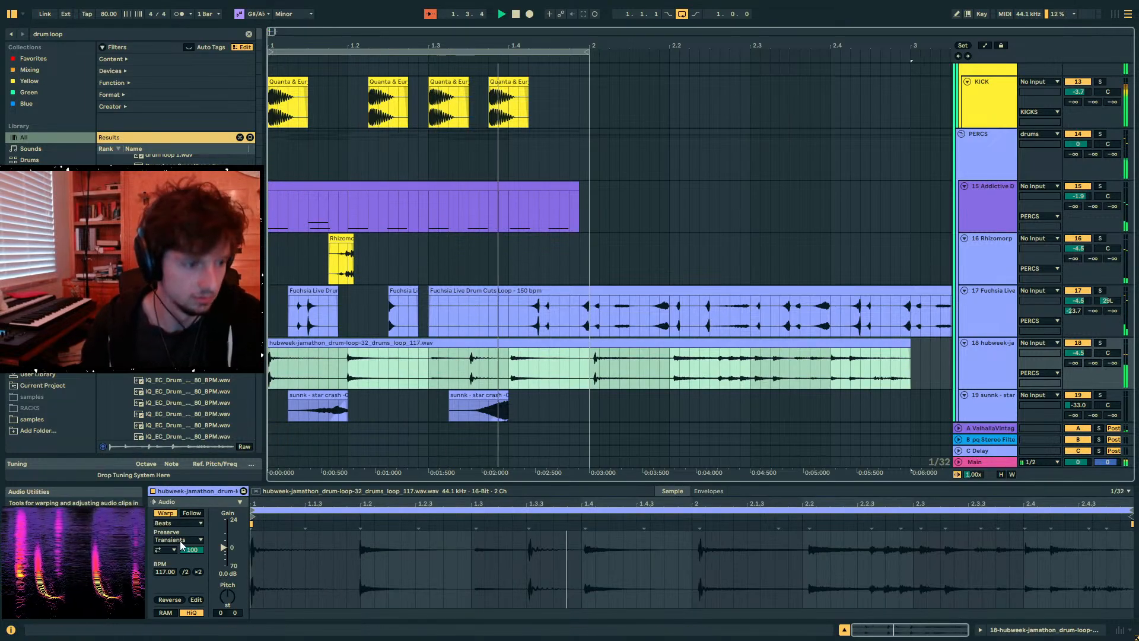
# - Pan the hubweek track to 39R and warp its clip with 1/16 preservation, no transient looping and an envelope of 32
pyautogui.moveTo(1107, 352); pyautogui.dragTo(1108, 328)
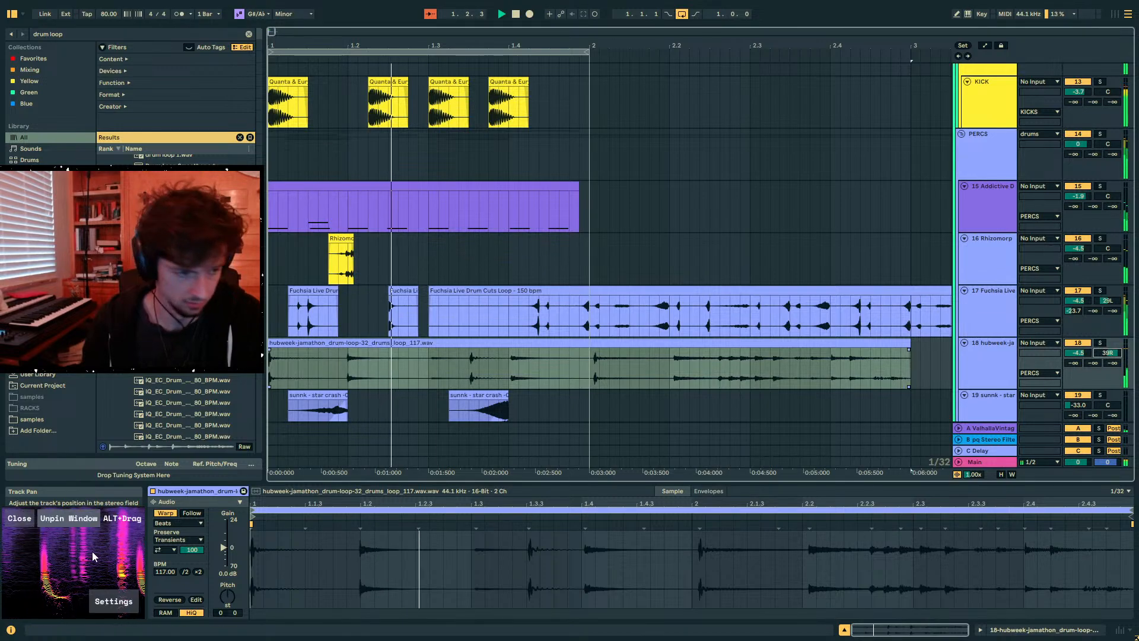
pyautogui.click(166, 549)
pyautogui.click(166, 557)
pyautogui.click(179, 539)
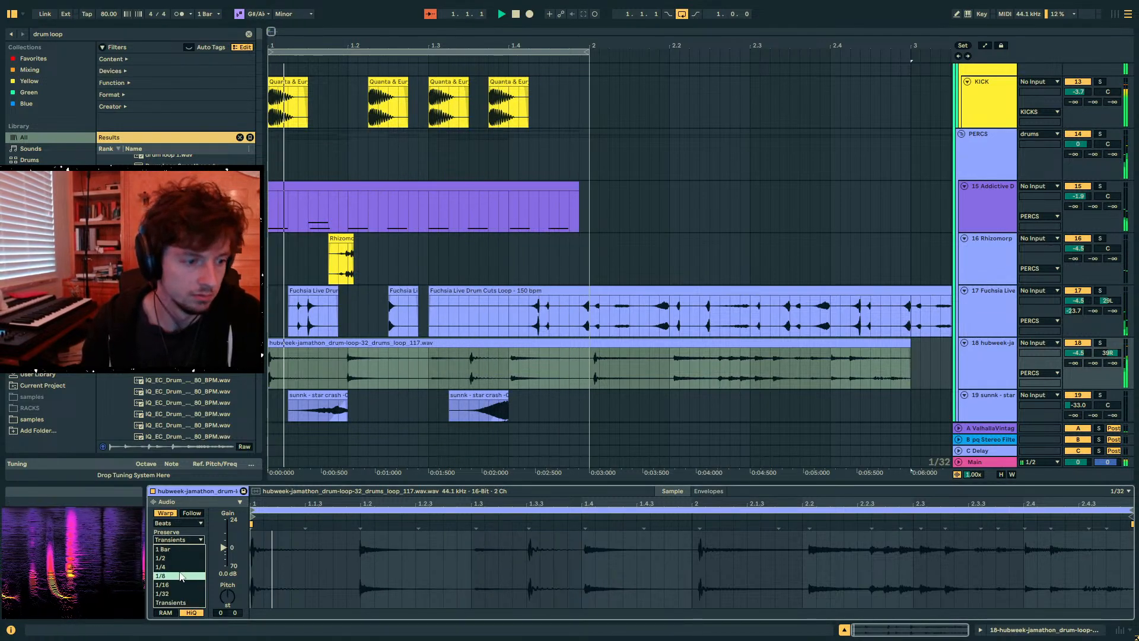
pyautogui.click(176, 579)
pyautogui.click(179, 540)
pyautogui.click(178, 586)
pyautogui.moveTo(192, 550); pyautogui.dragTo(192, 590)
# - Add a Compressor to the hubweek drum loop track and solo the track
pyautogui.hotkey('ctrl', 'f')
pyautogui.write('comp')
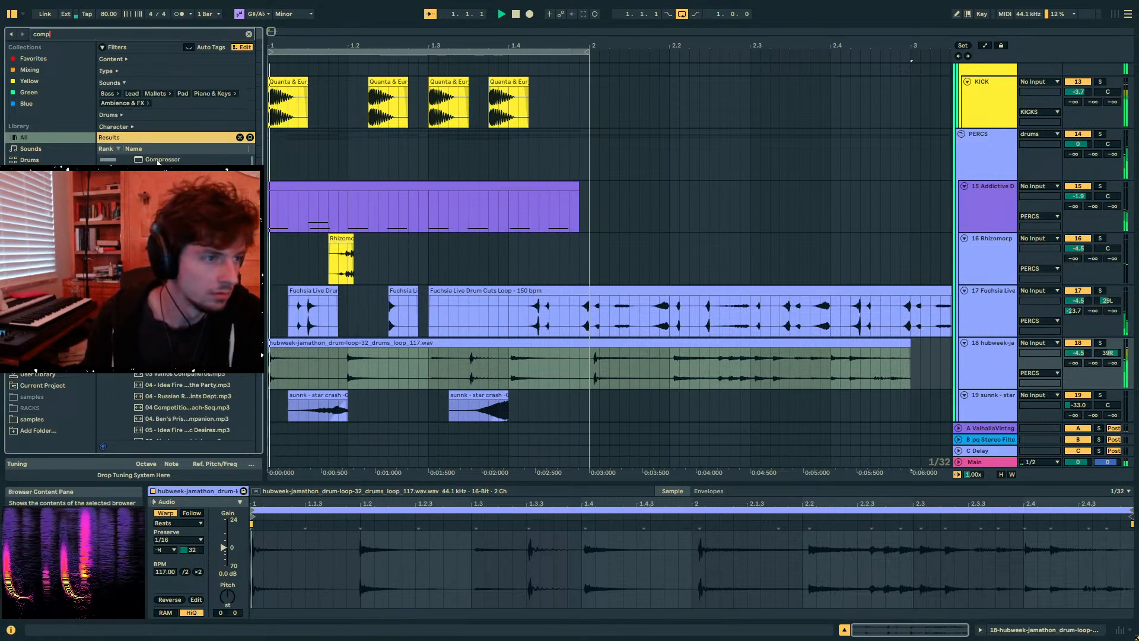
pyautogui.press('Down')
pyautogui.press('Return')
pyautogui.click(1100, 343)
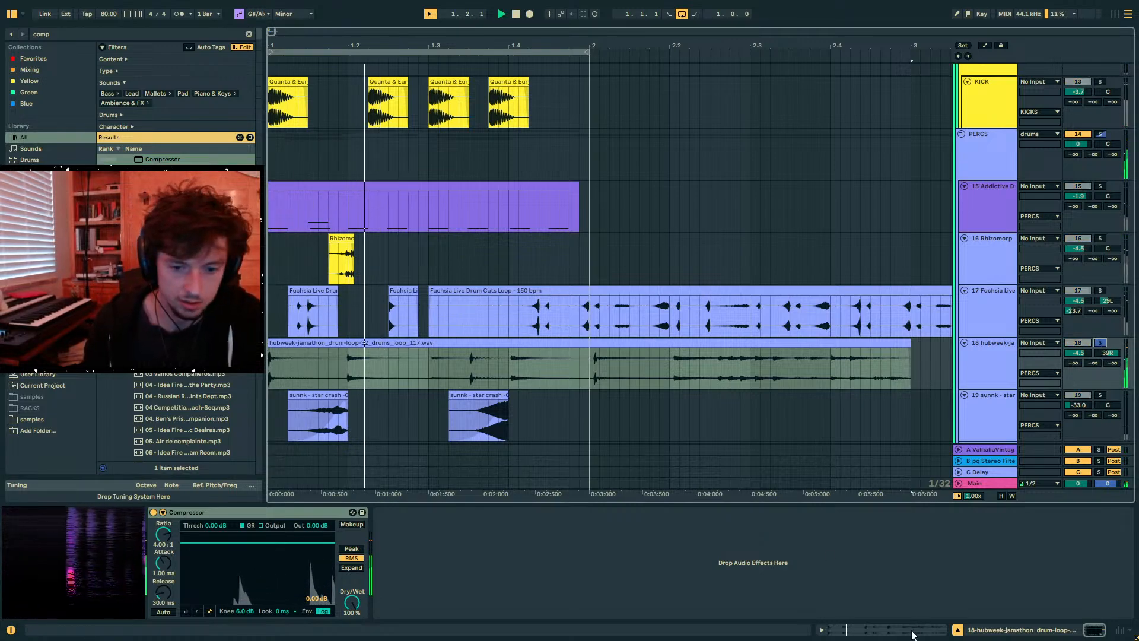
# - Reduce the hubweek clip's transient envelope to 25 and return to the track's device chain
pyautogui.hotkey('shift', 'Tab')
pyautogui.moveTo(185, 555); pyautogui.dragTo(186, 563)
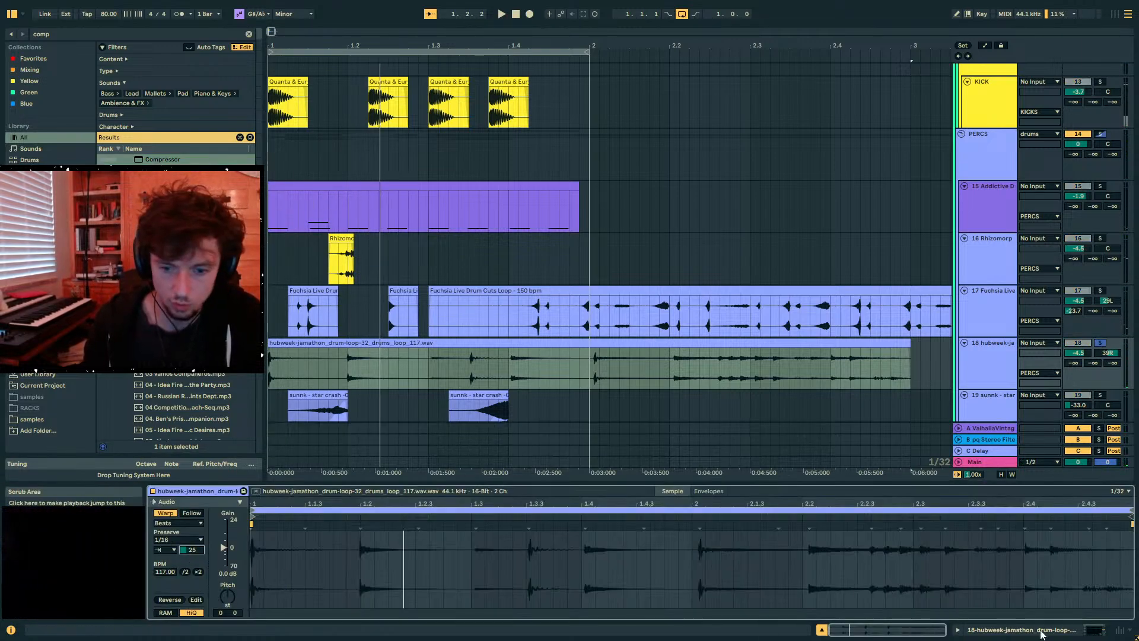
pyautogui.hotkey('shift', 'Tab')
pyautogui.press('space')
# - Set the Compressor to ratio 9.00:1, attack 0.01 ms, release 1.08 s, threshold -42.7 dB and output 17.8 dB
pyautogui.moveTo(163, 562); pyautogui.dragTo(164, 522)
pyautogui.moveTo(241, 584); pyautogui.dragTo(241, 594)
pyautogui.press('space')
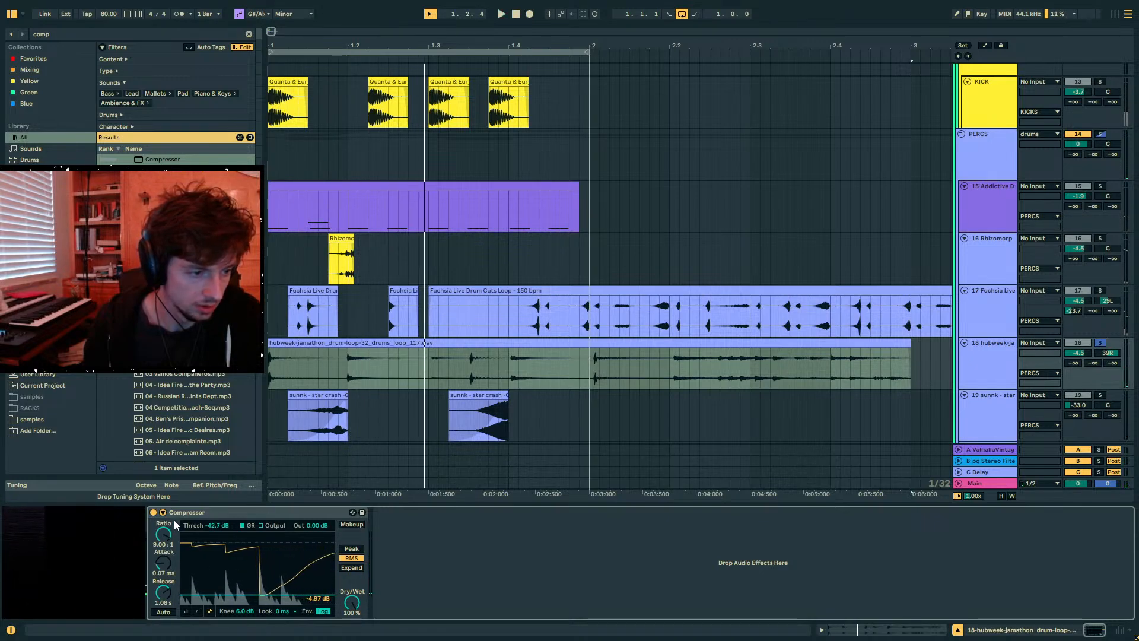
pyautogui.click(186, 611)
pyautogui.press('space')
pyautogui.moveTo(250, 547); pyautogui.dragTo(250, 546)
pyautogui.moveTo(165, 565); pyautogui.dragTo(164, 580)
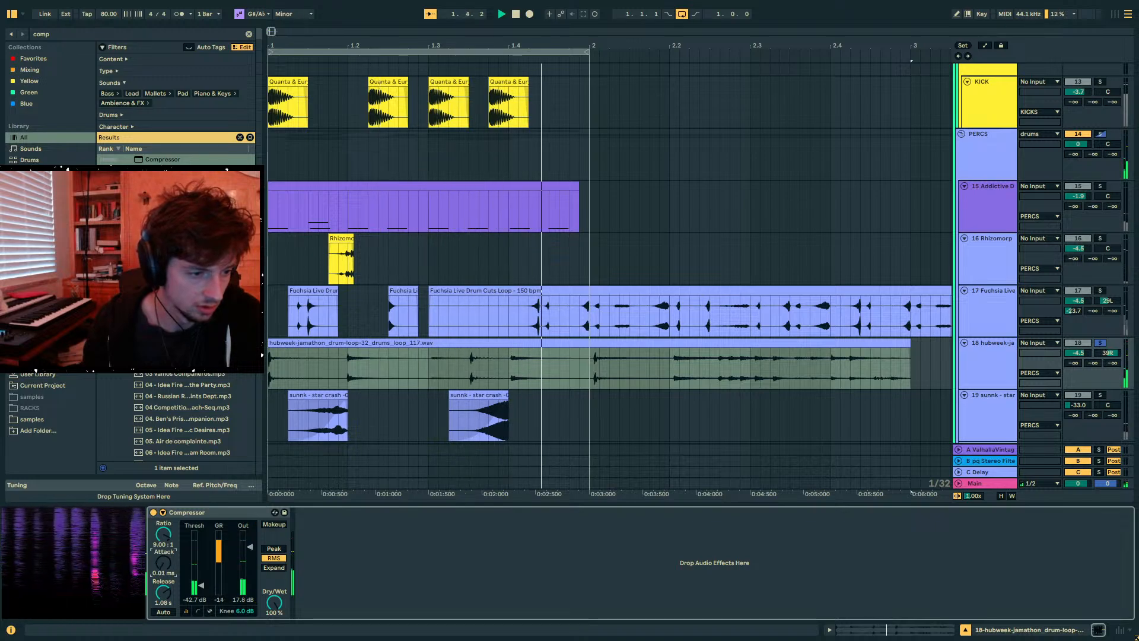
# - Add a second Compressor with ratio 6.10:1, attack 40.8 ms, release 6.35 ms, threshold -56.1 dB and output 11.1 dB
pyautogui.hotkey('ctrl', 'f')
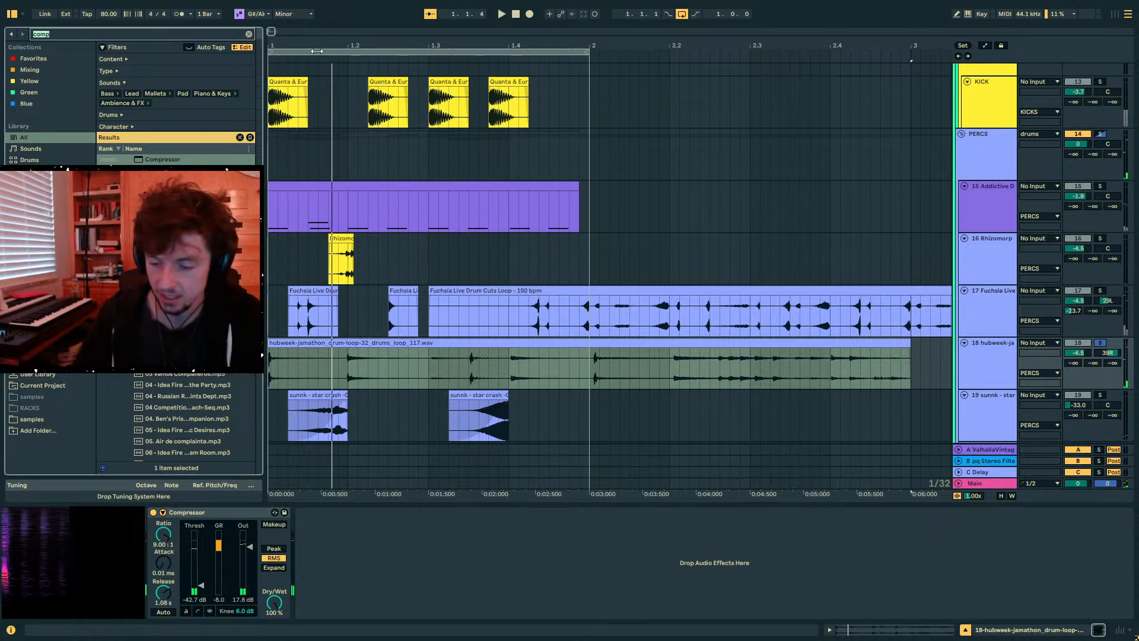
pyautogui.press('BackSpace')
pyautogui.write('comp')
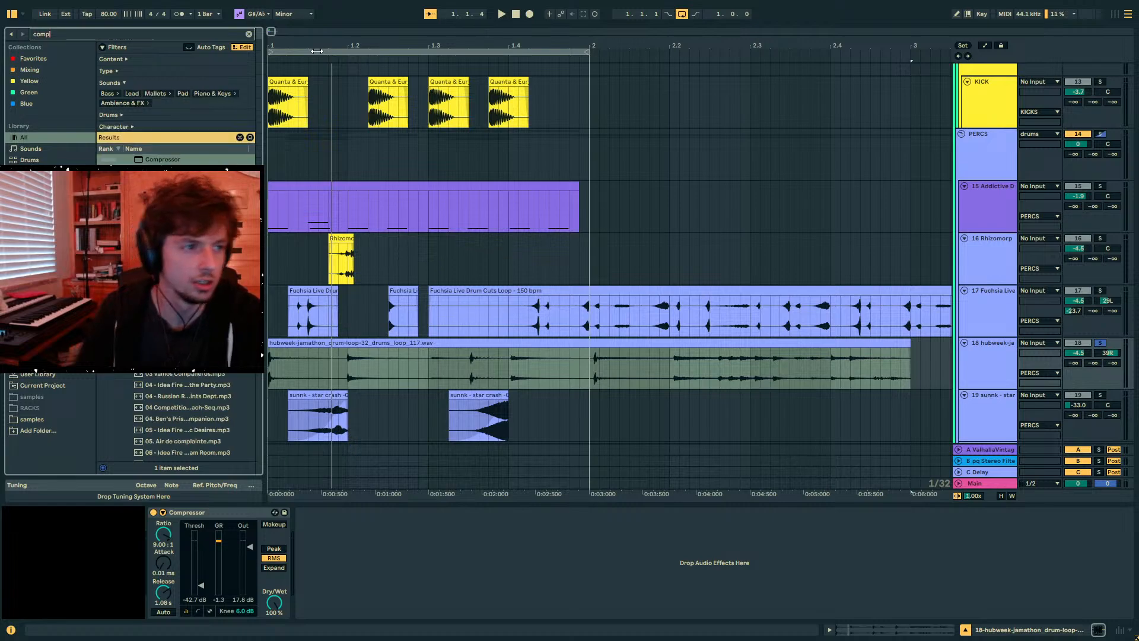
pyautogui.doubleClick(151, 159)
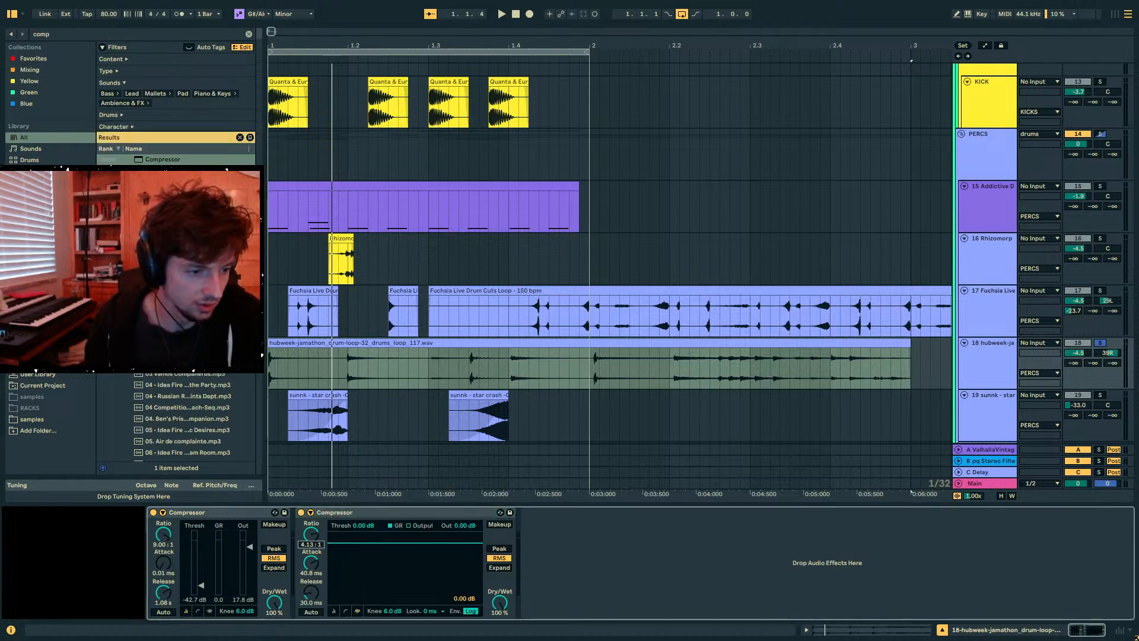
pyautogui.click(334, 611)
pyautogui.press('space')
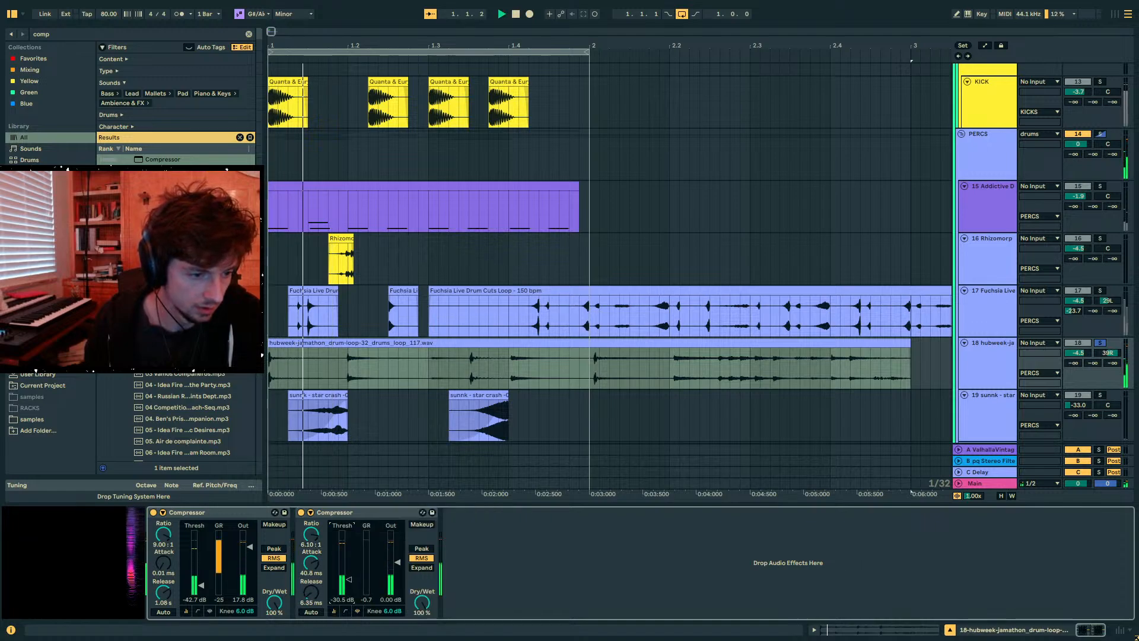
pyautogui.moveTo(396, 563); pyautogui.dragTo(397, 556)
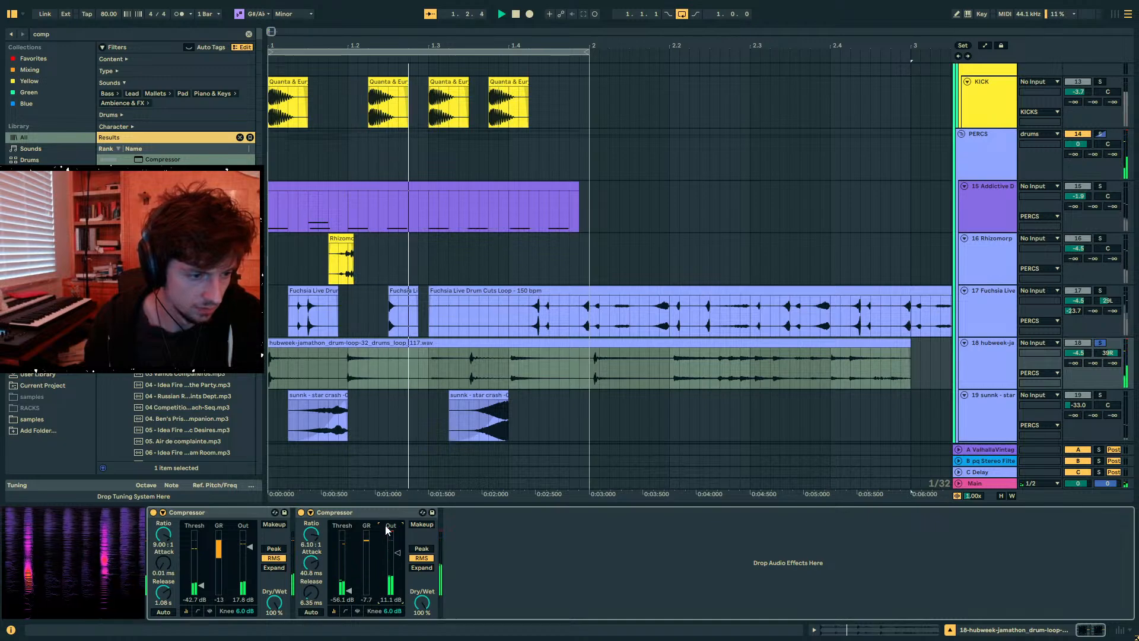
# - Unsolo the hubweek drum loop track and set its volume to 0.6 dB
pyautogui.click(1100, 343)
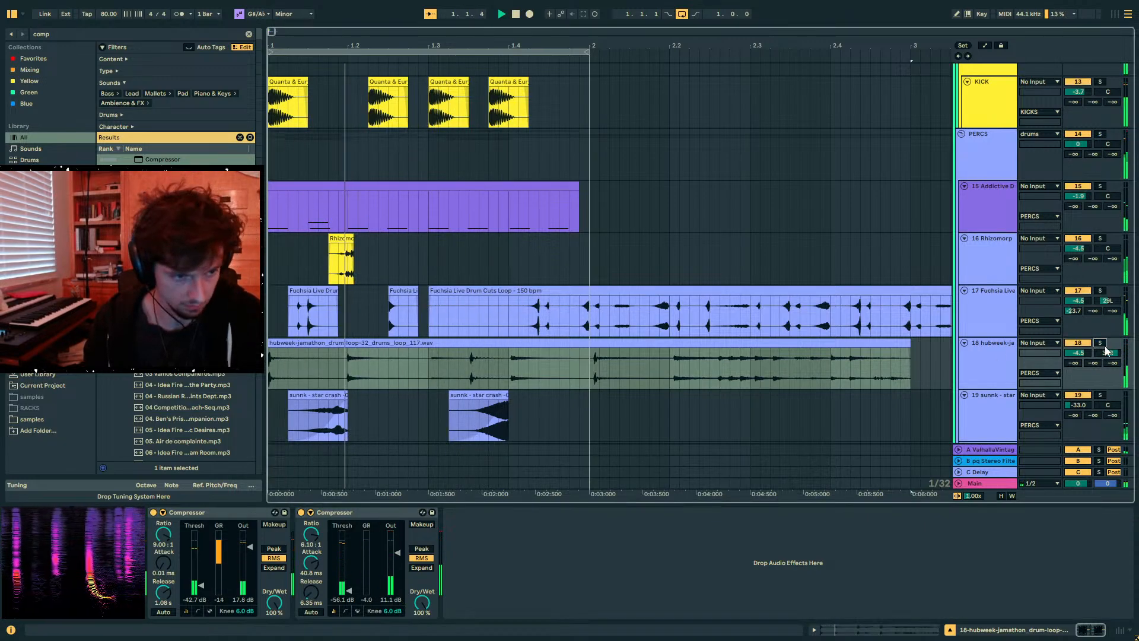
pyautogui.moveTo(1077, 352); pyautogui.dragTo(1078, 335)
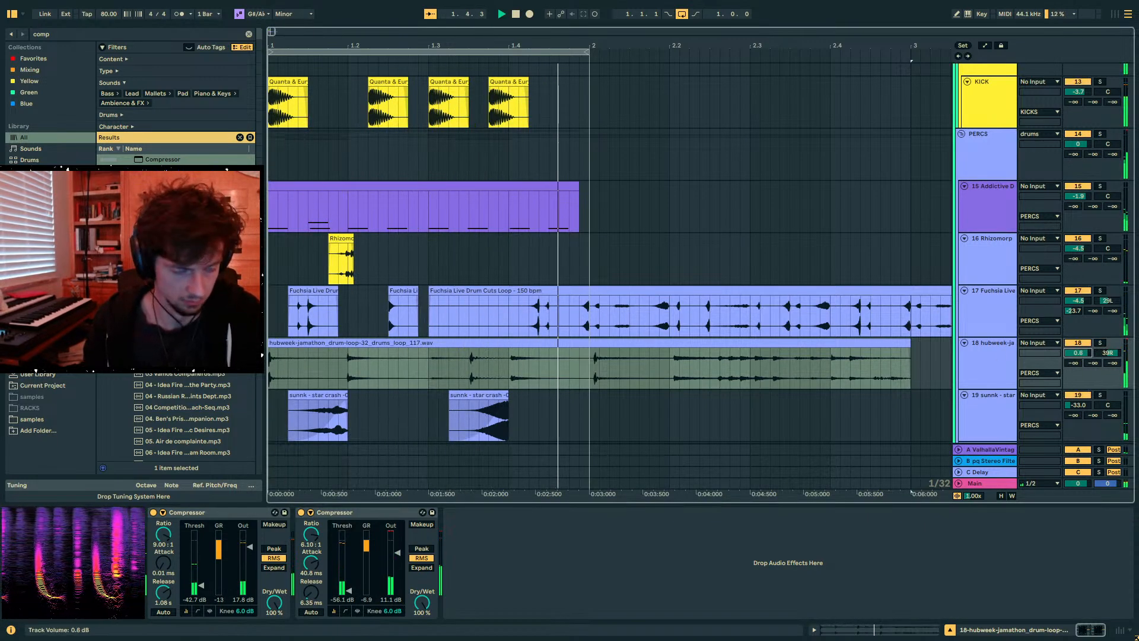
# - Stop playback and split the hubweek drum loop clip at bar 2
pyautogui.click(269, 369)
pyautogui.press('space')
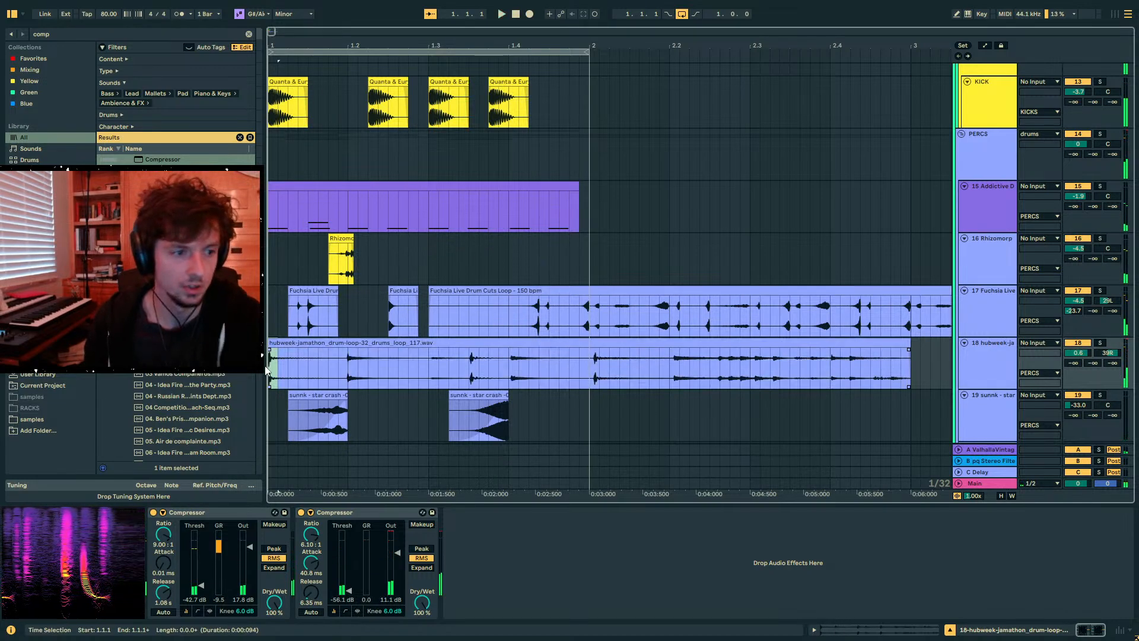
pyautogui.click(590, 372)
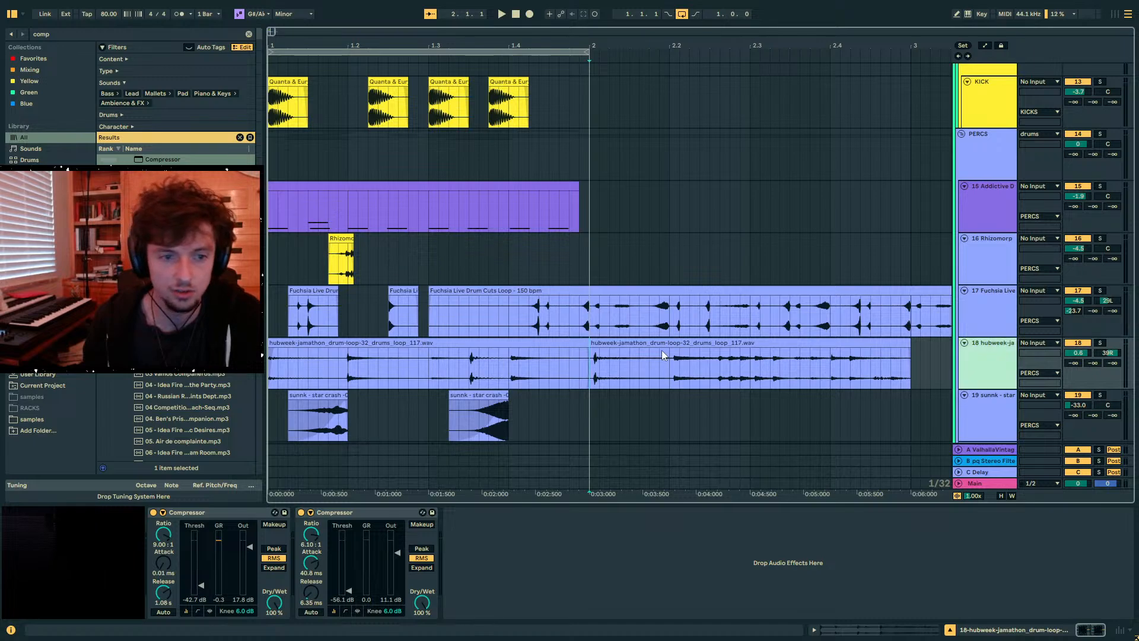
# - Insert a new audio track, move the second half of the hubweek drum loop onto it at bar 1, and start playback
pyautogui.hotkey('ctrl', 't')
pyautogui.moveTo(671, 343); pyautogui.dragTo(316, 425)
pyautogui.press('space')
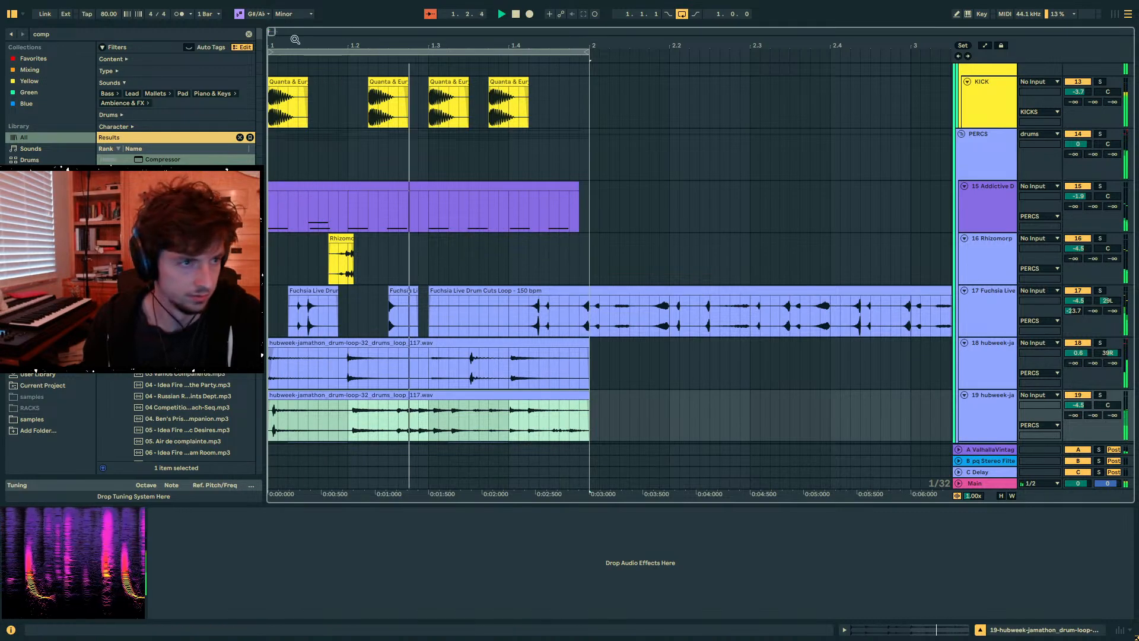
# - Pan the new hubweek drum loop track to 43L
pyautogui.moveTo(299, 41); pyautogui.dragTo(299, 68)
pyautogui.moveTo(1107, 404); pyautogui.dragTo(1107, 421)
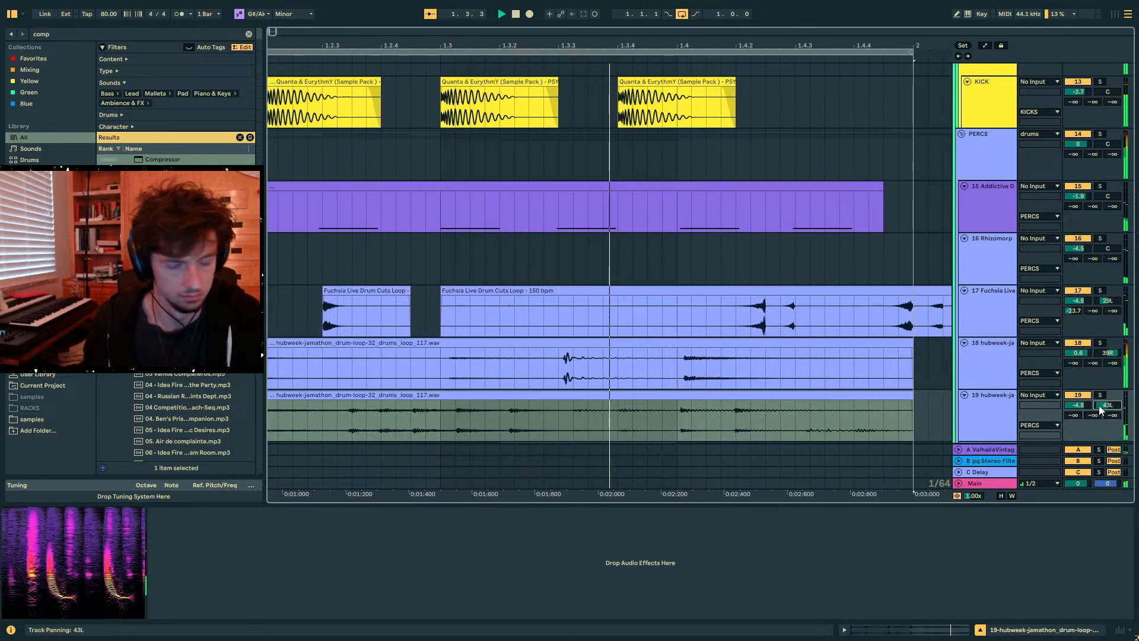
pyautogui.moveTo(593, 45); pyautogui.dragTo(594, 21)
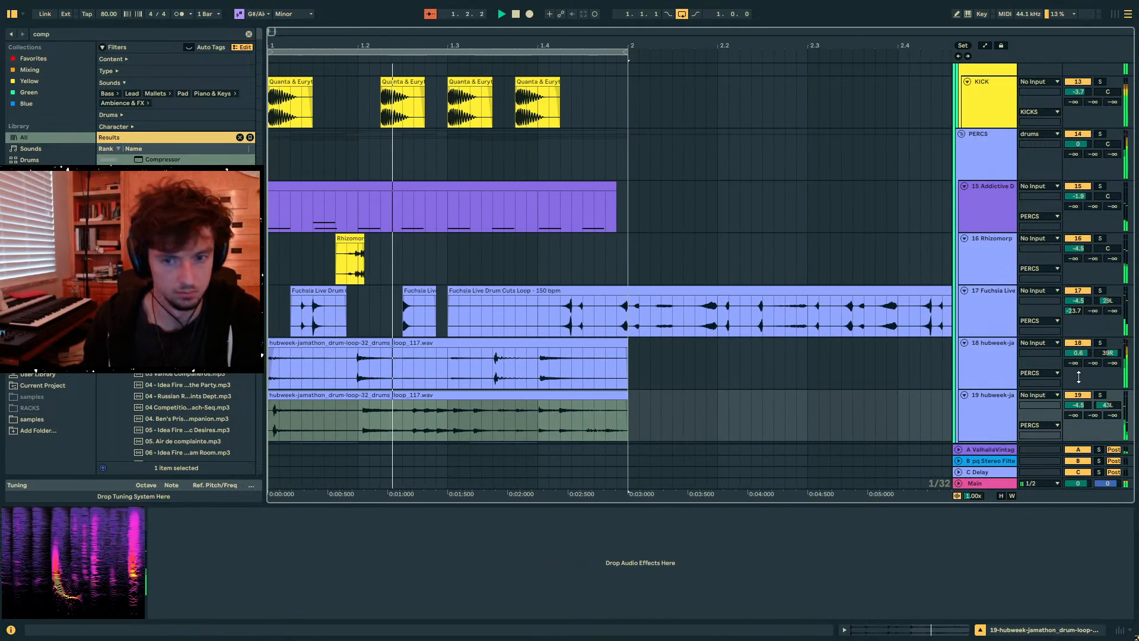
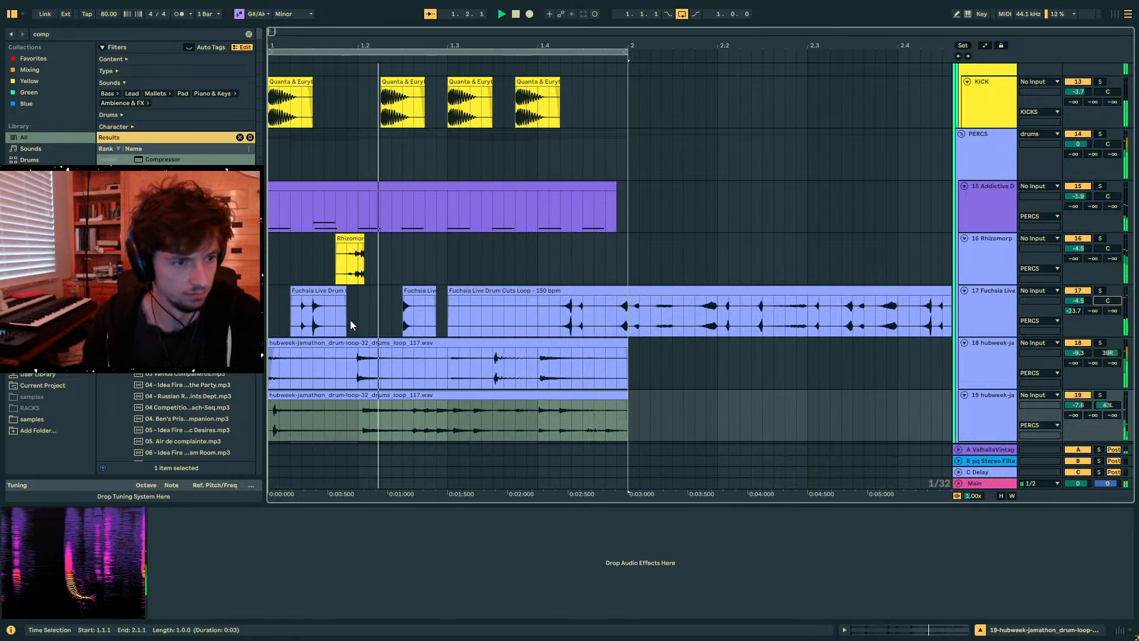
# - Try deactivating the Fuchsia drum loop clips across bar 1 and into bar 2, and undo it
pyautogui.click(315, 291)
pyautogui.click(413, 297)
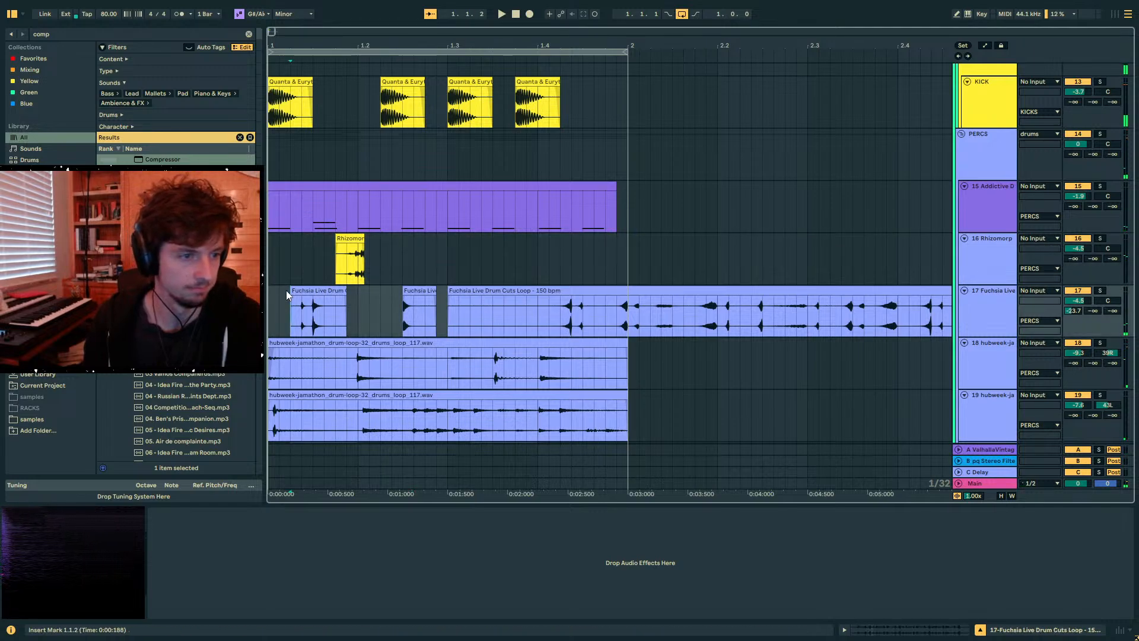
pyautogui.moveTo(272, 307); pyautogui.dragTo(675, 317)
pyautogui.press('0')
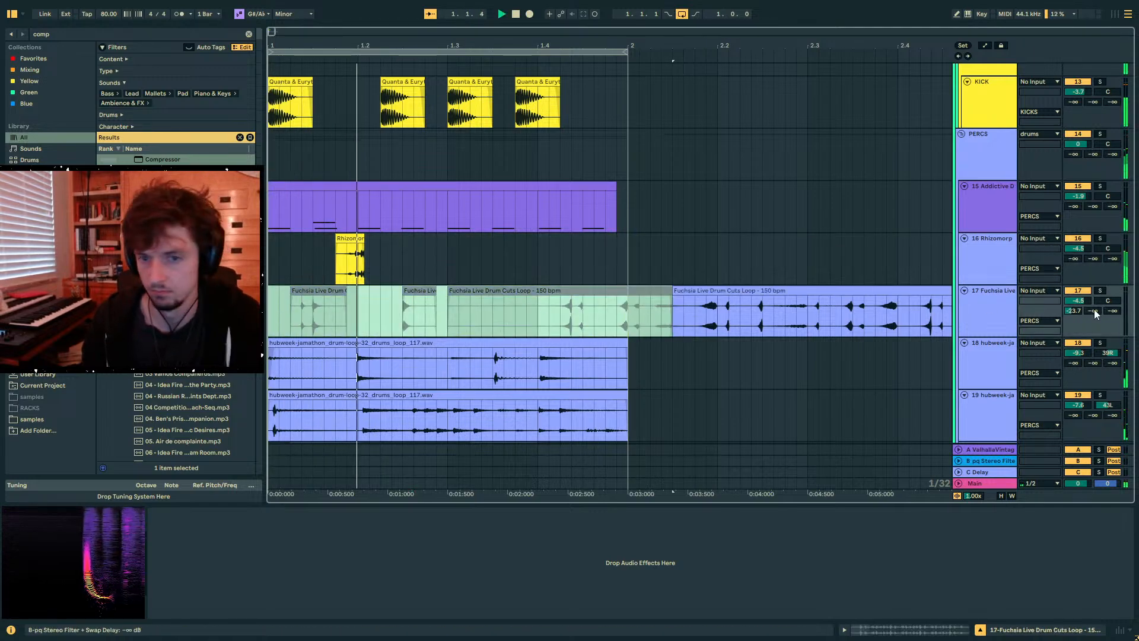
pyautogui.hotkey('ctrl', 'z')
# - Deactivate the short second Fuchsia drum clip in beat 1.2 and stop playback
pyautogui.click(449, 302)
pyautogui.moveTo(440, 303); pyautogui.dragTo(382, 305)
pyautogui.press('-')
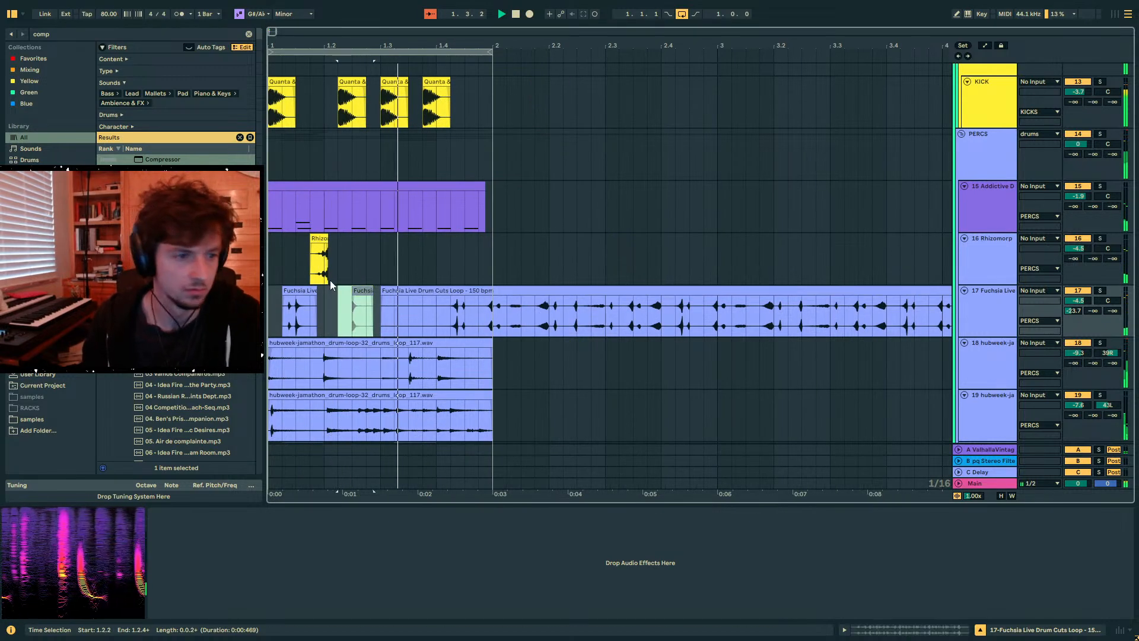
pyautogui.click(302, 291)
pyautogui.press('space')
# - Collapse the KICKSNARE and PERCS groups and unfold the chords/melody group
pyautogui.click(979, 311)
pyautogui.scroll(3, 976, 312)
pyautogui.click(973, 232)
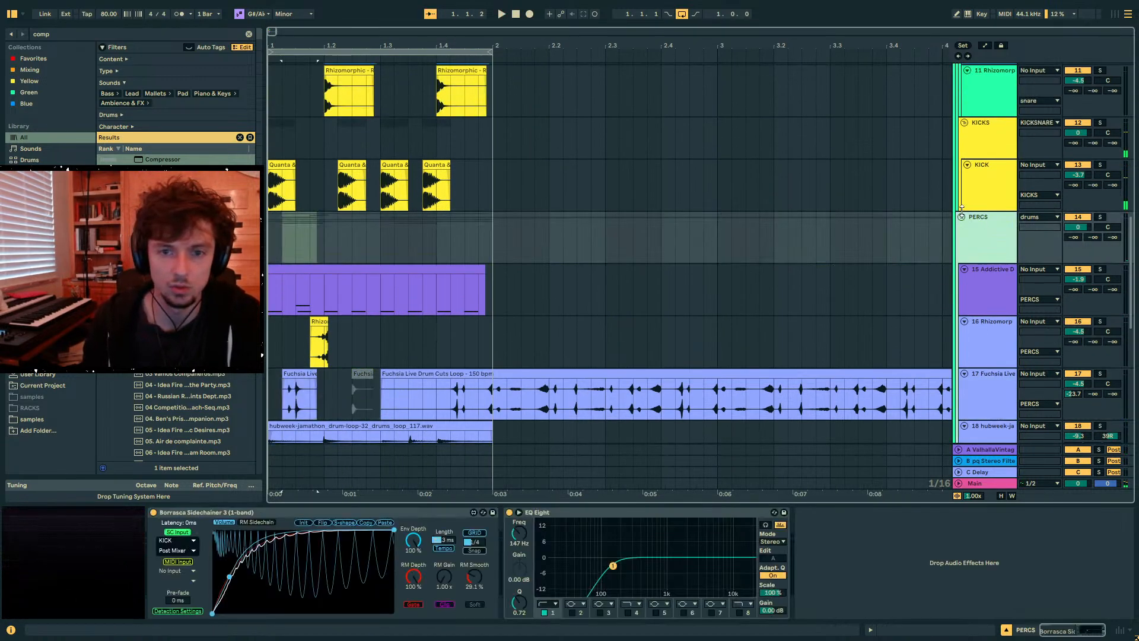
pyautogui.keyDown('alt'); pyautogui.click(962, 217); pyautogui.keyUp('alt')
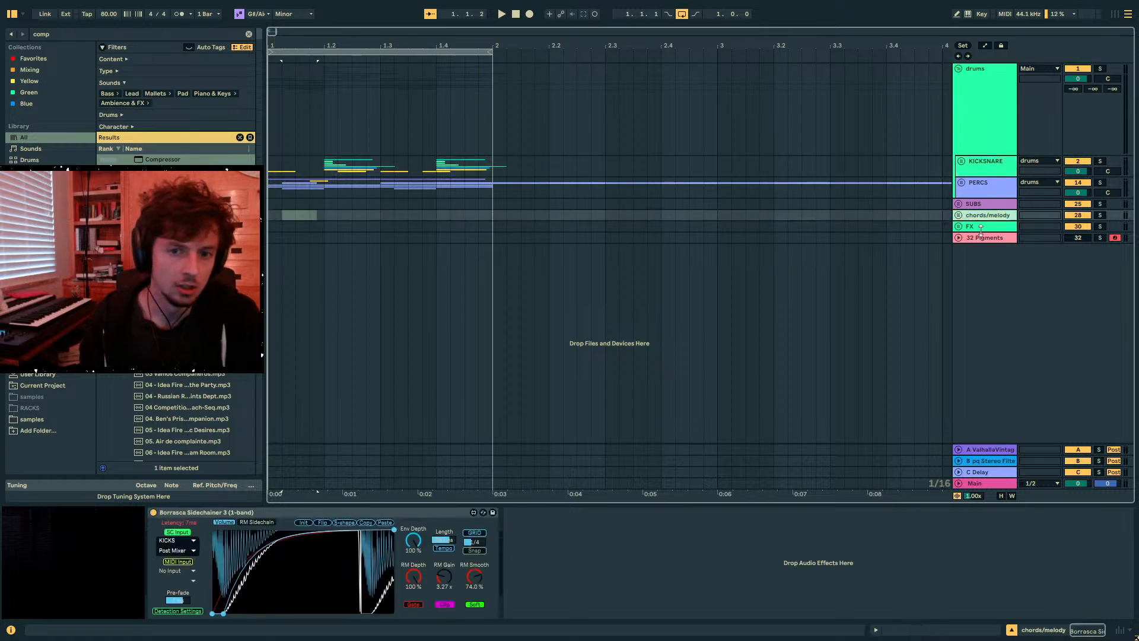
pyautogui.click(958, 216)
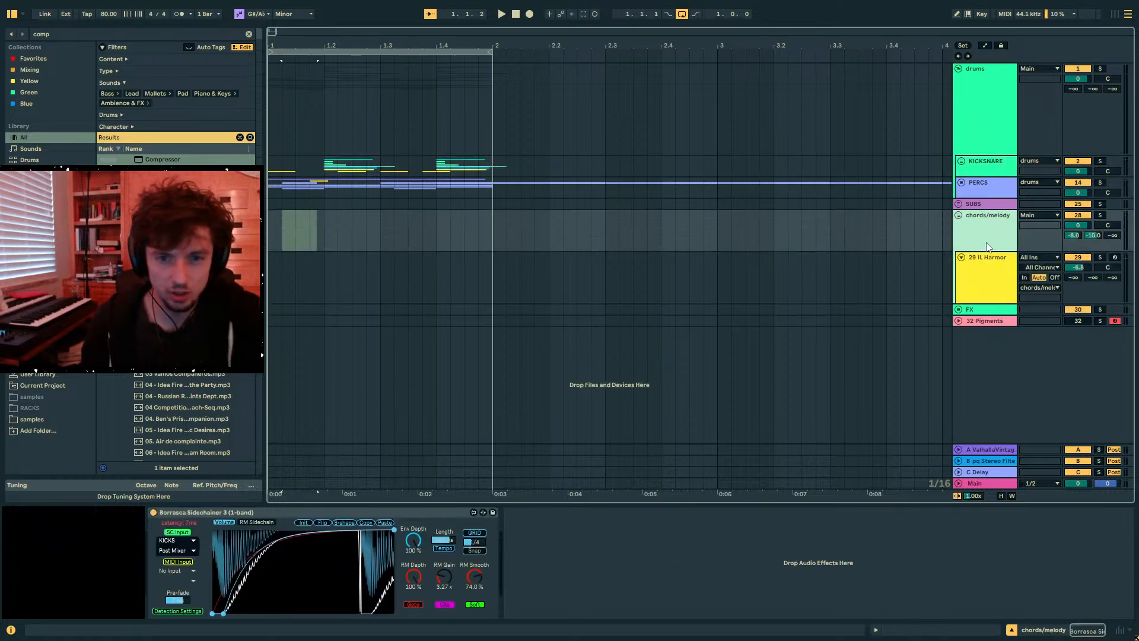
# - Create an empty one-bar MIDI clip at bar 1 on the IL Harmor track and enlarge the note editor
pyautogui.click(984, 273)
pyautogui.moveTo(482, 276); pyautogui.dragTo(268, 276)
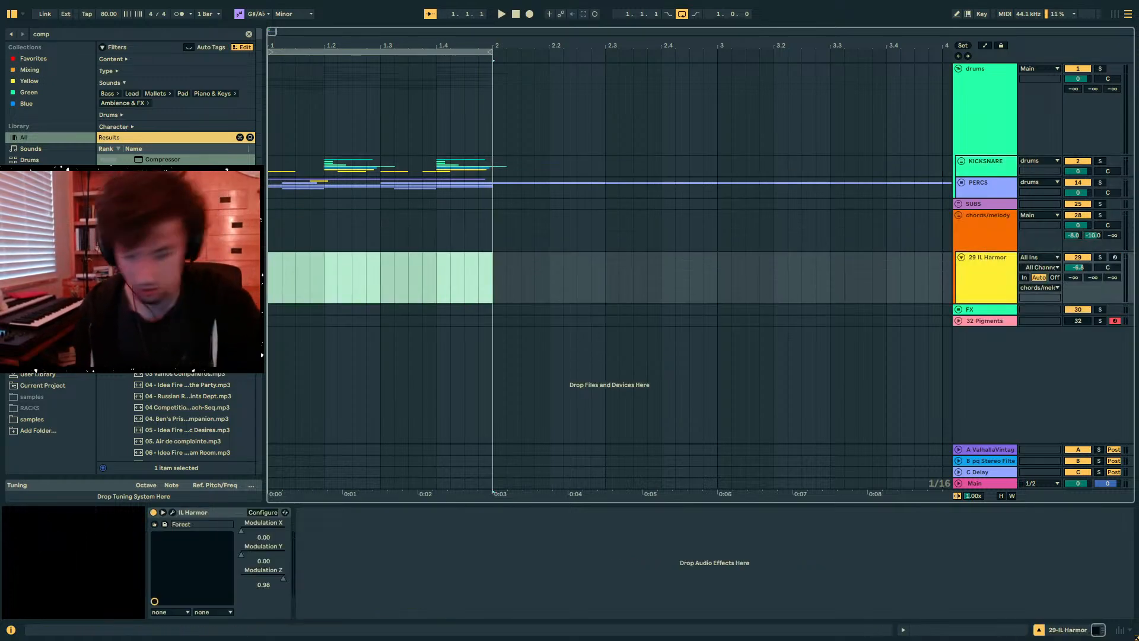
pyautogui.hotkey('ctrl', 'shift', 'm')
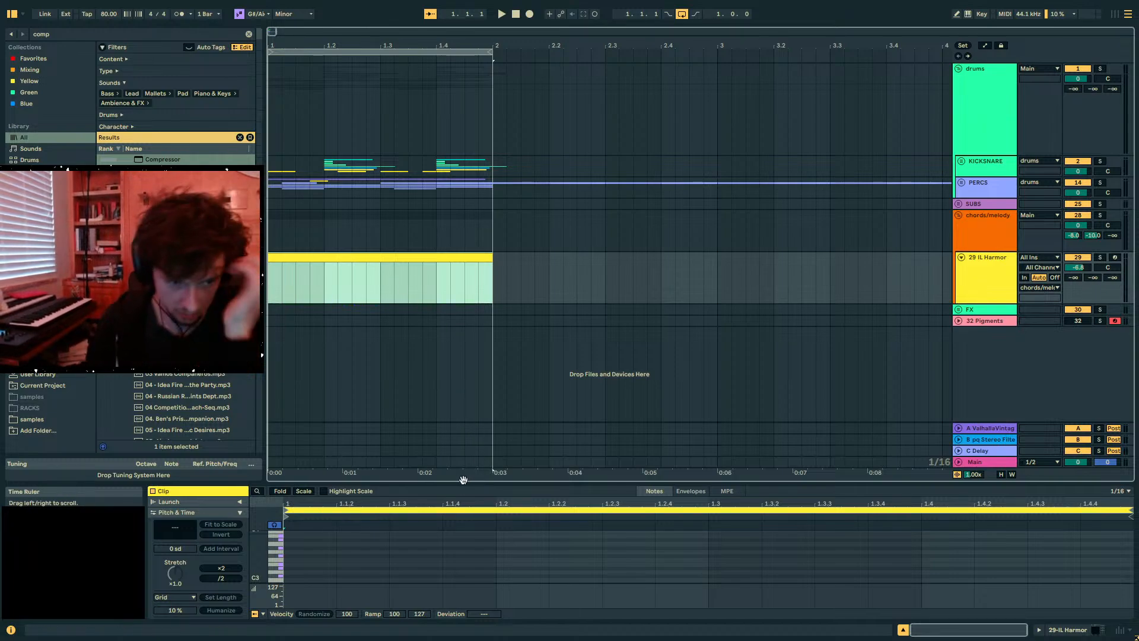
pyautogui.moveTo(457, 478); pyautogui.dragTo(510, 276)
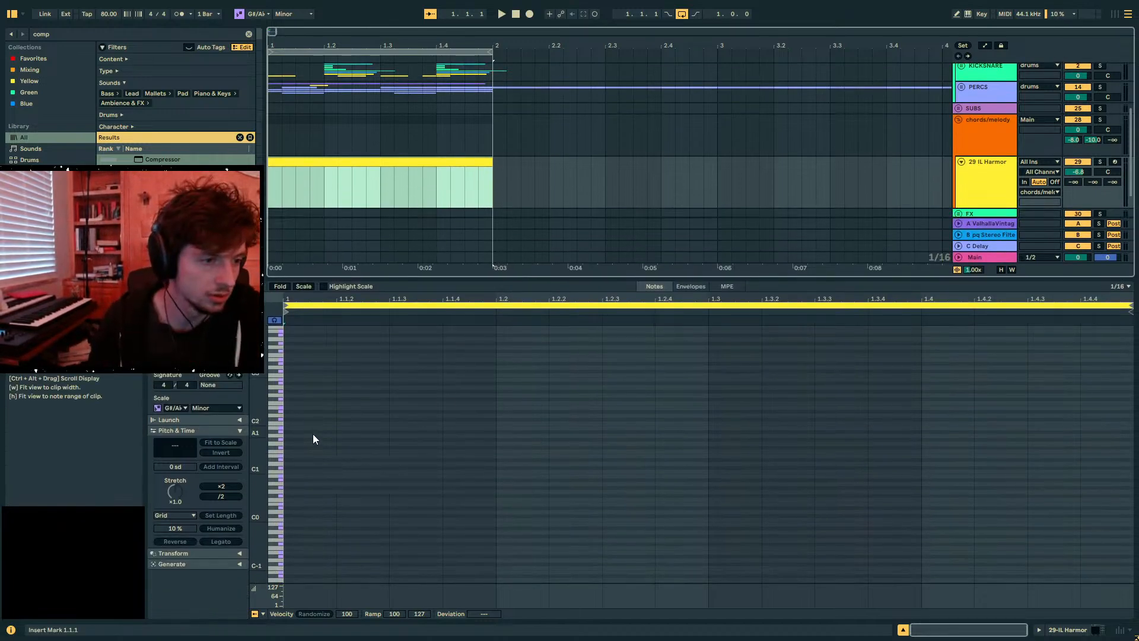
# - Draw a sixteenth-length G#1 note at the start of the IL Harmor clip
pyautogui.click(172, 408)
pyautogui.click(172, 408)
pyautogui.moveTo(286, 449); pyautogui.dragTo(282, 443)
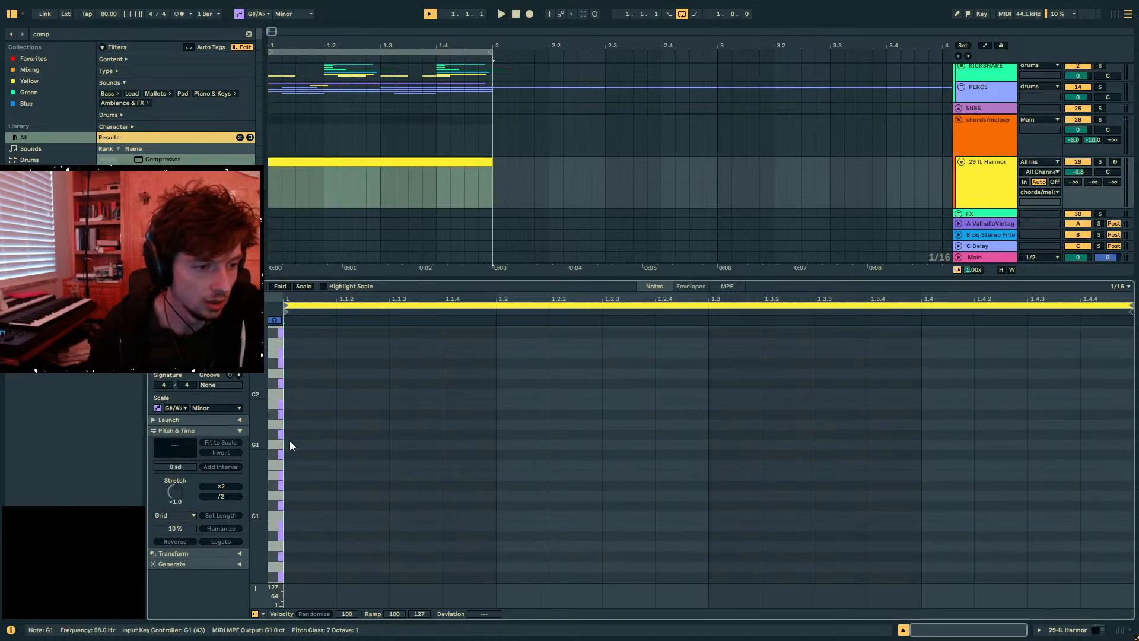
pyautogui.press('b')
pyautogui.click(296, 434)
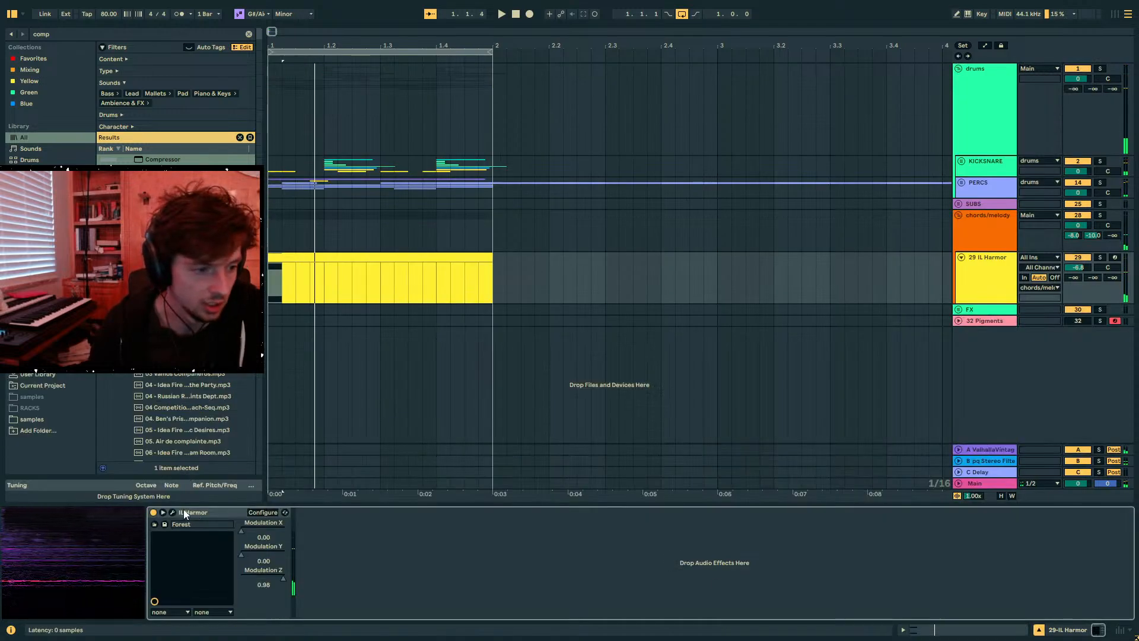
# - Audition Harmor's Forest patch and place a B0 note at 1.1.3 in the clip
pyautogui.click(172, 511)
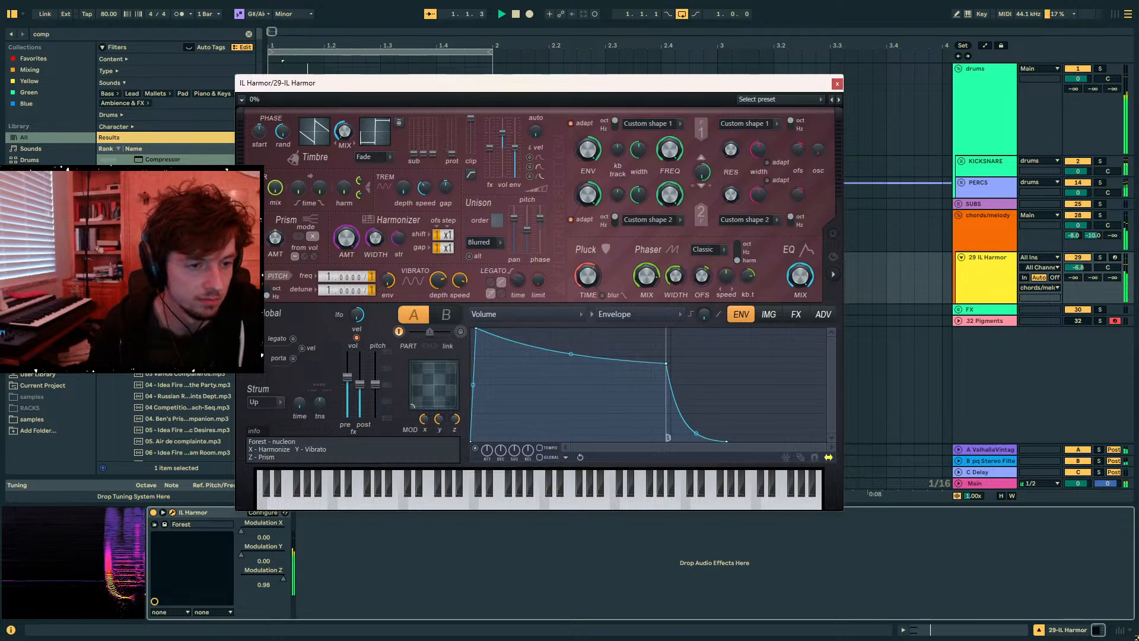
pyautogui.press('space')
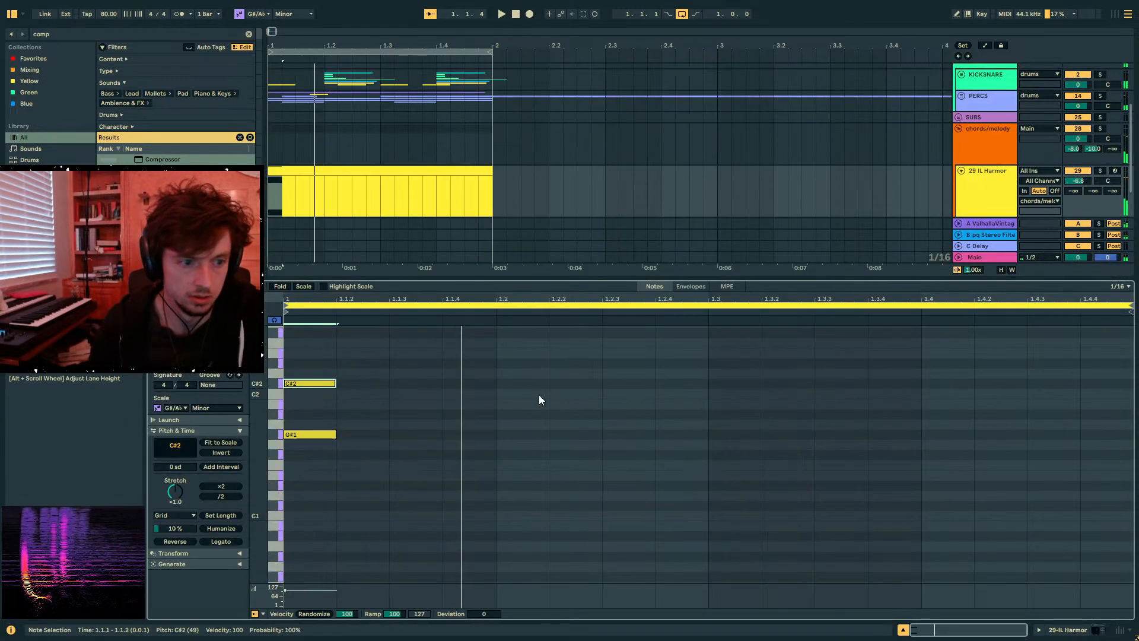
pyautogui.click(308, 432)
pyautogui.press('space')
pyautogui.moveTo(308, 436); pyautogui.dragTo(411, 456)
pyautogui.hotkey('shift', 'Down')
pyautogui.press('space')
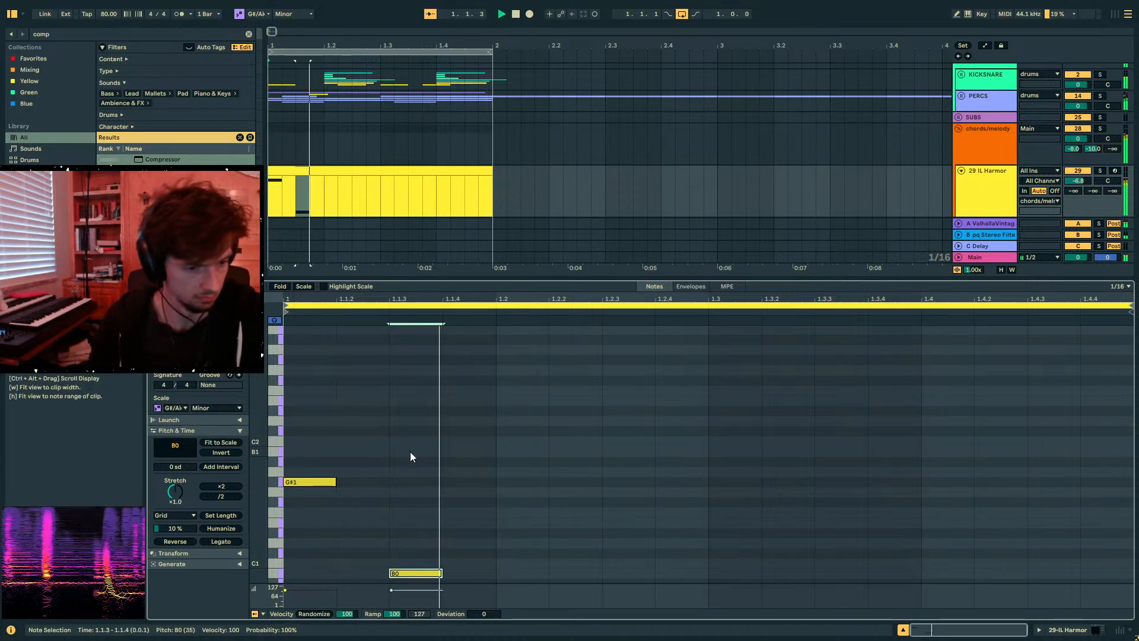
# - Transpose the clip's opening note down one octave to G#0
pyautogui.press('space')
pyautogui.scroll(-1, 475, 470)
pyautogui.moveTo(407, 494); pyautogui.dragTo(261, 403)
pyautogui.hotkey('shift', 'Down')
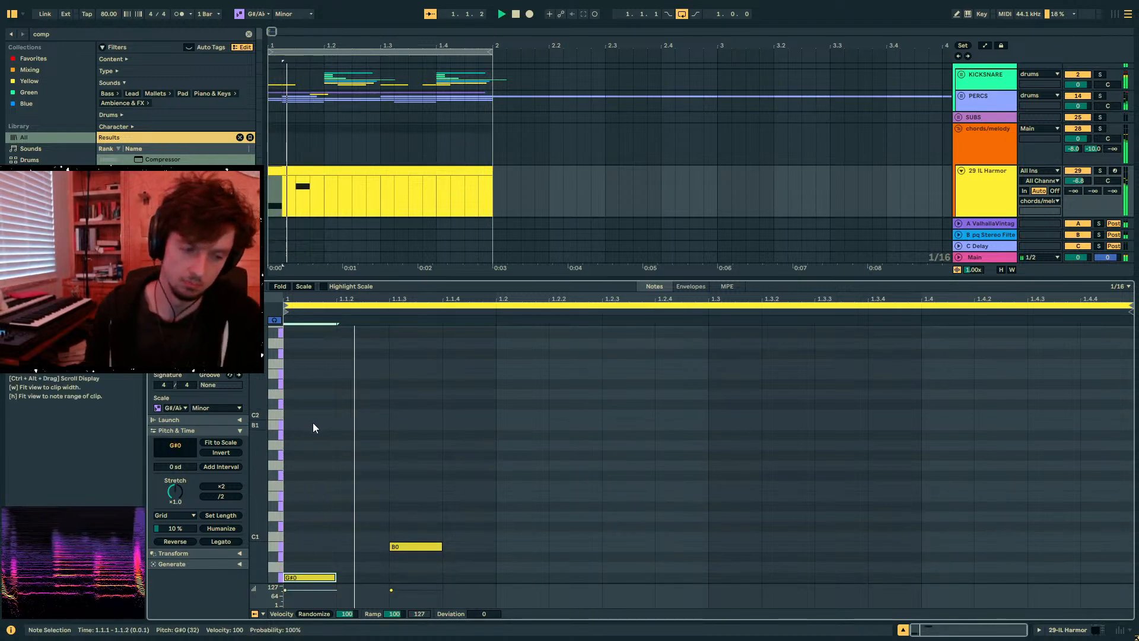
# - Add further B0 notes at 1.2.3, 1.3.3 and 1.4.3 in the IL Harmor clip
pyautogui.press('space')
pyautogui.moveTo(529, 485); pyautogui.dragTo(290, 582)
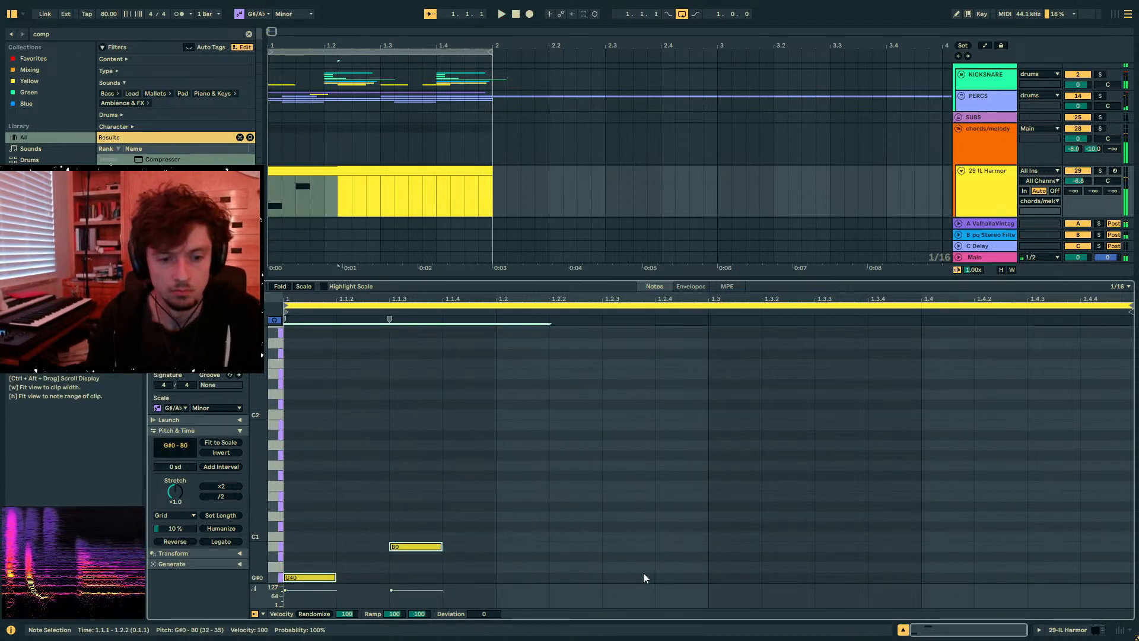
pyautogui.doubleClick(624, 546)
pyautogui.doubleClick(839, 546)
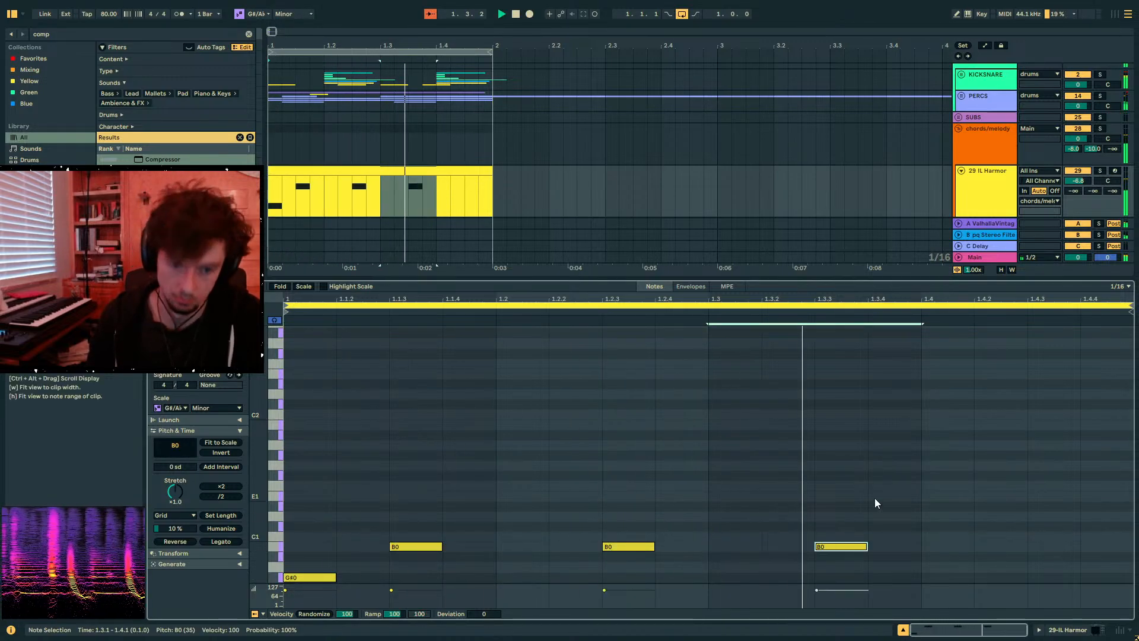
pyautogui.doubleClick(1039, 537)
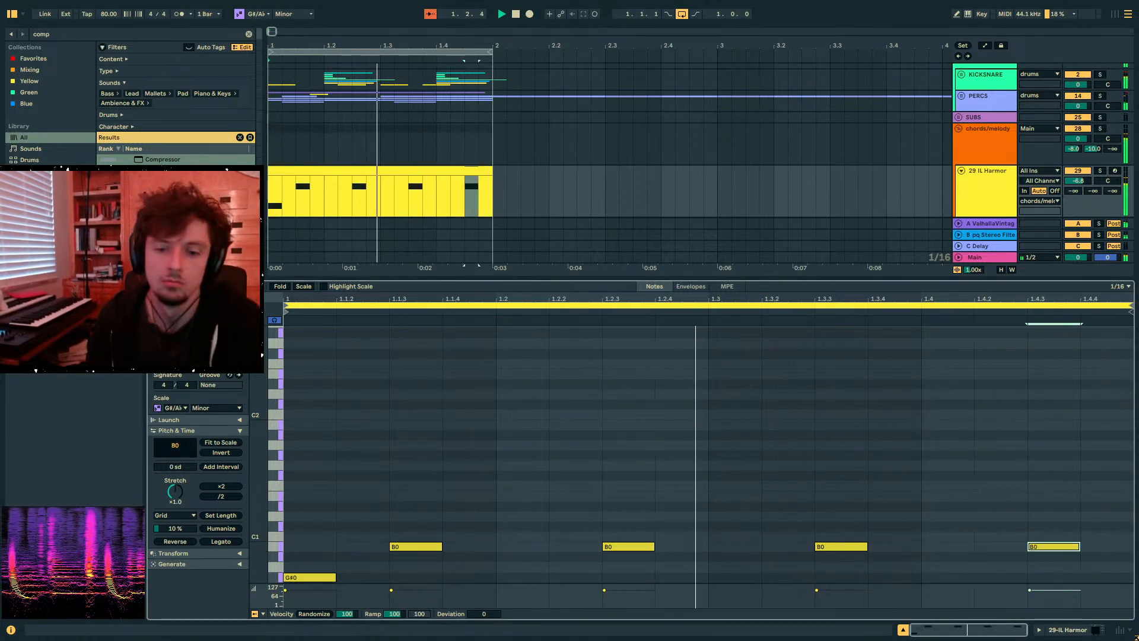
# - Audition the last note at A#0 and set its pitch to C1
pyautogui.press('Down')
pyautogui.press('Down')
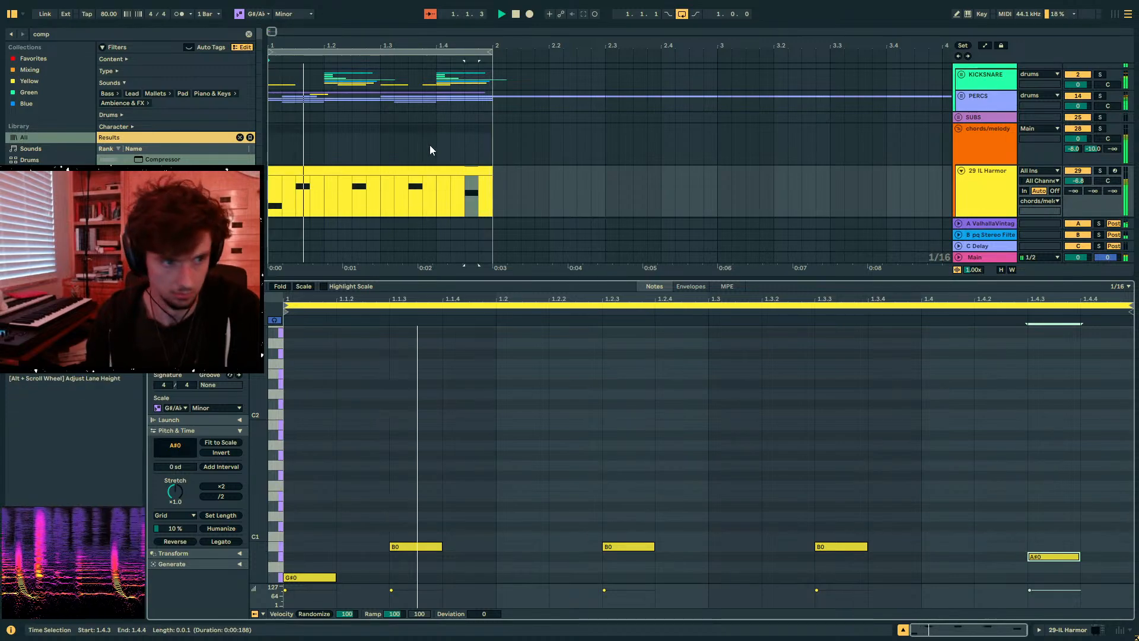
pyautogui.press('Up')
pyautogui.press('Up')
# - Duplicate the bar 1 clips of all tracks, including the IL Harmor clip, into bar 2 and stop playback
pyautogui.click(398, 171)
pyautogui.hotkey('ctrl', 'd')
pyautogui.moveTo(497, 83); pyautogui.dragTo(119, 190)
pyautogui.press('space')
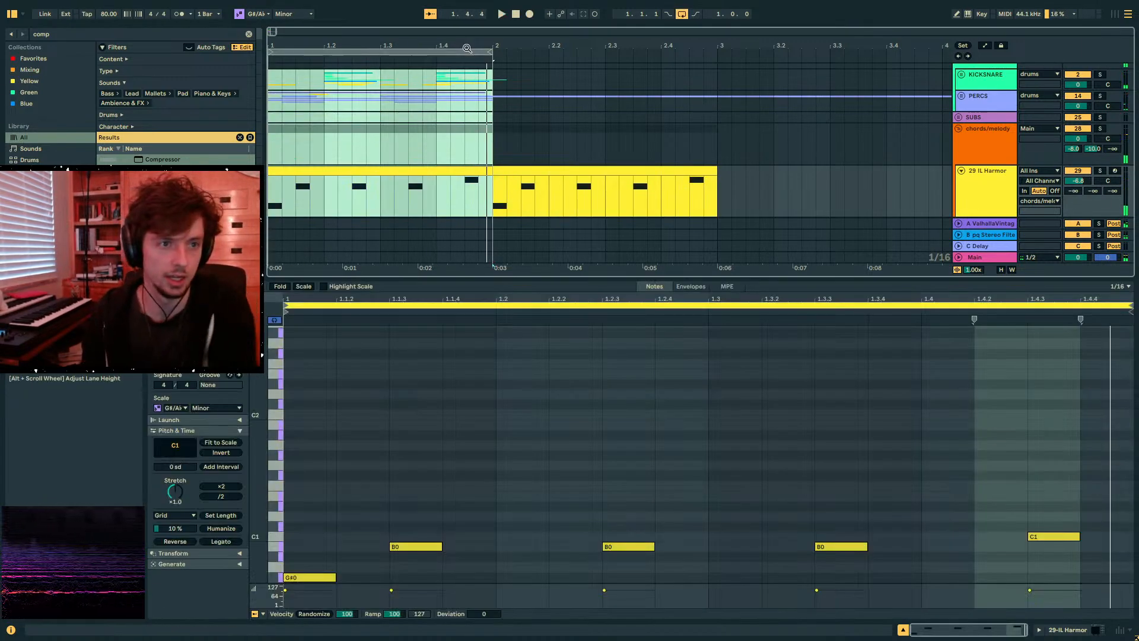
pyautogui.hotkey('ctrl', 'd')
# - Lower the last note of the bar 2 IL Harmor clip to A#0
pyautogui.scroll(-1, 525, 125)
pyautogui.doubleClick(646, 170)
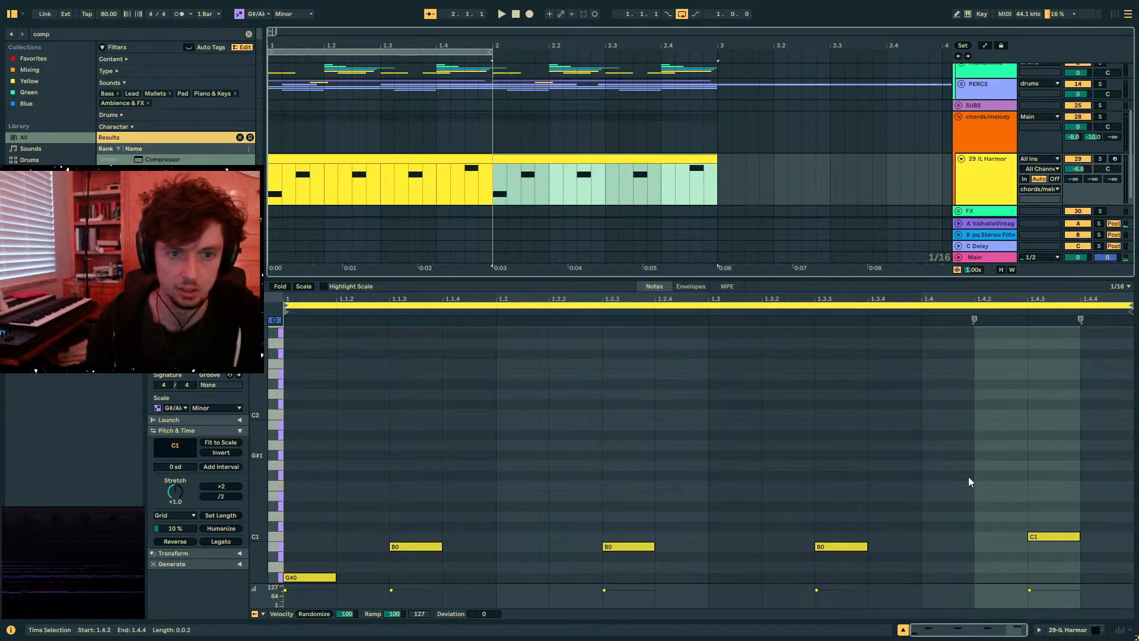
pyautogui.click(1057, 536)
pyautogui.press('Down')
pyautogui.press('Down')
# - Loop bars 1 and 2 and duplicate the IL Harmor track with its clips
pyautogui.click(435, 161)
pyautogui.moveTo(579, 286); pyautogui.dragTo(579, 432)
pyautogui.click(1003, 261)
pyautogui.hotkey('ctrl', 'd')
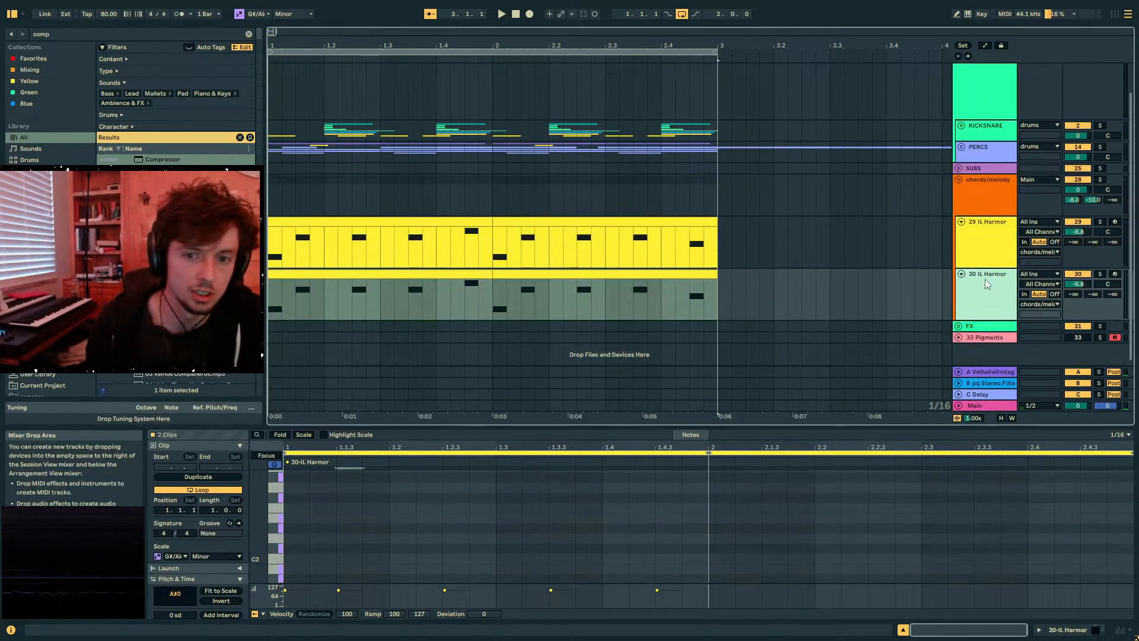
# - Solo the duplicated IL Harmor track, open its Harmor plugin window and move the window clear of the device
pyautogui.click(472, 272)
pyautogui.click(1100, 275)
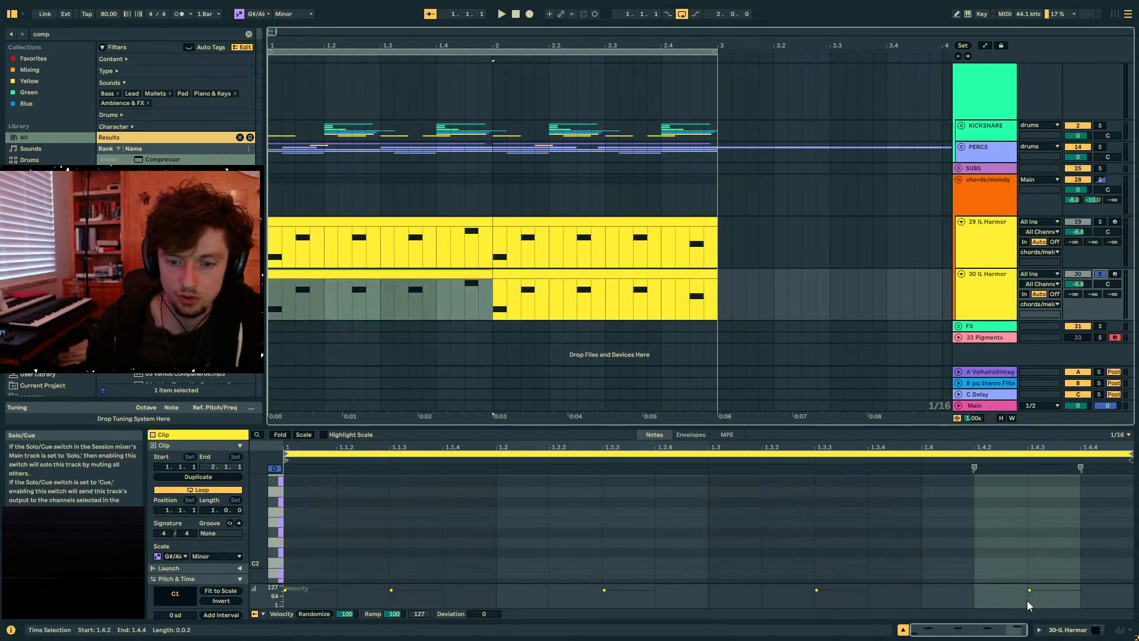
pyautogui.click(1067, 629)
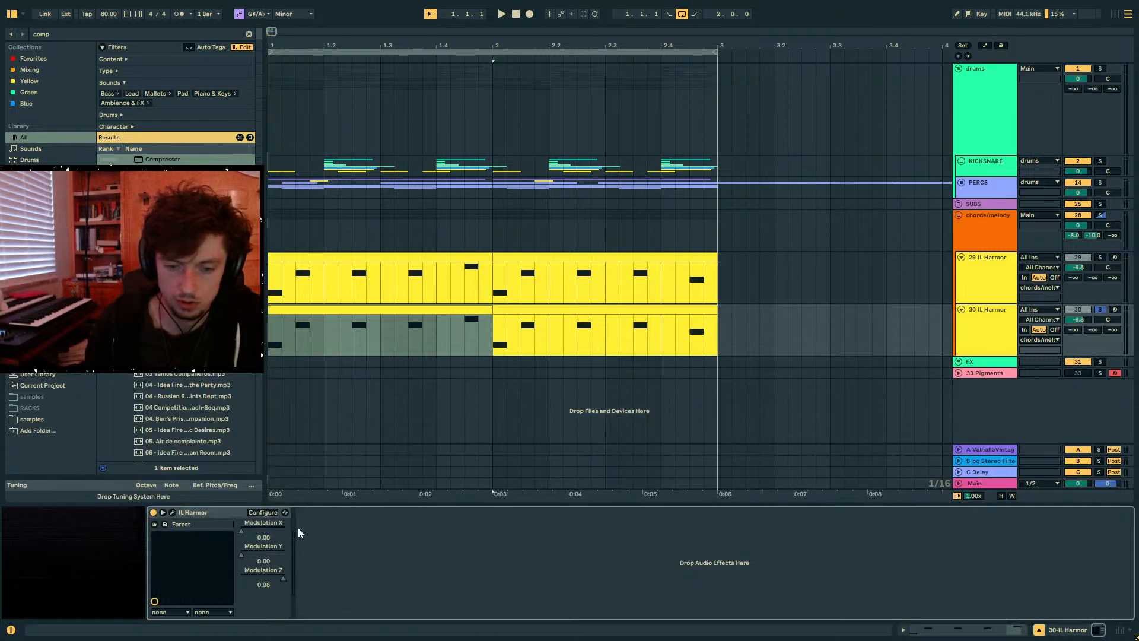
pyautogui.click(256, 513)
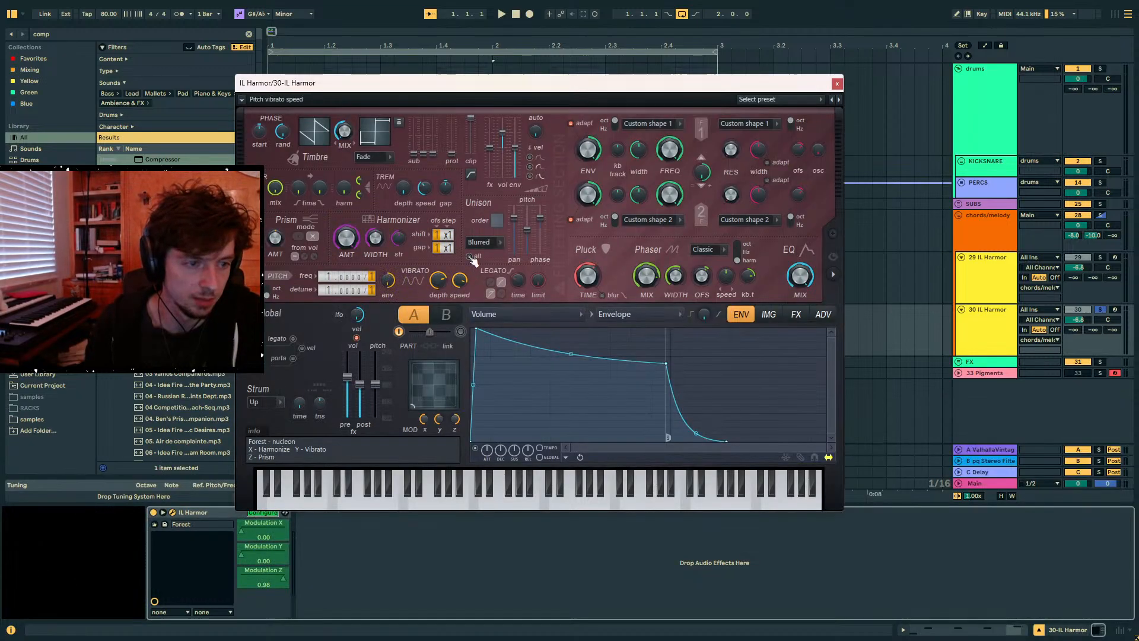
pyautogui.click(257, 521)
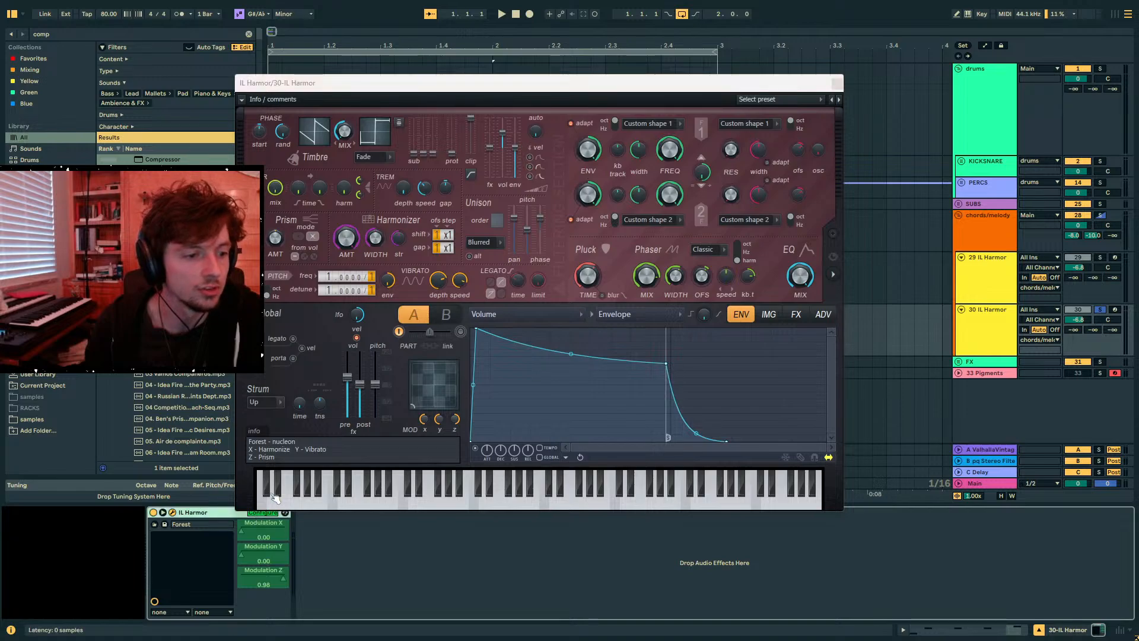
pyautogui.moveTo(397, 81); pyautogui.dragTo(547, 41)
pyautogui.click(266, 513)
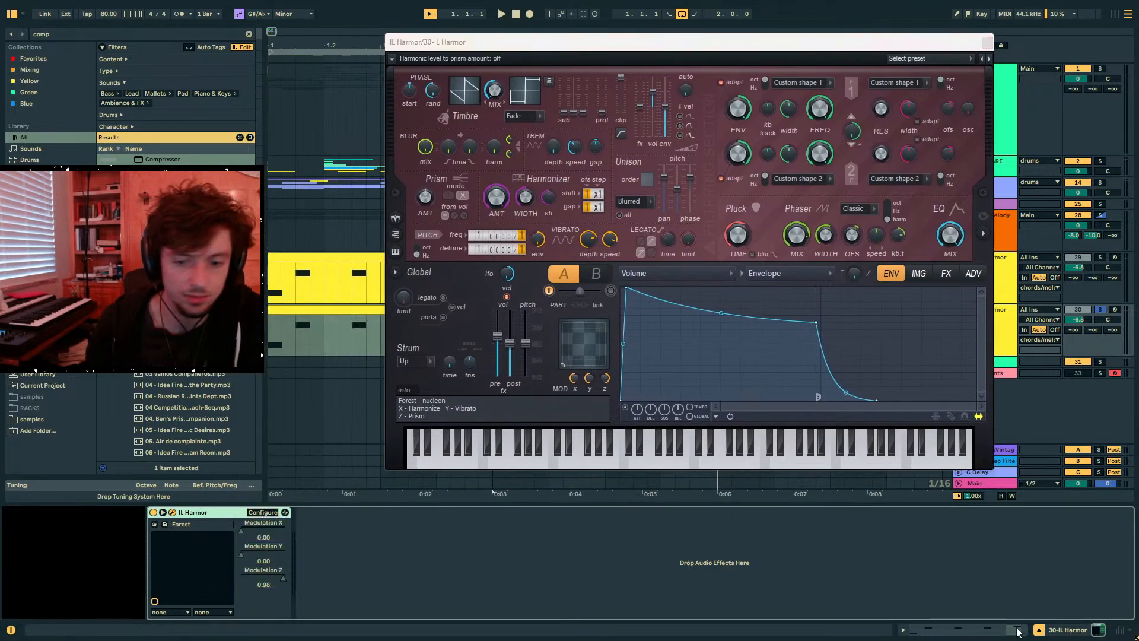
# - Transpose the notes of the duplicated track's bar 1 clip up two octaves, starting from G#2
pyautogui.click(985, 629)
pyautogui.hotkey('ctrl', 'alt', 'e')
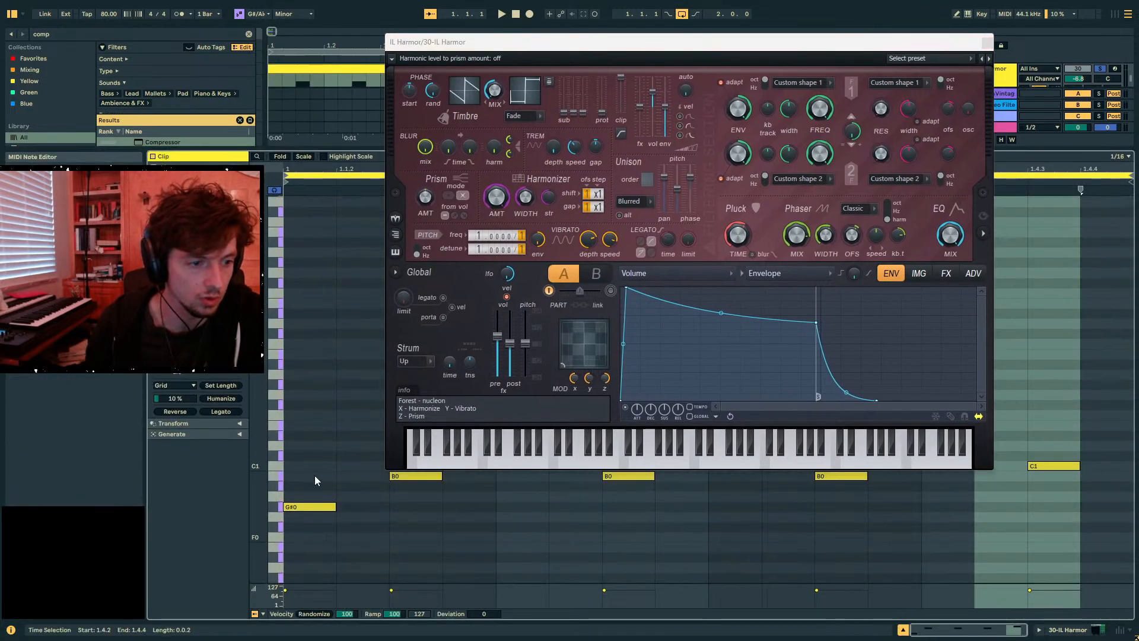
pyautogui.click(318, 598)
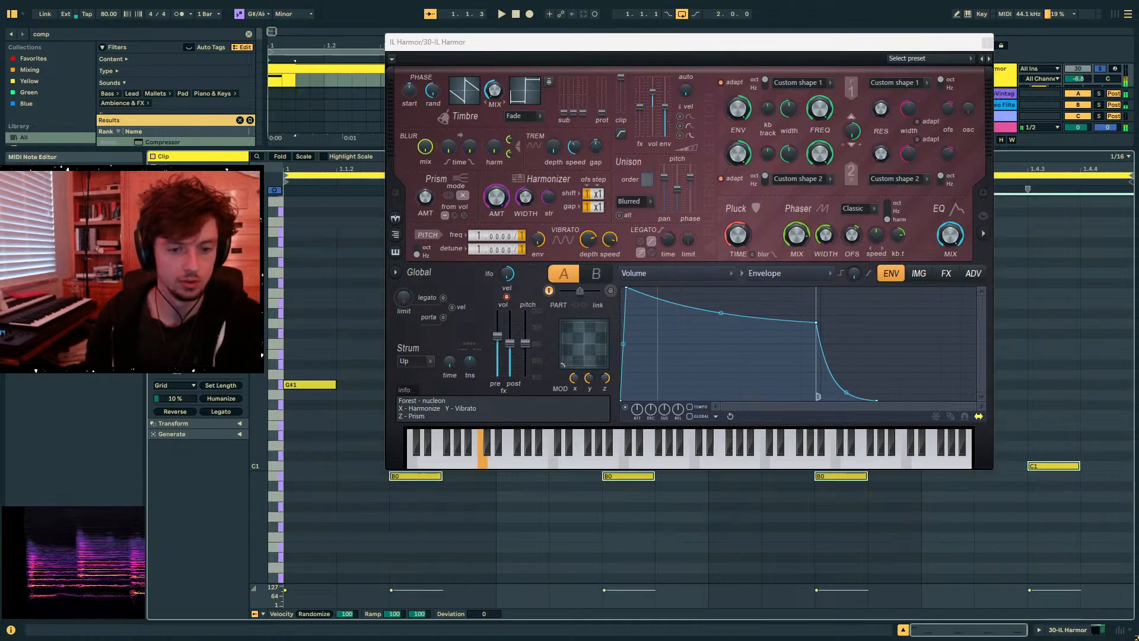
pyautogui.hotkey('shift', 'Up')
pyautogui.scroll(2, 347, 374)
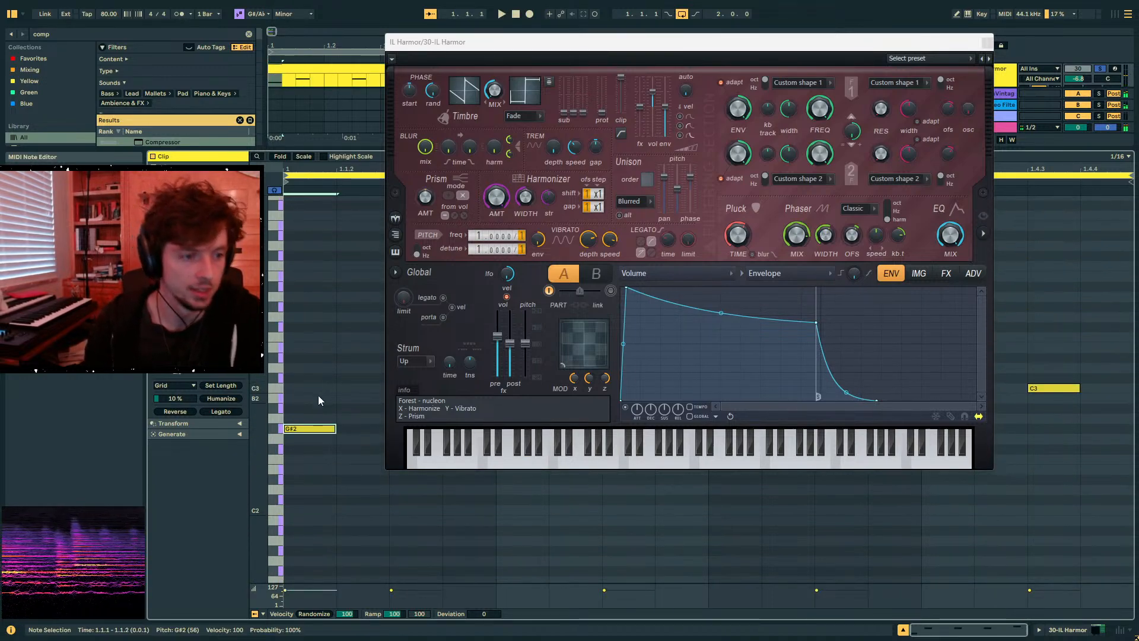
# - Stack B2 and D#3 notes above the opening G#2 to form a chord
pyautogui.doubleClick(307, 395)
pyautogui.doubleClick(306, 357)
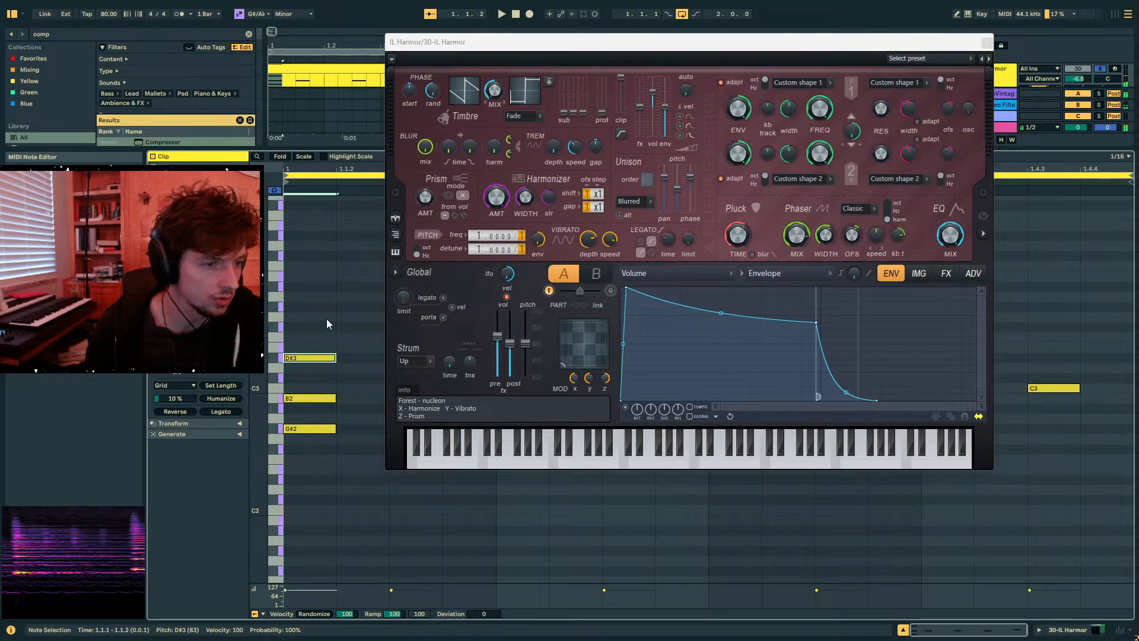
# - Lower the opening chord's middle note from B2 to A#2 and audition the chord
pyautogui.click(309, 429)
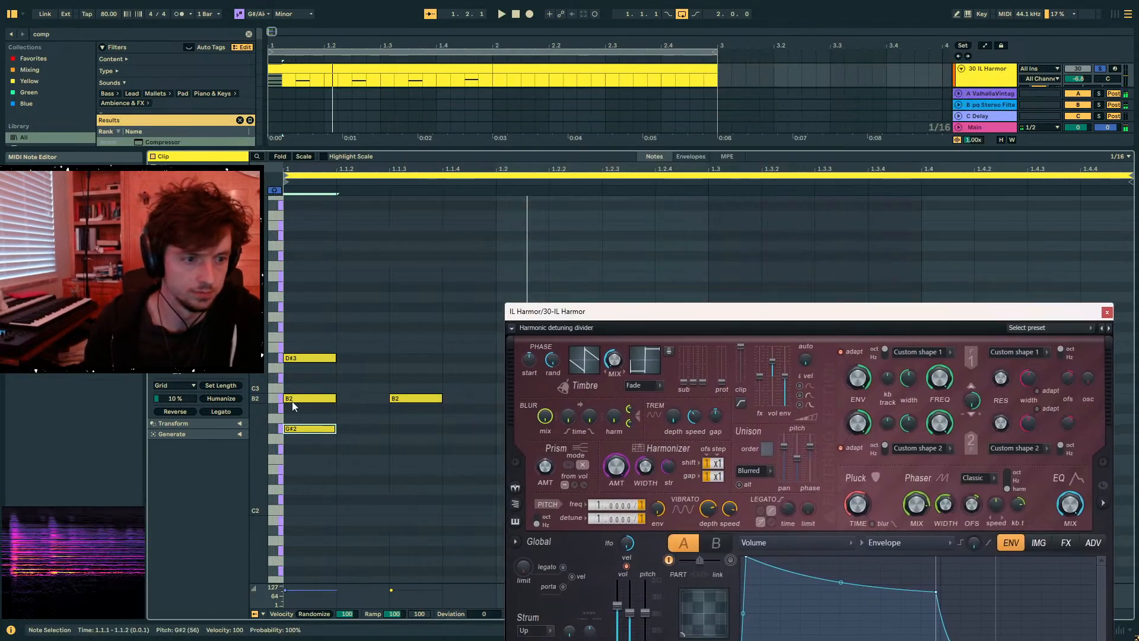
pyautogui.moveTo(328, 293); pyautogui.dragTo(317, 419)
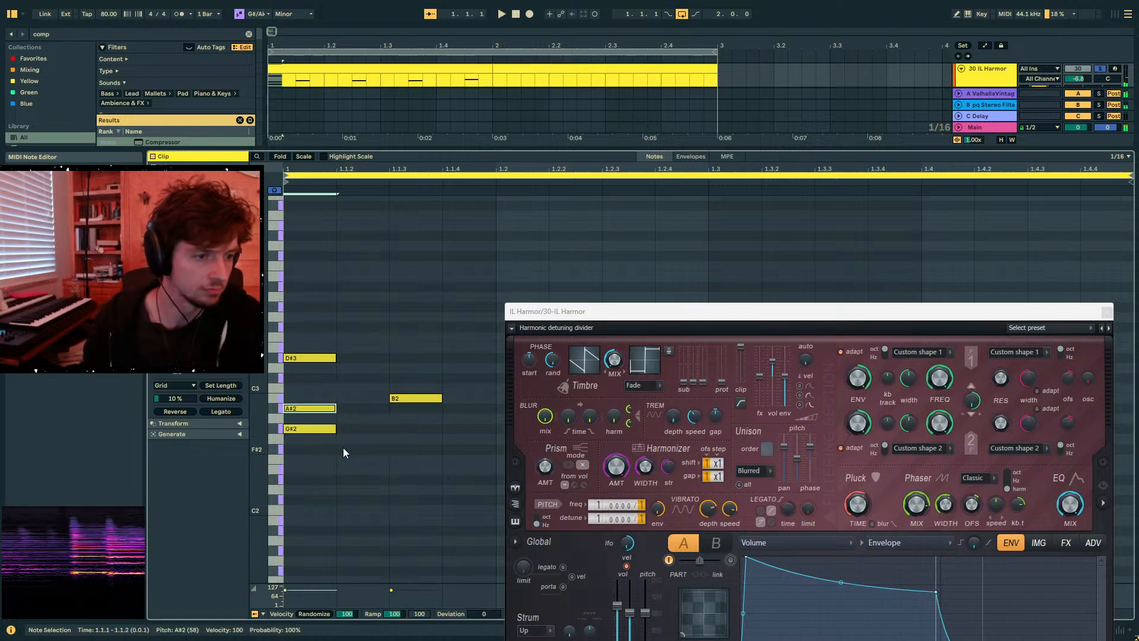
pyautogui.press('space')
pyautogui.click(325, 358)
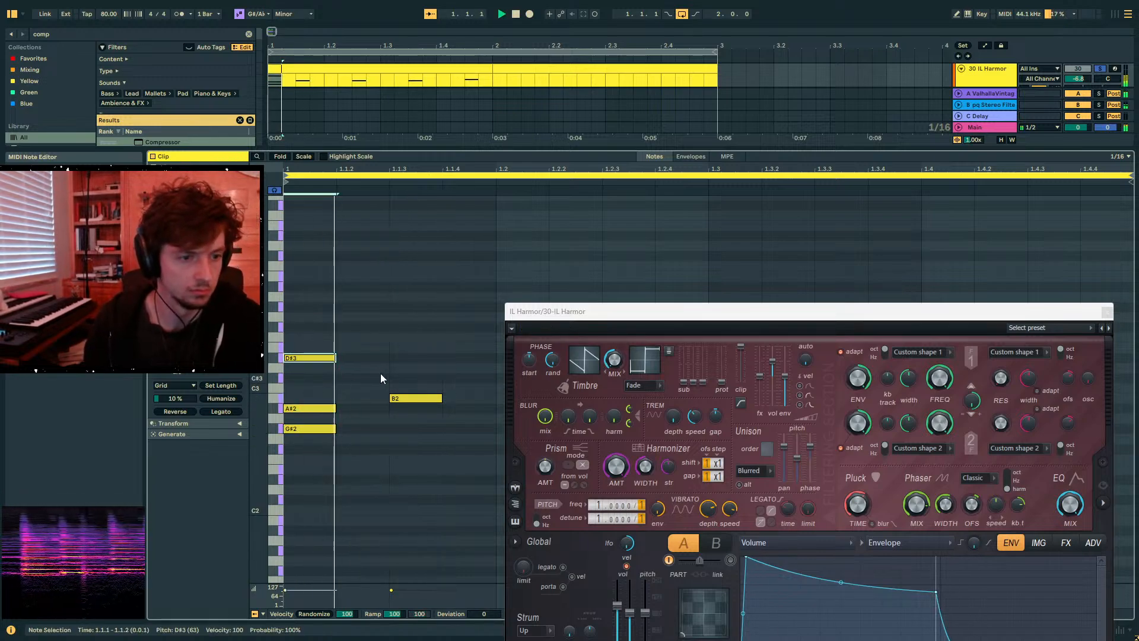
# - Build a second chord of F#2, B2 and E3 at 1.1.3 from a copy of the opening chord
pyautogui.moveTo(376, 342); pyautogui.dragTo(300, 511)
pyautogui.hotkey('ctrl', 'd')
pyautogui.press('Up')
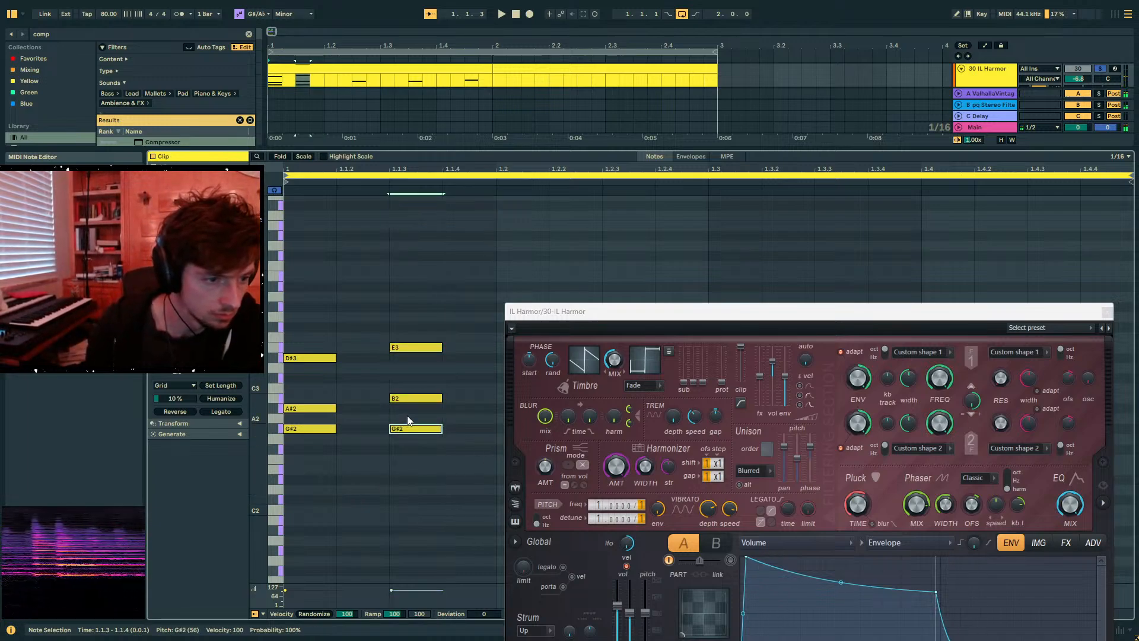
pyautogui.moveTo(414, 331); pyautogui.dragTo(414, 331)
pyautogui.press('space')
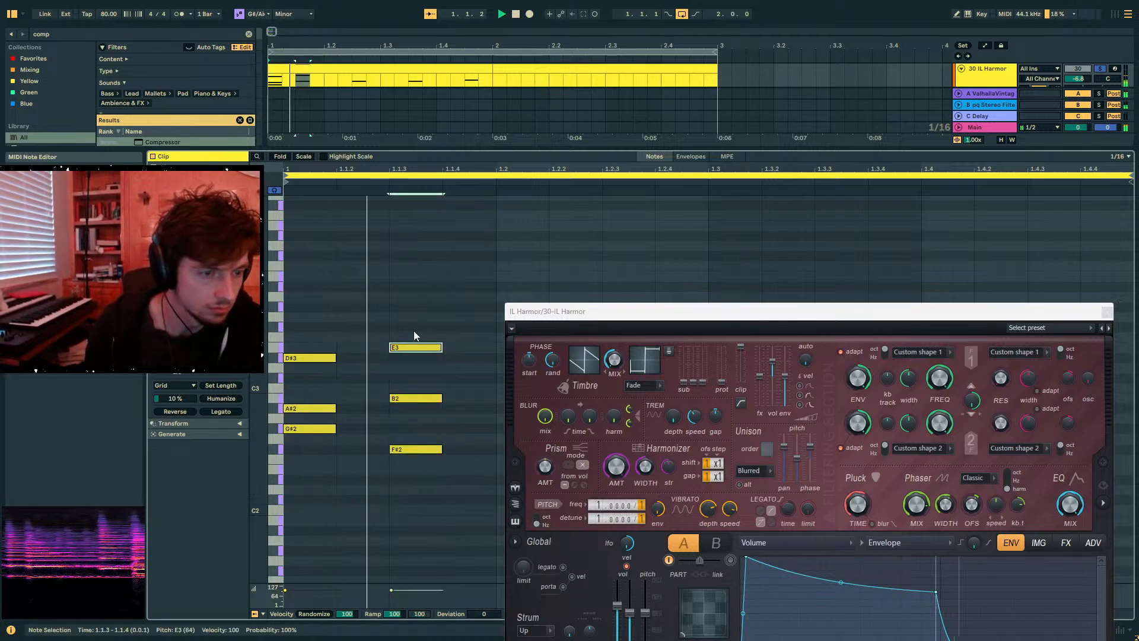
# - Move the Harmor window clear of the notes and stretch the F#2, B2 and E3 chord to 1.4.3
pyautogui.moveTo(678, 314); pyautogui.dragTo(617, 521)
pyautogui.press('space')
pyautogui.moveTo(521, 294); pyautogui.dragTo(407, 525)
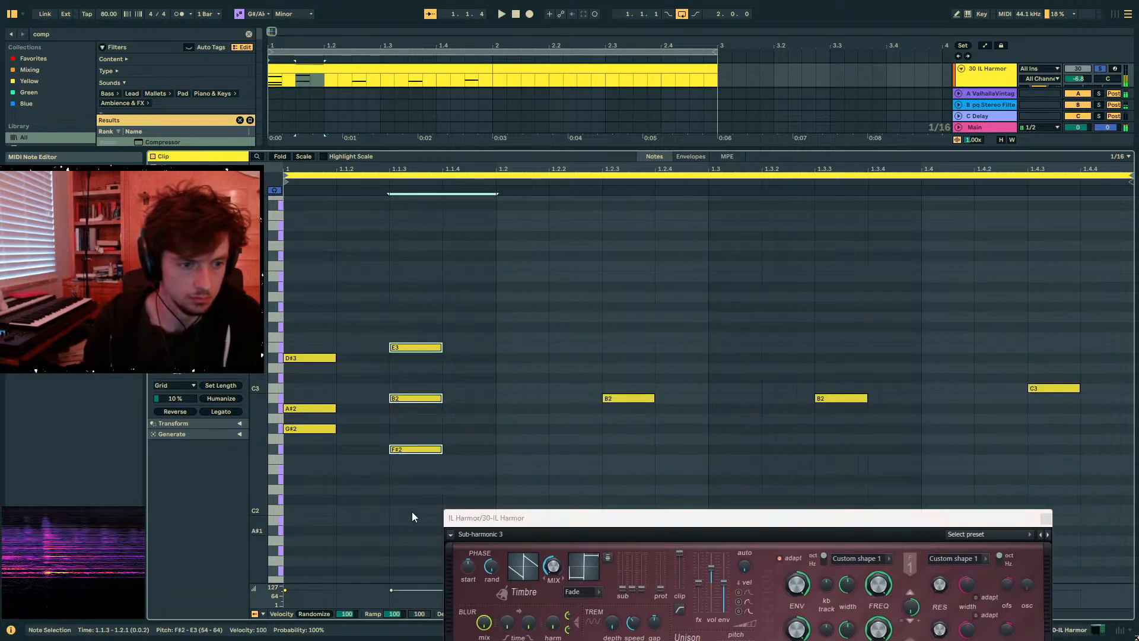
pyautogui.moveTo(441, 445); pyautogui.dragTo(1030, 399)
pyautogui.press('space')
# - Duplicate the held chord's outer notes to 1.4.3 and voice them as F2 and E3 around the existing C3
pyautogui.click(1033, 348)
pyautogui.moveTo(1034, 347)
pyautogui.mouseDown()
pyautogui.moveTo(1087, 348)
pyautogui.moveTo(1036, 348)
pyautogui.mouseUp()
pyautogui.hotkey('ctrl', 'd')
pyautogui.press('space')
pyautogui.press('space')
pyautogui.moveTo(1132, 504); pyautogui.dragTo(995, 443)
pyautogui.hotkey('ctrl', 'd')
pyautogui.press('Down')
pyautogui.press('Left')
pyautogui.press('Left')
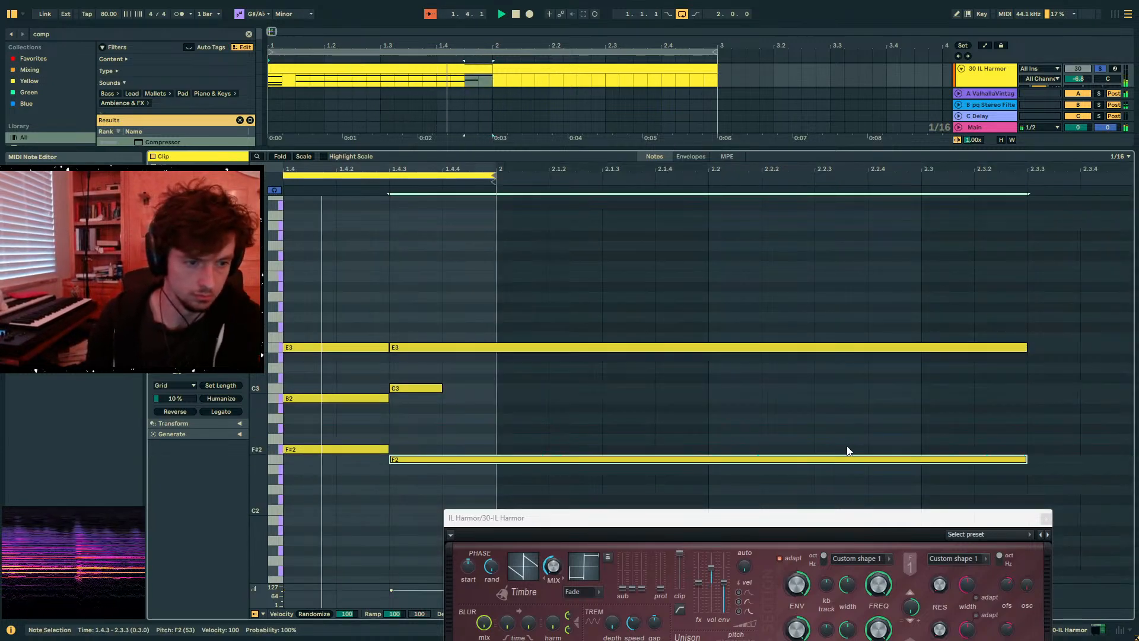
# - Duplicate the finished bar 1 chord clip over bar 2 of the same track
pyautogui.moveTo(392, 170); pyautogui.dragTo(548, 172)
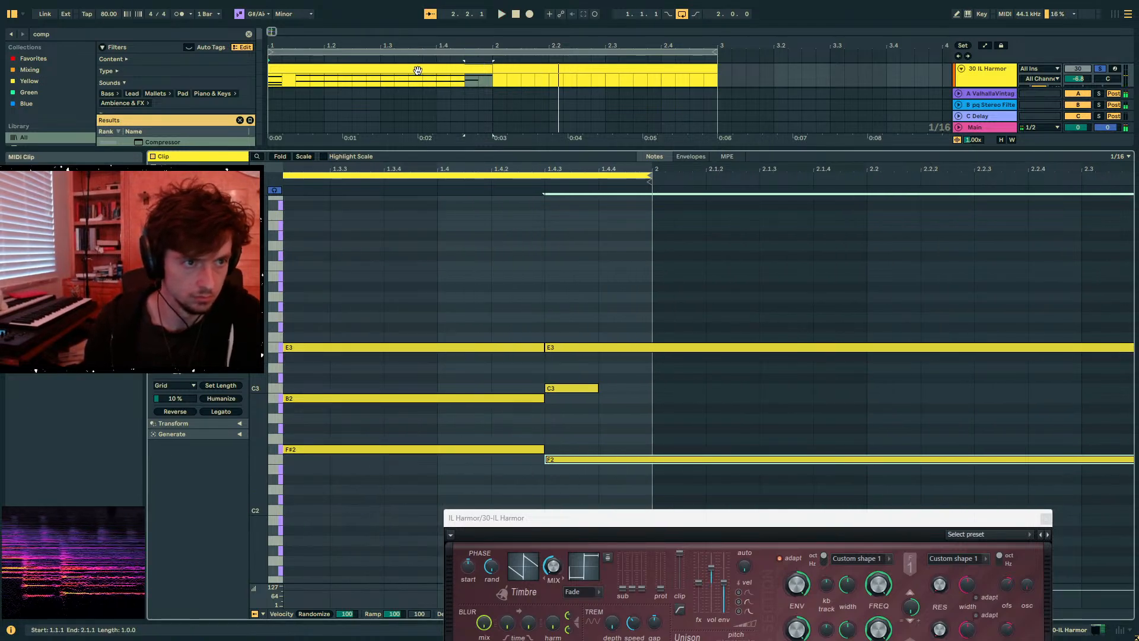
pyautogui.click(418, 70)
pyautogui.press('space')
pyautogui.hotkey('ctrl', 'd')
pyautogui.click(366, 69)
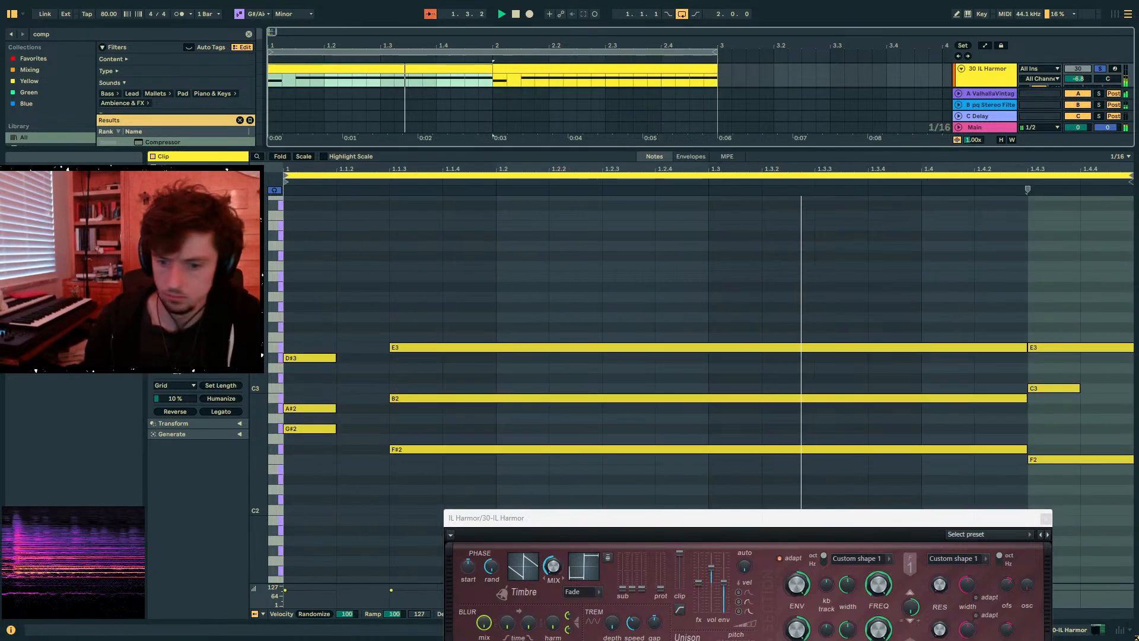
# - Close the Harmor window, show the track's devices, and unsolo the chord track to play it with the full arrangement
pyautogui.click(1045, 519)
pyautogui.click(1069, 630)
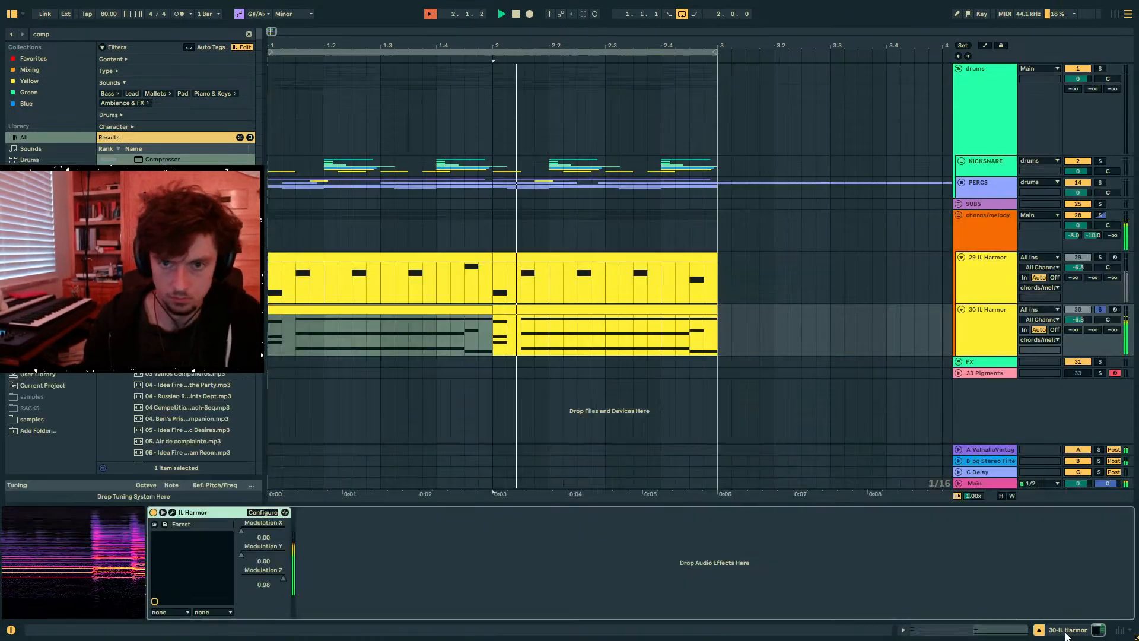
pyautogui.press('space')
pyautogui.click(1101, 311)
pyautogui.click(1098, 310)
pyautogui.press('space')
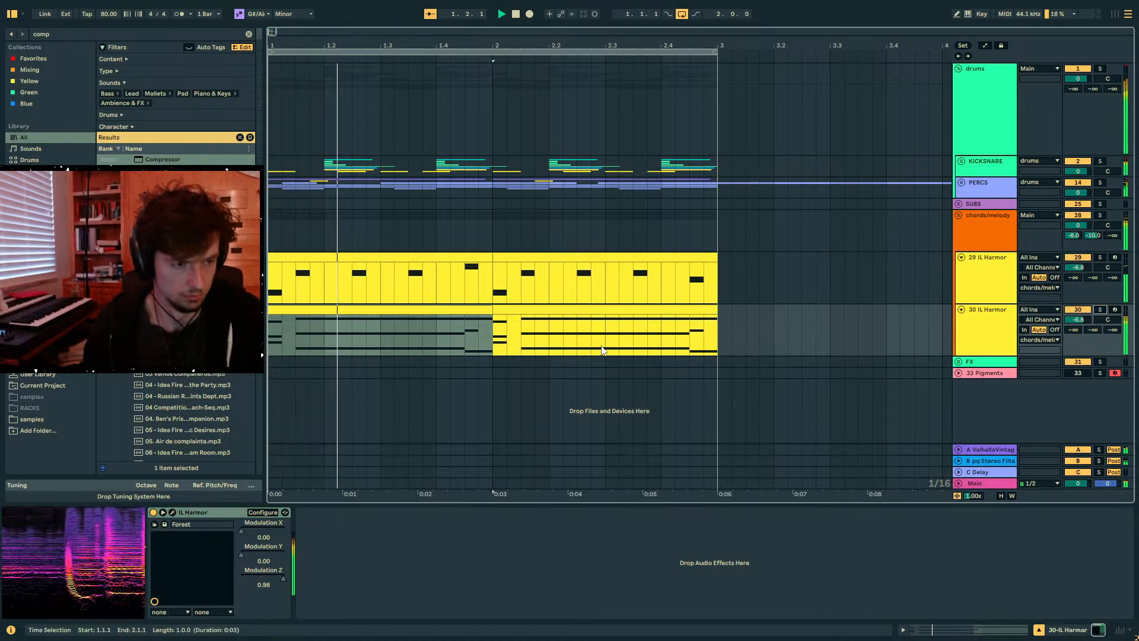
pyautogui.click(995, 325)
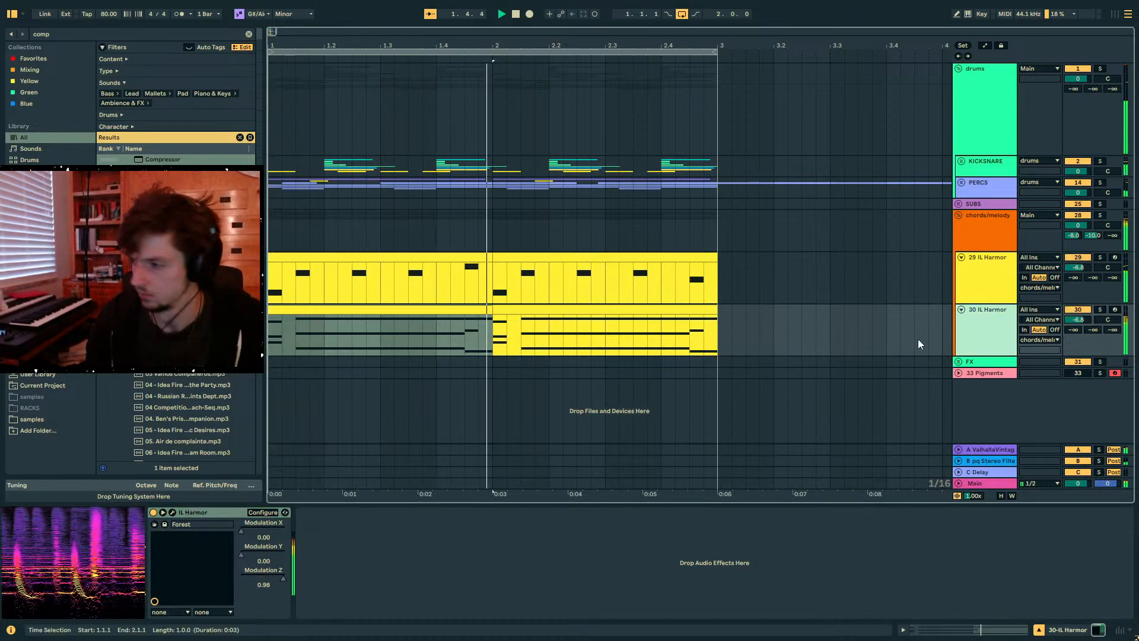
pyautogui.click(437, 309)
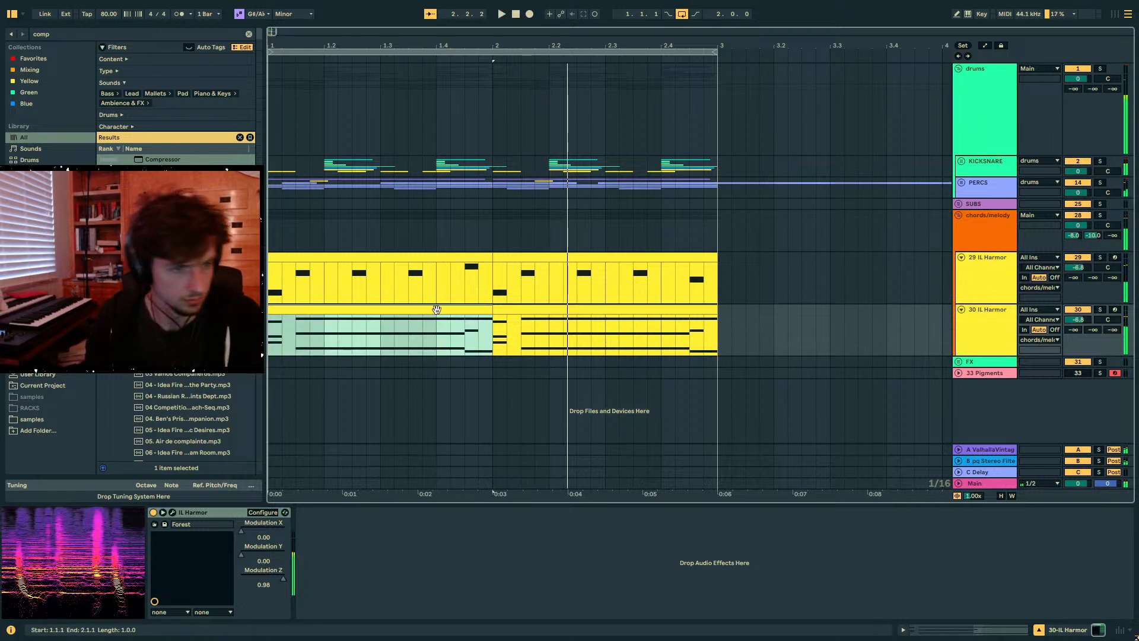
pyautogui.press('space')
pyautogui.keyDown('shift'); pyautogui.click(540, 310); pyautogui.keyUp('shift')
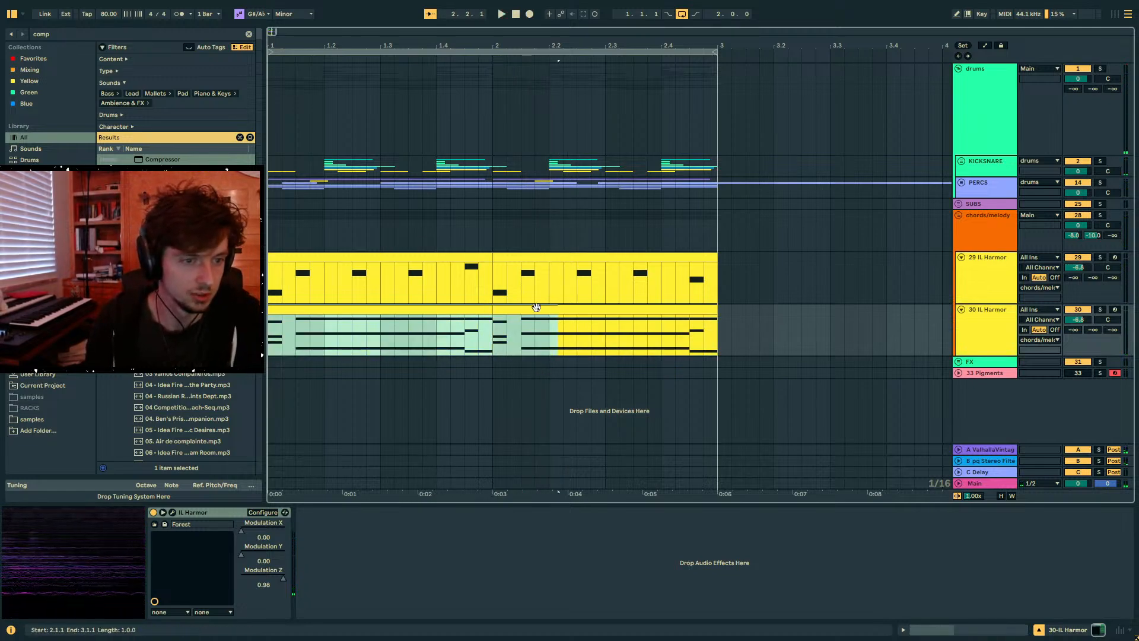
pyautogui.click(66, 33)
pyautogui.press('BackSpace')
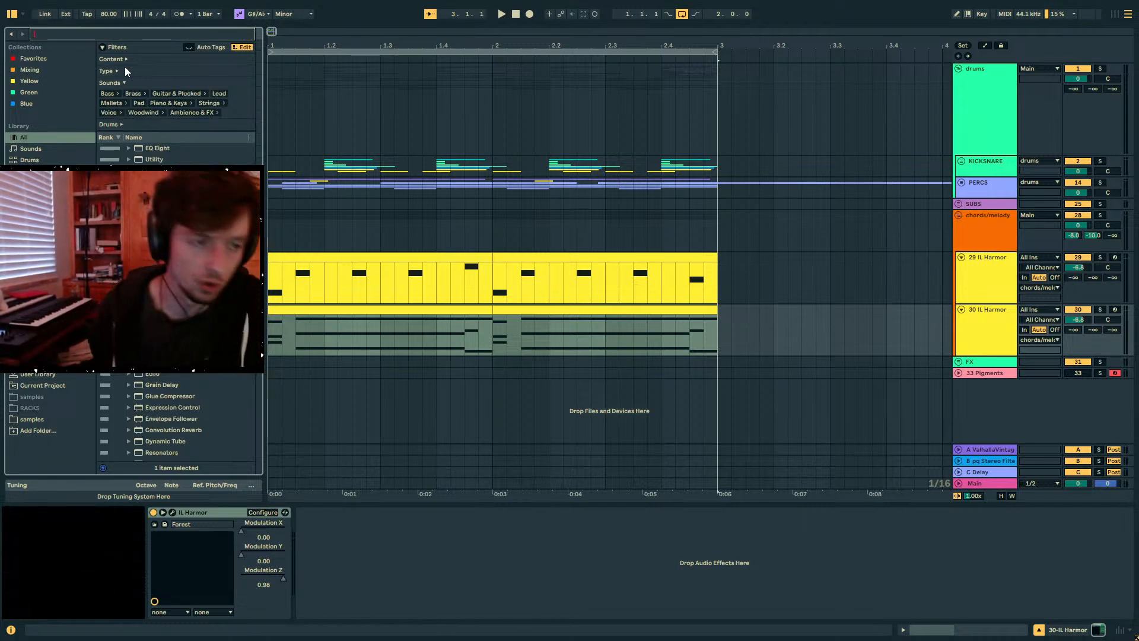
pyautogui.click(411, 313)
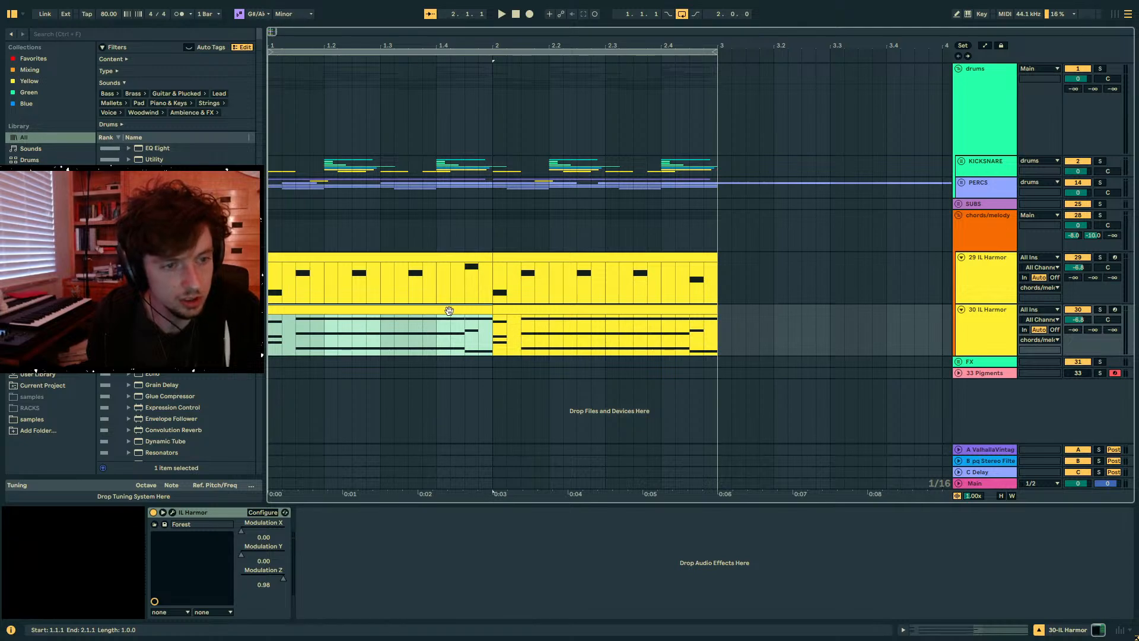
pyautogui.click(496, 296)
pyautogui.click(530, 310)
pyautogui.click(367, 309)
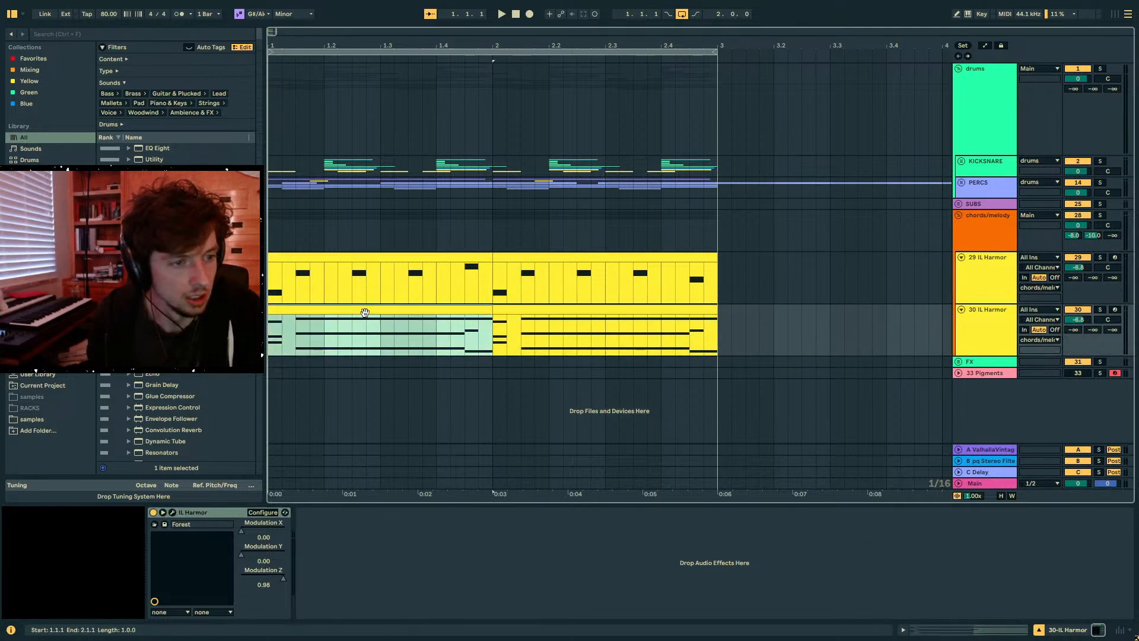
# - Expose Harmor's pluck length and Harmonizer mix as device parameters on the chord track, turning the Harmonizer mix down to 0
pyautogui.click(259, 513)
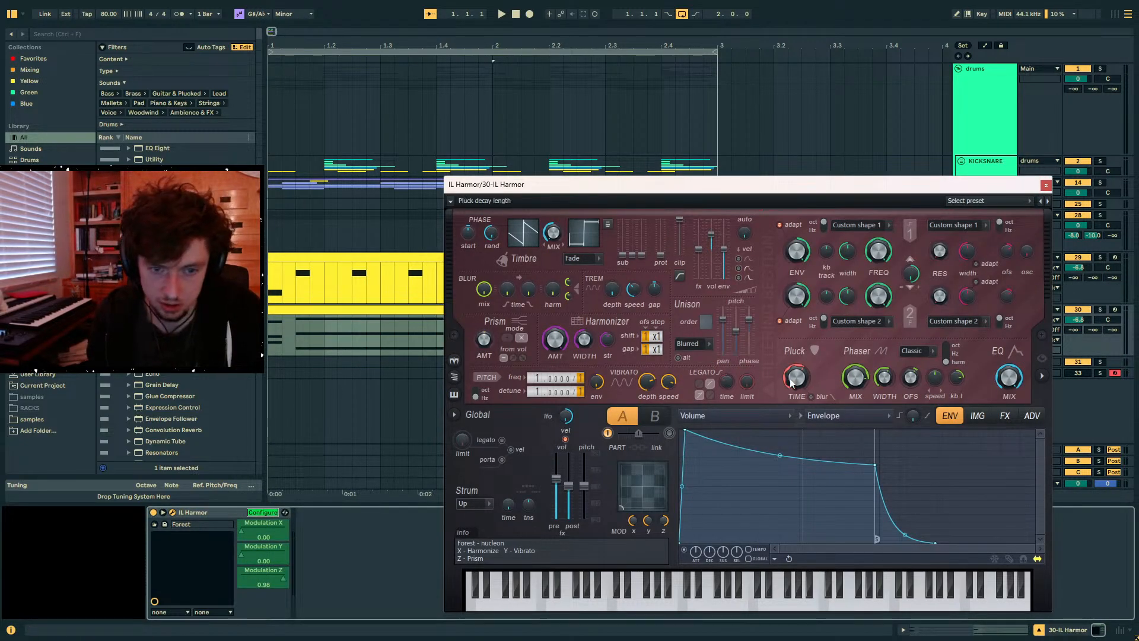
pyautogui.click(796, 377)
pyautogui.press('space')
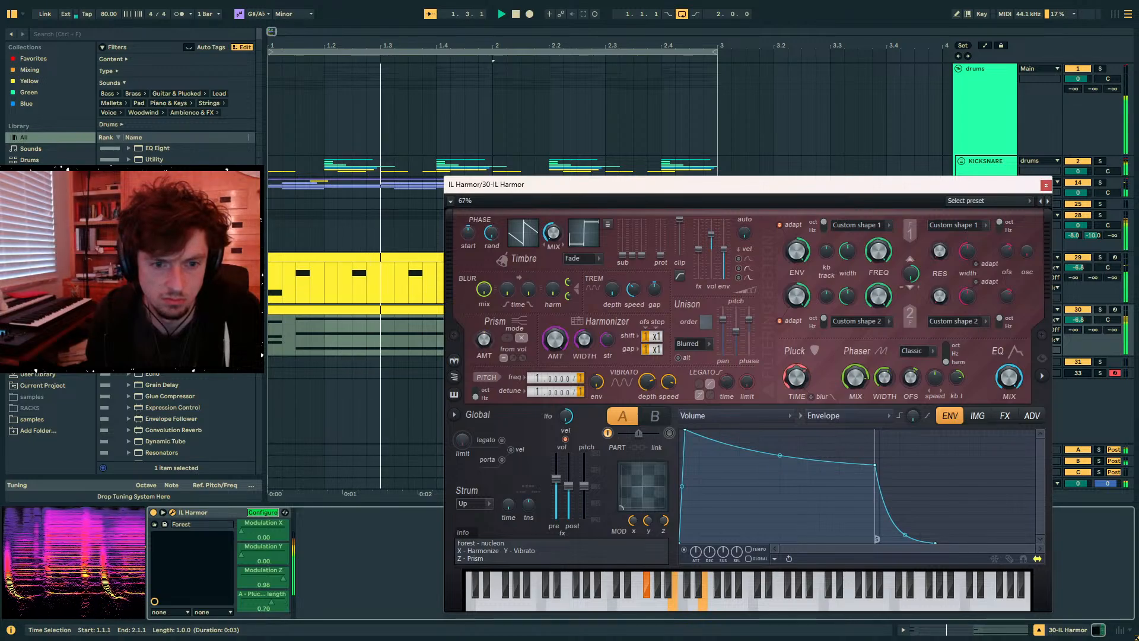
pyautogui.moveTo(555, 340); pyautogui.dragTo(554, 403)
pyautogui.click(316, 513)
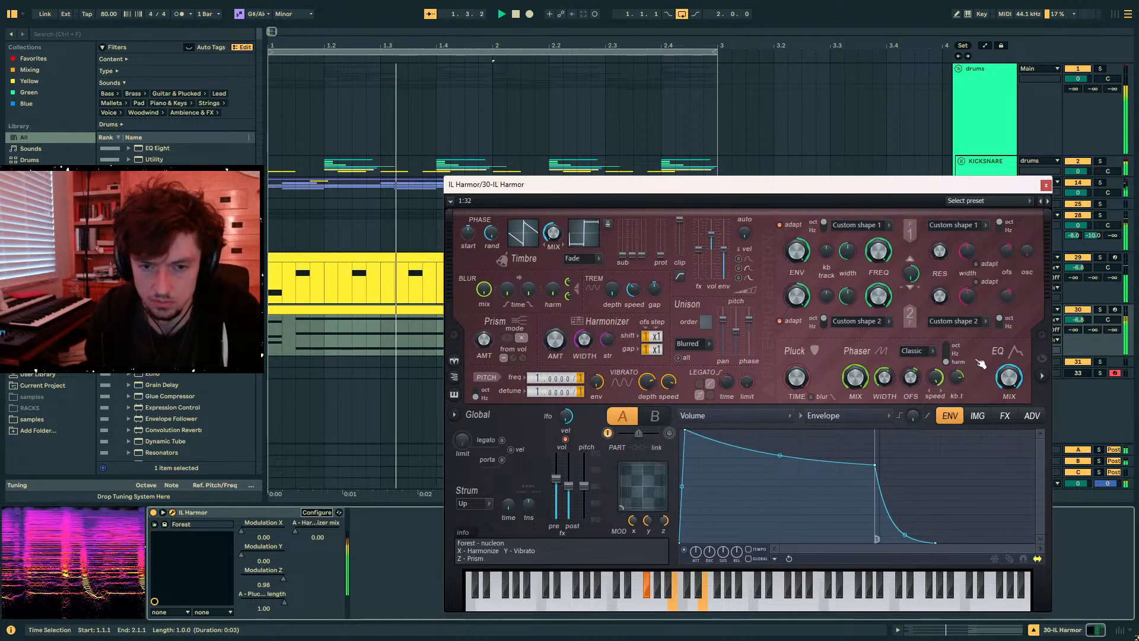
# - Solo the chord IL Harmor track and move its plugin window clear of the arrangement clips
pyautogui.click(1100, 258)
pyautogui.click(1100, 310)
pyautogui.press('space')
pyautogui.moveTo(818, 186); pyautogui.dragTo(641, 96)
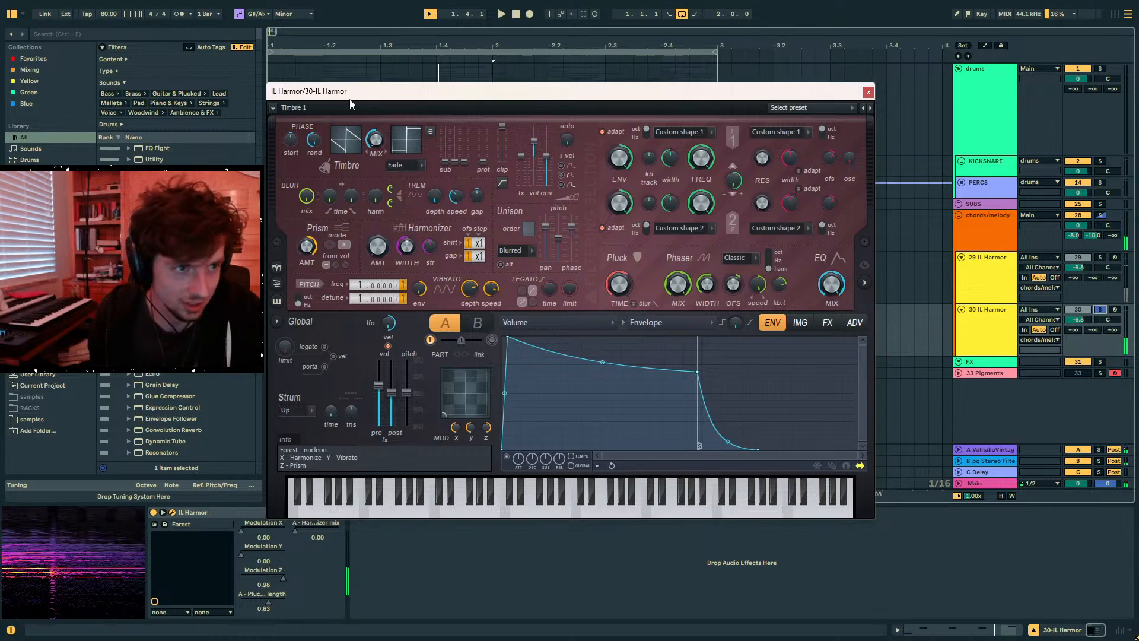
pyautogui.moveTo(350, 96); pyautogui.dragTo(862, 334)
# - Automate the chord track's Prism amount to fall in a curve from bar 1's start to 0 midway through beat 2
pyautogui.press('a')
pyautogui.click(269, 315)
pyautogui.moveTo(297, 315); pyautogui.dragTo(352, 355)
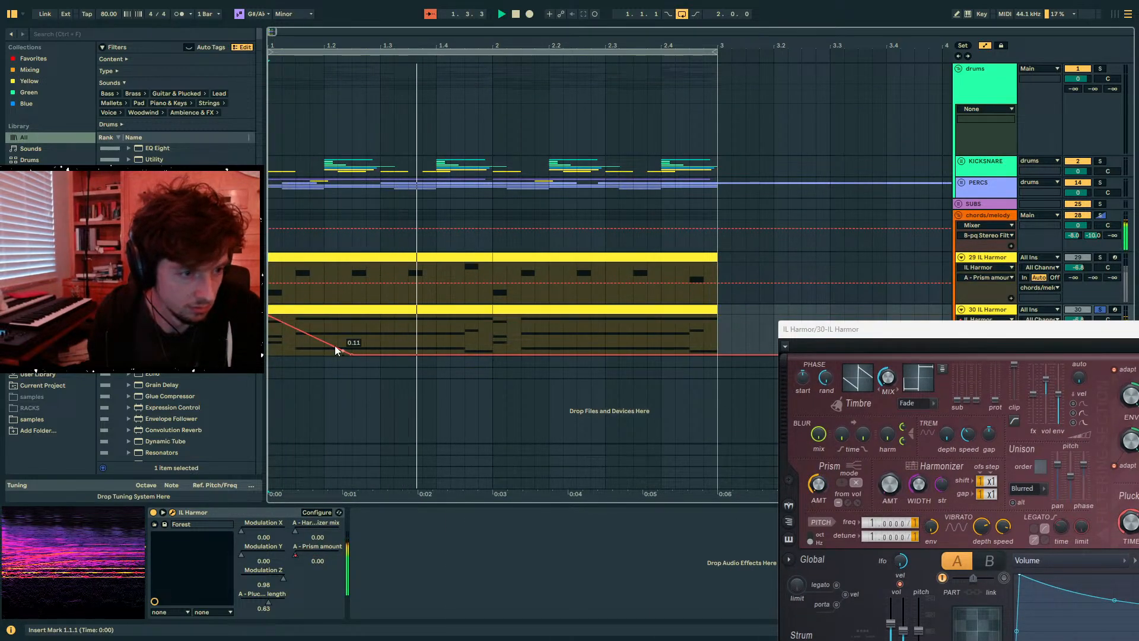
pyautogui.moveTo(315, 332); pyautogui.dragTo(315, 325)
pyautogui.press('space')
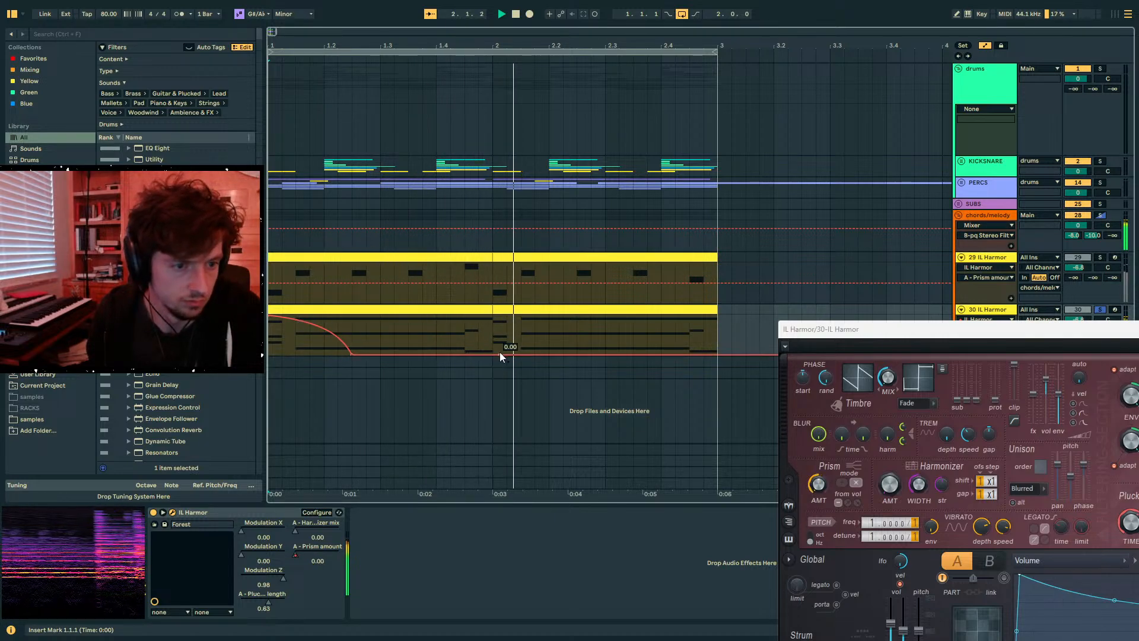
# - Curve the Prism amount automation upward at bar 1's end and duplicate bar 1's automation over bar 2
pyautogui.moveTo(493, 354); pyautogui.dragTo(269, 336)
pyautogui.press('space')
pyautogui.hotkey('ctrl', 'd')
# - Raise the low section of bar 2's Prism amount automation to 0.32
pyautogui.click(502, 320)
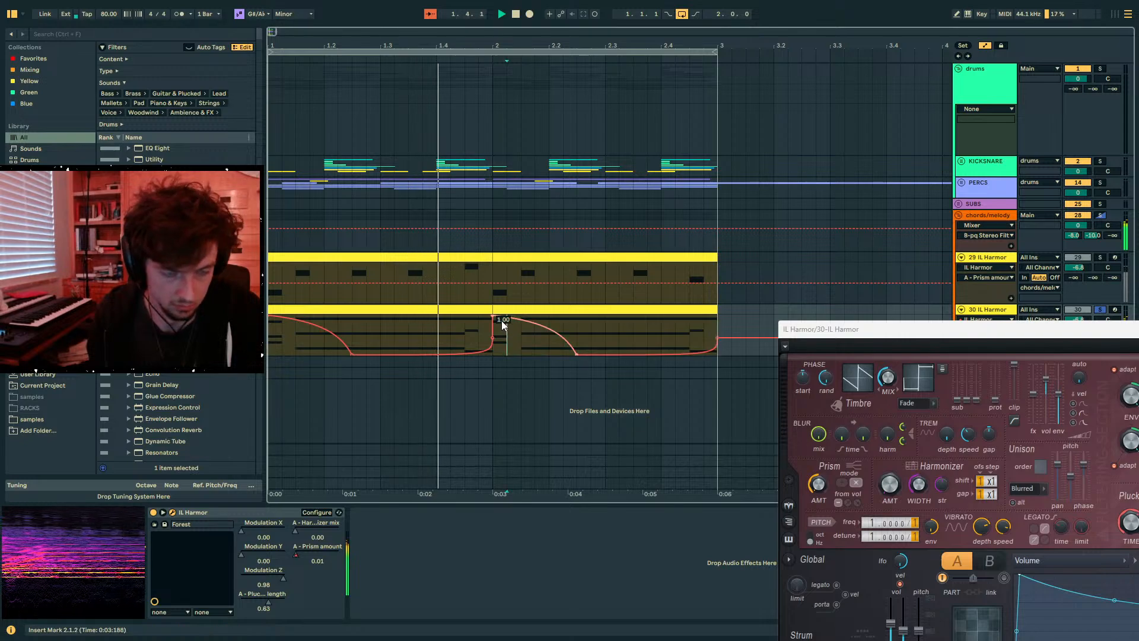
pyautogui.click(590, 335)
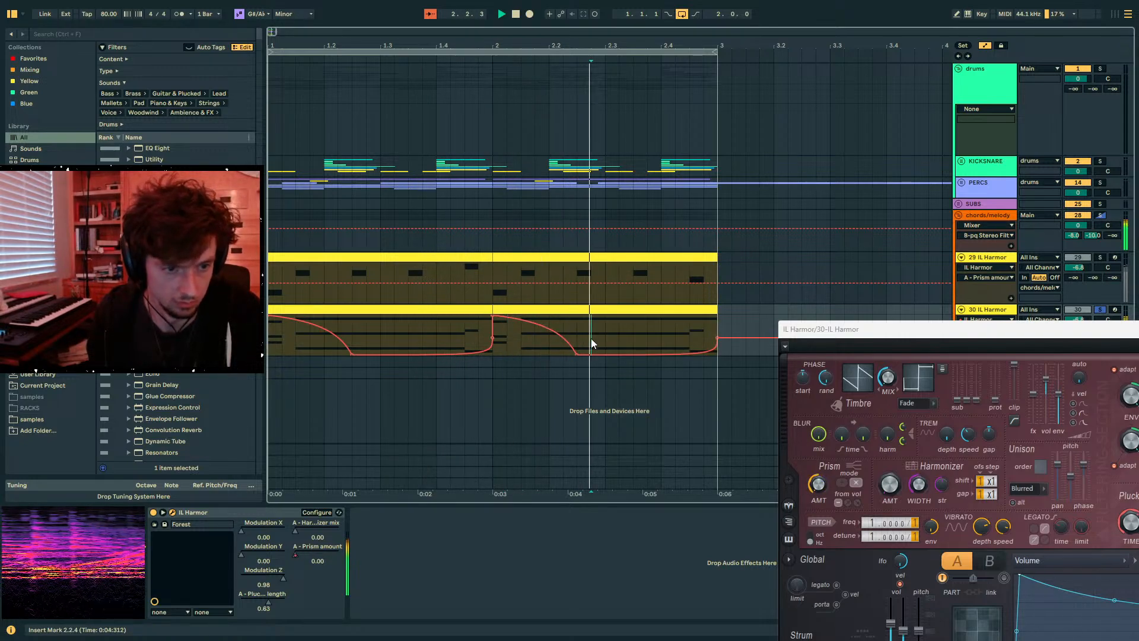
pyautogui.moveTo(573, 354); pyautogui.dragTo(577, 342)
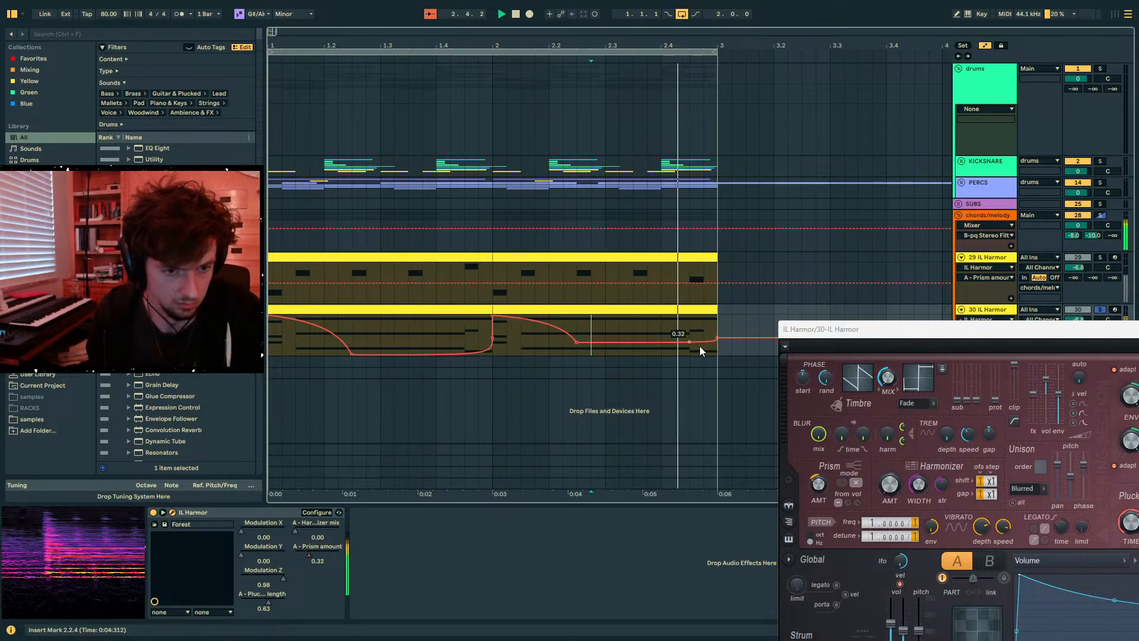
# - Leave the automation view, unsolo the chord track and close its Harmor window
pyautogui.click(684, 311)
pyautogui.press('a')
pyautogui.click(1100, 309)
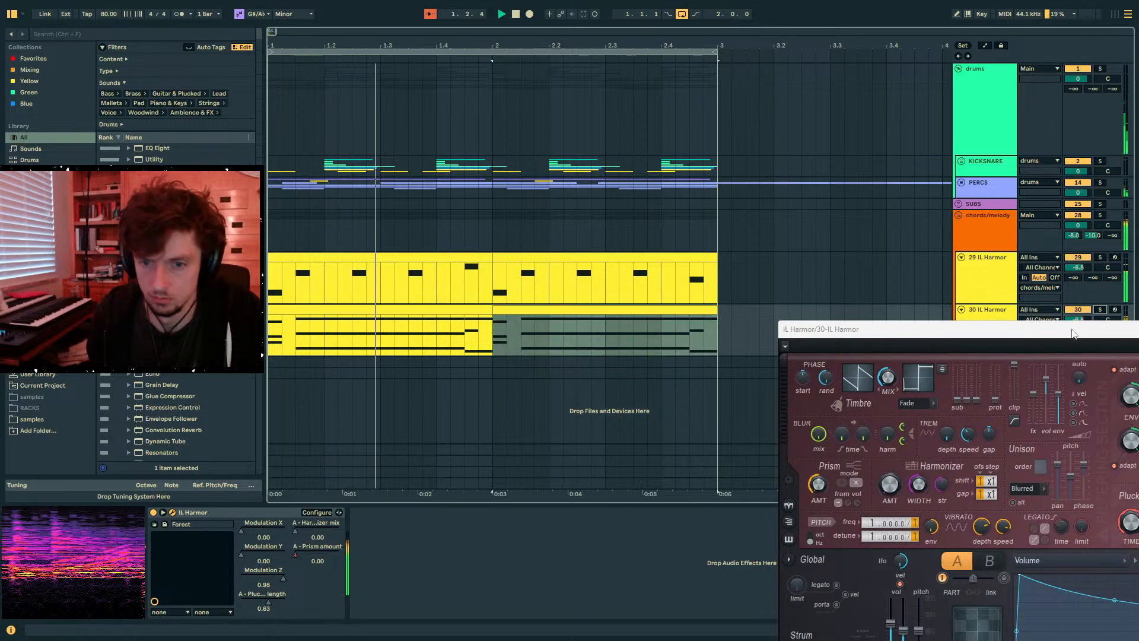
pyautogui.moveTo(1072, 329); pyautogui.dragTo(313, 246)
pyautogui.click(621, 246)
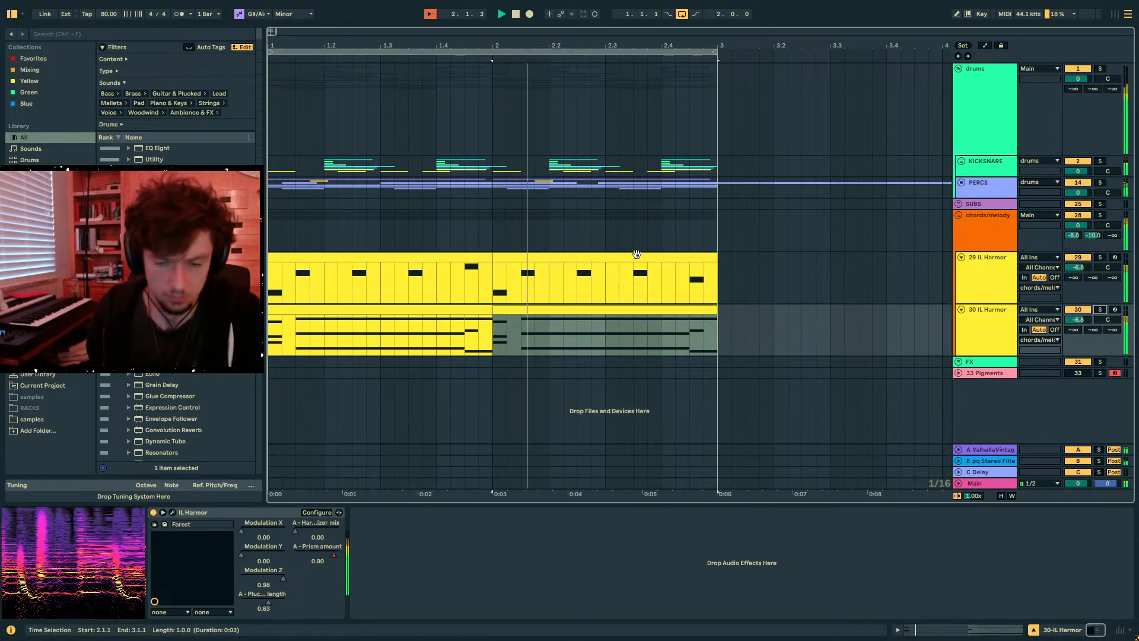
# - Try to consolidate the chord track's clips across bars 1 and 2
pyautogui.click(511, 309)
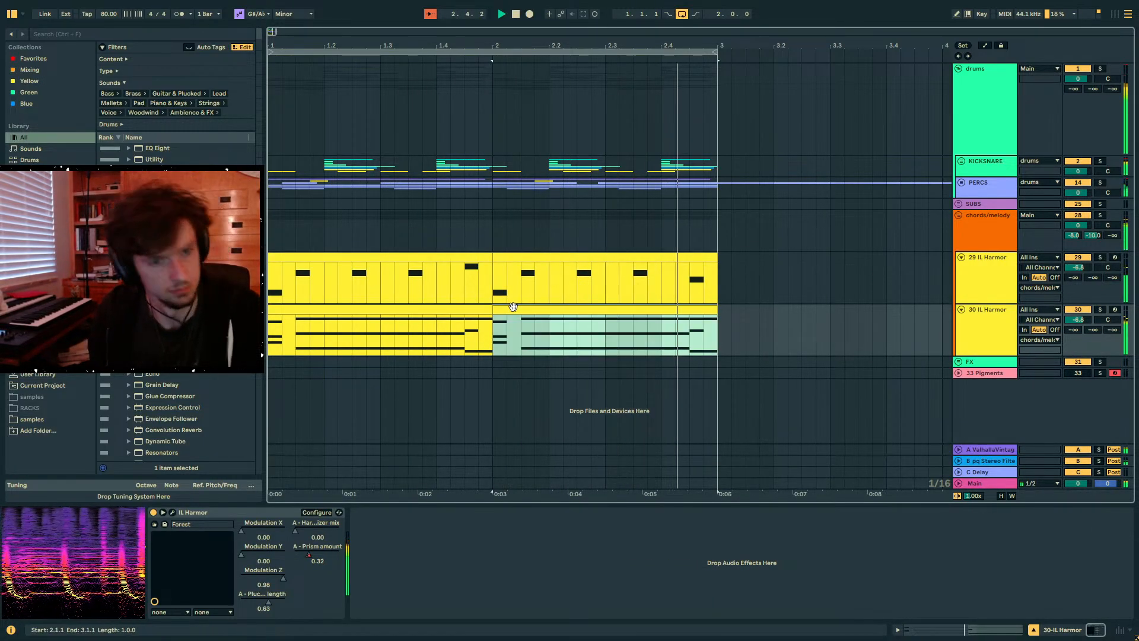
pyautogui.moveTo(709, 338); pyautogui.dragTo(262, 338)
pyautogui.hotkey('ctrl', 'j')
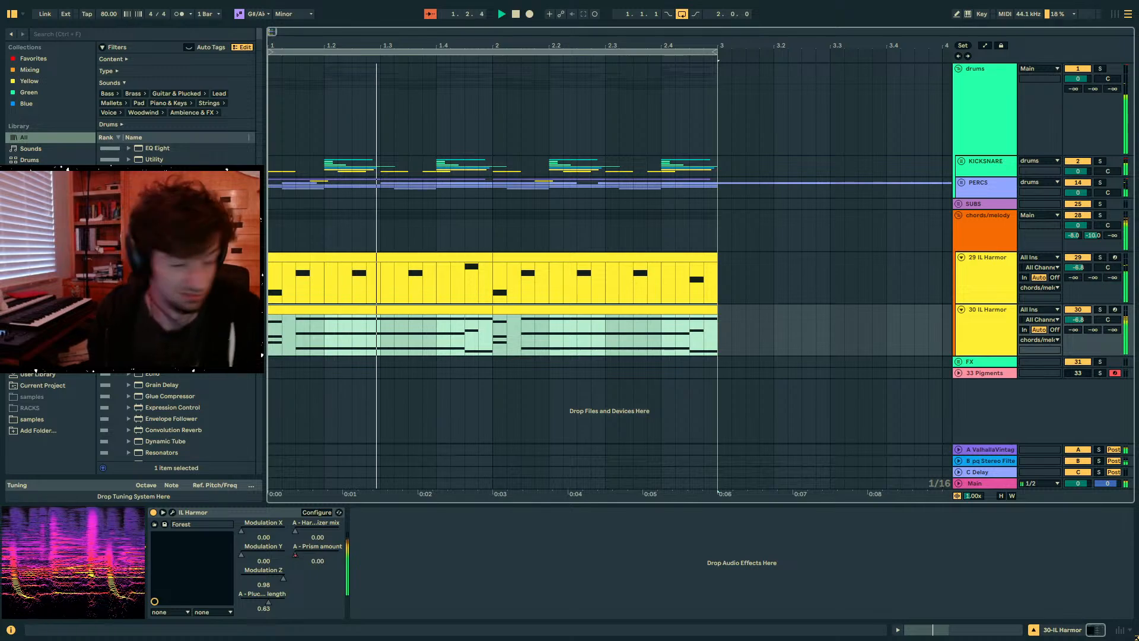
# - Add the Wider effect after Harmor on the chord track and close its plugin window
pyautogui.click(983, 328)
pyautogui.click(71, 34)
pyautogui.write('wider')
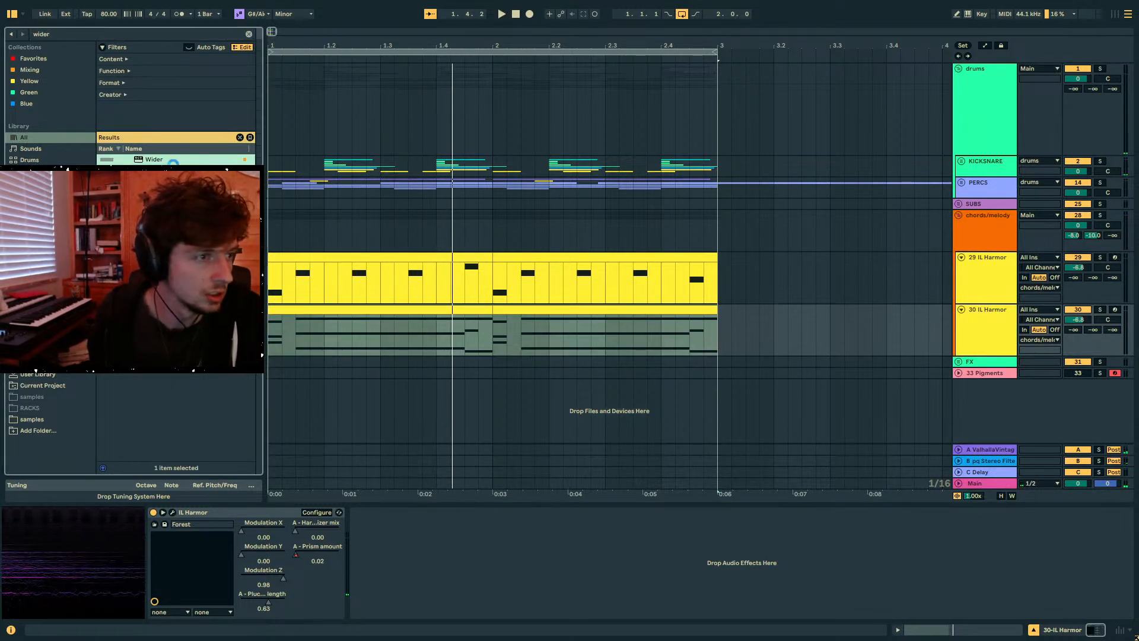
pyautogui.press('Return')
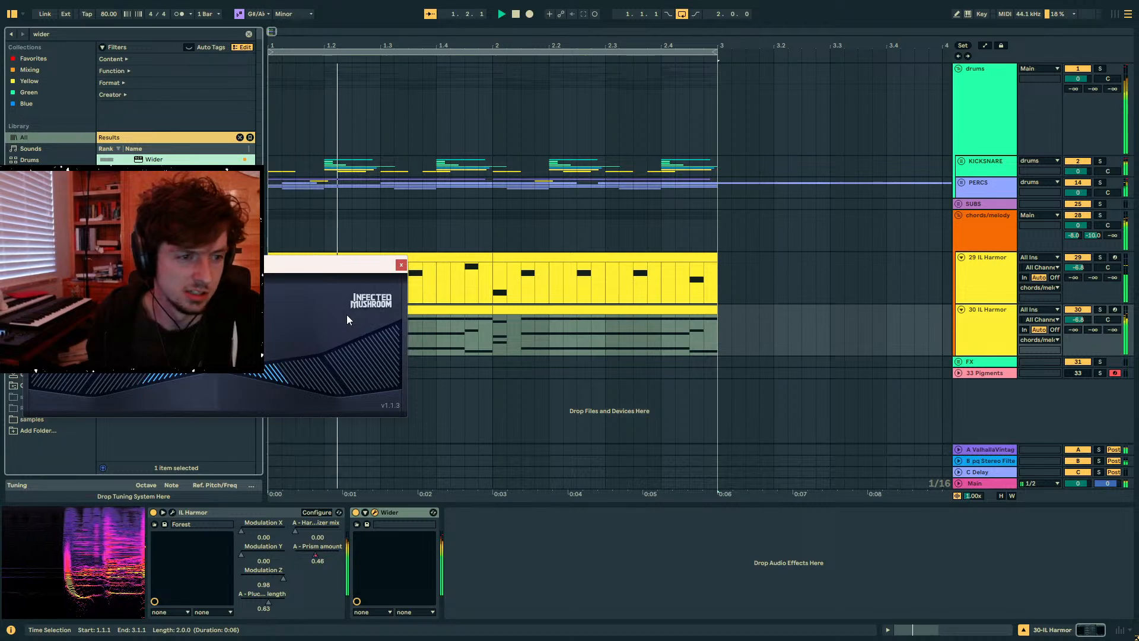
pyautogui.click(401, 265)
pyautogui.click(456, 311)
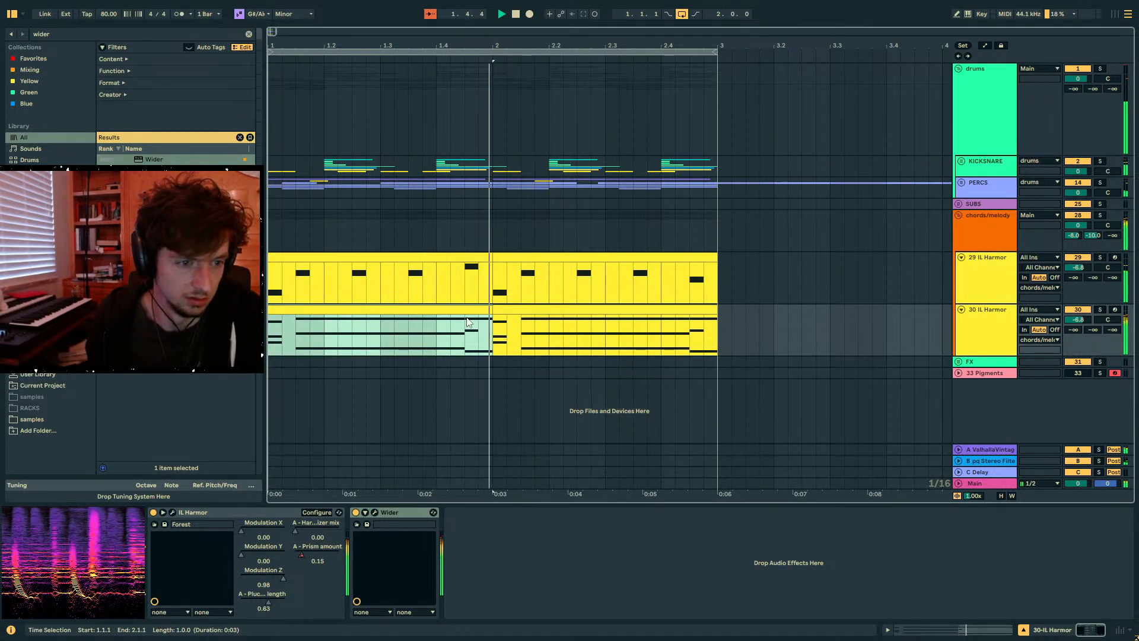
pyautogui.click(318, 512)
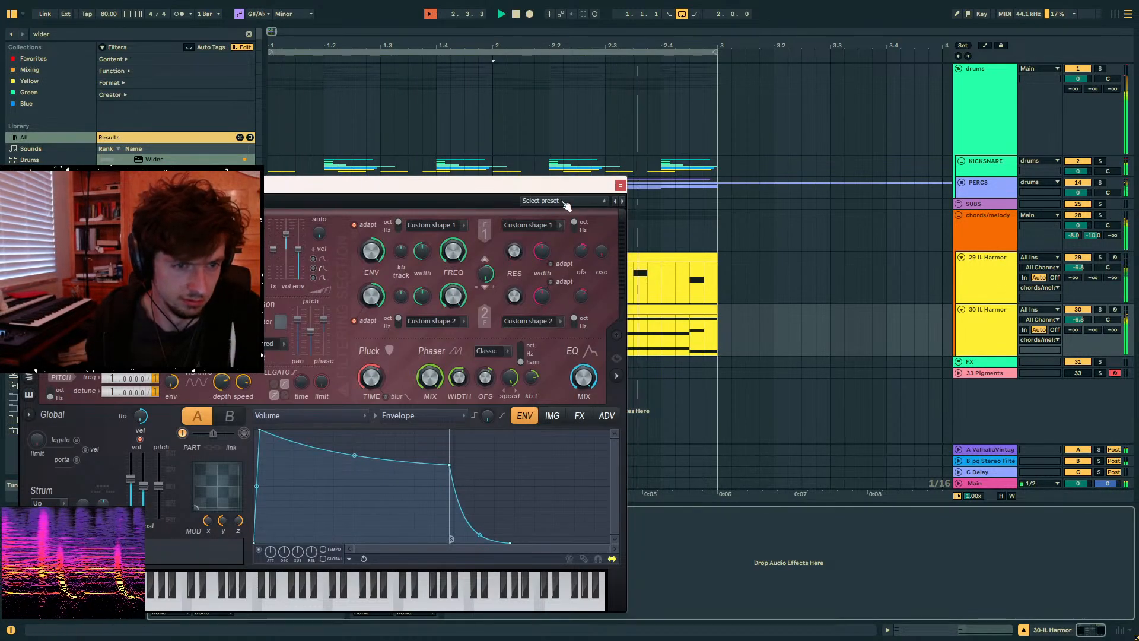
pyautogui.click(621, 186)
pyautogui.click(558, 337)
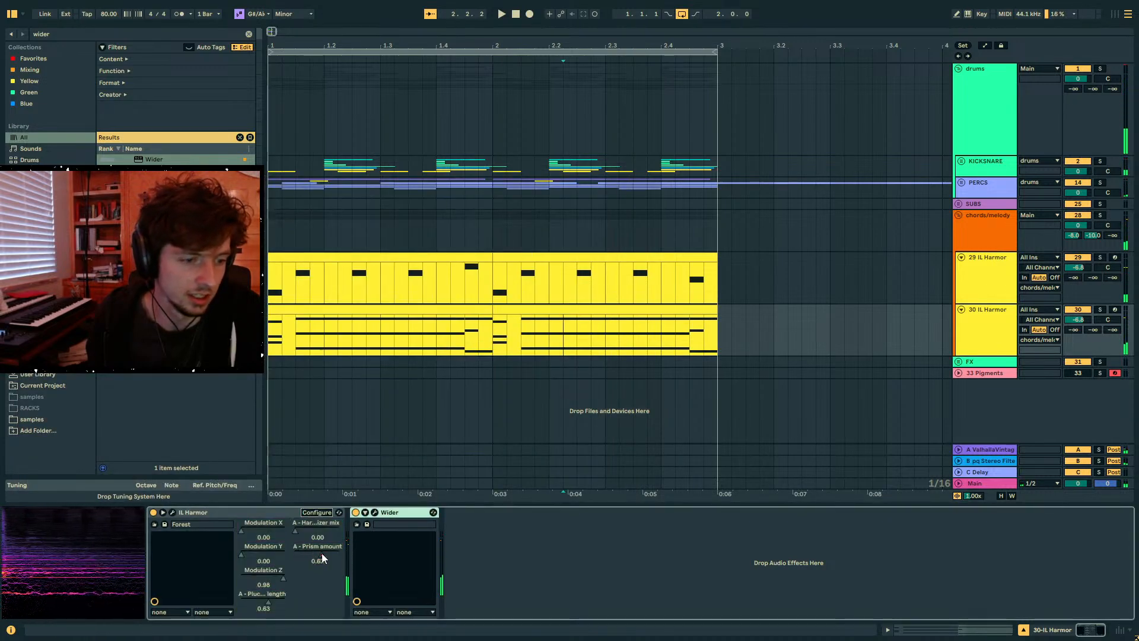
# - Play back the chord track's Prism amount automation, lower bar 2's low point to 0.03, and leave the automation view
pyautogui.press('a')
pyautogui.press('space')
pyautogui.moveTo(577, 343); pyautogui.dragTo(577, 354)
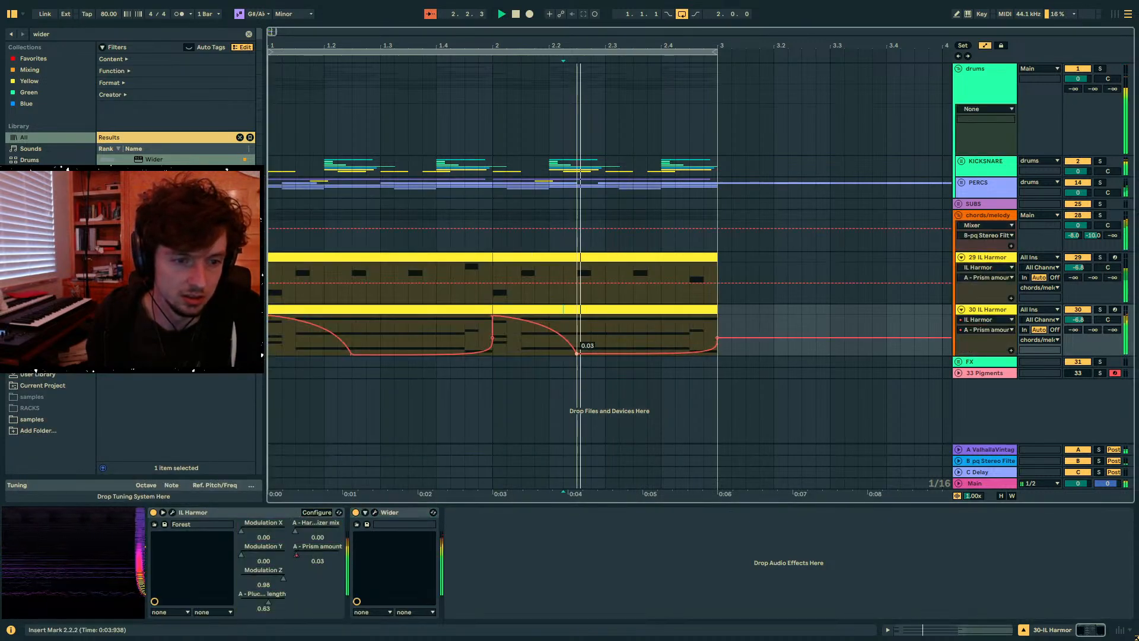
pyautogui.moveTo(704, 347); pyautogui.dragTo(271, 286)
pyautogui.press('space')
pyautogui.press('a')
# - Insert an empty MIDI track directly below the Harmor chord track
pyautogui.click(652, 343)
pyautogui.click(1002, 329)
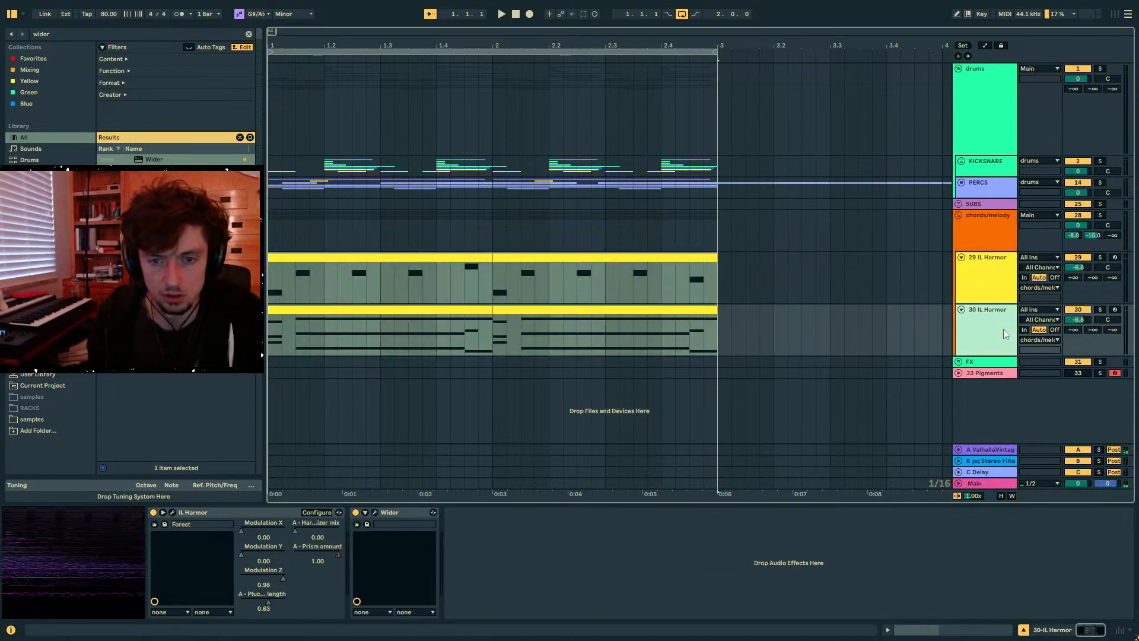
pyautogui.keyDown('shift'); pyautogui.click(704, 333); pyautogui.keyUp('shift')
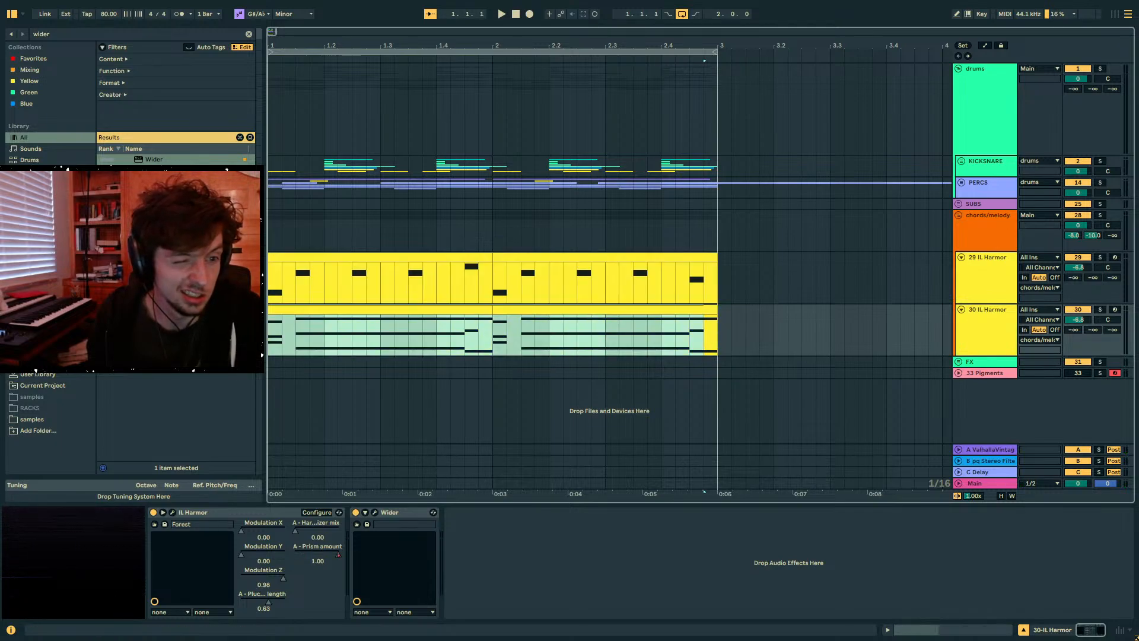
pyautogui.press('-')
pyautogui.press('-')
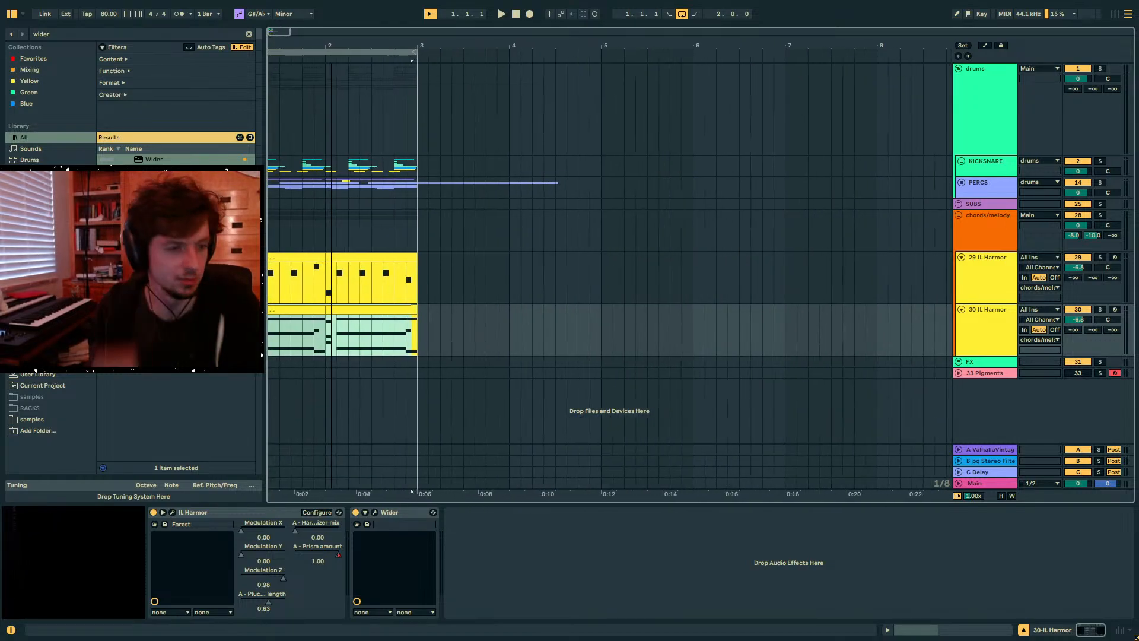
pyautogui.click(413, 343)
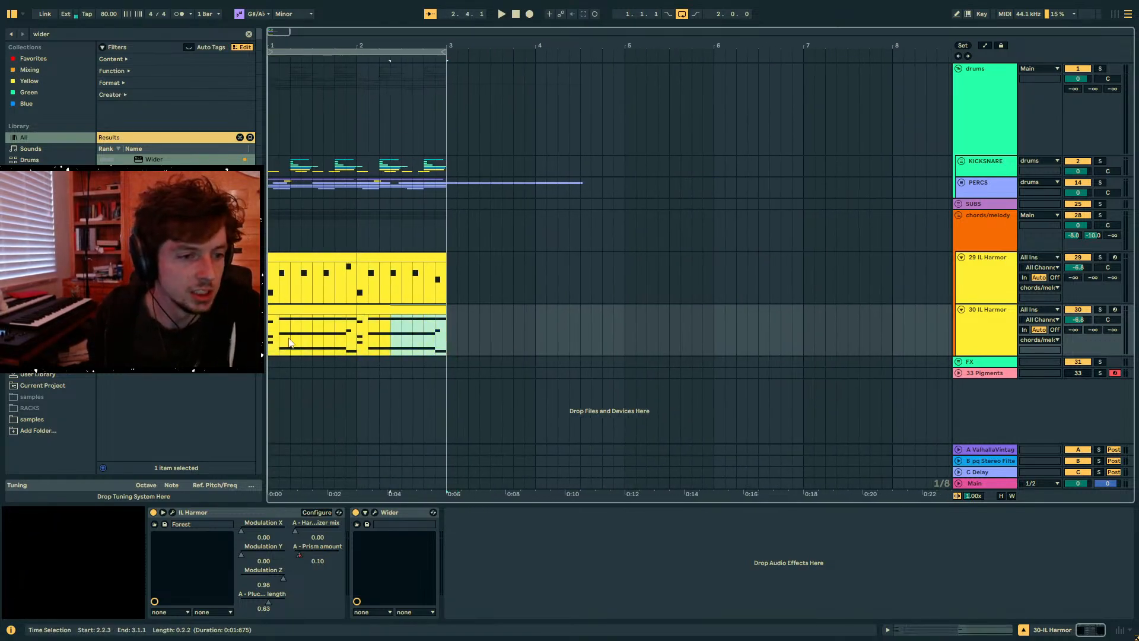
pyautogui.click(1000, 324)
pyautogui.hotkey('ctrl', 'shift', 't')
# - Copy the chord track's clips from bars 1 and 2 and paste them at bar 5
pyautogui.click(448, 380)
pyautogui.click(447, 340)
pyautogui.moveTo(448, 342); pyautogui.dragTo(271, 341)
pyautogui.hotkey('ctrl', 'c')
pyautogui.click(627, 331)
pyautogui.hotkey('ctrl', 'v')
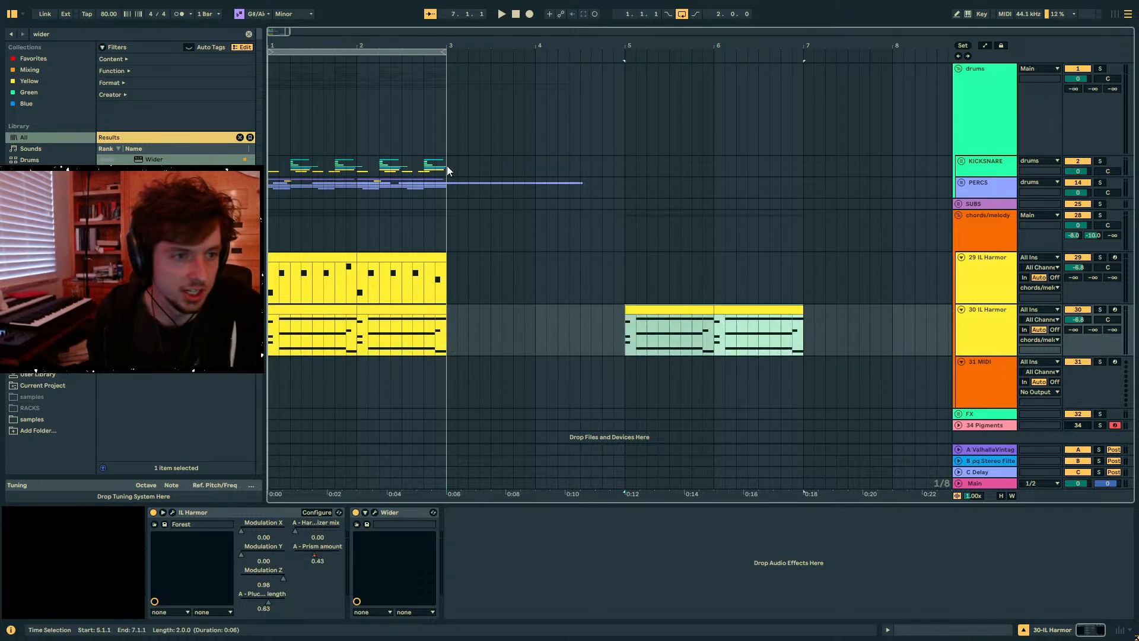
# - Duplicate the two-bar section until the drums and bass fill bars 3 to 6, and deactivate the chord clips in bars 1 to 4
pyautogui.hotkey('ctrl', 'd')
pyautogui.click(631, 293)
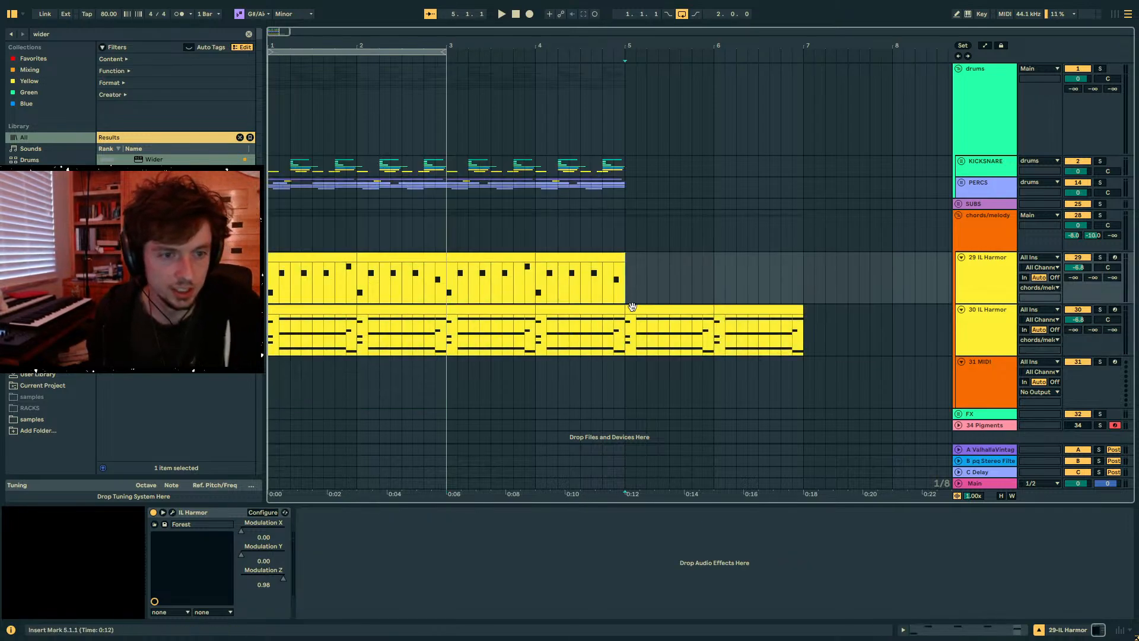
pyautogui.moveTo(623, 279); pyautogui.dragTo(448, 159)
pyautogui.hotkey('ctrl', 'd')
pyautogui.scroll(-1, 529, 238)
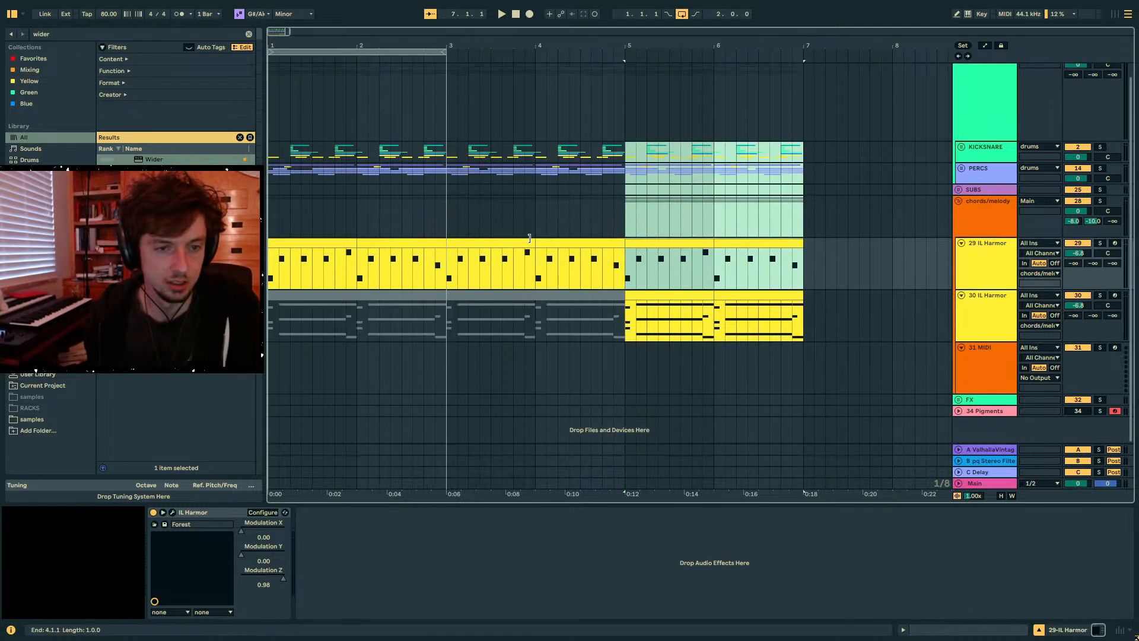
# - Add a locator at bar 5 and set the loop to cover bars 5 and 6
pyautogui.rightClick(623, 61)
pyautogui.click(715, 86)
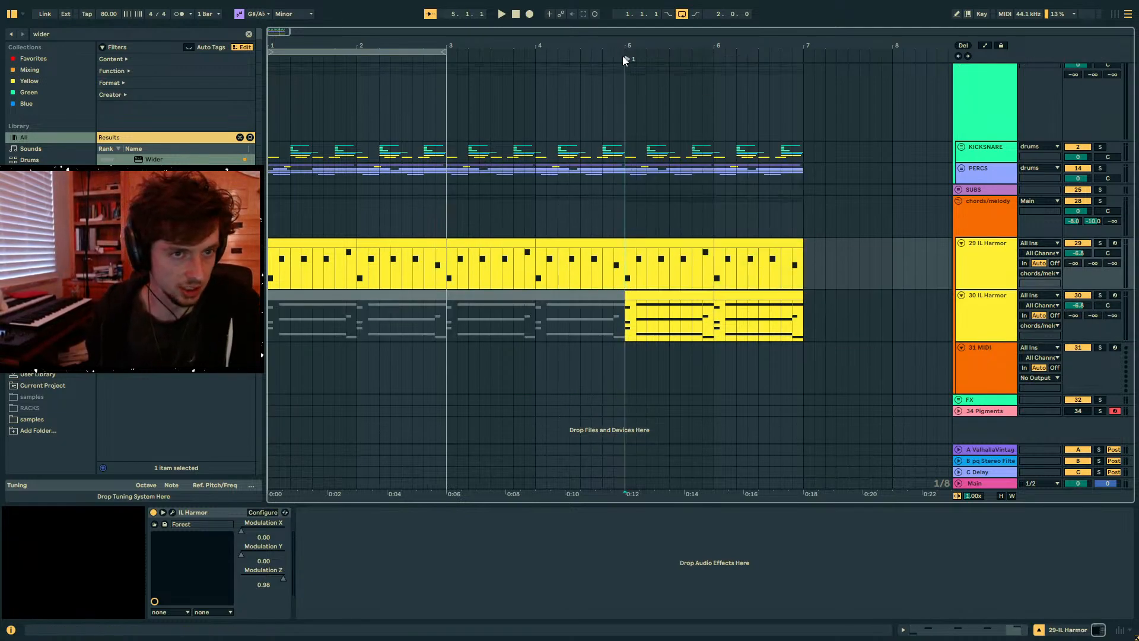
pyautogui.moveTo(629, 91); pyautogui.dragTo(798, 116)
pyautogui.hotkey('ctrl', 'l')
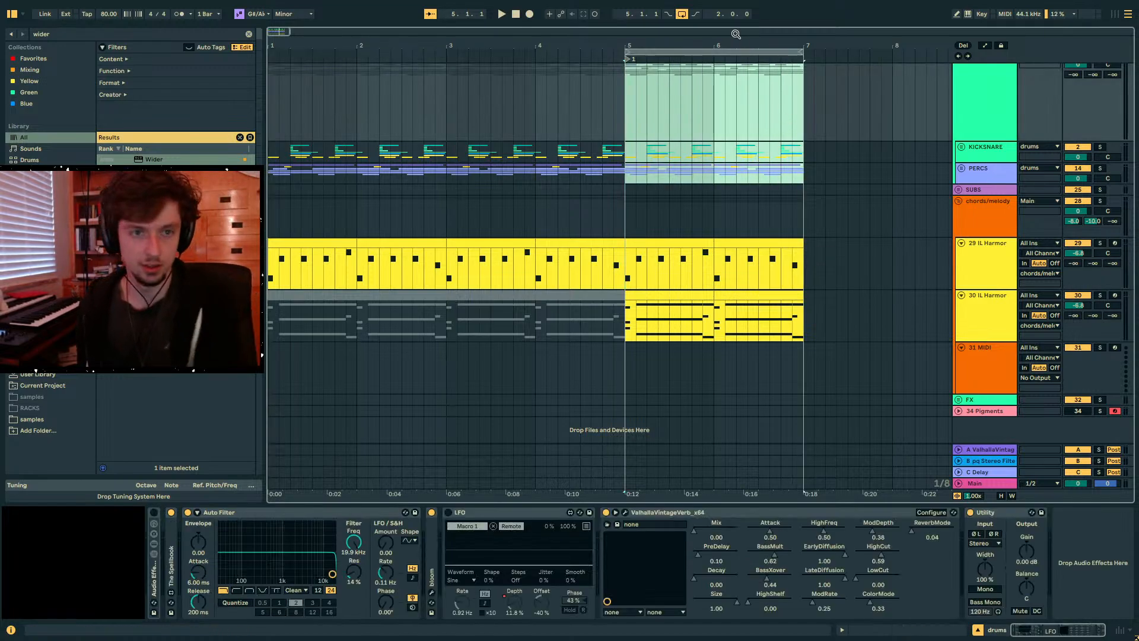
# - Duplicate bars 5 and 6 across the tracks into bars 7 and 8, and select the empty MIDI track
pyautogui.hotkey('ctrl', 'd')
pyautogui.hscroll(-4, 686, 307)
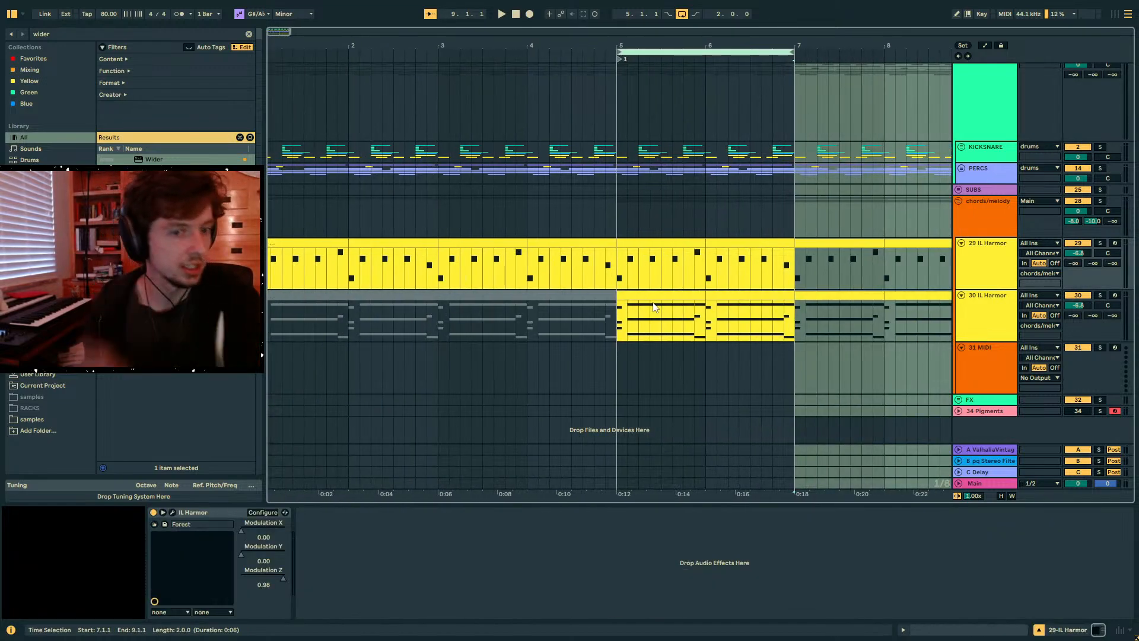
pyautogui.click(687, 306)
pyautogui.click(993, 362)
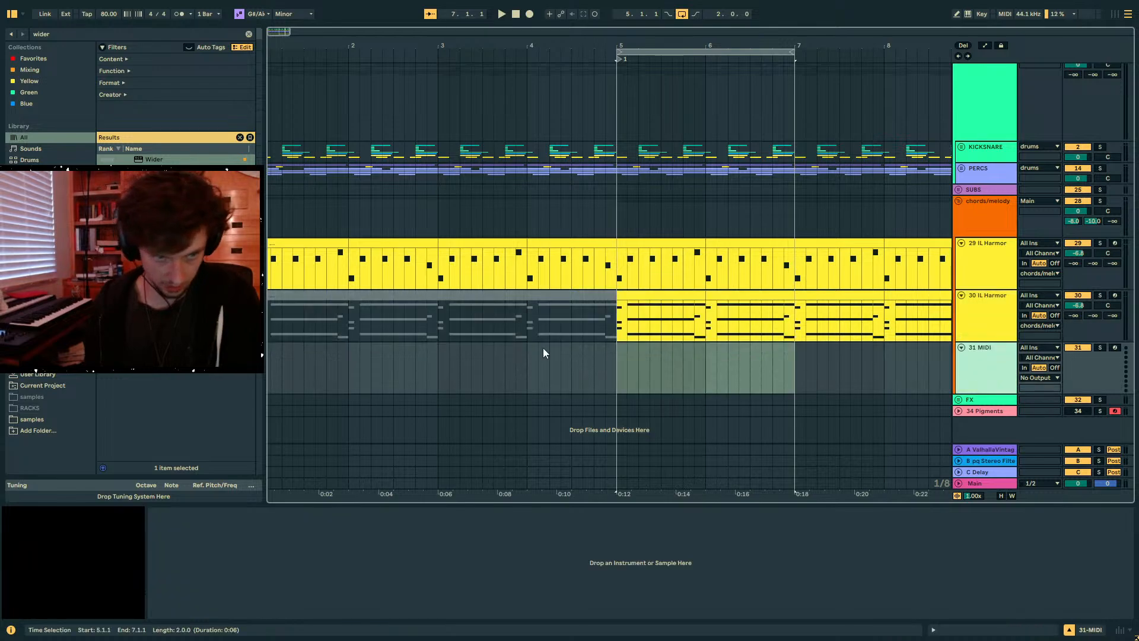
# - Paste the copied two-bar chord pattern onto the 31 MIDI track, starting at bar 1
pyautogui.click(309, 364)
pyautogui.moveTo(330, 35); pyautogui.dragTo(337, 34)
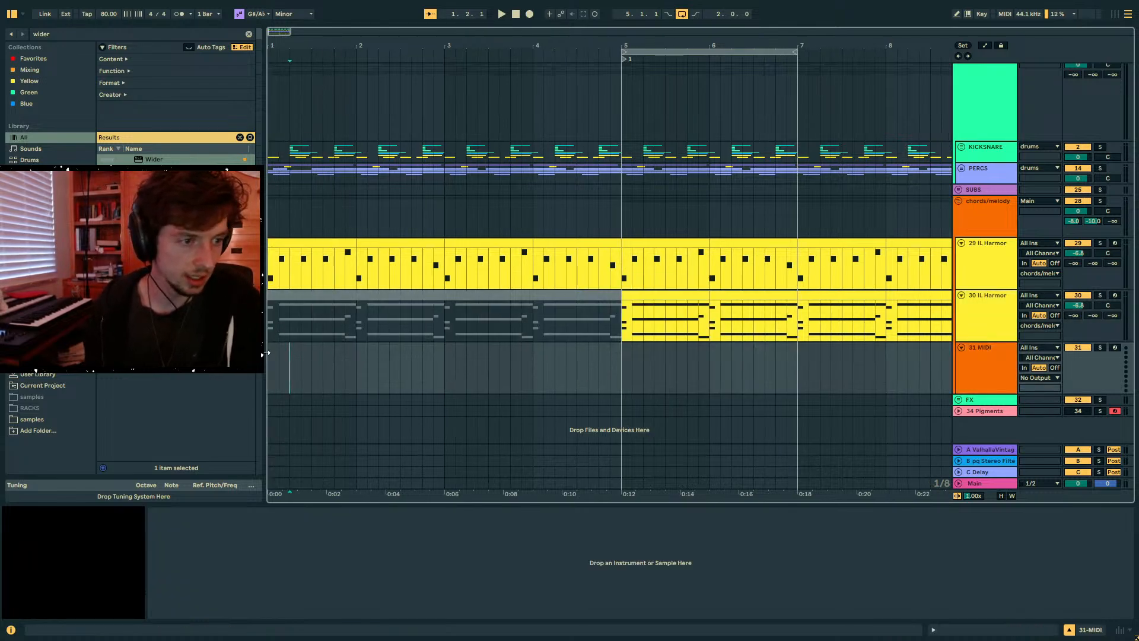
pyautogui.hotkey('ctrl', 'v')
# - Add an Arpeggiator followed by a default Wavetable synth to the 31 MIDI track
pyautogui.hotkey('ctrl', 'f')
pyautogui.write('ar')
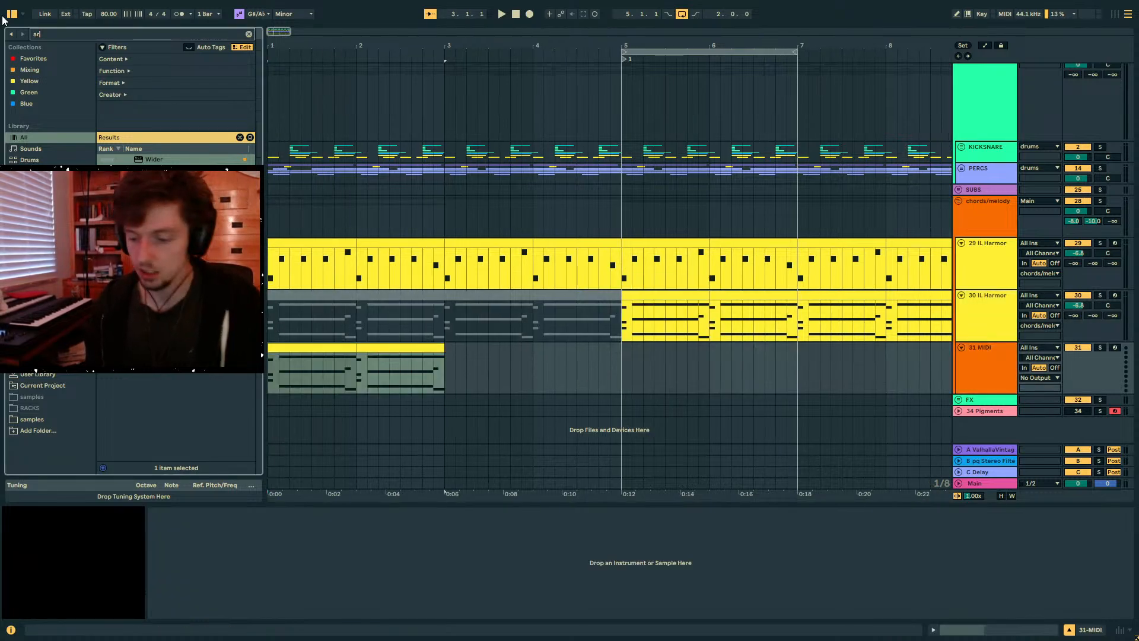
pyautogui.write('p')
pyautogui.press('Return')
pyautogui.write('wavetab')
pyautogui.doubleClick(142, 159)
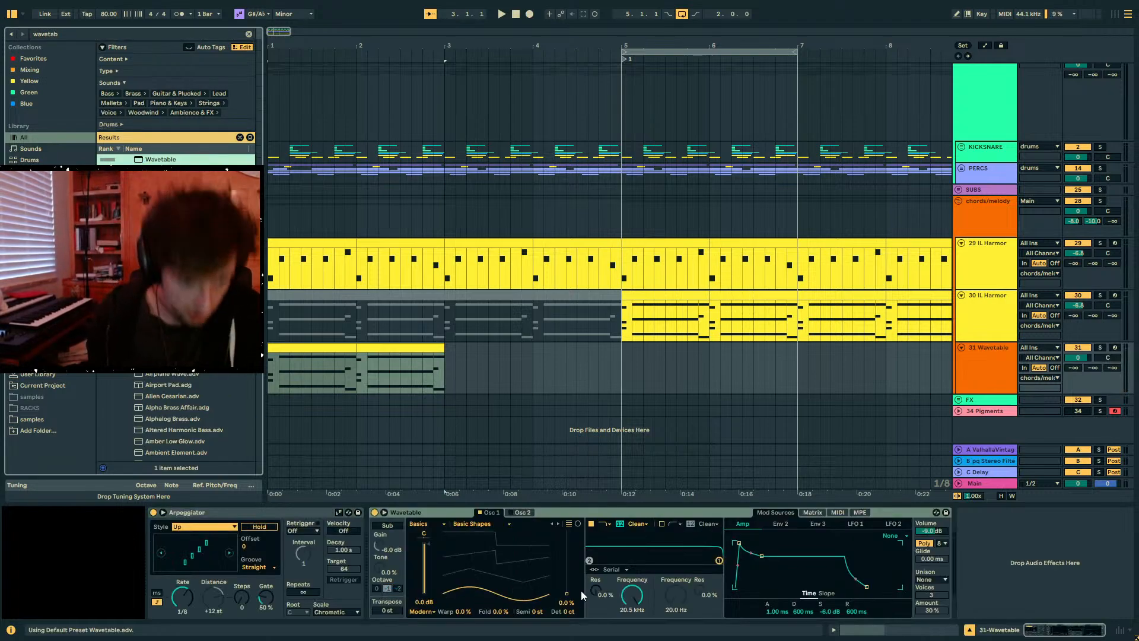
# - Set Wavetable's unison mode to Shimmer with a 58% amount, auditioning the track soloed and in the full mix
pyautogui.click(940, 580)
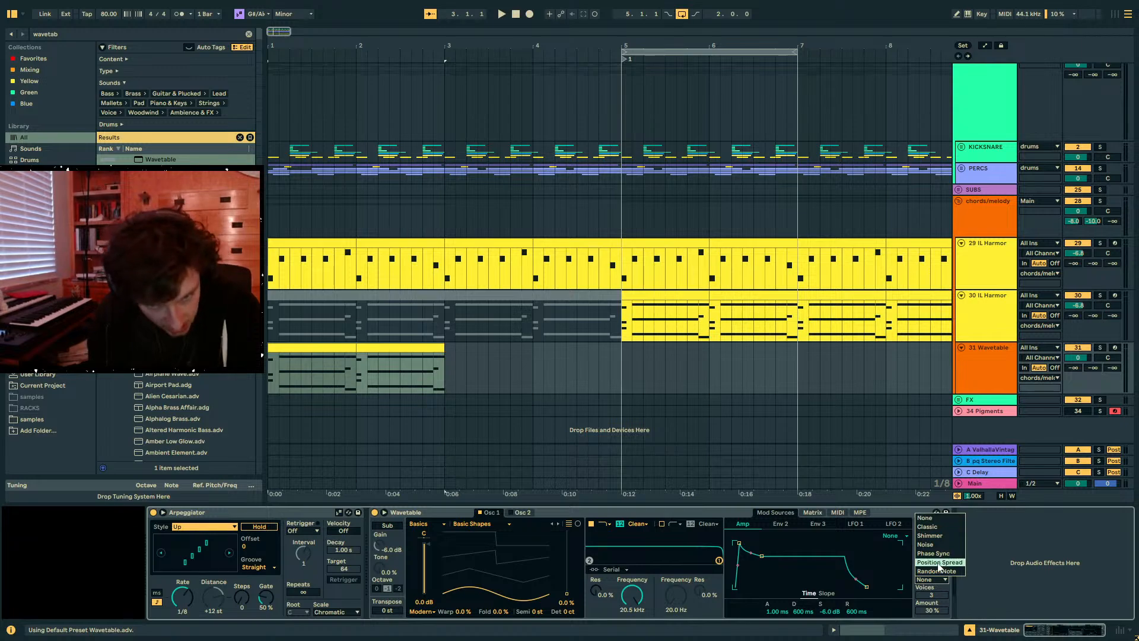
pyautogui.click(941, 534)
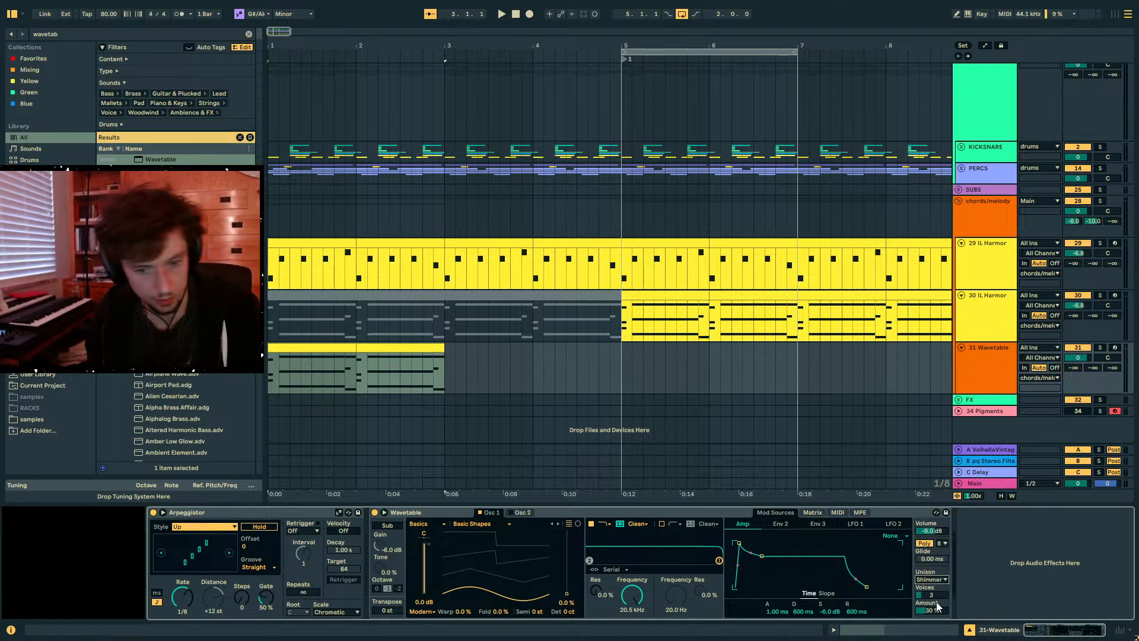
pyautogui.moveTo(934, 610); pyautogui.dragTo(934, 629)
pyautogui.press('space')
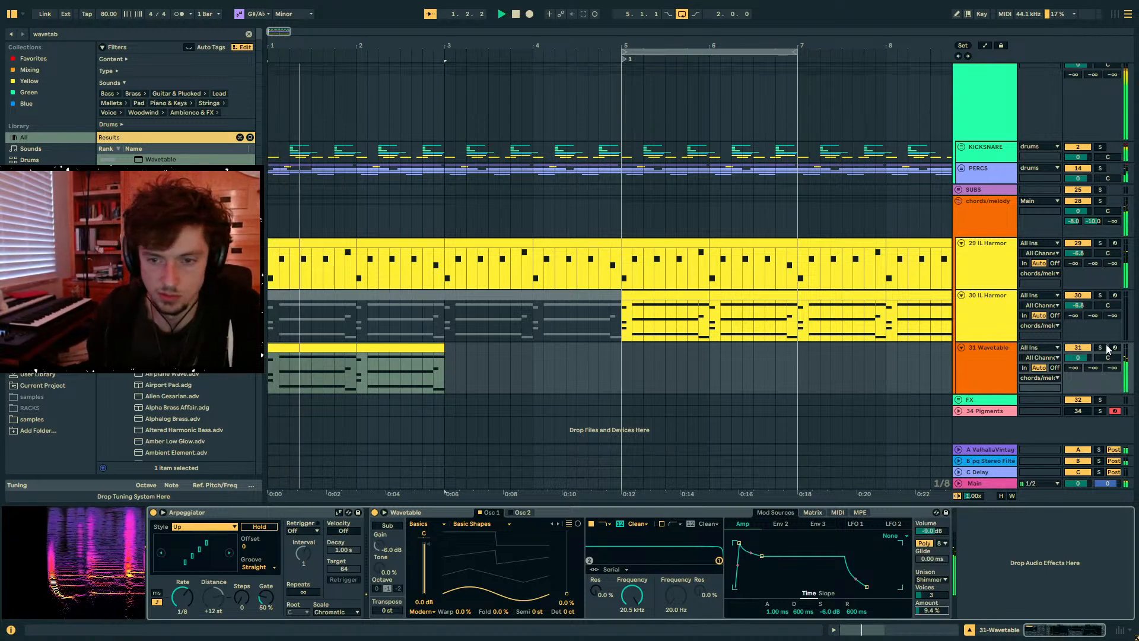
pyautogui.click(1099, 347)
pyautogui.press('space')
pyautogui.press('space')
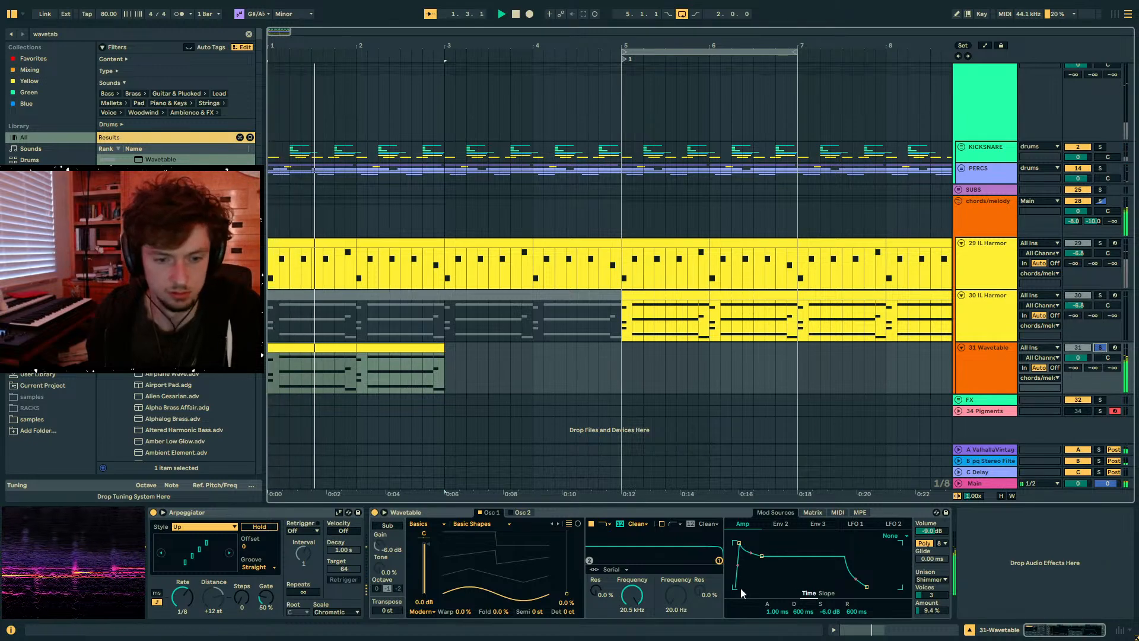
pyautogui.moveTo(942, 606); pyautogui.dragTo(943, 555)
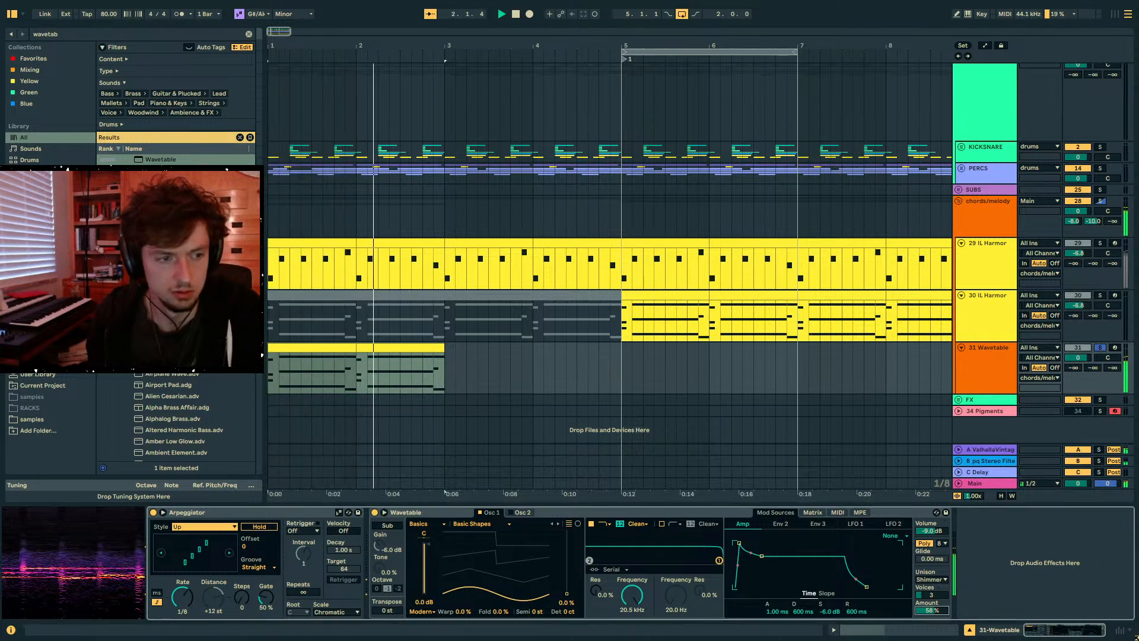
pyautogui.click(1099, 348)
pyautogui.press('space')
pyautogui.press('space')
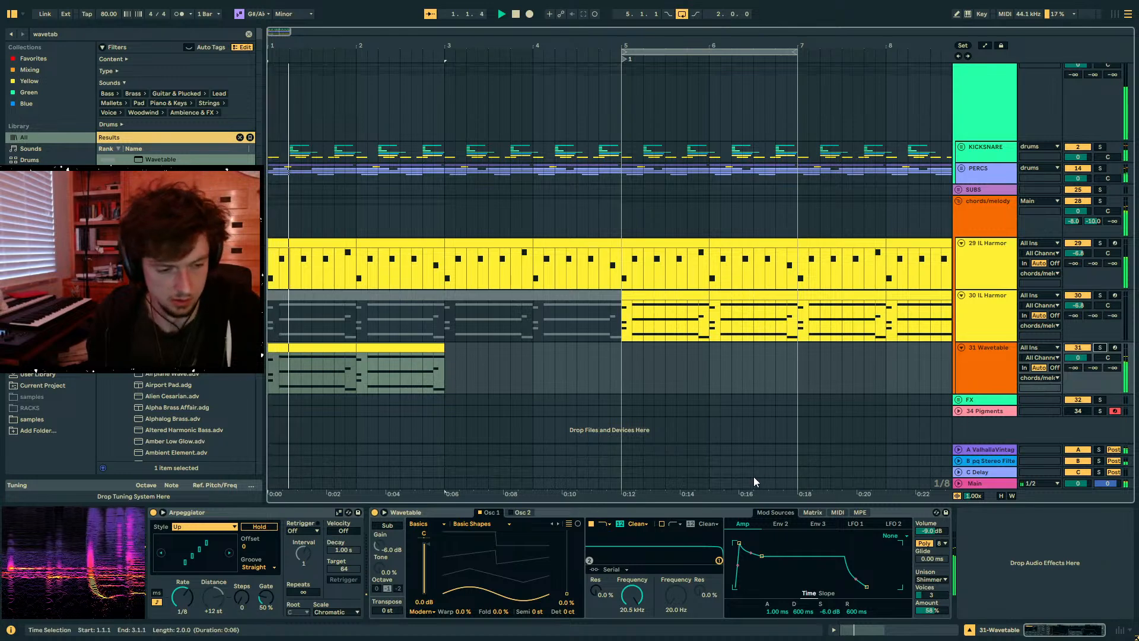
# - Duplicate the Wavetable track's bar 2 clip twice so the chords fill bars 3 and 4
pyautogui.click(302, 347)
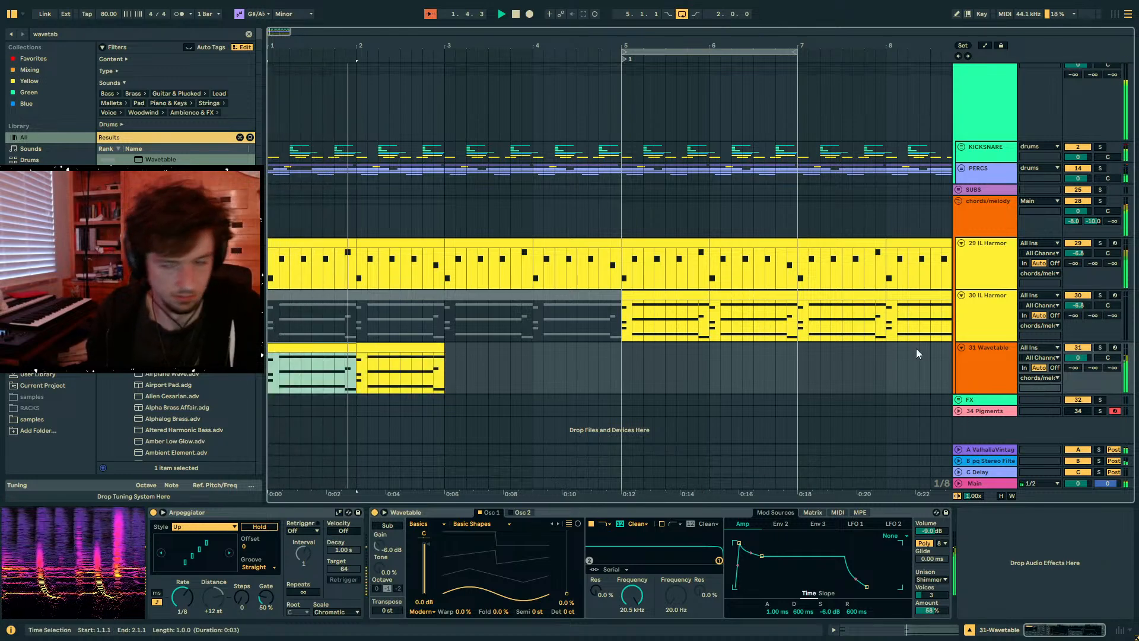
pyautogui.click(385, 363)
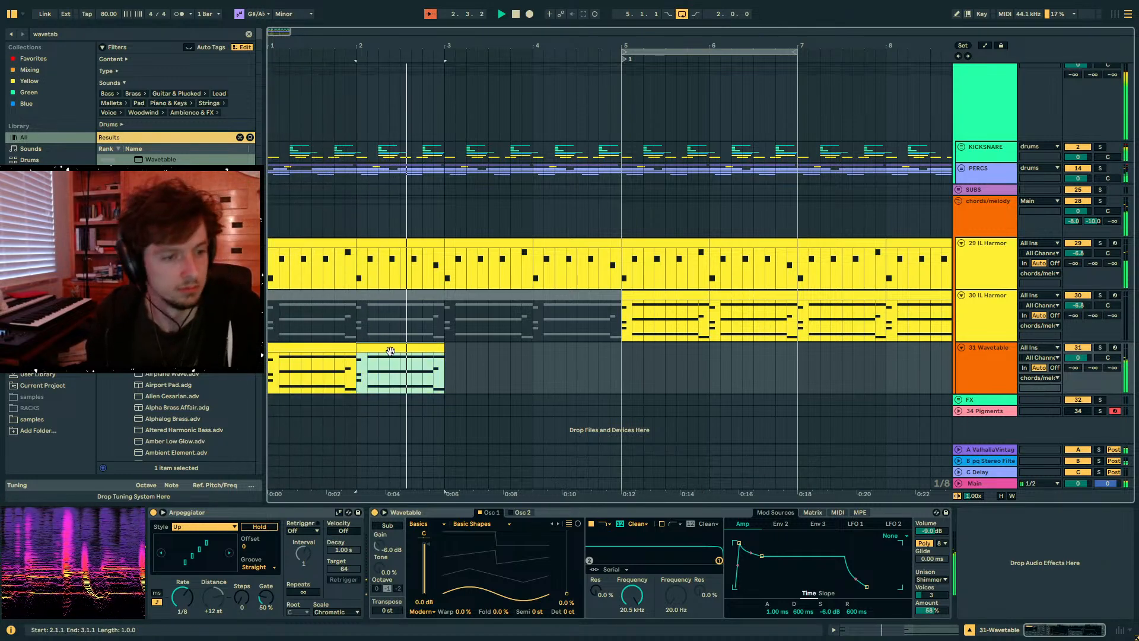
pyautogui.hotkey('ctrl', 'd')
pyautogui.hotkey('ctrl', 'd')
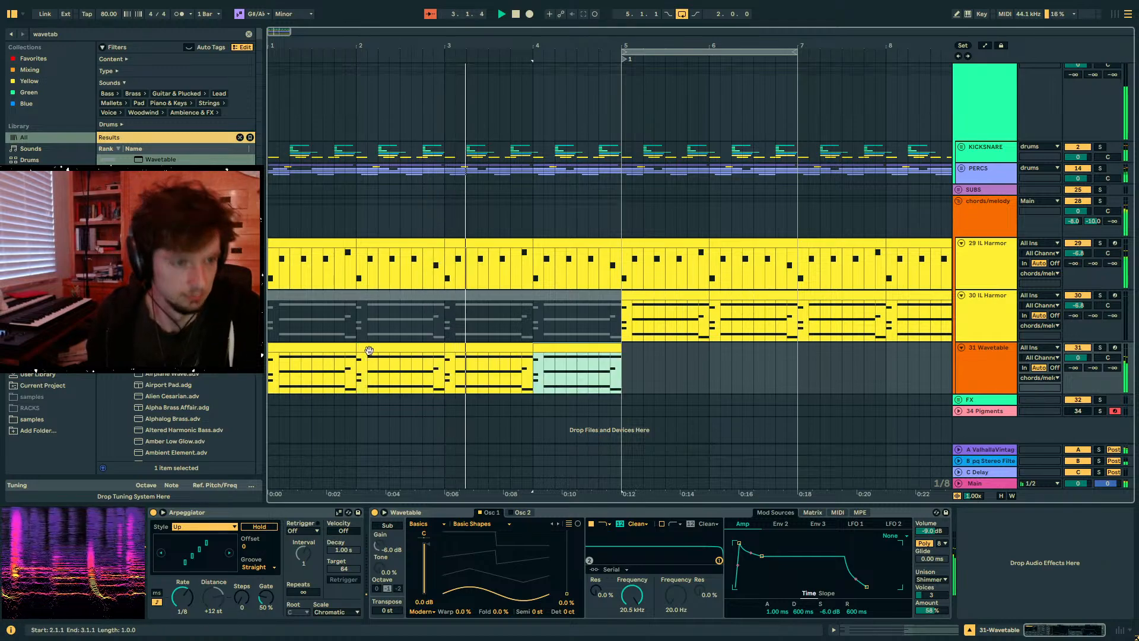
# - Transpose all notes in the Wavetable track's bar 2 clip up one octave and copy that clip over bar 4
pyautogui.click(855, 629)
pyautogui.click(813, 580)
pyautogui.hotkey('ctrl', 'a')
pyautogui.hotkey('shift', 'Up')
pyautogui.press('space')
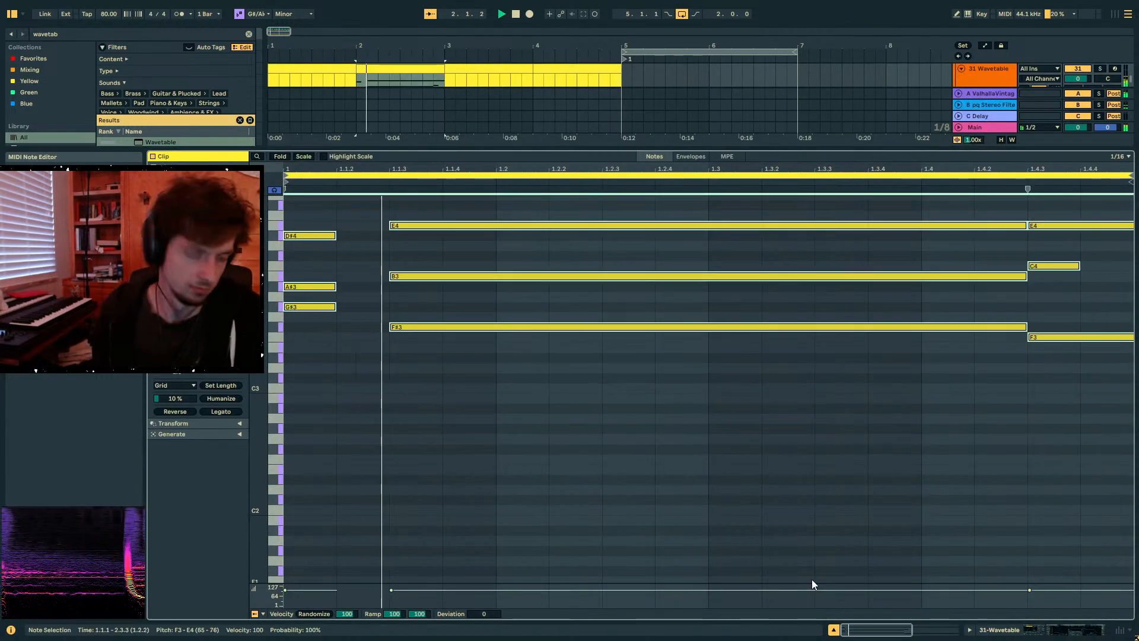
pyautogui.click(1035, 629)
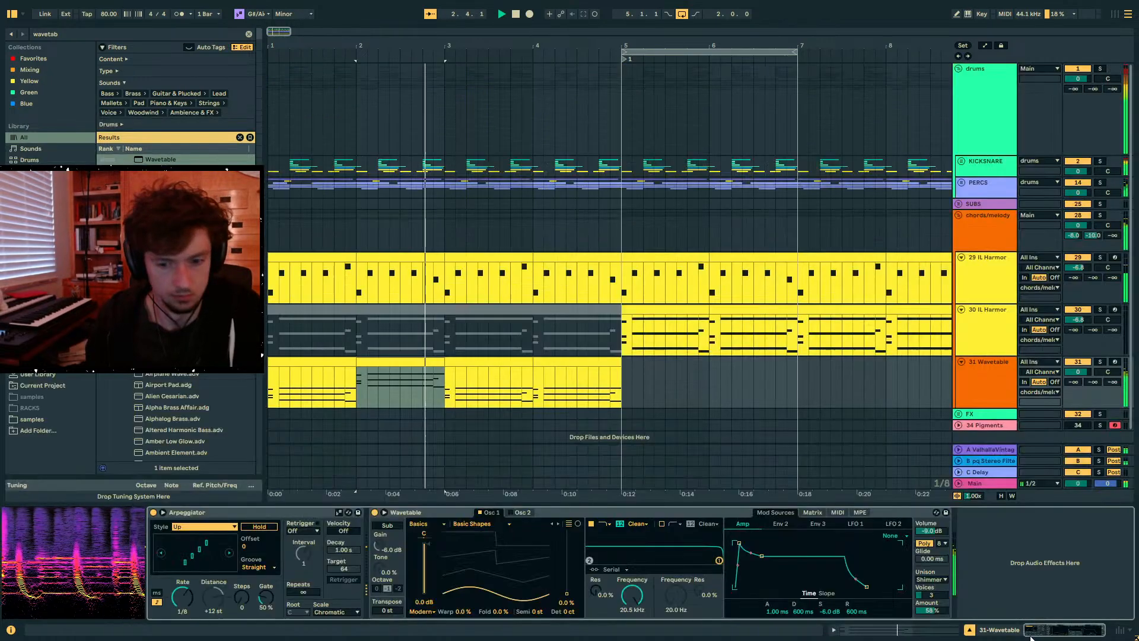
pyautogui.click(369, 371)
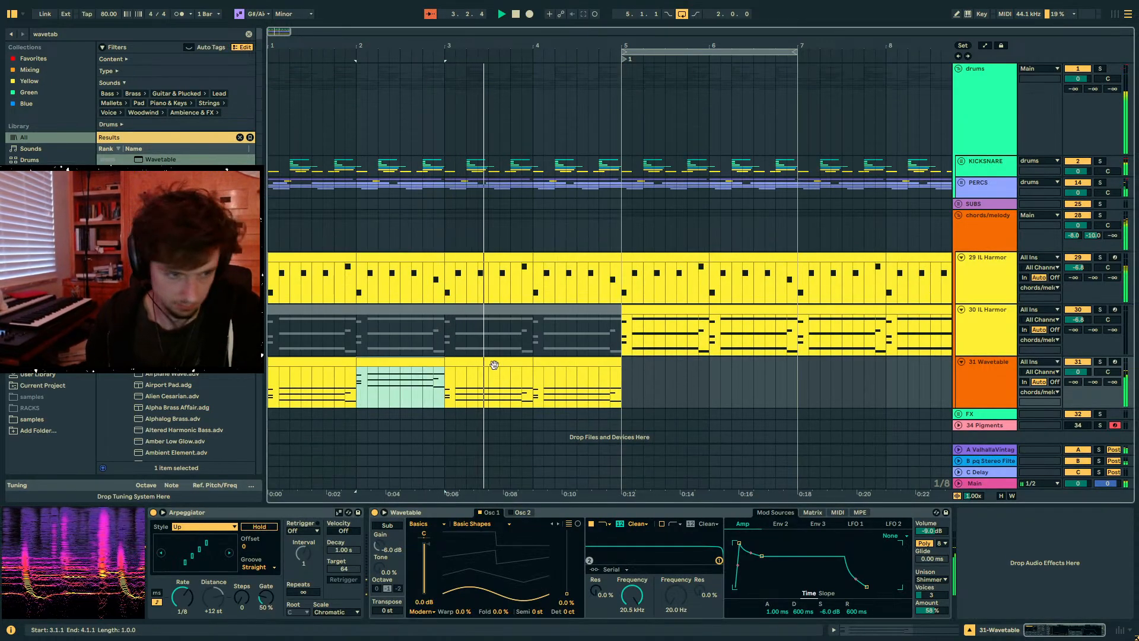
pyautogui.click(548, 359)
# - Set the Arpeggiator's rate to 1/16 on the Wavetable track
pyautogui.moveTo(187, 591); pyautogui.dragTo(187, 595)
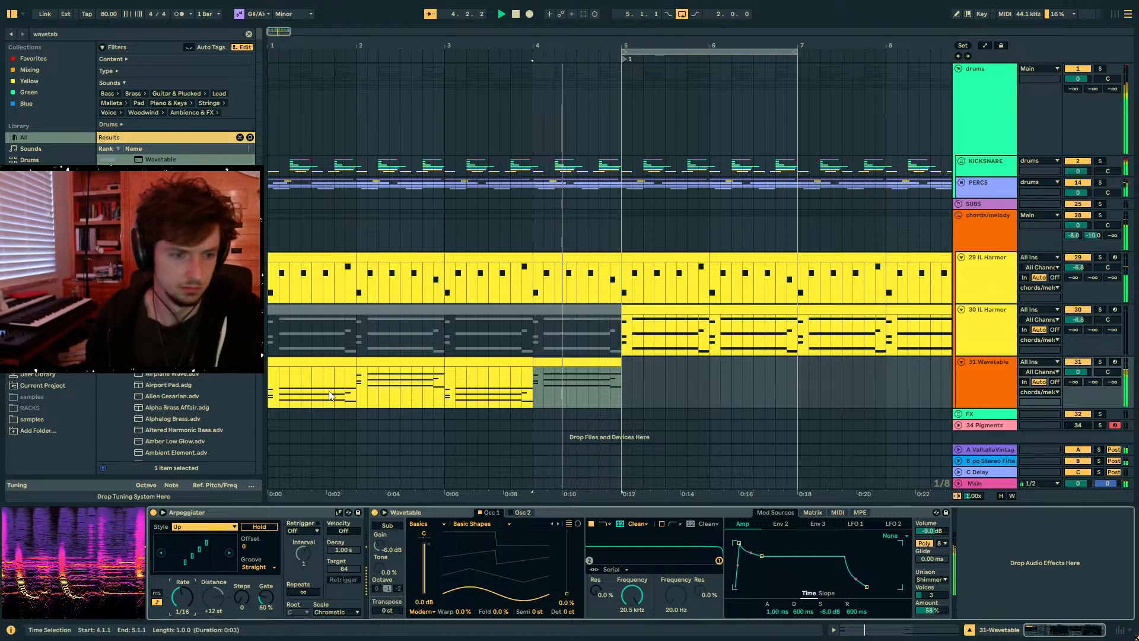
pyautogui.click(299, 361)
pyautogui.click(301, 360)
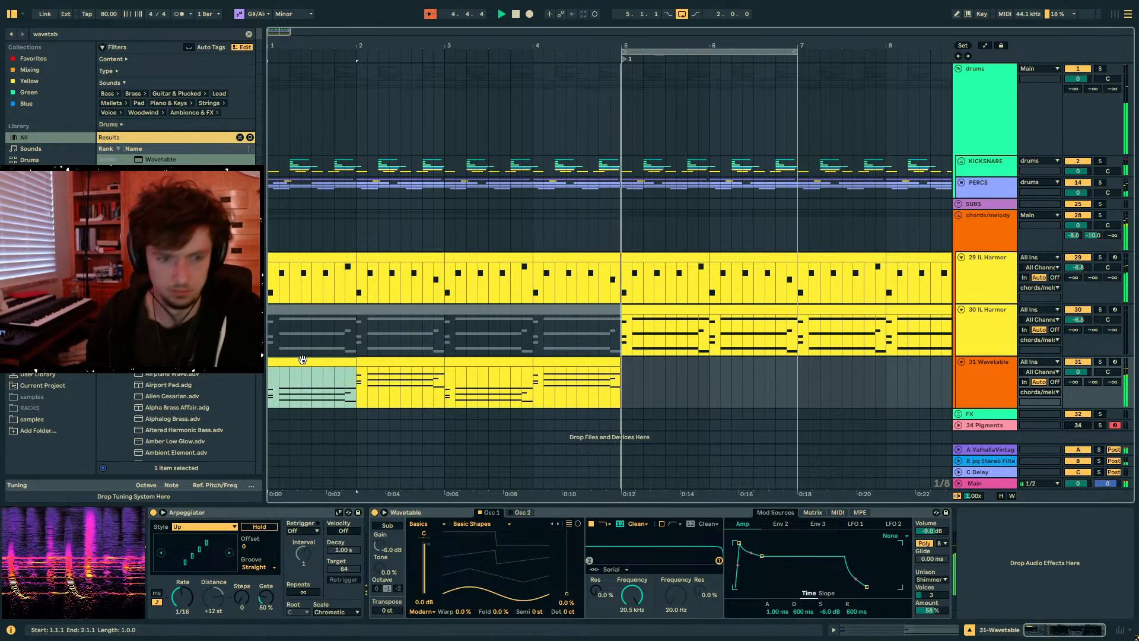
pyautogui.click(1006, 385)
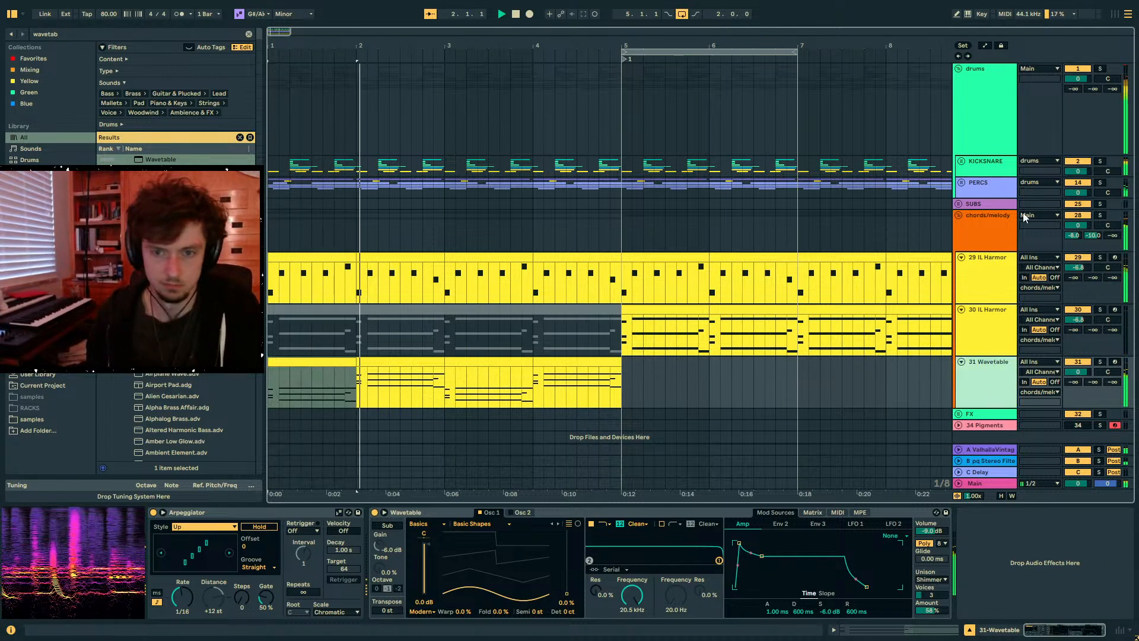
# - Turn the chords/melody group's A and B sends fully down and raise track 29 IL Harmor's B send to about -8.7 dB
pyautogui.click(1073, 236)
pyautogui.moveTo(1073, 235); pyautogui.dragTo(1092, 201)
pyautogui.click(350, 362)
pyautogui.moveTo(1093, 278); pyautogui.dragTo(1092, 293)
pyautogui.moveTo(1073, 382)
pyautogui.mouseDown()
pyautogui.moveTo(1073, 362)
pyautogui.moveTo(1073, 404)
pyautogui.mouseUp()
pyautogui.click(622, 396)
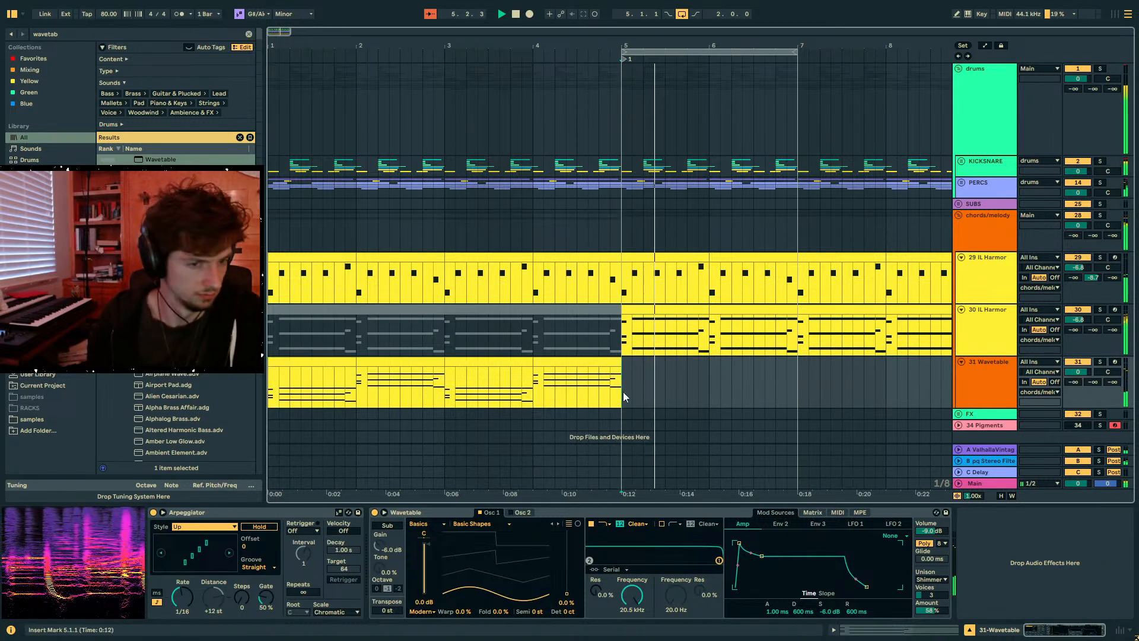
# - Unfold the FX group, place the alien riser 5 sample at bar 1 of the fx track, and lower its volume to -30.4 dB
pyautogui.scroll(-1, 755, 334)
pyautogui.click(987, 399)
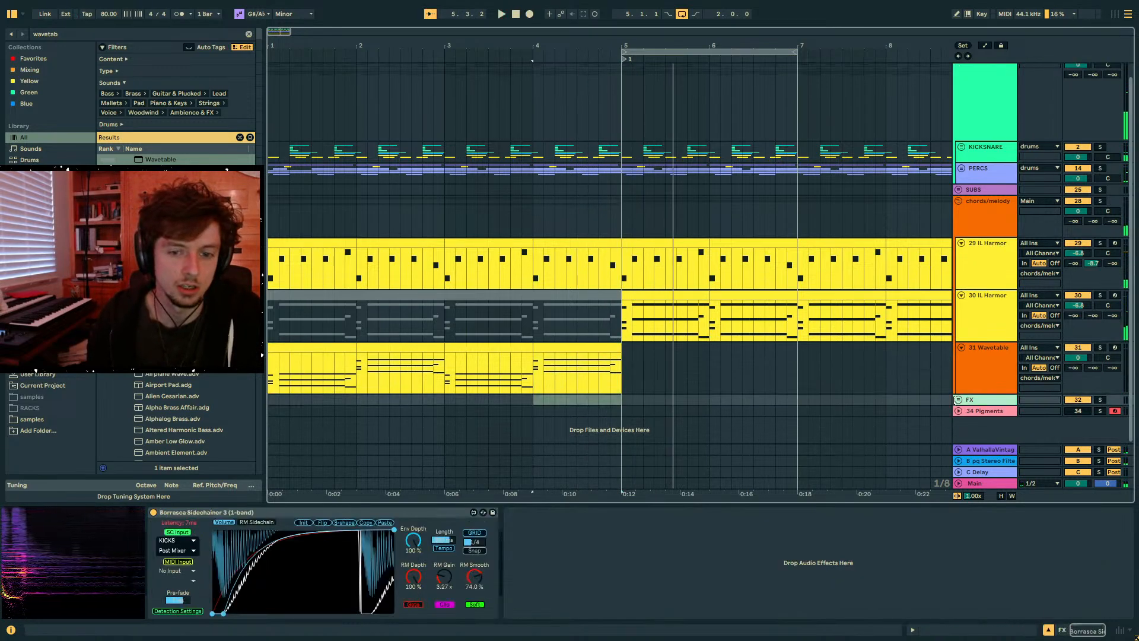
pyautogui.click(958, 400)
pyautogui.scroll(-3, 967, 399)
pyautogui.click(976, 388)
pyautogui.hotkey('ctrl', 'f')
pyautogui.write('alien riser')
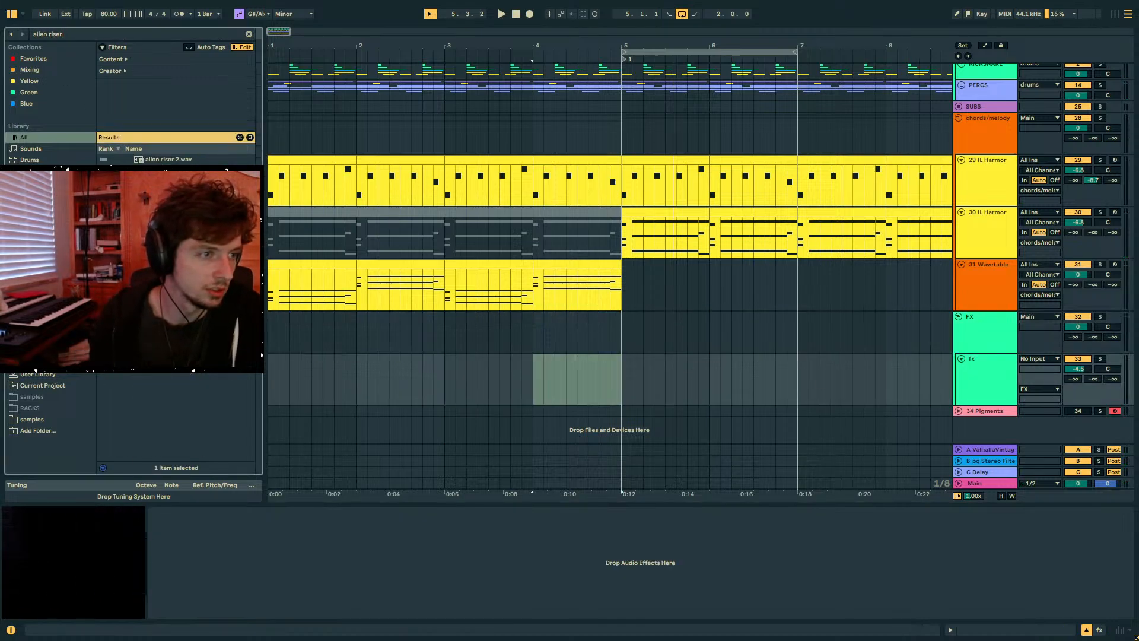
pyautogui.moveTo(250, 356); pyautogui.dragTo(274, 367)
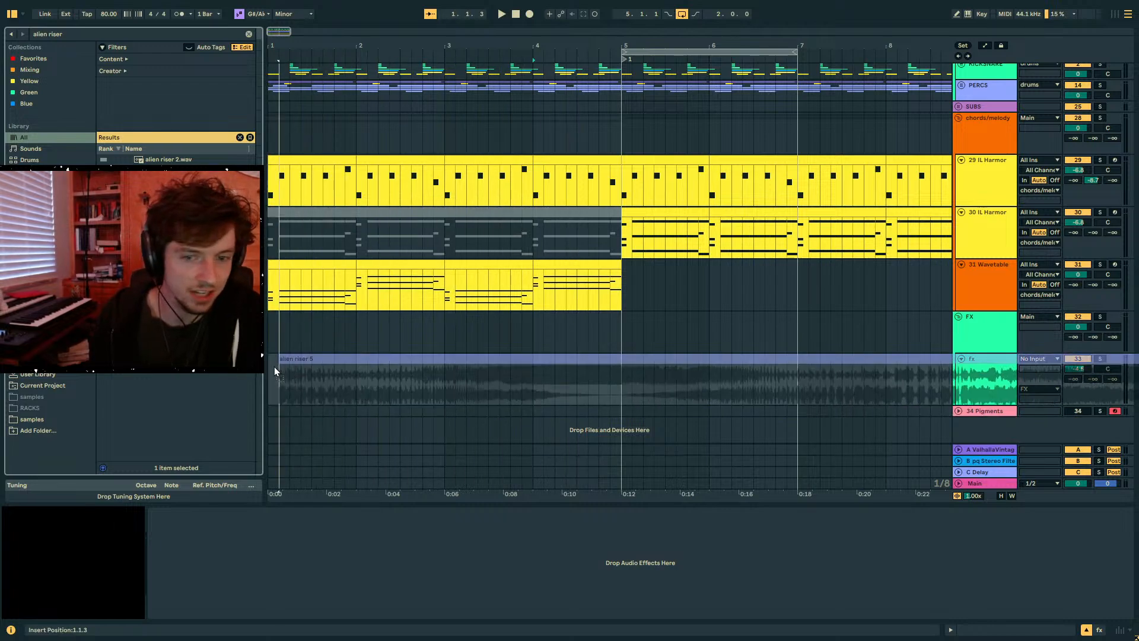
pyautogui.click(557, 387)
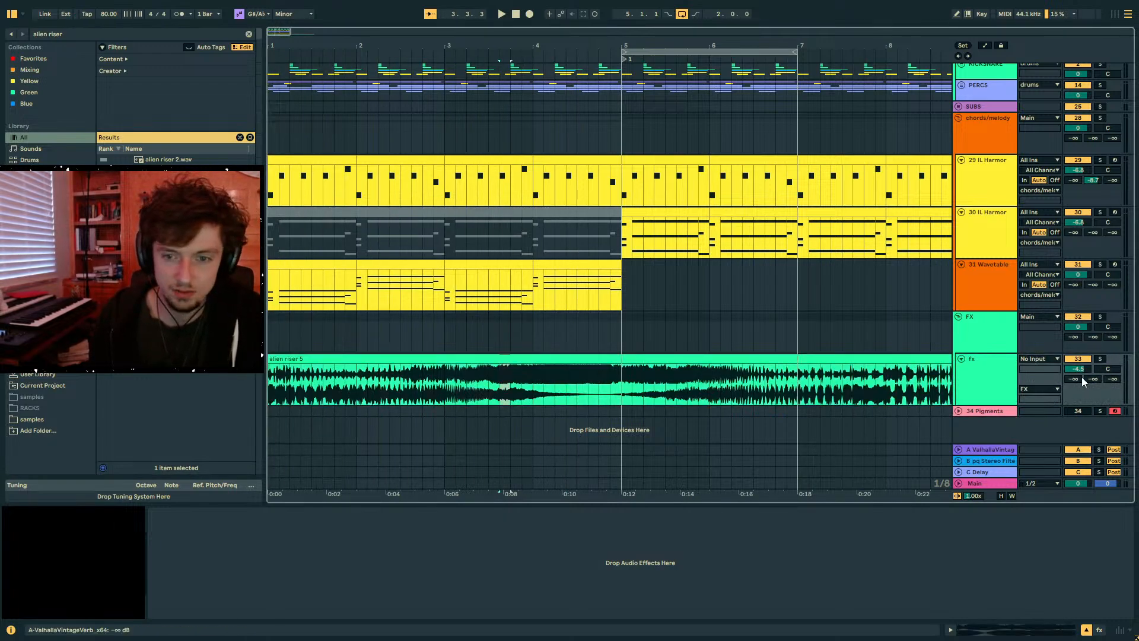
pyautogui.moveTo(1078, 369); pyautogui.dragTo(1078, 377)
# - Add a Utility with 3% width to the fx track and set the track's volume to -14 dB and A send to 0 dB
pyautogui.click(987, 381)
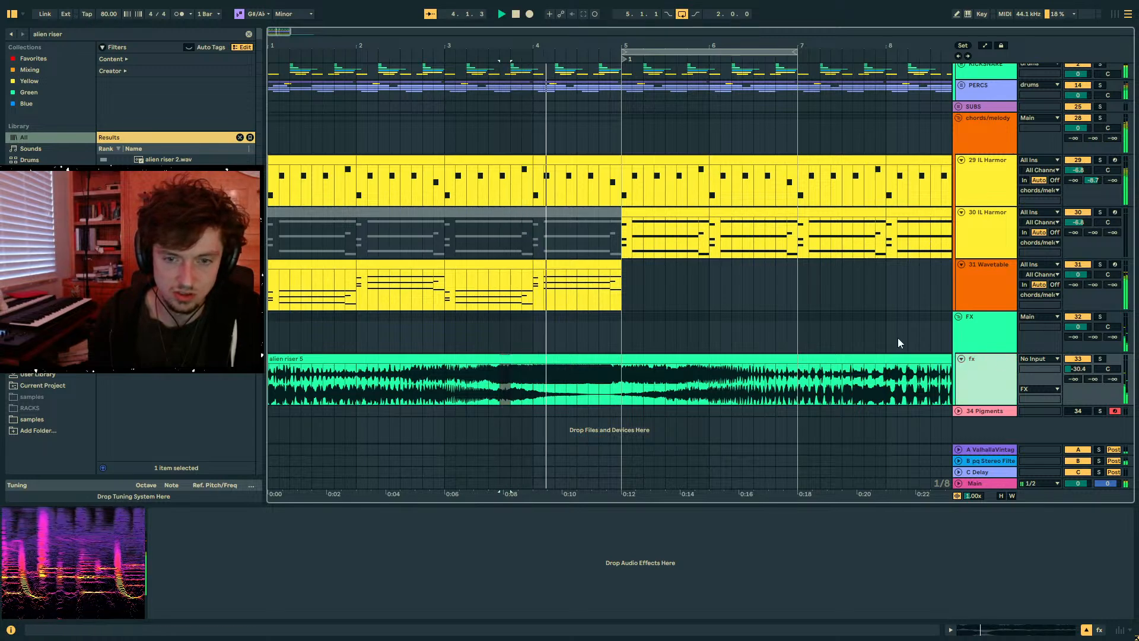
pyautogui.hotkey('ctrl', 'f')
pyautogui.write('uti')
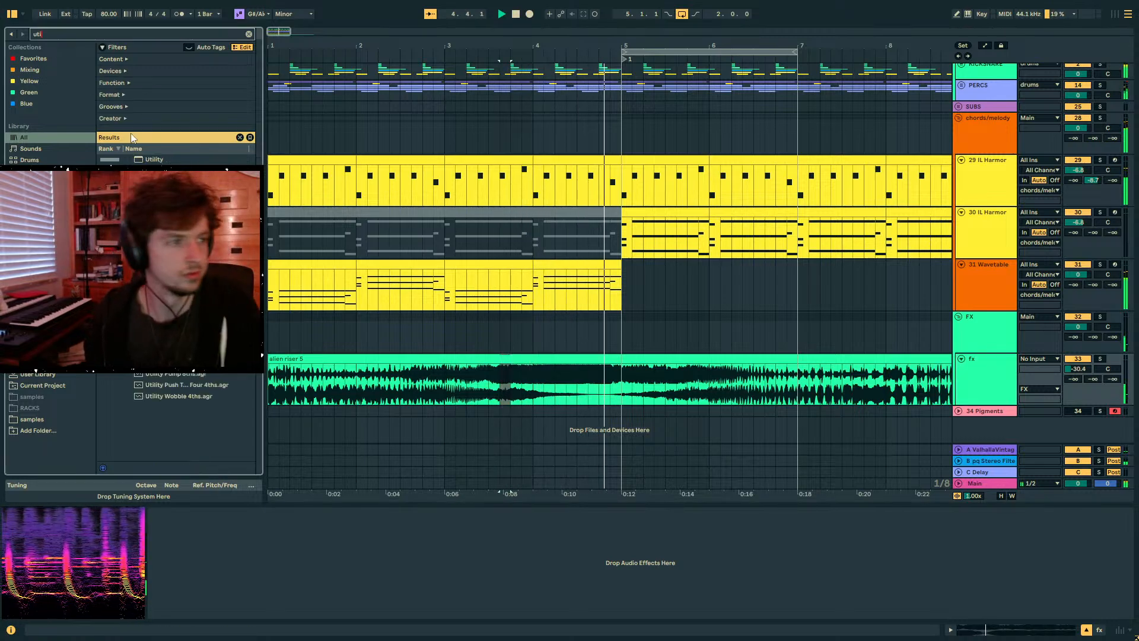
pyautogui.doubleClick(153, 158)
pyautogui.click(165, 572)
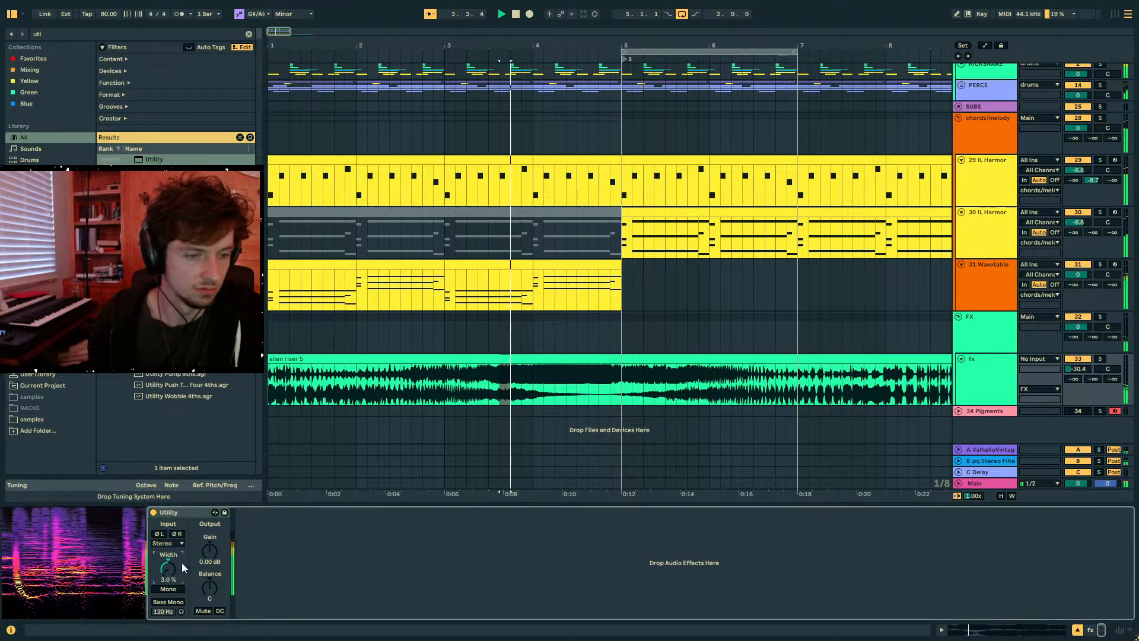
pyautogui.moveTo(1078, 369); pyautogui.dragTo(1073, 321)
# - Fade in the alien riser clip from bar 1 to bar 5 and bend the fade curve downward for a slower rise
pyautogui.click(368, 386)
pyautogui.click(290, 358)
pyautogui.press('space')
pyautogui.press('space')
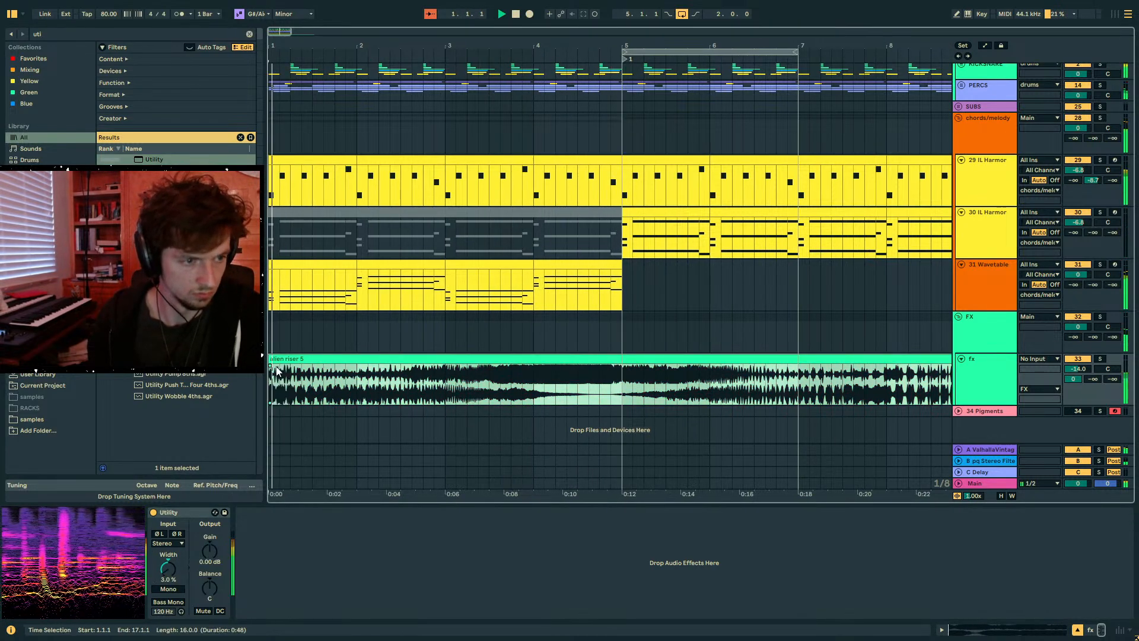
pyautogui.moveTo(271, 368); pyautogui.dragTo(622, 366)
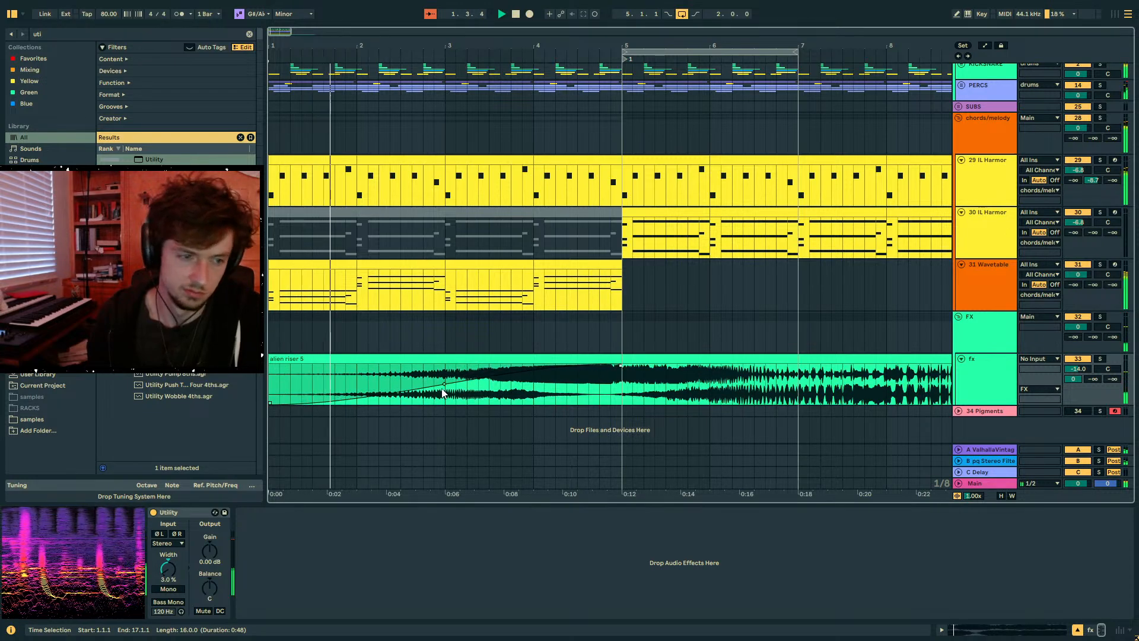
pyautogui.moveTo(445, 386); pyautogui.dragTo(464, 406)
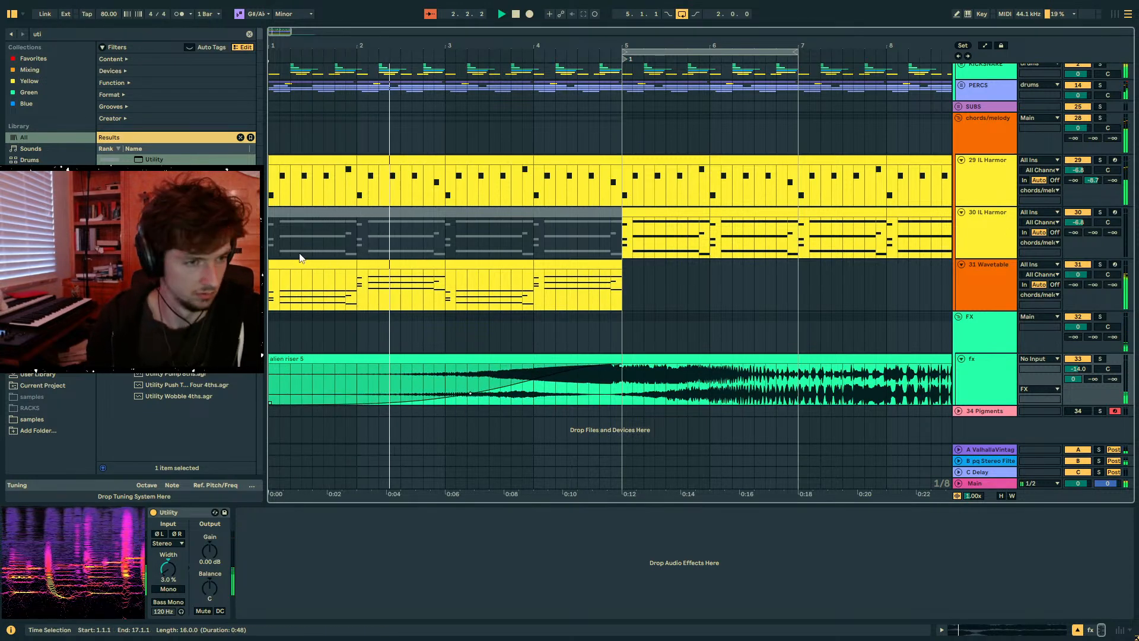
# - Show the automation lane for the 31 Wavetable track's oscillator 1 Fold amount
pyautogui.click(381, 265)
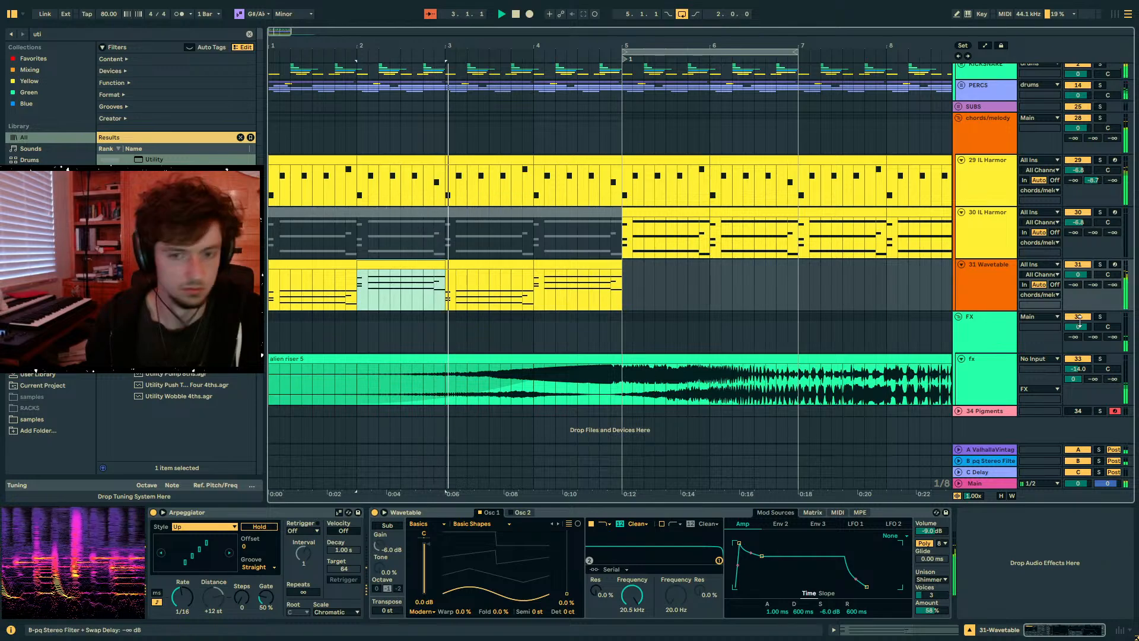
pyautogui.click(986, 290)
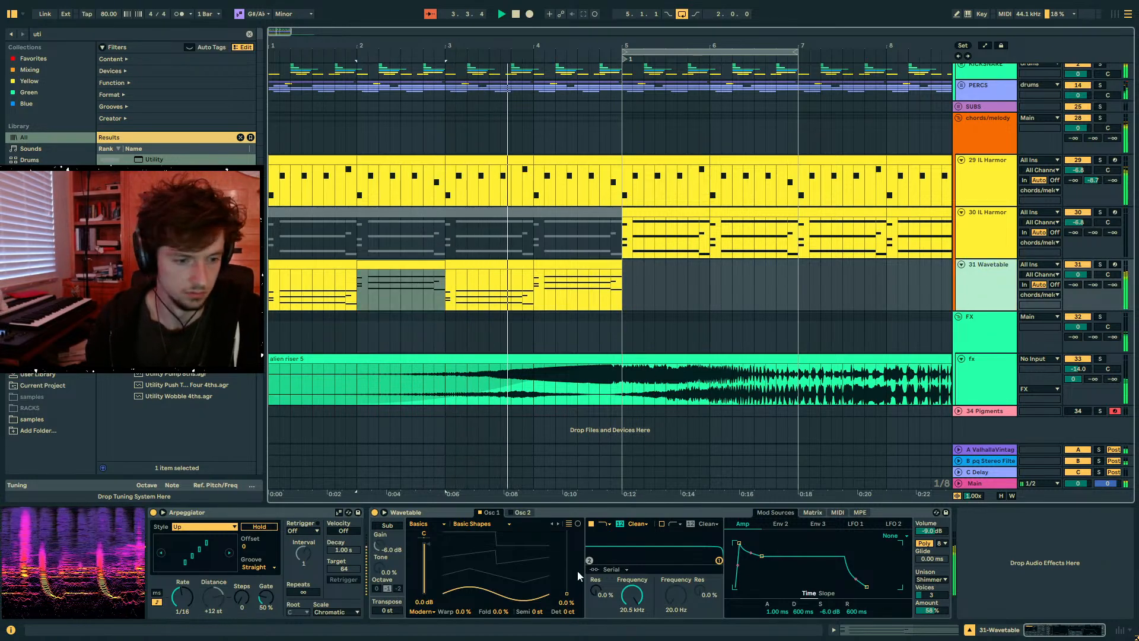
pyautogui.click(463, 611)
pyautogui.press('a')
pyautogui.click(445, 290)
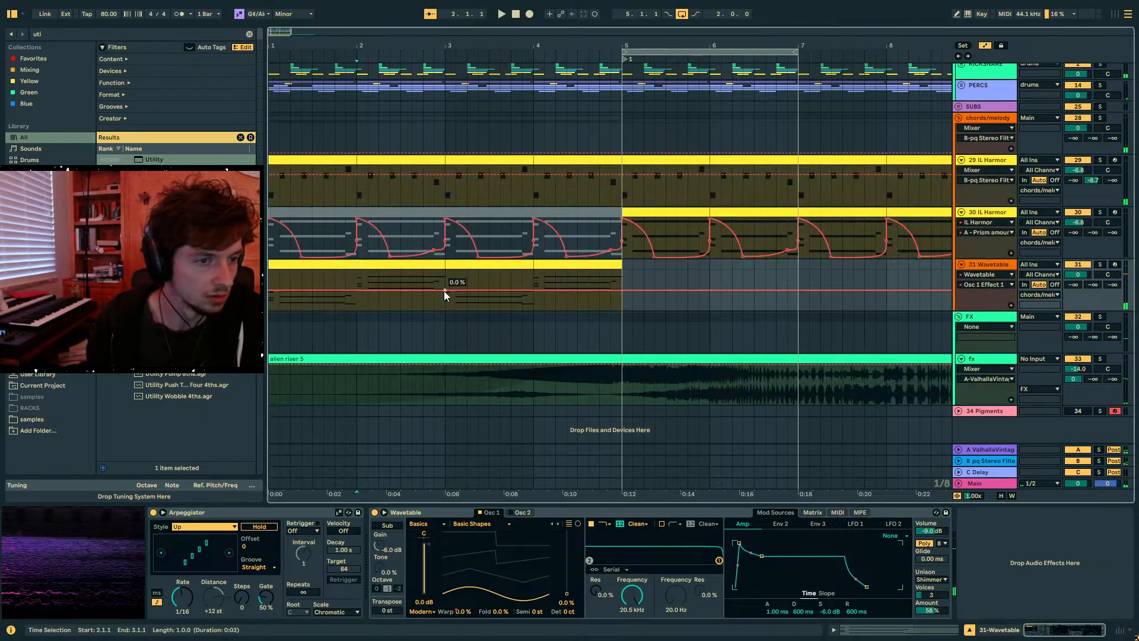
pyautogui.click(498, 611)
pyautogui.moveTo(444, 309)
pyautogui.mouseDown()
pyautogui.moveTo(444, 298)
pyautogui.moveTo(444, 309)
pyautogui.mouseUp()
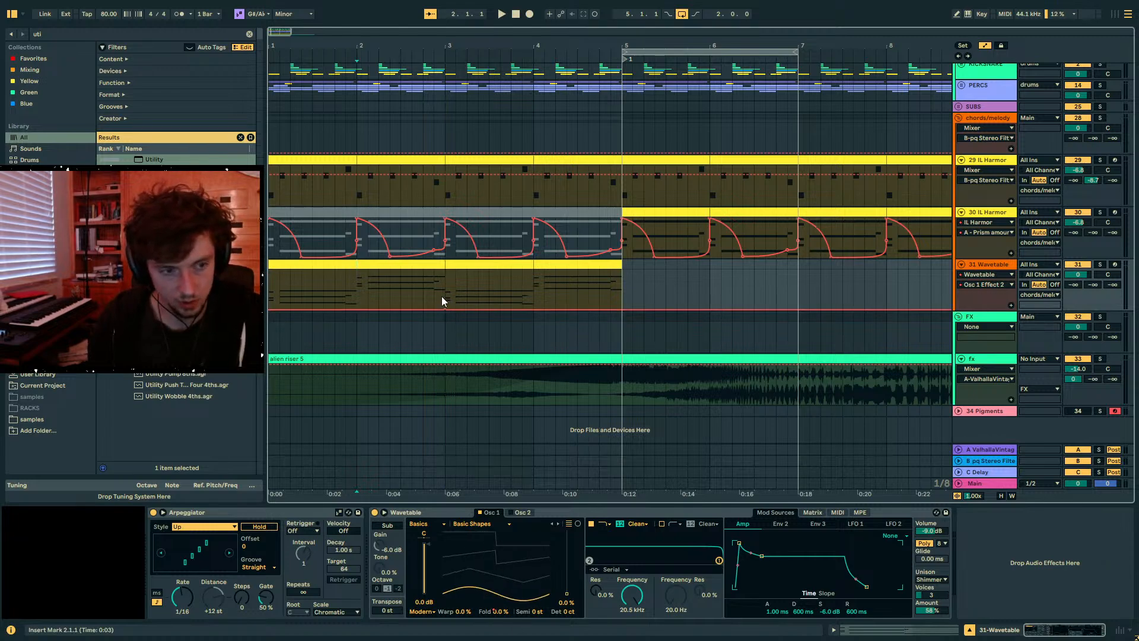
# - Try different Fold amounts on the Wavetable's oscillator 1 while playing the chords from bar 2
pyautogui.moveTo(503, 613); pyautogui.dragTo(504, 610)
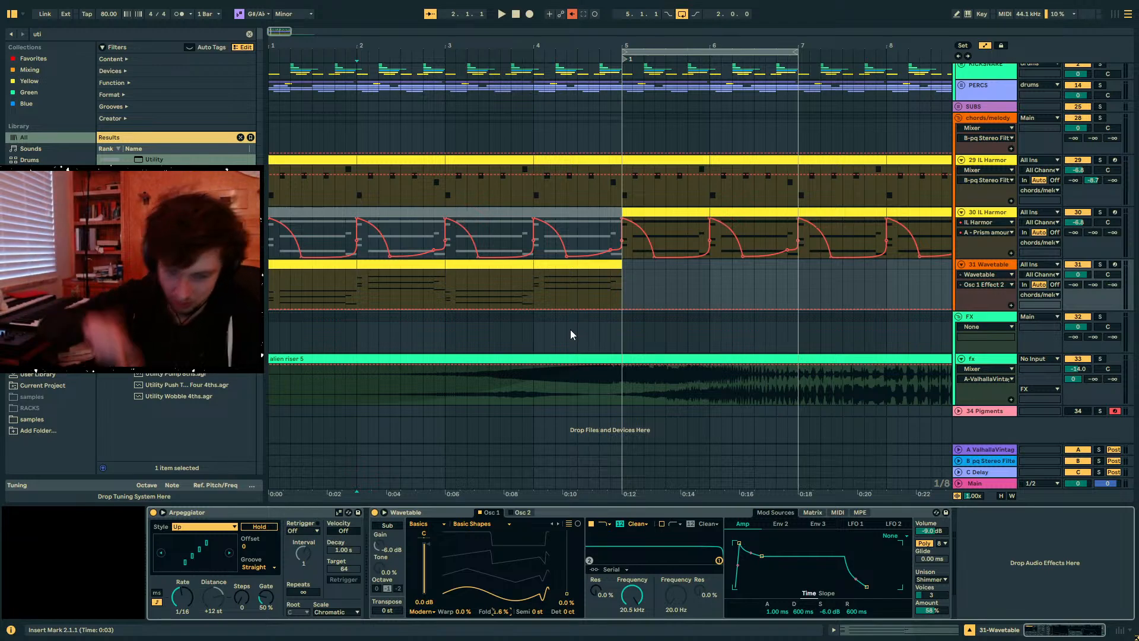
pyautogui.moveTo(501, 611); pyautogui.dragTo(501, 601)
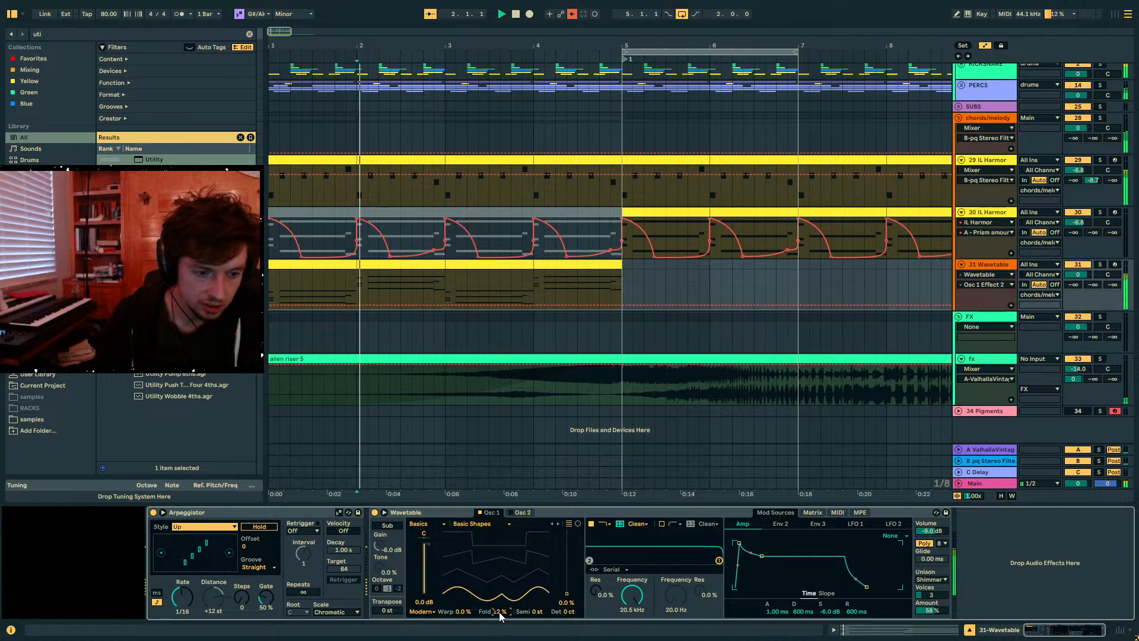
pyautogui.press('space')
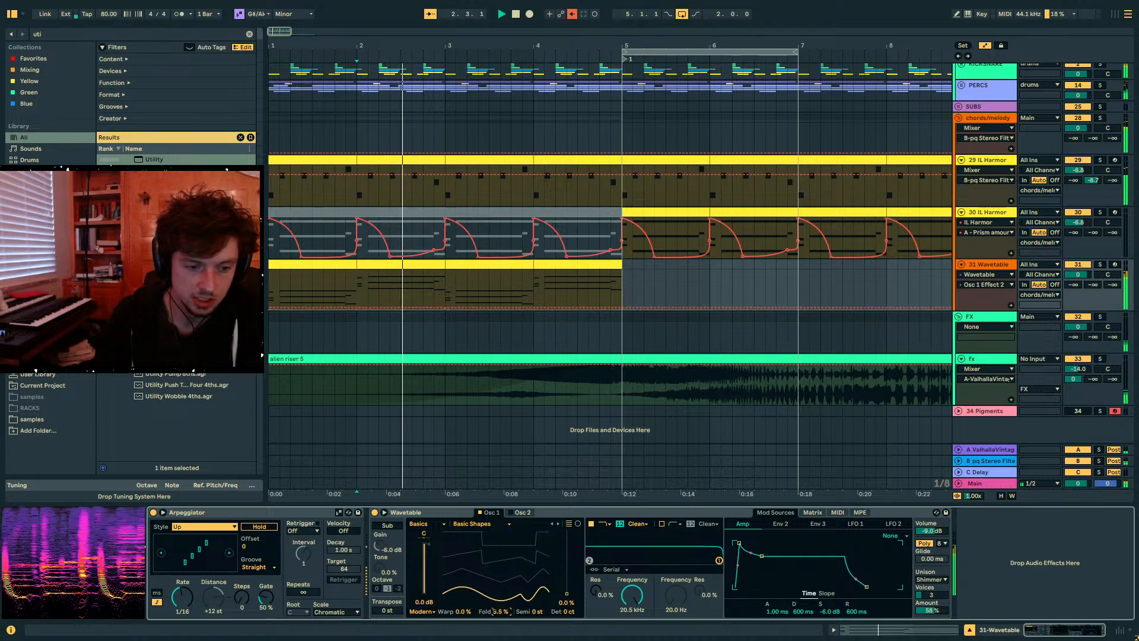
pyautogui.press('space')
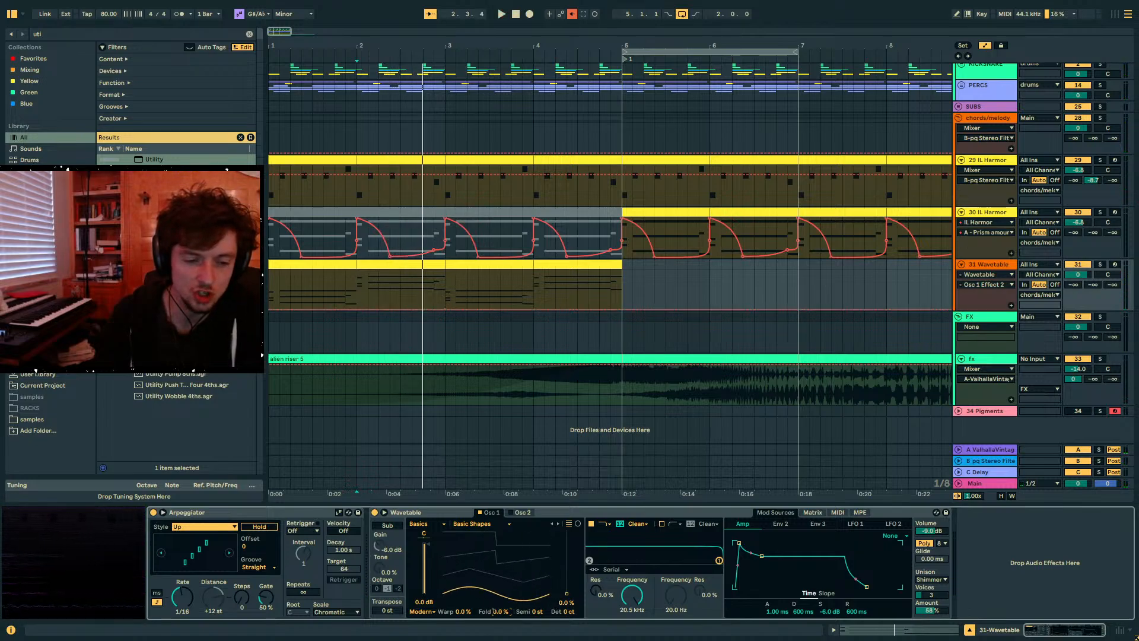
pyautogui.moveTo(496, 615); pyautogui.dragTo(494, 609)
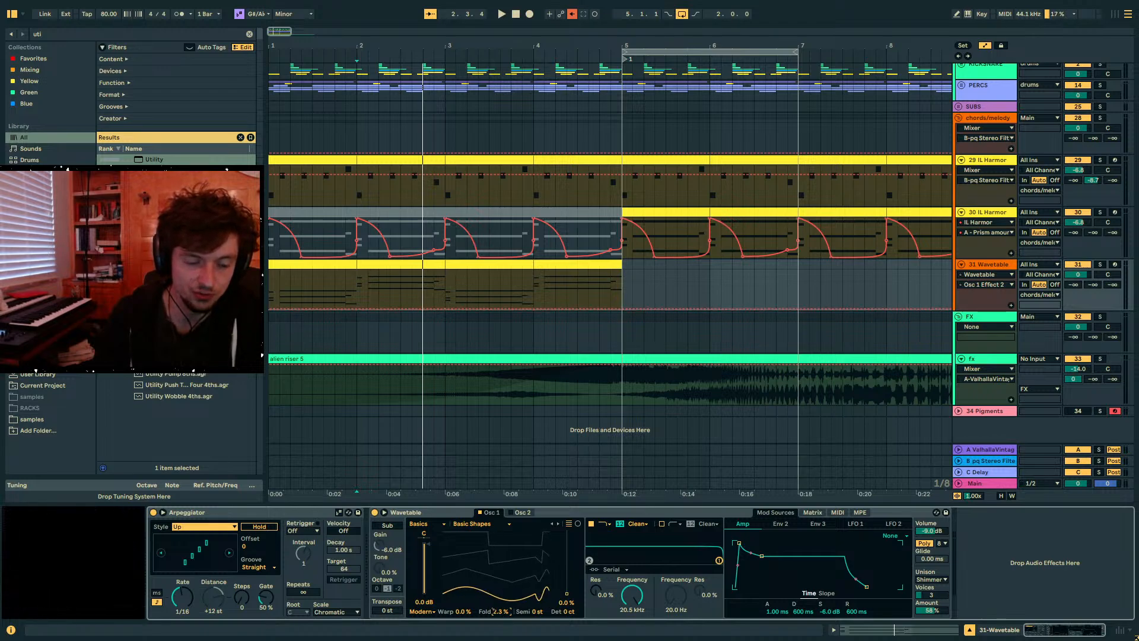
pyautogui.press('space')
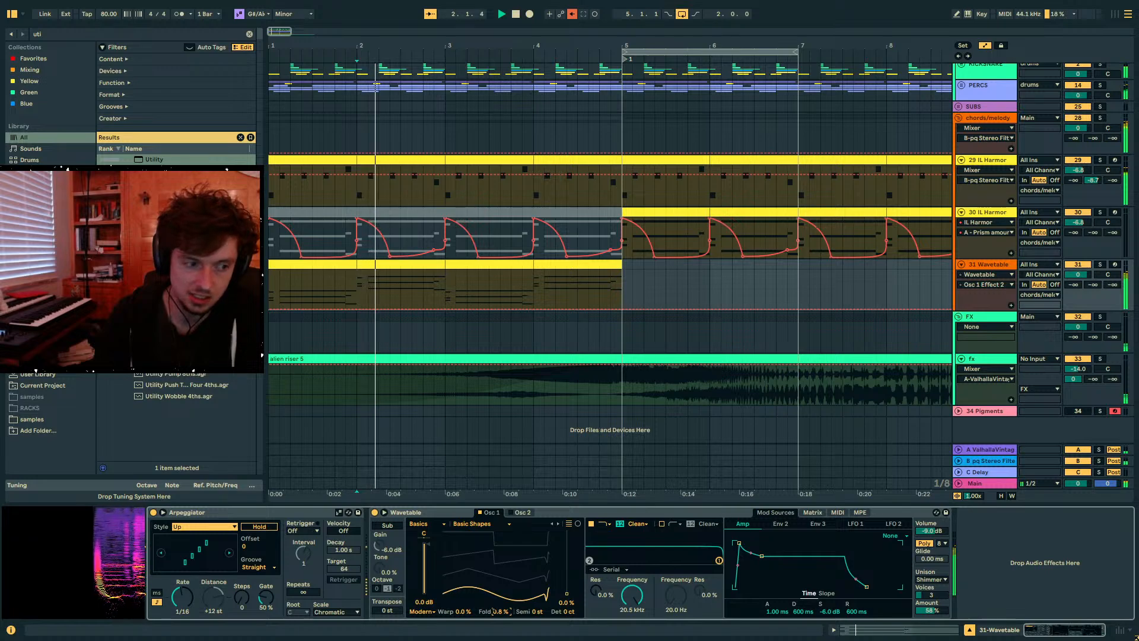
pyautogui.moveTo(493, 612); pyautogui.dragTo(493, 605)
pyautogui.press('space')
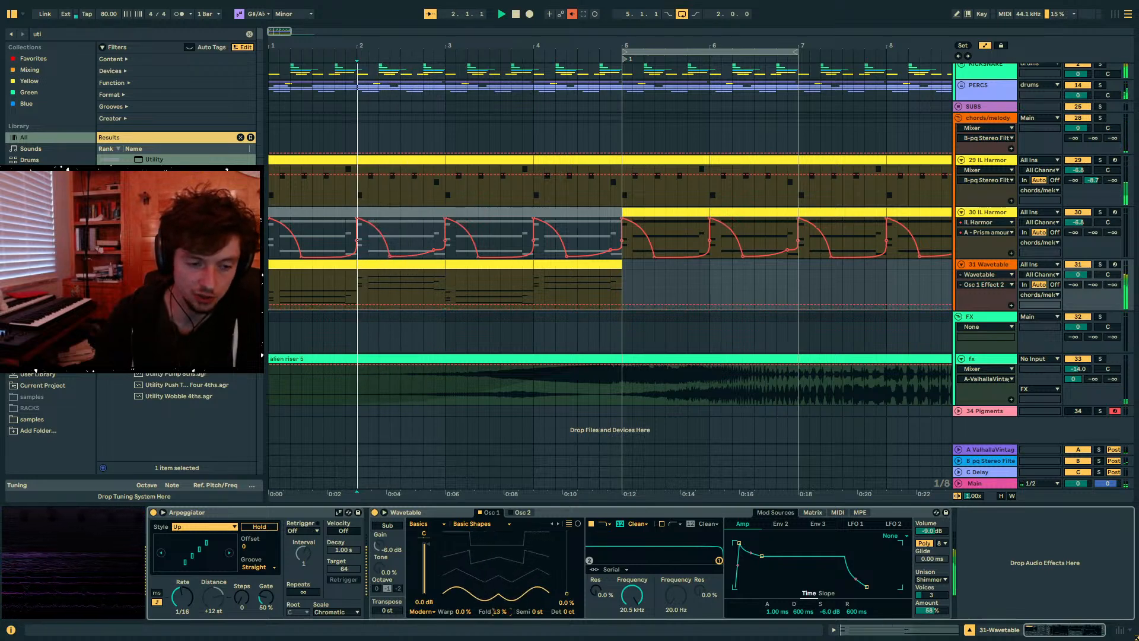
pyautogui.moveTo(493, 610); pyautogui.dragTo(493, 629)
pyautogui.press('space')
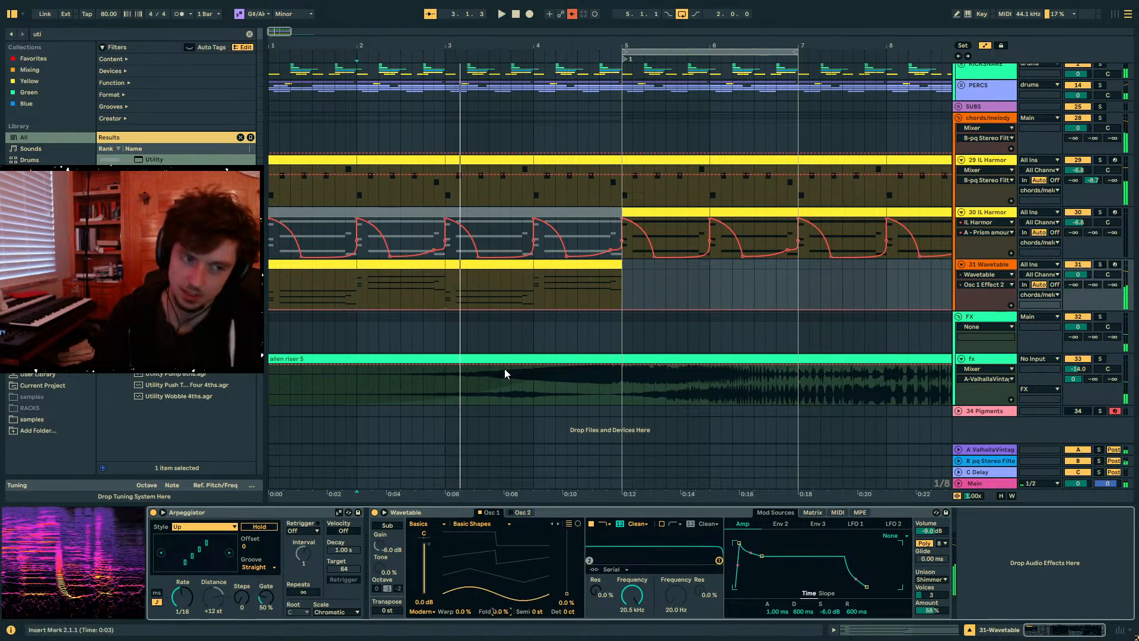
# - Play the Wavetable chords from bar 1 and try oscillator 1's Fold at 34%
pyautogui.moveTo(357, 281); pyautogui.dragTo(269, 285)
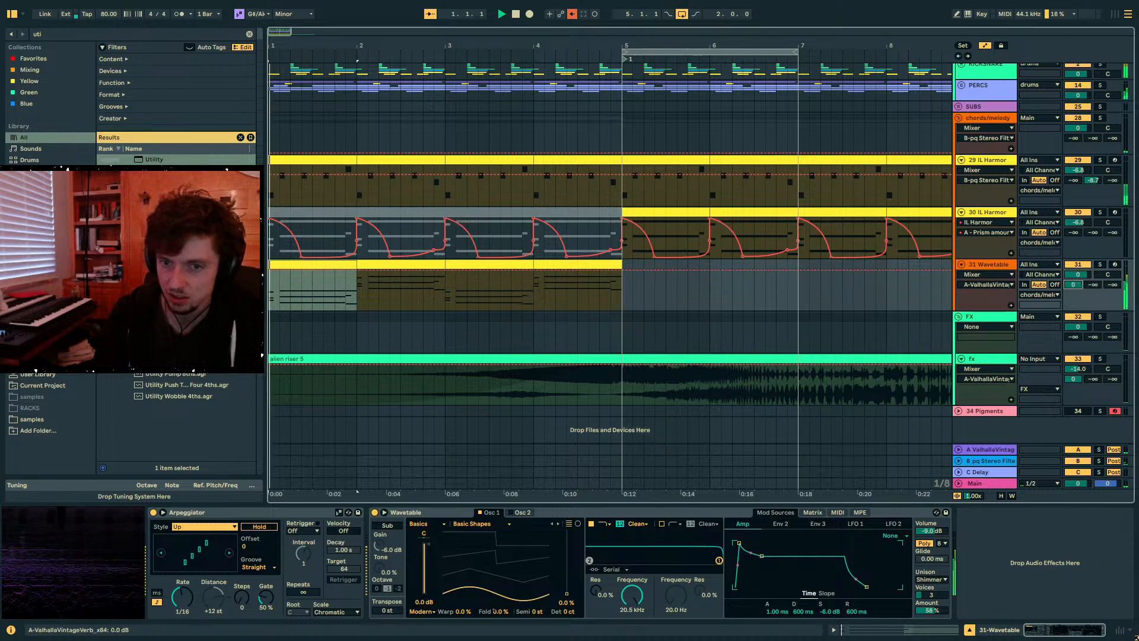
pyautogui.press('space')
pyautogui.click(499, 611)
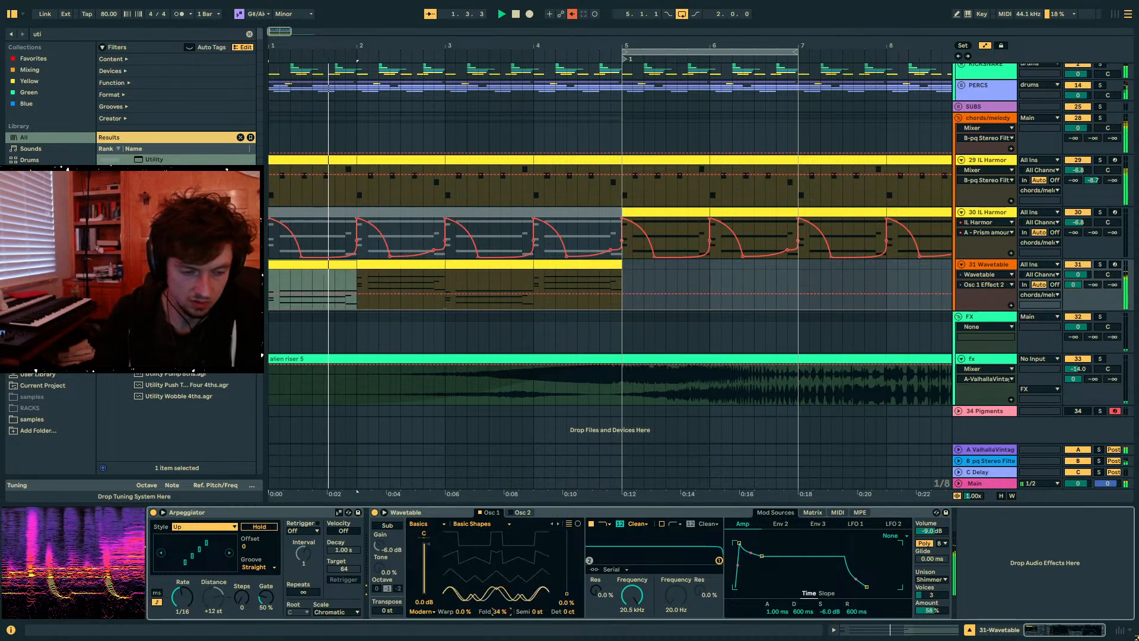
# - Set the 31 Wavetable track's A send to -22.8 dB and hide the automation lanes
pyautogui.moveTo(1073, 284); pyautogui.dragTo(1074, 317)
pyautogui.press('a')
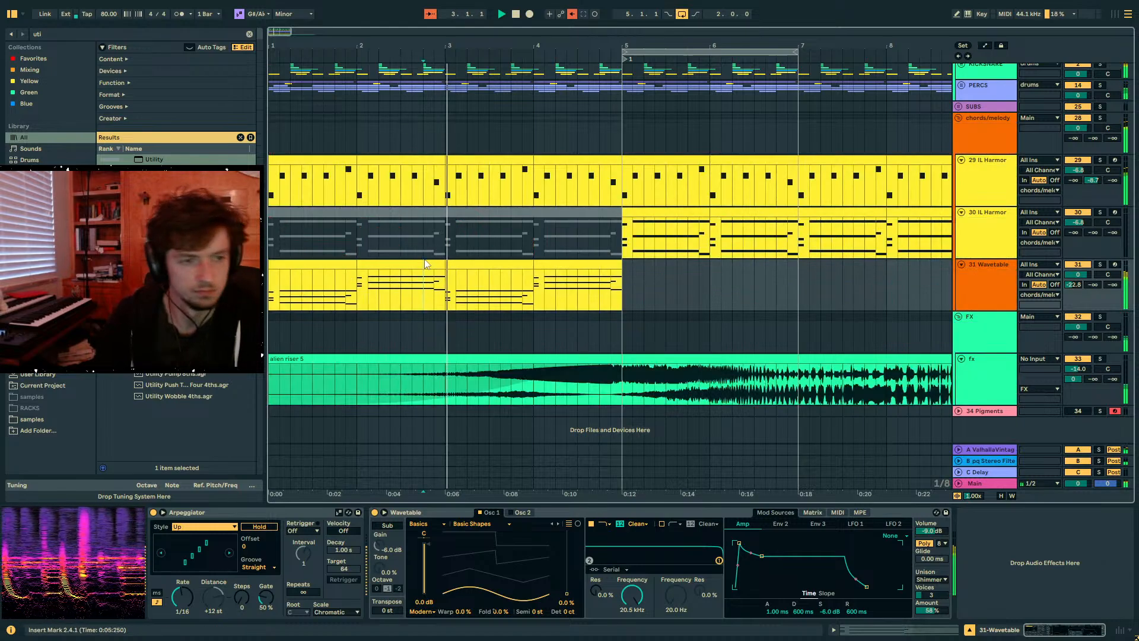
pyautogui.click(647, 284)
pyautogui.press('space')
pyautogui.moveTo(633, 287); pyautogui.dragTo(270, 241)
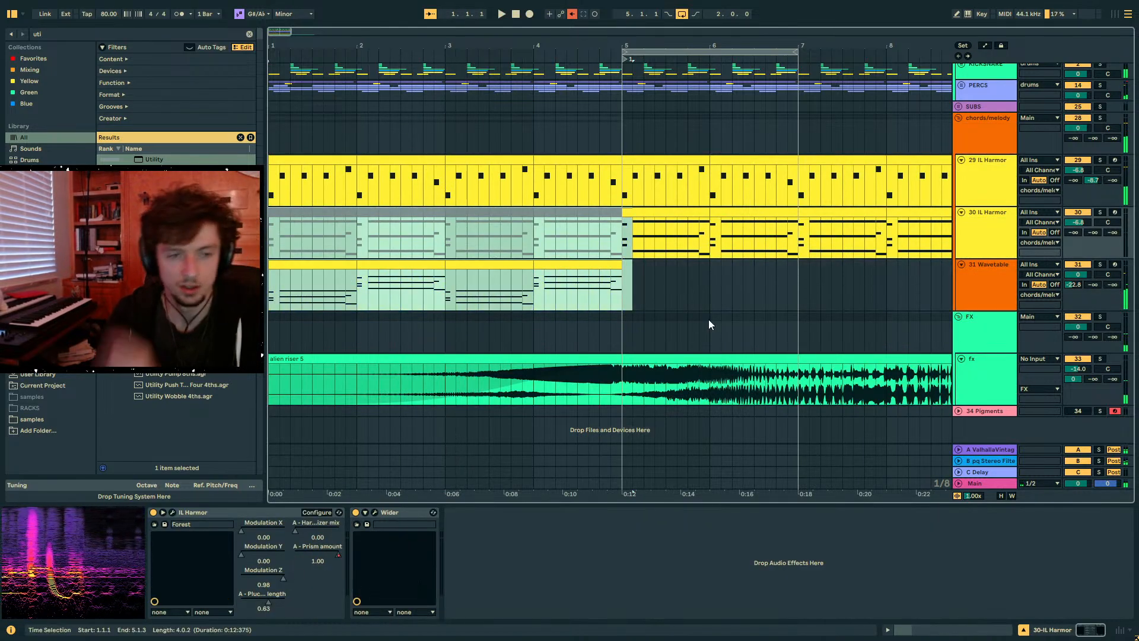
pyautogui.click(665, 220)
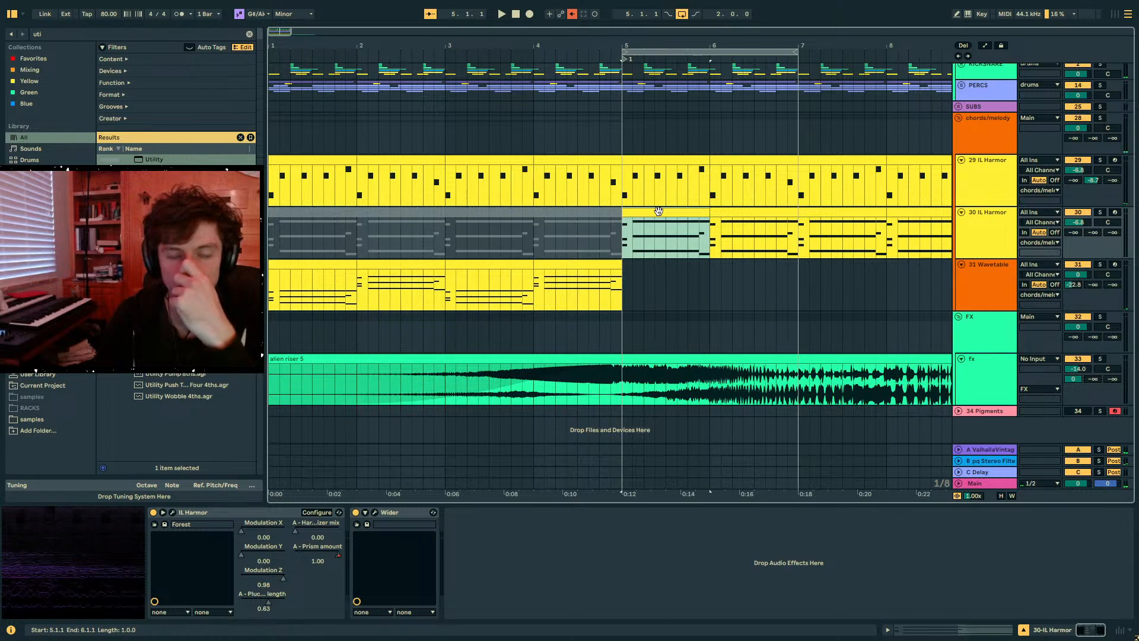
pyautogui.keyDown('shift'); pyautogui.click(738, 213); pyautogui.keyUp('shift')
# - Turn off the Arpeggiator on the 31 Wavetable track and play the opening bars to hear the plain chords
pyautogui.click(970, 282)
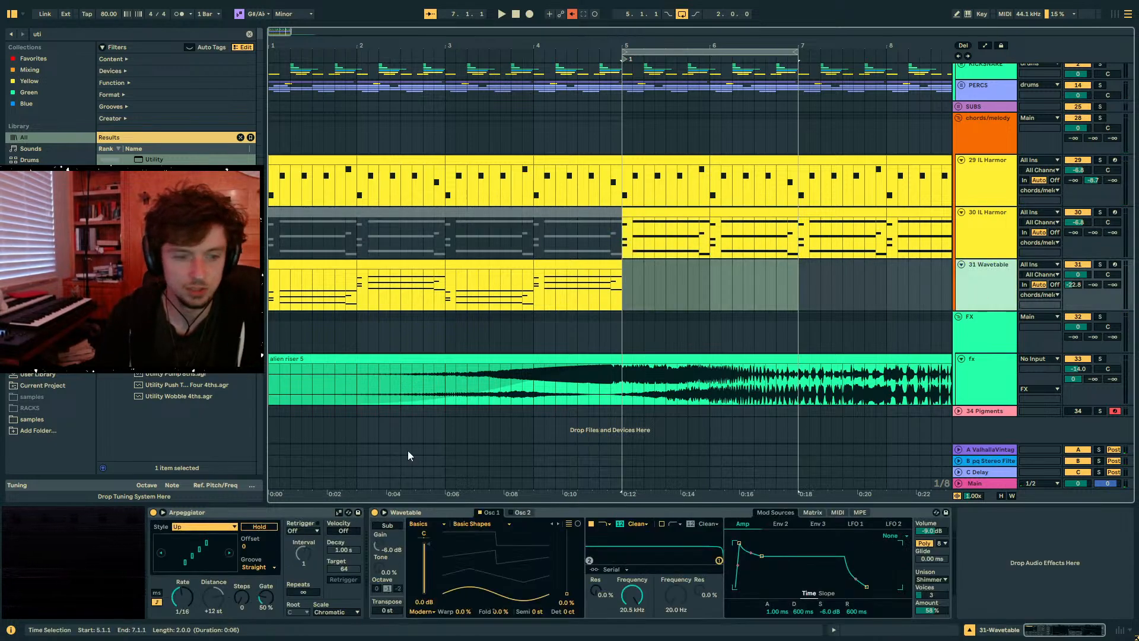
pyautogui.click(153, 512)
pyautogui.press('space')
pyautogui.click(295, 264)
pyautogui.press('space')
pyautogui.press('space')
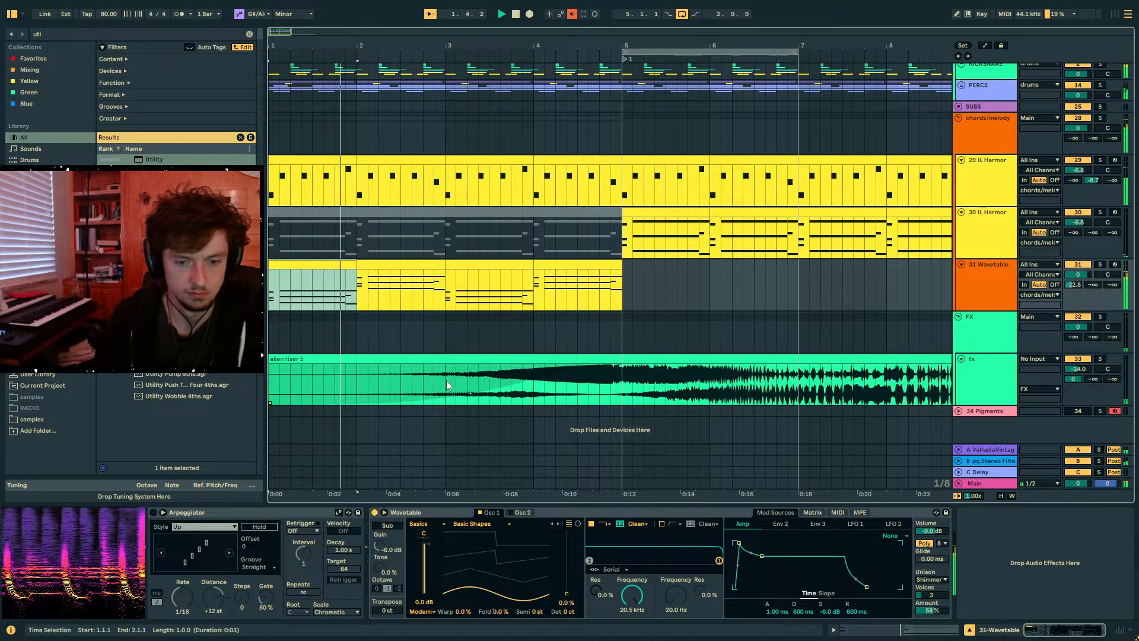
pyautogui.press('Right')
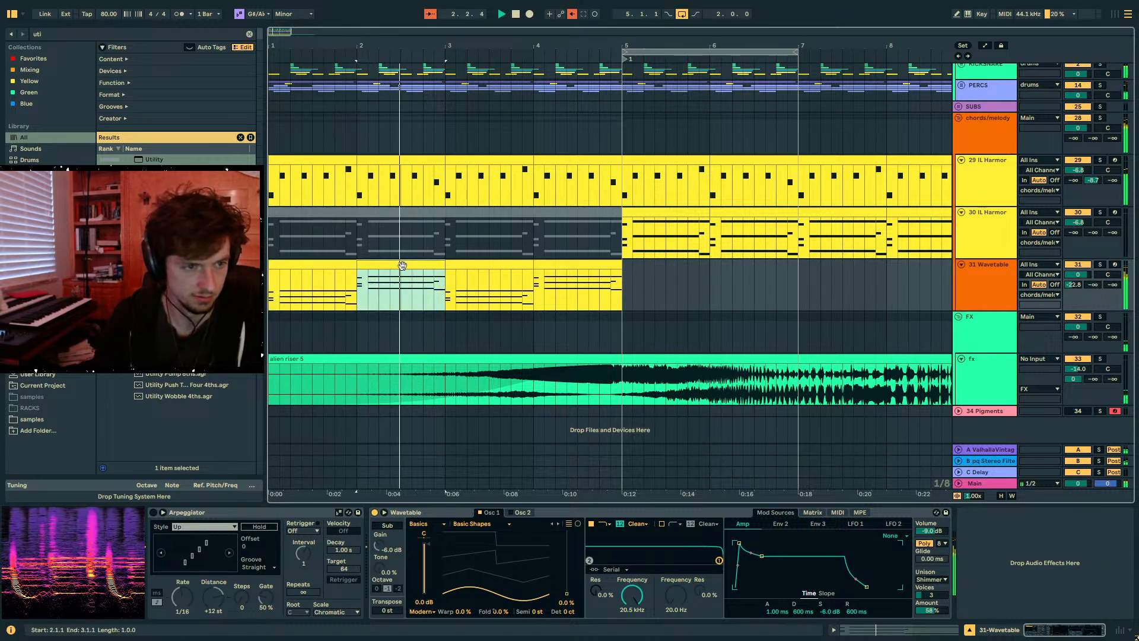
pyautogui.press('space')
# - Automate the 31 Wavetable track's panning to alternate by bar, 36L in bars 1 and 3 and right in bars 2 and 4
pyautogui.press('a')
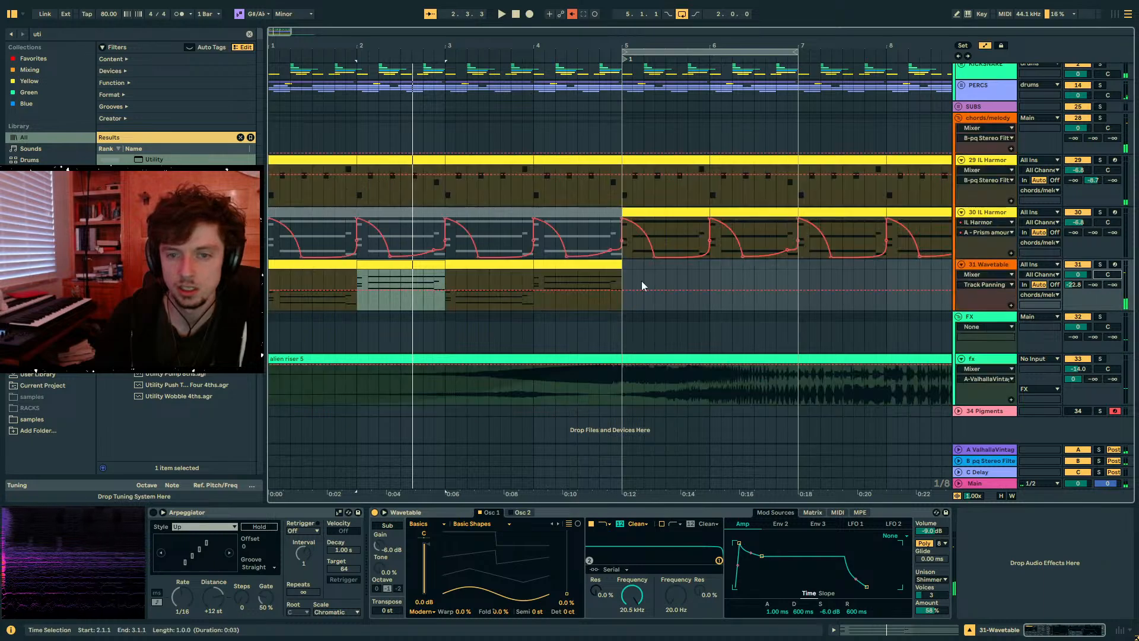
pyautogui.moveTo(359, 295)
pyautogui.mouseDown()
pyautogui.moveTo(367, 305)
pyautogui.moveTo(362, 279)
pyautogui.mouseUp()
pyautogui.click(286, 284)
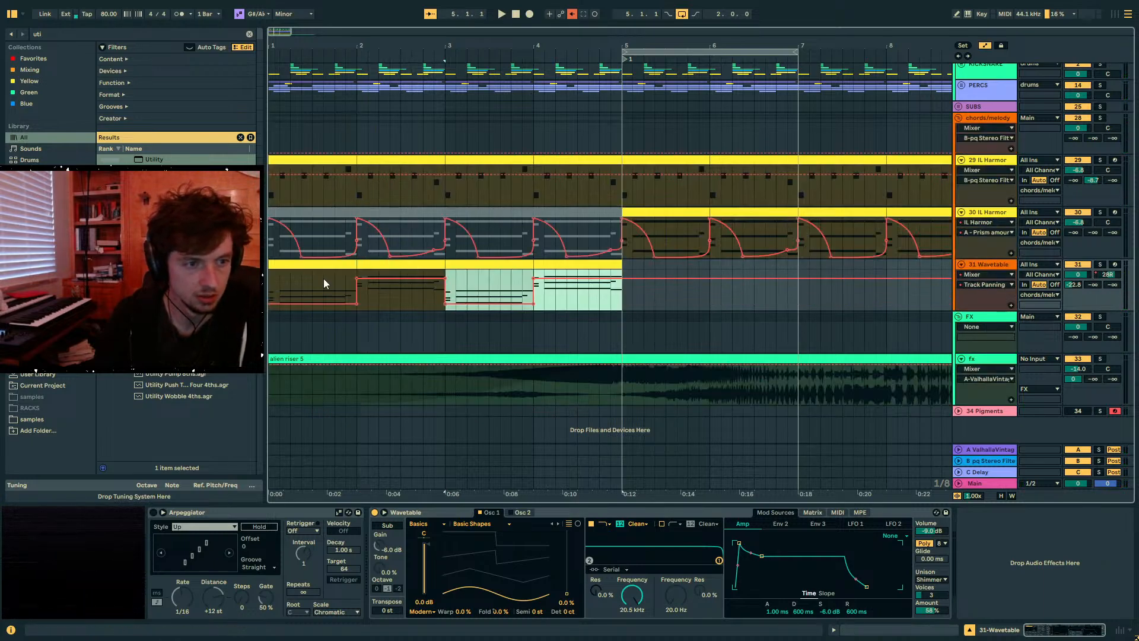
pyautogui.press('a')
# - Insert a new MIDI track directly below the 31 Wavetable track
pyautogui.click(987, 301)
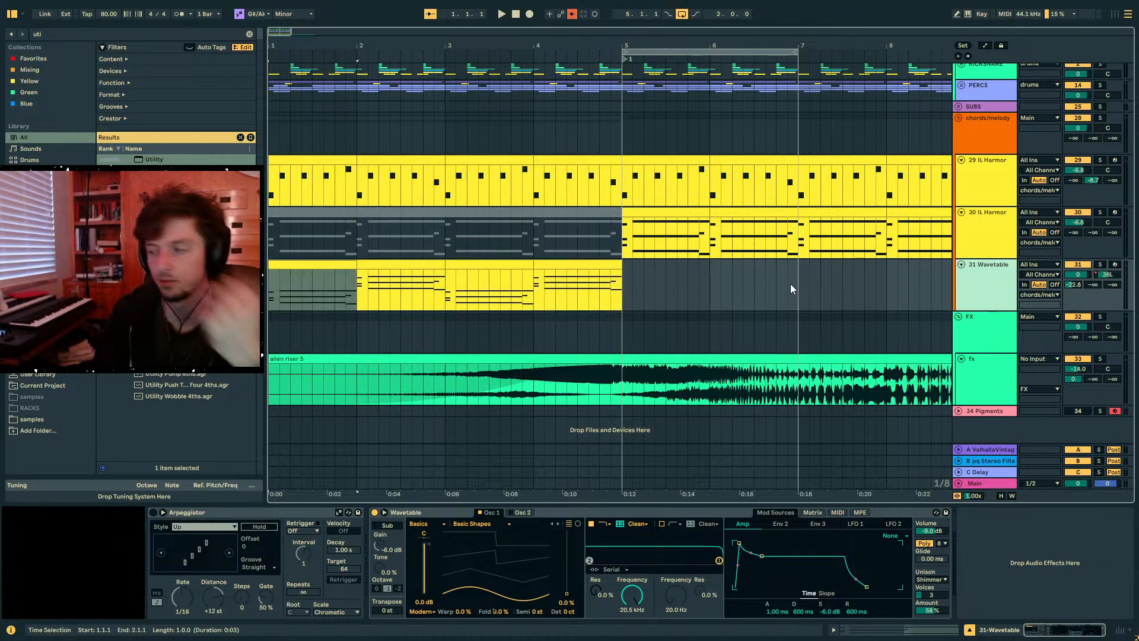
pyautogui.click(71, 33)
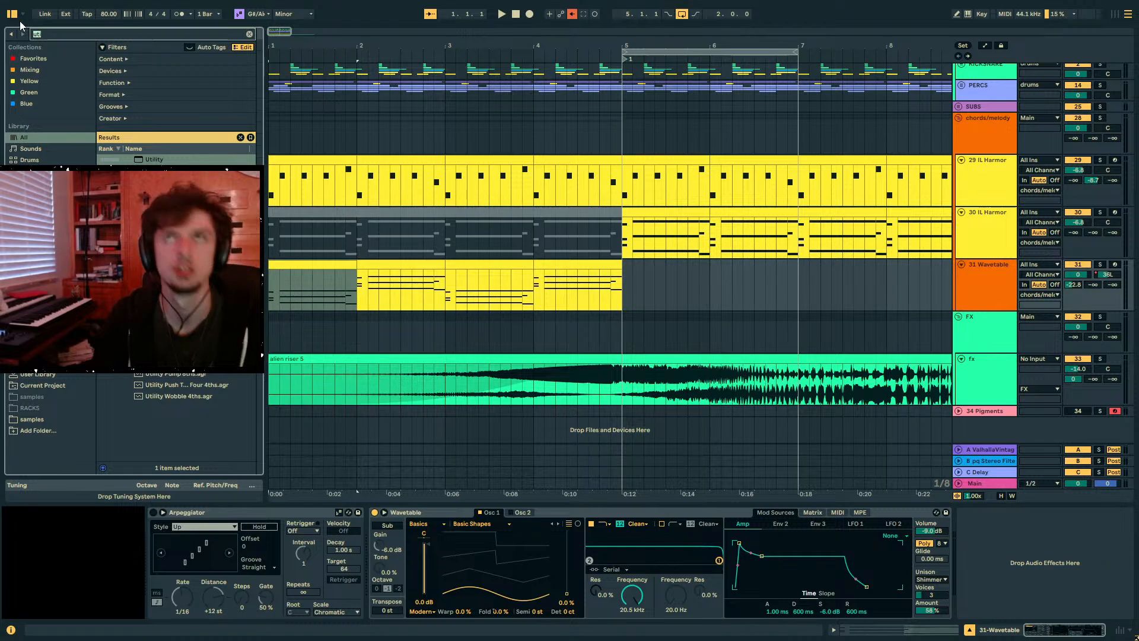
pyautogui.click(994, 278)
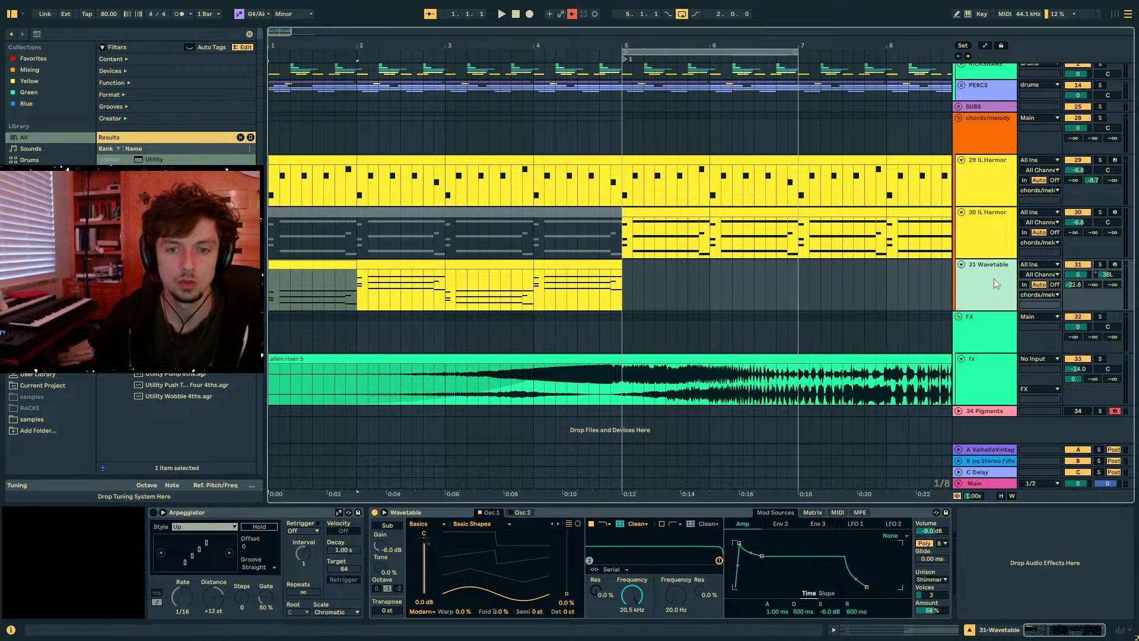
pyautogui.hotkey('ctrl', 'shift', 't')
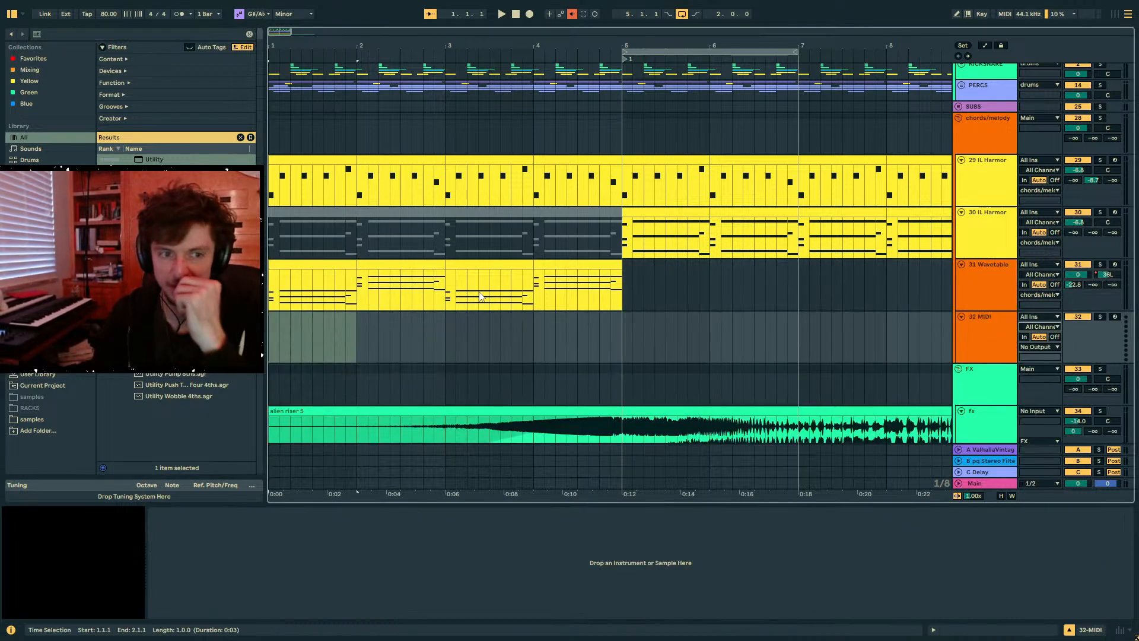
# - Copy the first one-bar clip of track 29 IL Harmor to bar 1 of the new MIDI track
pyautogui.click(620, 196)
pyautogui.moveTo(618, 198); pyautogui.dragTo(270, 337)
pyautogui.click(330, 188)
pyautogui.click(329, 161)
pyautogui.click(299, 327)
pyautogui.click(275, 325)
pyautogui.hotkey('ctrl', 'v')
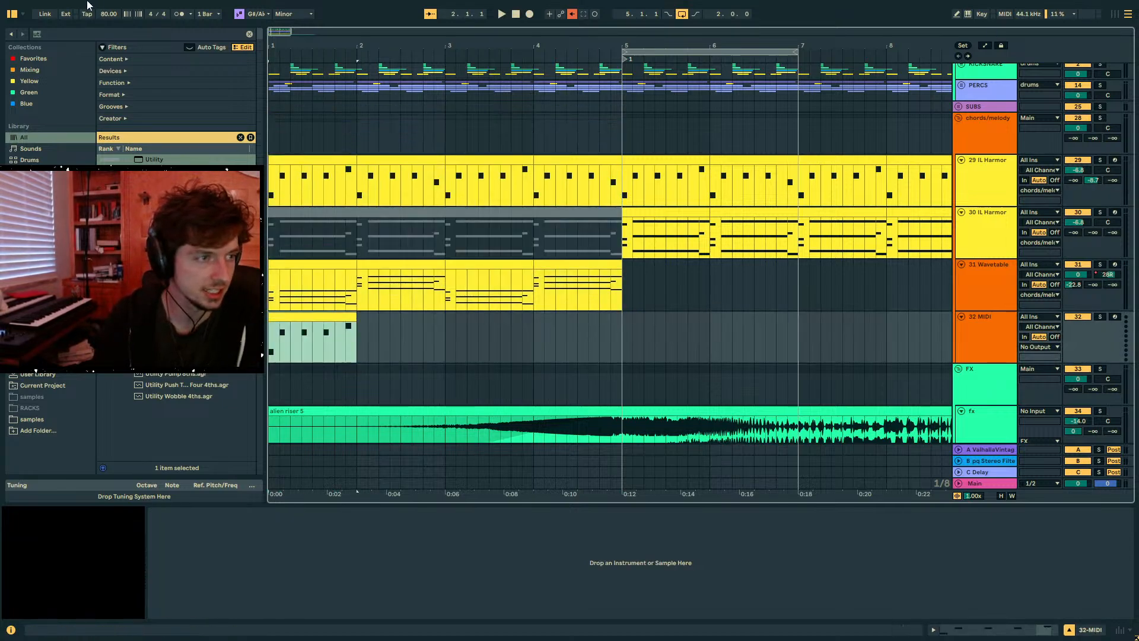
# - Search the browser for "op" and load Operator onto the new MIDI track
pyautogui.hotkey('ctrl', 'f')
pyautogui.write('op')
pyautogui.press('Down')
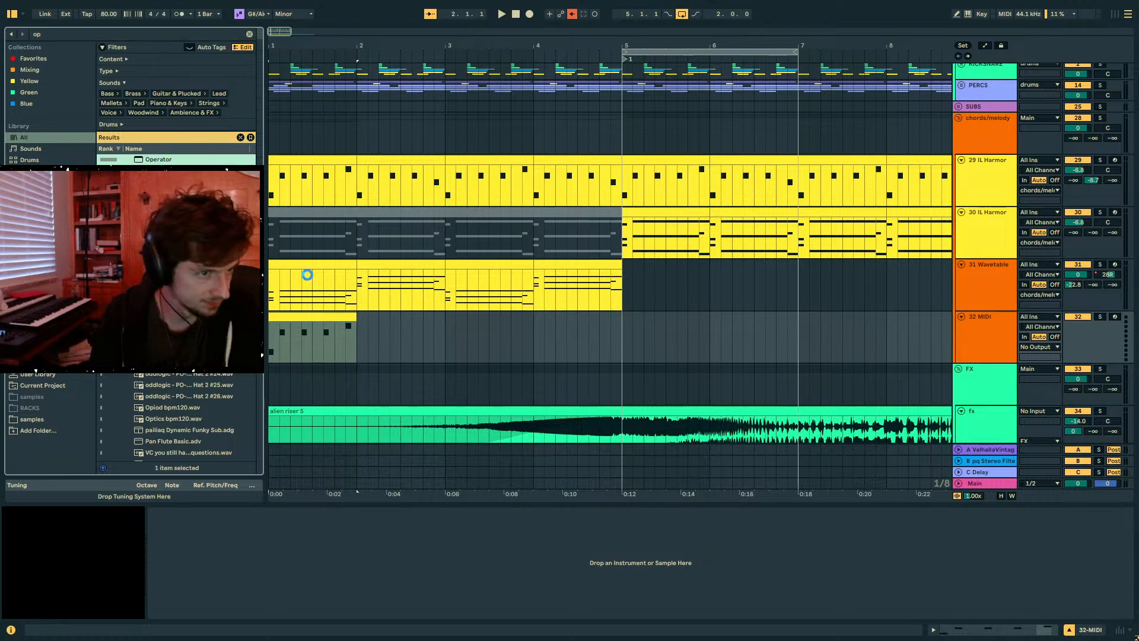
pyautogui.press('Return')
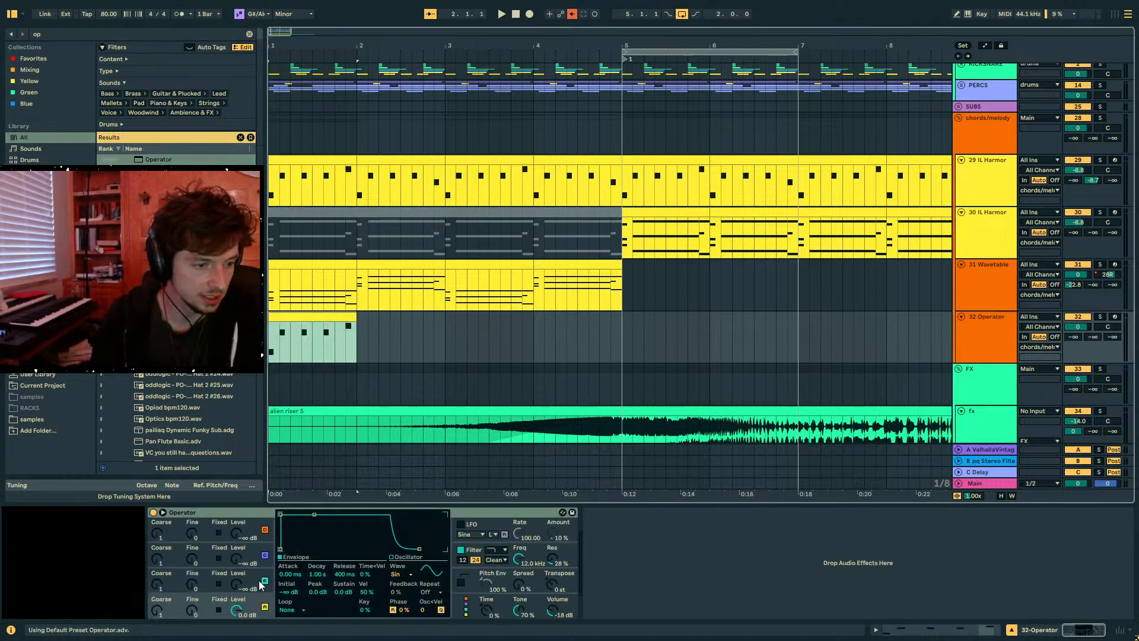
# - Draw a cluster of higher harmonics as Operator's oscillator A waveform and play bar 1 with the track soloed
pyautogui.click(419, 582)
pyautogui.click(401, 557)
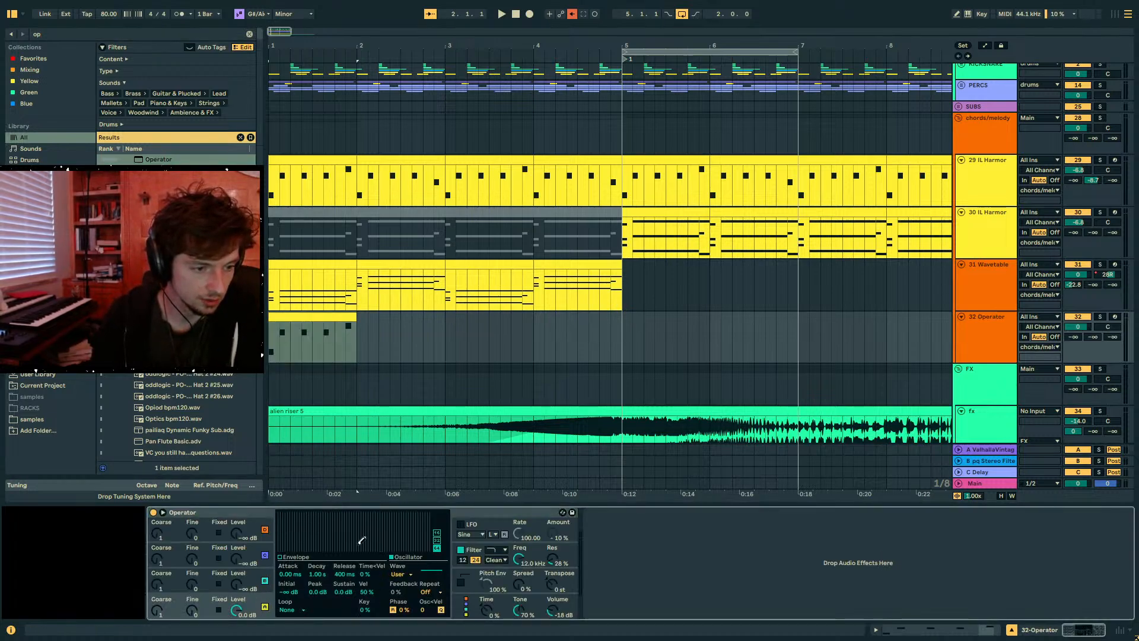
pyautogui.press('space')
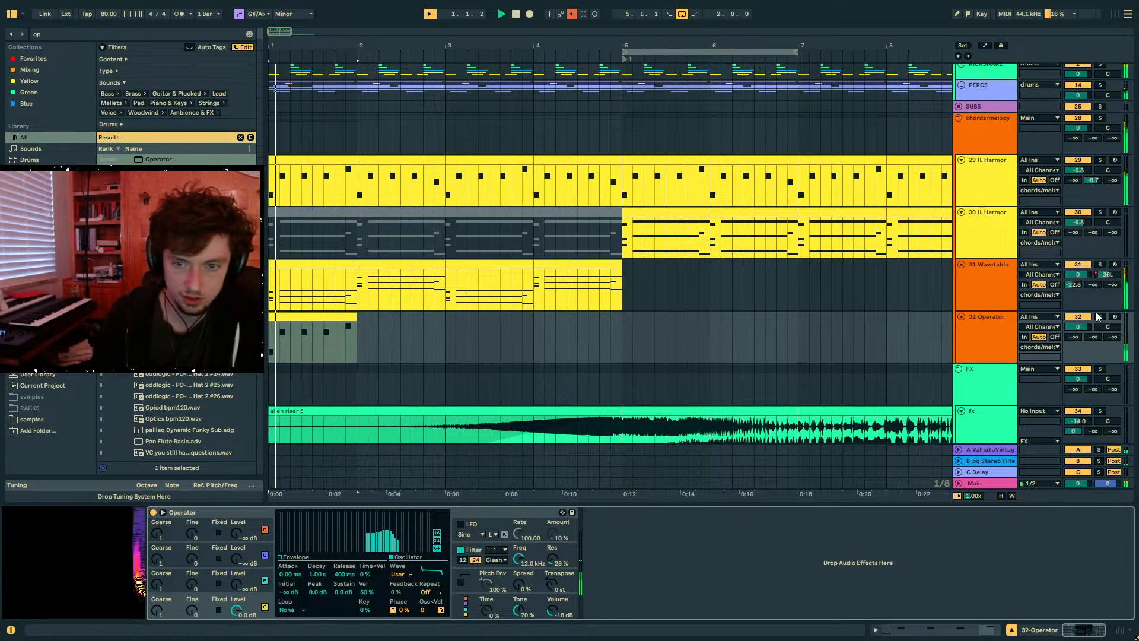
pyautogui.click(1100, 316)
pyautogui.press('space')
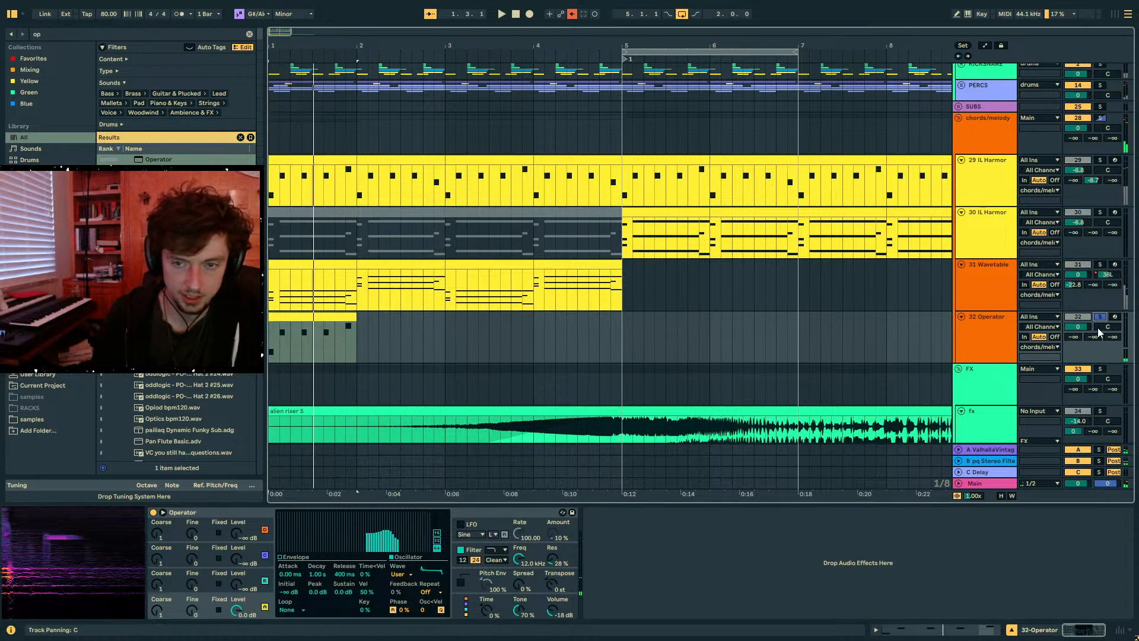
# - Copy the 31 Wavetable track's panning automation from bars 1 to 5 onto the 32 Operator track
pyautogui.press('a')
pyautogui.moveTo(629, 301); pyautogui.dragTo(271, 292)
pyautogui.hotkey('ctrl', 'c')
pyautogui.click(275, 331)
pyautogui.hotkey('ctrl', 'v')
pyautogui.moveTo(450, 325); pyautogui.dragTo(451, 380)
pyautogui.press('space')
pyautogui.hotkey('ctrl', 'z')
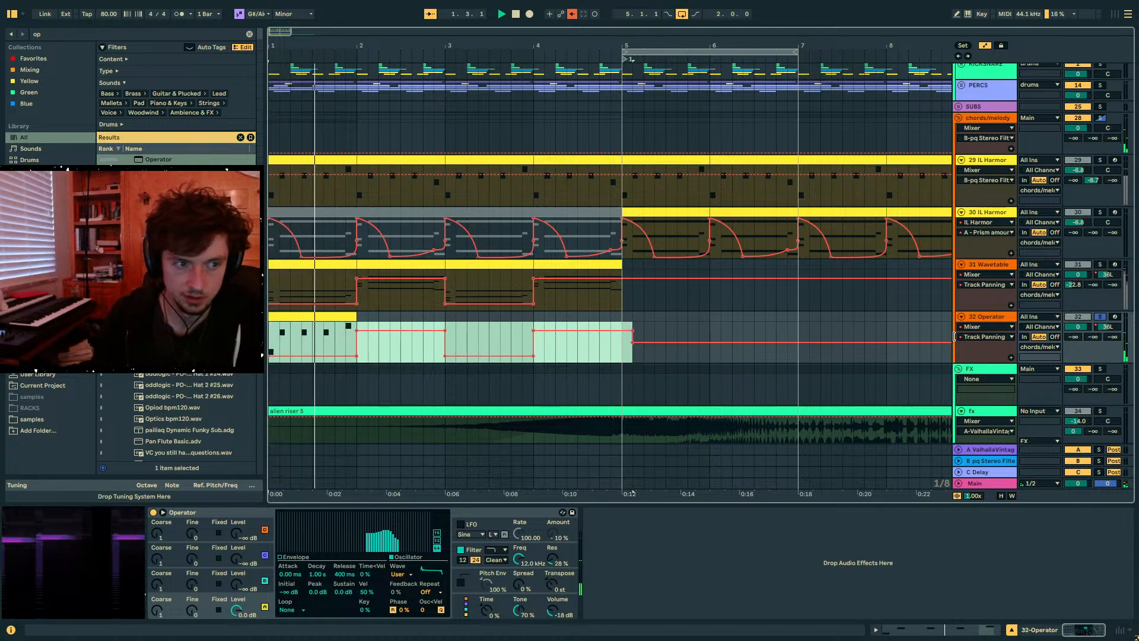
pyautogui.hotkey('ctrl', 'z')
# - Flip the 32 Operator track's panning automation vertically so bar 1 starts at 31R, opposite to the Wavetable, and play it
pyautogui.moveTo(450, 324); pyautogui.dragTo(451, 328)
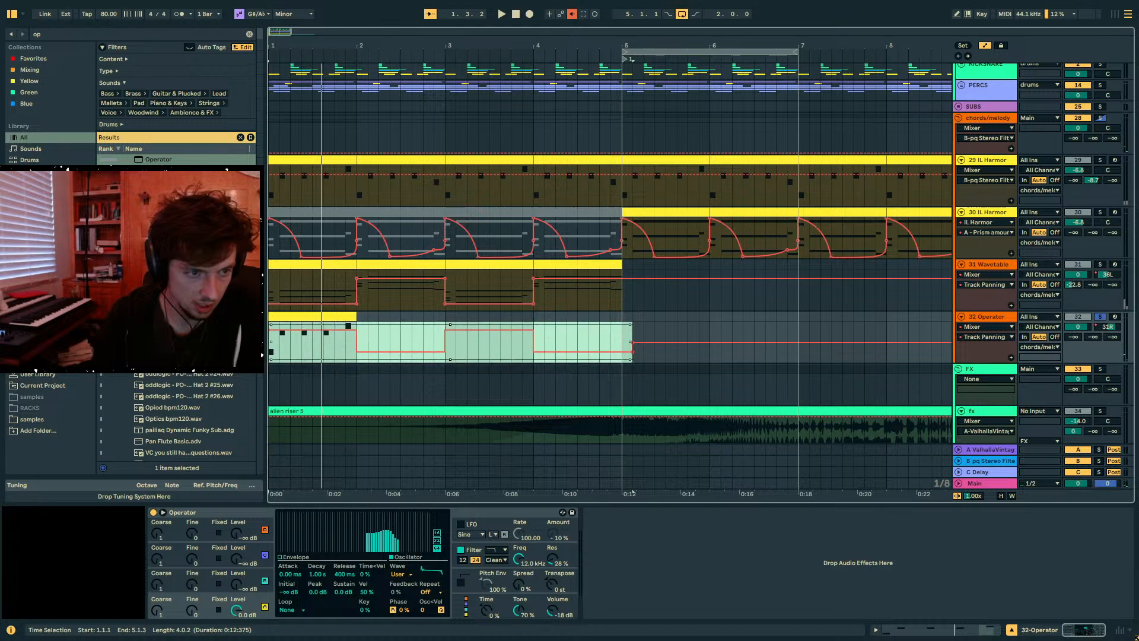
pyautogui.press('space')
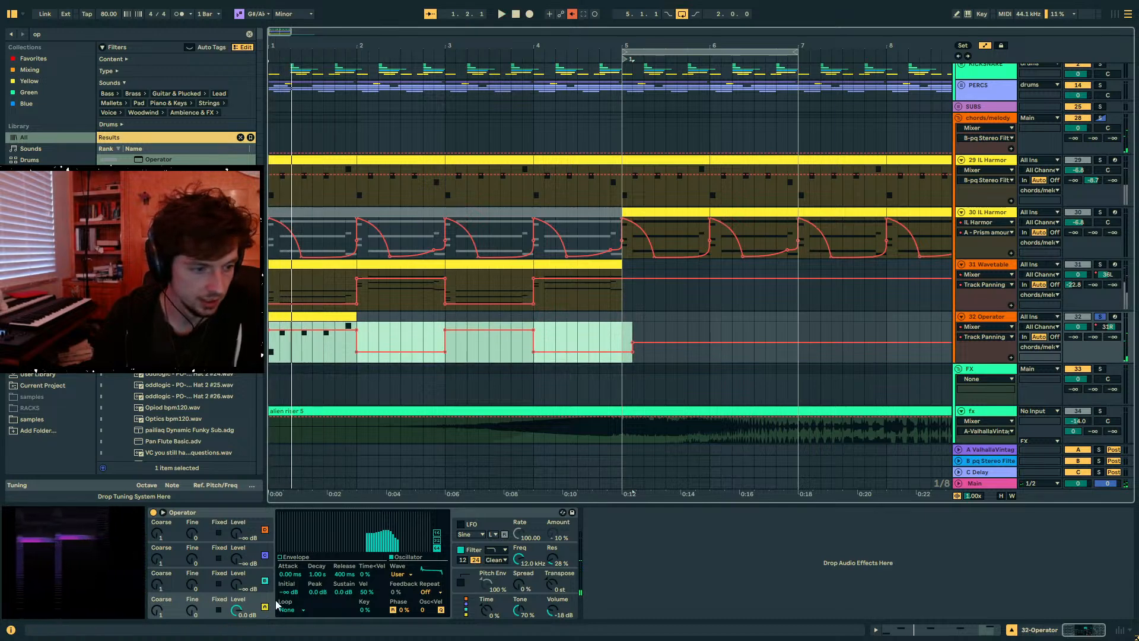
# - Set Operator oscillator A's envelope to a 7.31 ms attack and 2.10 s release, and play the bar
pyautogui.click(303, 584)
pyautogui.moveTo(293, 576); pyautogui.dragTo(343, 590)
pyautogui.press('space')
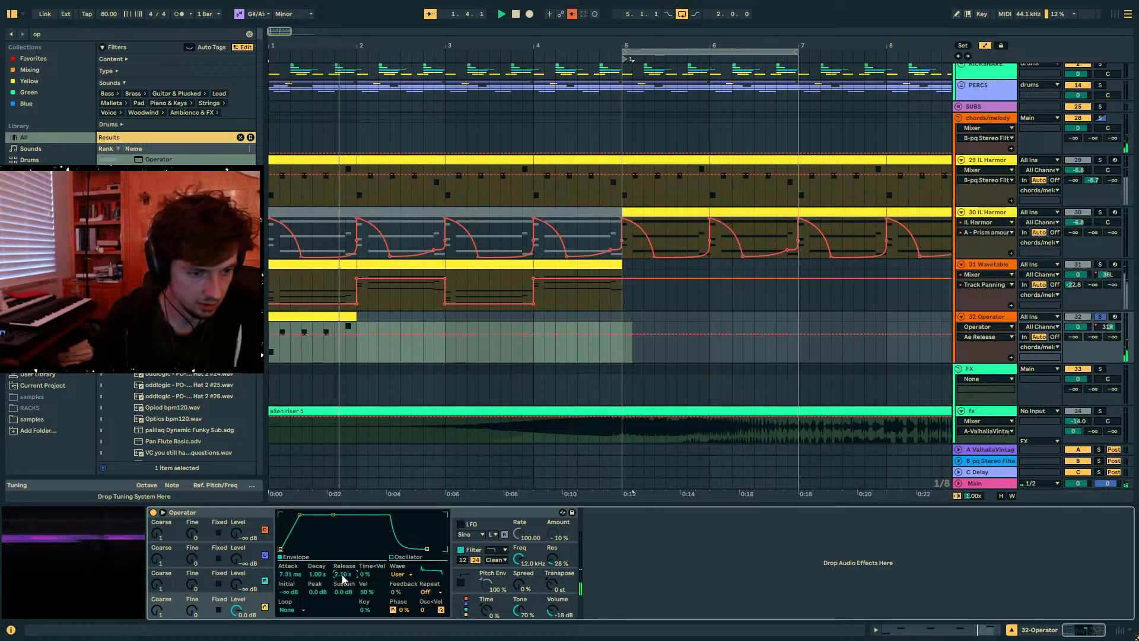
# - Enable Operator's LFO and raise its amount to 48% while listening to bar 1
pyautogui.click(465, 522)
pyautogui.click(460, 525)
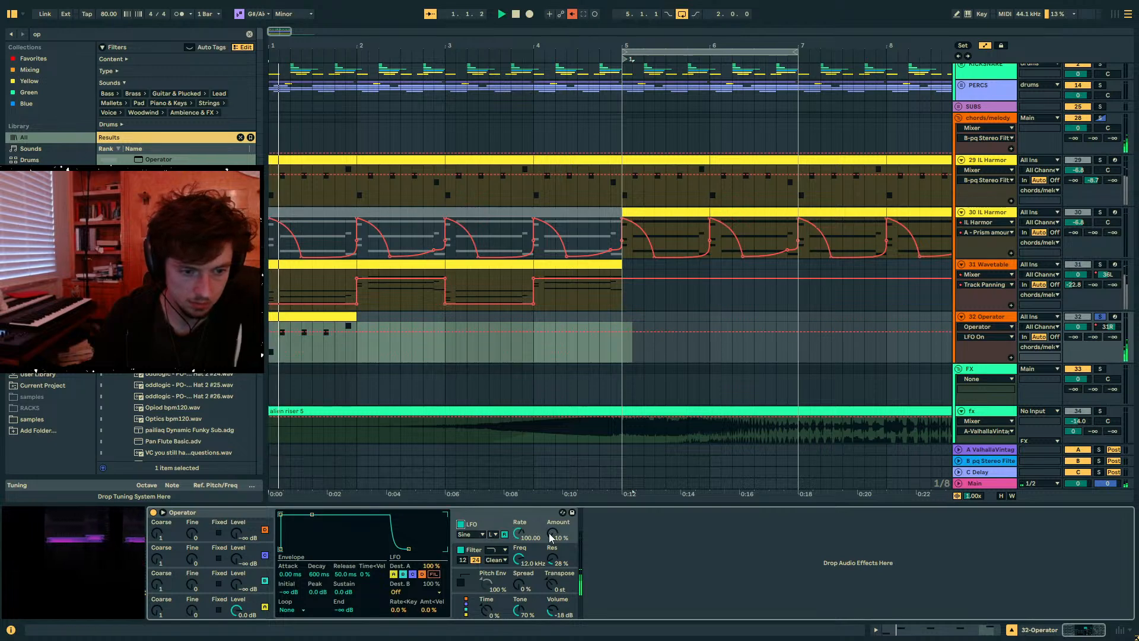
pyautogui.moveTo(552, 533)
pyautogui.mouseDown()
pyautogui.moveTo(552, 510)
pyautogui.moveTo(554, 539)
pyautogui.mouseUp()
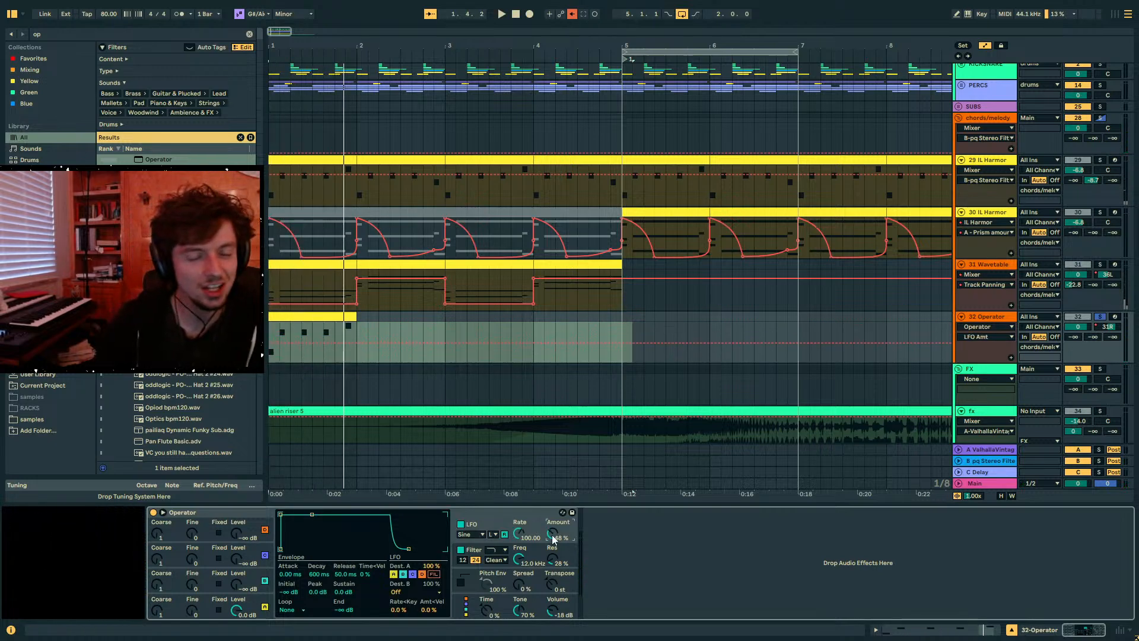
# - Make all notes in the 32 Operator bar 1 clip legato, play them, and return to the Operator device
pyautogui.click(914, 626)
pyautogui.hotkey('ctrl', 'a')
pyautogui.click(216, 411)
pyautogui.press('space')
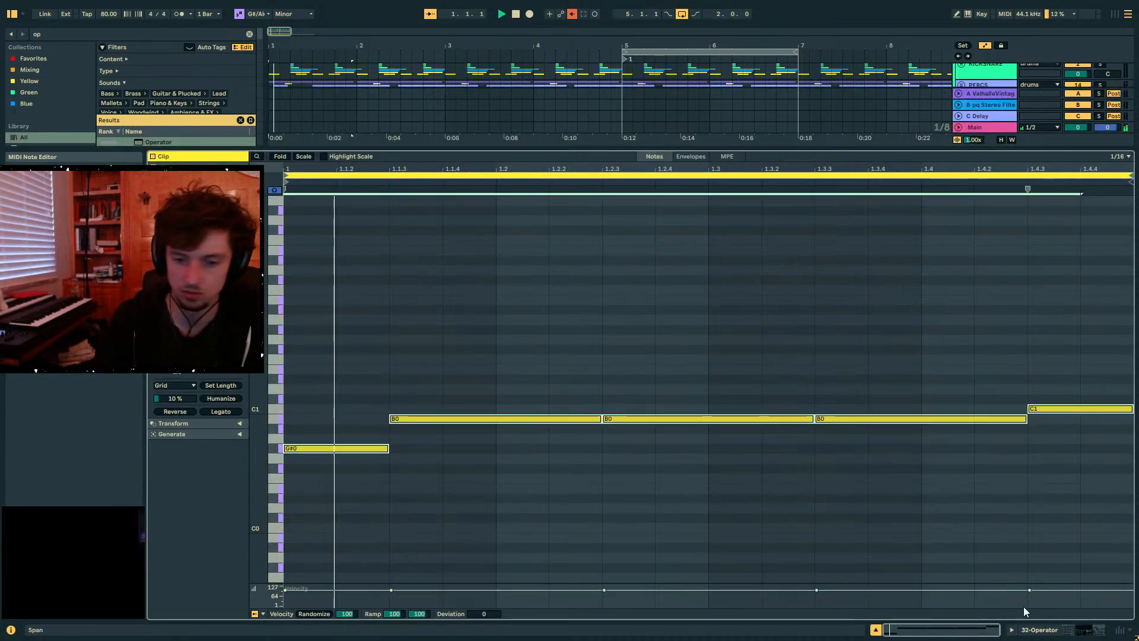
pyautogui.click(1057, 631)
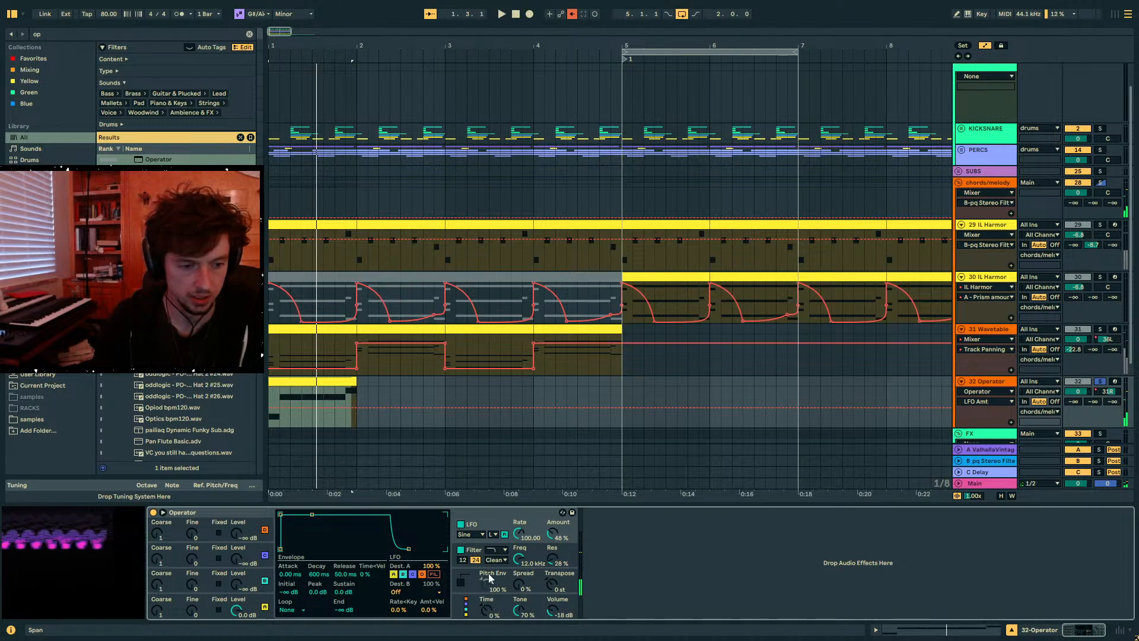
# - Set Operator's voice count to 1 in its global settings and play bar 1
pyautogui.click(468, 589)
pyautogui.click(471, 599)
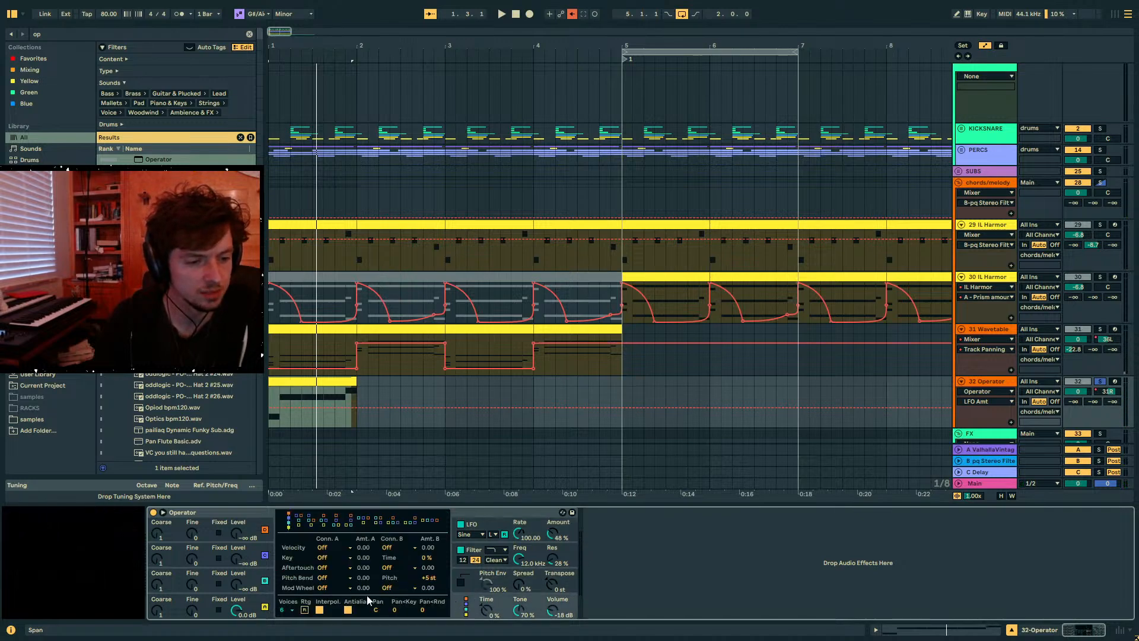
pyautogui.click(286, 495)
pyautogui.press('space')
# - Automate Operator's LFO amount to rise from 0% at the start of bar 1 to 51% at bar 2
pyautogui.moveTo(553, 534); pyautogui.dragTo(552, 558)
pyautogui.press('a')
pyautogui.press('a')
pyautogui.press('space')
pyautogui.moveTo(279, 420); pyautogui.dragTo(269, 426)
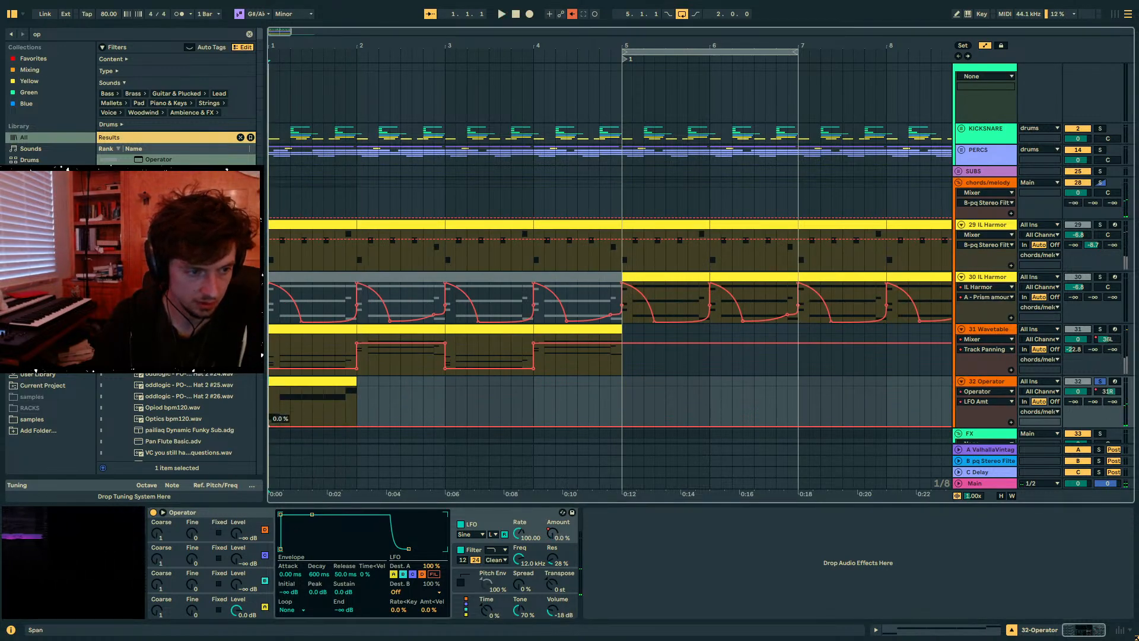
pyautogui.press('space')
pyautogui.moveTo(356, 426); pyautogui.dragTo(356, 406)
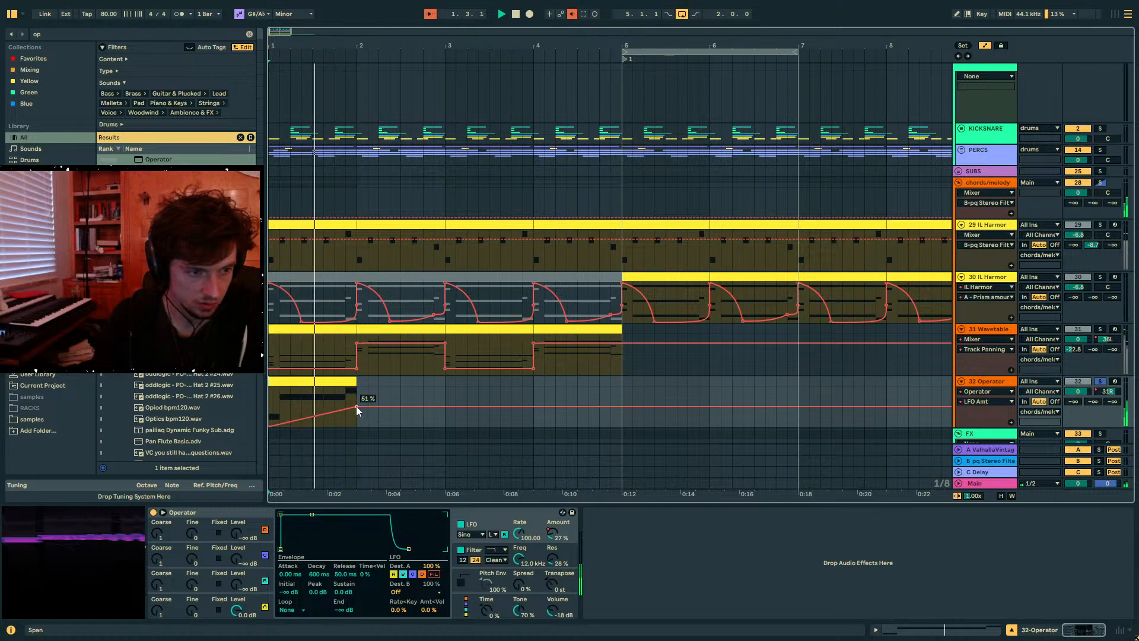
# - Duplicate the 32 Operator bar 1 clip three times to fill bars 1 through 4, and play it
pyautogui.press('a')
pyautogui.press('space')
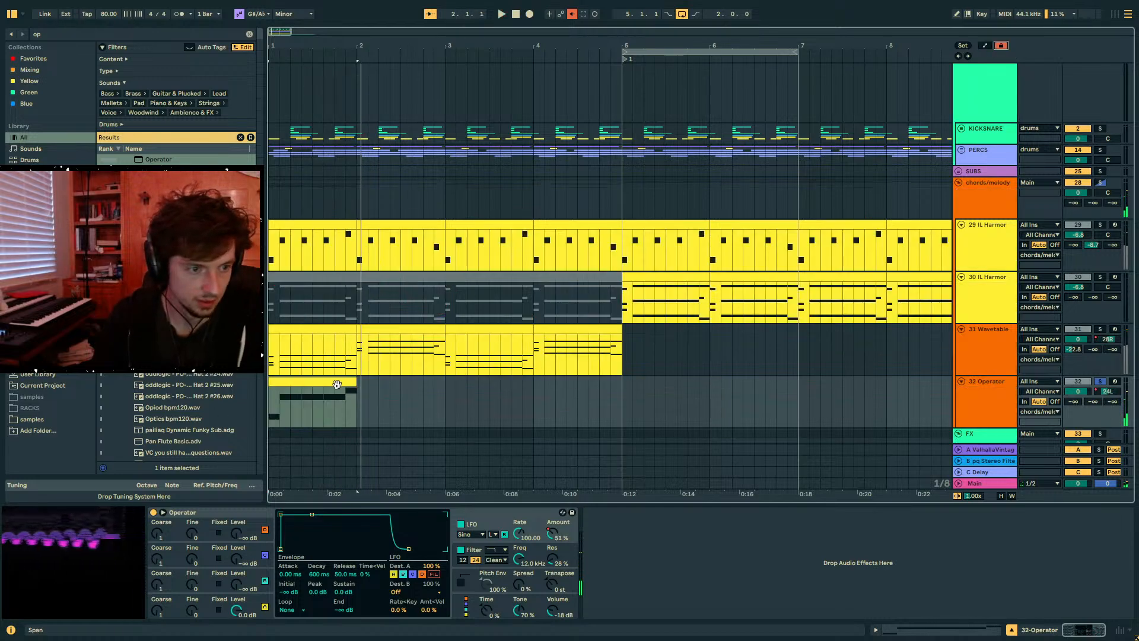
pyautogui.click(334, 381)
pyautogui.hotkey('ctrl', 'd')
pyautogui.hotkey('ctrl', 'd')
pyautogui.hotkey('ctrl', 'd')
pyautogui.click(333, 381)
pyautogui.press('space')
# - Repeat the bar 1 LFO amount ramp across bars 2 to 4 and unsolo the 32 Operator track
pyautogui.press('a')
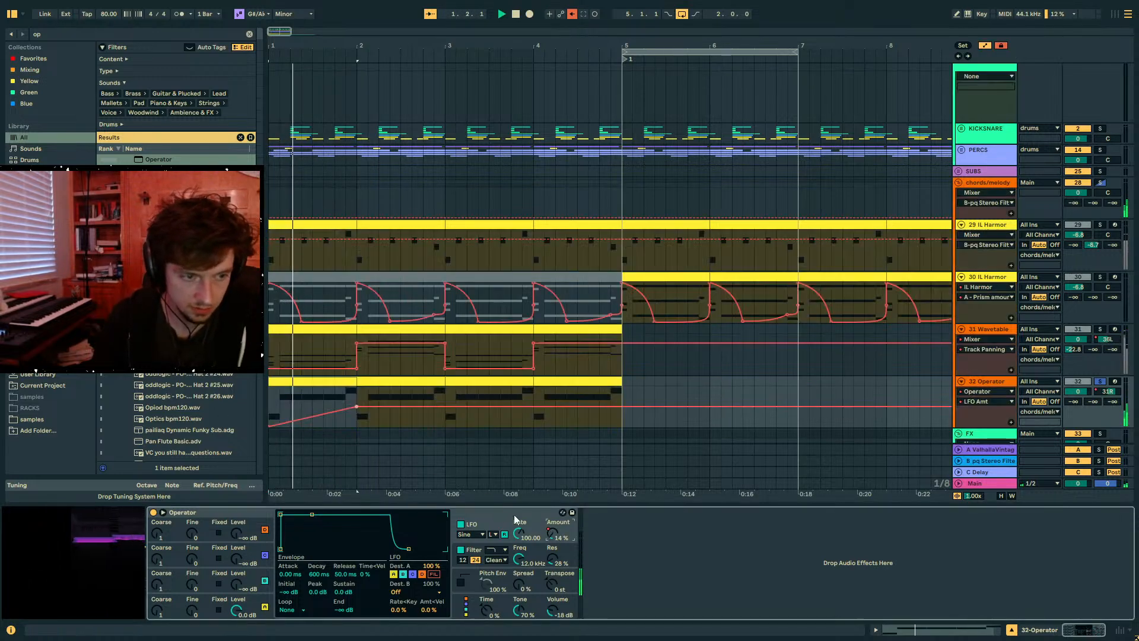
pyautogui.moveTo(357, 415); pyautogui.dragTo(445, 422)
pyautogui.hotkey('ctrl', 'd')
pyautogui.hotkey('ctrl', 'd')
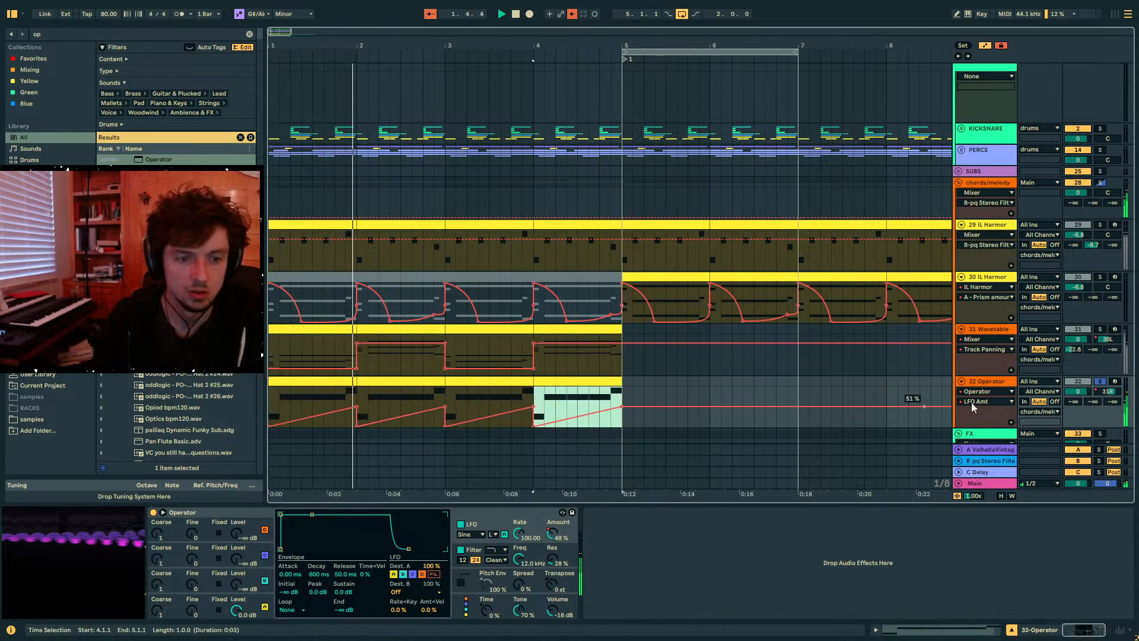
pyautogui.click(1099, 382)
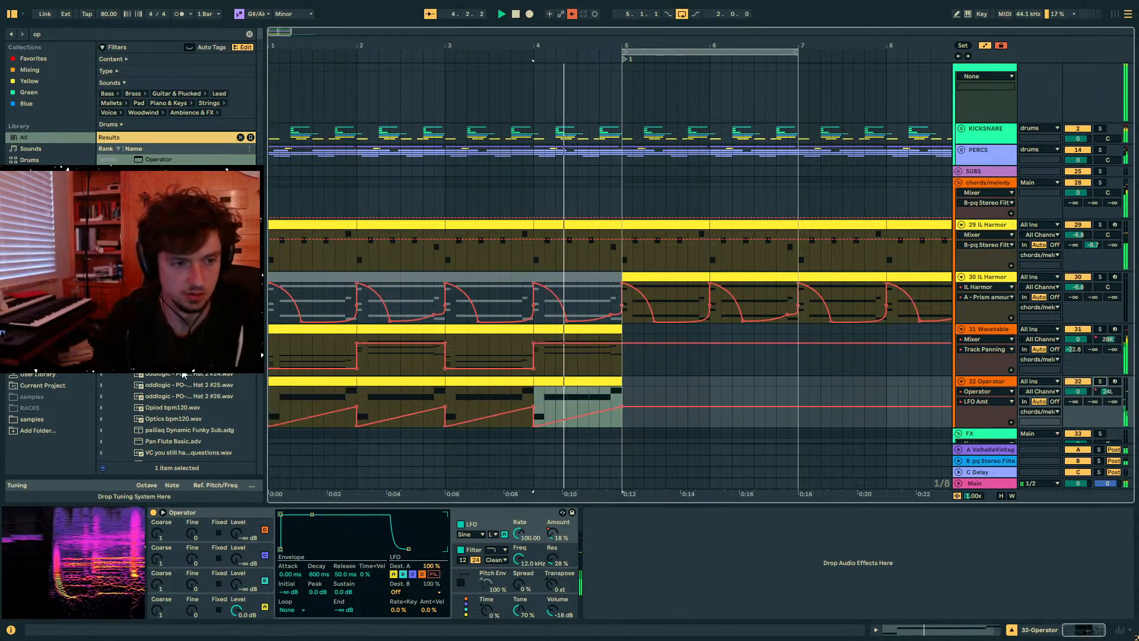
pyautogui.click(276, 335)
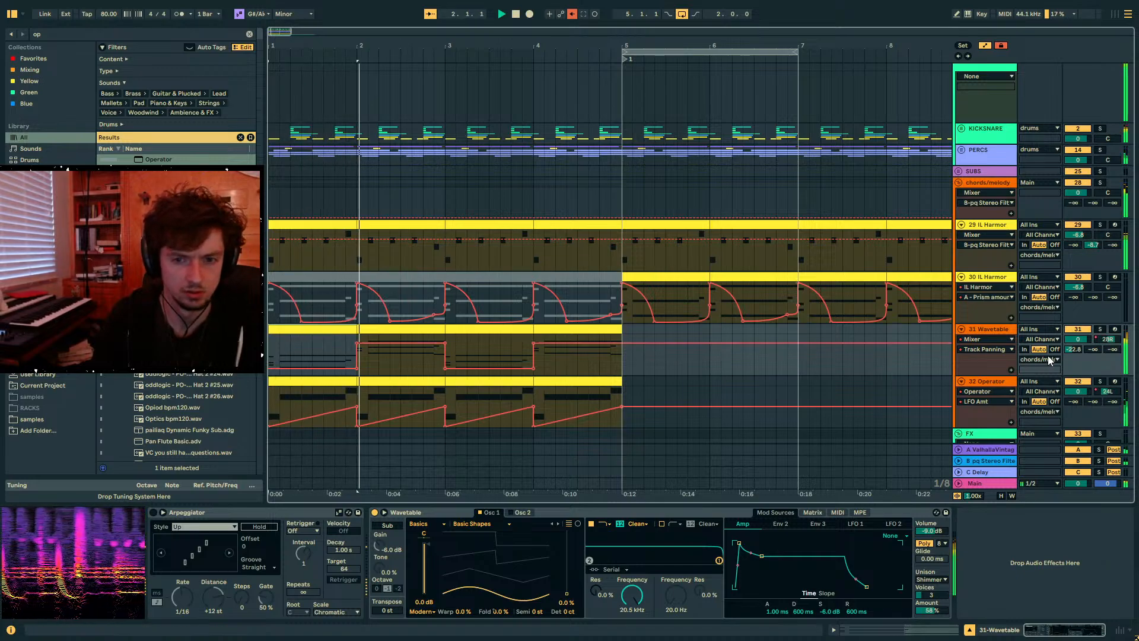
# - Transpose all notes in the 32 Operator bar 2 clip up one octave and play it in the mix
pyautogui.press('a')
pyautogui.click(387, 383)
pyautogui.press('space')
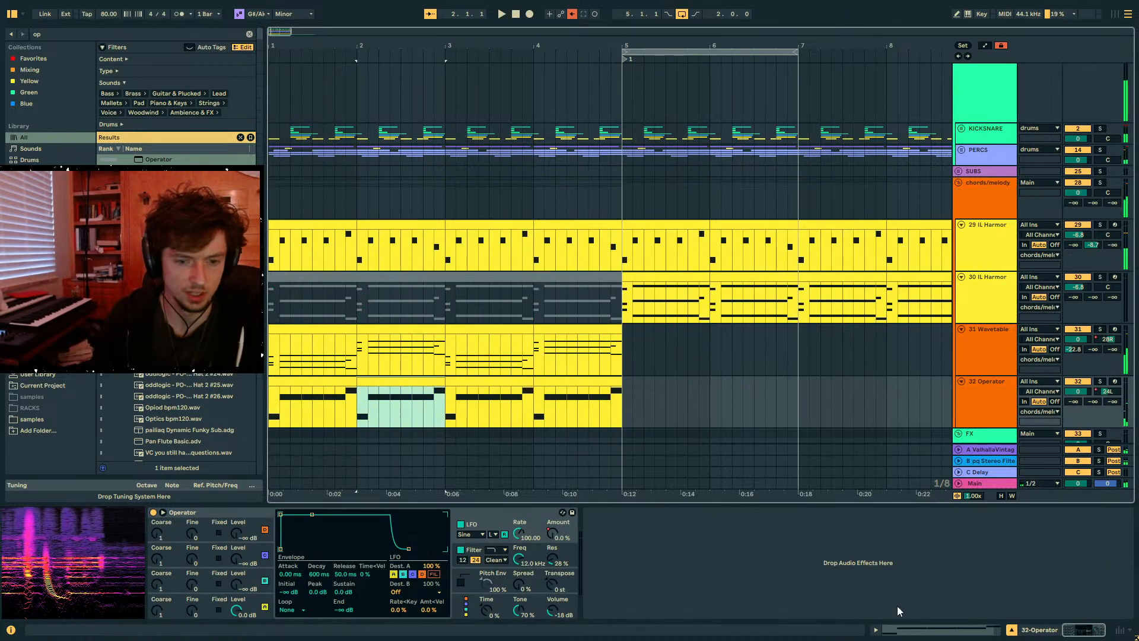
pyautogui.click(901, 627)
pyautogui.click(706, 527)
pyautogui.hotkey('ctrl', 'a')
pyautogui.hotkey('shift', 'Up')
pyautogui.press('space')
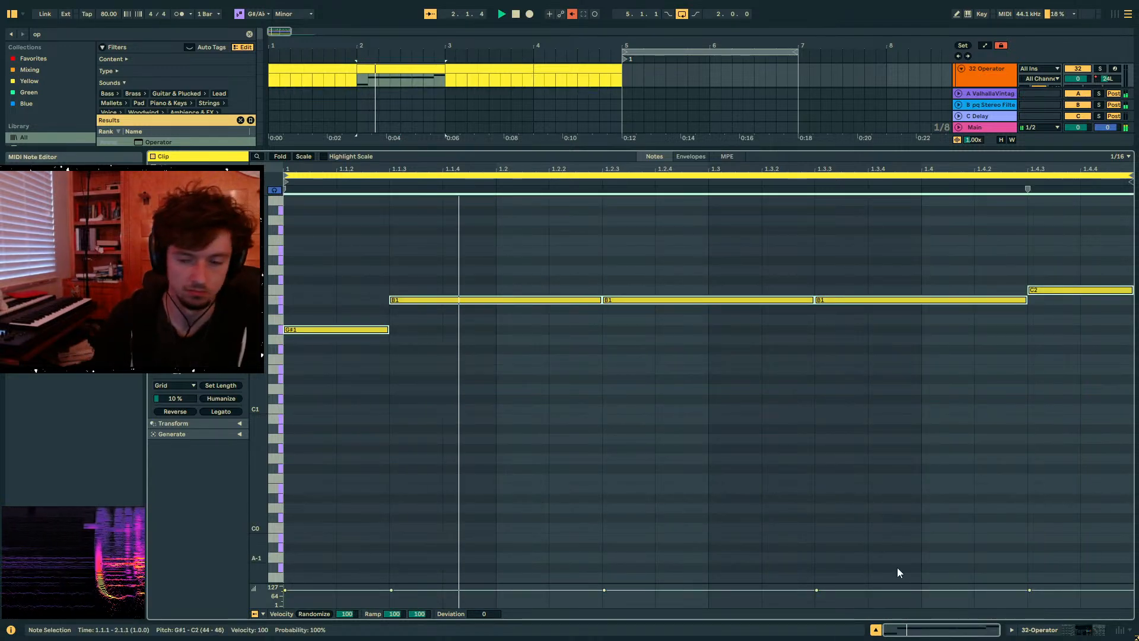
pyautogui.click(1085, 632)
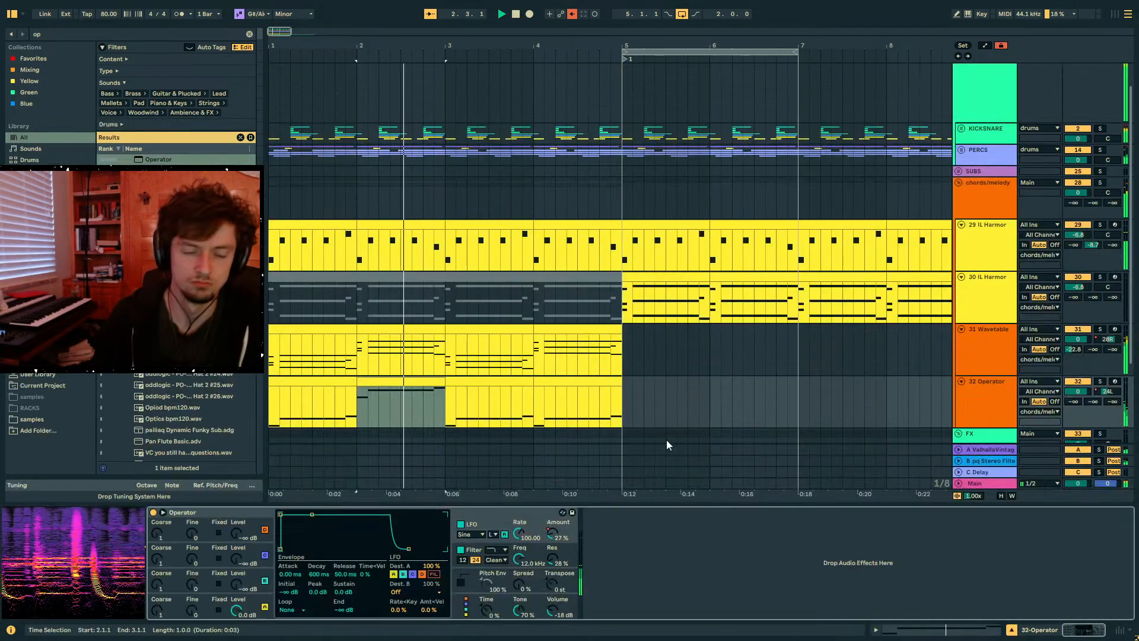
# - Lower the end of bar 2's LFO amount ramp and overwrite the bar 2 clip with a duplicate of bar 1's
pyautogui.click(385, 380)
pyautogui.press('space')
pyautogui.press('a')
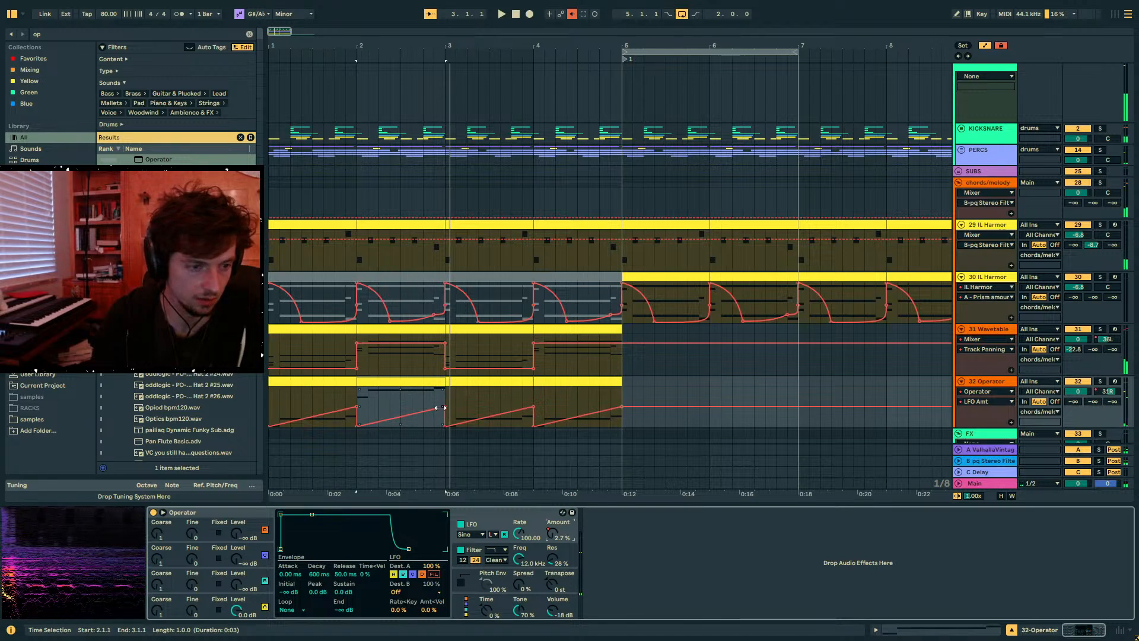
pyautogui.moveTo(444, 407); pyautogui.dragTo(444, 416)
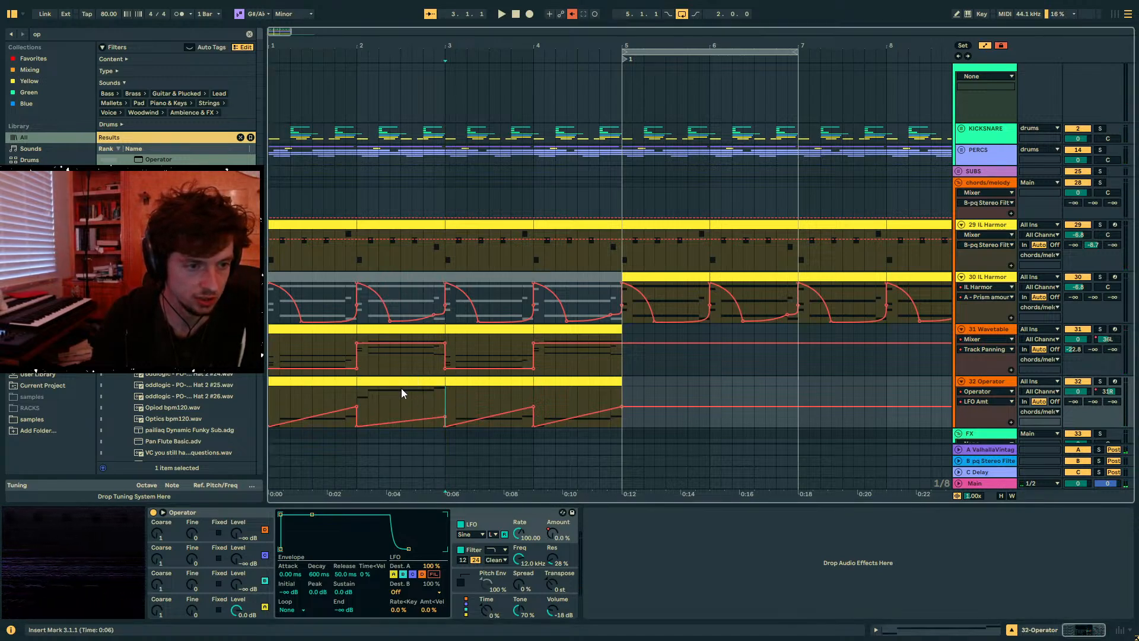
pyautogui.click(326, 383)
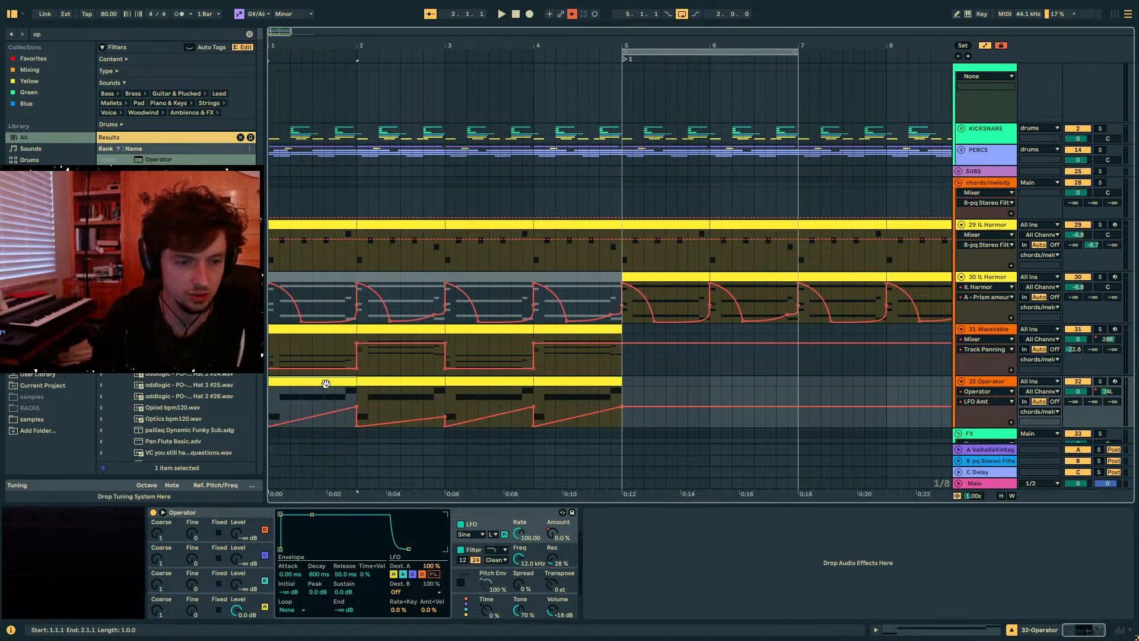
pyautogui.hotkey('ctrl', 'd')
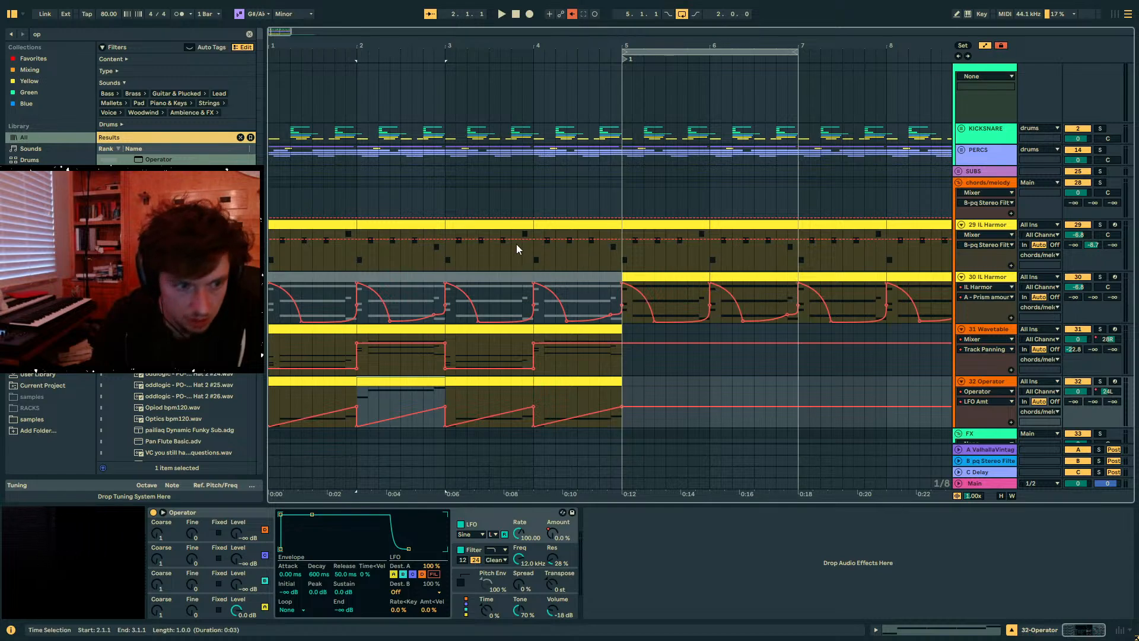
# - Step back through the recent bar 2 edits and apply the lower LFO amount ramp to all four Operator bars
pyautogui.hotkey('ctrl', 'z')
pyautogui.hotkey('ctrl', 'z')
pyautogui.hotkey('ctrl', 'z')
pyautogui.hotkey('ctrl', 'z')
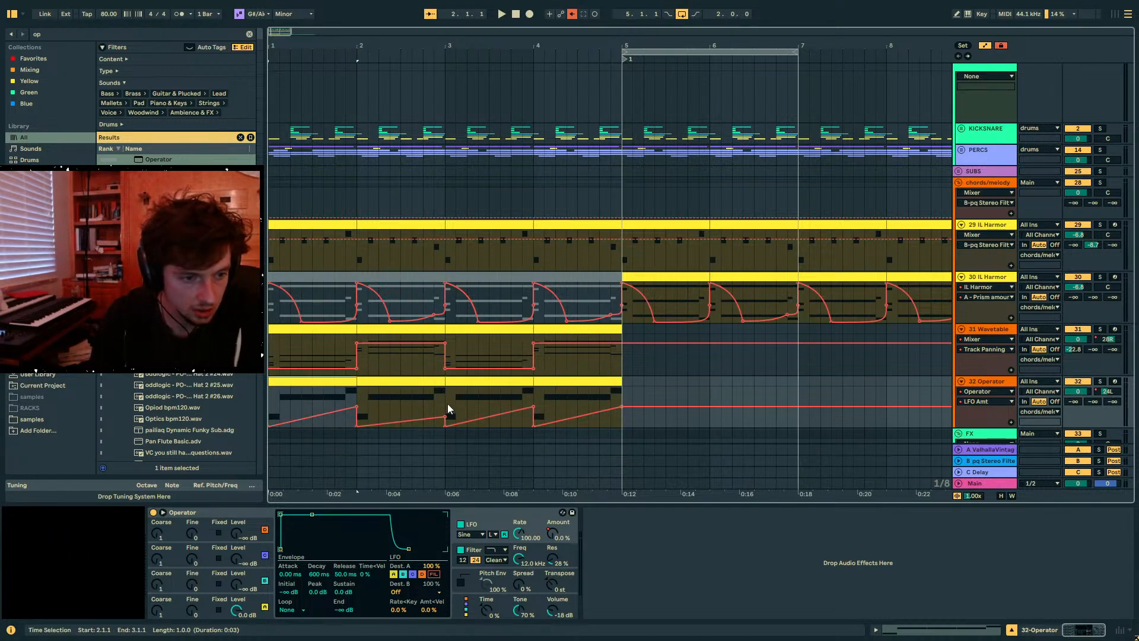
pyautogui.hotkey('ctrl', 'd')
pyautogui.hotkey('ctrl', 'd')
pyautogui.click(272, 390)
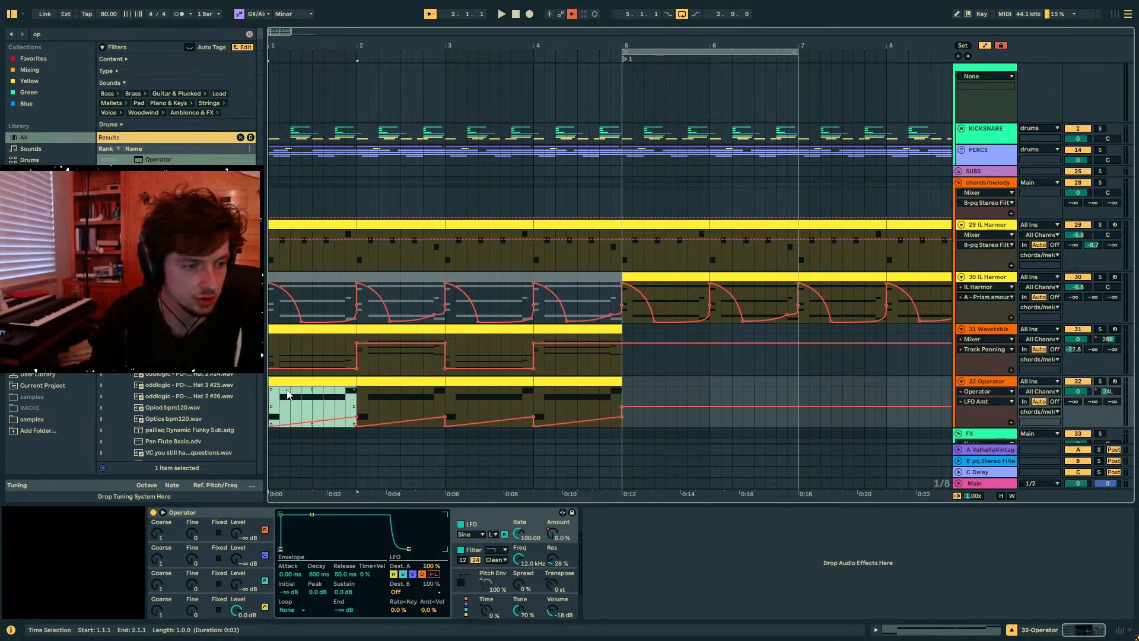
# - Duplicate the 32 Operator track with its clips and select the bar 1 clip on the copy
pyautogui.press('a')
pyautogui.keyDown('shift'); pyautogui.click(575, 373); pyautogui.keyUp('shift')
pyautogui.click(993, 354)
pyautogui.hotkey('ctrl', 'd')
pyautogui.click(995, 375)
pyautogui.click(999, 409)
pyautogui.click(321, 397)
# - Redraw oscillator A's waveform on 33 Operator as a decaying series of low harmonics
pyautogui.click(490, 611)
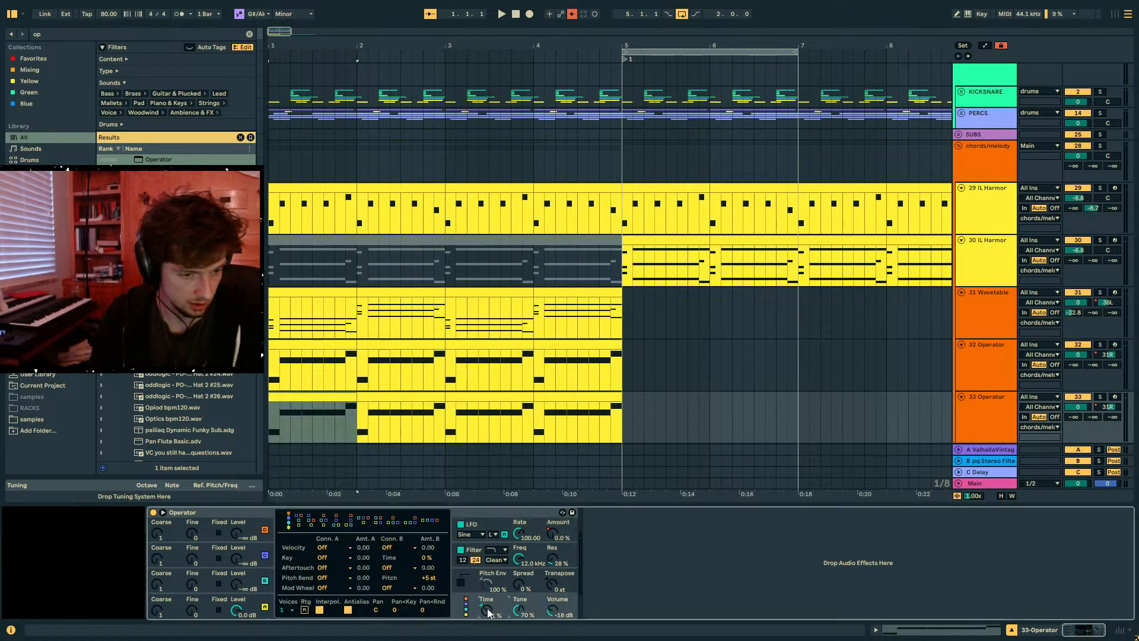
pyautogui.click(274, 611)
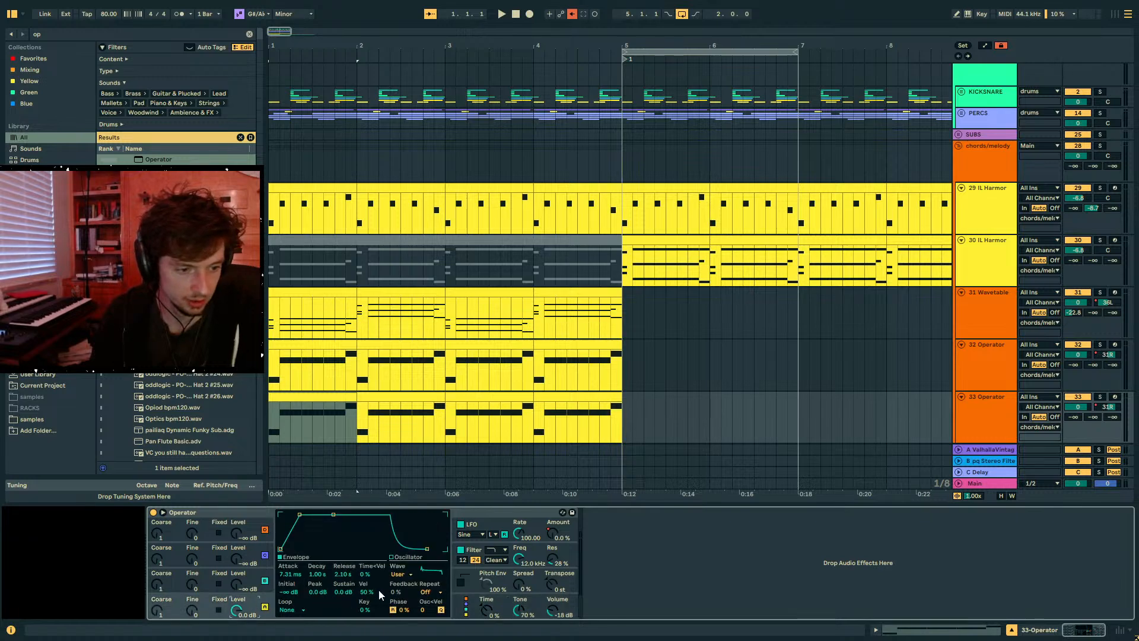
pyautogui.click(406, 580)
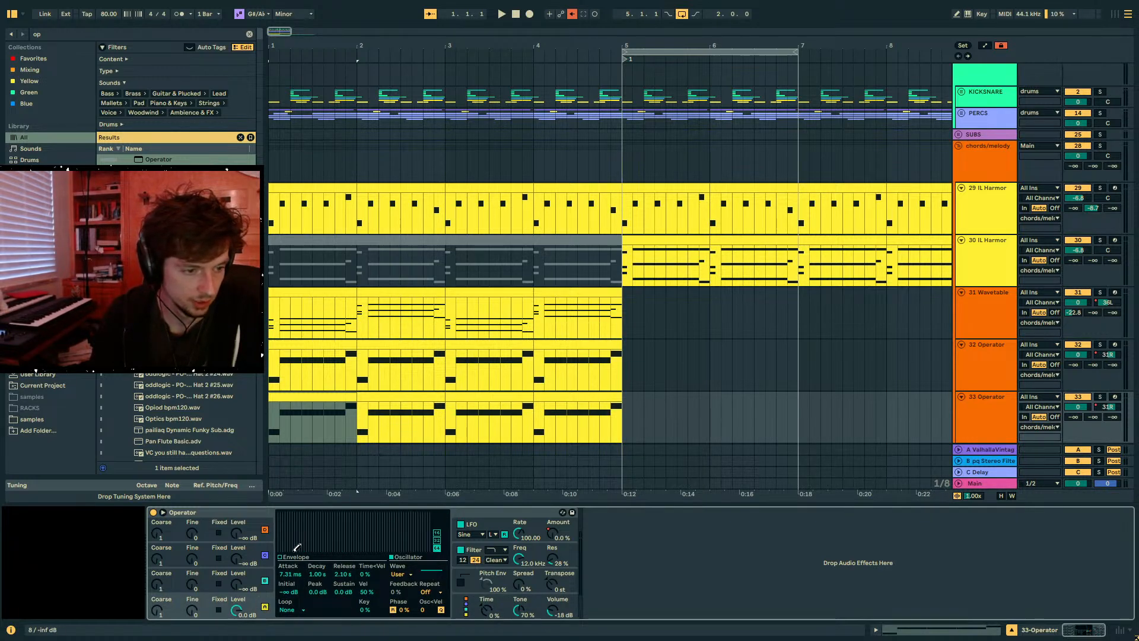
# - In the 33 Operator bar 1 clip, shorten the opening G#1 to a sixteenth and add a sixteenth-note C#1 after it
pyautogui.click(309, 396)
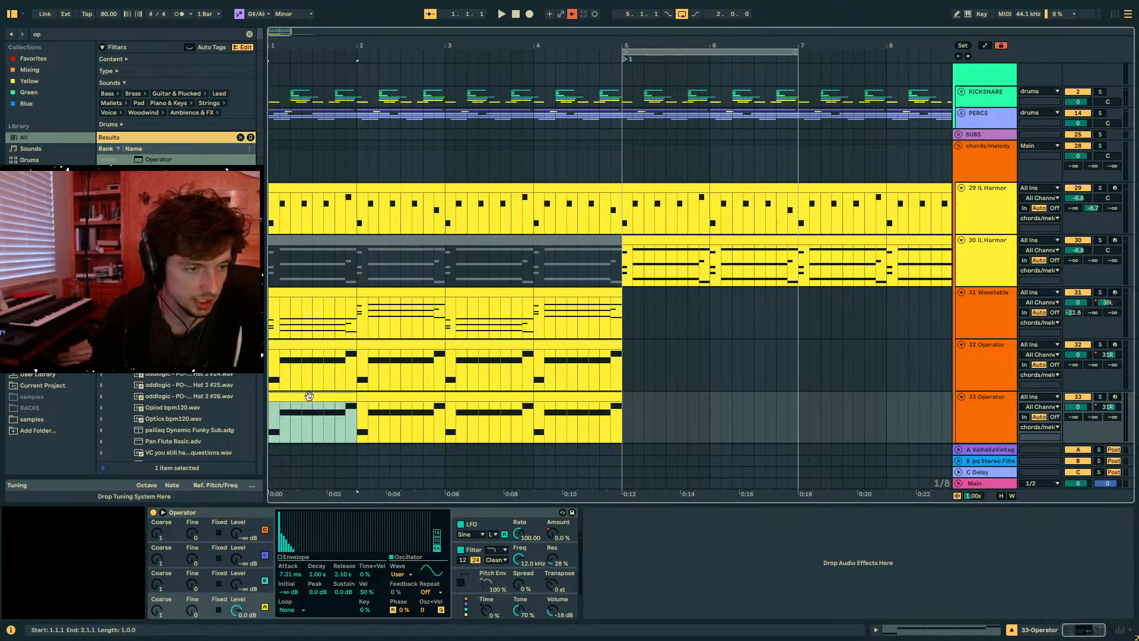
pyautogui.click(920, 632)
pyautogui.scroll(1, 520, 403)
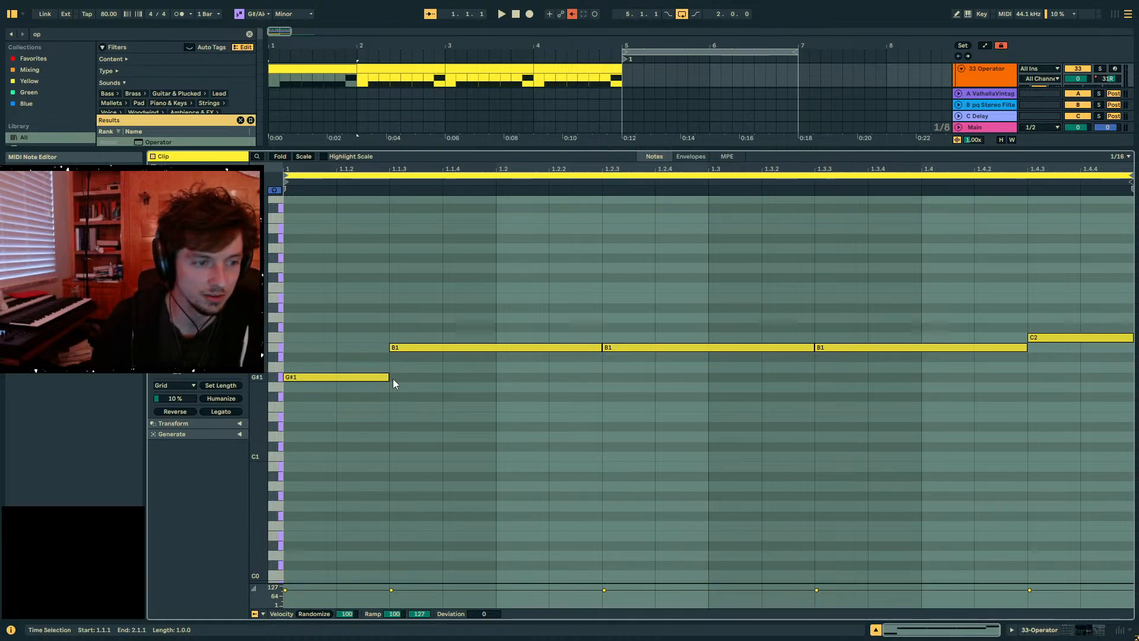
pyautogui.moveTo(387, 378); pyautogui.dragTo(338, 378)
pyautogui.doubleClick(346, 378)
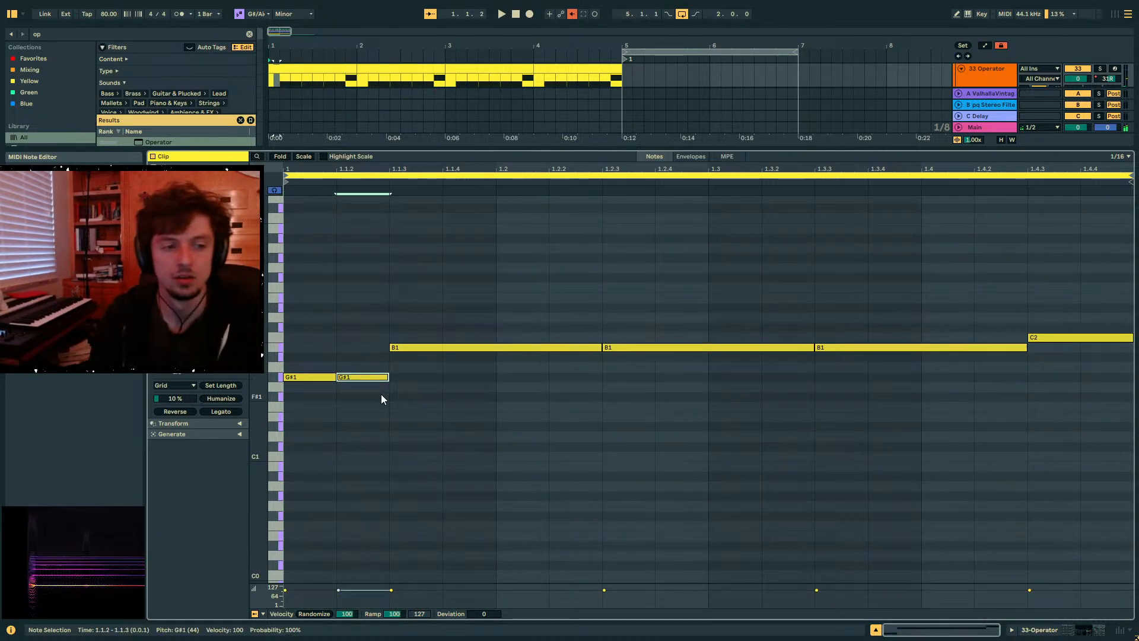
pyautogui.press('Down')
pyautogui.press('Down')
pyautogui.press('Down')
pyautogui.press('Down')
pyautogui.press('Down')
pyautogui.press('Down')
pyautogui.press('Down')
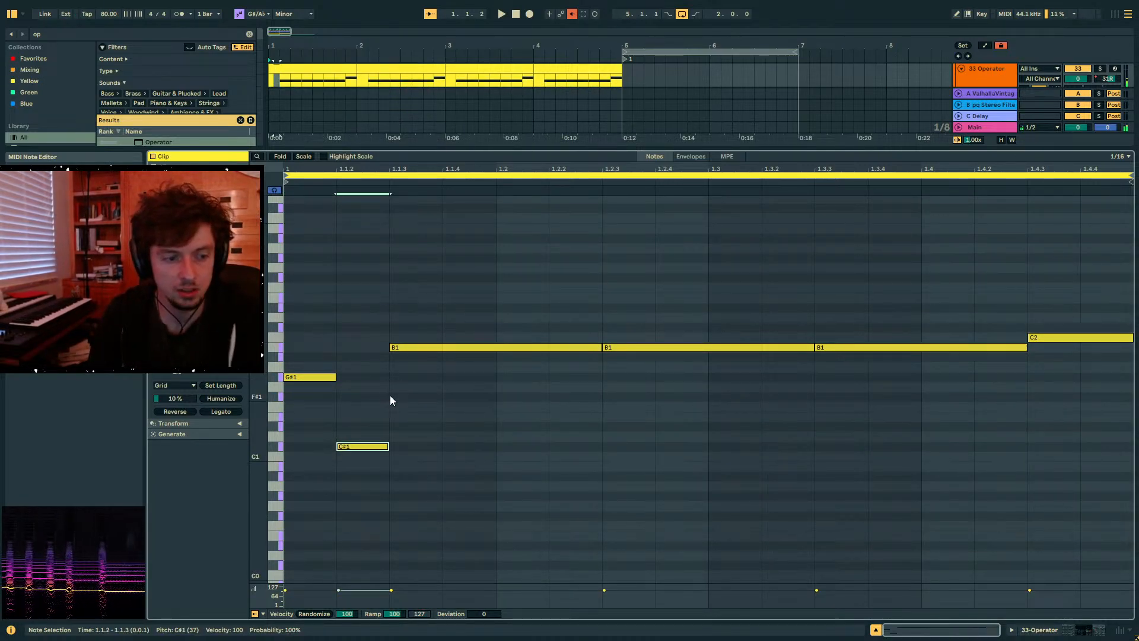
# - Shorten the B1 note at 1.1.3 to a sixteenth and follow it with a sixteenth-note E1 at 1.1.4
pyautogui.hotkey('ctrl', 'd')
pyautogui.hotkey('ctrl', 'z')
pyautogui.moveTo(845, 408); pyautogui.dragTo(767, 331)
pyautogui.moveTo(621, 393); pyautogui.dragTo(449, 356)
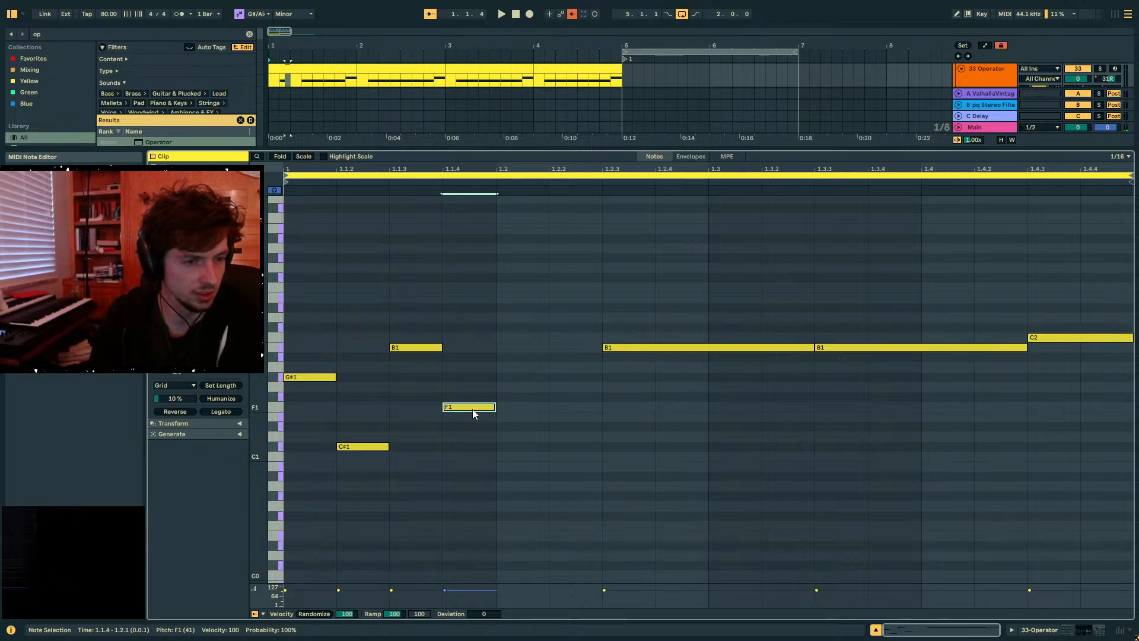
pyautogui.press('Up')
pyautogui.press('Up')
pyautogui.press('Up')
pyautogui.press('Down')
pyautogui.press('Down')
pyautogui.press('Down')
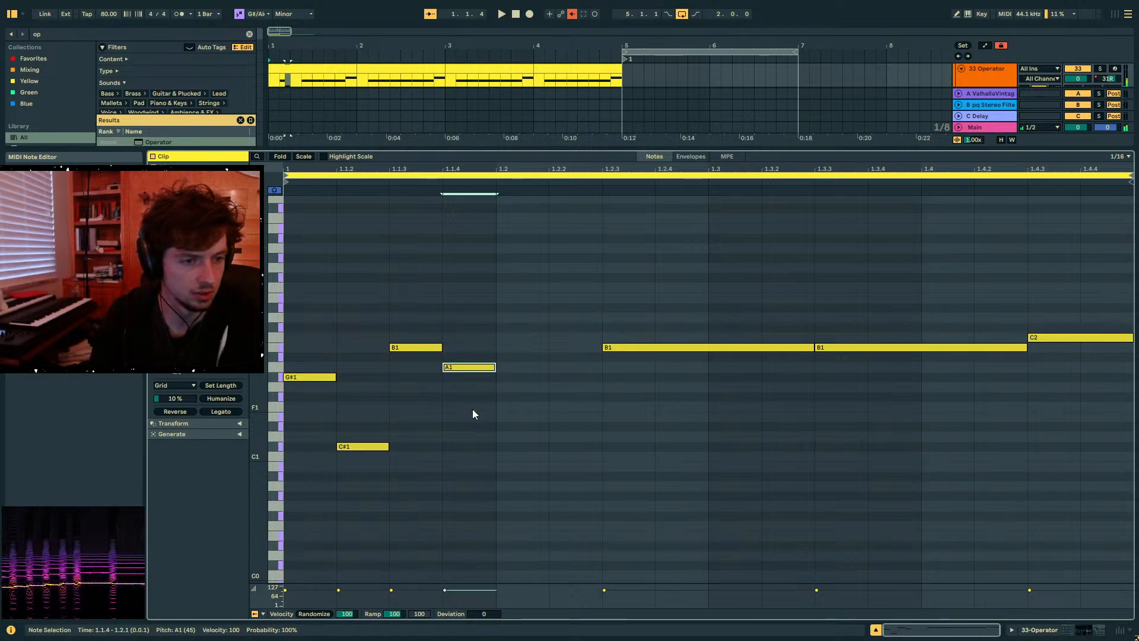
pyautogui.press('Down')
pyautogui.press('Down')
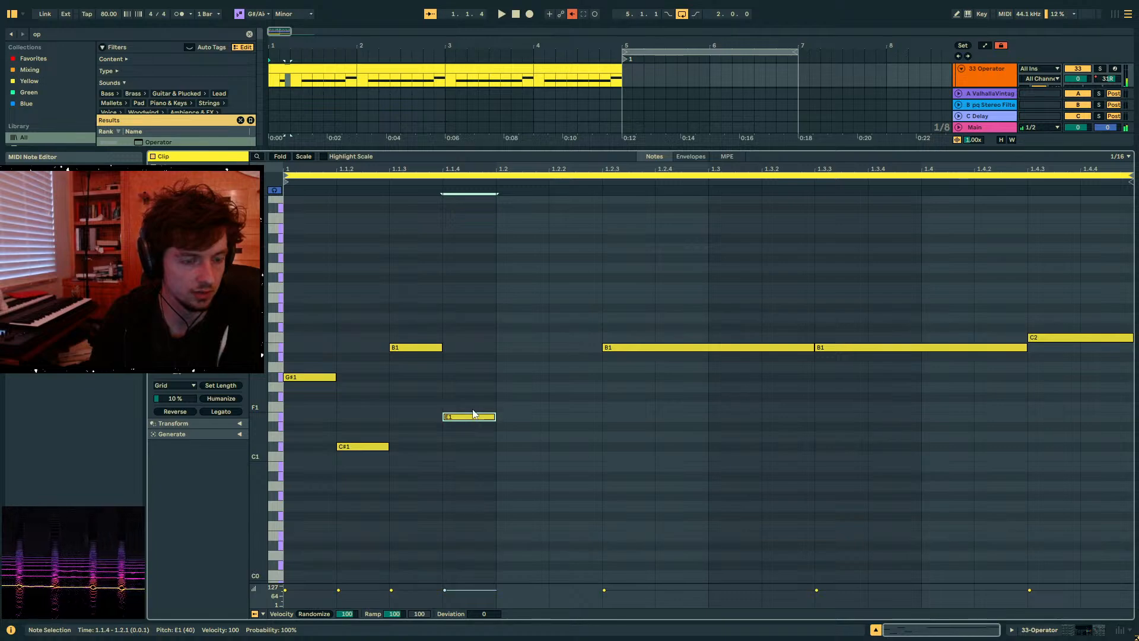
# - Delete the two remaining long B1 notes and repeat the B1–E1 sixteenth pair from beat 1.2 onwards
pyautogui.moveTo(573, 320); pyautogui.dragTo(949, 504)
pyautogui.press('Delete')
pyautogui.moveTo(403, 323); pyautogui.dragTo(403, 322)
pyautogui.hotkey('ctrl', 'd')
pyautogui.hotkey('ctrl', 'd')
pyautogui.hotkey('ctrl', 'd')
pyautogui.hotkey('ctrl', 'd')
pyautogui.hotkey('ctrl', 'd')
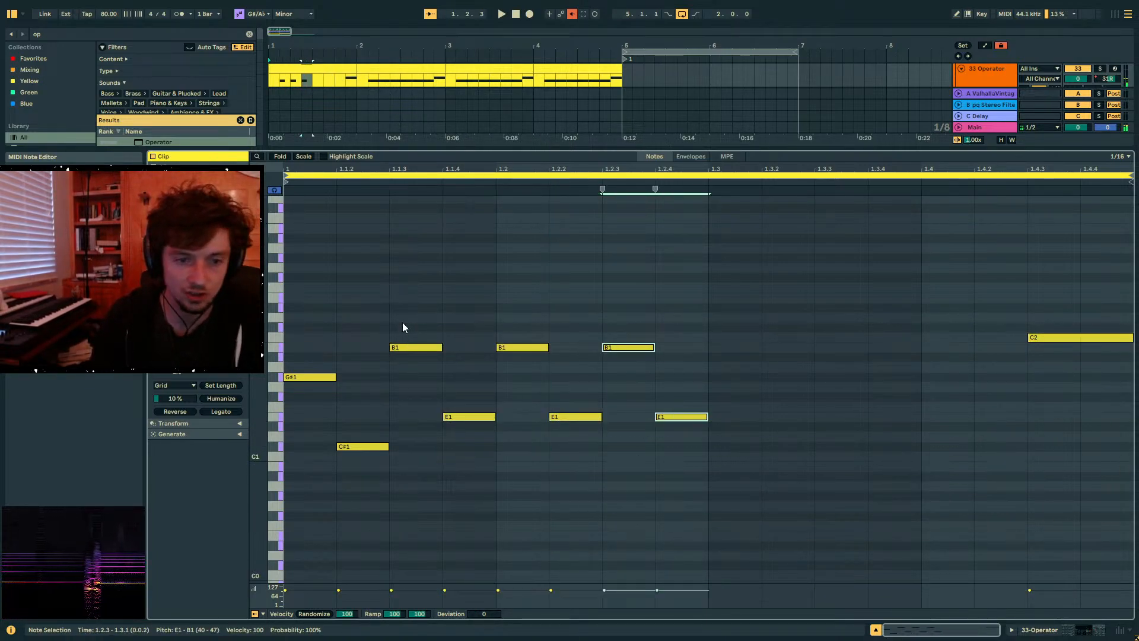
# - Fill 1.4.3 with a final note pair, raise it a semitone to C2 and F1, and play the clip
pyautogui.hotkey('ctrl', 'd')
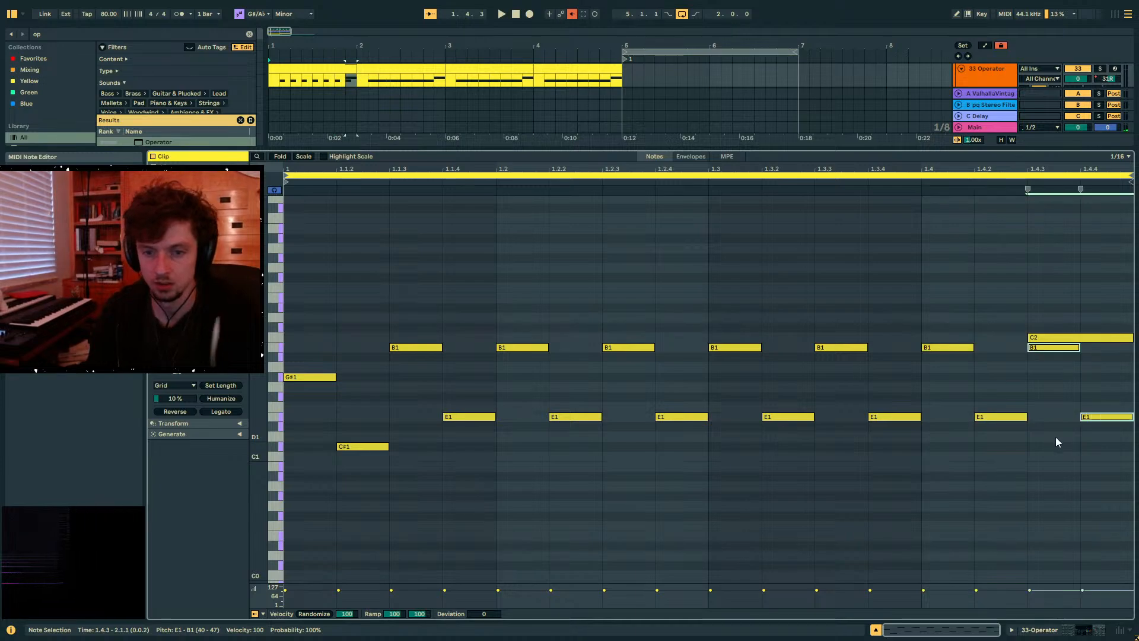
pyautogui.press('Up')
pyautogui.press('space')
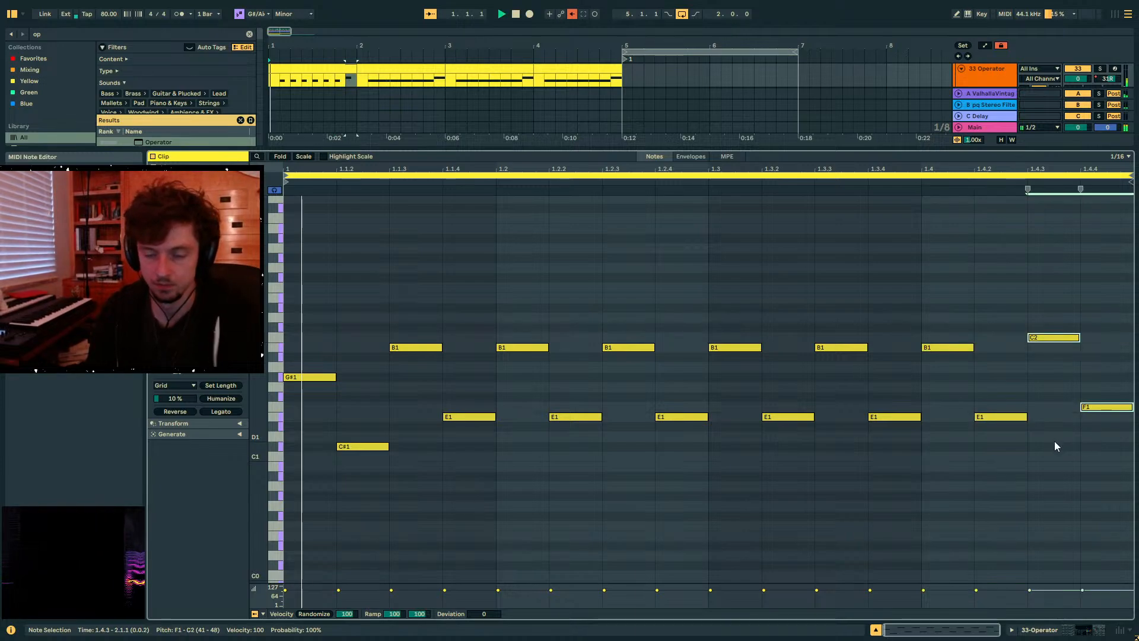
# - Duplicate the edited bar 1 clip of 33 Operator across bars 2 to 4
pyautogui.click(1061, 630)
pyautogui.click(328, 383)
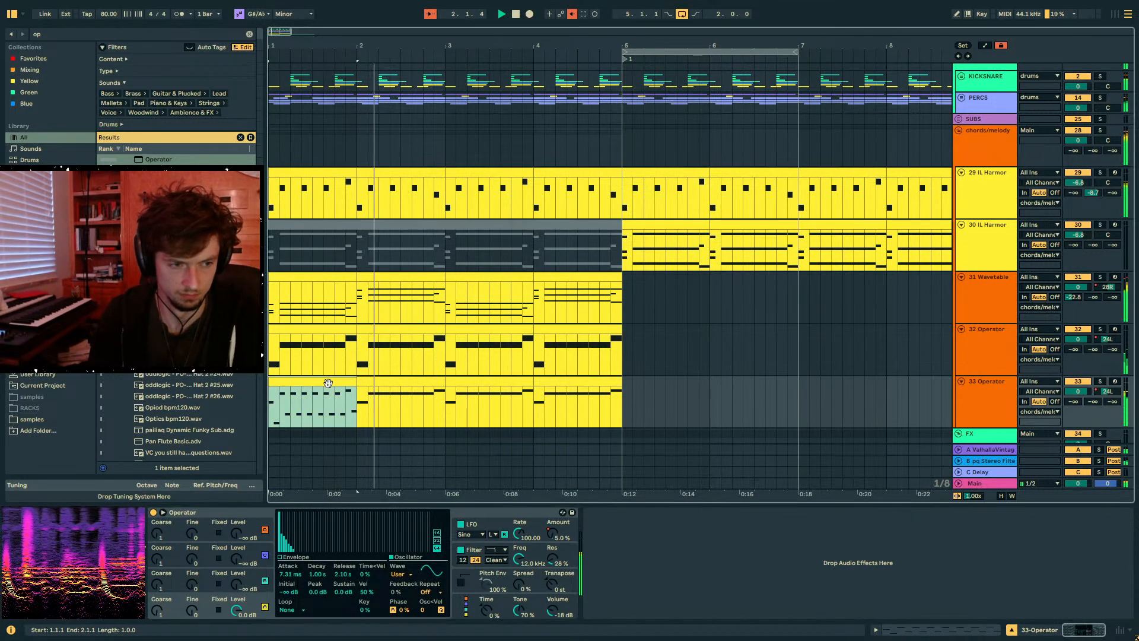
pyautogui.hotkey('ctrl', 'd')
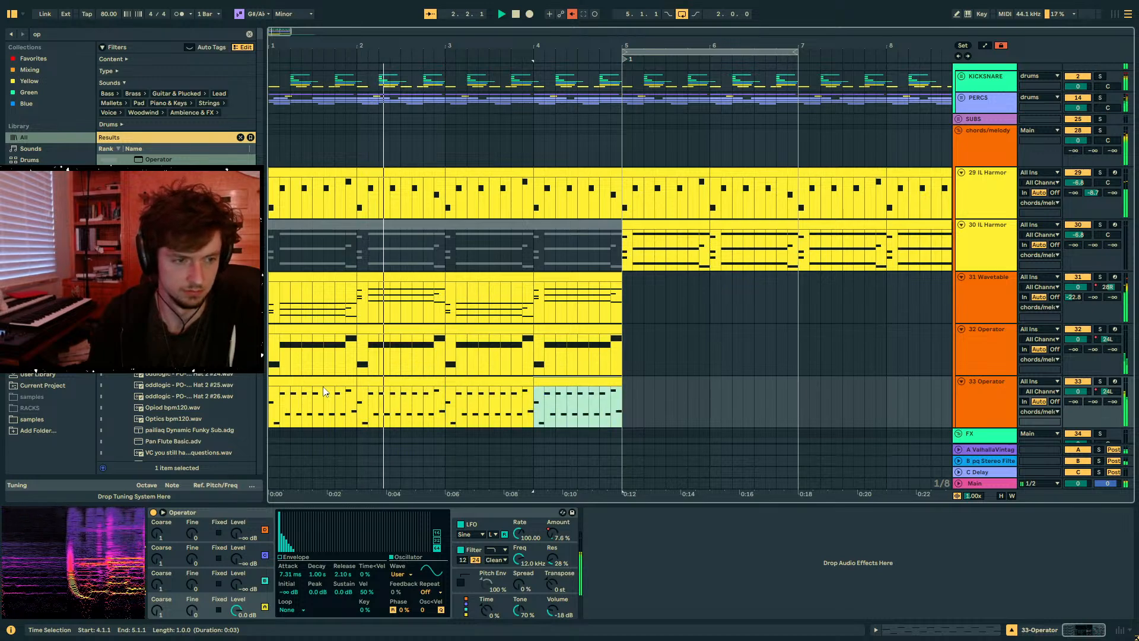
# - Set the 33 Operator oscillator's coarse tuning to 2 and lower its LFO amount automation to a flat 0% across the clips
pyautogui.click(324, 391)
pyautogui.click(158, 611)
pyautogui.press('space')
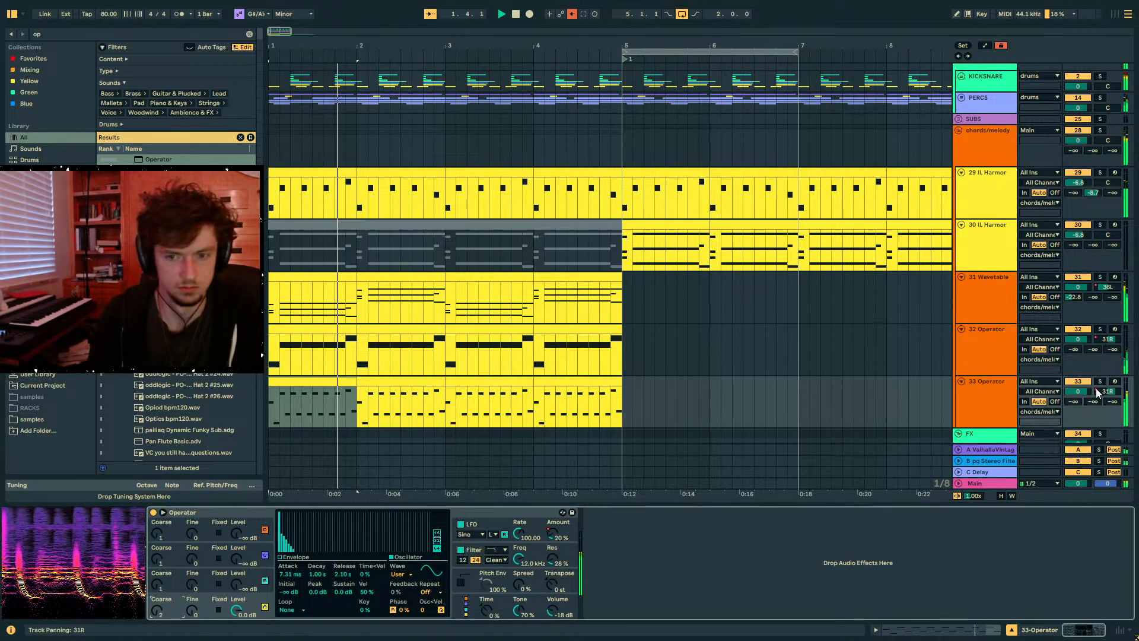
pyautogui.click(546, 535)
pyautogui.press('a')
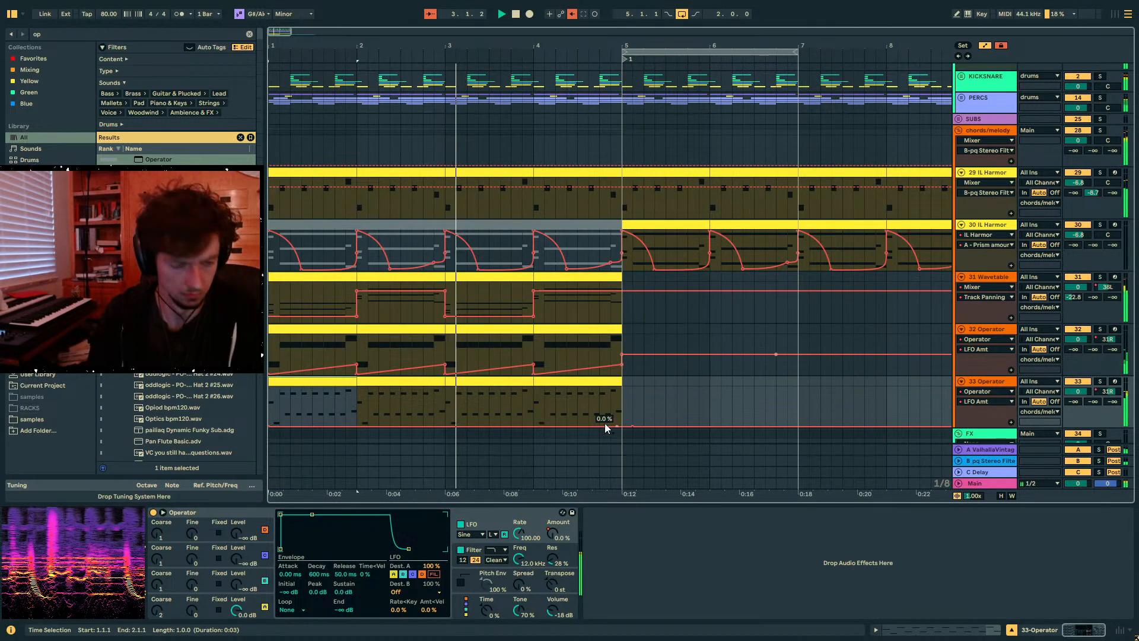
pyautogui.press('a')
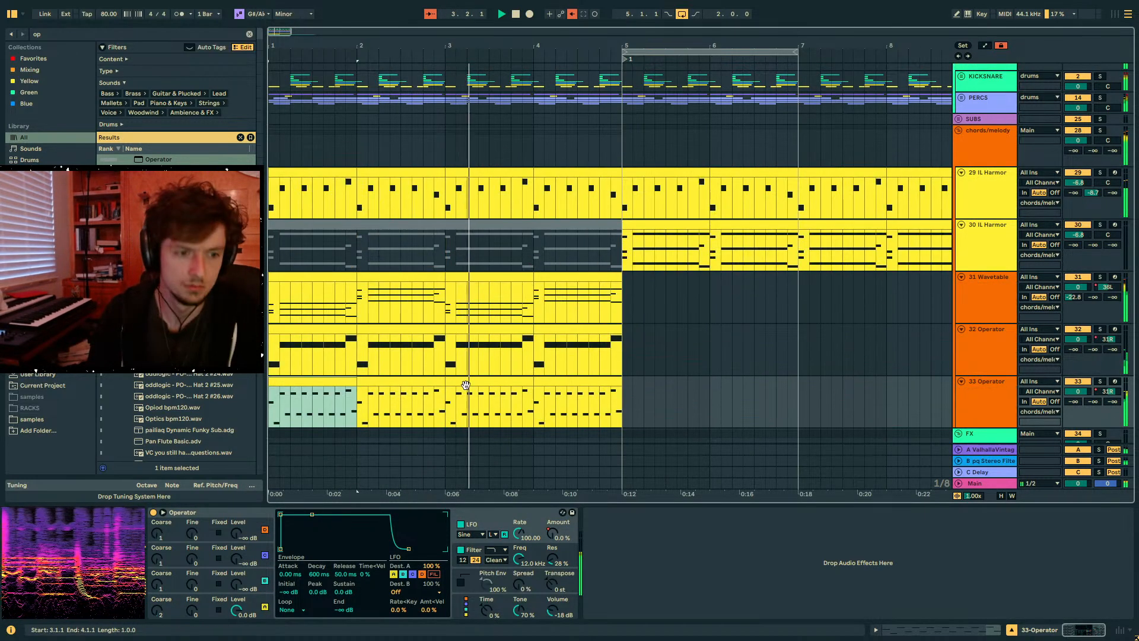
# - Delete the alien riser 5 audio on the fx track from bar 5 to about the middle of bar 8
pyautogui.keyDown('shift'); pyautogui.click(630, 397); pyautogui.keyUp('shift')
pyautogui.scroll(-4, 559, 374)
pyautogui.click(524, 392)
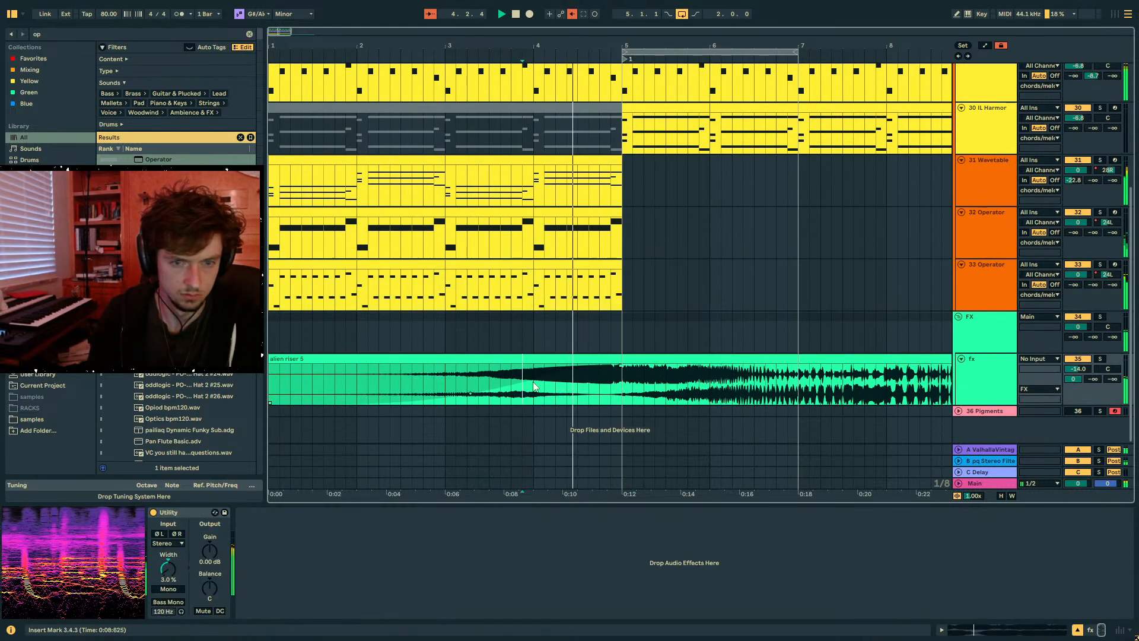
pyautogui.moveTo(623, 385); pyautogui.dragTo(942, 383)
pyautogui.press('Delete')
pyautogui.click(615, 371)
# - Play back the opening bars and compare the 32 Operator and 33 Operator layers
pyautogui.press('space')
pyautogui.moveTo(620, 291); pyautogui.dragTo(270, 243)
pyautogui.click(1003, 233)
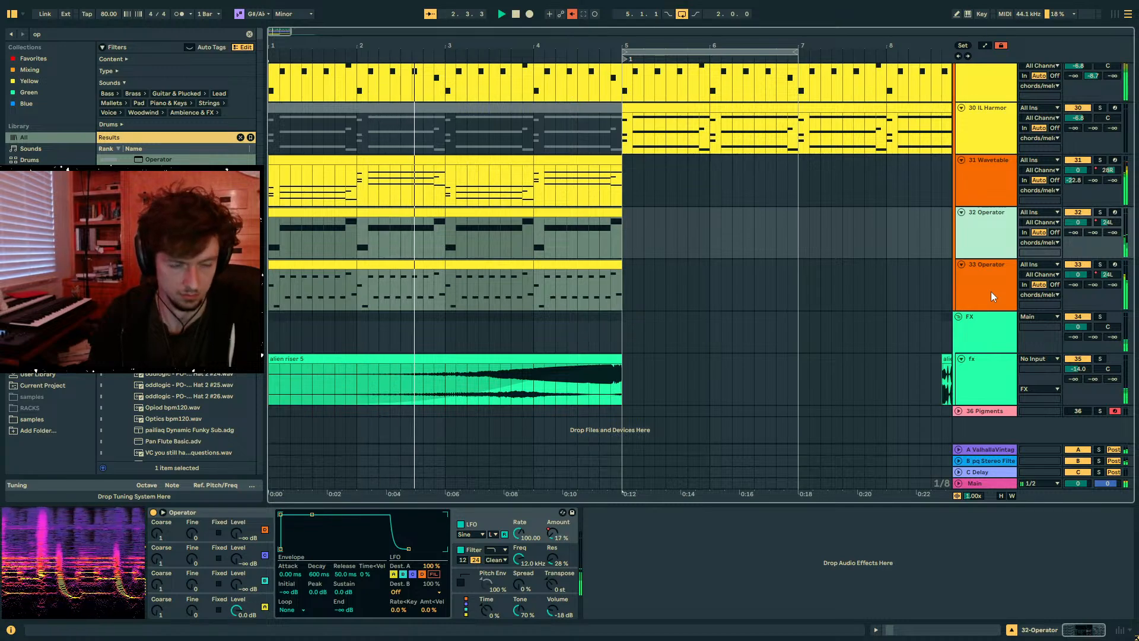
pyautogui.press('space')
# - In the 33 Operator bar 2 clip, lower the final sixteenth pair at 1.4.3 to A#1 and D#1
pyautogui.click(405, 283)
pyautogui.click(391, 279)
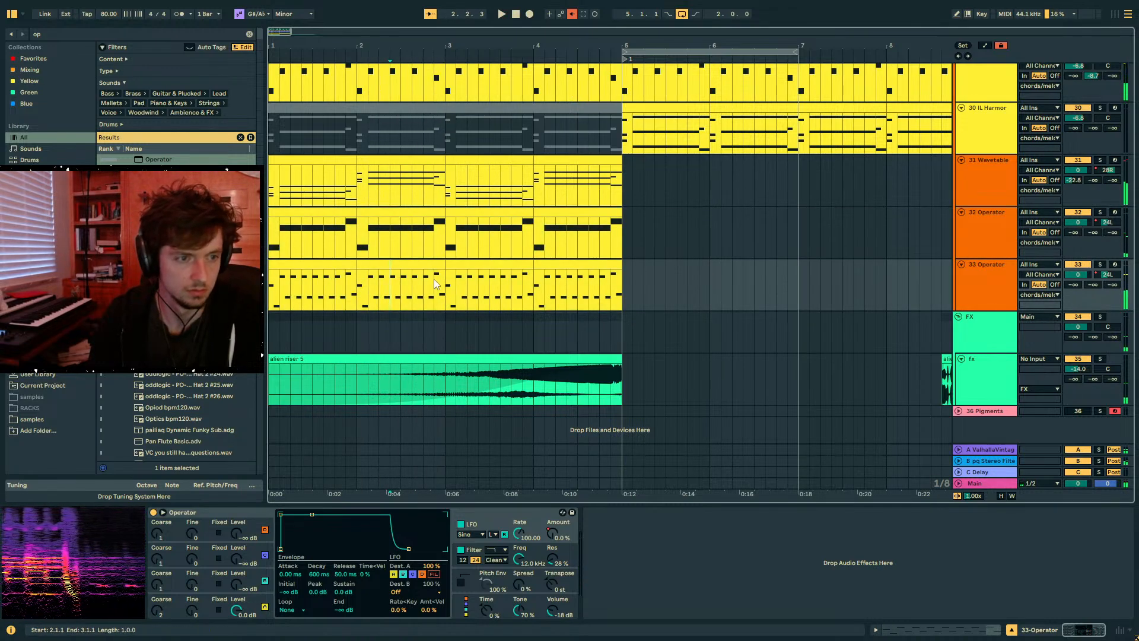
pyautogui.click(975, 630)
pyautogui.moveTo(1086, 495); pyautogui.dragTo(1068, 367)
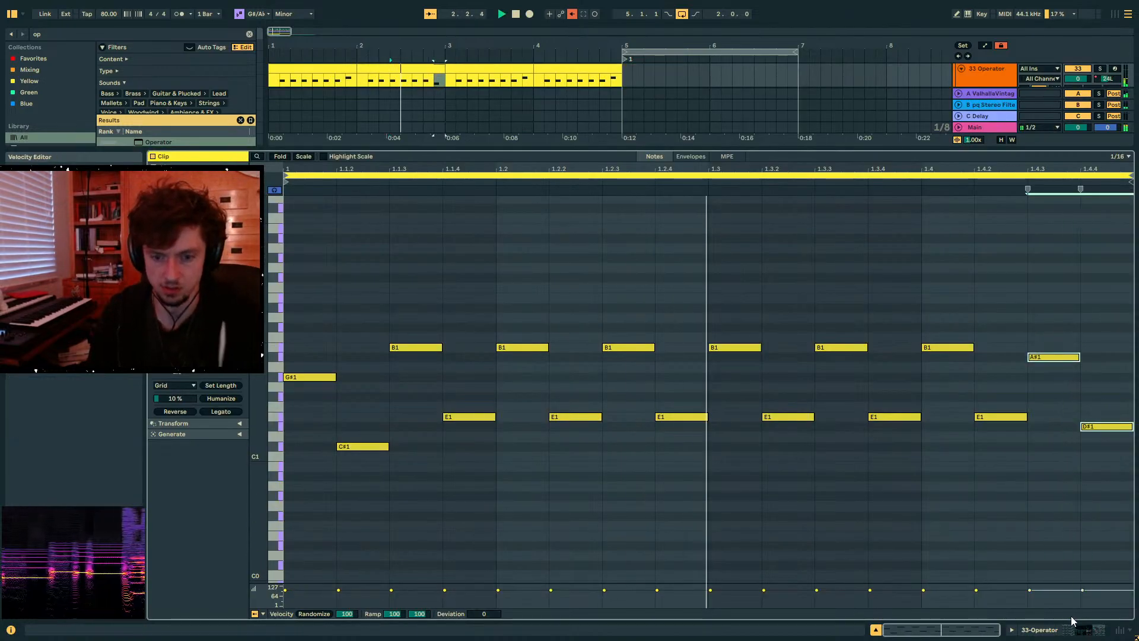
pyautogui.click(1056, 633)
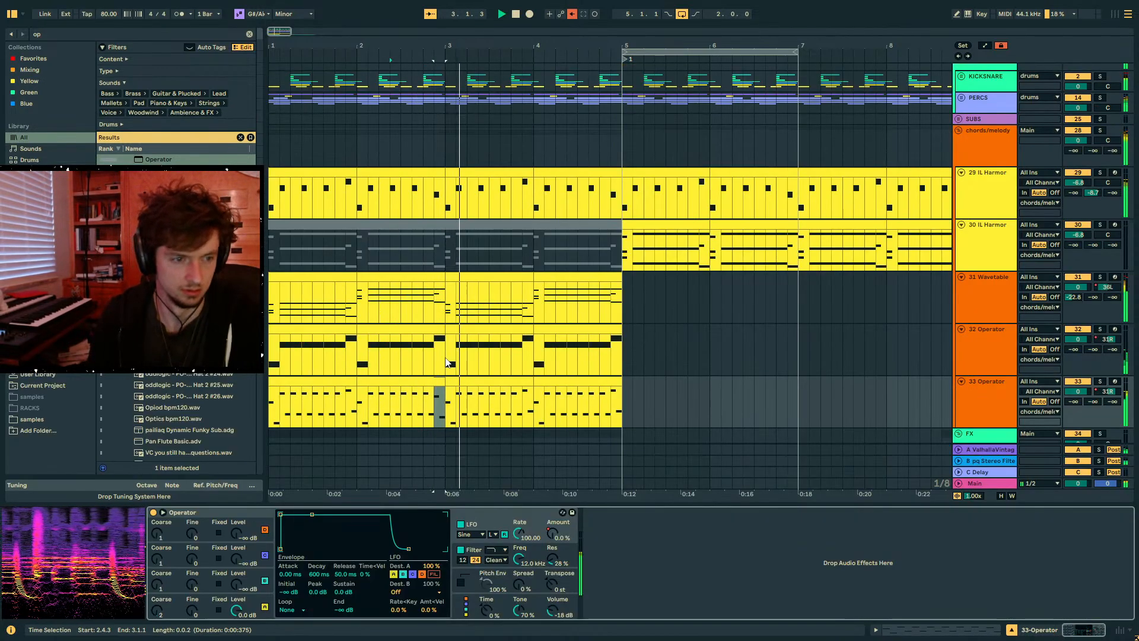
# - Repeat the two-bar 33 Operator pattern in bars 3 and 4, and duplicate all four bars into bars 5 to 8
pyautogui.moveTo(449, 415); pyautogui.dragTo(375, 411)
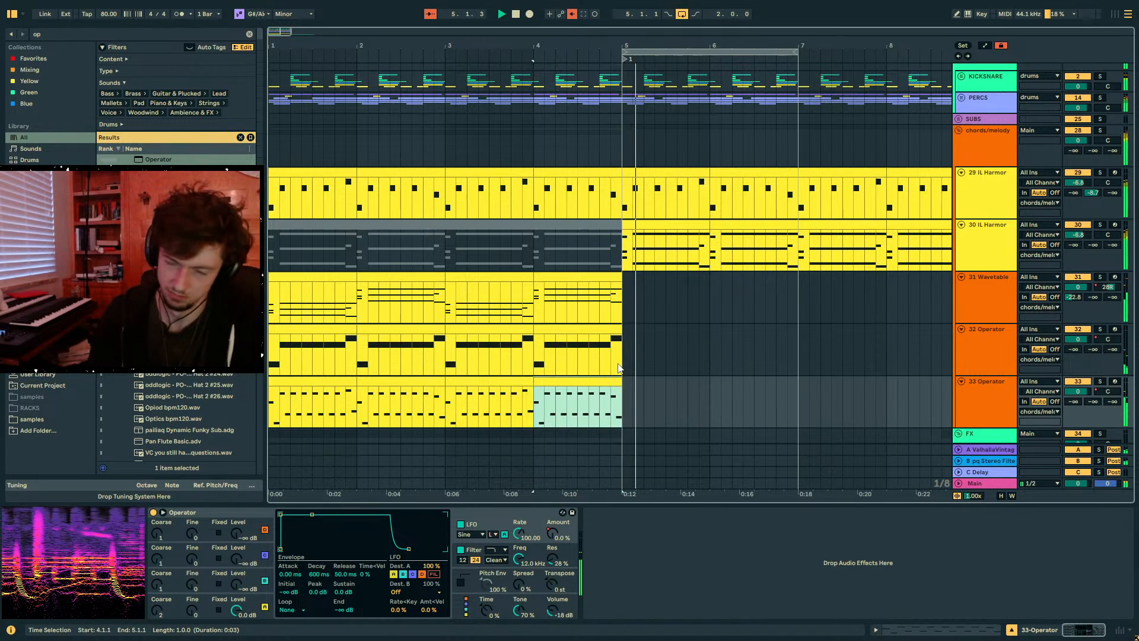
pyautogui.moveTo(619, 392); pyautogui.dragTo(102, 404)
pyautogui.hotkey('ctrl', 'd')
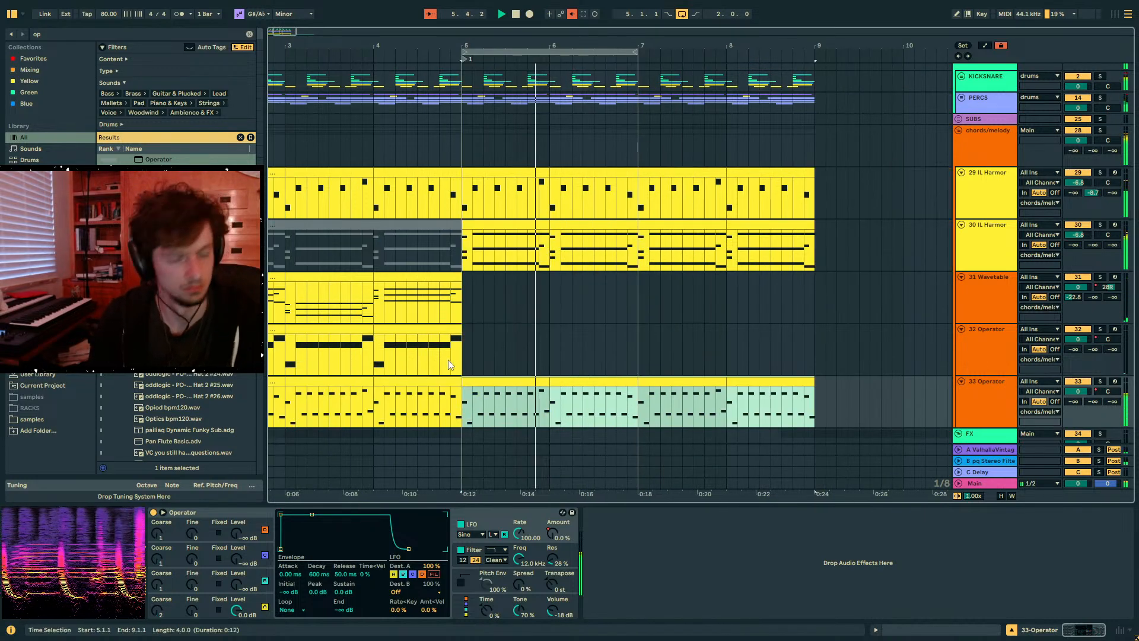
# - Automate the 30 IL Harmor send to the pq Stereo Filter return so it ramps up late in bar 5 to 0 dB at bar 6
pyautogui.scroll(3, 569, 326)
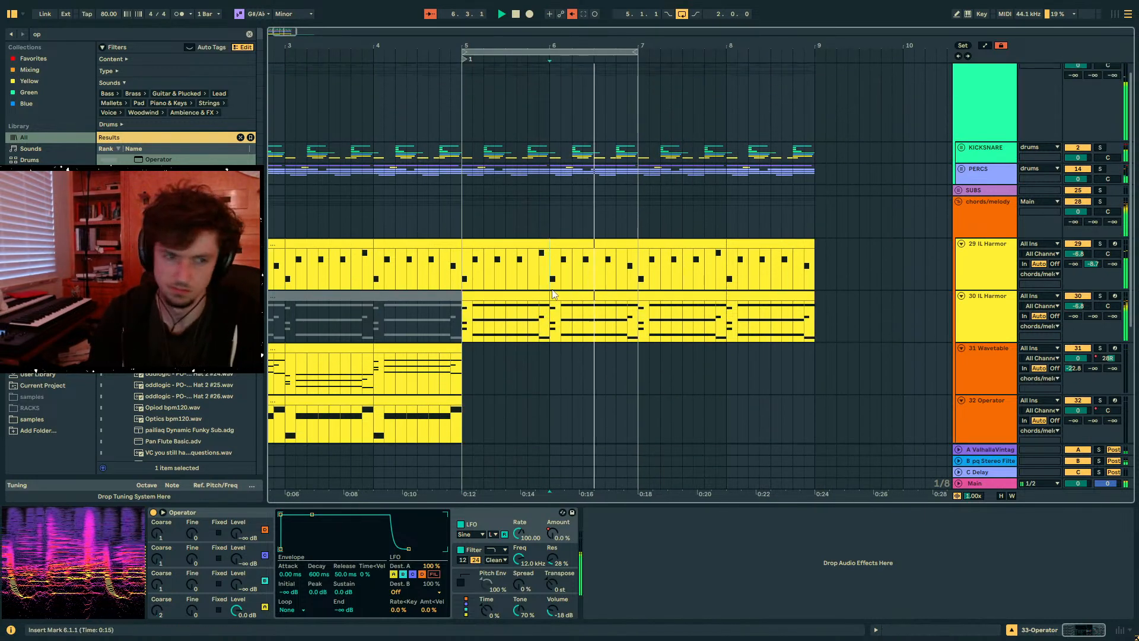
pyautogui.click(528, 305)
pyautogui.click(542, 295)
pyautogui.press('space')
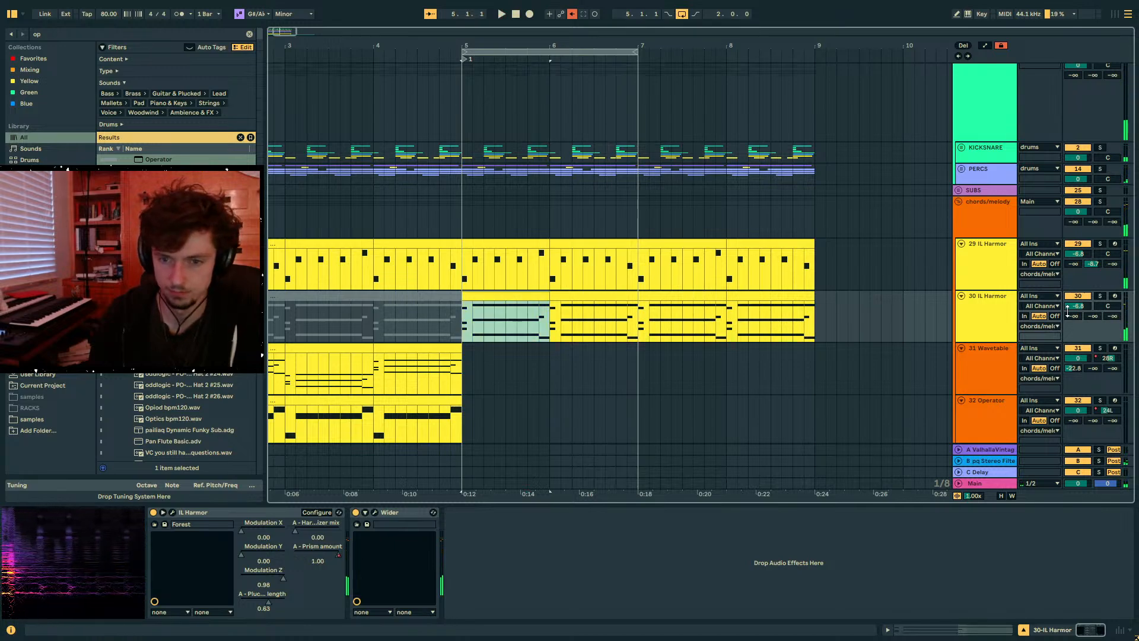
pyautogui.press('a')
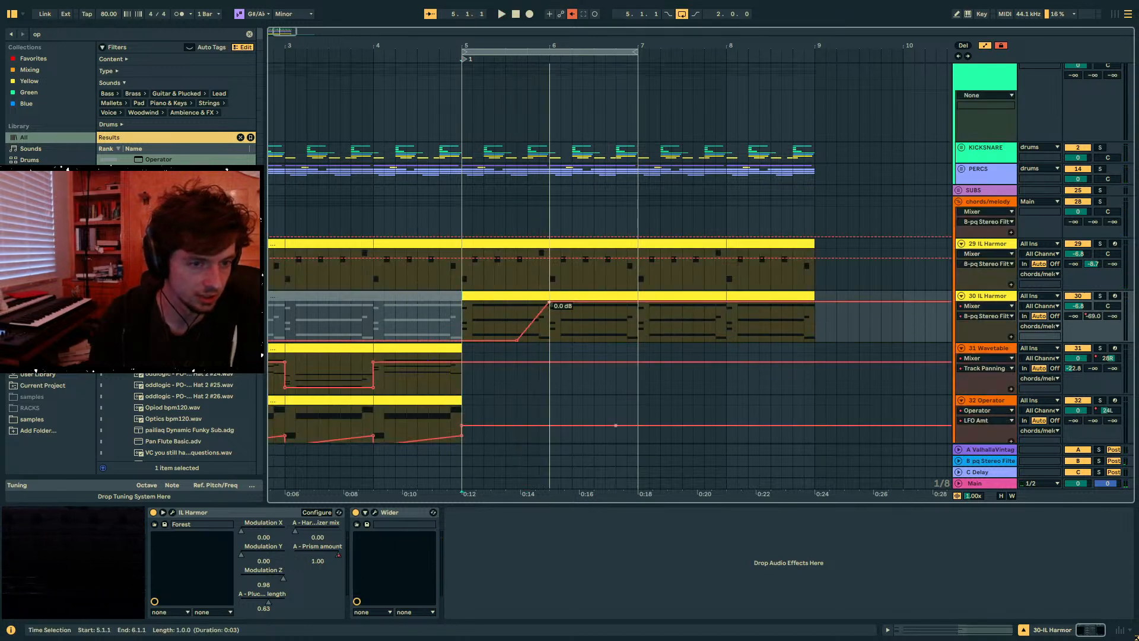
pyautogui.press('a')
# - Add an Auto Filter to 30 IL Harmor and automate a curved frequency sweep rising from 26 Hz over the first beat of bar 6
pyautogui.hotkey('ctrl', 'f')
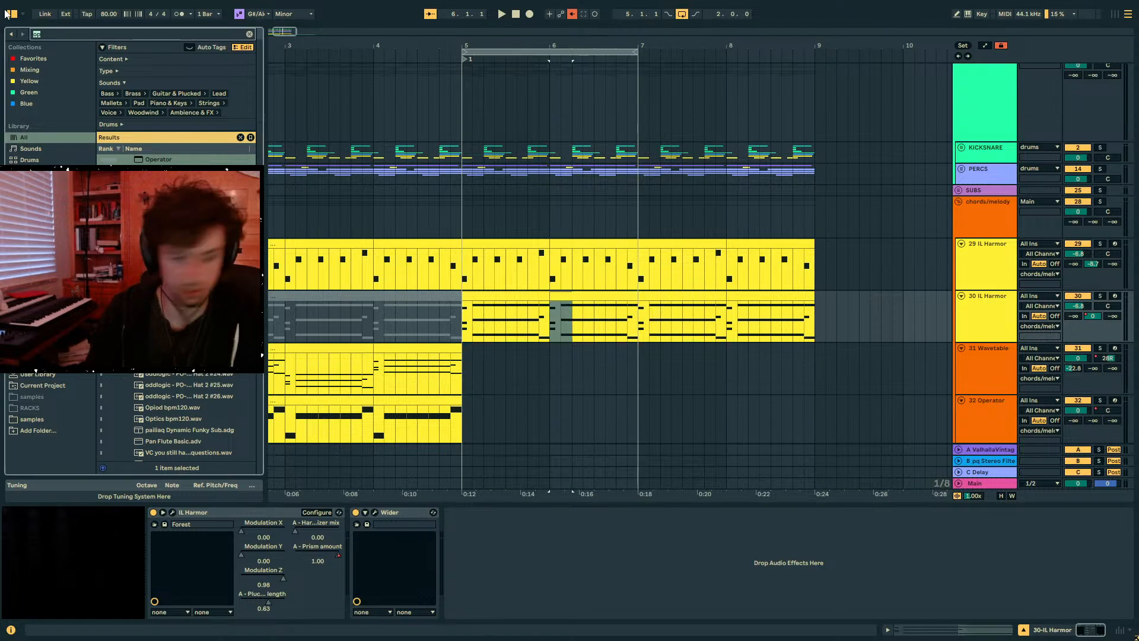
pyautogui.write('auto filt')
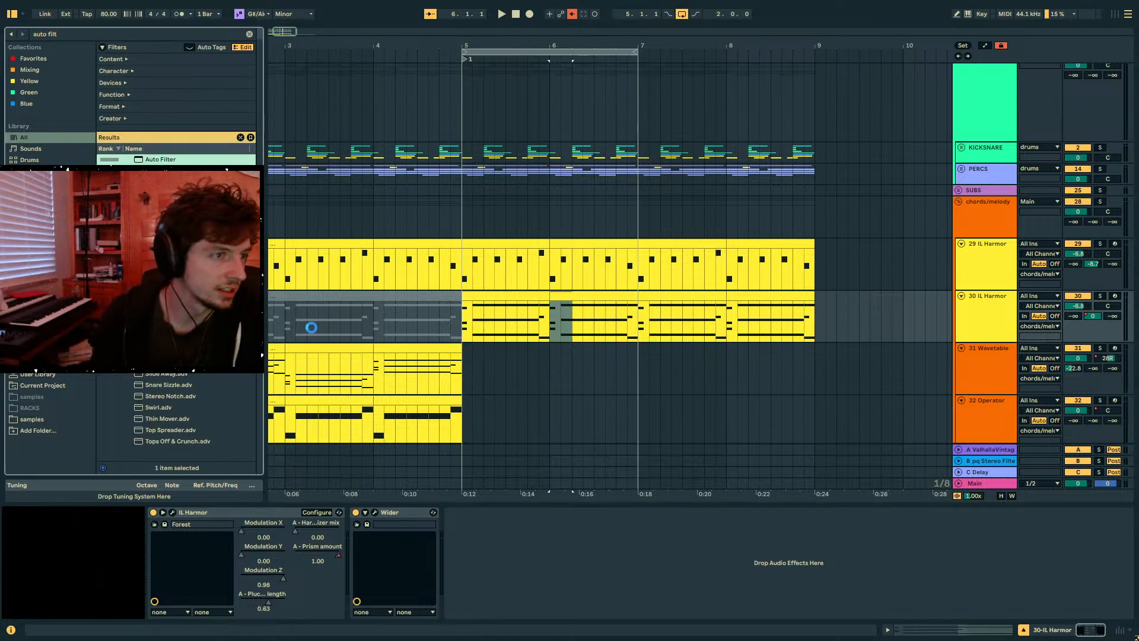
pyautogui.write('a')
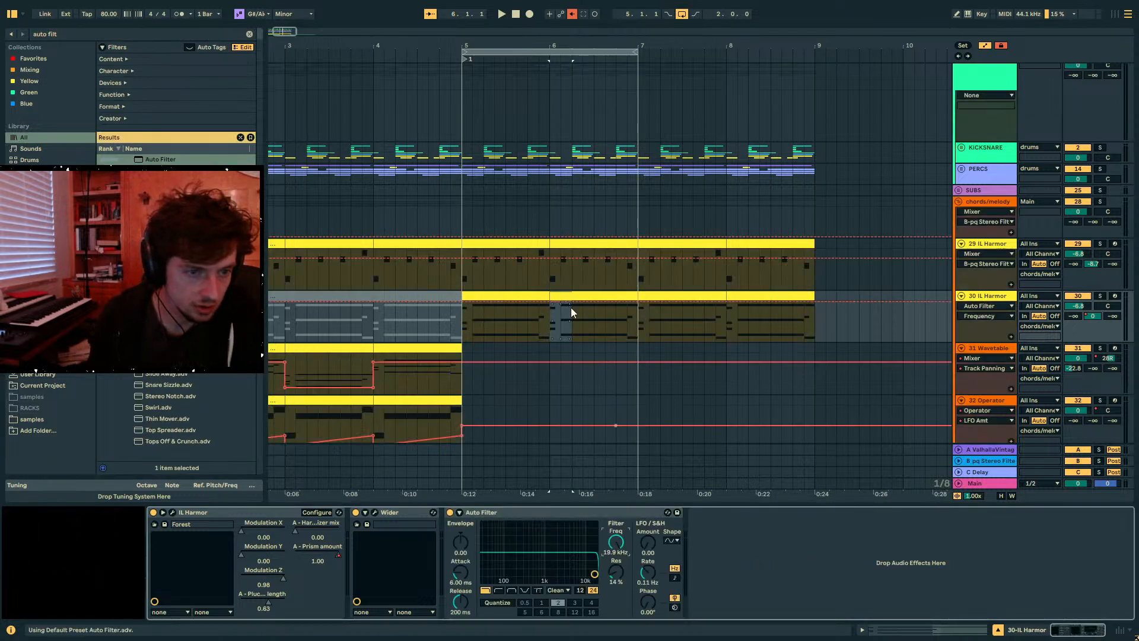
pyautogui.click(550, 305)
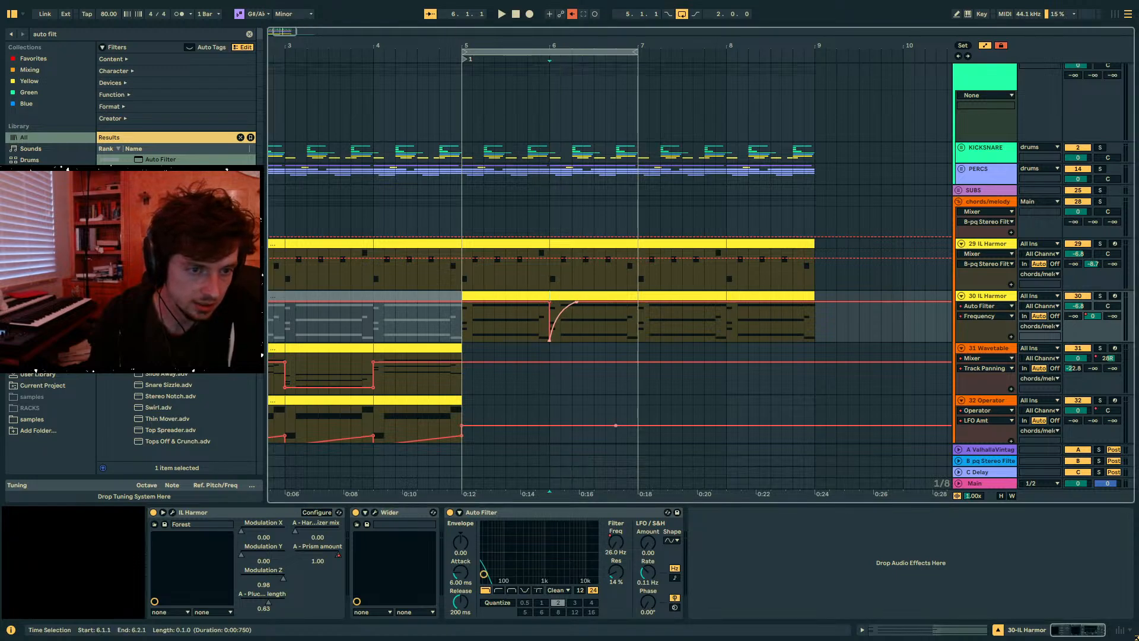
pyautogui.press('space')
# - Add a matching curved Auto Filter frequency rise on 30 IL Harmor at the start of bar 5 and play it
pyautogui.click(605, 297)
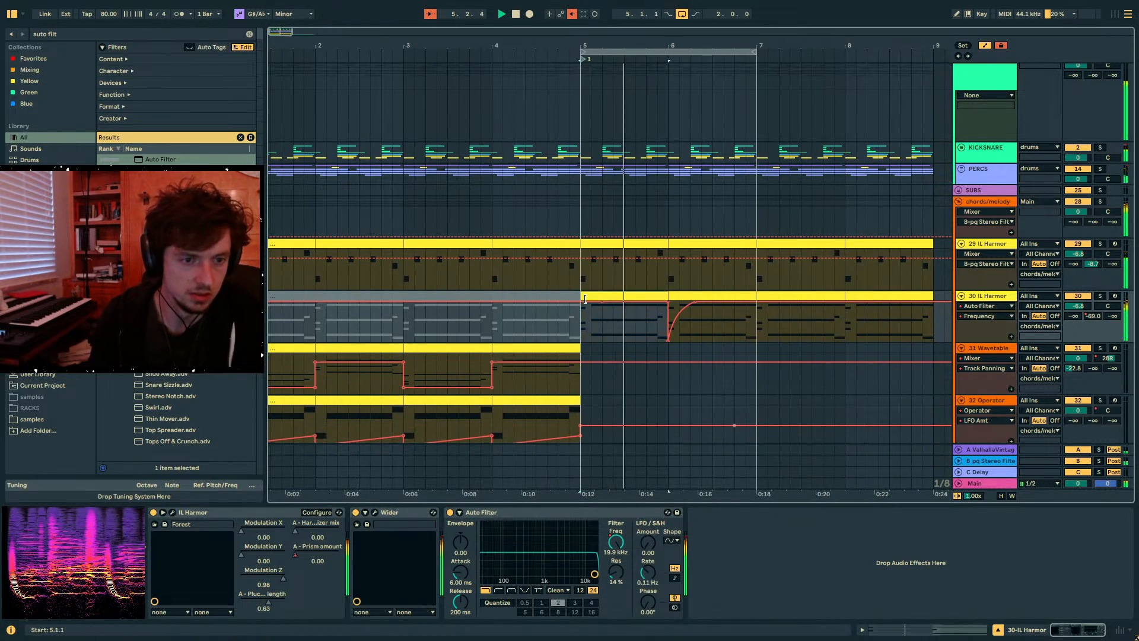
pyautogui.moveTo(575, 306); pyautogui.dragTo(580, 344)
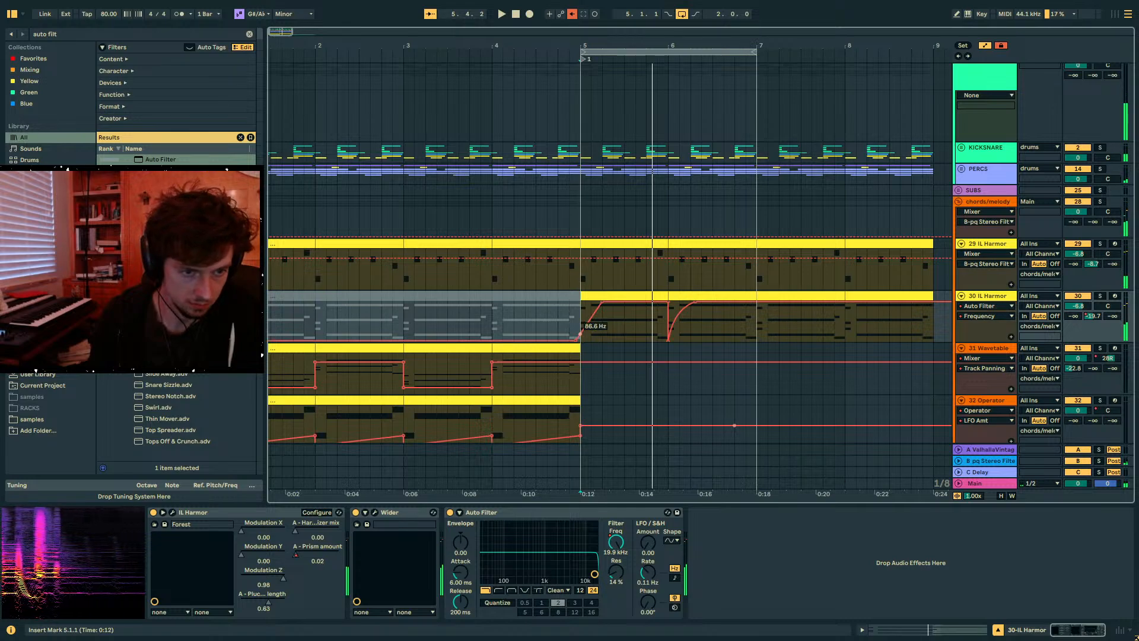
pyautogui.click(575, 316)
pyautogui.press('space')
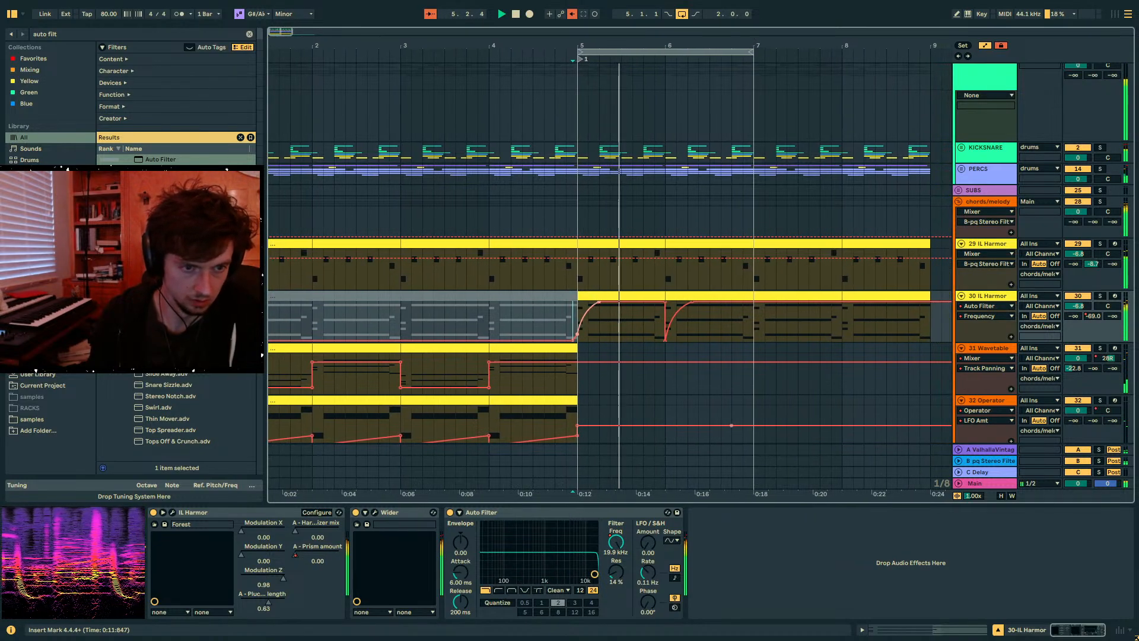
# - Raise the Auto Filter resonance on 30 IL Harmor to 59% and return to its frequency automation
pyautogui.moveTo(615, 573); pyautogui.dragTo(615, 545)
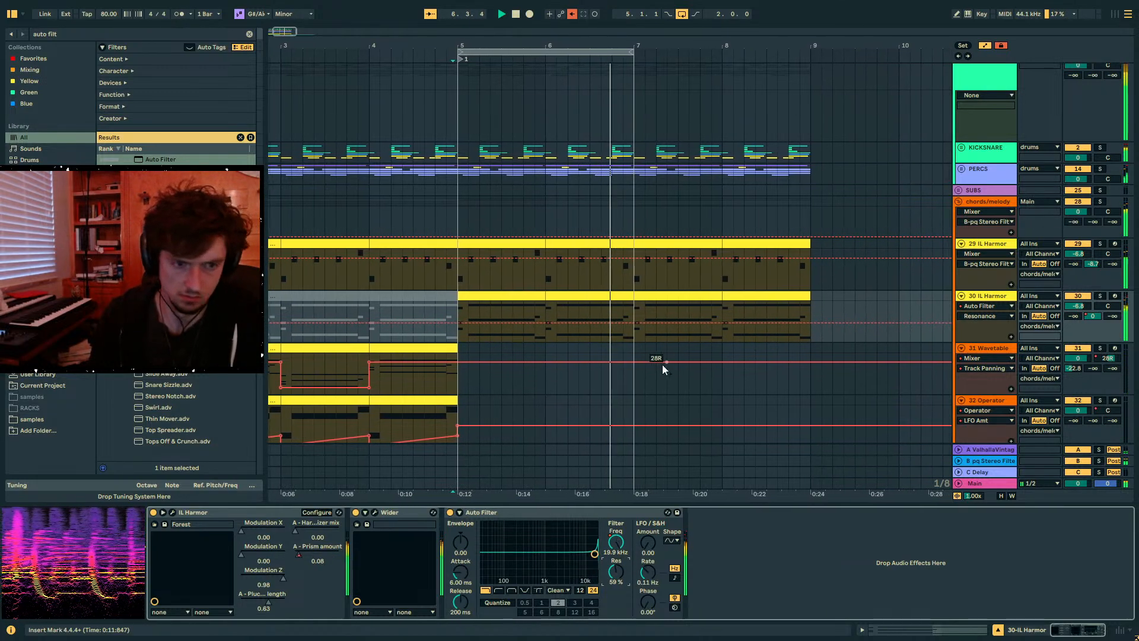
pyautogui.click(586, 303)
pyautogui.click(616, 541)
# - Open the IL Harmor plugin and examine its pluck time, image and effects pages, and envelope targets during playback
pyautogui.click(173, 513)
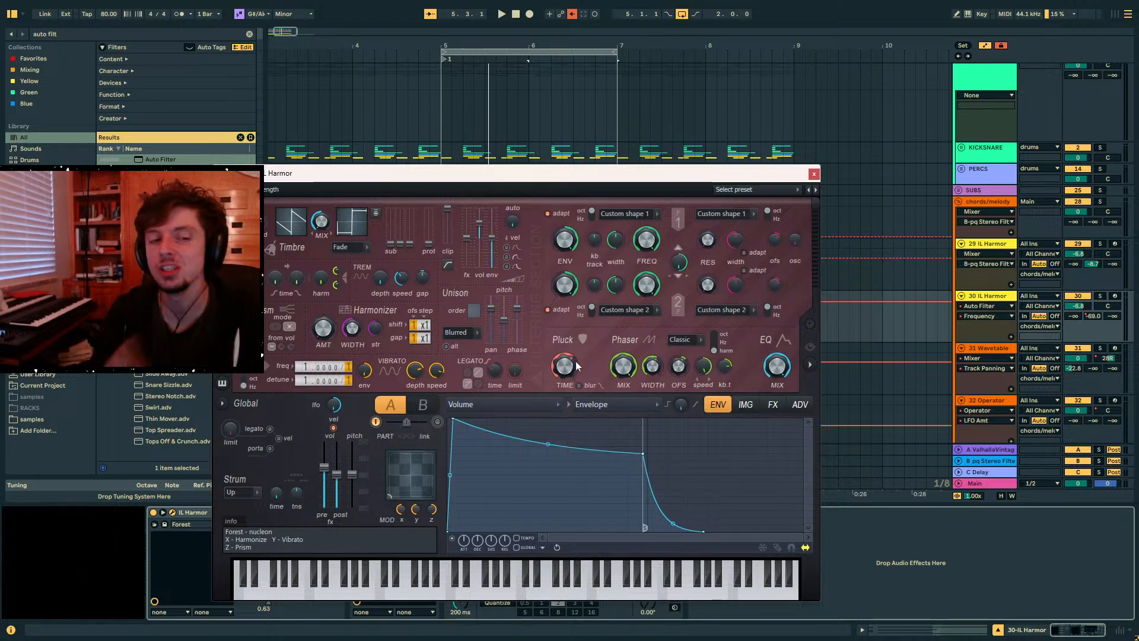
pyautogui.press('space')
pyautogui.click(563, 372)
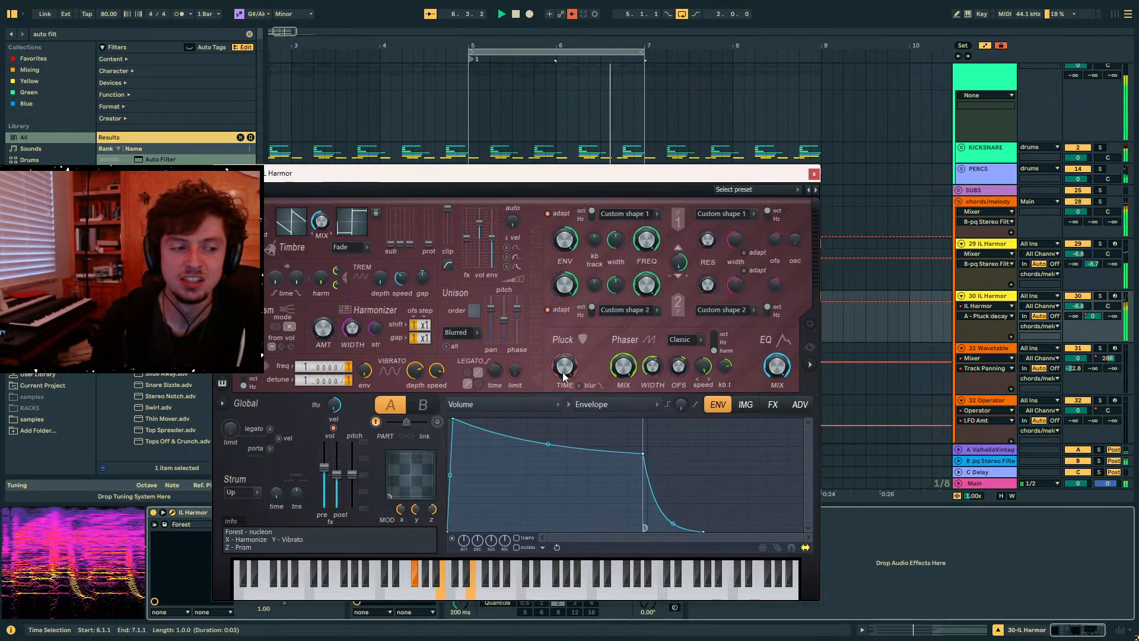
pyautogui.click(746, 404)
pyautogui.click(773, 406)
pyautogui.click(718, 404)
pyautogui.click(525, 404)
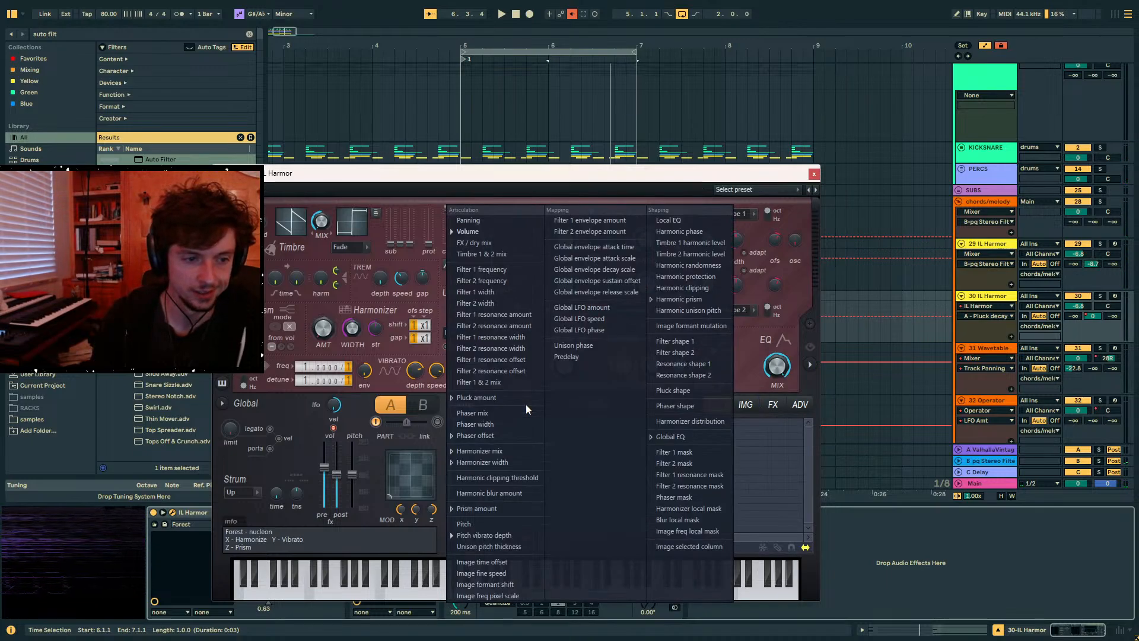
pyautogui.click(745, 438)
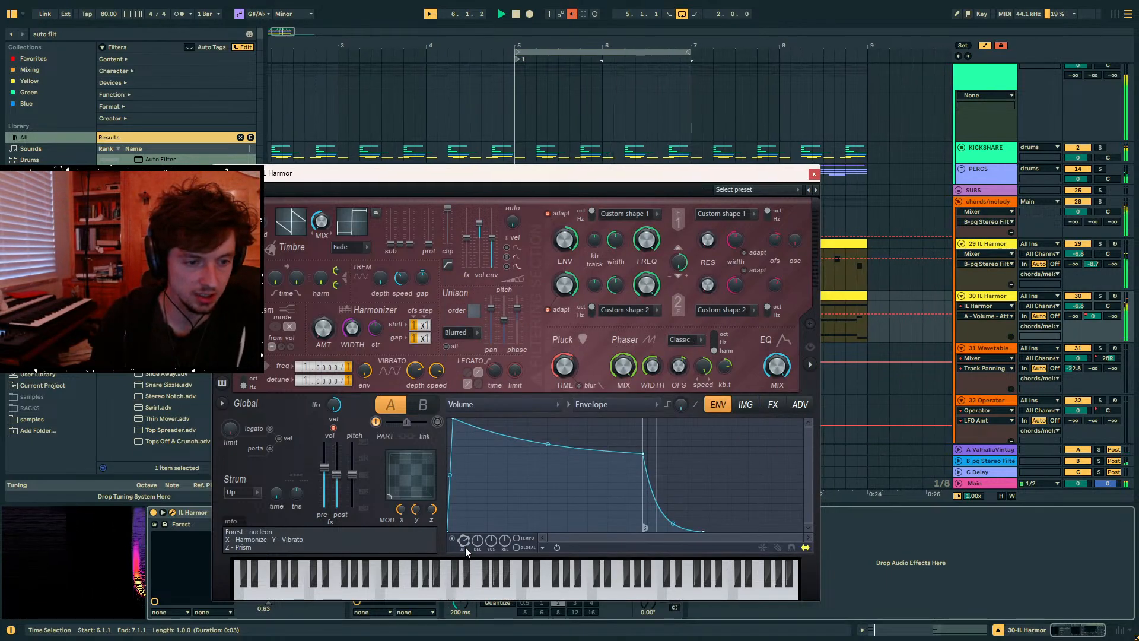
# - Lengthen the attack of IL Harmor's part A volume envelope to a slow ramp and close the plugin window
pyautogui.moveTo(453, 419); pyautogui.dragTo(499, 419)
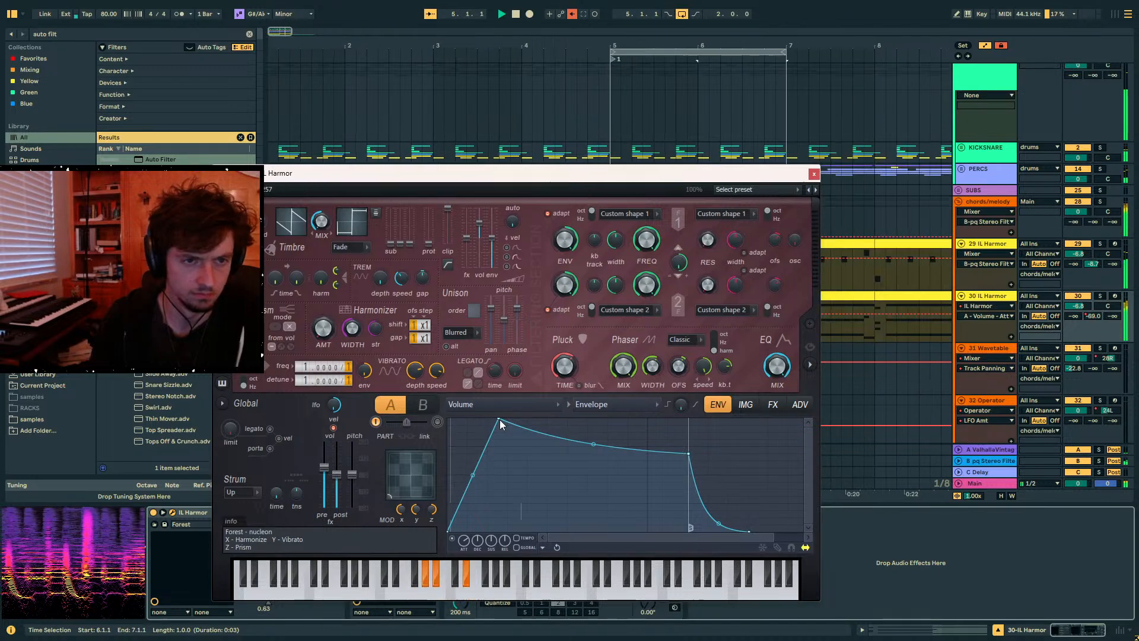
pyautogui.moveTo(499, 418); pyautogui.dragTo(495, 419)
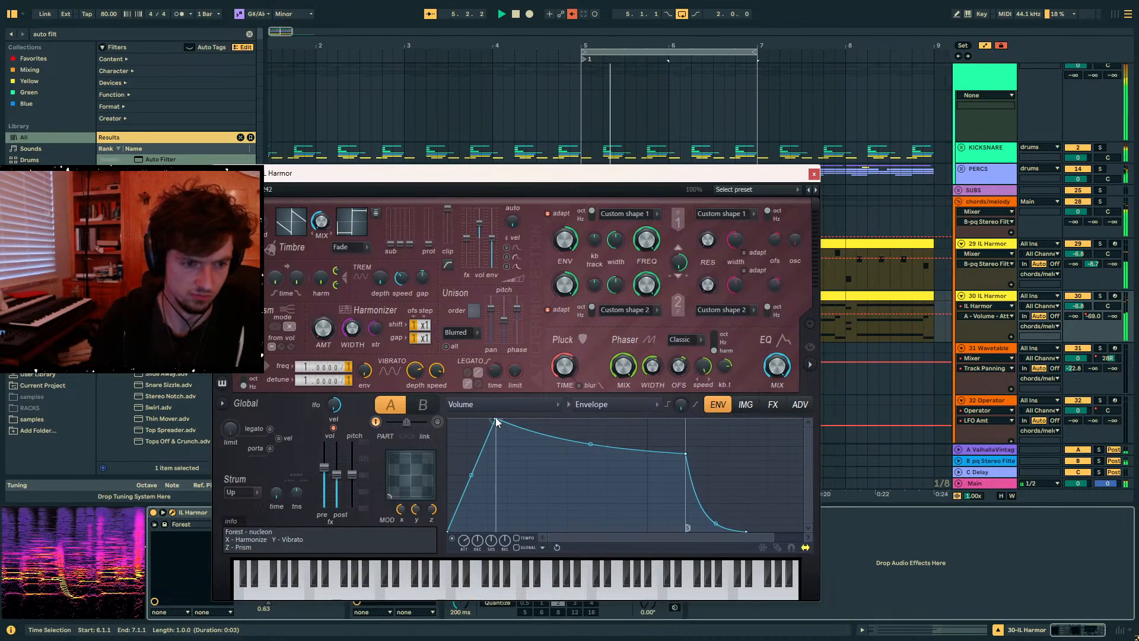
pyautogui.click(814, 173)
# - Play the arrangement from bar 1 and examine the 31 Wavetable, 32 Operator and 33 Operator tracks
pyautogui.scroll(-3, 546, 424)
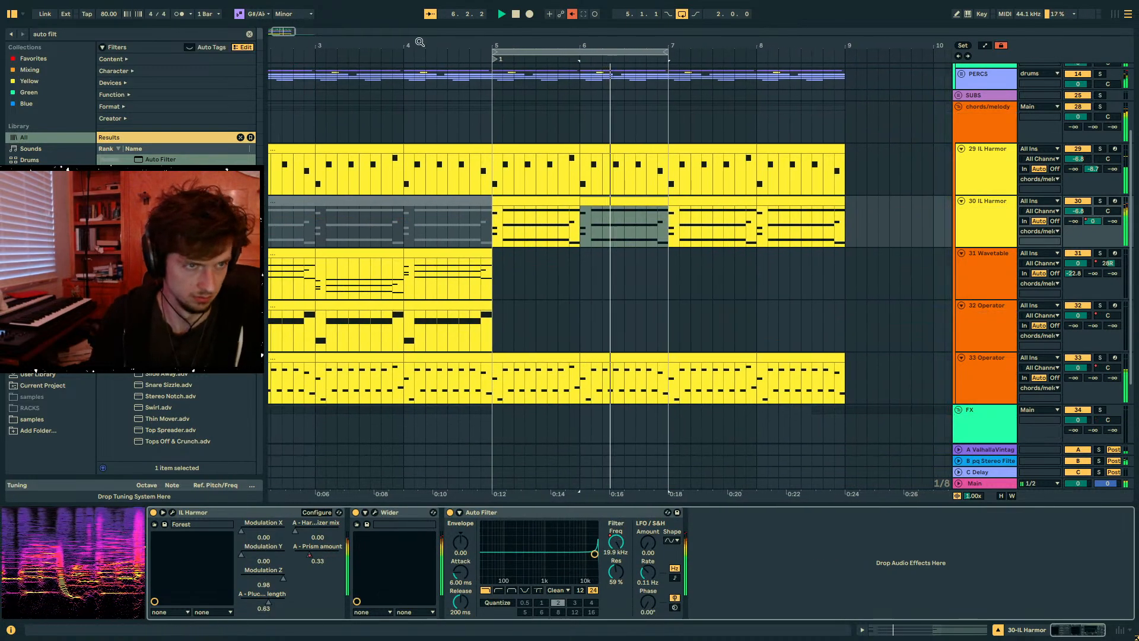
pyautogui.moveTo(422, 43); pyautogui.dragTo(475, 29)
pyautogui.click(292, 253)
pyautogui.press('space')
pyautogui.press('space')
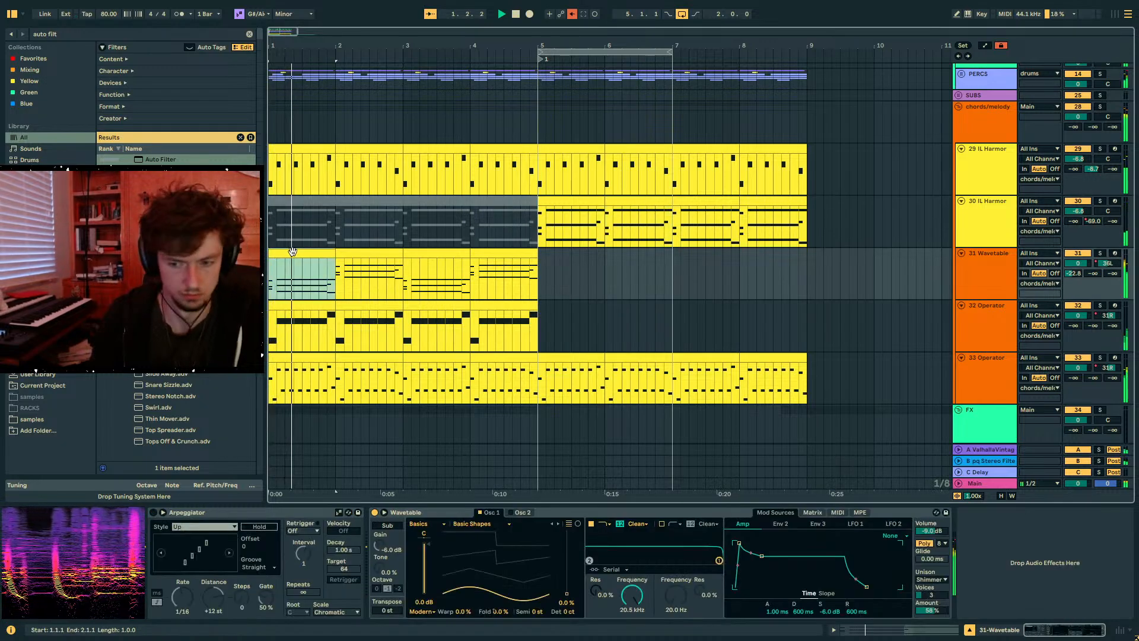
pyautogui.press('space')
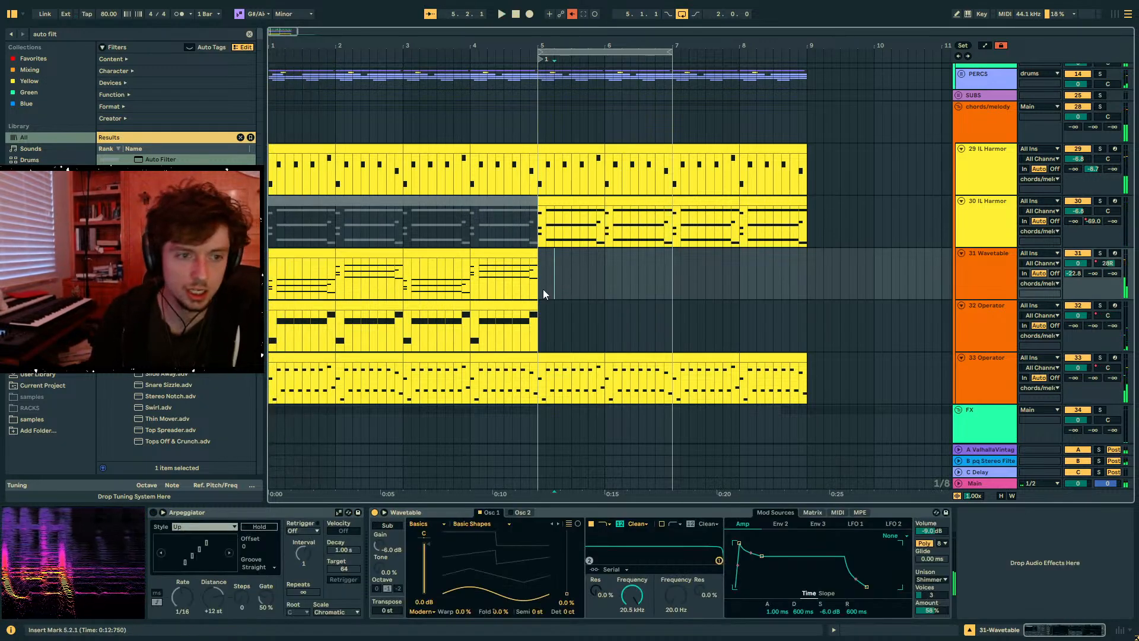
pyautogui.keyDown('shift'); pyautogui.click(543, 288); pyautogui.keyUp('shift')
pyautogui.click(997, 361)
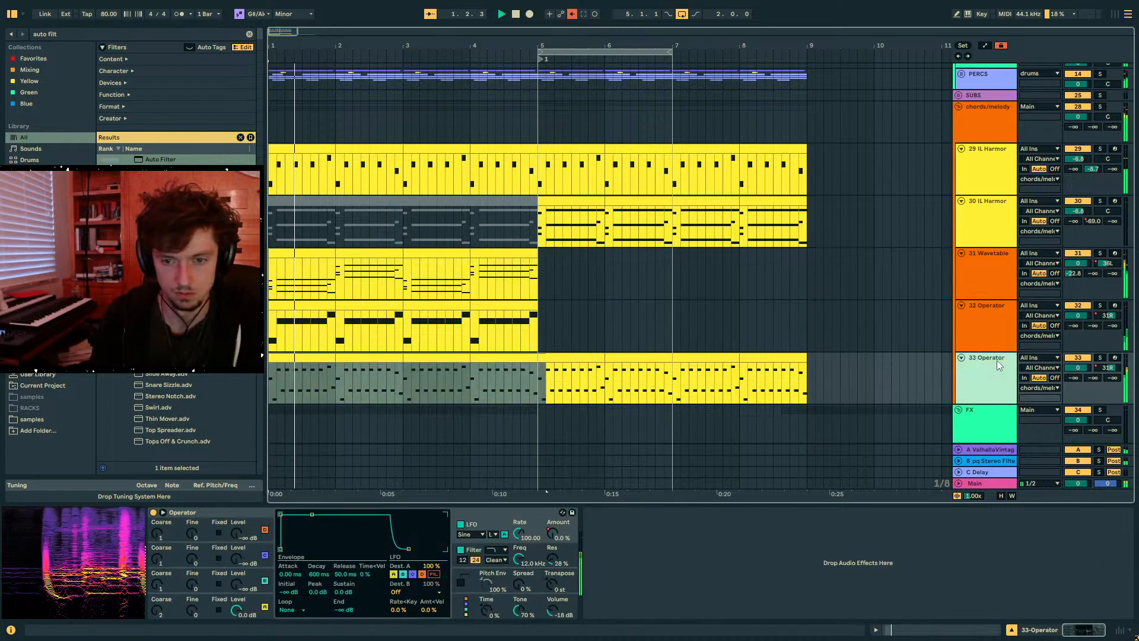
pyautogui.click(997, 314)
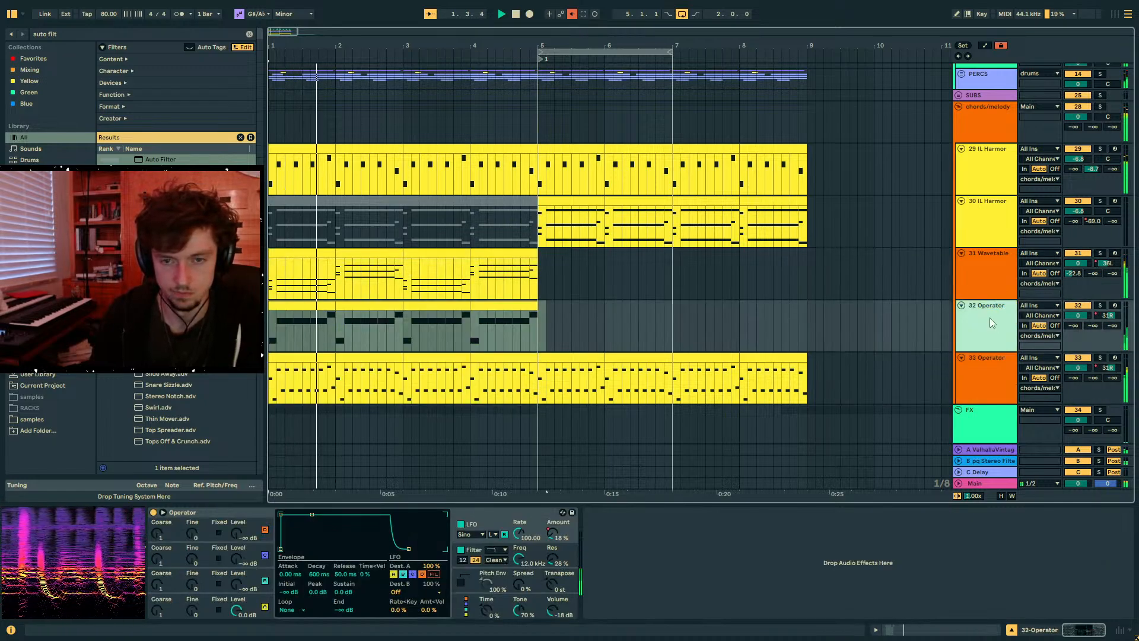
pyautogui.click(989, 366)
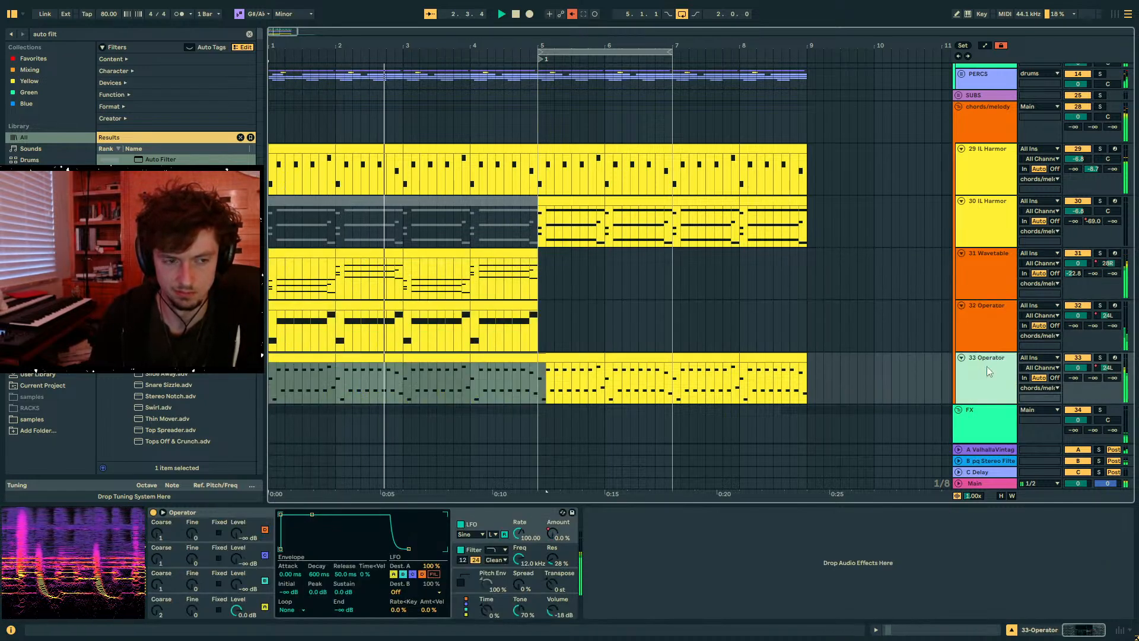
# - Mute the 32 Operator track and play the arrangement from bar 1
pyautogui.click(475, 332)
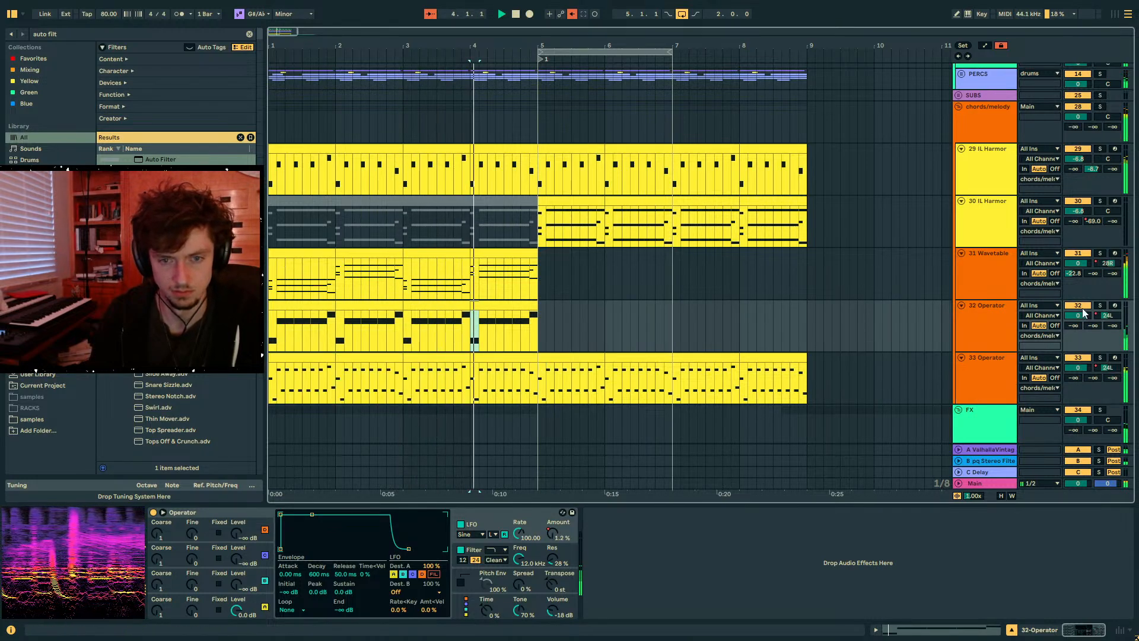
pyautogui.click(287, 304)
pyautogui.press('space')
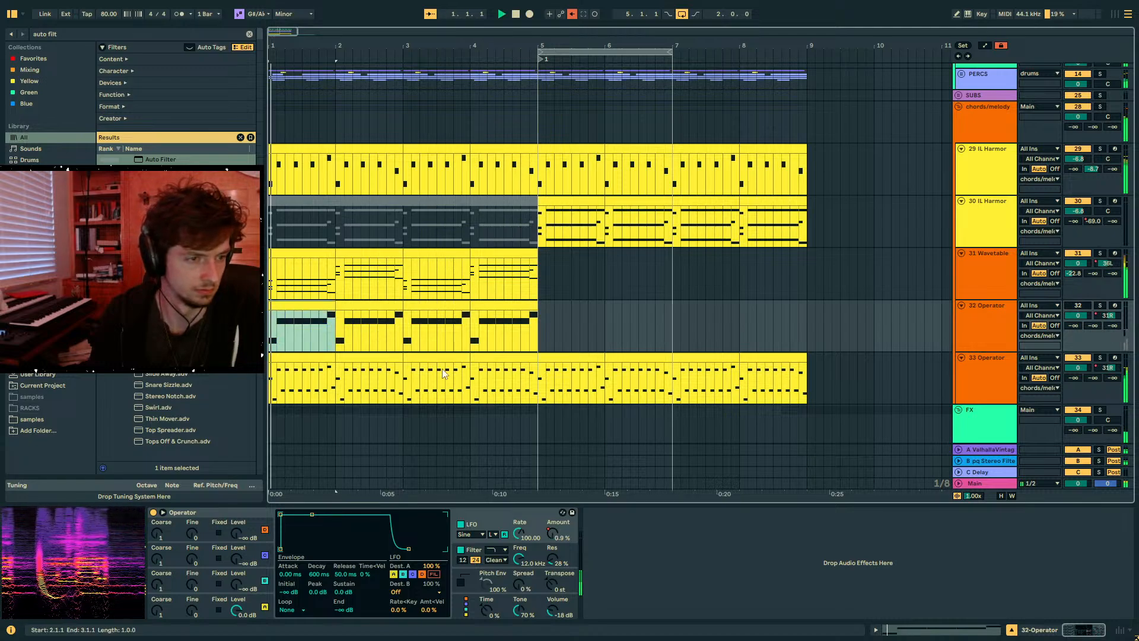
# - Add an audio track in the FX group, search for "restoratio" and place restoration riser.wav on it at bar 1
pyautogui.scroll(-3, 367, 361)
pyautogui.moveTo(269, 362); pyautogui.dragTo(403, 362)
pyautogui.scroll(3, 485, 399)
pyautogui.scroll(-3, 485, 398)
pyautogui.hotkey('ctrl', 't')
pyautogui.hotkey('ctrl', 'f')
pyautogui.write('restoratio')
pyautogui.moveTo(176, 158); pyautogui.dragTo(274, 410)
# - Split the restoration riser clip at bar 5, deactivate the part after the split and play the result
pyautogui.doubleClick(415, 394)
pyautogui.moveTo(717, 149); pyautogui.dragTo(623, 389)
pyautogui.click(542, 264)
pyautogui.hotkey('ctrl', 'e')
pyautogui.click(563, 244)
pyautogui.press('space')
# - Stop playback and expand the PERCS group to show its individual drum tracks
pyautogui.scroll(5, 562, 244)
pyautogui.click(563, 267)
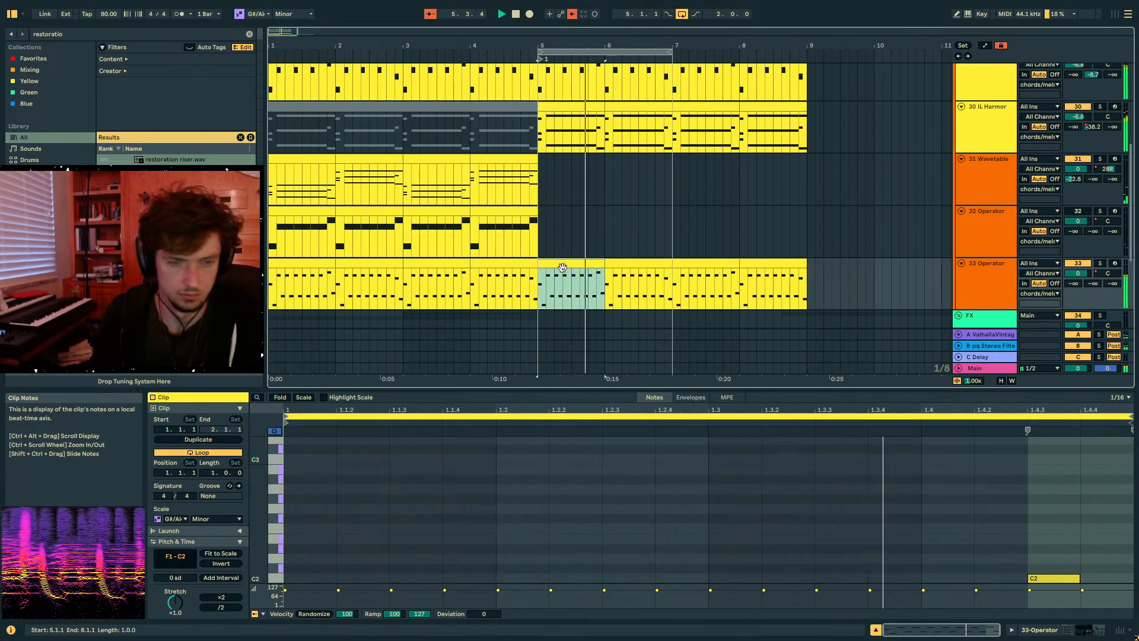
pyautogui.scroll(10, 553, 256)
pyautogui.click(962, 182)
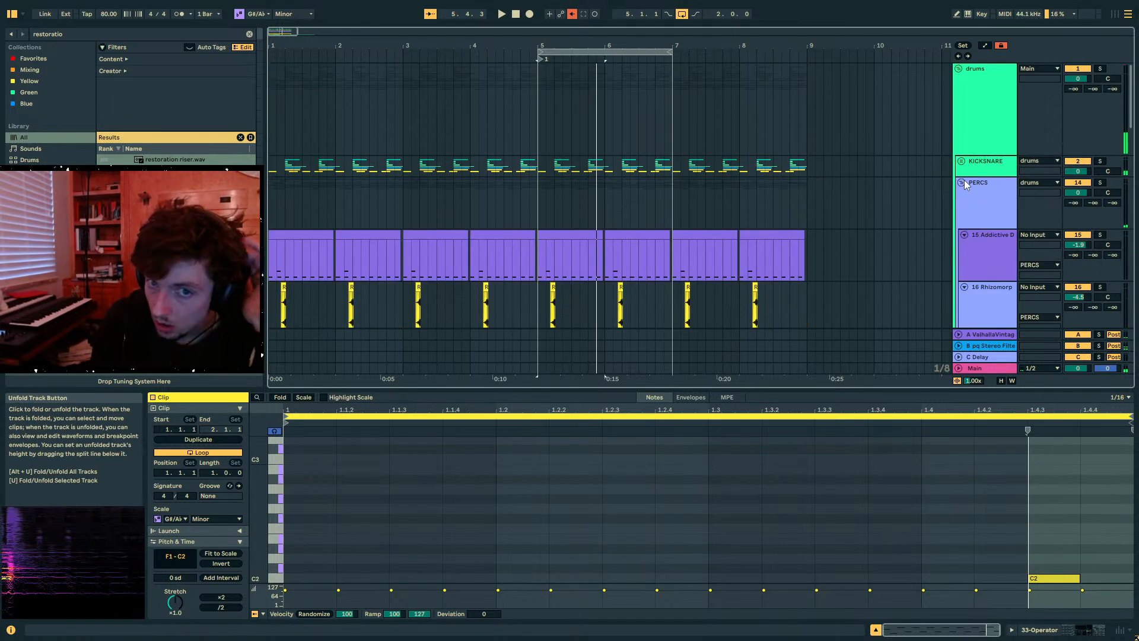
pyautogui.scroll(-5, 551, 196)
pyautogui.scroll(-1, 551, 196)
# - Deactivate the bar 5 clips on the hubweek drum loop tracks 18 and 19 and play into the section
pyautogui.click(550, 179)
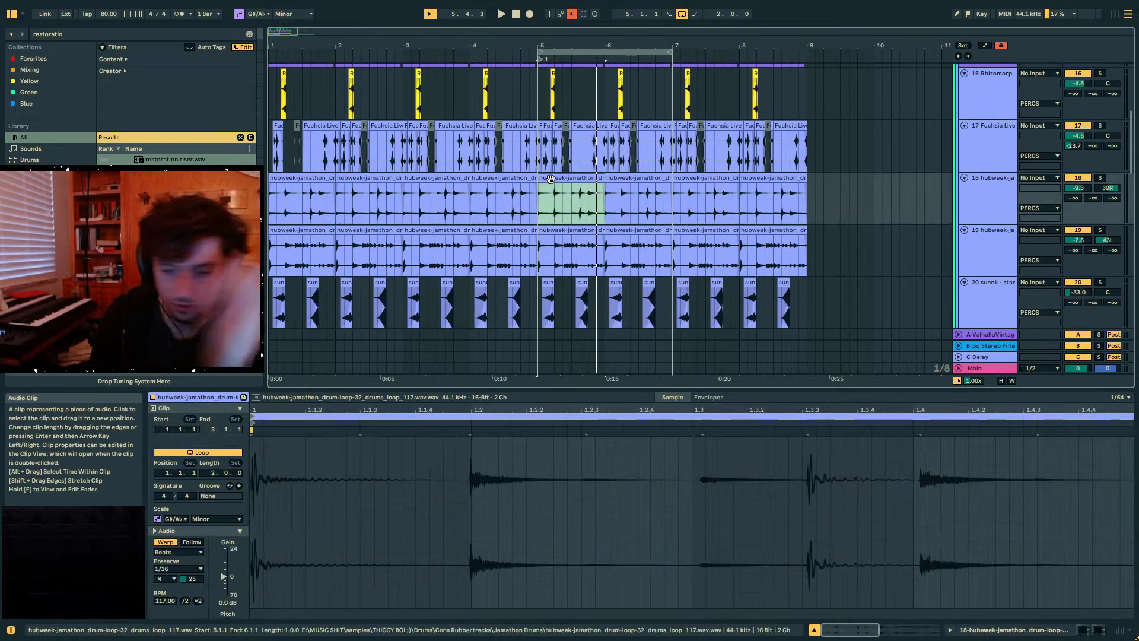
pyautogui.scroll(-2, 563, 198)
pyautogui.press('0')
pyautogui.click(458, 231)
pyautogui.press('0')
pyautogui.click(426, 217)
pyautogui.press('space')
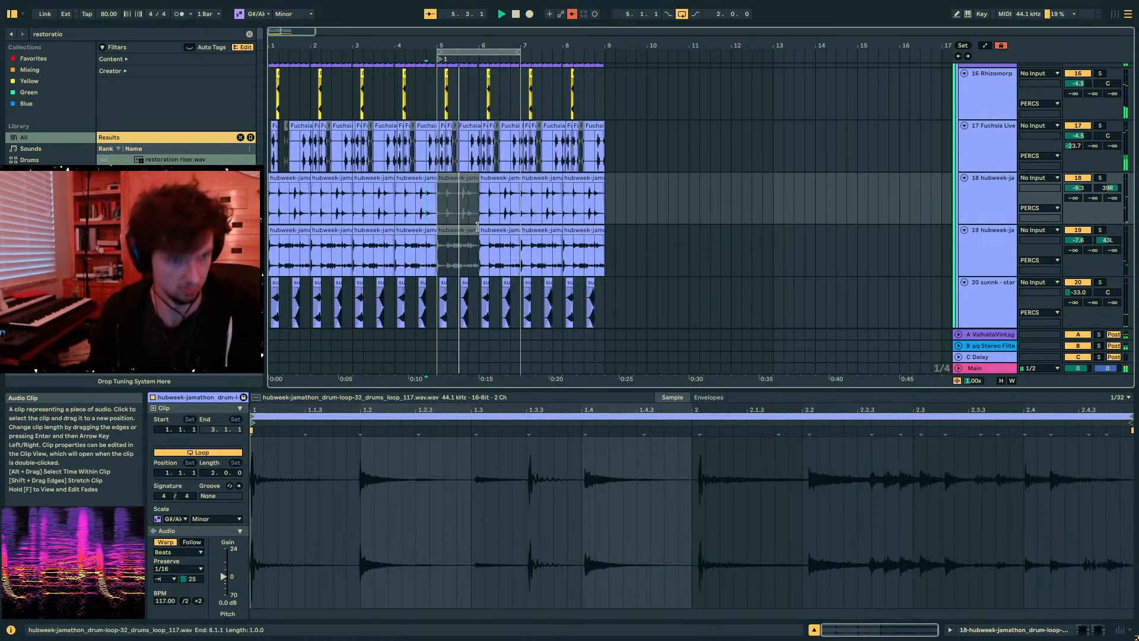
# - Deactivate the bar 5 clip on the 15 Addictive Drums track and play from just before bar 5
pyautogui.scroll(1, 477, 227)
pyautogui.moveTo(443, 46); pyautogui.dragTo(472, 68)
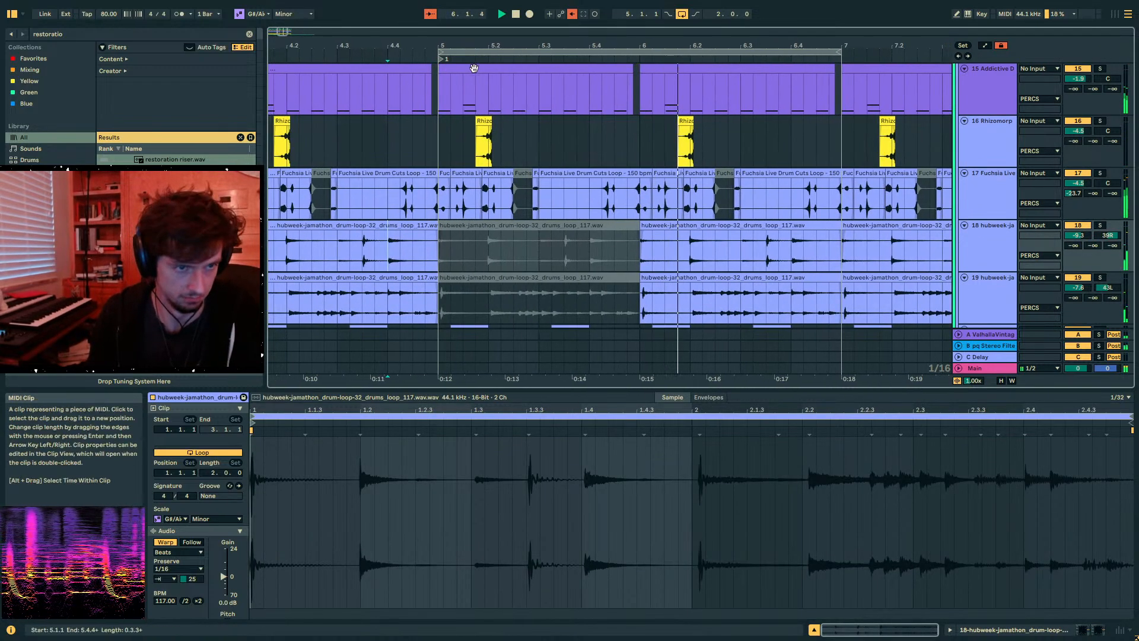
pyautogui.click(471, 68)
pyautogui.press('0')
pyautogui.click(375, 142)
pyautogui.press('space')
pyautogui.press('space')
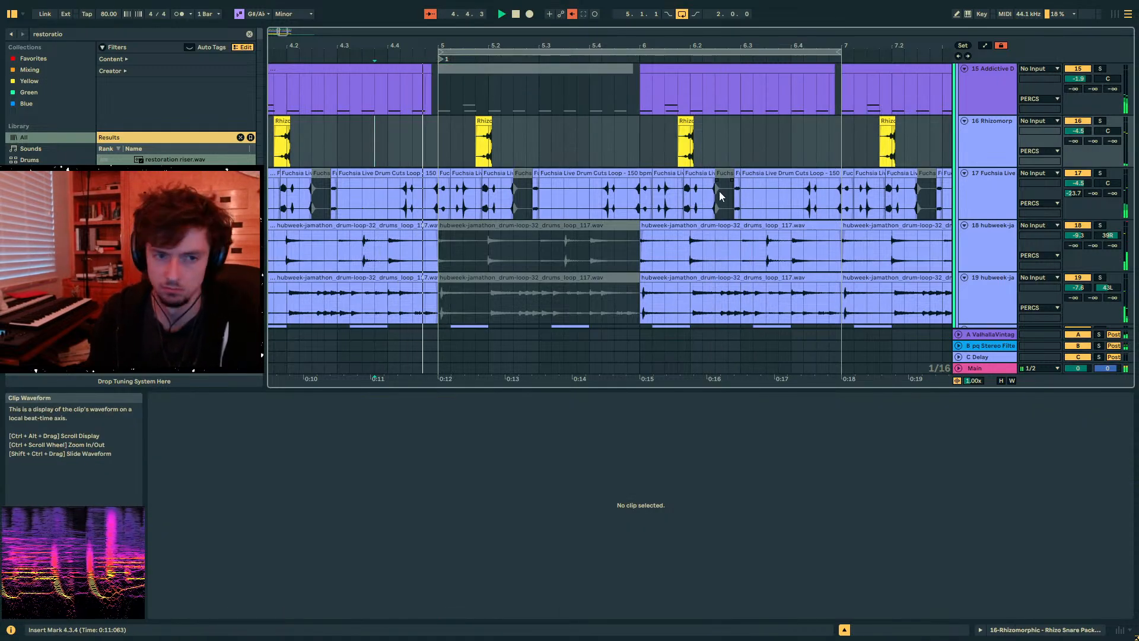
# - Deactivate the bar 5 clips on 17 Fuchsia Live and the bar 6 clips on tracks 16 to 19 during playback
pyautogui.moveTo(441, 190); pyautogui.dragTo(646, 205)
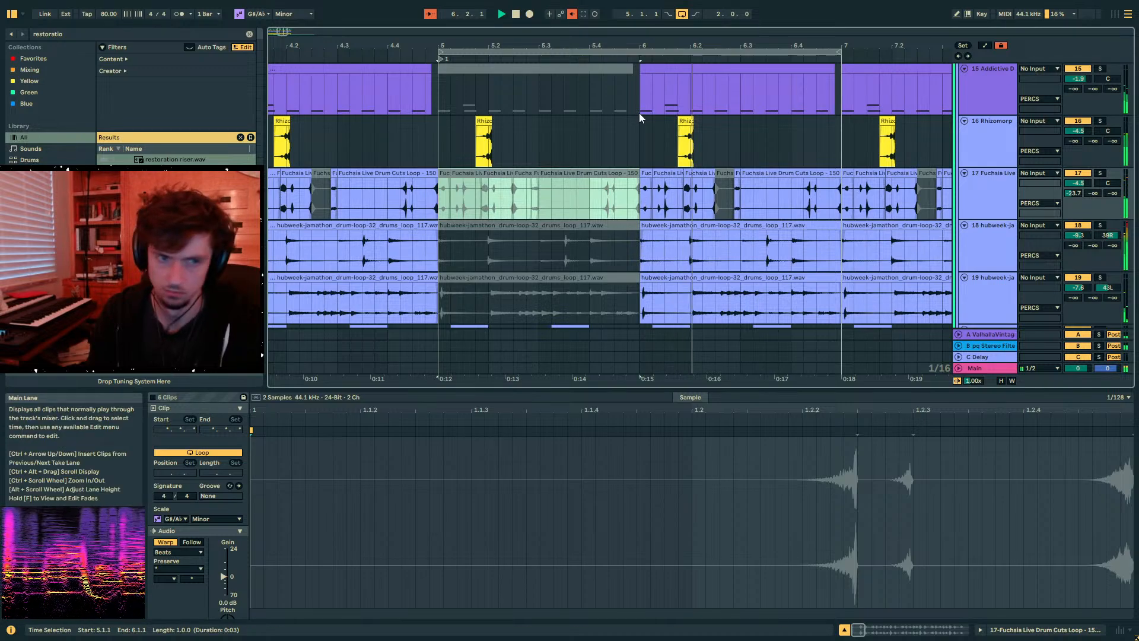
pyautogui.press('0')
pyautogui.moveTo(637, 157); pyautogui.dragTo(830, 298)
pyautogui.scroll(-5, 621, 220)
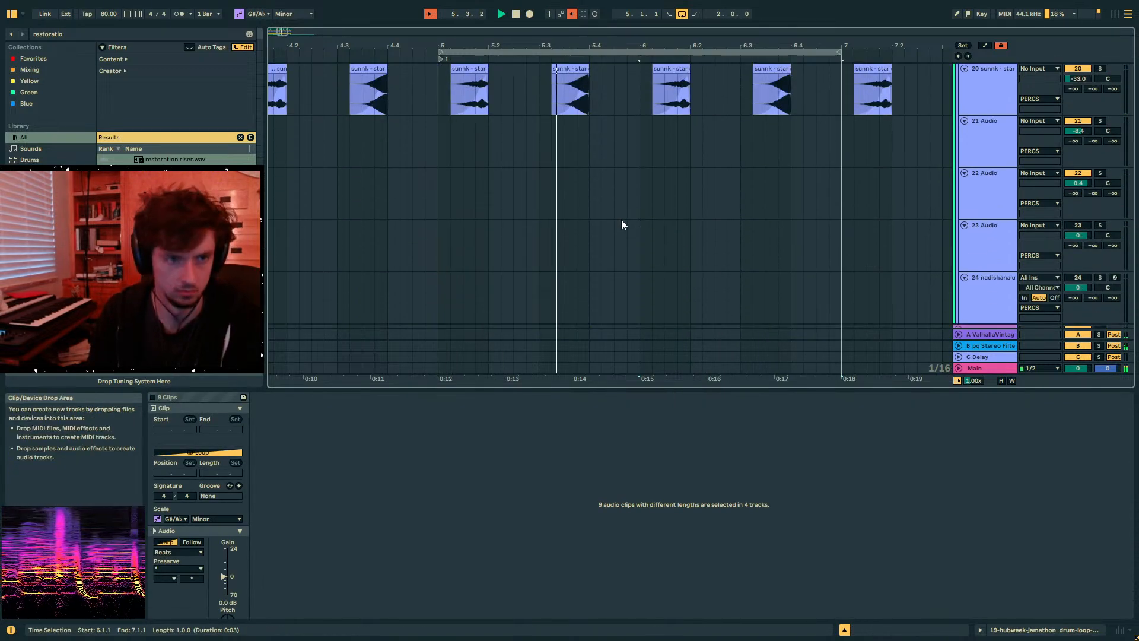
pyautogui.scroll(-9, 621, 224)
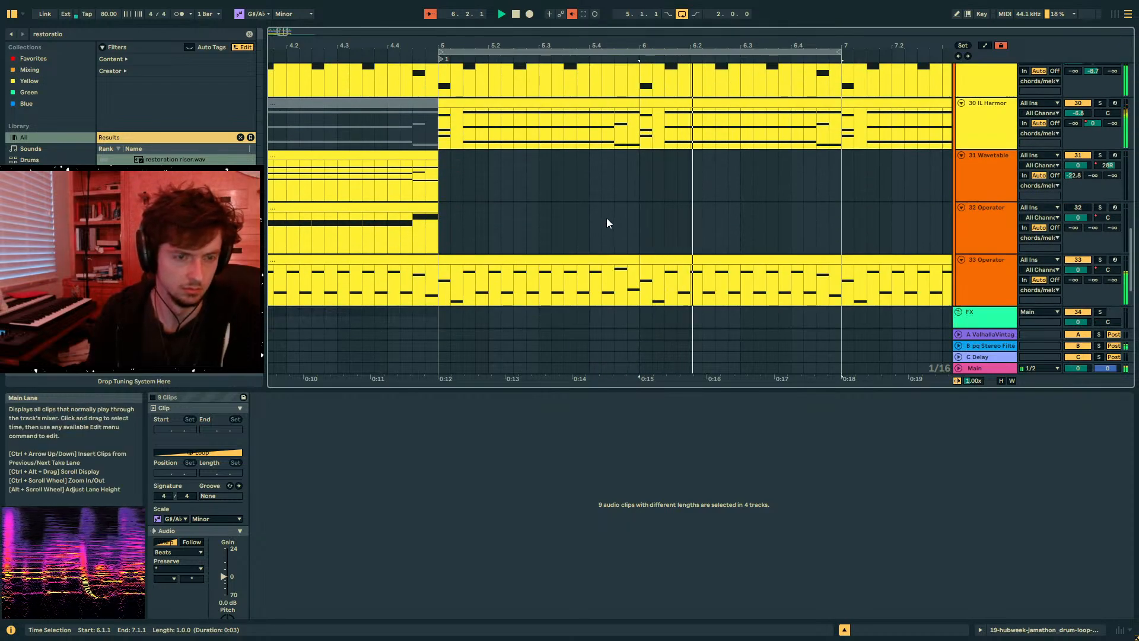
pyautogui.scroll(-2, 606, 223)
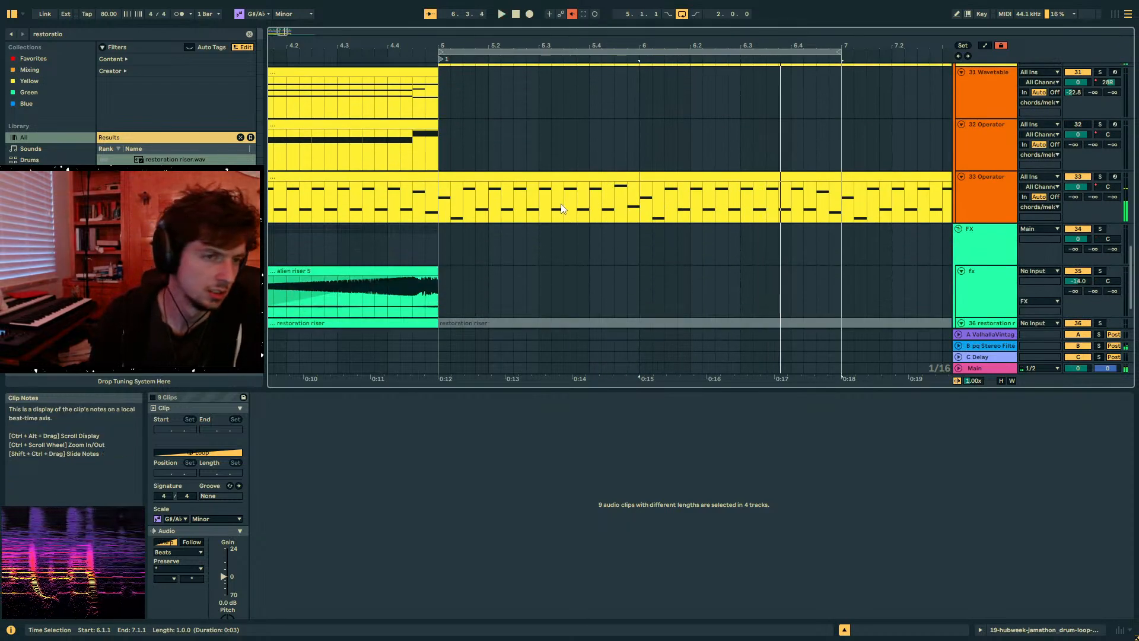
# - Reactivate the hubweek drum loop clips on tracks 18 and 19 across bars 5 and 6 and play them
pyautogui.scroll(-2, 564, 205)
pyautogui.moveTo(499, 40); pyautogui.dragTo(499, 24)
pyautogui.scroll(5, 623, 192)
pyautogui.scroll(15, 622, 191)
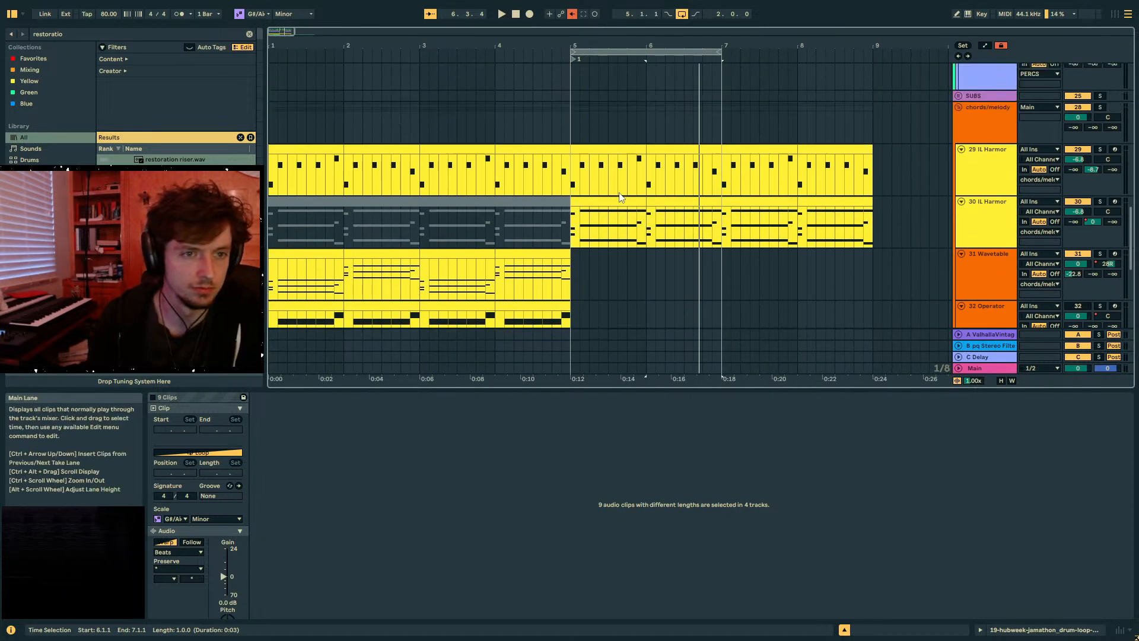
pyautogui.moveTo(718, 225); pyautogui.dragTo(570, 241)
pyautogui.press('space')
pyautogui.moveTo(570, 280); pyautogui.dragTo(728, 284)
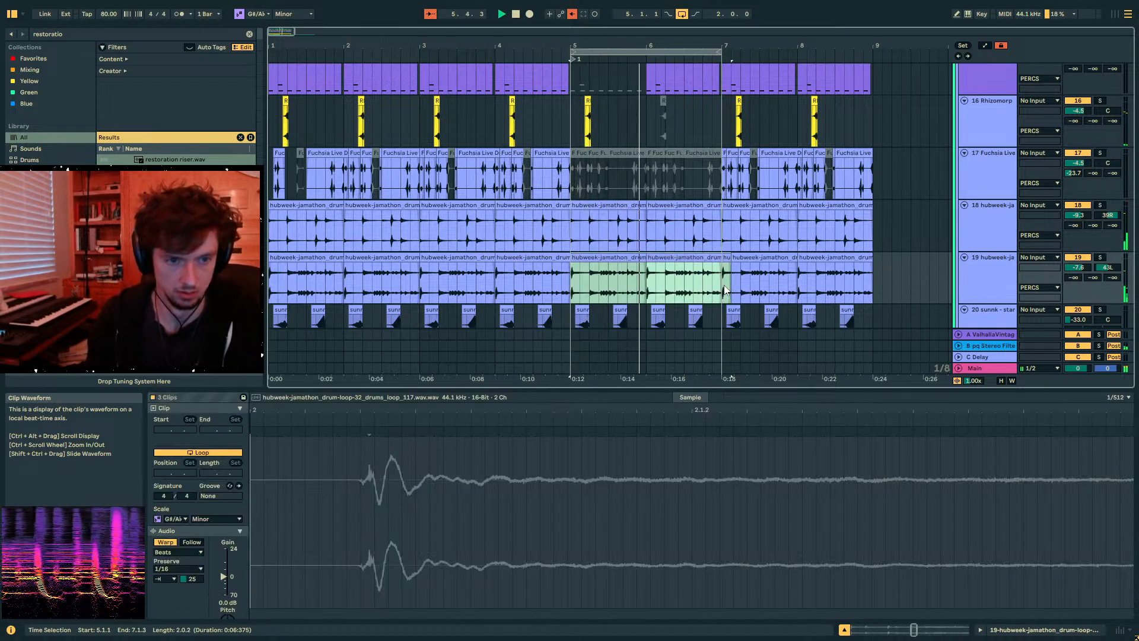
# - Show the A - Prism amount automation of the IL Harmor plugin on track 30
pyautogui.scroll(-10, 712, 267)
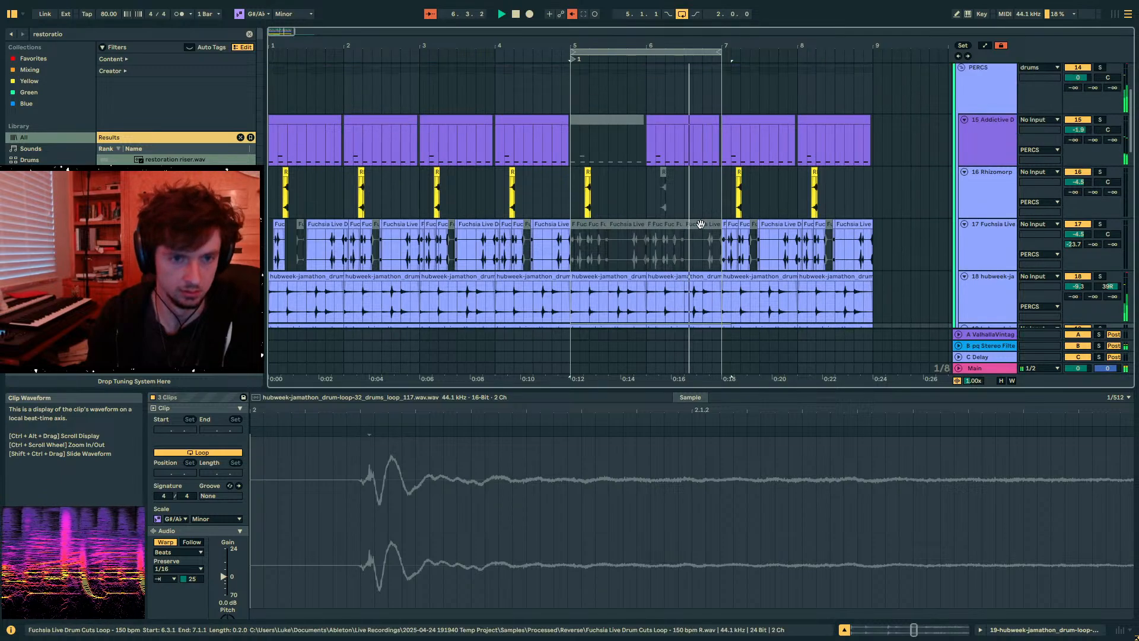
pyautogui.scroll(-3, 699, 232)
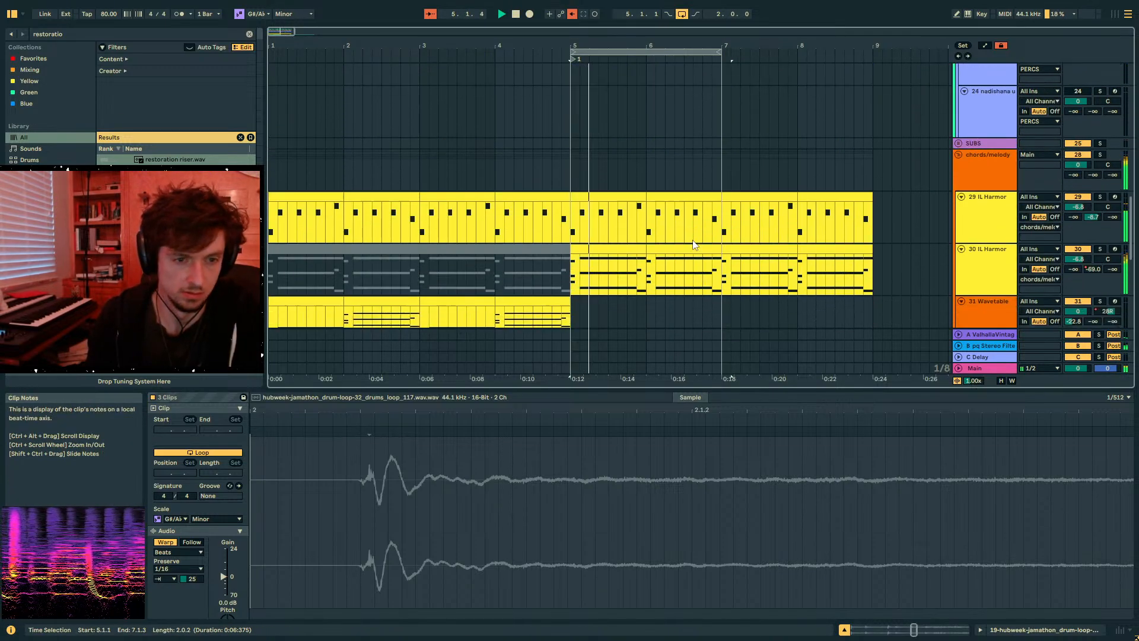
pyautogui.click(698, 233)
pyautogui.click(687, 197)
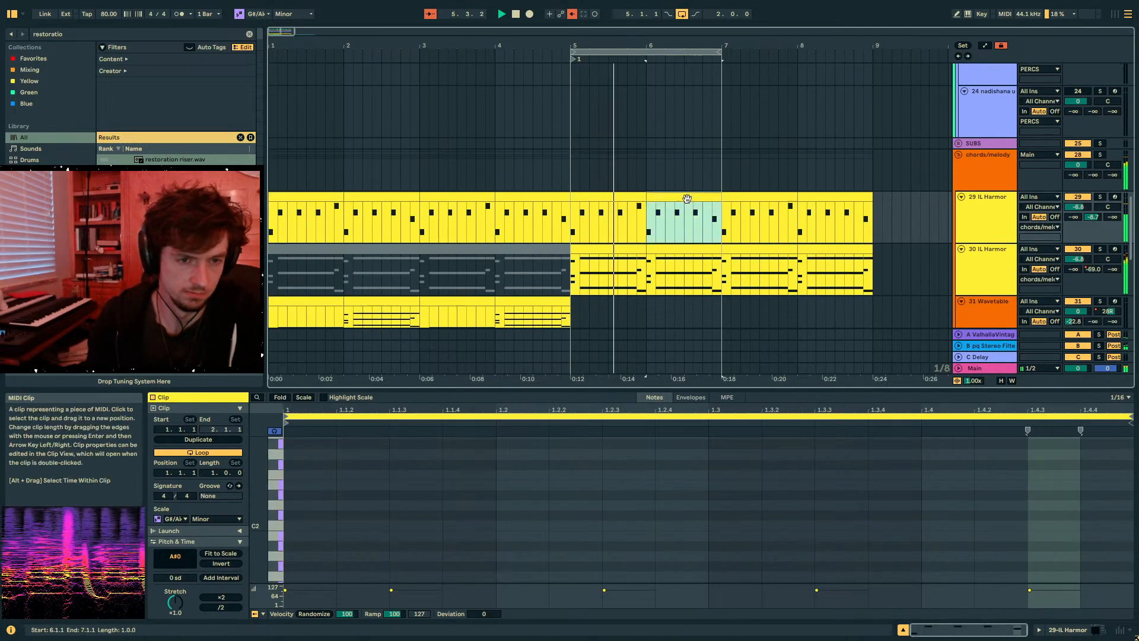
pyautogui.click(686, 250)
pyautogui.click(710, 280)
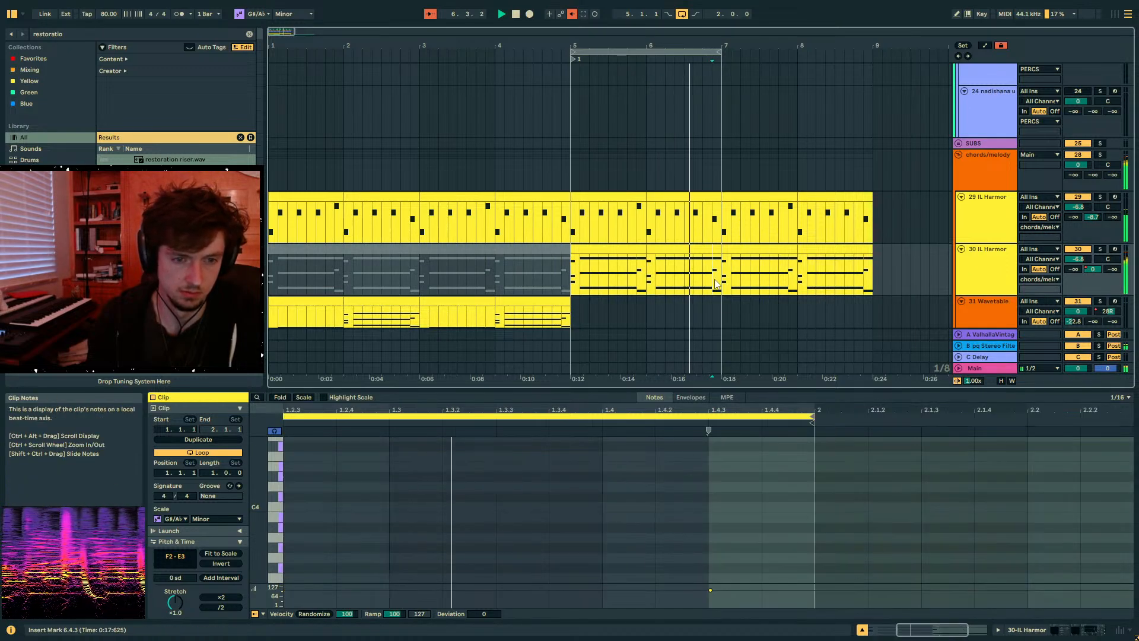
pyautogui.press('space')
pyautogui.press('a')
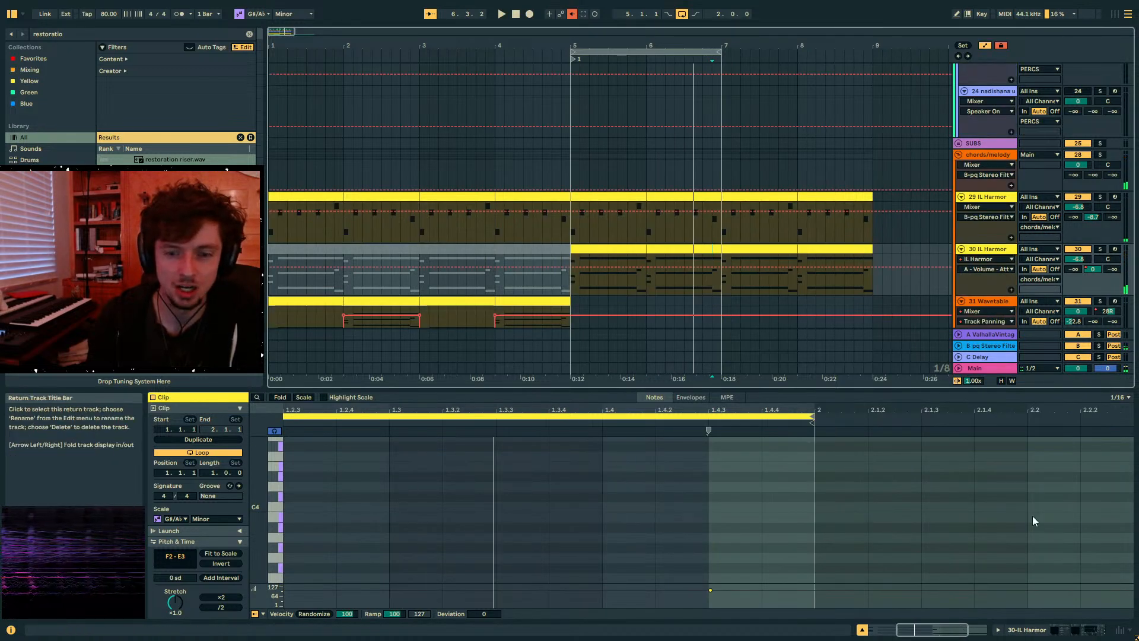
pyautogui.hotkey('shift', 'Tab')
pyautogui.click(295, 554)
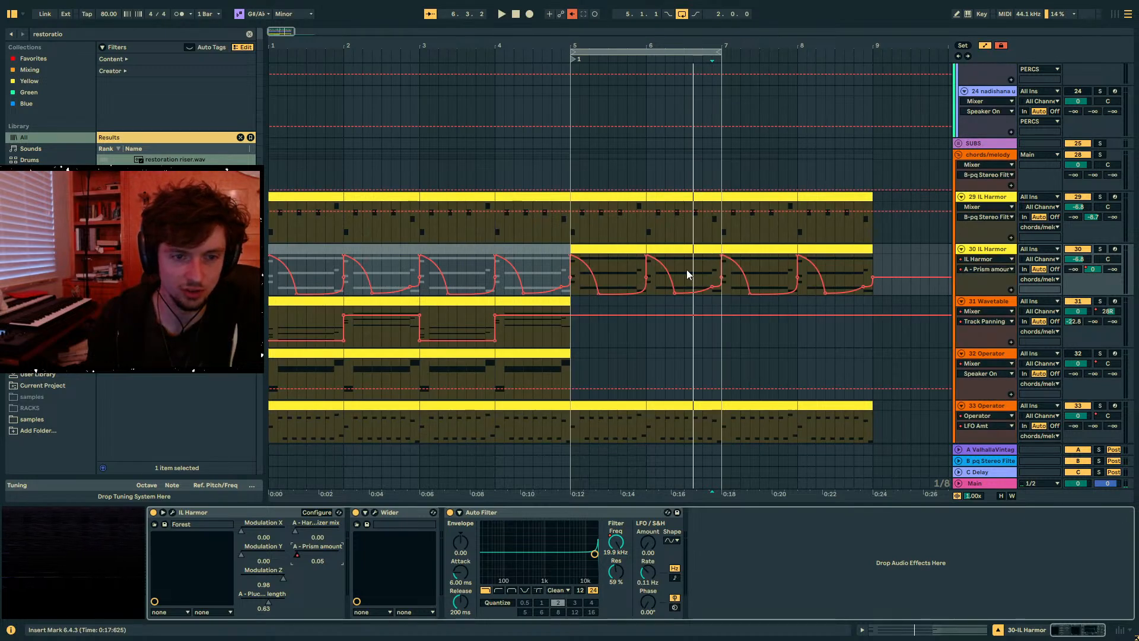
# - Reshape the Prism amount curve in bar 6 to stay high and fall near the bar's end, and play it back
pyautogui.moveTo(684, 293); pyautogui.dragTo(675, 256)
pyautogui.press('space')
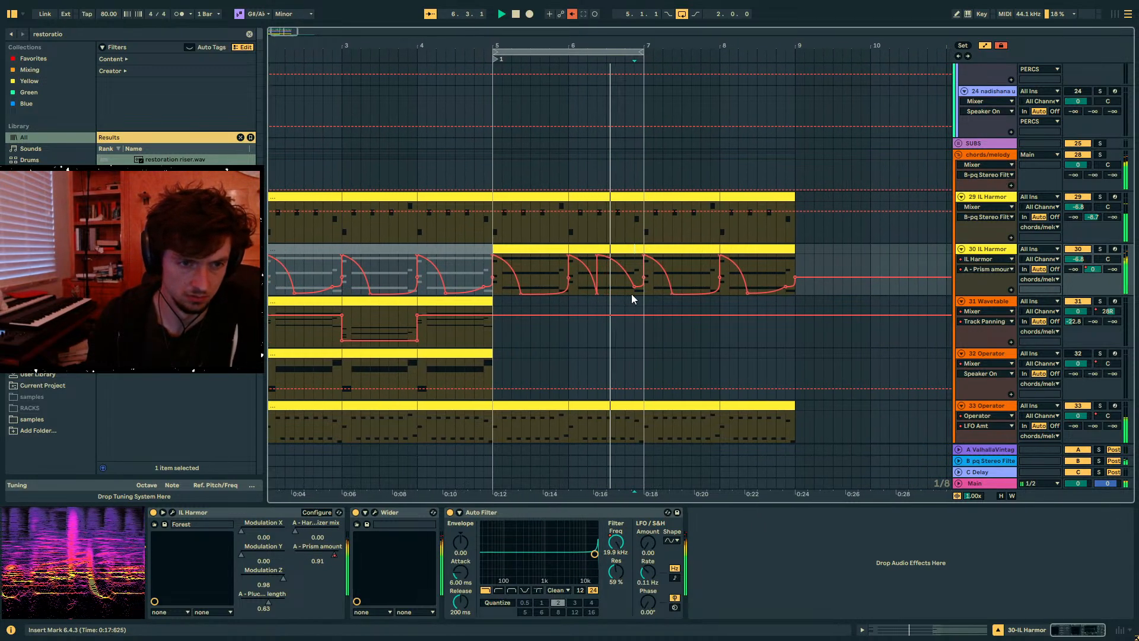
pyautogui.press('space')
pyautogui.moveTo(563, 291); pyautogui.dragTo(612, 270)
pyautogui.press('space')
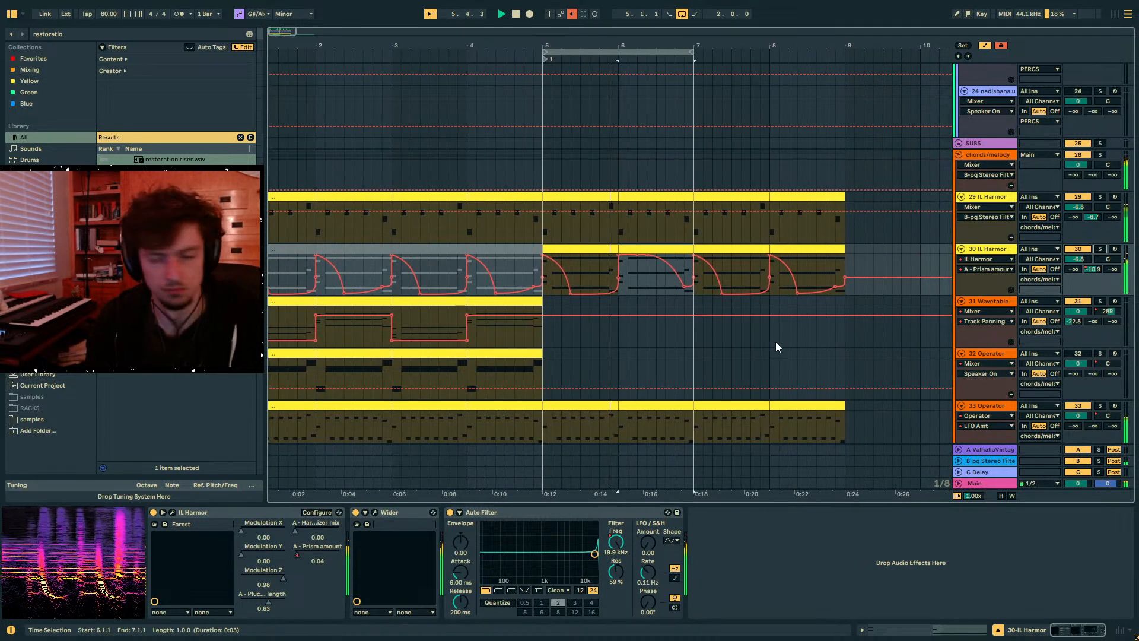
pyautogui.press('a')
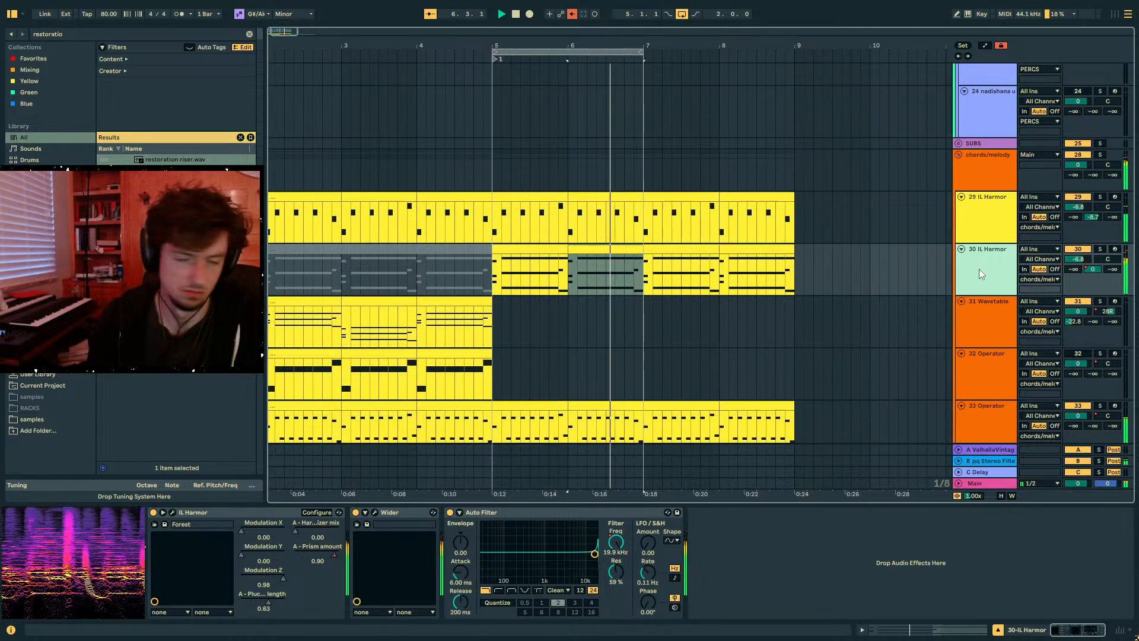
# - Add the pq Stereo Filter + Swap Delay rack and OTT to the device chain of 30 IL Harmor and play
pyautogui.press('space')
pyautogui.hotkey('ctrl', 'f')
pyautogui.write('stereo swap')
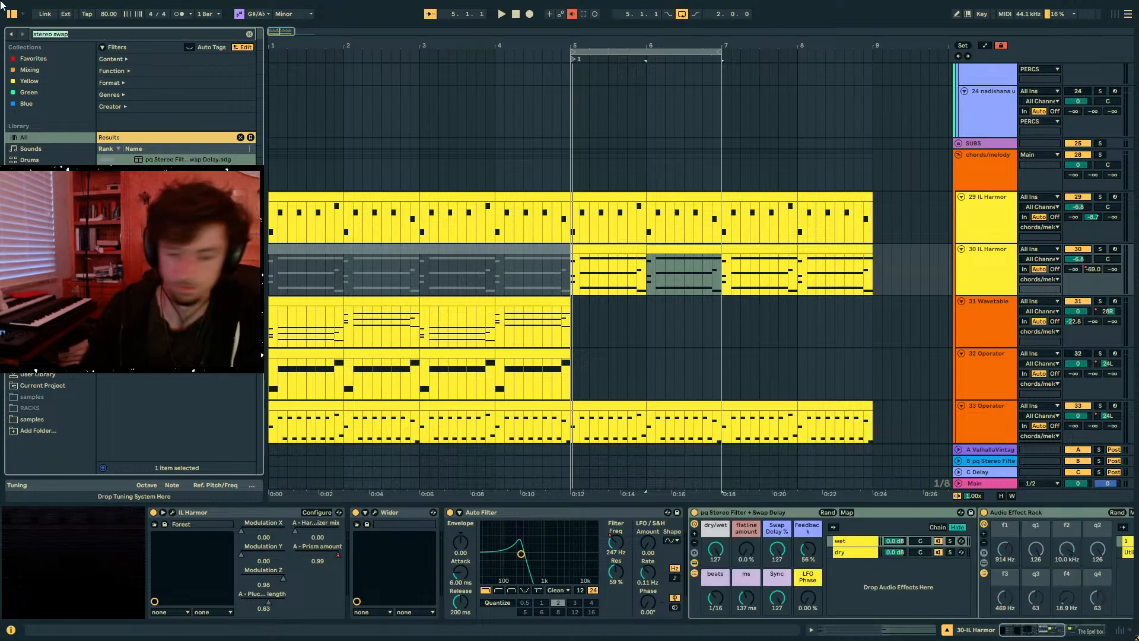
pyautogui.press('space')
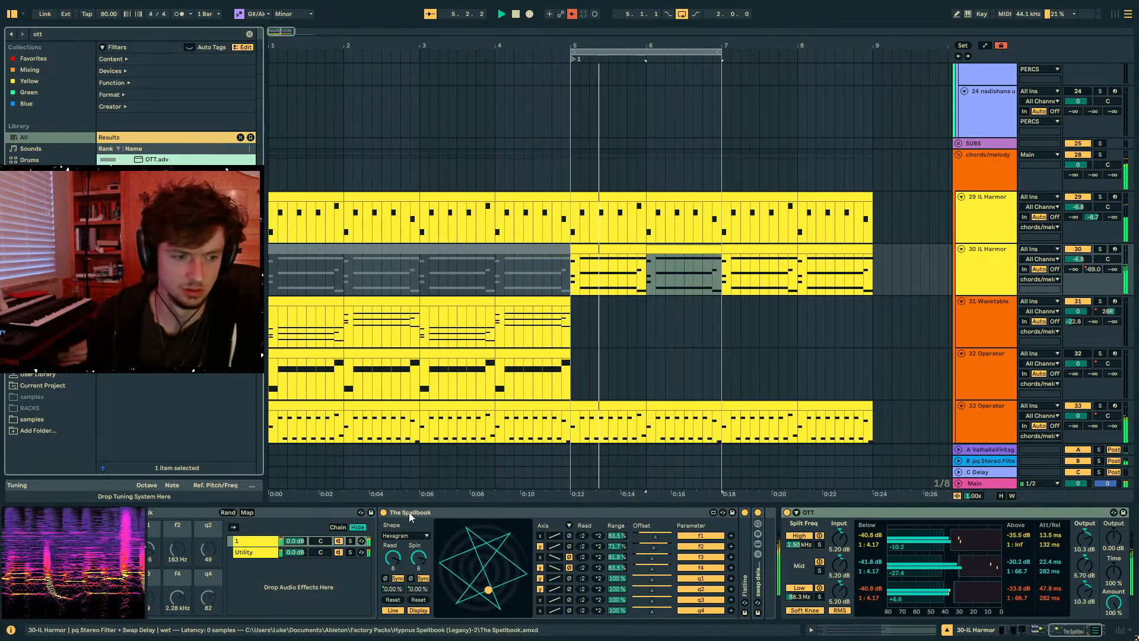
# - Set the pq Stereo Filter + Swap Delay rack's flatline amount to 100% and its Swap Delay % to 0
pyautogui.click(216, 514)
pyautogui.press('Left')
pyautogui.press('Left')
pyautogui.press('Left')
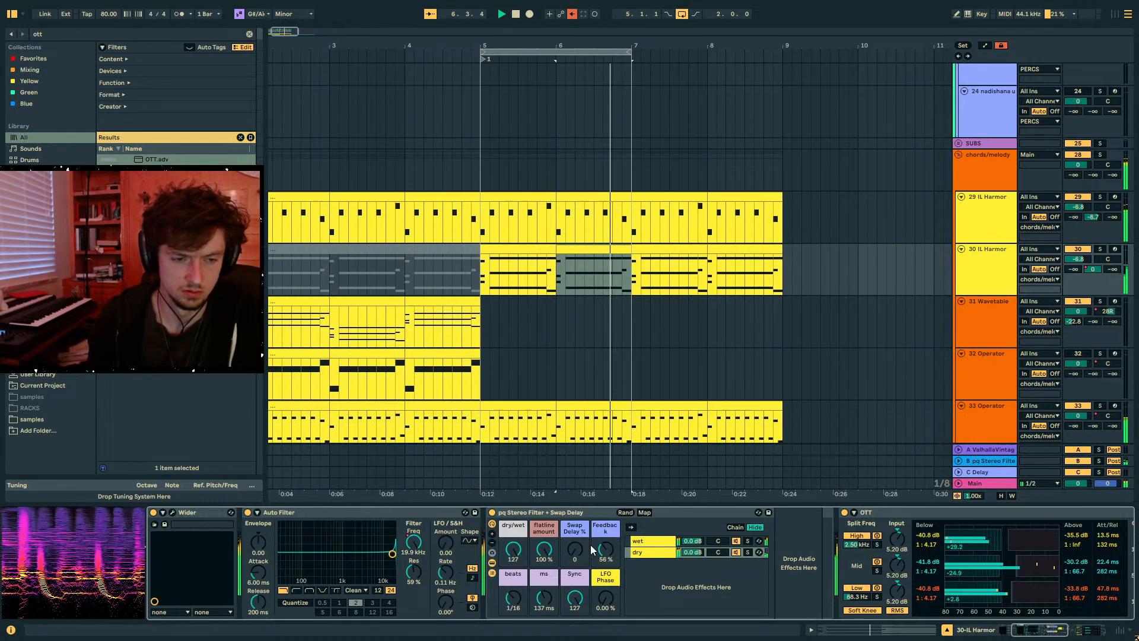
# - Move OTT ahead of the pq Stereo Filter + Swap Delay rack while soloing 30 IL Harmor, ending the solo after listening
pyautogui.click(1101, 249)
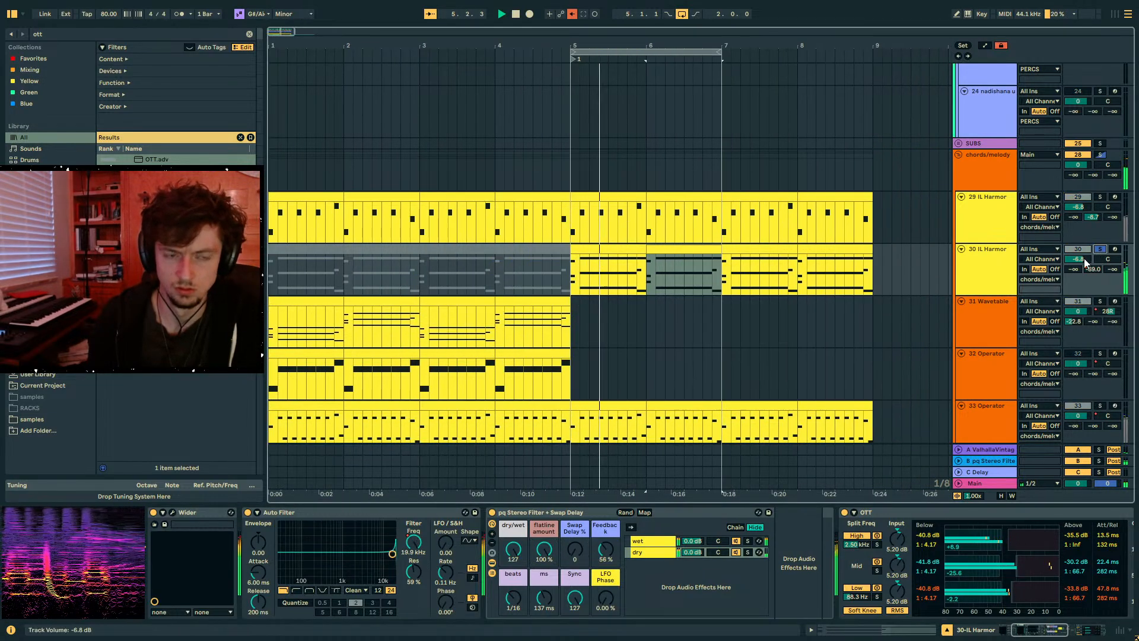
pyautogui.click(848, 515)
pyautogui.moveTo(848, 516); pyautogui.dragTo(541, 516)
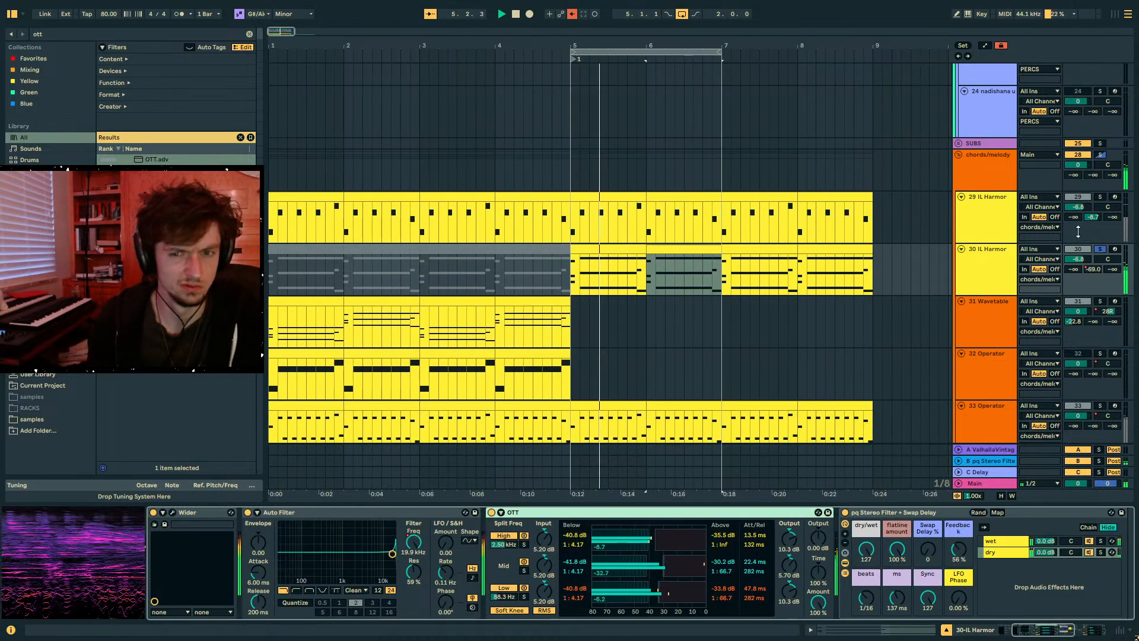
pyautogui.click(1100, 249)
# - Lower the 33 Operator track volume to -6.3 dB and select its bars 5 and 6
pyautogui.scroll(-3, 505, 133)
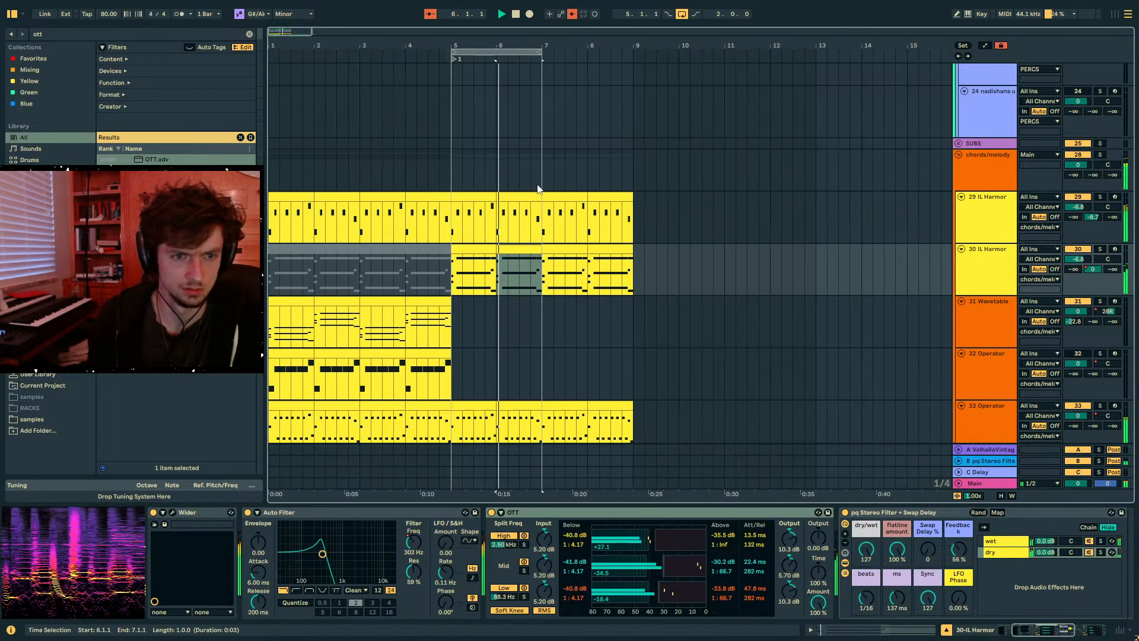
pyautogui.scroll(-5, 505, 133)
pyautogui.click(527, 276)
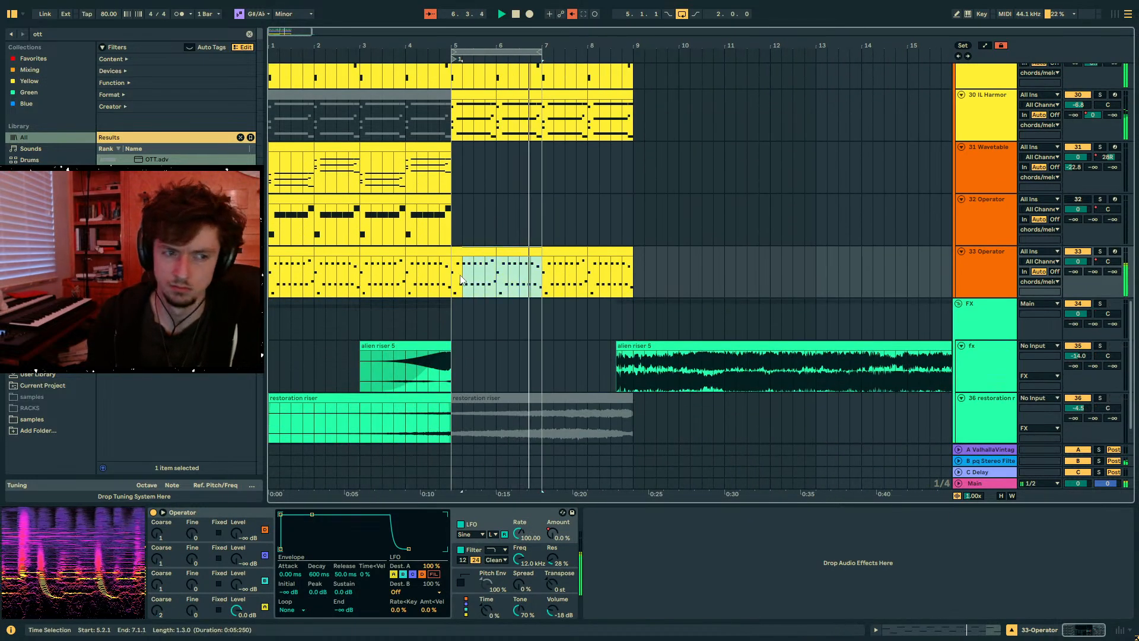
pyautogui.moveTo(1086, 260); pyautogui.dragTo(1085, 279)
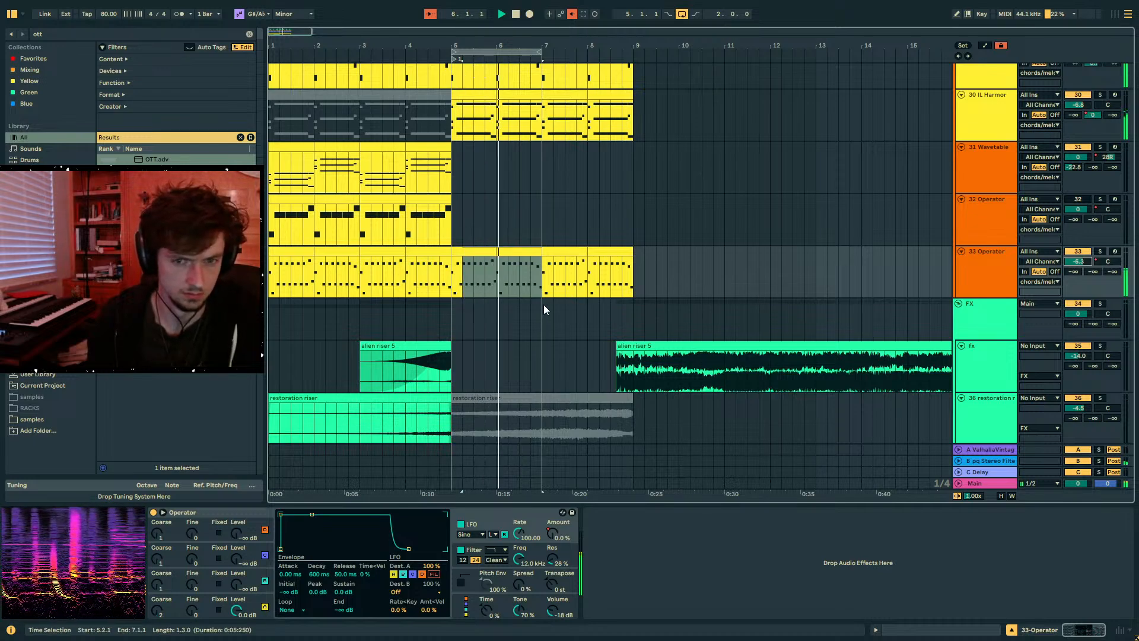
pyautogui.click(449, 278)
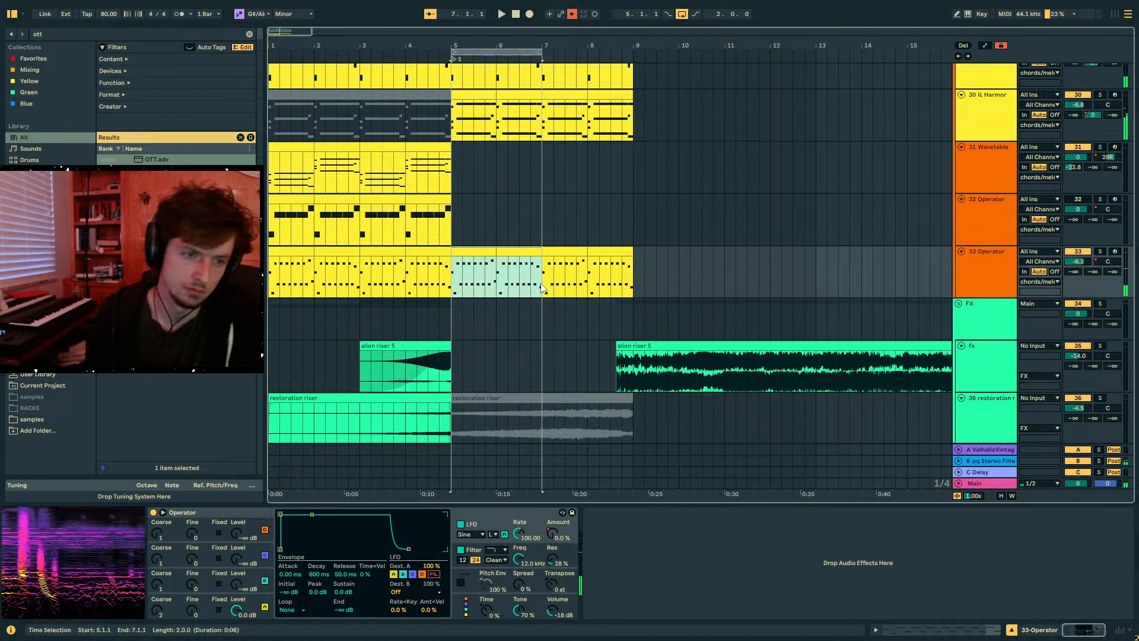
# - Insert an audio track below 30 IL Harmor, set its input to 30-IL Harmor, Post Mixer, and arm it for recording
pyautogui.scroll(5, 546, 302)
pyautogui.click(459, 305)
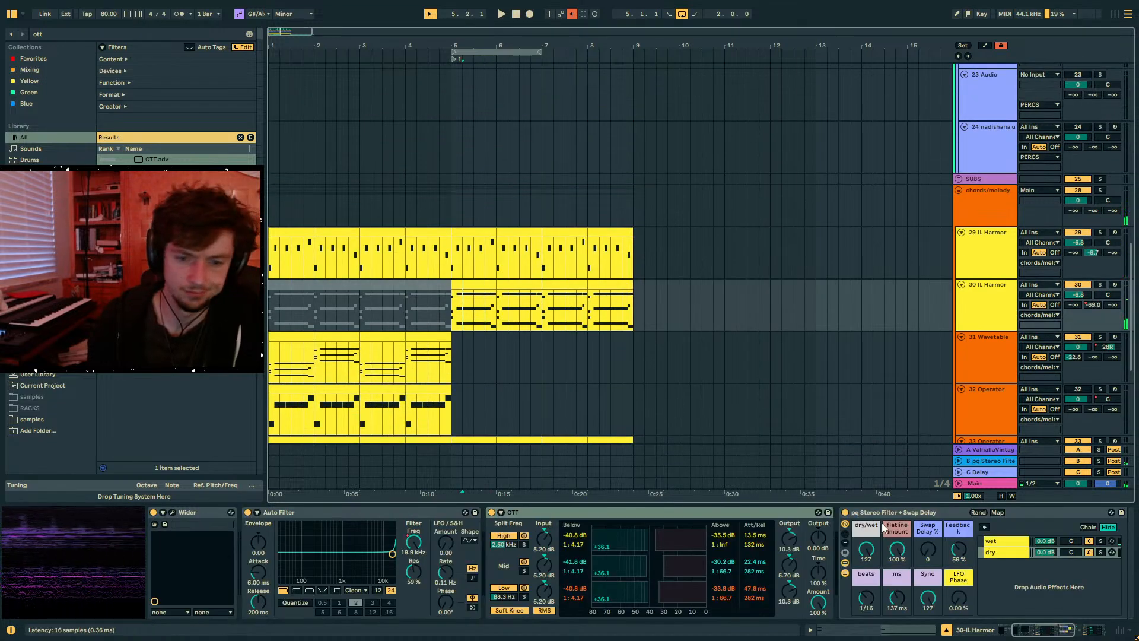
pyautogui.hotkey('ctrl', 't')
pyautogui.click(1042, 348)
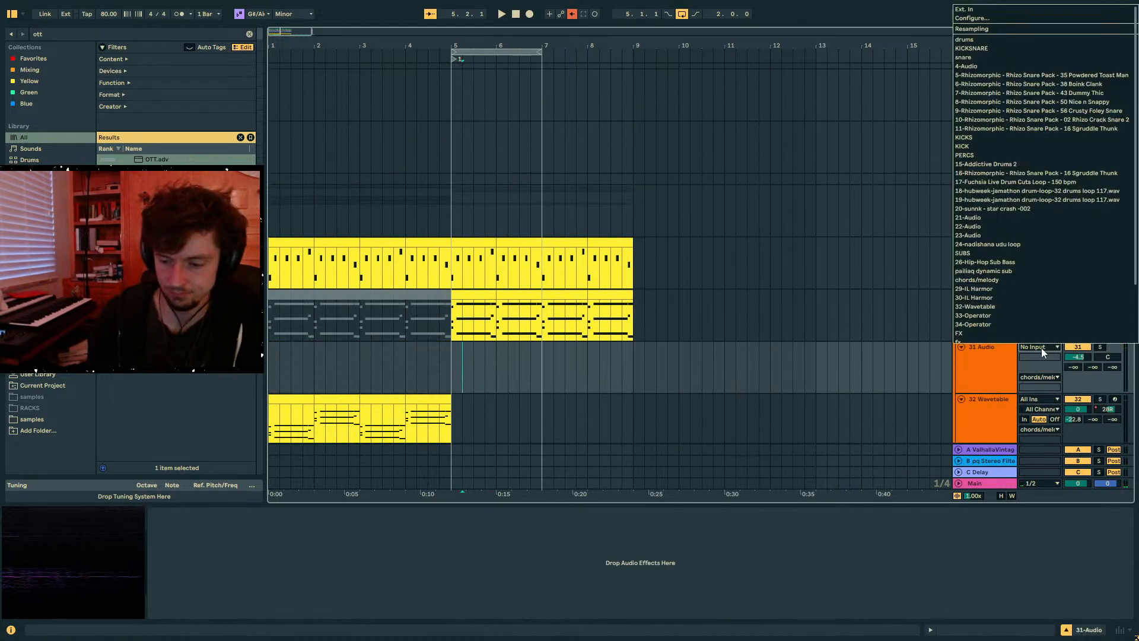
pyautogui.press('Return')
pyautogui.click(1115, 347)
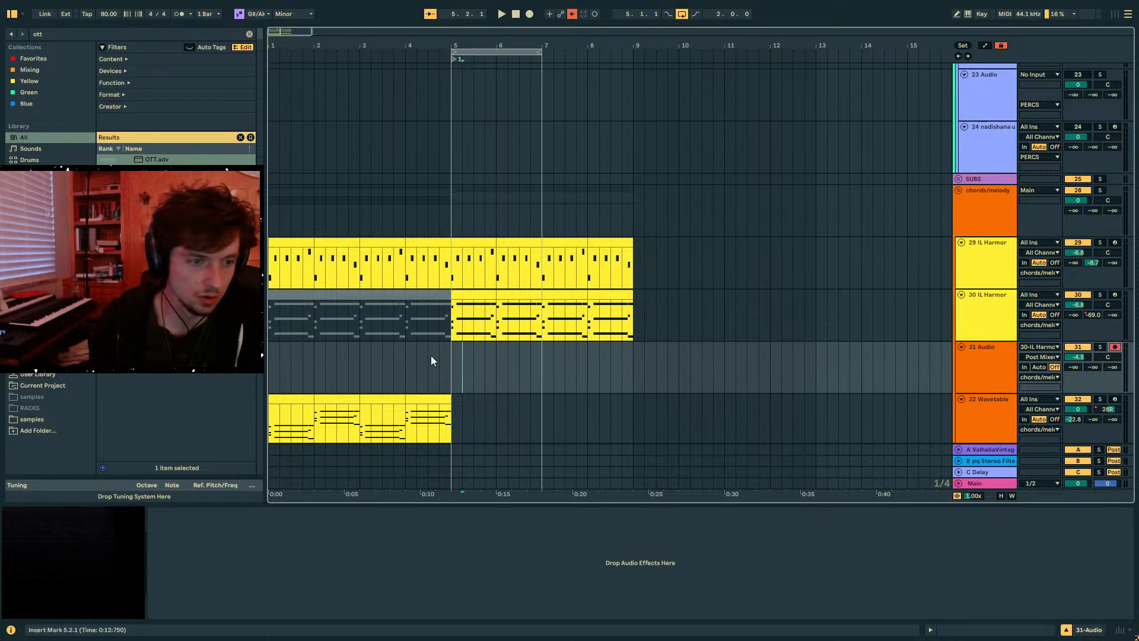
# - Record the looped bars 5 and 6 of 30 IL Harmor into 31 Audio while switching off its pq Stereo Filter rack and both OTTs
pyautogui.click(526, 18)
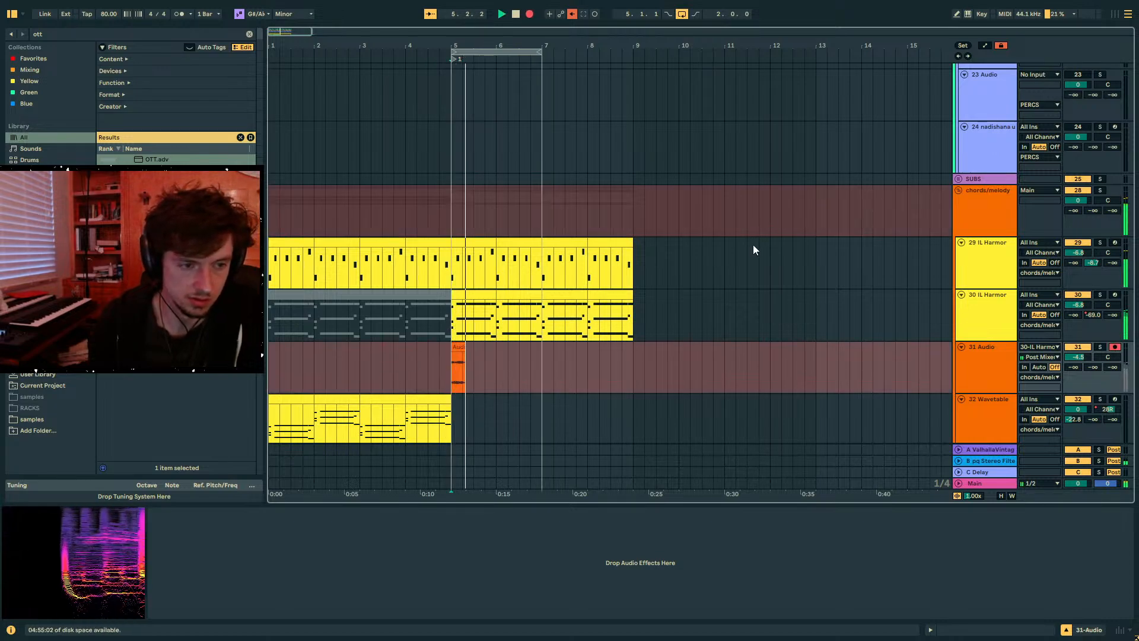
pyautogui.click(988, 313)
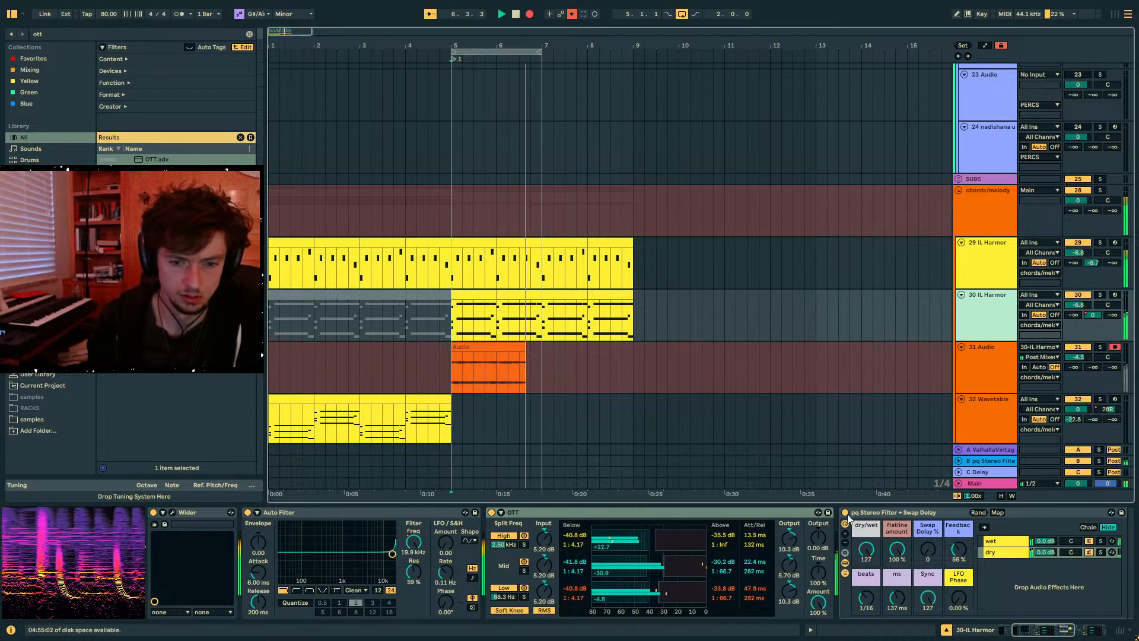
pyautogui.click(844, 513)
pyautogui.doubleClick(848, 515)
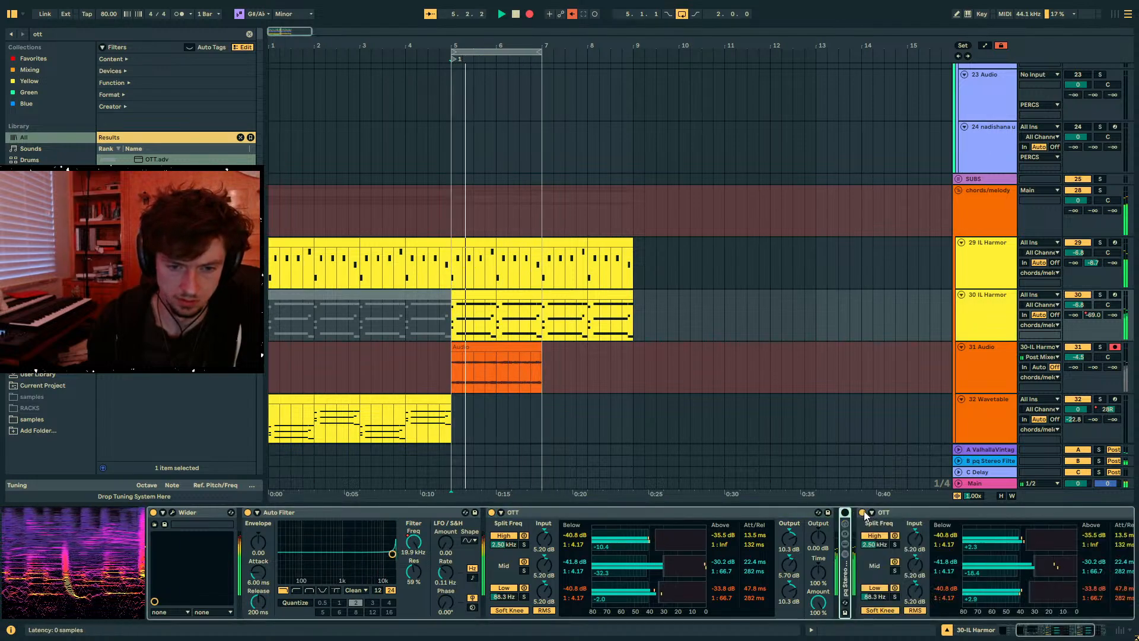
pyautogui.click(492, 512)
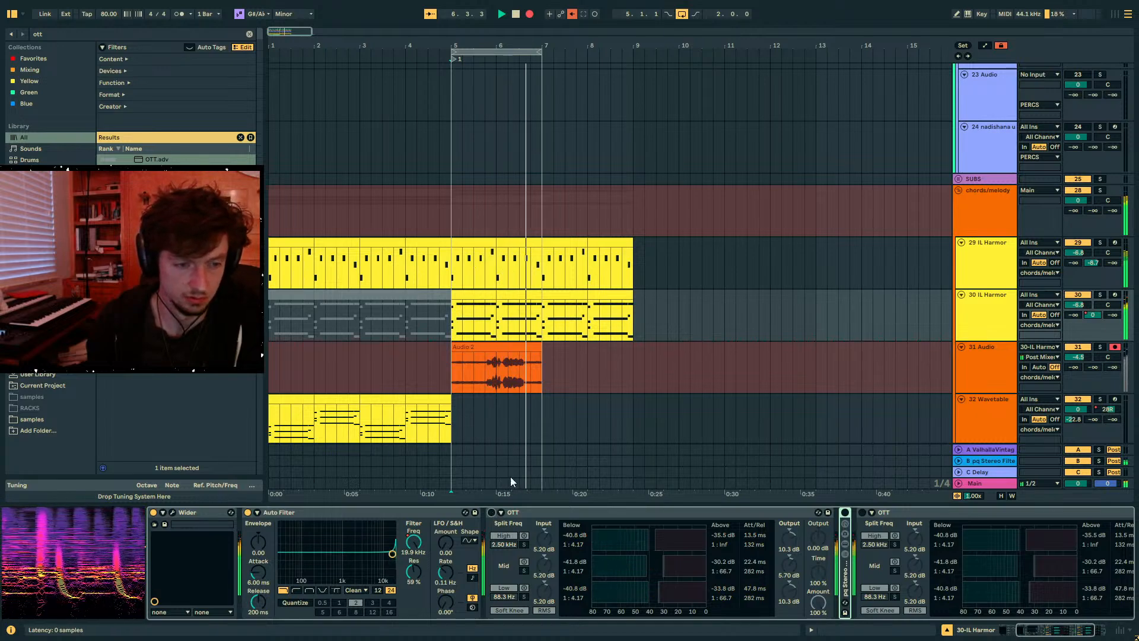
# - Stop recording, extend the second half's Audio 2 clip back to bar 3 on 31 Audio, and split it at bar 5
pyautogui.scroll(-2, 491, 345)
pyautogui.moveTo(464, 45); pyautogui.dragTo(497, 86)
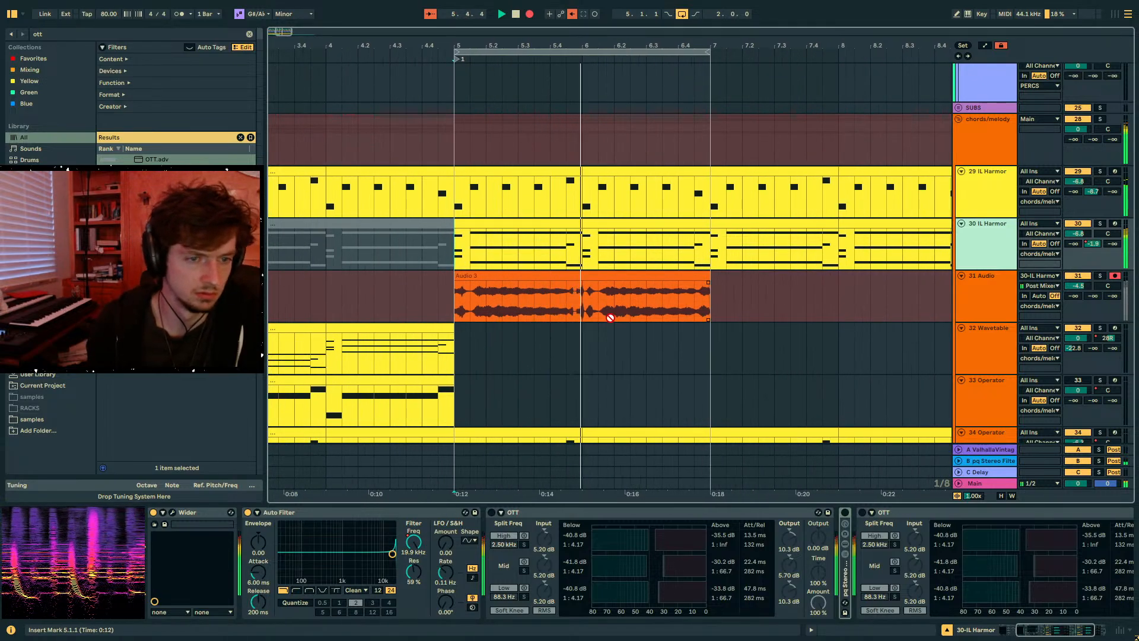
pyautogui.press('space')
pyautogui.click(587, 307)
pyautogui.click(587, 277)
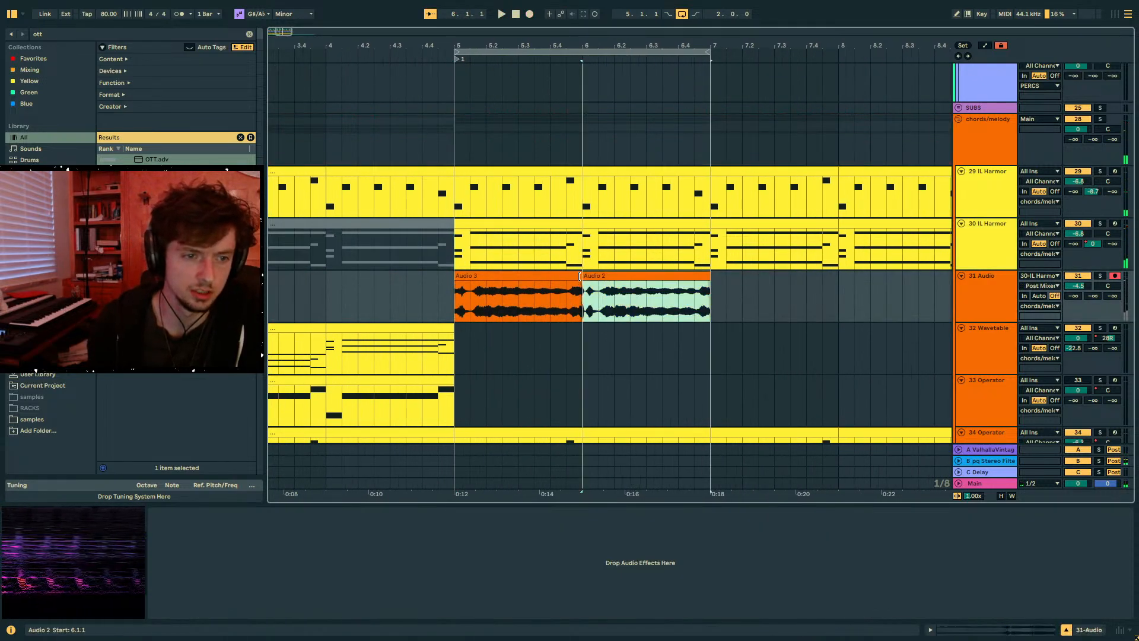
pyautogui.moveTo(581, 276); pyautogui.dragTo(205, 276)
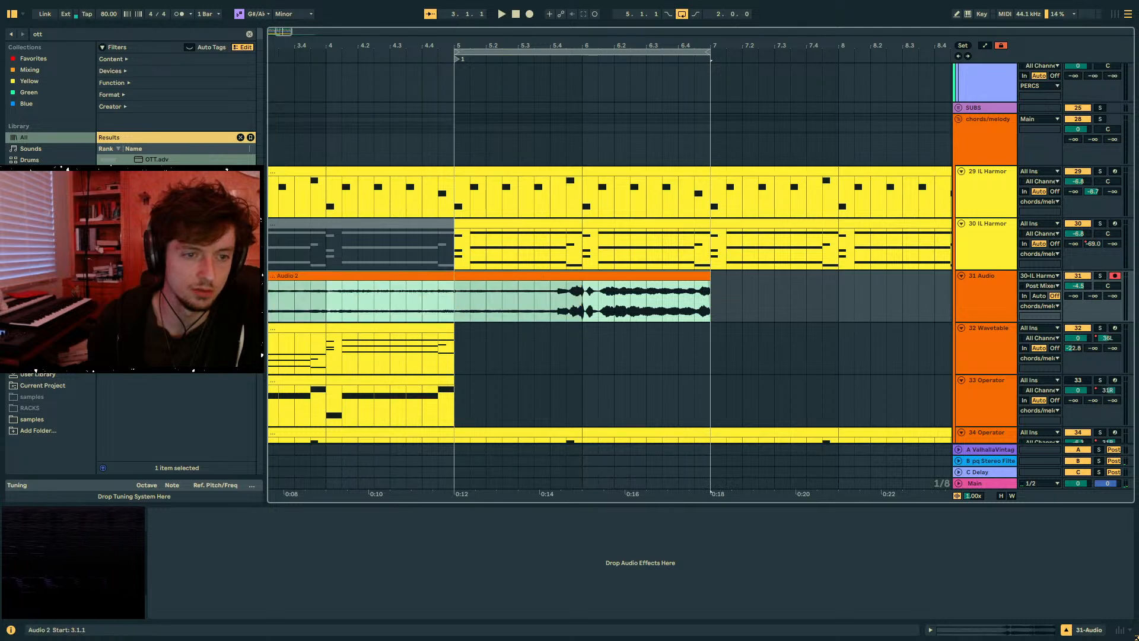
pyautogui.press('-')
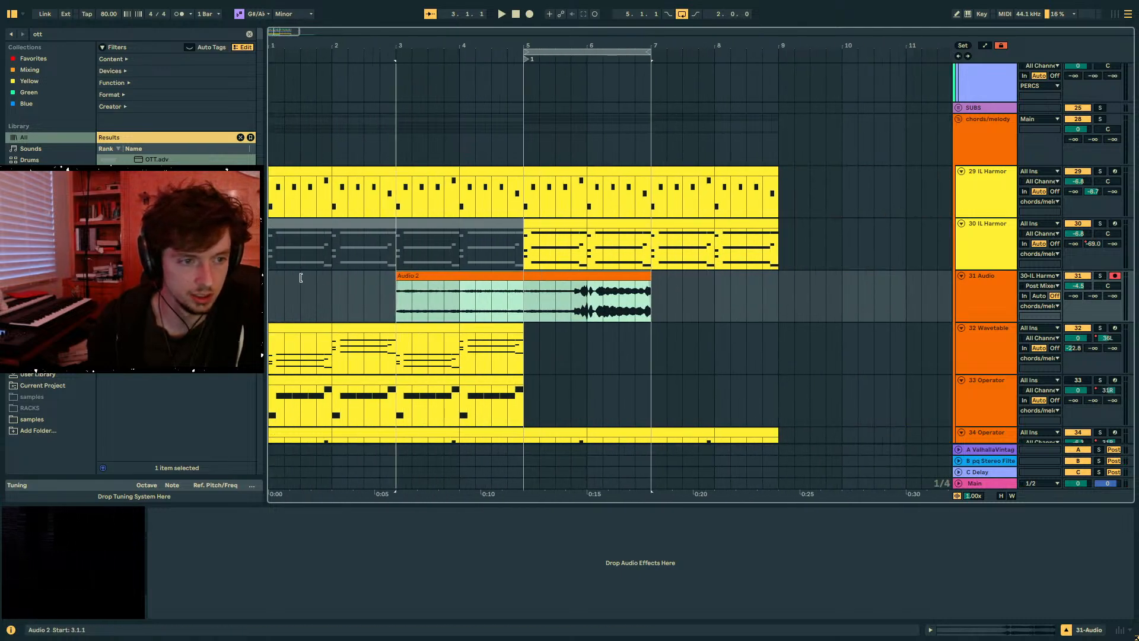
pyautogui.press('space')
pyautogui.click(496, 300)
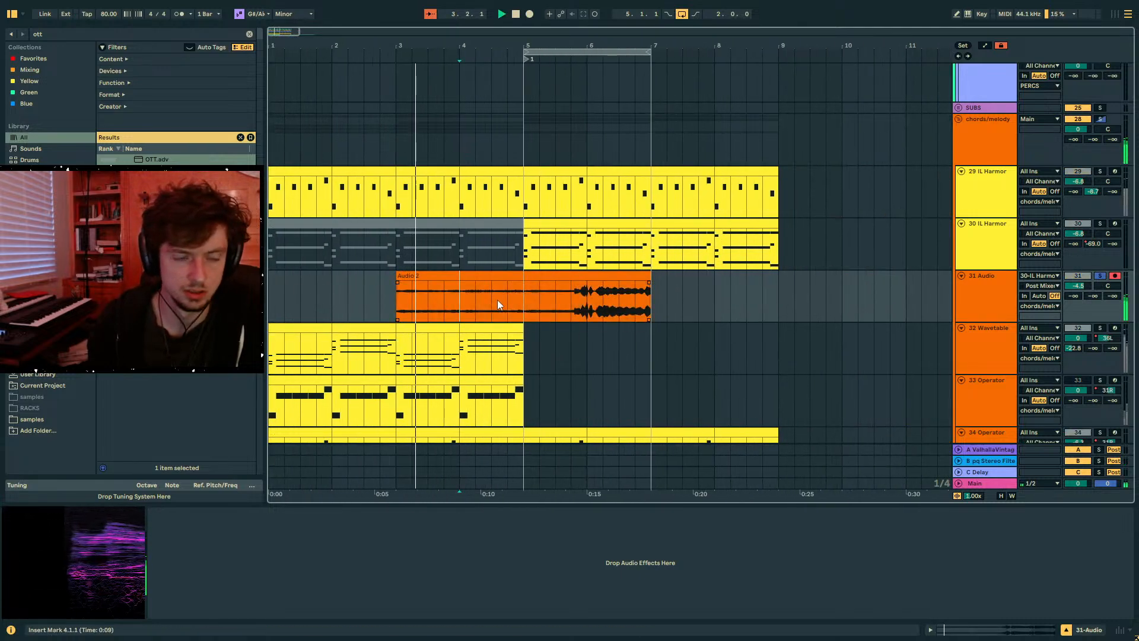
pyautogui.hotkey('ctrl', 'e')
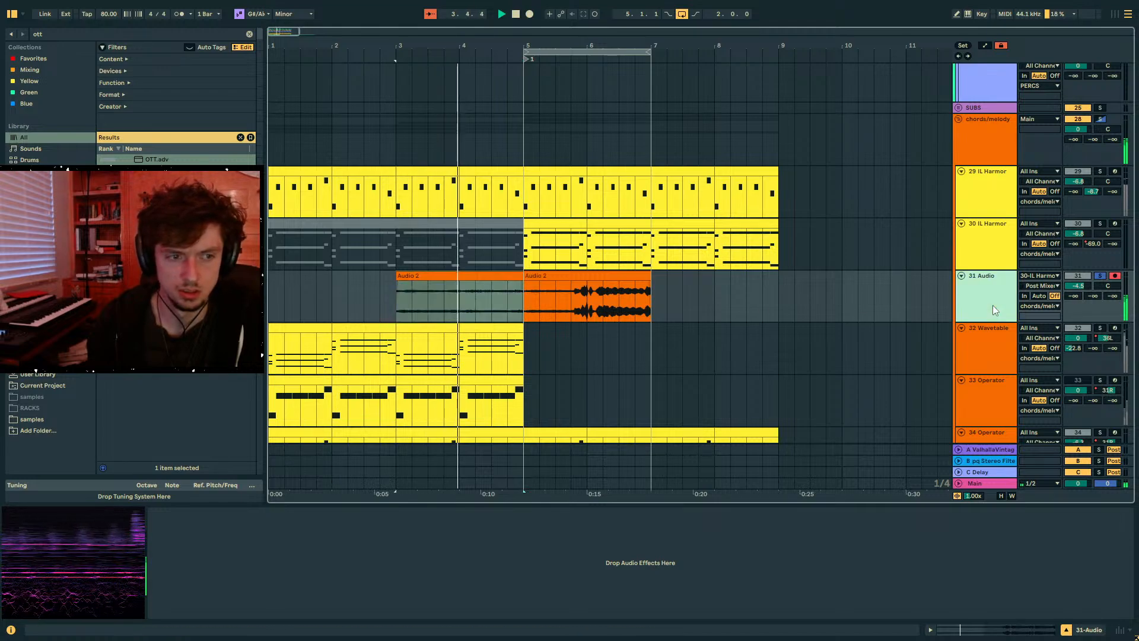
# - Move the bars 3 and 4 piece to a new audio track below 31 Audio and fade it in across its full length
pyautogui.click(974, 291)
pyautogui.hotkey('ctrl', 't')
pyautogui.moveTo(489, 277); pyautogui.dragTo(461, 341)
pyautogui.press('r')
pyautogui.press('Return')
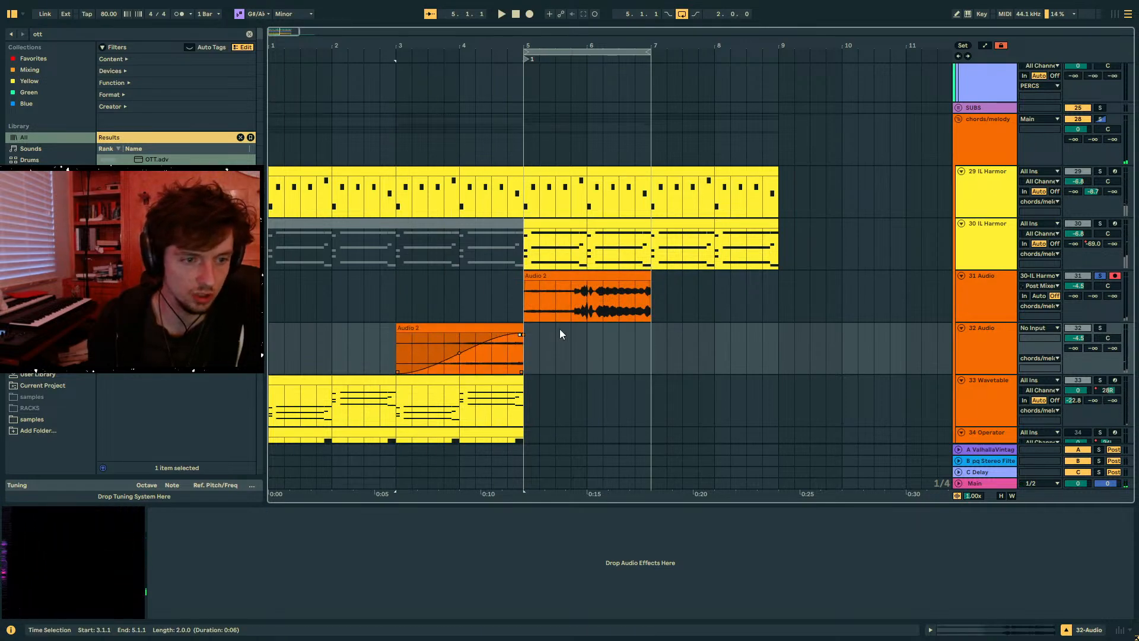
# - Transpose the faded clip on 32 Audio up 12 semitones and play it back
pyautogui.click(981, 634)
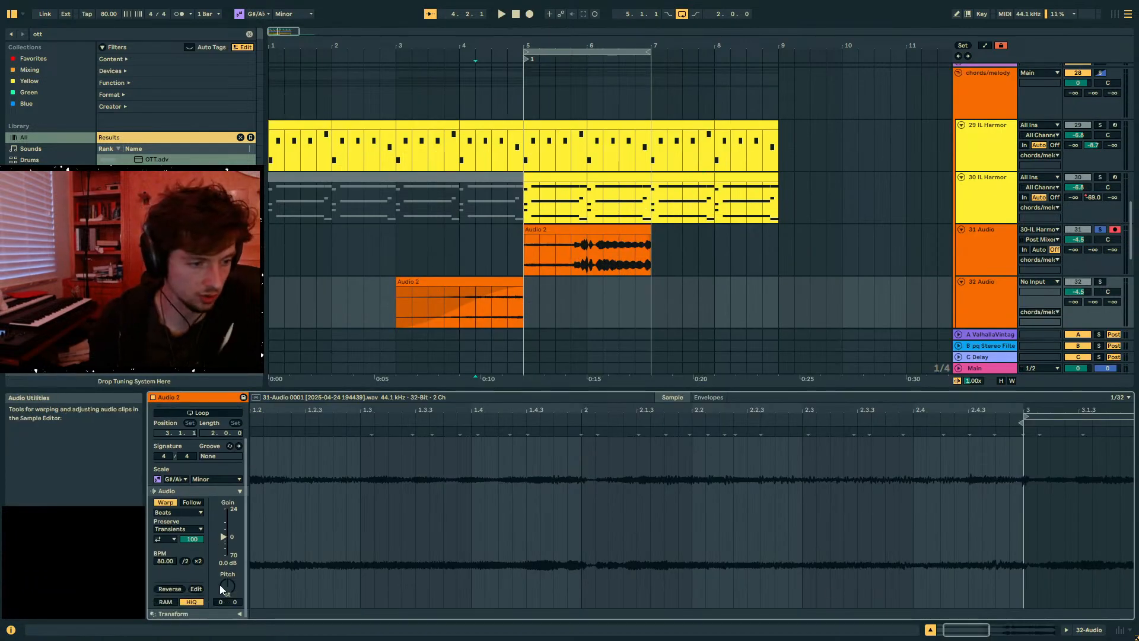
pyautogui.moveTo(224, 589); pyautogui.dragTo(225, 560)
pyautogui.press('space')
pyautogui.press('space')
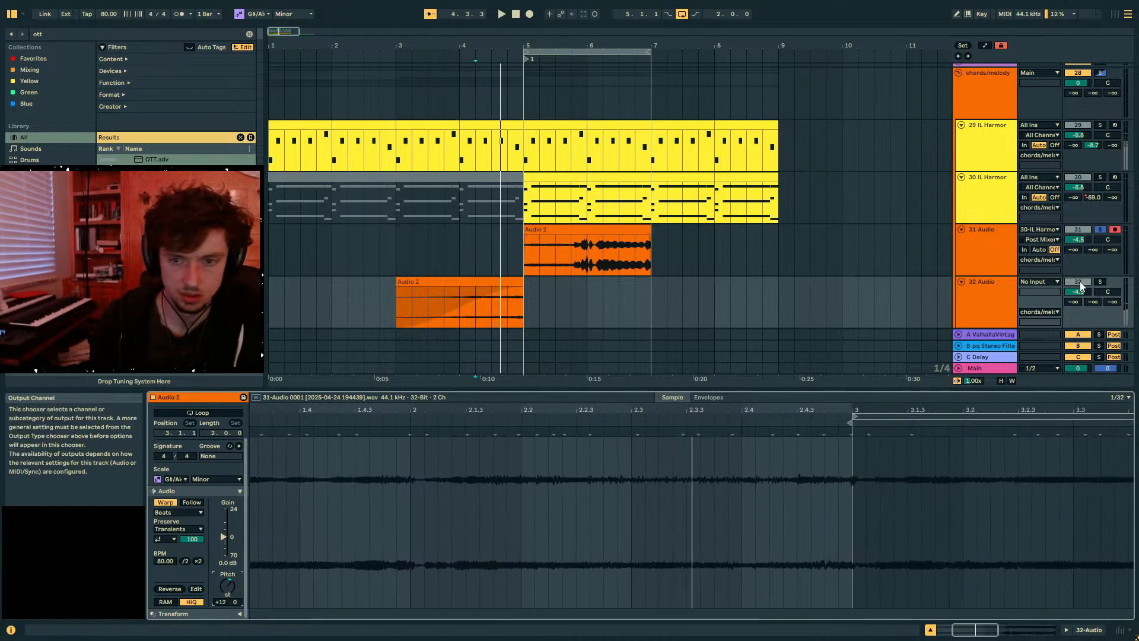
# - Raise 32 Audio's send to the Valhalla reverb return to 0 dB while soloed, and end the solo to hear the full mix
pyautogui.click(1100, 282)
pyautogui.press('space')
pyautogui.moveTo(1074, 302); pyautogui.dragTo(1073, 225)
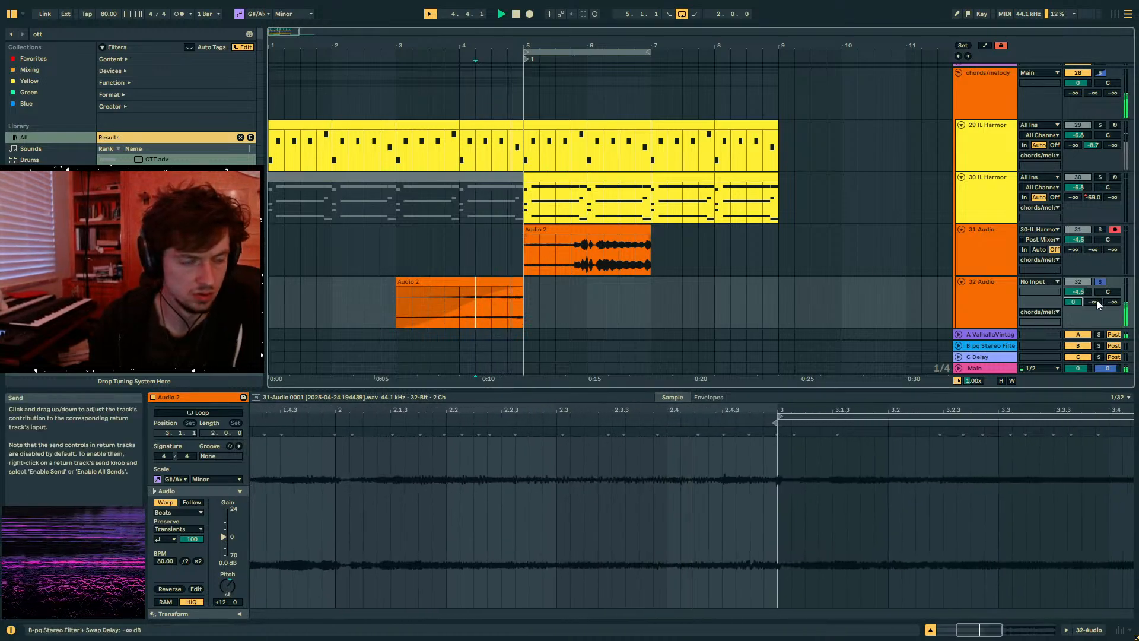
pyautogui.press('space')
pyautogui.click(1100, 283)
pyautogui.press('space')
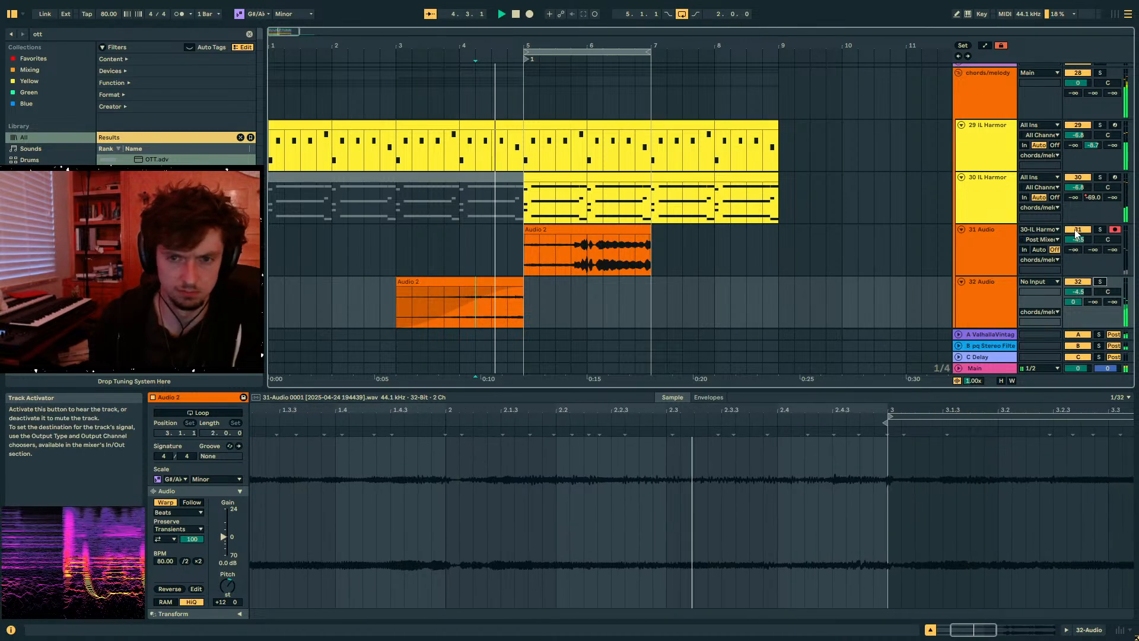
# - Deactivate the bars 5 and 6 clip on 31 Audio and stop playback after listening
pyautogui.click(541, 231)
pyautogui.press('0')
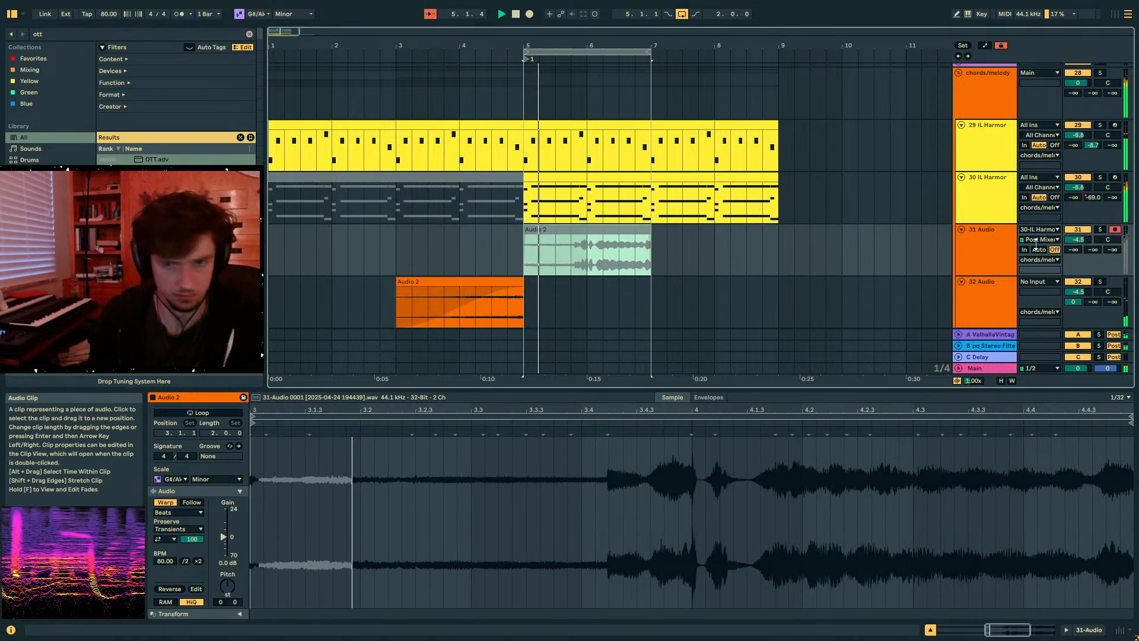
pyautogui.click(990, 201)
pyautogui.scroll(4, 498, 205)
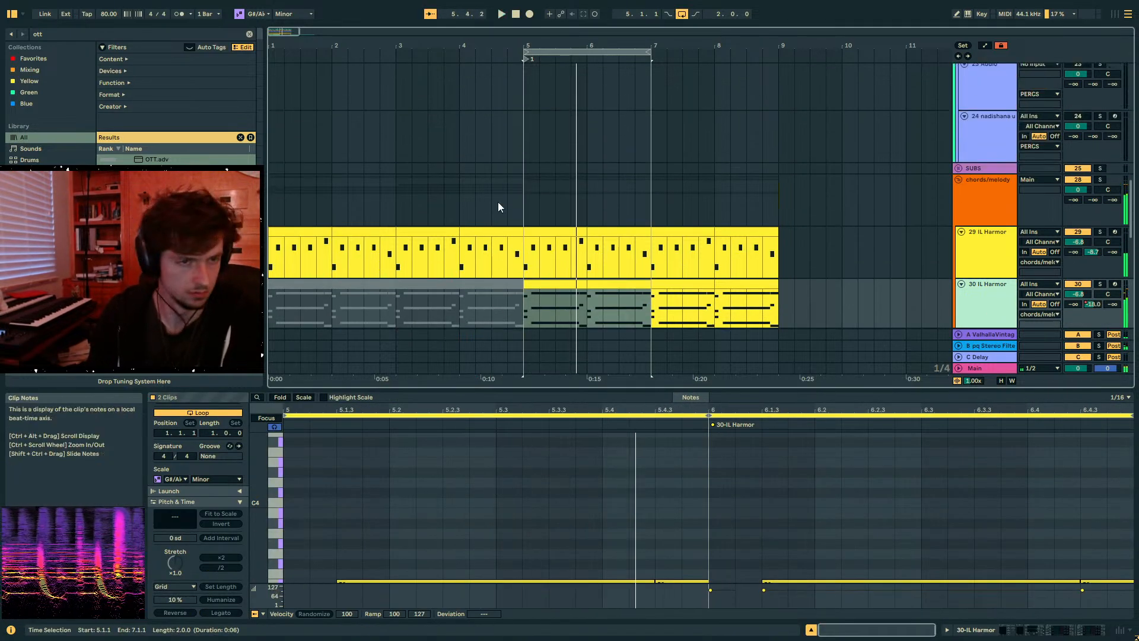
pyautogui.scroll(-6, 498, 202)
pyautogui.press('space')
# - Copy the 32 Audio clip to bar 5 on a new audio track below it and reverse the copy
pyautogui.click(506, 199)
pyautogui.click(493, 223)
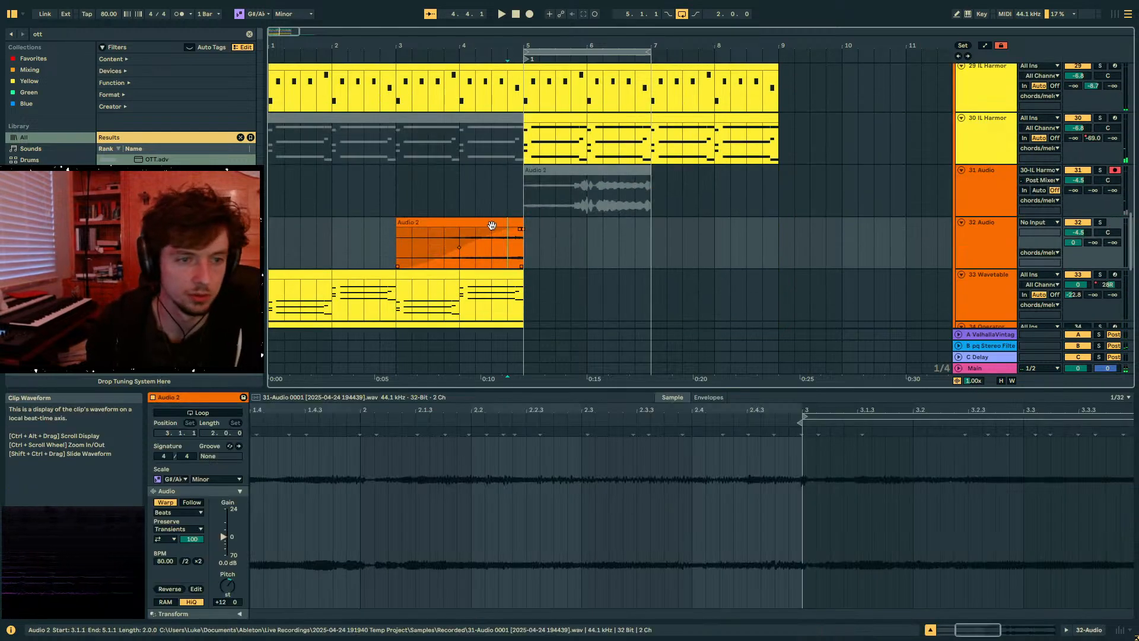
pyautogui.hotkey('ctrl', 't')
pyautogui.click(527, 280)
pyautogui.hotkey('ctrl', 'v')
pyautogui.press('r')
# - Solo 33 Audio, remove the reversed clip's fade-in, and double its warp tempo to 160 BPM
pyautogui.click(1100, 274)
pyautogui.press('space')
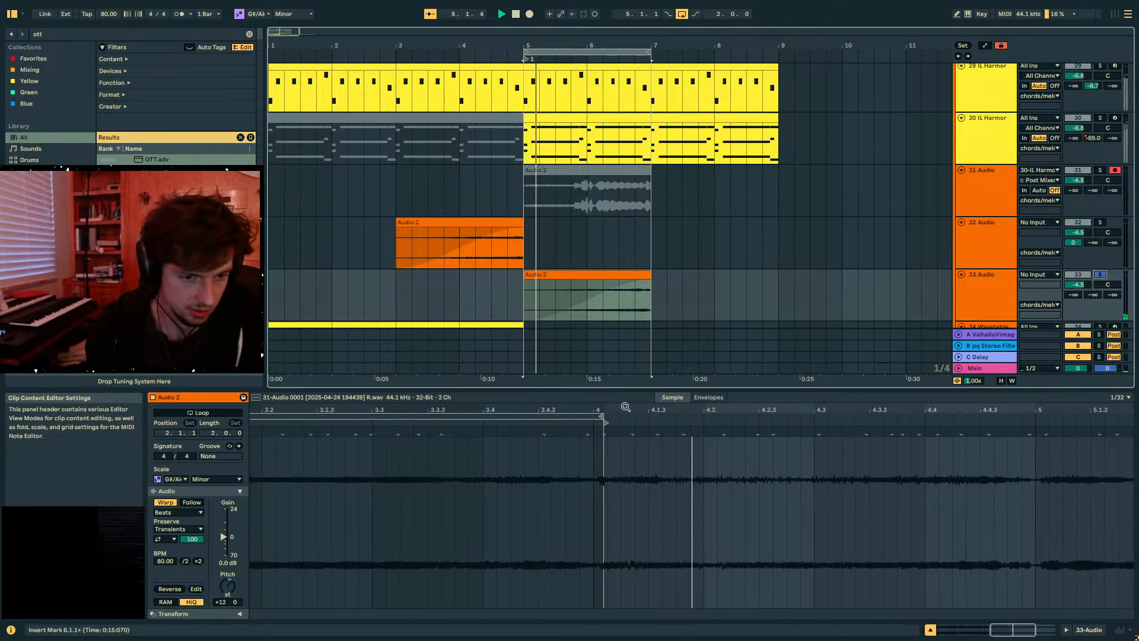
pyautogui.click(471, 286)
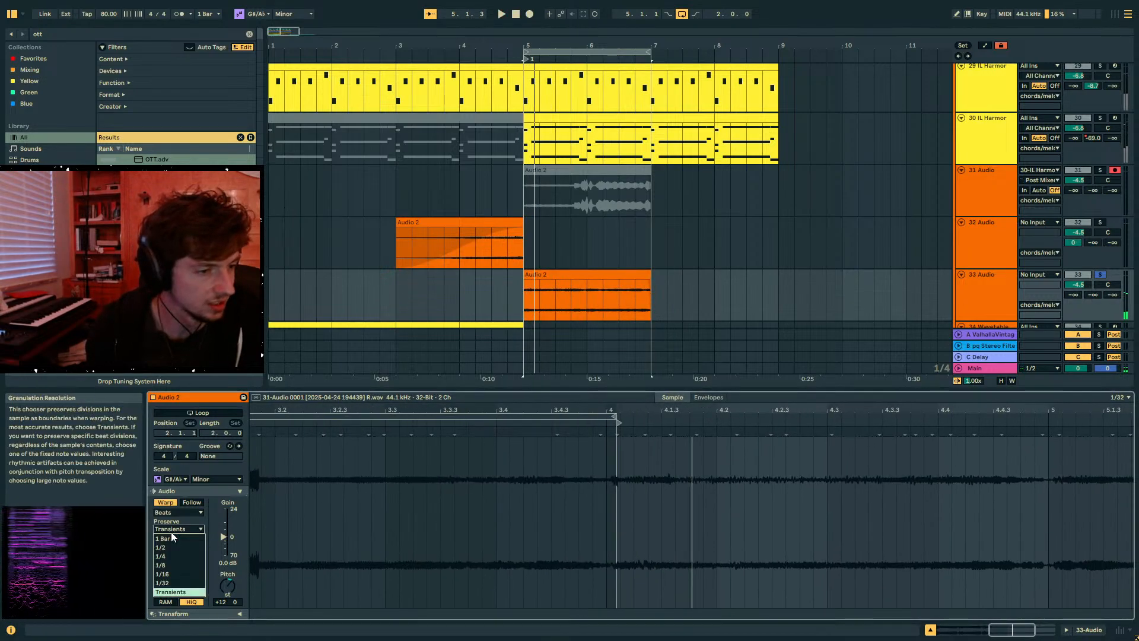
pyautogui.click(198, 560)
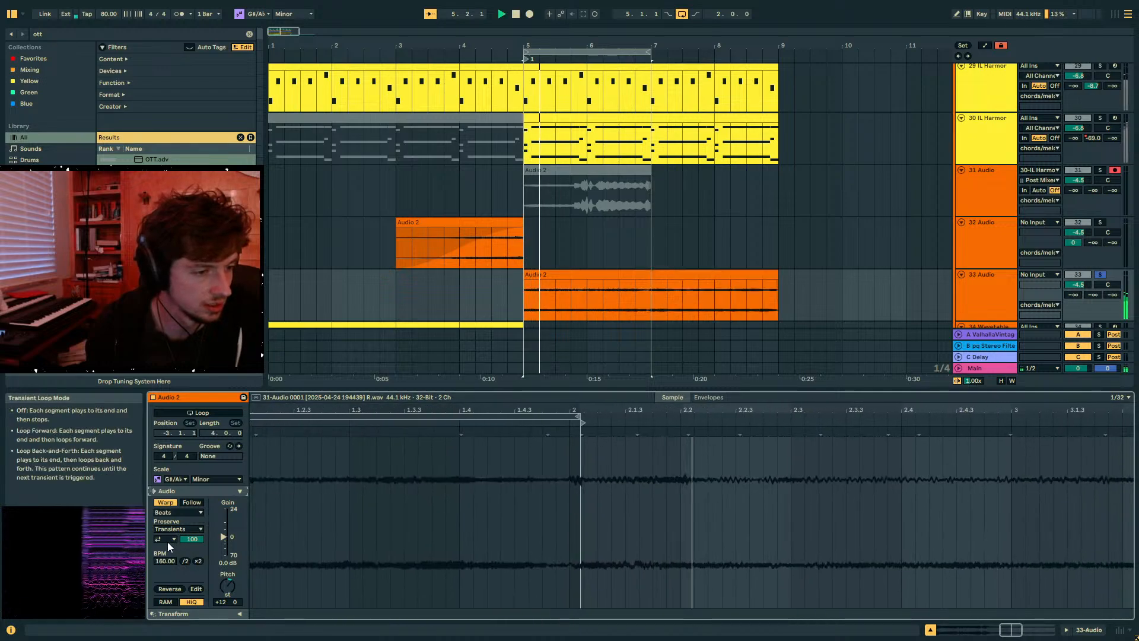
# - Set the reversed clip's Beats warp to loop forward, trying a 1/8 Preserve resolution before choosing 1/16
pyautogui.click(167, 540)
pyautogui.click(168, 558)
pyautogui.click(180, 529)
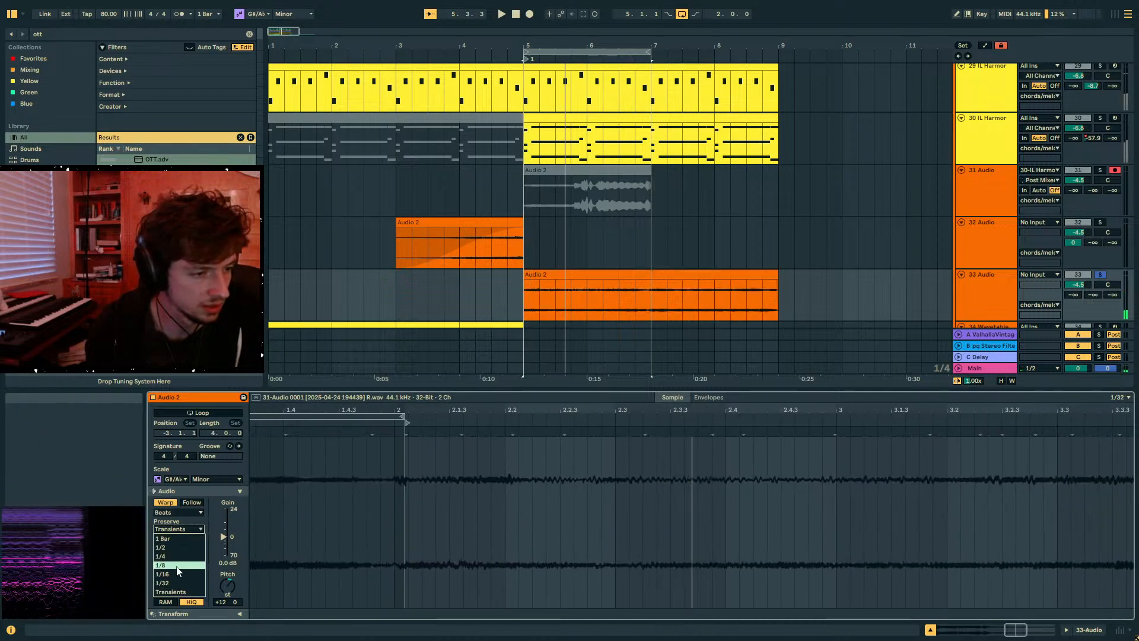
pyautogui.click(178, 564)
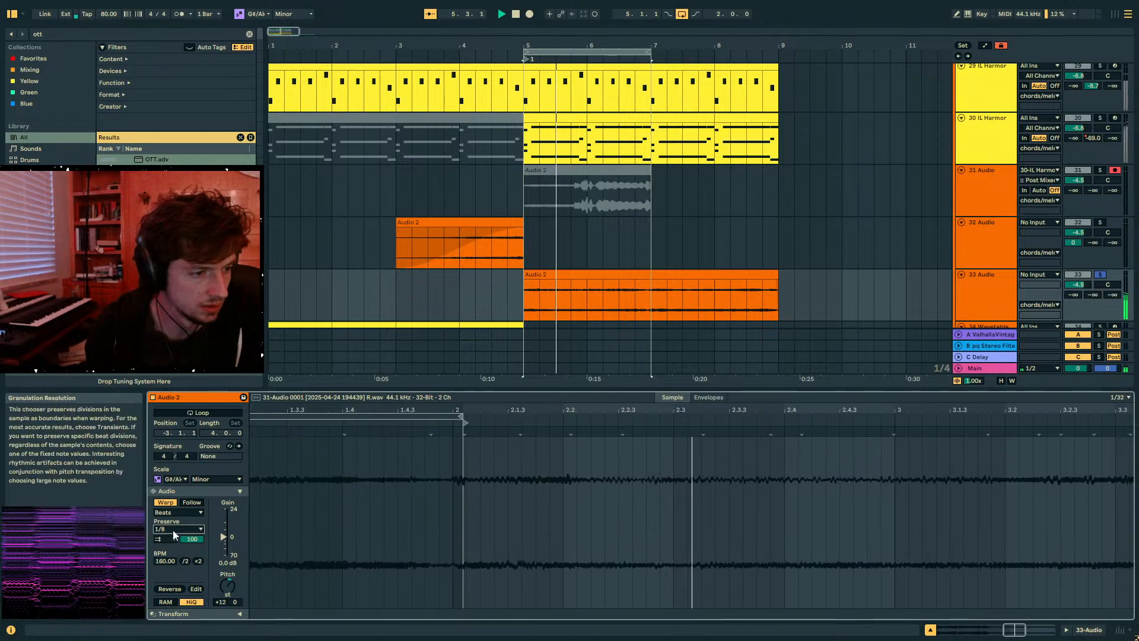
pyautogui.click(176, 528)
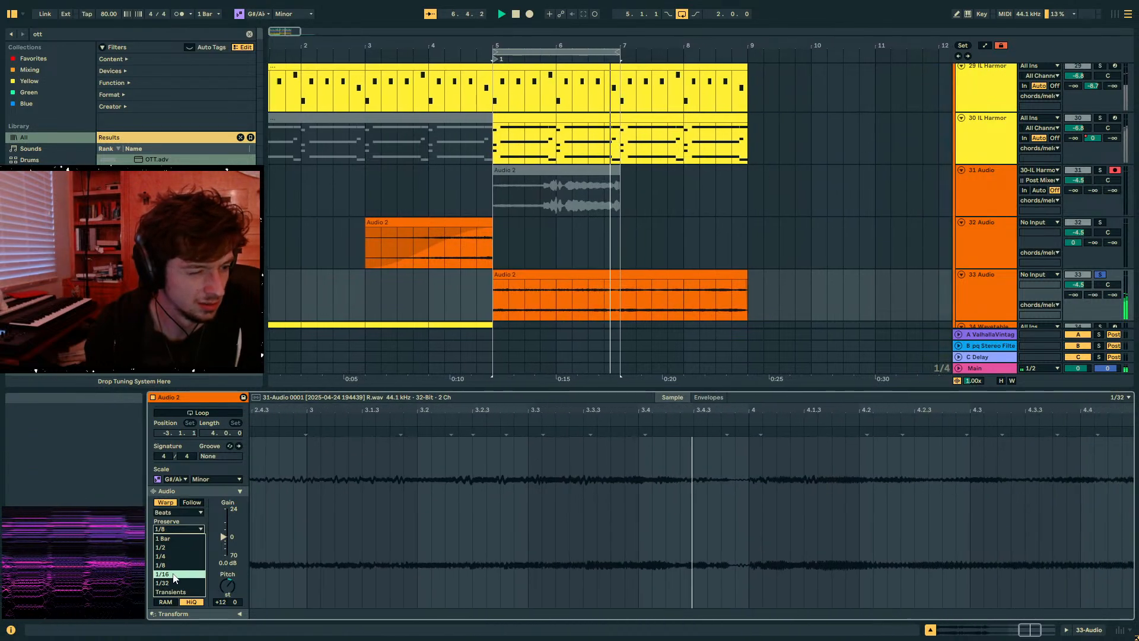
pyautogui.click(174, 575)
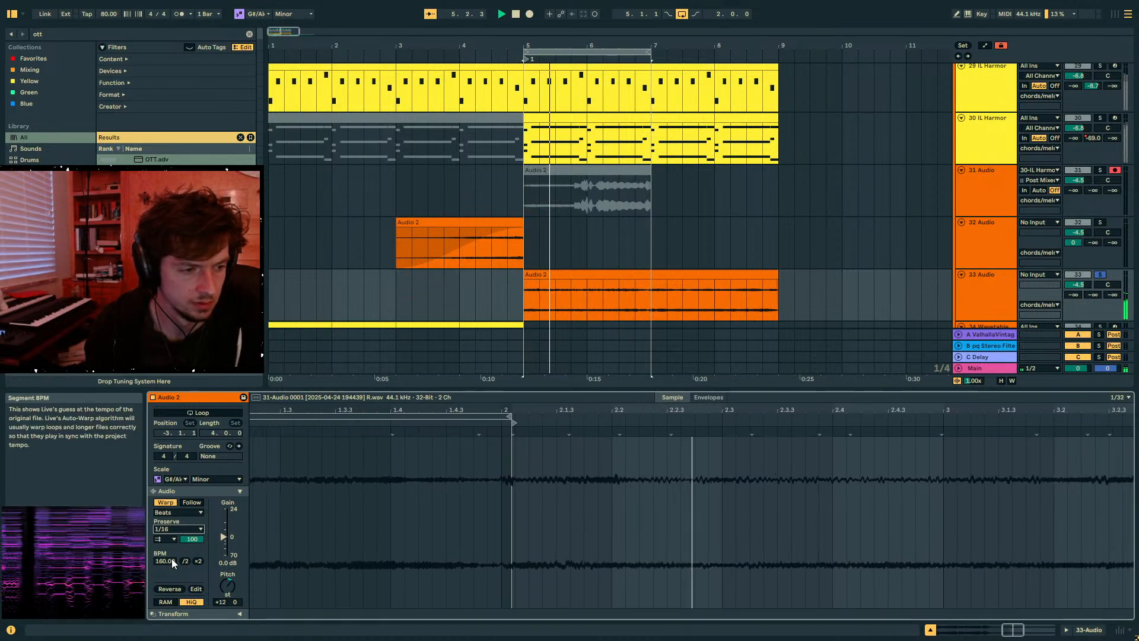
# - Double the 33 Audio clip's warp tempo to 320 BPM and try another transposition
pyautogui.moveTo(1072, 294); pyautogui.dragTo(1073, 323)
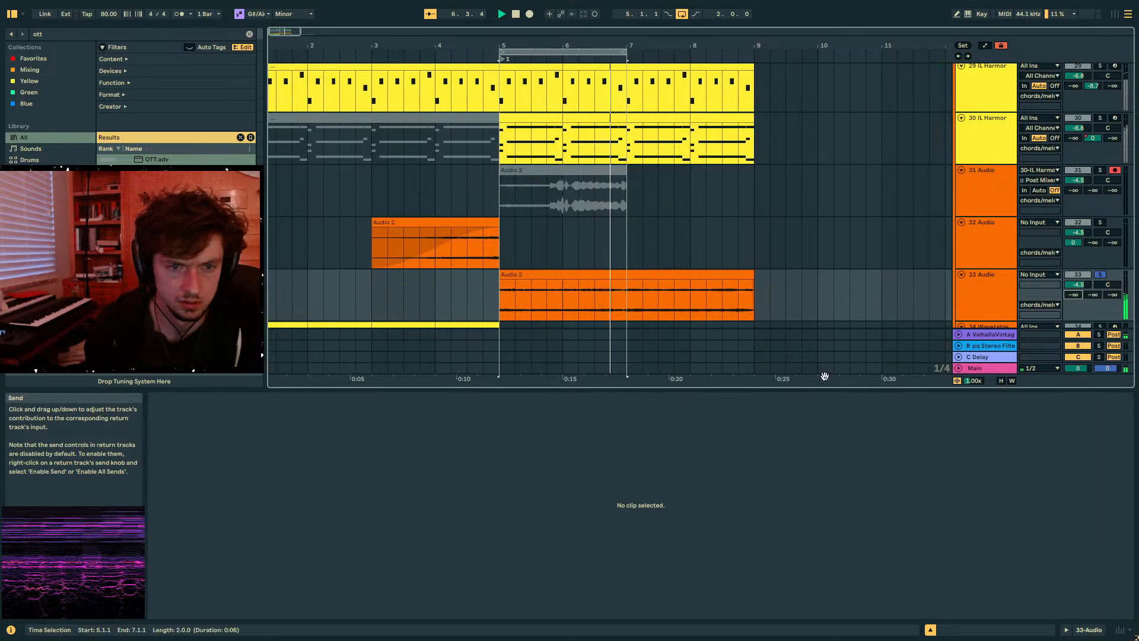
pyautogui.click(606, 313)
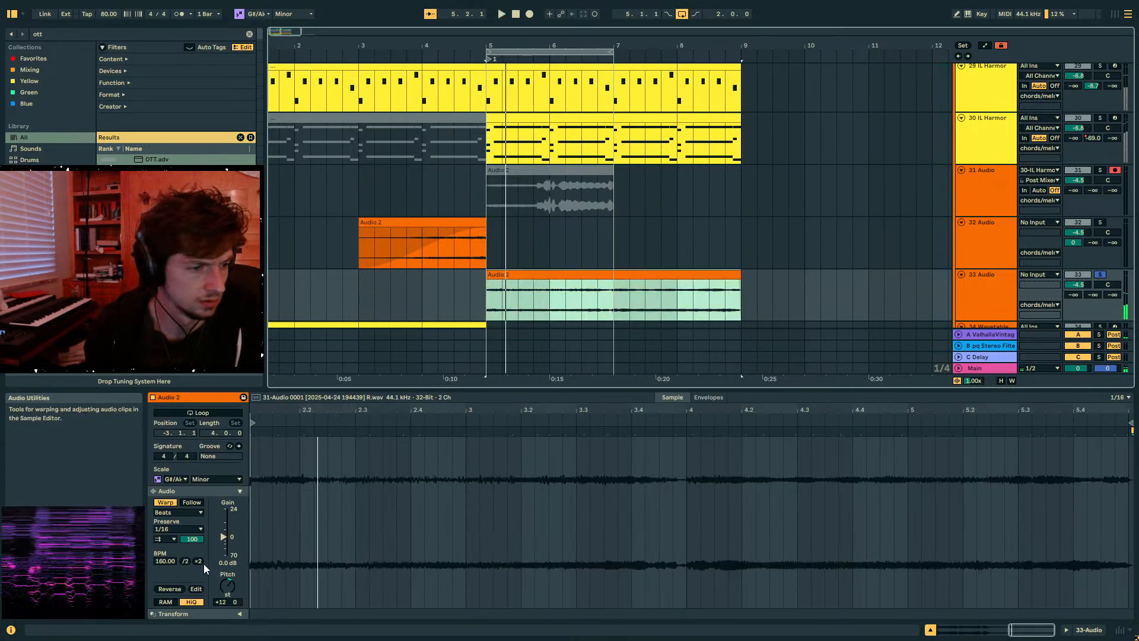
pyautogui.click(199, 561)
pyautogui.moveTo(229, 582)
pyautogui.mouseDown()
pyautogui.moveTo(231, 564)
pyautogui.moveTo(232, 622)
pyautogui.moveTo(233, 567)
pyautogui.moveTo(232, 596)
pyautogui.mouseUp()
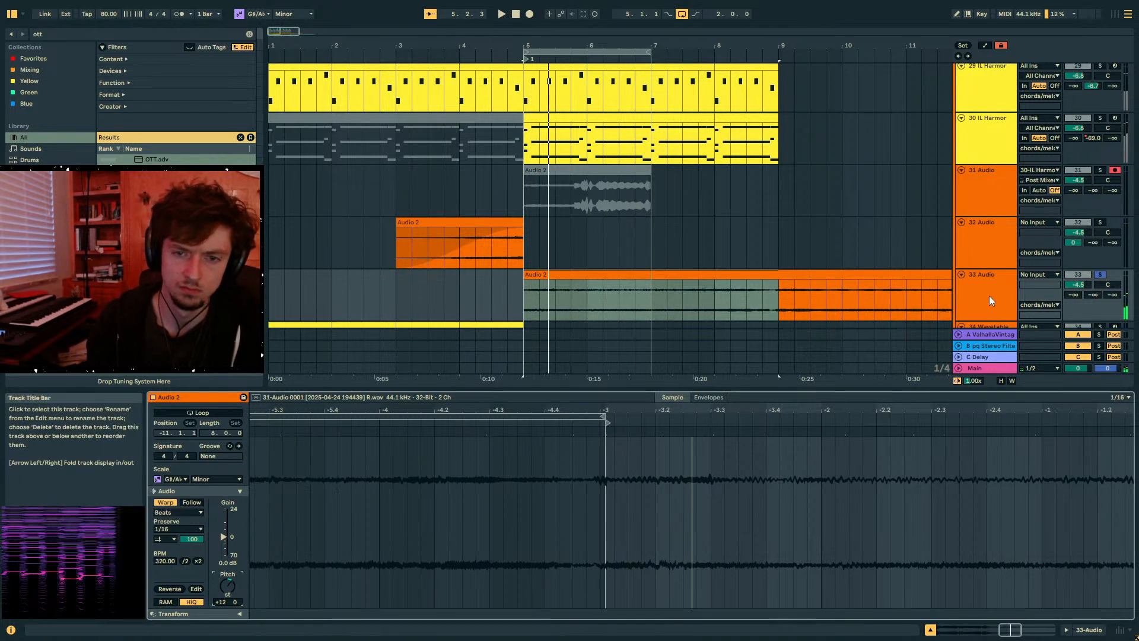
# - Insert a MIDI track below 33 Audio and search the browser for formant
pyautogui.click(972, 307)
pyautogui.hotkey('ctrl', 'shift', 't')
pyautogui.hotkey('ctrl', 'f')
pyautogui.write('formant sq')
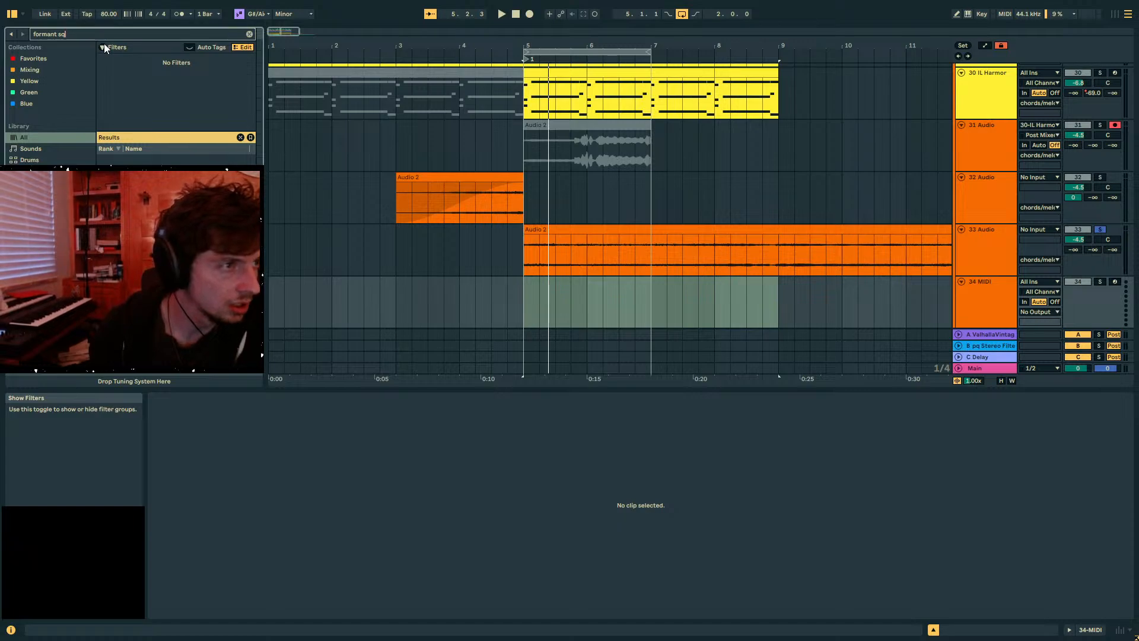
pyautogui.press('BackSpace')
pyautogui.press('BackSpace')
pyautogui.press('BackSpace')
pyautogui.press('BackSpace')
pyautogui.press('BackSpace')
pyautogui.press('BackSpace')
pyautogui.press('BackSpace')
pyautogui.press('BackSpace')
pyautogui.press('BackSpace')
pyautogui.press('BackSpace')
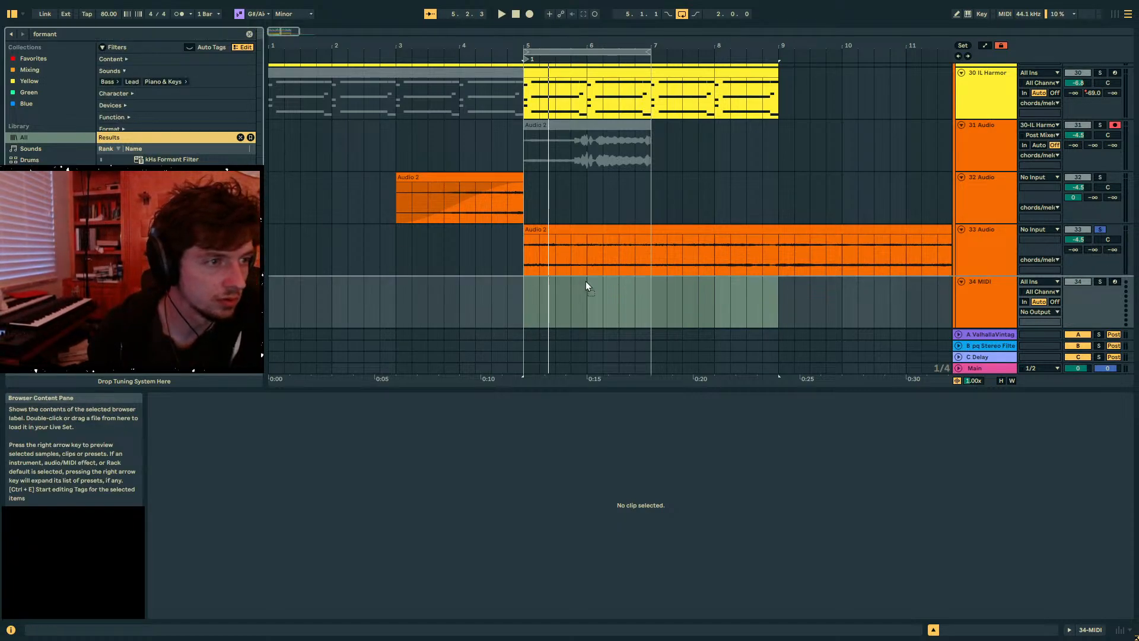
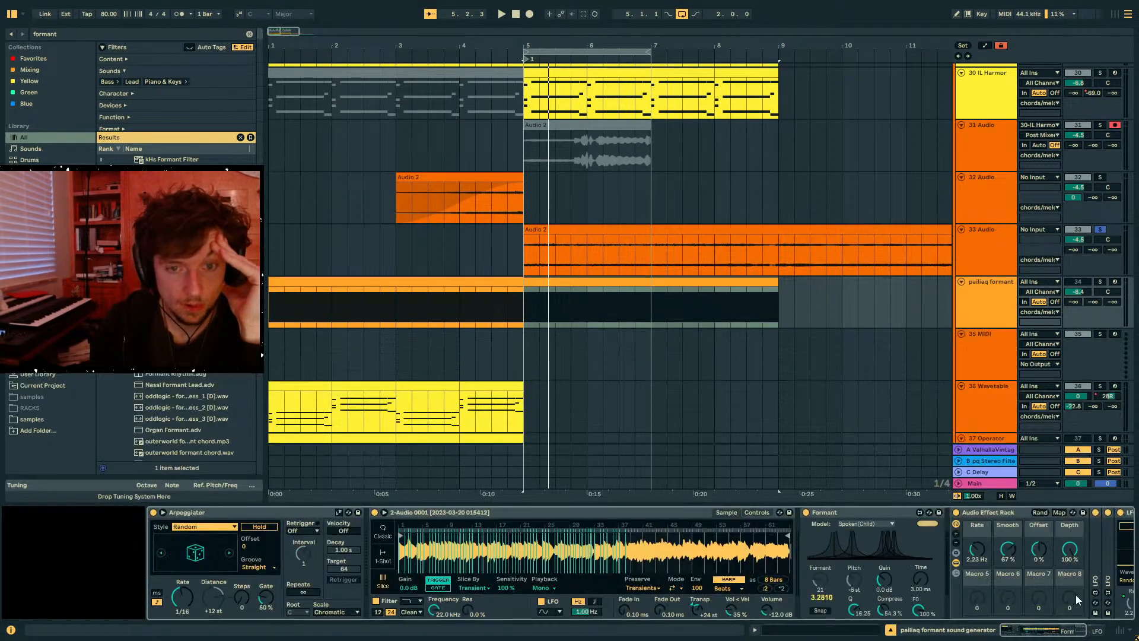
# - Load the reversed 33 Audio clip into the pailiaq formant sound generator's sampler, solo that track, and set the sampler transposition to +12 st
pyautogui.click(779, 228)
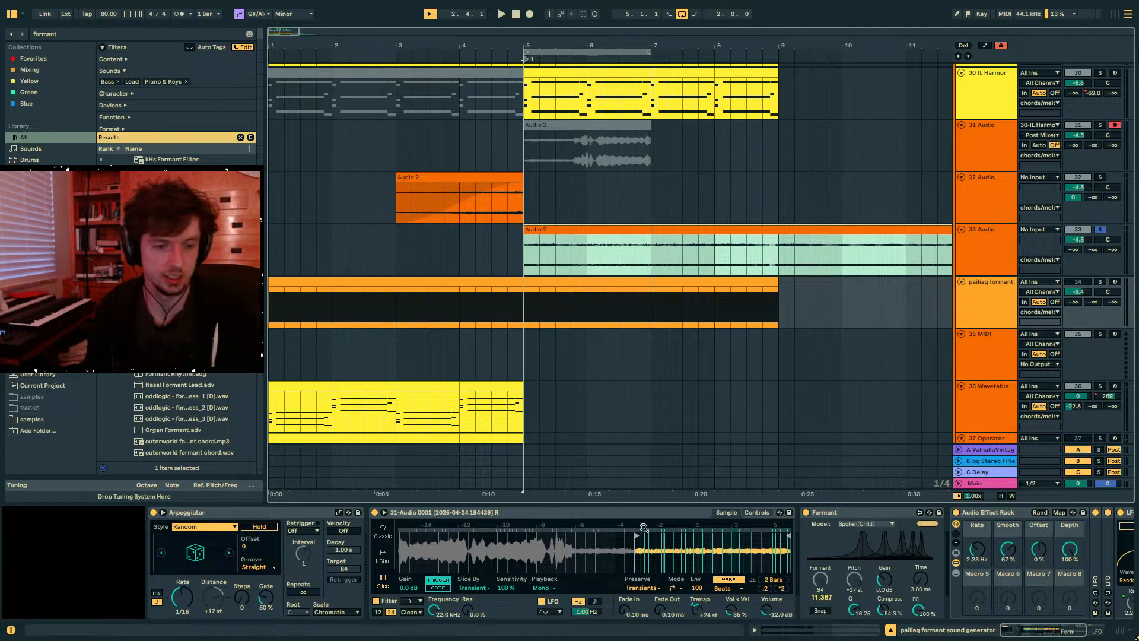
pyautogui.click(551, 283)
pyautogui.click(1100, 282)
pyautogui.press('space')
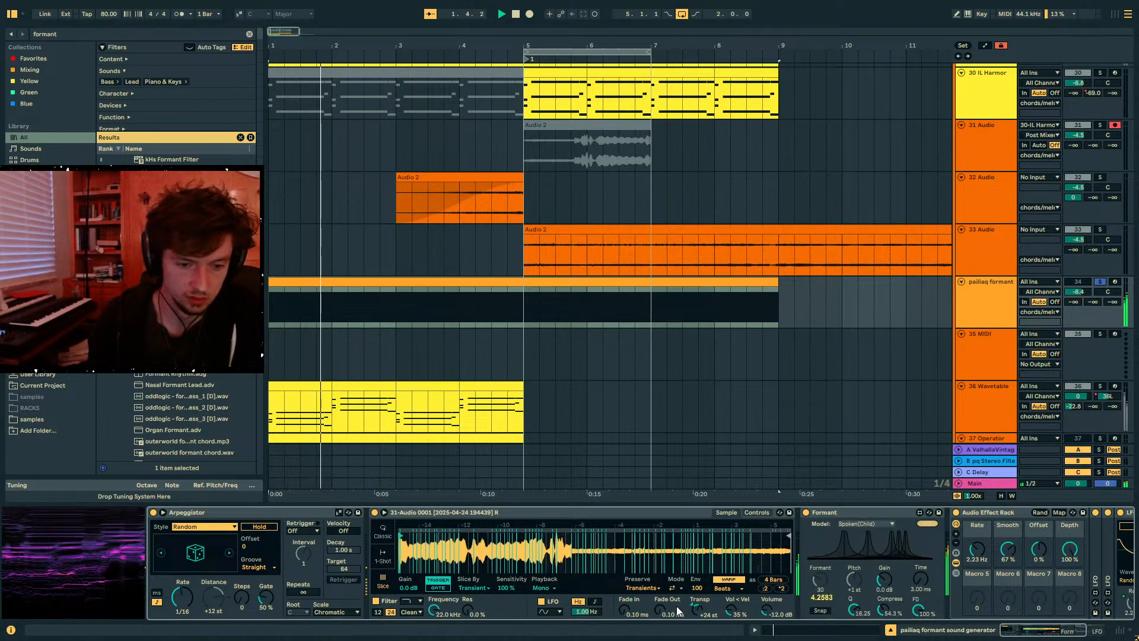
pyautogui.moveTo(700, 606); pyautogui.dragTo(706, 577)
# - Route the 33 Audio track's input from the pailiaq formant sound generator track
pyautogui.scroll(-3, 859, 376)
pyautogui.click(1005, 214)
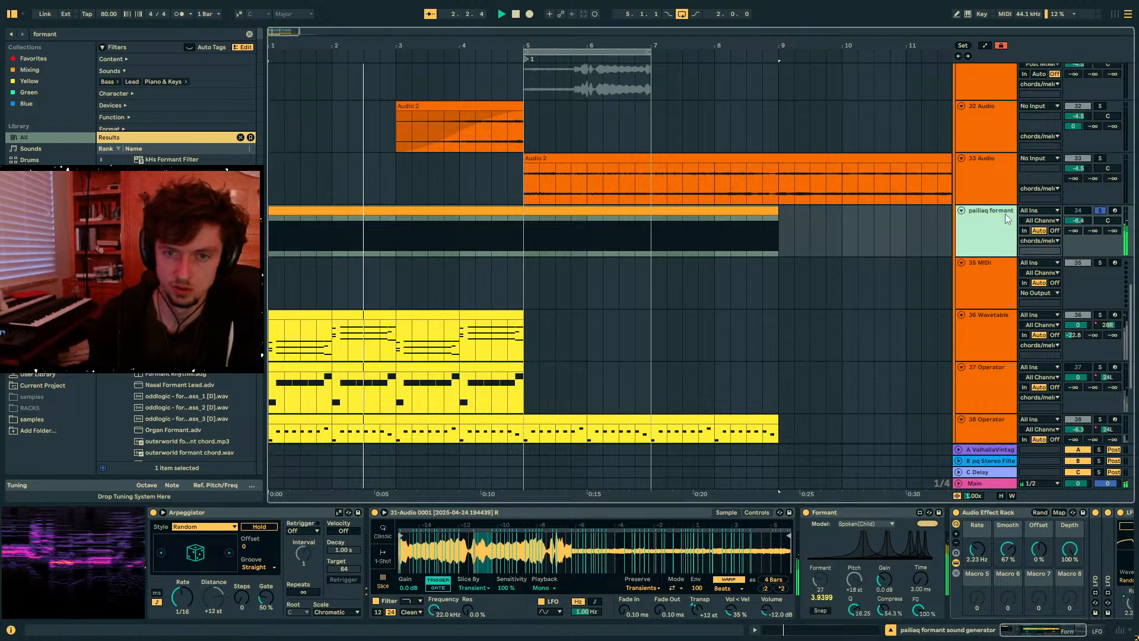
pyautogui.click(1042, 159)
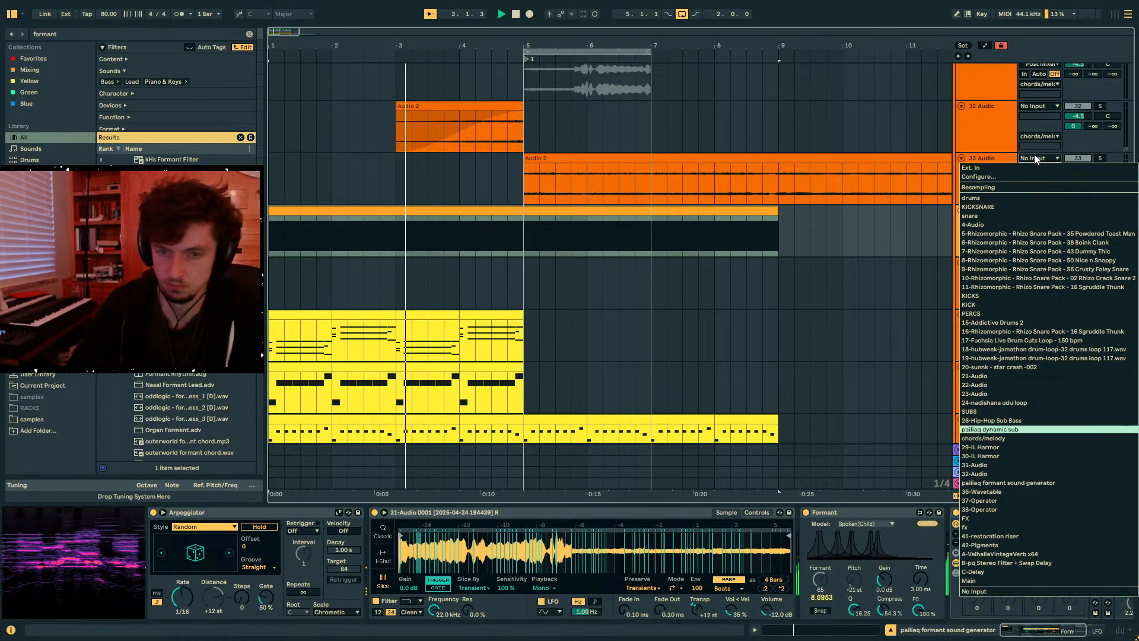
pyautogui.click(1044, 429)
pyautogui.click(1035, 159)
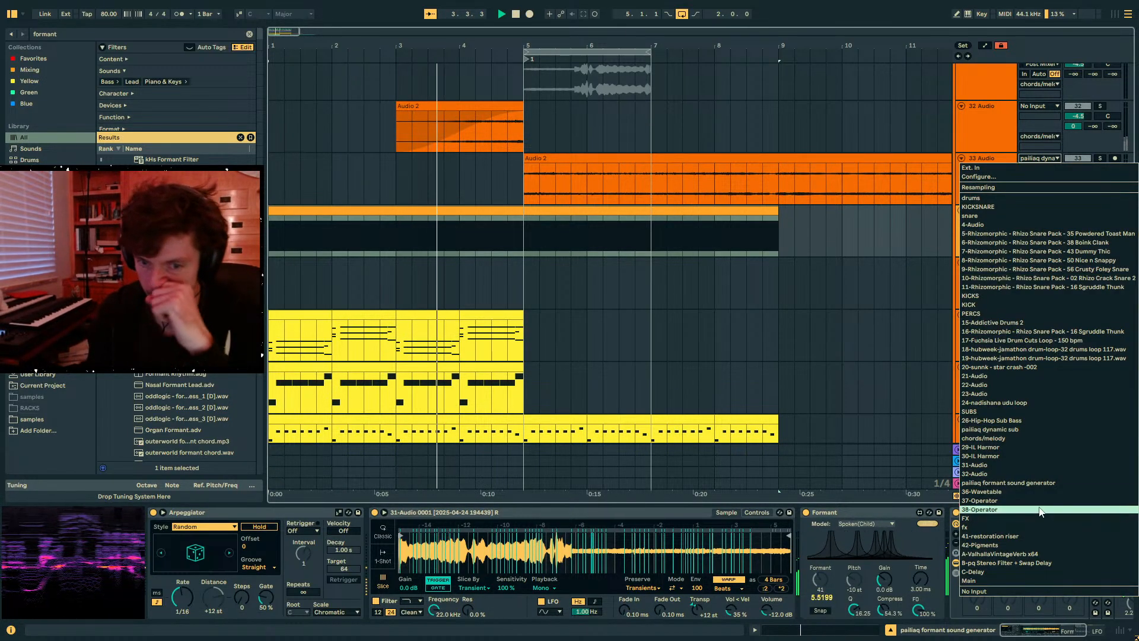
pyautogui.click(1030, 479)
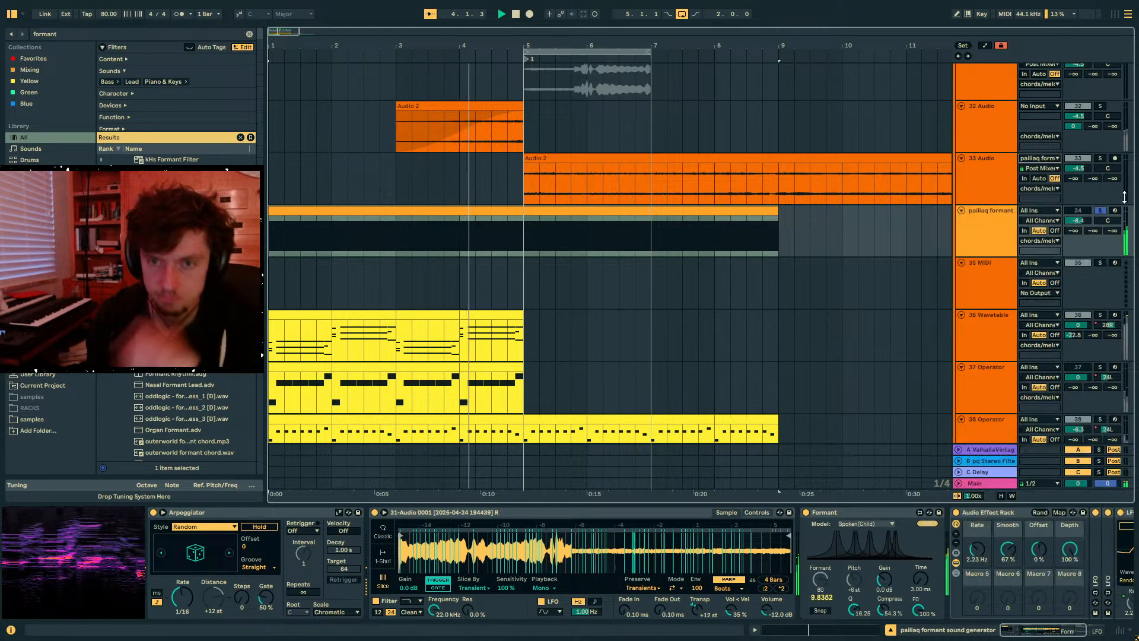
# - Arm 33 Audio and record the formant generator into the arrangement, lowering its sampler's warp envelope to 14 during the take
pyautogui.click(529, 14)
pyautogui.press('space')
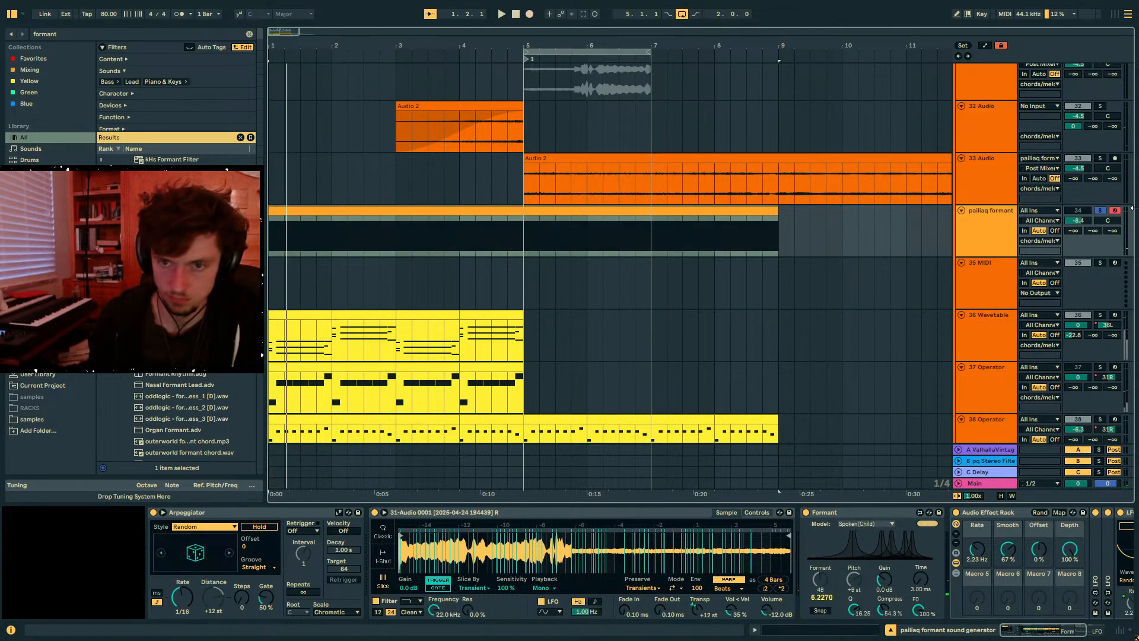
pyautogui.click(1114, 159)
pyautogui.click(530, 13)
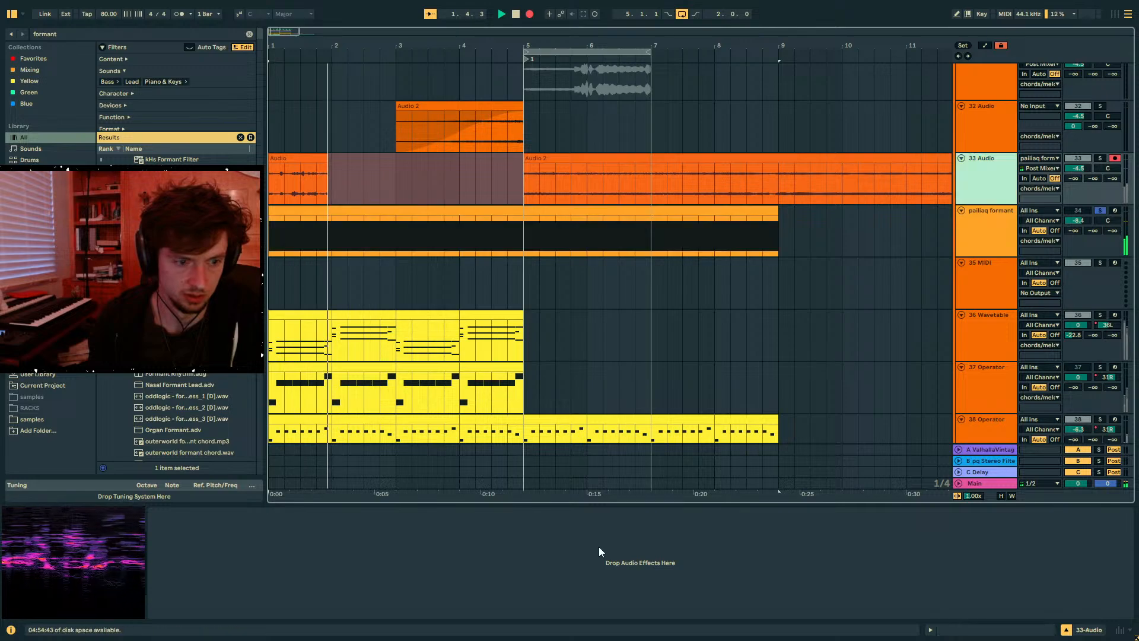
pyautogui.click(988, 234)
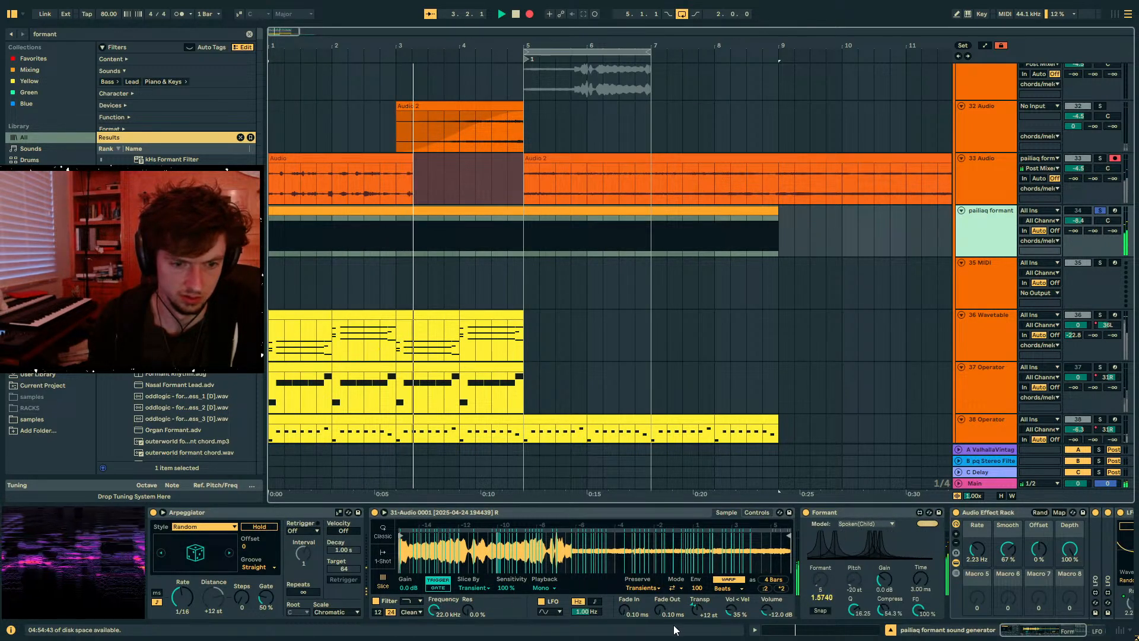
pyautogui.moveTo(697, 588); pyautogui.dragTo(697, 607)
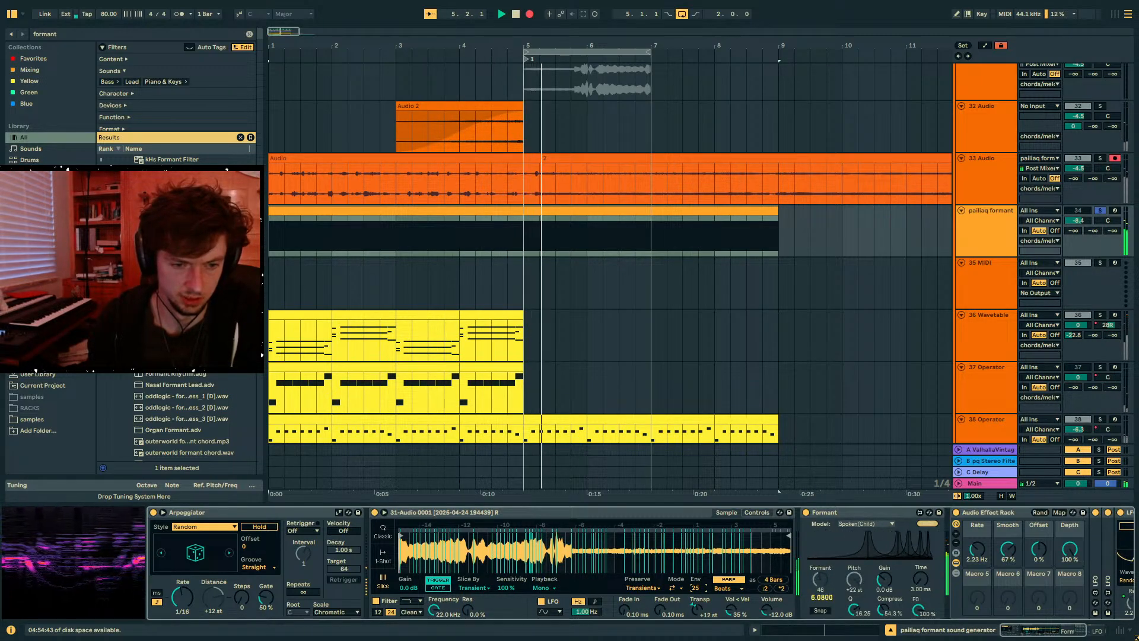
pyautogui.moveTo(697, 587); pyautogui.dragTo(697, 592)
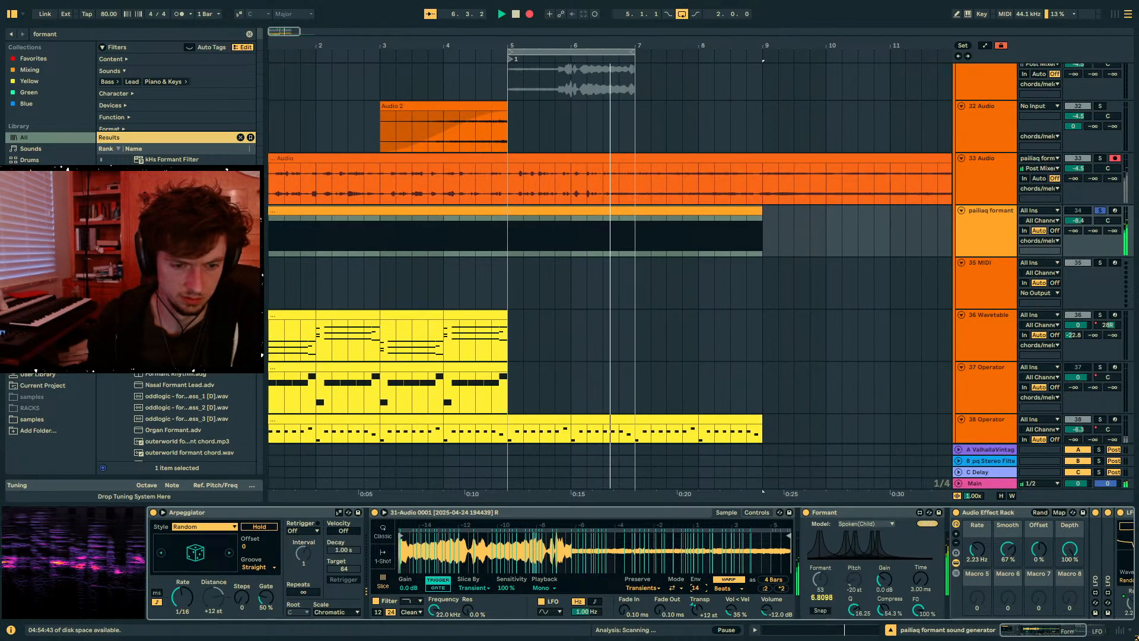
pyautogui.press('space')
# - Split the recorded clip at bar 5, then set 33 Audio's volume to 0 dB and audition bars 5 to 7 with the mix
pyautogui.click(533, 163)
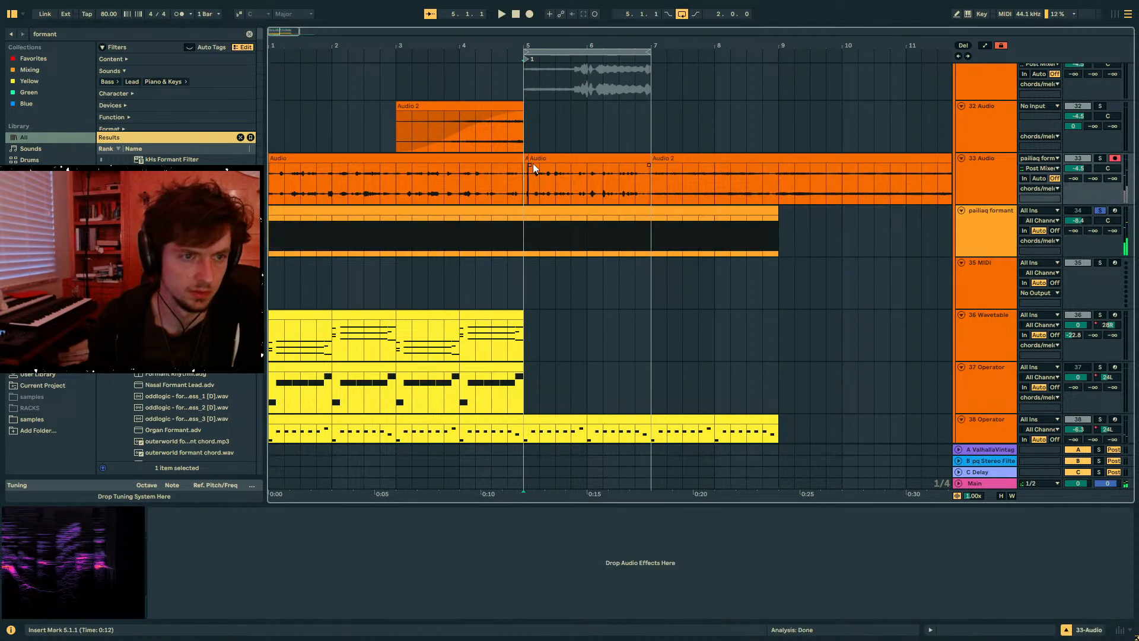
pyautogui.click(532, 160)
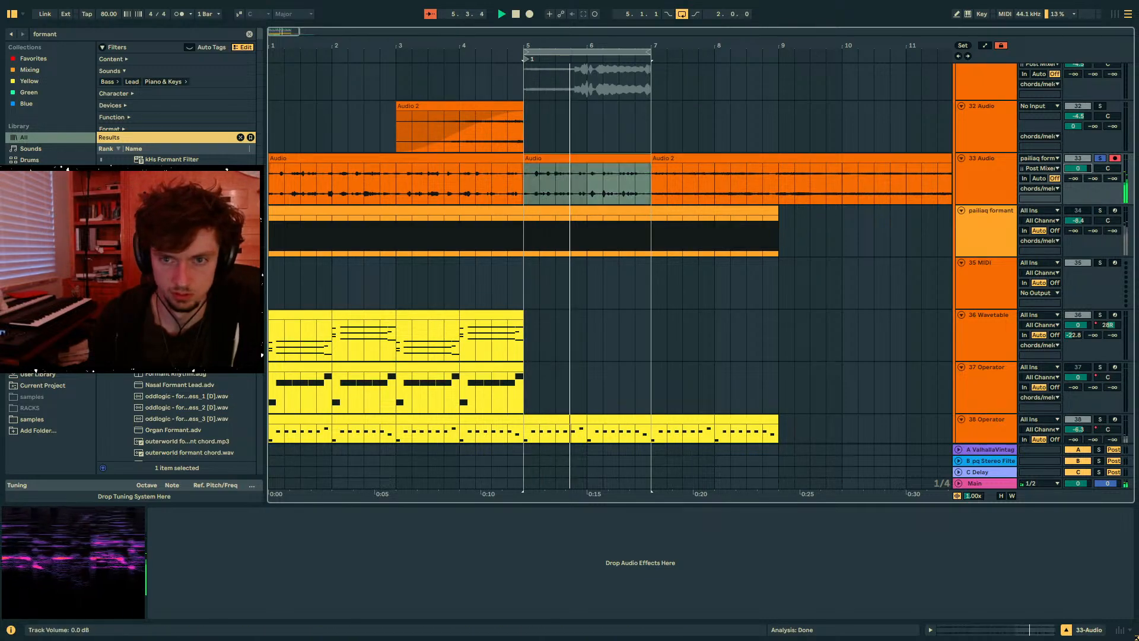
pyautogui.scroll(5, 932, 247)
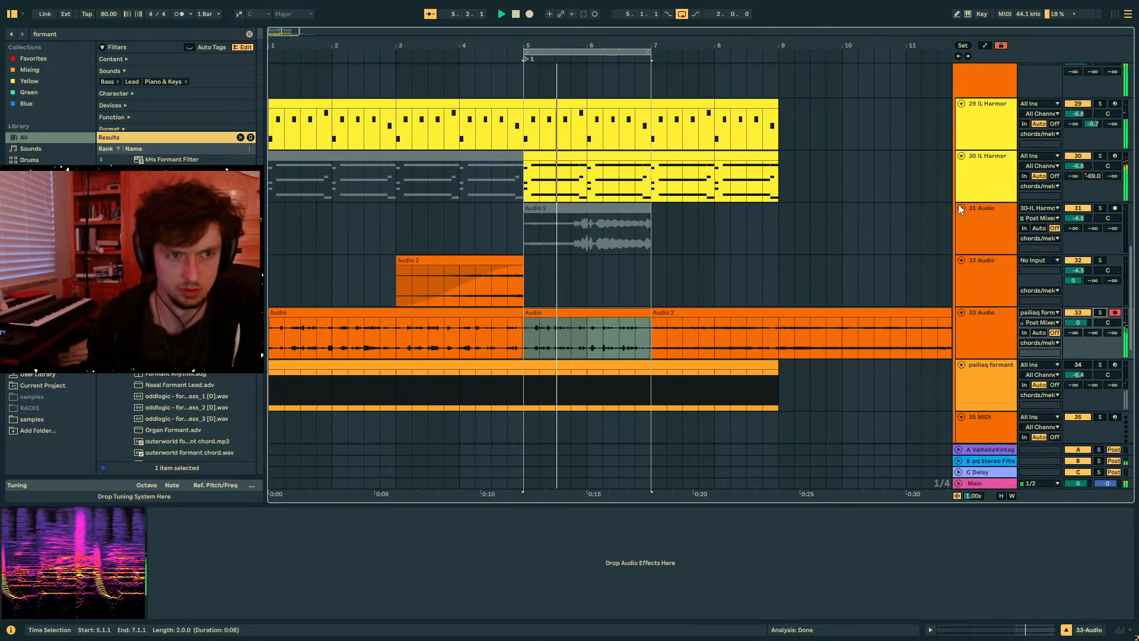
pyautogui.press('space')
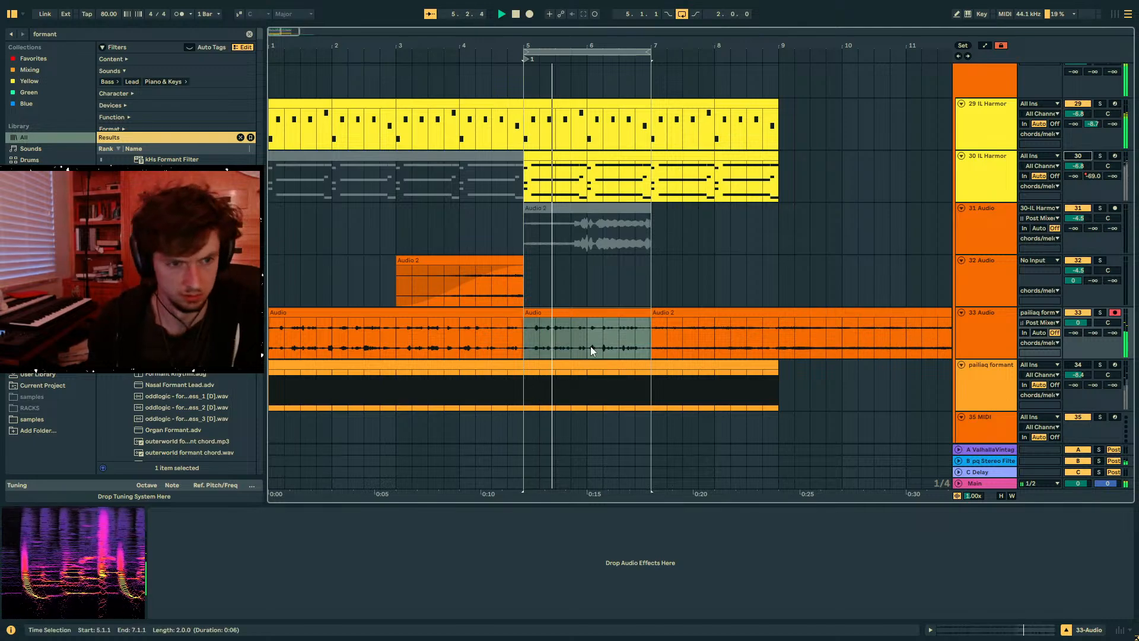
pyautogui.click(565, 322)
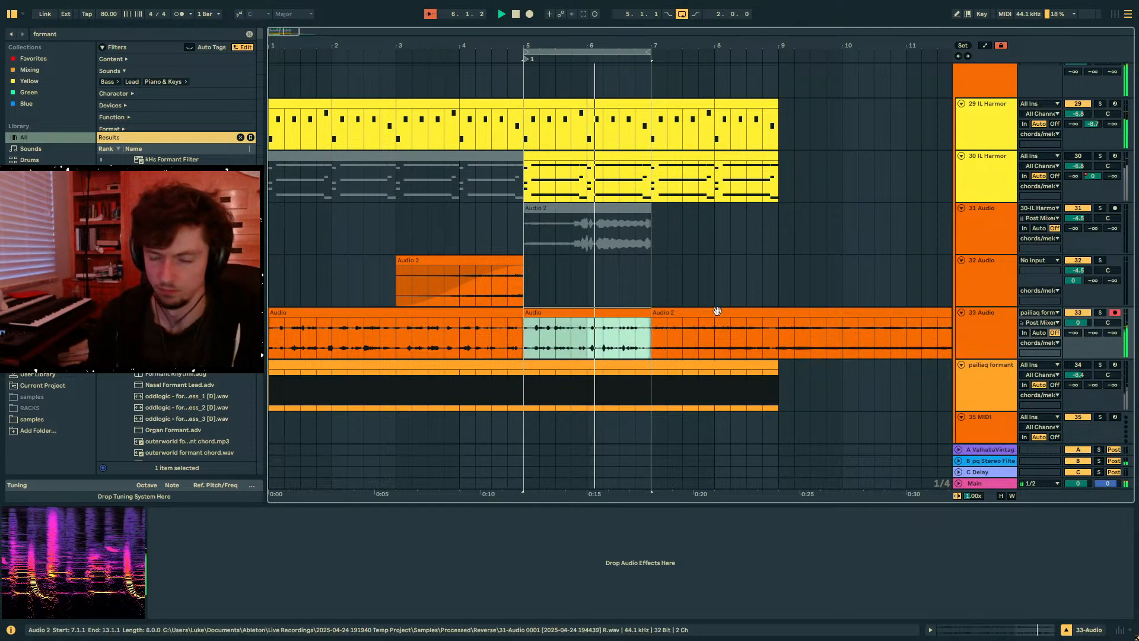
# - Add OTT to 33 Audio and raise its send to the pq Stereo Filter + Swap Delay return to -8.4 dB
pyautogui.click(94, 34)
pyautogui.write('ott')
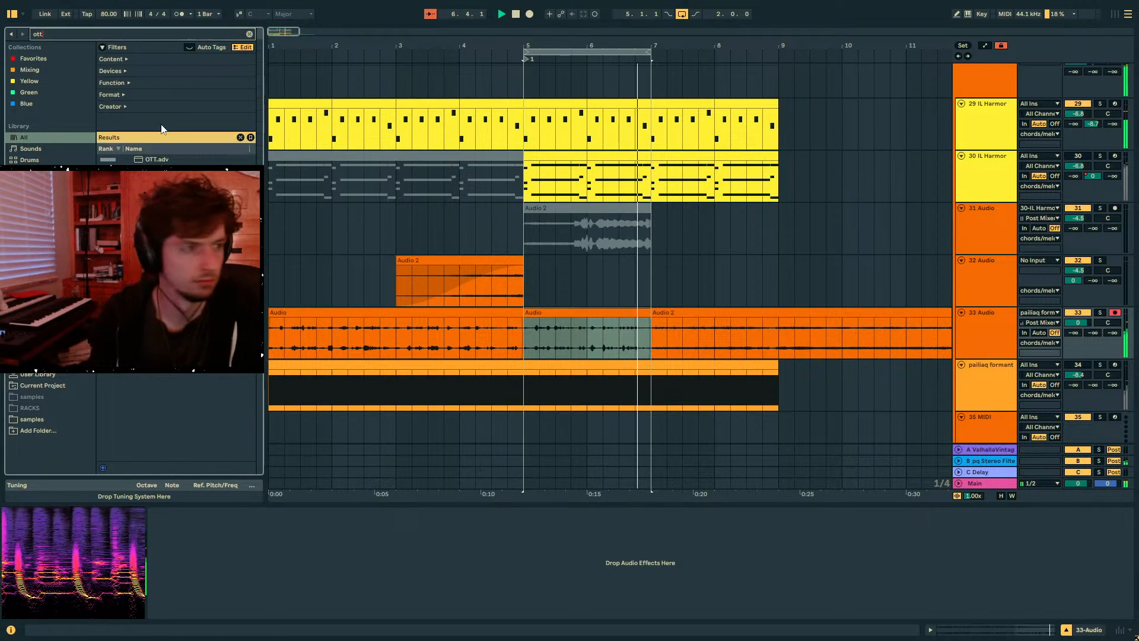
pyautogui.click(160, 159)
pyautogui.doubleClick(166, 159)
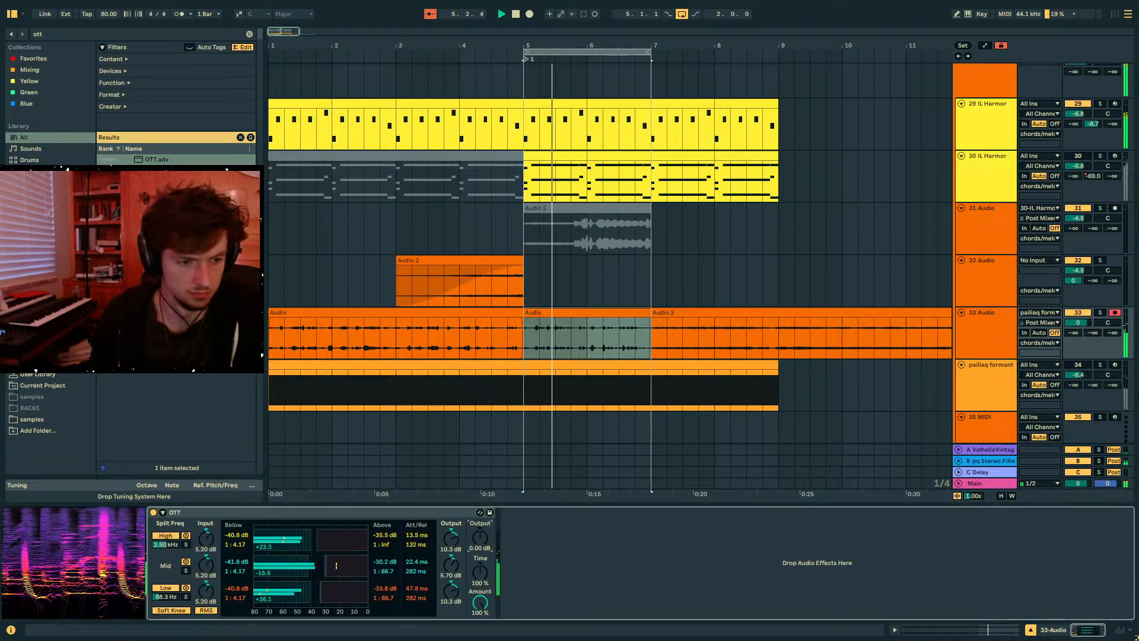
pyautogui.moveTo(1093, 332); pyautogui.dragTo(1093, 320)
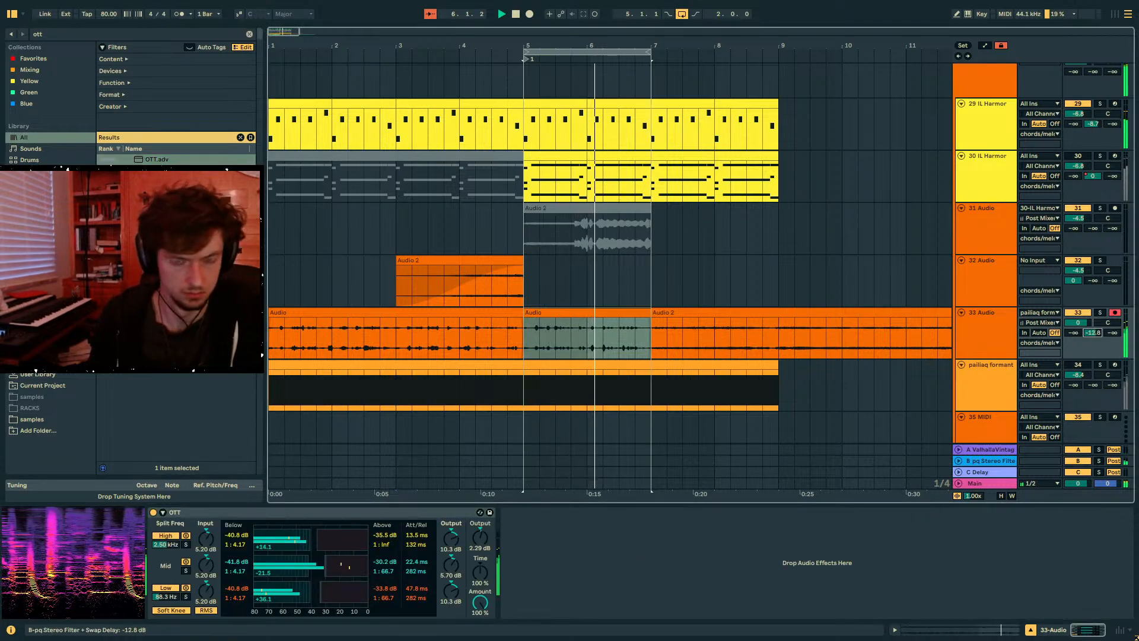
pyautogui.click(989, 461)
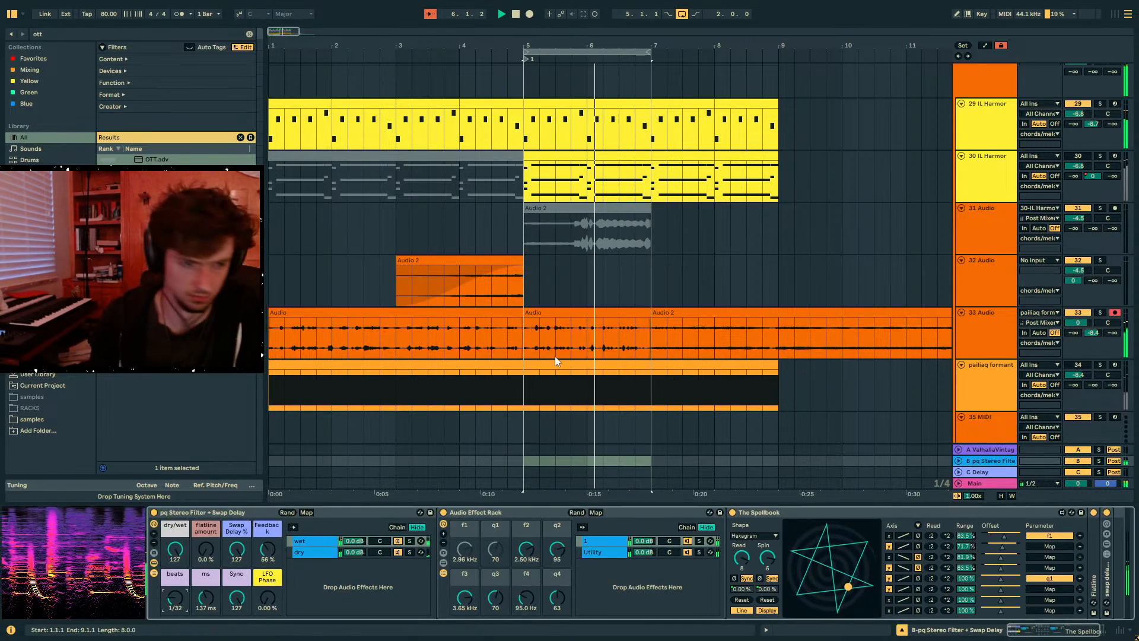
# - Insert a new audio track directly below 33 Audio
pyautogui.click(522, 336)
pyautogui.moveTo(645, 333); pyautogui.dragTo(520, 330)
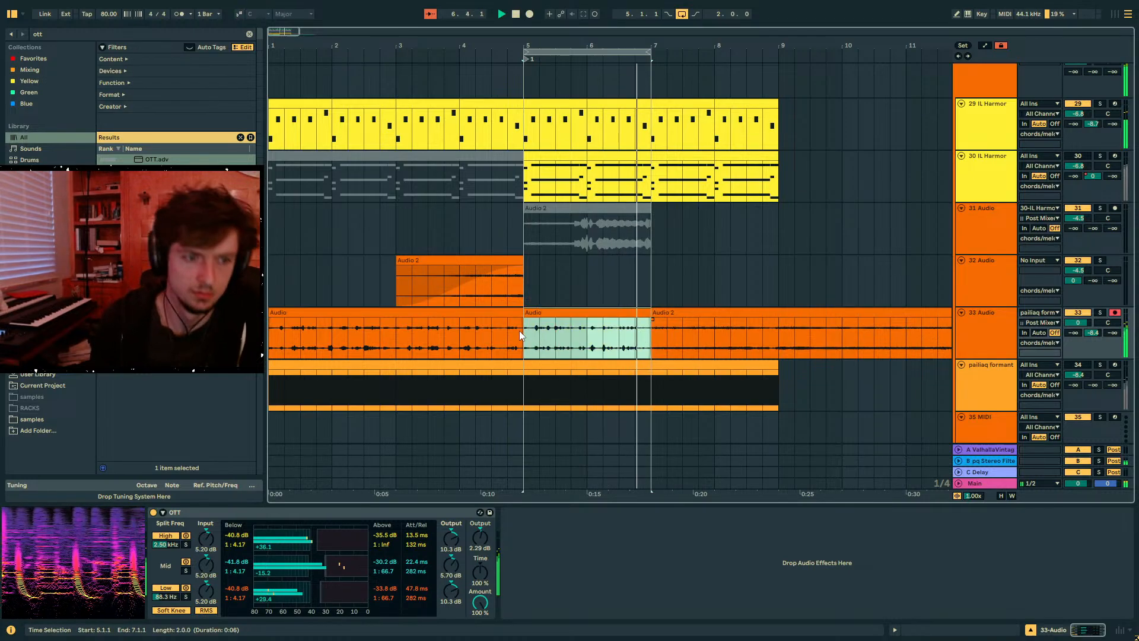
pyautogui.click(986, 331)
pyautogui.hotkey('ctrl', 't')
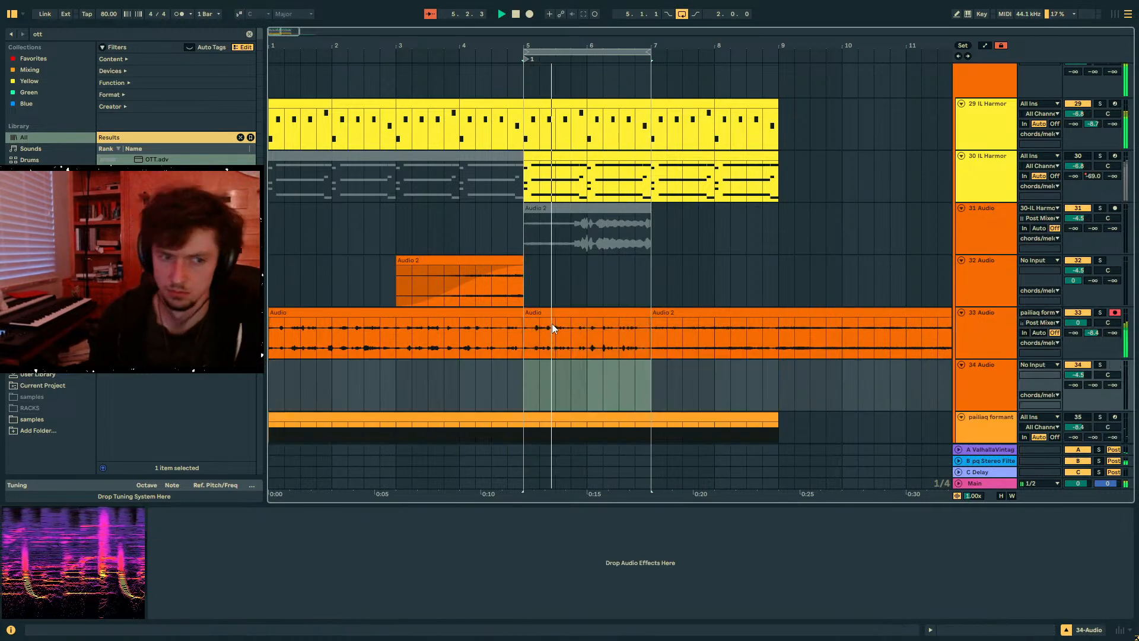
# - Transpose the recorded clip at bars 5 to 7 on 33 Audio to -24 st
pyautogui.click(553, 325)
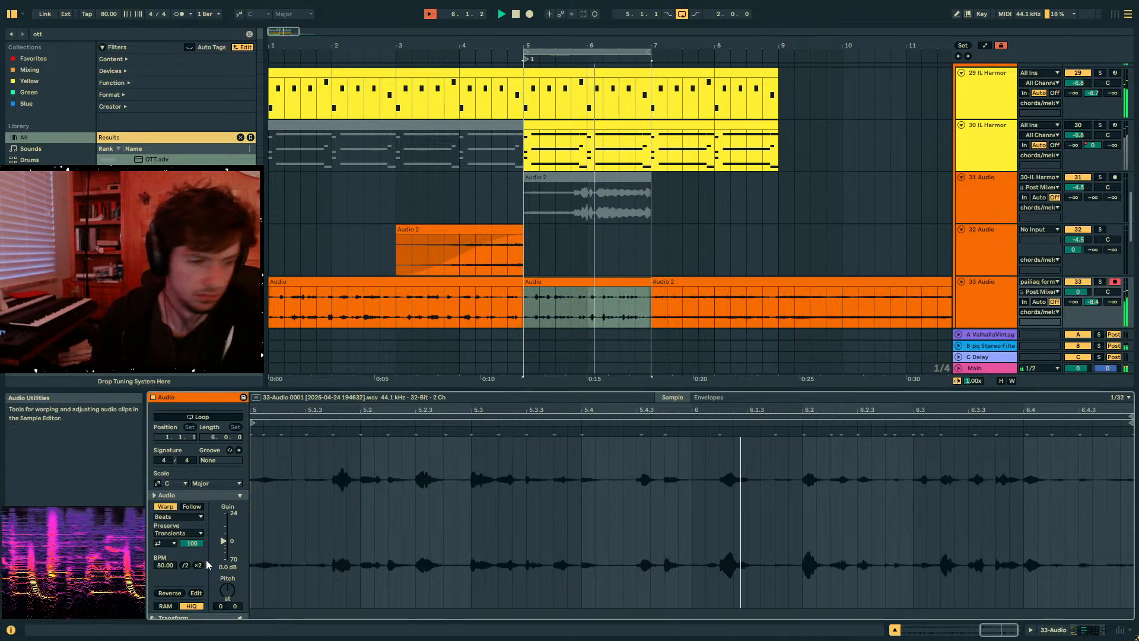
pyautogui.click(227, 589)
pyautogui.write('-24')
pyautogui.press('Return')
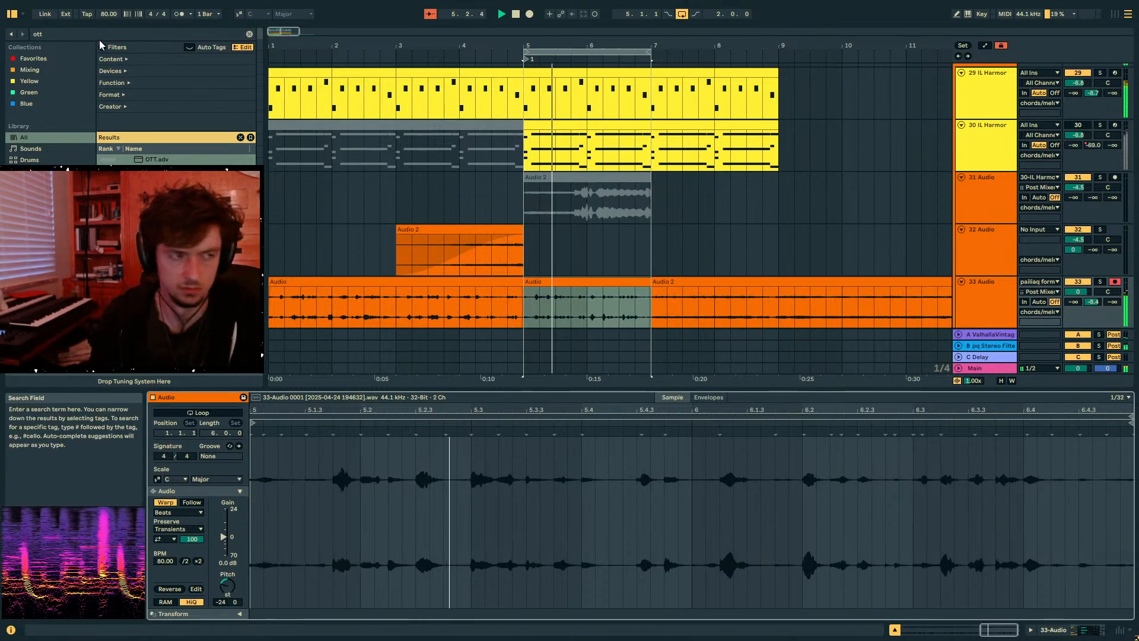
# - Add a second OTT to 33 Audio and copy the bar 5 to 7 clip onto 34 Audio
pyautogui.doubleClick(163, 159)
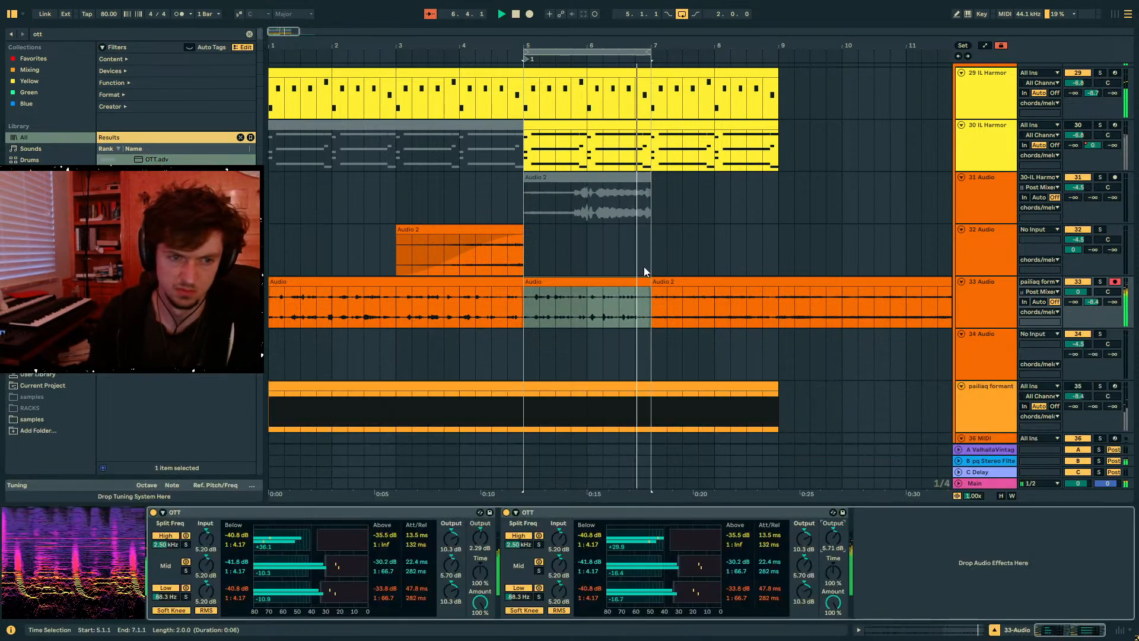
pyautogui.click(571, 355)
pyautogui.keyDown('ctrl'); pyautogui.moveTo(561, 282); pyautogui.dragTo(563, 335); pyautogui.keyUp('ctrl')
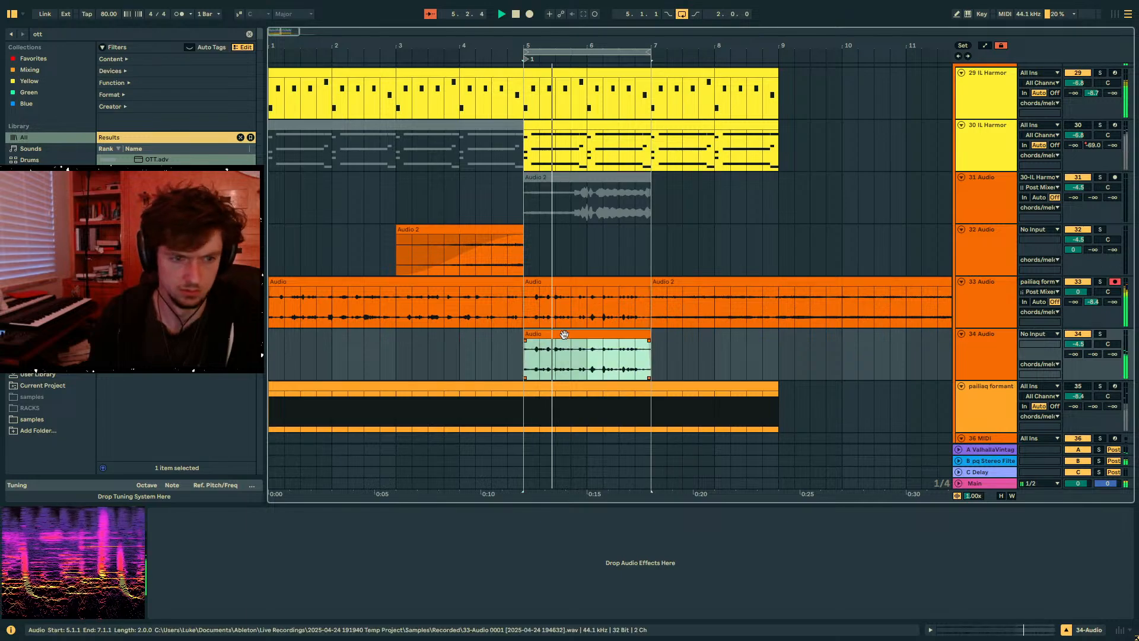
pyautogui.press('Up')
# - Solo 34 Audio, then set the bar 5 to 7 clip on 33 Audio to Re-Pitch warping at 320 BPM
pyautogui.click(1101, 334)
pyautogui.press('space')
pyautogui.press('space')
pyautogui.hotkey('shift', 'Tab')
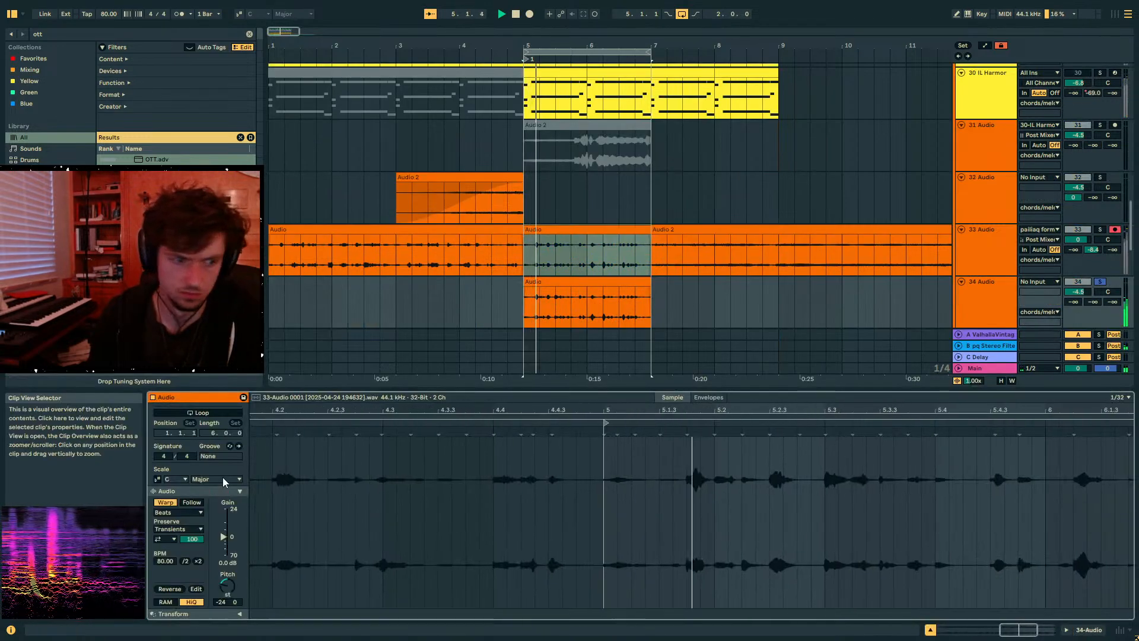
pyautogui.click(177, 512)
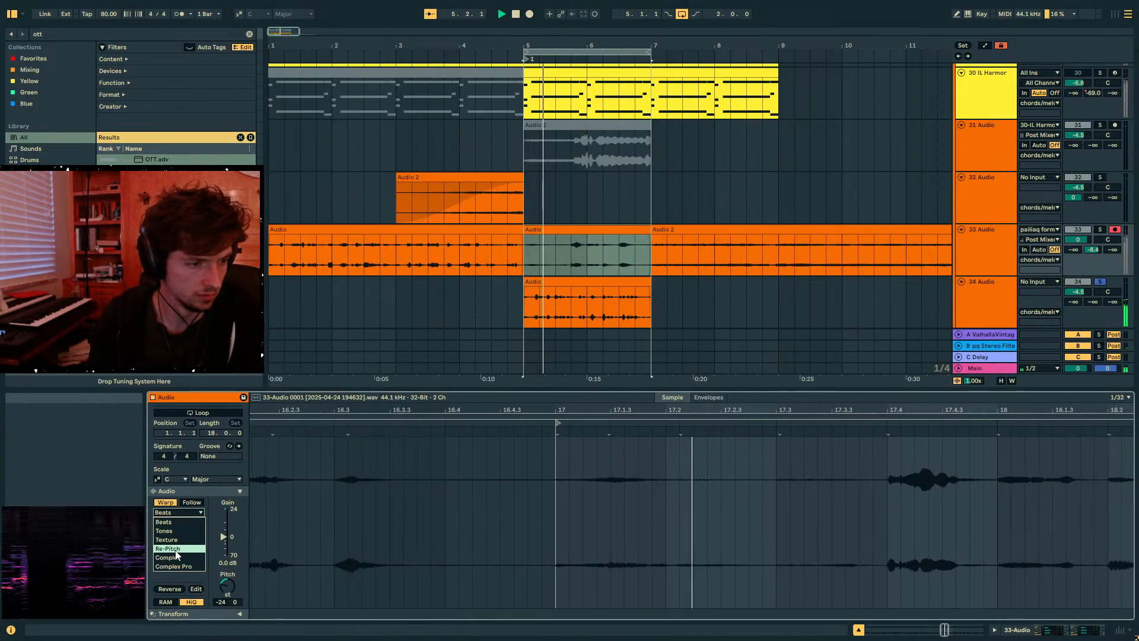
pyautogui.click(175, 549)
# - Load the Flatline preset, move it onto 34 Audio, and add Roar after it with a bias of 0.45
pyautogui.click(98, 35)
pyautogui.write('flatline')
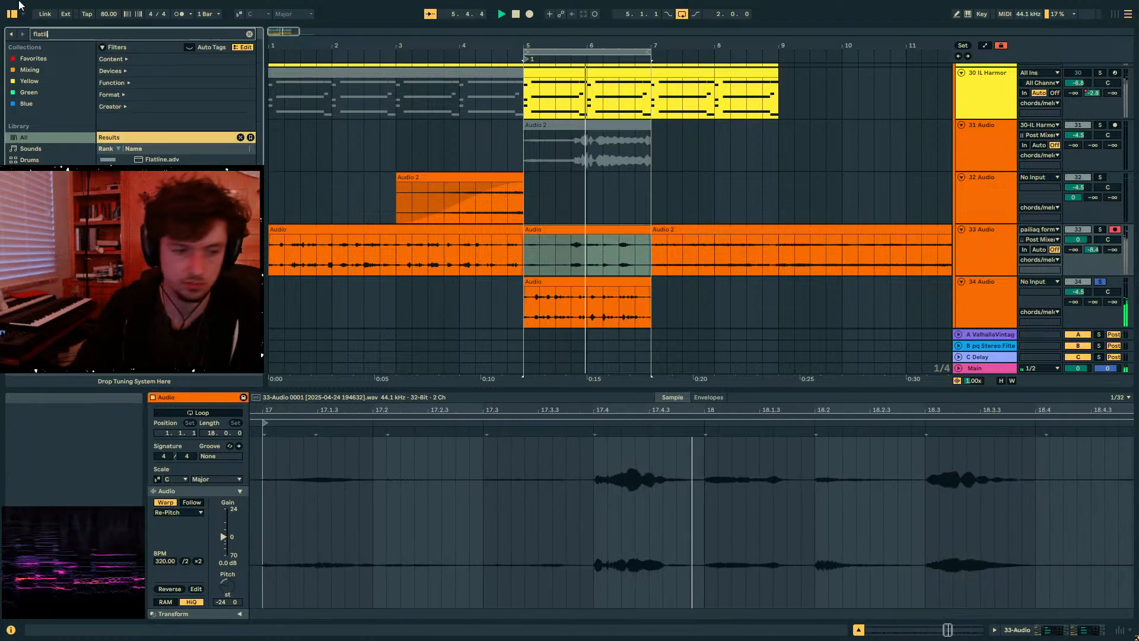
pyautogui.click(78, 35)
pyautogui.write('roar')
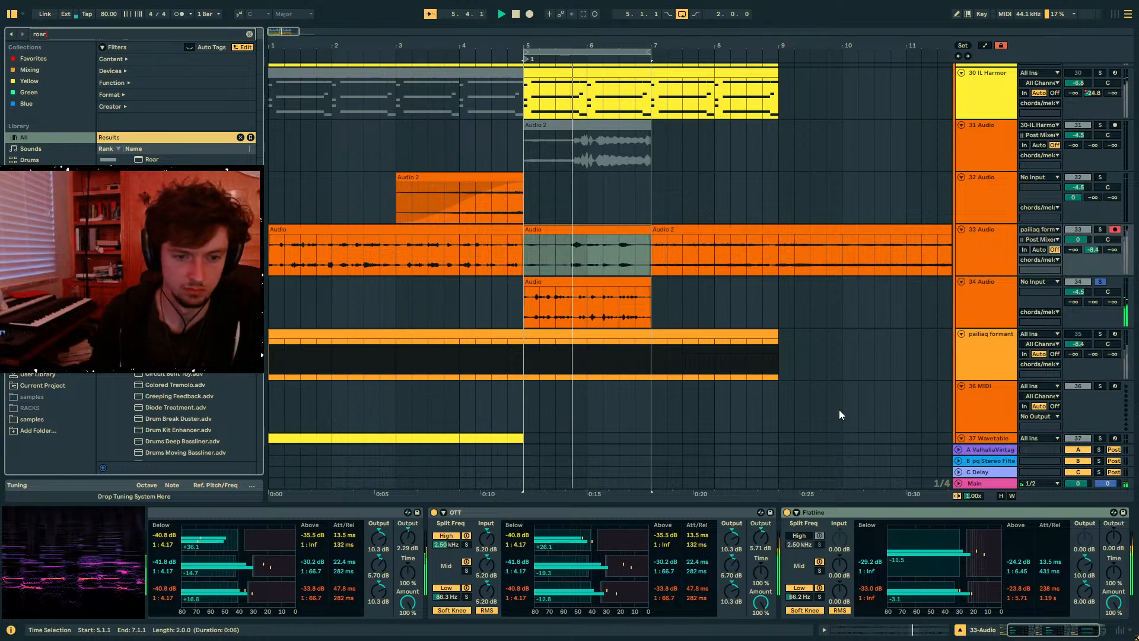
pyautogui.click(758, 301)
pyautogui.click(588, 259)
pyautogui.moveTo(839, 510); pyautogui.dragTo(557, 300)
pyautogui.moveTo(146, 159); pyautogui.dragTo(661, 538)
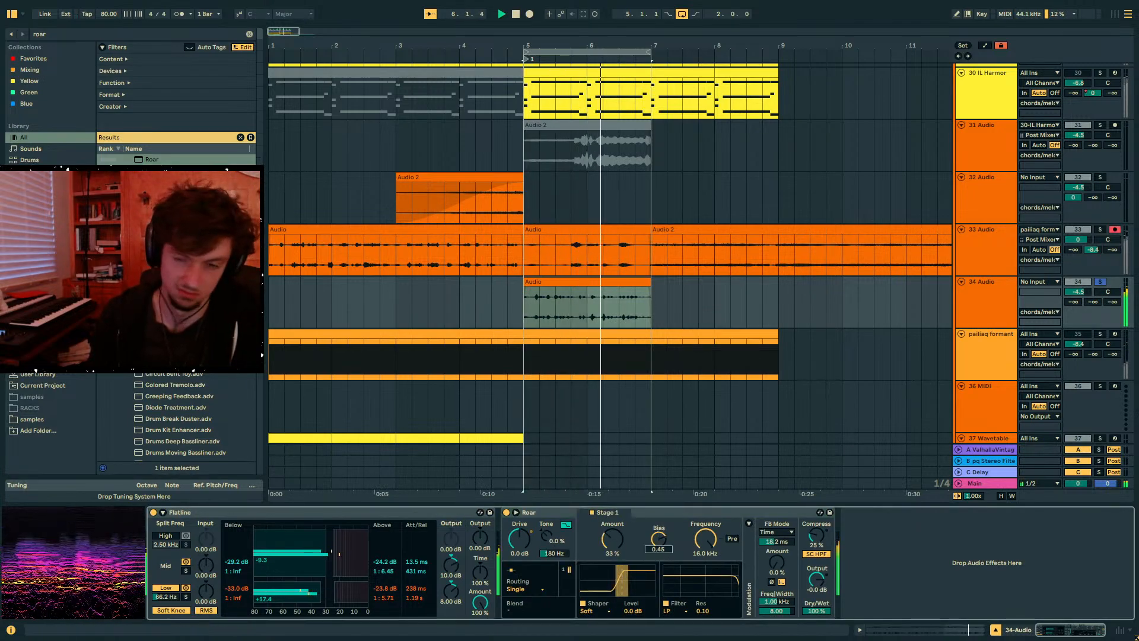
# - Unsolo 34 Audio and add an EQ Eight after Roar with a low cut at about 130 Hz
pyautogui.click(1099, 282)
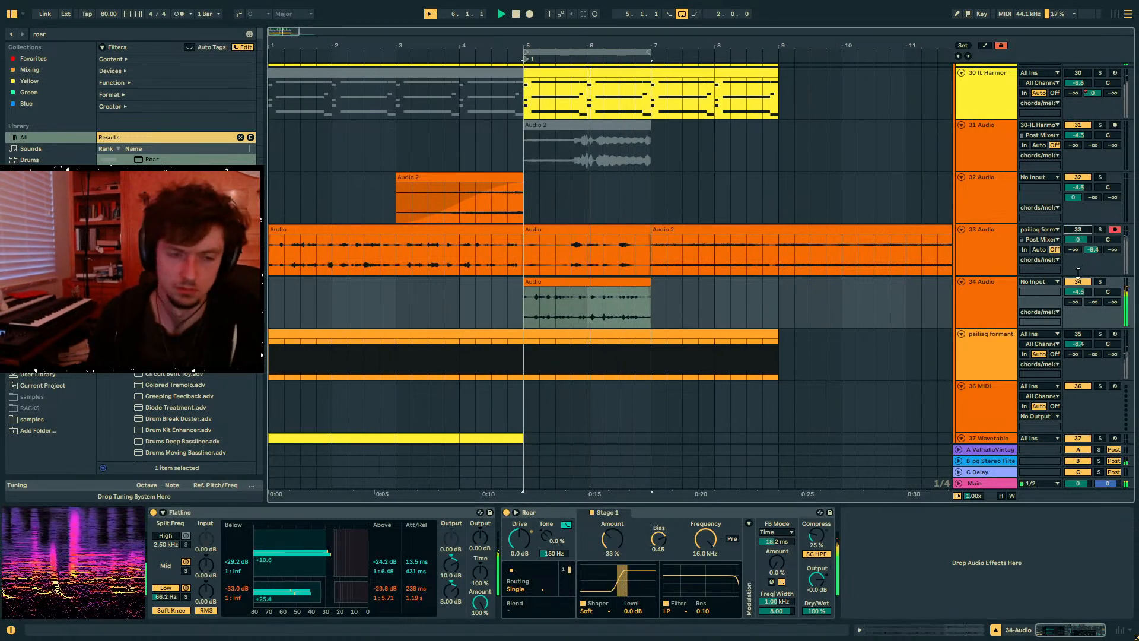
pyautogui.click(1000, 308)
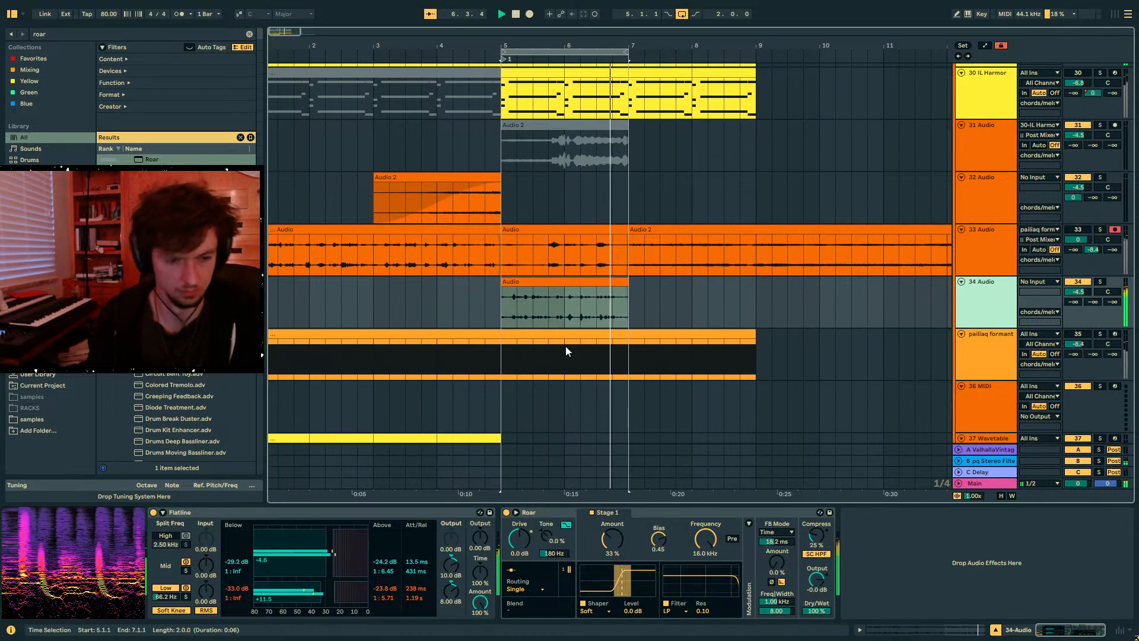
pyautogui.click(80, 35)
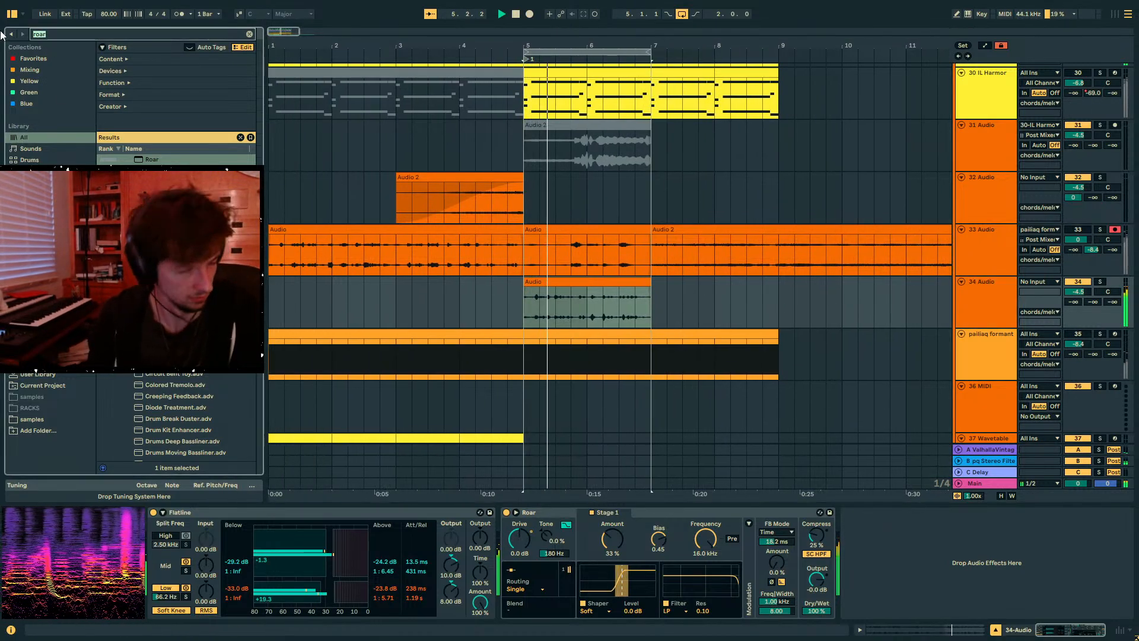
pyautogui.write('eq 8')
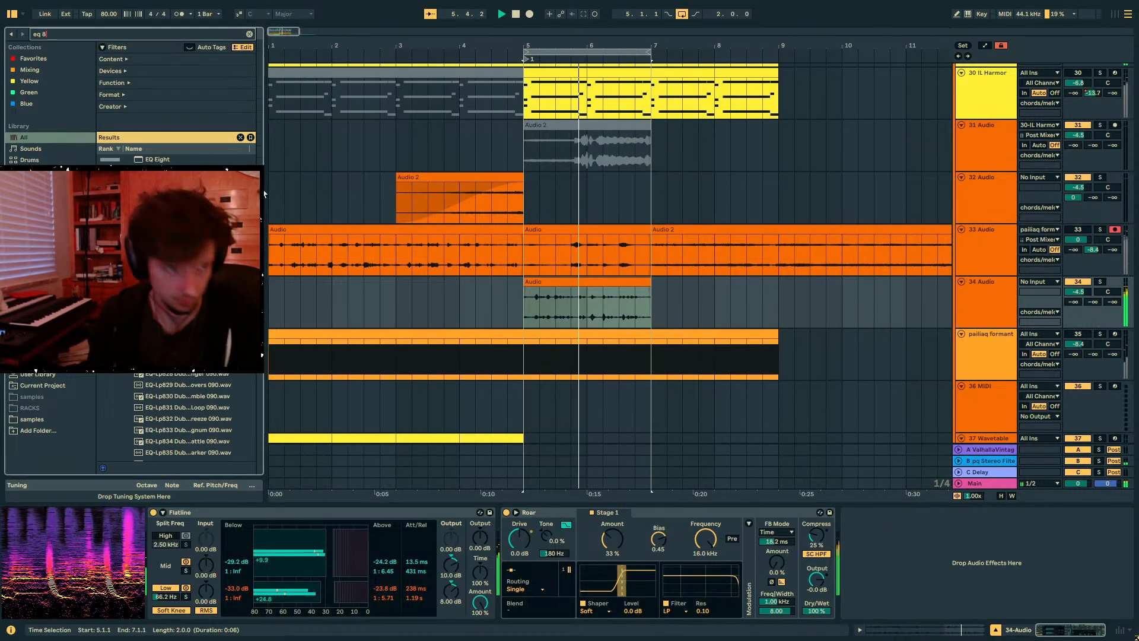
pyautogui.doubleClick(134, 161)
pyautogui.click(885, 603)
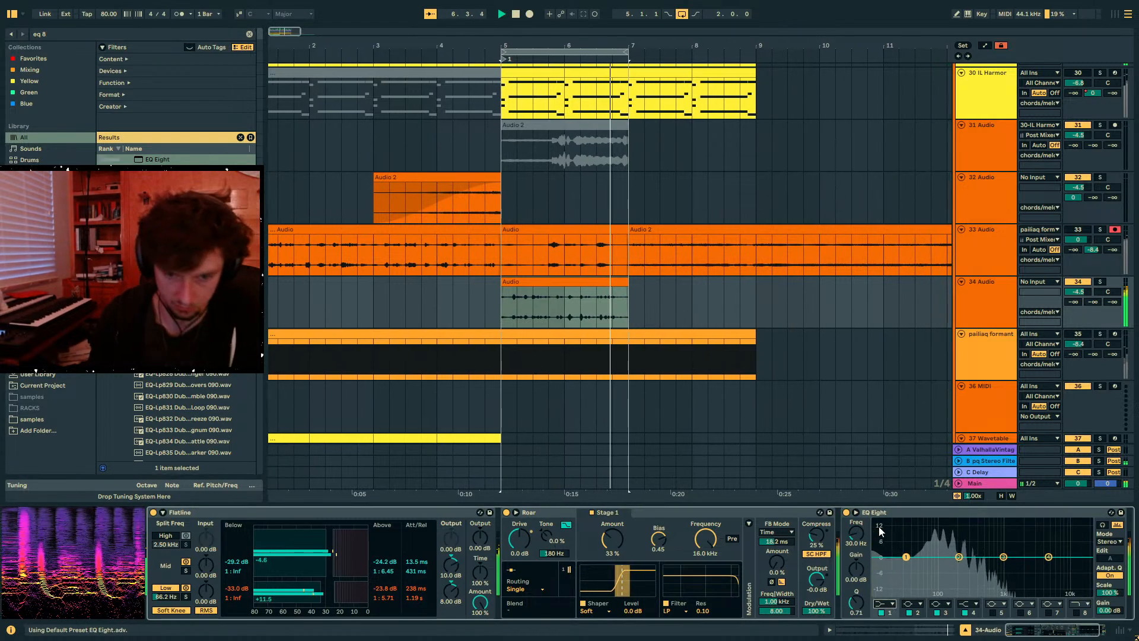
pyautogui.click(881, 532)
pyautogui.moveTo(906, 565); pyautogui.dragTo(946, 565)
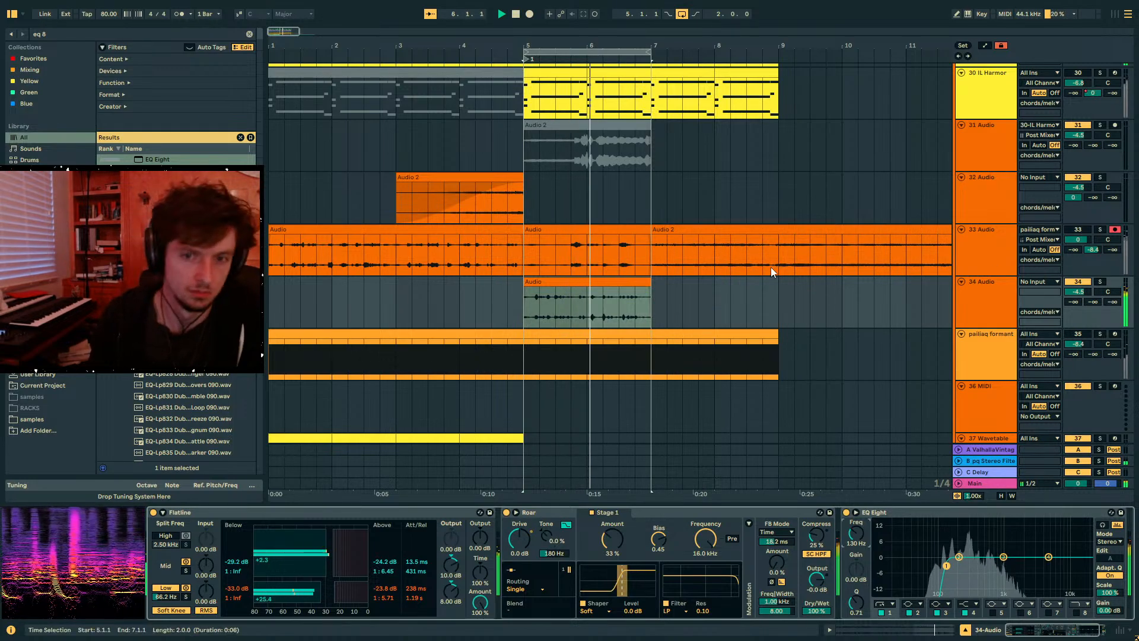
# - Reset the transposition of the bar 5 to 7 clip on 33 Audio to 0 semitones
pyautogui.click(506, 251)
pyautogui.doubleClick(525, 256)
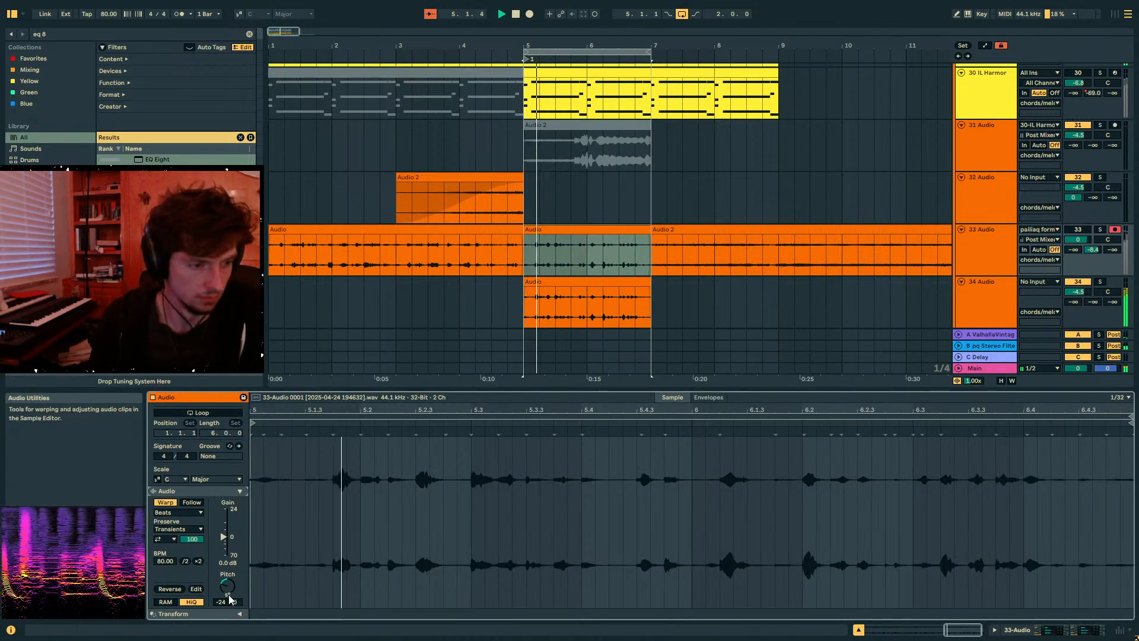
pyautogui.click(226, 587)
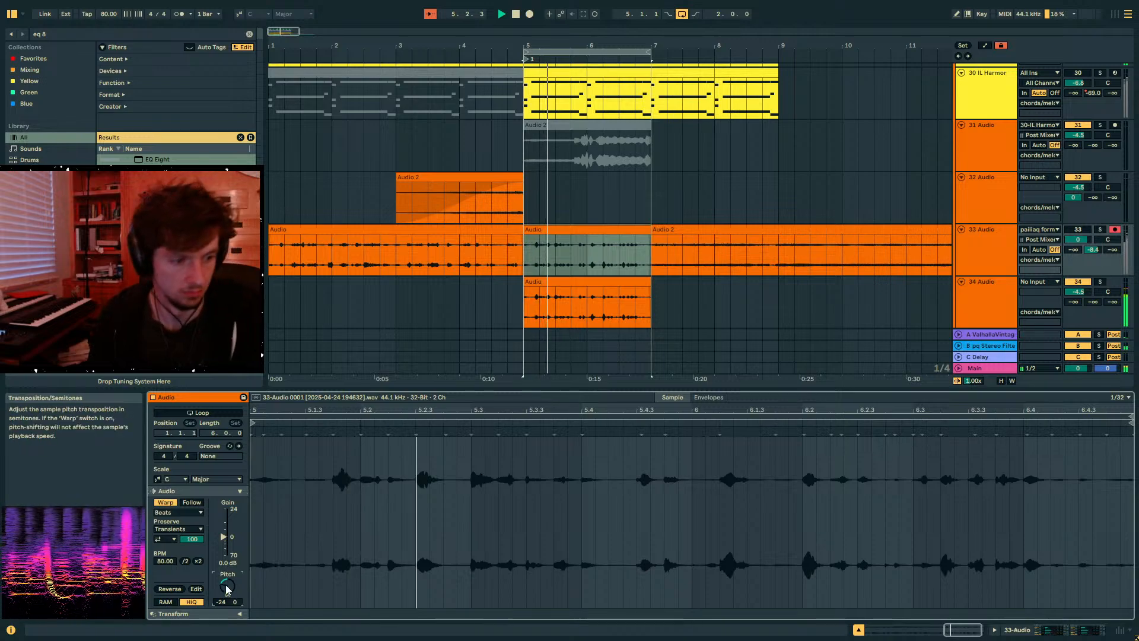
pyautogui.click(638, 230)
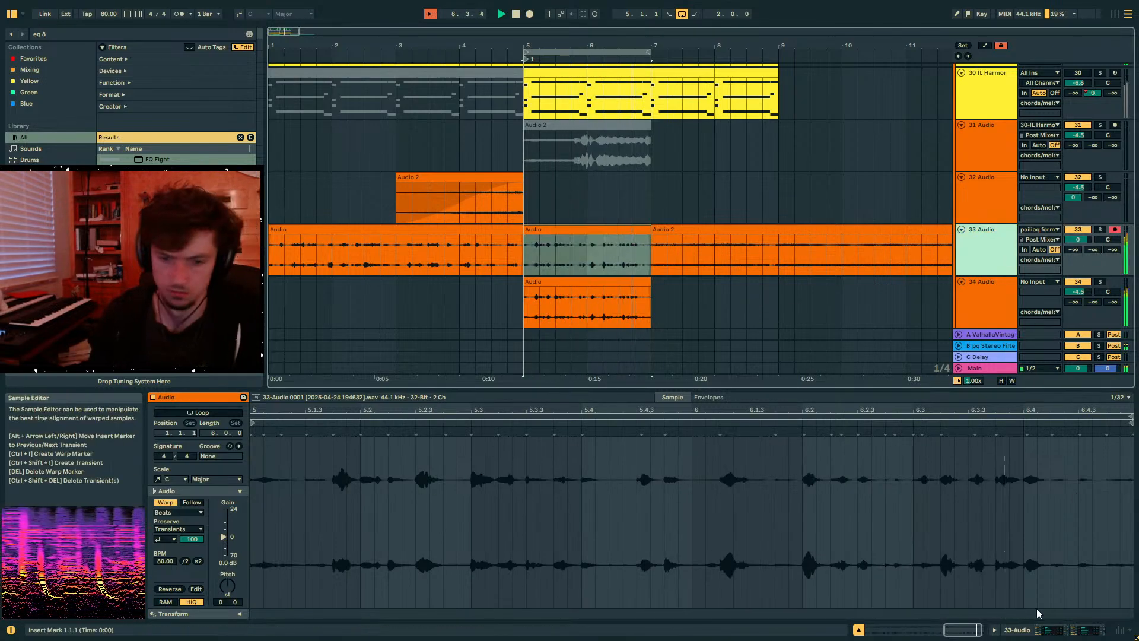
# - Set the first OTT's amount on 33 Audio to 42 % and the track's first send to -11.2 dB
pyautogui.click(1001, 635)
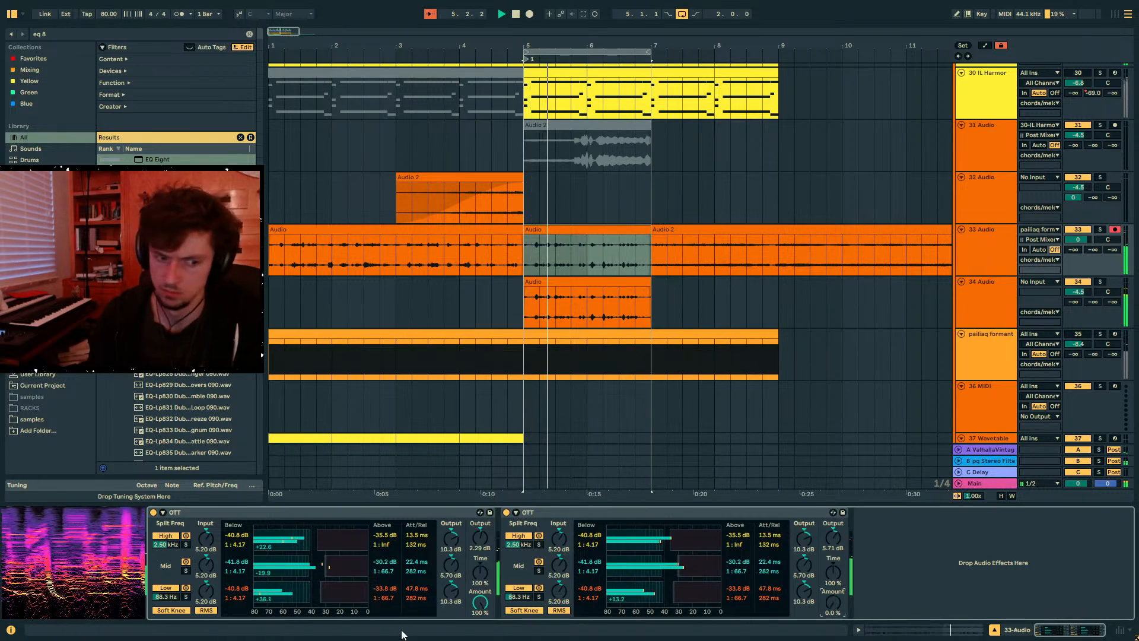
pyautogui.moveTo(1074, 249)
pyautogui.mouseDown()
pyautogui.moveTo(1074, 220)
pyautogui.moveTo(1073, 258)
pyautogui.mouseUp()
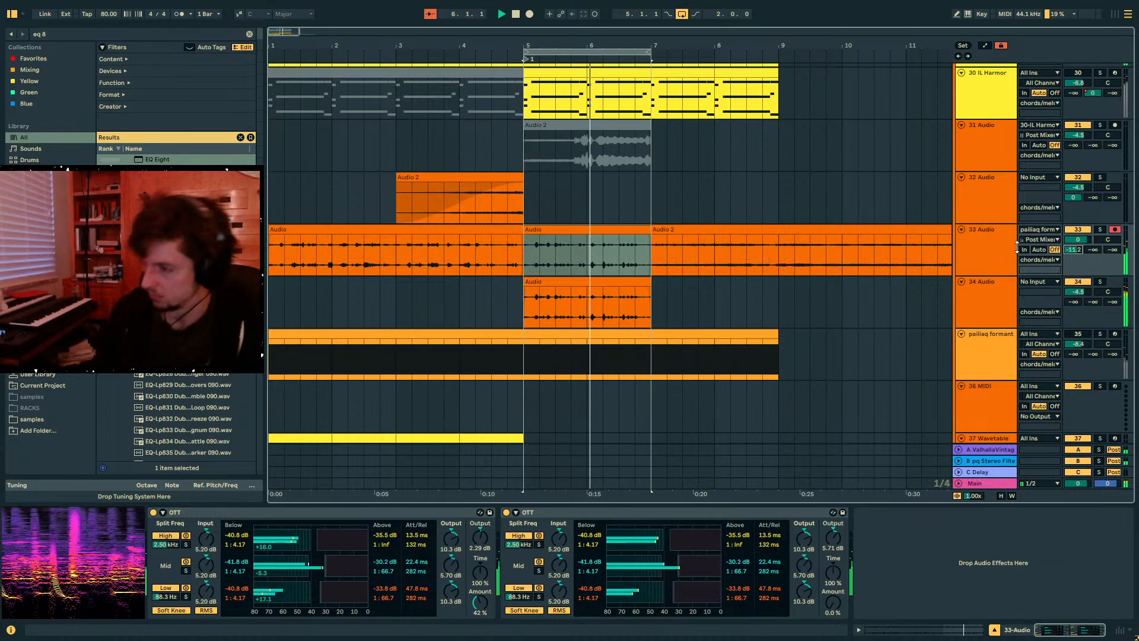
pyautogui.press('space')
# - Review the clips and device chains of the pailiaq formant, 30 IL Harmor and 34 Audio tracks
pyautogui.click(546, 335)
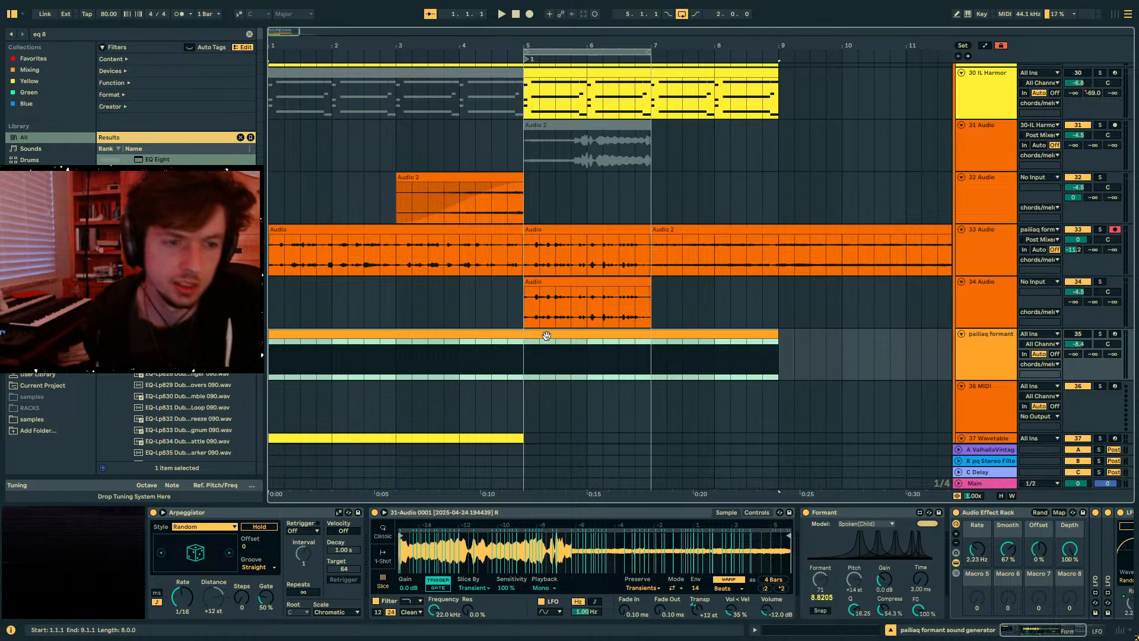
pyautogui.scroll(2, 641, 290)
pyautogui.click(539, 190)
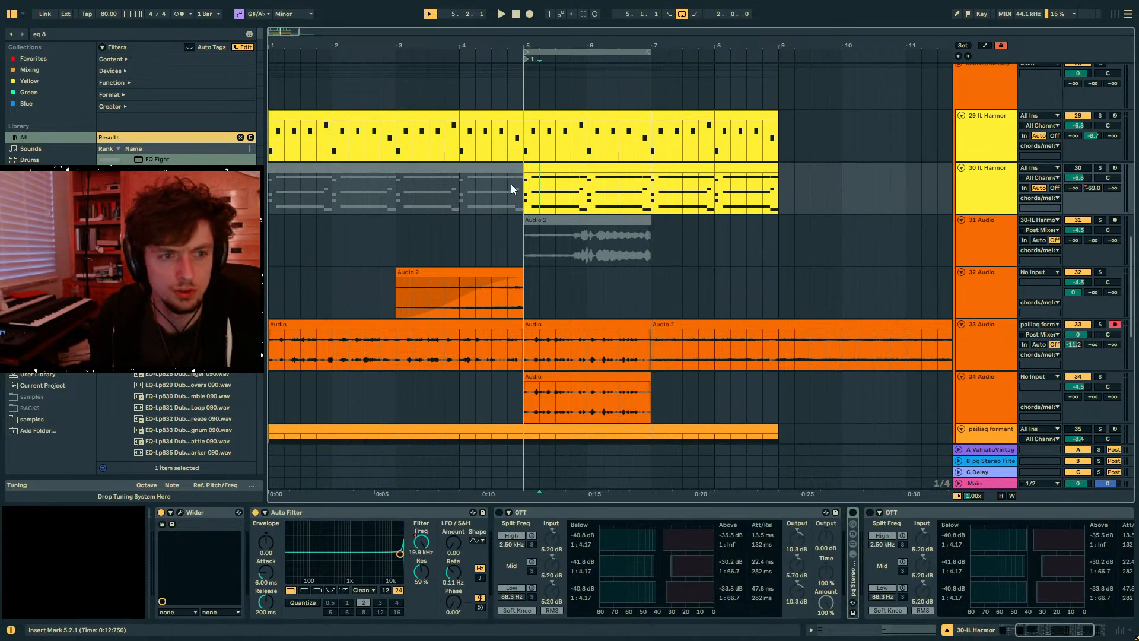
pyautogui.moveTo(543, 172); pyautogui.dragTo(585, 184)
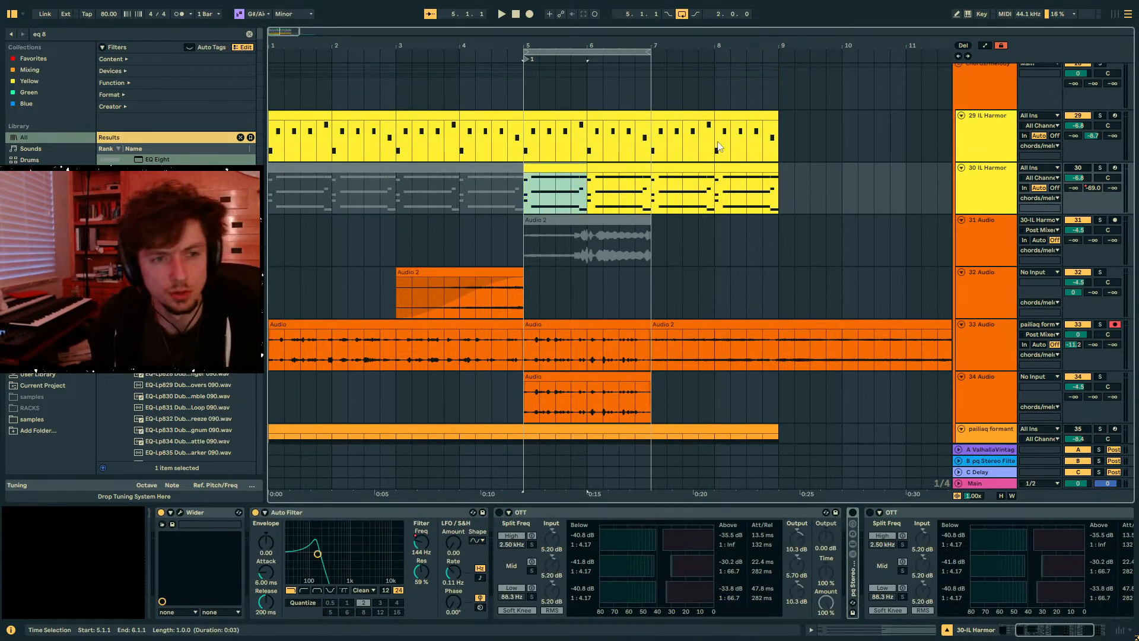
pyautogui.click(196, 513)
pyautogui.press('Left')
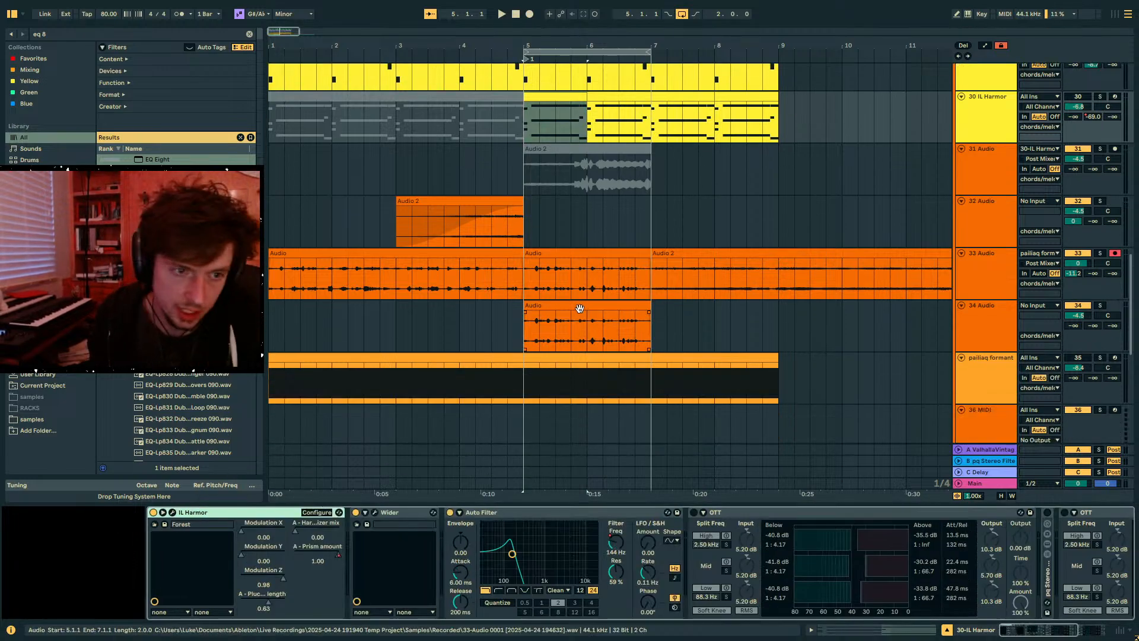
pyautogui.click(580, 377)
pyautogui.scroll(1, 580, 314)
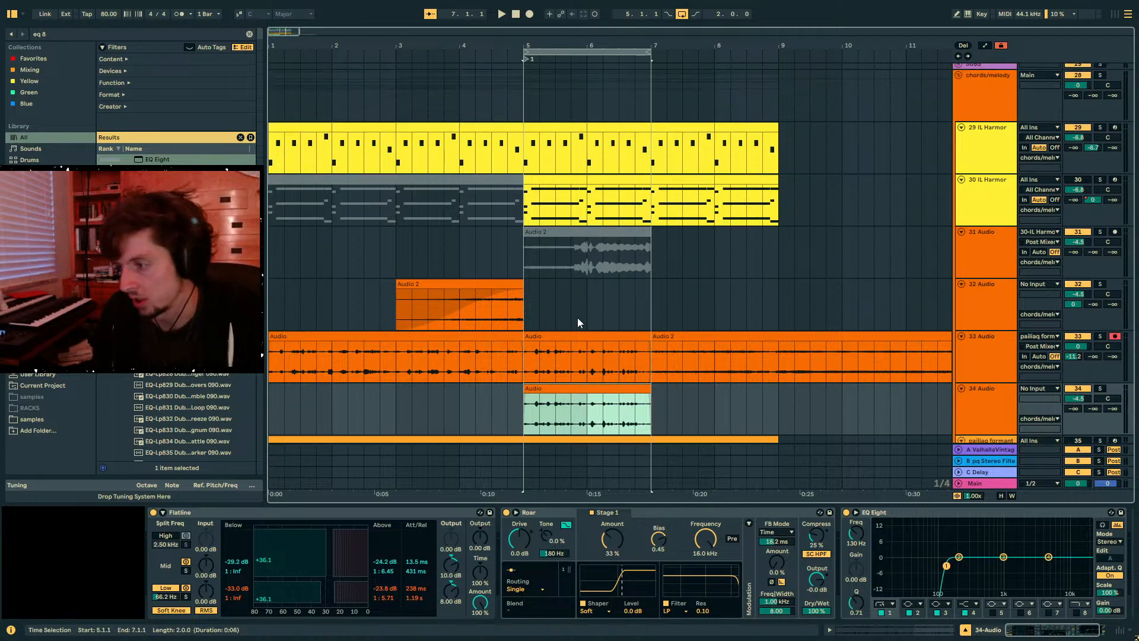
pyautogui.scroll(-1, 578, 318)
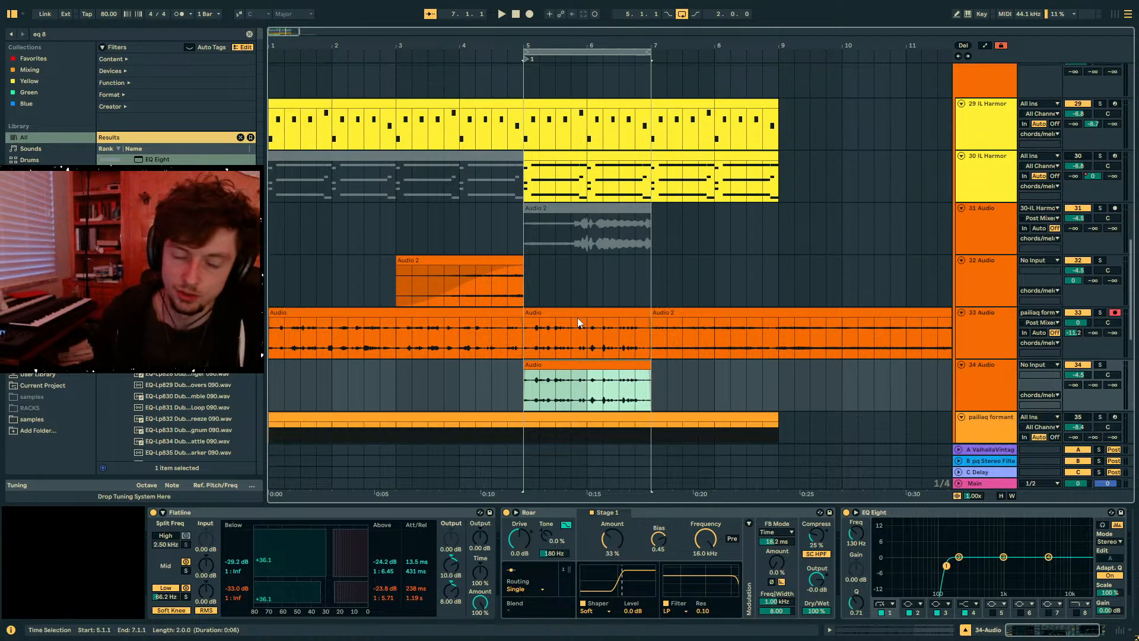
# - Try extending the start of the 34 Audio clip back to bar 3.2, and undo it
pyautogui.click(535, 373)
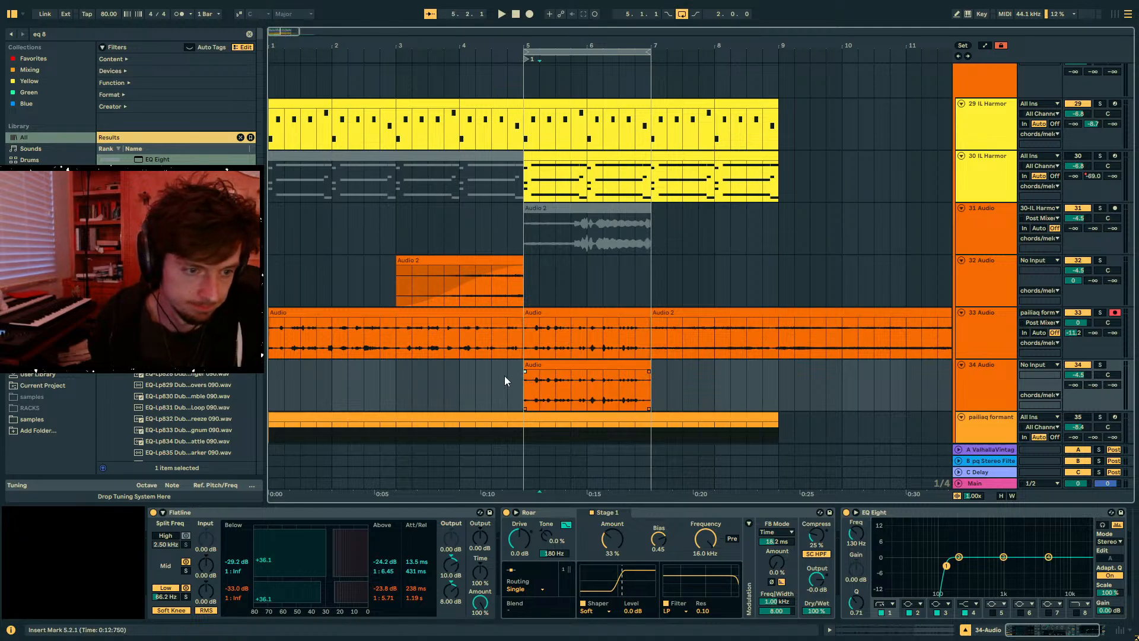
pyautogui.moveTo(524, 371); pyautogui.dragTo(417, 385)
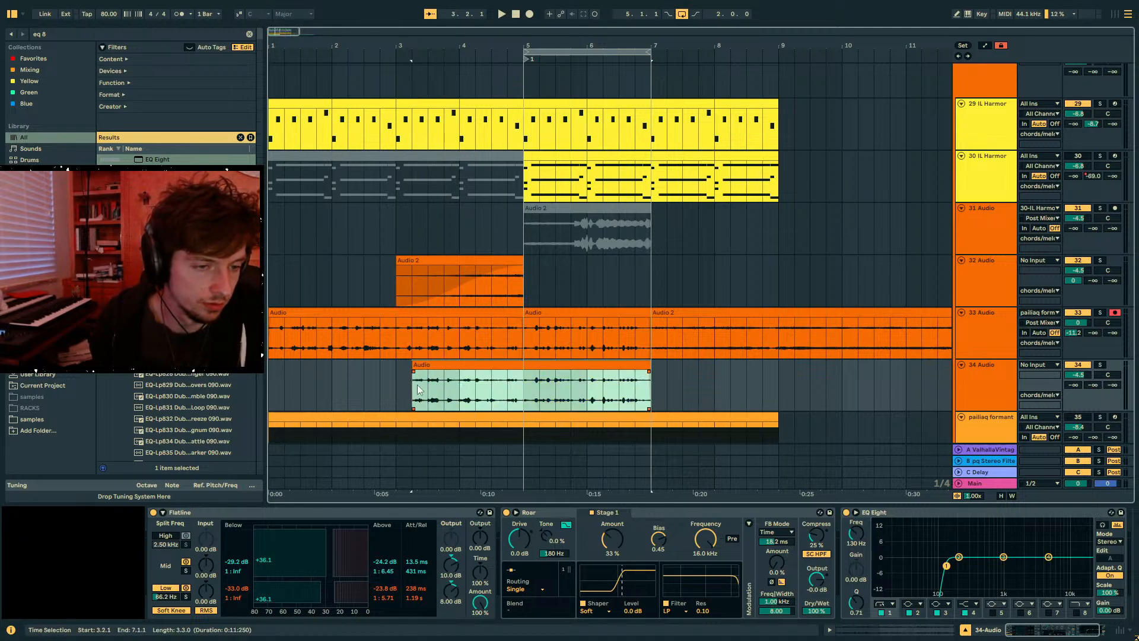
pyautogui.hotkey('ctrl', 'z')
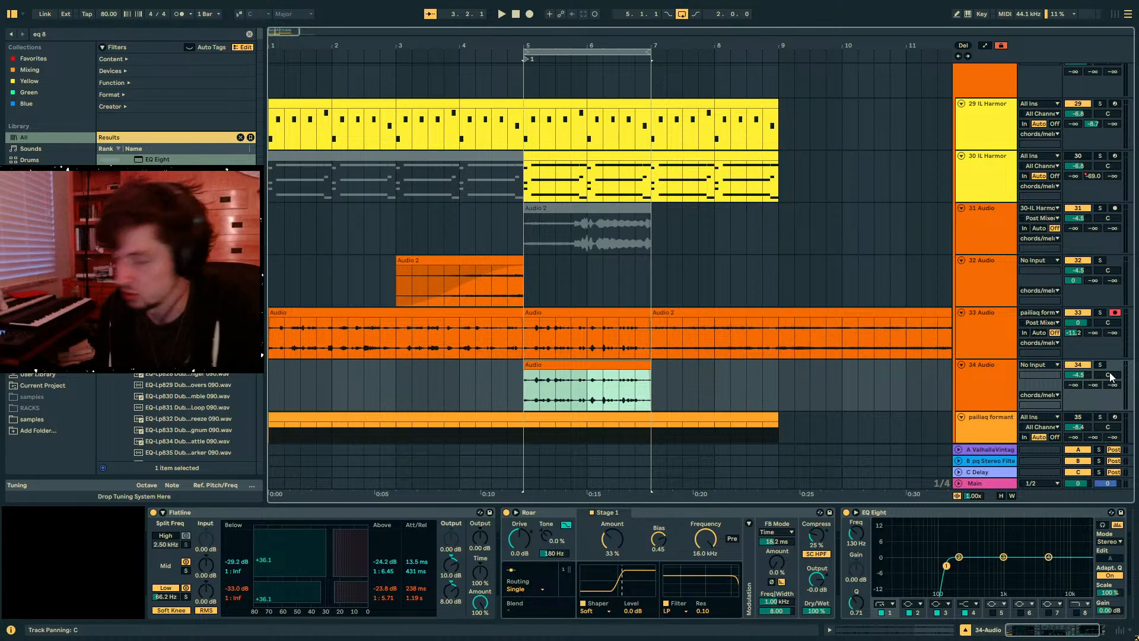
# - Play the bar 5 to 7 loop to audition the layers, and inspect the 30 IL Harmor device chain
pyautogui.press('space')
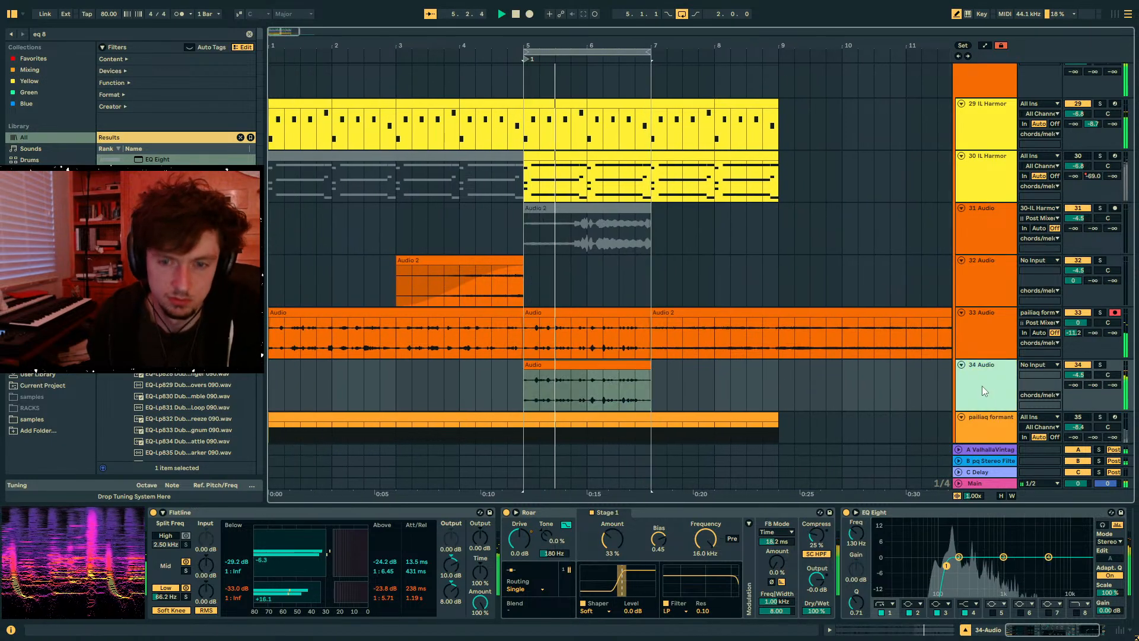
pyautogui.scroll(-2, 860, 381)
pyautogui.click(660, 297)
pyautogui.moveTo(659, 298); pyautogui.dragTo(649, 300)
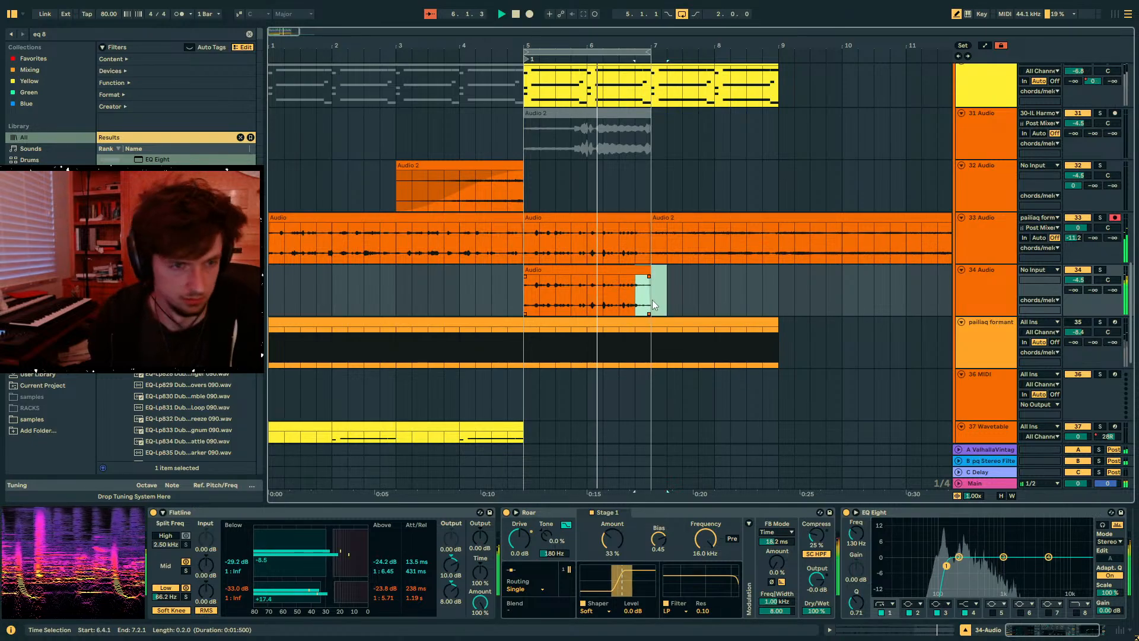
pyautogui.click(649, 300)
pyautogui.scroll(3, 734, 309)
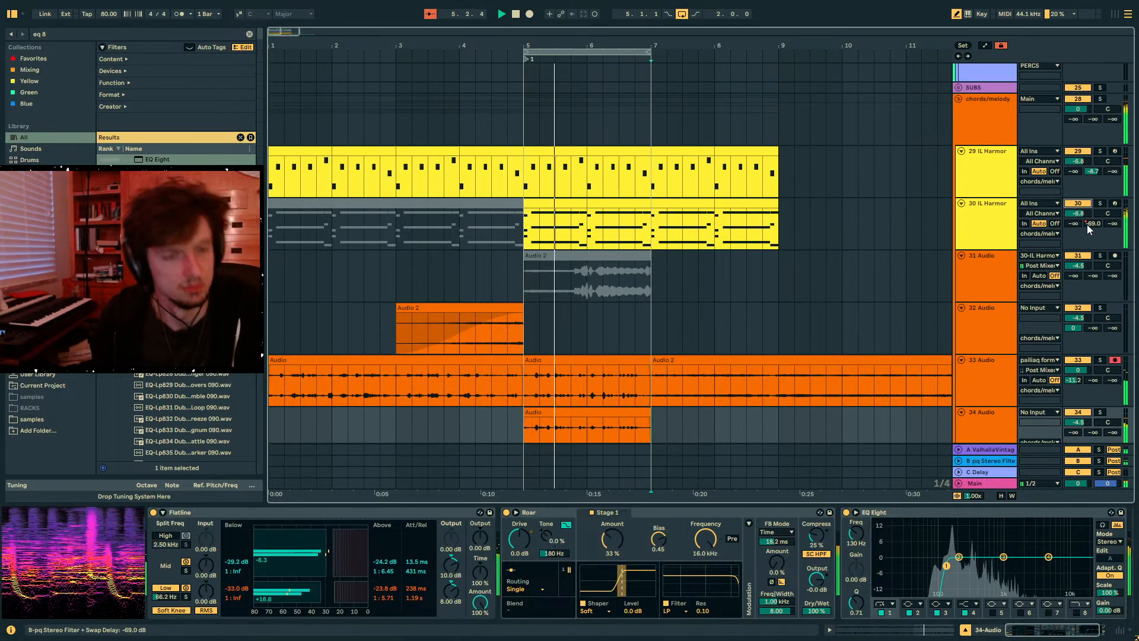
pyautogui.click(973, 234)
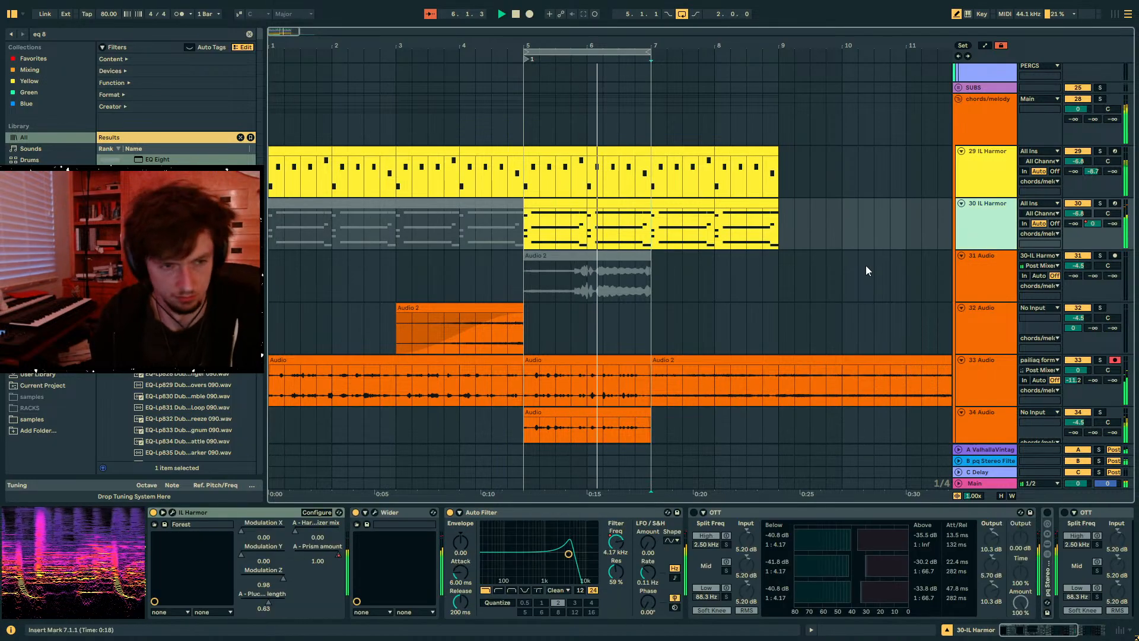
# - Open the bar 5 clip of 30 IL Harmor in an enlarged note editor and delete the F2 note at 1.4.3
pyautogui.click(574, 224)
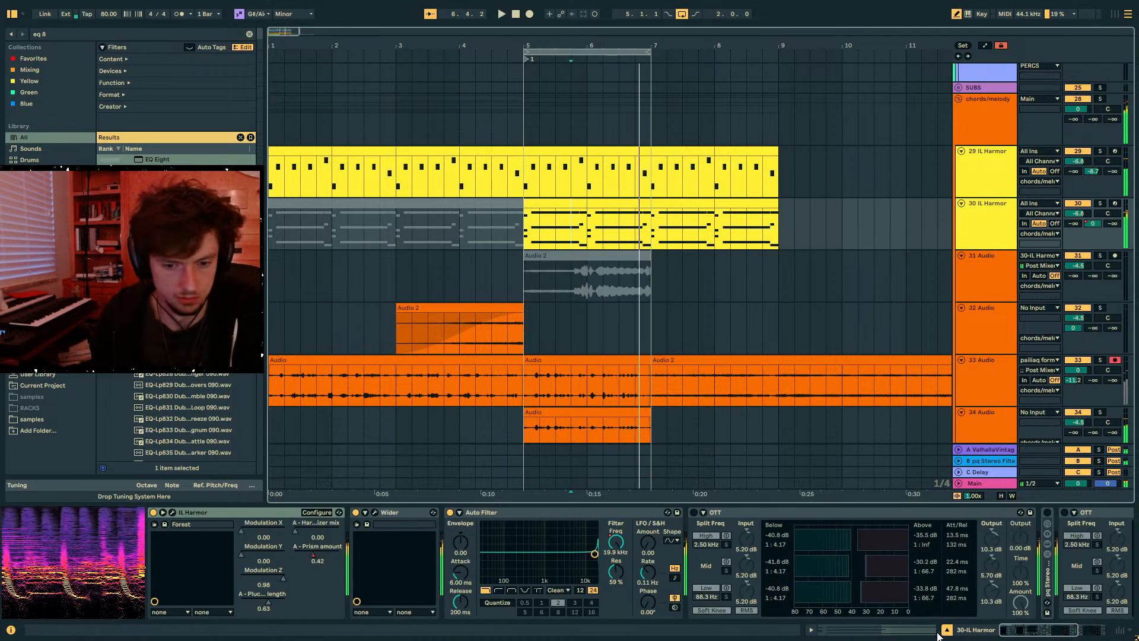
pyautogui.click(924, 630)
pyautogui.click(552, 203)
pyautogui.moveTo(841, 389); pyautogui.dragTo(843, 178)
pyautogui.click(1050, 417)
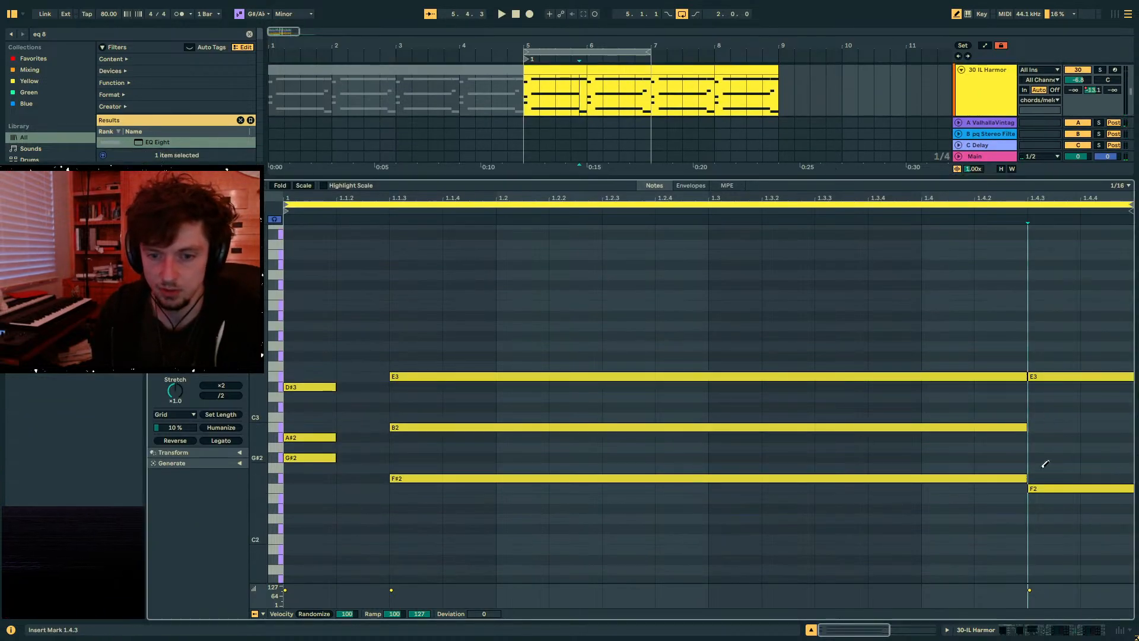
pyautogui.click(1032, 488)
pyautogui.click(1016, 397)
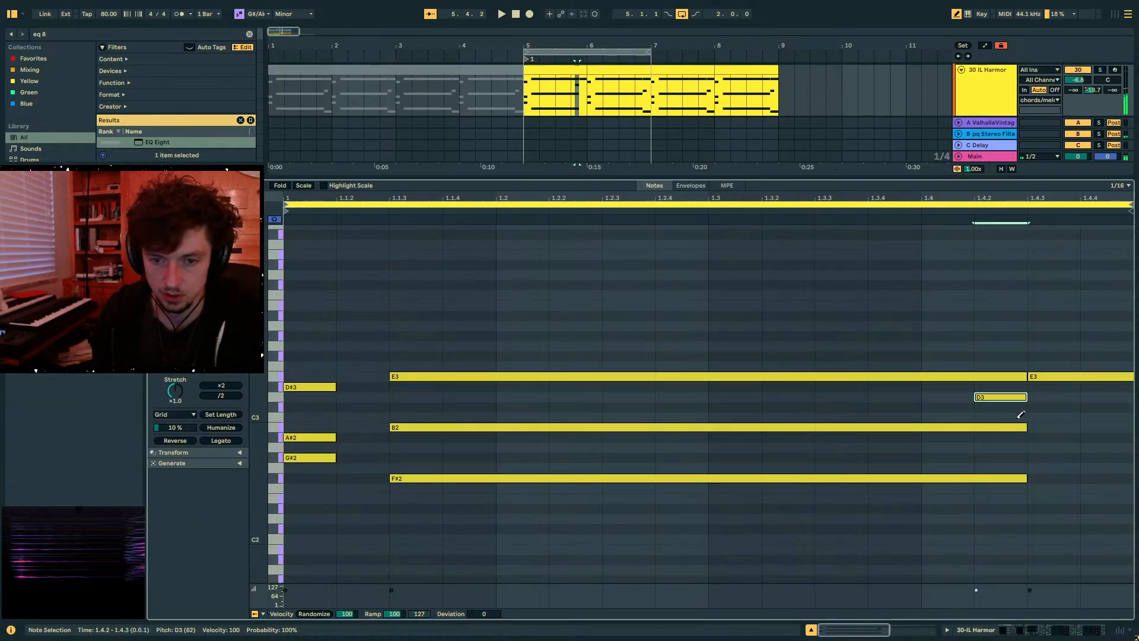
pyautogui.press('Delete')
# - Delete the short E3 note at 1.4.3, extend the held E3, B2 and F#2 notes to the bar's end, and play it
pyautogui.moveTo(1032, 411); pyautogui.dragTo(1116, 462)
pyautogui.doubleClick(1037, 377)
pyautogui.click(1027, 376)
pyautogui.moveTo(1026, 376); pyautogui.dragTo(1115, 376)
pyautogui.press('space')
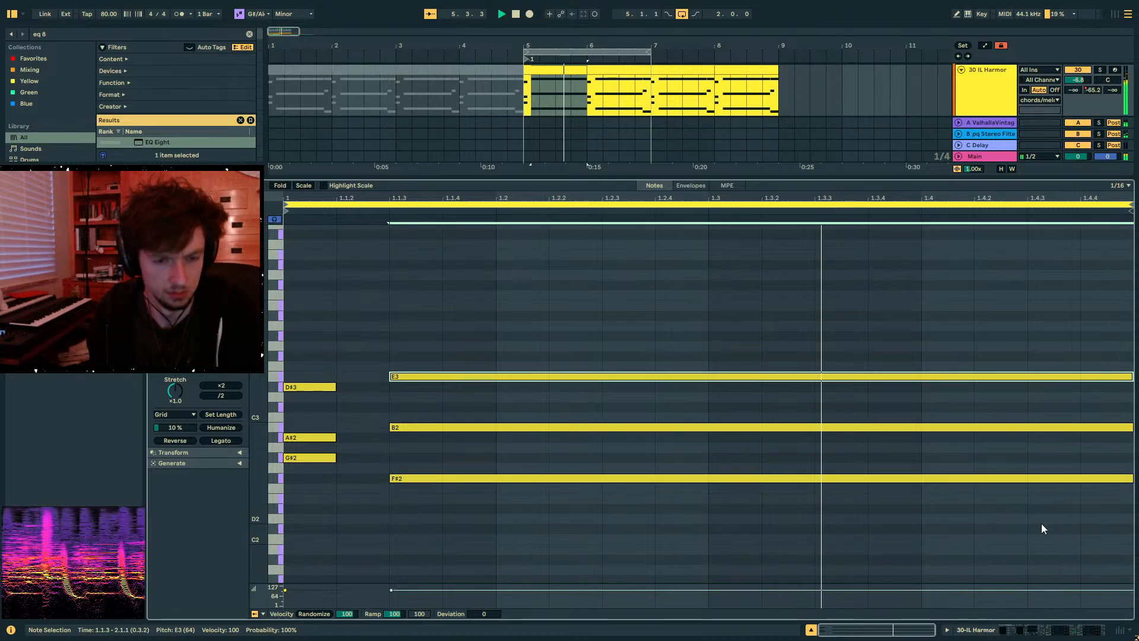
# - Duplicate the edited bar 5 clip on 30 IL Harmor over bar 6, and collapse the track's first OTT
pyautogui.click(1060, 632)
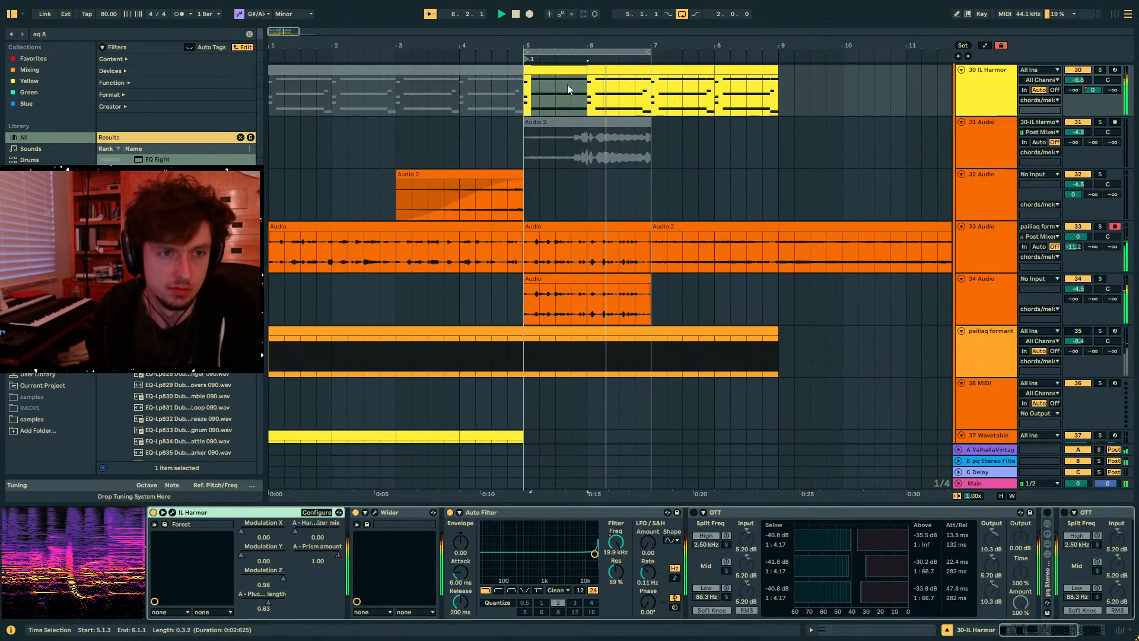
pyautogui.click(551, 69)
pyautogui.scroll(2, 828, 181)
pyautogui.hotkey('ctrl', 'd')
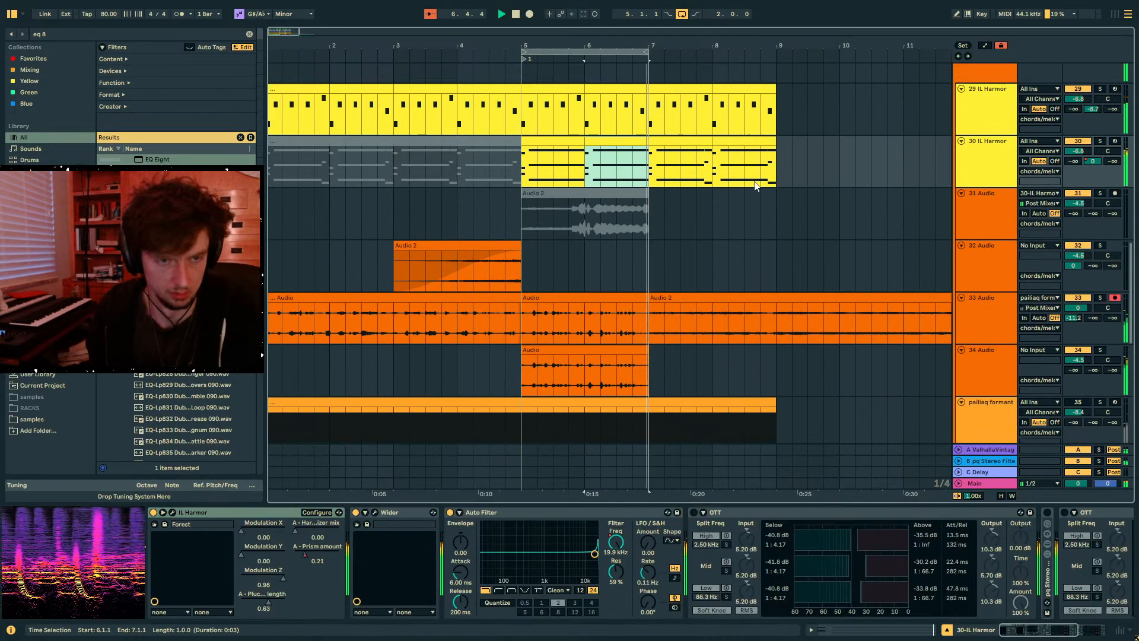
pyautogui.doubleClick(726, 515)
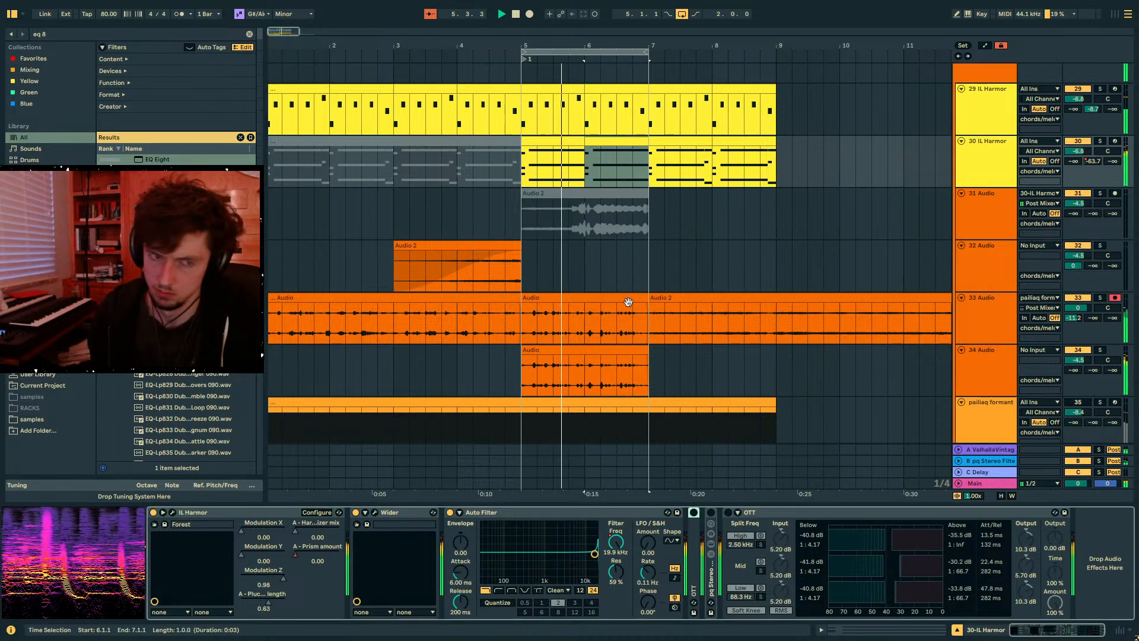
# - Stop playback and duplicate the bar 5 to 7 clips on 33 Audio and 34 Audio three times, up to bar 13
pyautogui.scroll(-2, 586, 290)
pyautogui.press('space')
pyautogui.moveTo(655, 270); pyautogui.dragTo(522, 308)
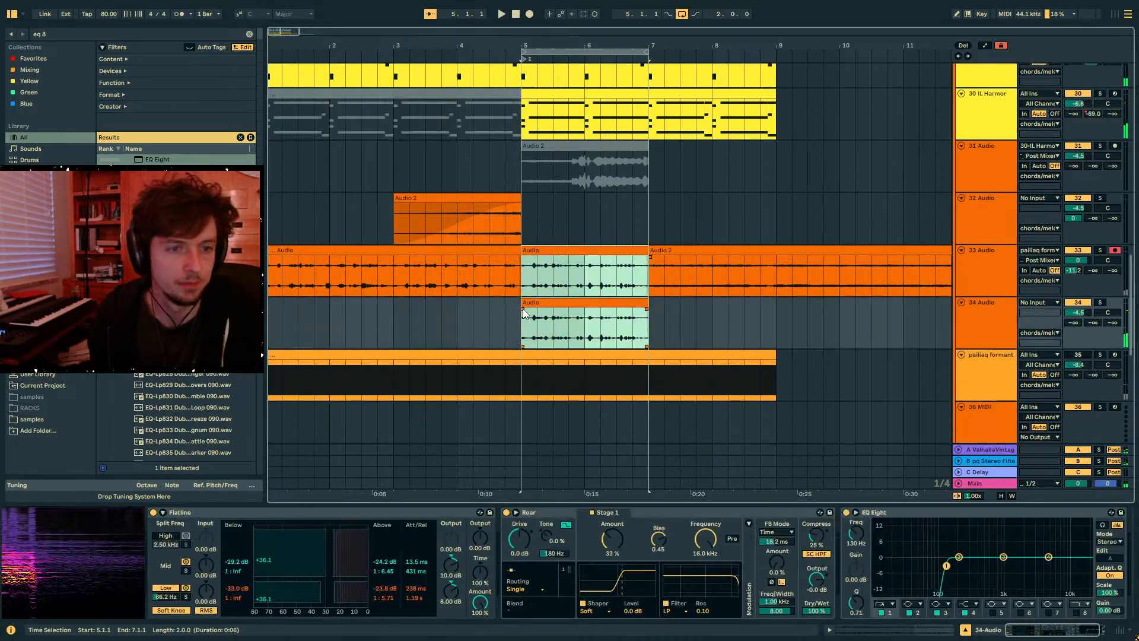
pyautogui.hotkey('ctrl', 'd')
pyautogui.hotkey('ctrl', 'd')
pyautogui.press('-')
pyautogui.hotkey('ctrl', 'd')
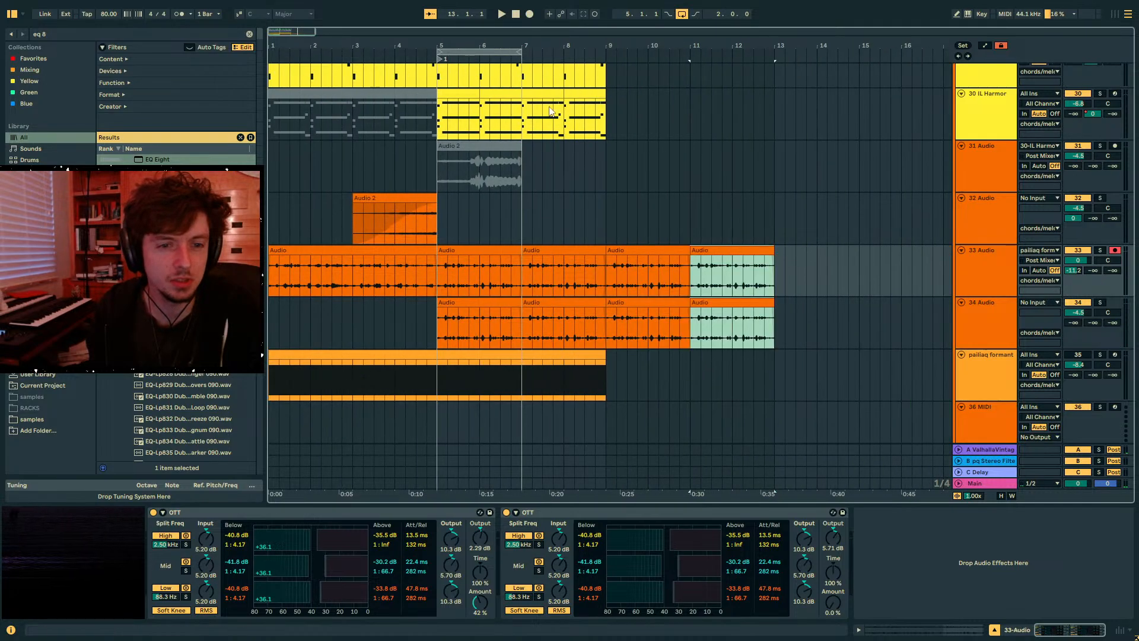
# - Deactivate the two 34 Audio clips between bars 5 and 9
pyautogui.moveTo(607, 272); pyautogui.dragTo(437, 274)
pyautogui.moveTo(439, 323); pyautogui.dragTo(605, 329)
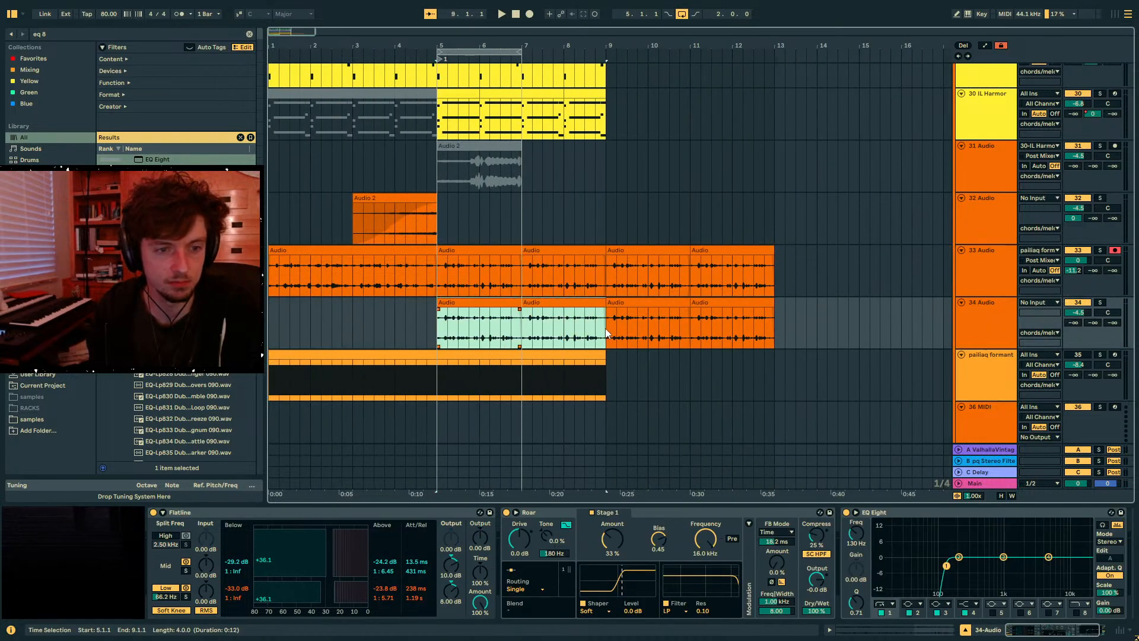
pyautogui.click(469, 303)
# - Place the bar 1 to 5 clip from 33 Audio on a new audio track at bar 1
pyautogui.click(460, 250)
pyautogui.click(419, 250)
pyautogui.click(403, 250)
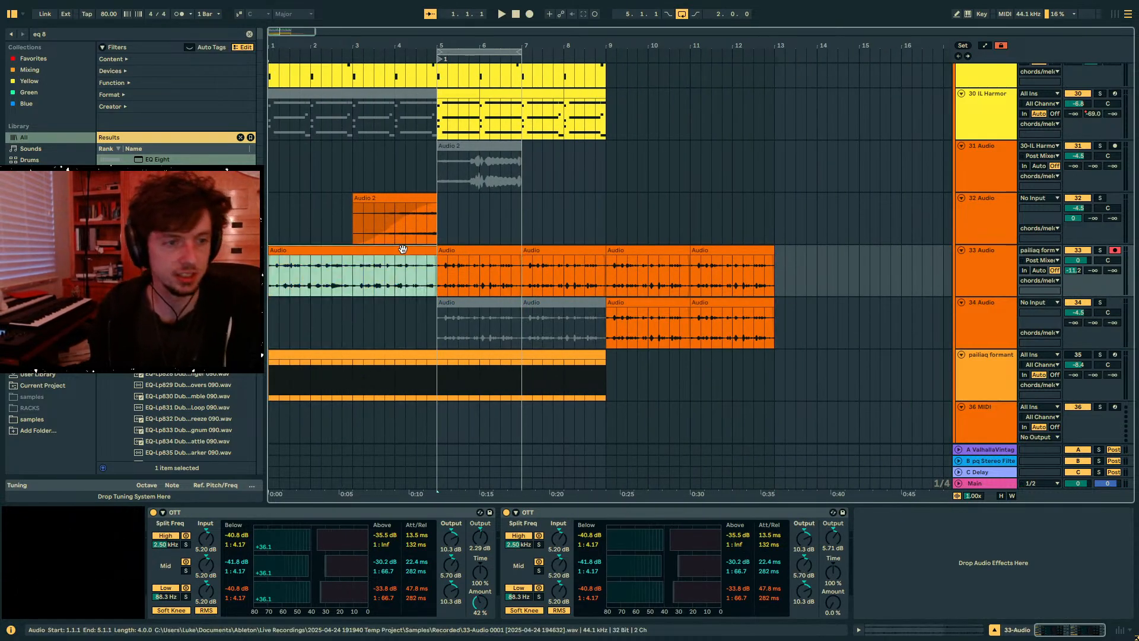
pyautogui.click(980, 271)
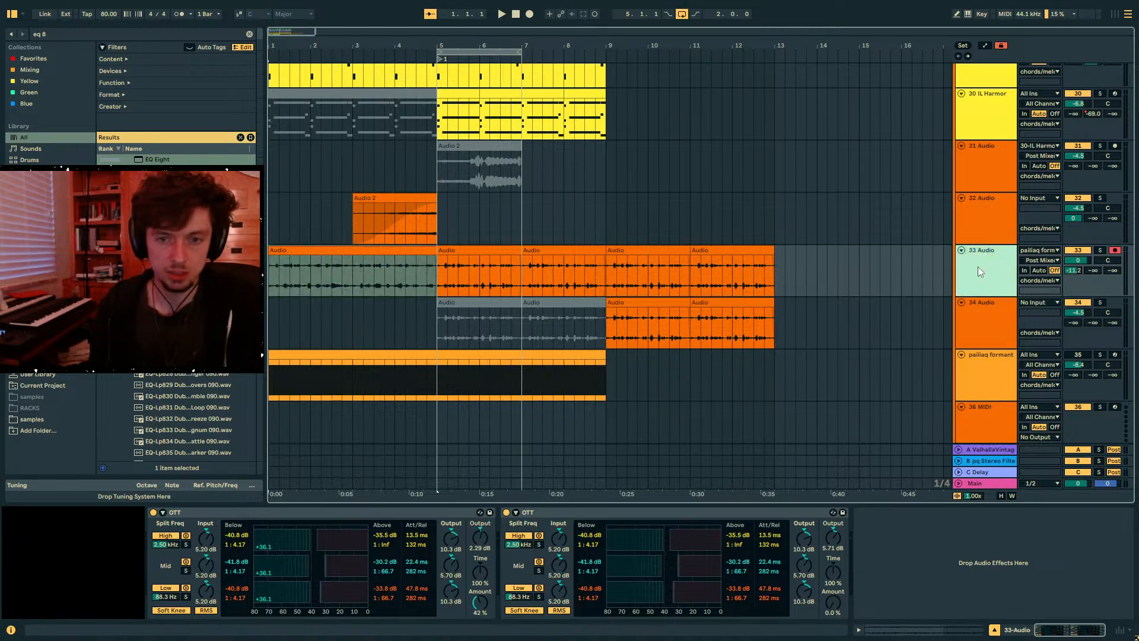
pyautogui.click(395, 264)
pyautogui.doubleClick(396, 263)
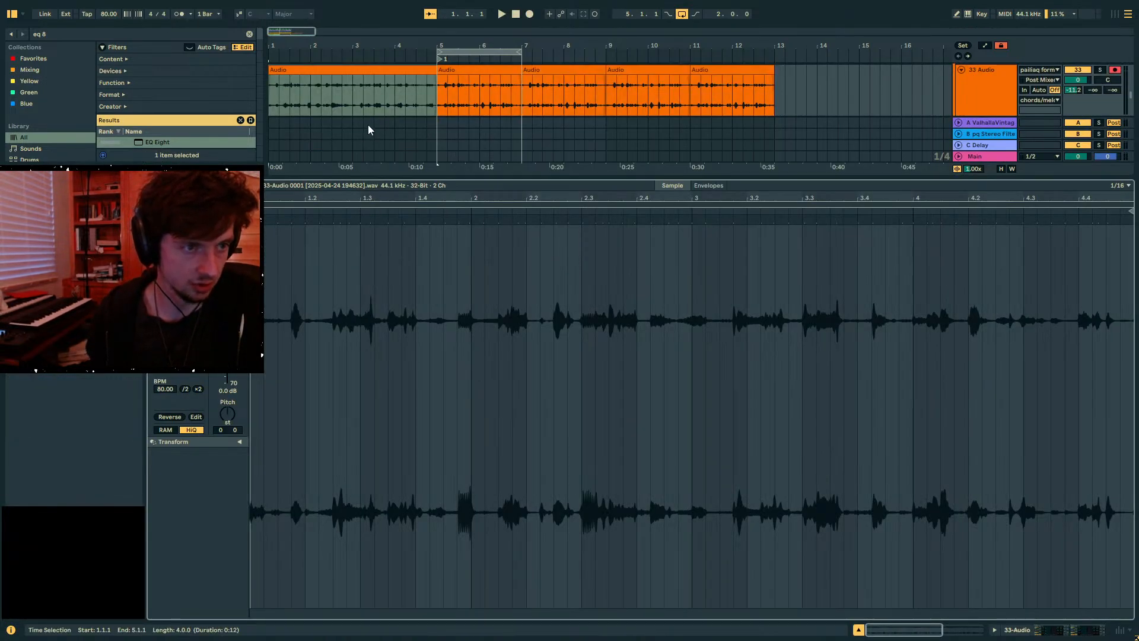
pyautogui.moveTo(354, 68); pyautogui.dragTo(363, 119)
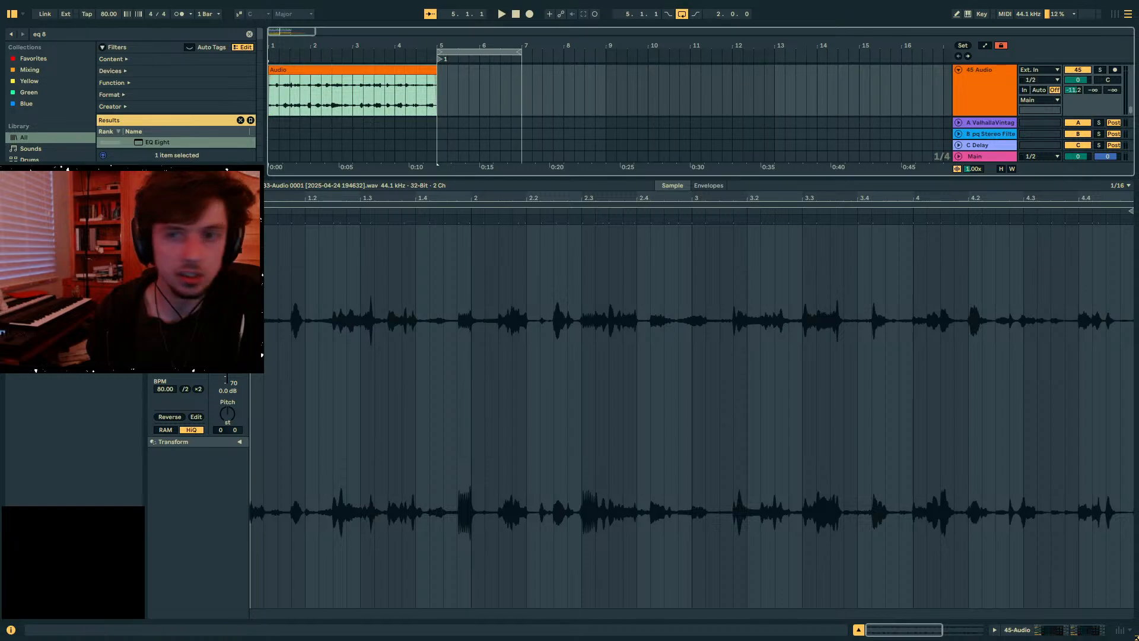
# - Solo 45 Audio, set its second send to 0 dB, and play the clip
pyautogui.click(1099, 70)
pyautogui.press('space')
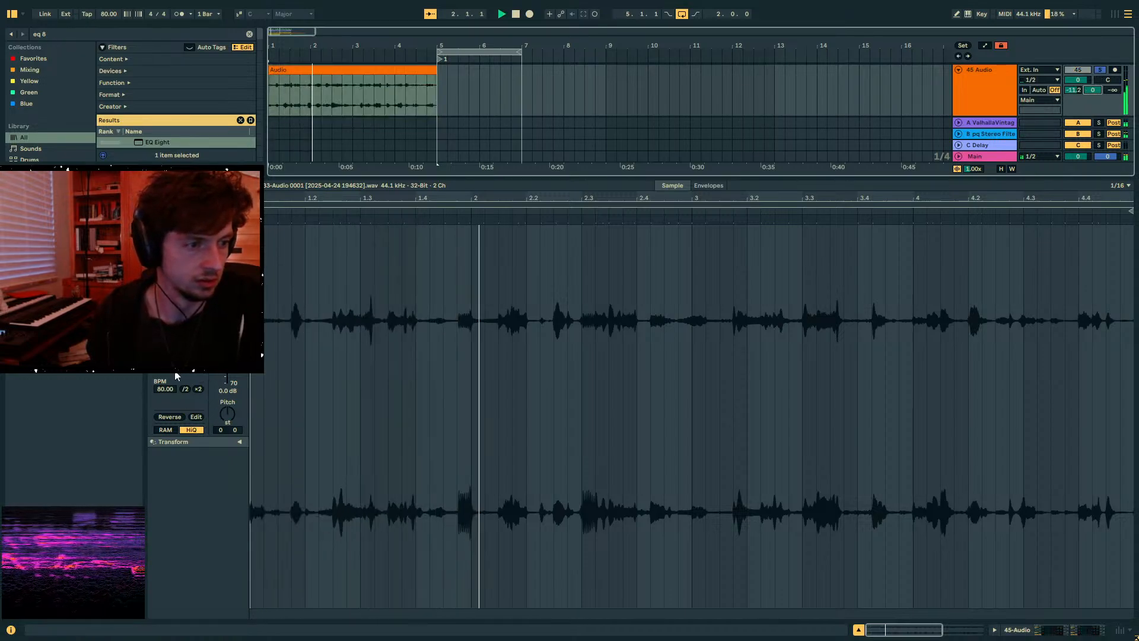
pyautogui.click(199, 372)
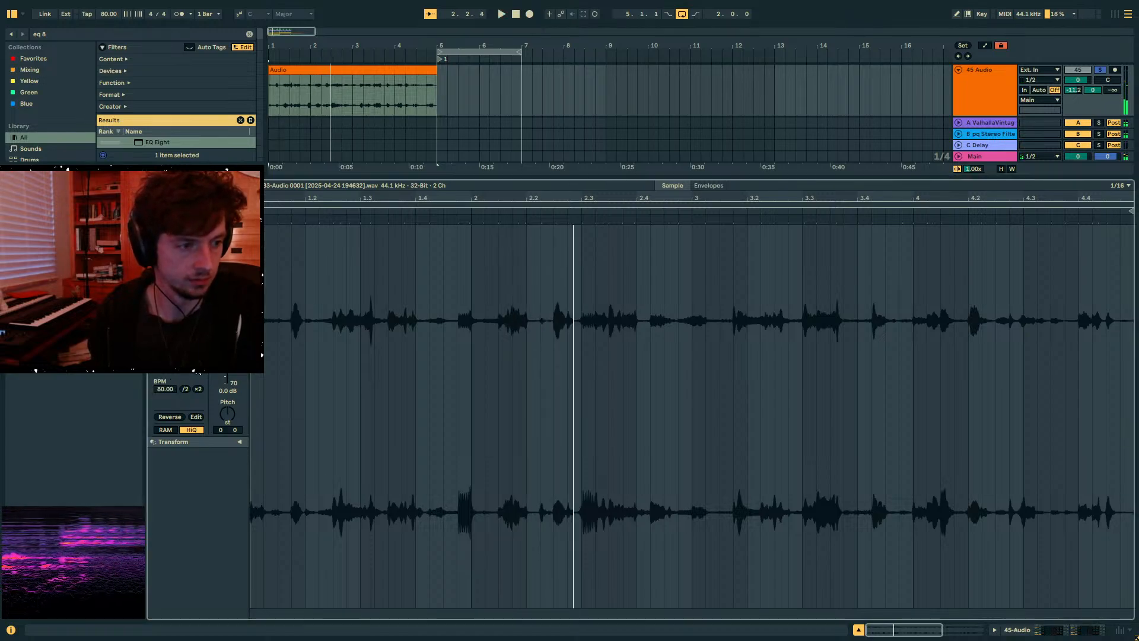
# - Enlarge the arrangement area and play the full mix with the solo cleared from 45 Audio
pyautogui.hotkey('ctrl', 'f')
pyautogui.write('e')
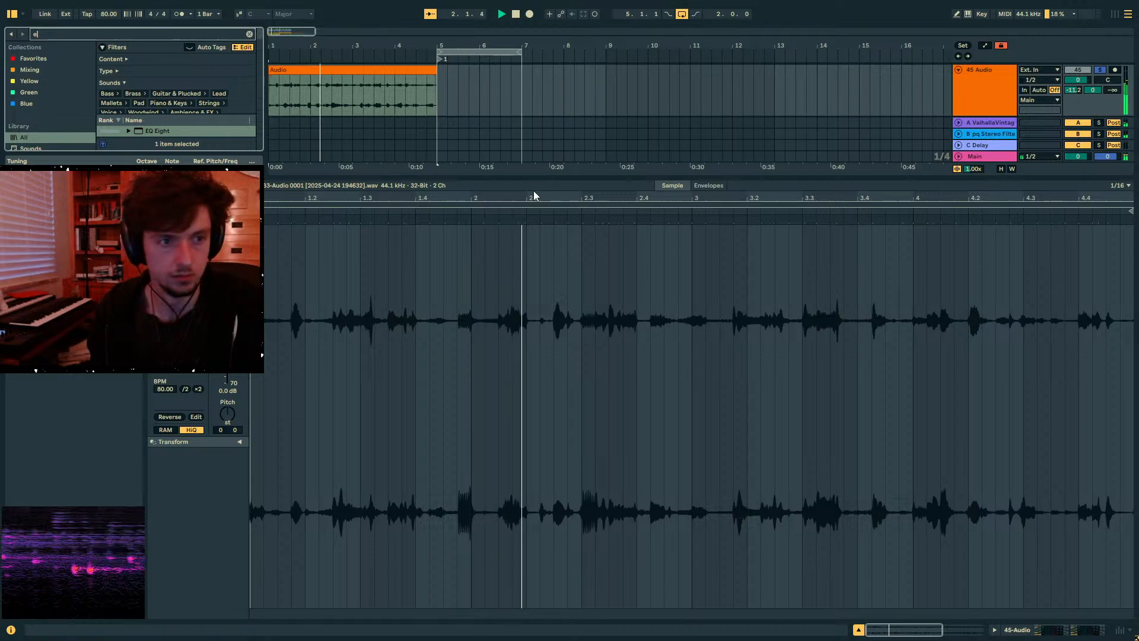
pyautogui.moveTo(507, 178); pyautogui.dragTo(507, 416)
pyautogui.click(1103, 275)
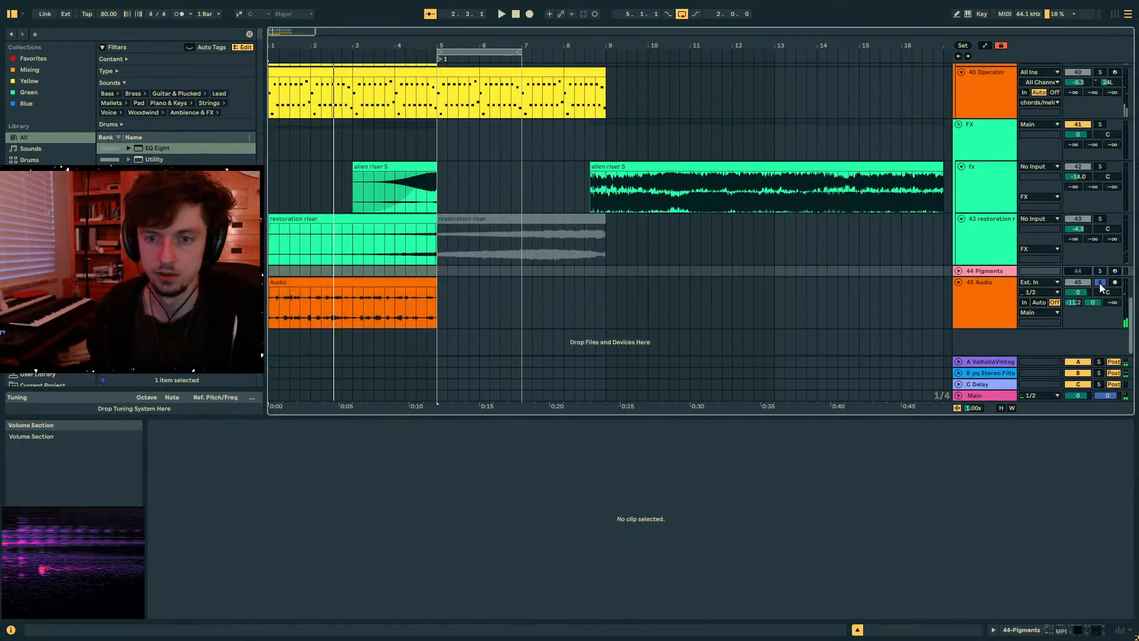
pyautogui.click(1099, 283)
pyautogui.press('space')
pyautogui.scroll(2, 391, 249)
pyautogui.click(399, 249)
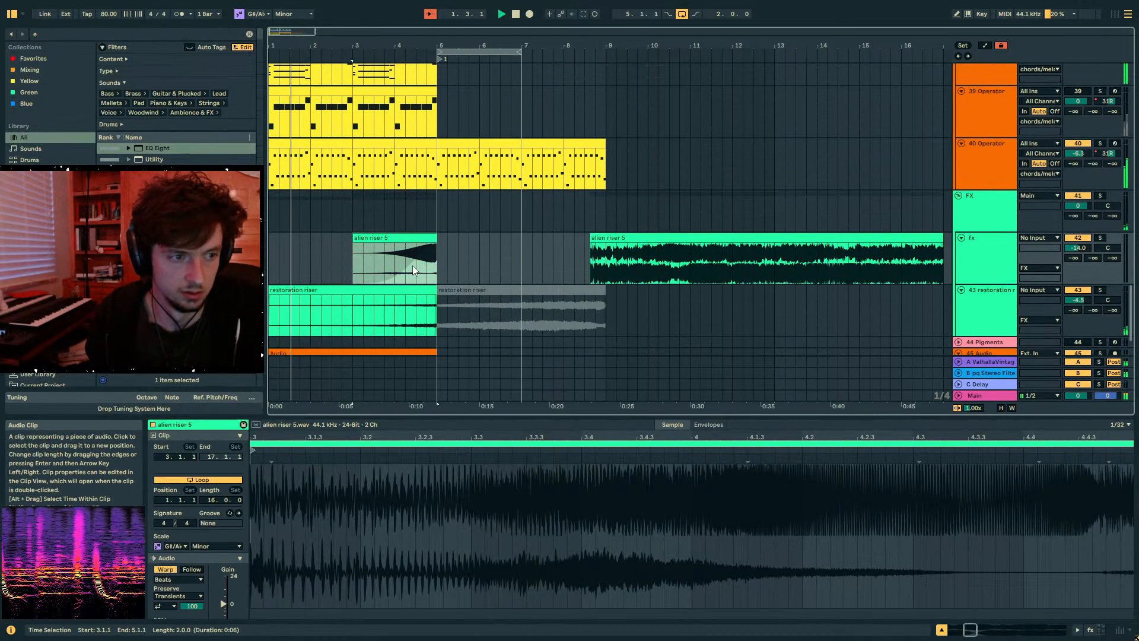
pyautogui.hotkey('ctrl', 'd')
pyautogui.press('Delete')
# - Activate the restoration riser clip after bar 5 and trim it to run from bar 5.2 to bar 7
pyautogui.click(457, 306)
pyautogui.moveTo(439, 290); pyautogui.dragTo(532, 303)
pyautogui.click(454, 306)
pyautogui.click(491, 291)
pyautogui.press('0')
pyautogui.click(495, 329)
pyautogui.hotkey('ctrl', 'l')
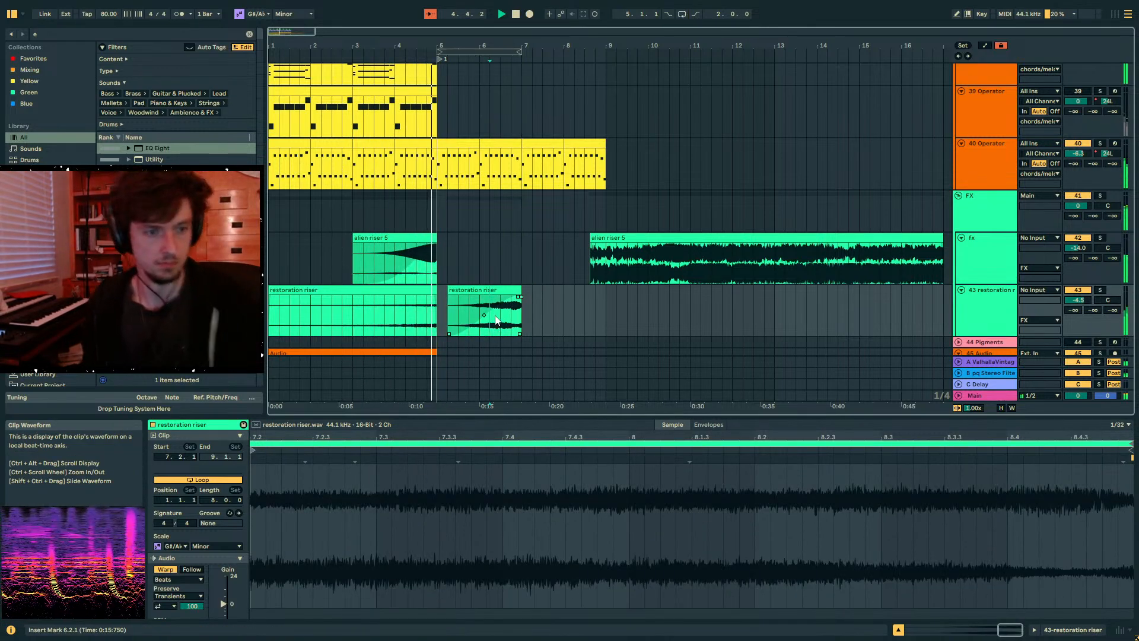
# - Move the shortened restoration riser clip so it runs from bar 7.2 to bar 9
pyautogui.moveTo(484, 322); pyautogui.dragTo(535, 349)
pyautogui.scroll(5, 479, 281)
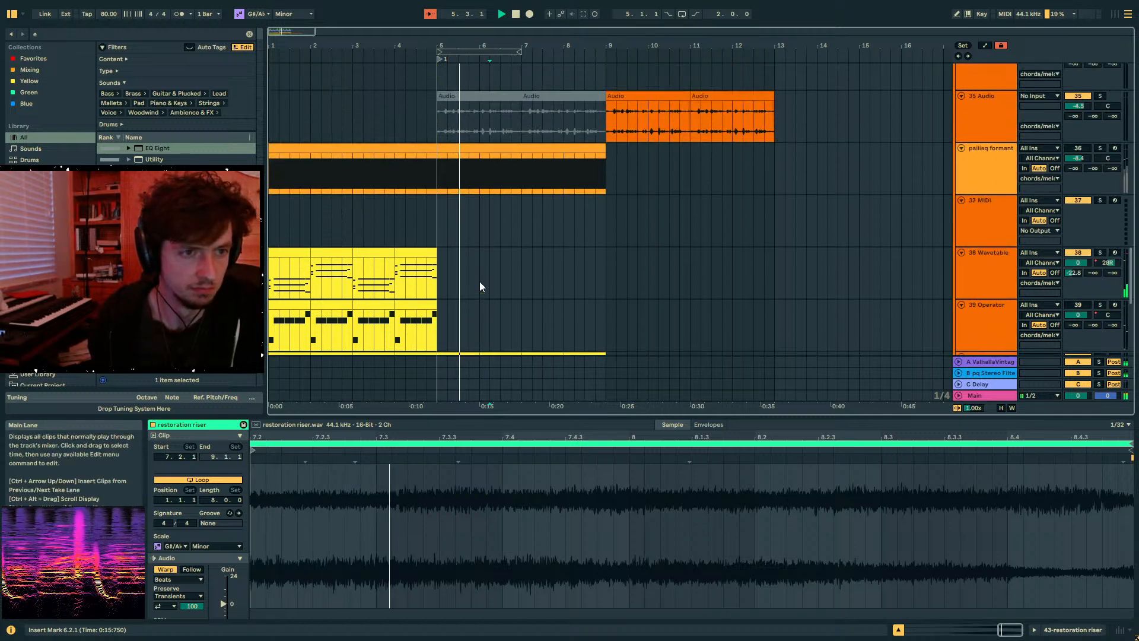
pyautogui.scroll(-6, 480, 282)
pyautogui.moveTo(485, 287); pyautogui.dragTo(573, 280)
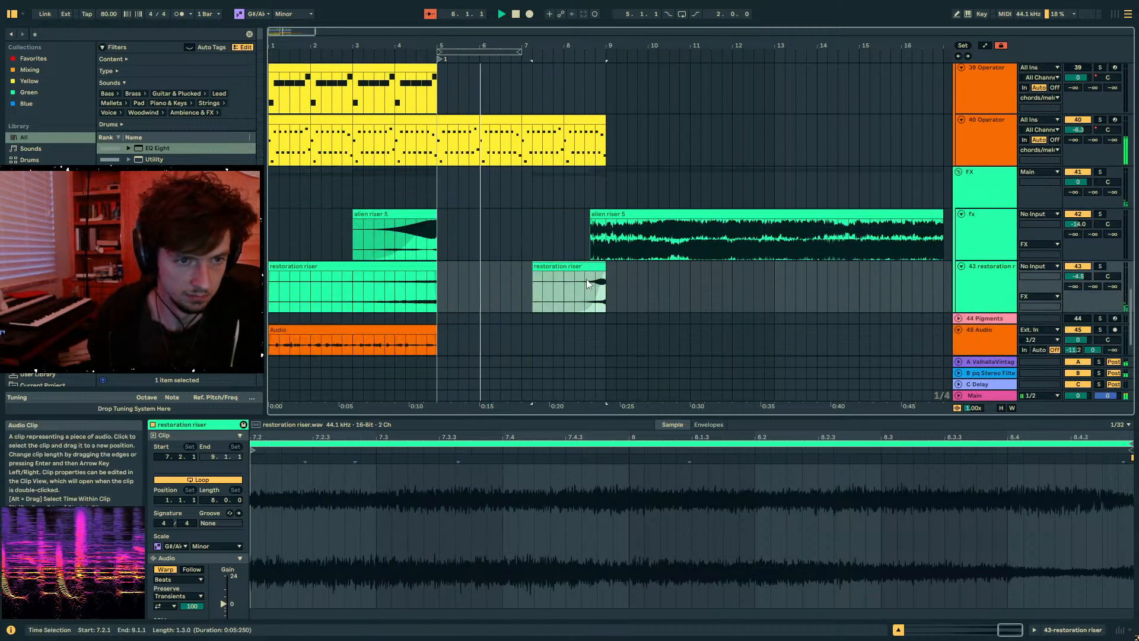
# - Deactivate the long alien riser 5 clip that starts at bar 8.3 on the fx track
pyautogui.click(605, 213)
pyautogui.click(604, 221)
pyautogui.scroll(5, 604, 220)
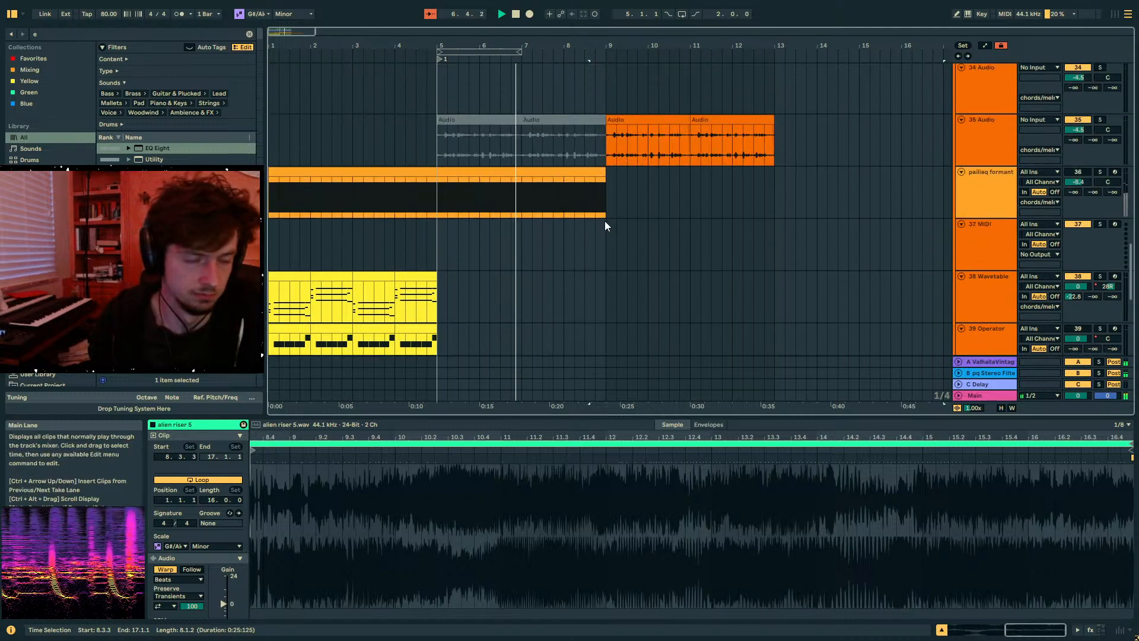
# - Play the arrangement from bar 8.4 to check the transition into the bar 9 section
pyautogui.scroll(12, 589, 257)
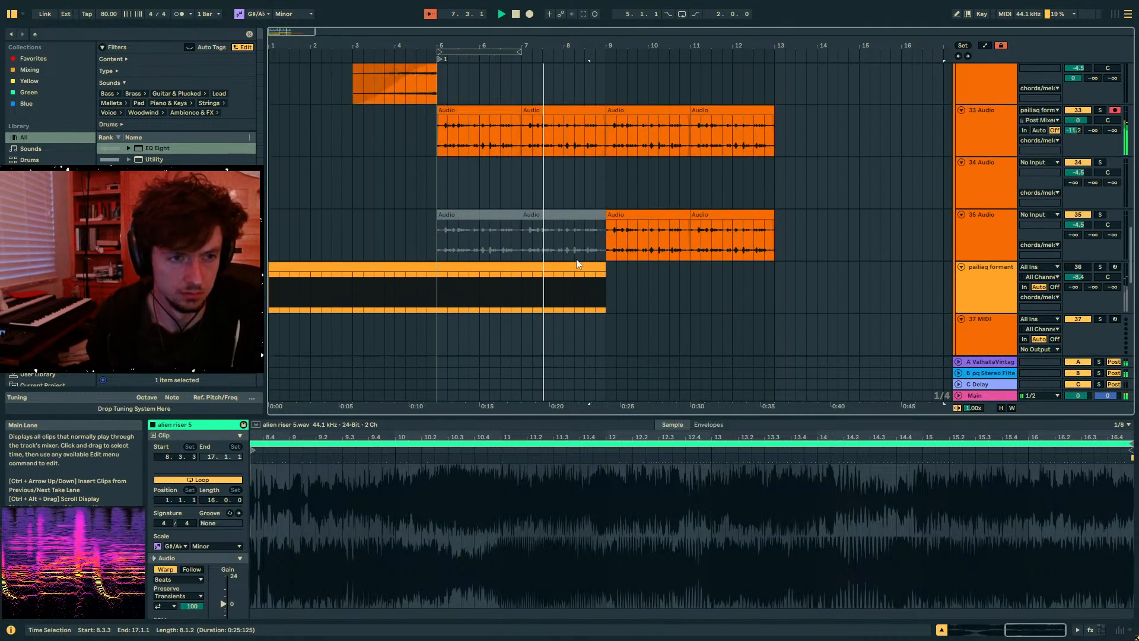
pyautogui.scroll(-4, 600, 250)
pyautogui.click(599, 203)
pyautogui.scroll(2, 593, 195)
pyautogui.click(581, 197)
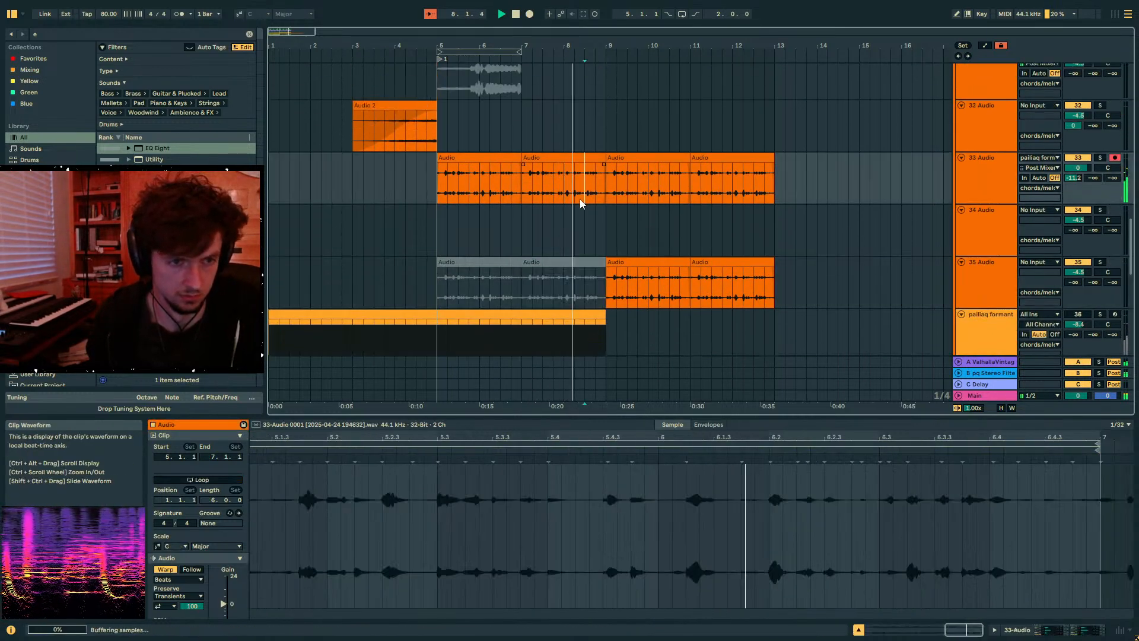
pyautogui.scroll(-10, 661, 342)
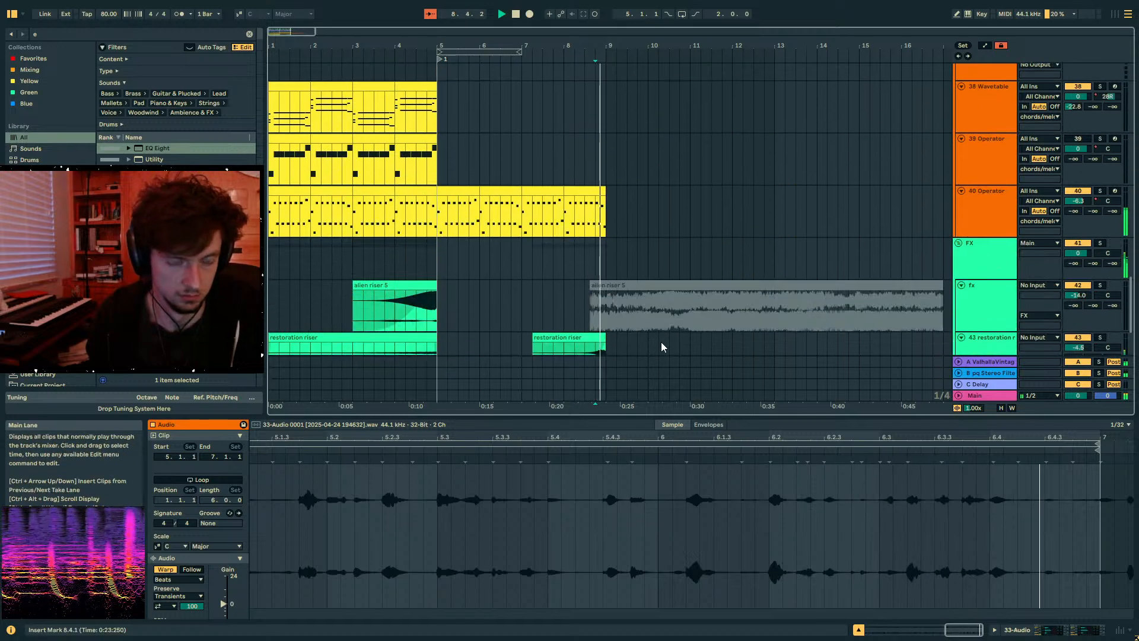
pyautogui.scroll(15, 594, 297)
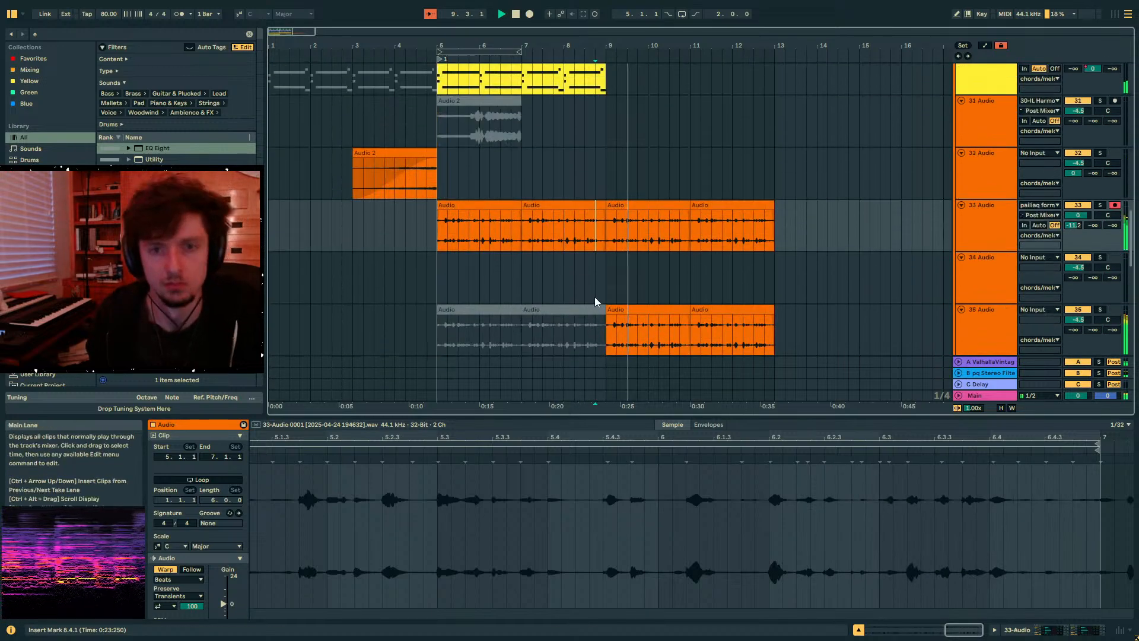
# - Fold the track groups and duplicate the drums group's bar 5 to 9 material to bars 9 to 13
pyautogui.scroll(2, 980, 170)
pyautogui.keyDown('alt'); pyautogui.click(959, 183); pyautogui.keyUp('alt')
pyautogui.press('space')
pyautogui.moveTo(605, 84); pyautogui.dragTo(438, 80)
pyautogui.hotkey('ctrl', 'd')
pyautogui.press('space')
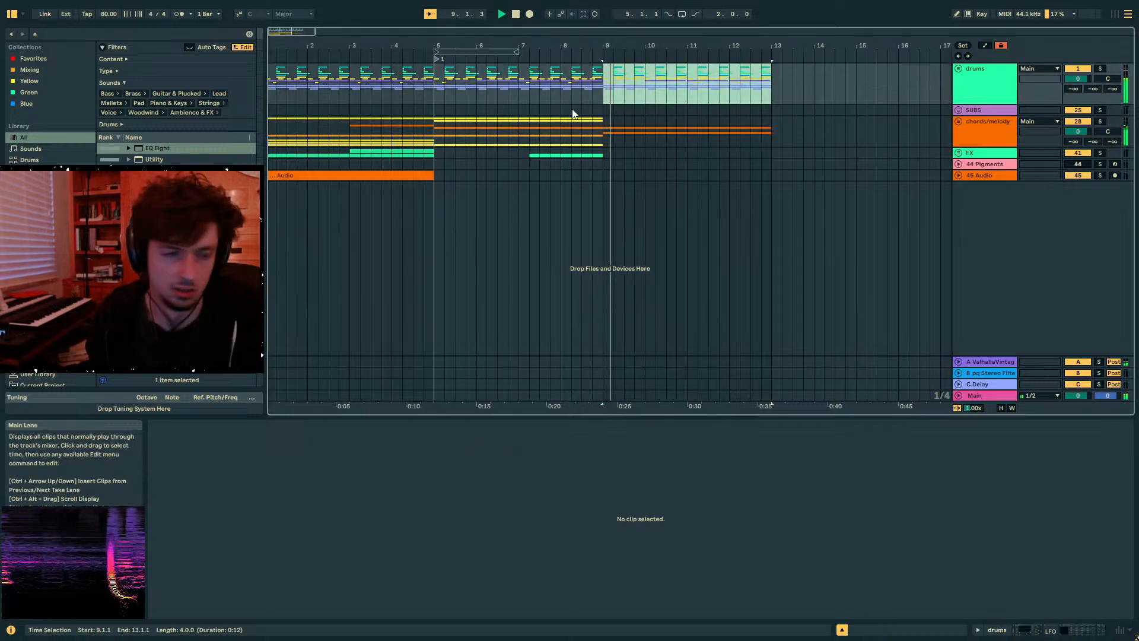
# - Unfold the SUBS group and create a one-bar MIDI clip at bar 9 on the 26 Hip-Hop Sub track
pyautogui.click(958, 110)
pyautogui.press('space')
pyautogui.moveTo(559, 160); pyautogui.dragTo(594, 166)
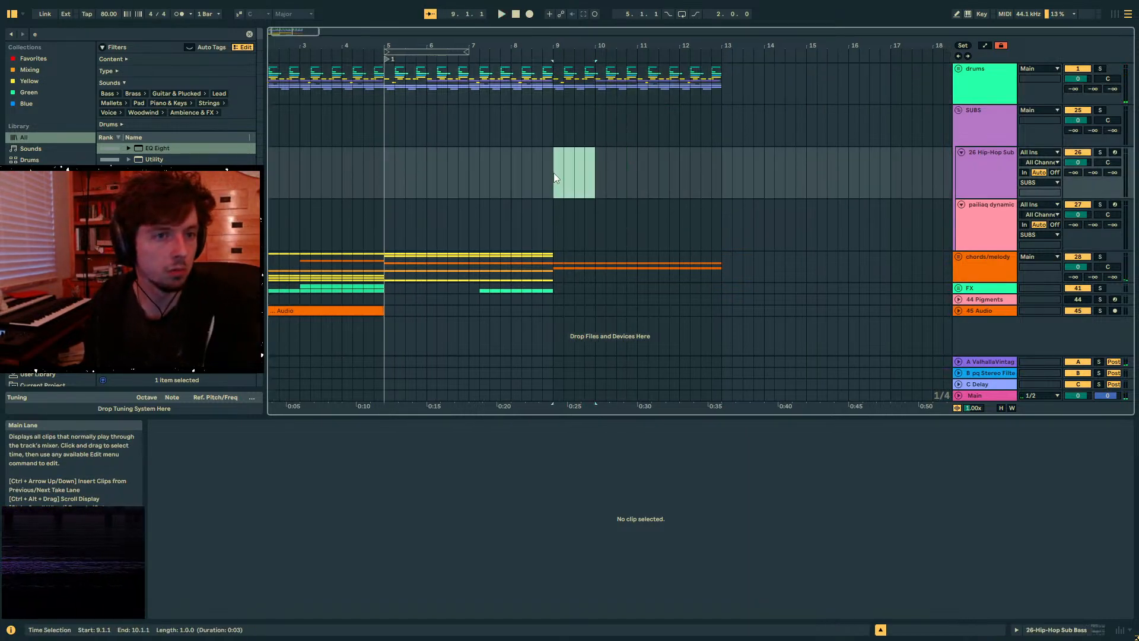
pyautogui.hotkey('ctrl', 'shift', 'm')
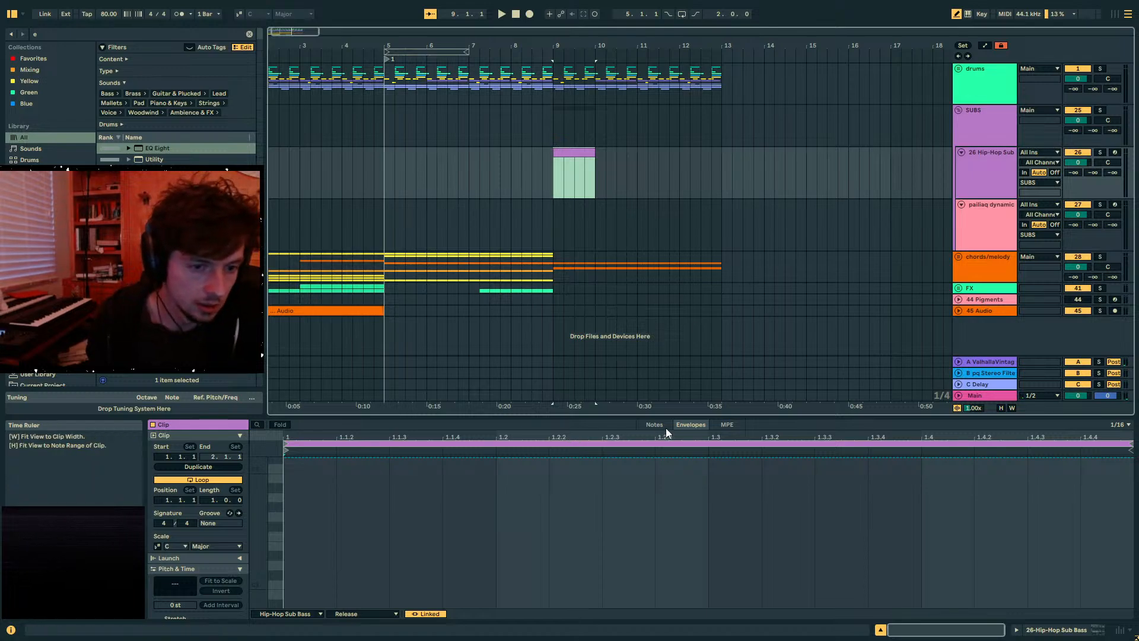
# - Add a sixteenth E1 note at the start of the new sub bass clip and play it
pyautogui.click(655, 425)
pyautogui.click(319, 545)
pyautogui.hotkey('shift', 'Down')
pyautogui.hotkey('shift', 'Down')
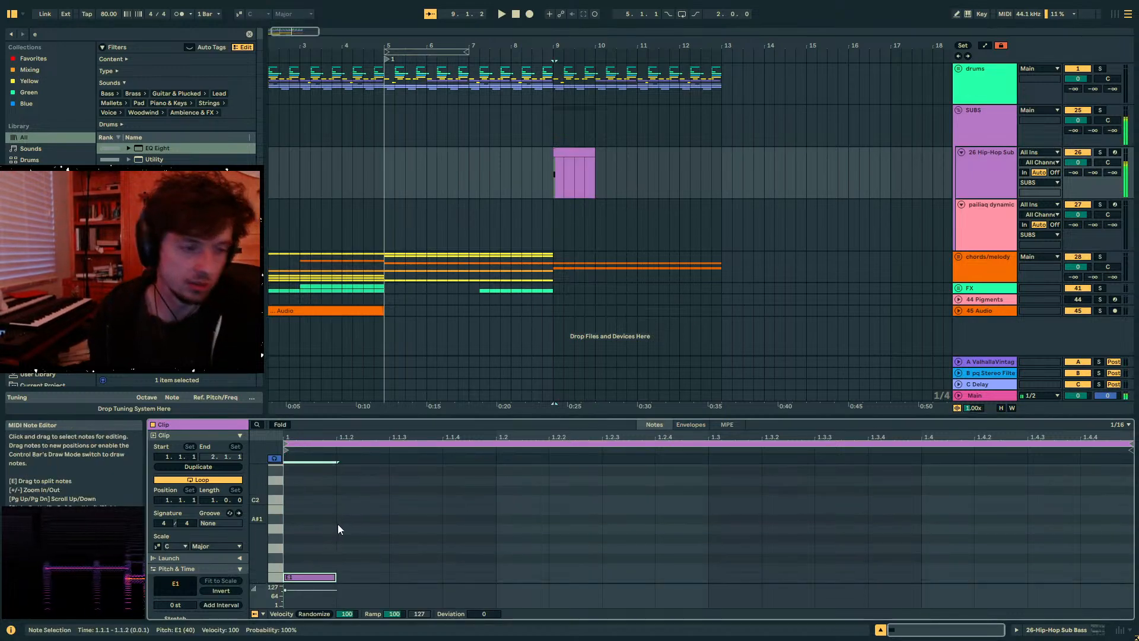
pyautogui.press('space')
# - Add sixteenth sub bass notes F0 at beat 1.2, D0 at beat 1.3 and E0 at 1.4.3
pyautogui.doubleClick(527, 561)
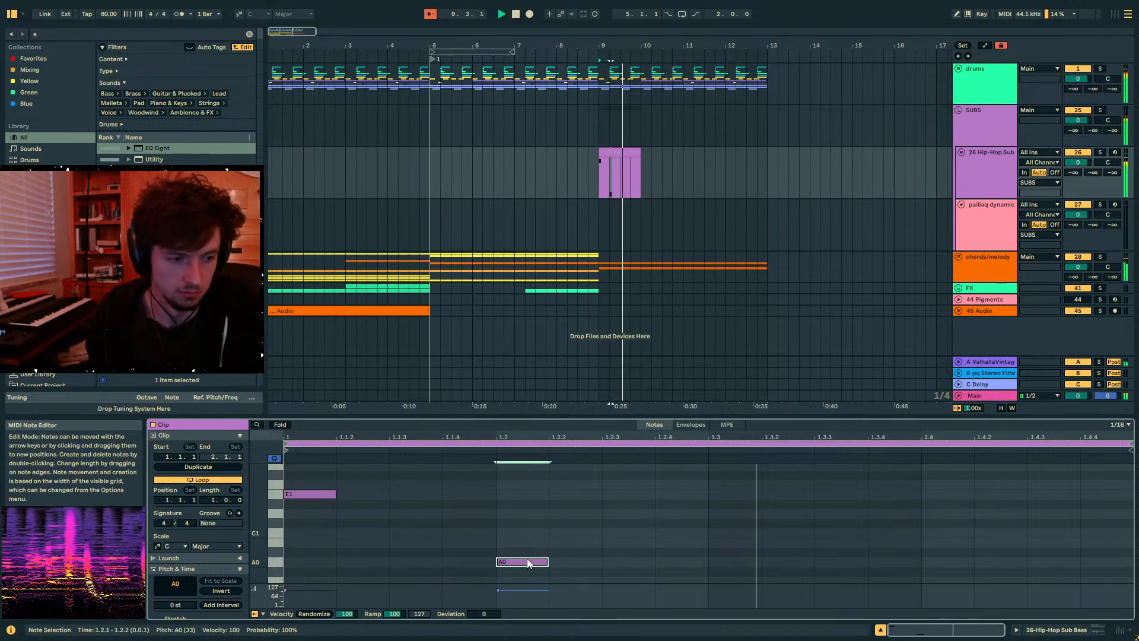
pyautogui.moveTo(526, 541); pyautogui.dragTo(516, 575)
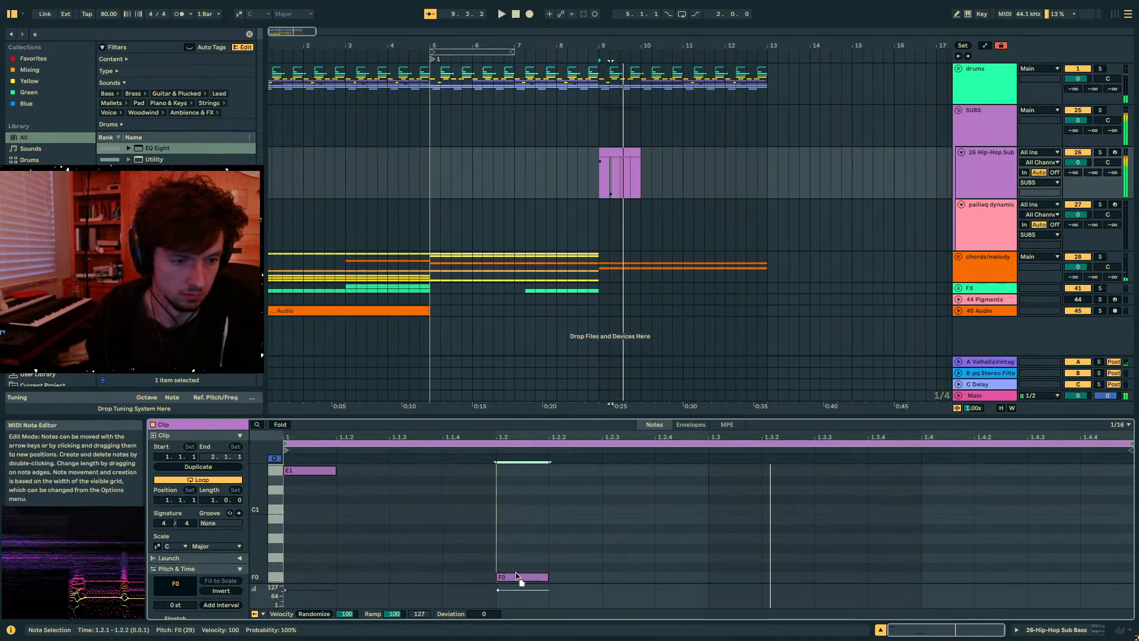
pyautogui.scroll(-2, 537, 542)
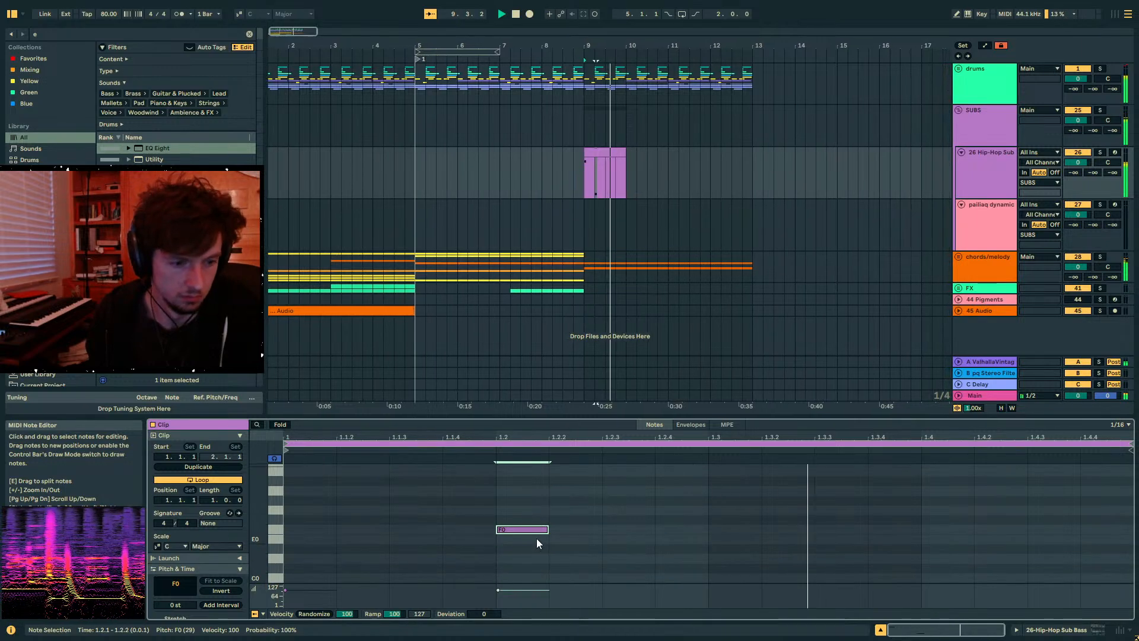
pyautogui.scroll(-2, 730, 543)
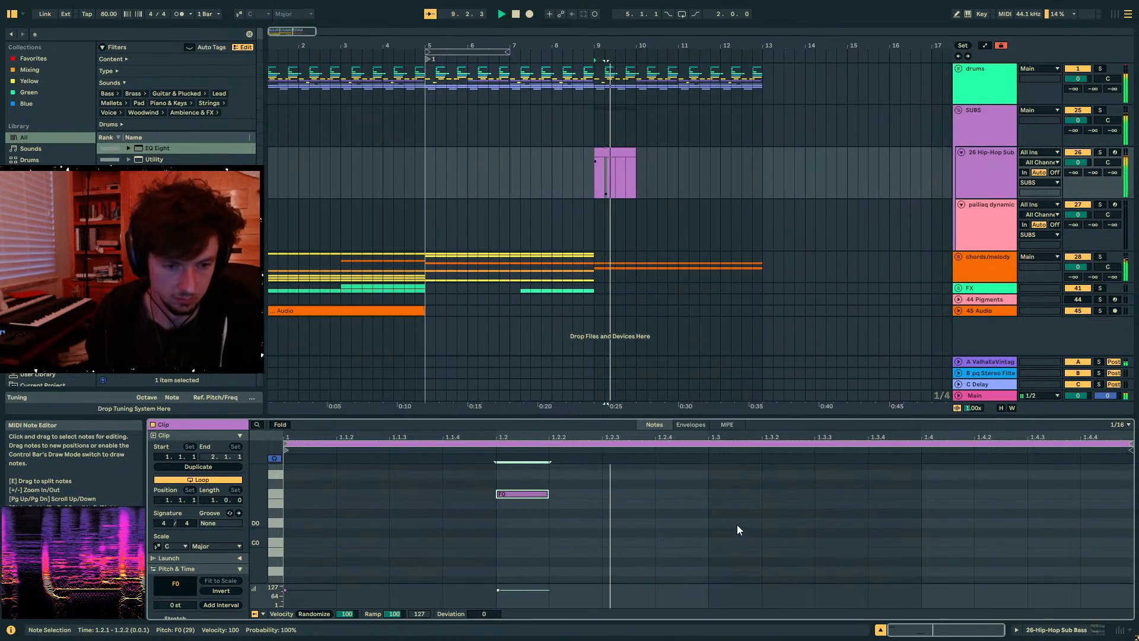
pyautogui.doubleClick(737, 524)
pyautogui.doubleClick(959, 507)
pyautogui.moveTo(958, 507); pyautogui.dragTo(1047, 509)
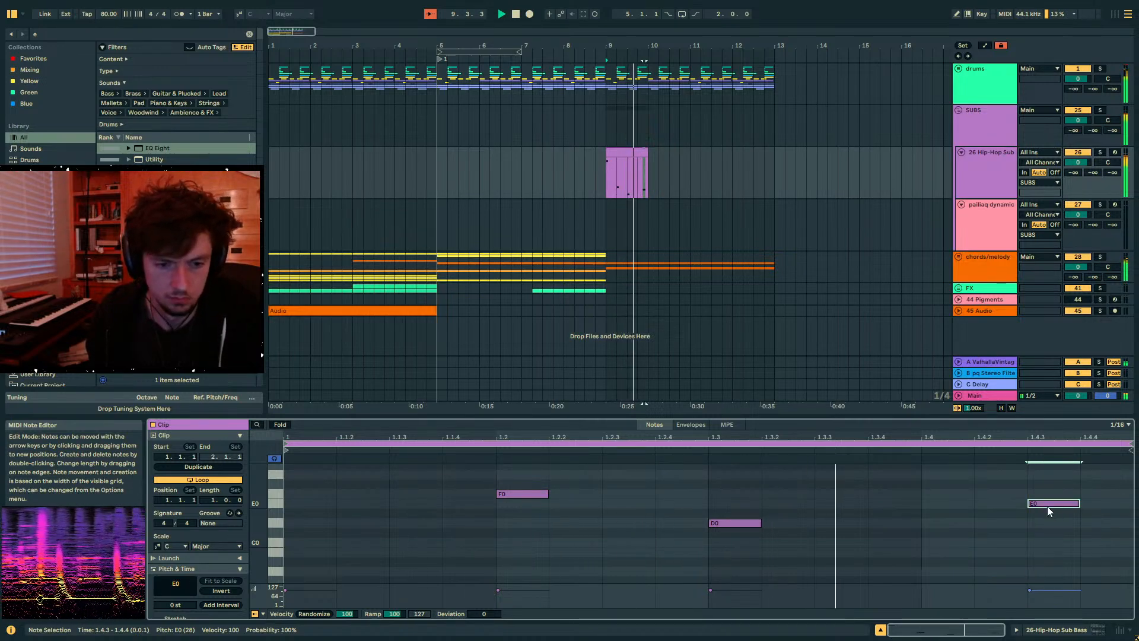
# - Duplicate the sub bass clip to bar 10 and lower the copy's first note to E0
pyautogui.click(621, 176)
pyautogui.hotkey('ctrl', 'd')
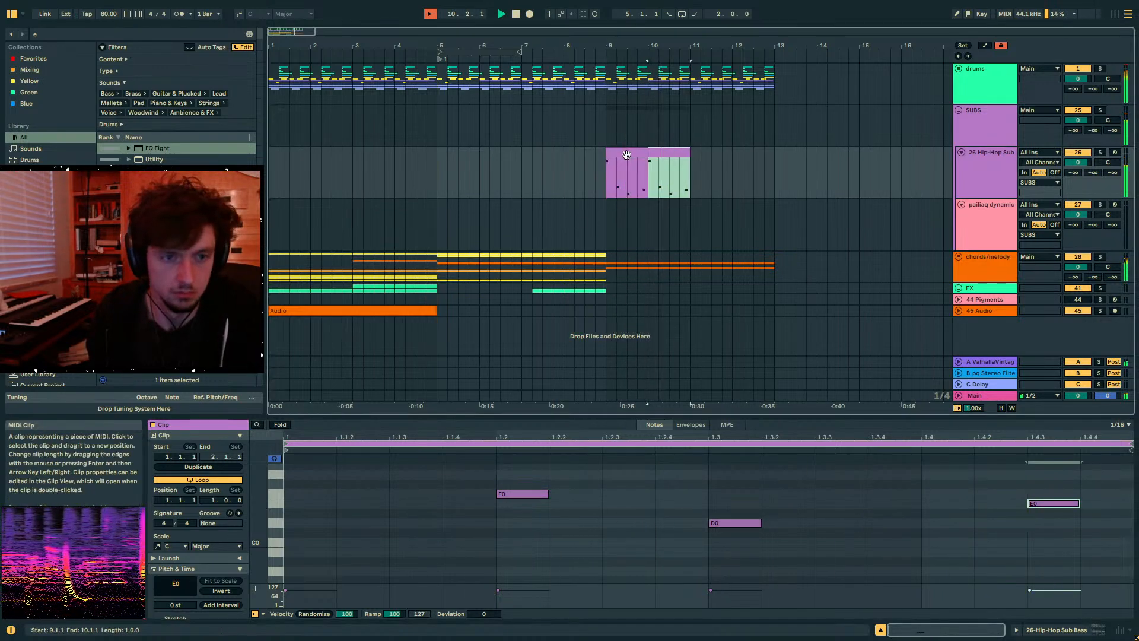
pyautogui.moveTo(364, 556); pyautogui.dragTo(297, 501)
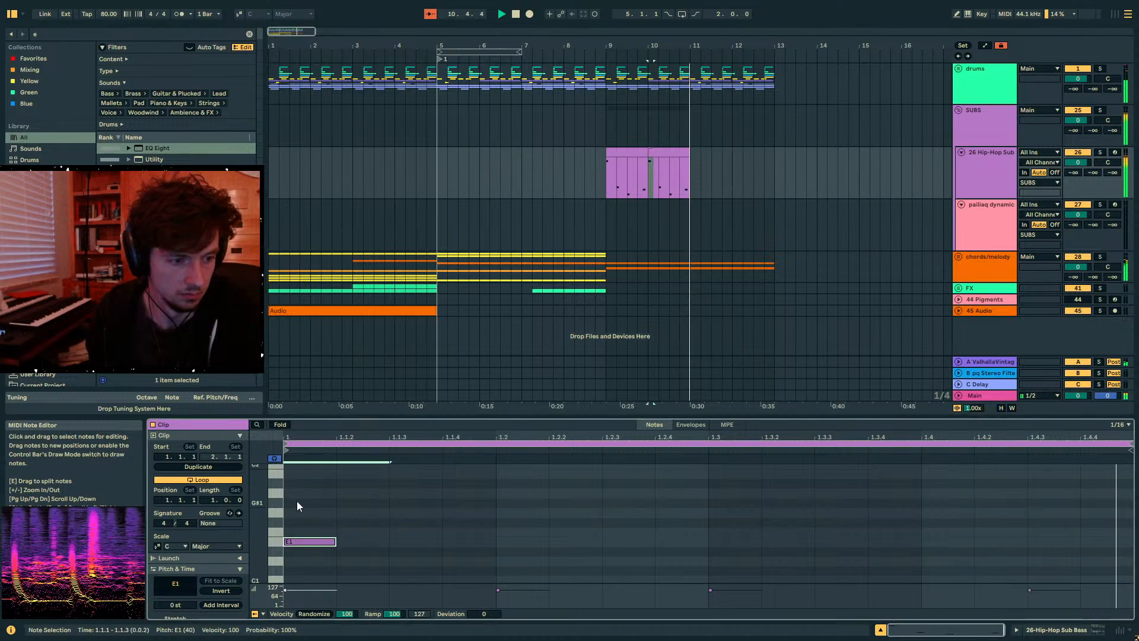
pyautogui.hotkey('shift', 'Down')
pyautogui.press('space')
pyautogui.press('space')
pyautogui.scroll(-3, 535, 541)
# - Move the D0 note in the bar 10 sub bass clip up to G#0 and later in time to 1.3.3
pyautogui.doubleClick(756, 549)
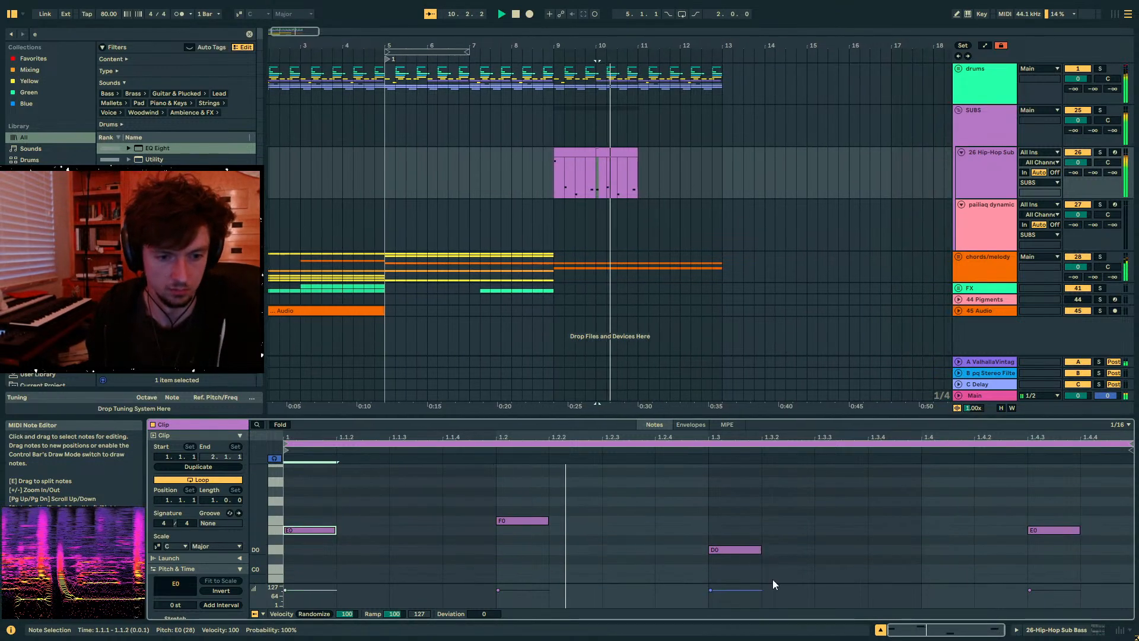
pyautogui.press('Up')
pyautogui.press('Up')
pyautogui.press('Up')
pyautogui.press('Up')
pyautogui.press('Up')
pyautogui.press('Up')
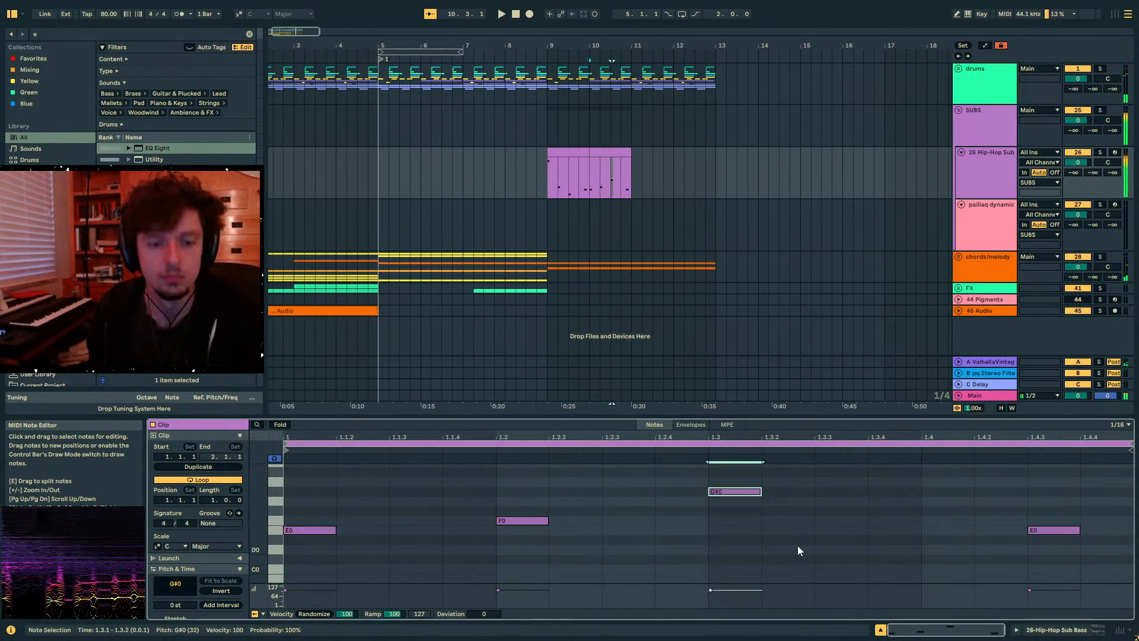
pyautogui.press('Up')
pyautogui.press('Right')
pyautogui.press('Right')
pyautogui.press('Down')
pyautogui.press('space')
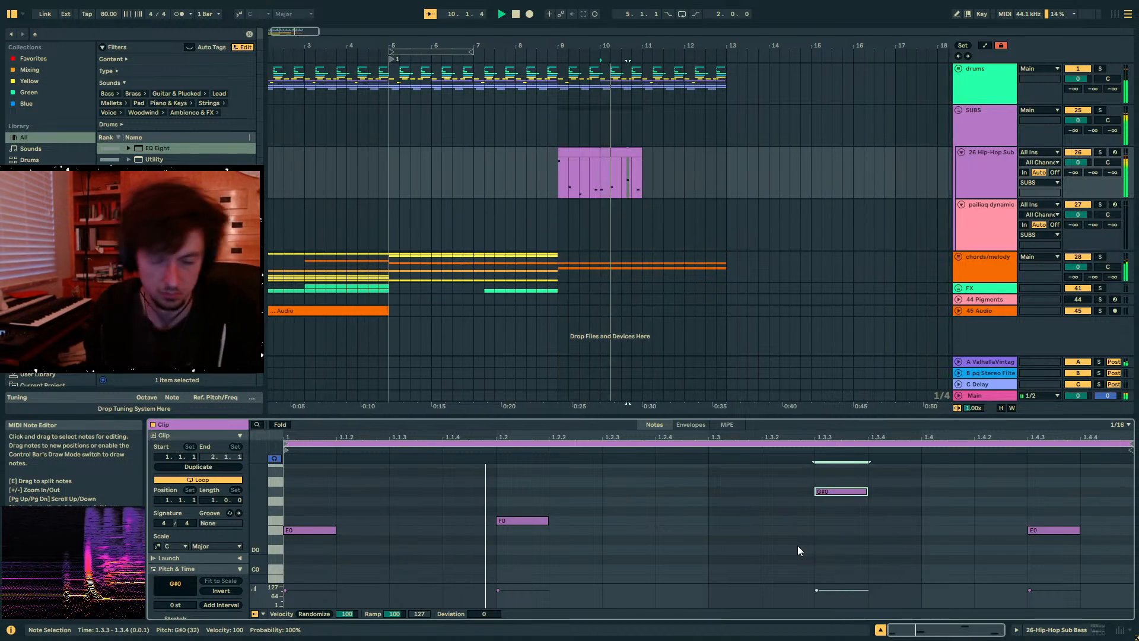
# - Duplicate the two sub bass clips from bars 9 to 11 across bars 11 to 13
pyautogui.click(614, 172)
pyautogui.moveTo(614, 172); pyautogui.dragTo(531, 176)
pyautogui.hotkey('ctrl', 'd')
pyautogui.click(552, 153)
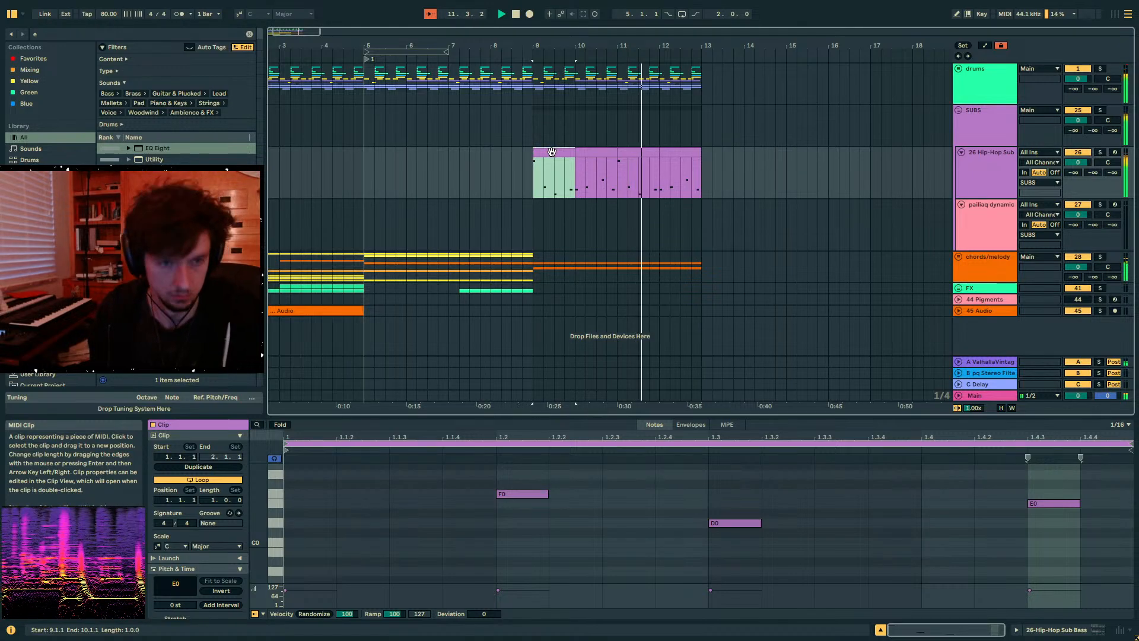
pyautogui.click(981, 184)
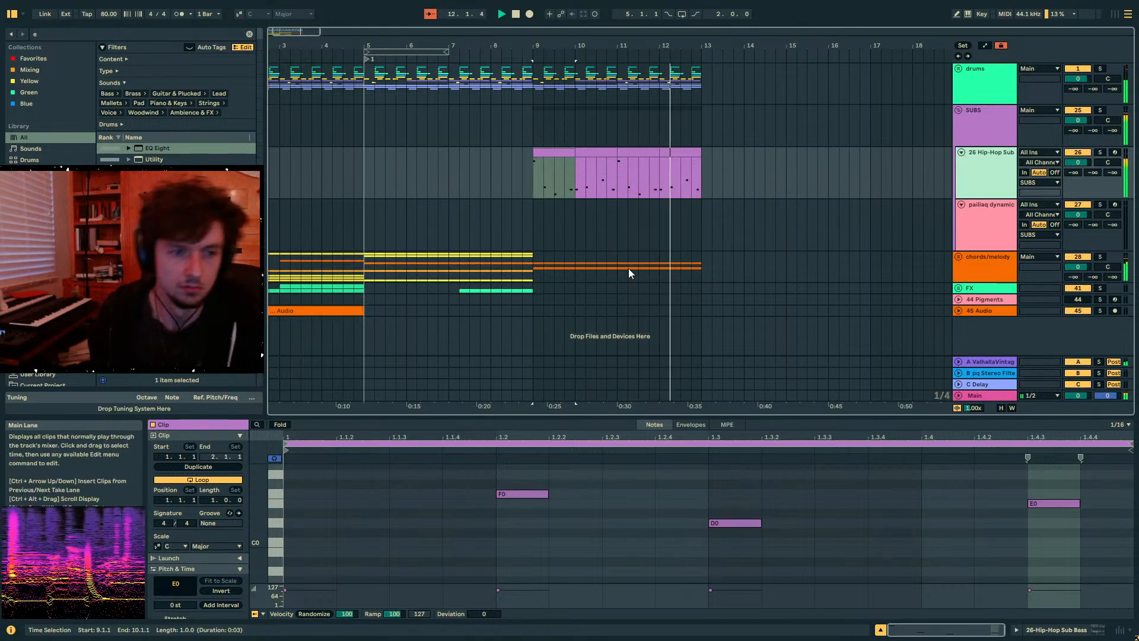
# - Unfold the chords/melody group and play the arrangement from bar 1
pyautogui.click(958, 257)
pyautogui.scroll(-8, 706, 301)
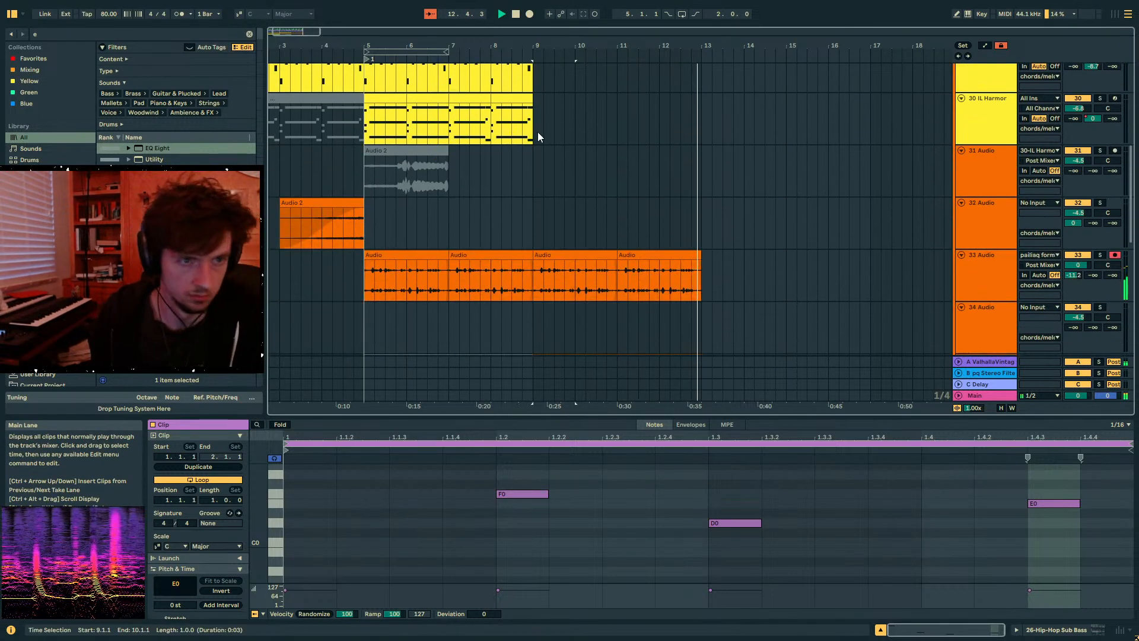
pyautogui.click(538, 131)
pyautogui.scroll(2, 488, 136)
pyautogui.scroll(-3, 409, 125)
pyautogui.click(283, 117)
pyautogui.press('space')
pyautogui.press('space')
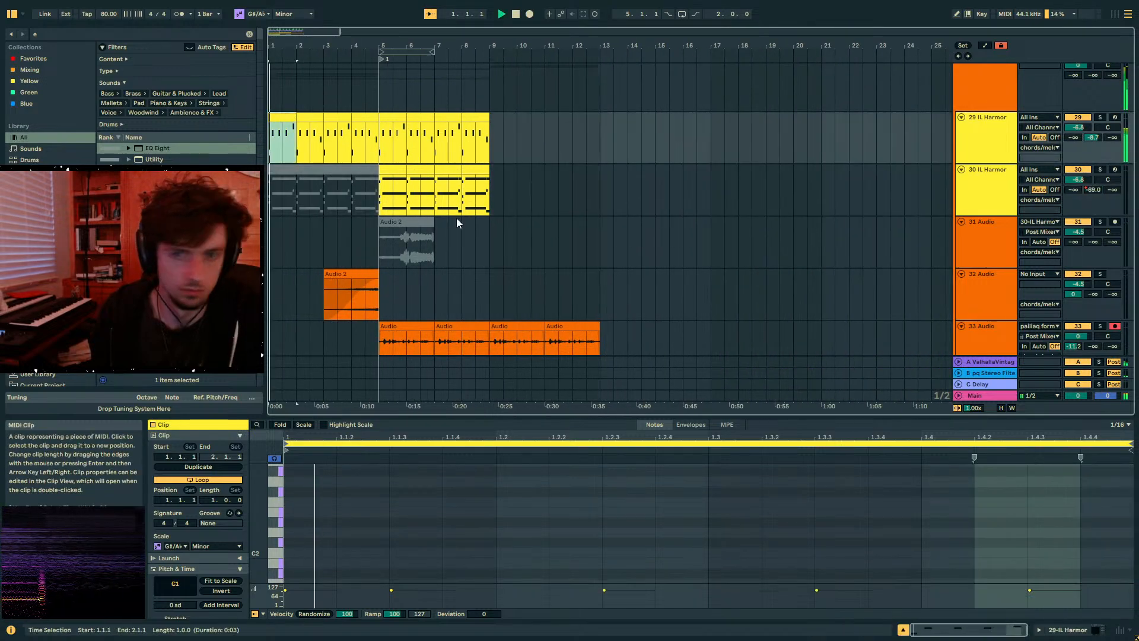
# - Duplicate the 40 Operator clips from bars 5 to 9 across bars 9 to 13
pyautogui.scroll(-3, 451, 246)
pyautogui.scroll(-8, 454, 247)
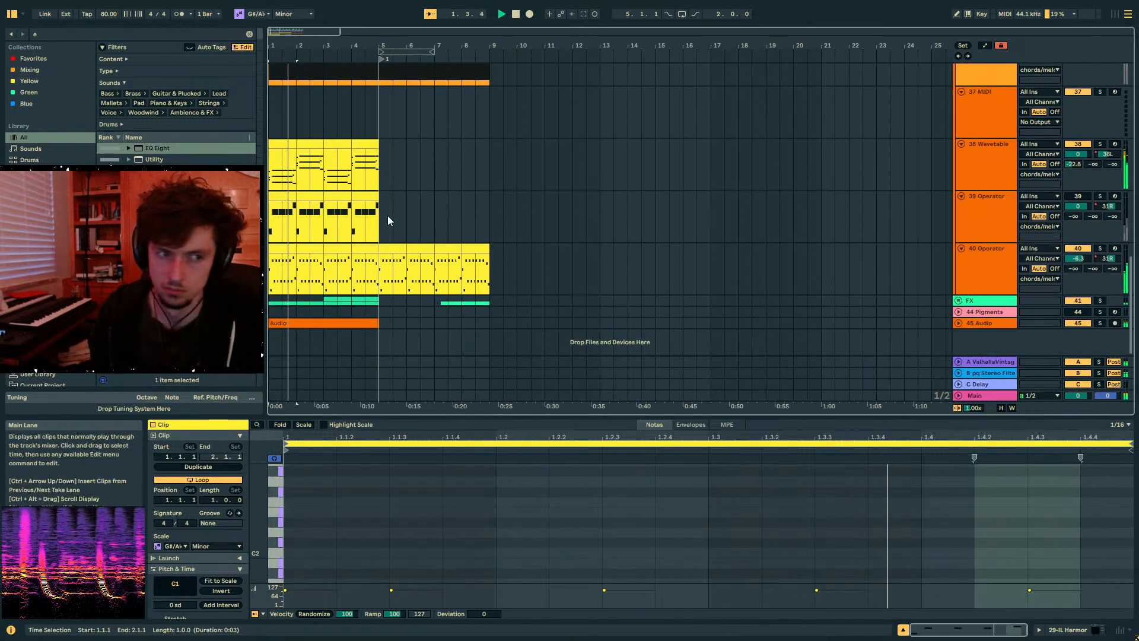
pyautogui.moveTo(481, 281); pyautogui.dragTo(383, 288)
pyautogui.hotkey('ctrl', 'd')
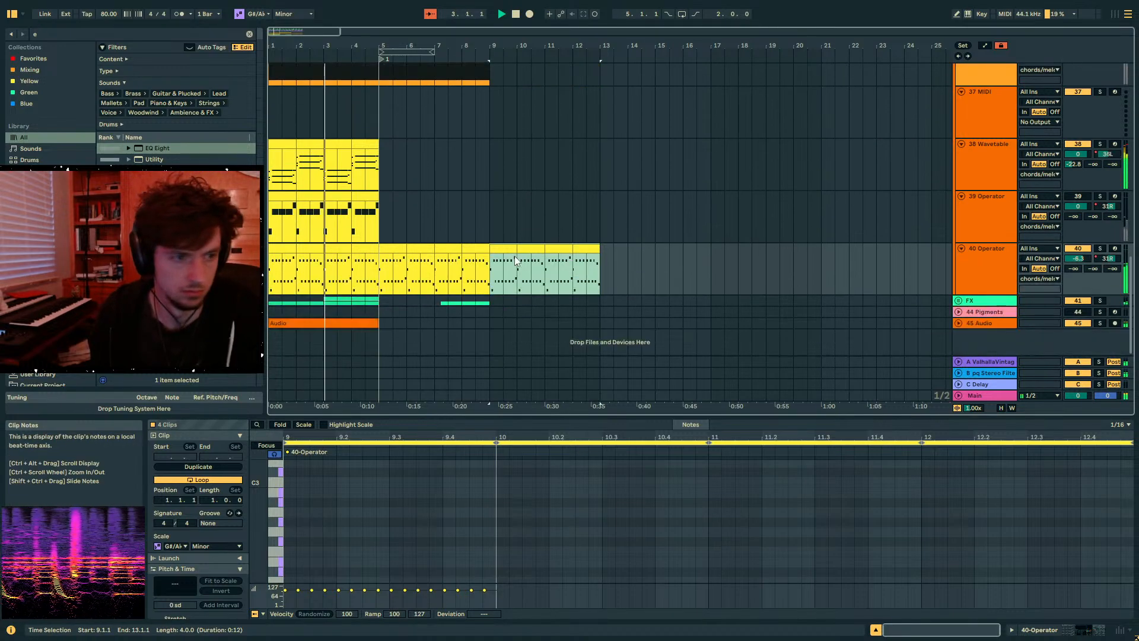
# - Set the 38 Wavetable track's volume to -7.0 dB
pyautogui.scroll(2, 514, 255)
pyautogui.click(978, 219)
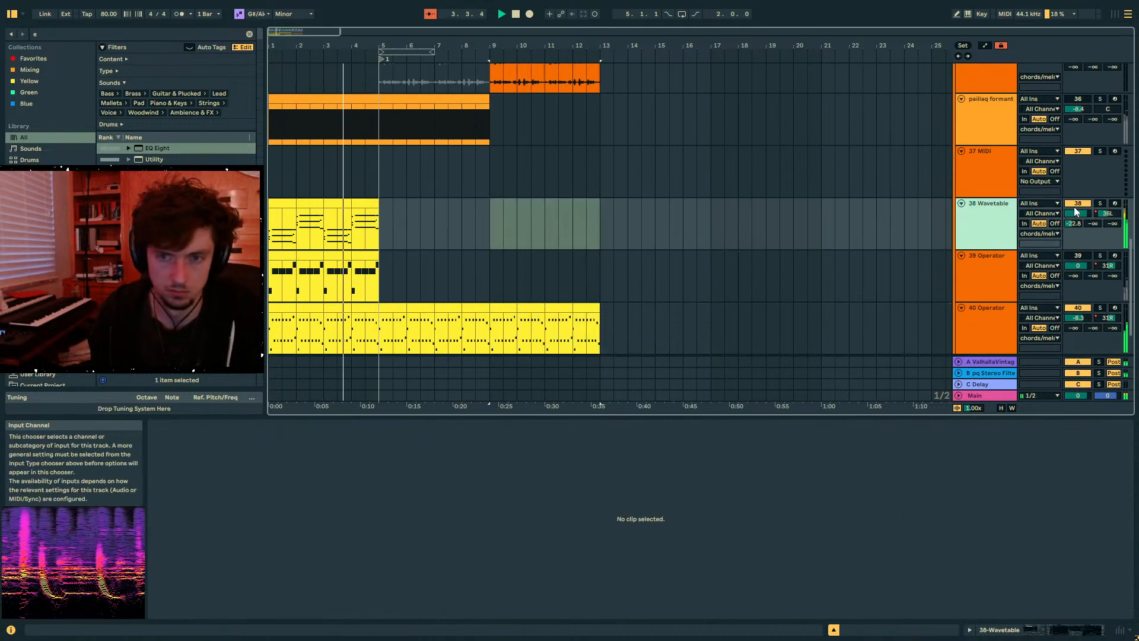
pyautogui.moveTo(1077, 213); pyautogui.dragTo(1077, 229)
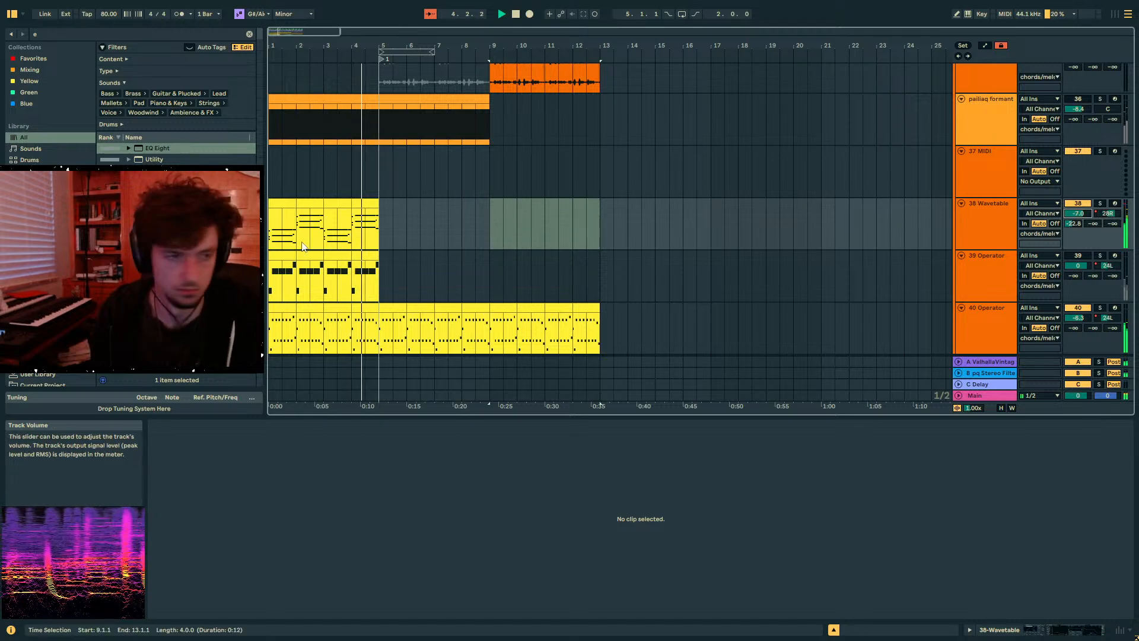
# - Deactivate the first audio clip, bars 5 to 7, on the 33 Audio track
pyautogui.scroll(3, 303, 246)
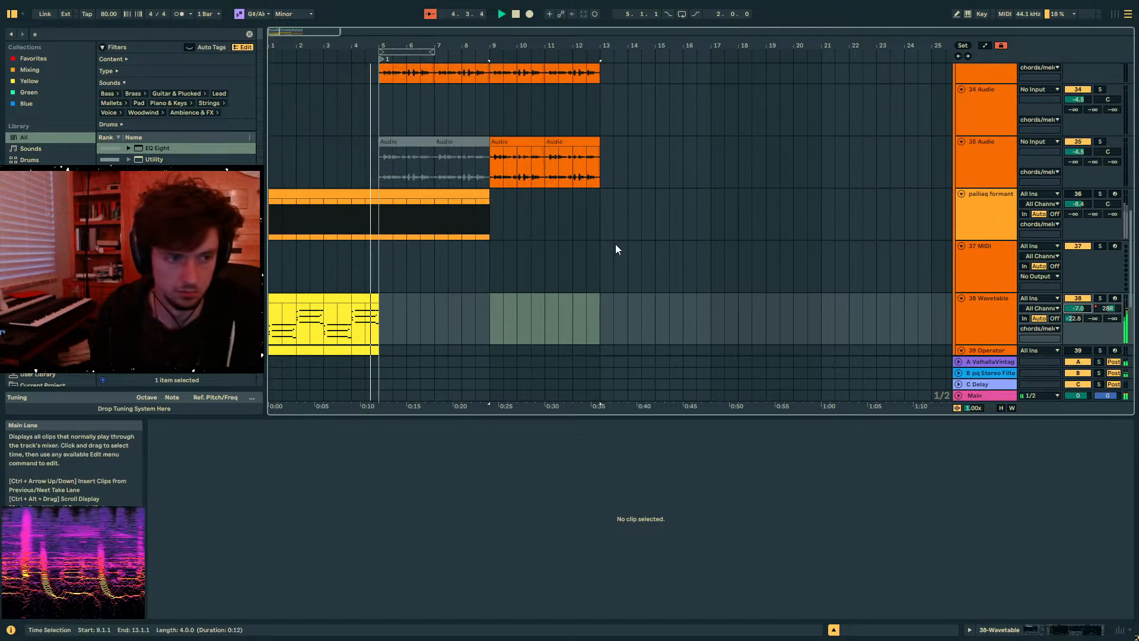
pyautogui.scroll(6, 424, 240)
pyautogui.click(427, 227)
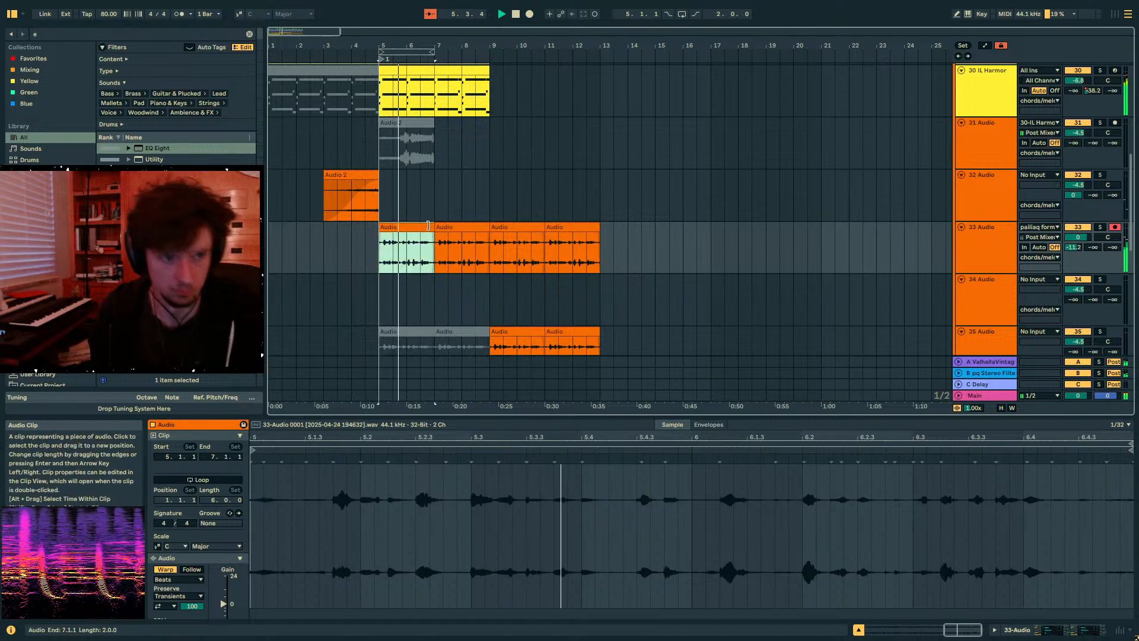
pyautogui.press('-')
pyautogui.press('0')
# - Try duplicating the 30 IL Harmor clips from bars 5 to 9 across bars 9 to 13
pyautogui.moveTo(373, 227)
pyautogui.mouseDown()
pyautogui.moveTo(442, 233)
pyautogui.moveTo(340, 240)
pyautogui.mouseUp()
pyautogui.scroll(5, 402, 236)
pyautogui.hotkey('ctrl', 'd')
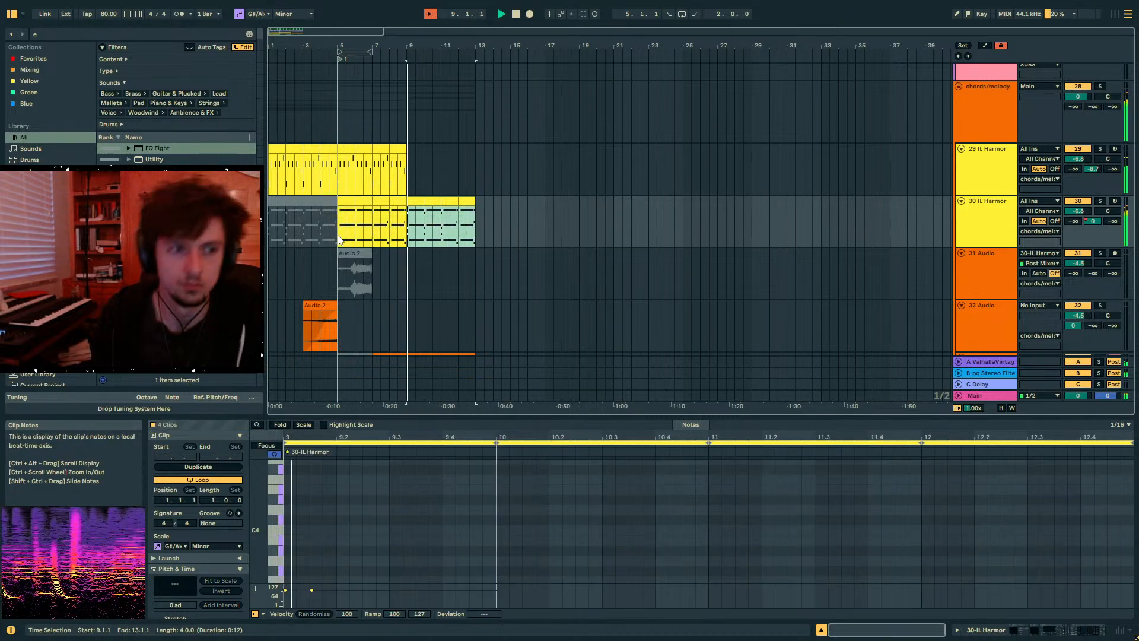
pyautogui.hotkey('ctrl', 'z')
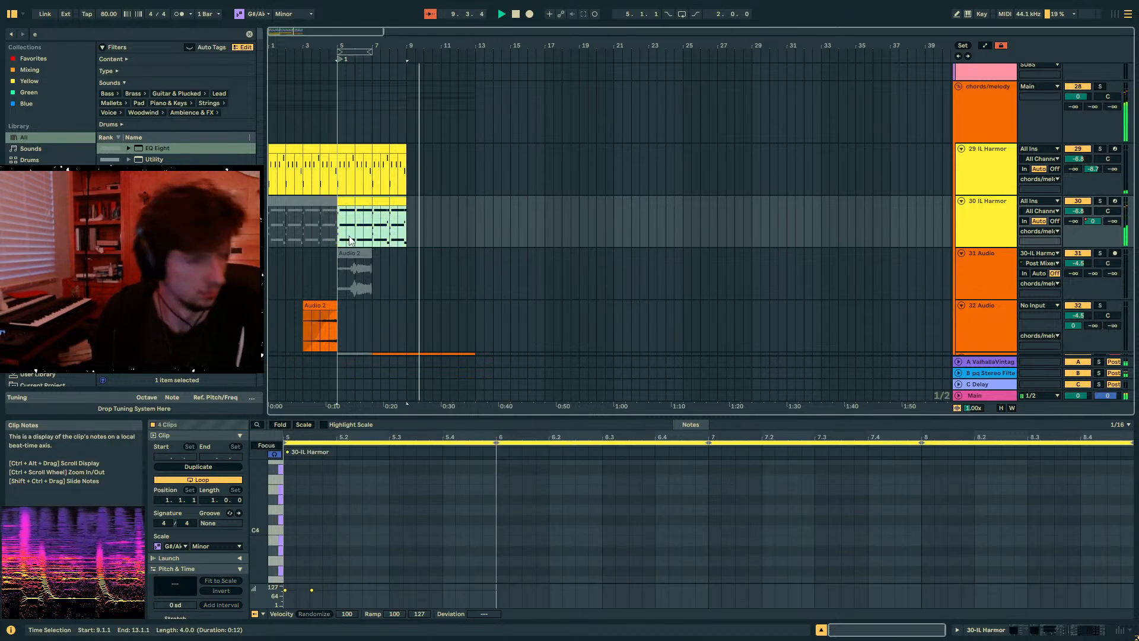
# - Set the project tempo to 70 BPM and play the arrangement from bar 9
pyautogui.scroll(1, 422, 233)
pyautogui.doubleClick(414, 233)
pyautogui.moveTo(409, 46); pyautogui.dragTo(661, 43)
pyautogui.press('Delete')
pyautogui.scroll(-3, 735, 242)
pyautogui.scroll(-4, 734, 242)
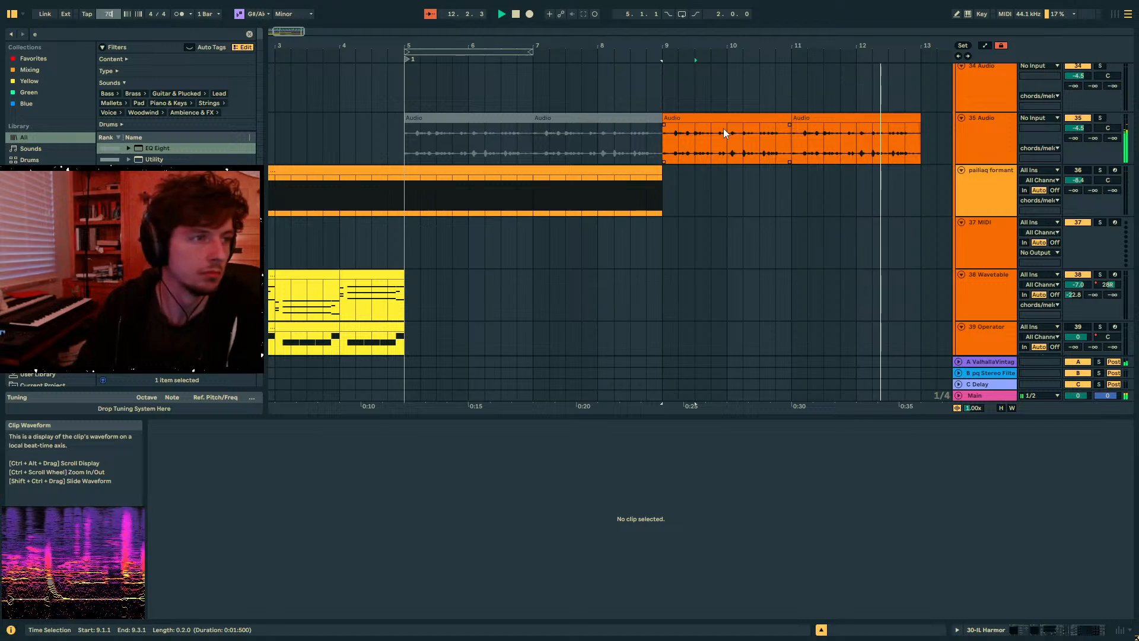
pyautogui.hscroll(2, 724, 128)
pyautogui.click(593, 124)
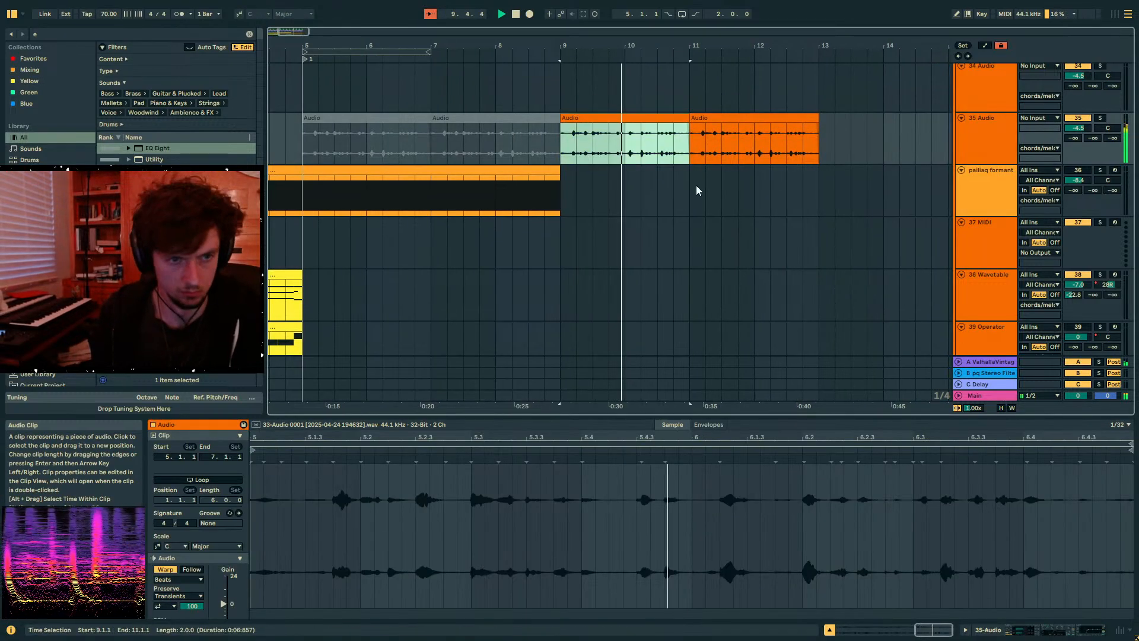
pyautogui.scroll(4, 785, 251)
pyautogui.scroll(6, 784, 251)
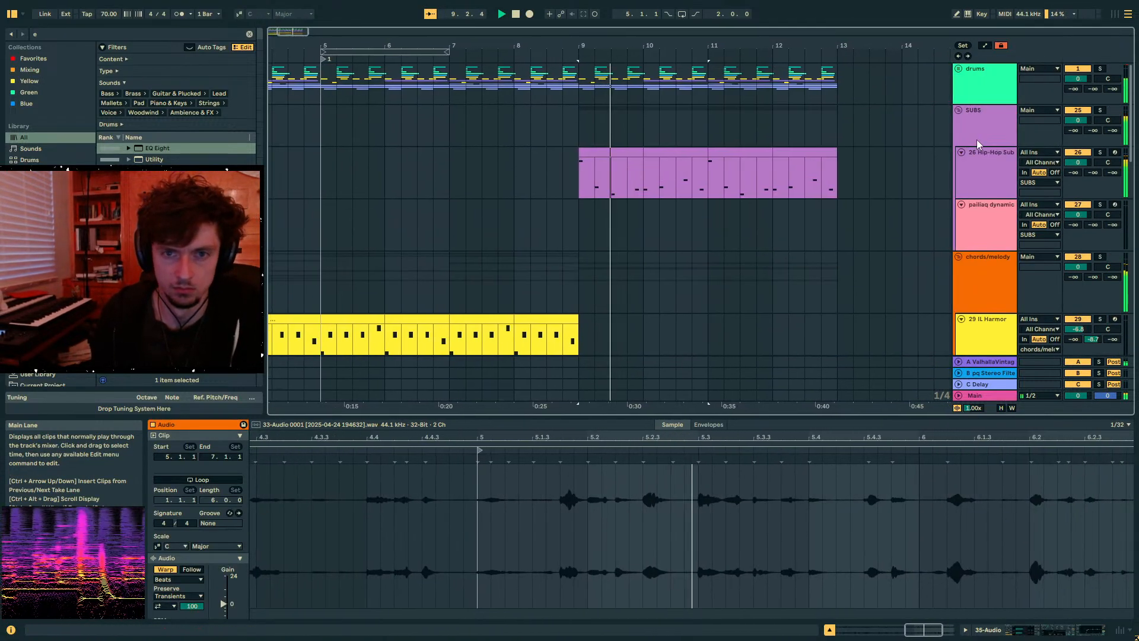
# - Open the 26 Hip-Hop Sub clip at bar 9 and move its F0 note to 1.1.3
pyautogui.click(956, 111)
pyautogui.click(956, 111)
pyautogui.click(469, 153)
pyautogui.click(647, 178)
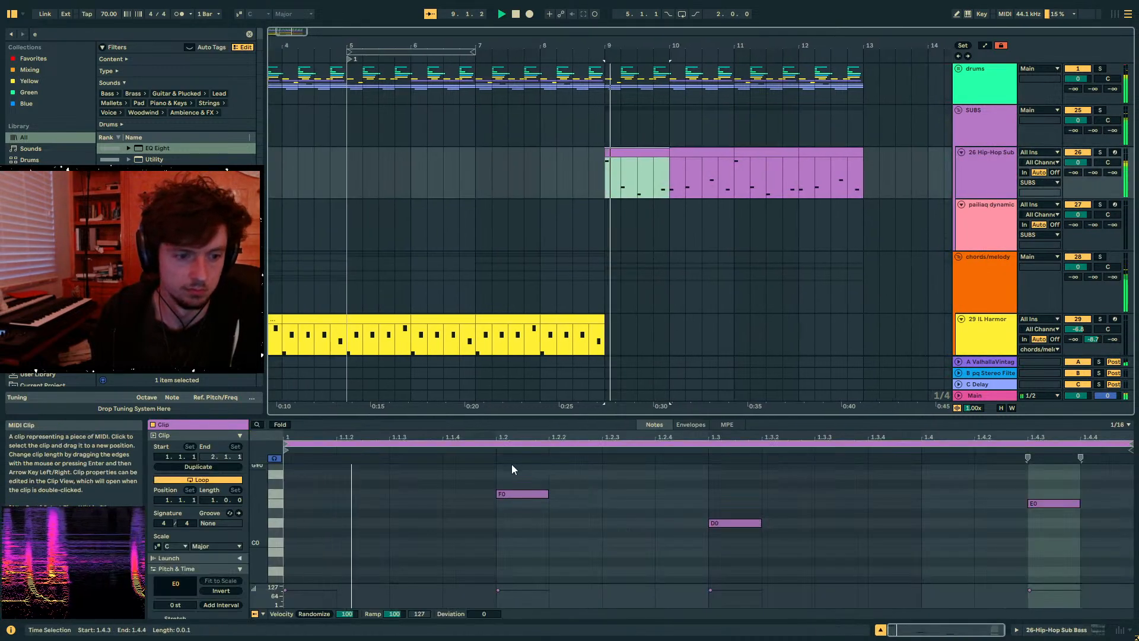
pyautogui.moveTo(510, 493); pyautogui.dragTo(407, 493)
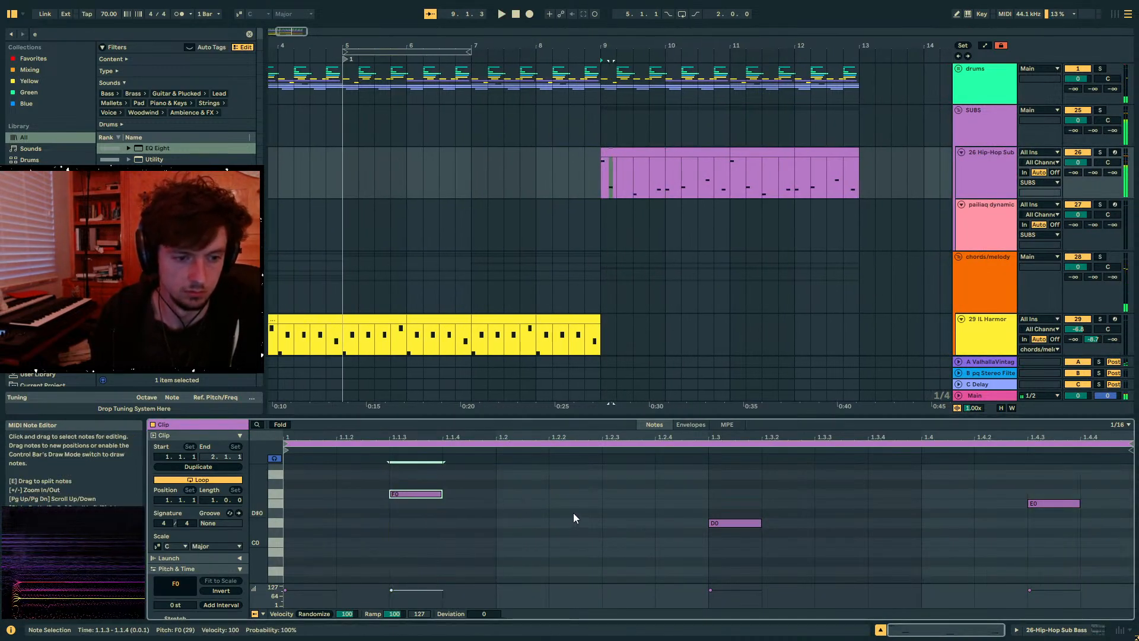
# - Add sixteenth-long E0 notes at 1.2 and 1.2.3 in the sub bass clip and delete the D0 note at 1.3
pyautogui.doubleClick(522, 524)
pyautogui.moveTo(537, 523); pyautogui.dragTo(532, 510)
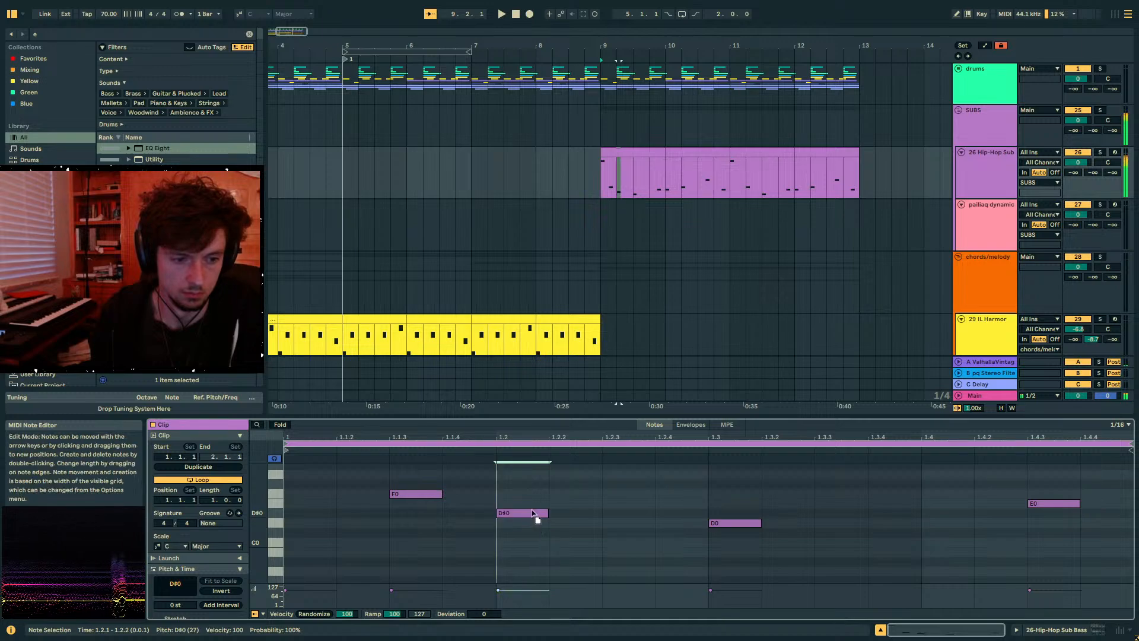
pyautogui.doubleClick(617, 503)
pyautogui.click(734, 523)
pyautogui.press('Delete')
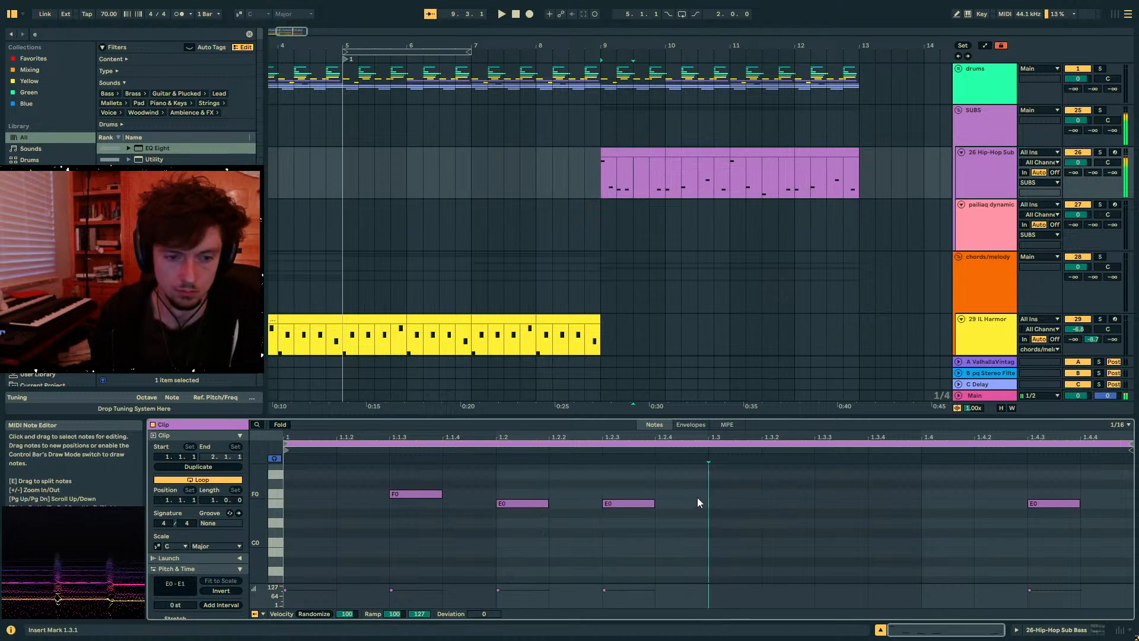
# - Duplicate the two E0 notes across beats 3 and 4 of the sub bass clip
pyautogui.moveTo(699, 496); pyautogui.dragTo(503, 567)
pyautogui.hotkey('ctrl', 'd')
pyautogui.press('space')
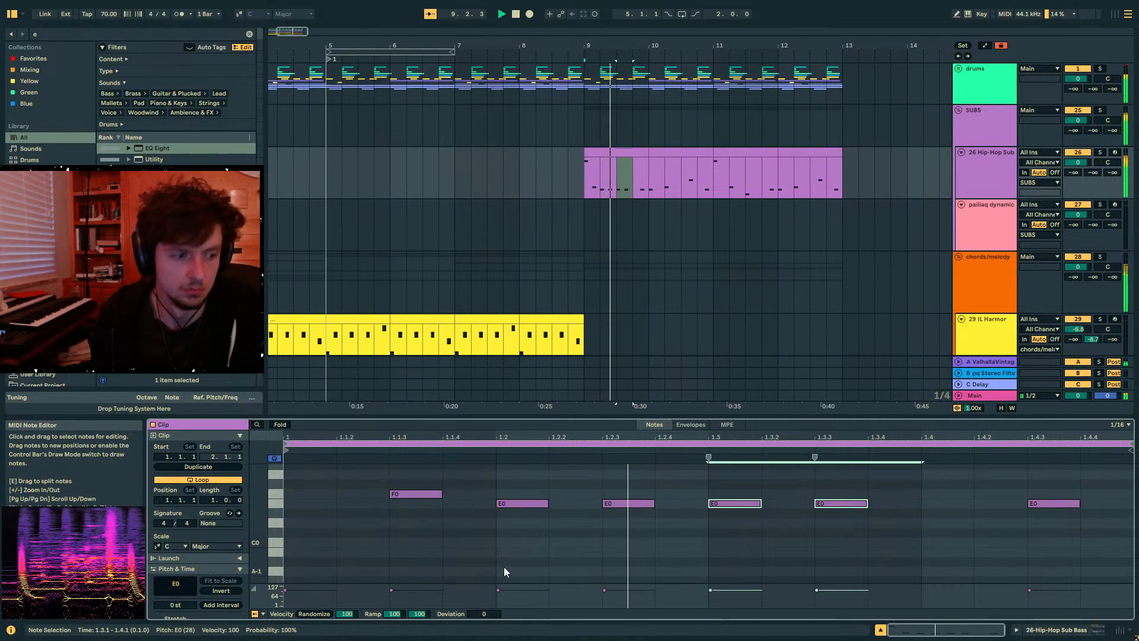
pyautogui.hotkey('ctrl', 'd')
pyautogui.click(1047, 503)
pyautogui.press('space')
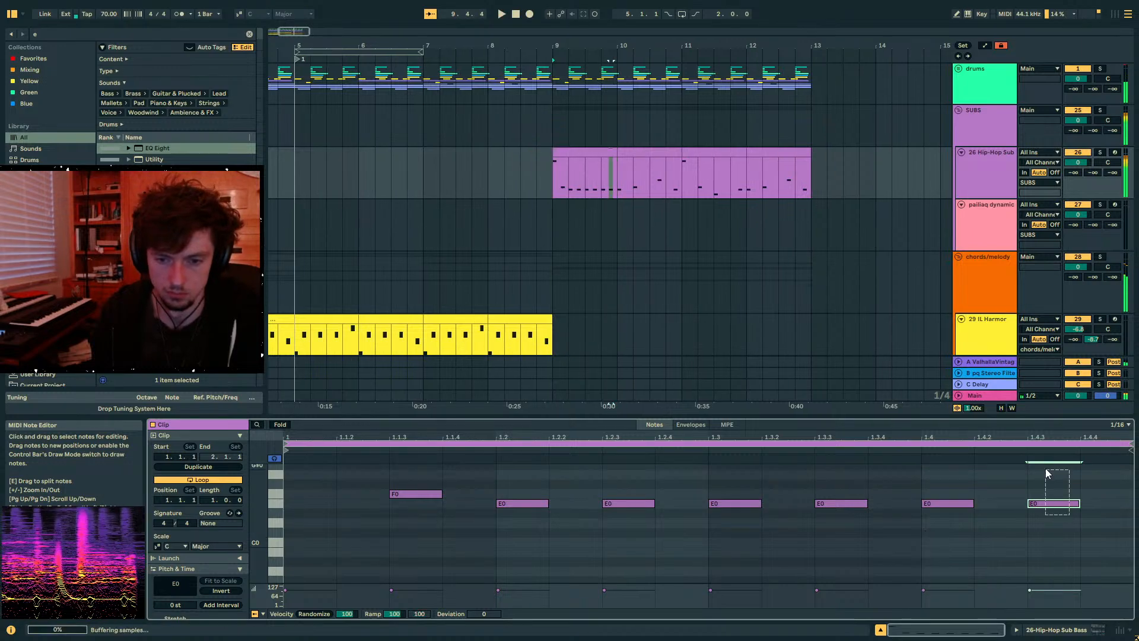
# - Set the Hip-Hop Sub Bass release to 76 and listen to the first two sub clips
pyautogui.click(1045, 630)
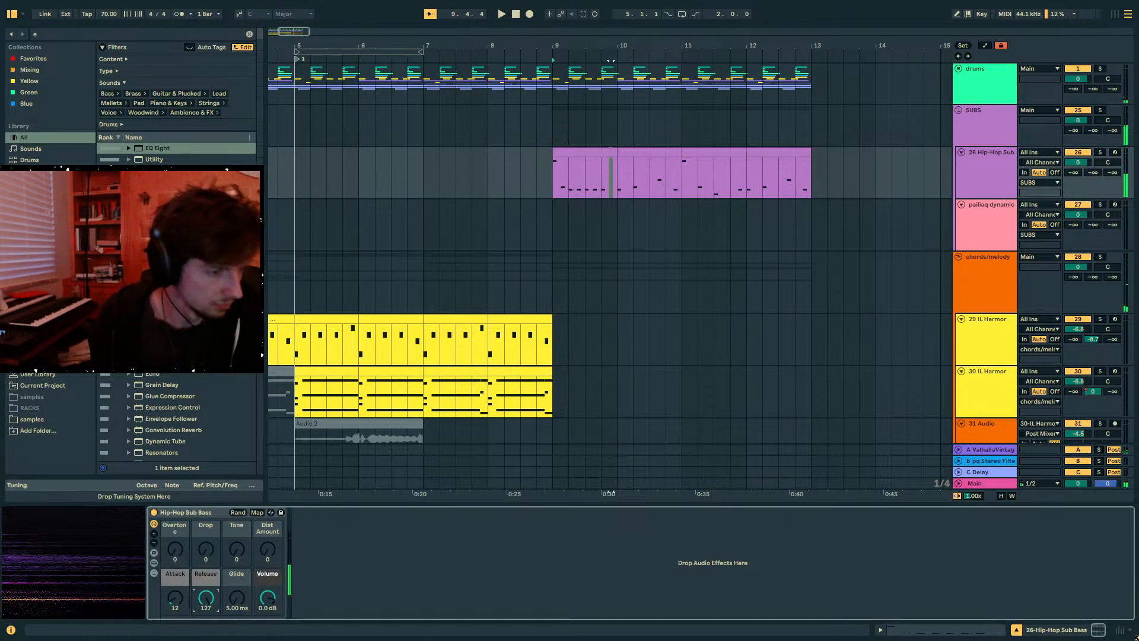
pyautogui.press('space')
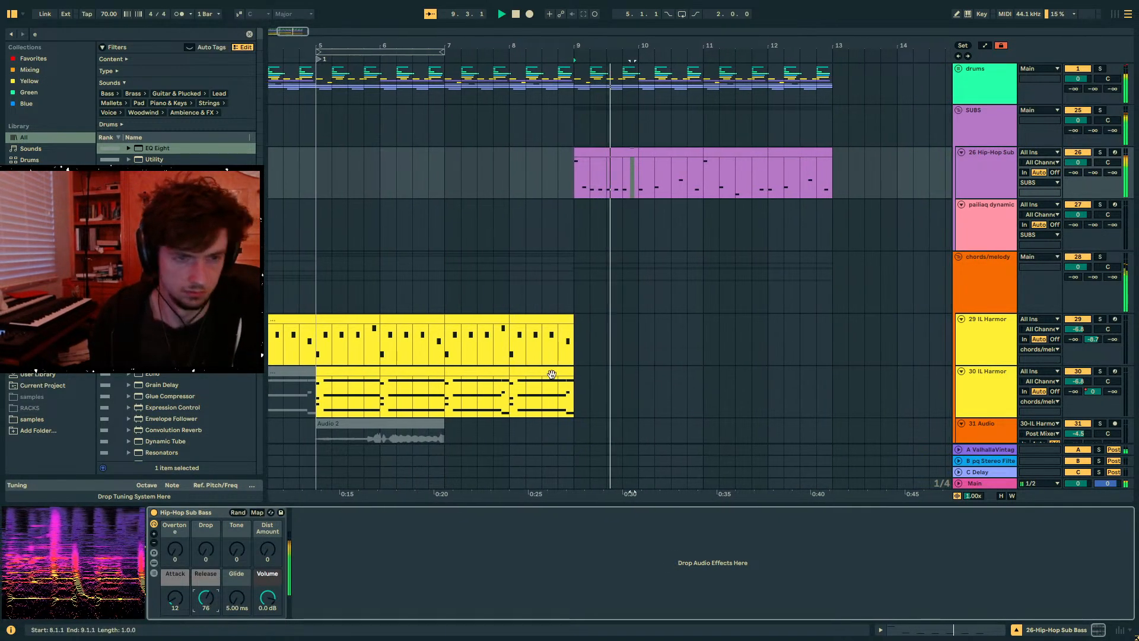
pyautogui.click(601, 151)
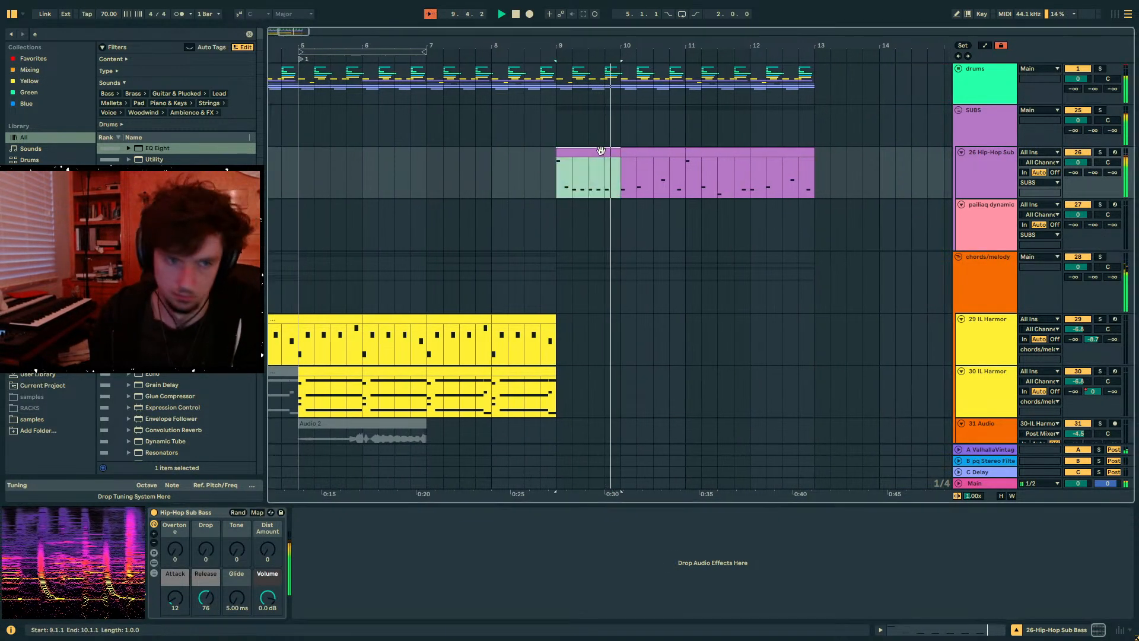
pyautogui.click(655, 149)
# - Automate the Hip-Hop Sub Bass release to rise from 76 to 127 around bar 10
pyautogui.click(209, 607)
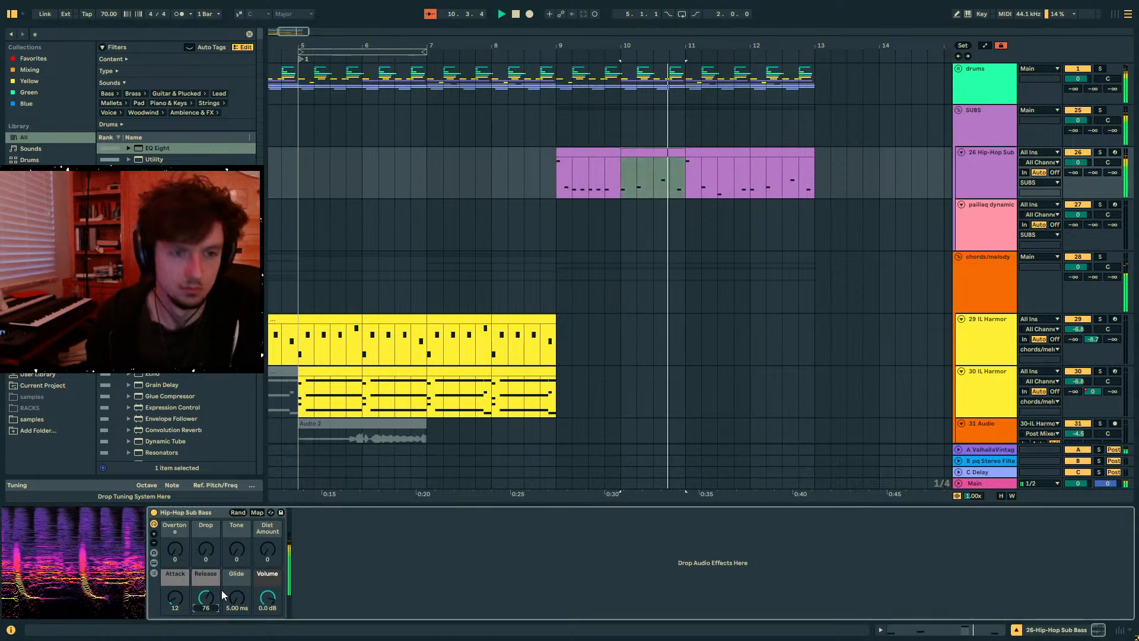
pyautogui.press('a')
pyautogui.click(615, 173)
pyautogui.moveTo(626, 173); pyautogui.dragTo(627, 158)
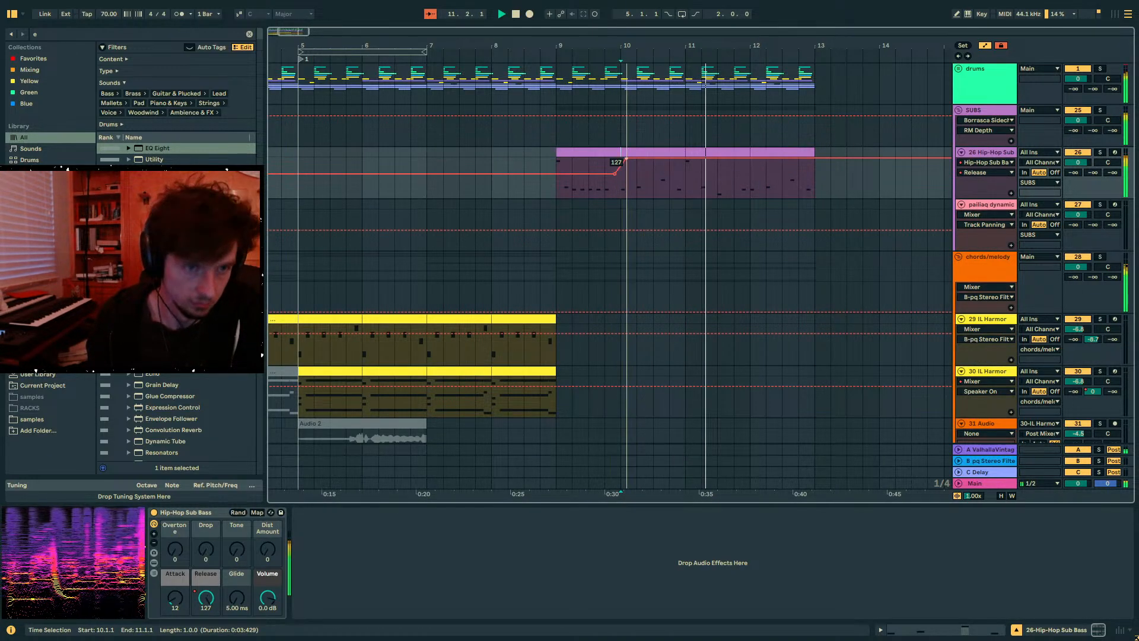
# - Duplicate the edited sub bass clips and their release automation from bars 9 to 11 over bars 11 to 13, and play the result
pyautogui.keyDown('shift'); pyautogui.click(589, 178); pyautogui.keyUp('shift')
pyautogui.press('space')
pyautogui.press('a')
pyautogui.hotkey('ctrl', 'd')
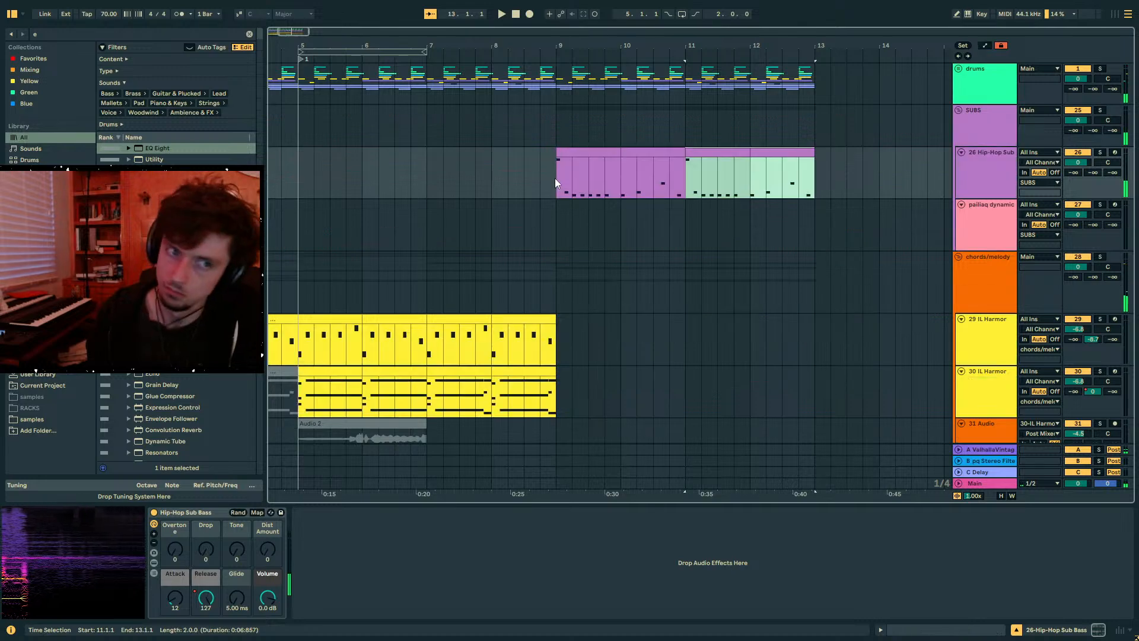
pyautogui.press('space')
pyautogui.click(482, 174)
pyautogui.press('space')
pyautogui.press('space')
pyautogui.click(626, 149)
pyautogui.hotkey('ctrl', 'd')
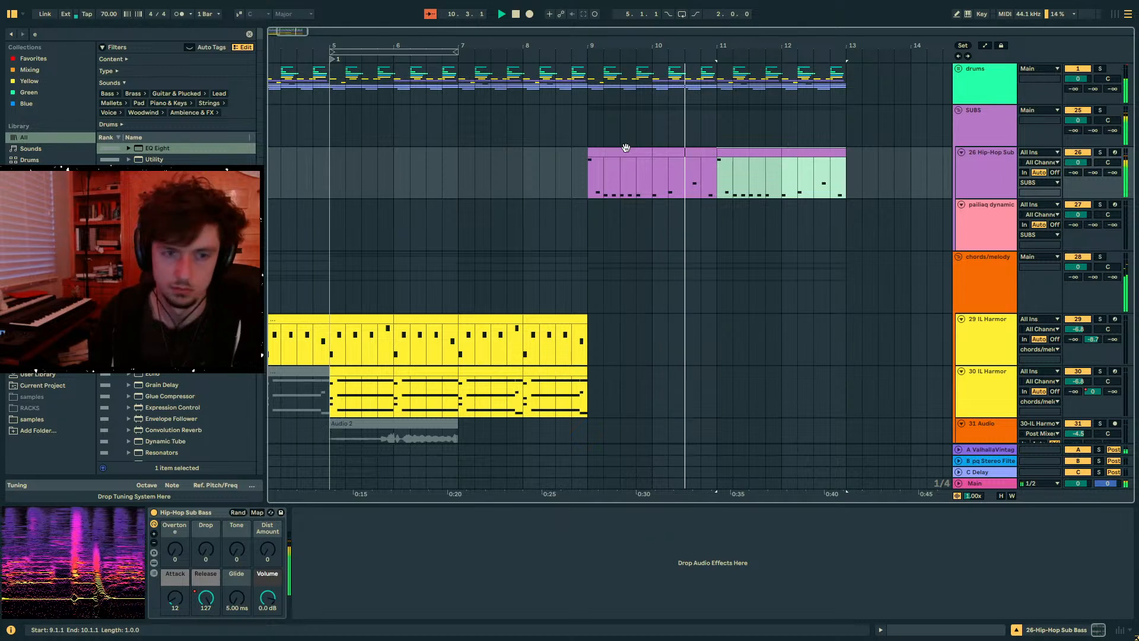
pyautogui.click(626, 148)
# - Unfold the drums group and mute the hubweek drum loop tracks 18 and 19
pyautogui.click(967, 78)
pyautogui.click(958, 69)
pyautogui.scroll(-5, 1079, 238)
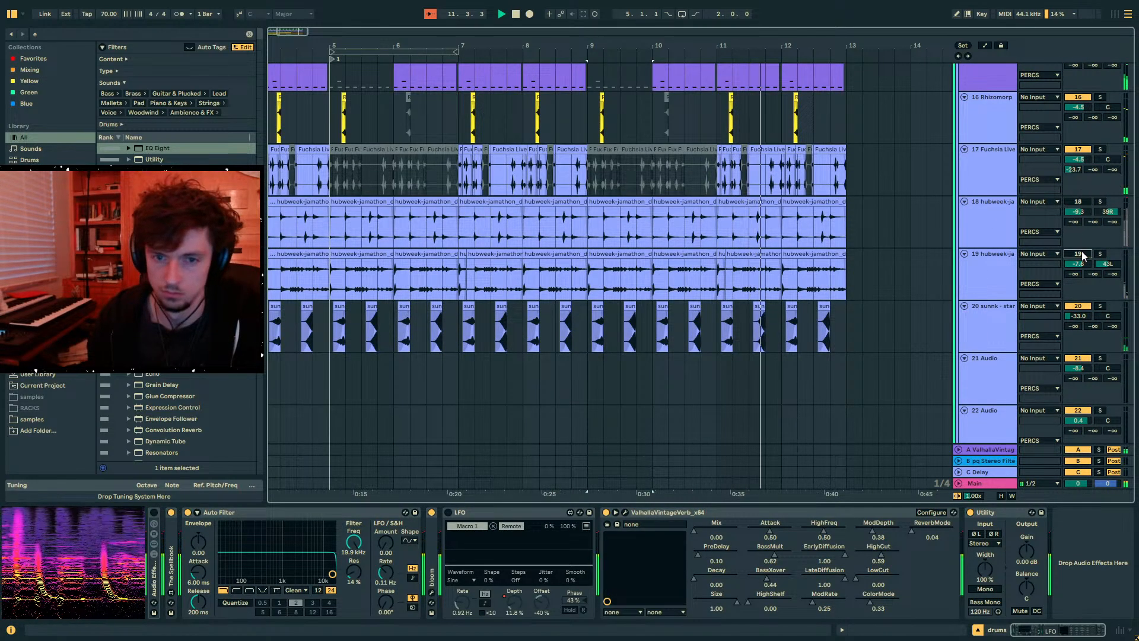
# - Insert a new audio track below track 19 and search the library for "earjax shaker"
pyautogui.click(995, 275)
pyautogui.hotkey('ctrl', 't')
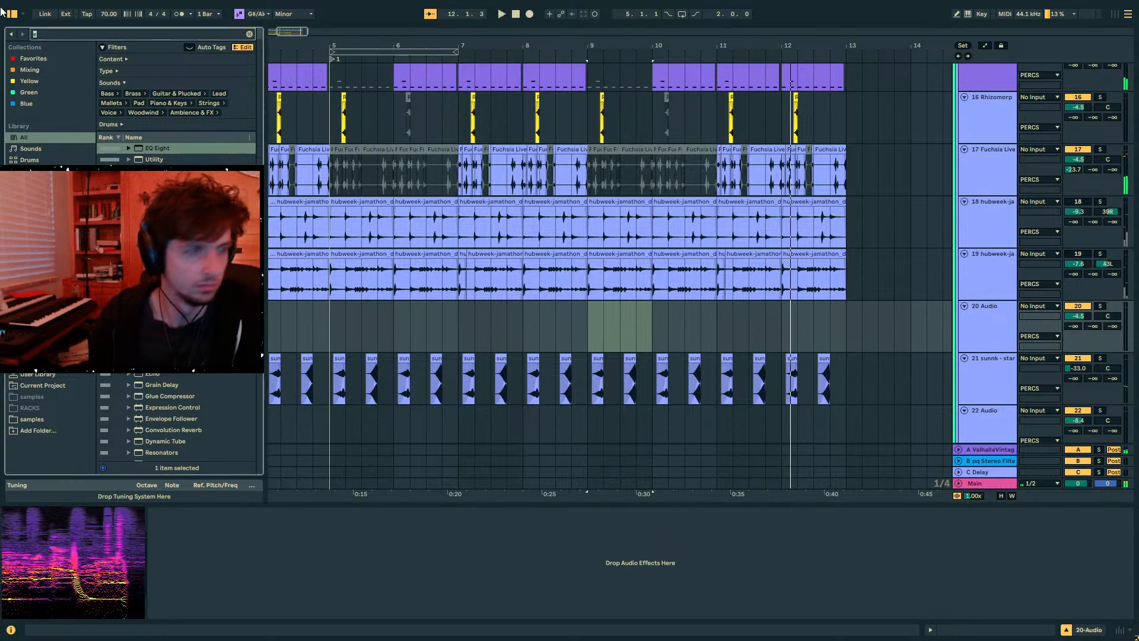
pyautogui.write('earjax shaker')
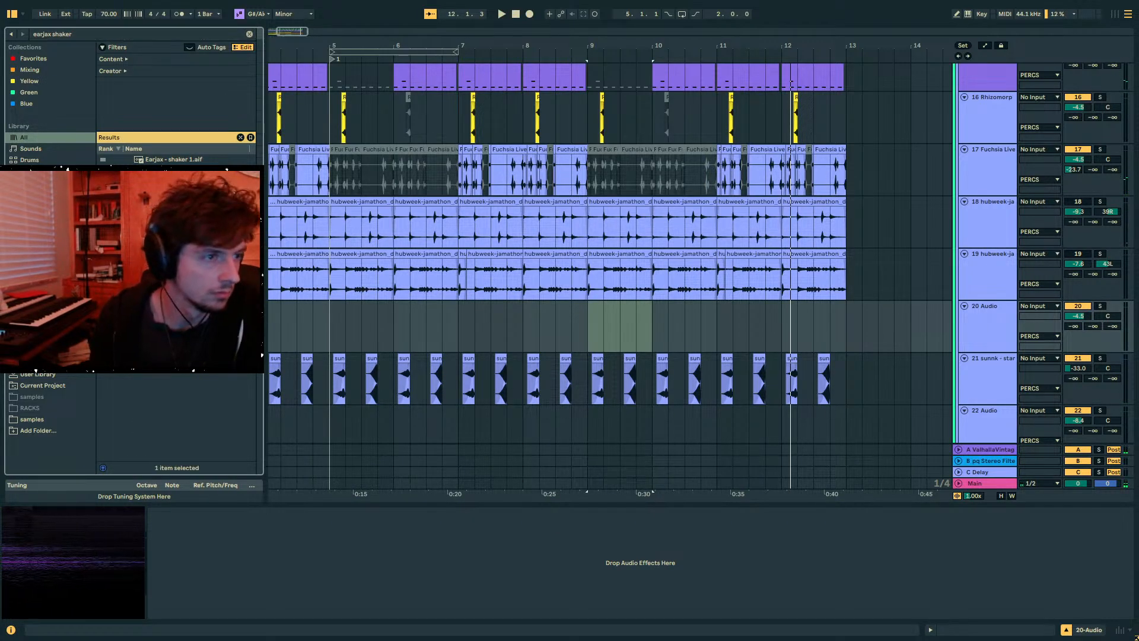
# - Try the Earjax Shaker 2 sample on track 20, starting at 9.1.2
pyautogui.moveTo(614, 333); pyautogui.dragTo(599, 335)
pyautogui.scroll(5, 600, 332)
pyautogui.moveTo(701, 309); pyautogui.dragTo(604, 317)
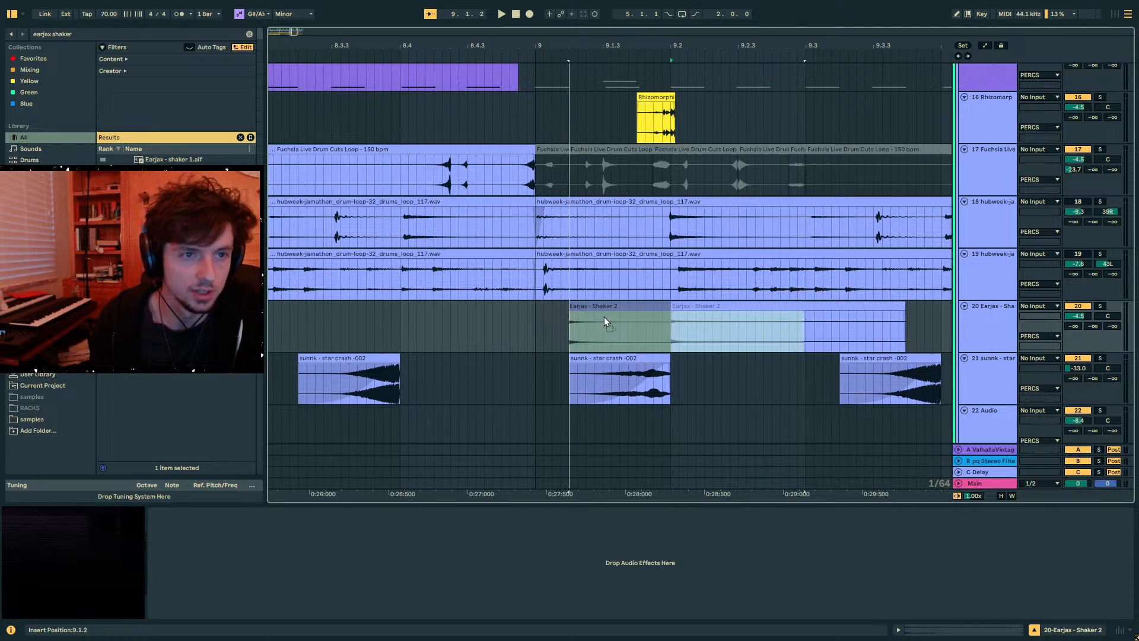
pyautogui.press('space')
pyautogui.moveTo(522, 308); pyautogui.dragTo(571, 309)
# - Place the Earjax shaker 1 sample on track 20 at 9.1.3, remove the leftover Shaker 2 clip and play it
pyautogui.moveTo(173, 159); pyautogui.dragTo(551, 313)
pyautogui.click(681, 299)
pyautogui.click(683, 305)
pyautogui.press('Delete')
pyautogui.click(465, 324)
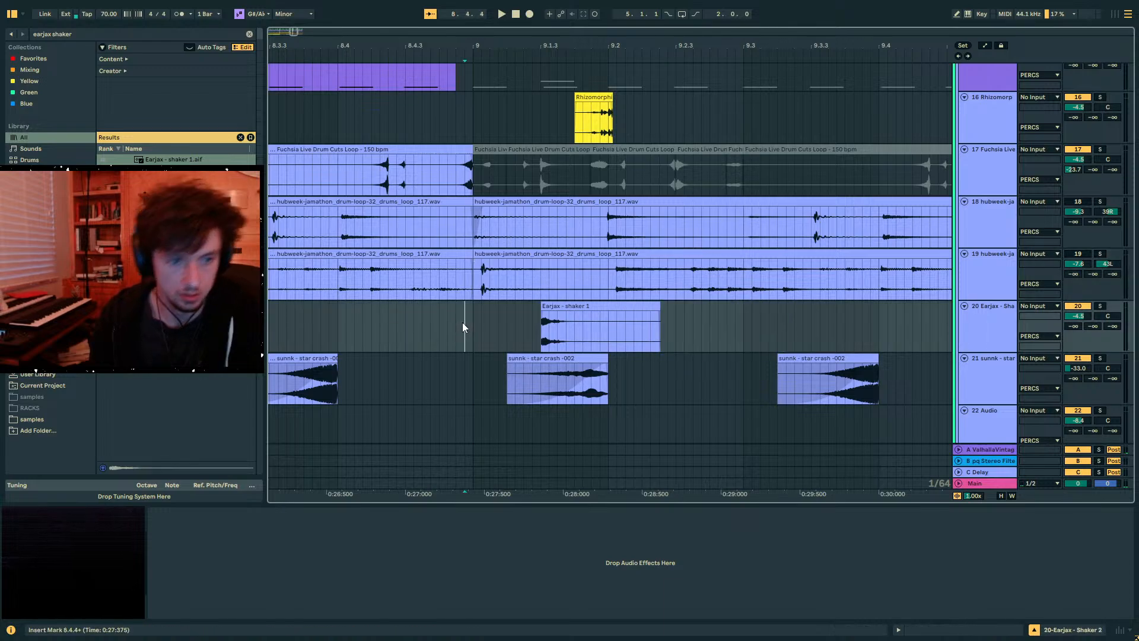
pyautogui.press('space')
# - Build a shaker pattern from copies of the Earjax shaker 1 clip in bar 9 and repeat it up to bar 13
pyautogui.click(596, 307)
pyautogui.click(479, 327)
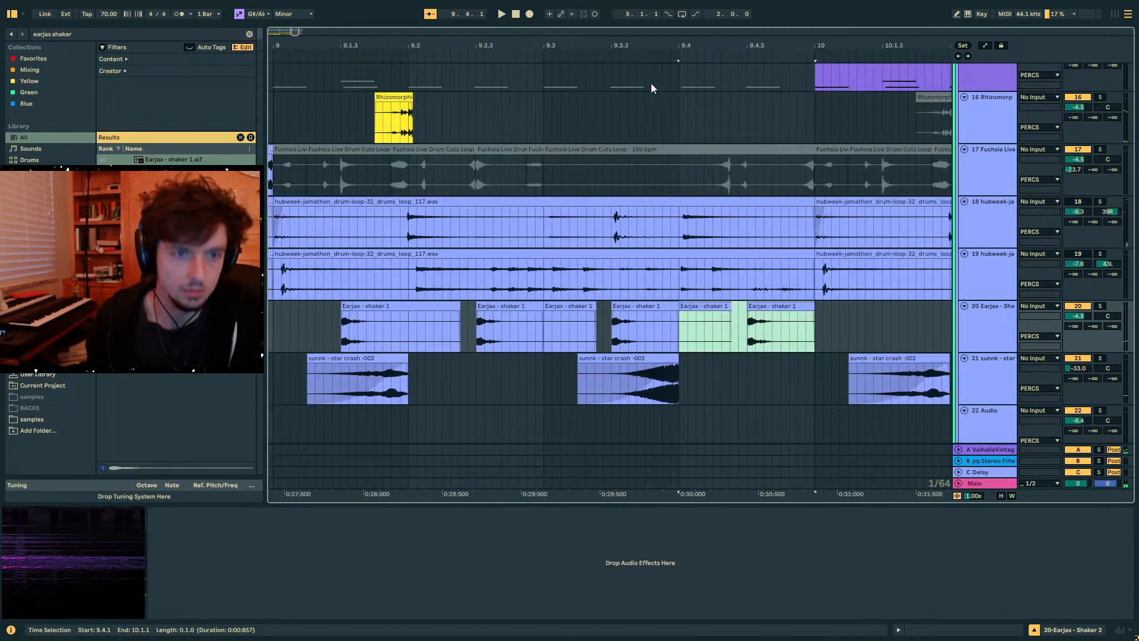
pyautogui.hotkey('ctrl', 'd')
pyautogui.hotkey('ctrl', 'd')
pyautogui.scroll(-10, 534, 65)
pyautogui.hotkey('ctrl', 'd')
pyautogui.hotkey('ctrl', 'd')
pyautogui.hotkey('ctrl', 'd')
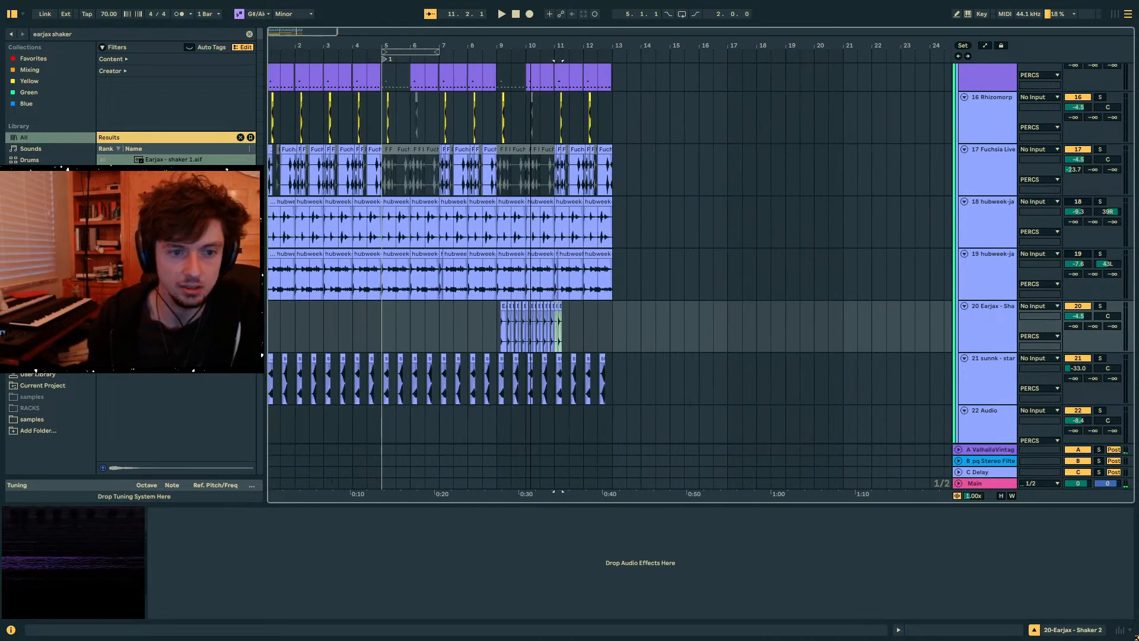
pyautogui.scroll(5, 534, 64)
pyautogui.hotkey('ctrl', 'd')
pyautogui.hotkey('ctrl', 'd')
pyautogui.hotkey('ctrl', 'd')
pyautogui.hotkey('ctrl', 'd')
pyautogui.hotkey('ctrl', 'd')
pyautogui.hotkey('ctrl', 'd')
pyautogui.hotkey('ctrl', 'd')
pyautogui.hotkey('ctrl', 'd')
pyautogui.hotkey('ctrl', 'z')
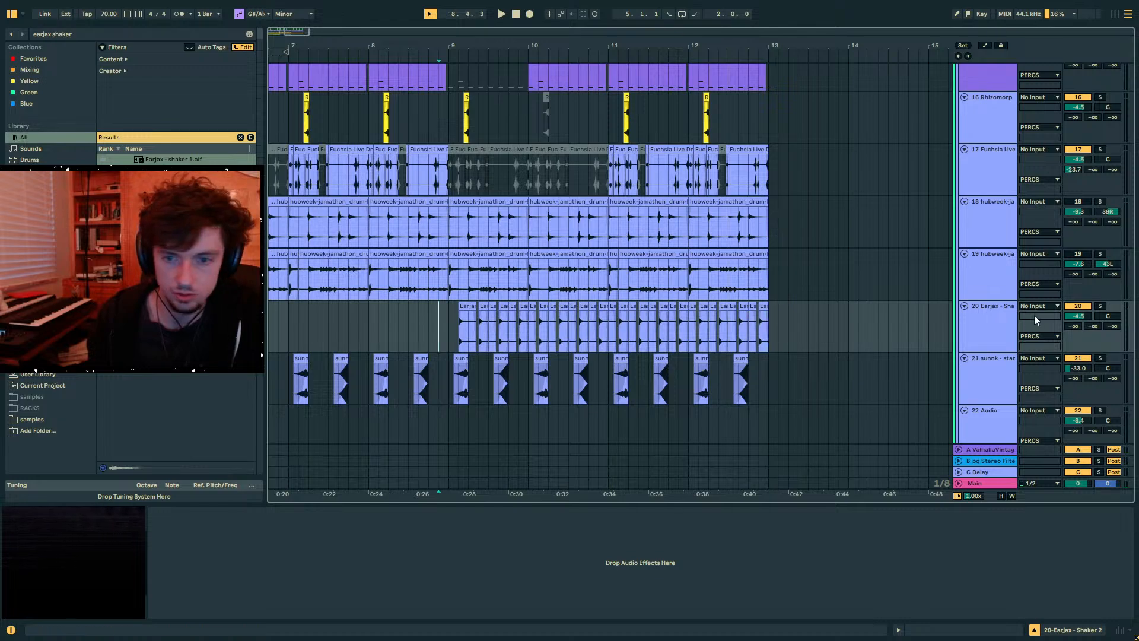
# - Set the shaker track's volume to -13.4 dB and search the library for "tambourine"
pyautogui.click(52, 28)
pyautogui.write('ta')
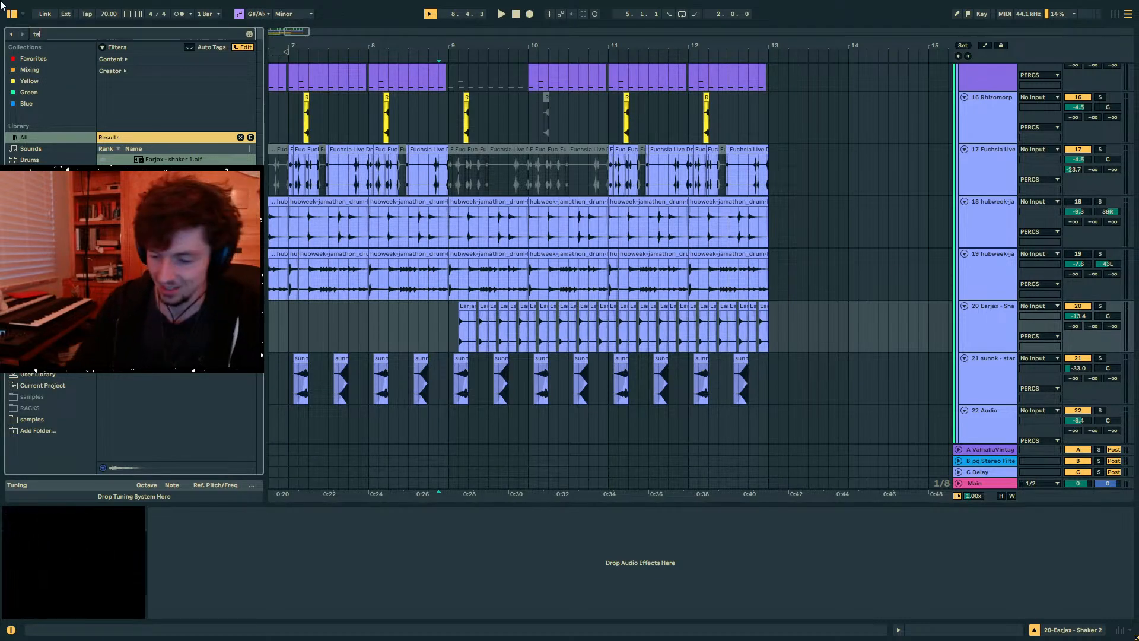
pyautogui.write('mbourine')
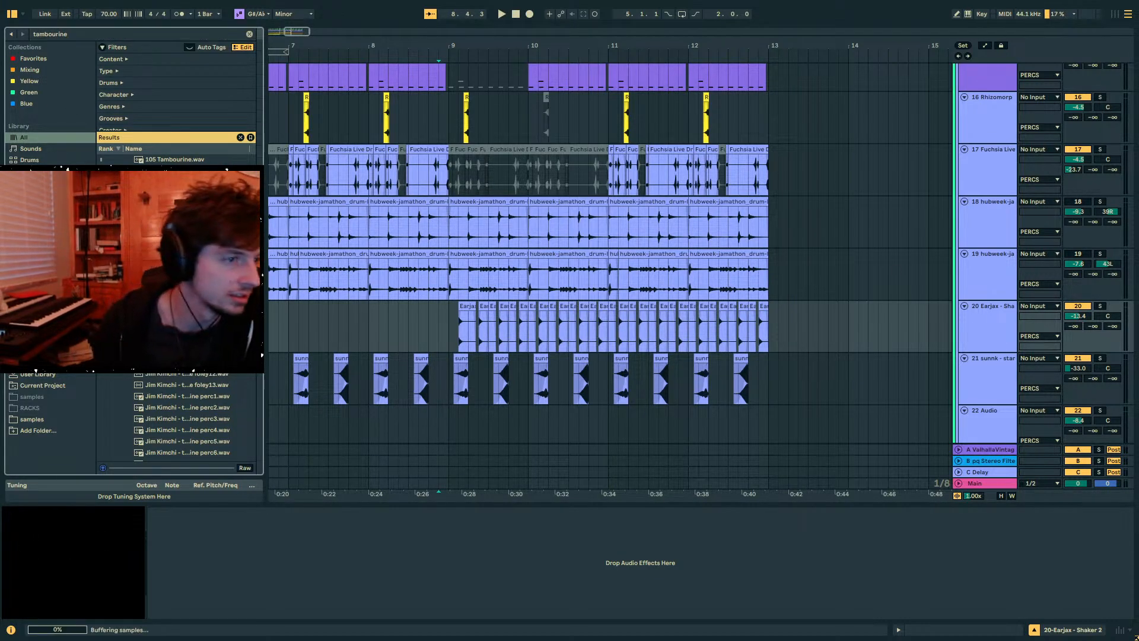
# - Insert an audio track below the shaker, place the Jim Kimchi tambourine foley4 sample at bar 9 and play it
pyautogui.click(992, 325)
pyautogui.hotkey('ctrl', 't')
pyautogui.moveTo(196, 286); pyautogui.dragTo(449, 383)
pyautogui.press('space')
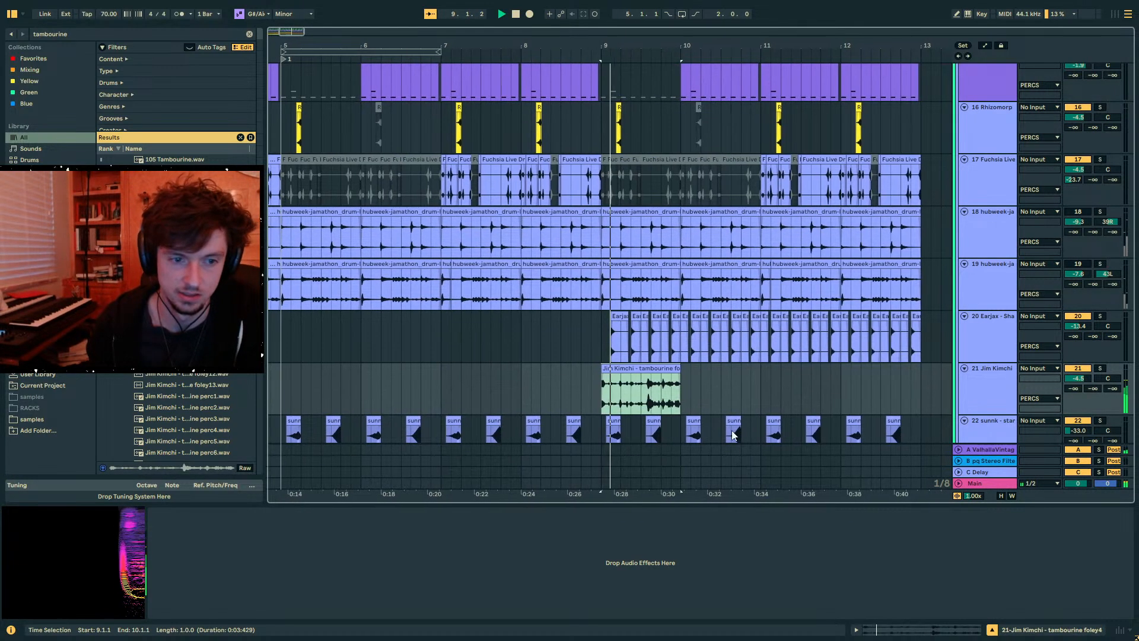
# - Set the tambourine clip's Beats warp to preserve 1/4 divisions with a transient envelope of 33, and audition it
pyautogui.click(632, 359)
pyautogui.click(632, 368)
pyautogui.click(907, 630)
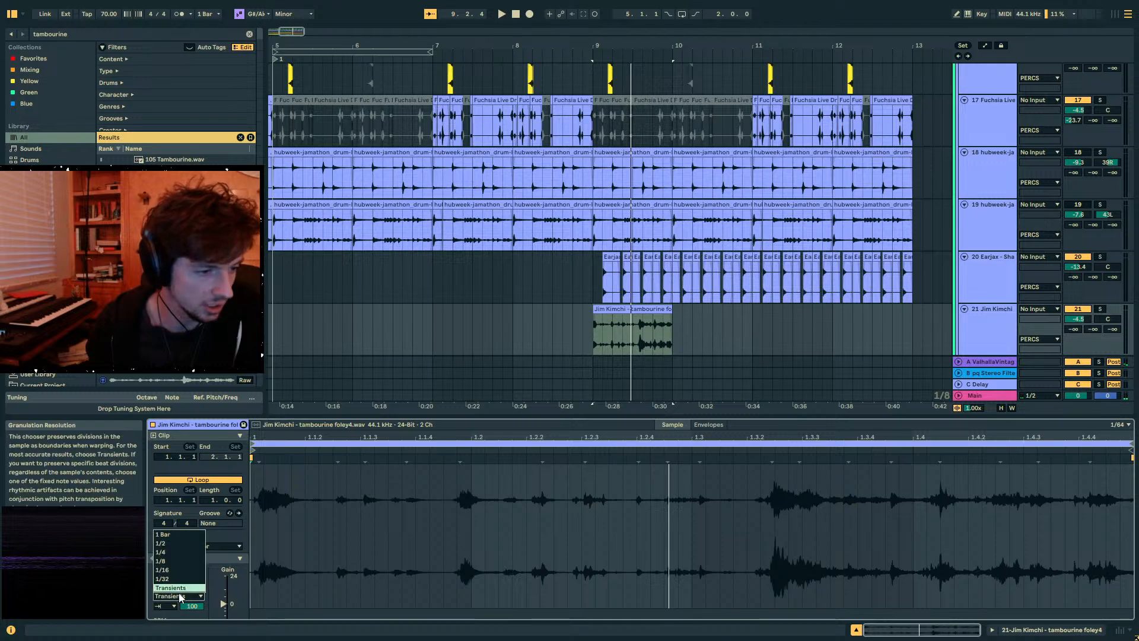
pyautogui.moveTo(192, 606); pyautogui.dragTo(191, 638)
pyautogui.press('space')
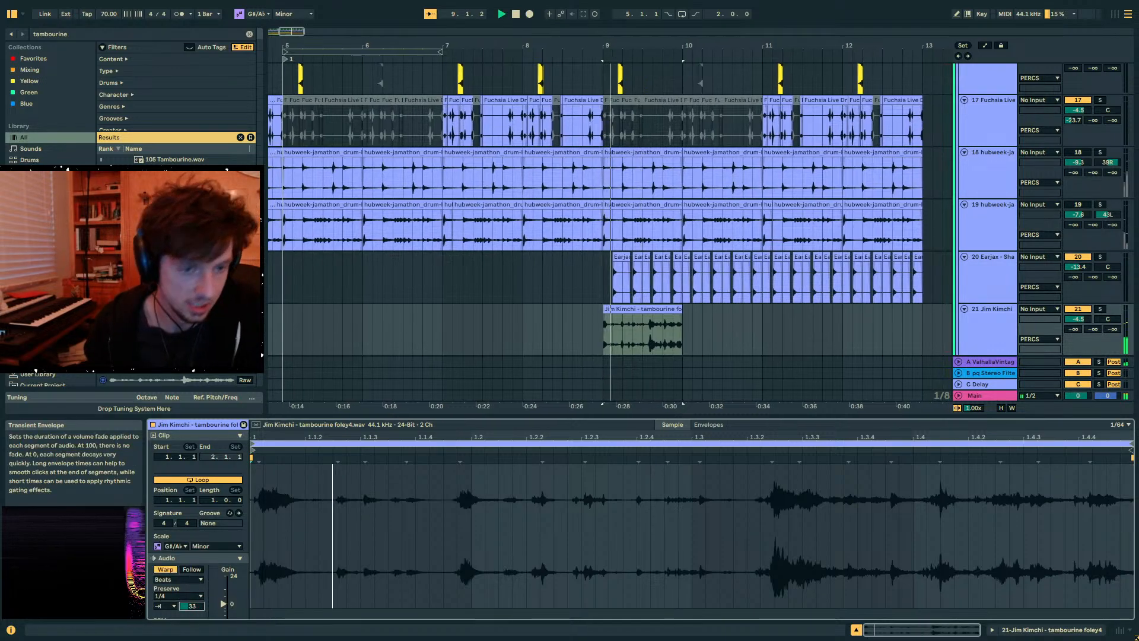
pyautogui.press('space')
# - Move the tambourine clip to start at 9.1.3, set its track volume to 0 dB and play it
pyautogui.moveTo(597, 46); pyautogui.dragTo(597, 86)
pyautogui.moveTo(529, 309); pyautogui.dragTo(576, 318)
pyautogui.click(482, 334)
pyautogui.press('space')
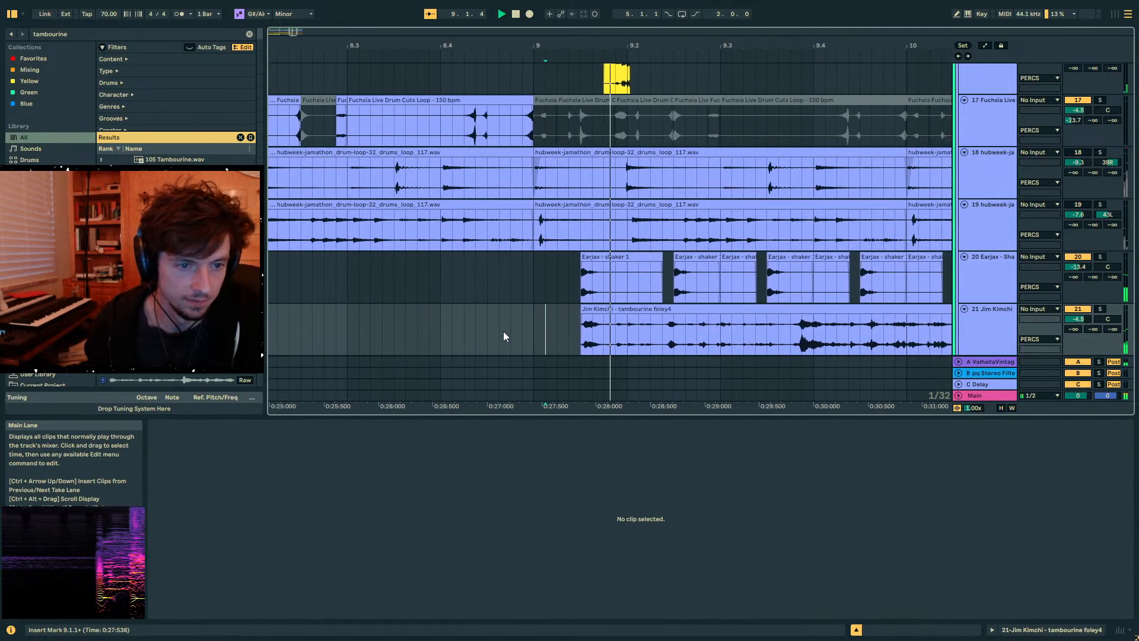
pyautogui.press('space')
pyautogui.press('space')
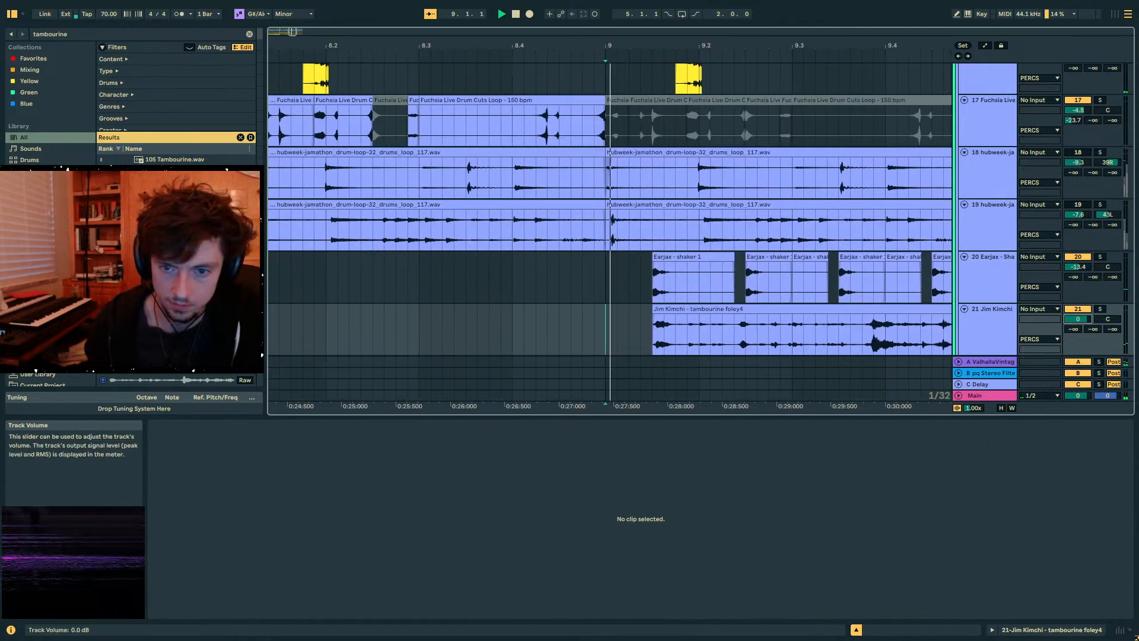
# - Duplicate the tambourine clip four times in a row so the part runs through to 14.1.3
pyautogui.click(1080, 318)
pyautogui.press('Delete')
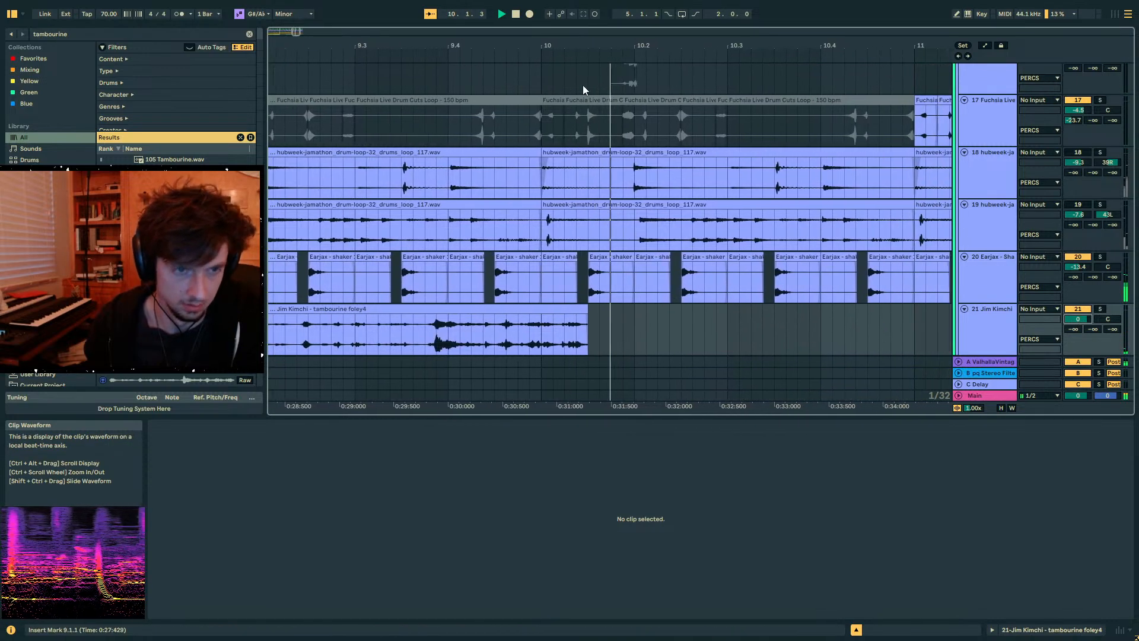
pyautogui.press('-')
pyautogui.press('-')
pyautogui.press('-')
pyautogui.click(700, 310)
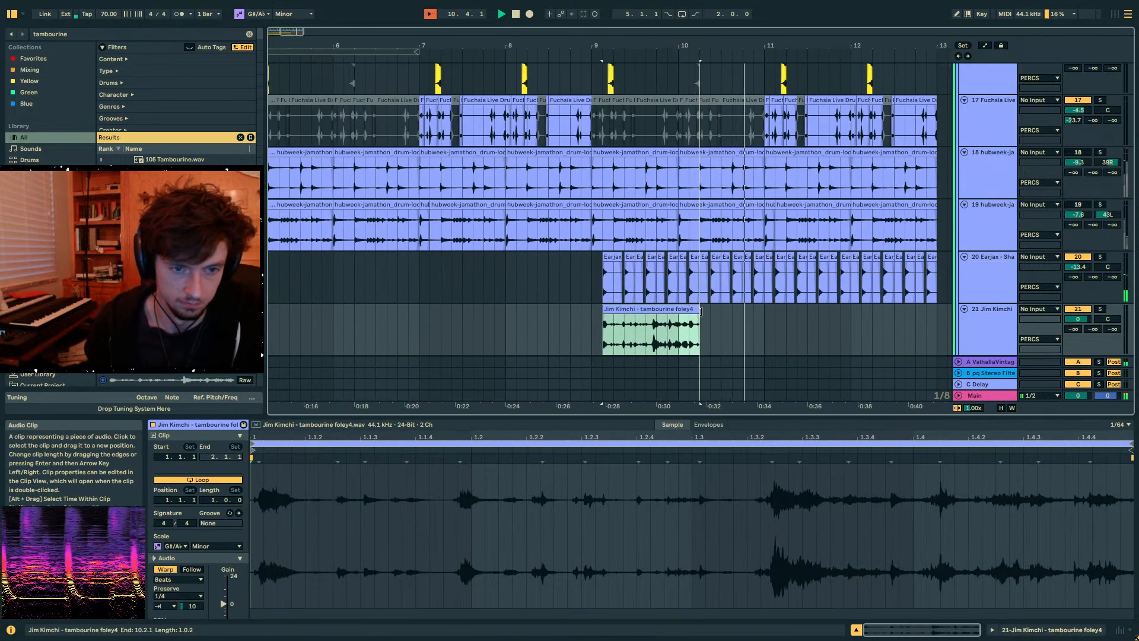
pyautogui.hotkey('ctrl', 'd')
pyautogui.hotkey('ctrl', 'd')
pyautogui.hotkey('ctrl', 'd')
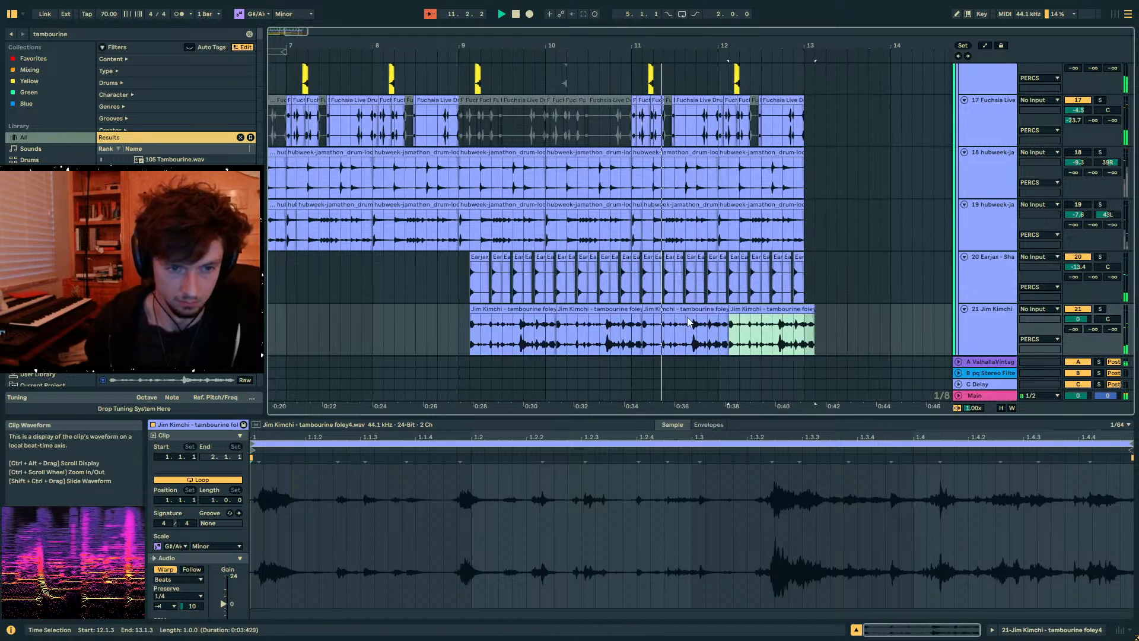
pyautogui.hotkey('ctrl', 'd')
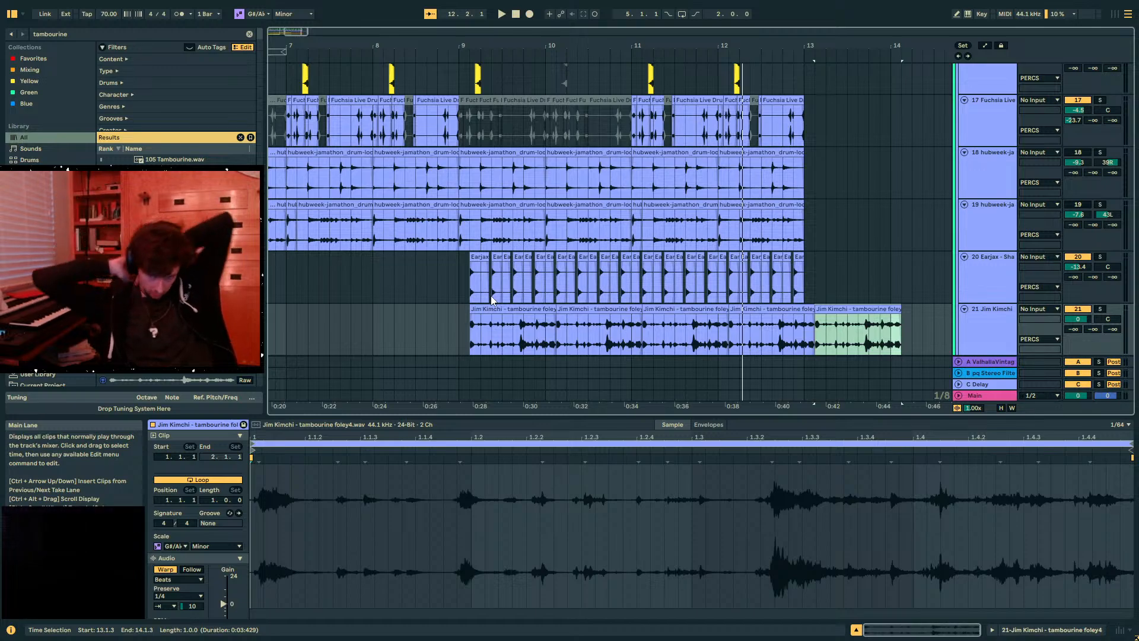
# - Play the arrangement from 8.4.1 to hear the transition into bar 9
pyautogui.click(460, 287)
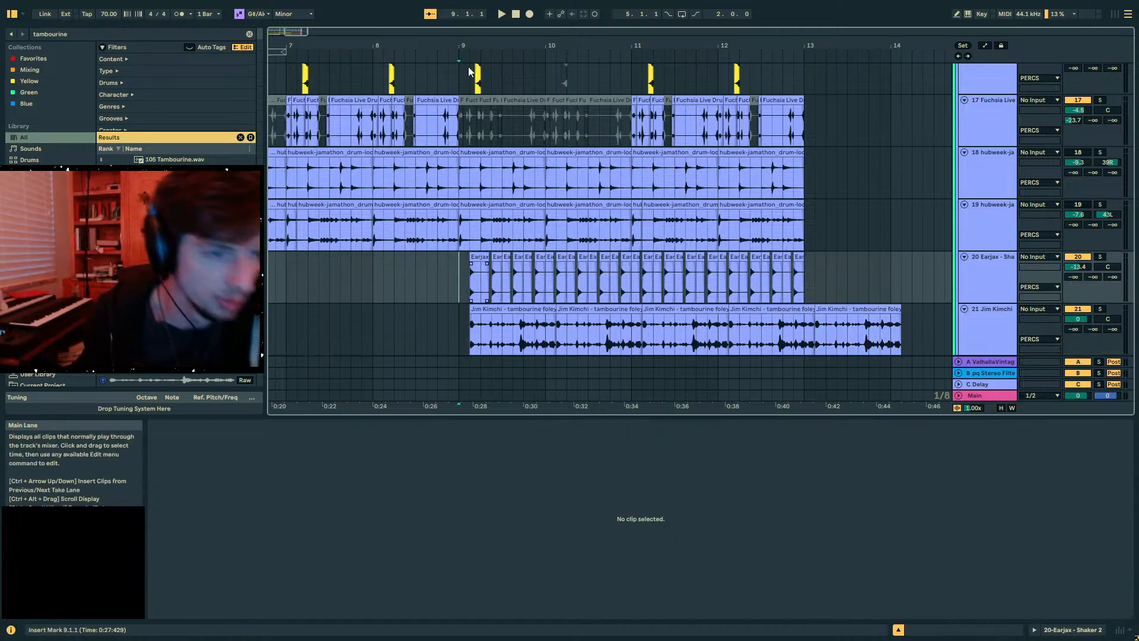
pyautogui.moveTo(460, 45); pyautogui.dragTo(692, 34)
pyautogui.scroll(2, 614, 237)
pyautogui.scroll(-7, 614, 238)
pyautogui.scroll(-7, 599, 238)
pyautogui.scroll(1, 415, 202)
pyautogui.click(842, 210)
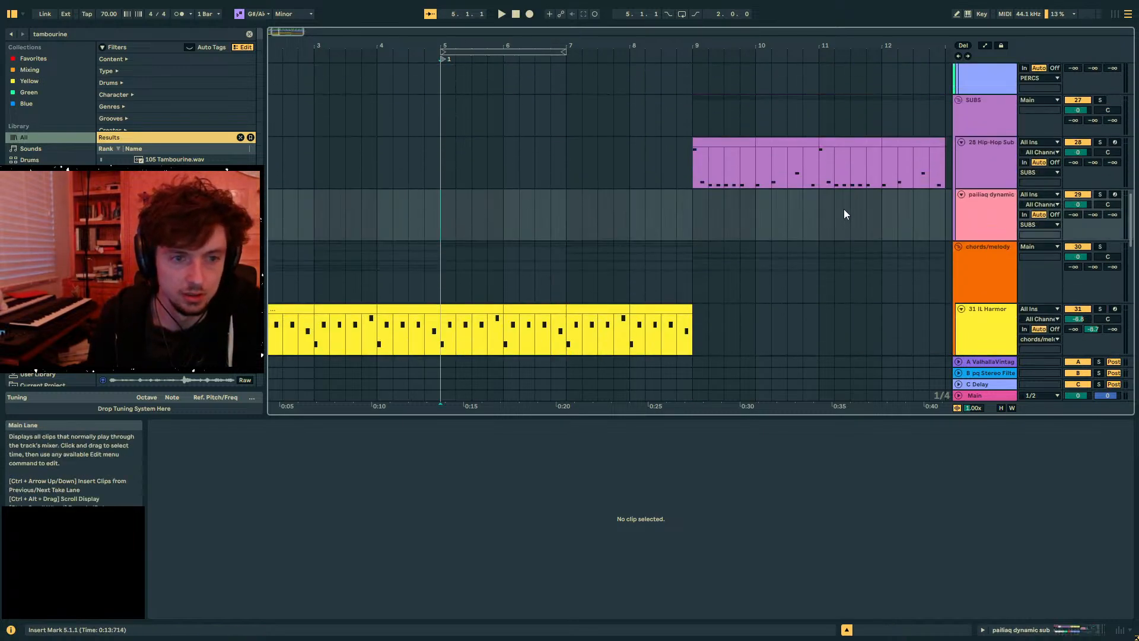
pyautogui.click(647, 171)
pyautogui.click(672, 210)
pyautogui.press('space')
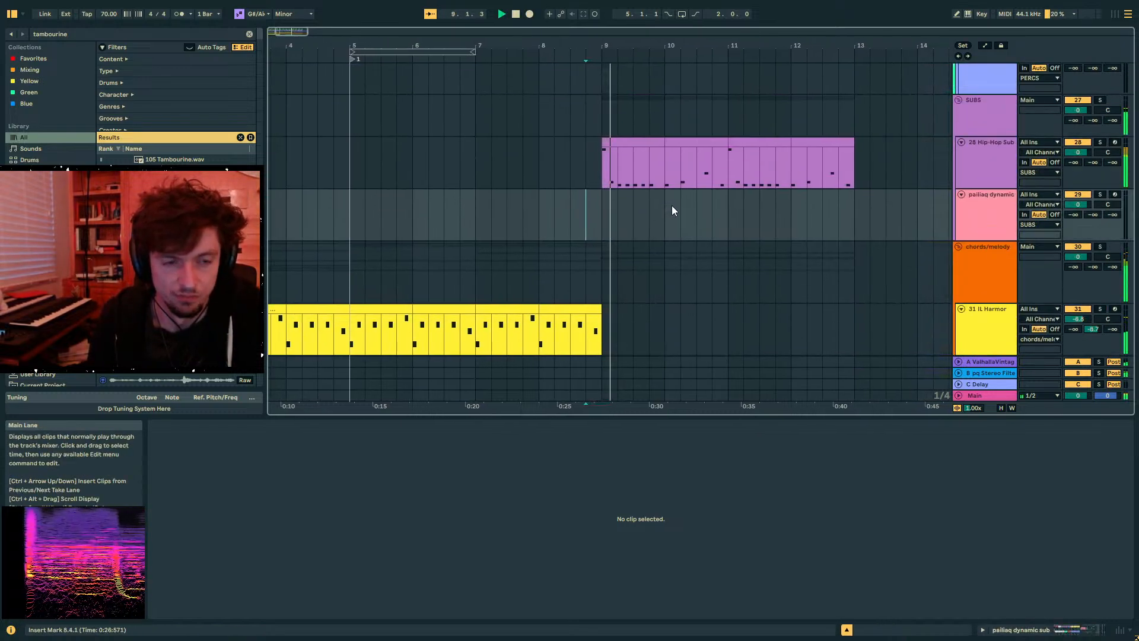
# - Play the arrangement from 4.4.1 and examine the chord, melody and percussion tracks across the bar 5 section
pyautogui.click(316, 211)
pyautogui.press('space')
pyautogui.press('space')
pyautogui.scroll(-6, 863, 275)
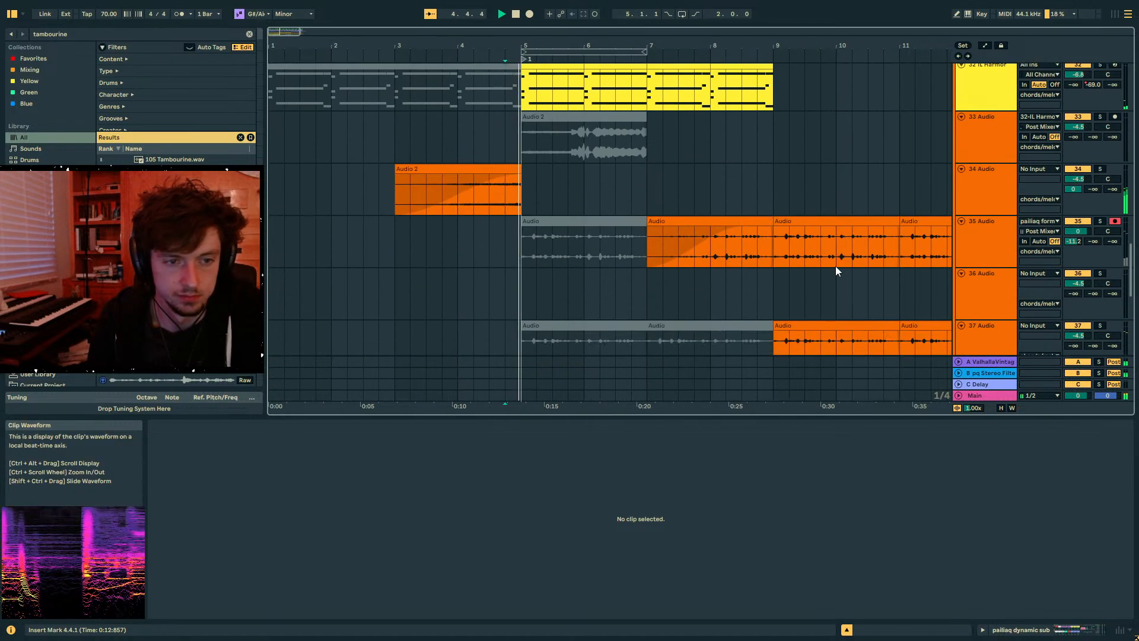
pyautogui.scroll(1, 825, 266)
pyautogui.scroll(1, 825, 271)
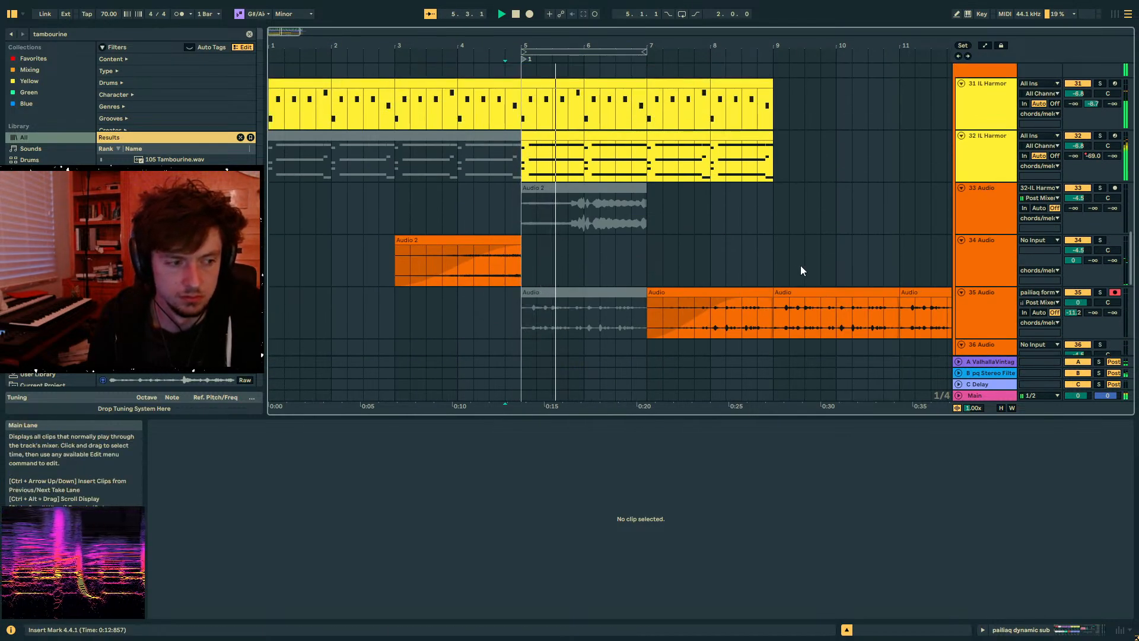
pyautogui.scroll(20, 798, 265)
pyautogui.scroll(10, 792, 265)
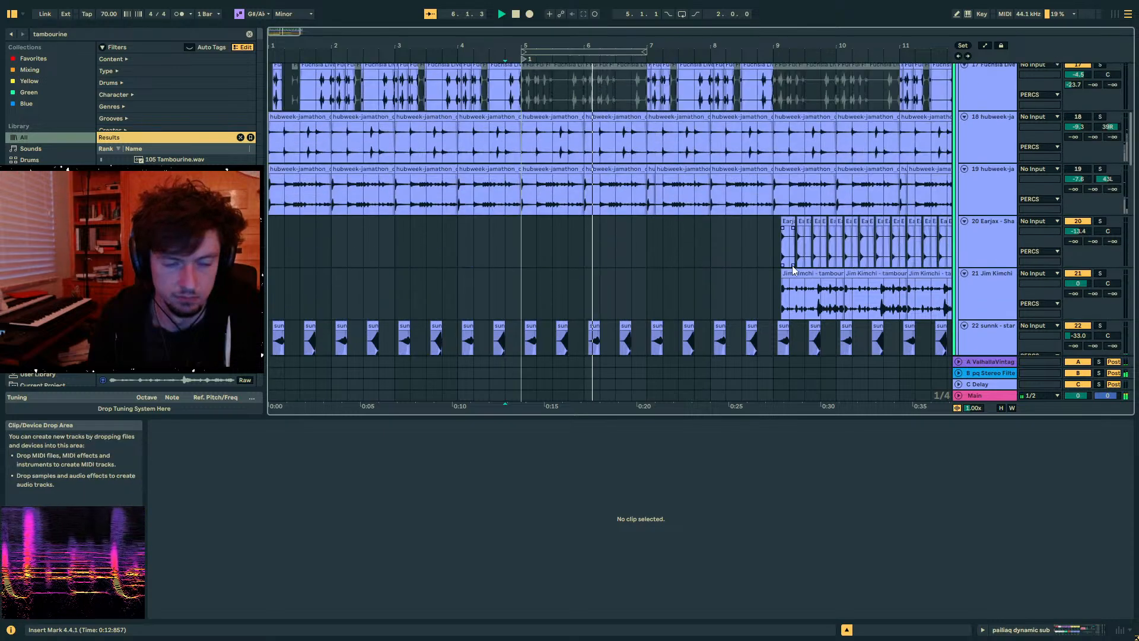
# - Copy the tambourine clips from bar 9 onward and paste them at 5.1.1 on the same track
pyautogui.scroll(-4, 792, 265)
pyautogui.click(809, 214)
pyautogui.moveTo(796, 46); pyautogui.dragTo(789, 17)
pyautogui.moveTo(761, 255); pyautogui.dragTo(557, 244)
pyautogui.click(412, 238)
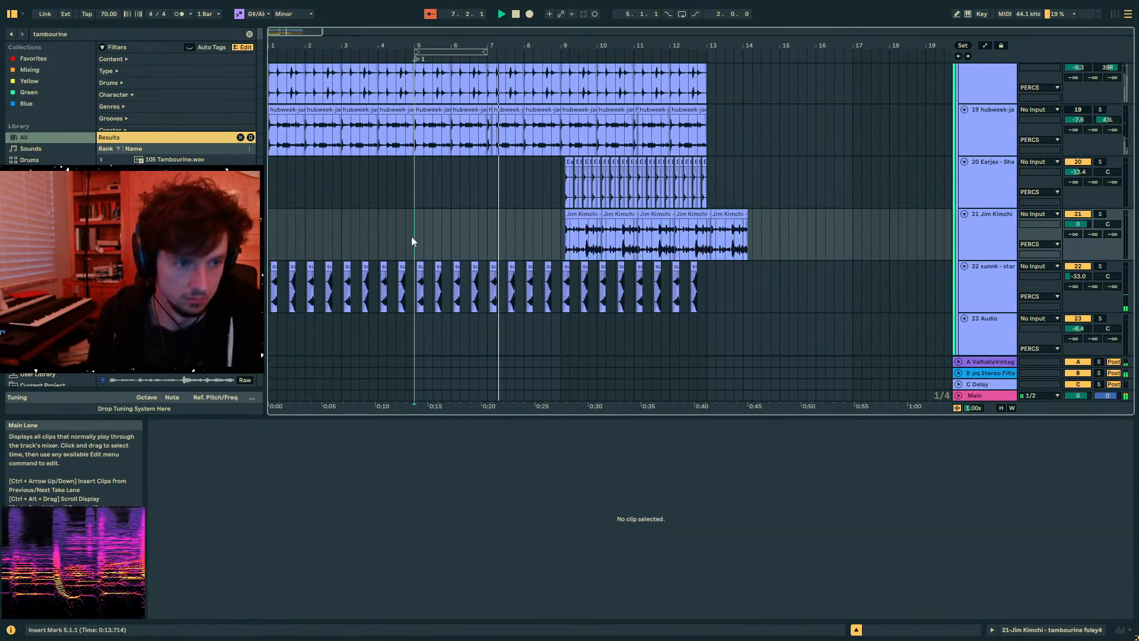
pyautogui.hotkey('ctrl', 'v')
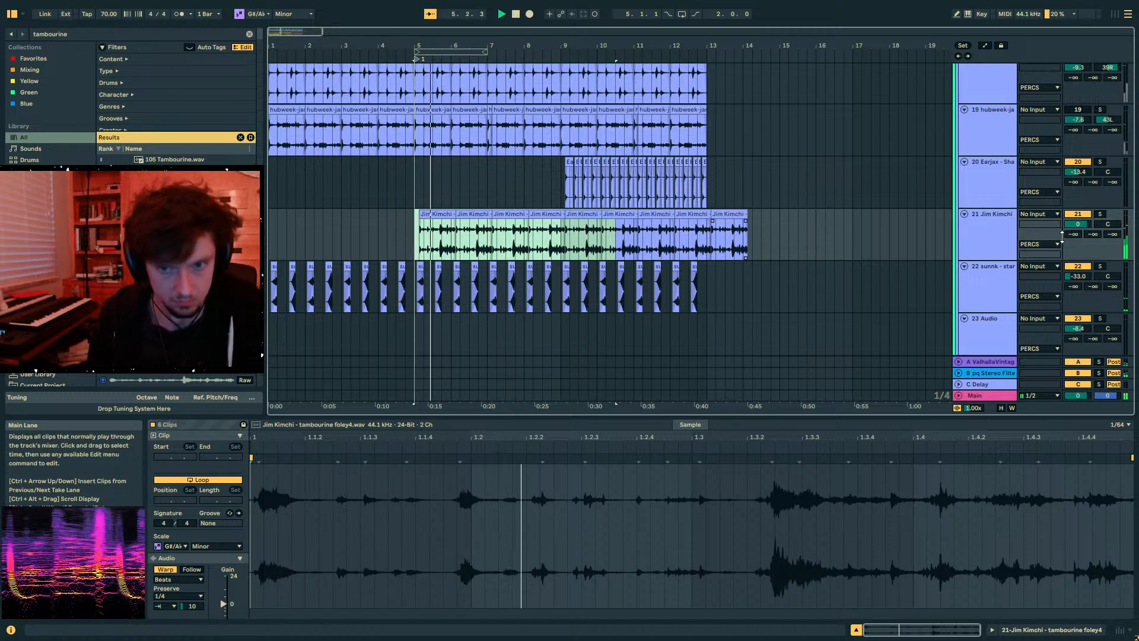
# - Set the tambourine track's volume to -6.5 dB and raise its send to the ValhallaVintageVerb return, leaving the stereo filter send off
pyautogui.click(1093, 233)
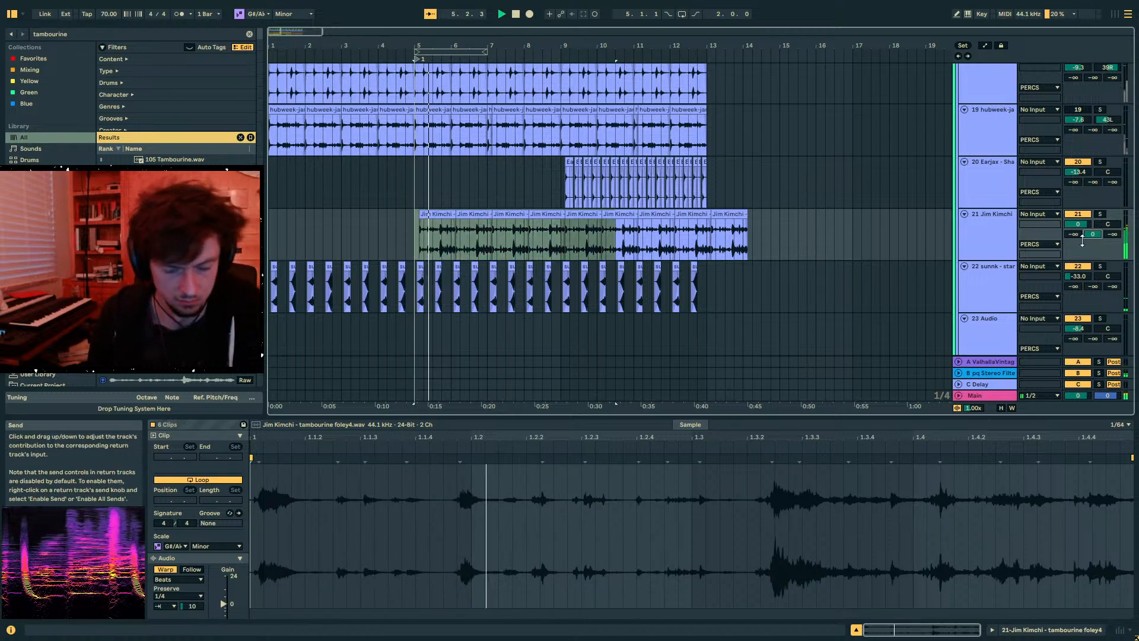
pyautogui.moveTo(1075, 235); pyautogui.dragTo(1075, 202)
pyautogui.doubleClick(1093, 236)
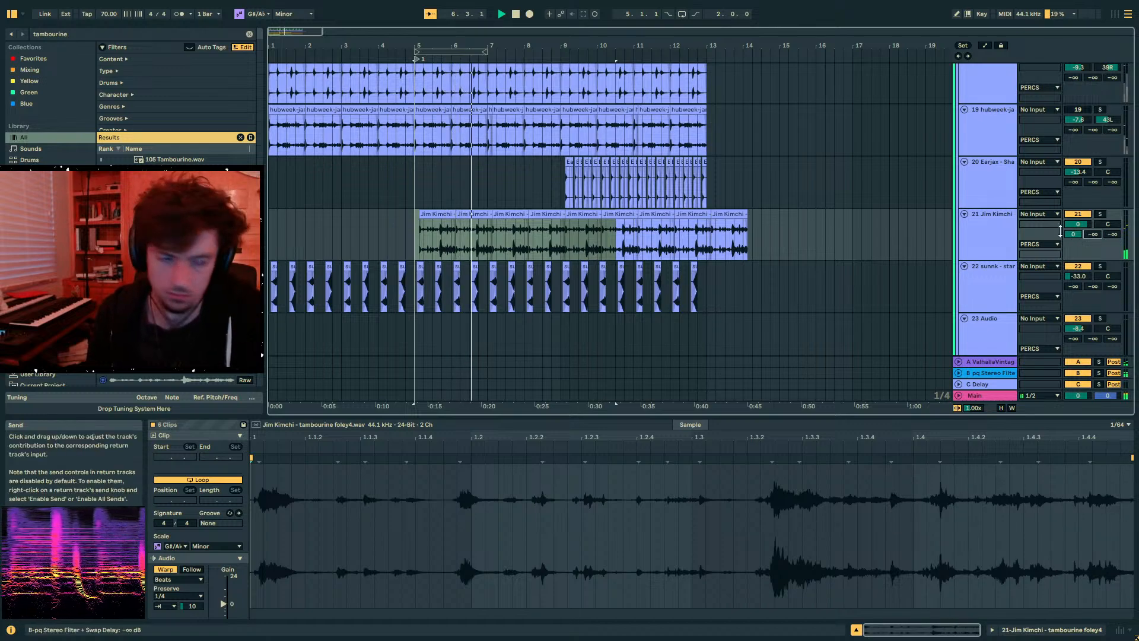
pyautogui.moveTo(1075, 225); pyautogui.dragTo(1075, 232)
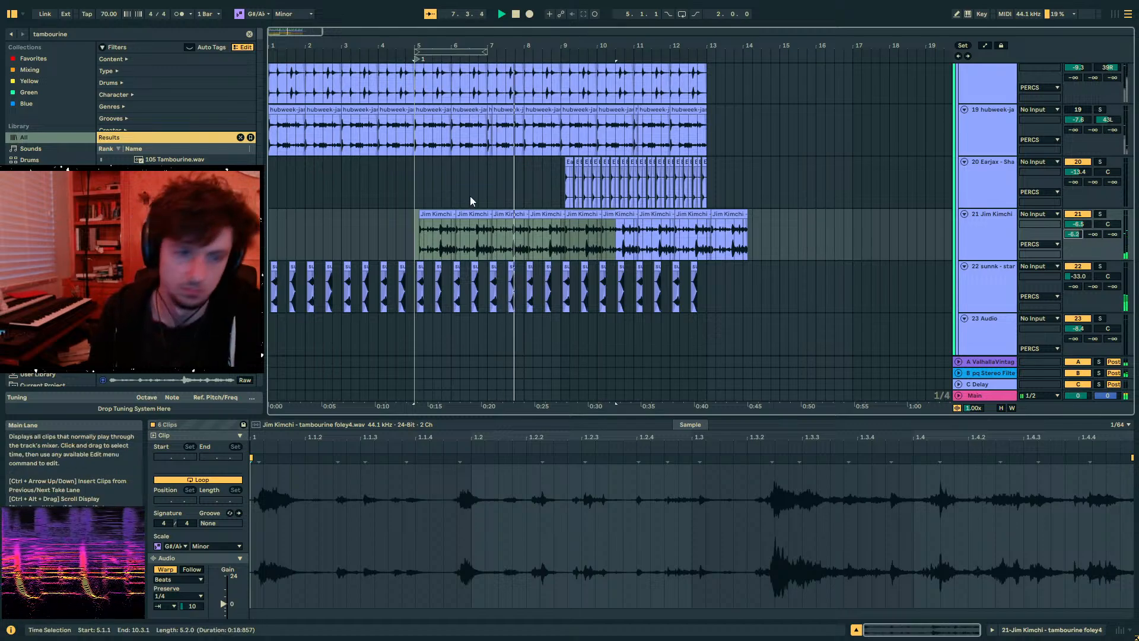
# - Examine the melody, FX, sub and drum tracks around bar 9 during playback
pyautogui.scroll(-15, 560, 178)
pyautogui.scroll(-5, 557, 188)
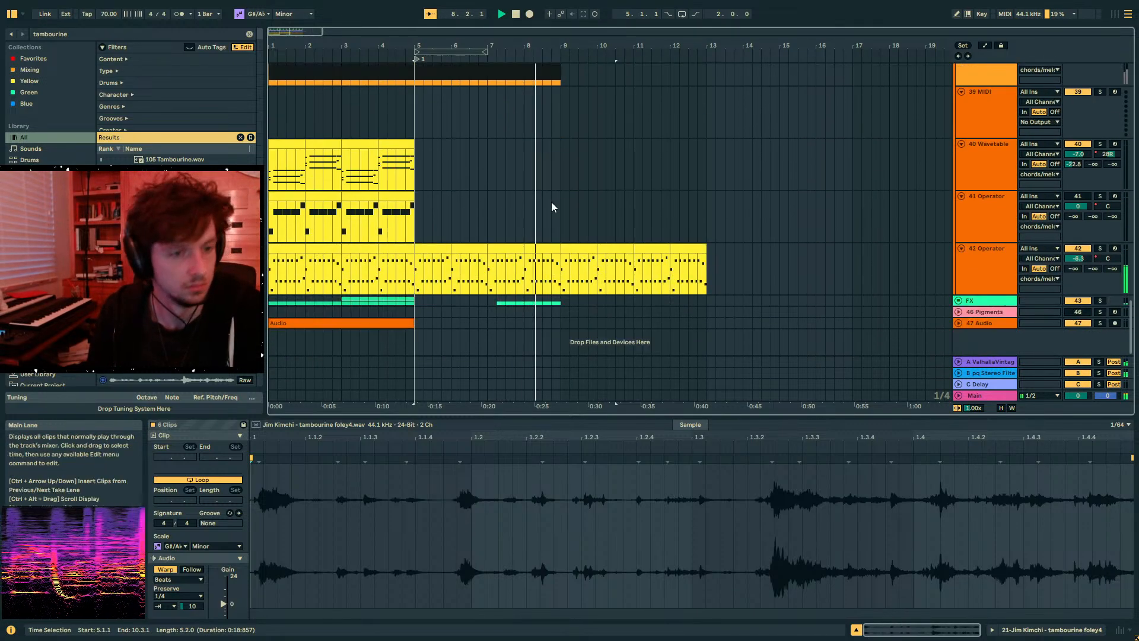
pyautogui.scroll(-3, 538, 245)
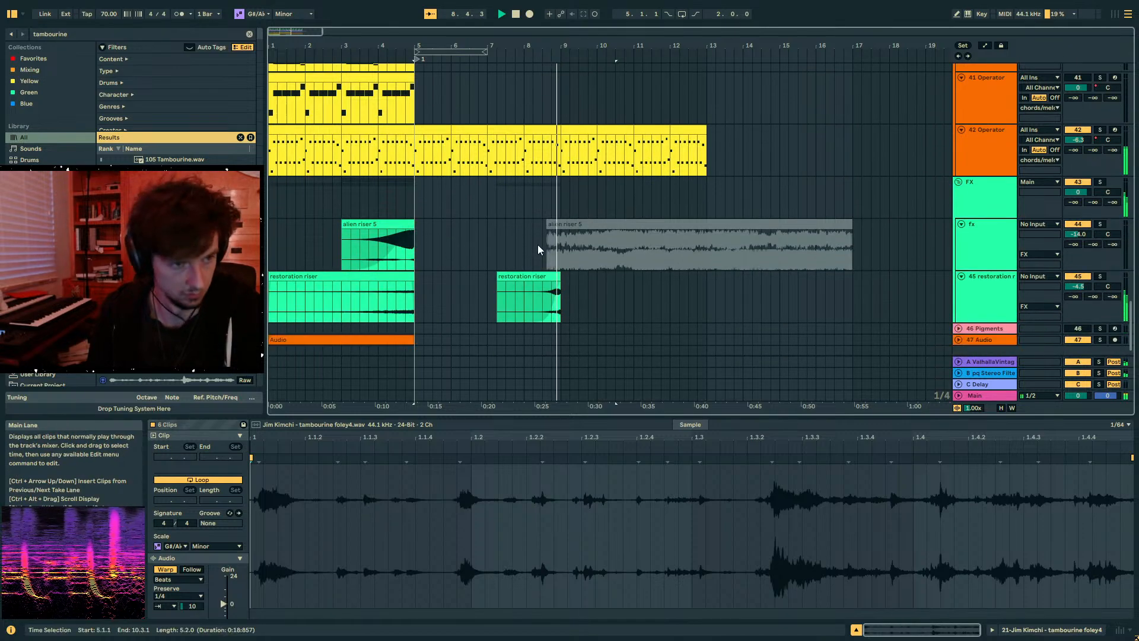
pyautogui.scroll(2, 541, 245)
pyautogui.scroll(10, 541, 245)
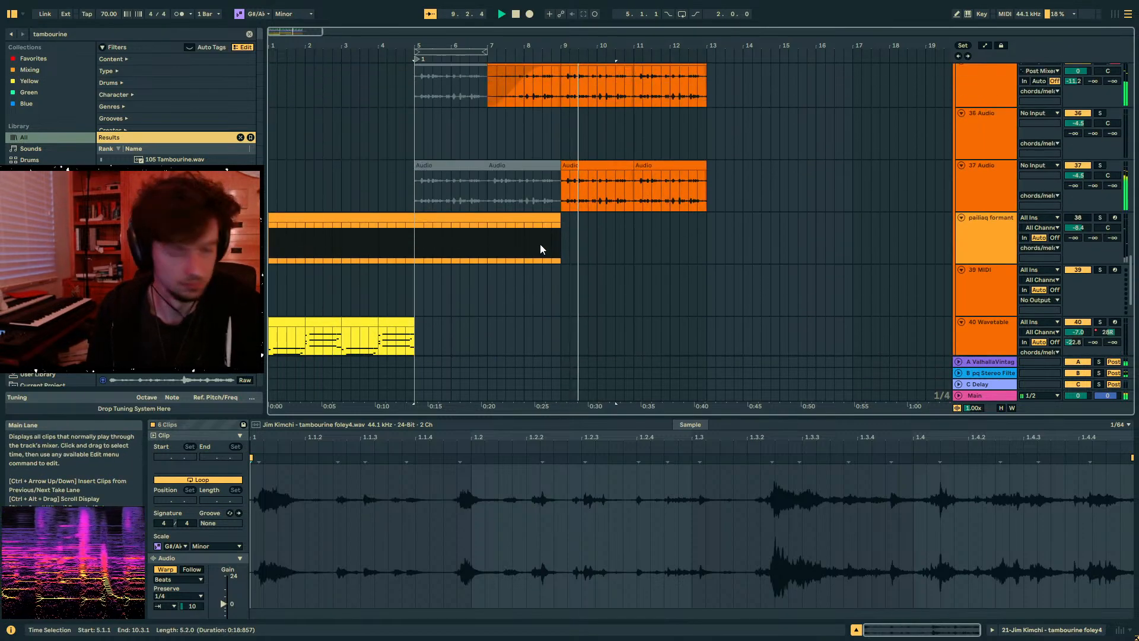
pyautogui.scroll(3, 539, 243)
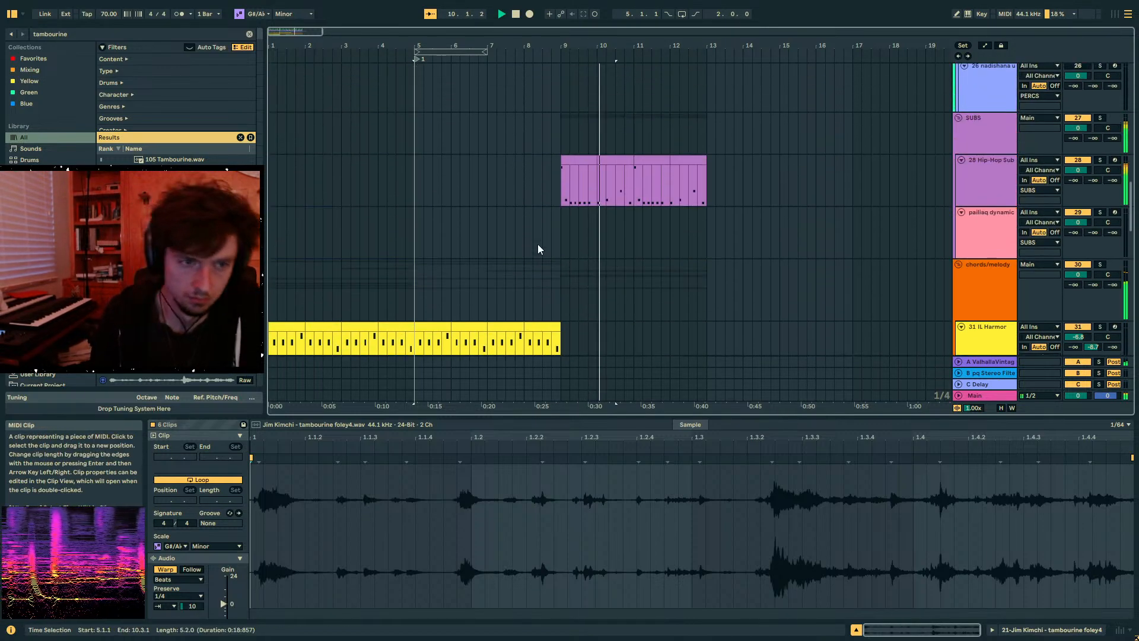
pyautogui.click(538, 244)
pyautogui.click(556, 234)
pyautogui.scroll(4, 556, 232)
pyautogui.scroll(10, 557, 233)
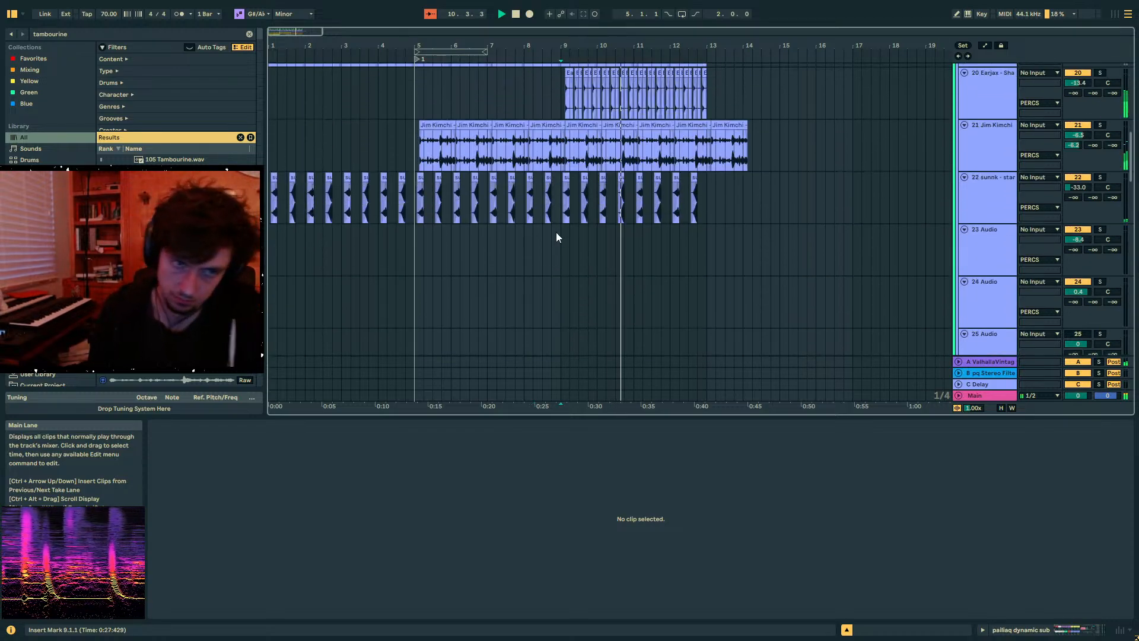
pyautogui.scroll(3, 556, 233)
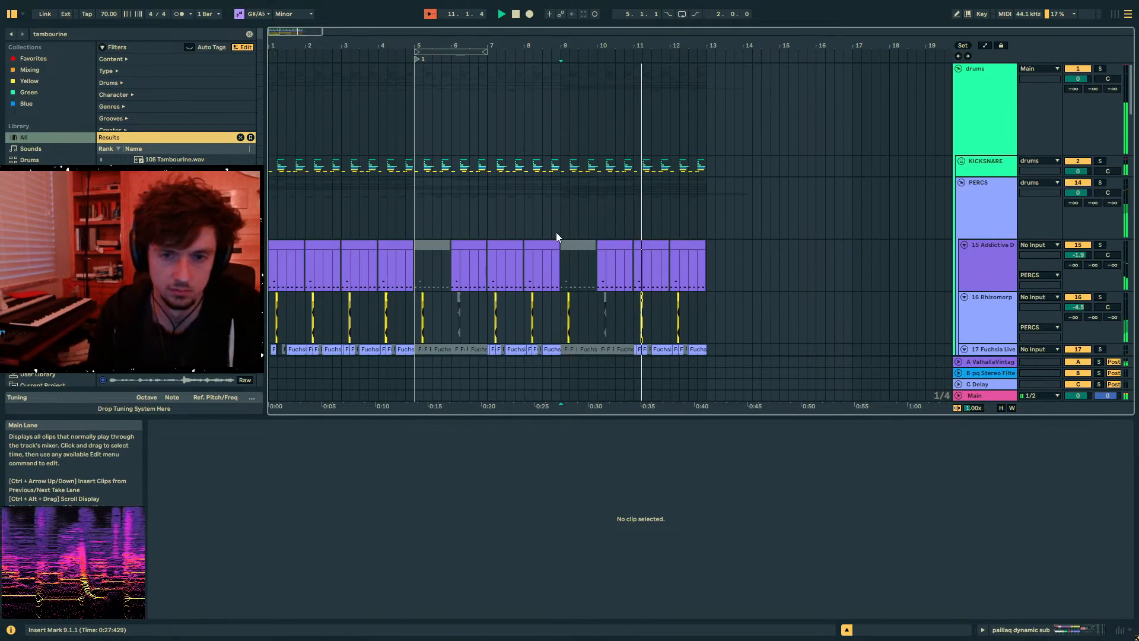
# - Set the pre-fade of the Borrasca Sidechainer on the PERCS group to 2 ms and stop playback
pyautogui.click(970, 194)
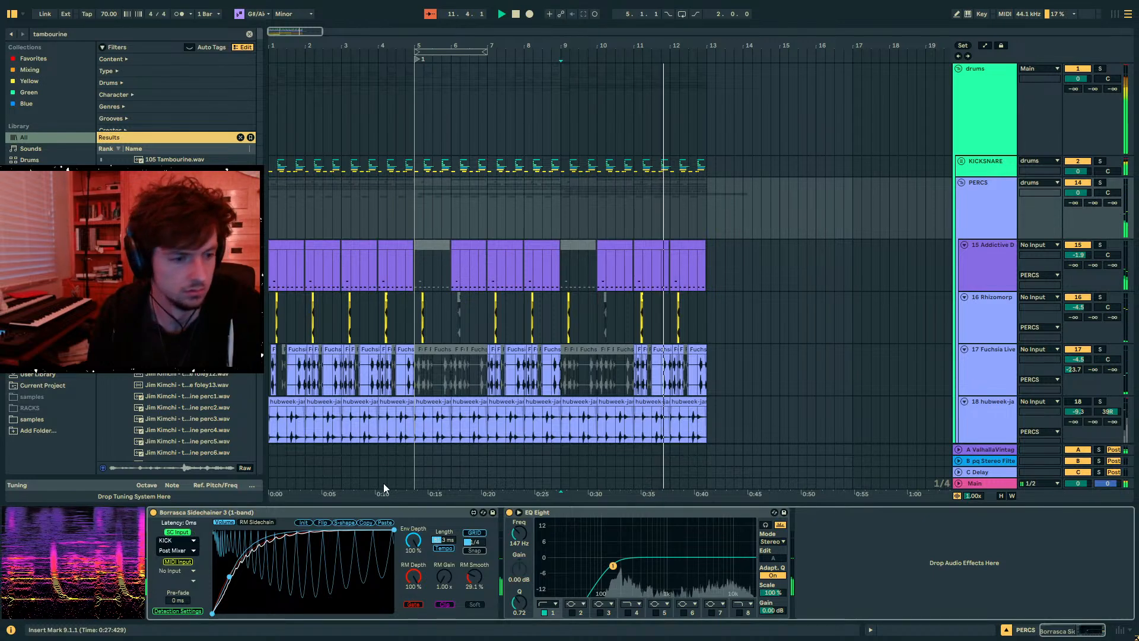
pyautogui.moveTo(179, 602); pyautogui.dragTo(179, 597)
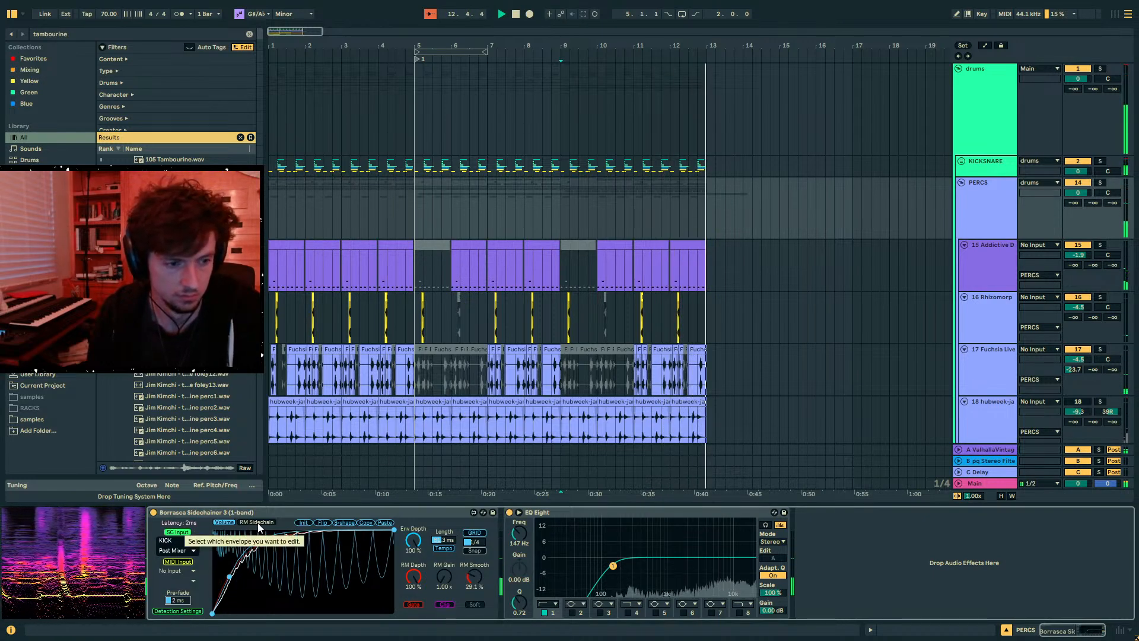
pyautogui.press('space')
# - Audition the 35 Audio clip at bar 9 in solo and in the mix, and set its ValhallaVintageVerb send to -19.0 dB
pyautogui.moveTo(715, 208)
pyautogui.mouseDown()
pyautogui.moveTo(561, 201)
pyautogui.moveTo(710, 193)
pyautogui.mouseUp()
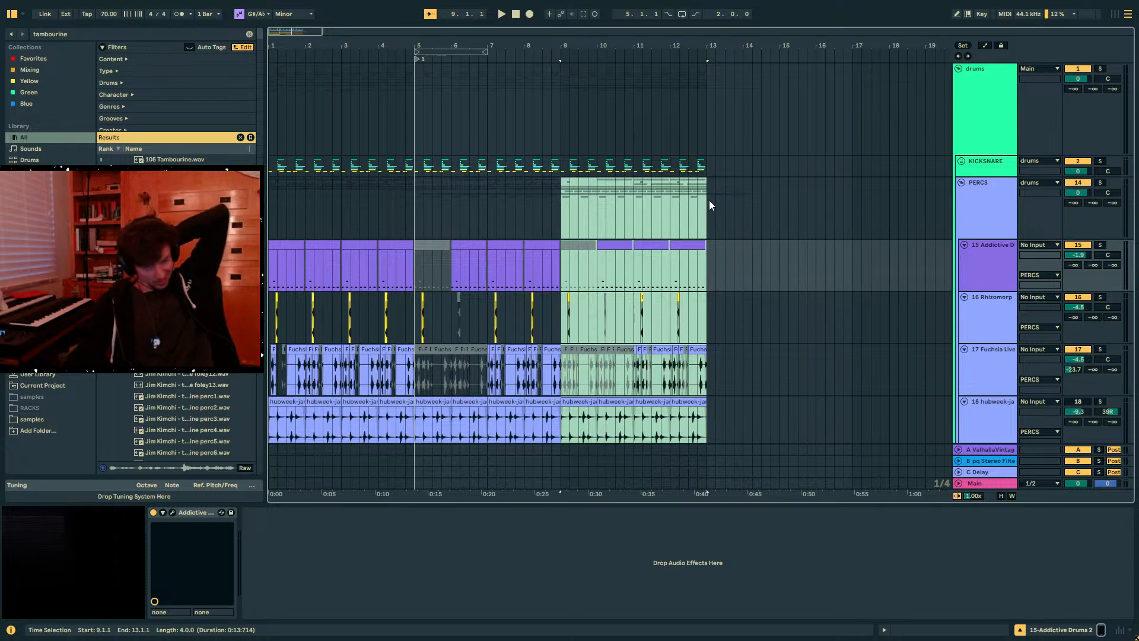
pyautogui.scroll(-10, 709, 201)
pyautogui.scroll(-12, 703, 247)
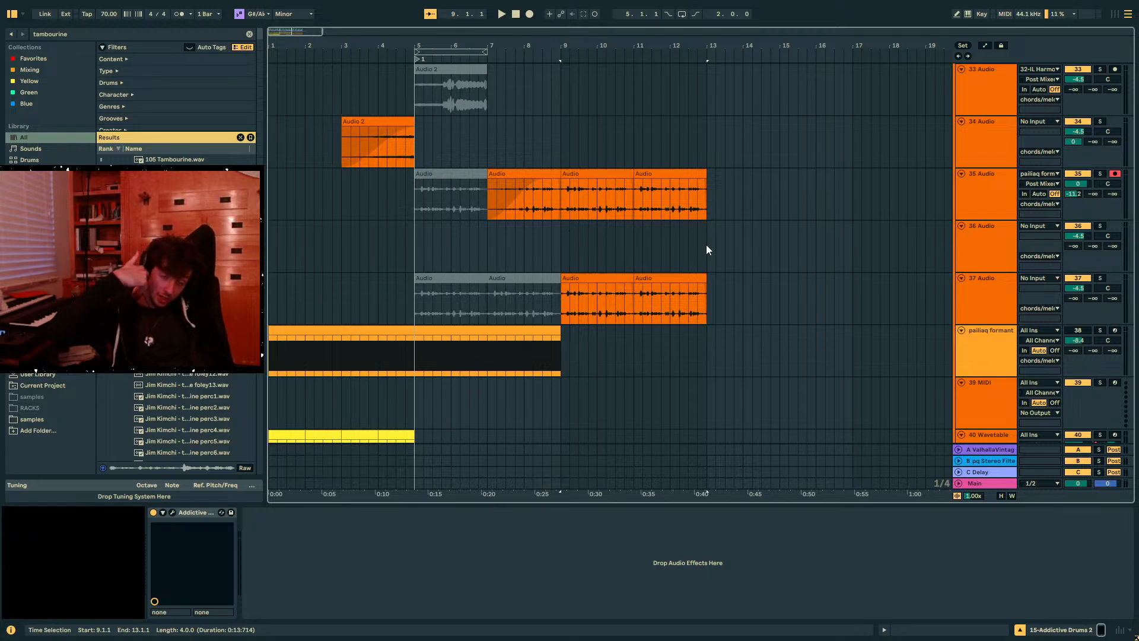
pyautogui.scroll(-7, 705, 249)
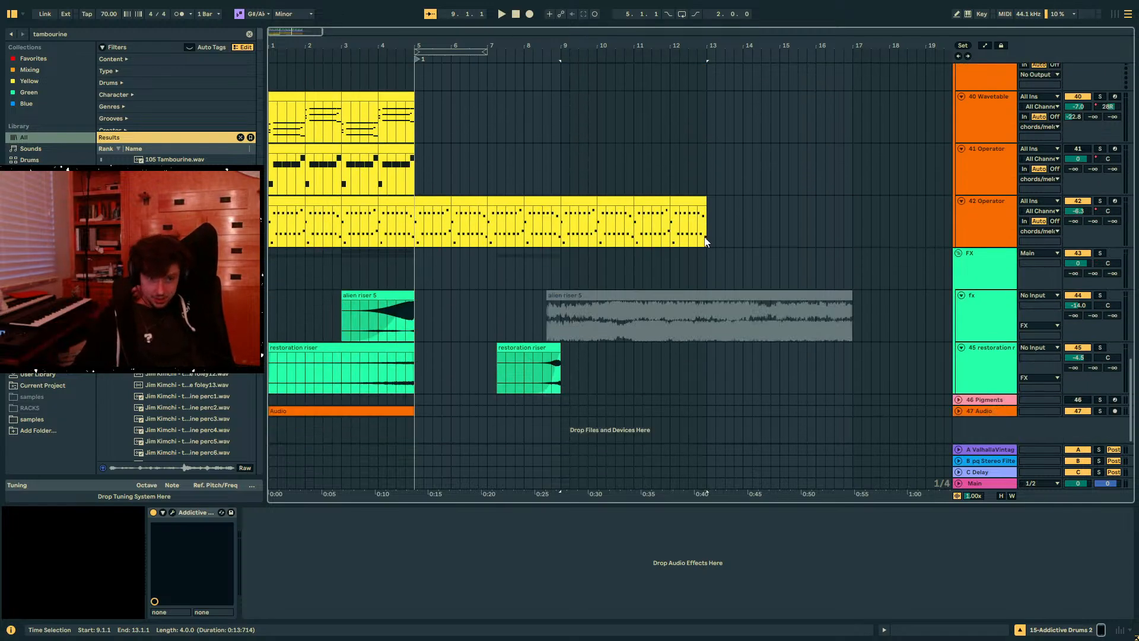
pyautogui.scroll(6, 702, 249)
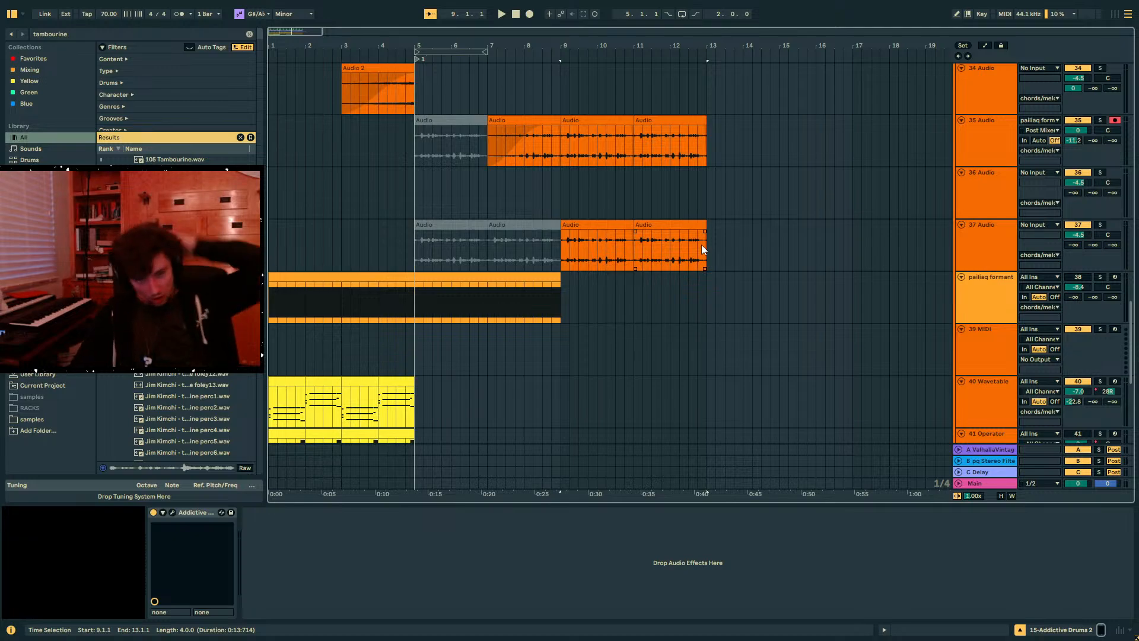
pyautogui.click(593, 120)
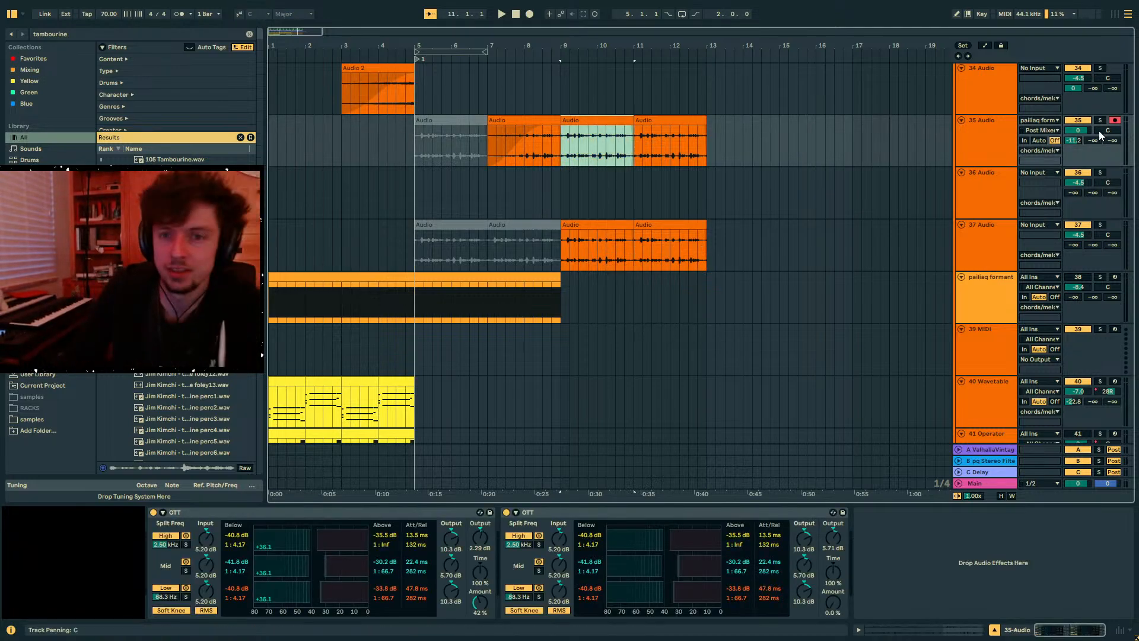
pyautogui.click(1100, 120)
pyautogui.press('space')
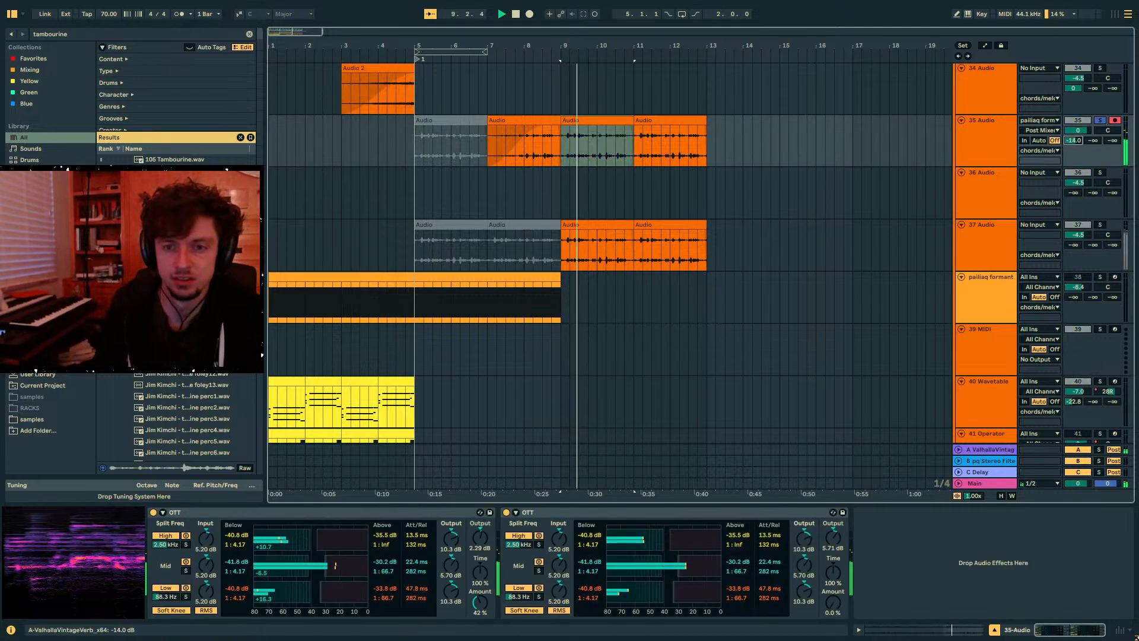
pyautogui.click(1099, 120)
pyautogui.press('space')
pyautogui.press('space')
# - Insert an audio track below 35 Audio and paste a copy of its bar 9 clip there at bar 9
pyautogui.click(593, 120)
pyautogui.click(993, 141)
pyautogui.hotkey('ctrl', 't')
pyautogui.click(557, 191)
pyautogui.hotkey('ctrl', 'v')
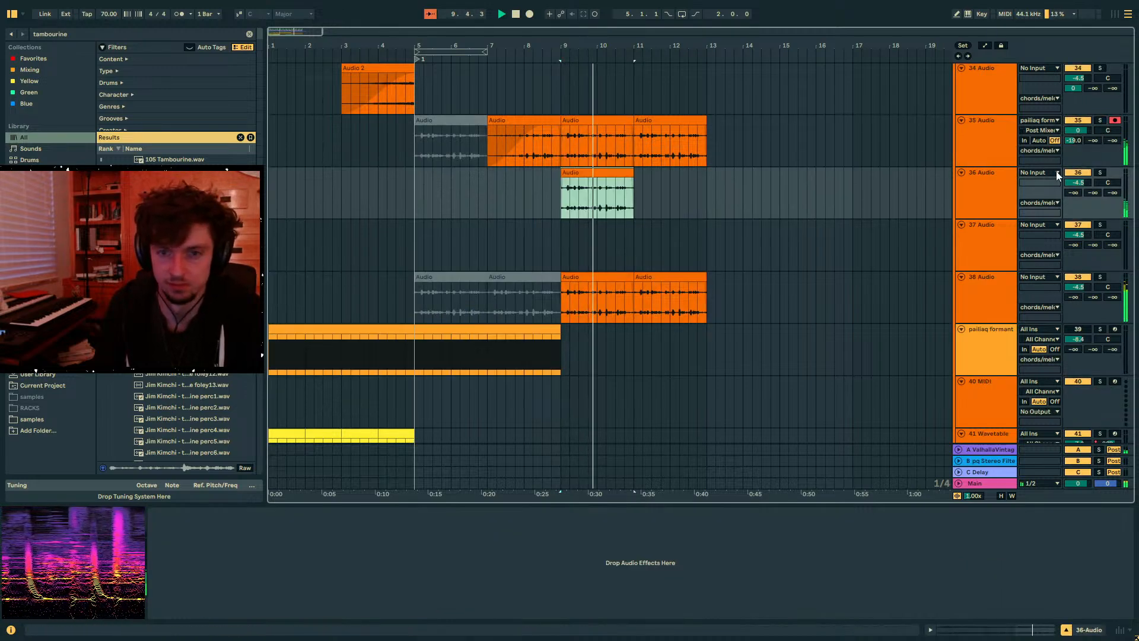
# - Solo the new audio track, set its clip's BPM to 320 and switch the clip's warp mode to Re-Pitch
pyautogui.press('space')
pyautogui.click(1100, 172)
pyautogui.click(987, 628)
pyautogui.scroll(-3, 167, 570)
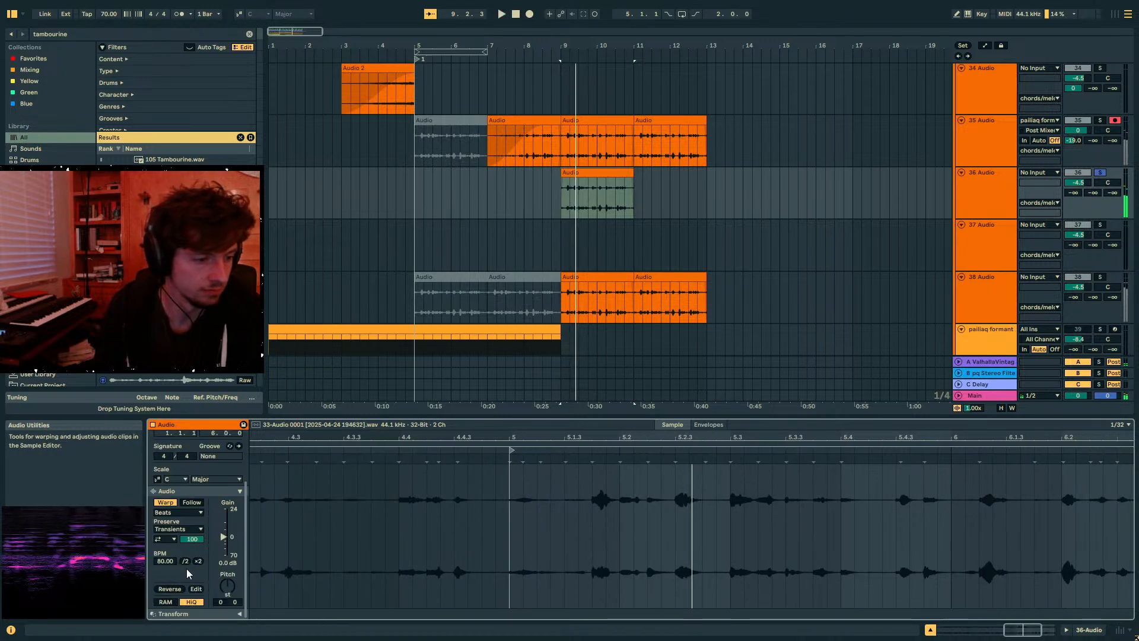
pyautogui.doubleClick(194, 558)
pyautogui.click(179, 512)
pyautogui.click(172, 549)
# - Search for "flatline", load Flatline.adv on the new track, set its ValhallaVintageVerb send to 0 dB and play it
pyautogui.hotkey('ctrl', 'f')
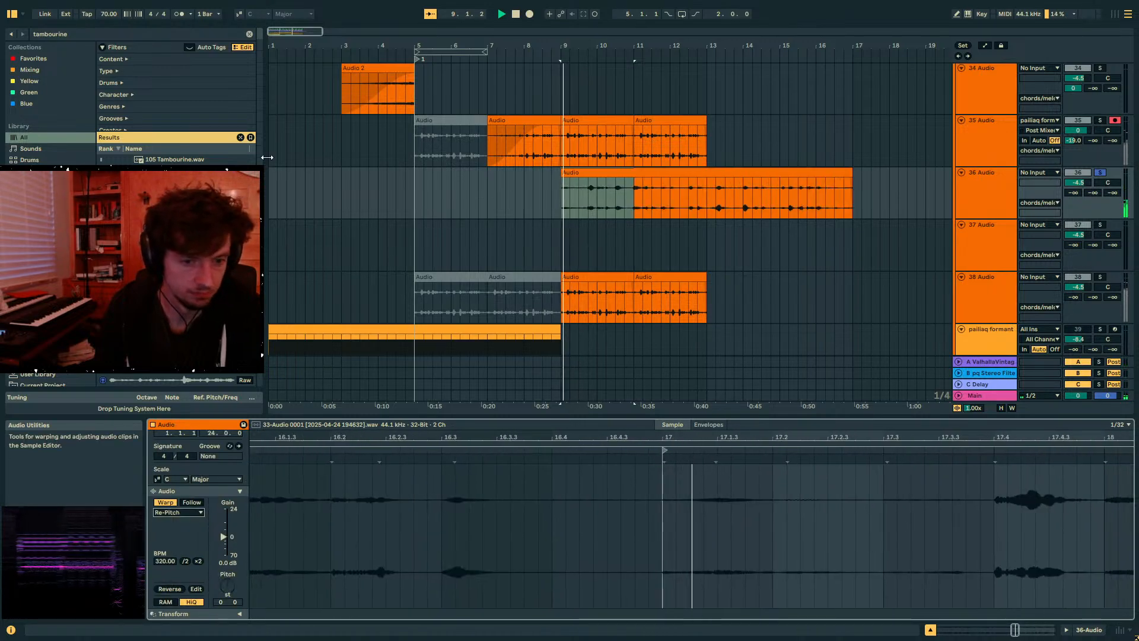
pyautogui.write('flatline')
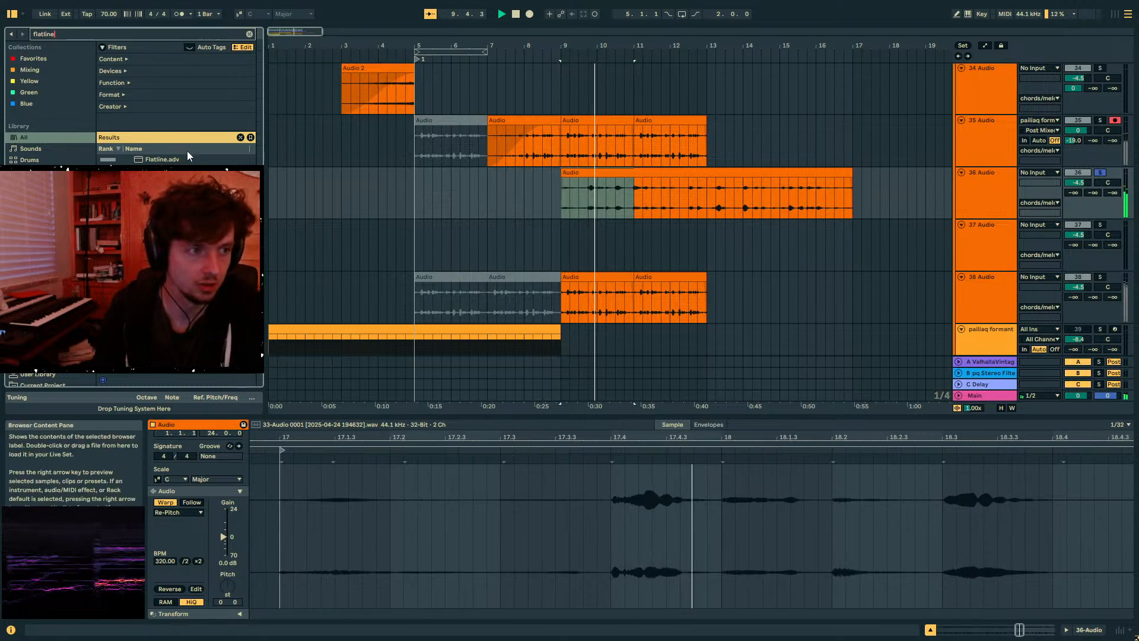
pyautogui.doubleClick(178, 159)
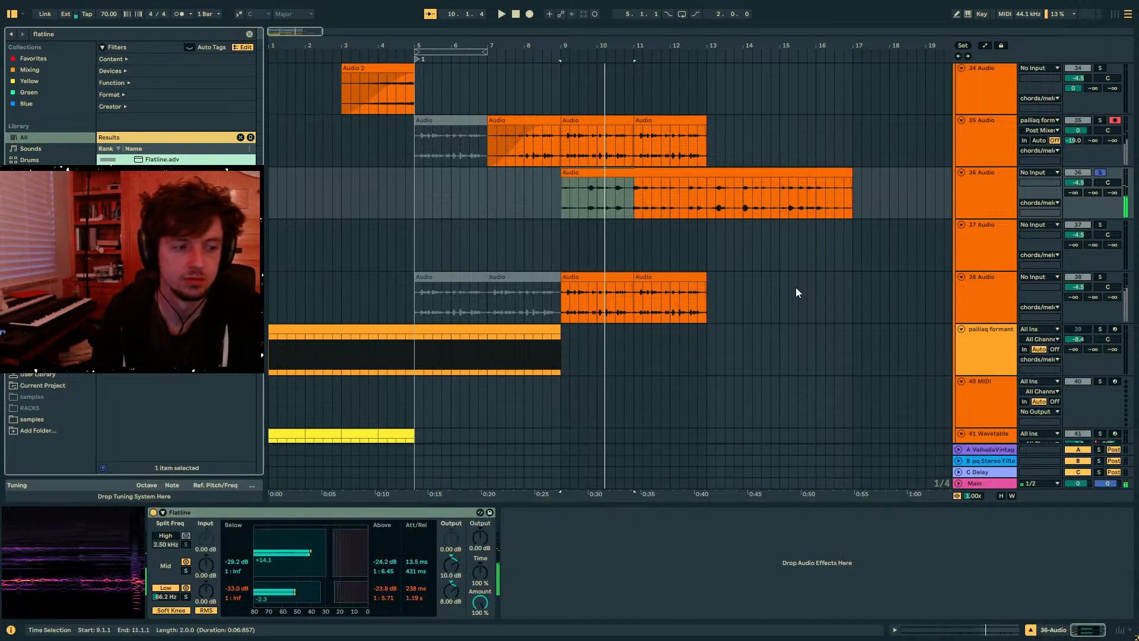
pyautogui.moveTo(1075, 192); pyautogui.dragTo(1074, 133)
pyautogui.press('space')
pyautogui.press('space')
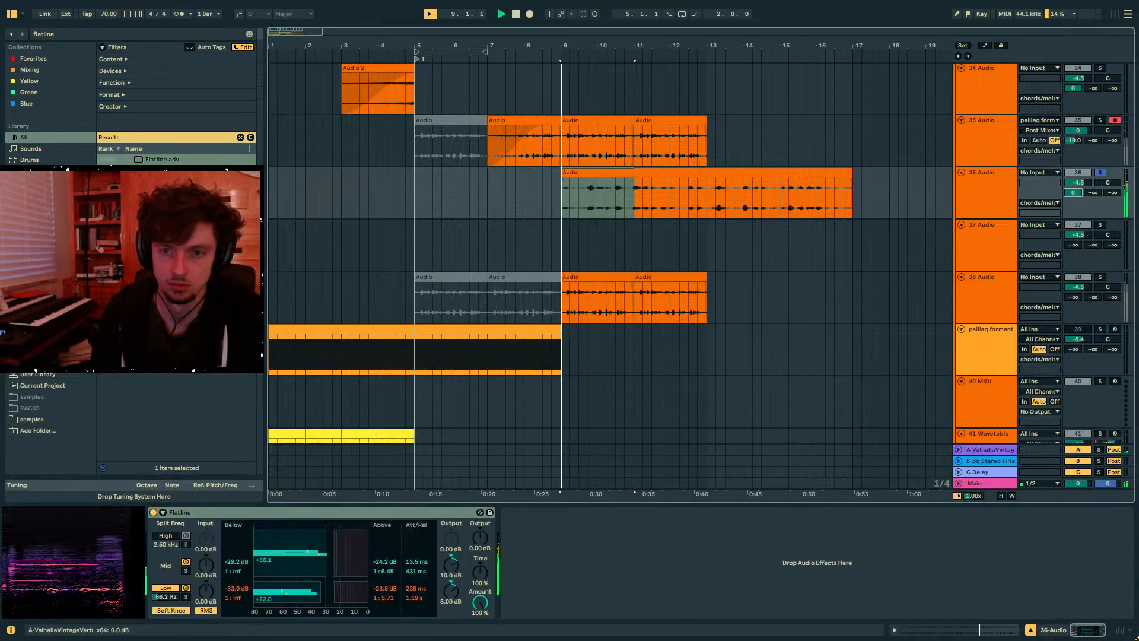
# - Unsolo 36 Audio, deactivate the bar 9 clip on 35 Audio and play the mix from bar 9
pyautogui.click(1101, 173)
pyautogui.press('space')
pyautogui.press('space')
pyautogui.scroll(1, 588, 183)
pyautogui.press('space')
pyautogui.click(577, 181)
pyautogui.press('space')
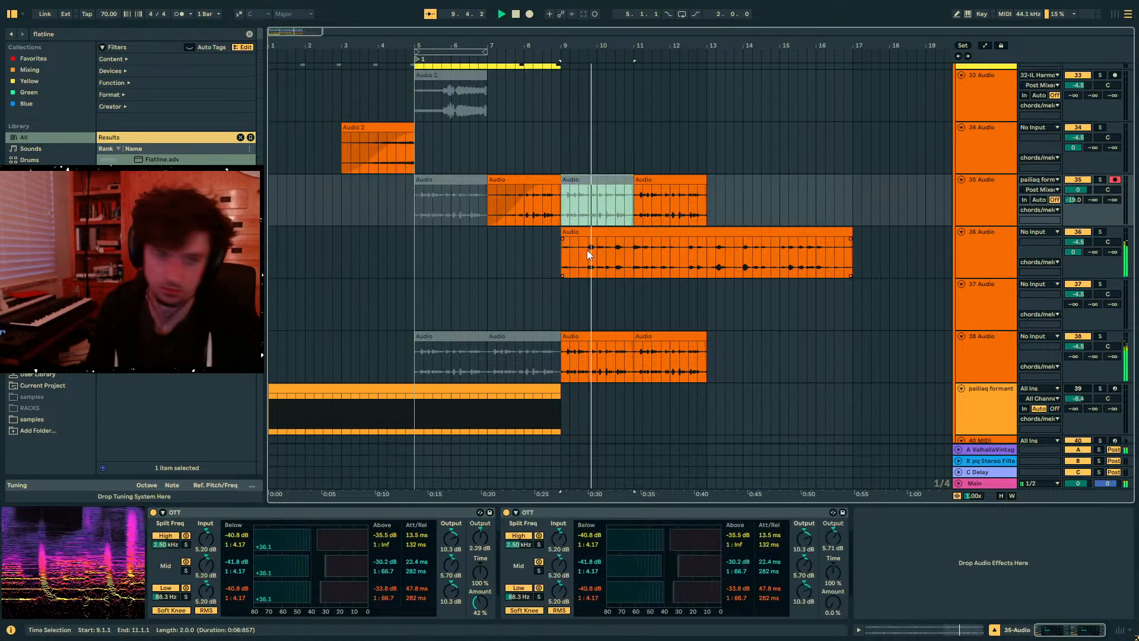
# - Deactivate 36 Audio's clip from 9.4 to bar 11 and duplicate its bars 9 to 11 onto bars 11 to 13
pyautogui.moveTo(587, 251); pyautogui.dragTo(557, 260)
pyautogui.press('0')
pyautogui.hotkey('ctrl', 'd')
# - Deactivate the bar 11 clip on 35 Audio and set 36 Audio's second send to -28.6 dB
pyautogui.click(658, 179)
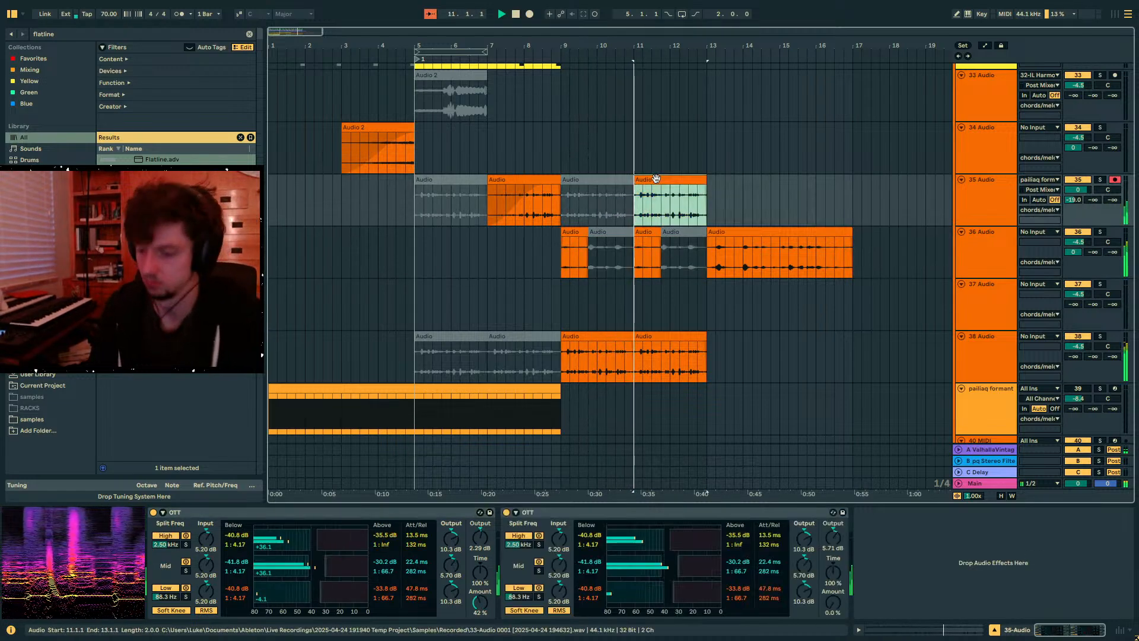
pyautogui.click(642, 242)
pyautogui.click(563, 244)
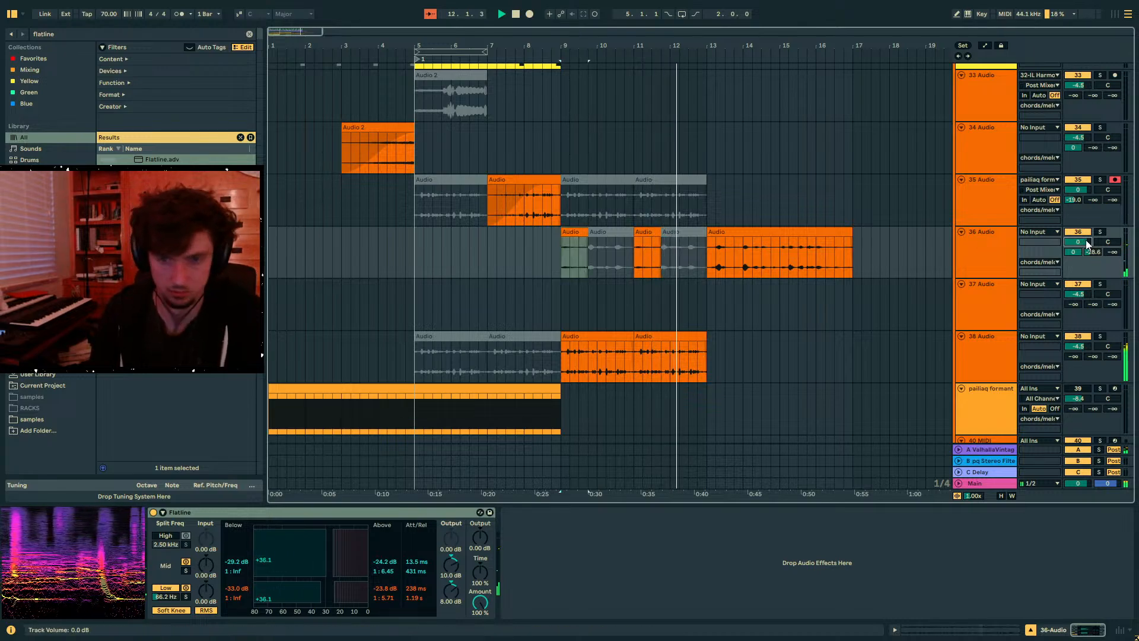
# - Play from 8.4 and raise 36 Audio's track volume to 6.0 dB
pyautogui.click(553, 261)
pyautogui.press('space')
pyautogui.moveTo(1080, 242); pyautogui.dragTo(1080, 216)
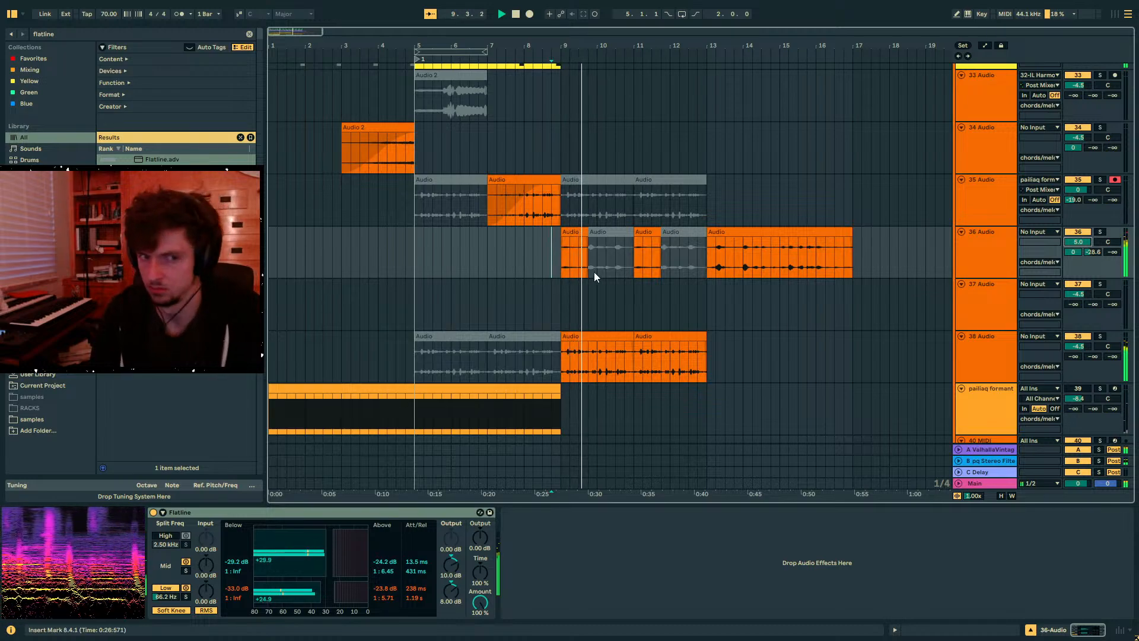
pyautogui.click(578, 247)
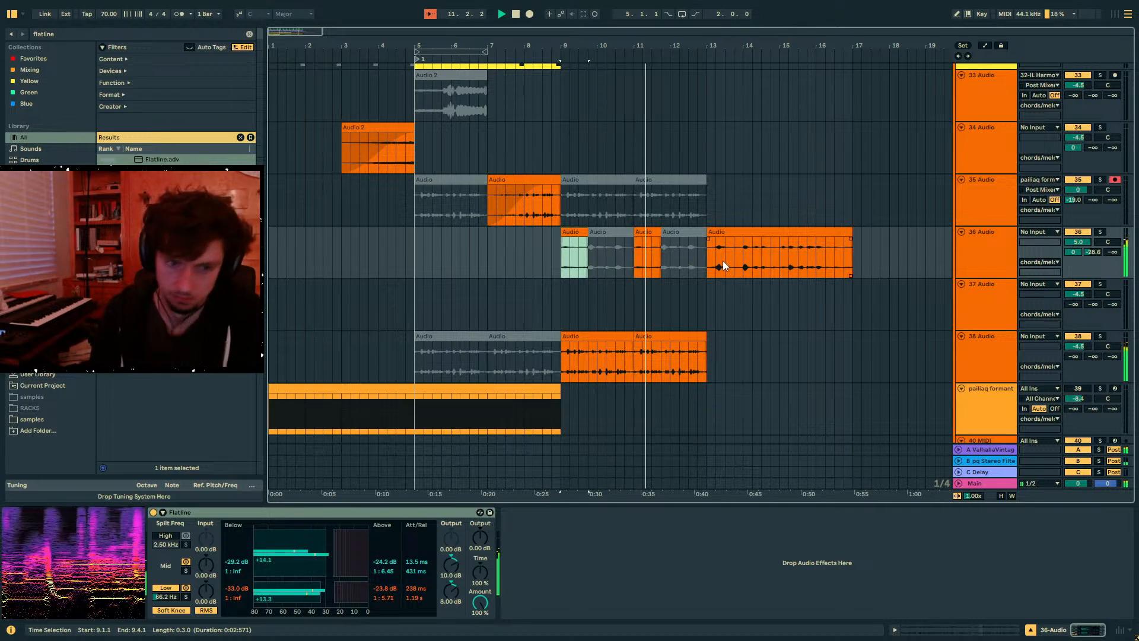
# - Duplicate 36 Audio's clip pattern from bars 9 to 13 onto bars 13 to 17
pyautogui.click(682, 266)
pyautogui.keyDown('shift'); pyautogui.click(562, 259); pyautogui.keyUp('shift')
pyautogui.hotkey('ctrl', 'd')
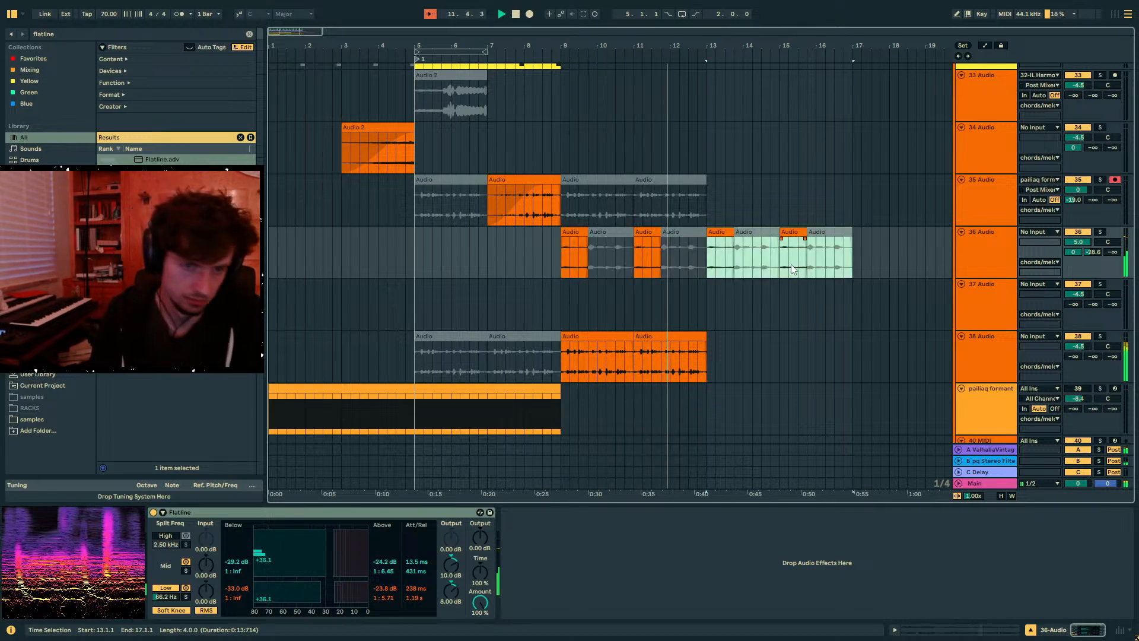
# - Duplicate 38 Audio's clips from bars 9 to 13 onto bars 13 to 17
pyautogui.moveTo(706, 344); pyautogui.dragTo(575, 363)
pyautogui.hotkey('ctrl', 'z')
pyautogui.moveTo(712, 363); pyautogui.dragTo(576, 369)
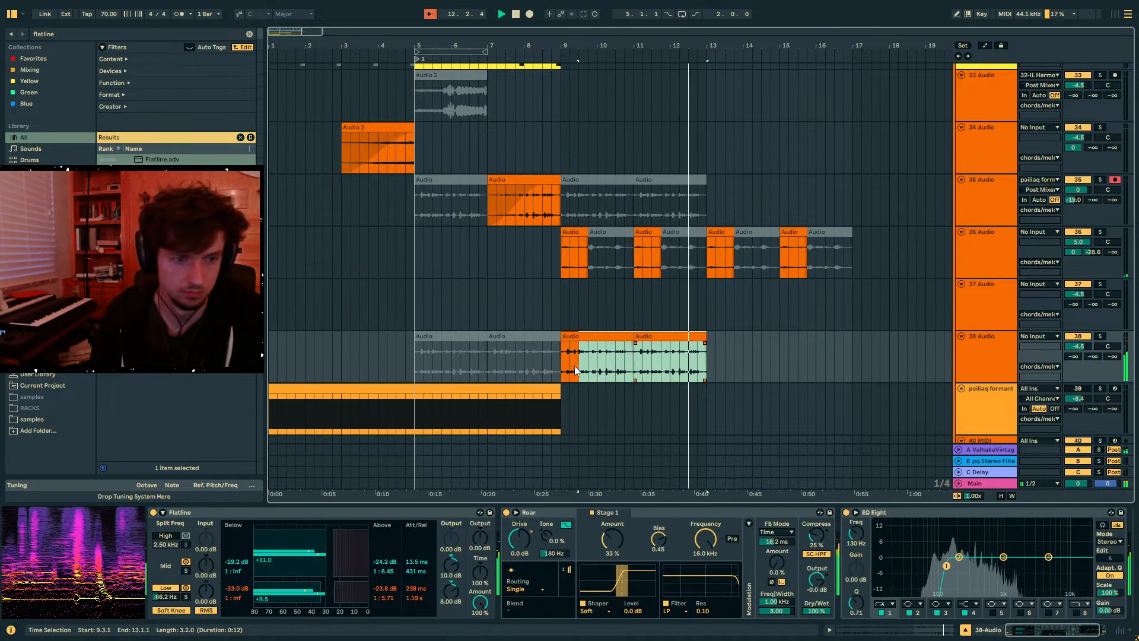
pyautogui.hotkey('ctrl', 'd')
# - Reactivate 36 Audio's muted part from 13.4 to bar 15 and duplicate bars 13 to 15 onto bars 15 to 17
pyautogui.moveTo(750, 257); pyautogui.dragTo(742, 257)
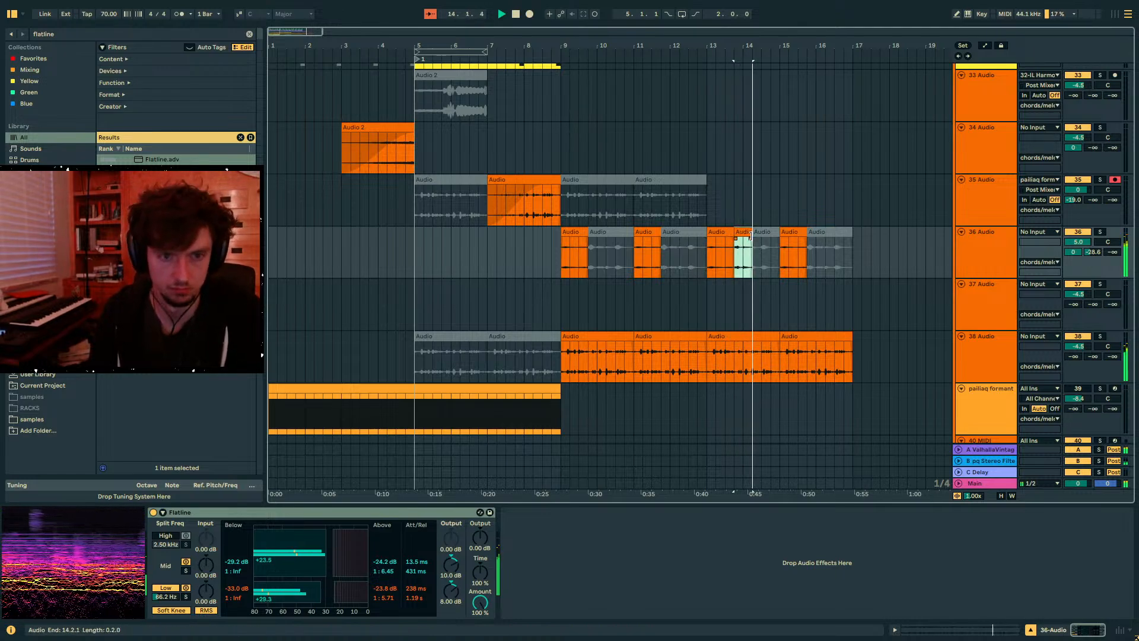
pyautogui.moveTo(752, 234); pyautogui.dragTo(782, 234)
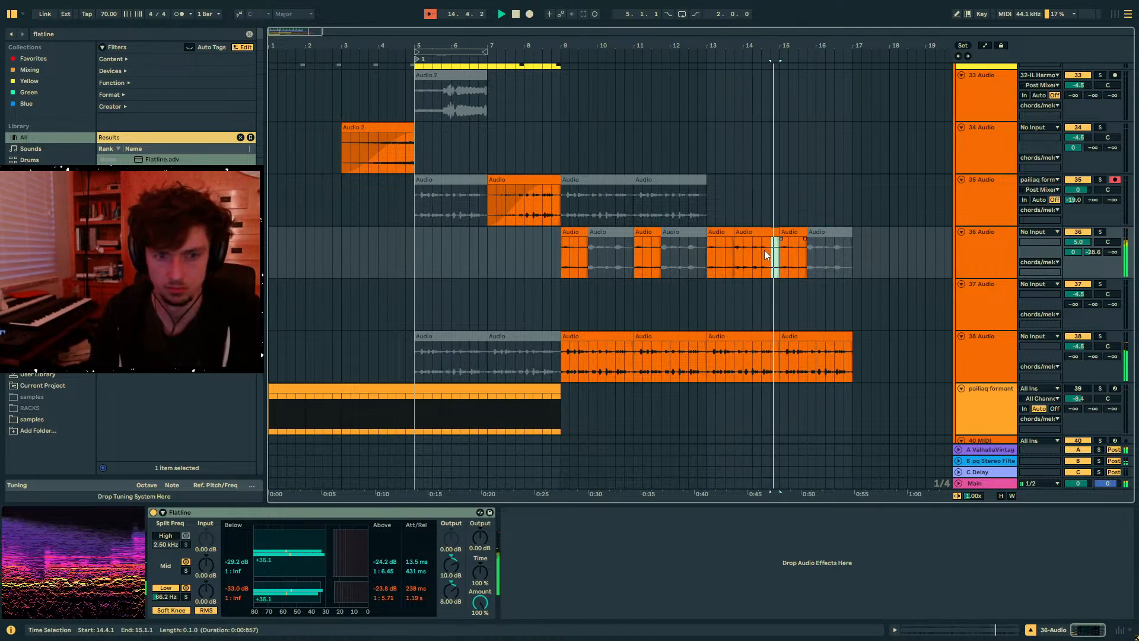
pyautogui.hotkey('ctrl', 'd')
# - Set the arrangement loop to bars 9 to 17
pyautogui.scroll(4, 846, 301)
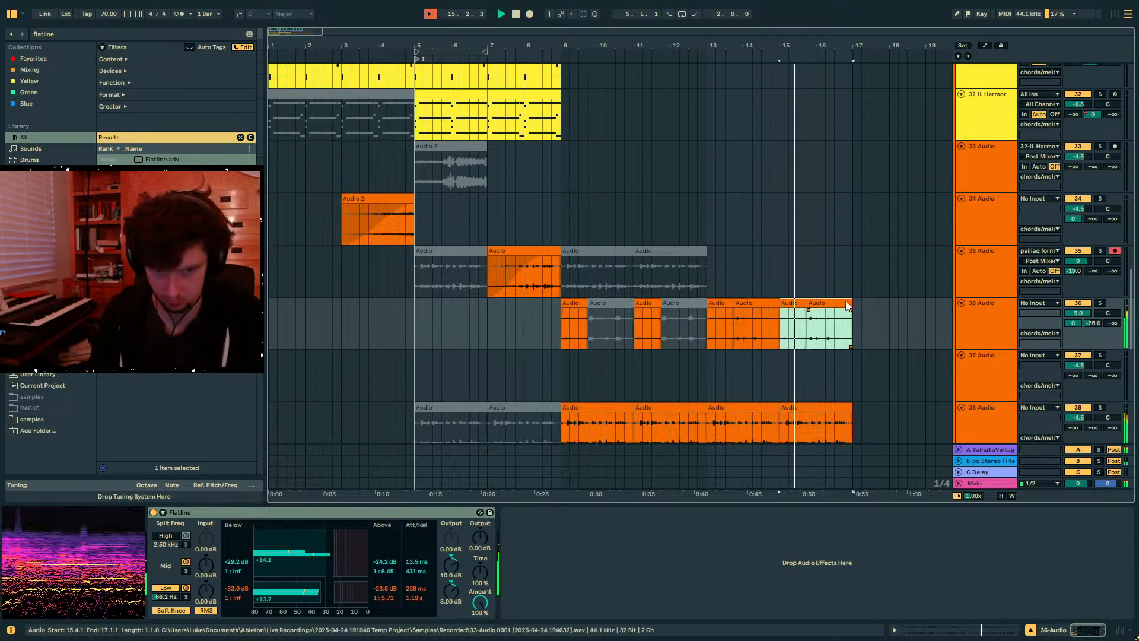
pyautogui.scroll(3, 845, 301)
pyautogui.moveTo(852, 294); pyautogui.dragTo(371, 286)
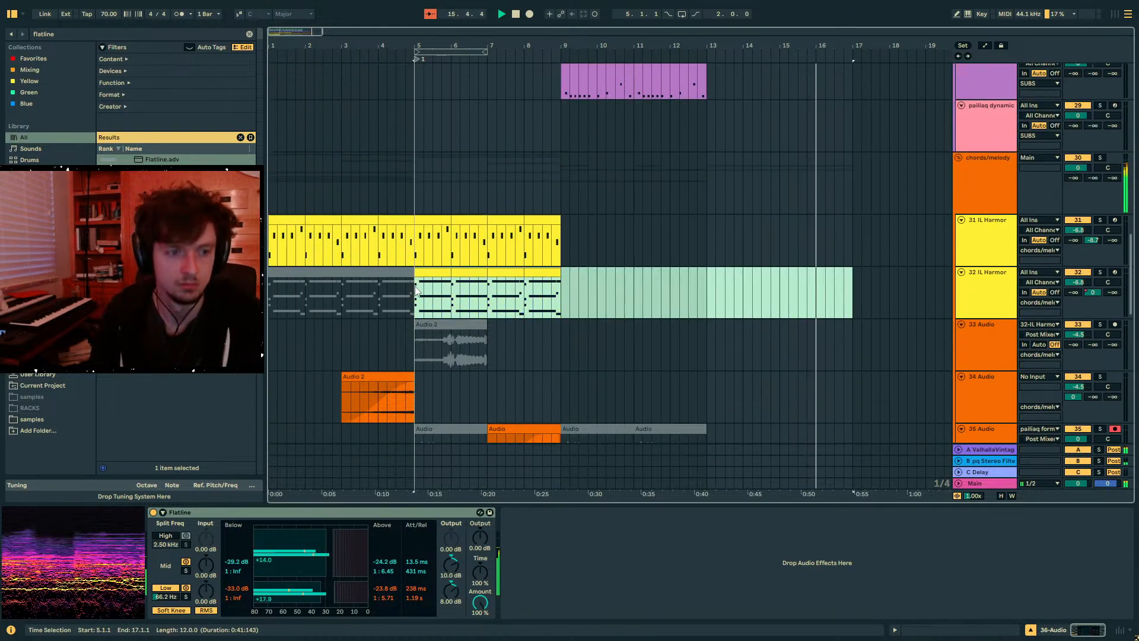
pyautogui.moveTo(563, 297); pyautogui.dragTo(560, 300)
pyautogui.hotkey('ctrl', 'l')
pyautogui.scroll(-4, 961, 344)
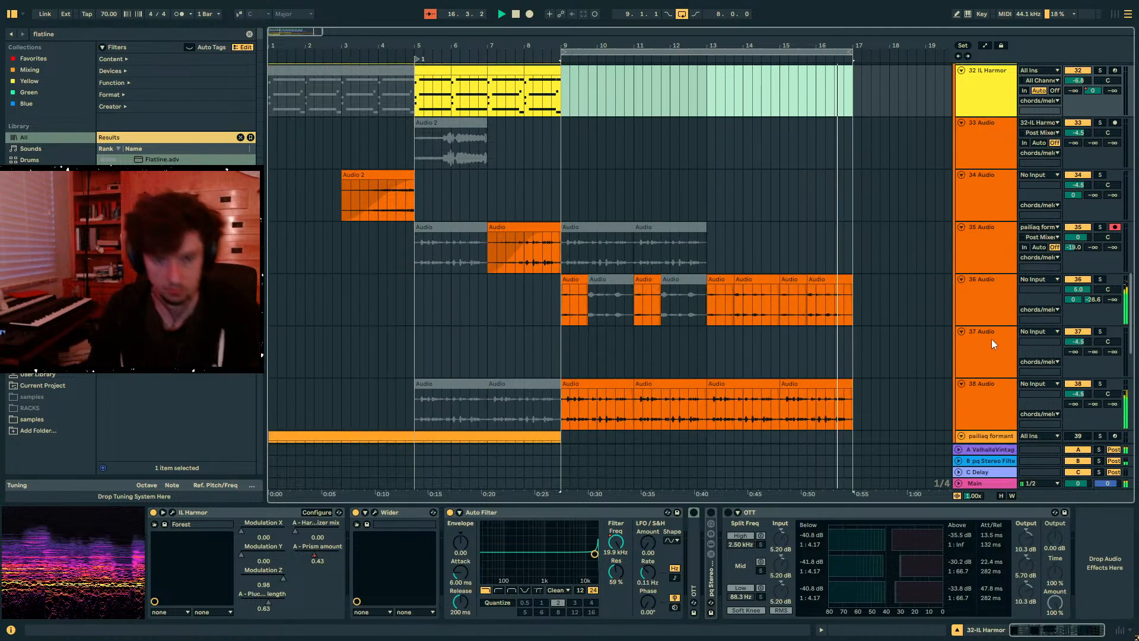
# - Lower 36 Audio's ValhallaVintageVerb send to -7.2 dB while the loop plays
pyautogui.click(1009, 286)
pyautogui.moveTo(1078, 299); pyautogui.dragTo(1078, 314)
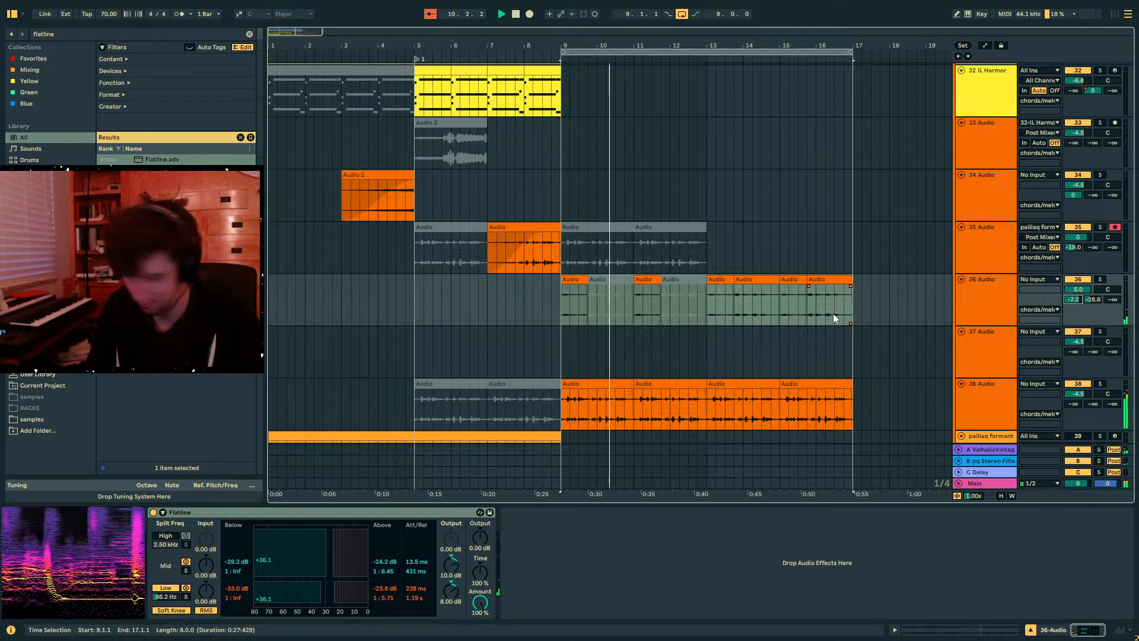
pyautogui.moveTo(853, 313); pyautogui.dragTo(704, 312)
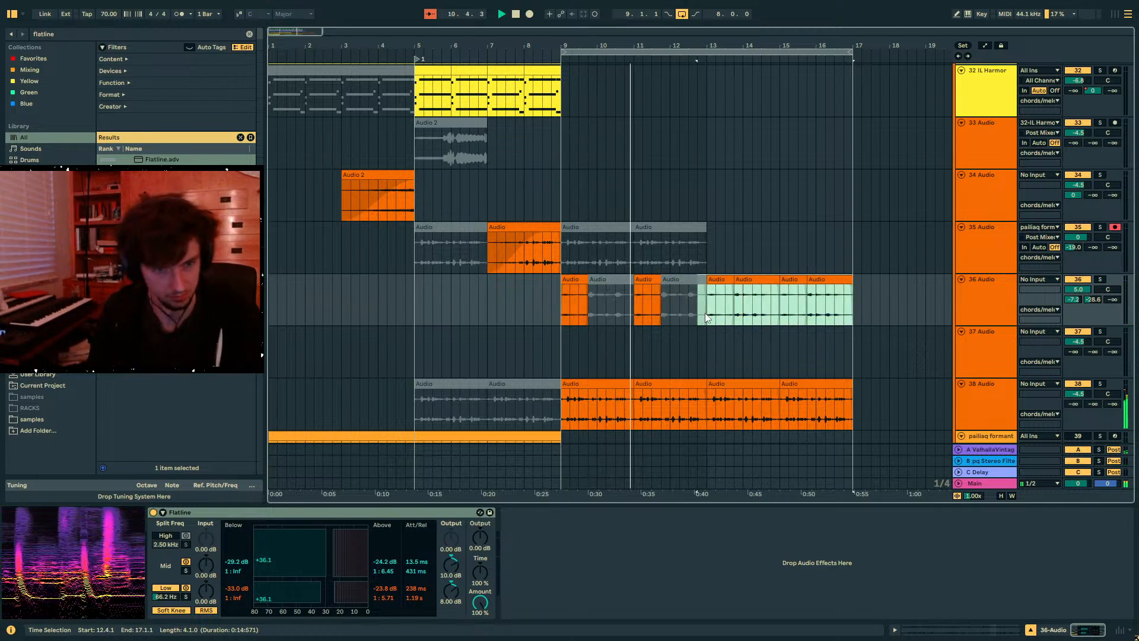
# - Duplicate the last four bars of the 43 Operator pattern onto bars 13 to 17
pyautogui.scroll(-10, 711, 319)
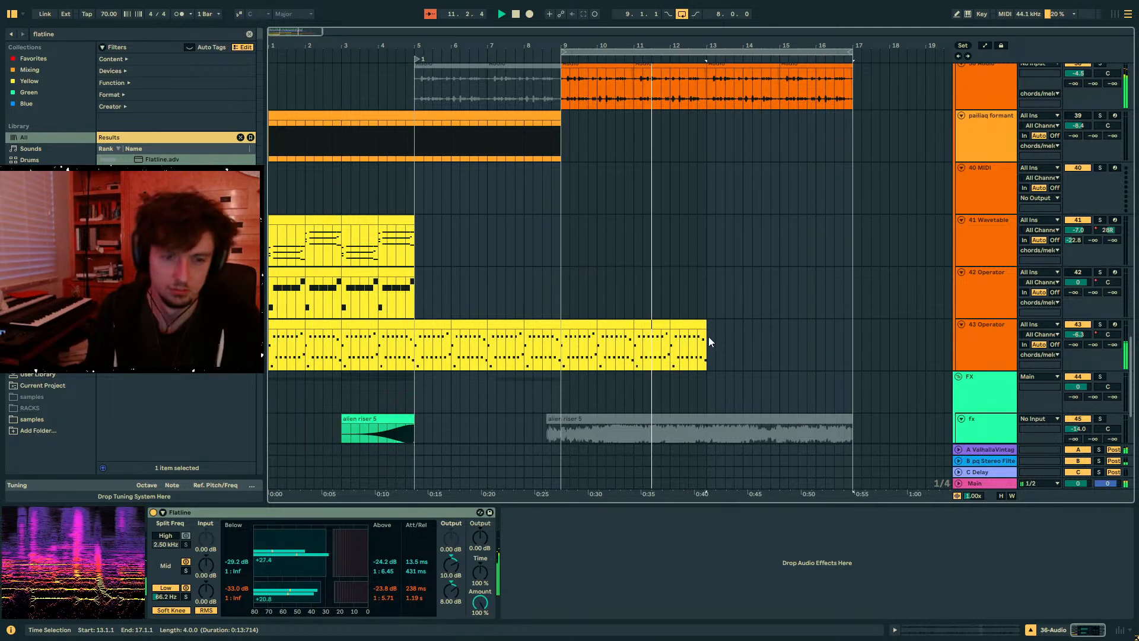
pyautogui.moveTo(709, 309); pyautogui.dragTo(541, 296)
pyautogui.hotkey('ctrl', 'd')
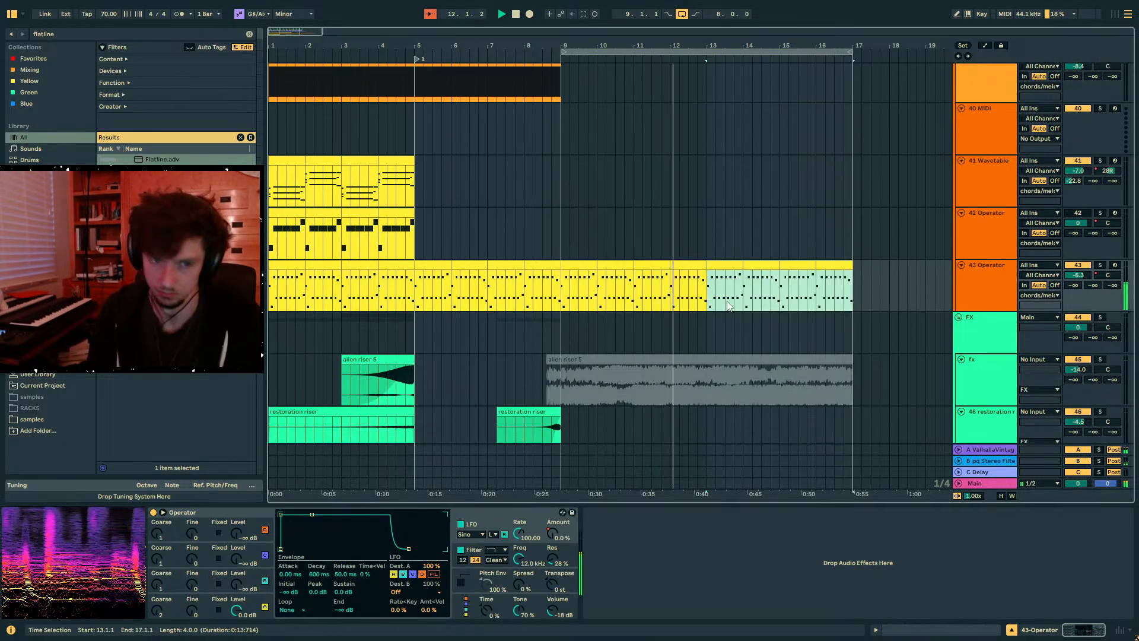
# - Automate the Operator volume on track 43 to drop at bar 13 and ramp back up until bar 17
pyautogui.click(550, 611)
pyautogui.press('a')
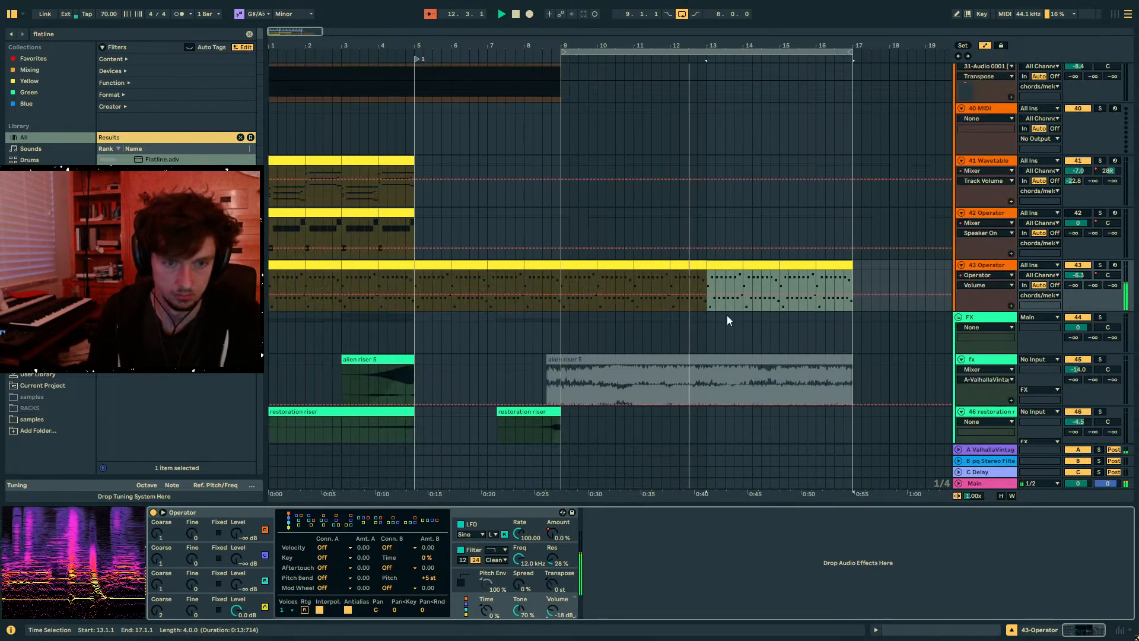
pyautogui.click(849, 294)
pyautogui.moveTo(724, 297); pyautogui.dragTo(715, 309)
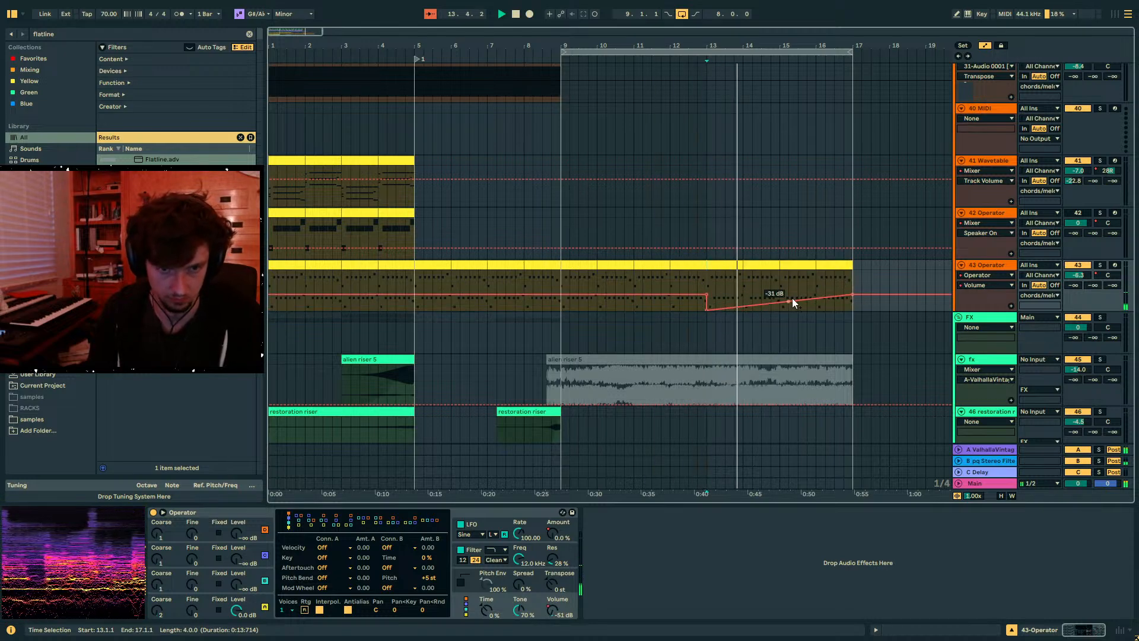
pyautogui.press('a')
pyautogui.scroll(2, 839, 314)
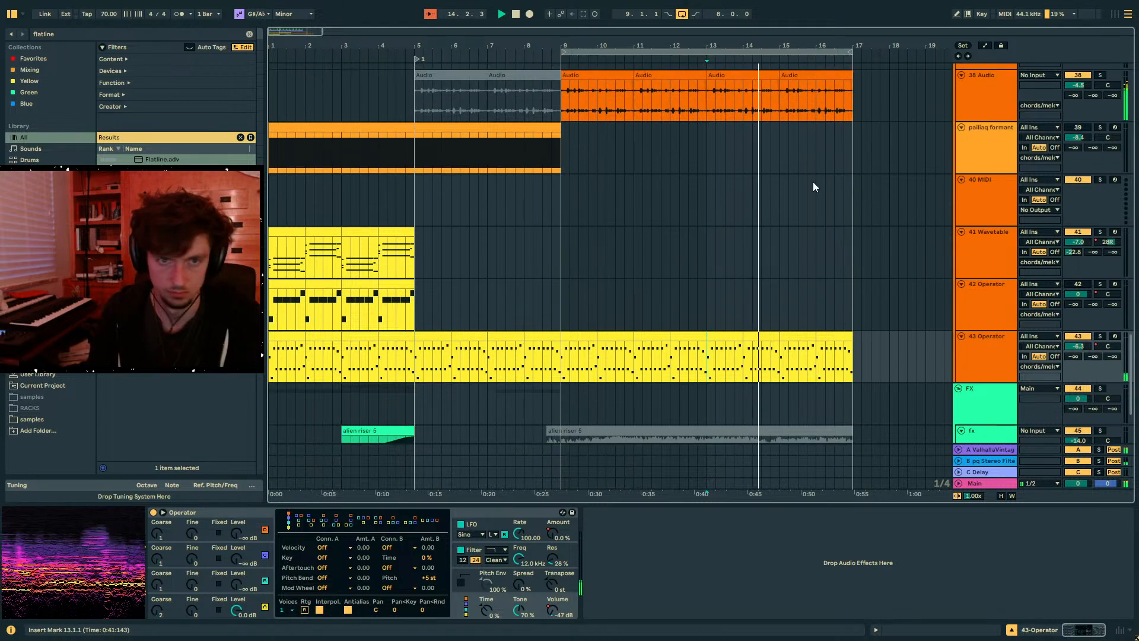
# - Loop bars 17 to 21 and copy the section from bars 9 to 13 on all tracks into that range
pyautogui.scroll(2, 809, 170)
pyautogui.moveTo(850, 51); pyautogui.dragTo(952, 76)
pyautogui.click(688, 57)
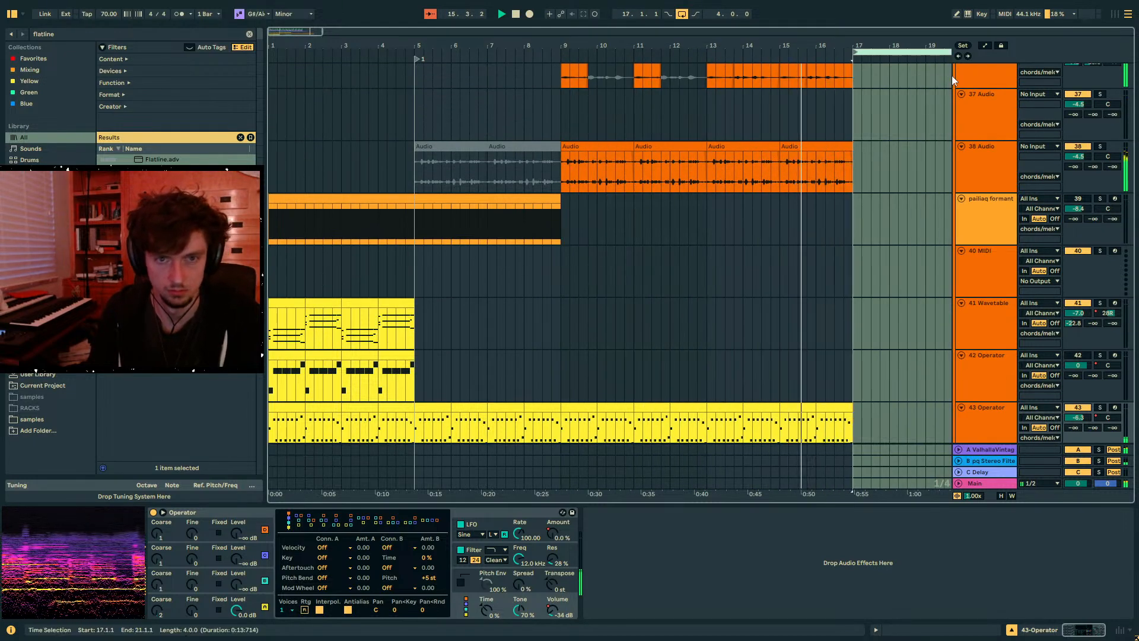
pyautogui.scroll(2, 834, 243)
pyautogui.click(835, 244)
# - Add EQ Eight after Flatline on track 36 Audio and dip bands 2 and 3, with band 3 about -3.6 dB at 1.19 kHz
pyautogui.scroll(2, 727, 248)
pyautogui.click(721, 215)
pyautogui.click(37, 34)
pyautogui.write('eq 8')
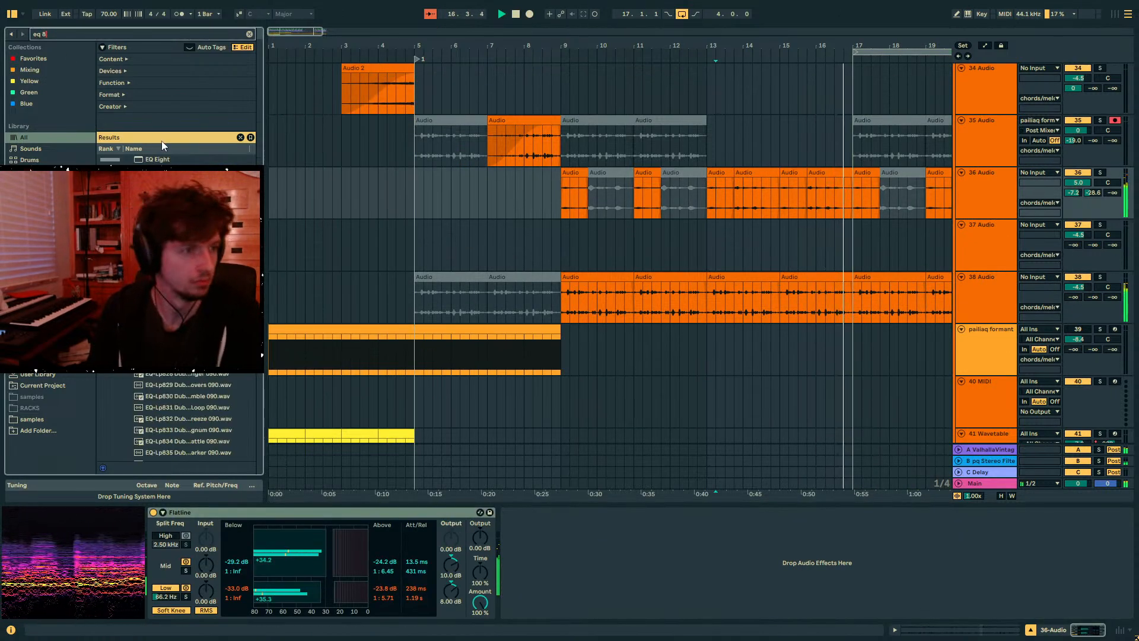
pyautogui.doubleClick(159, 159)
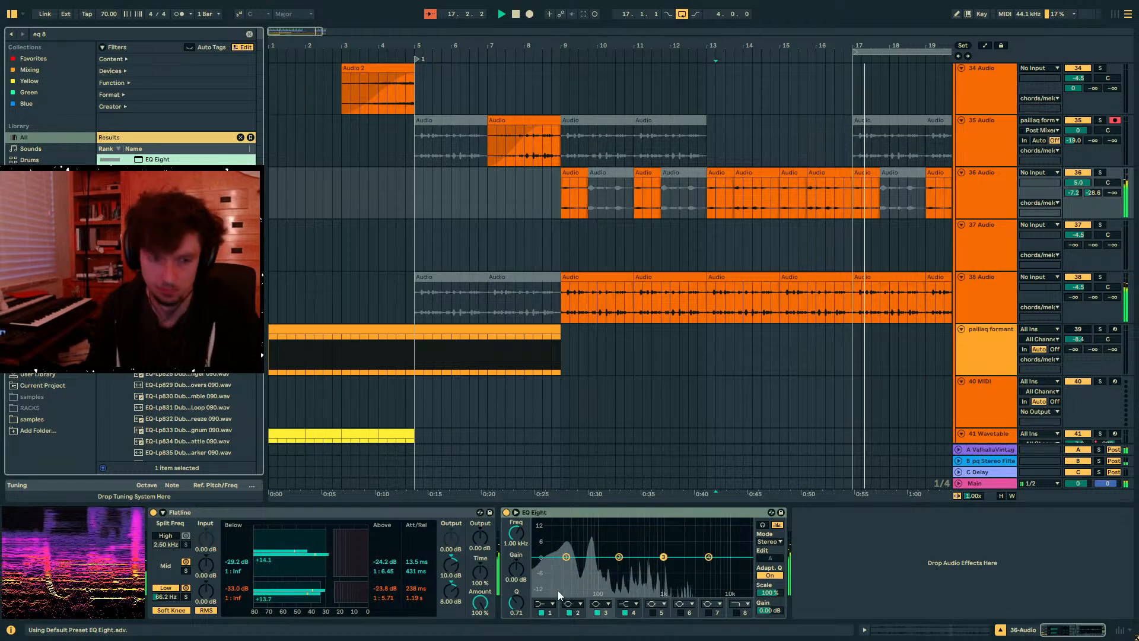
pyautogui.moveTo(618, 556); pyautogui.dragTo(599, 566)
pyautogui.moveTo(668, 558); pyautogui.dragTo(674, 566)
# - Add the bloom plug-in to the Main track in front of Ozone 8 Elements
pyautogui.scroll(-3, 844, 416)
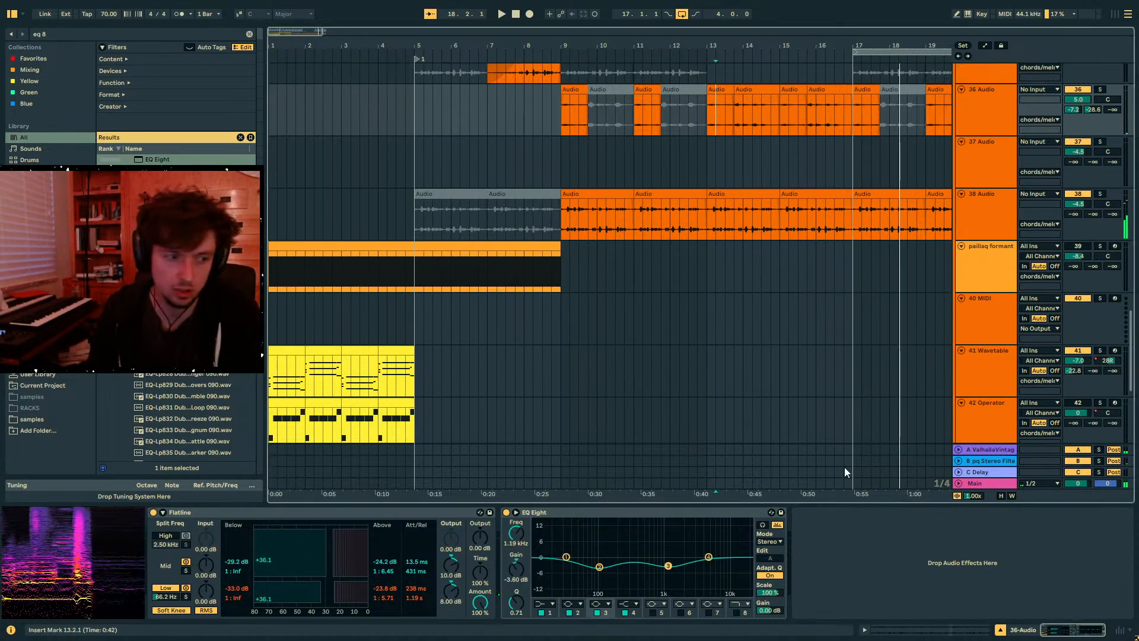
pyautogui.click(971, 484)
pyautogui.hotkey('ctrl', 'f')
pyautogui.write('bloom')
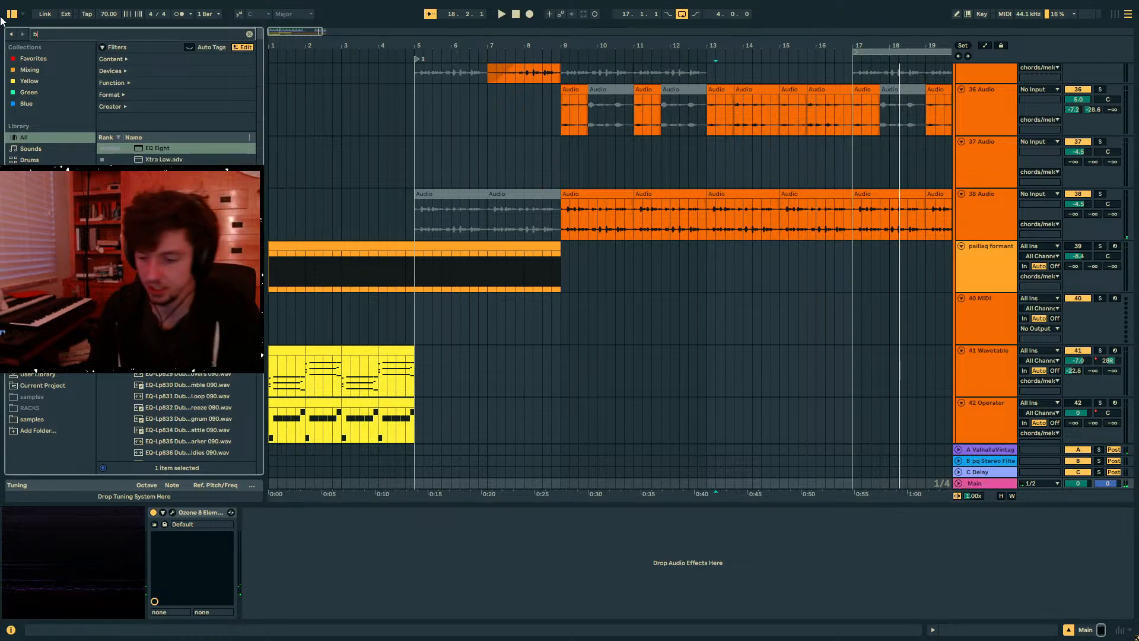
pyautogui.moveTo(155, 157); pyautogui.dragTo(188, 587)
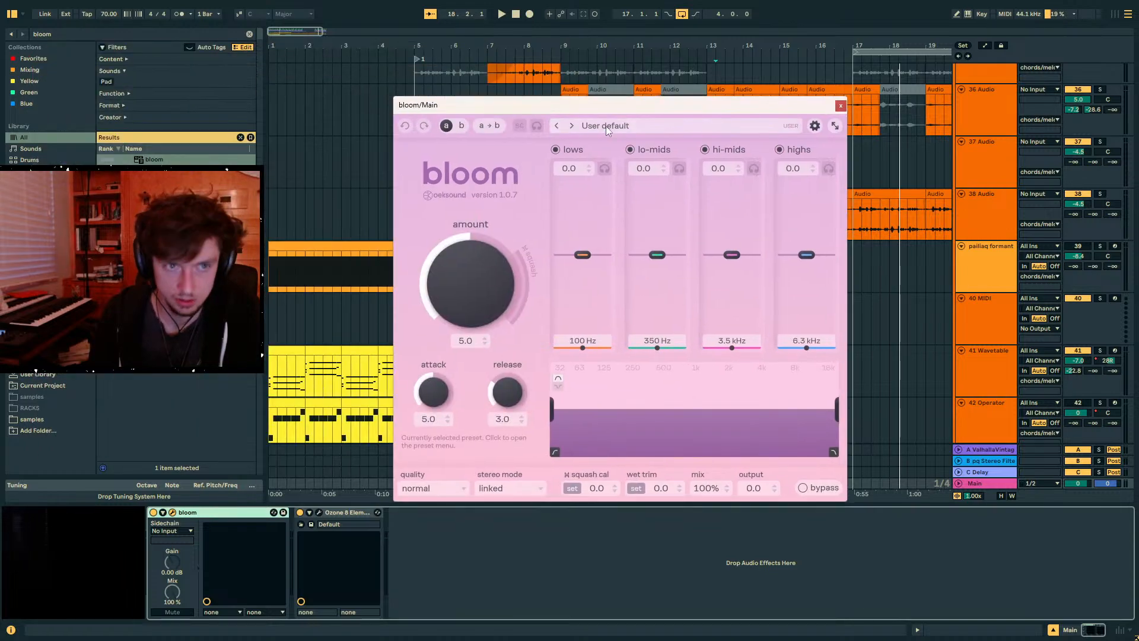
# - Load bloom's Smiley curve preset from the Master bus category, set the mix to 49%, and close the plug-in window during playback
pyautogui.click(605, 125)
pyautogui.click(579, 386)
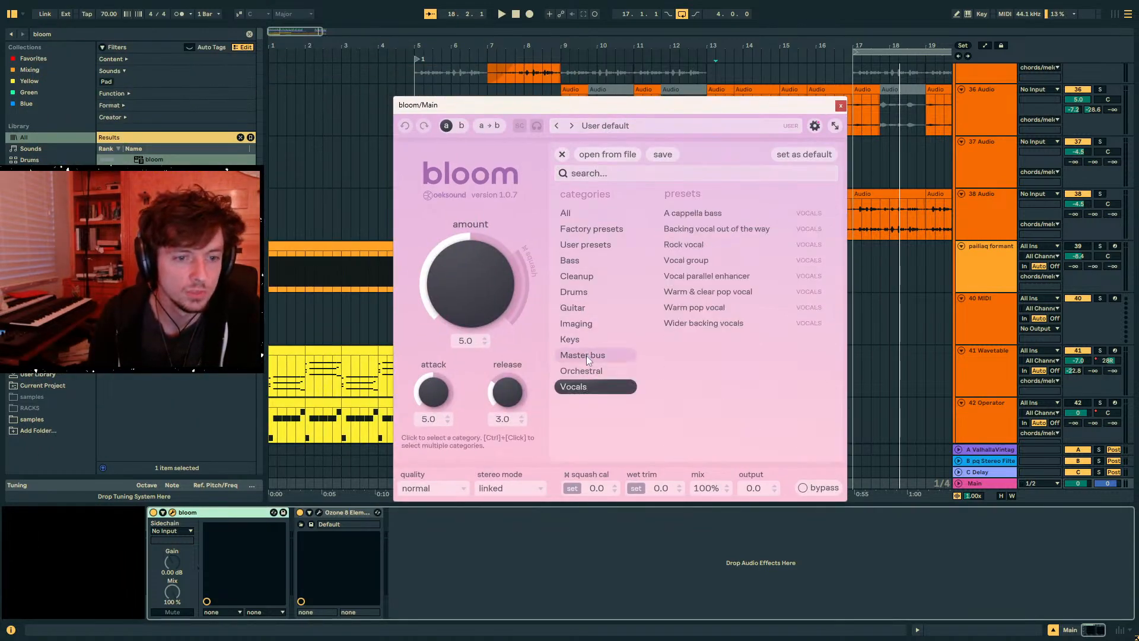
pyautogui.click(586, 354)
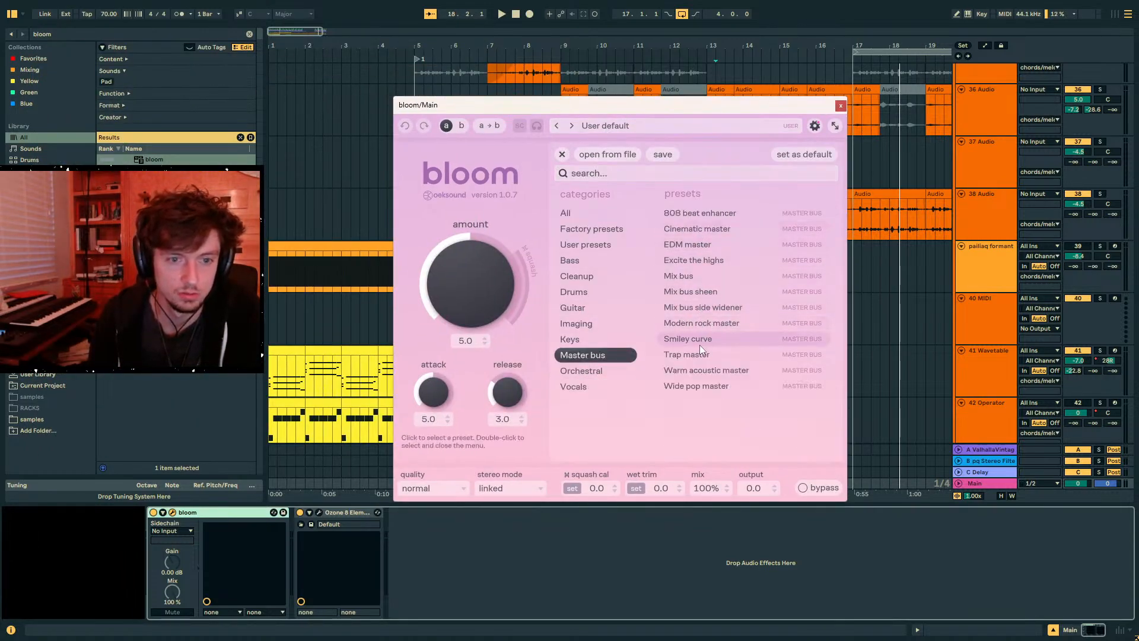
pyautogui.click(694, 343)
pyautogui.doubleClick(691, 345)
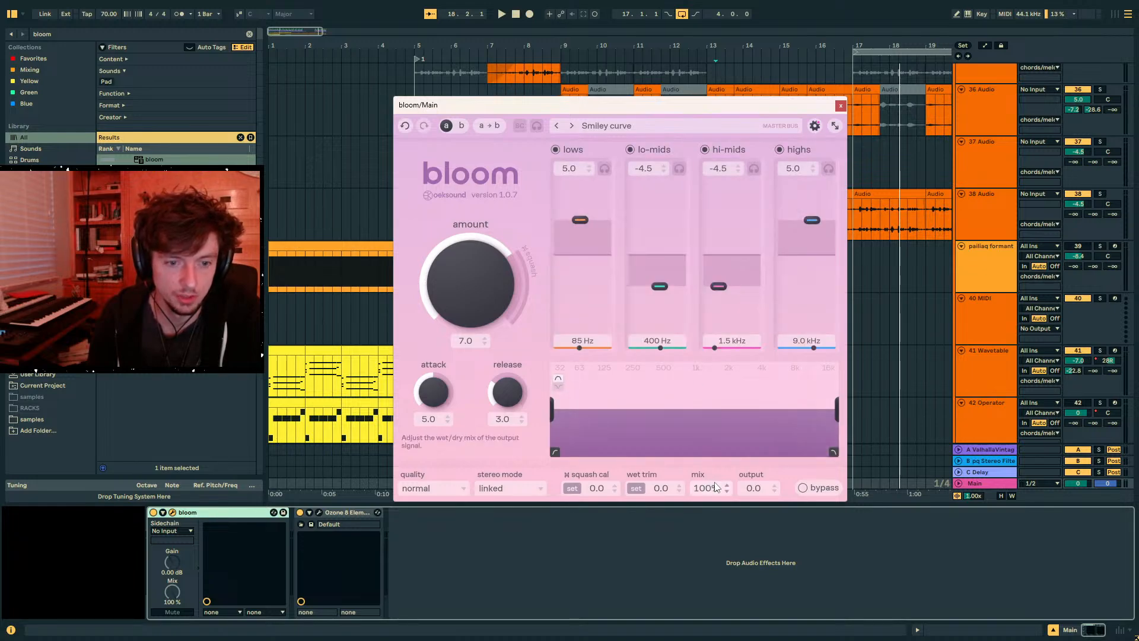
pyautogui.press('space')
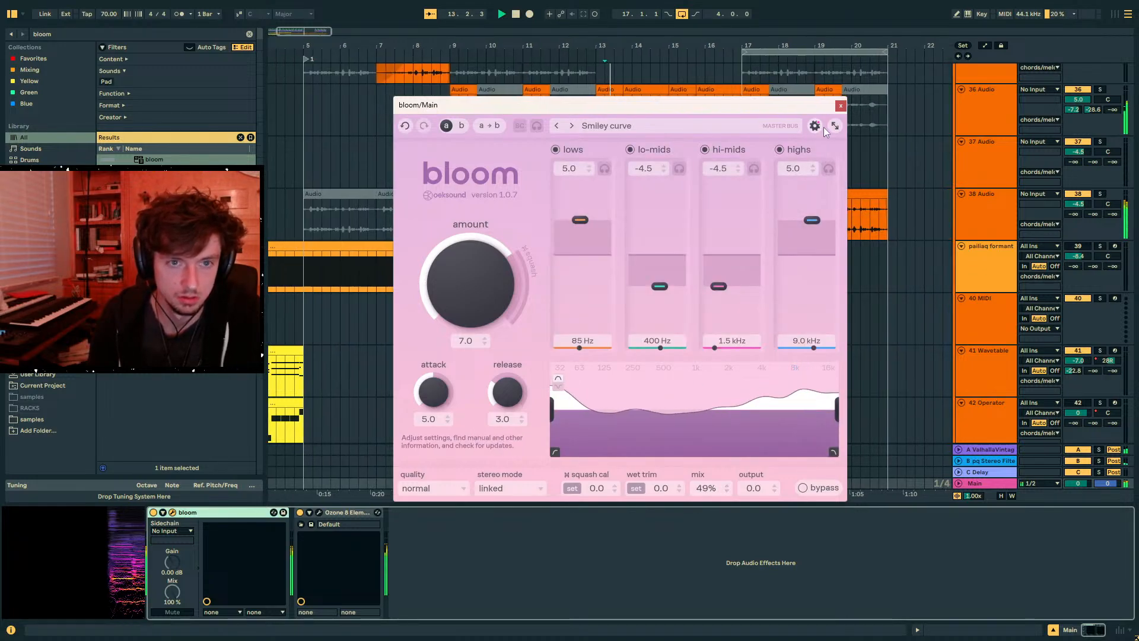
pyautogui.click(840, 106)
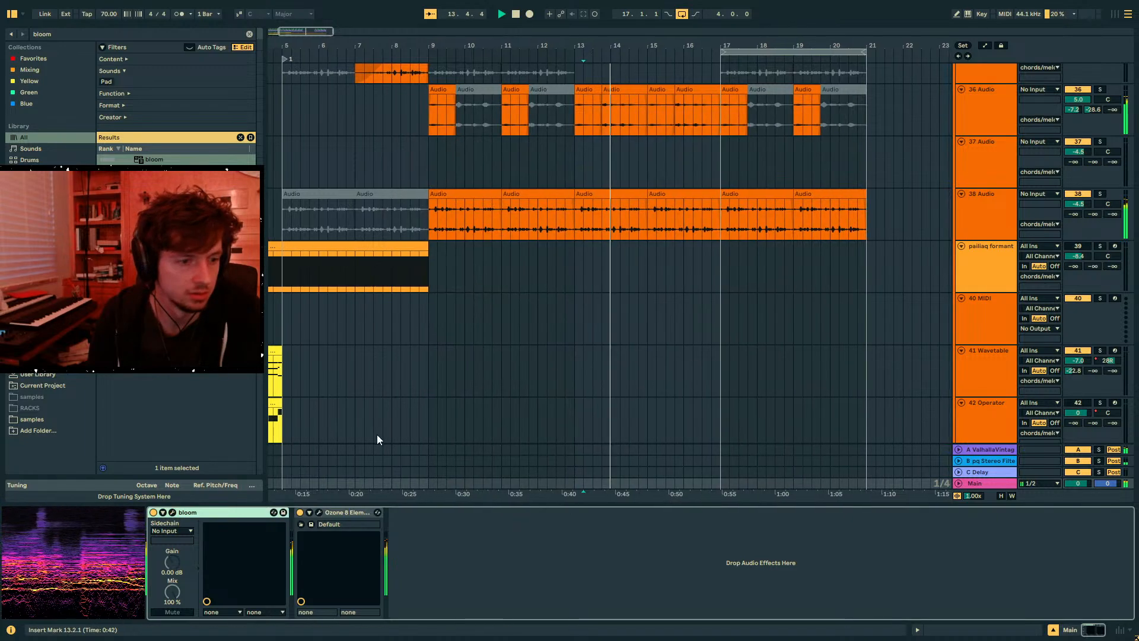
# - Add EQ Eight after the Borrasca Sidechainer on the chords/melody group
pyautogui.scroll(1, 1059, 294)
pyautogui.click(996, 273)
pyautogui.scroll(5, 994, 237)
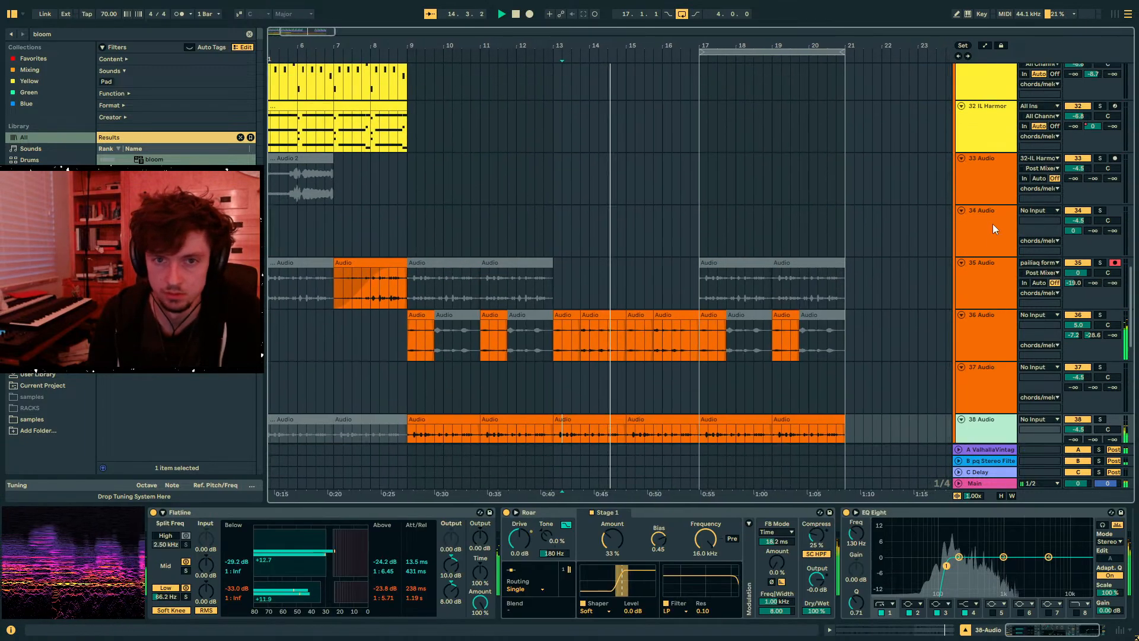
pyautogui.scroll(2, 991, 223)
pyautogui.click(977, 257)
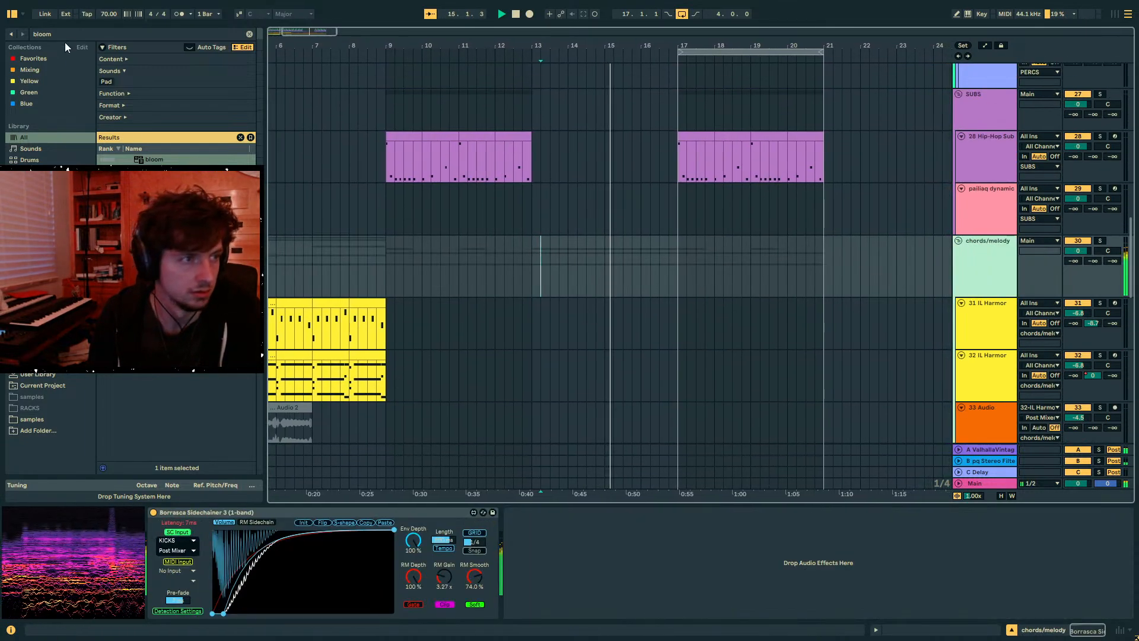
pyautogui.hotkey('ctrl', 'f')
pyautogui.write('eq 8')
pyautogui.press('Down')
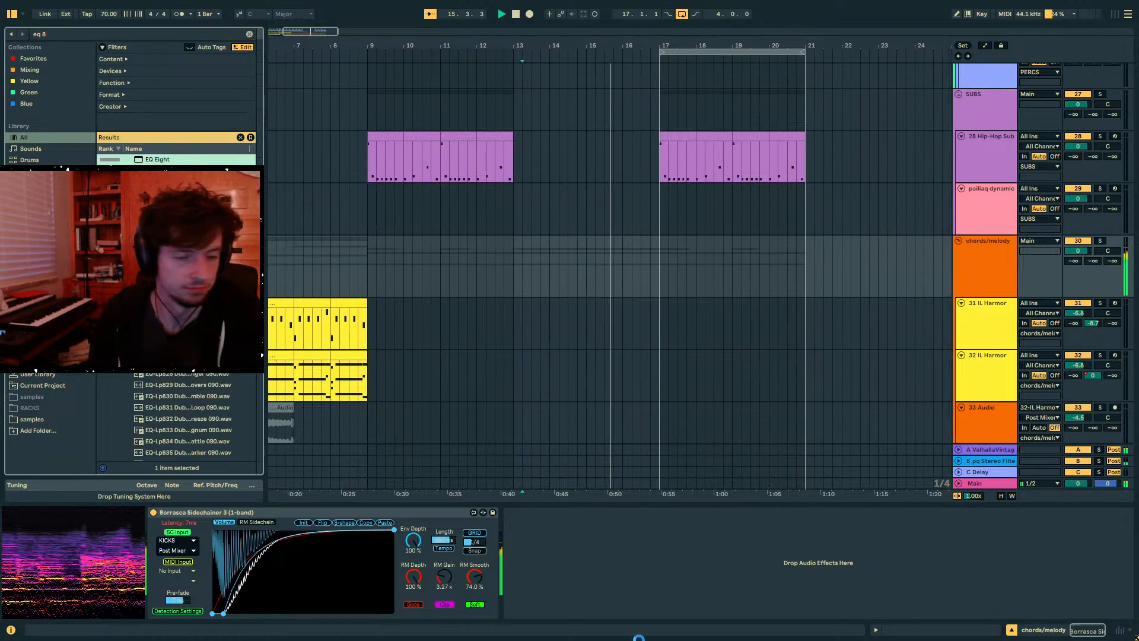
pyautogui.press('Return')
# - Set band 1 of the chords/melody EQ Eight to a low cut at about 115 Hz
pyautogui.click(547, 604)
pyautogui.click(547, 550)
pyautogui.moveTo(520, 534); pyautogui.dragTo(520, 507)
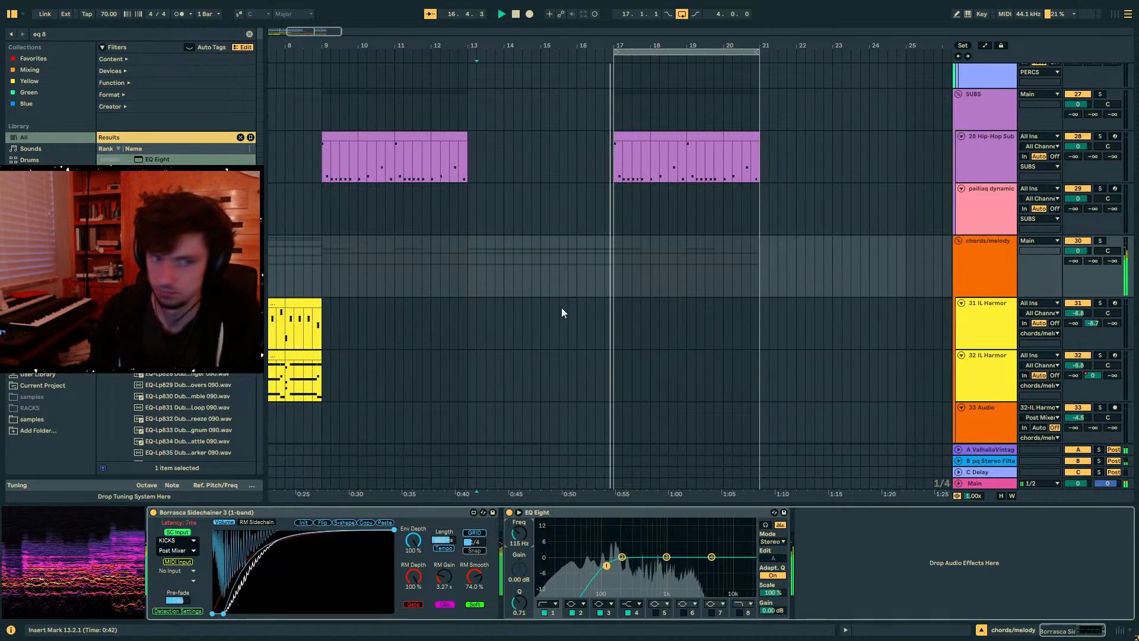
# - Unfold the KICKSNARE group, lower the snare group's volume to -4.4 dB during playback, and fold the snare group again
pyautogui.click(1001, 482)
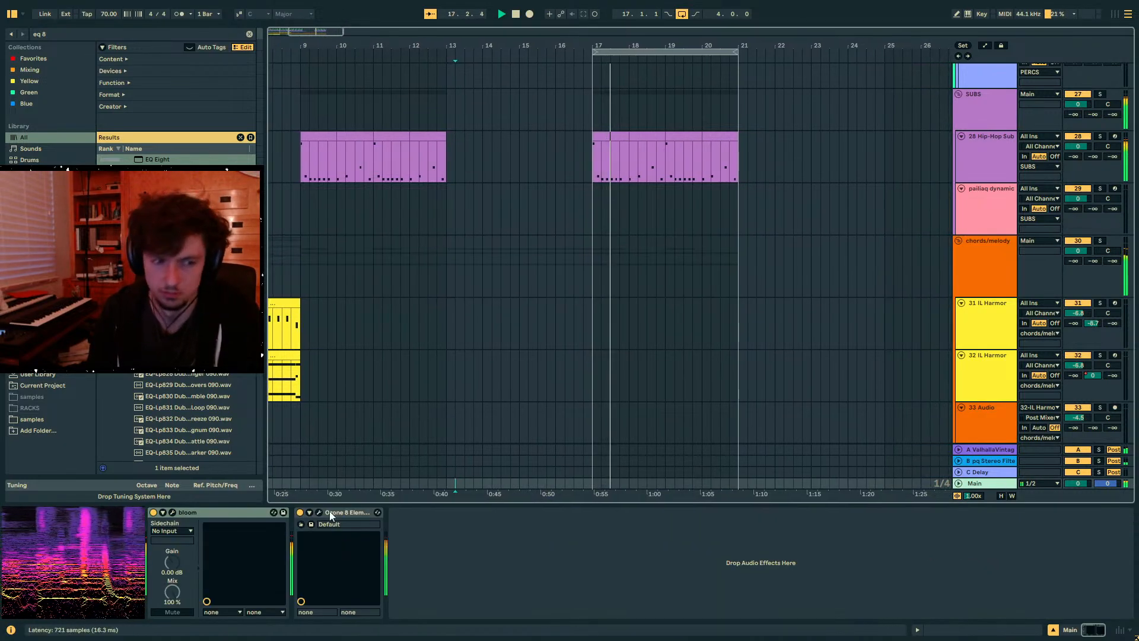
pyautogui.scroll(8, 591, 299)
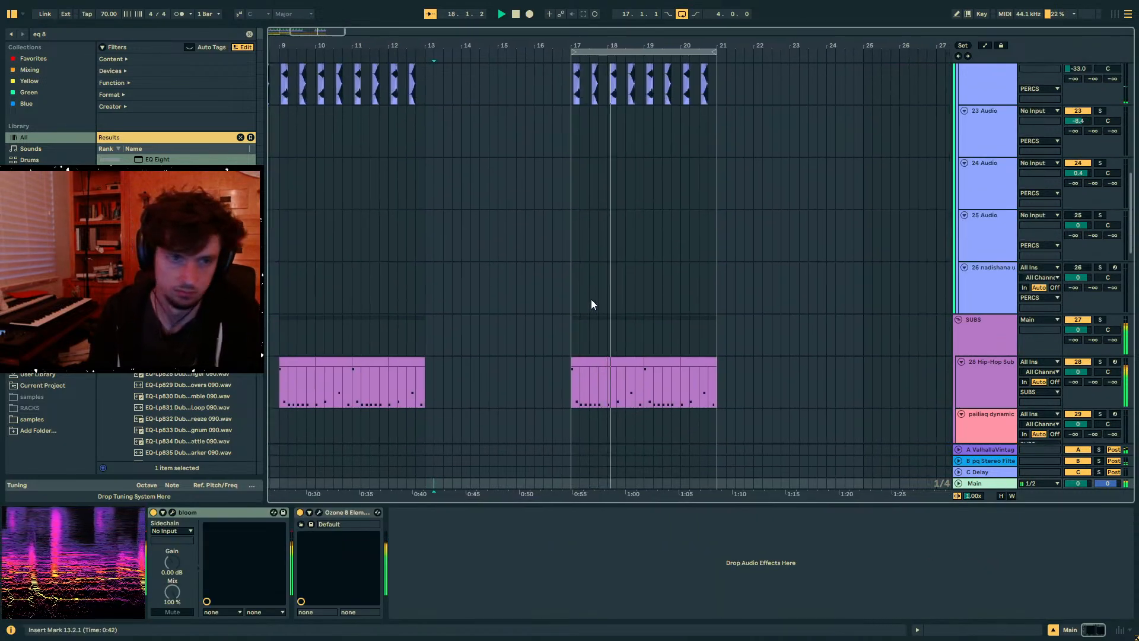
pyautogui.scroll(10, 591, 299)
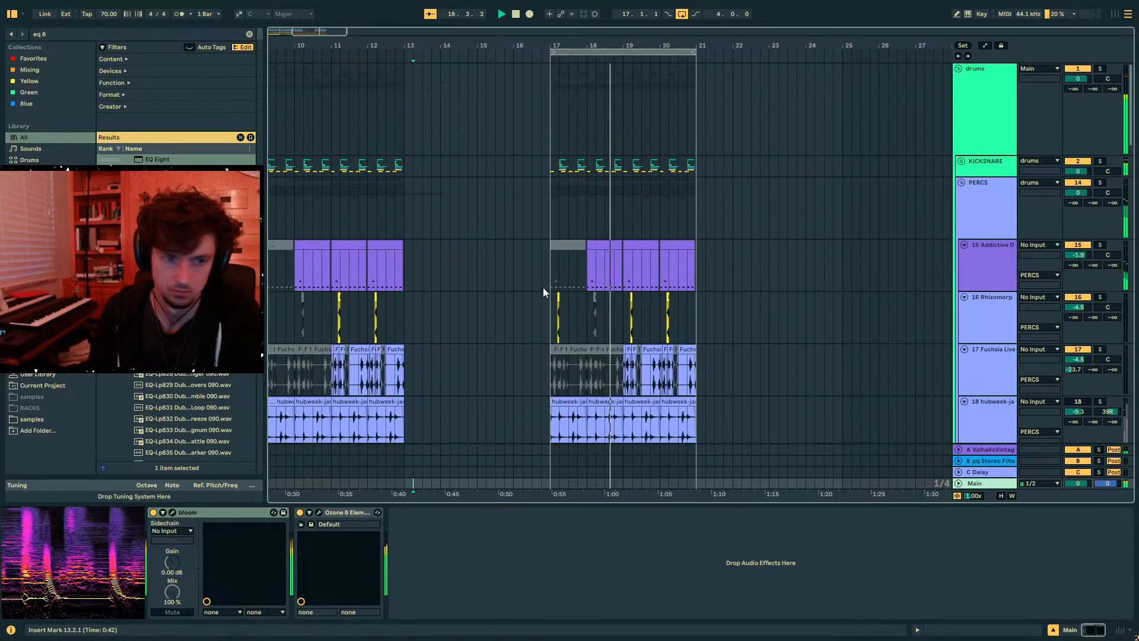
pyautogui.click(543, 287)
pyautogui.click(962, 161)
pyautogui.click(1042, 219)
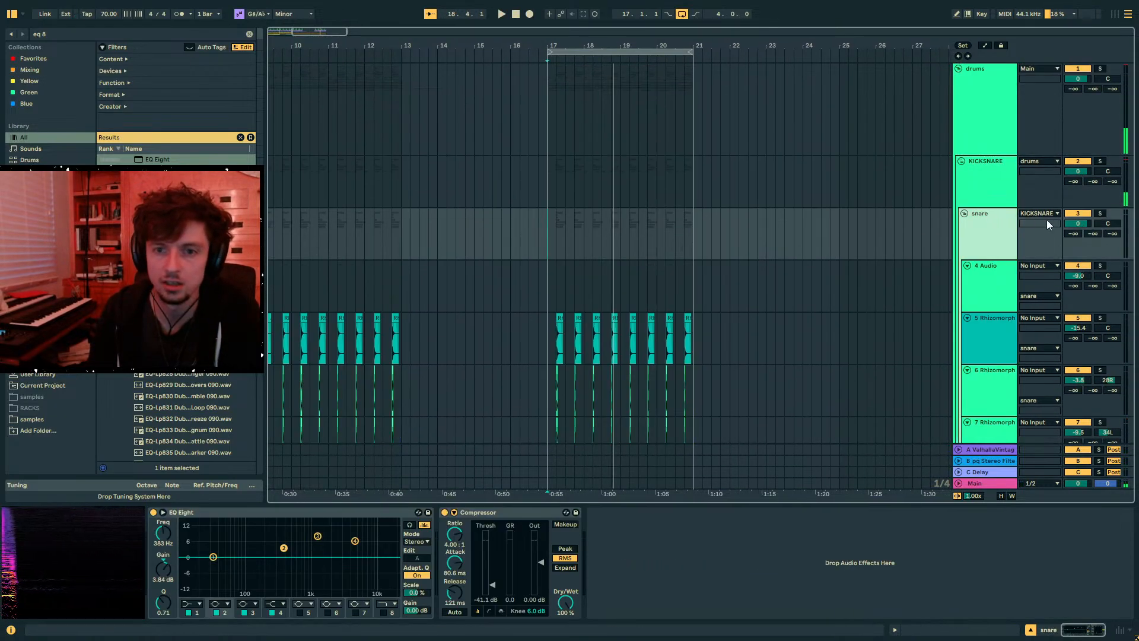
pyautogui.press('space')
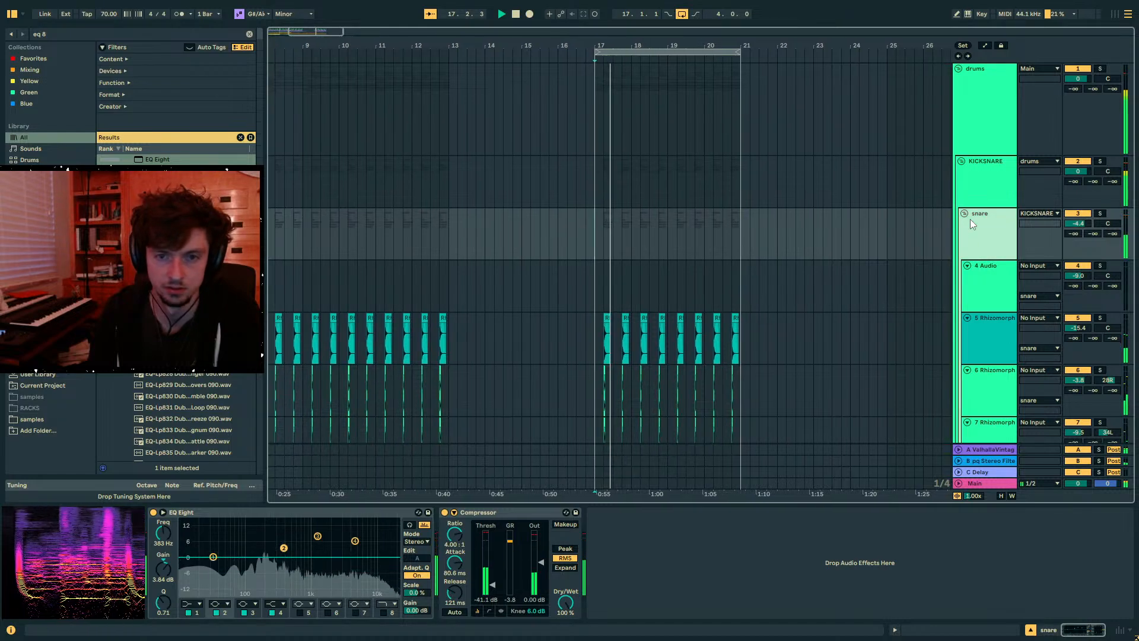
pyautogui.click(963, 214)
# - Activate the two hubweek loop tracks 18 and 19 and lower both volumes to -18 dB
pyautogui.scroll(-15, 961, 215)
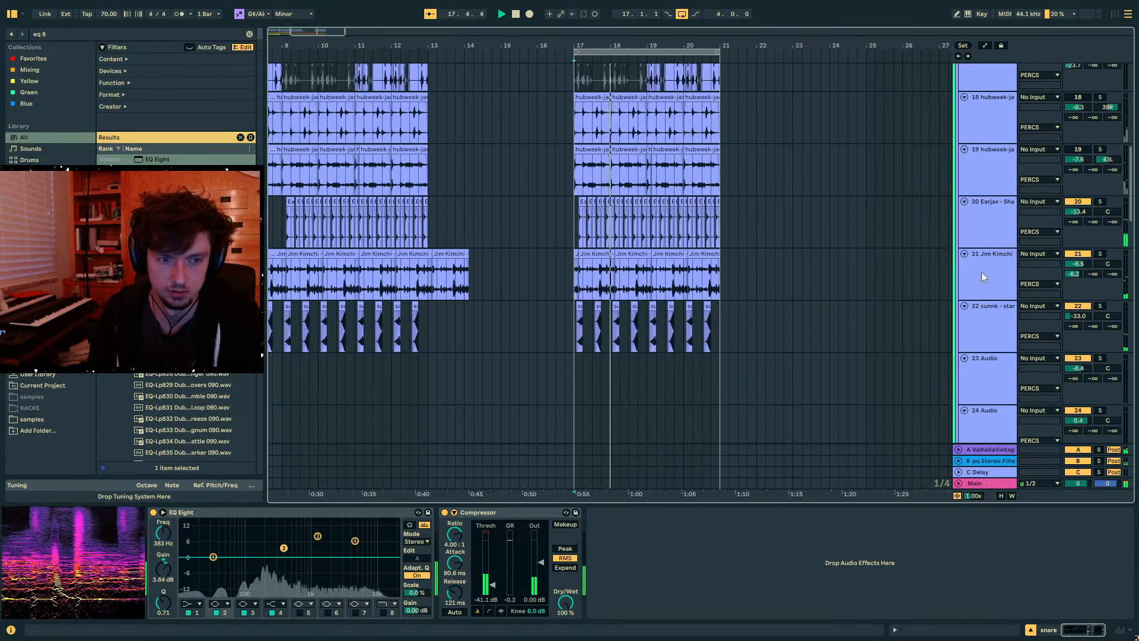
pyautogui.click(1078, 149)
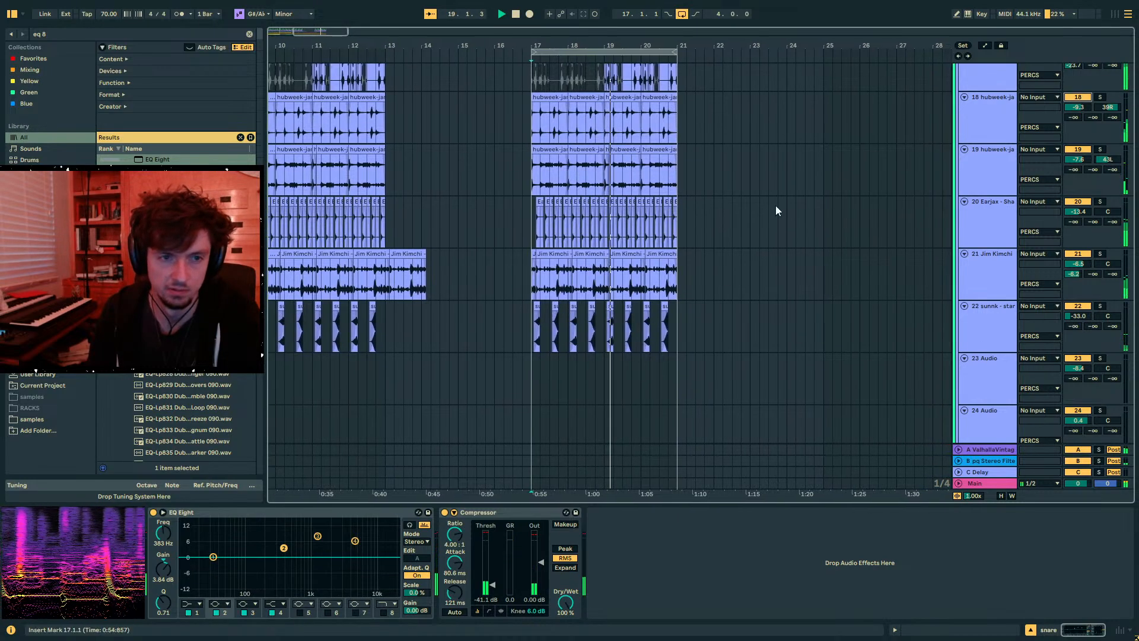
pyautogui.scroll(2, 665, 211)
pyautogui.moveTo(664, 211); pyautogui.dragTo(503, 249)
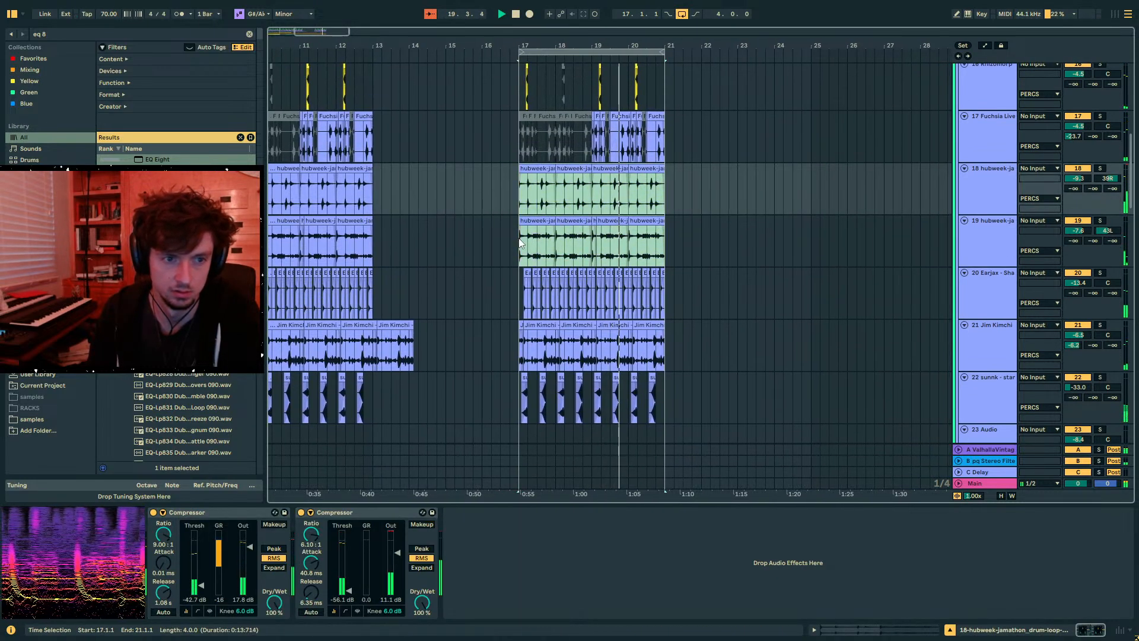
pyautogui.moveTo(1078, 178); pyautogui.dragTo(1078, 198)
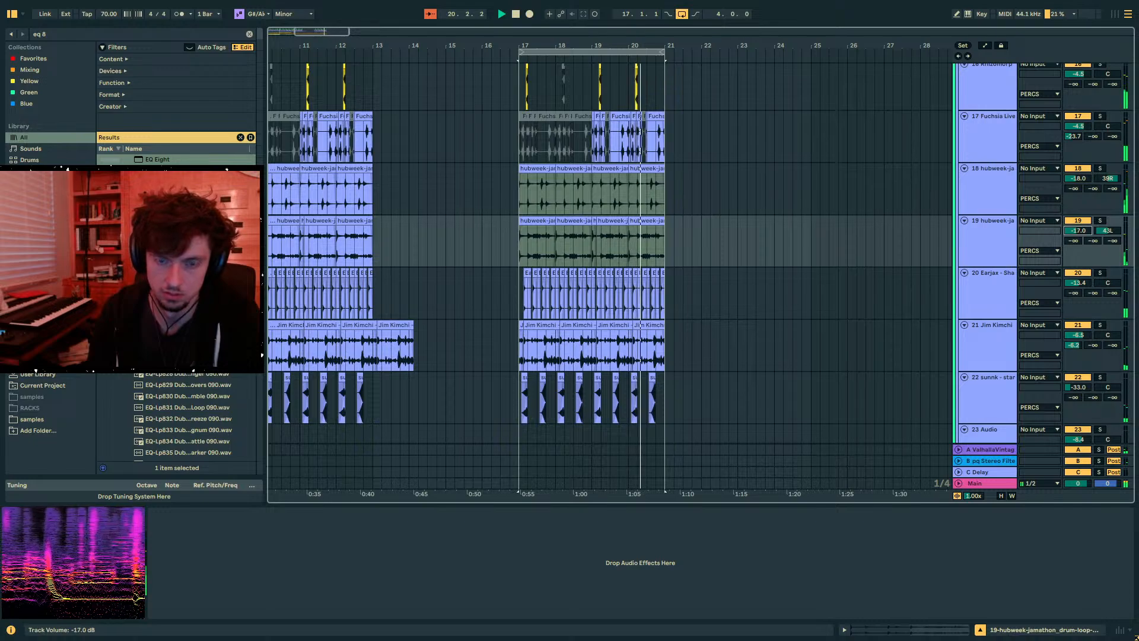
pyautogui.moveTo(598, 237); pyautogui.dragTo(520, 190)
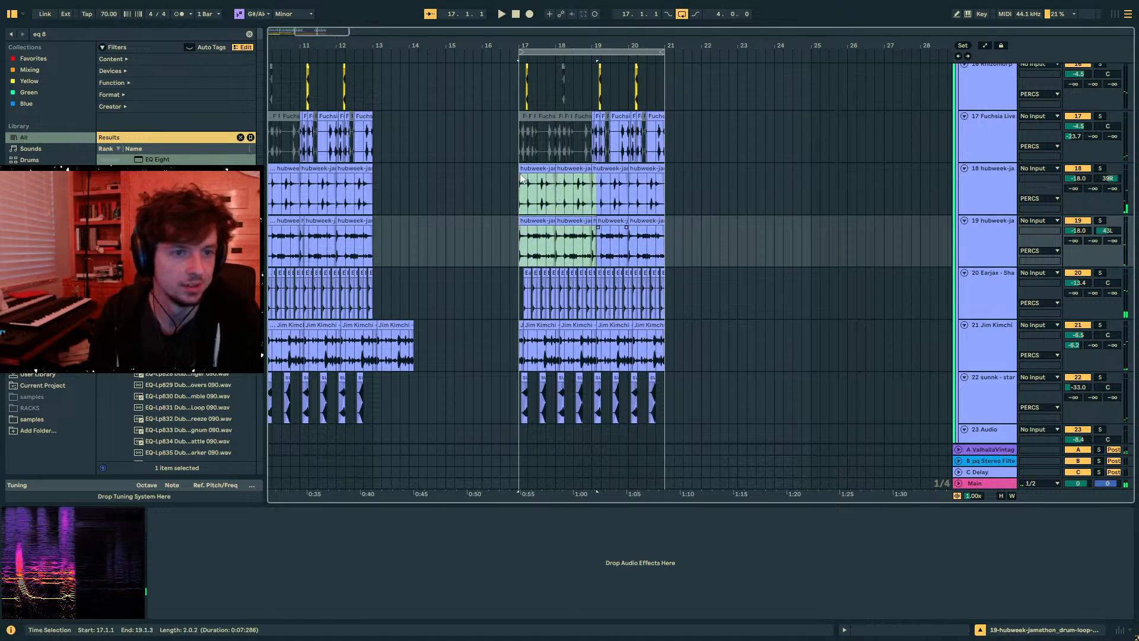
# - Duplicate the looped section from bars 17 to 21 on all tracks so it repeats from bar 21
pyautogui.scroll(-6, 552, 182)
pyautogui.scroll(-5, 553, 182)
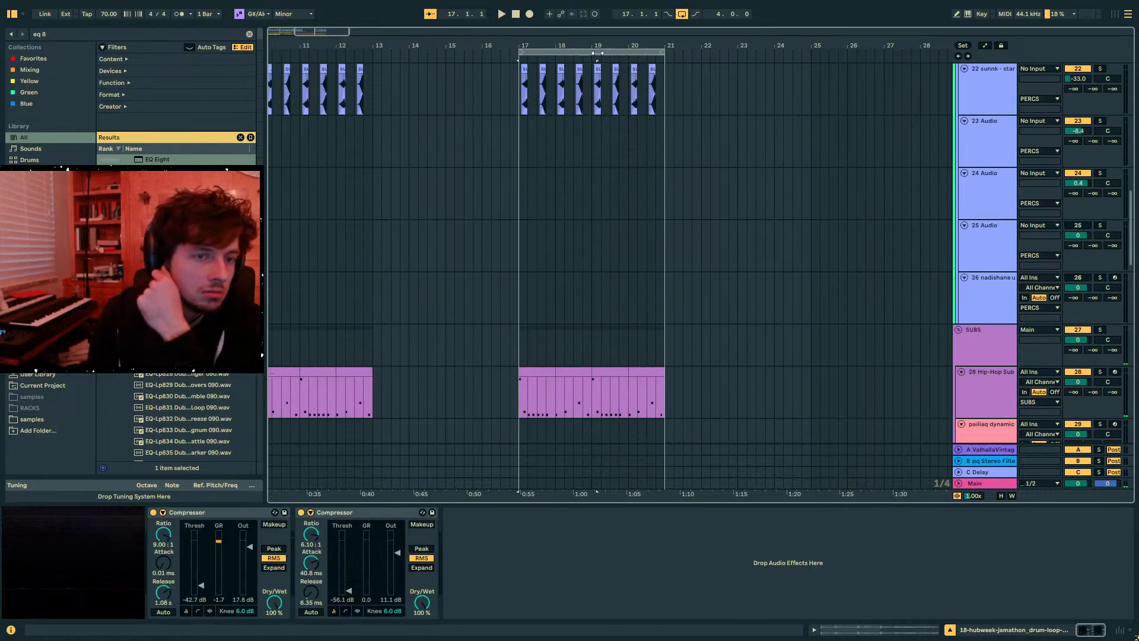
pyautogui.click(598, 53)
pyautogui.scroll(-20, 608, 105)
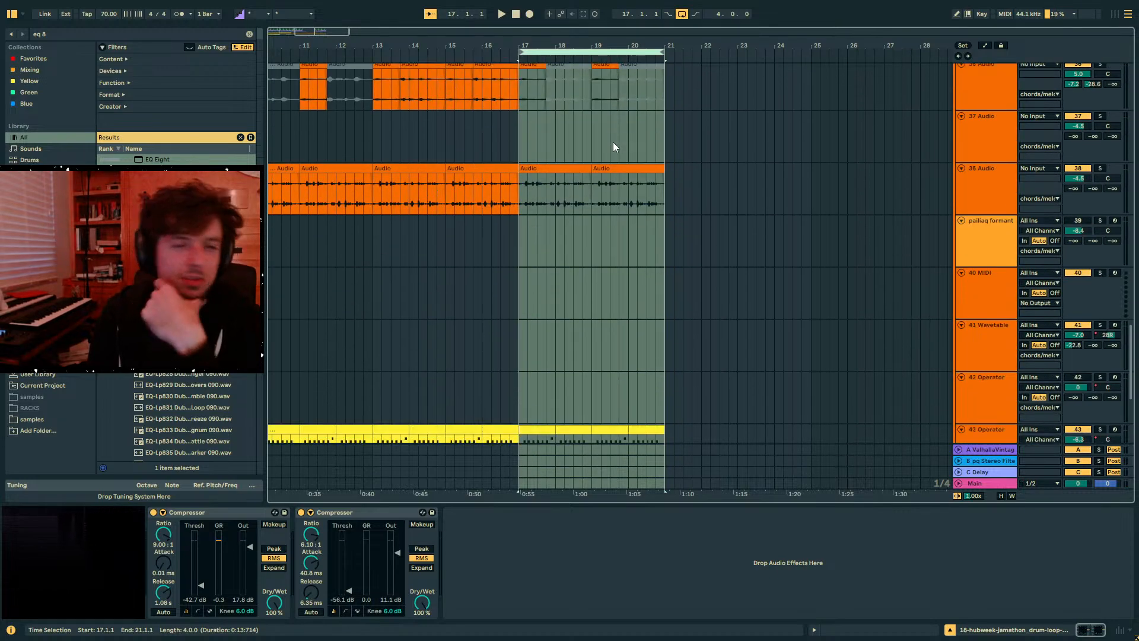
pyautogui.scroll(-5, 614, 147)
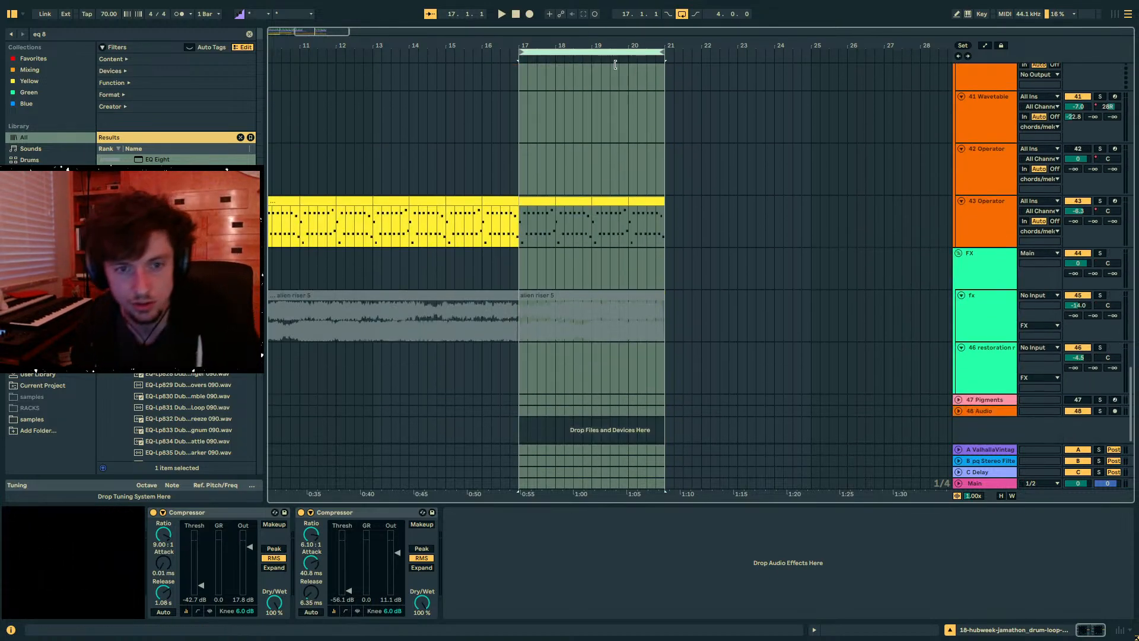
pyautogui.hotkey('ctrl', 'd')
# - Insert a new MIDI track below track 38 Audio and load the Wavetable instrument onto it
pyautogui.scroll(7, 763, 299)
pyautogui.click(1004, 258)
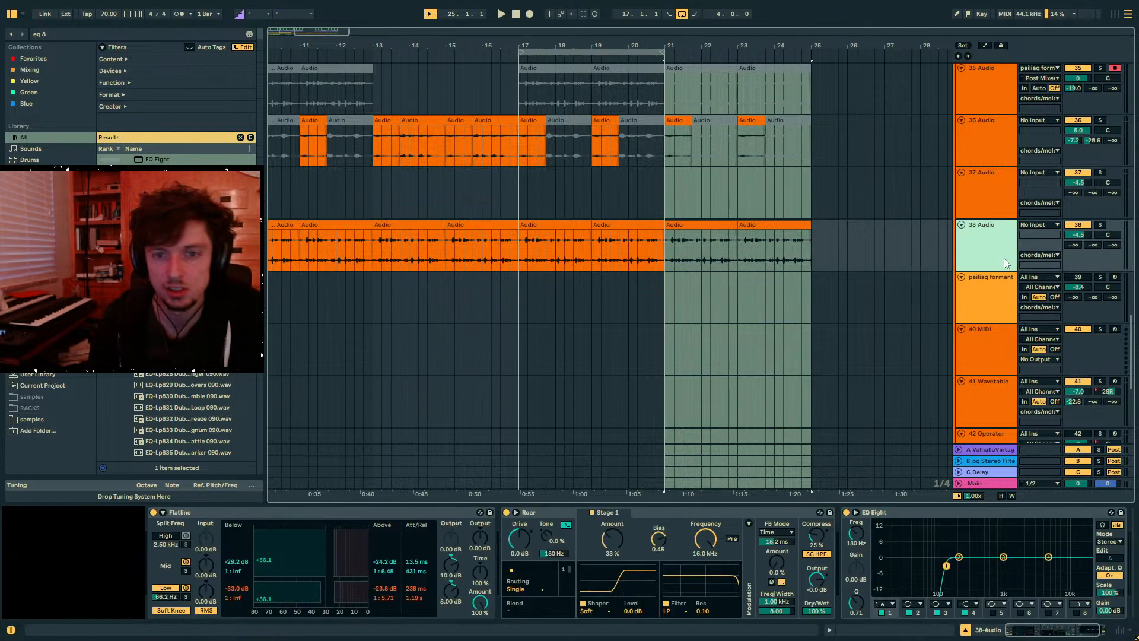
pyautogui.hotkey('ctrl', 'shift', 't')
pyautogui.hotkey('ctrl', 'f')
pyautogui.write('wav')
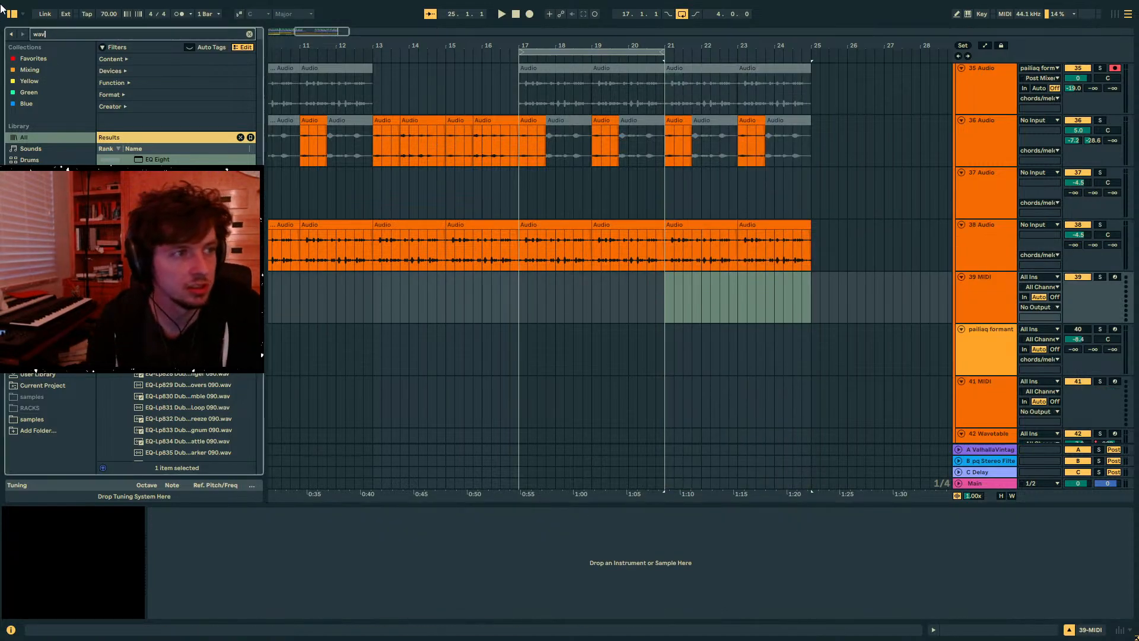
pyautogui.write('etab')
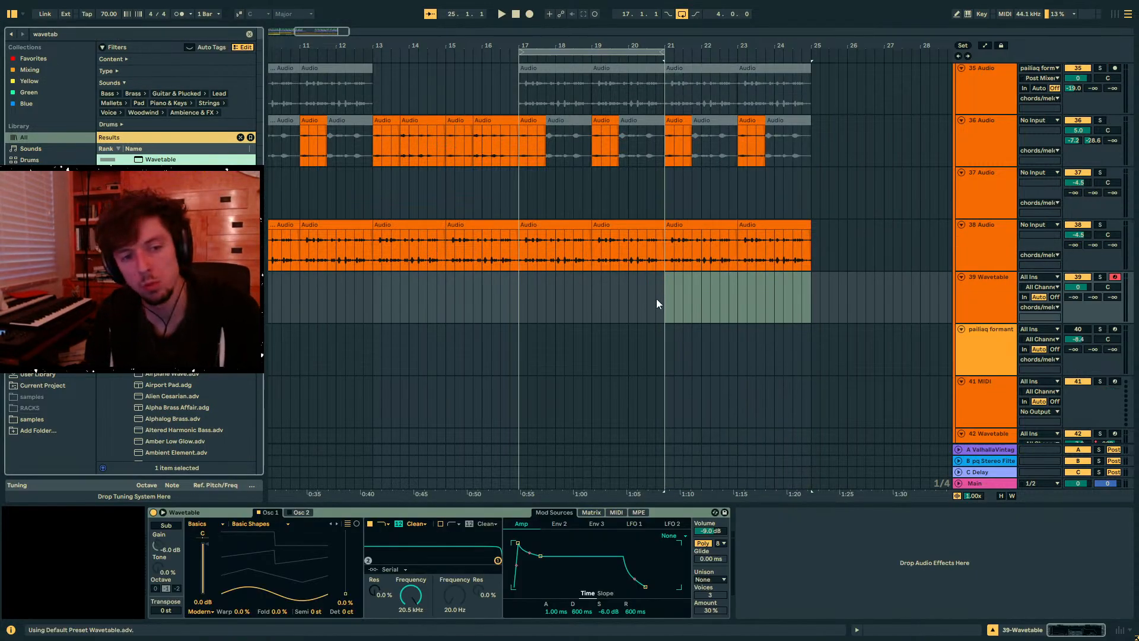
# - Create an empty two-bar MIDI clip from bar 21 to 23 on the new Wavetable track
pyautogui.moveTo(663, 297); pyautogui.dragTo(740, 305)
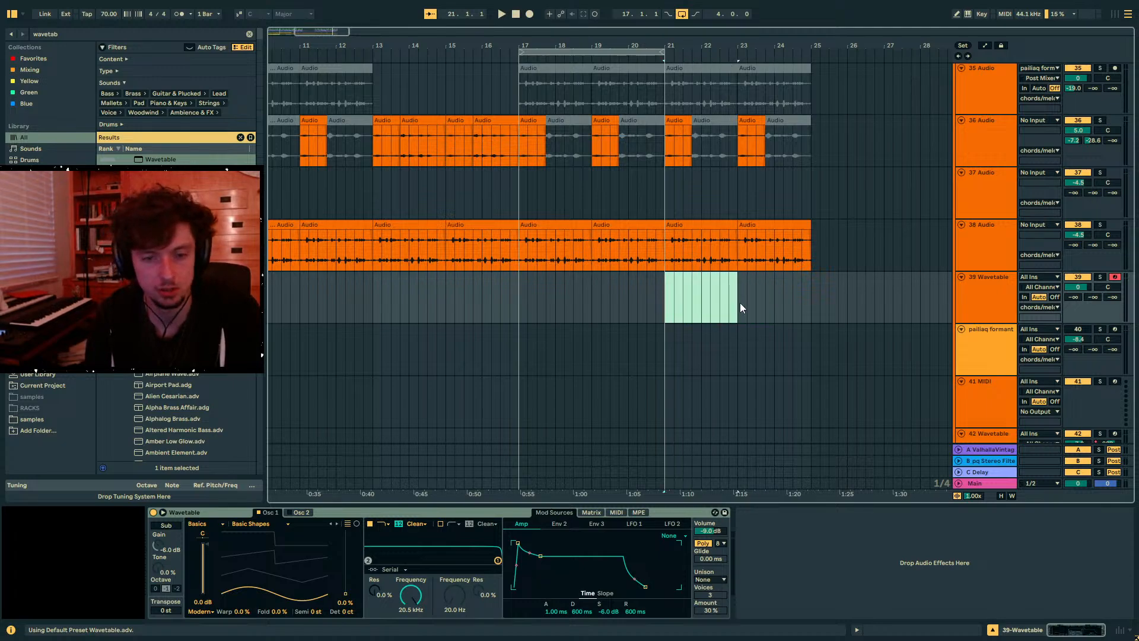
pyautogui.hotkey('ctrl', 'shift', 'm')
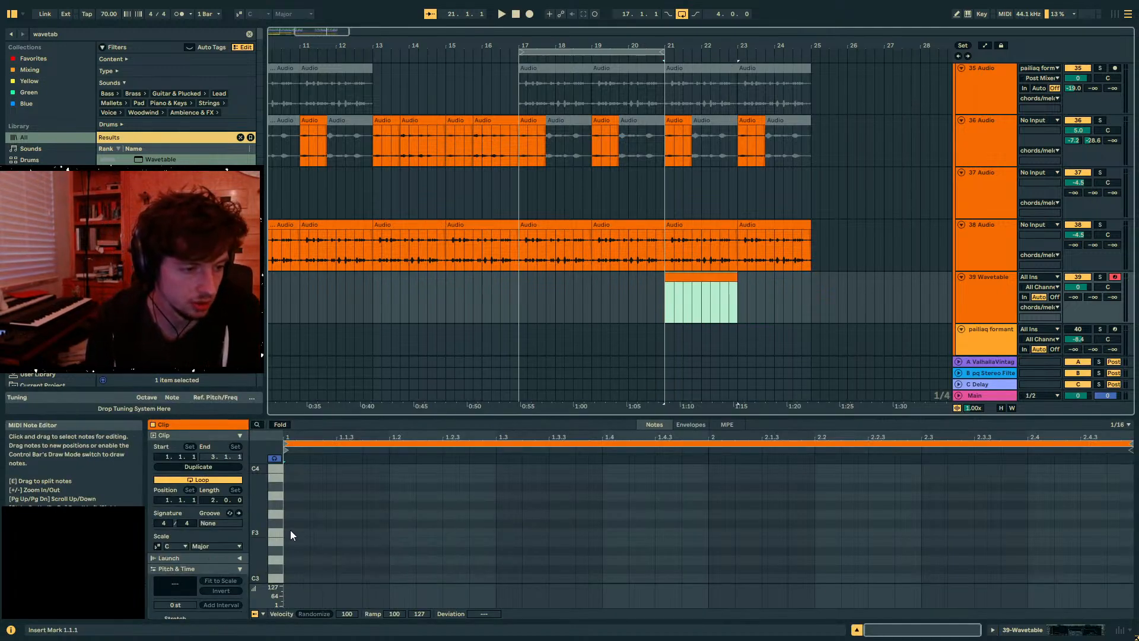
pyautogui.scroll(-4, 632, 340)
# - Open the Hip-Hop Sub clip at bar 21 to examine its bass notes
pyautogui.scroll(8, 681, 298)
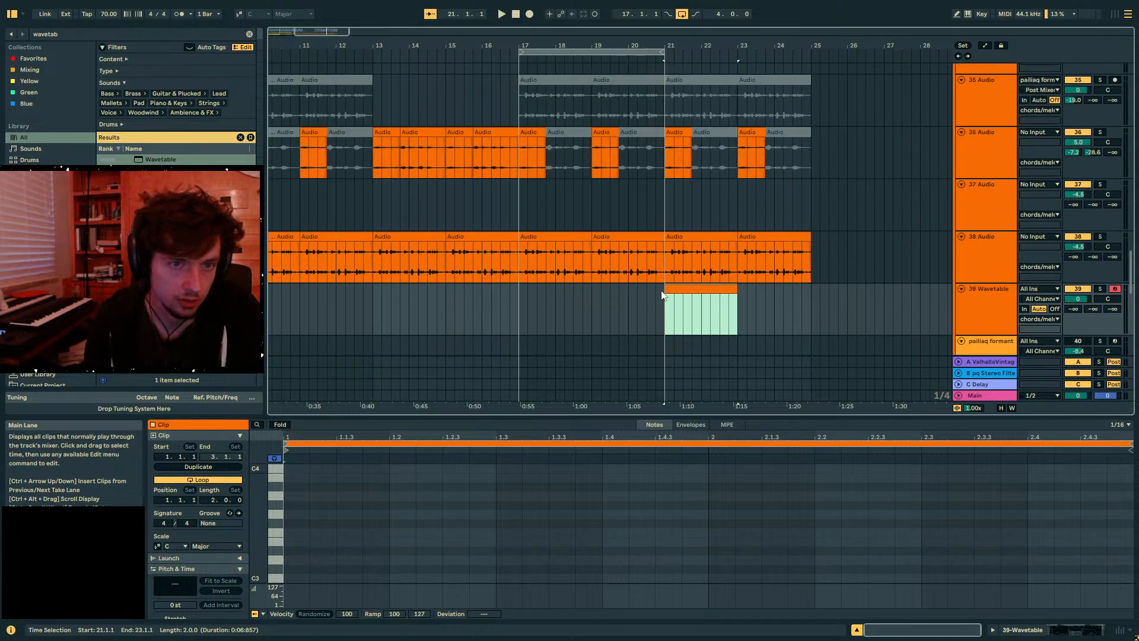
pyautogui.scroll(4, 650, 281)
pyautogui.click(682, 151)
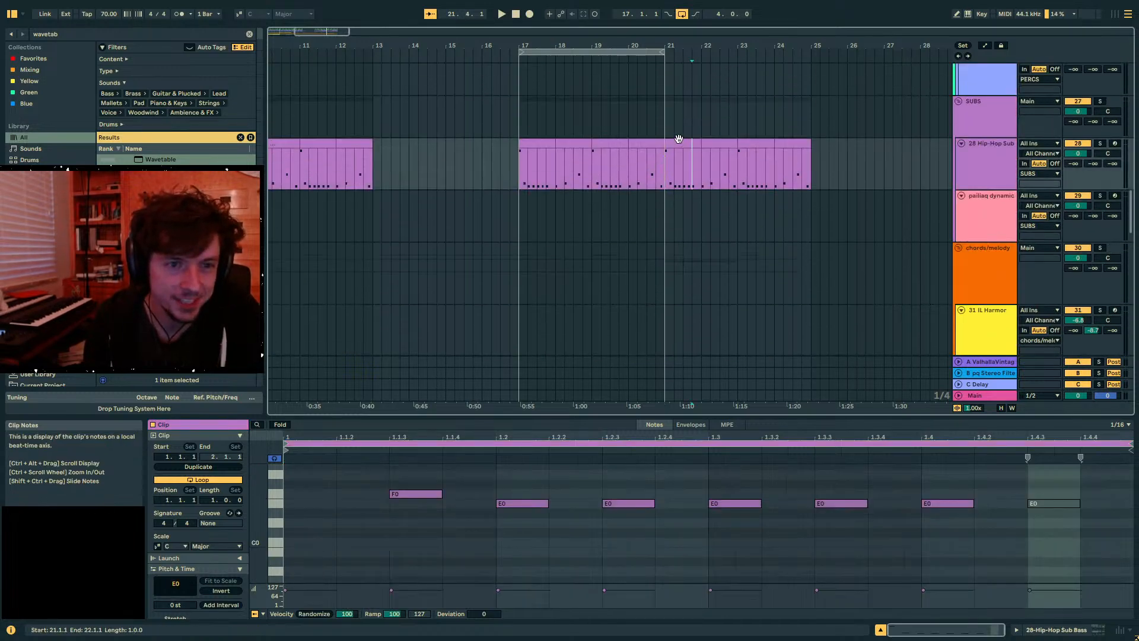
# - Paste the copied sub-bass clip onto the Wavetable track at bar 21, solo the track and play it
pyautogui.scroll(-6, 685, 286)
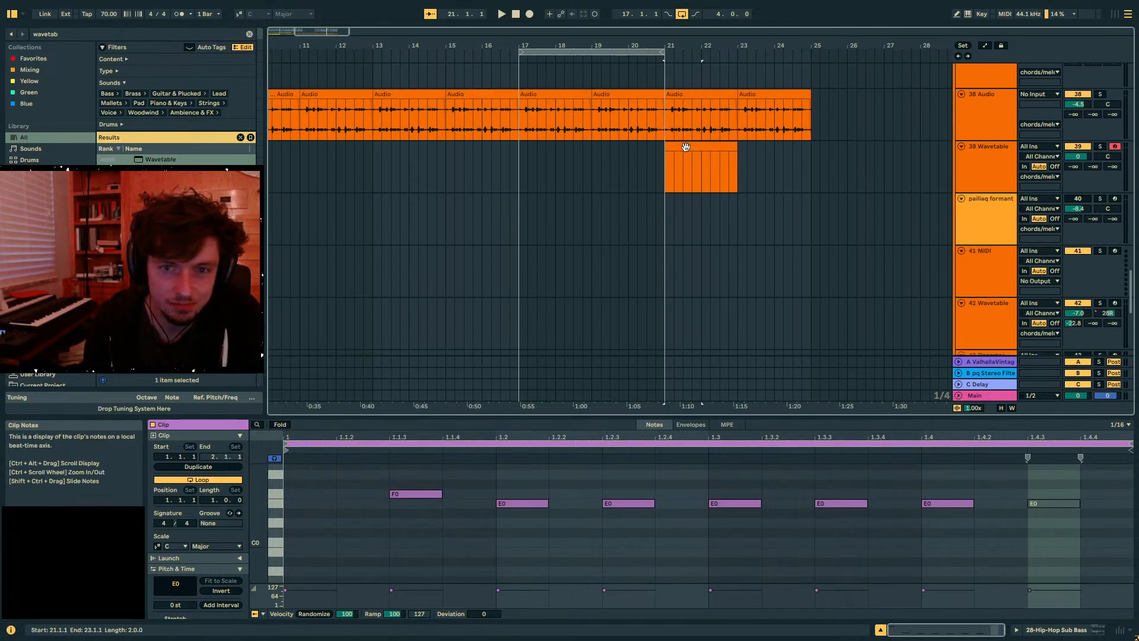
pyautogui.click(682, 145)
pyautogui.hotkey('ctrl', 'v')
pyautogui.click(1098, 146)
pyautogui.press('space')
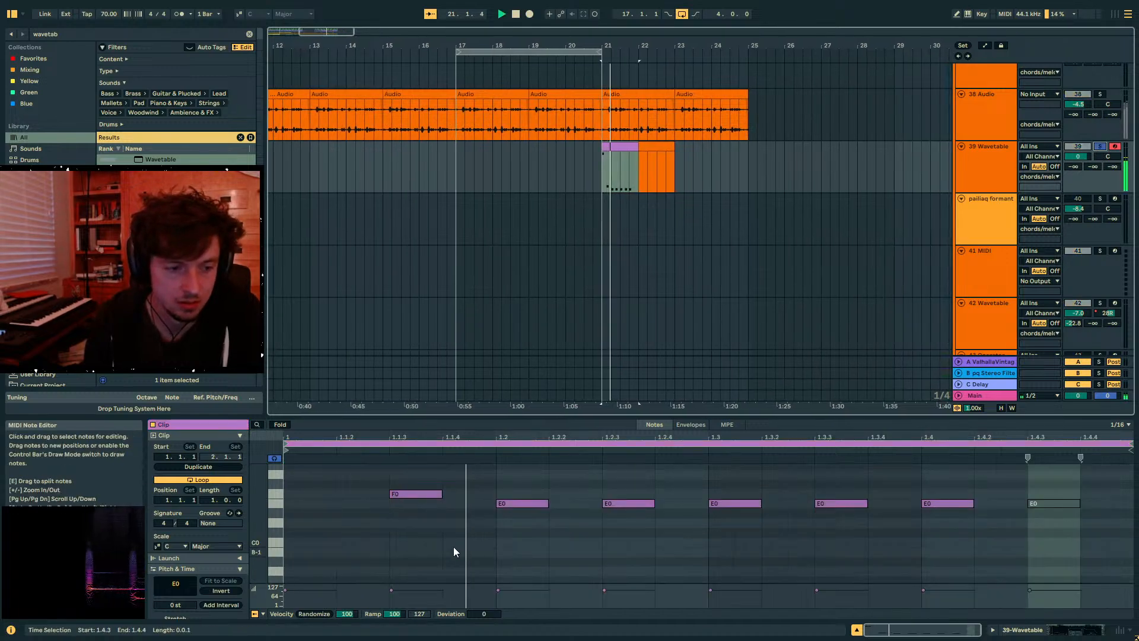
# - Remove the F0 note from the pasted clip and stretch one E0 note from 1.1.1 to 1.4.4
pyautogui.scroll(-1, 446, 536)
pyautogui.press('space')
pyautogui.doubleClick(428, 533)
pyautogui.click(497, 540)
pyautogui.moveTo(497, 539); pyautogui.dragTo(296, 540)
pyautogui.moveTo(544, 539); pyautogui.dragTo(971, 538)
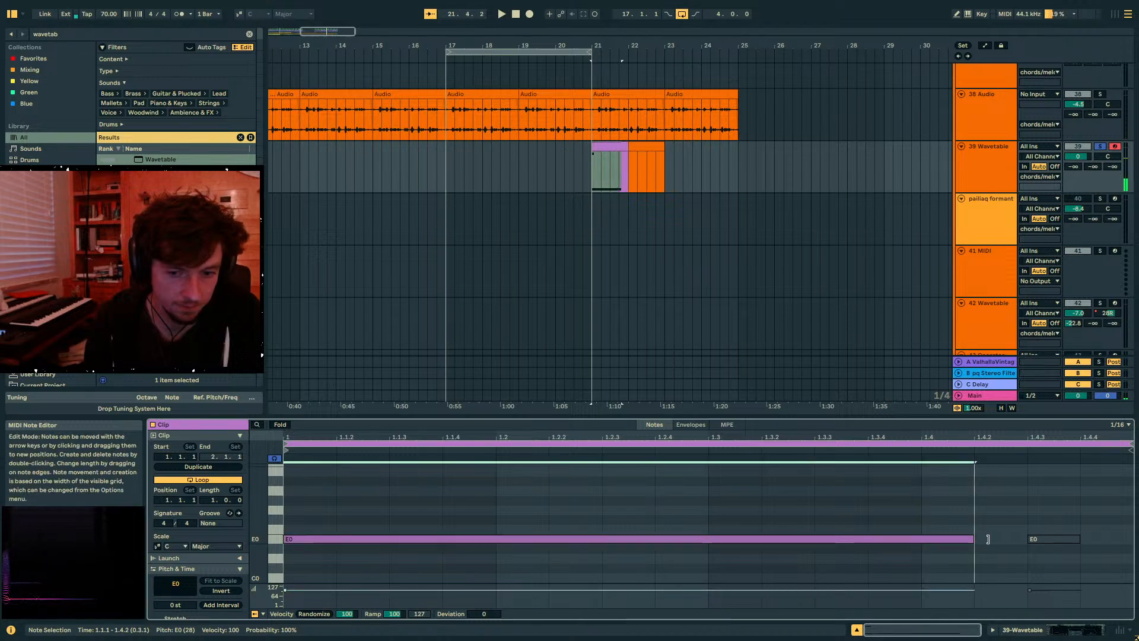
# - Open the clip's Pitch Bend envelope
pyautogui.click(705, 426)
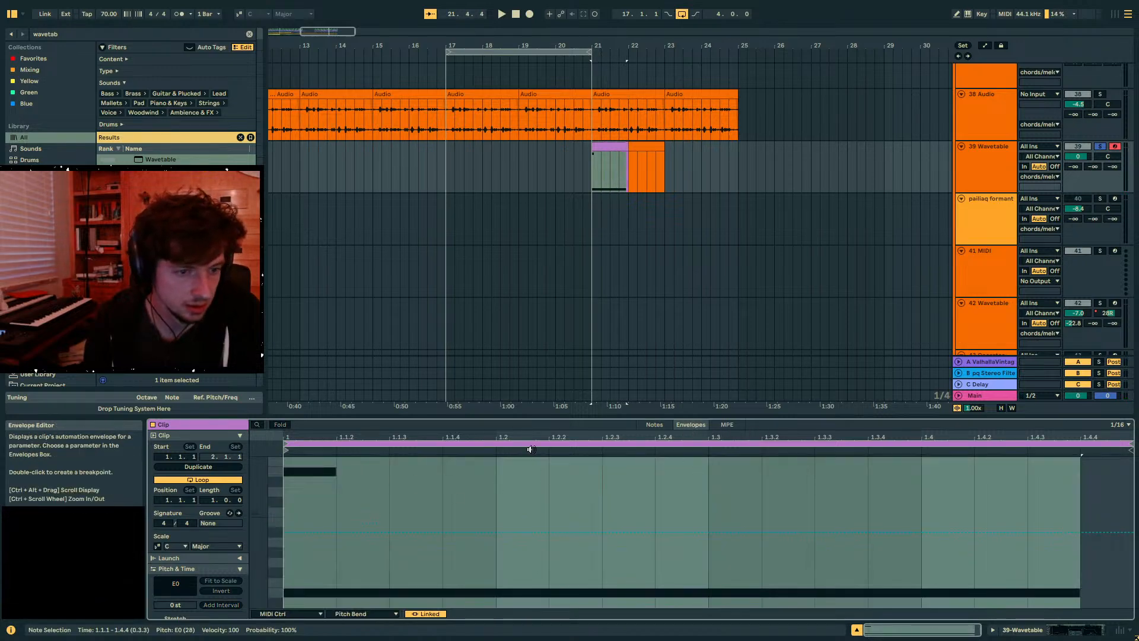
pyautogui.click(663, 418)
pyautogui.click(657, 423)
# - Find the Operator instrument in the library and load it in place of Wavetable on track 39
pyautogui.click(616, 147)
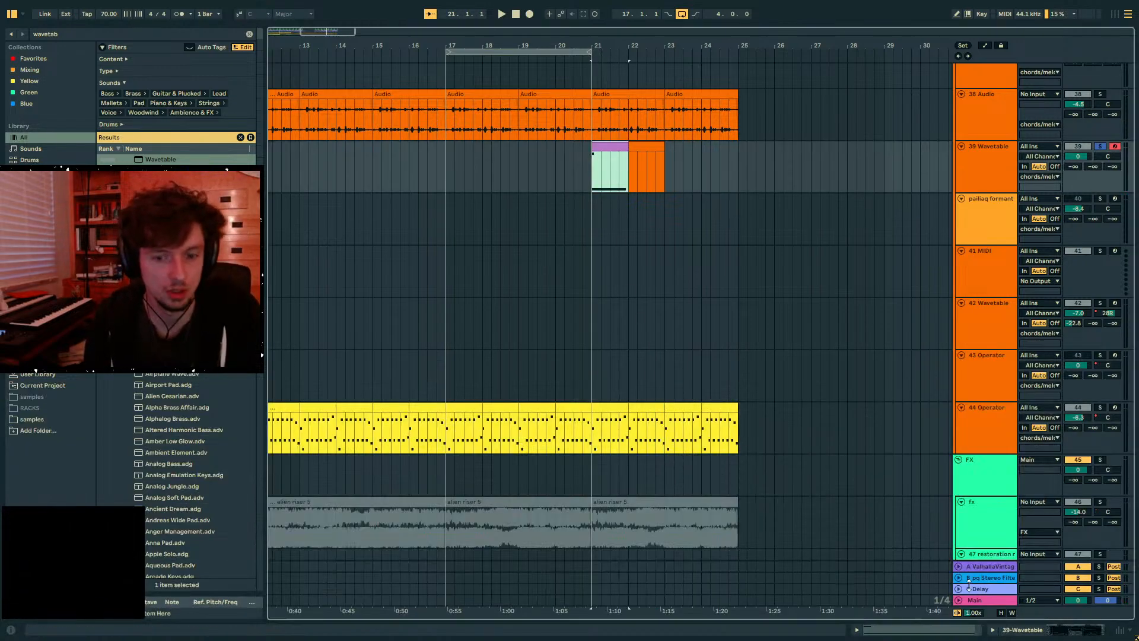
pyautogui.click(1019, 630)
pyautogui.hotkey('ctrl', 'f')
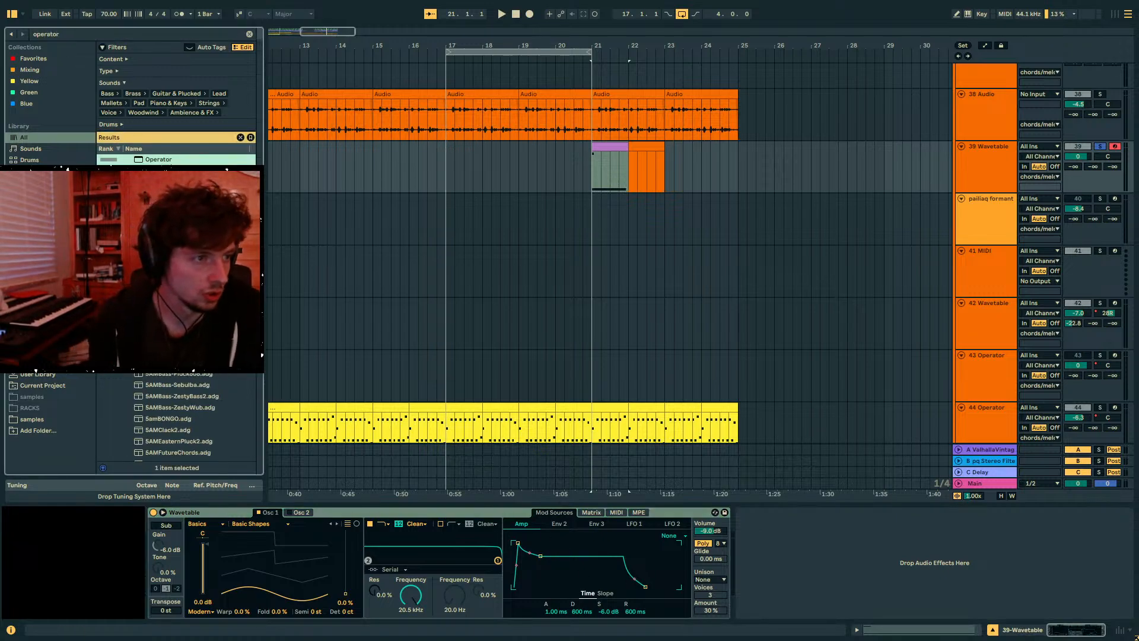
pyautogui.moveTo(611, 152); pyautogui.dragTo(609, 148)
# - Delete the short E1 note at the start of the bar 21 clip
pyautogui.click(947, 632)
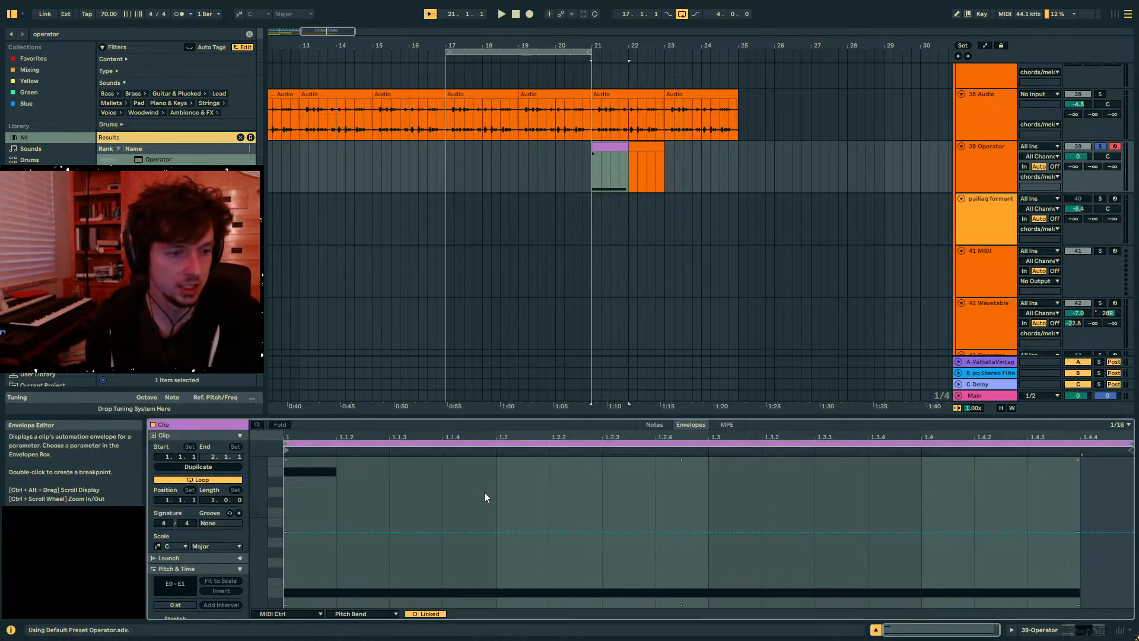
pyautogui.click(646, 425)
pyautogui.scroll(2, 384, 511)
pyautogui.moveTo(366, 526); pyautogui.dragTo(269, 457)
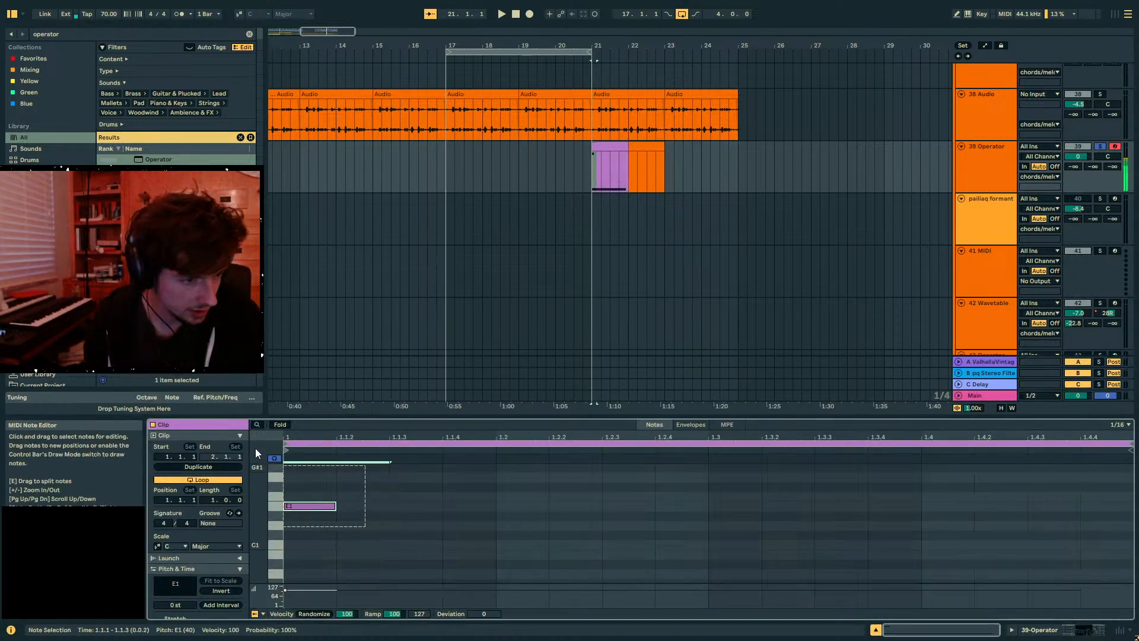
# - Turn on Operator's pitch envelope, set its peak to +48 st and decay to 8.31 s, and audition it
pyautogui.click(1029, 630)
pyautogui.press('space')
pyautogui.press('space')
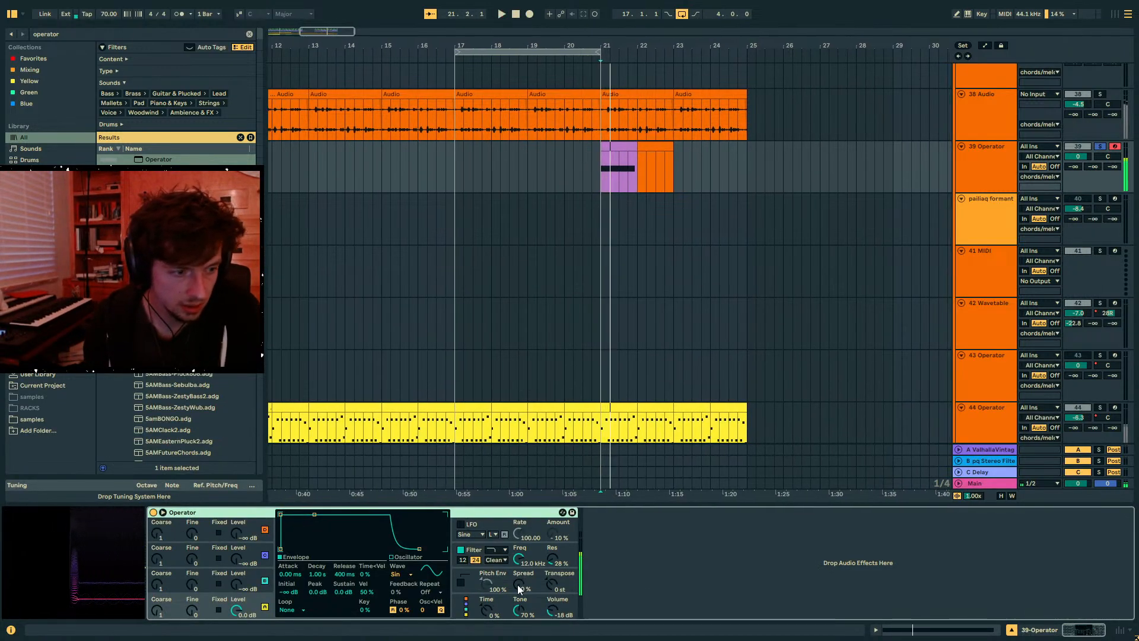
pyautogui.click(460, 582)
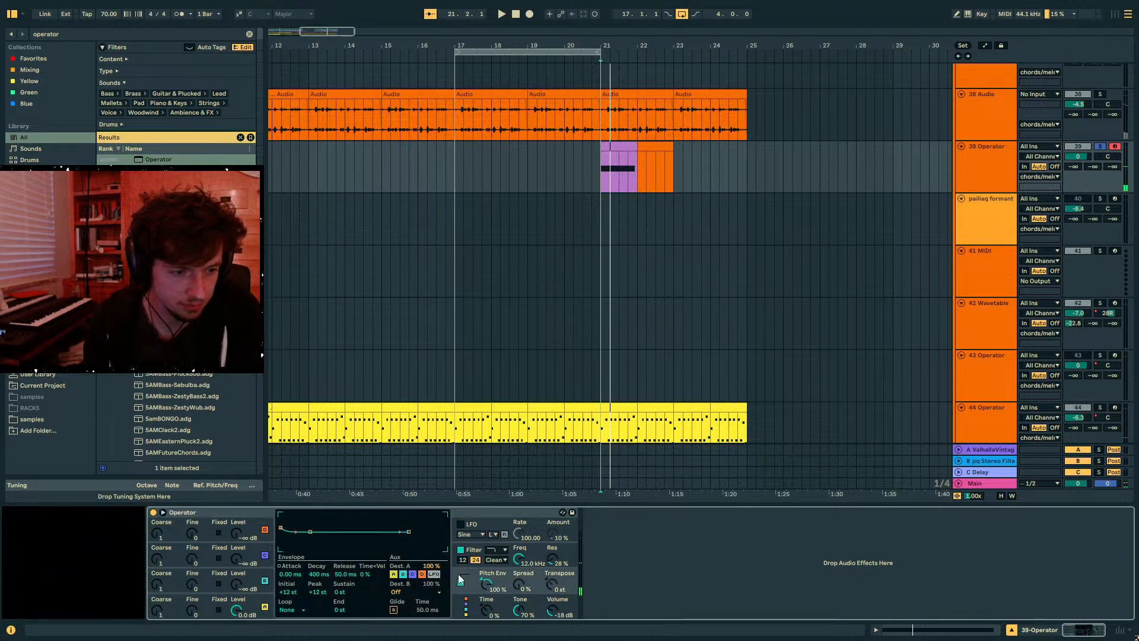
pyautogui.moveTo(318, 574); pyautogui.dragTo(318, 559)
pyautogui.press('space')
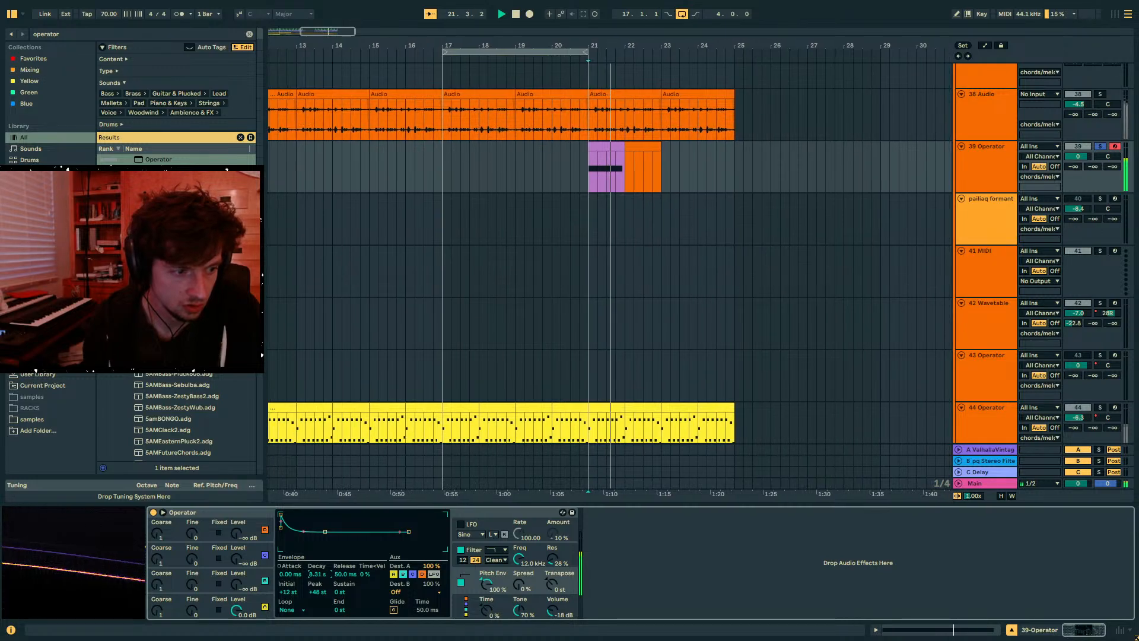
pyautogui.press('space')
pyautogui.press('space')
# - Set Operator's oscillator C to a level of -12 dB and a coarse value of 0.5
pyautogui.moveTo(236, 584)
pyautogui.mouseDown()
pyautogui.moveTo(236, 537)
pyautogui.moveTo(236, 588)
pyautogui.mouseUp()
pyautogui.press('space')
pyautogui.press('space')
pyautogui.moveTo(157, 584); pyautogui.dragTo(158, 603)
pyautogui.press('space')
# - Set Operator's transpose to -24 st and play the clip from bar 21
pyautogui.moveTo(552, 588); pyautogui.dragTo(555, 598)
pyautogui.press('space')
pyautogui.press('space')
pyautogui.press('super')
pyautogui.click(608, 147)
pyautogui.press('space')
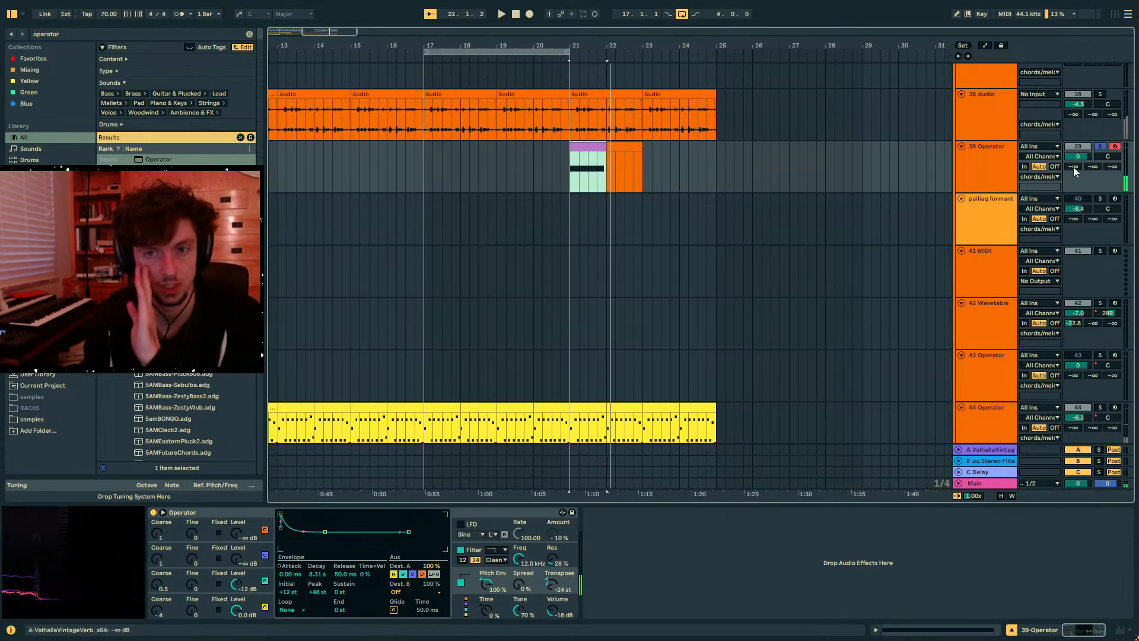
# - Lengthen oscillator A's attack to about 116 ms while trying out a reverb send on the Operator track
pyautogui.moveTo(1073, 166); pyautogui.dragTo(1073, 118)
pyautogui.press('space')
pyautogui.click(172, 606)
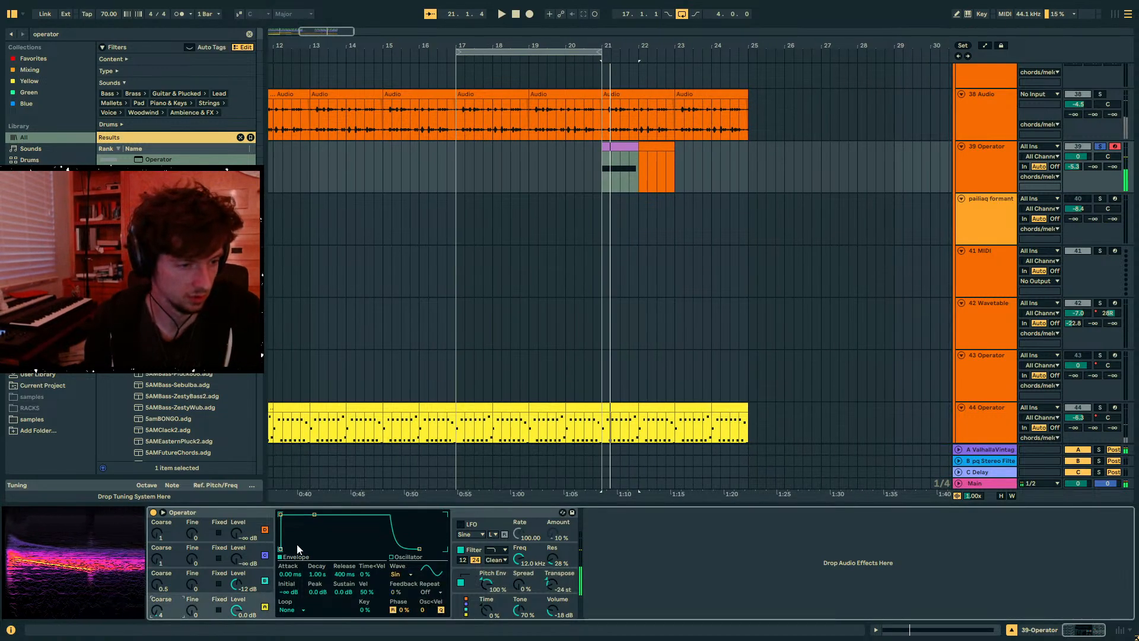
pyautogui.moveTo(293, 574); pyautogui.dragTo(286, 580)
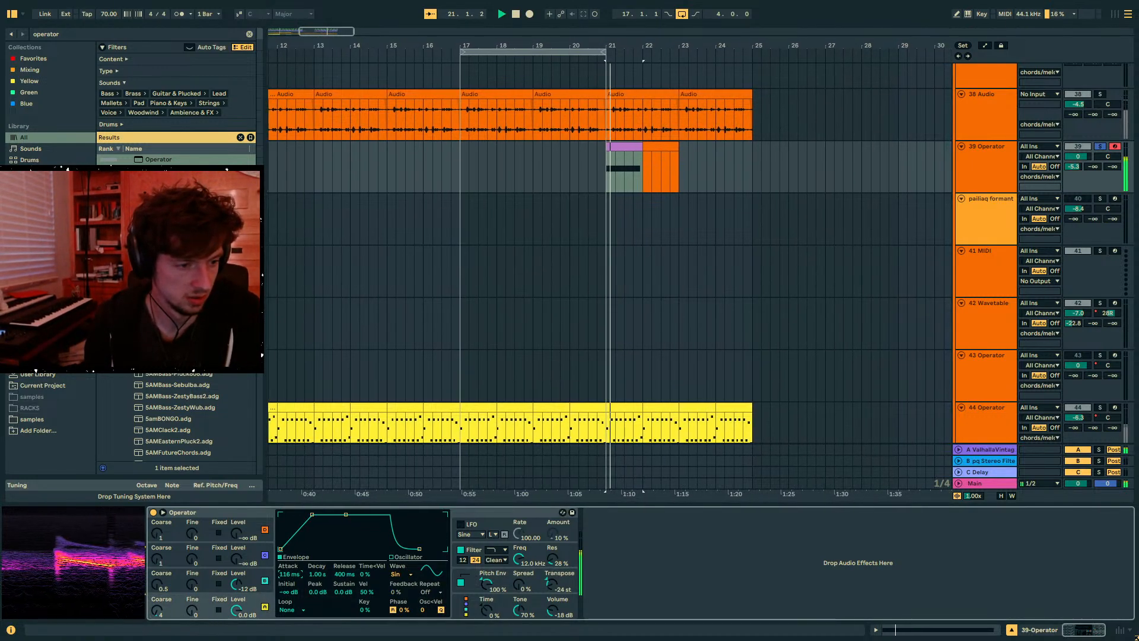
pyautogui.doubleClick(1079, 168)
pyautogui.press('space')
# - Enable Operator's LFO with an amount of 100% and a rate of about 32, auditioning the result
pyautogui.click(461, 523)
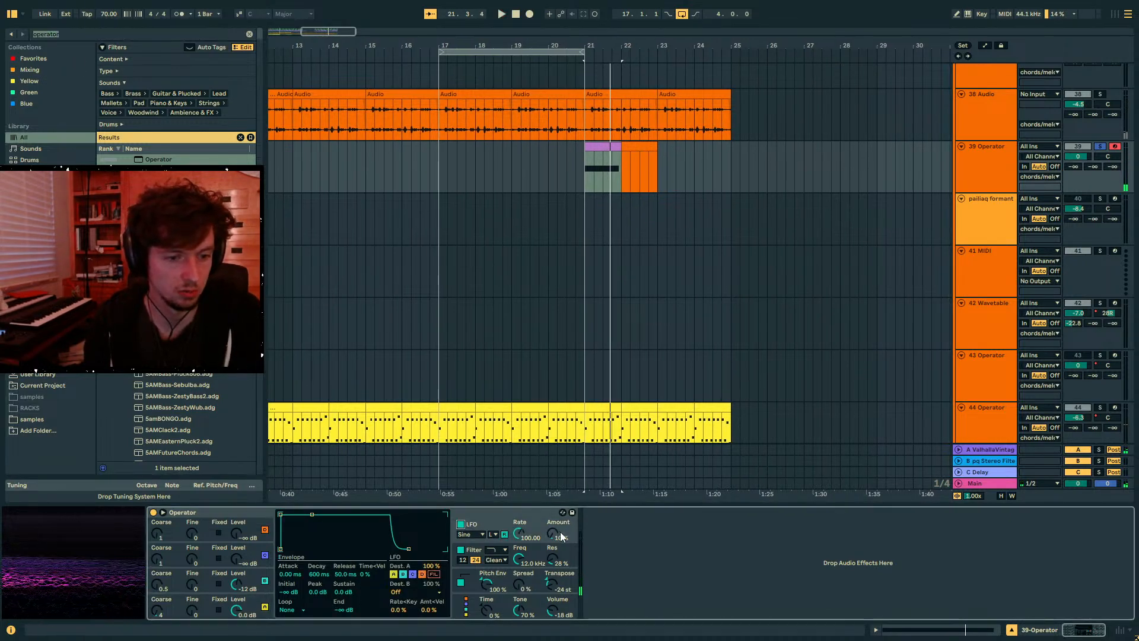
pyautogui.press('space')
pyautogui.moveTo(554, 533); pyautogui.dragTo(554, 481)
pyautogui.press('space')
pyautogui.press('space')
pyautogui.moveTo(520, 533); pyautogui.dragTo(520, 575)
pyautogui.press('space')
pyautogui.press('space')
pyautogui.press('space')
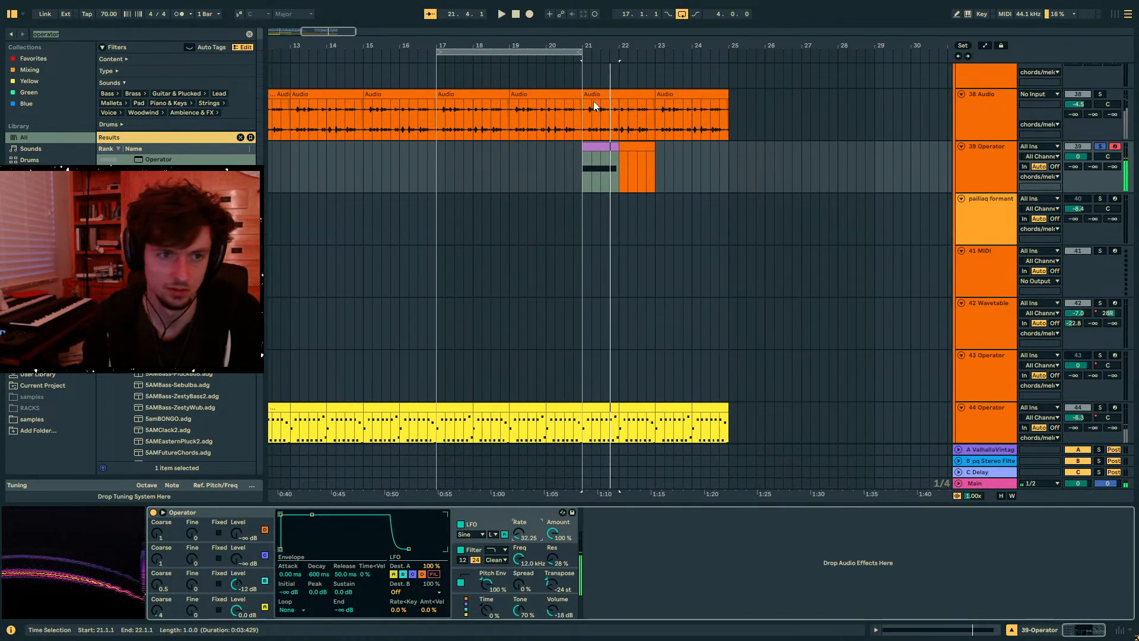
# - Automate the LFO rate to peak at 68.37 at bar 21 and curve down to 26.57 within the clip
pyautogui.press('a')
pyautogui.moveTo(578, 181); pyautogui.dragTo(581, 168)
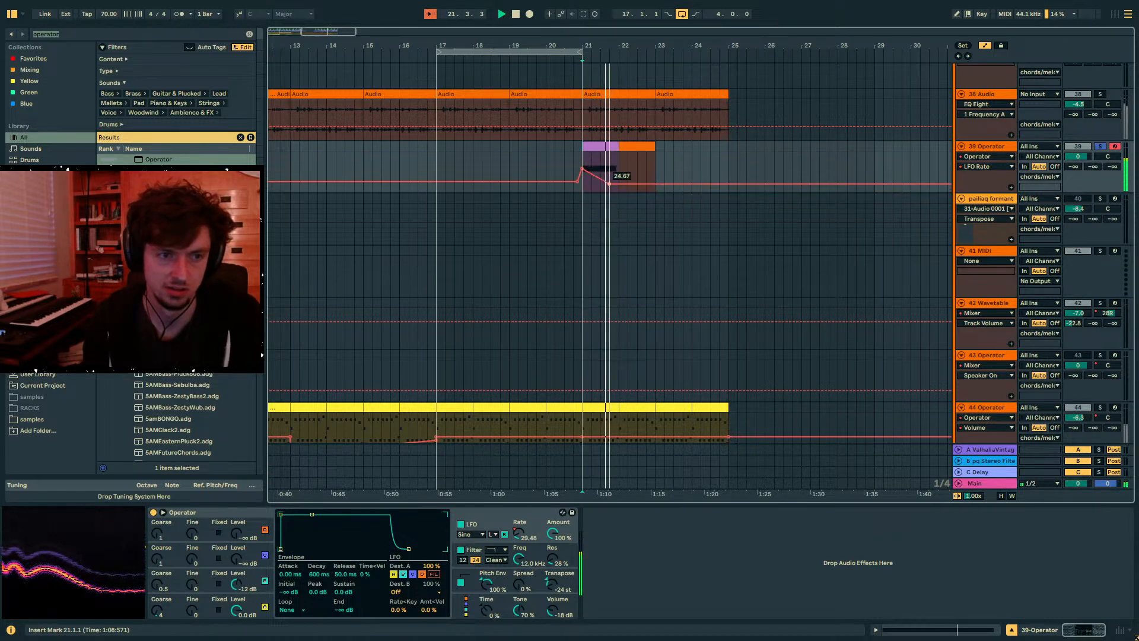
pyautogui.press('space')
pyautogui.press('space')
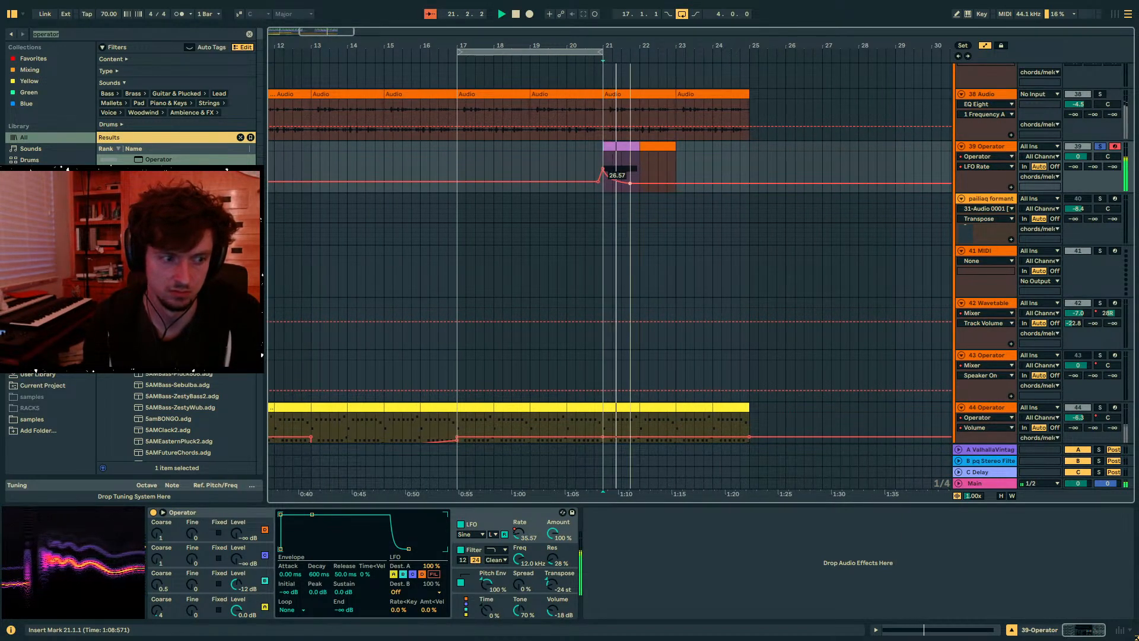
pyautogui.press('space')
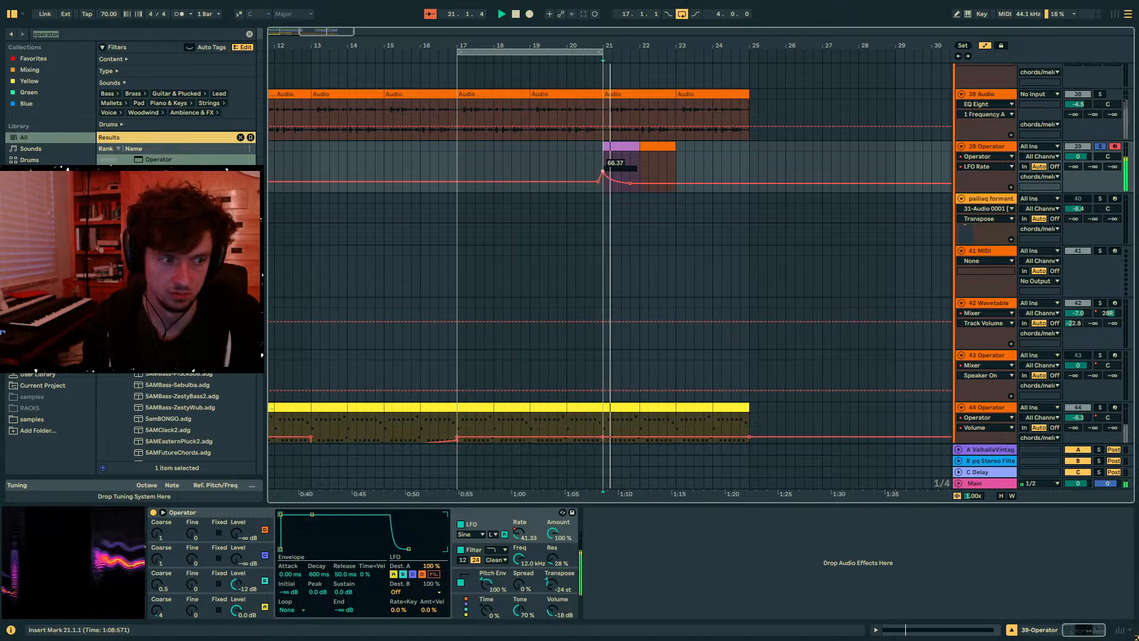
# - Set the LFO amount to 93% and play the unsoloed Operator clip within the full mix
pyautogui.moveTo(553, 536); pyautogui.dragTo(553, 540)
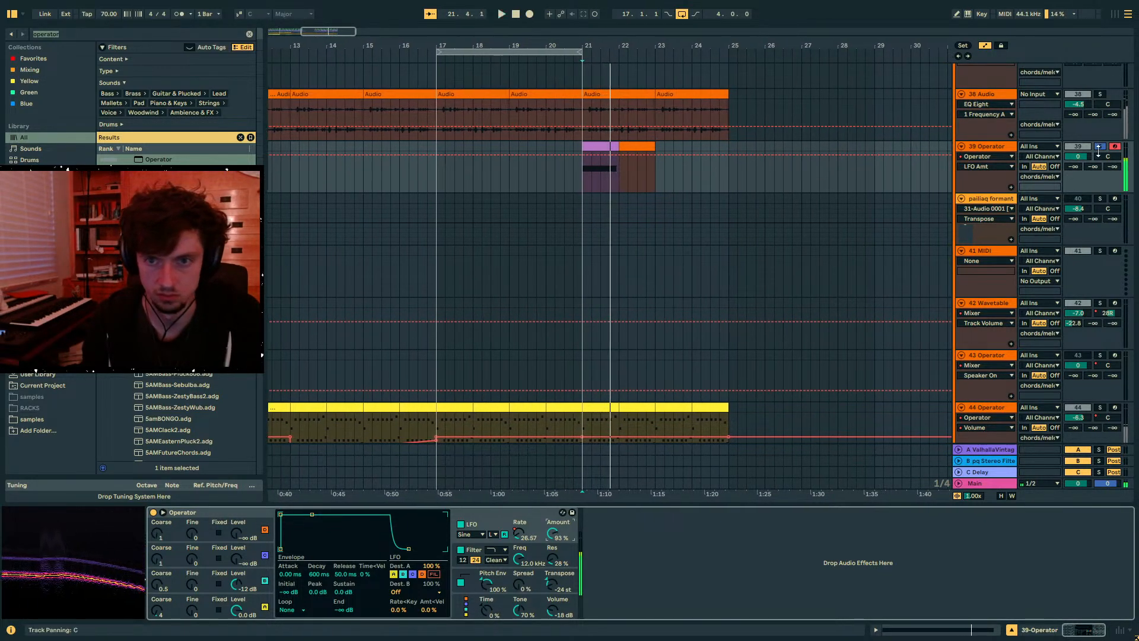
pyautogui.press('a')
pyautogui.click(618, 146)
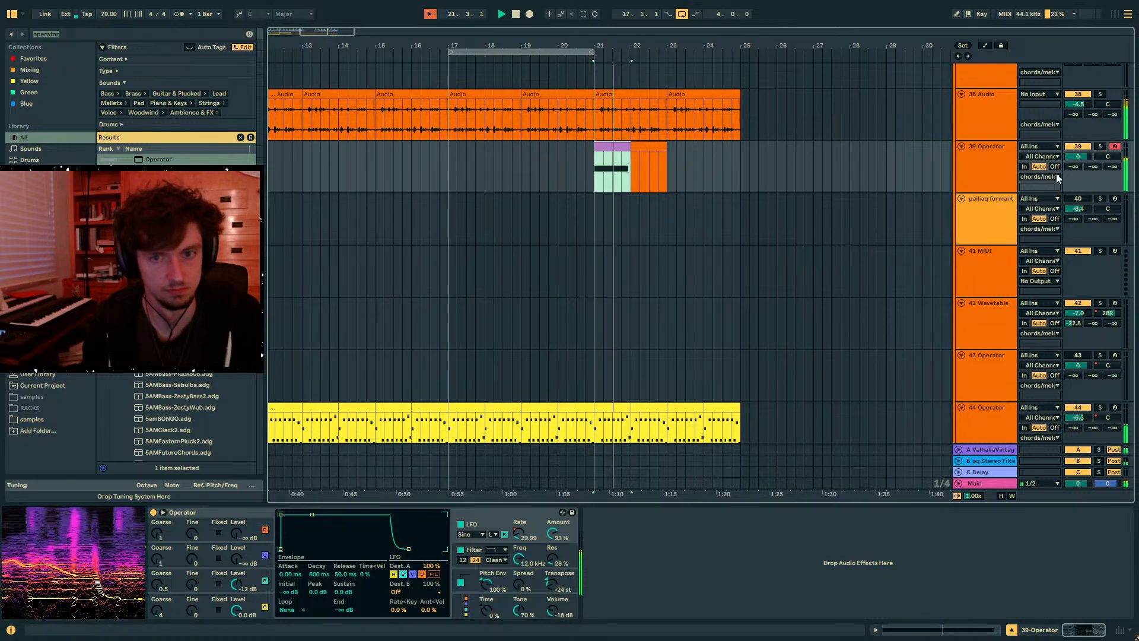
pyautogui.press('space')
pyautogui.press('space')
# - Automate the Operator track's panning to curve from 50R at bar 21 to 50L just after bar 22
pyautogui.moveTo(1108, 156); pyautogui.dragTo(1107, 196)
pyautogui.press('space')
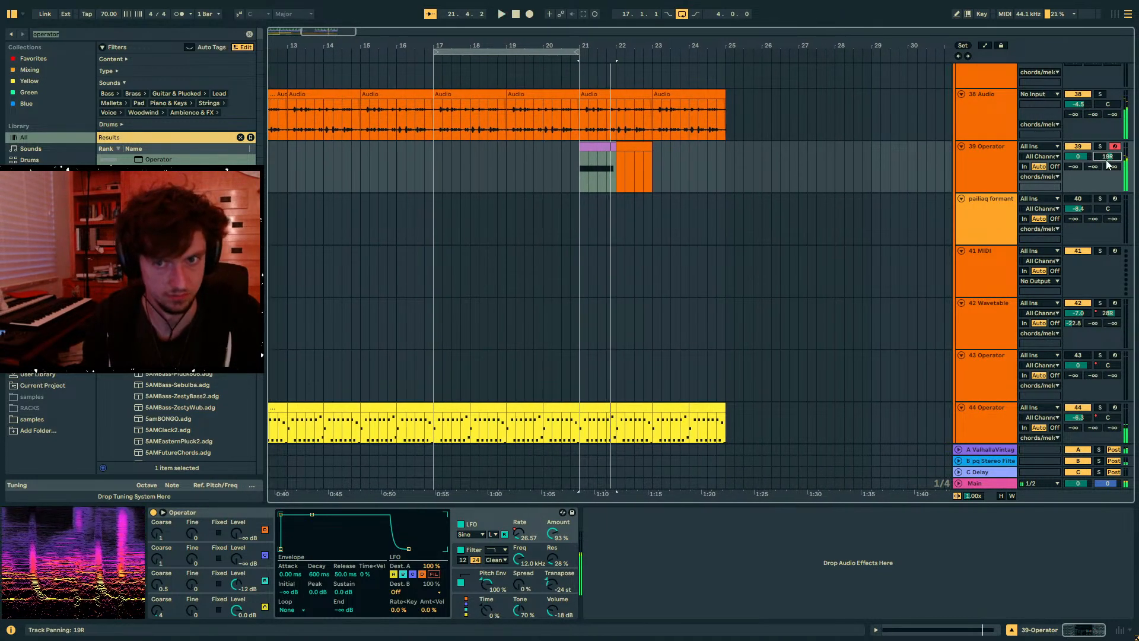
pyautogui.press('a')
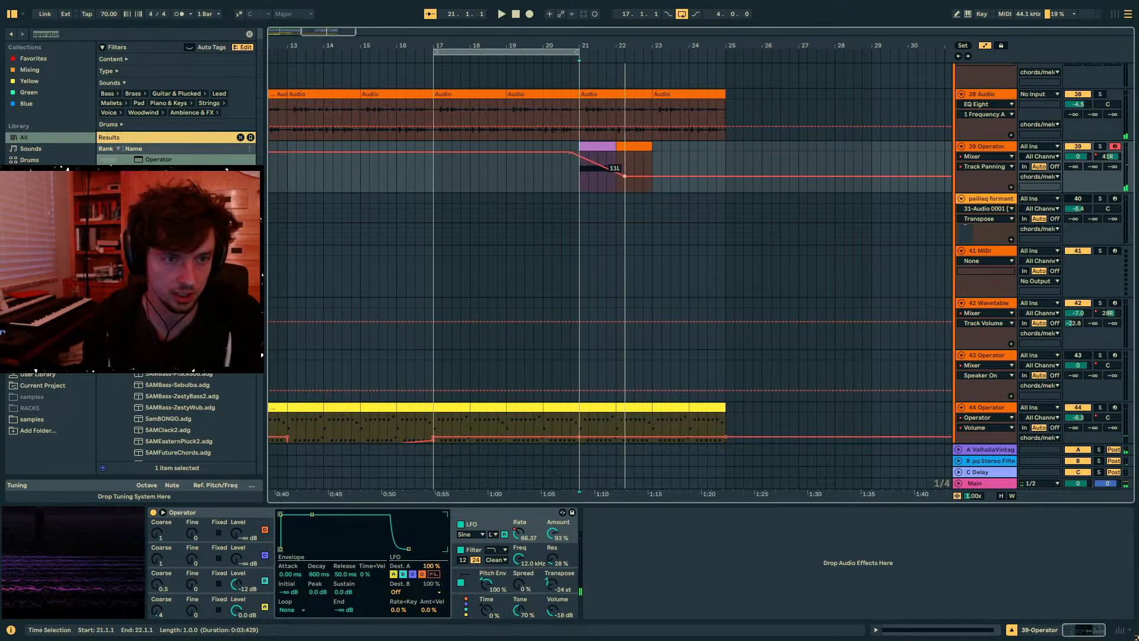
pyautogui.moveTo(581, 160); pyautogui.dragTo(579, 153)
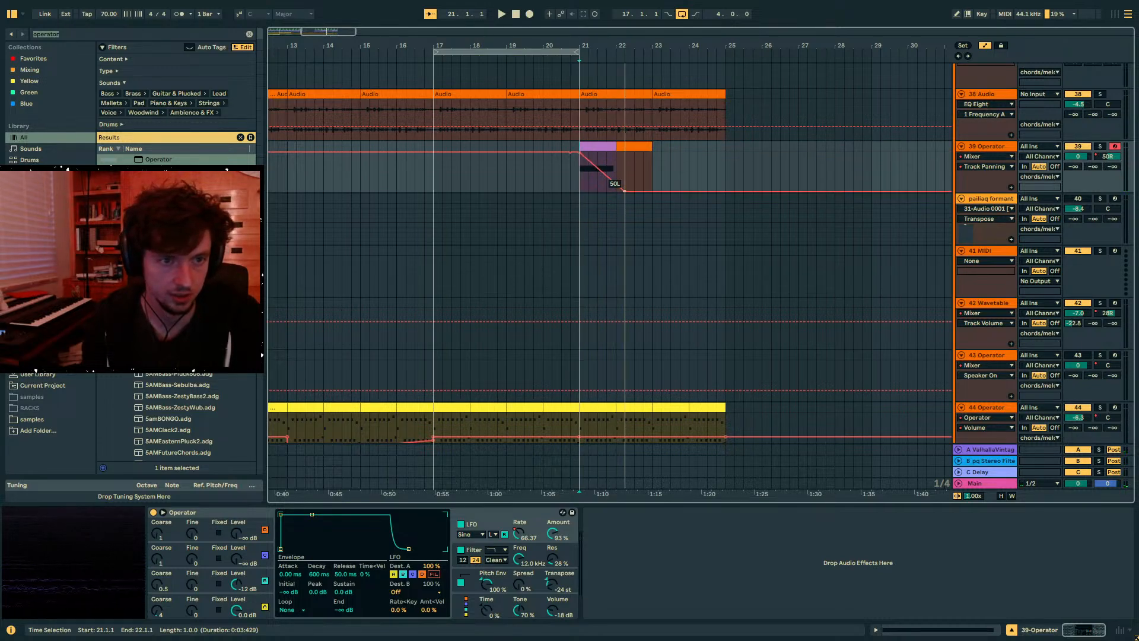
pyautogui.click(581, 186)
pyautogui.press('space')
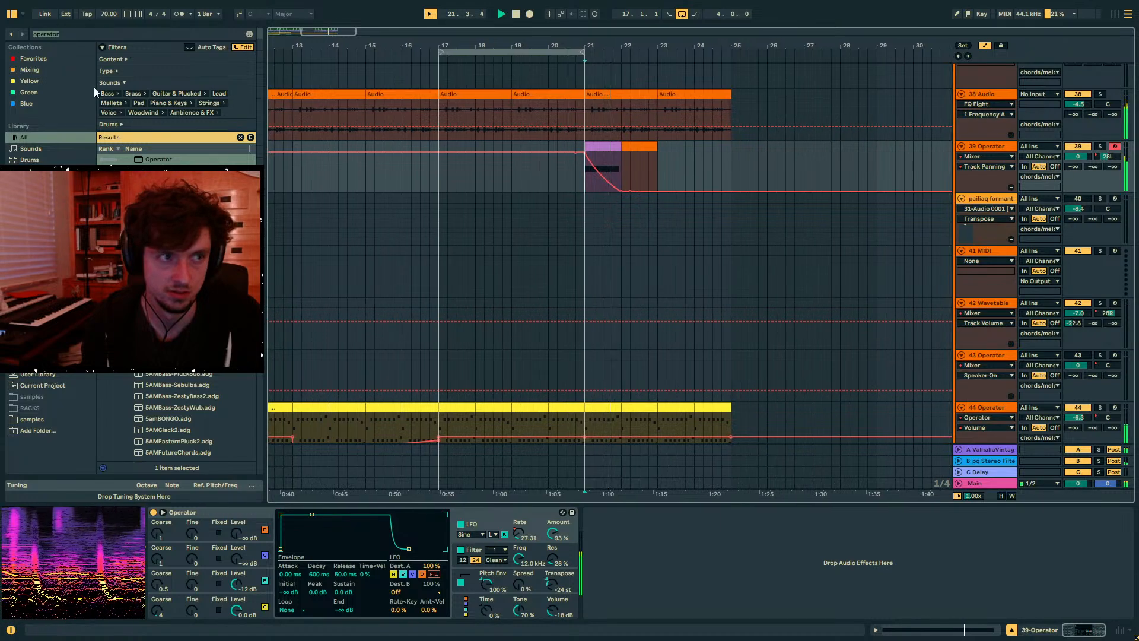
# - Search the library for roar and add the Roar effect after Operator
pyautogui.click(98, 35)
pyautogui.write('roar')
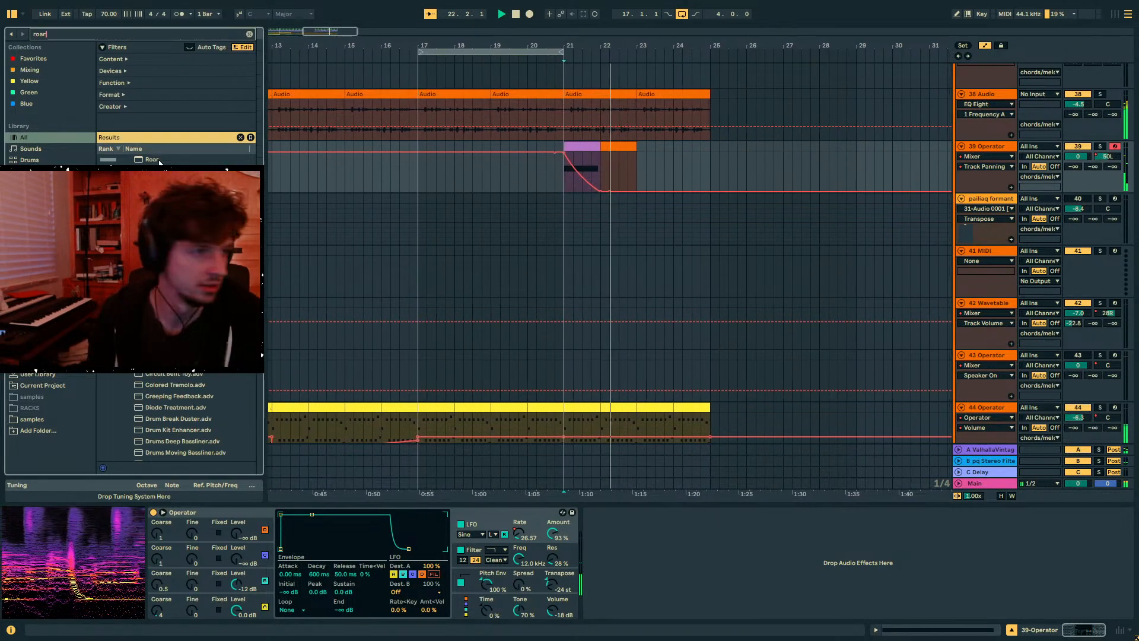
pyautogui.press('Down')
pyautogui.press('Return')
pyautogui.press('space')
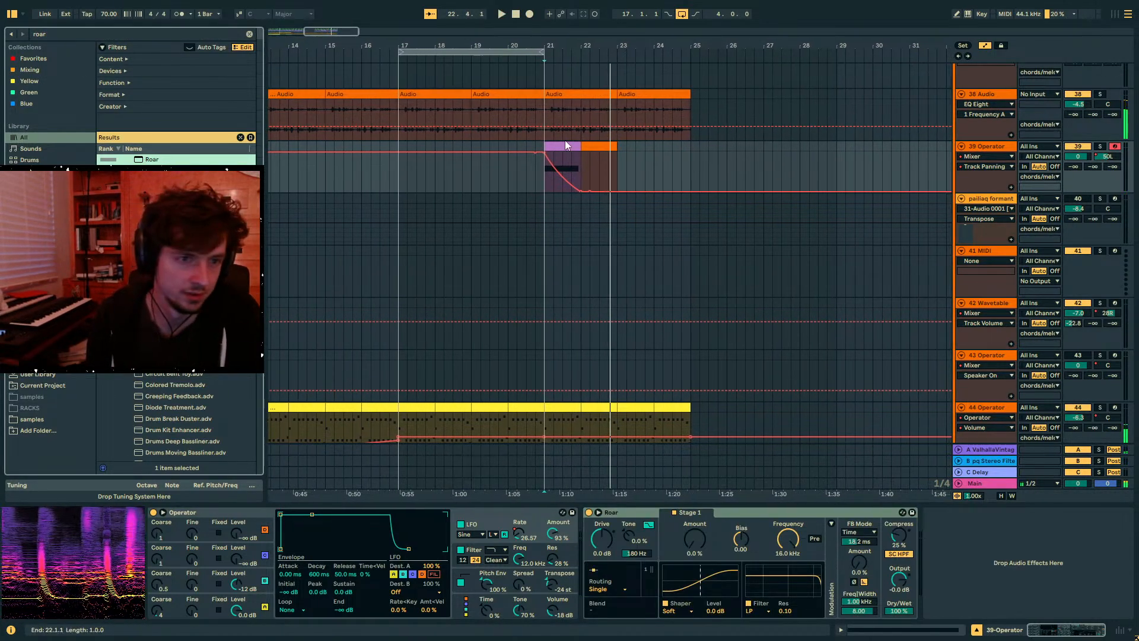
# - Set Roar's Stage 1 amount to 32% while playing the clip from bar 21
pyautogui.press('a')
pyautogui.click(558, 144)
pyautogui.press('space')
pyautogui.moveTo(710, 549)
pyautogui.mouseDown()
pyautogui.moveTo(709, 526)
pyautogui.moveTo(694, 544)
pyautogui.mouseUp()
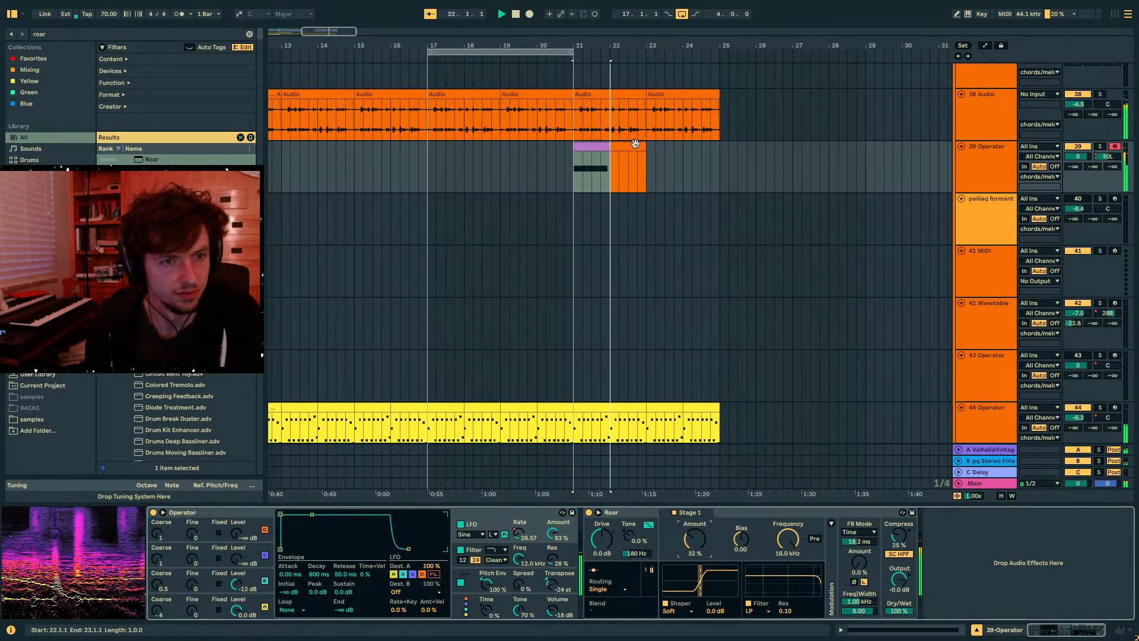
# - Duplicate the Operator clip to bar 22 and automate the pitch envelope amount to drop to -100% there
pyautogui.click(592, 147)
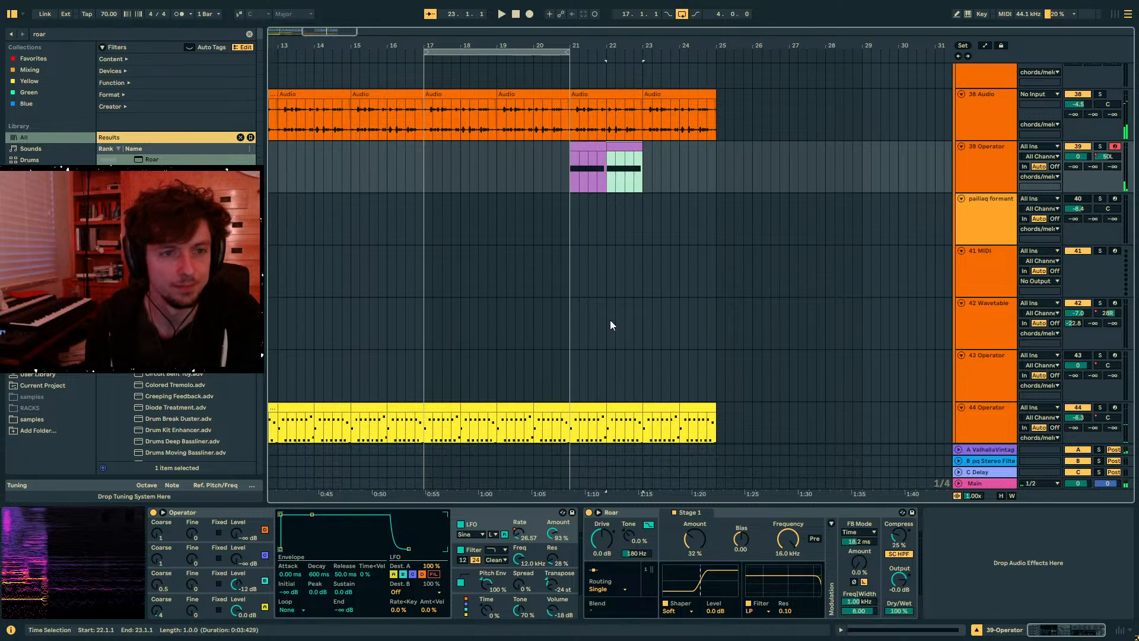
pyautogui.click(495, 589)
pyautogui.press('a')
pyautogui.click(611, 149)
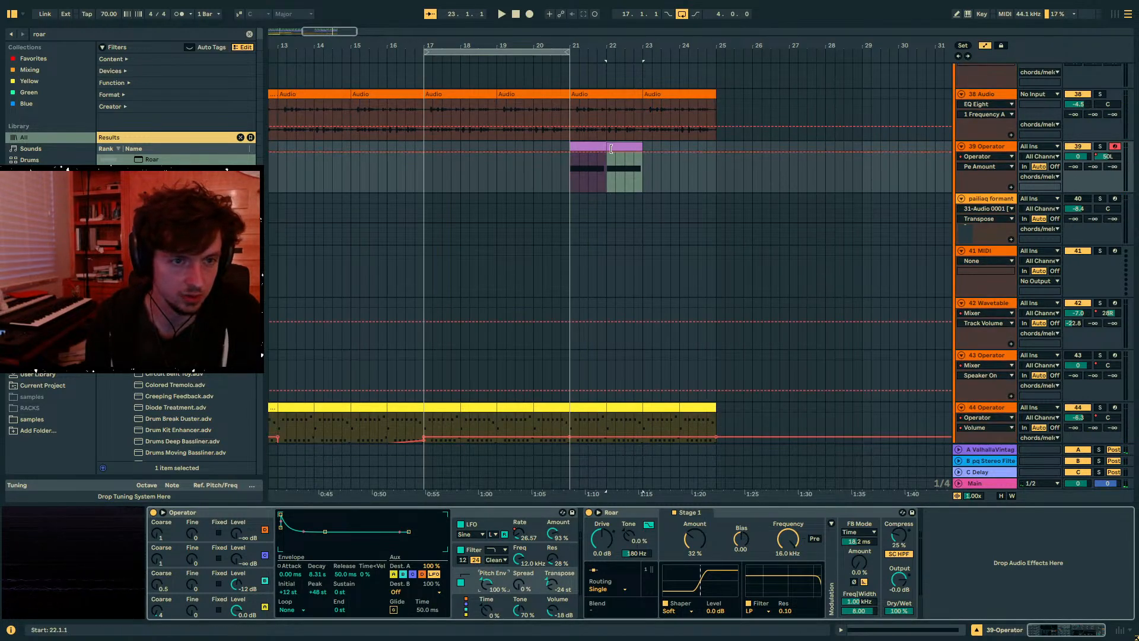
pyautogui.moveTo(604, 152); pyautogui.dragTo(632, 188)
pyautogui.press('space')
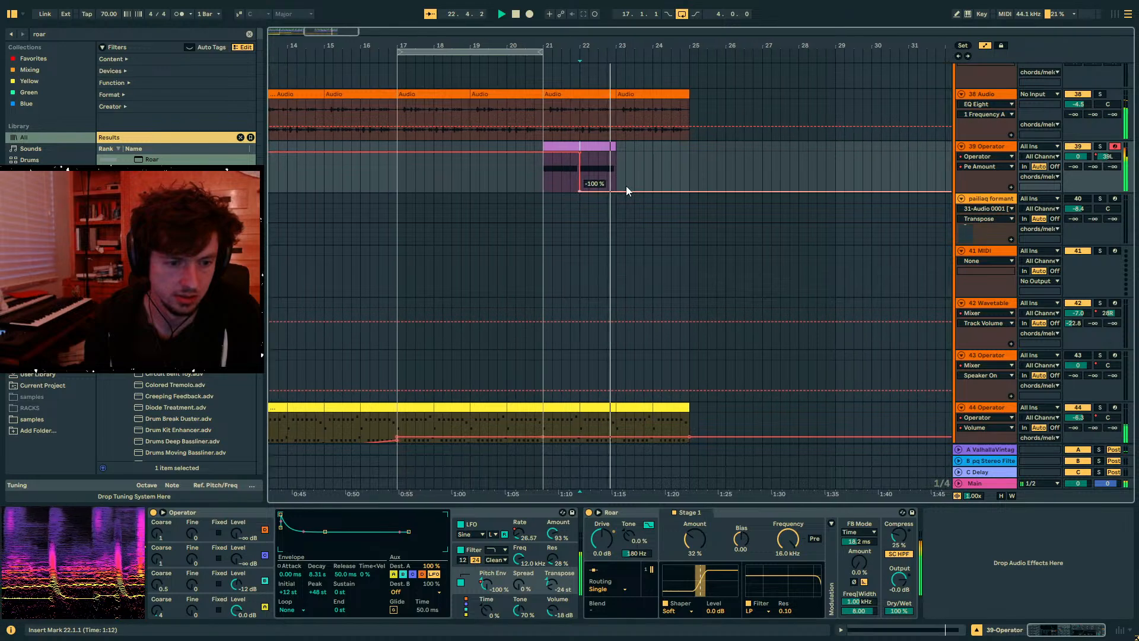
# - Duplicate the two-bar Operator part so it fills bars 23 to 25, and play it from bar 21
pyautogui.press('a')
pyautogui.hotkey('ctrl', 'd')
pyautogui.click(536, 177)
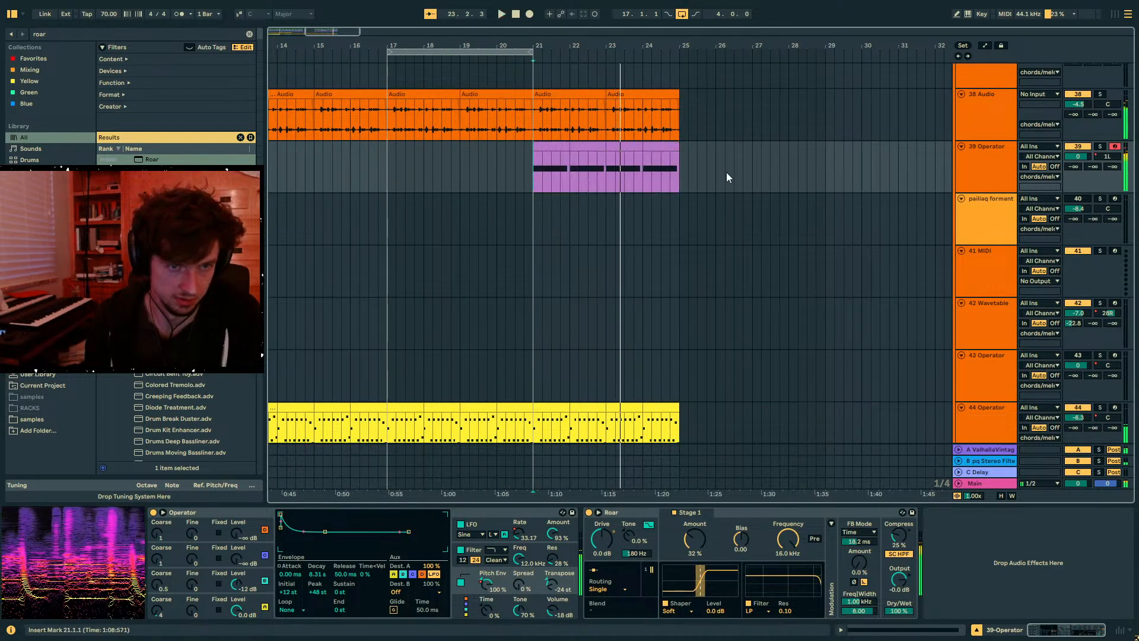
pyautogui.press('space')
pyautogui.press('space')
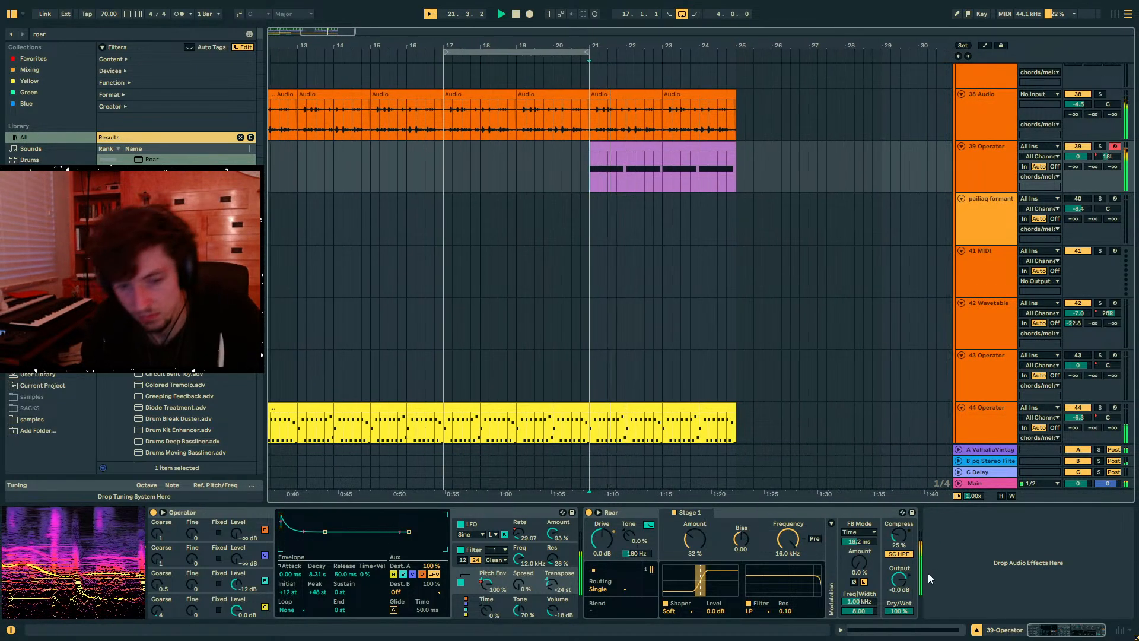
# - Automate Roar's Stage 1 amount on track 39 from 0% late in bar 21 rising through bar 22, and duplicate it over bars 23 and 24
pyautogui.moveTo(694, 539); pyautogui.dragTo(695, 559)
pyautogui.press('space')
pyautogui.press('space')
pyautogui.press('a')
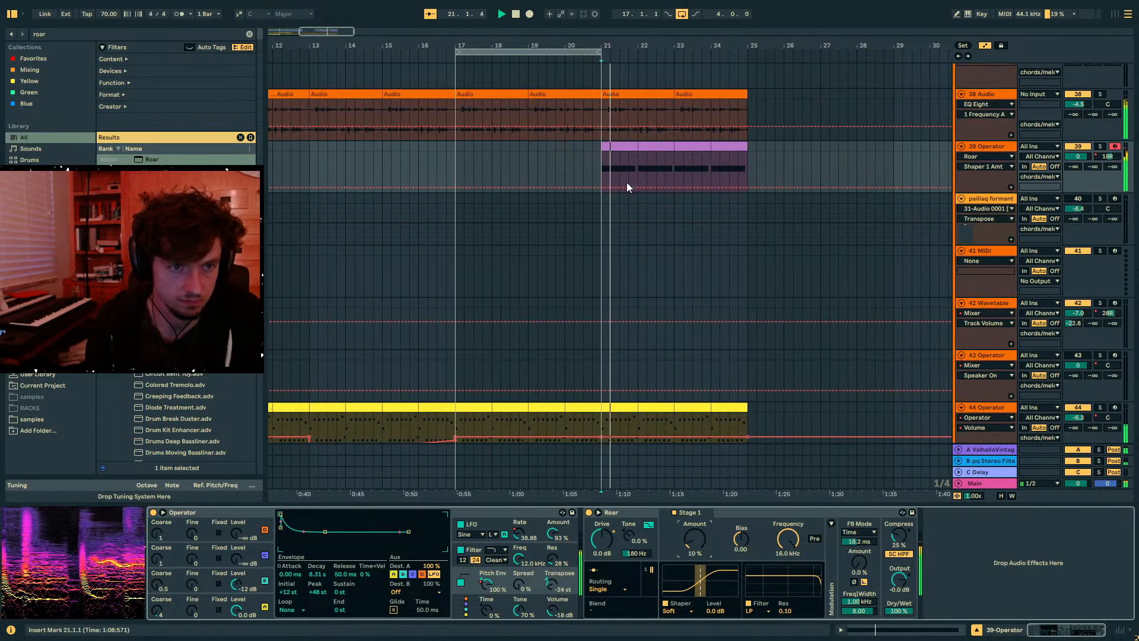
pyautogui.moveTo(642, 190); pyautogui.dragTo(642, 181)
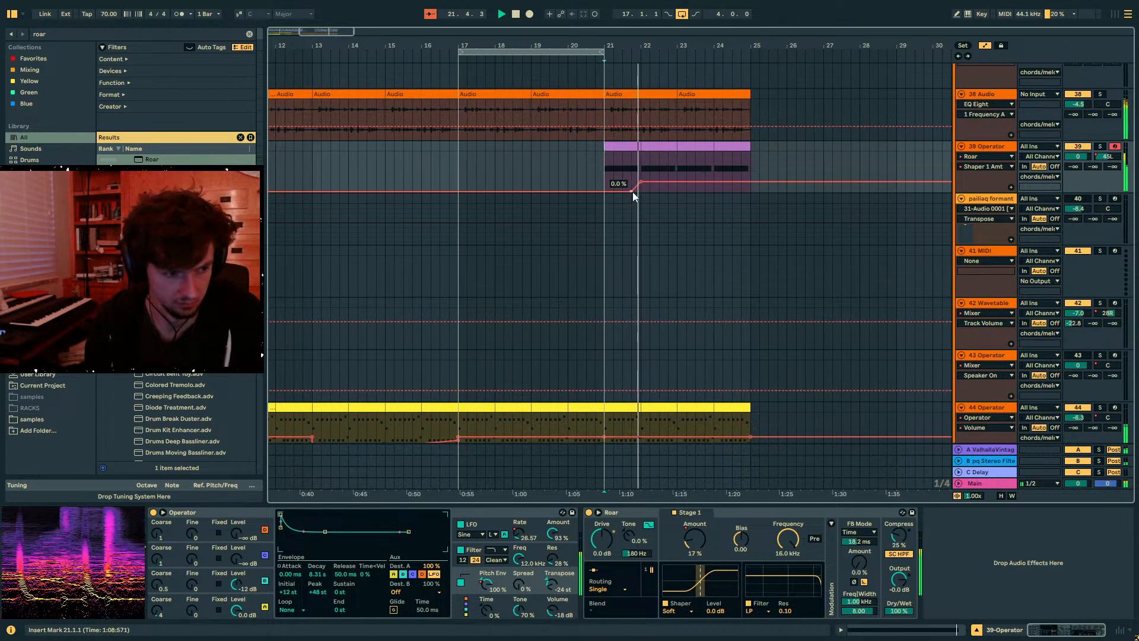
pyautogui.moveTo(668, 181); pyautogui.dragTo(603, 188)
pyautogui.hotkey('ctrl', 'd')
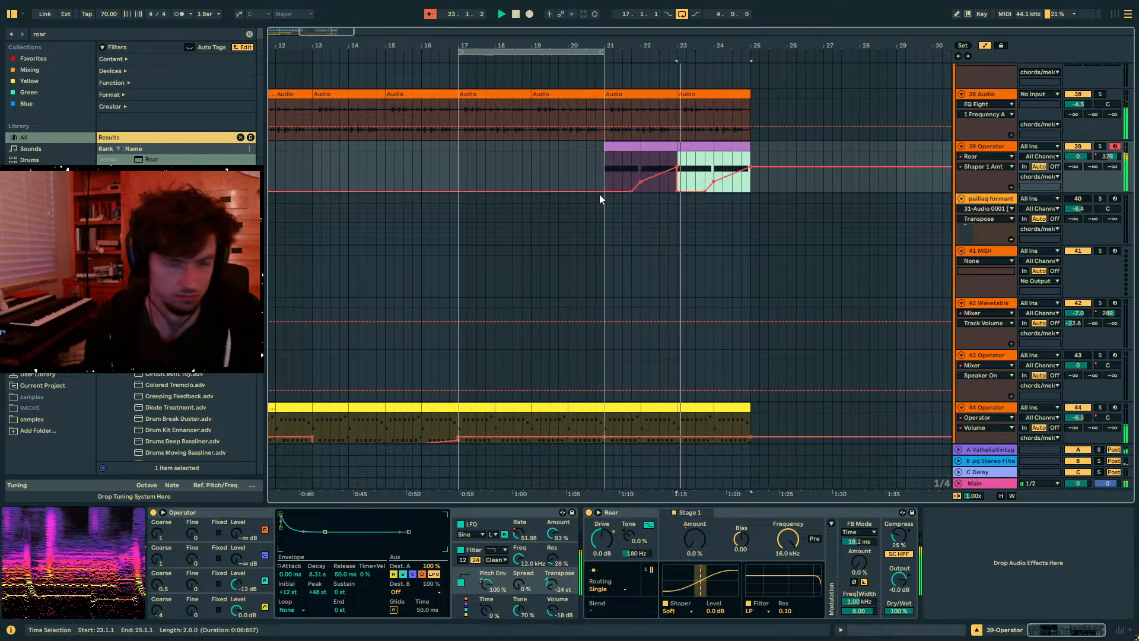
# - Reshape track 39's panning automation to sweep left by bar 22 and back to 50R at bar 23, and play it
pyautogui.moveTo(1121, 156); pyautogui.dragTo(1118, 172)
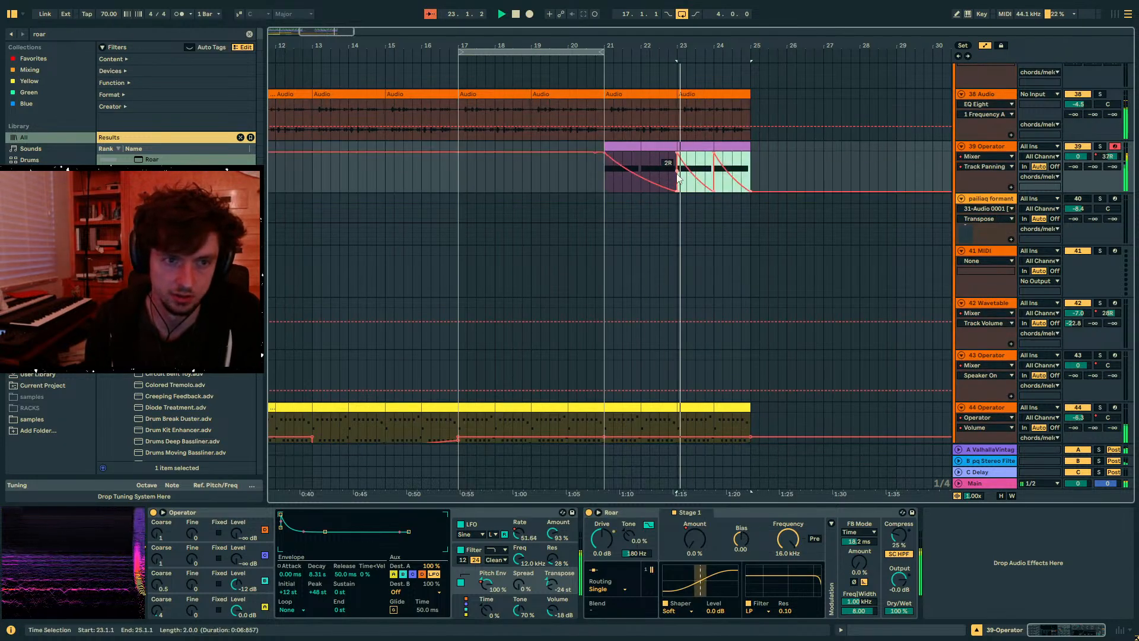
pyautogui.click(635, 159)
pyautogui.moveTo(642, 154); pyautogui.dragTo(678, 153)
pyautogui.press('space')
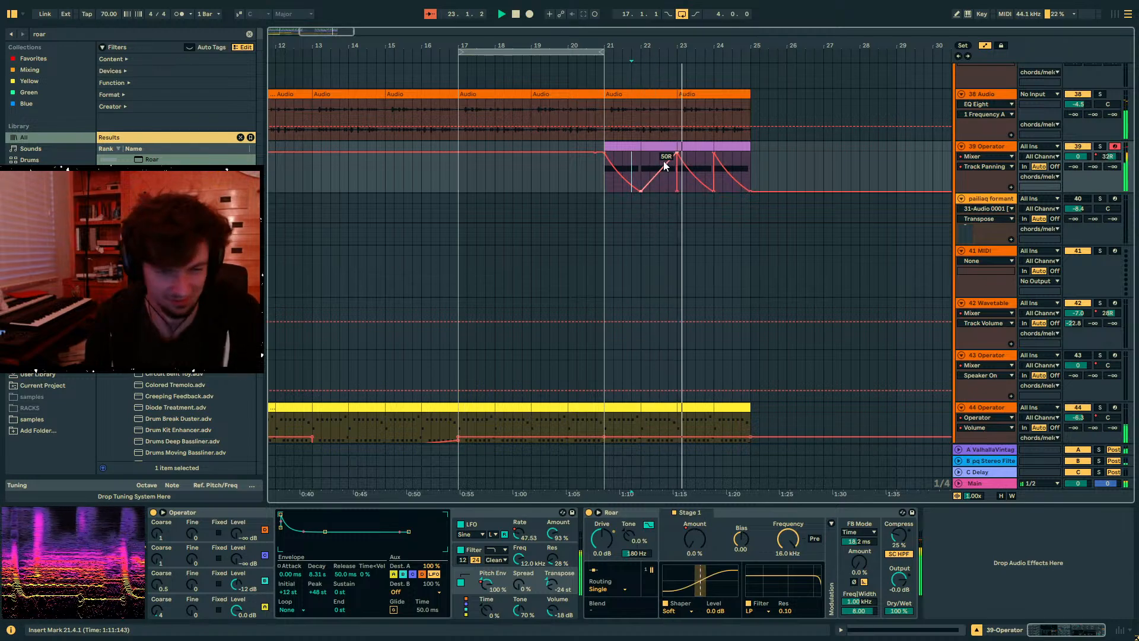
# - Search the library for auto filt and add Auto Filter after Roar on track 39
pyautogui.press('a')
pyautogui.click(107, 33)
pyautogui.write('auto filt')
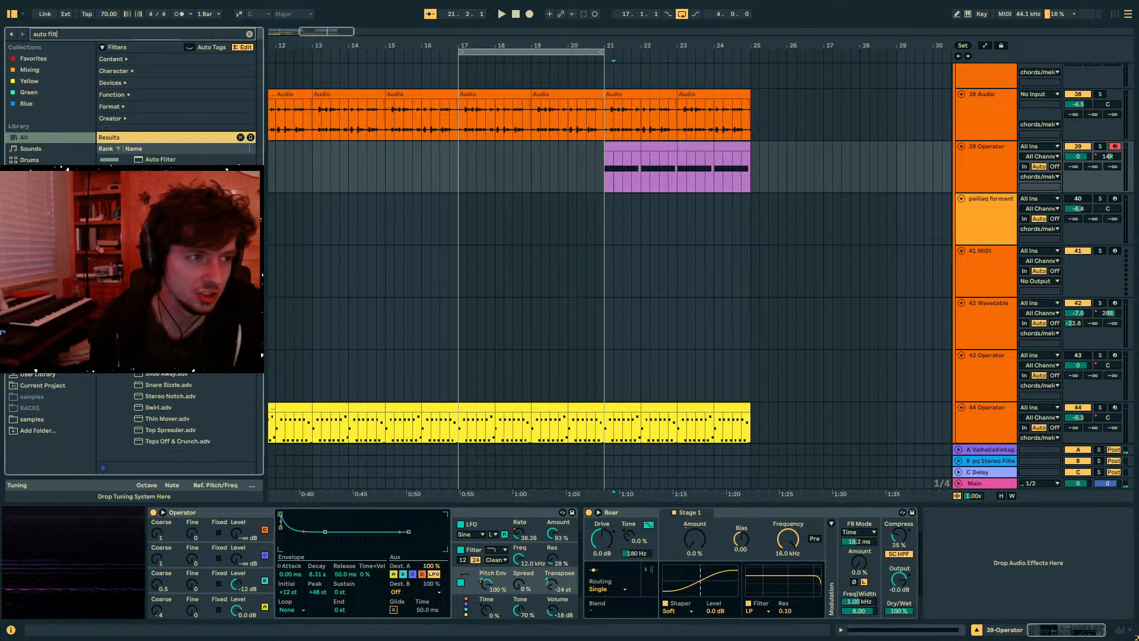
pyautogui.doubleClick(198, 154)
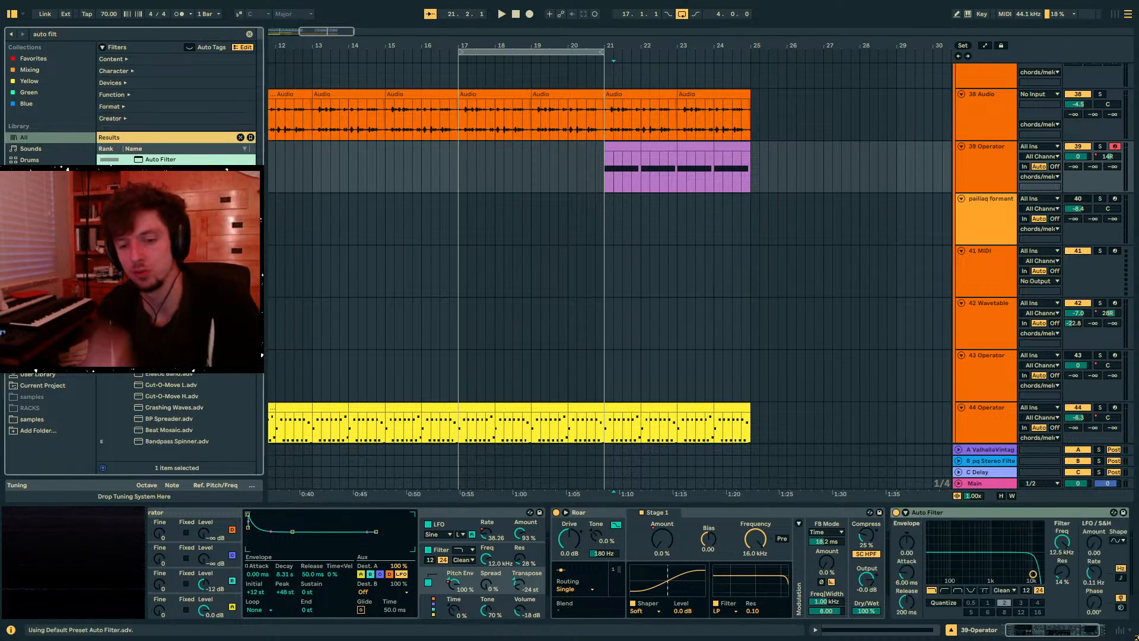
# - Set Auto Filter's LFO to a synced 1/16 rate with amount 30.0, frequency 682 Hz and resonance 69% while playing from bar 21
pyautogui.click(1121, 578)
pyautogui.moveTo(1094, 542); pyautogui.dragTo(1094, 510)
pyautogui.press('space')
pyautogui.moveTo(1062, 553)
pyautogui.mouseDown()
pyautogui.moveTo(1062, 600)
pyautogui.moveTo(1062, 528)
pyautogui.moveTo(1062, 574)
pyautogui.mouseUp()
pyautogui.press('space')
pyautogui.press('space')
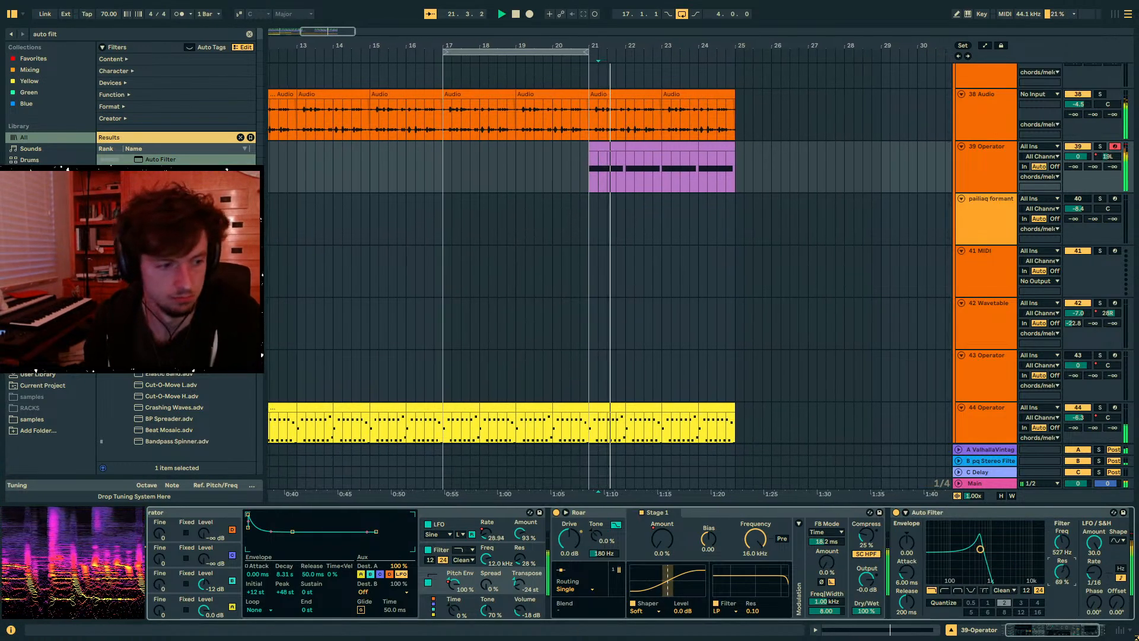
pyautogui.press('space')
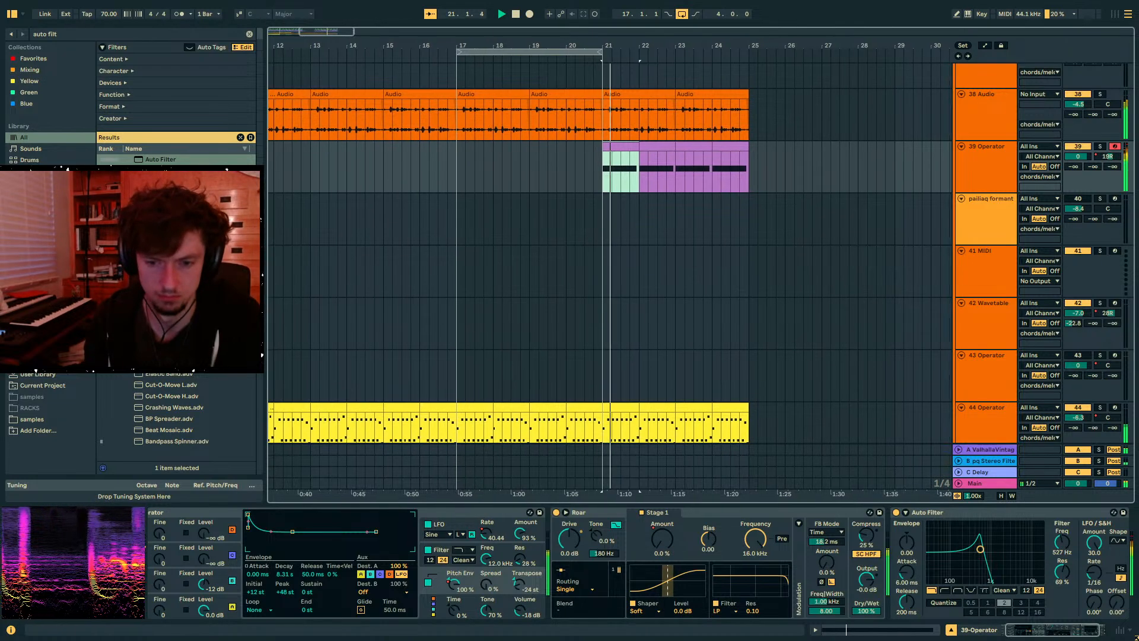
pyautogui.scroll(2, 1011, 204)
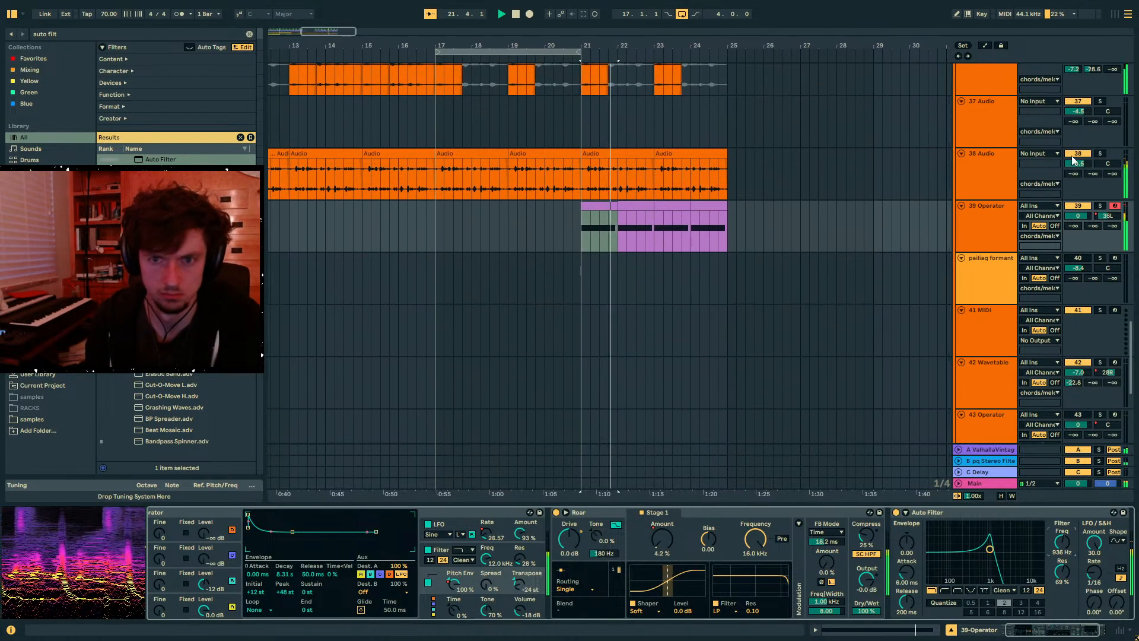
pyautogui.press('space')
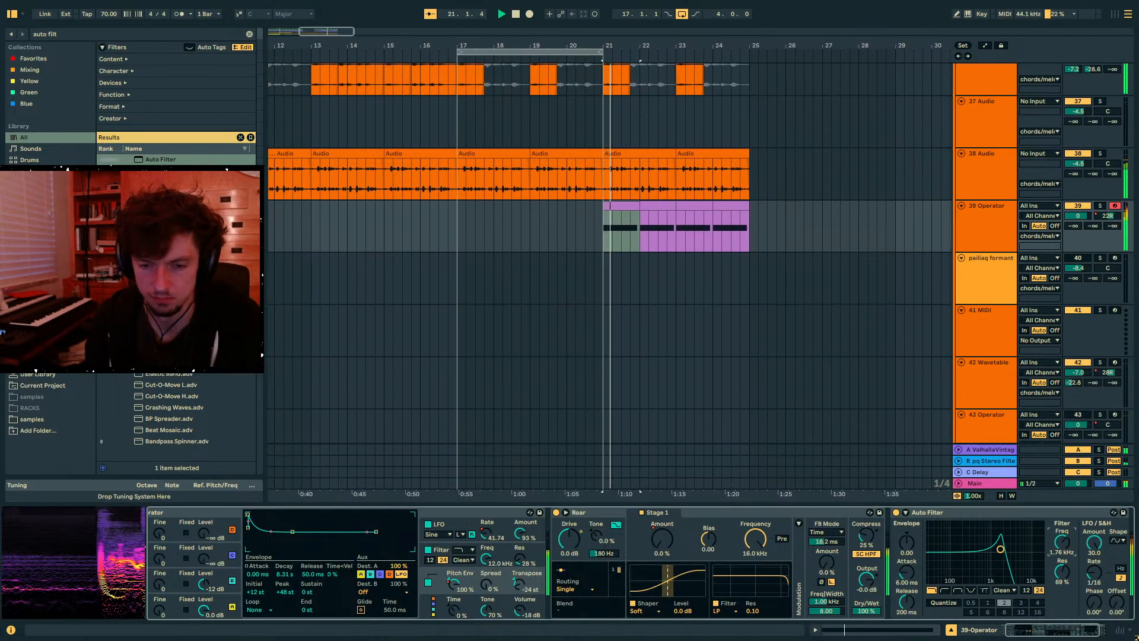
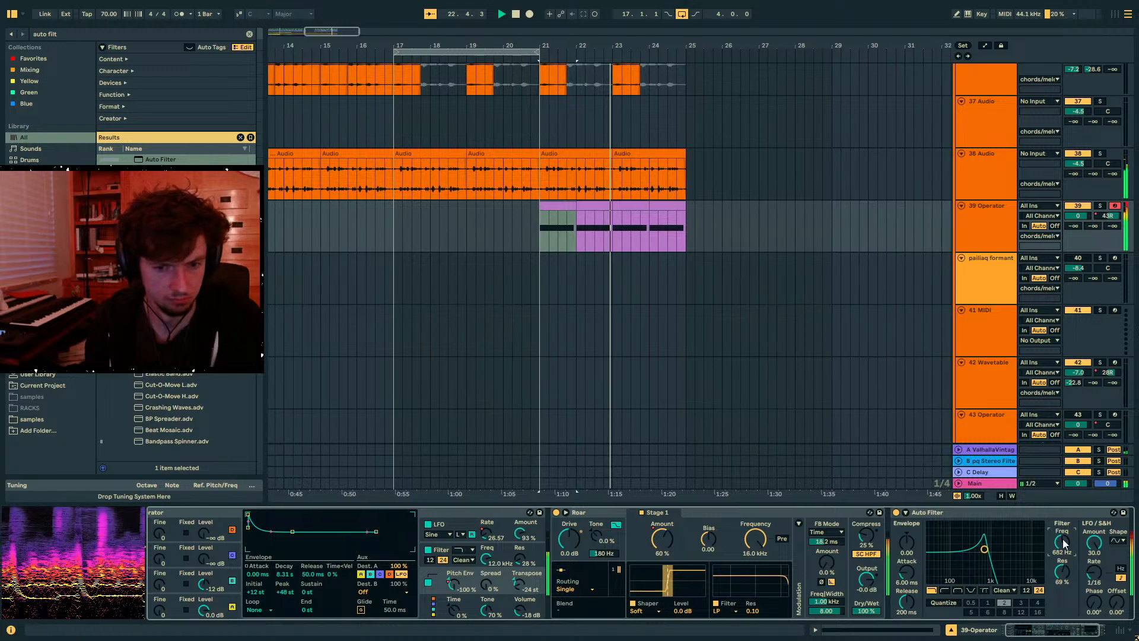
pyautogui.press('space')
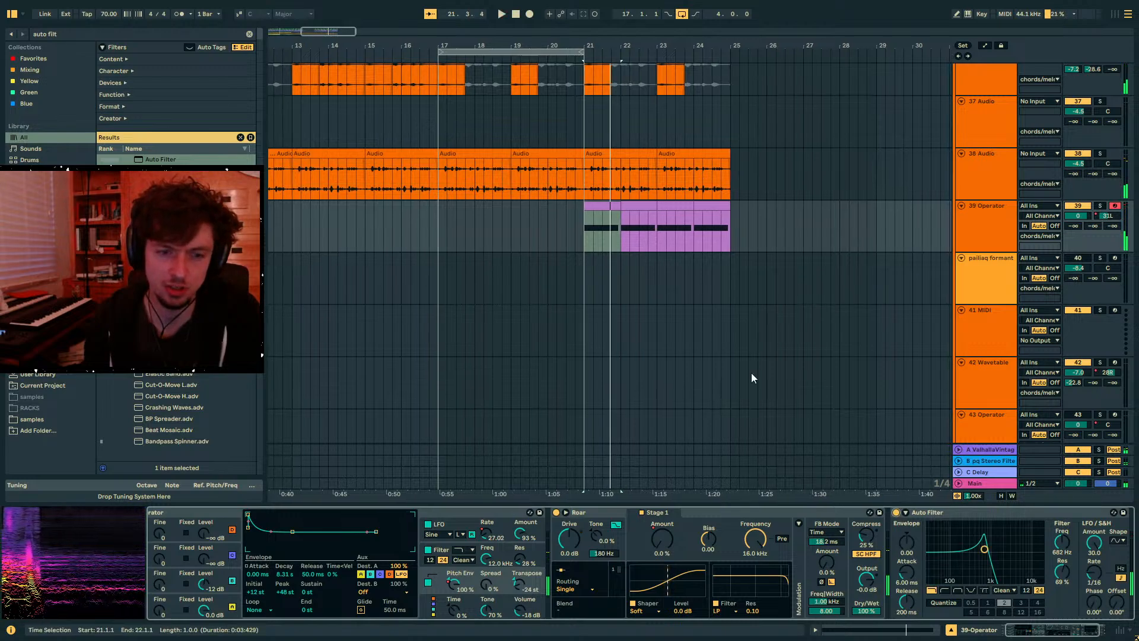
# - Automate Auto Filter to be off in bars 21 and 23 and on in bars 22 and 24, and play from bar 21
pyautogui.press('a')
pyautogui.moveTo(617, 220); pyautogui.dragTo(613, 234)
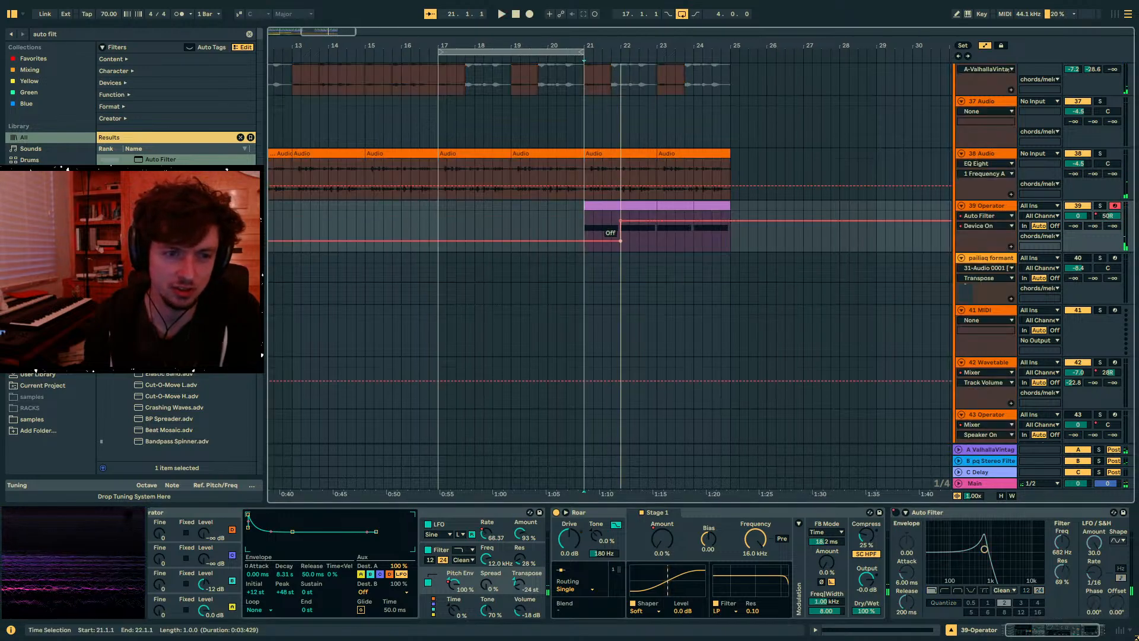
pyautogui.click(581, 220)
pyautogui.press('a')
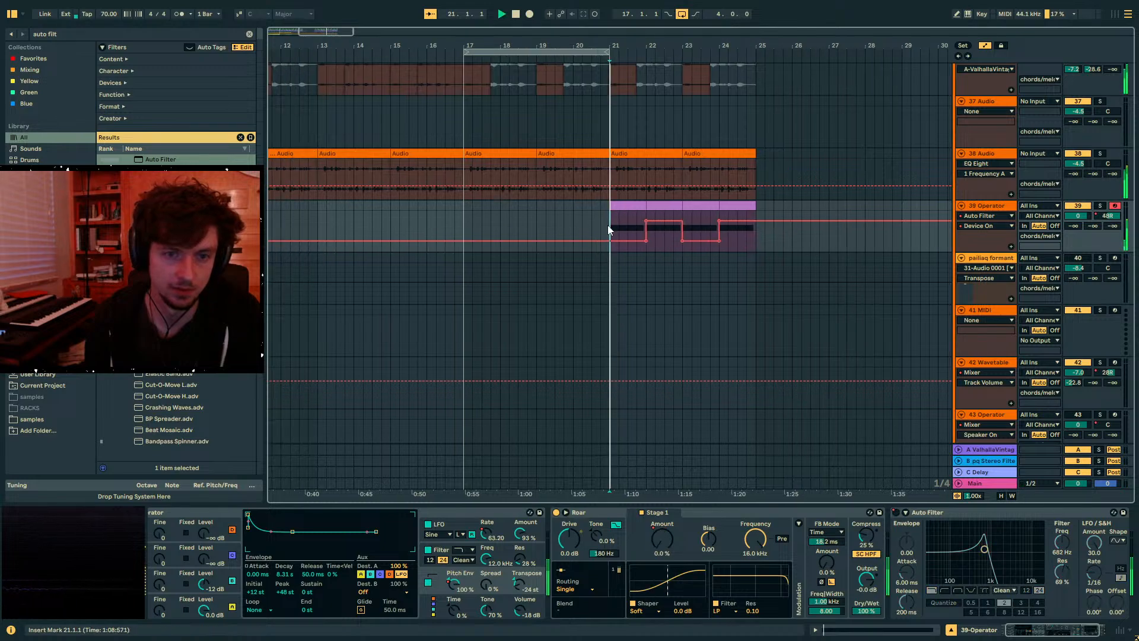
pyautogui.press('space')
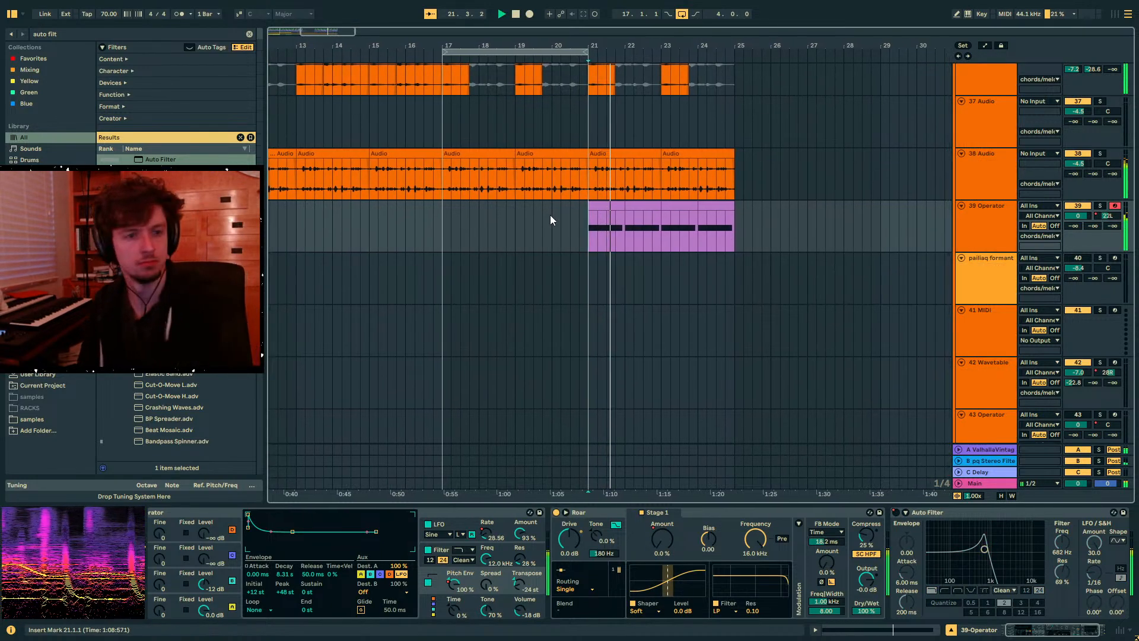
# - Add EQ Eight after Auto Filter on track 39, give it a low cut at 138 Hz, and replay the section
pyautogui.scroll(-2, 551, 215)
pyautogui.click(551, 216)
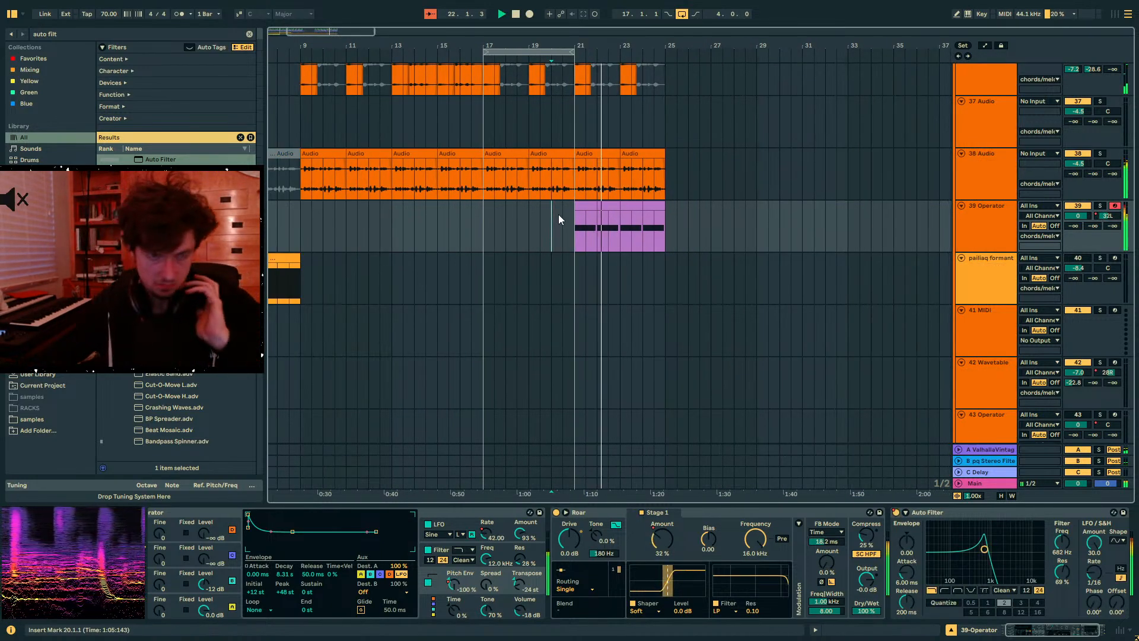
pyautogui.scroll(1, 561, 219)
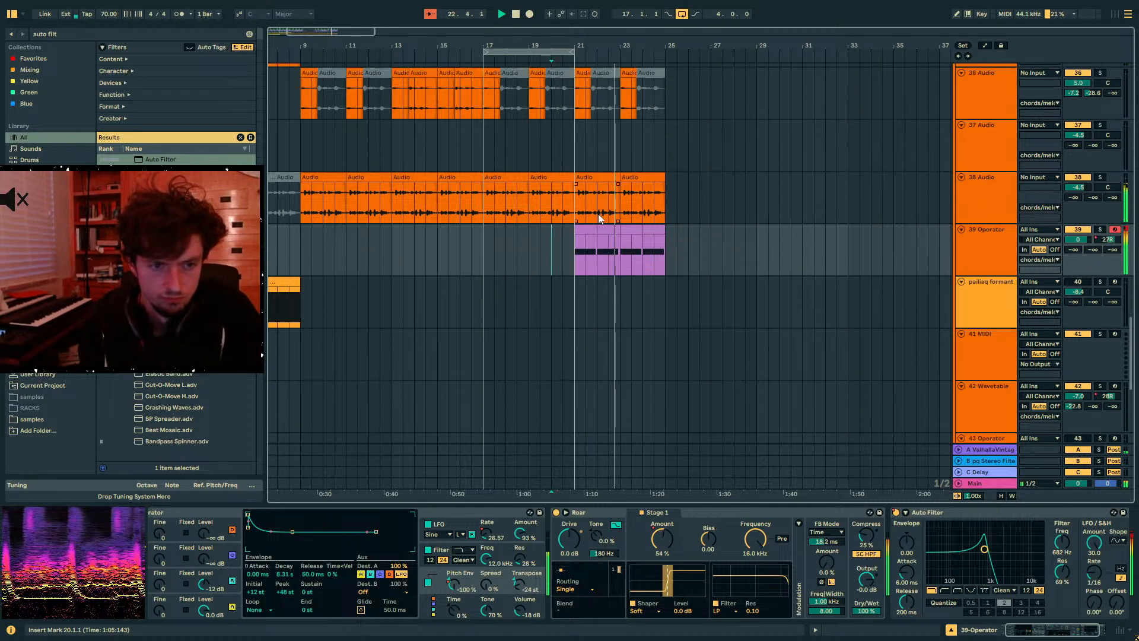
pyautogui.hotkey('ctrl', 'f')
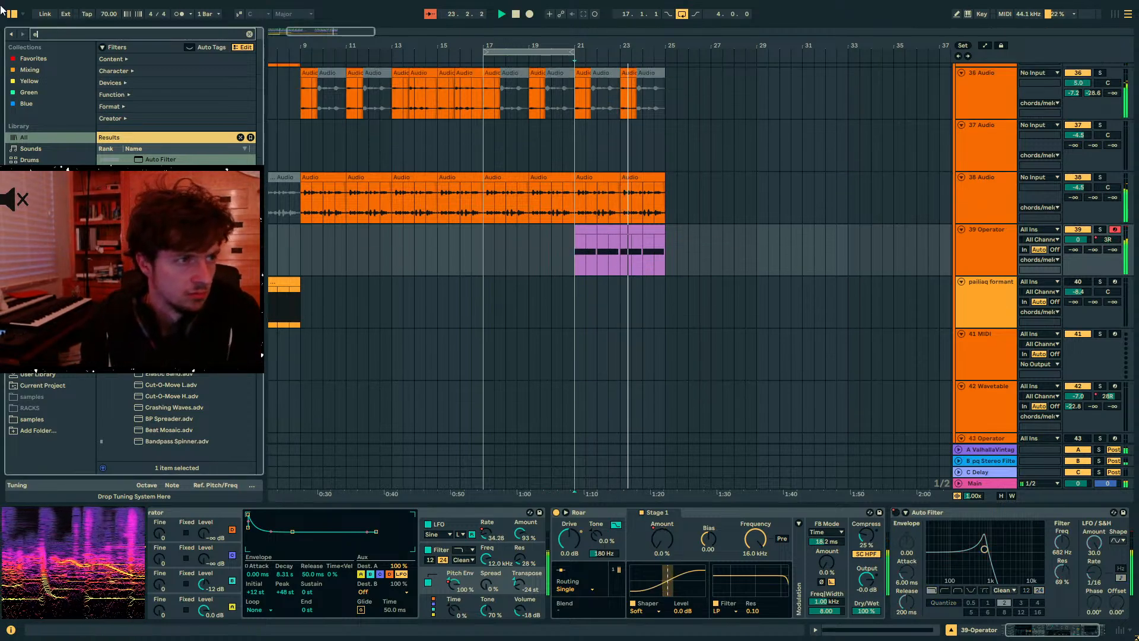
pyautogui.write('eq')
pyautogui.press('Return')
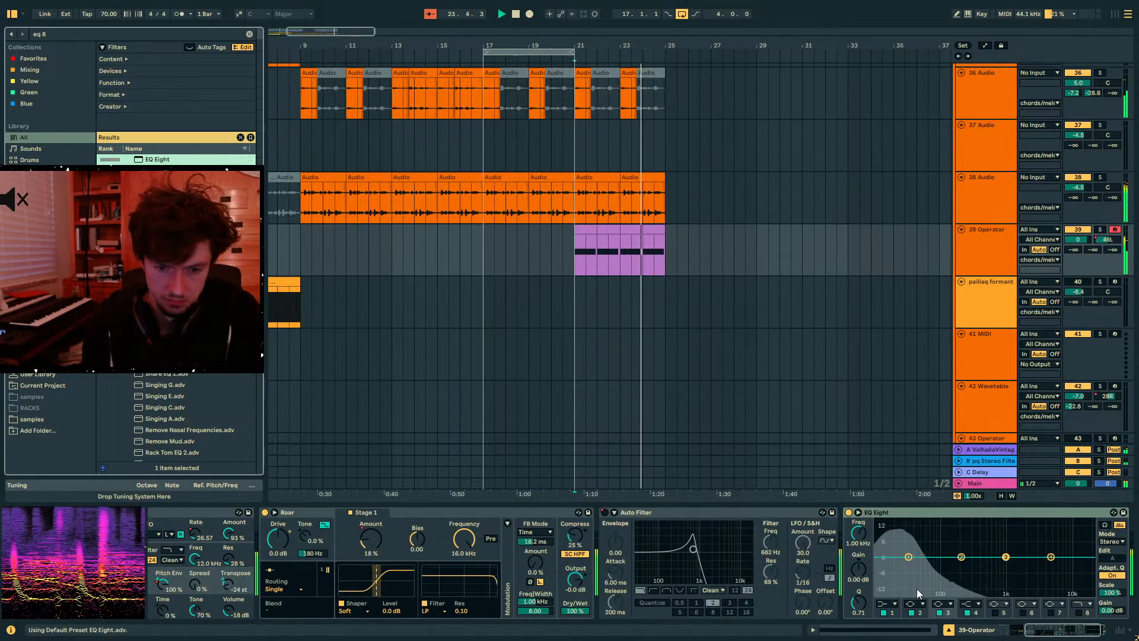
pyautogui.click(887, 603)
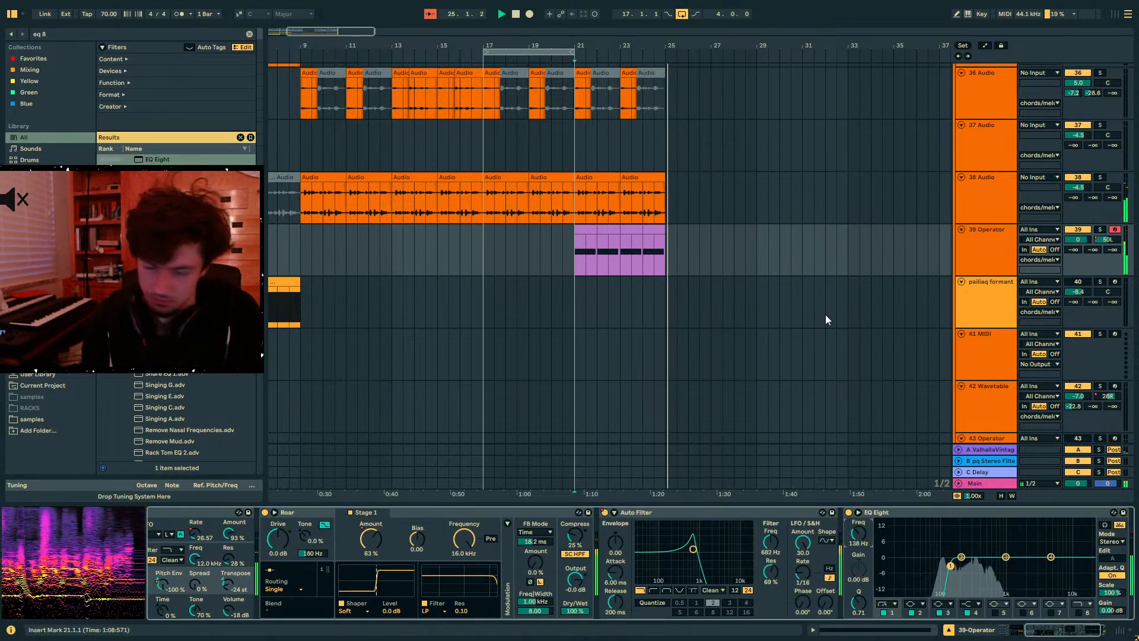
pyautogui.click(653, 257)
pyautogui.press('space')
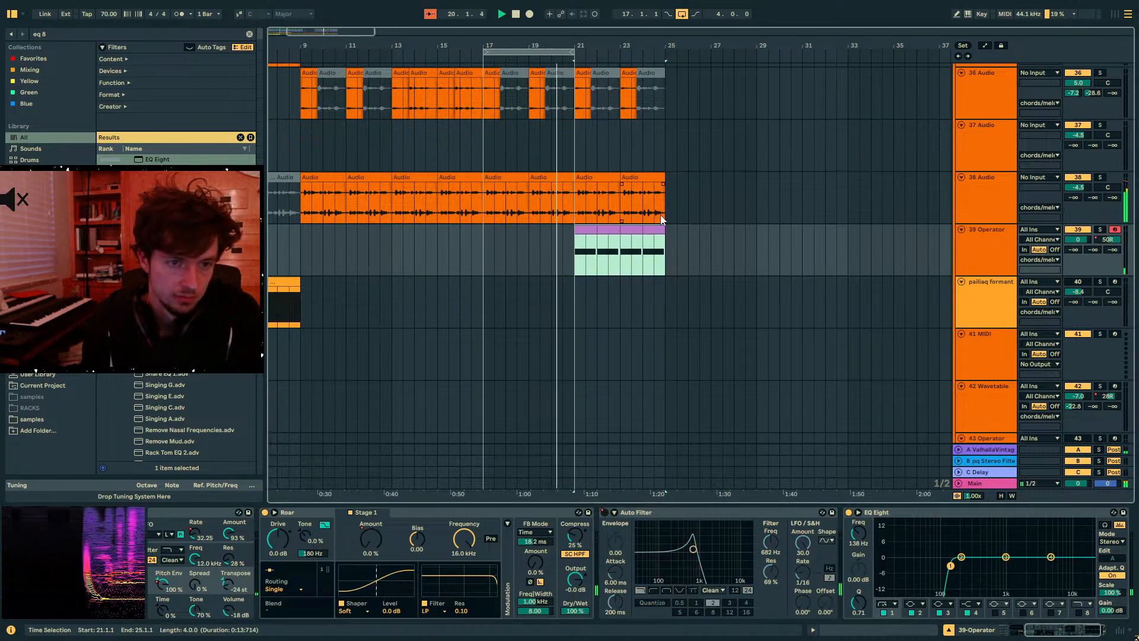
# - Deactivate the track 38 audio clips from bar 21 to bar 25 and play the section without them
pyautogui.scroll(-3, 665, 217)
pyautogui.scroll(3, 666, 217)
pyautogui.moveTo(577, 202); pyautogui.dragTo(679, 190)
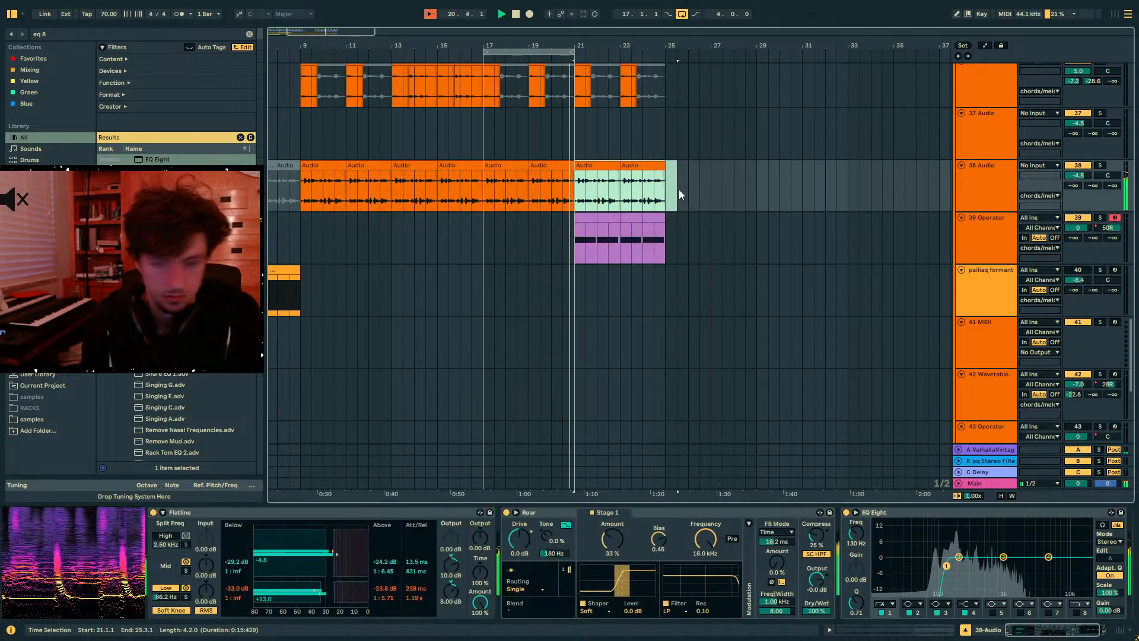
pyautogui.press('0')
pyautogui.press('space')
pyautogui.press('space')
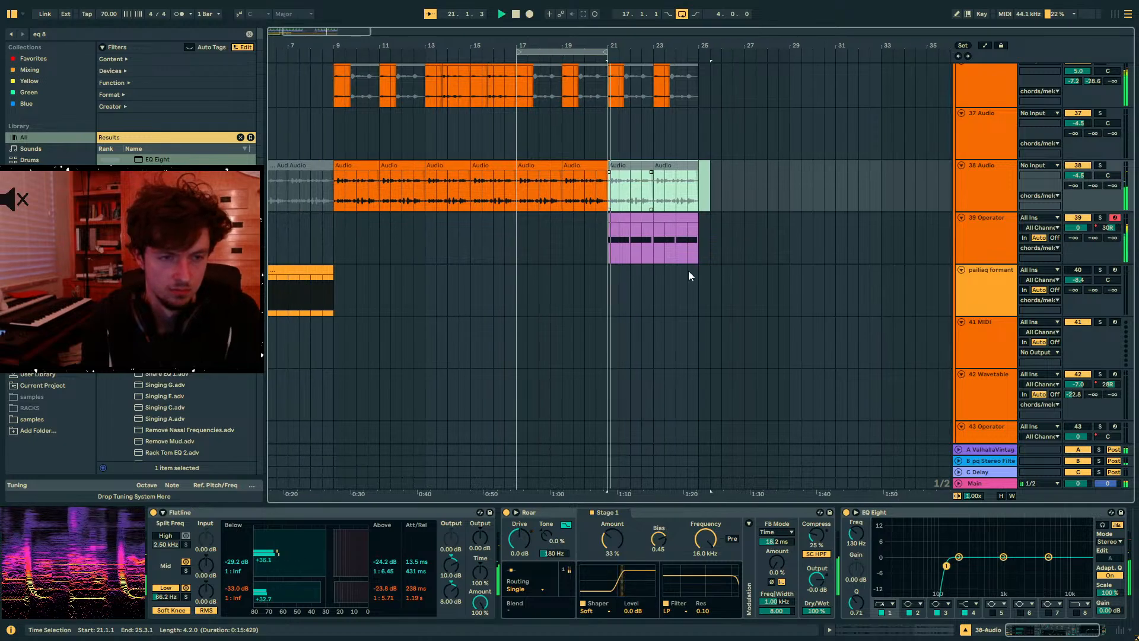
# - Add Roar after Operator on track 44 and set its Stage 1 amount to 52%
pyautogui.scroll(2, 688, 276)
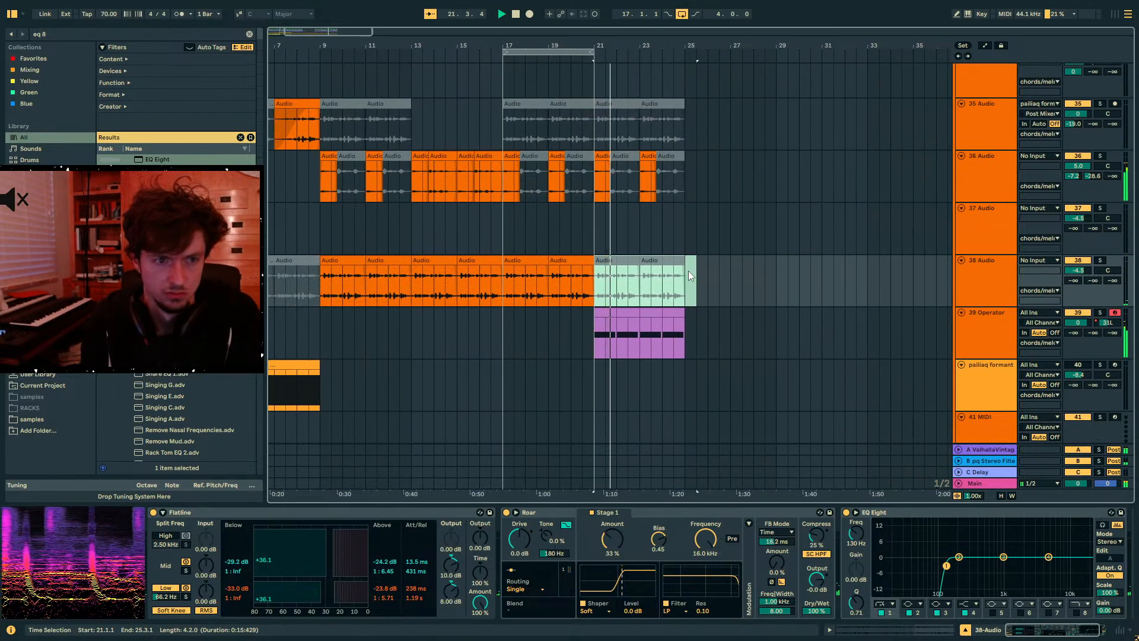
pyautogui.scroll(6, 688, 270)
pyautogui.click(976, 226)
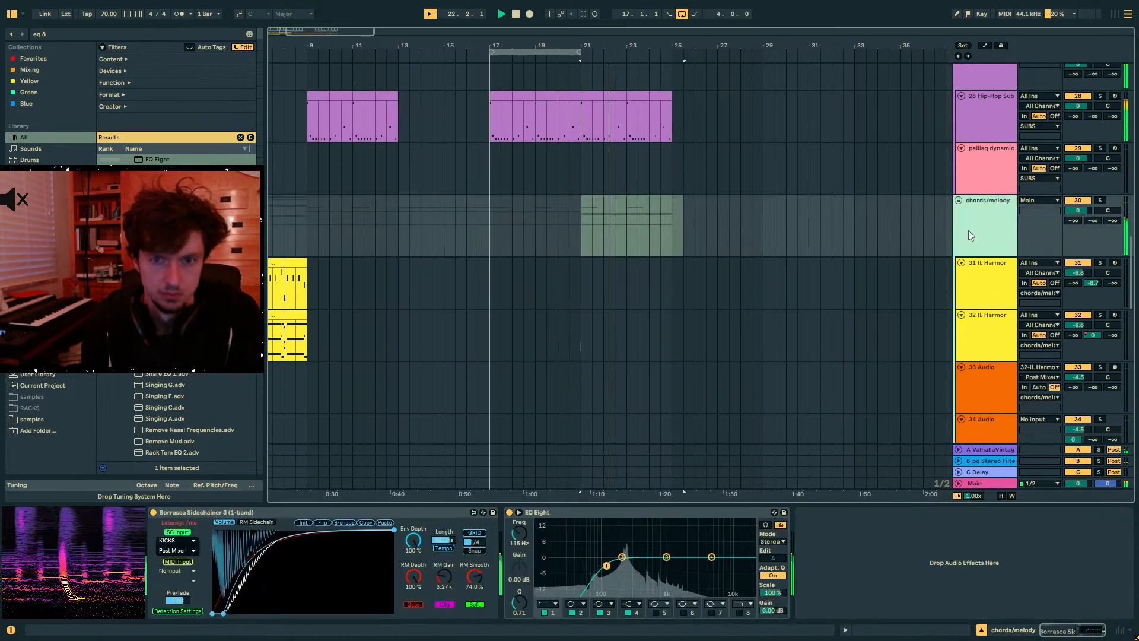
pyautogui.scroll(-10, 796, 331)
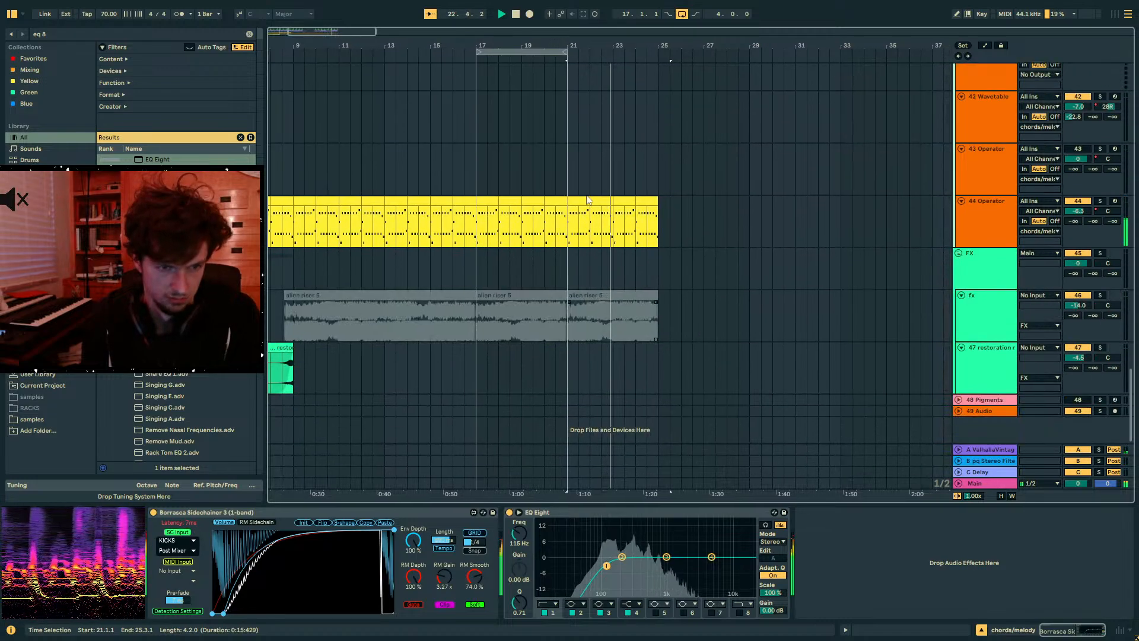
pyautogui.click(570, 212)
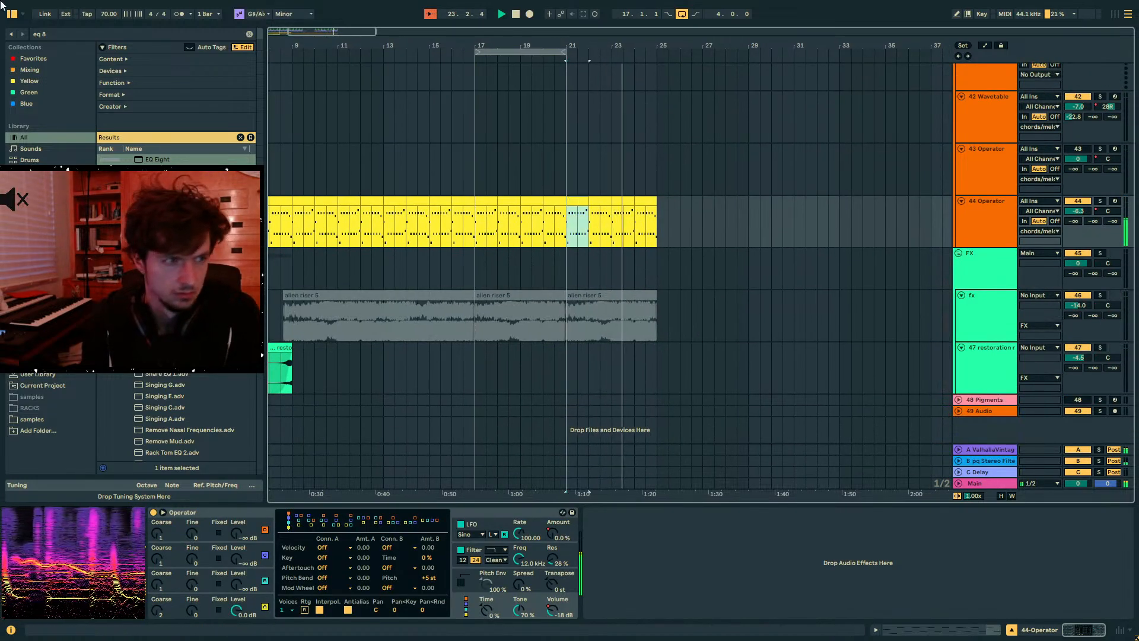
pyautogui.click(34, 36)
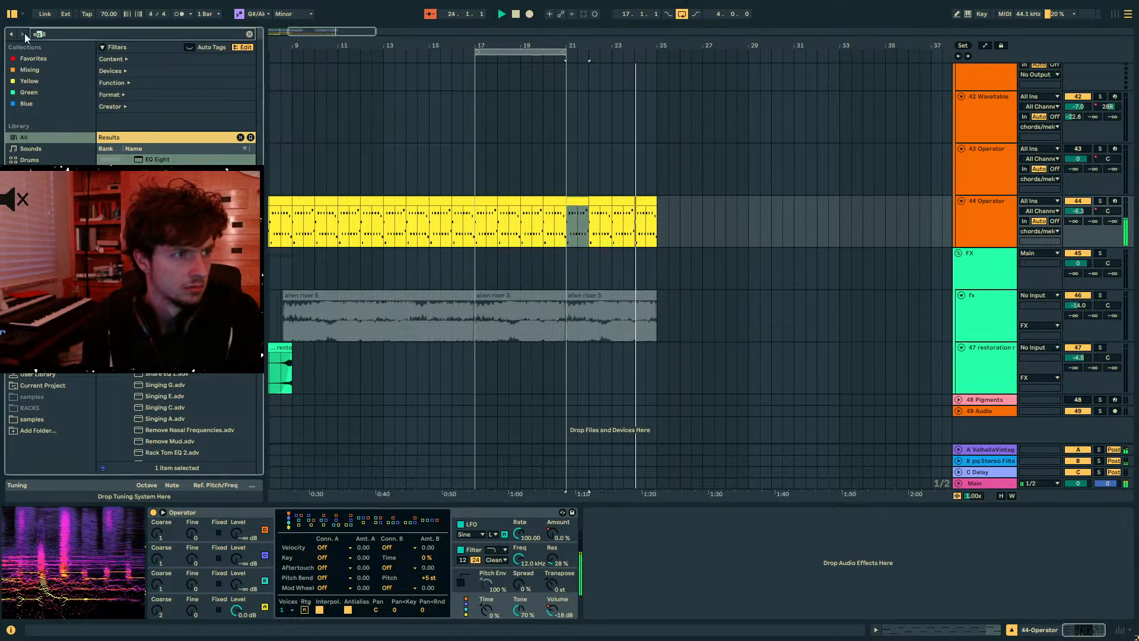
pyautogui.write('roar')
pyautogui.doubleClick(152, 159)
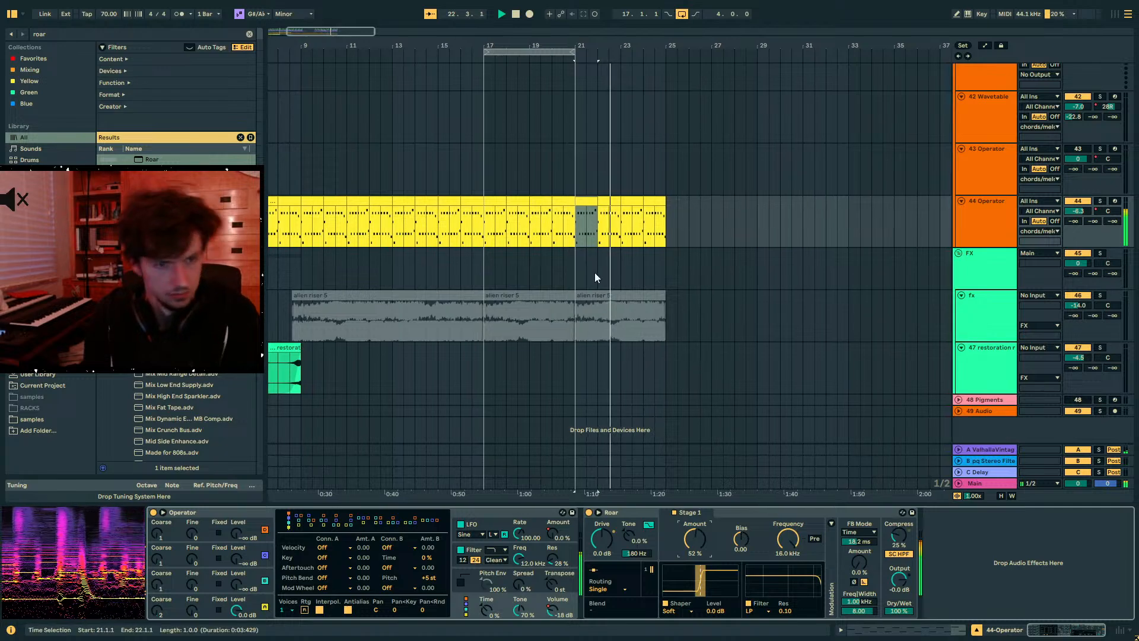
# - Set the loop to bars 21 to 25 and duplicate that section across all tracks to bars 25 to 29
pyautogui.moveTo(667, 224); pyautogui.dragTo(570, 233)
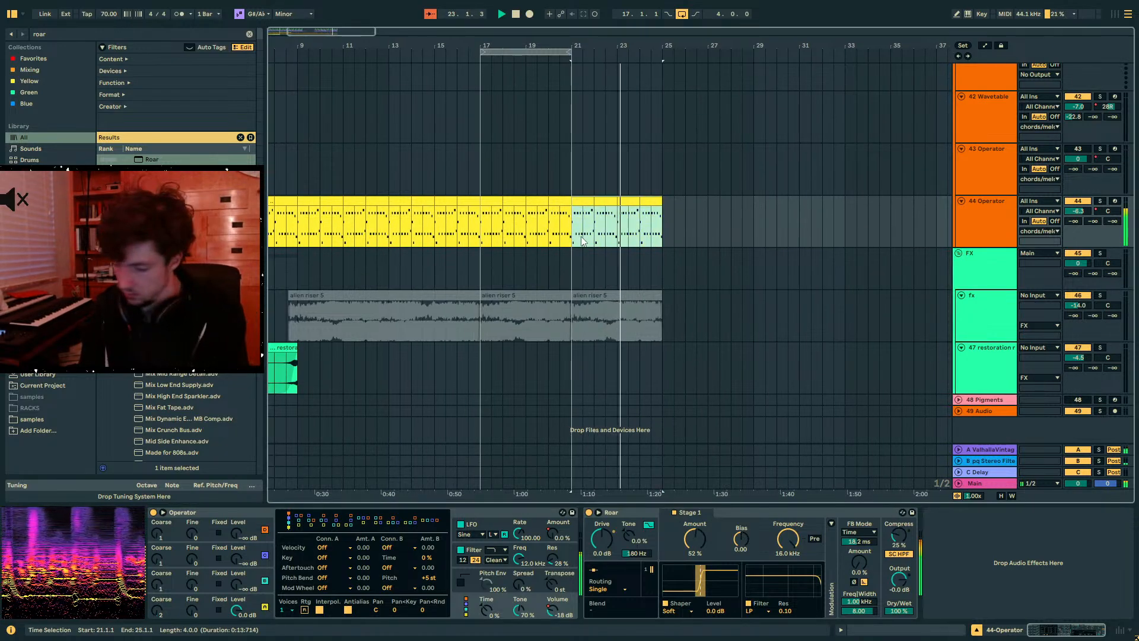
pyautogui.click(605, 53)
pyautogui.hotkey('ctrl', 'd')
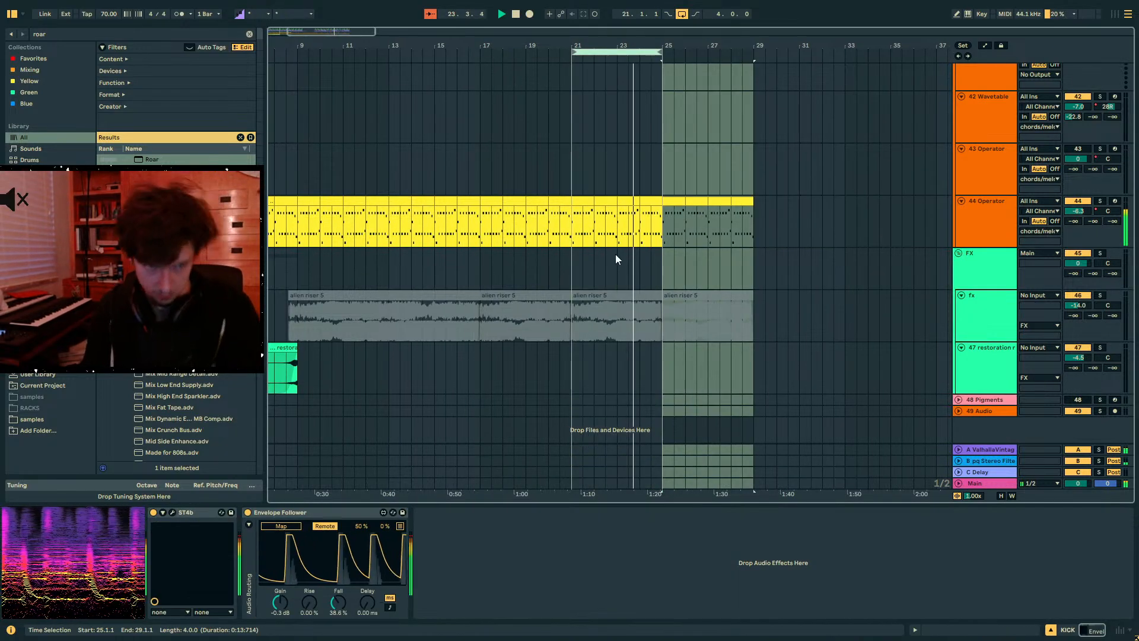
pyautogui.click(574, 235)
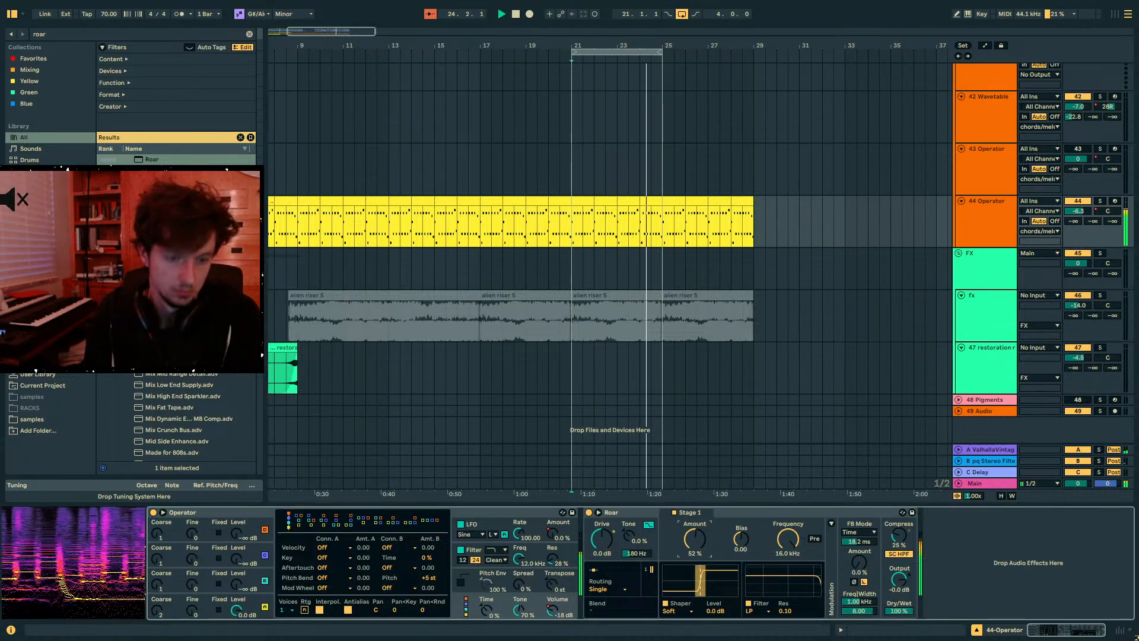
# - Automate Roar's Stage 1 amount on track 44 to ramp up from bar 21 to 52% at bar 25
pyautogui.press('a')
pyautogui.doubleClick(570, 239)
pyautogui.moveTo(662, 239); pyautogui.dragTo(662, 225)
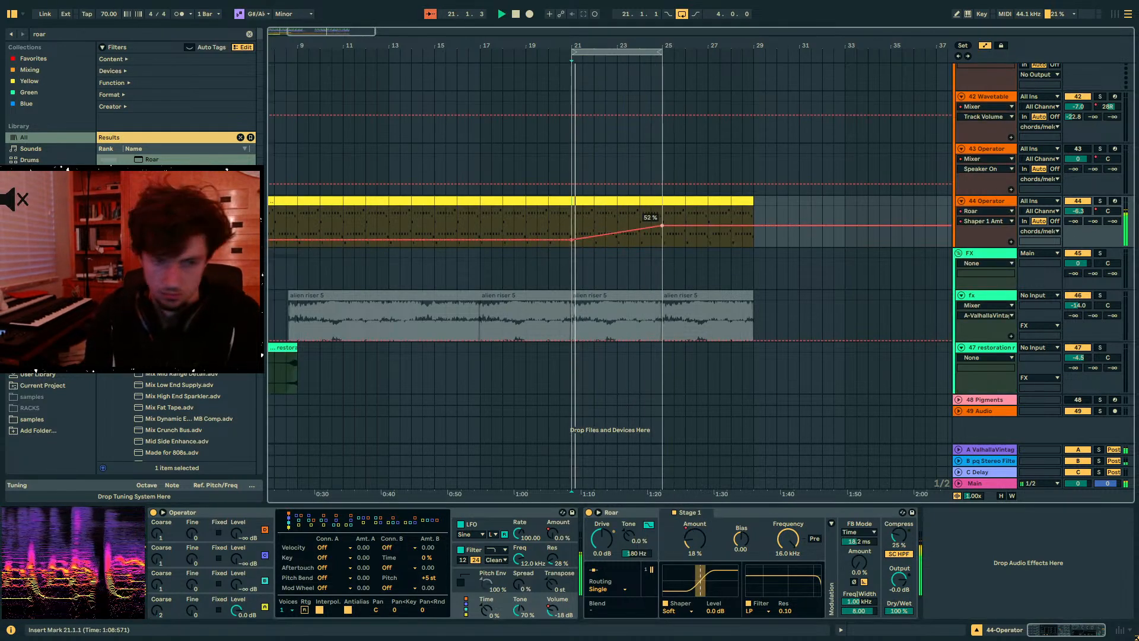
pyautogui.scroll(12, 633, 229)
pyautogui.scroll(3, 977, 186)
pyautogui.scroll(-7, 970, 176)
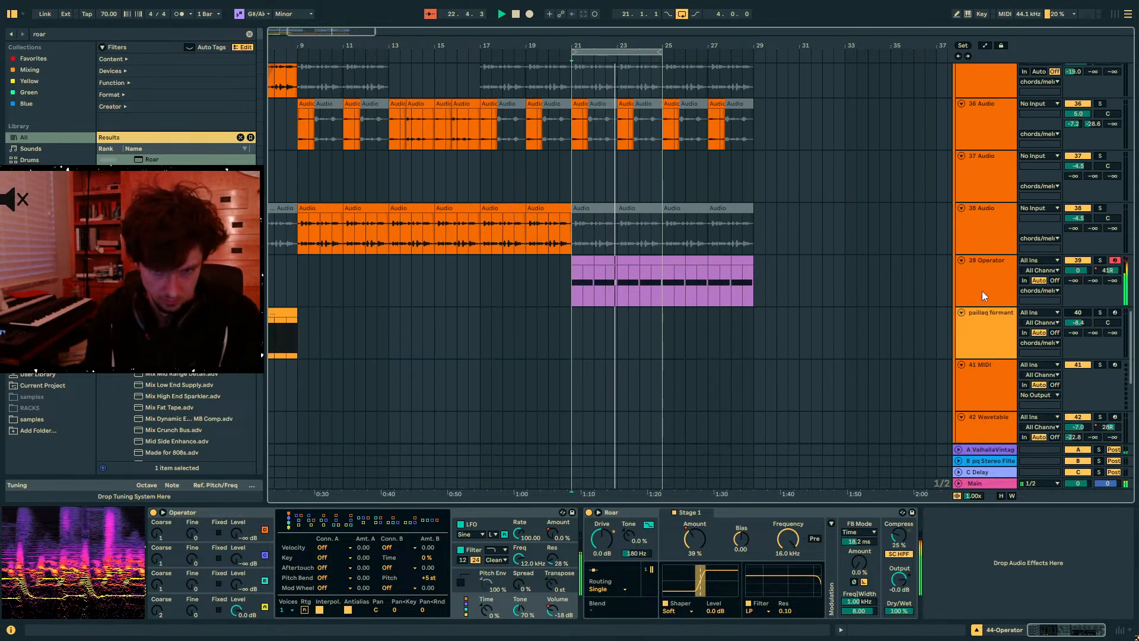
# - Add OTT to the end of track 39's device chain and play the arrangement from bar 25
pyautogui.click(981, 293)
pyautogui.hotkey('ctrl', 'f')
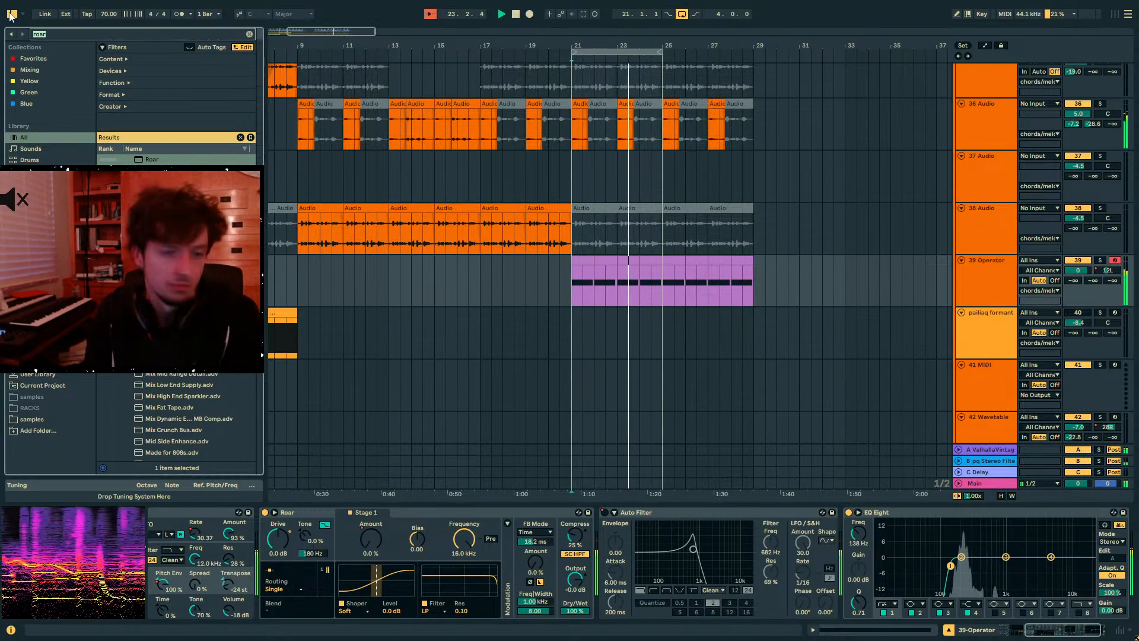
pyautogui.write('ott')
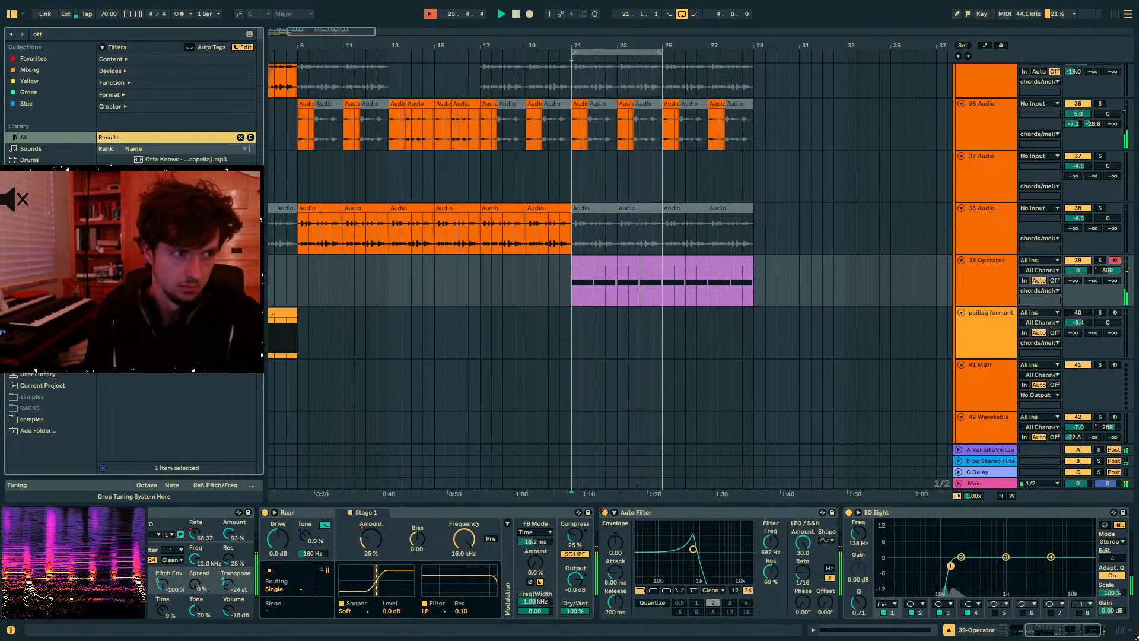
pyautogui.press('Return')
pyautogui.click(660, 299)
pyautogui.click(333, 511)
pyautogui.press('Left')
pyautogui.press('Left')
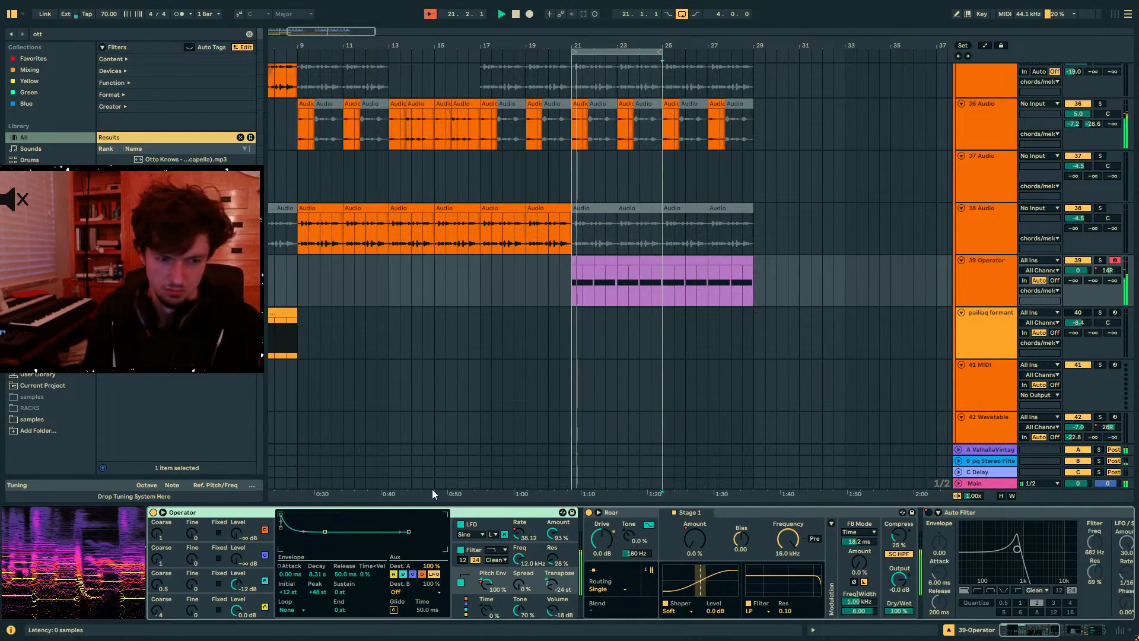
pyautogui.click(664, 288)
pyautogui.press('space')
pyautogui.press('space')
# - Copy track 44's clips from bars 25 to 29 onto a new track inserted directly below it
pyautogui.scroll(-4, 661, 288)
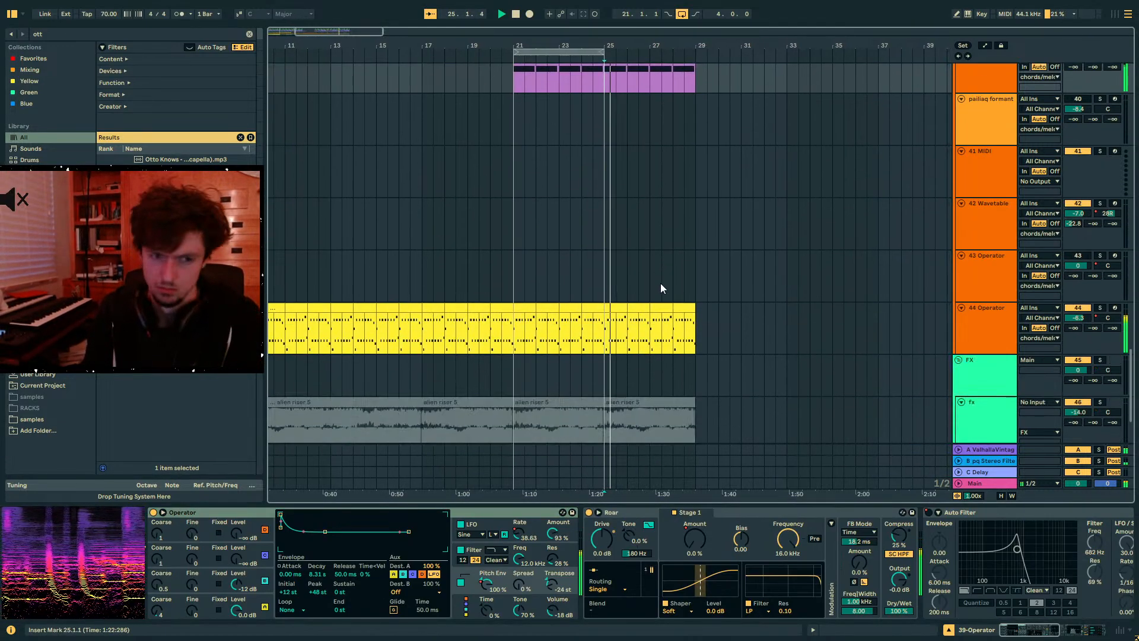
pyautogui.press('a')
pyautogui.scroll(-1, 661, 285)
pyautogui.press('a')
pyautogui.moveTo(603, 298); pyautogui.dragTo(616, 297)
pyautogui.moveTo(693, 316)
pyautogui.mouseDown()
pyautogui.moveTo(577, 313)
pyautogui.moveTo(700, 332)
pyautogui.mouseUp()
pyautogui.click(598, 313)
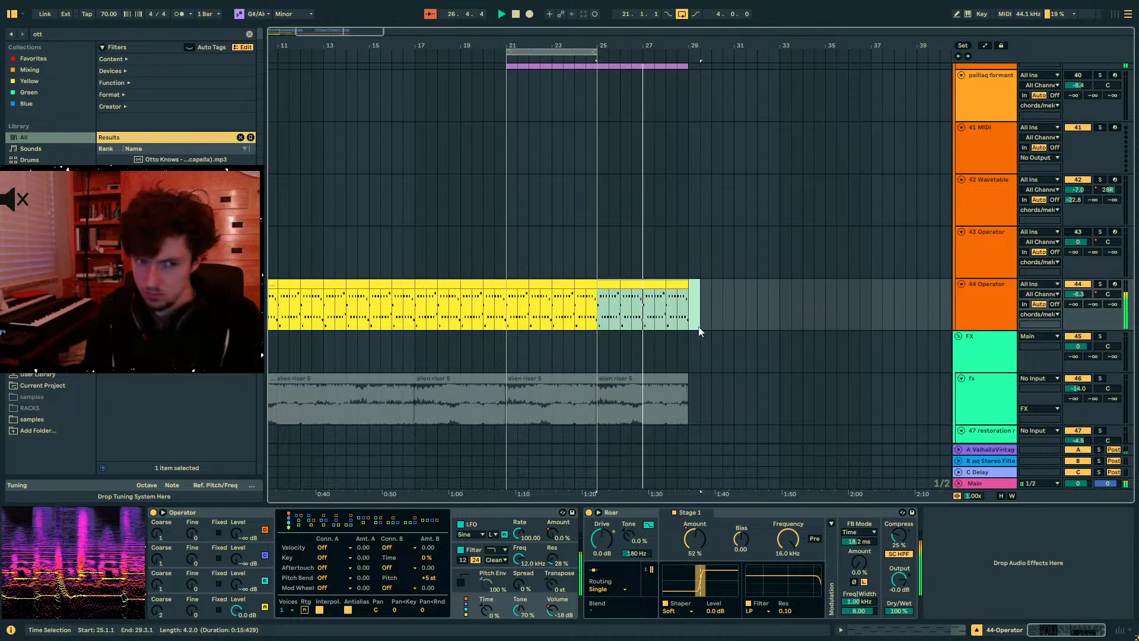
pyautogui.hotkey('ctrl', 't')
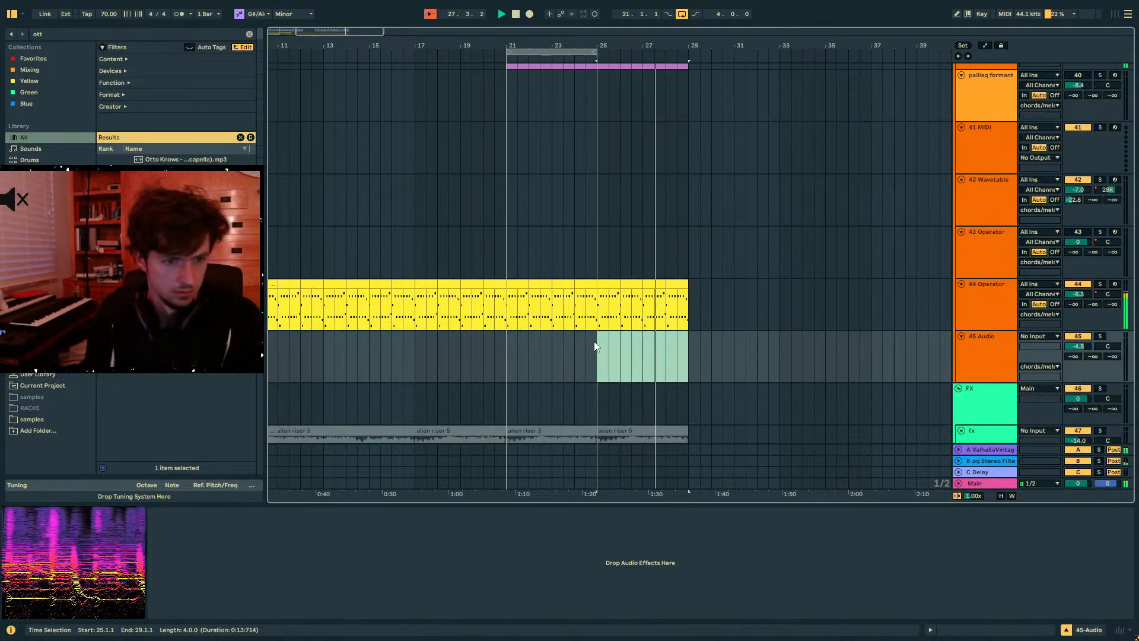
pyautogui.hotkey('ctrl', 'v')
# - Load the Wavetable instrument on the new track 45 and play it soloed
pyautogui.click(36, 33)
pyautogui.write('wave')
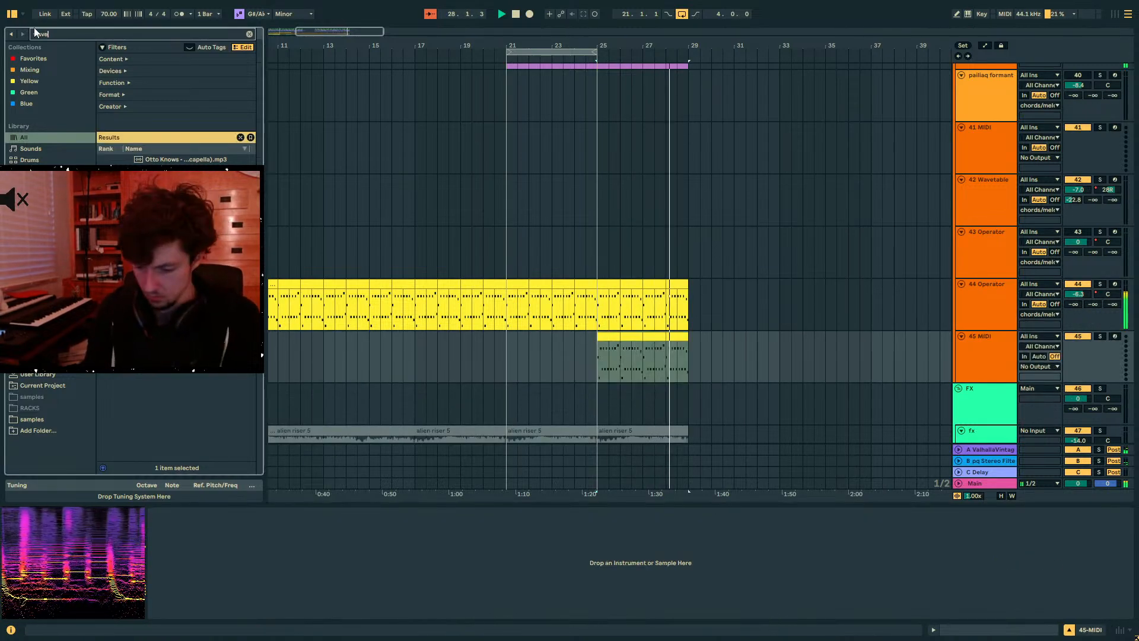
pyautogui.write('tab')
pyautogui.doubleClick(160, 159)
pyautogui.click(1100, 336)
pyautogui.press('space')
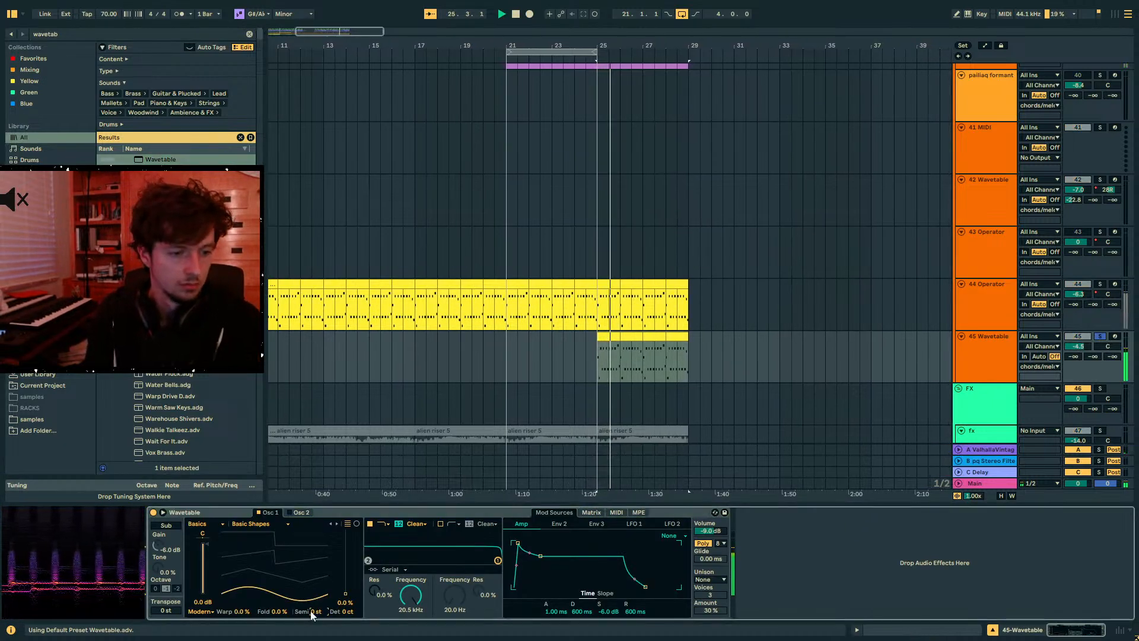
# - Set Wavetable's oscillator 1 semitone offset to 24 st, then unsolo track 45 and play it with the mix
pyautogui.moveTo(312, 612)
pyautogui.mouseDown()
pyautogui.moveTo(312, 575)
pyautogui.moveTo(309, 613)
pyautogui.mouseUp()
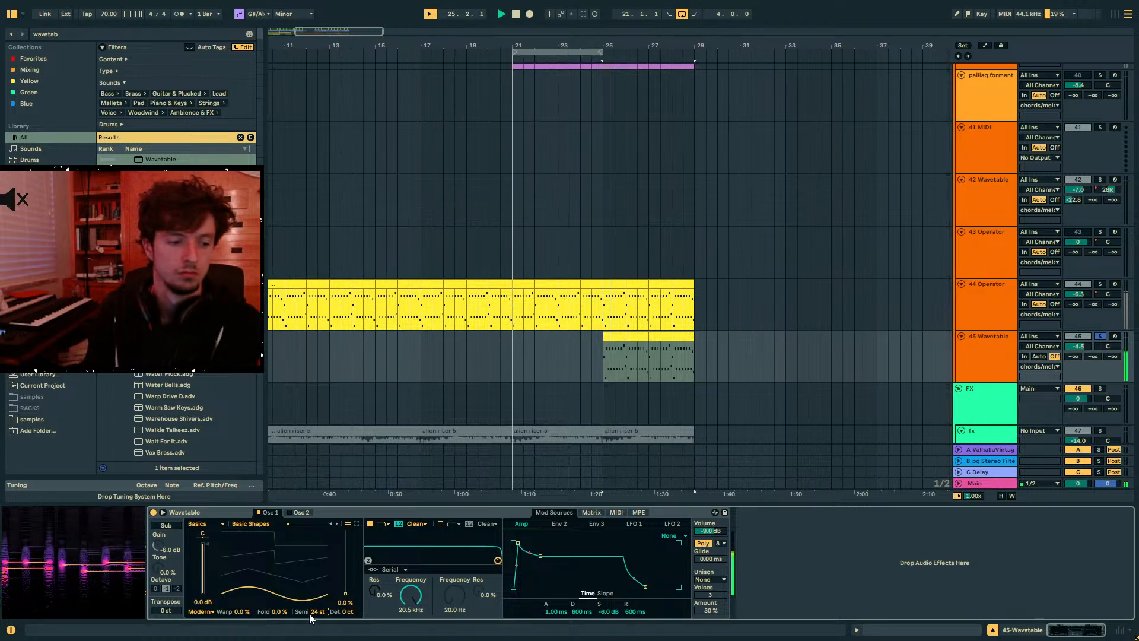
pyautogui.press('space')
pyautogui.press('space')
pyautogui.click(1100, 336)
pyautogui.press('space')
pyautogui.press('space')
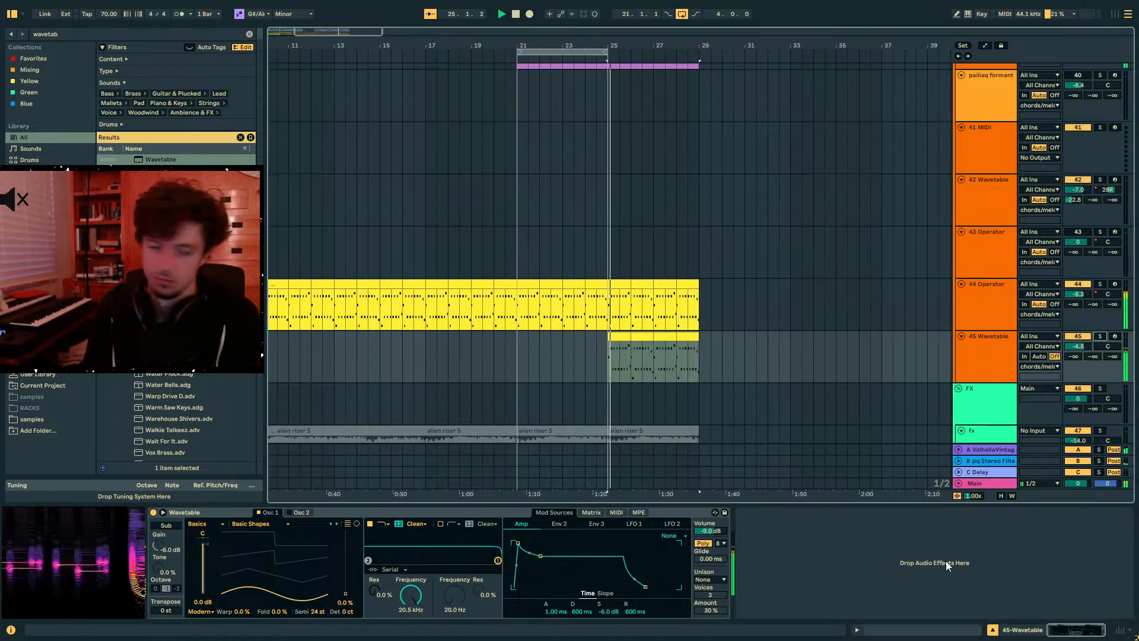
# - Transpose all notes in the track 45 clips up one octave and deactivate the clip at bar 26
pyautogui.click(857, 629)
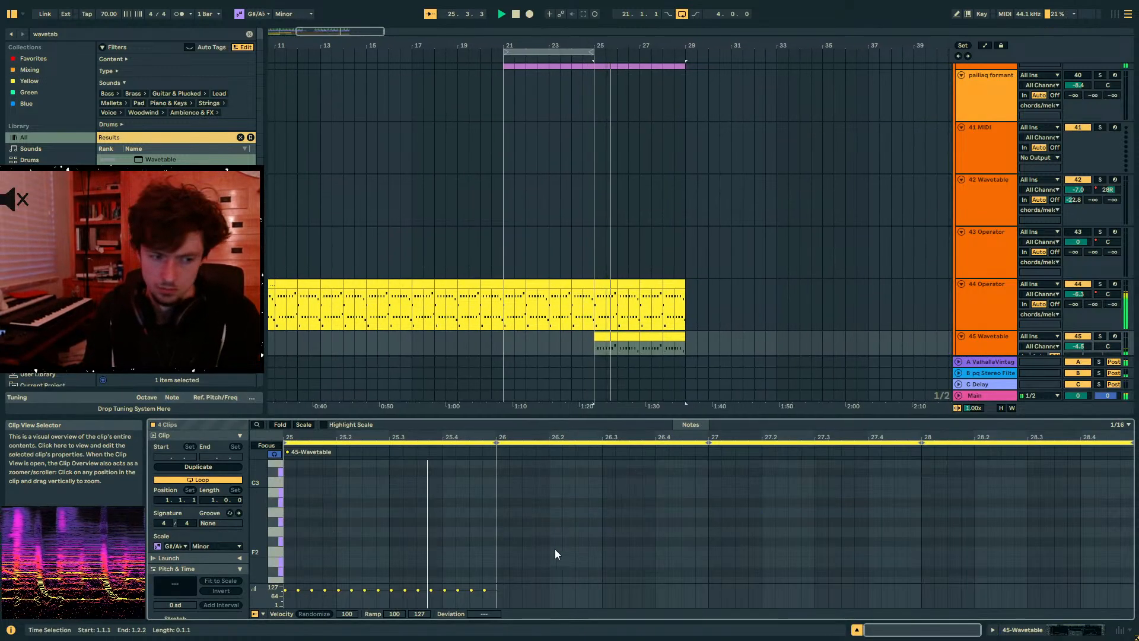
pyautogui.click(553, 549)
pyautogui.hotkey('ctrl', 'a')
pyautogui.hotkey('shift', 'Up')
pyautogui.scroll(-2, 827, 319)
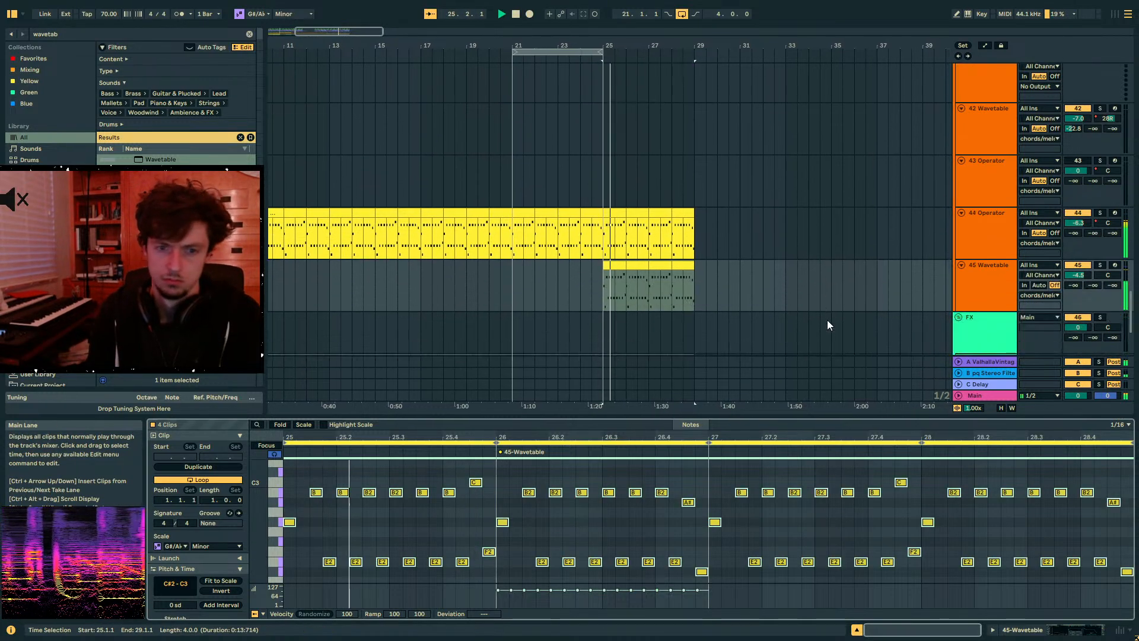
pyautogui.click(627, 263)
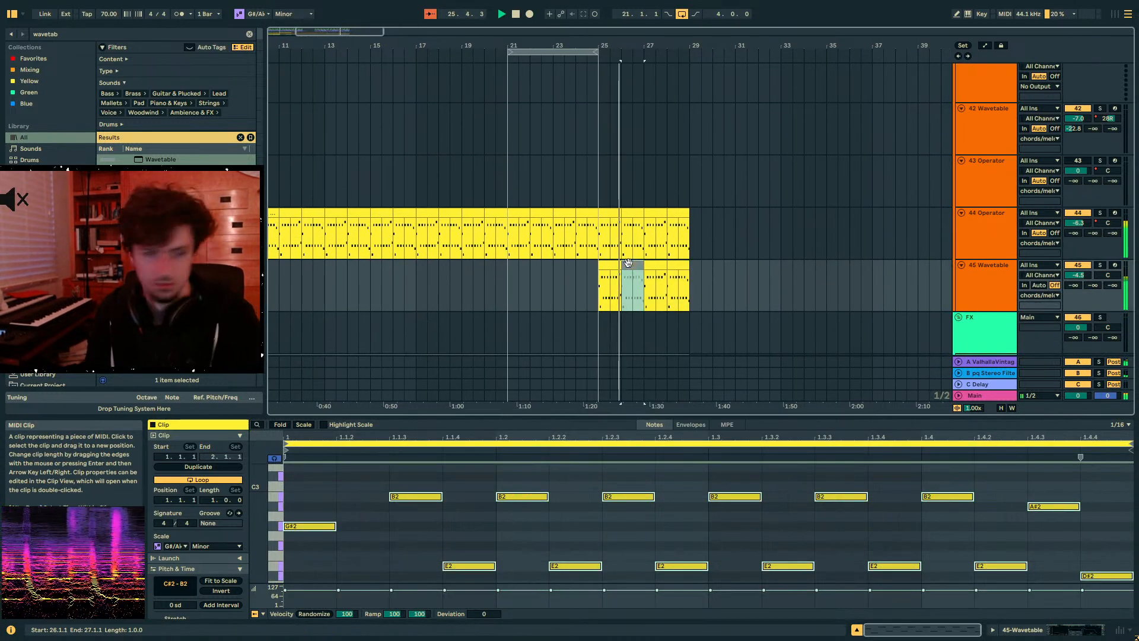
# - Automate track 45's ValhallaVintageVerb send to ramp up to 0 dB across bars 25 and 27, and deactivate the bar 28 clip
pyautogui.click(588, 293)
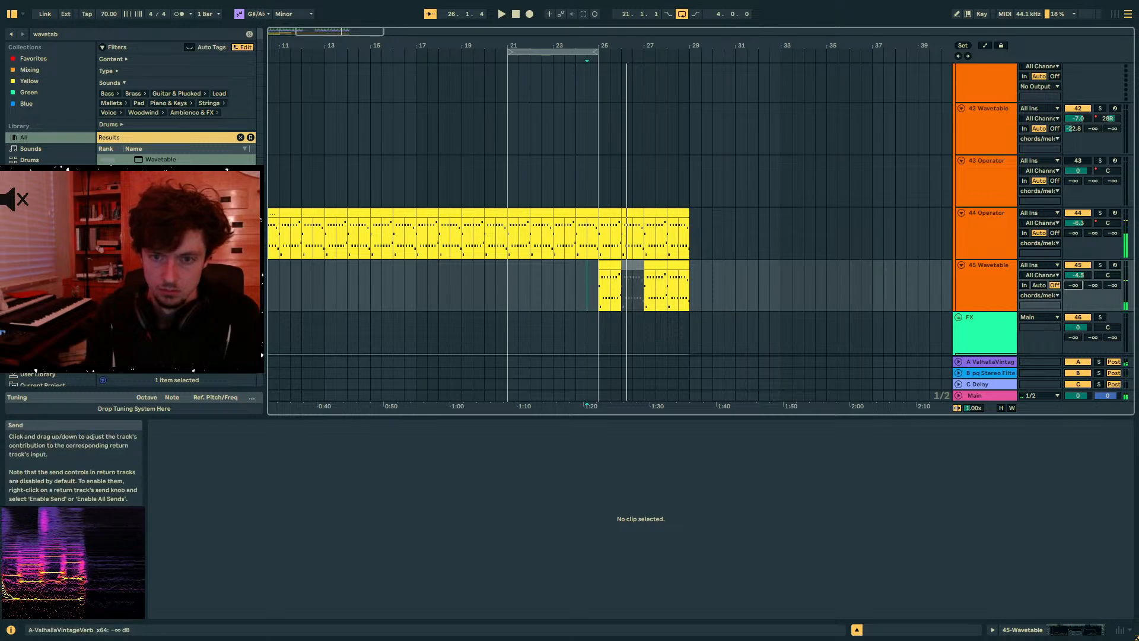
pyautogui.press('a')
pyautogui.click(598, 309)
pyautogui.press('space')
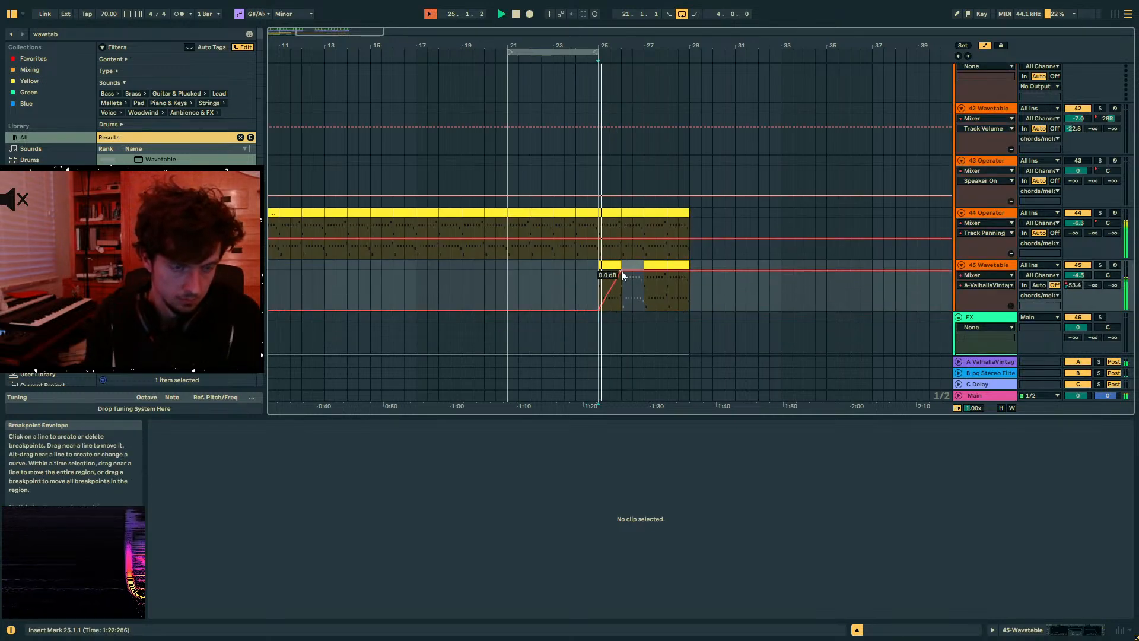
pyautogui.press('a')
pyautogui.click(610, 282)
pyautogui.click(654, 261)
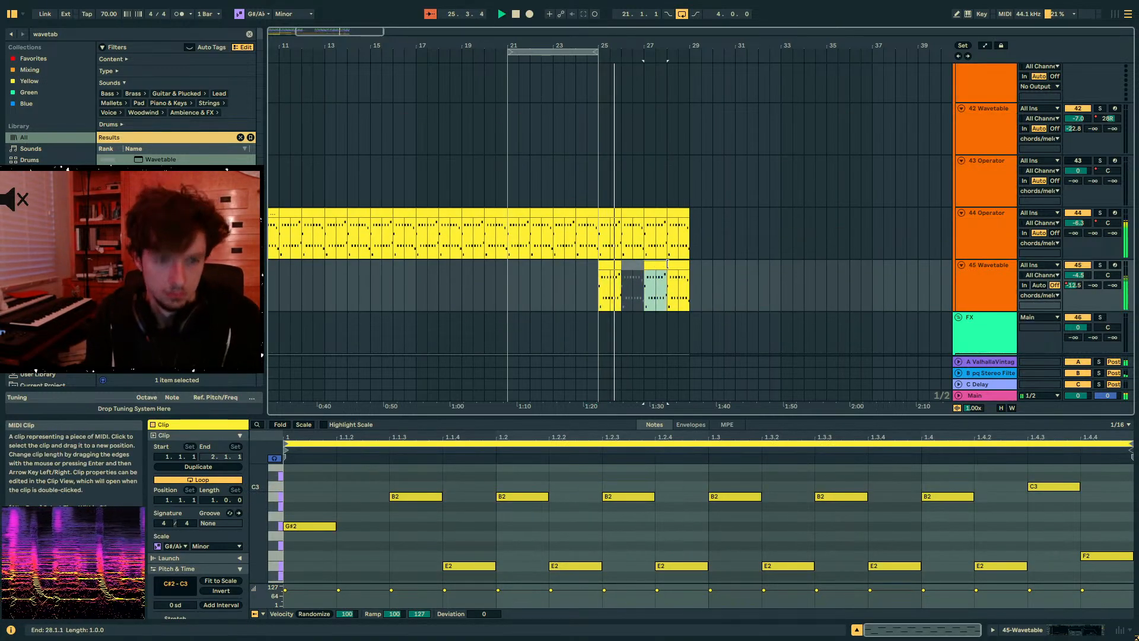
pyautogui.click(670, 265)
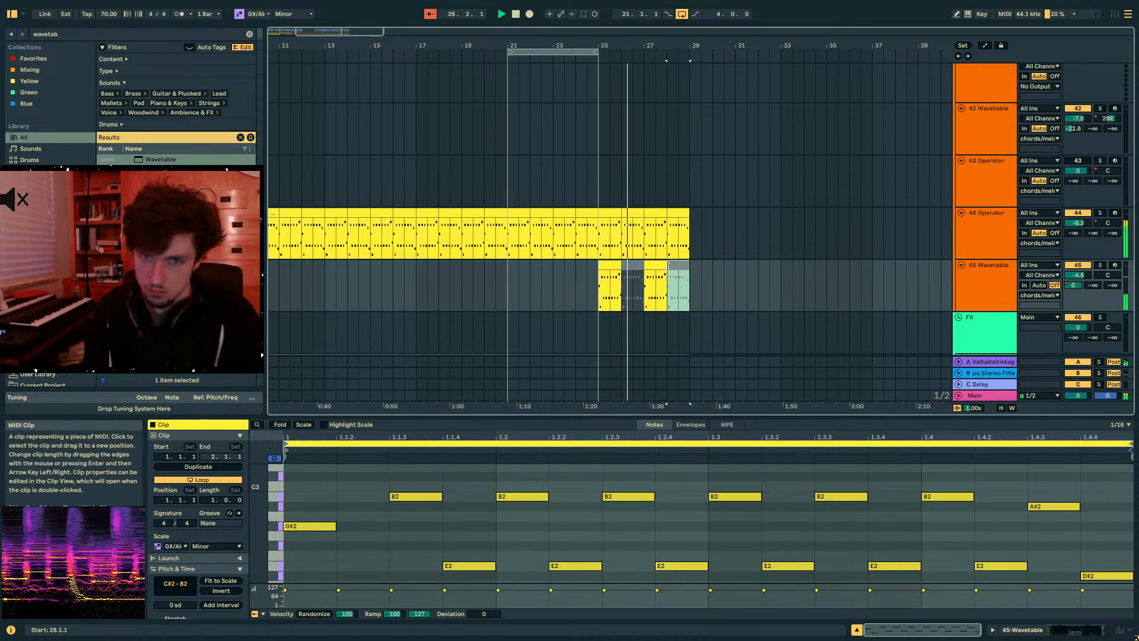
# - Automate Roar's Shaper 1 Bias on track 44 to ramp down from bar 25 to 27, and duplicate the ramp over bars 27 to 29
pyautogui.click(991, 215)
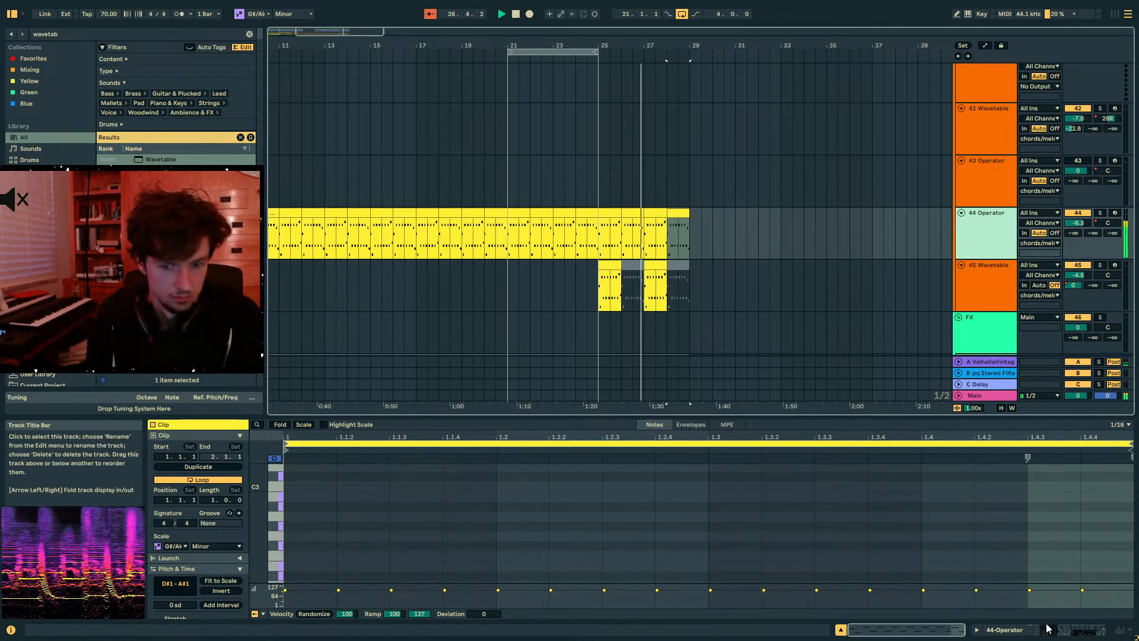
pyautogui.click(1032, 637)
pyautogui.press('space')
pyautogui.press('a')
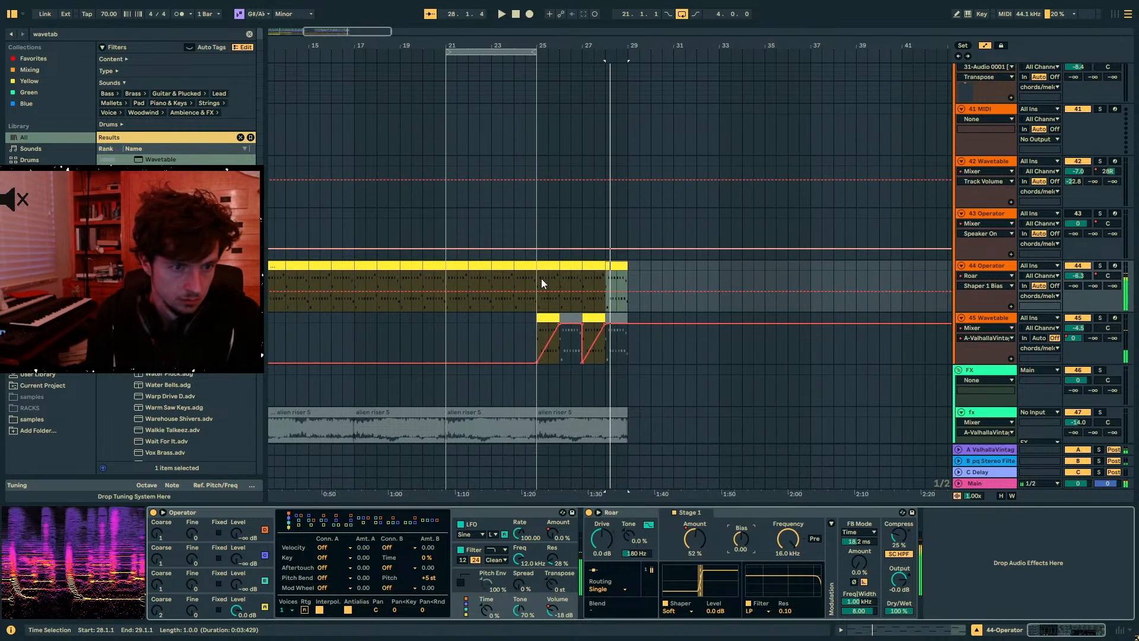
pyautogui.press('space')
pyautogui.moveTo(535, 290); pyautogui.dragTo(655, 289)
pyautogui.hotkey('ctrl', 'd')
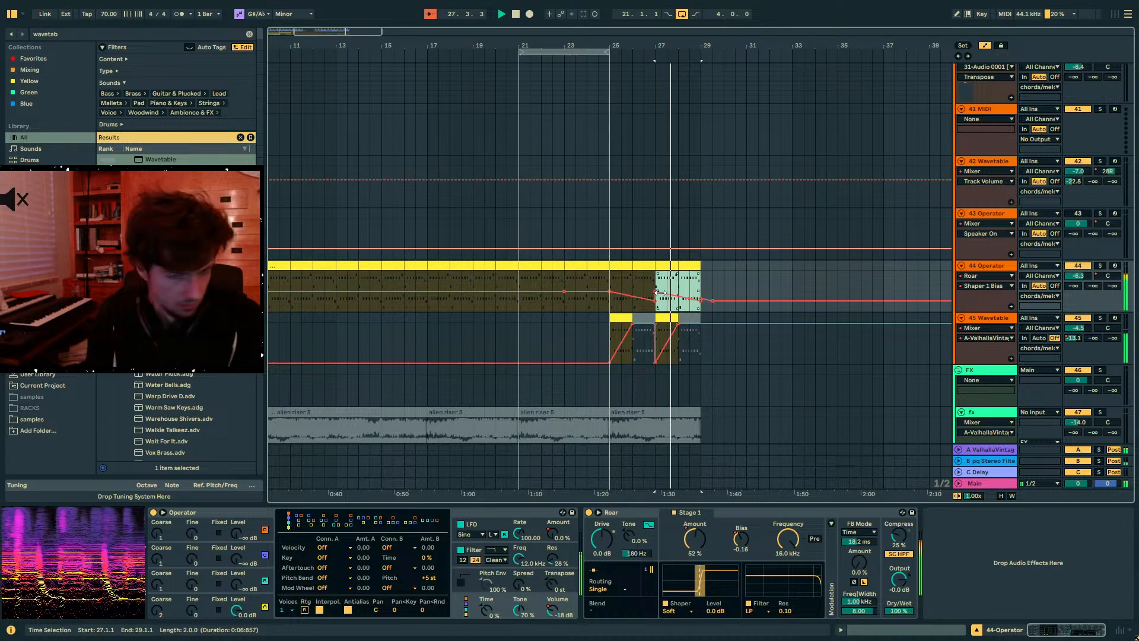
pyautogui.press('a')
pyautogui.moveTo(691, 306); pyautogui.dragTo(607, 307)
pyautogui.scroll(8, 698, 272)
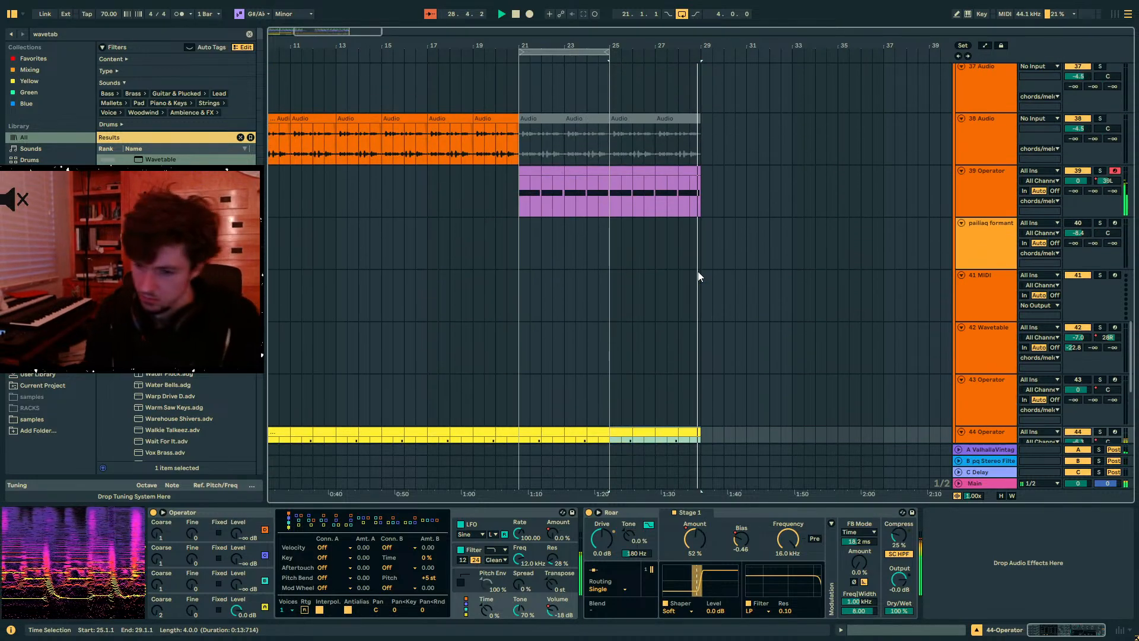
# - Collapse Auto Filter and EQ Eight on track 39 and set OTT's amount to 37%
pyautogui.click(699, 272)
pyautogui.click(513, 275)
pyautogui.press('space')
pyautogui.press('space')
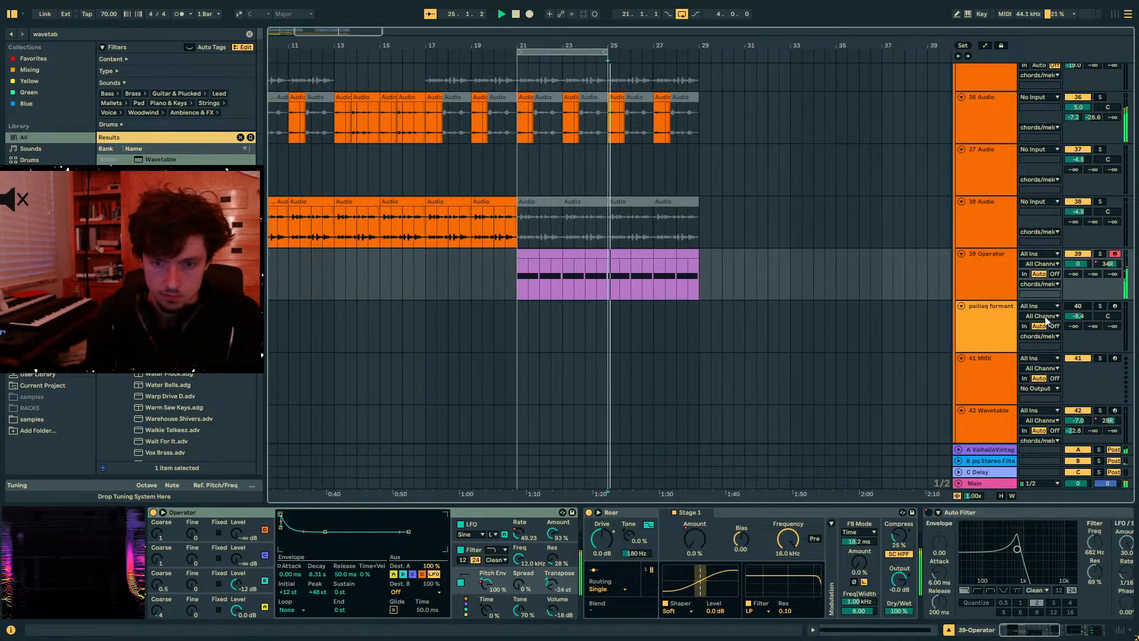
pyautogui.doubleClick(998, 513)
pyautogui.doubleClick(999, 514)
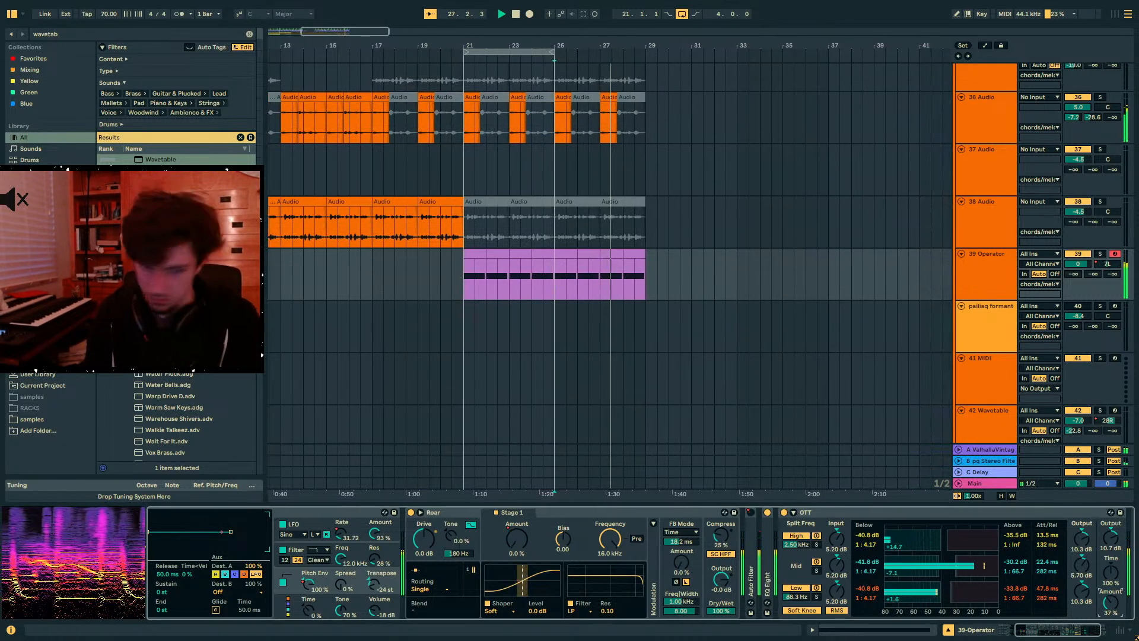
# - Extend the loop to bars 21 to 29 and duplicate that section across all tracks to bars 29 to 37
pyautogui.scroll(-3, 675, 240)
pyautogui.moveTo(635, 196); pyautogui.dragTo(458, 197)
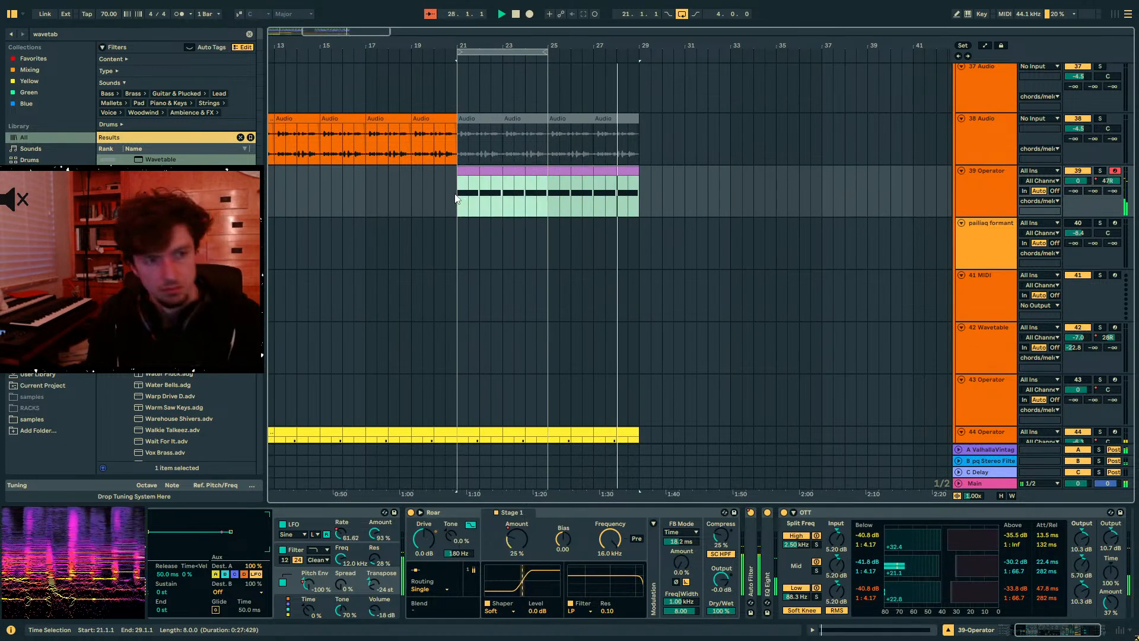
pyautogui.moveTo(545, 53); pyautogui.dragTo(638, 53)
pyautogui.click(623, 53)
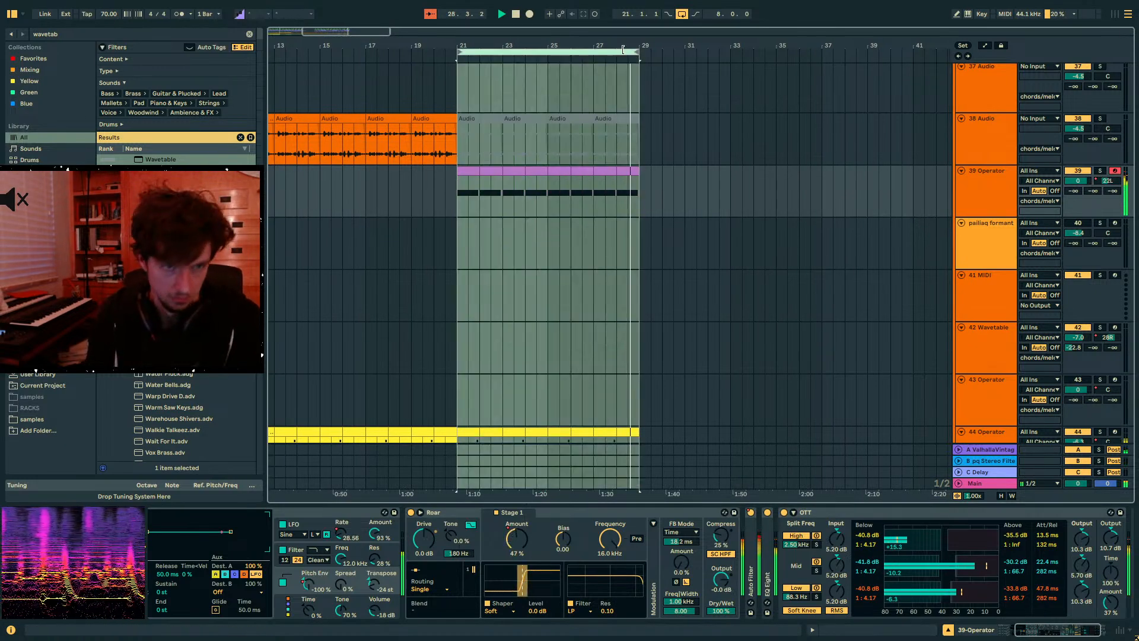
pyautogui.hotkey('ctrl', 'd')
pyautogui.scroll(-10, 593, 166)
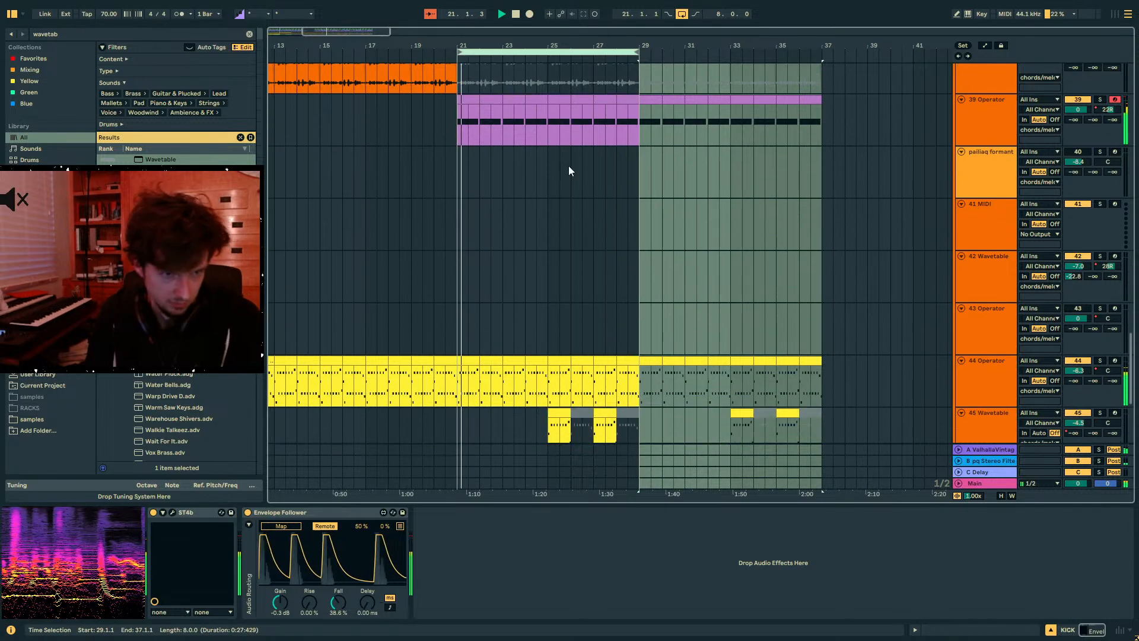
# - Stop playback and fold the PERCS group so its percussion tracks are hidden
pyautogui.click(600, 138)
pyautogui.press('+')
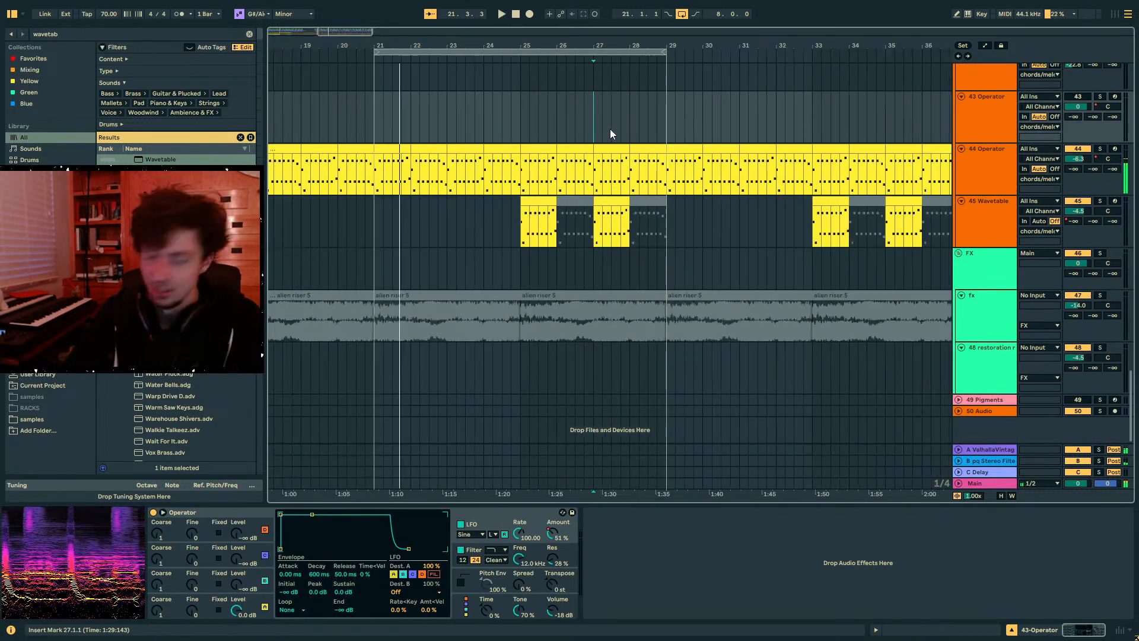
pyautogui.scroll(7, 599, 158)
pyautogui.scroll(20, 599, 158)
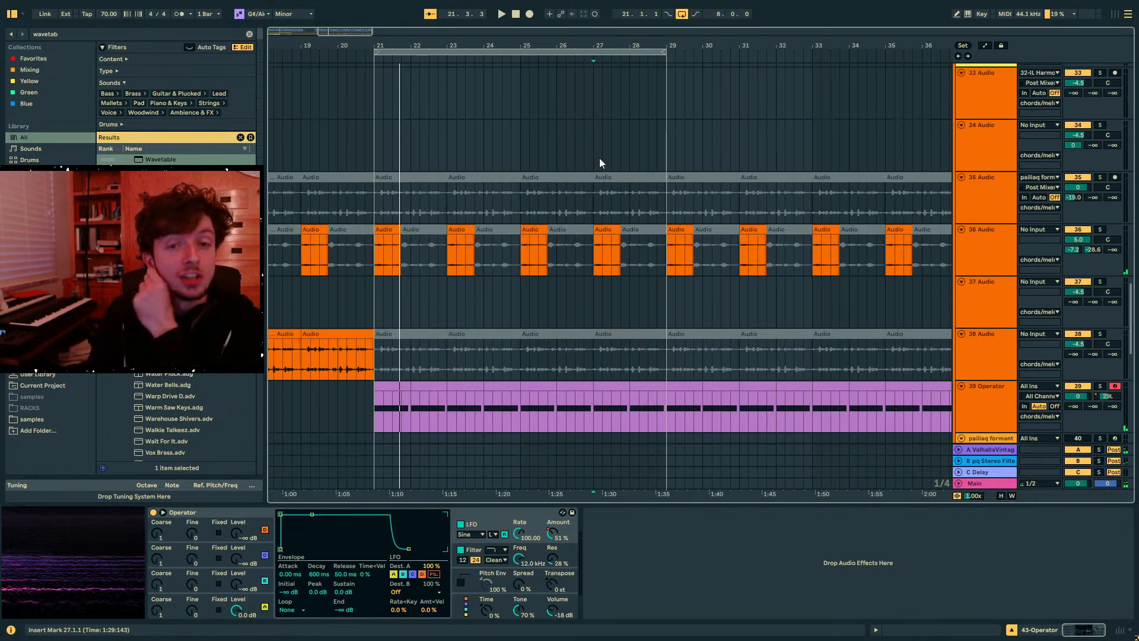
pyautogui.scroll(15, 597, 153)
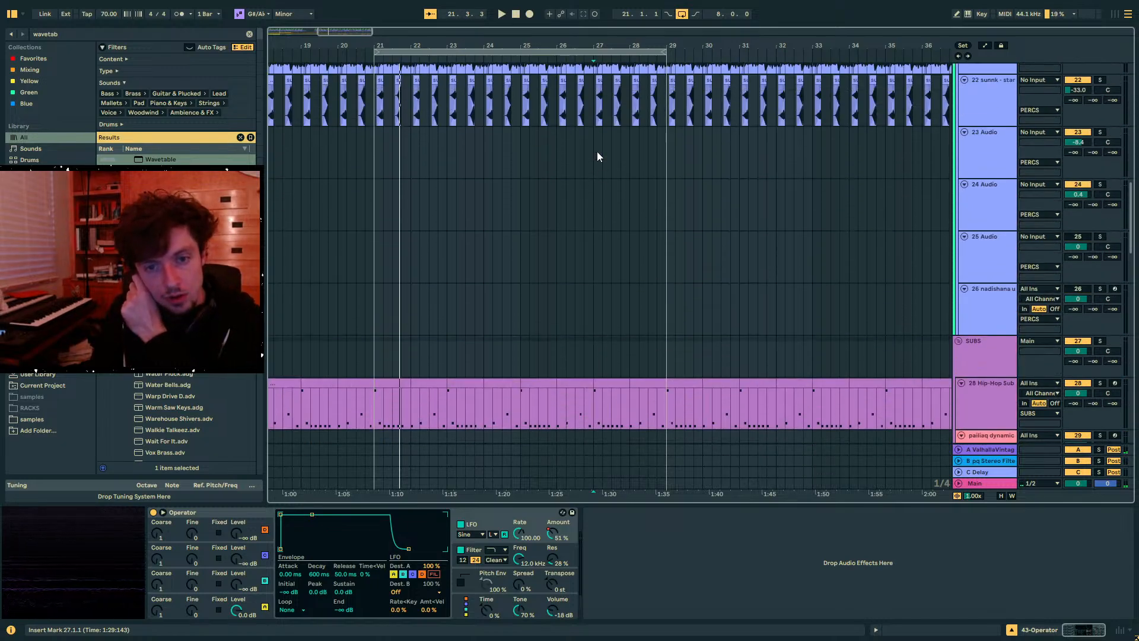
pyautogui.scroll(12, 595, 151)
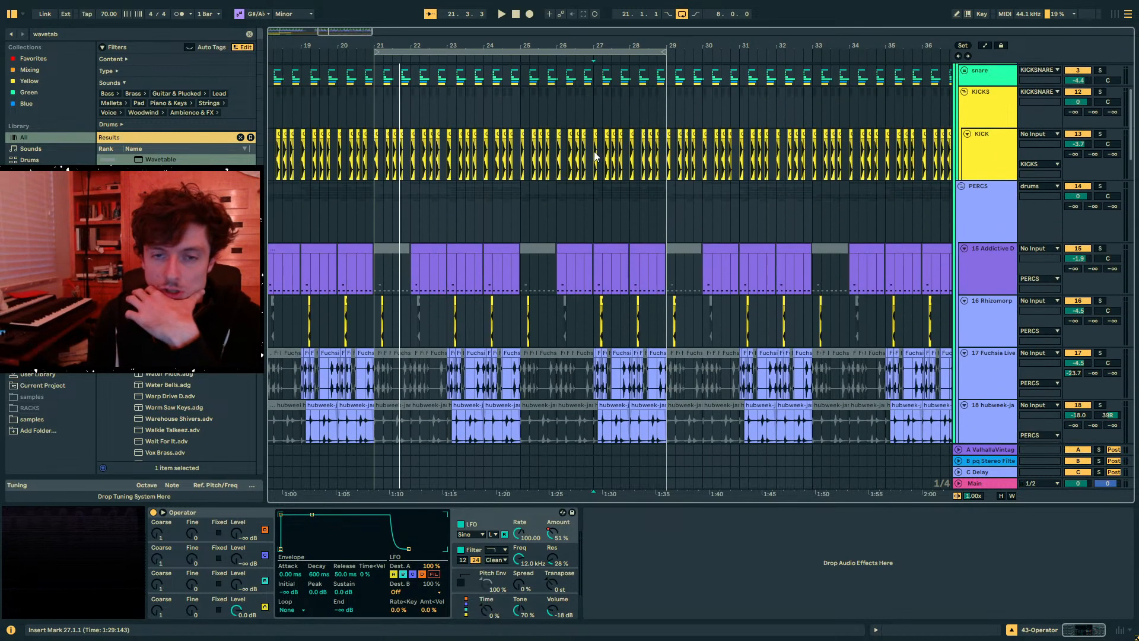
pyautogui.scroll(2, 593, 151)
pyautogui.click(985, 273)
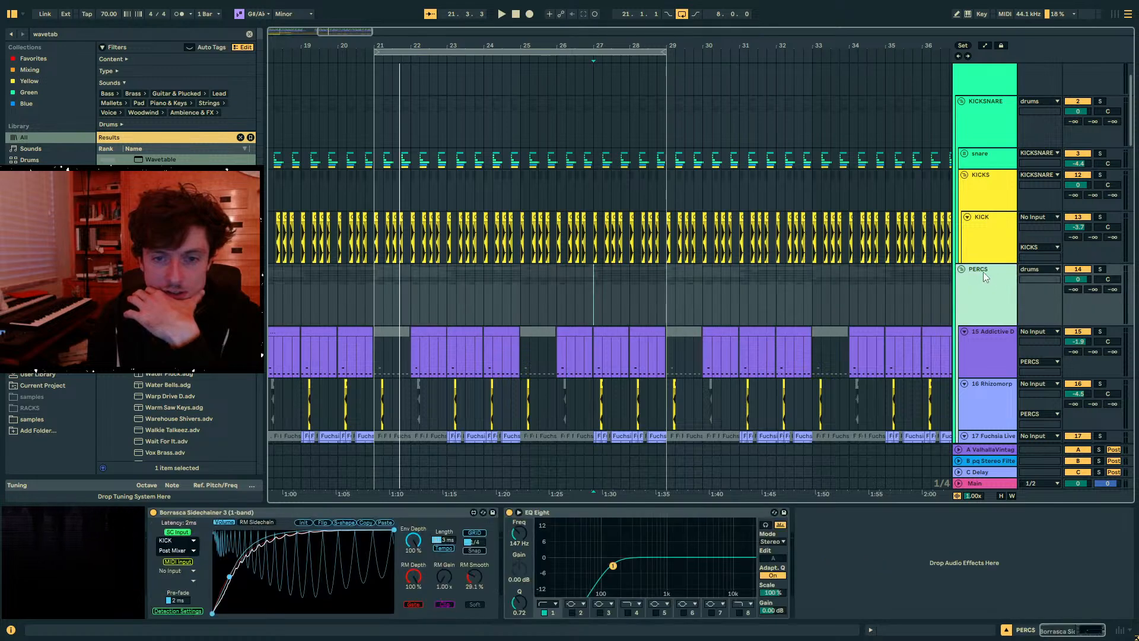
pyautogui.click(962, 269)
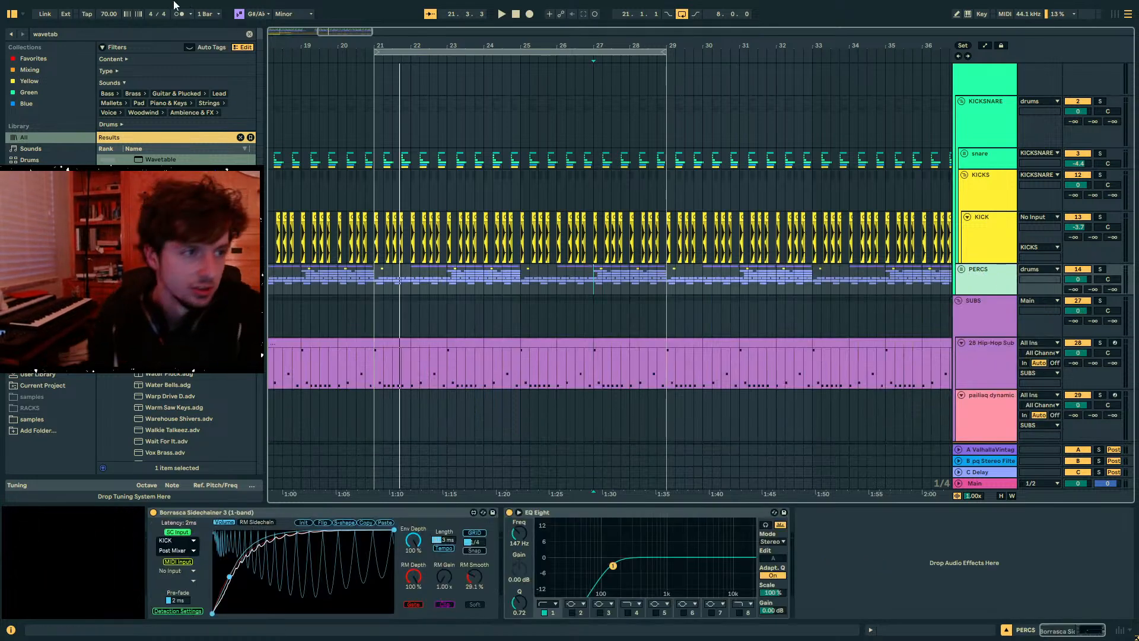
# - Search the samples folder for "vocal" and widen the browser so the full file names can be read
pyautogui.click(47, 35)
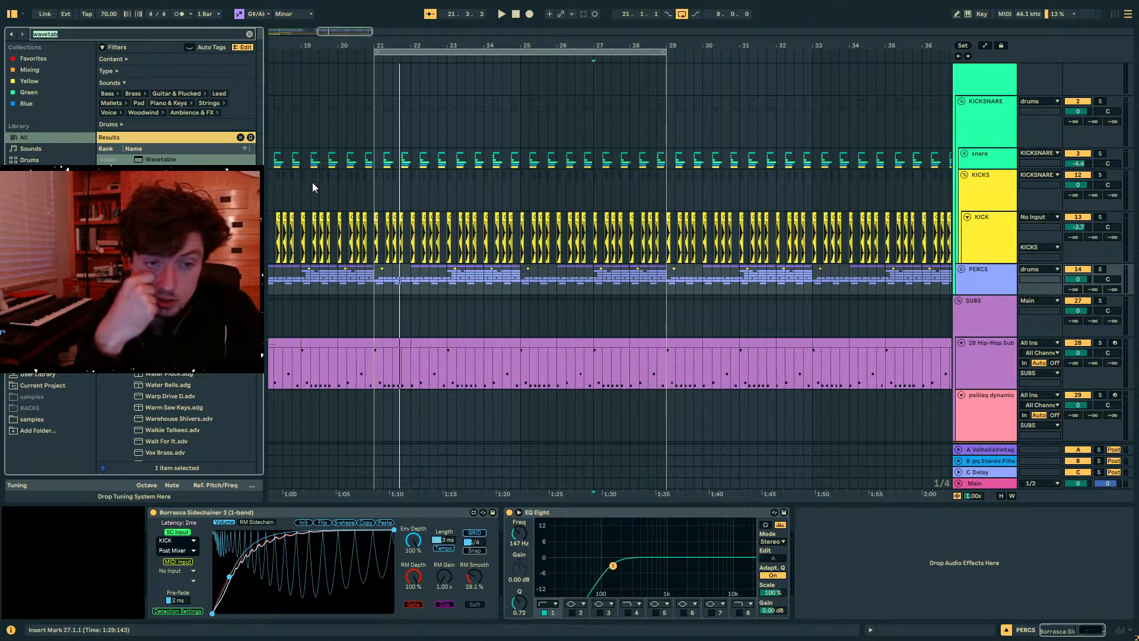
pyautogui.scroll(-10, 674, 320)
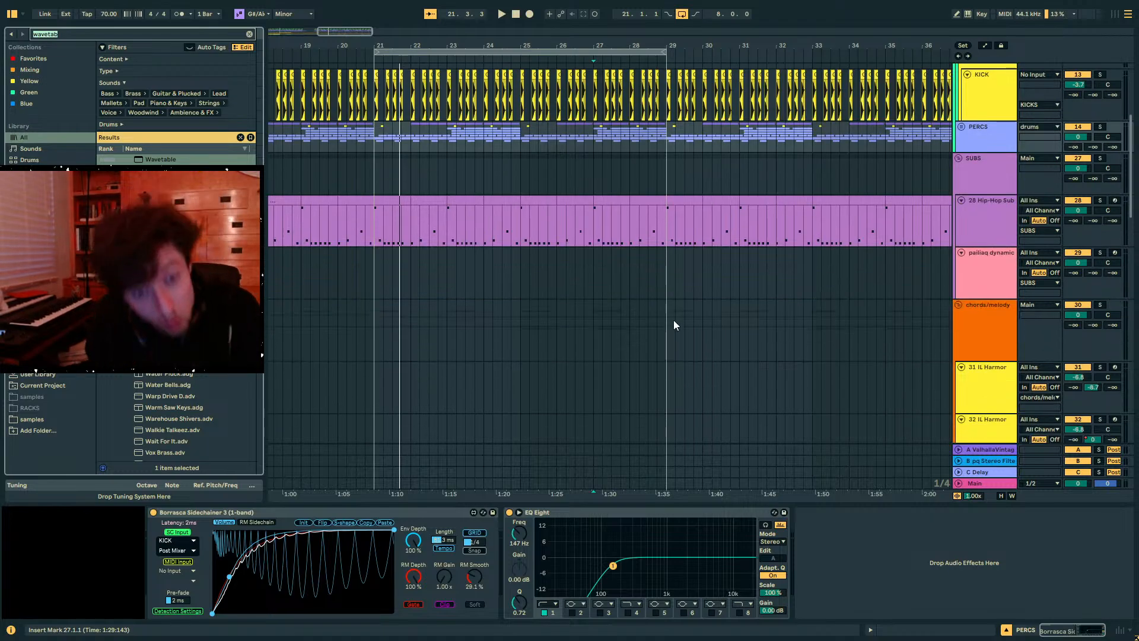
pyautogui.scroll(-10, 669, 338)
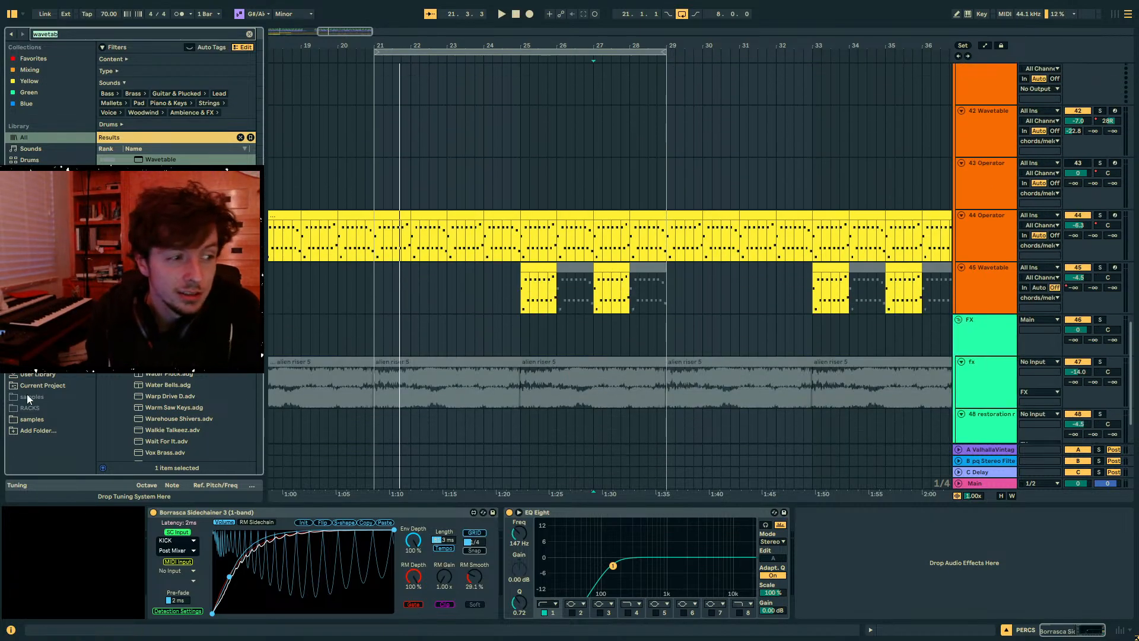
pyautogui.click(28, 420)
pyautogui.hotkey('ctrl', 'f')
pyautogui.write('vocal')
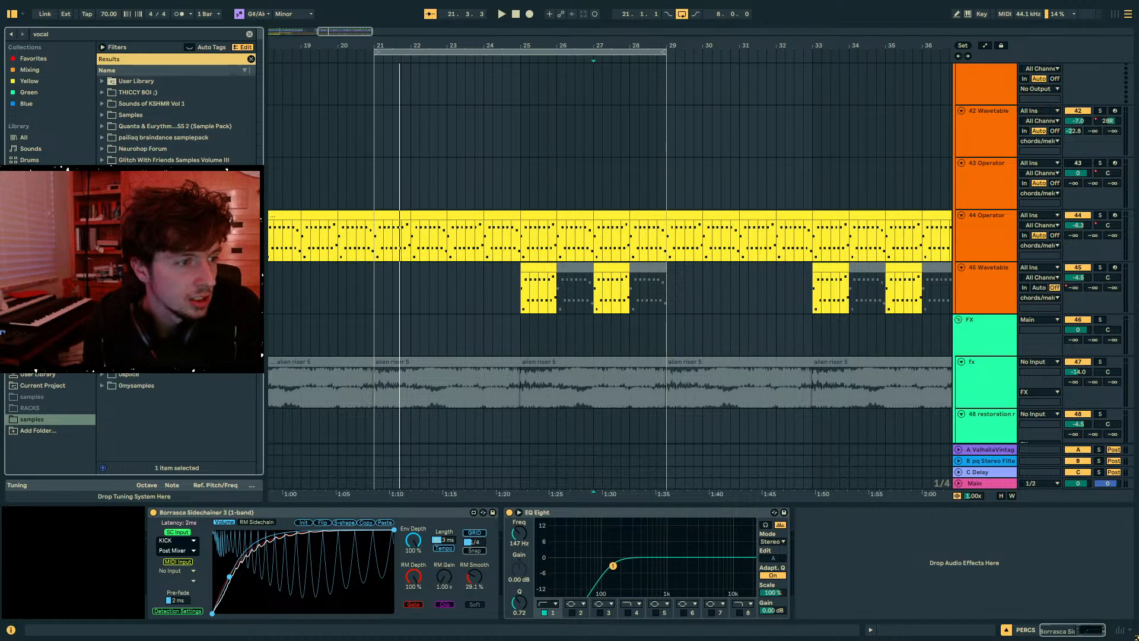
pyautogui.moveTo(267, 239); pyautogui.dragTo(411, 267)
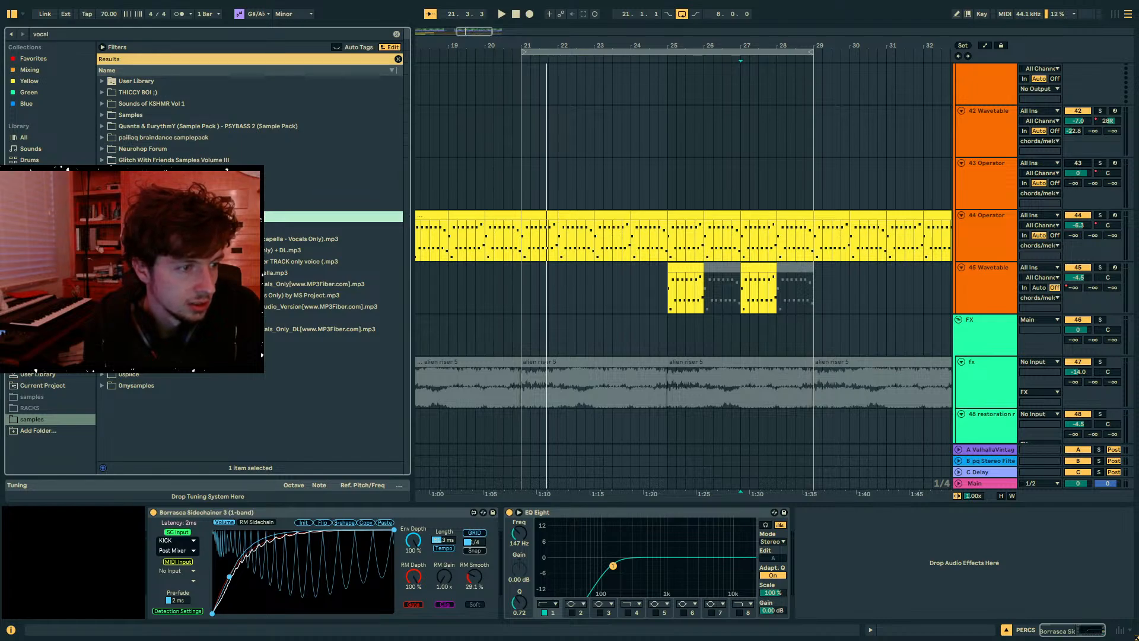
# - Audition the vocal search results, including the samples in the Neurohop Forum pack's Vocals folder
pyautogui.click(102, 228)
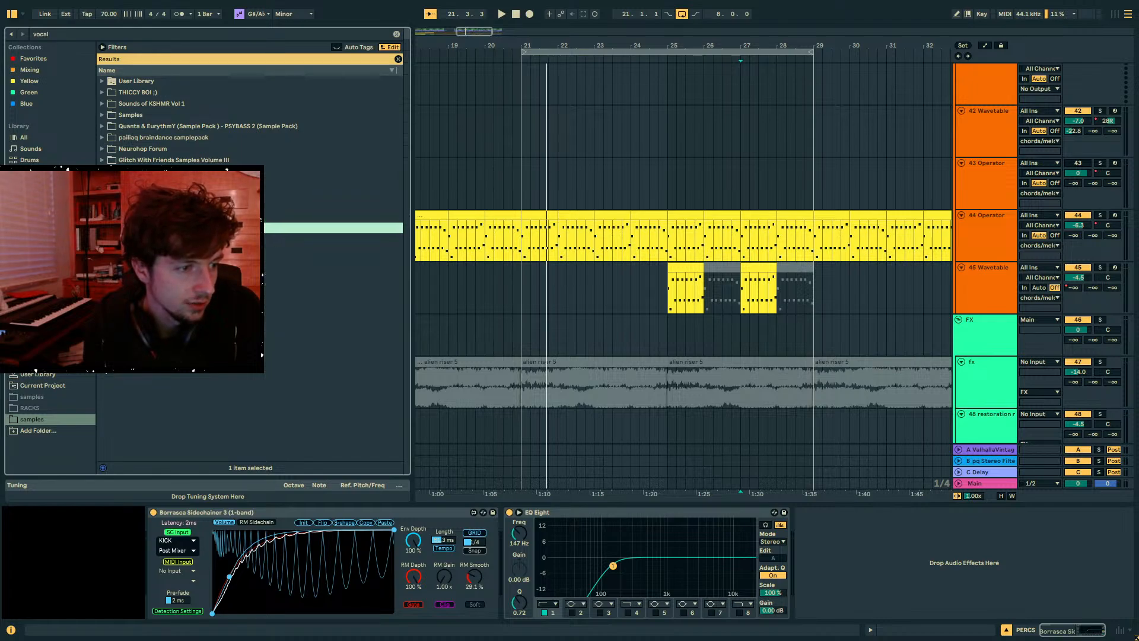
pyautogui.press('Down')
pyautogui.press('Down')
pyautogui.press('Down')
pyautogui.press('Down')
pyautogui.press('Up')
pyautogui.press('Down')
pyautogui.press('Down')
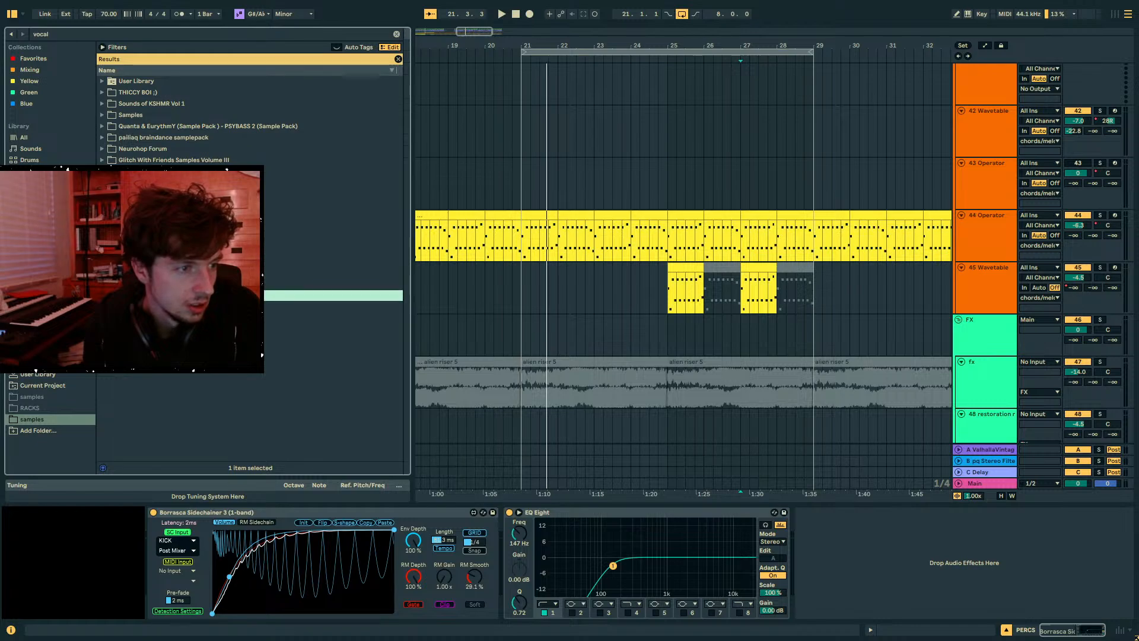
pyautogui.press('Up')
pyautogui.press('Up')
pyautogui.press('Up')
pyautogui.press('Up')
pyautogui.press('Up')
pyautogui.press('Down')
pyautogui.scroll(-2, 237, 261)
pyautogui.scroll(2, 238, 261)
pyautogui.click(103, 160)
pyautogui.click(104, 149)
pyautogui.click(109, 160)
pyautogui.press('Down')
pyautogui.press('Down')
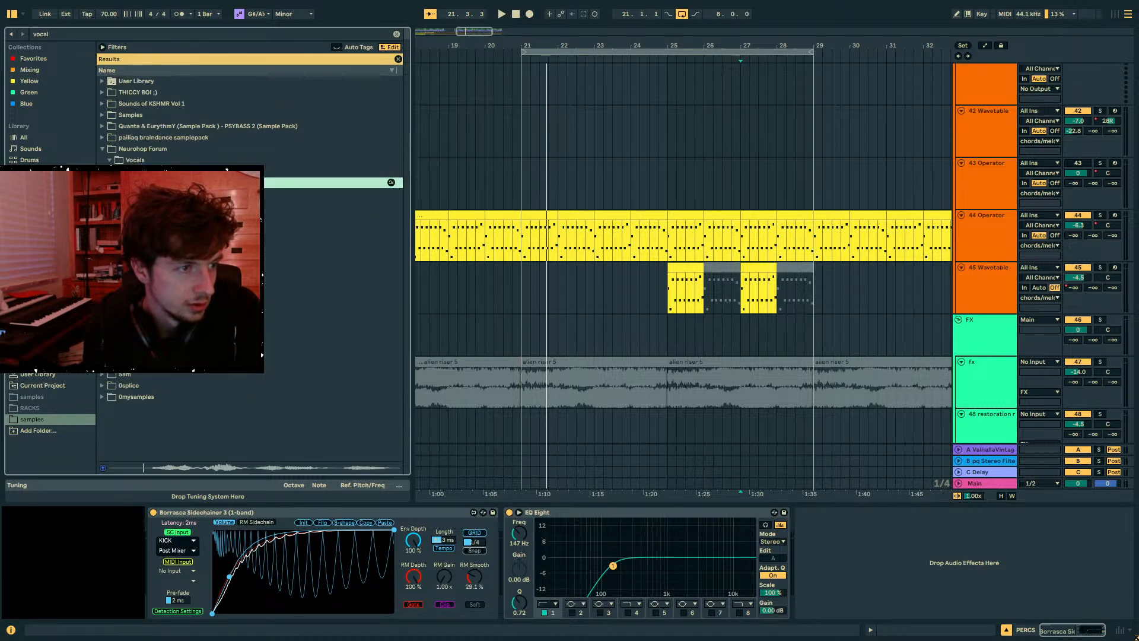
pyautogui.click(465, 261)
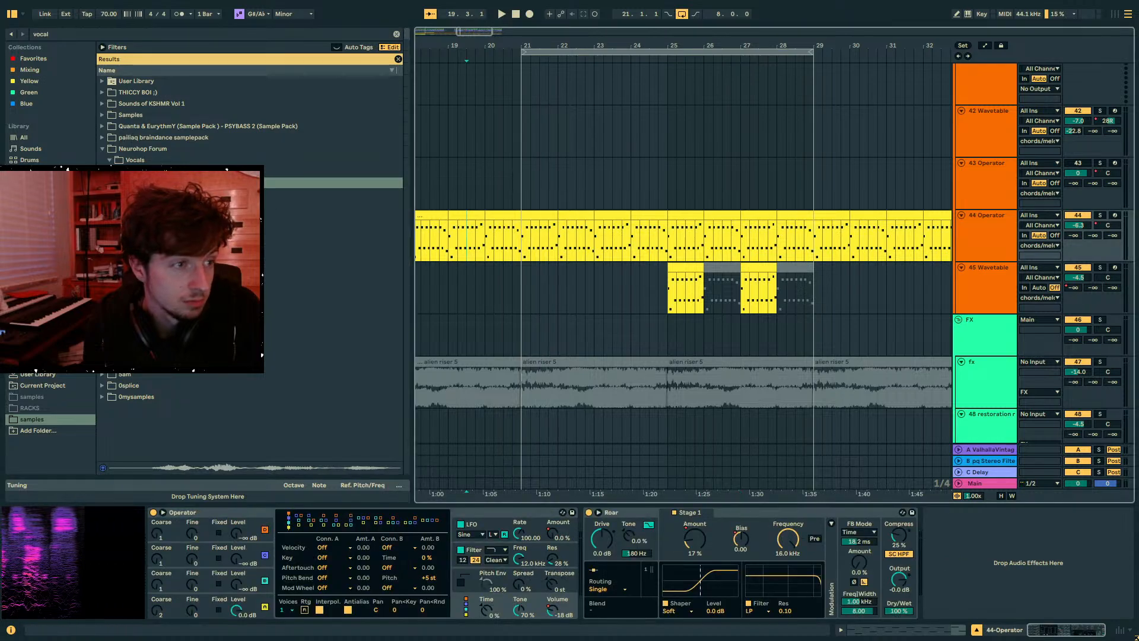
# - Place the Quanta & EurythmY PSYBASS 2 "157 37 FX REV VOCAL" sample on a new audio track at bar 29 and play it
pyautogui.click(104, 127)
pyautogui.click(146, 137)
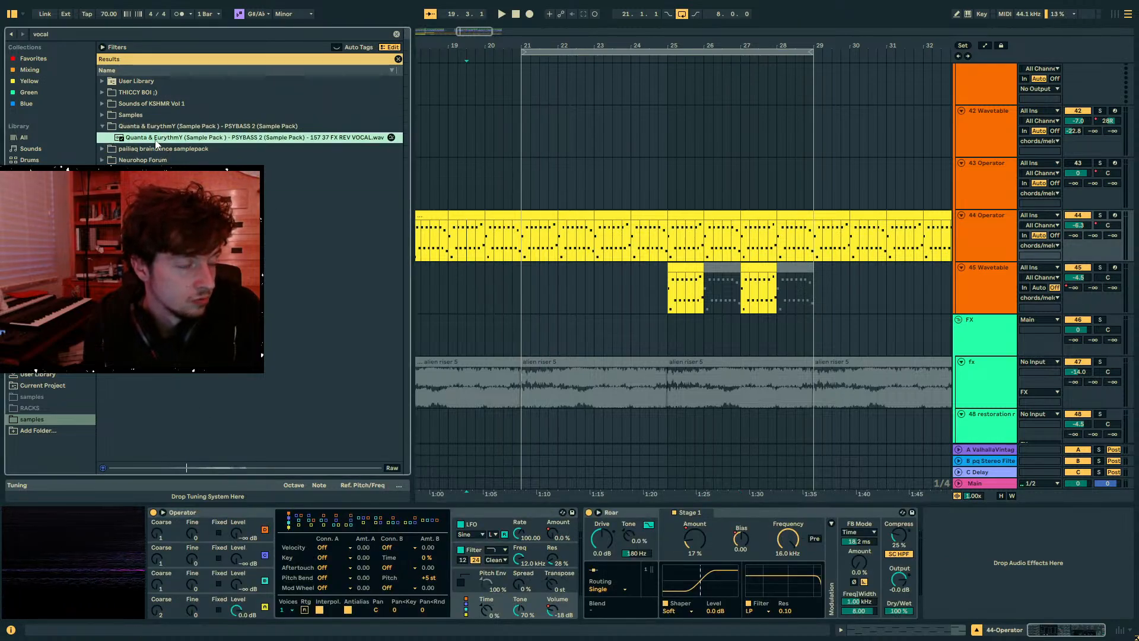
pyautogui.moveTo(148, 142)
pyautogui.mouseDown()
pyautogui.moveTo(900, 461)
pyautogui.moveTo(842, 411)
pyautogui.moveTo(817, 419)
pyautogui.mouseUp()
pyautogui.press('space')
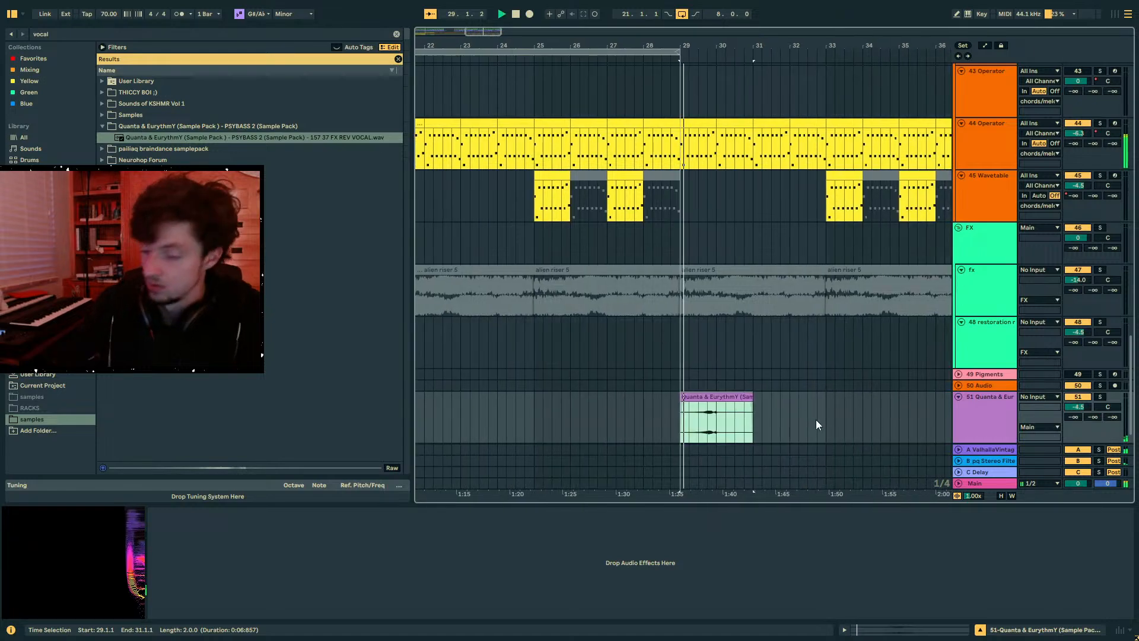
# - Set the reversed vocal track's volume to -1.5 dB, its send A to -11 dB and its send B to 0 dB
pyautogui.press('-')
pyautogui.press('-')
pyautogui.press('-')
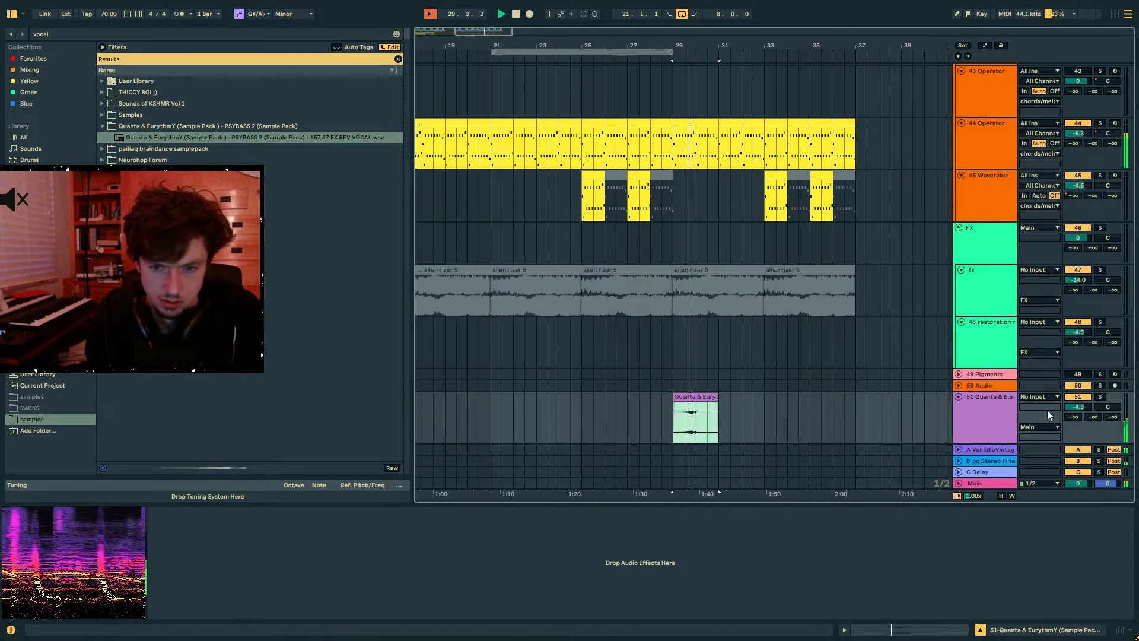
pyautogui.moveTo(1078, 407); pyautogui.dragTo(1078, 396)
pyautogui.moveTo(730, 425)
pyautogui.mouseDown()
pyautogui.moveTo(668, 425)
pyautogui.moveTo(752, 425)
pyautogui.mouseUp()
pyautogui.press('space')
pyautogui.press('space')
pyautogui.moveTo(1093, 417)
pyautogui.mouseDown()
pyautogui.moveTo(1093, 361)
pyautogui.moveTo(1073, 395)
pyautogui.moveTo(1073, 383)
pyautogui.moveTo(1092, 405)
pyautogui.mouseUp()
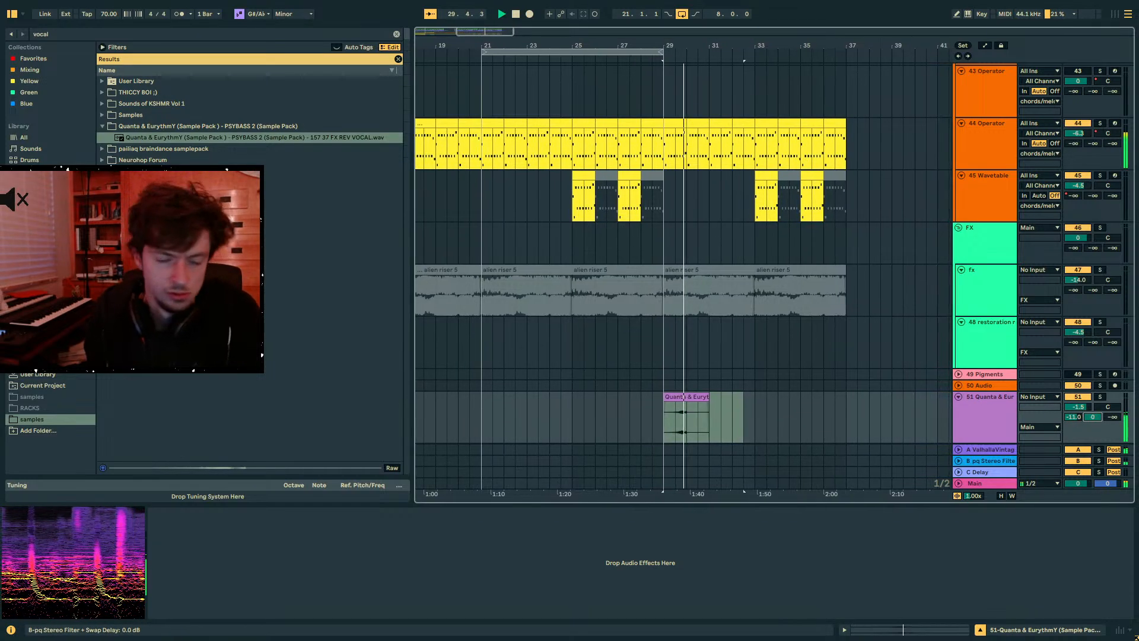
# - Duplicate the two-bar reversed vocal clip at bar 29 three times to fill bars 29 to 37
pyautogui.click(685, 423)
pyautogui.moveTo(700, 425); pyautogui.dragTo(655, 426)
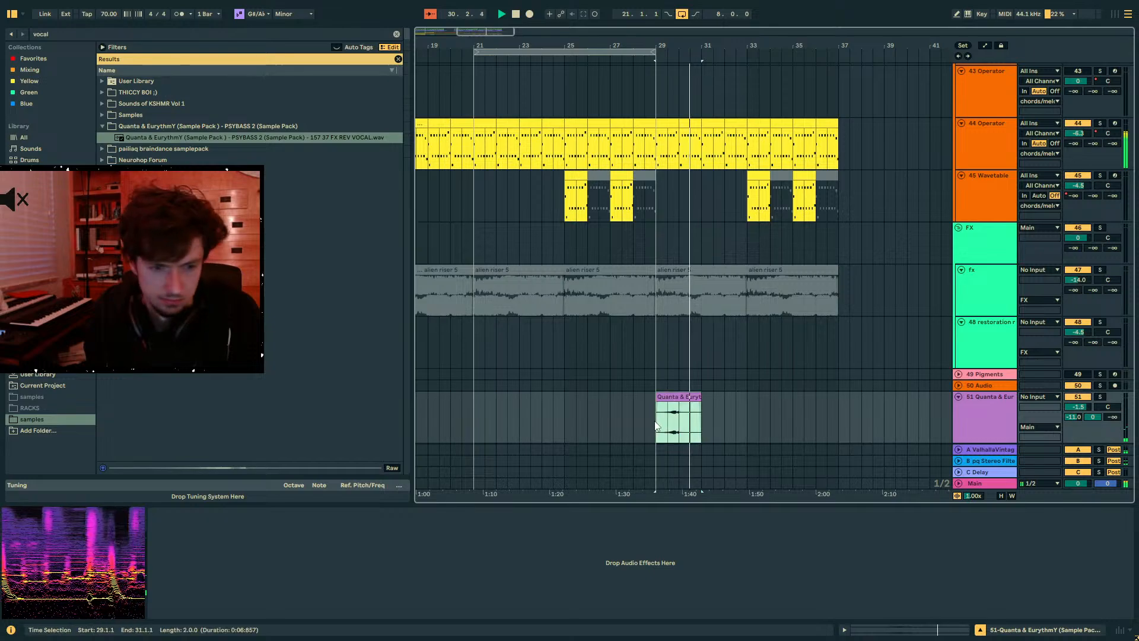
pyautogui.hotkey('ctrl', 'd')
pyautogui.hotkey('ctrl', 'd')
pyautogui.hotkey('ctrl', 'd')
# - Transpose the vocal clip at bar 31 up 12 semitones and duplicate bars 29 to 33 of the vocal over bars 33 to 37
pyautogui.click(706, 390)
pyautogui.click(723, 416)
pyautogui.click(925, 629)
pyautogui.scroll(-3, 222, 563)
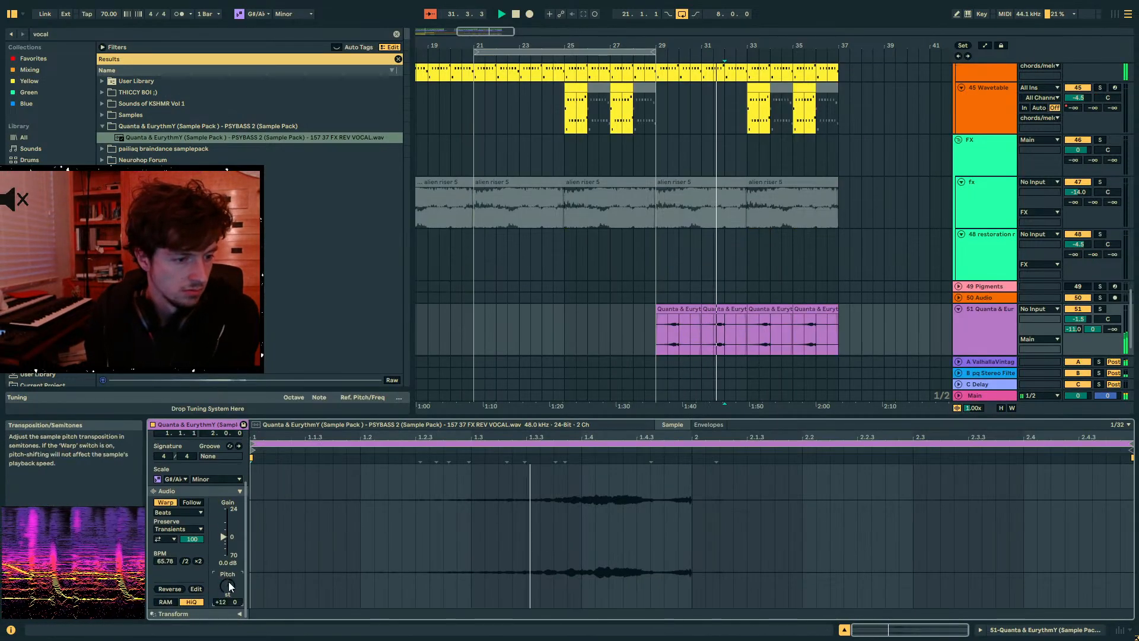
pyautogui.moveTo(762, 338)
pyautogui.mouseDown()
pyautogui.moveTo(659, 328)
pyautogui.moveTo(752, 330)
pyautogui.mouseUp()
pyautogui.hotkey('ctrl', 'd')
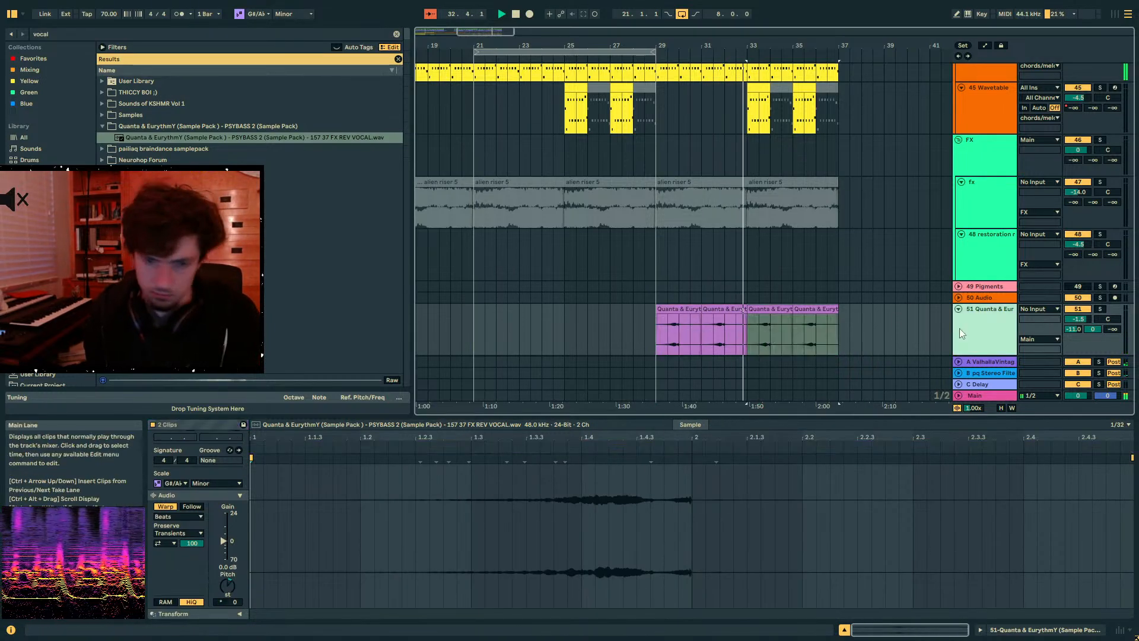
# - Insert an empty audio track below the reversed vocal track, stop playback and place the insert marker at bar 29
pyautogui.hotkey('ctrl', 't')
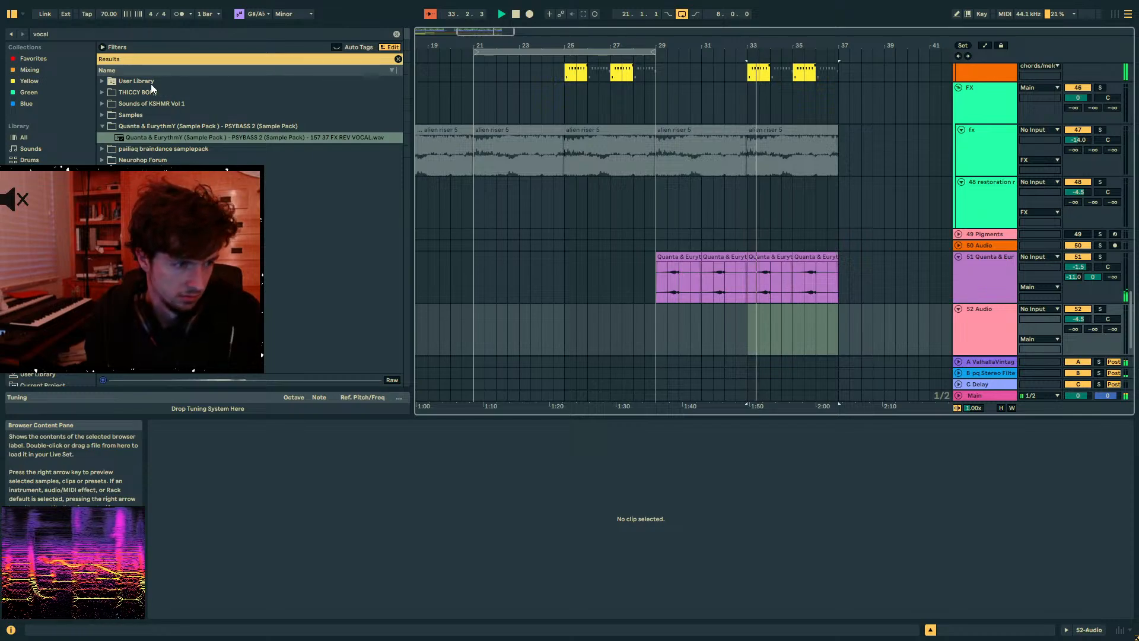
pyautogui.hotkey('ctrl', 'f')
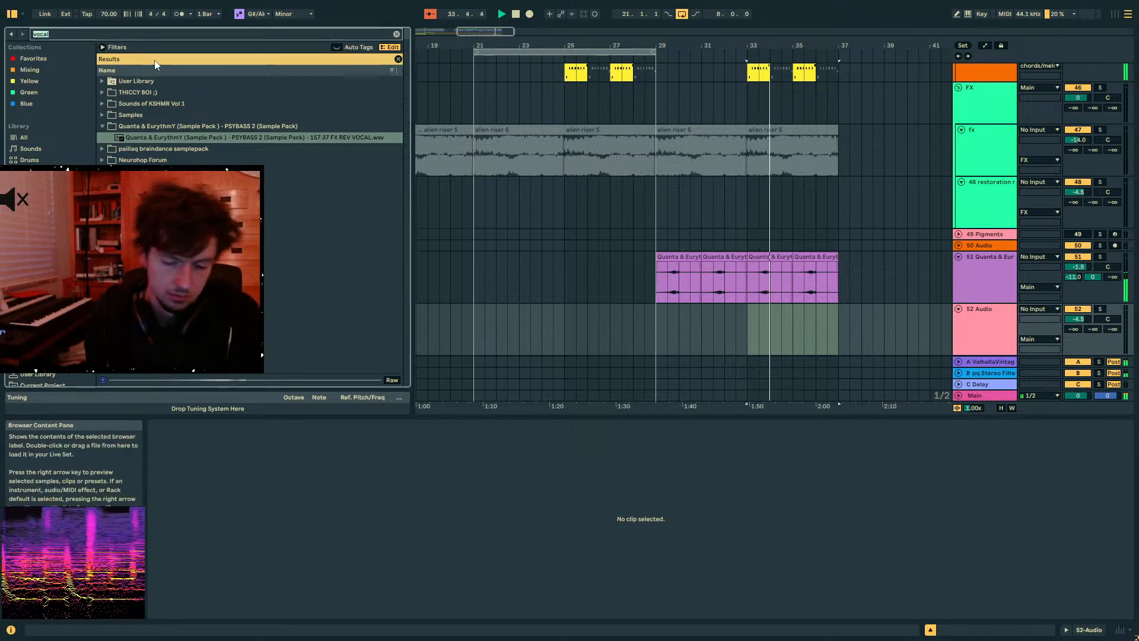
pyautogui.click(656, 216)
pyautogui.press('space')
pyautogui.press('+')
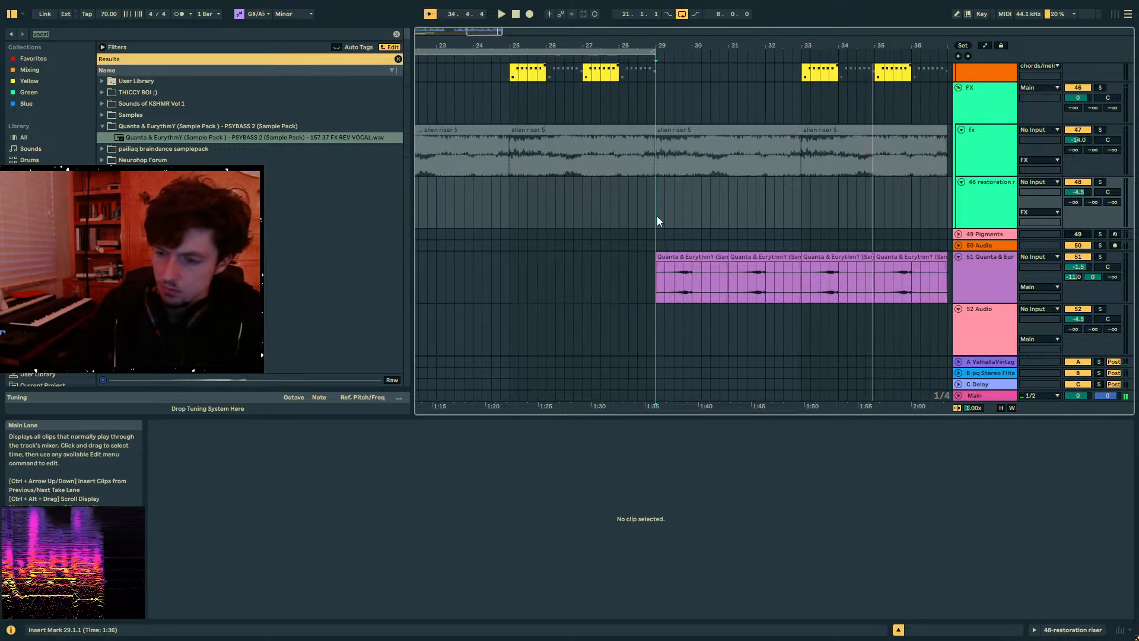
# - Search the samples for "dub siren" and audition several sounds from the Sobie Dub Siren Sample Pack
pyautogui.click(49, 36)
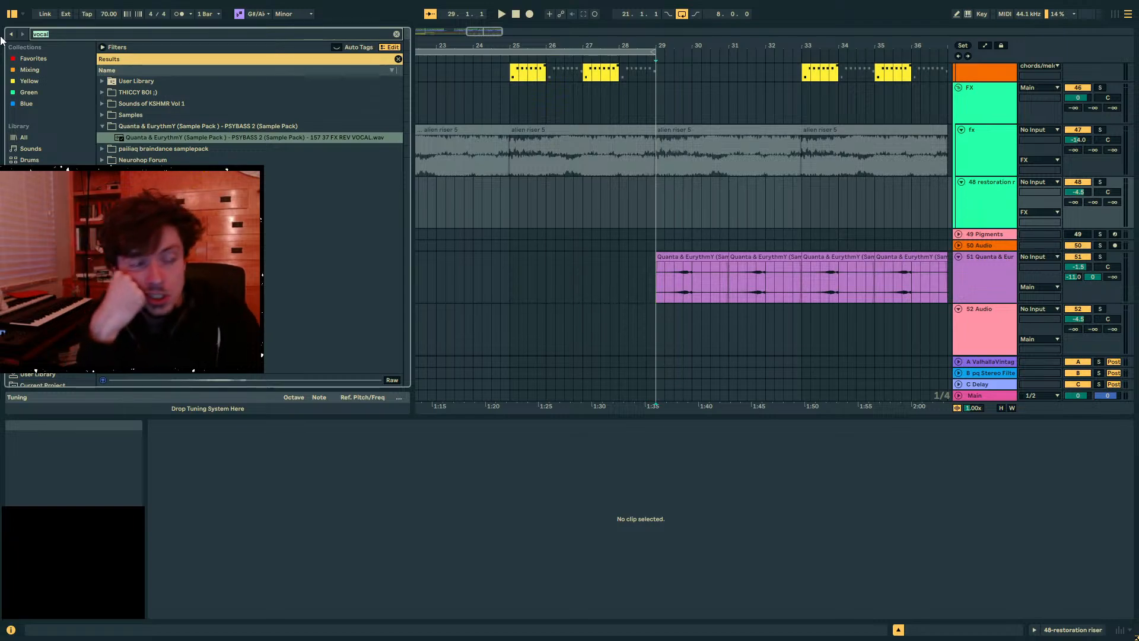
pyautogui.write('dub siren')
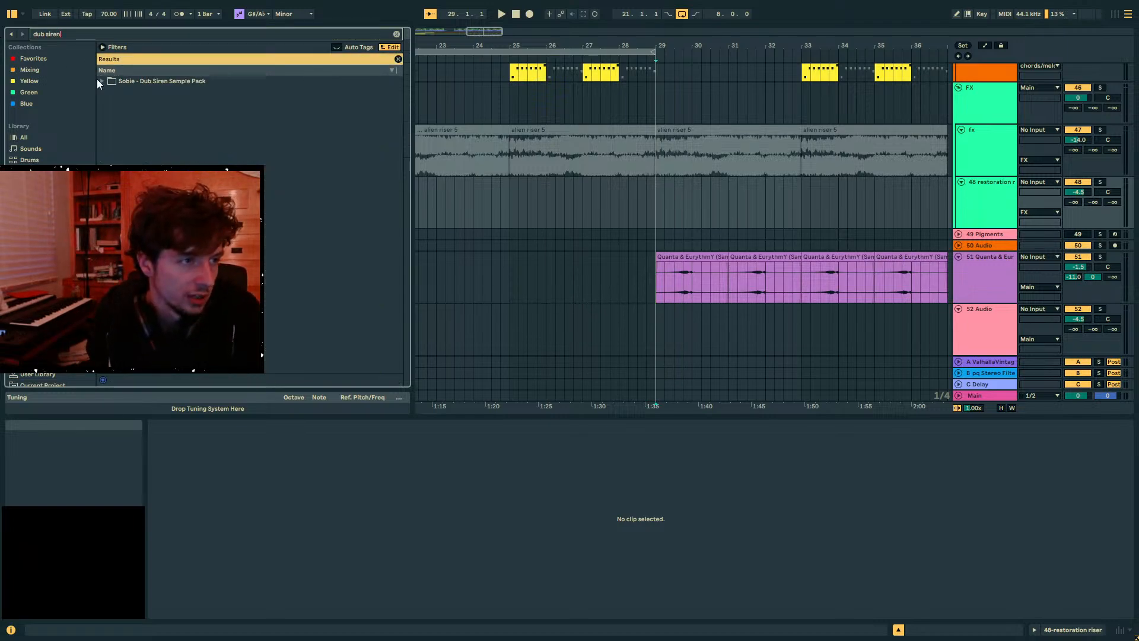
pyautogui.click(102, 80)
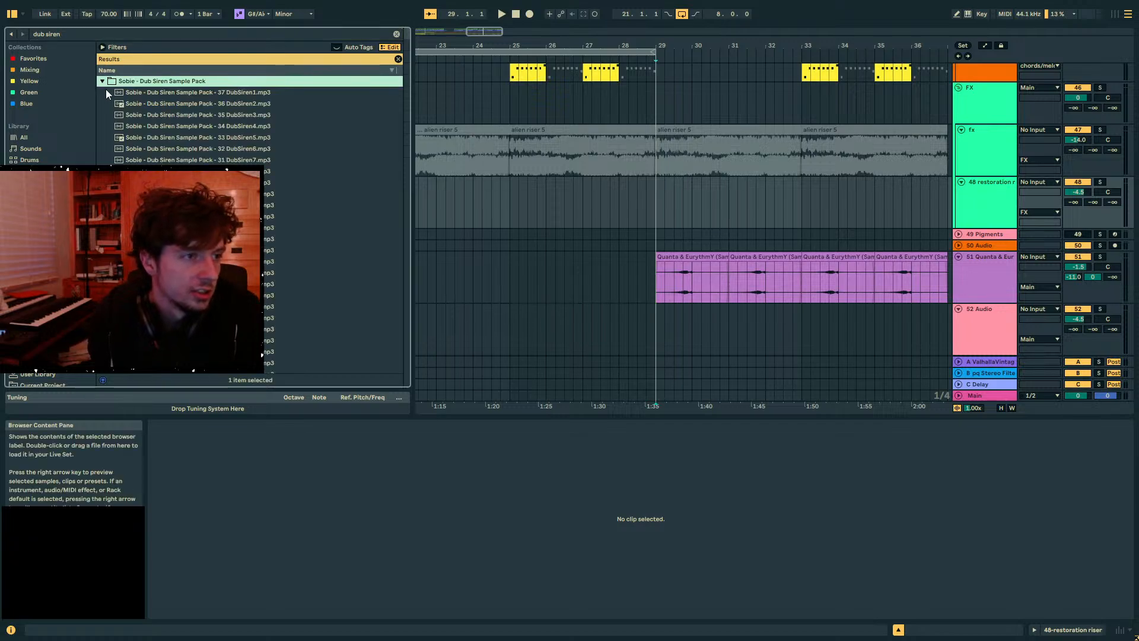
pyautogui.scroll(-5, 262, 218)
pyautogui.scroll(3, 262, 220)
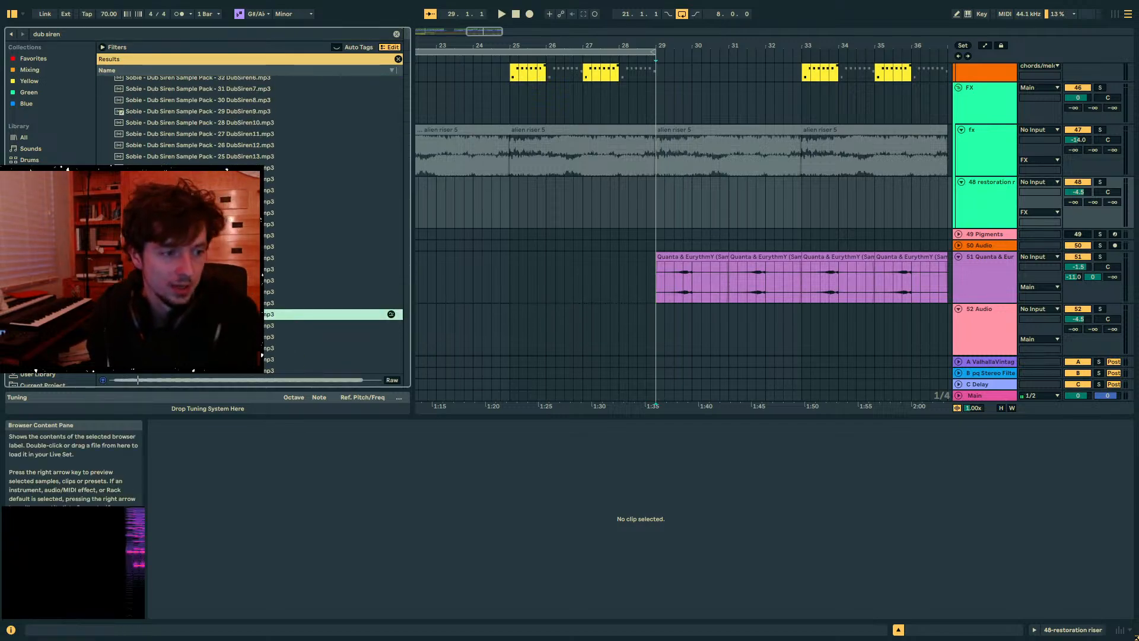
pyautogui.press('Up')
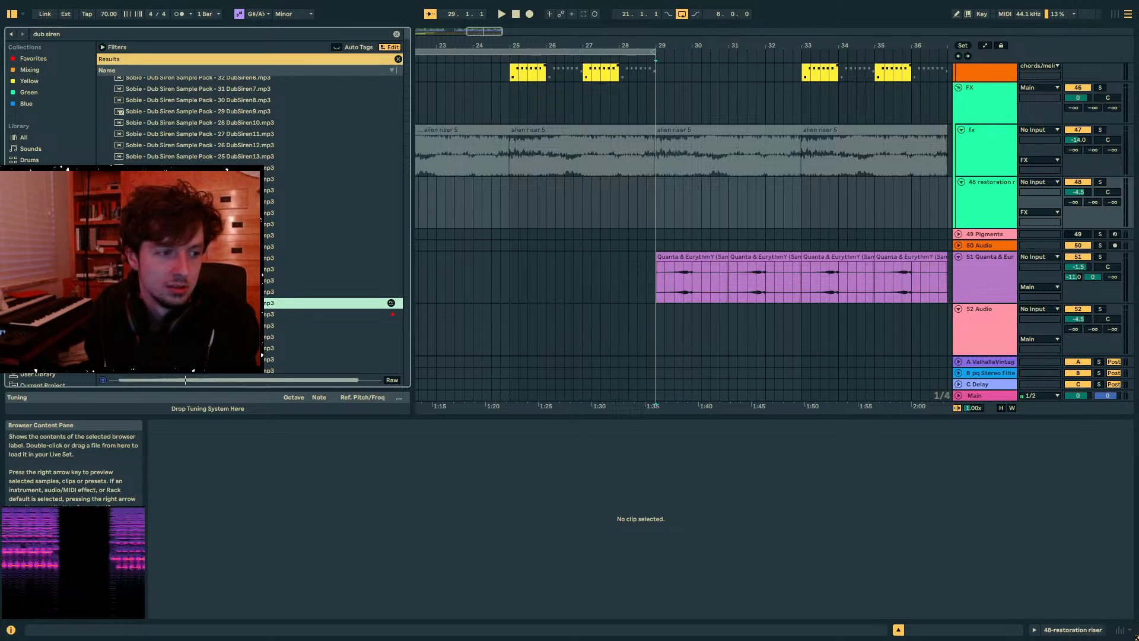
pyautogui.press('Up')
pyautogui.click(646, 295)
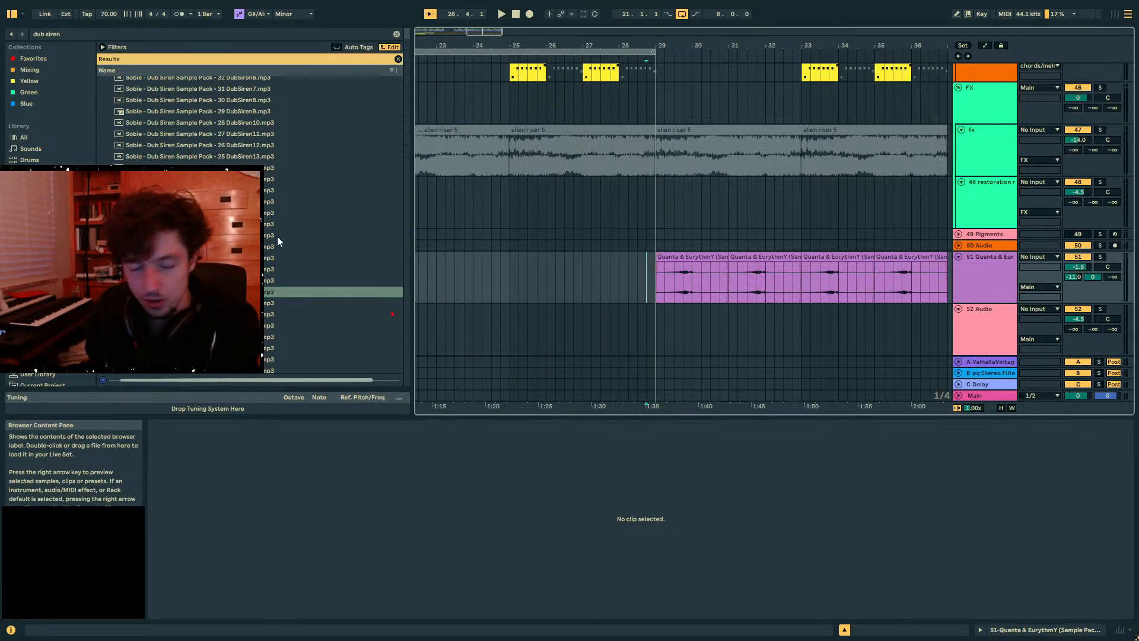
pyautogui.scroll(3, 250, 225)
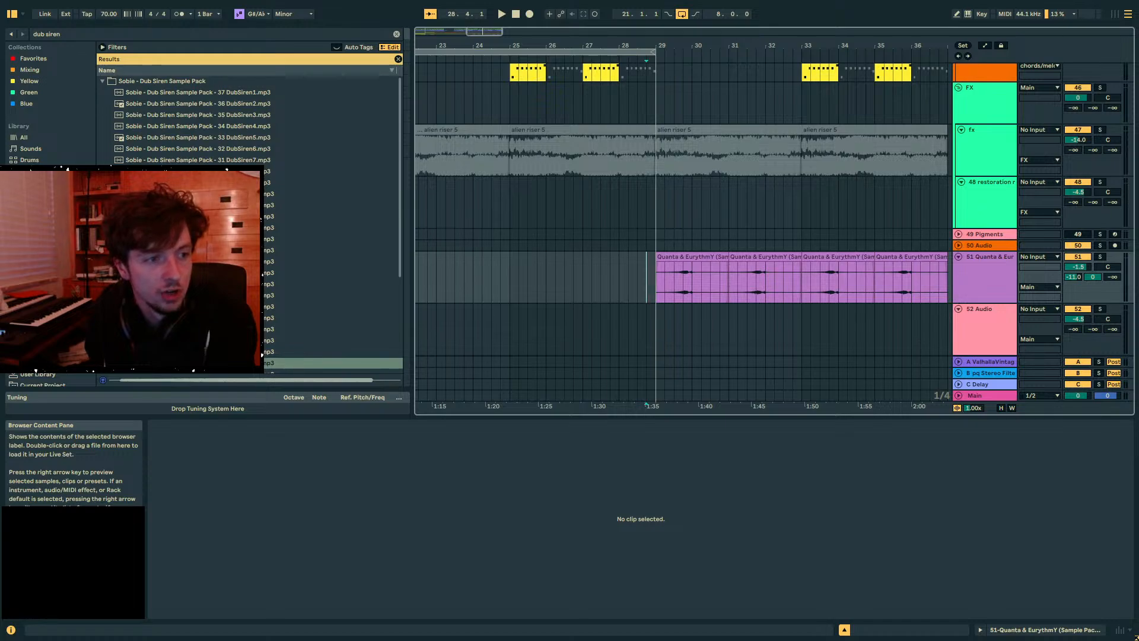
pyautogui.click(237, 182)
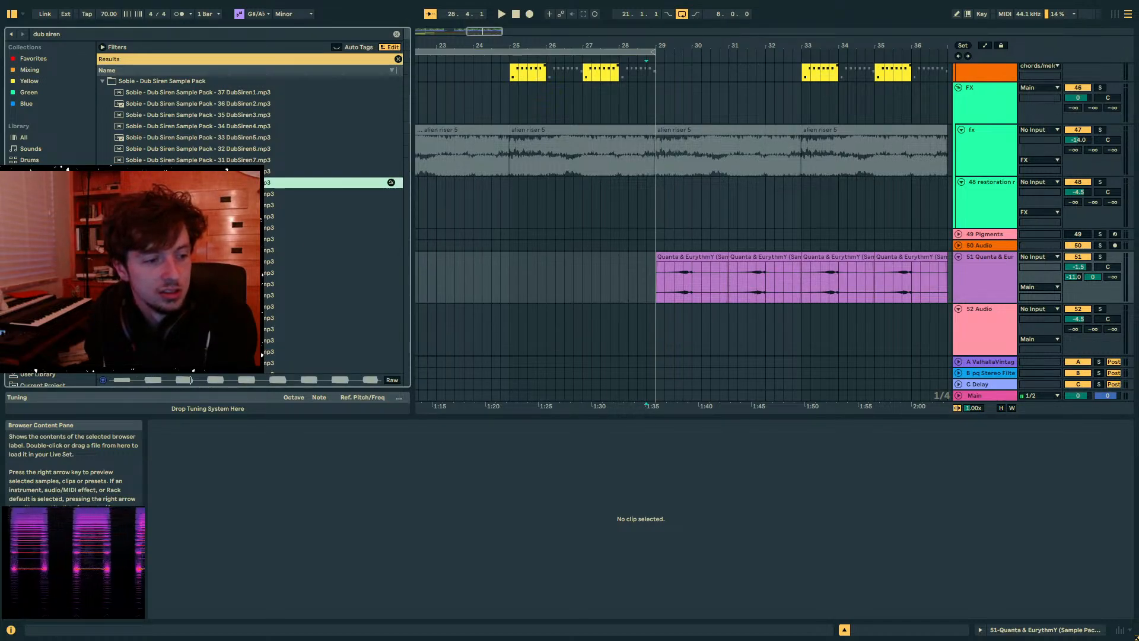
pyautogui.click(214, 295)
pyautogui.scroll(-3, 332, 249)
pyautogui.click(622, 286)
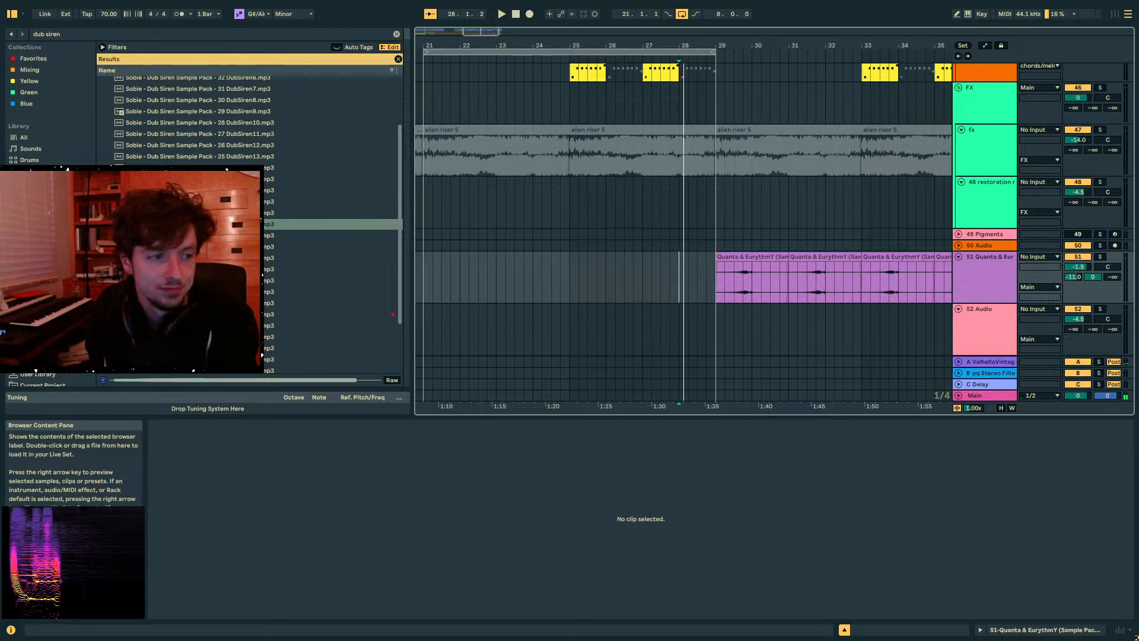
# - Insert a MIDI track below the reversed vocal track and load the Operator instrument on it
pyautogui.click(751, 257)
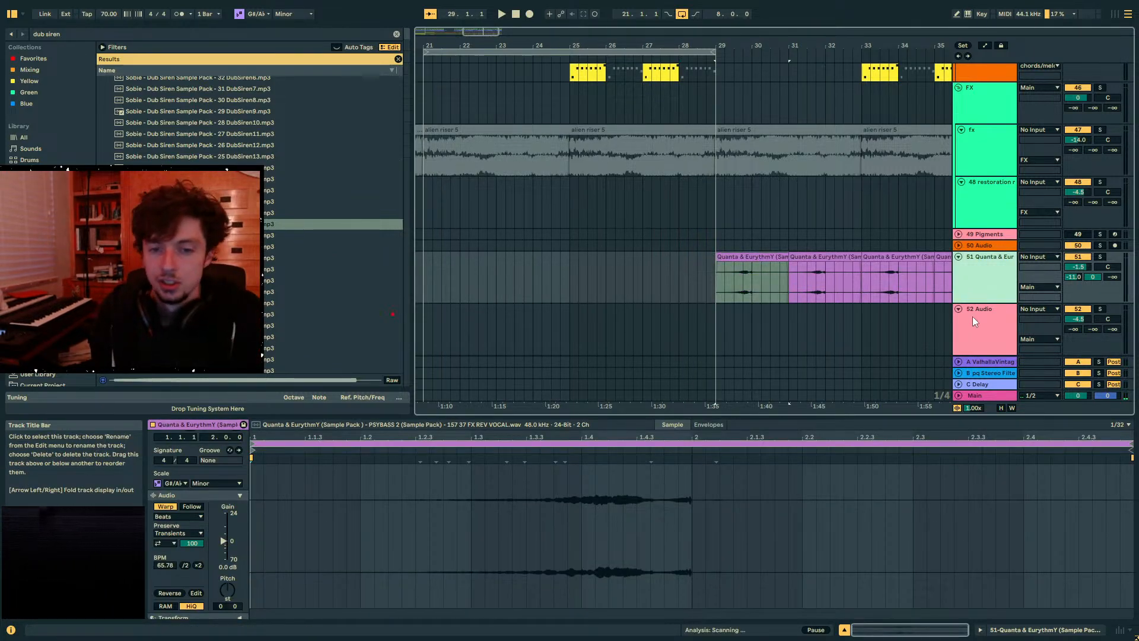
pyautogui.hotkey('ctrl', 'shift', 't')
pyautogui.click(116, 34)
pyautogui.write('operator')
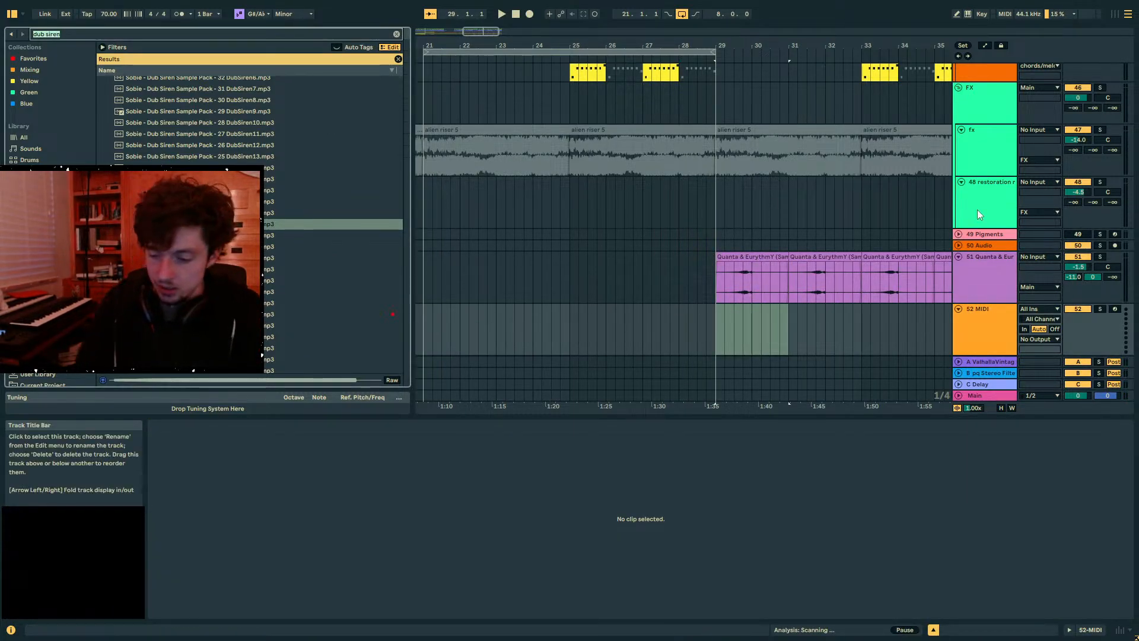
pyautogui.click(46, 138)
pyautogui.doubleClick(216, 151)
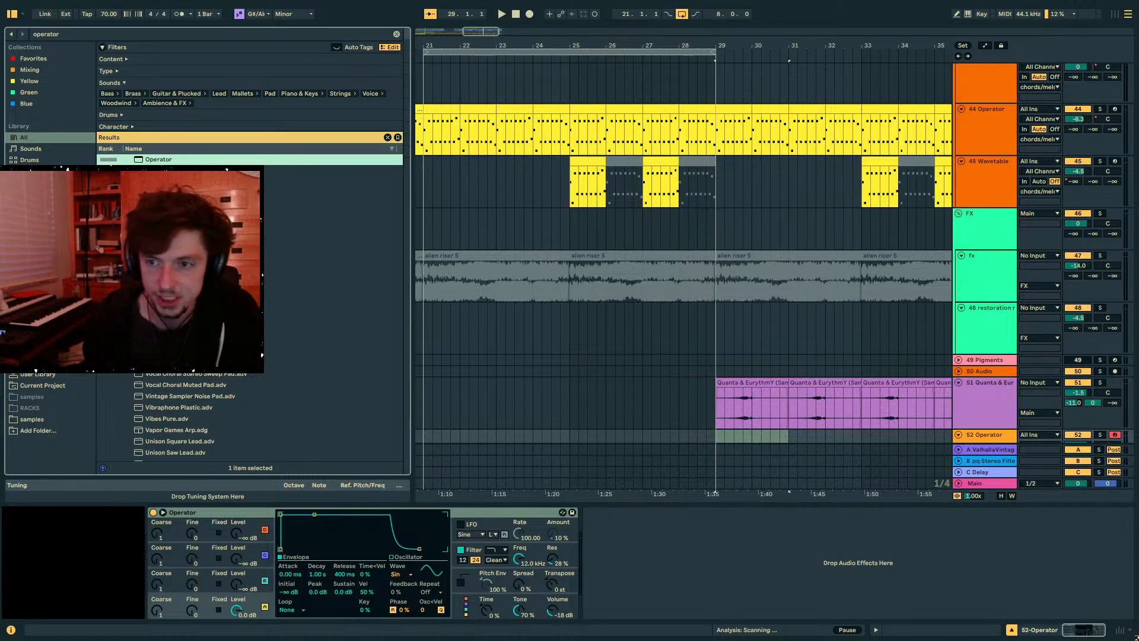
# - Create an empty MIDI clip from bar 29 to 33 on the new Operator track
pyautogui.click(713, 232)
pyautogui.scroll(-5, 713, 236)
pyautogui.click(992, 347)
pyautogui.moveTo(718, 333); pyautogui.dragTo(850, 330)
pyautogui.hotkey('ctrl', 'shift', 'm')
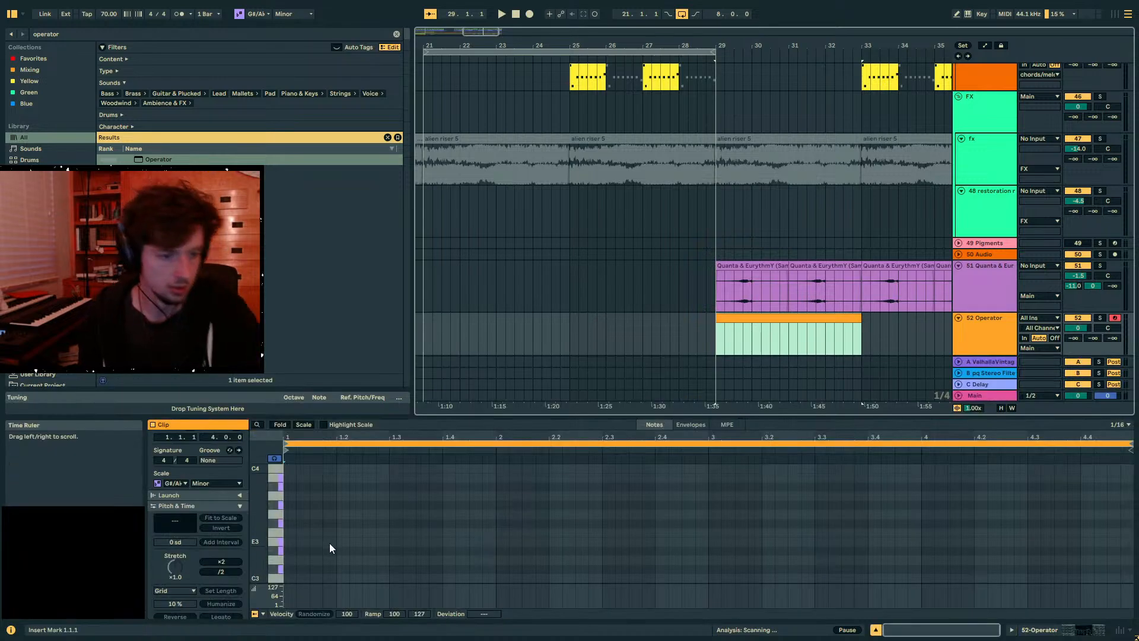
# - Draw a single E1 note spanning all four bars of the new Operator clip
pyautogui.scroll(-5, 292, 568)
pyautogui.scroll(-4, 292, 538)
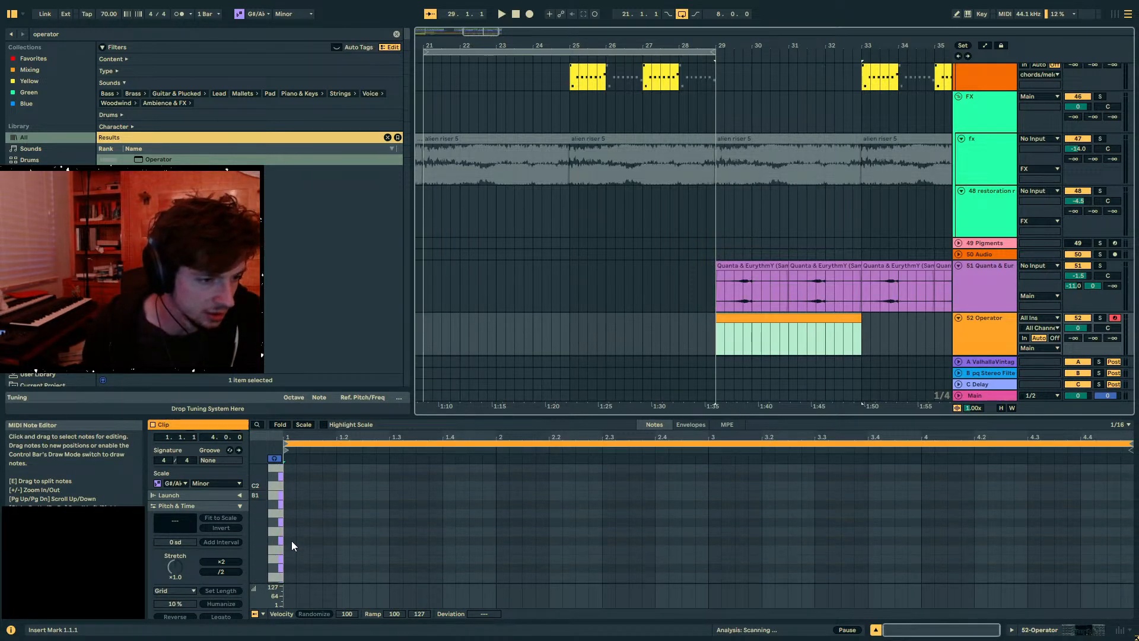
pyautogui.doubleClick(290, 535)
pyautogui.moveTo(294, 535); pyautogui.dragTo(1132, 535)
pyautogui.scroll(3, 816, 257)
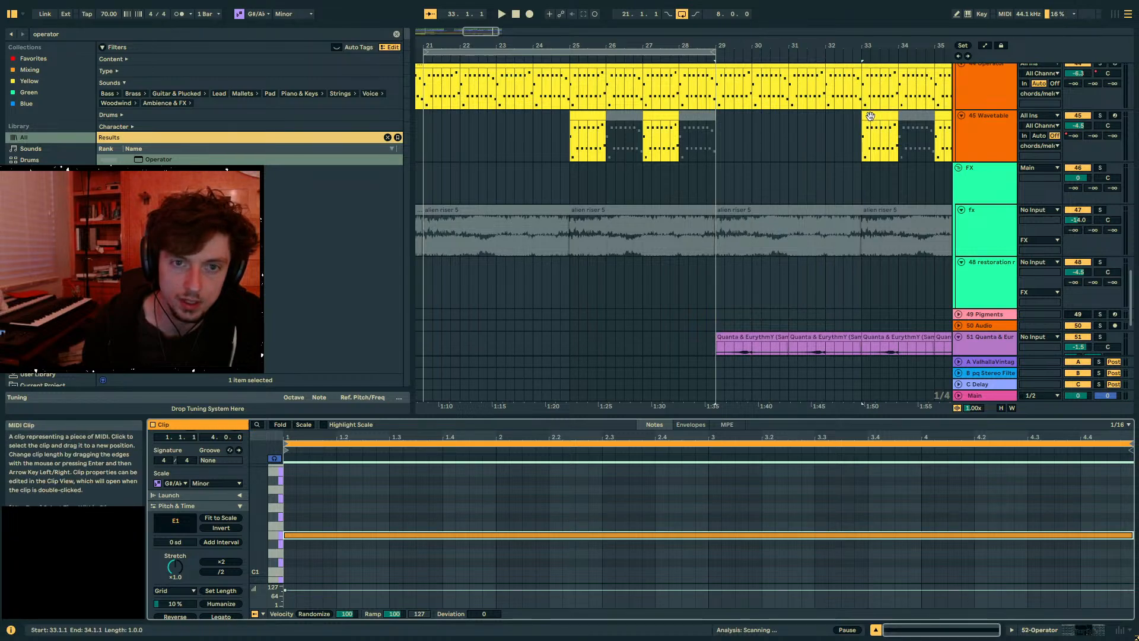
pyautogui.scroll(-4, 859, 119)
pyautogui.scroll(2, 859, 101)
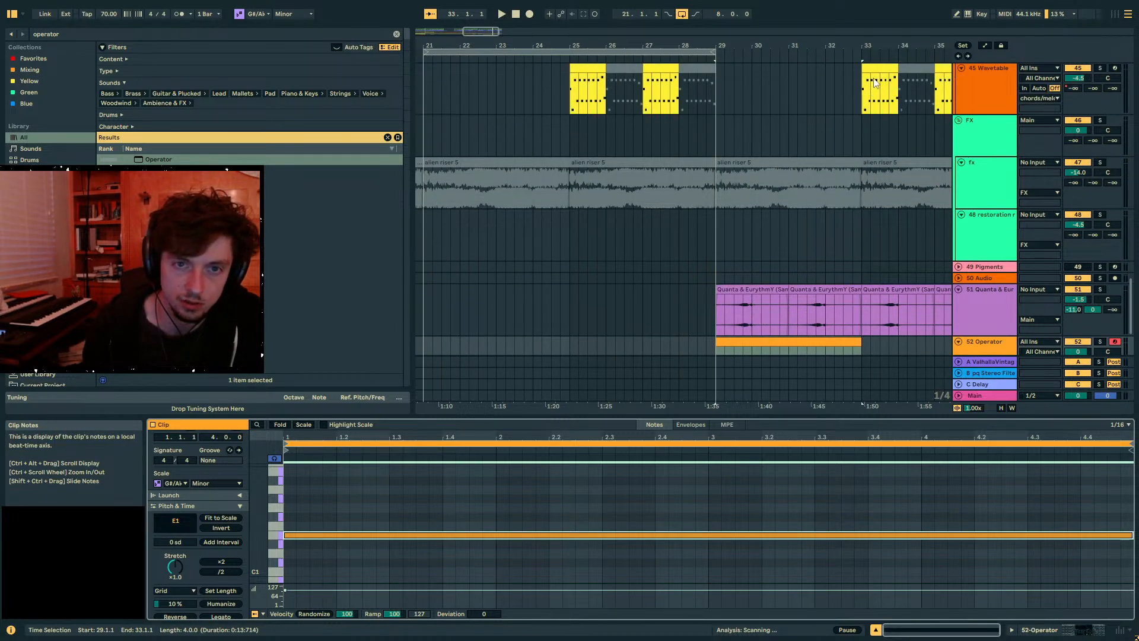
# - Solo the new Operator track and play its clip from bar 29
pyautogui.click(874, 83)
pyautogui.press('space')
pyautogui.press('space')
pyautogui.scroll(-2, 629, 205)
pyautogui.click(552, 270)
pyautogui.click(1100, 271)
pyautogui.press('space')
pyautogui.click(992, 290)
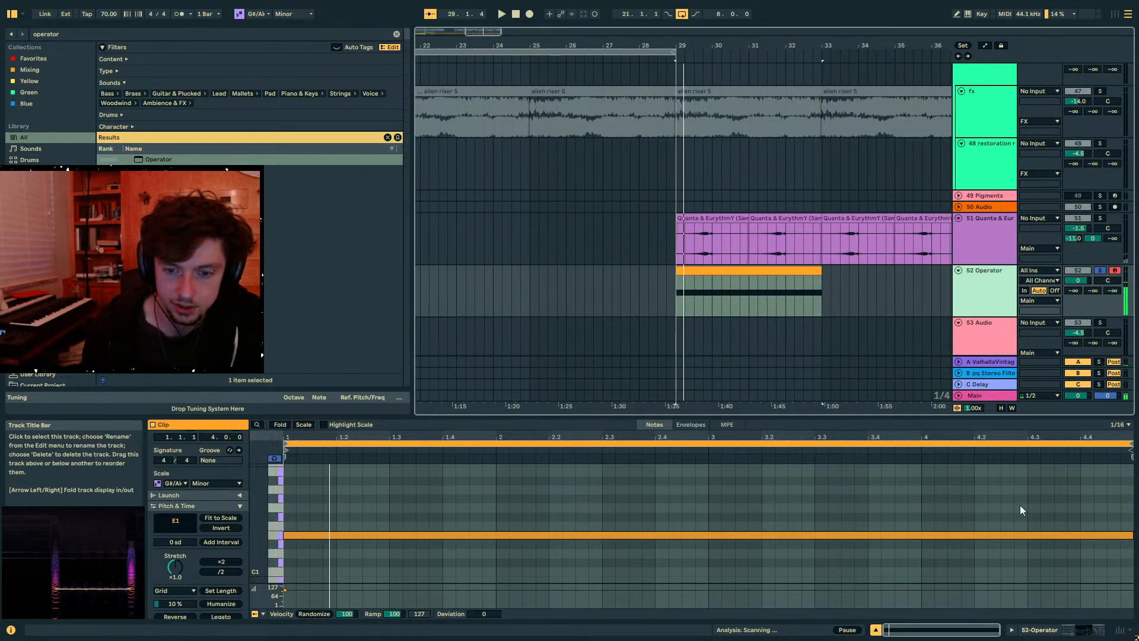
# - Add an LFO device after Operator and set its waveform to Square
pyautogui.hotkey('shift', 'Tab')
pyautogui.hotkey('ctrl', 'f')
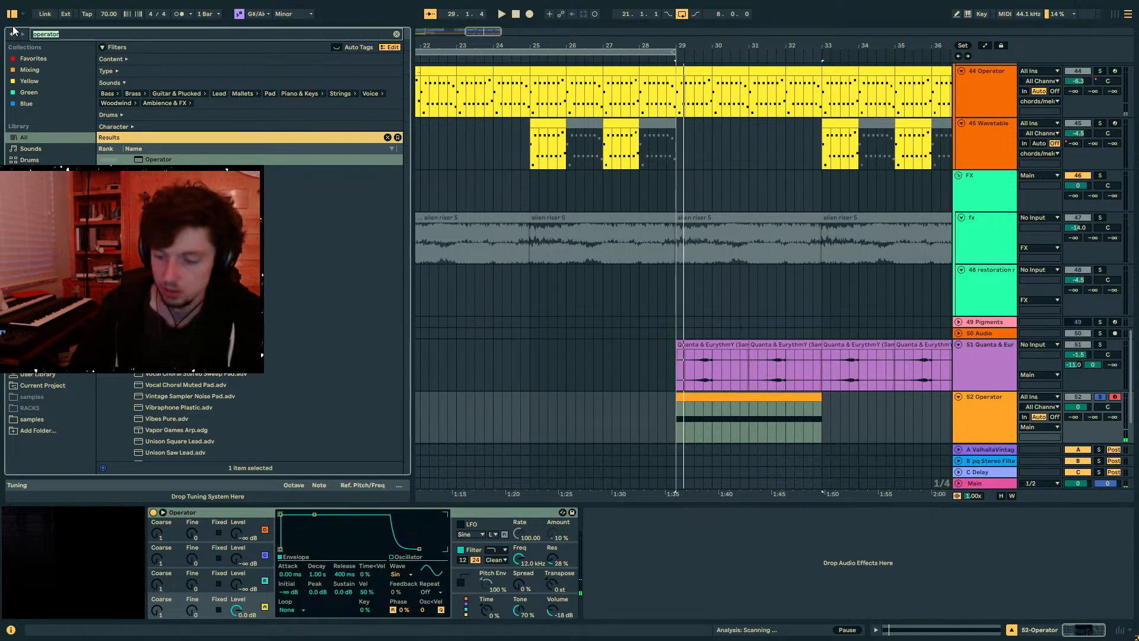
pyautogui.write('lfo')
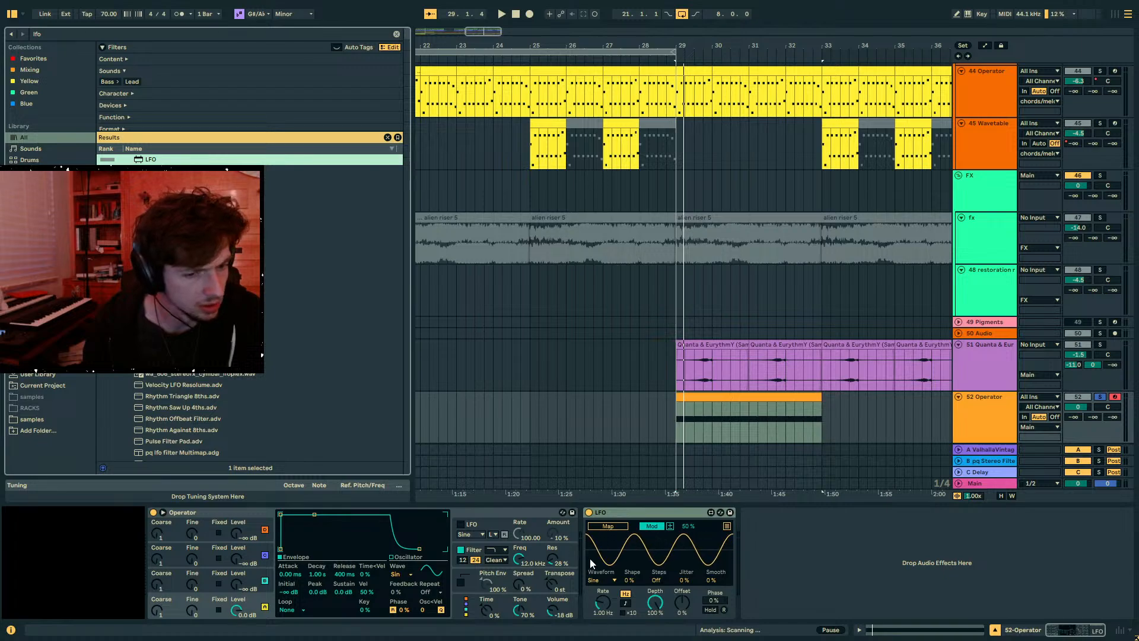
pyautogui.click(613, 580)
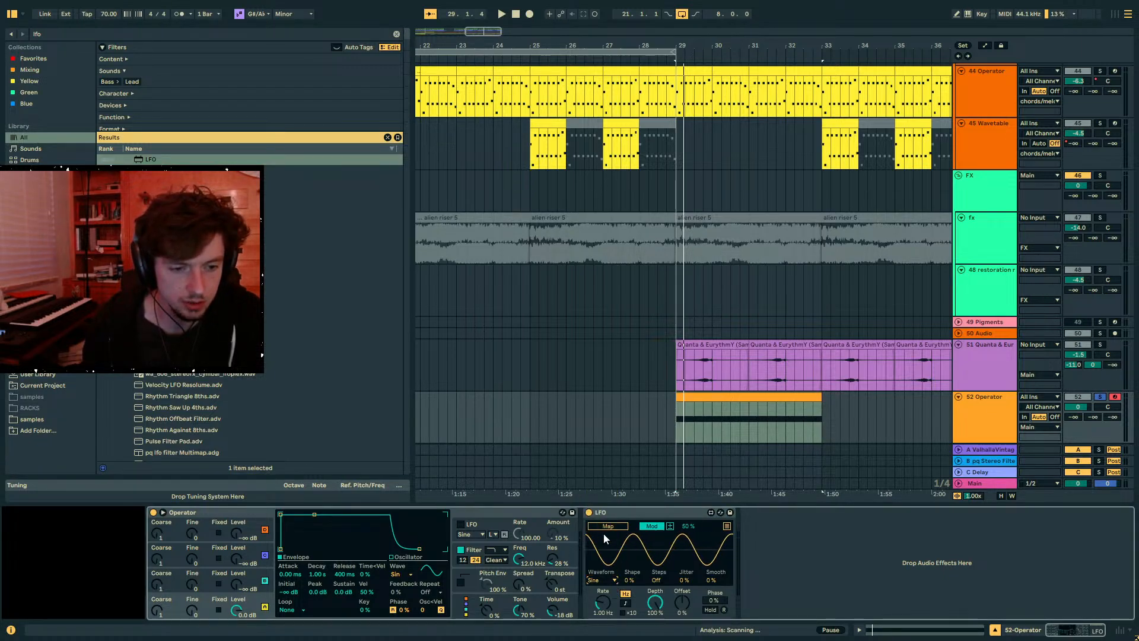
# - Map the LFO to oscillator B's Coarse tuning and limit its modulation range to 0–10 %
pyautogui.click(609, 526)
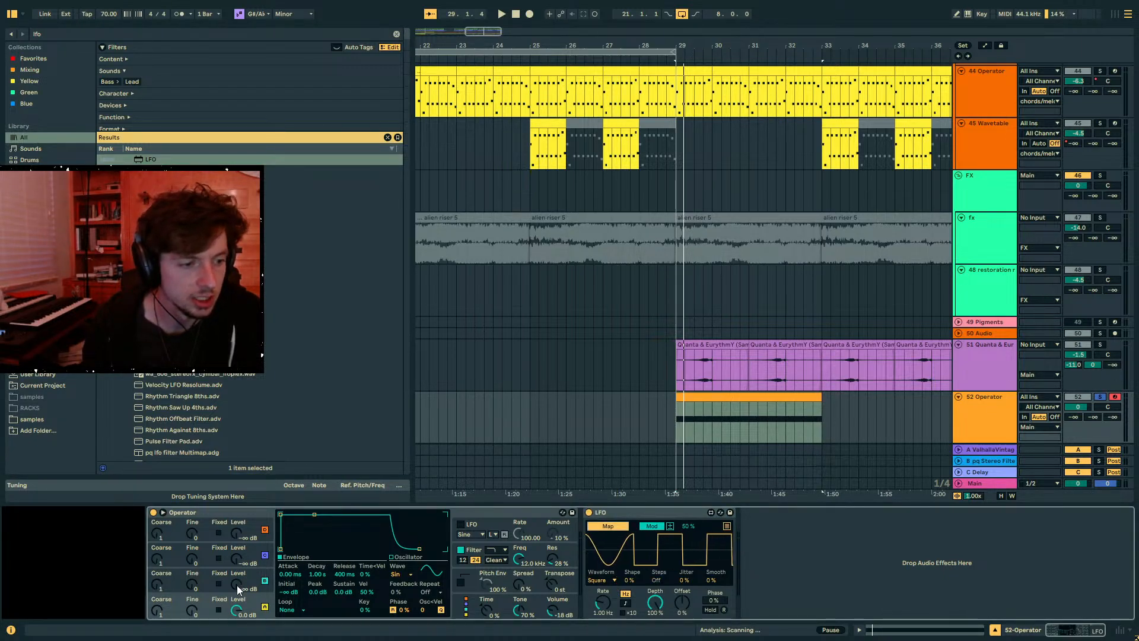
pyautogui.click(157, 584)
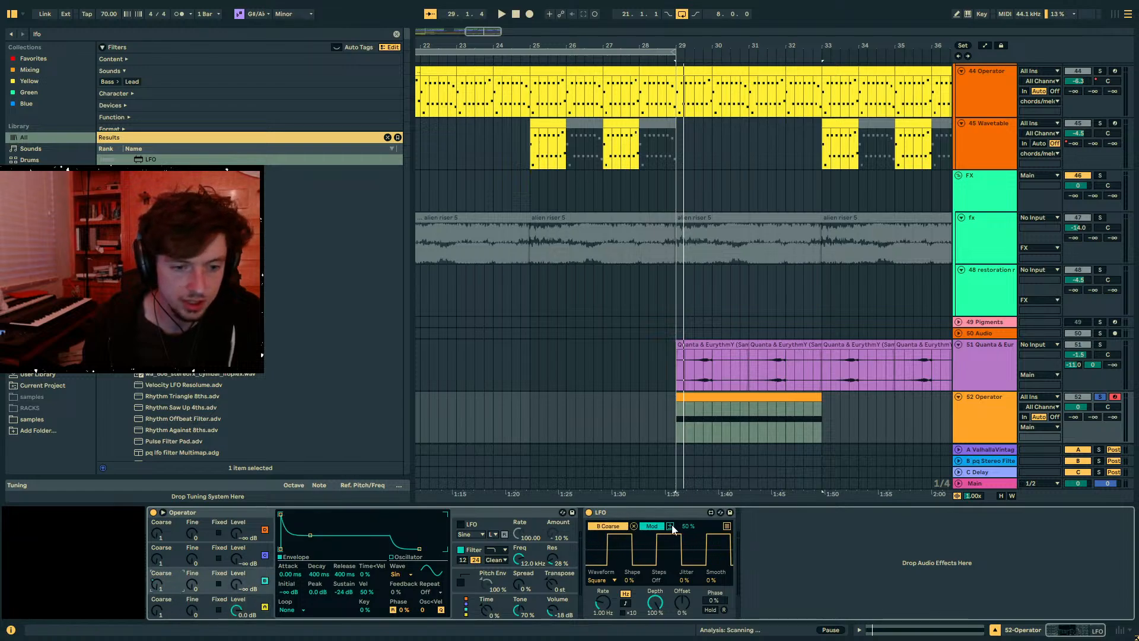
pyautogui.moveTo(708, 528); pyautogui.dragTo(707, 581)
# - Raise oscillator B's level to -11 dB and sync the LFO to the tempo at a 1/8 rate
pyautogui.press('space')
pyautogui.moveTo(241, 583)
pyautogui.mouseDown()
pyautogui.moveTo(241, 551)
pyautogui.moveTo(241, 562)
pyautogui.mouseUp()
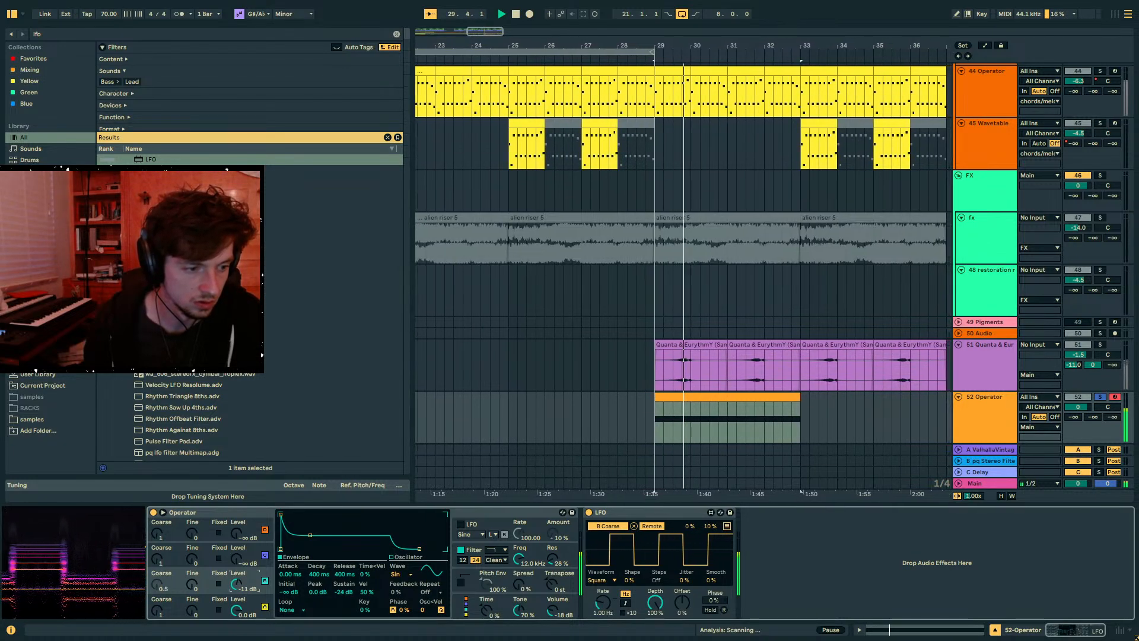
pyautogui.press('space')
pyautogui.click(625, 603)
pyautogui.press('space')
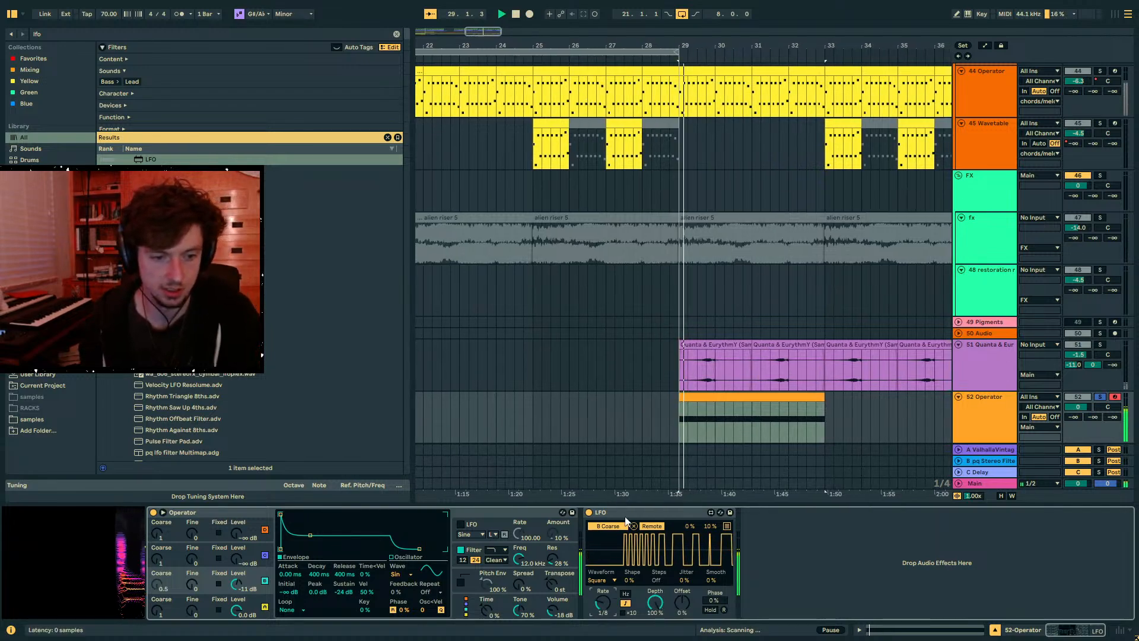
# - Duplicate the LFO and map the copy to oscillator C's Coarse tuning with a range from 15 % to 4 %
pyautogui.hotkey('ctrl', 'd')
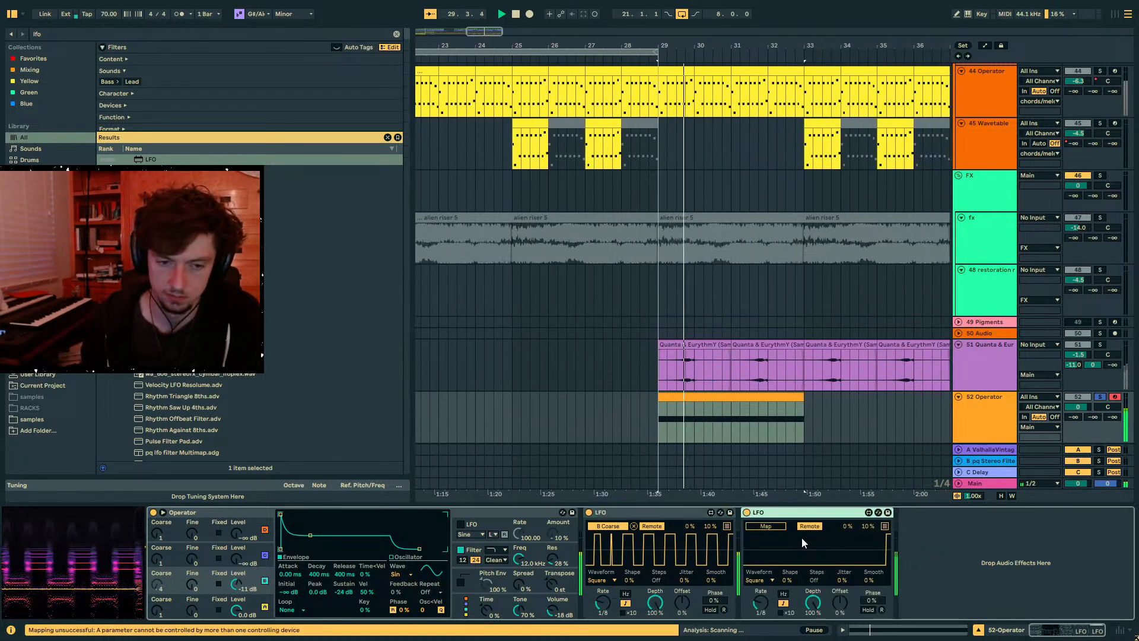
pyautogui.click(169, 560)
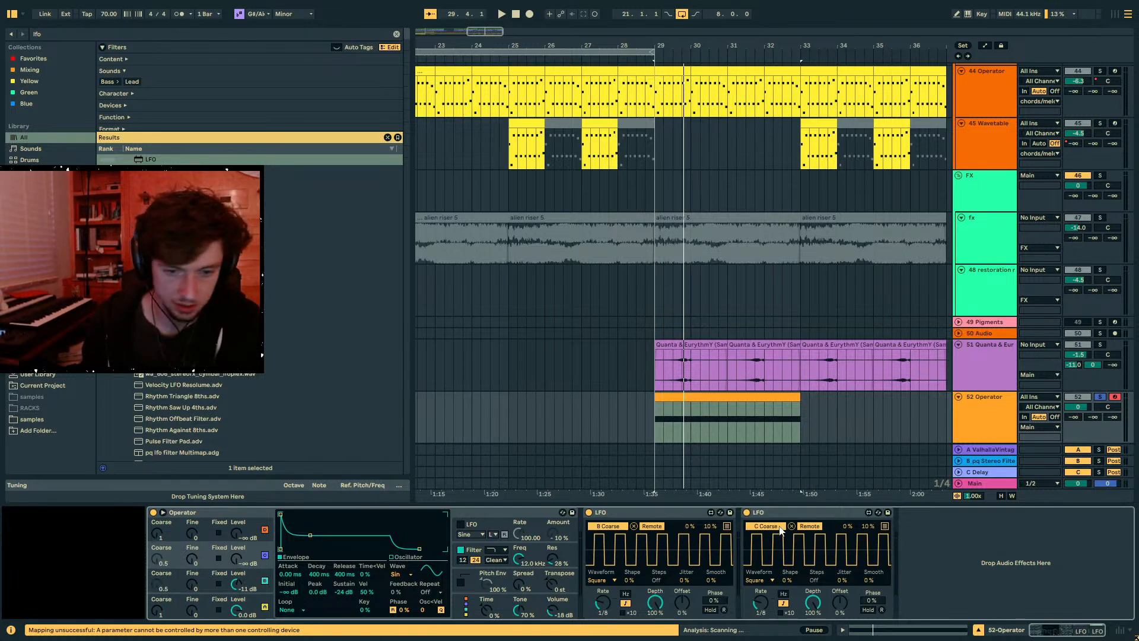
pyautogui.moveTo(847, 527); pyautogui.dragTo(847, 517)
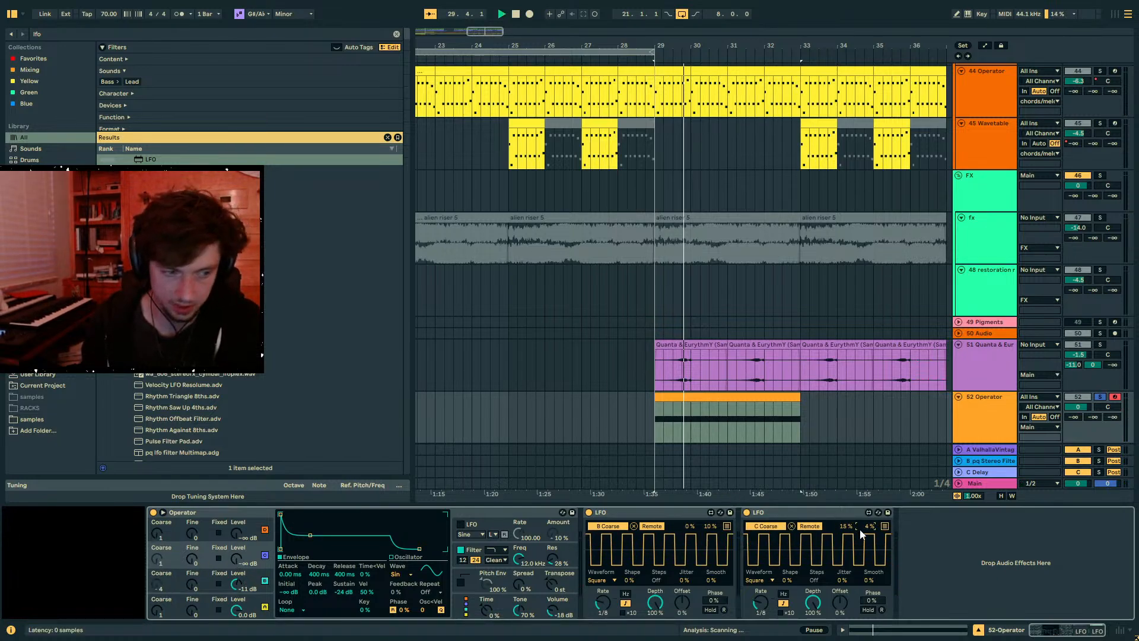
# - Raise oscillator C's level to 0.0 dB and set the second LFO's rate to 1/3 during playback
pyautogui.press('space')
pyautogui.moveTo(236, 559); pyautogui.dragTo(236, 553)
pyautogui.moveTo(762, 603); pyautogui.dragTo(761, 609)
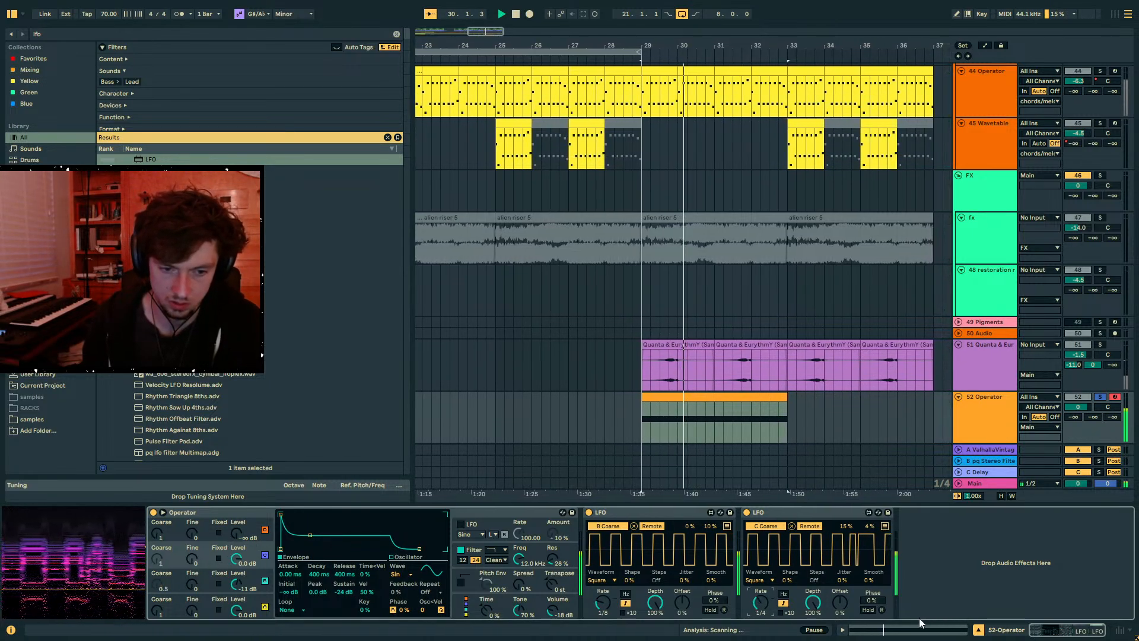
pyautogui.press('Up')
pyautogui.press('Up')
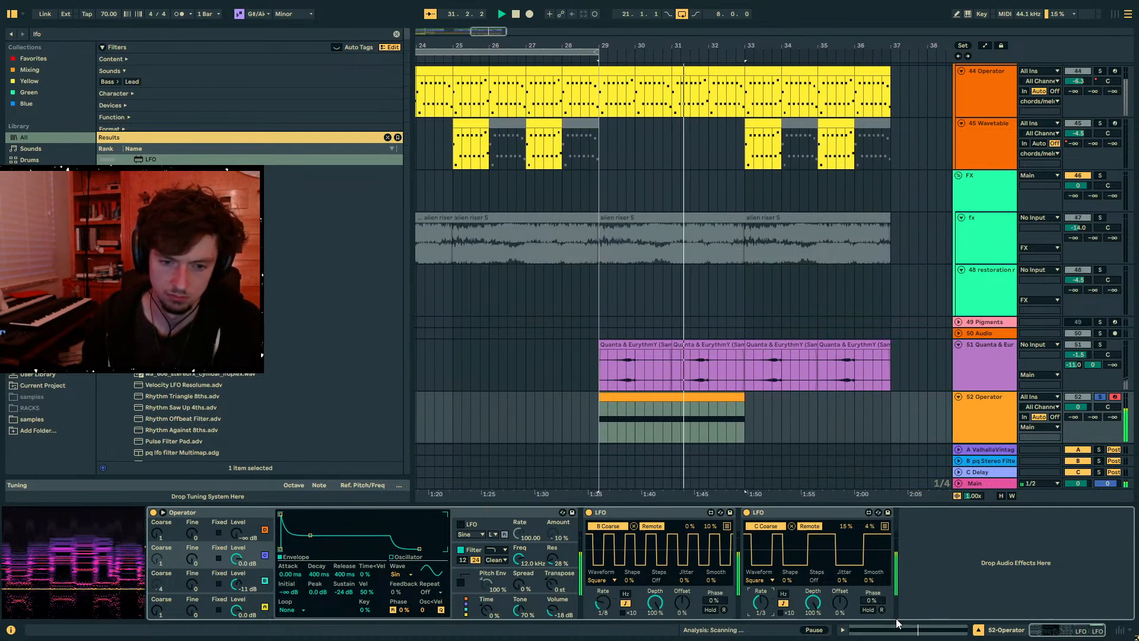
pyautogui.press('space')
# - Set oscillator C's level to -9.4 dB, oscillator B's to -1.9 dB and the second LFO's rate to 1/16
pyautogui.press('space')
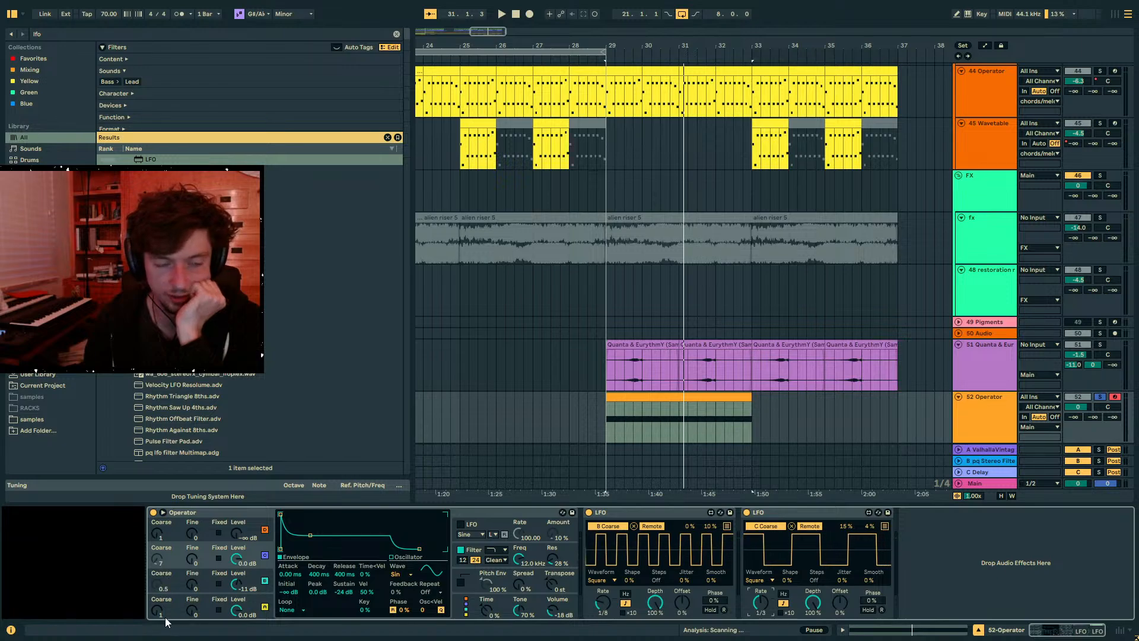
pyautogui.press('space')
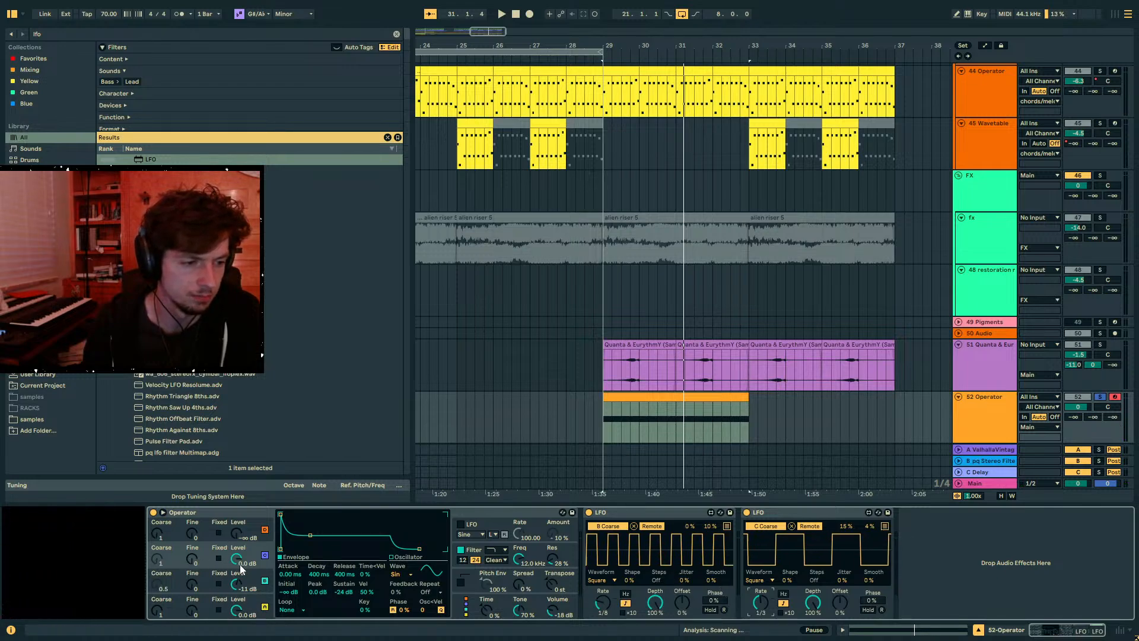
pyautogui.press('space')
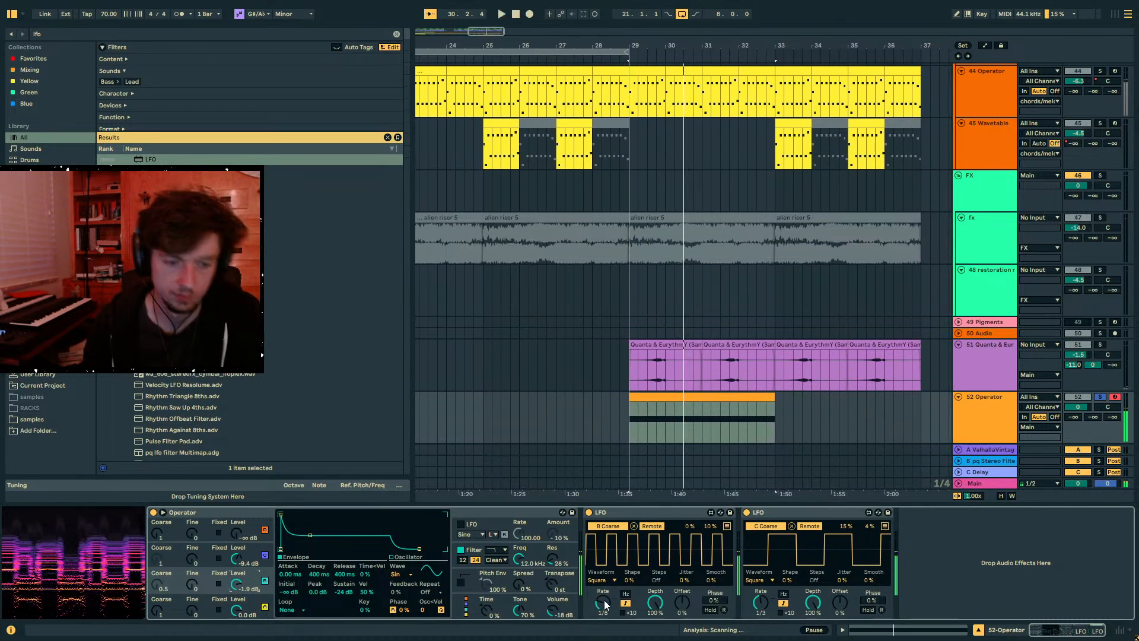
pyautogui.moveTo(753, 591); pyautogui.dragTo(753, 595)
pyautogui.press('space')
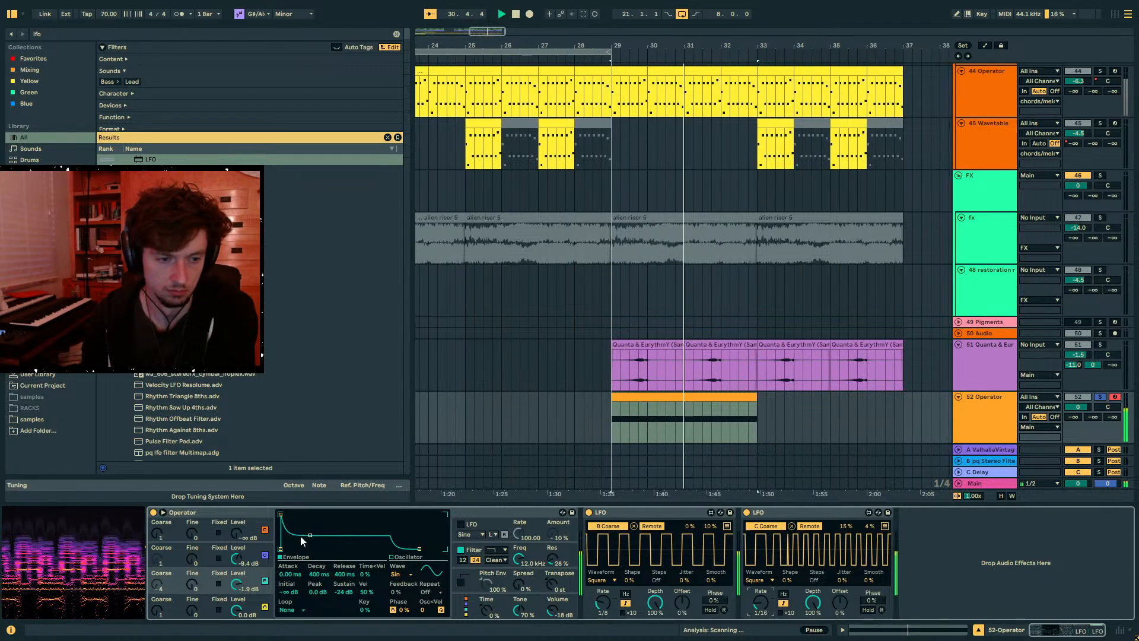
# - Turn off Operator's filter, try a +12 st transposition and reset the transposition to 0 st
pyautogui.click(464, 549)
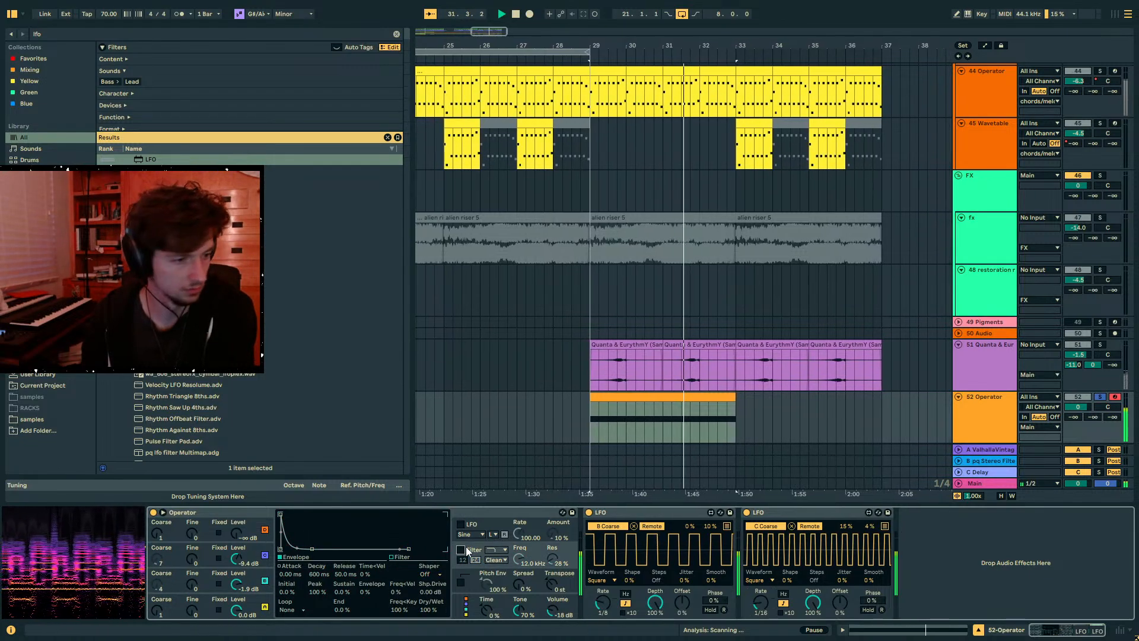
pyautogui.moveTo(550, 590); pyautogui.dragTo(557, 591)
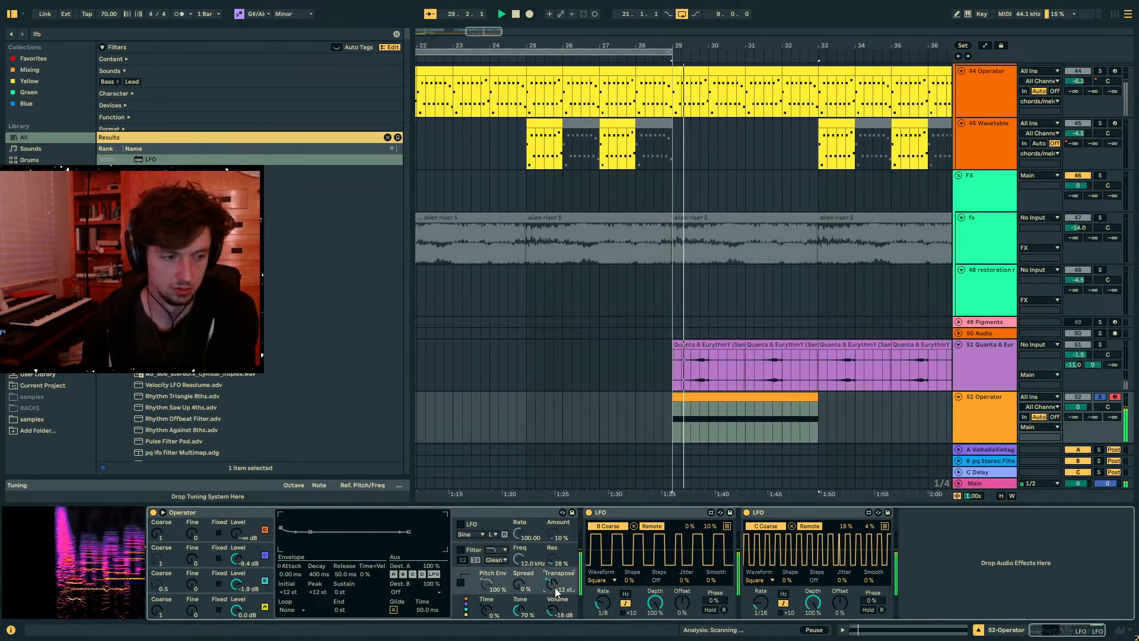
pyautogui.press('Delete')
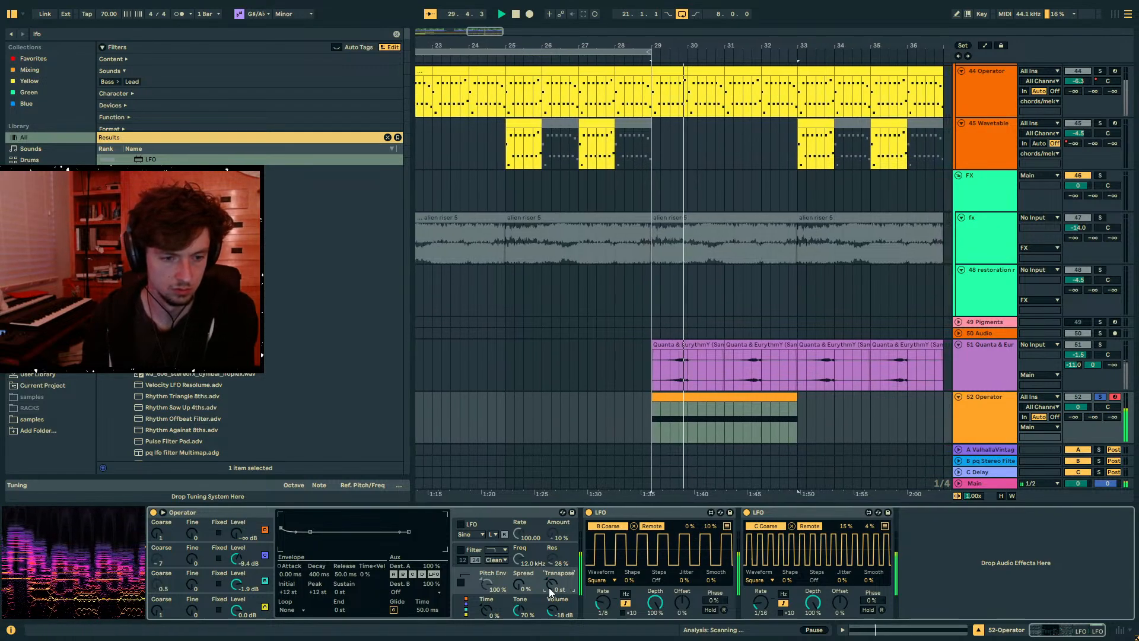
# - Try fixed-frequency mode on oscillator A with the whole mix playing, and restore its normal tuning and the track's solo
pyautogui.click(1011, 410)
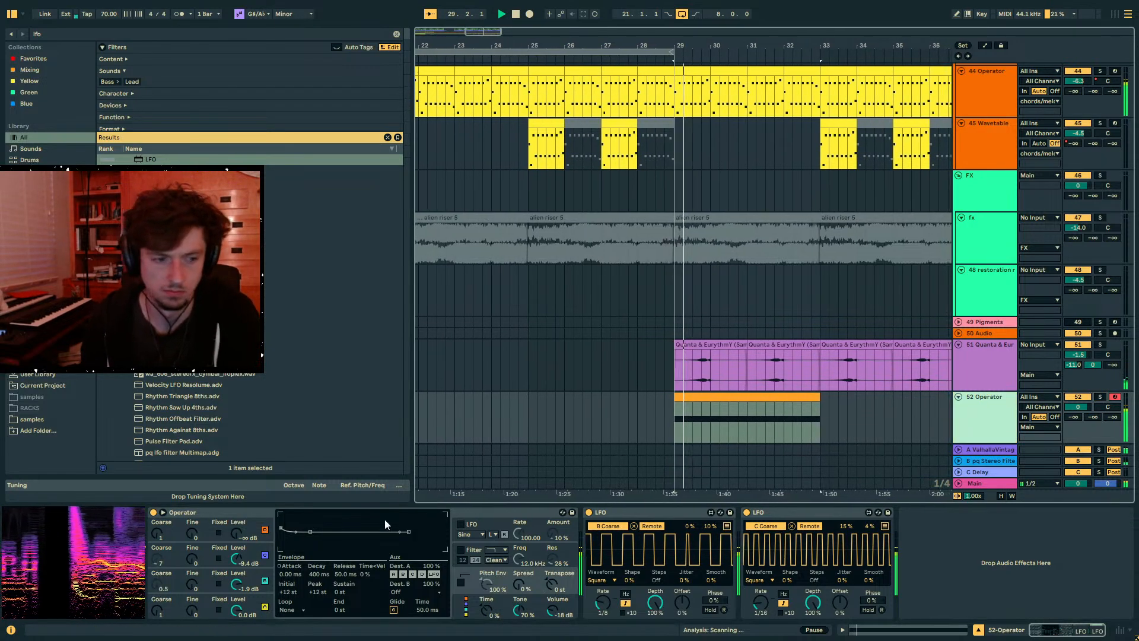
pyautogui.click(219, 609)
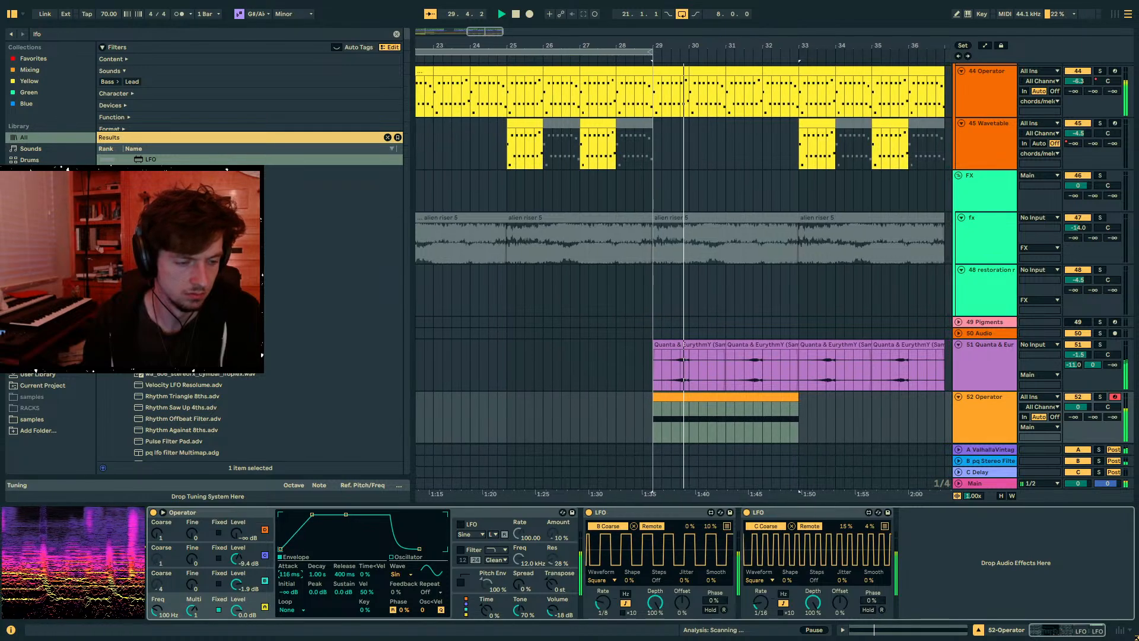
pyautogui.click(1099, 396)
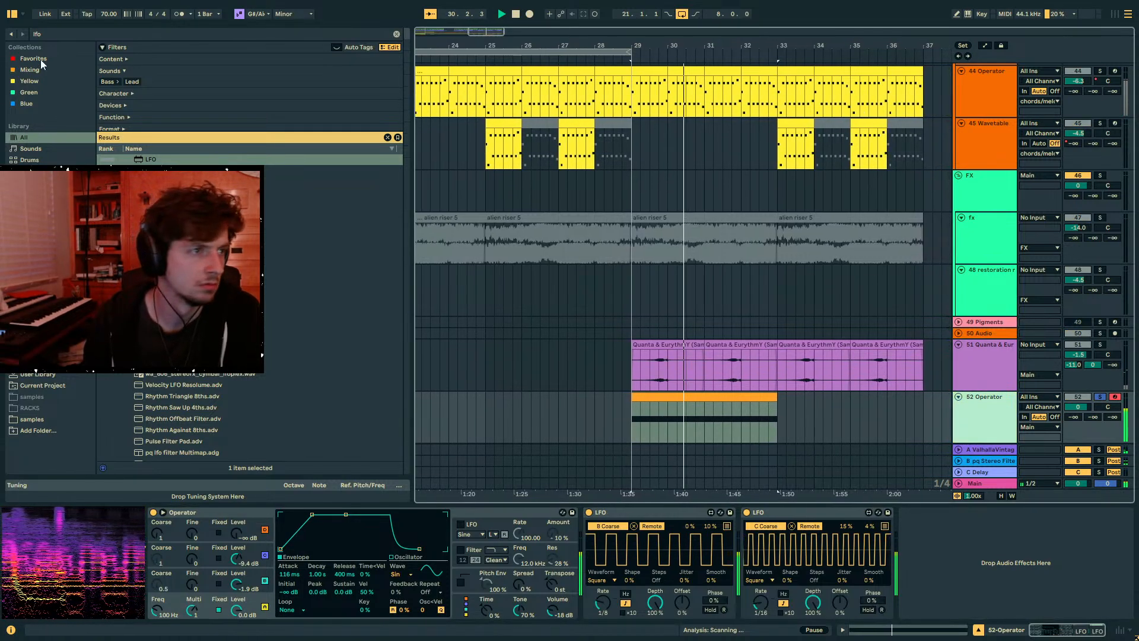
pyautogui.click(219, 609)
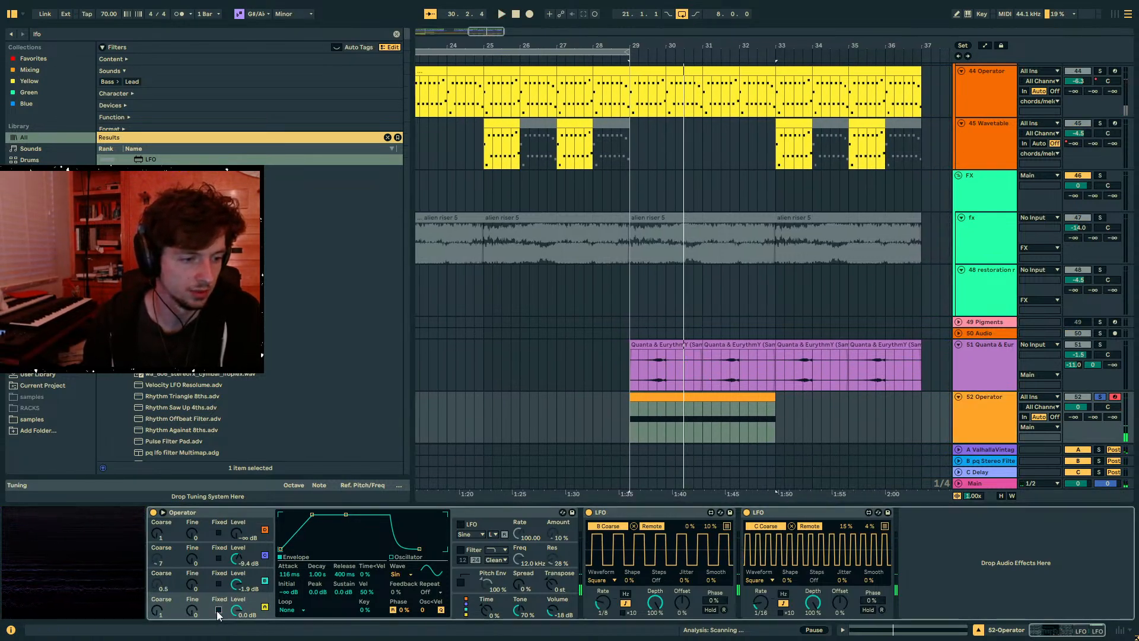
# - Lengthen oscillator A's envelope attack to 1.04 s and replay the clip
pyautogui.hotkey('ctrl', 'f')
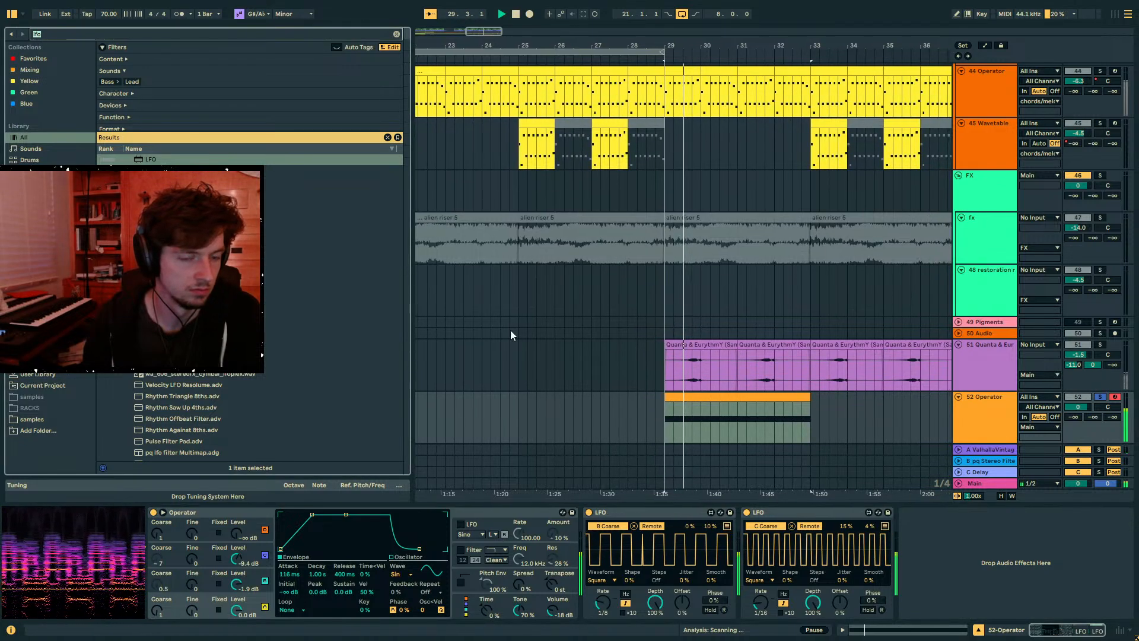
pyautogui.click(198, 612)
pyautogui.moveTo(289, 575); pyautogui.dragTo(289, 554)
pyautogui.press('space')
pyautogui.press('space')
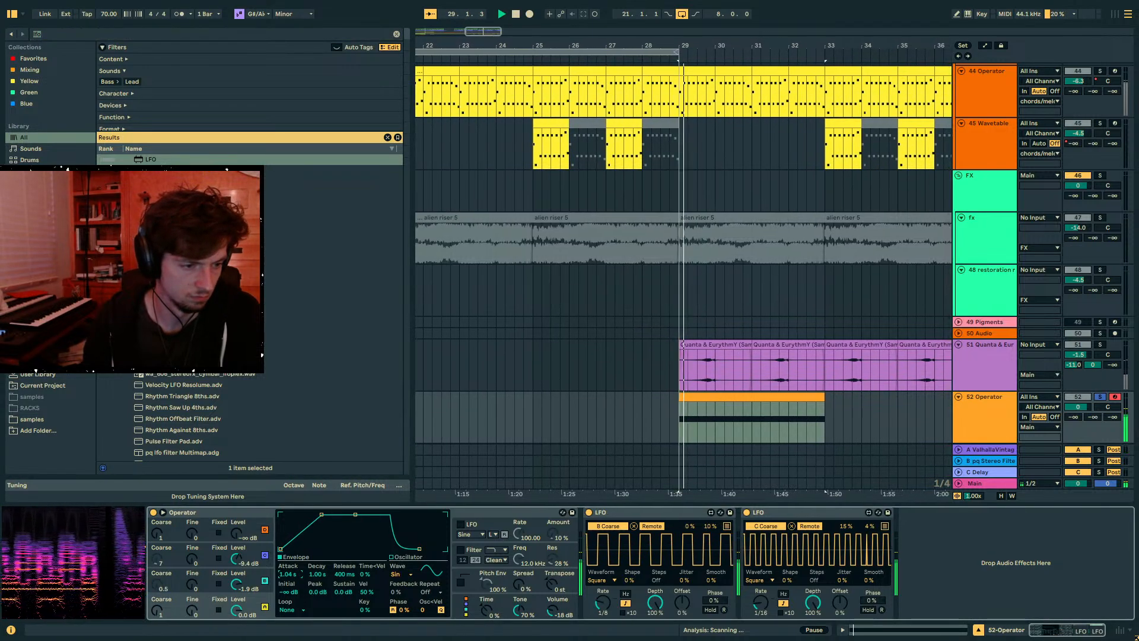
# - Reshape oscillator B's envelope to a 276 ms decay and a -23 dB sustain and replay the clip
pyautogui.click(216, 577)
pyautogui.moveTo(285, 514); pyautogui.dragTo(309, 534)
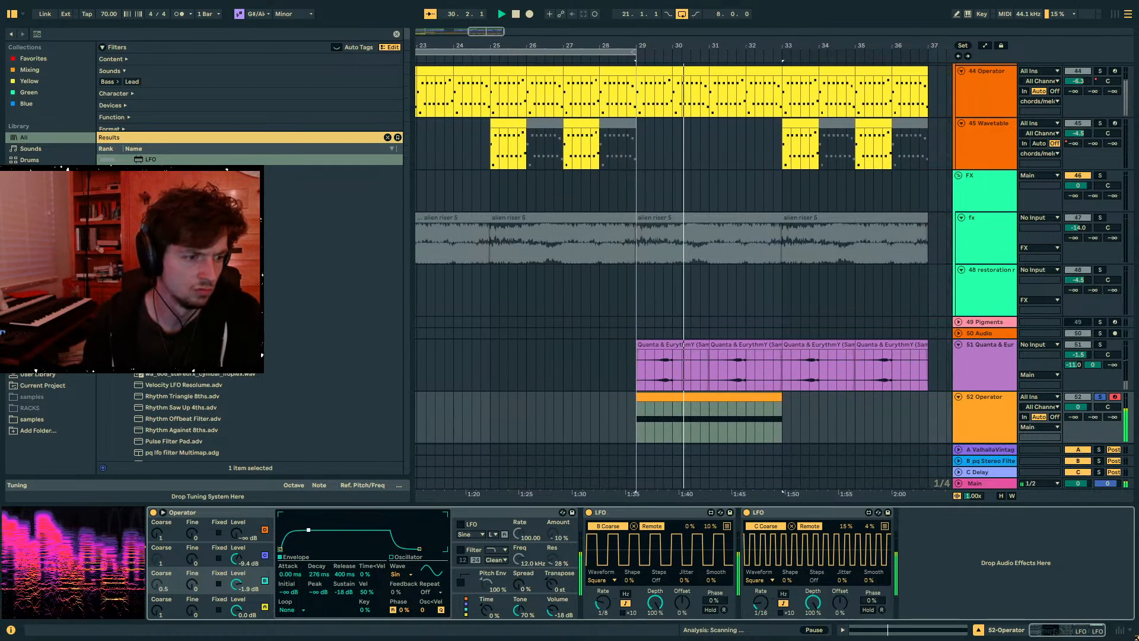
pyautogui.press('space')
pyautogui.press('space')
pyautogui.moveTo(757, 407); pyautogui.dragTo(749, 404)
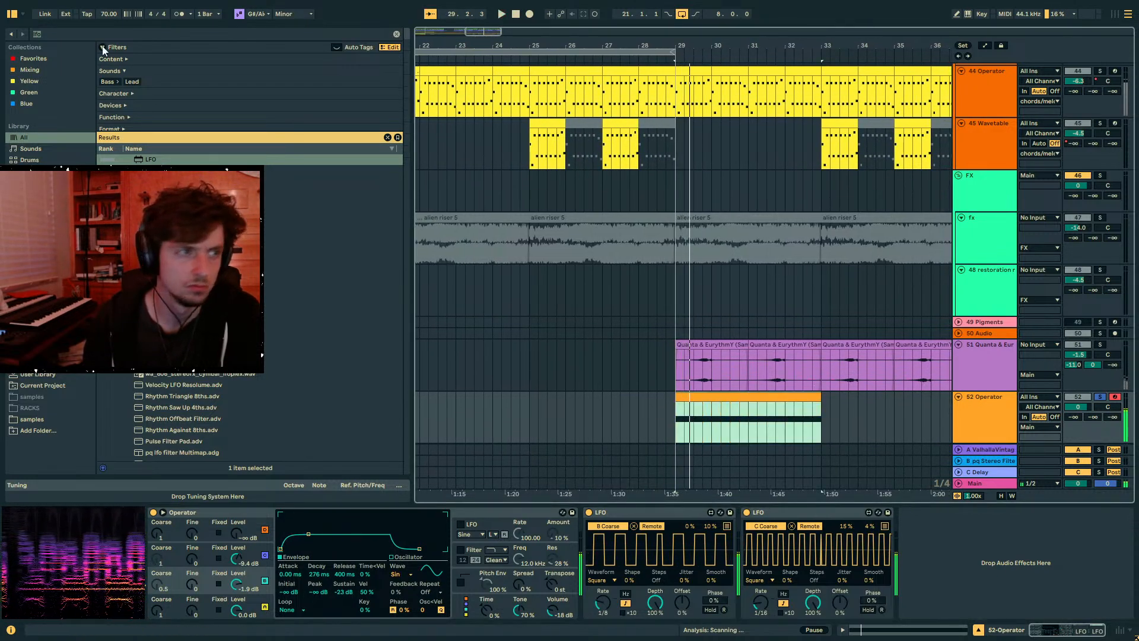
# - Find the Utility presets, load Wide Stereo at the end of the Operator track's chain and reset its width to 100 %
pyautogui.hotkey('ctrl', 'f')
pyautogui.write('uti')
pyautogui.doubleClick(156, 168)
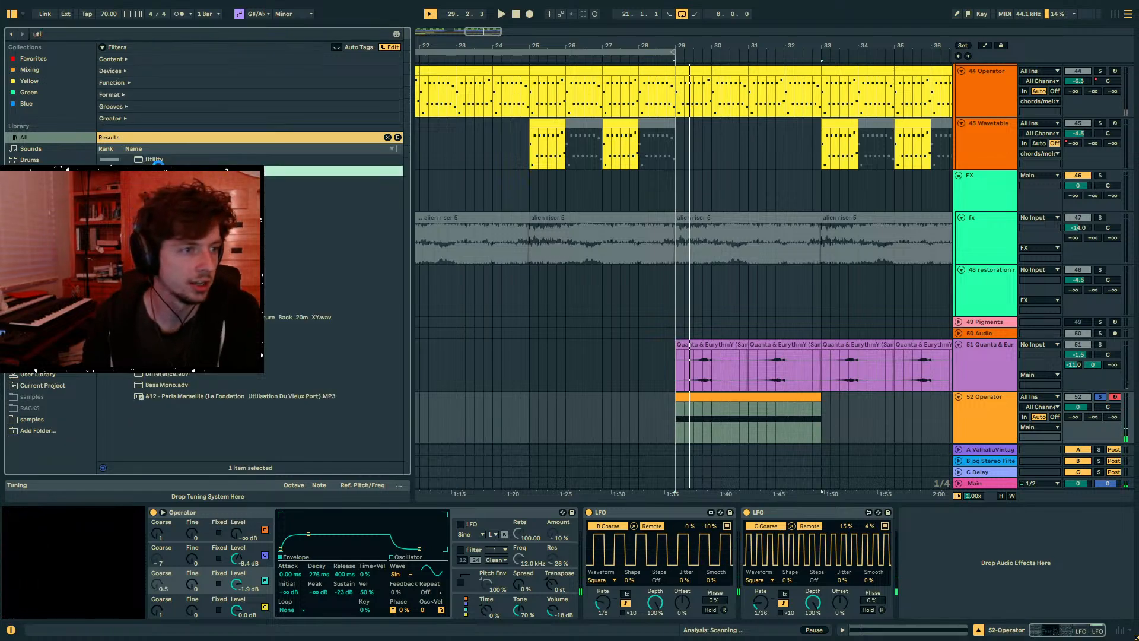
pyautogui.click(932, 571)
pyautogui.doubleClick(921, 570)
# - Automate the Wide Stereo device's balance to sweep from 50R at bar 29 towards the left by bar 33
pyautogui.click(960, 591)
pyautogui.press('a')
pyautogui.moveTo(675, 421); pyautogui.dragTo(675, 402)
pyautogui.click(830, 442)
pyautogui.press('a')
pyautogui.hotkey('ctrl', 'f')
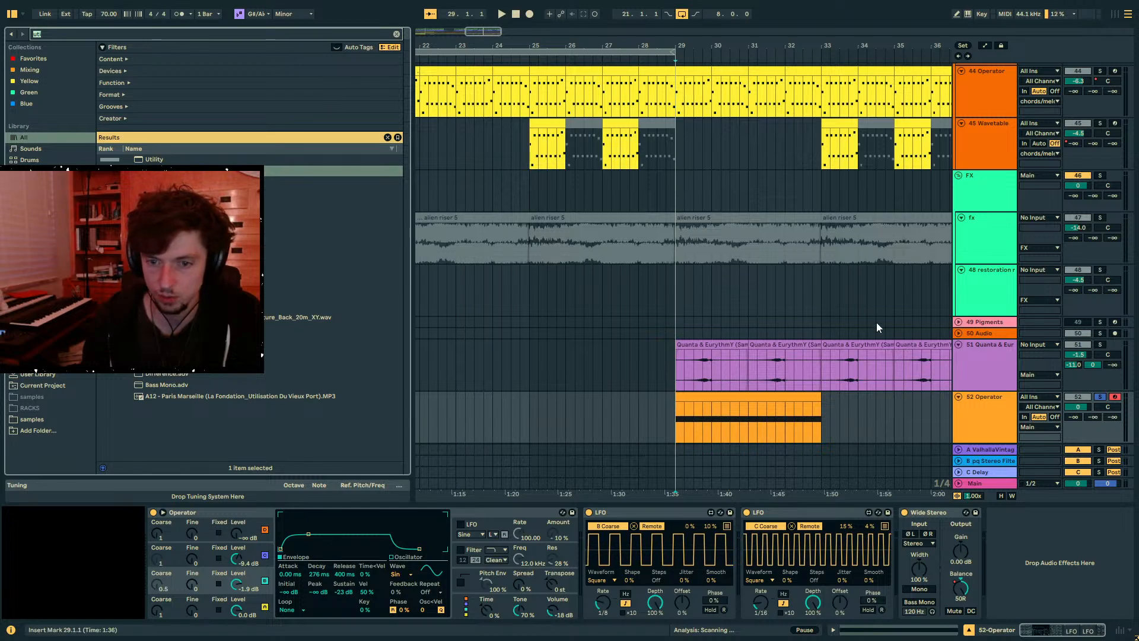
# - Automate the Wide Stereo device's gain to fade in from bar 29 and fade out towards bar 33
pyautogui.click(1109, 407)
pyautogui.press('a')
pyautogui.moveTo(675, 422); pyautogui.dragTo(676, 444)
pyautogui.moveTo(775, 441); pyautogui.dragTo(812, 403)
pyautogui.click(961, 548)
pyautogui.moveTo(675, 422); pyautogui.dragTo(673, 442)
pyautogui.moveTo(802, 427); pyautogui.dragTo(820, 442)
pyautogui.click(716, 397)
# - Raise the Operator track's ValhallaVintageVerb send to about -8.7 dB during playback and unsolo the track
pyautogui.press('space')
pyautogui.moveTo(1074, 418); pyautogui.dragTo(1074, 389)
pyautogui.click(1101, 397)
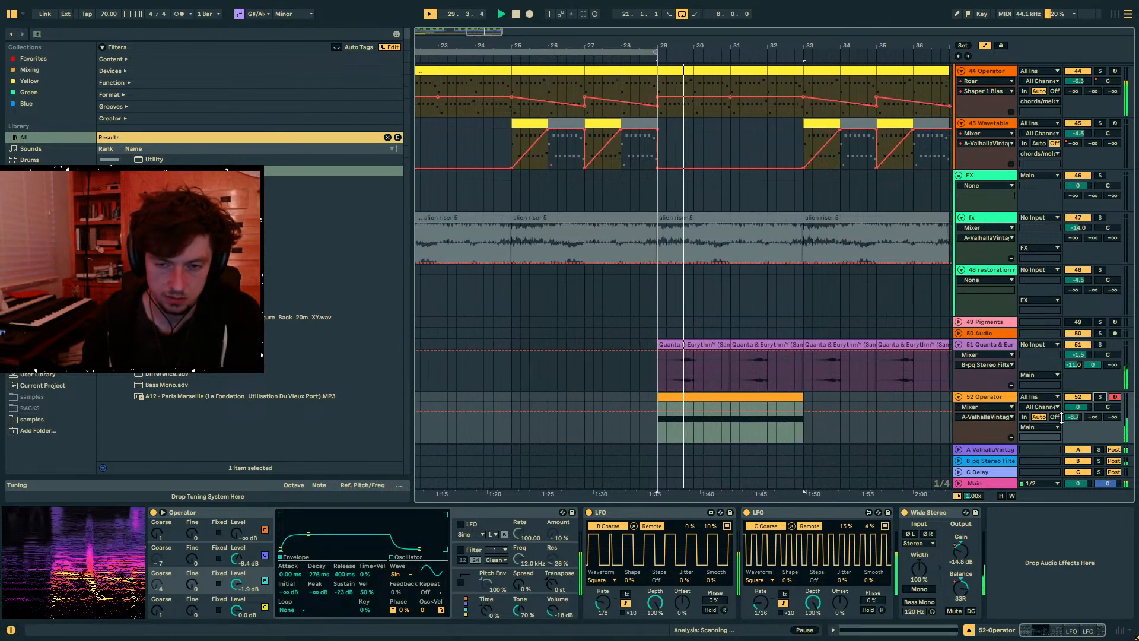
# - Search for "eq 8" and add EQ Eight after the Wide Stereo device
pyautogui.click(711, 403)
pyautogui.click(709, 401)
pyautogui.hotkey('ctrl', 'f')
pyautogui.write('eq 8')
pyautogui.press('Down')
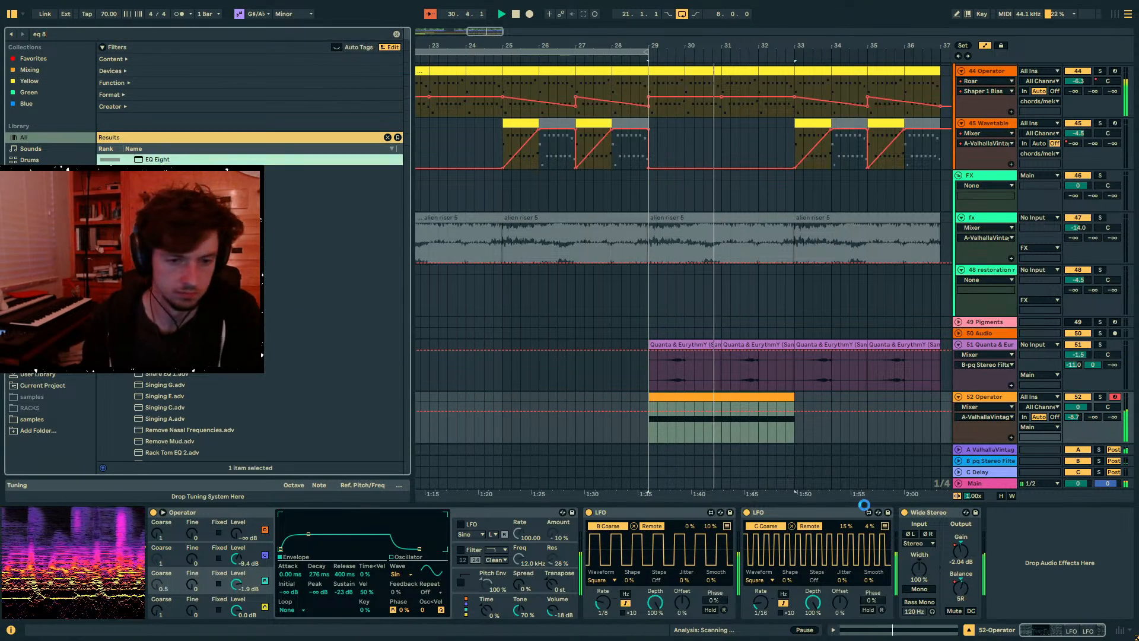
pyautogui.press('Return')
# - Set band 1 of EQ Eight to a low cut at 367 Hz
pyautogui.click(887, 606)
pyautogui.click(882, 546)
pyautogui.moveTo(908, 556); pyautogui.dragTo(966, 564)
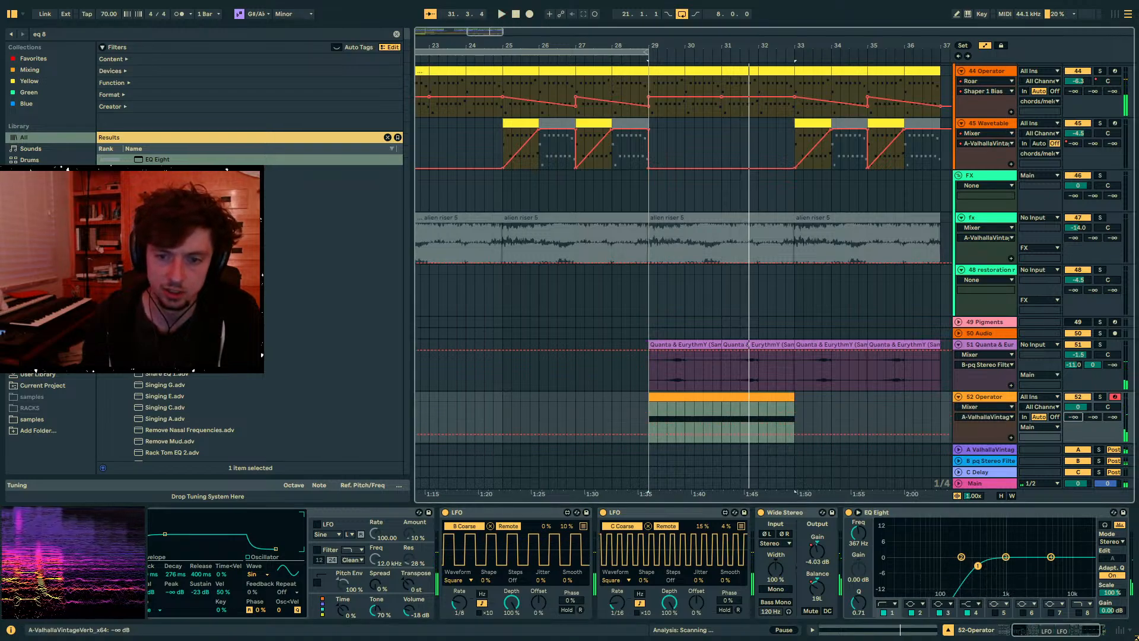
# - Hide the automation lanes, move the Operator clip from bar 29 to bar 13 and play it there
pyautogui.press('a')
pyautogui.press('-')
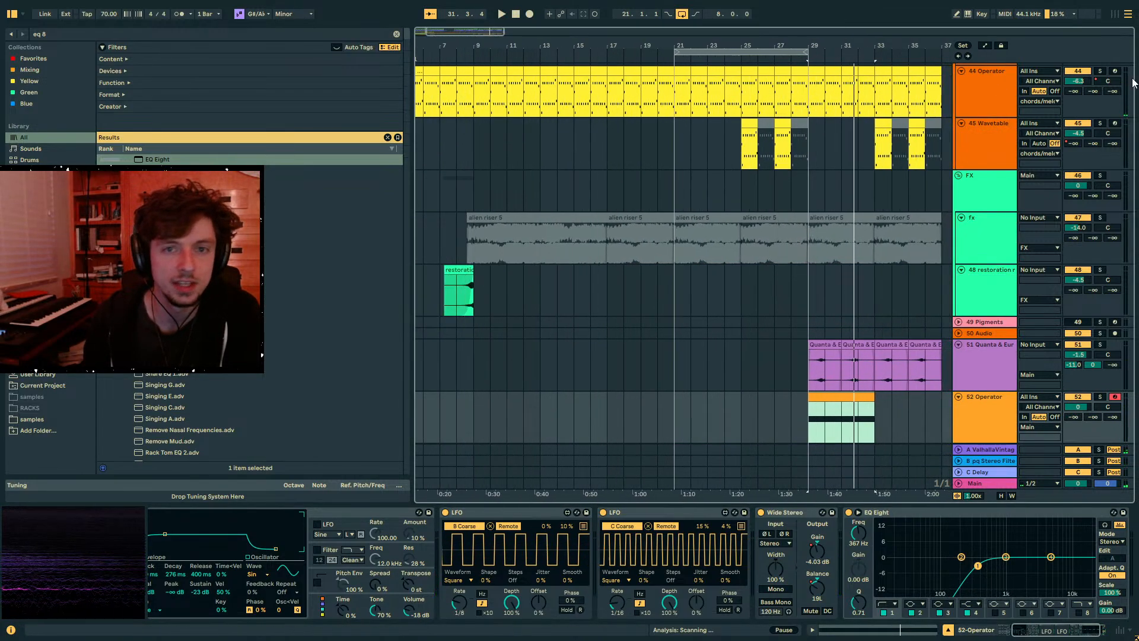
pyautogui.moveTo(834, 396); pyautogui.dragTo(633, 401)
pyautogui.press('space')
pyautogui.scroll(3, 734, 400)
pyautogui.scroll(-2, 730, 400)
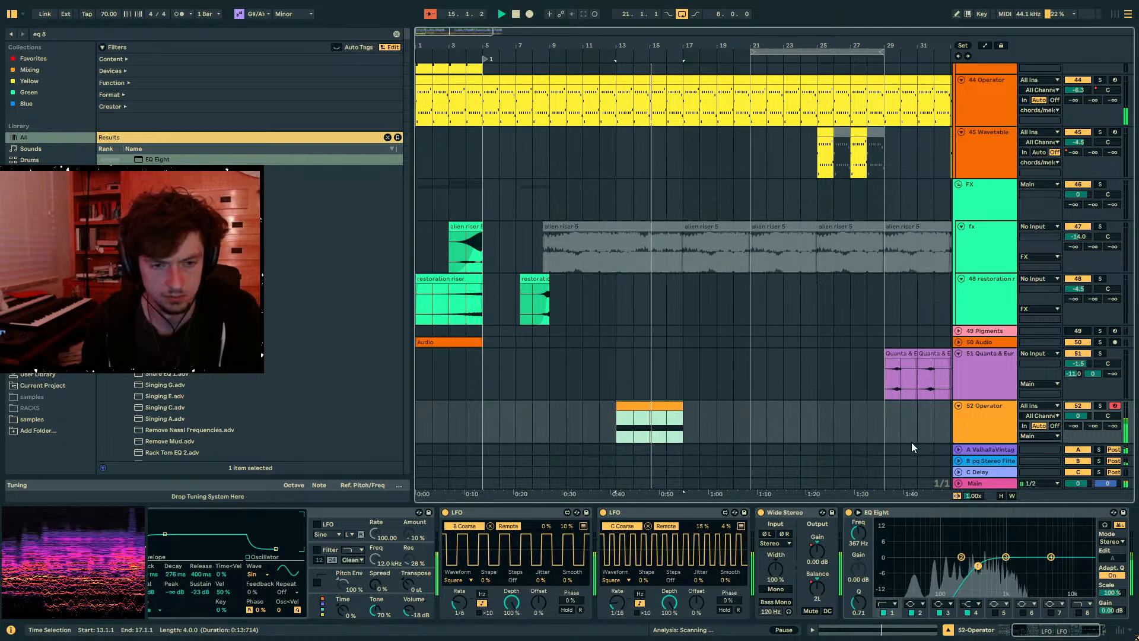
# - Raise Operator track 52's send to the pq Stereo Filter and Swap Delay return and lower its volume to about -3.6 dB
pyautogui.scroll(2, 613, 389)
pyautogui.scroll(-3, 613, 392)
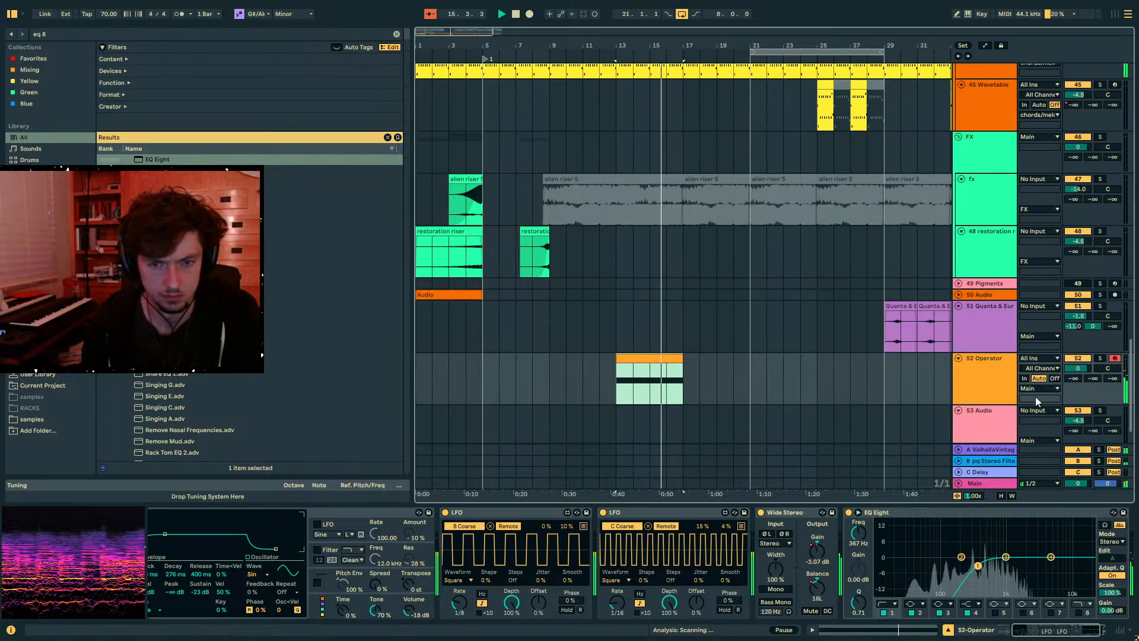
pyautogui.moveTo(1093, 378); pyautogui.dragTo(1093, 368)
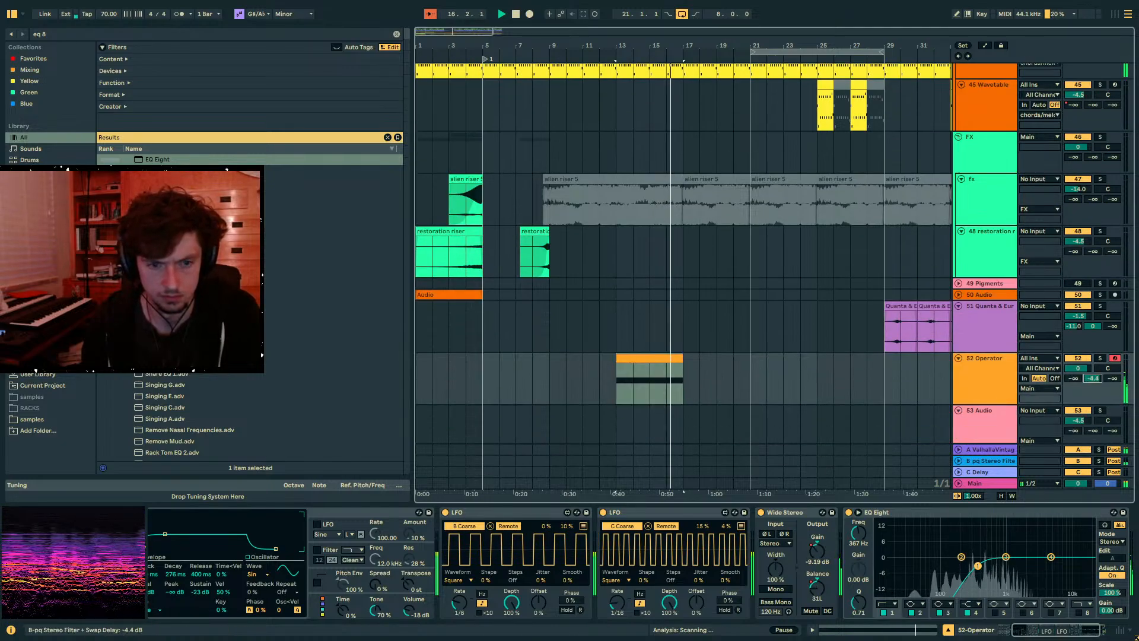
pyautogui.scroll(10, 758, 389)
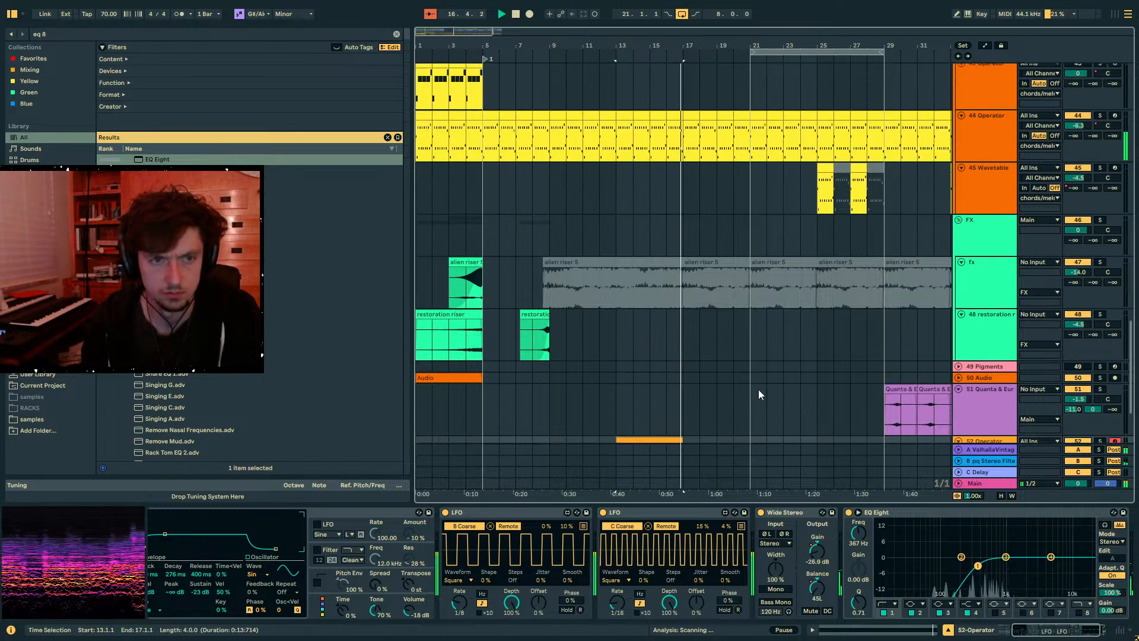
pyautogui.scroll(-10, 758, 389)
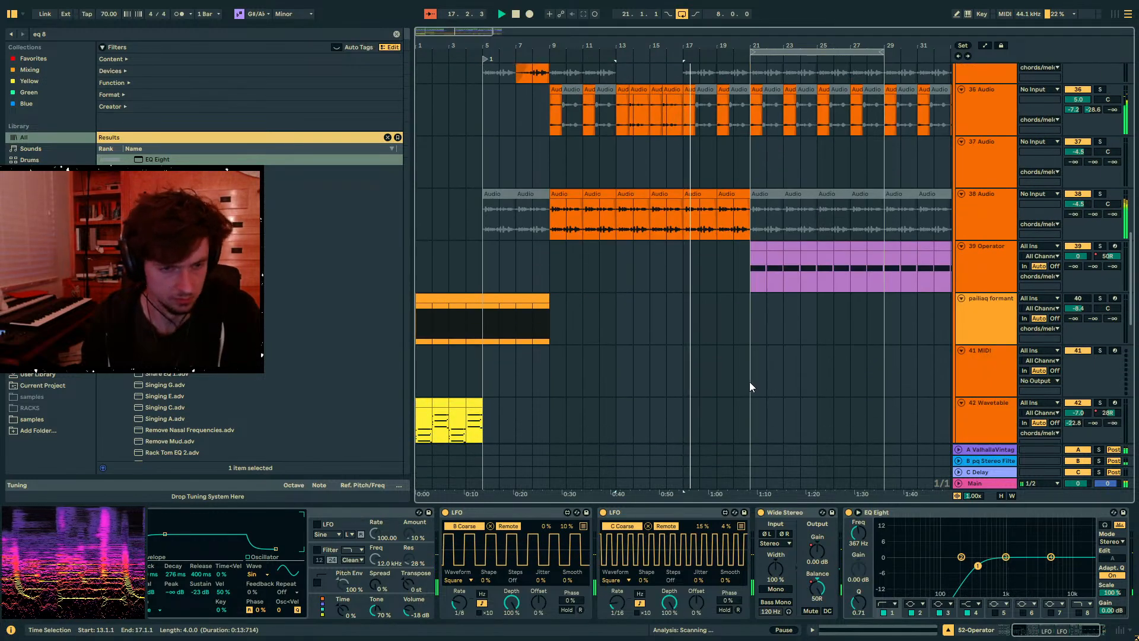
pyautogui.click(882, 59)
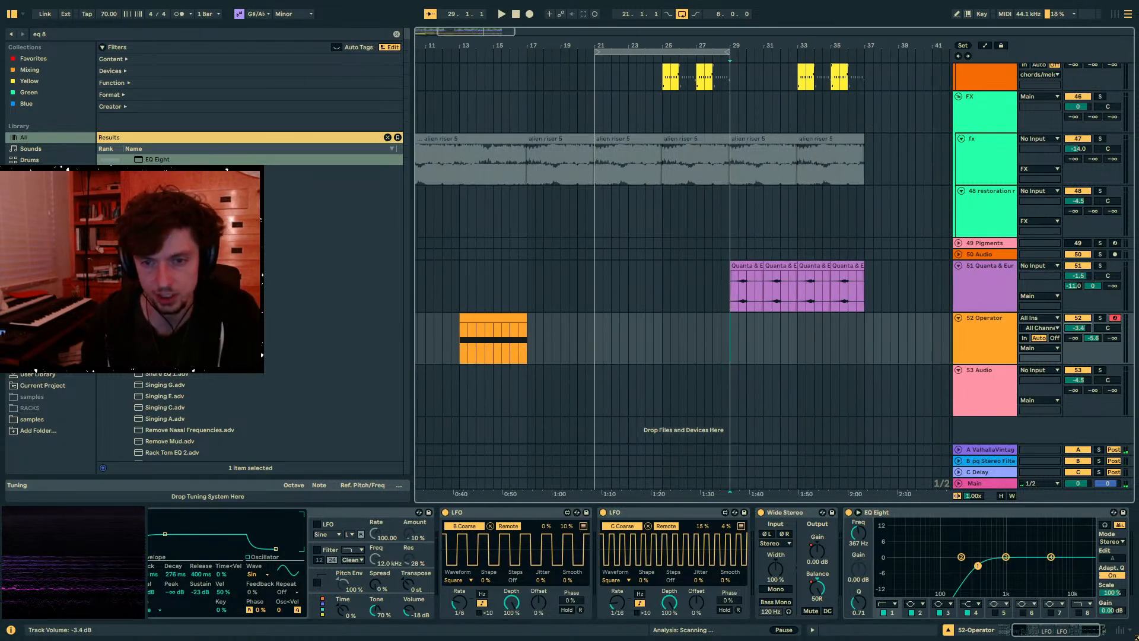
# - Play the arrangement around bar 29 and review how the tracks sound together
pyautogui.click(727, 345)
pyautogui.scroll(5, 759, 351)
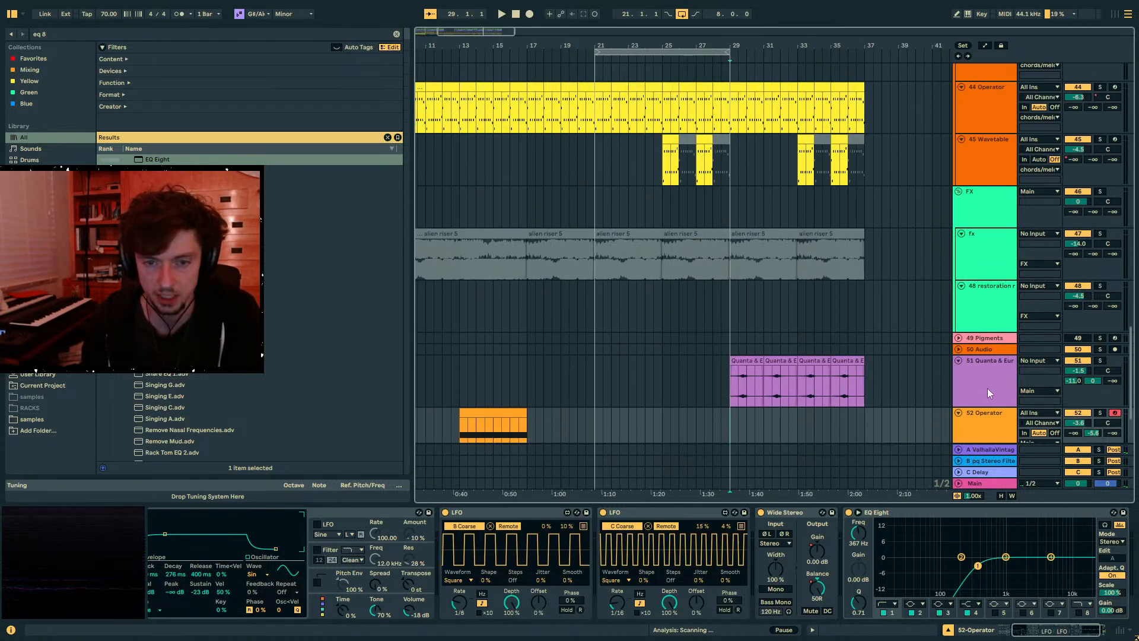
pyautogui.scroll(-4, 986, 382)
pyautogui.press('space')
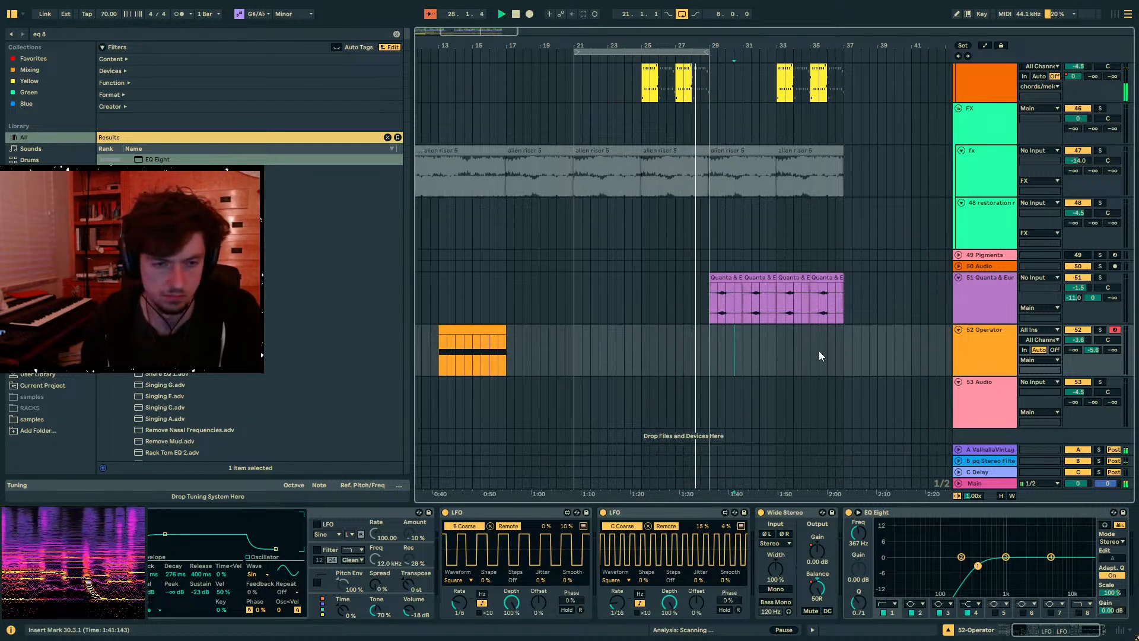
pyautogui.scroll(6, 676, 375)
pyautogui.scroll(14, 677, 375)
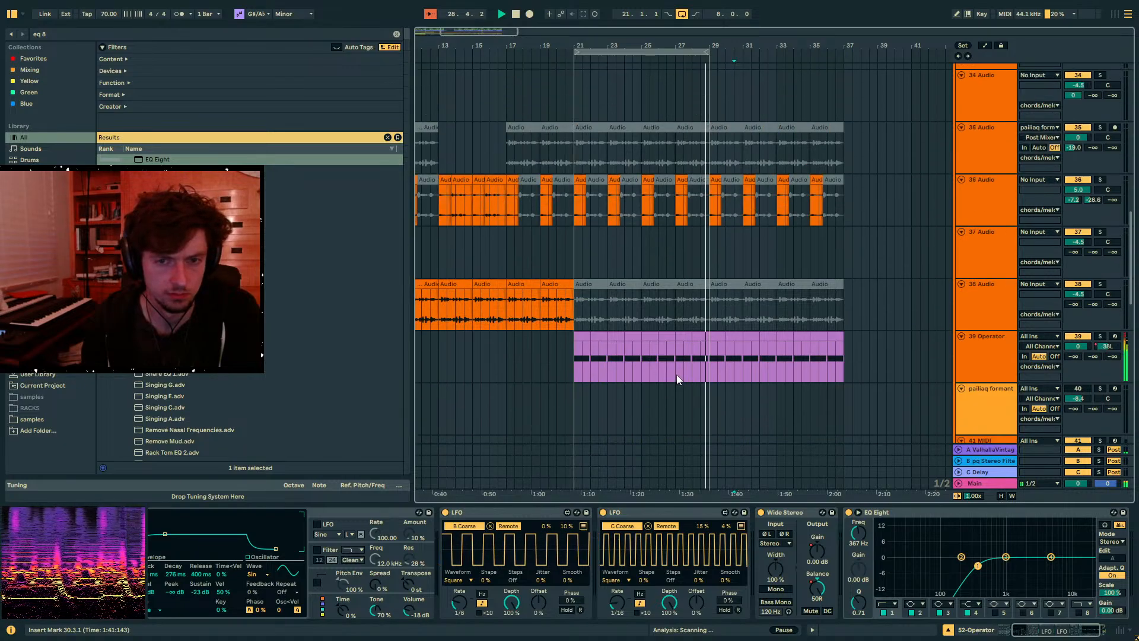
# - Adjust the volume-ducking curve of the Borrasca Sidechainer on the chords/melody group
pyautogui.click(982, 193)
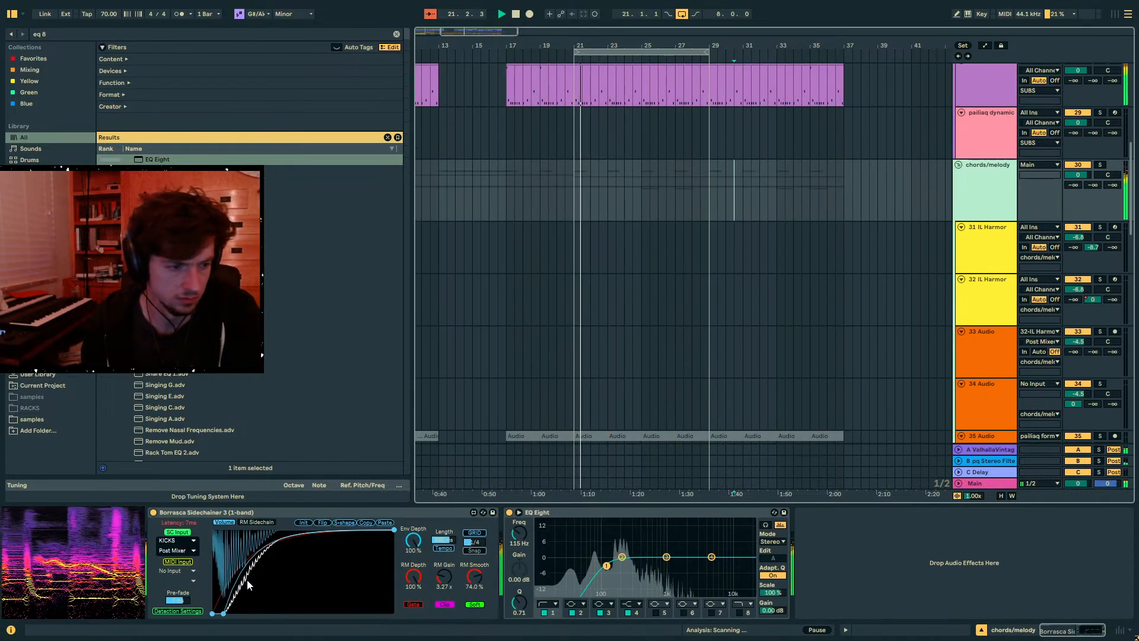
pyautogui.click(182, 604)
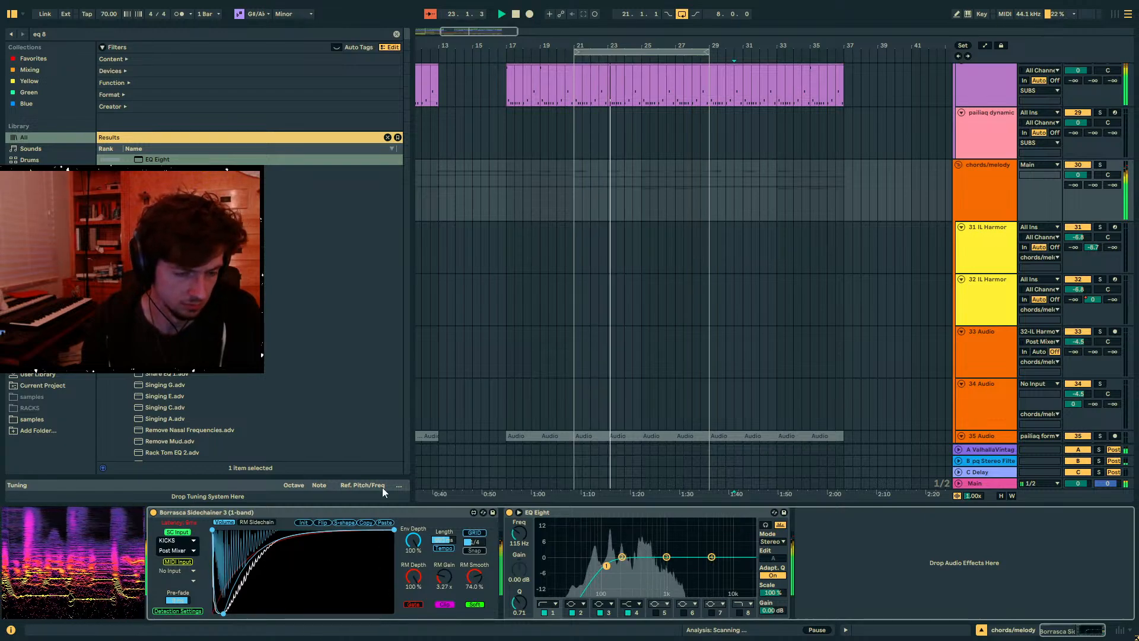
pyautogui.click(442, 539)
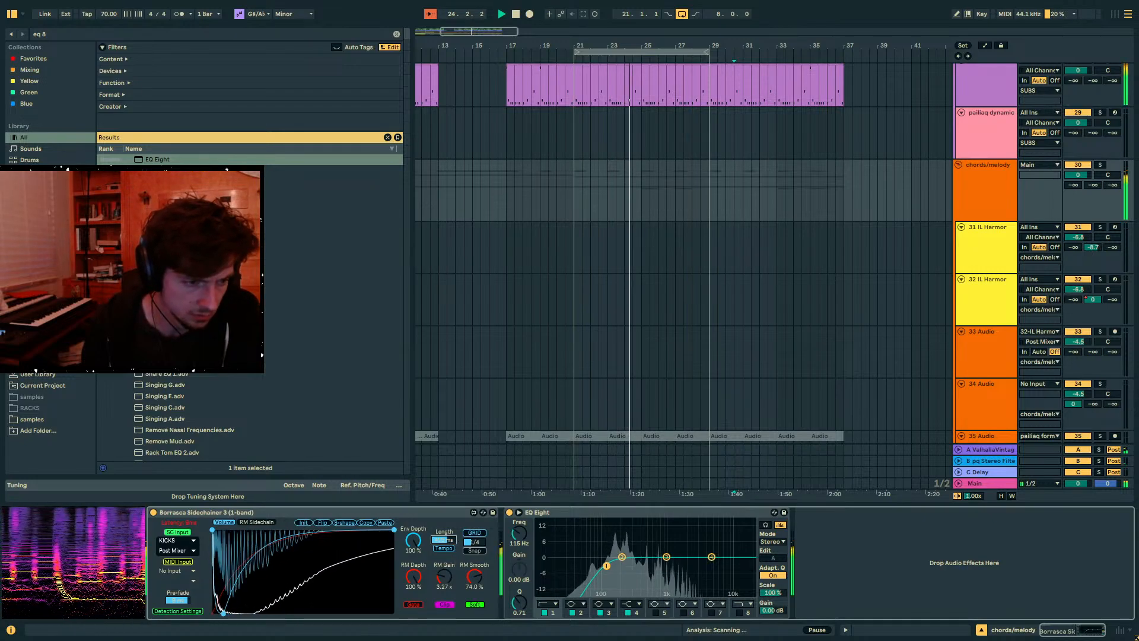
# - Fold the SUBS group to hide its tracks
pyautogui.scroll(10, 717, 324)
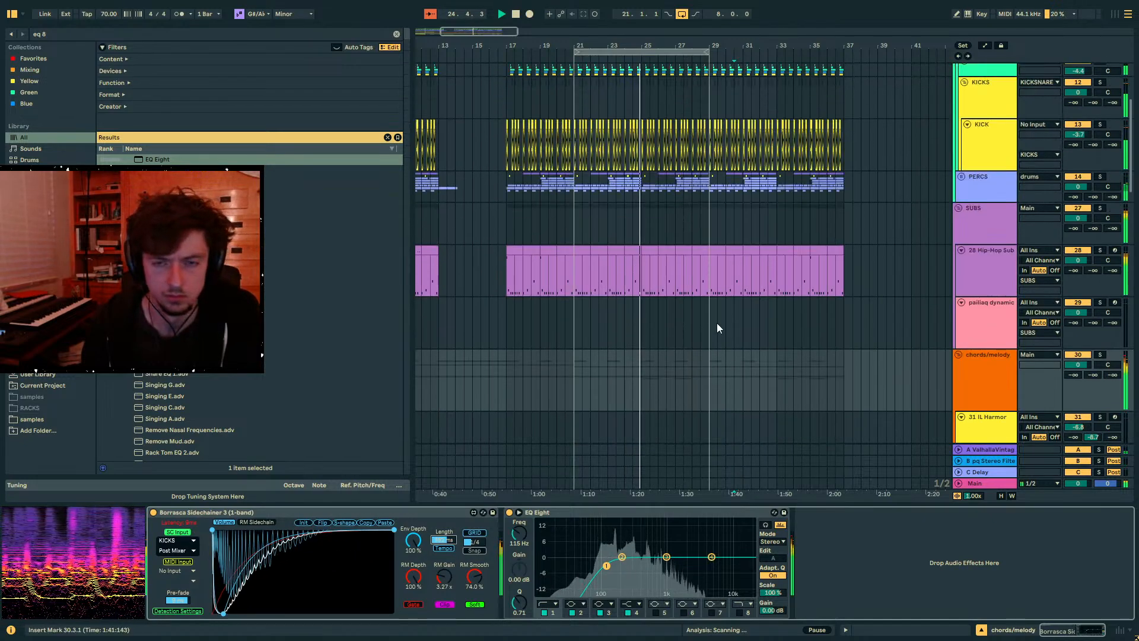
pyautogui.click(636, 285)
pyautogui.click(701, 294)
pyautogui.click(958, 303)
pyautogui.scroll(-5, 967, 273)
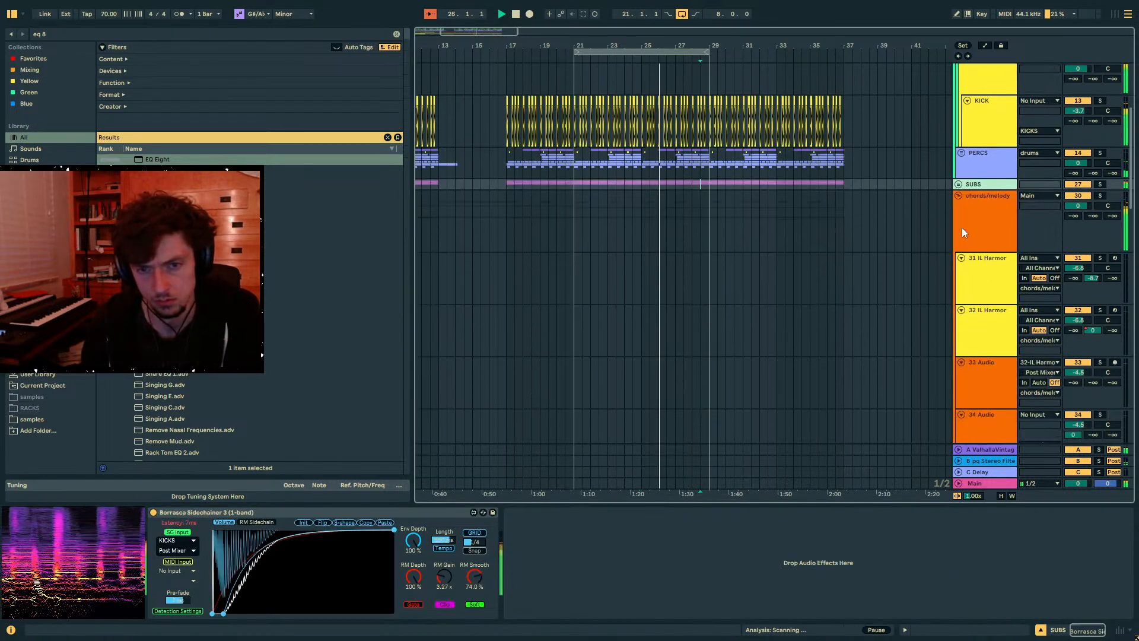
# - Set band 2 of the chords/melody group's EQ Eight to a cut of about -1.61 dB at 323 Hz
pyautogui.click(955, 217)
pyautogui.moveTo(622, 558); pyautogui.dragTo(631, 559)
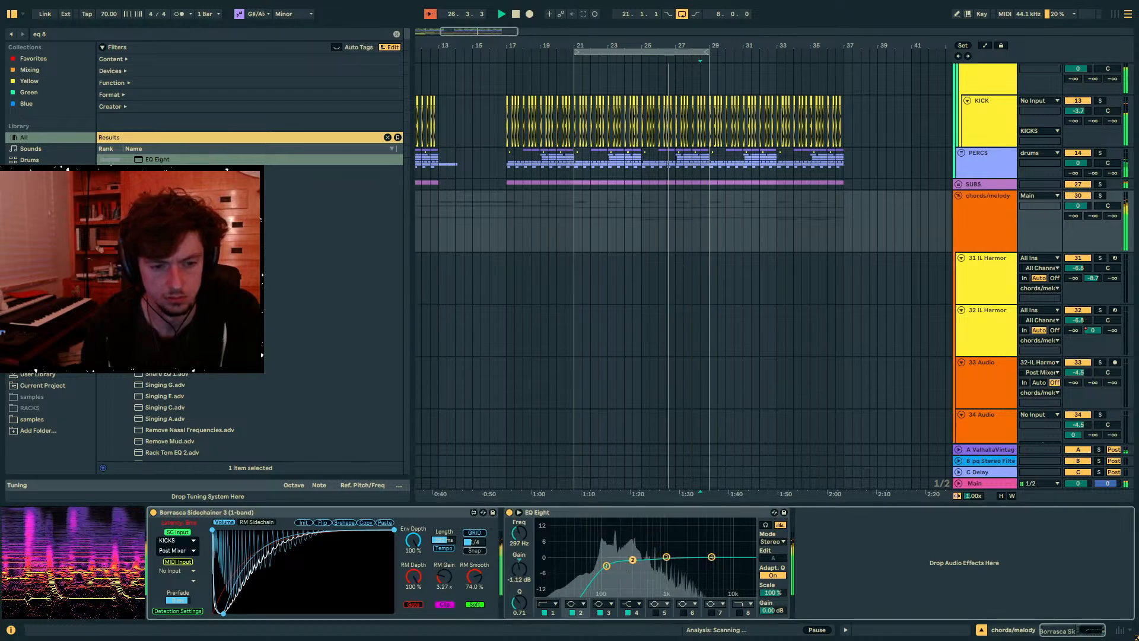
pyautogui.scroll(-8, 930, 280)
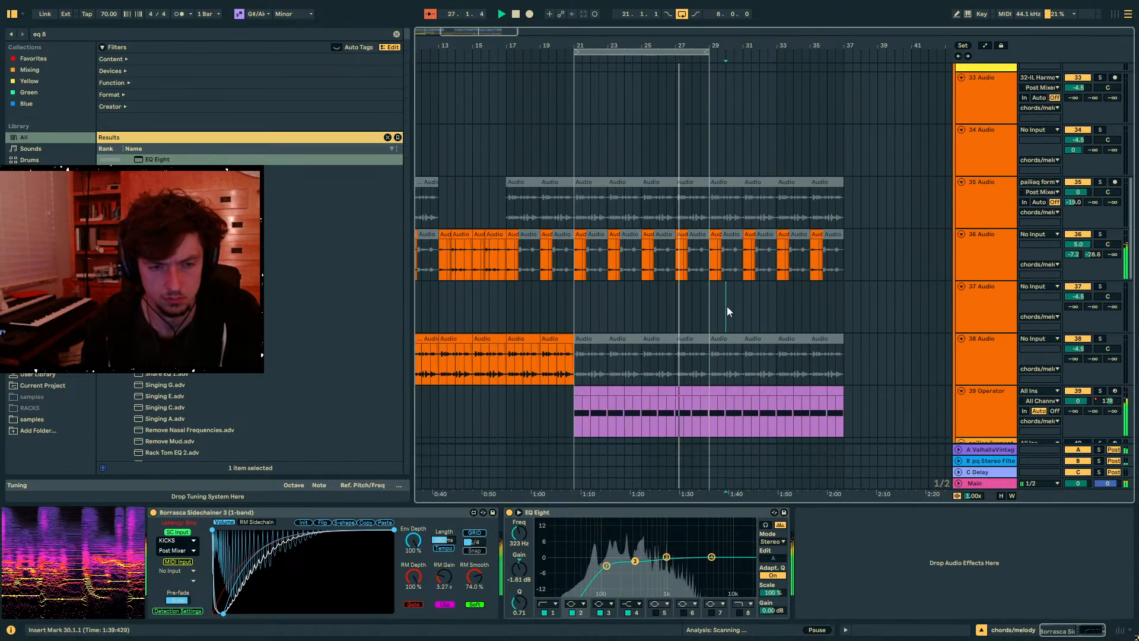
# - Turn off the arrangement loop and listen through the transition at bar 29 while checking the tracks and clips
pyautogui.click(703, 304)
pyautogui.scroll(-8, 704, 304)
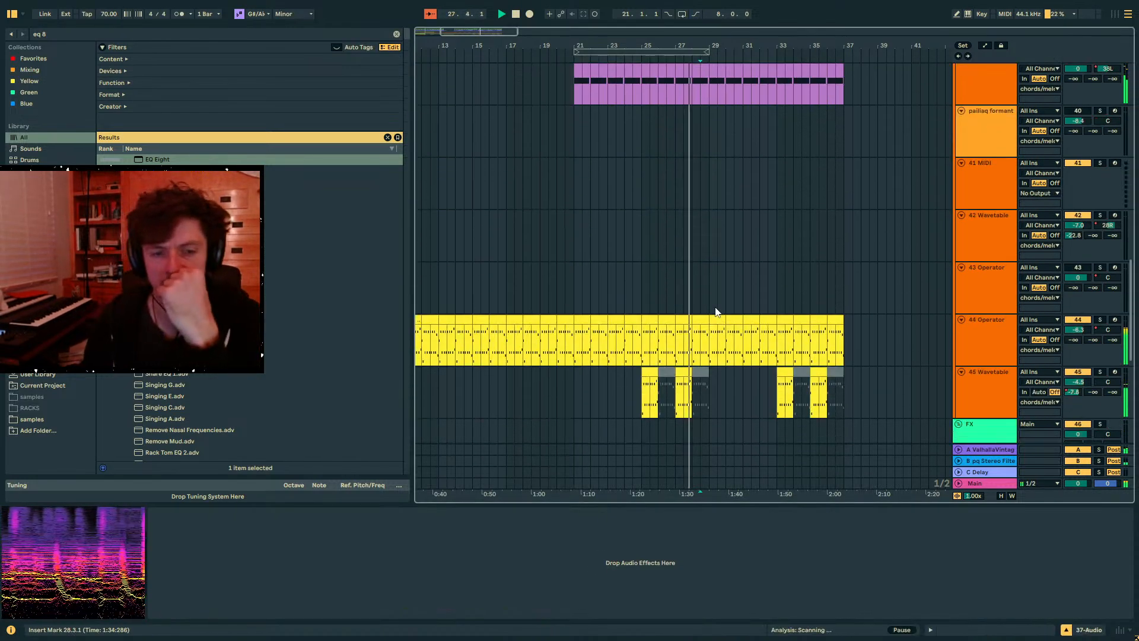
pyautogui.click(714, 307)
pyautogui.scroll(2, 717, 309)
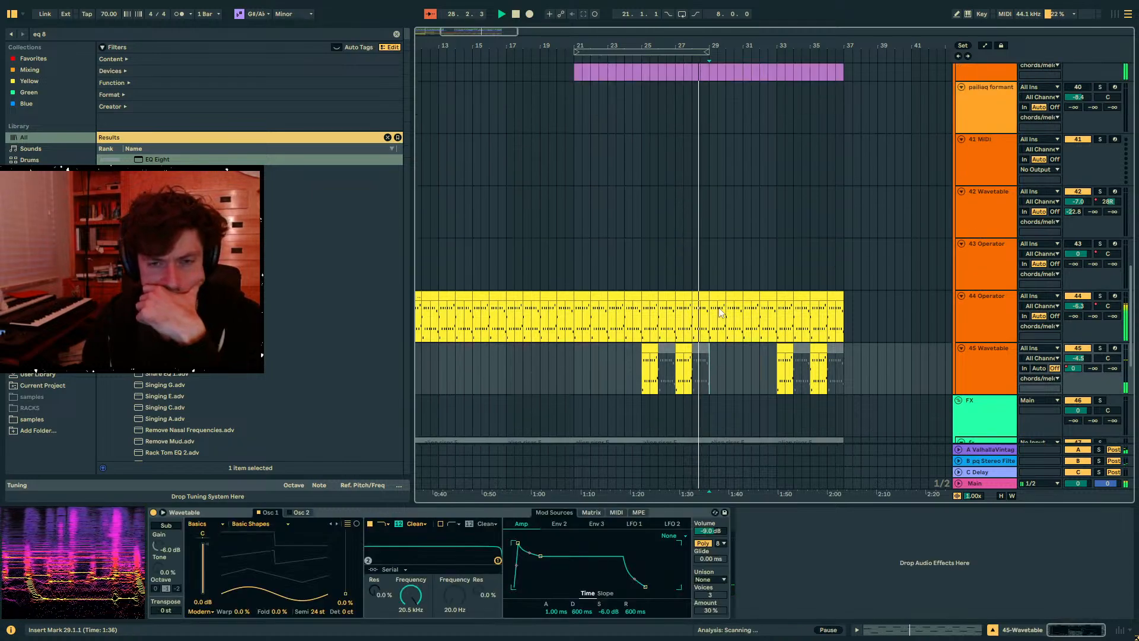
pyautogui.scroll(-5, 717, 315)
pyautogui.scroll(-1, 720, 325)
pyautogui.click(735, 296)
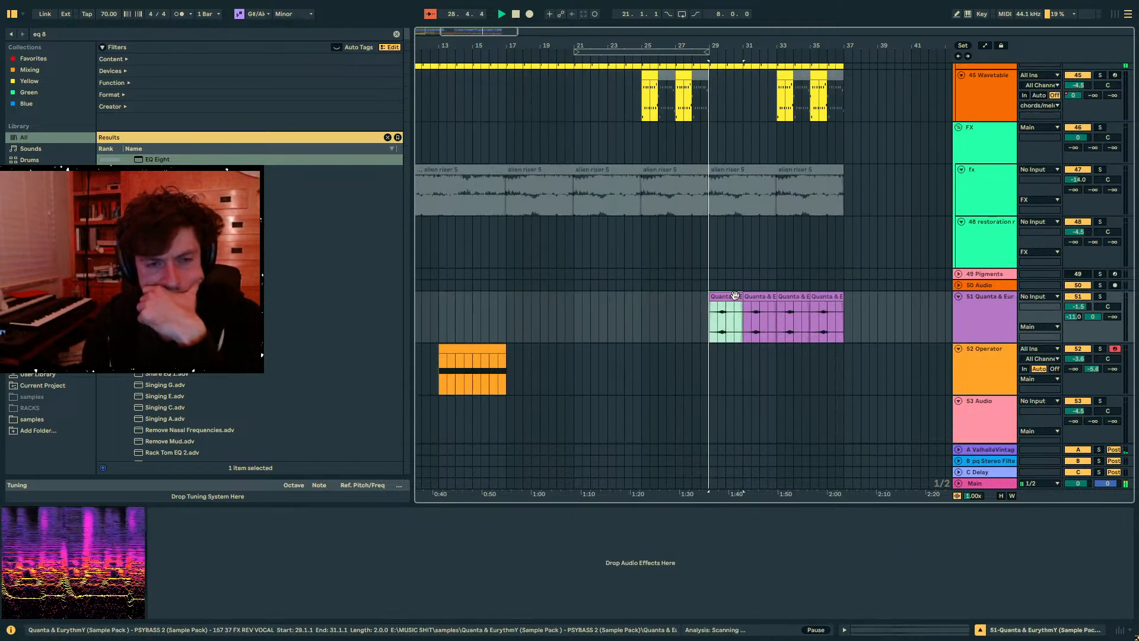
pyautogui.scroll(12, 735, 296)
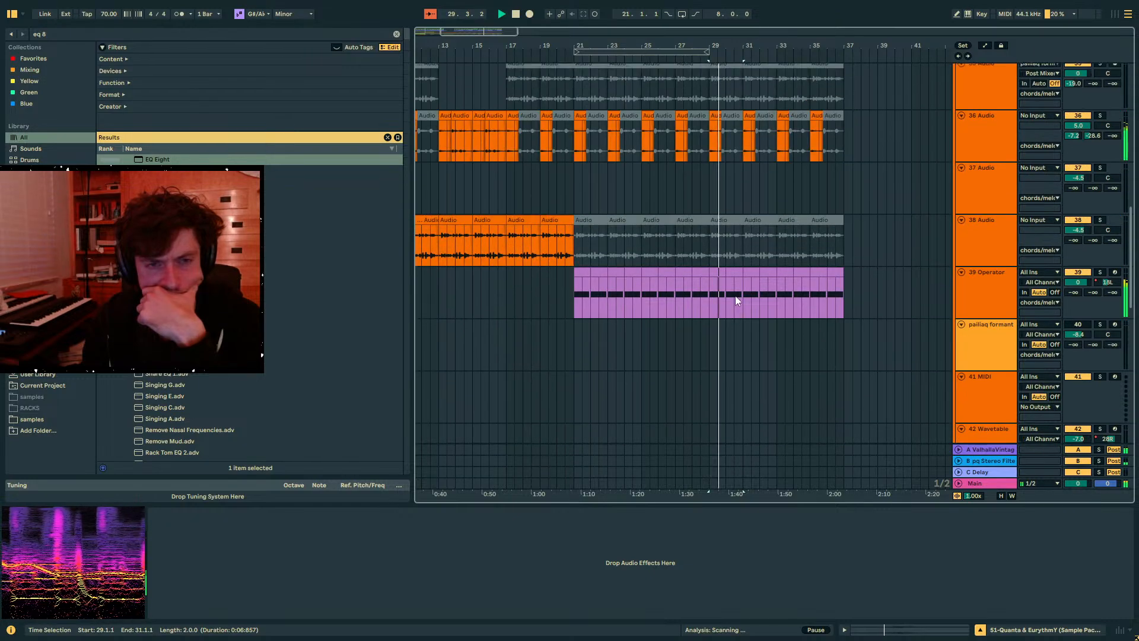
pyautogui.scroll(5, 735, 296)
# - Search for "auto filt", add Auto Filter to the KICK track and set its low-pass cutoff to about 719 Hz
pyautogui.click(982, 232)
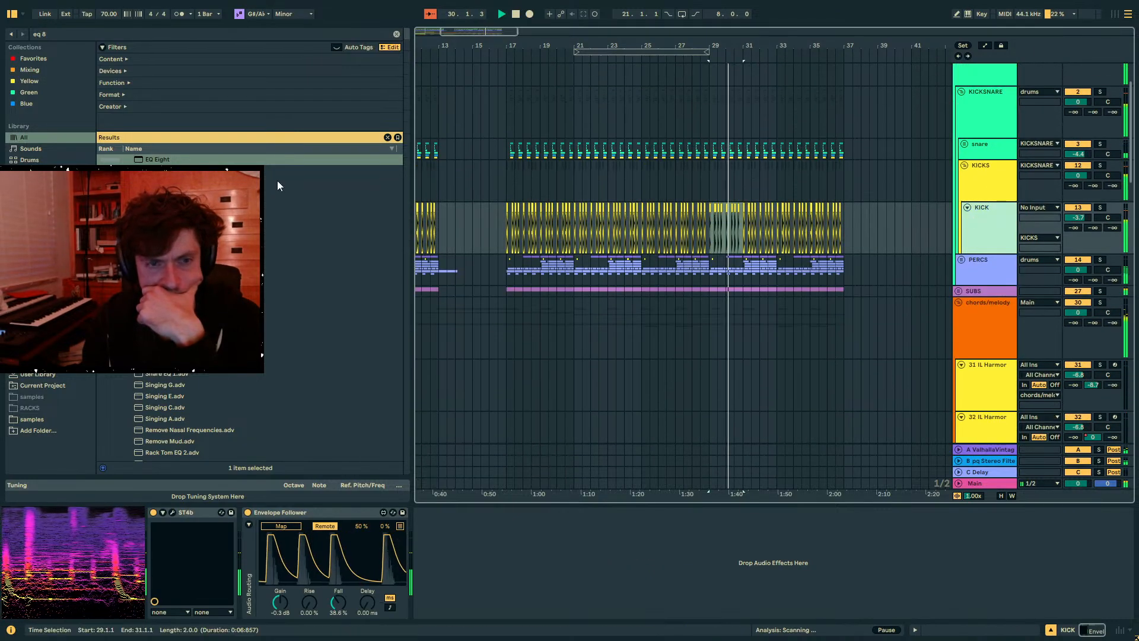
pyautogui.click(67, 35)
pyautogui.write('auto filt')
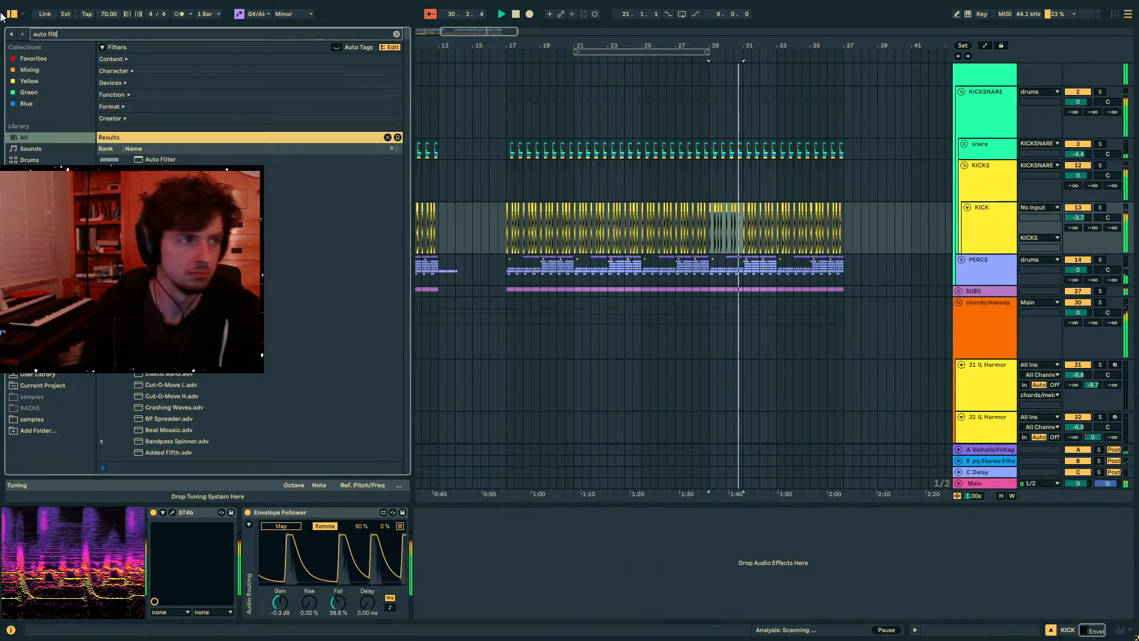
pyautogui.moveTo(160, 159); pyautogui.dragTo(649, 232)
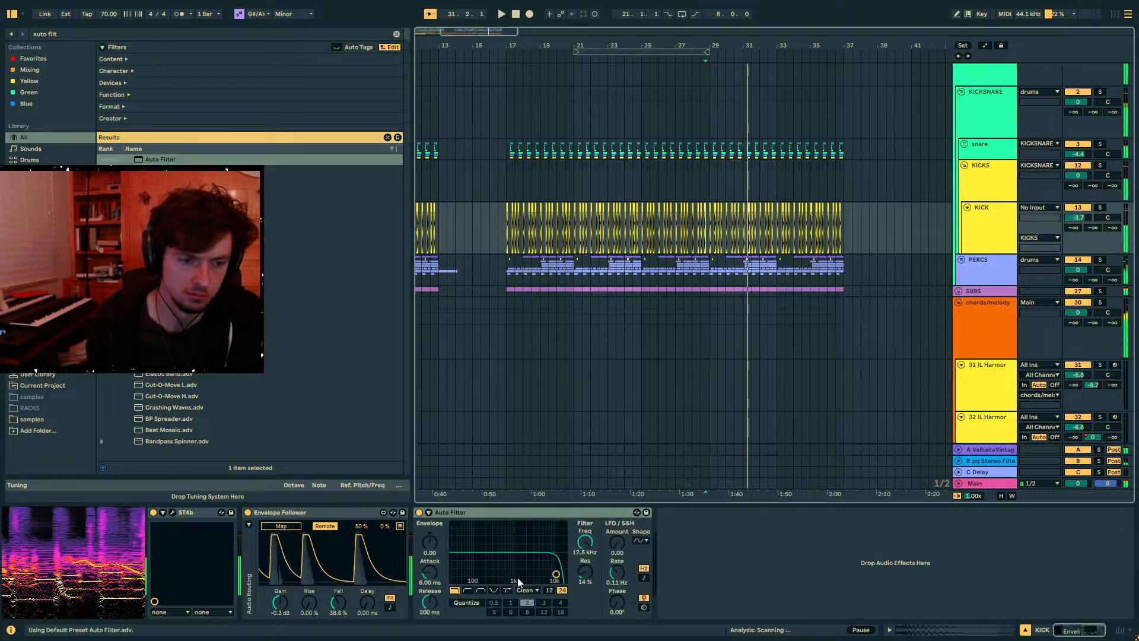
pyautogui.scroll(-10, 817, 303)
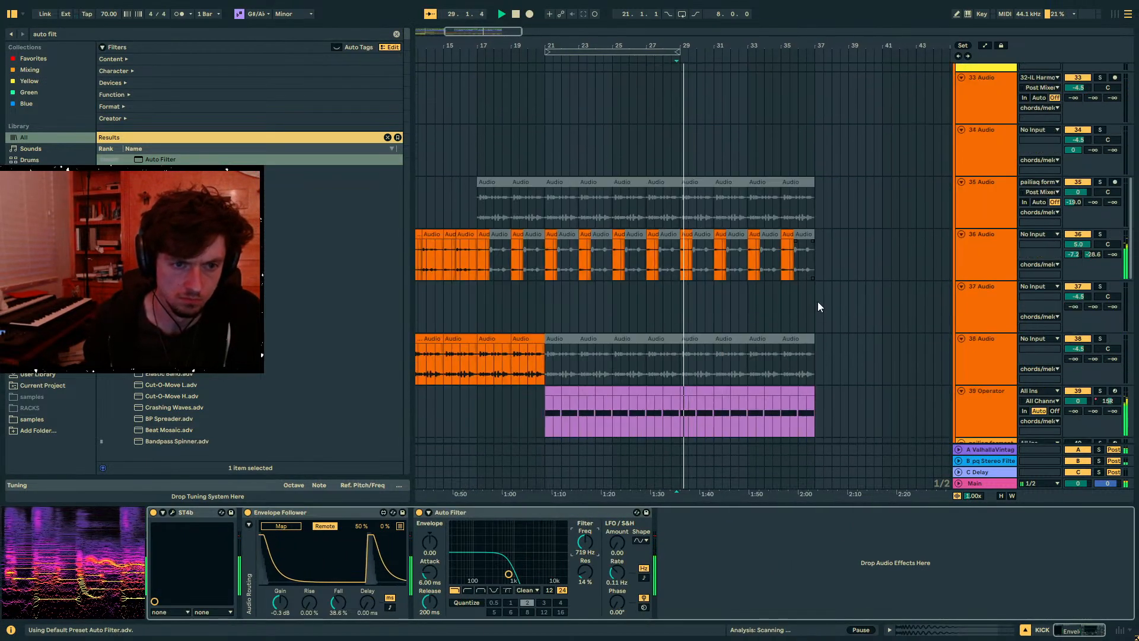
pyautogui.scroll(-10, 747, 293)
pyautogui.scroll(3, 666, 294)
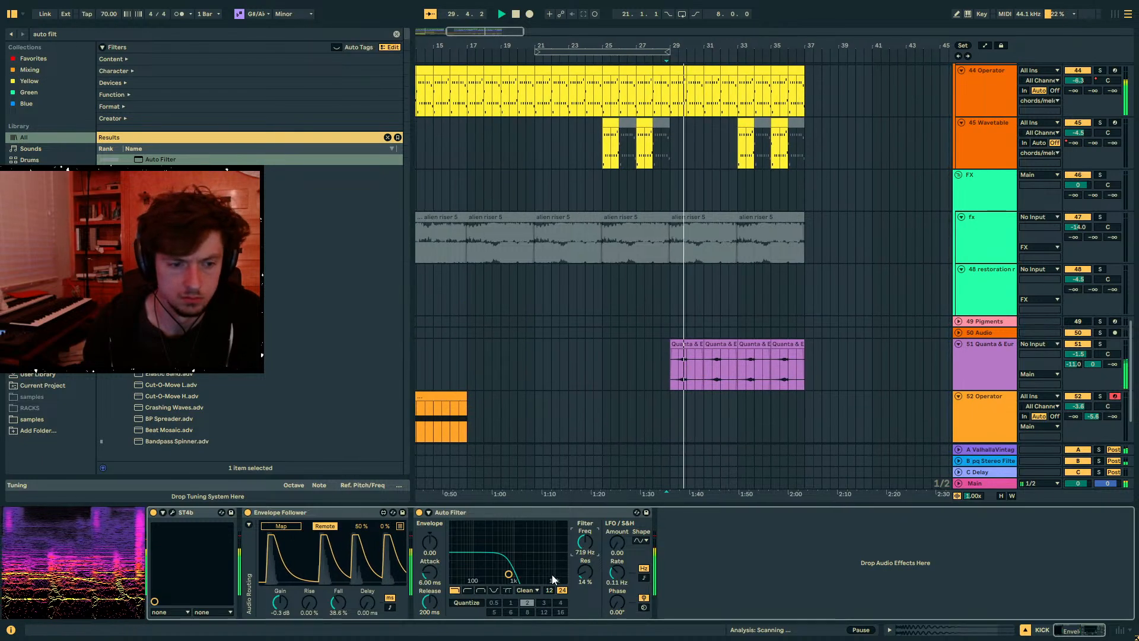
# - Solo Operator track 44, check its oscillator A and automation while playing around bar 29, and unsolo it
pyautogui.scroll(3, 689, 205)
pyautogui.click(1105, 168)
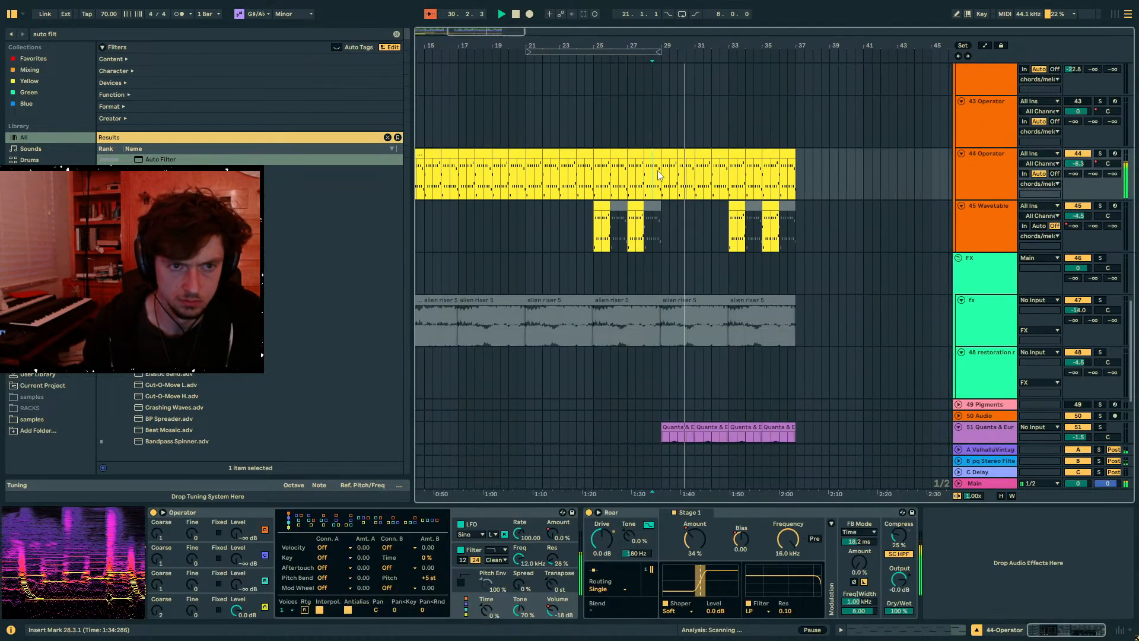
pyautogui.click(662, 172)
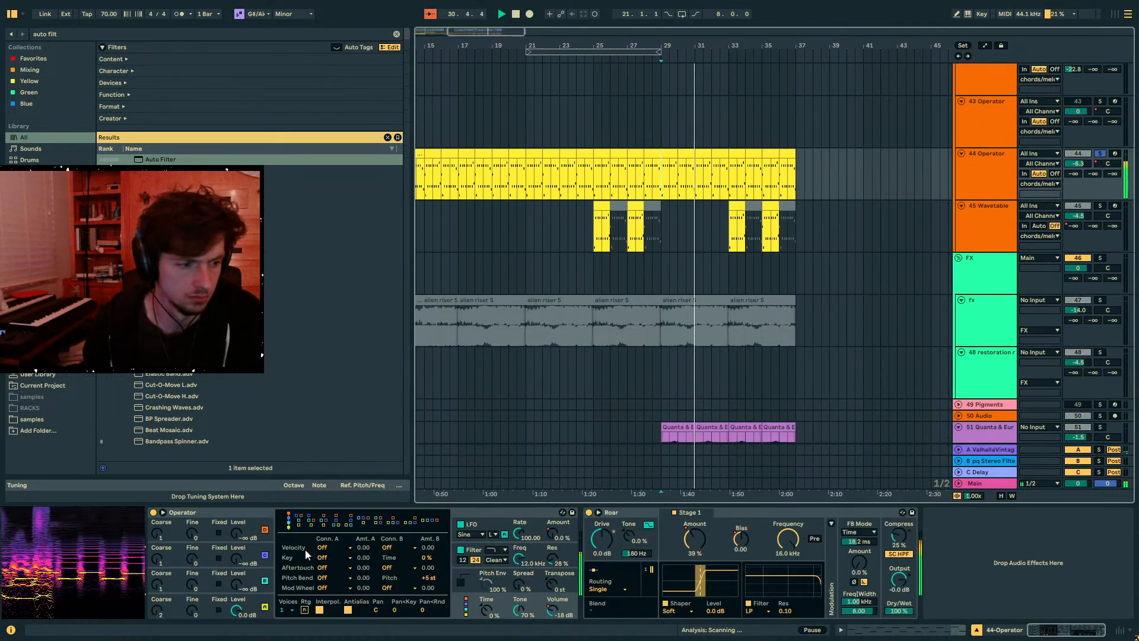
pyautogui.click(159, 612)
pyautogui.press('a')
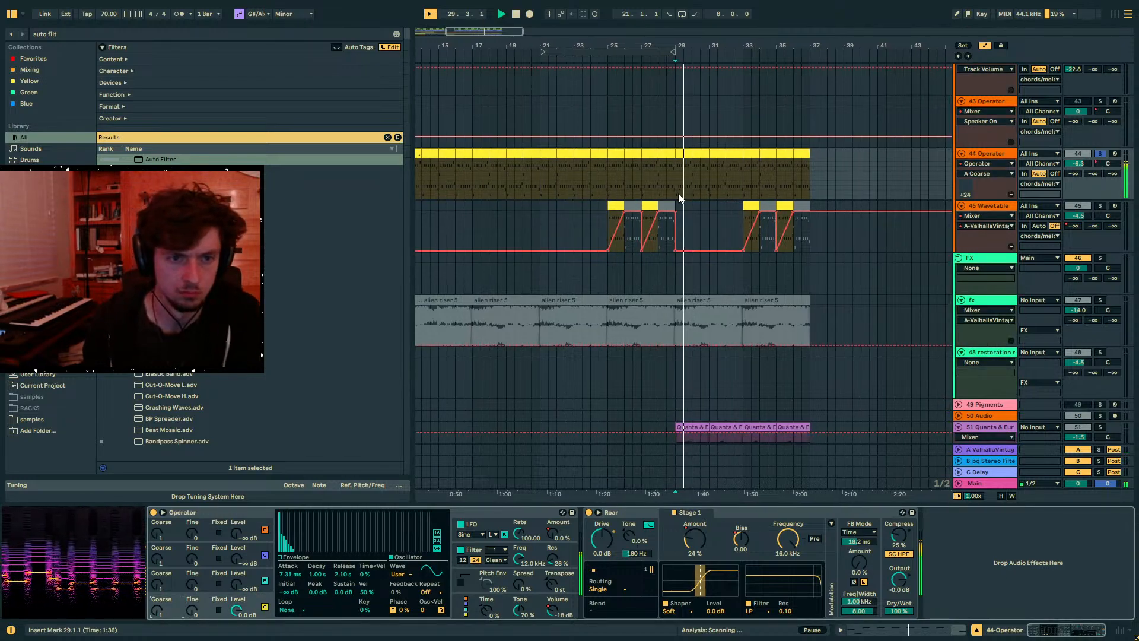
pyautogui.click(669, 194)
pyautogui.moveTo(661, 193); pyautogui.dragTo(668, 193)
pyautogui.click(660, 108)
pyautogui.press('space')
pyautogui.press('space')
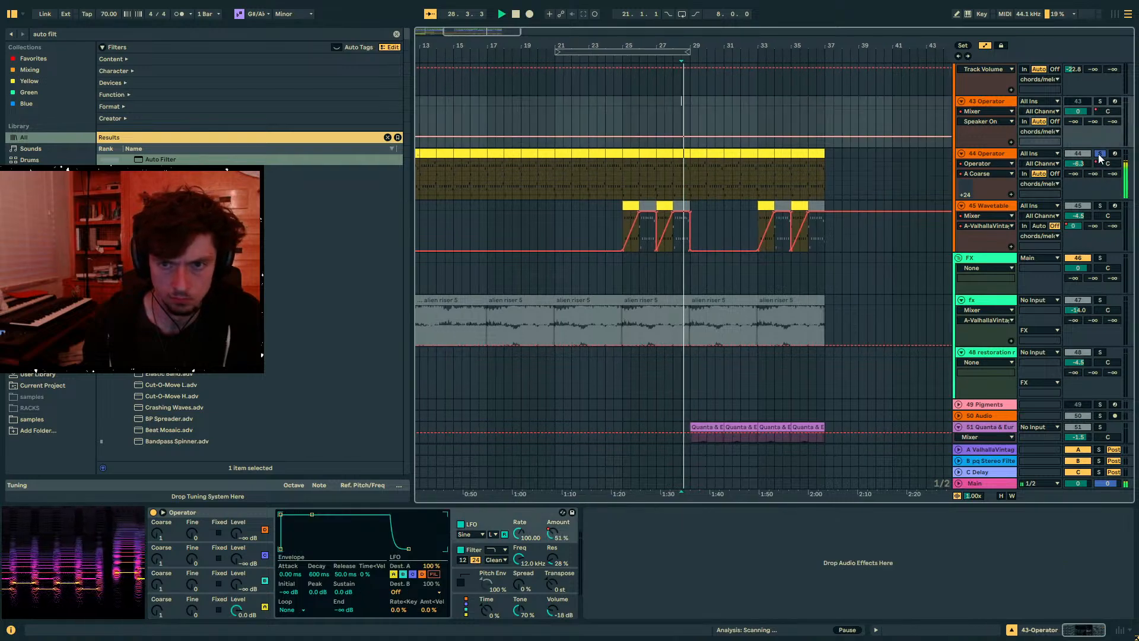
pyautogui.click(1100, 153)
pyautogui.press('a')
# - Lower Operator track 44's volume to -7.0 dB and slightly adjust Roar's stage 1 amount
pyautogui.click(987, 177)
pyautogui.moveTo(1078, 163); pyautogui.dragTo(1078, 168)
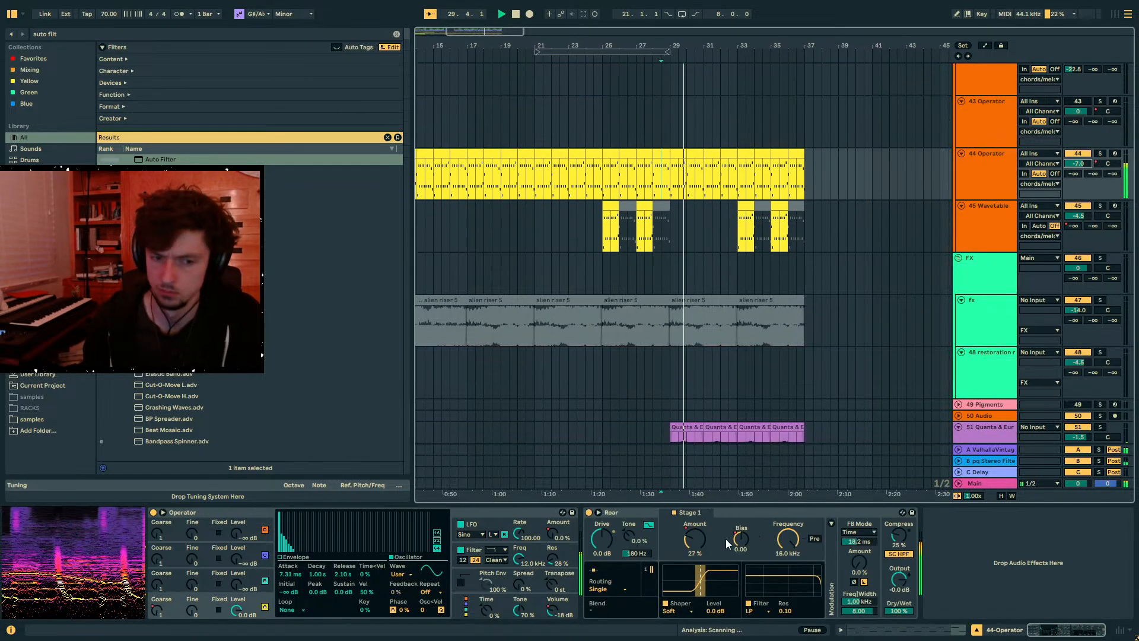
pyautogui.moveTo(703, 550); pyautogui.dragTo(703, 546)
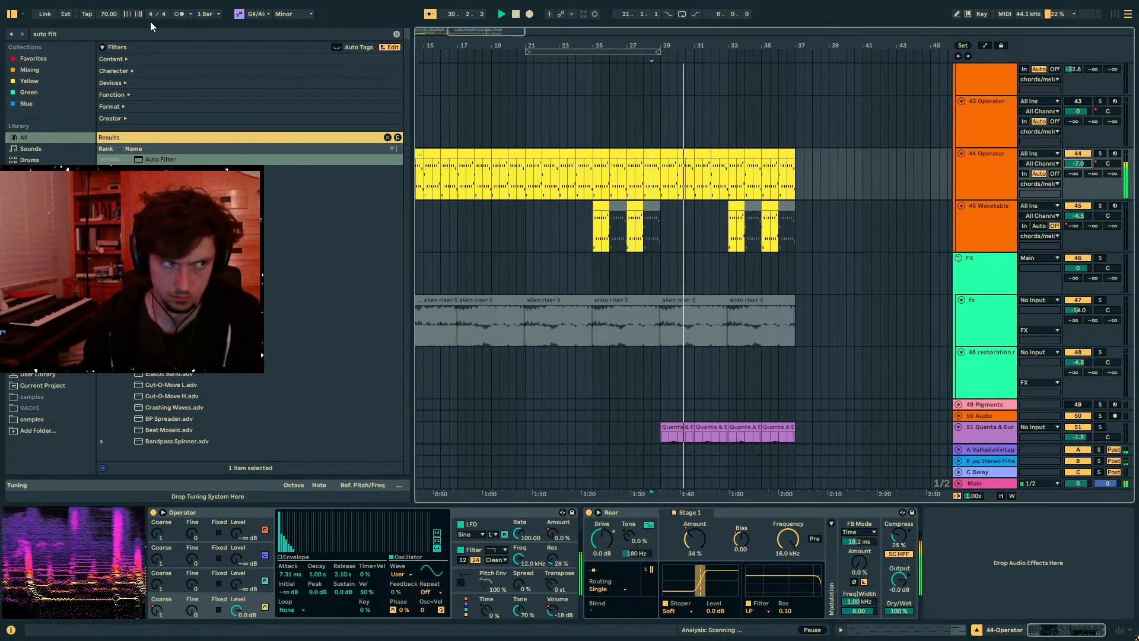
# - Search for "vocott" and add the pq VOCOTT rack after Roar on Operator track 44
pyautogui.hotkey('ctrl', 'f')
pyautogui.write('vocott')
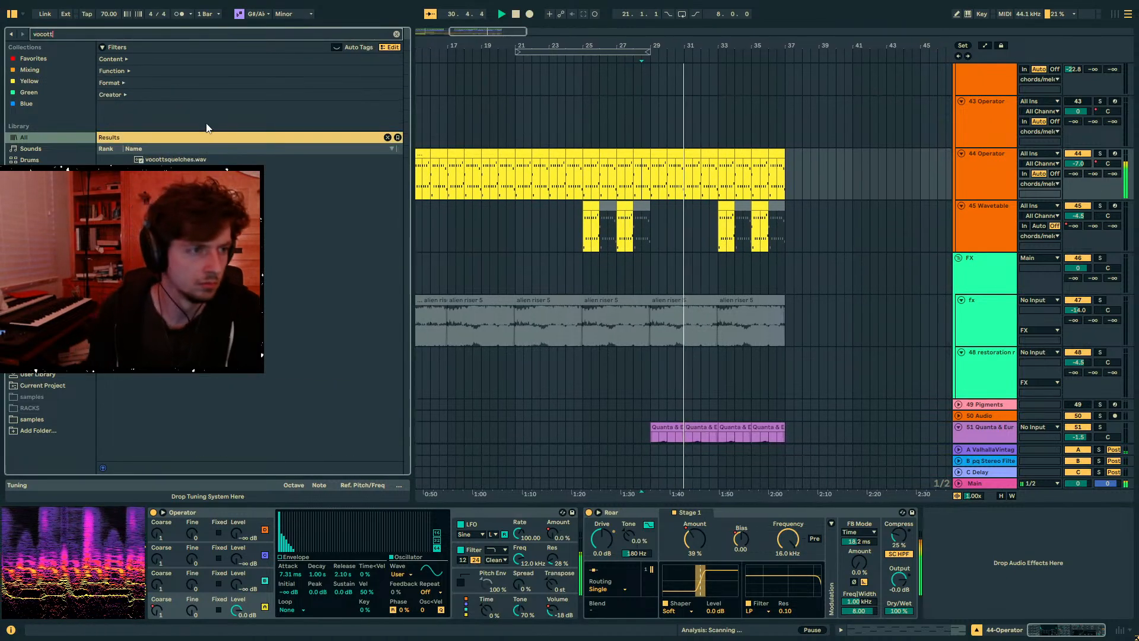
pyautogui.click(178, 194)
# - Solo Operator track 44 from bar 29, set VOCOTT's attack time to about 4.11 ms and release time to about 20.9 ms, and unsolo it
pyautogui.moveTo(642, 155); pyautogui.dragTo(653, 156)
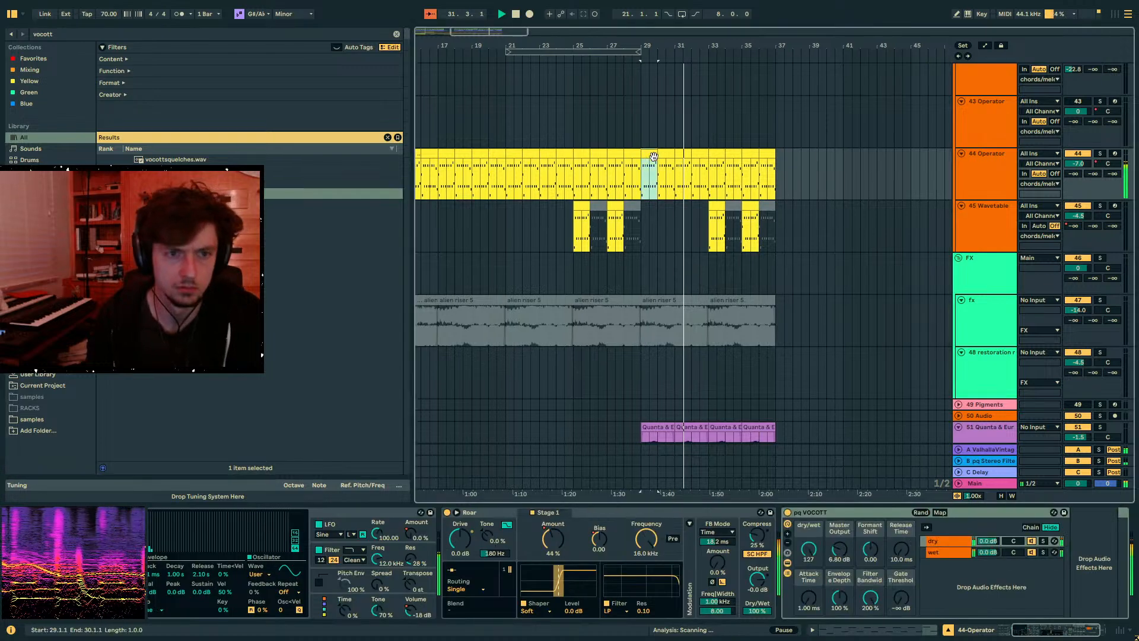
pyautogui.press('space')
pyautogui.moveTo(841, 557); pyautogui.dragTo(912, 554)
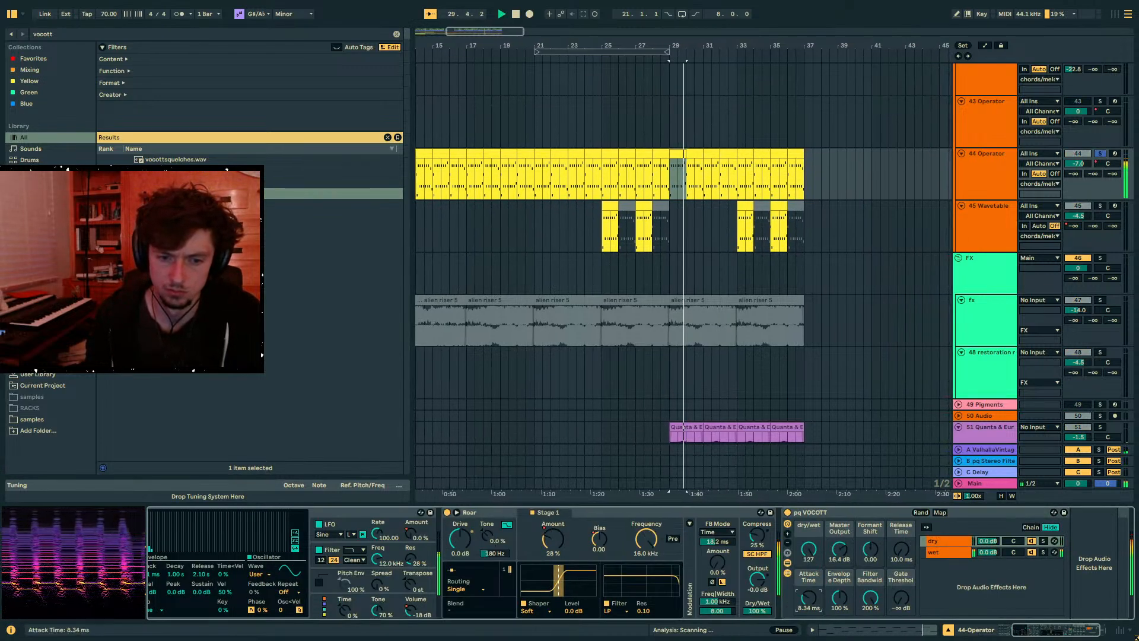
pyautogui.moveTo(808, 598); pyautogui.dragTo(809, 591)
pyautogui.moveTo(900, 554); pyautogui.dragTo(871, 528)
pyautogui.click(1100, 153)
# - Set VOCOTT's envelope depth to about 140% and formant shift to about 0.28, and show the formant shift automation lane
pyautogui.click(839, 598)
pyautogui.moveTo(840, 598); pyautogui.dragTo(839, 617)
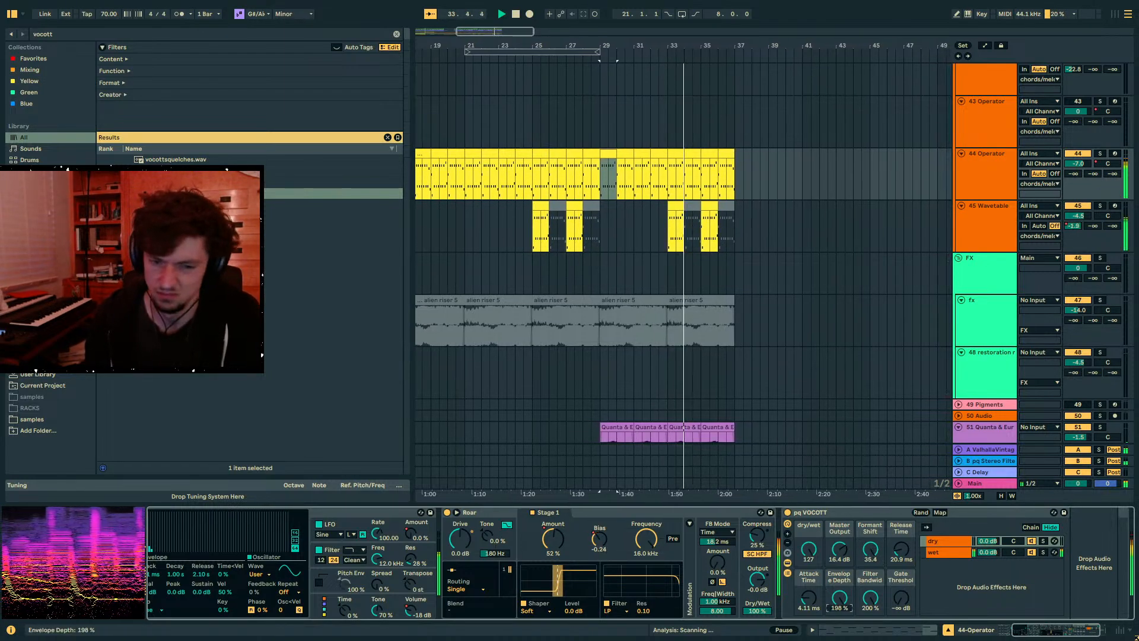
pyautogui.moveTo(870, 550); pyautogui.dragTo(870, 574)
pyautogui.press('a')
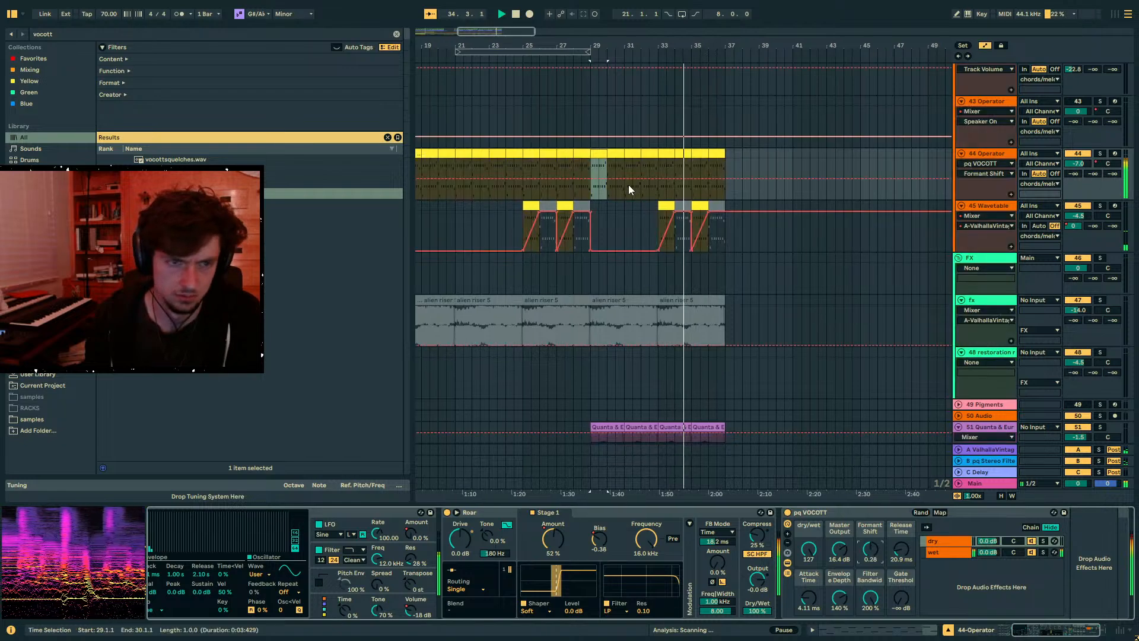
# - Automate VOCOTT's dry/wet on Operator track 44 to sit at 0 early on and jump up to 127 at bar 29
pyautogui.press('space')
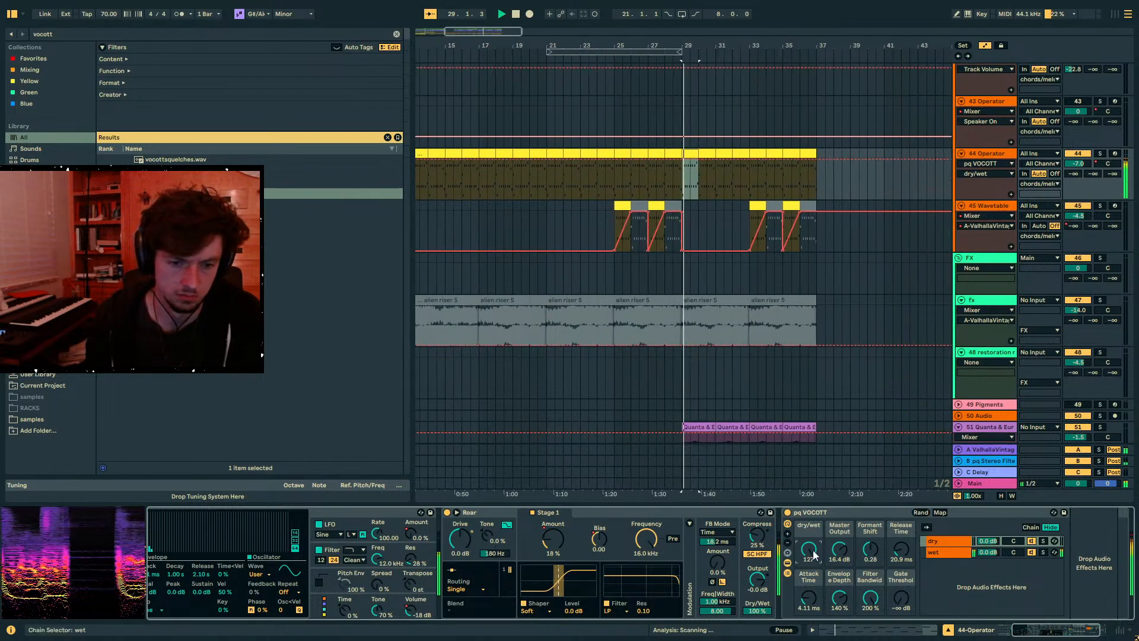
pyautogui.click(625, 185)
pyautogui.press('space')
pyautogui.press('space')
pyautogui.moveTo(811, 549); pyautogui.dragTo(811, 599)
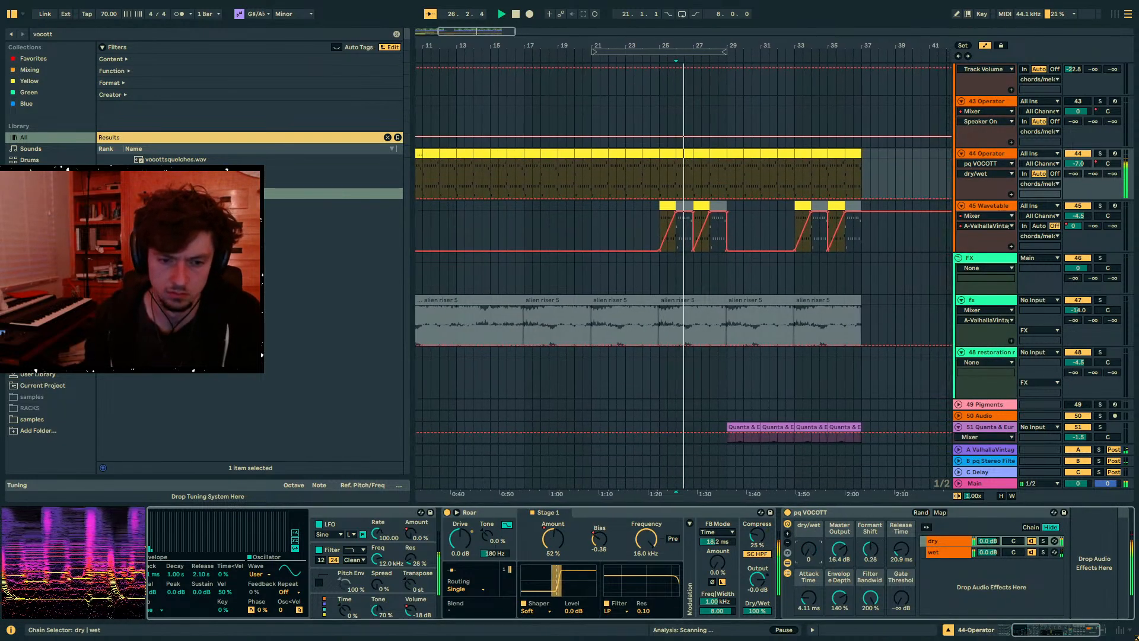
pyautogui.moveTo(723, 200); pyautogui.dragTo(721, 159)
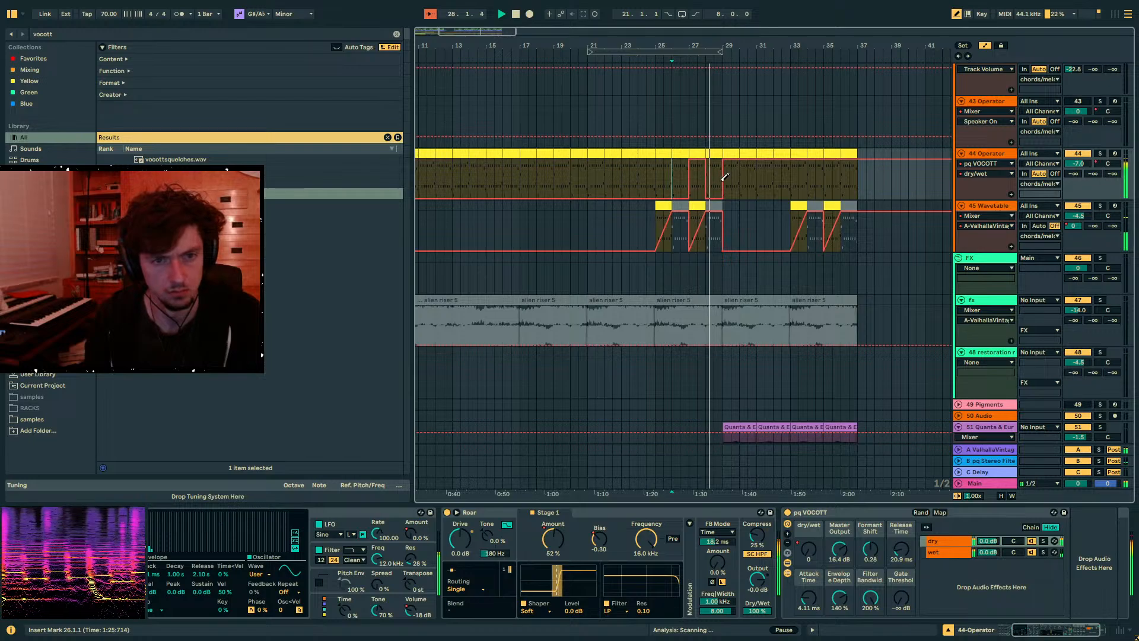
# - Automate VOCOTT's formant shift on Operator track 44 to step up at bar 29 and rise in a curve until bar 33
pyautogui.click(866, 547)
pyautogui.click(731, 178)
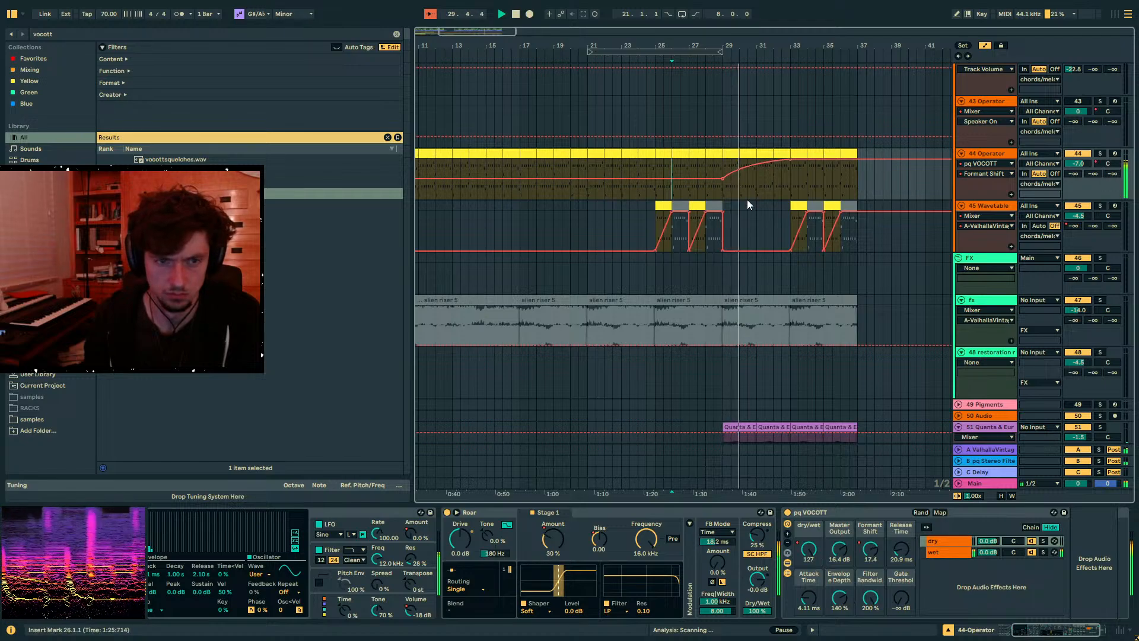
pyautogui.moveTo(722, 161); pyautogui.dragTo(720, 172)
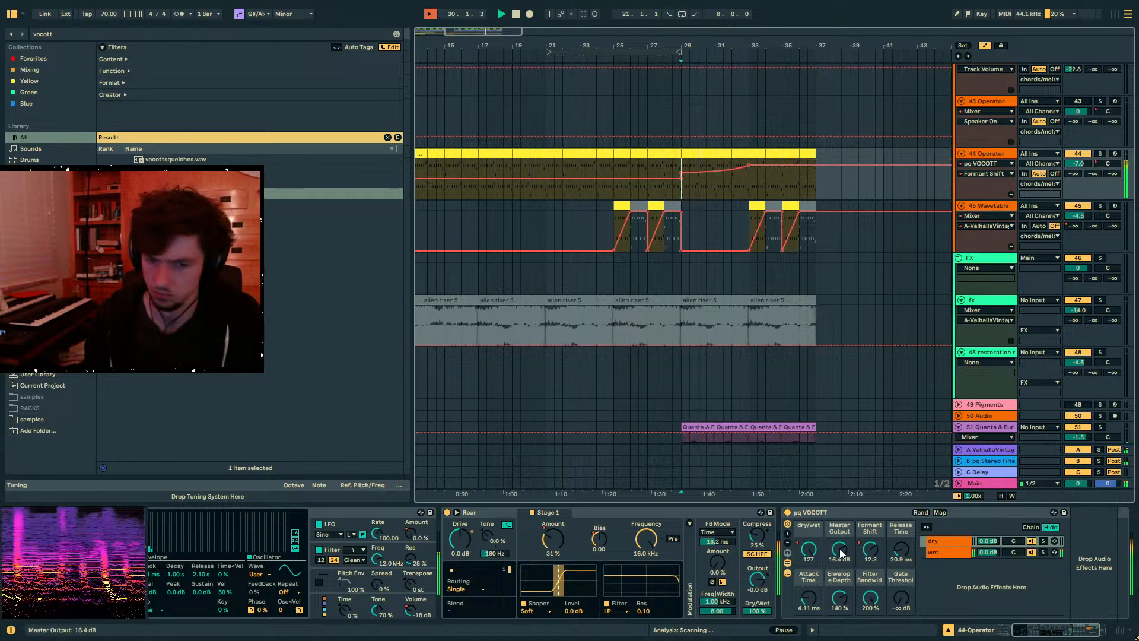
# - Turn off the Borrasca Sidechainer on the PERCS group
pyautogui.scroll(-3, 737, 397)
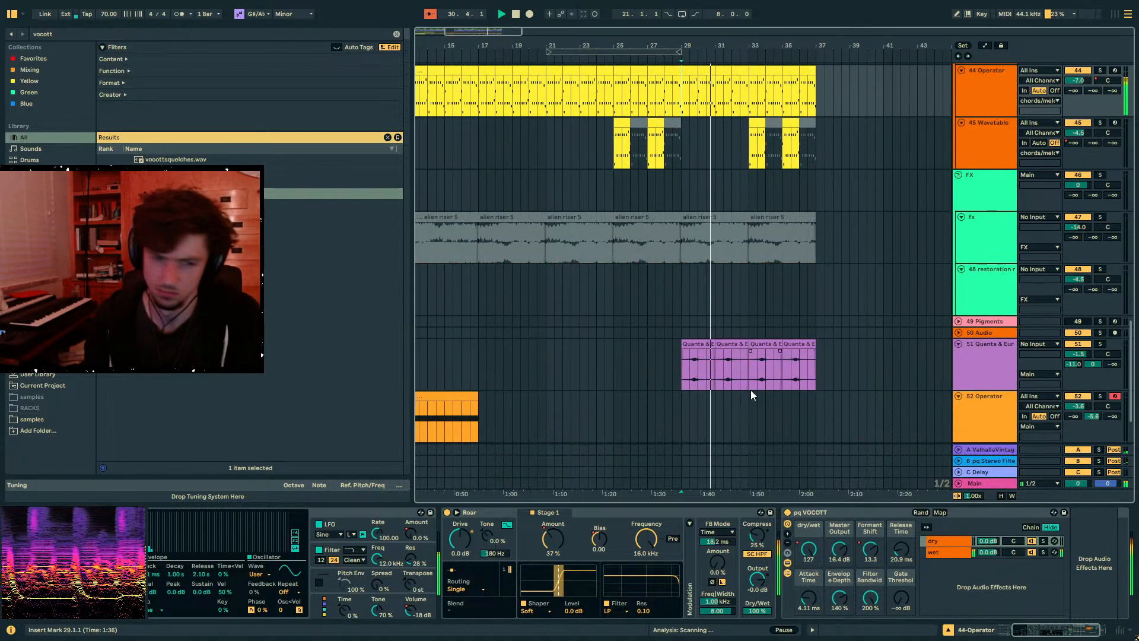
pyautogui.scroll(20, 745, 377)
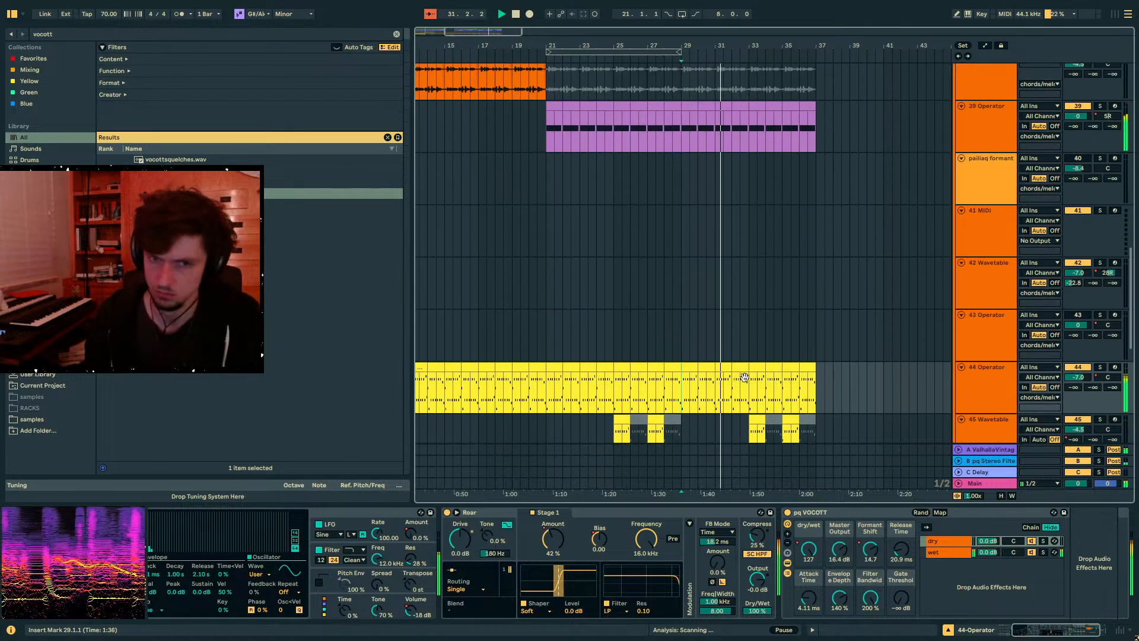
pyautogui.scroll(10, 745, 377)
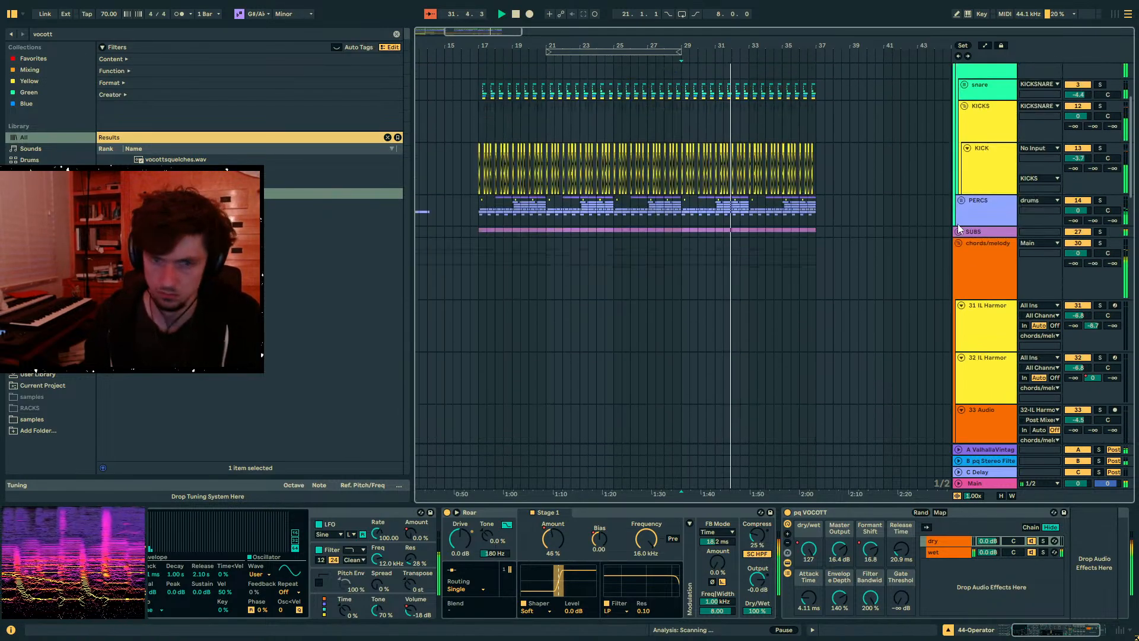
pyautogui.click(745, 210)
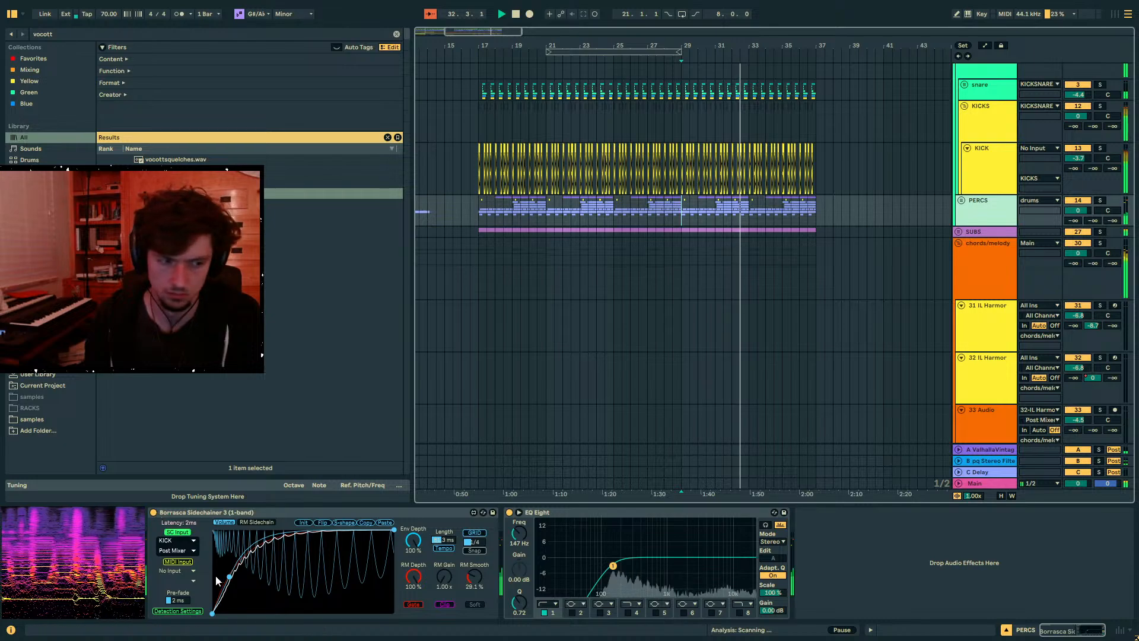
pyautogui.click(154, 512)
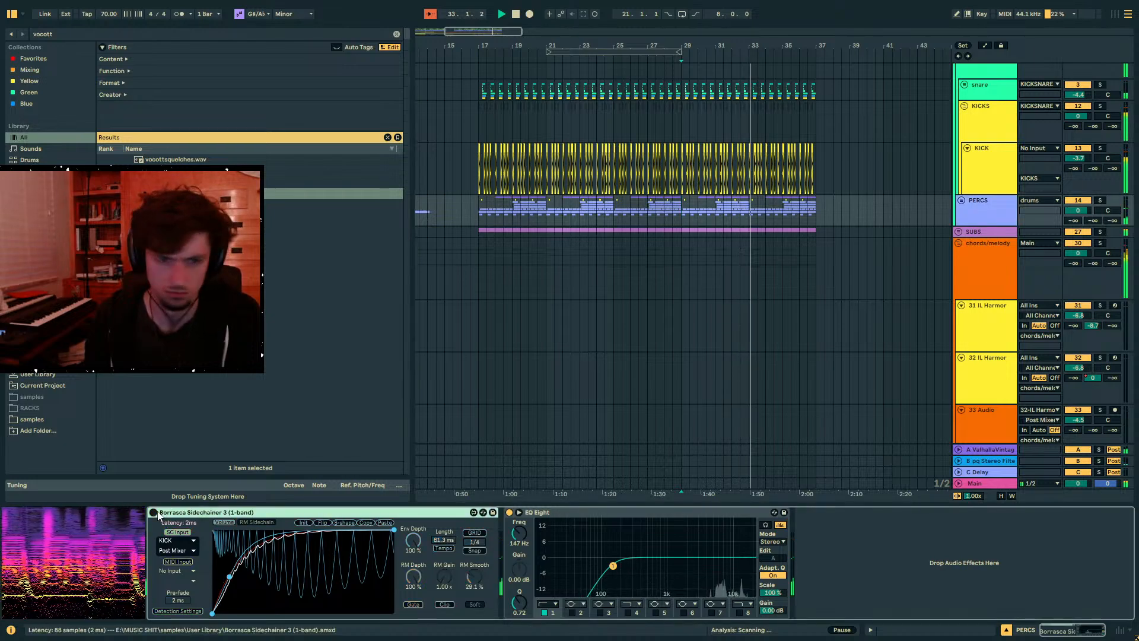
# - Search for "stereo swap" and add the pq Stereo Filter + Swap Delay rack to Operator track 44 after VOCOTT
pyautogui.scroll(-15, 781, 284)
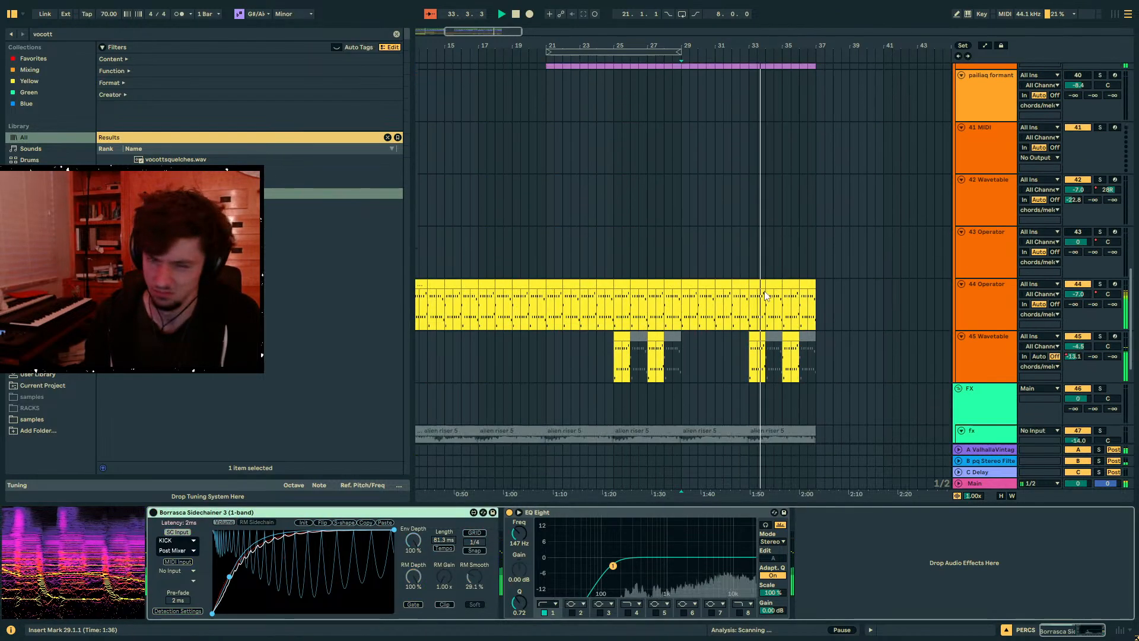
pyautogui.click(748, 220)
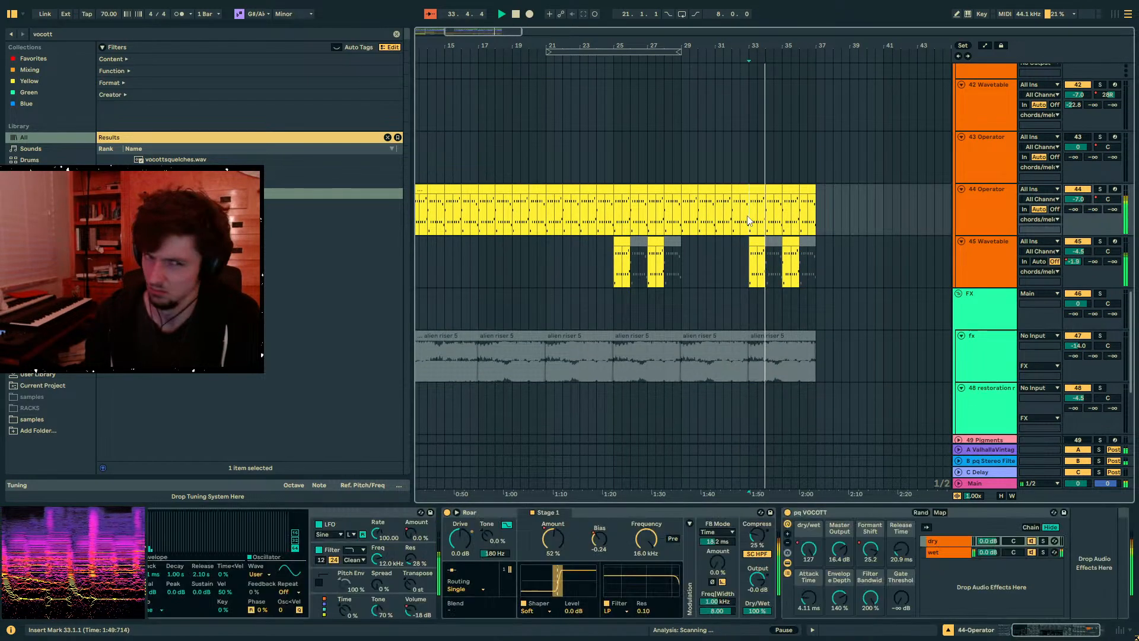
pyautogui.doubleClick(810, 512)
pyautogui.hotkey('ctrl', 'f')
pyautogui.write('stereo swap')
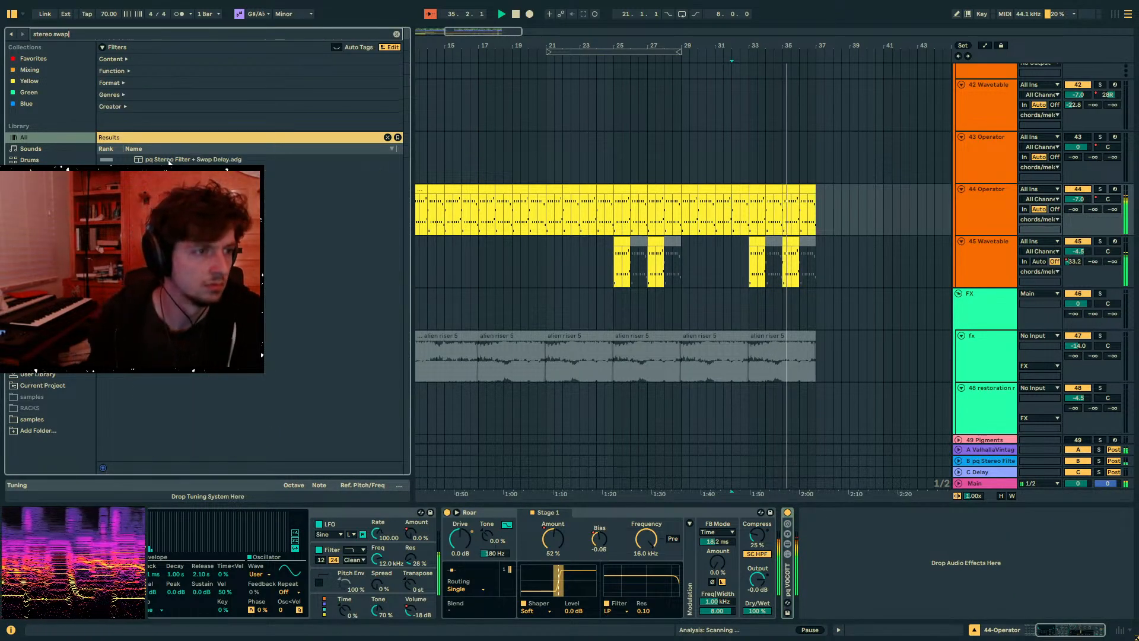
pyautogui.moveTo(169, 161); pyautogui.dragTo(805, 203)
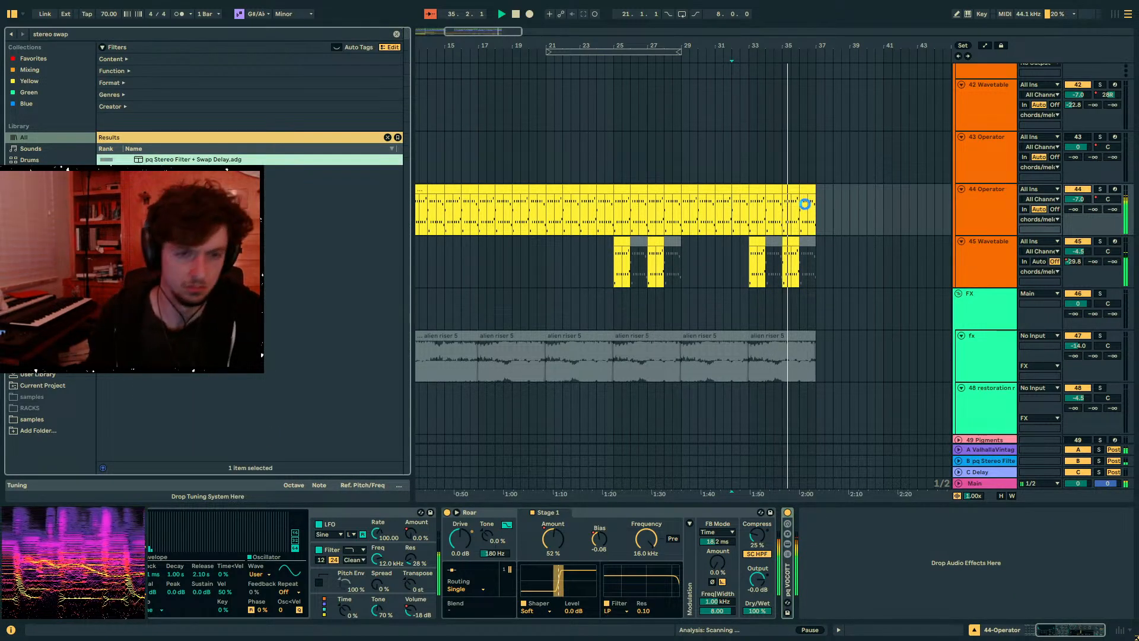
# - Set the Stereo Filter + Swap Delay rack's flatline amount to 100% and play Operator track 44 from bar 33
pyautogui.click(751, 218)
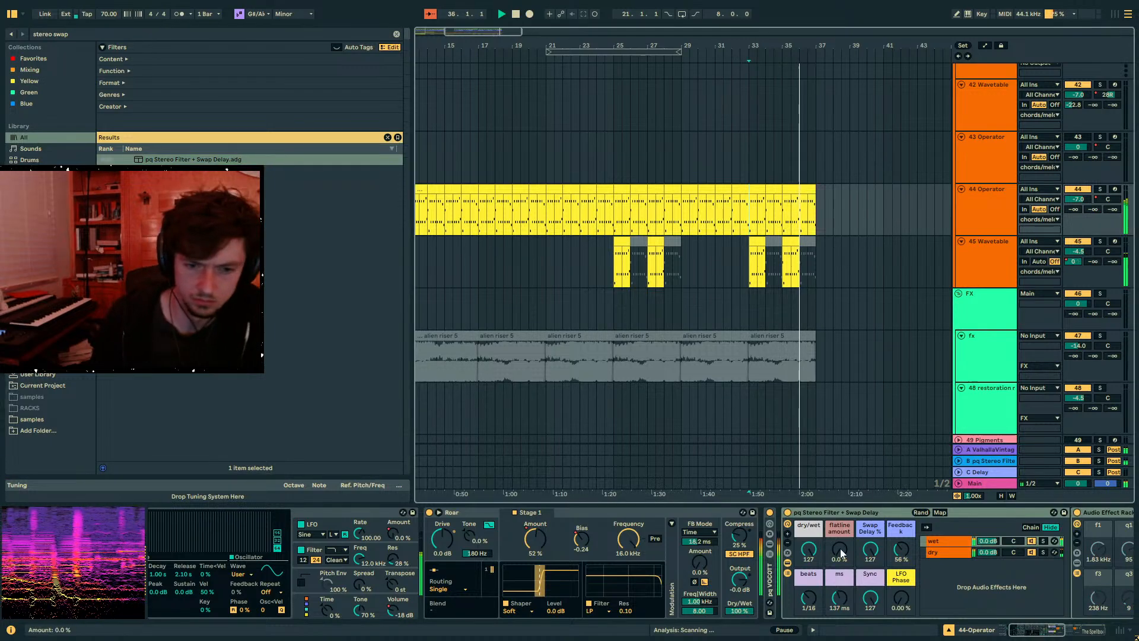
pyautogui.moveTo(840, 551); pyautogui.dragTo(840, 492)
pyautogui.press('space')
pyautogui.press('space')
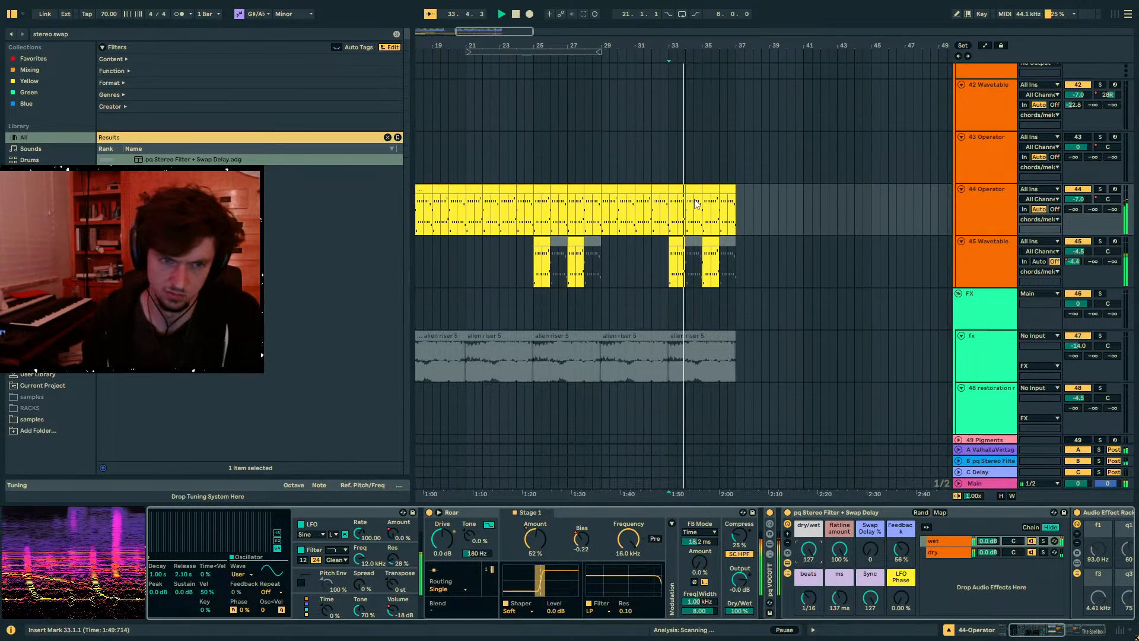
# - Automate the Swap Delay rack's dry/wet with a one-bar falling curve at bar 33, repeat it at bar 35, and hide the automation
pyautogui.press('a')
pyautogui.moveTo(668, 200); pyautogui.dragTo(668, 241)
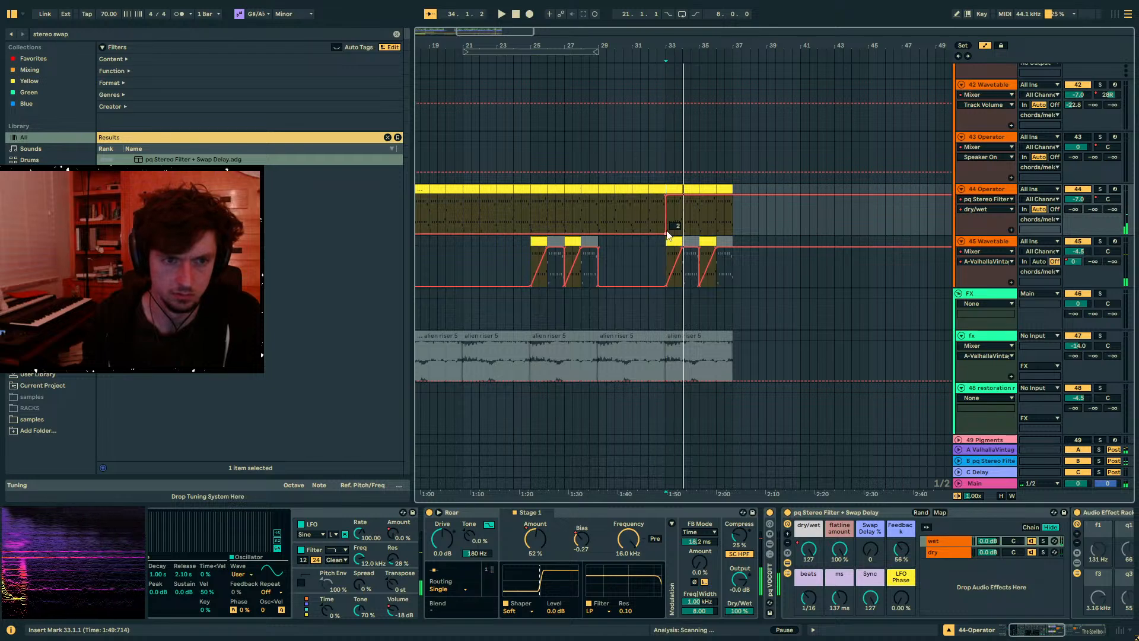
pyautogui.press('space')
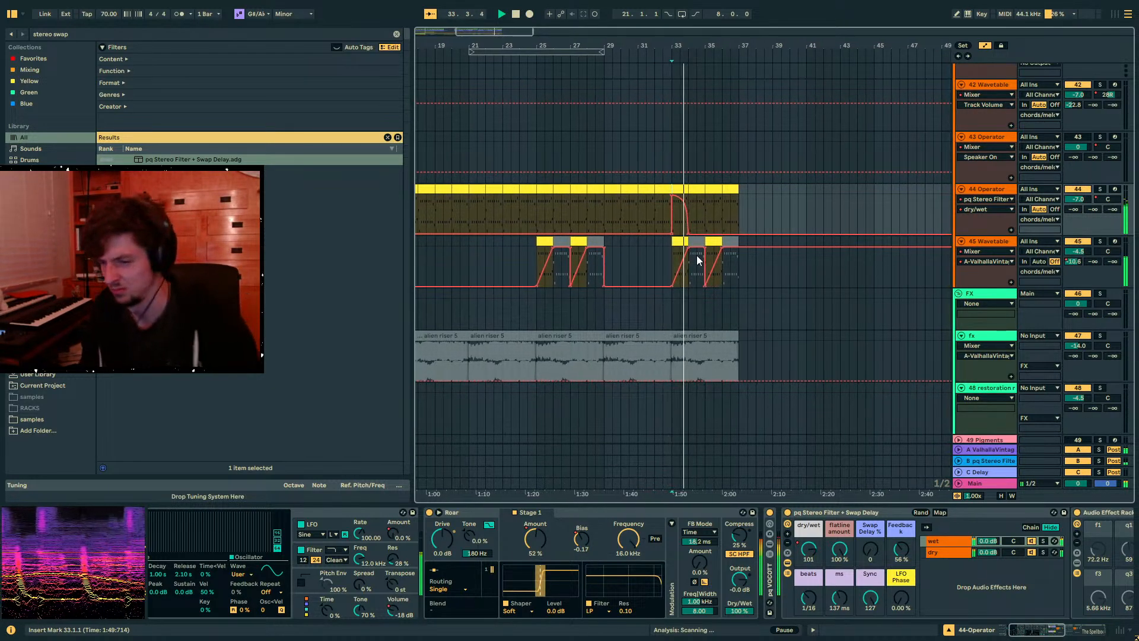
pyautogui.moveTo(698, 231); pyautogui.dragTo(655, 226)
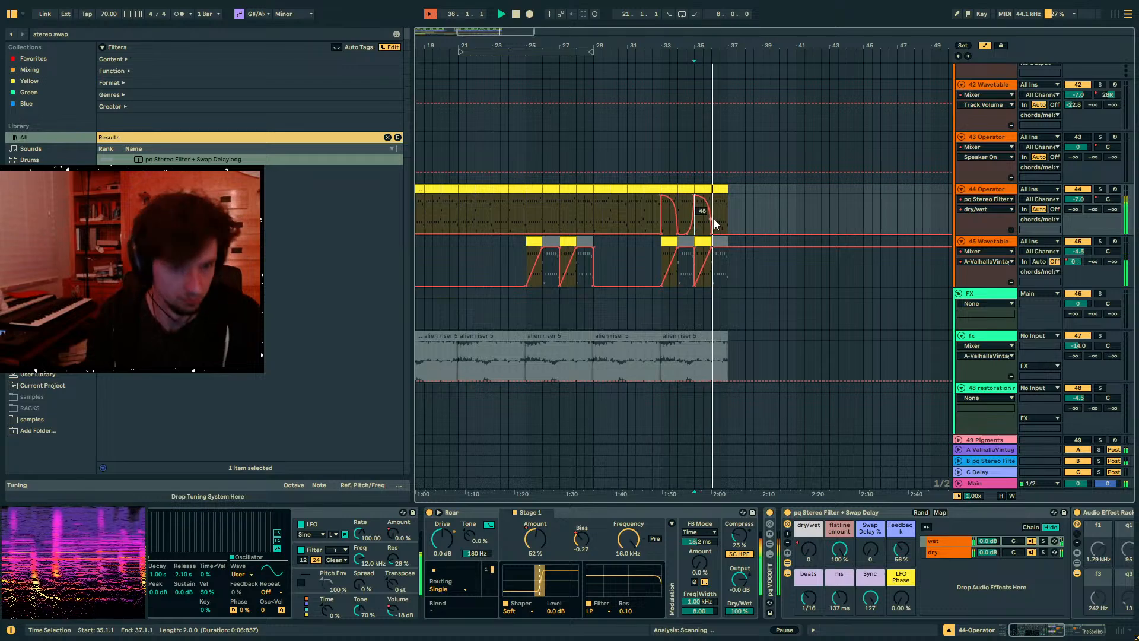
pyautogui.moveTo(729, 216); pyautogui.dragTo(662, 220)
pyautogui.press('a')
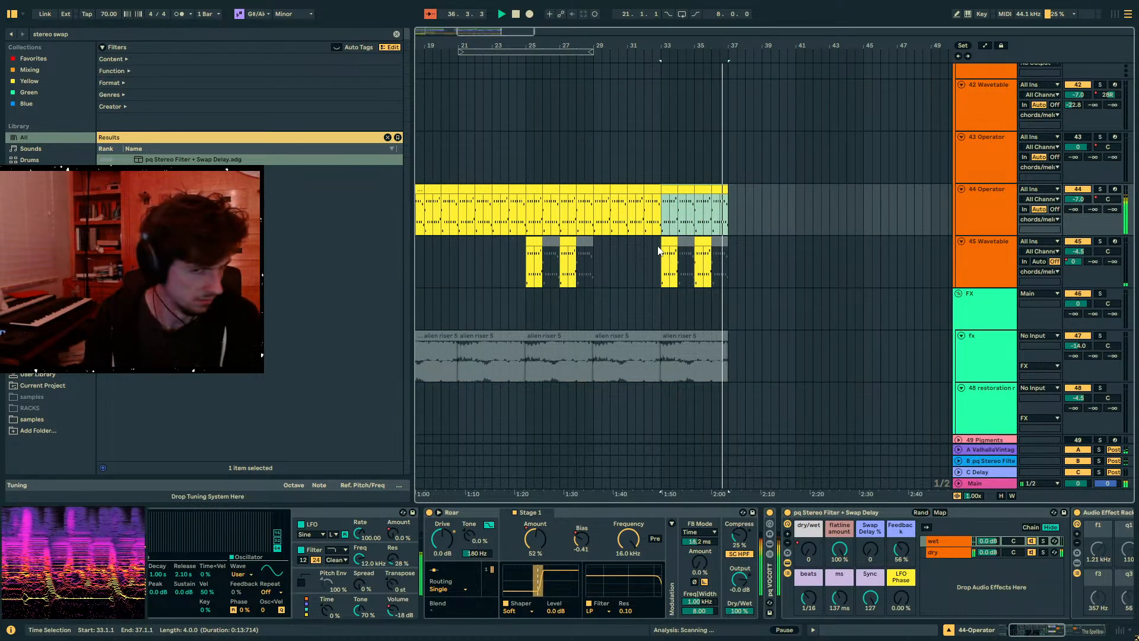
# - Duplicate the Quanta clips of bars 33–37 on track 51 so they extend to bar 41
pyautogui.scroll(10, 766, 297)
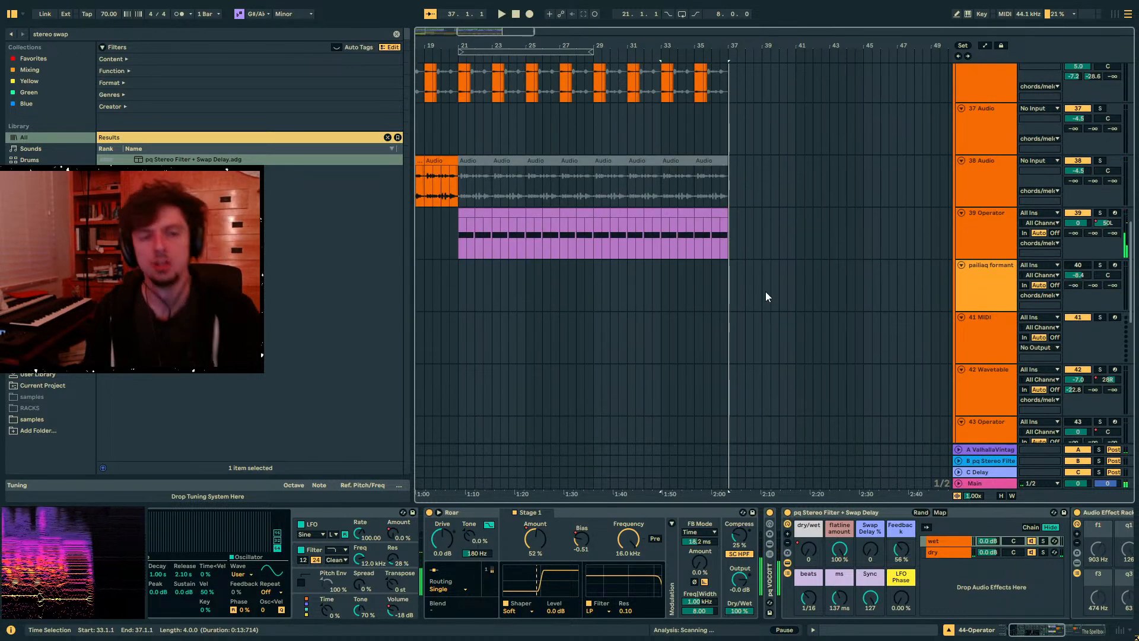
pyautogui.scroll(8, 766, 296)
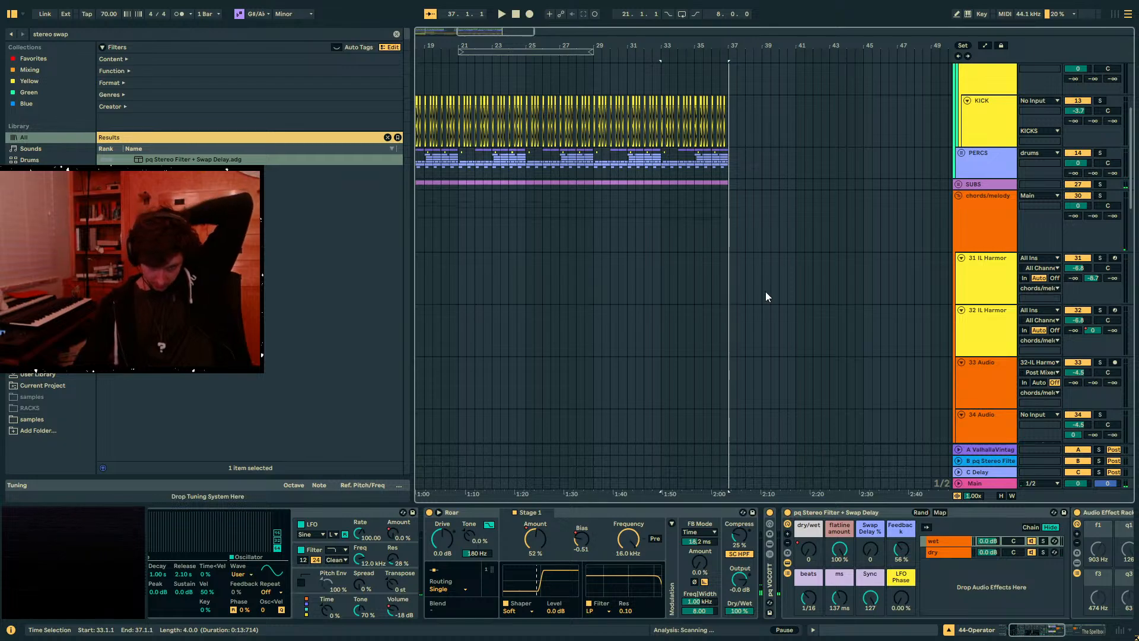
pyautogui.scroll(-15, 766, 293)
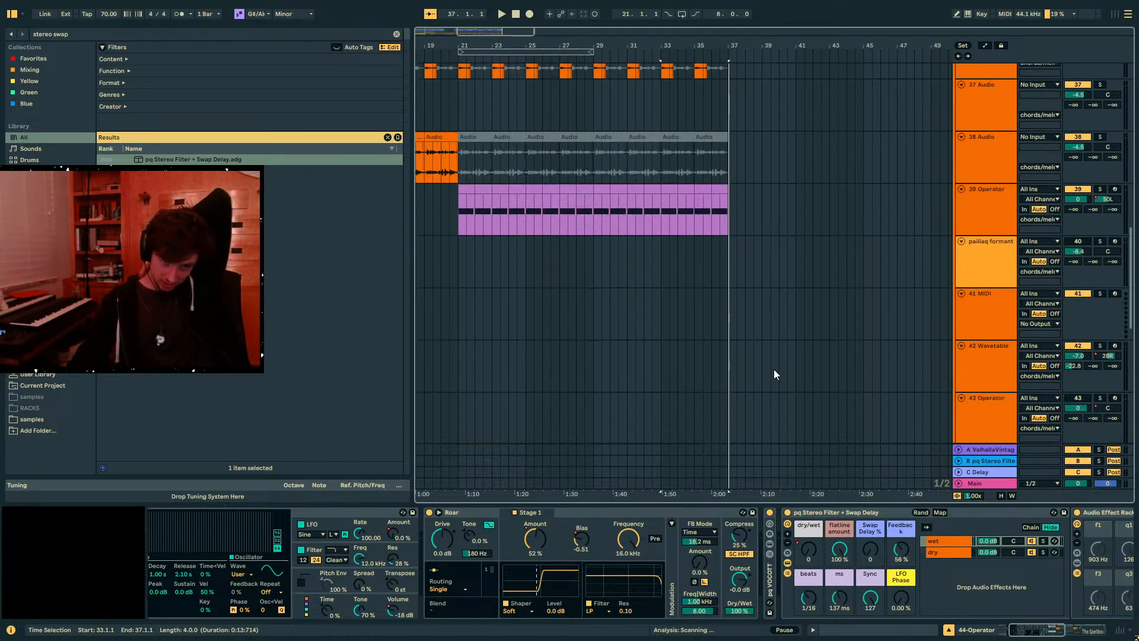
pyautogui.scroll(-5, 773, 347)
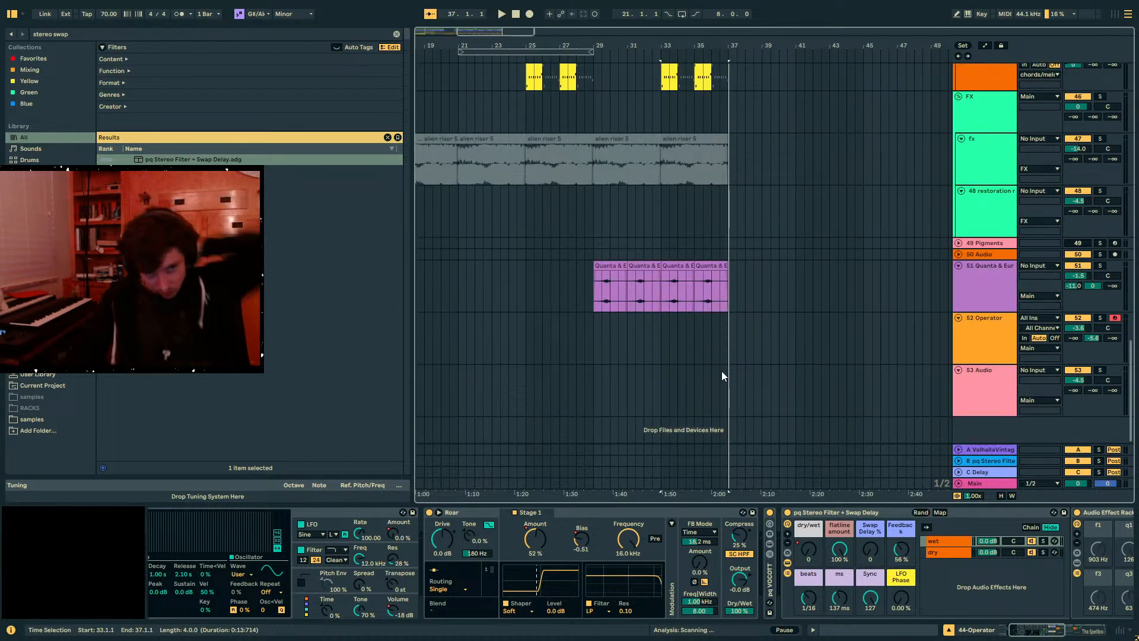
pyautogui.scroll(3, 722, 375)
pyautogui.scroll(-3, 721, 375)
pyautogui.click(737, 305)
pyautogui.moveTo(737, 304); pyautogui.dragTo(669, 303)
pyautogui.hotkey('ctrl', 'd')
# - Fold all the group tracks for a compact overview of the whole arrangement
pyautogui.scroll(5, 772, 303)
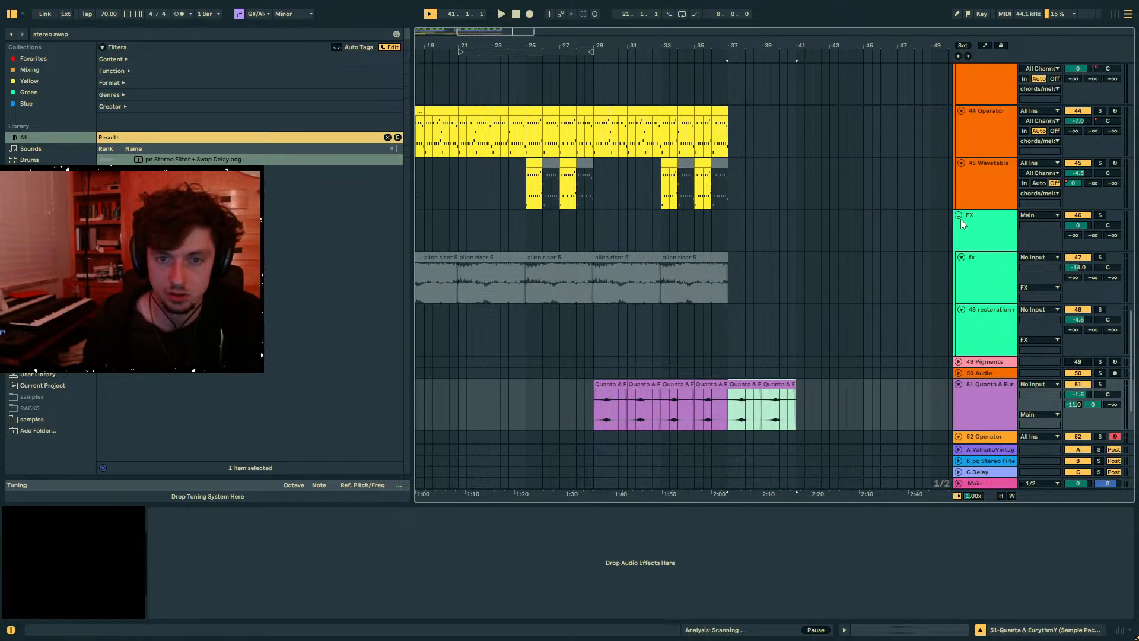
pyautogui.keyDown('alt'); pyautogui.click(959, 217); pyautogui.keyUp('alt')
pyautogui.moveTo(606, 47); pyautogui.dragTo(789, 27)
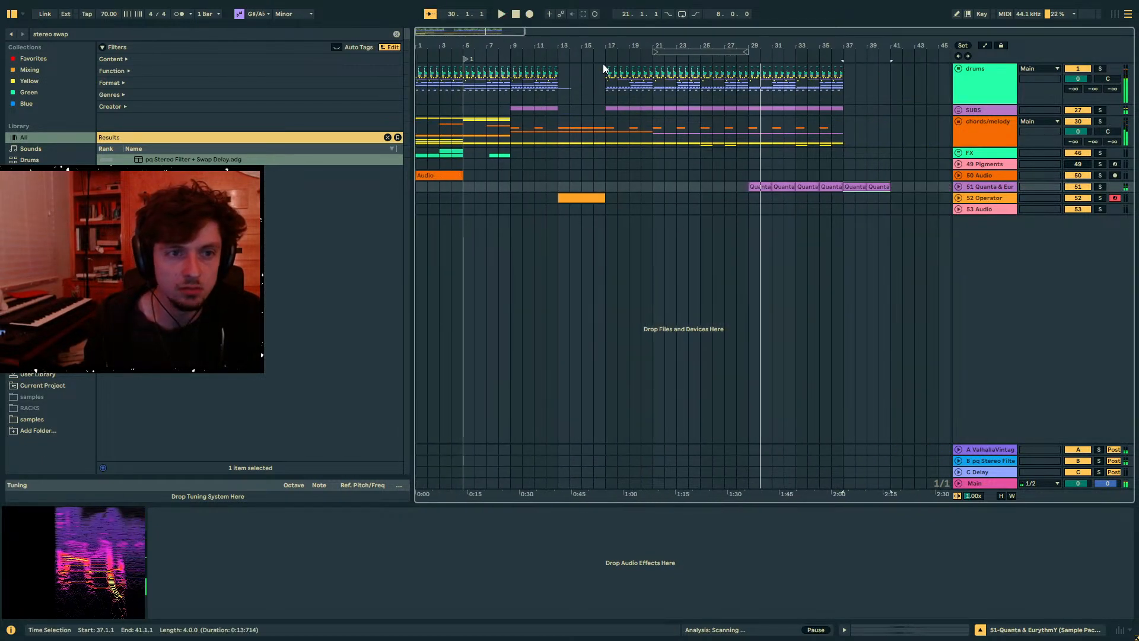
# - Add a locator at bar 17 and align it exactly with the start of the second drum section
pyautogui.rightClick(608, 57)
pyautogui.click(630, 87)
pyautogui.press('space')
pyautogui.rightClick(606, 57)
pyautogui.click(621, 65)
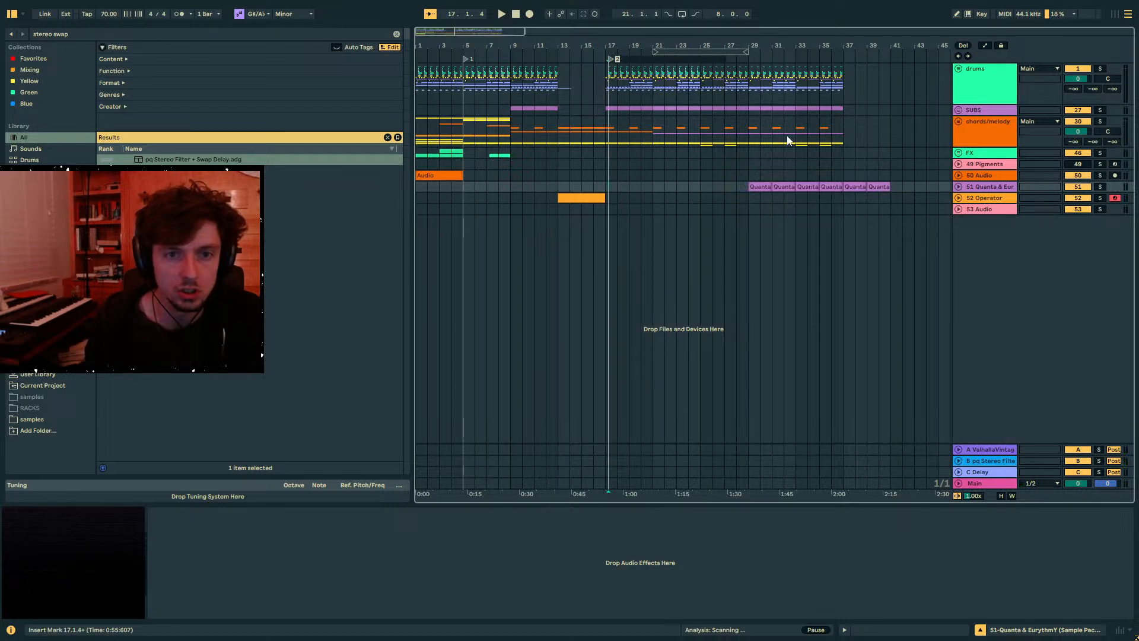
pyautogui.click(793, 97)
pyautogui.moveTo(829, 94); pyautogui.dragTo(613, 89)
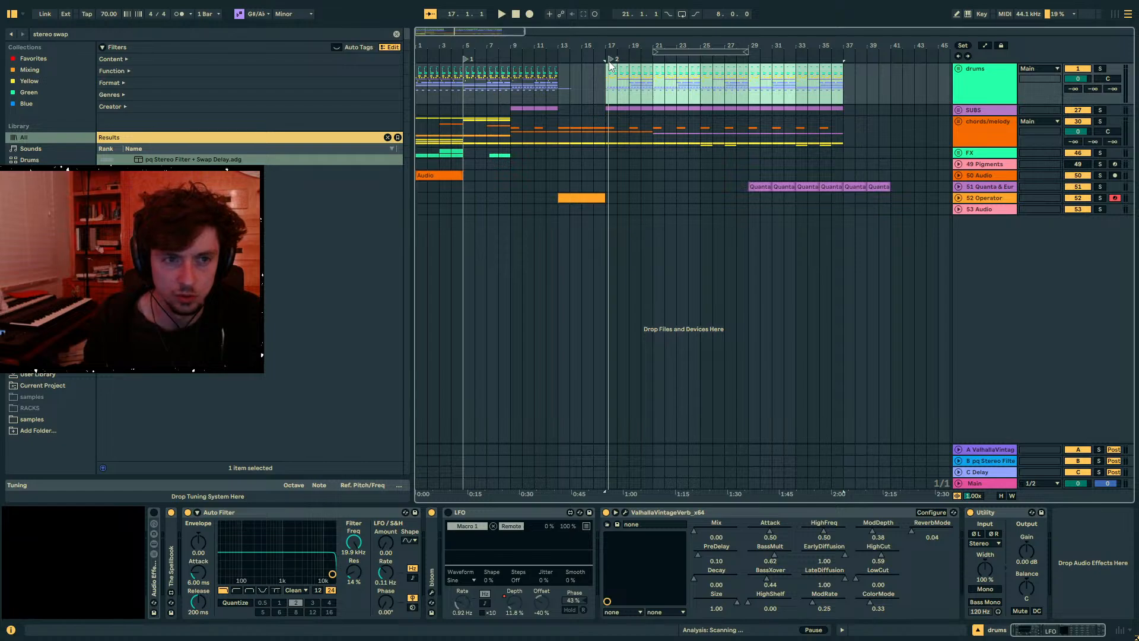
pyautogui.click(612, 68)
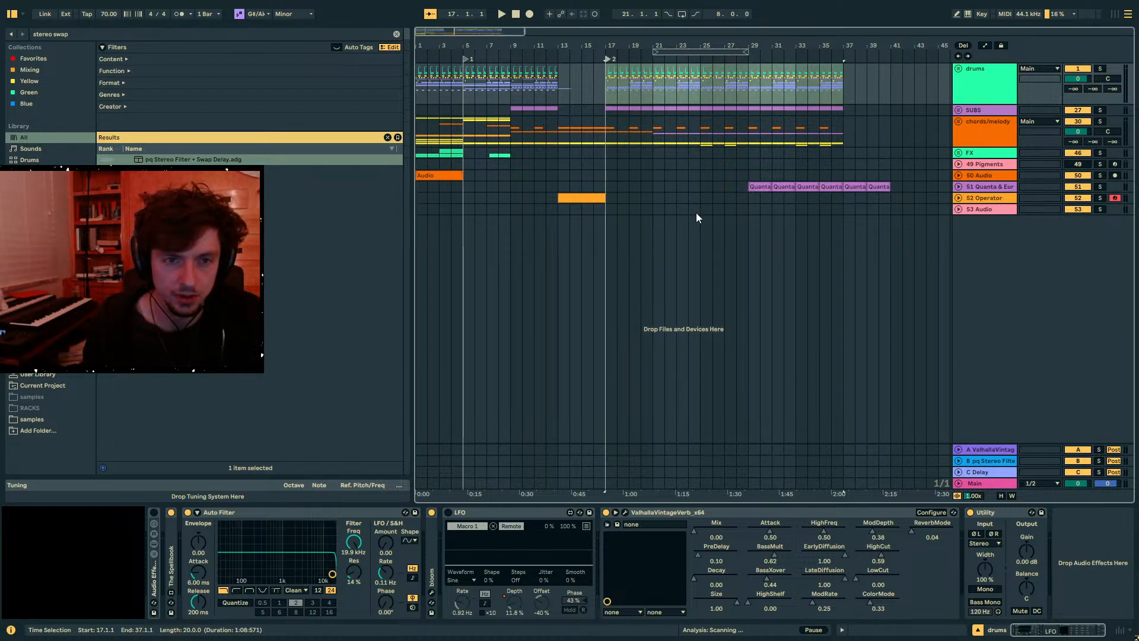
# - Play the end of the section from about bar 36 and add a locator at bar 37
pyautogui.click(833, 167)
pyautogui.press('space')
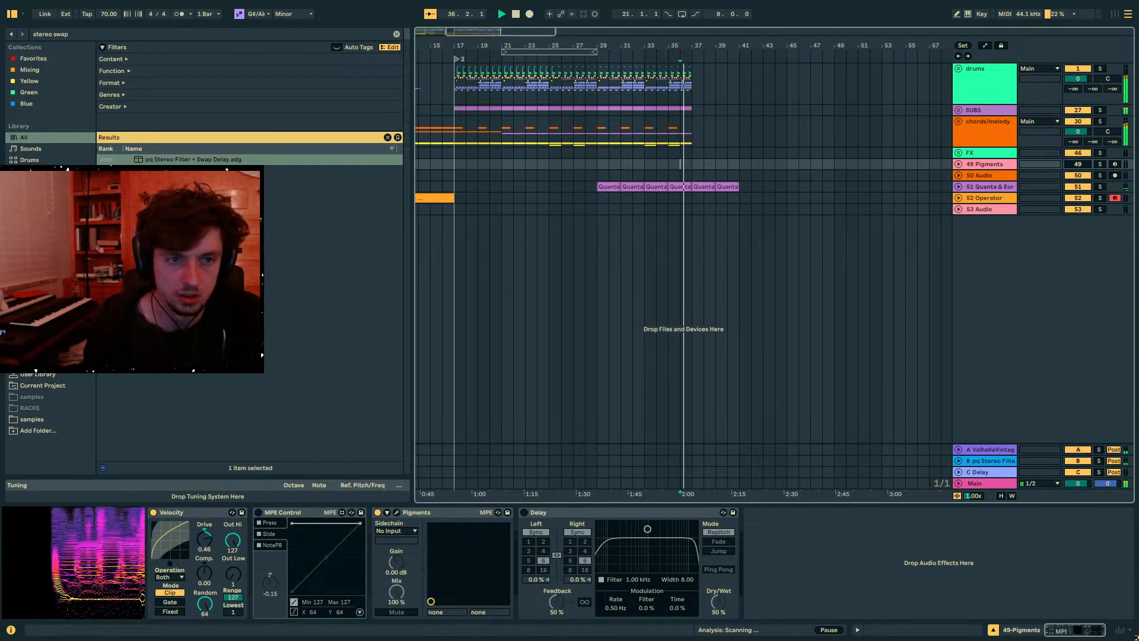
pyautogui.moveTo(737, 127); pyautogui.dragTo(705, 130)
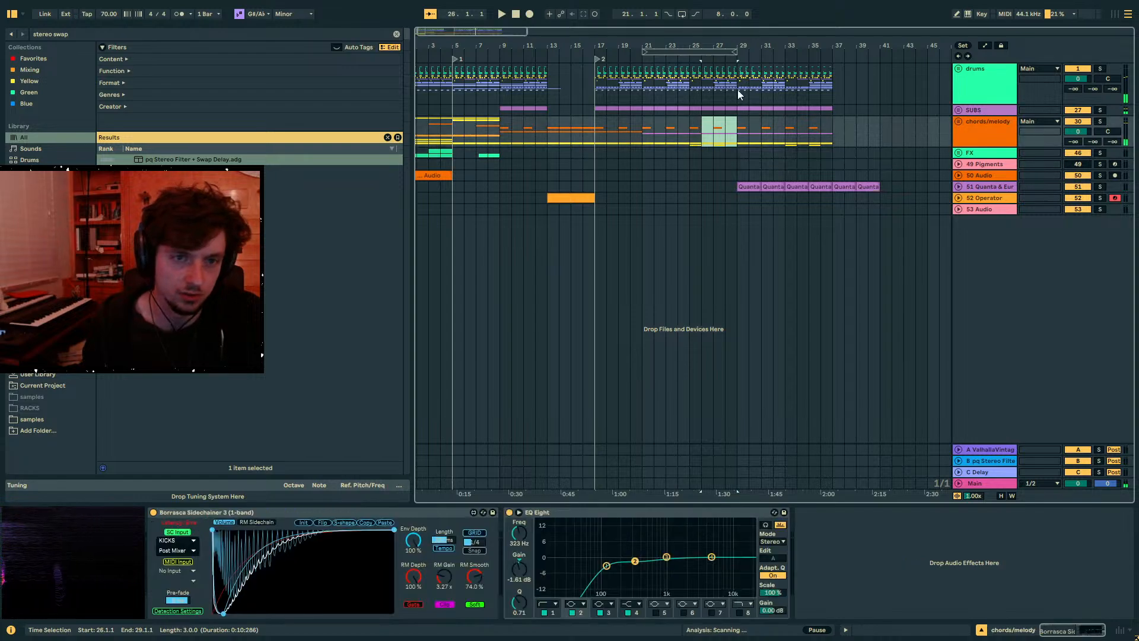
pyautogui.click(829, 52)
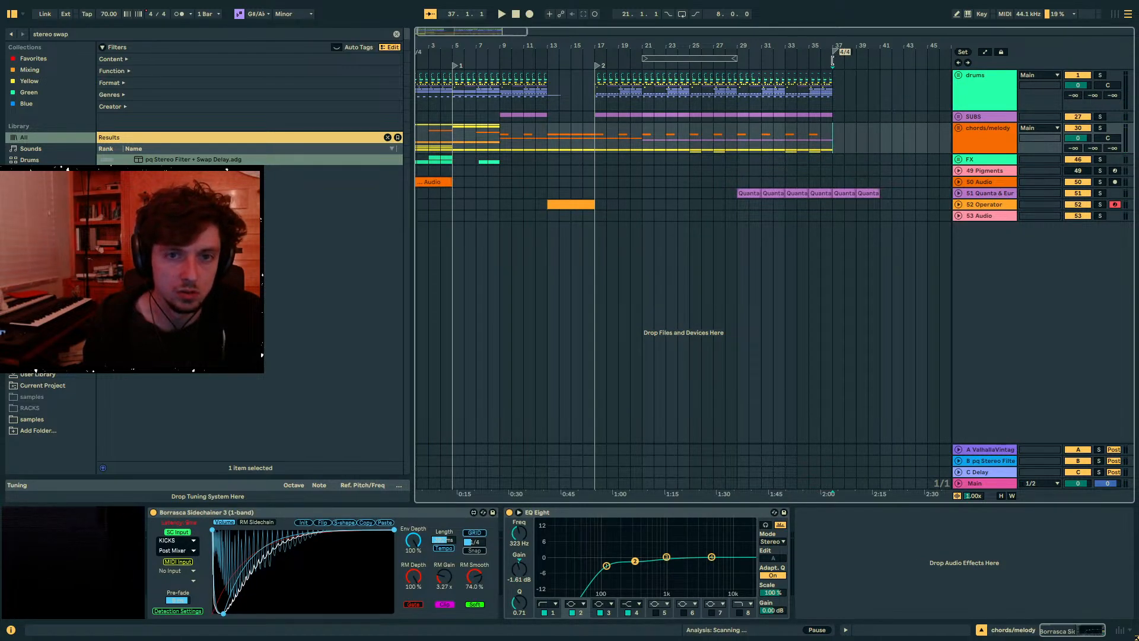
pyautogui.hotkey('ctrl', 'z')
pyautogui.rightClick(833, 58)
pyautogui.click(860, 88)
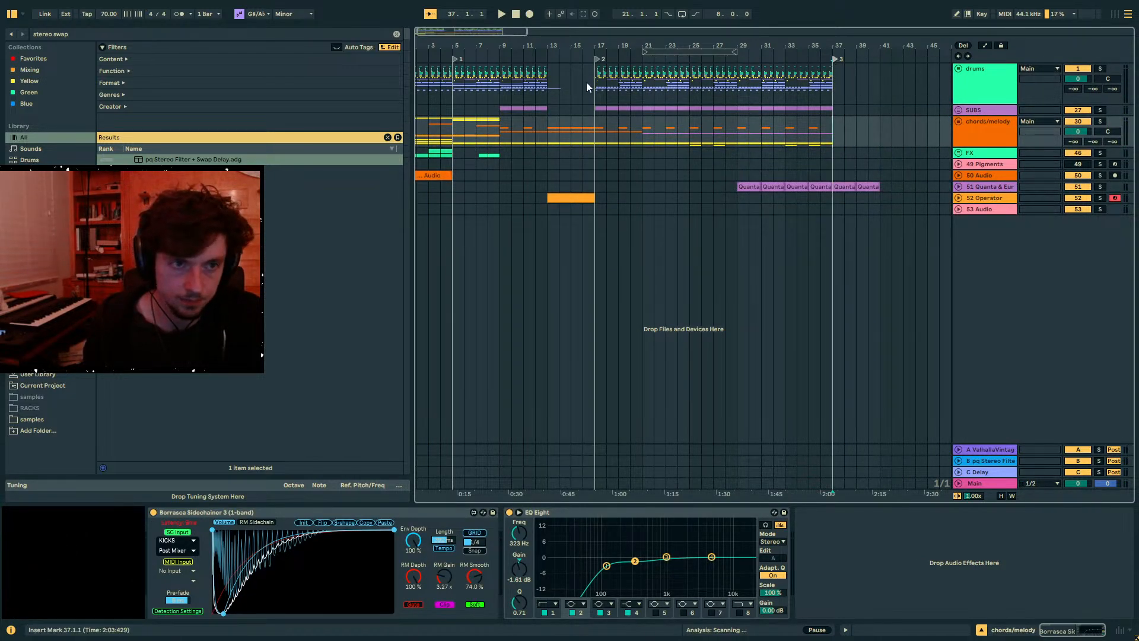
# - Copy the four-bar section at bars 13–17 to bar 37, looping bars 37–41, and start playback from bar 37
pyautogui.moveTo(595, 136); pyautogui.dragTo(550, 191)
pyautogui.hotkey('ctrl', 'l')
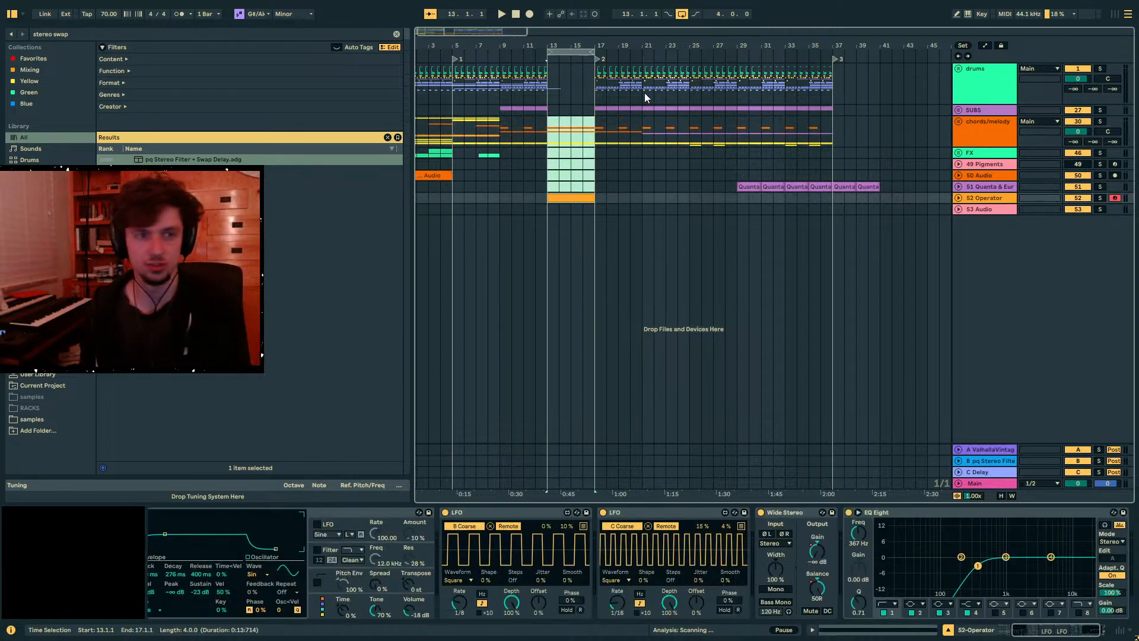
pyautogui.moveTo(574, 51); pyautogui.dragTo(859, 87)
pyautogui.click(834, 122)
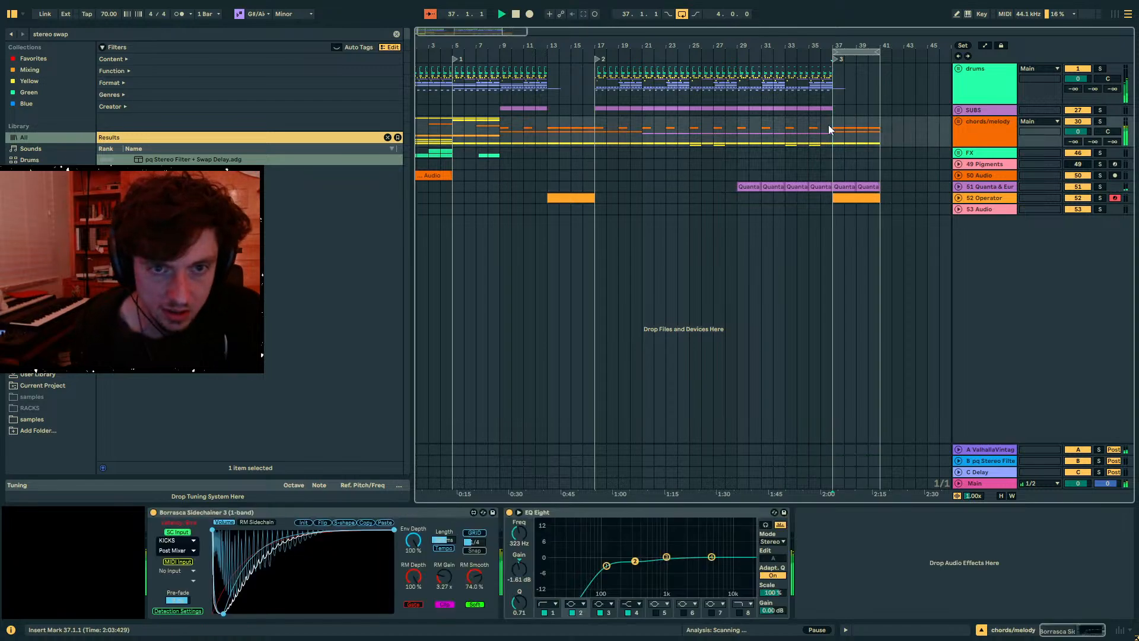
# - Unfold the Quanta track and the chords/melody group, and deactivate the 38 Audio clips at bars 37–41
pyautogui.press('space')
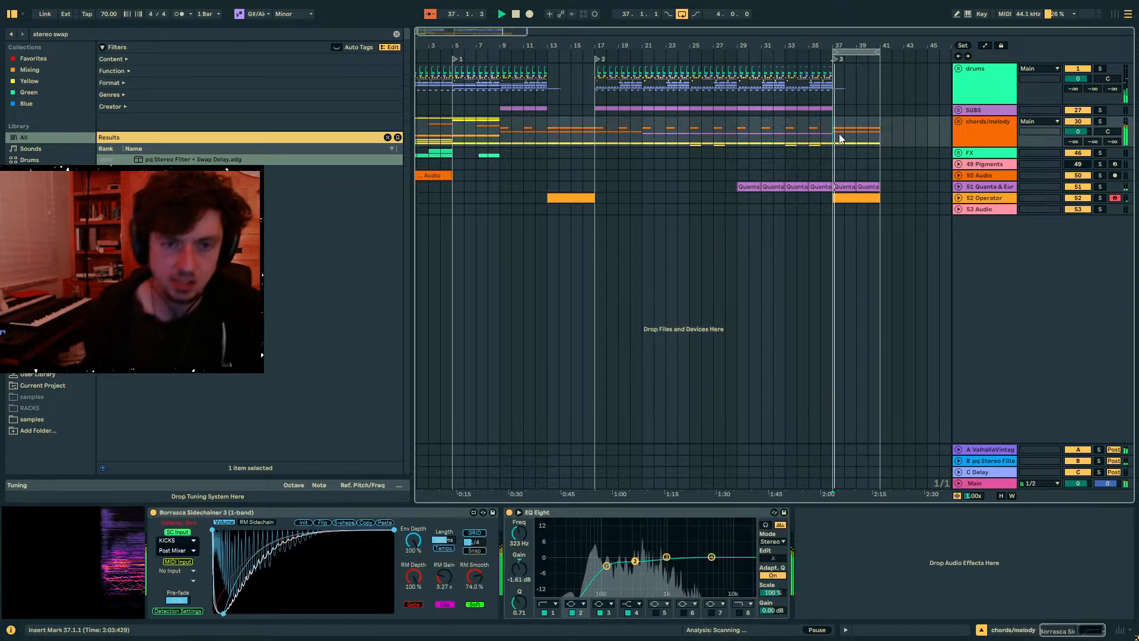
pyautogui.click(959, 188)
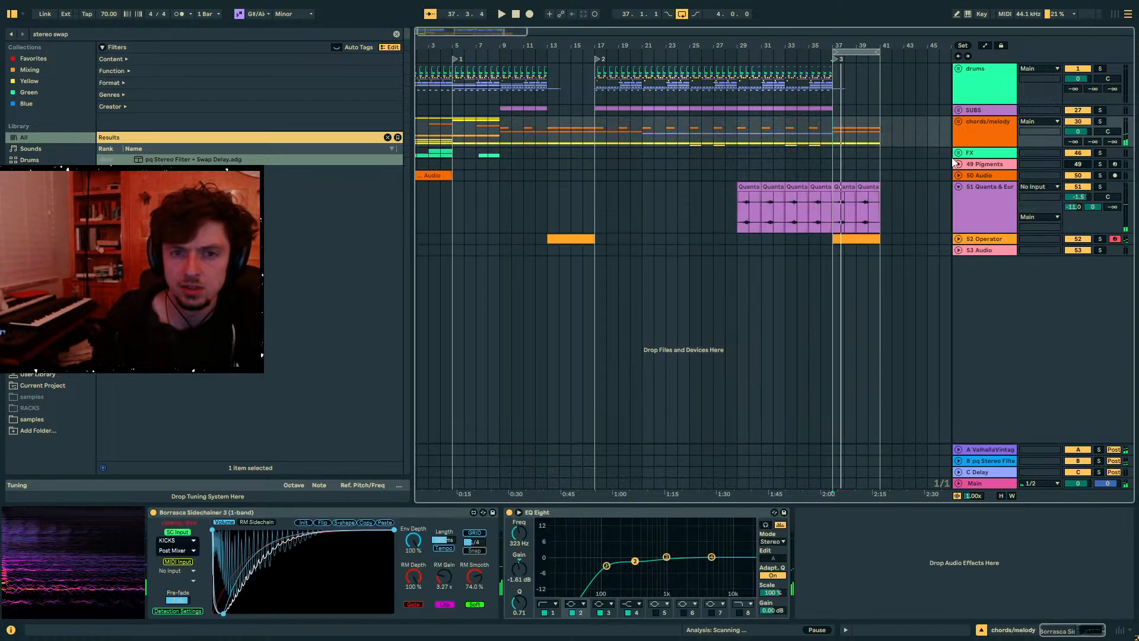
pyautogui.click(958, 122)
pyautogui.scroll(-5, 846, 237)
pyautogui.click(837, 262)
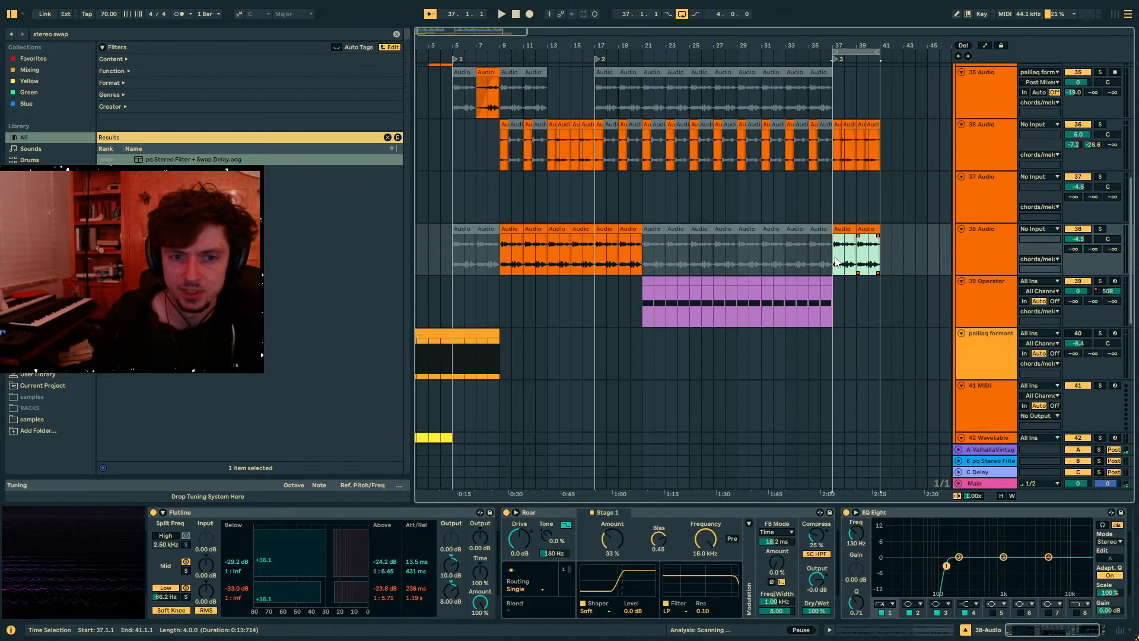
pyautogui.press('0')
# - Play the breakdown from bar 37 and check the 36 Audio track in solo
pyautogui.scroll(1, 835, 249)
pyautogui.click(830, 188)
pyautogui.press('space')
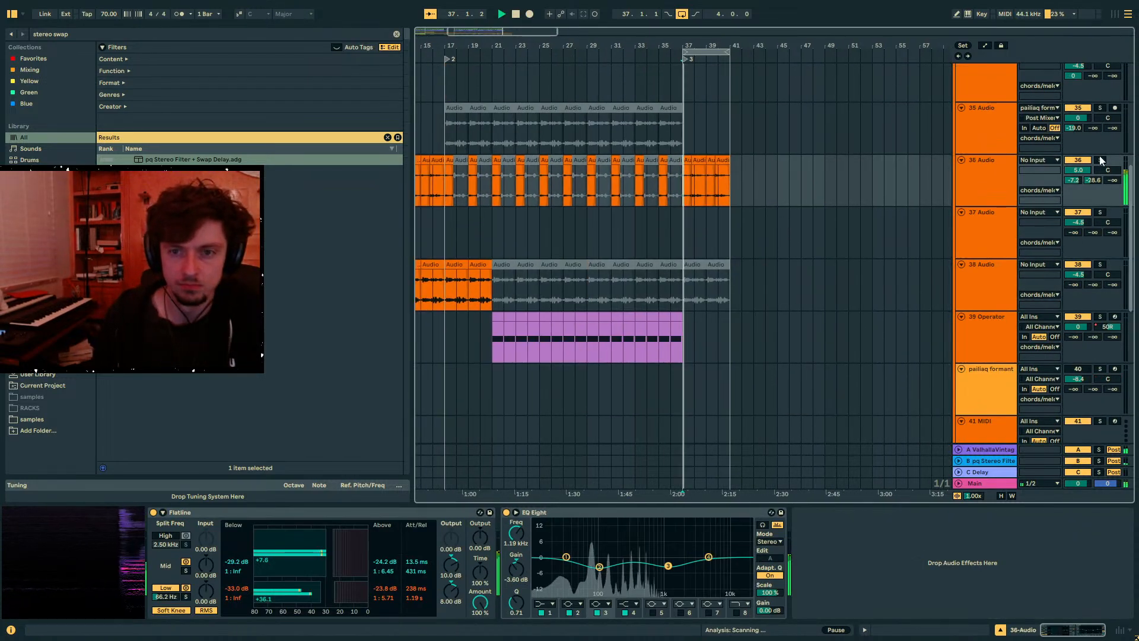
pyautogui.click(1100, 160)
# - Show the 44 Operator track's automation and check the pq VOCOTT rack's dry/wet envelope while playing from bar 37
pyautogui.scroll(-8, 686, 342)
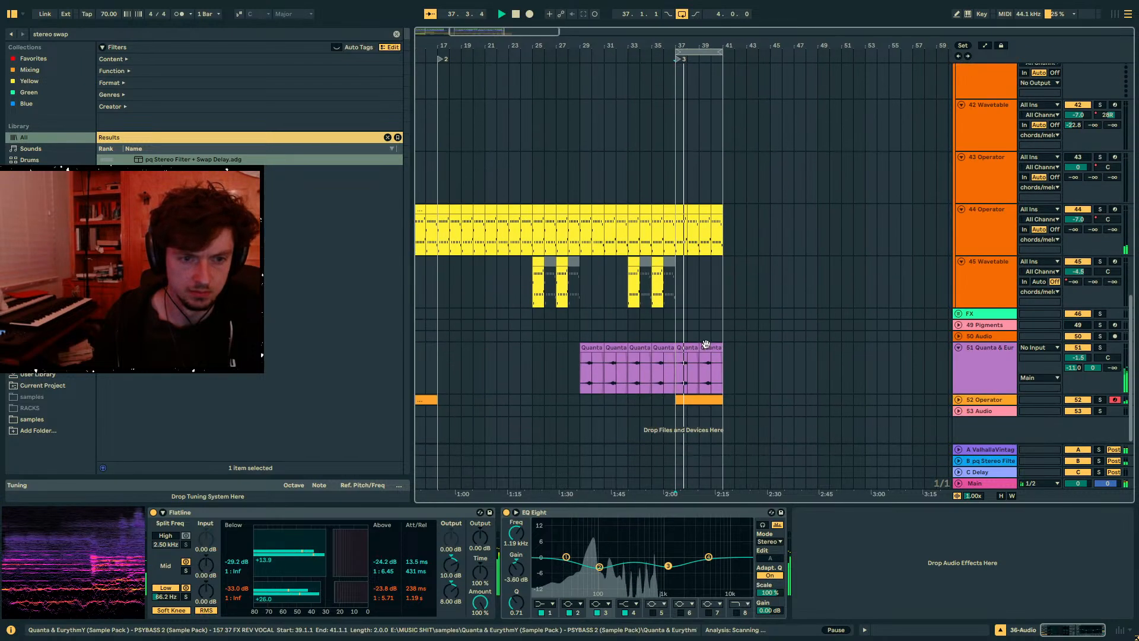
pyautogui.click(682, 248)
pyautogui.press('a')
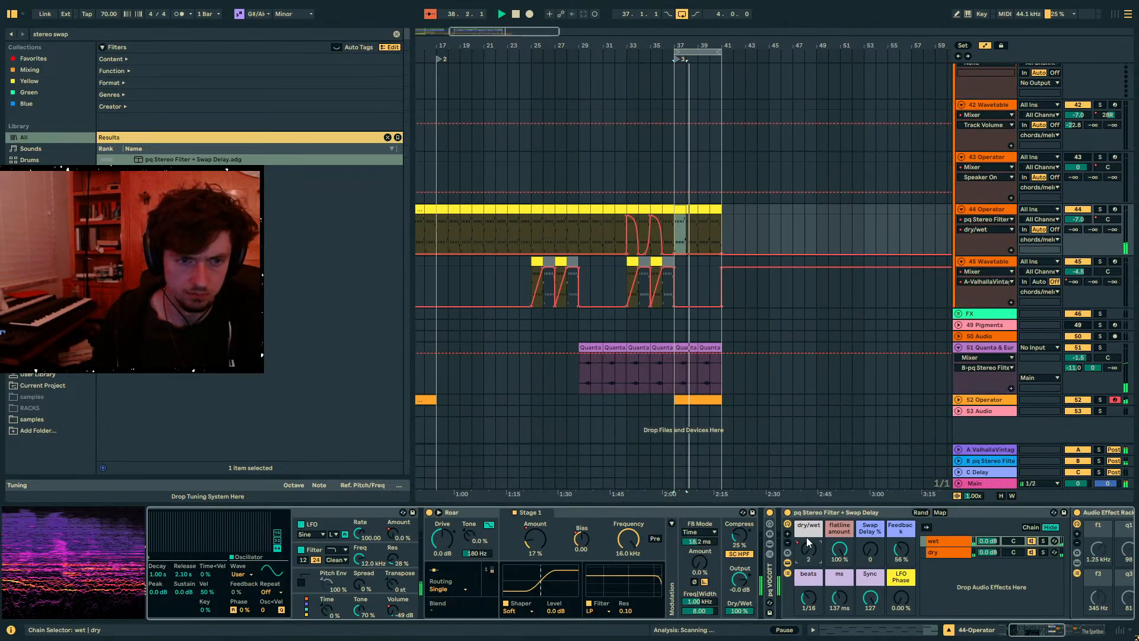
pyautogui.doubleClick(819, 513)
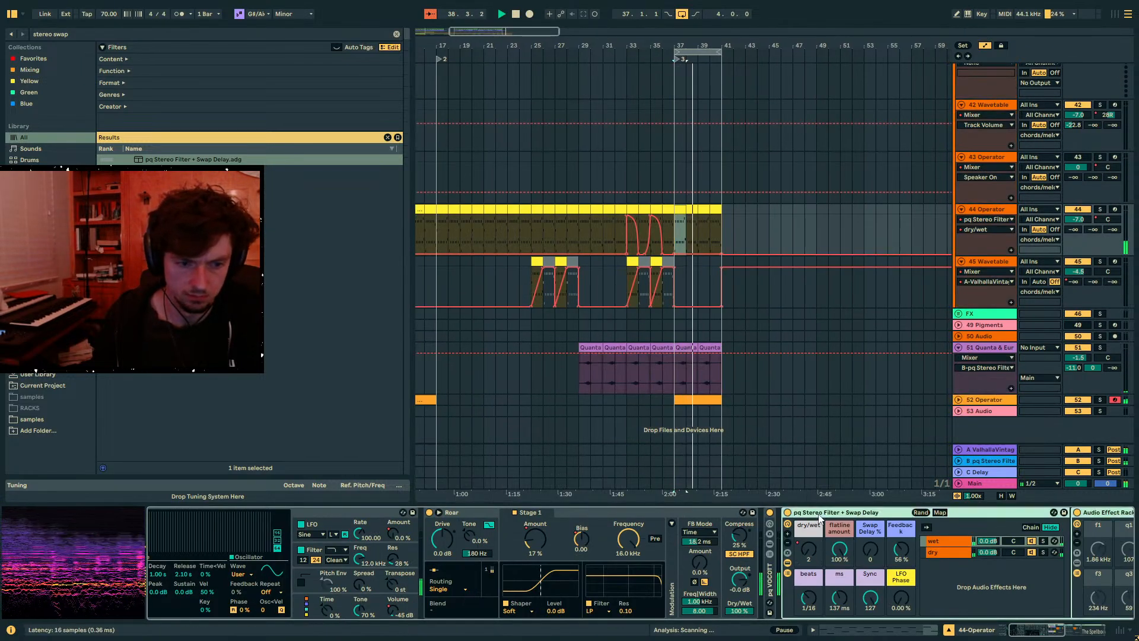
pyautogui.doubleClick(771, 569)
pyautogui.press('space')
pyautogui.click(791, 549)
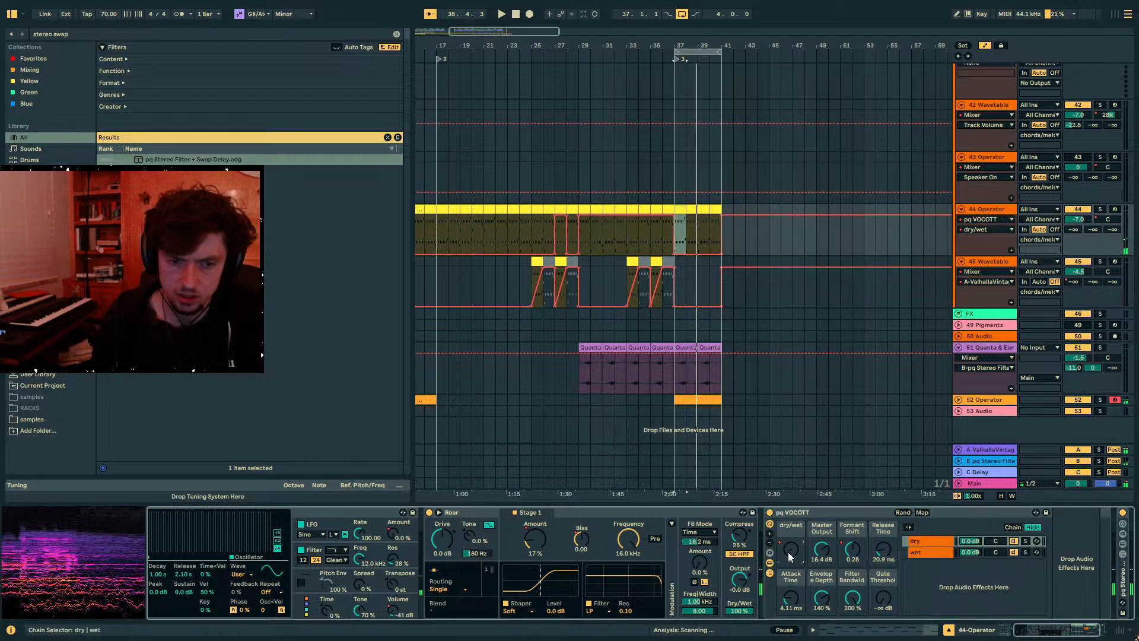
pyautogui.click(686, 212)
pyautogui.press('space')
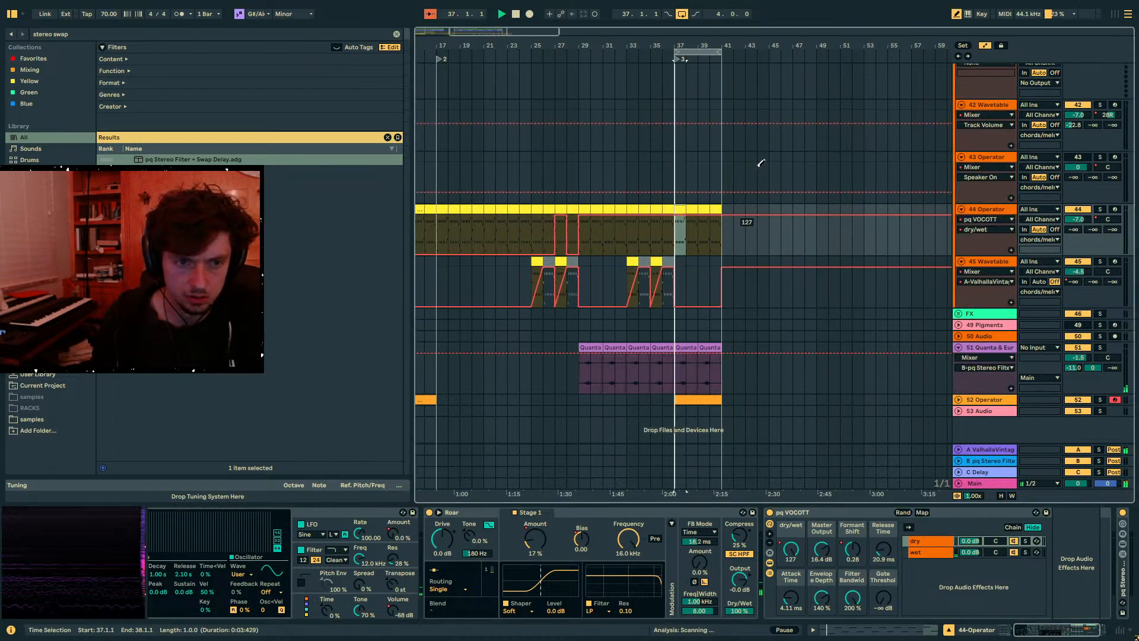
# - Show the Operator volume envelope on track 44 and remove the low fade-in points at bar 37, keeping -18 dB there
pyautogui.click(324, 515)
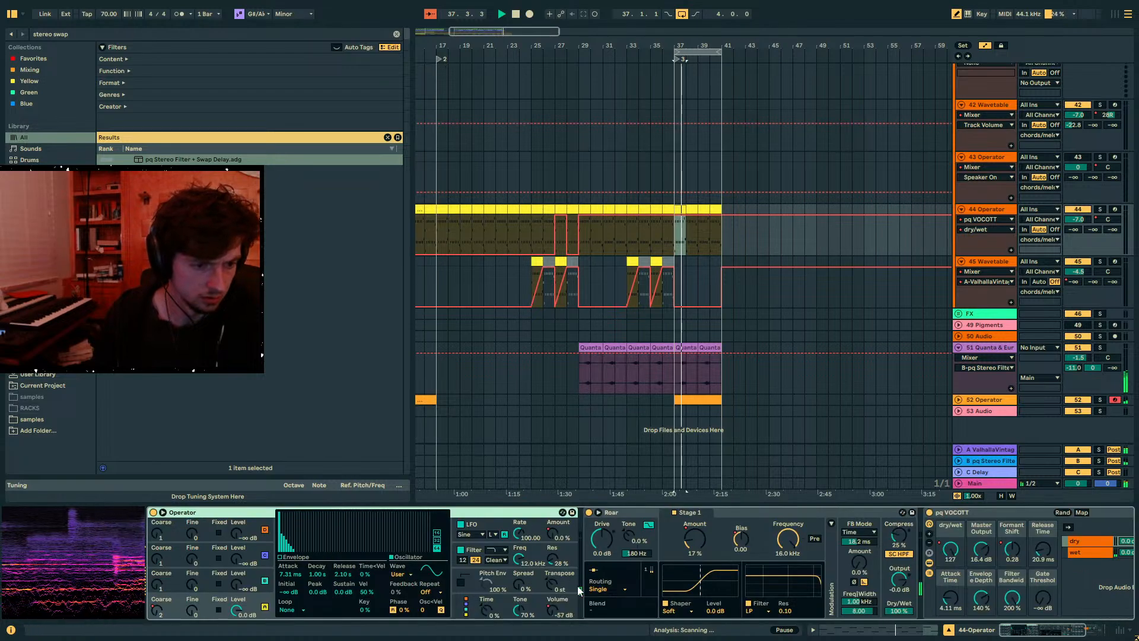
pyautogui.click(551, 615)
pyautogui.press('space')
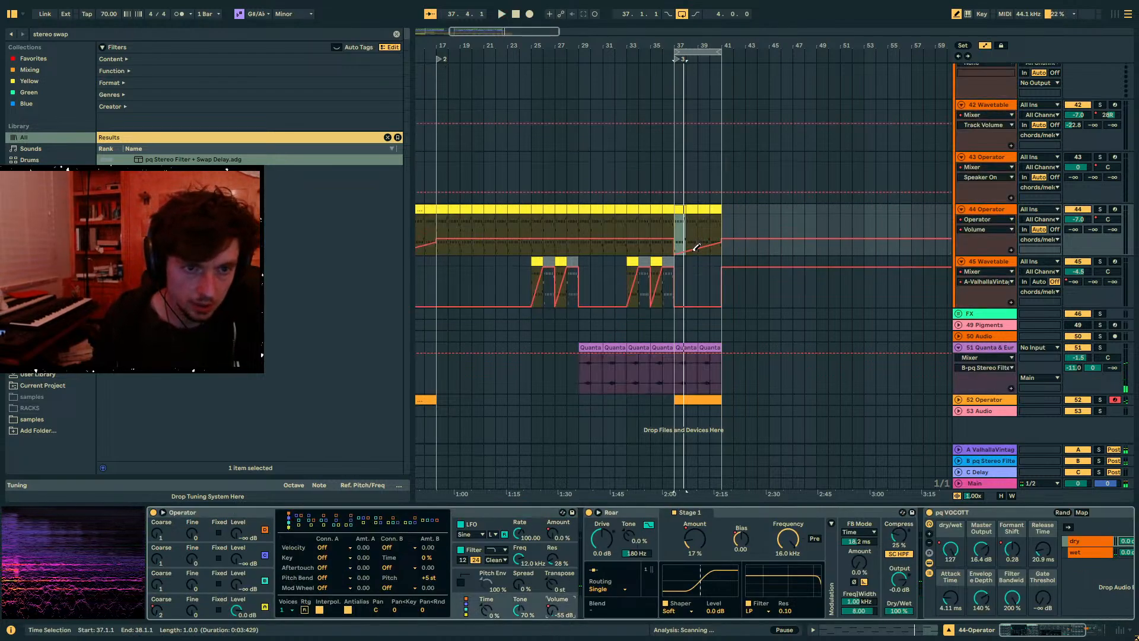
pyautogui.moveTo(683, 250); pyautogui.dragTo(684, 236)
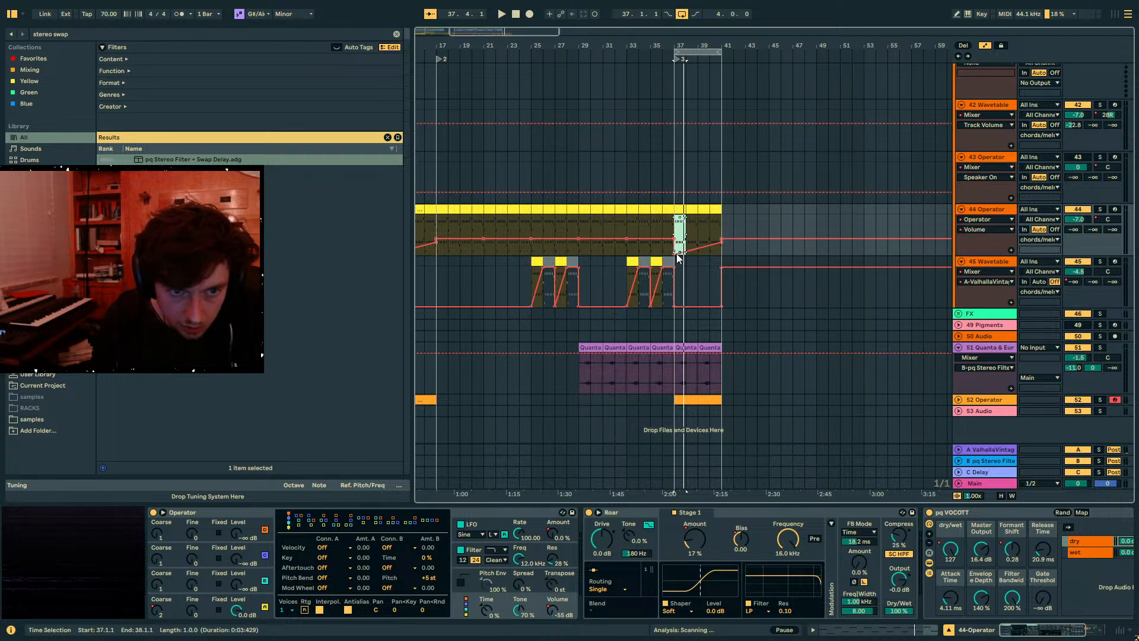
pyautogui.click(694, 224)
pyautogui.click(675, 254)
pyautogui.press('space')
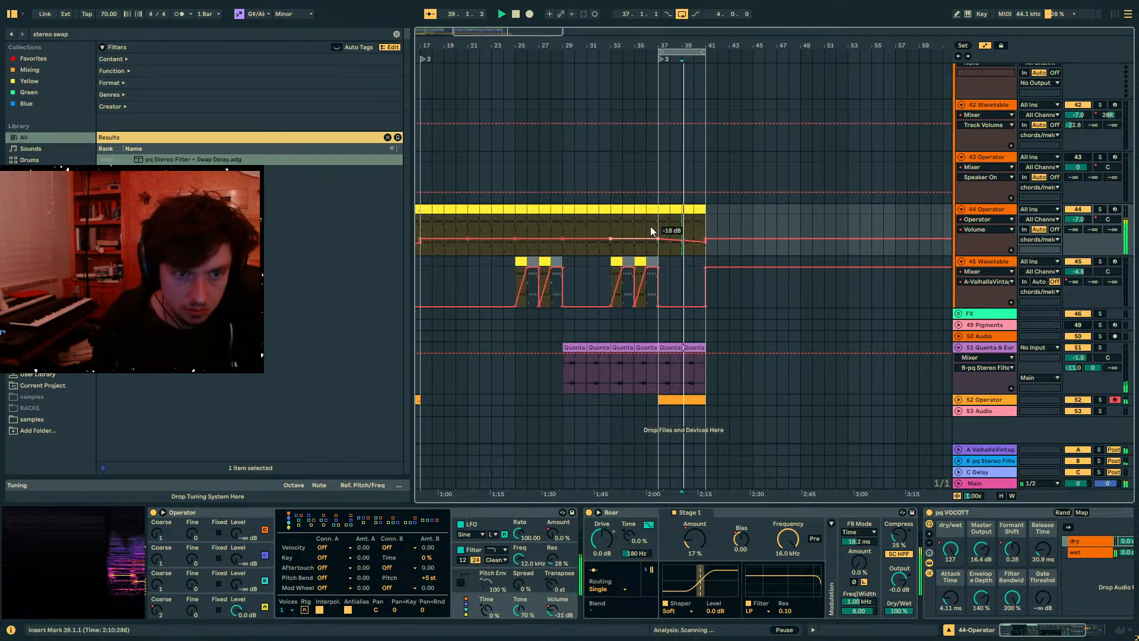
# - Flatten the rest of the 44 Operator volume envelope up to bar 41, play the transition from bar 36, and hide the automation
pyautogui.click(660, 224)
pyautogui.press('space')
pyautogui.press('space')
pyautogui.click(728, 243)
pyautogui.click(666, 224)
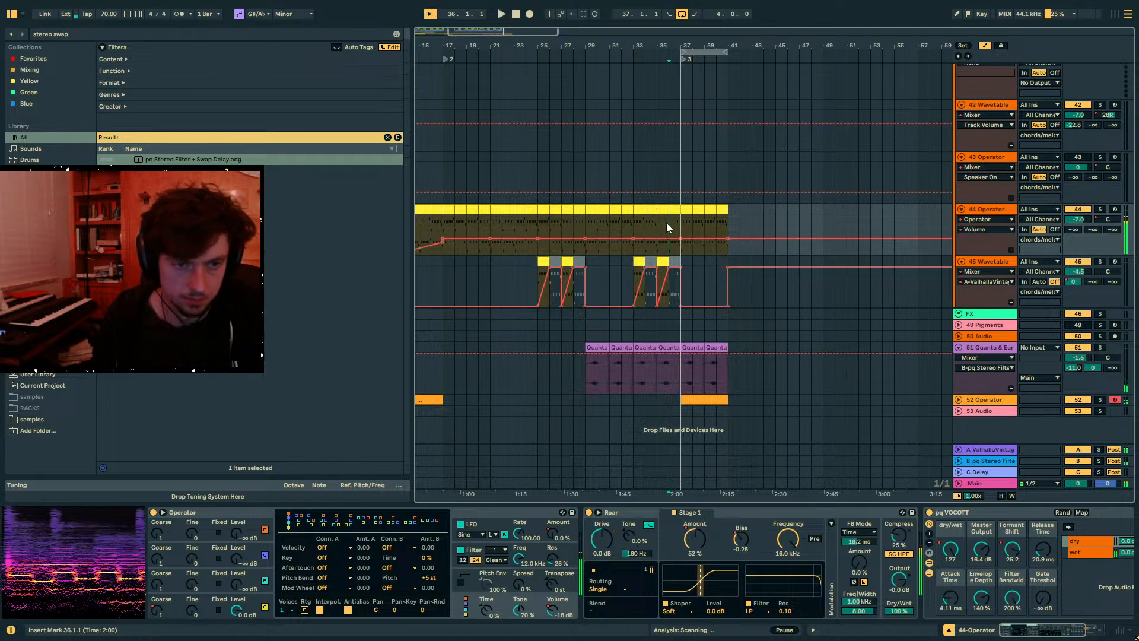
pyautogui.press('space')
pyautogui.press('space')
pyautogui.press('a')
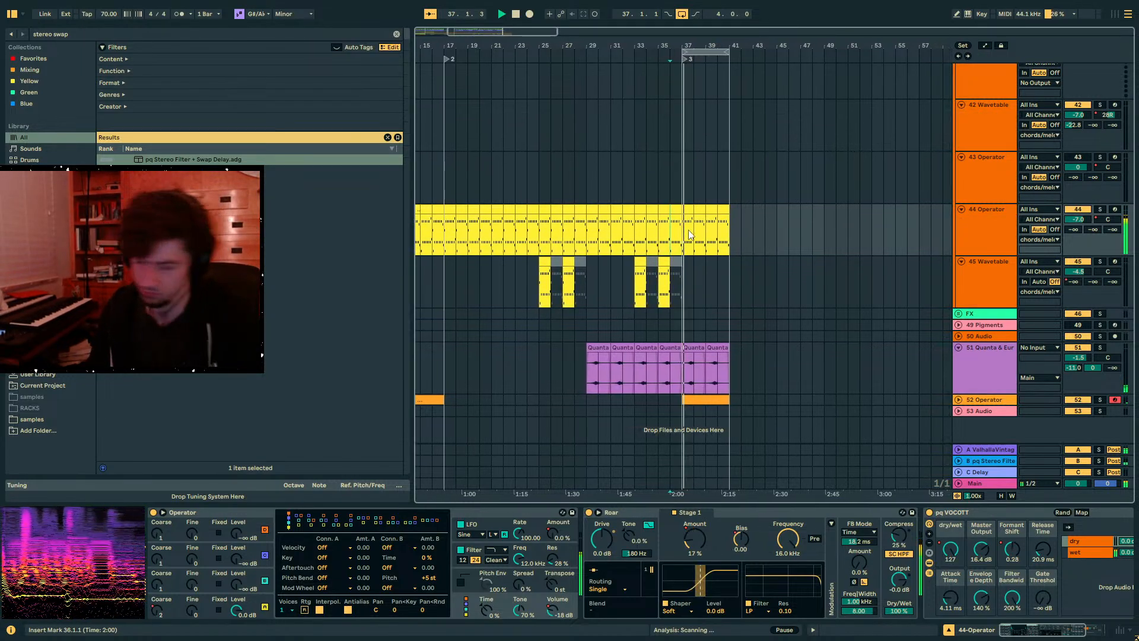
# - Copy the two-bar FX section ending at bar 5 and paste it on the FX track at bars 35 and 39
pyautogui.moveTo(666, 46); pyautogui.dragTo(838, 36)
pyautogui.moveTo(497, 314); pyautogui.dragTo(438, 314)
pyautogui.hotkey('ctrl', 'c')
pyautogui.click(766, 316)
pyautogui.hotkey('ctrl', 'v')
pyautogui.hotkey('ctrl', 'c')
pyautogui.click(807, 314)
pyautogui.hotkey('ctrl', 'v')
pyautogui.keyDown('ctrl'); pyautogui.scroll(-2, 578, 139); pyautogui.keyUp('ctrl')
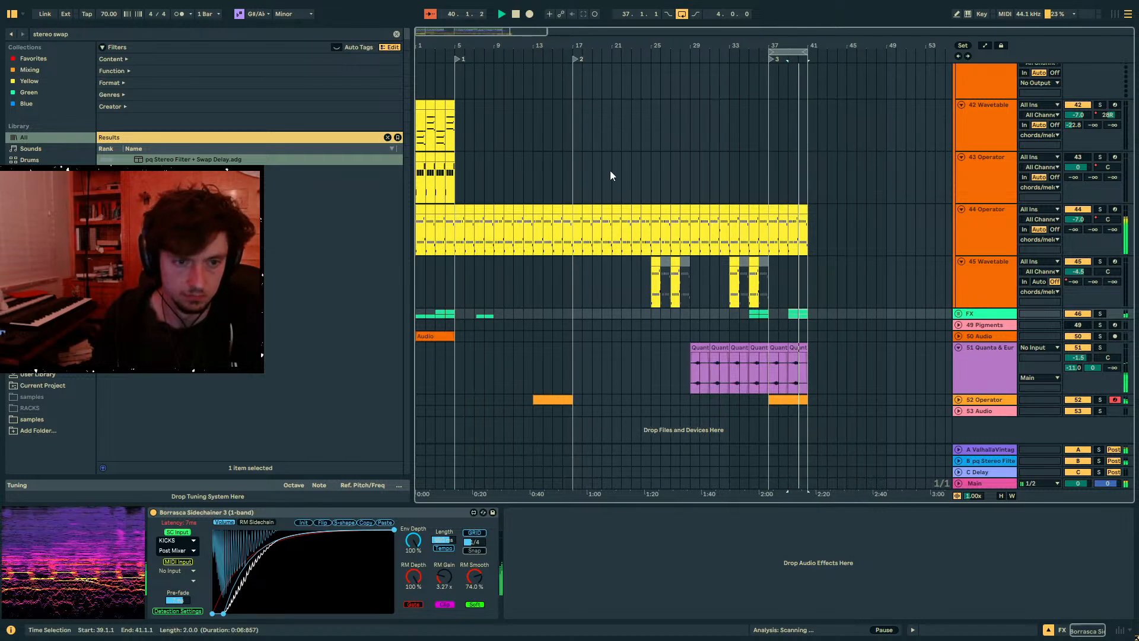
pyautogui.scroll(2, 724, 314)
pyautogui.click(798, 363)
pyautogui.moveTo(803, 337); pyautogui.dragTo(695, 330)
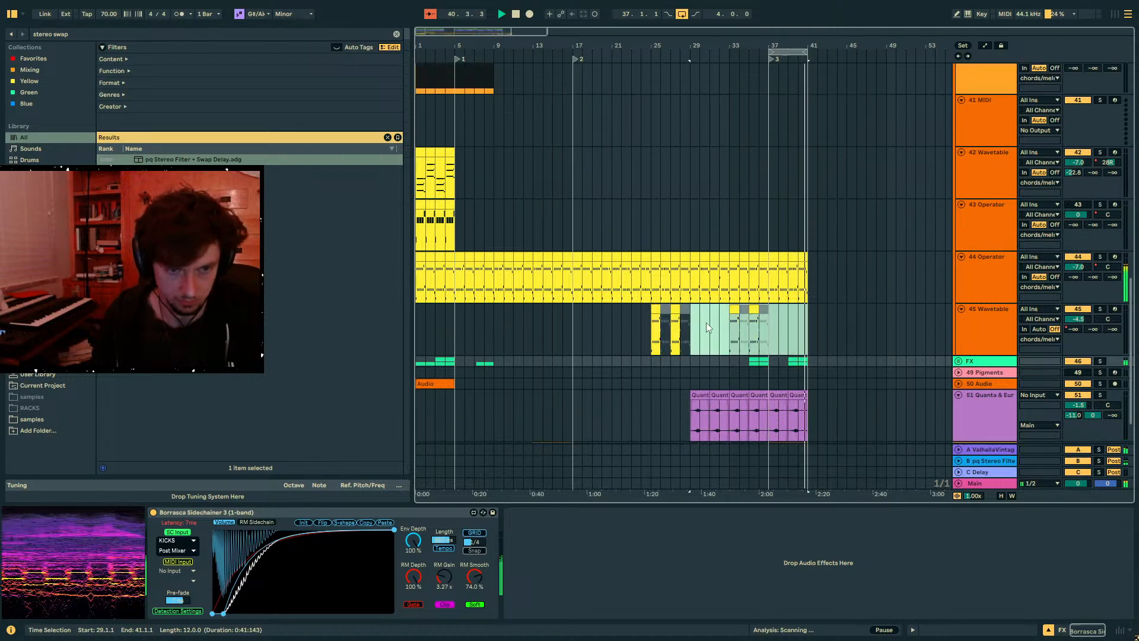
pyautogui.click(826, 332)
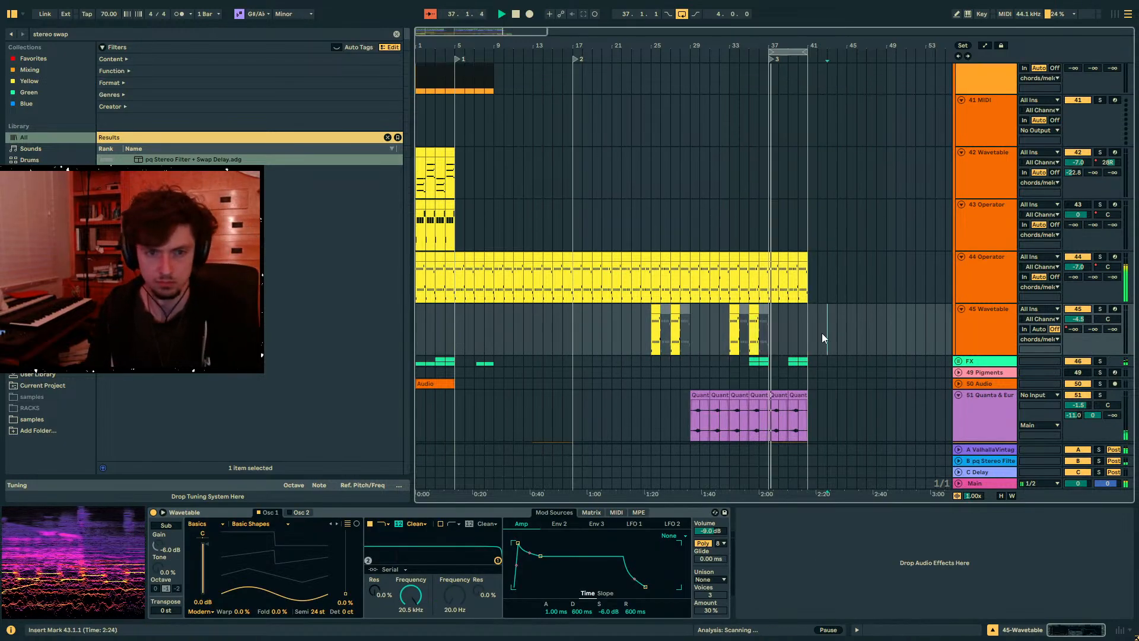
pyautogui.scroll(4, 818, 338)
pyautogui.scroll(20, 815, 341)
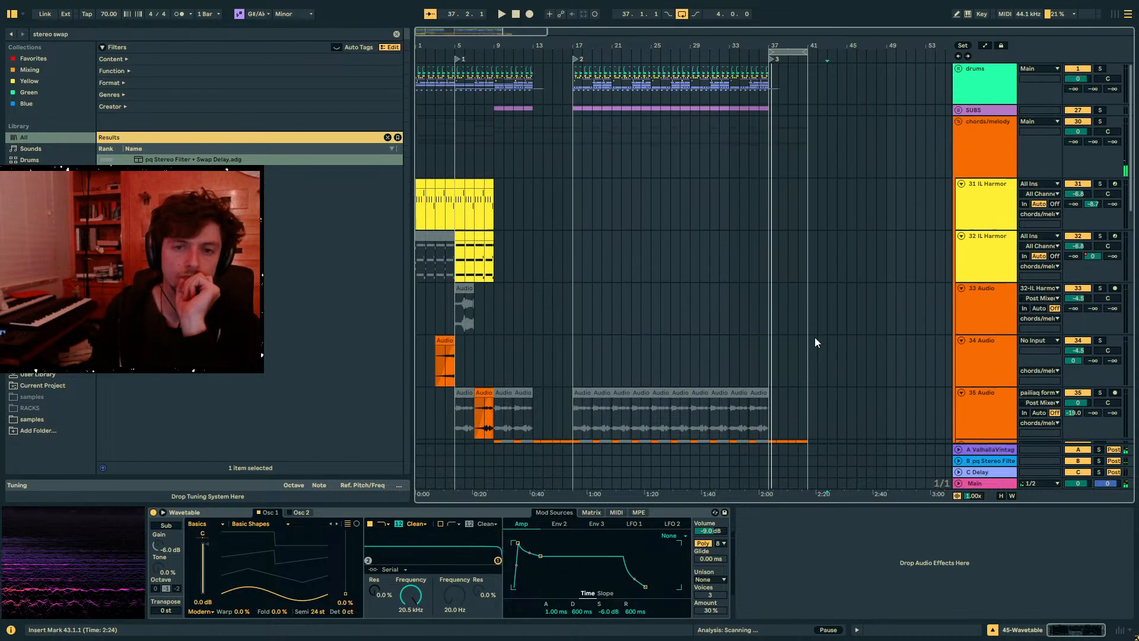
# - Loop the drum section at bars 17–25 and copy that eight-bar section of all tracks to bar 45
pyautogui.click(968, 136)
pyautogui.click(763, 87)
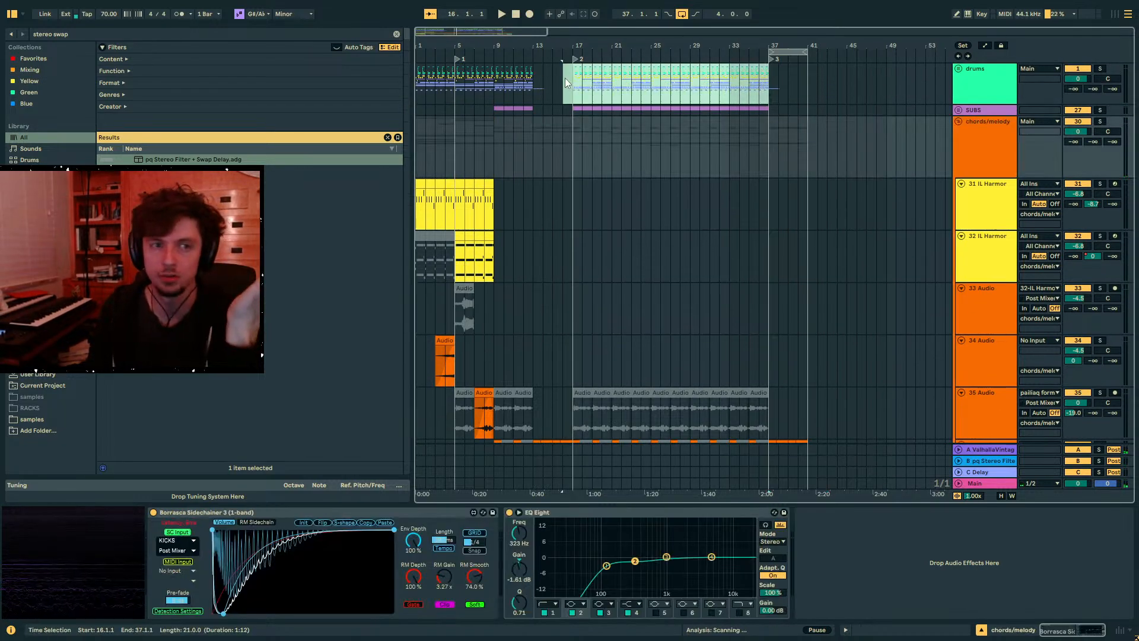
pyautogui.moveTo(573, 80); pyautogui.dragTo(671, 80)
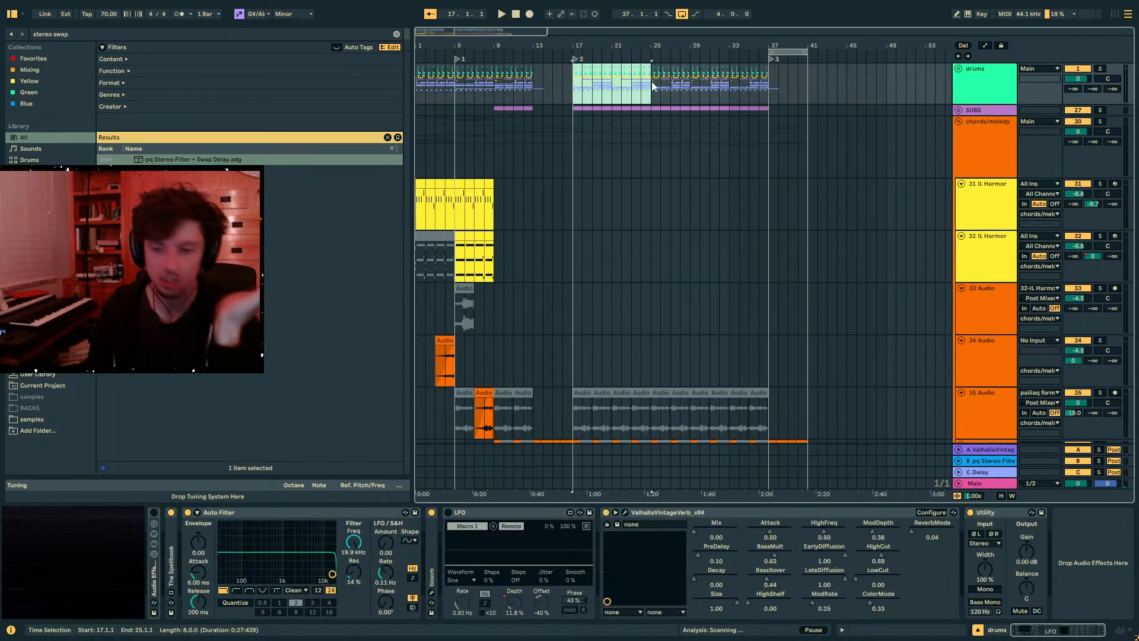
pyautogui.hotkey('ctrl', 'l')
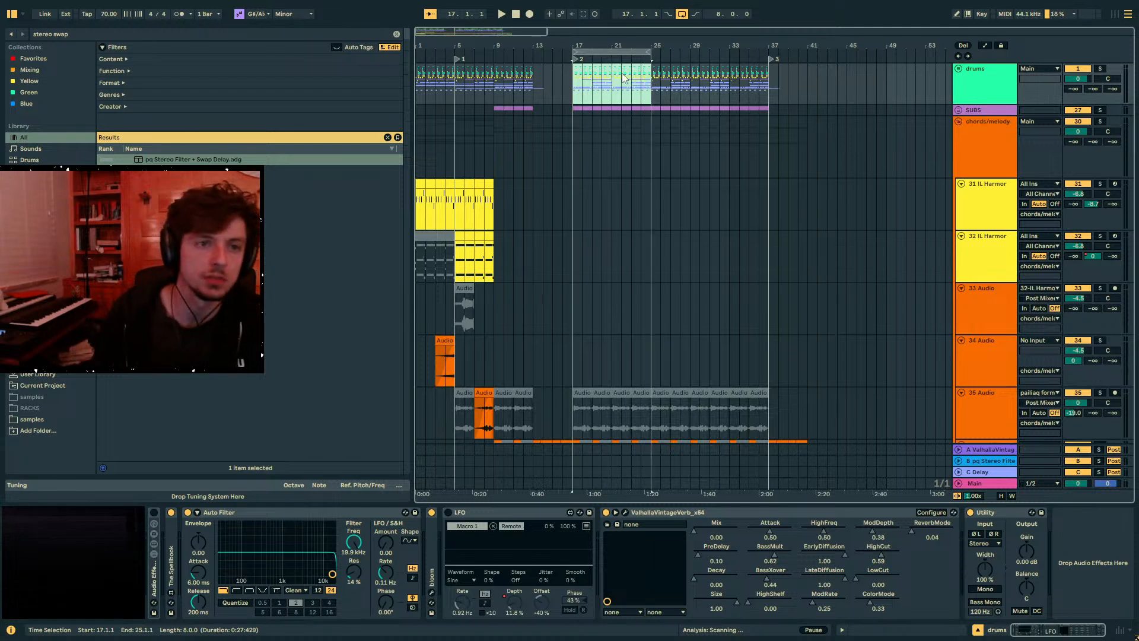
pyautogui.click(624, 53)
pyautogui.moveTo(605, 50); pyautogui.dragTo(865, 53)
pyautogui.hotkey('ctrl', 'v')
# - Duplicate the four-bar breakdown at bars 37–41 into bars 41–45, extend the loop to bars 37–45, and start playback
pyautogui.moveTo(807, 77); pyautogui.dragTo(770, 82)
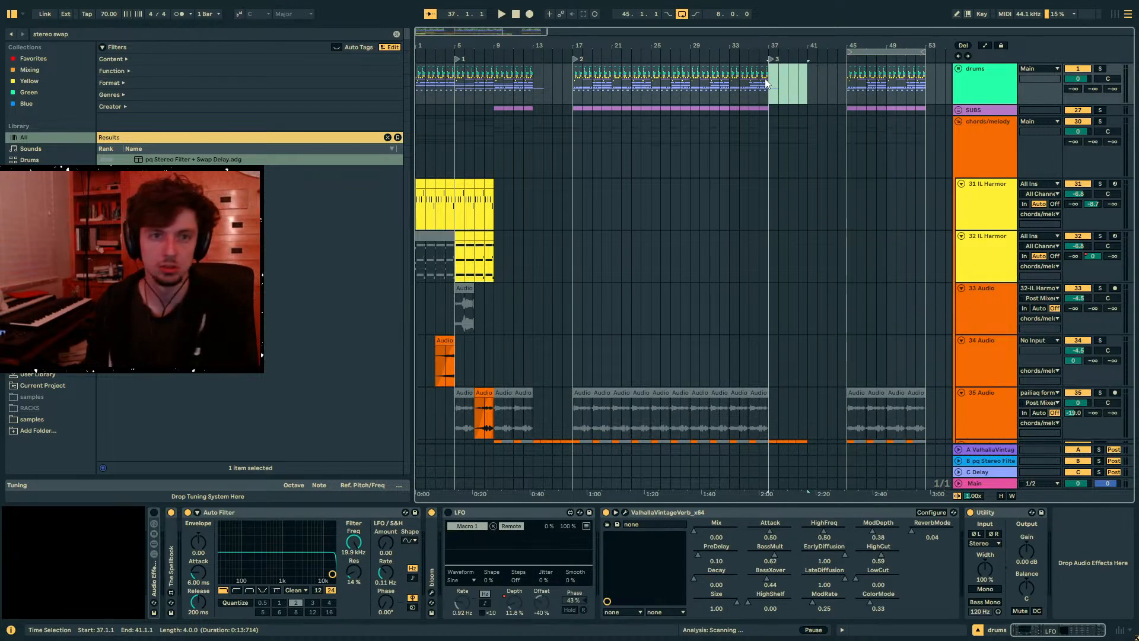
pyautogui.hotkey('ctrl', 'l')
pyautogui.click(788, 52)
pyautogui.hotkey('ctrl', 'd')
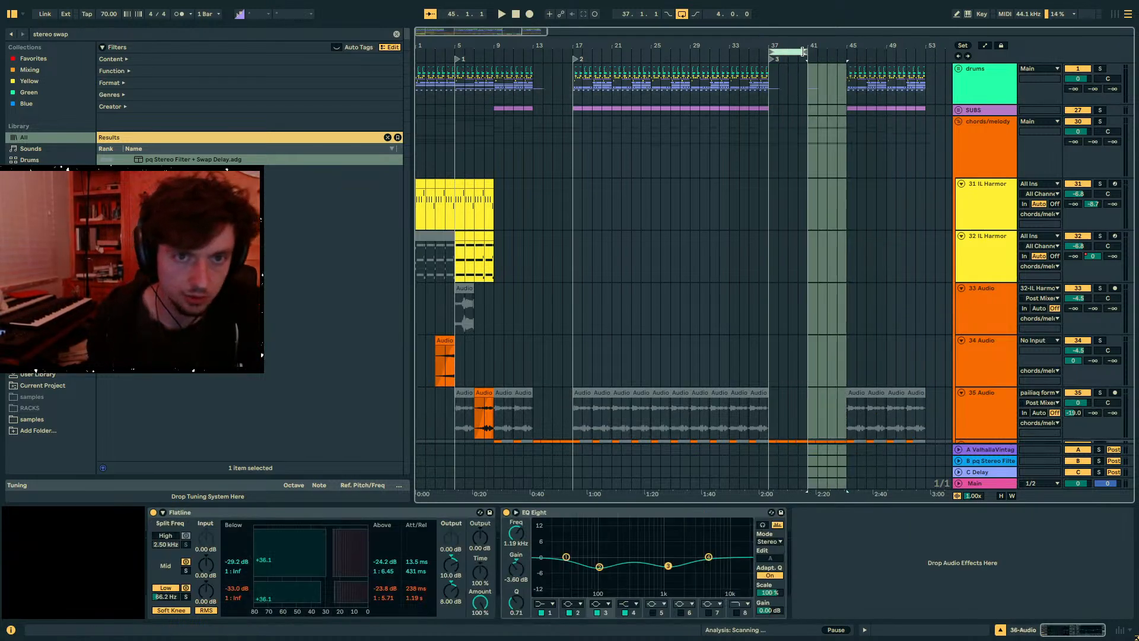
pyautogui.moveTo(802, 52); pyautogui.dragTo(845, 54)
pyautogui.press('space')
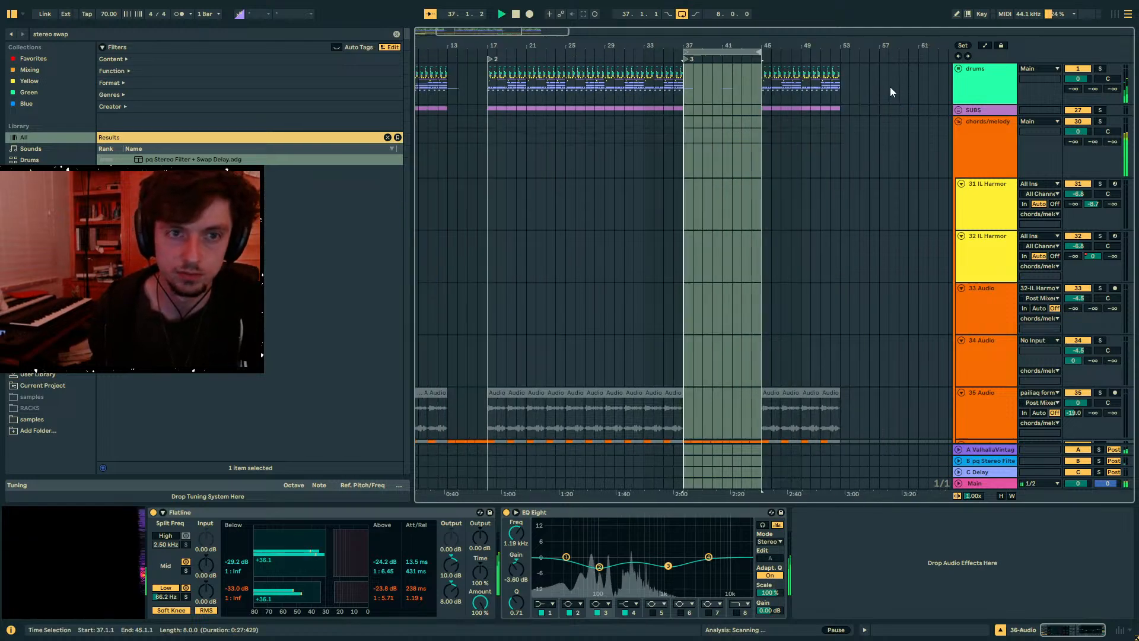
# - Search the browser for "whisper" and preview the eerie whisper loop samples
pyautogui.scroll(-5, 877, 239)
pyautogui.scroll(-8, 877, 240)
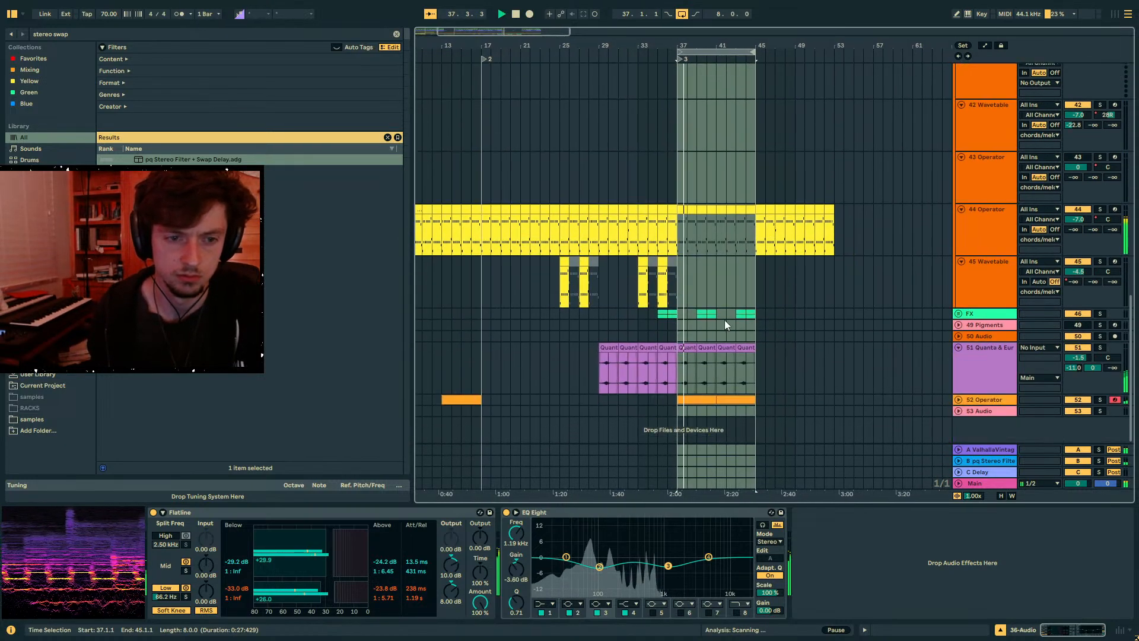
pyautogui.click(1007, 358)
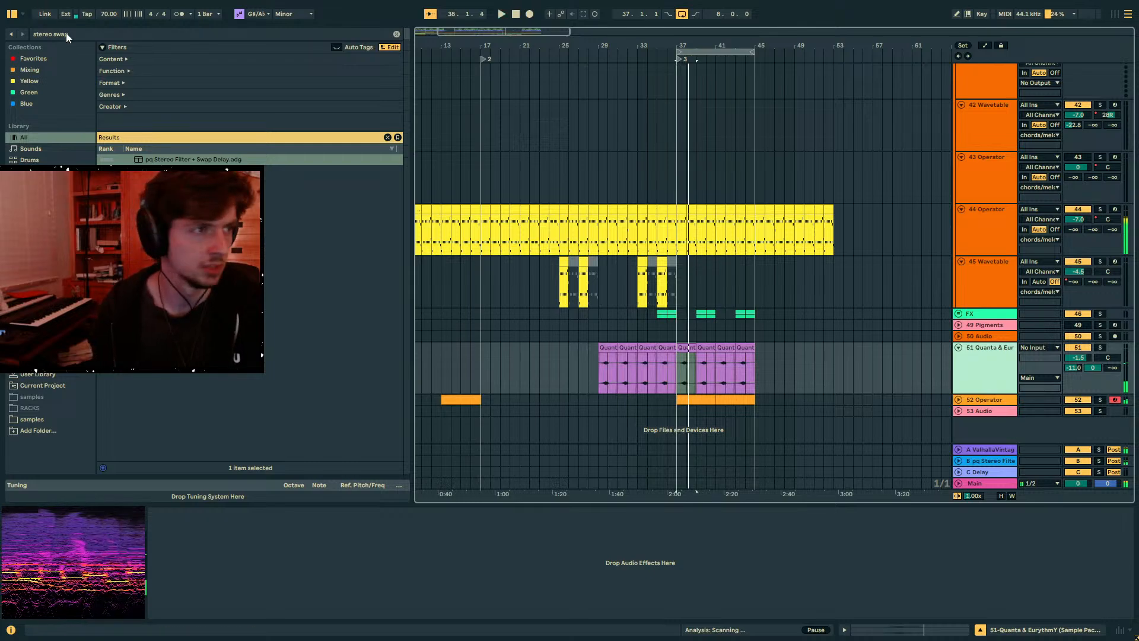
pyautogui.hotkey('ctrl', 'f')
pyautogui.write('whisper')
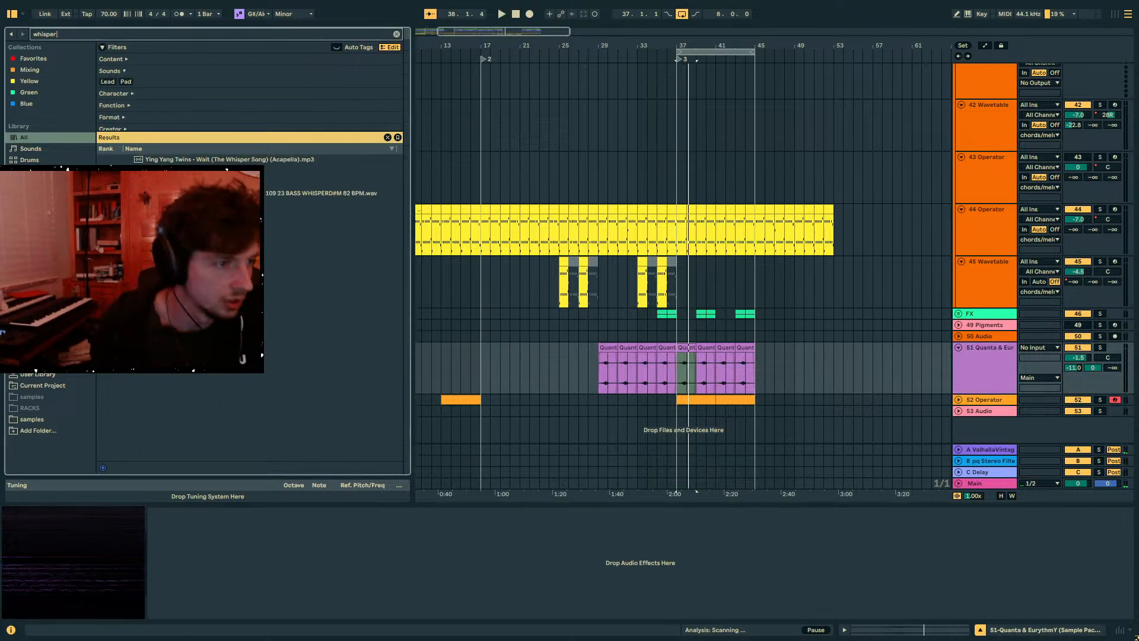
pyautogui.click(198, 272)
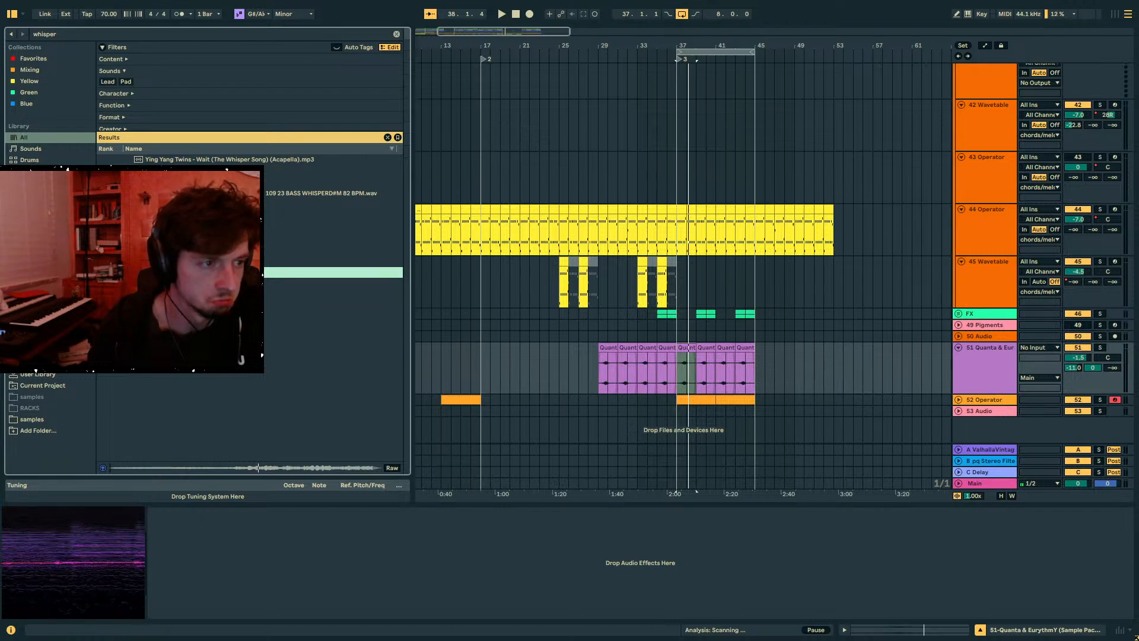
pyautogui.click(199, 261)
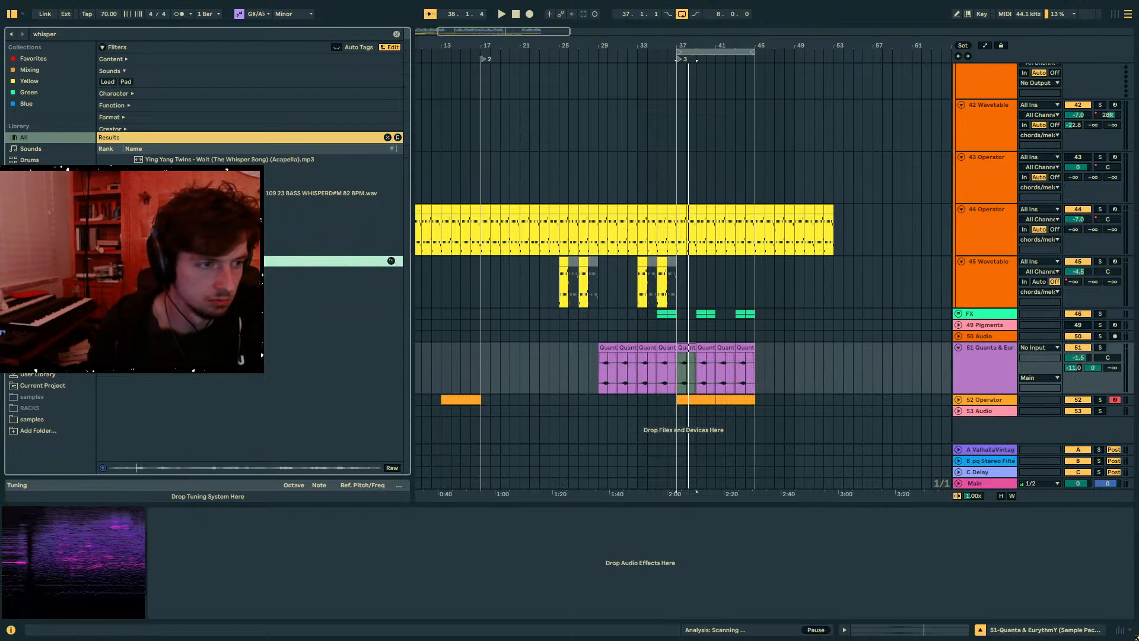
# - Insert an audio track below the Quanta track and place Amb_Eerie_WhisperLoop2 and Amb_Eerie_WhisperLoop1 on it one after another from bar 37
pyautogui.click(995, 381)
pyautogui.hotkey('ctrl', 't')
pyautogui.click(199, 250)
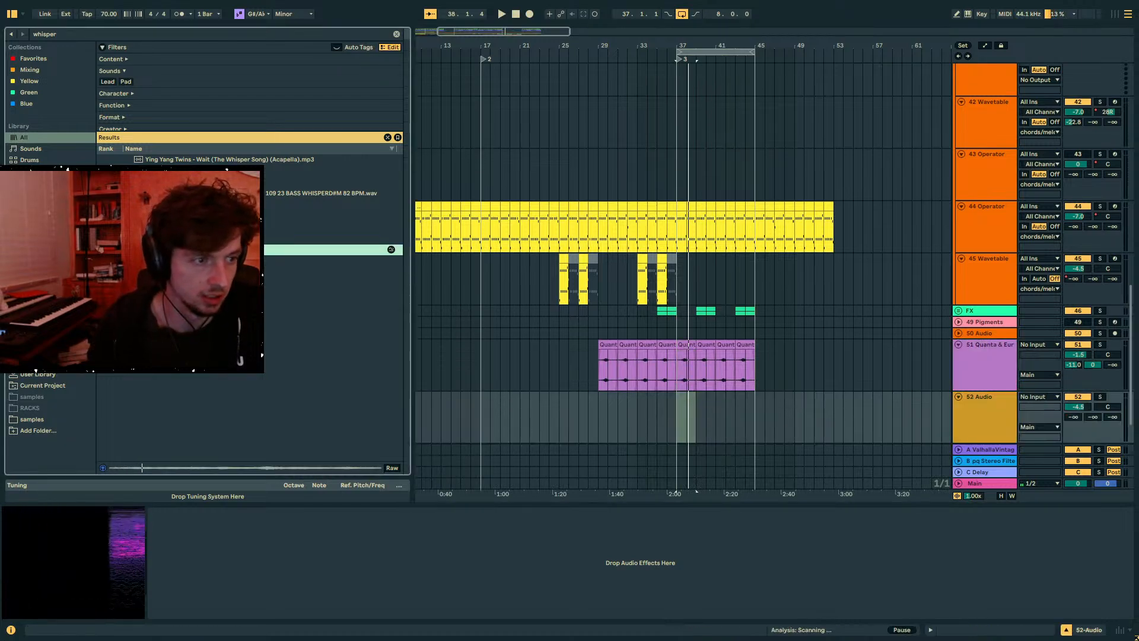
pyautogui.keyDown('shift'); pyautogui.click(199, 261); pyautogui.keyUp('shift')
pyautogui.moveTo(198, 261); pyautogui.dragTo(697, 411)
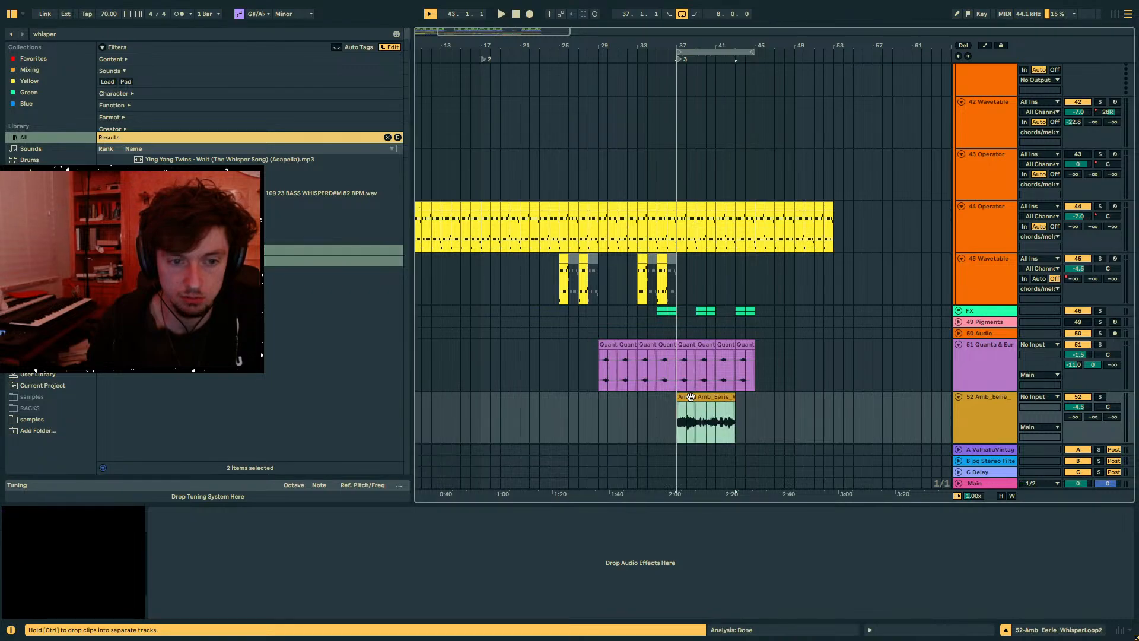
# - Play the breakdown with the whisper loops from bar 37 and select the first whisper clip at bars 37–39 for closer inspection
pyautogui.press('space')
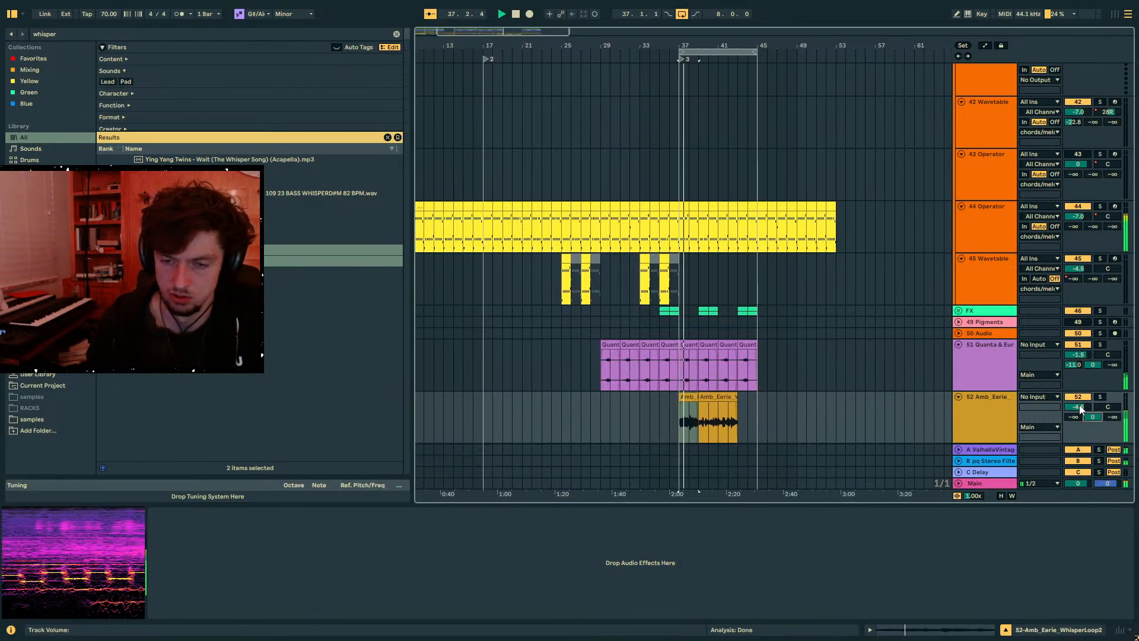
pyautogui.click(686, 397)
pyautogui.moveTo(719, 397)
pyautogui.mouseDown()
pyautogui.moveTo(738, 406)
pyautogui.moveTo(699, 403)
pyautogui.mouseUp()
pyautogui.scroll(-2, 761, 394)
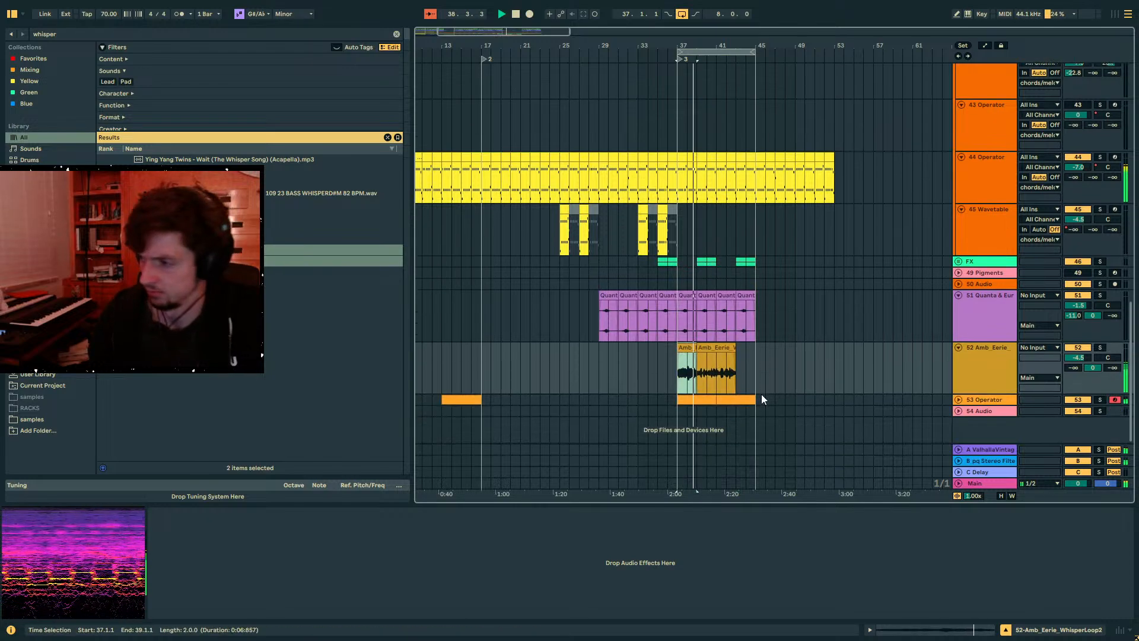
pyautogui.click(749, 376)
pyautogui.click(687, 348)
pyautogui.moveTo(704, 45); pyautogui.dragTo(689, 377)
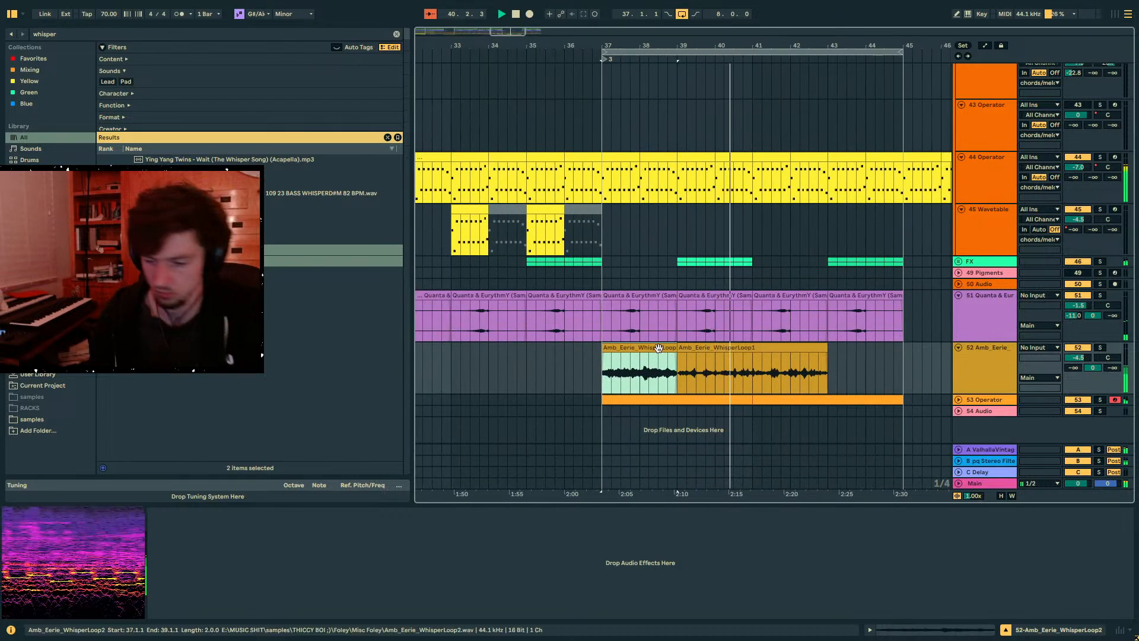
# - Duplicate the Amb_Eerie_WhisperLoop1 clip on the whisper track so a second copy runs from bar 43
pyautogui.click(701, 353)
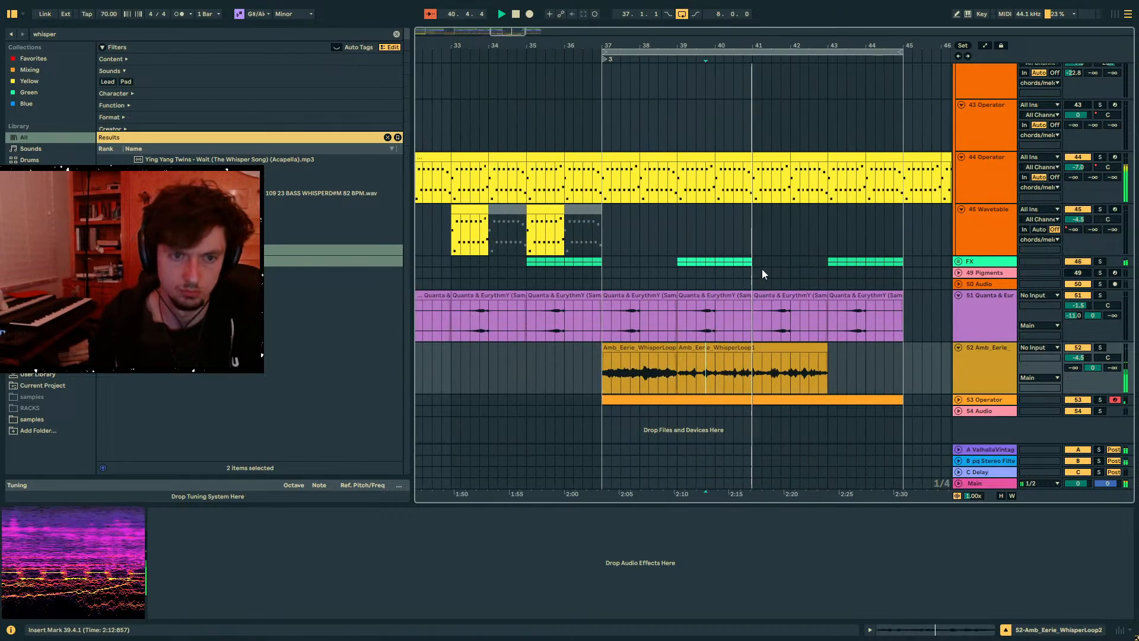
pyautogui.click(723, 347)
pyautogui.moveTo(723, 348)
pyautogui.mouseDown()
pyautogui.moveTo(641, 351)
pyautogui.moveTo(702, 350)
pyautogui.mouseUp()
pyautogui.hotkey('ctrl', 'z')
pyautogui.click(786, 347)
pyautogui.hotkey('ctrl', 'd')
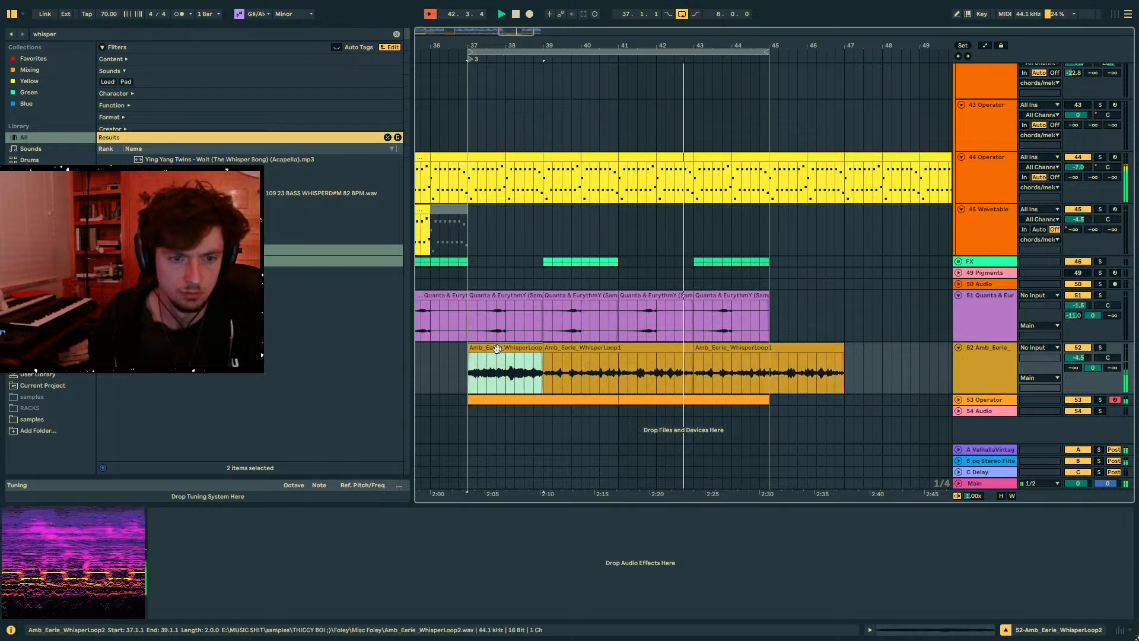
# - Crossfade the whisper clips just before bar 45 and deactivate the whisper audio from bar 45 to 49.4
pyautogui.click(717, 374)
pyautogui.moveTo(720, 374); pyautogui.dragTo(761, 351)
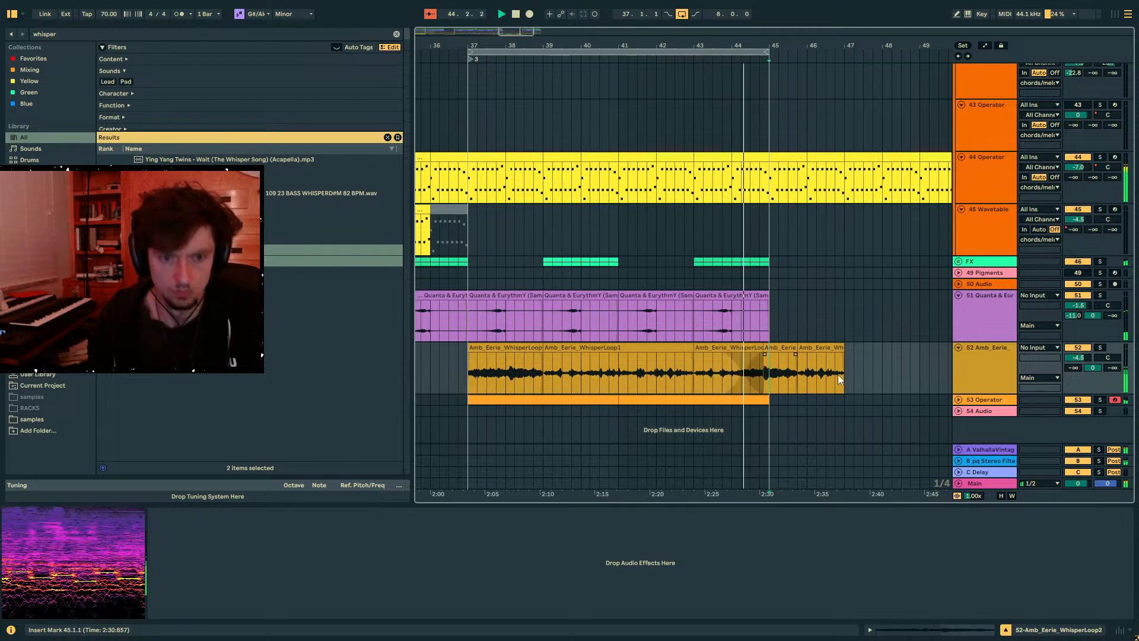
pyautogui.moveTo(837, 375); pyautogui.dragTo(948, 374)
pyautogui.press('0')
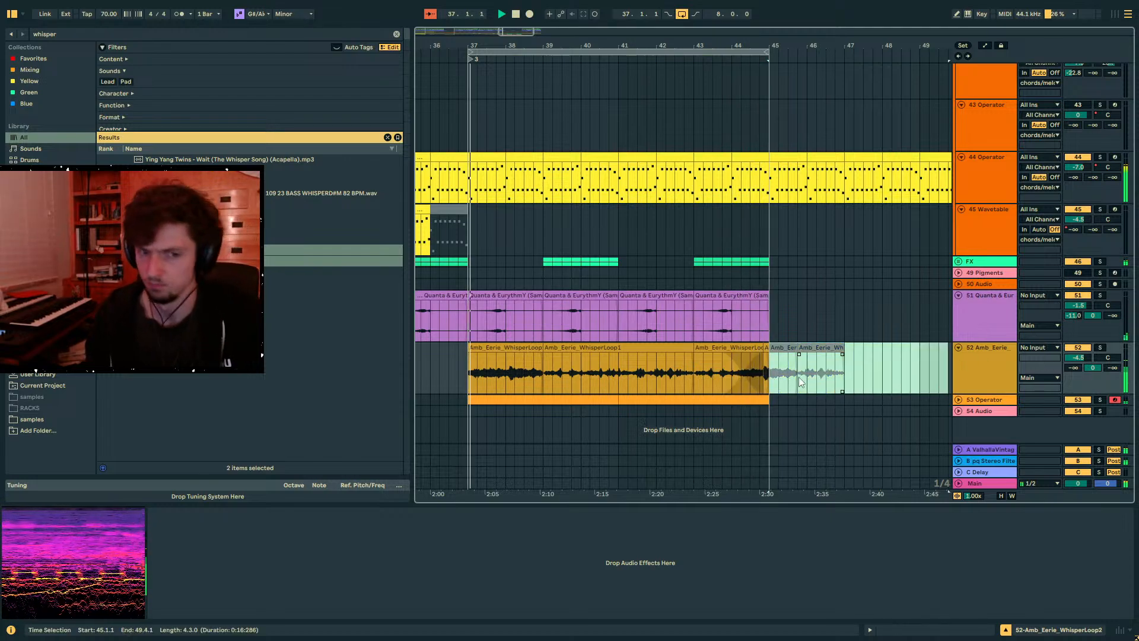
pyautogui.click(778, 372)
# - Rebuild the opening of the whisper track in bars 37–40 with pasted Amb_Eerie_WhisperLoop1 pieces that crossfade into each other
pyautogui.click(593, 366)
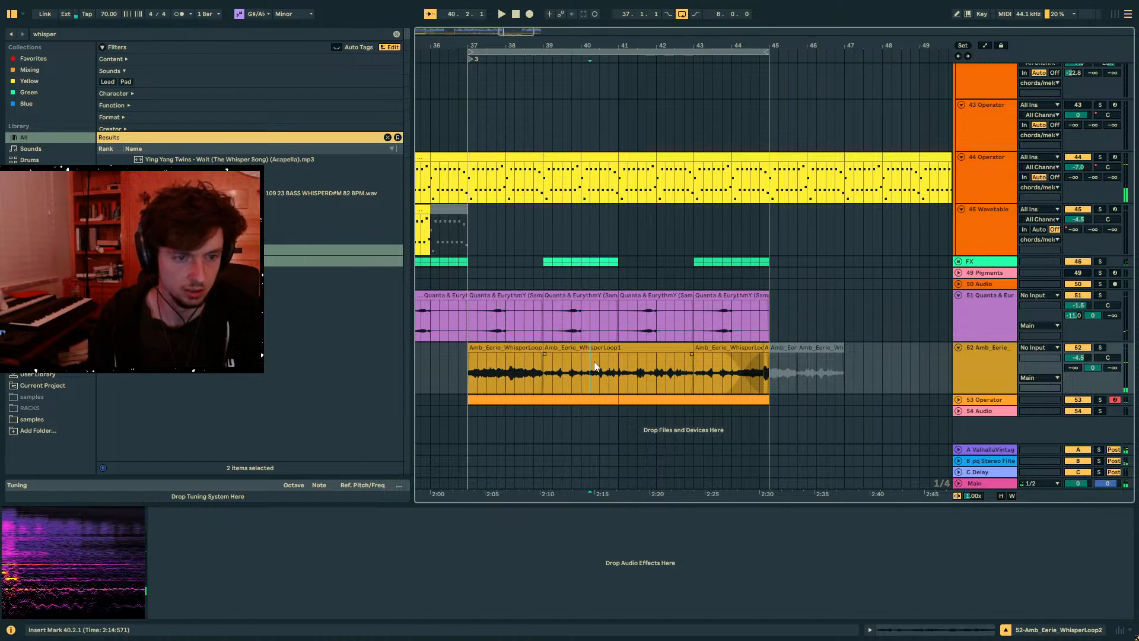
pyautogui.moveTo(467, 368); pyautogui.dragTo(590, 354)
pyautogui.hotkey('ctrl', 'v')
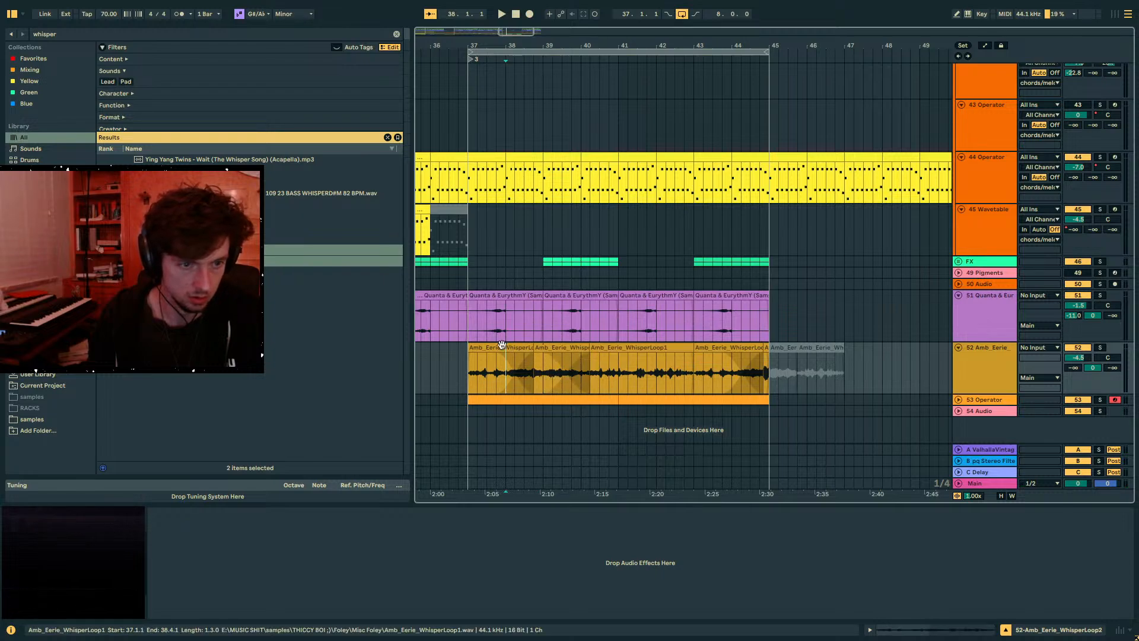
# - Set the whisper track's ValhallaVintageVerb send to -21.0 dB and replay the transition from bar 35.4 into the breakdown
pyautogui.press('space')
pyautogui.moveTo(1074, 368); pyautogui.dragTo(1073, 369)
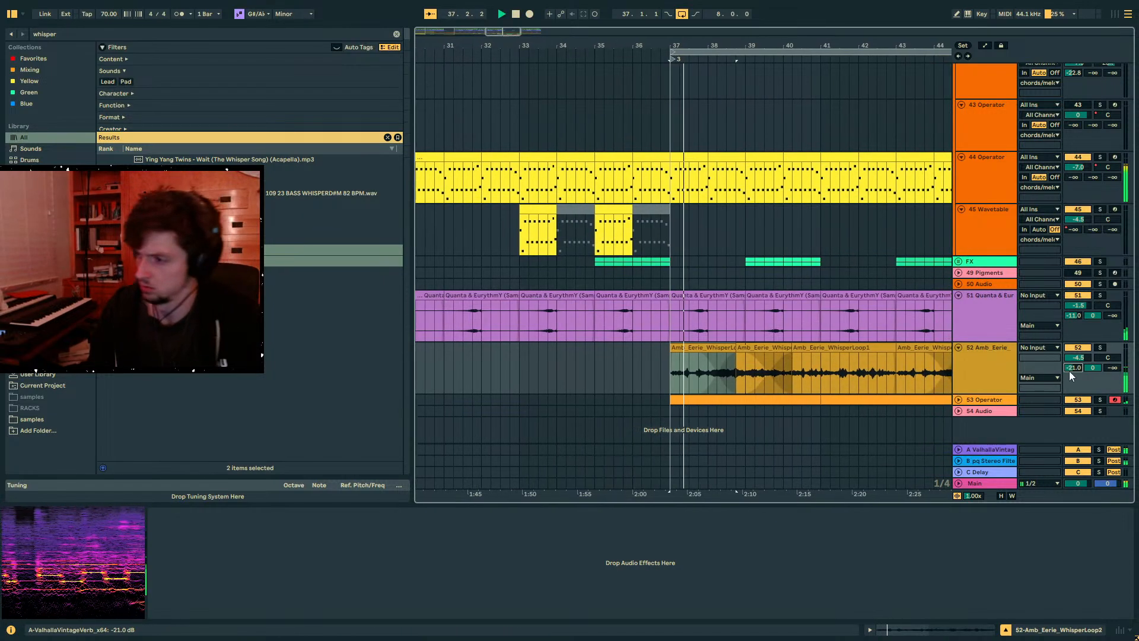
pyautogui.click(622, 368)
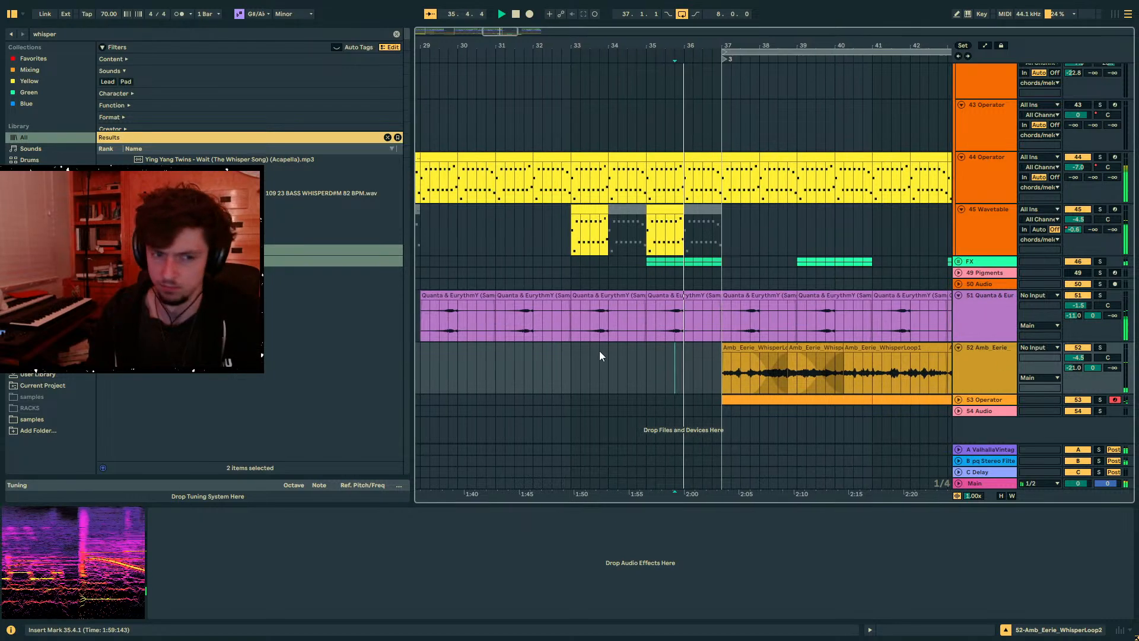
pyautogui.scroll(2, 680, 316)
pyautogui.scroll(-2, 680, 317)
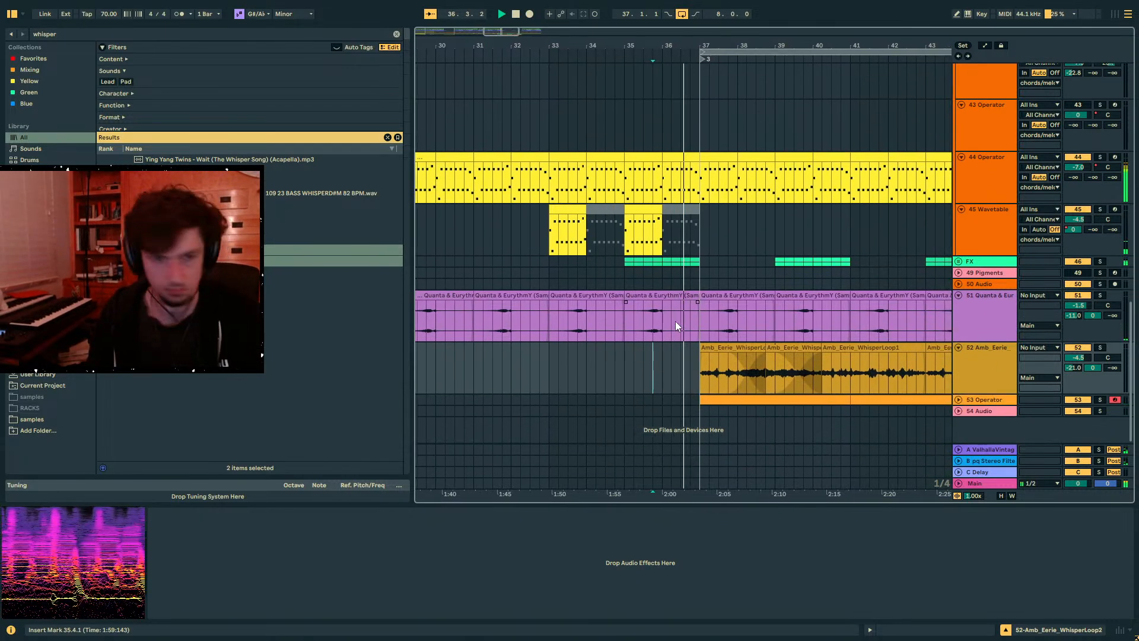
# - Unfold the FX group and adjust the restoration riser clip at bars 35–37 ahead of the breakdown
pyautogui.scroll(15, 675, 322)
pyautogui.scroll(-6, 675, 321)
pyautogui.click(607, 210)
pyautogui.scroll(-6, 629, 249)
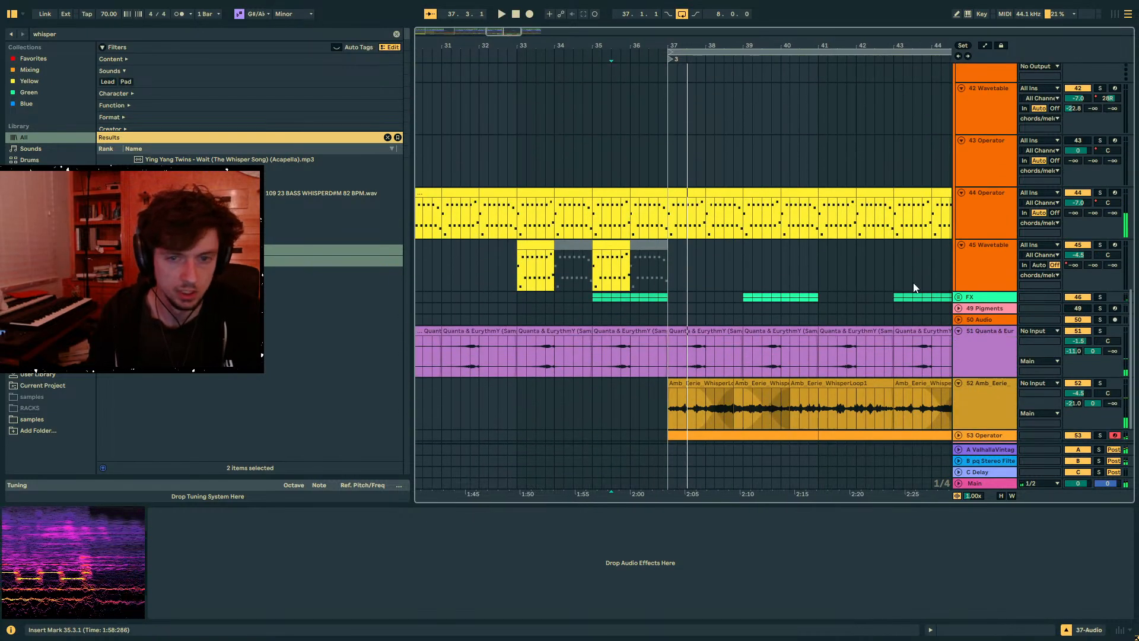
pyautogui.click(958, 297)
pyautogui.scroll(-2, 808, 310)
pyautogui.click(581, 325)
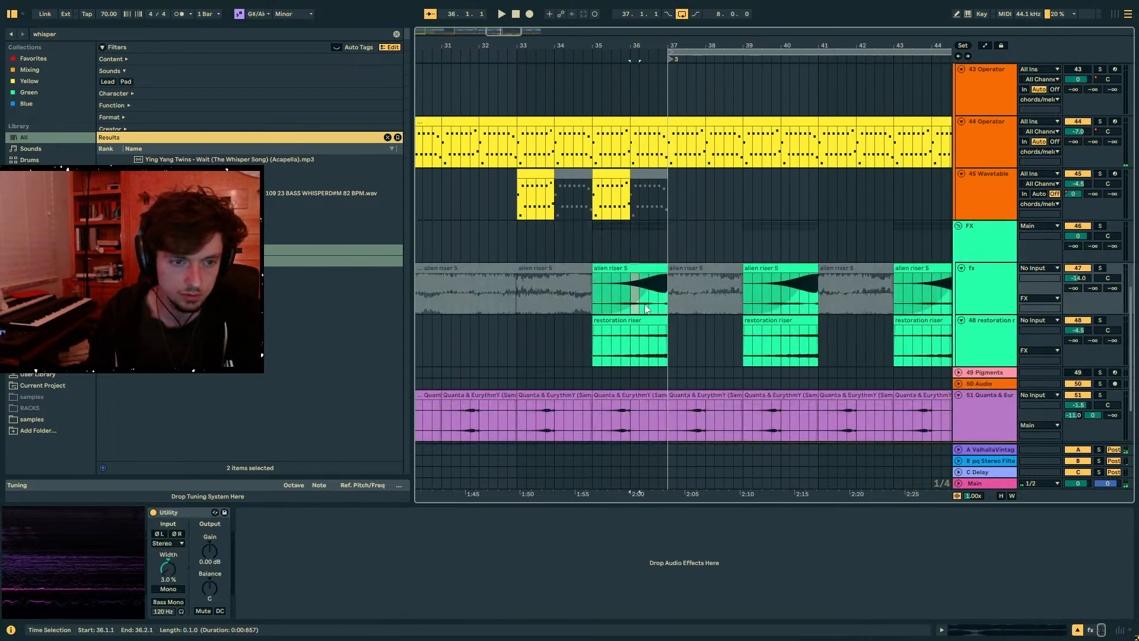
pyautogui.moveTo(581, 323); pyautogui.dragTo(651, 328)
pyautogui.hotkey('ctrl', 'z')
pyautogui.moveTo(450, 320); pyautogui.dragTo(672, 330)
# - Play from bar 35.4 and switch off Borrasca Sidechainer 3 on the chords/melody group
pyautogui.scroll(15, 722, 359)
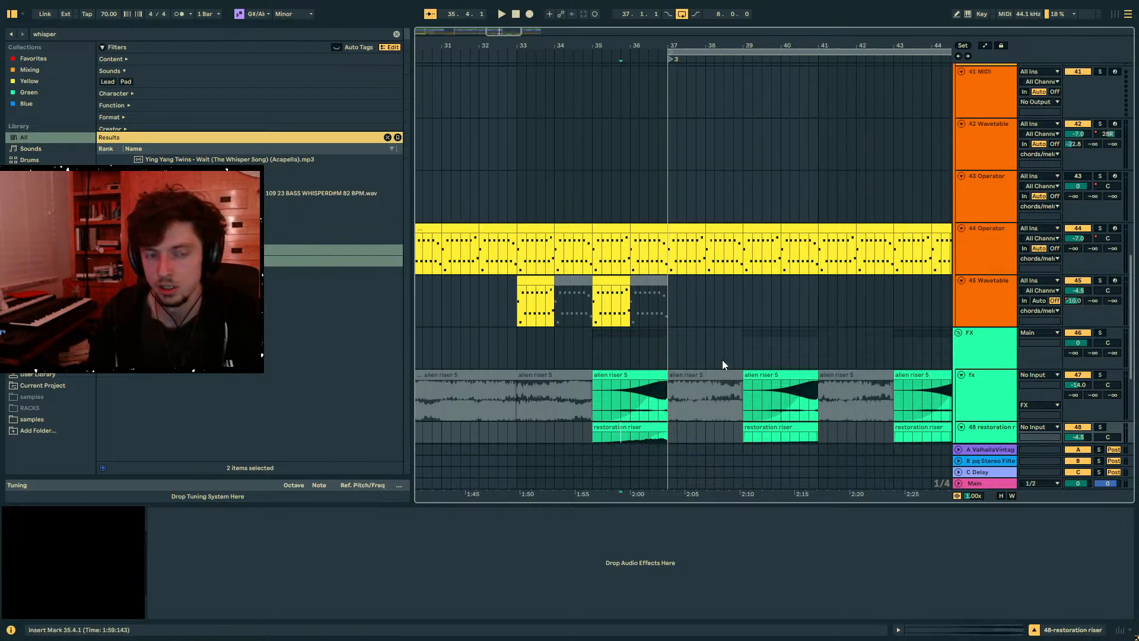
pyautogui.scroll(10, 694, 356)
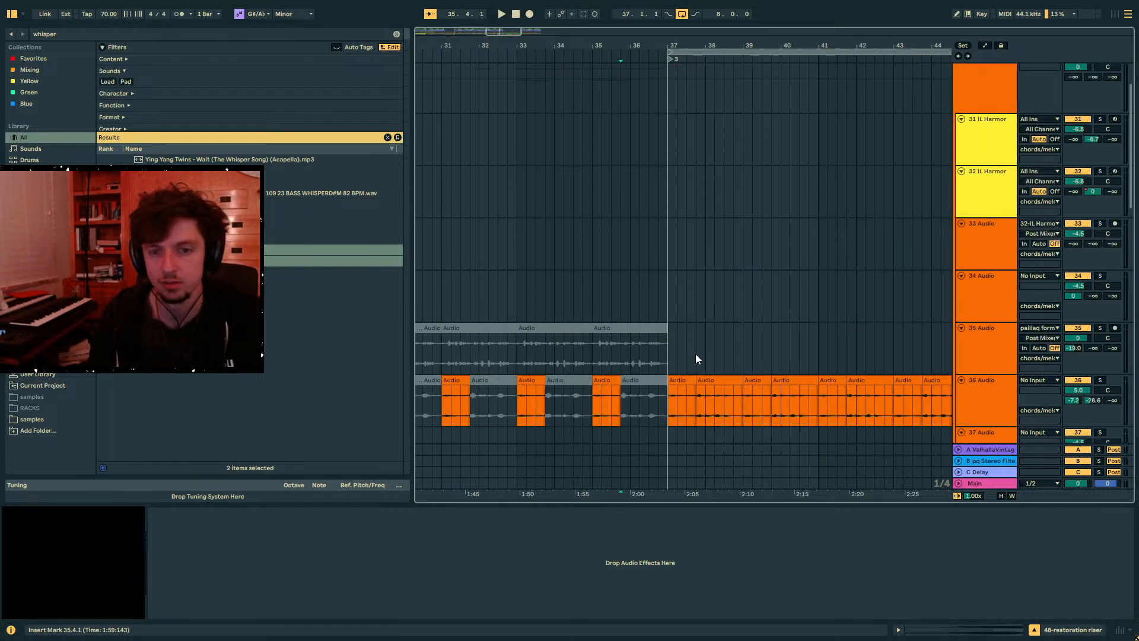
pyautogui.press('space')
pyautogui.click(983, 159)
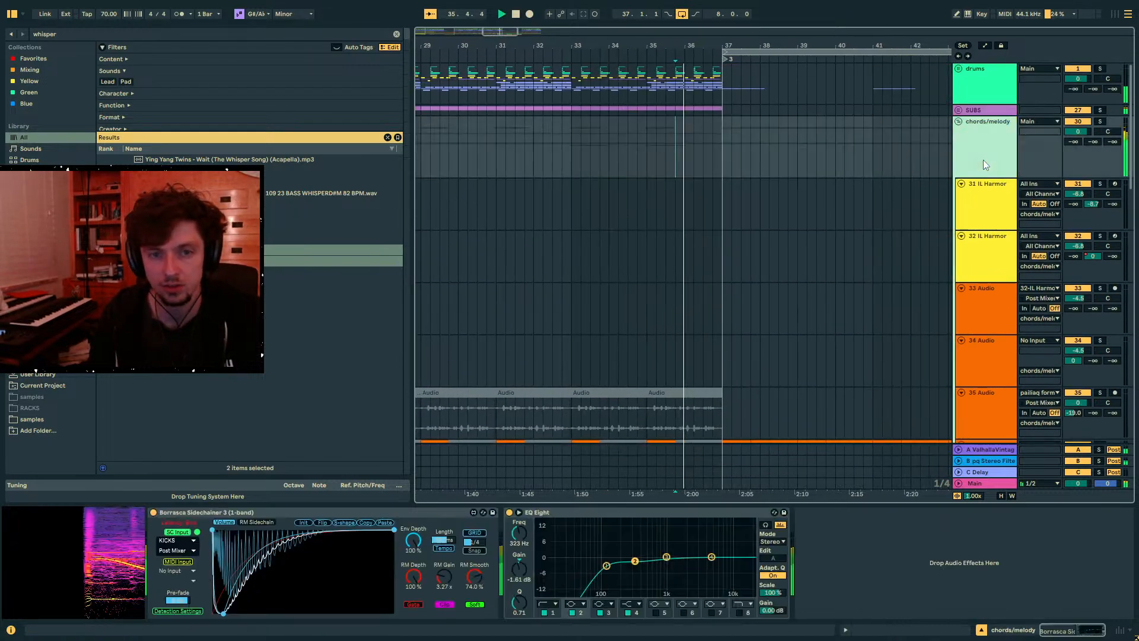
pyautogui.click(153, 512)
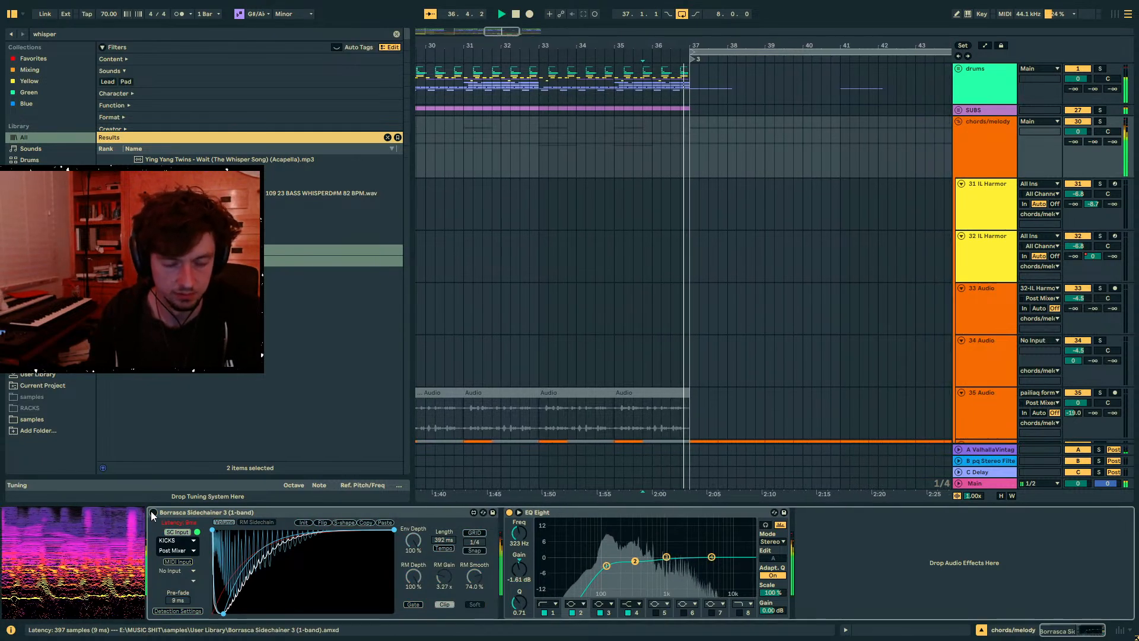
# - Examine the device chains of the drums group, FX group, Main and 44 Operator track while the breakdown plays
pyautogui.moveTo(795, 46); pyautogui.dragTo(568, 25)
pyautogui.click(666, 100)
pyautogui.scroll(-4, 721, 288)
pyautogui.scroll(-8, 721, 288)
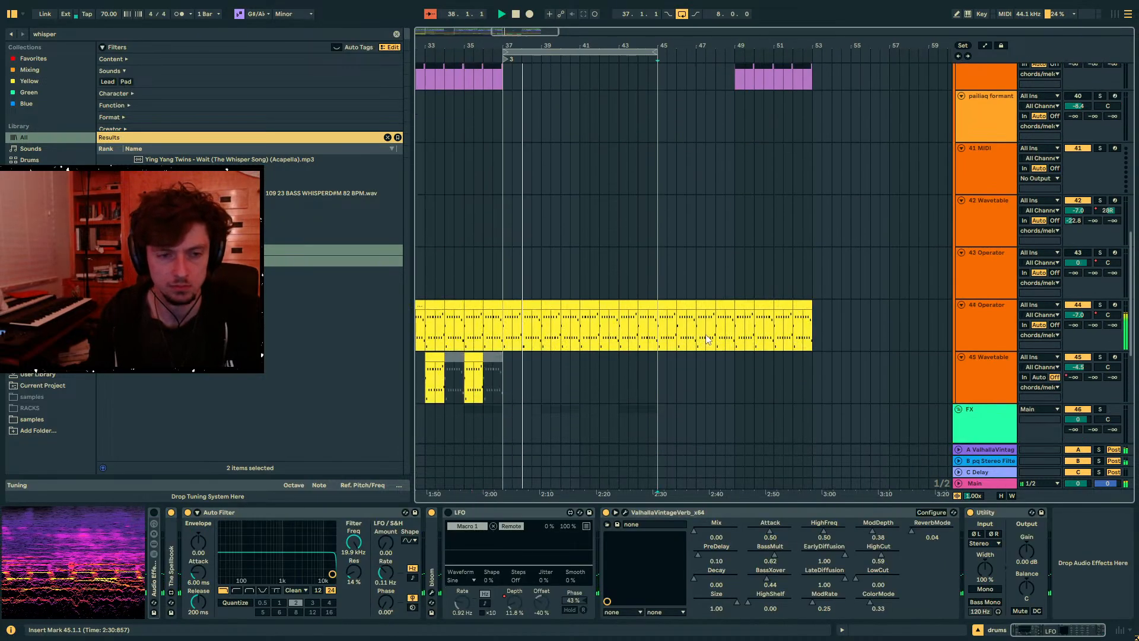
pyautogui.click(666, 338)
pyautogui.scroll(6, 700, 325)
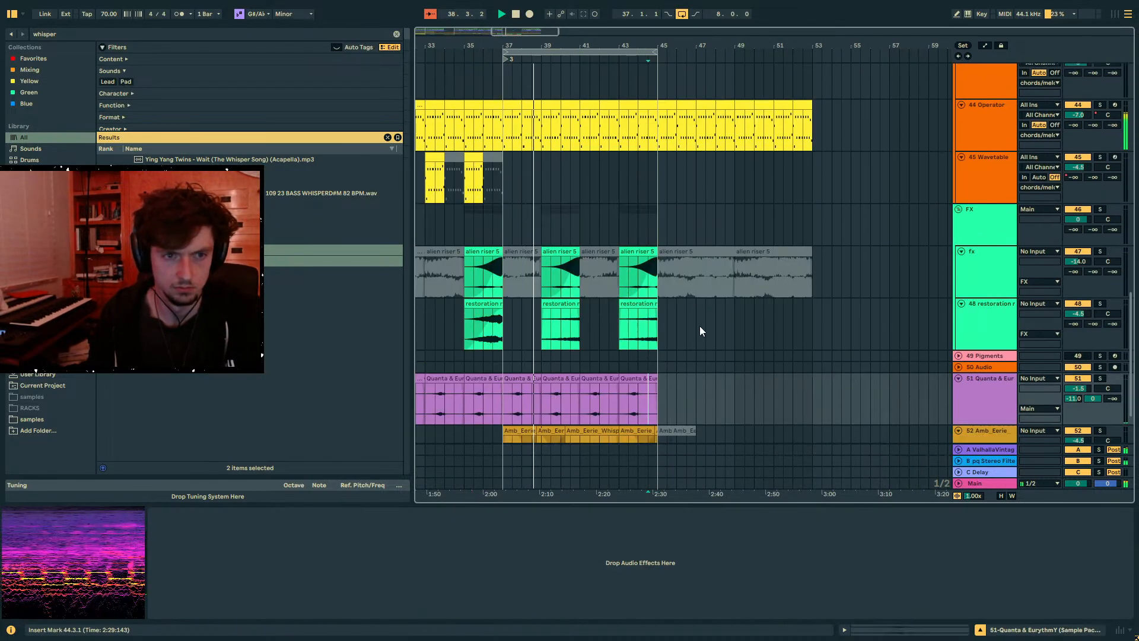
pyautogui.click(639, 309)
pyautogui.scroll(-4, 638, 309)
pyautogui.scroll(-2, 639, 308)
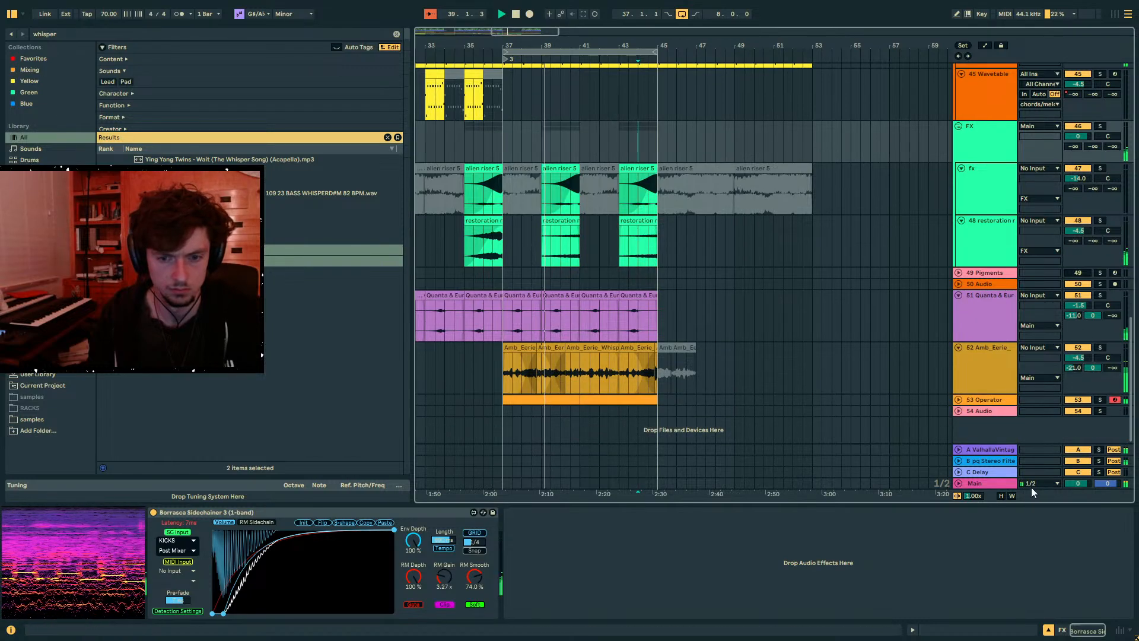
pyautogui.click(997, 484)
pyautogui.click(646, 288)
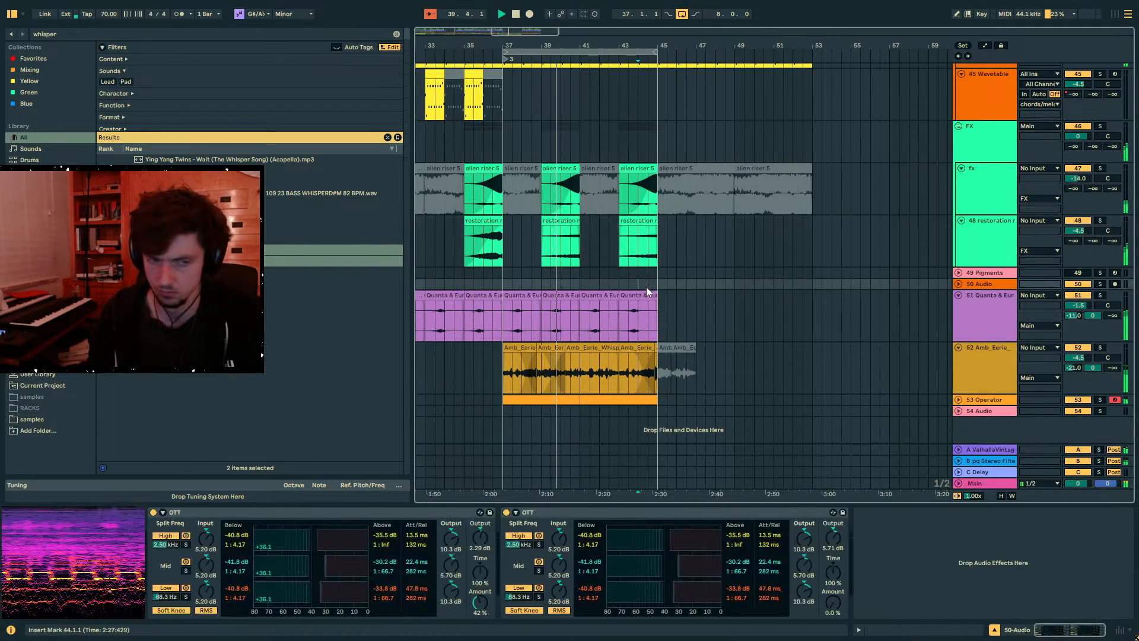
pyautogui.scroll(6, 647, 288)
pyautogui.click(611, 216)
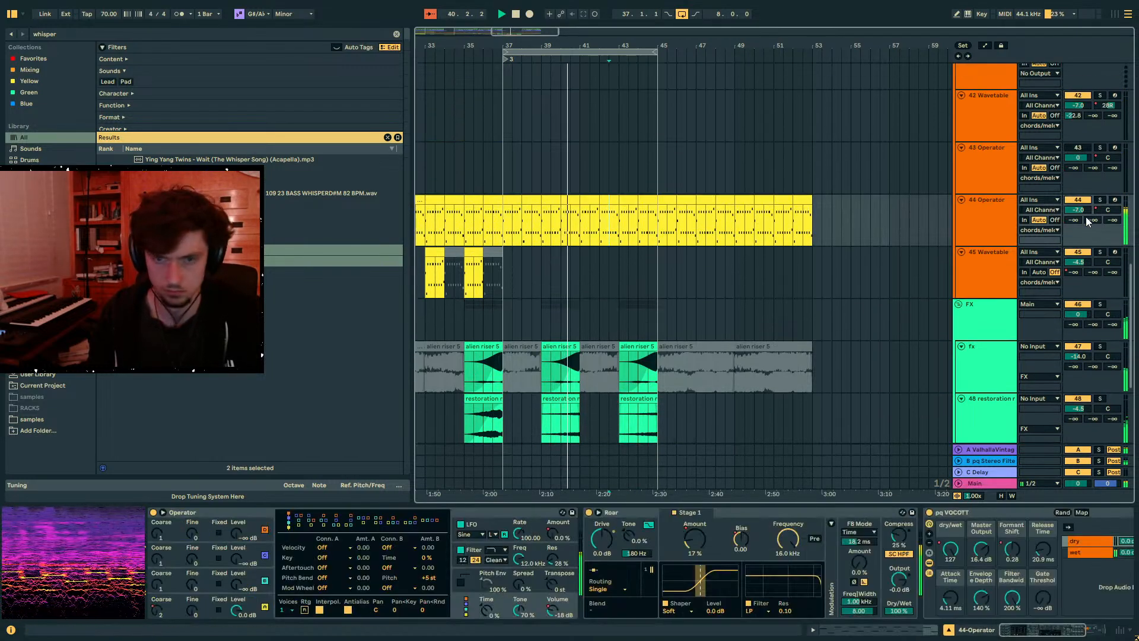
# - Collapse the Roar device on the 44 Operator track and search the browser for "uti"
pyautogui.doubleClick(807, 514)
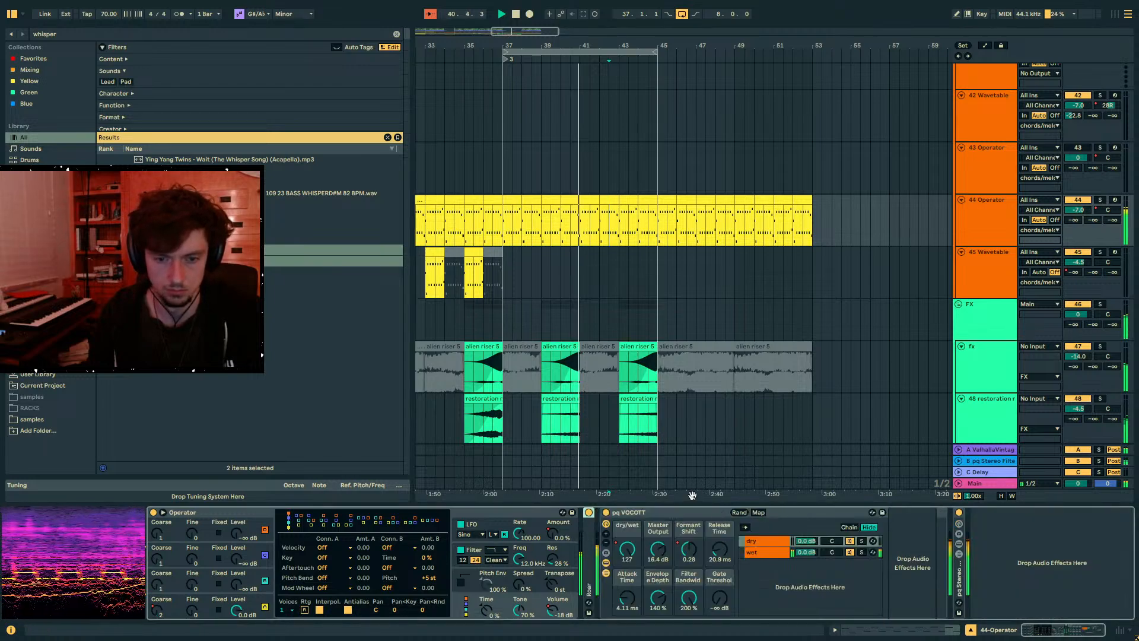
pyautogui.hotkey('ctrl', 'f')
pyautogui.write('uti')
# - Automate the Formant Shift of pq VOCOTT on the 44 Operator track to curve upward from bar 41 to bar 45
pyautogui.moveTo(690, 557); pyautogui.dragTo(690, 538)
pyautogui.press('a')
pyautogui.moveTo(647, 225); pyautogui.dragTo(657, 213)
pyautogui.moveTo(582, 223); pyautogui.dragTo(582, 206)
pyautogui.click(627, 213)
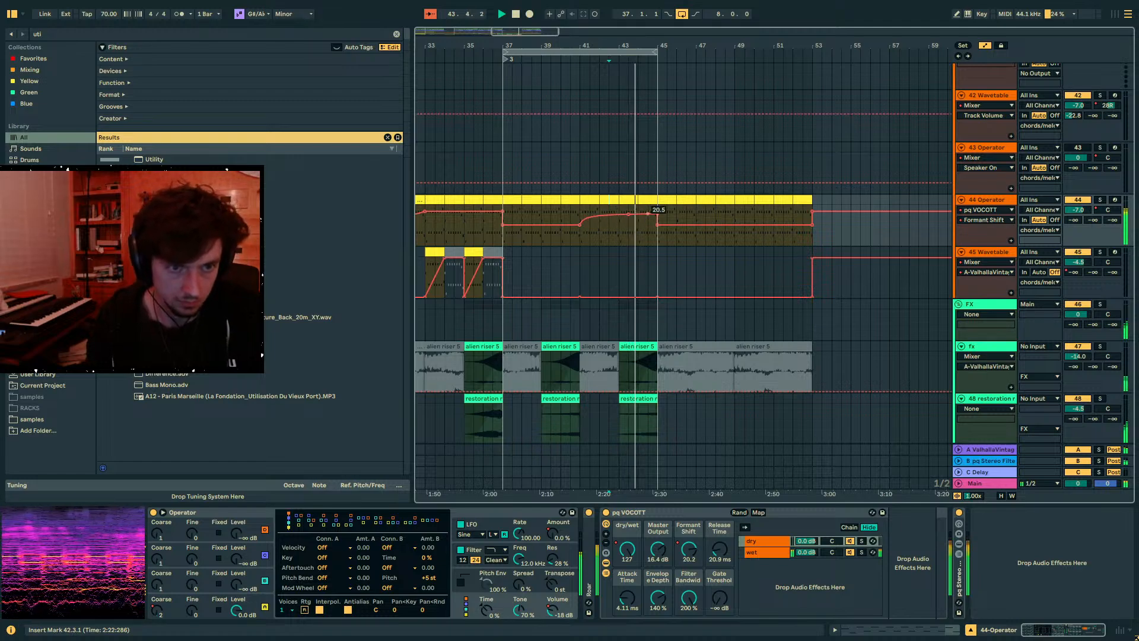
pyautogui.moveTo(646, 214)
pyautogui.mouseDown()
pyautogui.moveTo(657, 207)
pyautogui.moveTo(657, 224)
pyautogui.moveTo(637, 216)
pyautogui.mouseUp()
pyautogui.click(658, 226)
# - Replay the end of the breakdown from bar 44 with looping turned off
pyautogui.click(638, 220)
pyautogui.press('space')
pyautogui.press('space')
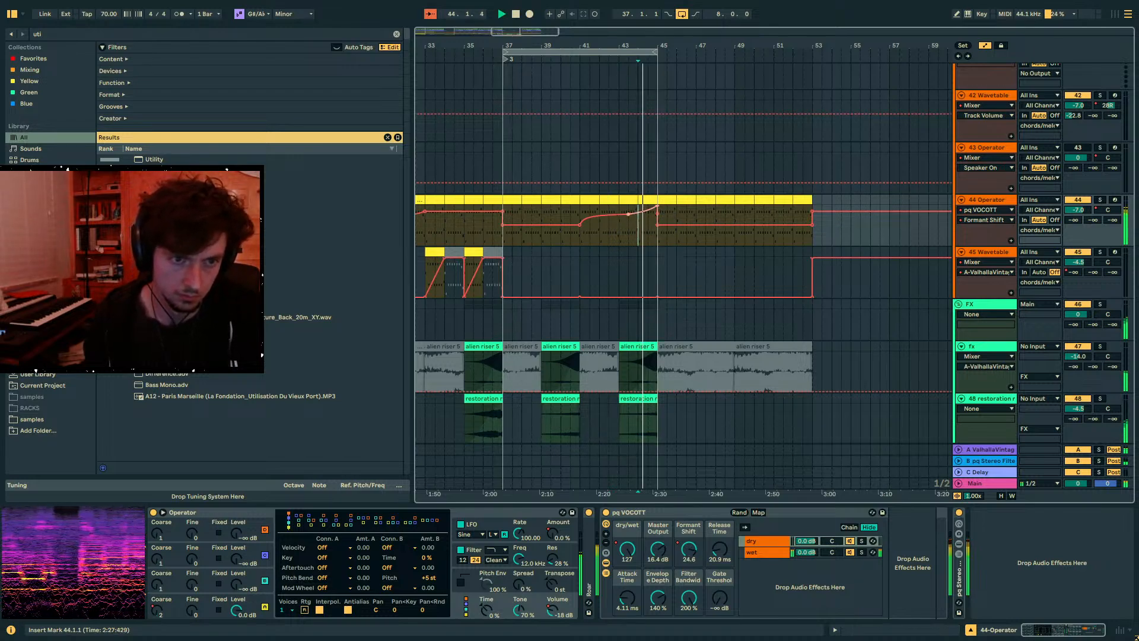
pyautogui.click(646, 255)
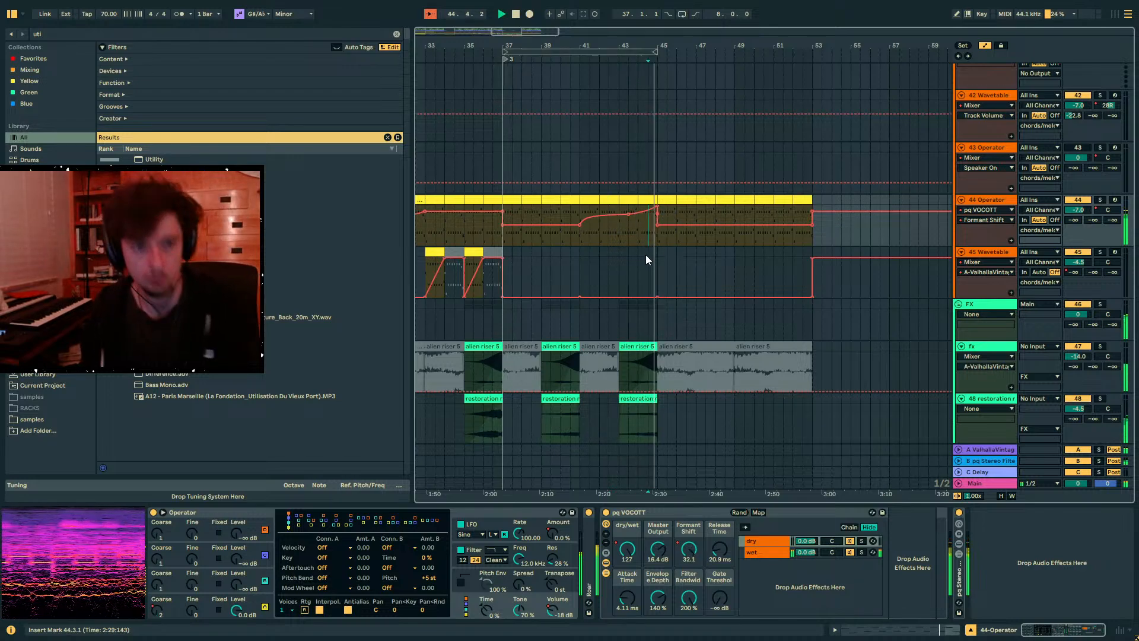
# - Check the dry/wet automation of pq VOCOTT around bar 45, hide the automation lanes and stop playback
pyautogui.click(629, 550)
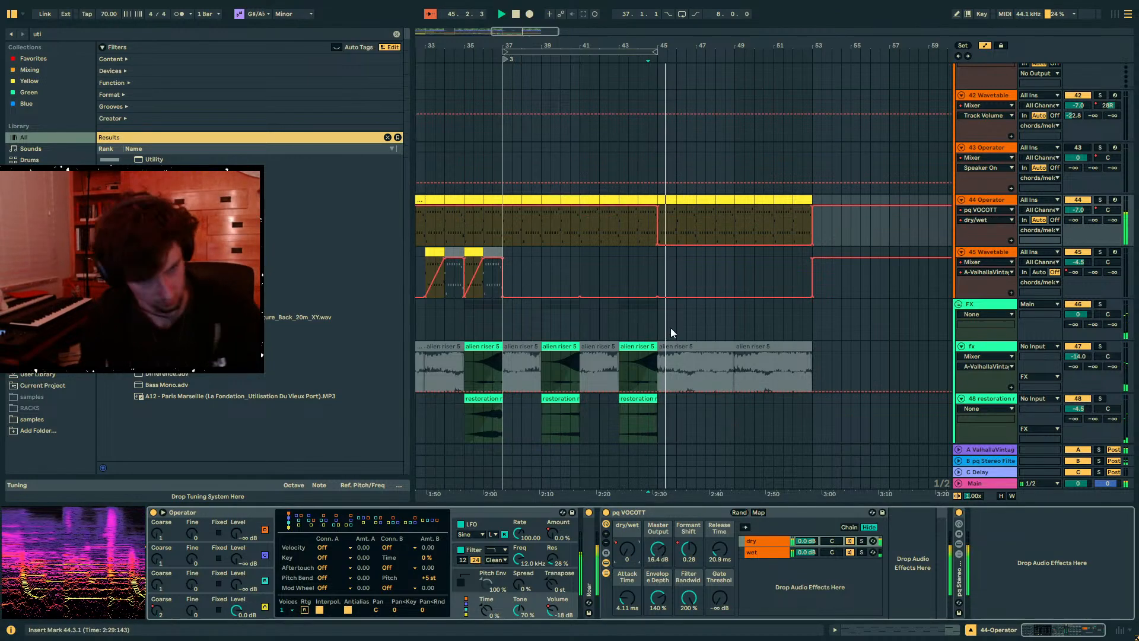
pyautogui.press('a')
pyautogui.click(655, 280)
pyautogui.press('space')
pyautogui.scroll(10, 655, 280)
pyautogui.scroll(-10, 654, 277)
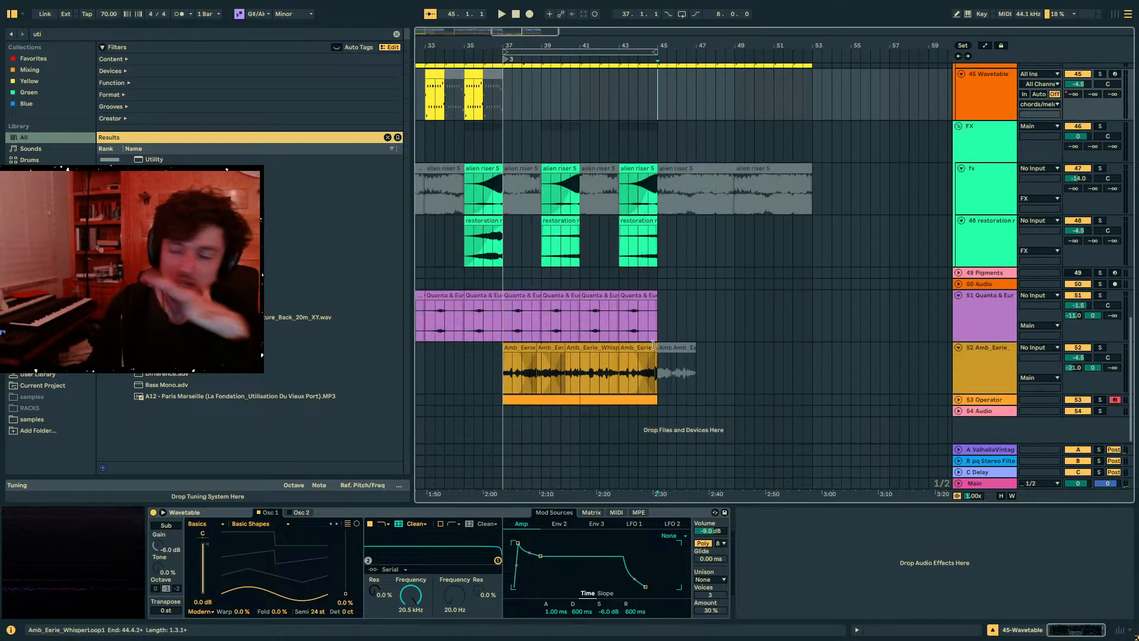
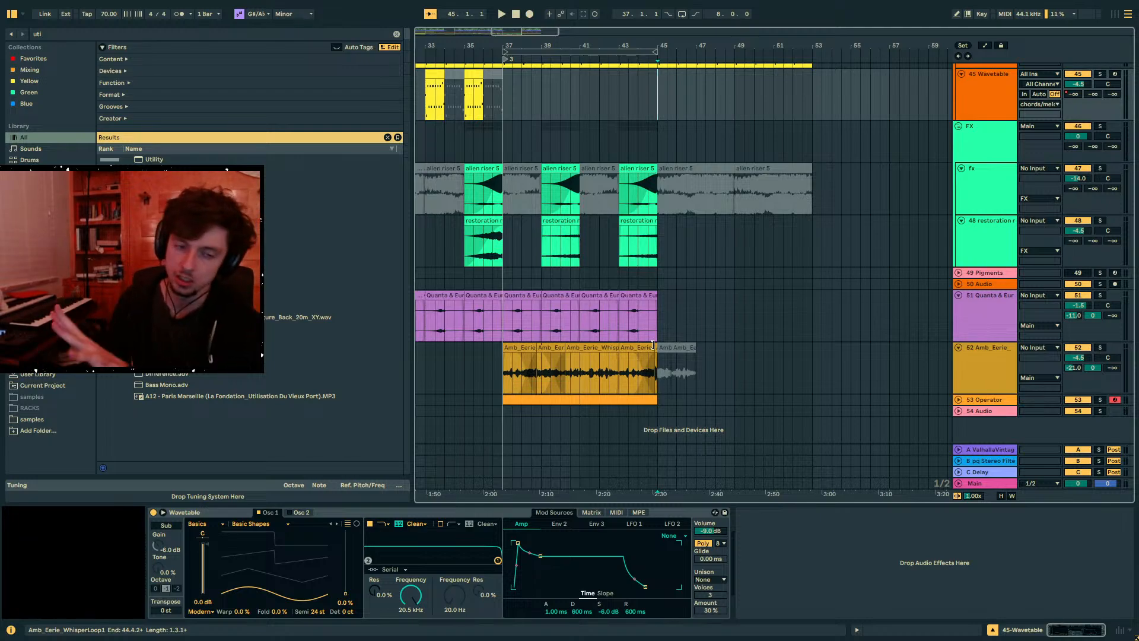
# - Fold the chords/melody group and the other expanded tracks for a compact overview of the section around bar 45
pyautogui.click(653, 327)
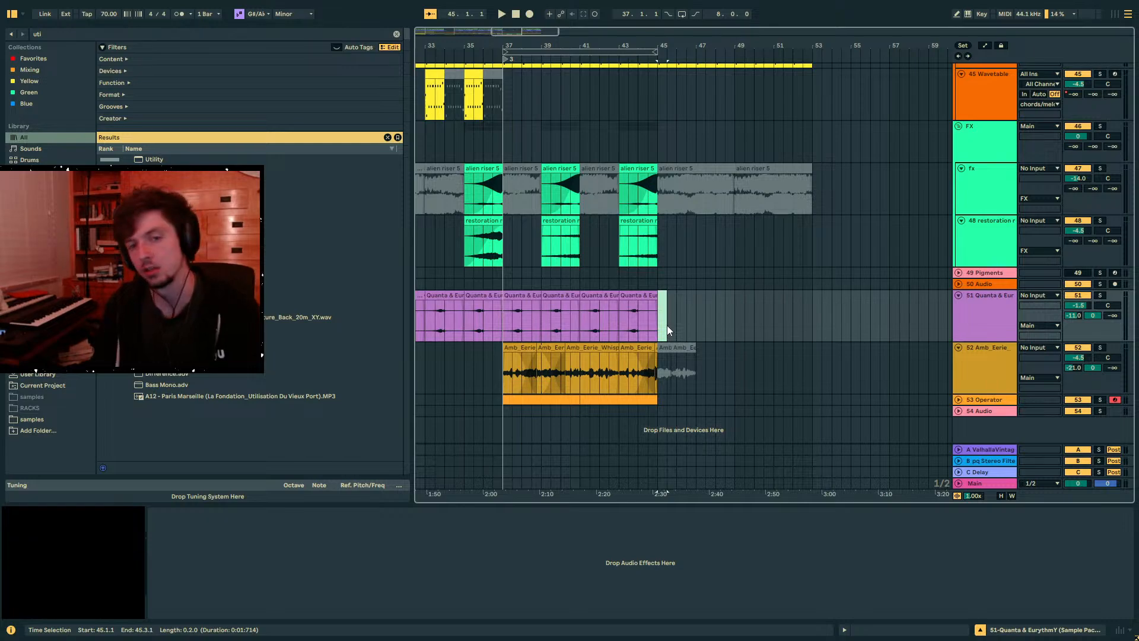
pyautogui.scroll(10, 667, 325)
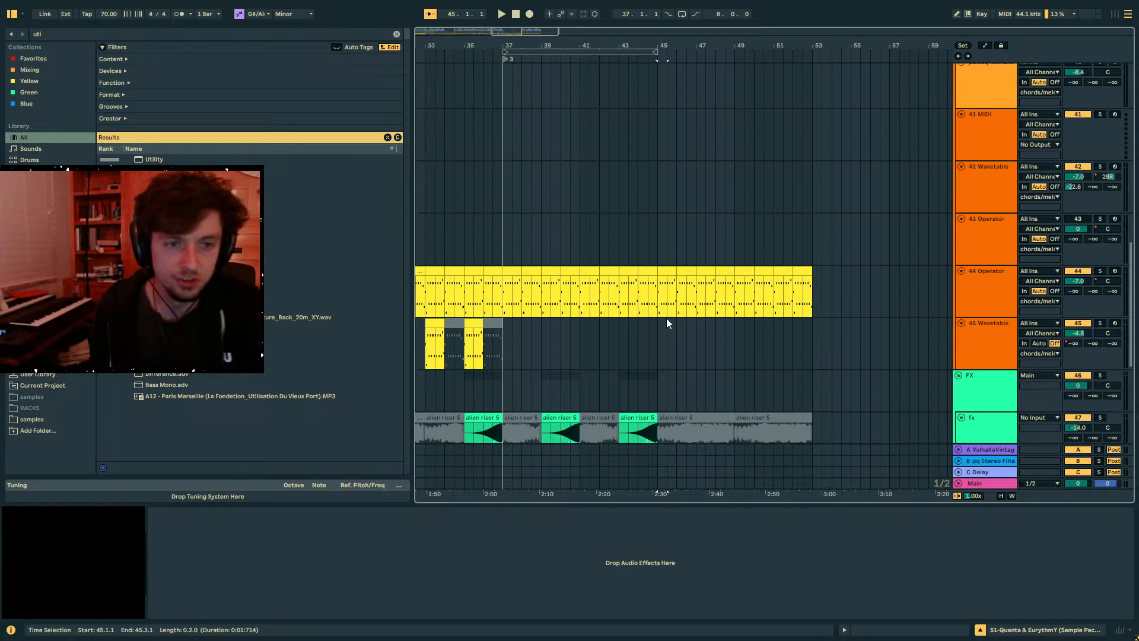
pyautogui.scroll(5, 655, 325)
pyautogui.click(655, 325)
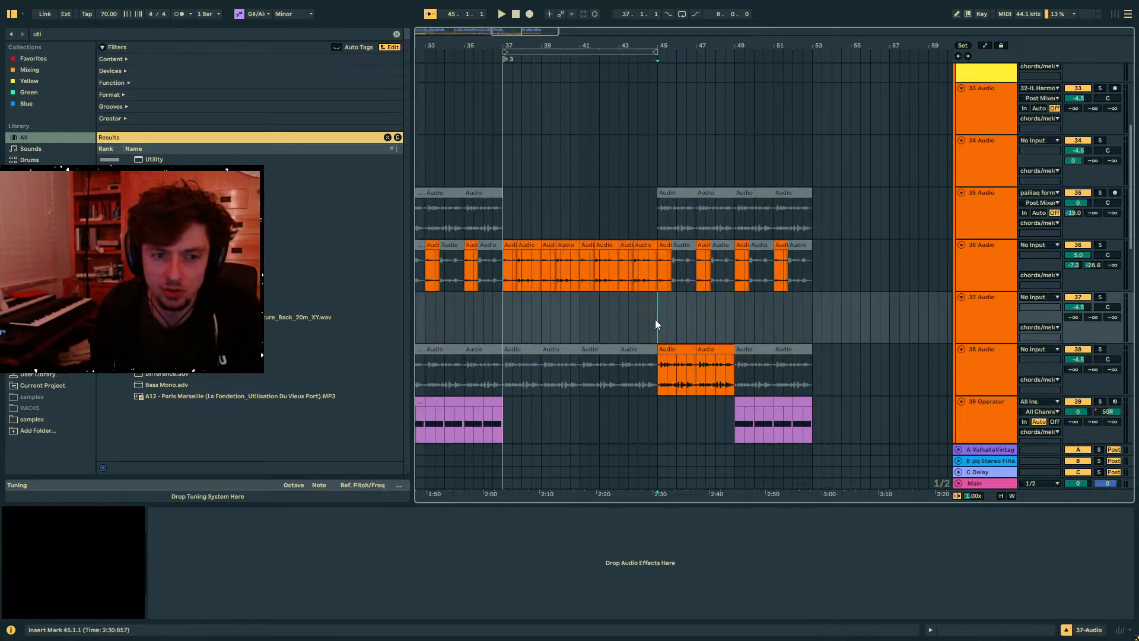
pyautogui.scroll(6, 643, 325)
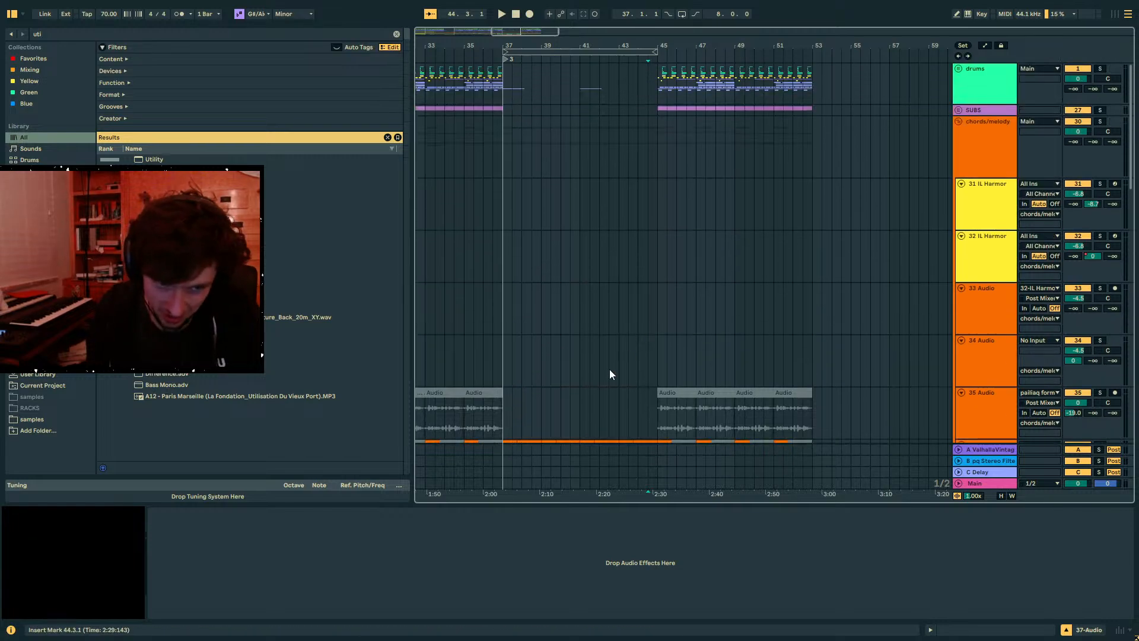
pyautogui.click(667, 166)
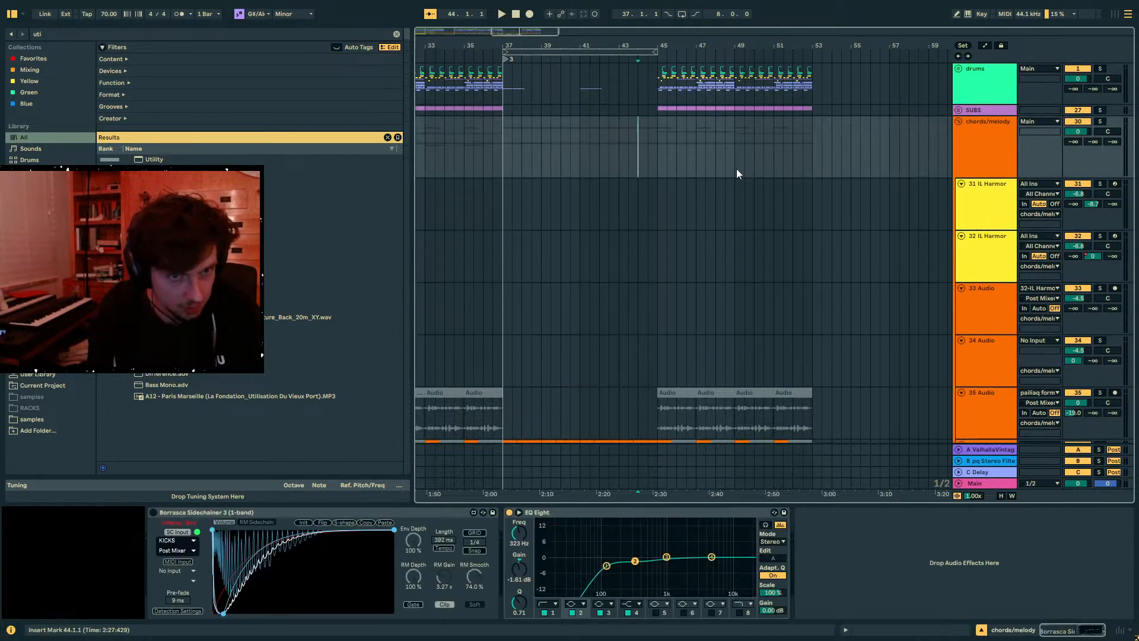
pyautogui.click(1009, 148)
pyautogui.click(956, 121)
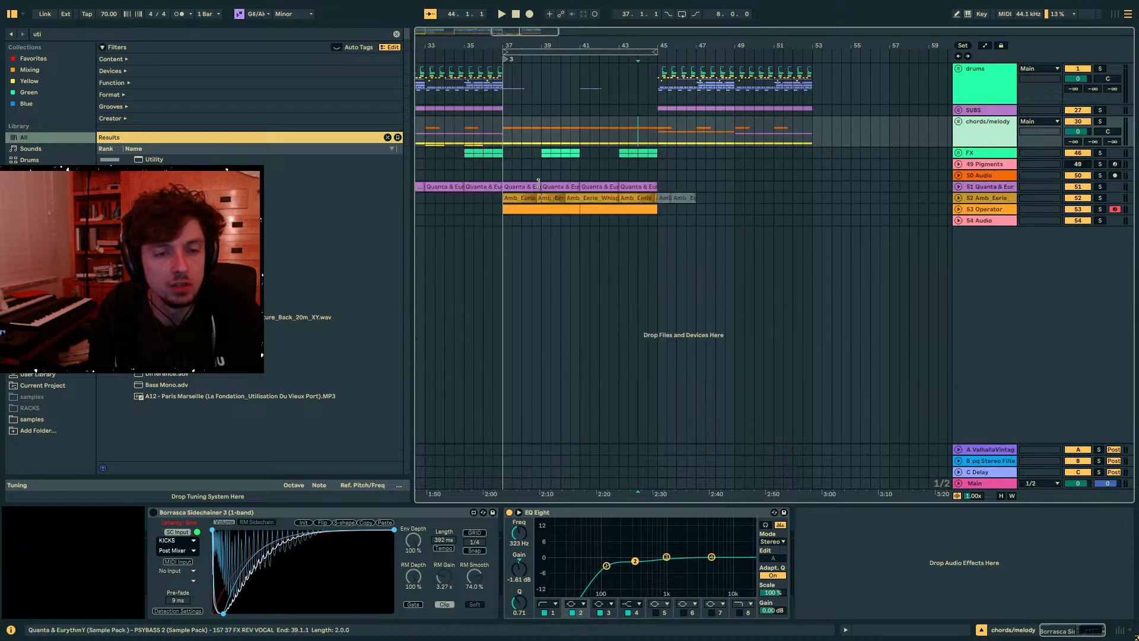
# - Play the returning drum section from bar 45 and place the insert marker at bar 46 on the chords/melody group
pyautogui.click(604, 155)
pyautogui.click(659, 165)
pyautogui.press('space')
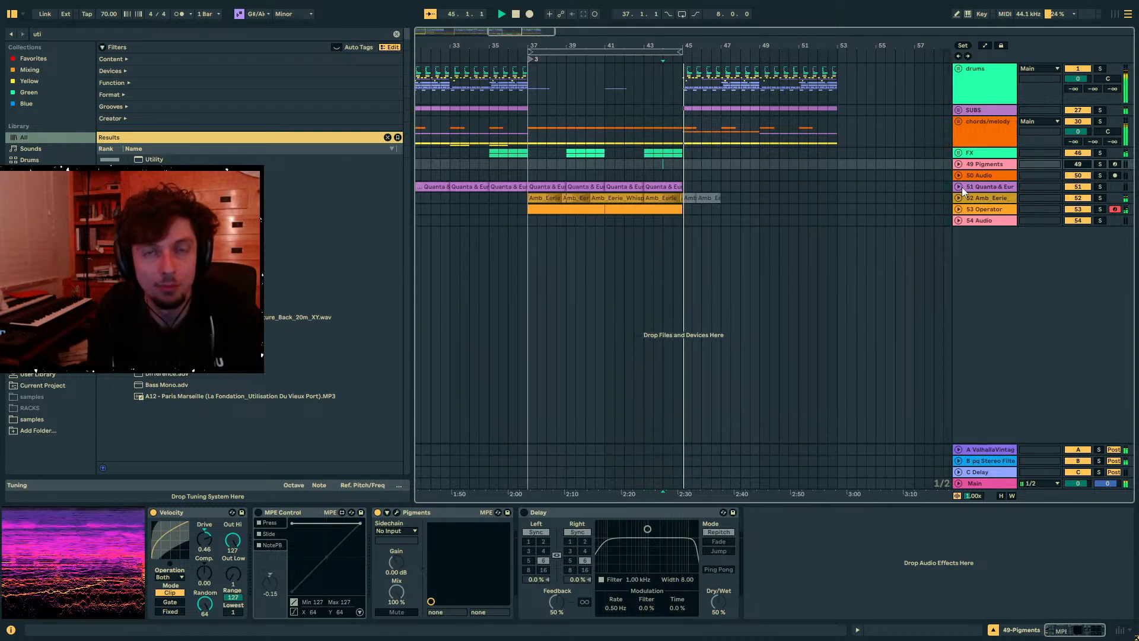
pyautogui.click(680, 139)
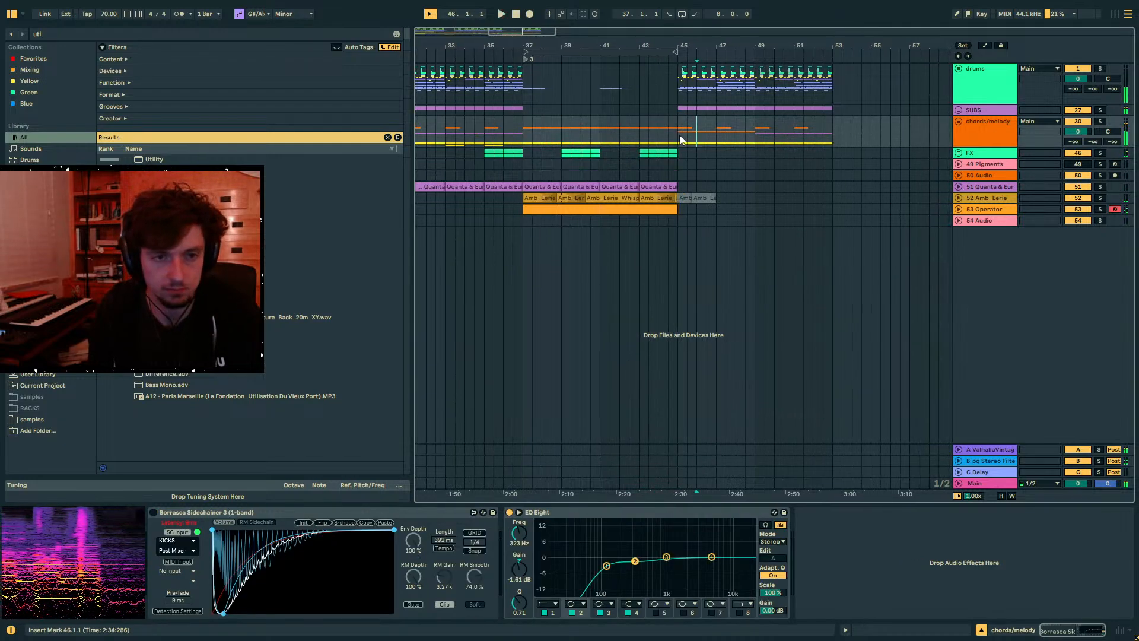
# - Unfold the chords/melody group and deactivate the 38 Audio clips between bars 45 and 49
pyautogui.click(956, 127)
pyautogui.scroll(-3, 771, 243)
pyautogui.click(713, 240)
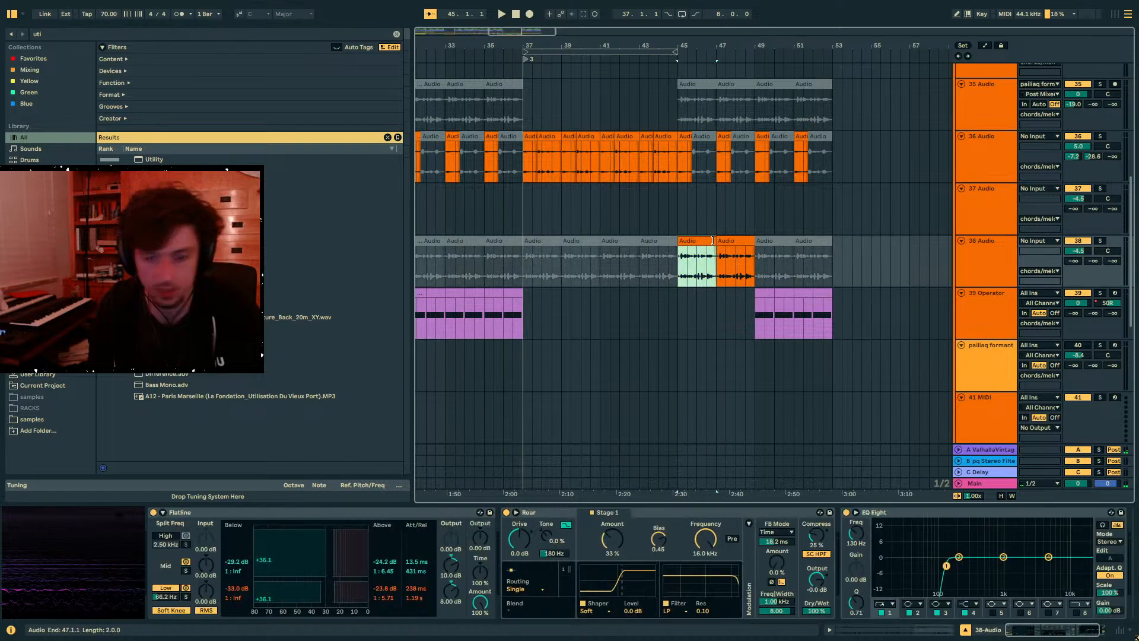
# - Play the 36 Audio part from bar 45 and select bar 45 of the 44 Operator clip with playback stopped
pyautogui.click(683, 152)
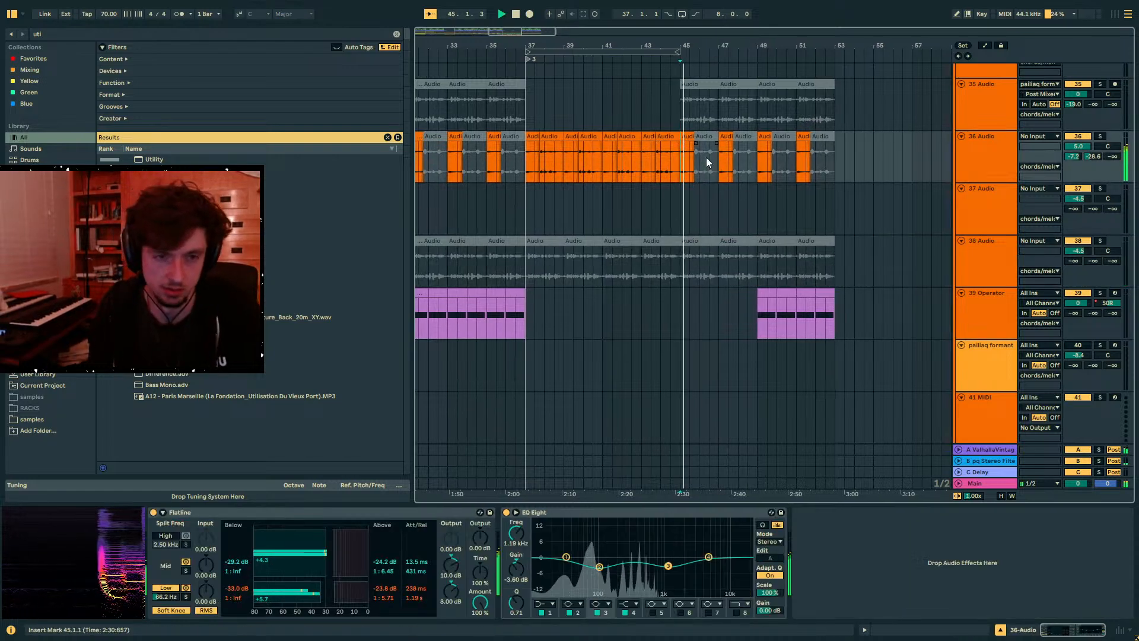
pyautogui.click(687, 137)
pyautogui.scroll(-5, 690, 233)
pyautogui.click(689, 246)
pyautogui.press('space')
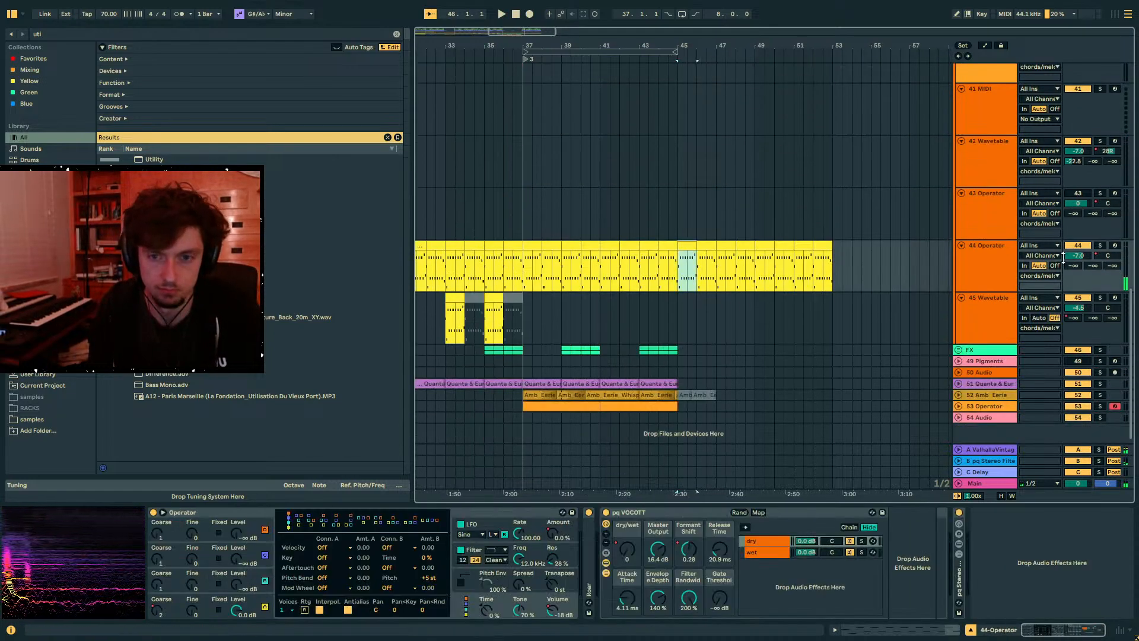
# - Play the 44 Operator track from bar 45 and deactivate the sixteenth-note slice of its clip at 45.1.4
pyautogui.scroll(5, 694, 261)
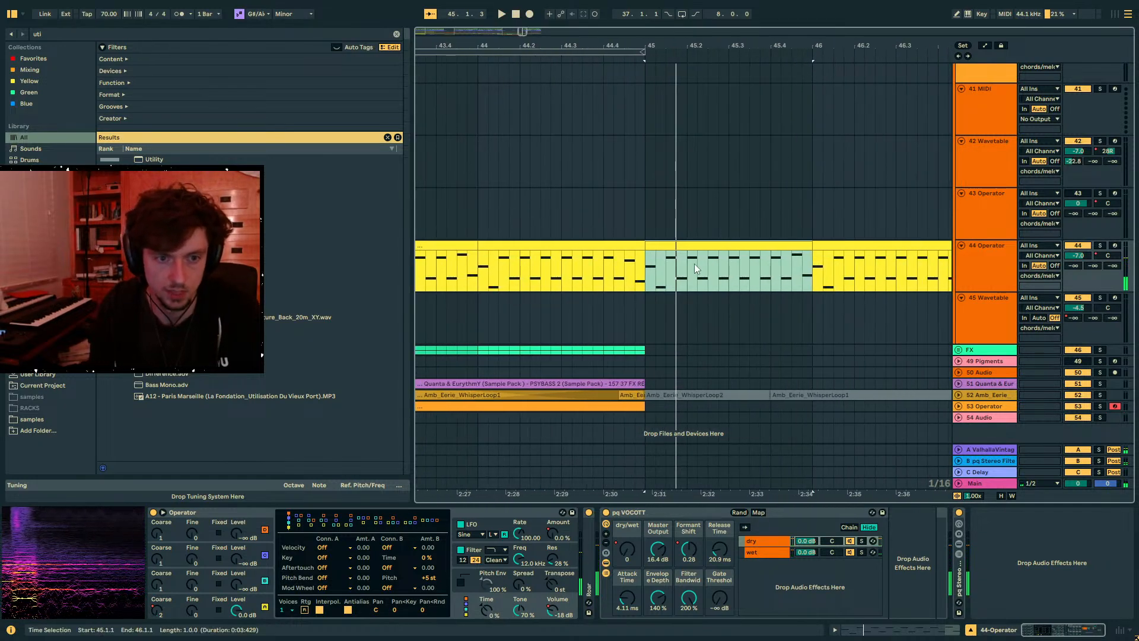
pyautogui.click(649, 276)
pyautogui.press('space')
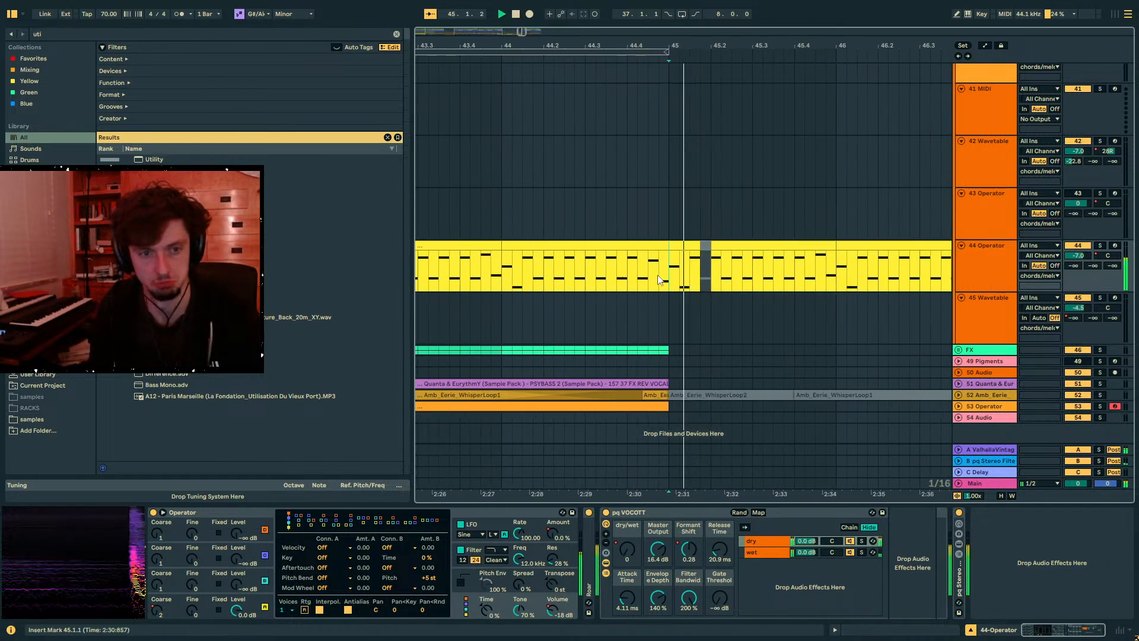
pyautogui.moveTo(655, 265); pyautogui.dragTo(639, 261)
pyautogui.press('space')
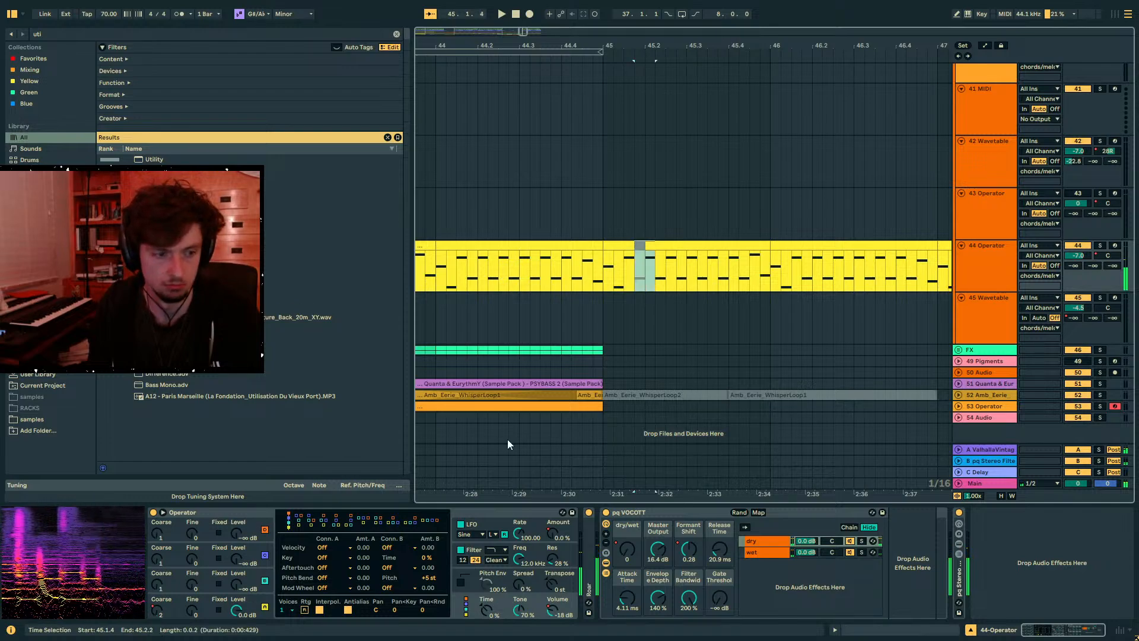
# - Automate oscillator A's envelope release on 44 Operator to drop to 1.00 ms from bar 45, and play the transition
pyautogui.click(244, 596)
pyautogui.click(331, 575)
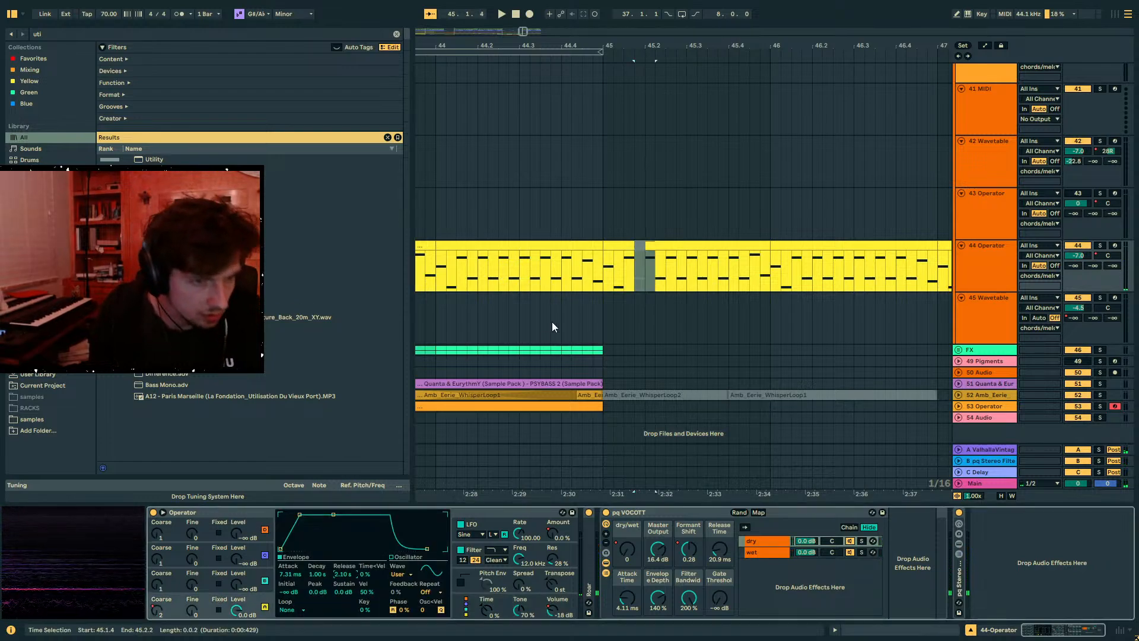
pyautogui.press('a')
pyautogui.moveTo(606, 262); pyautogui.dragTo(606, 290)
pyautogui.click(606, 273)
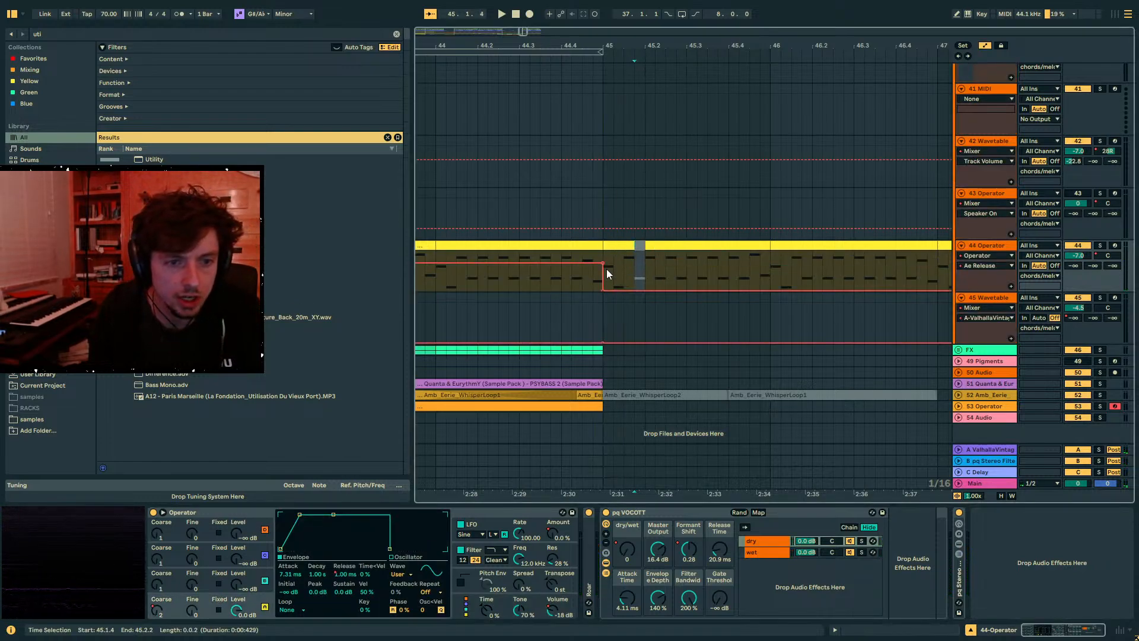
pyautogui.press('space')
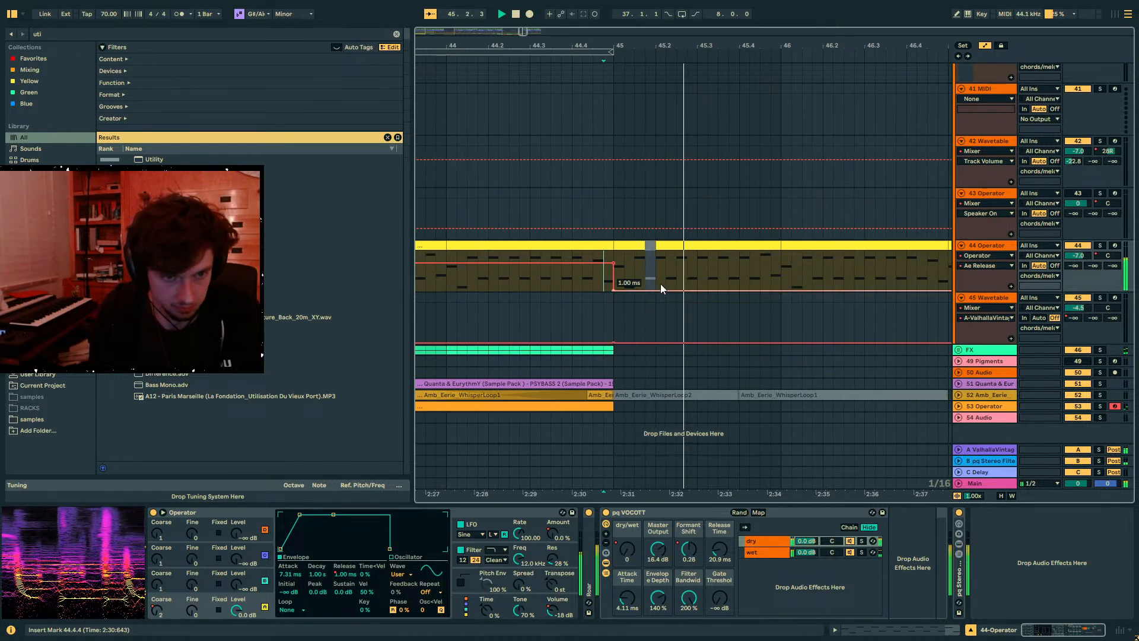
# - Hide the automation and deactivate the sixteenth-note slices of the 44 Operator clip at 45.2.4 and 45.4.4
pyautogui.moveTo(687, 266); pyautogui.dragTo(692, 271)
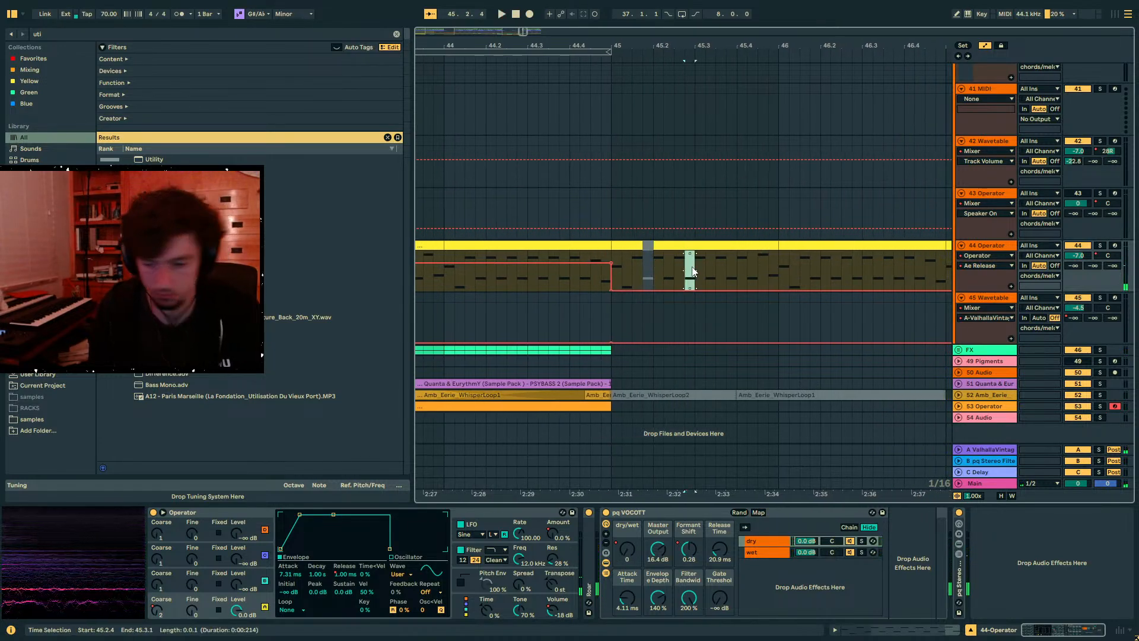
pyautogui.click(618, 246)
pyautogui.press('space')
pyautogui.press('a')
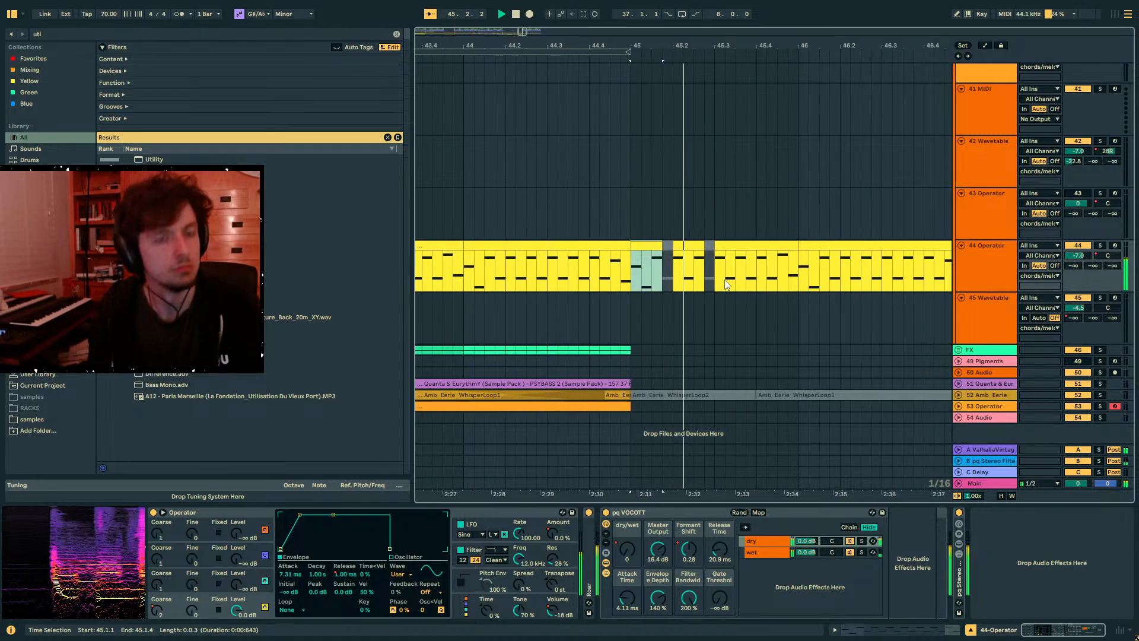
pyautogui.moveTo(680, 267); pyautogui.dragTo(691, 271)
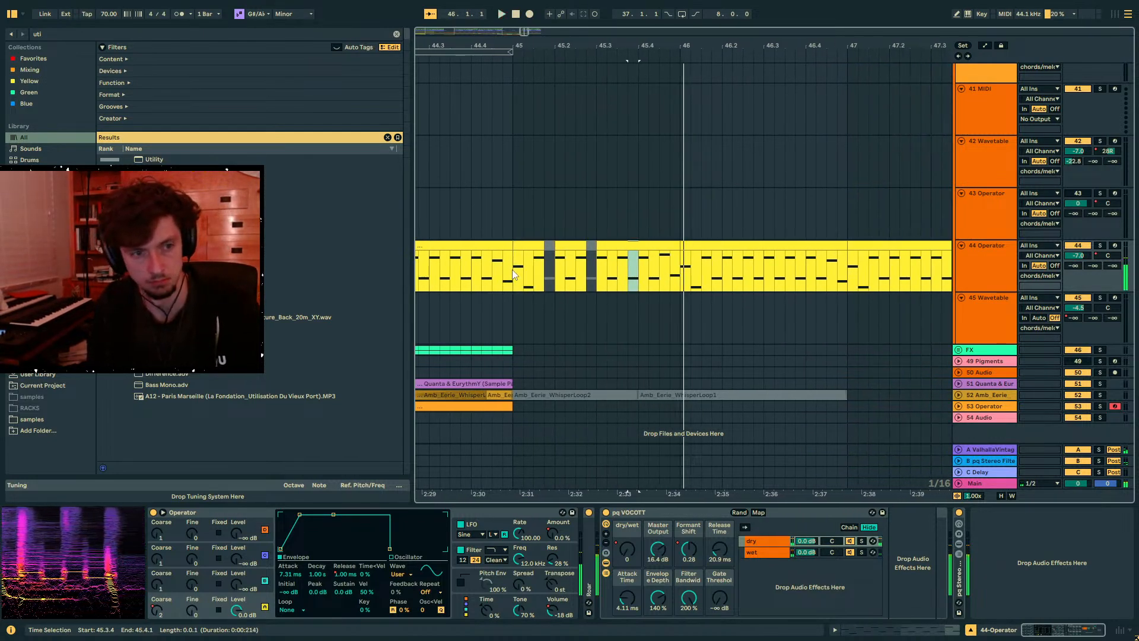
pyautogui.click(511, 269)
pyautogui.moveTo(826, 270); pyautogui.dragTo(819, 271)
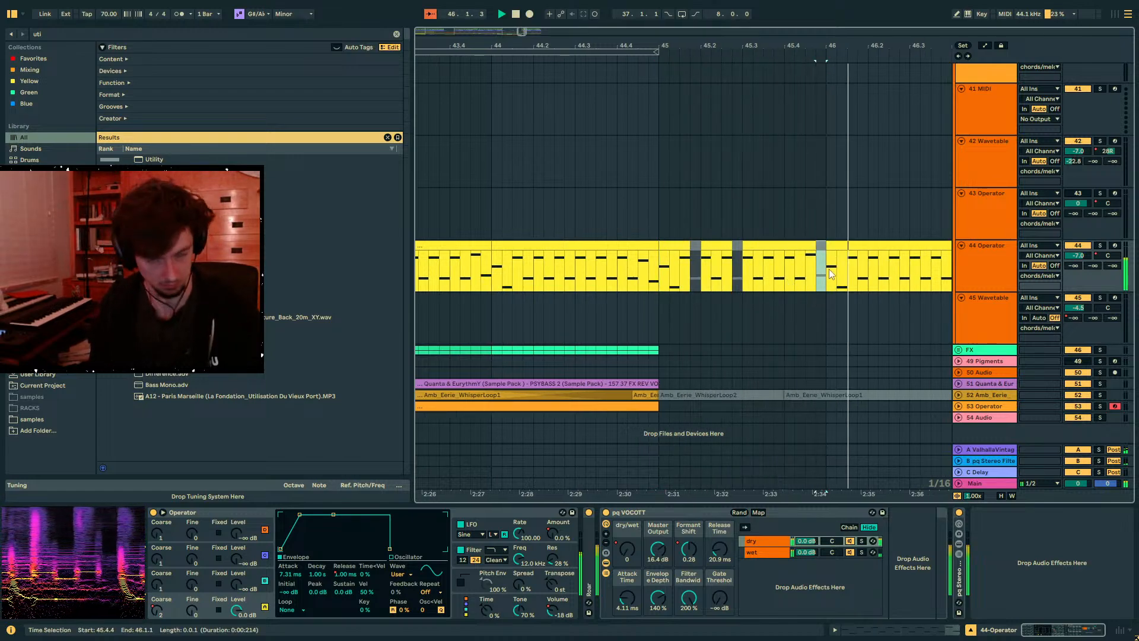
# - Deactivate the sixteenth-note slices of the 44 Operator clip at 46.2.4, 46.4.1 and 46.4.4, and replay the section
pyautogui.click(913, 283)
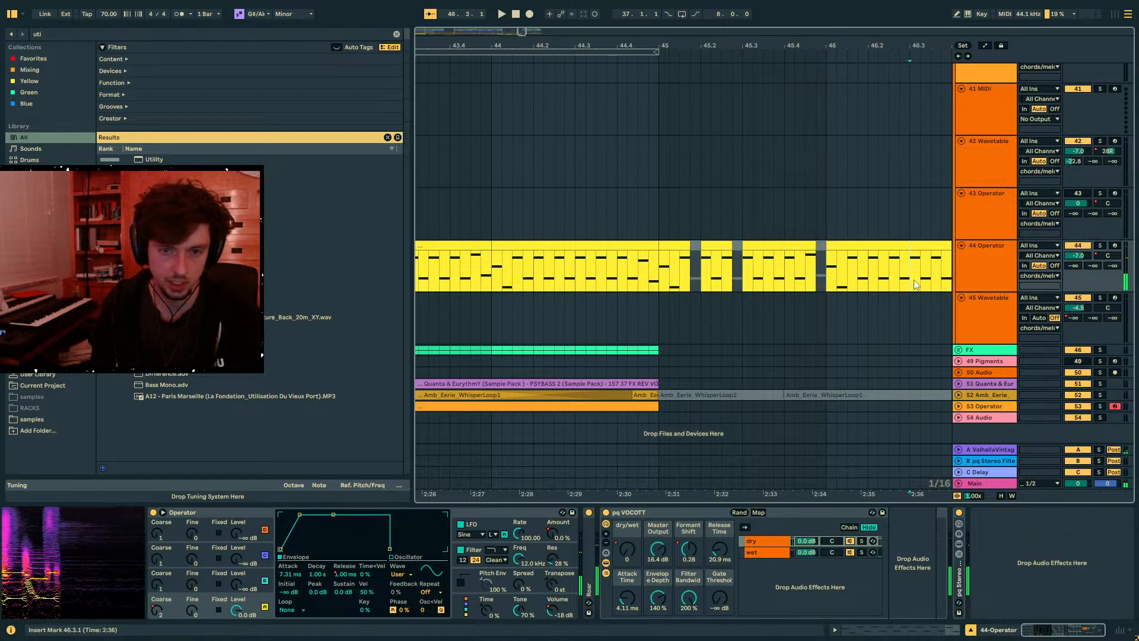
pyautogui.click(762, 273)
pyautogui.press('Delete')
pyautogui.click(809, 280)
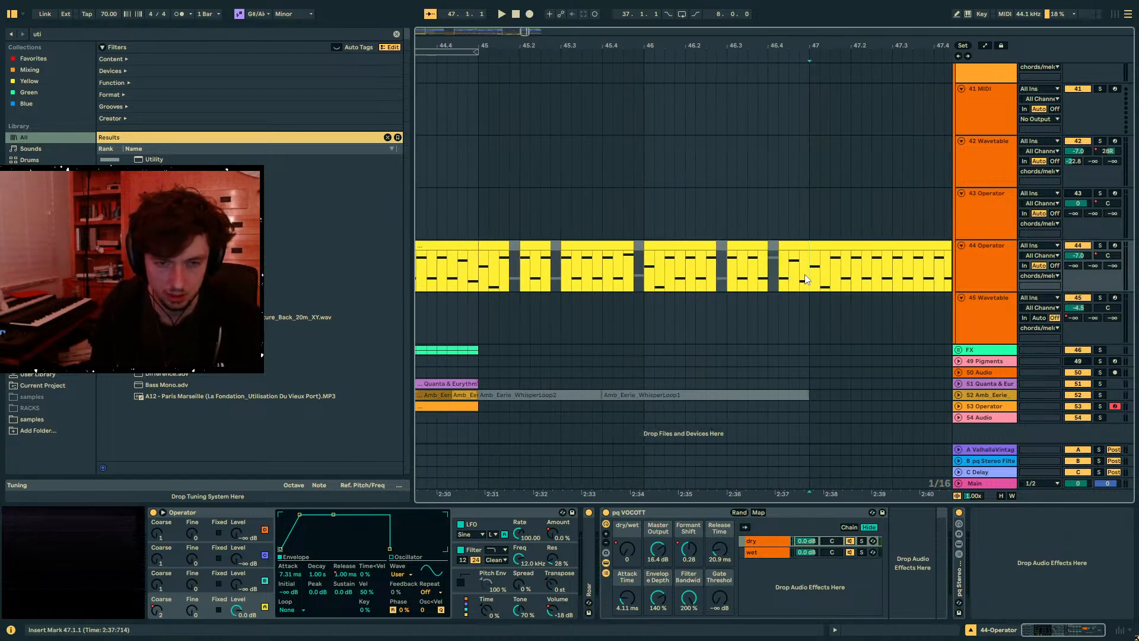
pyautogui.press('Delete')
pyautogui.press('space')
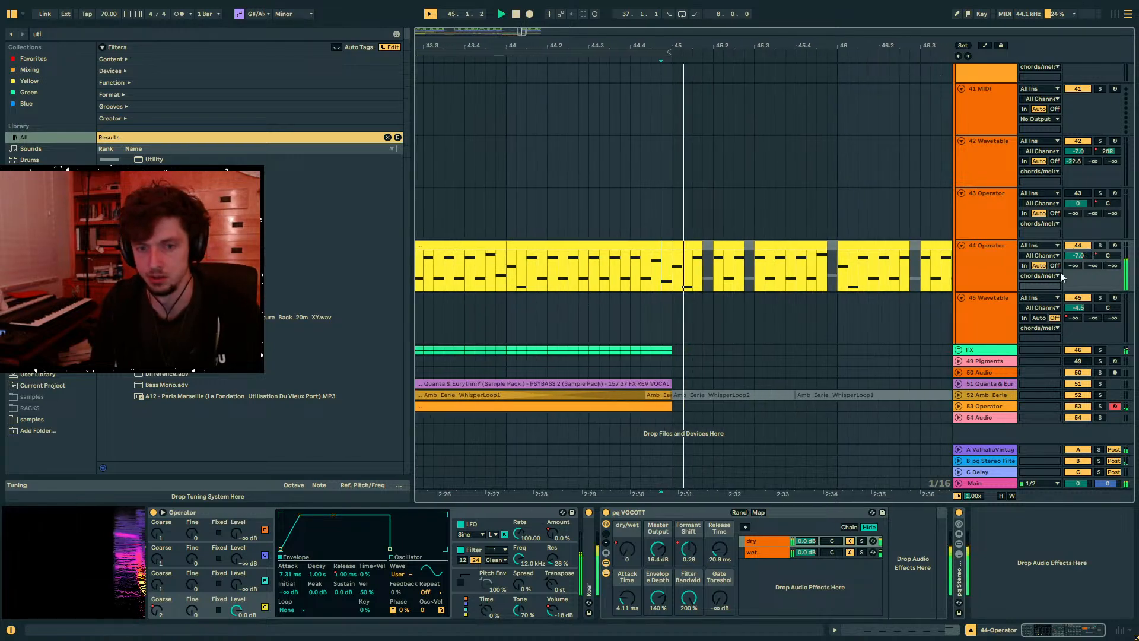
# - Set pq VOCOTT's dry/wet to 127 with master output at 16.4 dB, and reactivate the 44 Operator slice at 46.4.1
pyautogui.moveTo(640, 555); pyautogui.dragTo(664, 533)
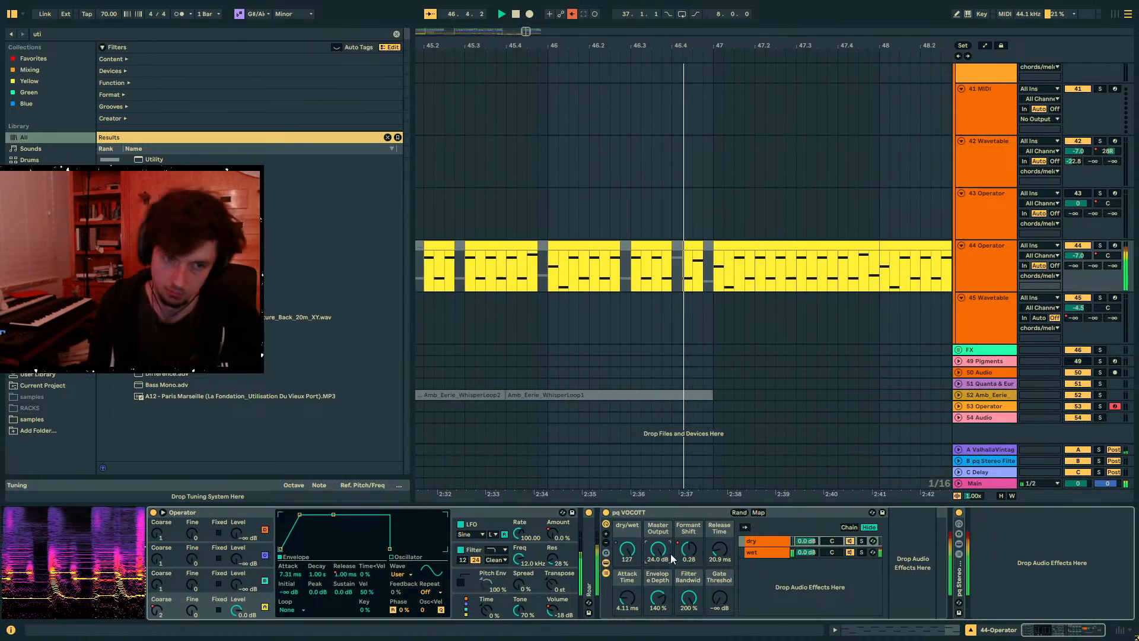
pyautogui.moveTo(664, 556); pyautogui.dragTo(664, 570)
pyautogui.click(630, 242)
pyautogui.press('space')
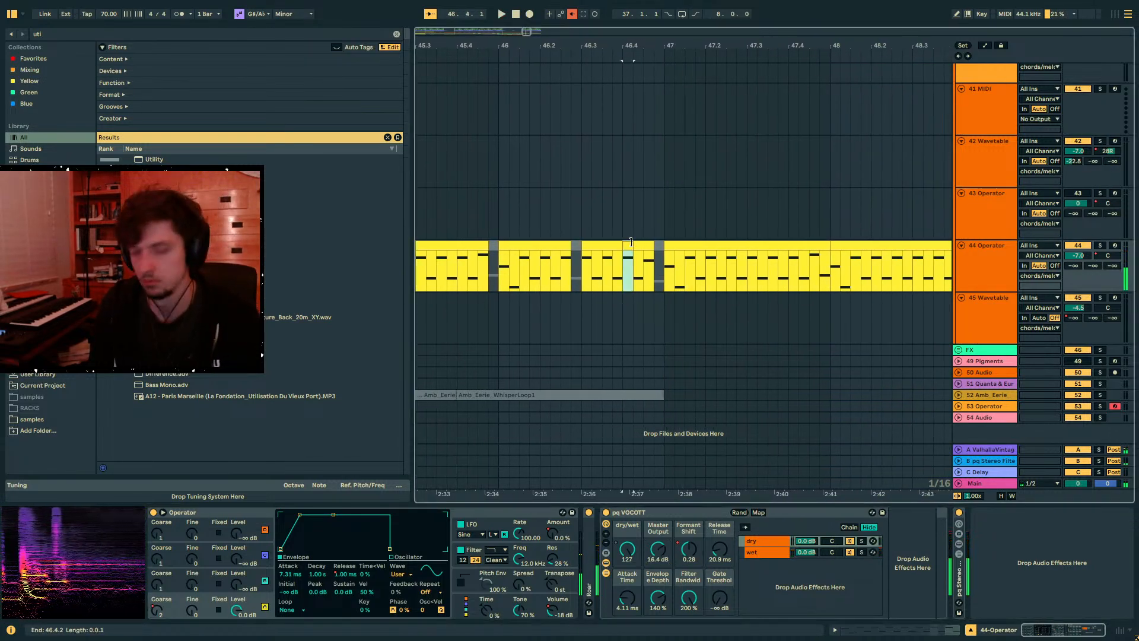
# - Expand the Roar device on the 44 Operator track and replay the gated bass from 44.4.3
pyautogui.moveTo(595, 47); pyautogui.dragTo(720, 26)
pyautogui.click(960, 579)
pyautogui.click(584, 541)
pyautogui.doubleClick(585, 540)
pyautogui.press('space')
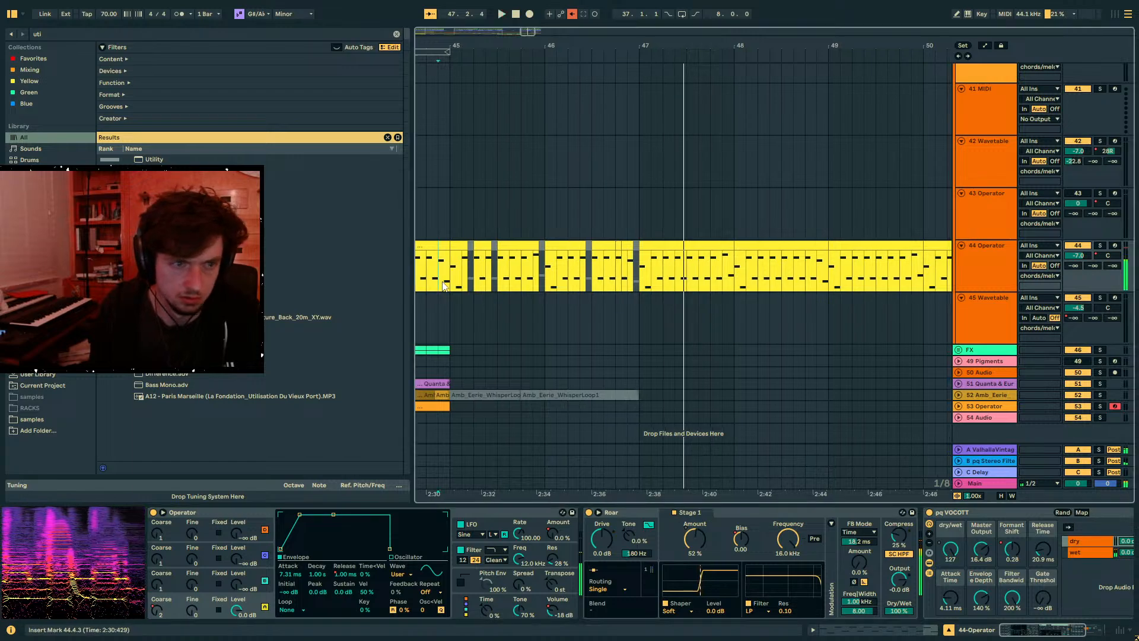
pyautogui.press('space')
pyautogui.press('space')
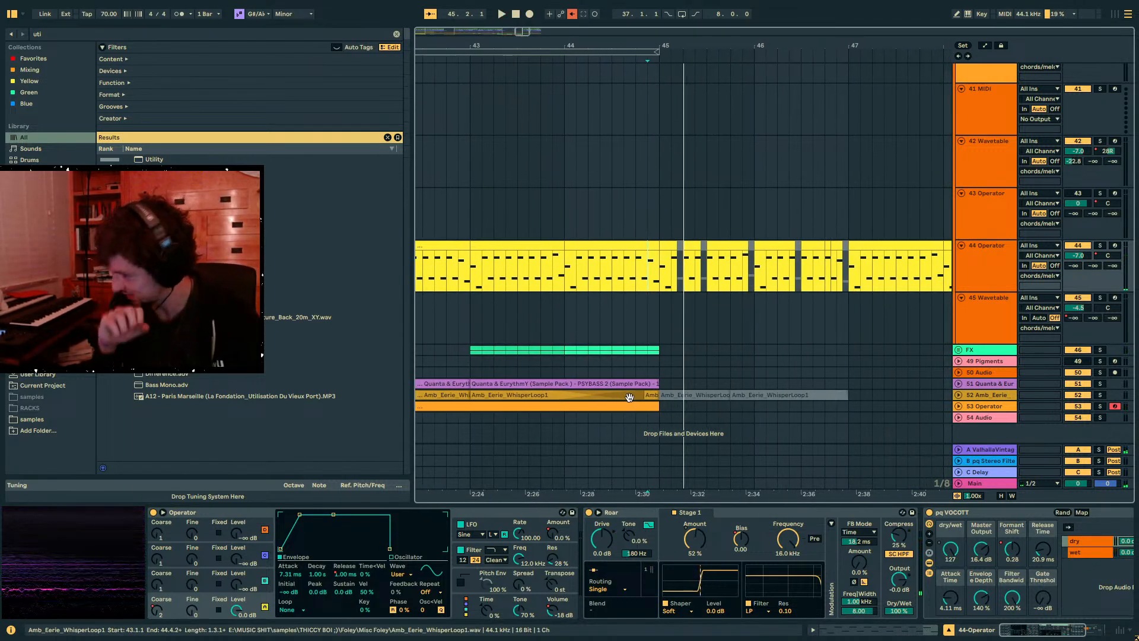
# - Search the browser for "tire skid" and preview the Skids_Tarmac samples
pyautogui.scroll(-1, 712, 258)
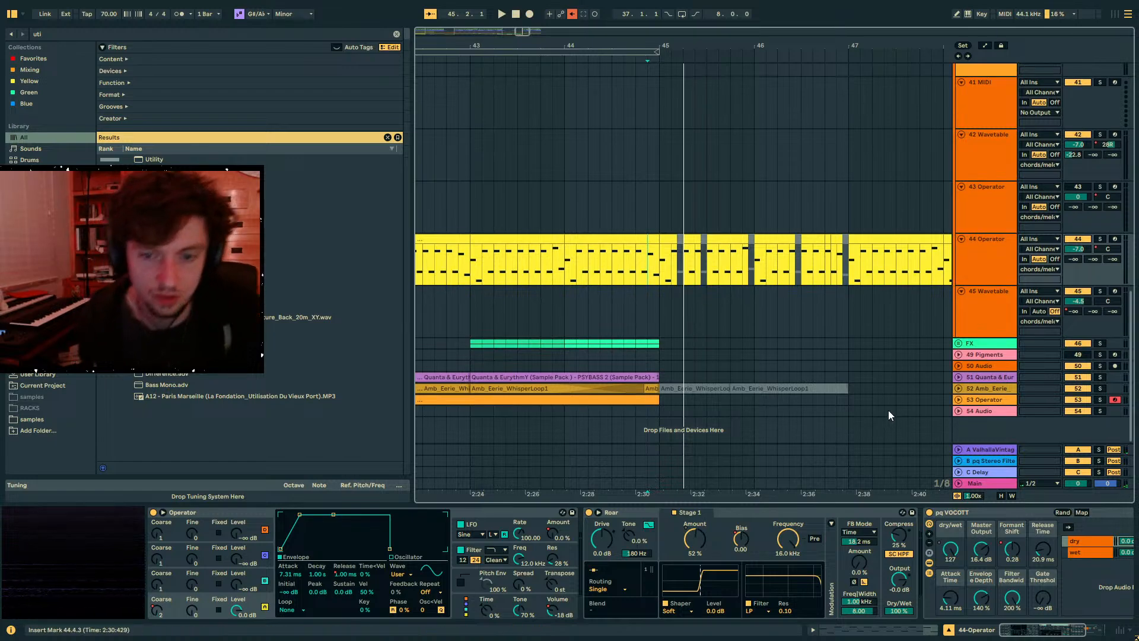
pyautogui.click(540, 365)
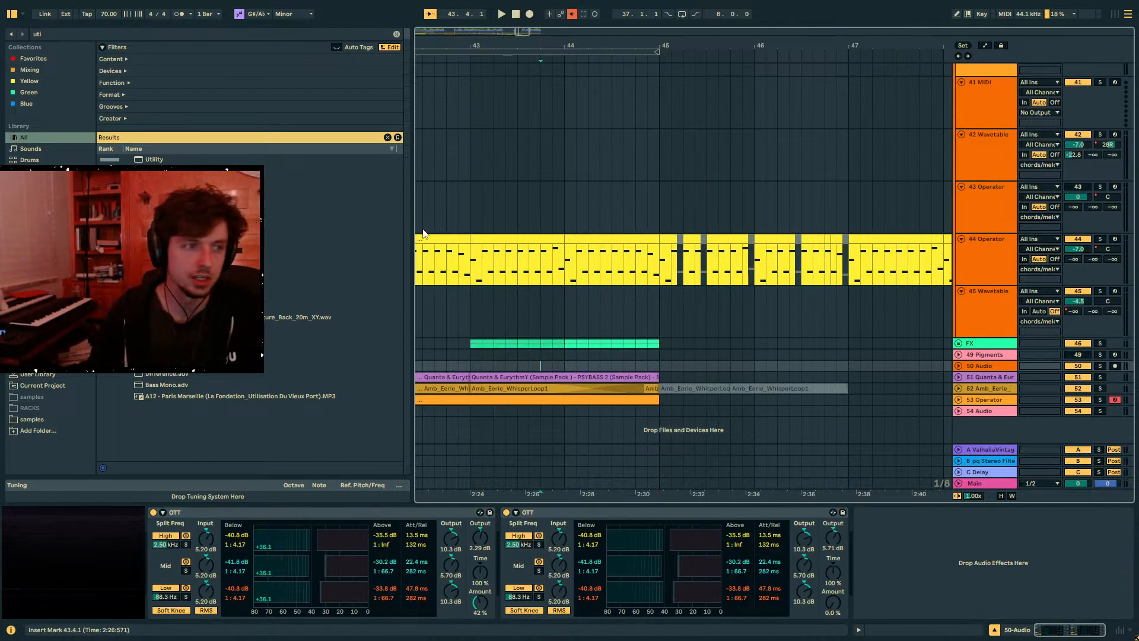
pyautogui.click(101, 28)
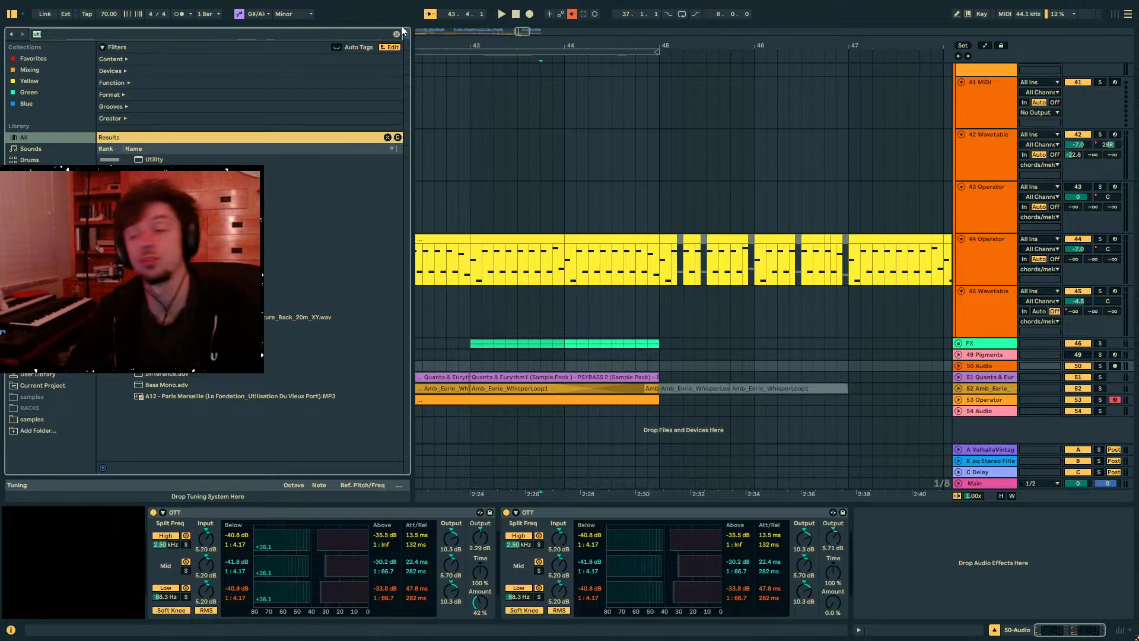
pyautogui.write('tire skid')
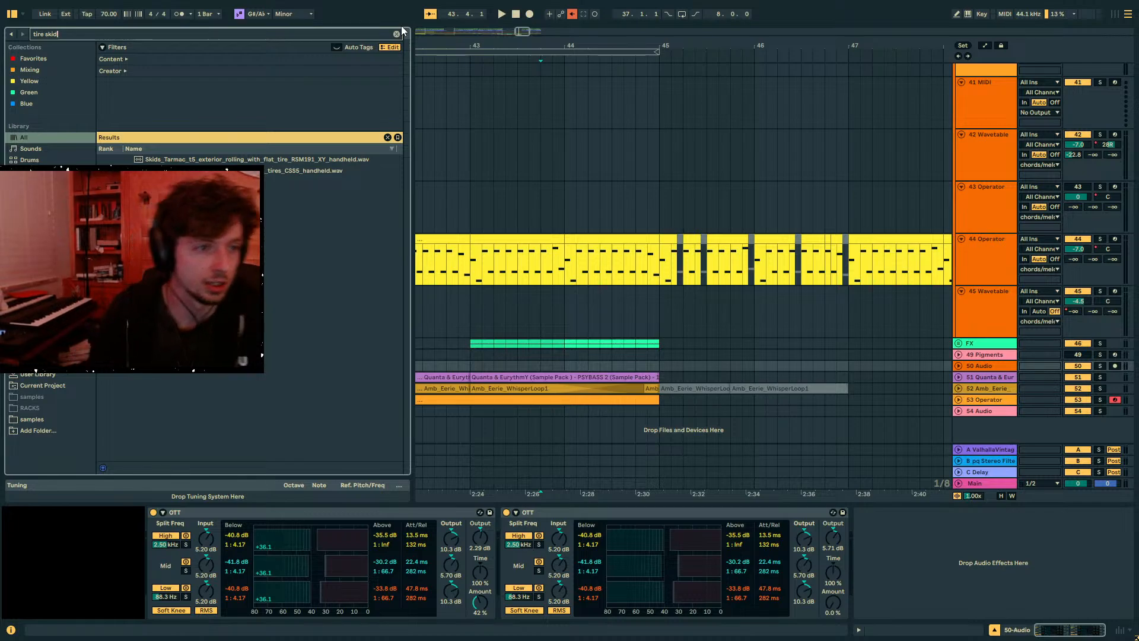
pyautogui.press('Down')
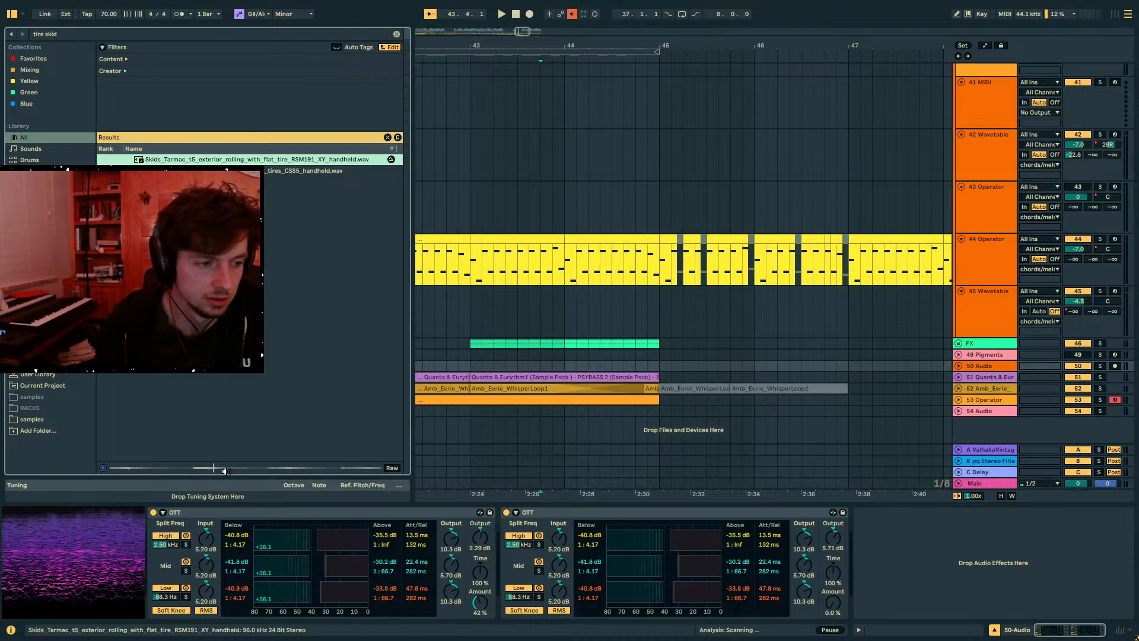
pyautogui.press('Down')
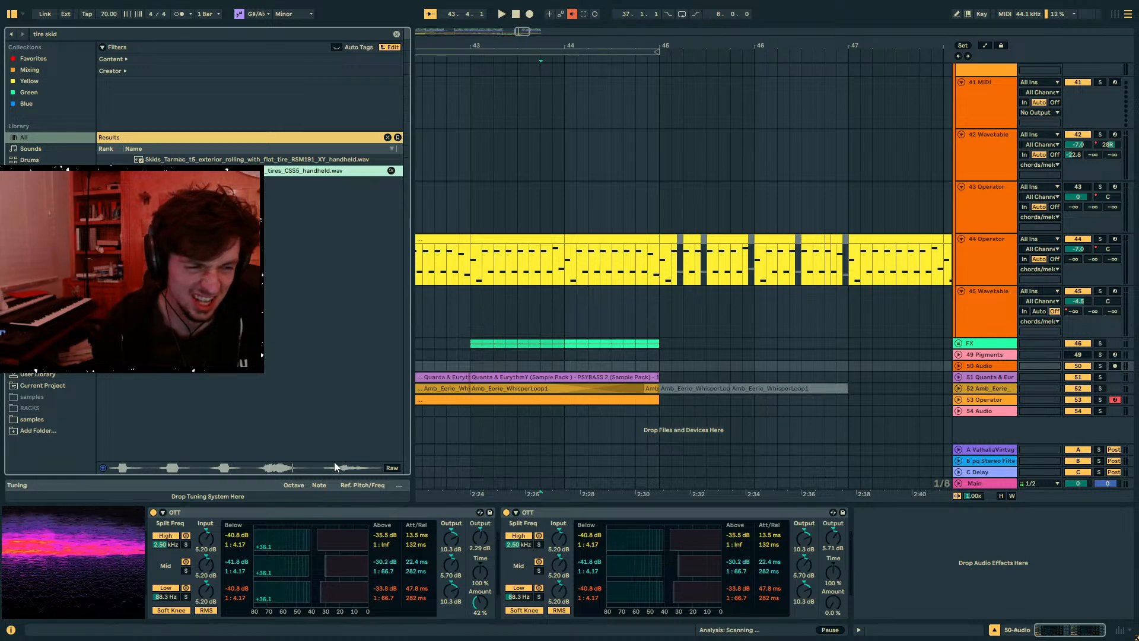
# - Place the Skids_Tarmac_t3 skidding wet tires sample on a new audio track and set its send A to -69.5 dB
pyautogui.moveTo(270, 173); pyautogui.dragTo(661, 421)
pyautogui.press('space')
pyautogui.moveTo(1074, 417); pyautogui.dragTo(1073, 414)
# - Split the tire skid clip and position its skid section to start at bar 44
pyautogui.moveTo(712, 45); pyautogui.dragTo(561, 37)
pyautogui.moveTo(634, 432); pyautogui.dragTo(516, 403)
pyautogui.click(660, 430)
pyautogui.hotkey('ctrl', 'e')
pyautogui.press('space')
pyautogui.click(673, 399)
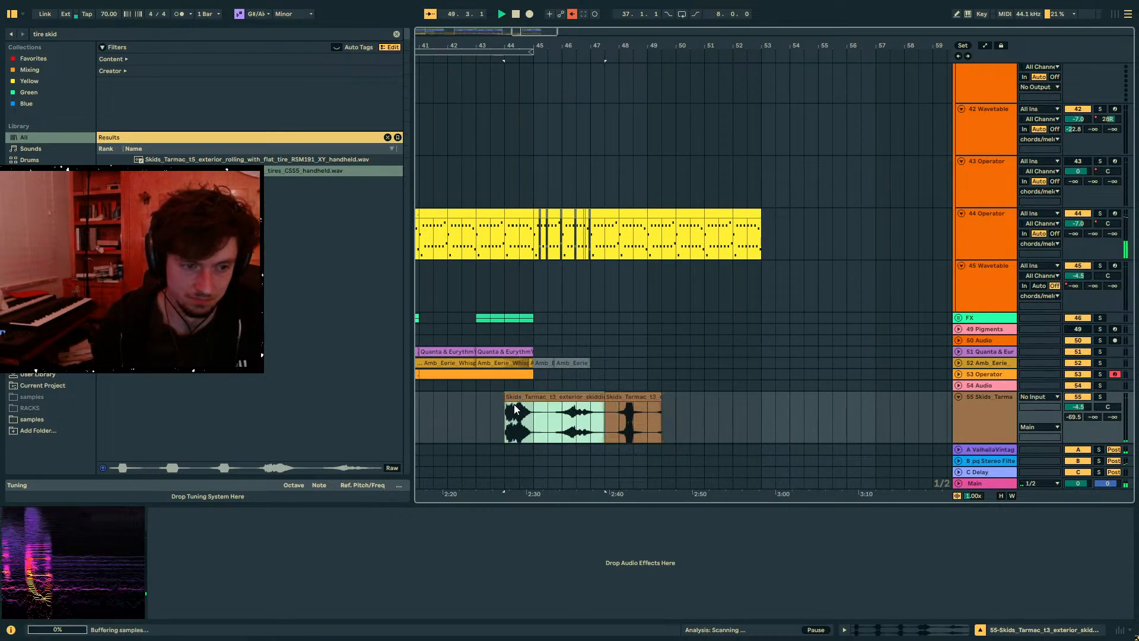
# - Add a fade-in to the tire skid clip and set the track's send B to 0 dB
pyautogui.press('space')
pyautogui.moveTo(680, 404); pyautogui.dragTo(693, 410)
pyautogui.moveTo(1093, 417); pyautogui.dragTo(1093, 380)
pyautogui.click(695, 424)
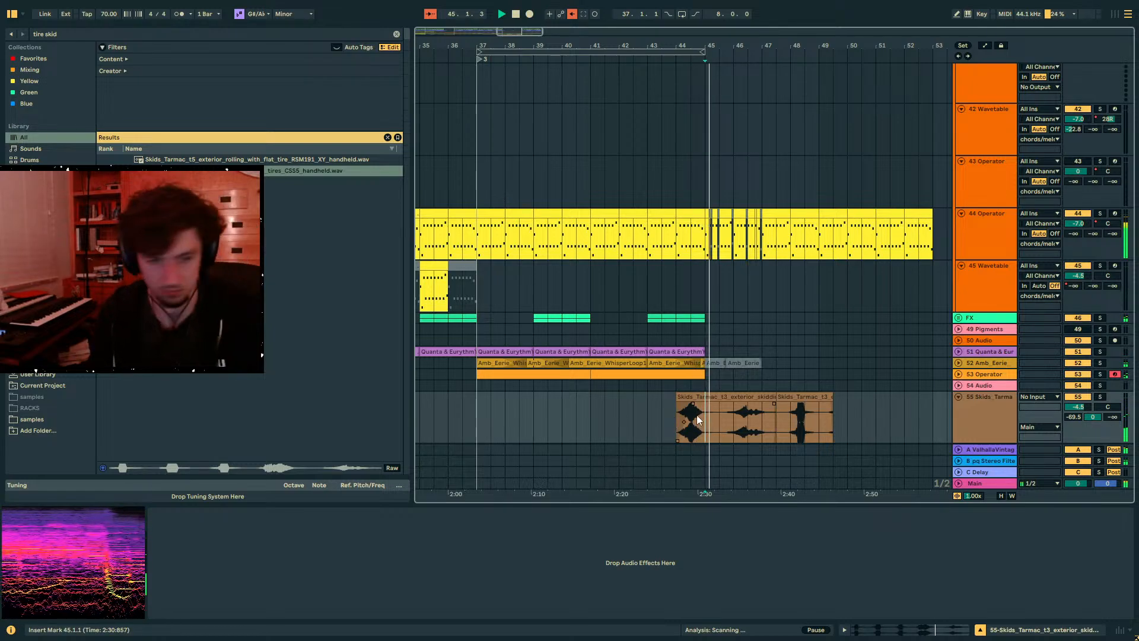
# - Extend the tire skid clip's start to 43.3, and split off and deactivate its section from 45.1.1 to 47.3.1
pyautogui.moveTo(680, 398); pyautogui.dragTo(666, 398)
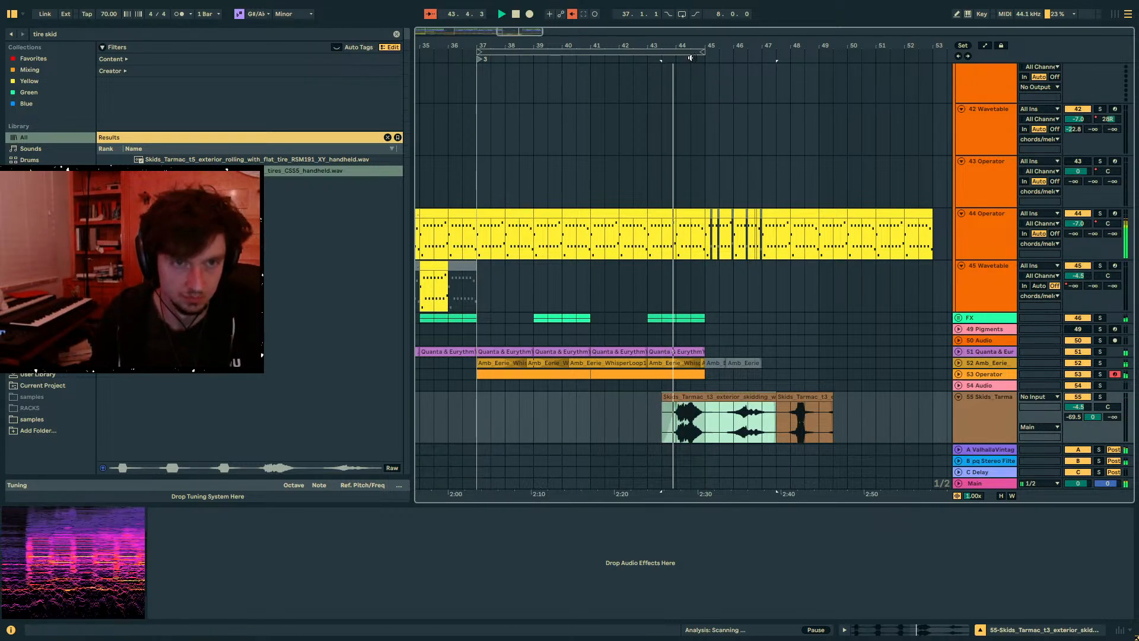
pyautogui.moveTo(692, 47); pyautogui.dragTo(684, 371)
pyautogui.moveTo(693, 427); pyautogui.dragTo(933, 433)
pyautogui.hotkey('ctrl', 'e')
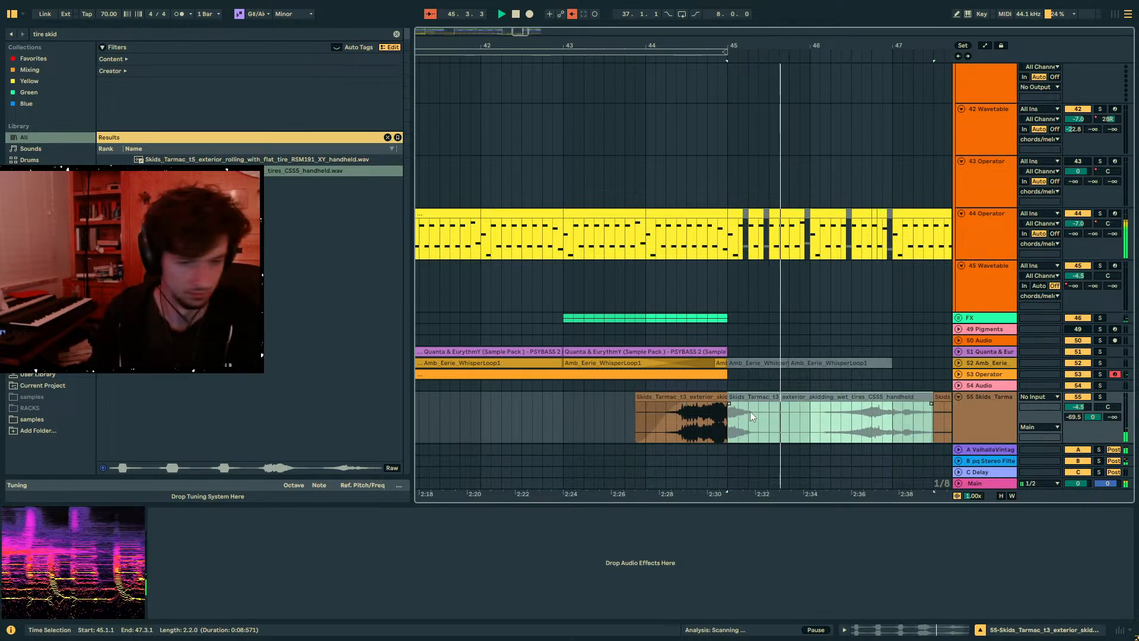
# - Search the browser for "formant" and load the Formant device onto the 44 Operator track
pyautogui.scroll(2, 753, 255)
pyautogui.scroll(1, 754, 255)
pyautogui.click(974, 304)
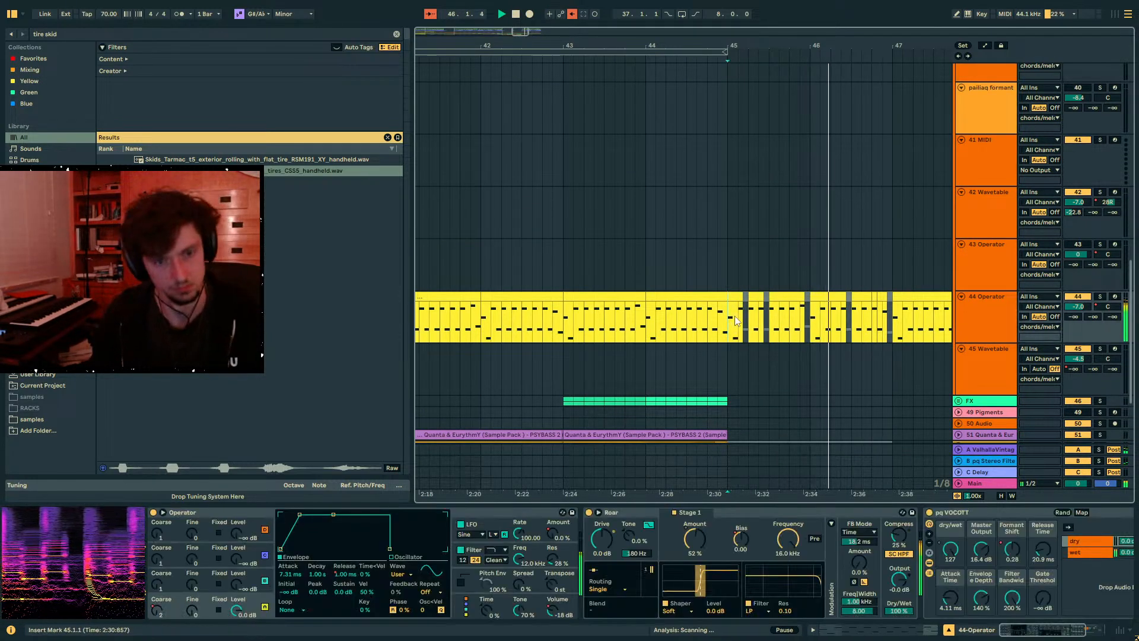
pyautogui.click(146, 34)
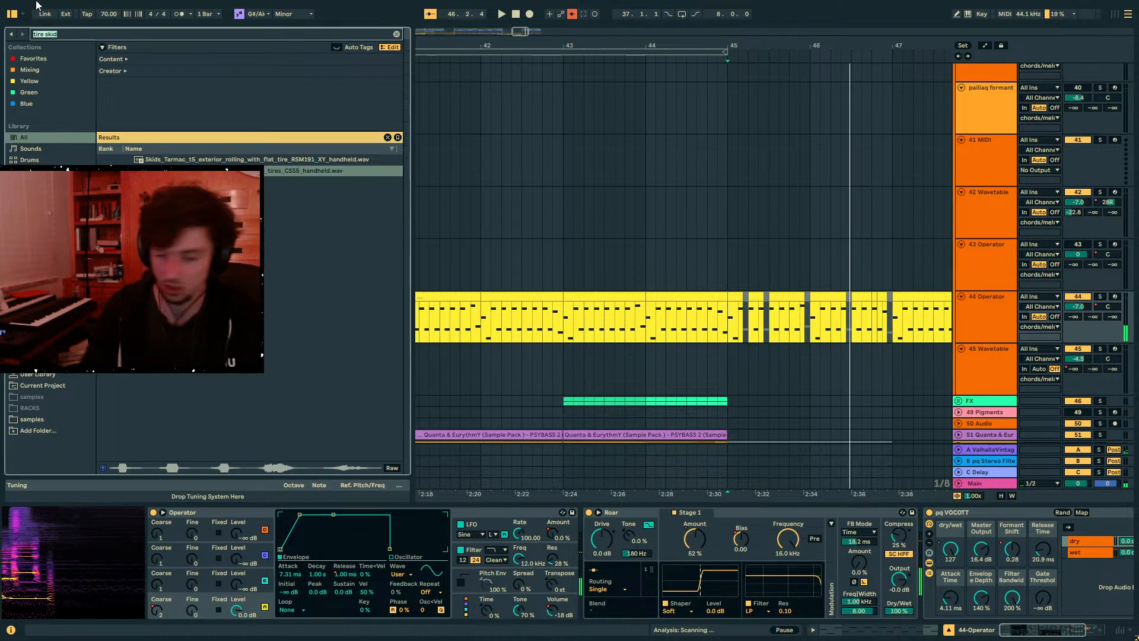
pyautogui.write('formant')
pyautogui.press('Down')
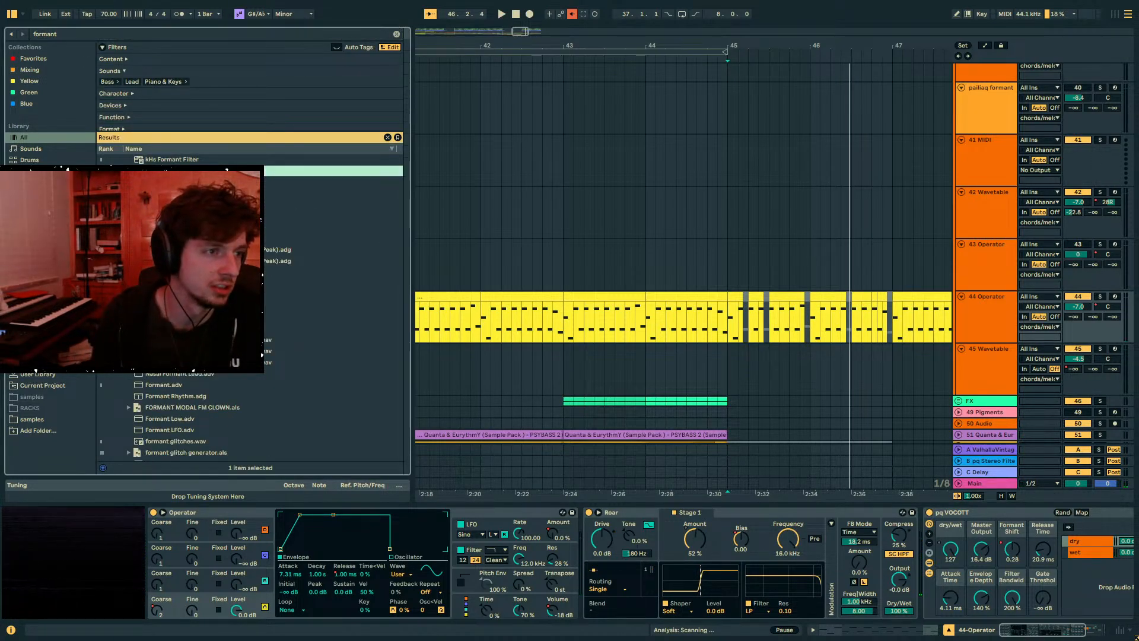
pyautogui.press('Return')
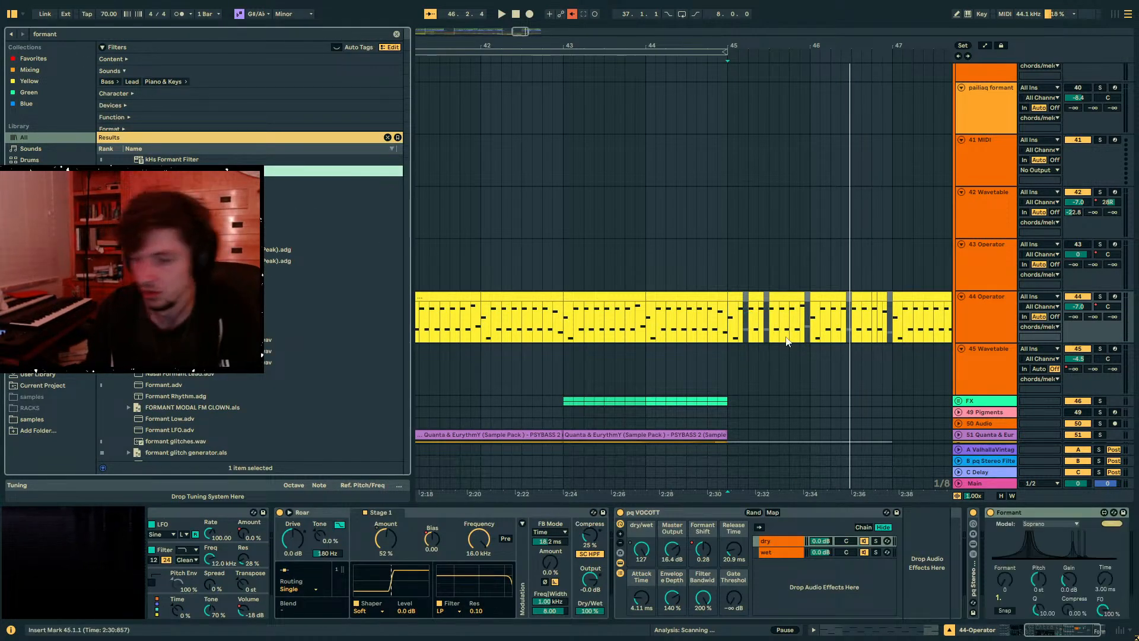
# - Audition the Formant device with formant at 47 and pitch at +4 st, and switch the device off
pyautogui.moveTo(1006, 578)
pyautogui.mouseDown()
pyautogui.moveTo(1006, 539)
pyautogui.moveTo(1006, 564)
pyautogui.moveTo(1041, 607)
pyautogui.moveTo(1041, 574)
pyautogui.moveTo(1005, 537)
pyautogui.moveTo(1005, 567)
pyautogui.mouseUp()
pyautogui.press('space')
pyautogui.press('space')
pyautogui.press('space')
pyautogui.press('space')
pyautogui.press('space')
pyautogui.click(990, 513)
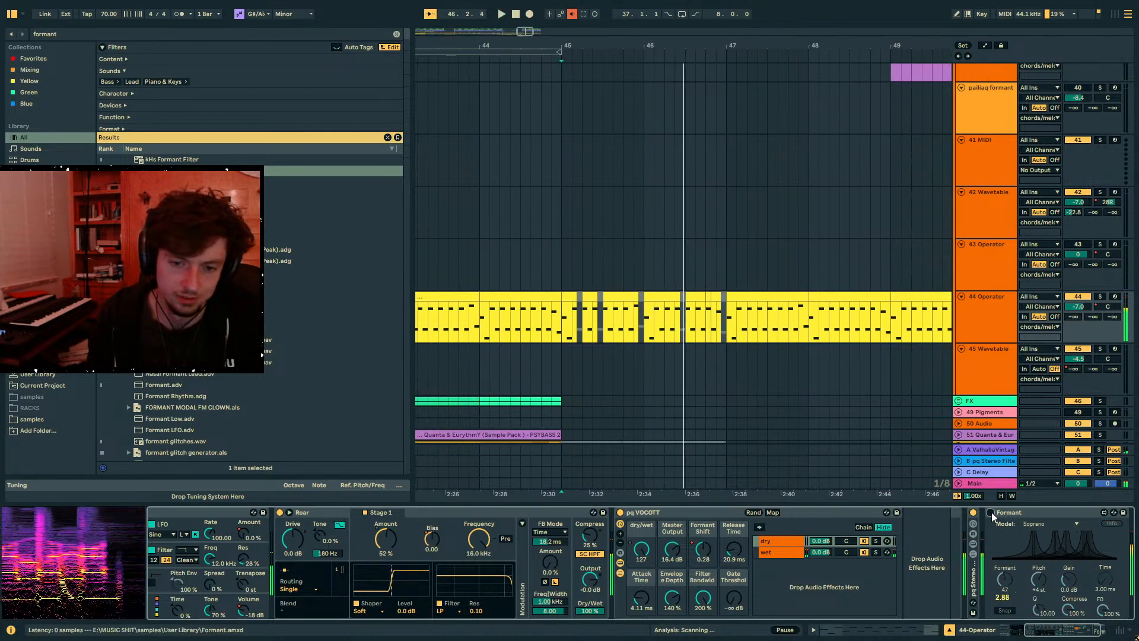
# - Insert a new MIDI track directly below the 44 Operator track
pyautogui.scroll(-3, 706, 307)
pyautogui.click(554, 261)
pyautogui.scroll(1, 953, 261)
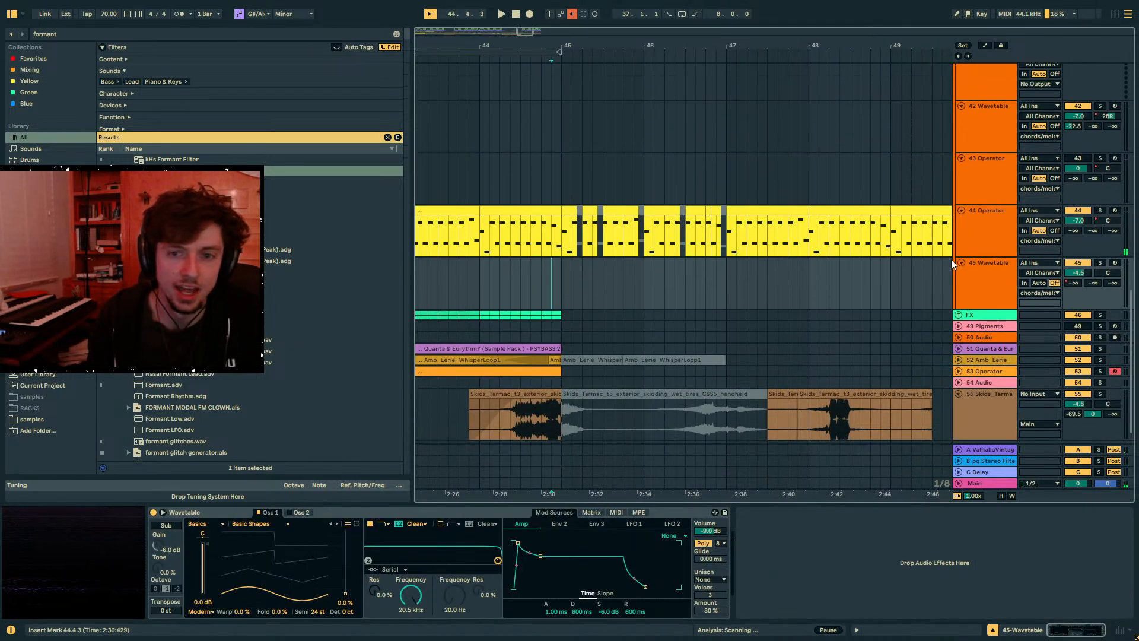
pyautogui.click(991, 229)
pyautogui.hotkey('ctrl', 'shift', 't')
# - Search the browser for "serum" and load Serum_x64 onto the new track 45
pyautogui.click(74, 34)
pyautogui.write('serum')
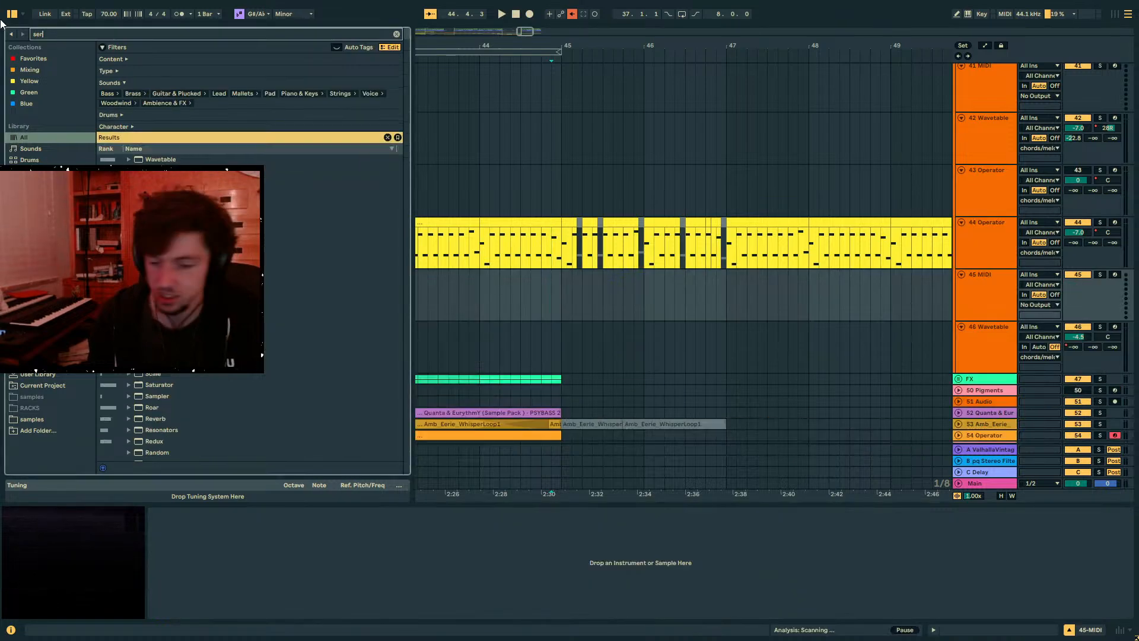
pyautogui.press('Down')
pyautogui.press('Down')
pyautogui.press('Return')
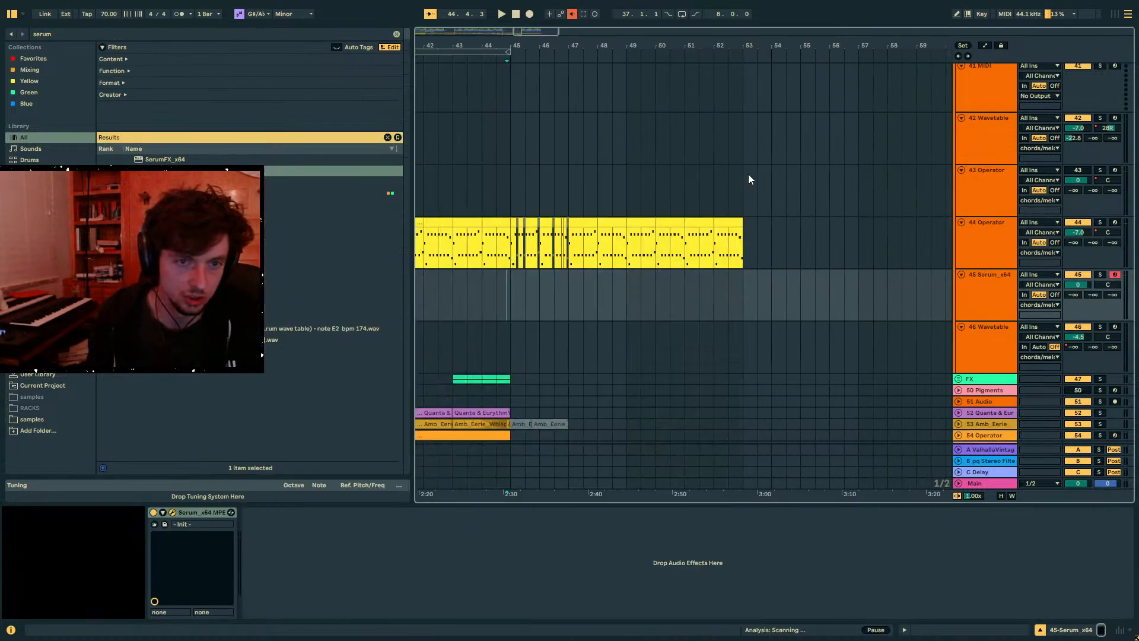
# - Copy the 44 Operator clips from bars 45 to 53 onto the Serum track at bar 45
pyautogui.moveTo(741, 244); pyautogui.dragTo(516, 257)
pyautogui.hotkey('ctrl', 'c')
pyautogui.click(514, 295)
pyautogui.hotkey('ctrl', 'v')
# - Audition the copied part on the Serum track with and without solo, and open Serum's editor to try unison 2 on oscillator A
pyautogui.click(979, 305)
pyautogui.click(1100, 275)
pyautogui.press('space')
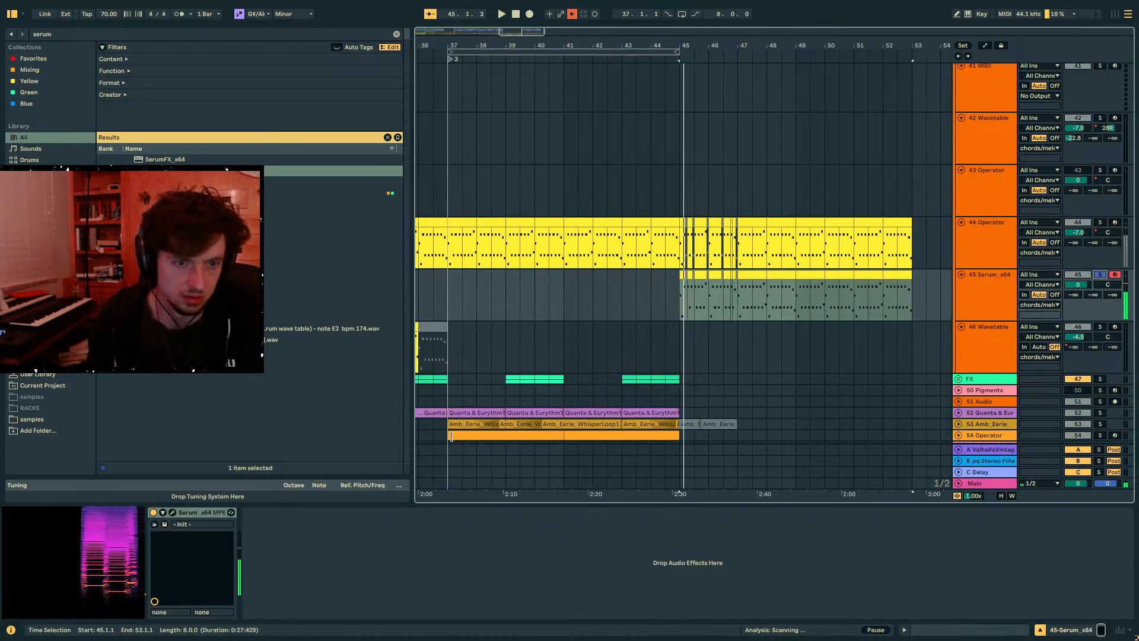
pyautogui.click(983, 297)
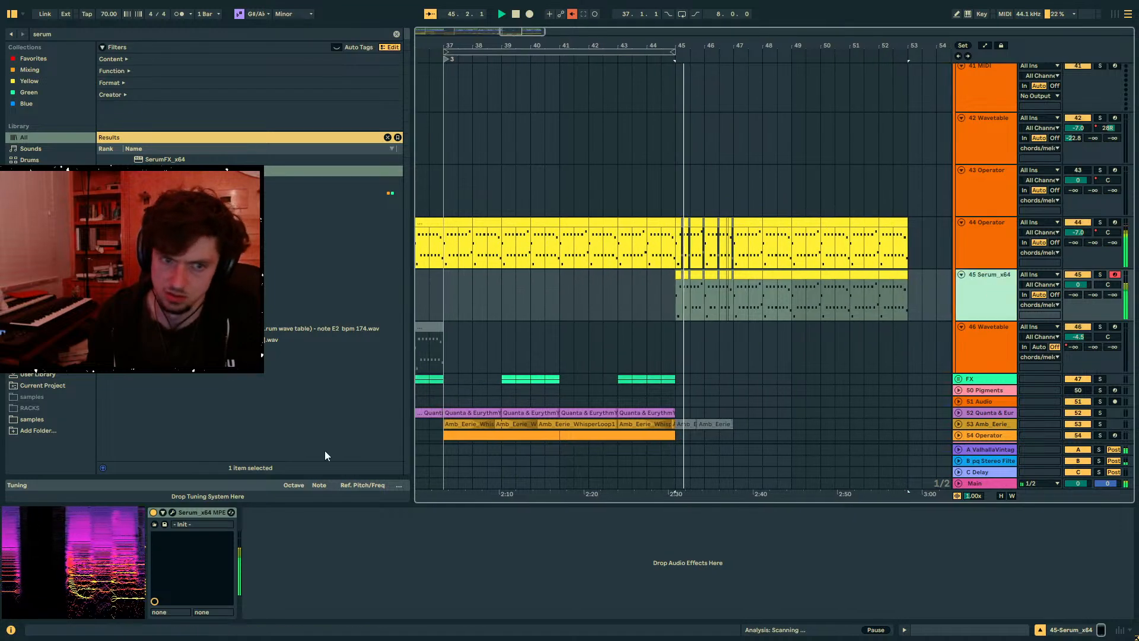
pyautogui.click(171, 512)
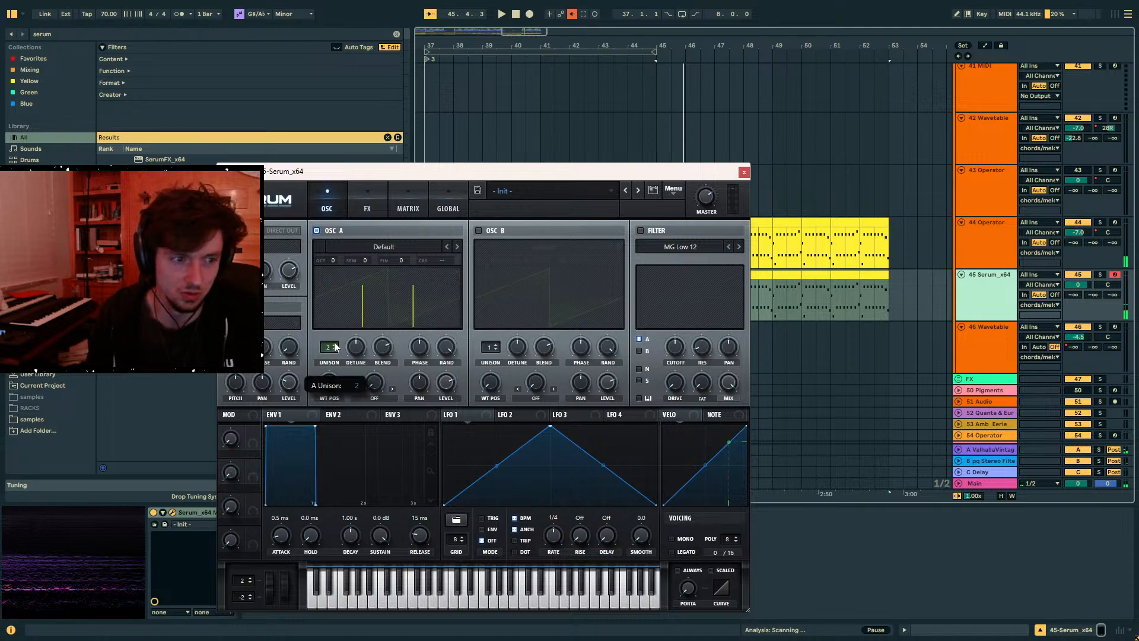
pyautogui.press('space')
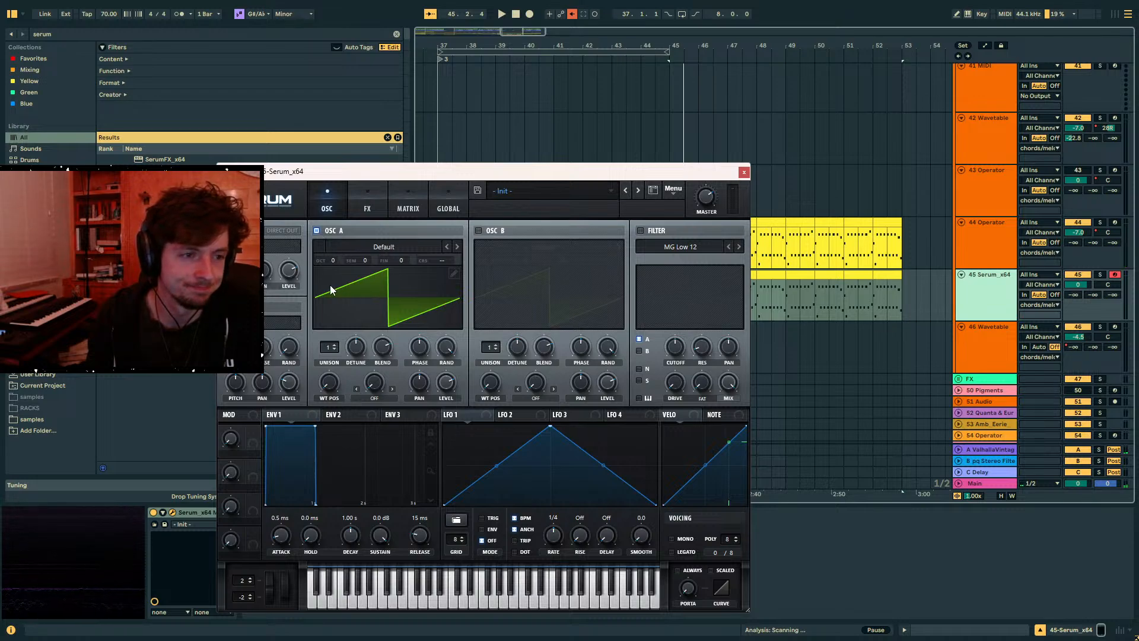
pyautogui.press('space')
pyautogui.press('space')
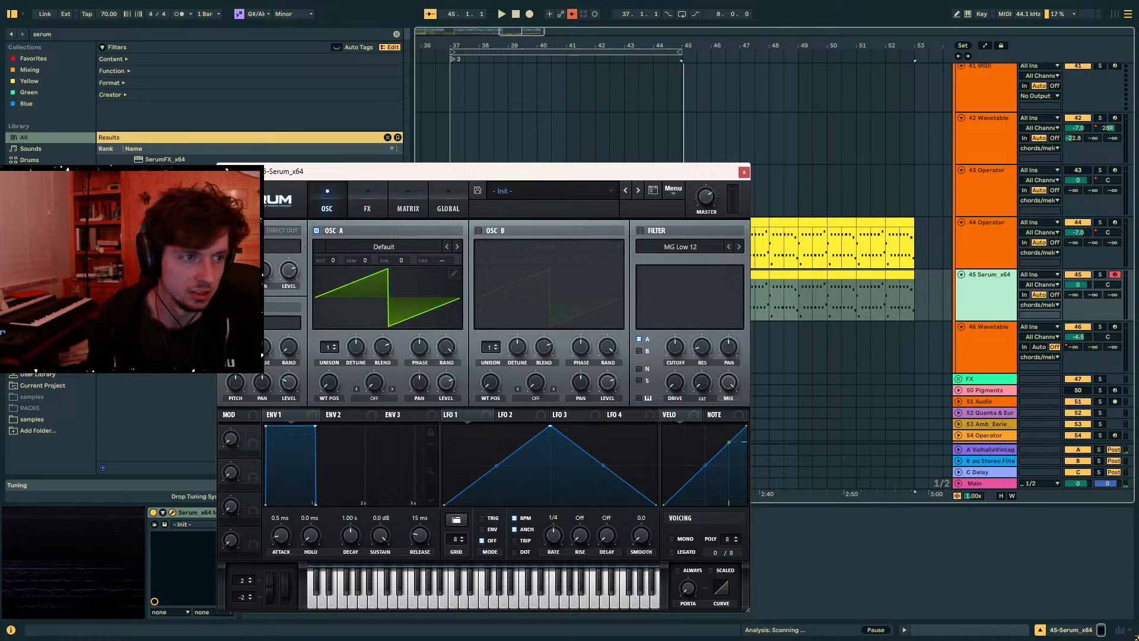
# - Move the Serum editor clear of the webcam area and set its zoom to Default (100%)
pyautogui.click(266, 205)
pyautogui.click(297, 171)
pyautogui.moveTo(297, 171); pyautogui.dragTo(591, 157)
pyautogui.click(516, 191)
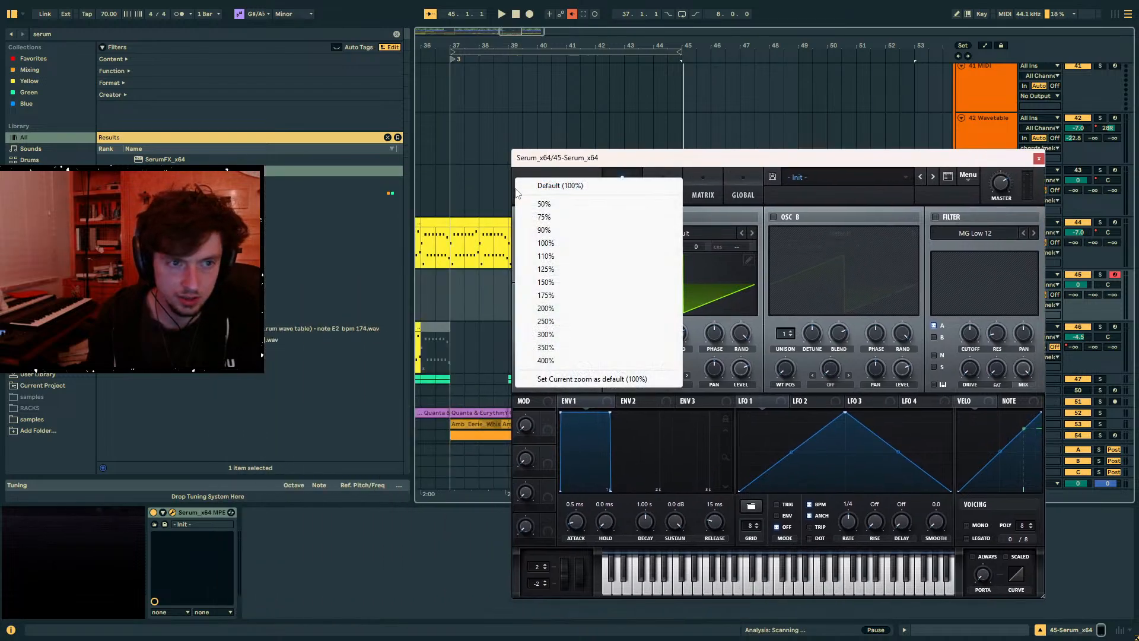
pyautogui.click(552, 182)
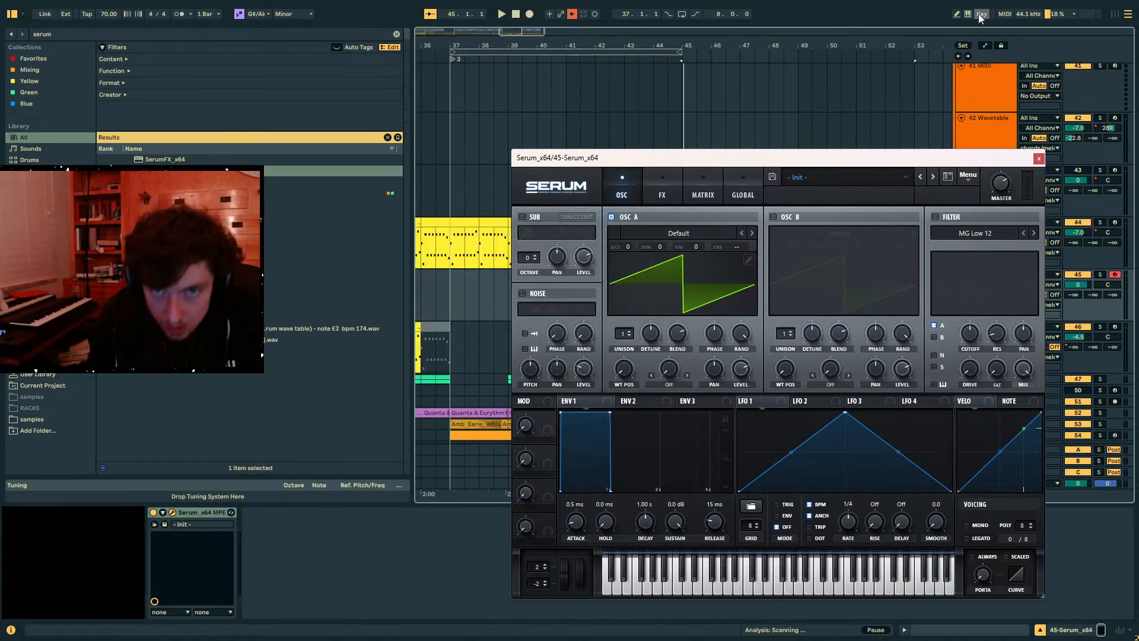
pyautogui.click(518, 186)
pyautogui.moveTo(561, 158); pyautogui.dragTo(566, 139)
pyautogui.click(524, 166)
pyautogui.click(585, 139)
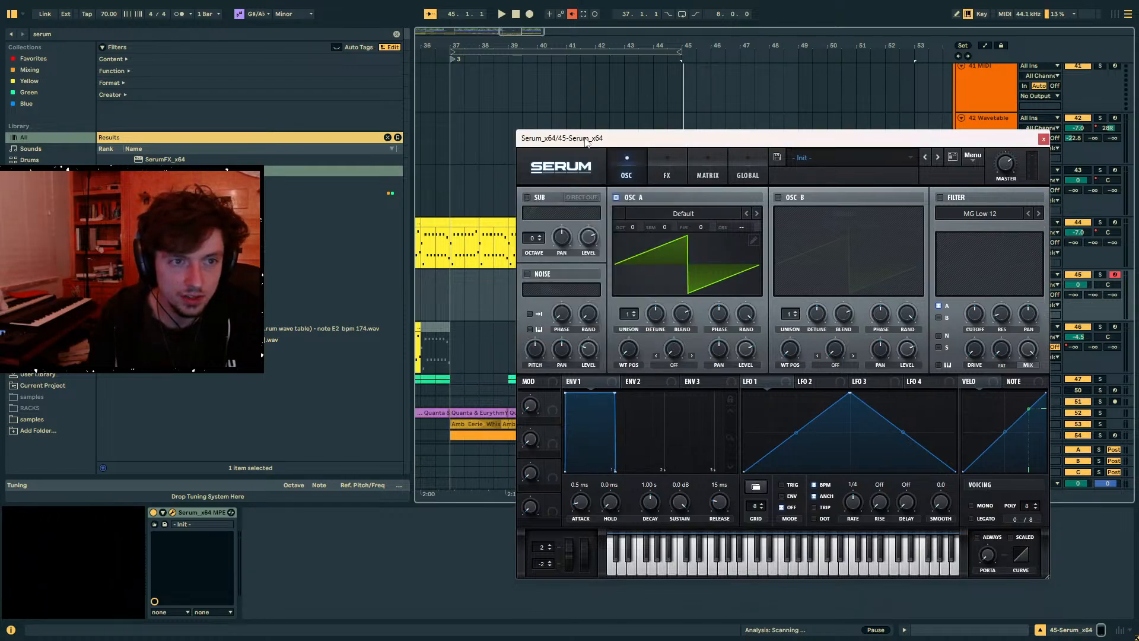
# - Close the Serum editor, replace the instrument on track 45 with Serum 2, and dismiss its update notice
pyautogui.click(1044, 139)
pyautogui.click(173, 193)
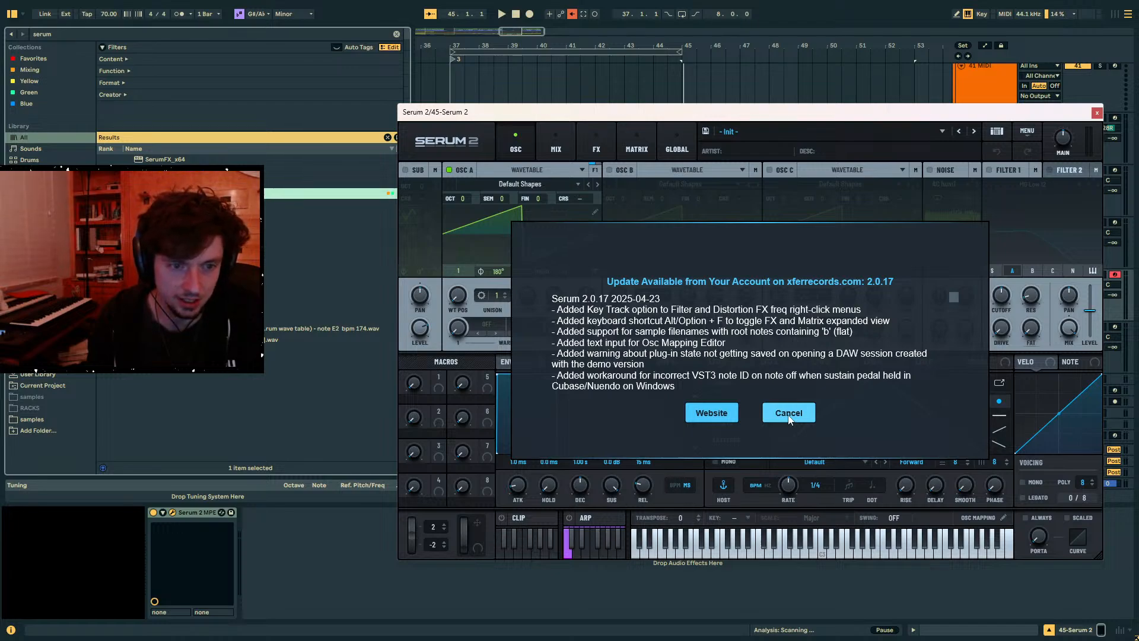
pyautogui.click(787, 414)
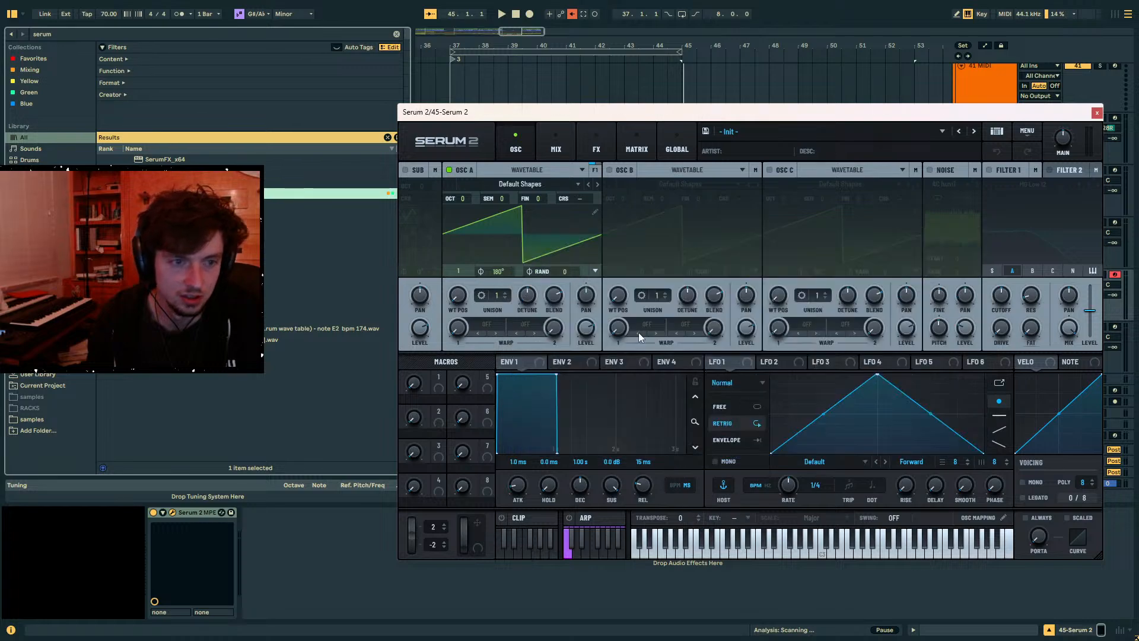
# - Play a few test notes in Serum 2 and resample the Init patch into oscillator A in Granular mode
pyautogui.press('a')
pyautogui.press('z')
pyautogui.press('z')
pyautogui.press('a')
pyautogui.moveTo(405, 141); pyautogui.dragTo(576, 319)
pyautogui.press('space')
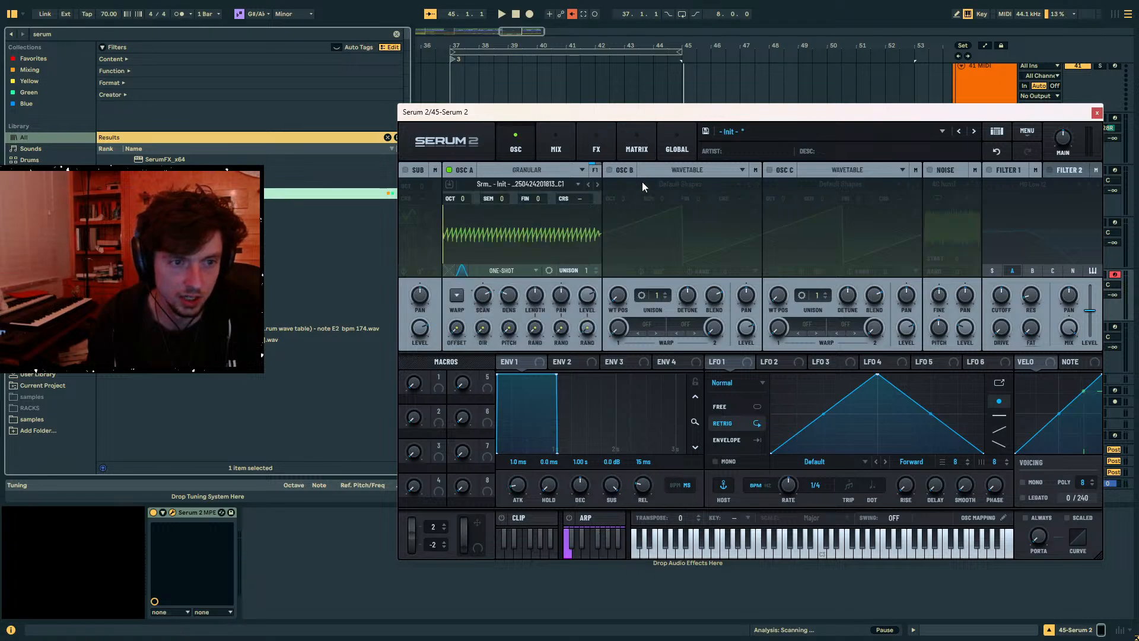
# - Move the Serum 2 window clear of the track controls and play track 45 Serum 2 soloed
pyautogui.moveTo(601, 118); pyautogui.dragTo(455, 151)
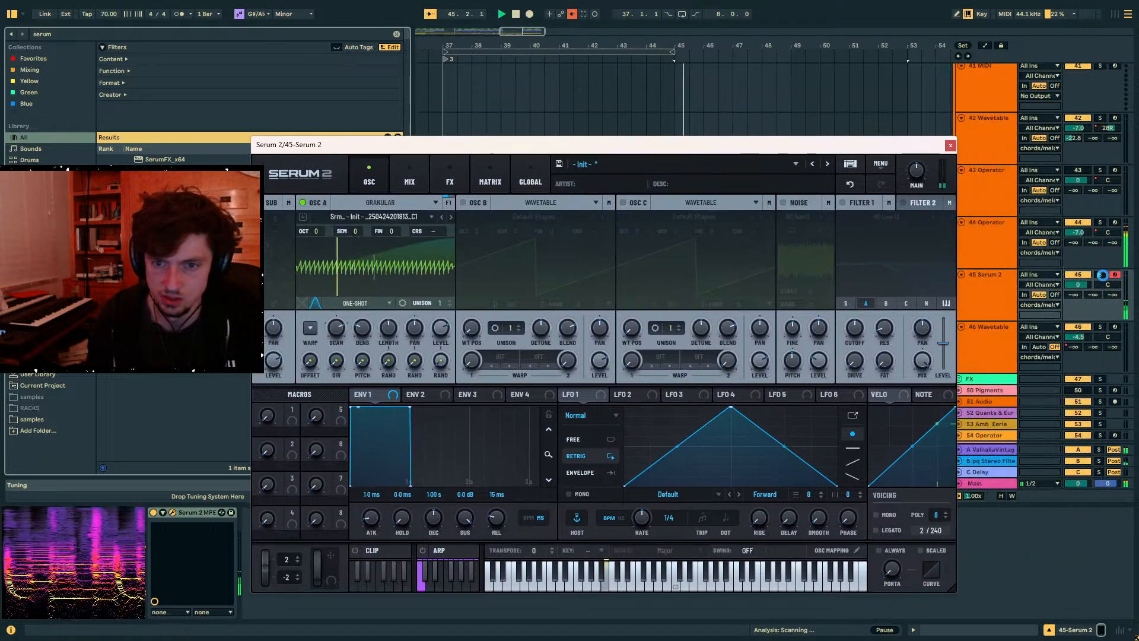
pyautogui.click(1102, 275)
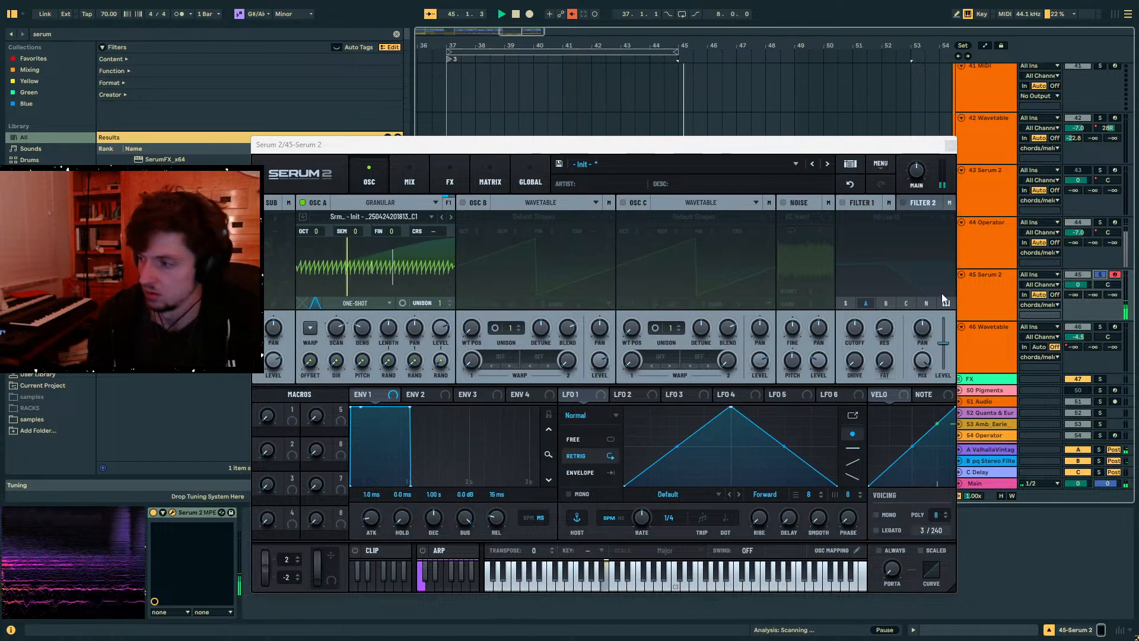
pyautogui.press('space')
# - Adjust oscillator A's density and scan rate and set its grain length to about 62 ms while auditioning the soloed track
pyautogui.moveTo(363, 330); pyautogui.dragTo(384, 253)
pyautogui.moveTo(338, 330); pyautogui.dragTo(339, 316)
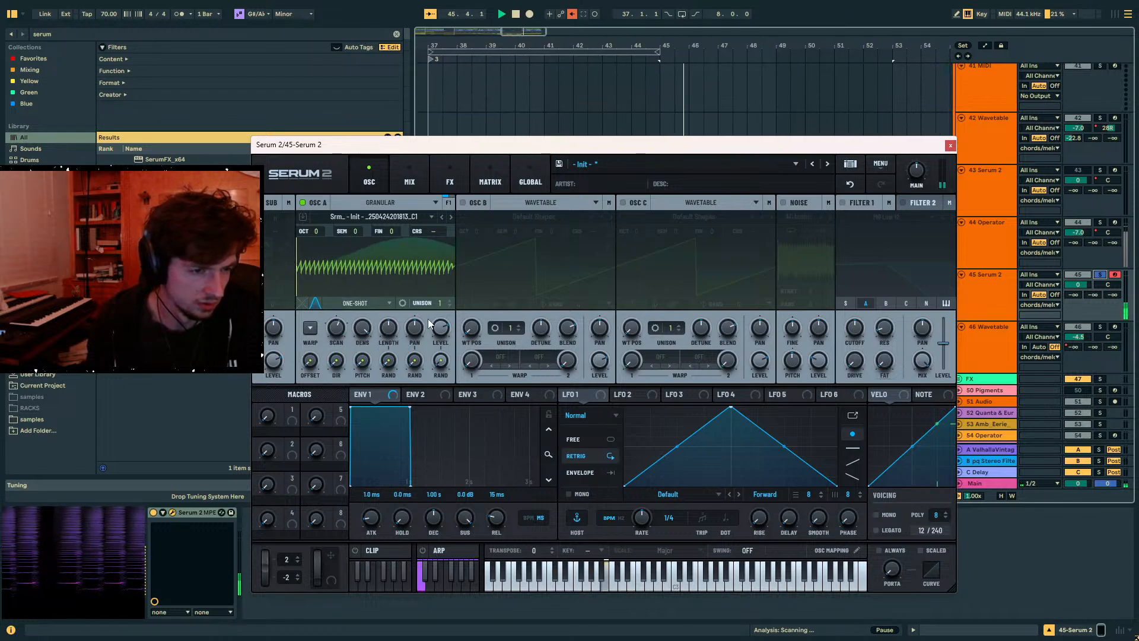
pyautogui.moveTo(382, 329); pyautogui.dragTo(355, 367)
pyautogui.press('space')
pyautogui.press('space')
pyautogui.moveTo(386, 325); pyautogui.dragTo(383, 306)
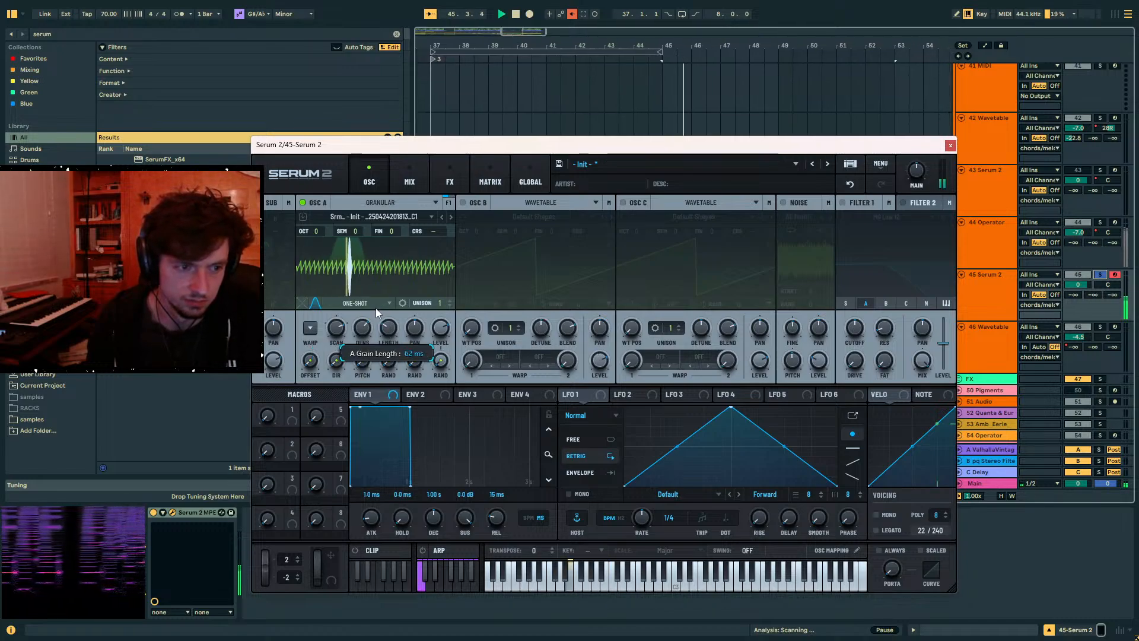
pyautogui.press('space')
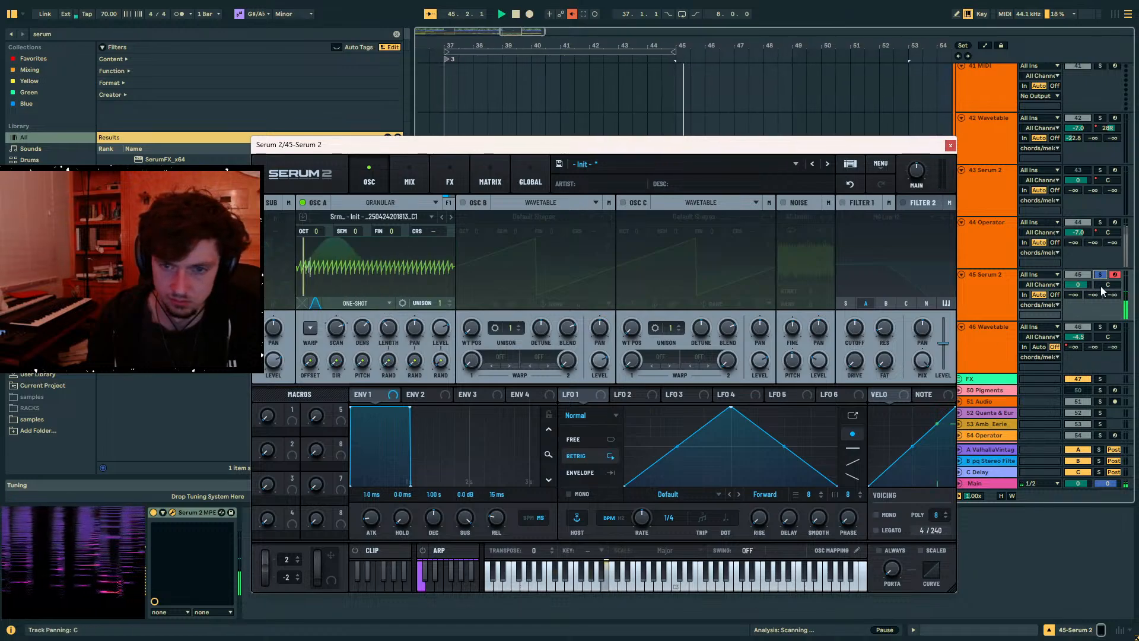
# - Unsolo track 45 and try oscillator A's grain length at about 84 ms with oscillator B switched on
pyautogui.click(1100, 275)
pyautogui.press('space')
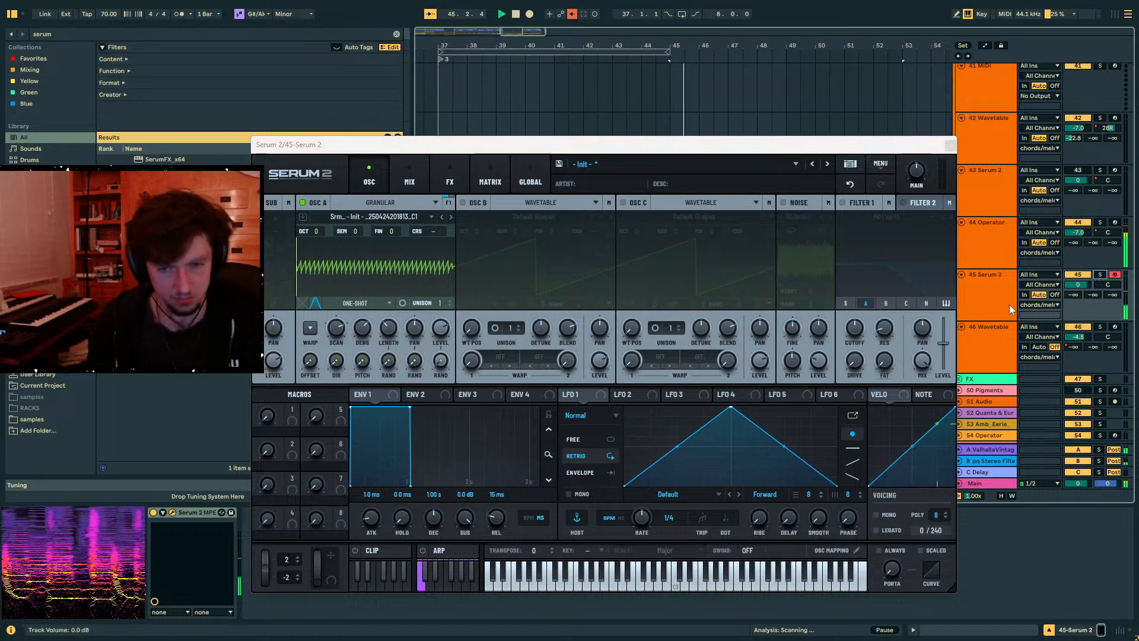
pyautogui.moveTo(386, 327); pyautogui.dragTo(378, 338)
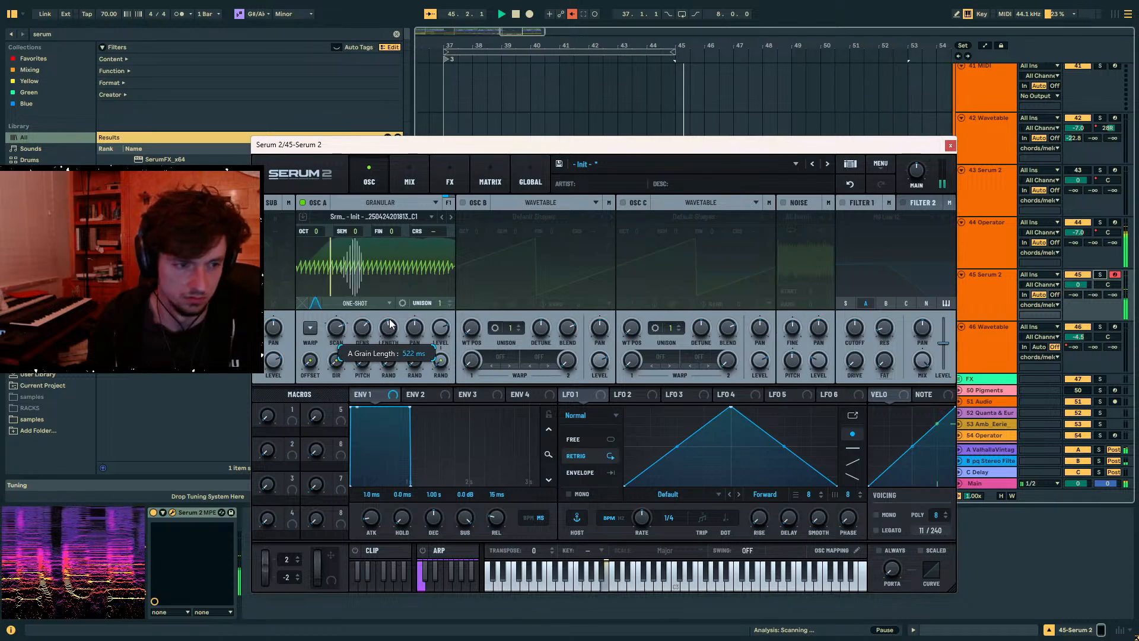
pyautogui.click(463, 202)
pyautogui.moveTo(388, 330); pyautogui.dragTo(384, 360)
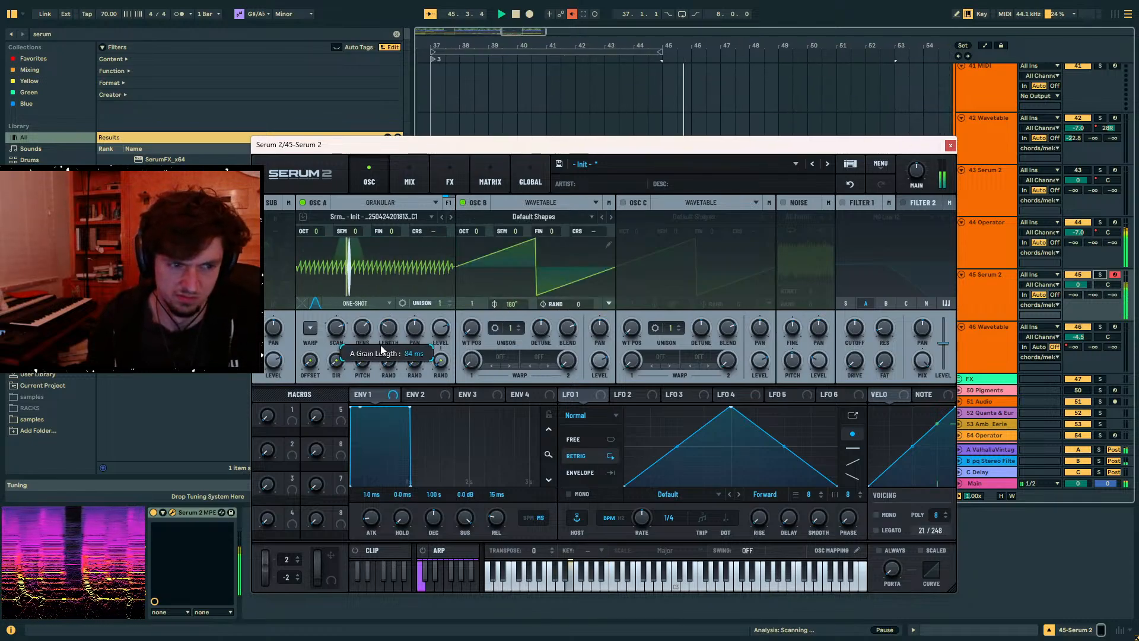
# - Solo track 45 again, switch oscillator B off and reduce oscillator A's grain length to 0 ms
pyautogui.press('space')
pyautogui.click(1100, 274)
pyautogui.press('space')
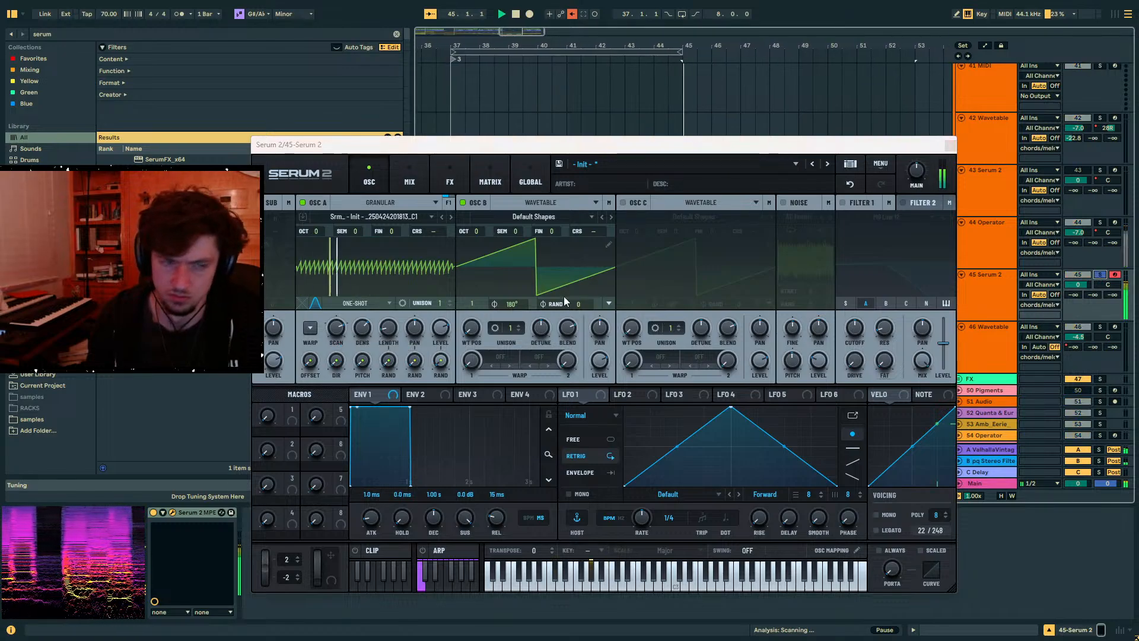
pyautogui.click(462, 202)
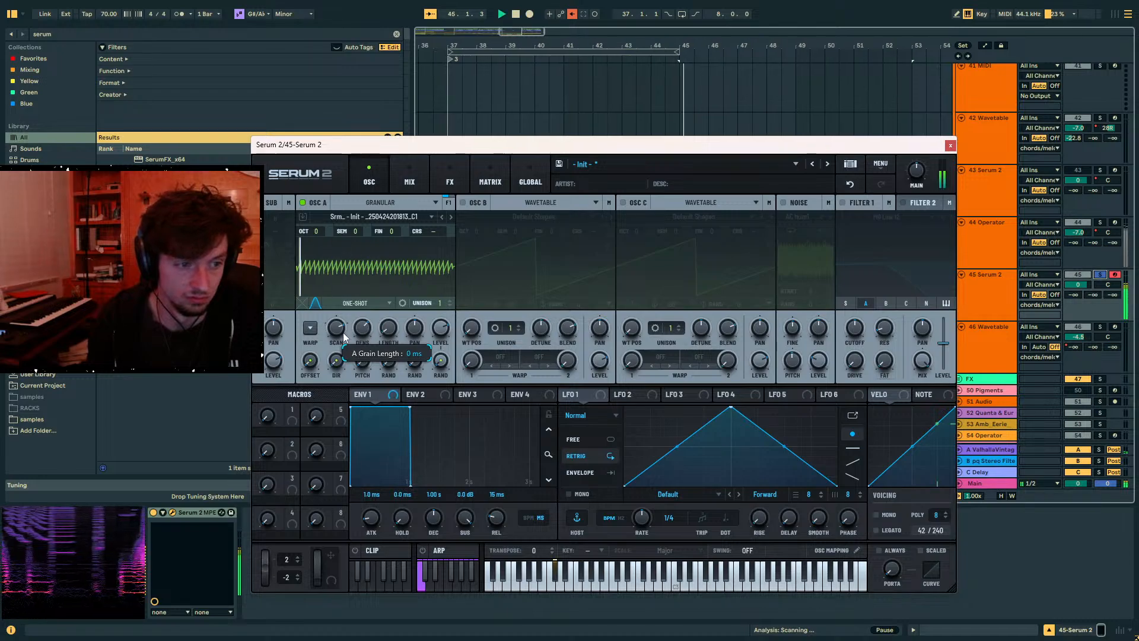
pyautogui.moveTo(329, 341)
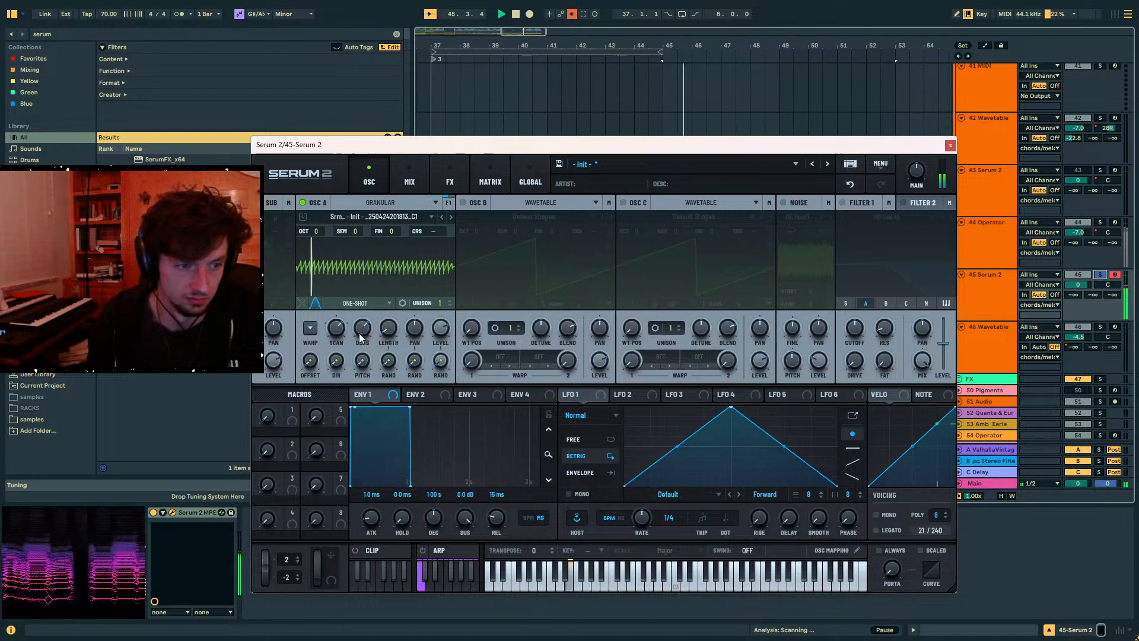
# - Add a compressor to Serum 2's main effects chain, set it to multiband and raise its gain to about 18.5 dB
pyautogui.click(70, 35)
pyautogui.press('BackSpace')
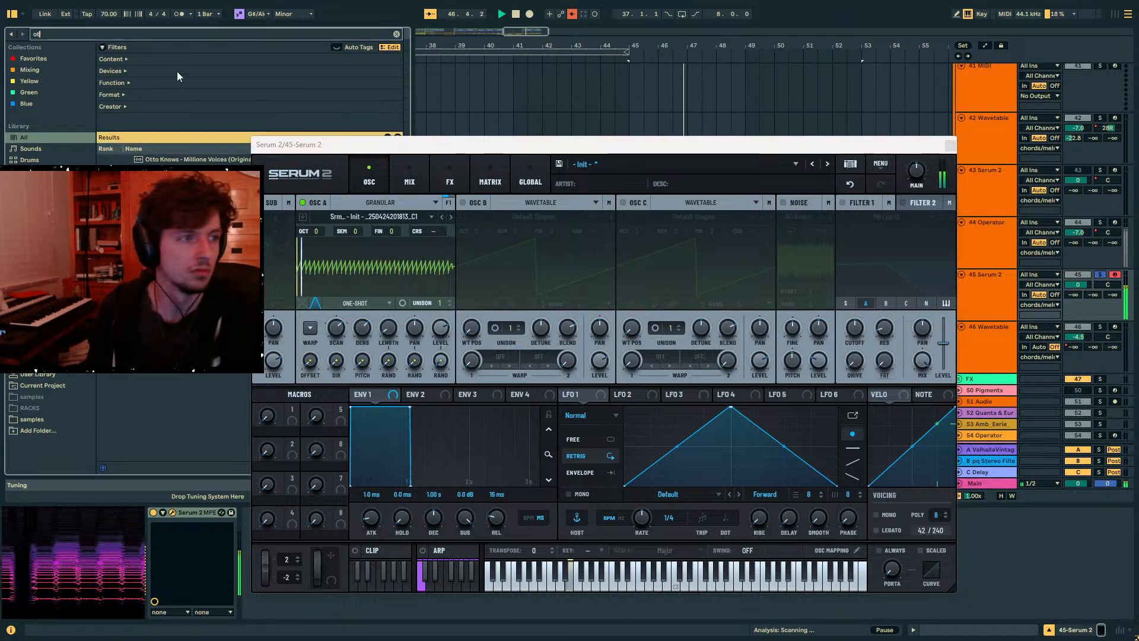
pyautogui.click(449, 178)
pyautogui.click(478, 176)
pyautogui.click(450, 178)
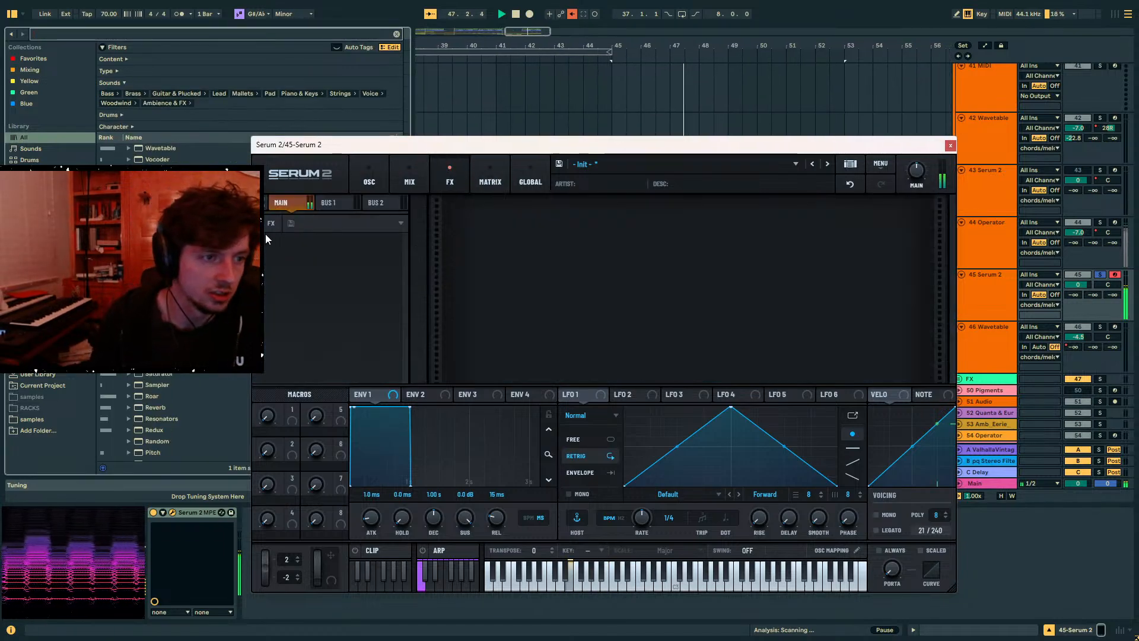
pyautogui.click(272, 223)
pyautogui.click(294, 266)
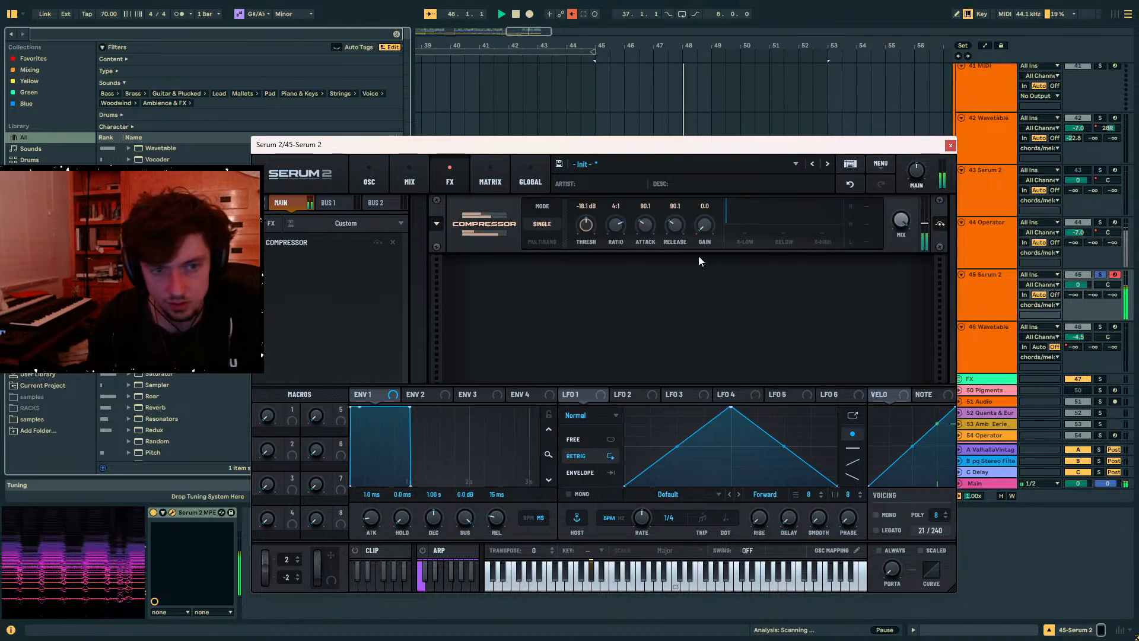
pyautogui.click(541, 242)
pyautogui.moveTo(704, 224); pyautogui.dragTo(717, 186)
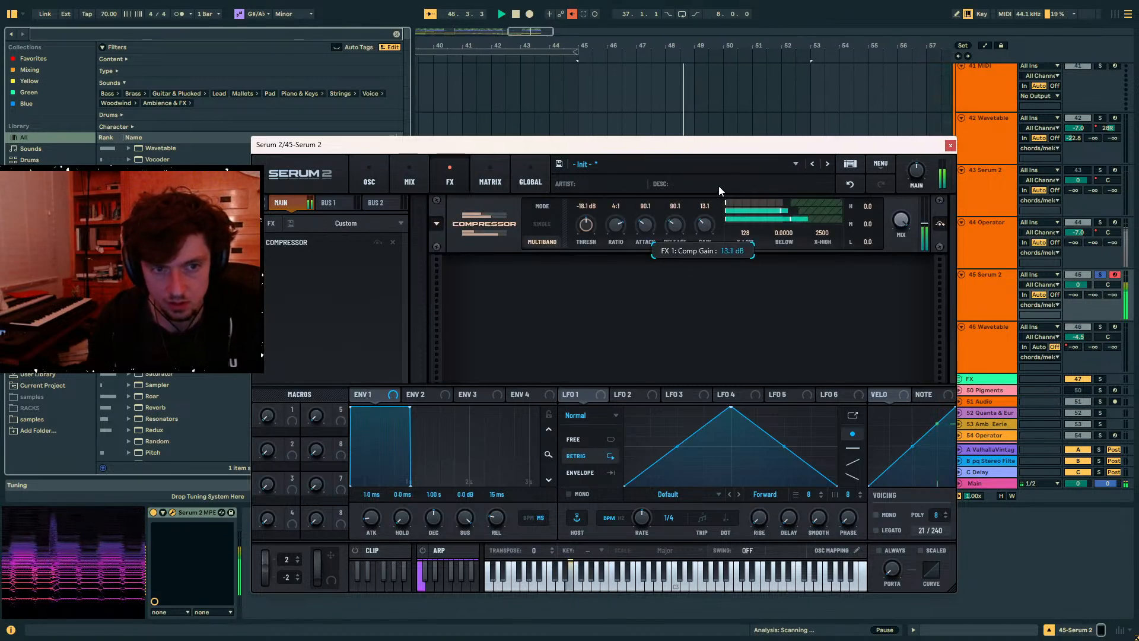
# - Move the Serum 2 window off the arrangement and replay the soloed part from bar 45
pyautogui.moveTo(746, 144); pyautogui.dragTo(585, 477)
pyautogui.click(571, 283)
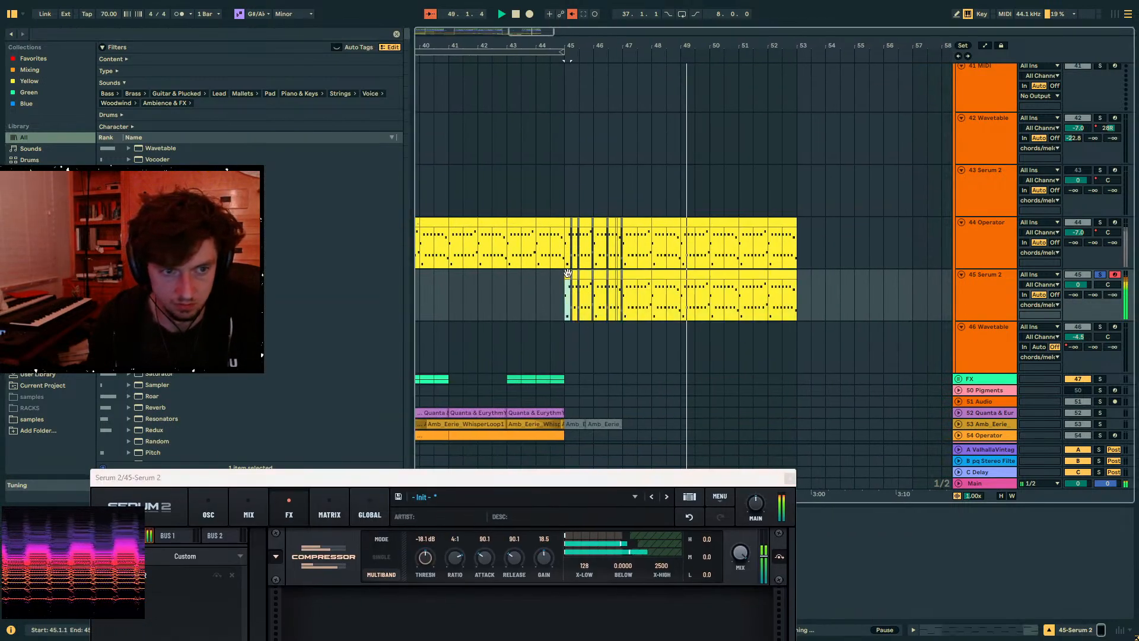
pyautogui.moveTo(323, 480); pyautogui.dragTo(480, 371)
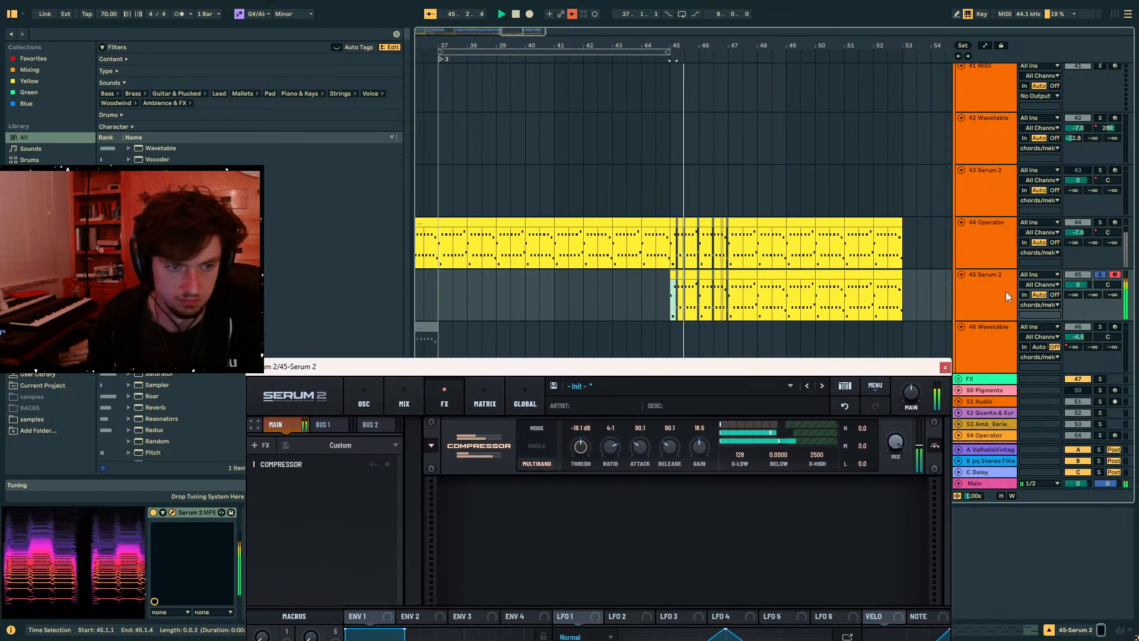
pyautogui.click(729, 255)
pyautogui.click(730, 302)
pyautogui.press('space')
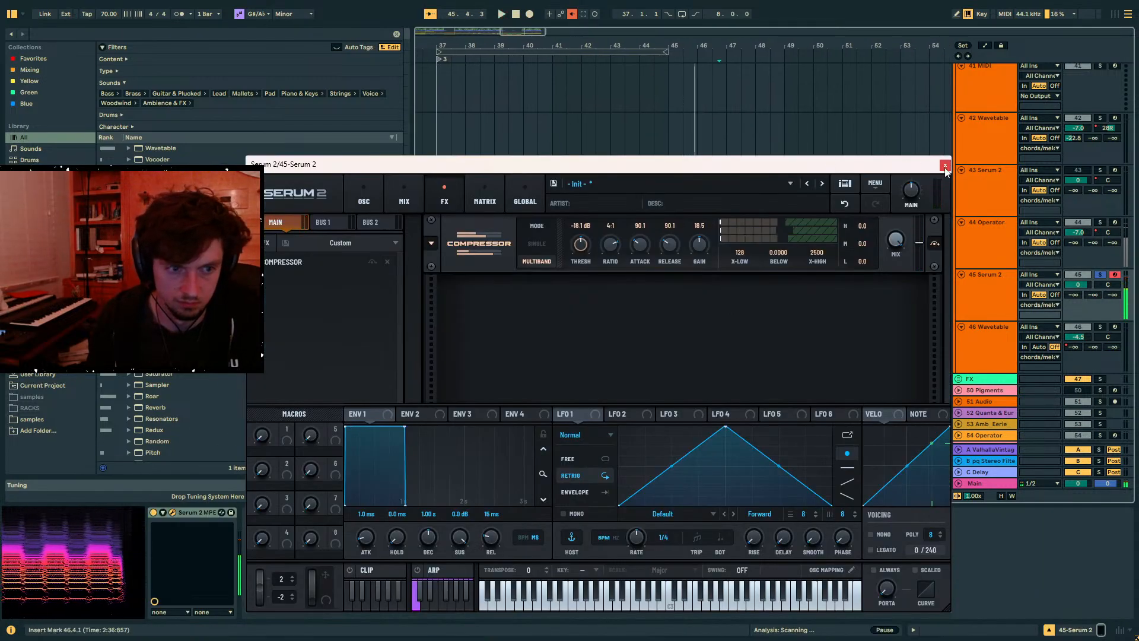
# - Duplicate bars 45 to 47 of tracks 44 Operator and 45 Serum 2 three times, and play from bar 45
pyautogui.hotkey('ctrl', 'alt', 'p')
pyautogui.click(726, 296)
pyautogui.moveTo(728, 299); pyautogui.dragTo(667, 261)
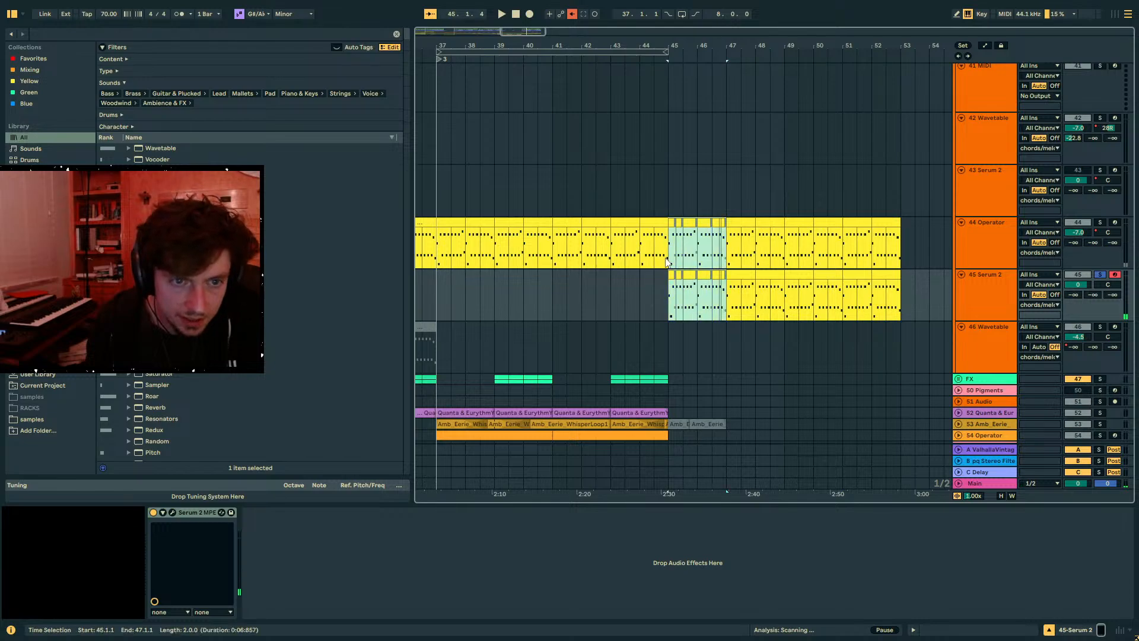
pyautogui.hotkey('ctrl', 'd')
pyautogui.hotkey('ctrl', 'd')
pyautogui.hotkey('ctrl', 'd')
pyautogui.click(668, 261)
pyautogui.press('space')
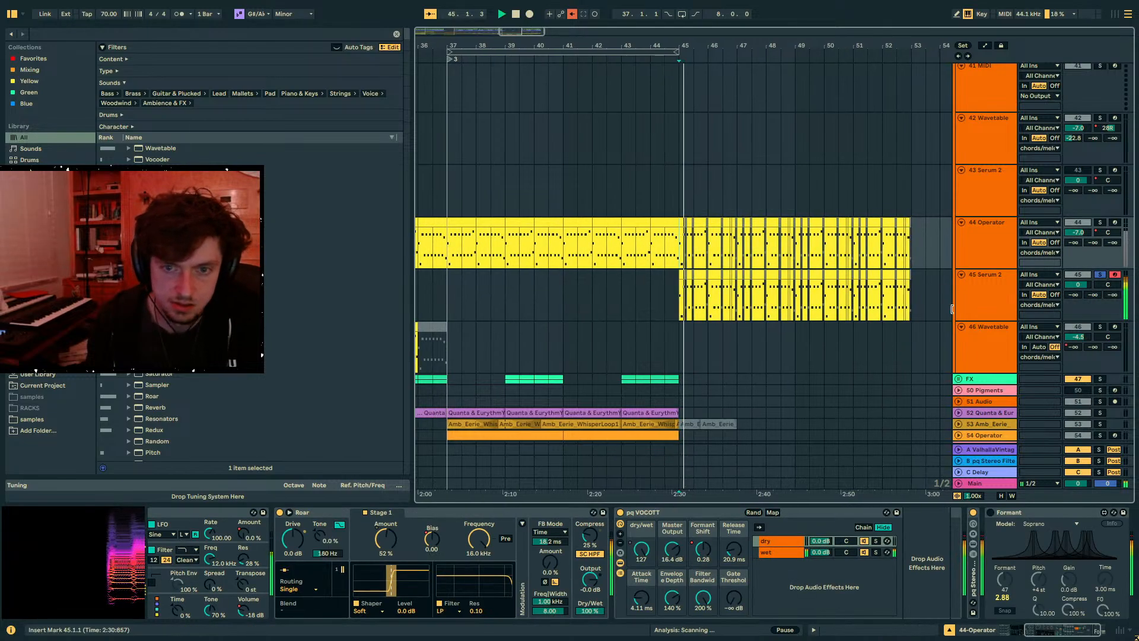
# - Reopen Serum 2 on track 45, enable oscillator C and set its wavetable position to the sine shape
pyautogui.click(976, 309)
pyautogui.click(172, 512)
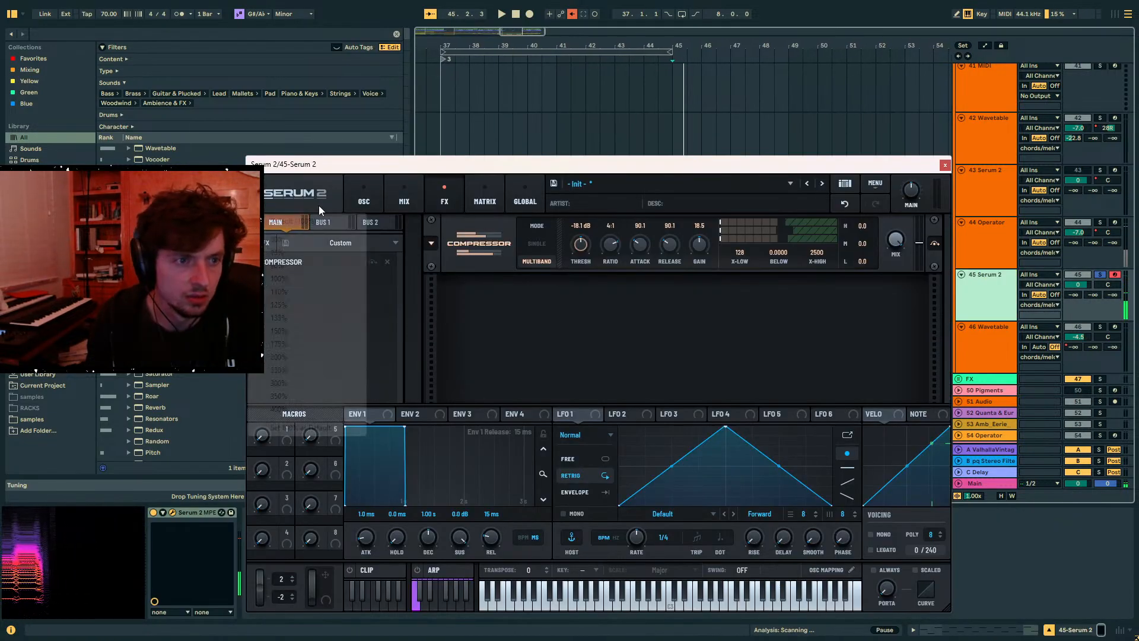
pyautogui.click(617, 222)
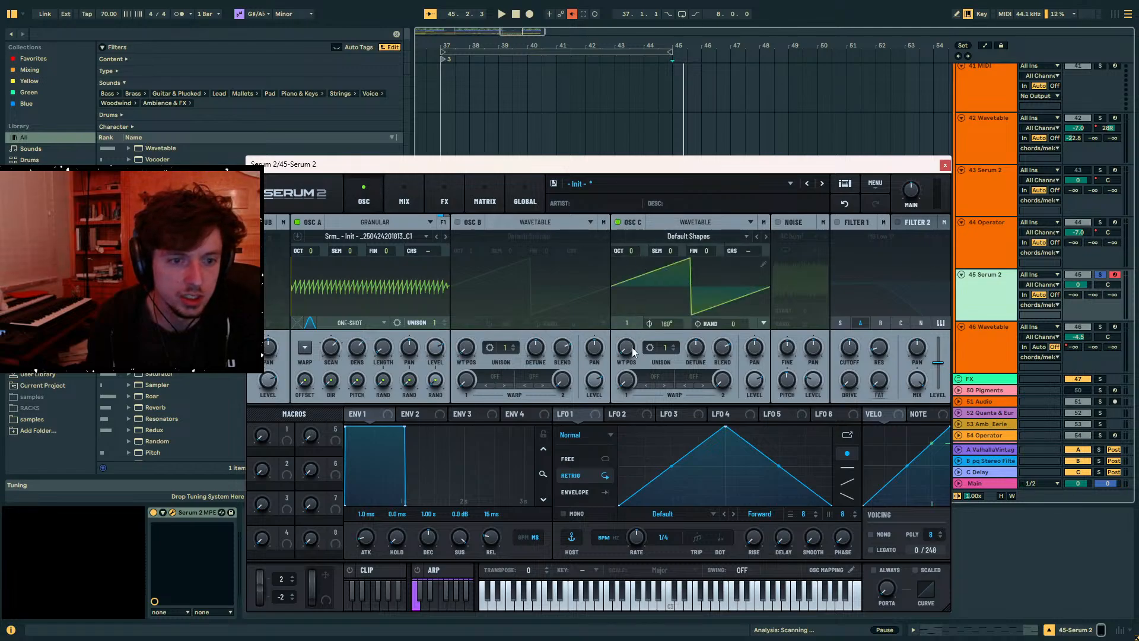
pyautogui.moveTo(631, 347); pyautogui.dragTo(629, 320)
# - Apply FM (C) warp to oscillator A at about 63% and turn down oscillator C's level
pyautogui.click(305, 348)
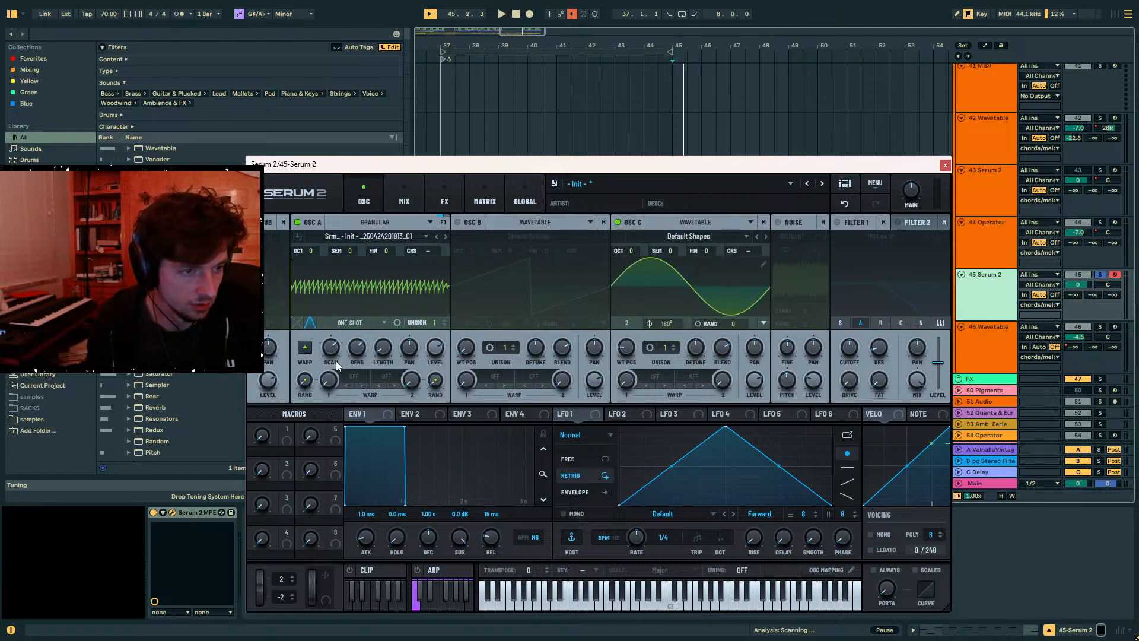
pyautogui.click(342, 378)
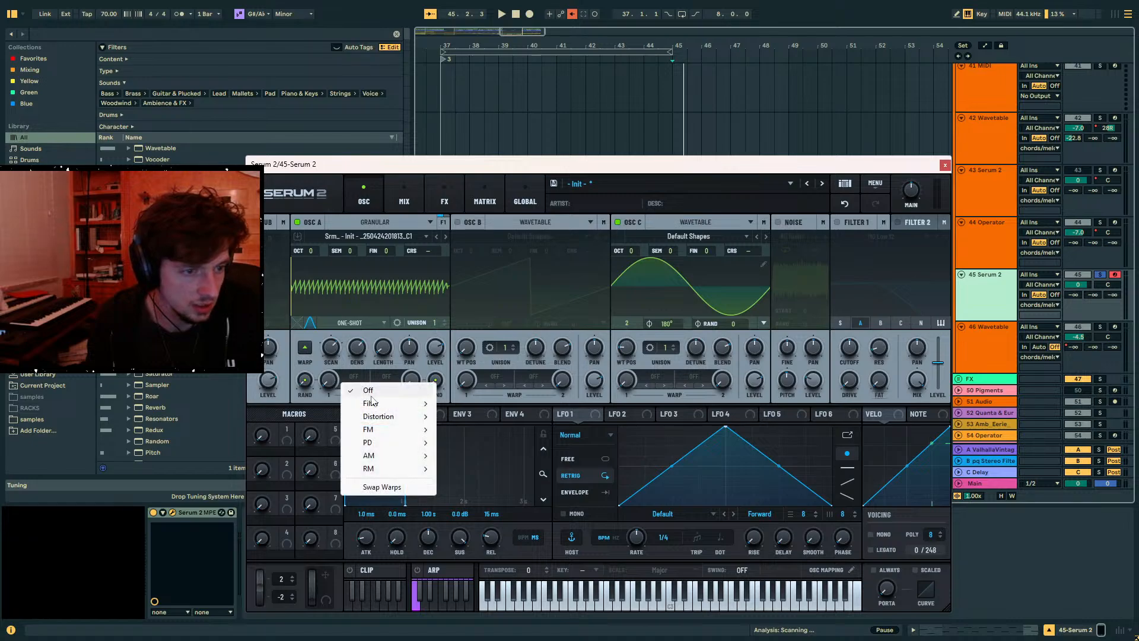
pyautogui.moveTo(380, 429)
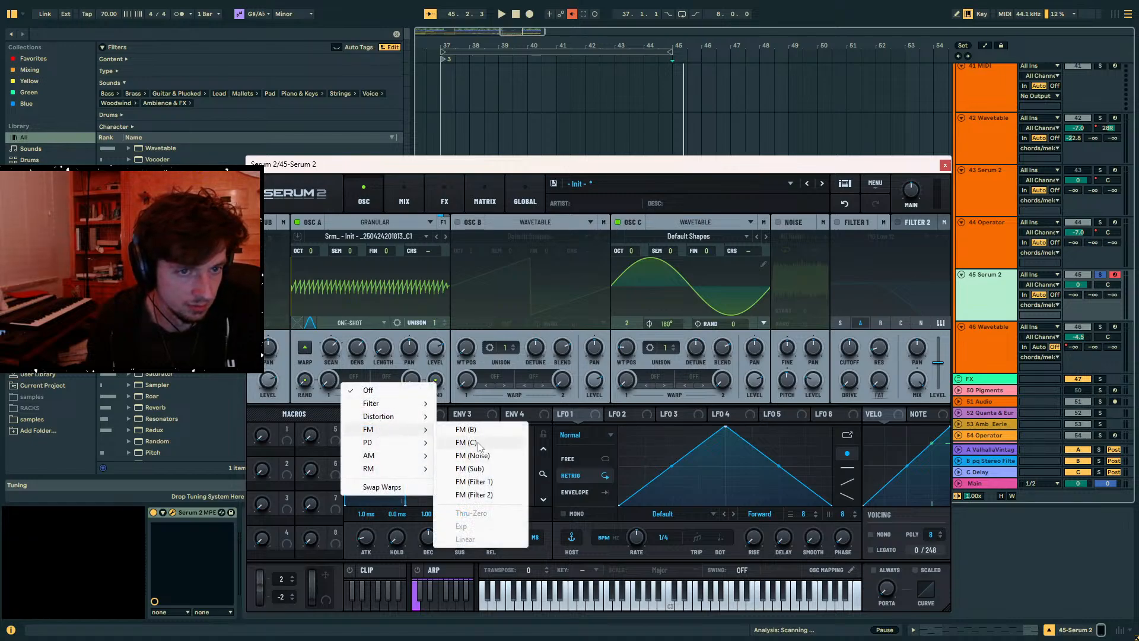
pyautogui.click(478, 444)
pyautogui.moveTo(746, 378); pyautogui.dragTo(742, 457)
pyautogui.press('space')
pyautogui.moveTo(328, 378); pyautogui.dragTo(359, 325)
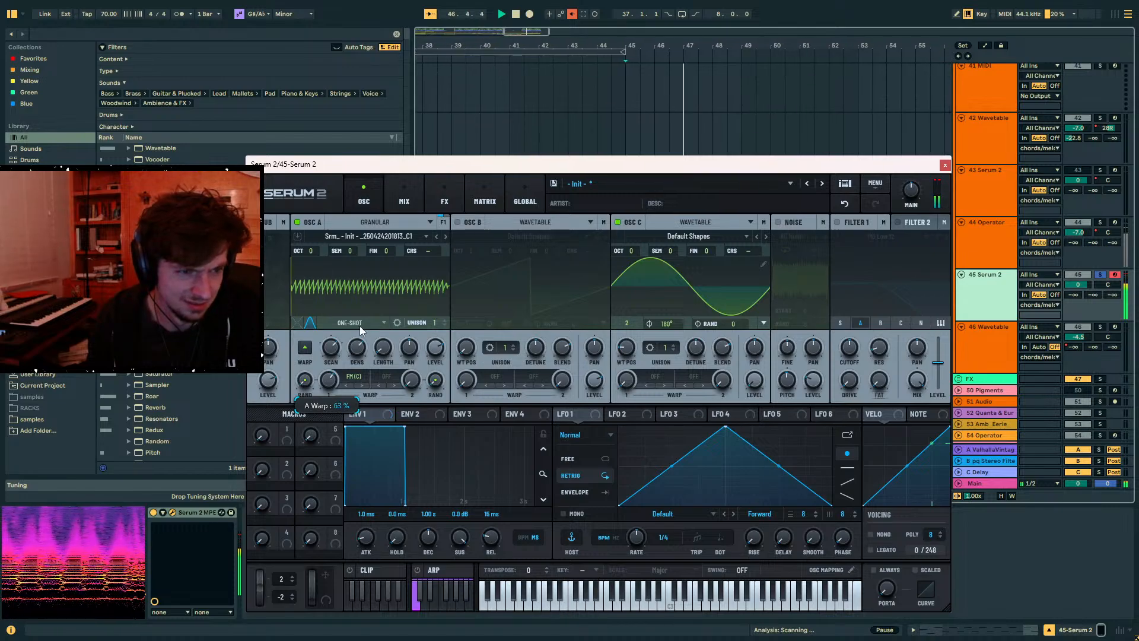
# - Adjust oscillator A's scan rate and set its density to about 17 grains during playback
pyautogui.moveTo(331, 347)
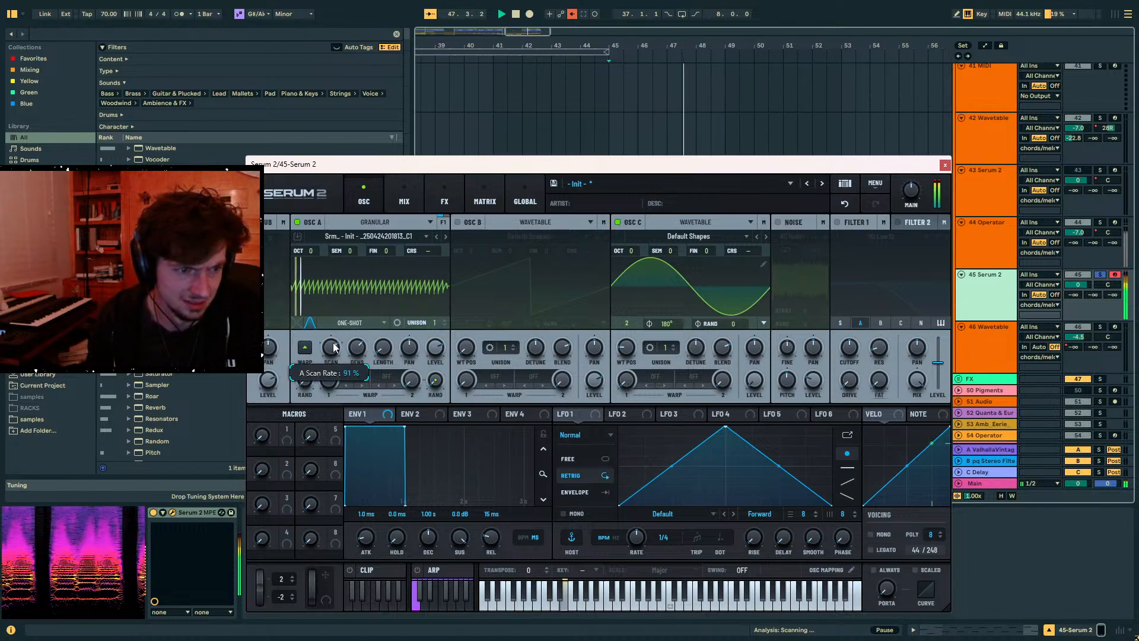
pyautogui.moveTo(334, 346); pyautogui.dragTo(324, 356)
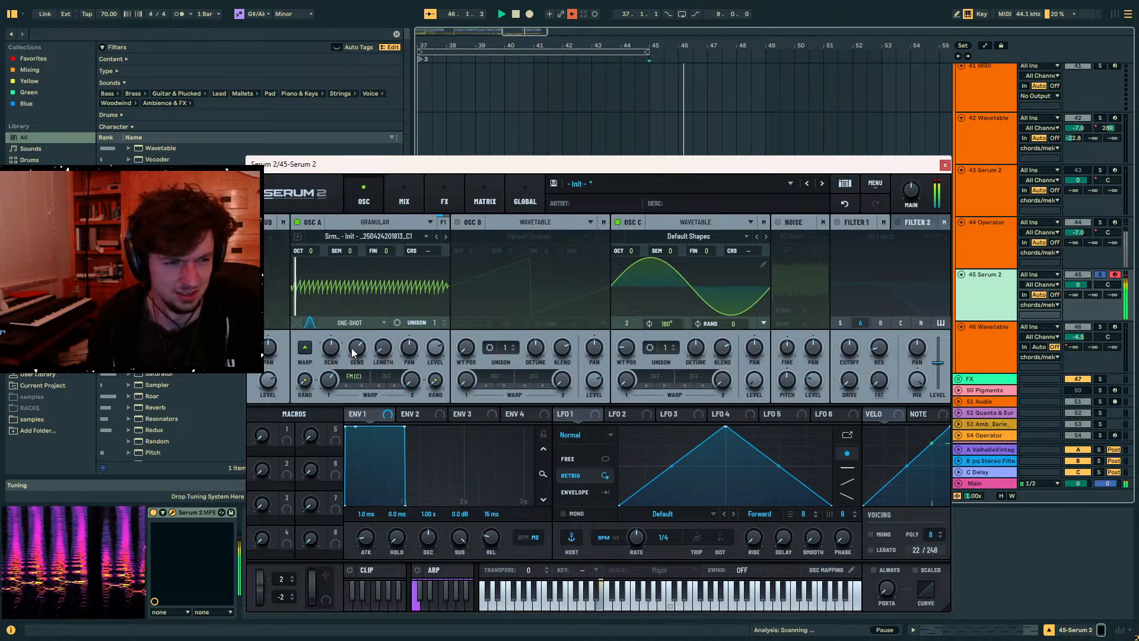
pyautogui.moveTo(351, 354)
pyautogui.moveTo(351, 354); pyautogui.dragTo(319, 394)
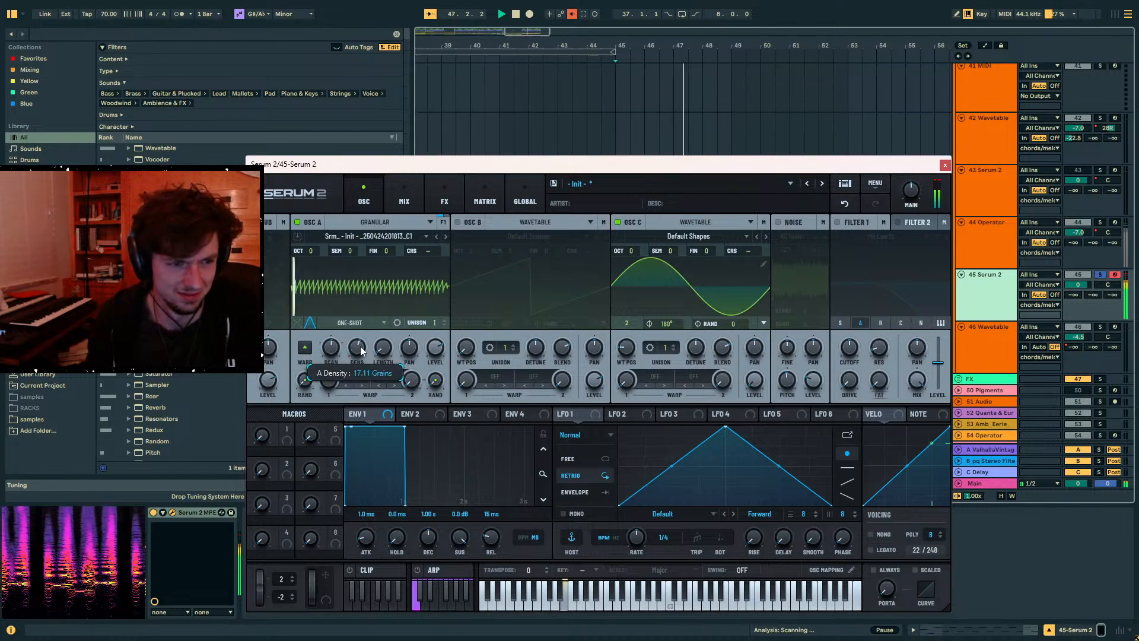
pyautogui.moveTo(385, 348)
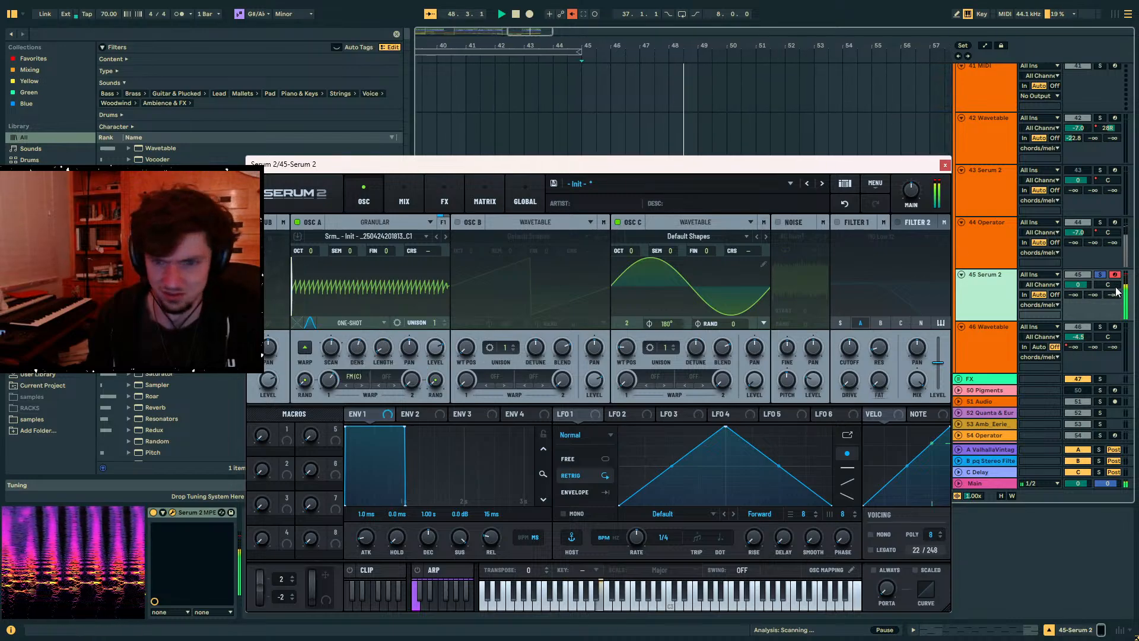
# - Unsolo track 45 and set oscillator A's FM warp to about 80% while listening in the full mix
pyautogui.click(1099, 274)
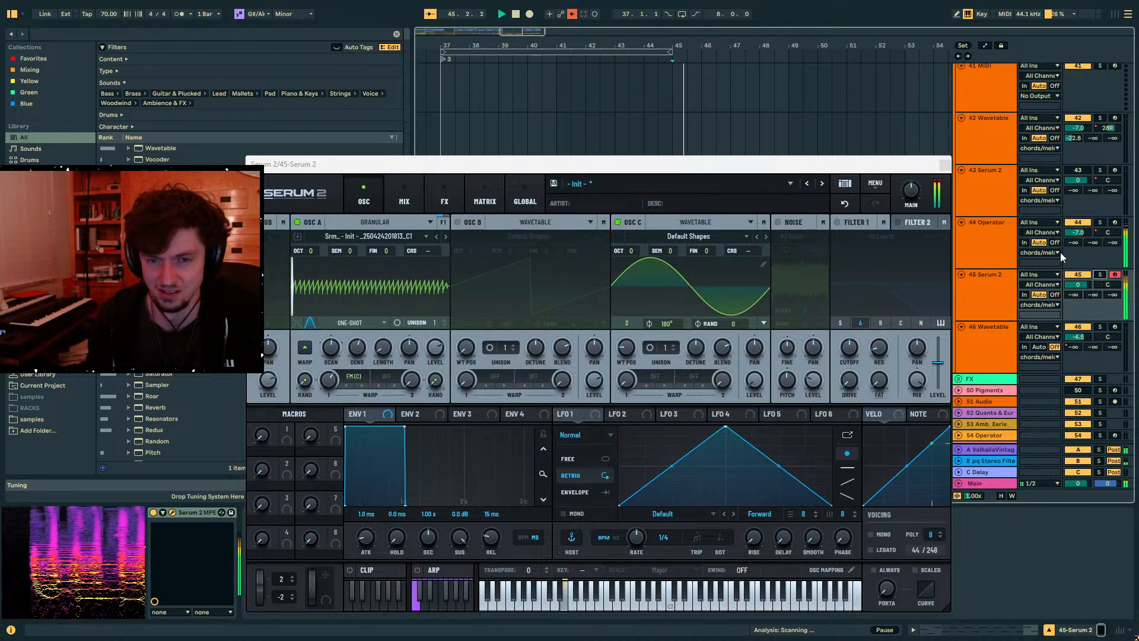
pyautogui.press('space')
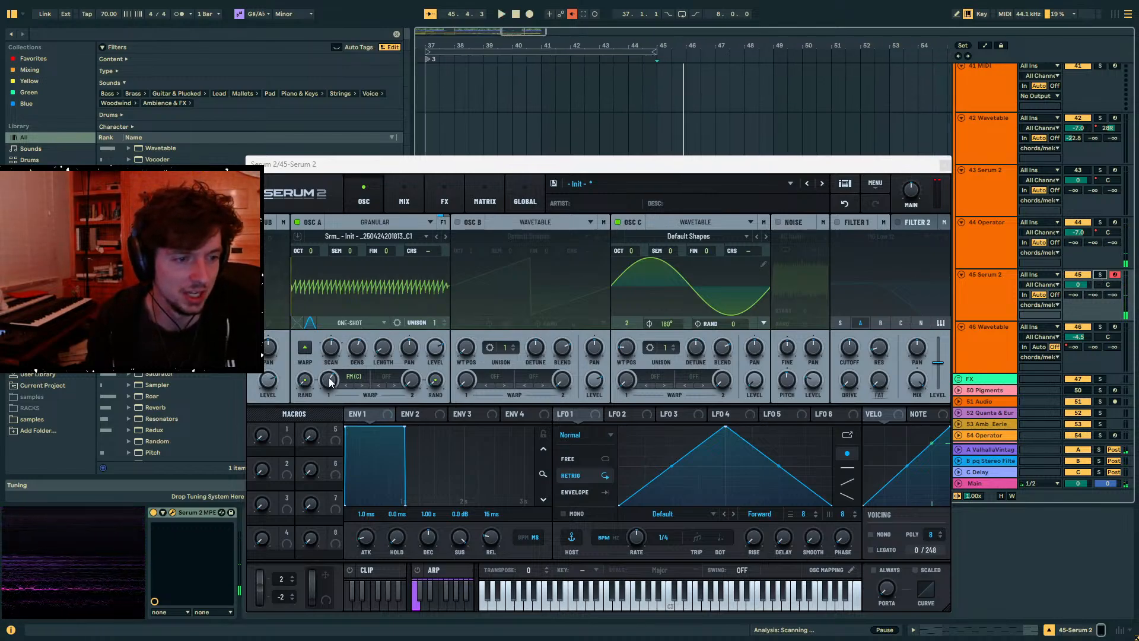
pyautogui.press('space')
pyautogui.moveTo(308, 392); pyautogui.dragTo(351, 373)
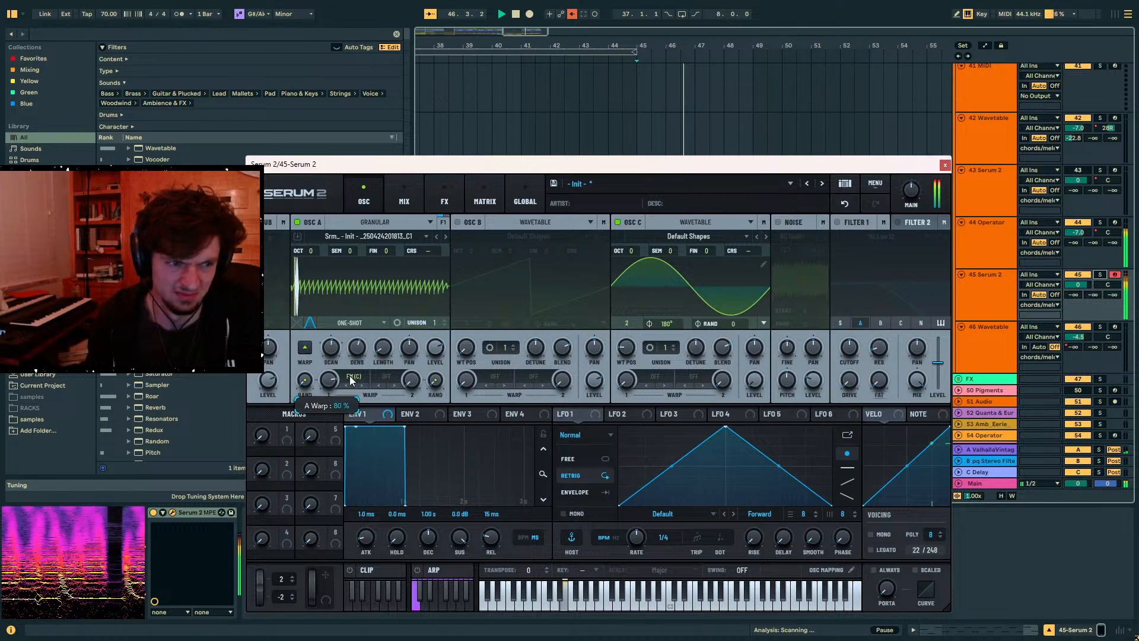
pyautogui.press('space')
# - Set oscillator A's granular playback mode to Fwd Loop and play it in the mix
pyautogui.click(341, 323)
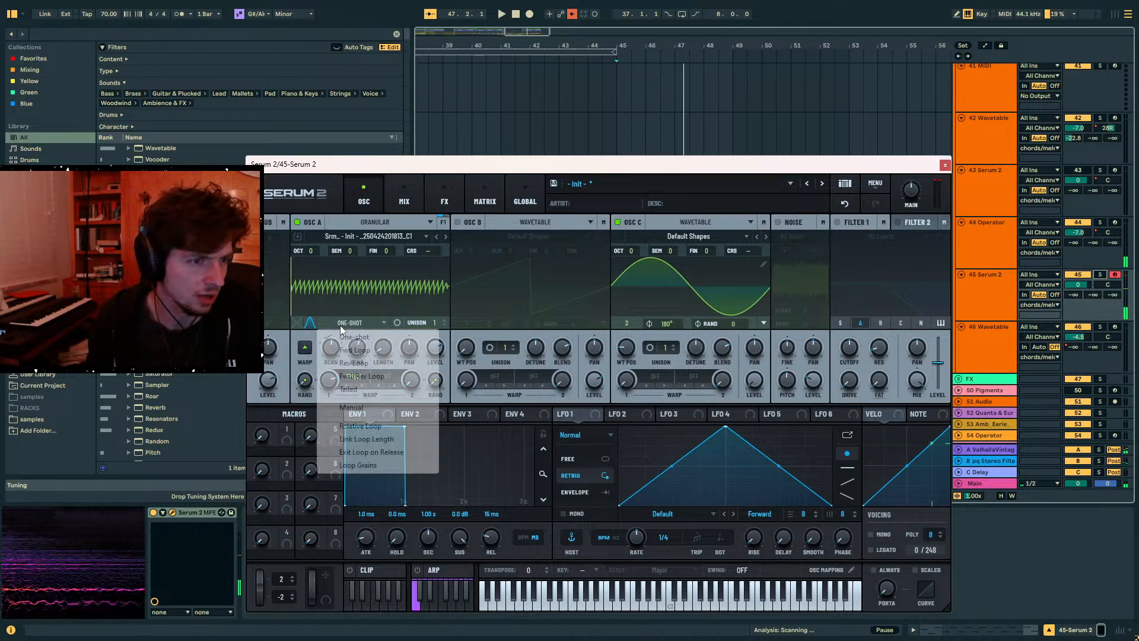
pyautogui.click(361, 350)
pyautogui.press('space')
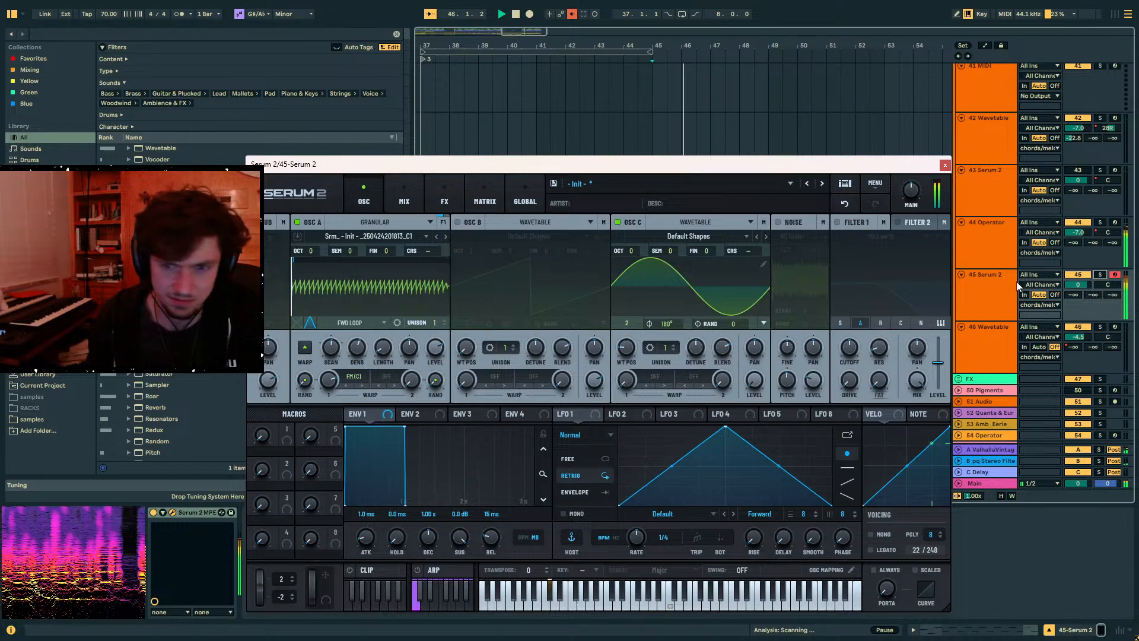
# - Solo track 45 and play it from bar 45 to hear the granular layer on its own
pyautogui.click(1076, 208)
pyautogui.press('space')
pyautogui.press('space')
pyautogui.click(1075, 224)
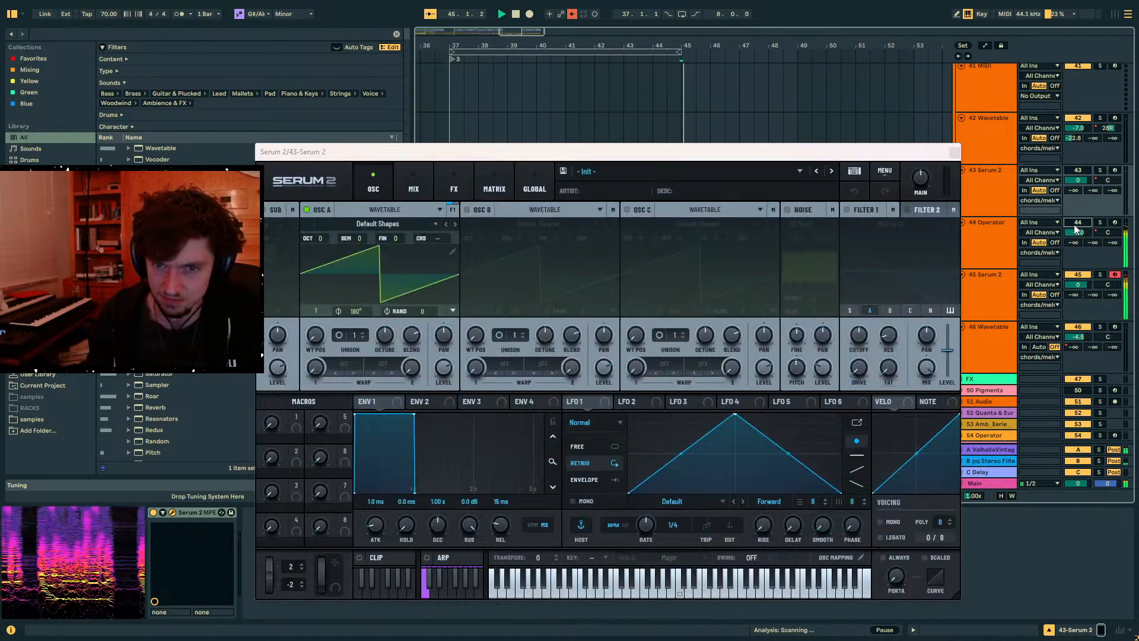
pyautogui.click(1098, 276)
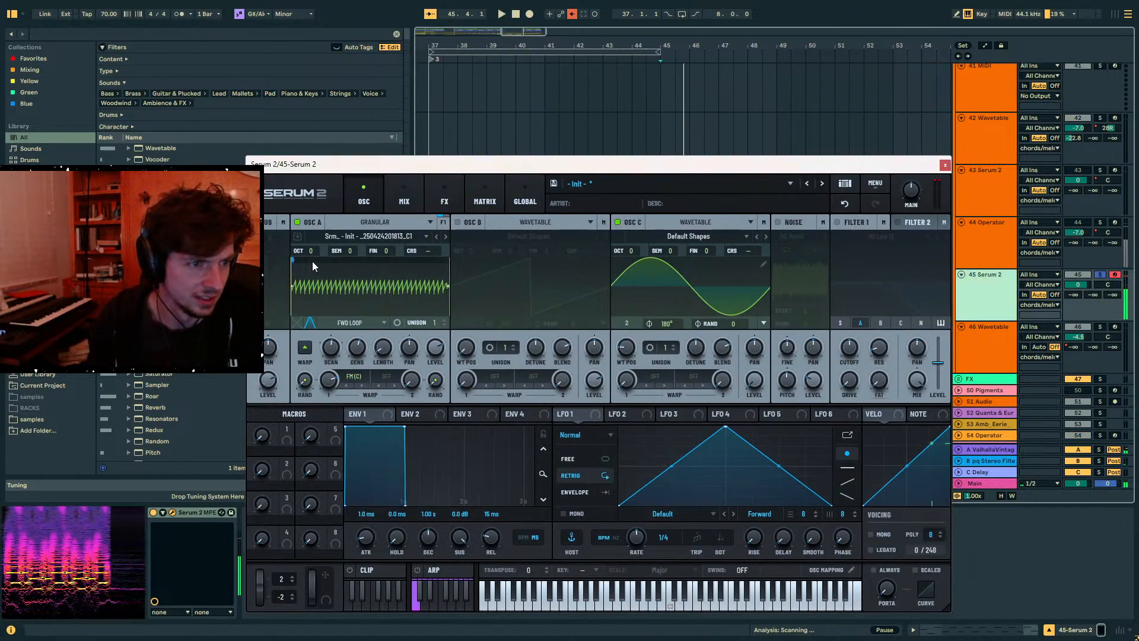
pyautogui.press('space')
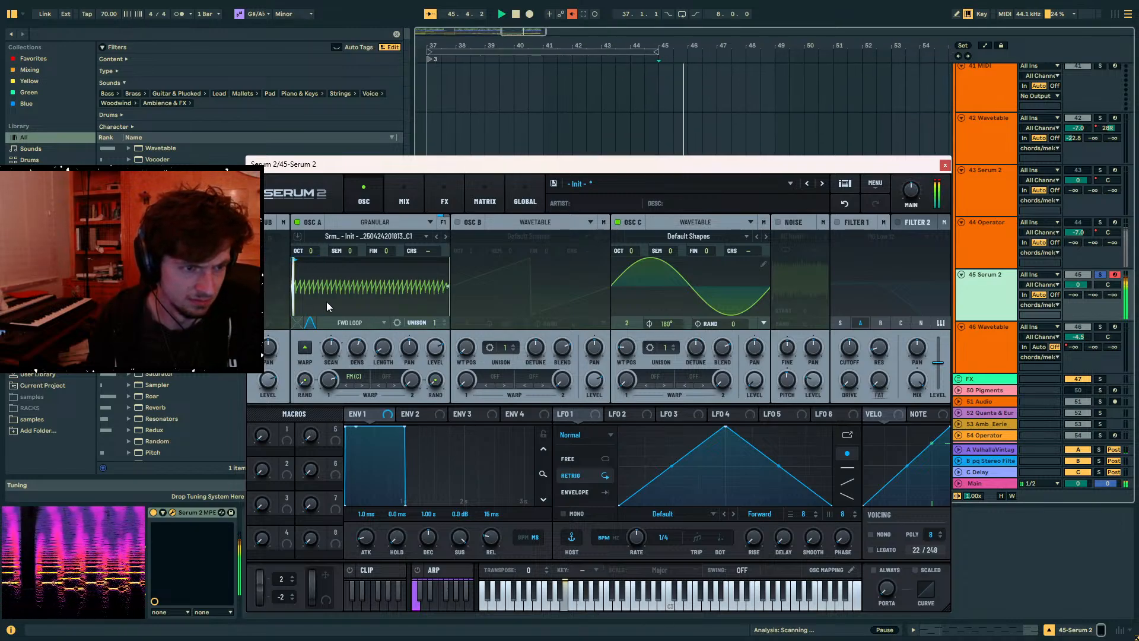
# - Rework oscillator A's scan rate, grain length and density in Serum 2 while track 45 plays solo
pyautogui.moveTo(322, 390)
pyautogui.scroll(-5, 325, 388)
pyautogui.moveTo(330, 348); pyautogui.dragTo(304, 333)
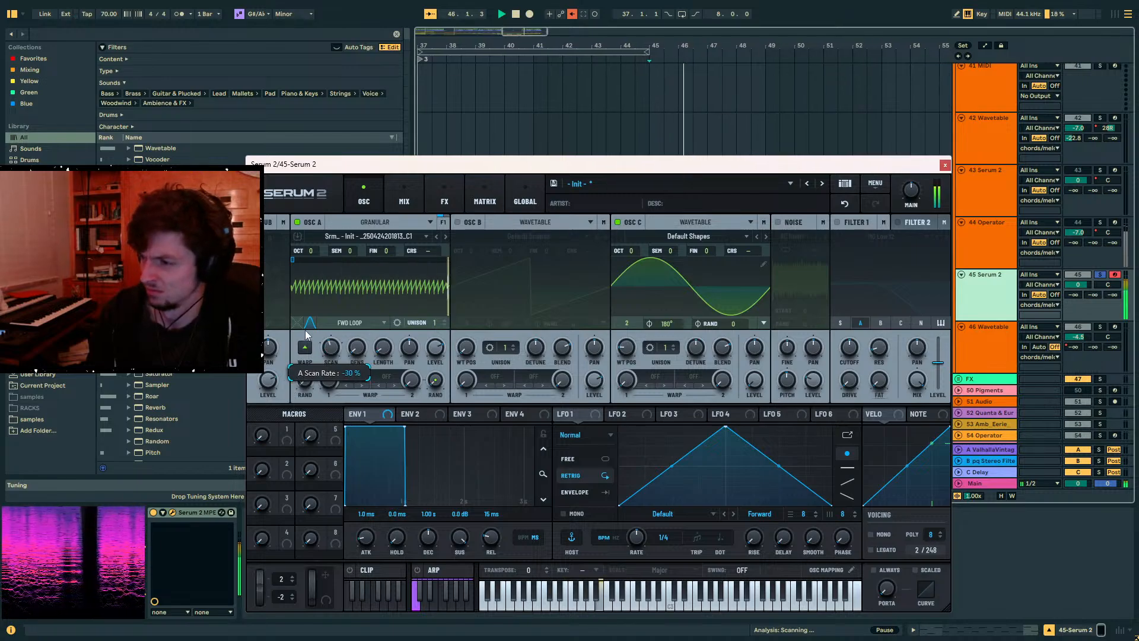
pyautogui.moveTo(383, 352); pyautogui.dragTo(385, 309)
pyautogui.moveTo(390, 293); pyautogui.dragTo(368, 347)
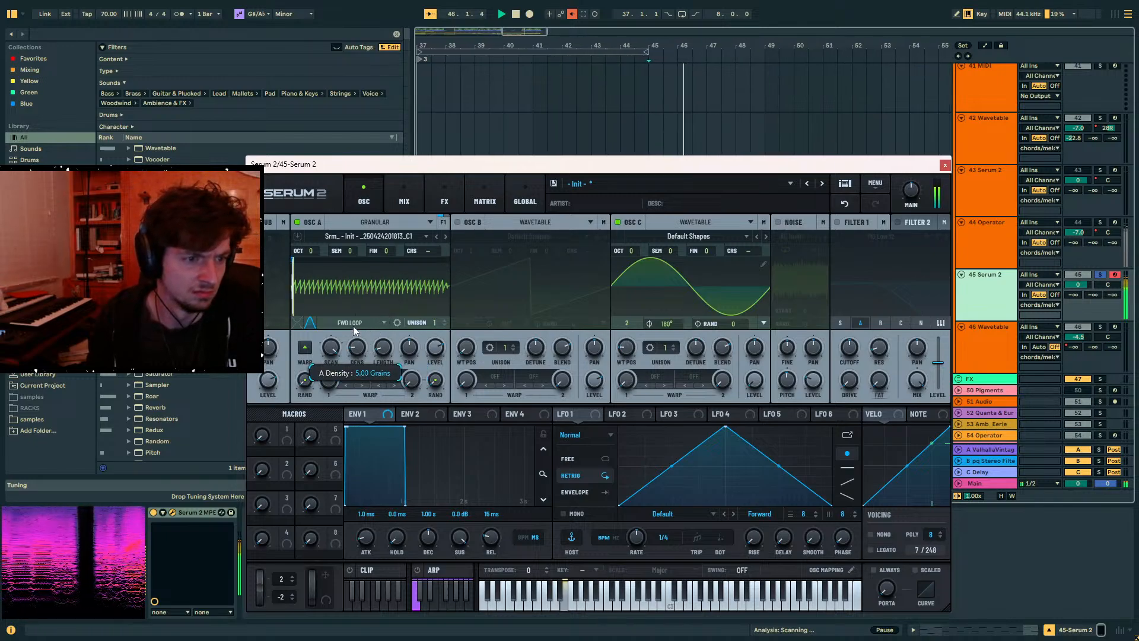
pyautogui.moveTo(358, 304); pyautogui.dragTo(381, 243)
pyautogui.moveTo(331, 346); pyautogui.dragTo(279, 446)
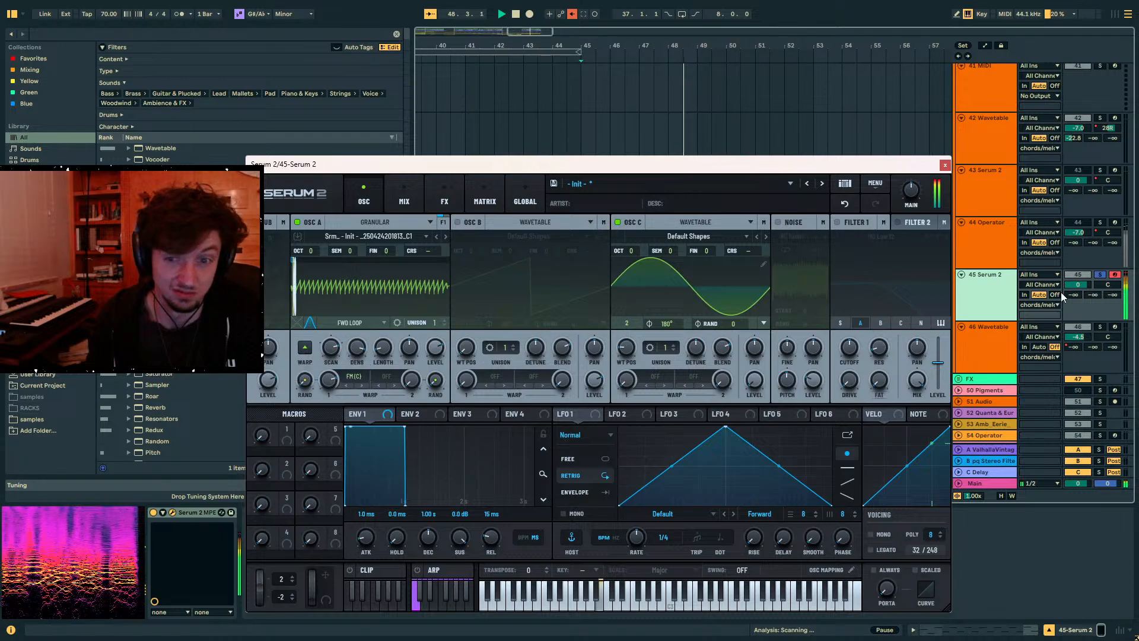
# - Unsolo track 45, close its Serum 2 window and play the mix from bar 45
pyautogui.click(1102, 275)
pyautogui.press('space')
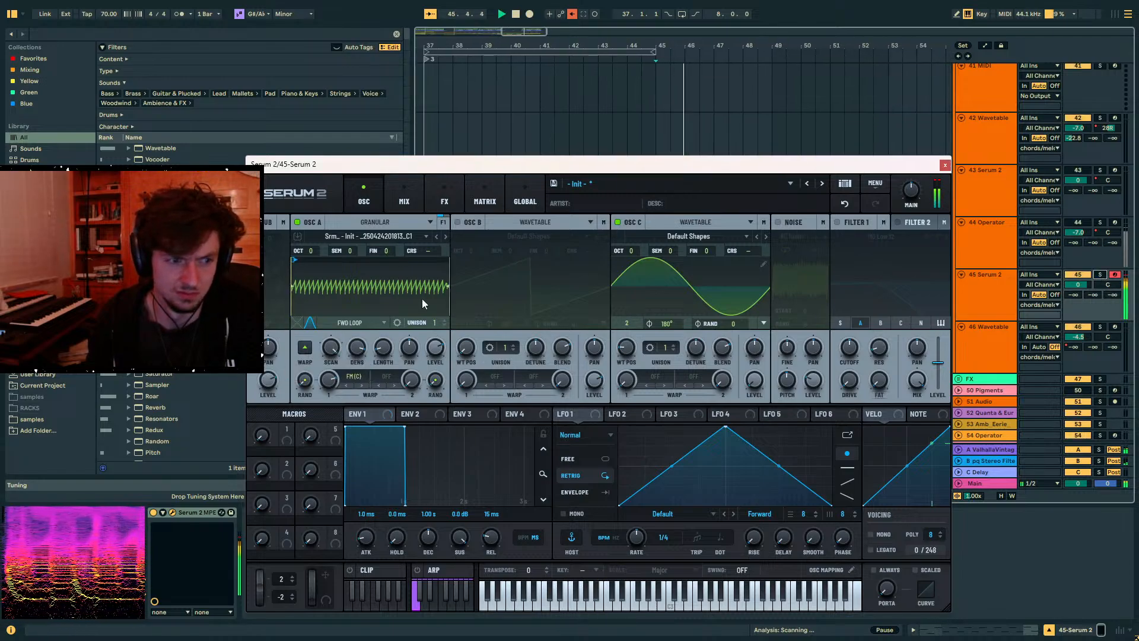
pyautogui.click(945, 164)
pyautogui.click(672, 321)
pyautogui.press('space')
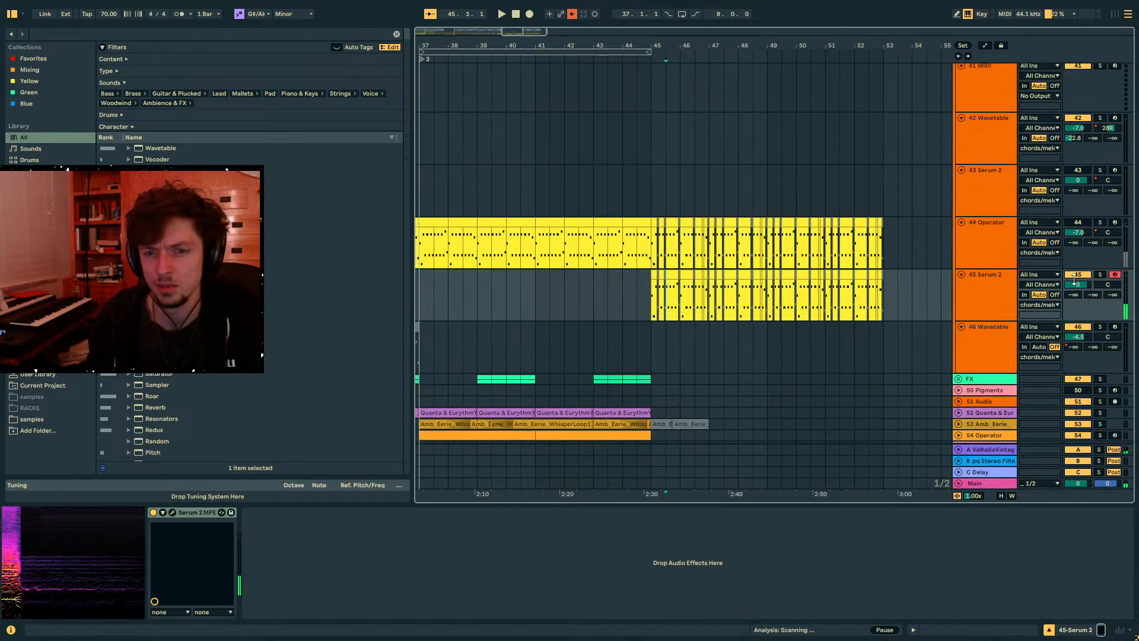
pyautogui.press('space')
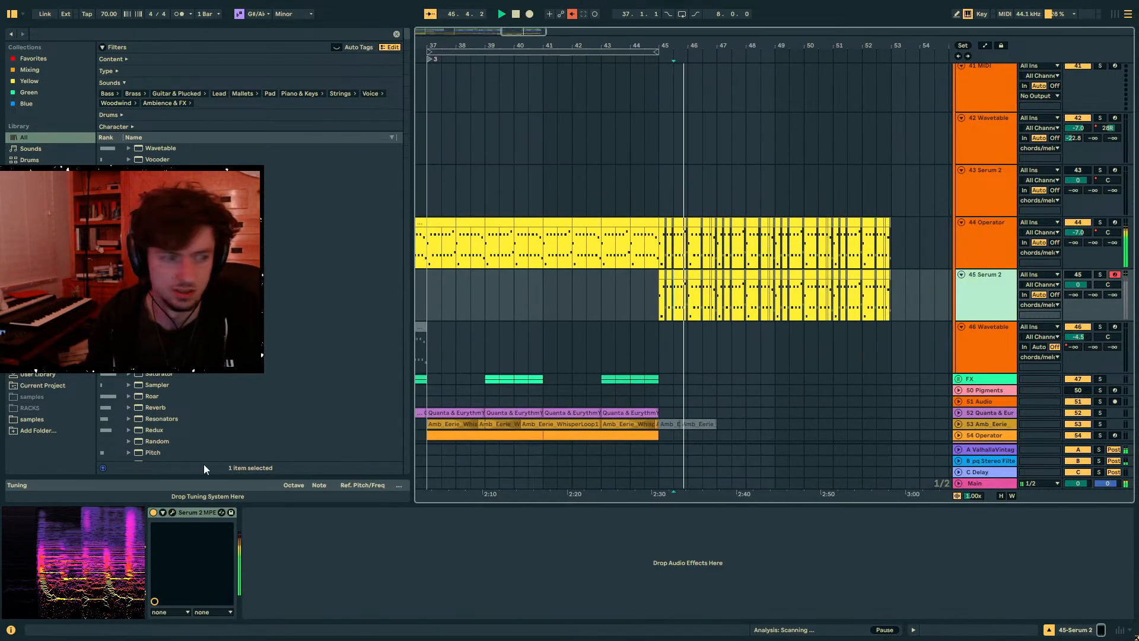
# - Turn on oscillator B in track 45's Serum 2 with Default Shapes and play it in the mix
pyautogui.click(172, 513)
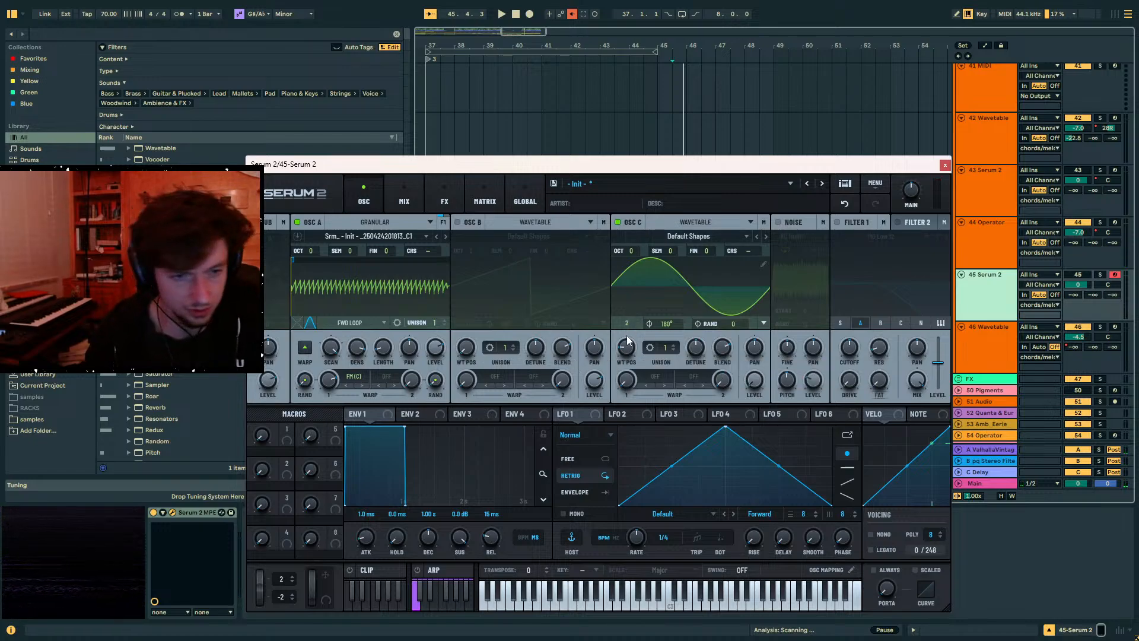
pyautogui.click(458, 222)
pyautogui.press('space')
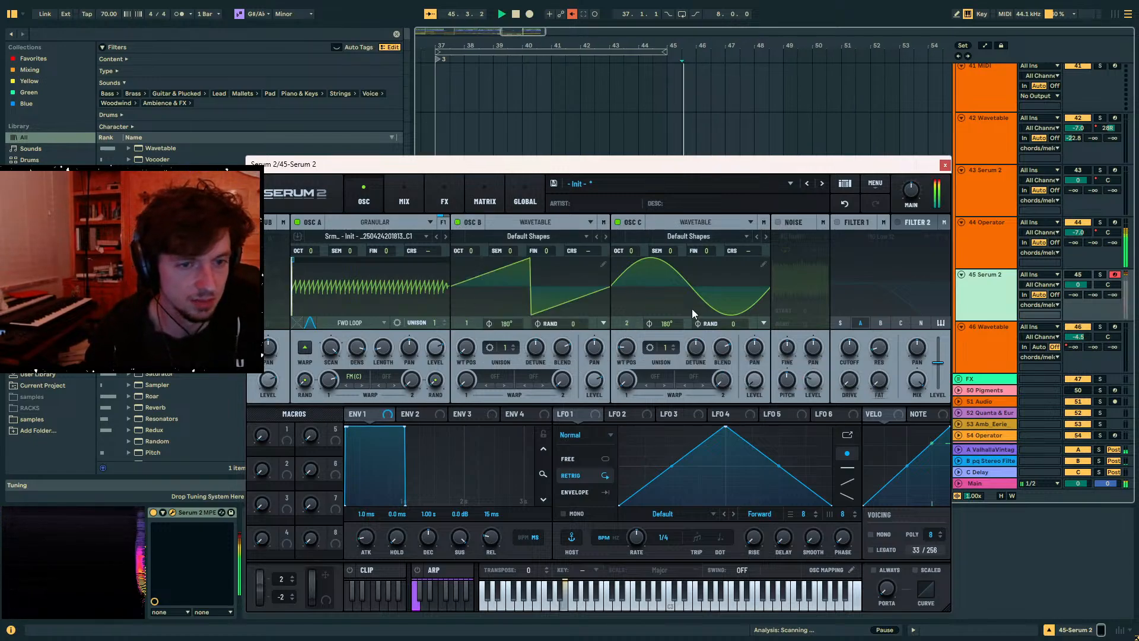
pyautogui.press('space')
# - Set oscillator A's octave to -4 and oscillator B's to -1, and lower oscillator A's level
pyautogui.moveTo(307, 251); pyautogui.dragTo(299, 360)
pyautogui.press('space')
pyautogui.moveTo(470, 251)
pyautogui.mouseDown()
pyautogui.moveTo(454, 295)
pyautogui.moveTo(467, 264)
pyautogui.mouseUp()
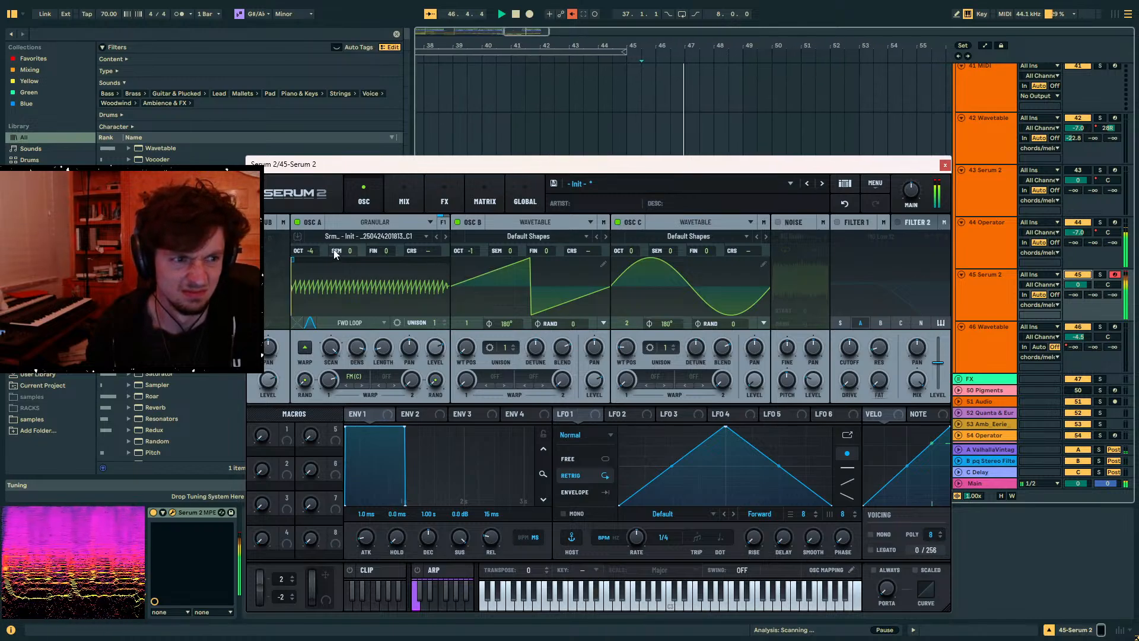
pyautogui.moveTo(435, 348); pyautogui.dragTo(421, 406)
pyautogui.click(945, 165)
pyautogui.click(989, 283)
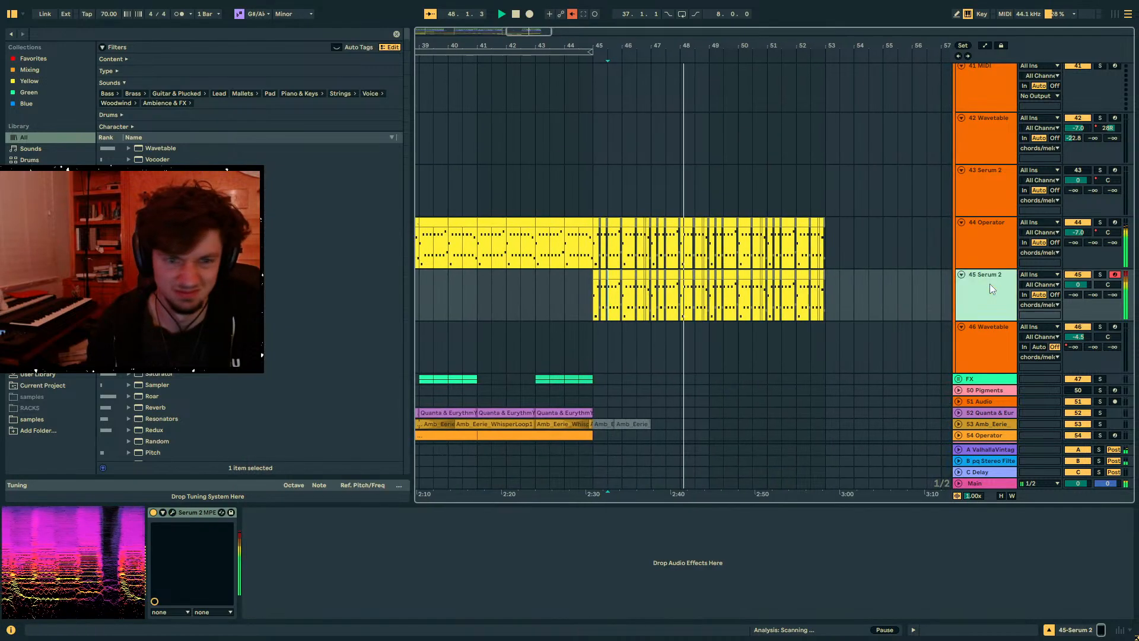
# - Stop playback and deactivate the Skids Tarmac clips after about bar 47 on track 56
pyautogui.scroll(-2, 584, 382)
pyautogui.press('space')
pyautogui.scroll(-1, 580, 389)
pyautogui.click(689, 397)
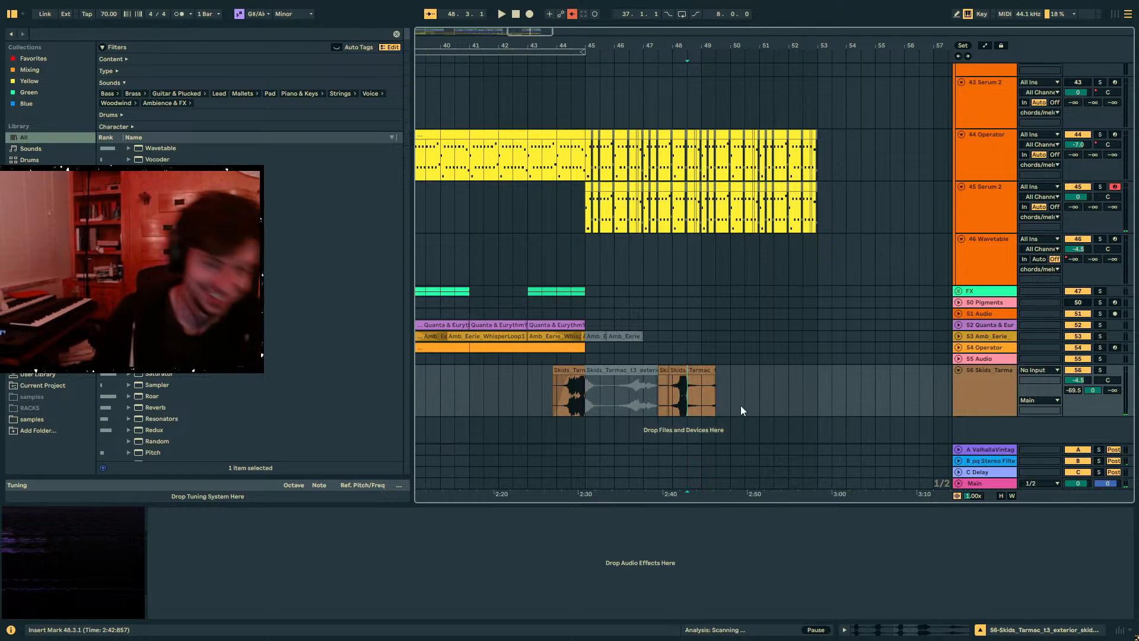
pyautogui.moveTo(739, 404); pyautogui.dragTo(644, 406)
pyautogui.click(499, 391)
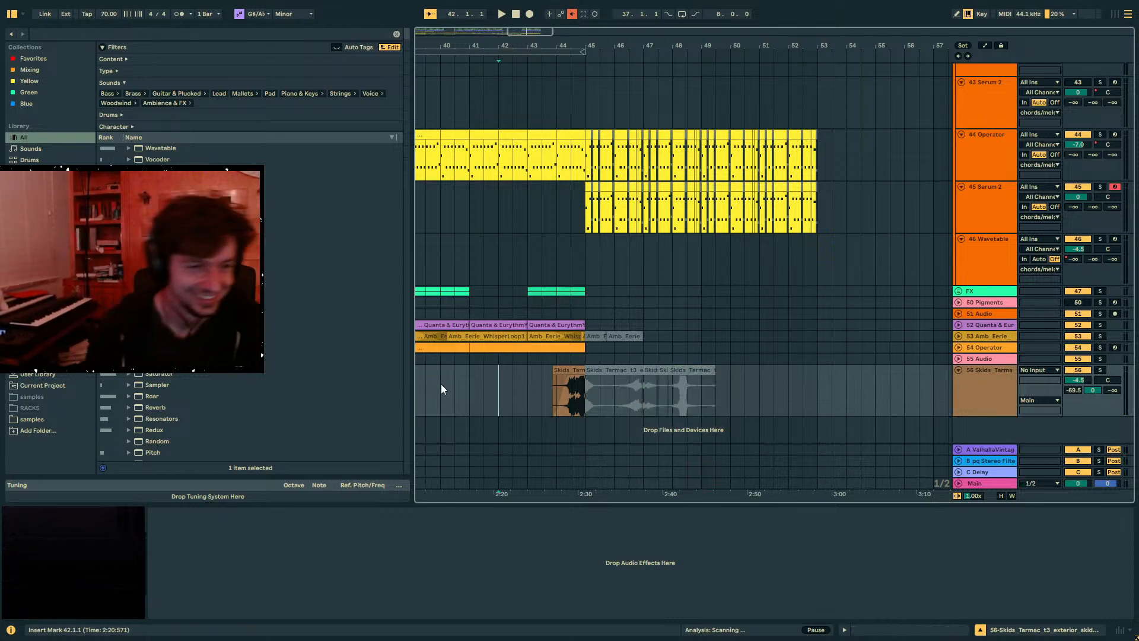
# - Play the arrangement from bar 36 to hear the lead-in to bar 45
pyautogui.moveTo(557, 31); pyautogui.dragTo(547, 31)
pyautogui.click(450, 210)
pyautogui.press('space')
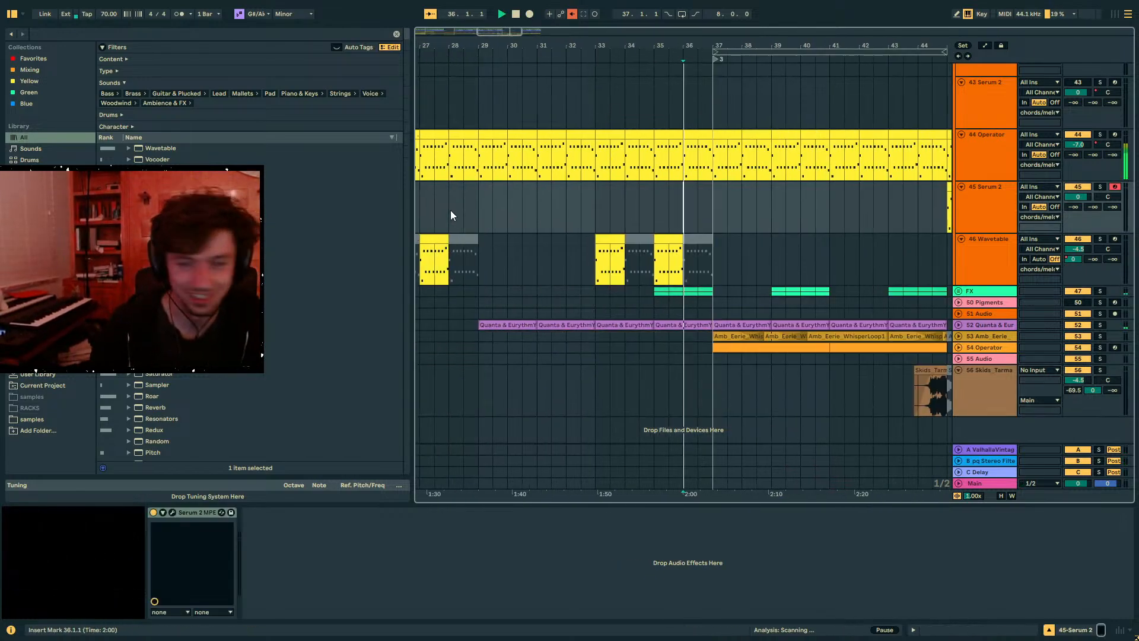
pyautogui.press('-')
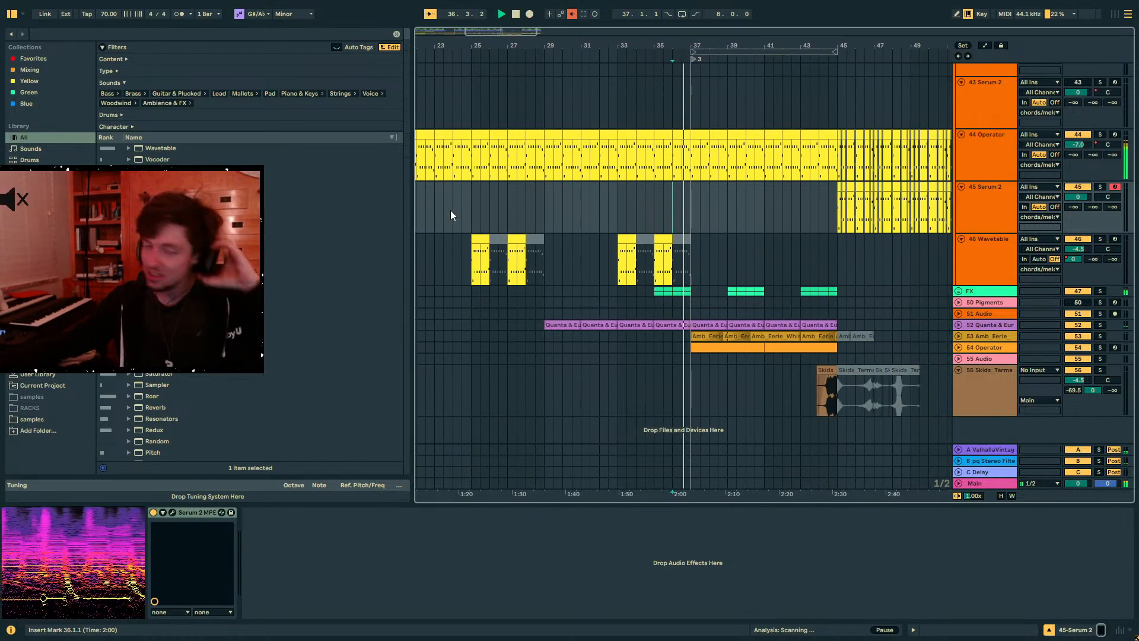
# - Inspect track 44's pq VOCOTT dry/wet and formant shift automation during playback
pyautogui.click(693, 179)
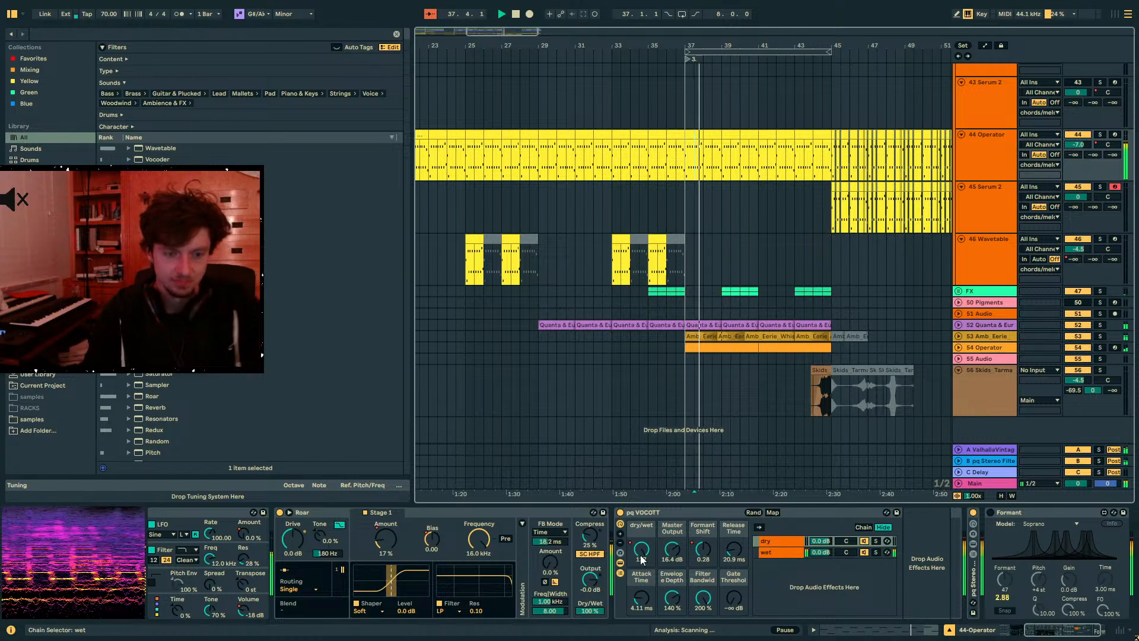
pyautogui.press('a')
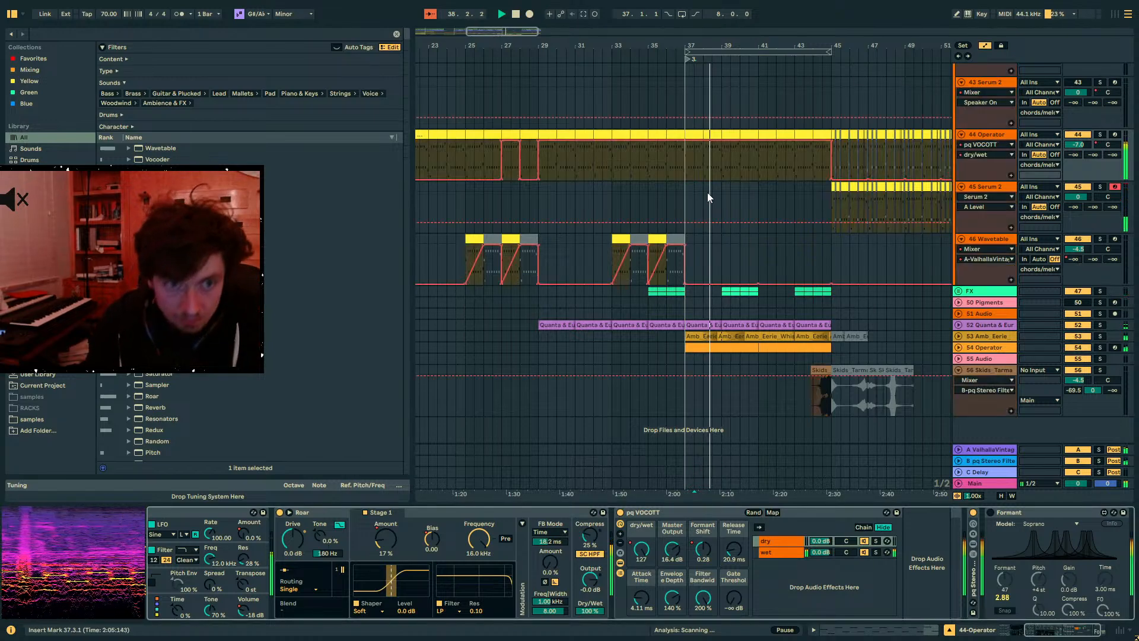
pyautogui.click(692, 172)
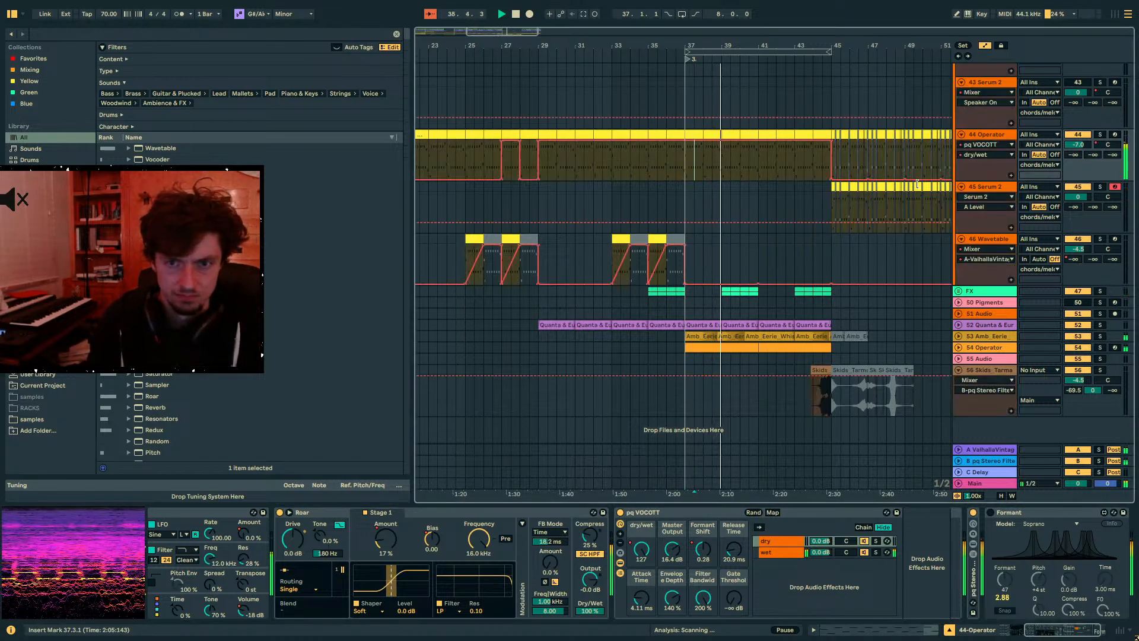
pyautogui.click(703, 551)
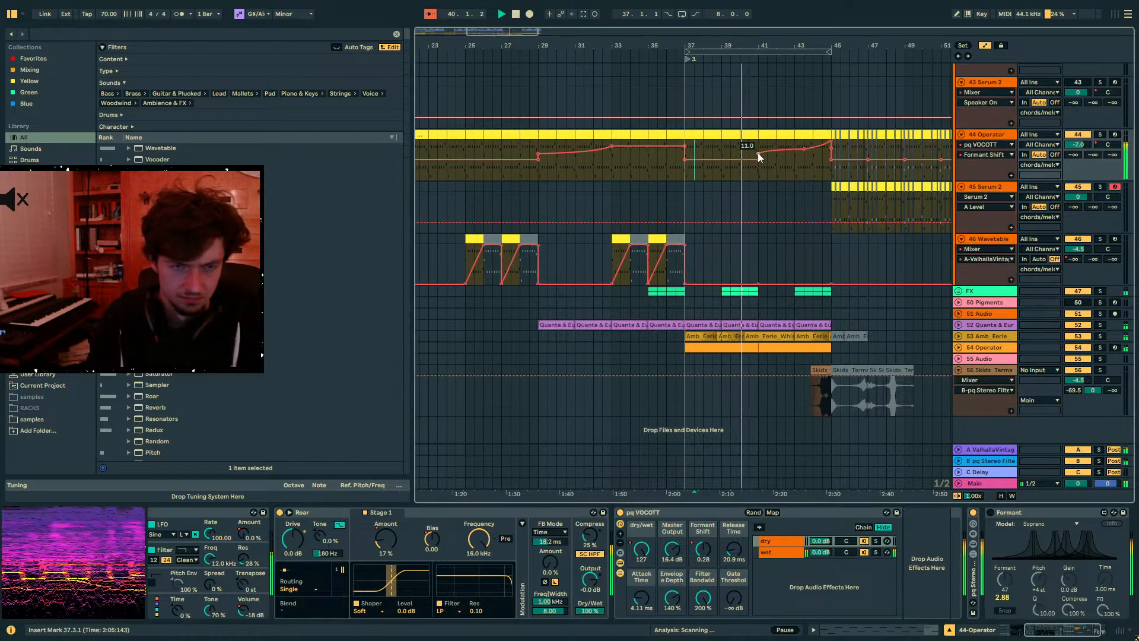
# - Examine the automation of Roar's shaper amount on track 44 around bars 37 to 45 during playback
pyautogui.doubleClick(646, 511)
pyautogui.click(380, 541)
pyautogui.moveTo(758, 174); pyautogui.dragTo(758, 168)
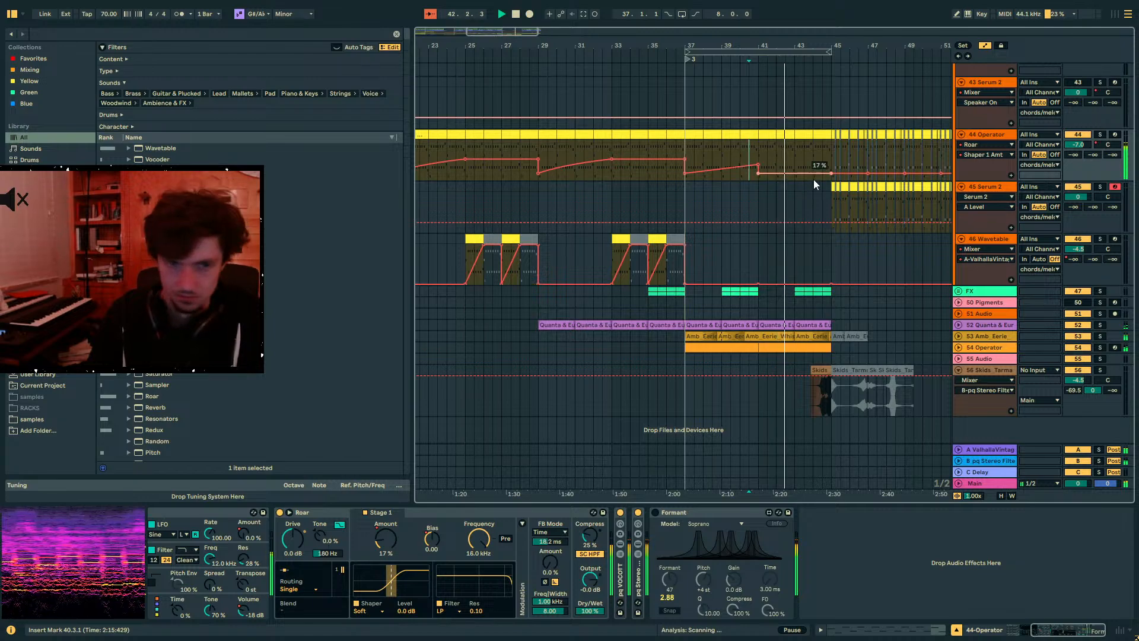
pyautogui.press('a')
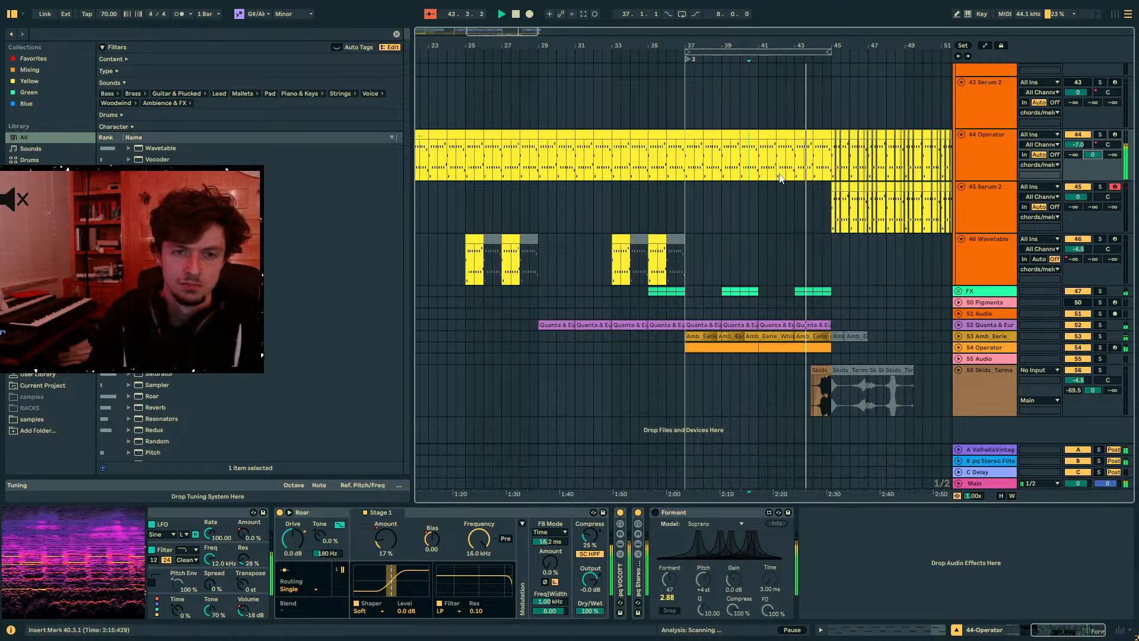
pyautogui.press('a')
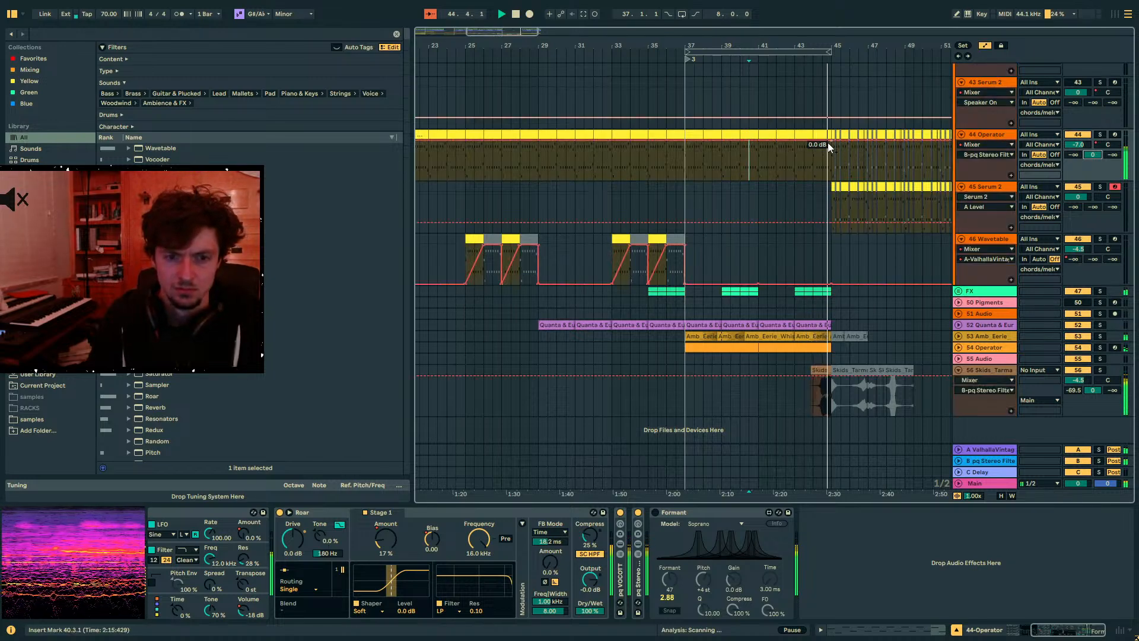
# - Lower track 56's volume to -14.4 dB and place the insert marker at bar 45 on track 45
pyautogui.moveTo(1064, 383); pyautogui.dragTo(1064, 409)
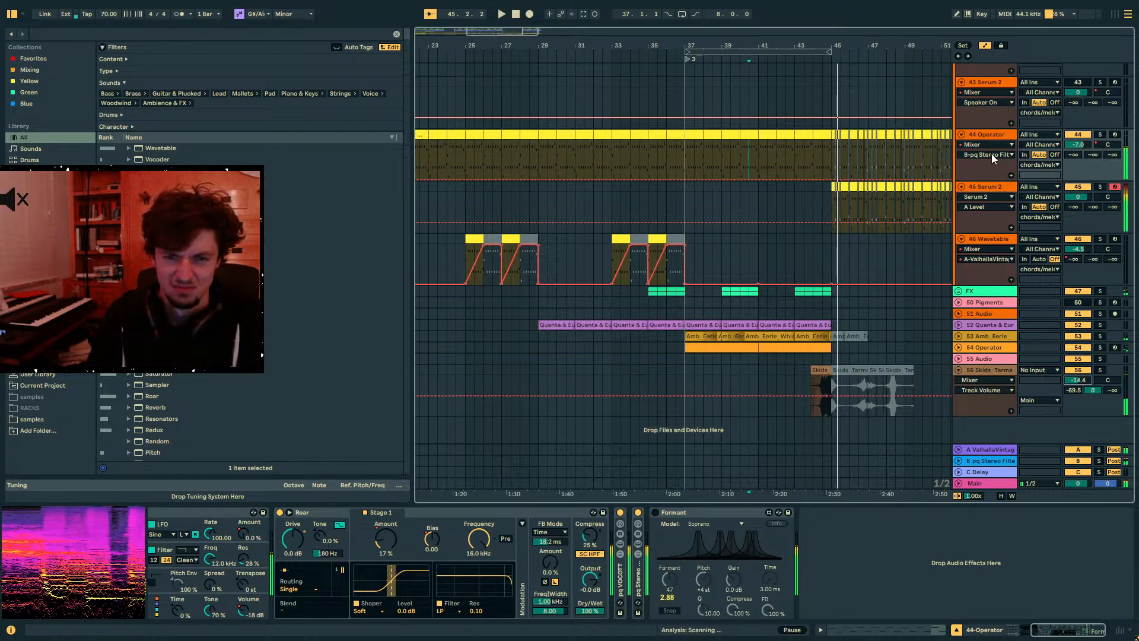
pyautogui.click(820, 210)
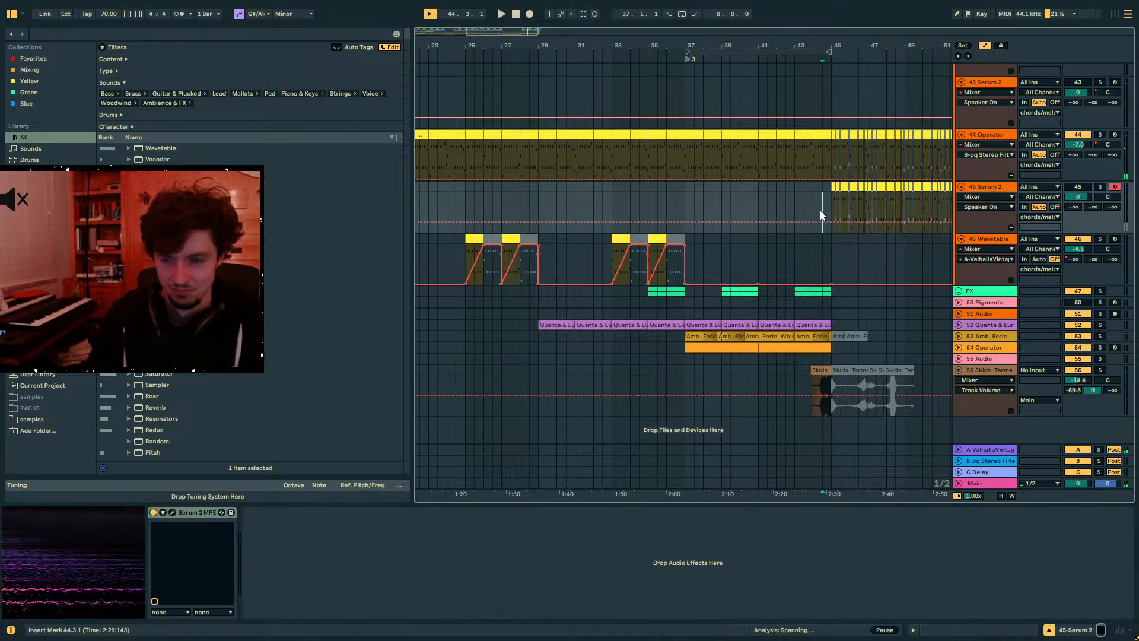
pyautogui.scroll(2, 820, 210)
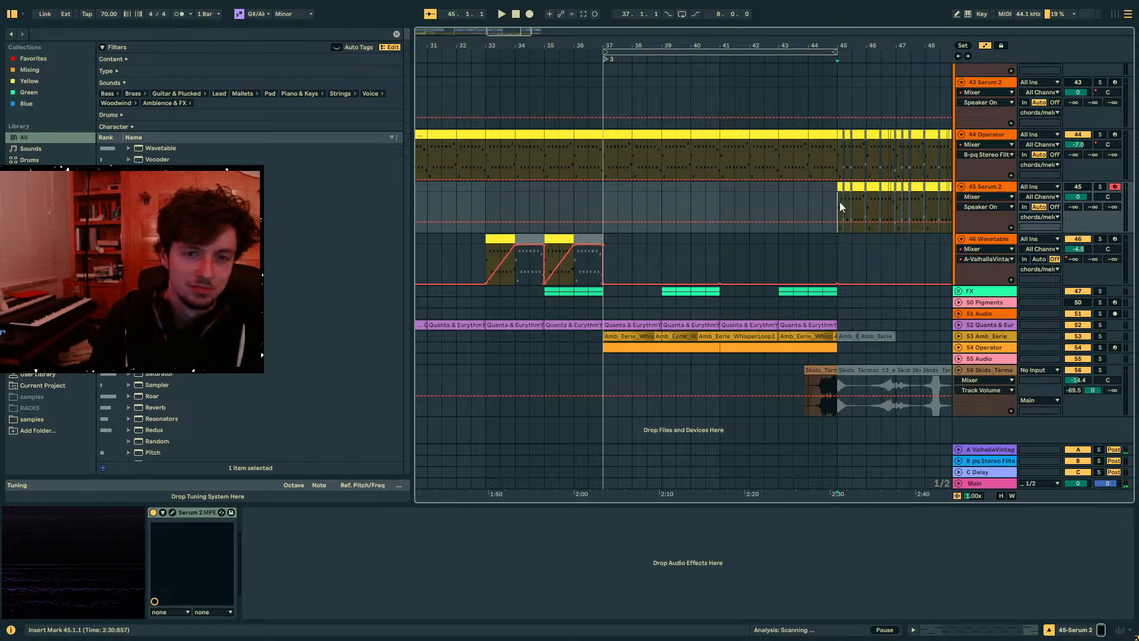
pyautogui.moveTo(849, 42); pyautogui.dragTo(788, 149)
# - Solo track 45, assign Env 1 to Filter 1's cutoff in Serum 2 and turn on Filter 1
pyautogui.click(1099, 187)
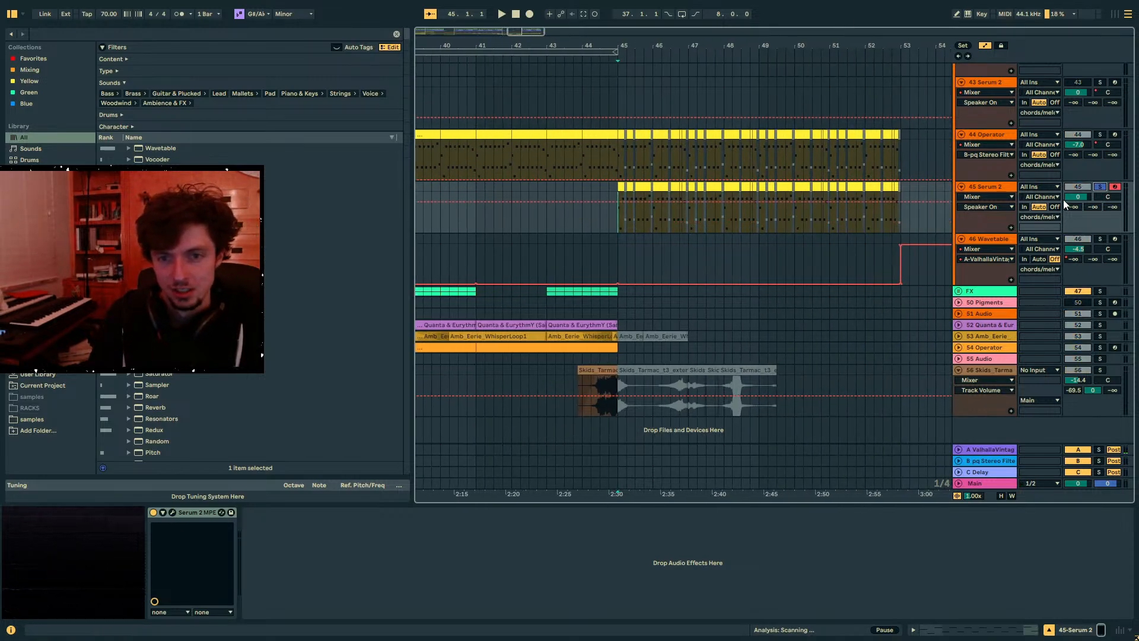
pyautogui.click(172, 512)
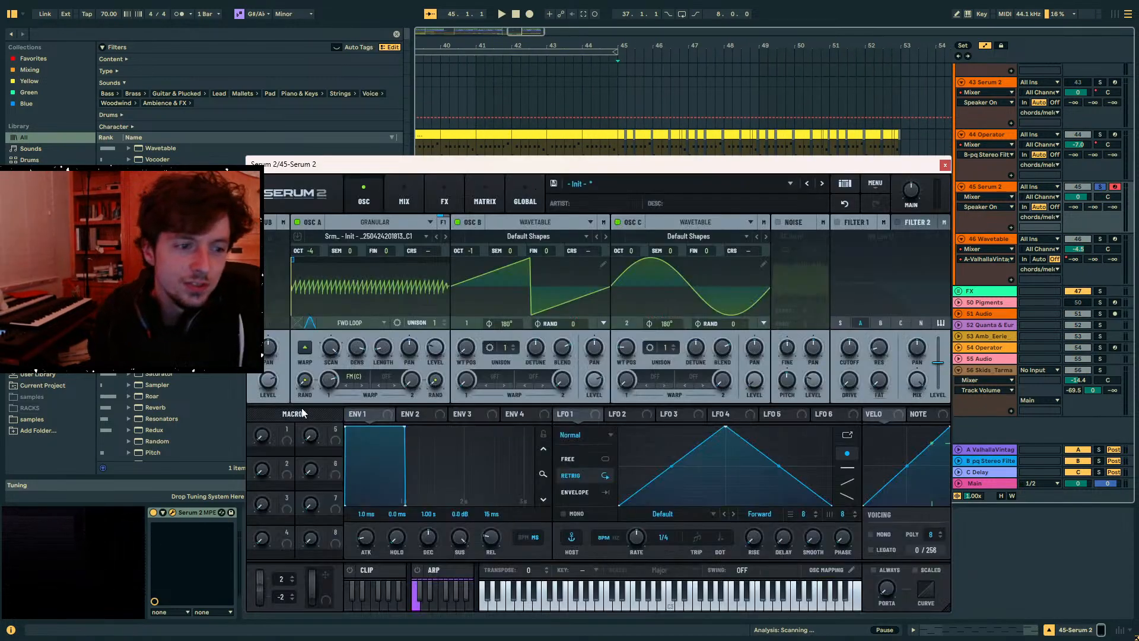
pyautogui.moveTo(783, 322); pyautogui.dragTo(355, 402)
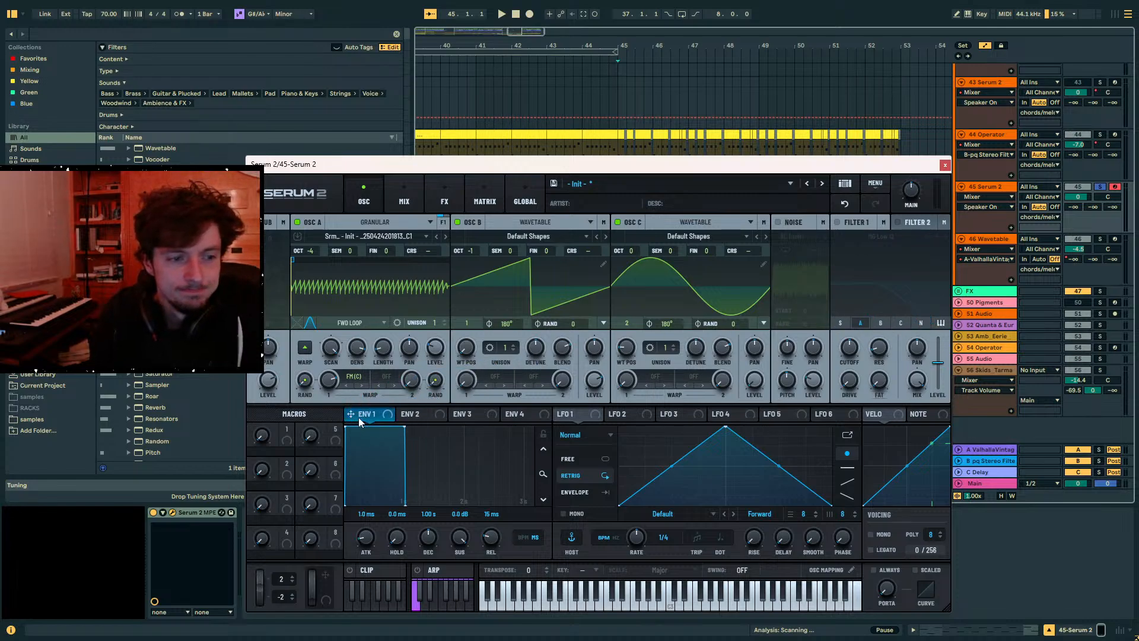
pyautogui.moveTo(366, 414); pyautogui.dragTo(823, 341)
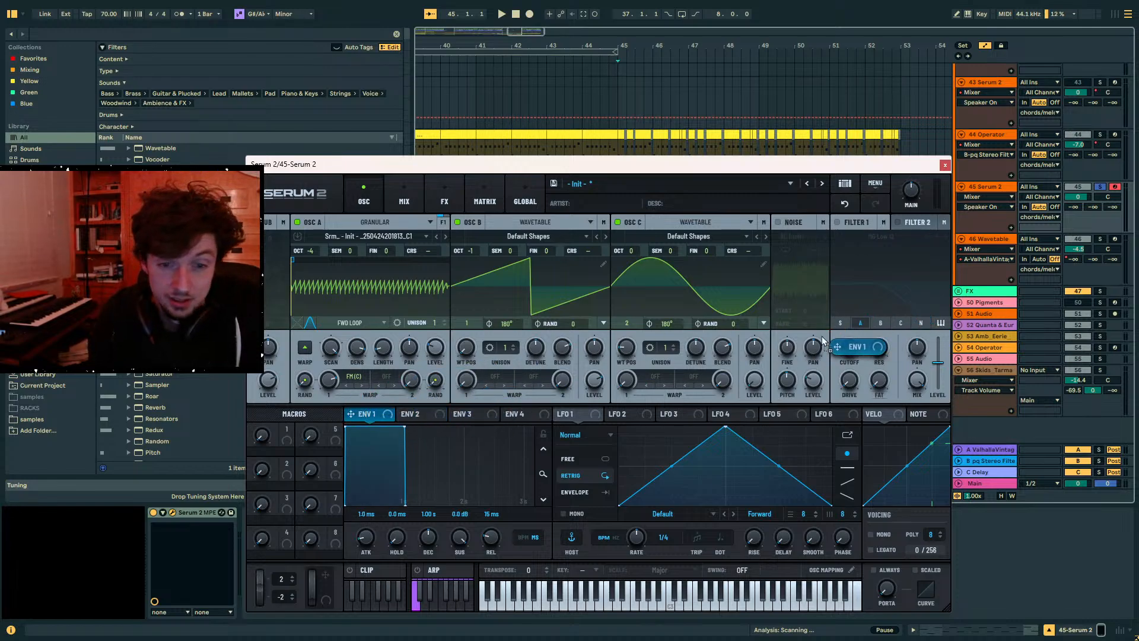
pyautogui.click(836, 219)
pyautogui.press('space')
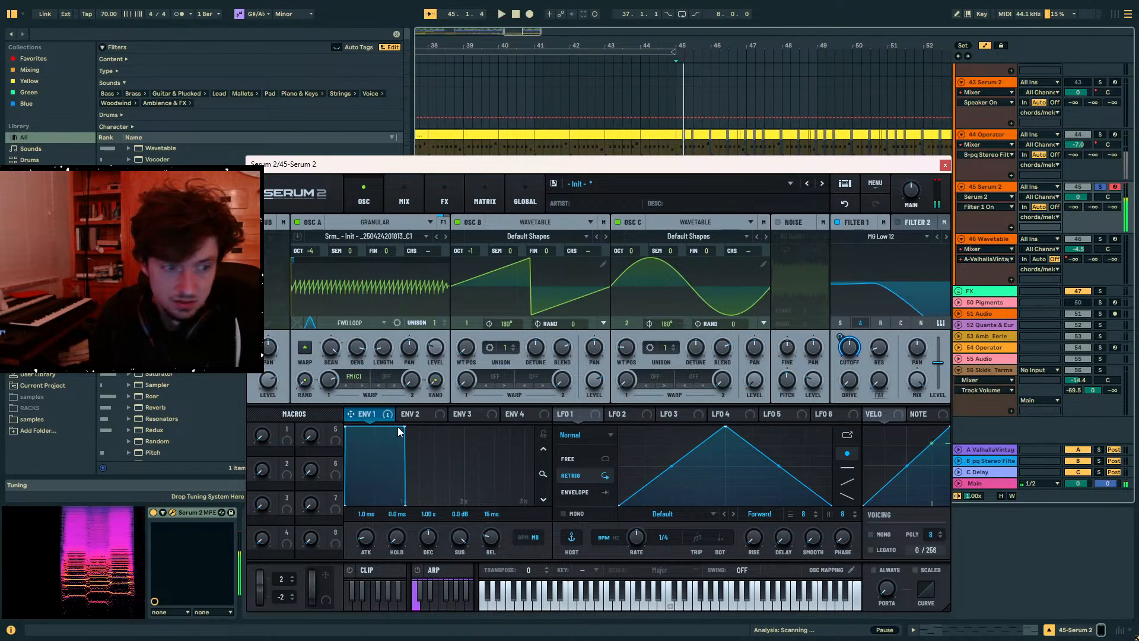
# - Shape Env 1 with zero sustain and about 0.76 s decay, and route oscillator B to the filter
pyautogui.moveTo(400, 426); pyautogui.dragTo(379, 524)
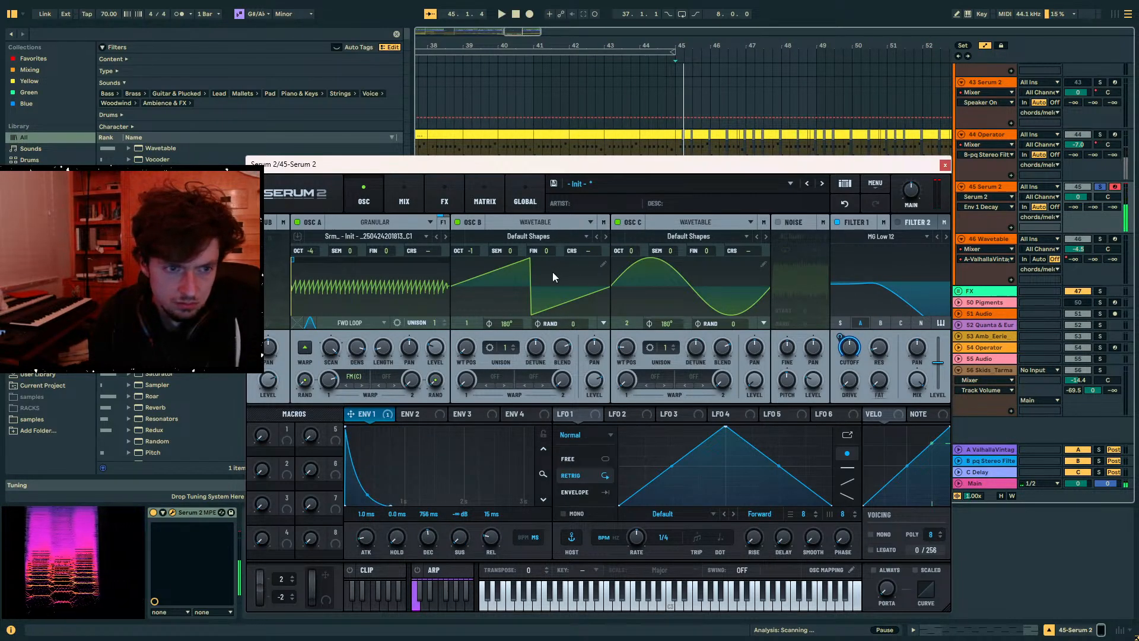
pyautogui.click(597, 228)
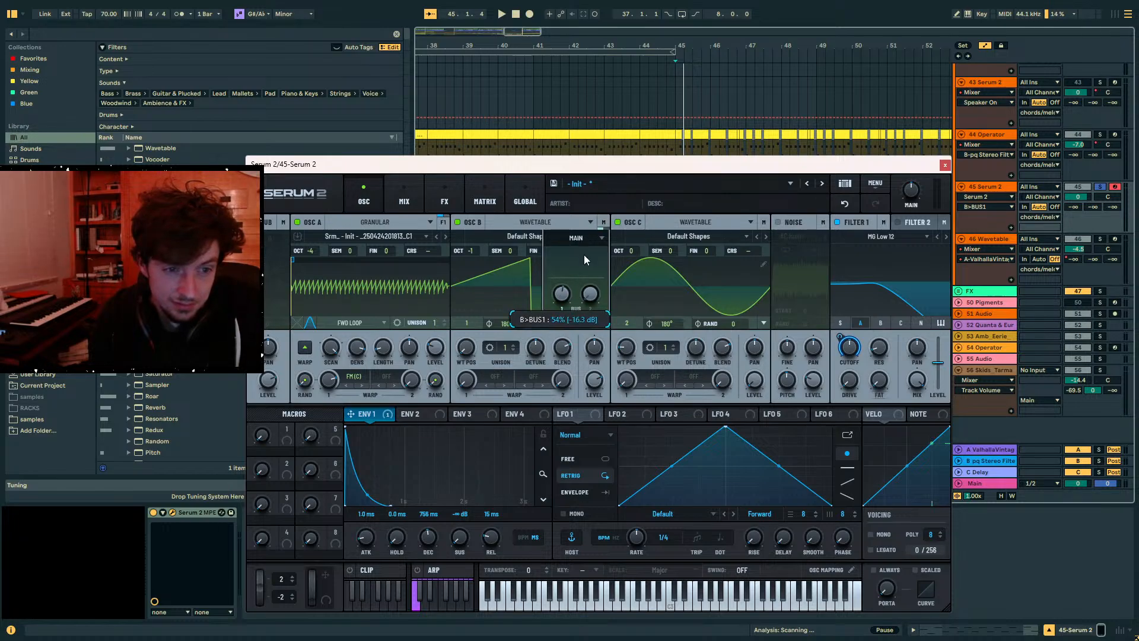
pyautogui.click(583, 238)
pyautogui.click(576, 268)
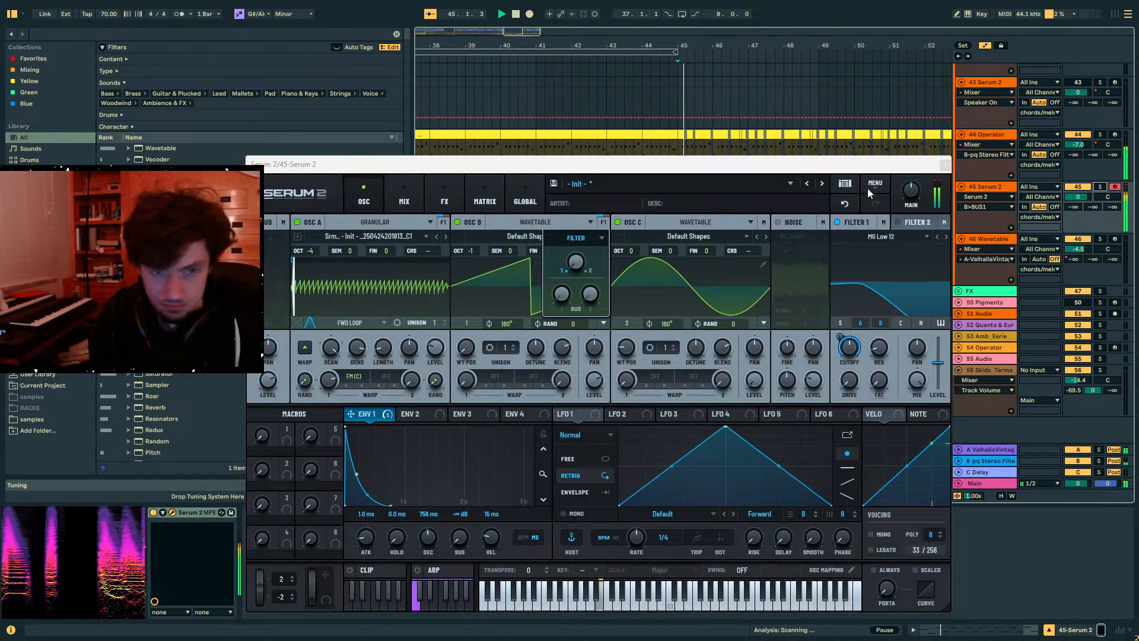
# - Close the Serum 2 window, stop playback, lower track 45's volume to -13.8 dB and place the insert marker at bar 45 on track 44
pyautogui.click(944, 164)
pyautogui.moveTo(1078, 196); pyautogui.dragTo(1078, 192)
pyautogui.click(639, 197)
pyautogui.press('space')
pyautogui.press('+')
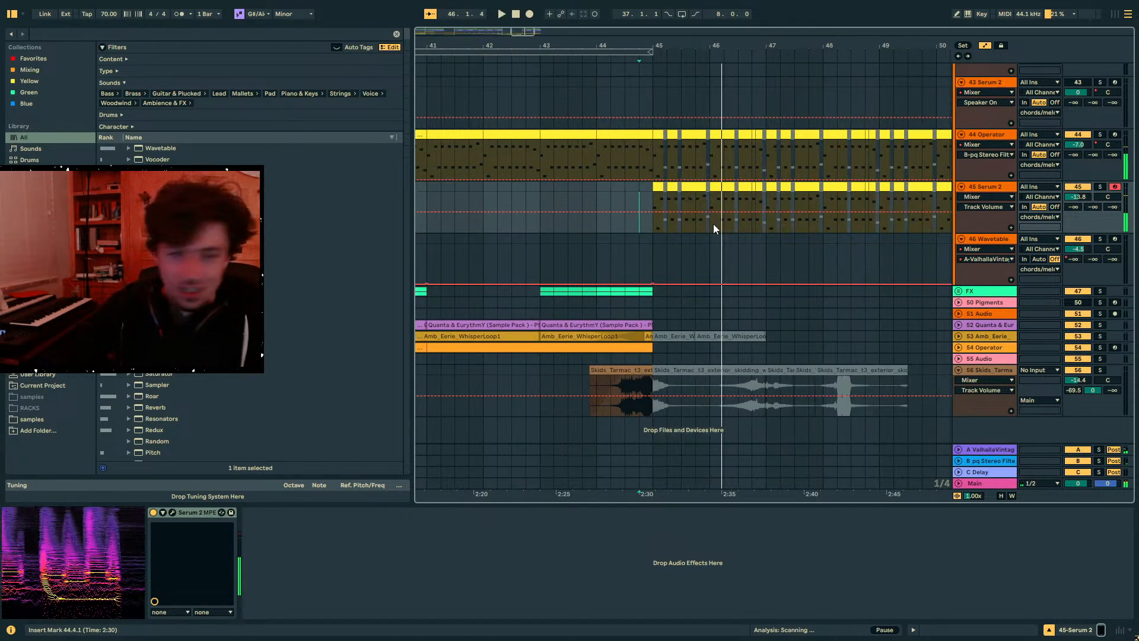
pyautogui.scroll(2, 624, 238)
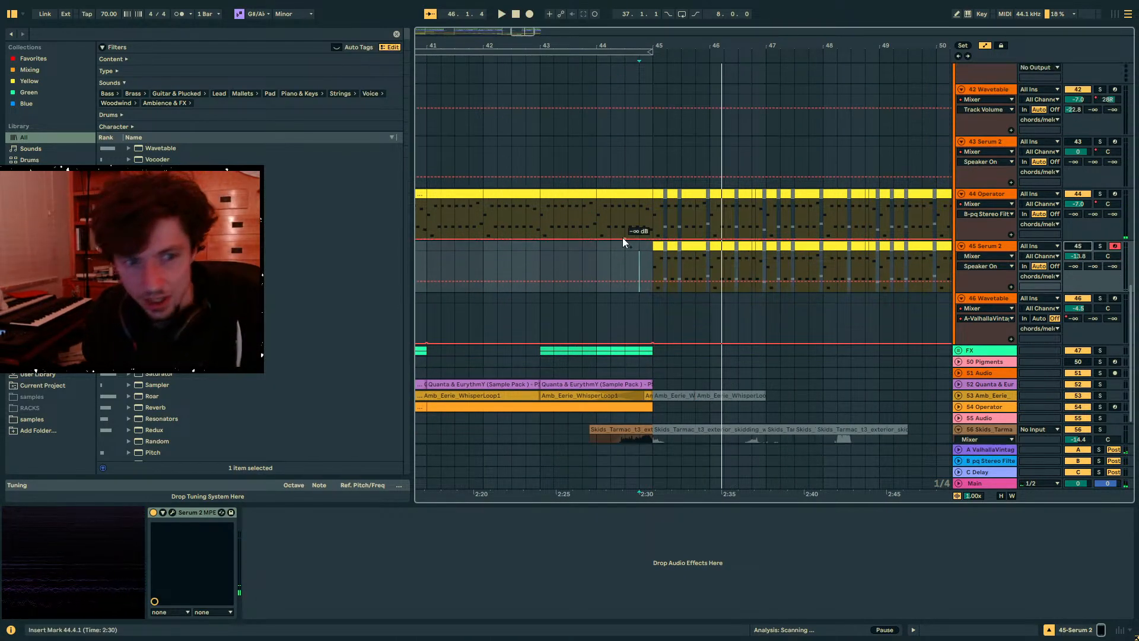
pyautogui.click(653, 220)
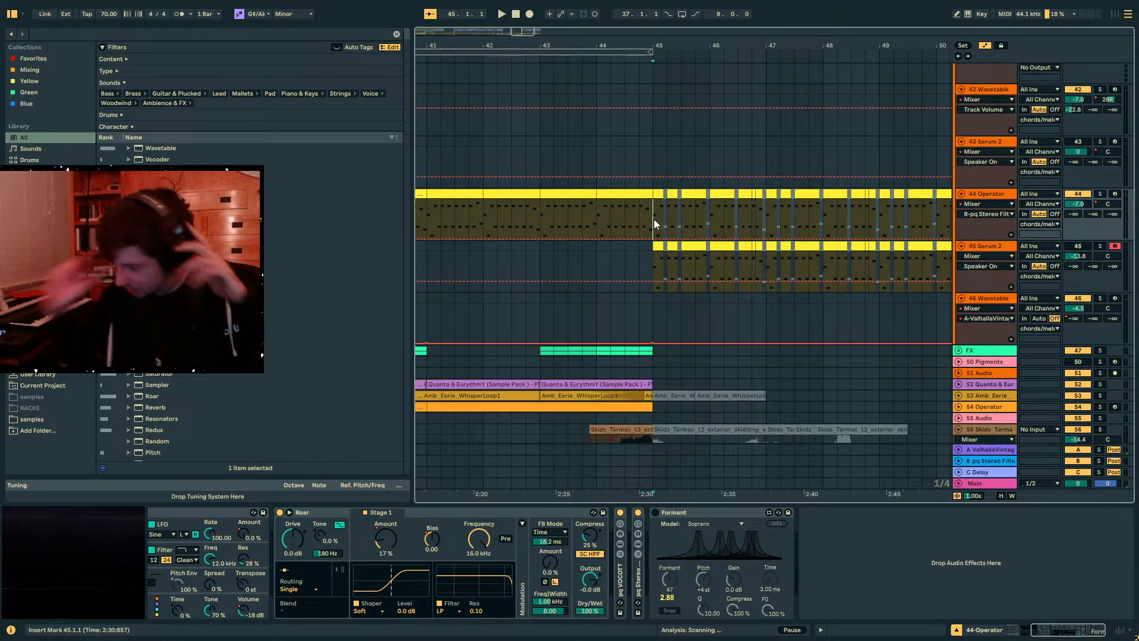
# - Hide the automation lanes and place the insert marker at bar 1 on track 45
pyautogui.moveTo(582, 50); pyautogui.dragTo(899, 11)
pyautogui.press('a')
pyautogui.click(426, 267)
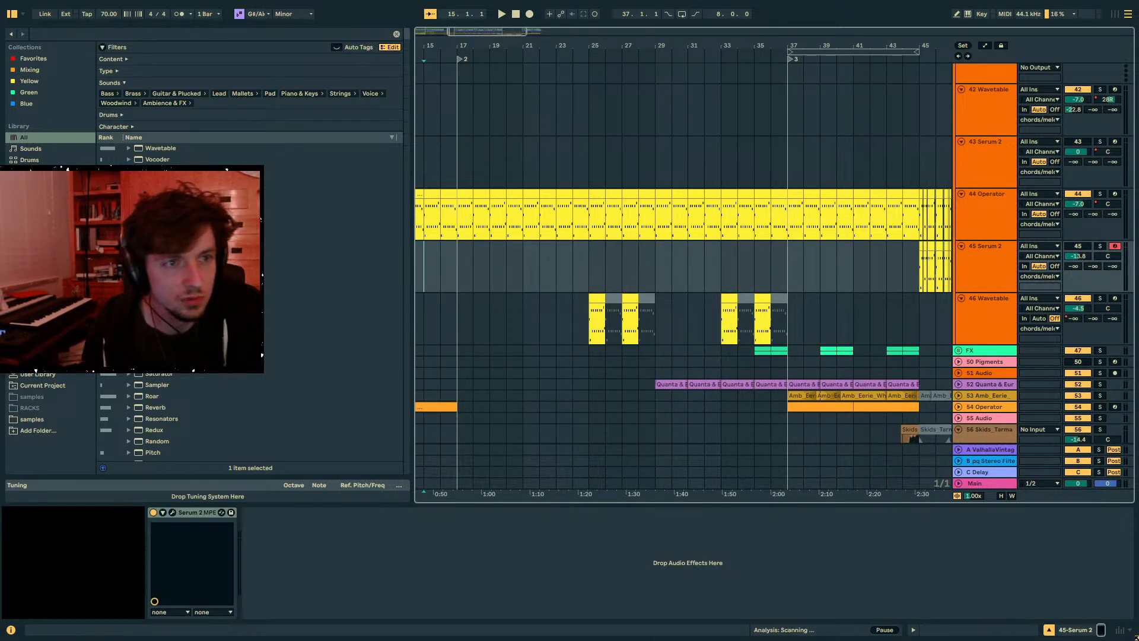
pyautogui.moveTo(461, 46); pyautogui.dragTo(618, 39)
pyautogui.click(423, 254)
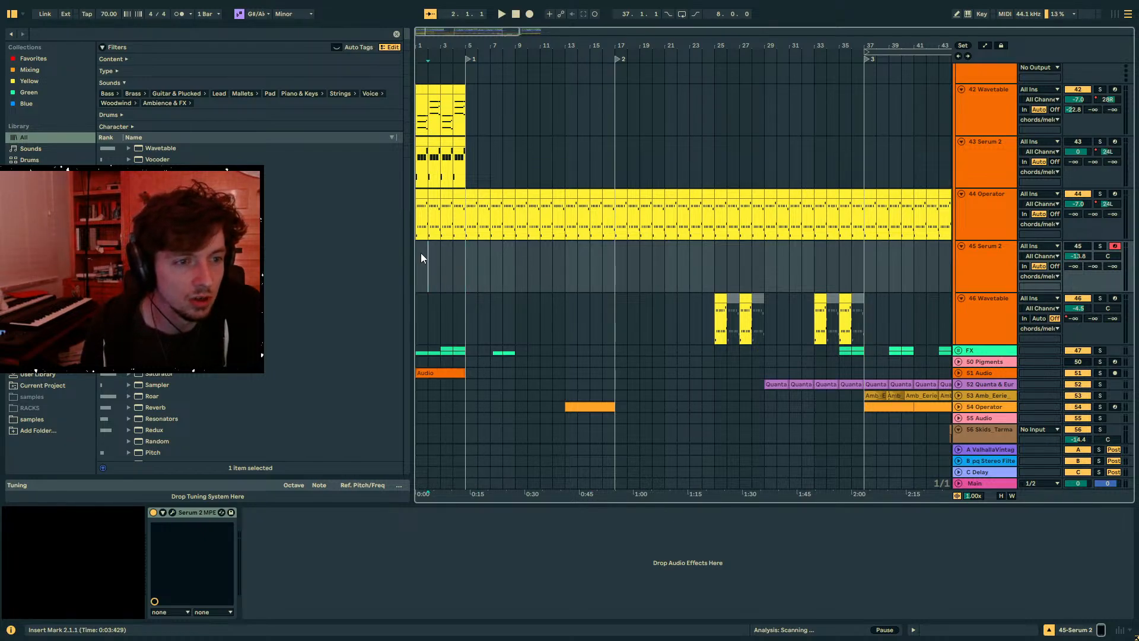
pyautogui.click(417, 253)
pyautogui.scroll(2, 492, 276)
pyautogui.scroll(1, 507, 286)
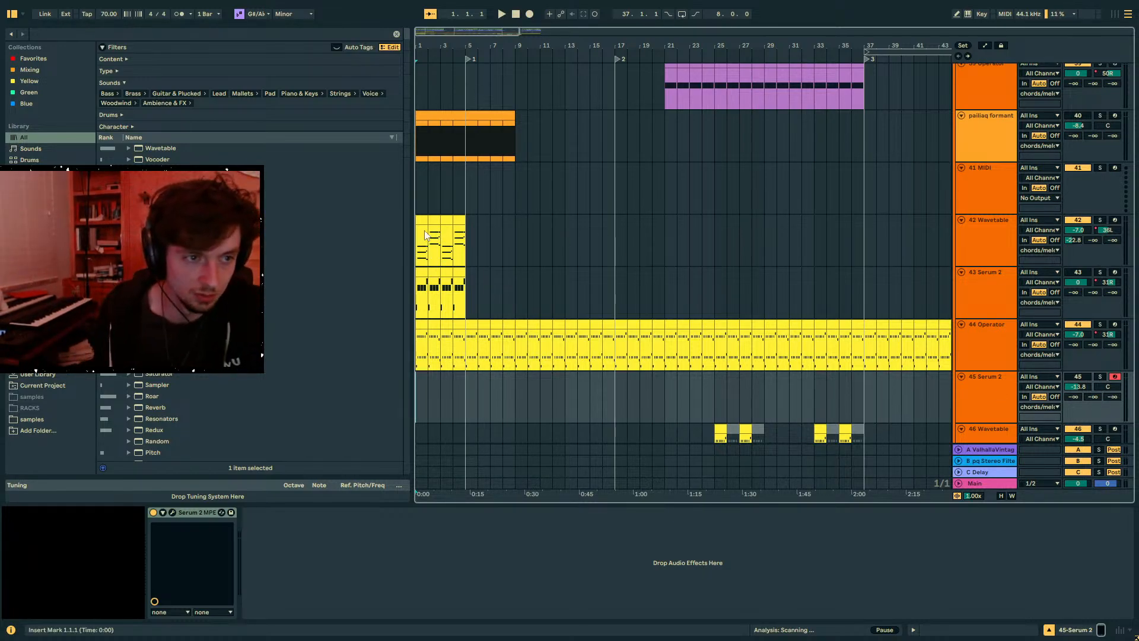
# - Narrow the browser to give the arrangement more room and play from bar 1
pyautogui.moveTo(415, 204); pyautogui.dragTo(6, 204)
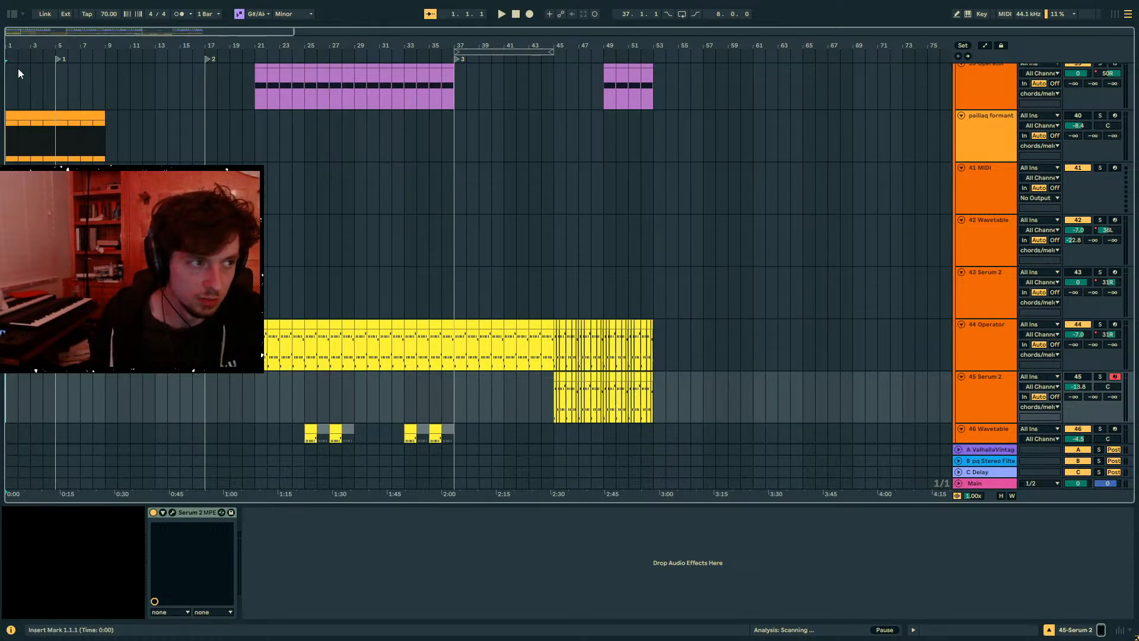
pyautogui.moveTo(106, 93); pyautogui.dragTo(180, 108)
pyautogui.moveTo(187, 42); pyautogui.dragTo(187, 102)
pyautogui.click(185, 189)
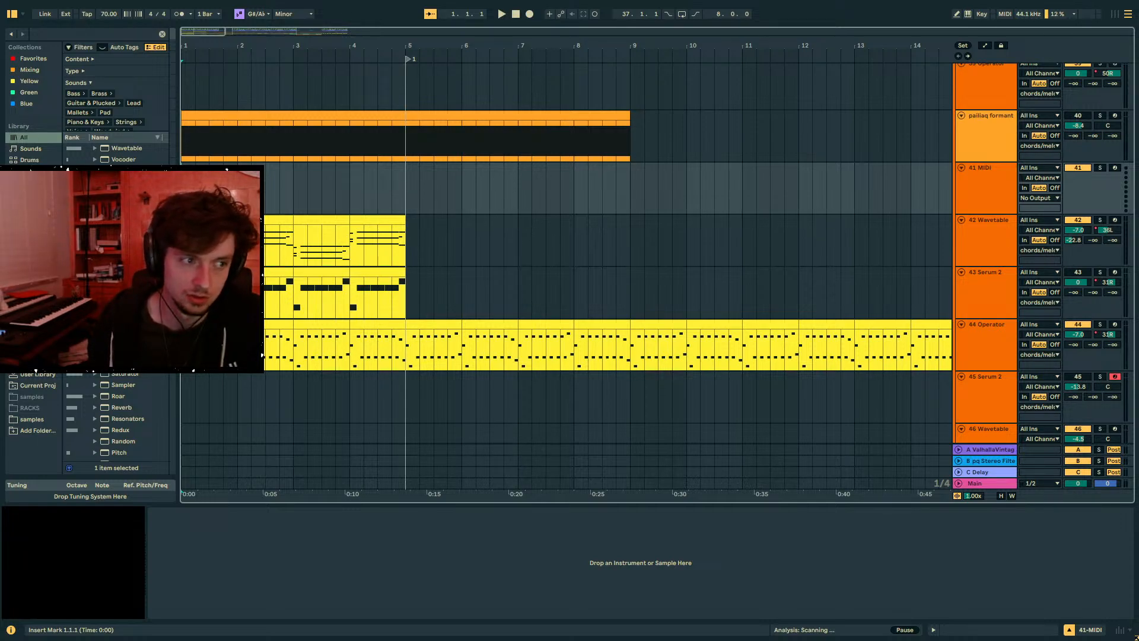
pyautogui.press('space')
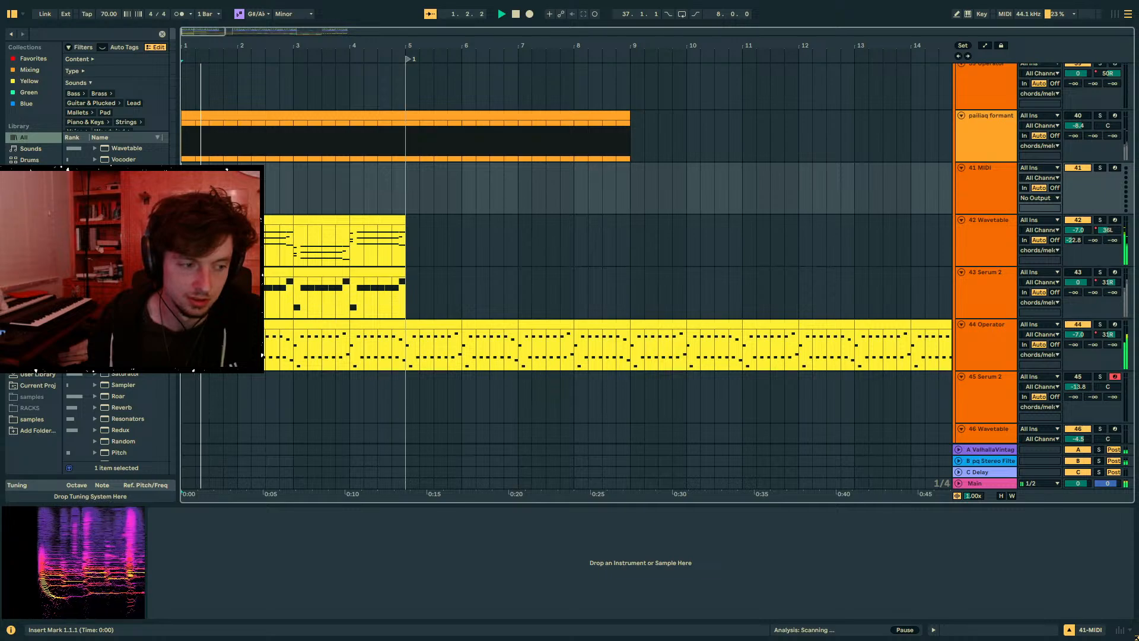
# - Add an Auto Filter at the end of track 44's effect chain and set it to high-pass at about 986 Hz
pyautogui.scroll(-1, 375, 273)
pyautogui.scroll(-2, 376, 276)
pyautogui.scroll(1, 389, 293)
pyautogui.click(295, 246)
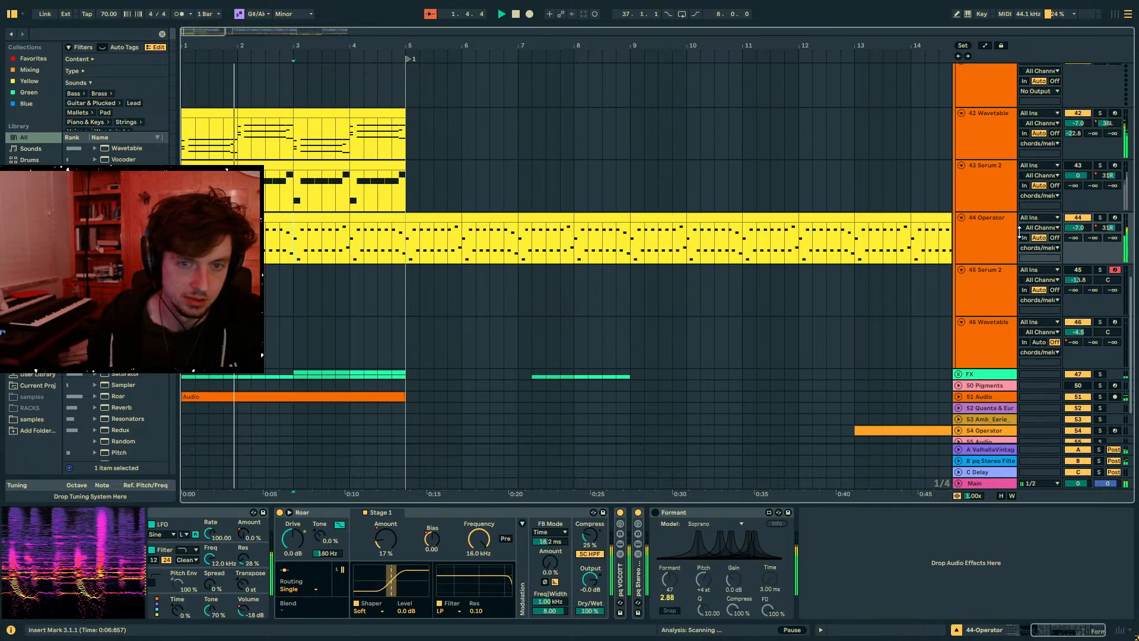
pyautogui.click(52, 36)
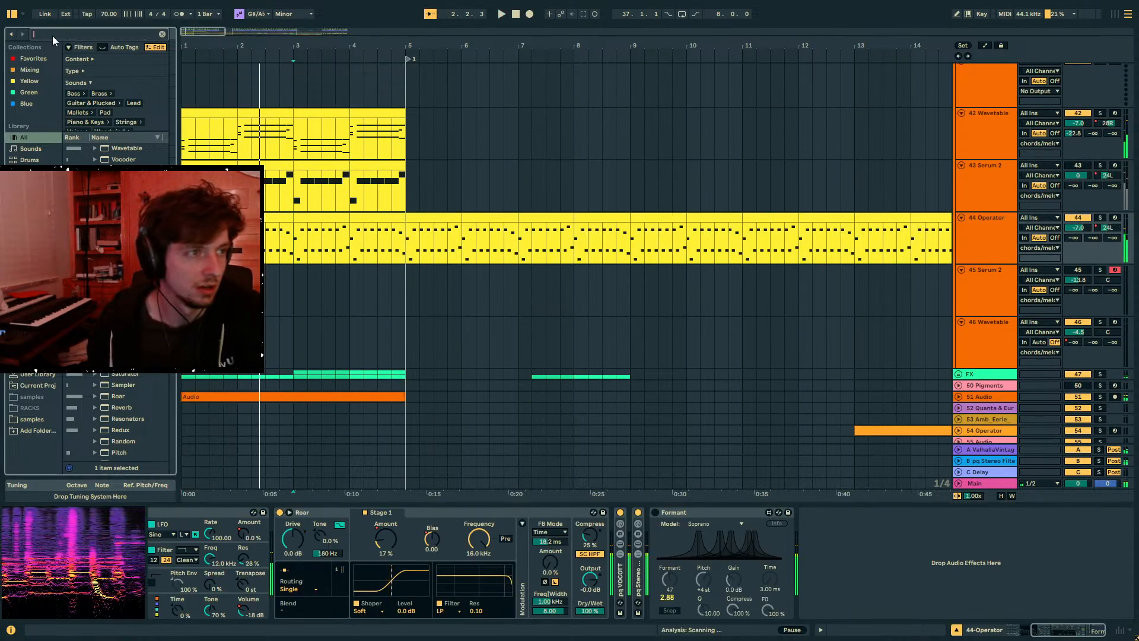
pyautogui.write('auto filt')
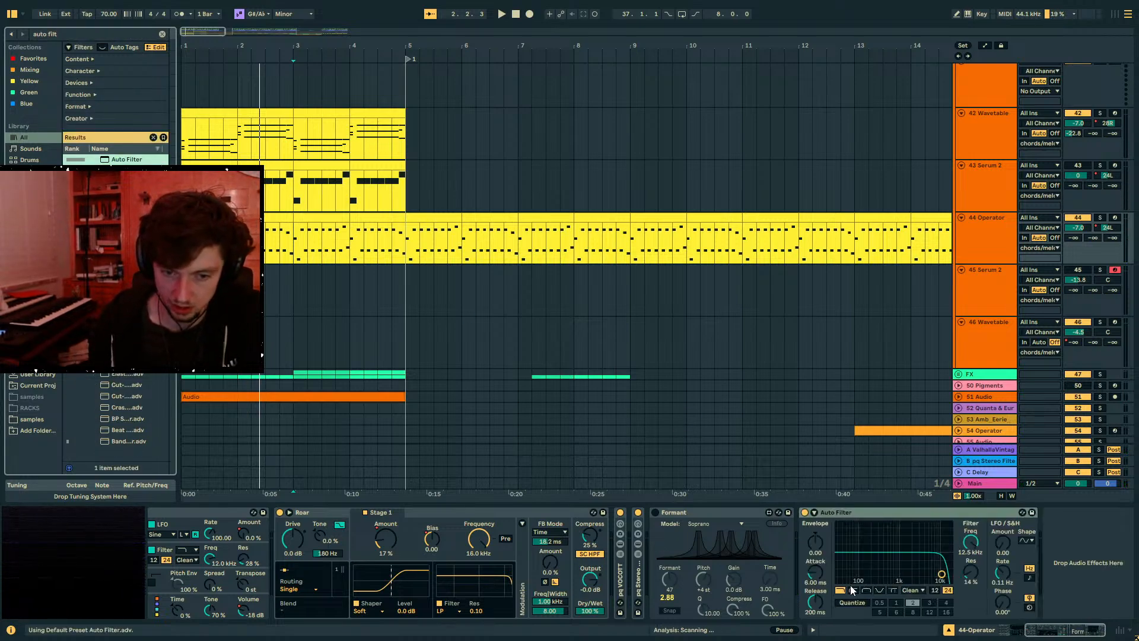
pyautogui.click(852, 590)
pyautogui.press('space')
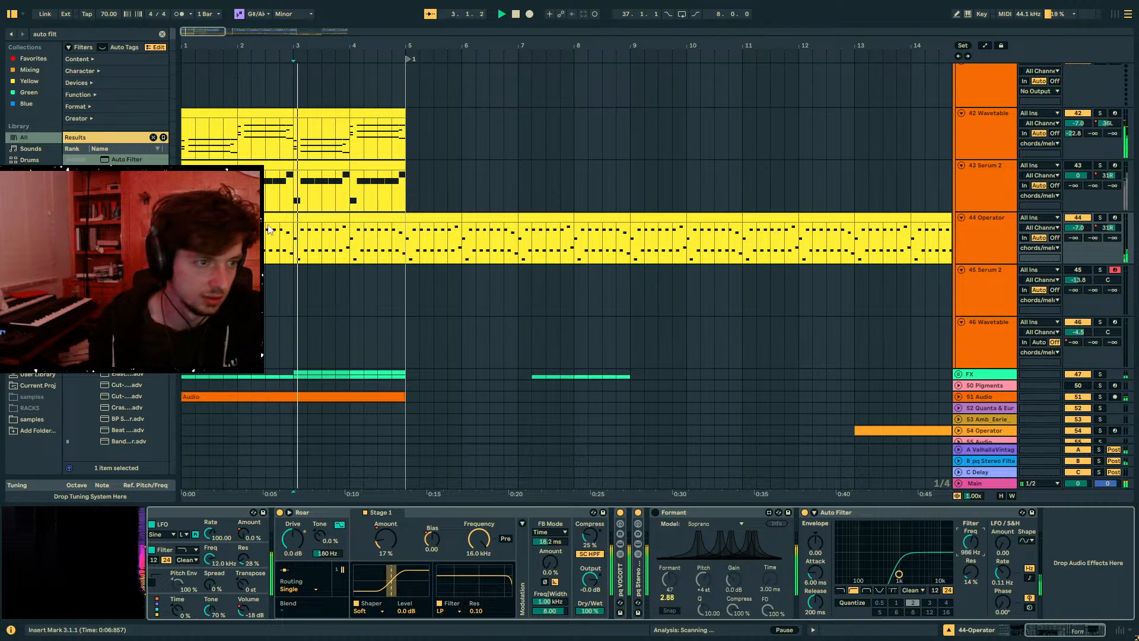
# - Automate track 44's Auto Filter frequency to fall to about 446 Hz at bar 5 and about 75 Hz midway through bar 6
pyautogui.press('a')
pyautogui.moveTo(401, 250); pyautogui.dragTo(405, 245)
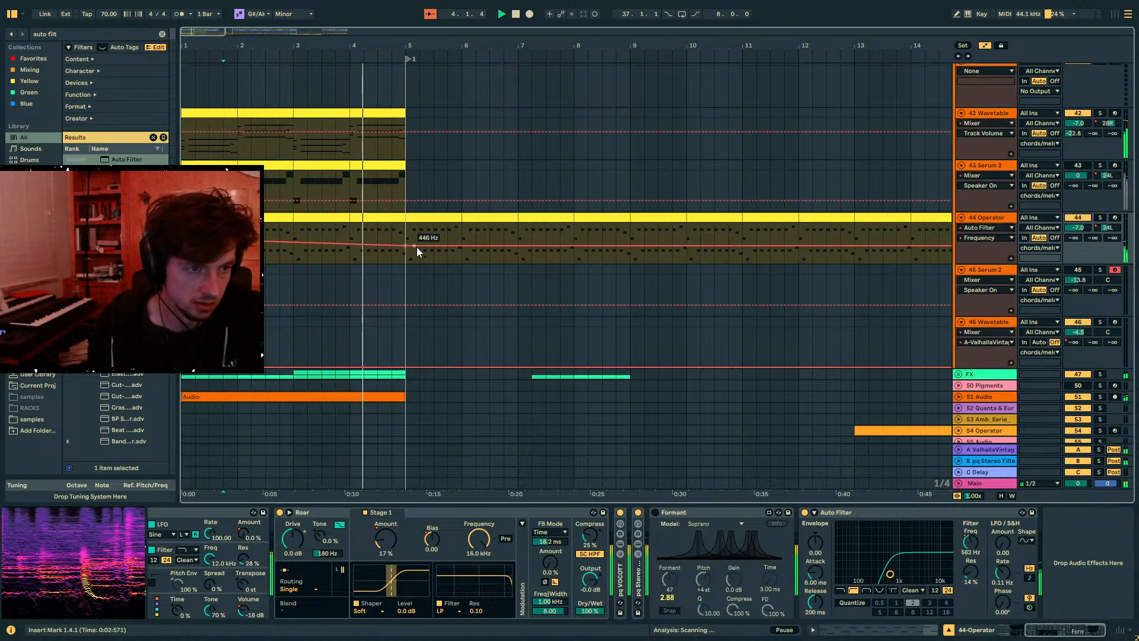
pyautogui.scroll(3, 415, 251)
pyautogui.scroll(-1, 425, 293)
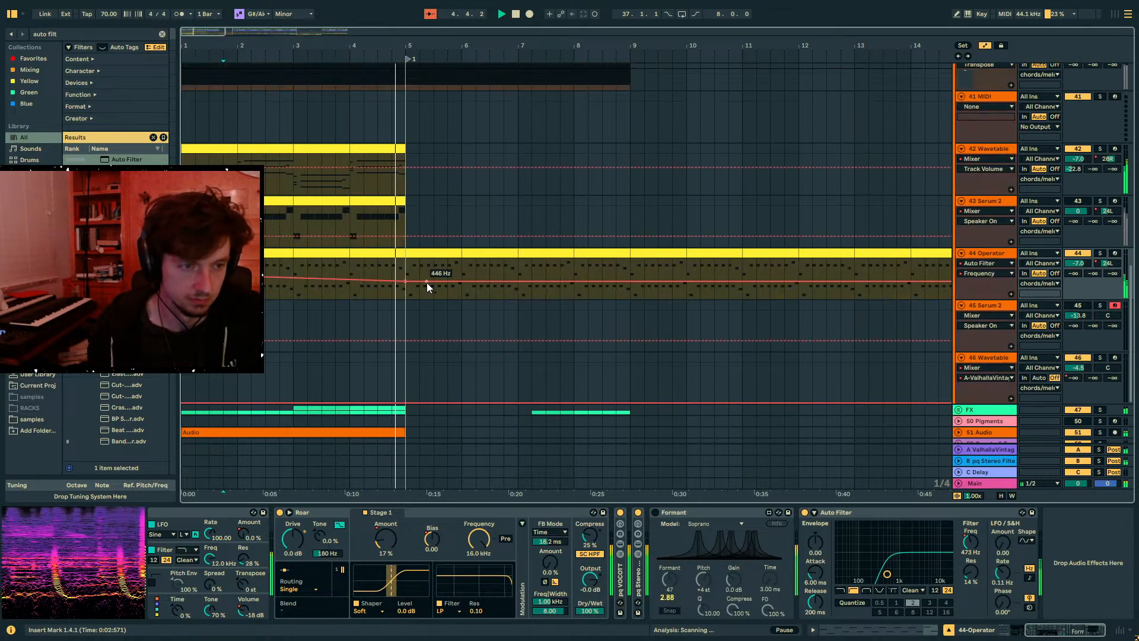
pyautogui.moveTo(490, 281); pyautogui.dragTo(489, 292)
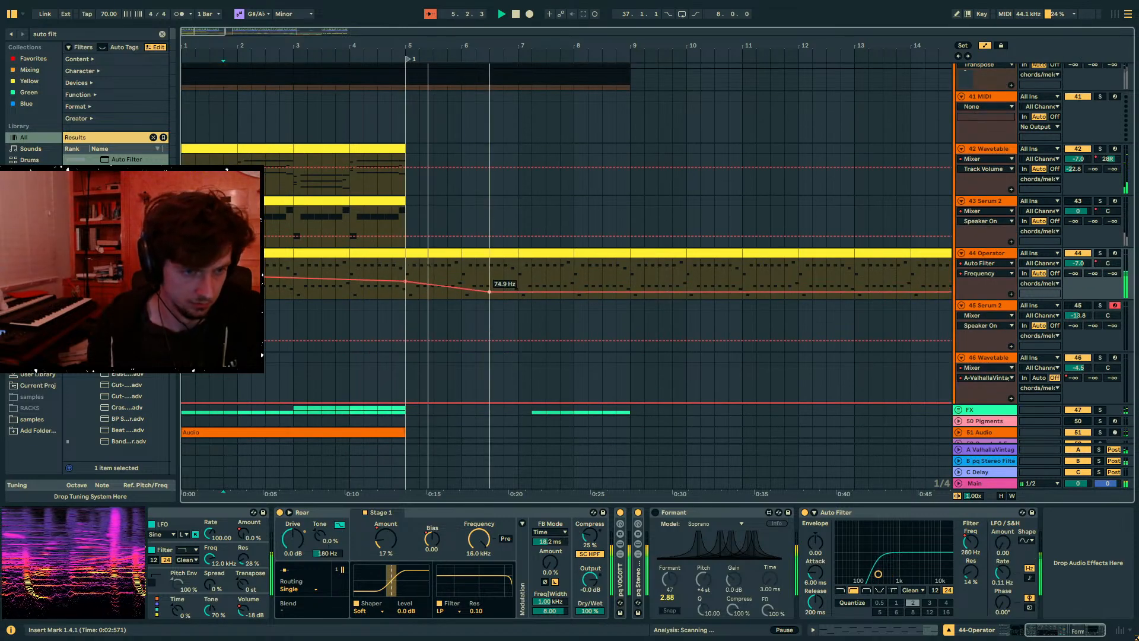
pyautogui.press('a')
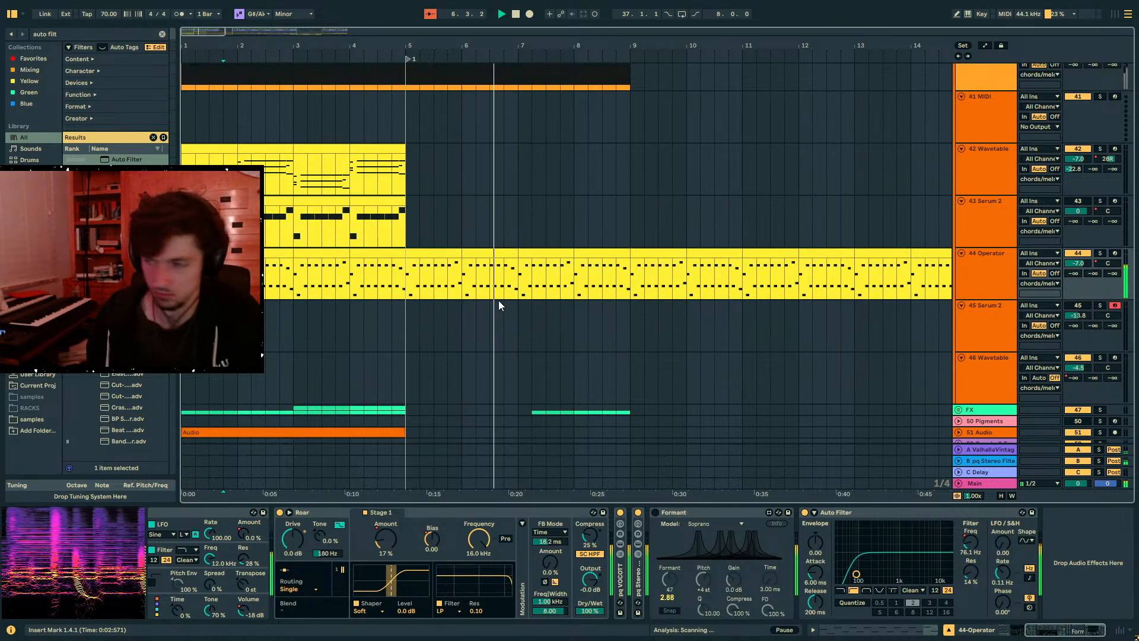
# - Duplicate track 44's filter frequency automation from bars 5–7 into bars 7–9
pyautogui.press('a')
pyautogui.moveTo(519, 343); pyautogui.dragTo(407, 343)
pyautogui.hotkey('ctrl', 'd')
pyautogui.scroll(1, 659, 343)
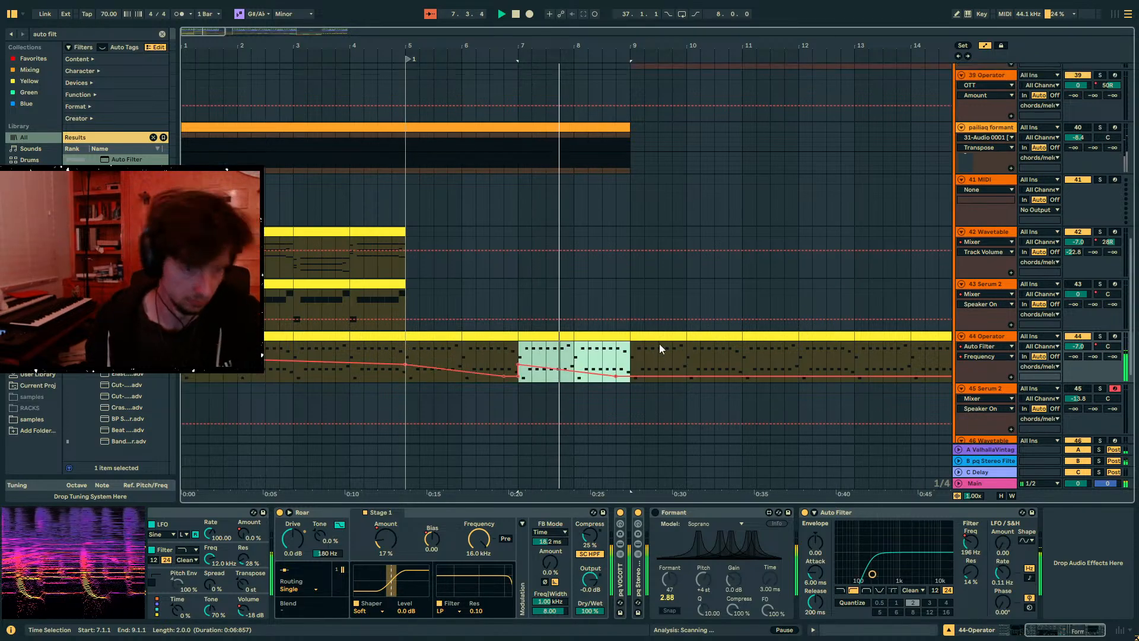
# - Examine the parts on tracks 31 to 38 from bar 5 onward and audition the arrangement from bar 13
pyautogui.scroll(10, 659, 344)
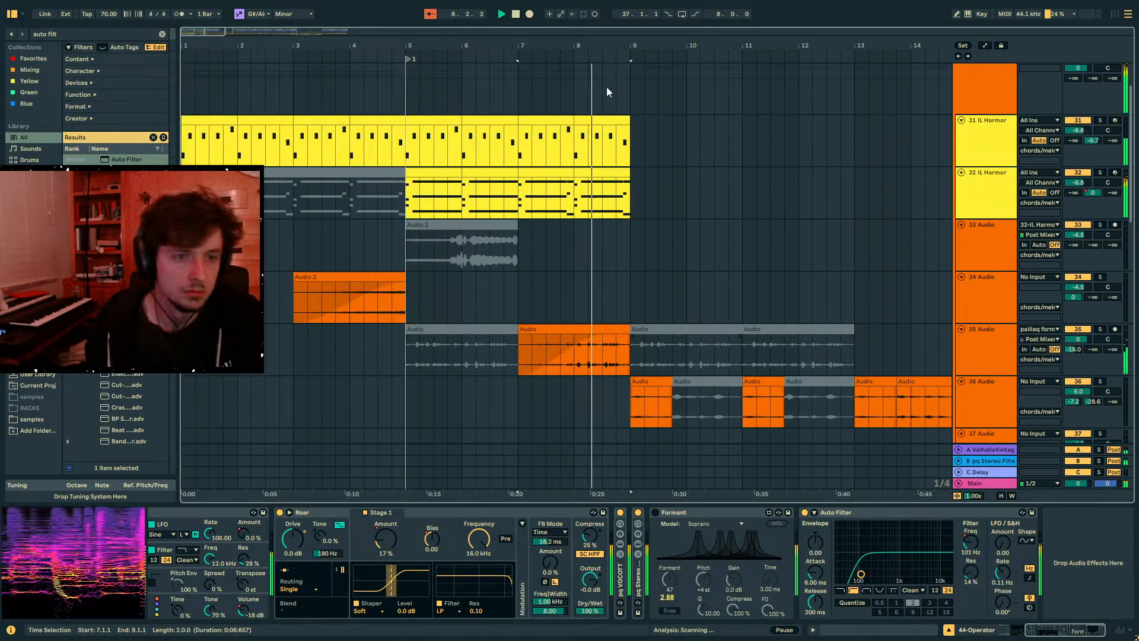
pyautogui.moveTo(592, 46); pyautogui.dragTo(280, 46)
pyautogui.click(253, 173)
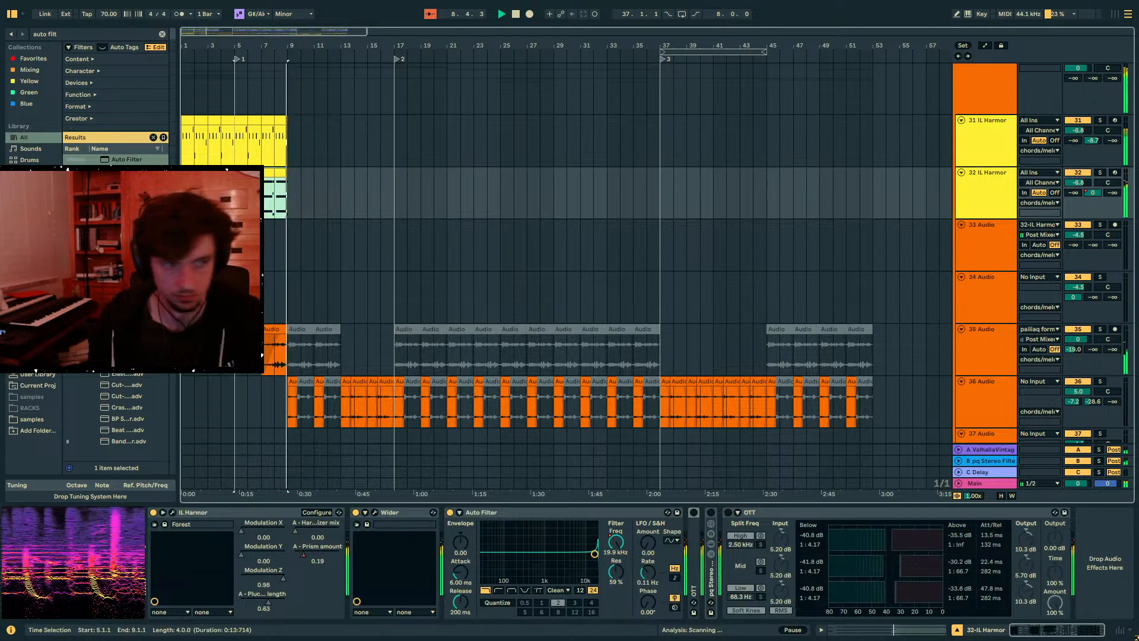
pyautogui.scroll(-2, 320, 254)
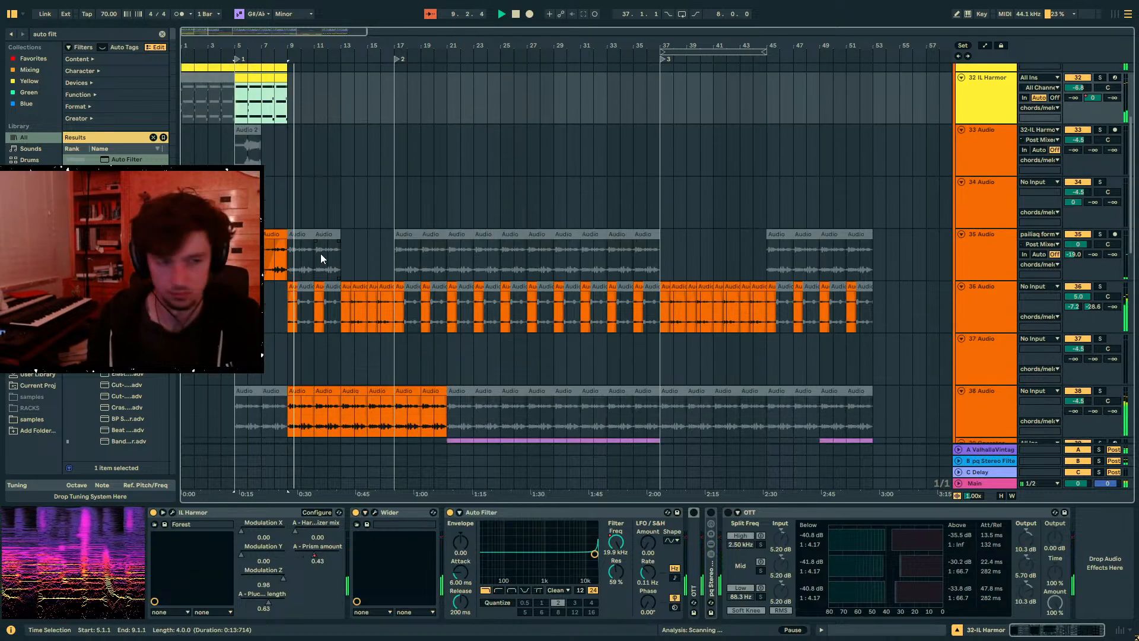
pyautogui.scroll(2, 320, 254)
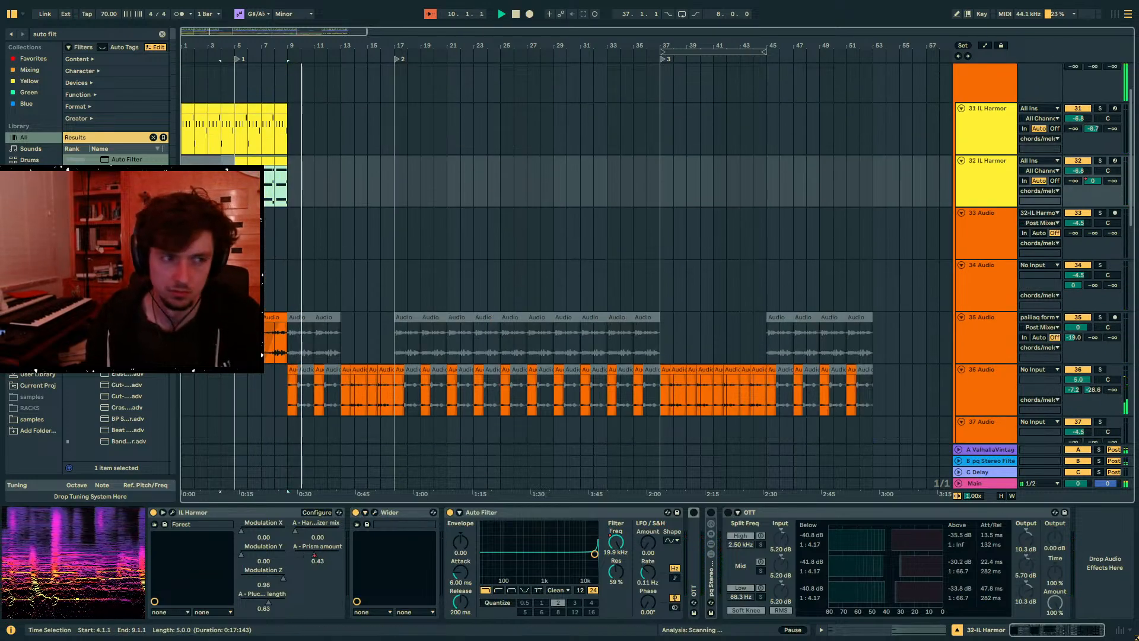
pyautogui.press('space')
pyautogui.moveTo(287, 161); pyautogui.dragTo(236, 197)
pyautogui.click(325, 196)
pyautogui.press('Delete')
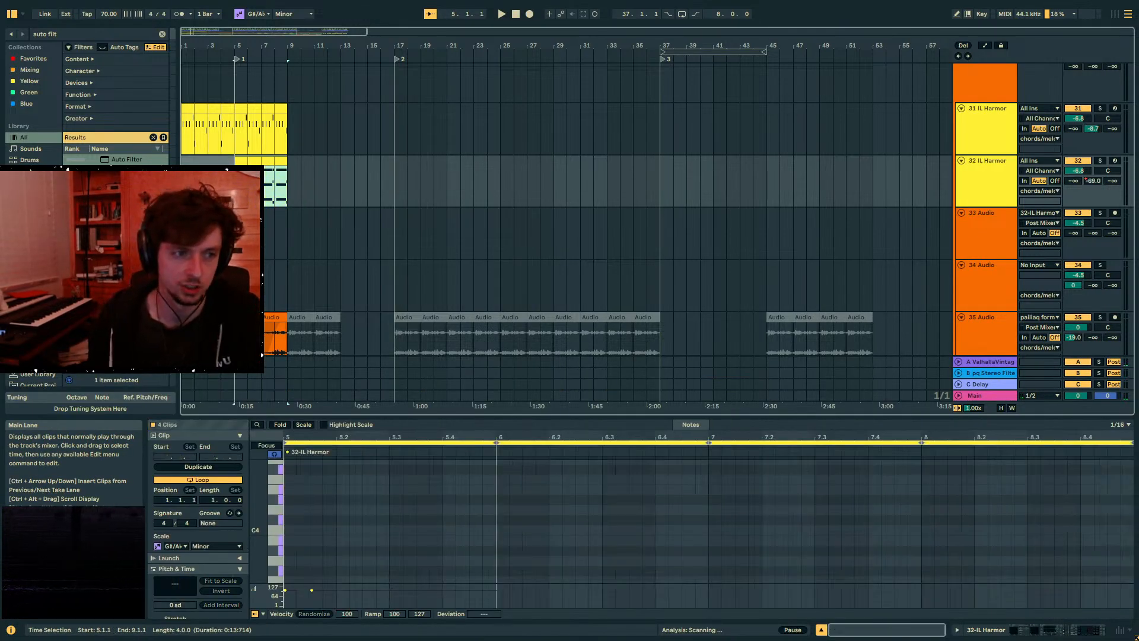
pyautogui.click(347, 174)
pyautogui.press('space')
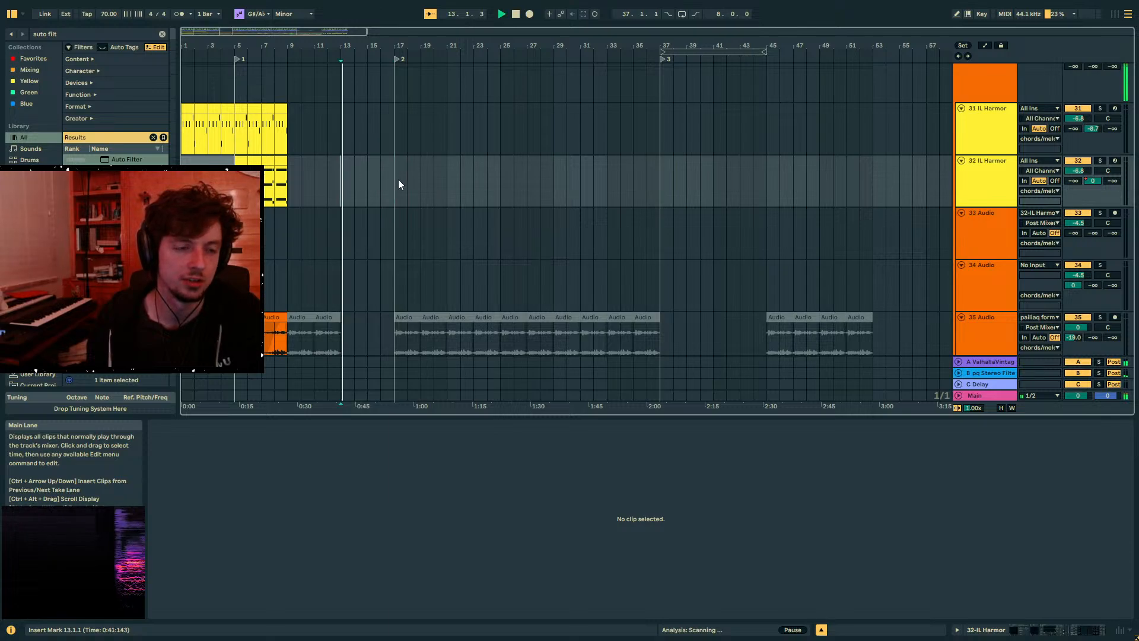
# - Duplicate track 32's IL Harmor clips from bars 5–9 into bars 9–13 and play from bar 9
pyautogui.click(283, 184)
pyautogui.hotkey('ctrl', 'd')
pyautogui.scroll(-8, 307, 241)
pyautogui.press('space')
pyautogui.press('space')
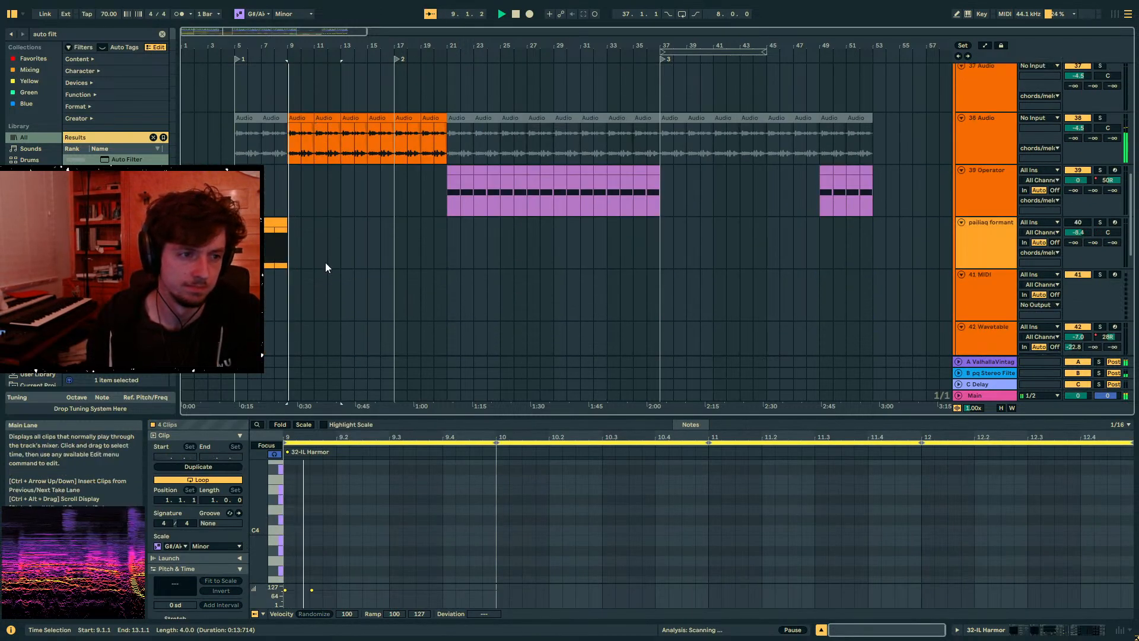
# - Select track 38's audio clips in bars 9 to 13 and review that passage against the other tracks during playback
pyautogui.scroll(-3, 289, 255)
pyautogui.scroll(6, 286, 237)
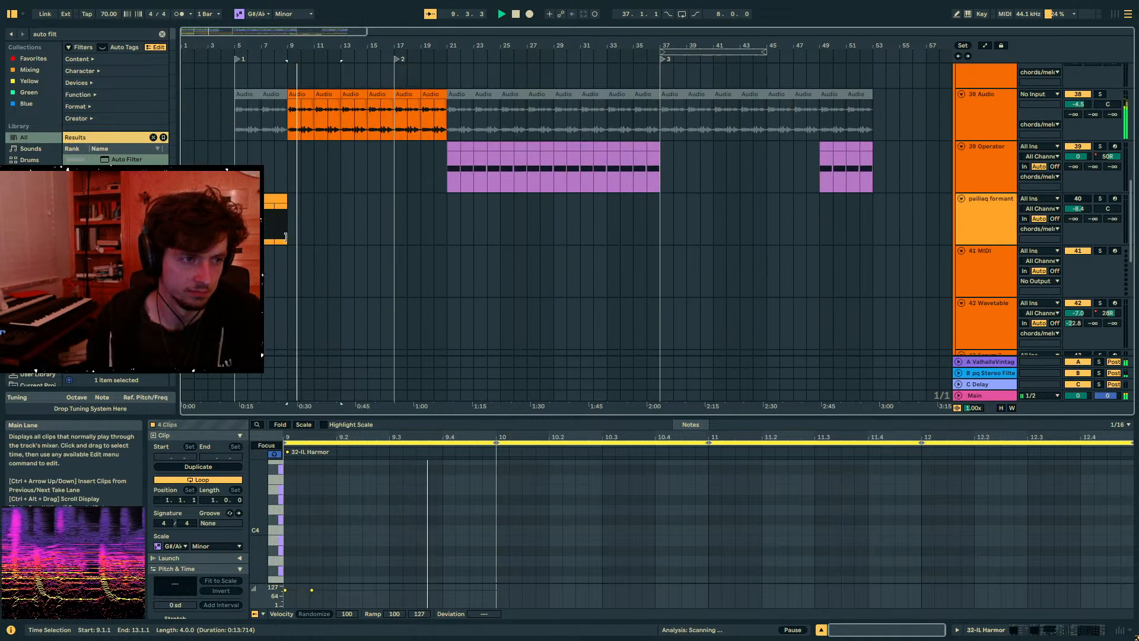
pyautogui.click(315, 202)
pyautogui.scroll(4, 343, 202)
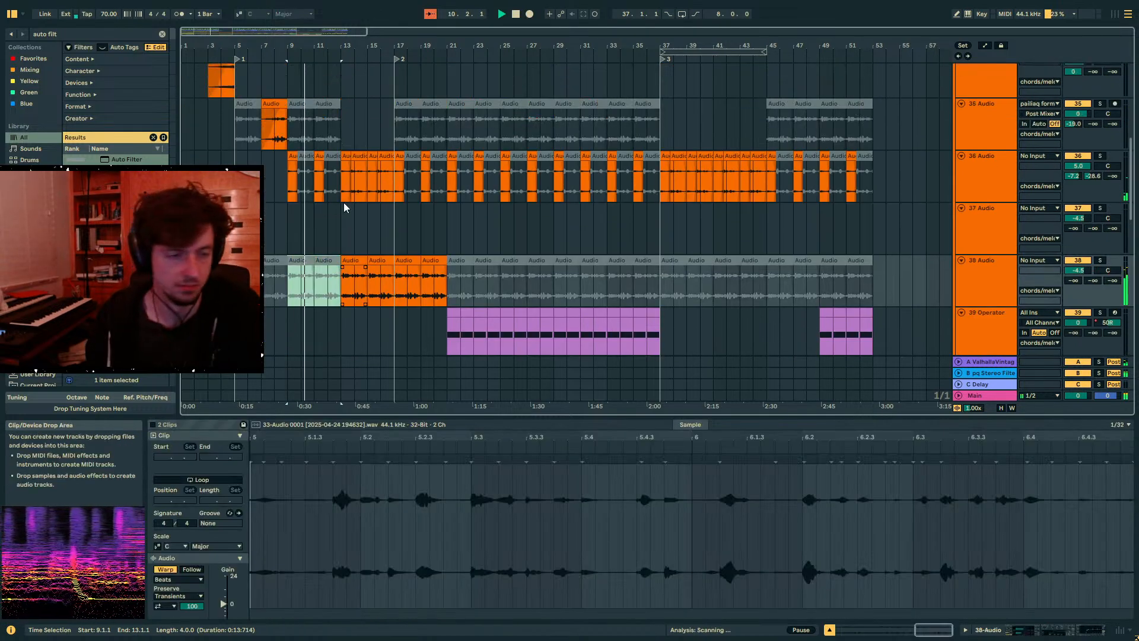
pyautogui.scroll(2, 345, 237)
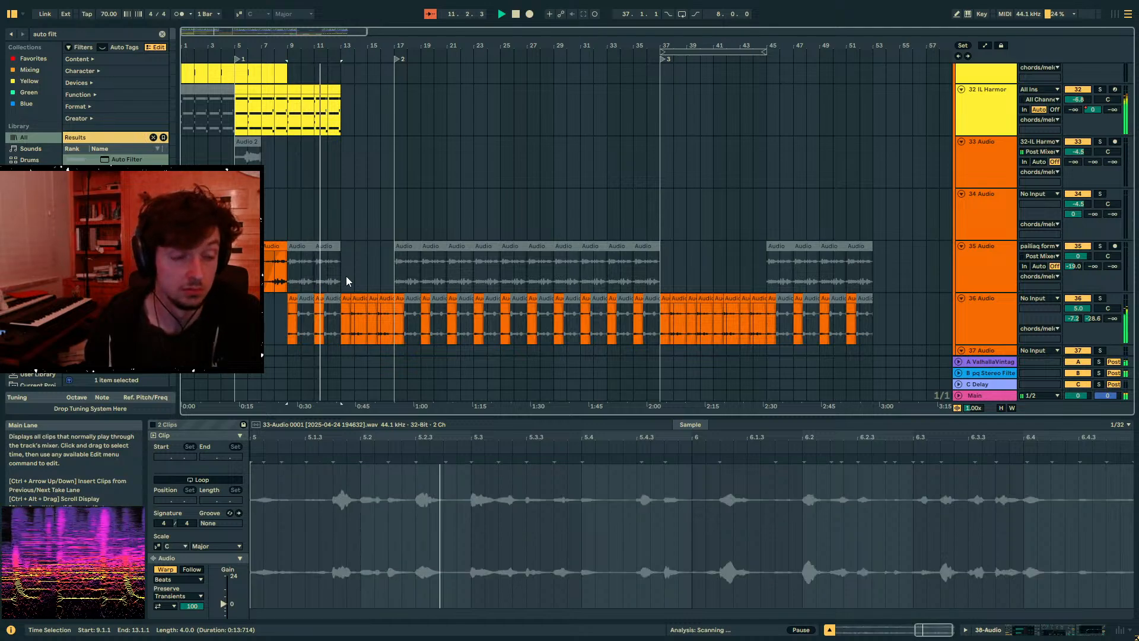
pyautogui.scroll(-3, 346, 276)
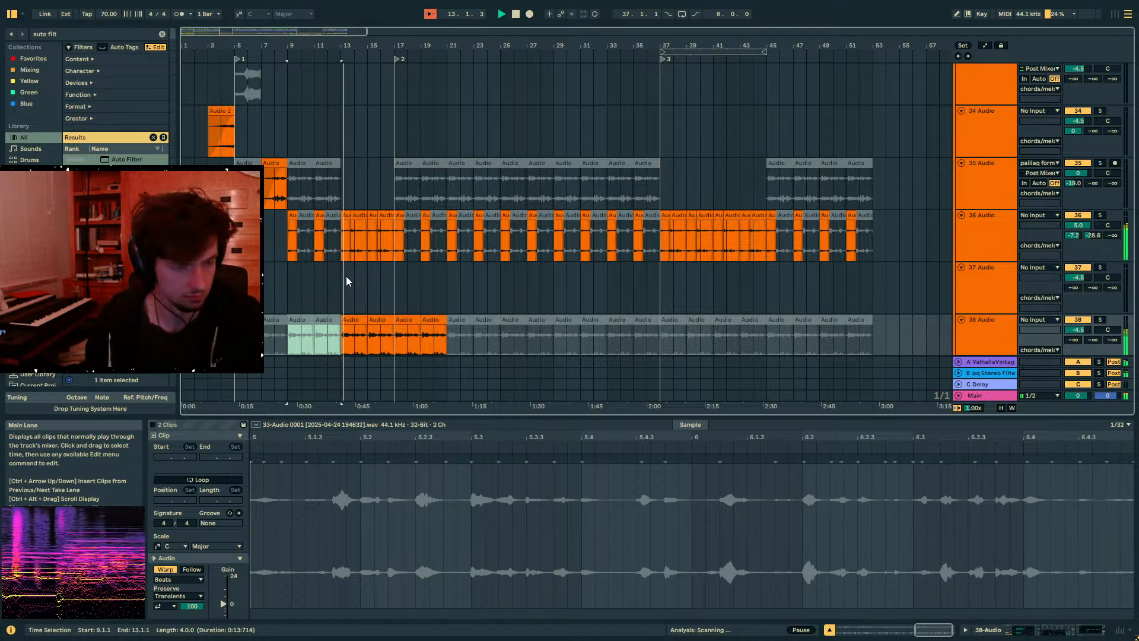
pyautogui.scroll(-8, 347, 276)
pyautogui.scroll(-6, 340, 300)
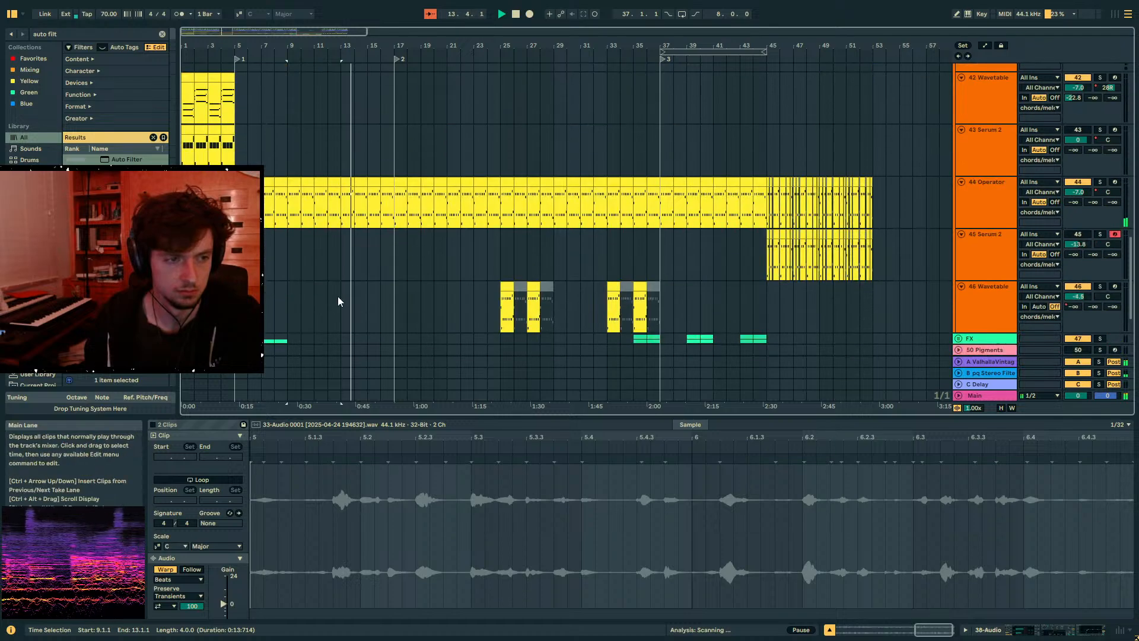
# - Add a locator at bar 13
pyautogui.rightClick(341, 59)
pyautogui.click(359, 86)
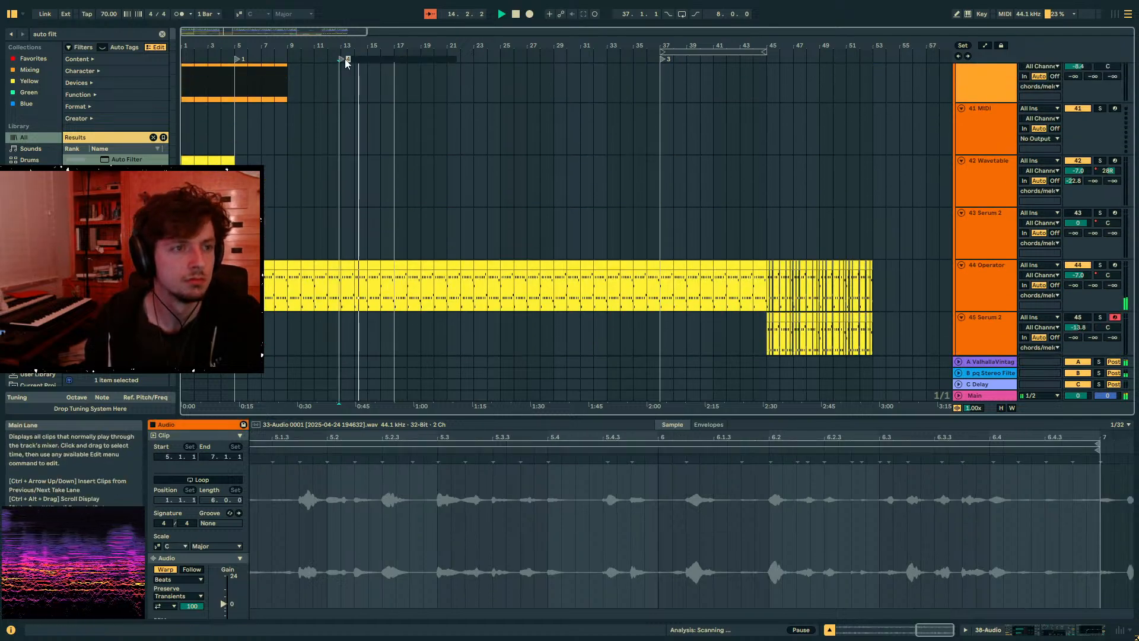
pyautogui.click(359, 162)
# - Inspect the Operator clip in bars 13 to 17 on track 54 and delete that whole track
pyautogui.scroll(-5, 384, 237)
pyautogui.scroll(-3, 385, 236)
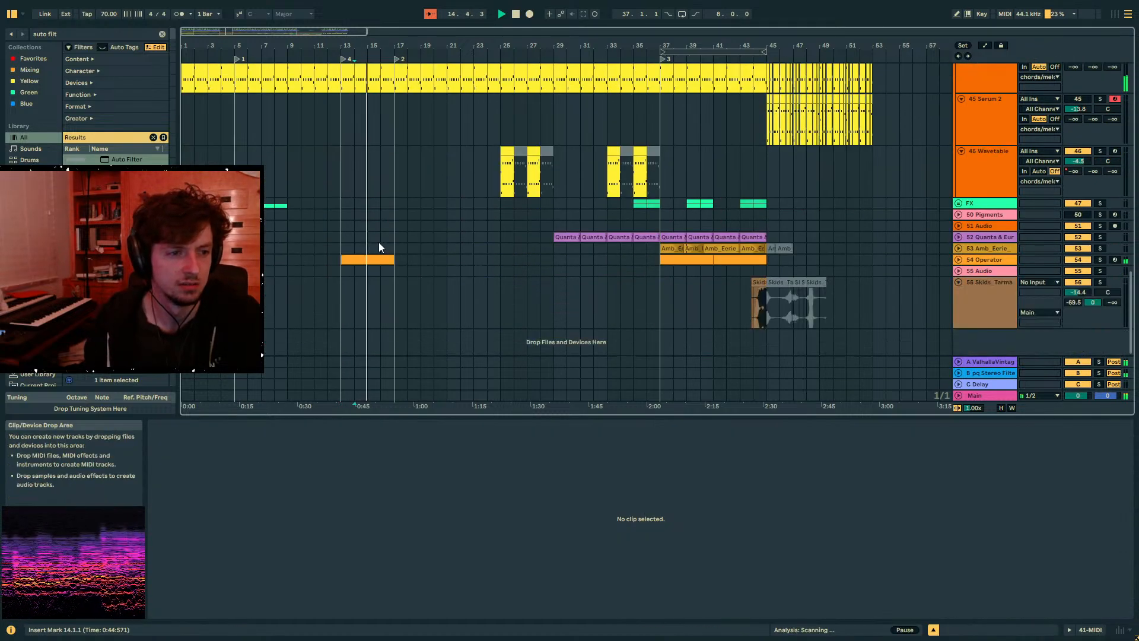
pyautogui.click(378, 259)
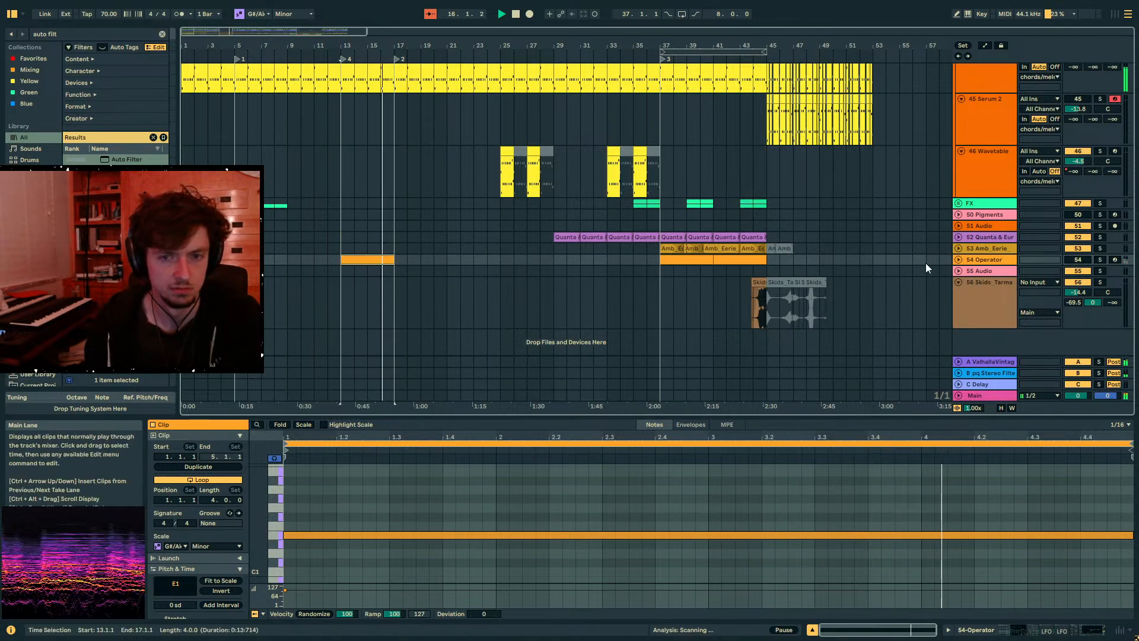
pyautogui.click(979, 260)
pyautogui.press('Delete')
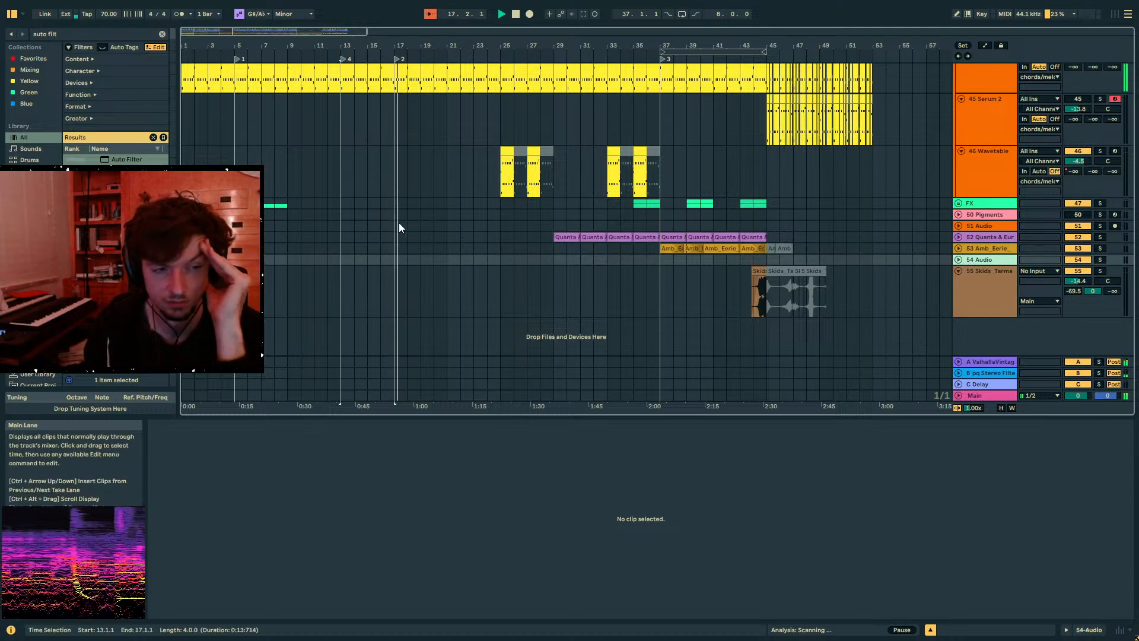
pyautogui.click(399, 225)
pyautogui.scroll(11, 471, 289)
pyautogui.scroll(-10, 472, 289)
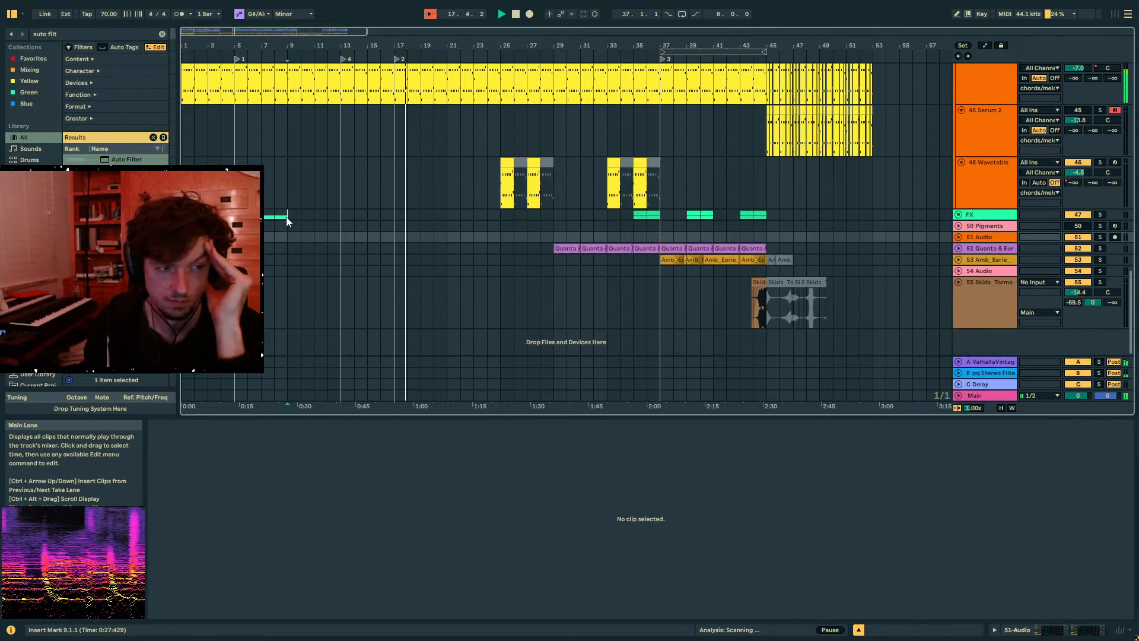
# - Copy the FX group's two-bar clip at bars 35–37 to bars 15–17
pyautogui.click(287, 216)
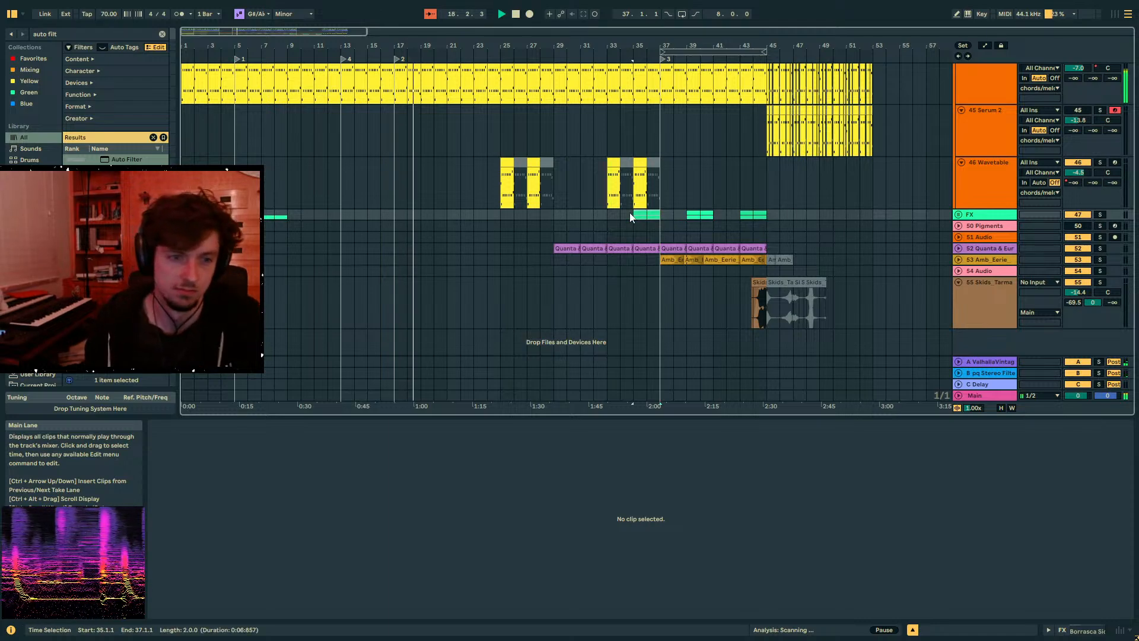
pyautogui.moveTo(398, 212); pyautogui.dragTo(369, 220)
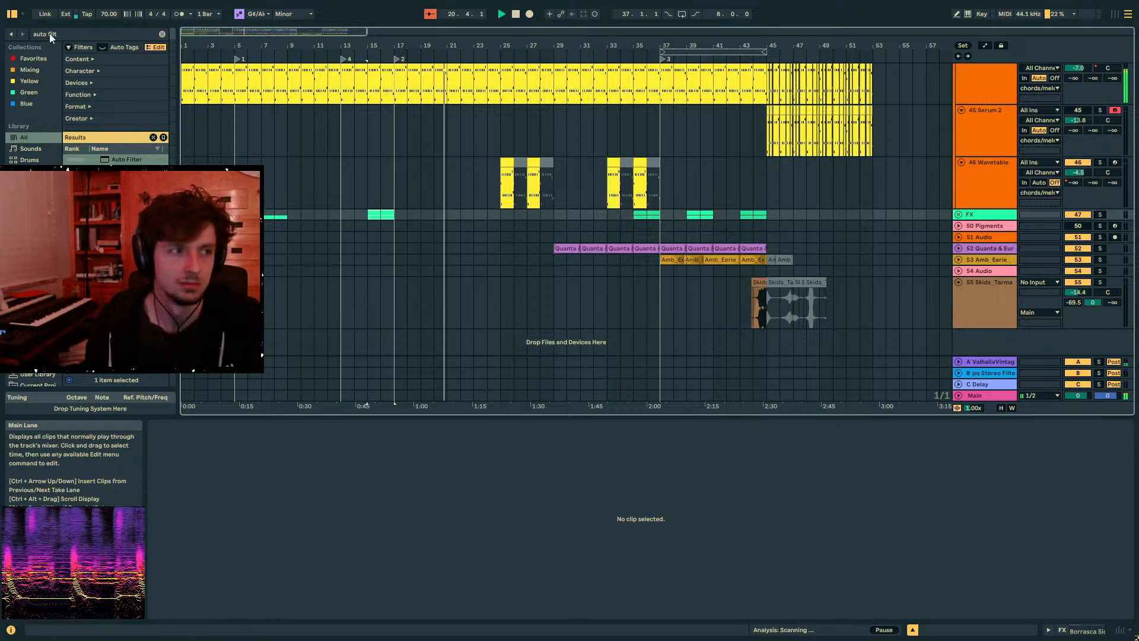
# - Search the browser for "dinosaur" and review the other tracks' parts around bars 21–23 during playback
pyautogui.click(84, 34)
pyautogui.write('dinosaur')
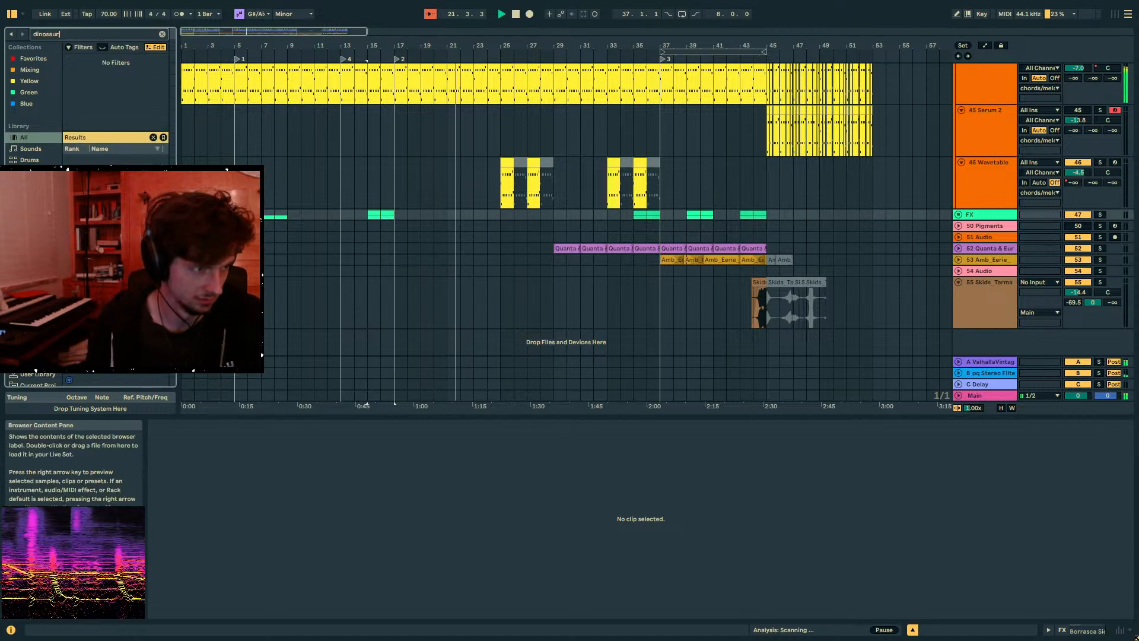
pyautogui.scroll(2, 463, 209)
pyautogui.scroll(10, 464, 204)
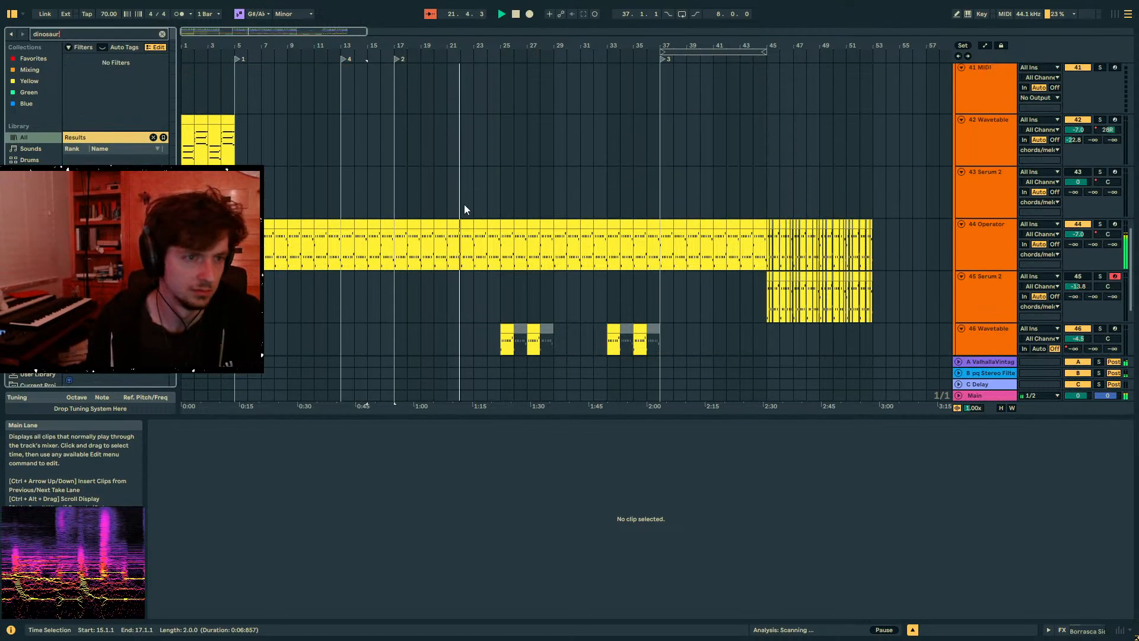
pyautogui.click(464, 208)
pyautogui.scroll(8, 536, 222)
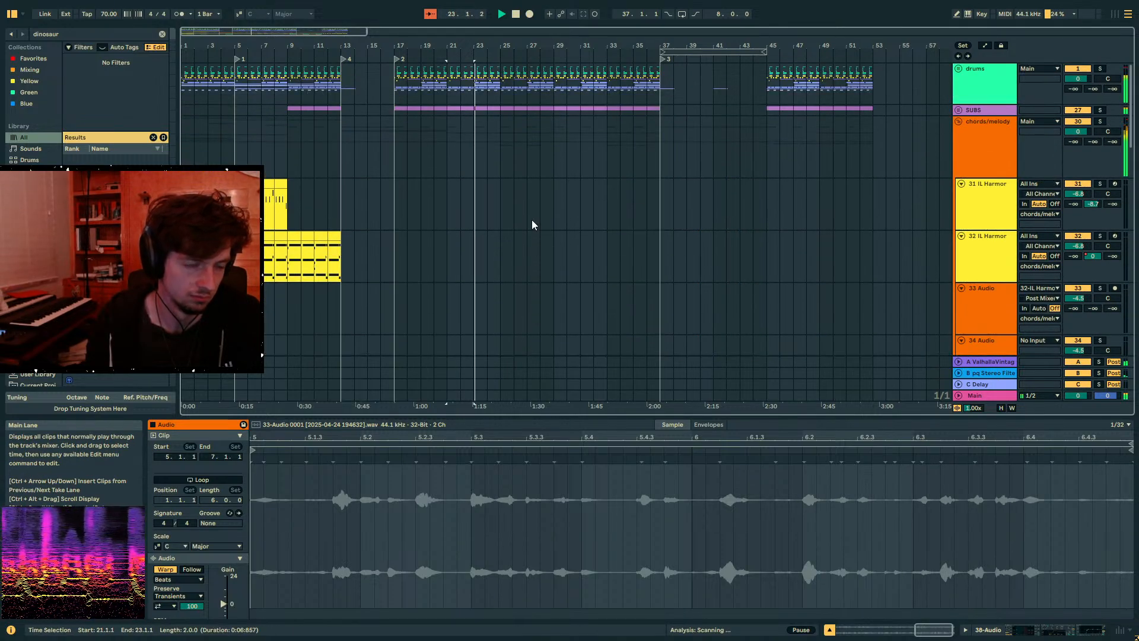
pyautogui.scroll(-8, 505, 211)
pyautogui.scroll(-5, 499, 189)
# - Open the device chain of track 44 Operator and raise Roar's Drive to 6.4 dB
pyautogui.click(1002, 142)
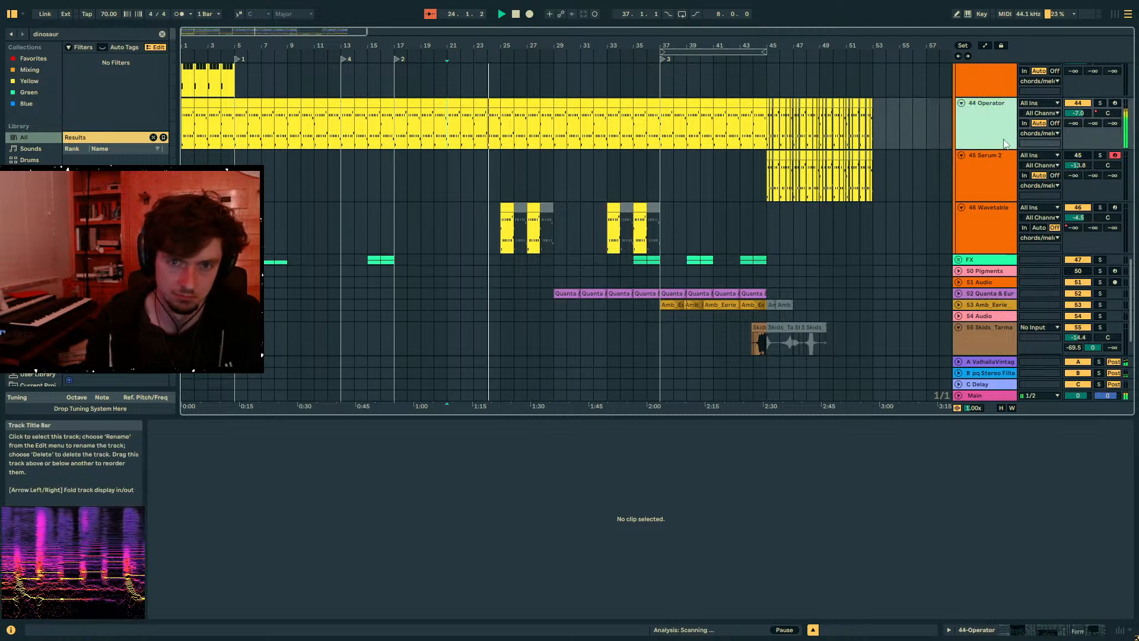
pyautogui.click(1062, 631)
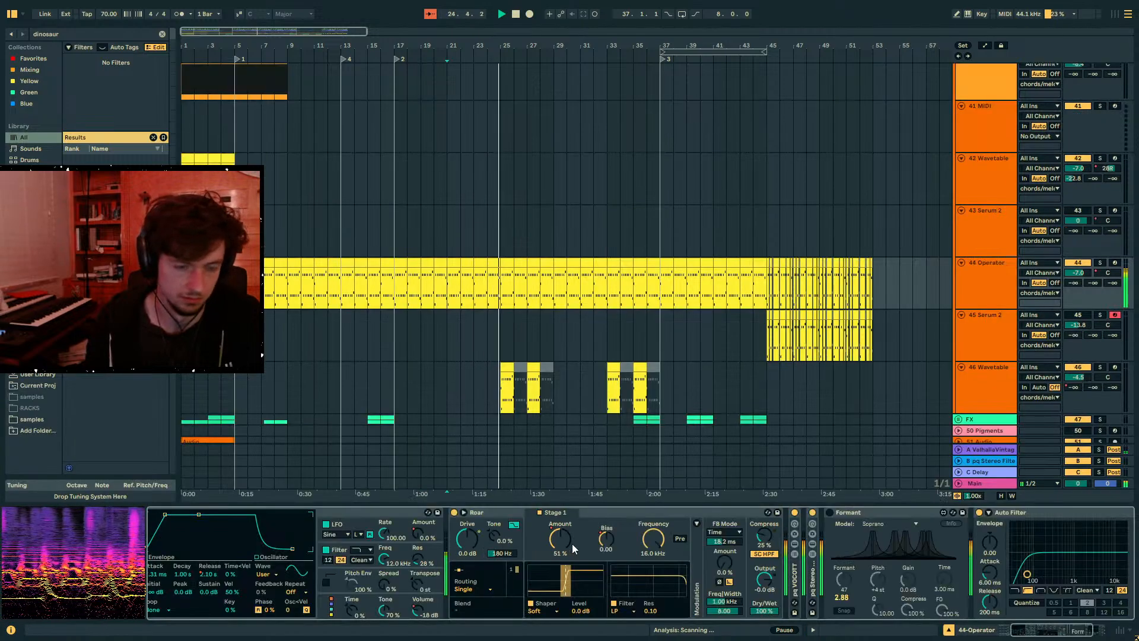
pyautogui.moveTo(467, 538); pyautogui.dragTo(467, 512)
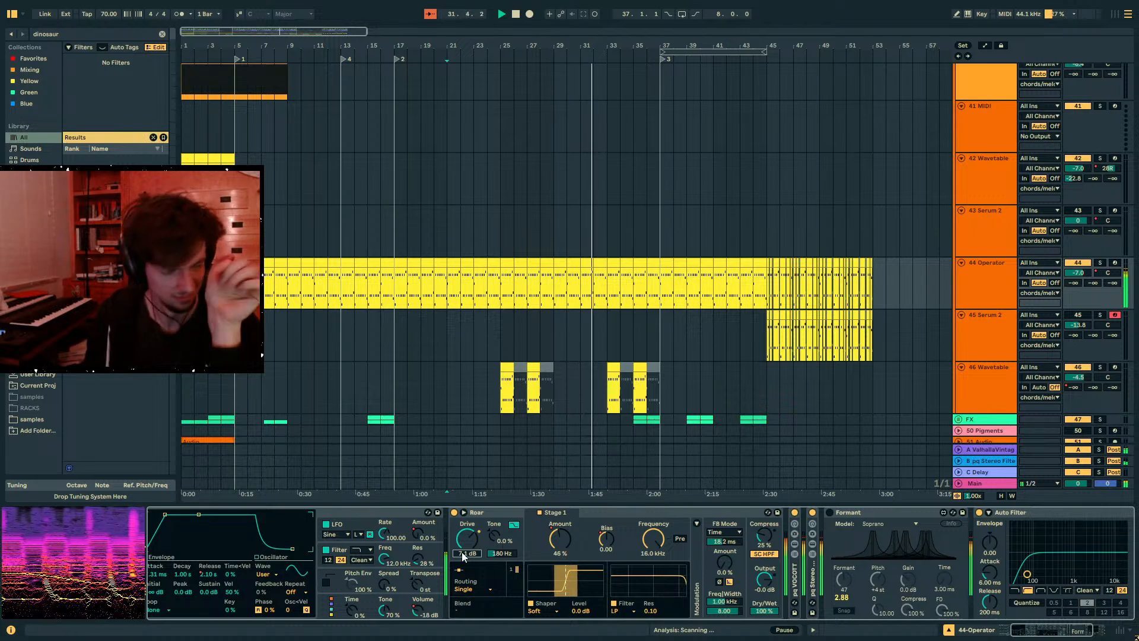
pyautogui.moveTo(463, 555); pyautogui.dragTo(463, 565)
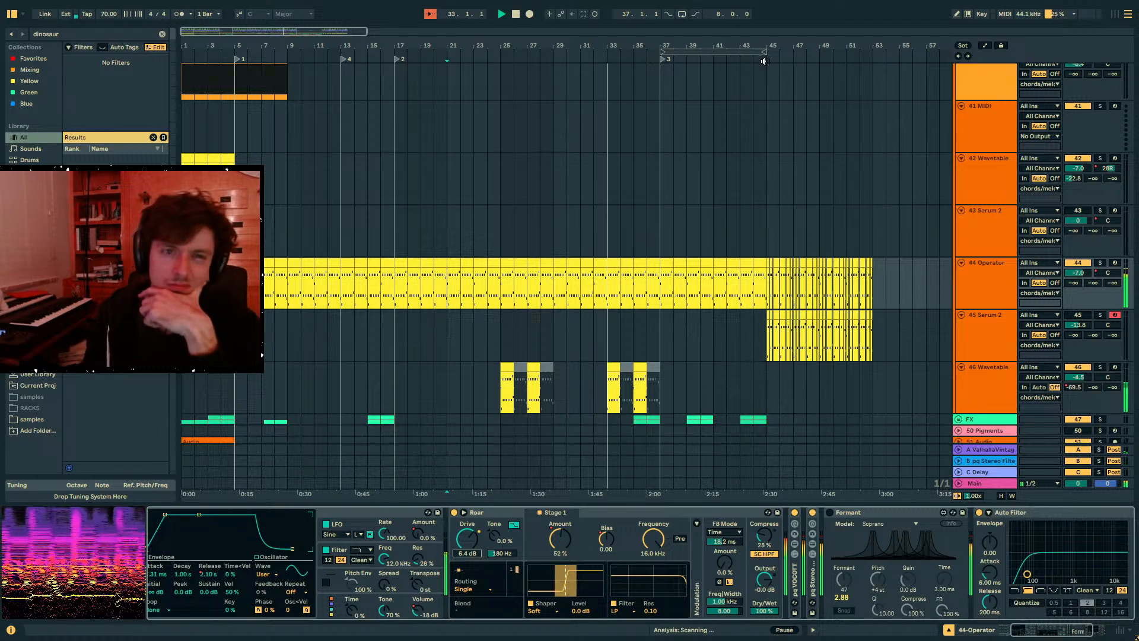
# - Add locators at bar 45 and bar 25
pyautogui.rightClick(764, 60)
pyautogui.click(779, 73)
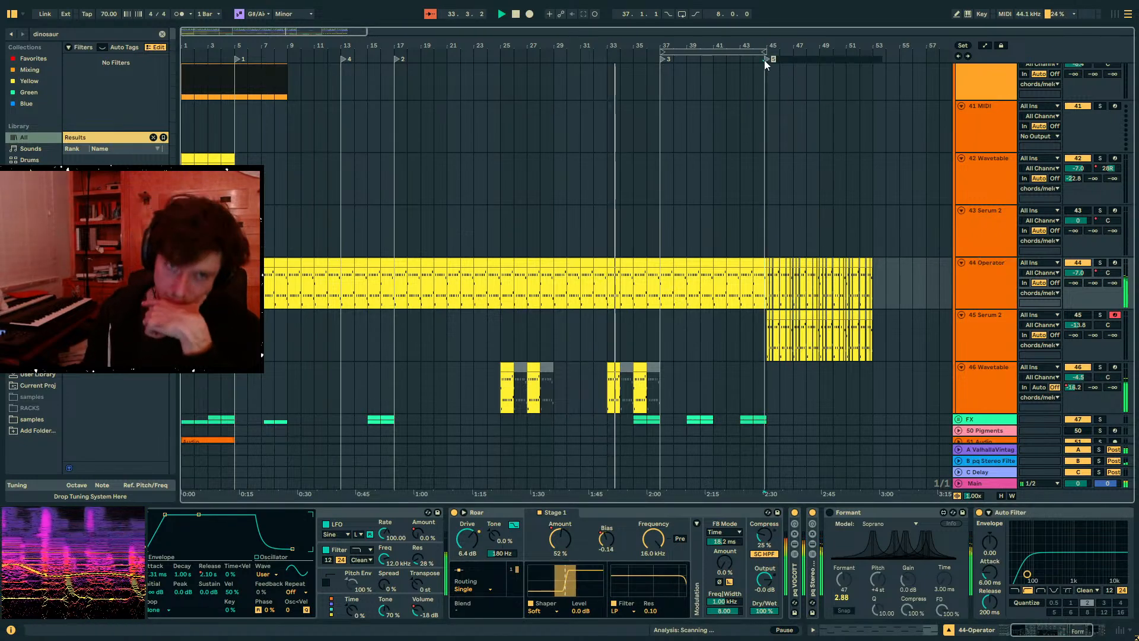
pyautogui.rightClick(498, 62)
pyautogui.click(529, 90)
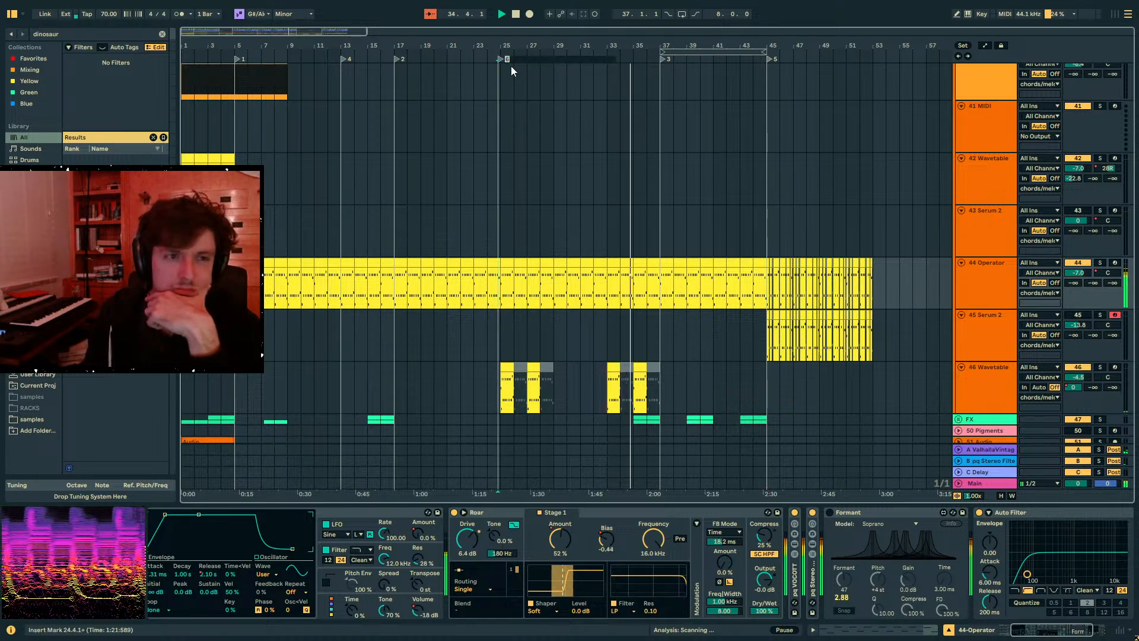
pyautogui.scroll(3, 561, 267)
pyautogui.scroll(-2, 546, 316)
# - Inspect the pq VOCOTT dry/wet automation on track 44 and move the bar 25 locator to bar 29
pyautogui.click(548, 320)
pyautogui.doubleClick(794, 572)
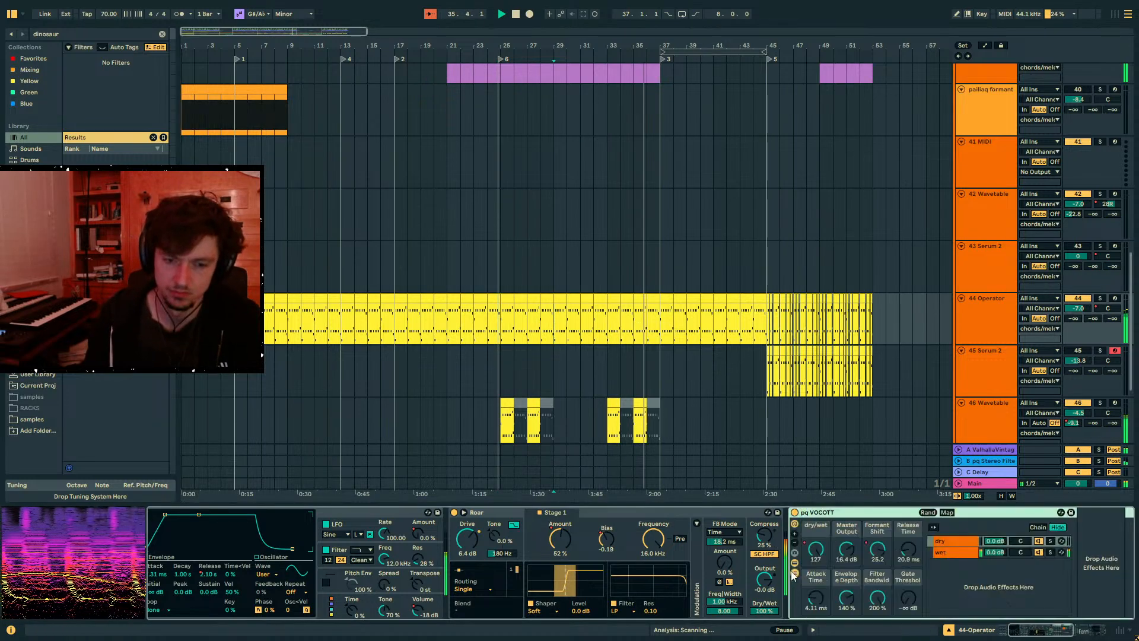
pyautogui.click(817, 550)
pyautogui.press('a')
pyautogui.moveTo(498, 60); pyautogui.dragTo(556, 67)
pyautogui.press('a')
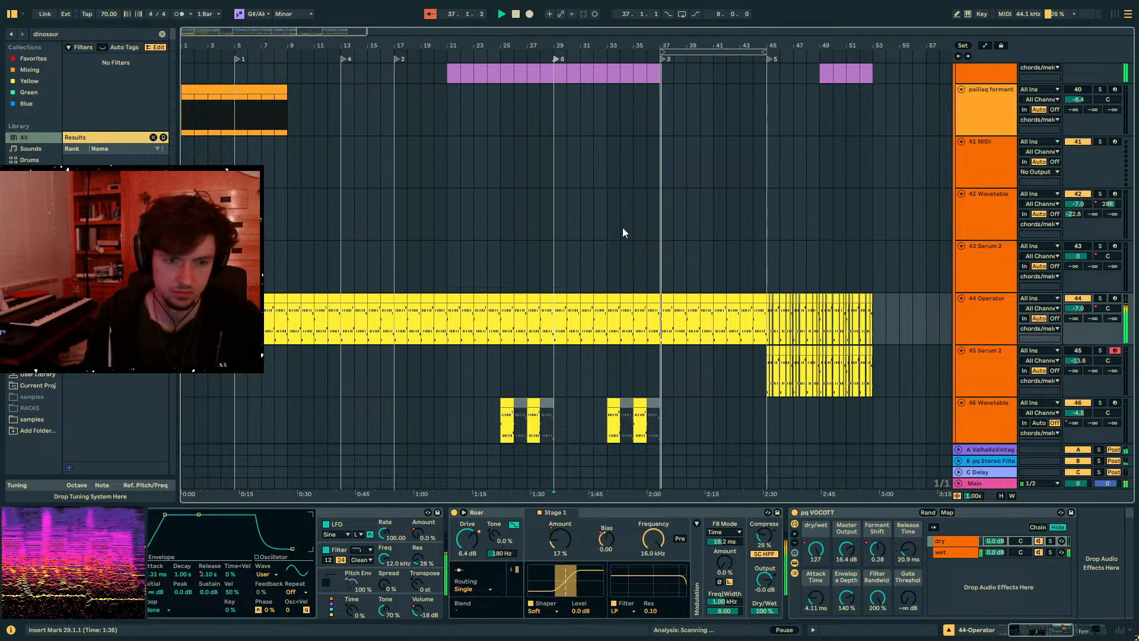
# - Lower the A Coarse automation of track 44's Operator to 1 at bar 37 and lower its bar 41 point
pyautogui.scroll(-1, 657, 304)
pyautogui.scroll(-3, 658, 304)
pyautogui.click(656, 301)
pyautogui.click(648, 243)
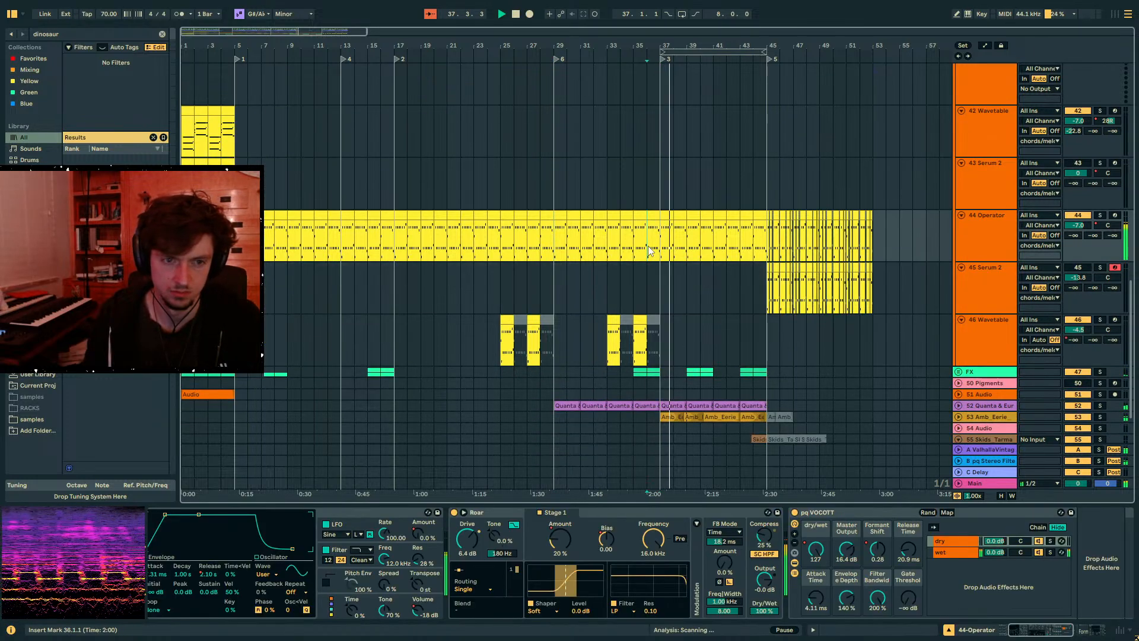
pyautogui.click(347, 515)
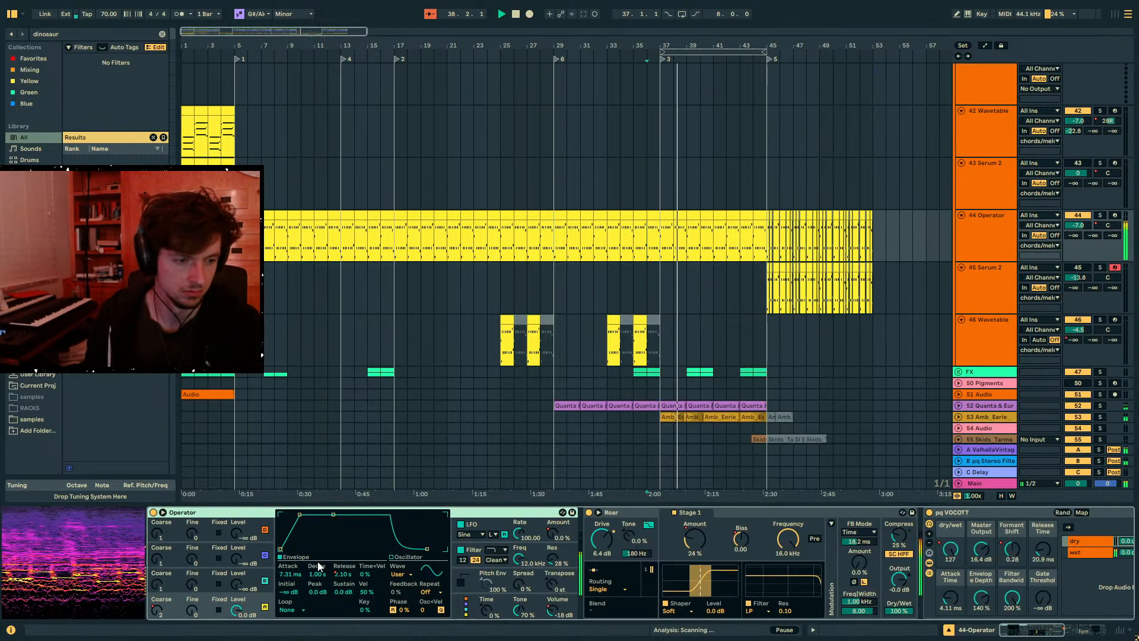
pyautogui.click(159, 607)
pyautogui.press('a')
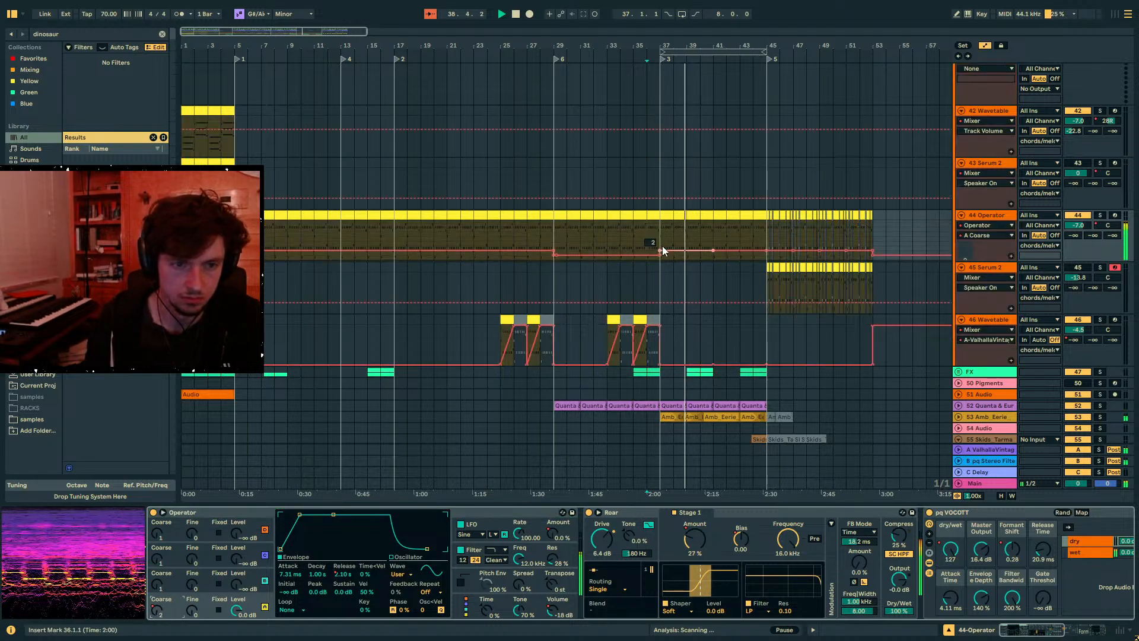
pyautogui.moveTo(659, 249); pyautogui.dragTo(657, 251)
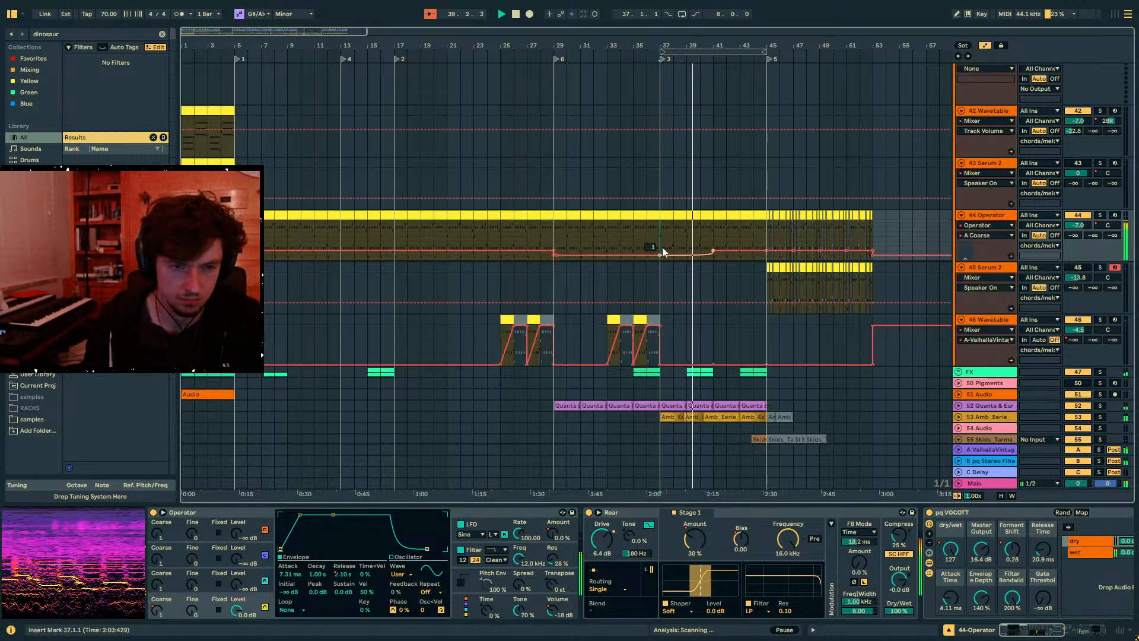
pyautogui.click(701, 255)
pyautogui.moveTo(707, 252); pyautogui.dragTo(713, 255)
# - Shape track 44's pq VOCOTT Formant Shift automation into a gradual rise between bars 37 and 45
pyautogui.click(950, 550)
pyautogui.click(1012, 548)
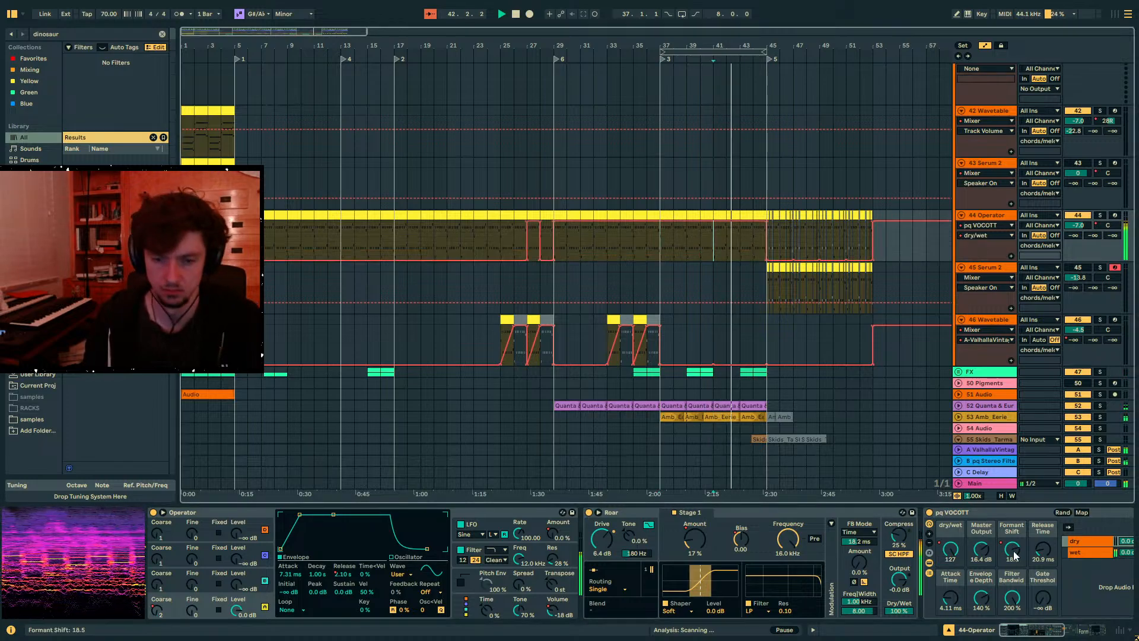
pyautogui.moveTo(714, 241); pyautogui.dragTo(686, 242)
# - Lower the volume of the Skids audio track 55 to about -16.3 dB and hide the automation lanes
pyautogui.scroll(-3, 721, 256)
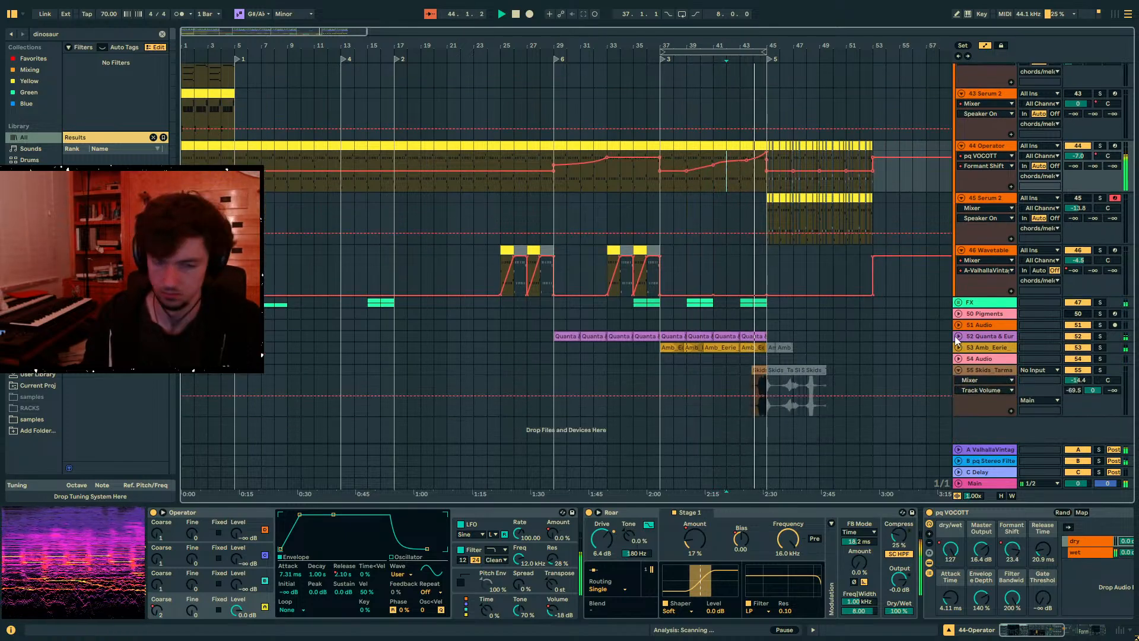
pyautogui.moveTo(1074, 382); pyautogui.dragTo(1074, 387)
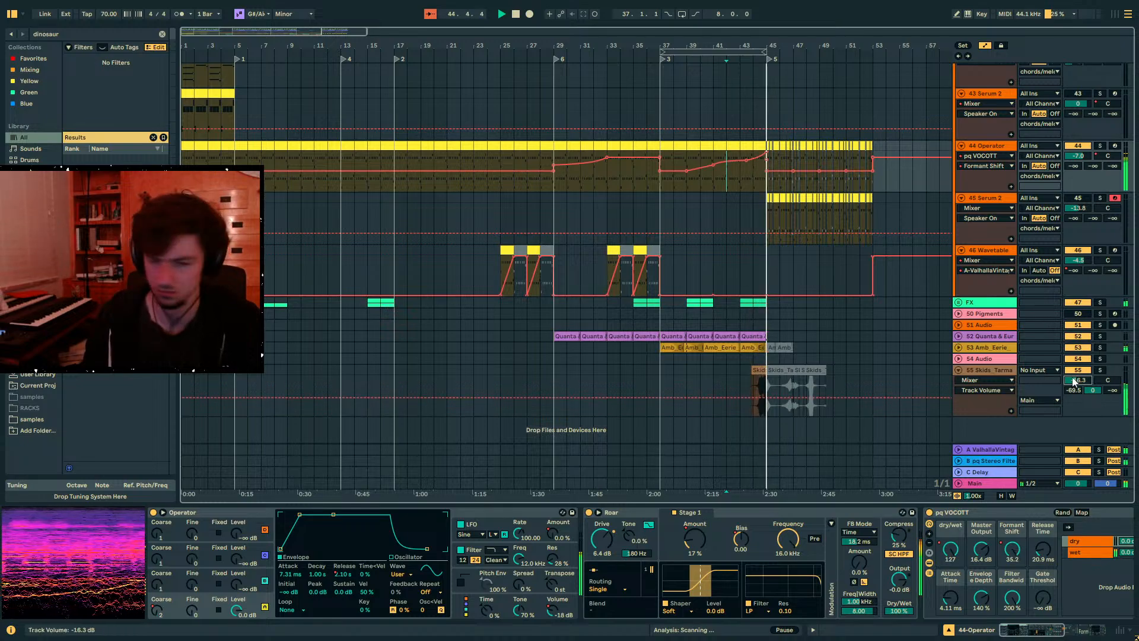
pyautogui.press('a')
# - Play from bar 29, raise track 44 Operator's volume to -5.0 dB and stop playback
pyautogui.click(773, 324)
pyautogui.press('space')
pyautogui.scroll(2, 773, 324)
pyautogui.moveTo(554, 323); pyautogui.dragTo(556, 290)
pyautogui.click(556, 291)
pyautogui.press('space')
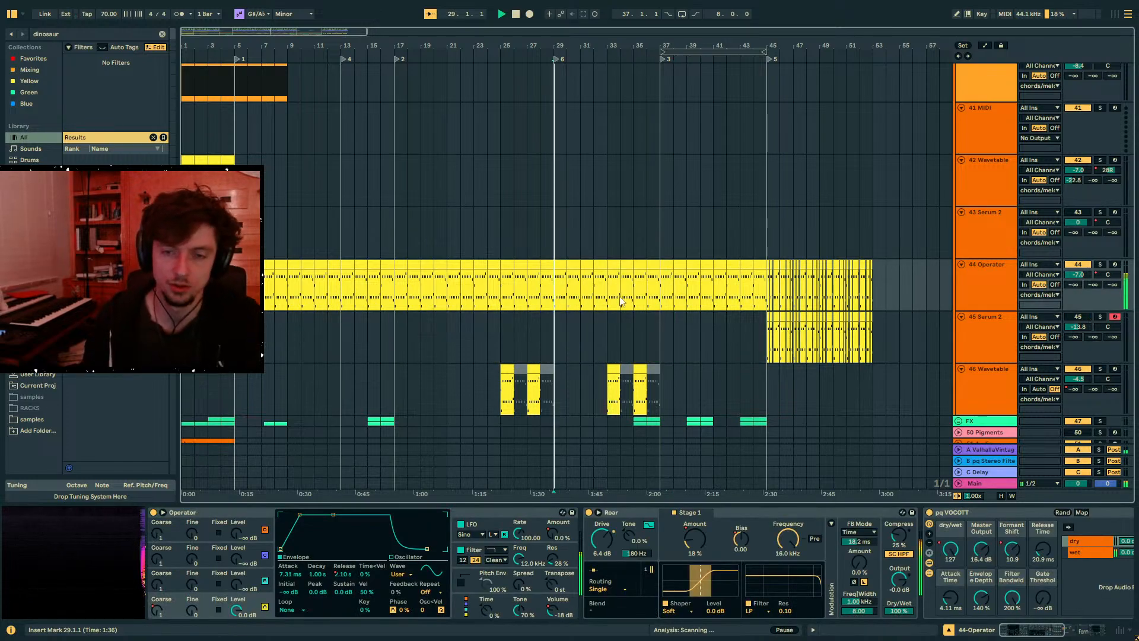
pyautogui.moveTo(1078, 275); pyautogui.dragTo(1078, 267)
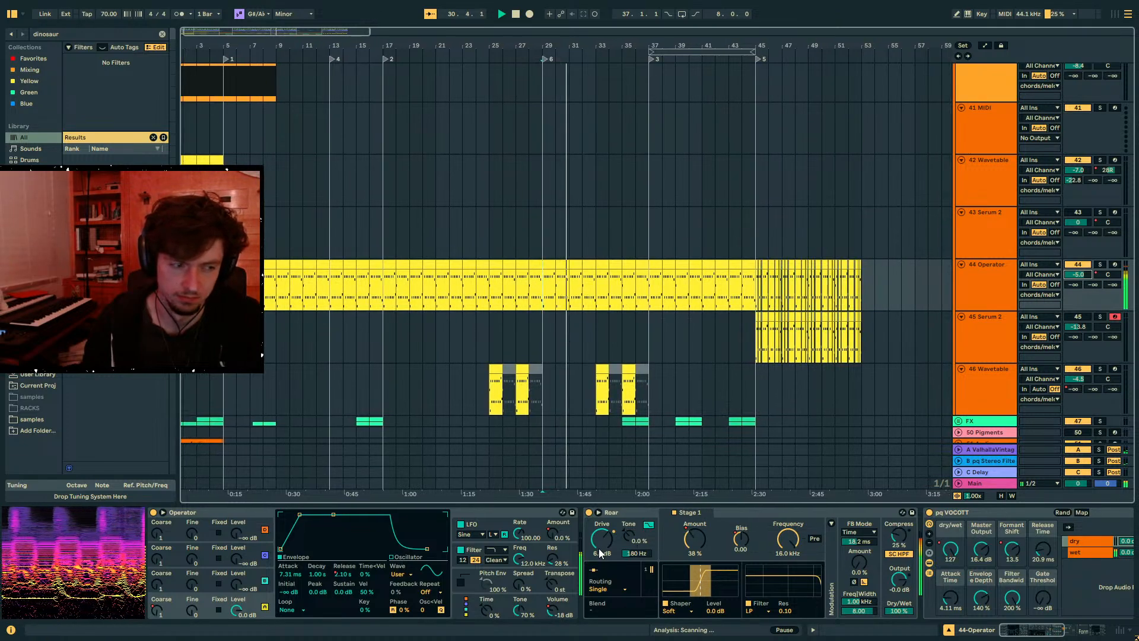
pyautogui.press('space')
# - Set the loop to bars 29–45, play the looped passage and stop with the insert mark at bar 41
pyautogui.moveTo(648, 285); pyautogui.dragTo(754, 306)
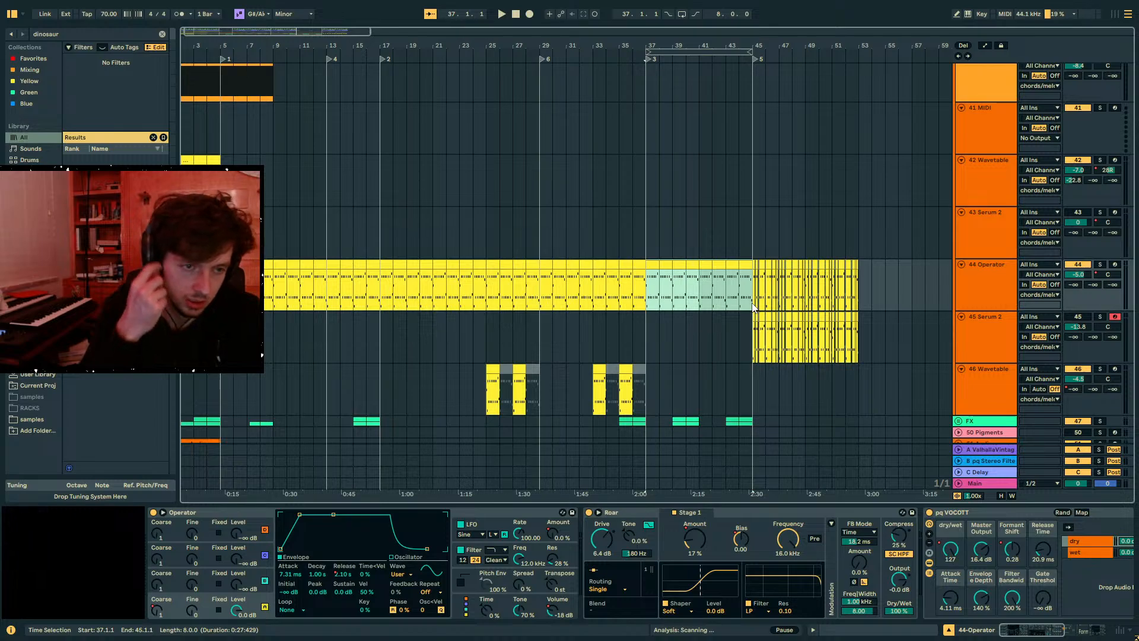
pyautogui.click(753, 307)
pyautogui.scroll(8, 699, 311)
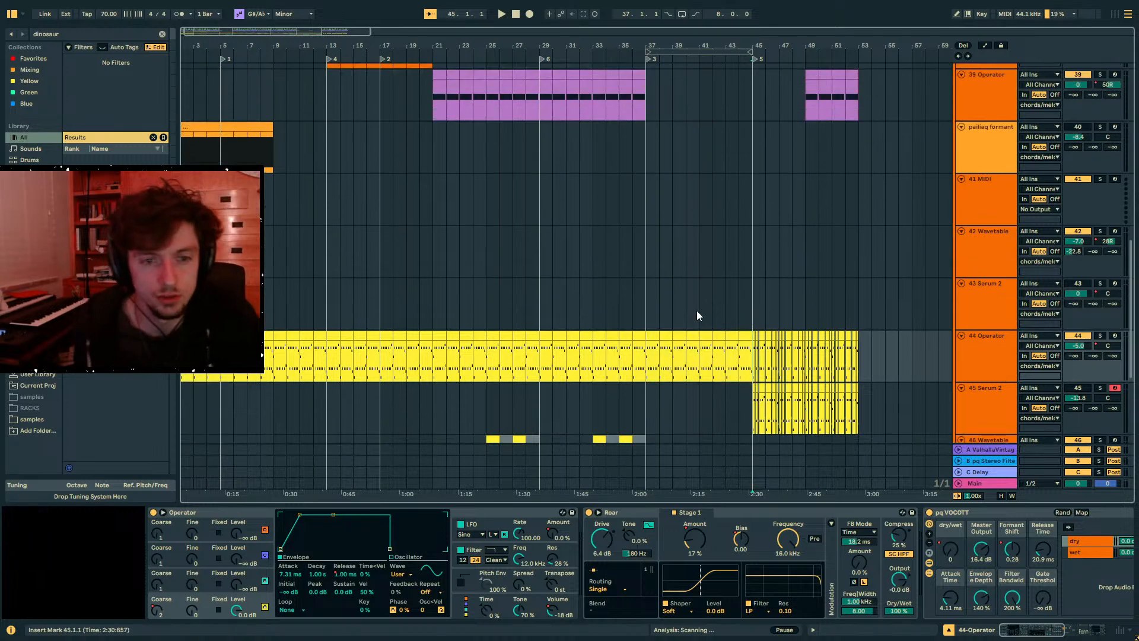
pyautogui.scroll(8, 685, 320)
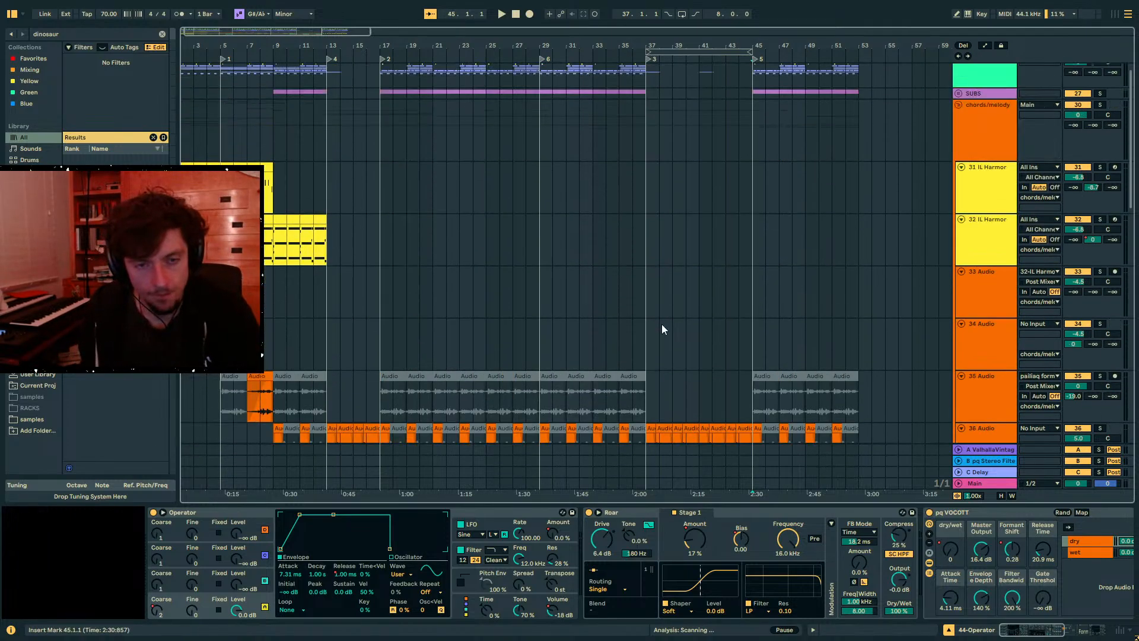
pyautogui.moveTo(757, 142); pyautogui.dragTo(653, 156)
pyautogui.moveTo(763, 166); pyautogui.dragTo(544, 154)
pyautogui.hotkey('ctrl', 'l')
pyautogui.click(741, 154)
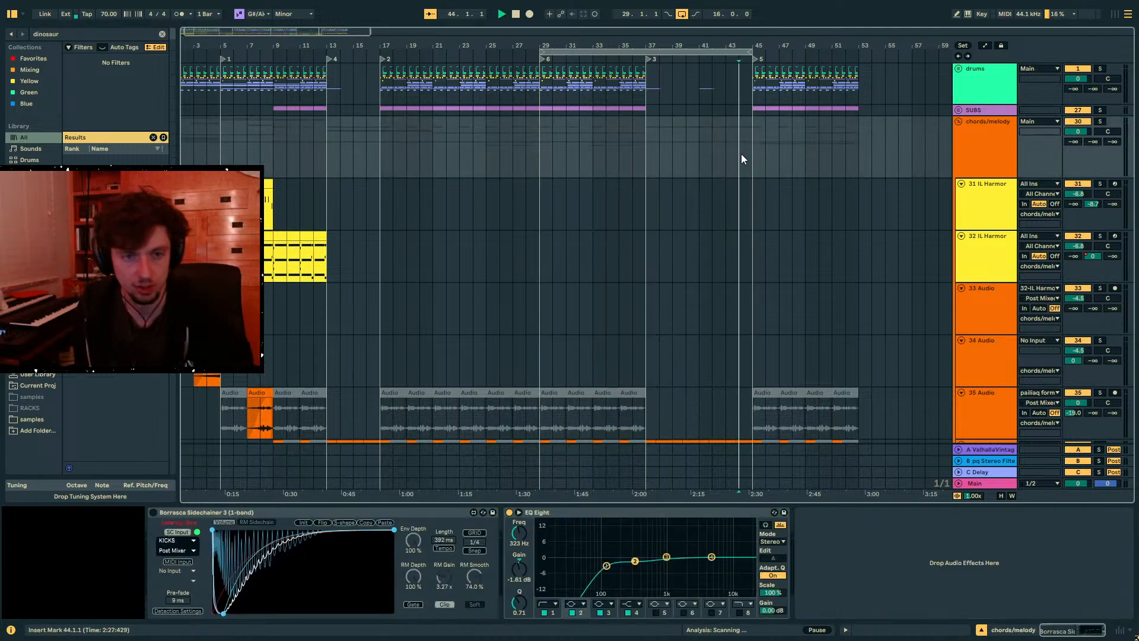
pyautogui.press('space')
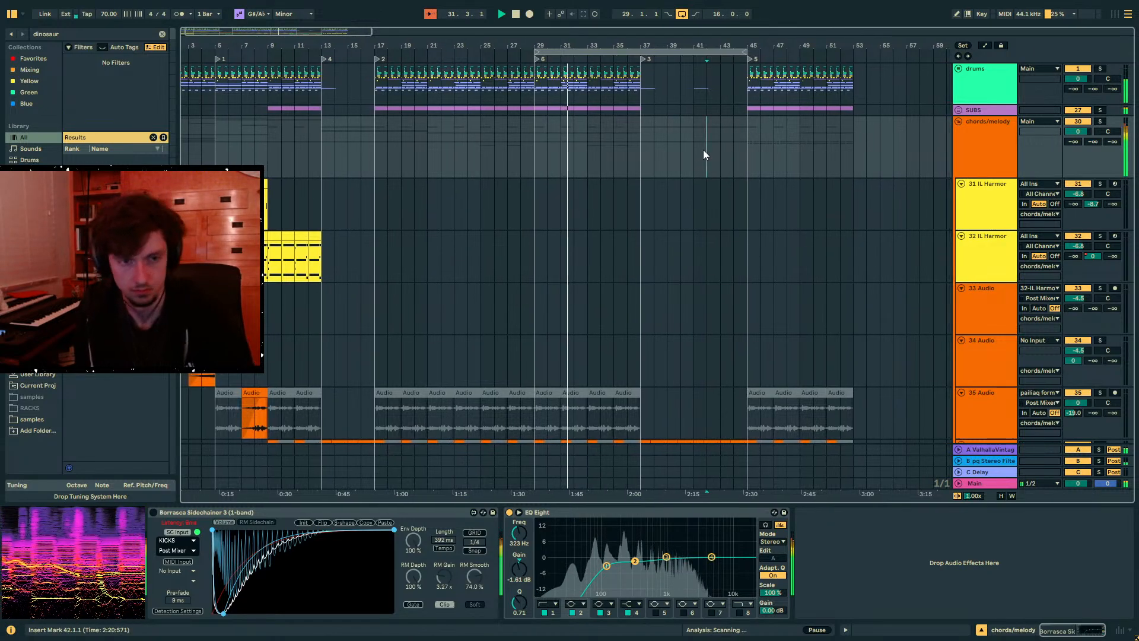
pyautogui.click(692, 148)
pyautogui.press('space')
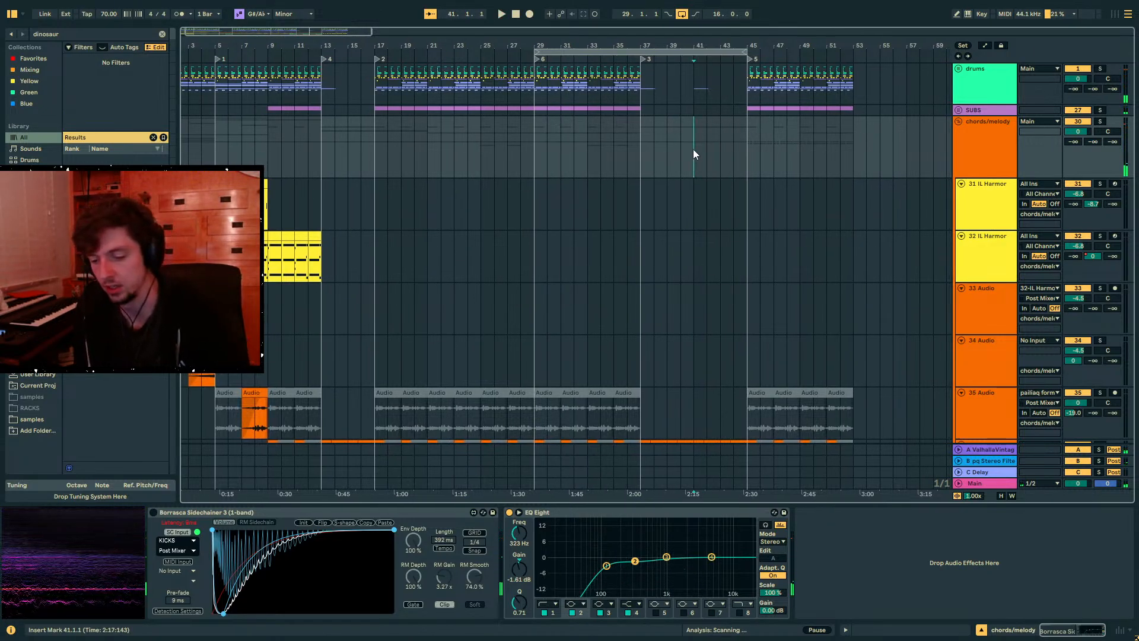
# - Save the Live Set in the A12 PROJECTS 2025 folder as "25-04-24 pterodactyl beer run 70bpm dub"
pyautogui.press('F11')
pyautogui.click(10, 21)
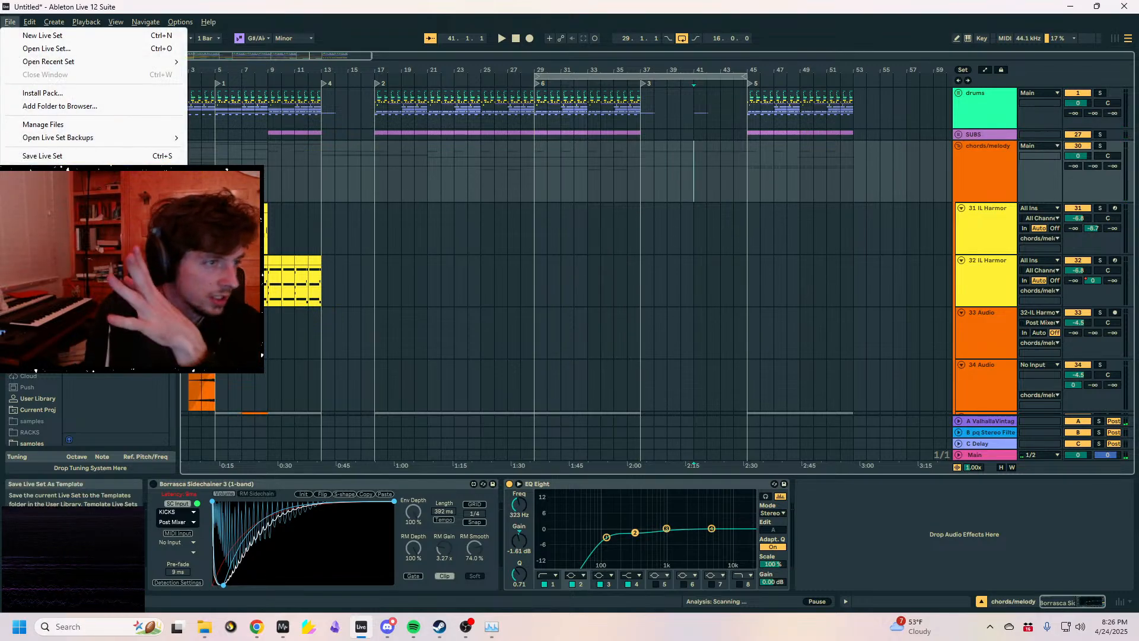
pyautogui.click(47, 169)
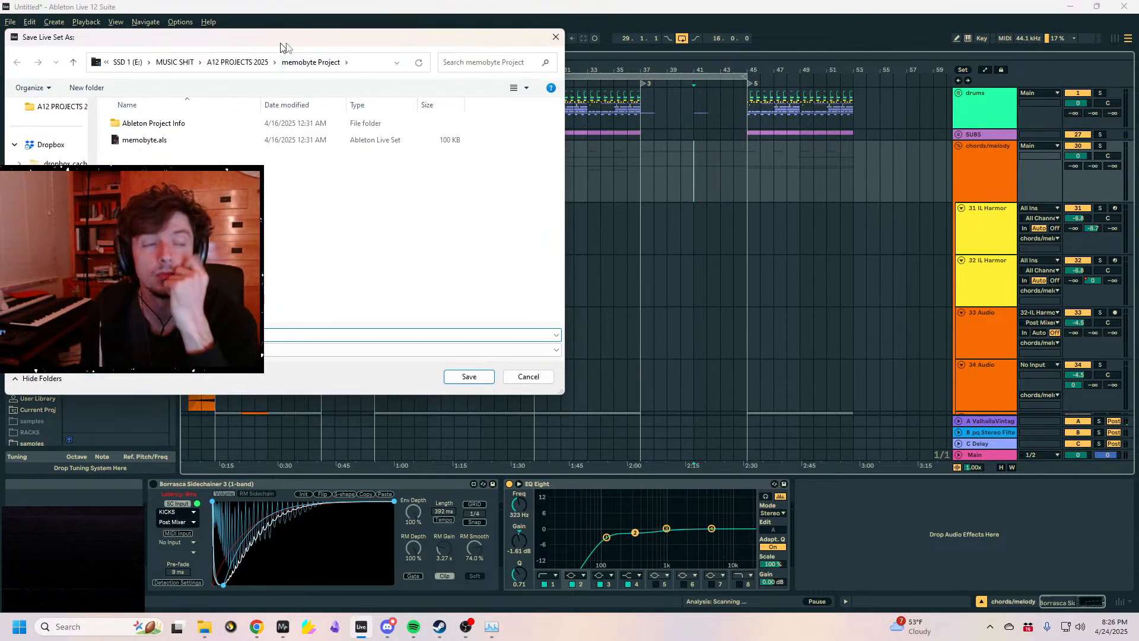
pyautogui.moveTo(280, 47); pyautogui.dragTo(717, 82)
pyautogui.click(691, 101)
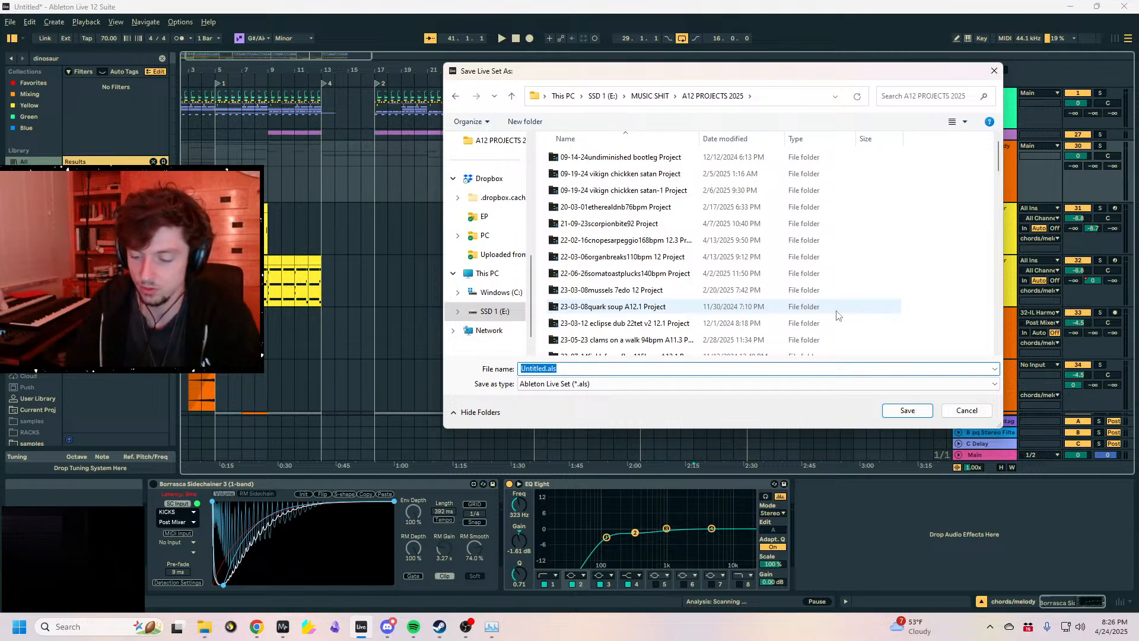
pyautogui.write('25-')
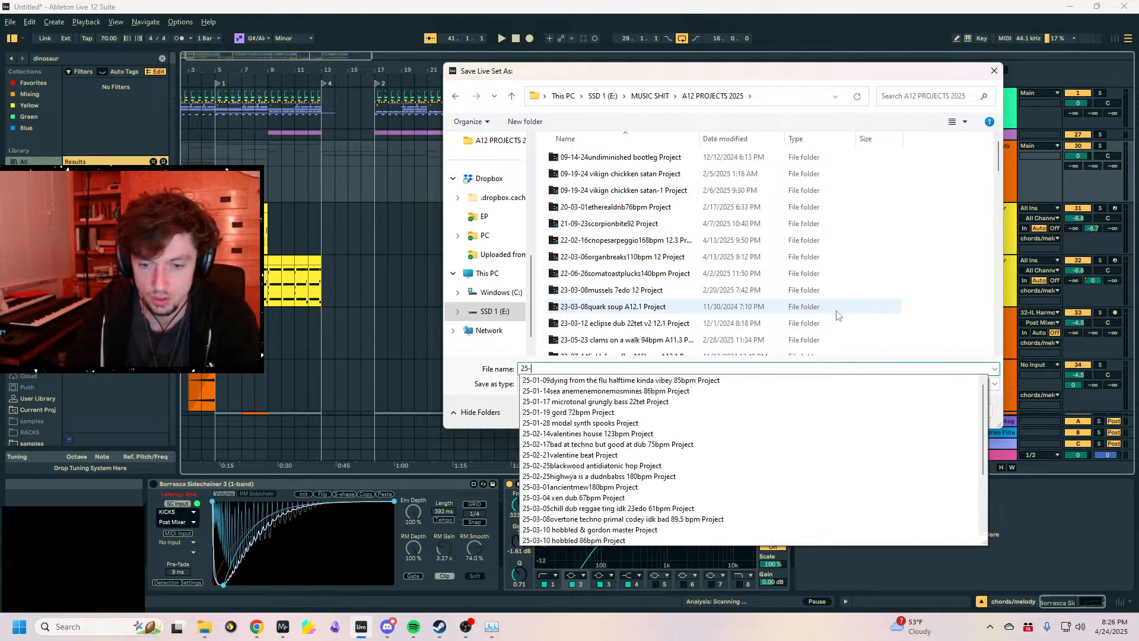
pyautogui.write('04-')
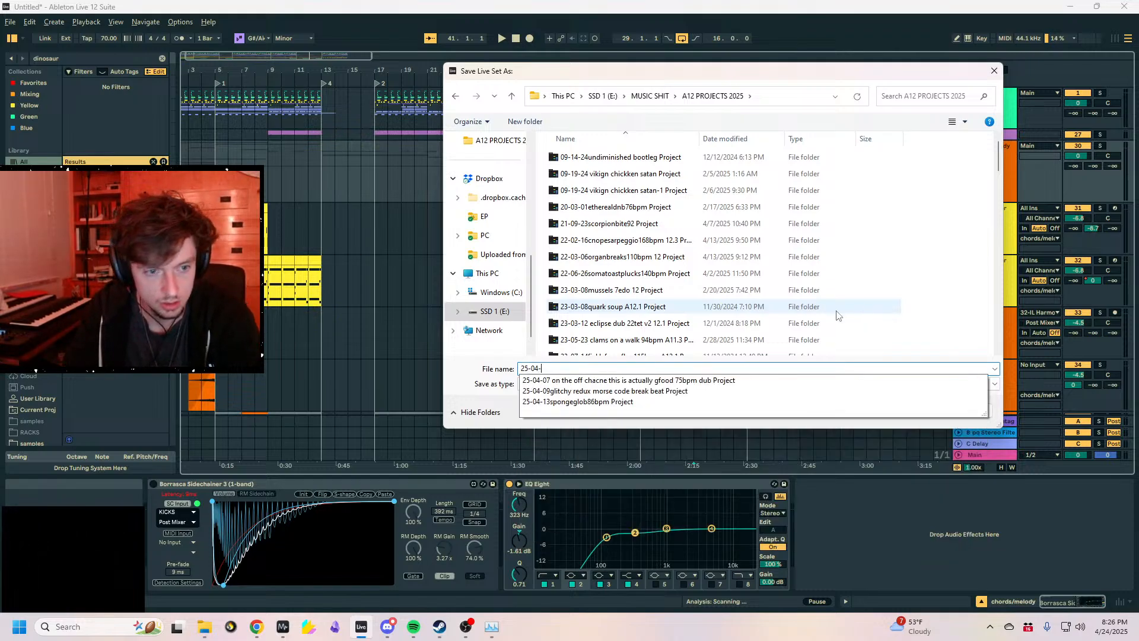
pyautogui.write('2')
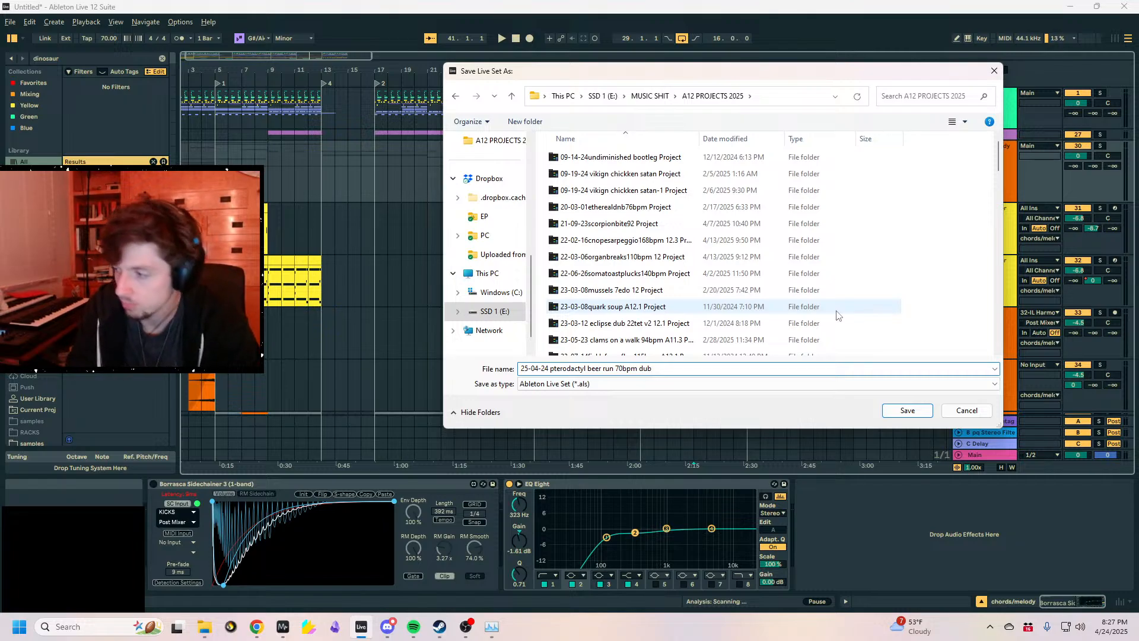
pyautogui.press('Return')
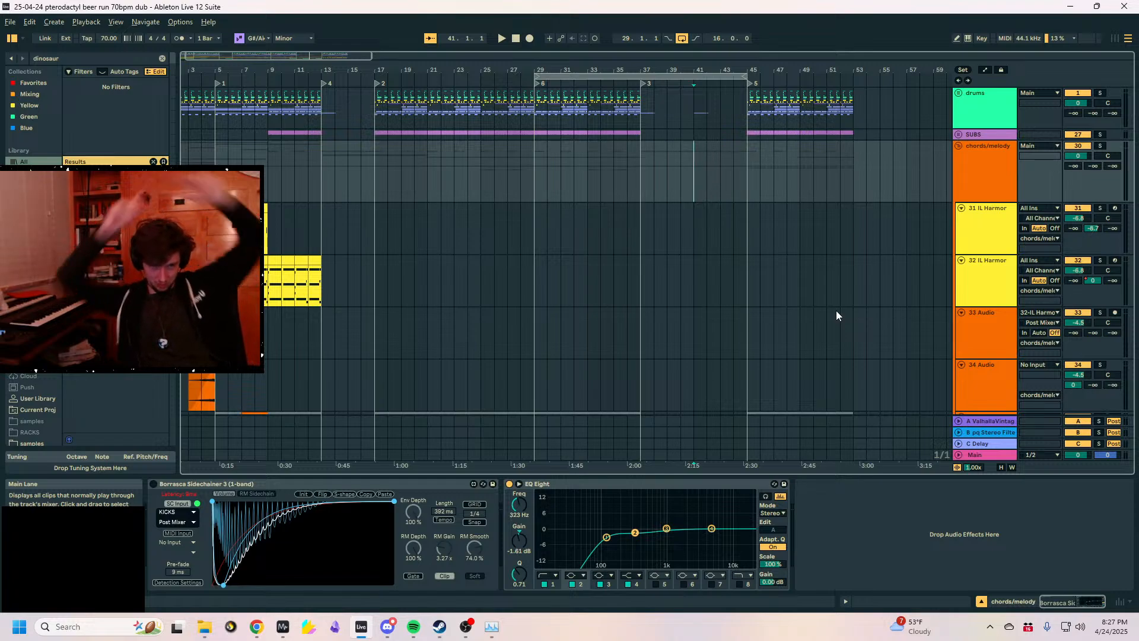
# - Inspect the track 44 Operator and track 45 Serum 2 clips around bar 45 and place the insert mark there
pyautogui.scroll(-10, 835, 311)
pyautogui.scroll(-5, 781, 220)
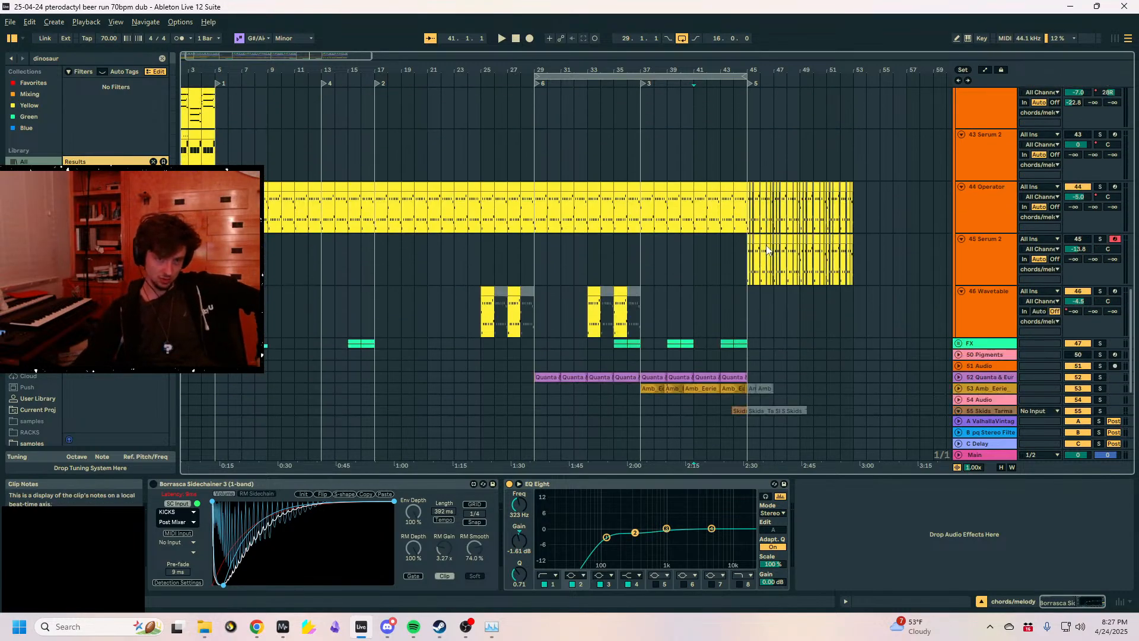
pyautogui.click(753, 255)
pyautogui.moveTo(749, 72); pyautogui.dragTo(689, 142)
pyautogui.moveTo(782, 222); pyautogui.dragTo(782, 265)
pyautogui.moveTo(652, 209); pyautogui.dragTo(666, 209)
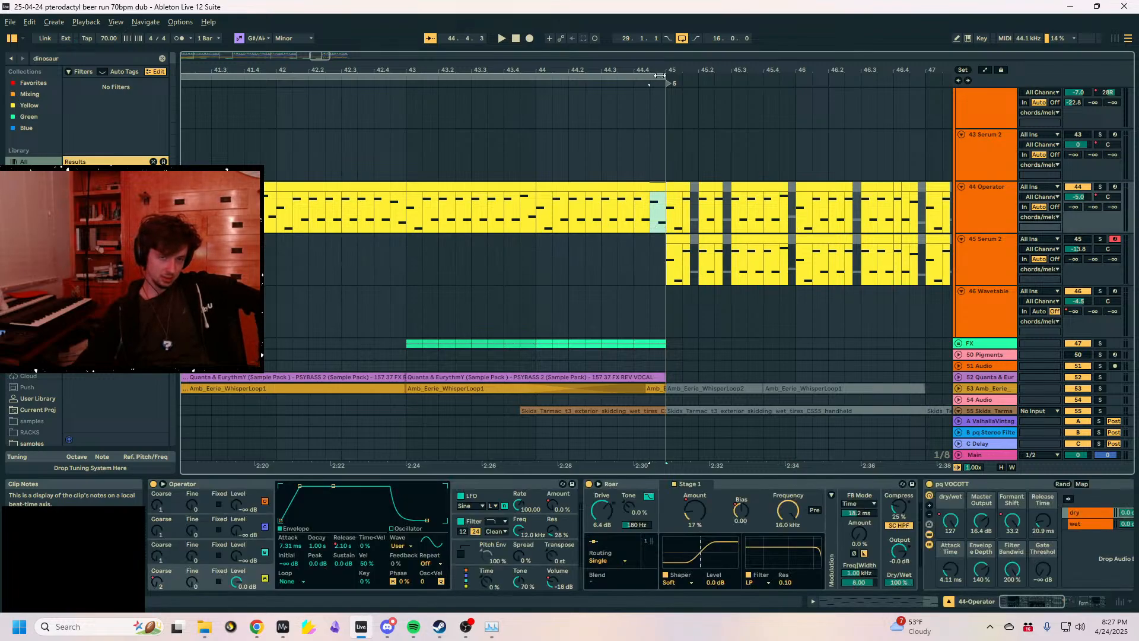
pyautogui.moveTo(659, 71); pyautogui.dragTo(370, 66)
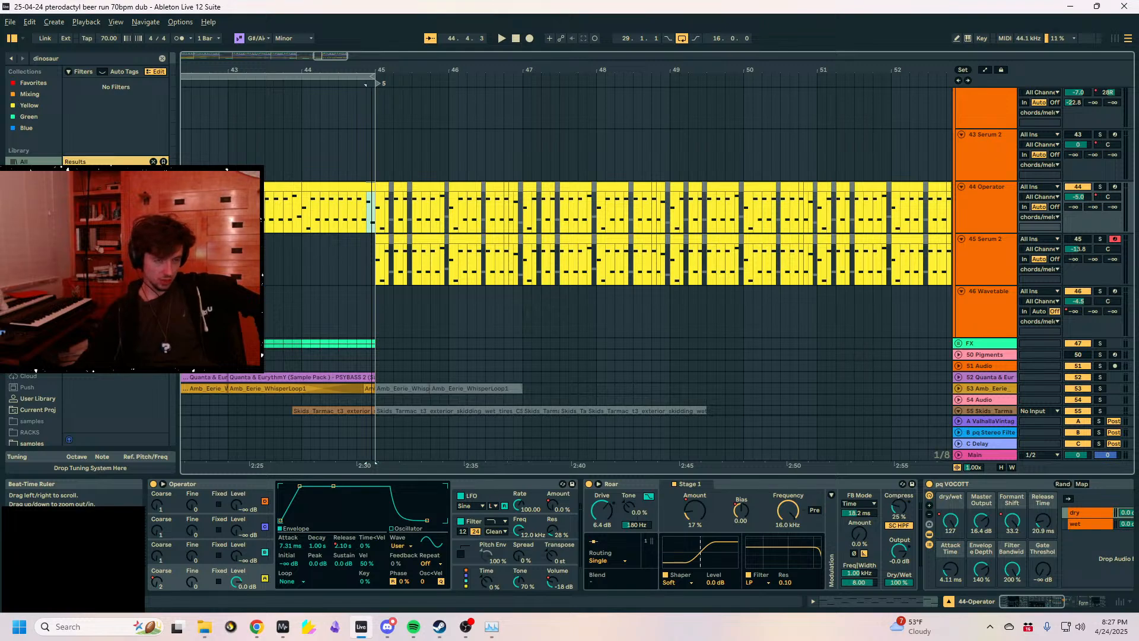
pyautogui.moveTo(376, 216)
pyautogui.mouseDown()
pyautogui.moveTo(671, 292)
pyautogui.moveTo(675, 281)
pyautogui.moveTo(372, 218)
pyautogui.mouseUp()
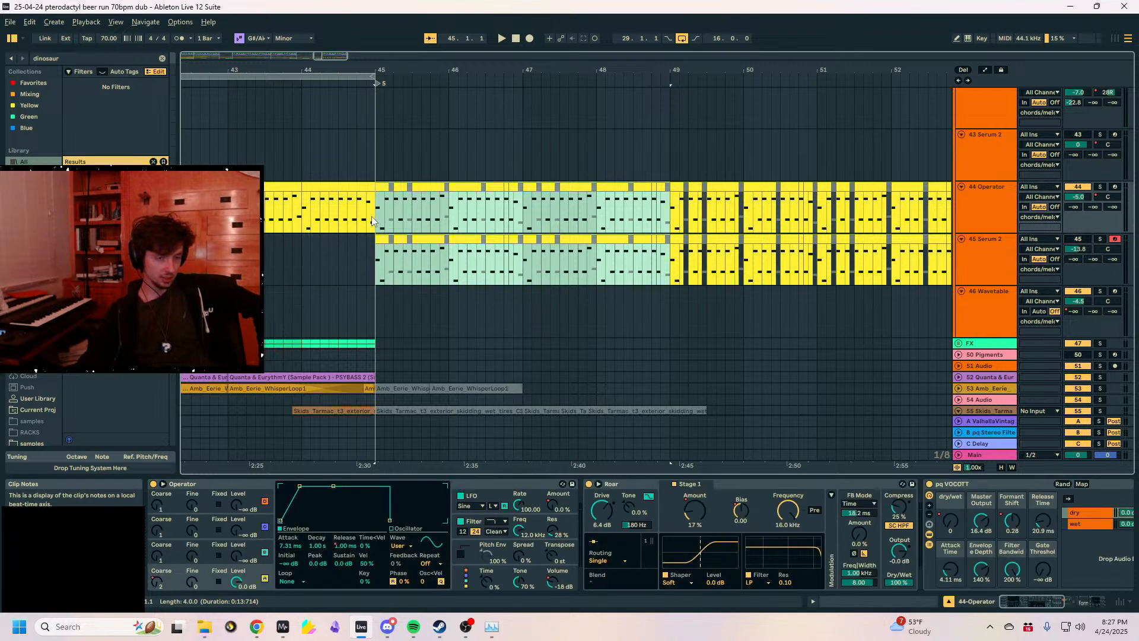
pyautogui.click(380, 221)
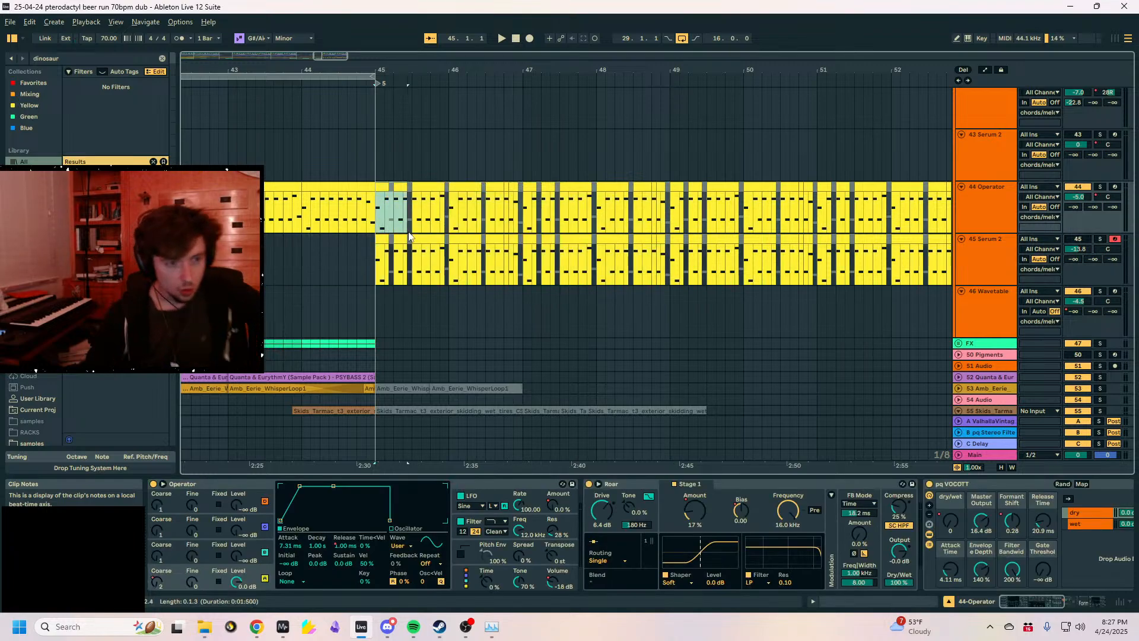
pyautogui.click(375, 230)
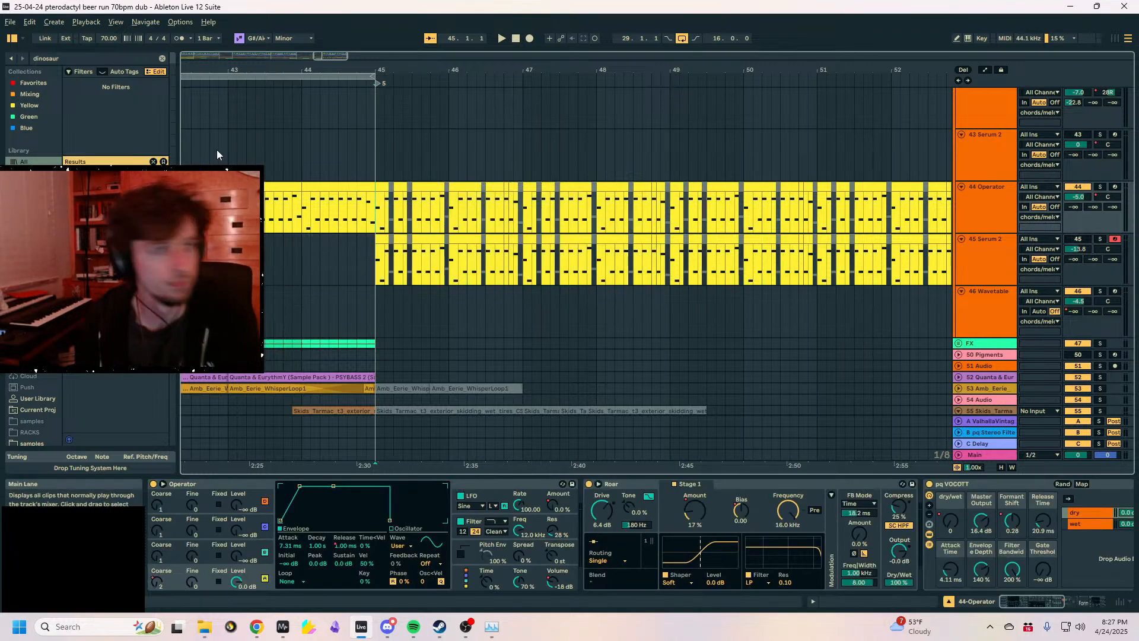
# - Create a new Live Set, show it in full screen and widen the browser
pyautogui.click(10, 21)
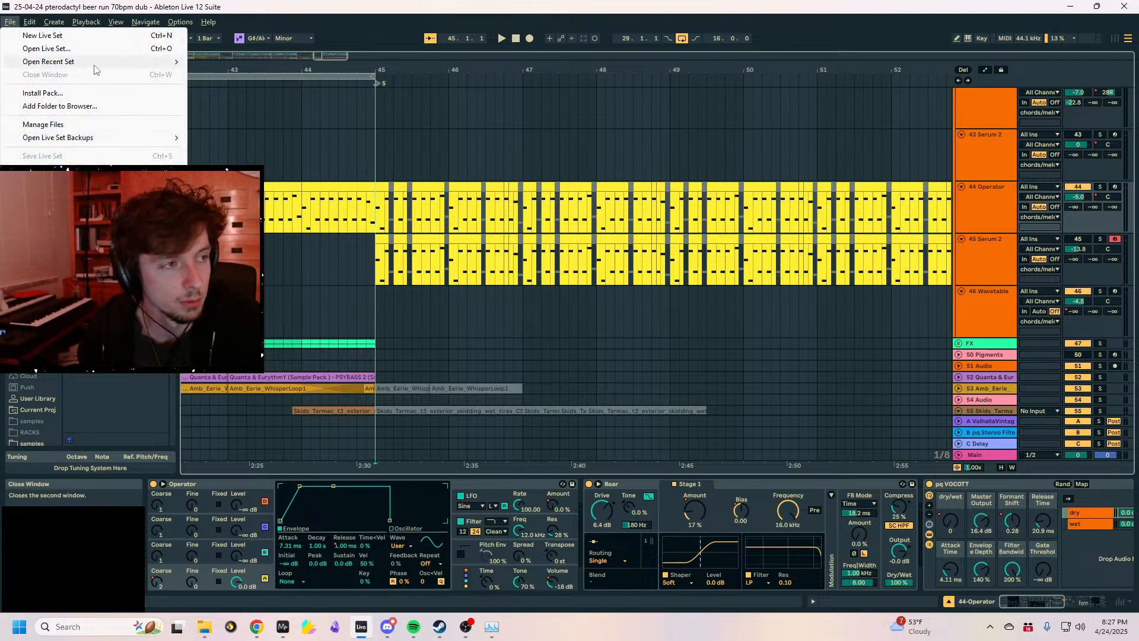
pyautogui.click(62, 39)
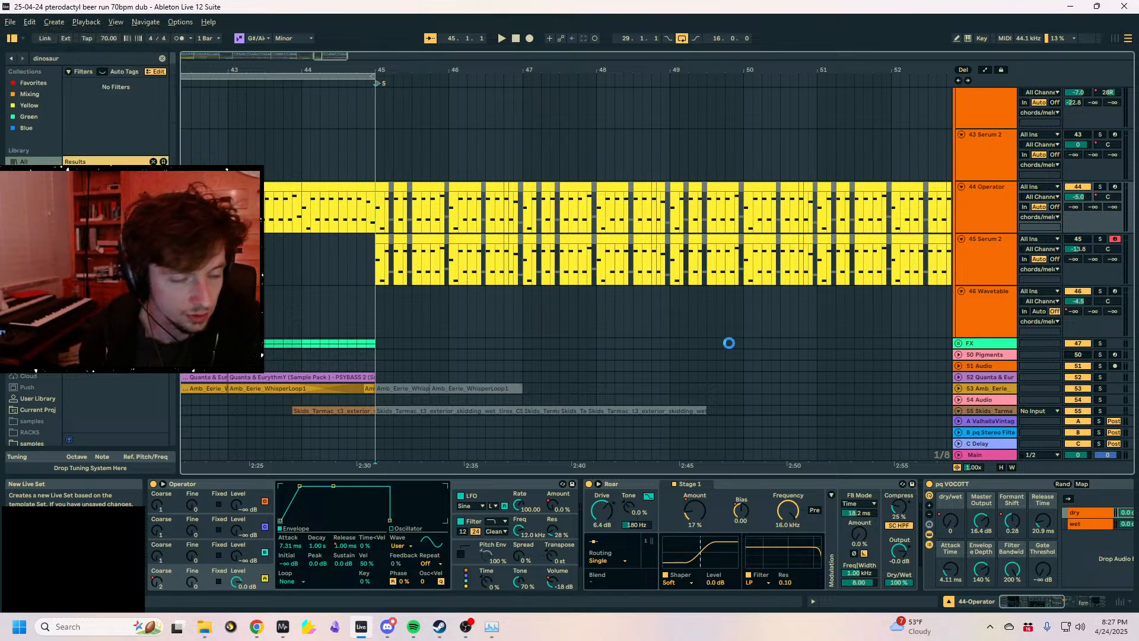
pyautogui.click(466, 627)
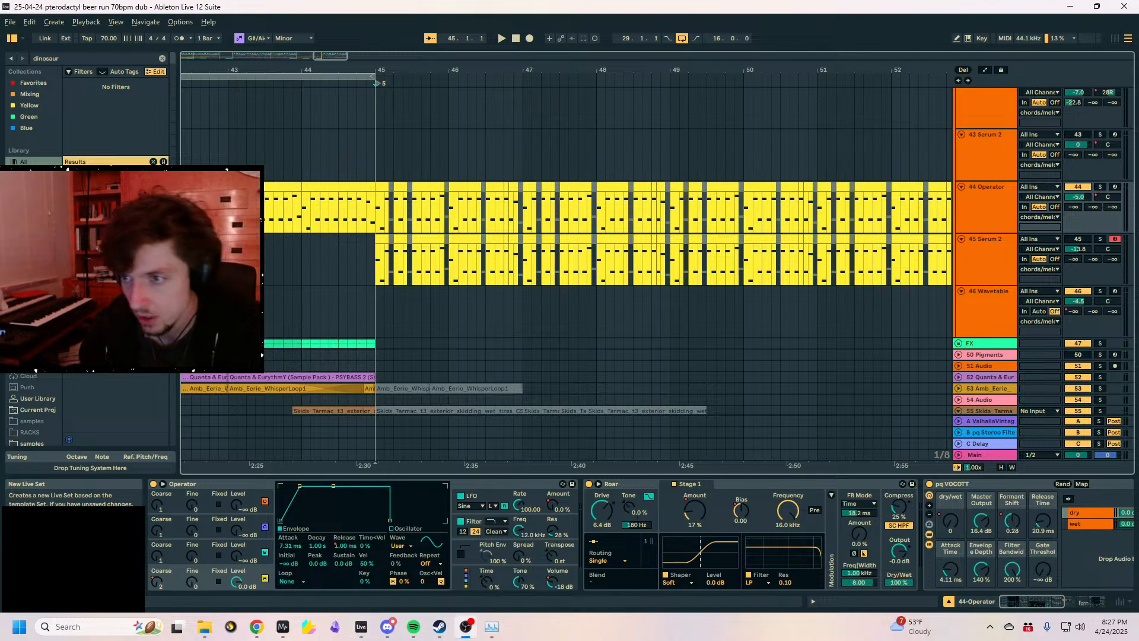
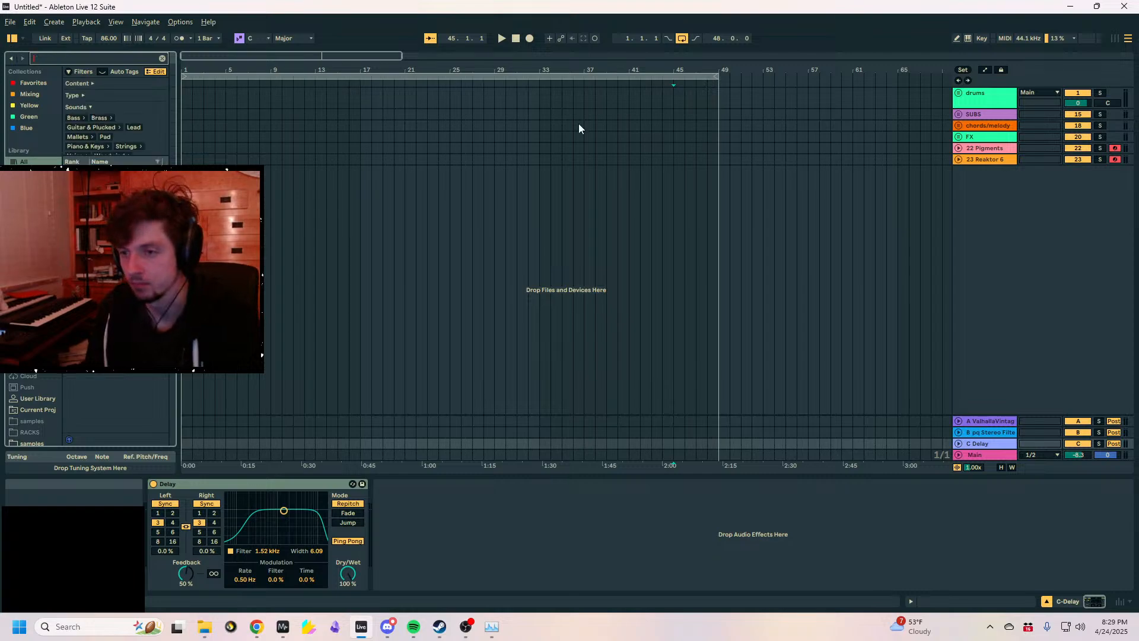
pyautogui.click(964, 310)
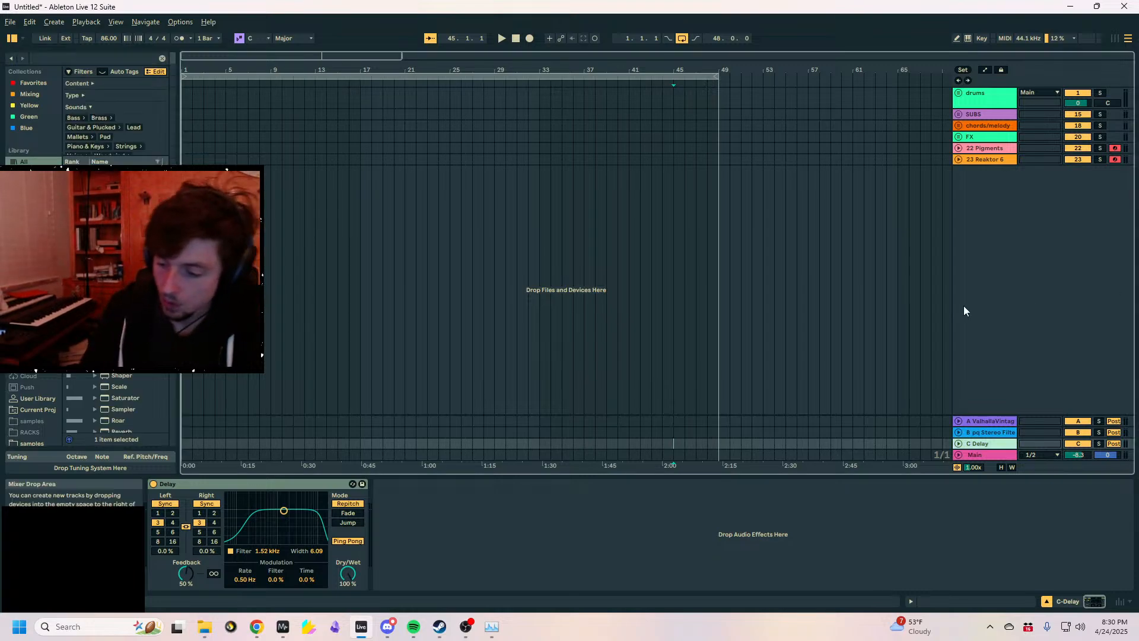
pyautogui.press('F11')
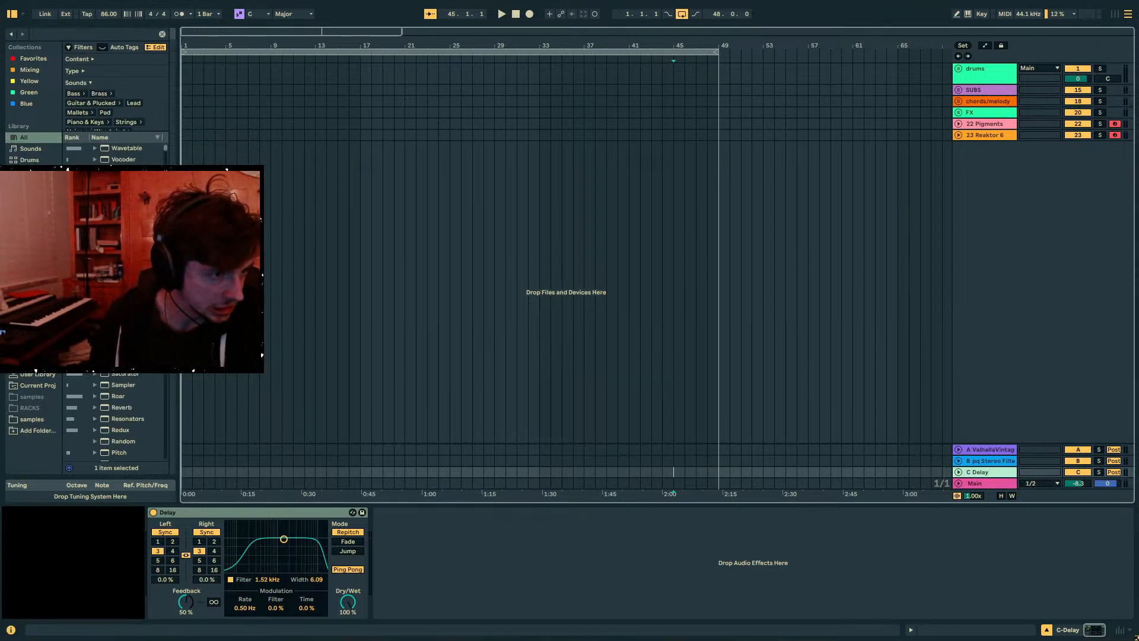
pyautogui.moveTo(177, 267); pyautogui.dragTo(281, 267)
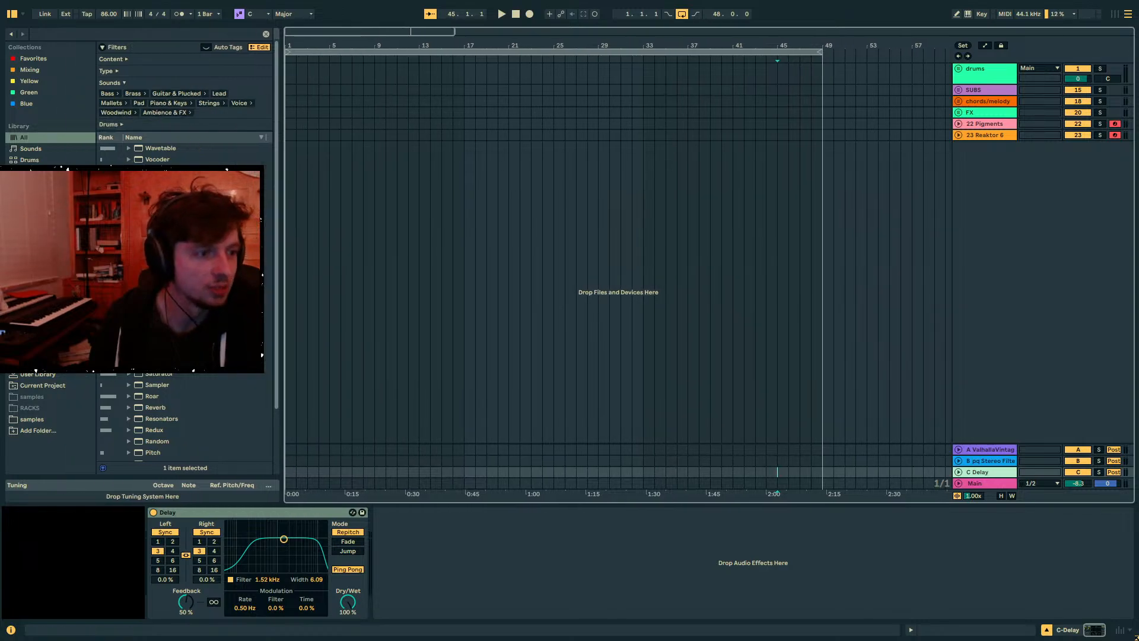
# - Add the Tree Tone instrument on a new track and enable the computer MIDI keyboard
pyautogui.moveTo(178, 262); pyautogui.dragTo(421, 162)
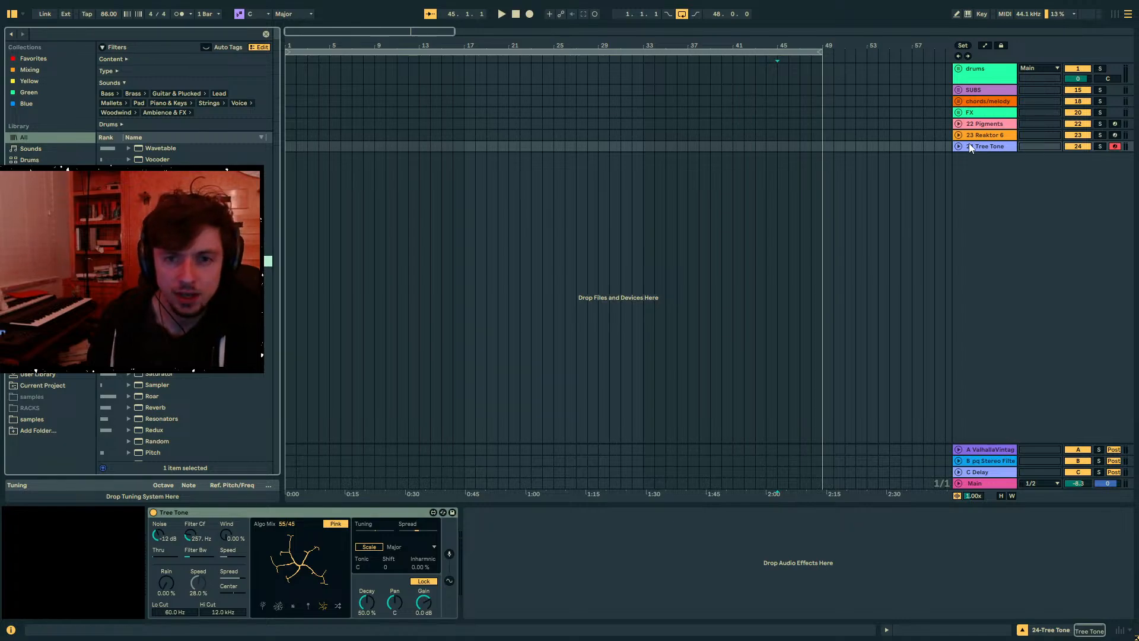
pyautogui.click(971, 15)
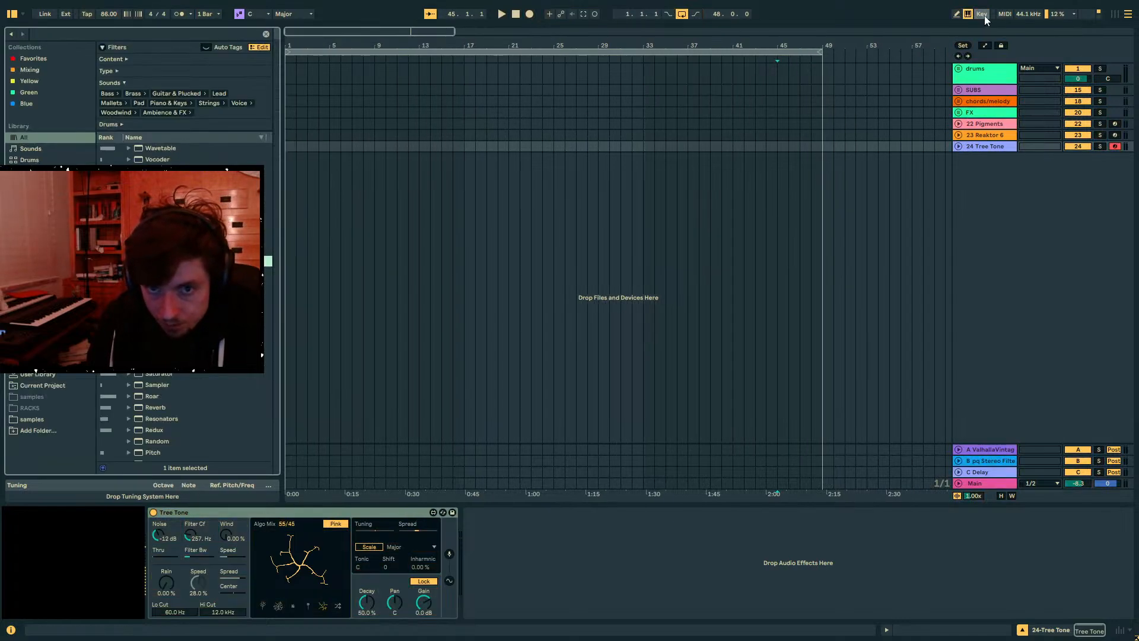
pyautogui.click(65, 36)
pyautogui.write('wavetab')
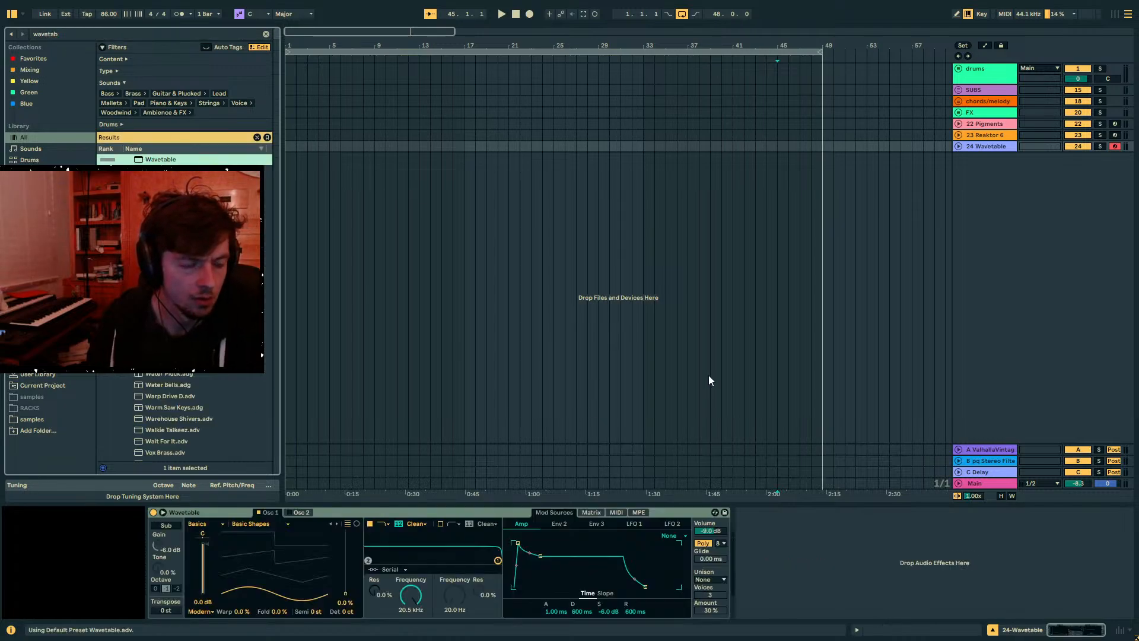
pyautogui.hotkey('ctrl', 'z')
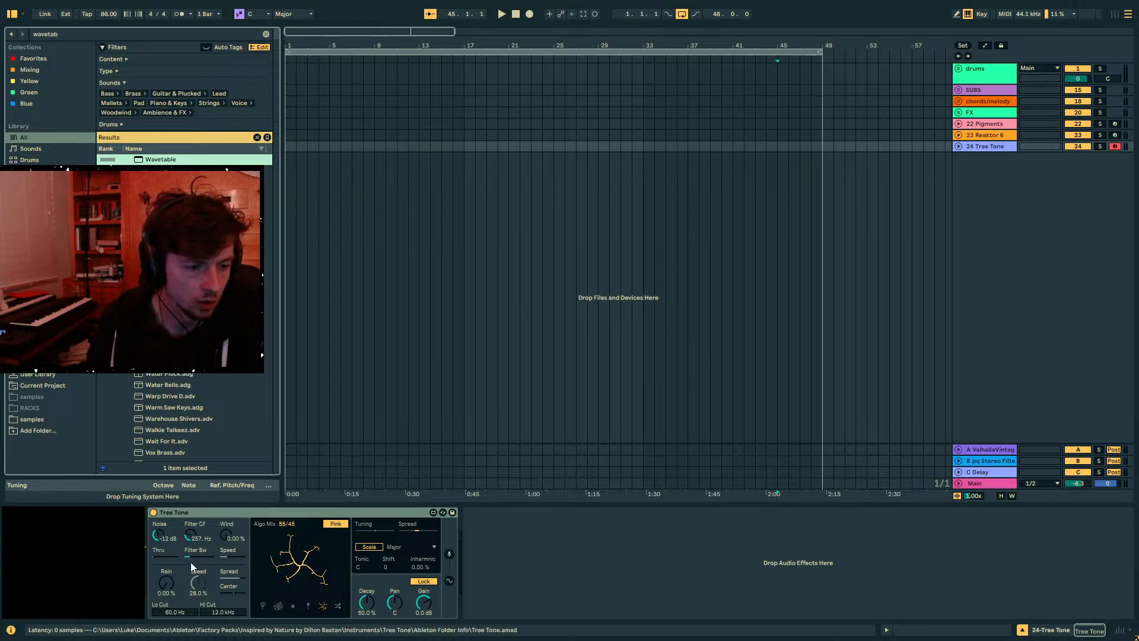
# - During playback, set Tree Tone's Rain to about 40 %, rain Speed to 1.43 %, Wind to 100 % and adjust its Noise and Filter Cf
pyautogui.click(165, 560)
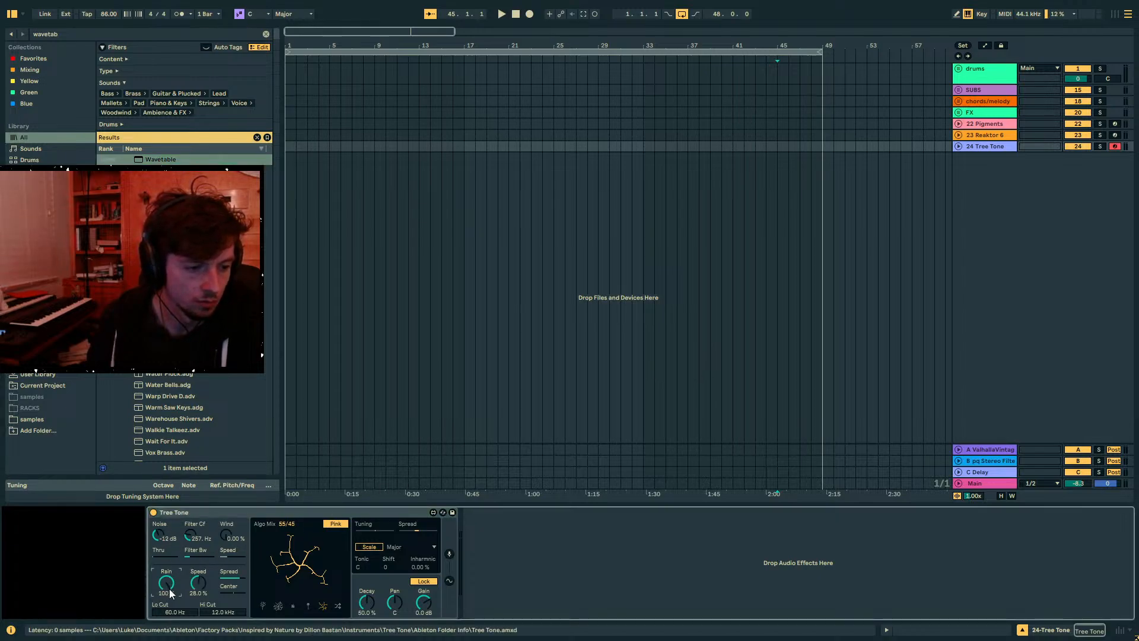
pyautogui.click(514, 438)
pyautogui.press('space')
pyautogui.moveTo(509, 48); pyautogui.dragTo(509, 42)
pyautogui.moveTo(166, 587); pyautogui.dragTo(199, 604)
pyautogui.moveTo(190, 535); pyautogui.dragTo(158, 554)
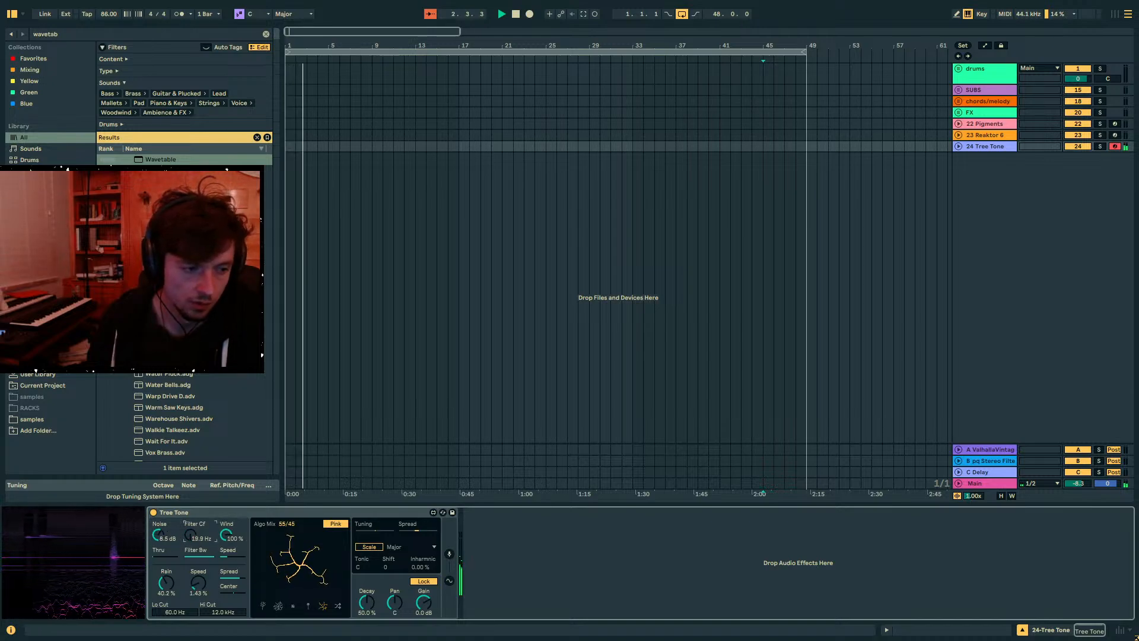
# - Search the browser for "random" and add Device Randomizer after Tree Tone on track 24
pyautogui.hotkey('ctrl', 'f')
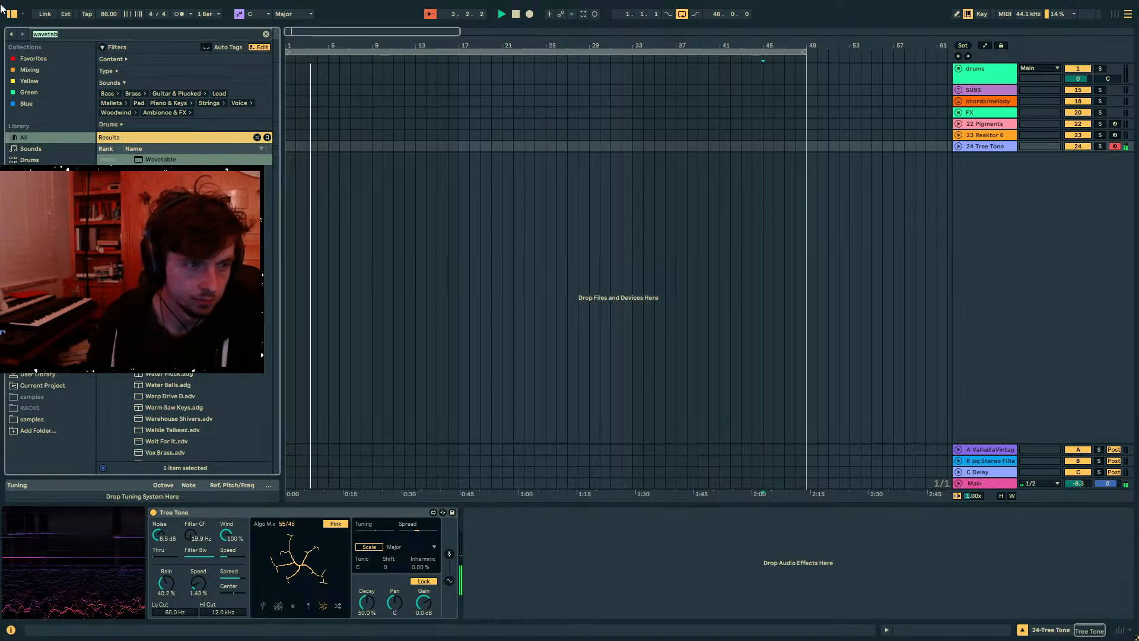
pyautogui.write('random')
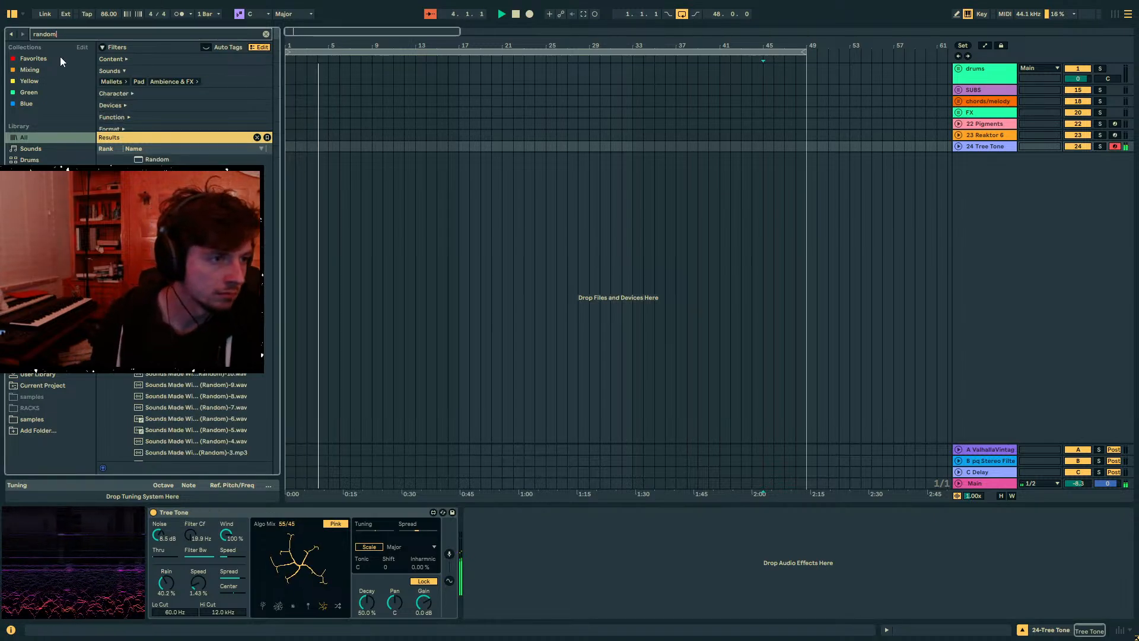
pyautogui.click(159, 182)
pyautogui.doubleClick(159, 183)
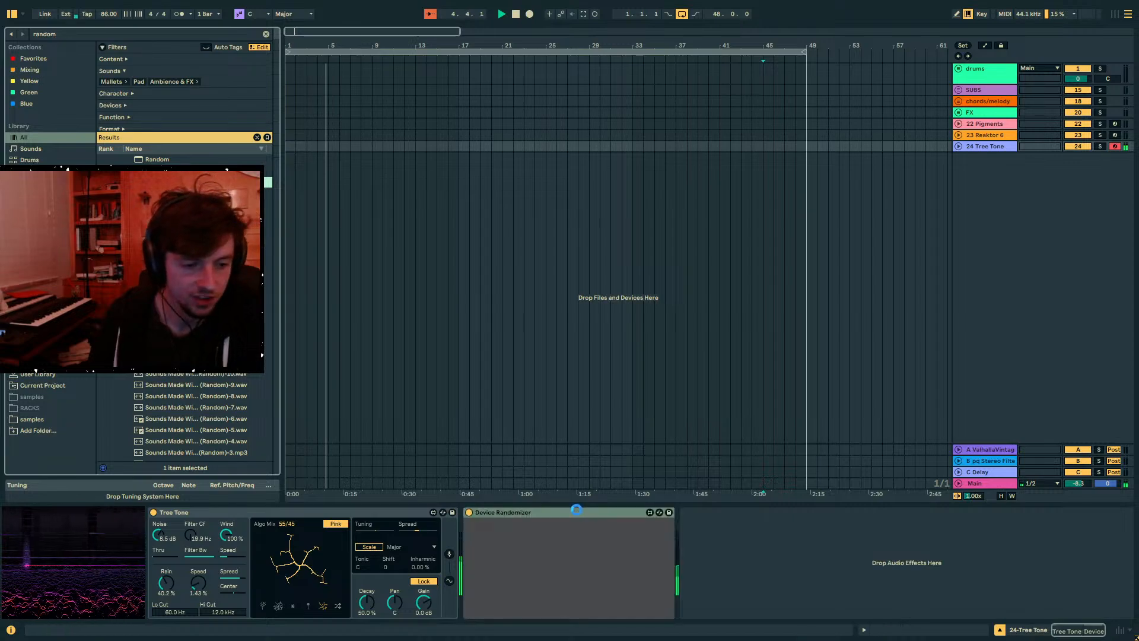
# - Map Device Randomizer to the Tree Tone device and trigger its Randomize function
pyautogui.click(502, 564)
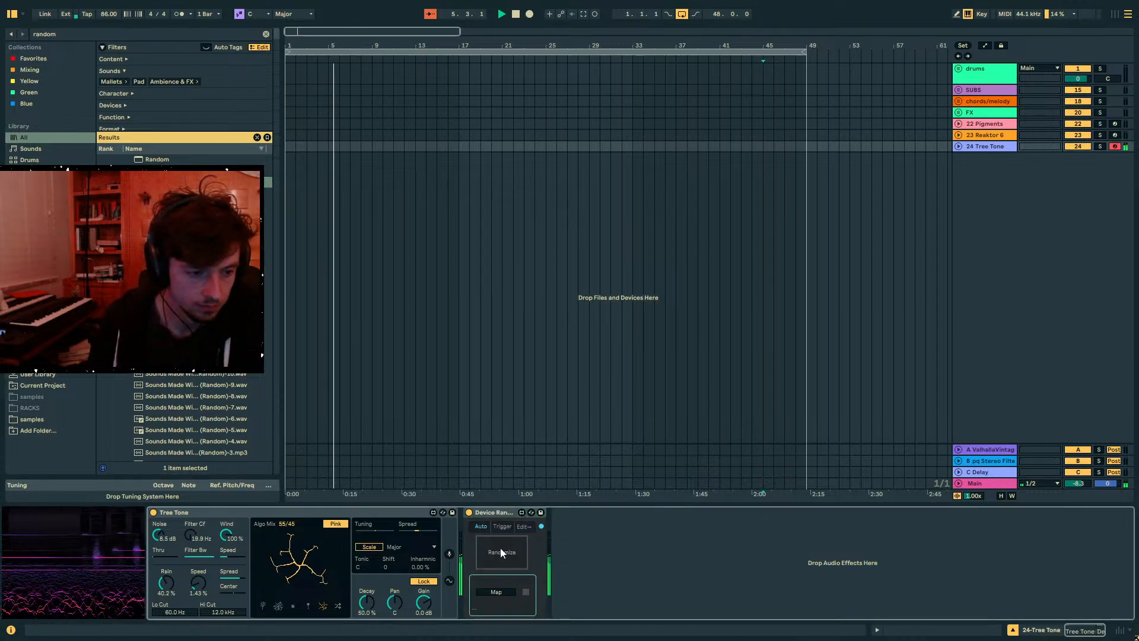
pyautogui.click(350, 514)
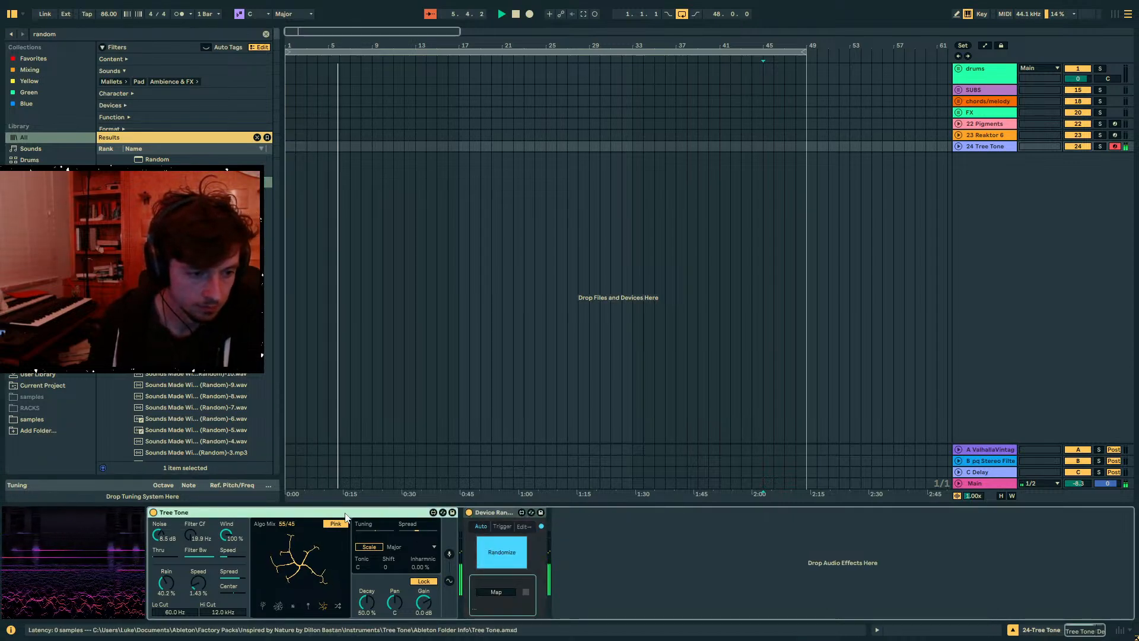
pyautogui.click(496, 592)
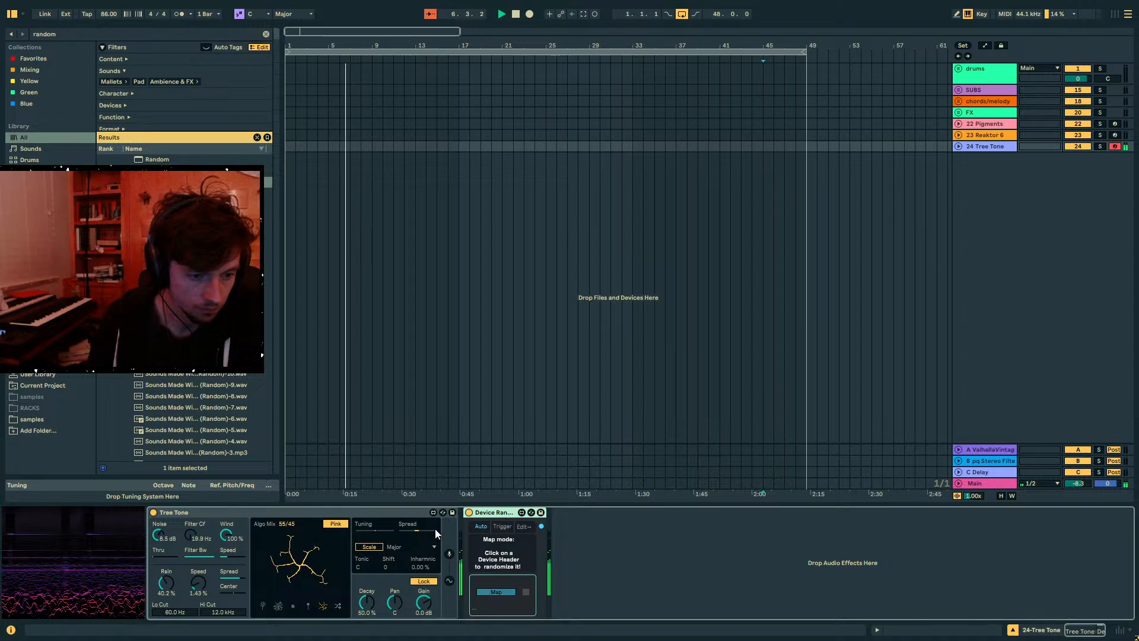
pyautogui.click(364, 510)
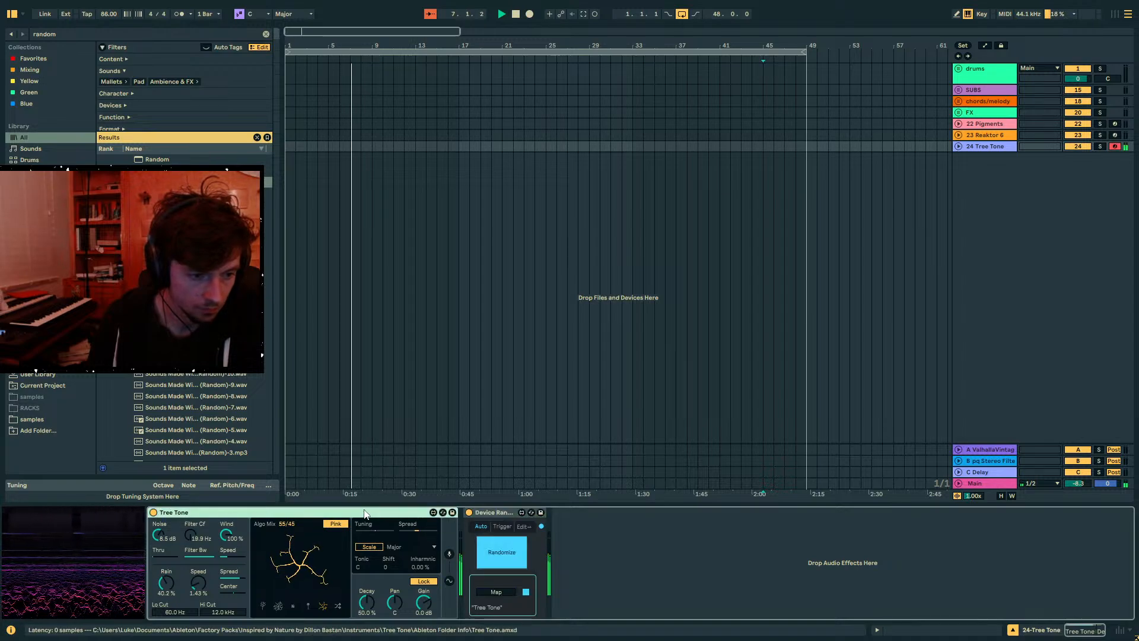
pyautogui.click(504, 553)
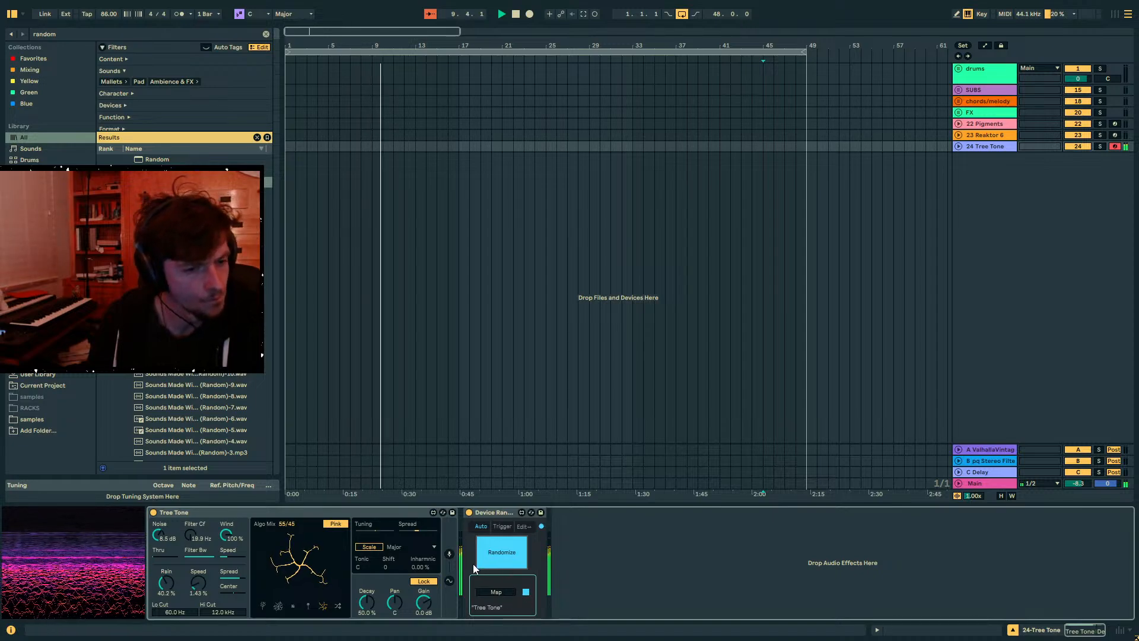
pyautogui.click(368, 524)
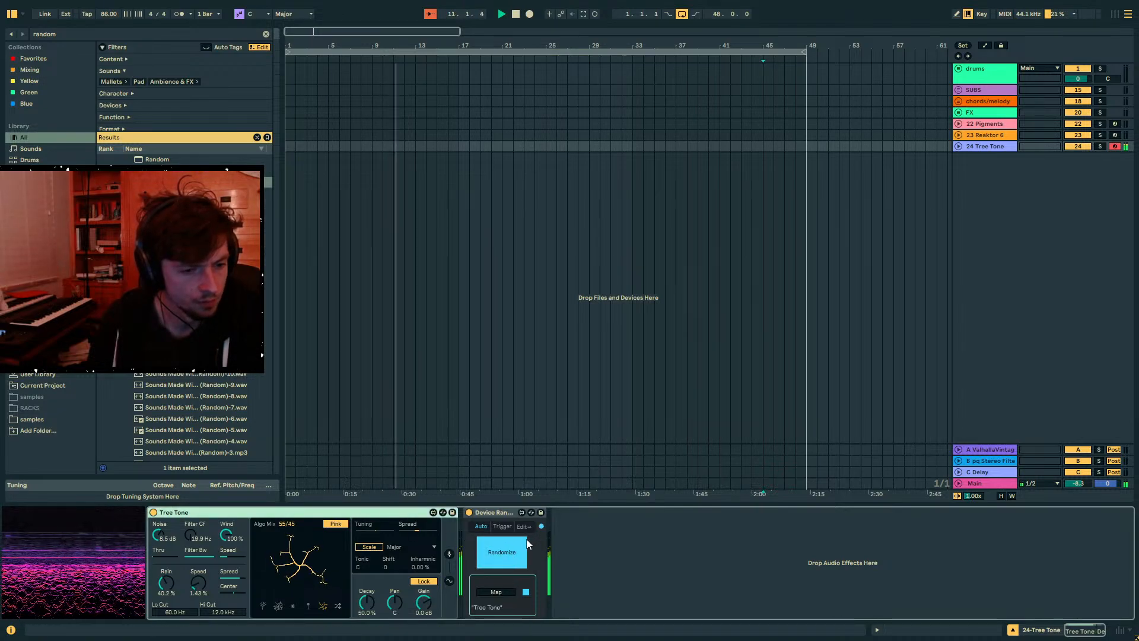
# - Unfold the Tree Tone track, set the device's Algo Mix to 0/100 and grow the first tree shape
pyautogui.click(959, 146)
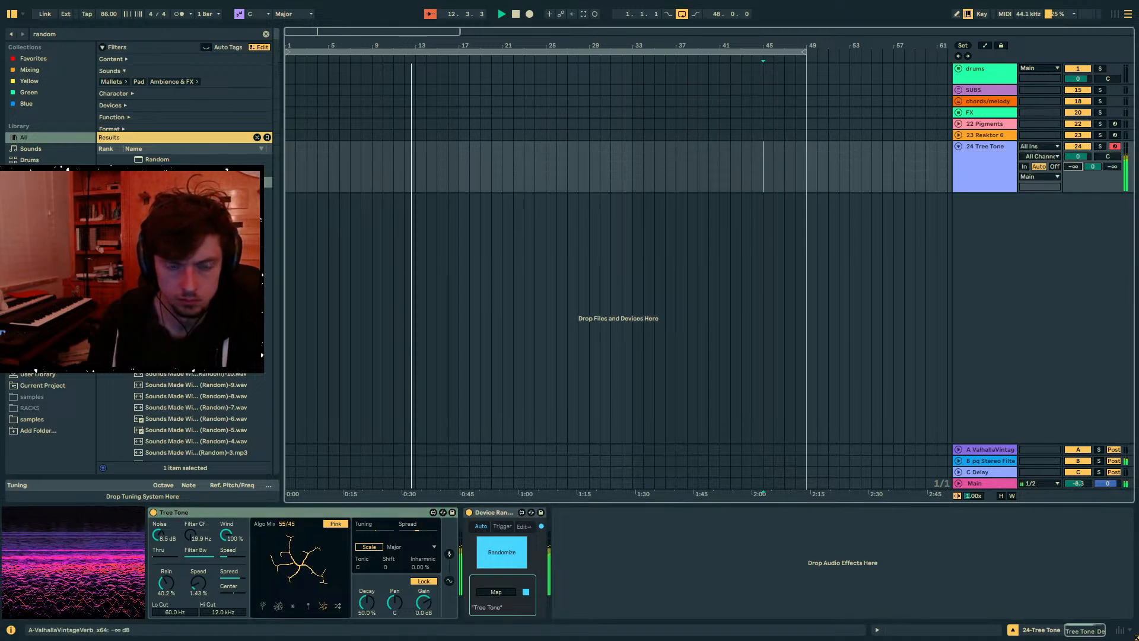
pyautogui.click(217, 554)
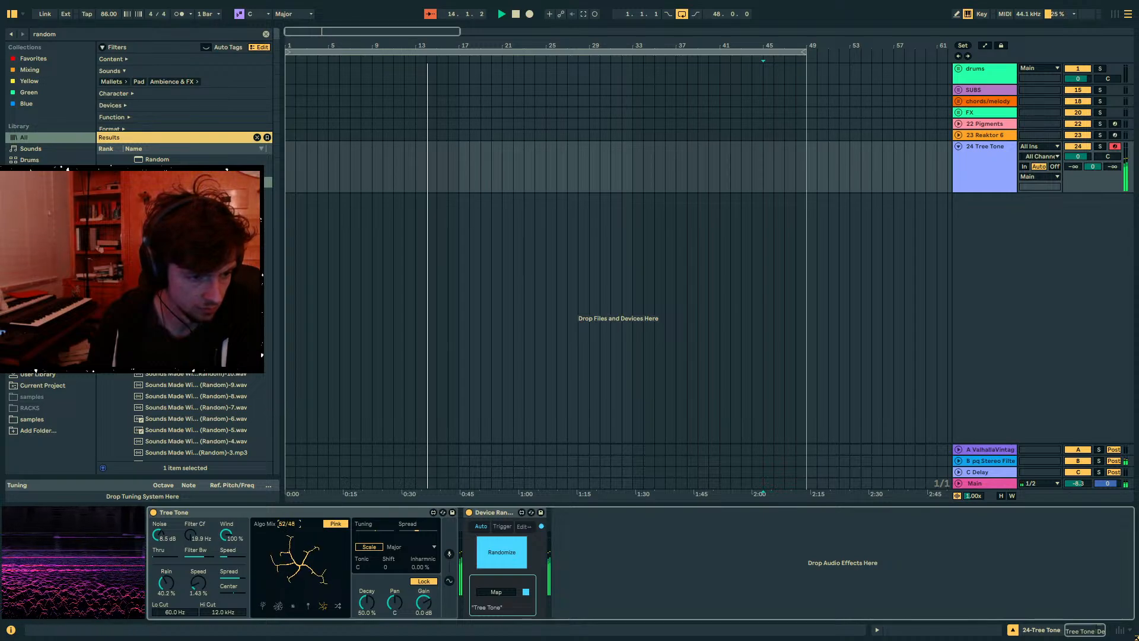
pyautogui.click(264, 607)
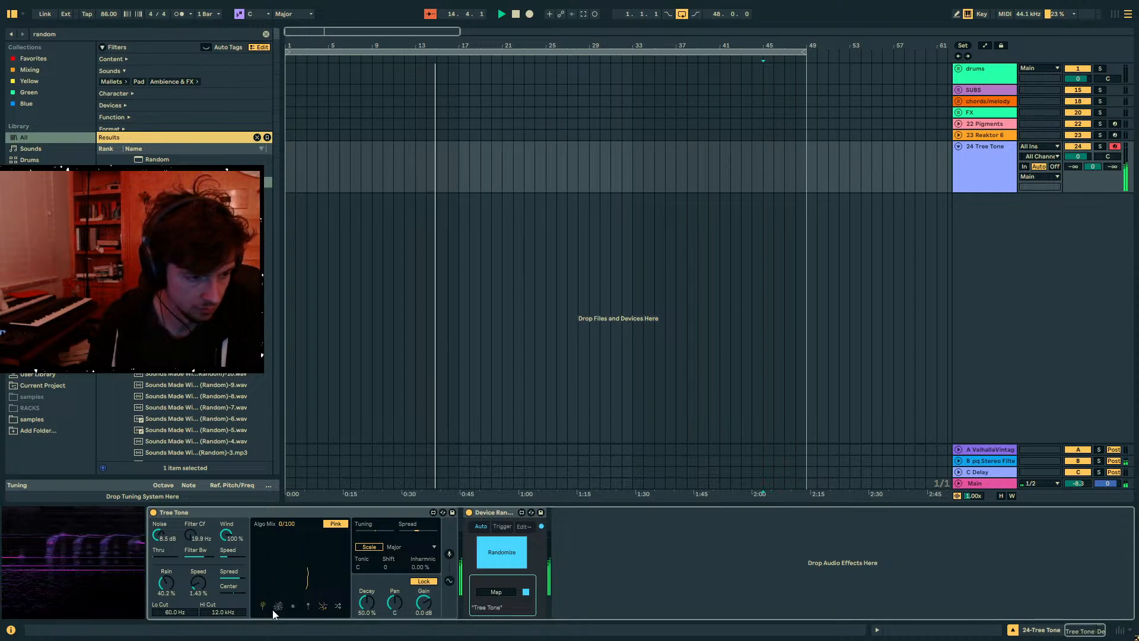
# - Raise the Tree Tone track's send to return A Valhalla to -12.5 dB and reselect the track
pyautogui.moveTo(1073, 166); pyautogui.dragTo(1073, 155)
pyautogui.click(1060, 461)
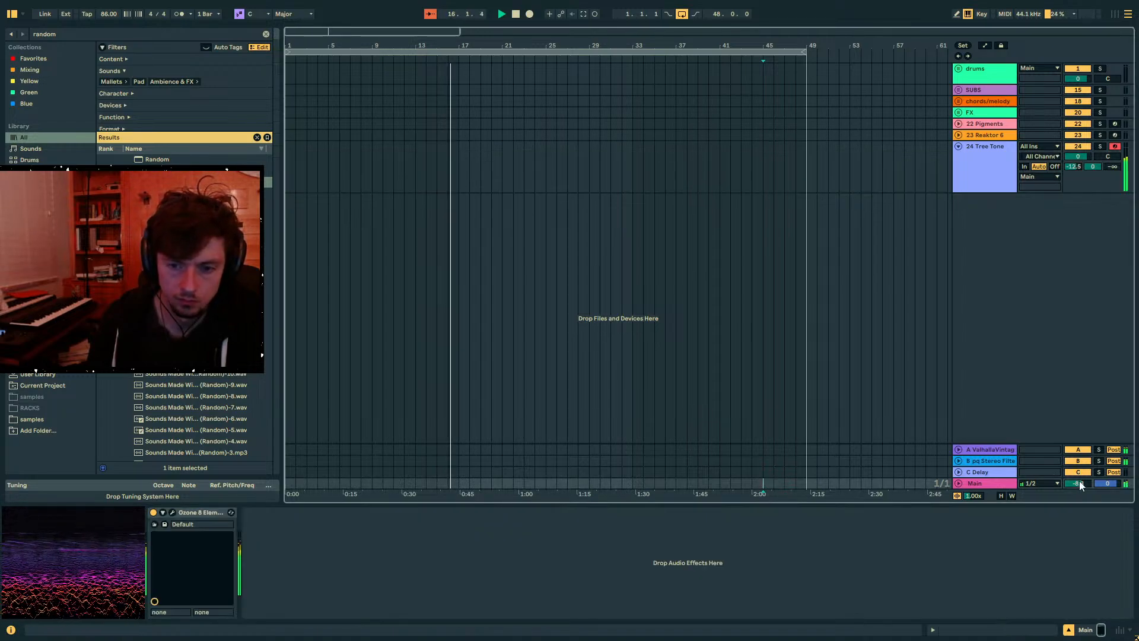
pyautogui.click(977, 148)
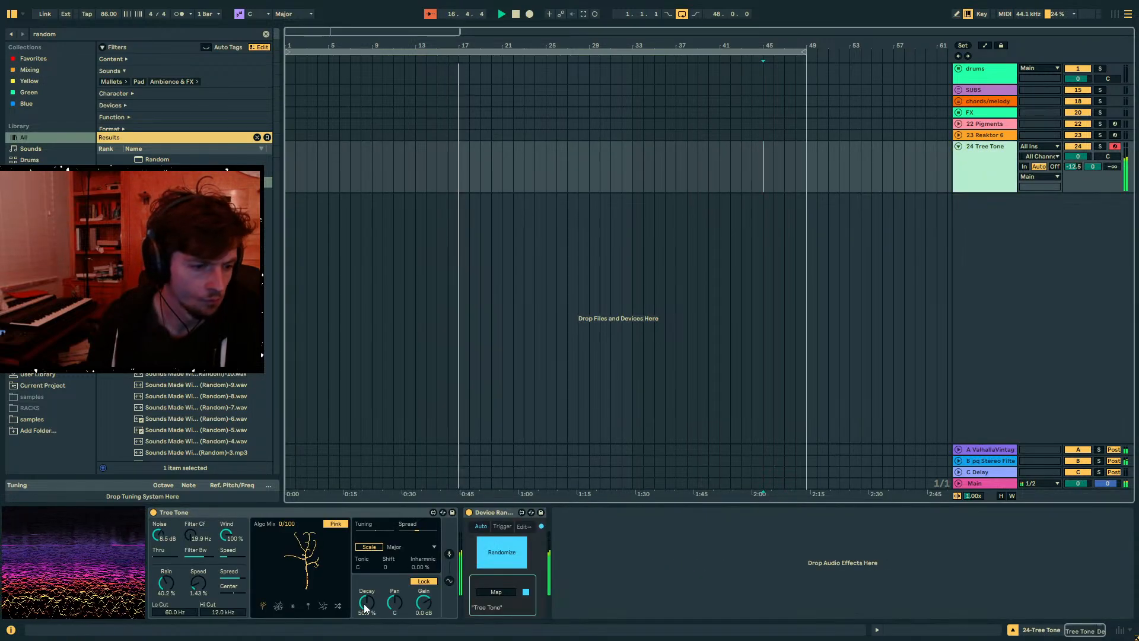
# - Grow Tree Tone's fifth tree shape and turn on its Scale option
pyautogui.click(322, 610)
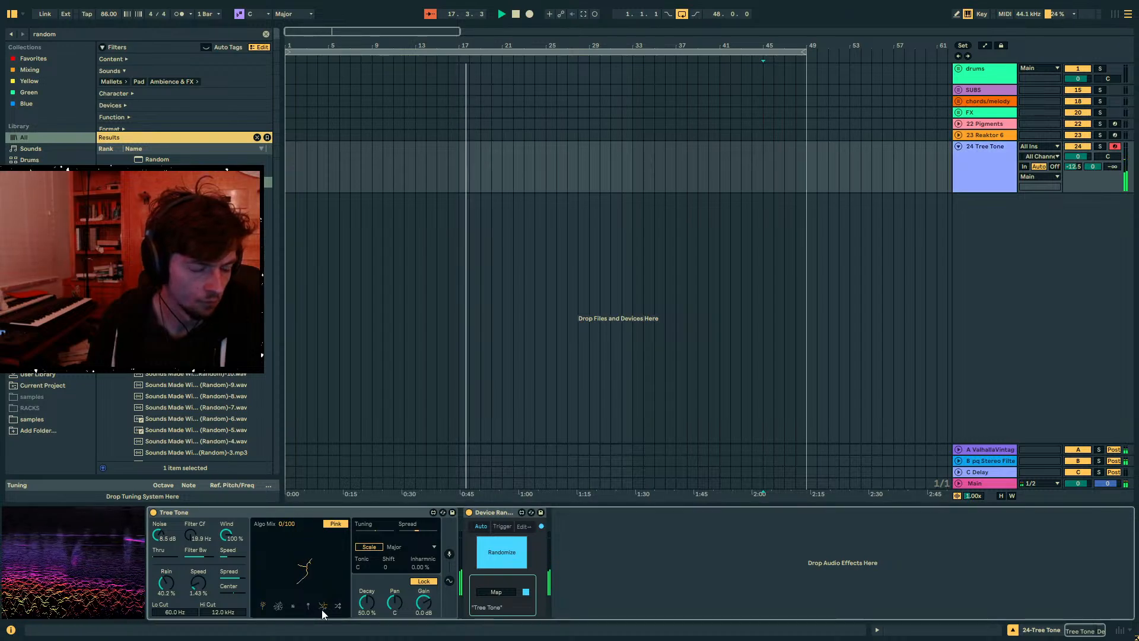
pyautogui.click(370, 547)
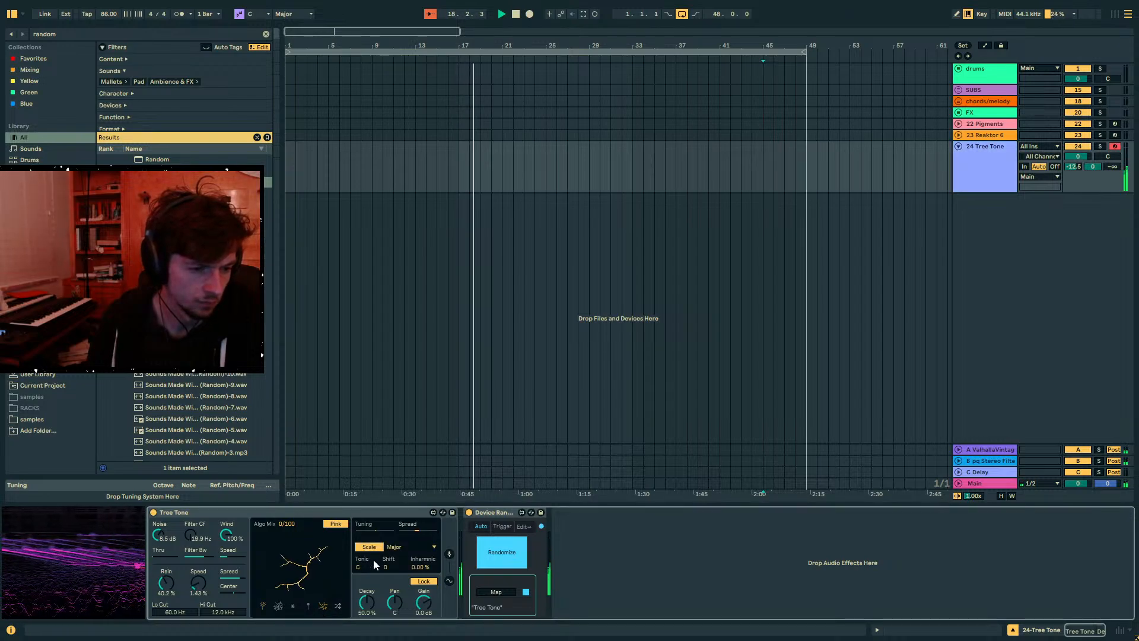
# - Set Tree Tone's Shift to 12, Algo Mix to 32/68, Speed to 7.68%, Rain to 37.0% and Noise to -15 dB, and adjust its Tuning
pyautogui.moveTo(418, 568); pyautogui.dragTo(418, 531)
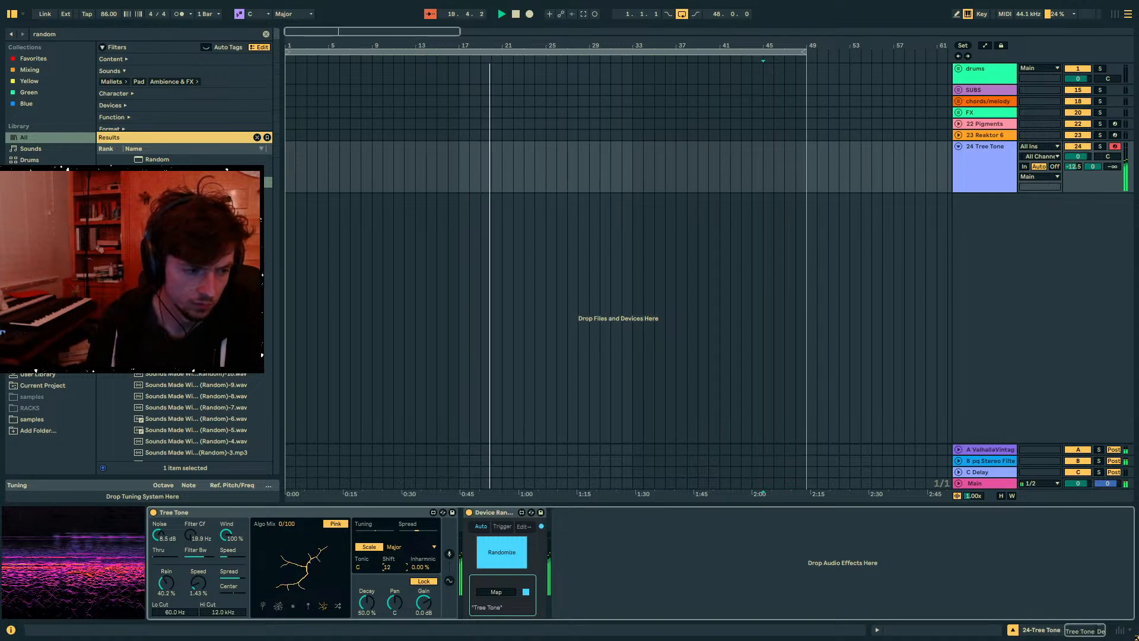
pyautogui.moveTo(377, 531); pyautogui.dragTo(390, 531)
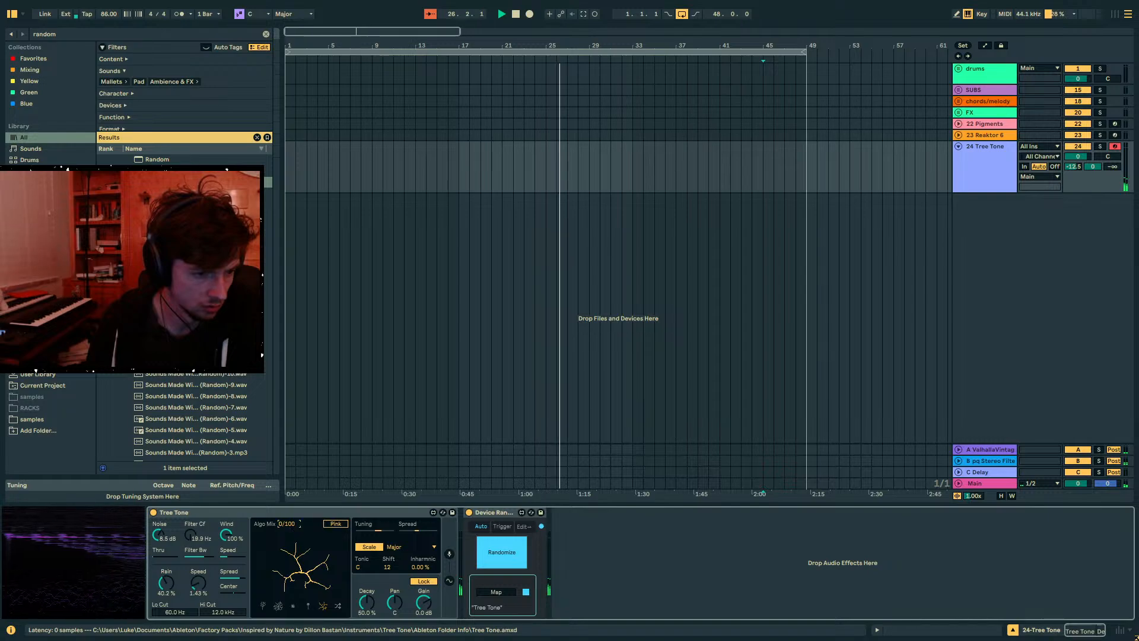
pyautogui.moveTo(288, 524); pyautogui.dragTo(288, 507)
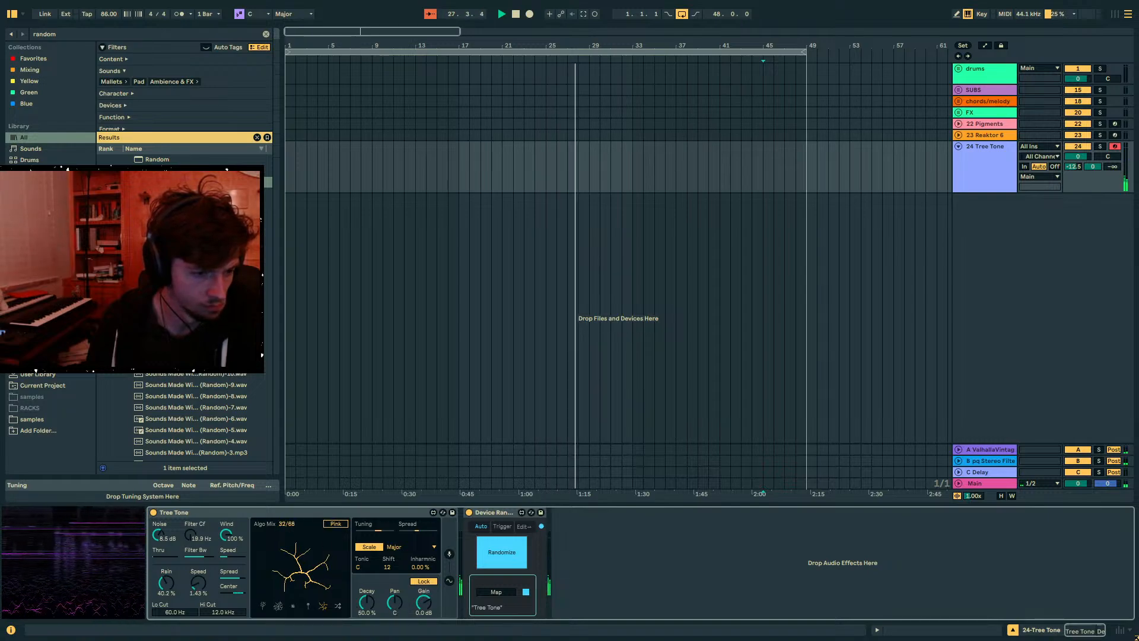
pyautogui.moveTo(199, 583); pyautogui.dragTo(167, 588)
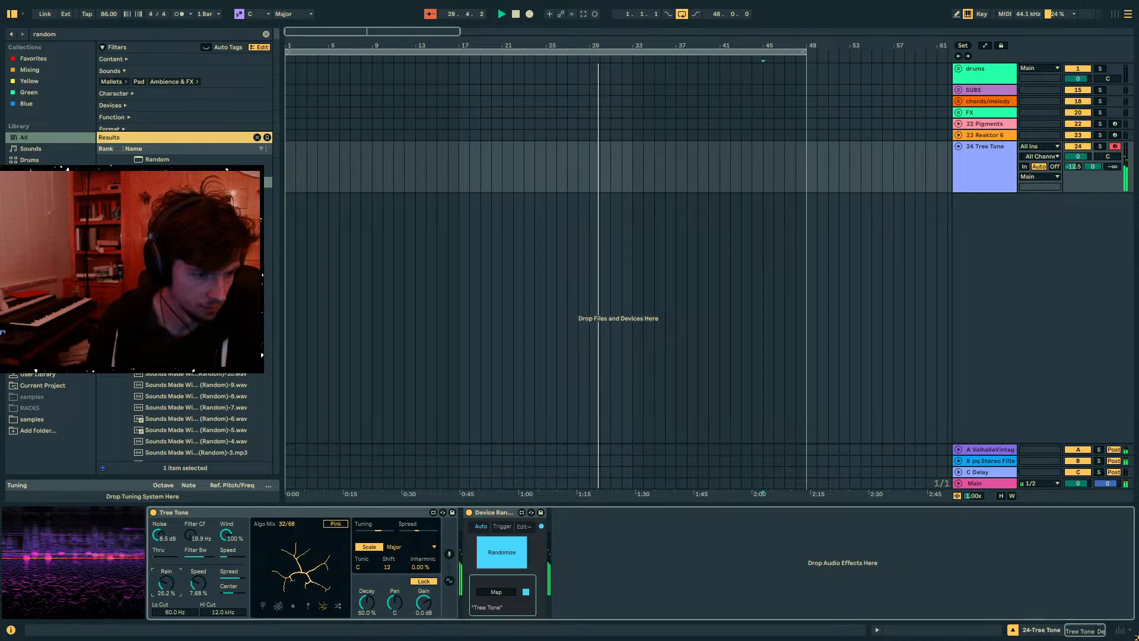
pyautogui.moveTo(156, 533); pyautogui.dragTo(165, 543)
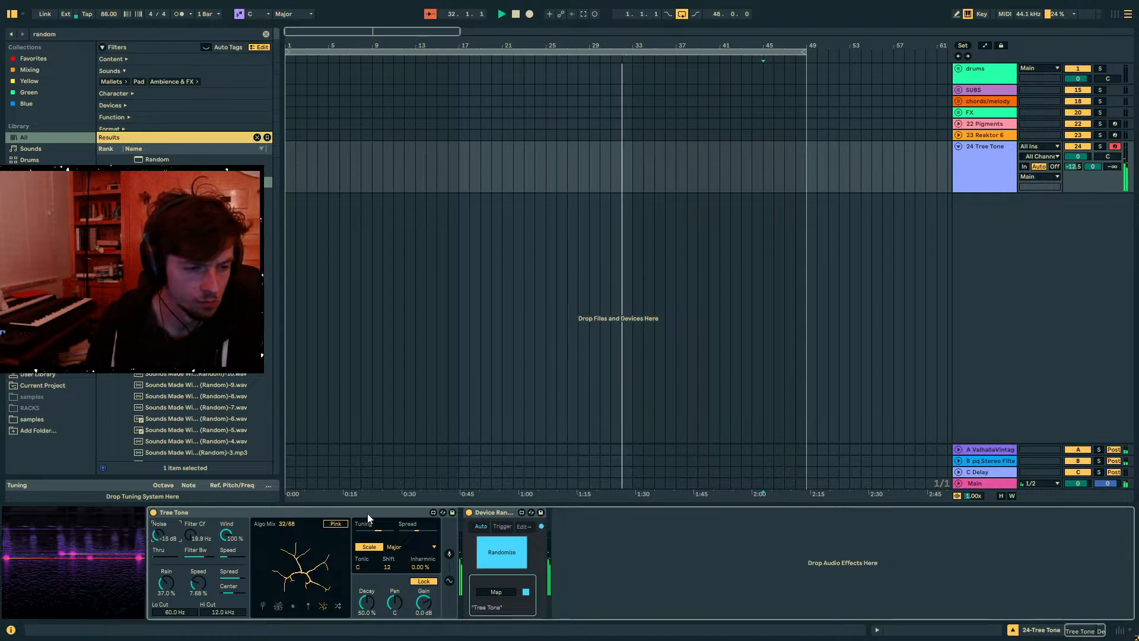
# - Set Tree Tone's scale to Whole and Decay to 78.9%, grow the fourth tree shape and try another Tonic
pyautogui.click(403, 546)
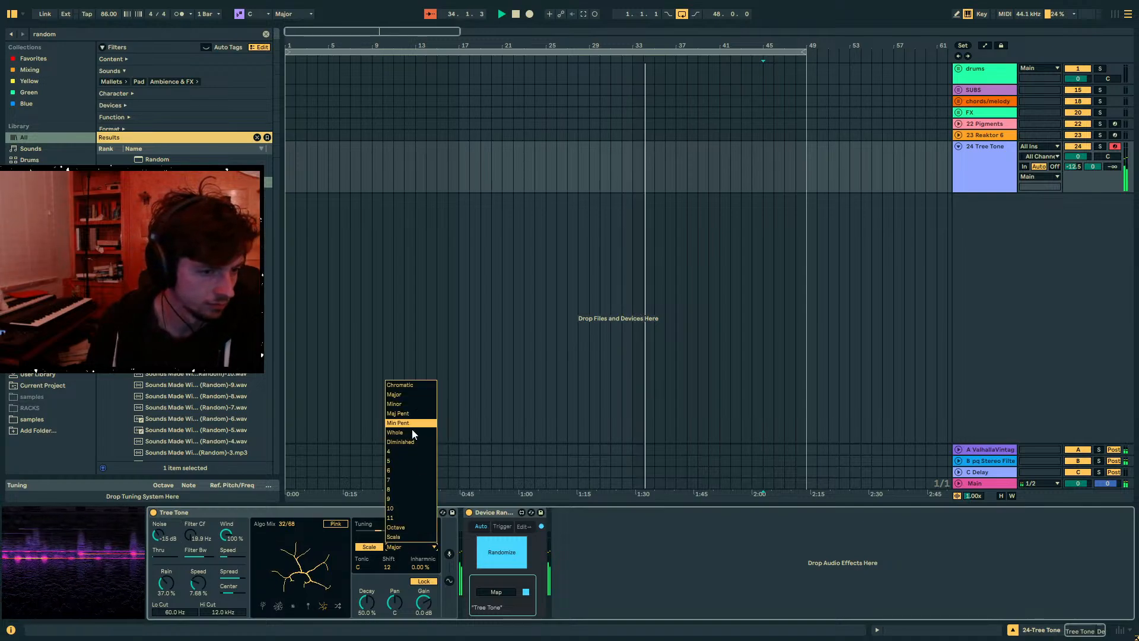
pyautogui.click(397, 432)
pyautogui.moveTo(367, 602); pyautogui.dragTo(366, 578)
pyautogui.click(312, 605)
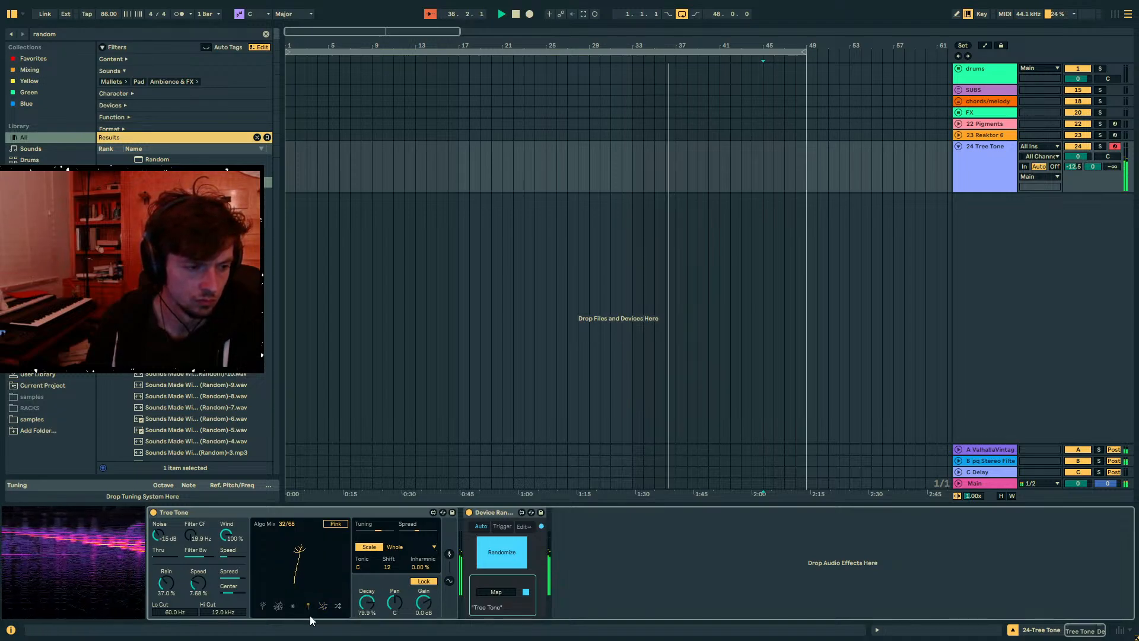
pyautogui.click(366, 567)
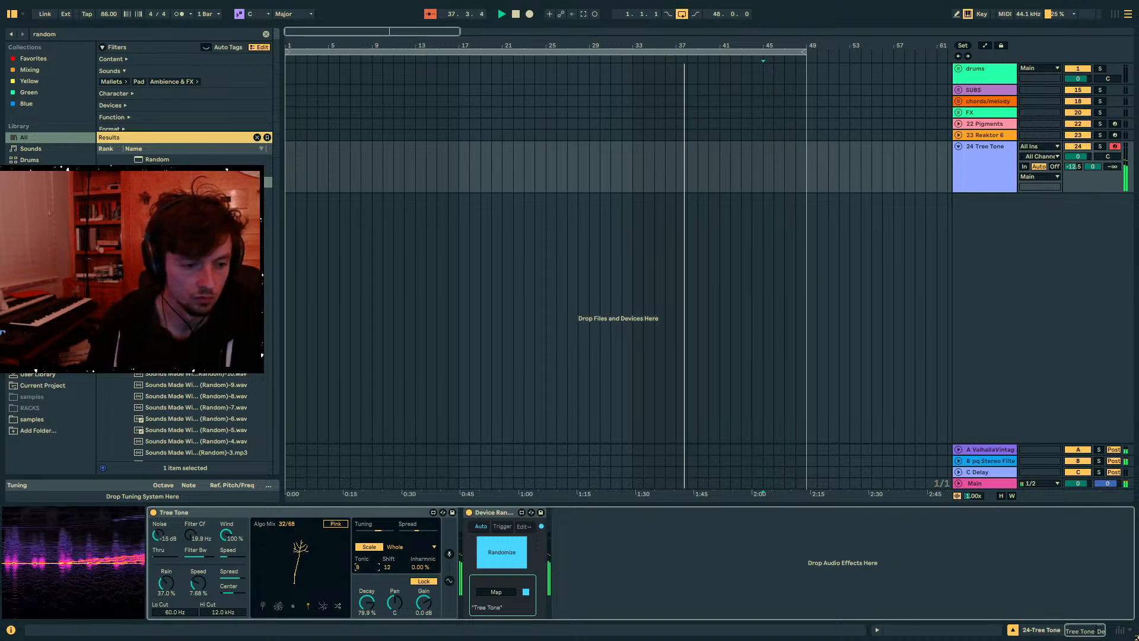
# - Grow Tree Tone's second tree shape, toggle Scale off and on, choose Chromatic and set Decay to 14.2%
pyautogui.doubleClick(373, 547)
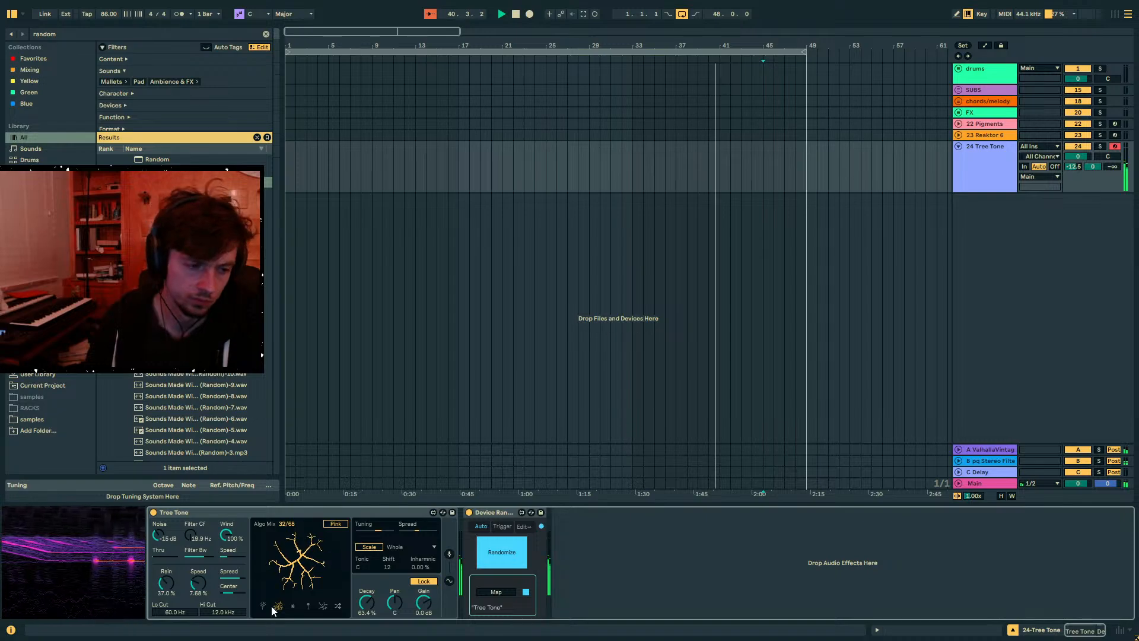
pyautogui.click(375, 552)
pyautogui.click(402, 547)
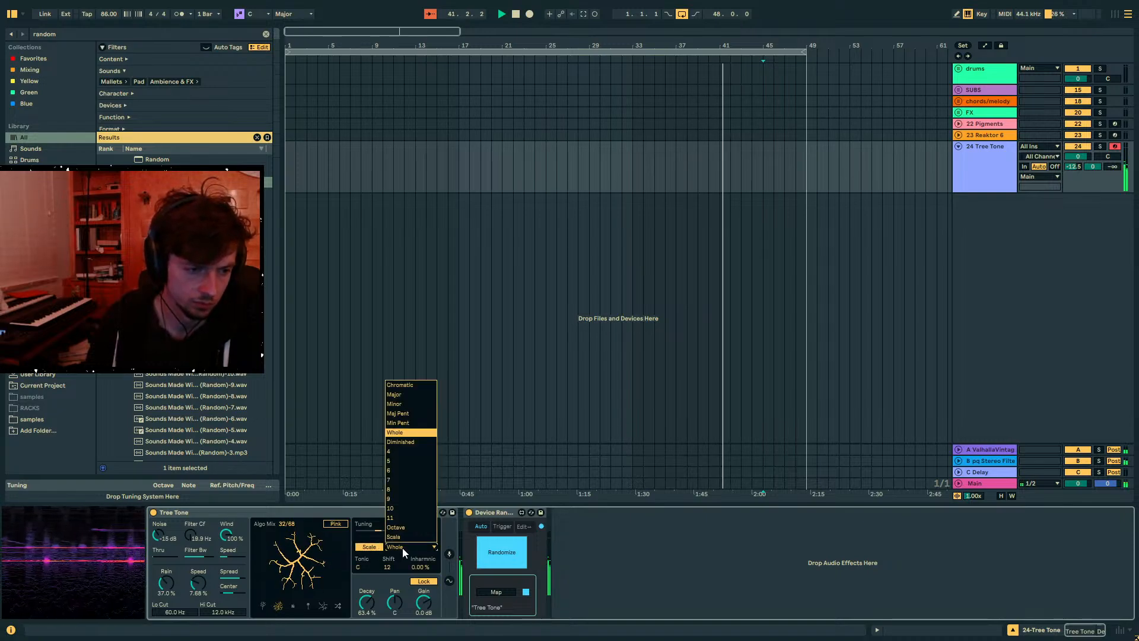
pyautogui.click(405, 388)
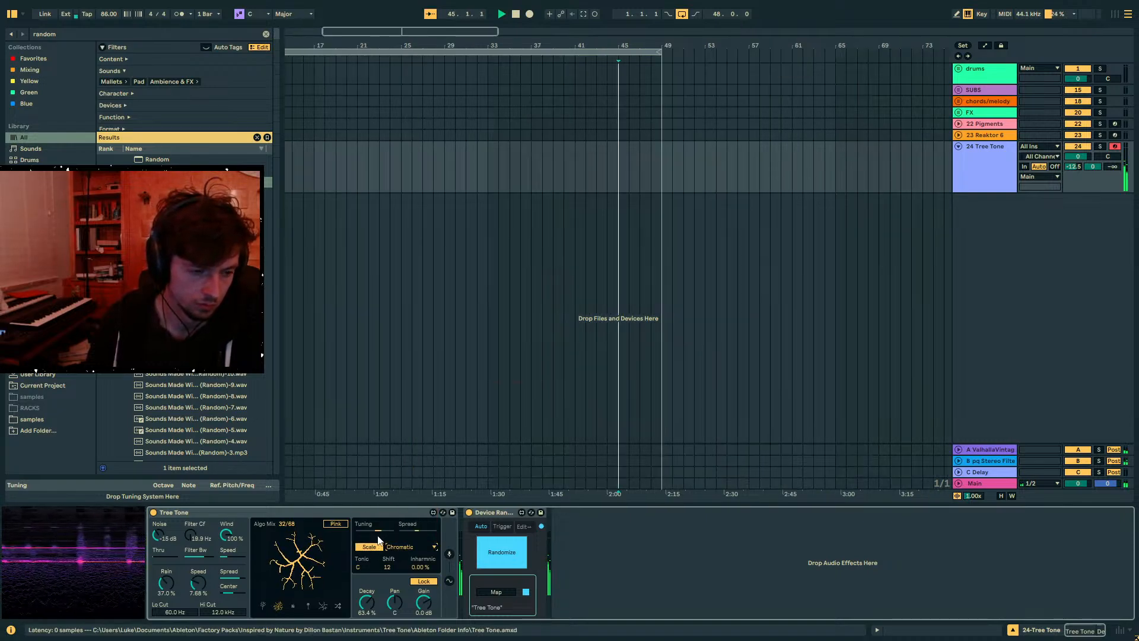
pyautogui.moveTo(372, 602); pyautogui.dragTo(372, 587)
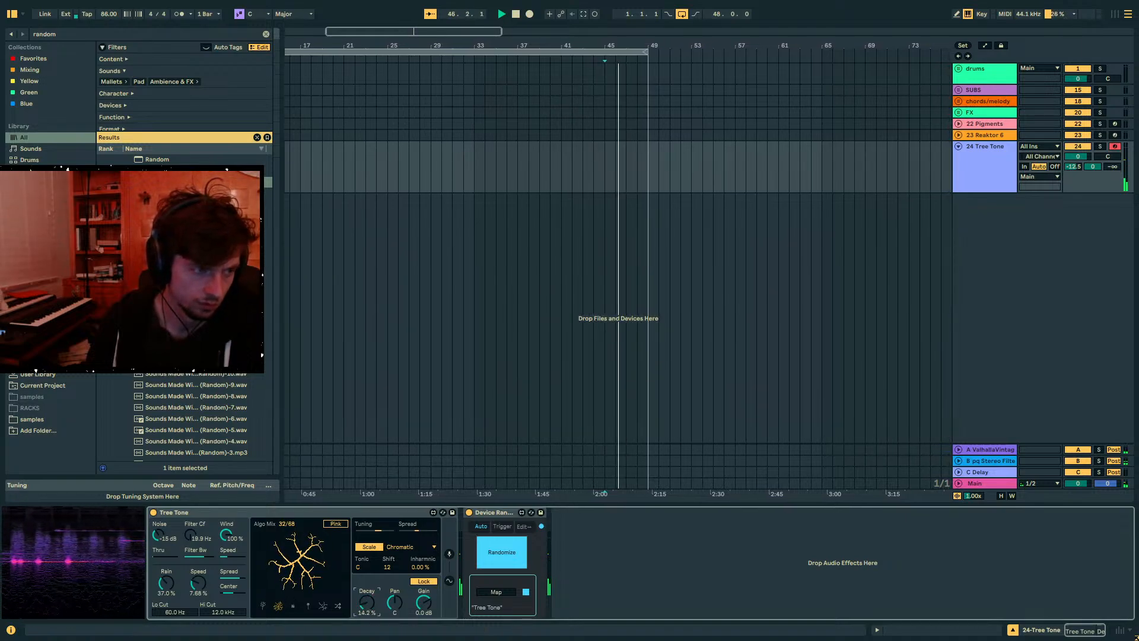
# - Stop playback, unfold and solo the Reaktor 6 track, and insert an empty four-bar MIDI clip at bar 1
pyautogui.click(95, 34)
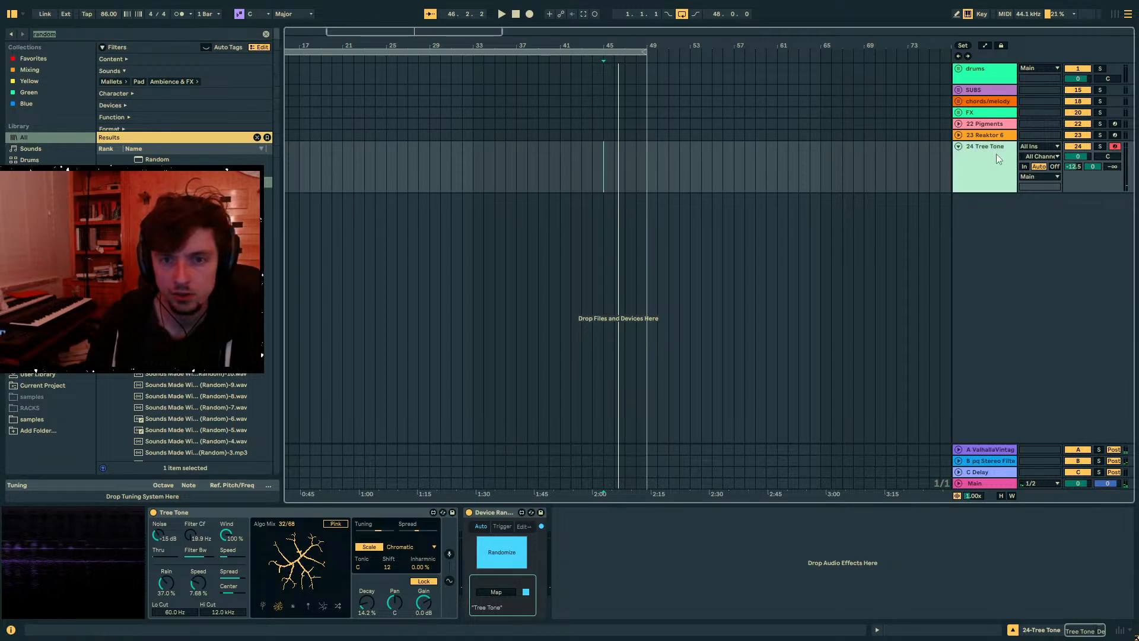
pyautogui.click(999, 137)
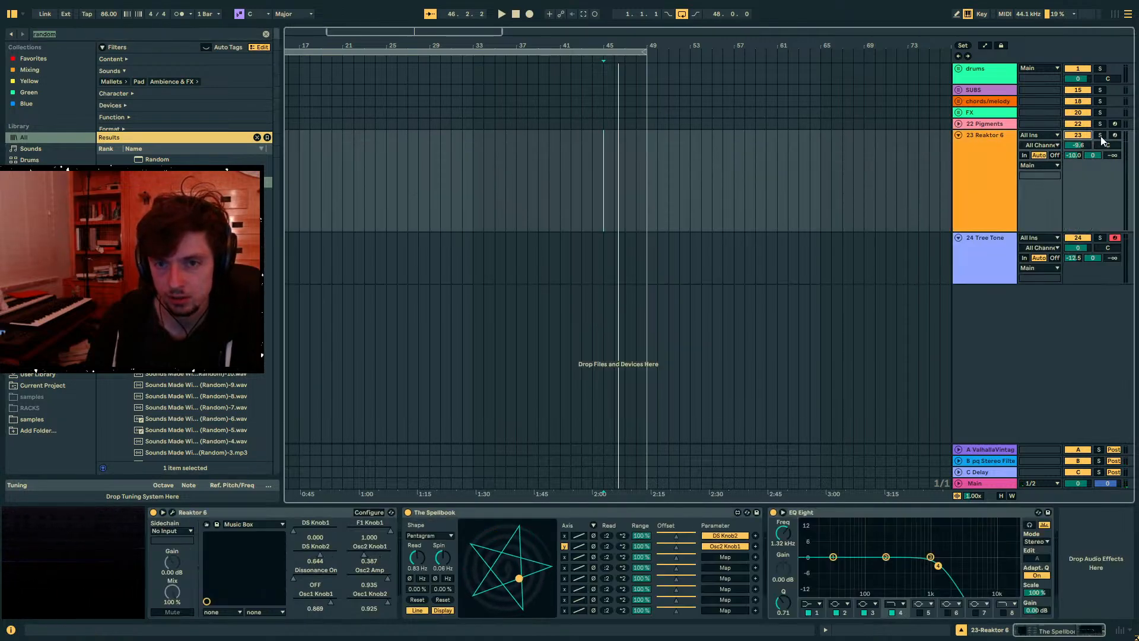
pyautogui.hscroll(-5, 415, 178)
pyautogui.click(383, 174)
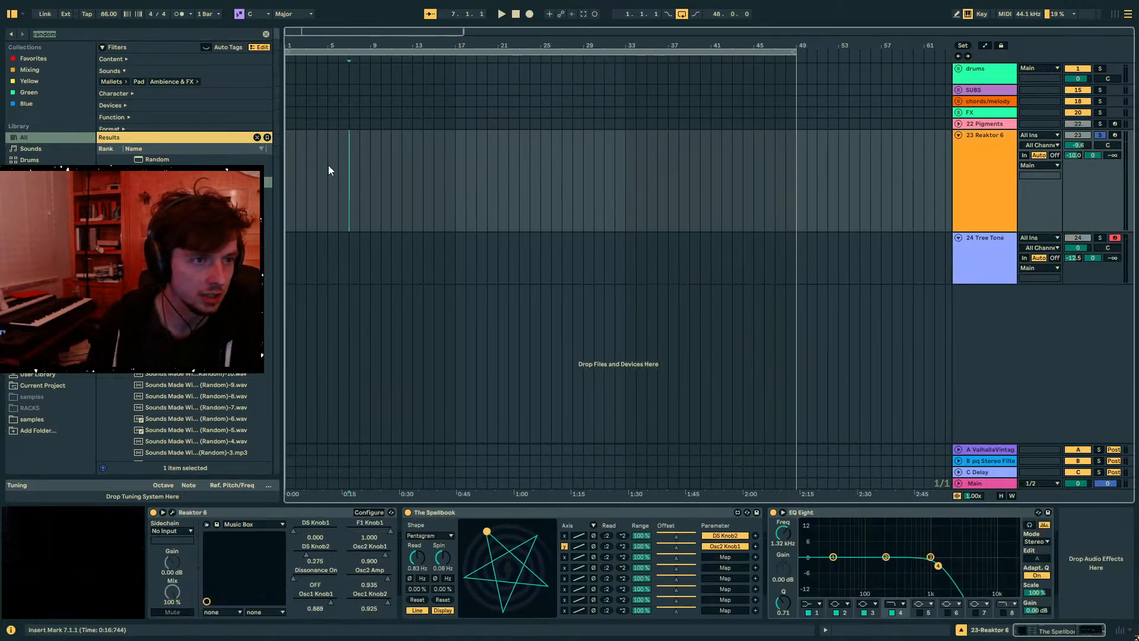
pyautogui.moveTo(328, 170); pyautogui.dragTo(286, 178)
pyautogui.hotkey('ctrl', 'shift', 'm')
# - Delete the Tree Tone track
pyautogui.click(996, 256)
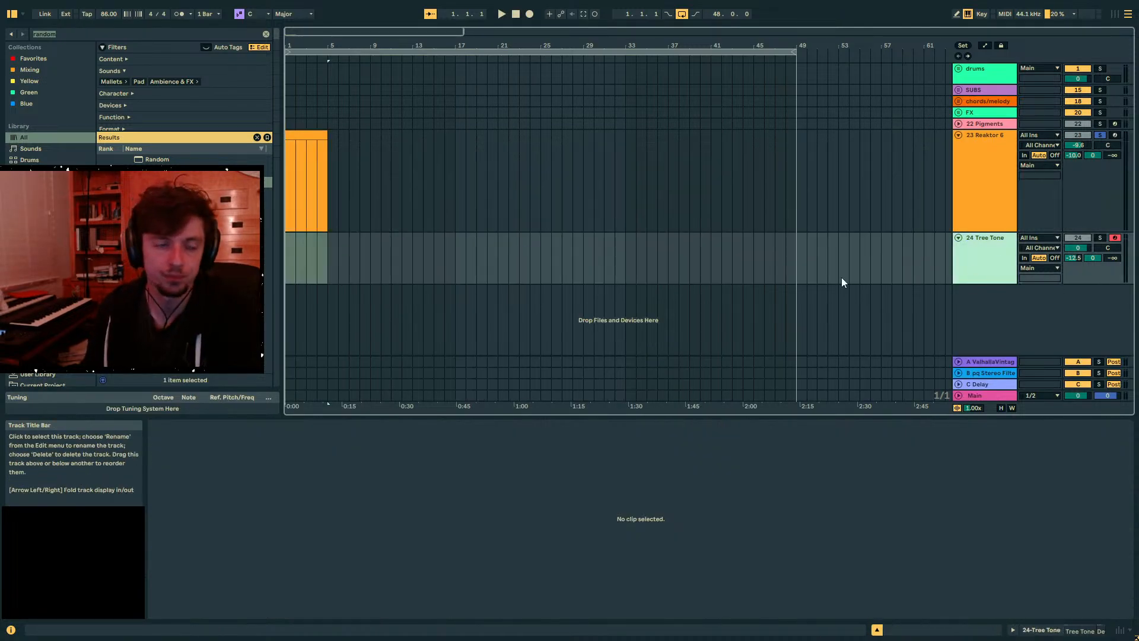
pyautogui.press('Delete')
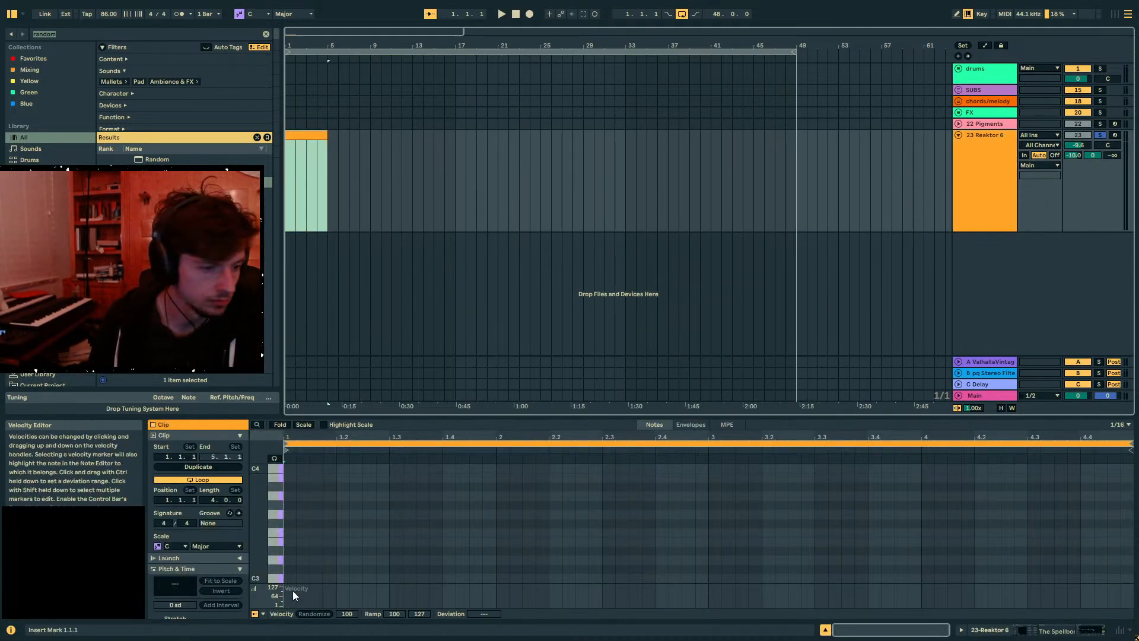
# - Draw a C3 note across all four bars of the Reaktor 6 clip and play it with the track's devices shown
pyautogui.moveTo(294, 578); pyautogui.dragTo(1128, 572)
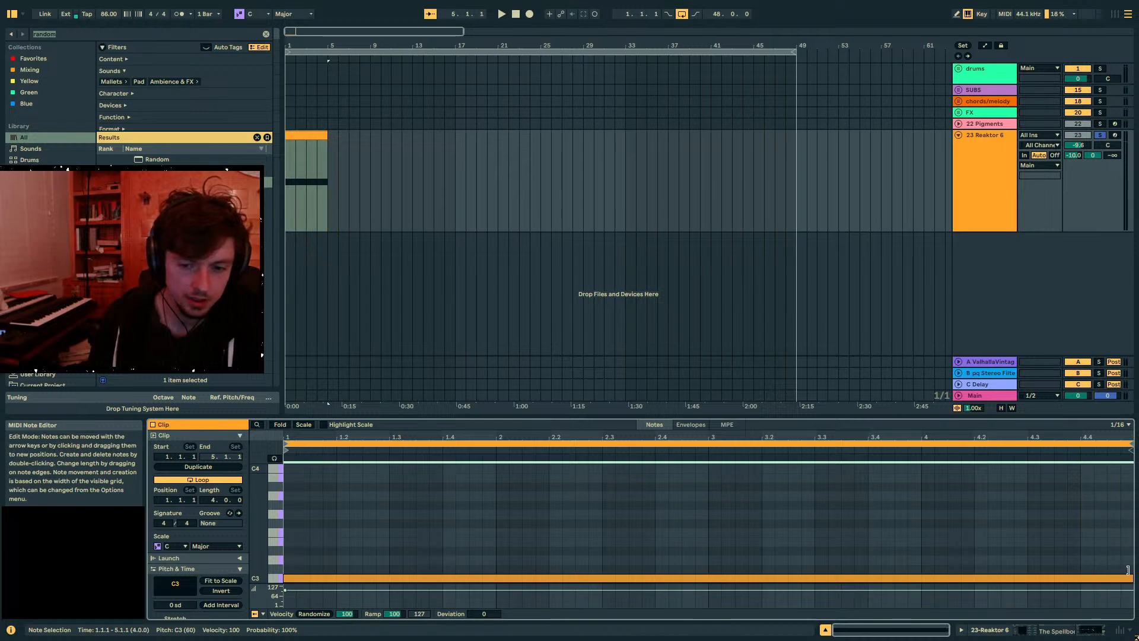
pyautogui.click(989, 140)
pyautogui.click(310, 135)
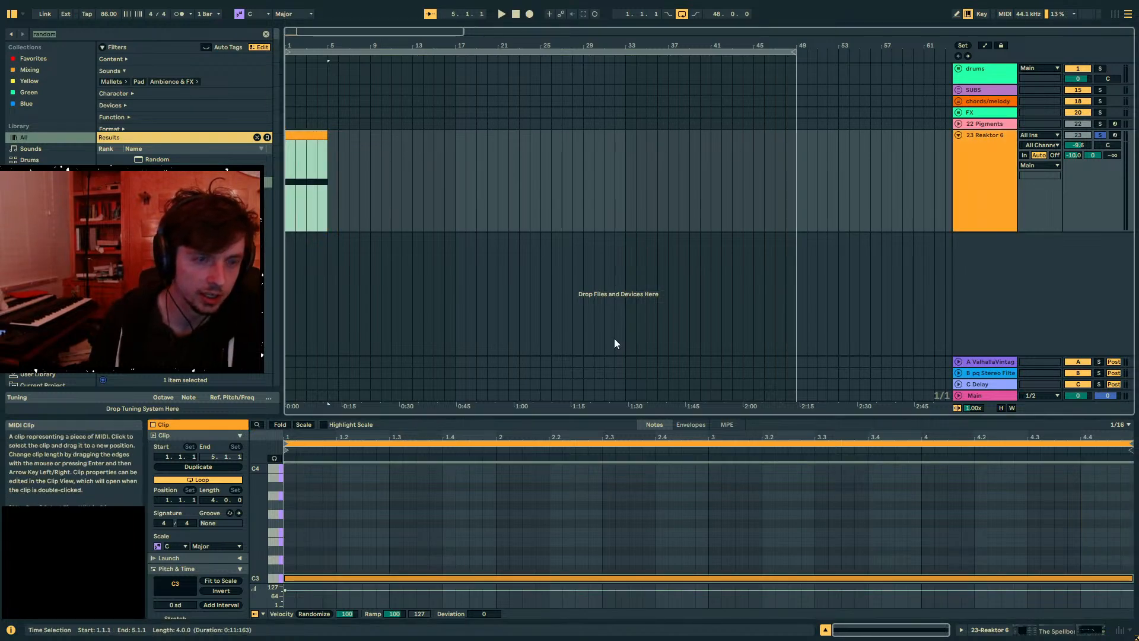
pyautogui.click(1009, 633)
pyautogui.press('space')
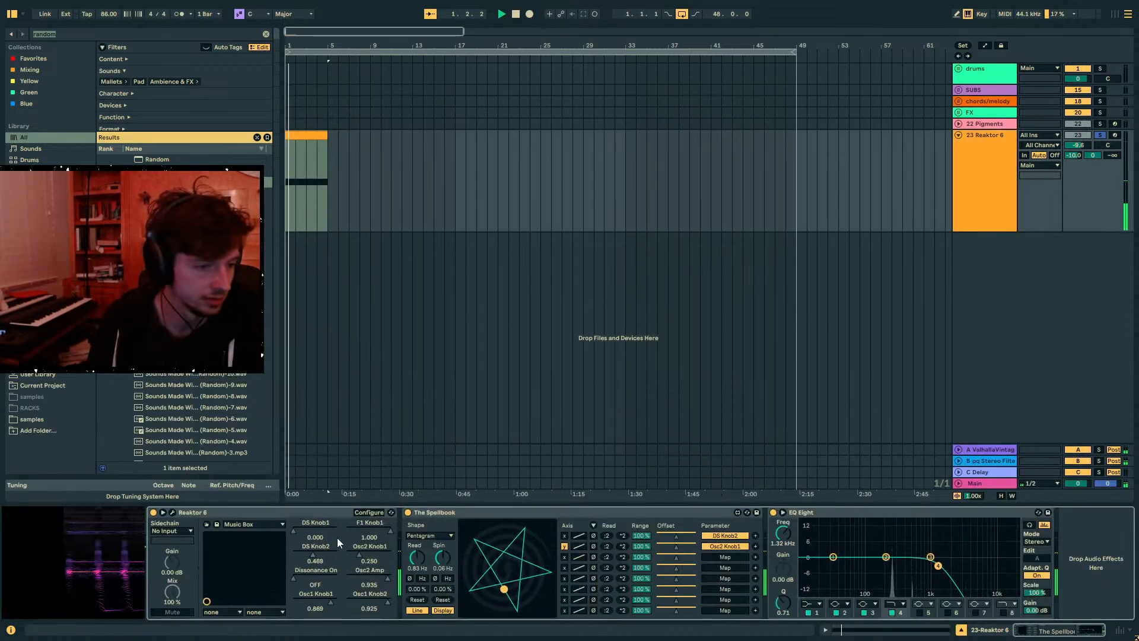
# - Open the Reaktor 6 plug-in window with Configure enabled and load the INIT - Razor preset
pyautogui.click(369, 512)
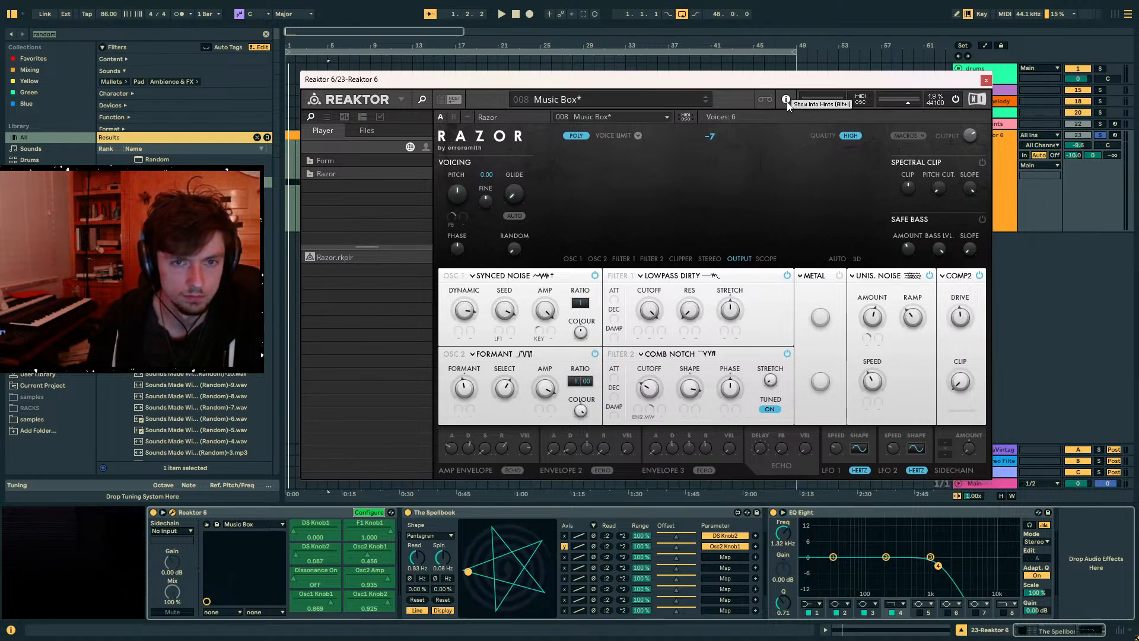
pyautogui.click(691, 95)
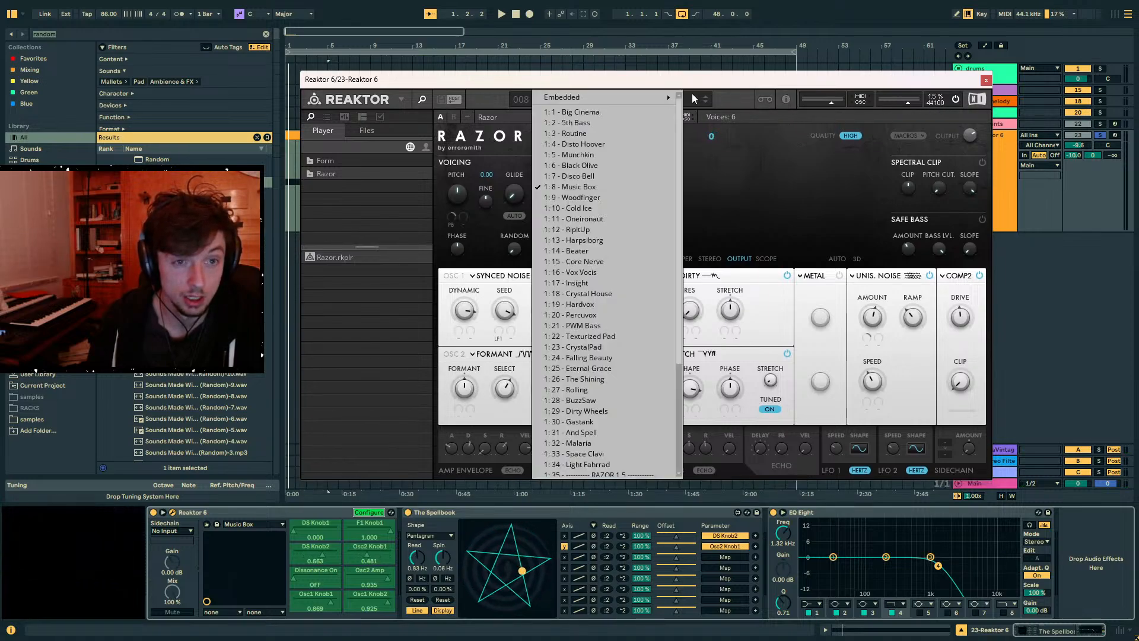
pyautogui.moveTo(630, 99)
pyautogui.moveTo(730, 182)
pyautogui.click(857, 97)
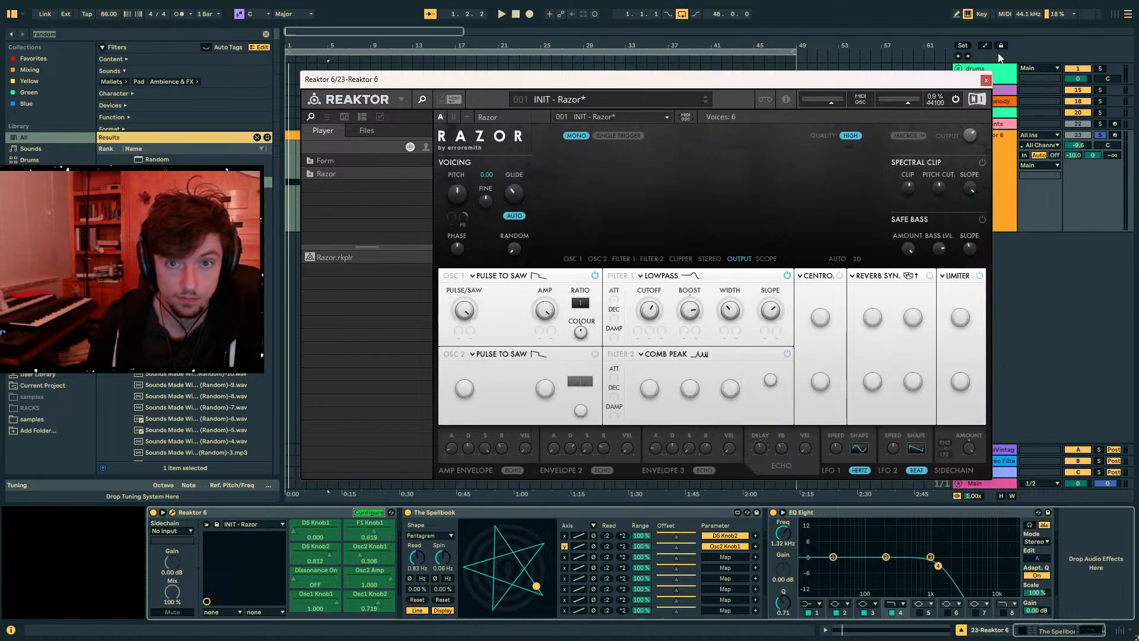
# - Arm the Reaktor 6 track and reset its sends to returns A and B to minus infinity
pyautogui.click(1115, 135)
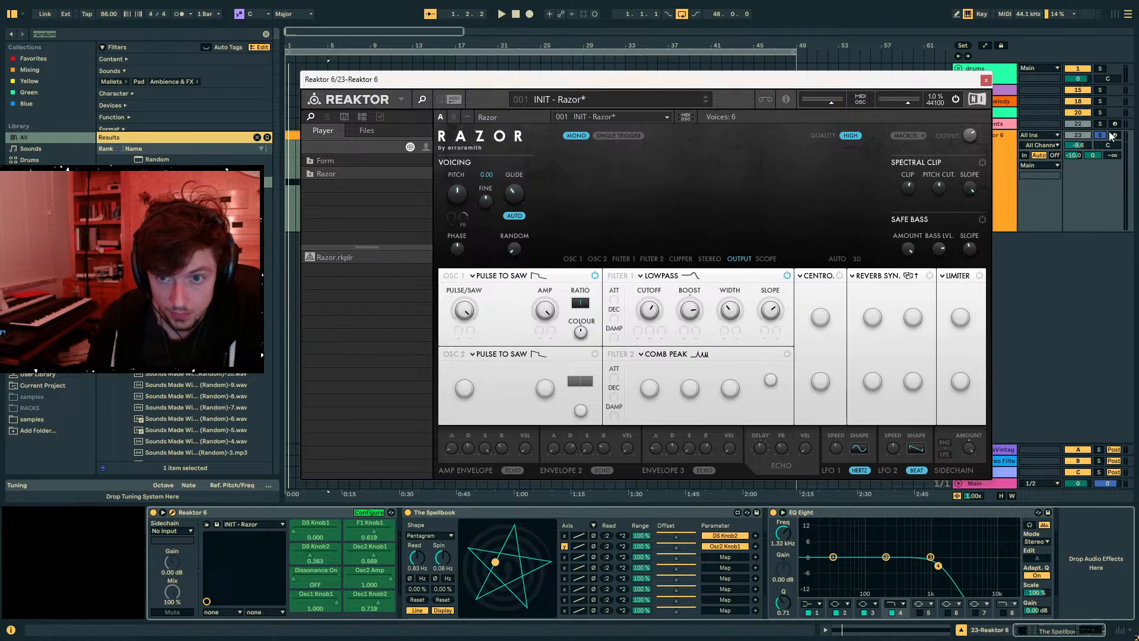
pyautogui.doubleClick(1089, 157)
pyautogui.doubleClick(1073, 155)
# - Audition Razor's Pulse/Saw control, shift the keyboard octave to C2–D3, and set Filter 1's Cutoff to 0.475 and Boost to 0.831
pyautogui.moveTo(464, 312); pyautogui.dragTo(428, 465)
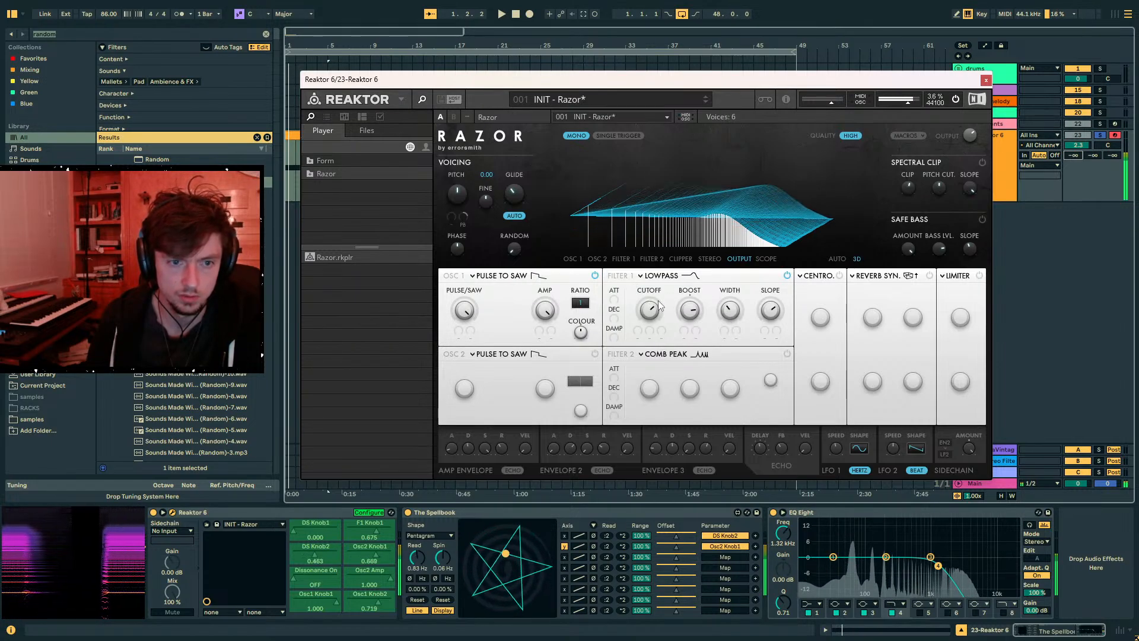
pyautogui.press('x')
pyautogui.moveTo(645, 335); pyautogui.dragTo(690, 317)
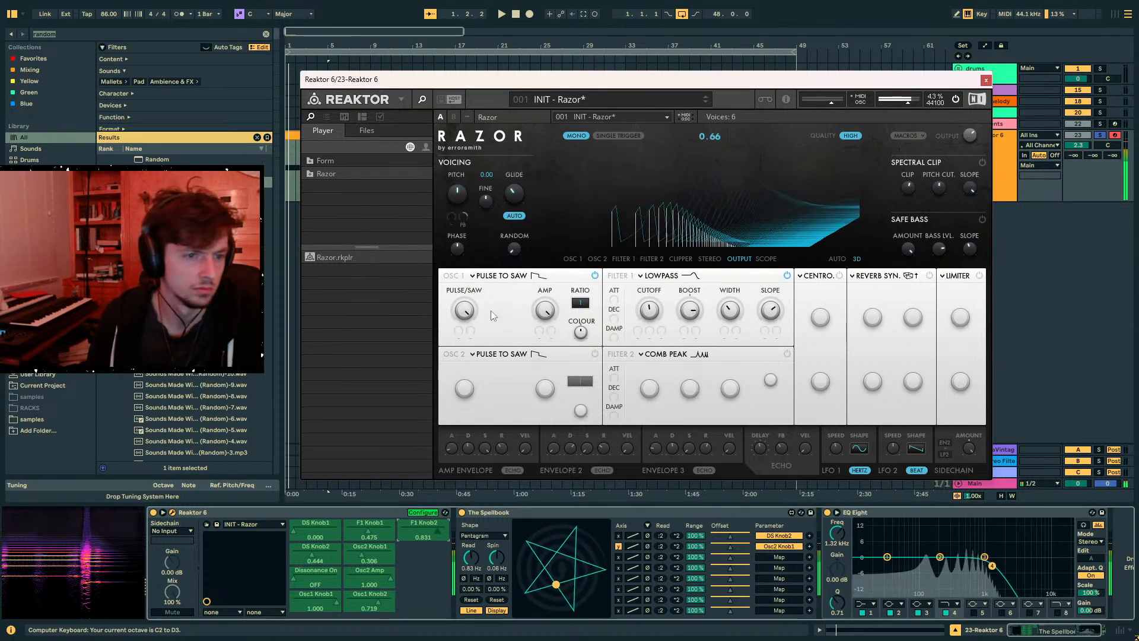
# - Switch Razor's oscillator 1 to Number Pitchbend, set P Offs to 0.119 and Filter 1's Cutoff to 0.744, auditioning with notes
pyautogui.click(536, 276)
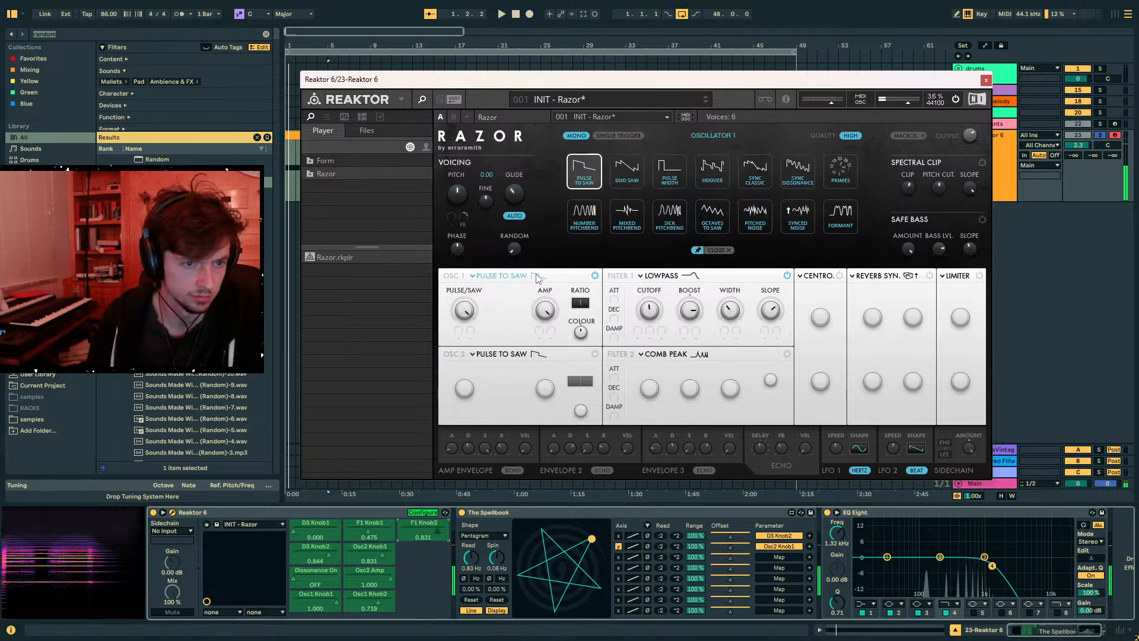
pyautogui.click(586, 215)
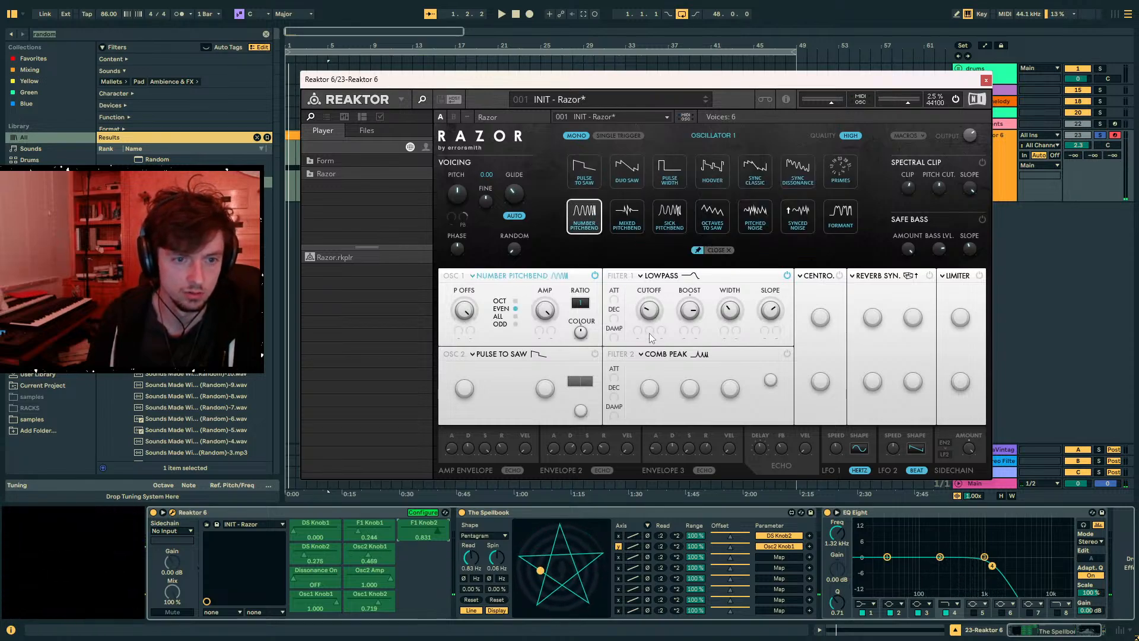
pyautogui.click(656, 279)
pyautogui.click(725, 251)
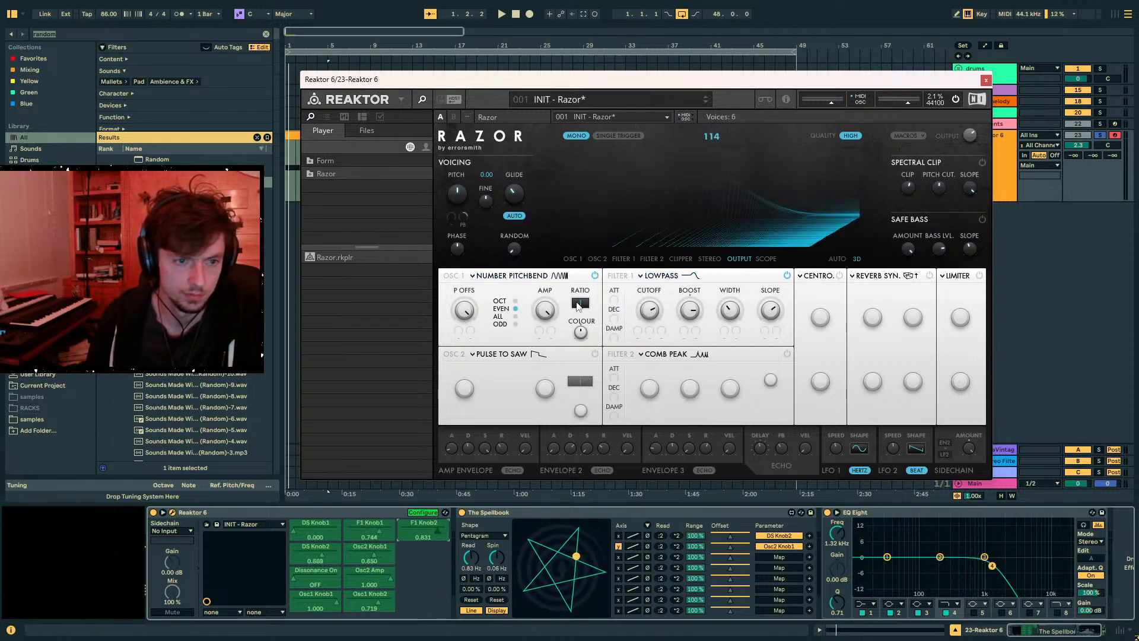
pyautogui.press('a')
pyautogui.press('z')
pyautogui.press('z')
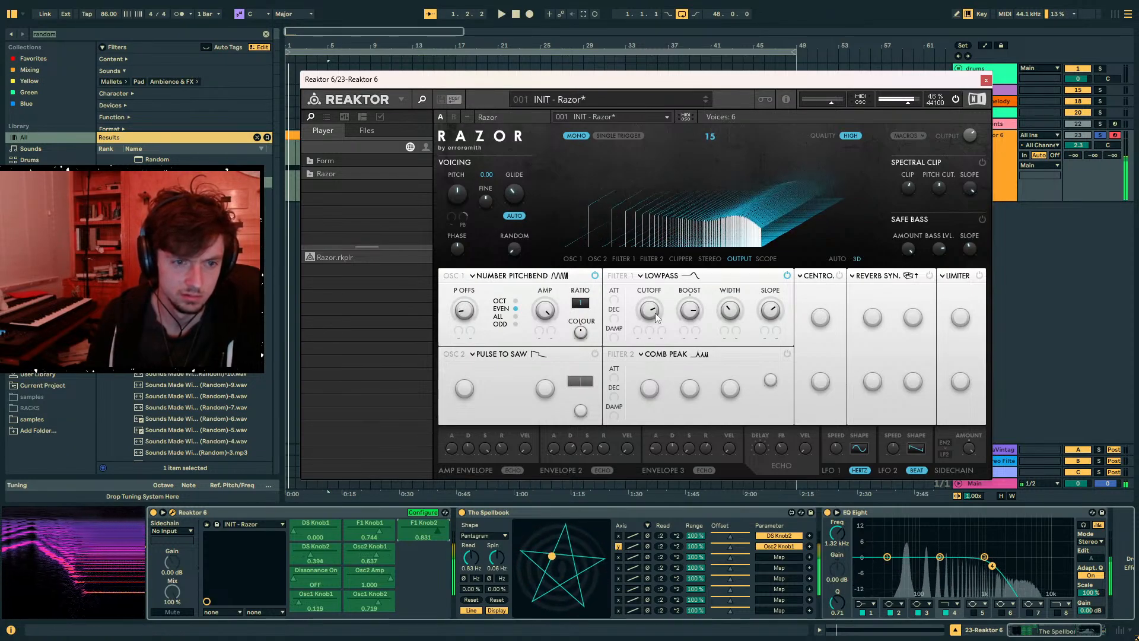
# - Change Filter 1 to Bandpass, raise its Cutoff, Boost and Bandwidth, and switch Razor's spectrum display from 3D to Auto
pyautogui.click(662, 275)
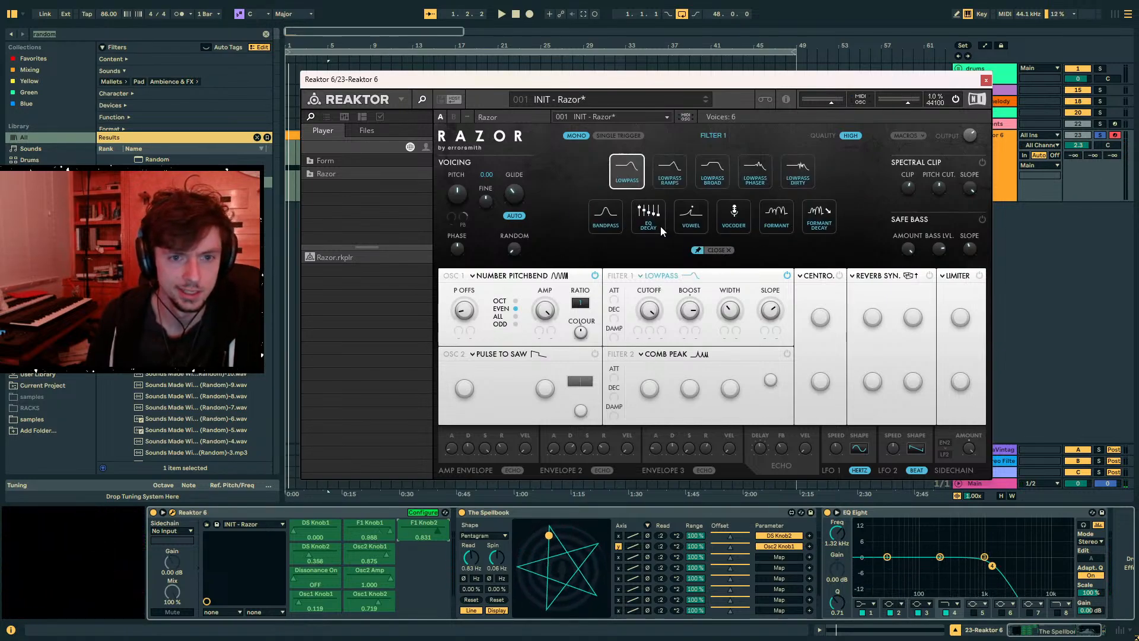
pyautogui.click(618, 221)
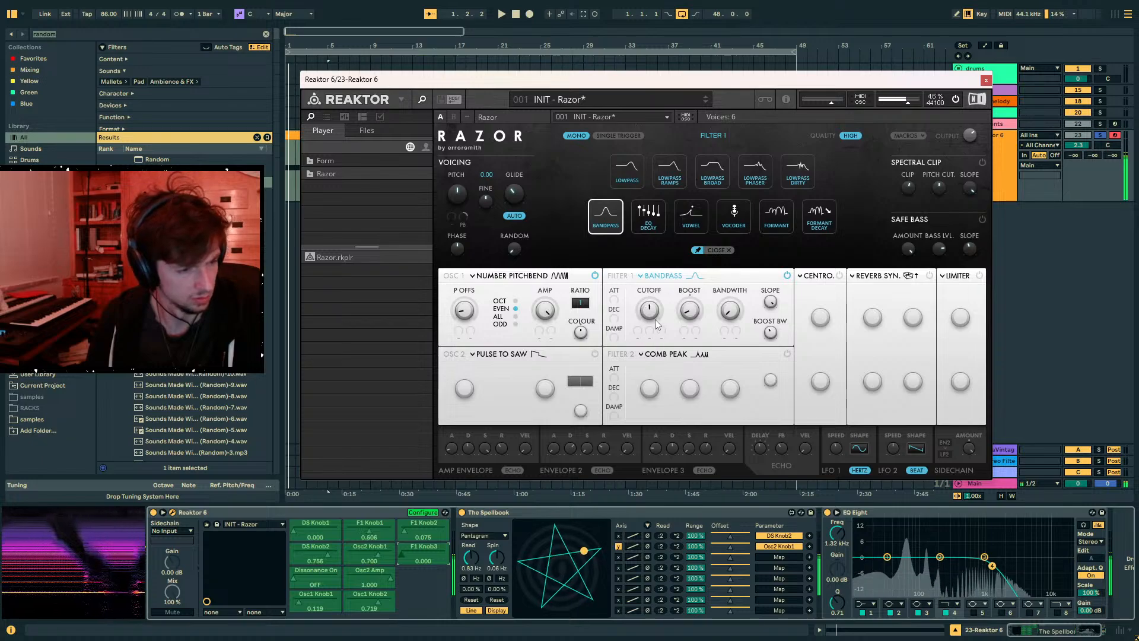
pyautogui.click(727, 251)
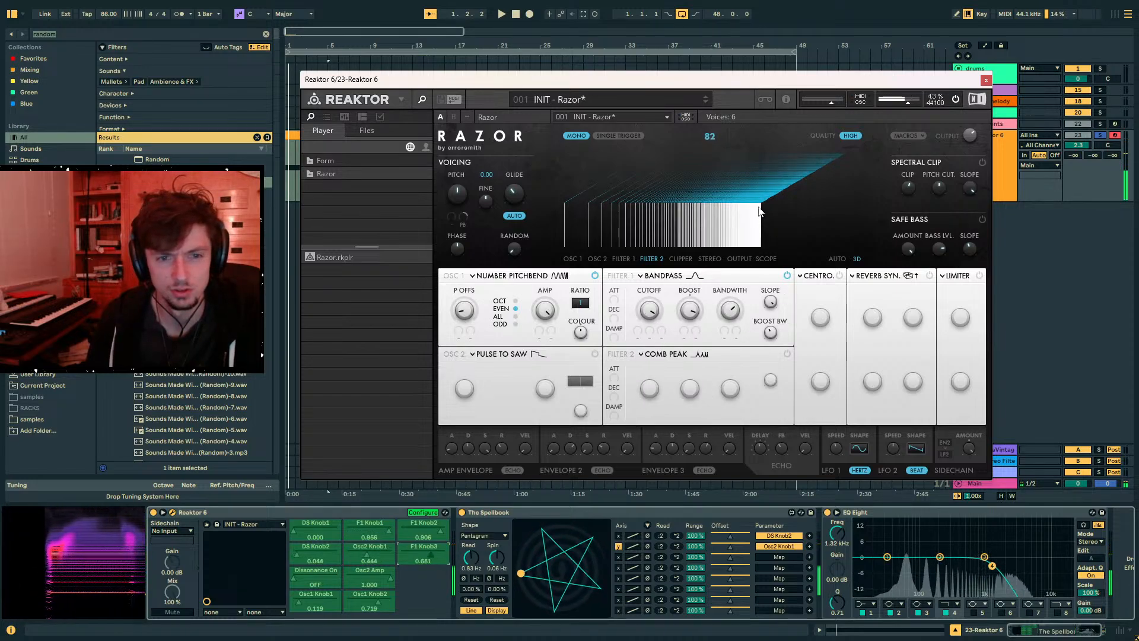
pyautogui.click(856, 259)
pyautogui.click(837, 259)
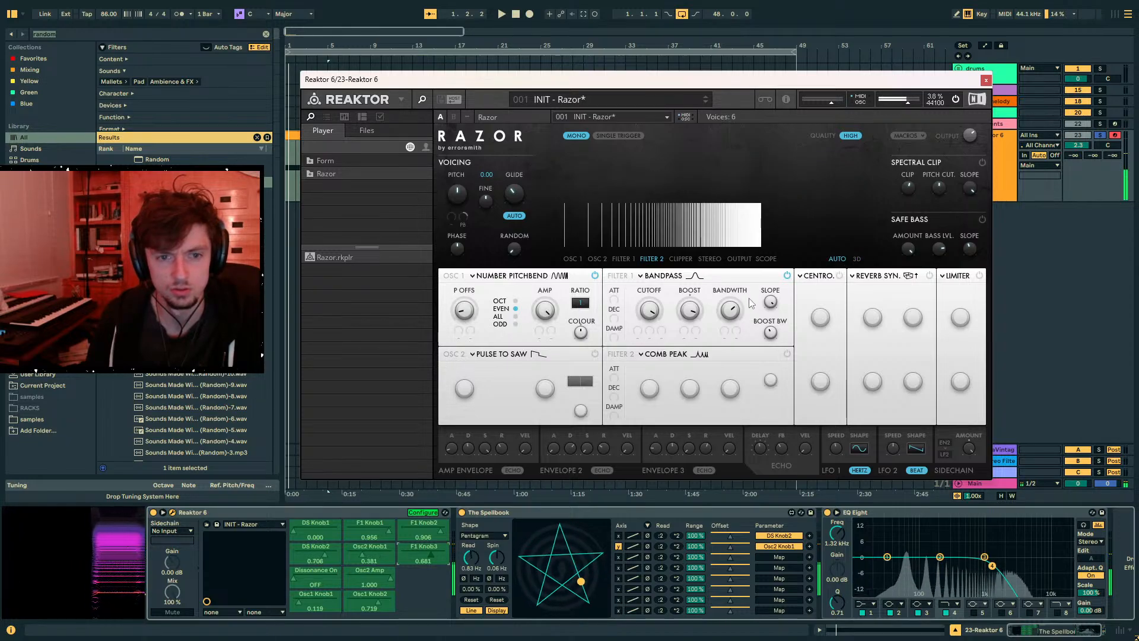
# - Lower the Bandpass filter's Slope to 0.000, its Cutoff to 0.544, and reduce its Bandwidth
pyautogui.moveTo(770, 302); pyautogui.dragTo(765, 350)
pyautogui.moveTo(655, 305); pyautogui.dragTo(657, 340)
pyautogui.moveTo(734, 315); pyautogui.dragTo(698, 369)
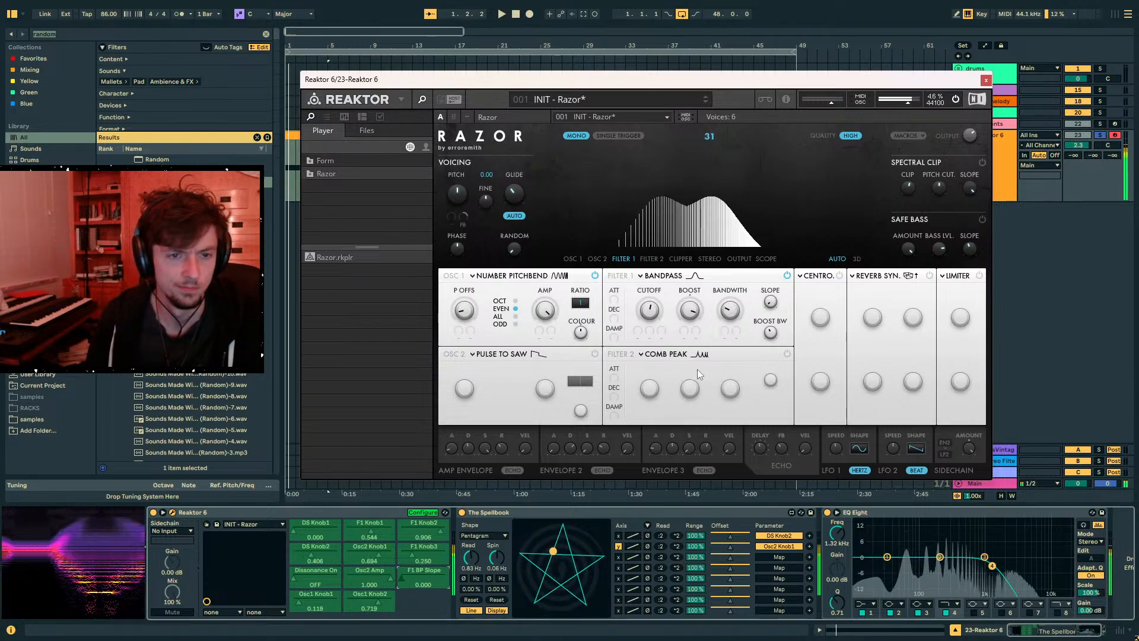
# - Set Razor's Bandpass Cutoff to 0.463 and Bandwidth to 0.181, and open the Bandwidth's modulation sources
pyautogui.moveTo(646, 313); pyautogui.dragTo(641, 319)
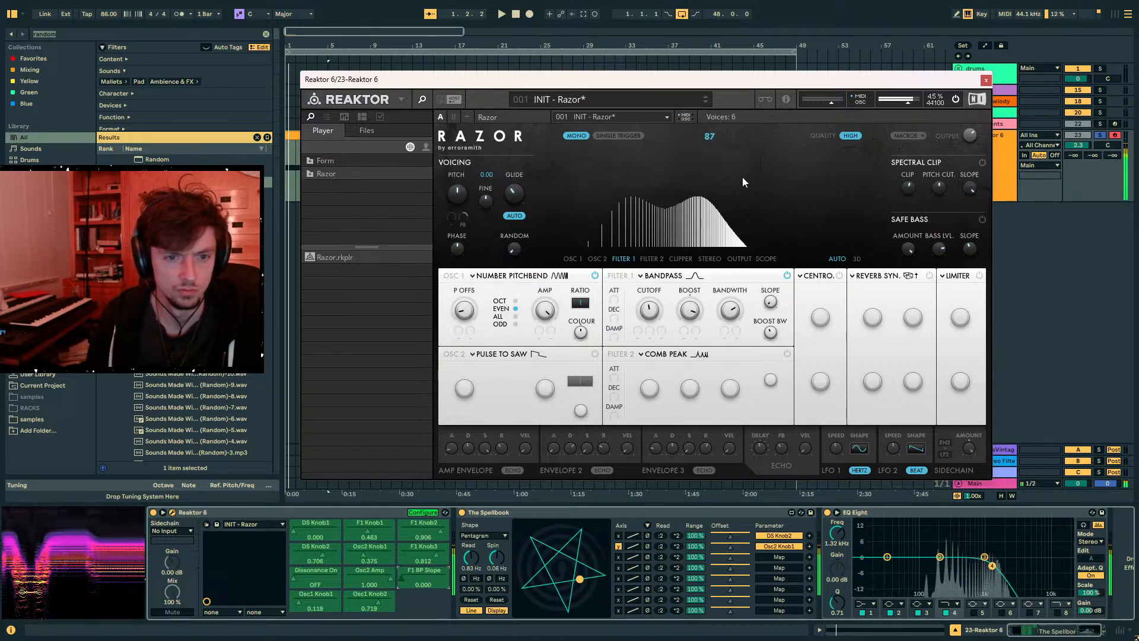
pyautogui.moveTo(742, 296); pyautogui.dragTo(748, 363)
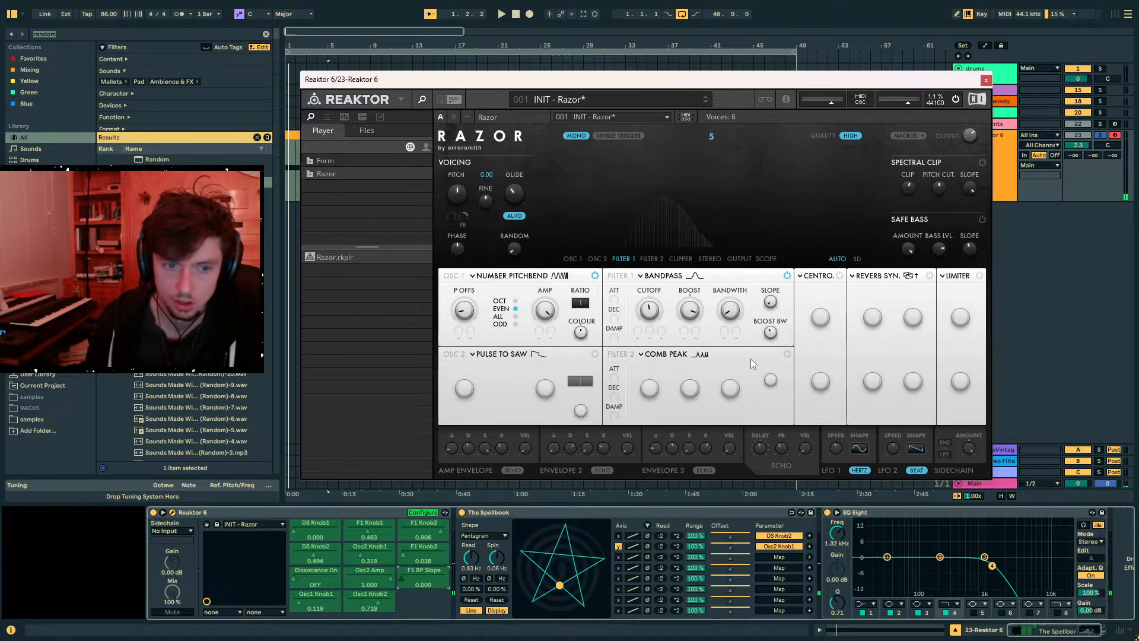
pyautogui.moveTo(729, 315)
pyautogui.mouseDown()
pyautogui.moveTo(734, 252)
pyautogui.moveTo(733, 301)
pyautogui.mouseUp()
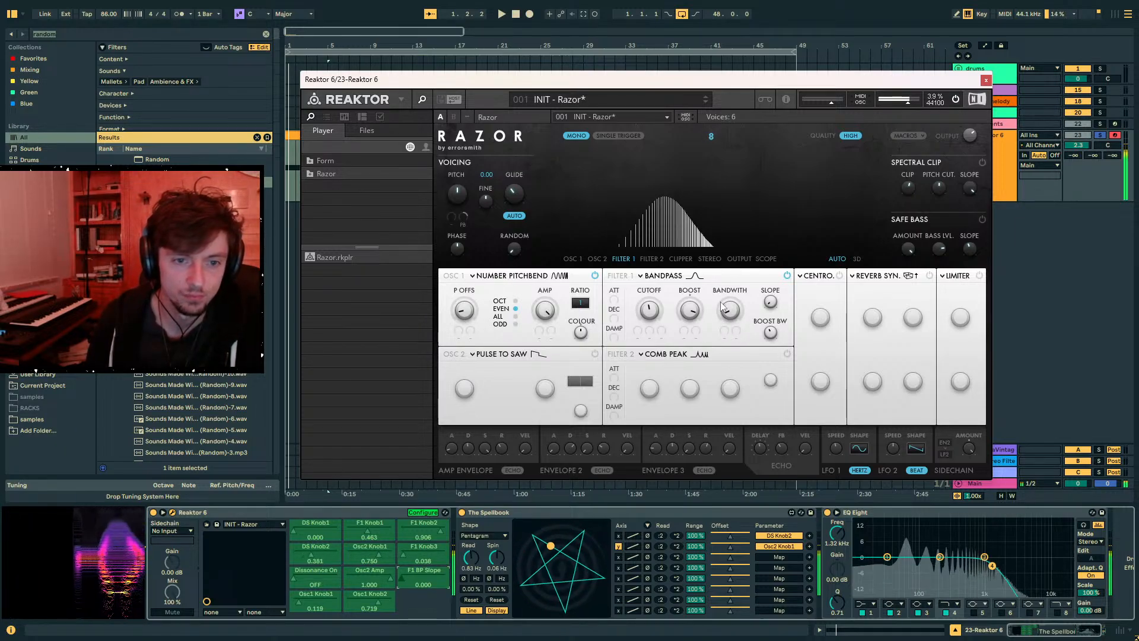
pyautogui.click(725, 333)
pyautogui.click(725, 337)
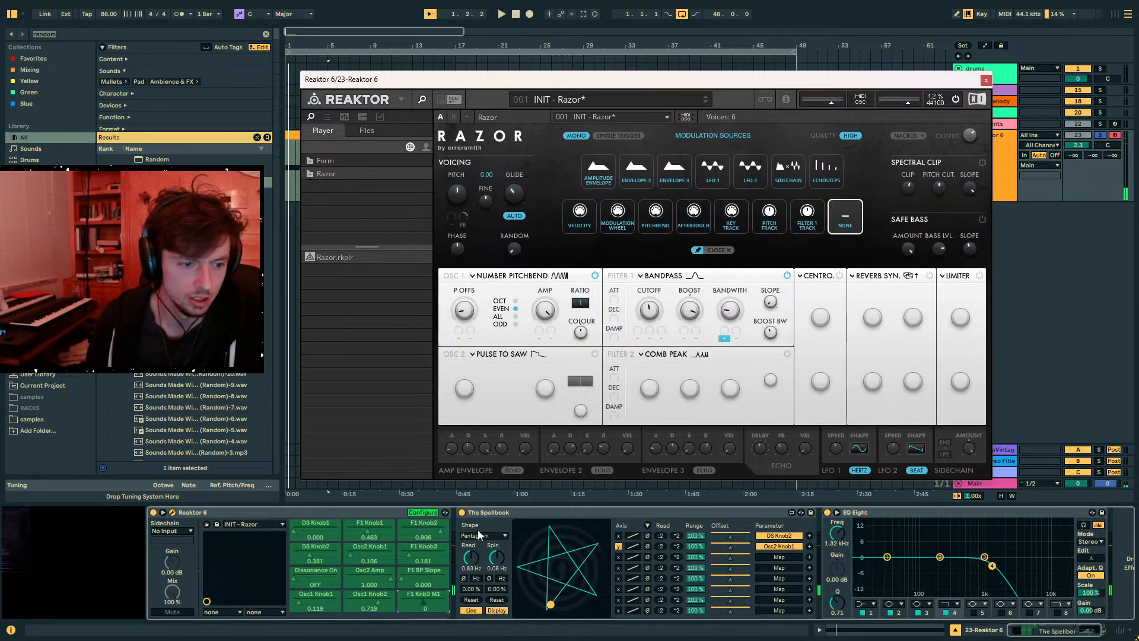
# - Leave parameter configuration and replace The Spellbook's DS Knob2 and Osc2 Knob1 mappings with F1 Knob3 in the first slot
pyautogui.click(411, 512)
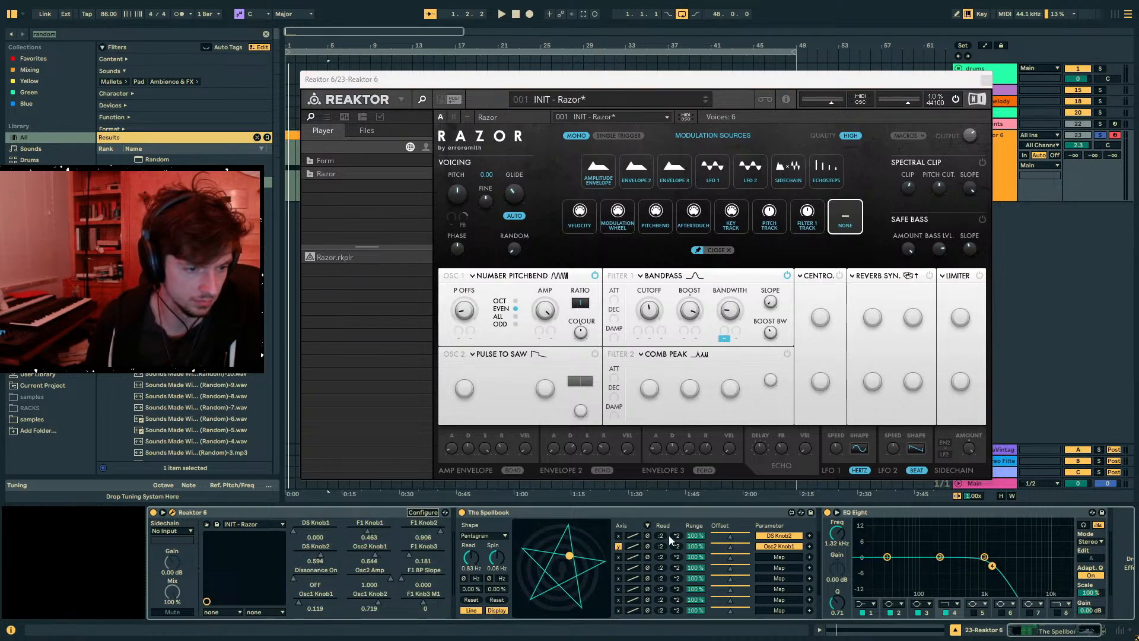
pyautogui.click(768, 536)
pyautogui.click(773, 546)
pyautogui.click(773, 536)
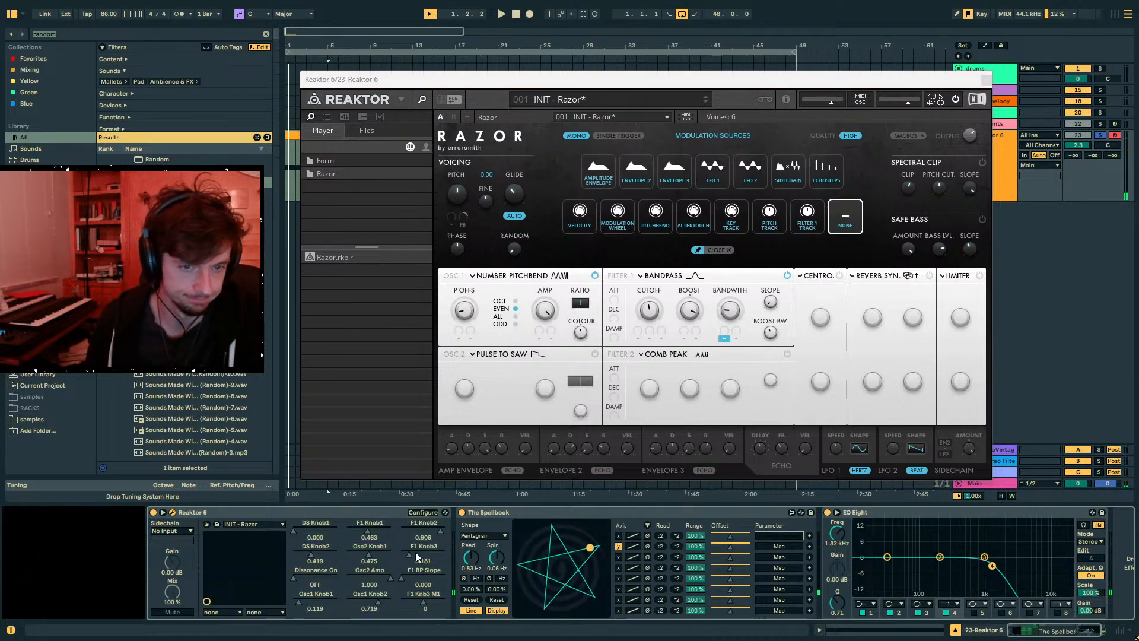
pyautogui.click(728, 310)
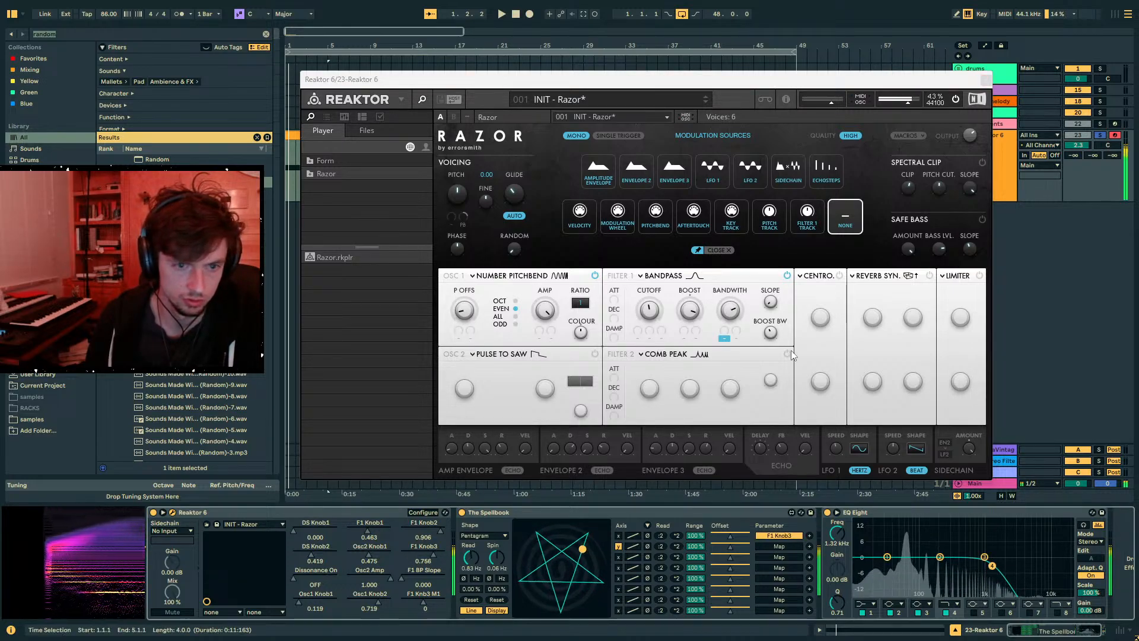
# - Map The Spellbook's second slot to Osc1 Knob1 and narrow its Range and Offset
pyautogui.click(770, 546)
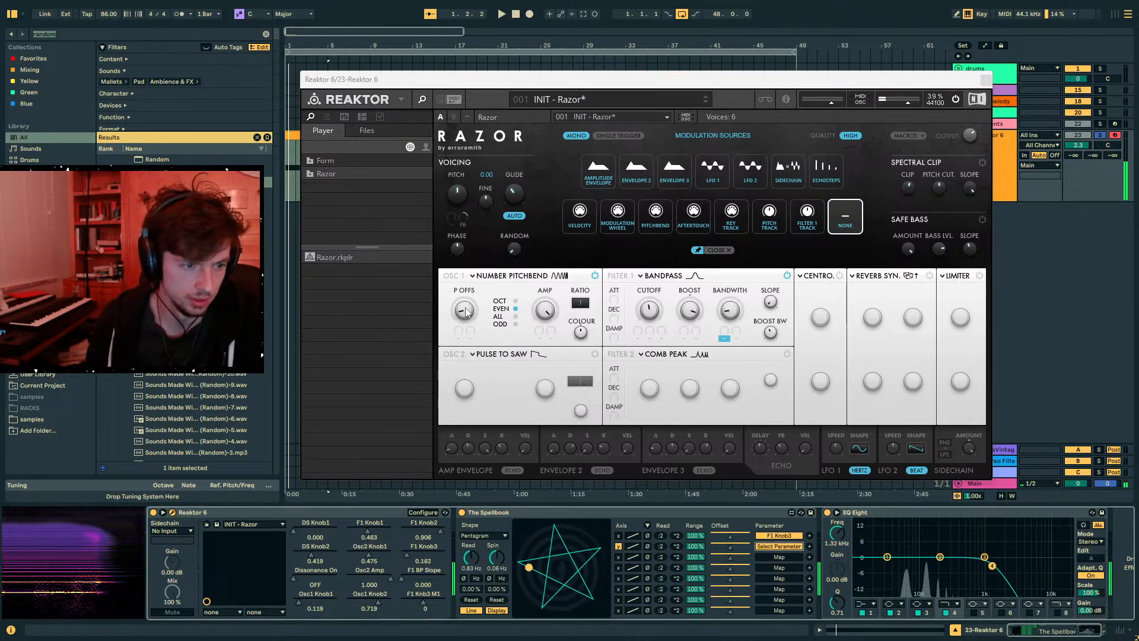
pyautogui.click(323, 586)
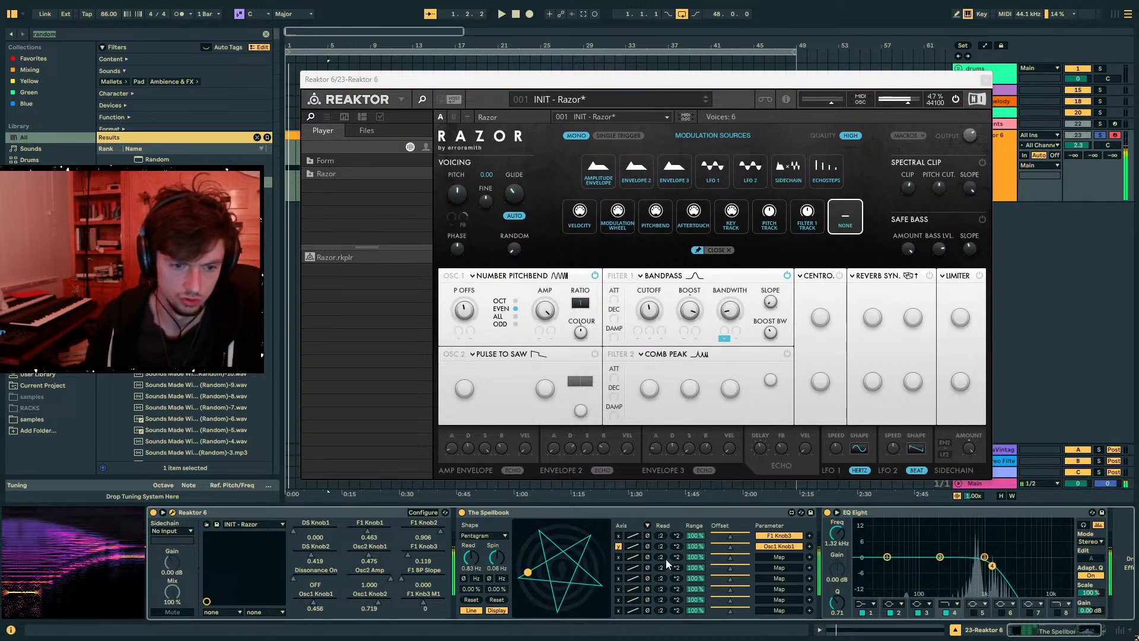
pyautogui.moveTo(706, 556)
pyautogui.mouseDown()
pyautogui.moveTo(692, 559)
pyautogui.moveTo(720, 558)
pyautogui.moveTo(713, 547)
pyautogui.moveTo(695, 557)
pyautogui.mouseUp()
pyautogui.click(695, 546)
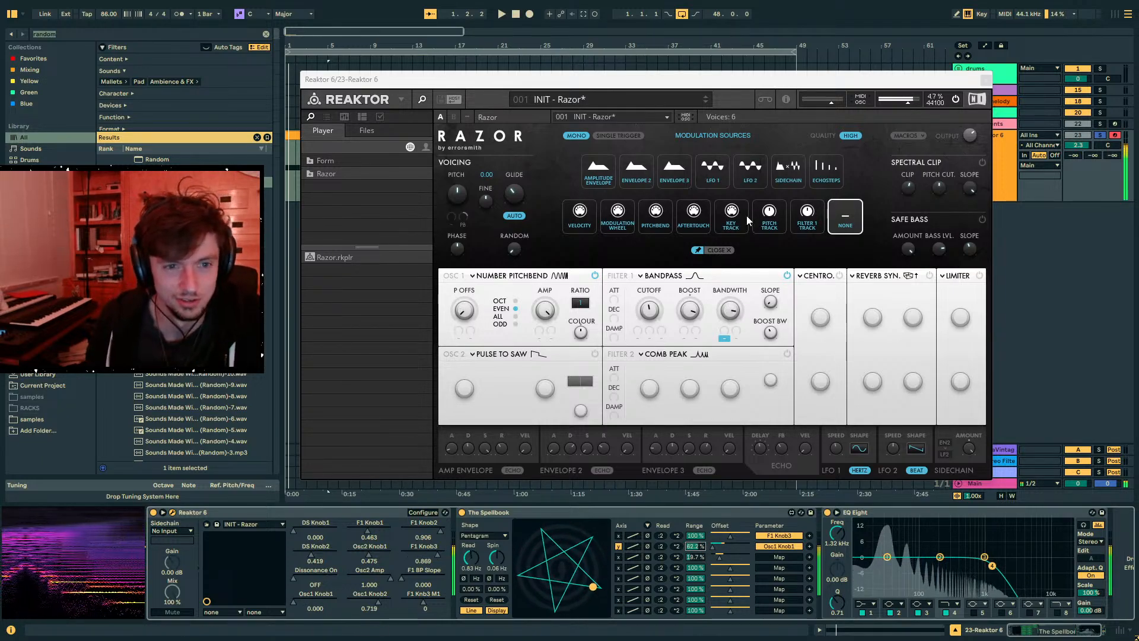
# - Set the Bandpass Boost to 0.825, then map The Spellbook's third slot to F1 Knob1 and raise its Range
pyautogui.moveTo(692, 312); pyautogui.dragTo(654, 307)
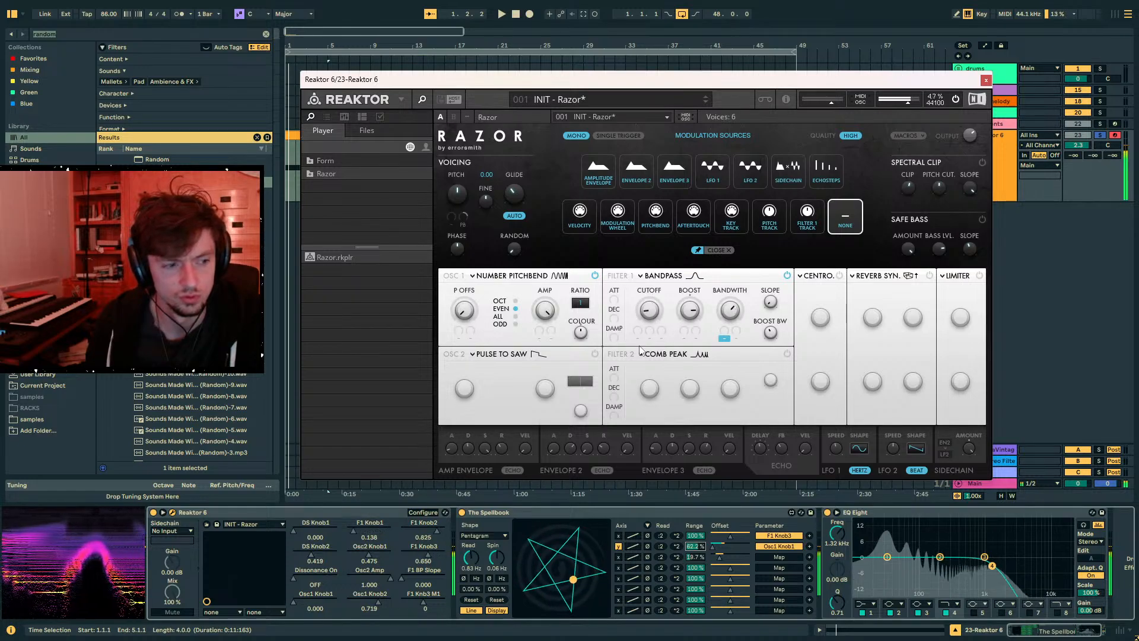
pyautogui.click(779, 557)
pyautogui.click(369, 529)
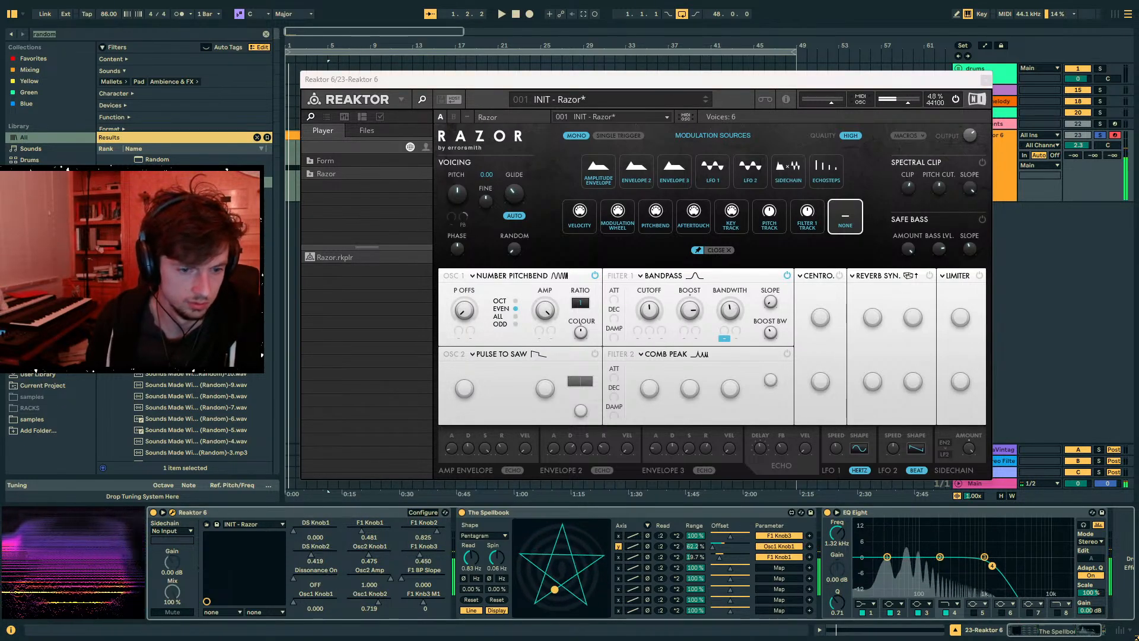
pyautogui.moveTo(696, 558); pyautogui.dragTo(701, 554)
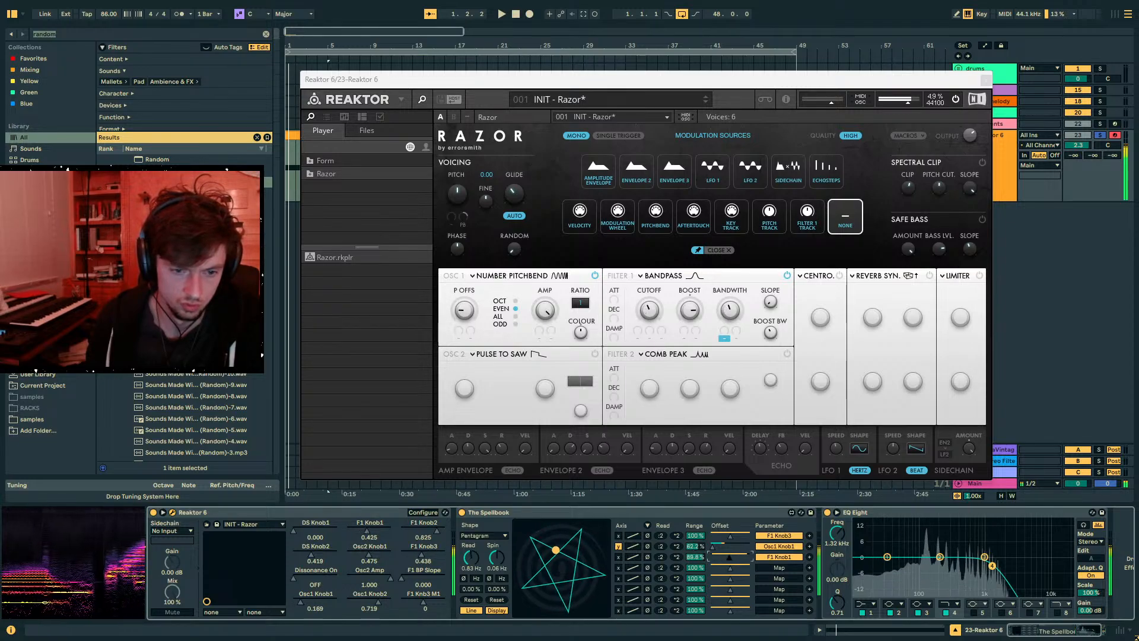
# - Slow The Spellbook's third slot to a :4 Read division and give it a V-shaped curve
pyautogui.click(659, 558)
pyautogui.click(658, 559)
pyautogui.click(634, 558)
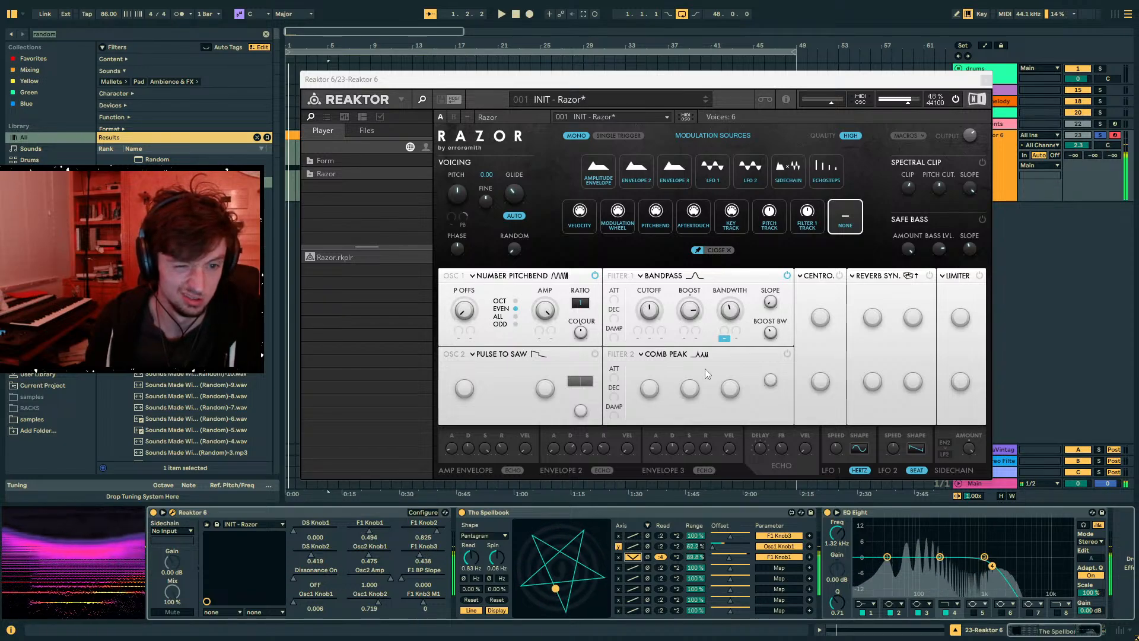
# - Enable Filter 2 as Comb Peak, lower its Boost slightly, and try out its Stretch control
pyautogui.click(680, 354)
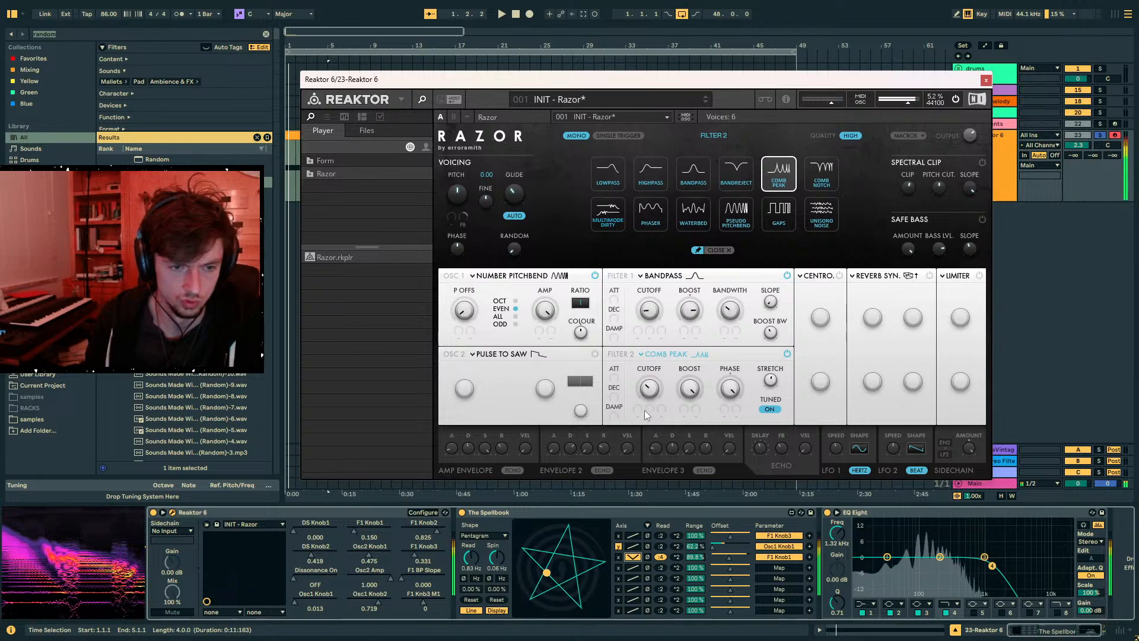
pyautogui.moveTo(692, 398); pyautogui.dragTo(693, 367)
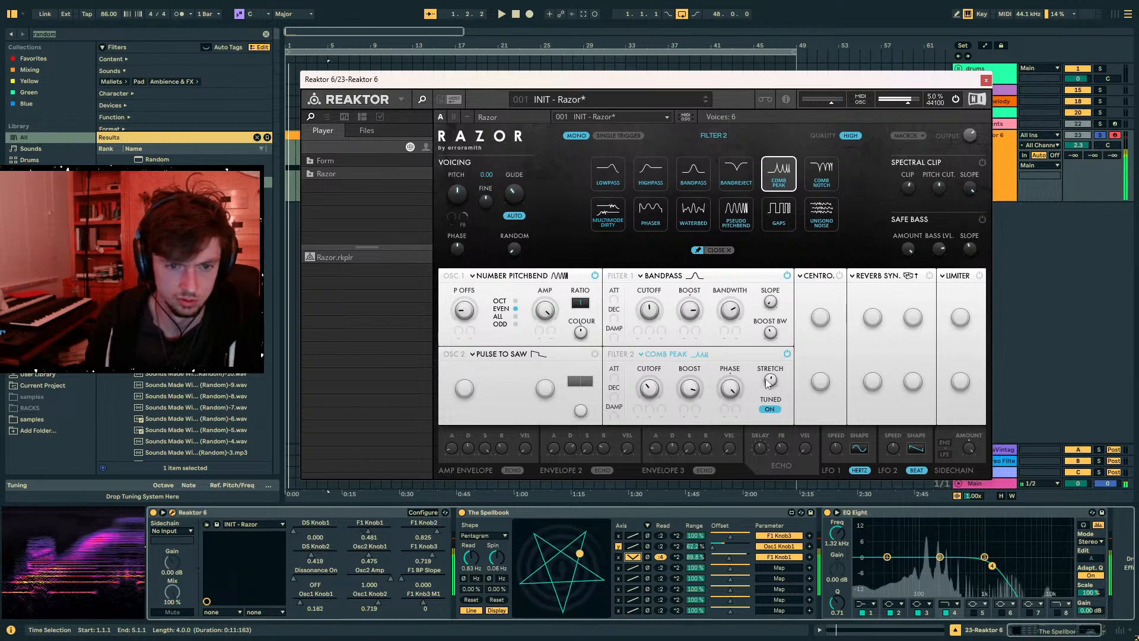
pyautogui.moveTo(770, 382); pyautogui.dragTo(782, 323)
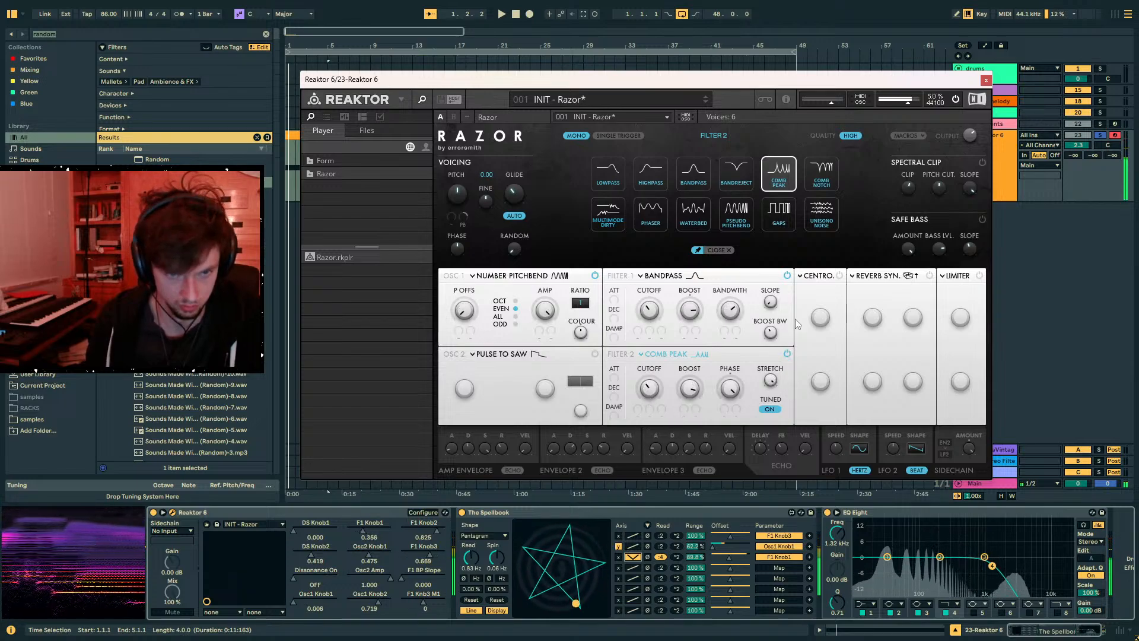
# - Expose Filter 2's Cutoff as a Reaktor device parameter and map The Spellbook's fourth slot to F2 Knob1
pyautogui.click(647, 389)
pyautogui.click(430, 513)
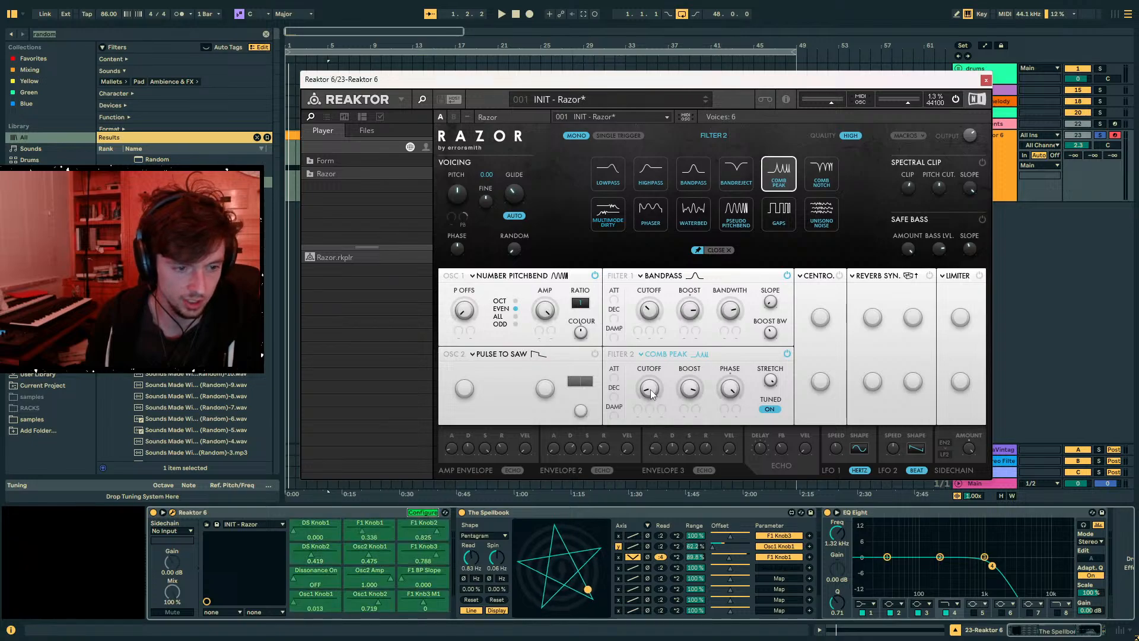
pyautogui.click(477, 512)
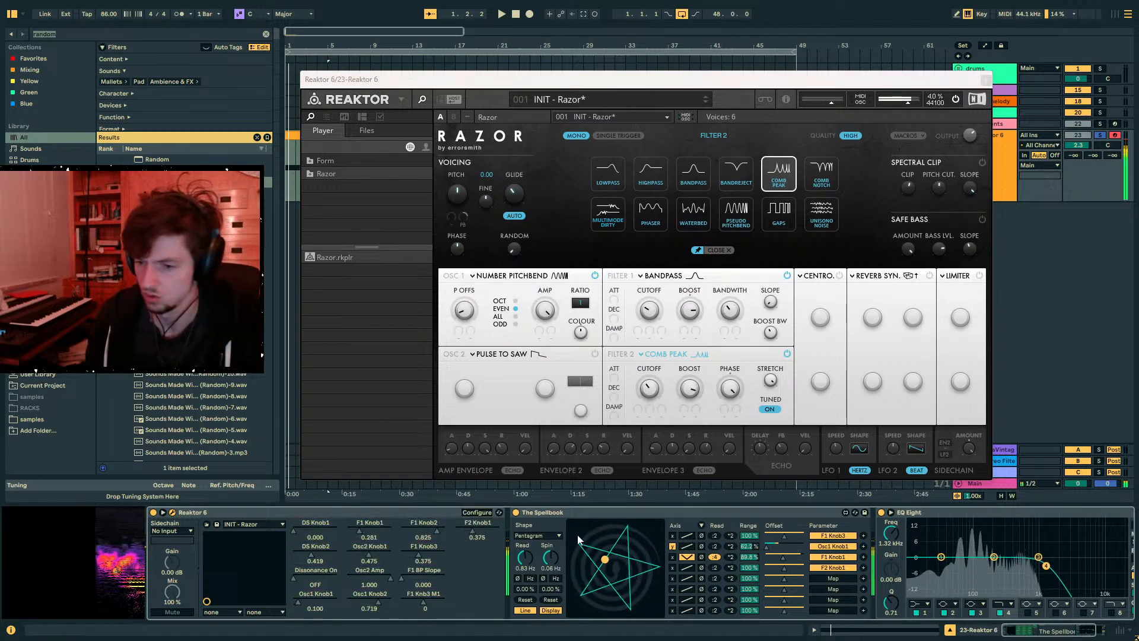
# - Raise the Reaktor track's second send to 0, set the track volume to -0.4 dB, and lower Comb Peak's Phase
pyautogui.moveTo(1092, 155); pyautogui.dragTo(1092, 136)
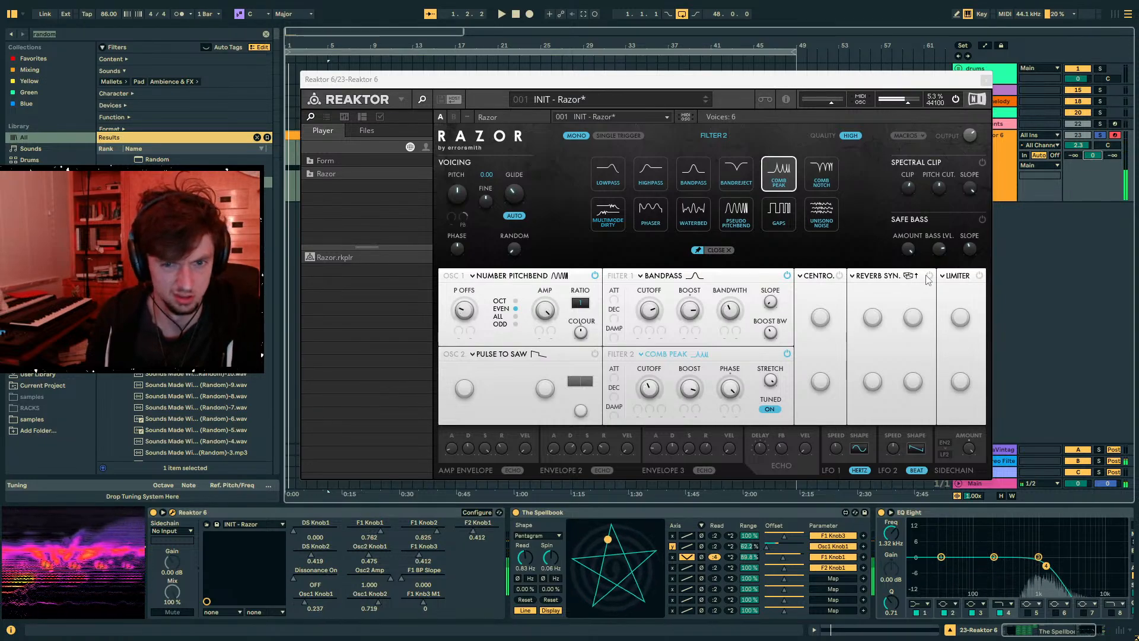
pyautogui.moveTo(1078, 145); pyautogui.dragTo(1078, 150)
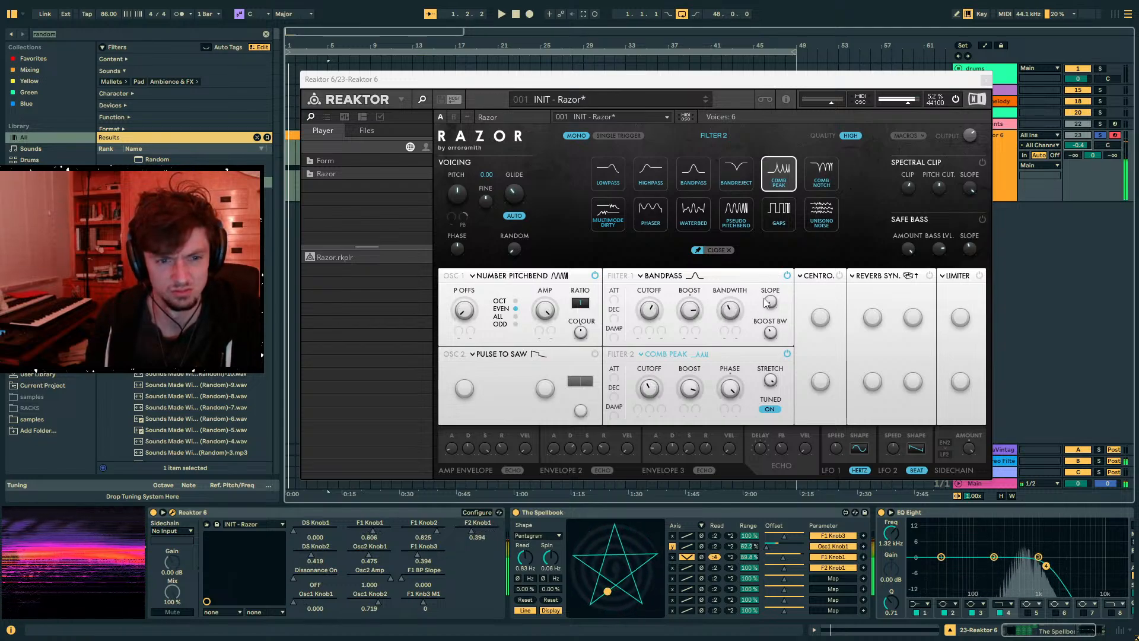
pyautogui.click(729, 392)
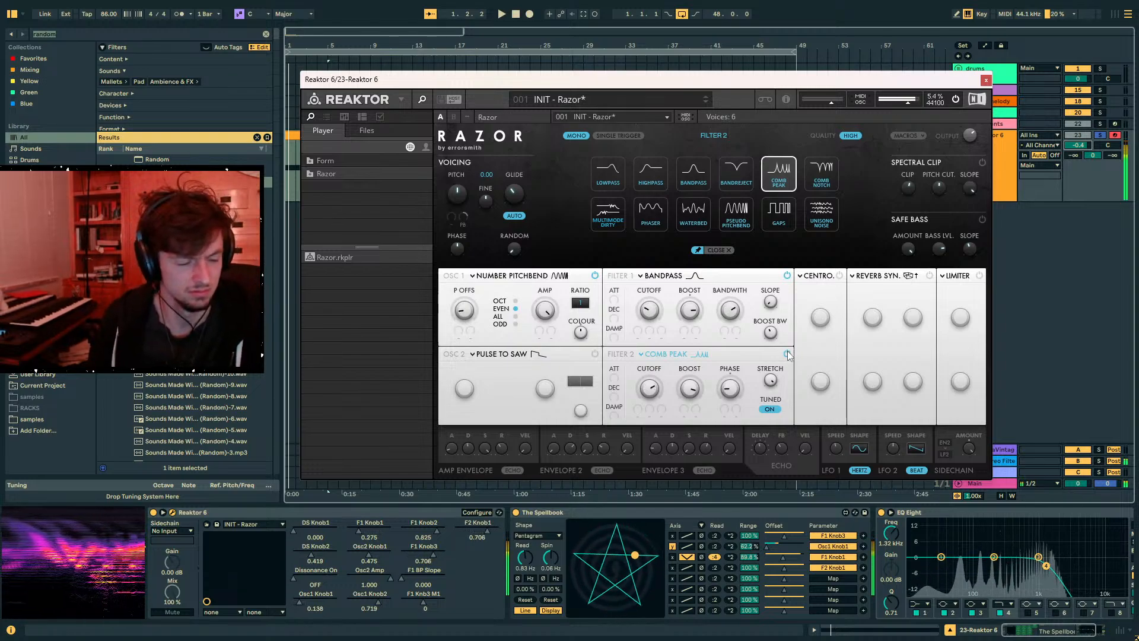
# - Try different Read and Spin rates in The Spellbook, then reset both to 0.00 Hz
pyautogui.moveTo(525, 557); pyautogui.dragTo(525, 600)
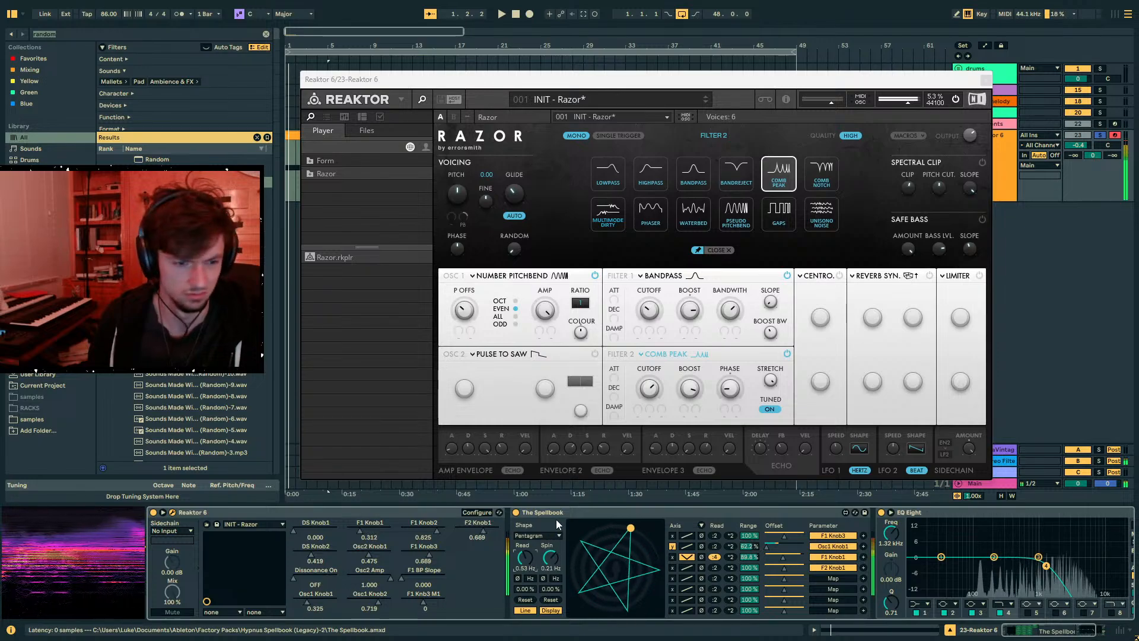
pyautogui.doubleClick(535, 555)
pyautogui.doubleClick(548, 561)
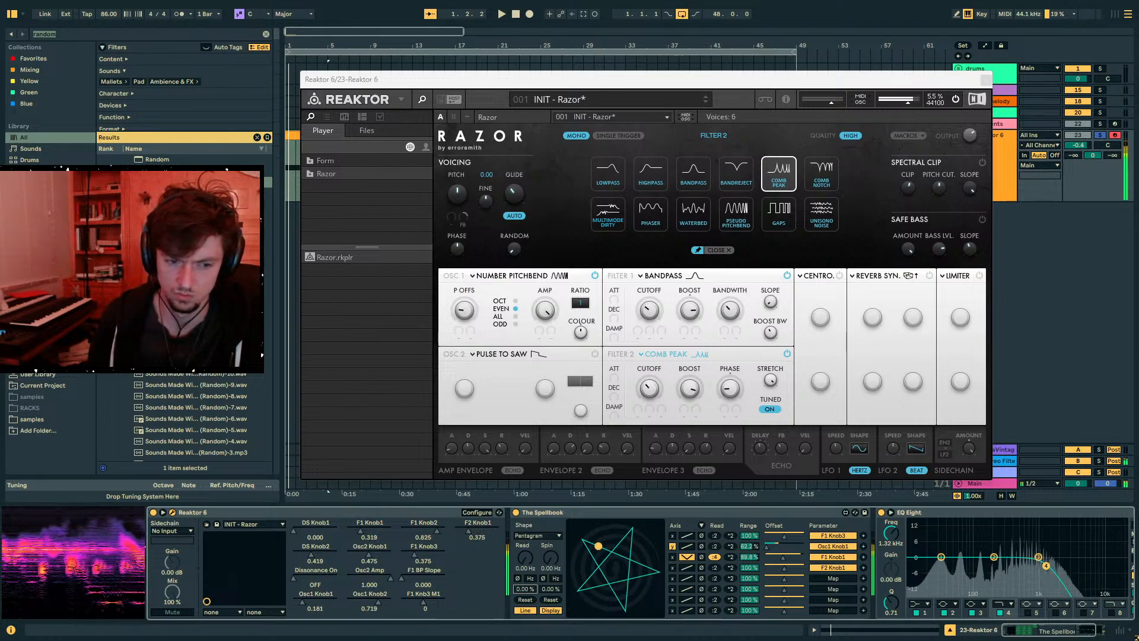
# - Sweep The Spellbook's Spin phase while auditioning, lower the Reaktor track's volume, and return the Spin phase to 0.00 %
pyautogui.moveTo(552, 584)
pyautogui.mouseDown()
pyautogui.moveTo(552, 528)
pyautogui.moveTo(550, 593)
pyautogui.moveTo(550, 580)
pyautogui.mouseUp()
pyautogui.press('z')
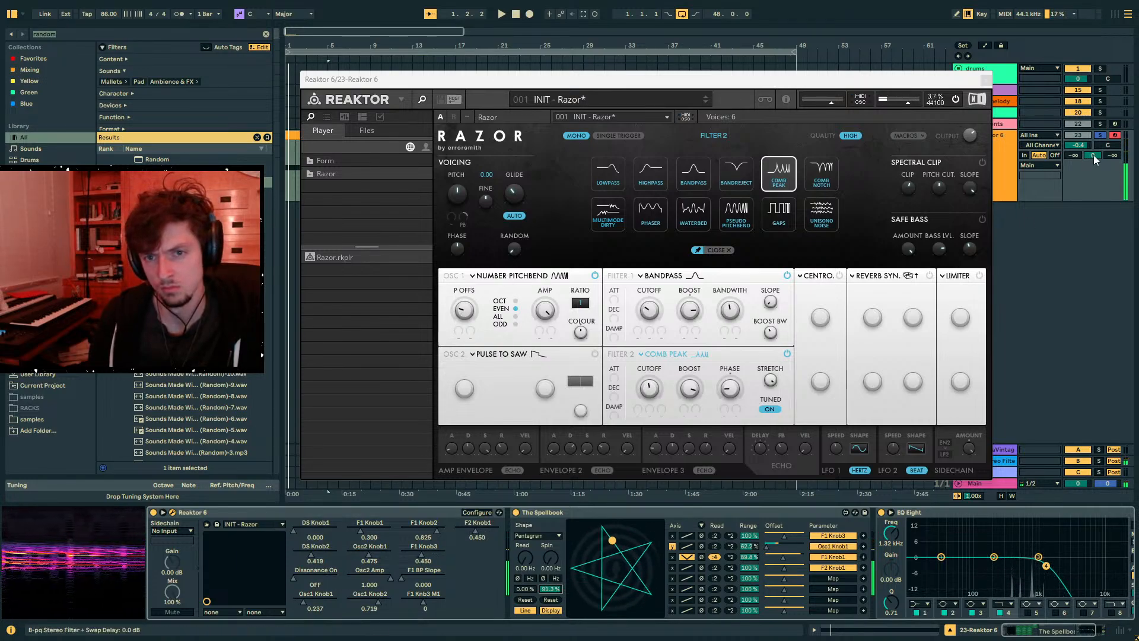
pyautogui.moveTo(1084, 142); pyautogui.dragTo(1084, 153)
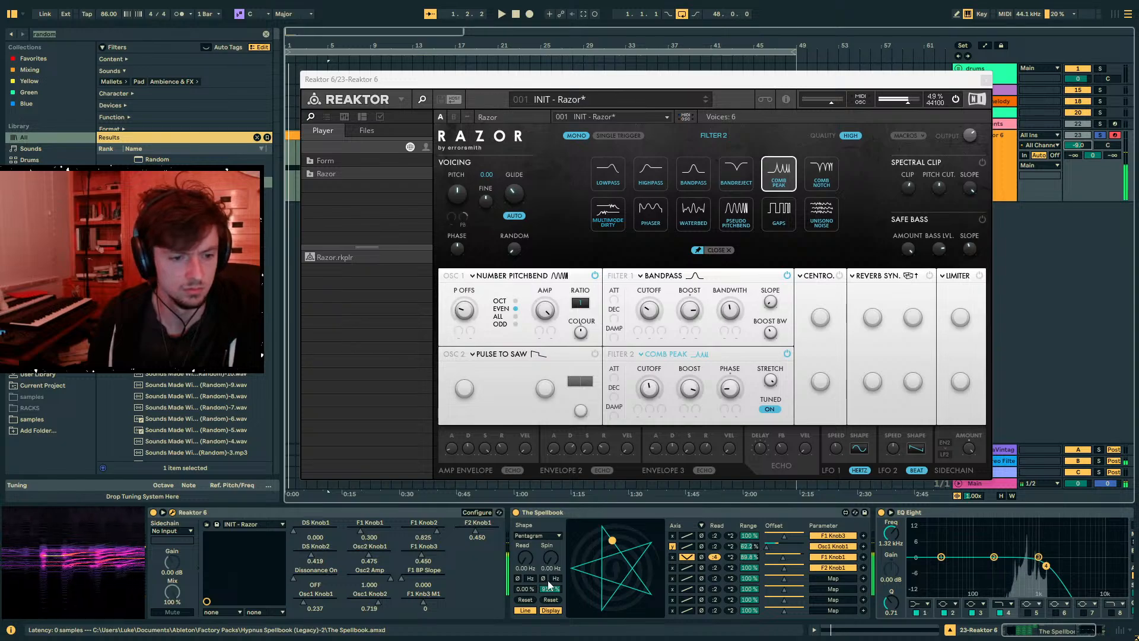
pyautogui.moveTo(551, 589); pyautogui.dragTo(551, 638)
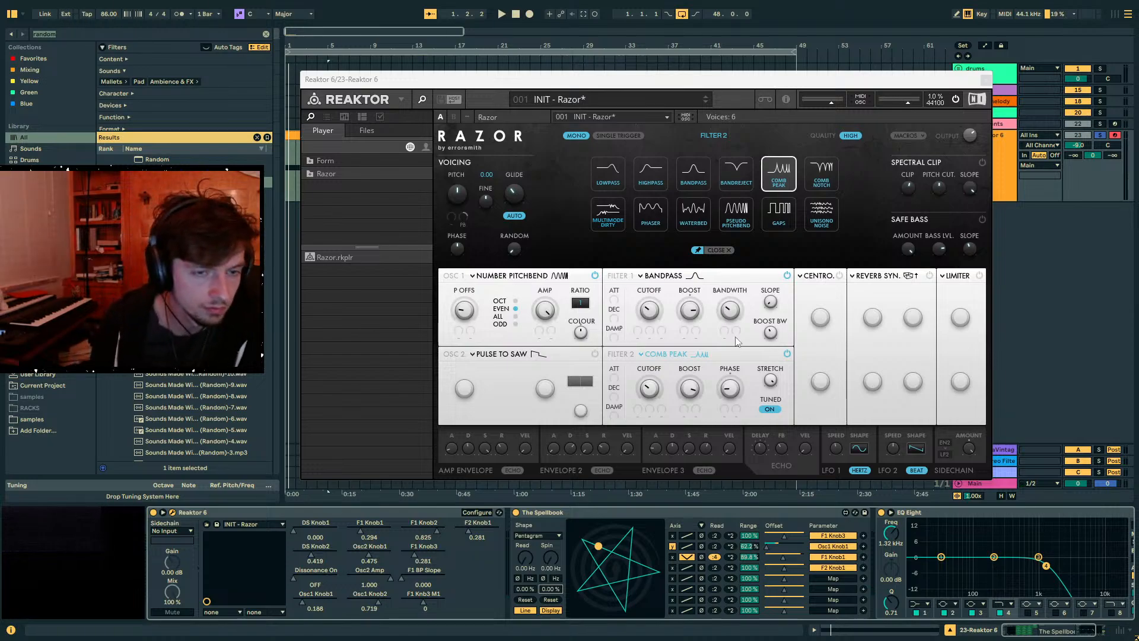
# - Enable Razor's dissonance effect, switch it to Stretcher, and set its Amount to 0.100
pyautogui.click(838, 275)
pyautogui.click(714, 186)
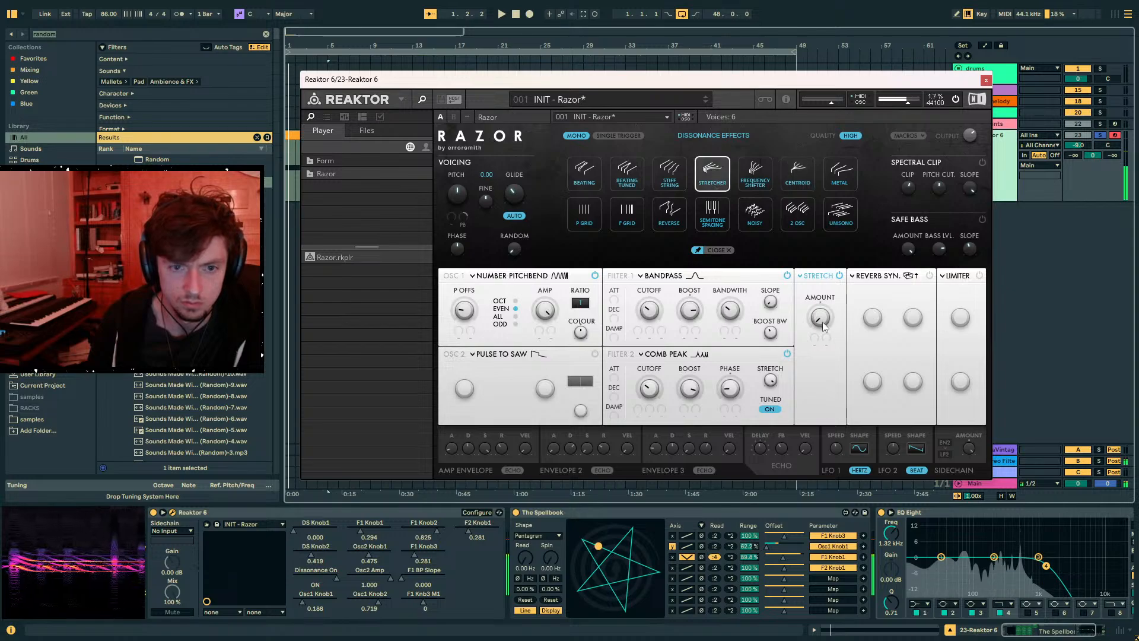
pyautogui.moveTo(820, 309); pyautogui.dragTo(821, 316)
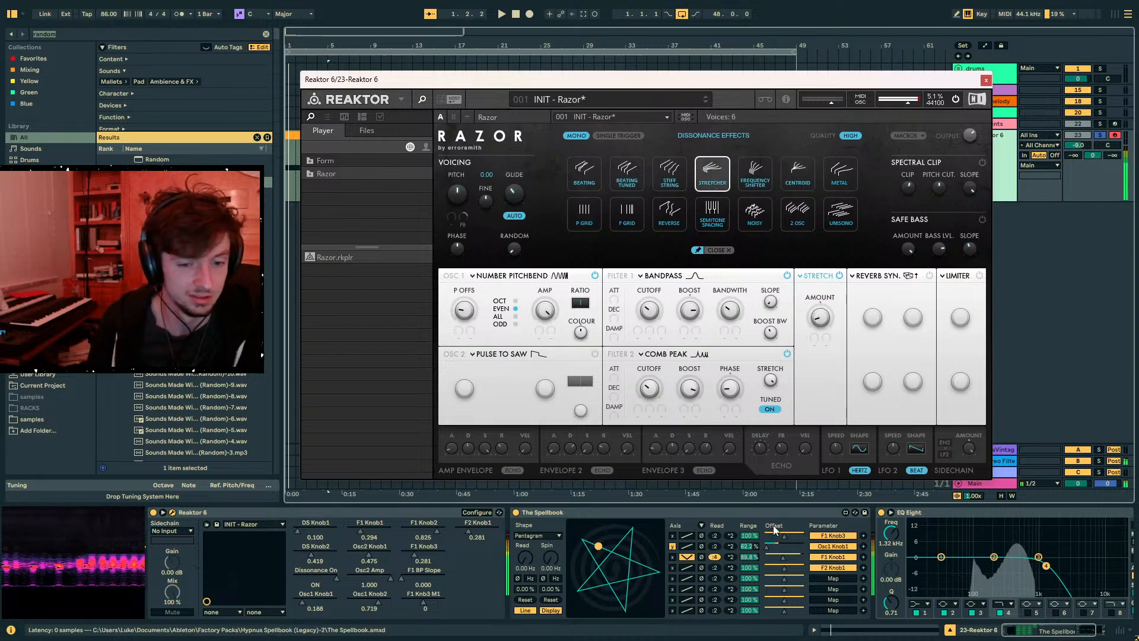
# - Map The Spellbook's fifth slot to DS Knob1 and change the curve shapes of the fourth and fifth slots
pyautogui.click(829, 579)
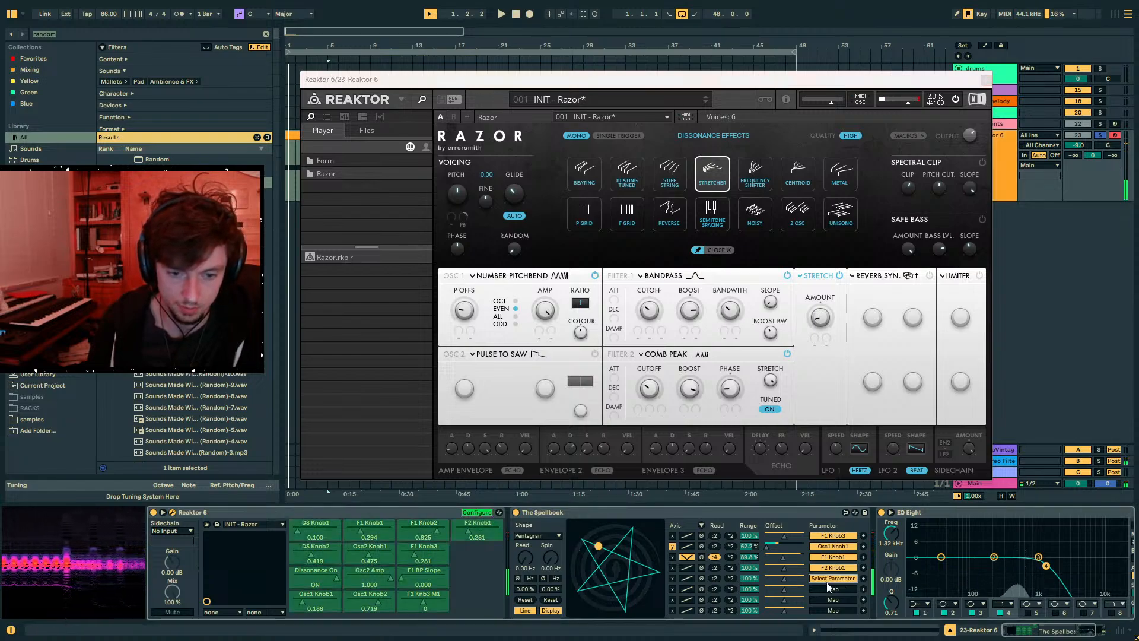
pyautogui.click(477, 514)
pyautogui.click(687, 578)
pyautogui.click(687, 568)
# - Expand The Spellbook's per-slot settings and offset individual slots' Read and Spin phases, with the second slot's Spin at 37.0 %
pyautogui.click(701, 525)
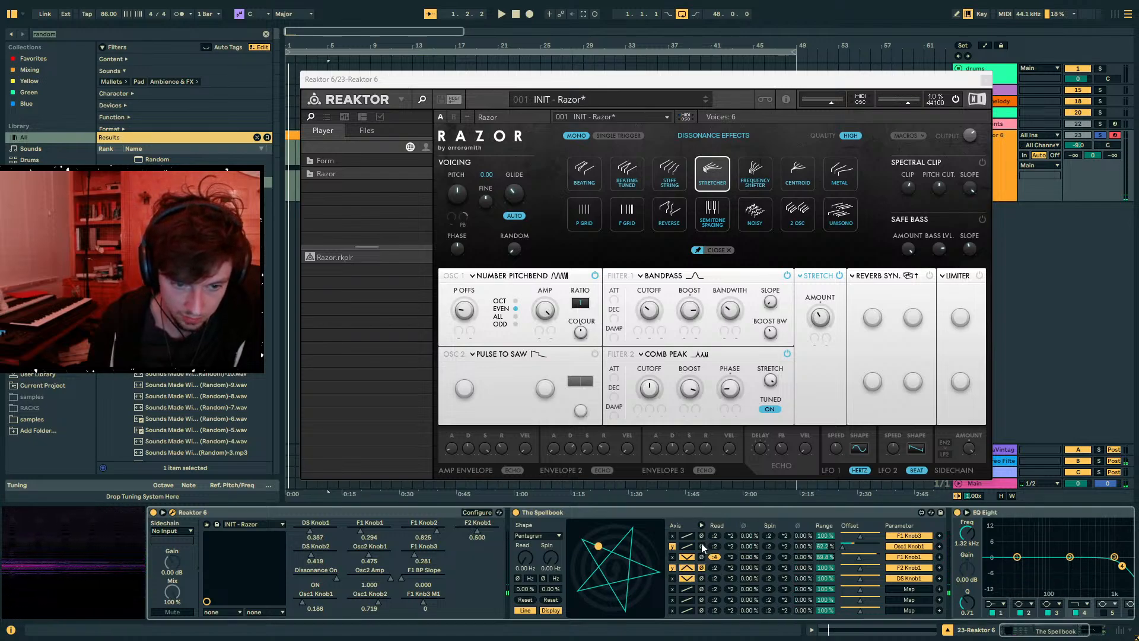
pyautogui.click(750, 536)
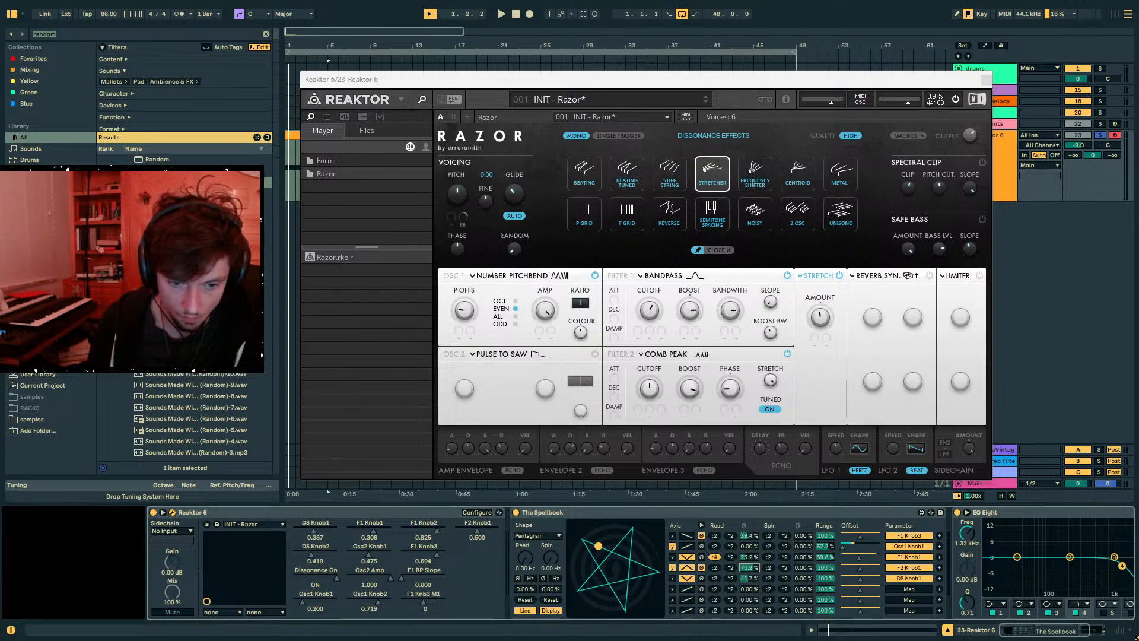
pyautogui.moveTo(803, 568); pyautogui.dragTo(803, 532)
pyautogui.click(803, 557)
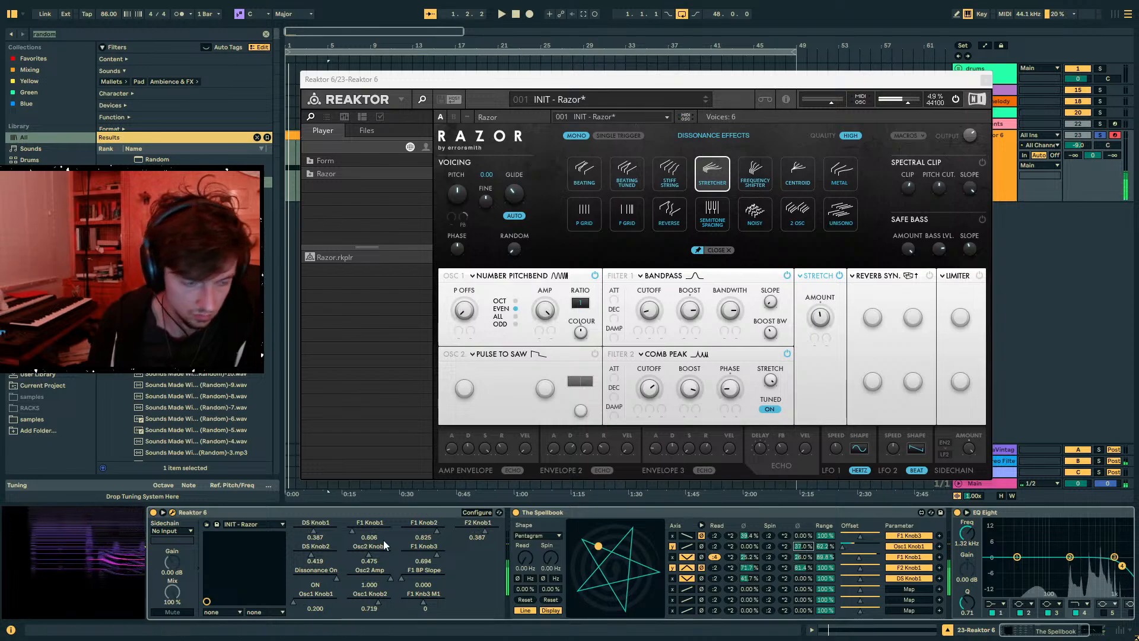
# - Sweep The Spellbook's global Read and Spin rates while auditioning, settling at 0.59 Hz and 0.04 Hz
pyautogui.moveTo(525, 558); pyautogui.dragTo(551, 537)
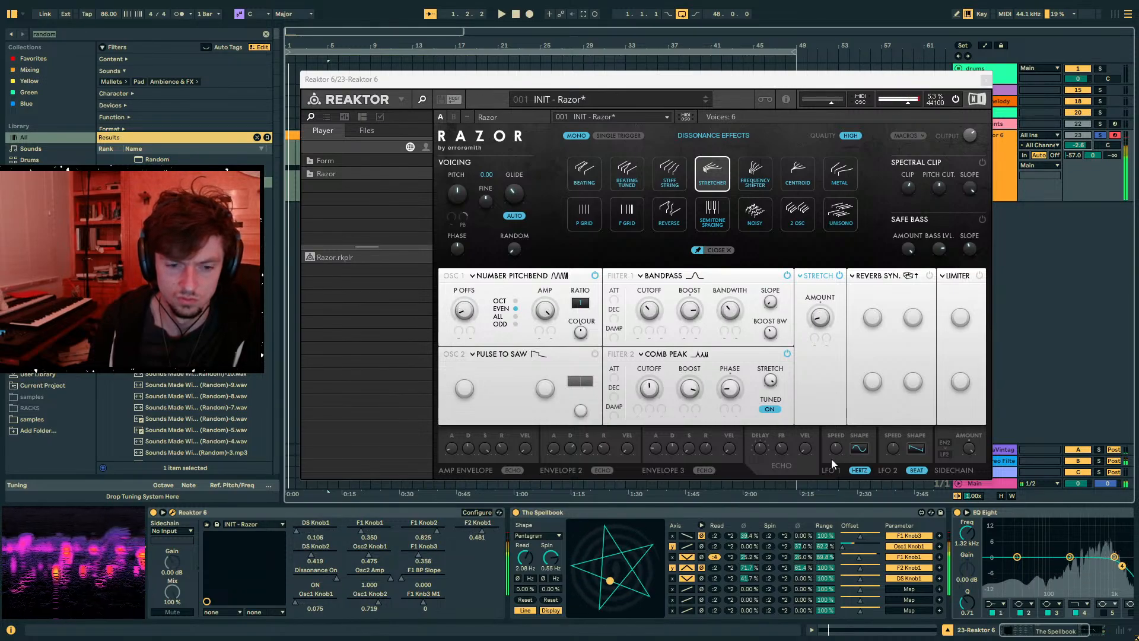
pyautogui.moveTo(525, 558)
pyautogui.mouseDown()
pyautogui.moveTo(525, 587)
pyautogui.moveTo(551, 585)
pyautogui.moveTo(522, 543)
pyautogui.mouseUp()
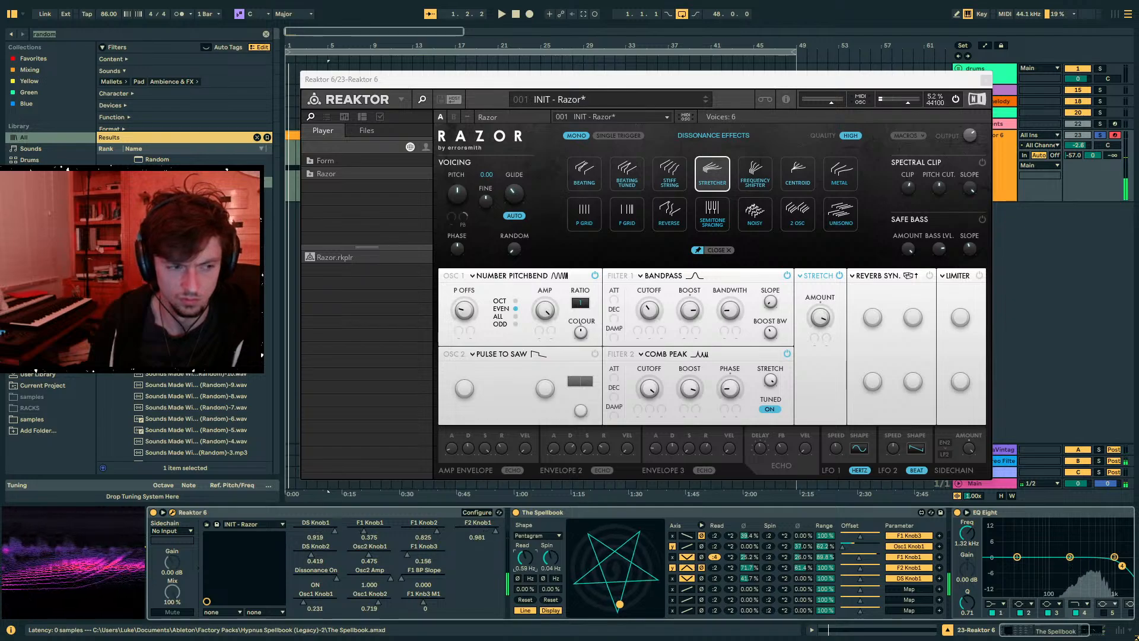
# - Return Razor's display to the 3D spectrum view and set The Spellbook's global rates to Read 0.02 Hz and Spin 0.25 Hz
pyautogui.click(724, 250)
pyautogui.click(857, 258)
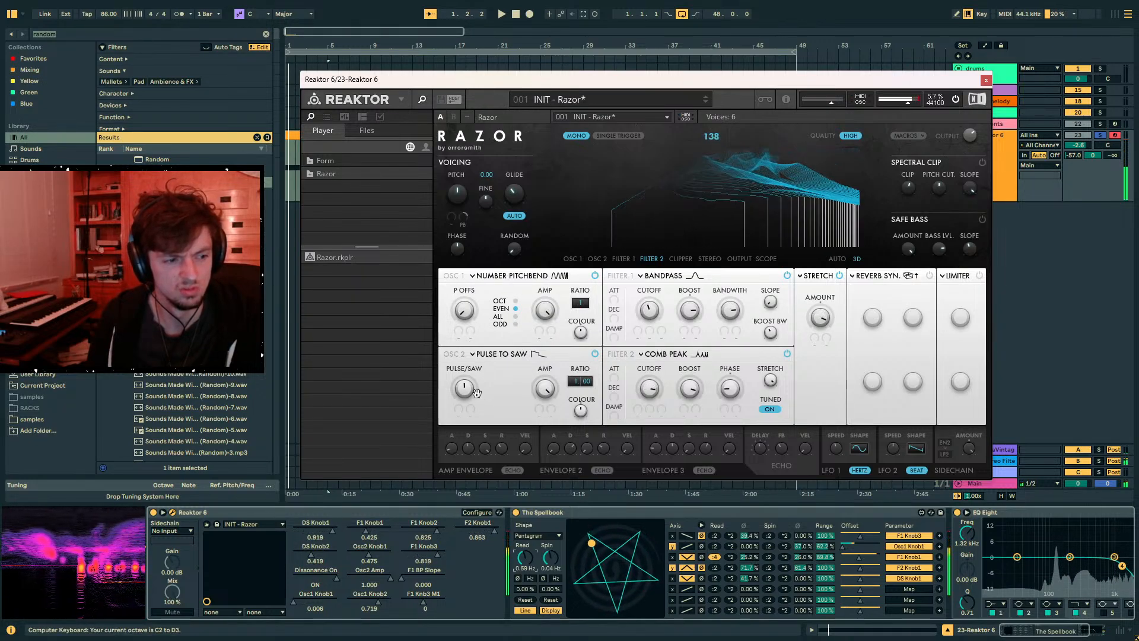
pyautogui.press('x')
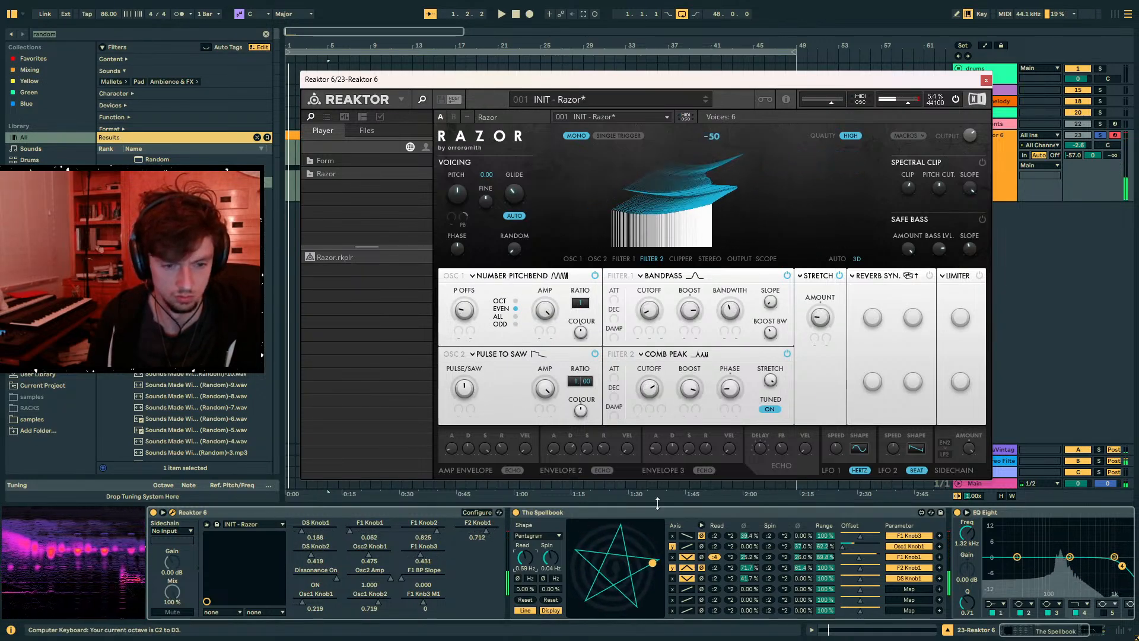
pyautogui.moveTo(526, 558); pyautogui.dragTo(551, 543)
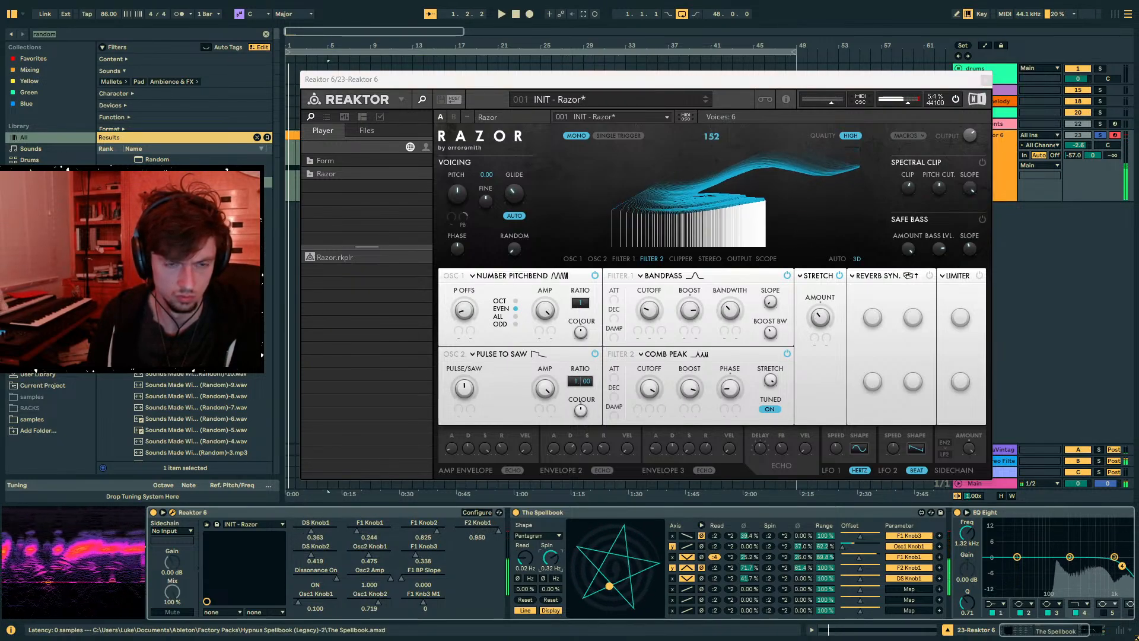
# - Try the Phaser type in Razor's Filter 2 and switch the filter to Waterbed
pyautogui.click(659, 354)
pyautogui.click(651, 213)
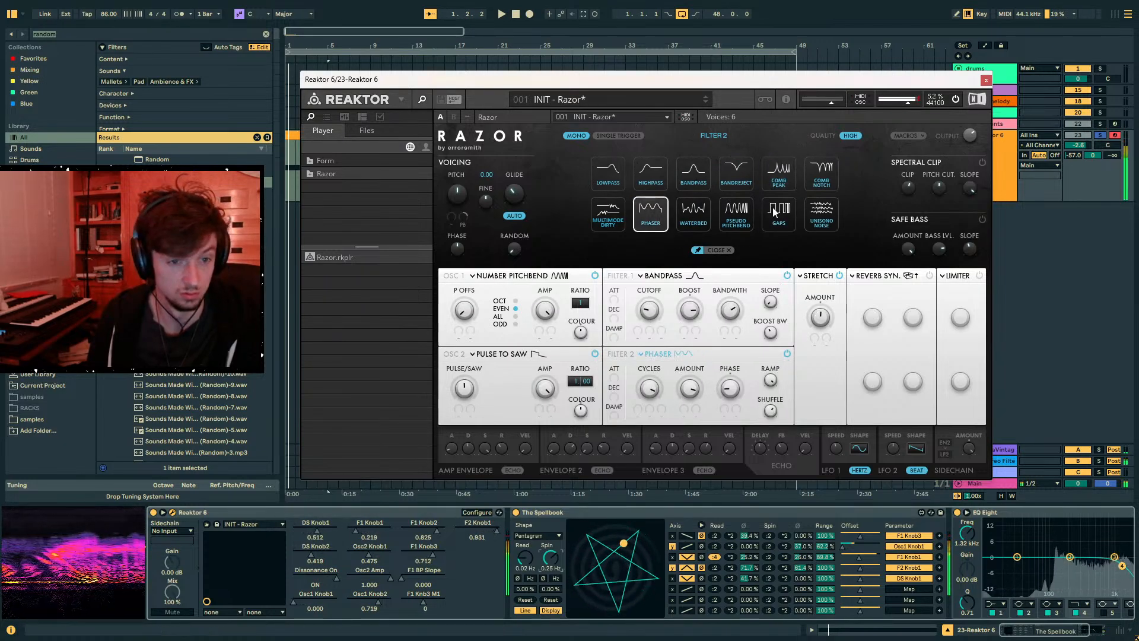
pyautogui.click(698, 214)
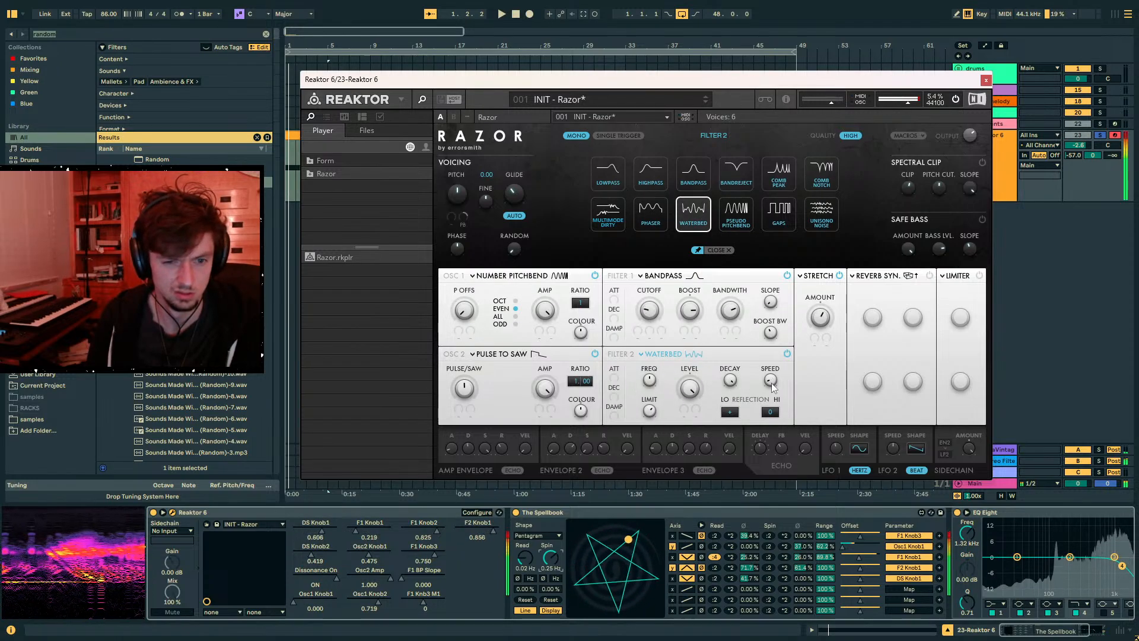
# - Lower the Reaktor track's volume to -10.2 dB and second send to -9.0 dB, and shift the Offset of The Spellbook's second slot
pyautogui.moveTo(1055, 201); pyautogui.dragTo(1050, 168)
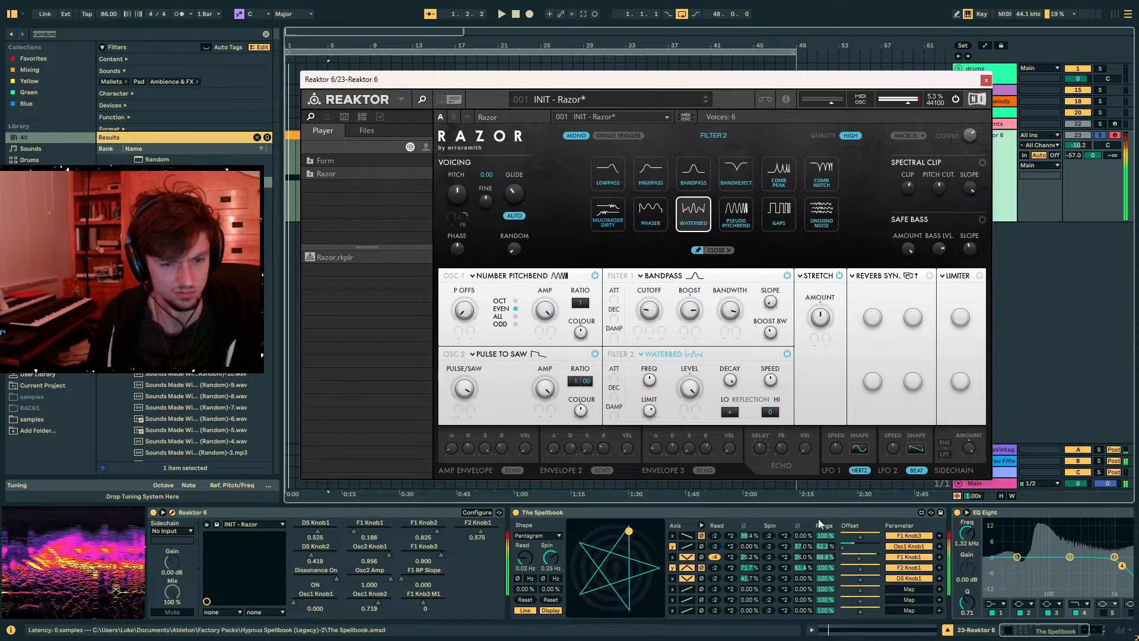
pyautogui.click(849, 547)
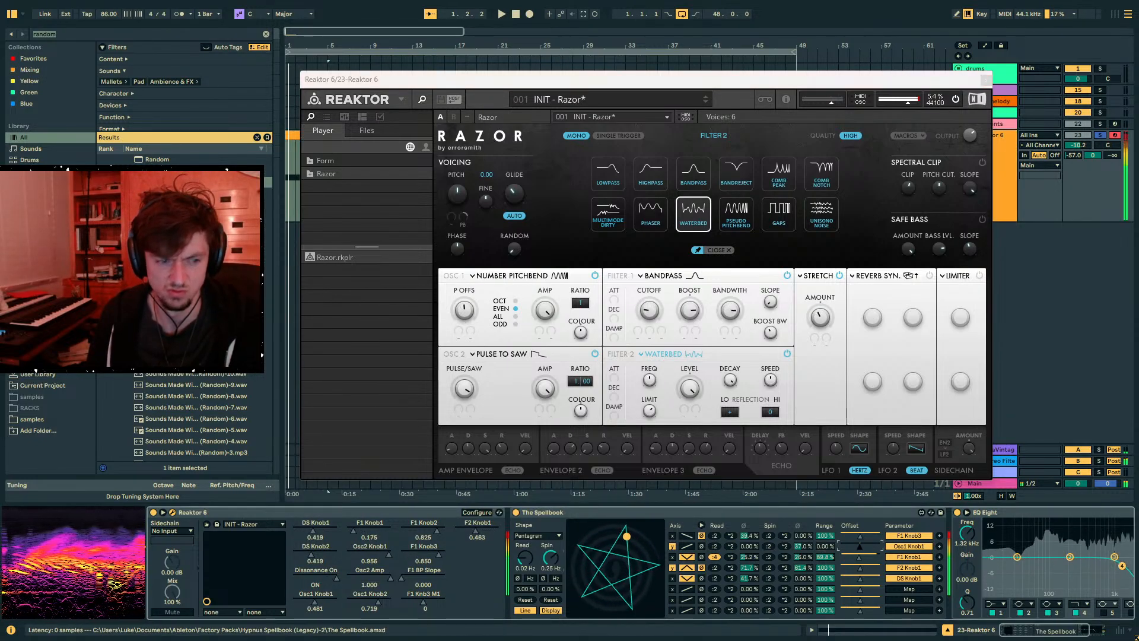
pyautogui.moveTo(1090, 154); pyautogui.dragTo(1090, 169)
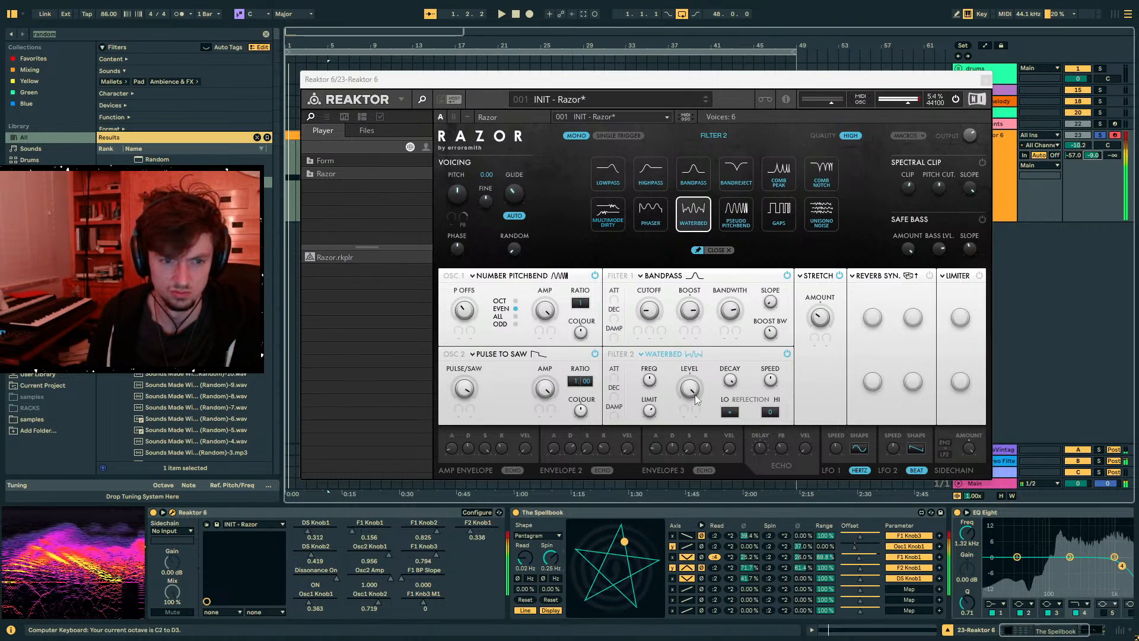
# - With The Spellbook's Spin rate at 0.00 Hz, bypass Razor's Filter 1 and change the dissonance effect to Metal
pyautogui.click(787, 276)
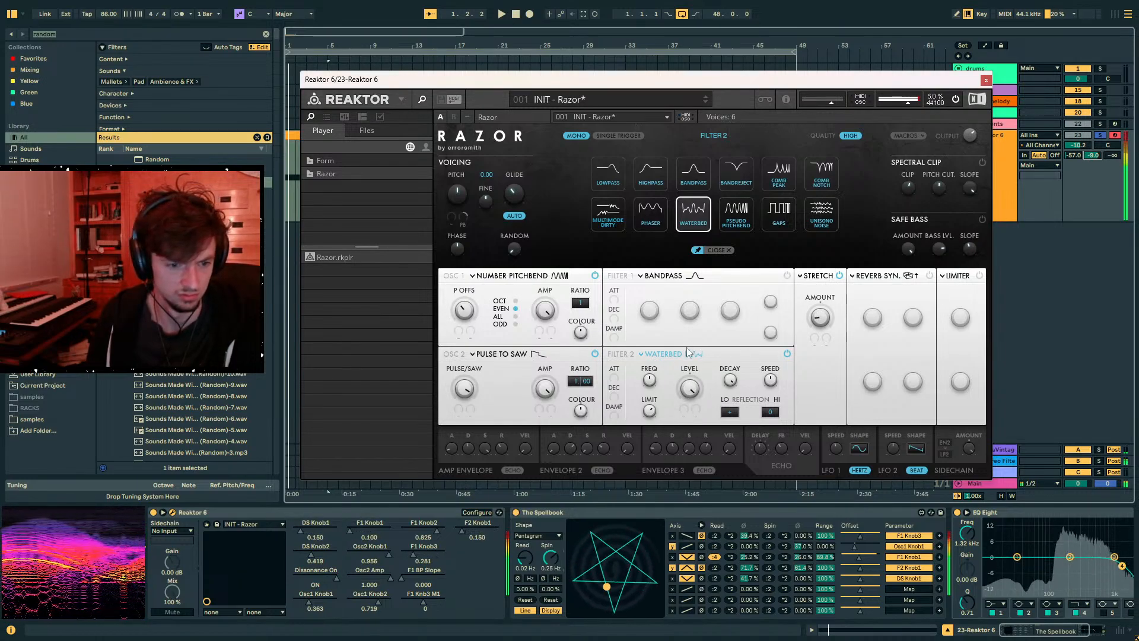
pyautogui.moveTo(550, 559); pyautogui.dragTo(551, 594)
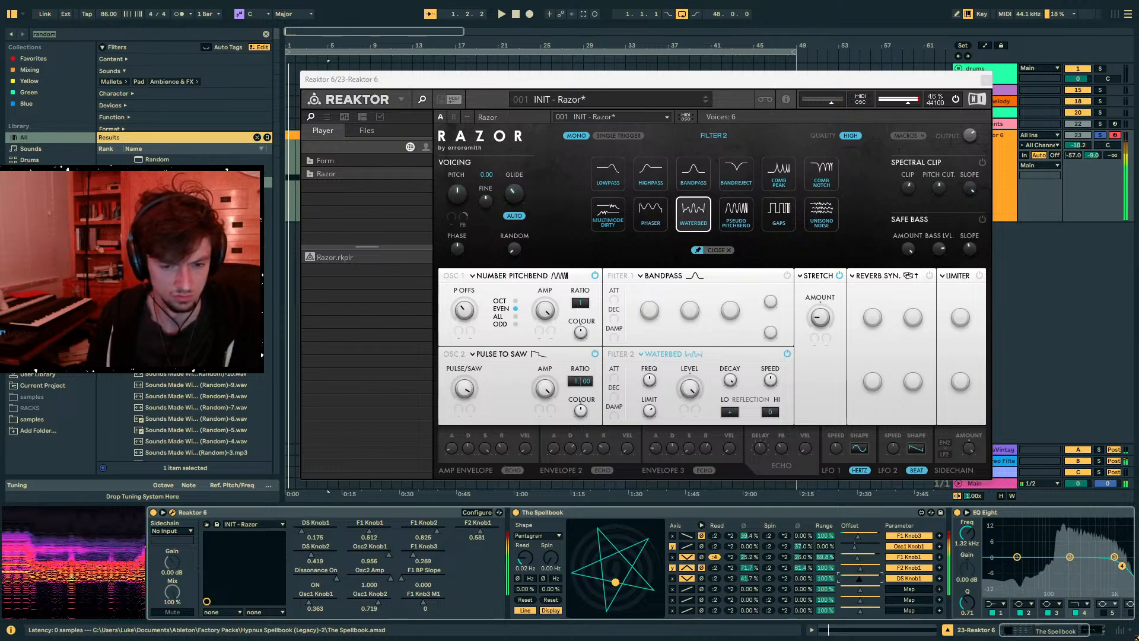
pyautogui.click(818, 276)
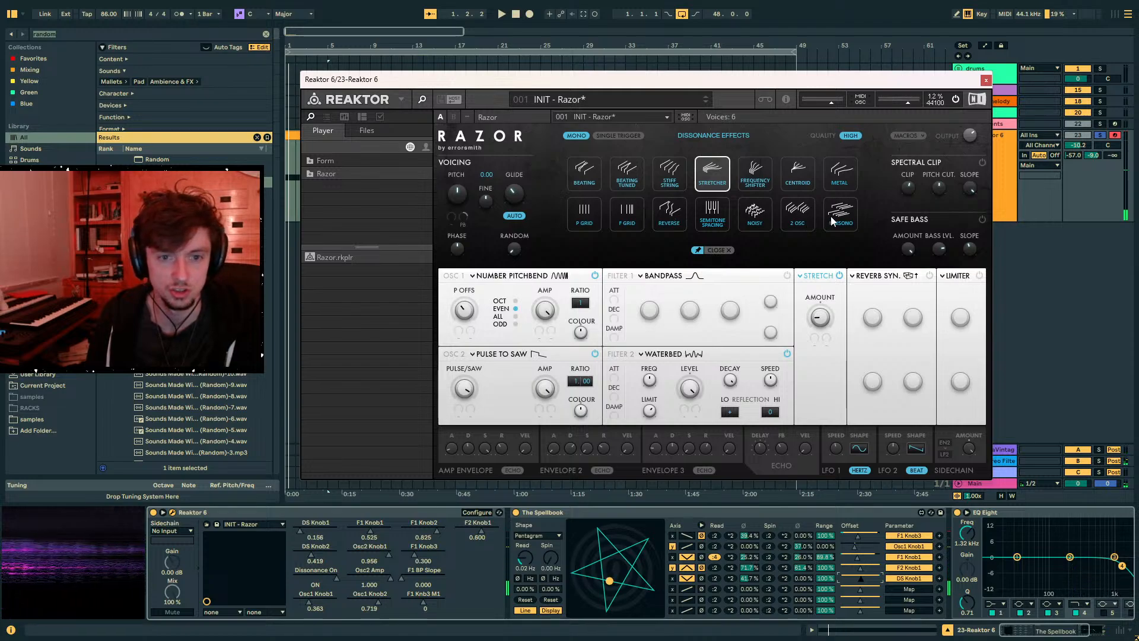
pyautogui.click(842, 174)
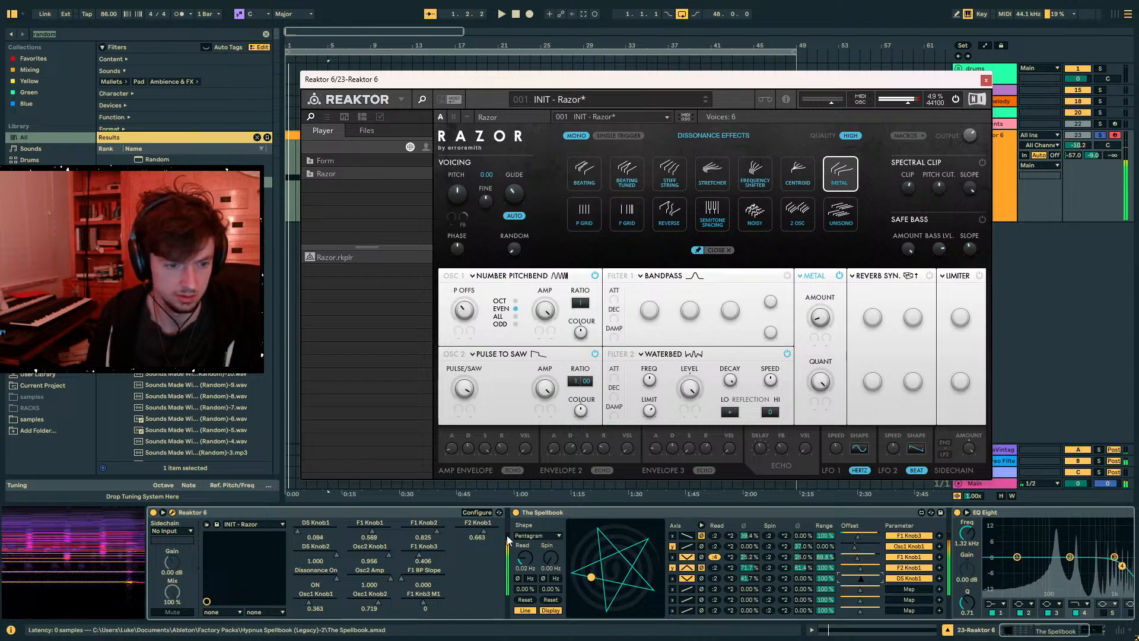
# - Set The Spellbook's Spin rate to 0.21 Hz and, while auditioning notes, adjust the second slot's Offset and set its Range to 38.6 %
pyautogui.moveTo(552, 558); pyautogui.dragTo(552, 549)
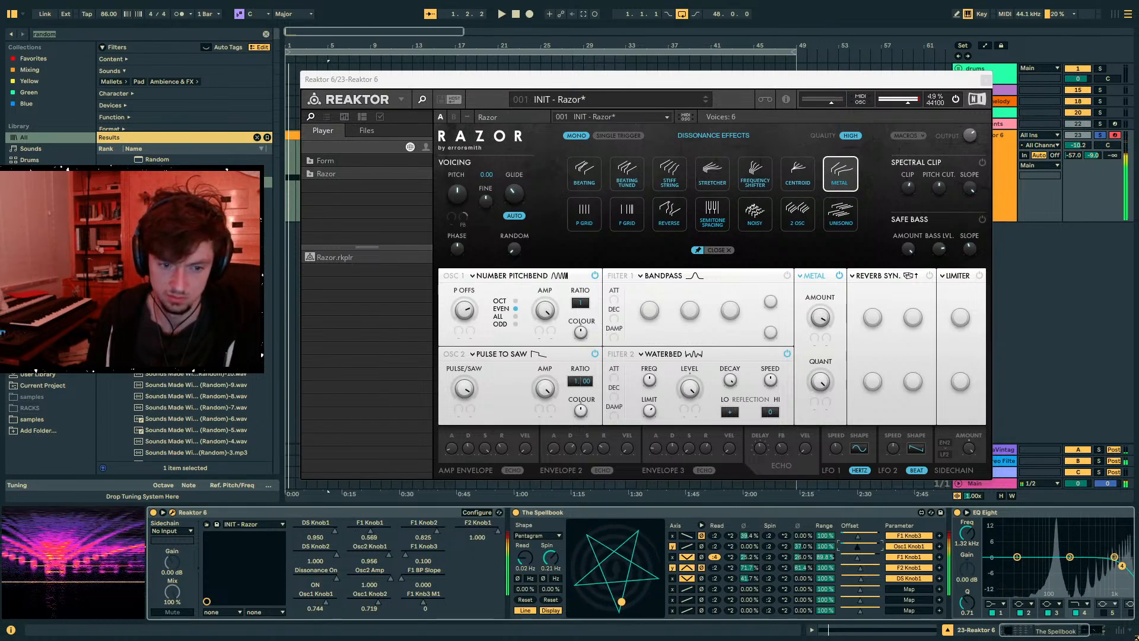
pyautogui.press('z')
pyautogui.press('a')
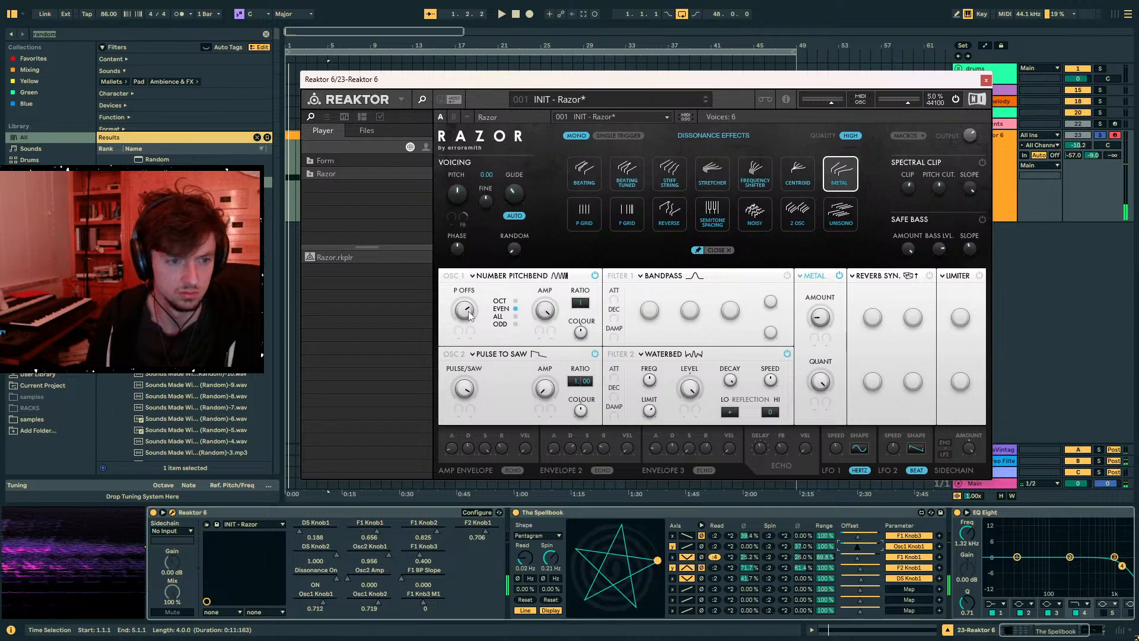
pyautogui.press('a')
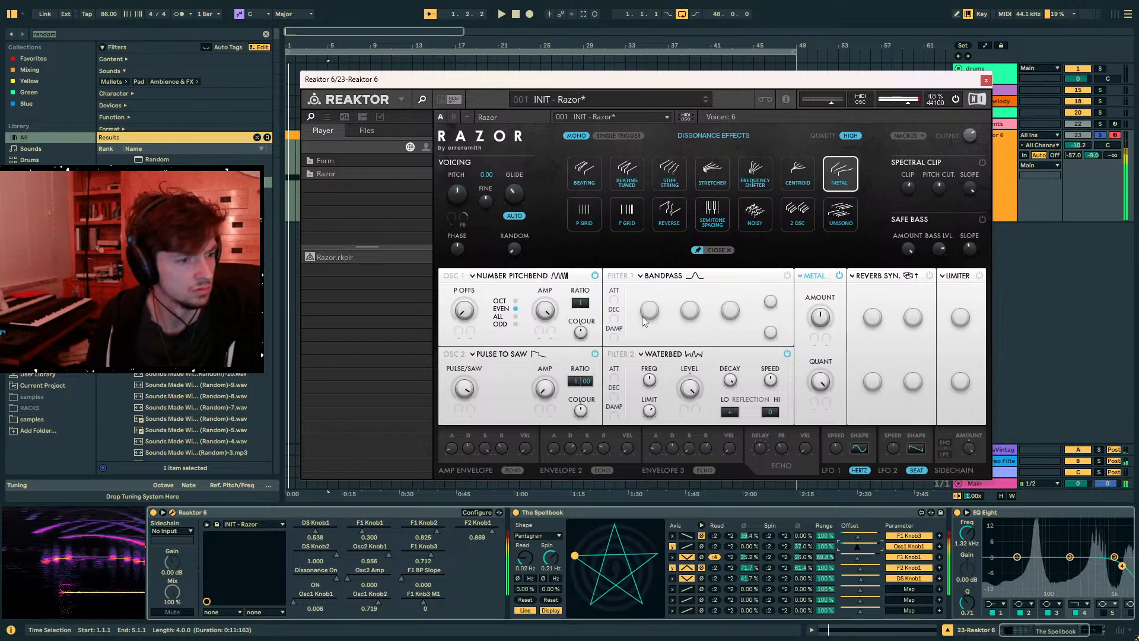
pyautogui.moveTo(857, 547); pyautogui.dragTo(846, 546)
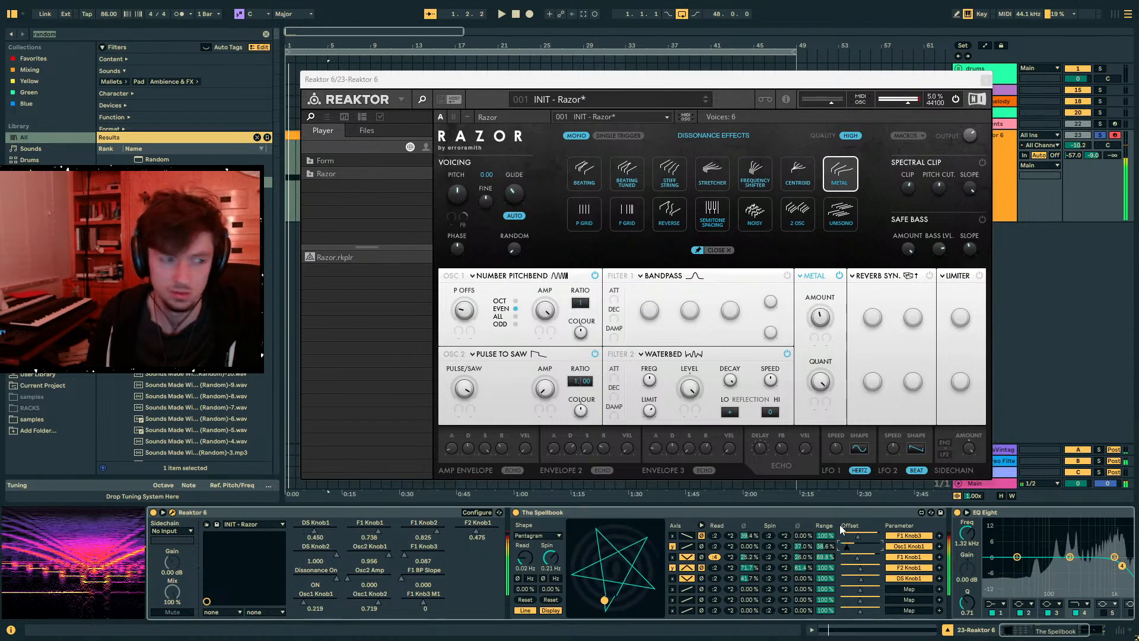
# - Switch Razor from Mono to Poly voicing and raise the Reaktor track's second send to 0 dB
pyautogui.press('z')
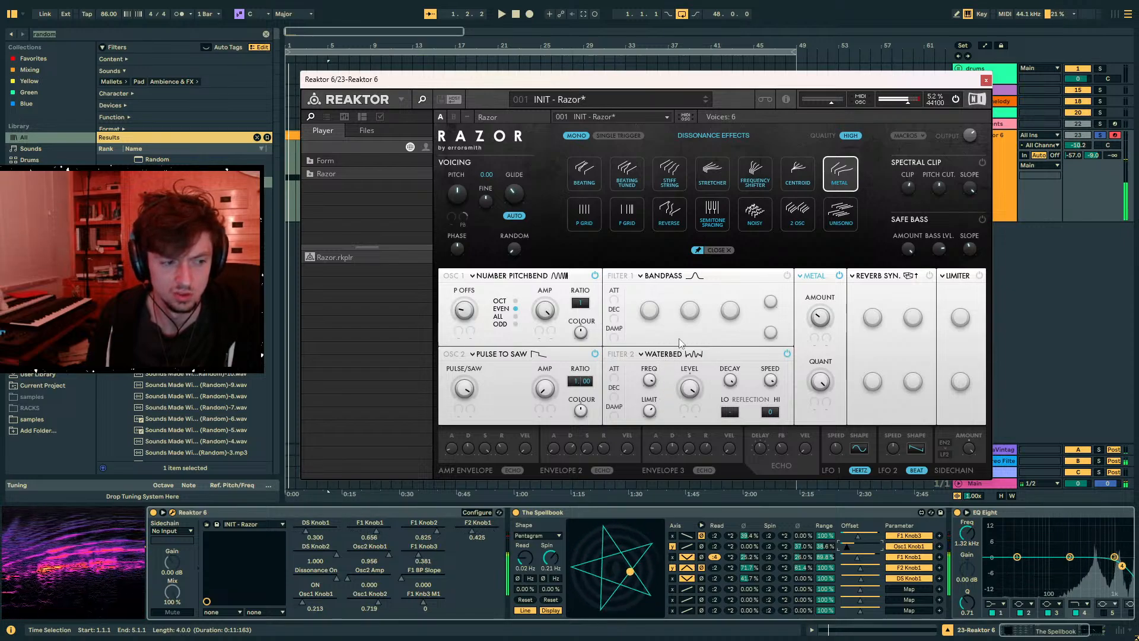
pyautogui.press('z')
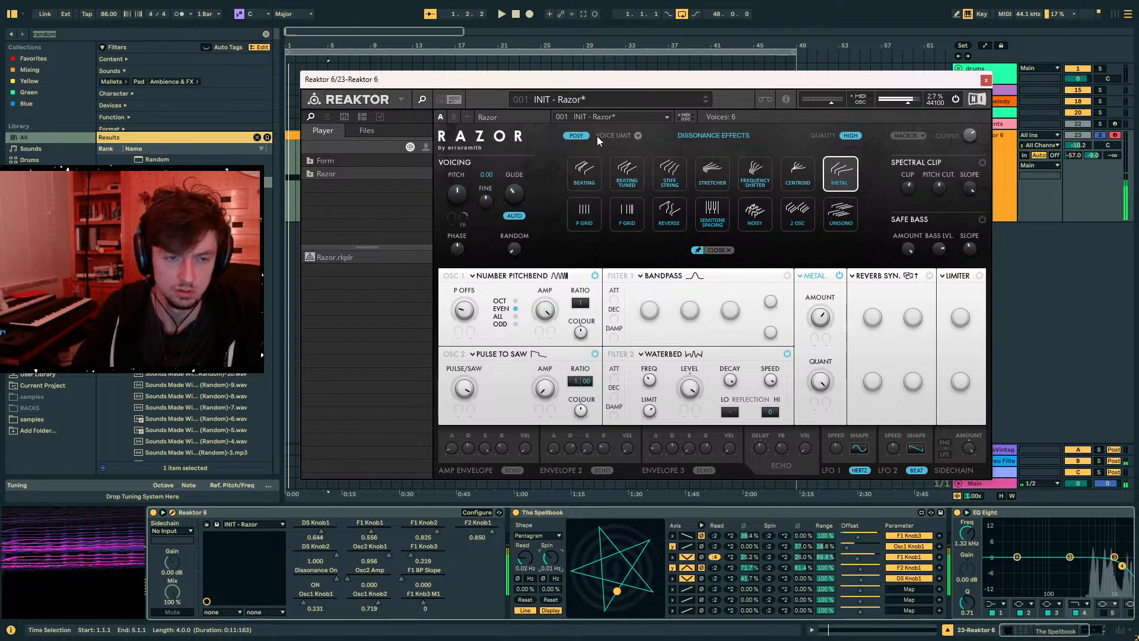
pyautogui.moveTo(1092, 155); pyautogui.dragTo(1092, 135)
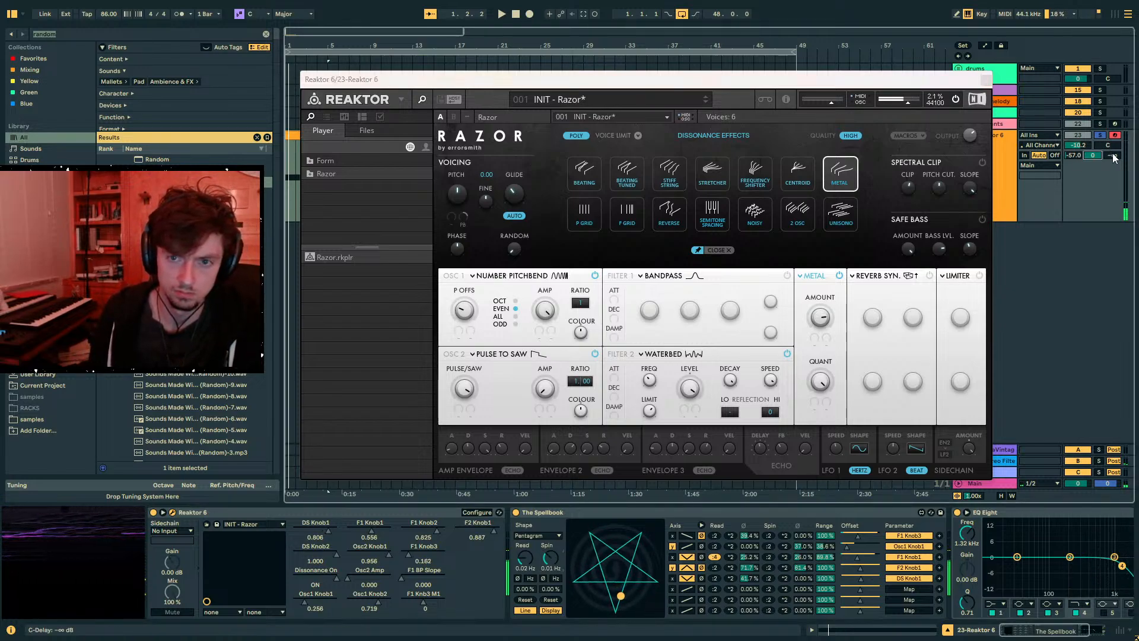
# - Search the browser for flatline and load the Flatline.adv preset after EQ Eight on the Reaktor track
pyautogui.write('flatline')
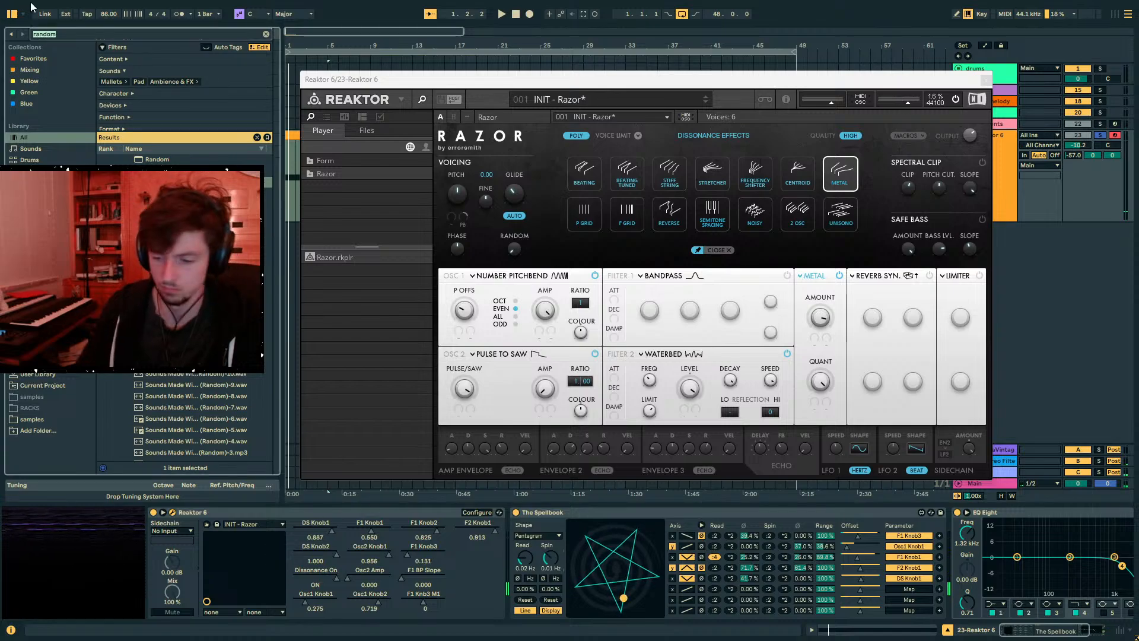
pyautogui.press('Down')
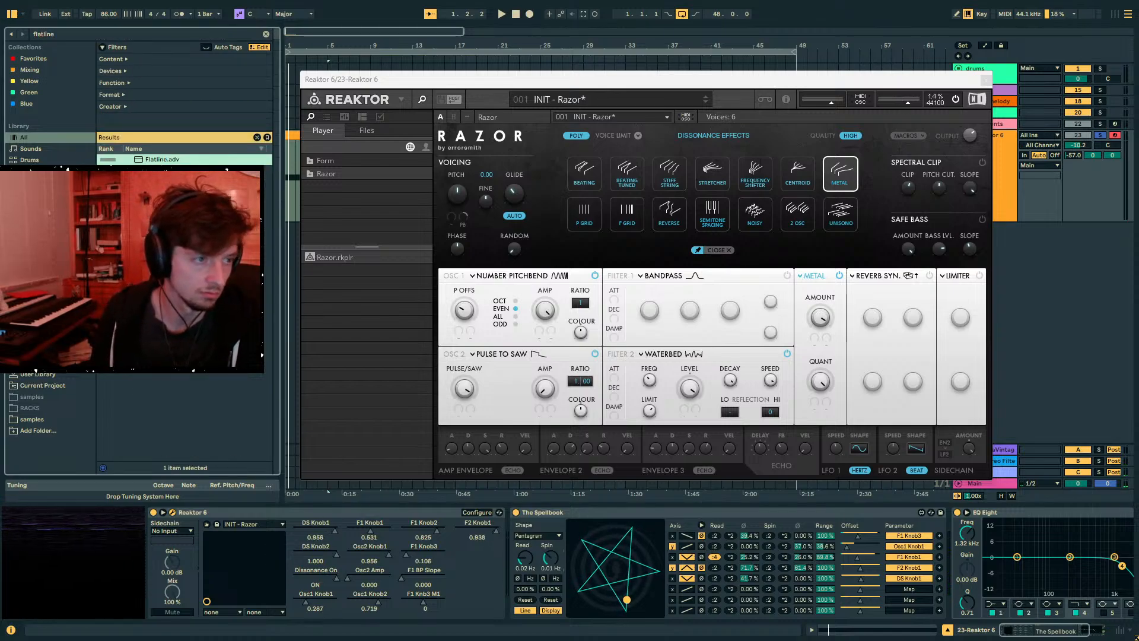
pyautogui.press('Return')
pyautogui.click(1000, 169)
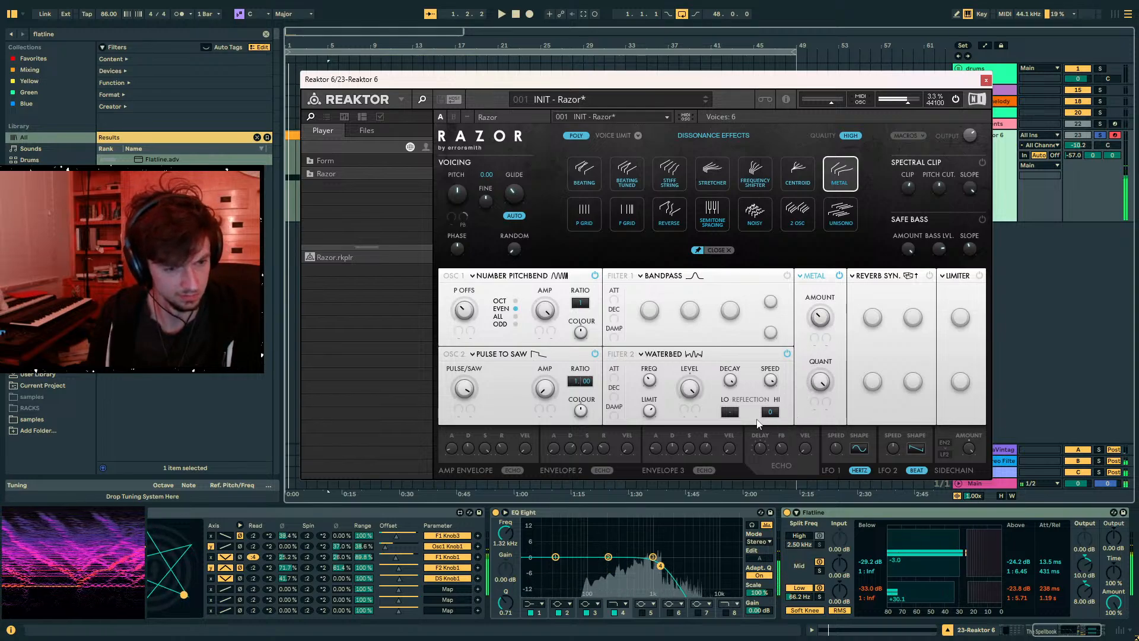
# - Audition the patch in a low octave and bypass the EQ Eight placed before Flatline
pyautogui.press('z')
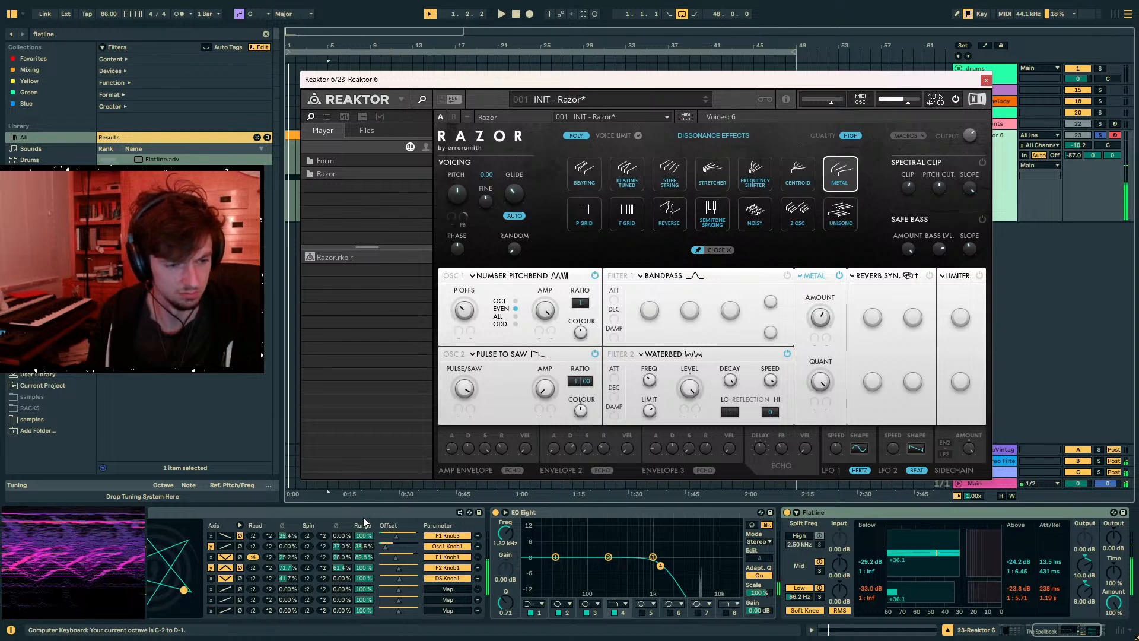
pyautogui.click(1089, 136)
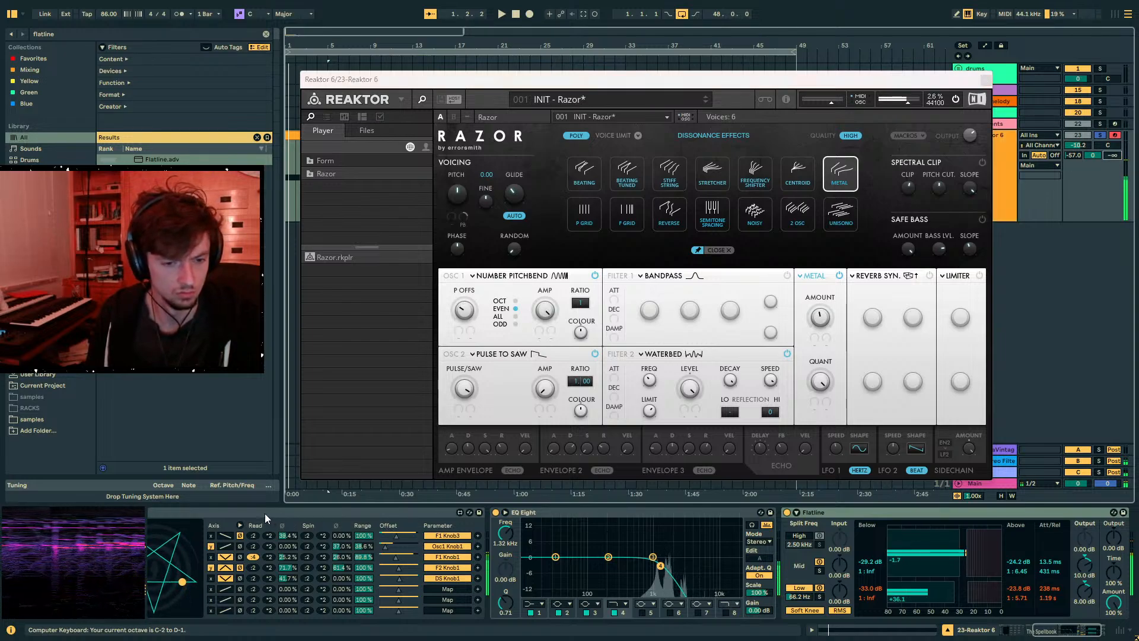
pyautogui.click(494, 512)
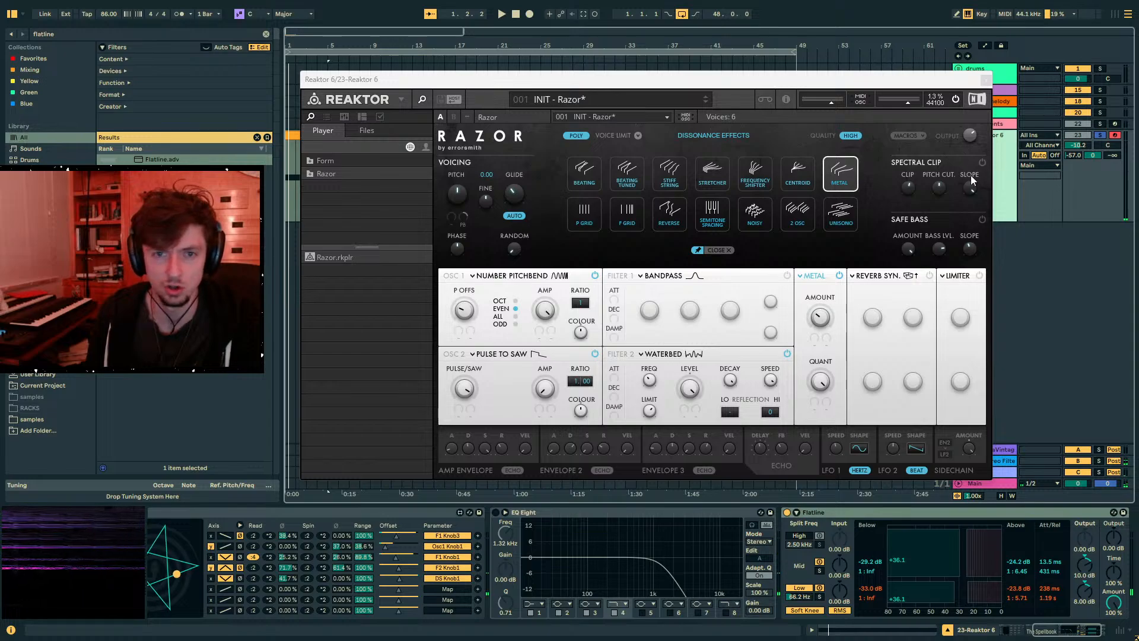
pyautogui.press('a')
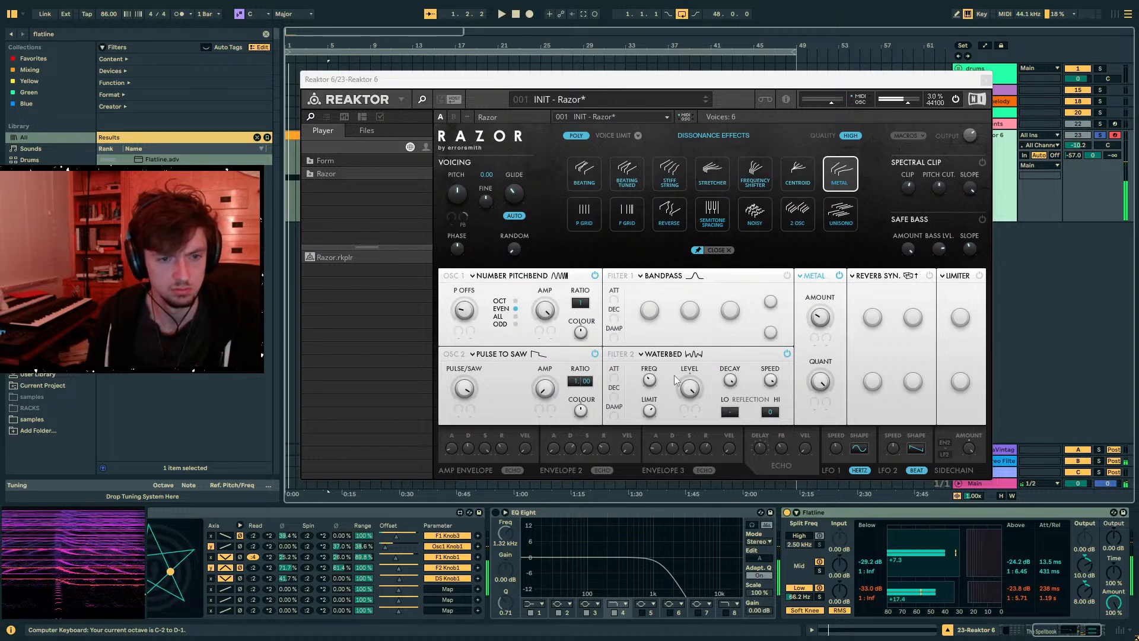
# - Turn Razor's Filter 1 on and bypass Filter 2 and the Metal dissonance effect, returning to the spectrum display
pyautogui.moveTo(690, 385); pyautogui.dragTo(682, 428)
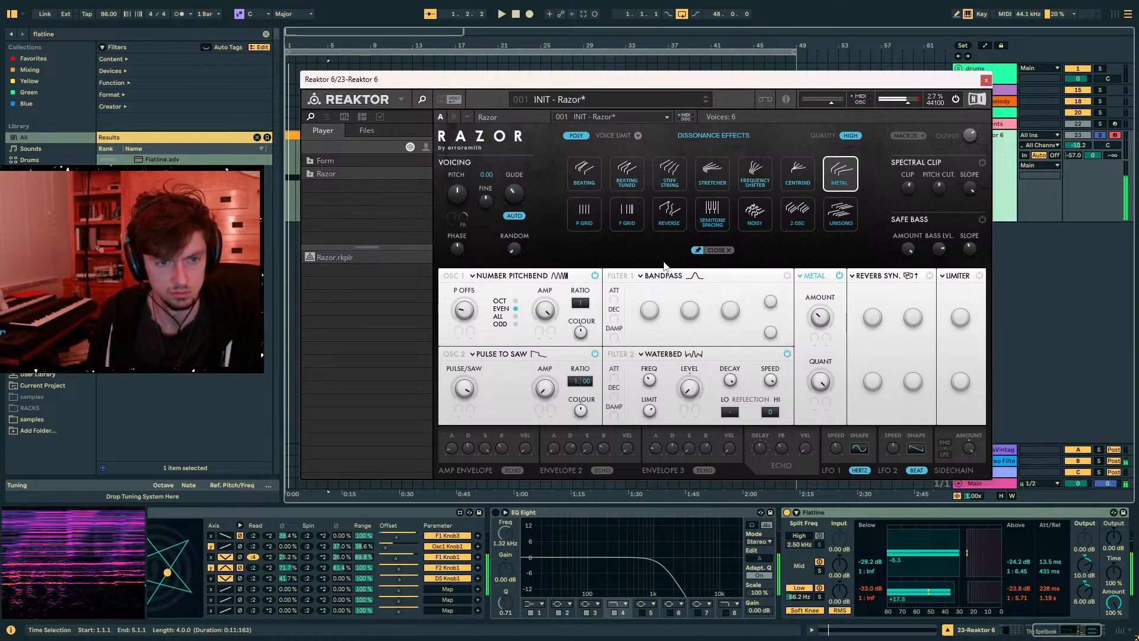
pyautogui.click(787, 275)
pyautogui.click(787, 354)
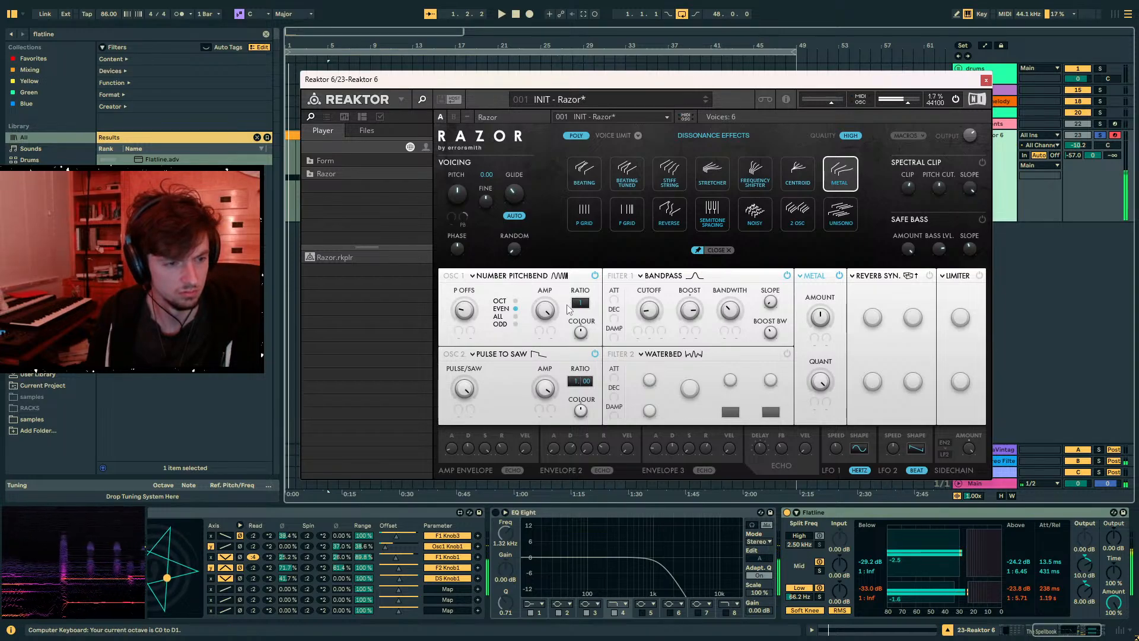
pyautogui.click(716, 250)
pyautogui.click(839, 275)
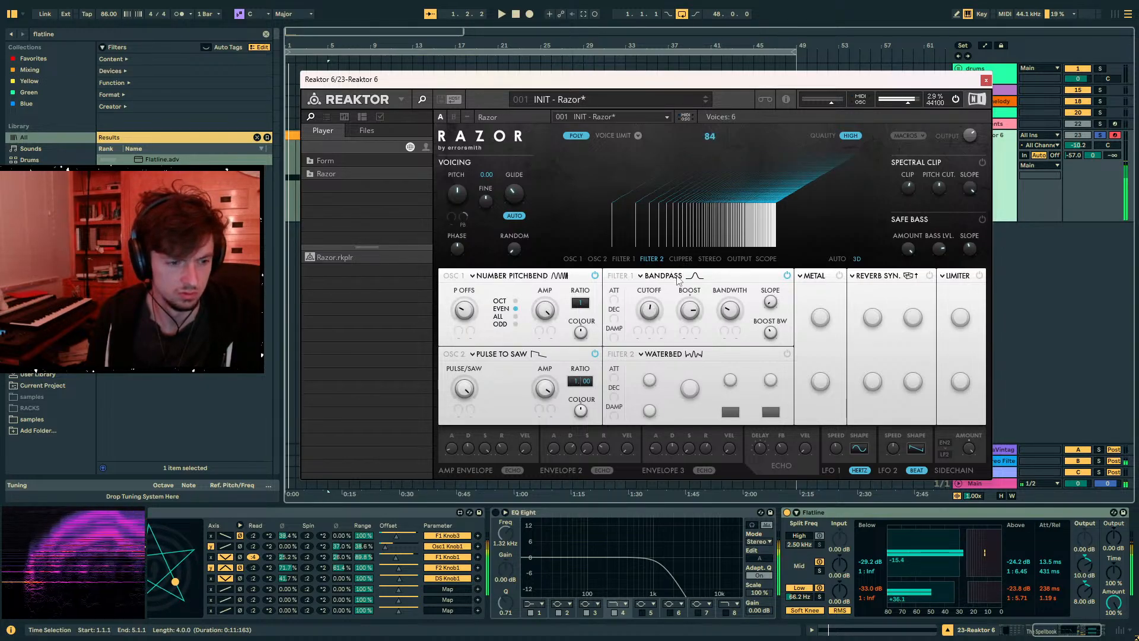
# - Set The Spellbook's shape to Hexagram with a Read rate of 0.51 Hz and a Spin rate of 0.24 Hz
pyautogui.click(376, 513)
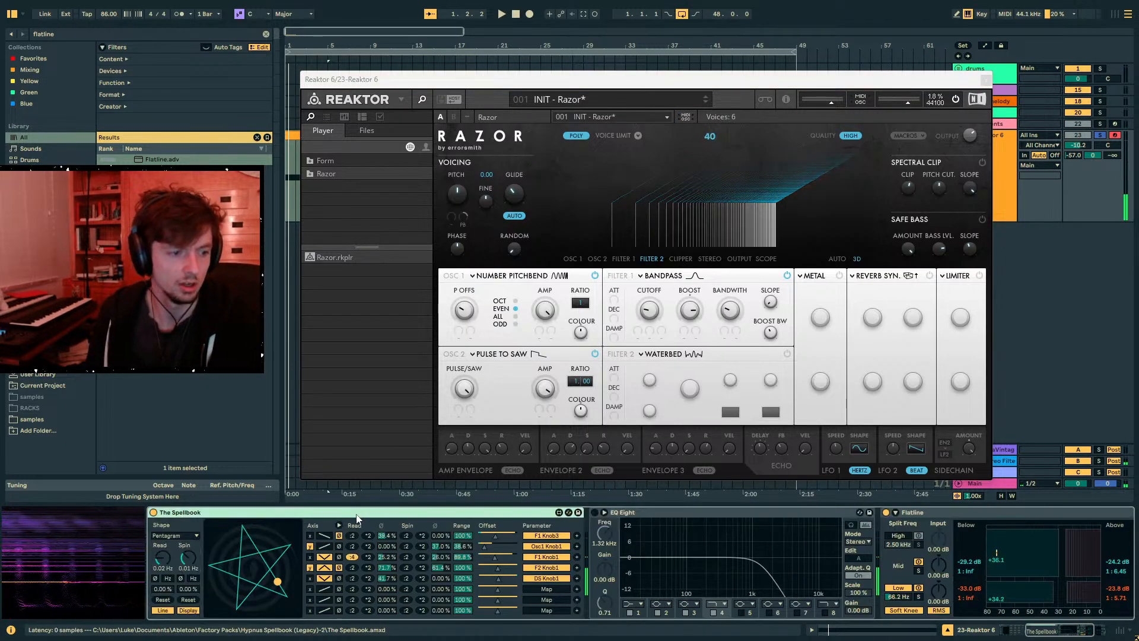
pyautogui.press('Left')
pyautogui.moveTo(525, 559); pyautogui.dragTo(525, 512)
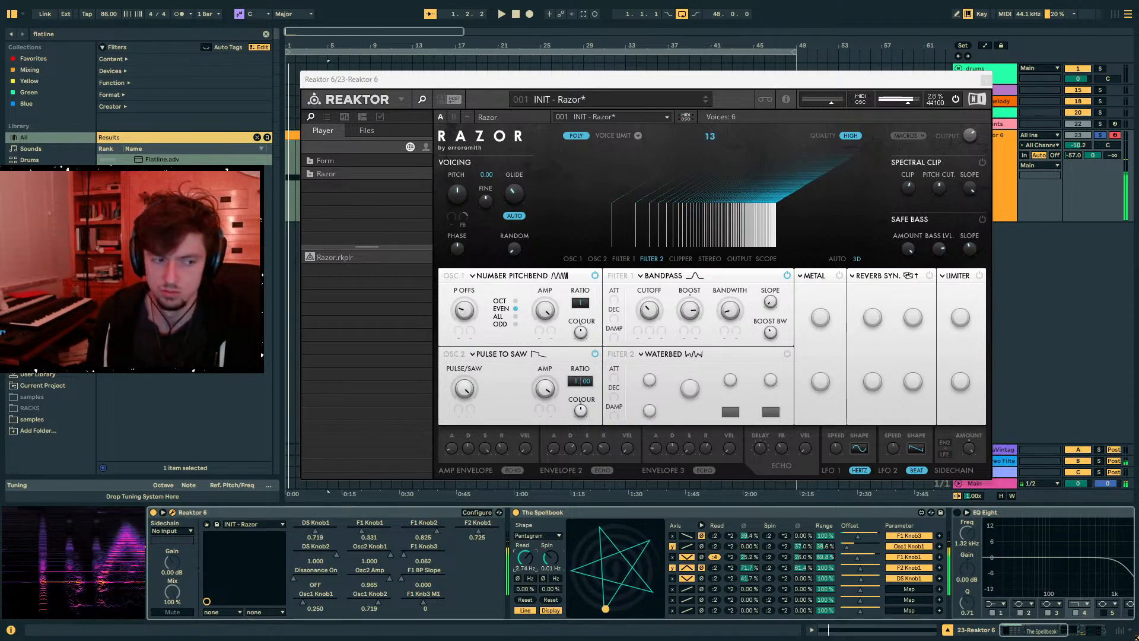
pyautogui.moveTo(547, 560); pyautogui.dragTo(535, 544)
pyautogui.click(536, 535)
pyautogui.click(534, 546)
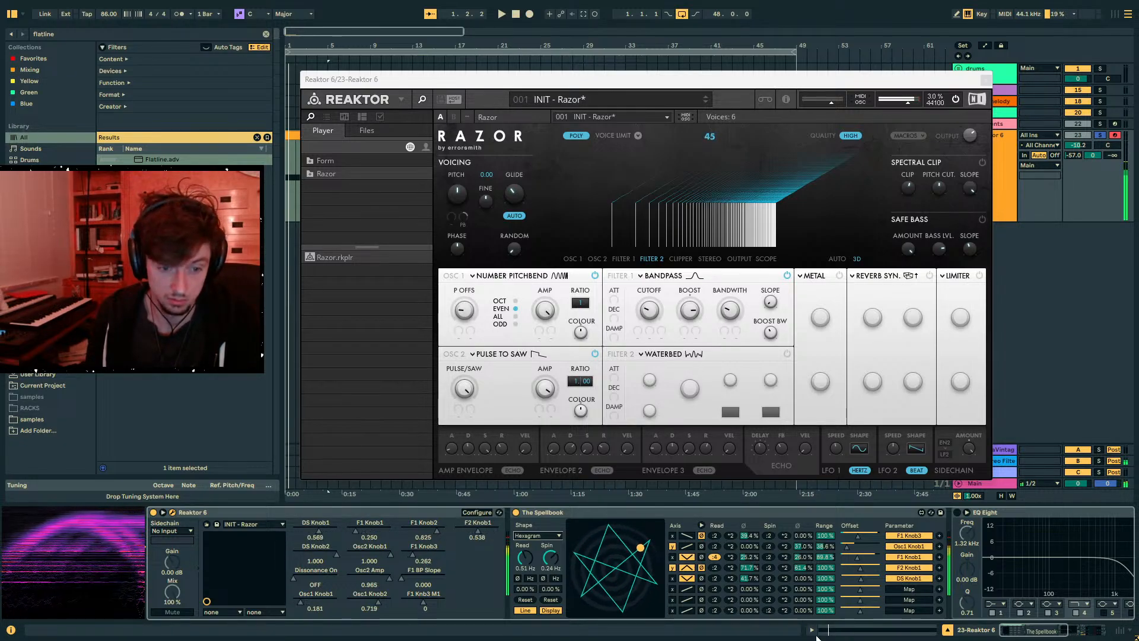
# - Adjust the Offset of The Spellbook's first and third slots, and switch Razor's Filter 2 and Metal effect back on
pyautogui.moveTo(855, 533); pyautogui.dragTo(826, 492)
pyautogui.moveTo(857, 557)
pyautogui.mouseDown()
pyautogui.moveTo(871, 557)
pyautogui.moveTo(856, 557)
pyautogui.mouseUp()
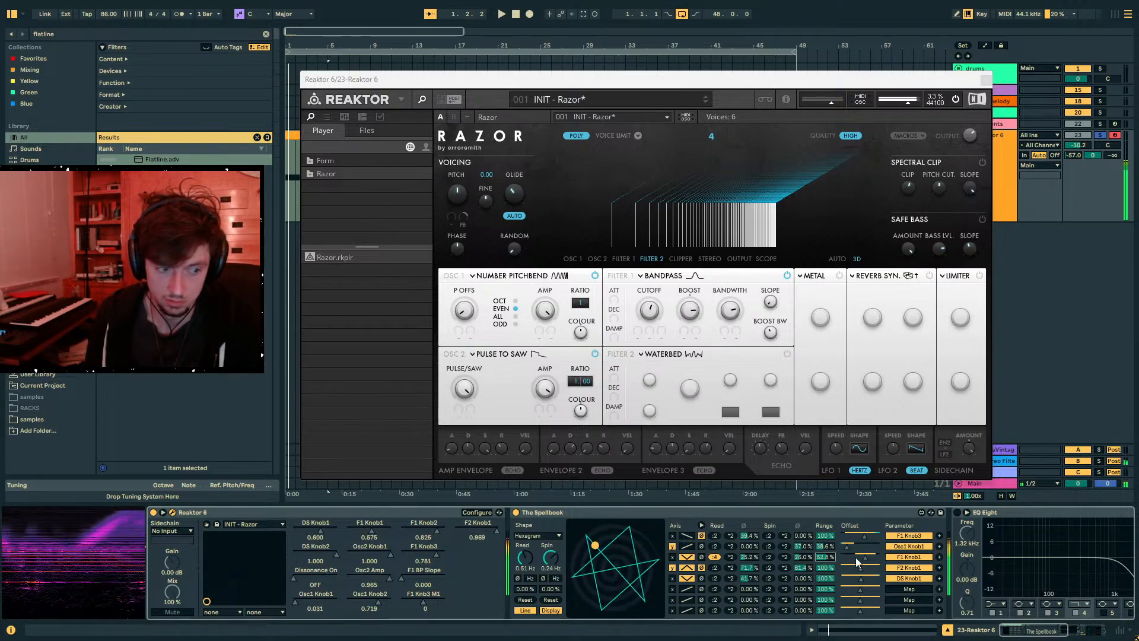
pyautogui.click(787, 354)
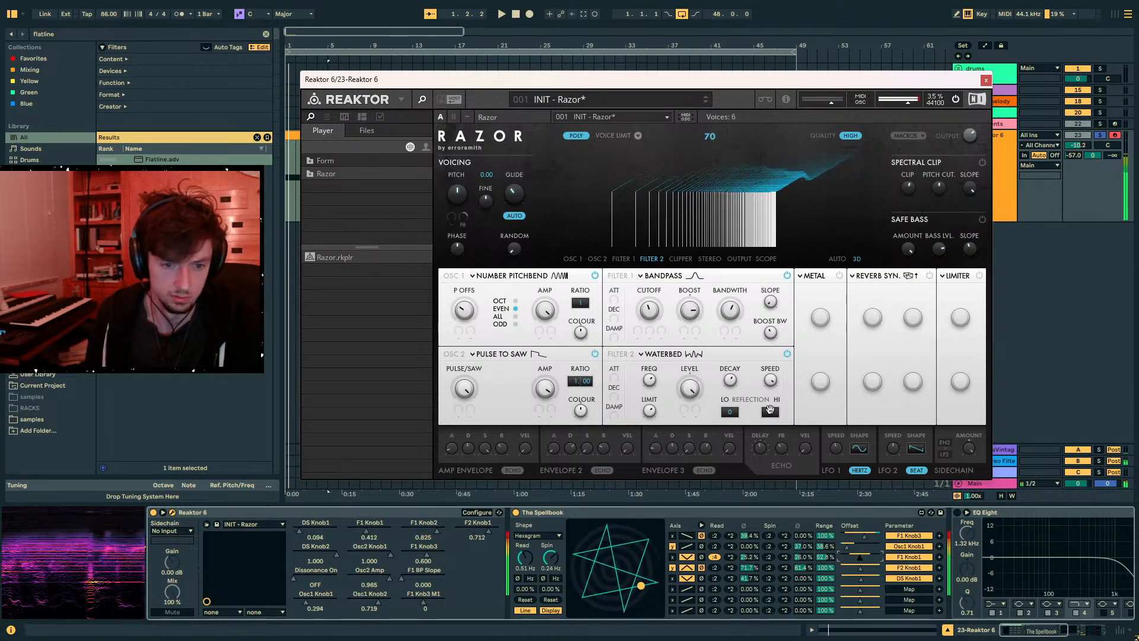
pyautogui.click(839, 277)
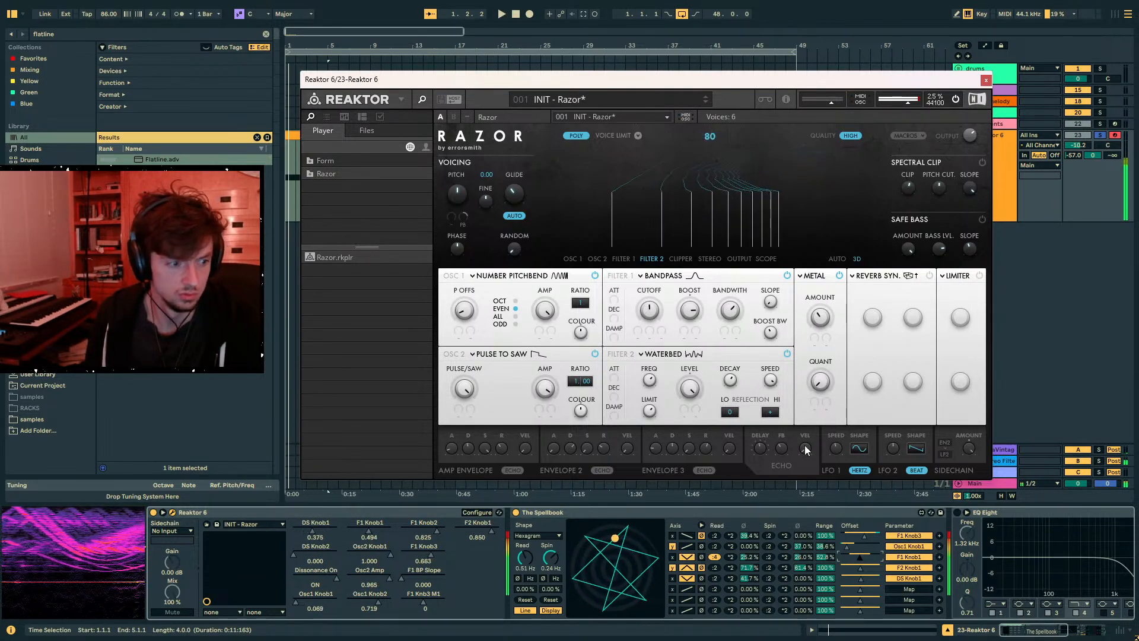
# - Add an Arpeggiator in front of Reaktor 6 with a free-running Rate of about 11.2 ms and Gate at 23%
pyautogui.press('z')
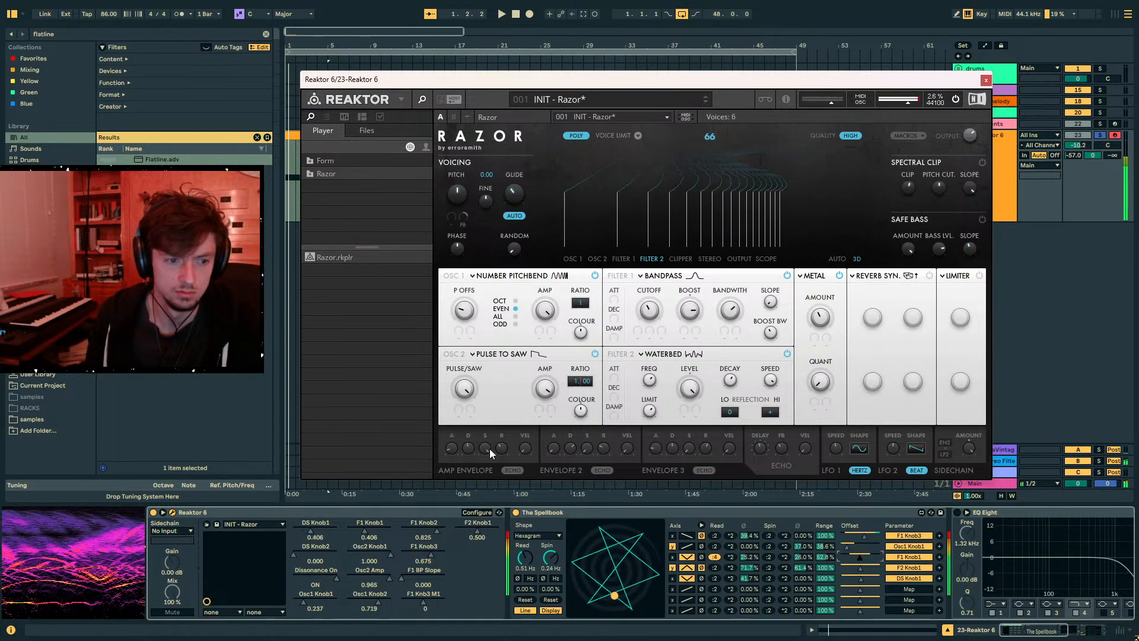
pyautogui.click(84, 35)
pyautogui.write('arp')
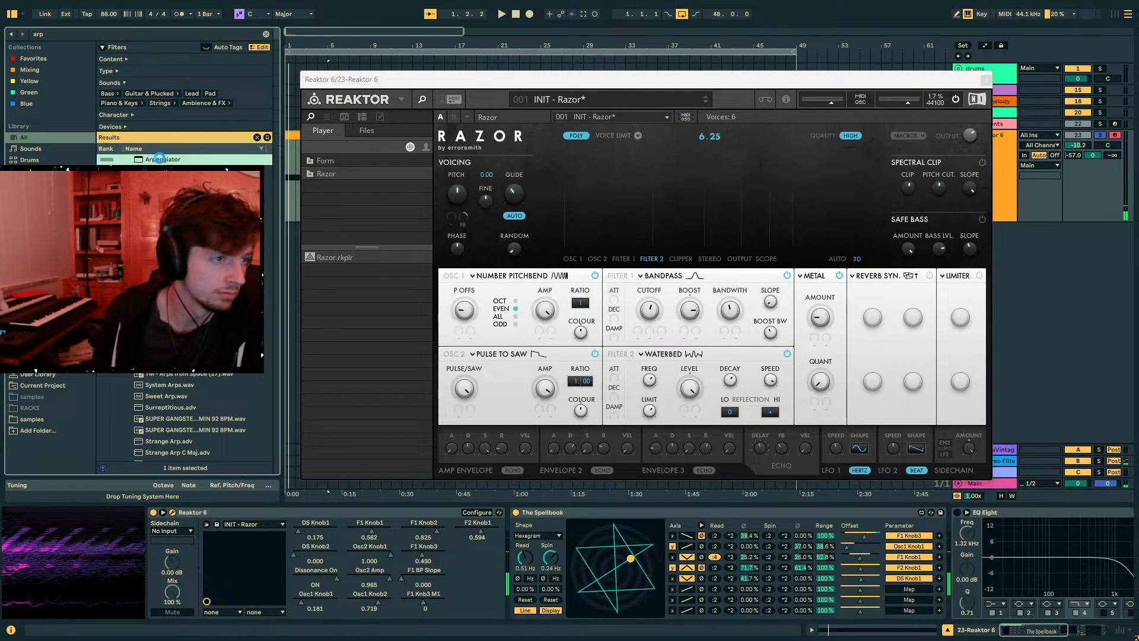
pyautogui.doubleClick(159, 159)
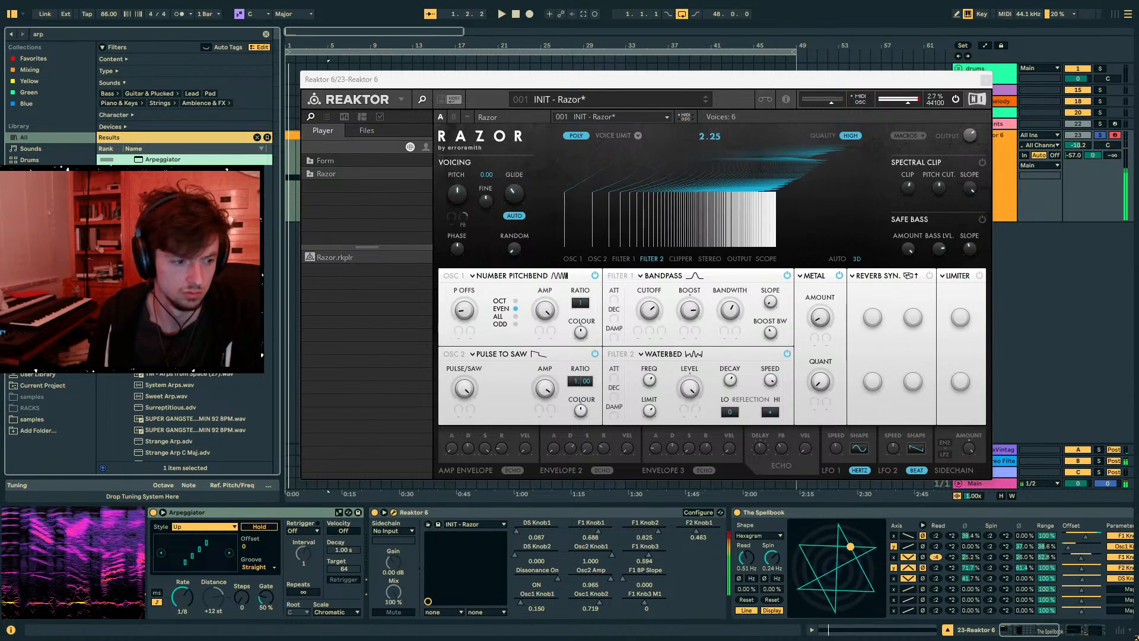
pyautogui.moveTo(189, 598); pyautogui.dragTo(189, 608)
pyautogui.moveTo(272, 598); pyautogui.dragTo(273, 615)
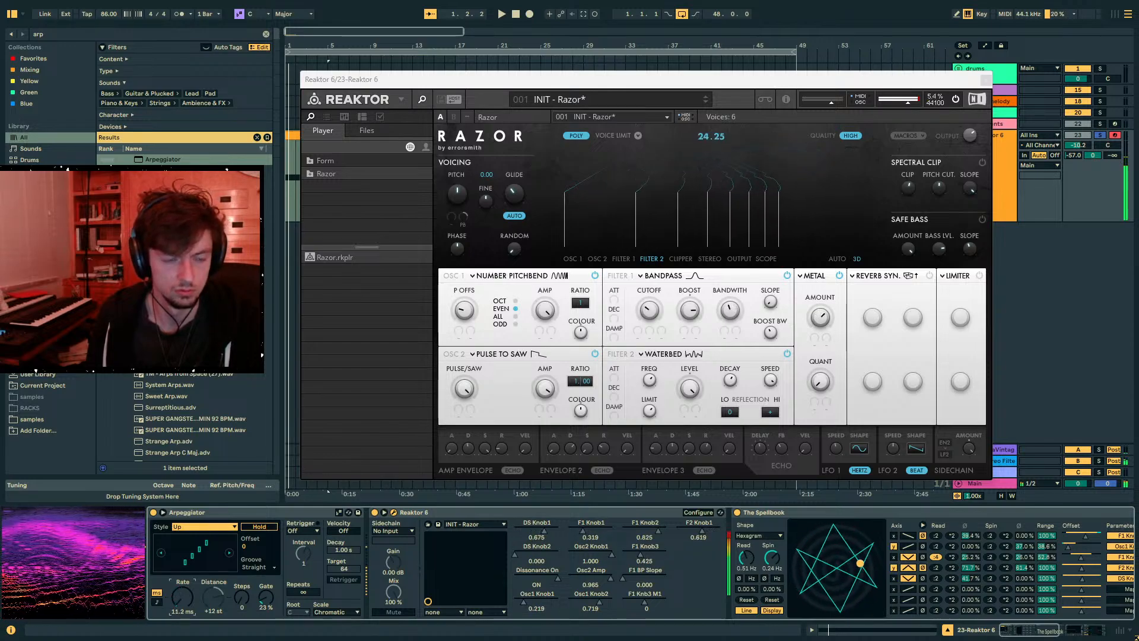
# - Set Razor's first oscillator to All, raise the Arpeggiator's Rate to about 69 ms and adjust the second oscillator's Colour
pyautogui.click(515, 318)
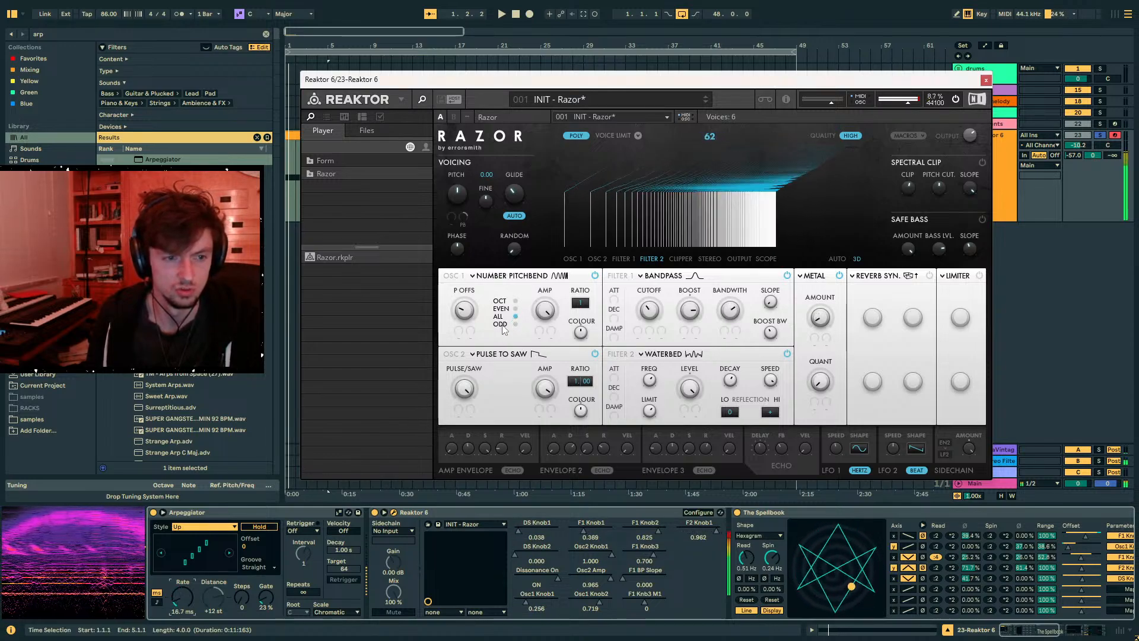
pyautogui.moveTo(183, 597); pyautogui.dragTo(183, 595)
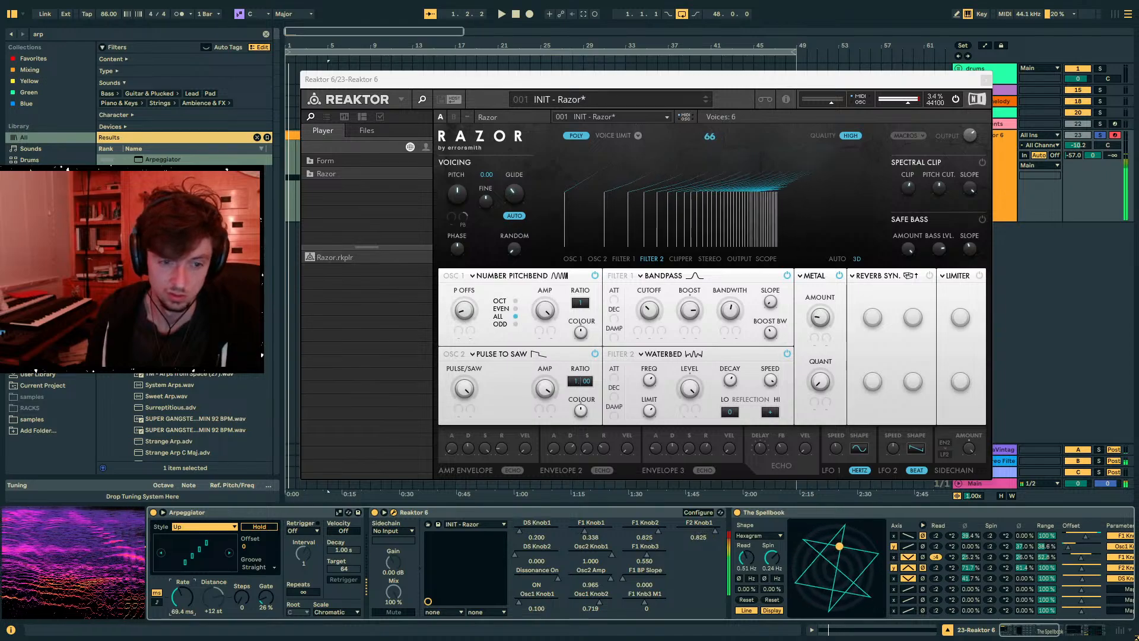
pyautogui.moveTo(582, 409); pyautogui.dragTo(581, 402)
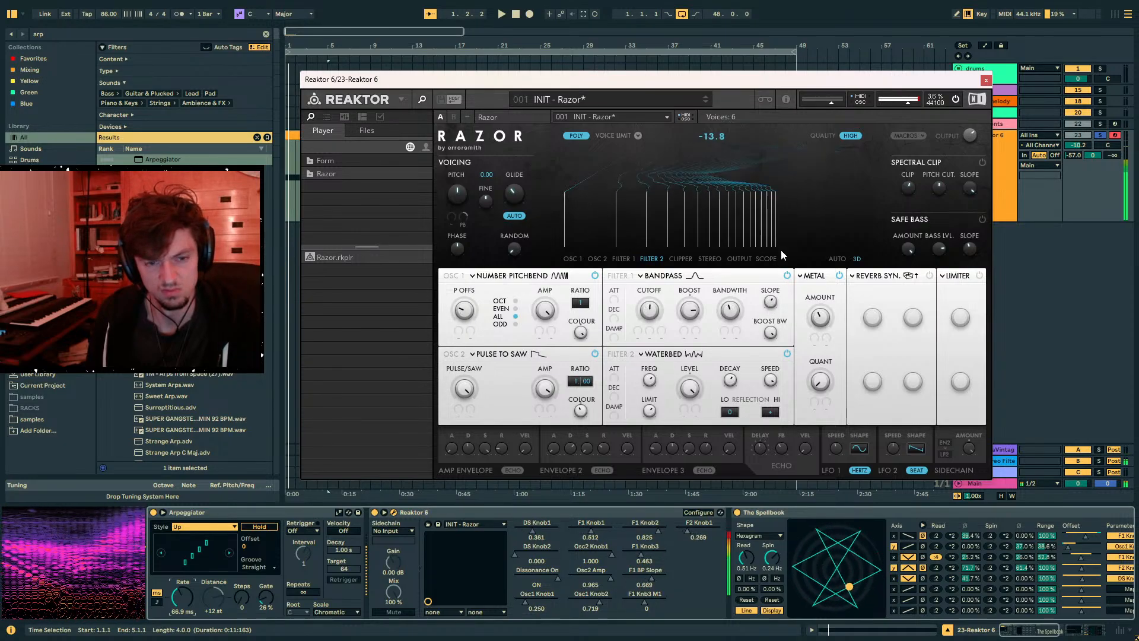
# - Try the Formant type in Razor's Filter 1 while sweeping the Arpeggiator's Rate up to 240 ms and down to 13.4 ms
pyautogui.click(664, 277)
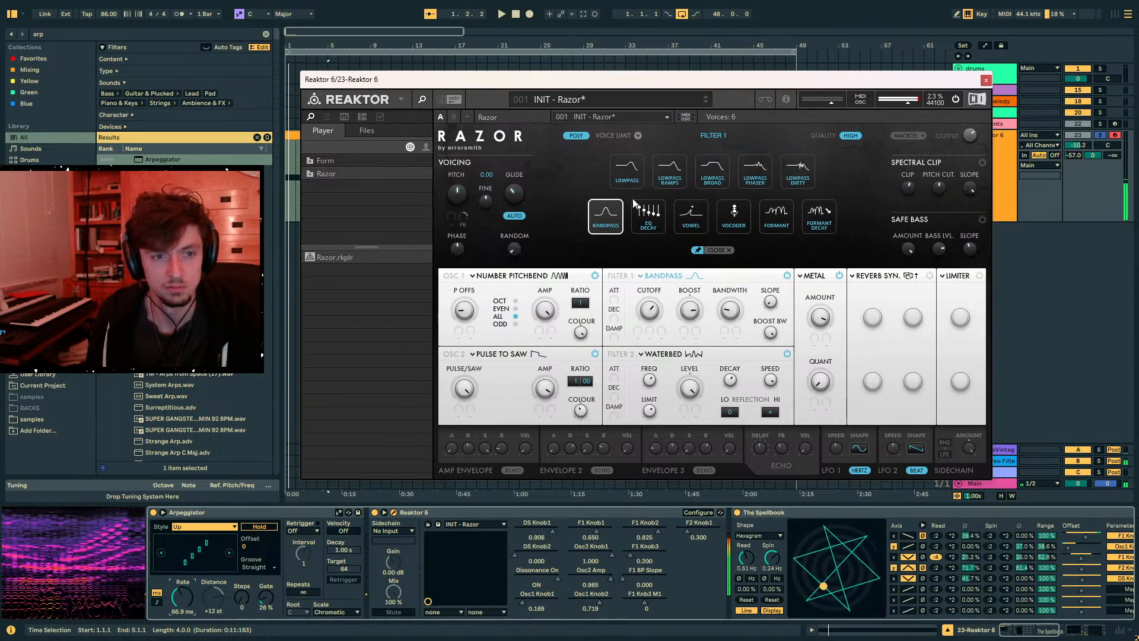
pyautogui.click(777, 219)
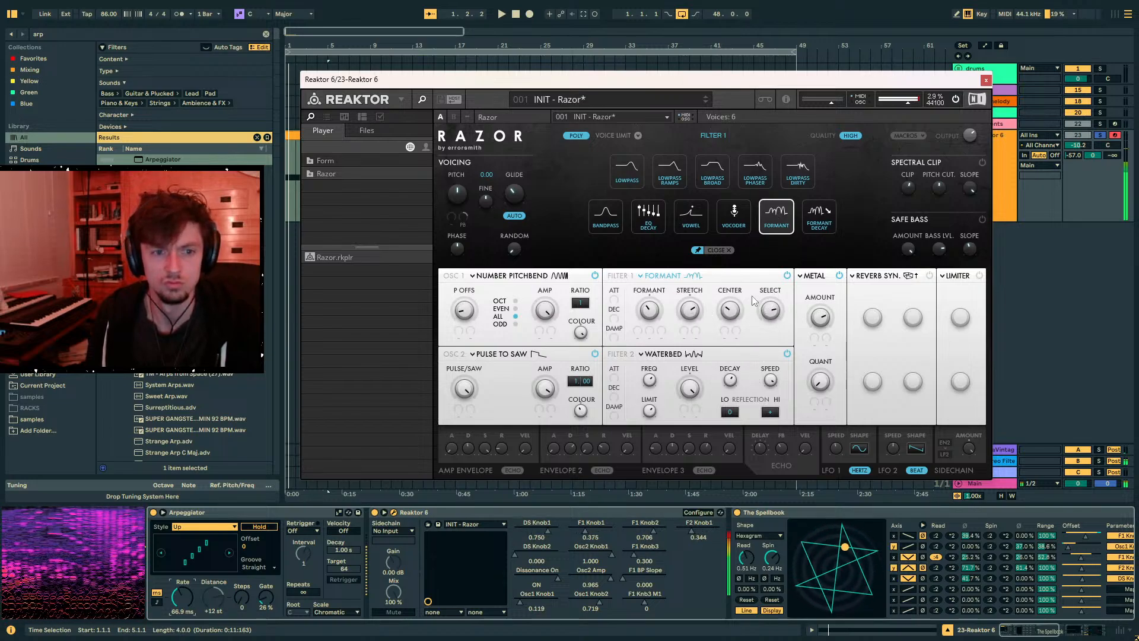
pyautogui.moveTo(183, 597); pyautogui.dragTo(183, 576)
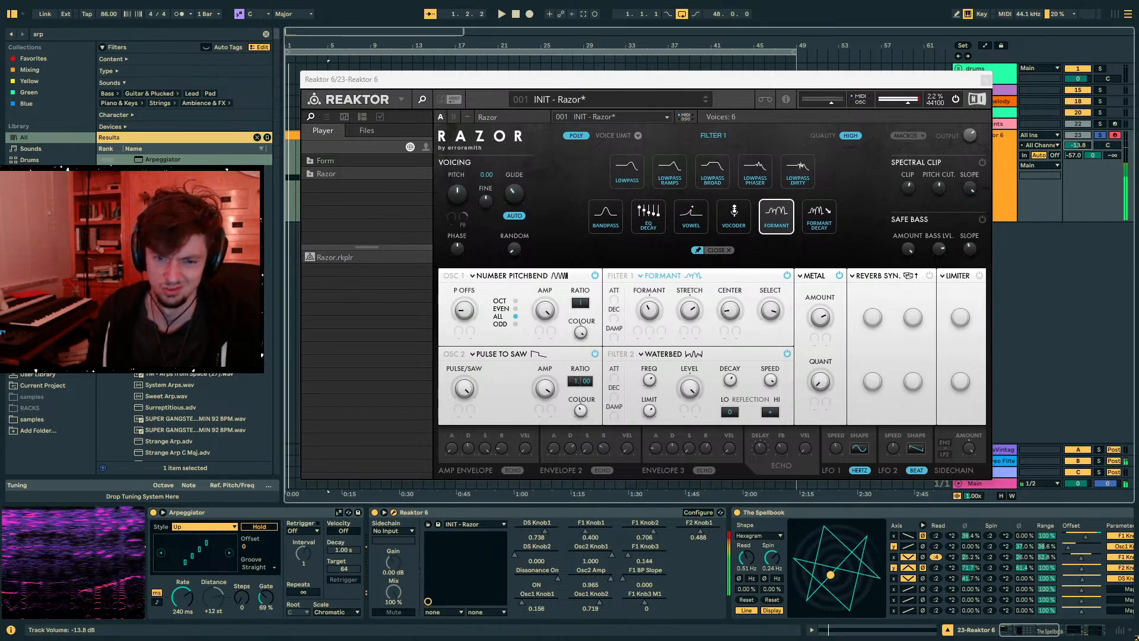
pyautogui.moveTo(182, 598); pyautogui.dragTo(182, 623)
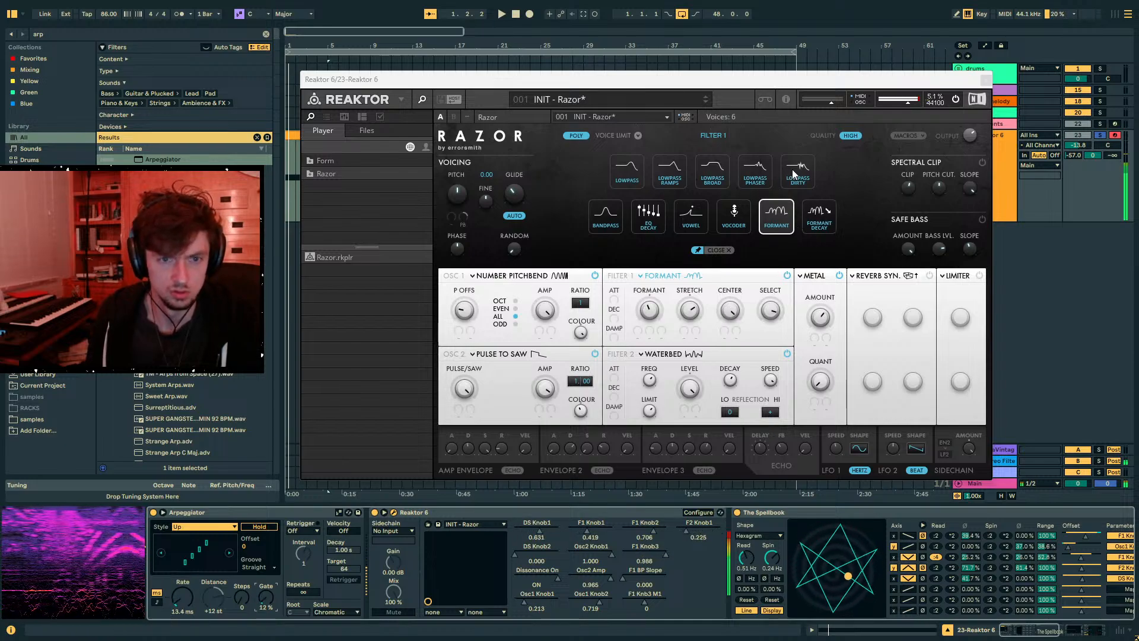
# - Change Razor's Filter 1 to Vowel after trying Lowpass, and raise the Arpeggiator's Rate
pyautogui.click(627, 169)
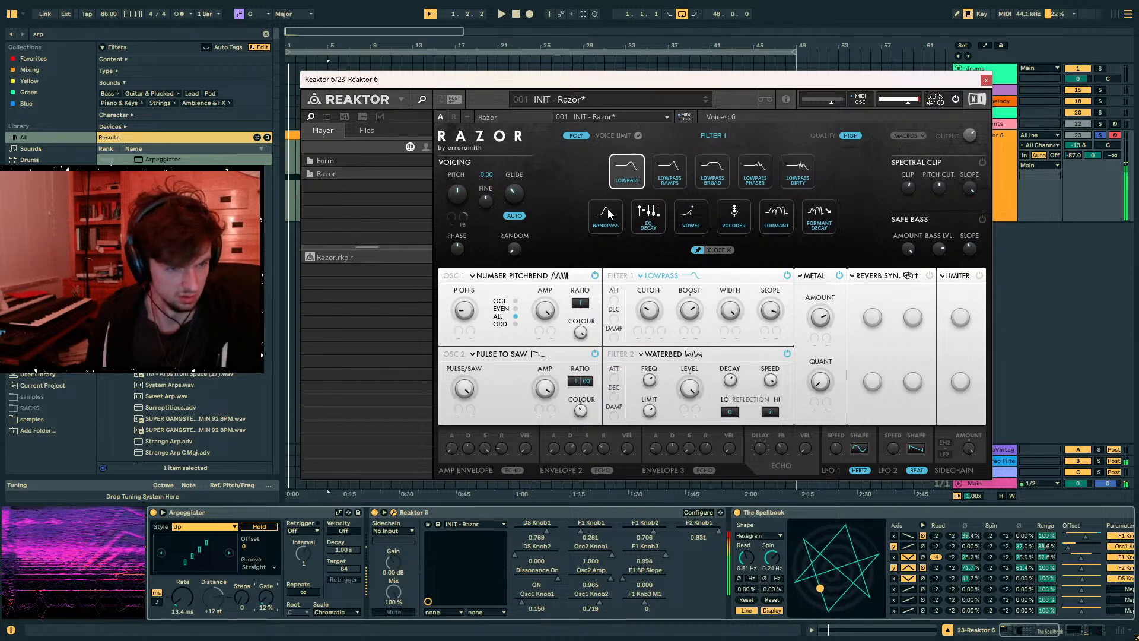
pyautogui.click(692, 218)
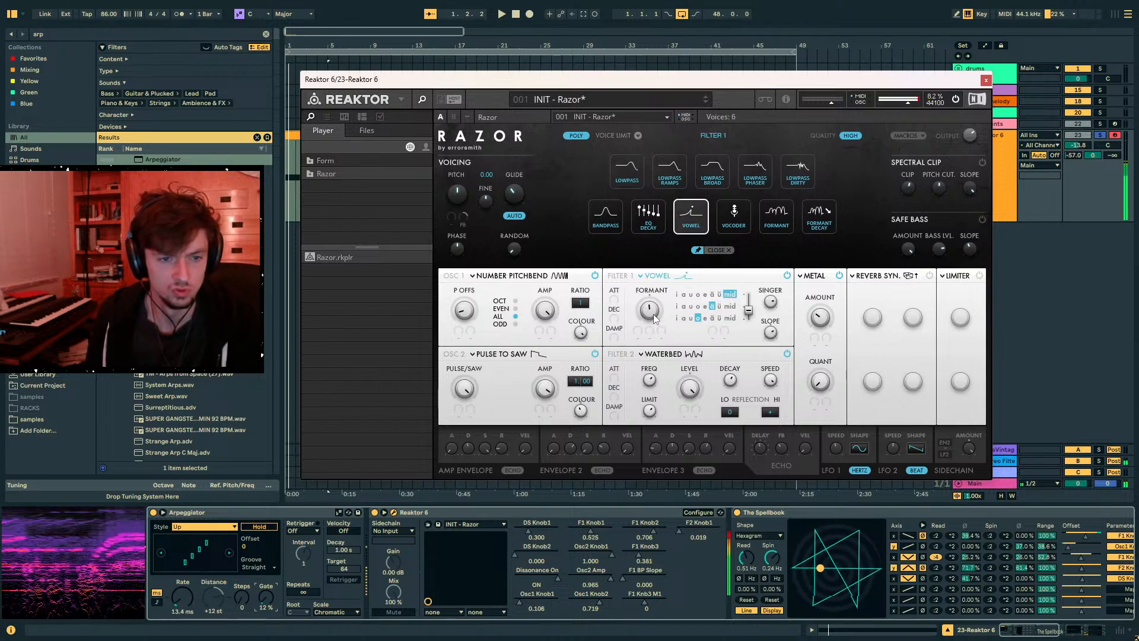
pyautogui.moveTo(182, 596); pyautogui.dragTo(182, 566)
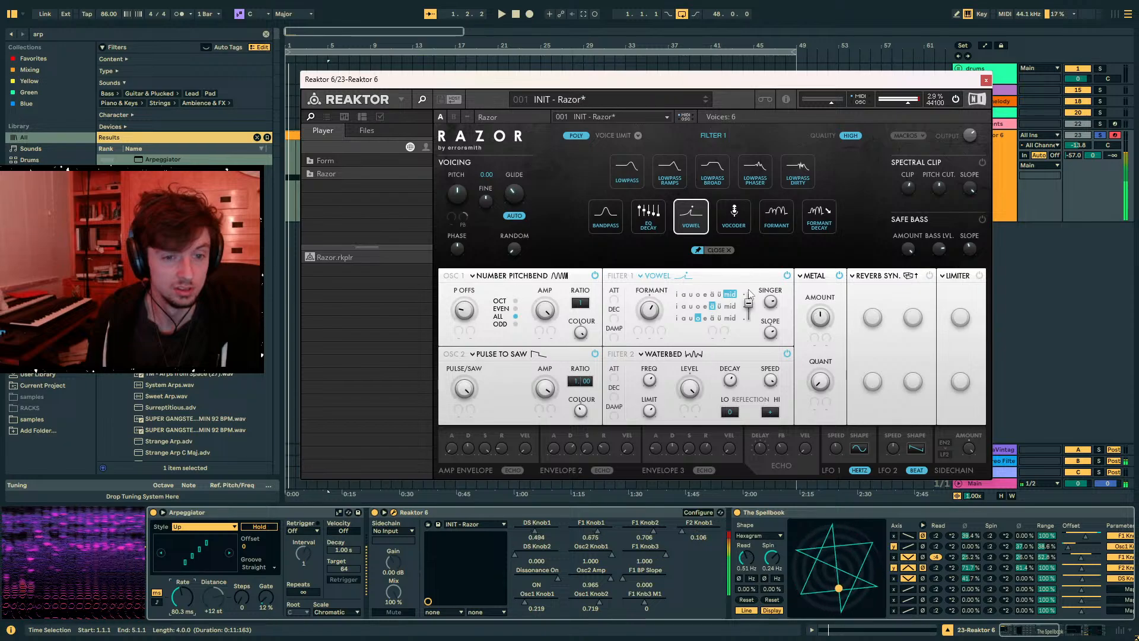
# - Expose Filter 1's vowel scan slider and Formant knob as configured parameters of the Reaktor 6 device
pyautogui.click(698, 511)
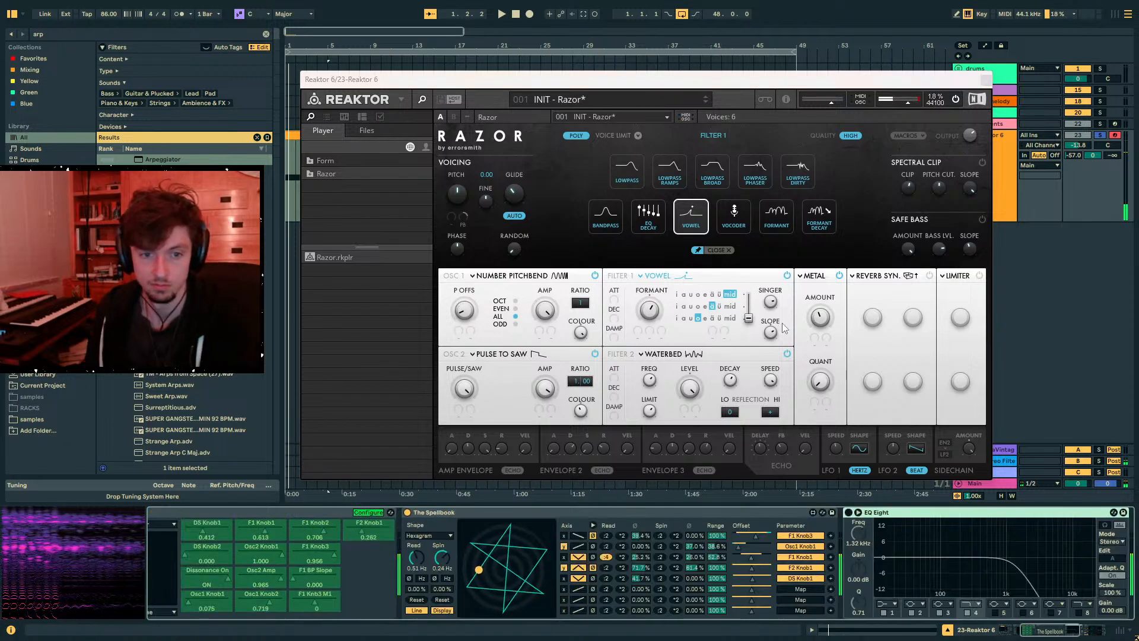
pyautogui.click(749, 317)
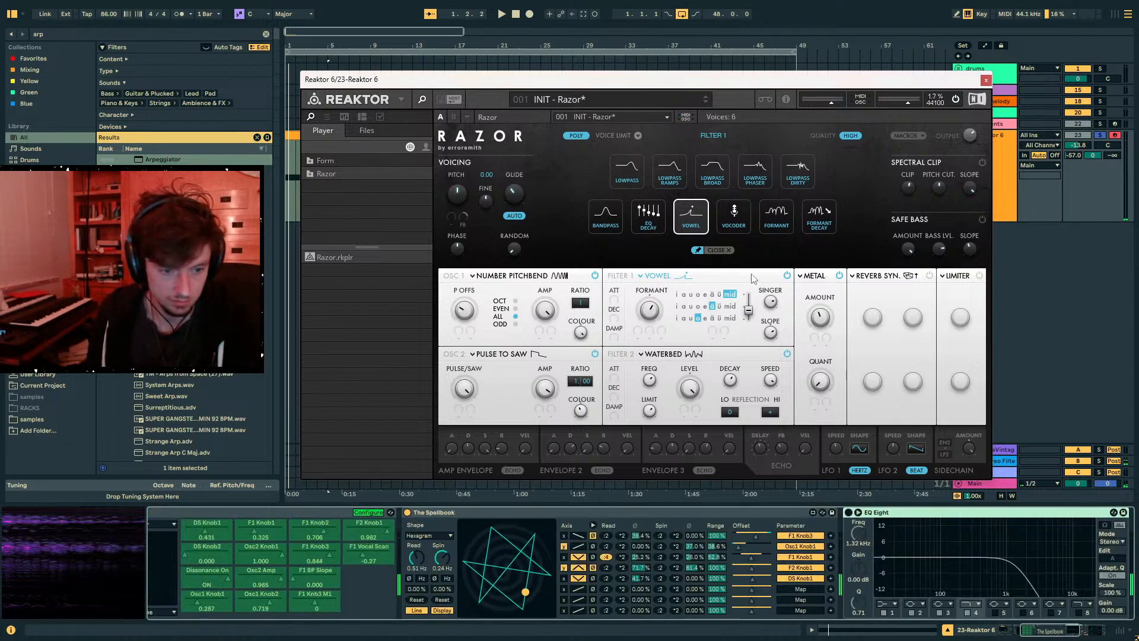
pyautogui.click(653, 311)
pyautogui.click(367, 512)
# - Map The Spellbook's sixth slot to F1 Formant and its seventh slot to F1 Vocal Scan
pyautogui.click(798, 589)
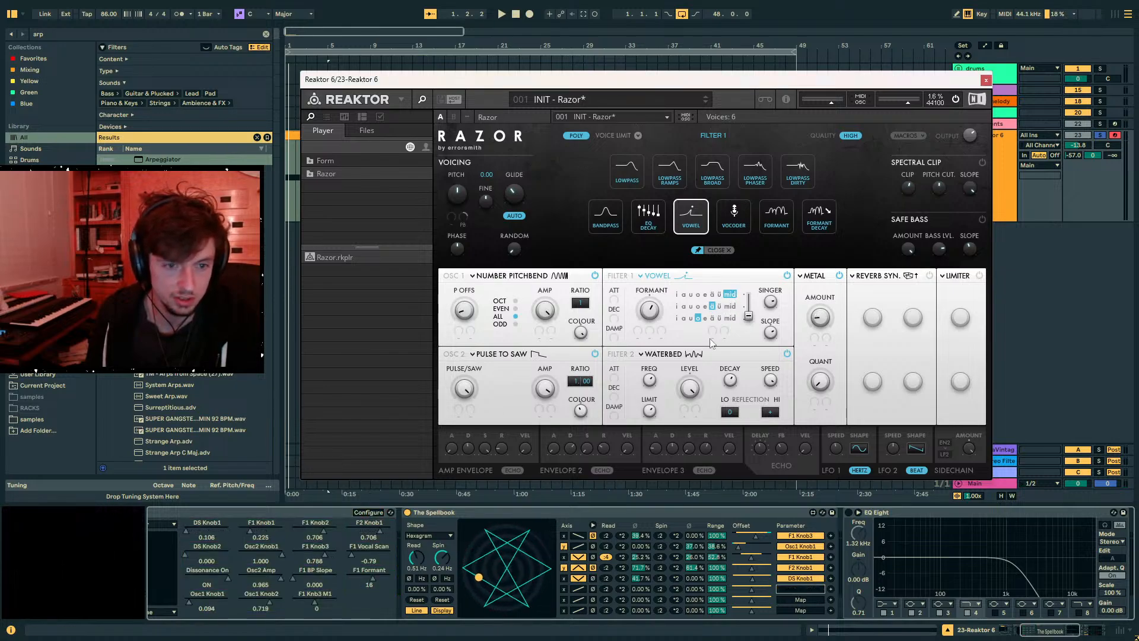
pyautogui.click(363, 571)
pyautogui.click(815, 601)
pyautogui.click(354, 557)
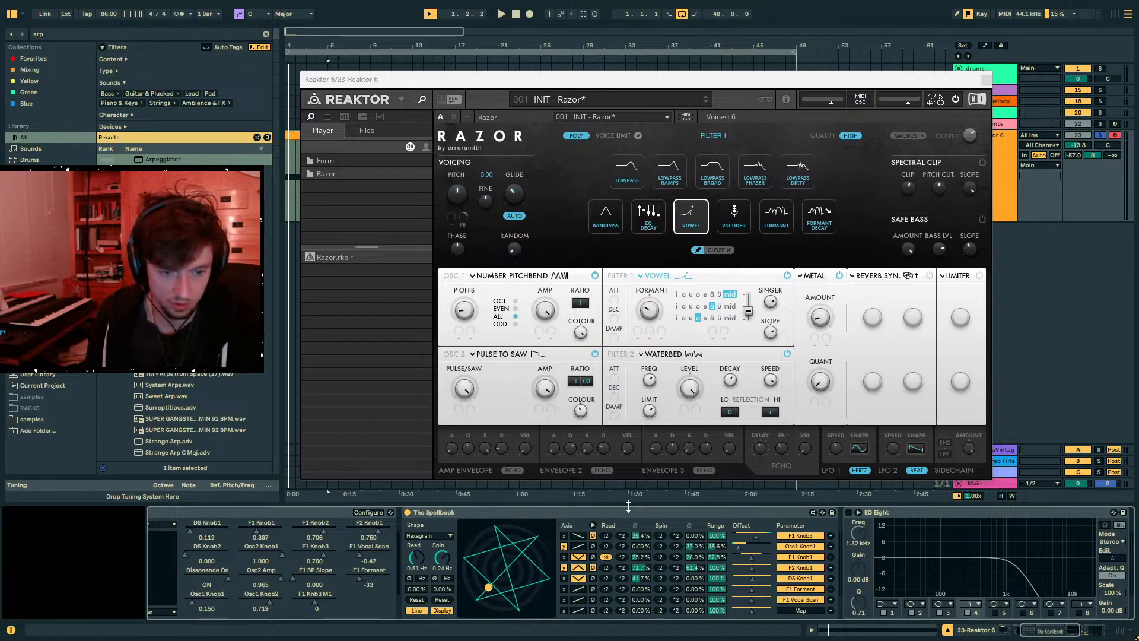
# - Adjust the axis, curve, Read and Spin settings of The Spellbook's F1 Formant slot
pyautogui.click(577, 590)
pyautogui.click(564, 589)
pyautogui.moveTo(635, 590); pyautogui.dragTo(635, 528)
pyautogui.moveTo(688, 592); pyautogui.dragTo(688, 555)
pyautogui.click(622, 589)
pyautogui.click(675, 588)
pyautogui.click(675, 588)
pyautogui.click(675, 589)
pyautogui.click(660, 588)
pyautogui.click(659, 588)
pyautogui.click(660, 588)
pyautogui.click(606, 589)
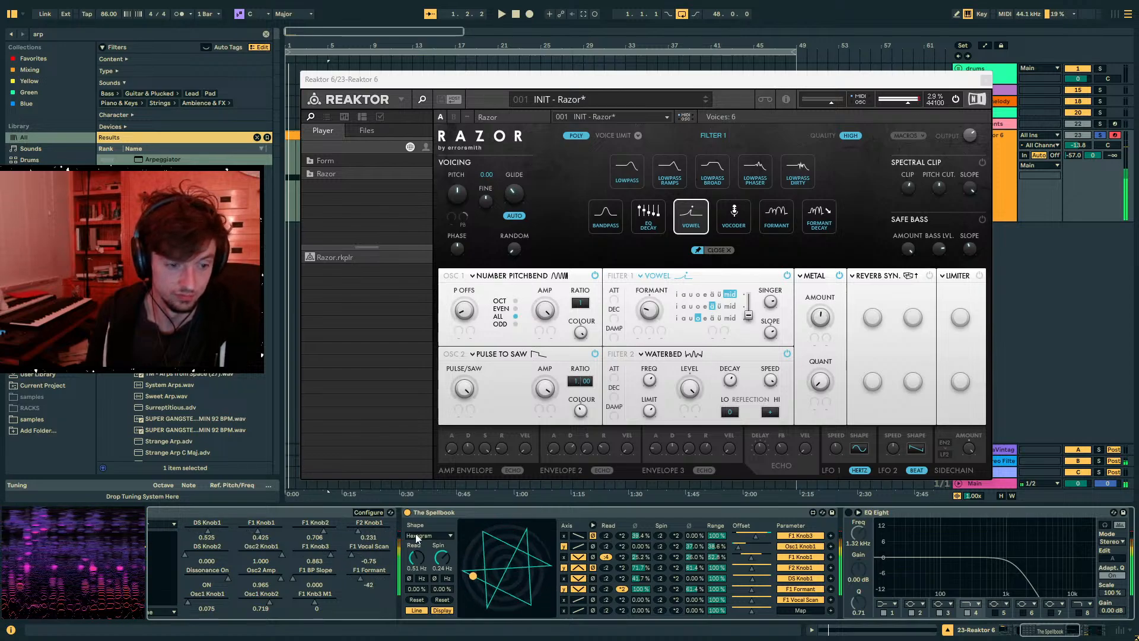
# - Set the Arpeggiator's Rate to about 25.9 ms and its Gate to 33%
pyautogui.click(290, 514)
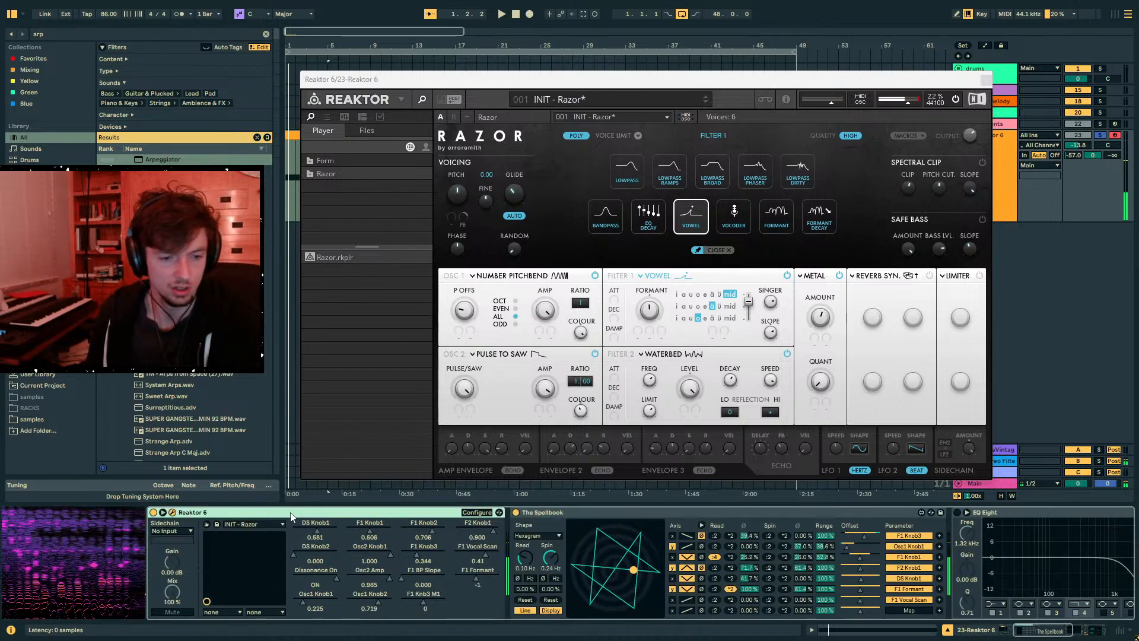
pyautogui.press('Left')
pyautogui.moveTo(182, 598); pyautogui.dragTo(182, 597)
pyautogui.click(265, 598)
pyautogui.moveTo(266, 598); pyautogui.dragTo(266, 586)
pyautogui.moveTo(187, 600); pyautogui.dragTo(187, 596)
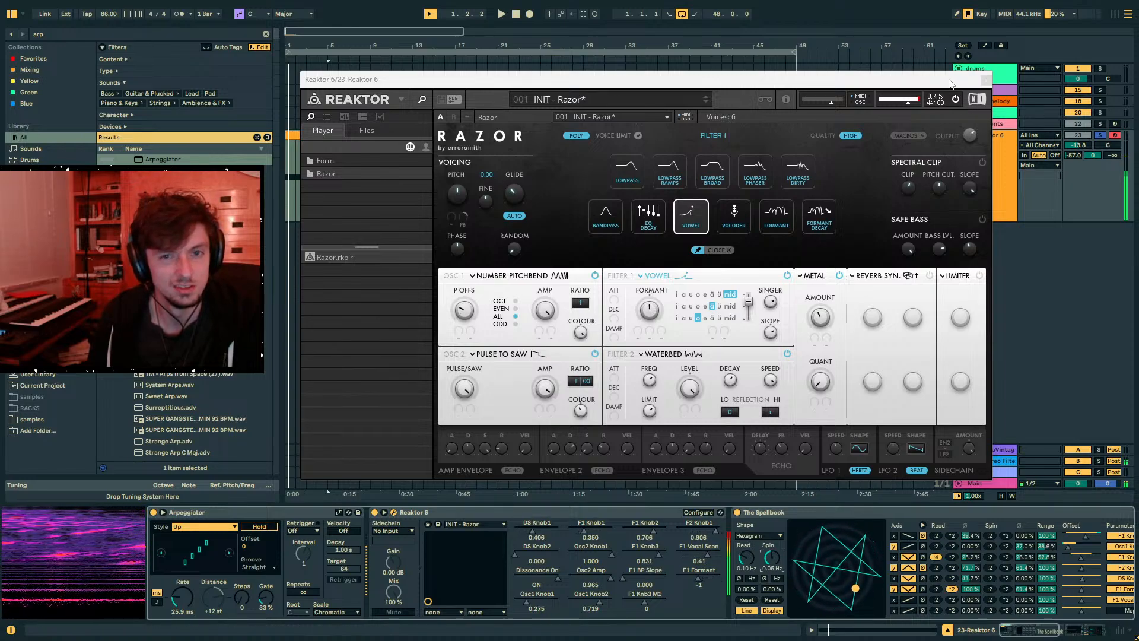
# - Insert an audio track below the Reaktor 6 track, take its input from 23-Reaktor 6 and arm it for recording
pyautogui.moveTo(952, 80); pyautogui.dragTo(678, 68)
pyautogui.click(988, 160)
pyautogui.hotkey('ctrl', 't')
pyautogui.click(1031, 229)
pyautogui.click(1031, 229)
pyautogui.click(1115, 229)
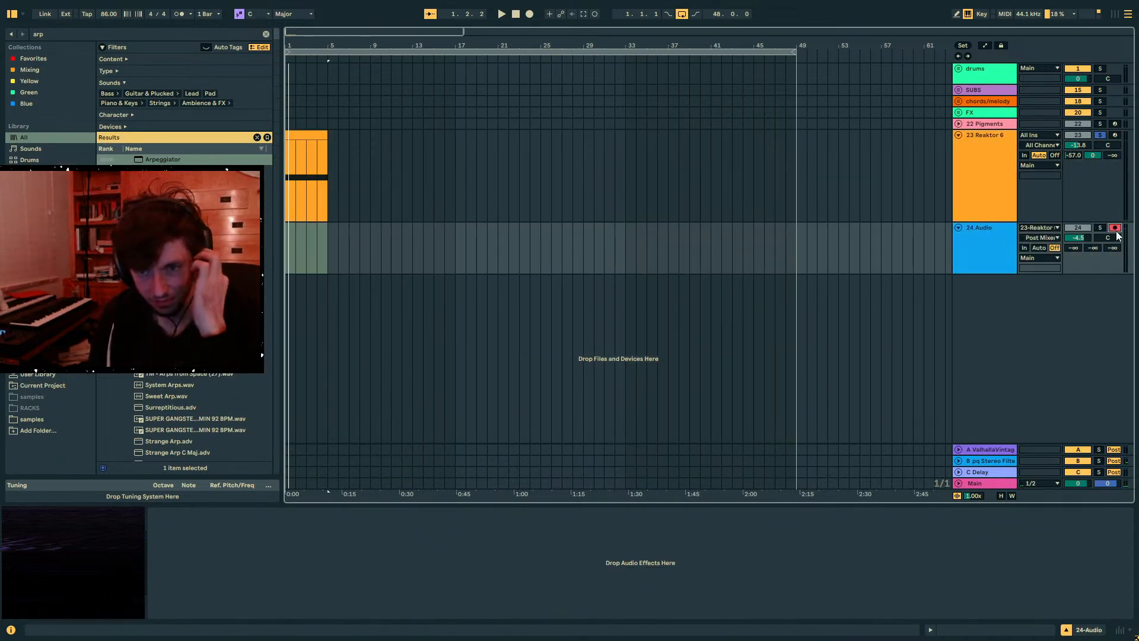
# - Start recording from the beginning of the arrangement and also arm the Reaktor 6 track
pyautogui.moveTo(423, 41); pyautogui.dragTo(765, 35)
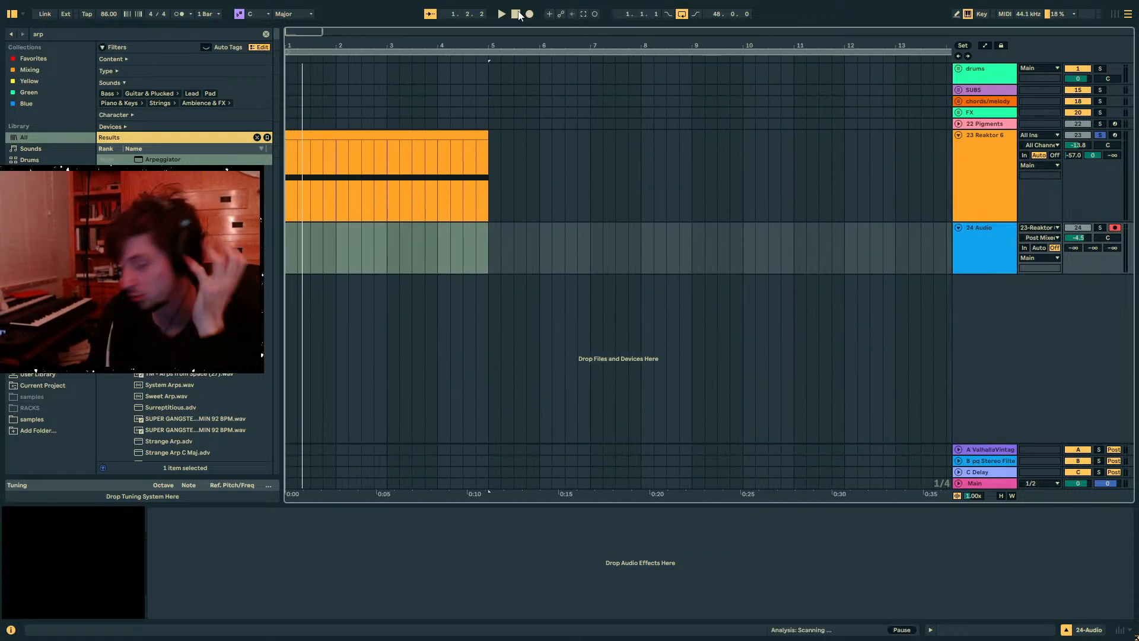
pyautogui.click(516, 15)
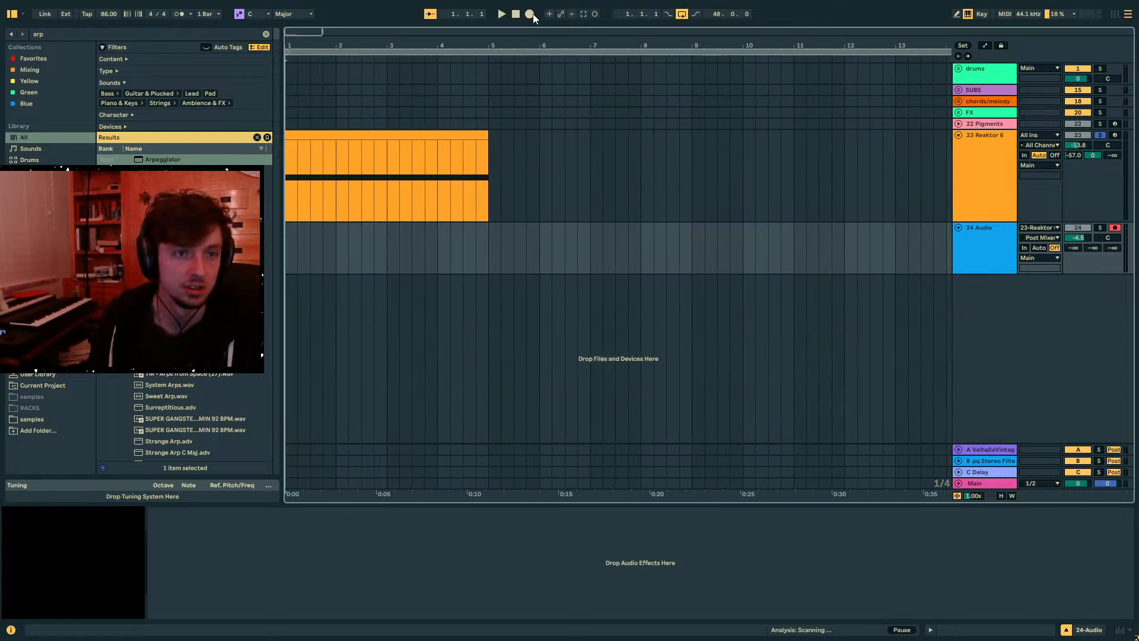
pyautogui.click(531, 14)
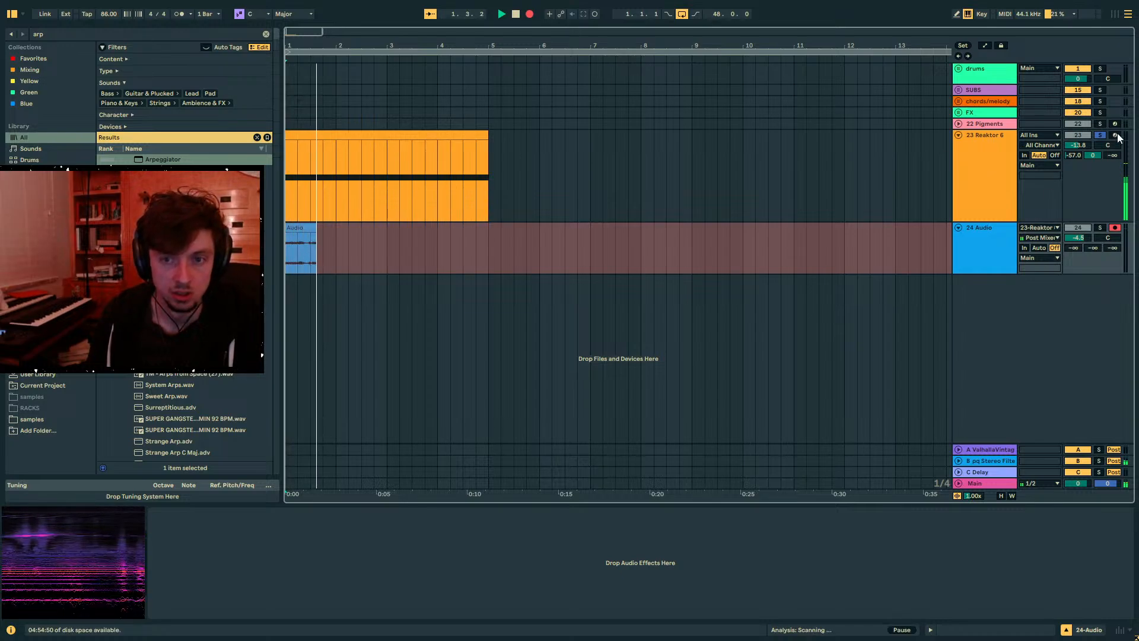
pyautogui.click(1115, 135)
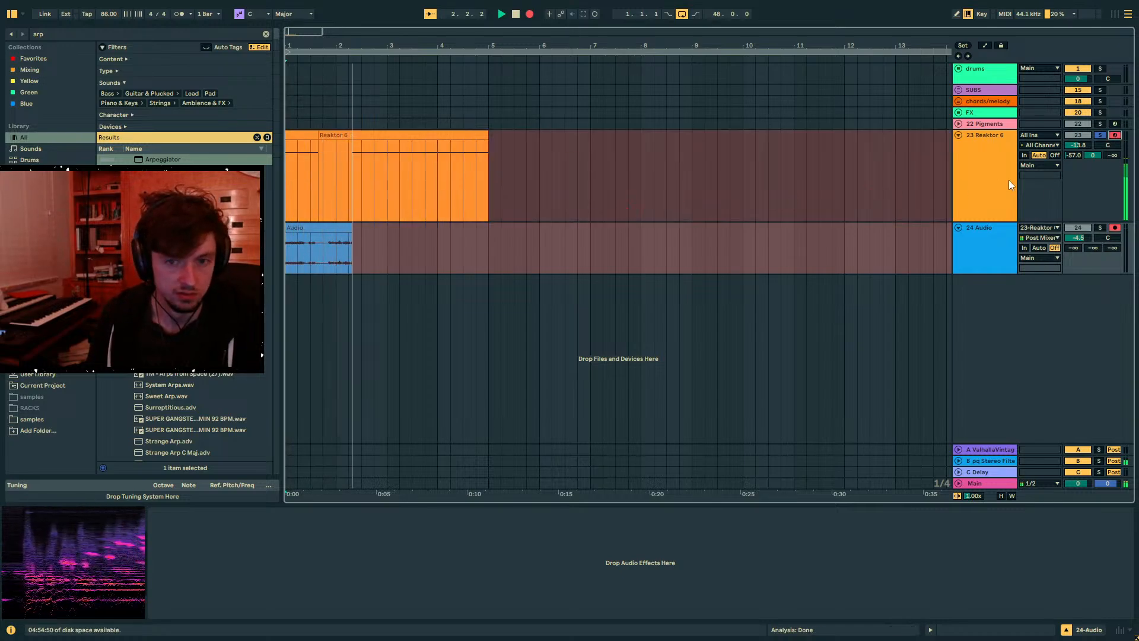
# - Lower the Arpeggiator's Rate to about 16.1 ms during the take, close the Reaktor window and stop recording
pyautogui.click(994, 186)
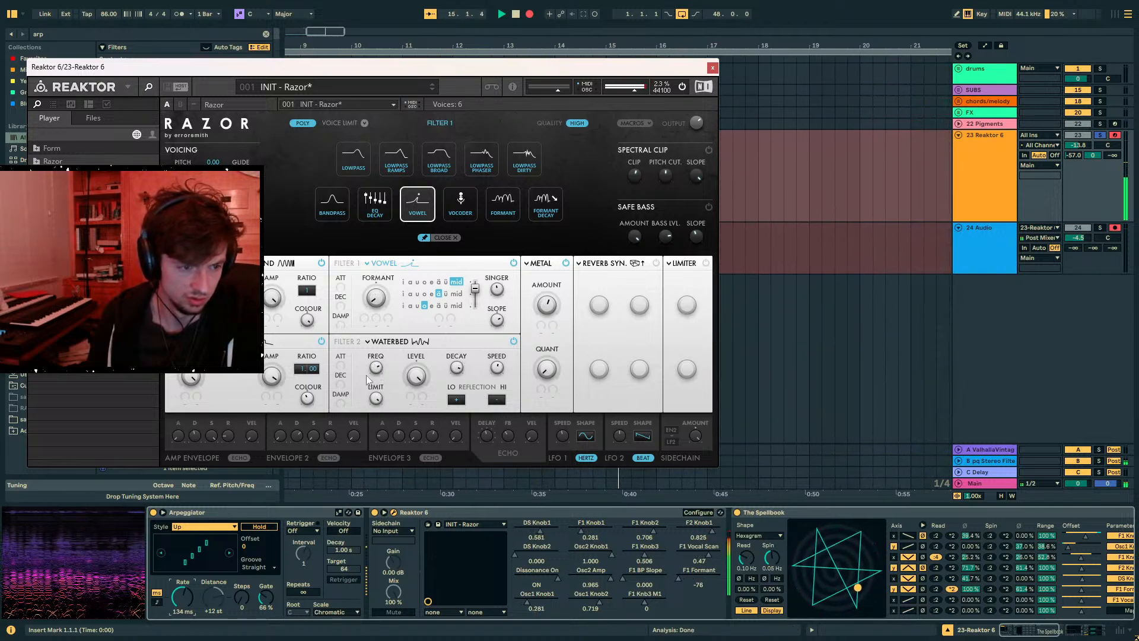
pyautogui.moveTo(184, 599)
pyautogui.mouseDown()
pyautogui.moveTo(184, 623)
pyautogui.moveTo(182, 595)
pyautogui.mouseUp()
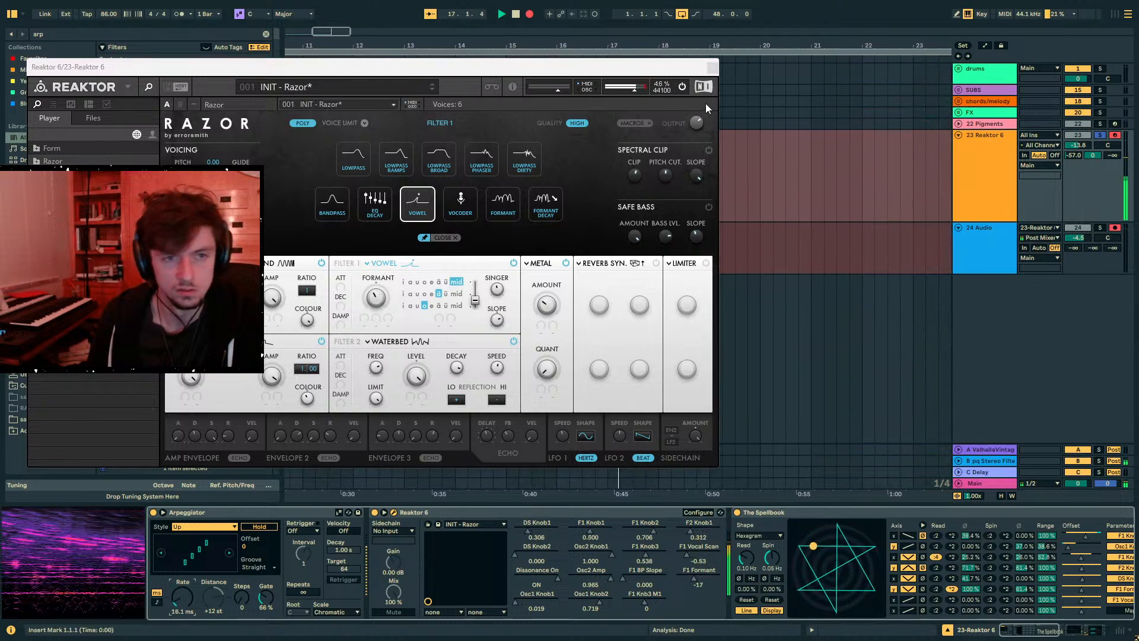
pyautogui.click(712, 67)
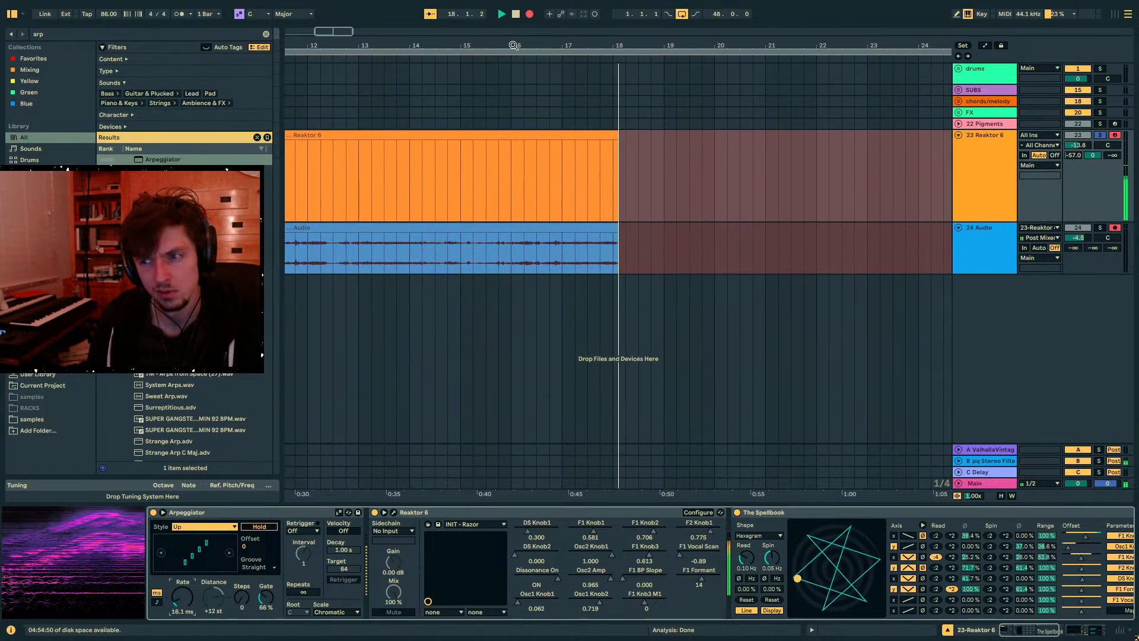
pyautogui.moveTo(513, 46); pyautogui.dragTo(814, 43)
pyautogui.press('space')
# - Solo the recorded audio track, play the take back and show its clip in the Sample Editor
pyautogui.click(636, 227)
pyautogui.click(1100, 227)
pyautogui.click(496, 261)
pyautogui.press('space')
pyautogui.click(962, 635)
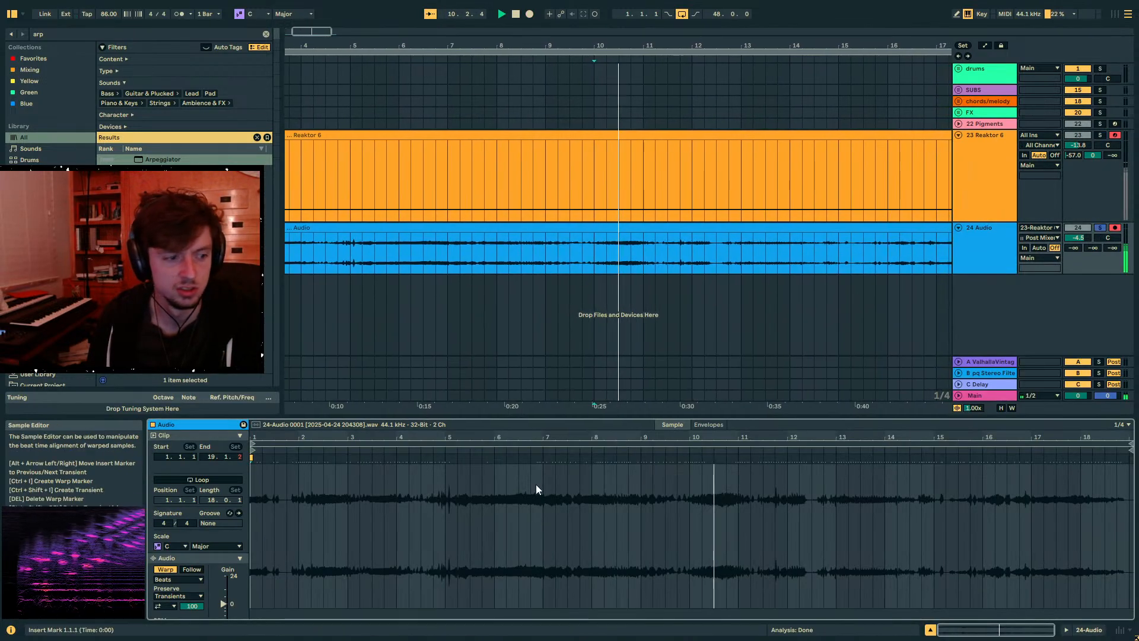
# - Split the recorded clip at 9.4.1 and set the second part's warp mode to Re-Pitch at 344 BPM
pyautogui.click(577, 257)
pyautogui.hotkey('ctrl', 'e')
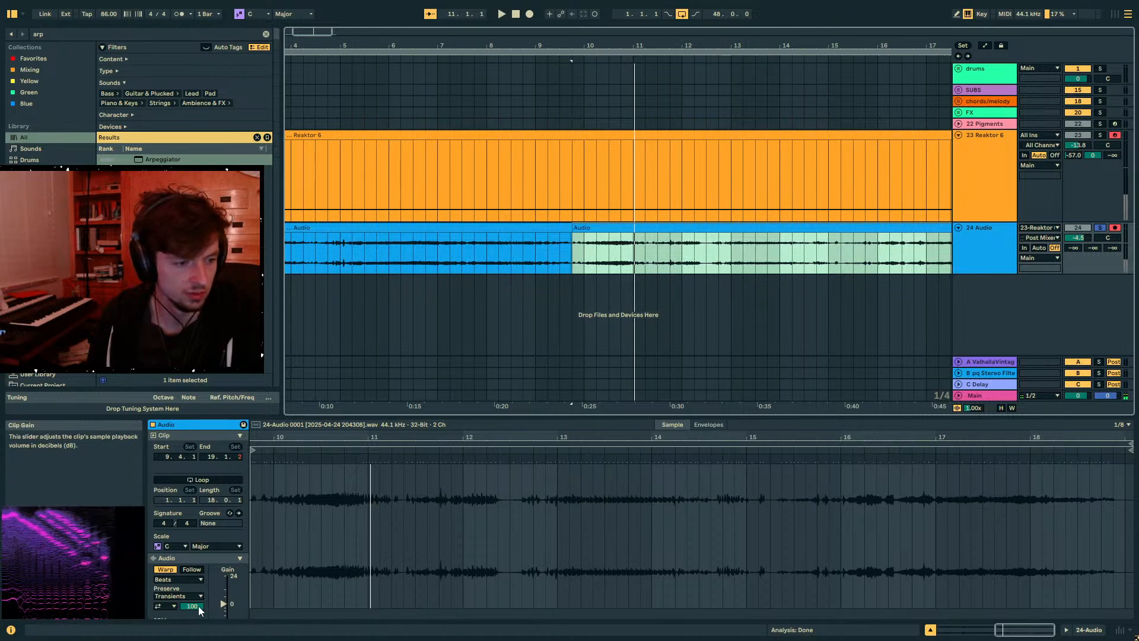
pyautogui.scroll(-2, 197, 596)
pyautogui.click(173, 520)
pyautogui.press('space')
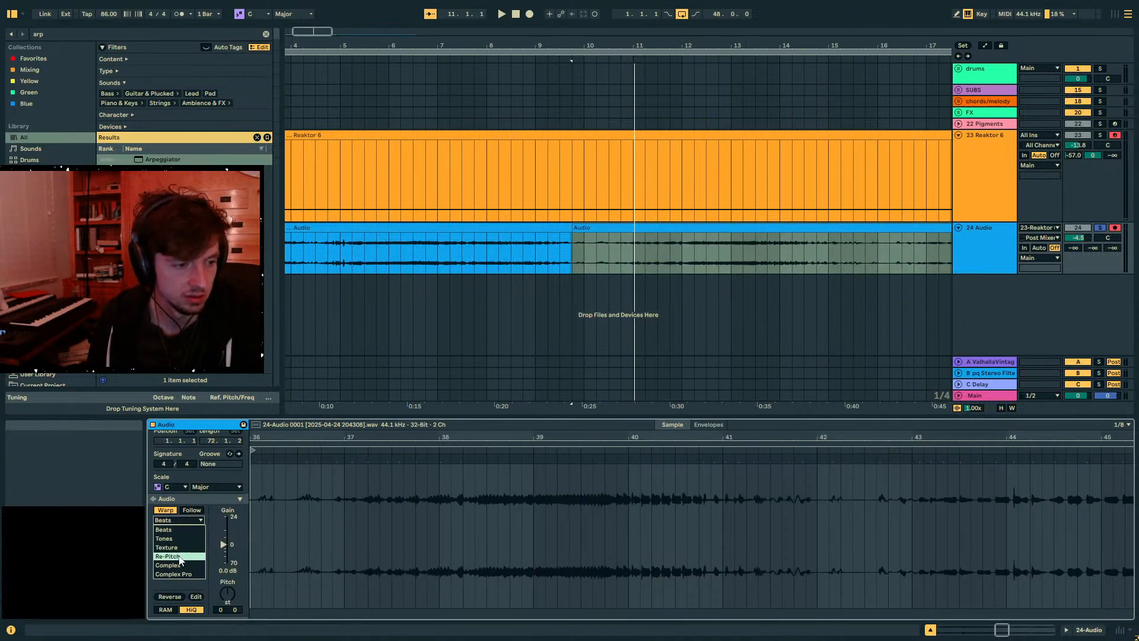
pyautogui.click(168, 555)
pyautogui.click(671, 254)
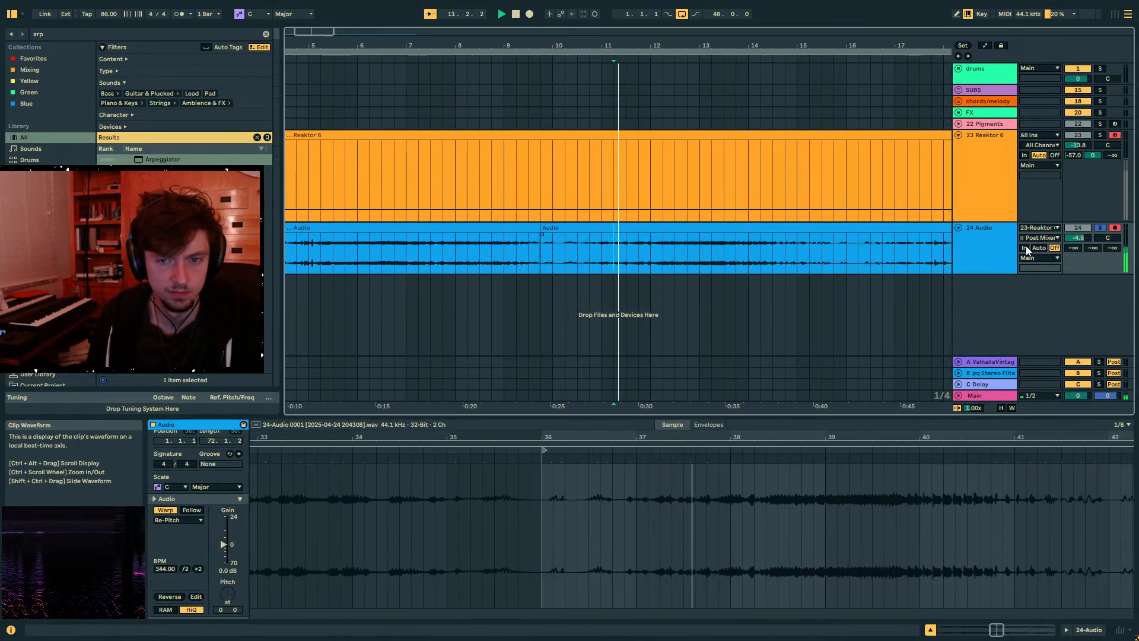
# - Find Flatline in the browser and add it to the recorded audio track
pyautogui.click(67, 35)
pyautogui.write('flatline')
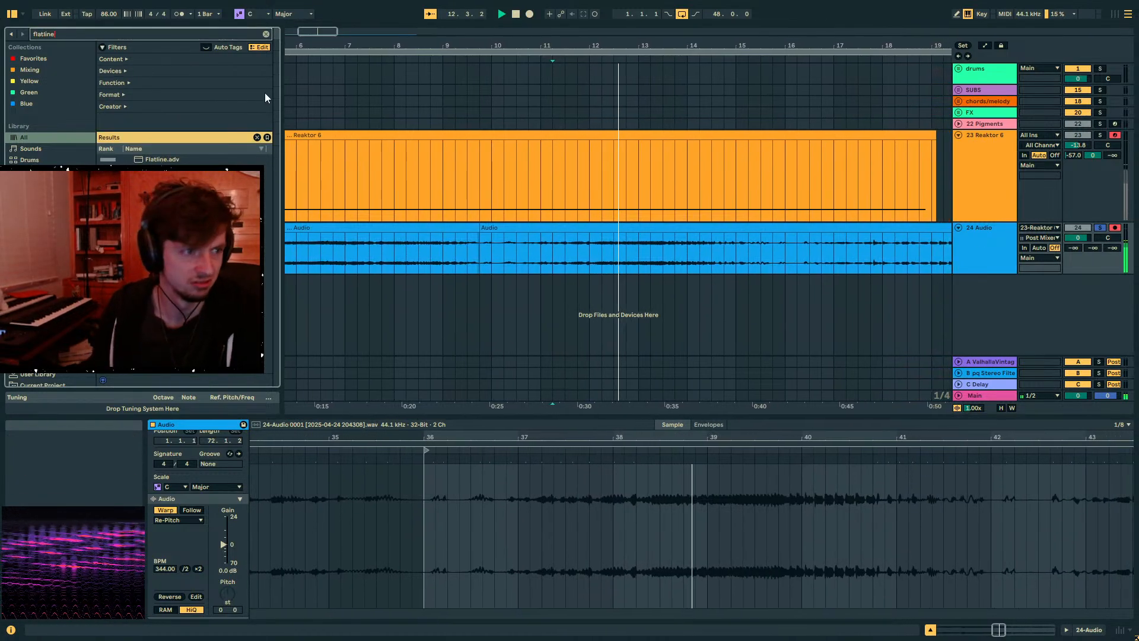
pyautogui.click(166, 159)
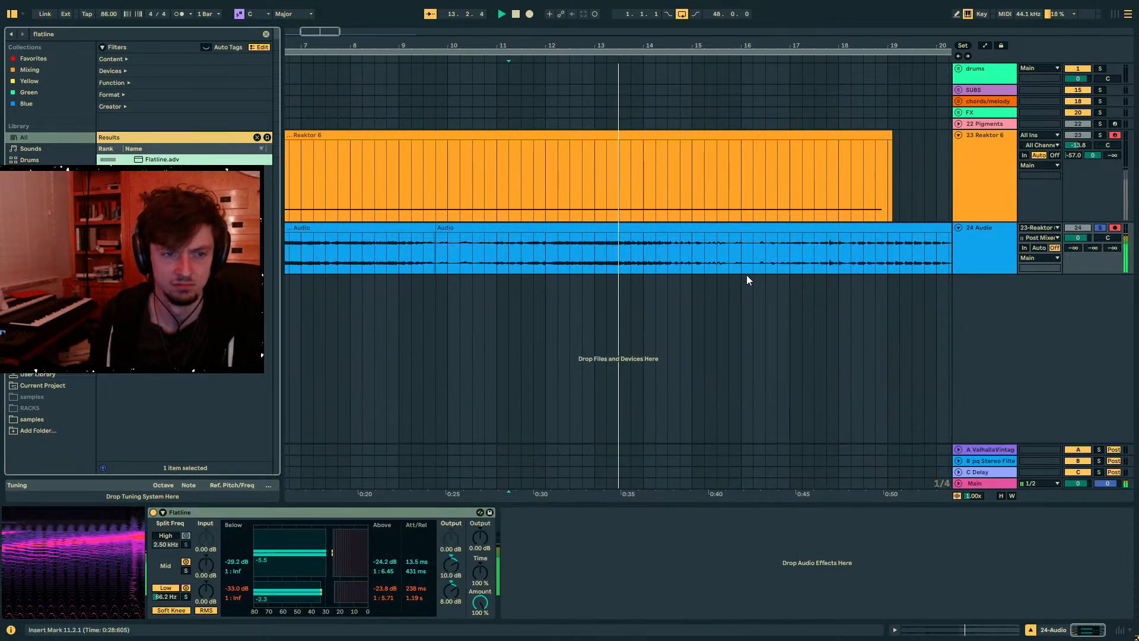
# - Open the second recorded clip in the Sample Editor, double its BPM to 688 and play from further along the clip
pyautogui.click(820, 251)
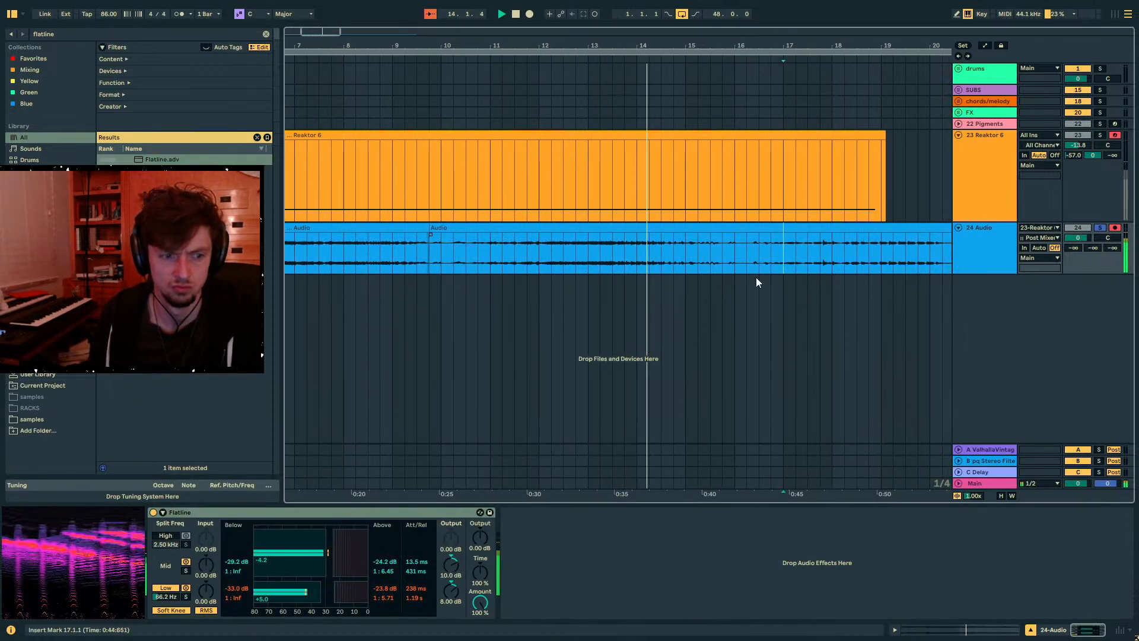
pyautogui.doubleClick(781, 255)
pyautogui.click(199, 568)
pyautogui.click(881, 252)
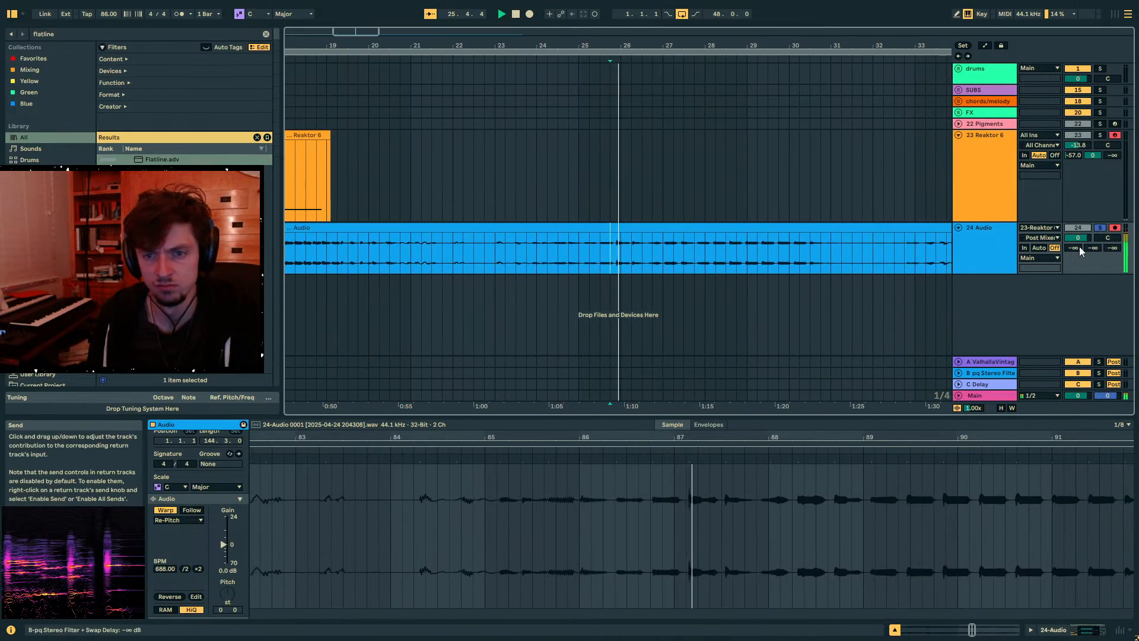
# - Raise the recorded track's ValhallaVintageVerb send to about -17 dB while auditioning the clip around bars 27 and 28
pyautogui.moveTo(1074, 247); pyautogui.dragTo(1073, 243)
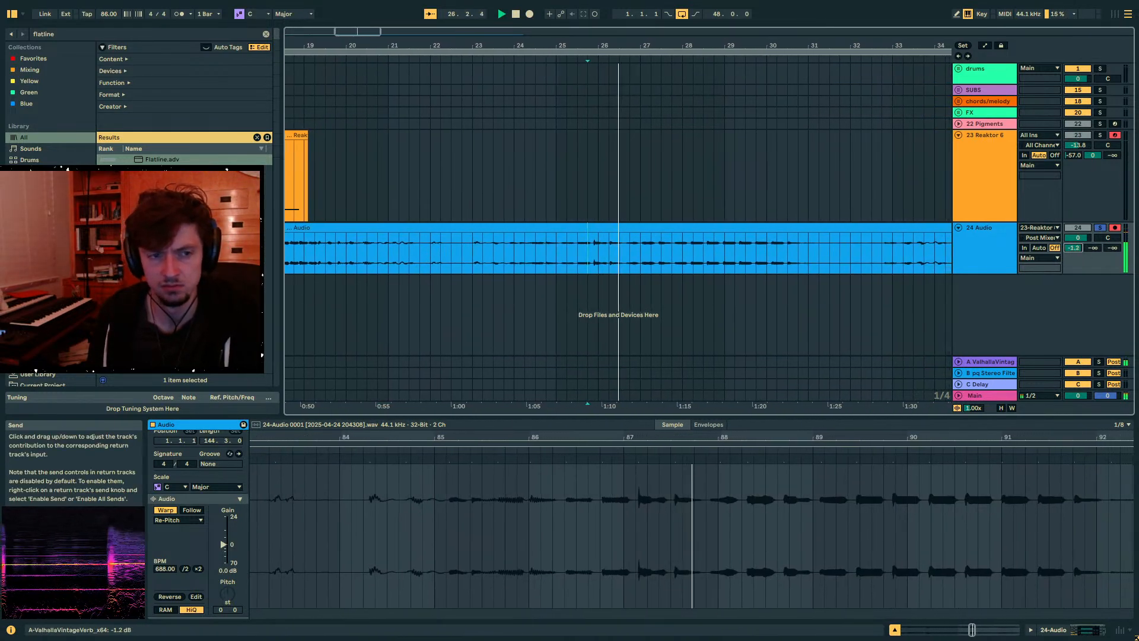
pyautogui.click(637, 266)
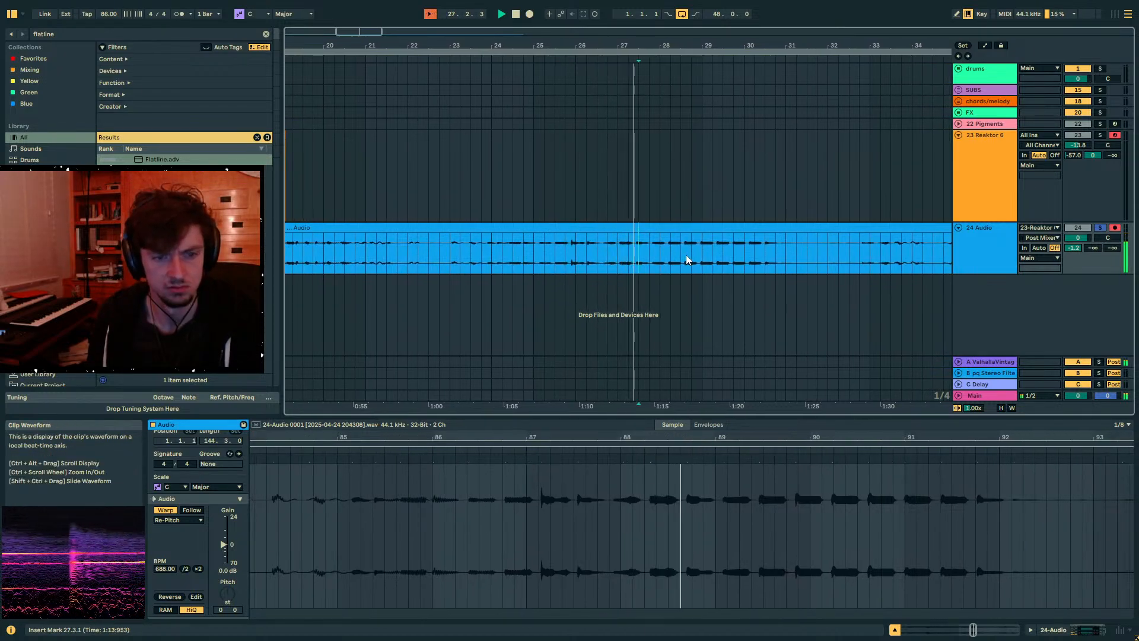
pyautogui.click(683, 279)
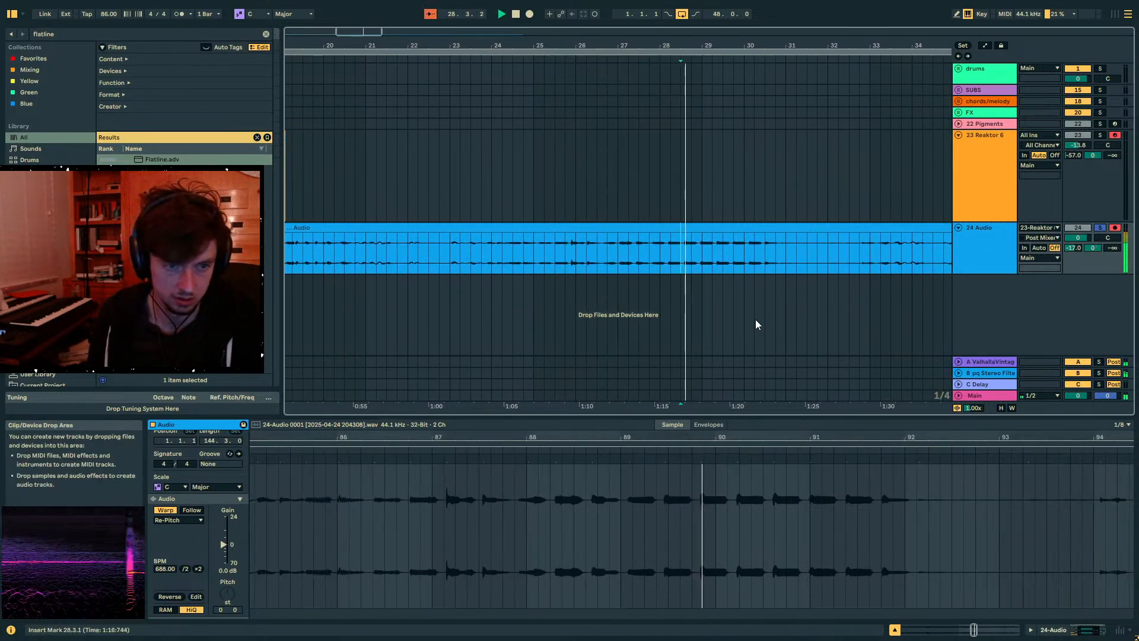
# - Split the recorded clip near bar 26, reverse the second part and play it from 27.4.1
pyautogui.click(600, 235)
pyautogui.hotkey('ctrl', 'e')
pyautogui.press('r')
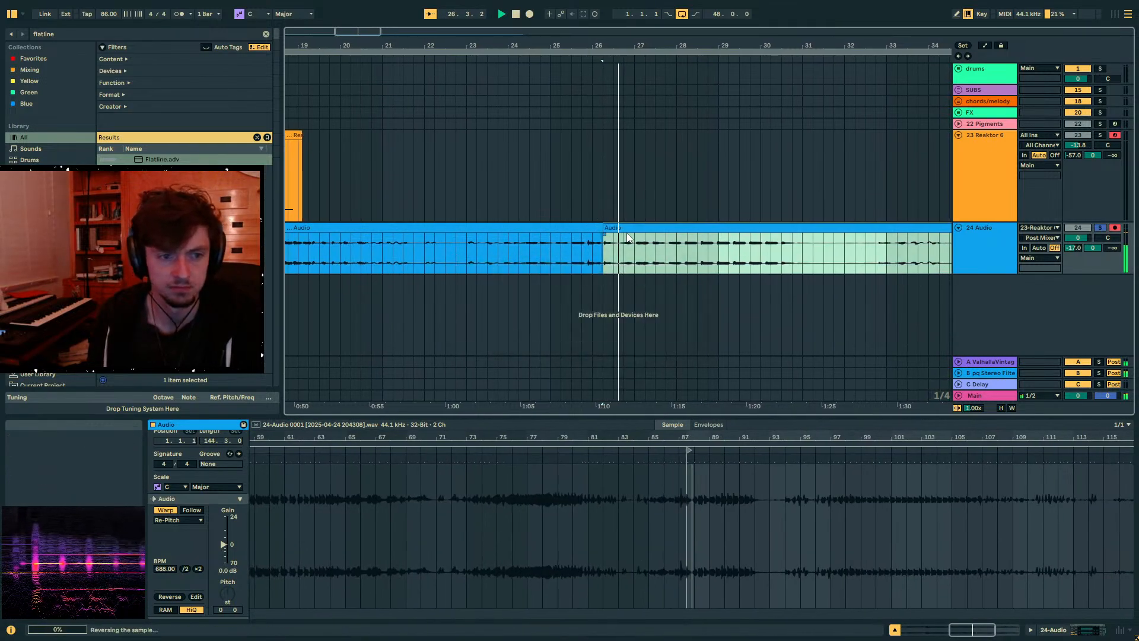
pyautogui.click(677, 251)
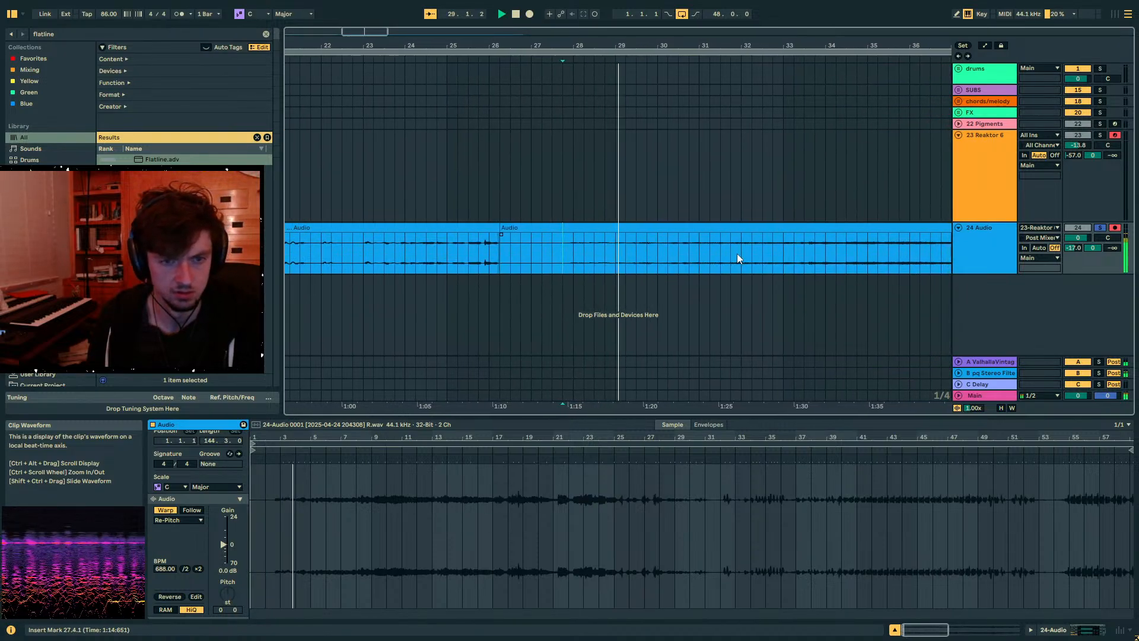
# - Set the recorded track's reverb send to -6 dB and its stereo filter send to -18 dB, and audition from 34.4.1
pyautogui.moveTo(1093, 248)
pyautogui.mouseDown()
pyautogui.moveTo(1094, 261)
pyautogui.moveTo(1073, 242)
pyautogui.mouseUp()
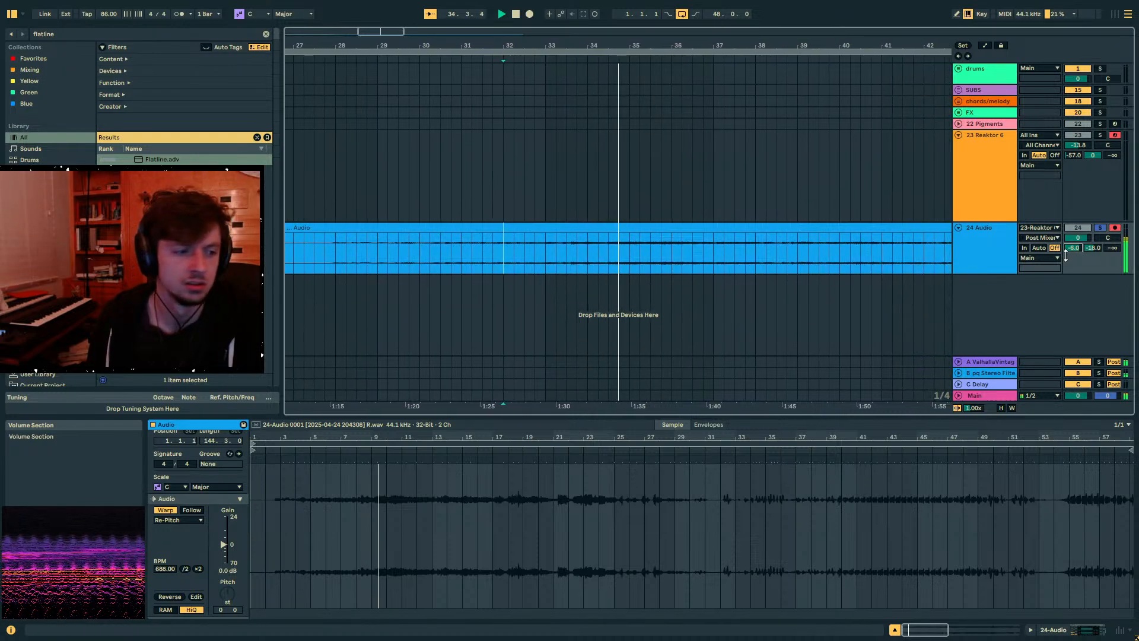
pyautogui.click(599, 253)
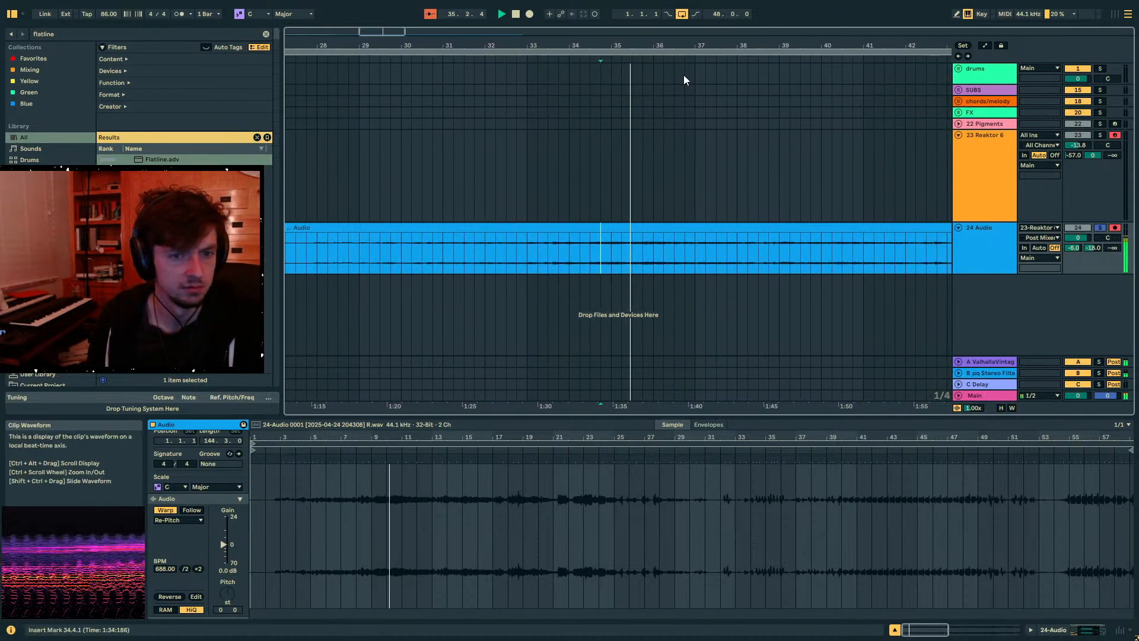
pyautogui.moveTo(696, 46); pyautogui.dragTo(516, 18)
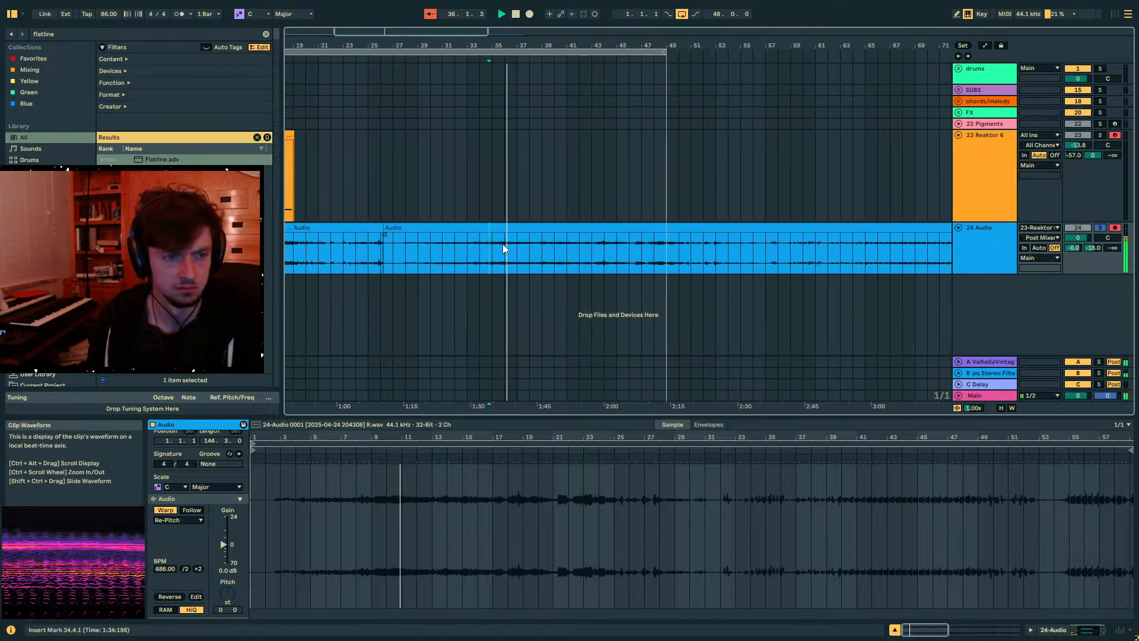
# - Set the reversed clip's warp mode to Beats with Preserve at 1/4
pyautogui.click(178, 519)
pyautogui.click(164, 530)
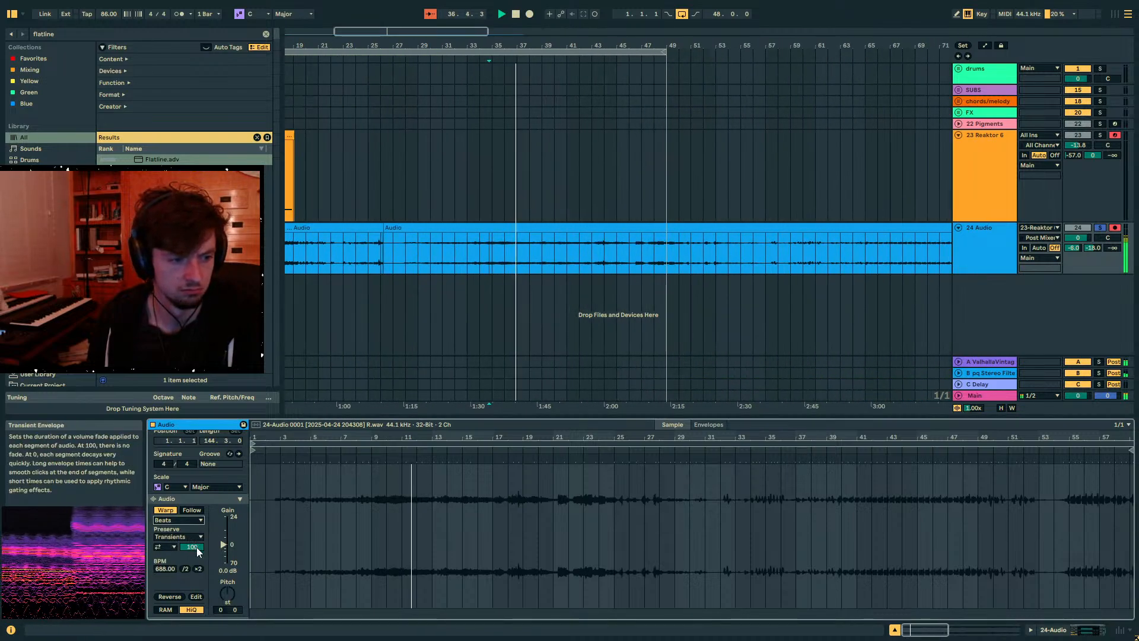
pyautogui.click(173, 537)
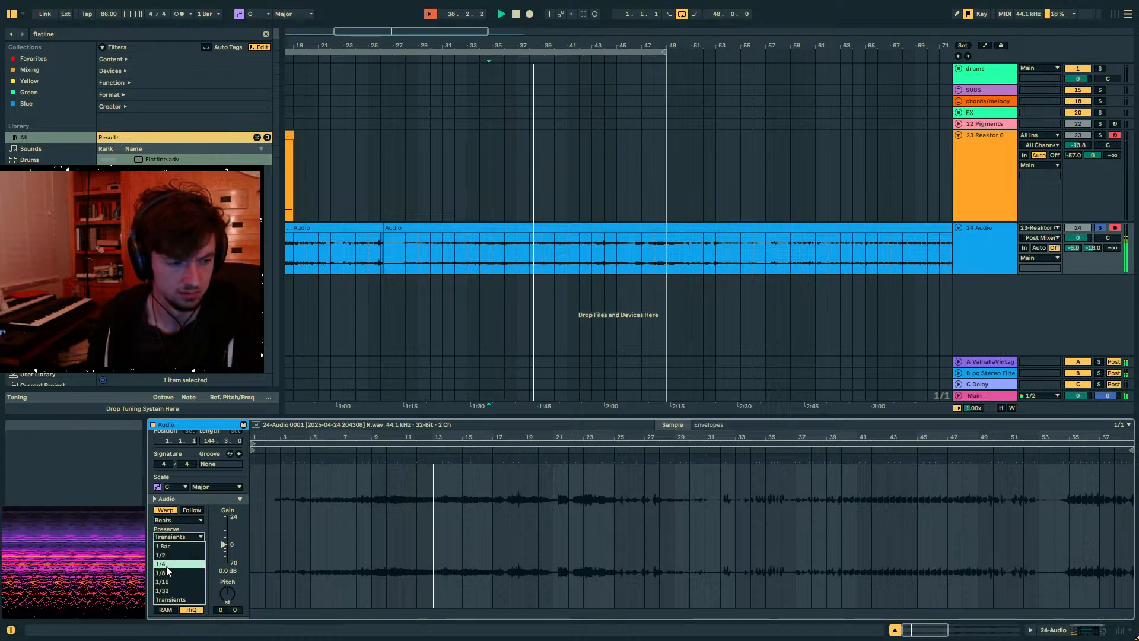
pyautogui.click(165, 564)
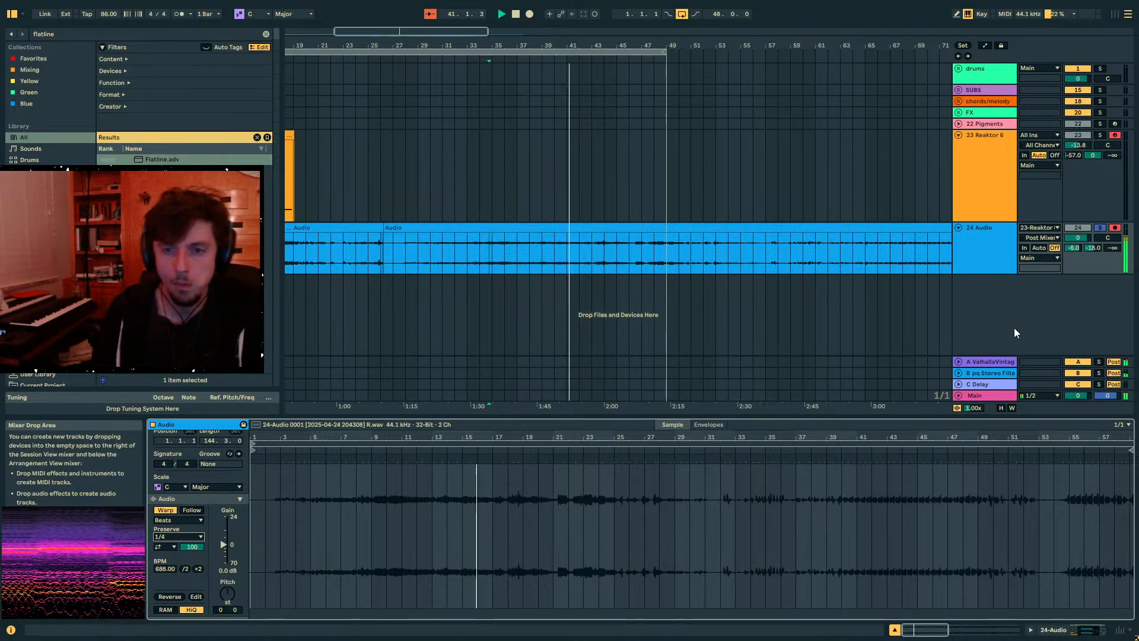
# - Turn the recorded track's sends down to -inf dB and set the clip's transient loop mode to Loop Forward
pyautogui.moveTo(1074, 248); pyautogui.dragTo(1073, 297)
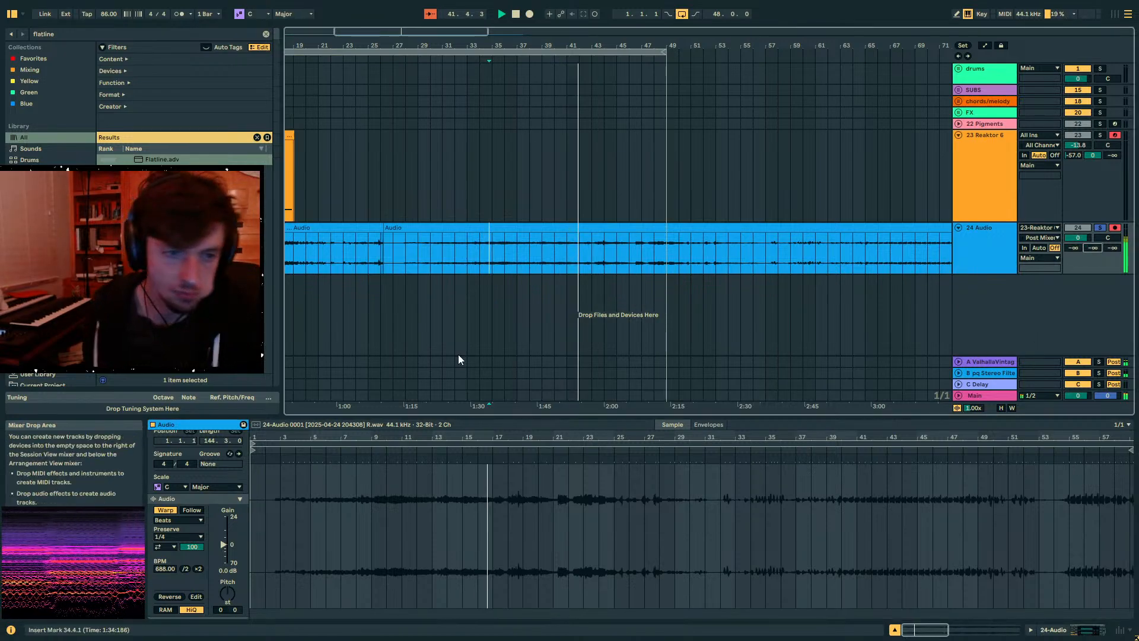
pyautogui.click(168, 537)
pyautogui.click(168, 538)
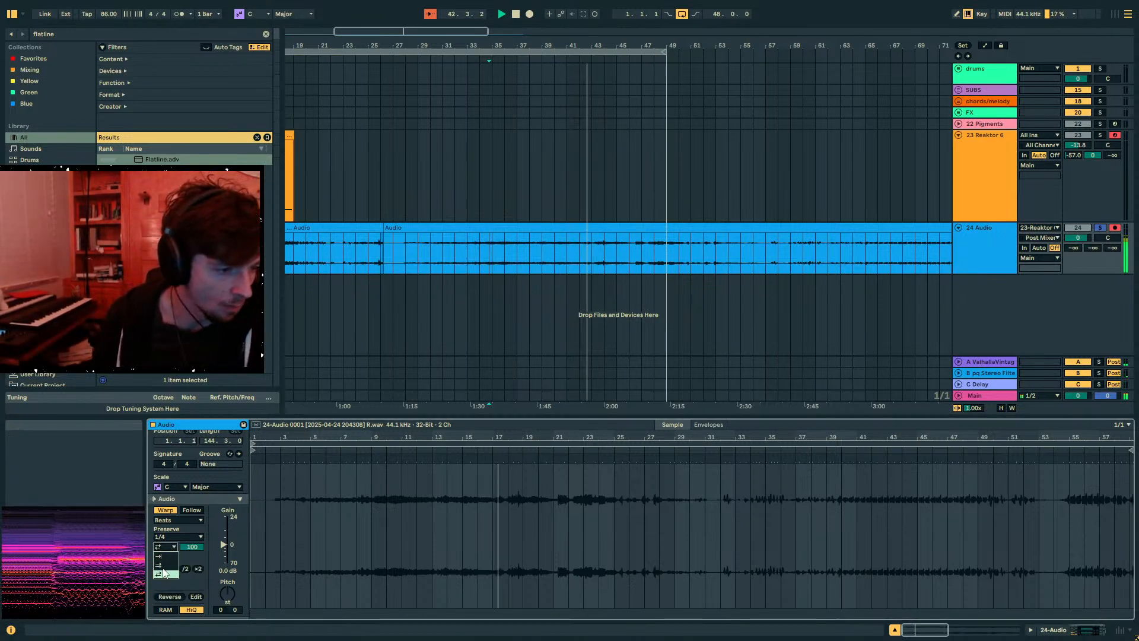
# - Split the reversed clip at 43.1.1, try doubling the second part's BPM and transpose it down 12 semitones
pyautogui.click(593, 256)
pyautogui.hotkey('ctrl', 'e')
pyautogui.click(620, 227)
pyautogui.click(200, 569)
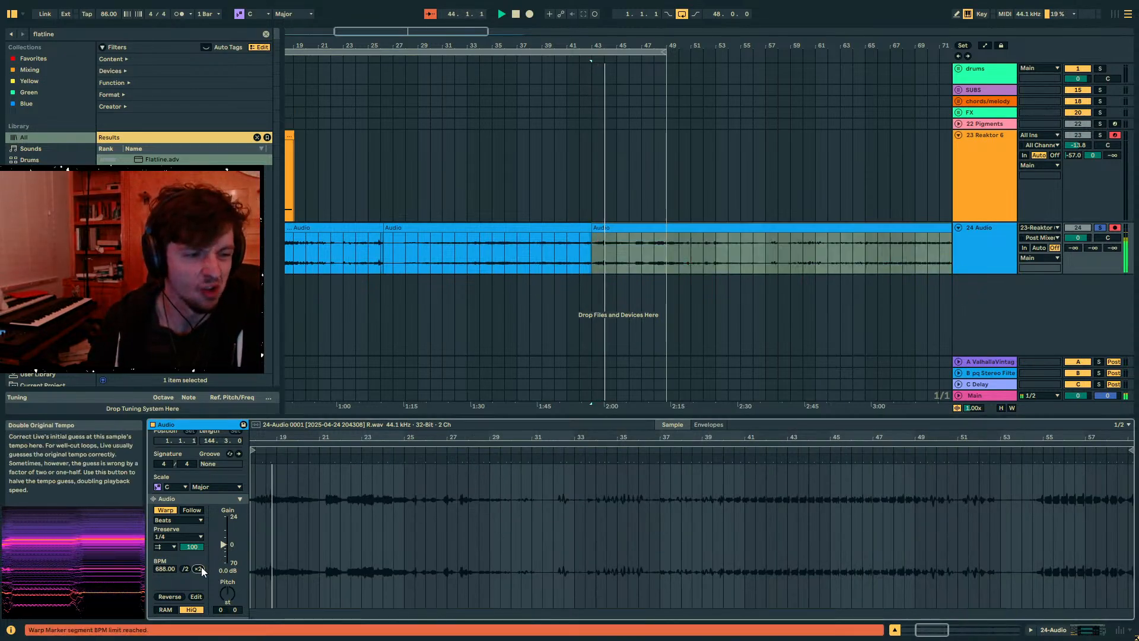
pyautogui.press('space')
pyautogui.moveTo(228, 589); pyautogui.dragTo(227, 611)
pyautogui.press('space')
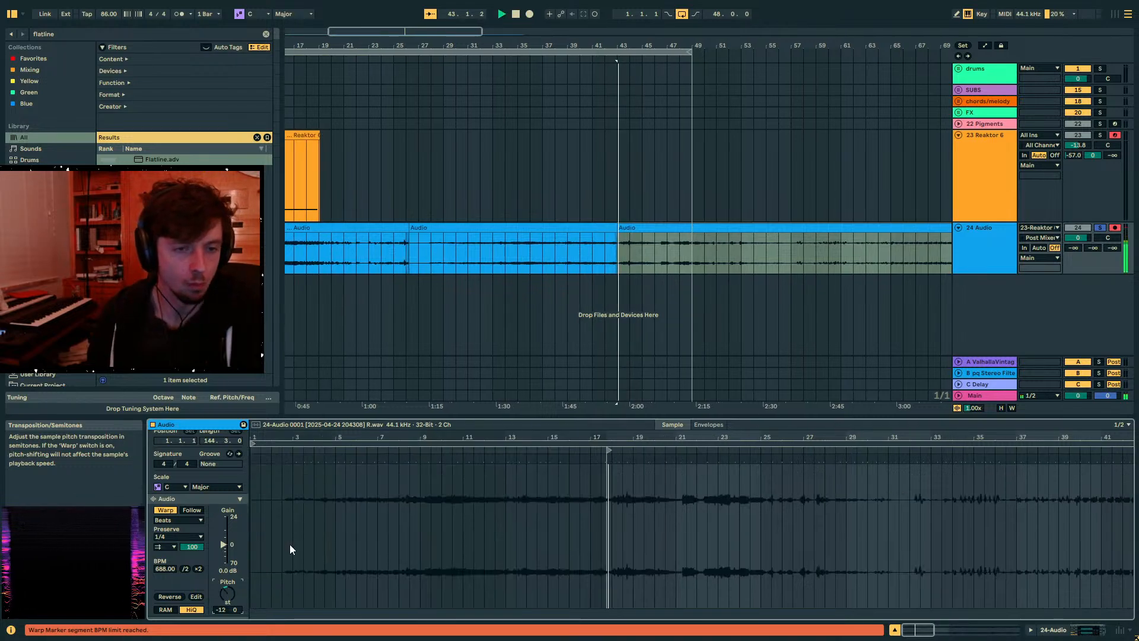
# - Audition the transposed last clip from several points, including around bars 48 and 67
pyautogui.click(630, 259)
pyautogui.moveTo(637, 46)
pyautogui.mouseDown()
pyautogui.moveTo(627, 107)
pyautogui.moveTo(394, 127)
pyautogui.mouseUp()
pyautogui.moveTo(587, 255); pyautogui.dragTo(598, 256)
pyautogui.press('space')
pyautogui.click(559, 265)
pyautogui.press('space')
pyautogui.press('space')
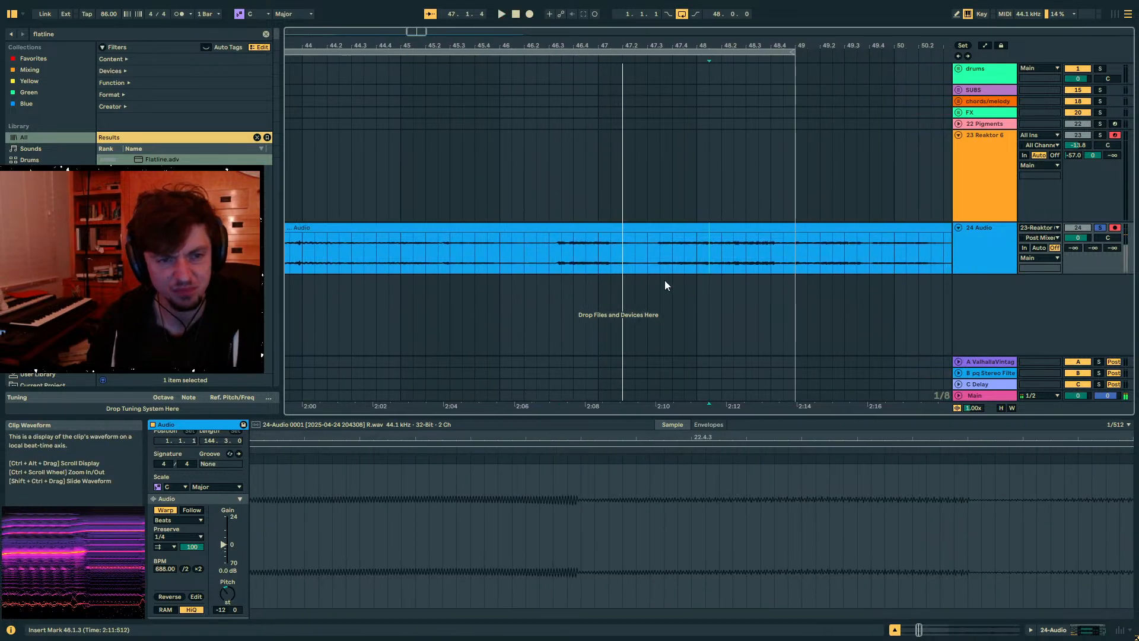
pyautogui.click(722, 228)
pyautogui.moveTo(748, 46); pyautogui.dragTo(707, 6)
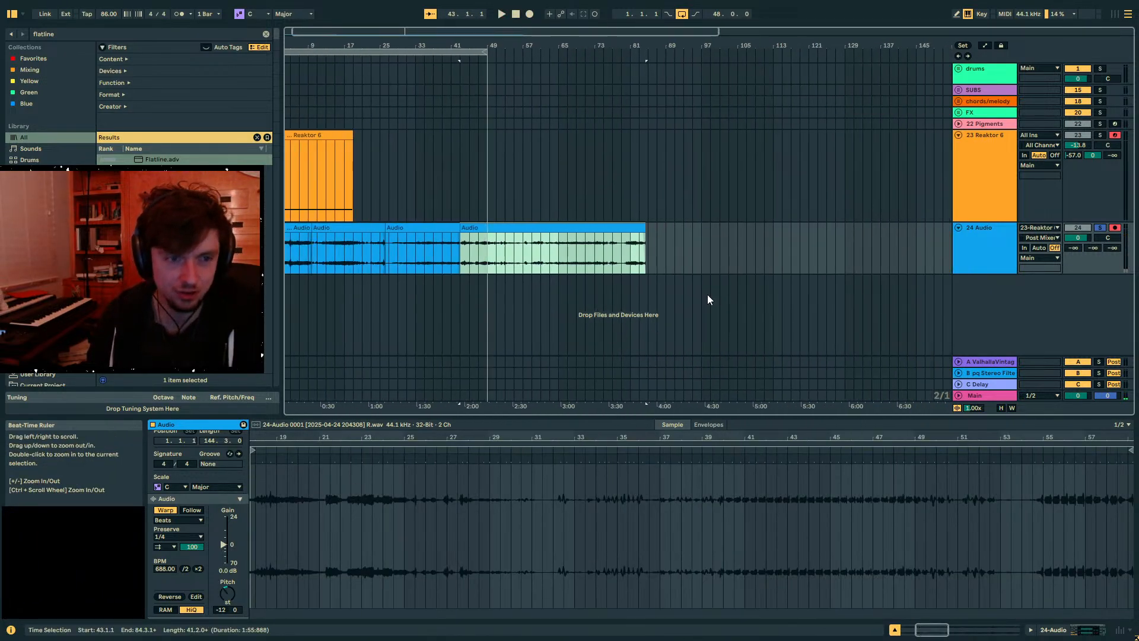
pyautogui.click(570, 266)
pyautogui.press('space')
pyautogui.press('space')
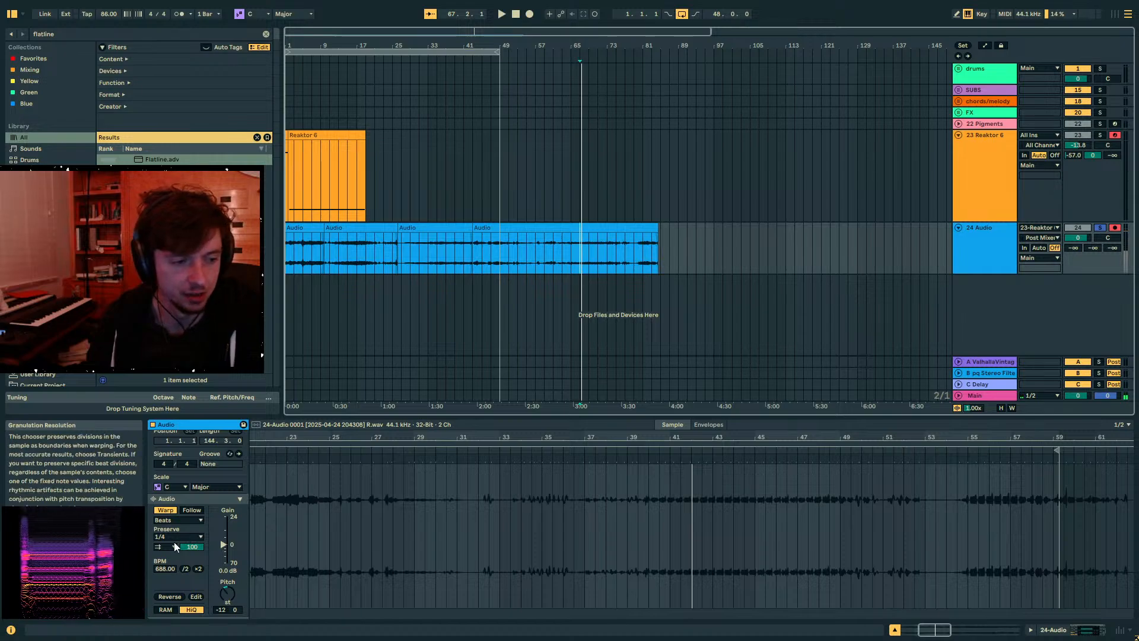
# - Turn the last clip's transient looping off, set Preserve to 1/32 and lower the transient envelope to 4
pyautogui.click(166, 547)
pyautogui.press('space')
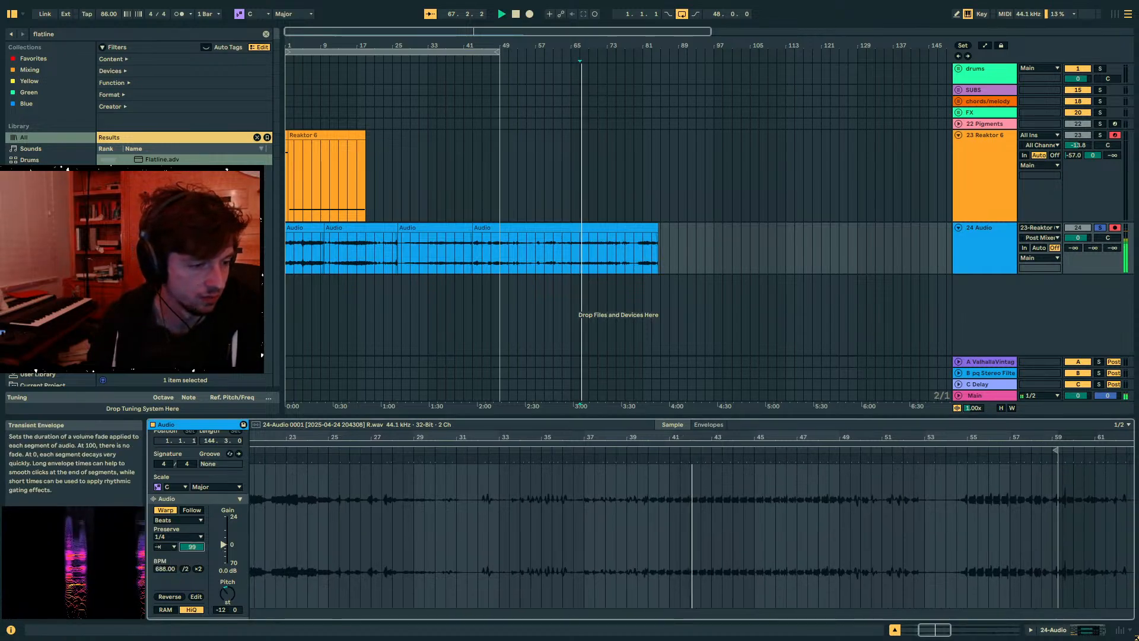
pyautogui.click(178, 536)
pyautogui.click(166, 582)
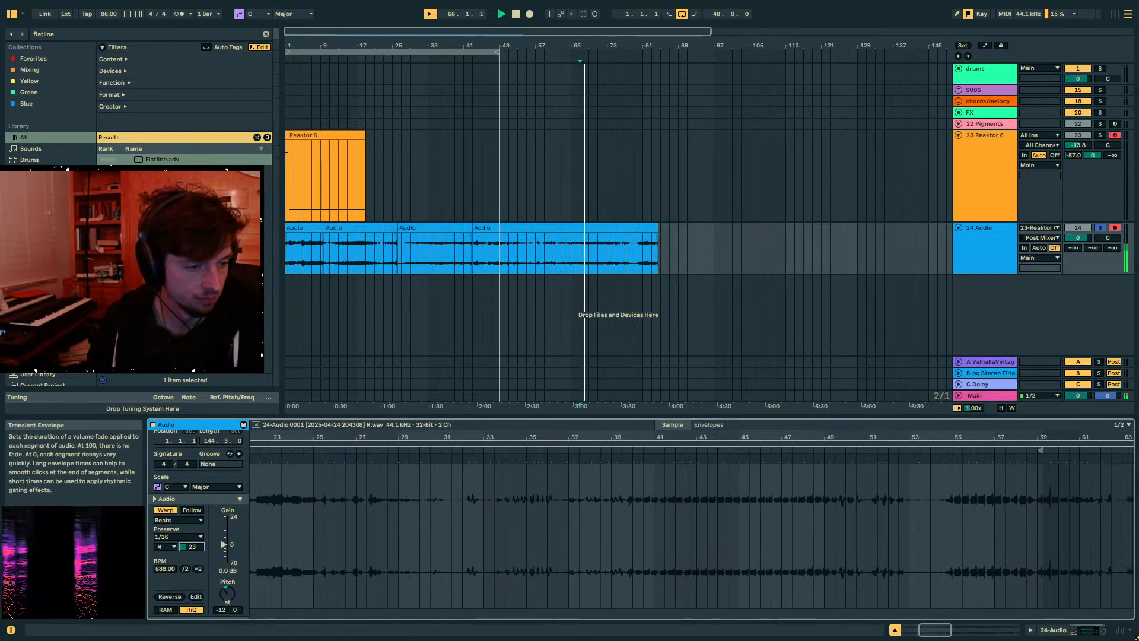
pyautogui.click(181, 535)
pyautogui.click(173, 577)
pyautogui.moveTo(191, 547); pyautogui.dragTo(191, 556)
# - Transpose the last clip to +23 semitones, stop playback and move the insert mark to 37.1.1
pyautogui.click(229, 593)
pyautogui.moveTo(228, 592); pyautogui.dragTo(228, 582)
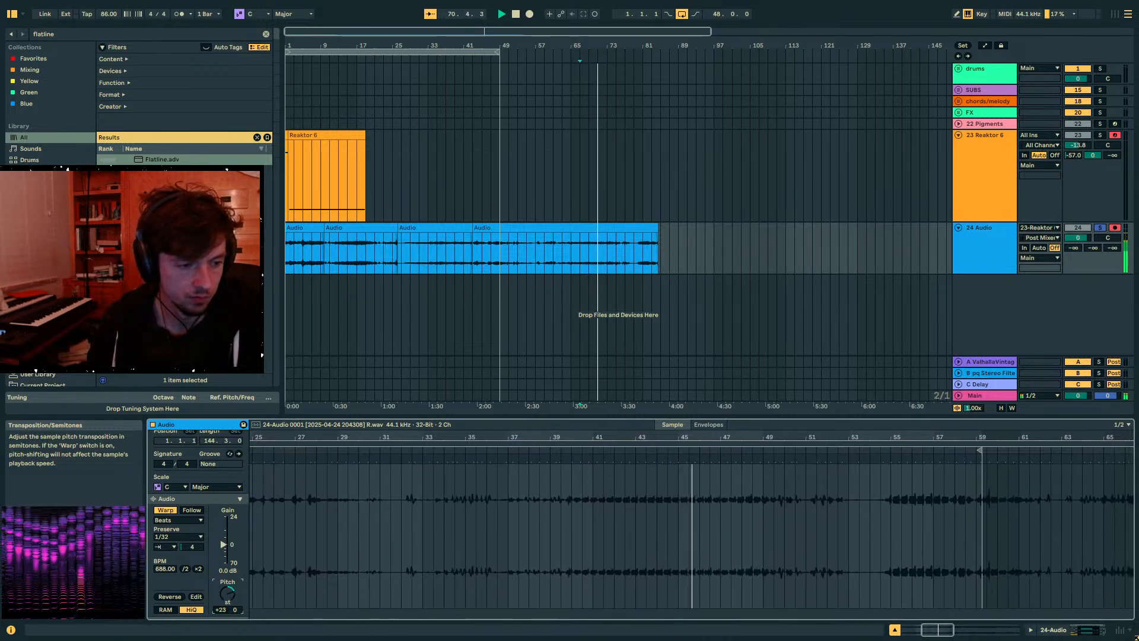
pyautogui.press('space')
pyautogui.click(445, 249)
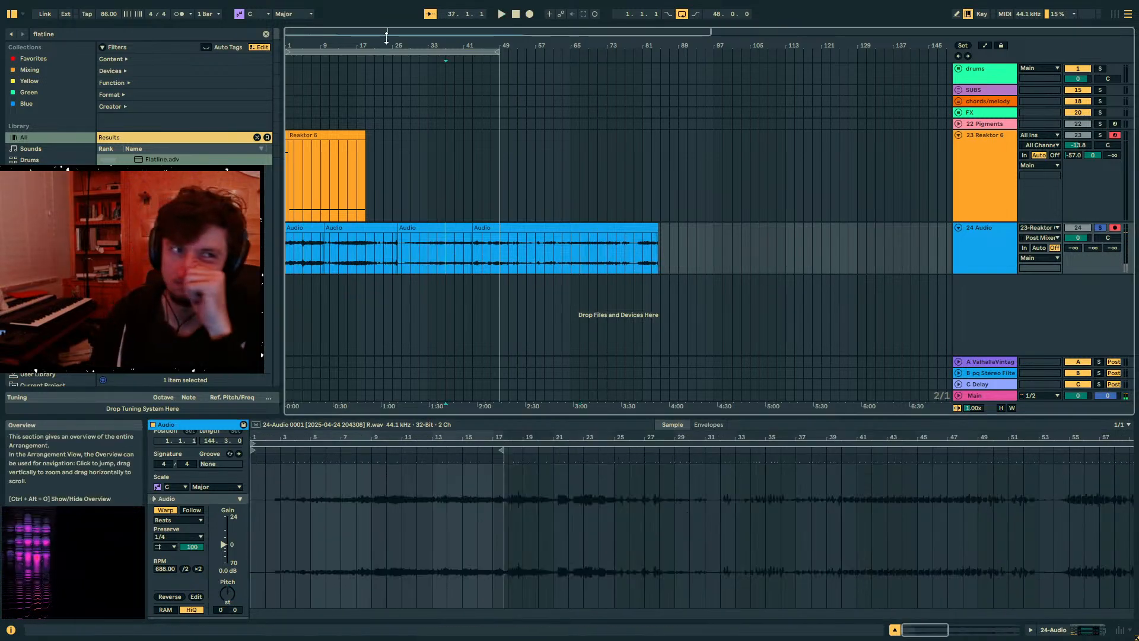
# - Solo the Reaktor 6 track and show its device chain
pyautogui.click(344, 168)
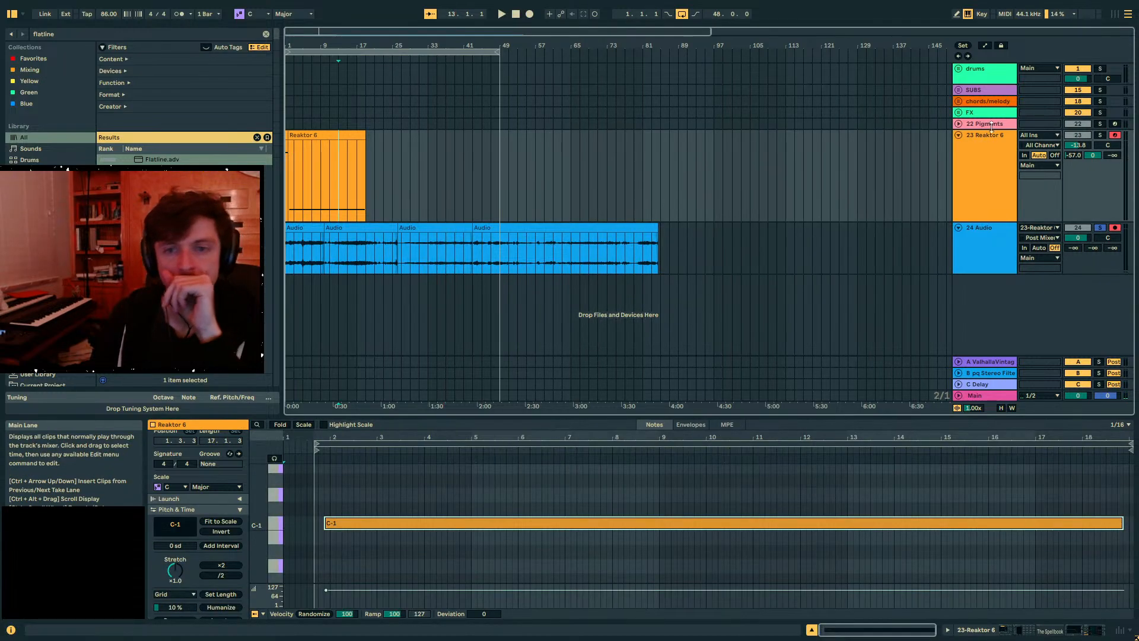
pyautogui.click(1099, 135)
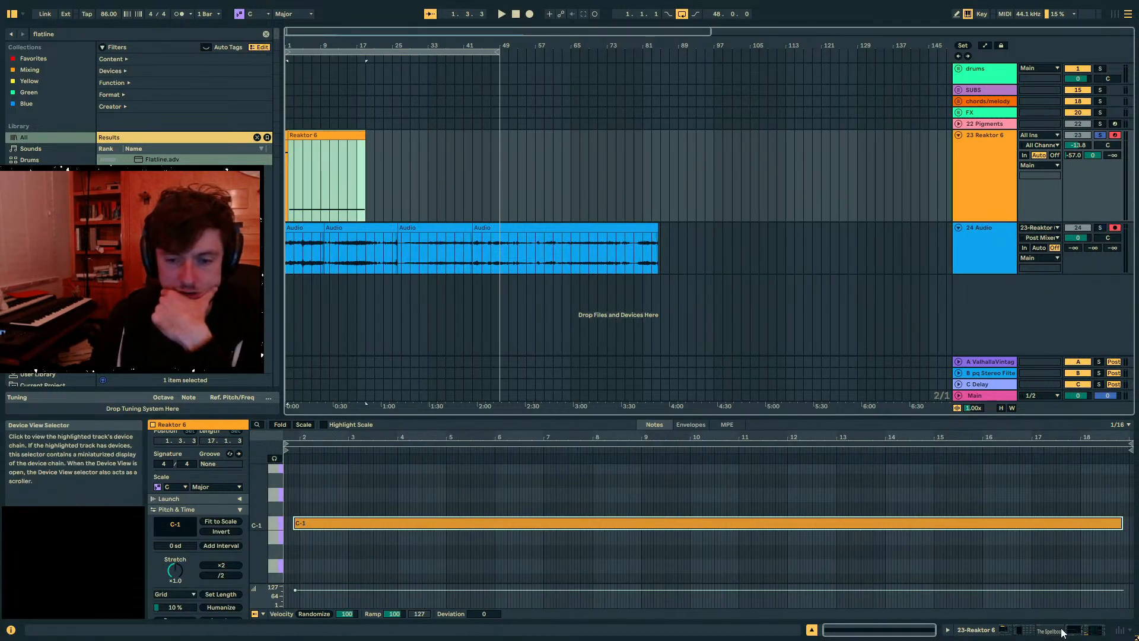
pyautogui.click(1061, 633)
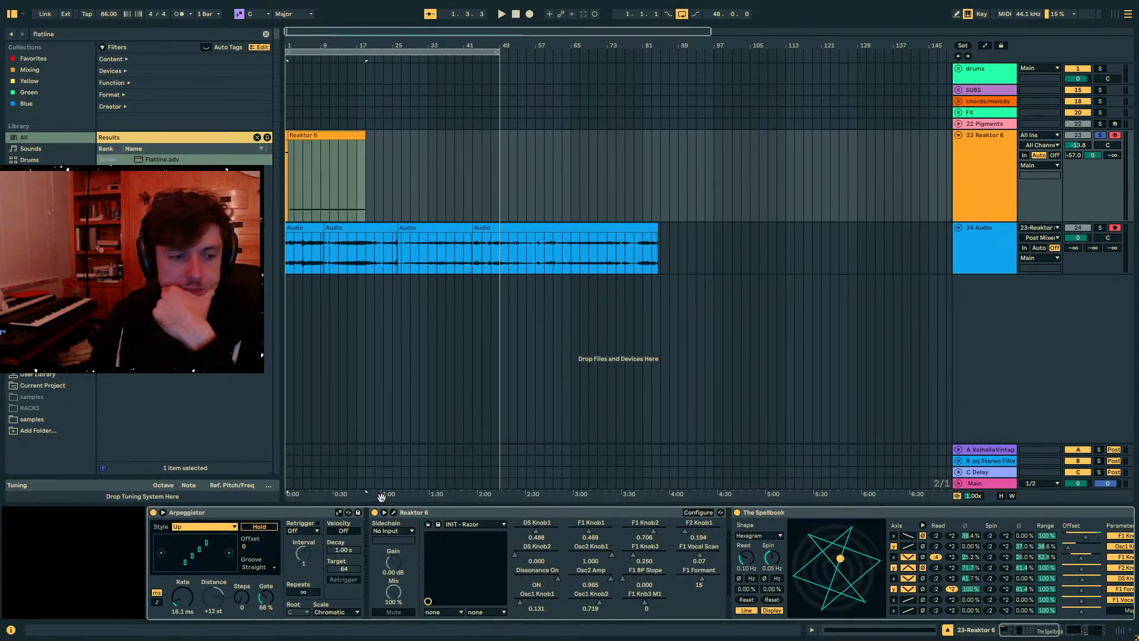
# - Fold The Spellbook, EQ Eight and Flatline, and turn on Configure mode for Reaktor 6
pyautogui.doubleClick(755, 513)
pyautogui.doubleClick(796, 512)
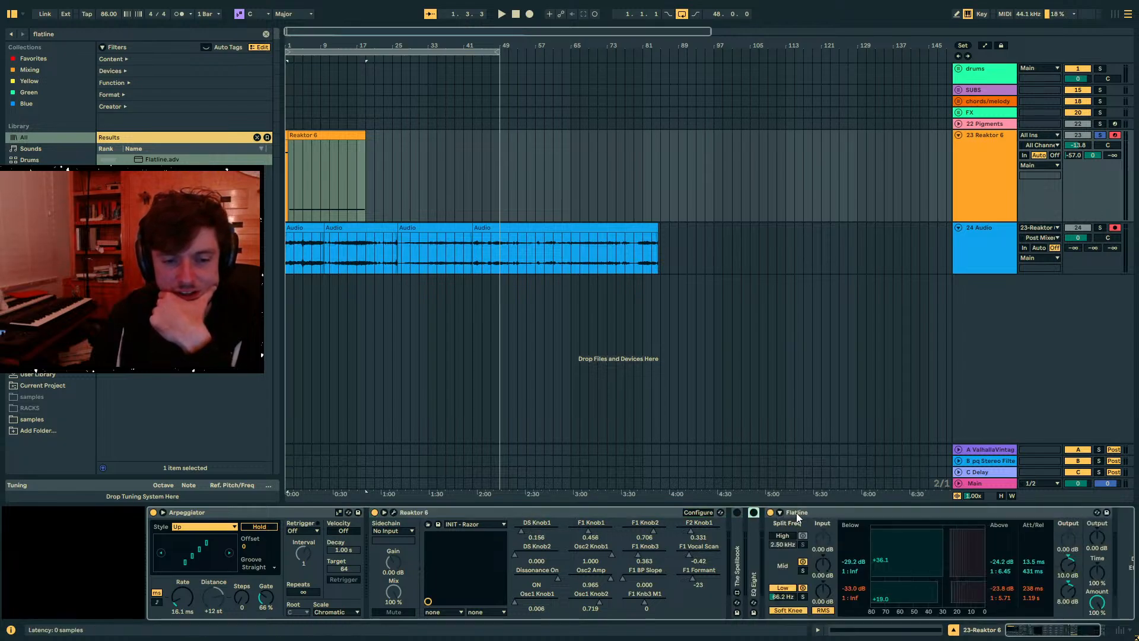
pyautogui.doubleClick(796, 513)
pyautogui.click(689, 511)
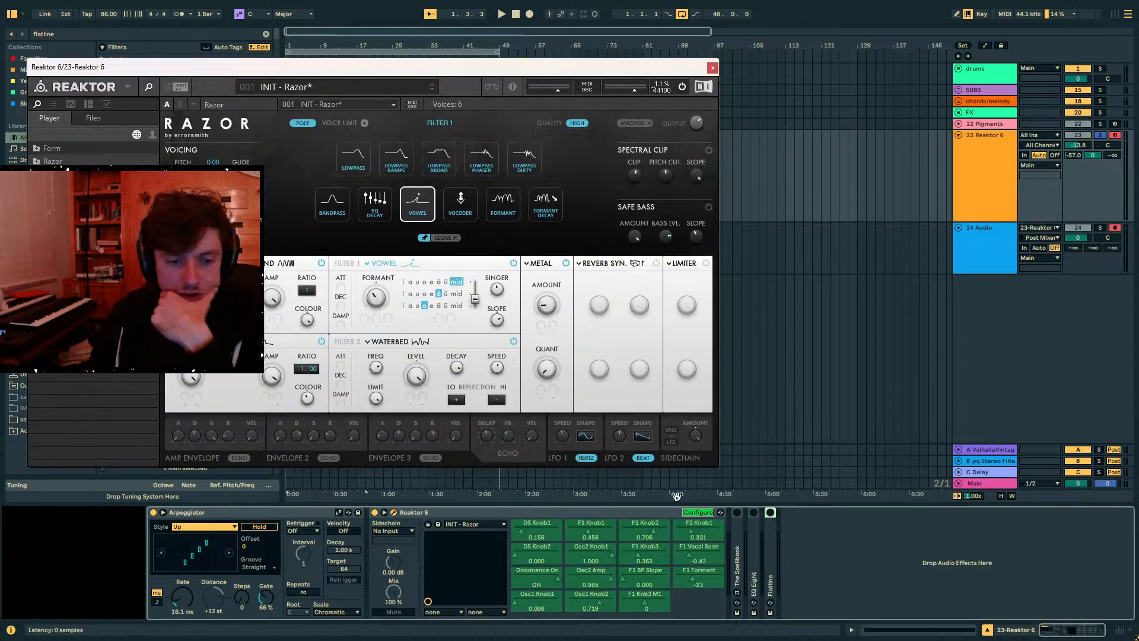
# - Reload the INIT - Razor snapshot from the embedded Errorsmith bank in Reaktor
pyautogui.moveTo(453, 72); pyautogui.dragTo(561, 78)
pyautogui.click(522, 94)
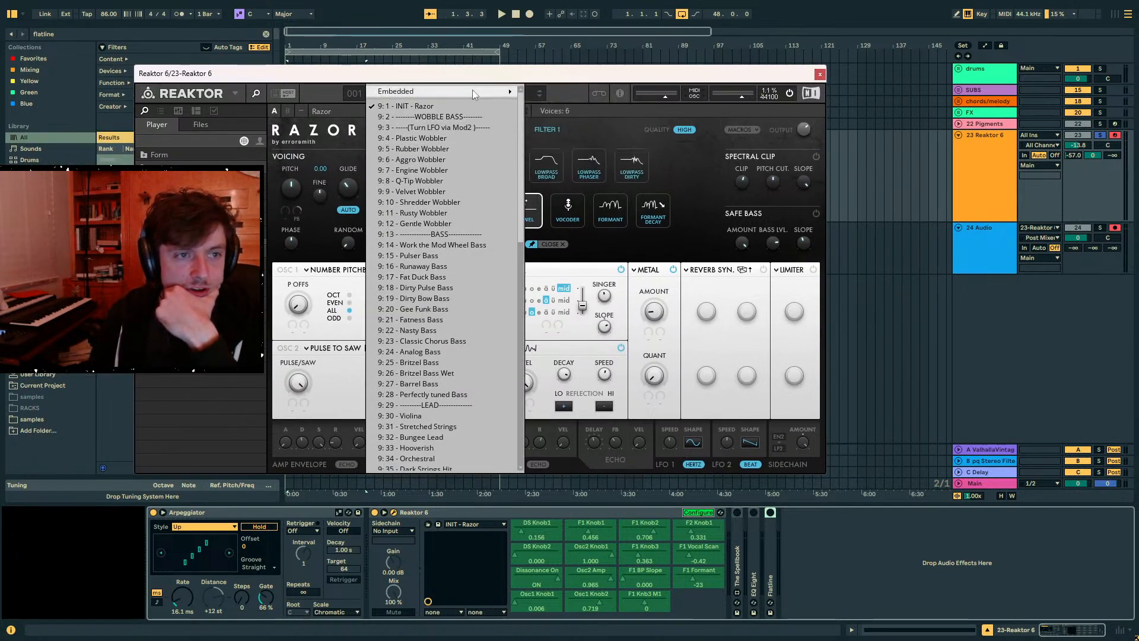
pyautogui.moveTo(472, 89)
pyautogui.moveTo(608, 178)
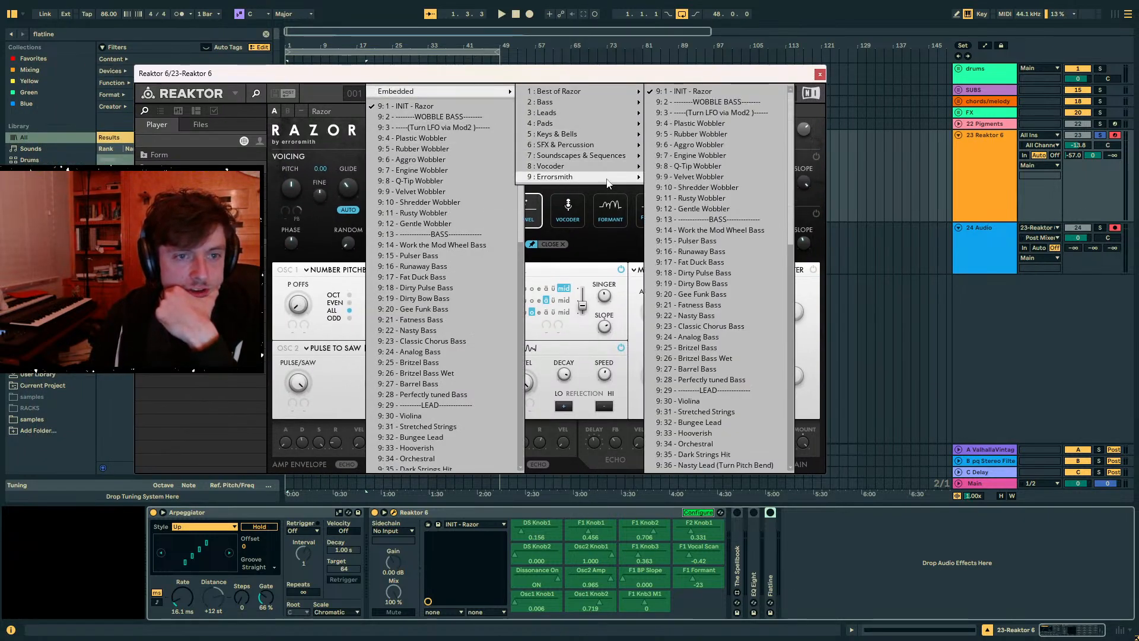
pyautogui.click(692, 92)
# - Set the Reaktor 6 track's volume to about -0.1 dB, move the plugin window aside and play a test note
pyautogui.moveTo(750, 70); pyautogui.dragTo(764, 133)
pyautogui.moveTo(1078, 145); pyautogui.dragTo(1091, 202)
pyautogui.moveTo(596, 139); pyautogui.dragTo(805, 54)
pyautogui.press('x')
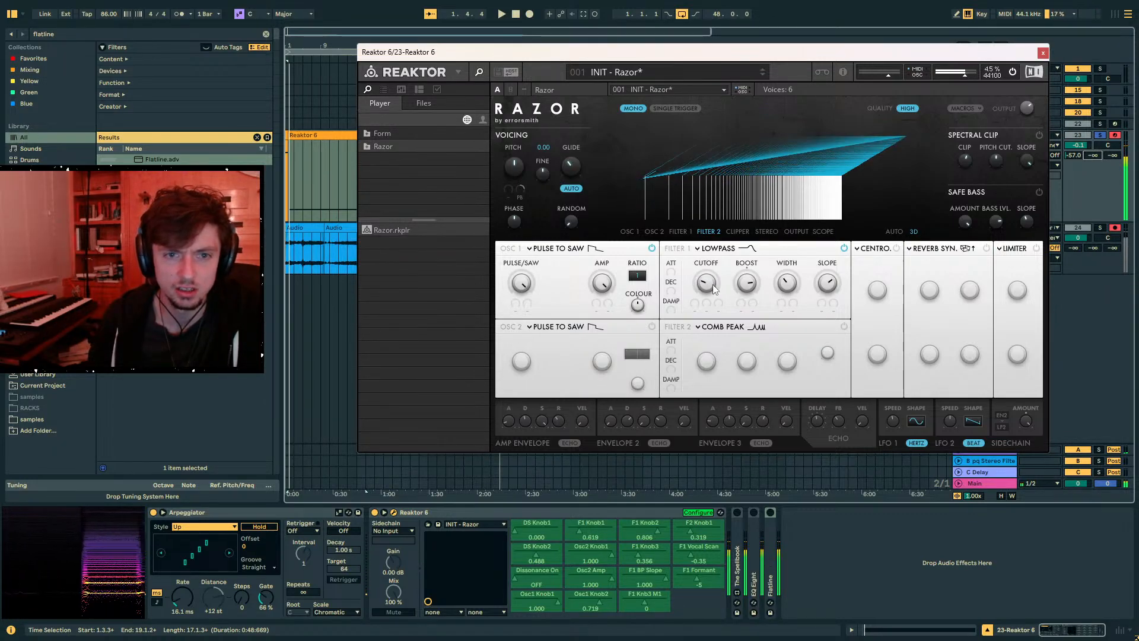
# - Adjust the Lowpass cutoff of Razor's Filter 1 and switch the display to Scope, ending on Output
pyautogui.moveTo(714, 289); pyautogui.dragTo(721, 271)
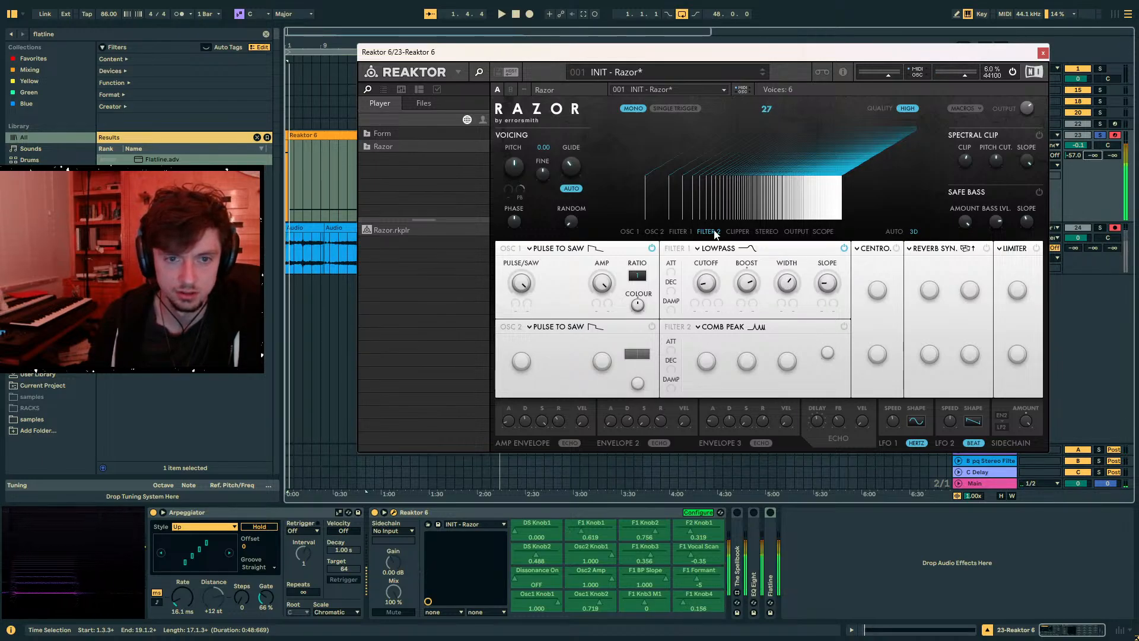
pyautogui.click(823, 232)
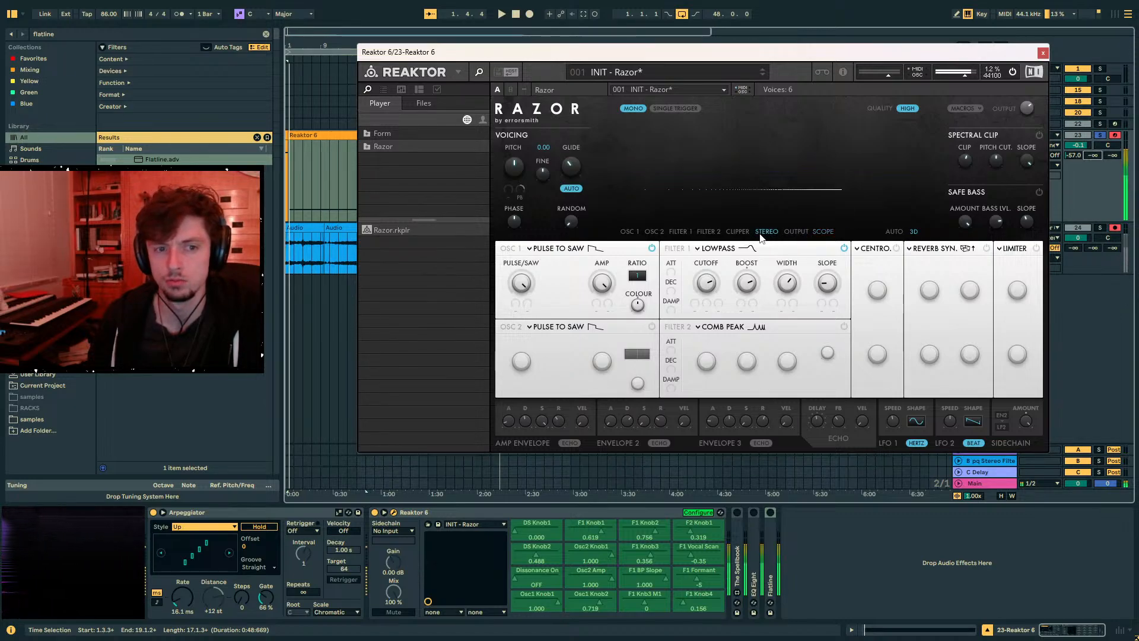
pyautogui.click(793, 232)
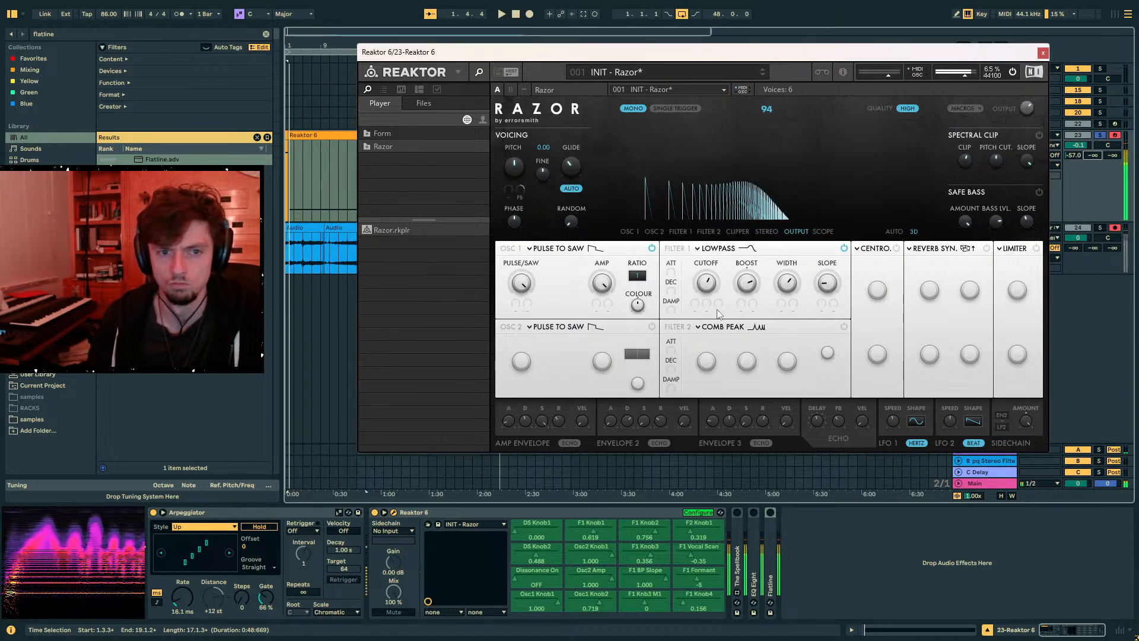
# - Play a test note and toggle solo on the Reaktor 6 track
pyautogui.press('x')
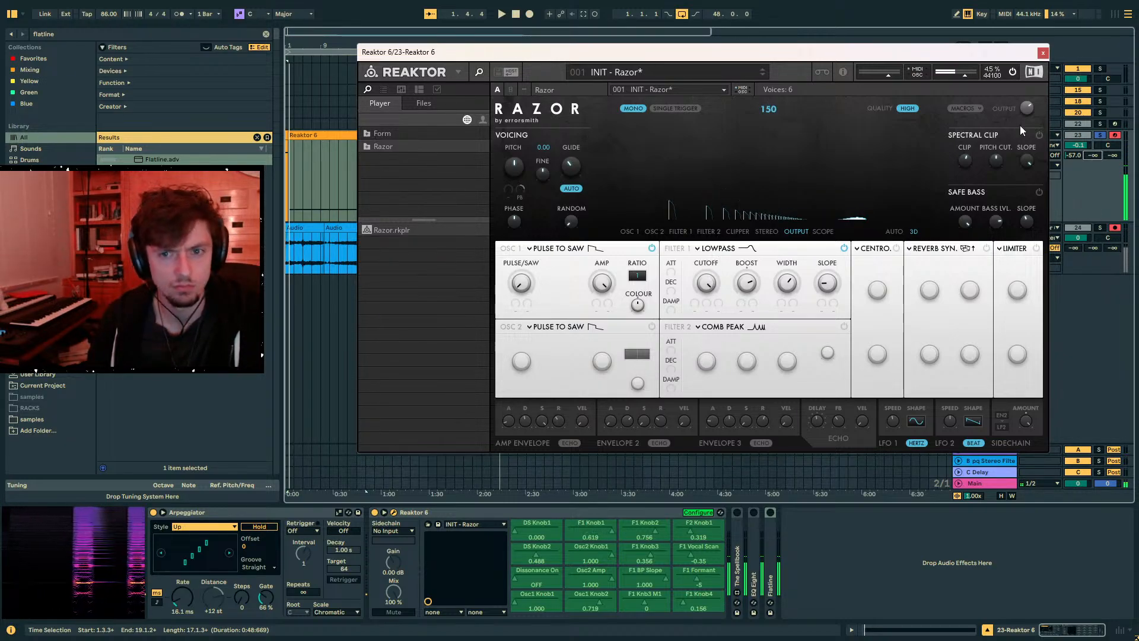
pyautogui.click(1108, 124)
pyautogui.click(1101, 137)
pyautogui.click(1101, 135)
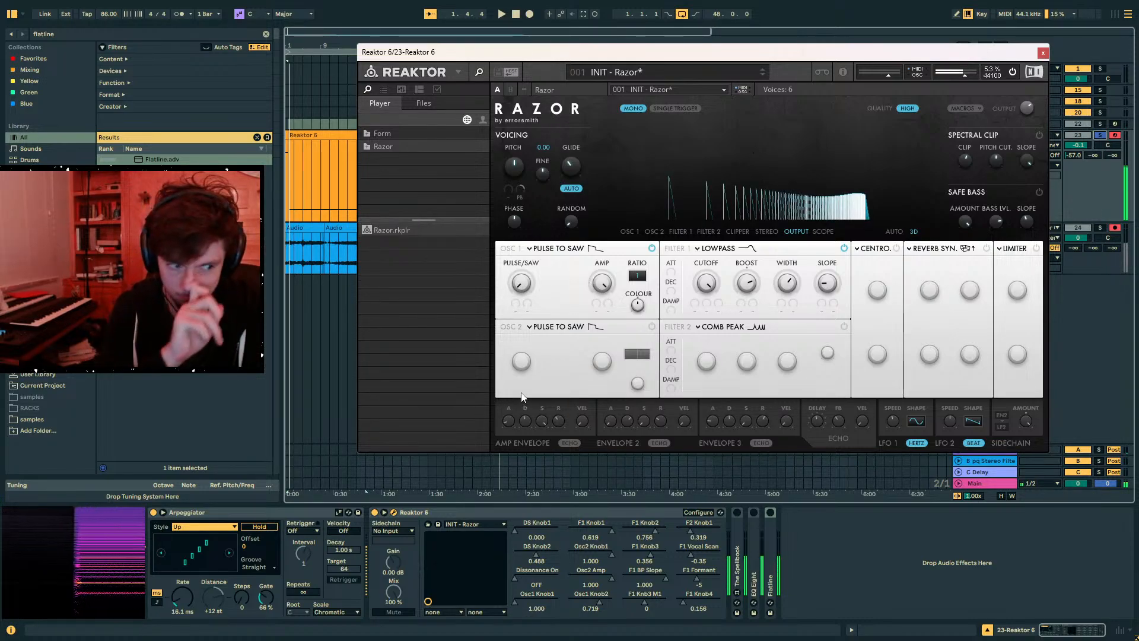
# - Set Oscillator 1's Pulse/Saw to 0, and Filter 1's Boost to about 0 and Width to 0.5
pyautogui.moveTo(531, 268); pyautogui.dragTo(529, 243)
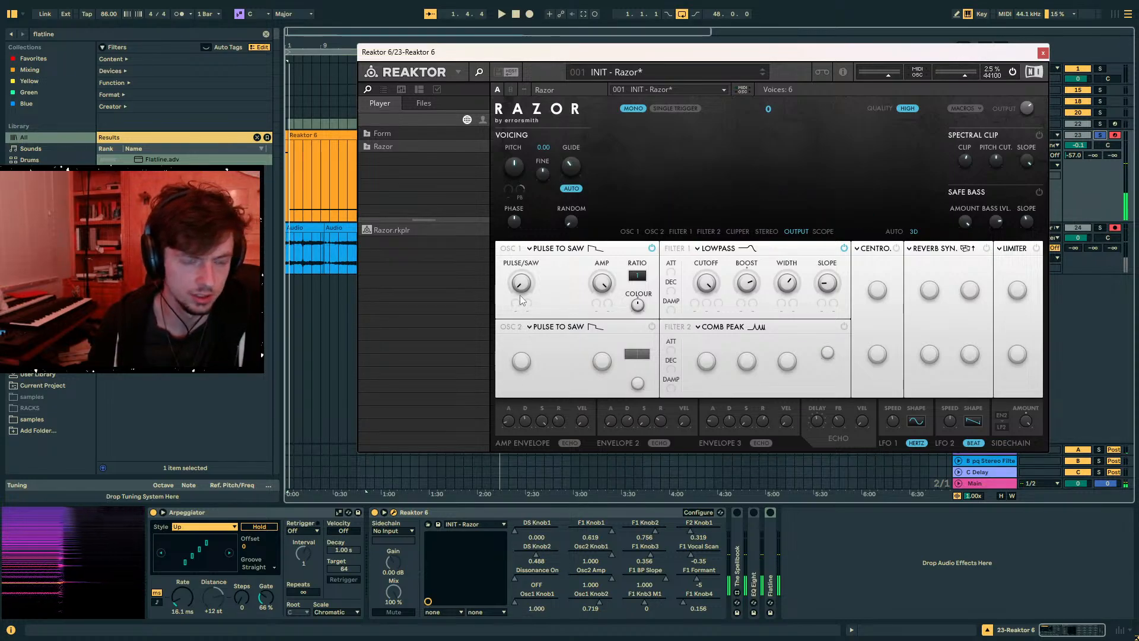
pyautogui.moveTo(525, 283)
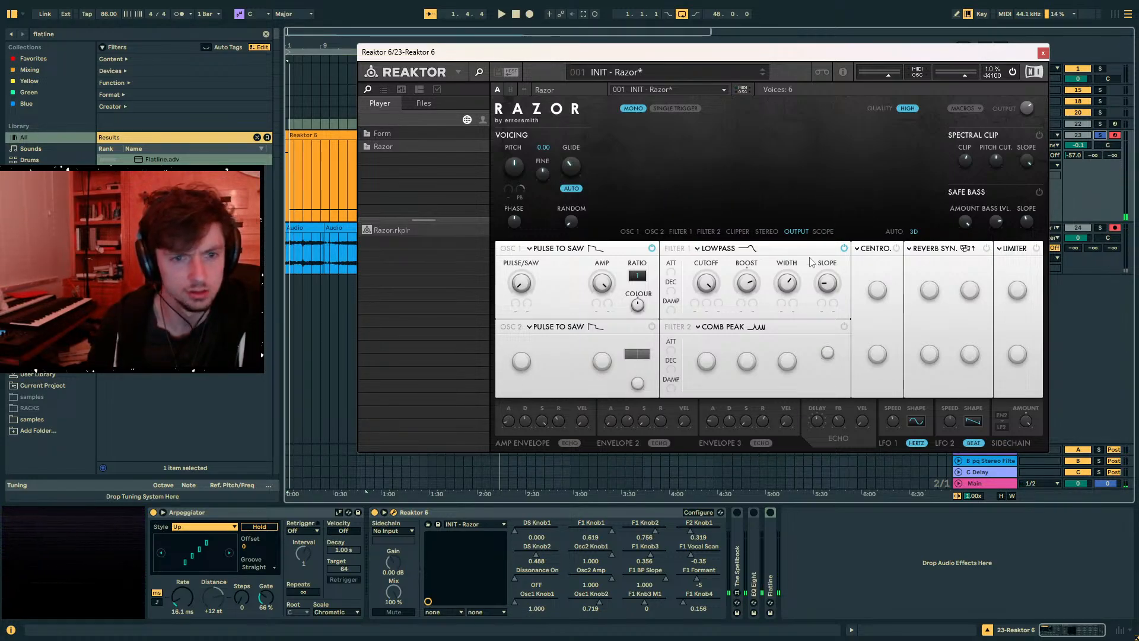
pyautogui.moveTo(742, 286)
pyautogui.mouseDown()
pyautogui.moveTo(734, 340)
pyautogui.moveTo(741, 290)
pyautogui.moveTo(751, 298)
pyautogui.mouseUp()
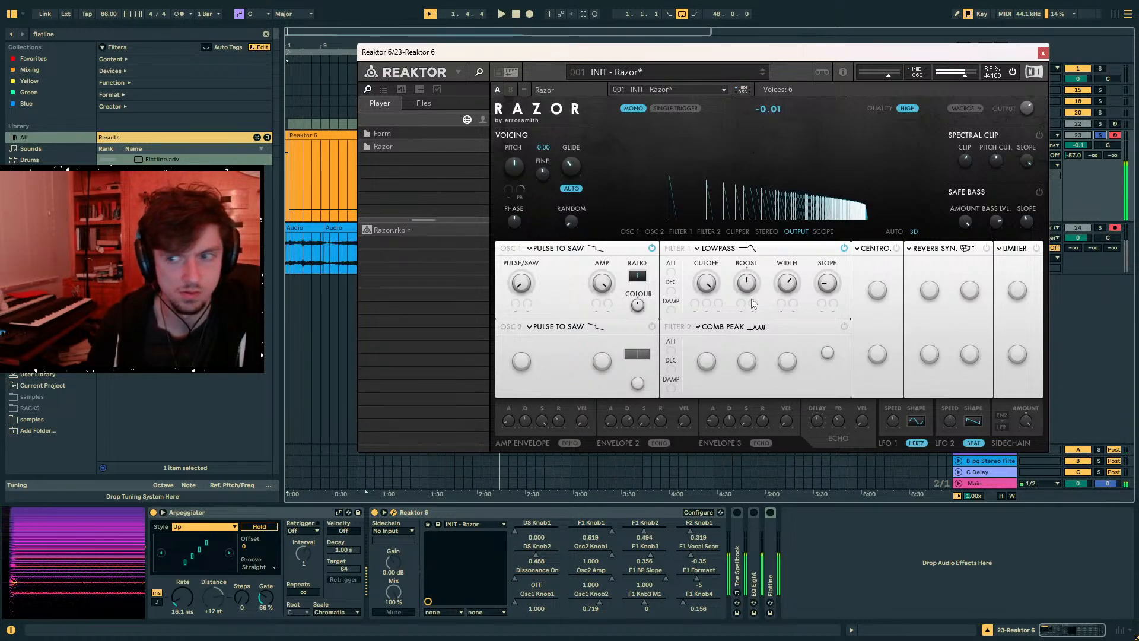
pyautogui.moveTo(787, 289); pyautogui.dragTo(786, 349)
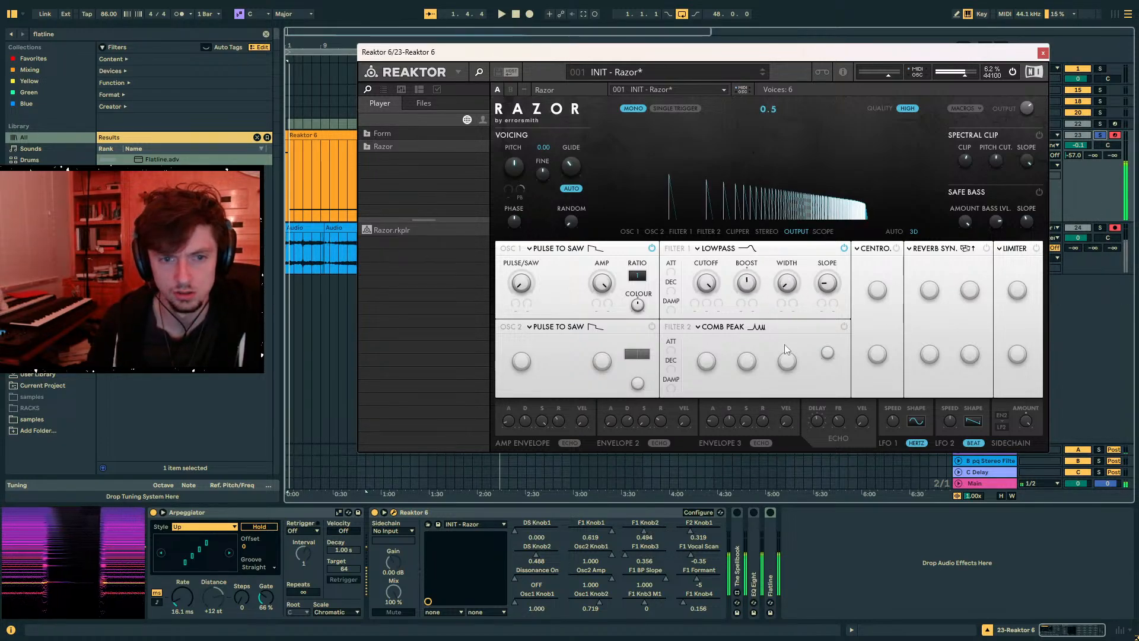
# - Change Razor's dissonance effect to Reverse and assign Envelope 2 as the modulation source for its Amount
pyautogui.click(874, 250)
pyautogui.click(738, 184)
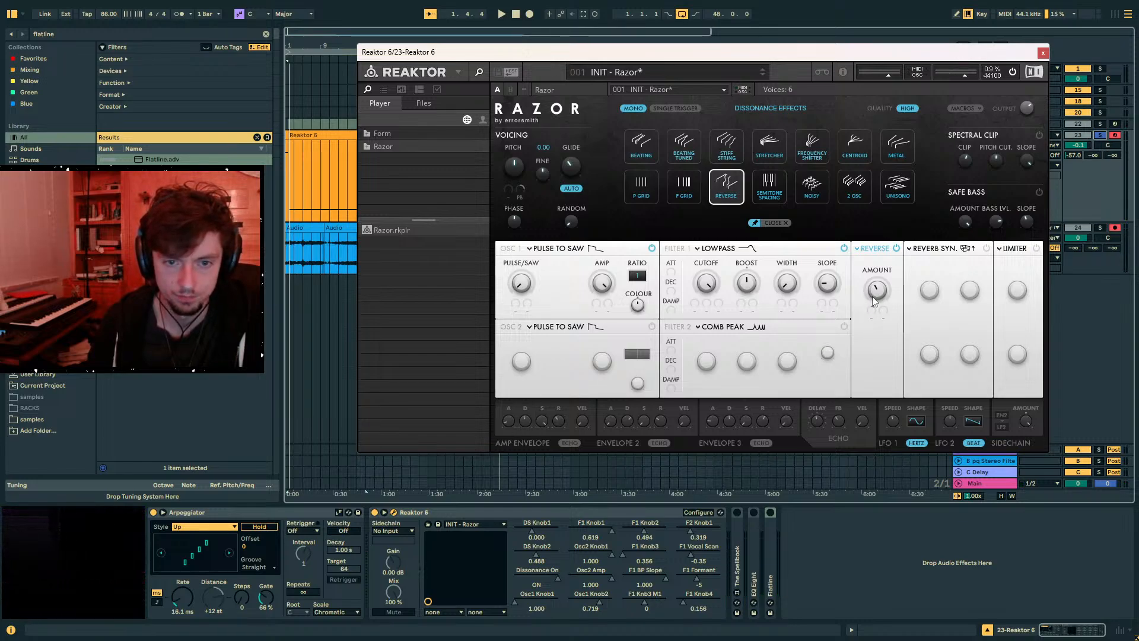
pyautogui.click(872, 313)
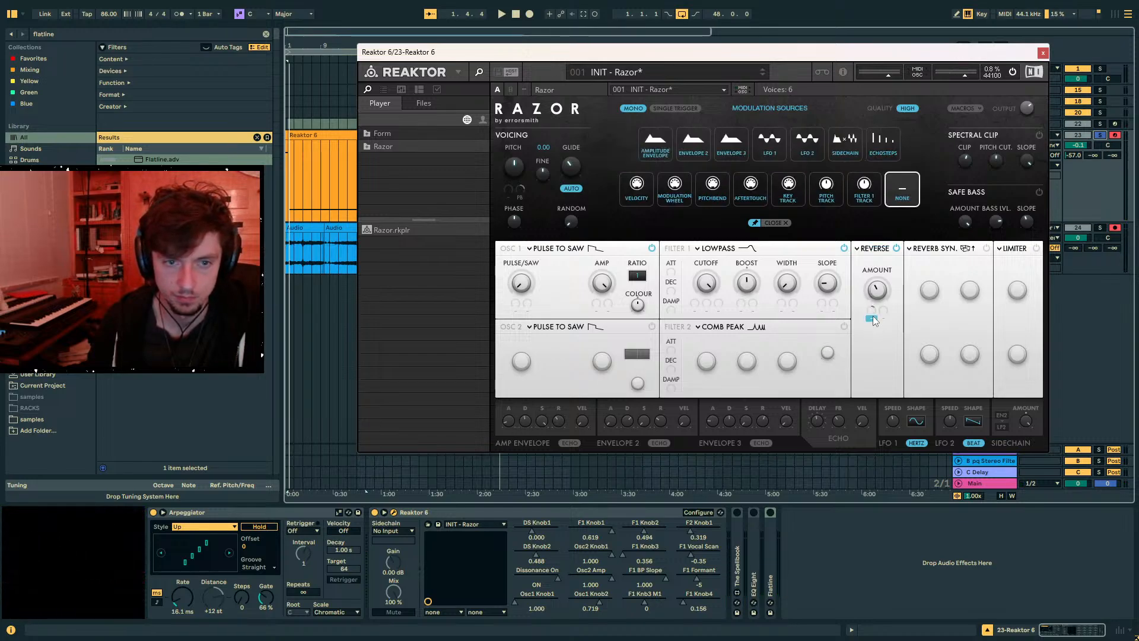
pyautogui.click(690, 144)
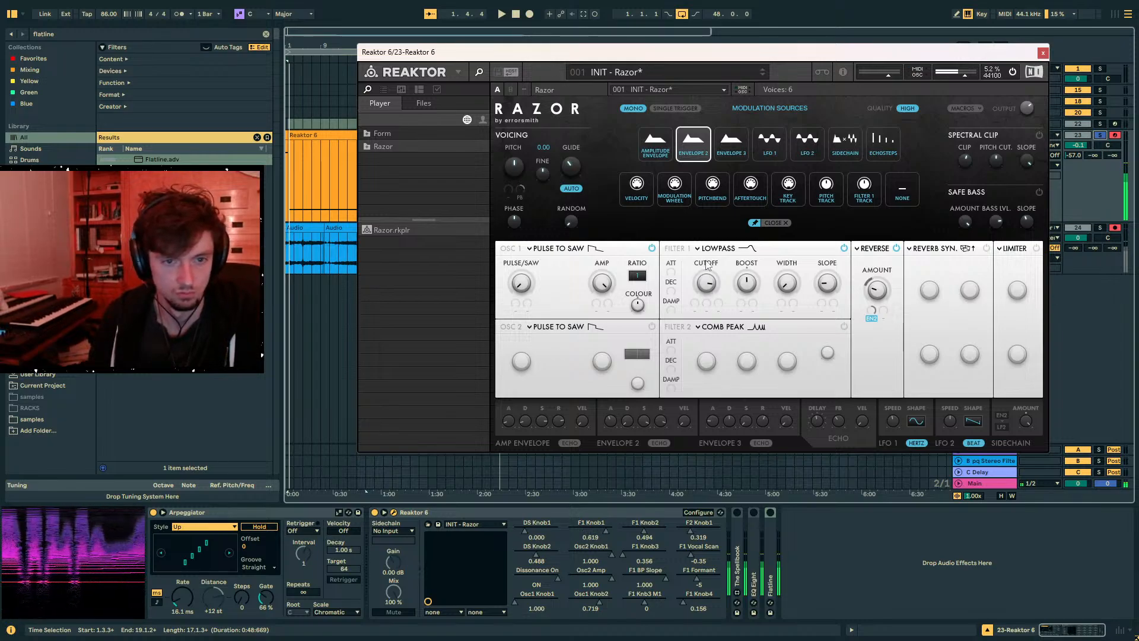
# - Try the EQ Decay type on Filter 1, lowering its P Offs and reshaping the band levels
pyautogui.click(741, 250)
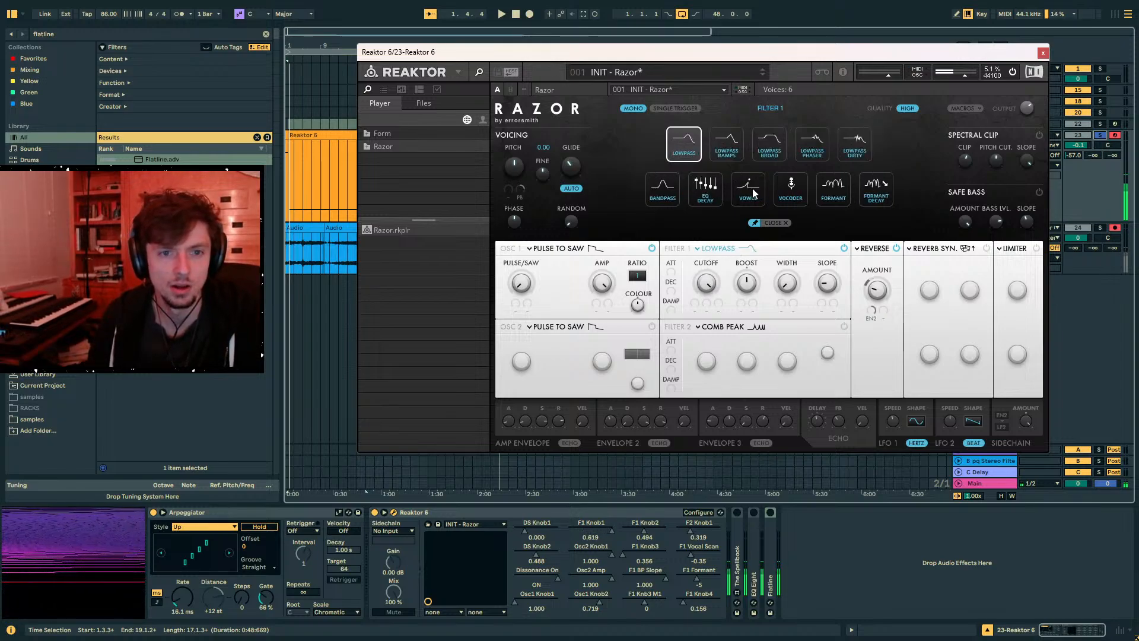
pyautogui.click(701, 196)
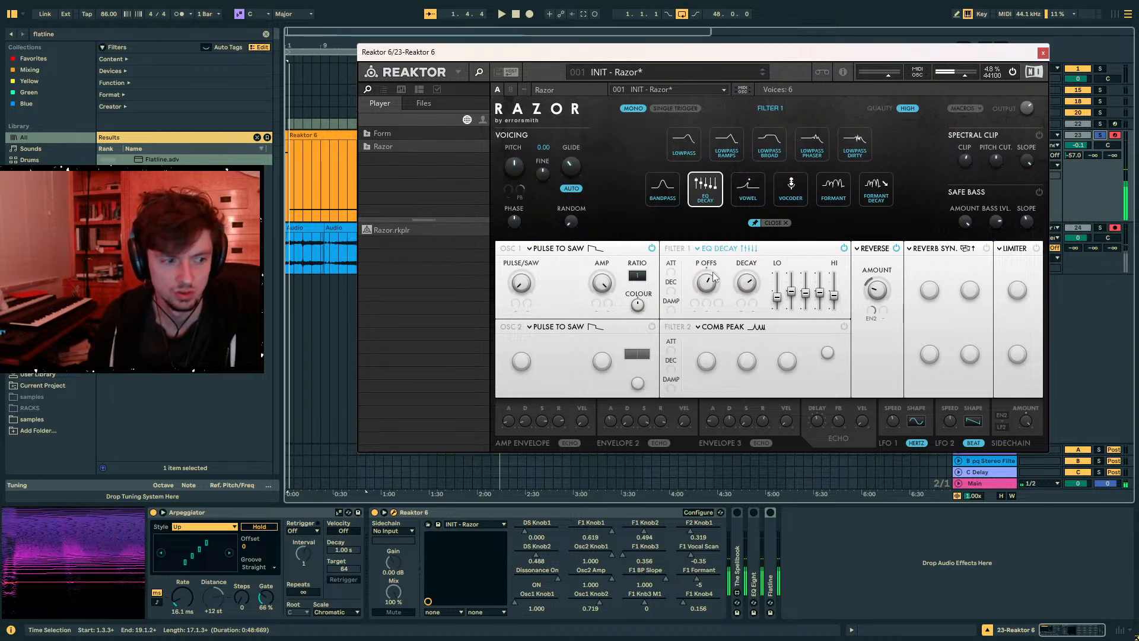
pyautogui.moveTo(710, 281); pyautogui.dragTo(709, 285)
pyautogui.moveTo(778, 295); pyautogui.dragTo(834, 279)
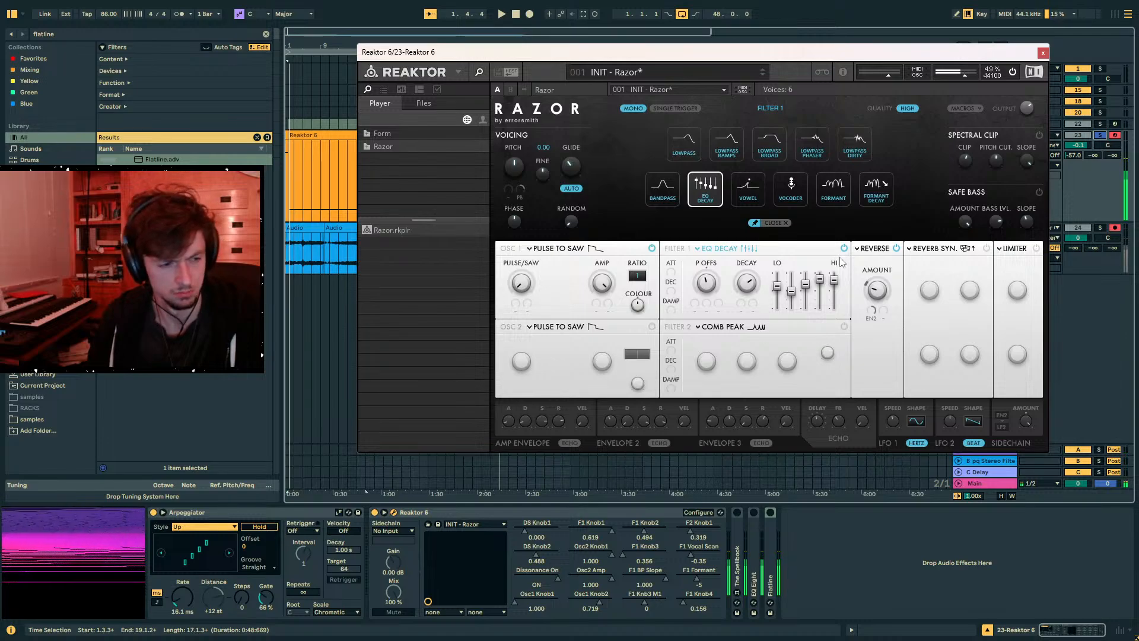
pyautogui.moveTo(819, 279); pyautogui.dragTo(817, 310)
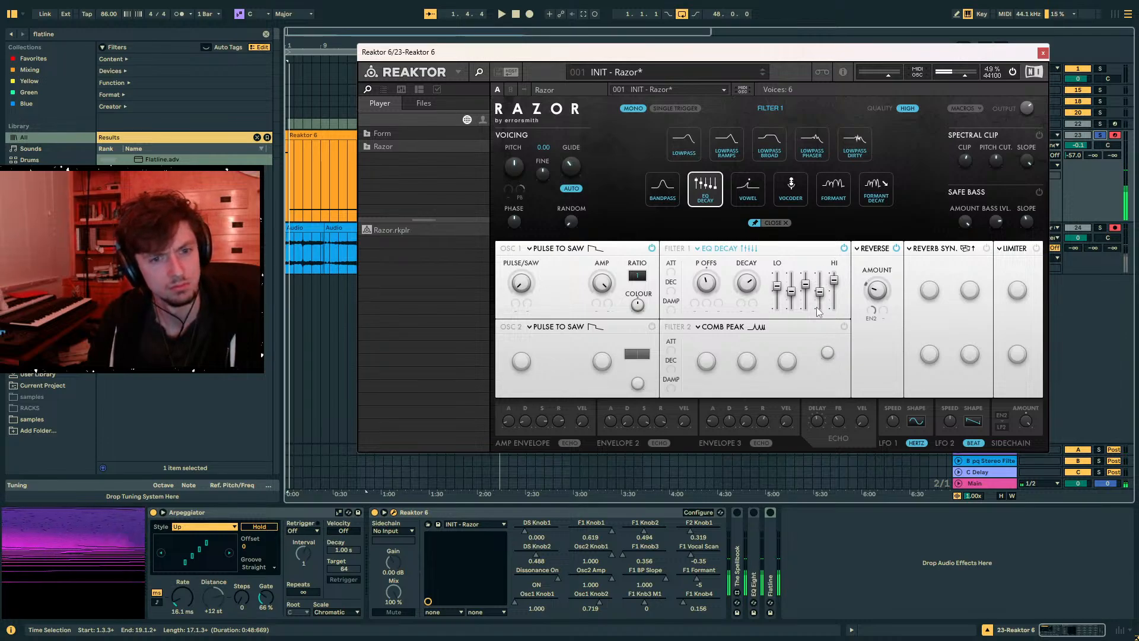
# - Switch Filter 1 to Formant Decay, adjust its Formant and Decay, and lower the Reverse Amount
pyautogui.click(742, 249)
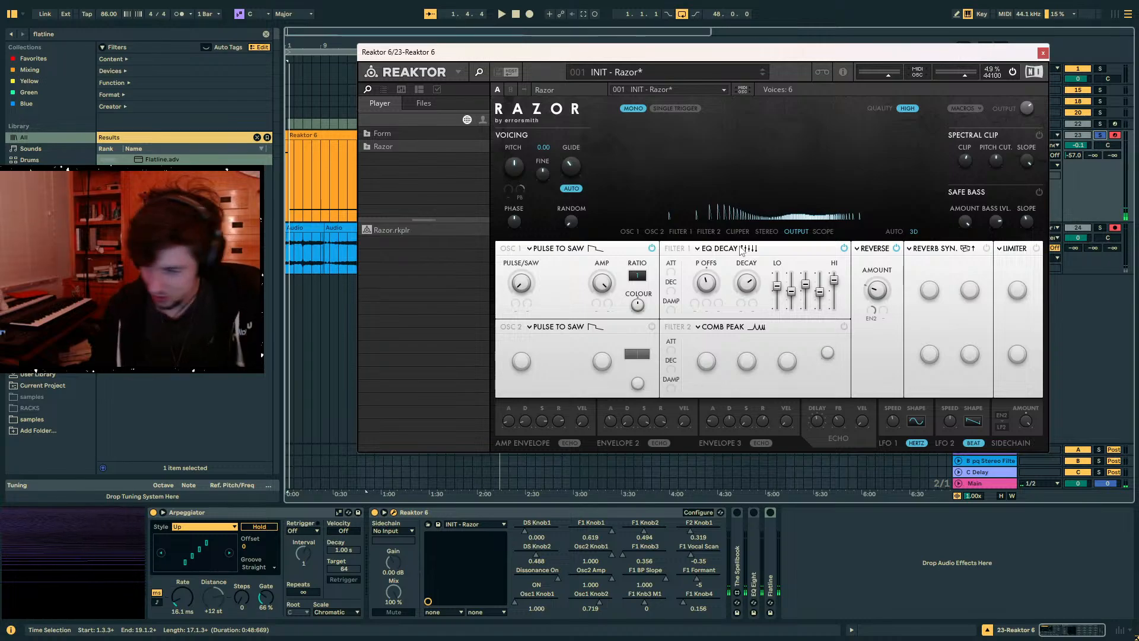
pyautogui.click(741, 249)
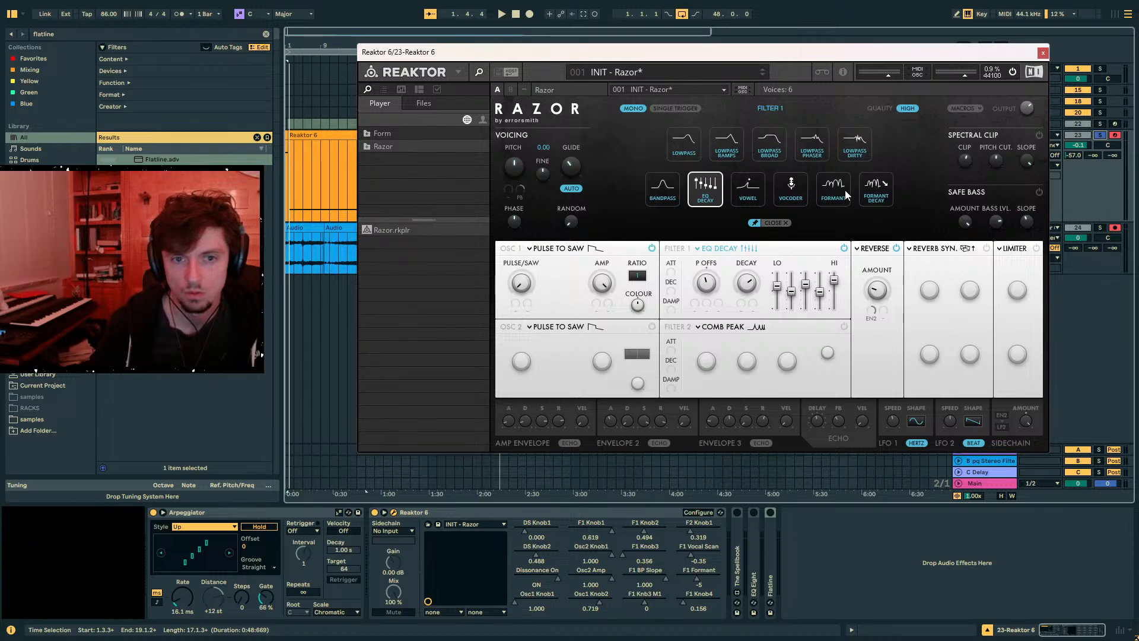
pyautogui.click(886, 196)
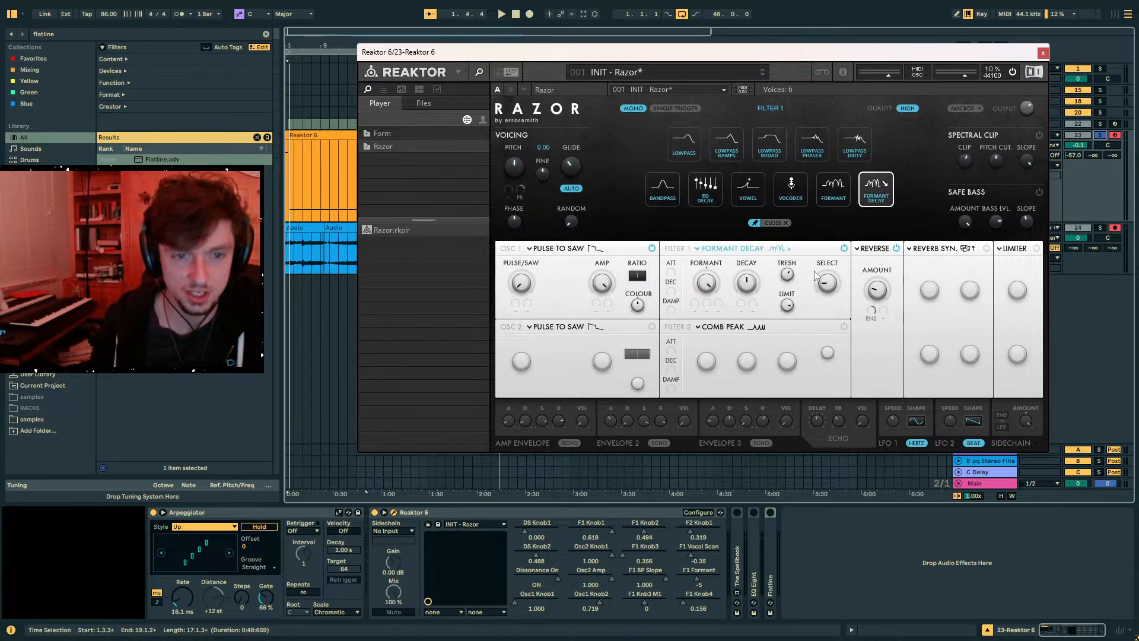
pyautogui.moveTo(701, 330); pyautogui.dragTo(706, 293)
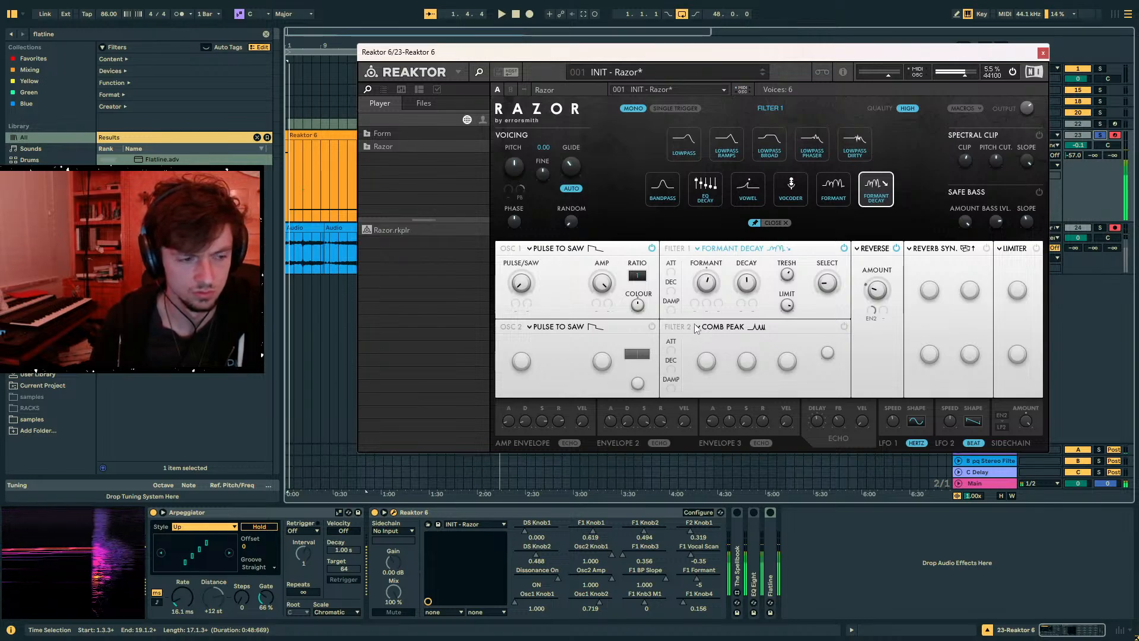
pyautogui.moveTo(753, 294); pyautogui.dragTo(744, 315)
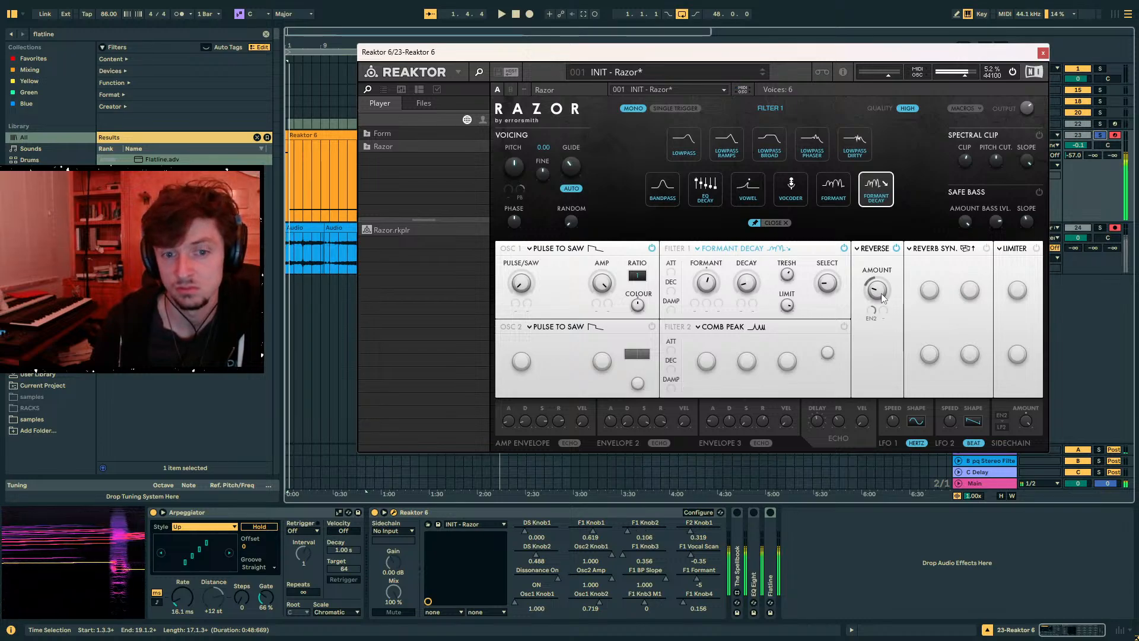
pyautogui.moveTo(861, 301); pyautogui.dragTo(834, 347)
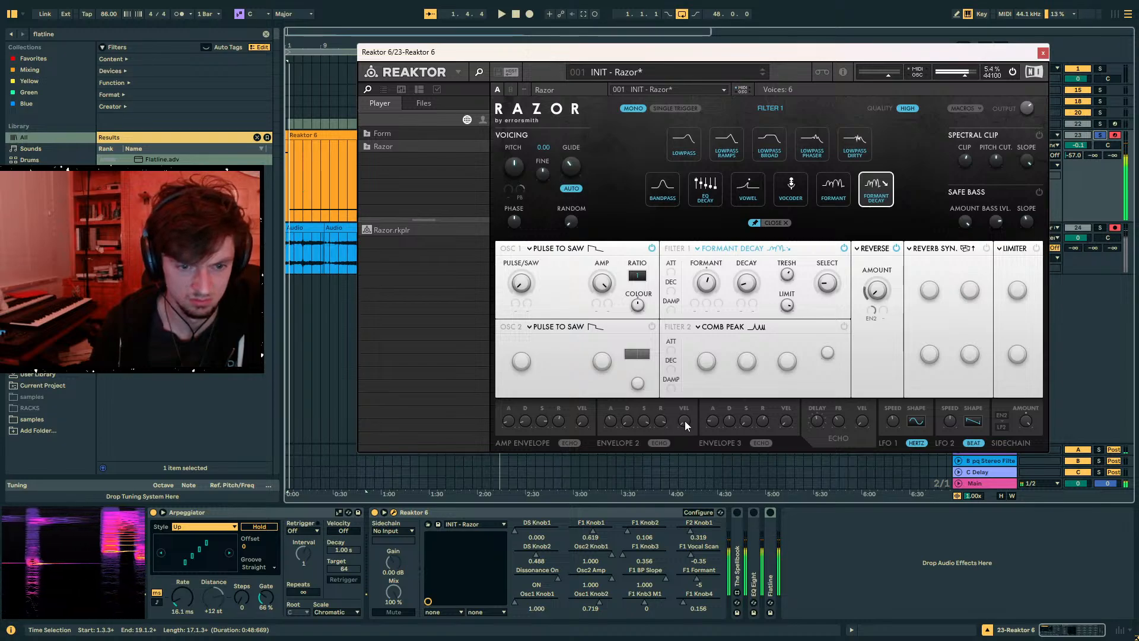
# - Set the Reaktor 6 track's volume to -11.7 dB and readjust Filter 1's Formant and Decay, with Select at 11
pyautogui.moveTo(1082, 145); pyautogui.dragTo(1075, 98)
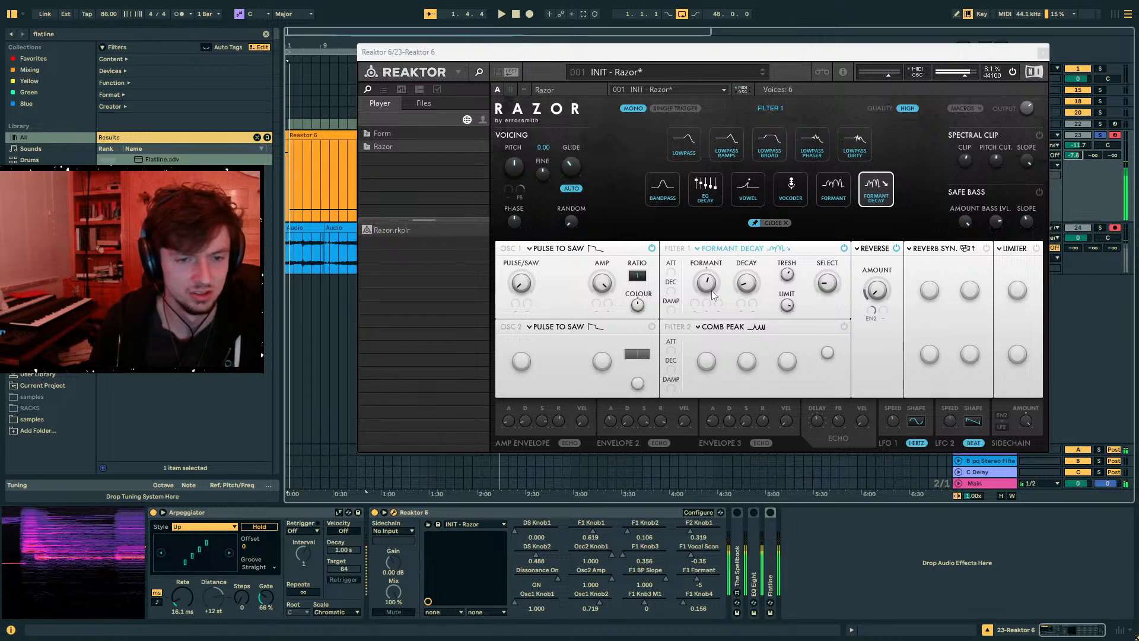
pyautogui.moveTo(706, 286); pyautogui.dragTo(762, 237)
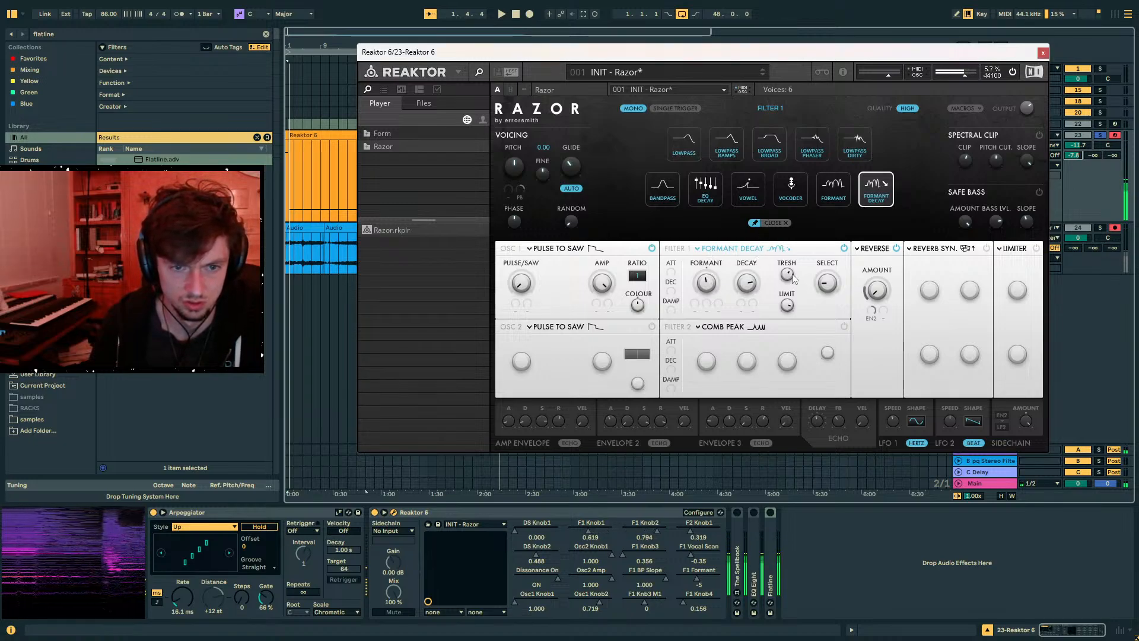
pyautogui.moveTo(829, 296)
pyautogui.mouseDown()
pyautogui.moveTo(848, 237)
pyautogui.moveTo(837, 285)
pyautogui.mouseUp()
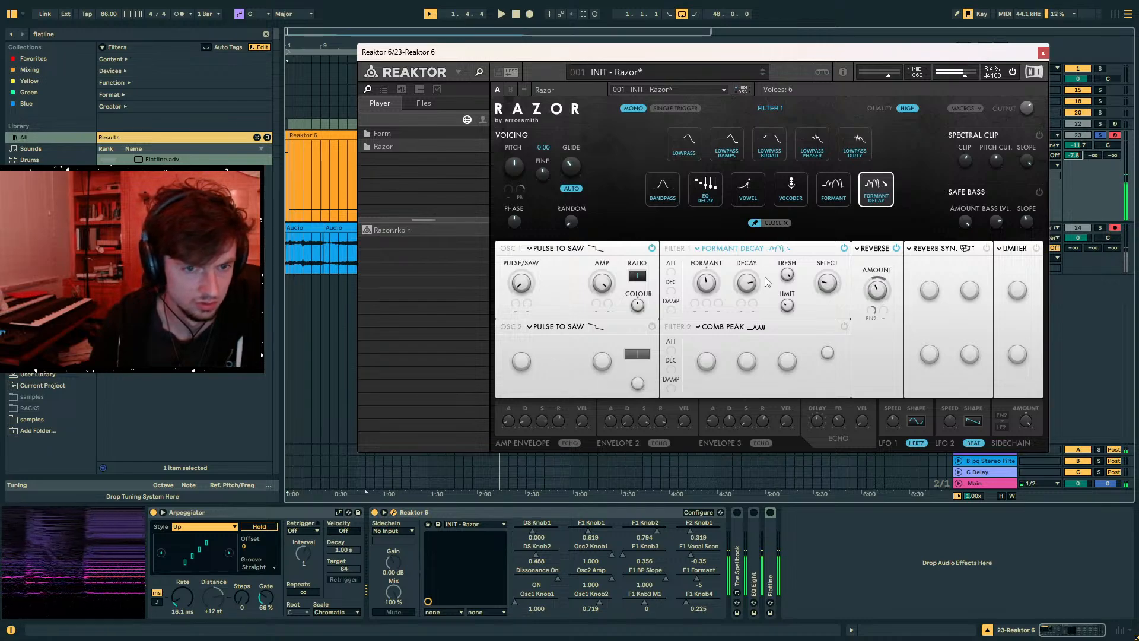
pyautogui.click(785, 223)
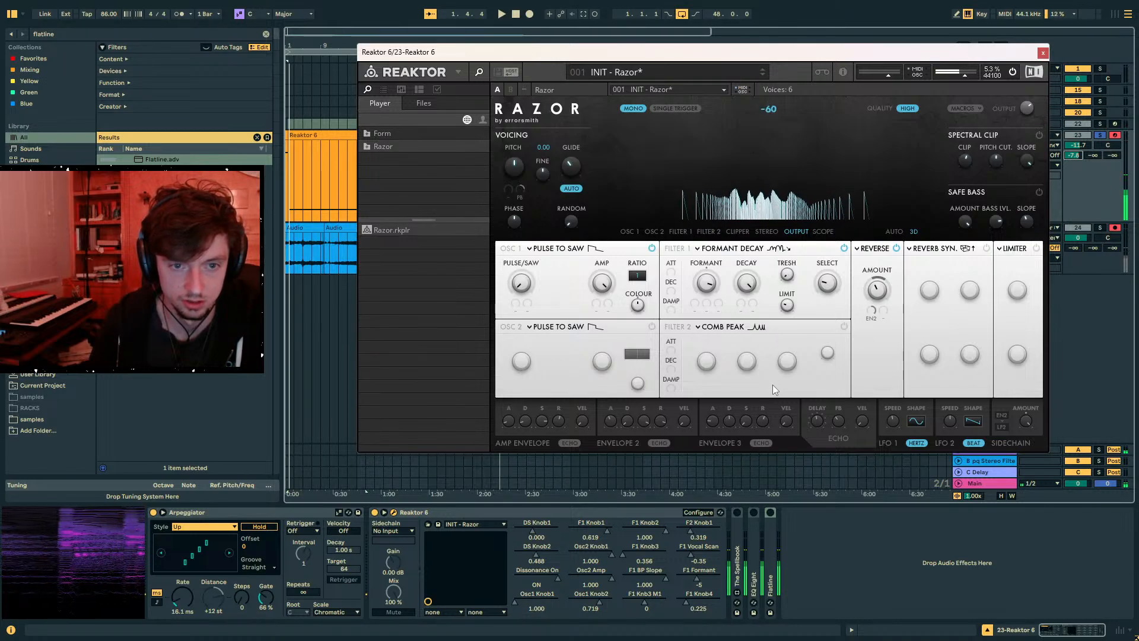
pyautogui.moveTo(827, 283)
pyautogui.mouseDown()
pyautogui.moveTo(839, 255)
pyautogui.moveTo(831, 303)
pyautogui.mouseUp()
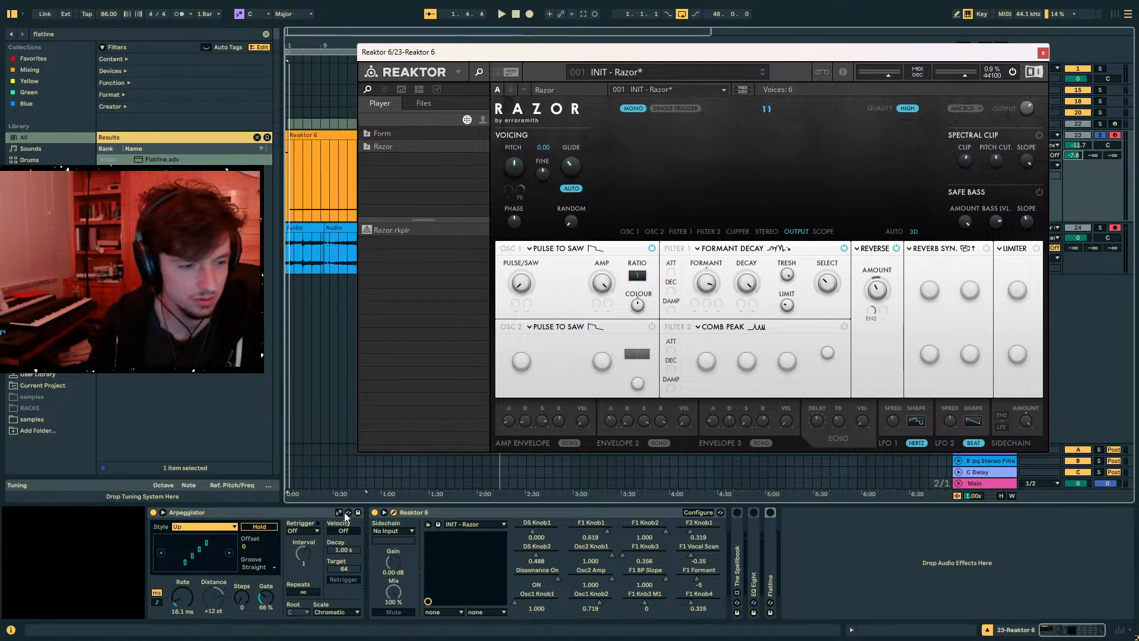
# - Set Filter 1's Select to 14 with Configure mode on, leave that mode and unfold The Spellbook
pyautogui.click(699, 513)
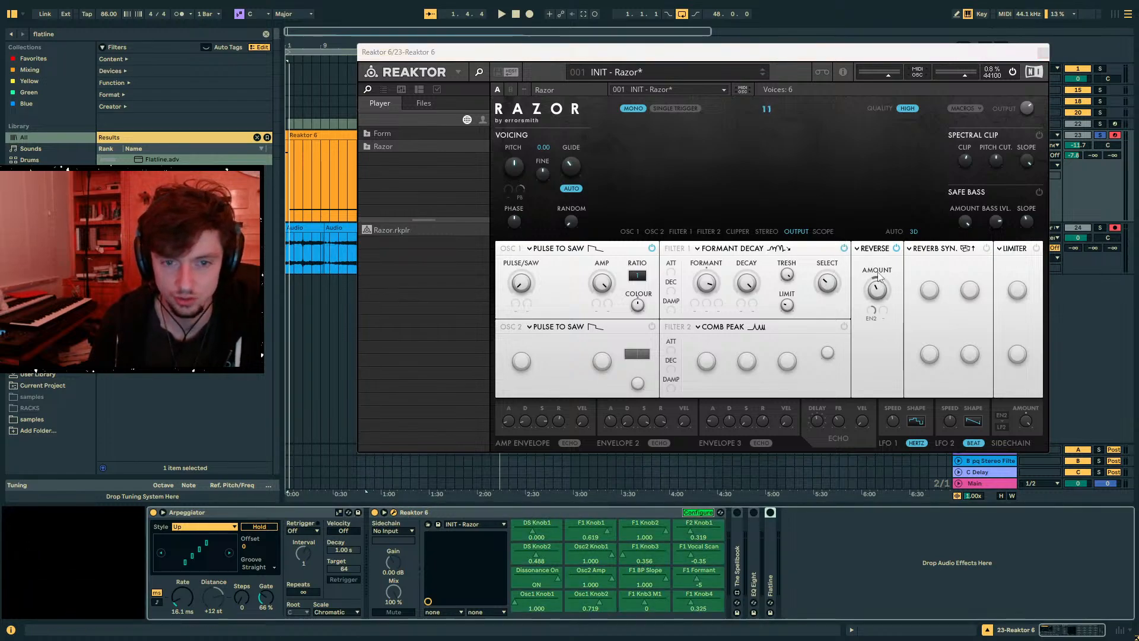
pyautogui.moveTo(829, 287); pyautogui.dragTo(829, 275)
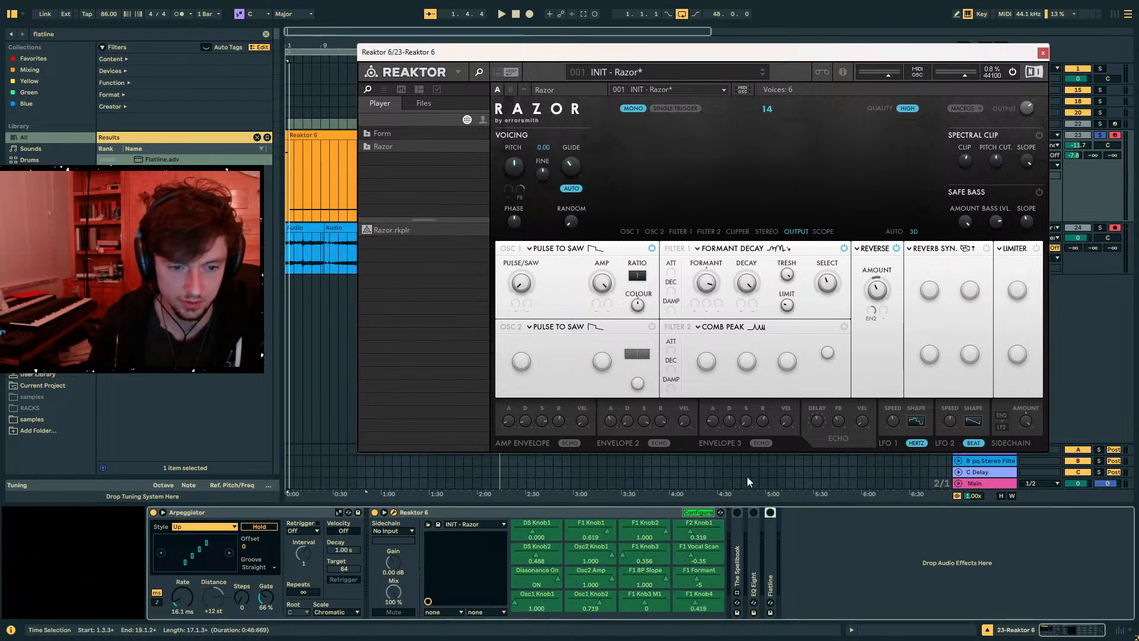
pyautogui.click(698, 513)
pyautogui.doubleClick(740, 537)
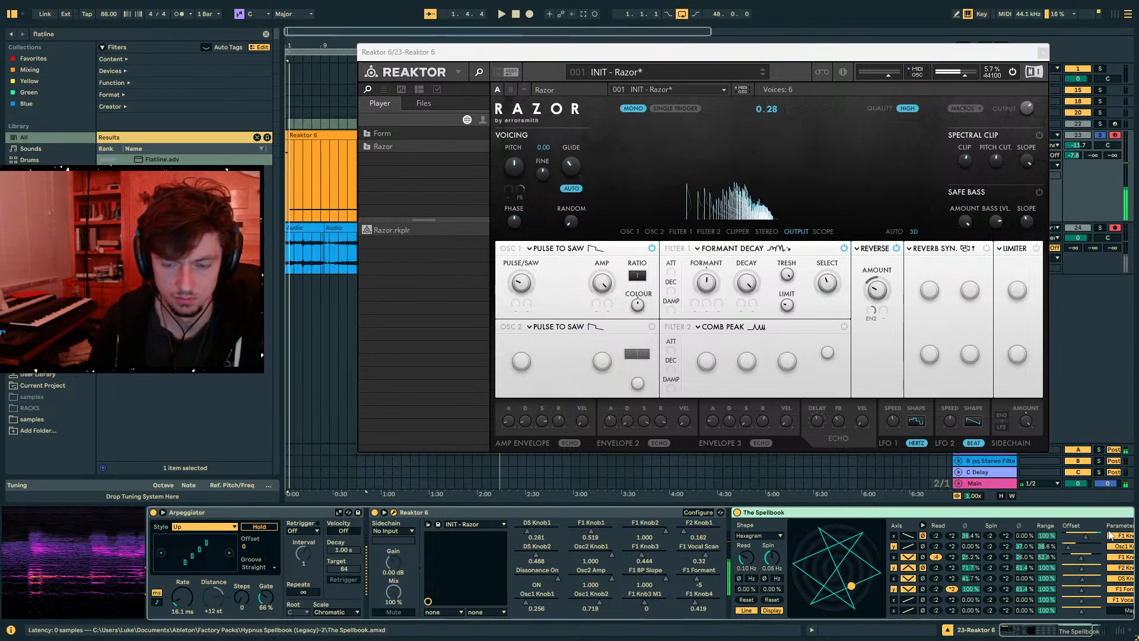
# - Turn on Filter 2's Comb Peak during playback and show the available stereo effect types
pyautogui.press('space')
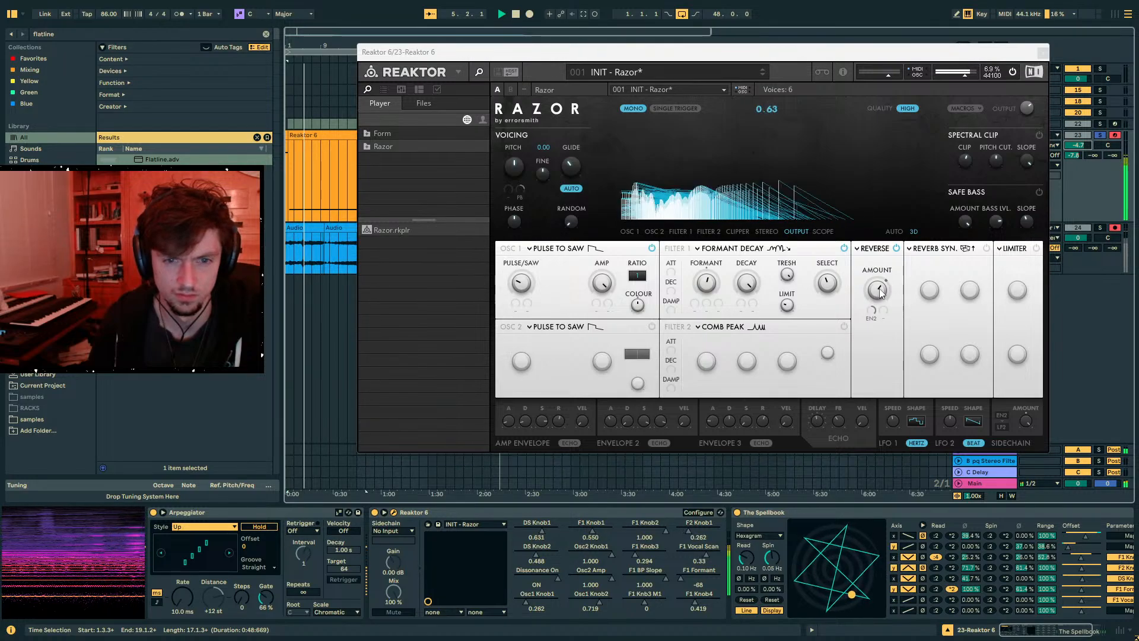
pyautogui.click(844, 327)
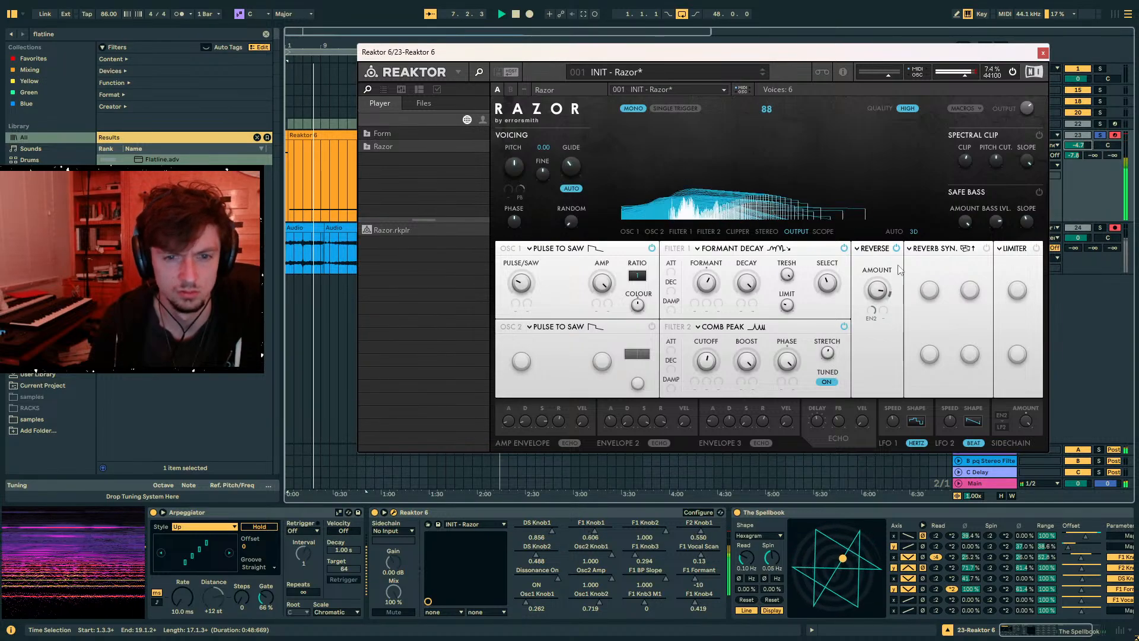
pyautogui.click(948, 254)
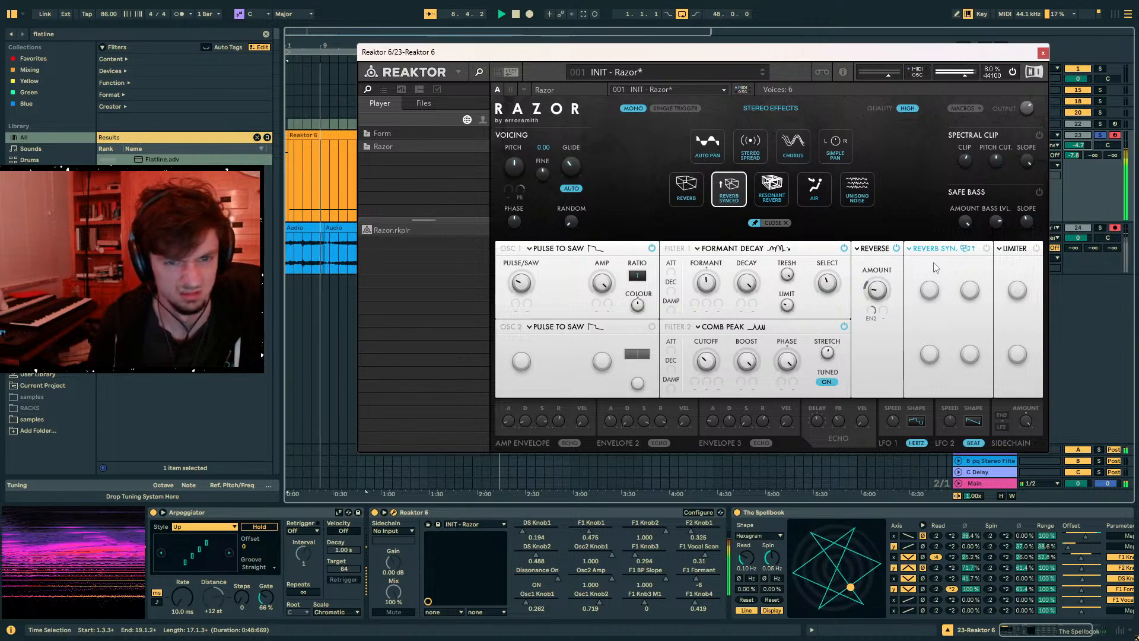
# - Set the Arpeggiator's Rate to 129 ms and Gate to 104 %, and switch the device off
pyautogui.moveTo(182, 598); pyautogui.dragTo(182, 539)
pyautogui.moveTo(266, 597); pyautogui.dragTo(266, 575)
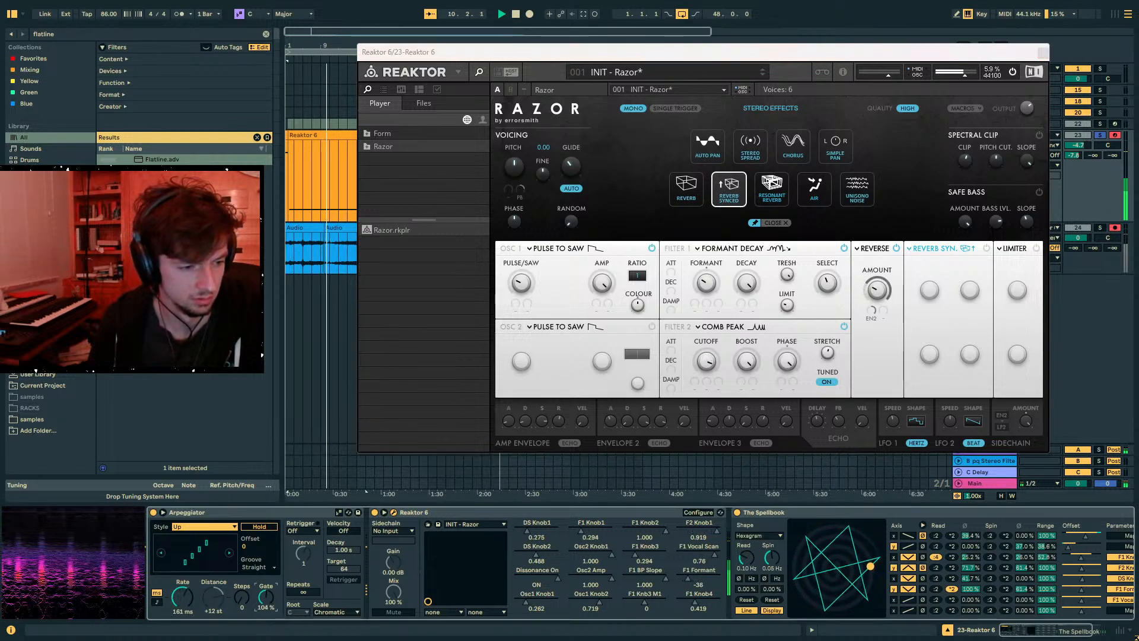
pyautogui.moveTo(193, 604)
pyautogui.mouseDown()
pyautogui.moveTo(194, 567)
pyautogui.moveTo(193, 614)
pyautogui.mouseUp()
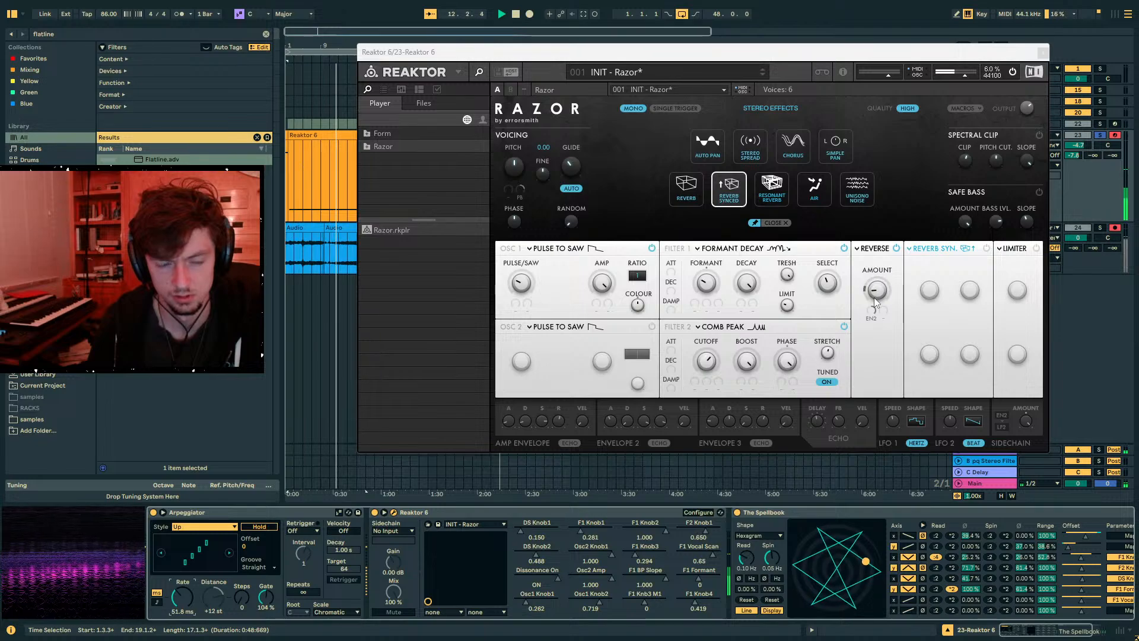
pyautogui.moveTo(183, 597); pyautogui.dragTo(183, 579)
pyautogui.click(153, 513)
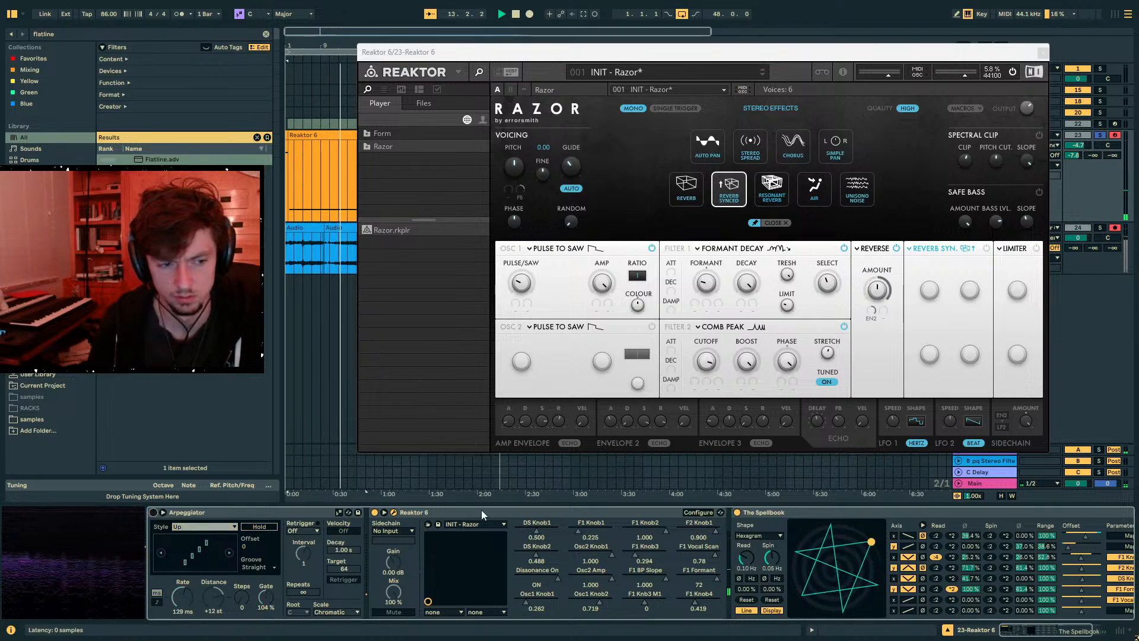
# - Turn off Filter 2's Comb Peak and turn on the Reverb Synced stereo effect
pyautogui.click(843, 249)
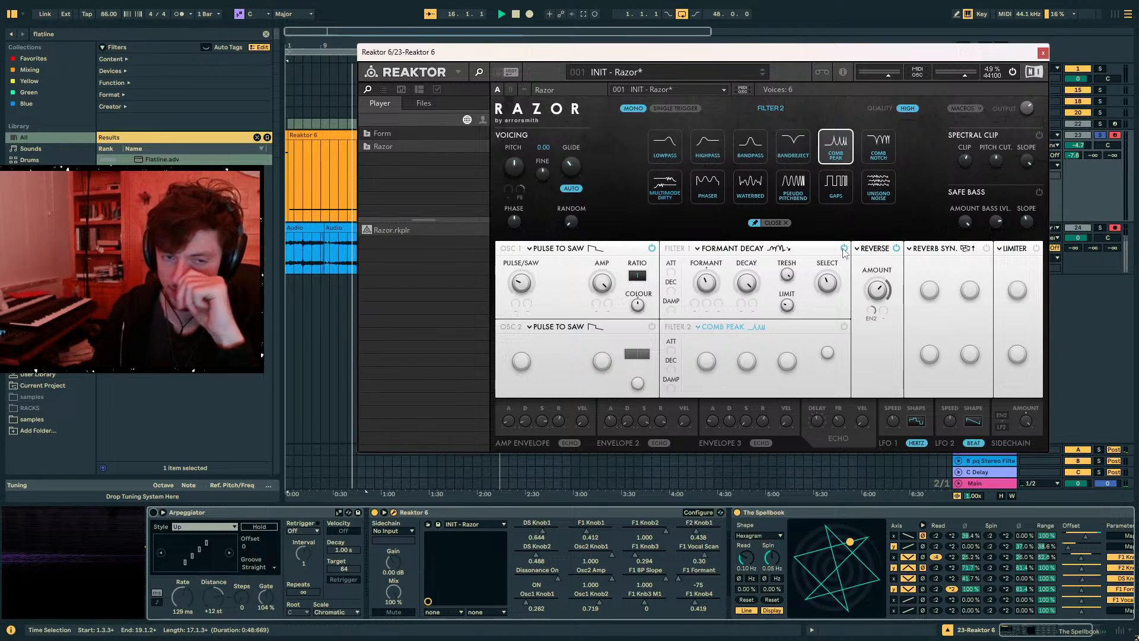
pyautogui.click(986, 249)
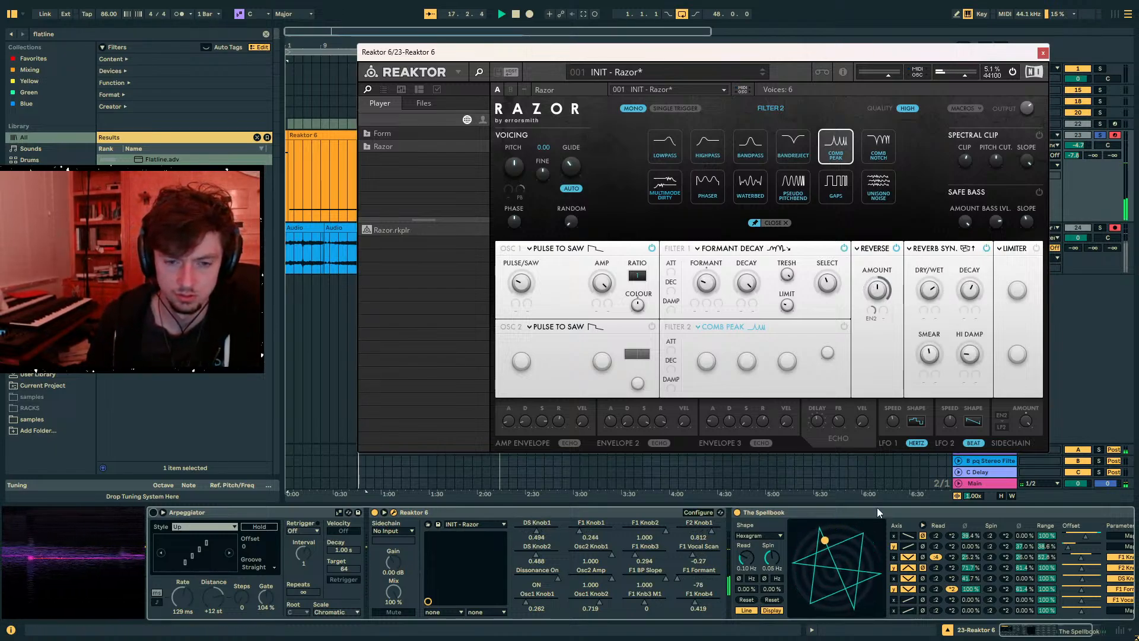
# - Add the Flatline.adv preset to the end of the device chain and delete The Spellbook from the chain
pyautogui.doubleClick(784, 513)
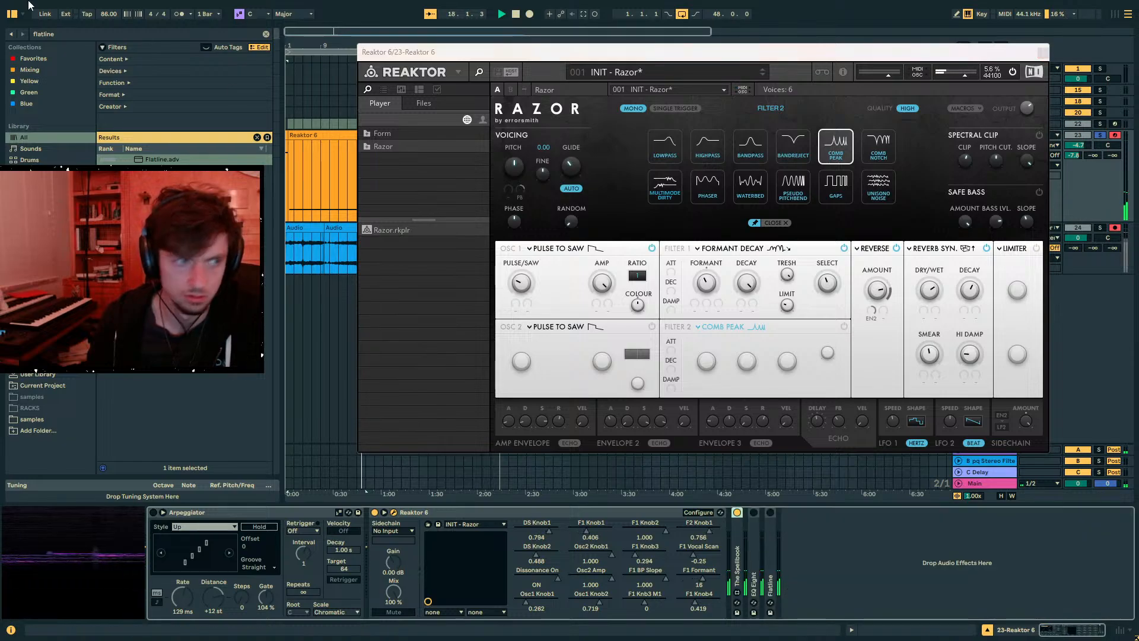
pyautogui.click(159, 158)
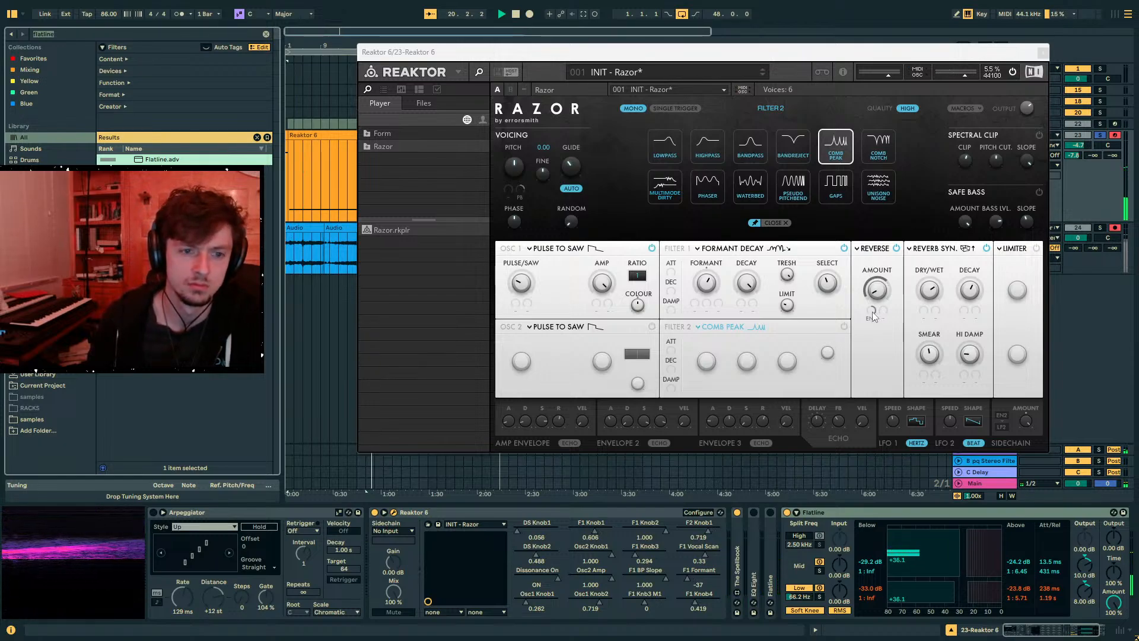
pyautogui.click(648, 420)
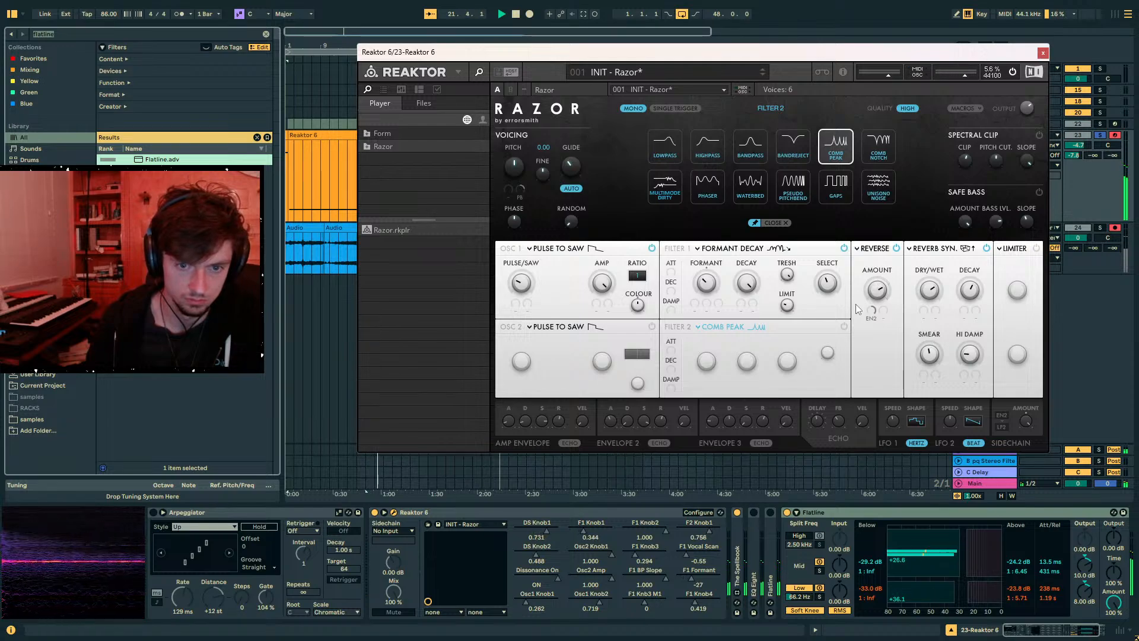
pyautogui.click(732, 521)
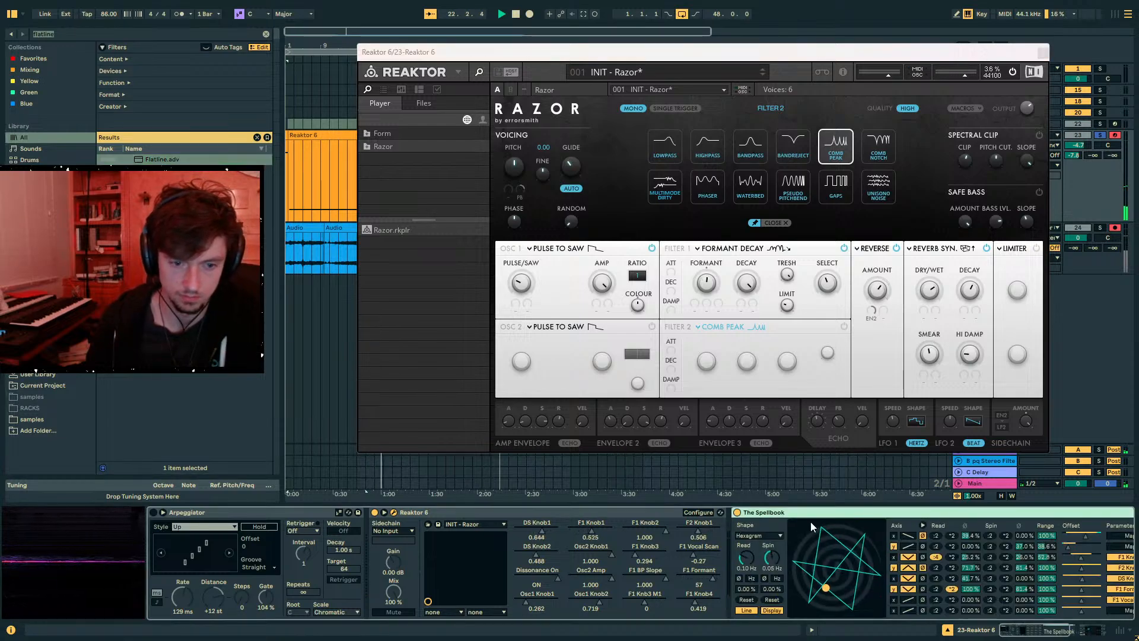
pyautogui.press('Delete')
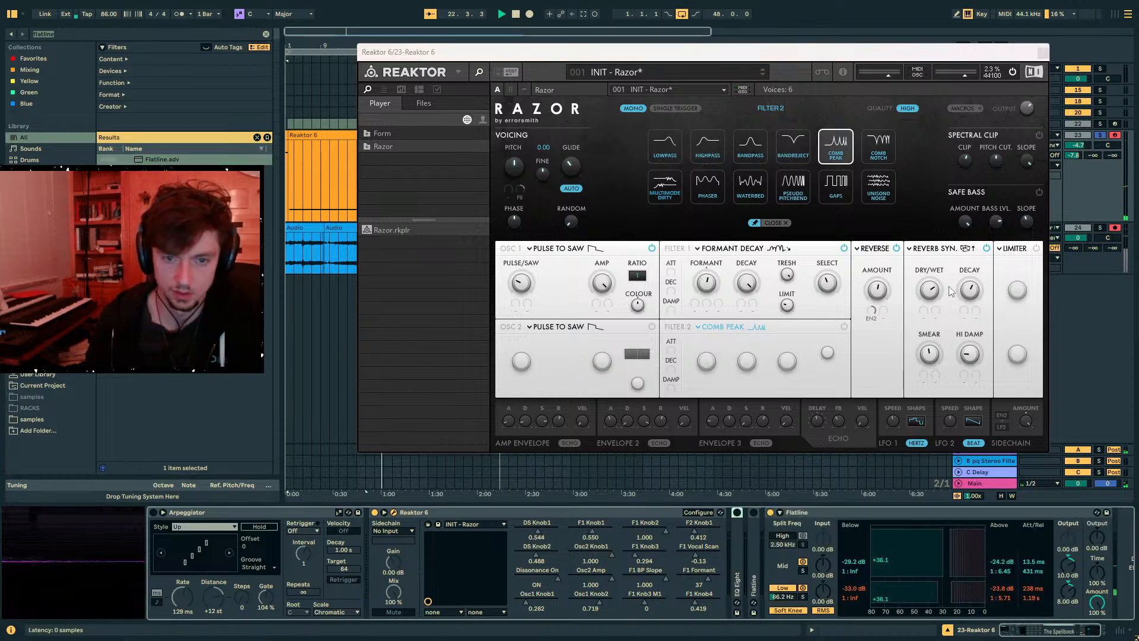
# - Switch off Filter 1's Formant Decay and the Reverb Synced effect, and set the Reverse Amount to about 0.4
pyautogui.click(868, 301)
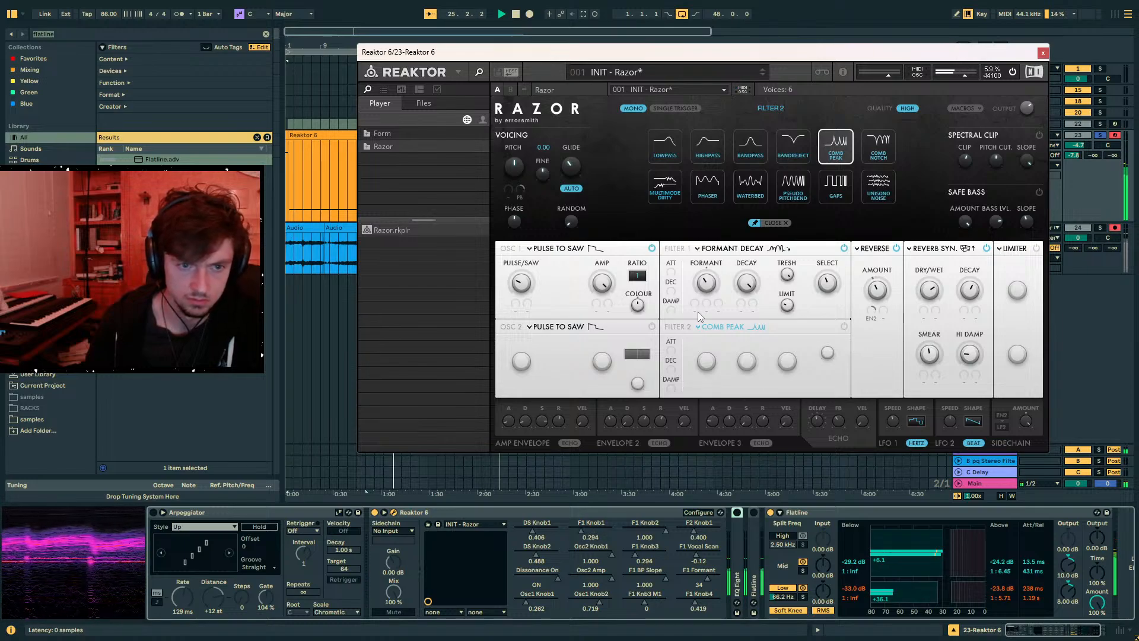
pyautogui.click(844, 249)
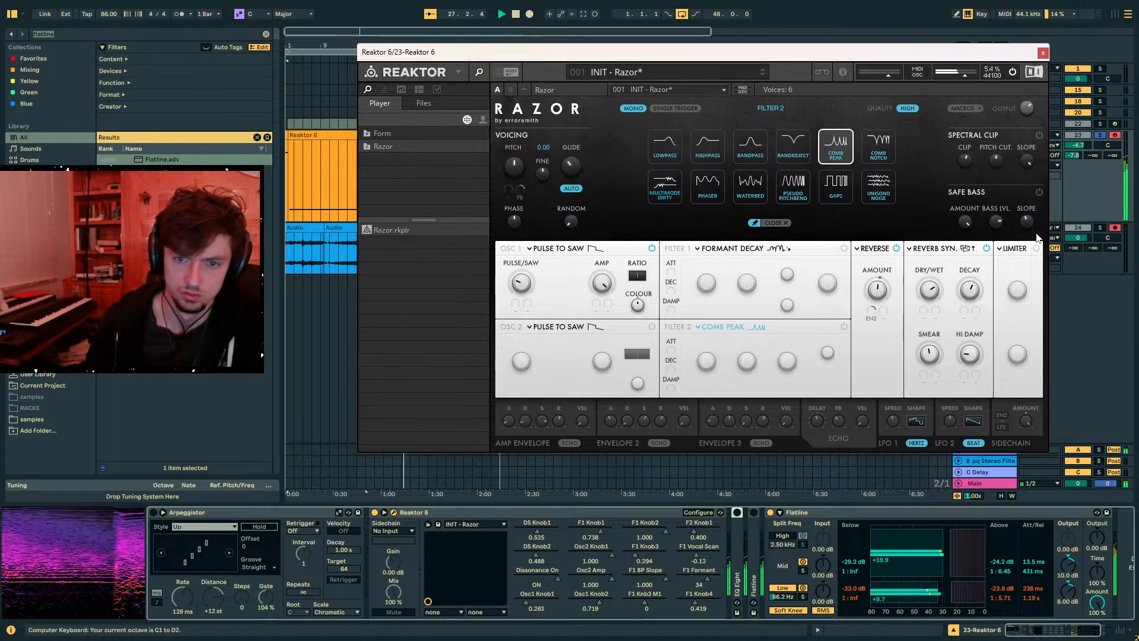
pyautogui.click(987, 249)
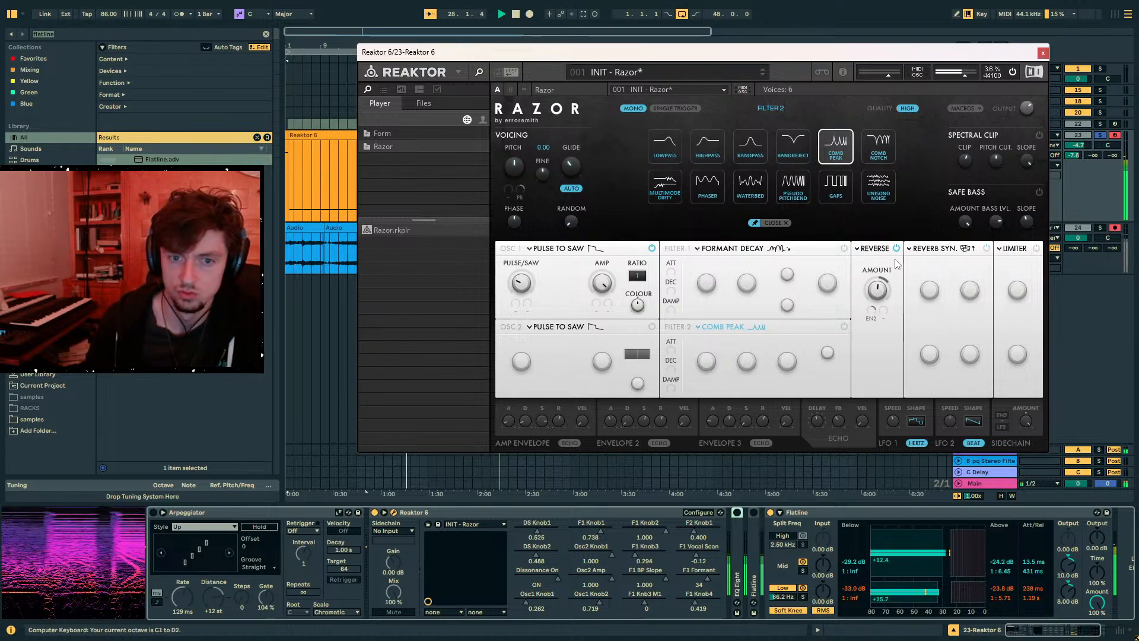
pyautogui.moveTo(879, 295); pyautogui.dragTo(867, 303)
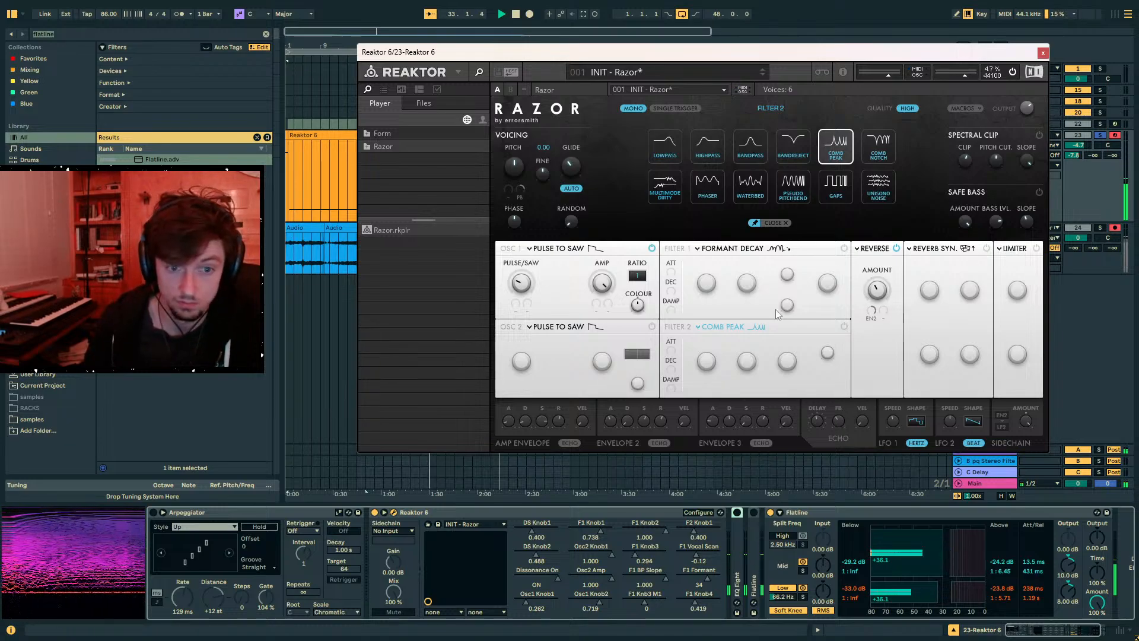
# - Switch oscillator 1 of the Razor synth from Pulse to Saw to the Number Pitchbend type
pyautogui.click(731, 250)
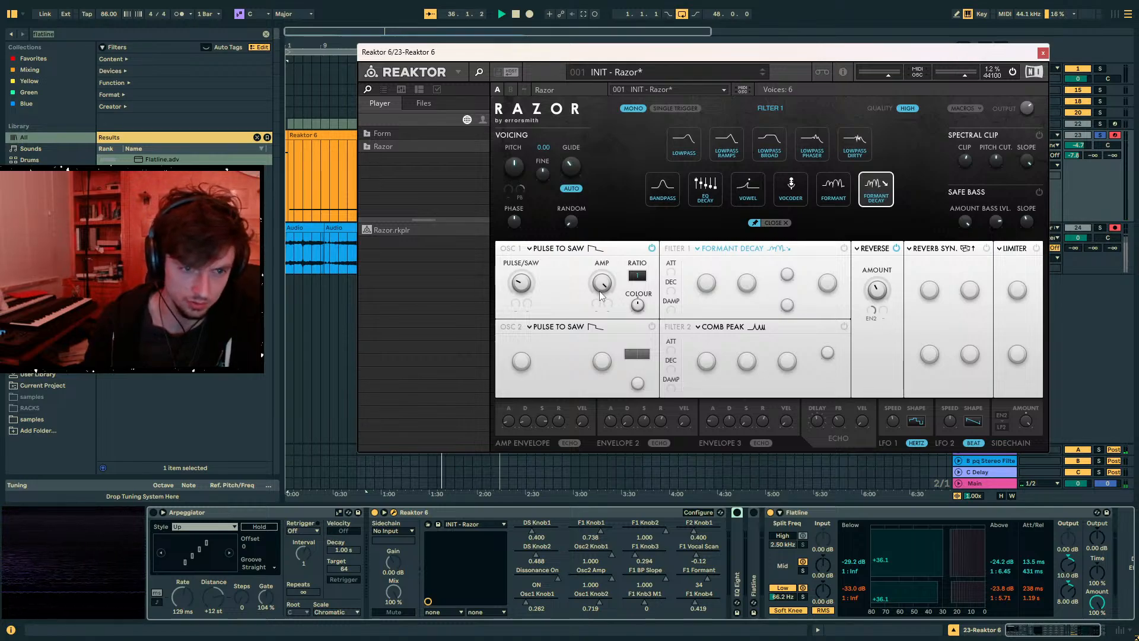
pyautogui.moveTo(517, 284); pyautogui.dragTo(560, 208)
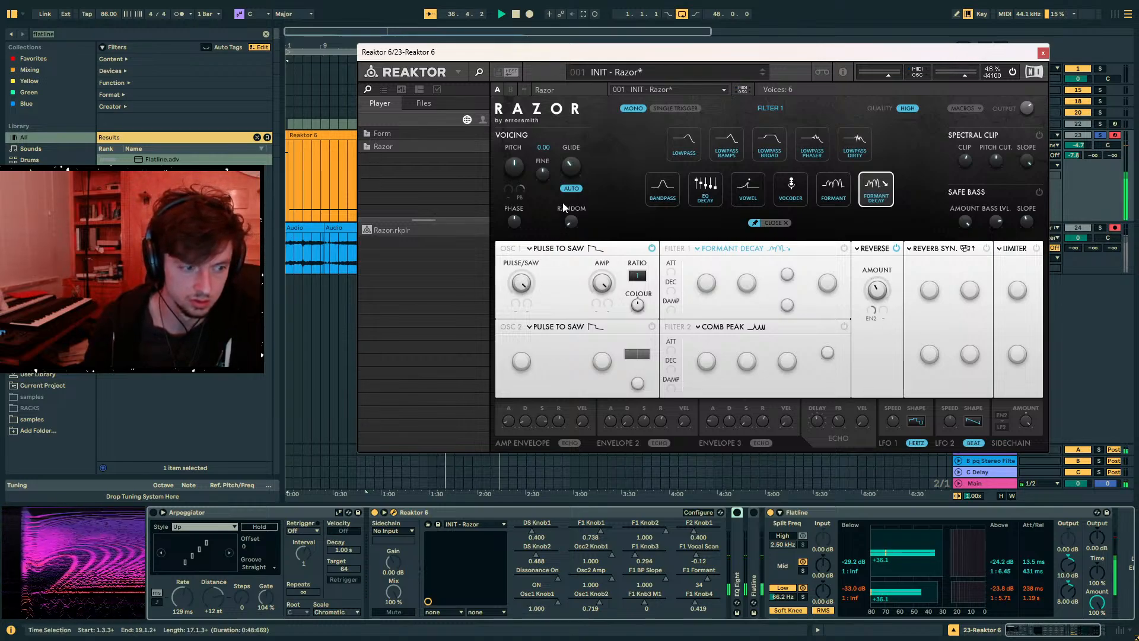
pyautogui.click(574, 250)
pyautogui.click(640, 188)
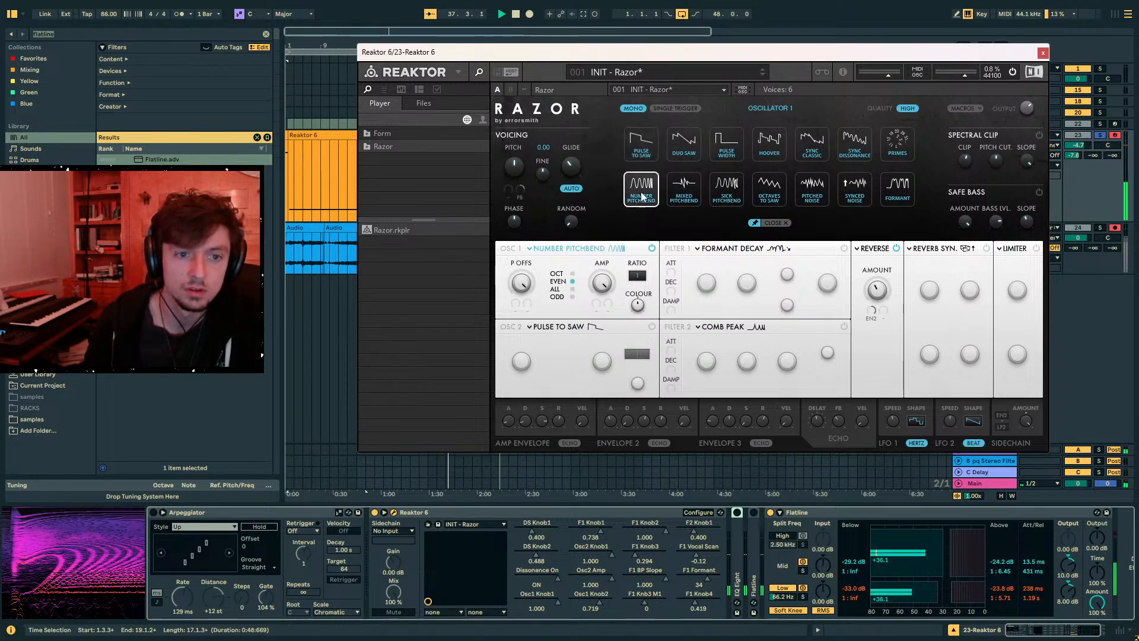
# - Sweep oscillator 1's P Offs knob to about 0.775 and adjust the Reverse amount to 0.400
pyautogui.moveTo(522, 295); pyautogui.dragTo(547, 347)
pyautogui.moveTo(551, 300); pyautogui.dragTo(553, 357)
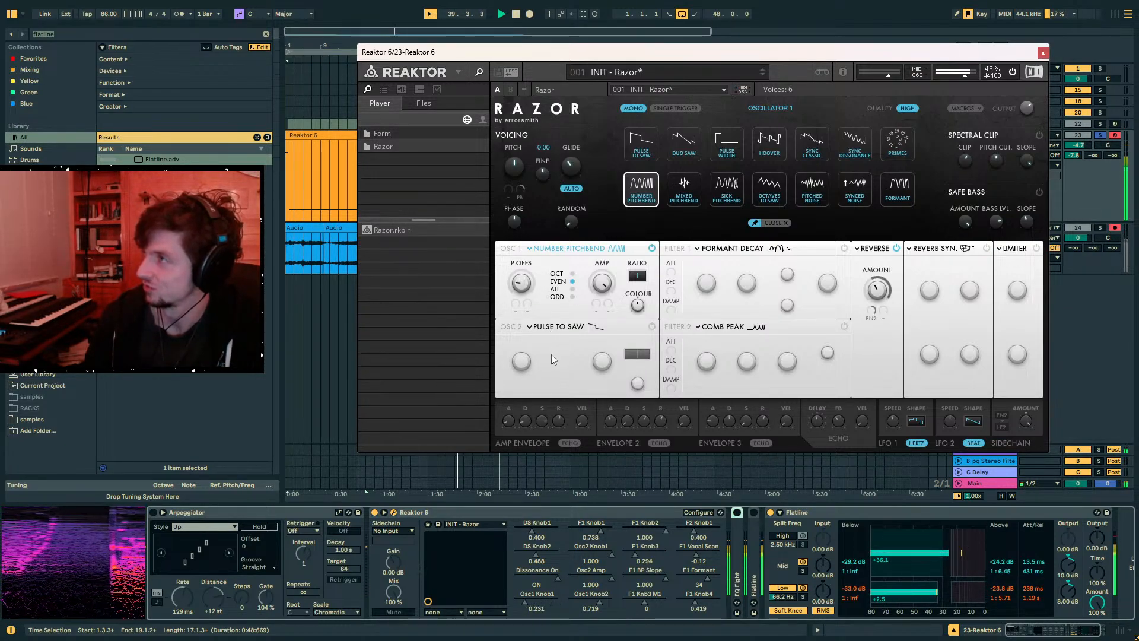
pyautogui.moveTo(546, 399); pyautogui.dragTo(526, 208)
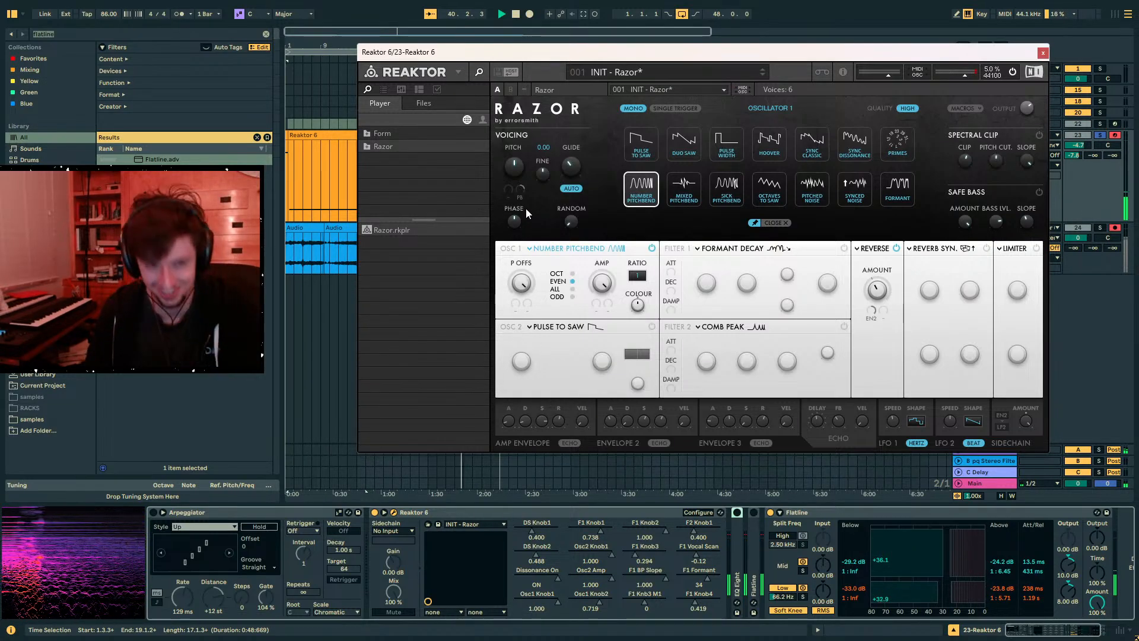
pyautogui.moveTo(515, 280); pyautogui.dragTo(529, 330)
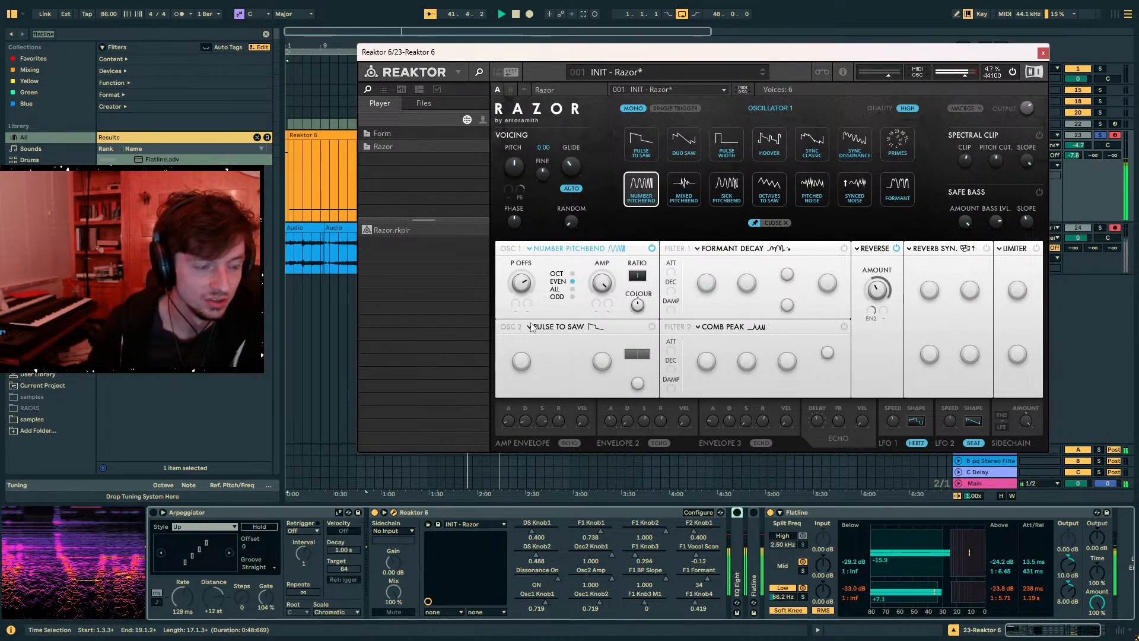
pyautogui.moveTo(529, 339); pyautogui.dragTo(524, 326)
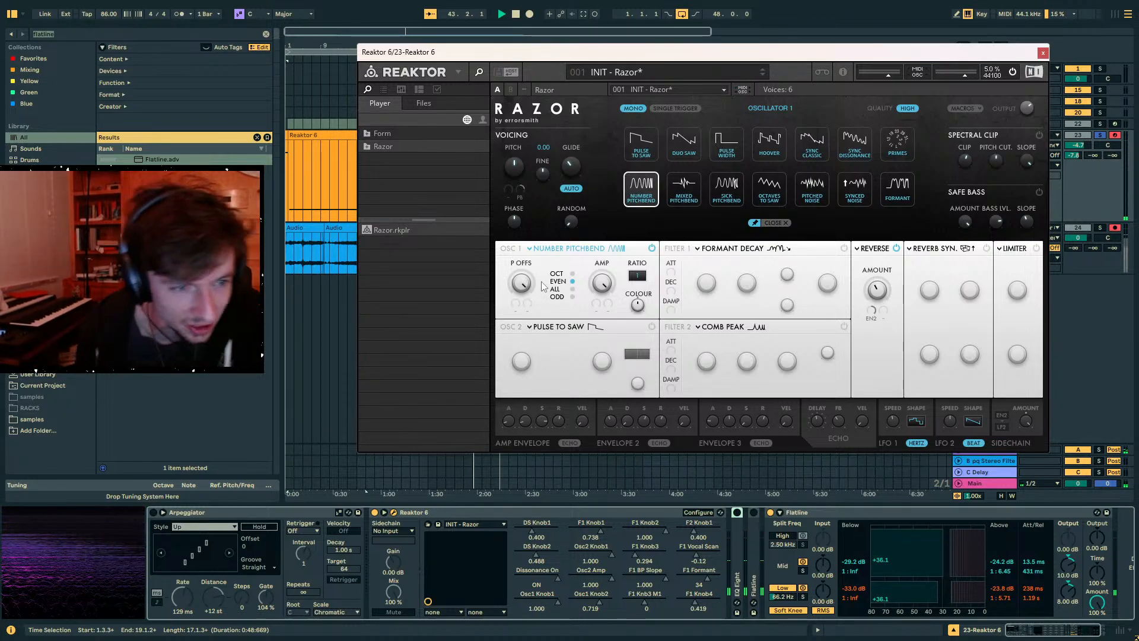
pyautogui.moveTo(506, 291); pyautogui.dragTo(497, 345)
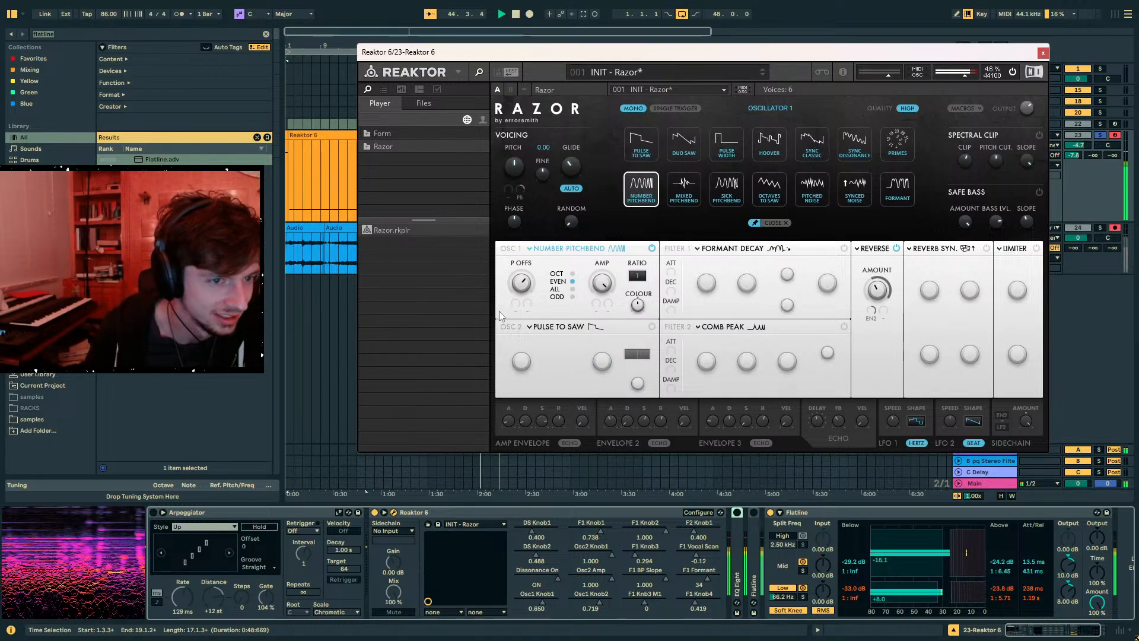
pyautogui.moveTo(499, 306)
pyautogui.mouseDown()
pyautogui.moveTo(502, 327)
pyautogui.moveTo(504, 290)
pyautogui.moveTo(506, 326)
pyautogui.mouseUp()
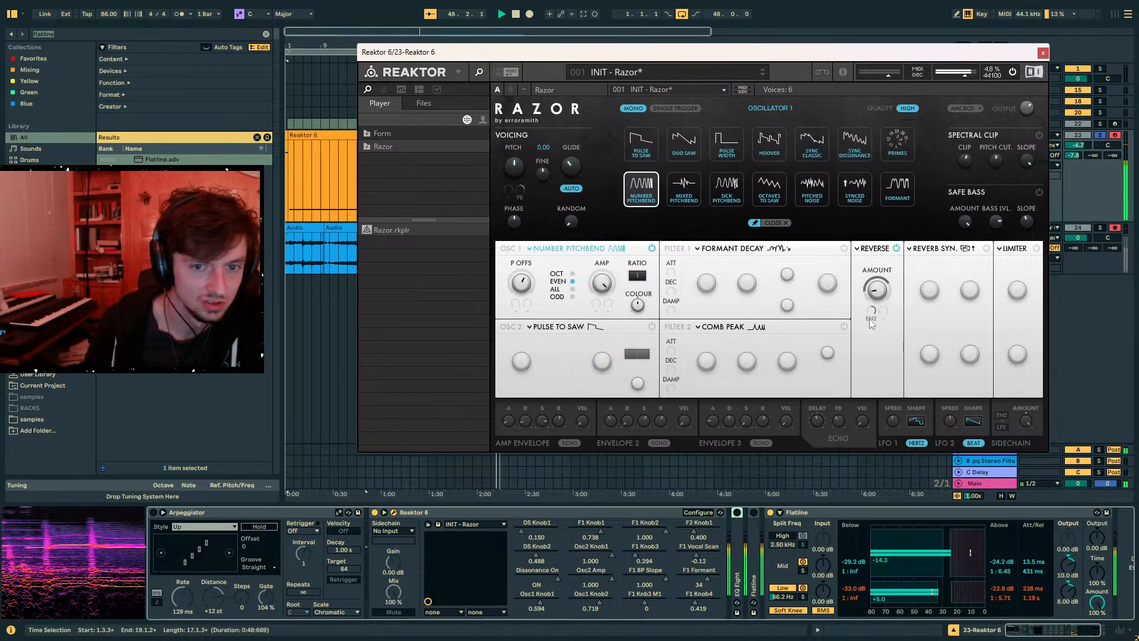
pyautogui.moveTo(857, 290); pyautogui.dragTo(858, 314)
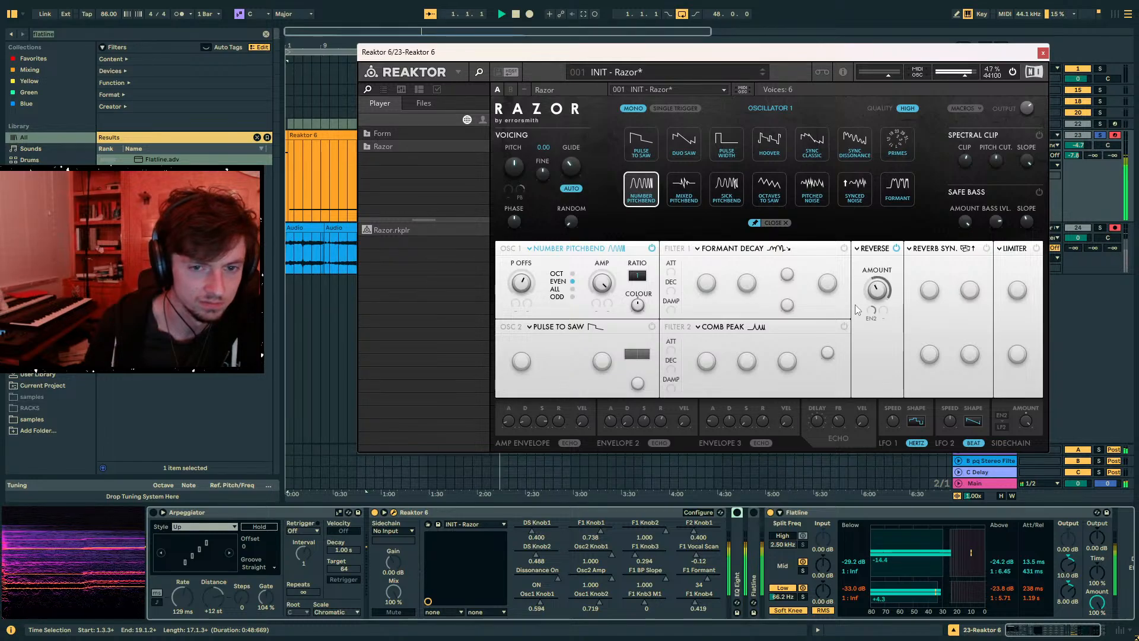
pyautogui.moveTo(536, 266)
pyautogui.mouseDown()
pyautogui.moveTo(536, 293)
pyautogui.moveTo(551, 272)
pyautogui.mouseUp()
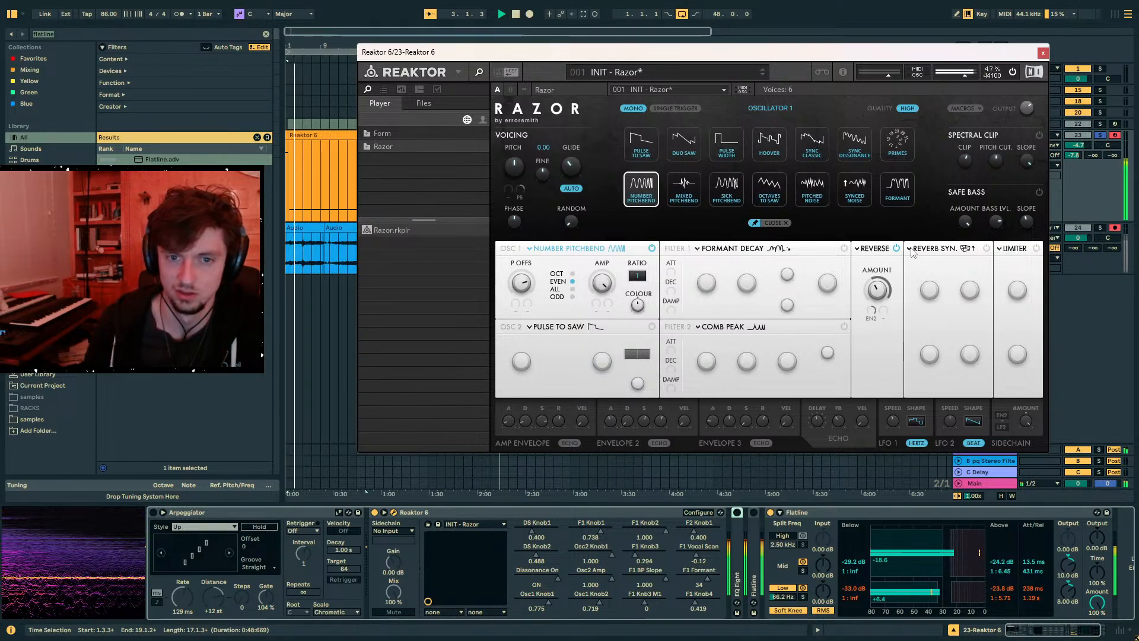
# - Raise the track's ValhallaVintageVerb send to 0.0 dB and set oscillator 1's P Offs to about 0.756
pyautogui.moveTo(1073, 155); pyautogui.dragTo(1074, 196)
pyautogui.moveTo(523, 285)
pyautogui.mouseDown()
pyautogui.moveTo(510, 291)
pyautogui.moveTo(522, 272)
pyautogui.mouseUp()
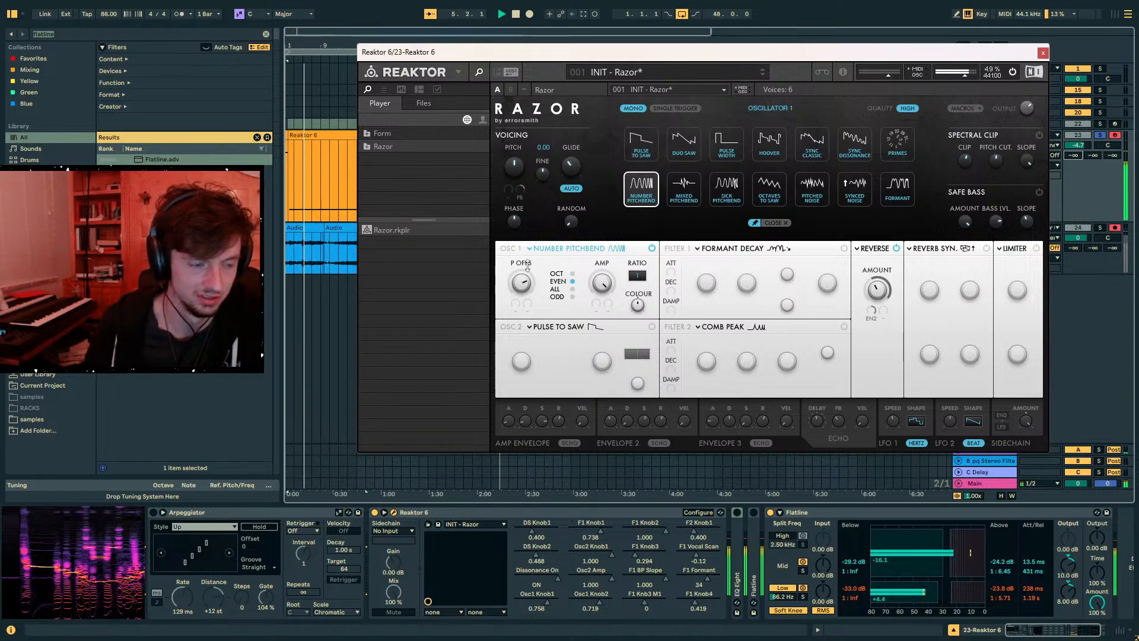
pyautogui.moveTo(1074, 155); pyautogui.dragTo(1075, 95)
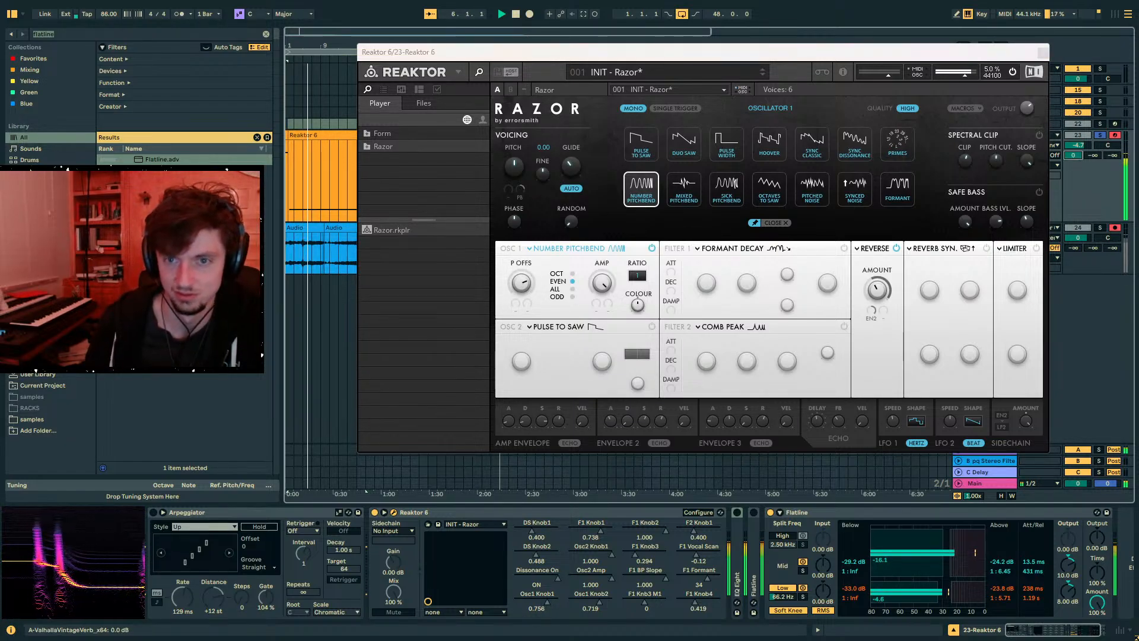
# - Switch oscillator 1's pitchbend mode to All and sweep P Offs to about 0.875
pyautogui.moveTo(525, 279); pyautogui.dragTo(652, 229)
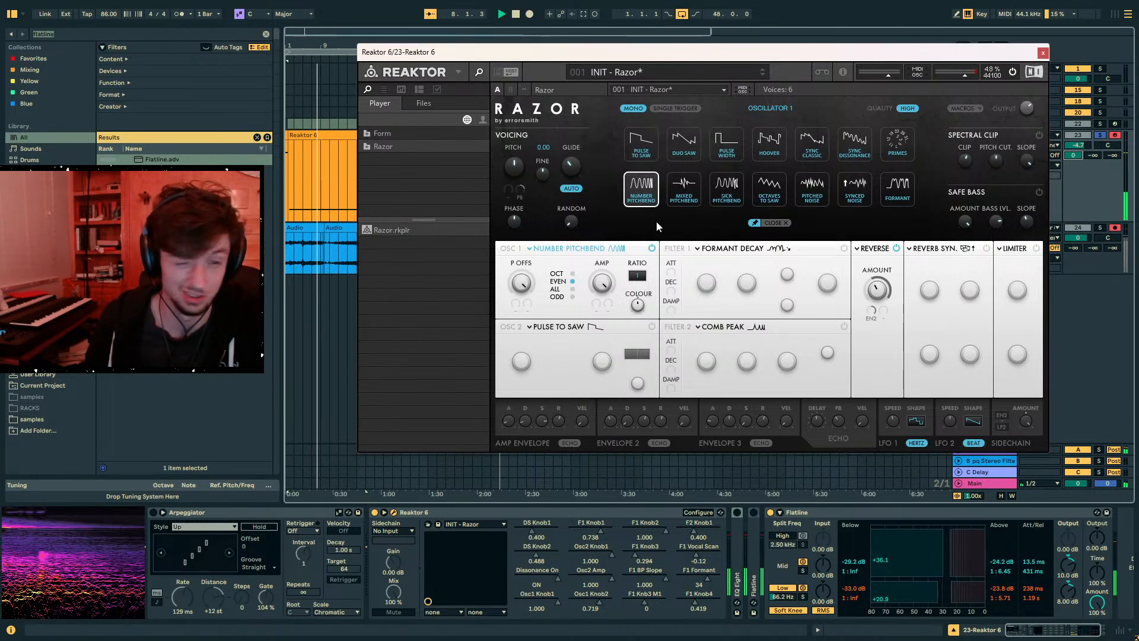
pyautogui.moveTo(521, 297)
pyautogui.mouseDown()
pyautogui.moveTo(520, 318)
pyautogui.moveTo(521, 278)
pyautogui.mouseUp()
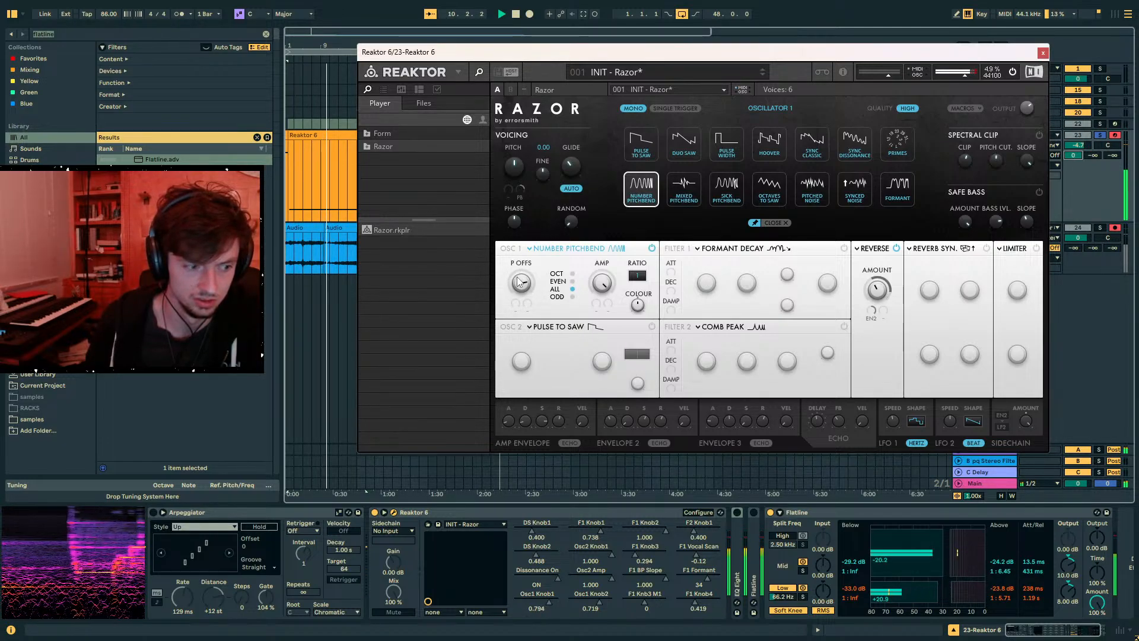
pyautogui.moveTo(519, 289); pyautogui.dragTo(522, 290)
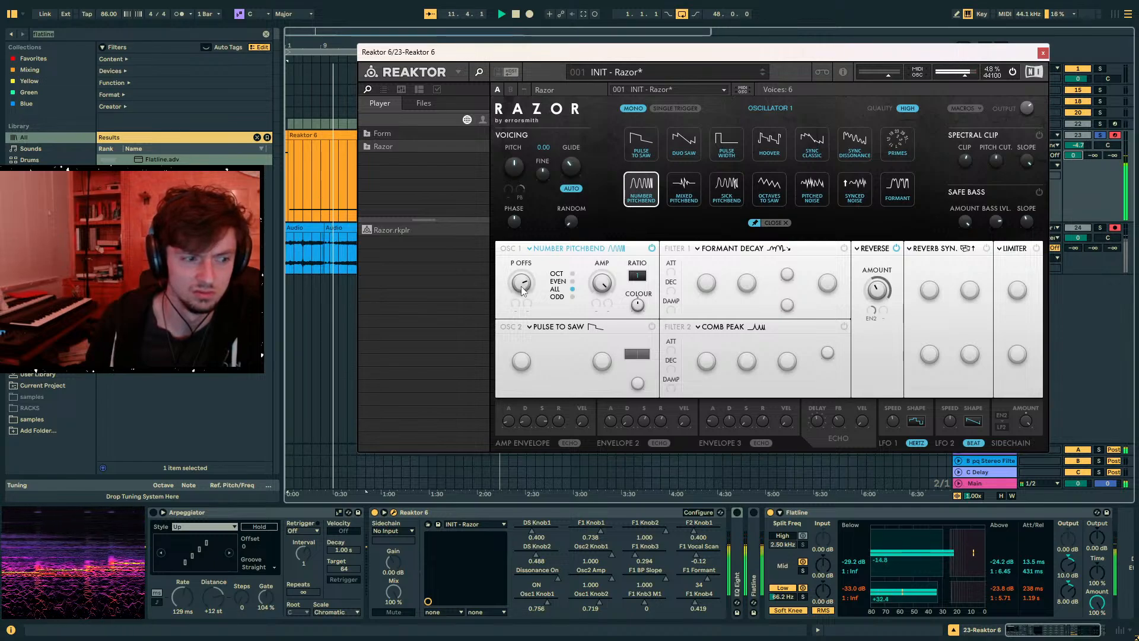
pyautogui.moveTo(523, 288); pyautogui.dragTo(525, 280)
# - Search the browser for "spellbook" and add The Spellbook to the end of the Reaktor track's device chain
pyautogui.click(61, 33)
pyautogui.write('spellbook')
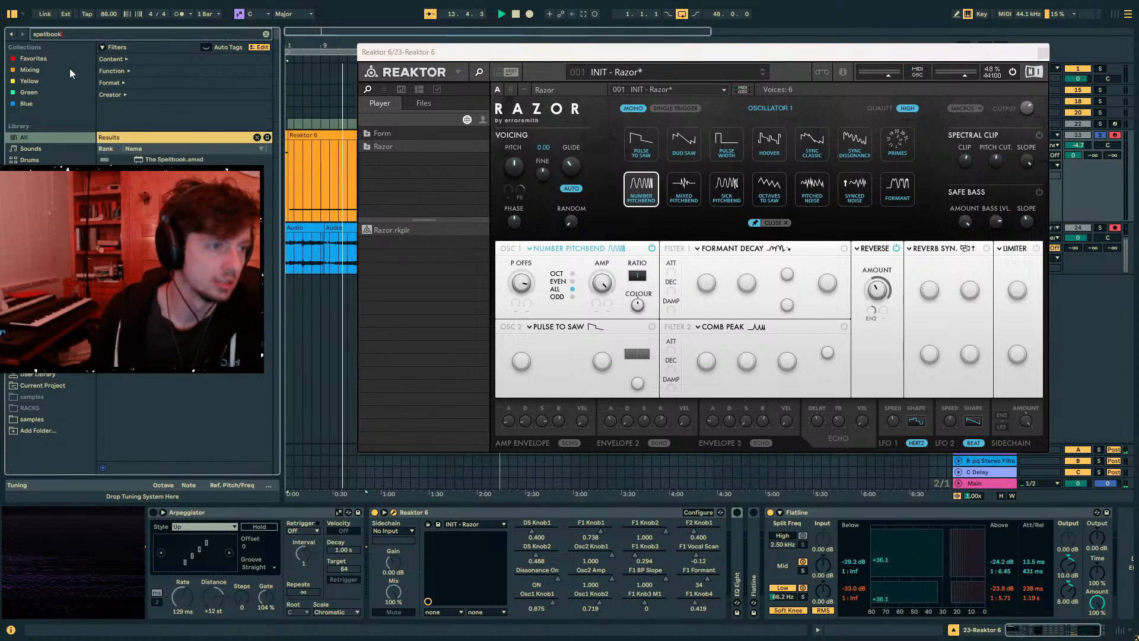
pyautogui.moveTo(173, 170); pyautogui.dragTo(274, 278)
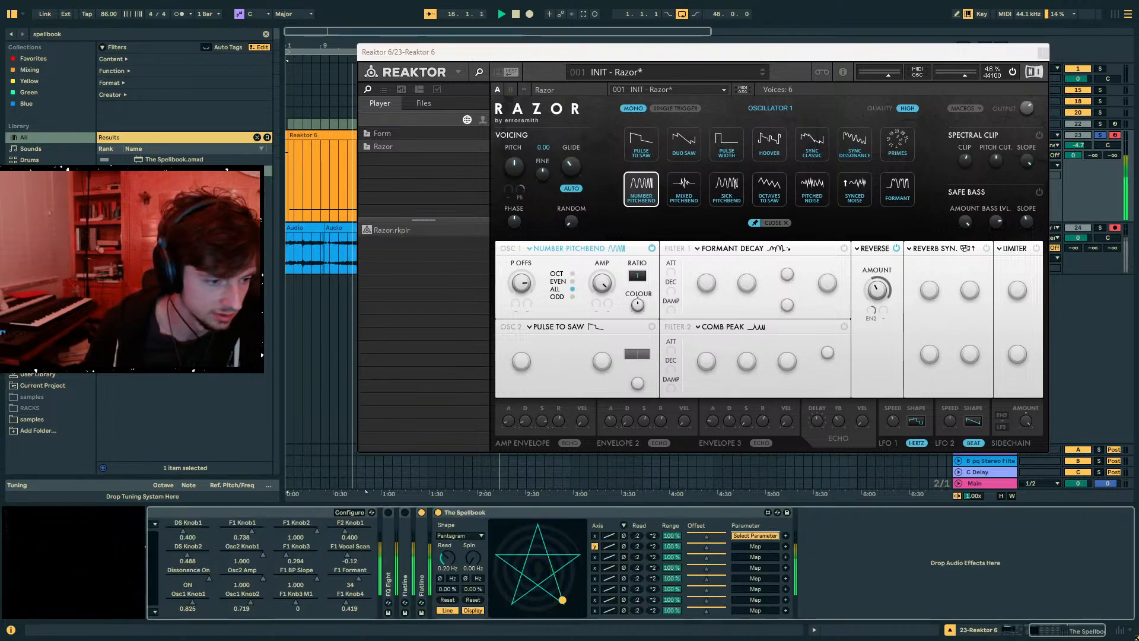
# - Map The Spellbook's first axis to Osc1 Knob1 with a reduced range and a read rate of 1.24 Hz
pyautogui.moveTo(675, 537); pyautogui.dragTo(675, 534)
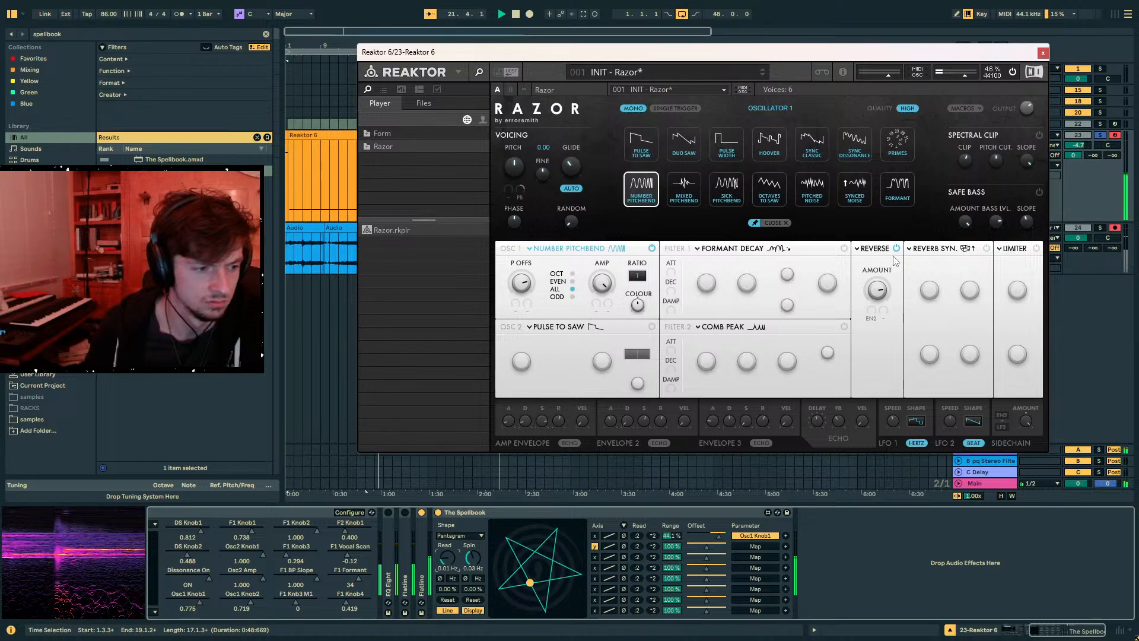
pyautogui.click(443, 561)
pyautogui.moveTo(449, 559); pyautogui.dragTo(448, 529)
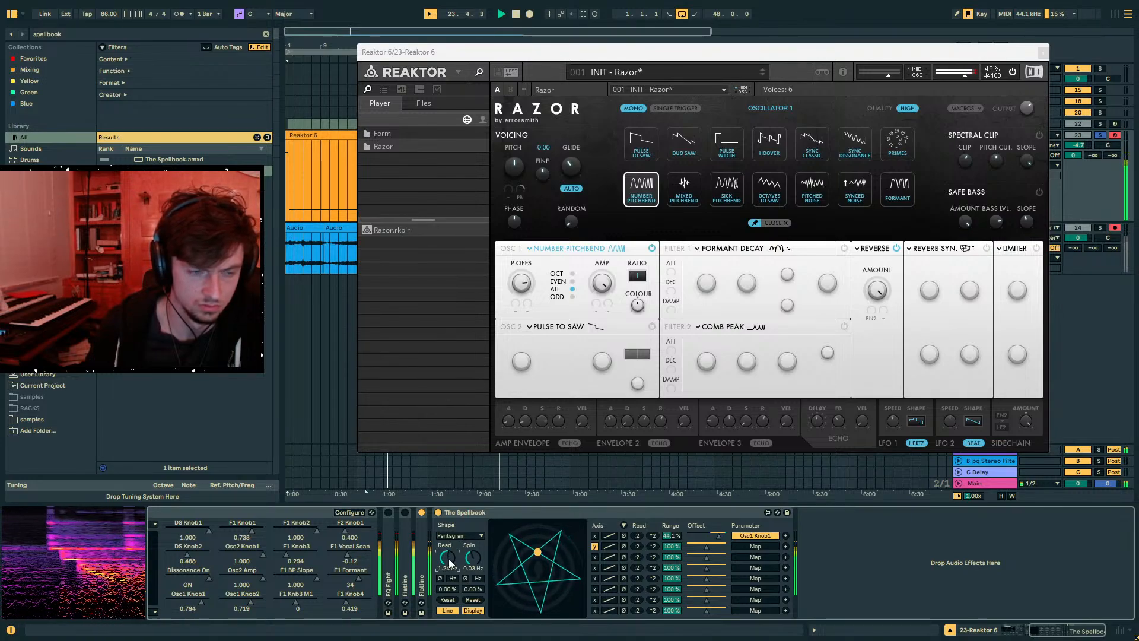
# - Lower the track's send A to -14.0 dB and set The Spellbook's read rate to 0.24 Hz and spin to 0.52 Hz
pyautogui.click(867, 316)
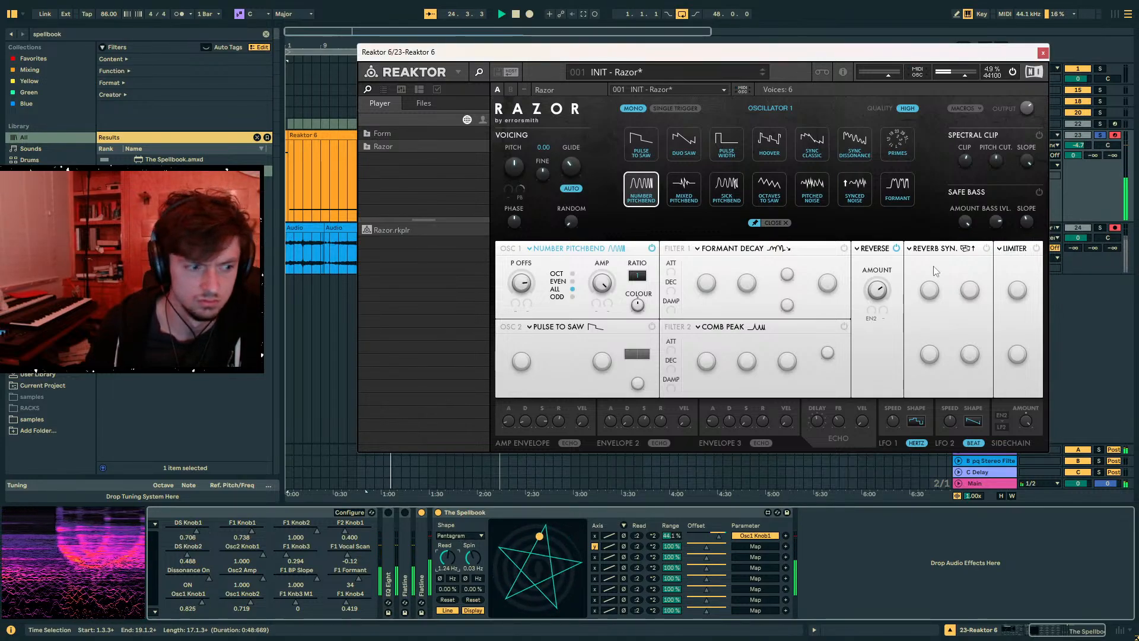
pyautogui.moveTo(1073, 155); pyautogui.dragTo(1073, 172)
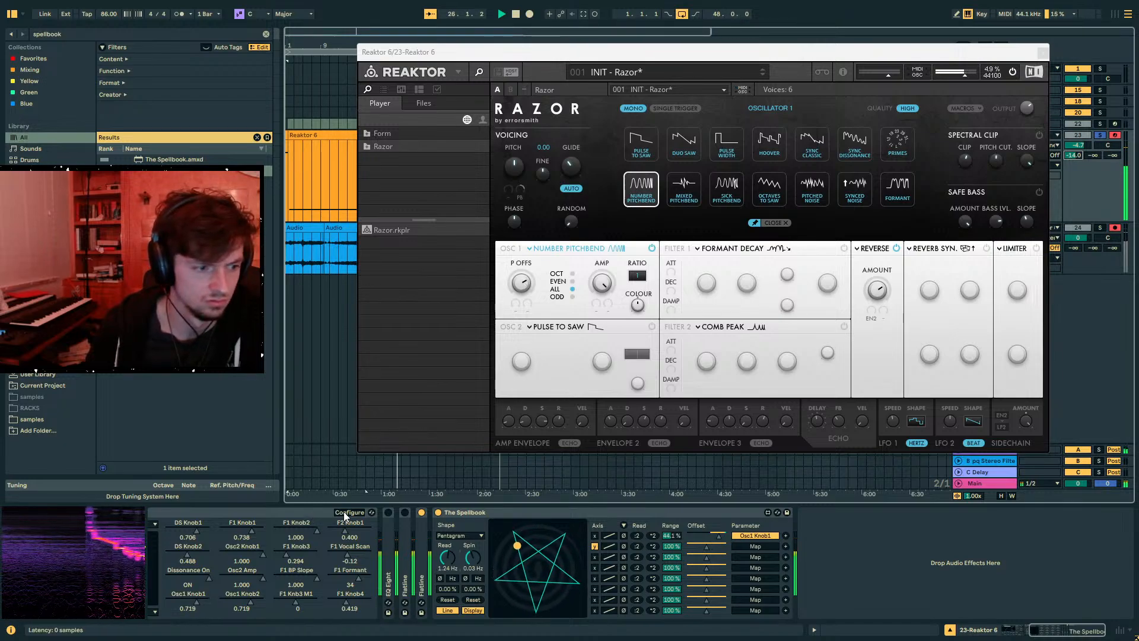
pyautogui.moveTo(473, 558); pyautogui.dragTo(447, 578)
# - Return to the start of the device chain and set the Arpeggiator's rate to 134 ms
pyautogui.click(291, 513)
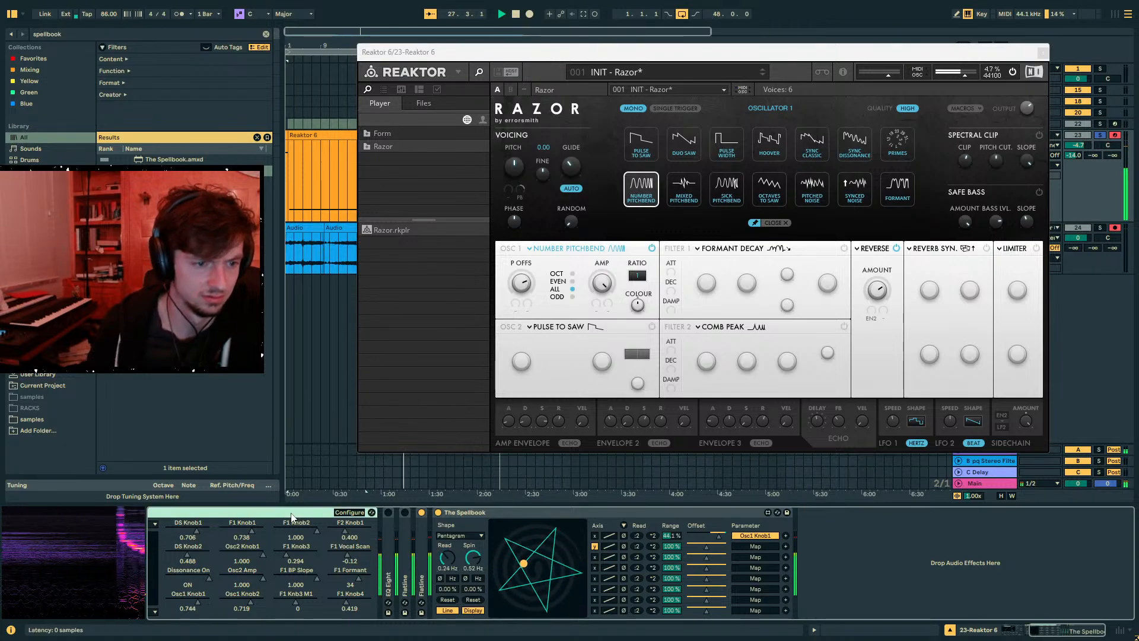
pyautogui.press('Left')
pyautogui.moveTo(182, 596); pyautogui.dragTo(182, 621)
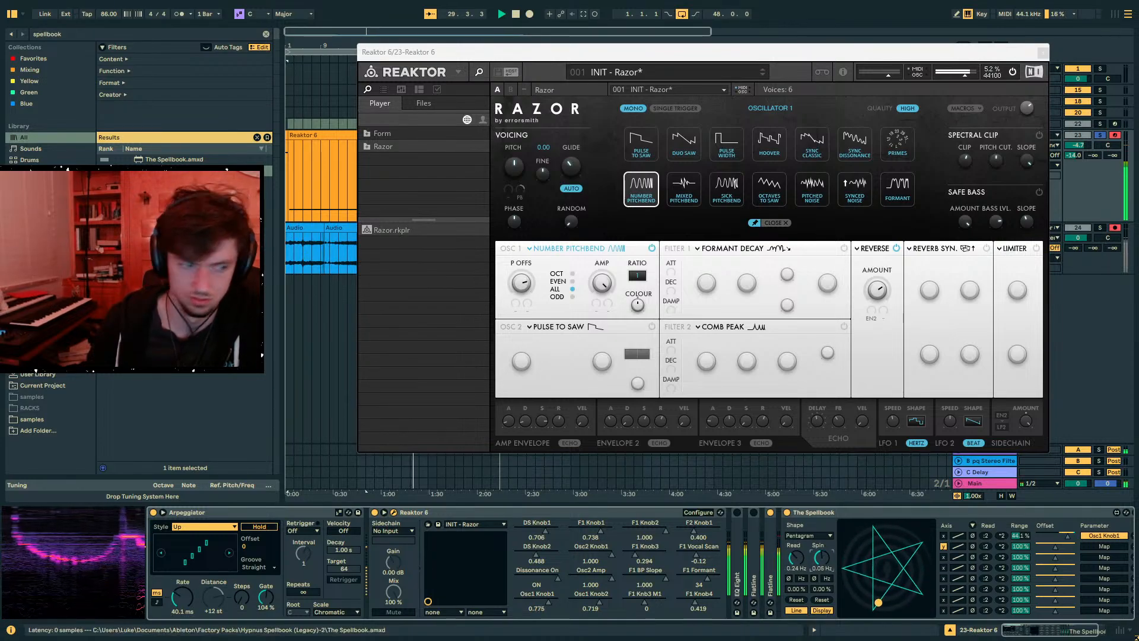
pyautogui.moveTo(182, 597)
pyautogui.mouseDown()
pyautogui.moveTo(182, 567)
pyautogui.moveTo(183, 588)
pyautogui.mouseUp()
# - Set The Spellbook's spin to 0.28 Hz and read rate to 2.67 Hz, and raise the track's send B to 0 dB
pyautogui.moveTo(821, 559); pyautogui.dragTo(822, 542)
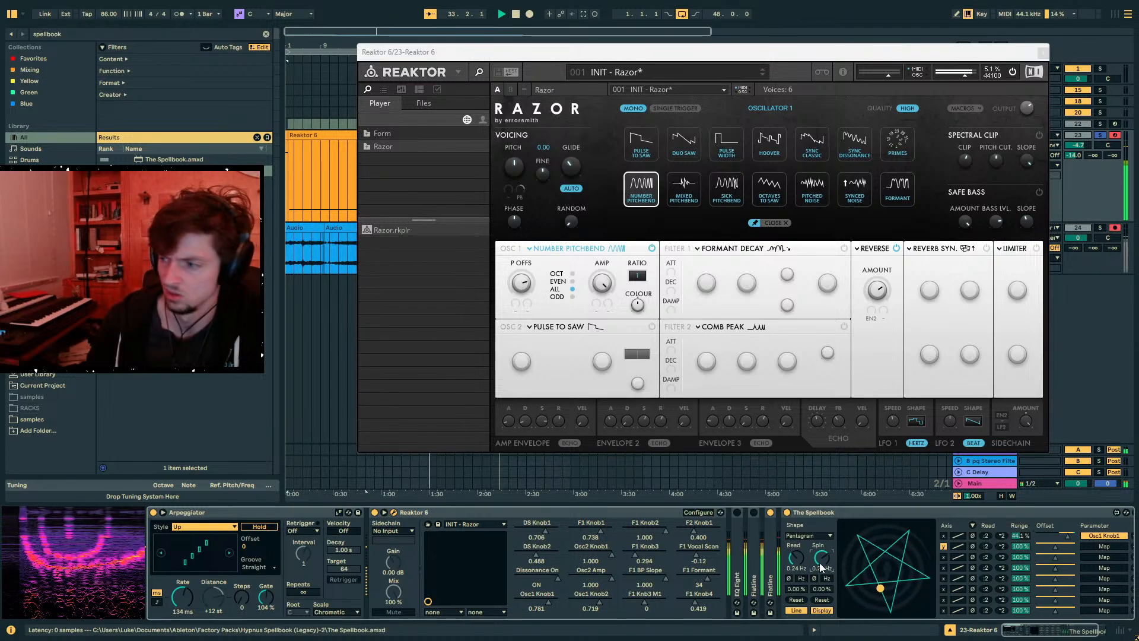
pyautogui.moveTo(1092, 156); pyautogui.dragTo(1092, 106)
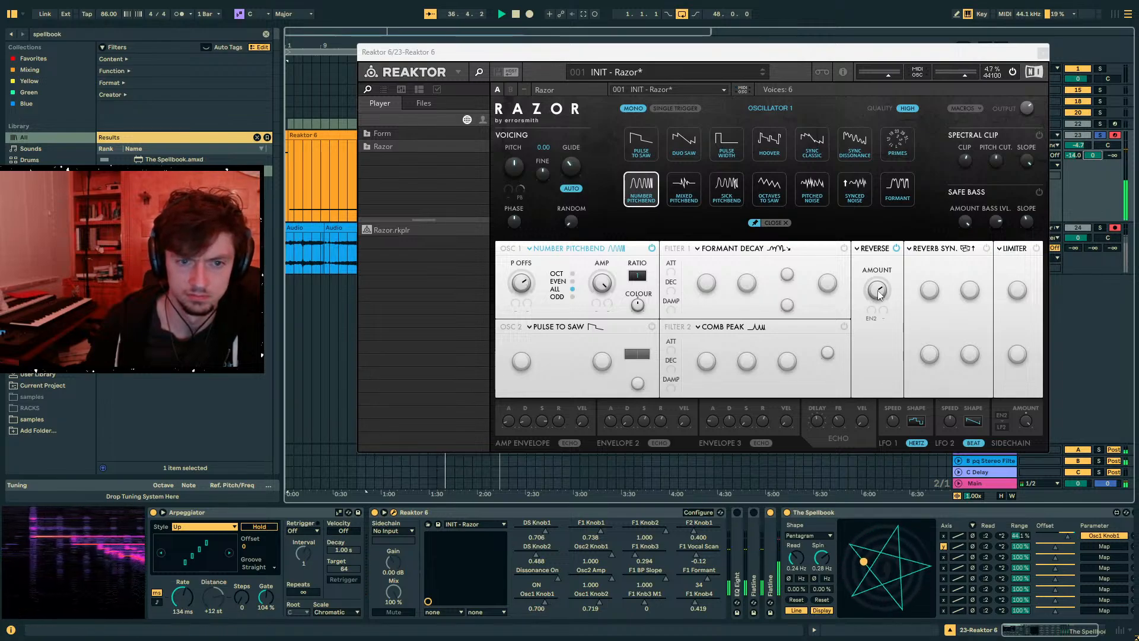
pyautogui.moveTo(793, 561); pyautogui.dragTo(792, 541)
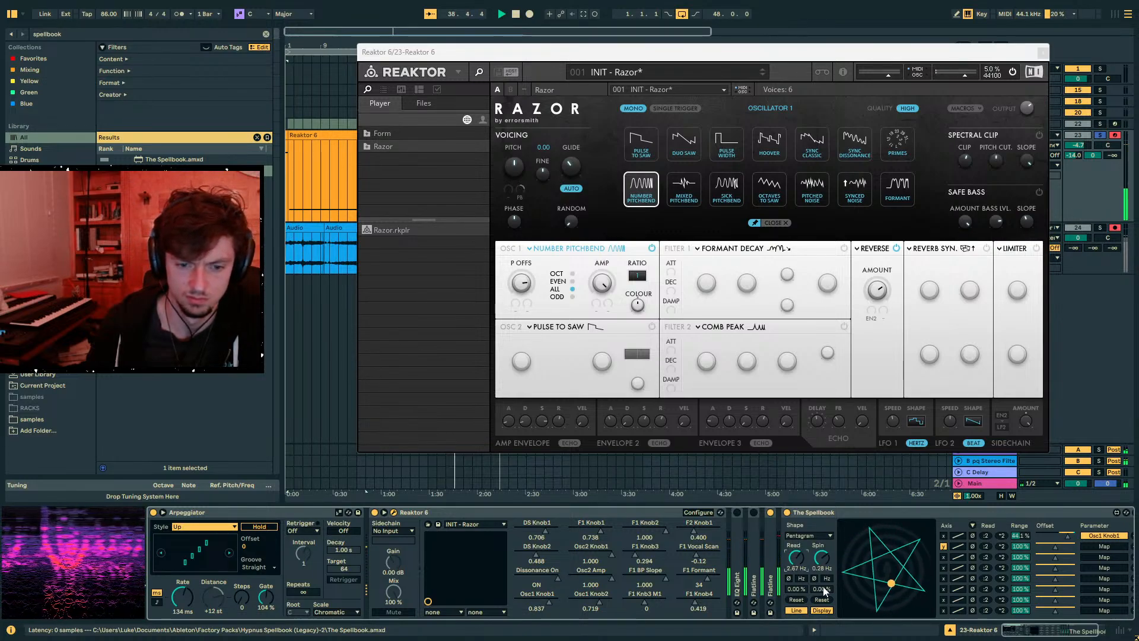
# - Set The Spellbook's read rate to 0.15 Hz and spin to 1.07 Hz, and sweep Razor's Reverse amount
pyautogui.doubleClick(803, 561)
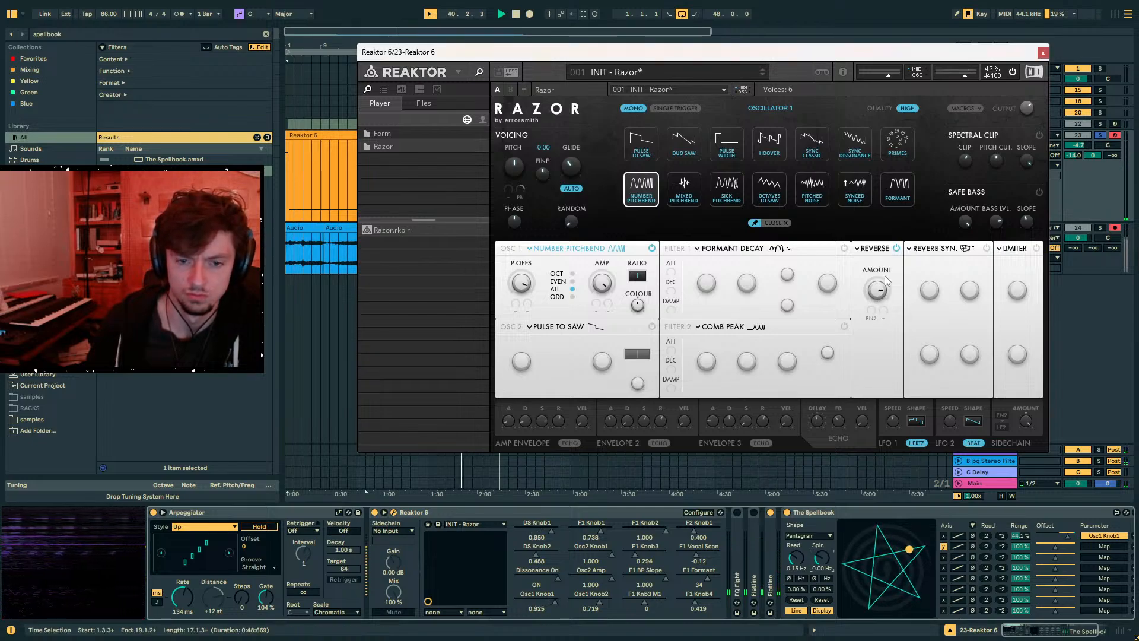
pyautogui.moveTo(822, 558); pyautogui.dragTo(821, 545)
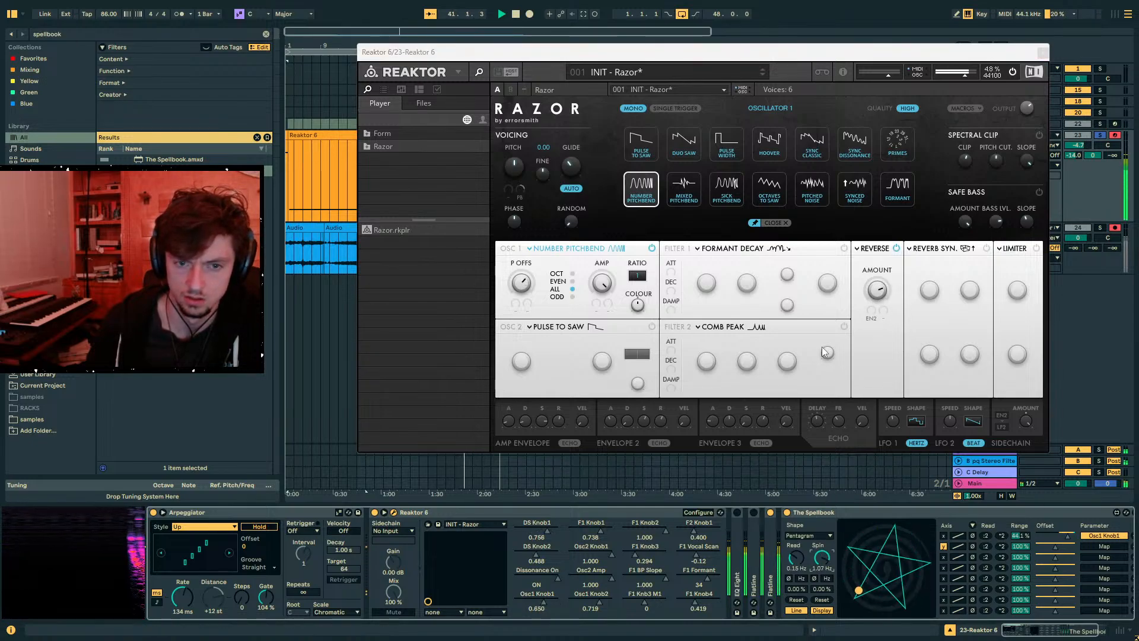
pyautogui.moveTo(879, 287); pyautogui.dragTo(878, 257)
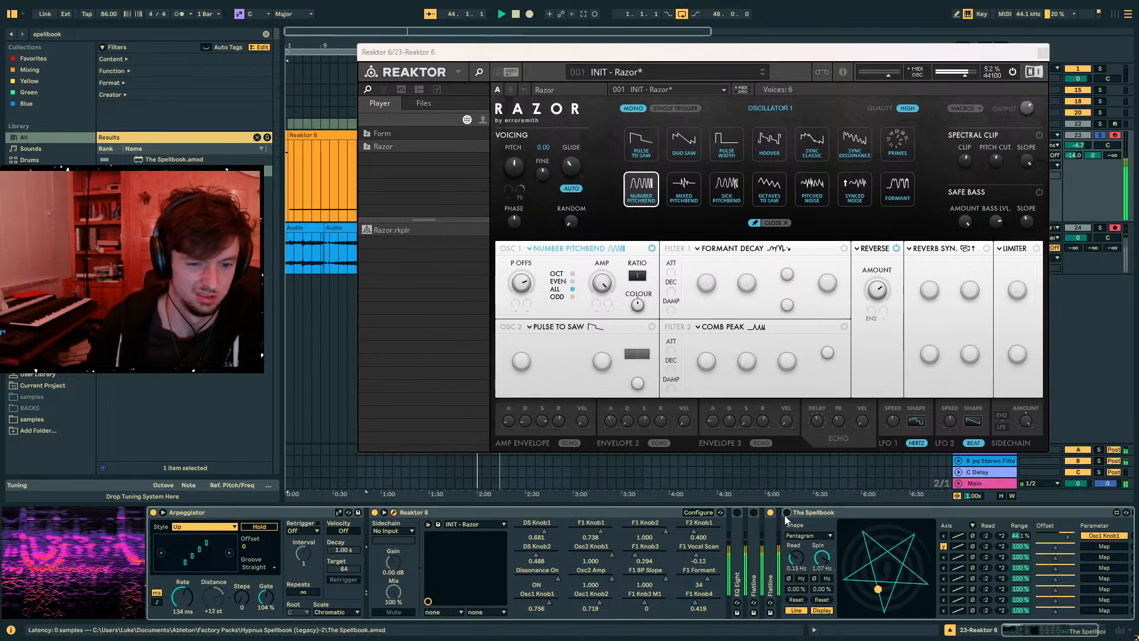
# - Delete The Spellbook from the Reaktor track's device chain
pyautogui.click(808, 517)
pyautogui.press('Delete')
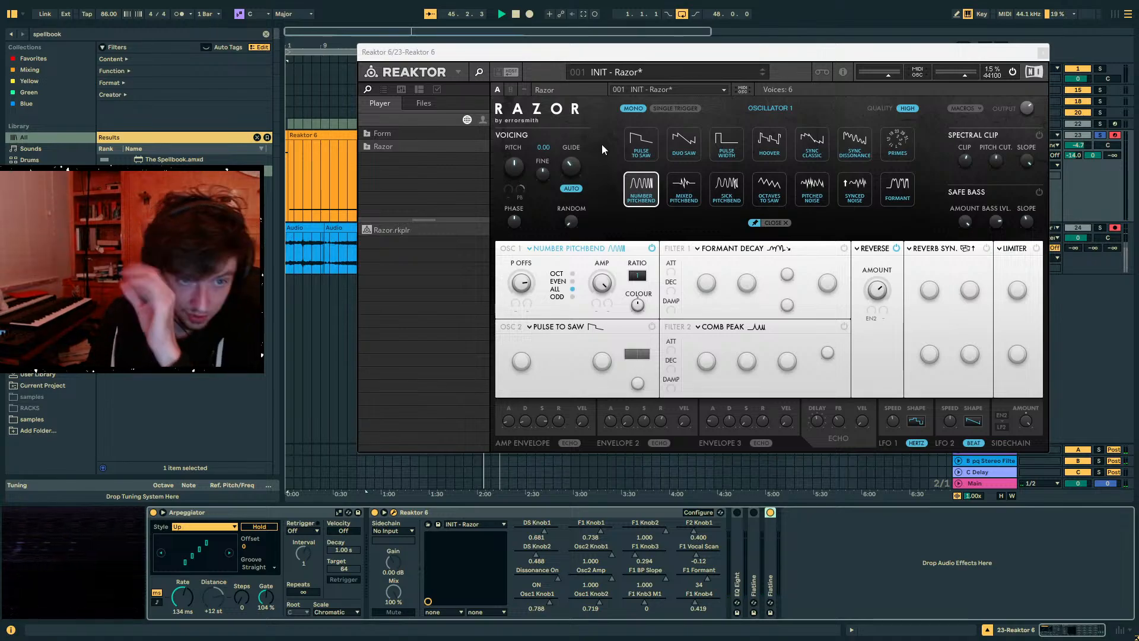
# - Set the Reverse amount to about 0.519 with envelope 2 modulation and oscillator 1's P Offs to about 0.769
pyautogui.click(875, 249)
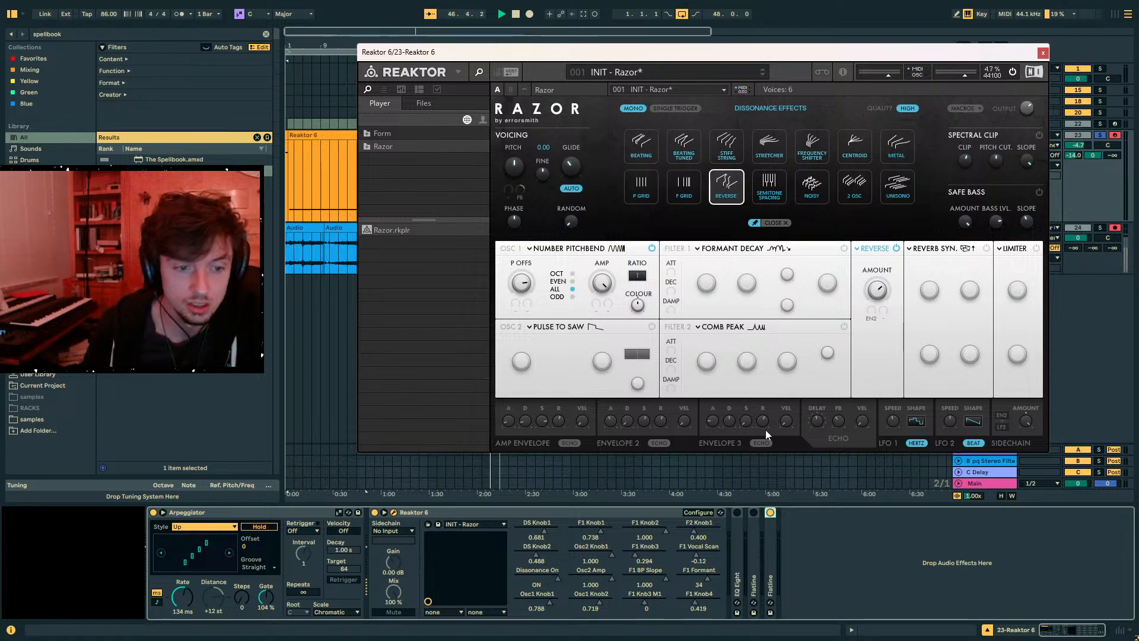
pyautogui.moveTo(522, 290); pyautogui.dragTo(523, 304)
pyautogui.moveTo(1073, 155); pyautogui.dragTo(1073, 128)
pyautogui.moveTo(529, 280); pyautogui.dragTo(545, 252)
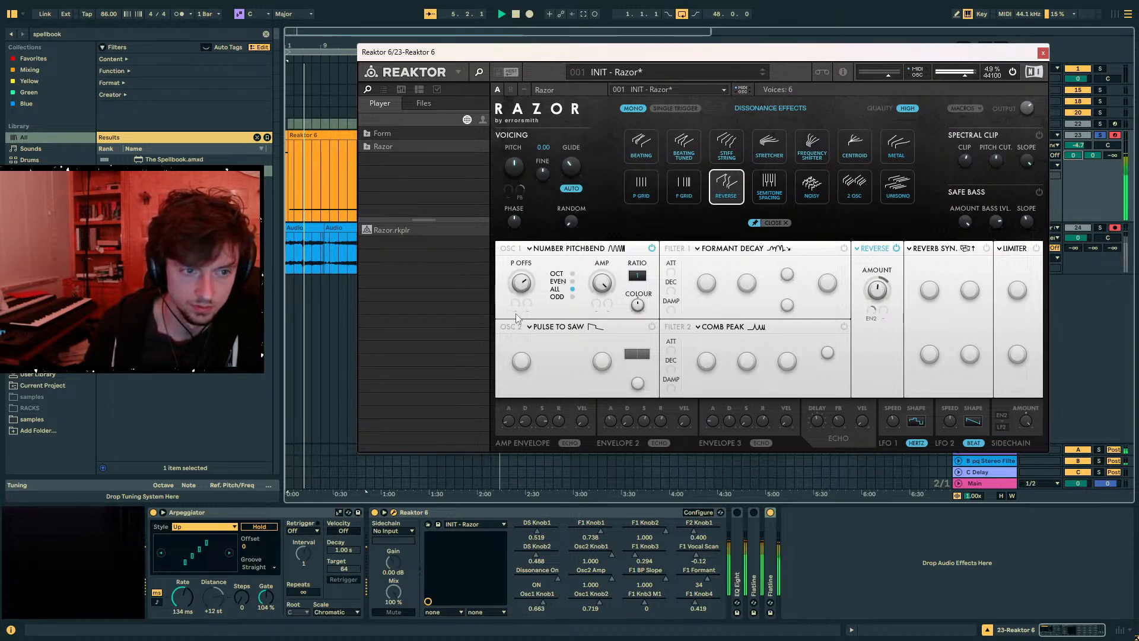
pyautogui.moveTo(521, 294); pyautogui.dragTo(514, 293)
# - Reset the track's sends A and B to their defaults and turn off the last Flatline device
pyautogui.doubleClick(1073, 155)
pyautogui.doubleClick(1093, 156)
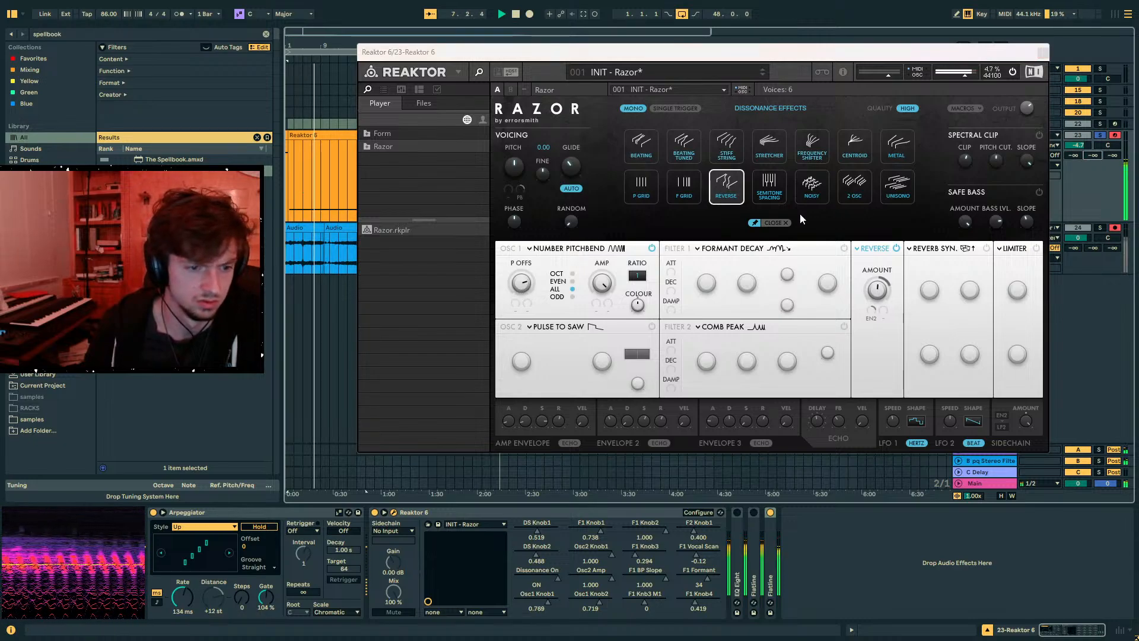
pyautogui.click(770, 513)
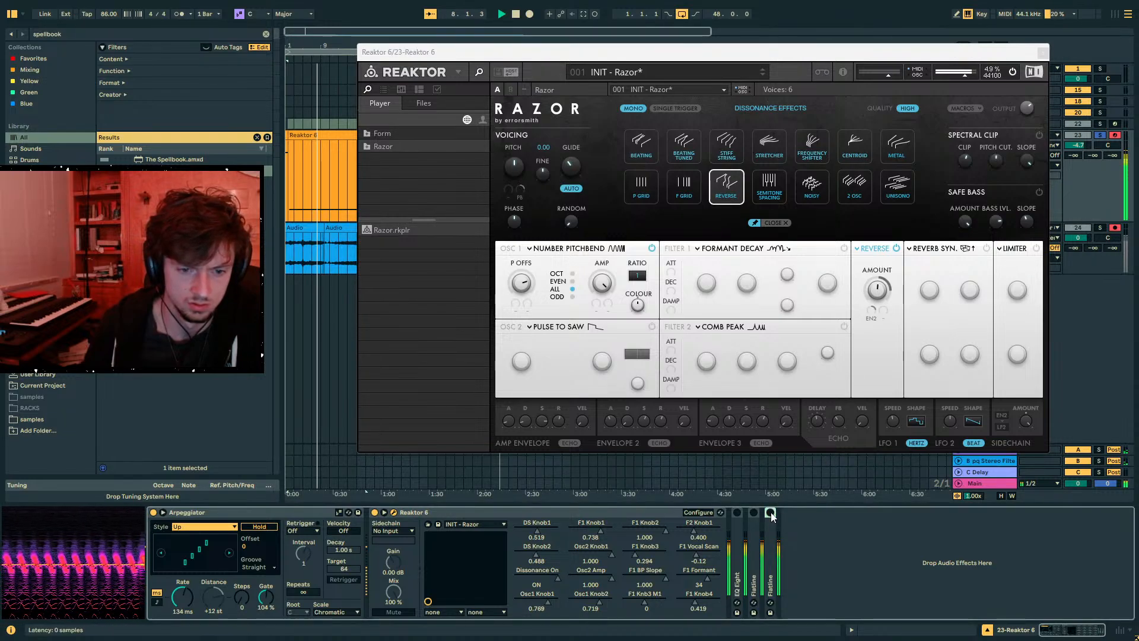
# - Turn off the Arpeggiator, and set Razor's Reverse amount to about 0.619 and oscillator 1's P Offs to about 0.656
pyautogui.click(153, 512)
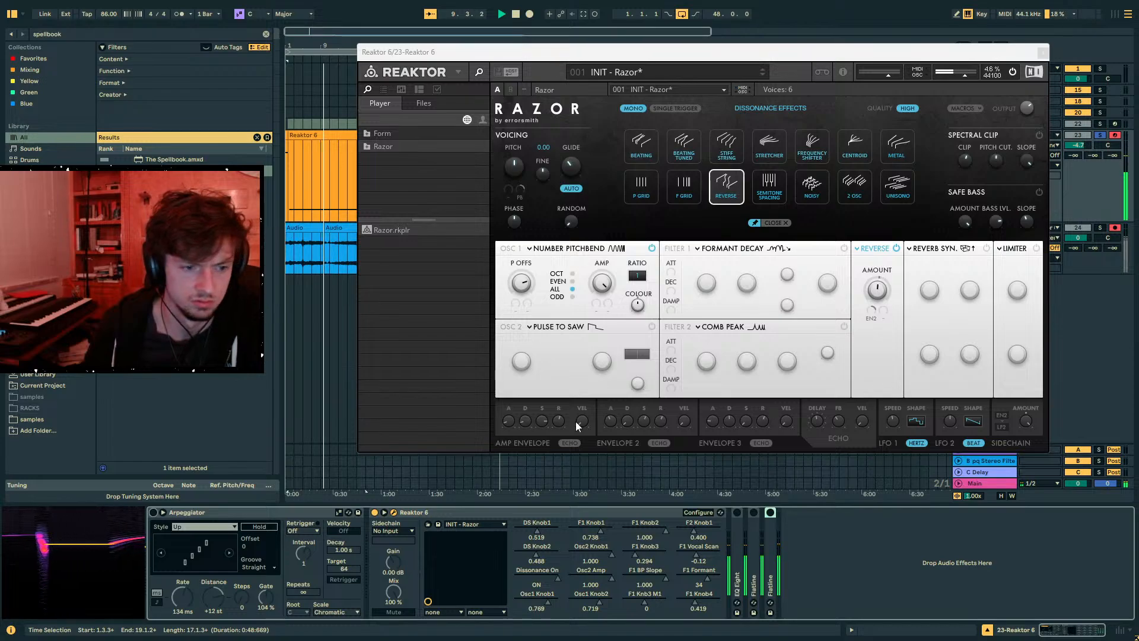
pyautogui.moveTo(521, 284)
pyautogui.mouseDown()
pyautogui.moveTo(515, 328)
pyautogui.moveTo(534, 279)
pyautogui.mouseUp()
pyautogui.press('x')
pyautogui.moveTo(881, 295); pyautogui.dragTo(872, 313)
pyautogui.moveTo(522, 285); pyautogui.dragTo(504, 322)
pyautogui.moveTo(875, 306); pyautogui.dragTo(872, 303)
pyautogui.moveTo(517, 284)
pyautogui.mouseDown()
pyautogui.moveTo(536, 266)
pyautogui.moveTo(524, 272)
pyautogui.mouseUp()
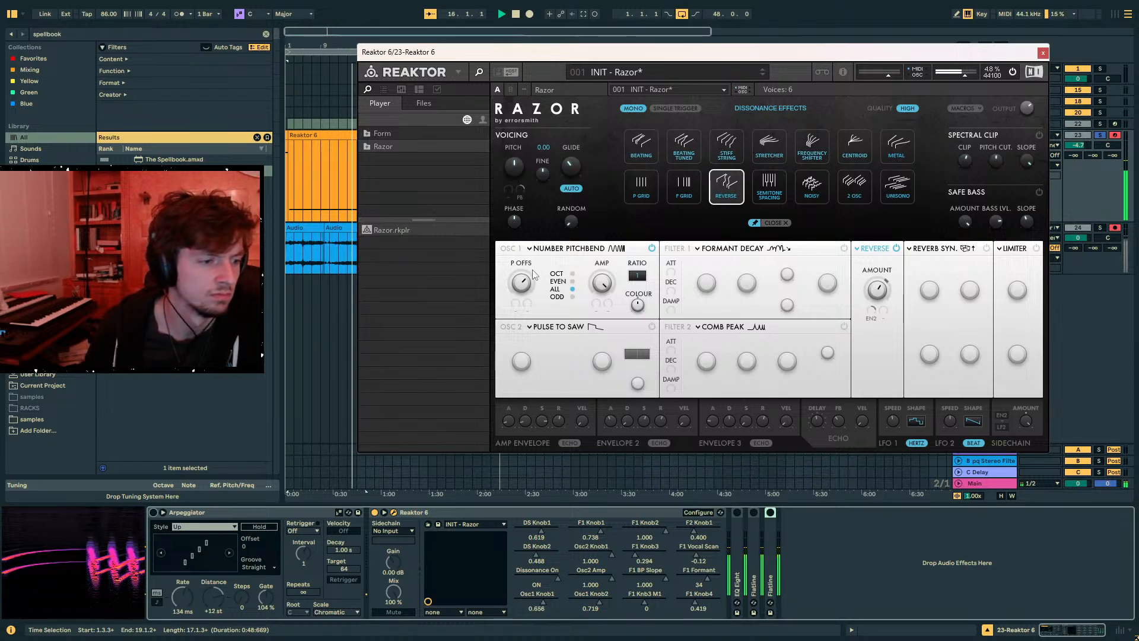
# - Turn the Arpeggiator on and set its rate to about 299 ms
pyautogui.click(256, 530)
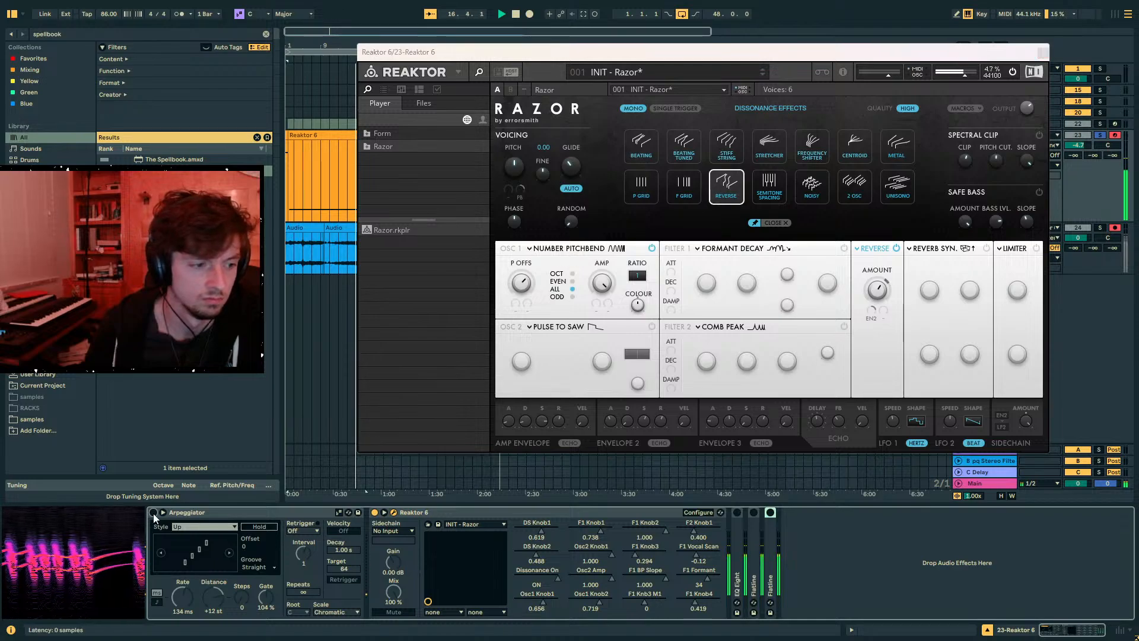
pyautogui.moveTo(182, 597); pyautogui.dragTo(182, 555)
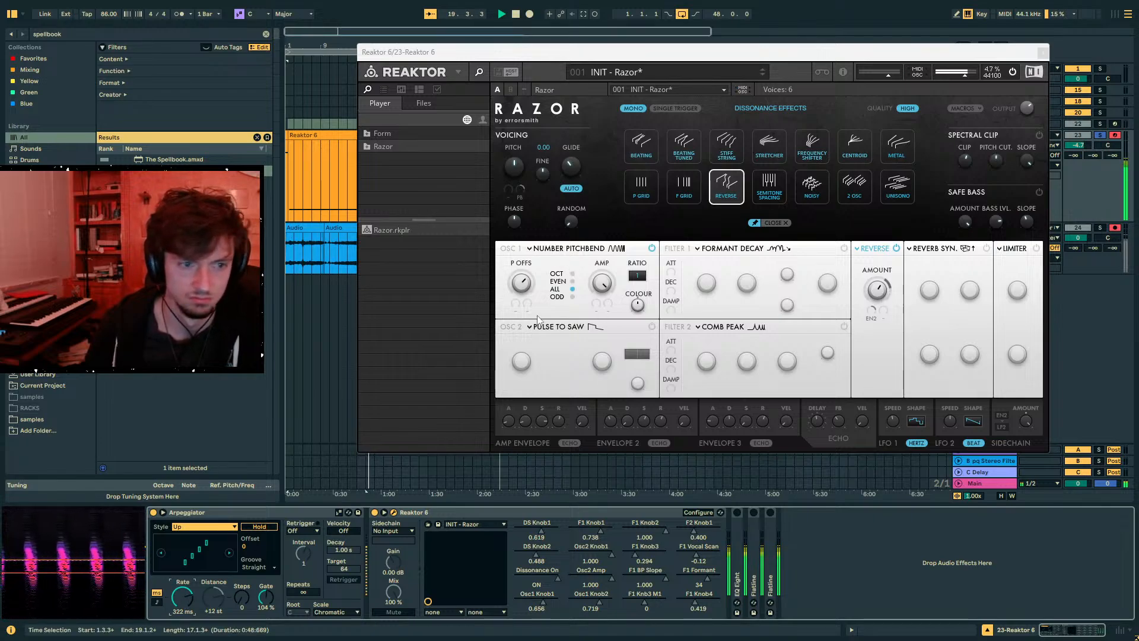
pyautogui.moveTo(183, 597)
pyautogui.mouseDown()
pyautogui.moveTo(182, 638)
pyautogui.moveTo(182, 598)
pyautogui.mouseUp()
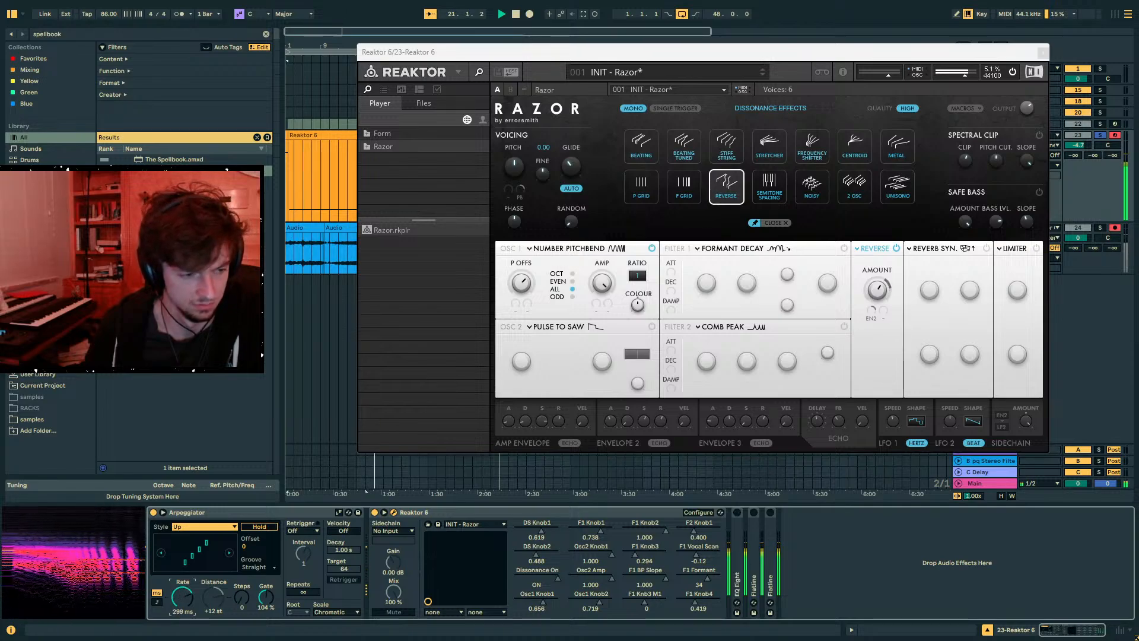
# - Set oscillator 1 to even harmonics and audition Semitone Spacing, F Grid and P Grid dissonance while varying P Offs
pyautogui.moveTo(522, 291); pyautogui.dragTo(497, 279)
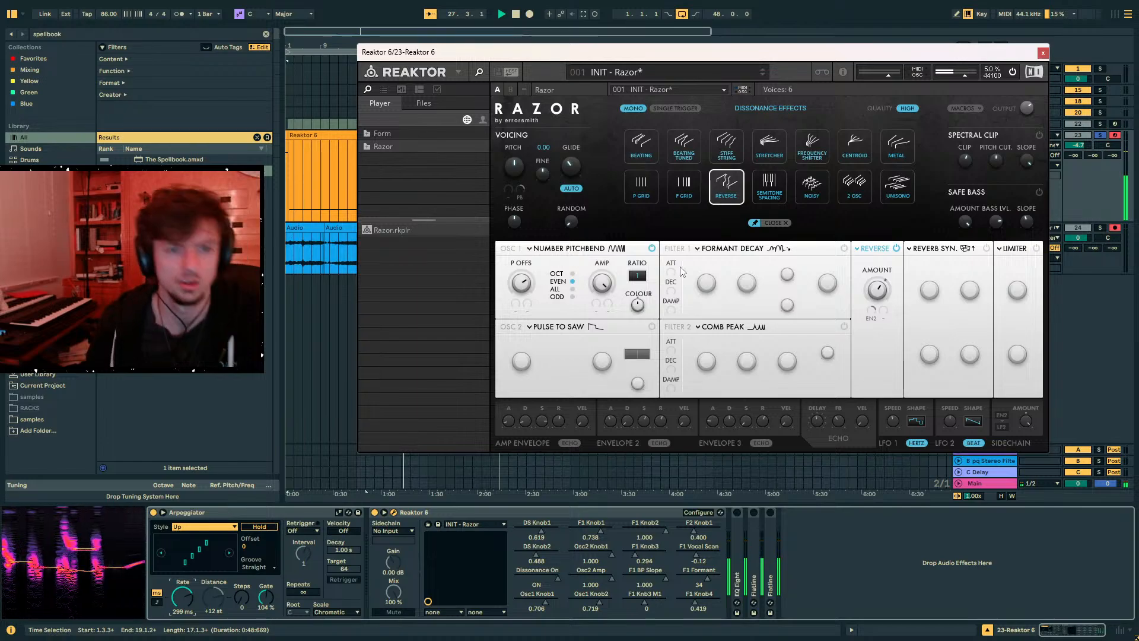
pyautogui.click(778, 196)
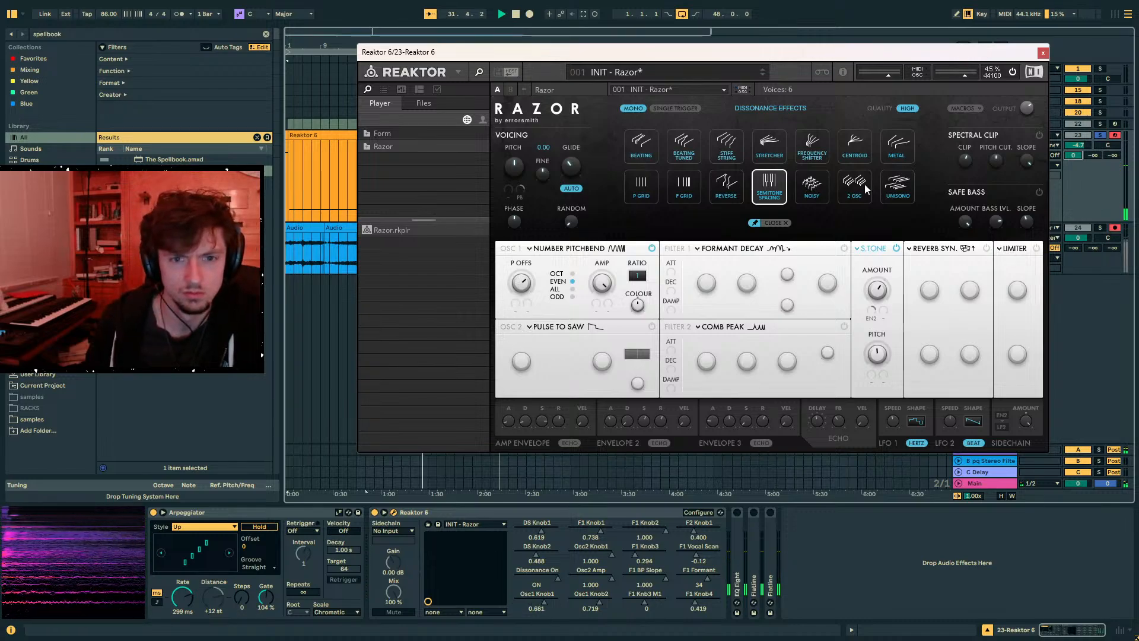
pyautogui.click(688, 191)
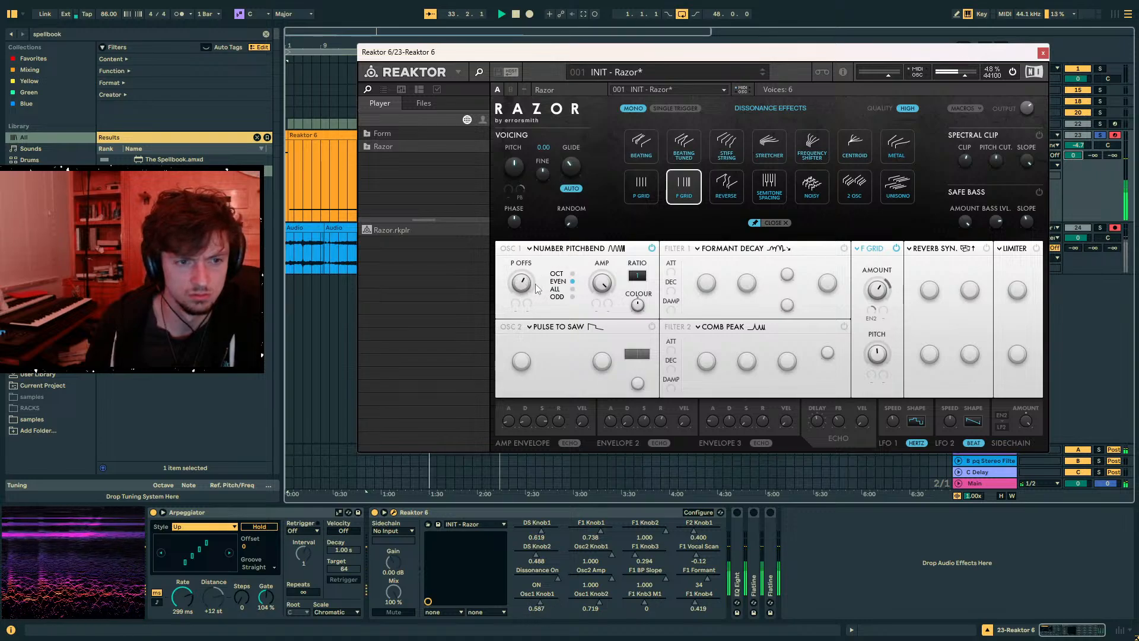
pyautogui.click(638, 197)
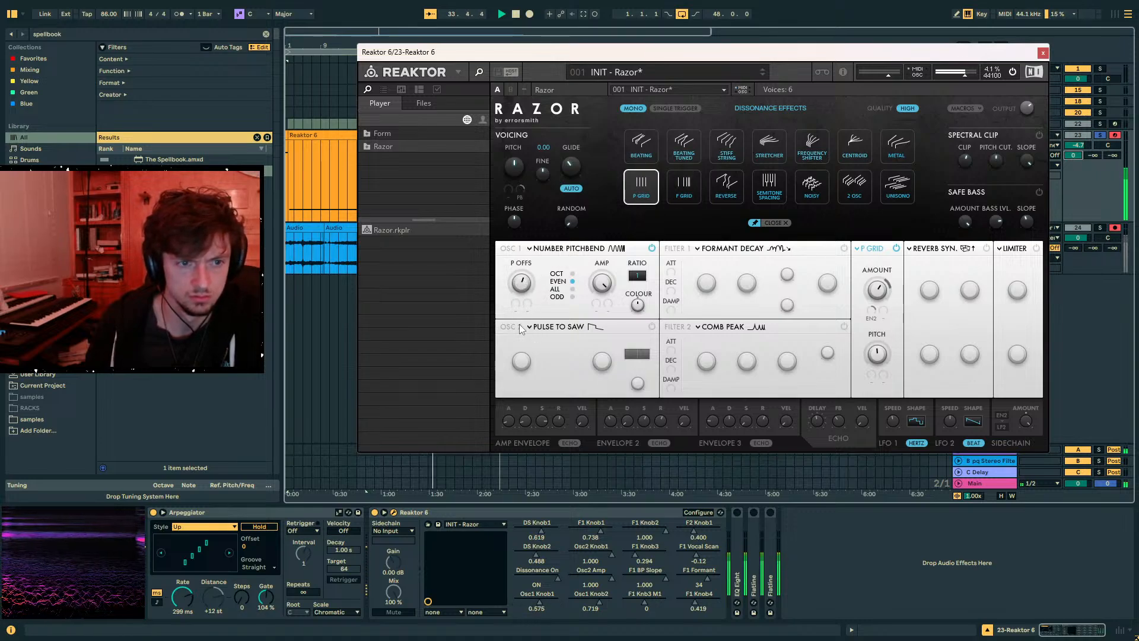
# - Try the Primes type on oscillator 1, turn off the P Grid effect and sweep the oscillator's Ratio
pyautogui.click(562, 251)
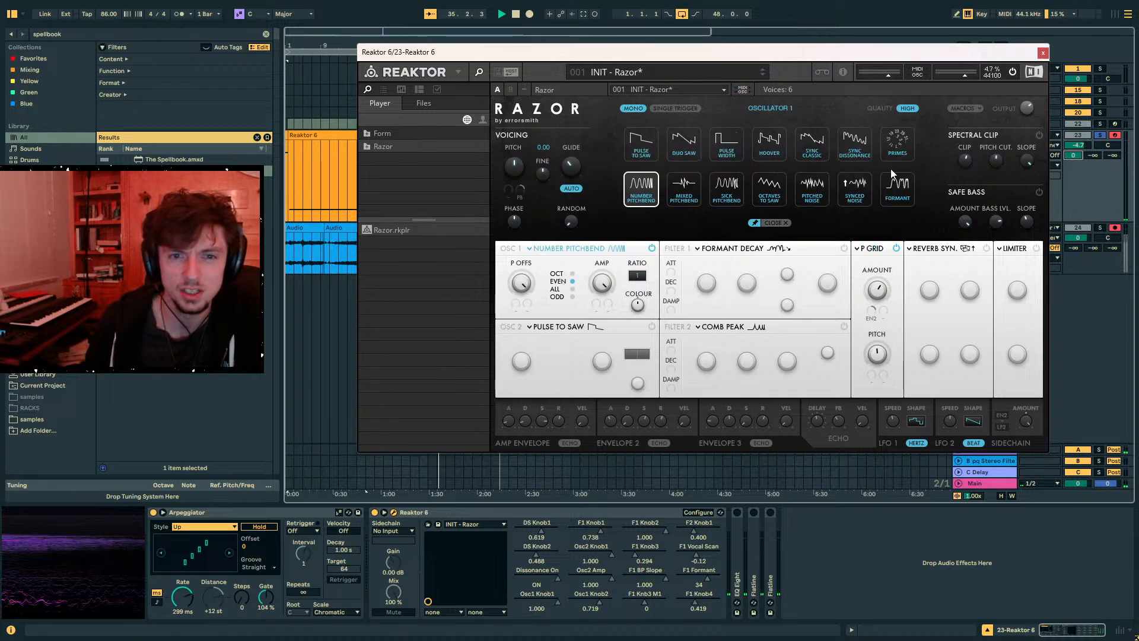
pyautogui.click(899, 143)
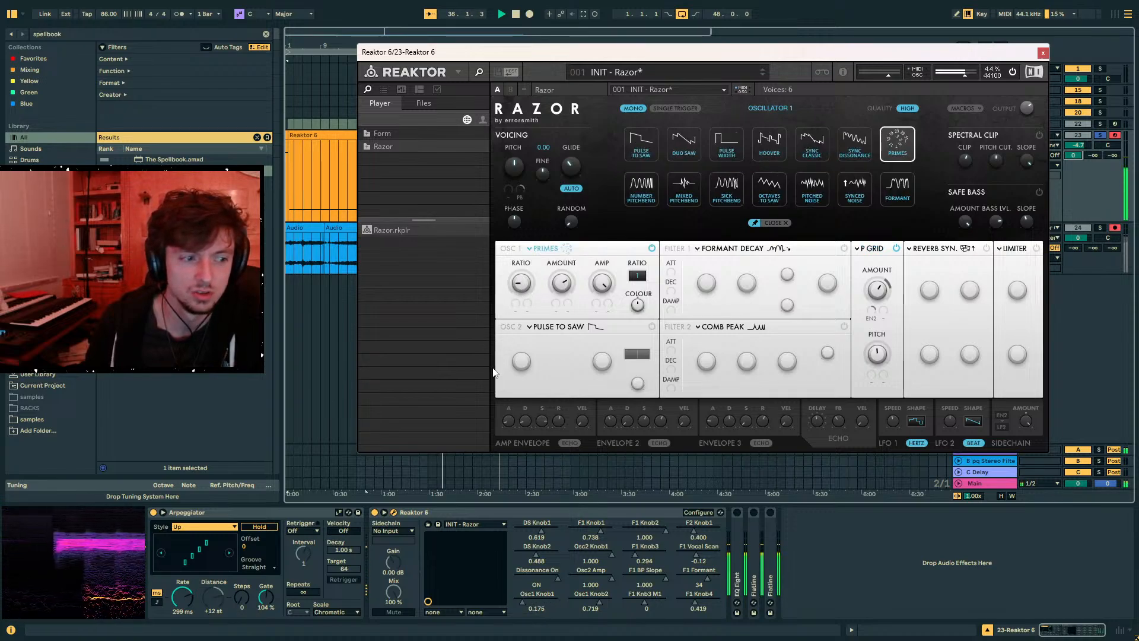
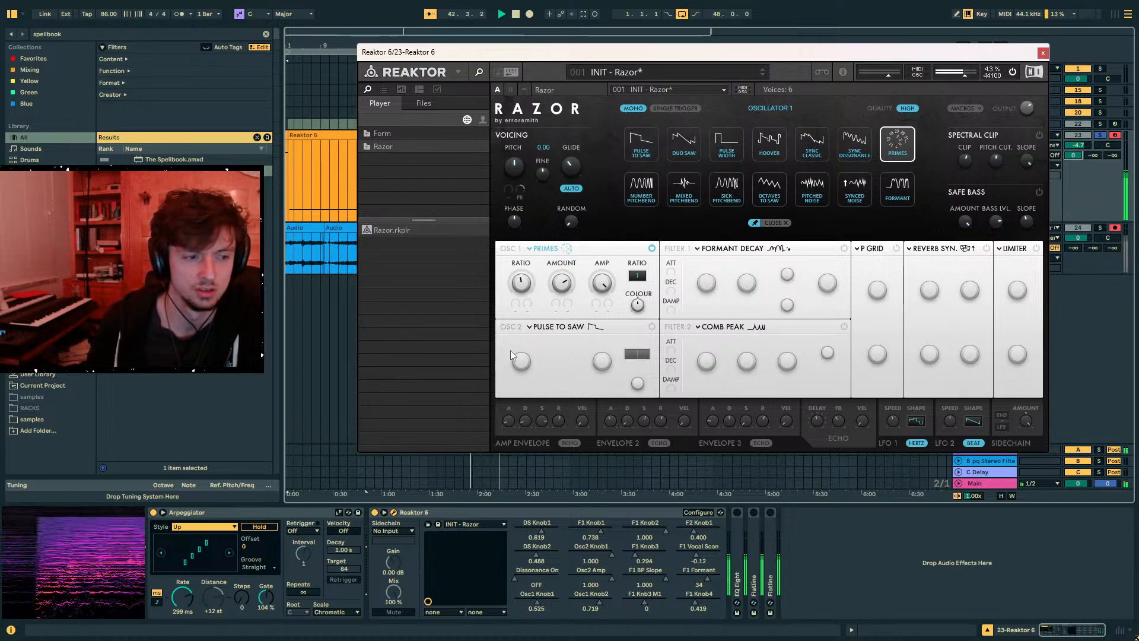
pyautogui.click(547, 250)
pyautogui.click(547, 249)
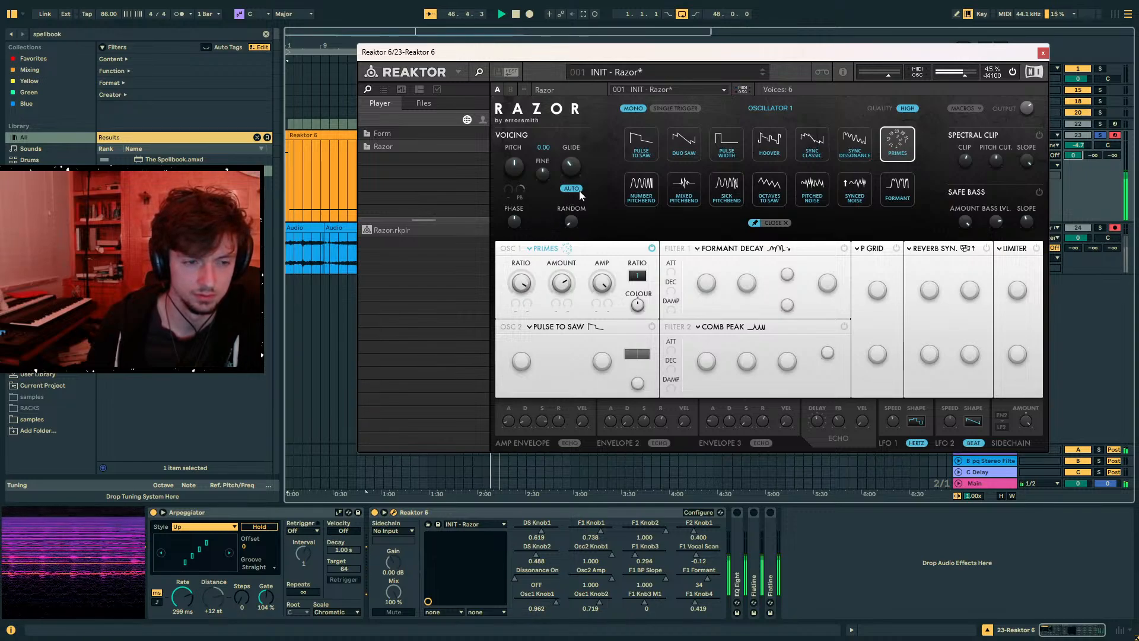
# - Try the Sick Pitchbend type on oscillator 1 and sweep its P Offs and Stepsize
pyautogui.click(727, 190)
pyautogui.moveTo(518, 310); pyautogui.dragTo(487, 311)
pyautogui.moveTo(555, 343); pyautogui.dragTo(527, 294)
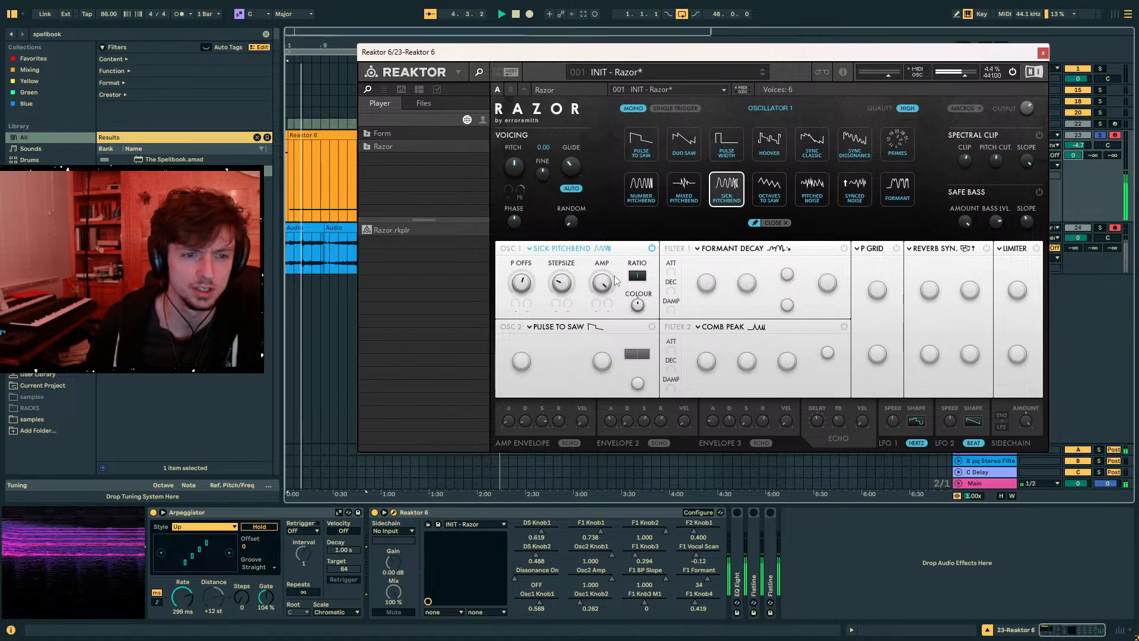
# - Turn off the Arpeggiator and compare Mixed Pitchbend and Hoover on oscillator 1, settling on Number Pitchbend
pyautogui.click(641, 189)
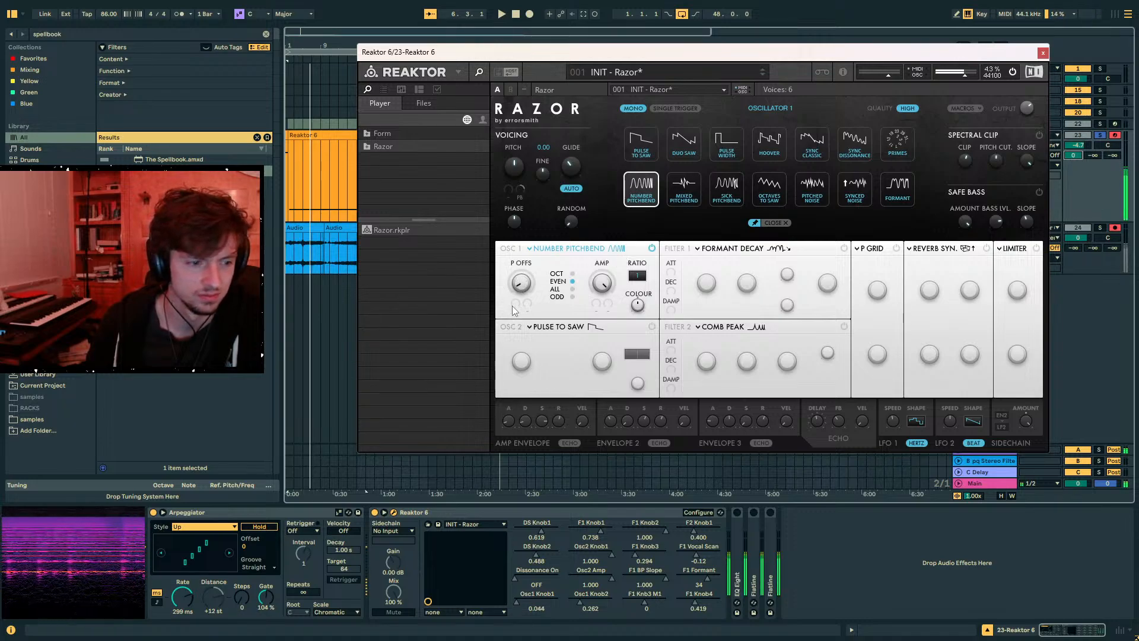
pyautogui.click(153, 512)
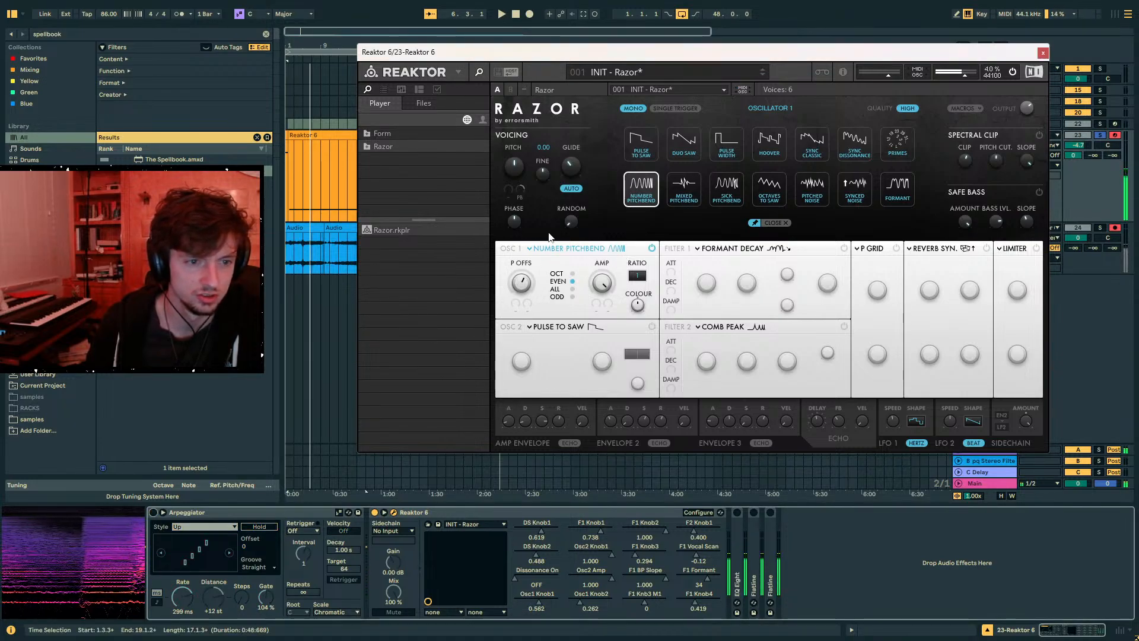
pyautogui.click(696, 194)
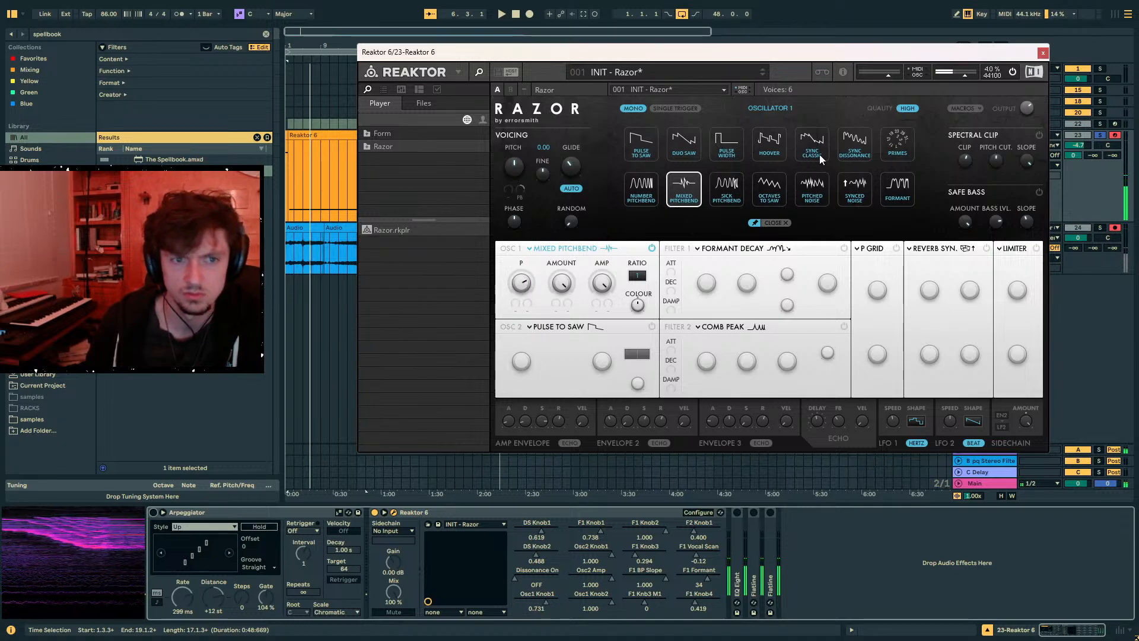
pyautogui.click(784, 155)
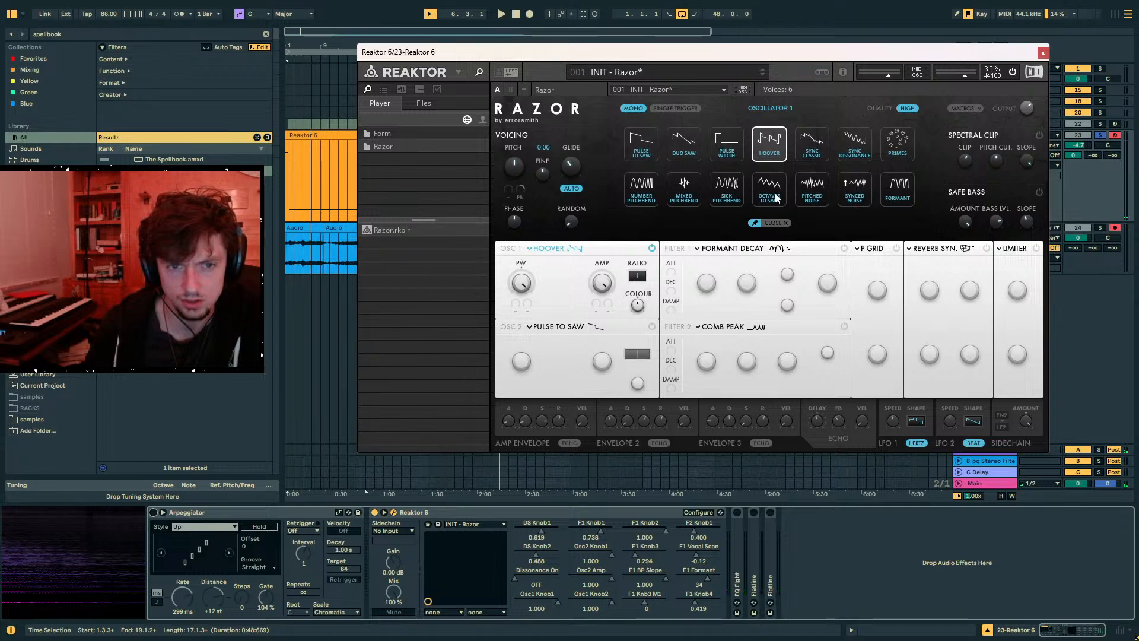
pyautogui.click(649, 197)
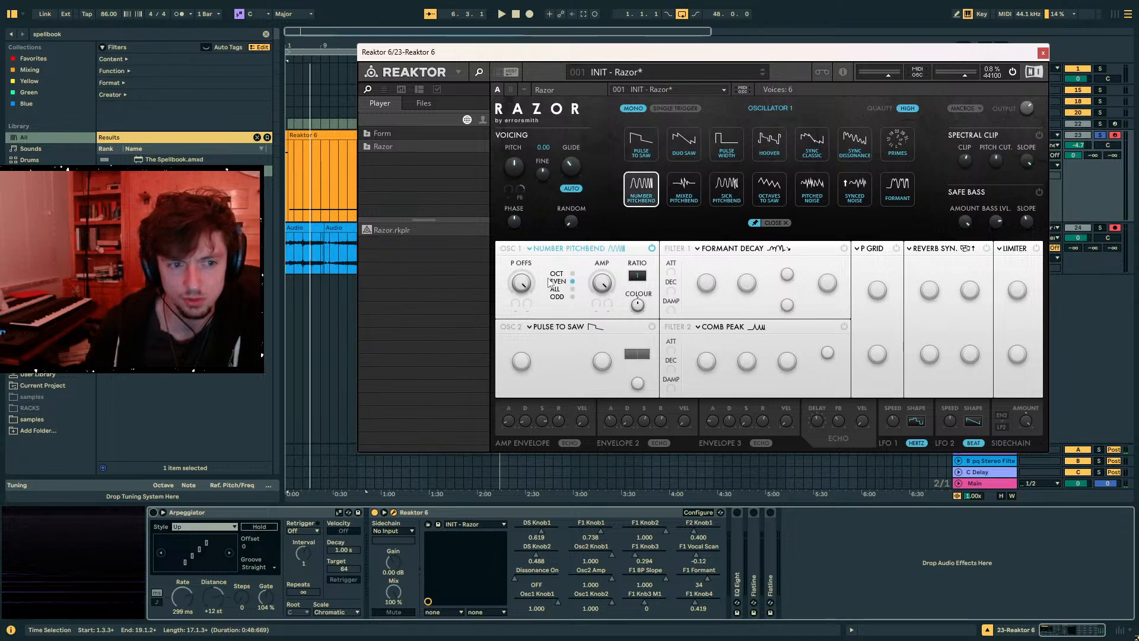
pyautogui.moveTo(519, 307); pyautogui.dragTo(538, 285)
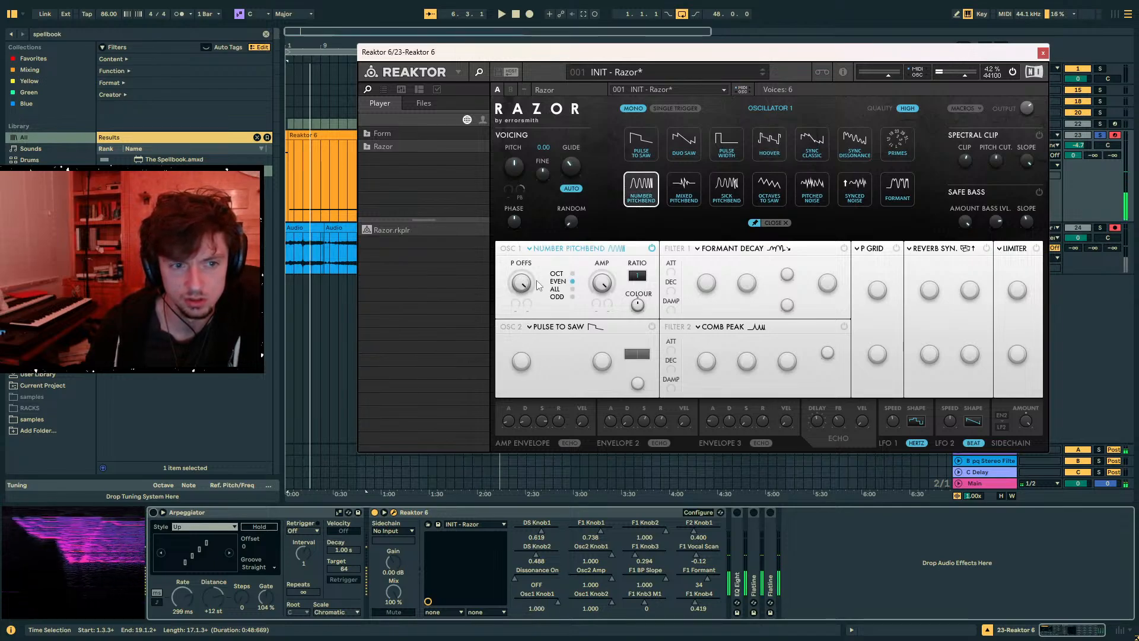
# - Turn on the dissonance effect with the Centroid type and sweep its amount, pitch and oscillator 1's P Offs
pyautogui.click(873, 254)
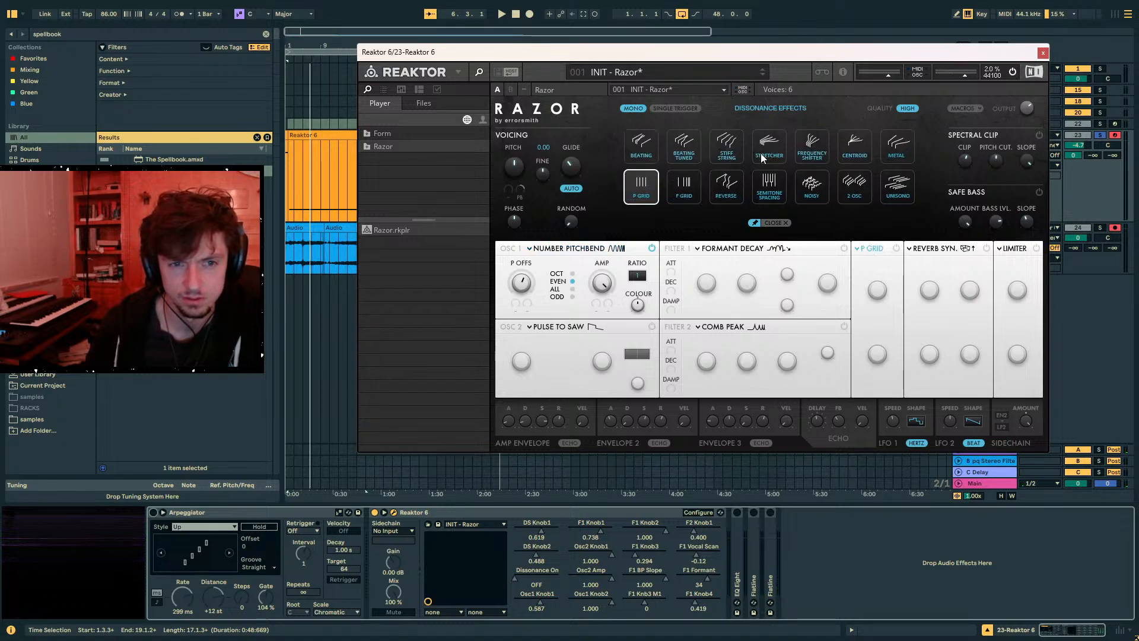
pyautogui.click(864, 154)
pyautogui.click(895, 248)
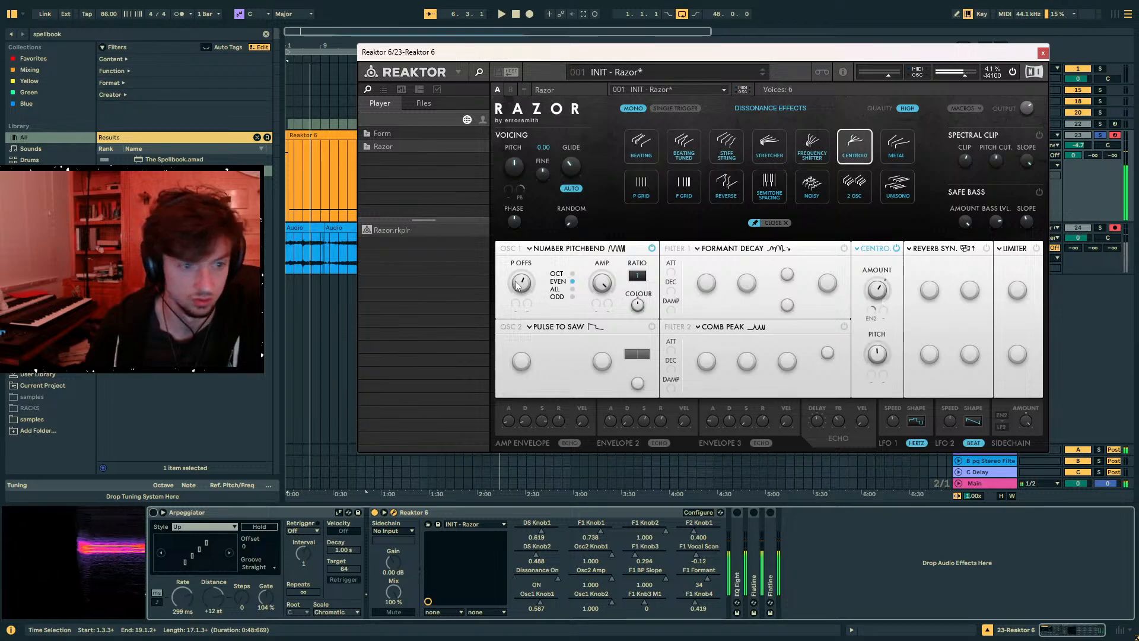
pyautogui.moveTo(522, 284); pyautogui.dragTo(529, 333)
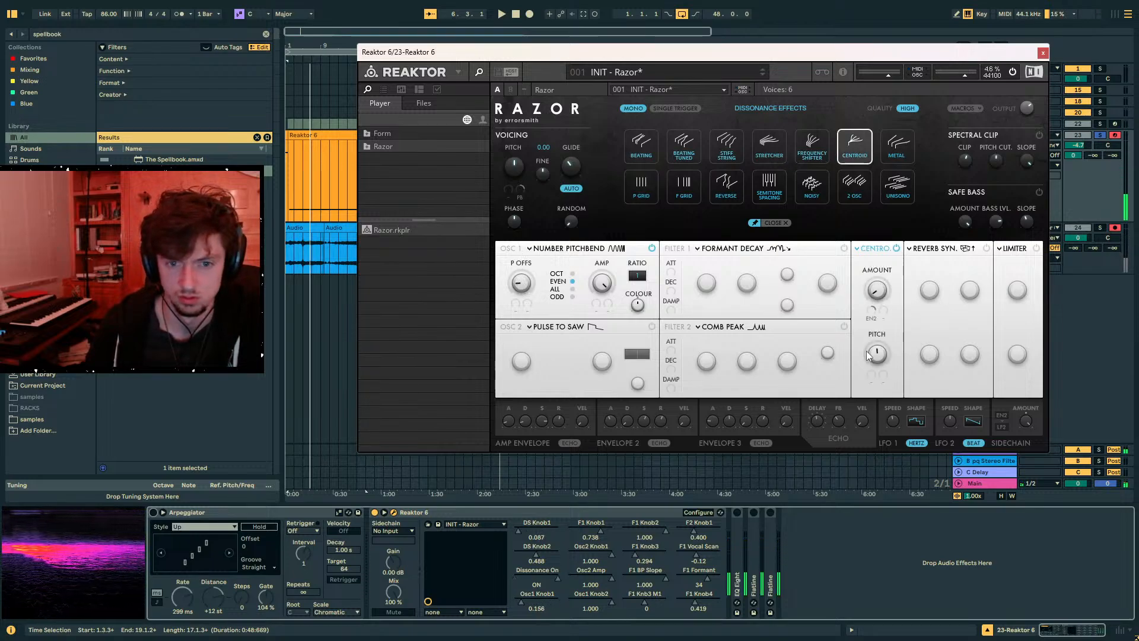
pyautogui.moveTo(534, 200); pyautogui.dragTo(540, 247)
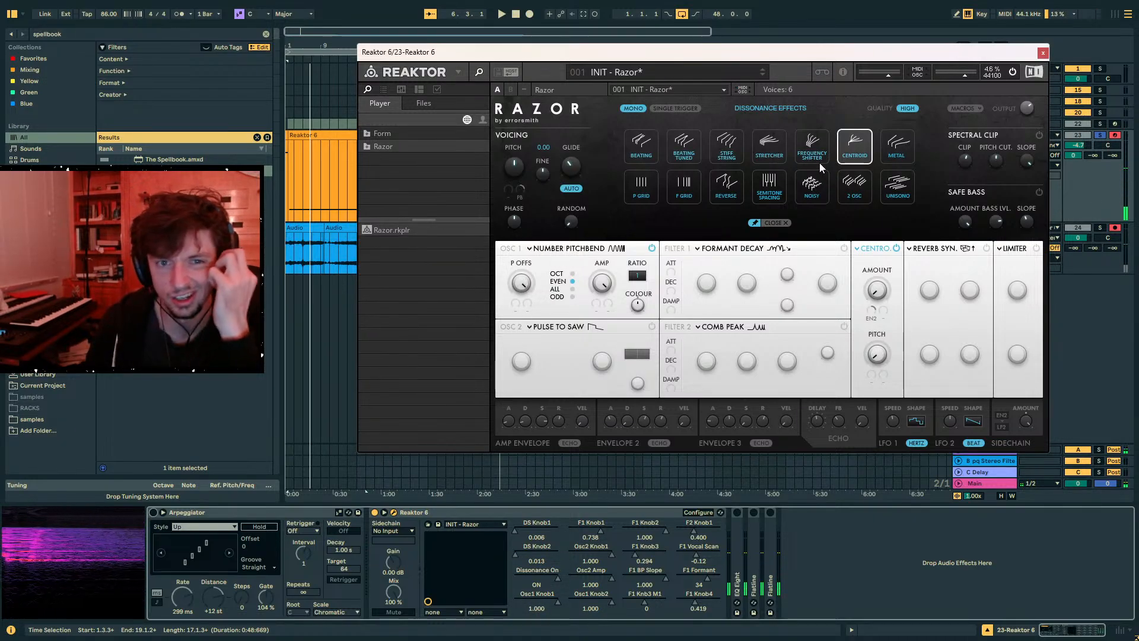
# - Try the Metal dissonance, switch to Reverse with an amount of about 0.481, and sweep oscillator 1's P Offs
pyautogui.click(897, 152)
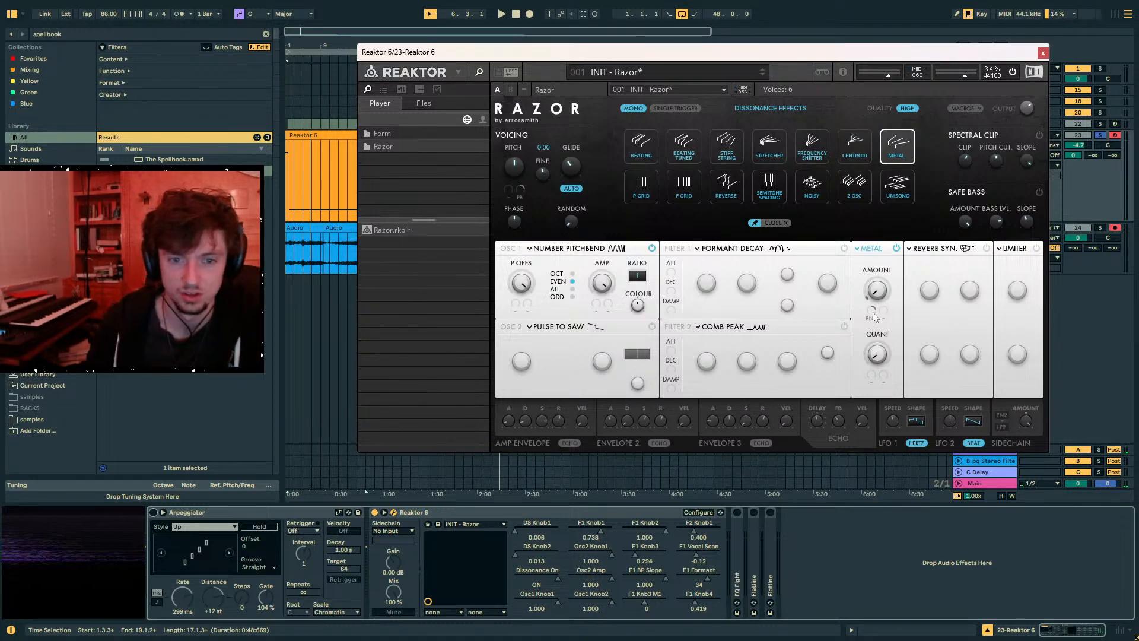
pyautogui.moveTo(521, 284); pyautogui.dragTo(521, 330)
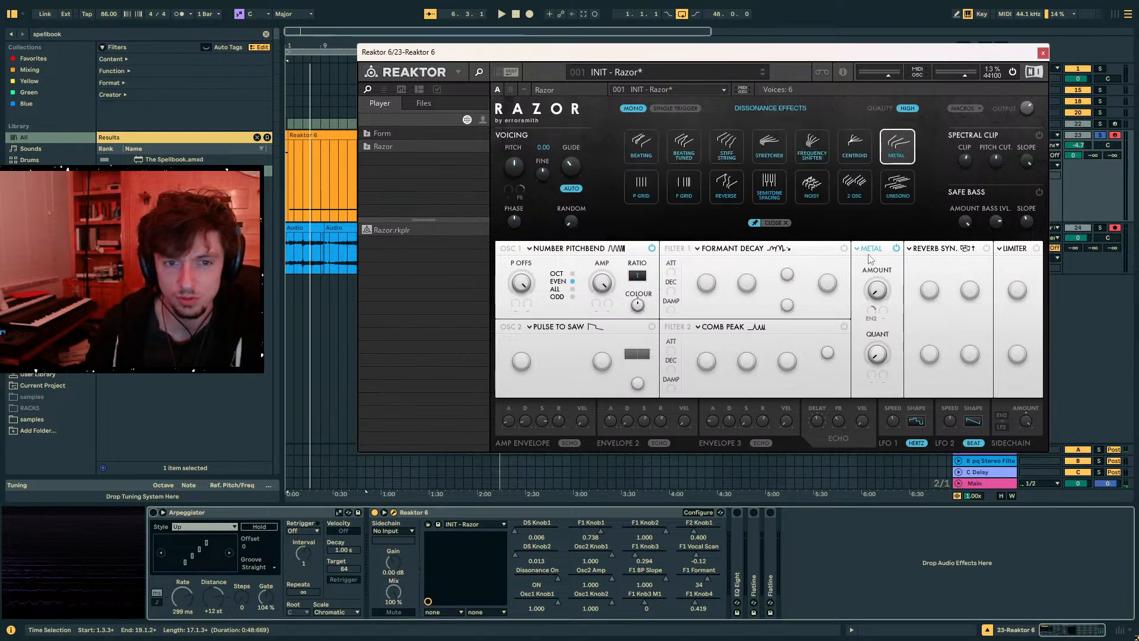
pyautogui.click(717, 190)
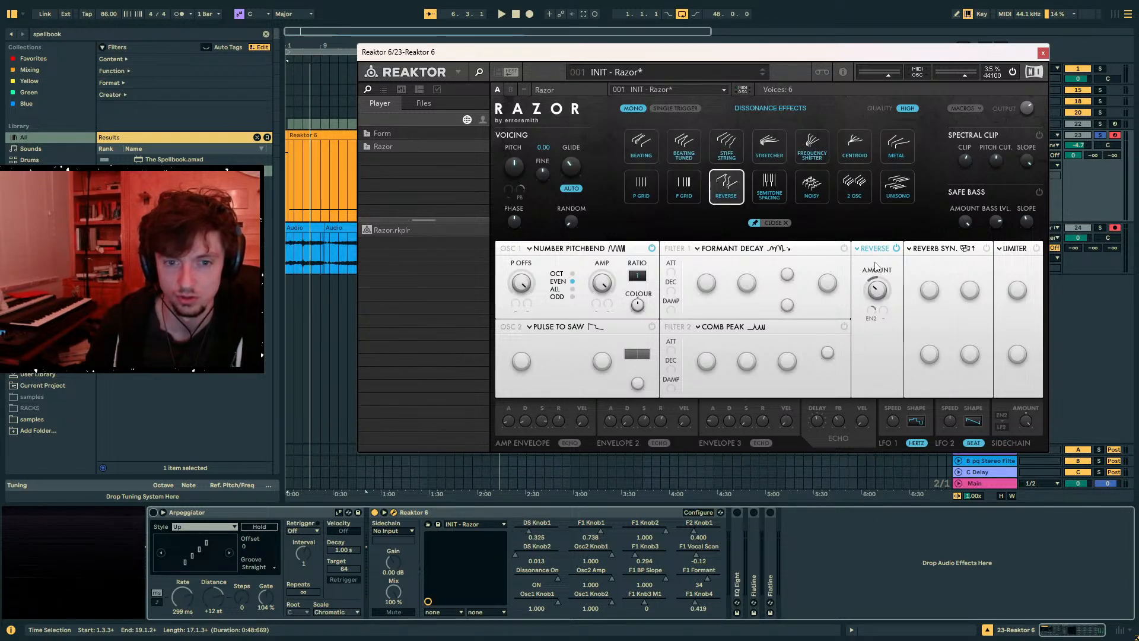
pyautogui.moveTo(526, 289); pyautogui.dragTo(518, 323)
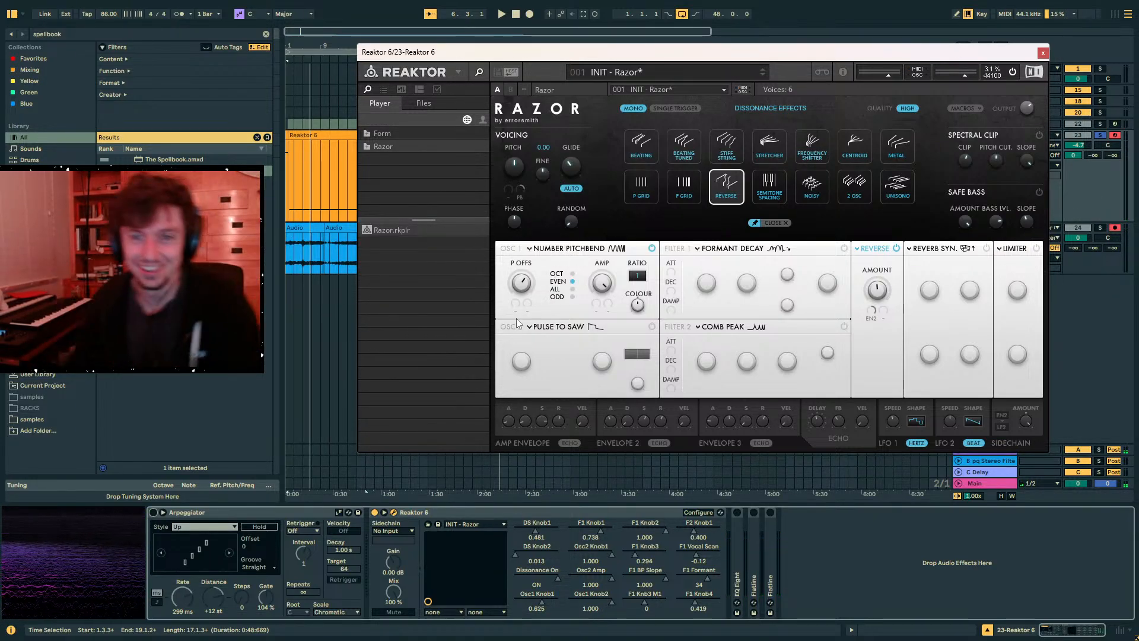
# - Record a take from bar 93 while sweeping oscillator 1's P Offs, with the Reaktor 6 track volume lowered to -14.4 dB
pyautogui.moveTo(860, 52); pyautogui.dragTo(701, 212)
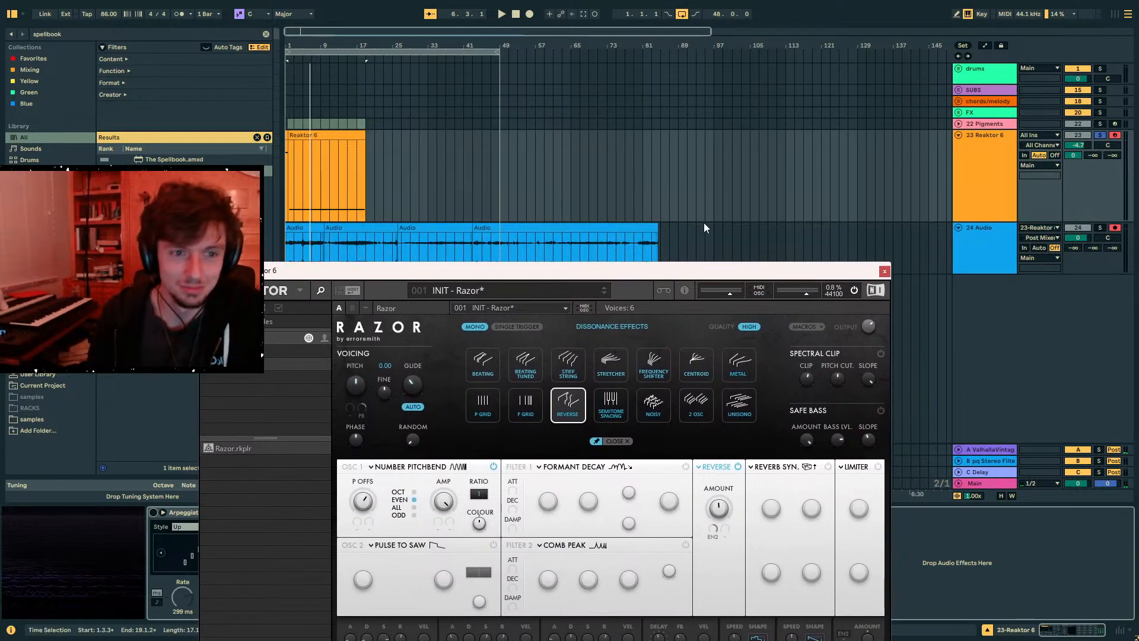
pyautogui.click(696, 190)
pyautogui.click(529, 14)
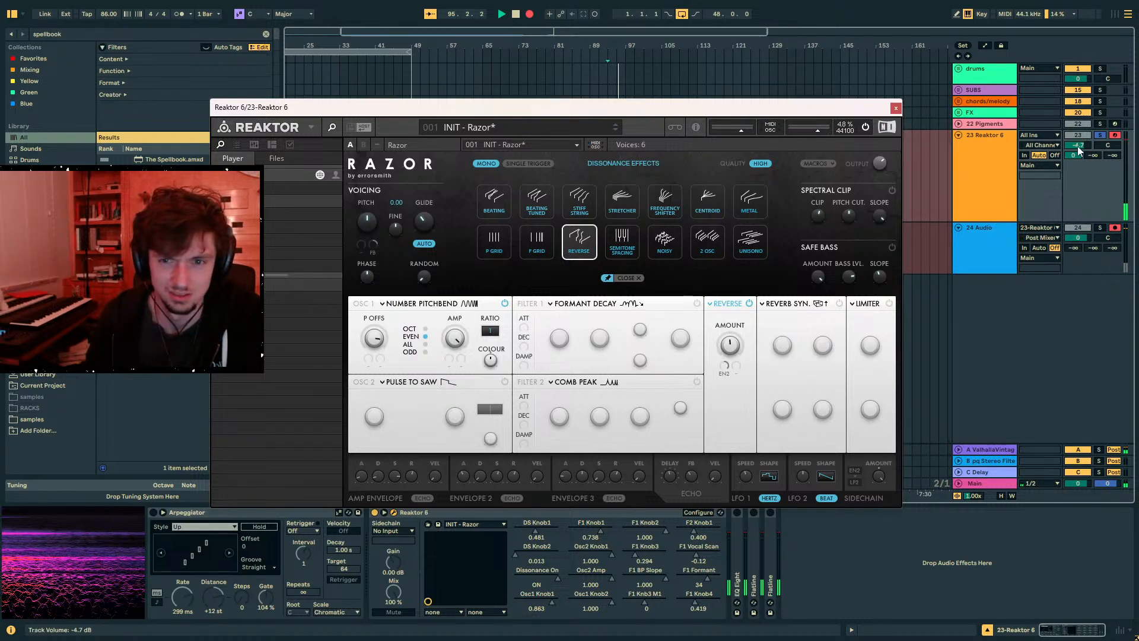
pyautogui.moveTo(367, 339)
pyautogui.mouseDown()
pyautogui.moveTo(351, 376)
pyautogui.moveTo(382, 329)
pyautogui.moveTo(383, 350)
pyautogui.mouseUp()
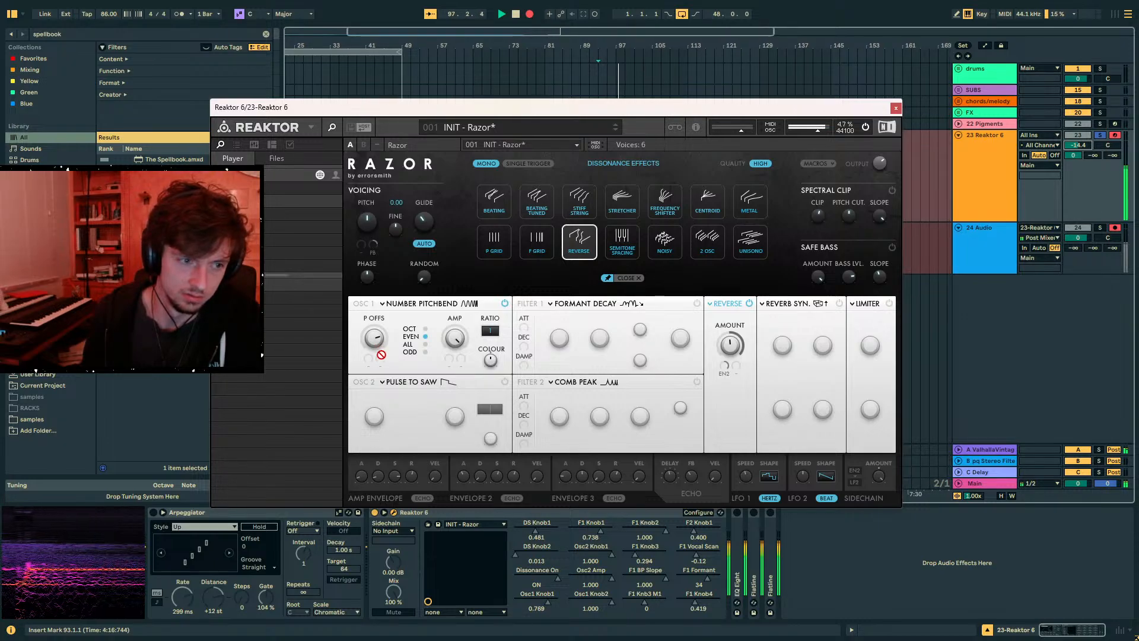
pyautogui.click(896, 108)
pyautogui.press('space')
# - Solo the 24 Audio track and play back the newly recorded audio clip from its start at bar 93
pyautogui.moveTo(600, 43); pyautogui.dragTo(618, 244)
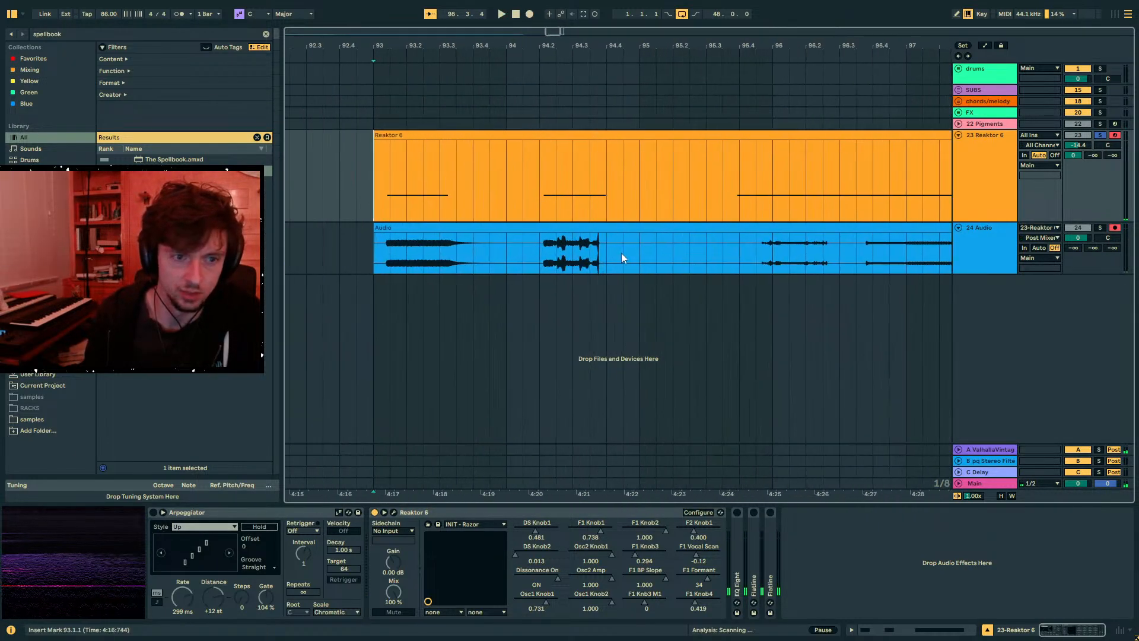
pyautogui.click(524, 230)
pyautogui.click(1102, 228)
pyautogui.press('space')
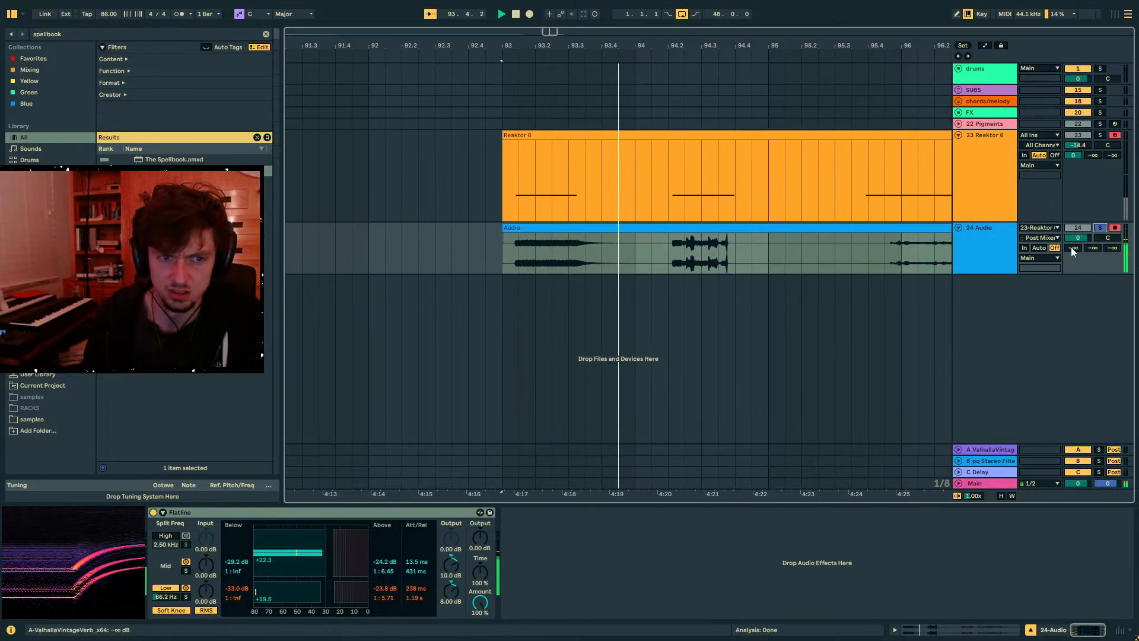
# - Set the 24 Audio track's send A to -14.4 dB and play the recording from 94.2.1
pyautogui.click(644, 251)
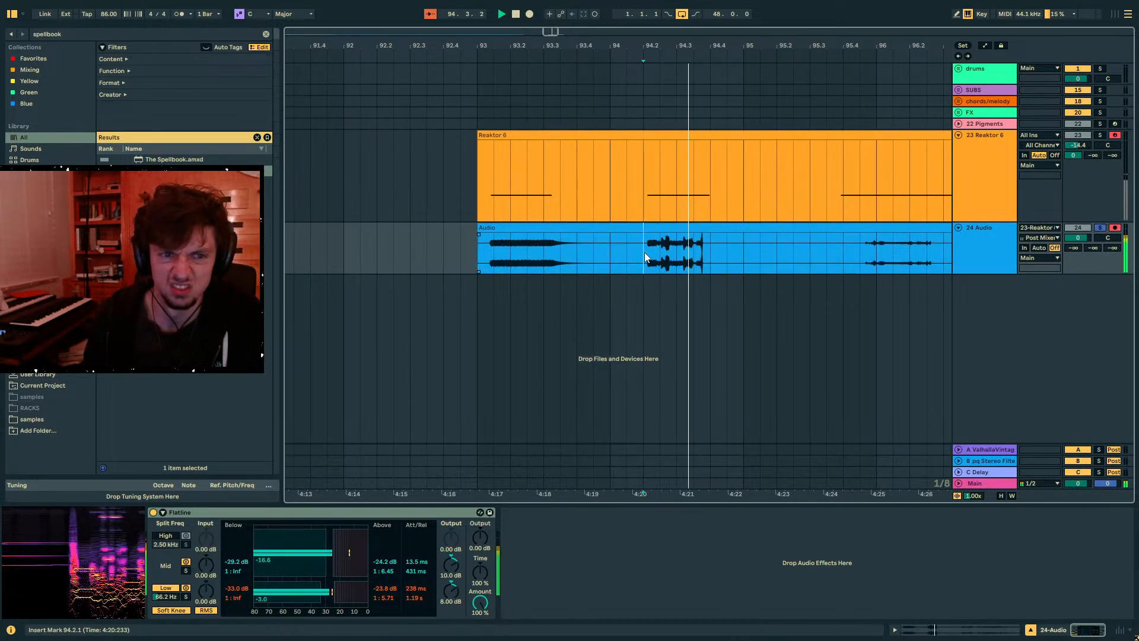
pyautogui.moveTo(1074, 248); pyautogui.dragTo(1074, 214)
pyautogui.press('space')
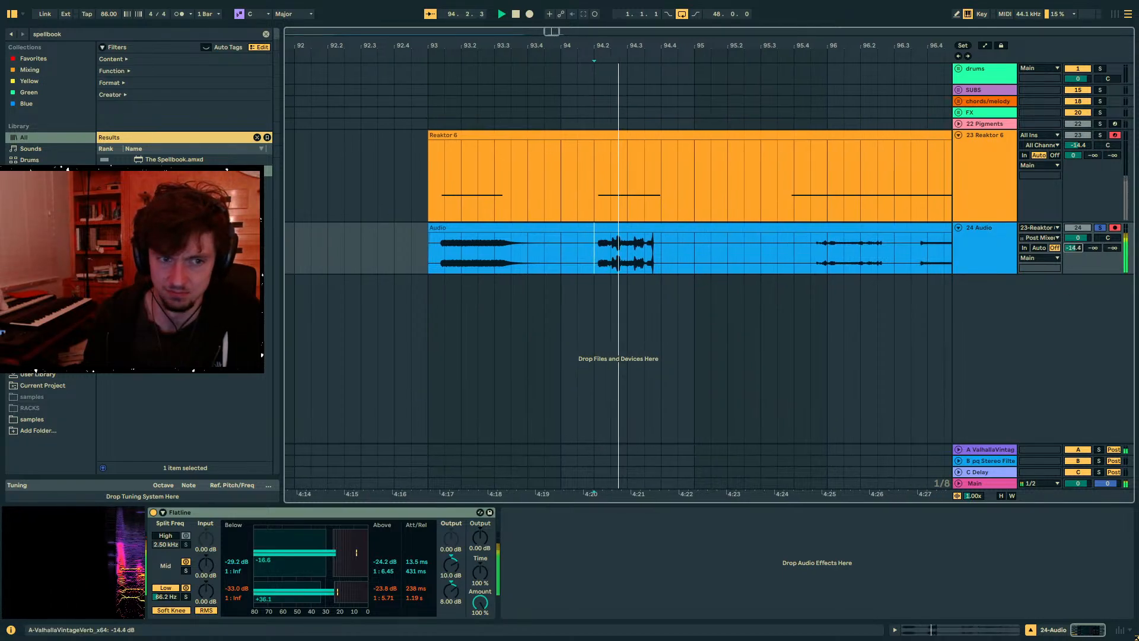
# - Split the recorded clip at 94.2.1, set the second part to Re-Pitch warping at 344 BPM, and play it
pyautogui.press('space')
pyautogui.click(576, 255)
pyautogui.hotkey('ctrl', 'e')
pyautogui.hotkey('shift', 'Tab')
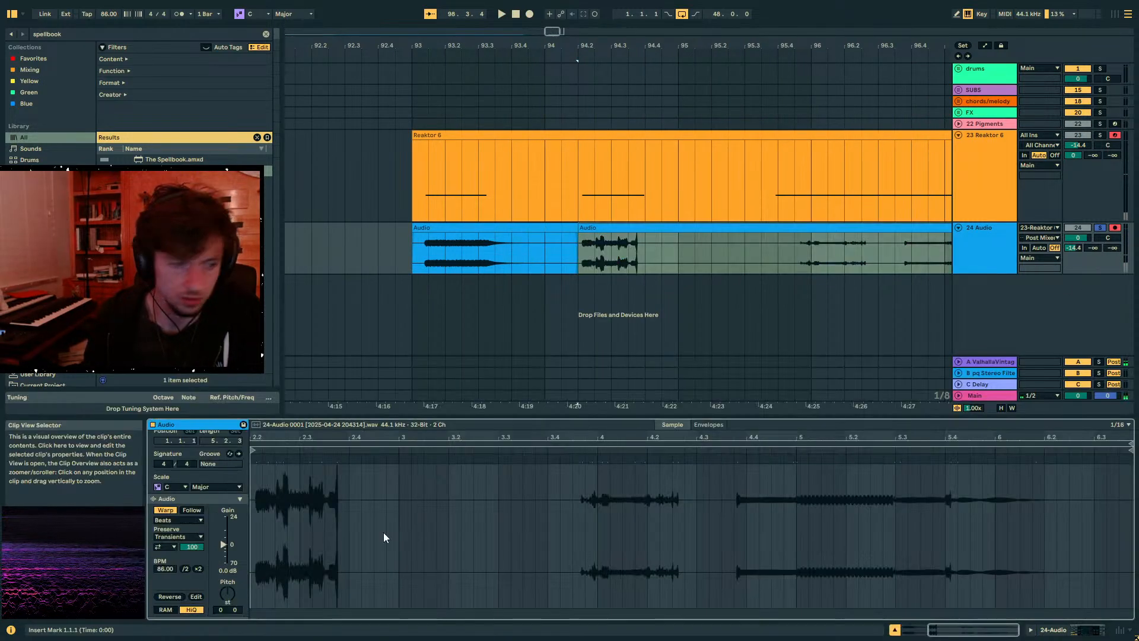
pyautogui.click(178, 519)
pyautogui.click(180, 554)
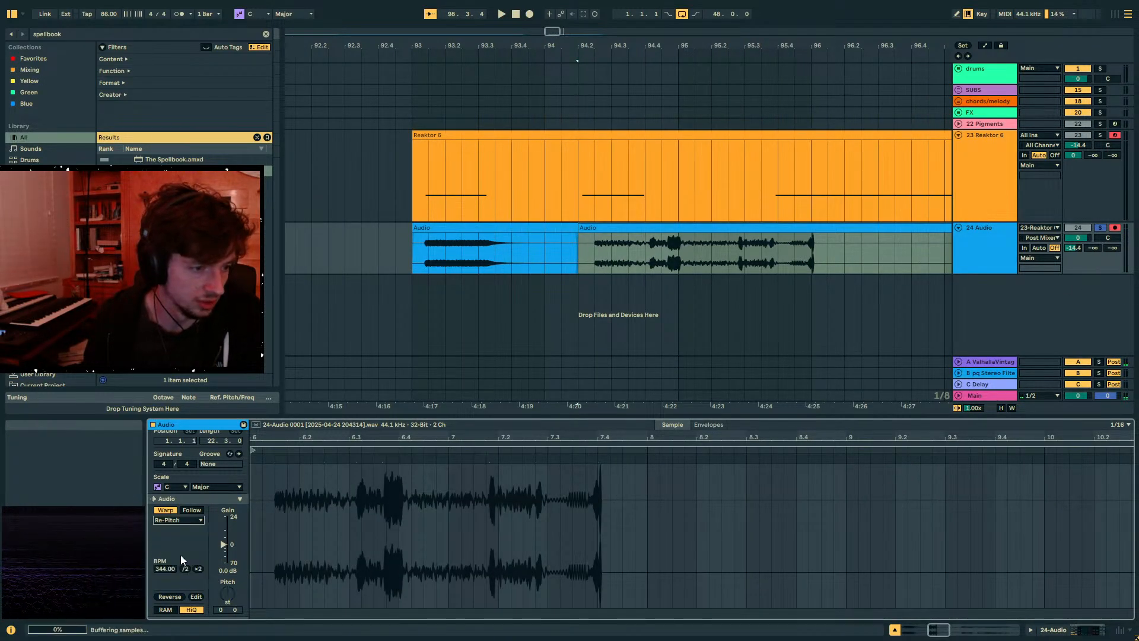
pyautogui.press('space')
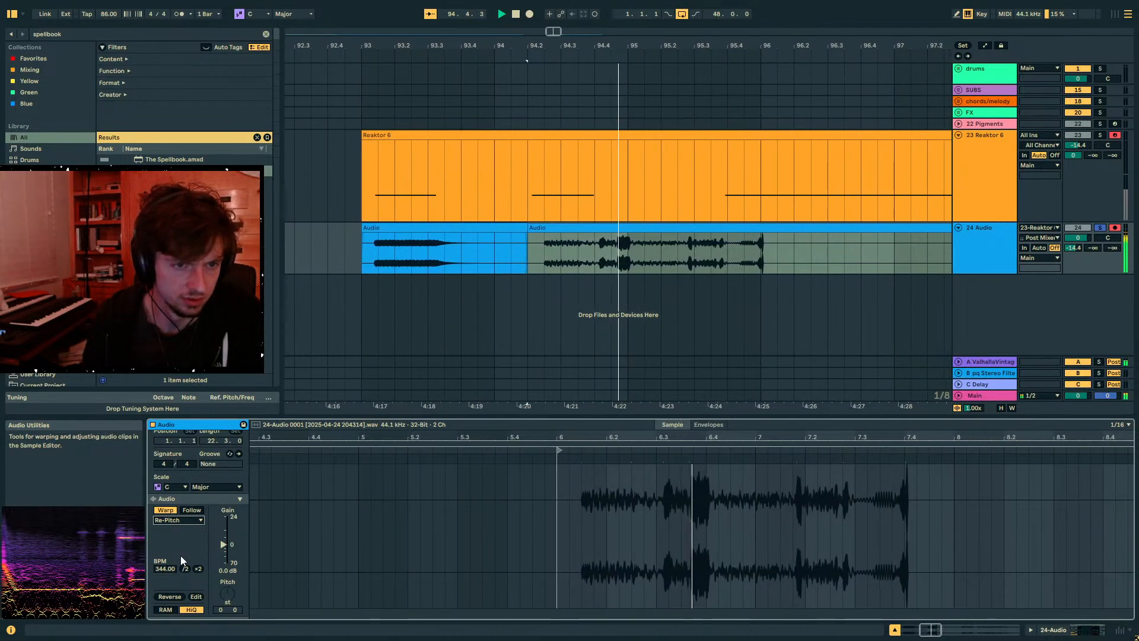
# - Add a second Flatline preset to the 24 Audio track and lower the track volume to -8.9 dB during playback
pyautogui.click(1011, 246)
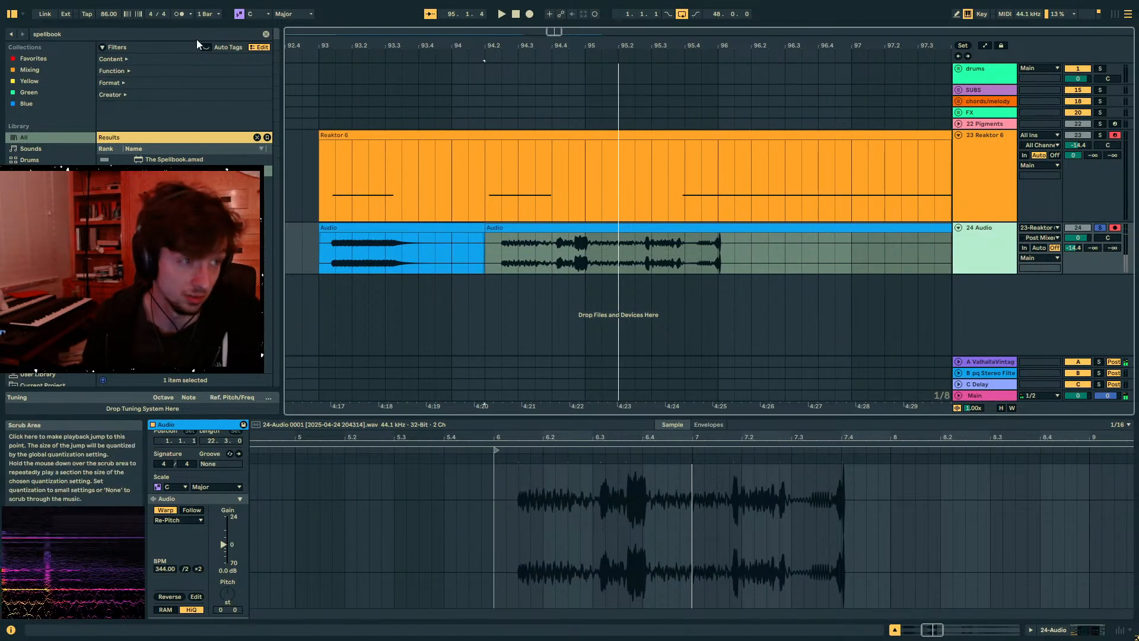
pyautogui.hotkey('ctrl', 'f')
pyautogui.write('flang')
pyautogui.write('ne')
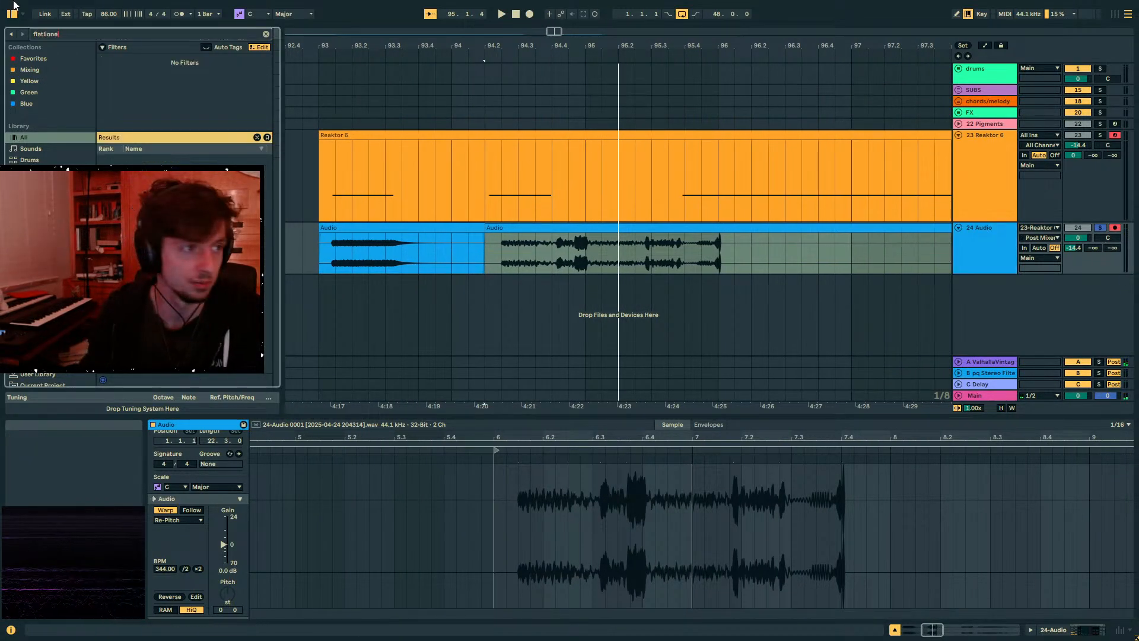
pyautogui.press('BackSpace')
pyautogui.press('BackSpace')
pyautogui.moveTo(149, 159); pyautogui.dragTo(927, 269)
pyautogui.press('space')
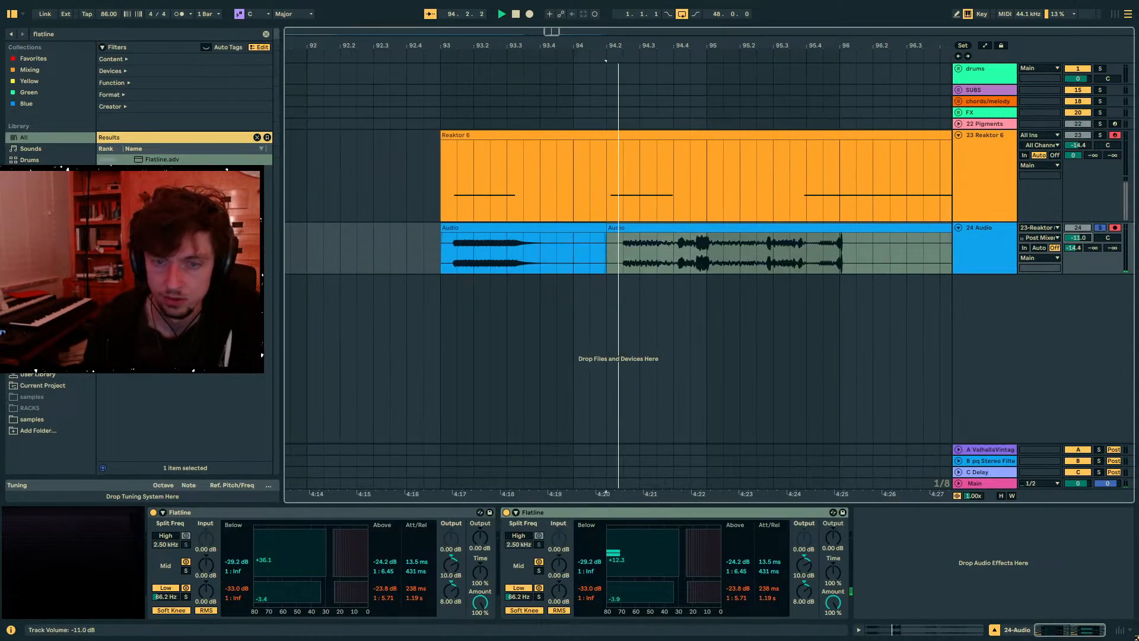
pyautogui.moveTo(1086, 240); pyautogui.dragTo(1086, 252)
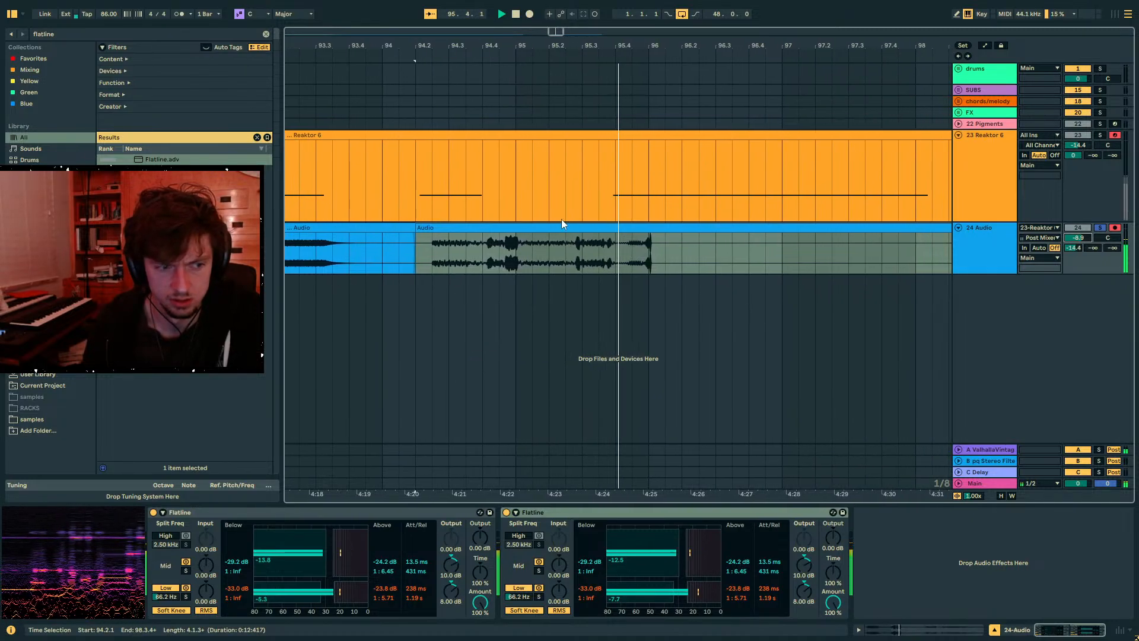
# - Audition different parts of the 24 Audio recording and split the long clip at 100.4.3
pyautogui.press('-')
pyautogui.click(477, 232)
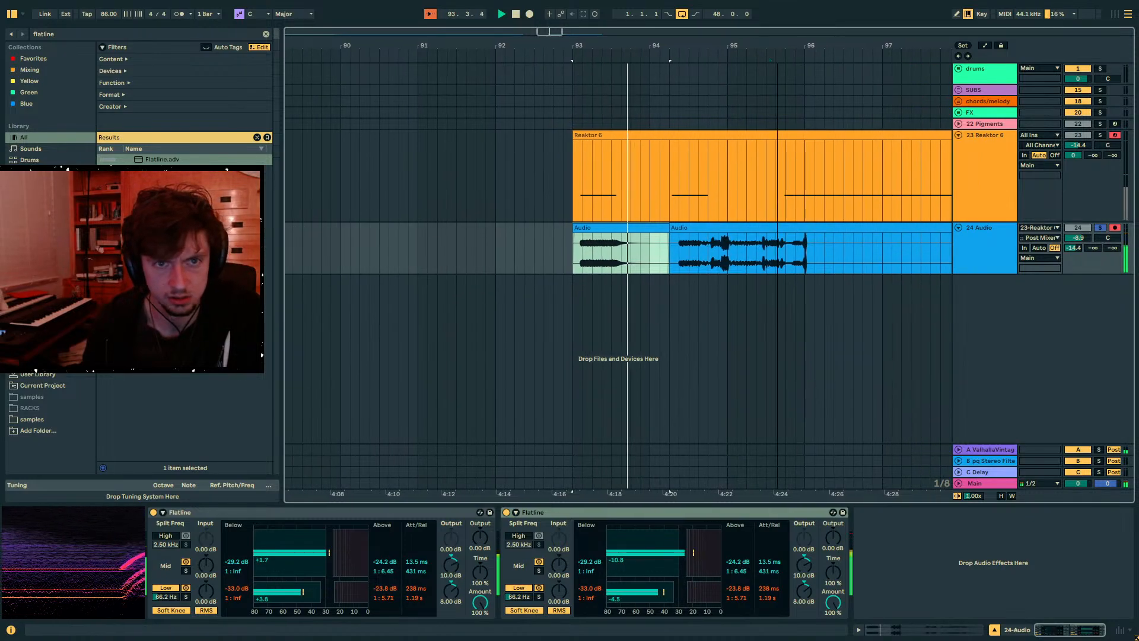
pyautogui.moveTo(788, 50); pyautogui.dragTo(409, 47)
pyautogui.moveTo(810, 259); pyautogui.dragTo(802, 259)
pyautogui.press('space')
pyautogui.press('space')
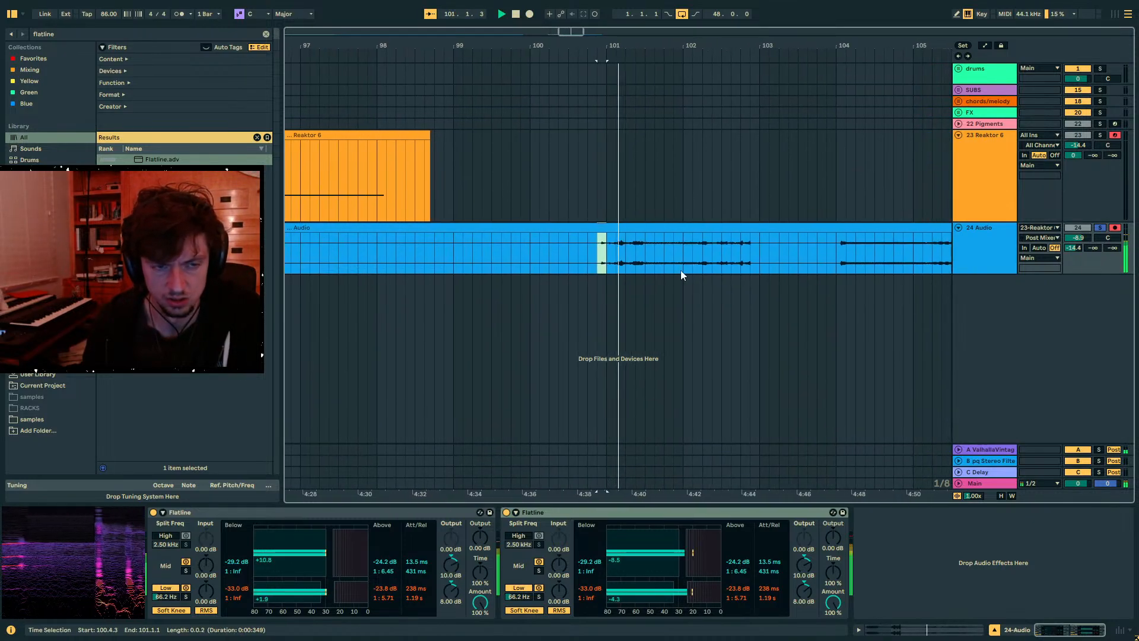
pyautogui.click(564, 255)
pyautogui.click(566, 254)
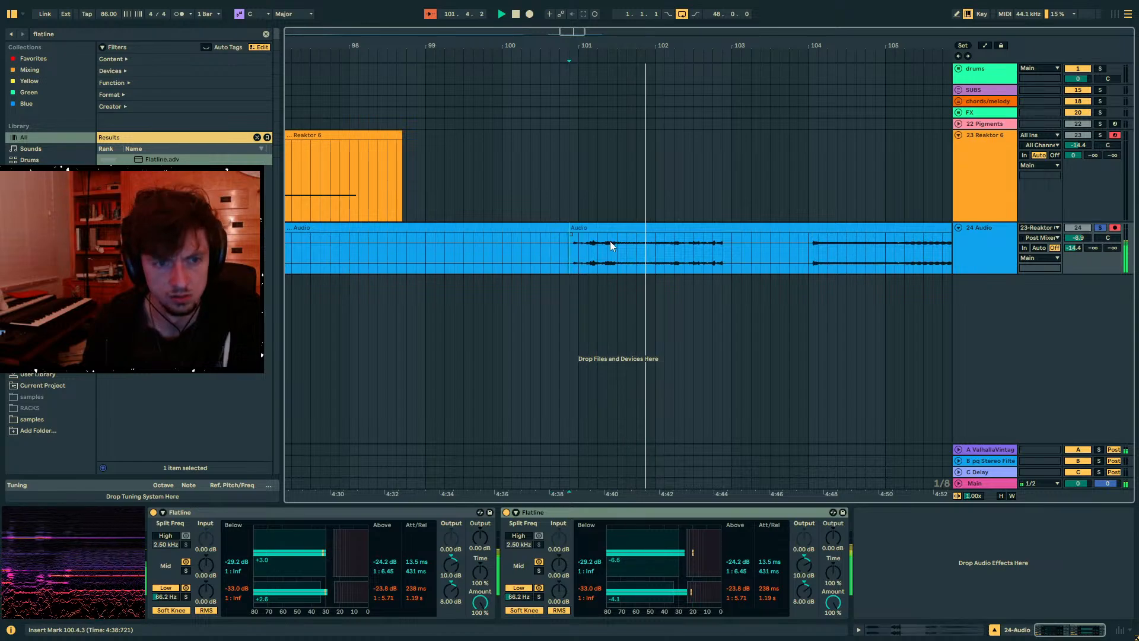
pyautogui.hotkey('ctrl', 'e')
# - Set the clip starting at 100.4.3 to 86 BPM and play it from its start
pyautogui.click(945, 631)
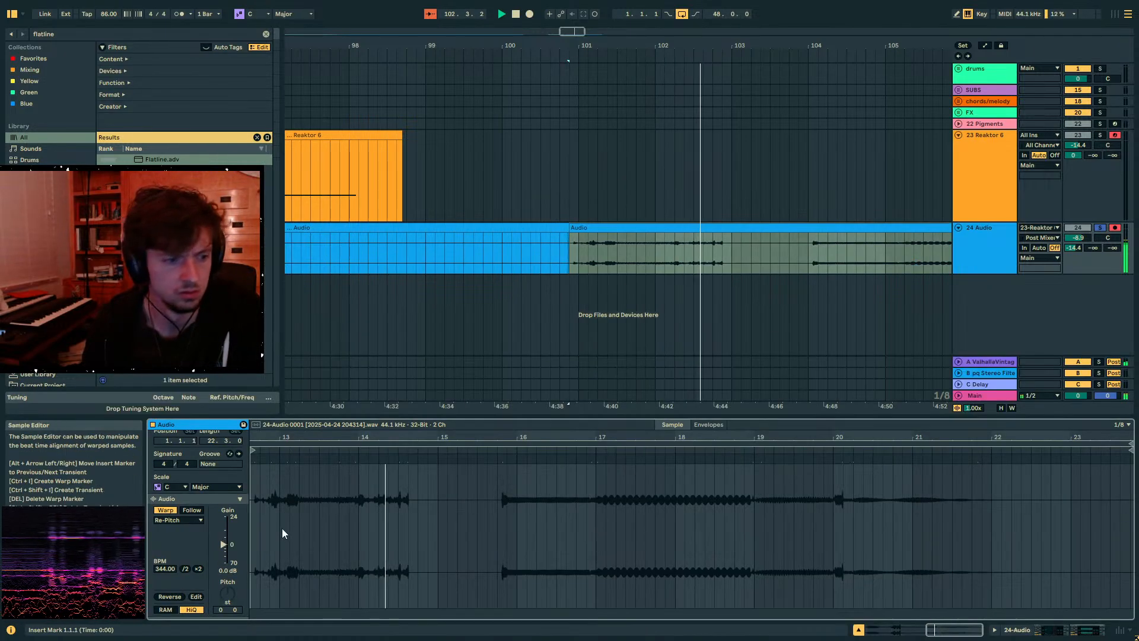
pyautogui.doubleClick(186, 569)
pyautogui.press('space')
pyautogui.press('space')
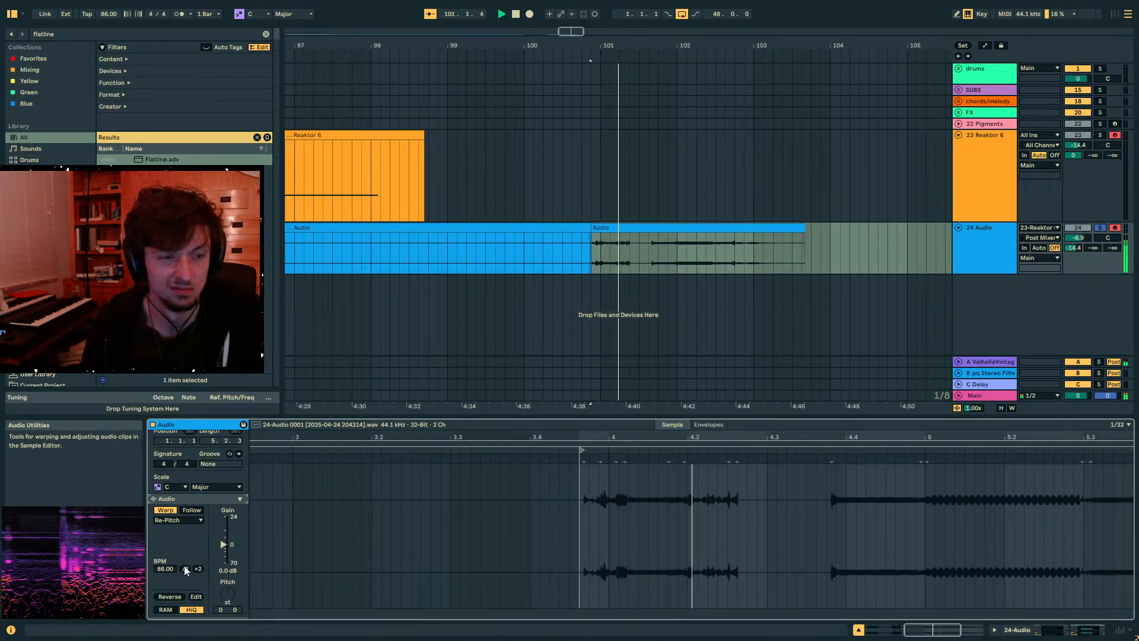
# - Play several positions within the 86 BPM clip and split it at 101.3.1
pyautogui.click(619, 255)
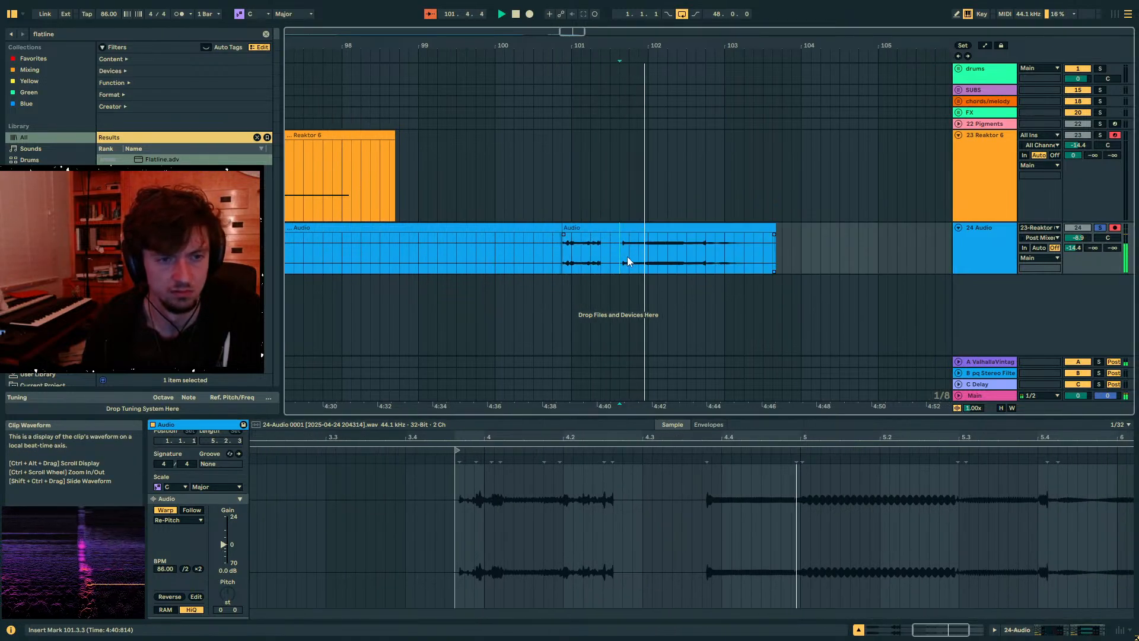
pyautogui.click(650, 256)
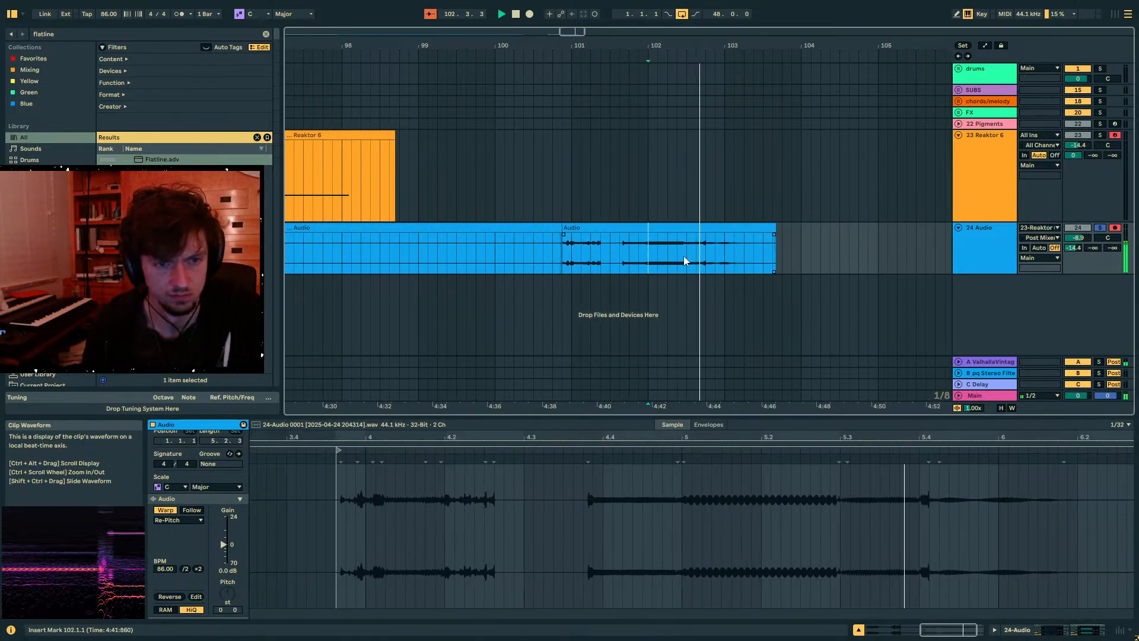
pyautogui.click(683, 256)
pyautogui.moveTo(695, 253); pyautogui.dragTo(687, 254)
pyautogui.click(616, 252)
pyautogui.hotkey('ctrl', 'e')
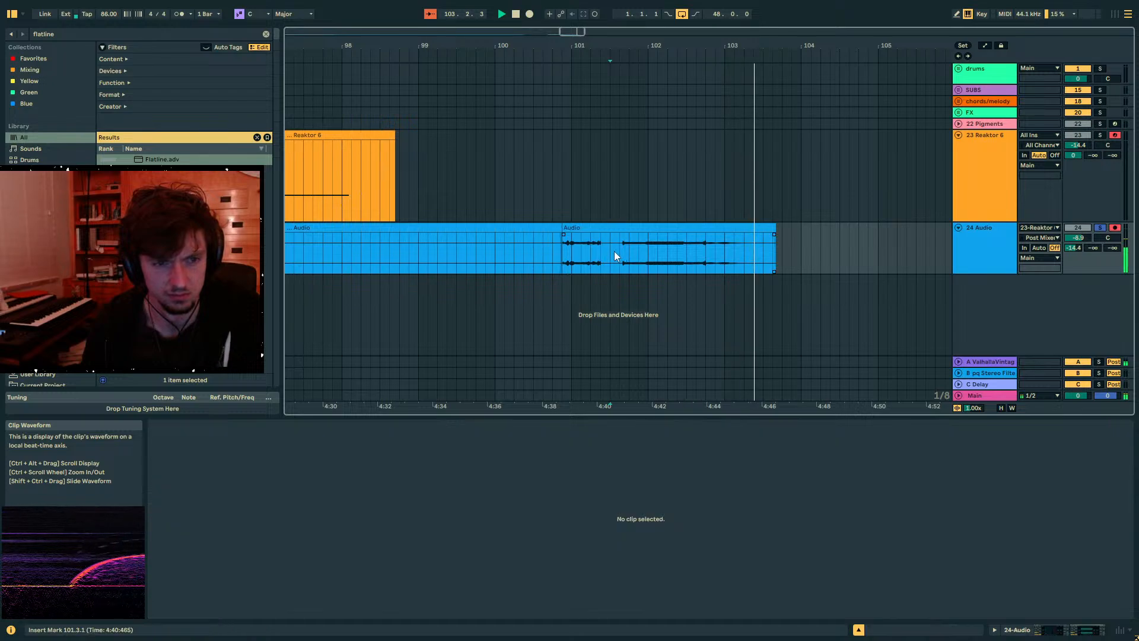
# - Set the clip starting at 101.3.1 to 172 BPM and reverse it
pyautogui.click(639, 230)
pyautogui.press('space')
pyautogui.press('space')
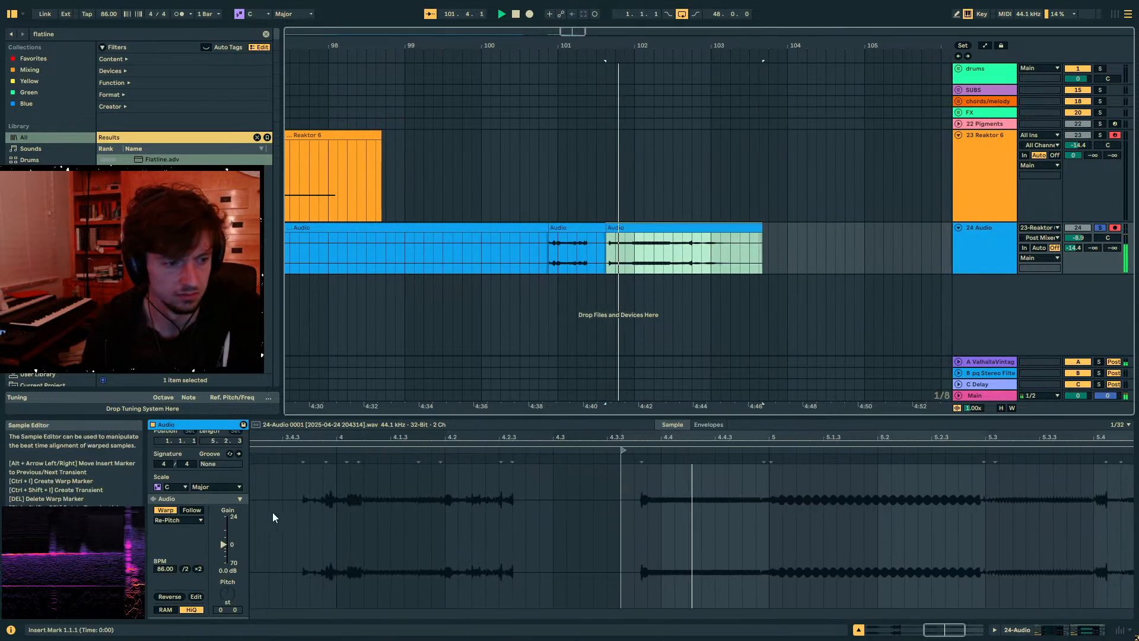
pyautogui.click(199, 568)
pyautogui.click(683, 229)
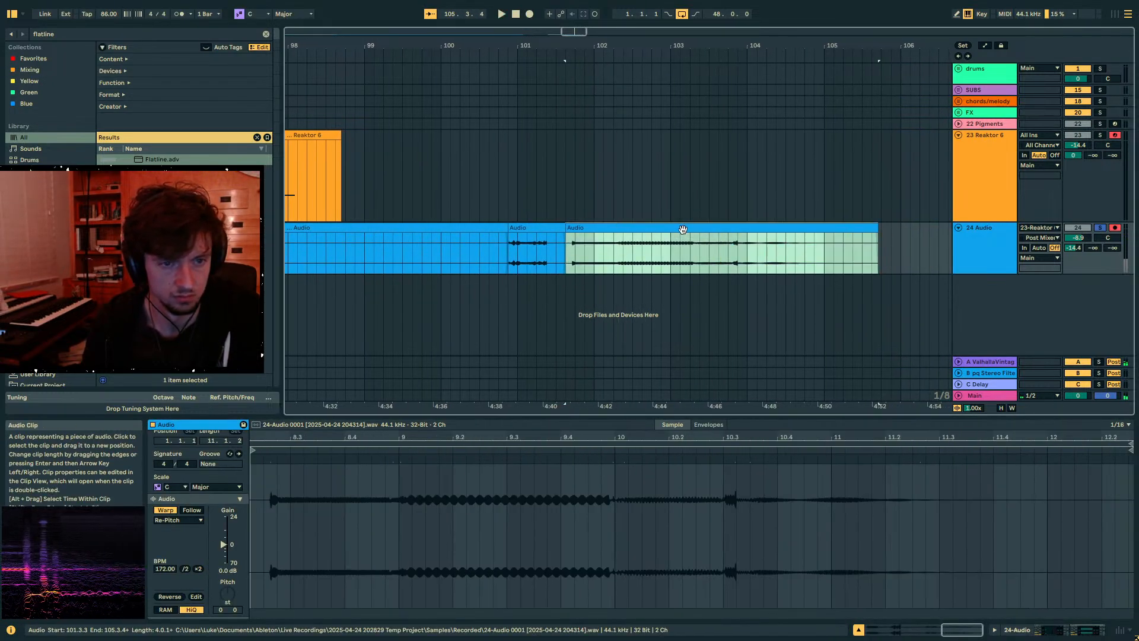
pyautogui.press('r')
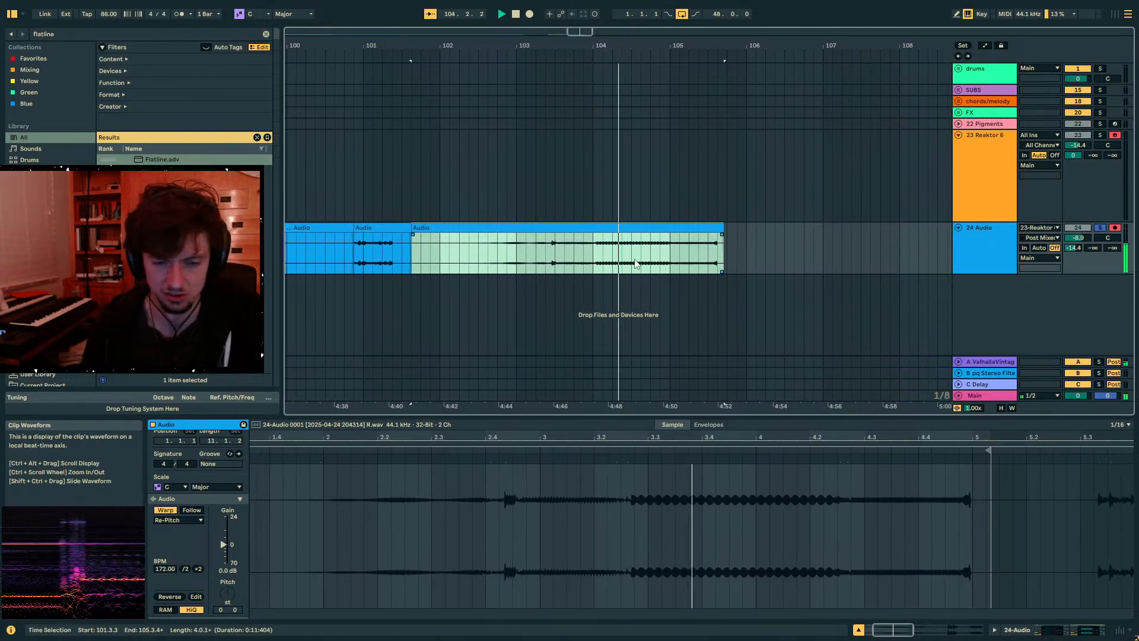
# - Set the 24 Audio track's send A to -6.2 dB and send B to 0 dB, and replay the reversed clip
pyautogui.moveTo(1073, 248); pyautogui.dragTo(1096, 178)
pyautogui.press('space')
pyautogui.press('space')
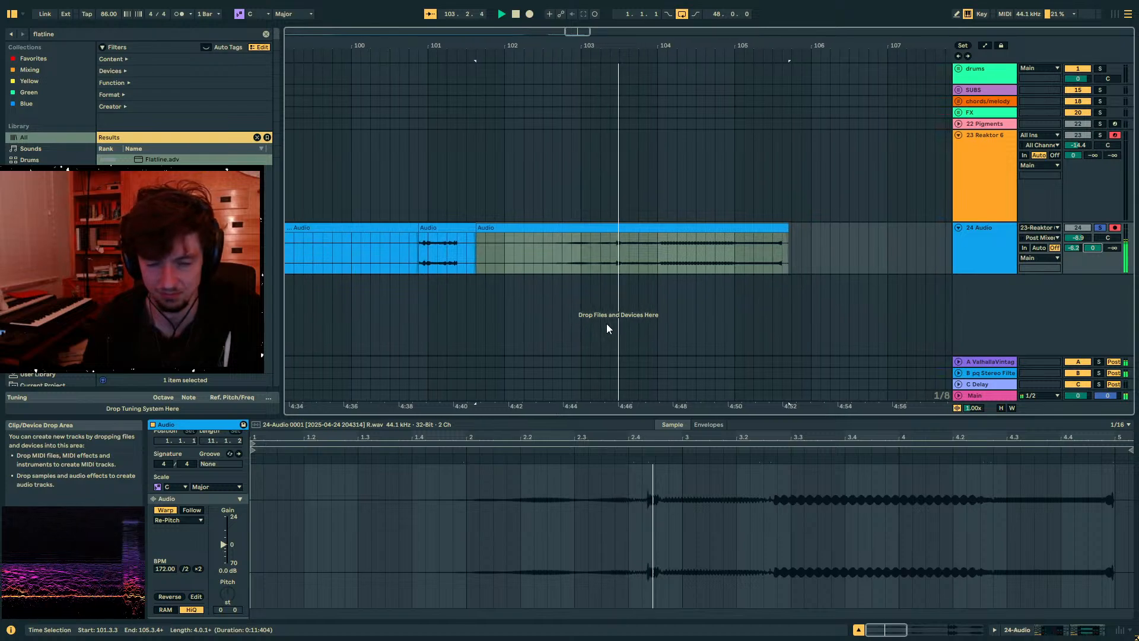
# - Move the short first recorded clip from bar 93 to directly after the last clip, near bar 105
pyautogui.moveTo(715, 46); pyautogui.dragTo(716, 5)
pyautogui.moveTo(574, 230); pyautogui.dragTo(720, 241)
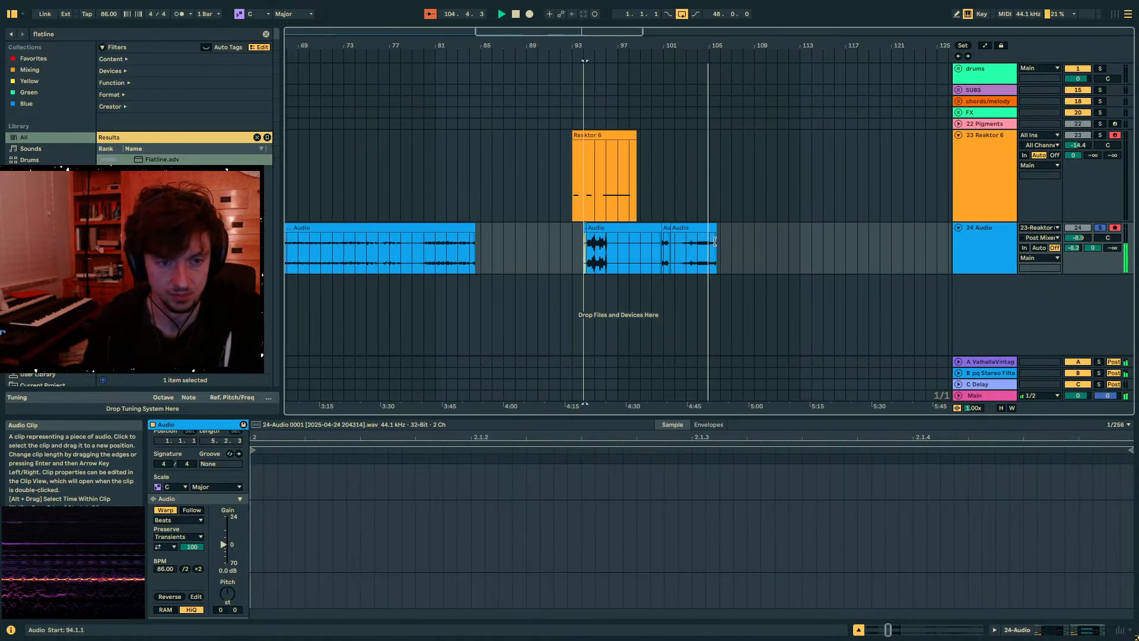
pyautogui.hotkey('ctrl', 'z')
pyautogui.moveTo(581, 228); pyautogui.dragTo(725, 225)
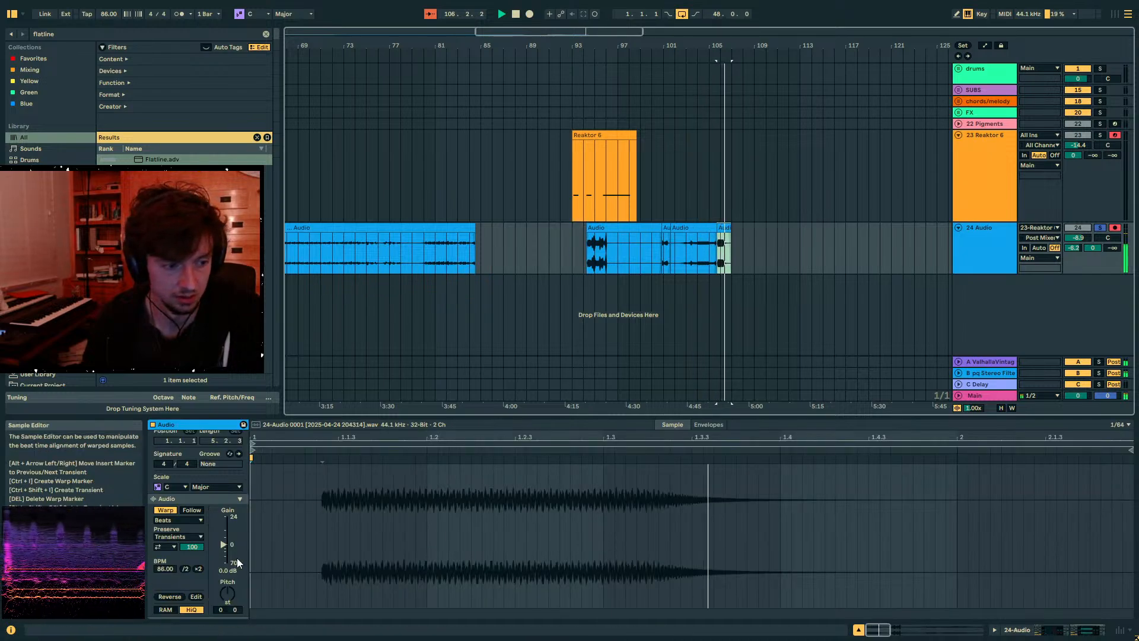
# - Set the moved clip to Re-Pitch warping at 344 BPM and reverse it
pyautogui.click(170, 520)
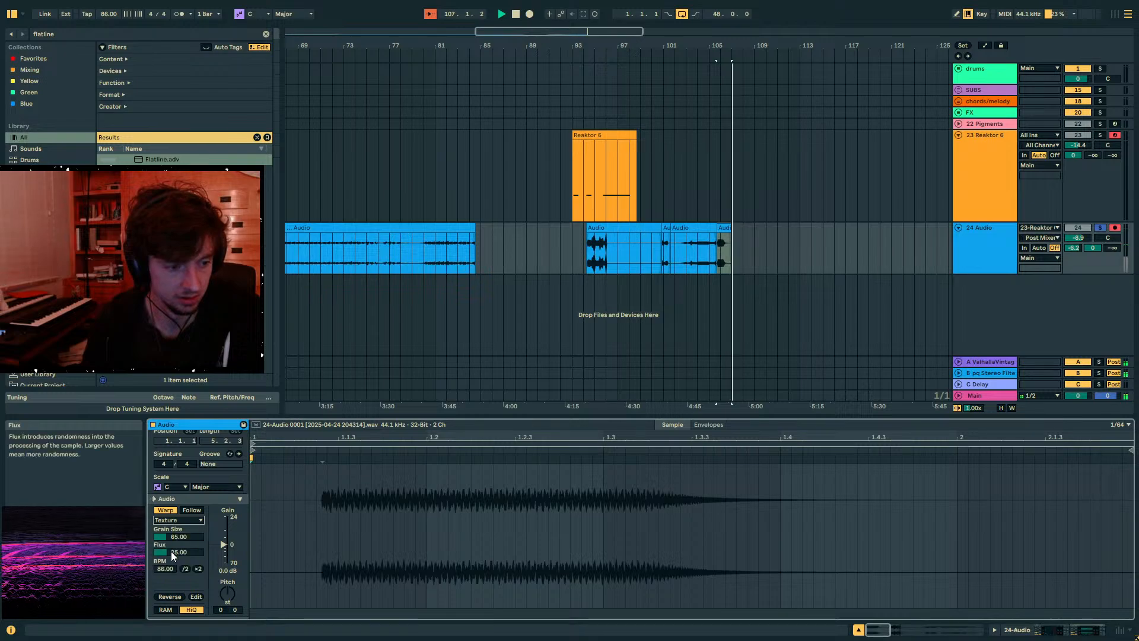
pyautogui.click(172, 556)
pyautogui.click(198, 569)
pyautogui.click(198, 568)
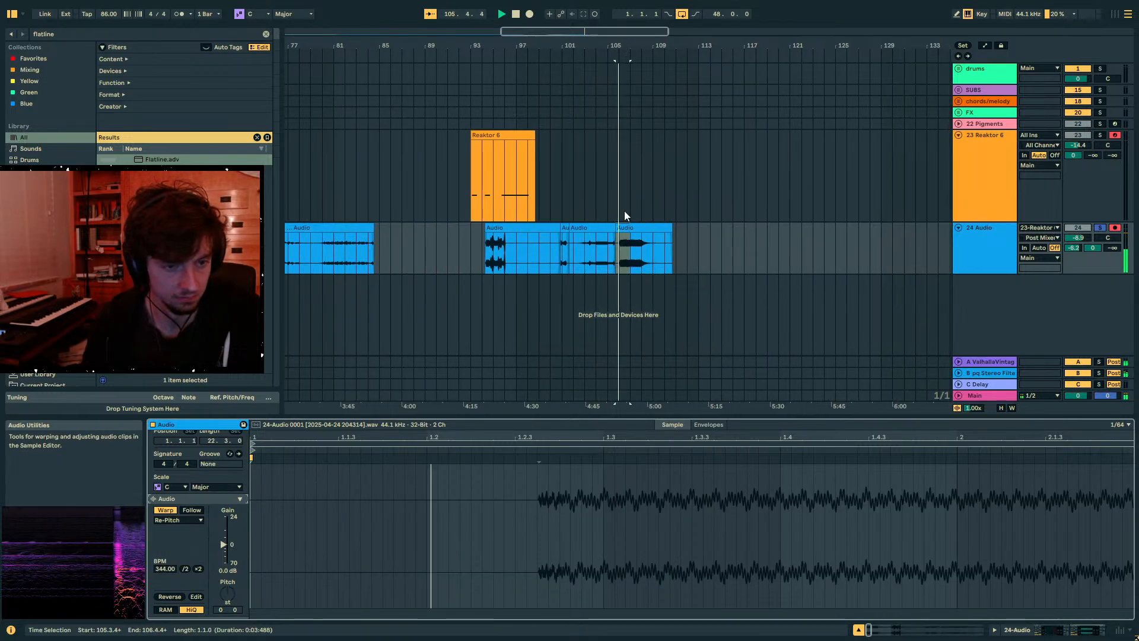
pyautogui.click(625, 226)
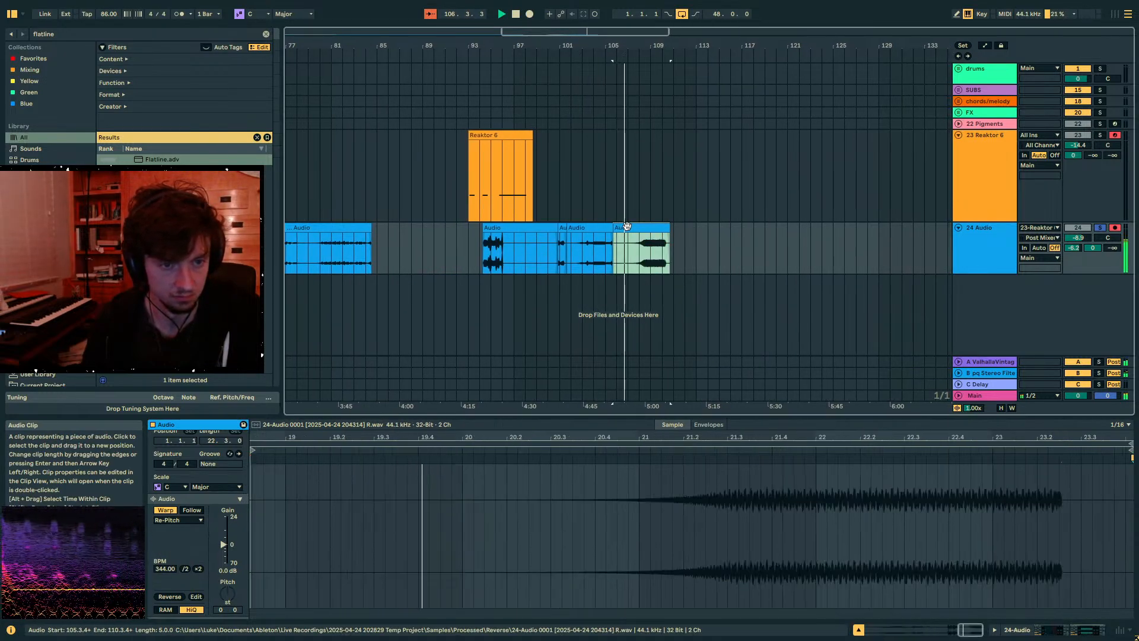
# - Switch the reversed last clip to Texture warping with a grain size of 122.30
pyautogui.click(197, 520)
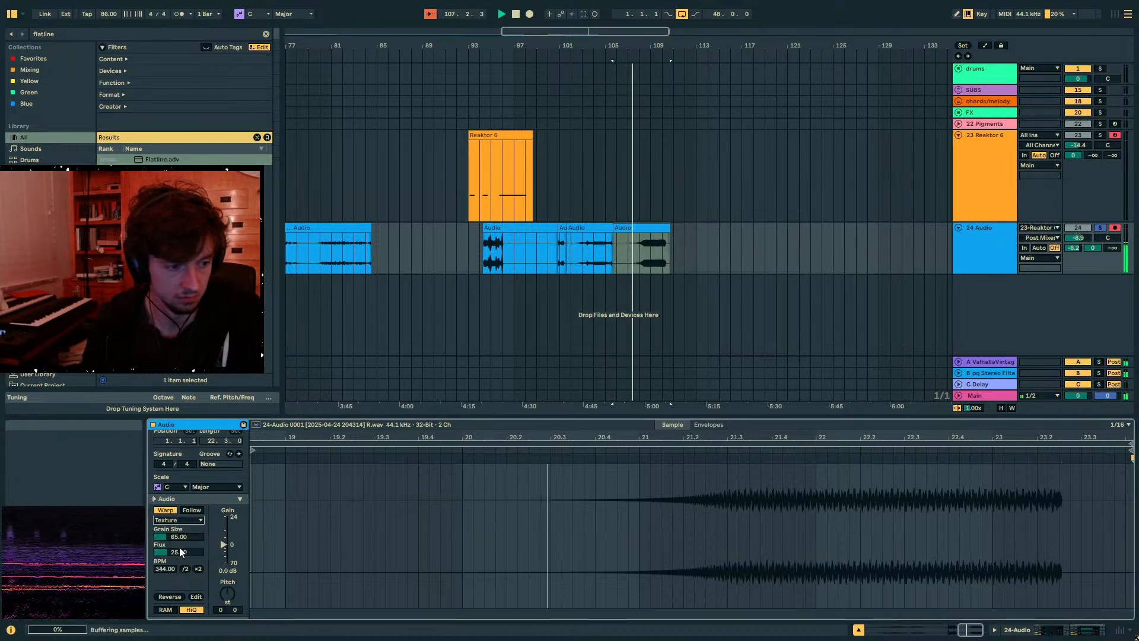
pyautogui.click(180, 547)
pyautogui.moveTo(179, 536); pyautogui.dragTo(179, 525)
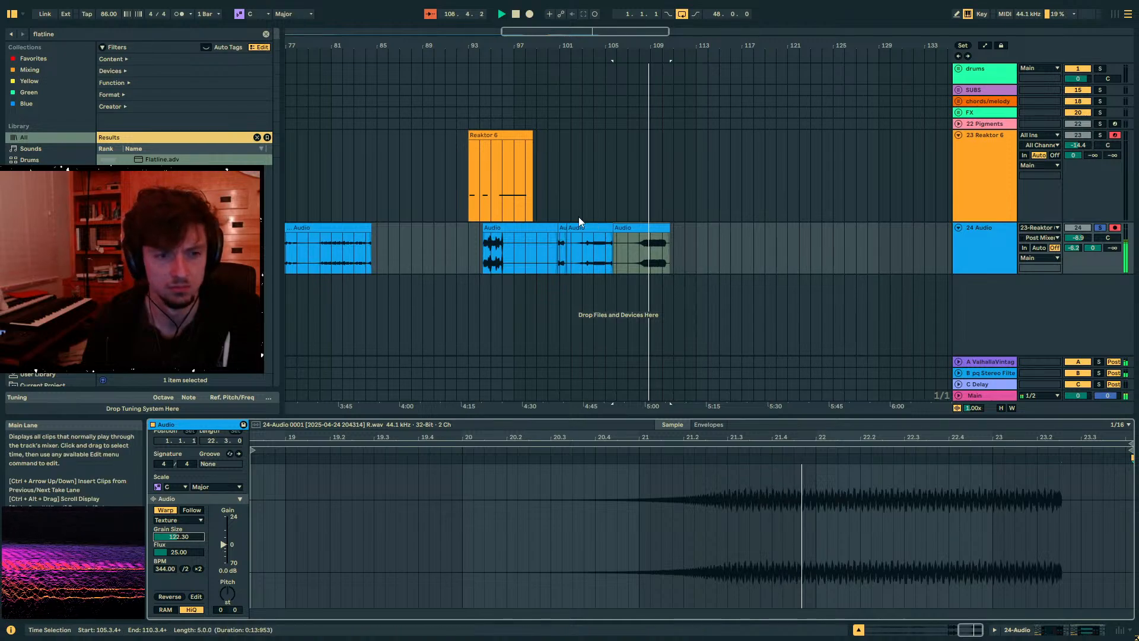
pyautogui.click(573, 239)
pyautogui.click(562, 229)
pyautogui.click(534, 228)
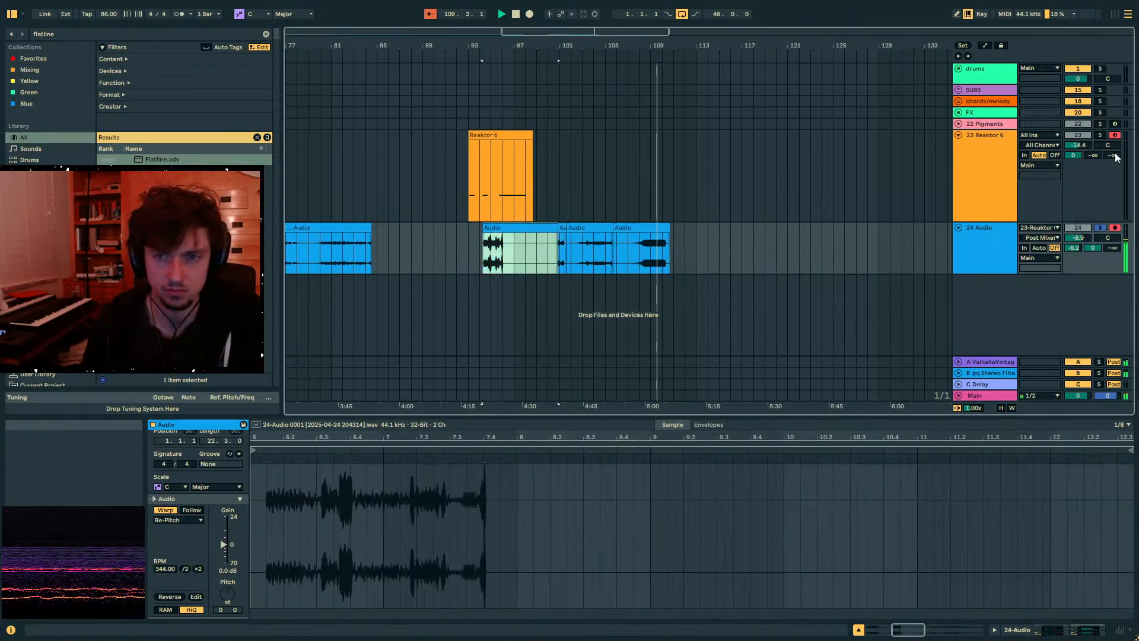
# - Solo the Reaktor 6 track and turn on its Arpeggiator, sweeping the rate to 48.1 ms while playing a note
pyautogui.click(1101, 136)
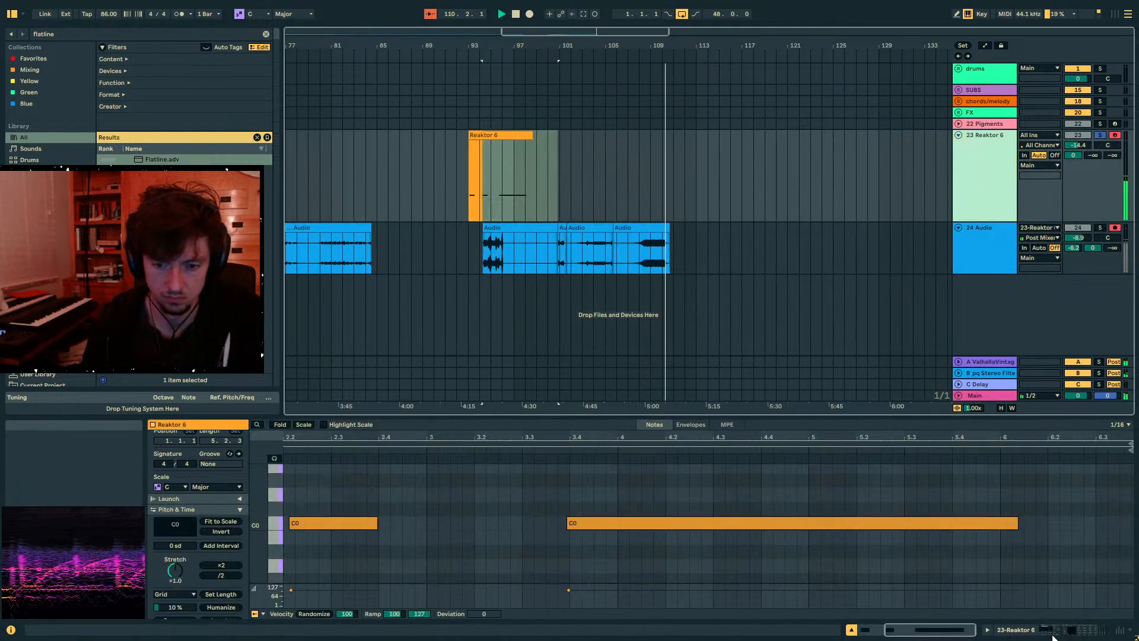
pyautogui.hotkey('shift', 'Tab')
pyautogui.press('z')
pyautogui.click(153, 512)
pyautogui.moveTo(184, 595); pyautogui.dragTo(183, 628)
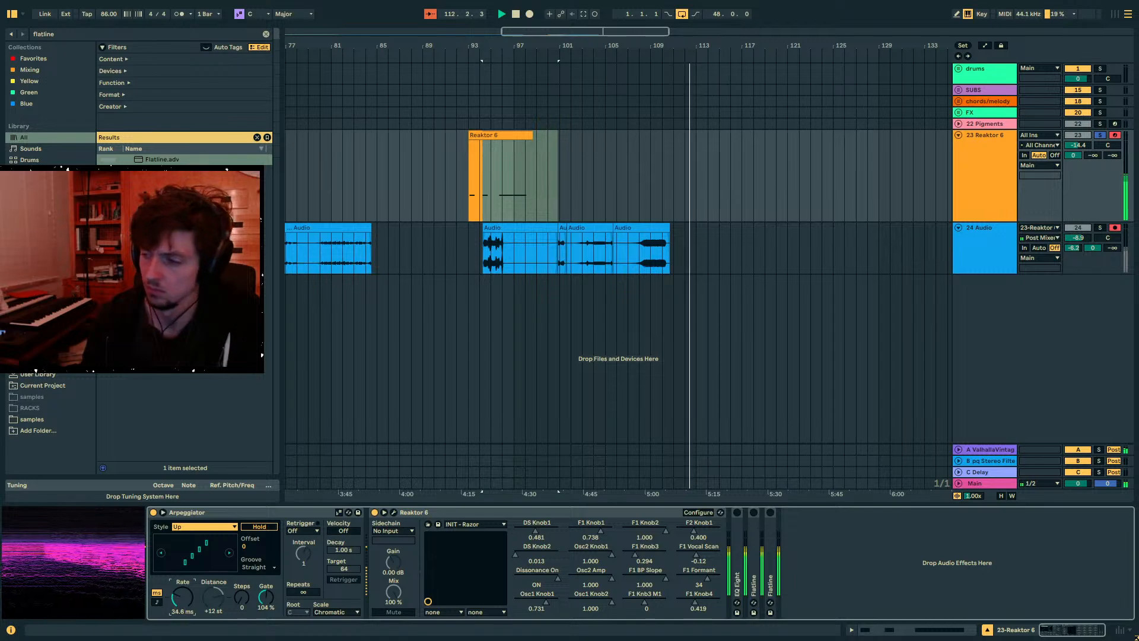
# - Raise the Reaktor 6 track volume to about -6.6 dB, set its send A to -14.7 dB, and play a note
pyautogui.moveTo(1074, 149); pyautogui.dragTo(1073, 172)
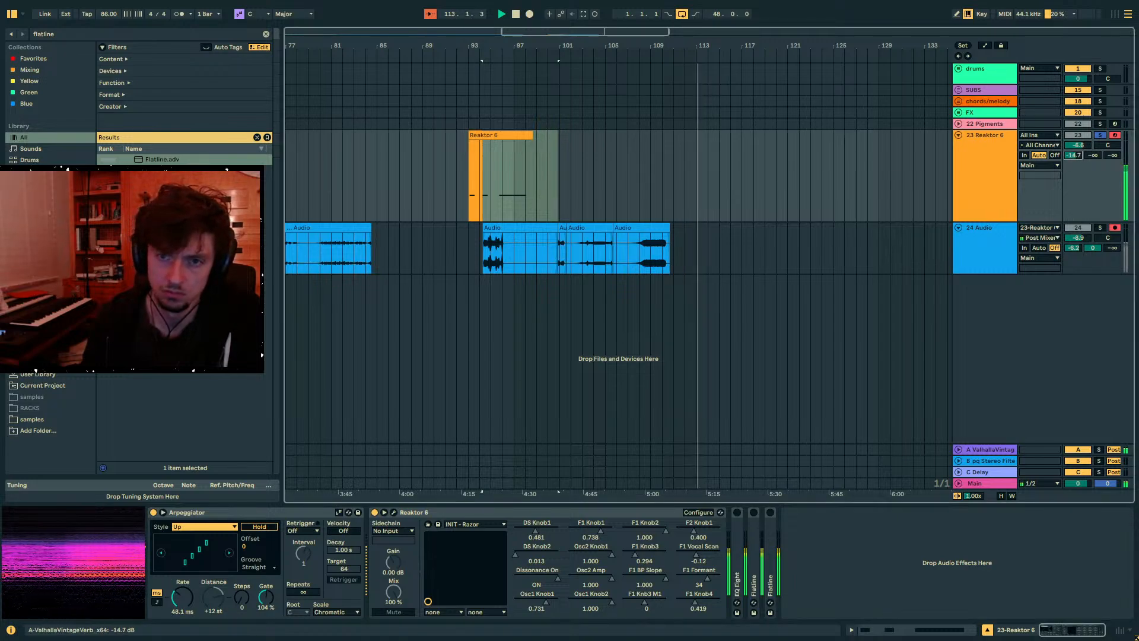
pyautogui.press('z')
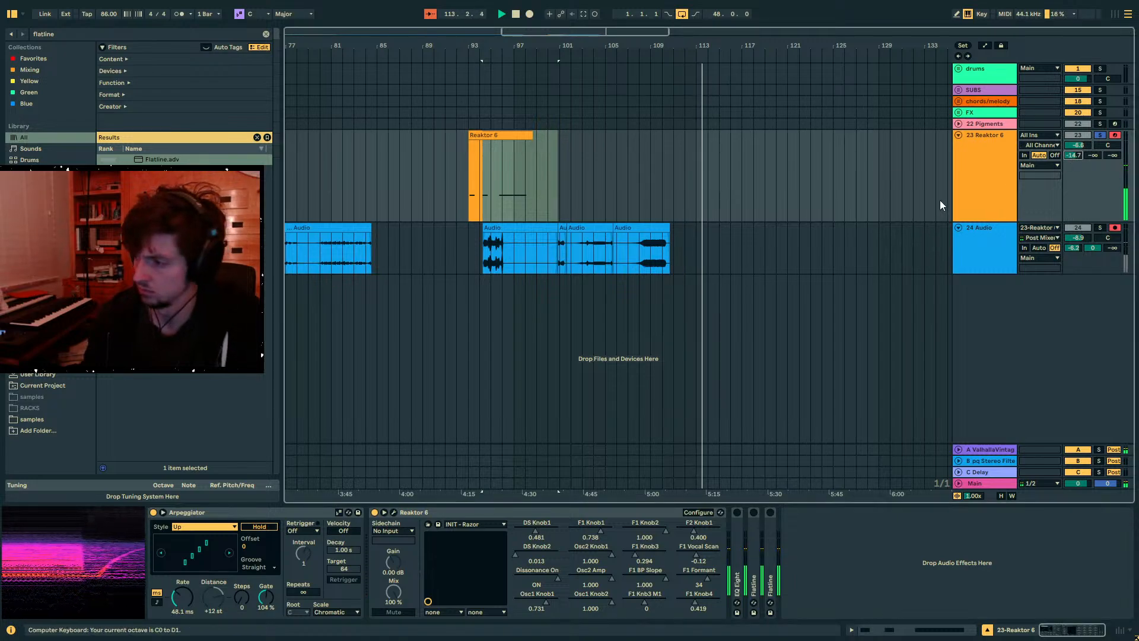
pyautogui.click(966, 169)
# - Sweep the Arpeggiator rate, settling on 19.3 ms, and turn Razor oscillator 1's P Offs to about 0.275
pyautogui.moveTo(183, 596); pyautogui.dragTo(182, 552)
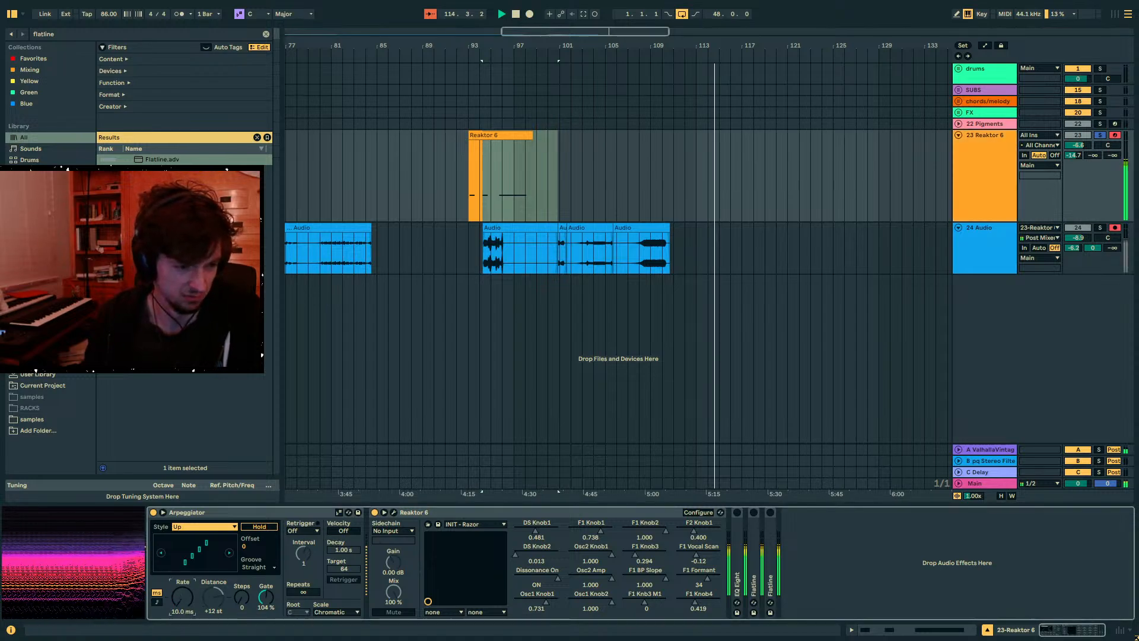
pyautogui.moveTo(182, 597)
pyautogui.mouseDown()
pyautogui.moveTo(182, 635)
pyautogui.moveTo(182, 615)
pyautogui.mouseUp()
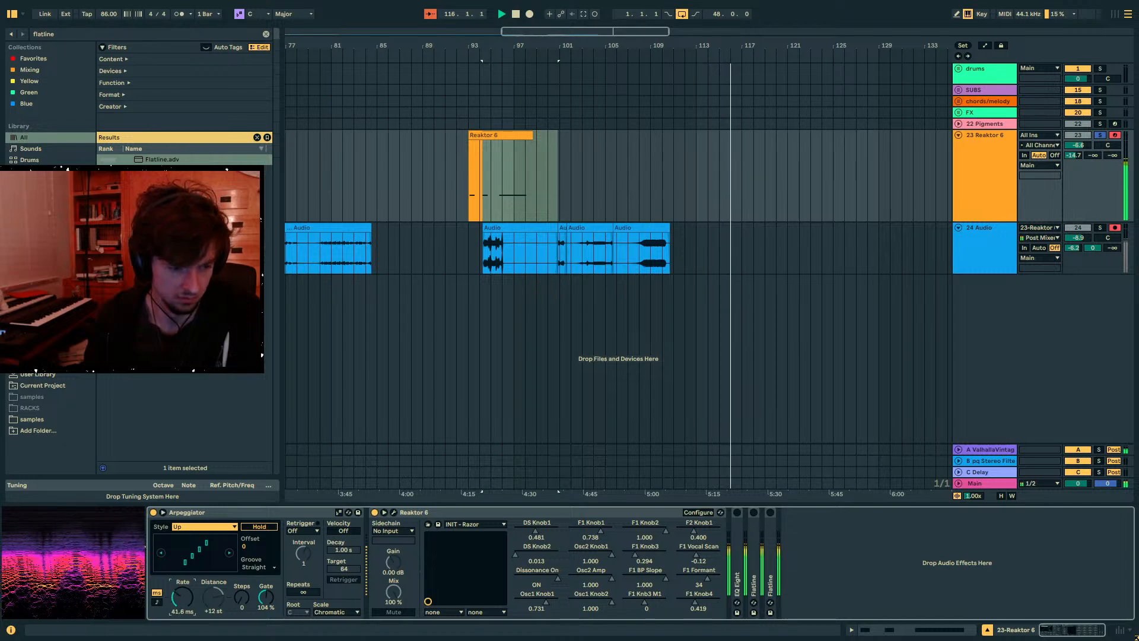
pyautogui.click(395, 513)
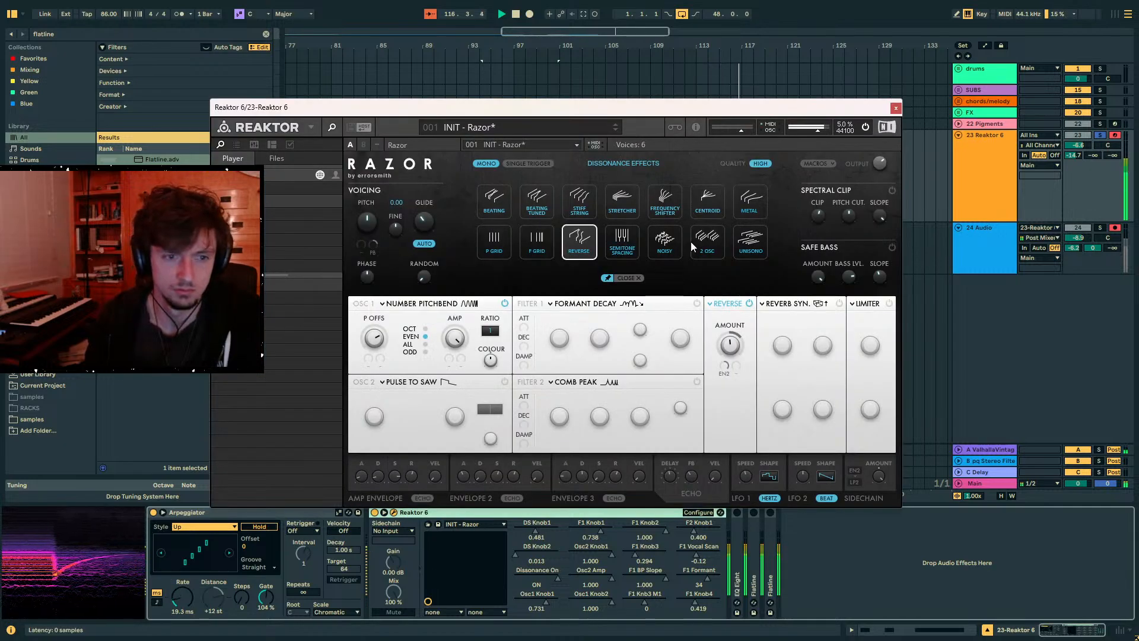
pyautogui.moveTo(369, 366); pyautogui.dragTo(374, 386)
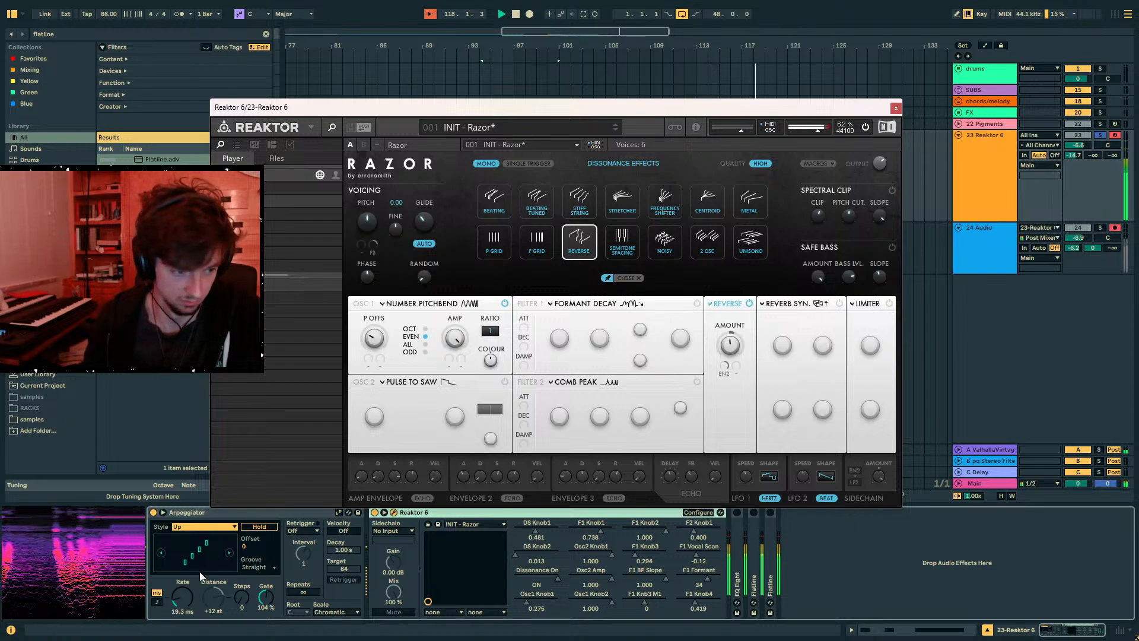
# - Set the Arpeggiator rate to 10.4 ms and sweep Razor's P Offs and Reverse amount, ending at about 0.82 each
pyautogui.moveTo(182, 598); pyautogui.dragTo(182, 587)
pyautogui.click(390, 319)
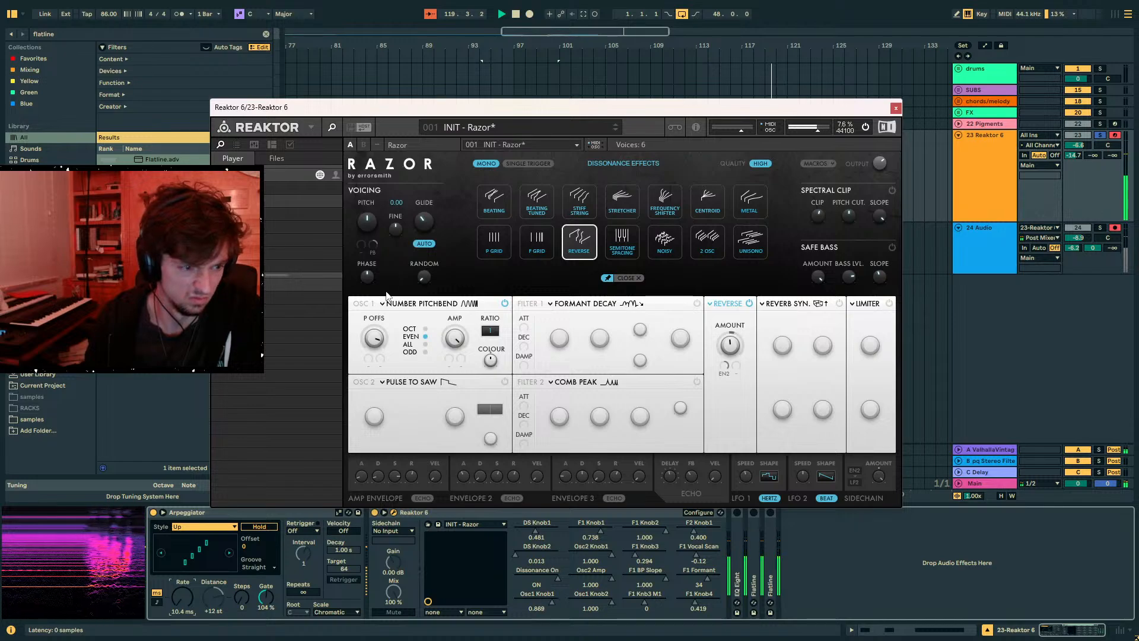
pyautogui.moveTo(378, 315)
pyautogui.mouseDown()
pyautogui.moveTo(364, 378)
pyautogui.moveTo(373, 316)
pyautogui.moveTo(369, 333)
pyautogui.mouseUp()
pyautogui.moveTo(731, 350); pyautogui.dragTo(737, 328)
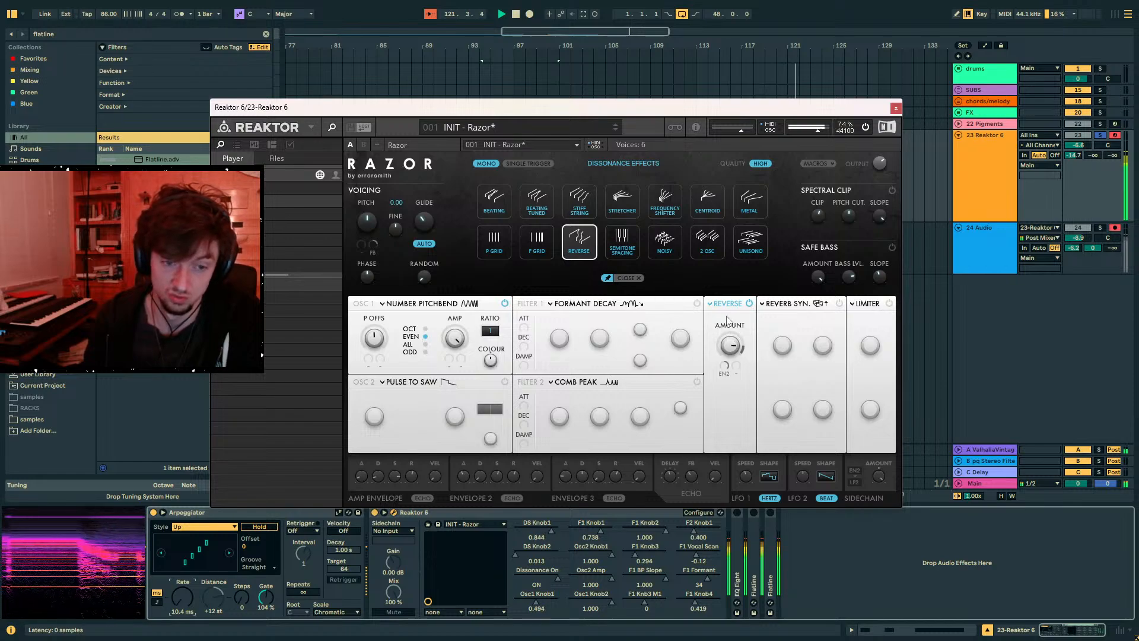
pyautogui.moveTo(382, 336); pyautogui.dragTo(411, 300)
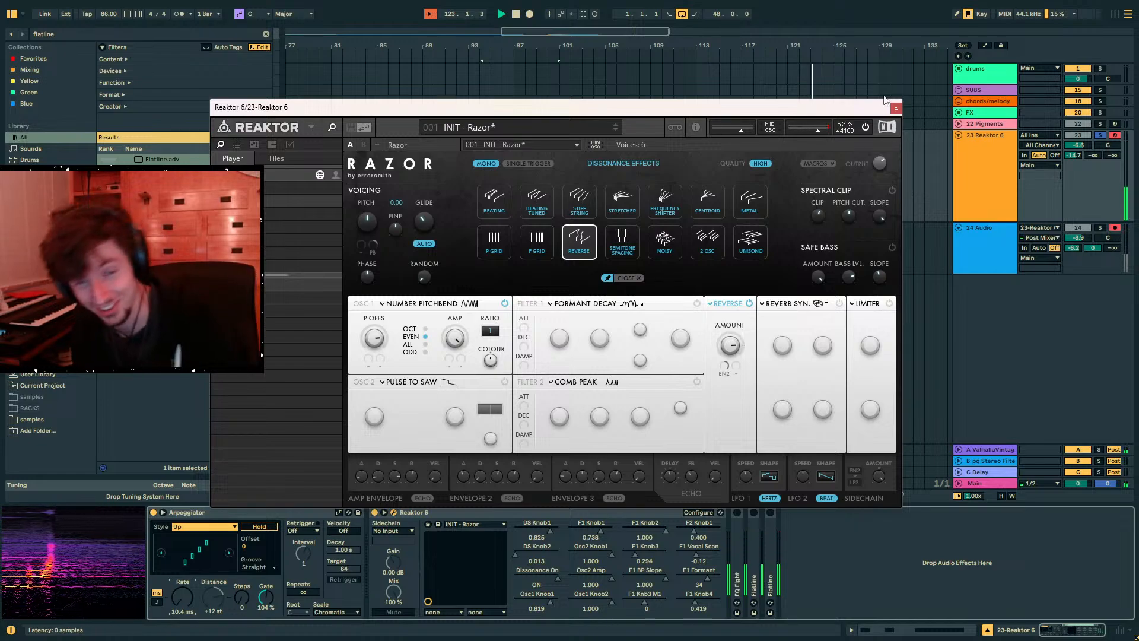
# - Search the browser for "spellbook" and load The Spellbook onto the Reaktor 6 track, moving the Razor window clear of the devices
pyautogui.click(128, 35)
pyautogui.write('spellbook')
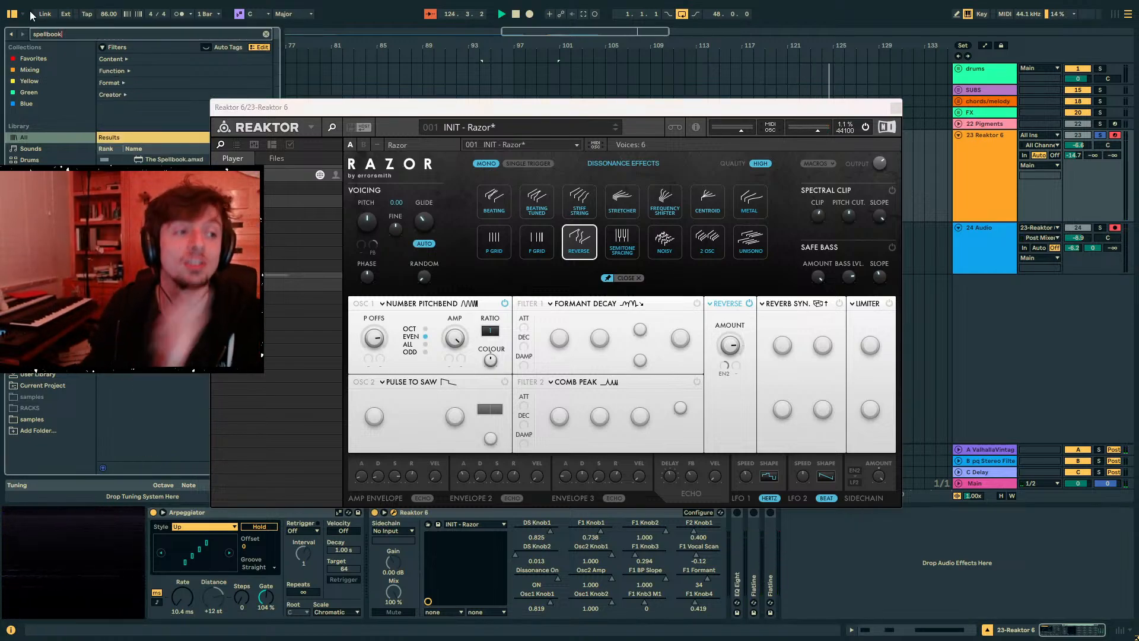
pyautogui.press('Down')
pyautogui.press('Return')
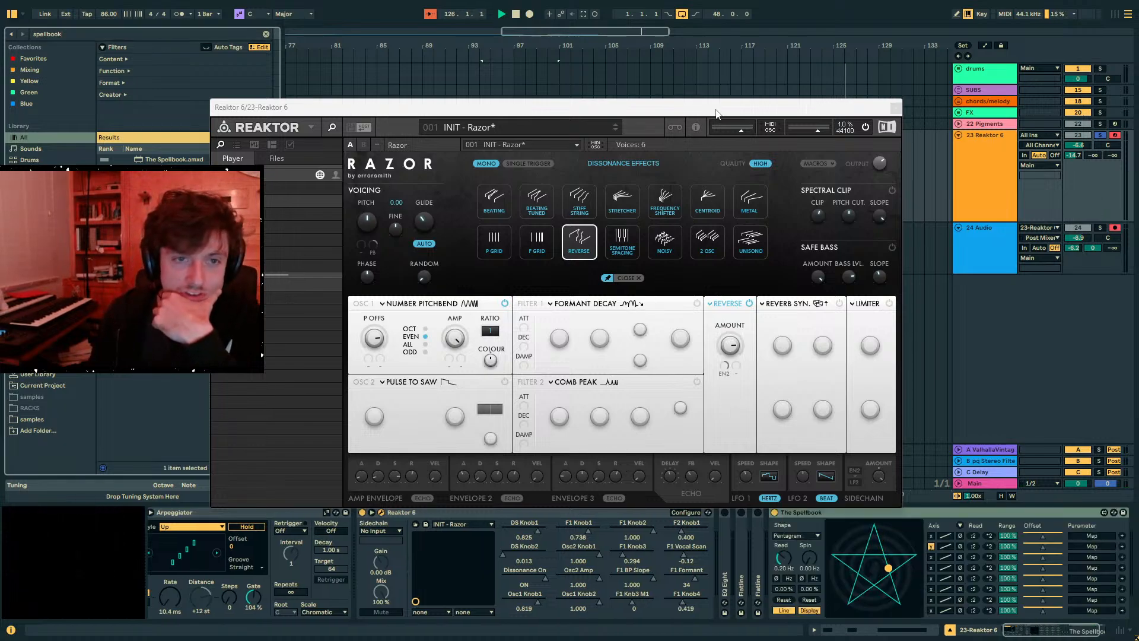
pyautogui.moveTo(714, 110); pyautogui.dragTo(740, 58)
# - Map The Spellbook's first two parameter slots to Razor's Reverse amount (DS Knob1) and oscillator 1's P Offs (Osc1 Knob1)
pyautogui.click(1094, 535)
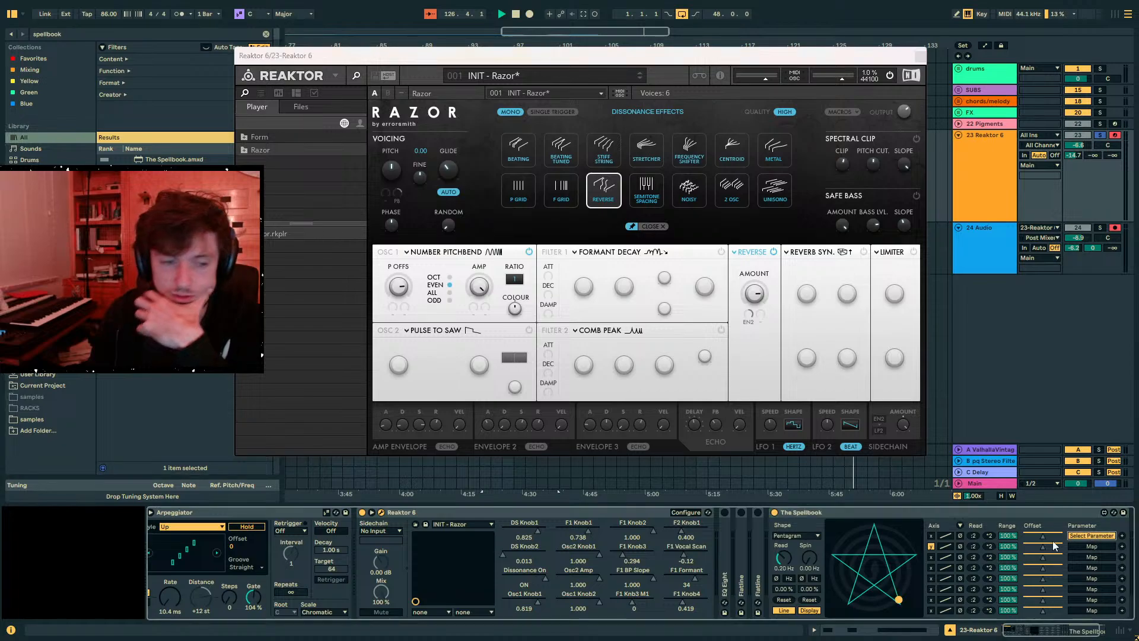
pyautogui.click(752, 296)
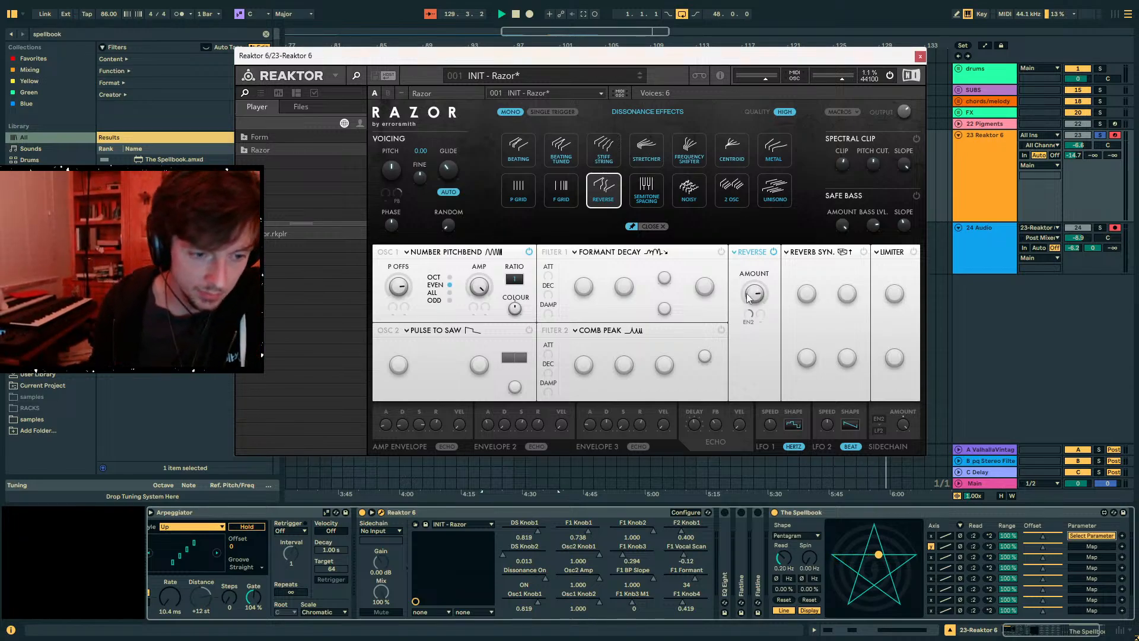
pyautogui.click(510, 532)
pyautogui.click(399, 287)
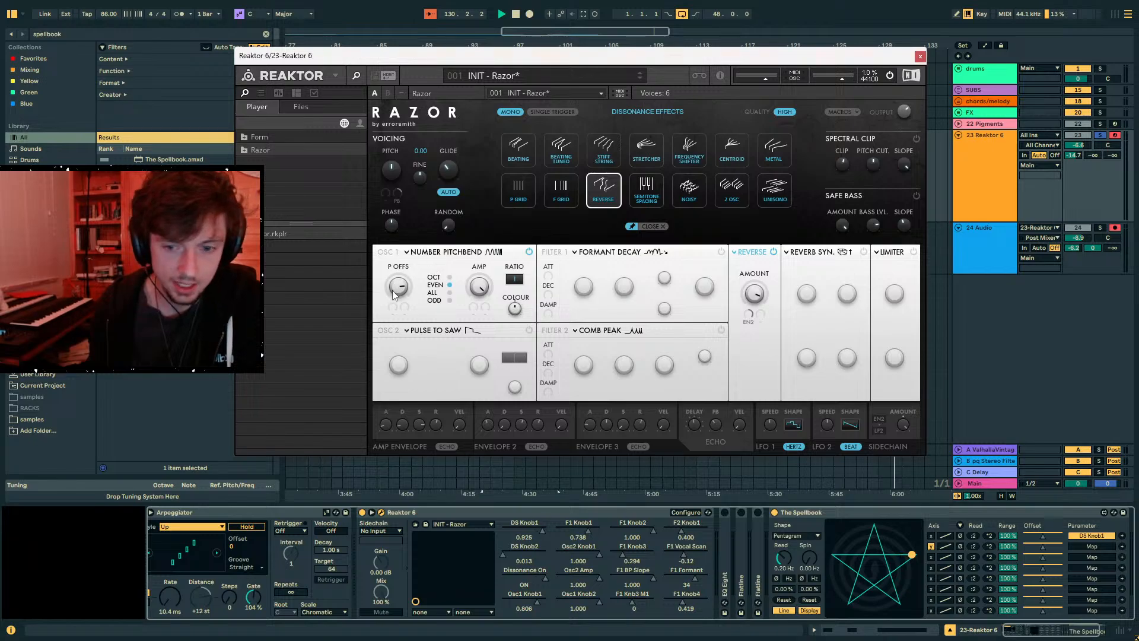
pyautogui.click(1091, 546)
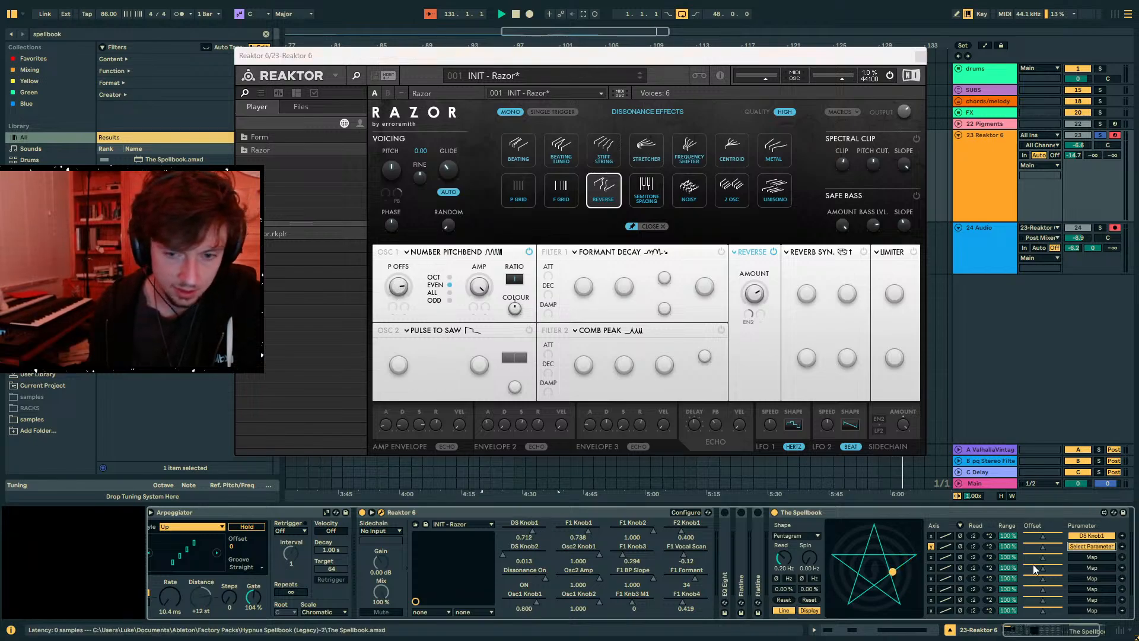
pyautogui.click(519, 595)
# - Tune the Spellbook mappings' ranges and offsets, set its spin to 0.38 Hz, and set the Arpeggiator rate to 21.5 ms
pyautogui.moveTo(1045, 549); pyautogui.dragTo(1008, 566)
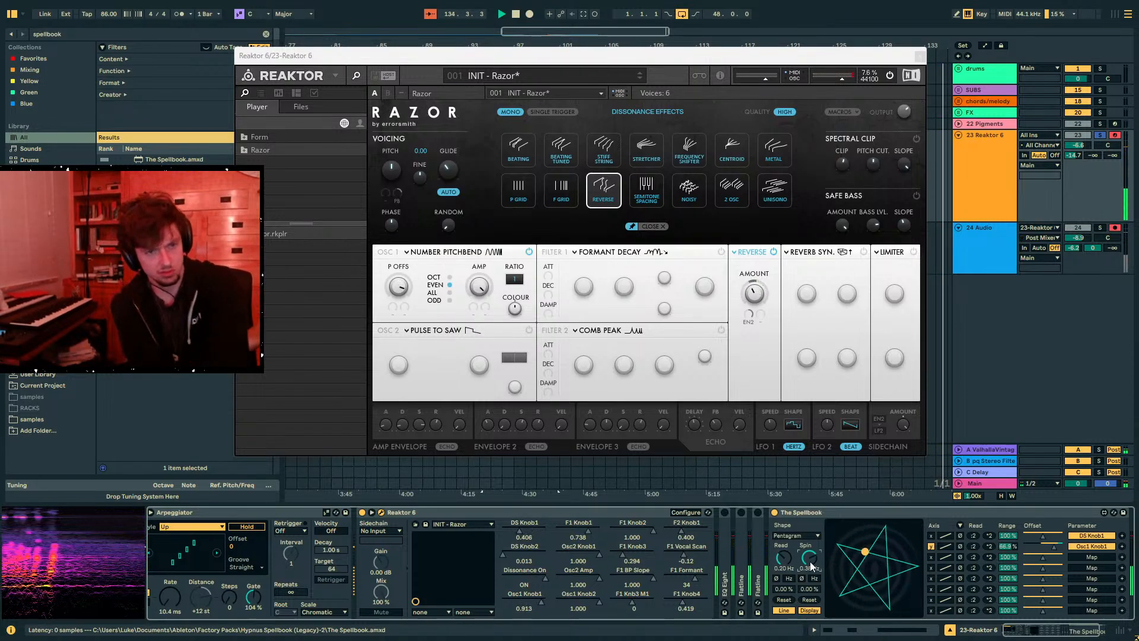
pyautogui.moveTo(165, 605); pyautogui.dragTo(165, 591)
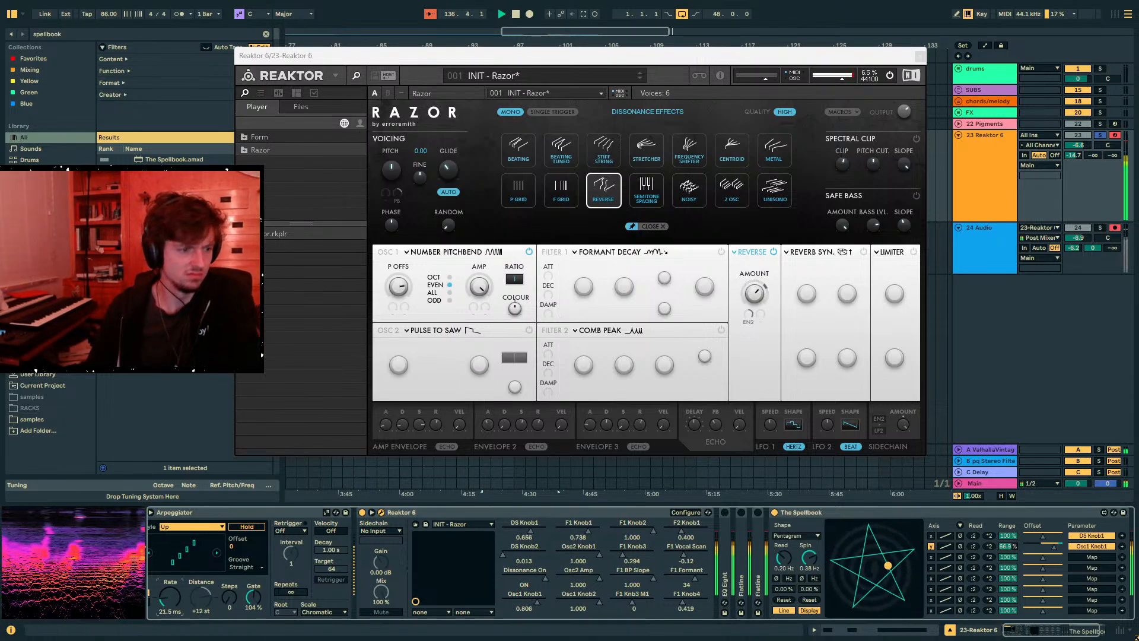
pyautogui.moveTo(1043, 557); pyautogui.dragTo(1008, 527)
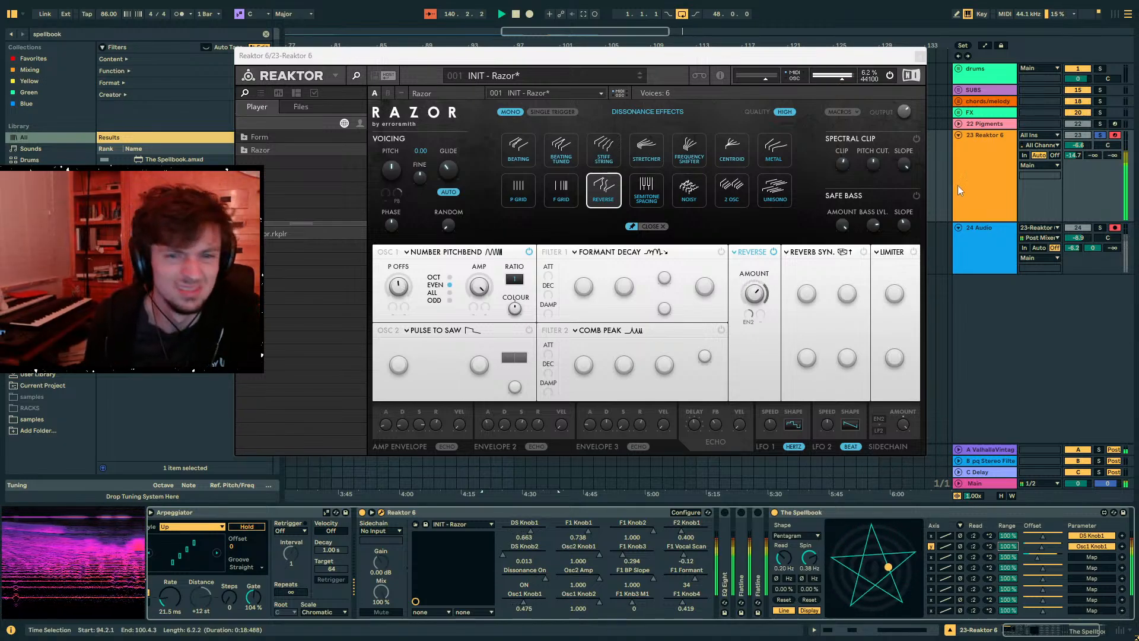
# - Select the Reaktor 6 track, search the browser for "sooth" and pick the result
pyautogui.click(991, 178)
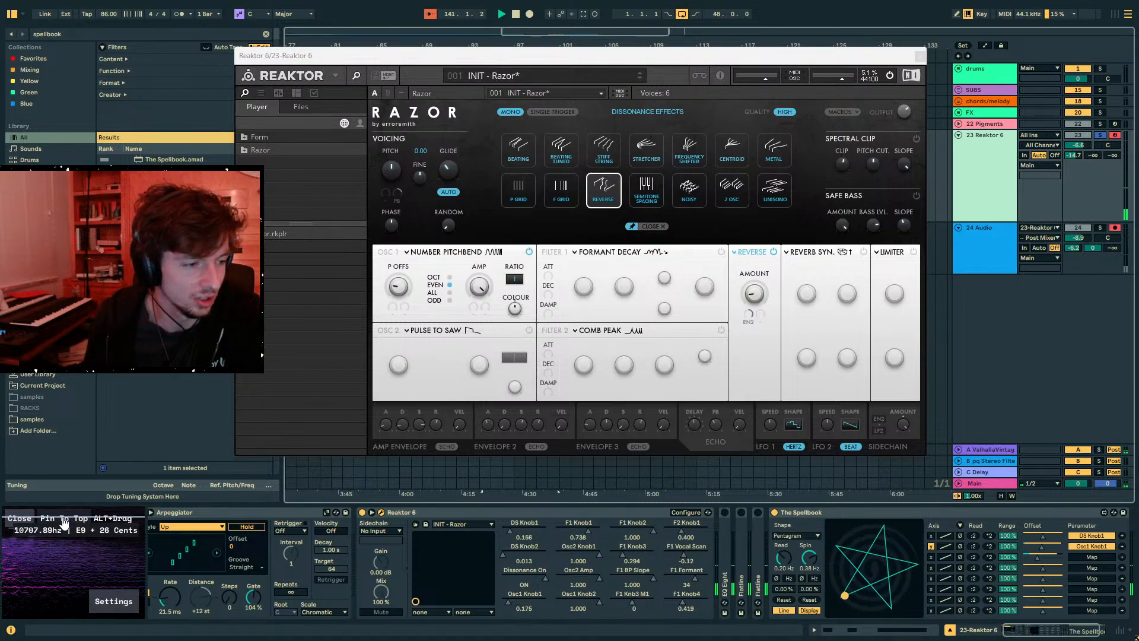
pyautogui.click(104, 34)
pyautogui.write('so')
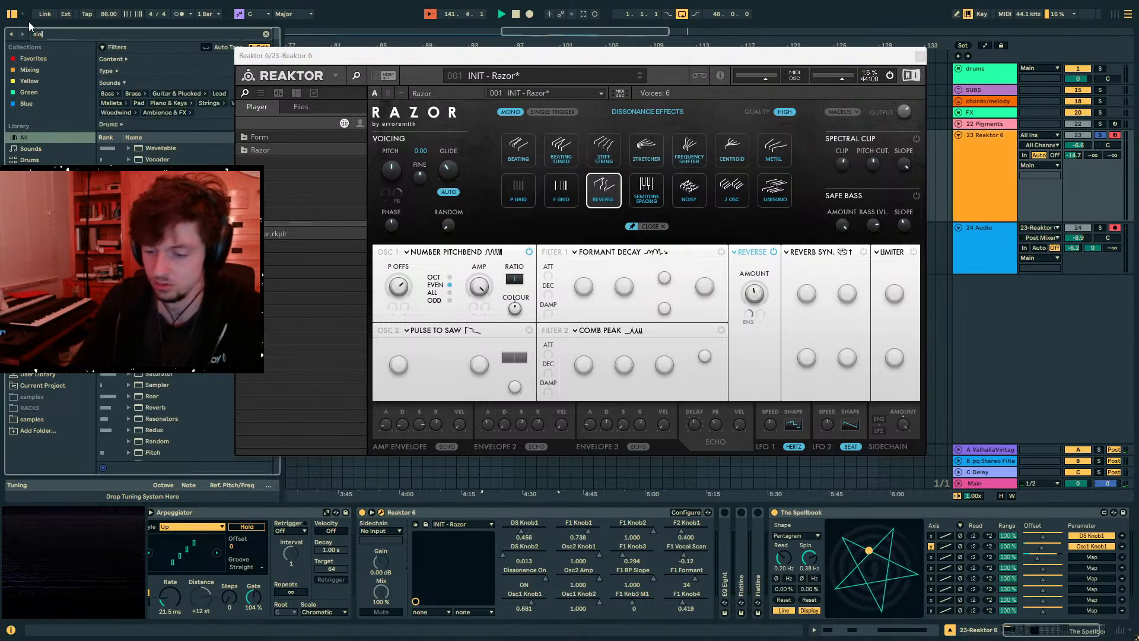
pyautogui.write('oth')
pyautogui.press('Down')
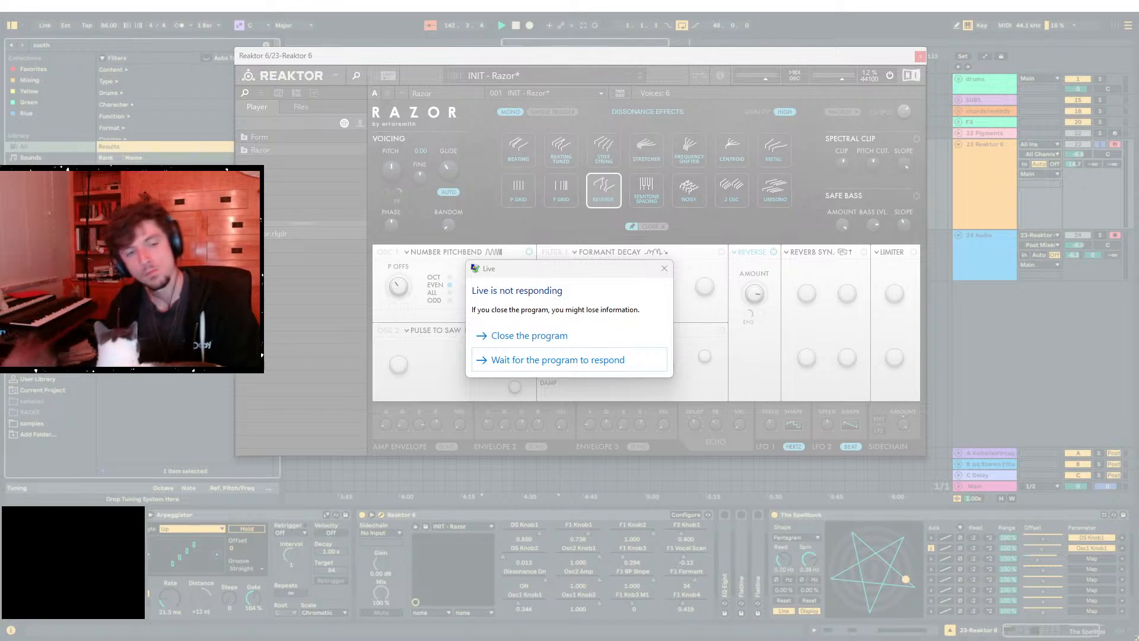
# - Close the unresponsive Live, relaunch Ableton Live 12 Suite and recover the Untitled Live Set
pyautogui.click(546, 335)
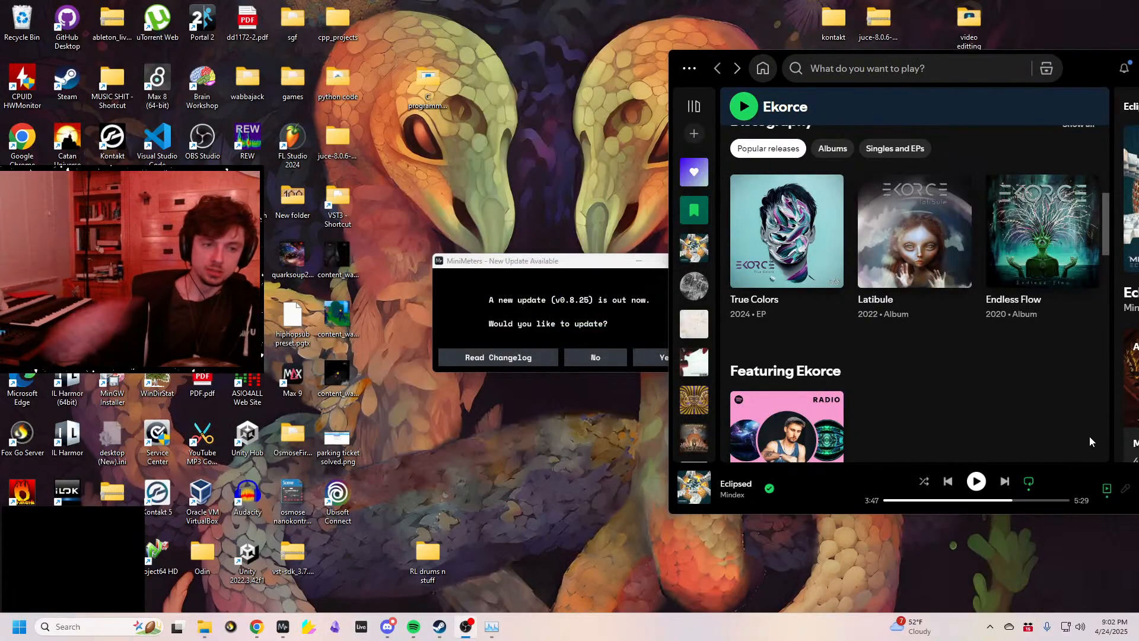
pyautogui.rightClick(362, 624)
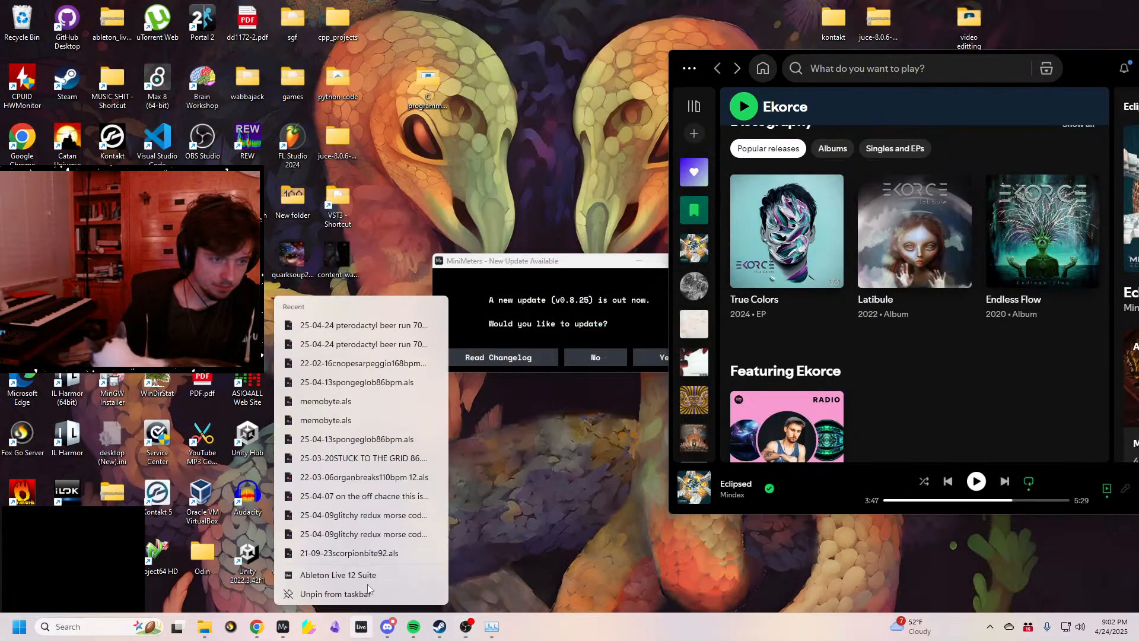
pyautogui.click(399, 573)
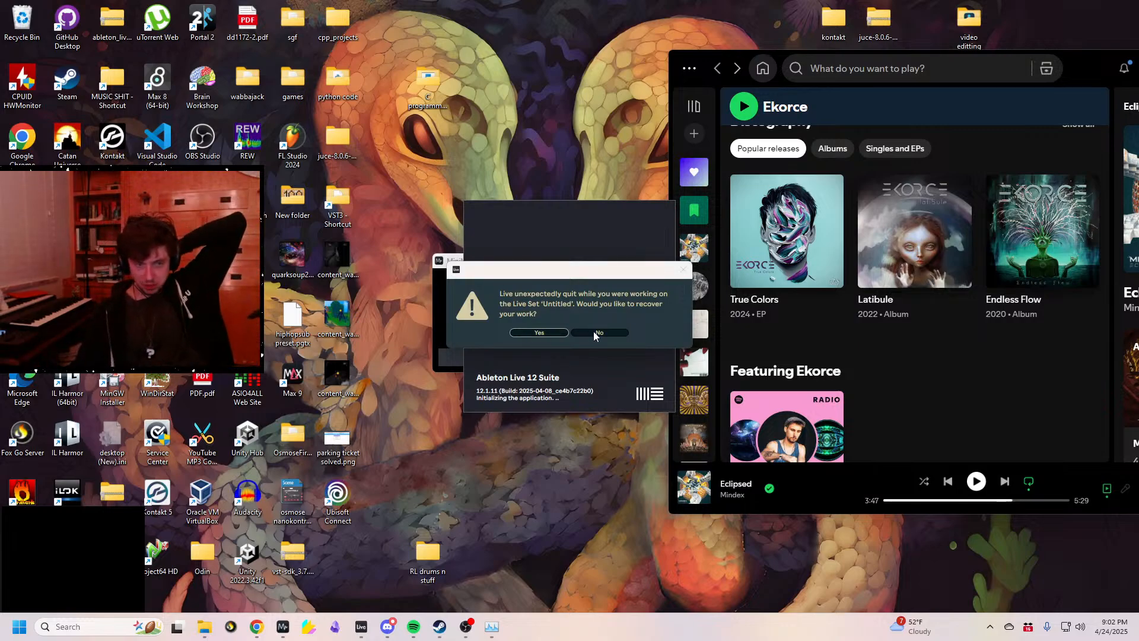
pyautogui.click(540, 333)
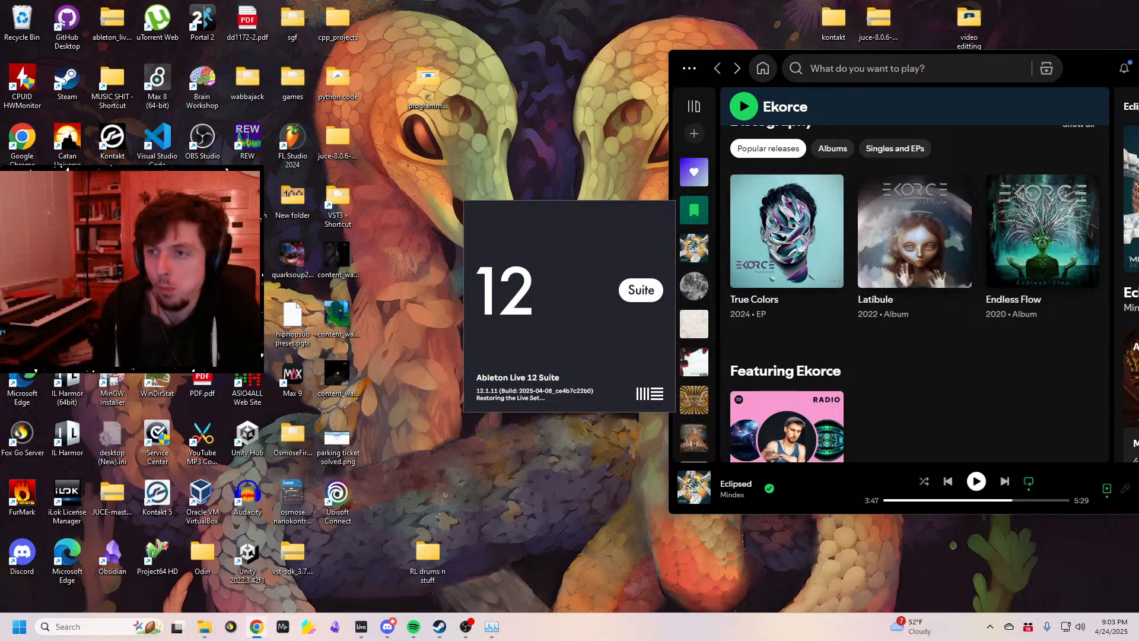
# - Switch to the browser and search the Bitwig subreddit for "crash"
pyautogui.moveTo(1138, 157); pyautogui.dragTo(619, 2)
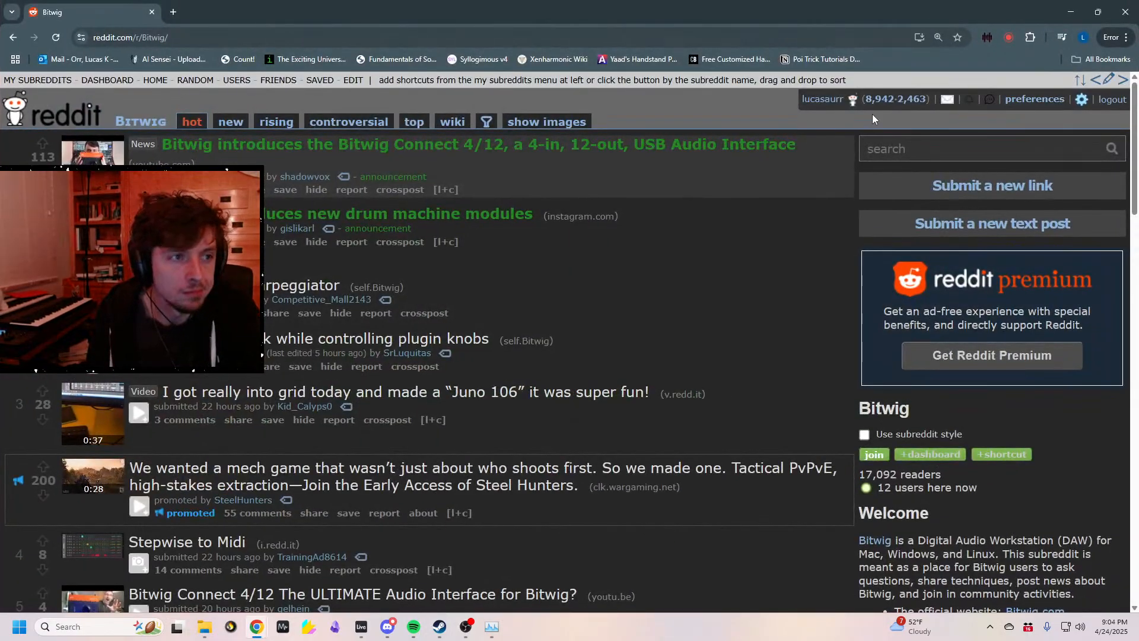
pyautogui.click(956, 147)
pyautogui.write('crash')
pyautogui.moveTo(771, 21); pyautogui.dragTo(1138, 95)
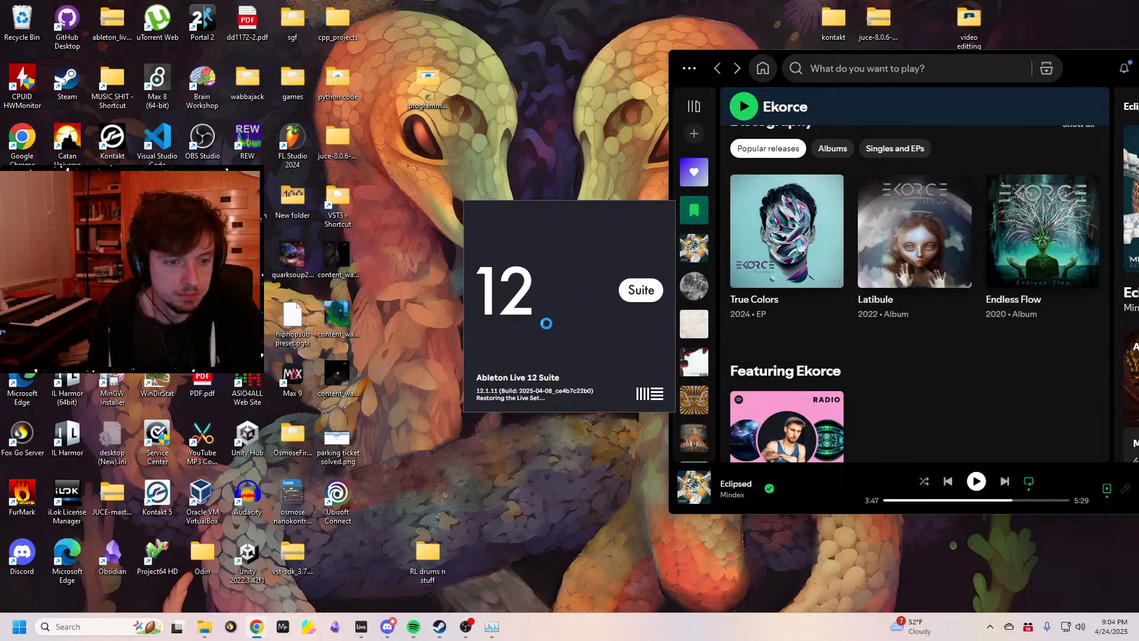
# - Play Eclipsed by Mindex in Spotify from about 2:56, bring up the MiniMeters spectrogram, and pause the track
pyautogui.click(976, 481)
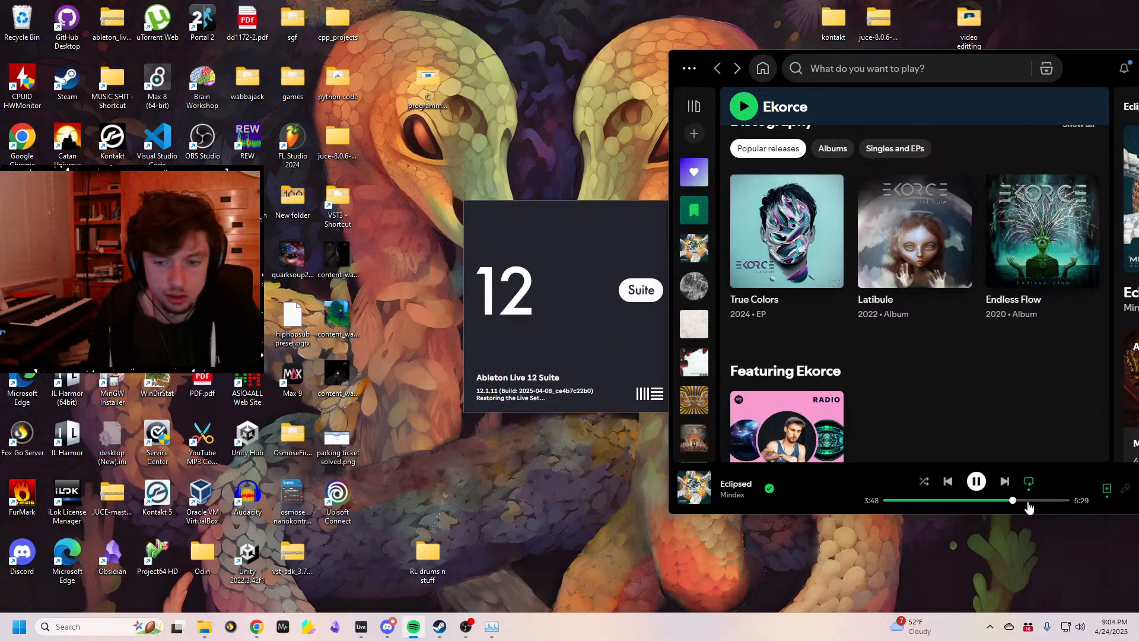
pyautogui.click(988, 501)
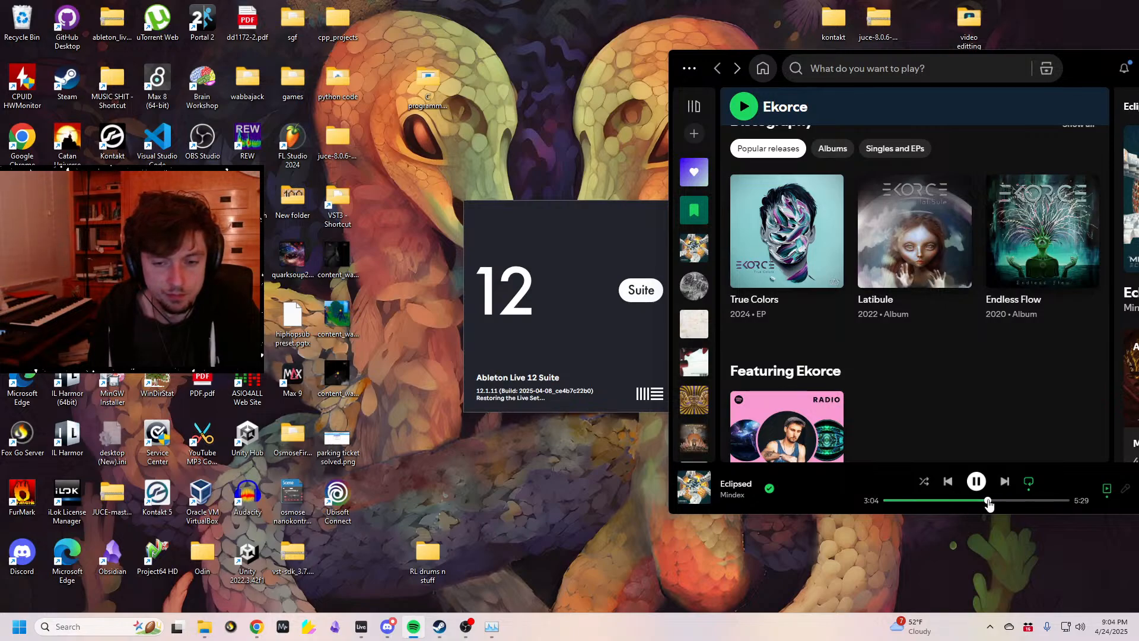
pyautogui.moveTo(987, 501); pyautogui.dragTo(982, 501)
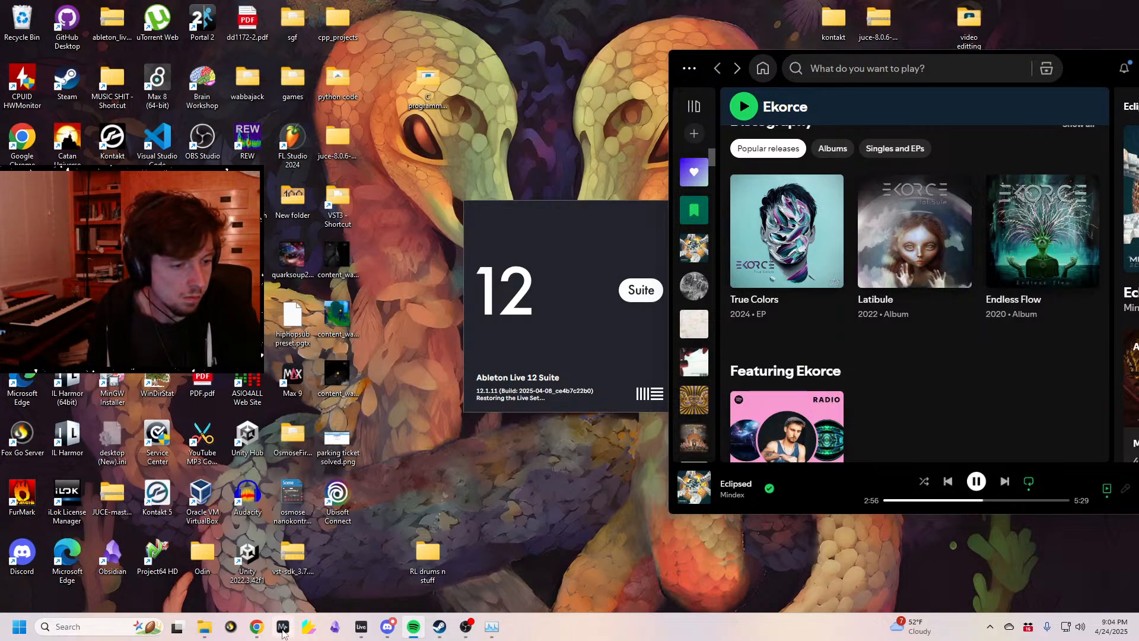
pyautogui.click(282, 627)
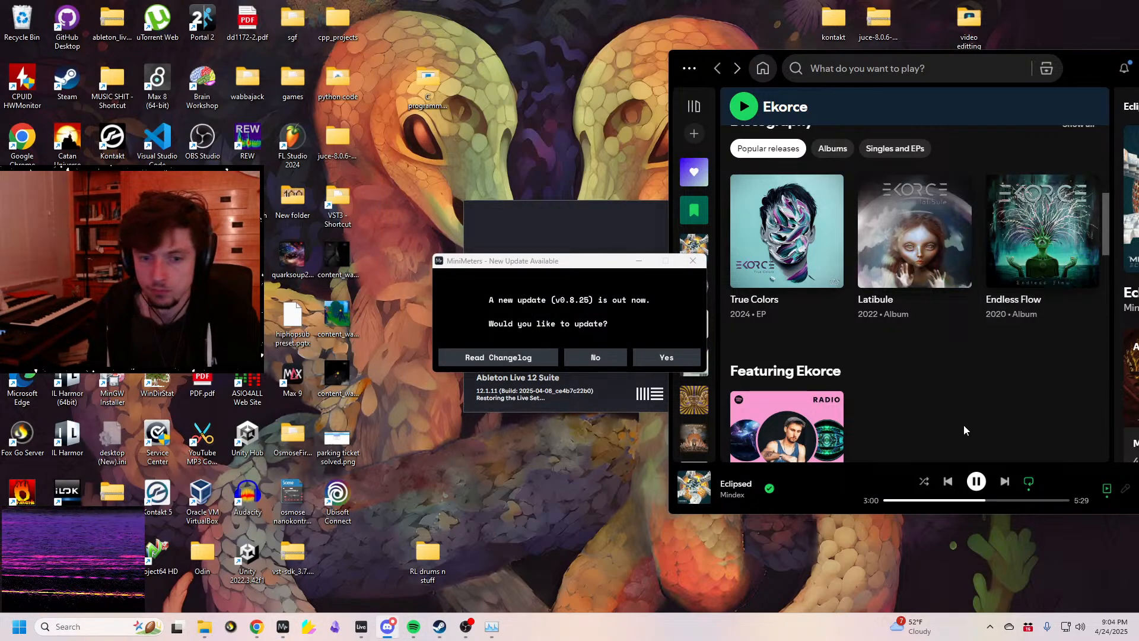
pyautogui.click(977, 481)
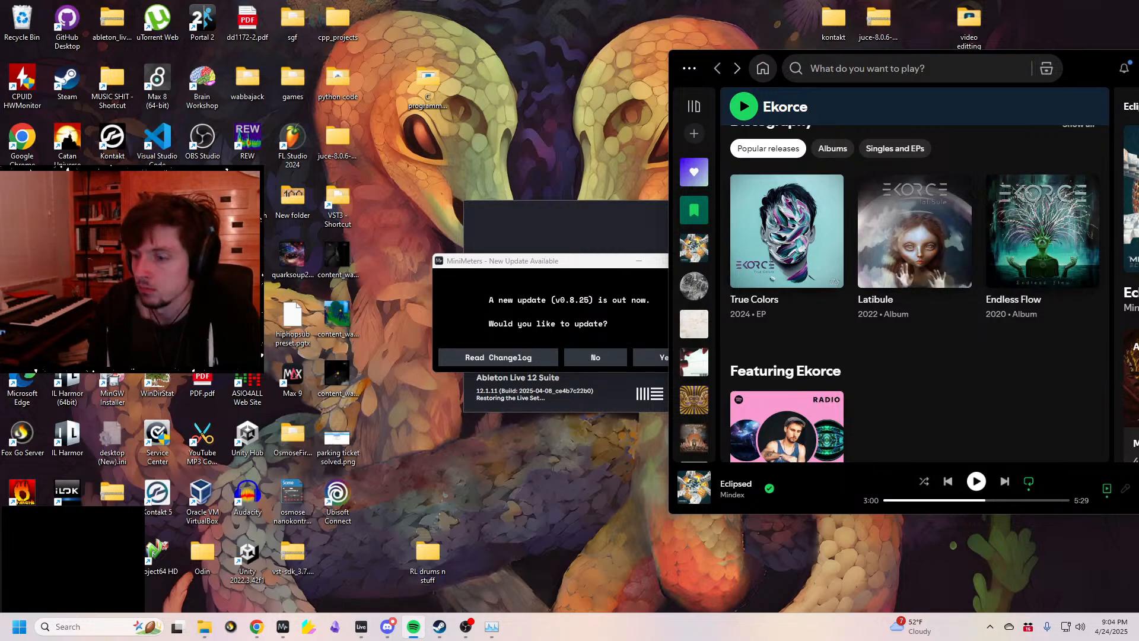
# - Switch to Discord, play "exin - shlamy (wip)2.wav" in feedback-and-wips, and begin a feedback message with "-"
pyautogui.moveTo(1138, 102); pyautogui.dragTo(629, 1)
pyautogui.click(287, 540)
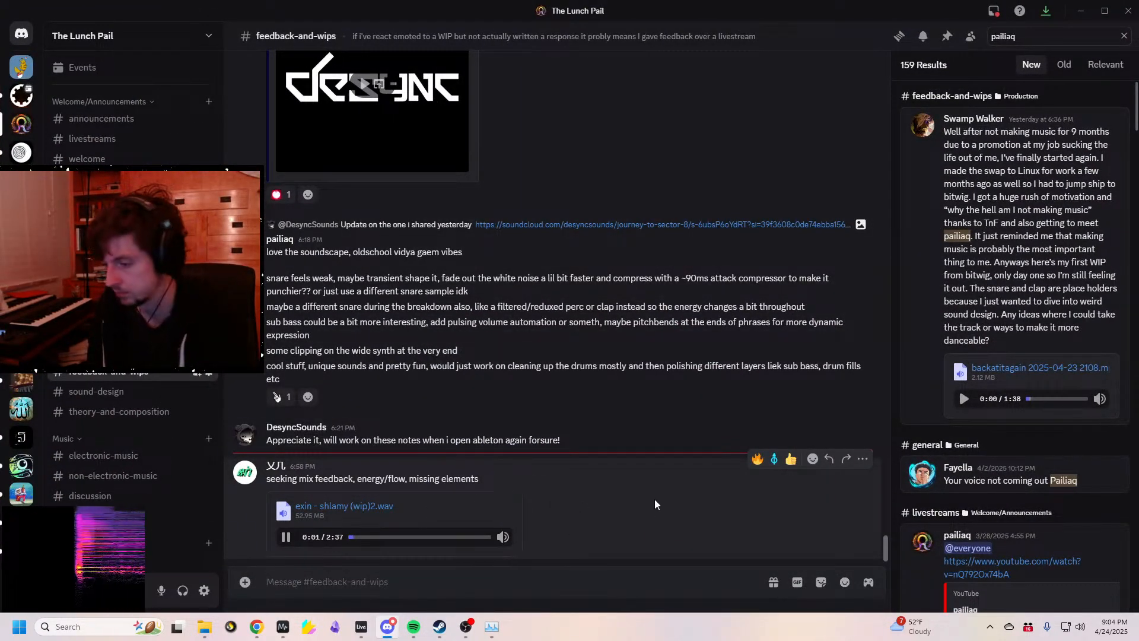
pyautogui.write('-')
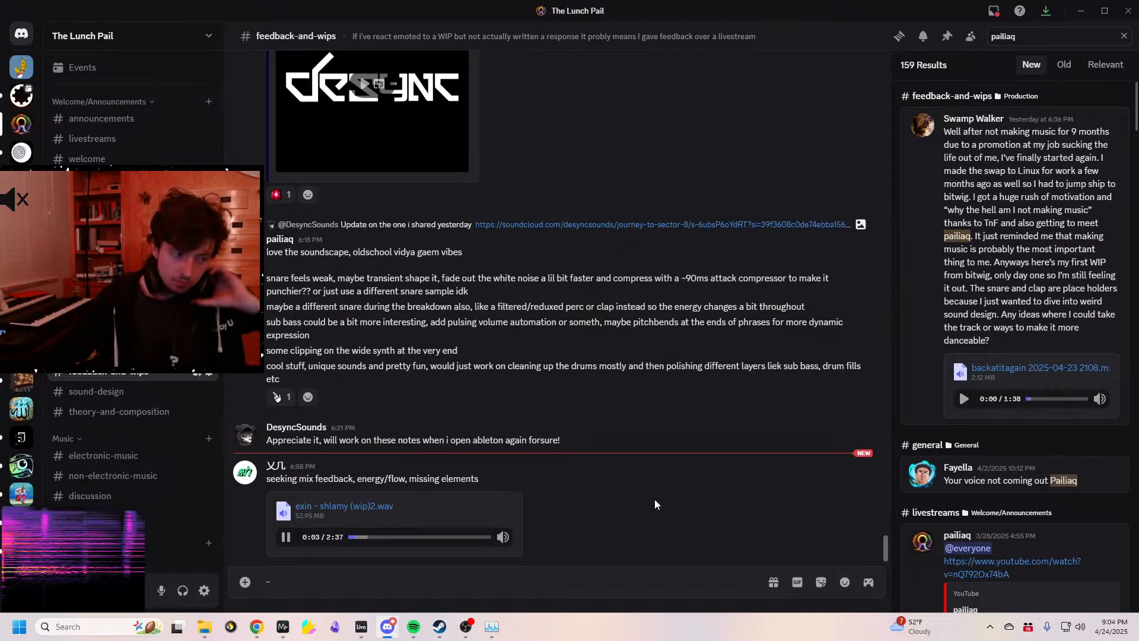
# - Bring MiniMeters over Discord, enlarge and arrange its spectrum and spectrogram windows to examine the track, and pause playback at 0:24
pyautogui.moveTo(285, 634)
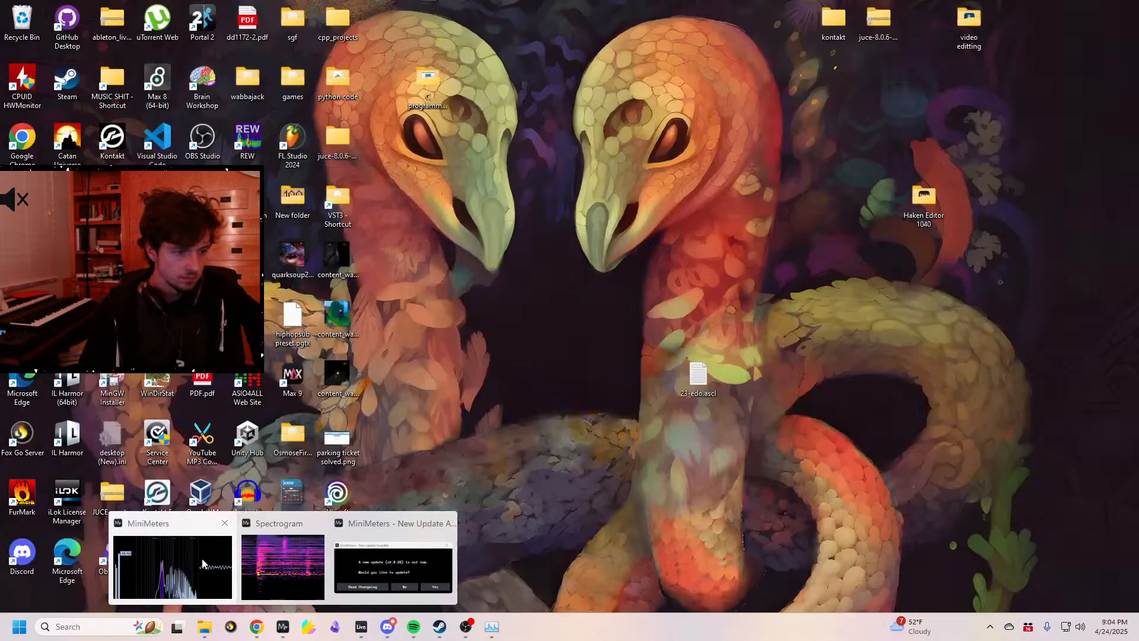
pyautogui.click(202, 558)
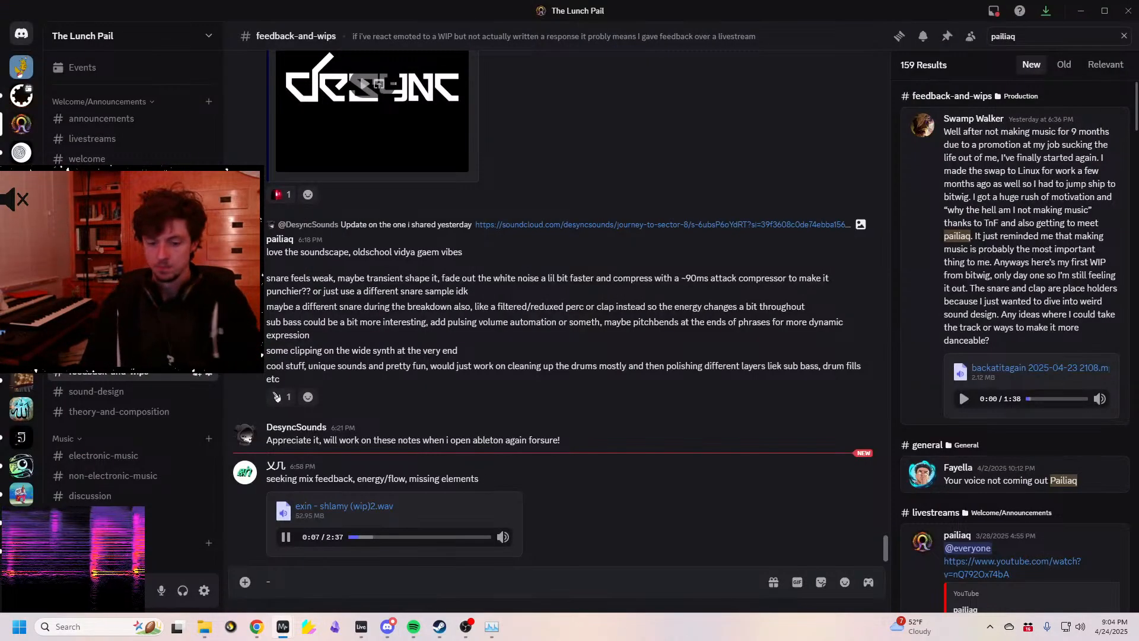
pyautogui.moveTo(1138, 64); pyautogui.dragTo(259, 60)
pyautogui.moveTo(375, 224); pyautogui.dragTo(1138, 505)
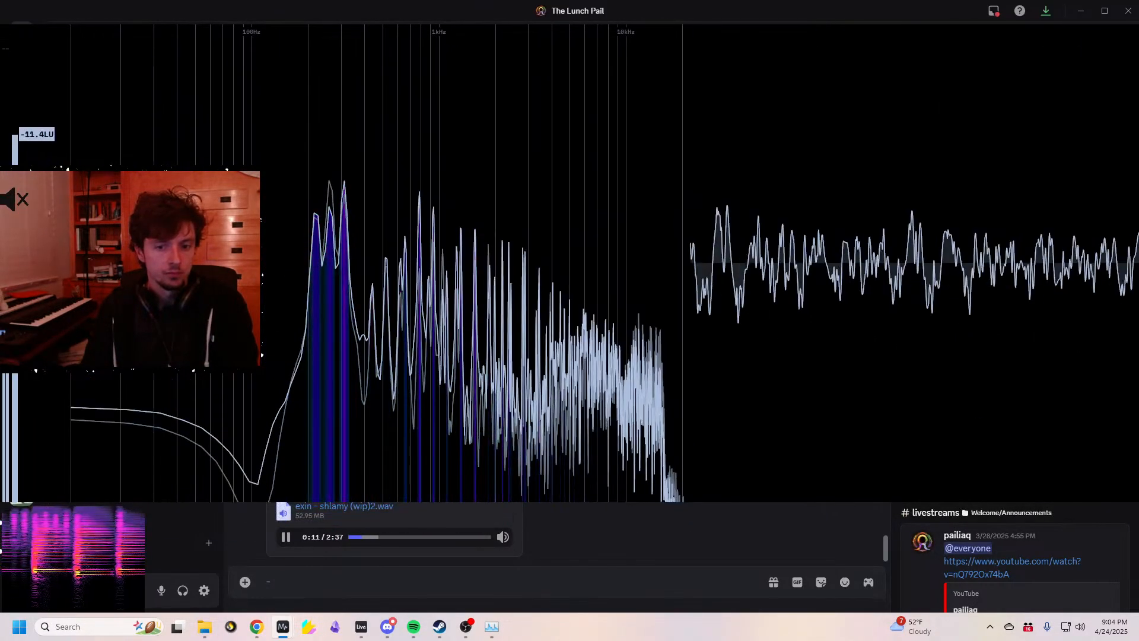
pyautogui.moveTo(93, 527)
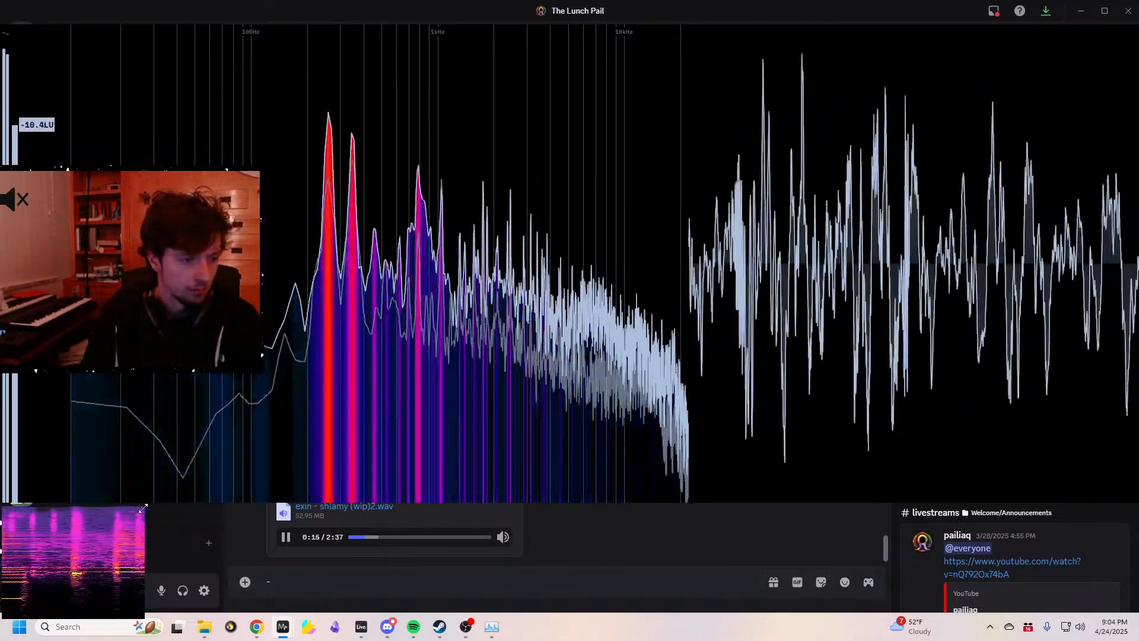
pyautogui.moveTo(144, 508); pyautogui.dragTo(1063, 322)
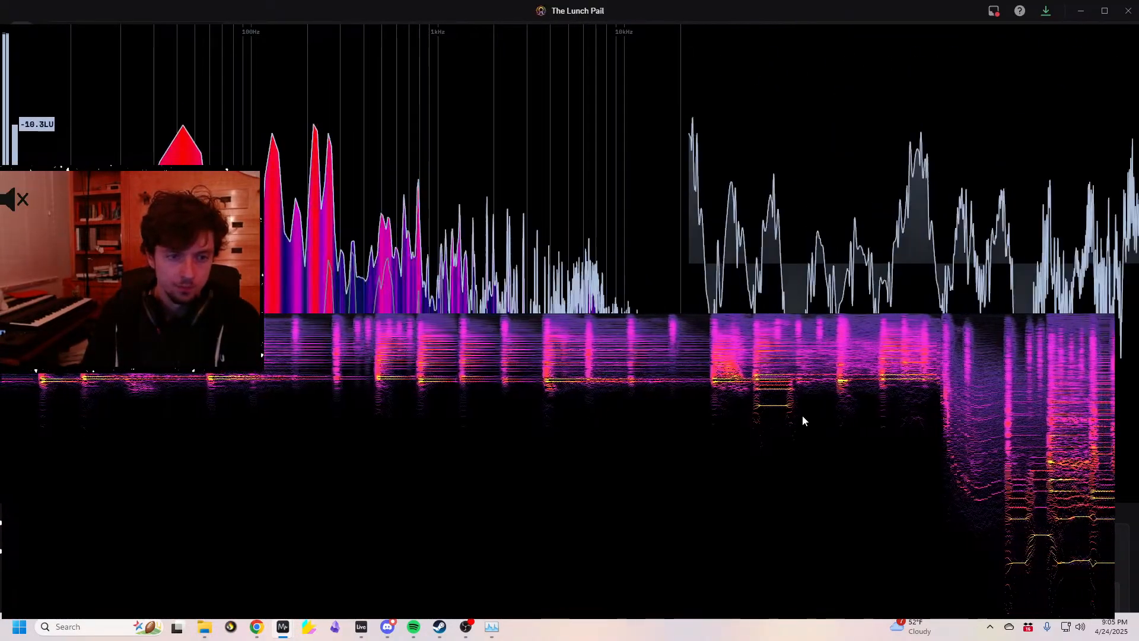
pyautogui.moveTo(614, 392); pyautogui.dragTo(1138, 297)
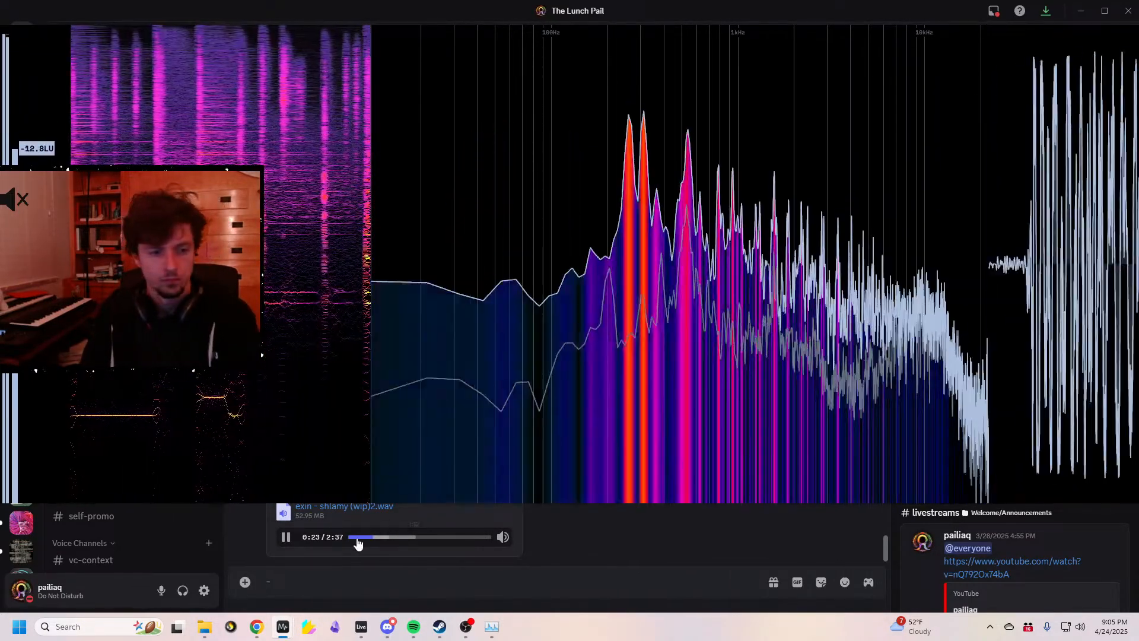
pyautogui.click(285, 537)
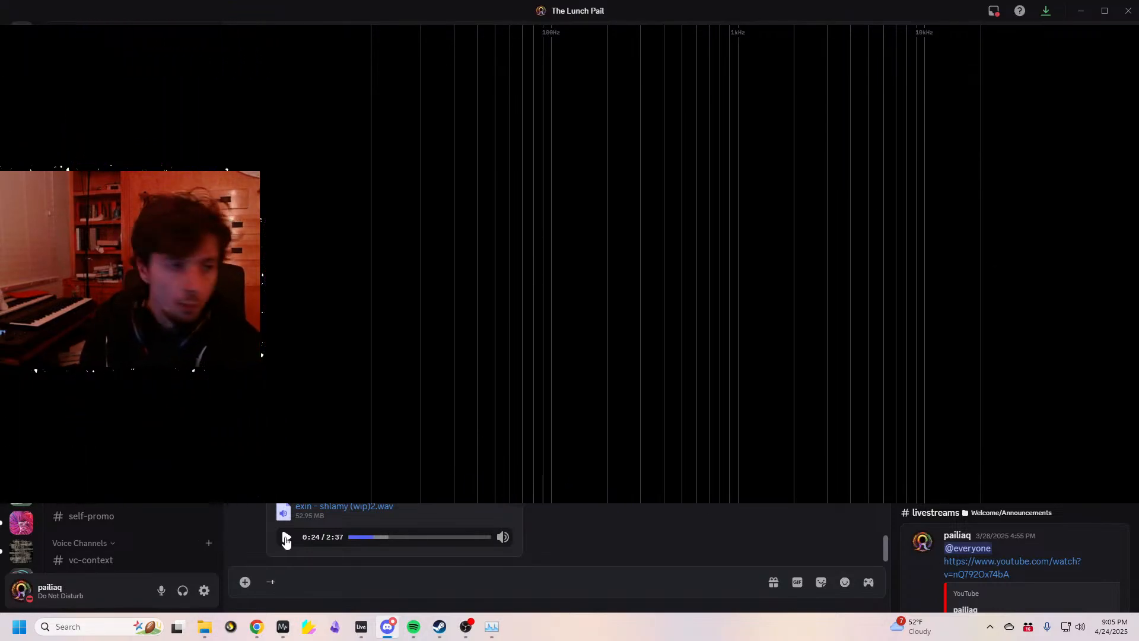
# - Play the shared track onward from 0:24 with pauses at 0:30, 0:50 and 0:59, examining its spectrum and spectrogram
pyautogui.click(285, 537)
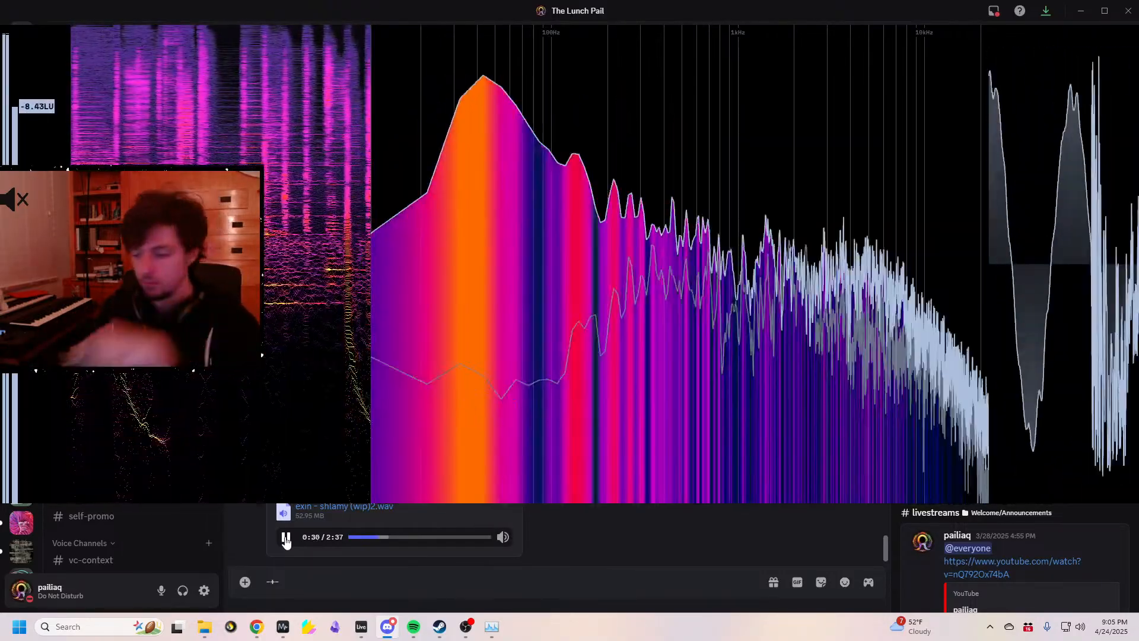
pyautogui.click(285, 536)
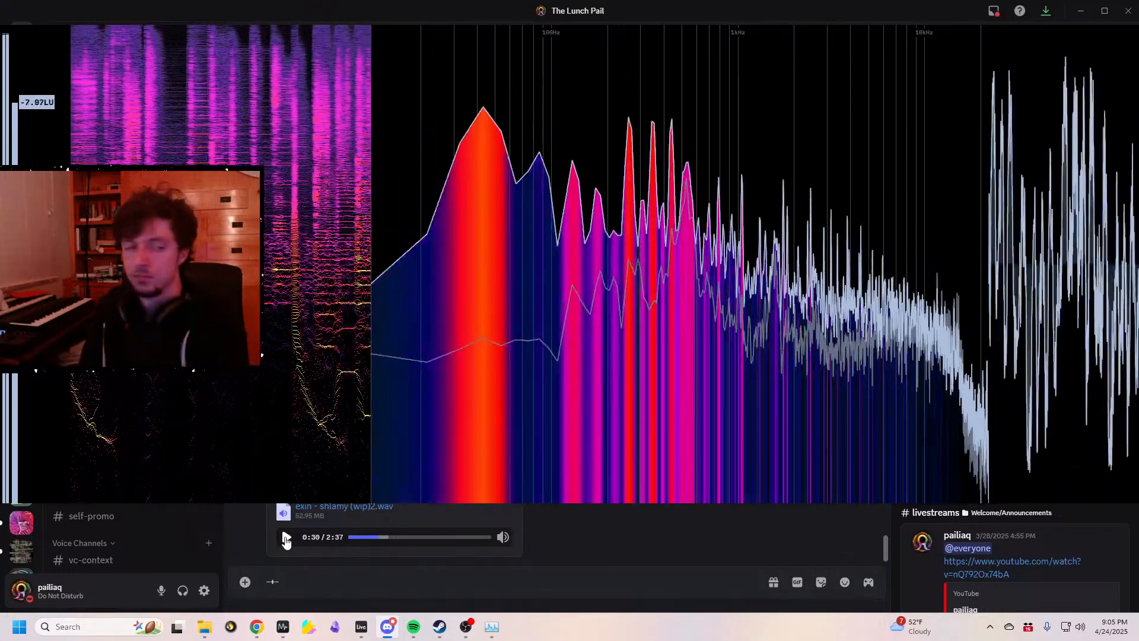
pyautogui.click(285, 538)
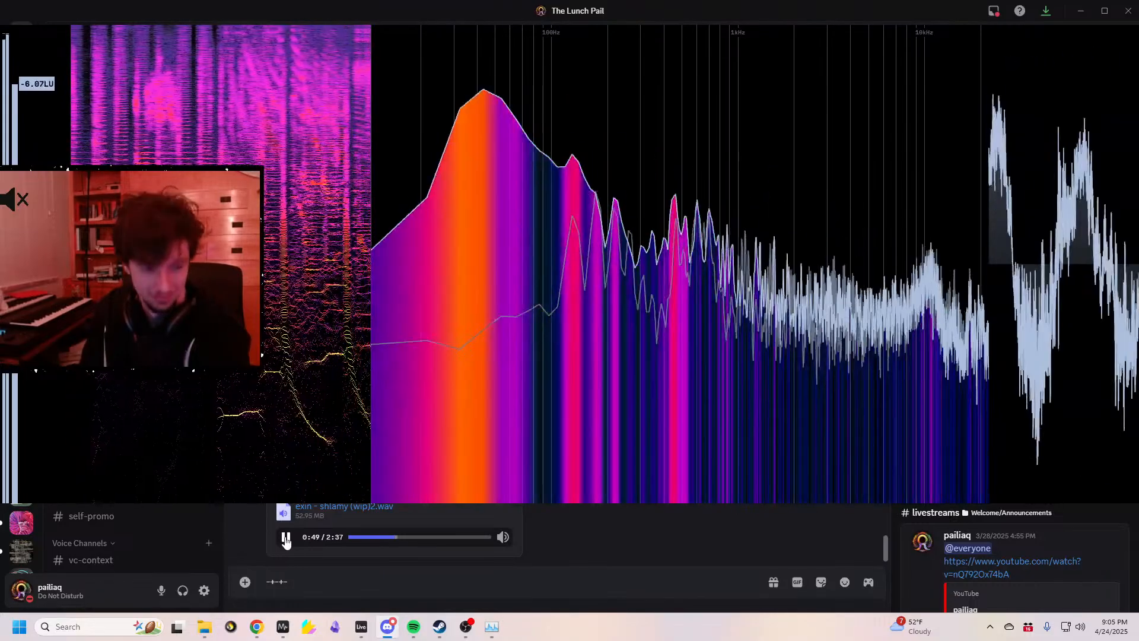
pyautogui.click(285, 538)
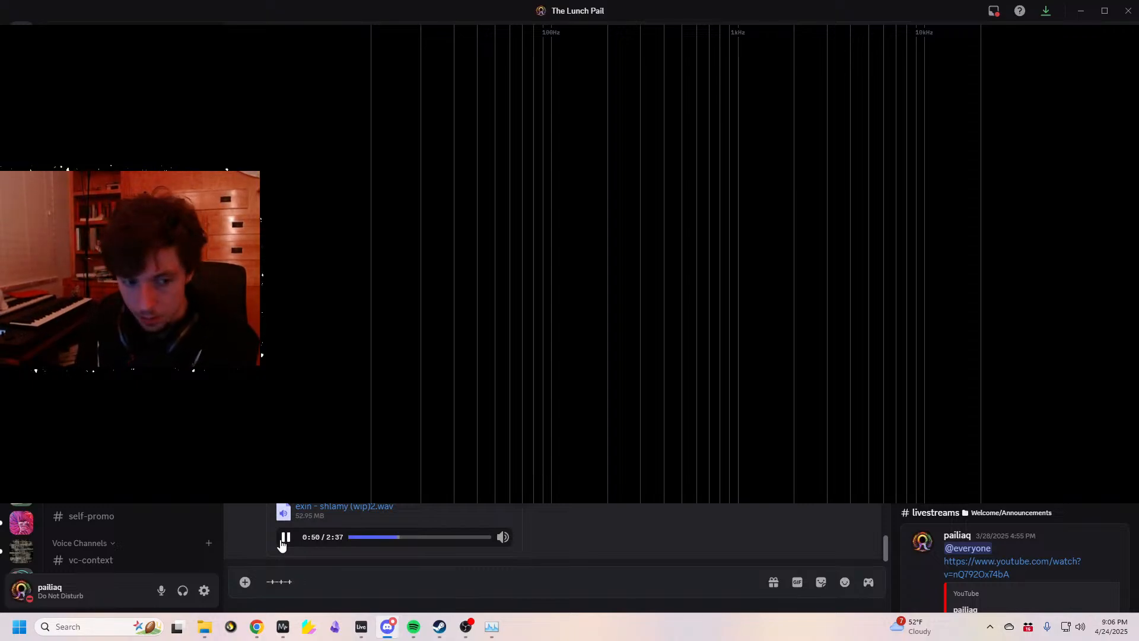
pyautogui.click(285, 539)
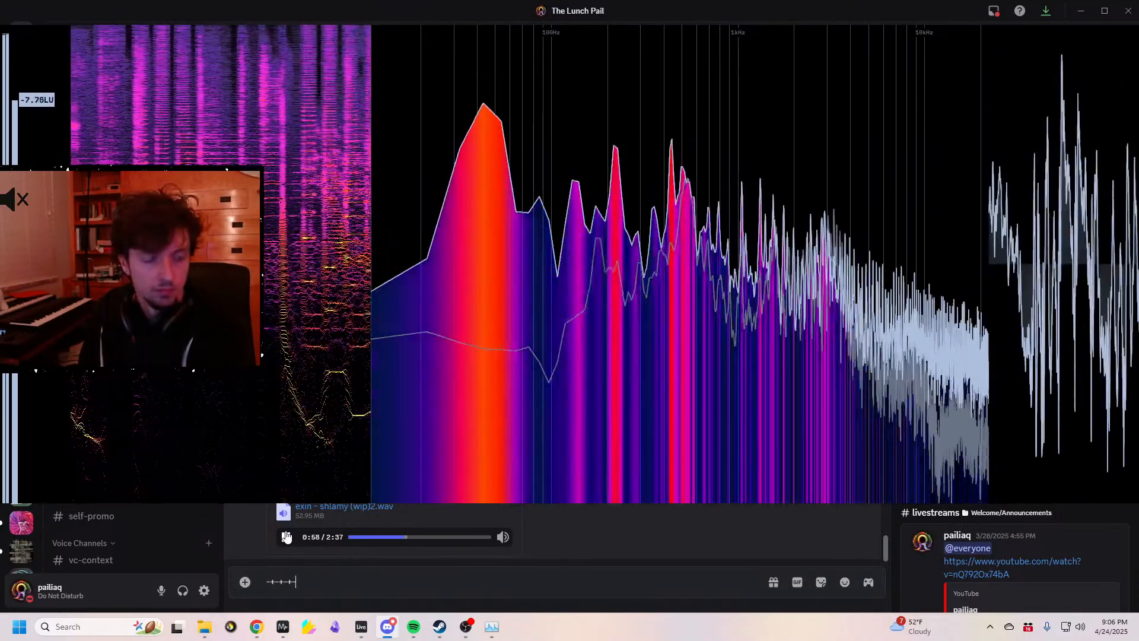
pyautogui.click(286, 537)
# - Play the track on to 1:42, then rewind to an earlier passage and replay it up to 1:20
pyautogui.moveTo(600, 134)
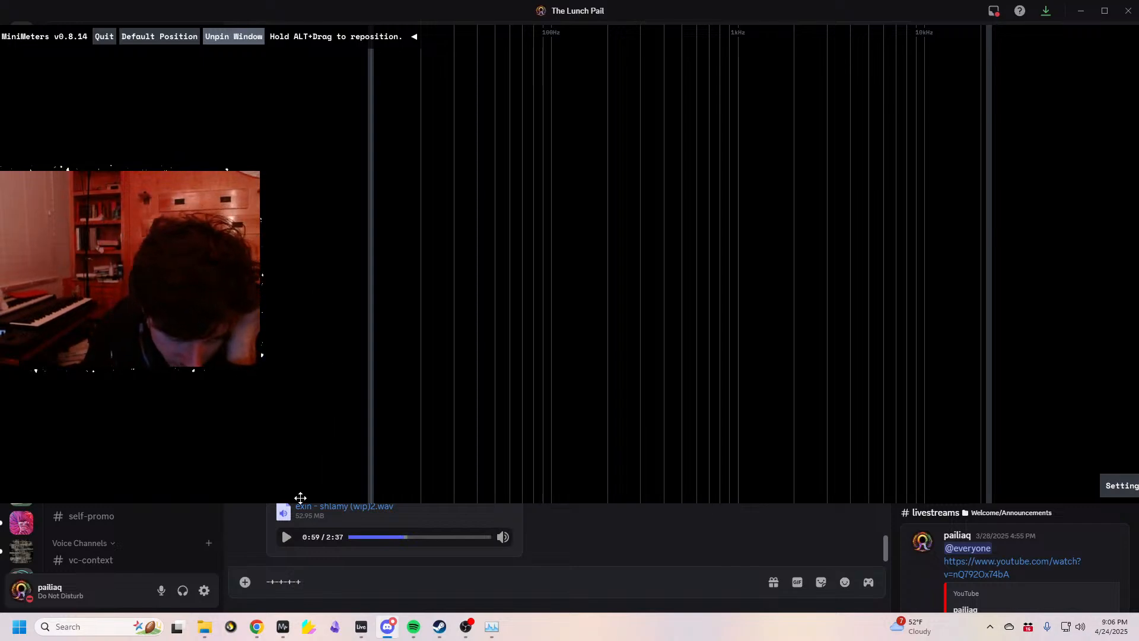
pyautogui.click(287, 538)
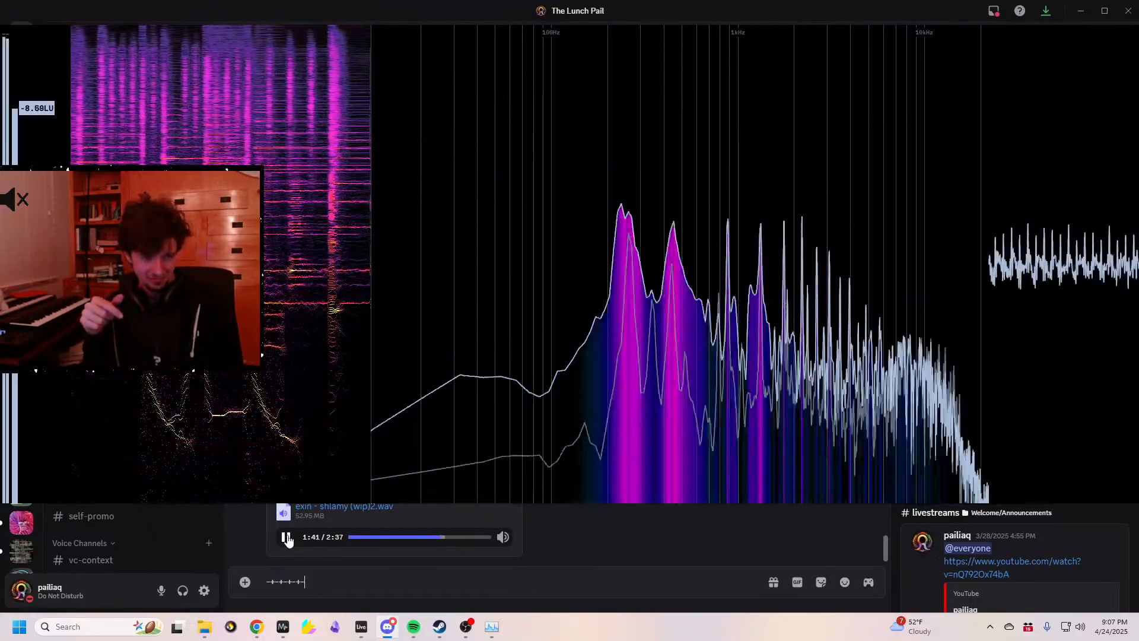
pyautogui.click(286, 538)
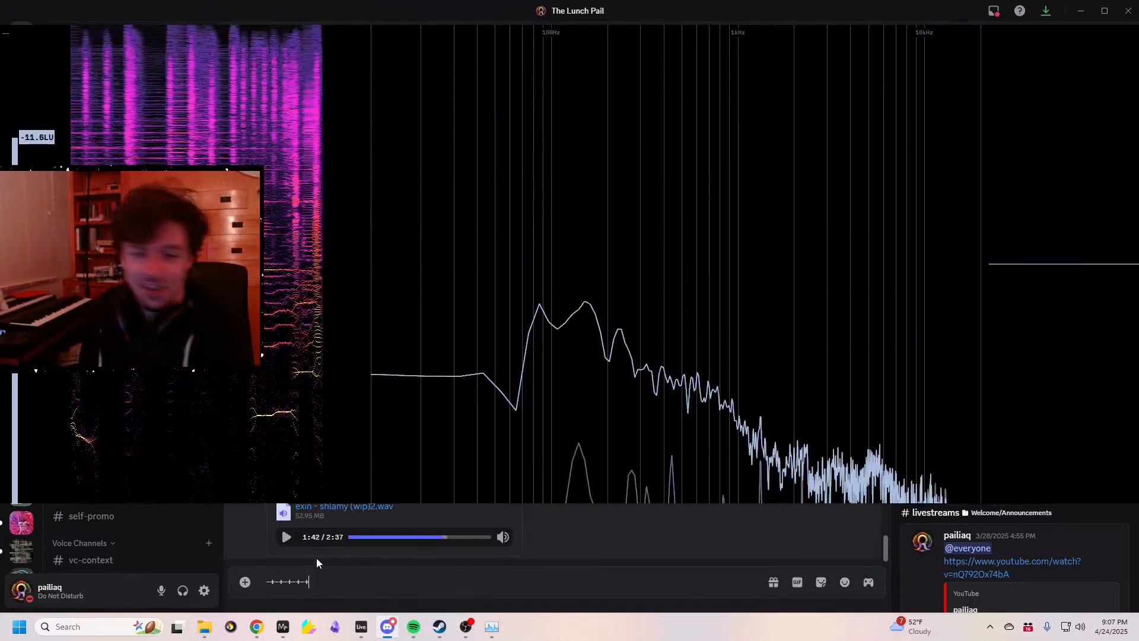
pyautogui.click(423, 541)
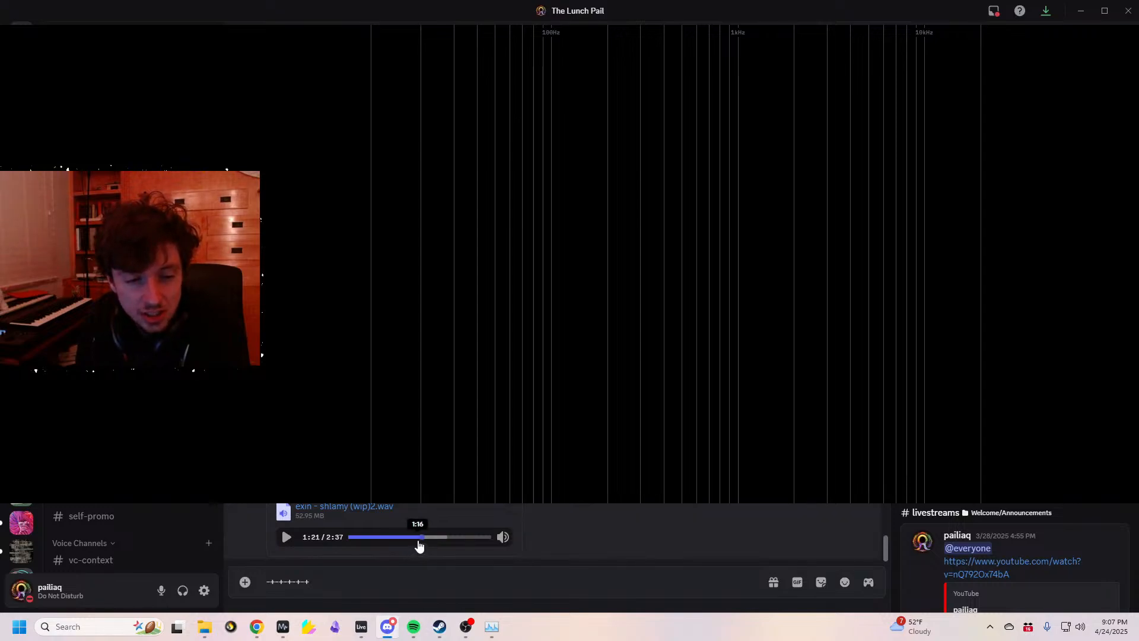
pyautogui.click(287, 537)
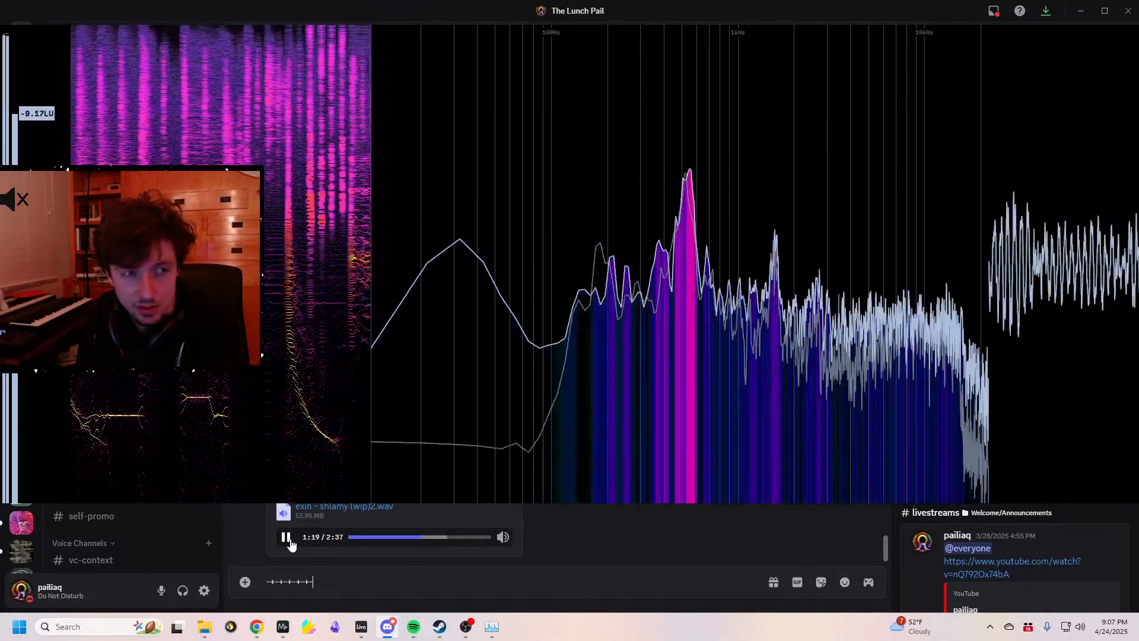
pyautogui.click(291, 545)
# - Reposition the MiniMeters window over Discord so the whole attached track's player stays uncovered
pyautogui.moveTo(310, 145); pyautogui.dragTo(311, 205)
pyautogui.moveTo(167, 124); pyautogui.dragTo(174, 89)
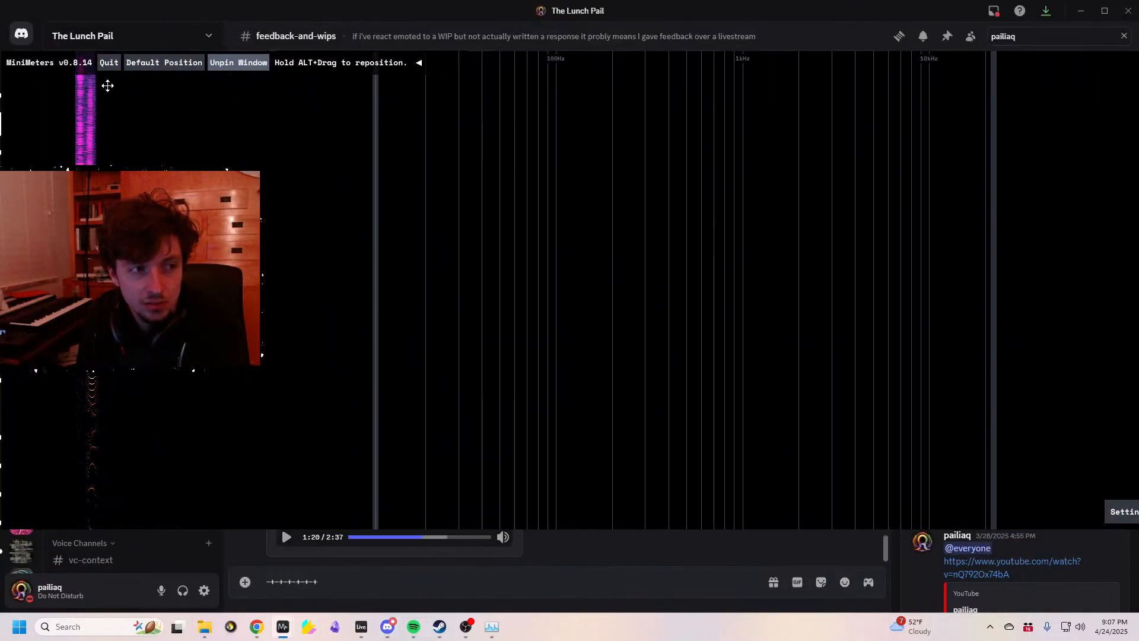
pyautogui.moveTo(487, 272); pyautogui.dragTo(494, 234)
pyautogui.moveTo(180, 62); pyautogui.dragTo(183, 66)
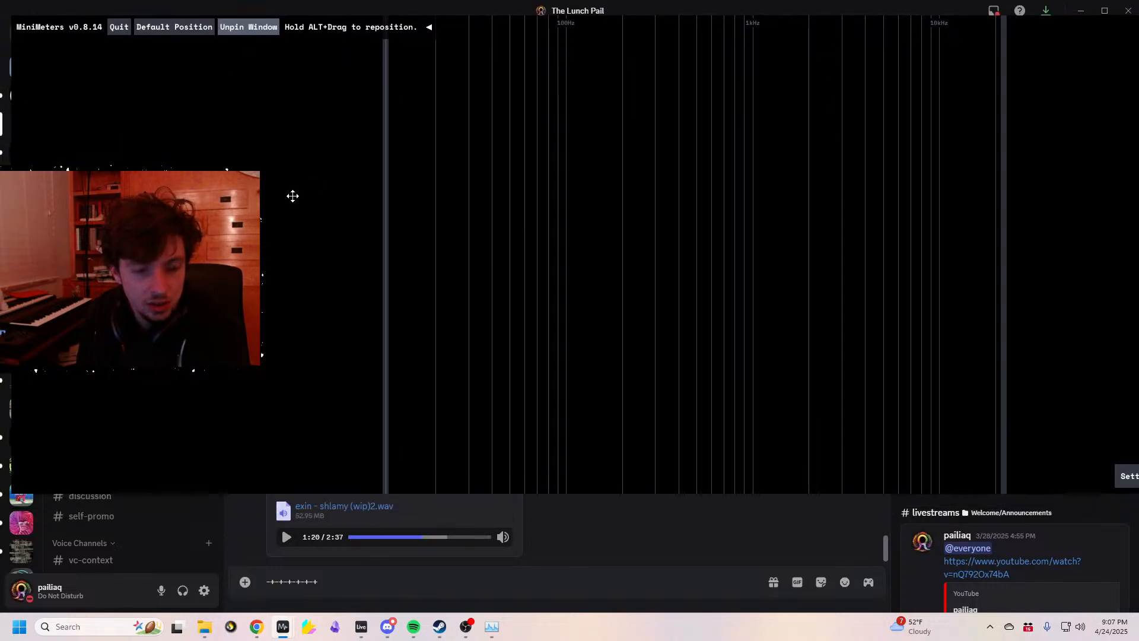
pyautogui.moveTo(264, 169); pyautogui.dragTo(276, 159)
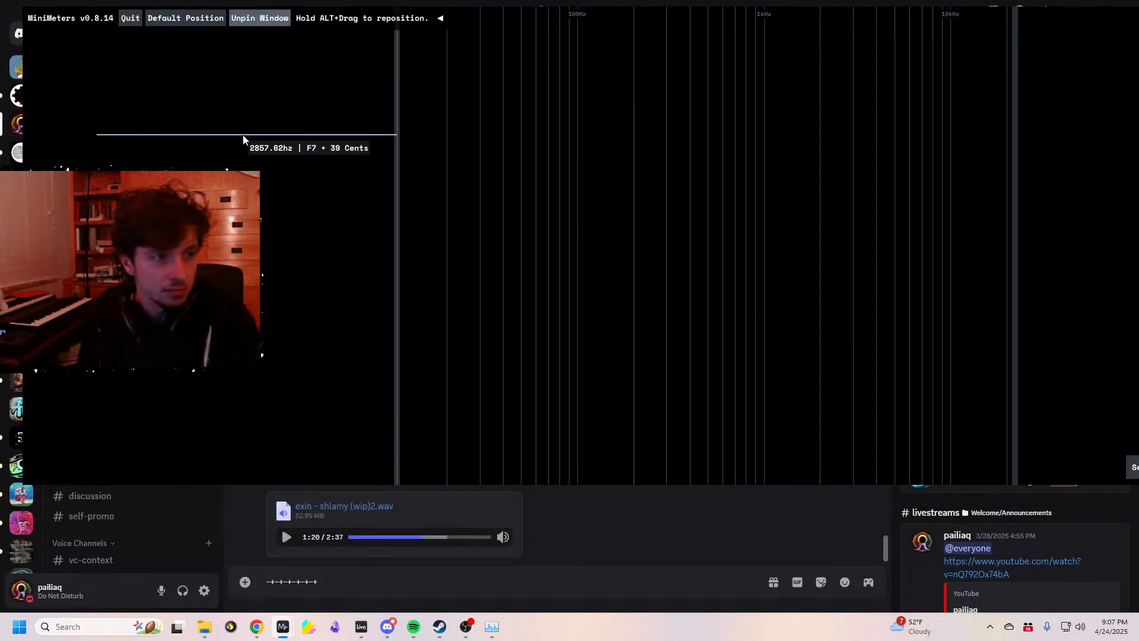
# - Play the track from 1:20 with a pause at 1:23, add "+" to the message draft, and pause at 1:53
pyautogui.click(287, 537)
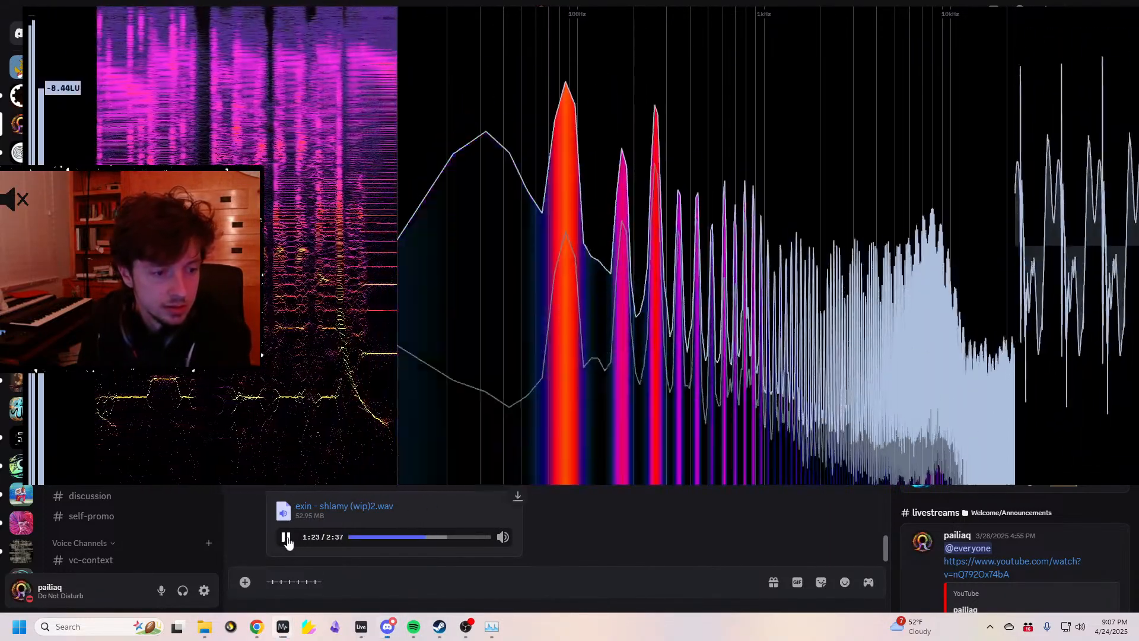
pyautogui.click(286, 538)
pyautogui.write('+')
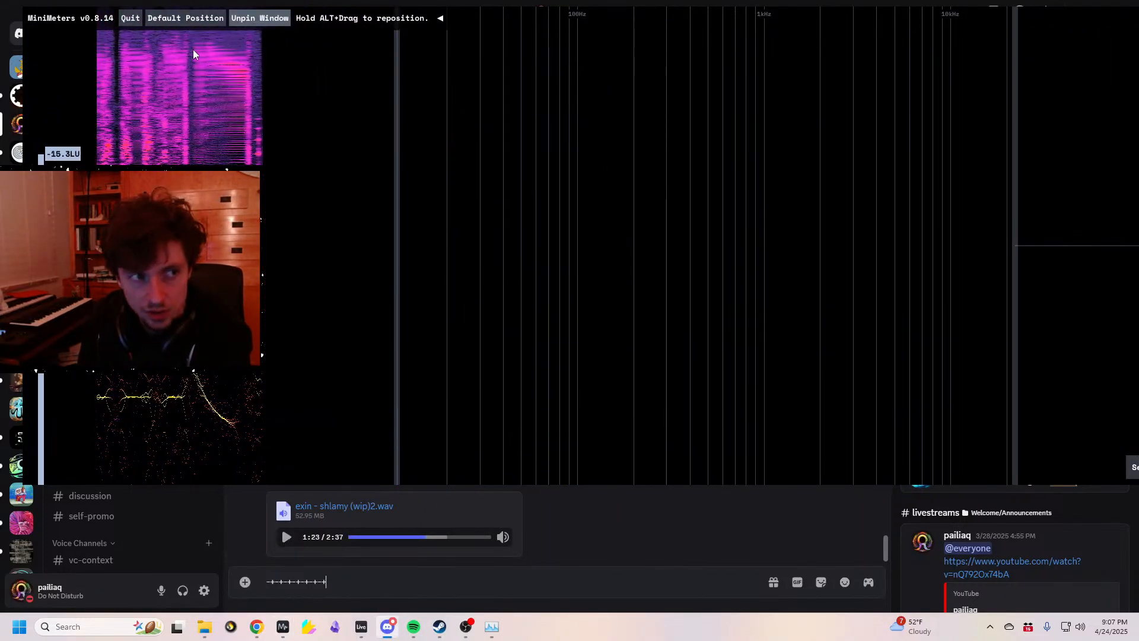
pyautogui.click(287, 537)
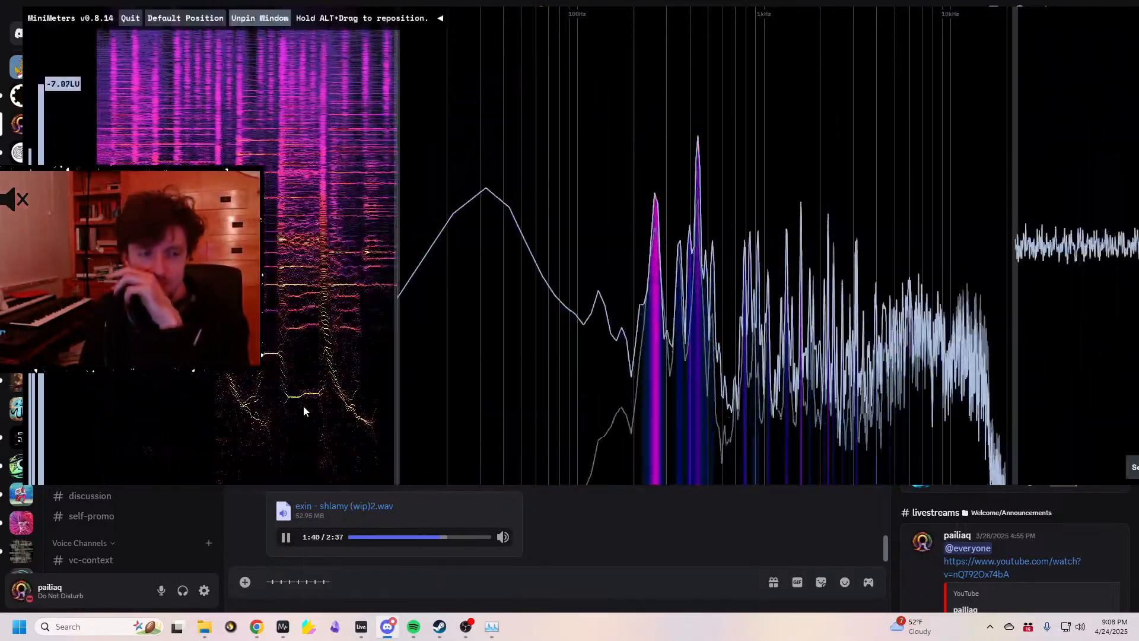
pyautogui.rightClick(303, 405)
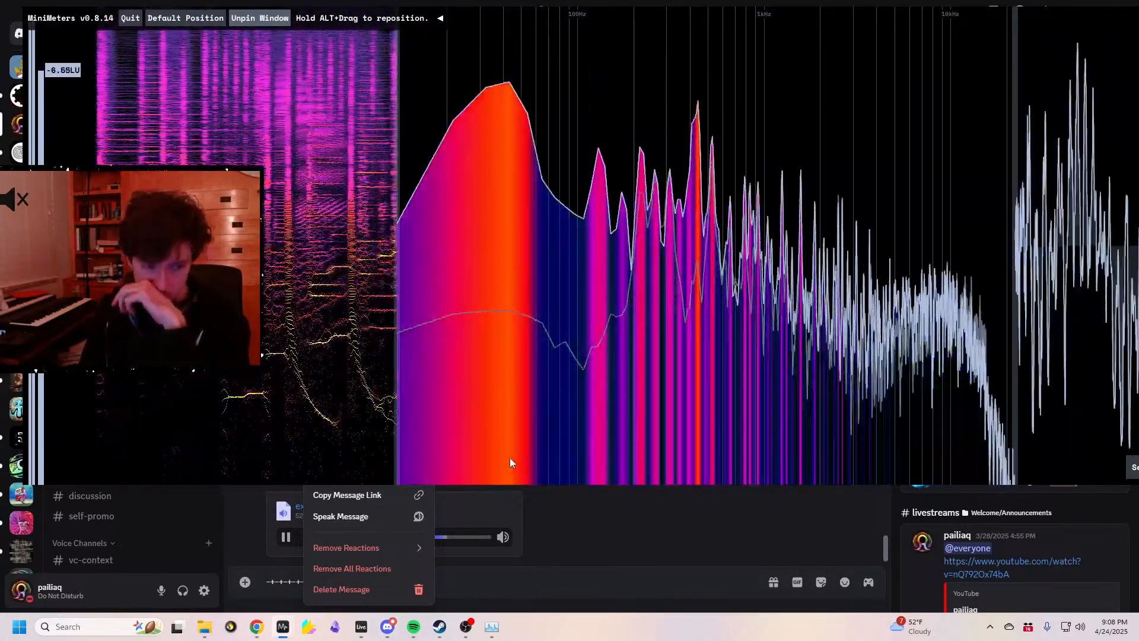
pyautogui.click(573, 580)
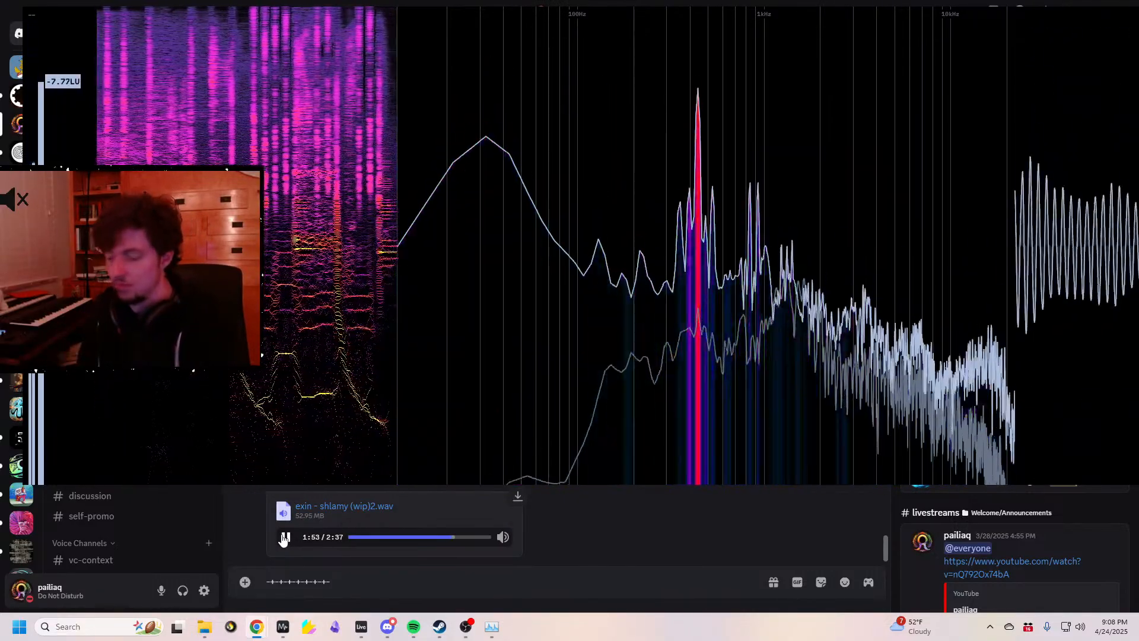
pyautogui.click(284, 537)
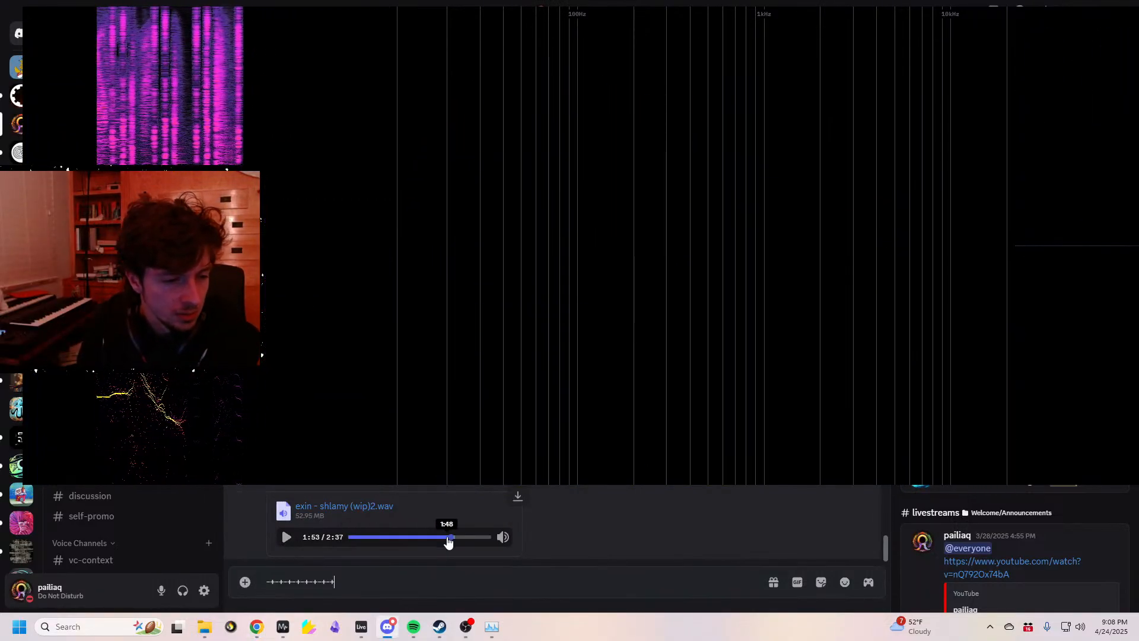
# - Replay the passage from about 1:48 in short stretches, pausing at 1:50, 1:52 and 1:57, and add "+" to the draft
pyautogui.click(289, 538)
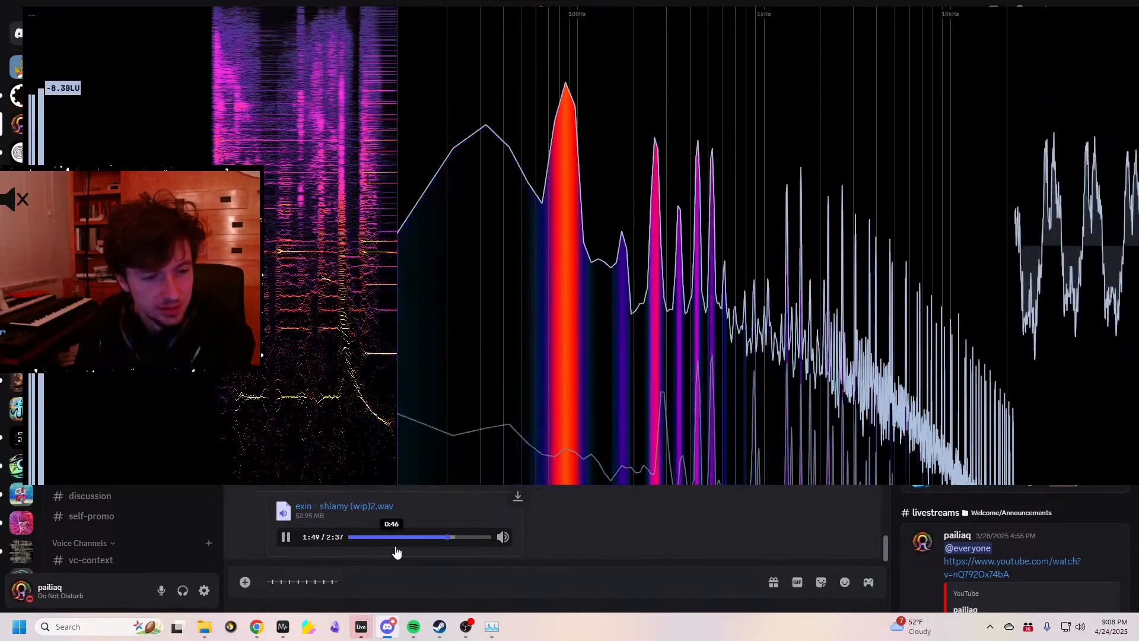
pyautogui.write('+')
pyautogui.click(285, 538)
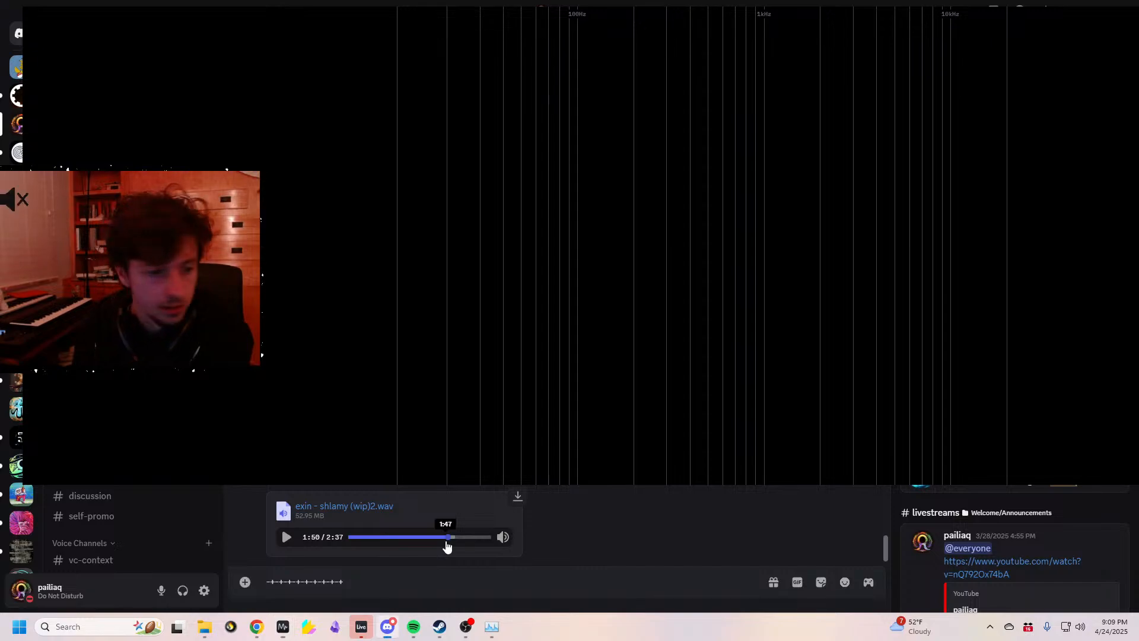
pyautogui.click(285, 538)
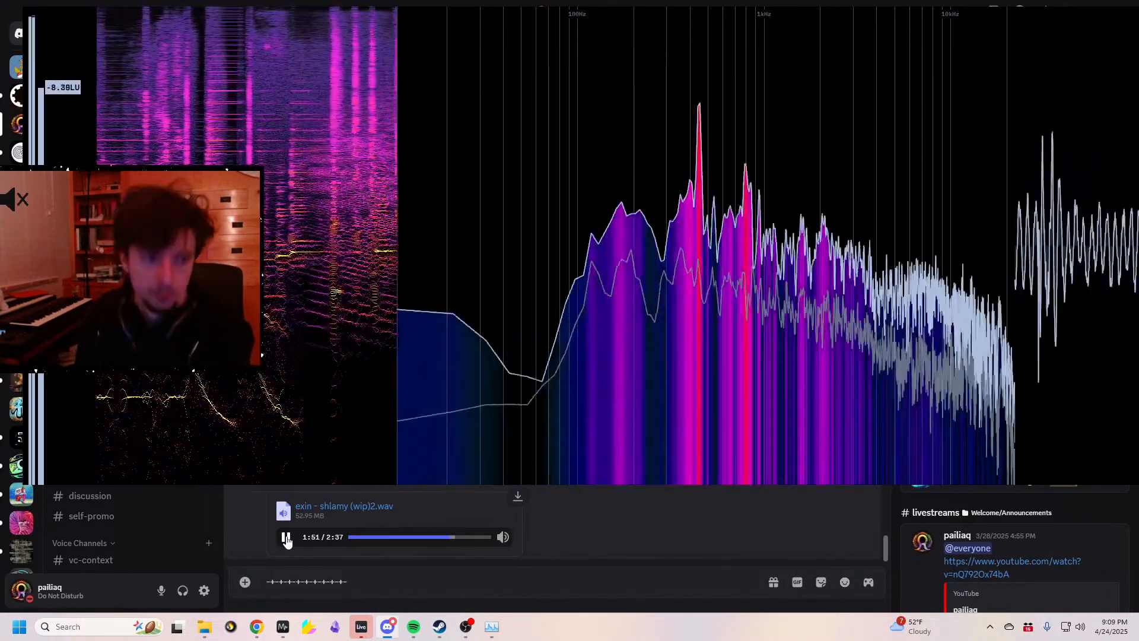
pyautogui.click(285, 537)
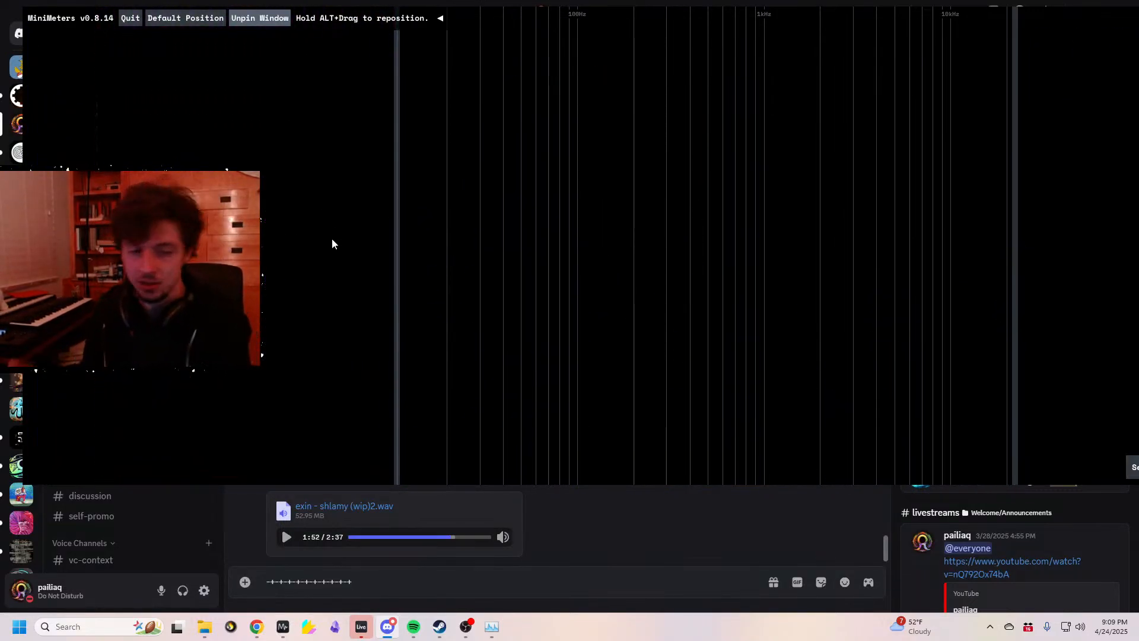
pyautogui.click(281, 537)
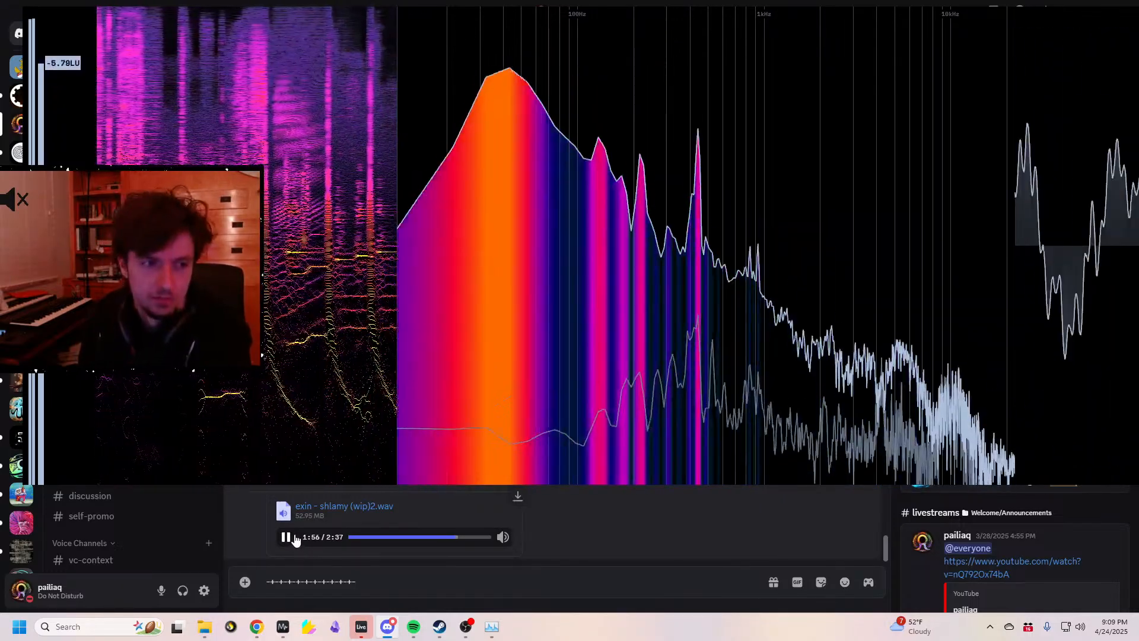
pyautogui.click(295, 538)
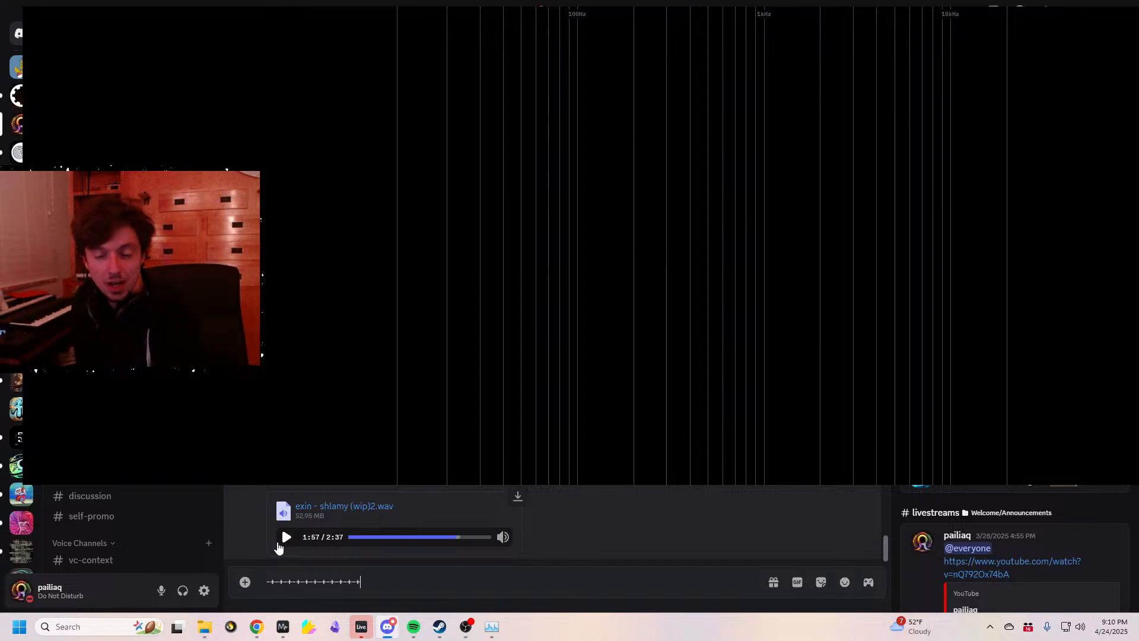
# - Play the track on to 2:14, add "+" to the draft, then rewind to 2:09 and replay the passage to 2:14
pyautogui.click(278, 544)
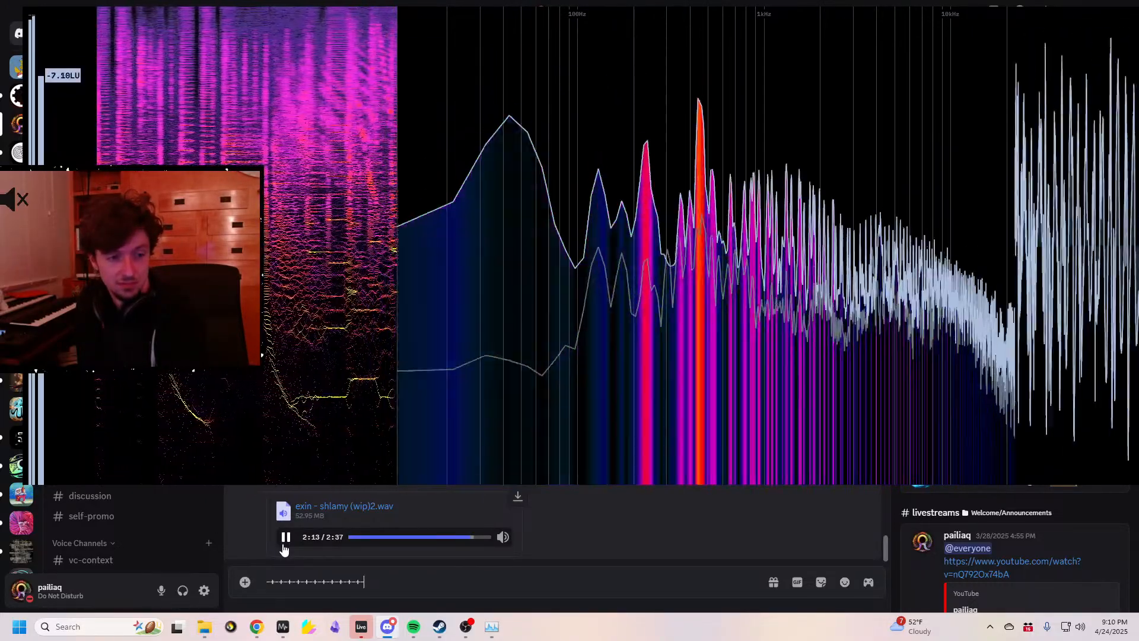
pyautogui.click(284, 544)
pyautogui.write('+')
pyautogui.moveTo(241, 287); pyautogui.dragTo(184, 276)
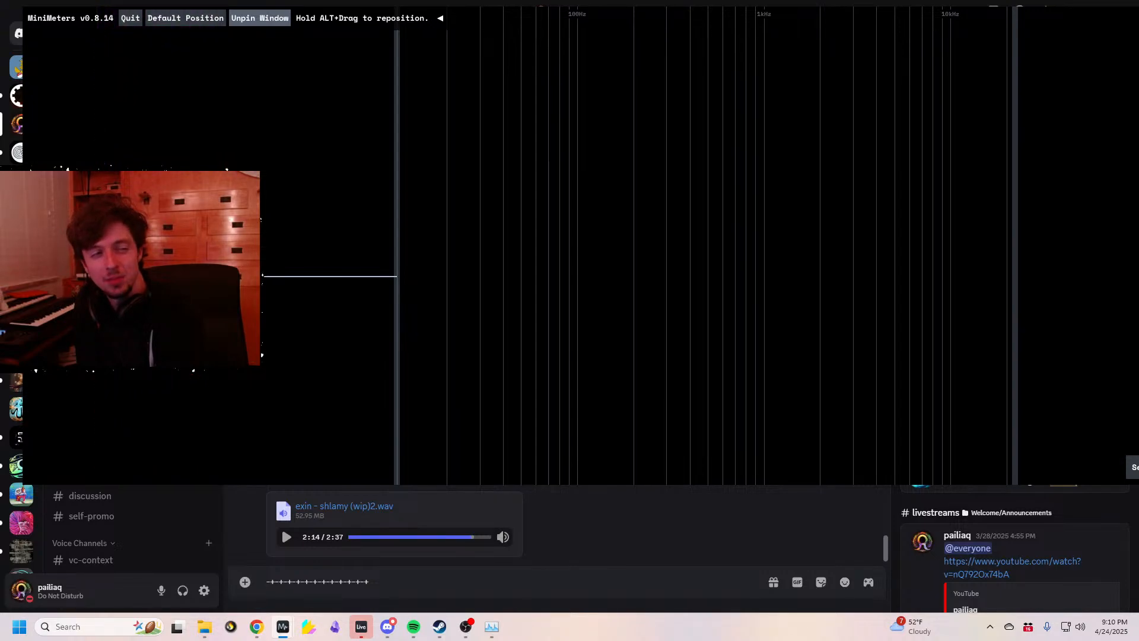
pyautogui.click(466, 537)
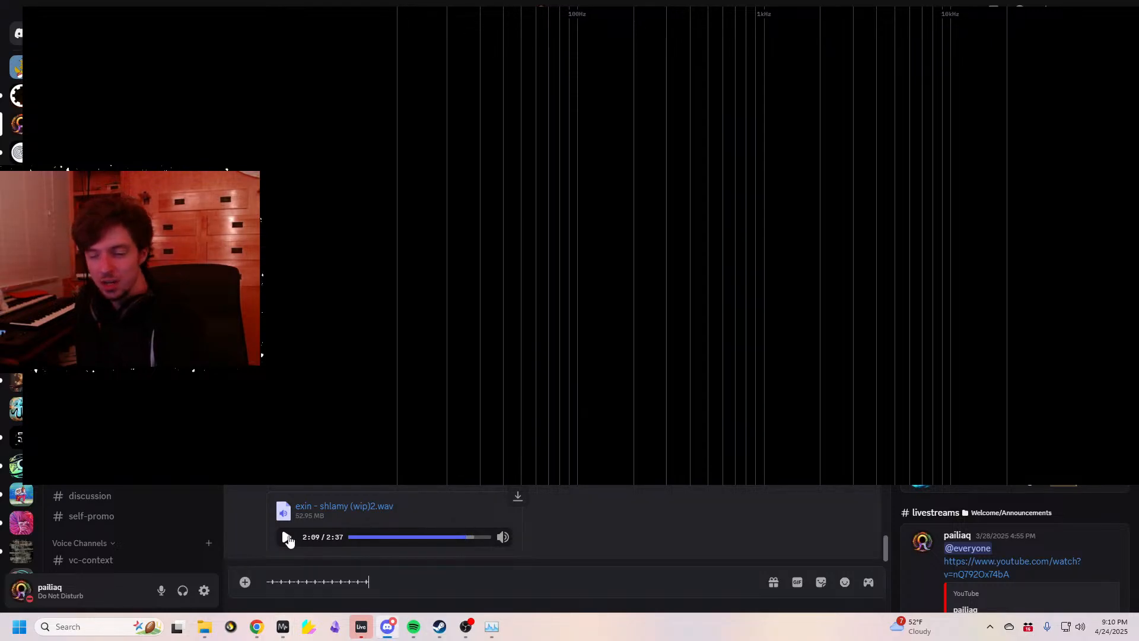
pyautogui.click(287, 538)
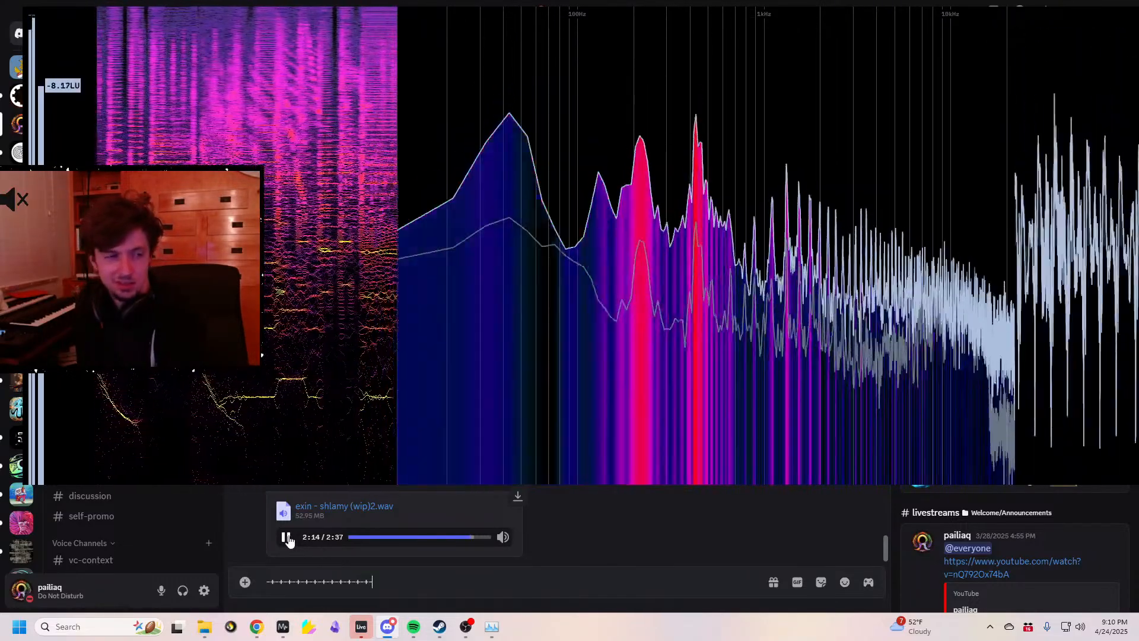
pyautogui.click(287, 537)
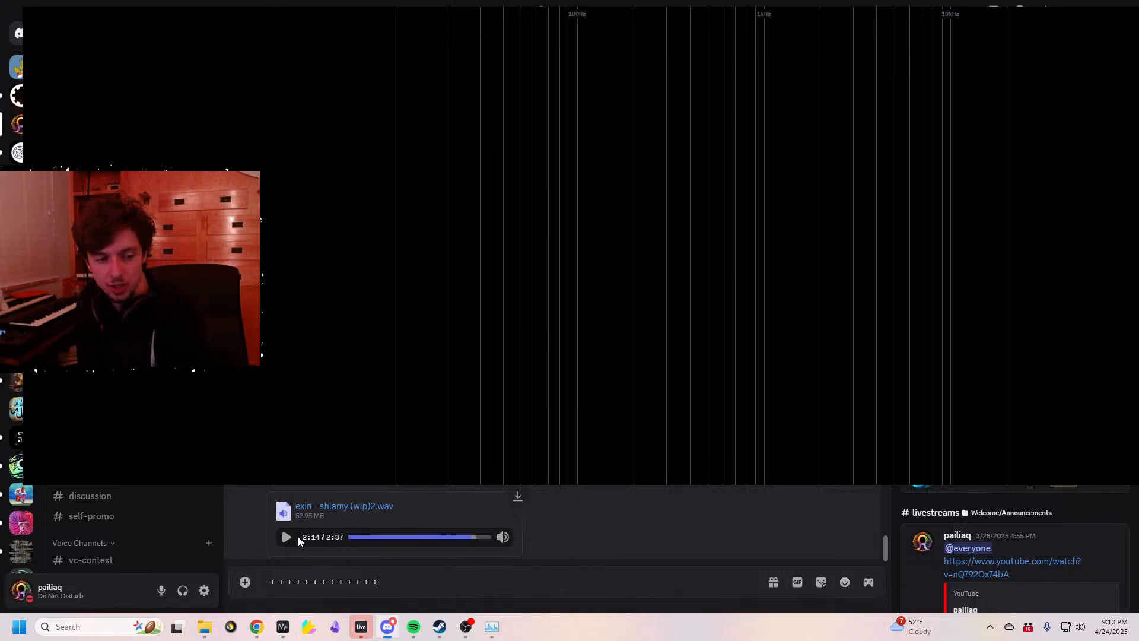
# - Play the track on to 2:26, then rewind to 2:21 and replay it until 2:23
pyautogui.click(289, 540)
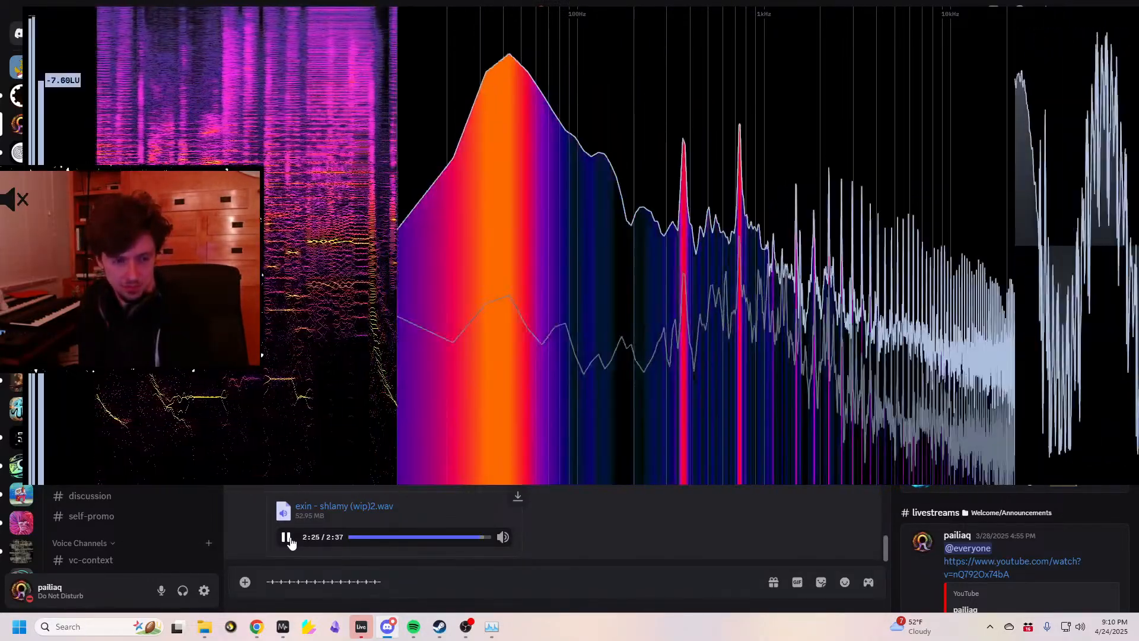
pyautogui.click(290, 541)
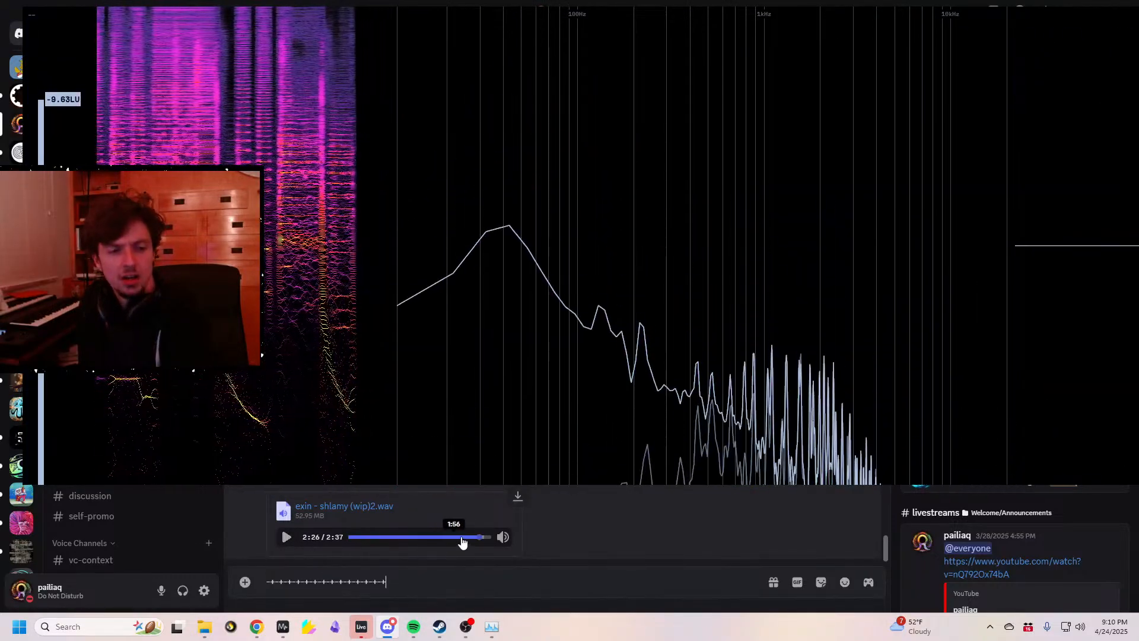
pyautogui.click(476, 538)
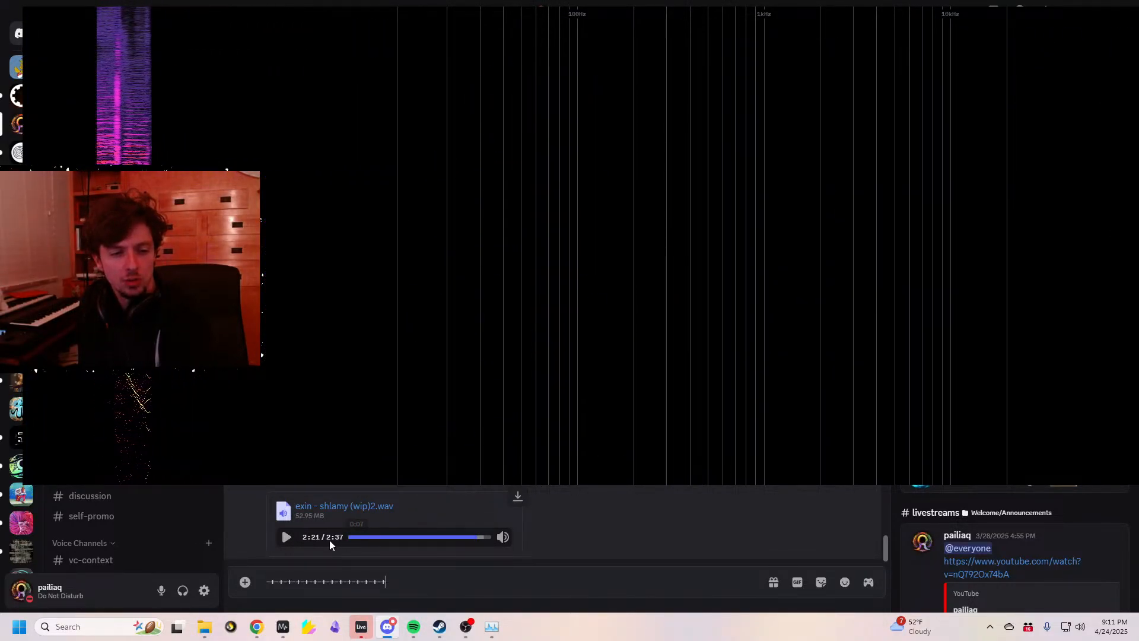
pyautogui.click(287, 539)
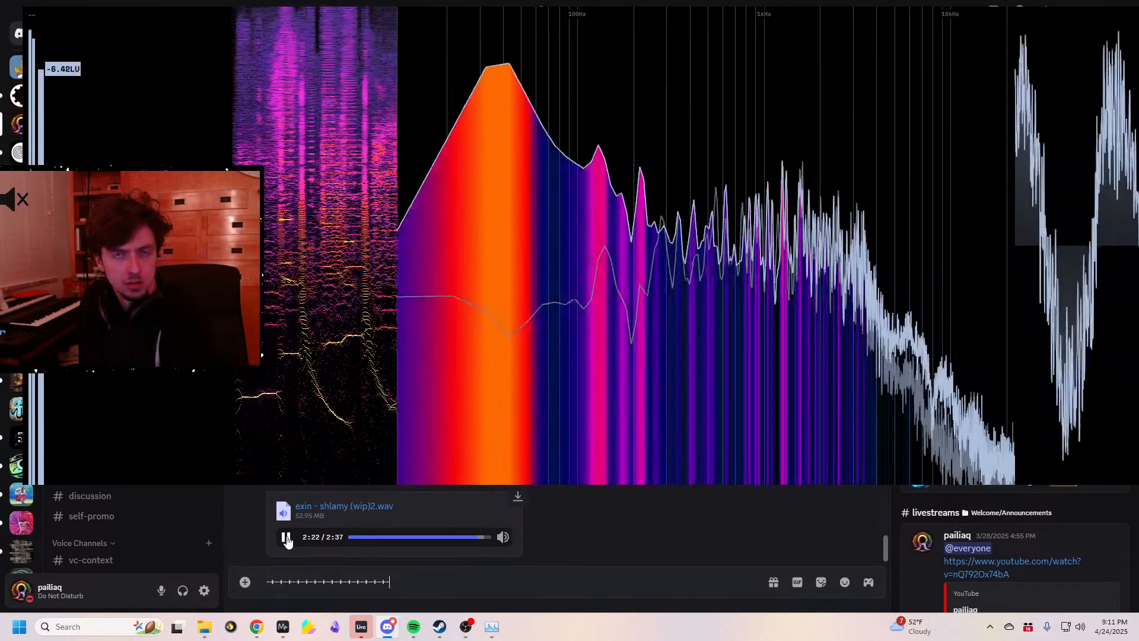
pyautogui.click(286, 538)
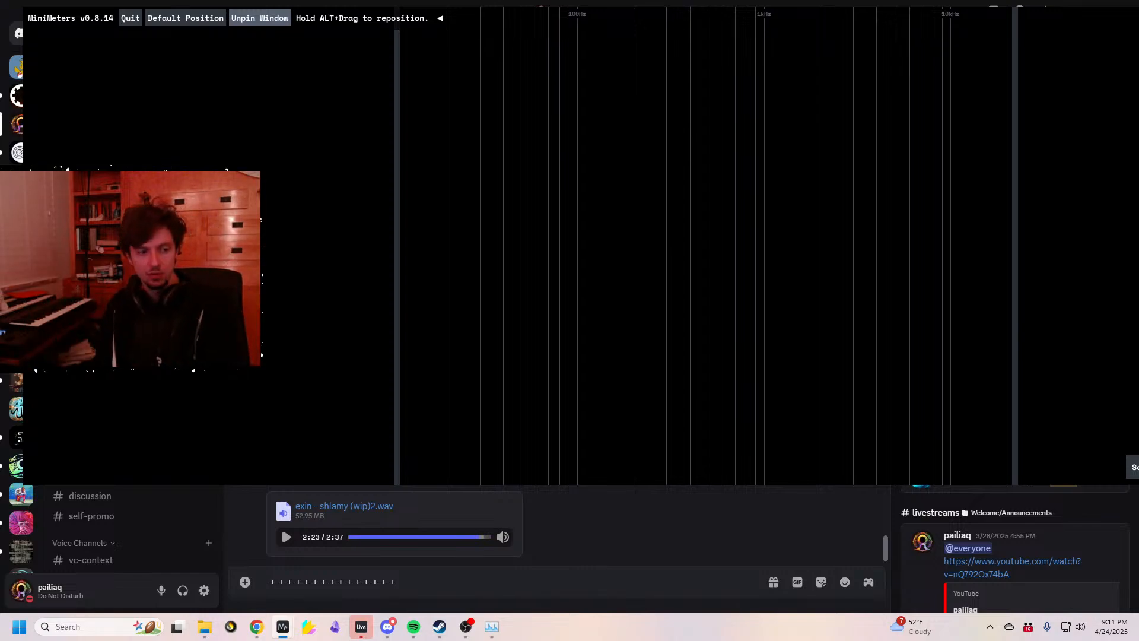
# - Play the track on to 2:32, pause it, and clear the message draft
pyautogui.click(288, 545)
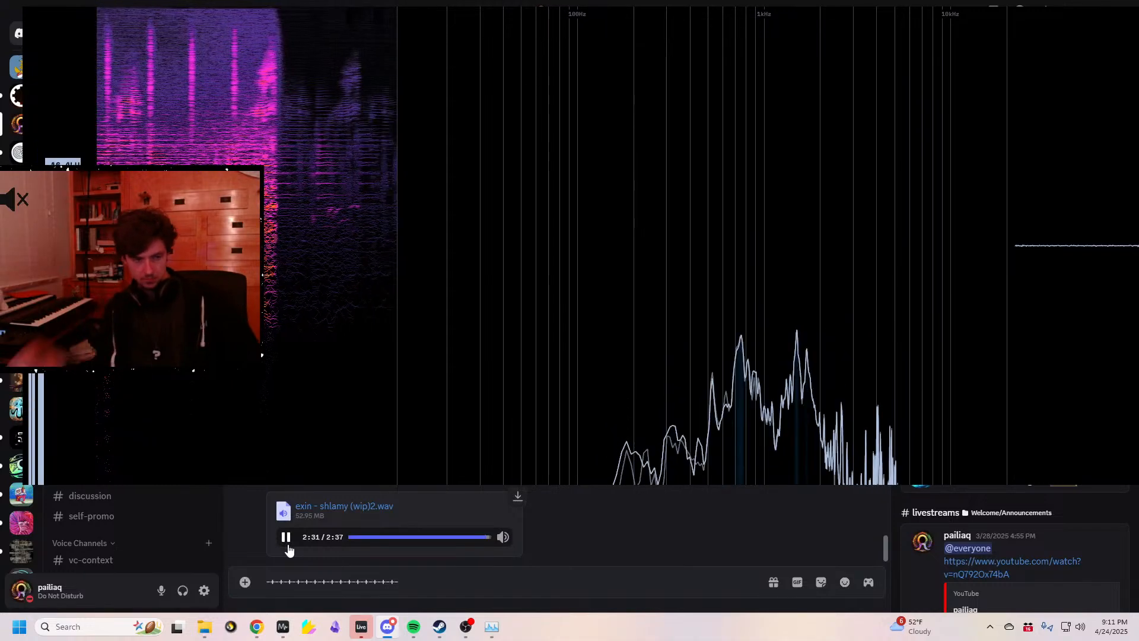
pyautogui.click(287, 544)
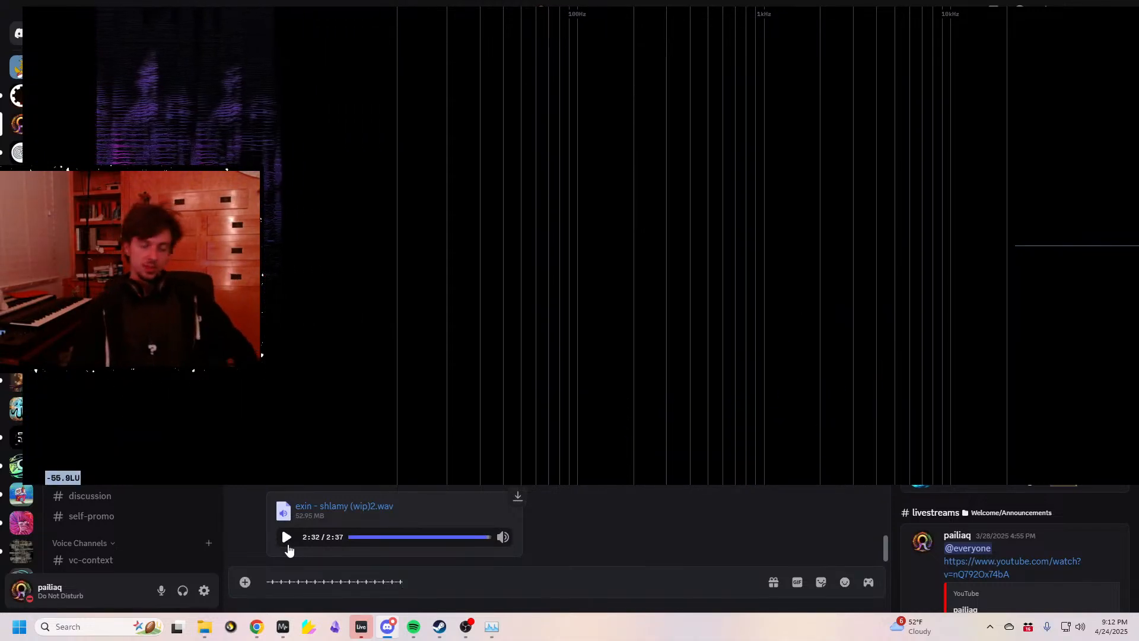
pyautogui.moveTo(437, 574); pyautogui.dragTo(71, 556)
pyautogui.press('BackSpace')
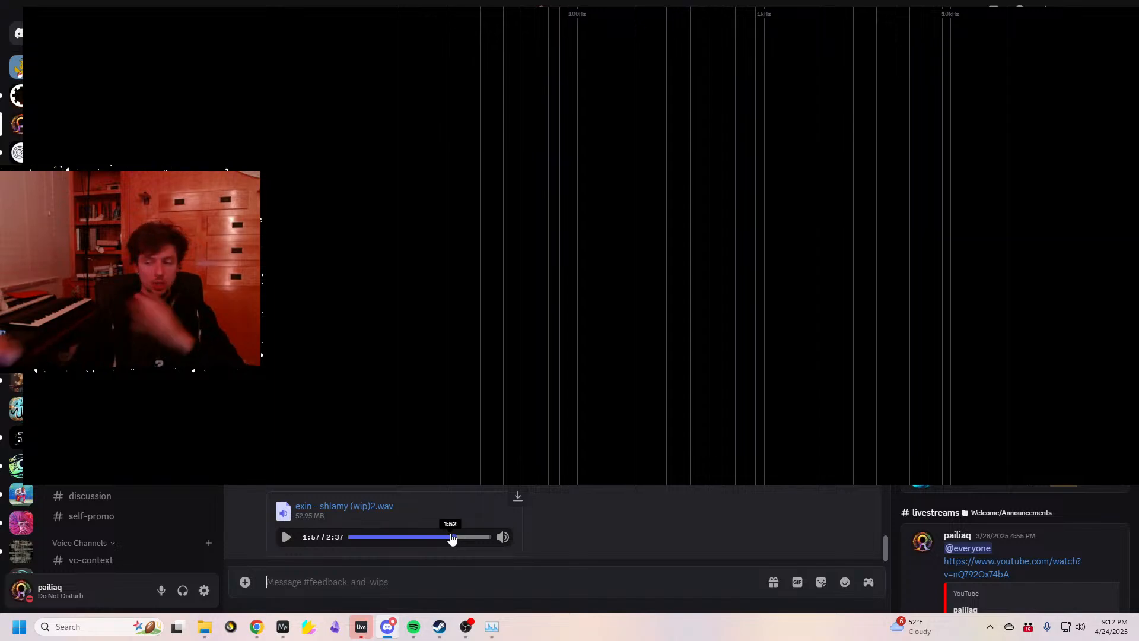
# - Replay the track from 1:57, pausing at 2:03 and 2:08, and add "+" to the draft
pyautogui.click(287, 538)
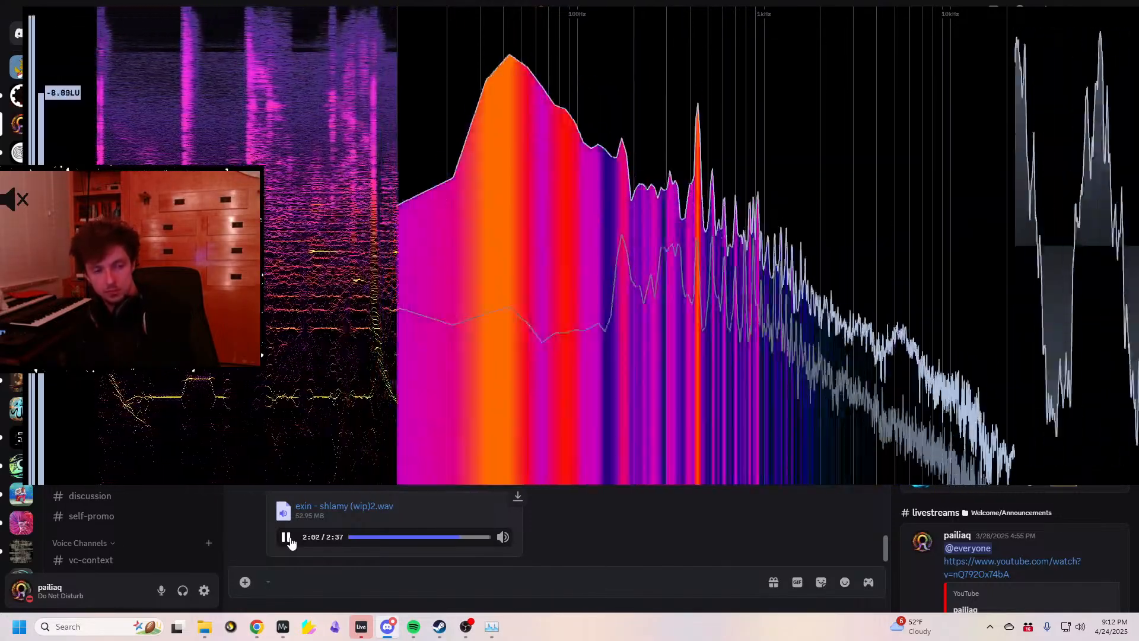
pyautogui.click(287, 538)
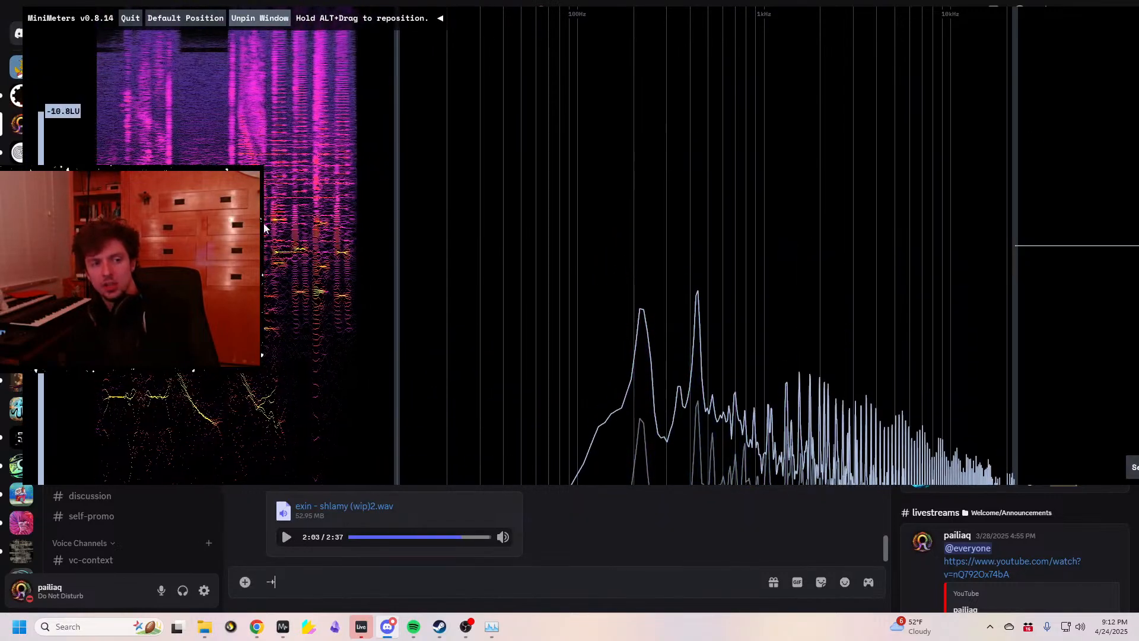
pyautogui.click(285, 537)
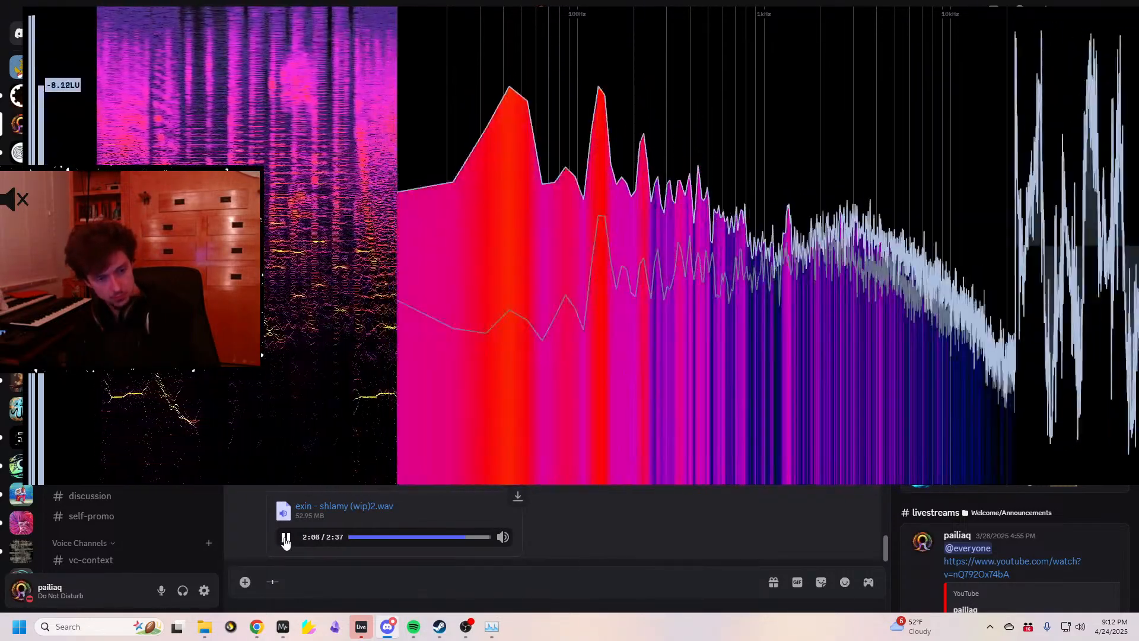
pyautogui.click(285, 538)
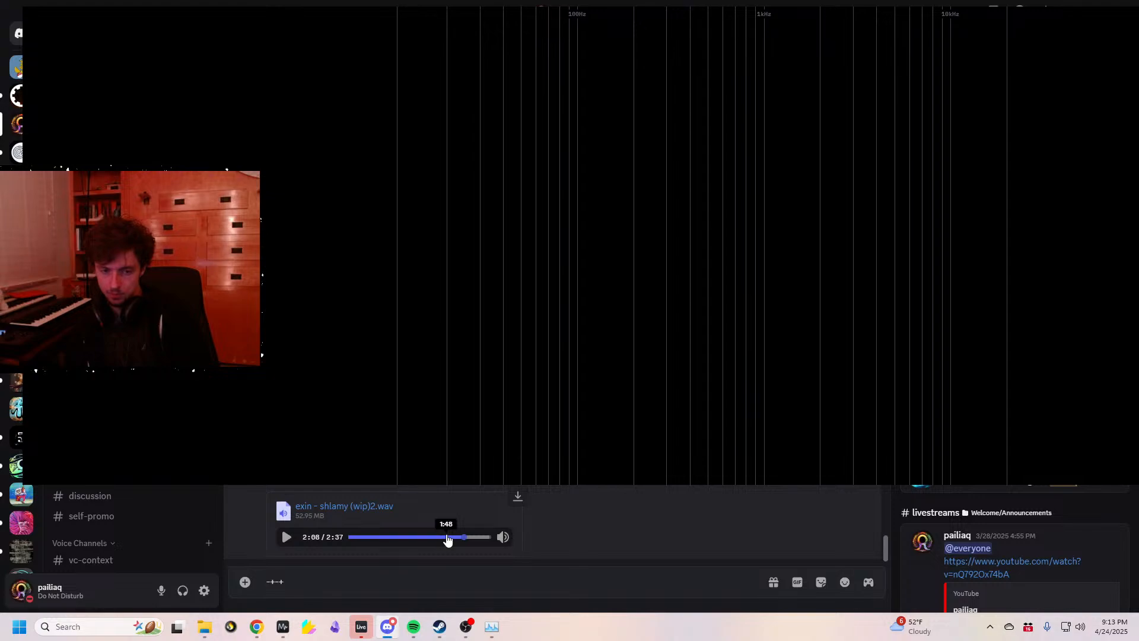
# - Rewind the track to 1:32 and replay it, pausing at 1:40 and 1:54
pyautogui.click(300, 302)
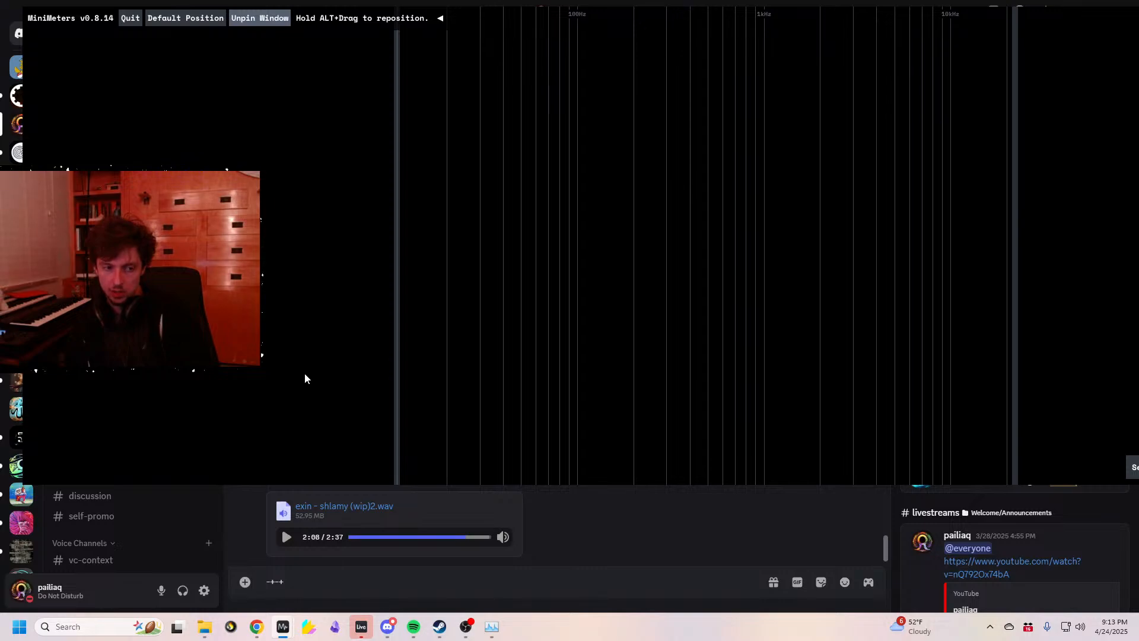
pyautogui.click(433, 536)
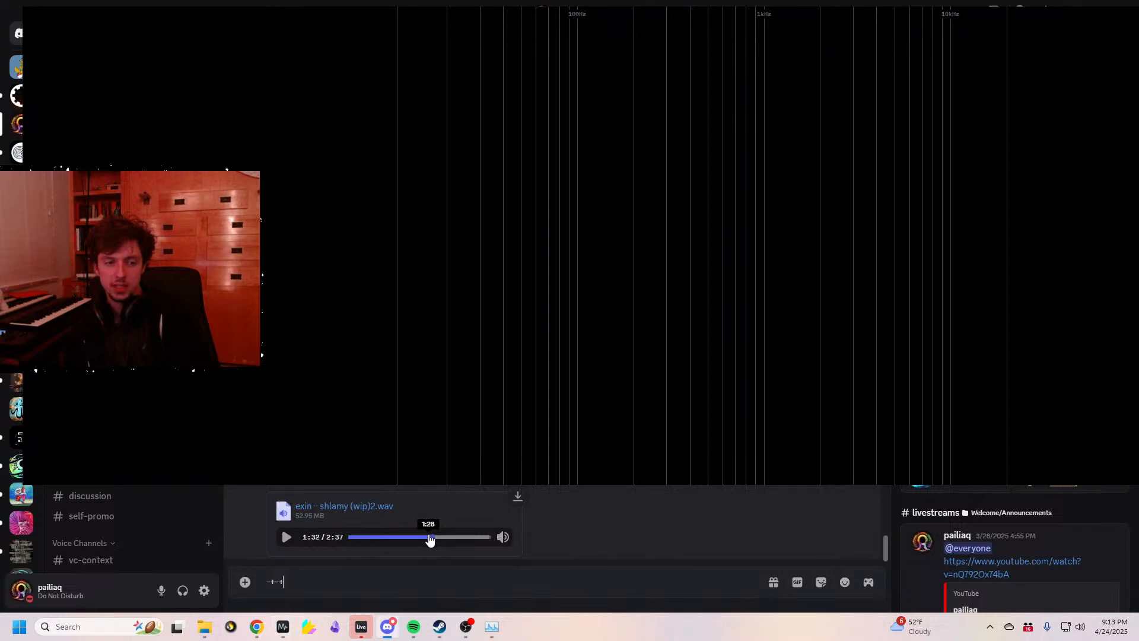
pyautogui.click(285, 539)
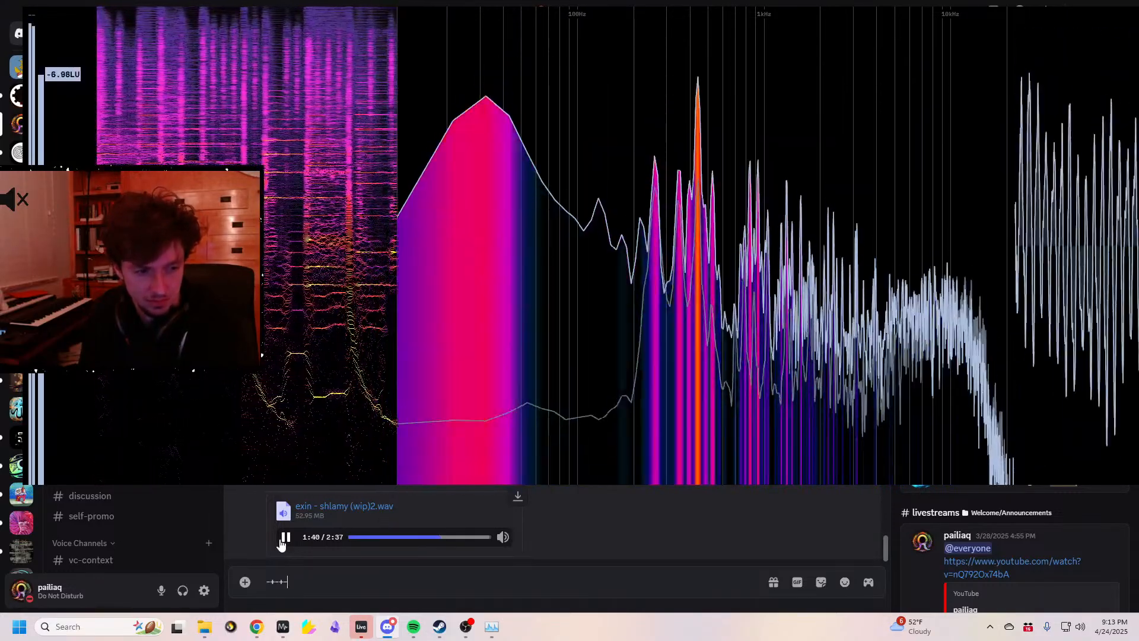
pyautogui.click(285, 538)
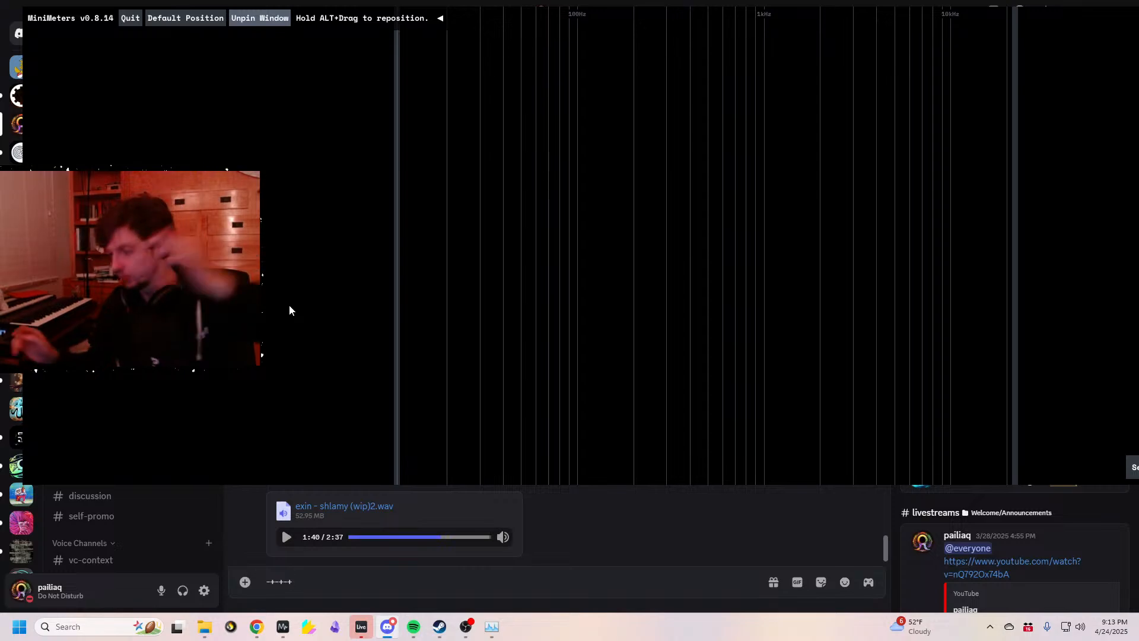
pyautogui.click(284, 538)
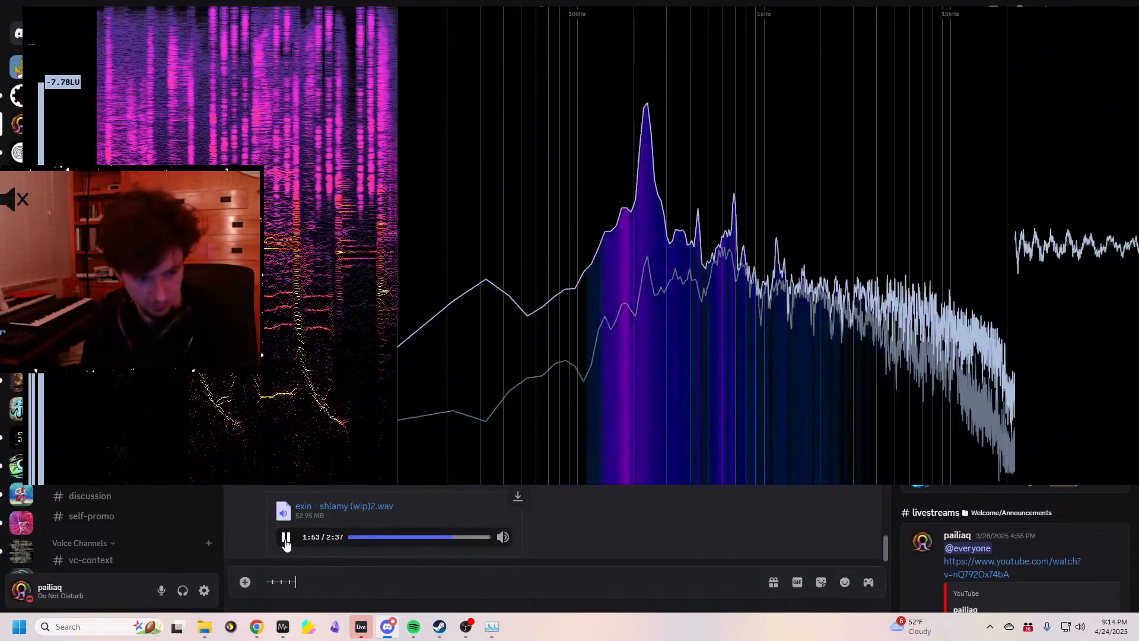
pyautogui.click(285, 538)
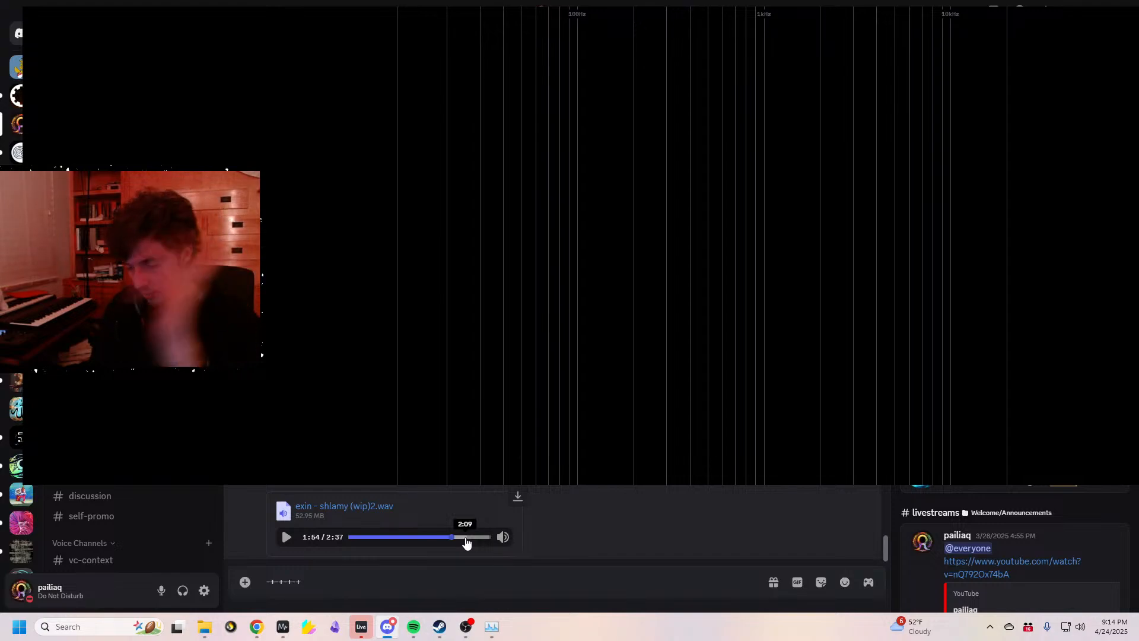
# - Delete the whole message draft in the feedback-and-wips channel
pyautogui.rightClick(738, 551)
pyautogui.click(676, 521)
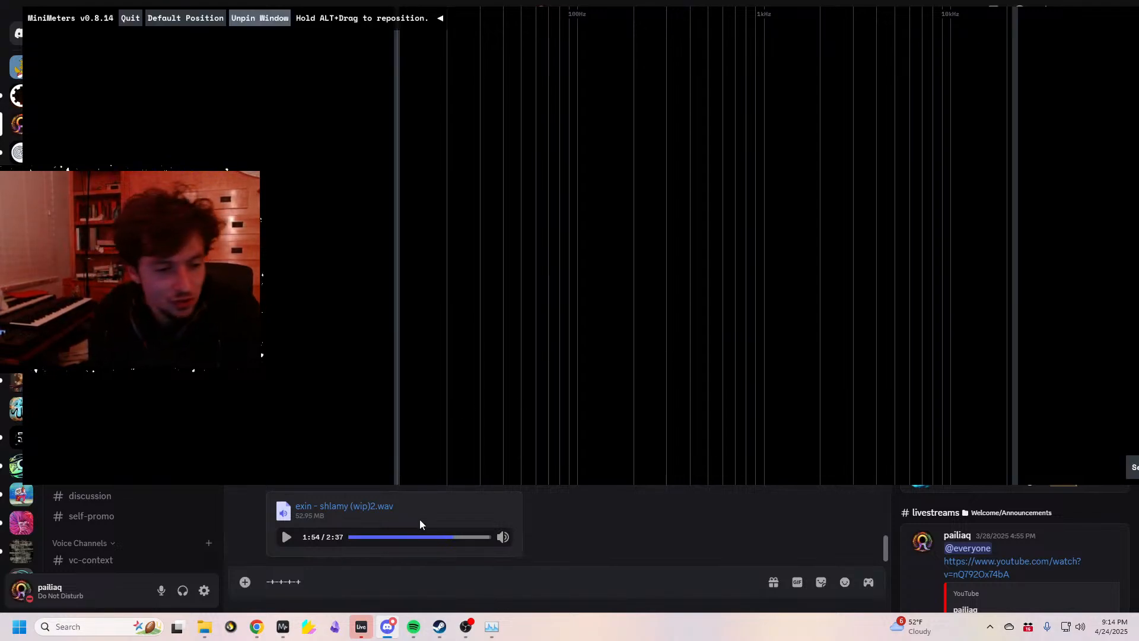
pyautogui.hotkey('ctrl', 'a')
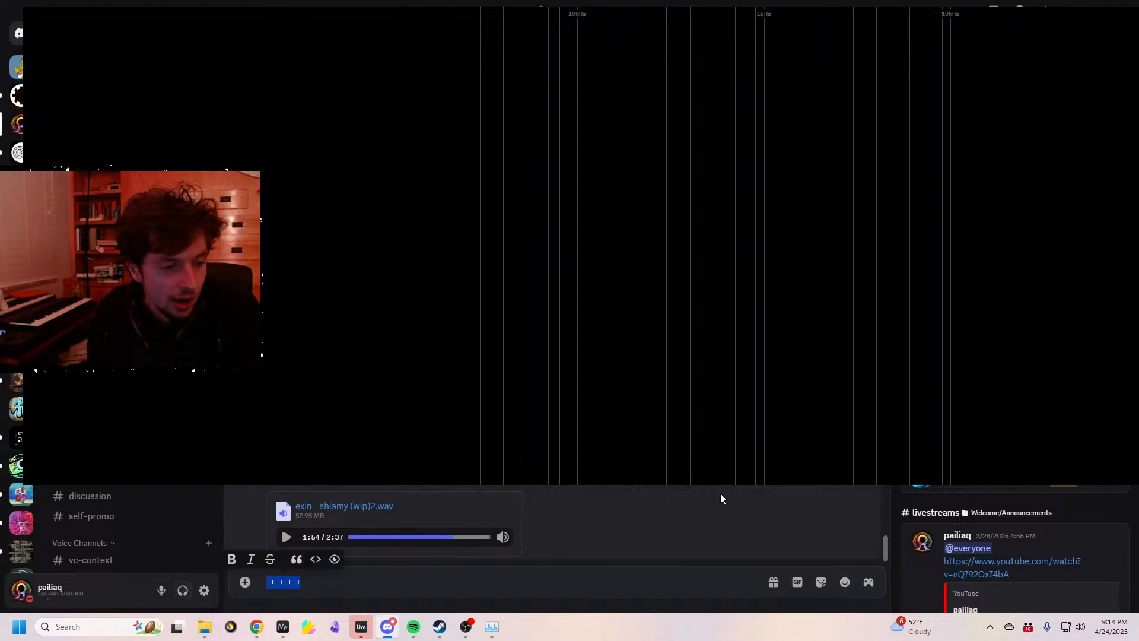
pyautogui.press('BackSpace')
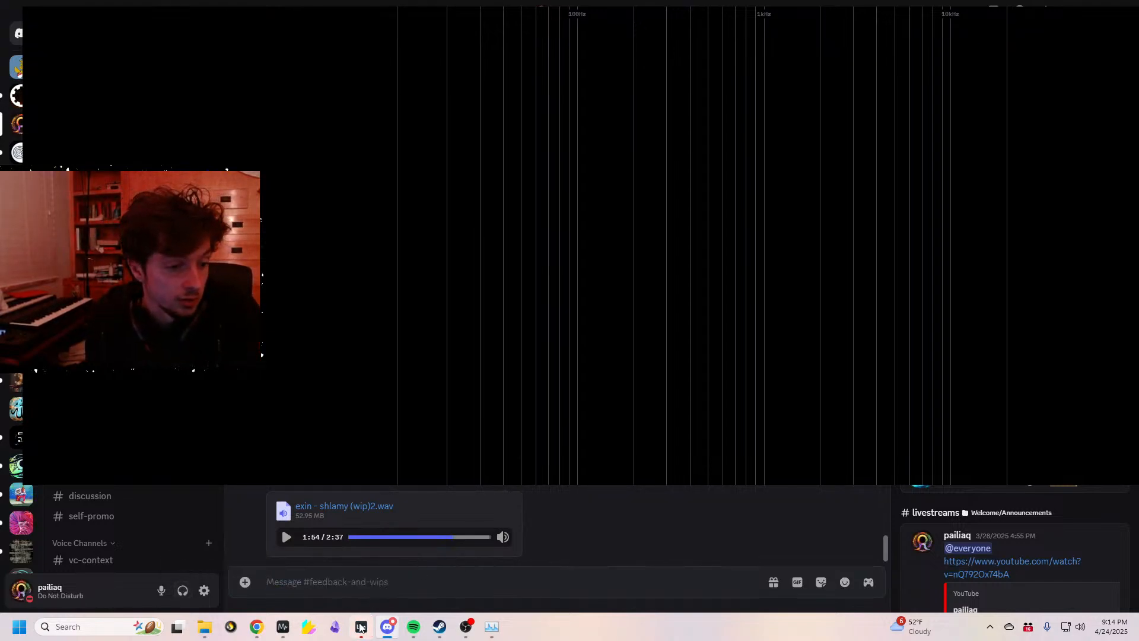
# - Switch to Ableton Live and move the MiniMeters window off the arrangement
pyautogui.moveTo(360, 627)
pyautogui.click(372, 569)
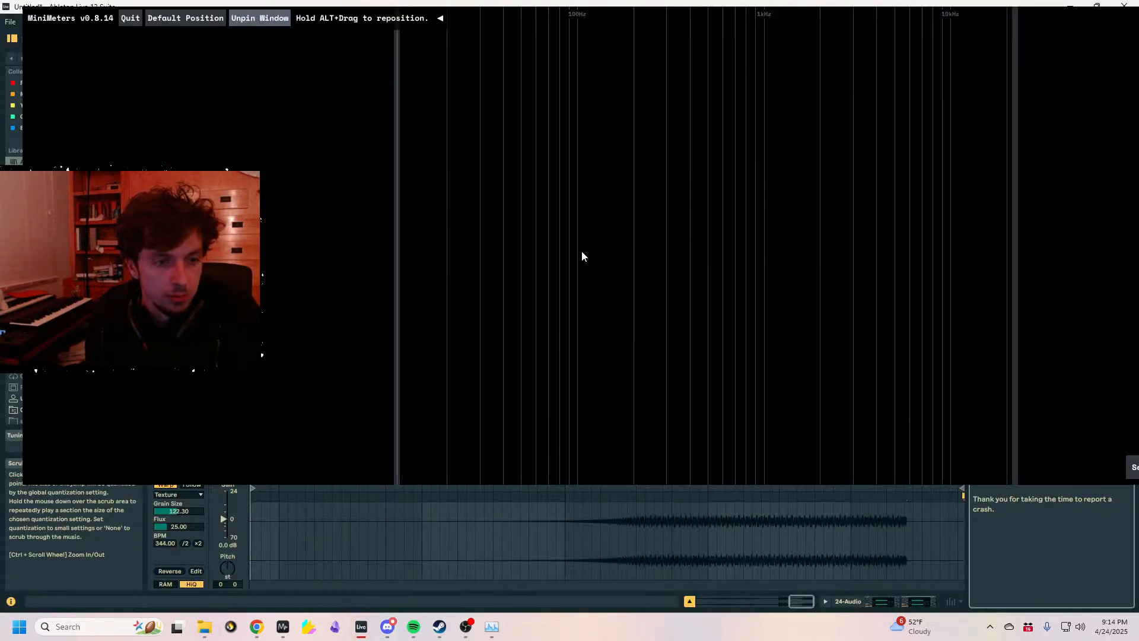
pyautogui.moveTo(658, 59); pyautogui.dragTo(1138, 195)
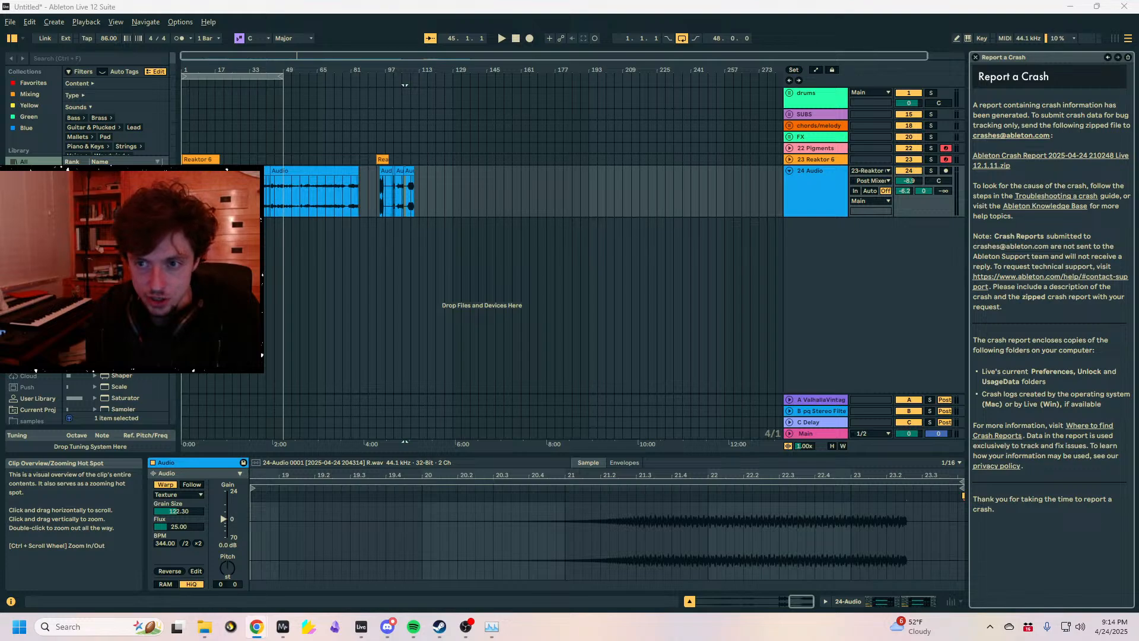
# - Inspect the recorded clips on track 24 Audio and select the range from bar 87 to bar 115
pyautogui.click(305, 201)
pyautogui.click(275, 193)
pyautogui.moveTo(259, 71)
pyautogui.mouseDown()
pyautogui.moveTo(261, 130)
pyautogui.moveTo(379, 73)
pyautogui.mouseUp()
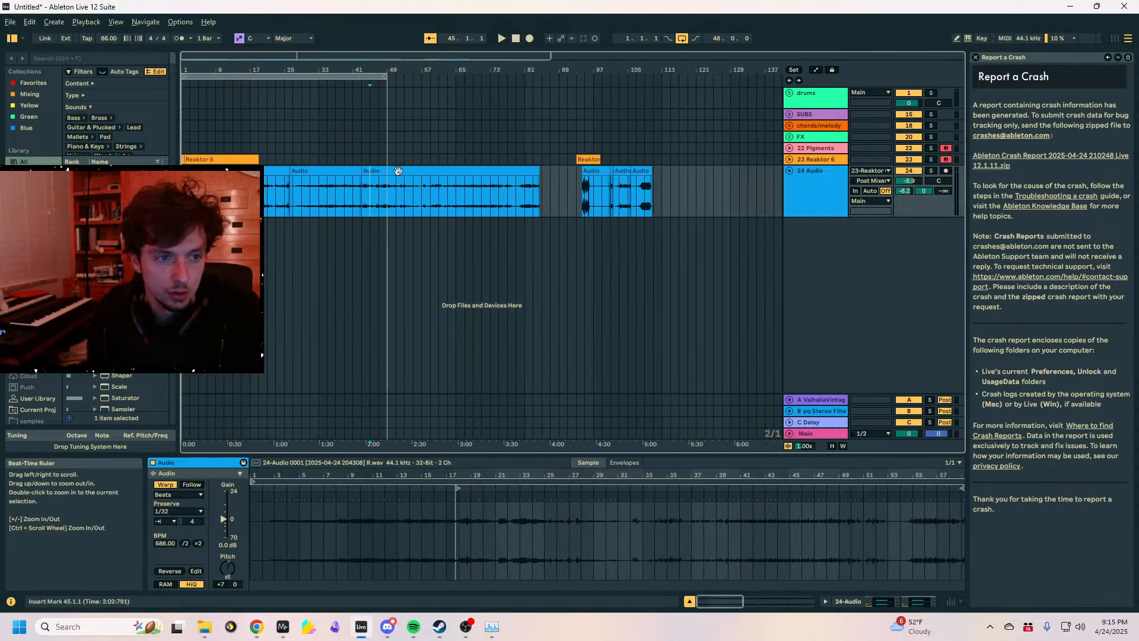
pyautogui.moveTo(388, 206); pyautogui.dragTo(671, 209)
pyautogui.moveTo(671, 209); pyautogui.dragTo(551, 217)
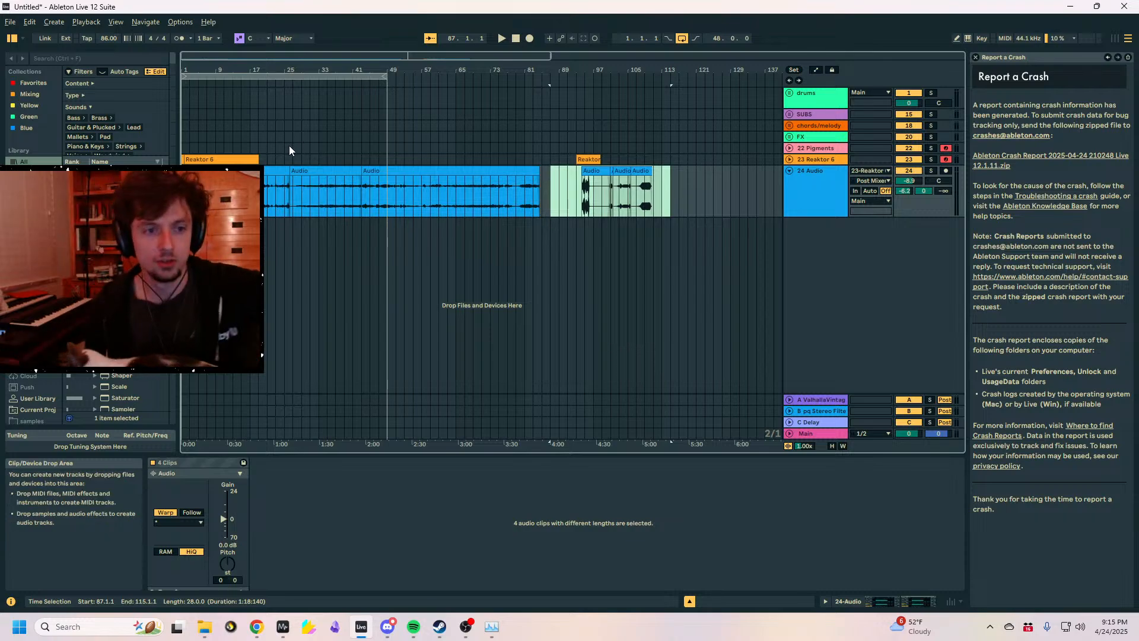
# - Solo track 24 Audio and audition its clip at bar 94.2.1
pyautogui.click(581, 197)
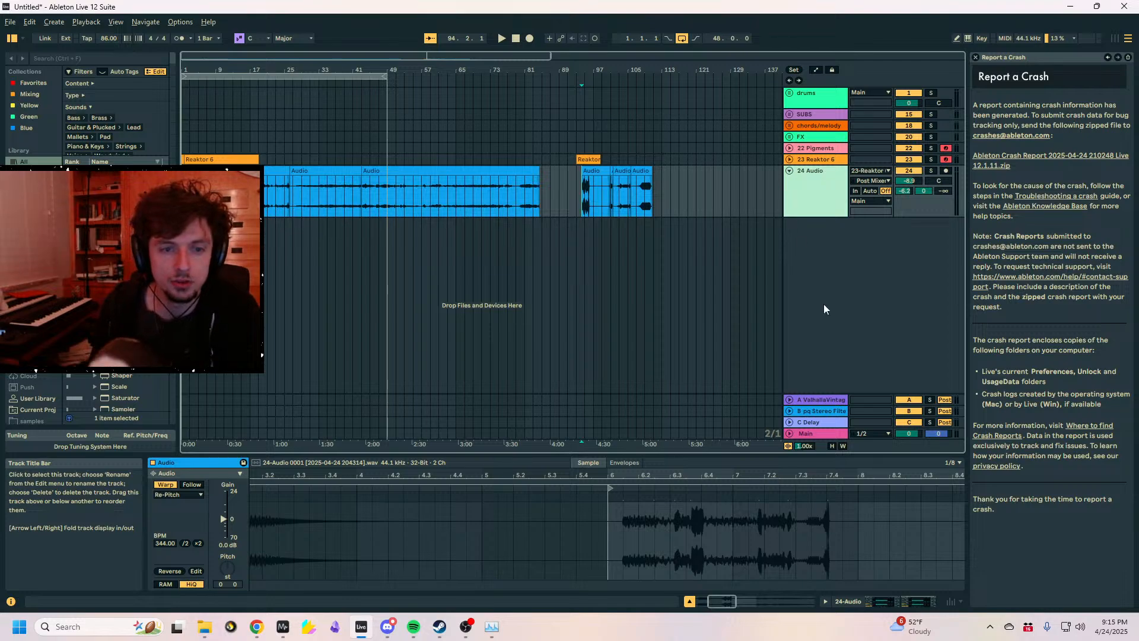
pyautogui.click(823, 173)
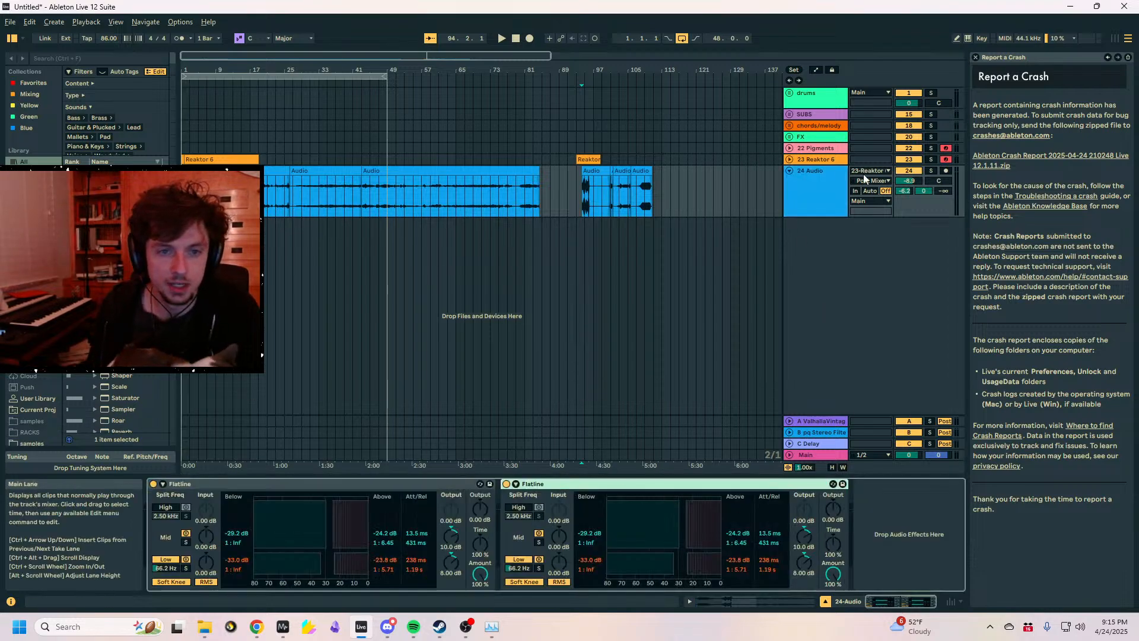
pyautogui.press('space')
pyautogui.moveTo(474, 70); pyautogui.dragTo(478, 109)
pyautogui.press('space')
pyautogui.hotkey('alt', 'Tab')
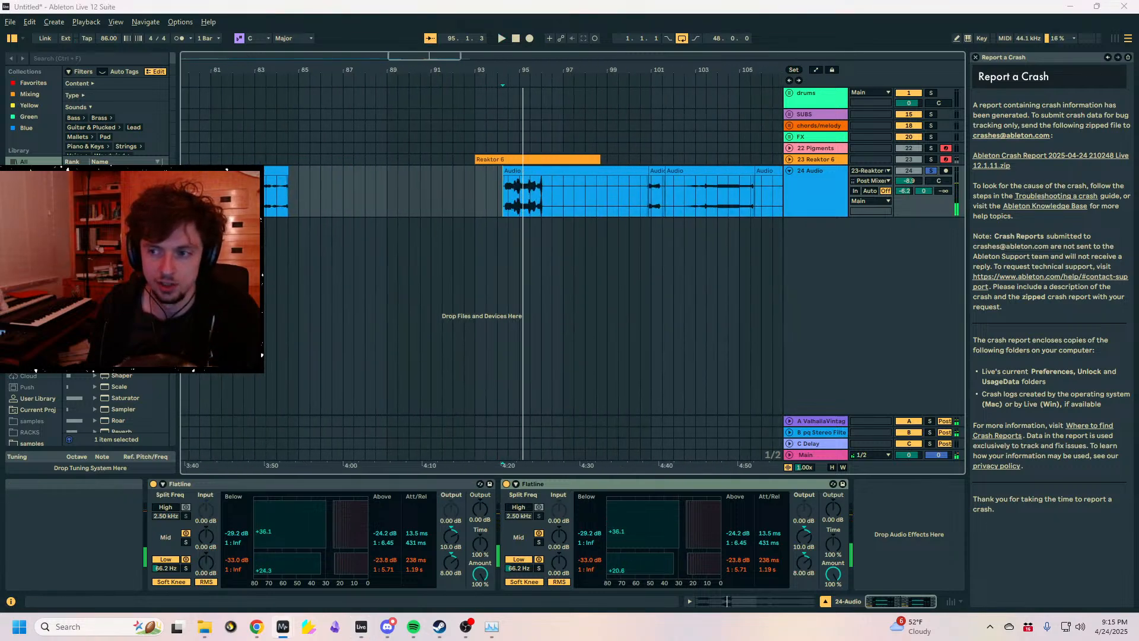
# - Double the original tempo of the clip at bar 94.2.1 to 688 BPM and play it
pyautogui.click(540, 178)
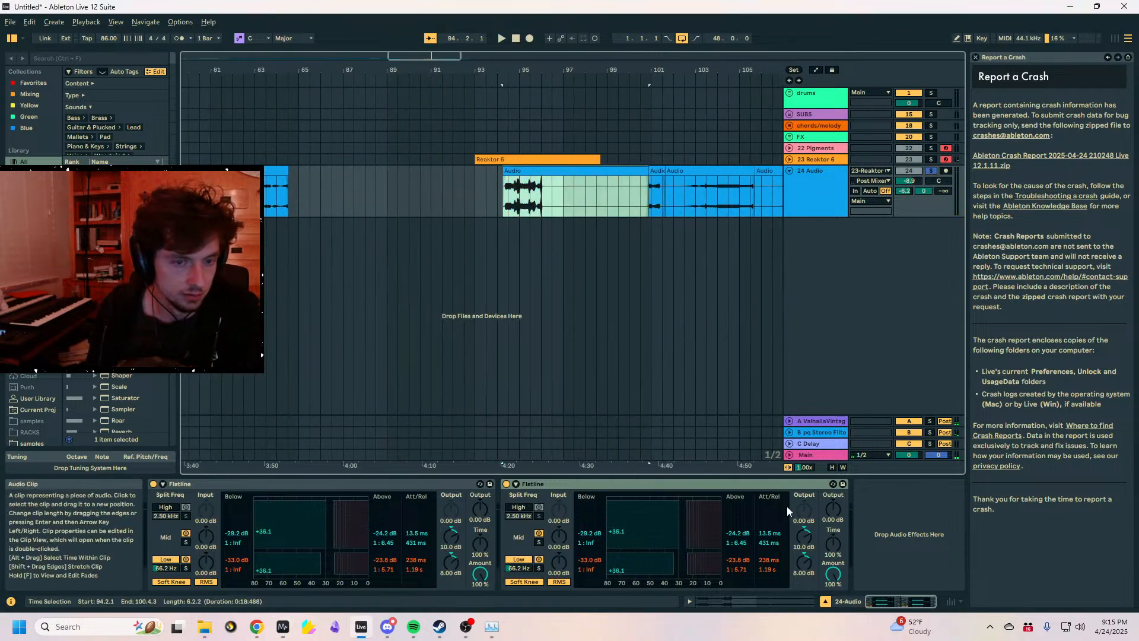
pyautogui.click(198, 542)
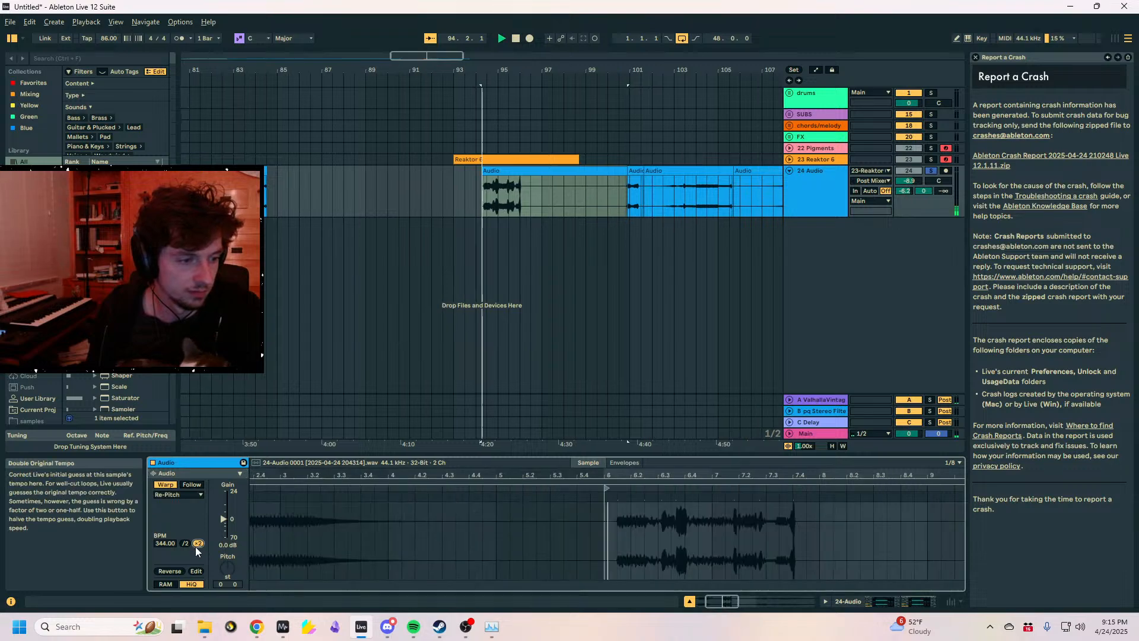
pyautogui.press('space')
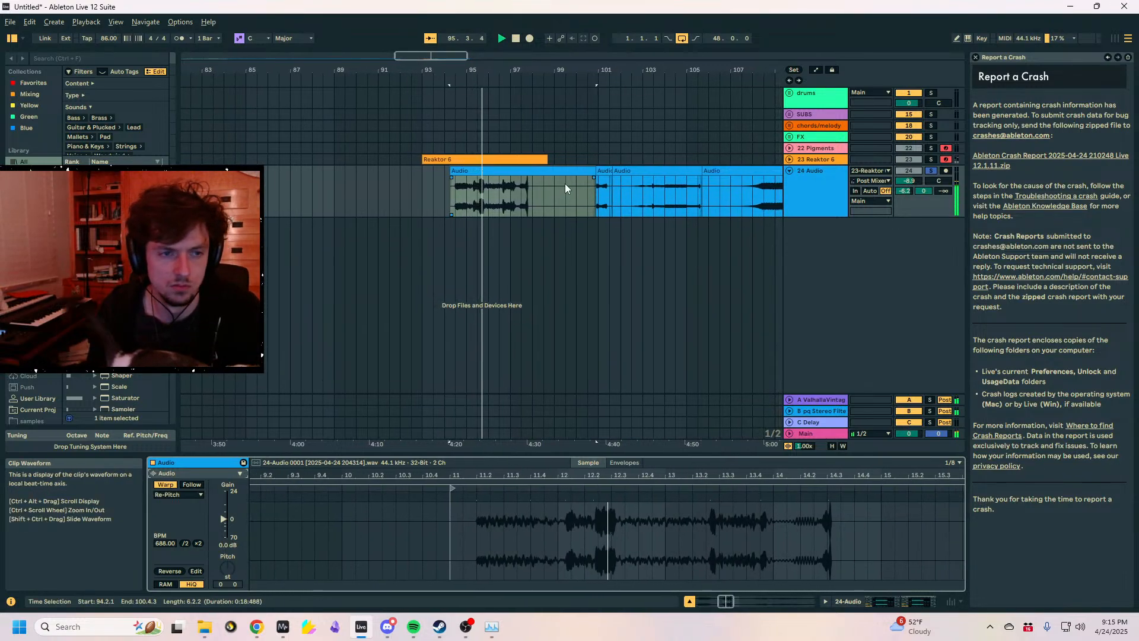
# - Audition the stretched clip from bar 95.2.3
pyautogui.click(471, 204)
pyautogui.click(477, 203)
pyautogui.moveTo(488, 66); pyautogui.dragTo(487, 172)
pyautogui.click(407, 192)
pyautogui.click(368, 197)
pyautogui.press('space')
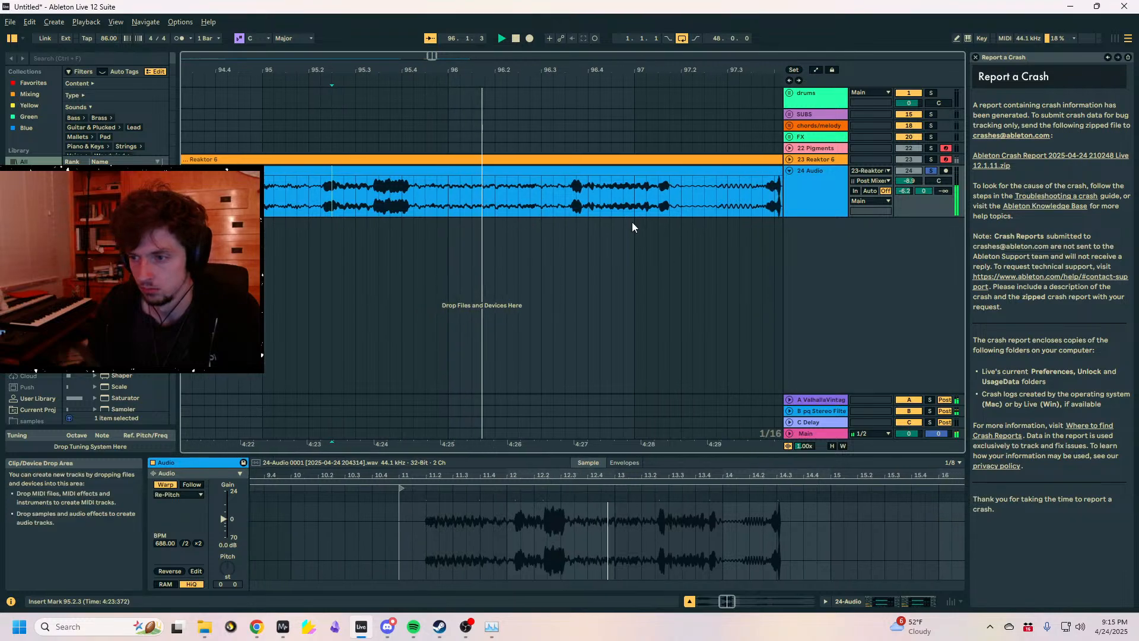
# - Place the insert marker at bar 96.3.3, switch to full screen, and stop playback
pyautogui.click(535, 202)
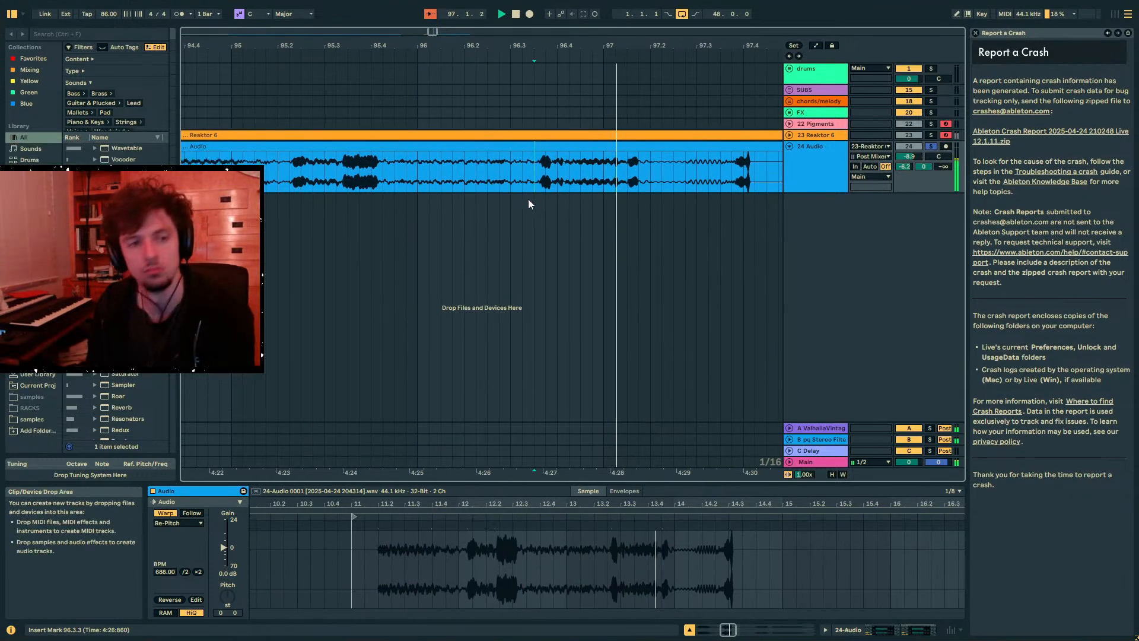
pyautogui.press('F11')
pyautogui.moveTo(570, 42); pyautogui.dragTo(569, 25)
pyautogui.press('space')
# - Unfold and solo track 23 Reaktor 6, and turn on the computer MIDI keyboard
pyautogui.click(787, 138)
pyautogui.click(789, 135)
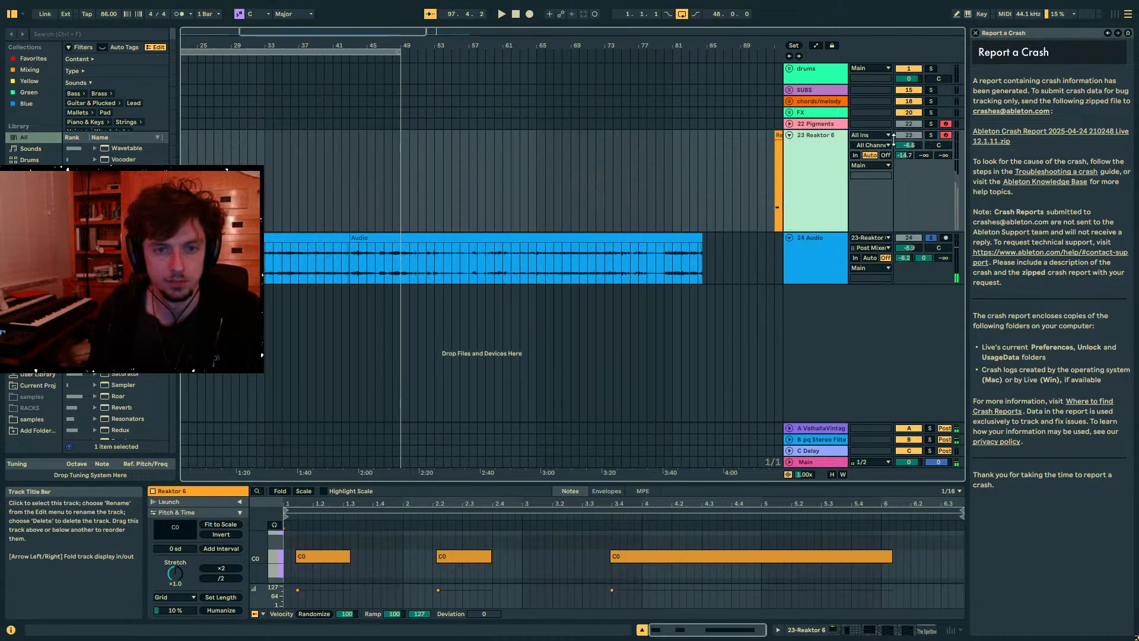
pyautogui.press('a')
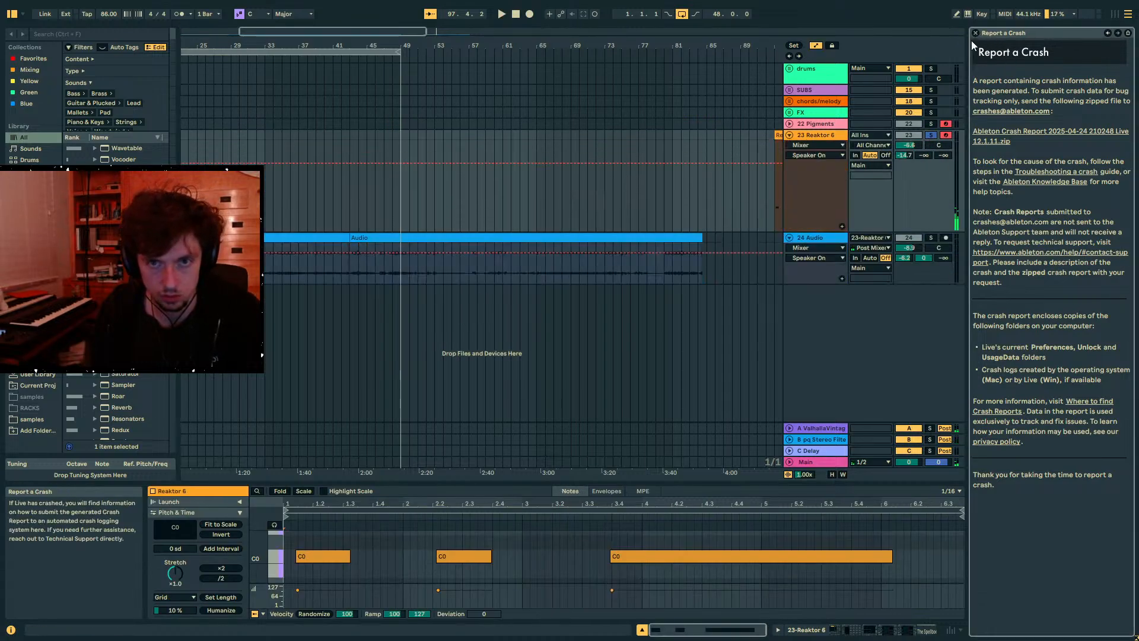
pyautogui.press('a')
pyautogui.click(810, 174)
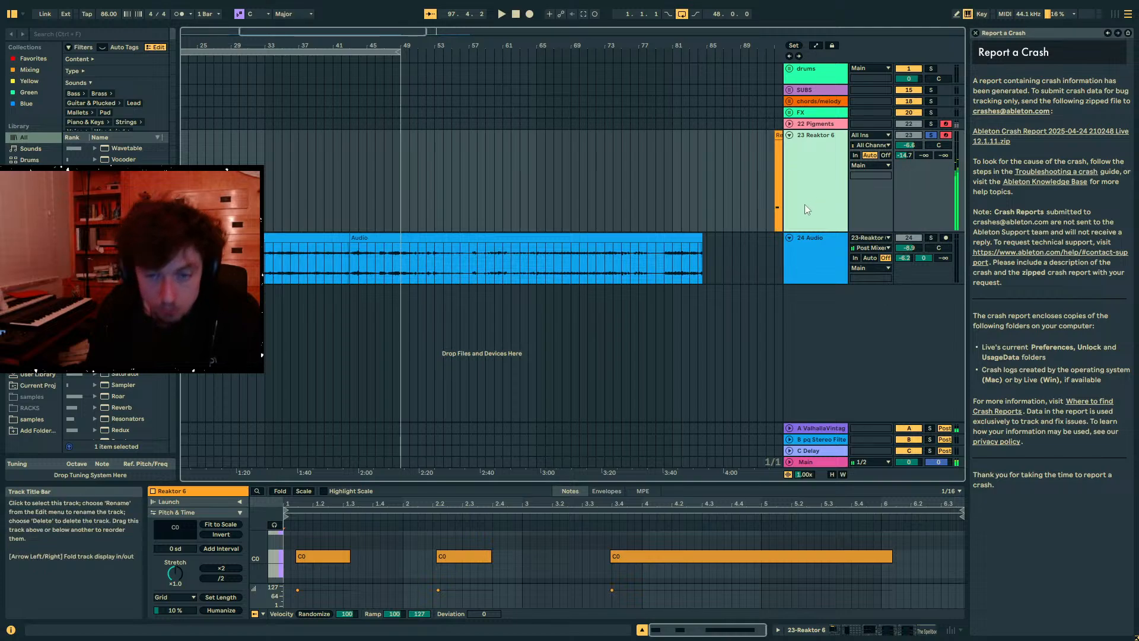
# - Set the computer keyboard's octave range to C3 to D4 and show the Reaktor 6 track's devices
pyautogui.click(588, 202)
pyautogui.press('x')
pyautogui.press('x')
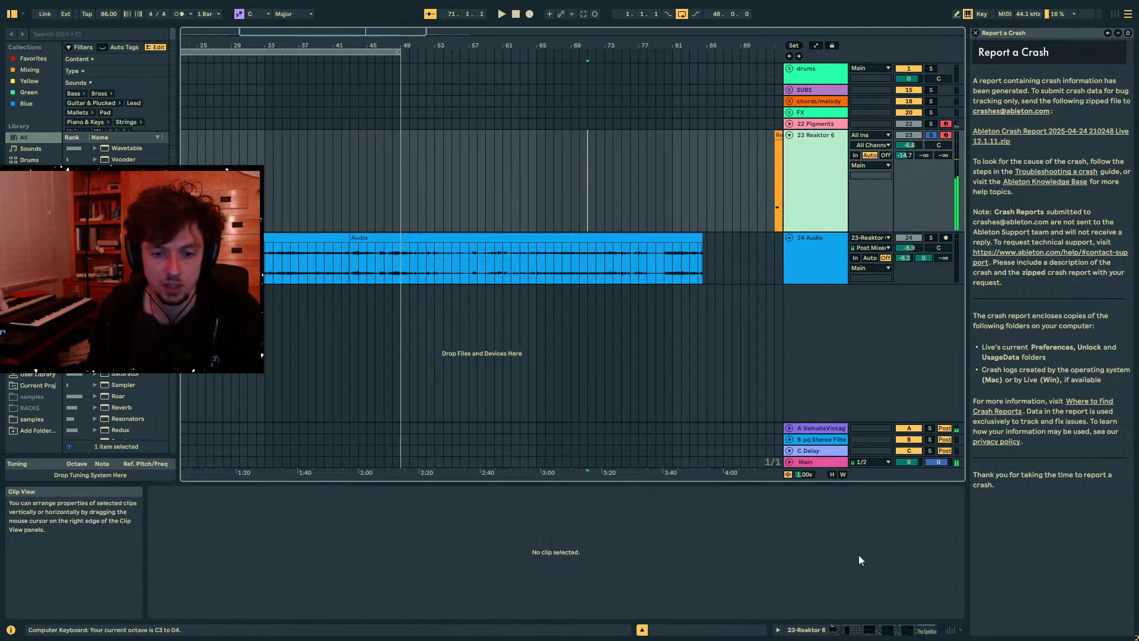
pyautogui.hotkey('shift', 'Tab')
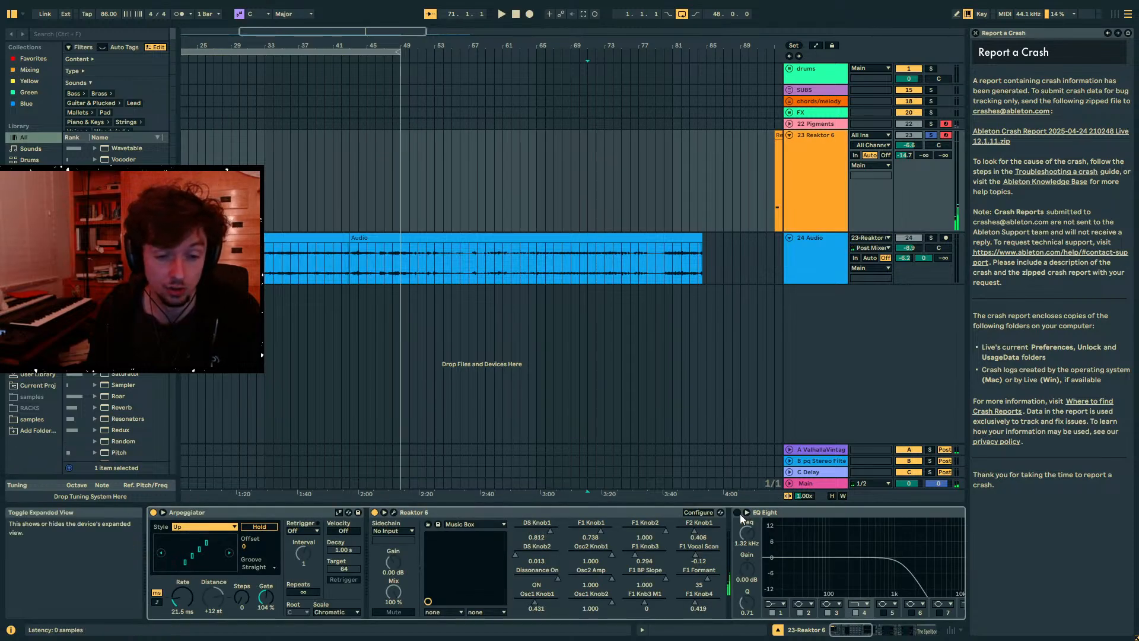
# - Turn on EQ Eight and raise its fourth band's frequency to 11.9 kHz
pyautogui.click(738, 513)
pyautogui.moveTo(747, 533); pyautogui.dragTo(747, 521)
# - Look through the Reaktor 6 track's device chain from EQ Eight and select the Arpeggiator
pyautogui.click(787, 513)
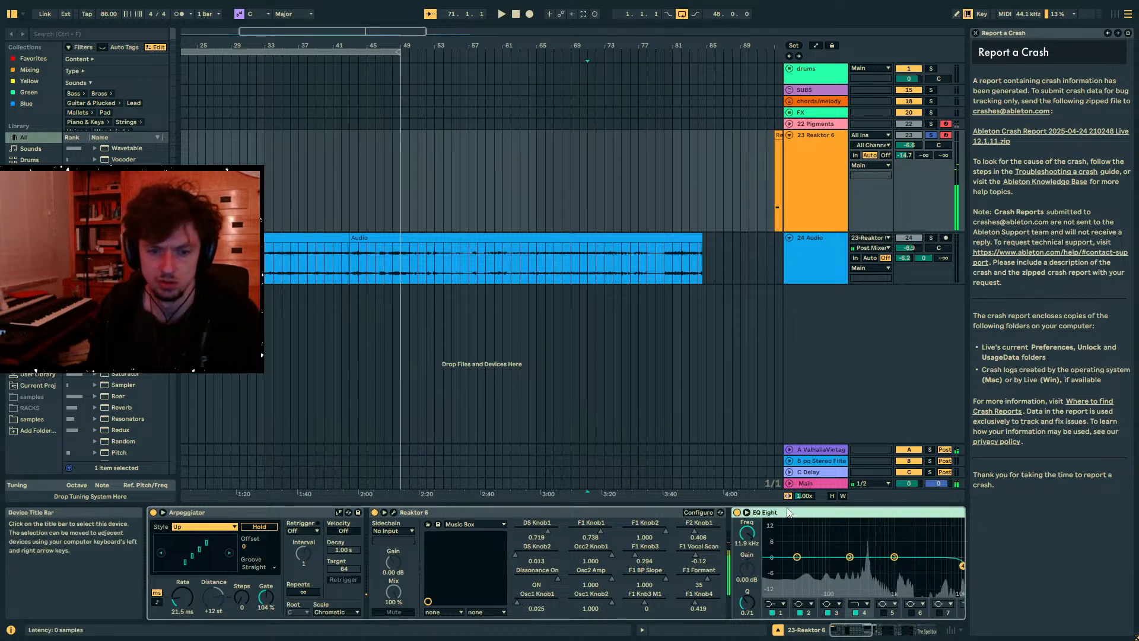
pyautogui.press('Right')
pyautogui.press('Right')
pyautogui.press('Right')
pyautogui.press('Left')
pyautogui.press('Left')
pyautogui.press('Left')
pyautogui.press('Left')
pyautogui.press('Left')
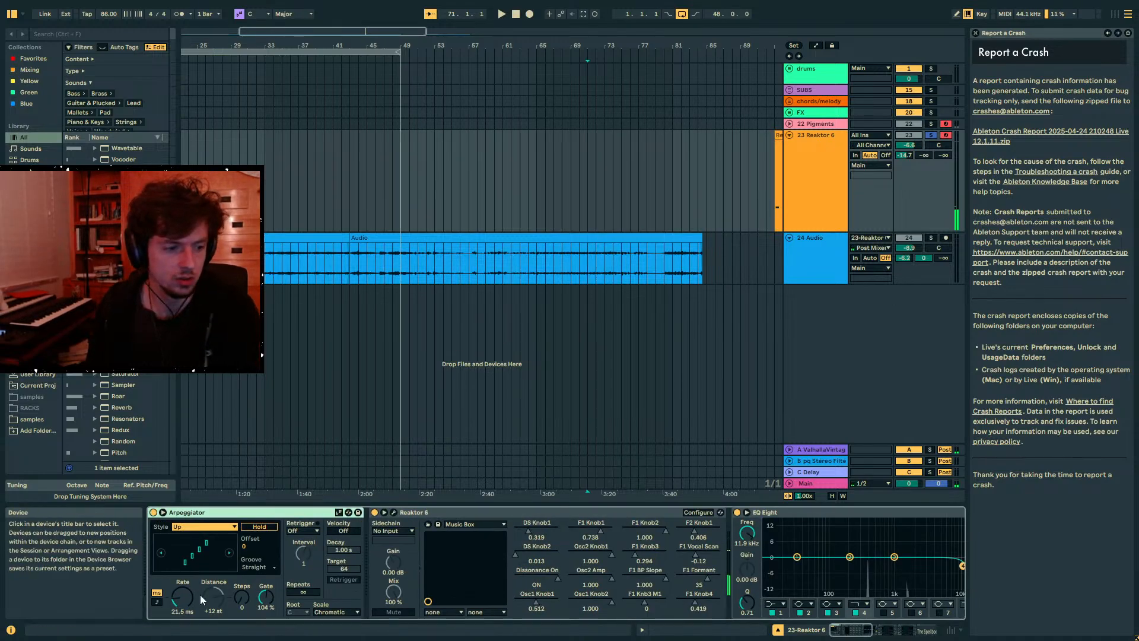
# - Set the Arpeggiator's rate to 10.0 ms and fold up the Reaktor 6, EQ Eight and first Flatline devices
pyautogui.moveTo(182, 596); pyautogui.dragTo(182, 611)
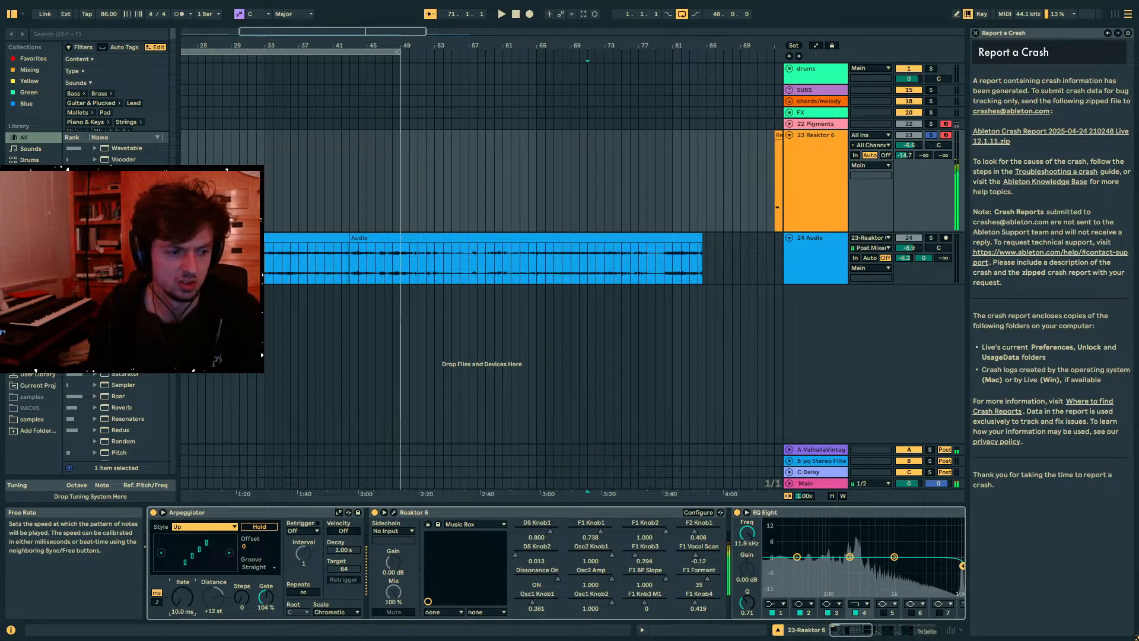
pyautogui.doubleClick(587, 514)
pyautogui.doubleClick(587, 514)
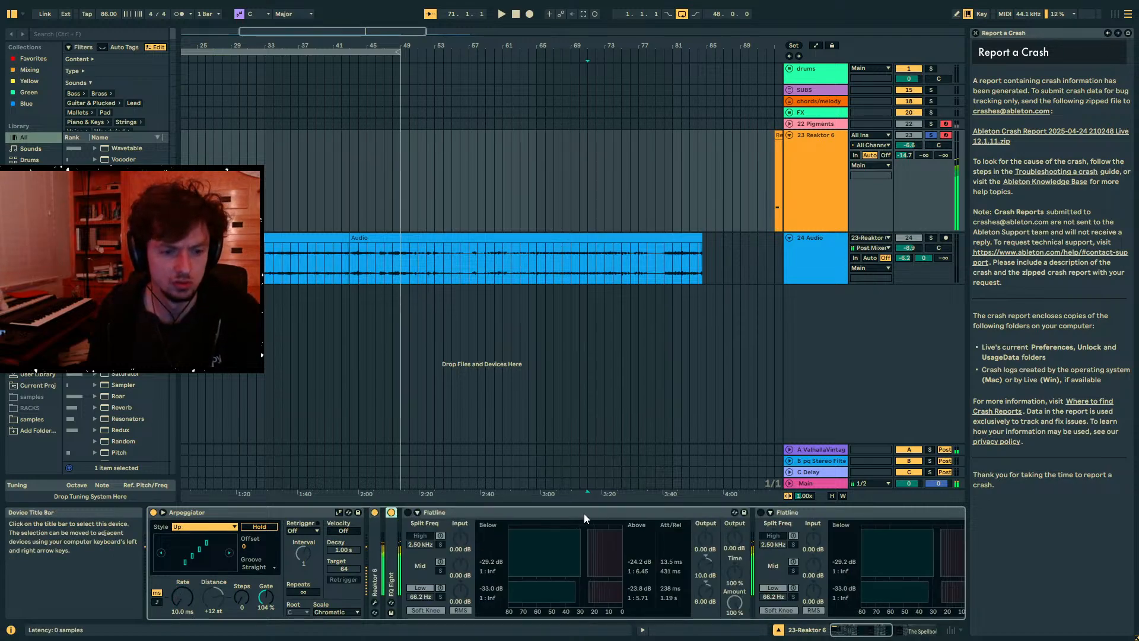
pyautogui.doubleClick(588, 513)
# - Set The Spellbook's read rate to 2.97 Hz and raise the computer keyboard's octave range to C4 to D5
pyautogui.click(816, 514)
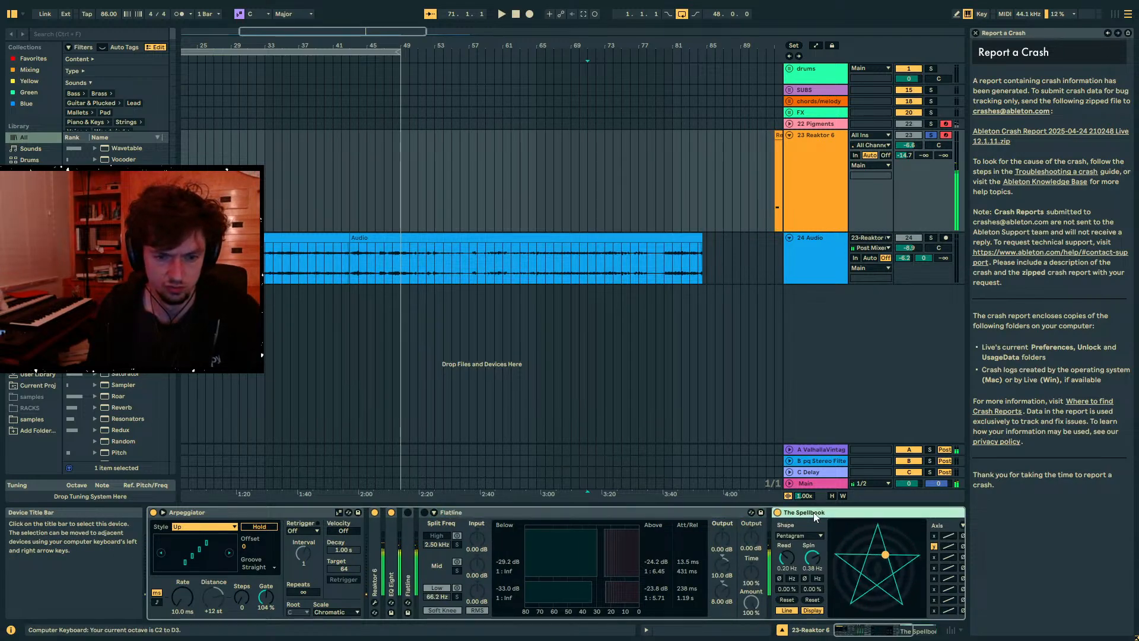
pyautogui.moveTo(787, 558); pyautogui.dragTo(787, 535)
pyautogui.press('x')
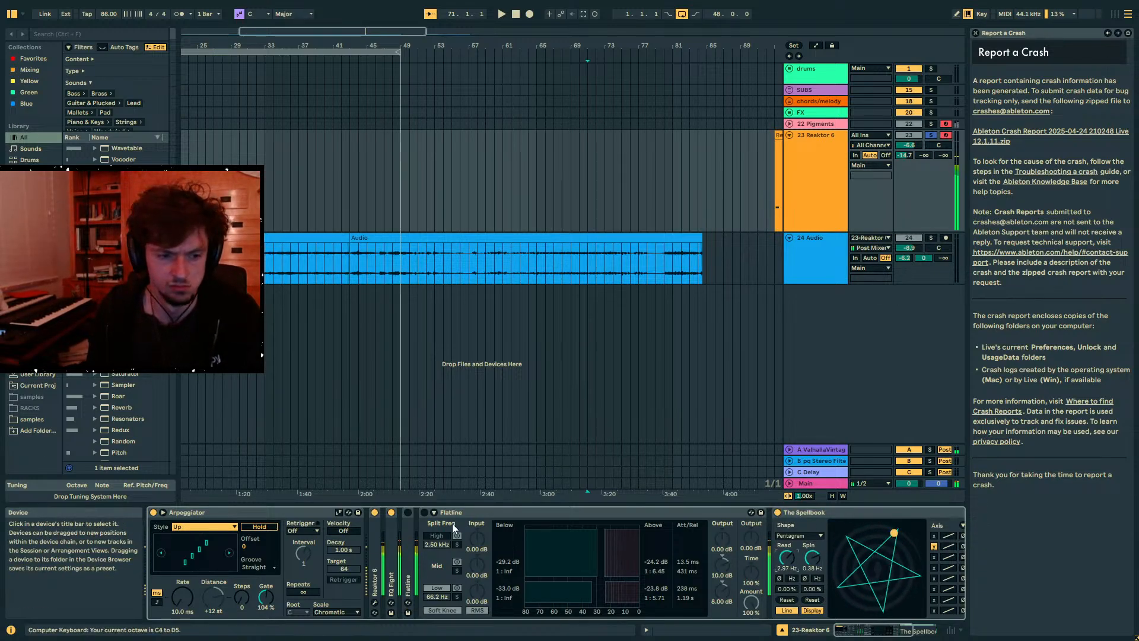
# - Unfold the Reaktor 6 device, open its plug-in window and show Razor's dissonance effect choices
pyautogui.doubleClick(378, 530)
pyautogui.click(394, 513)
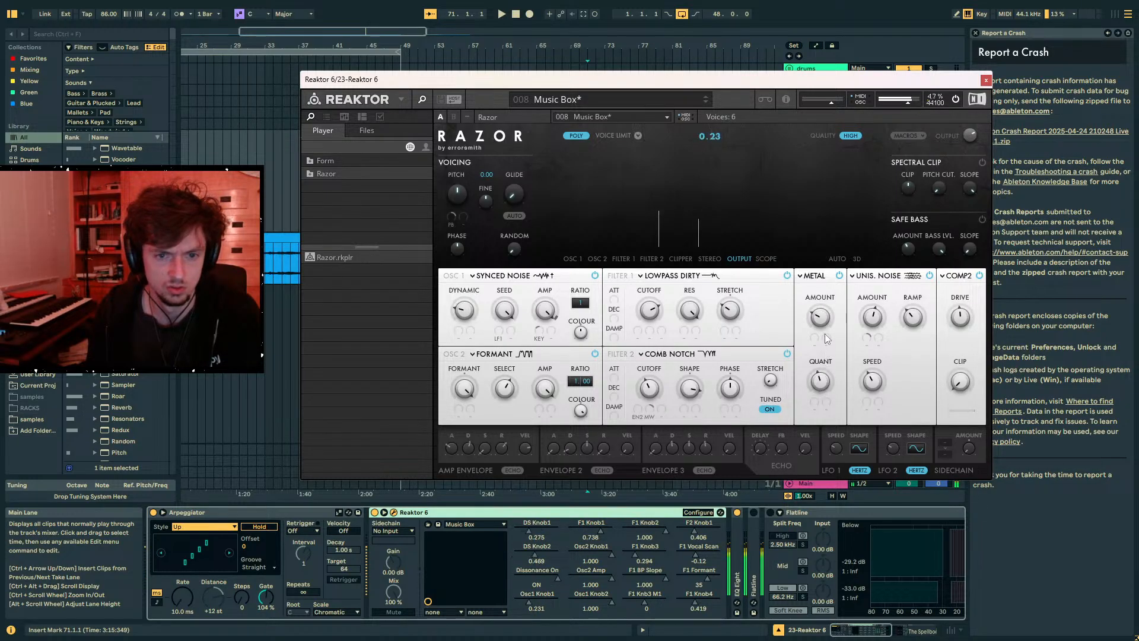
pyautogui.click(816, 277)
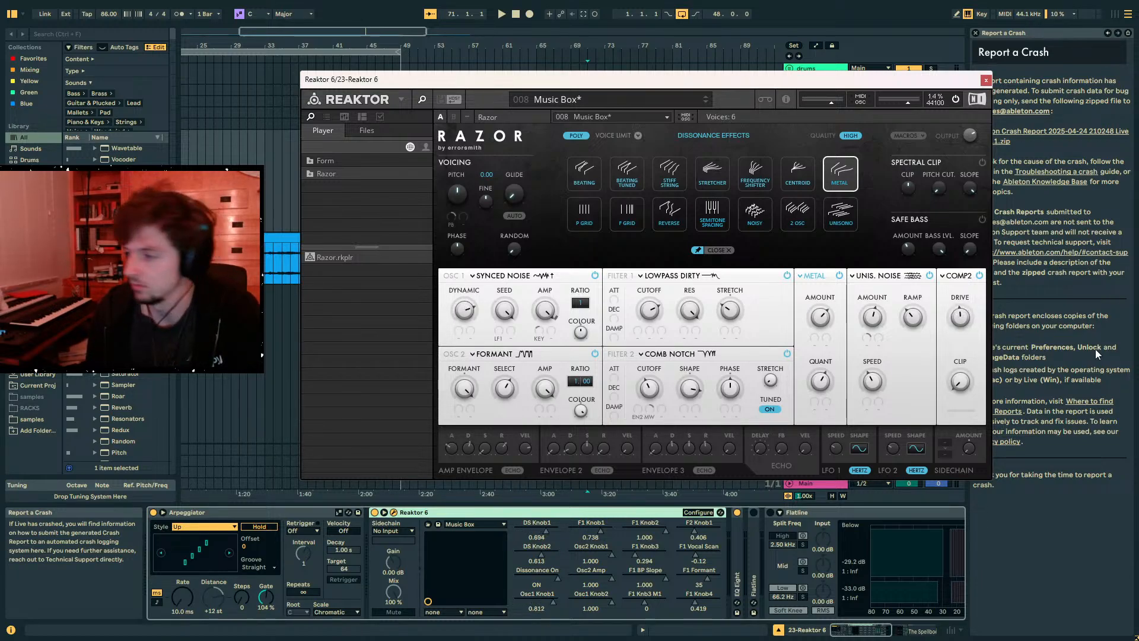
# - Switch to Discord and look through the earlier posts and shared tracks in the feedback-and-wips channel
pyautogui.hotkey('alt', 'Tab')
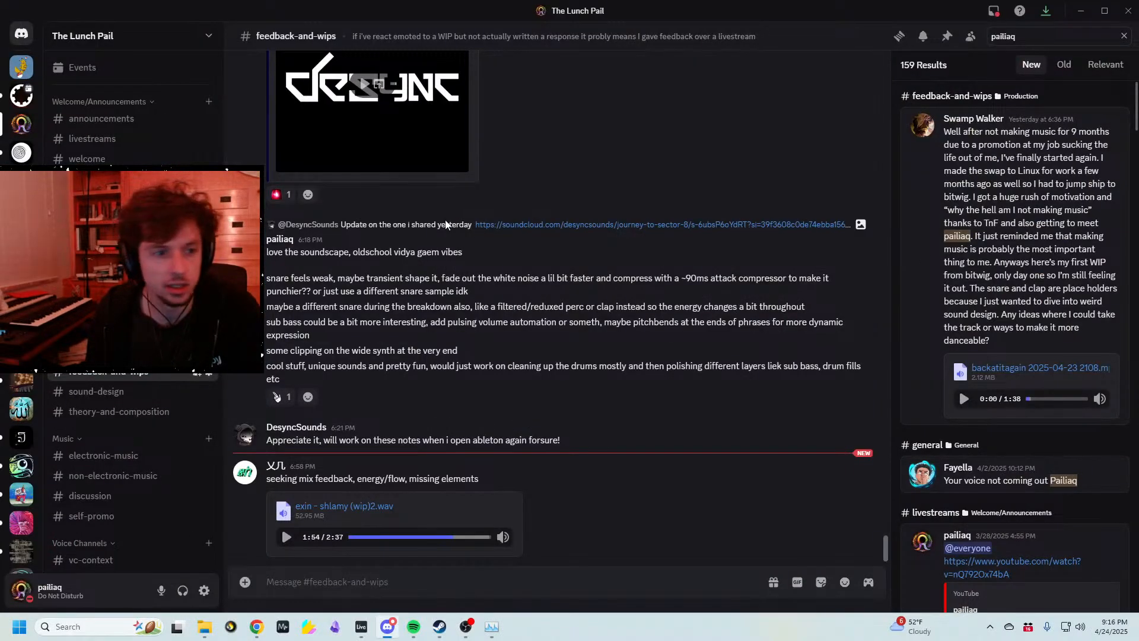
pyautogui.scroll(5, 595, 373)
pyautogui.scroll(10, 596, 372)
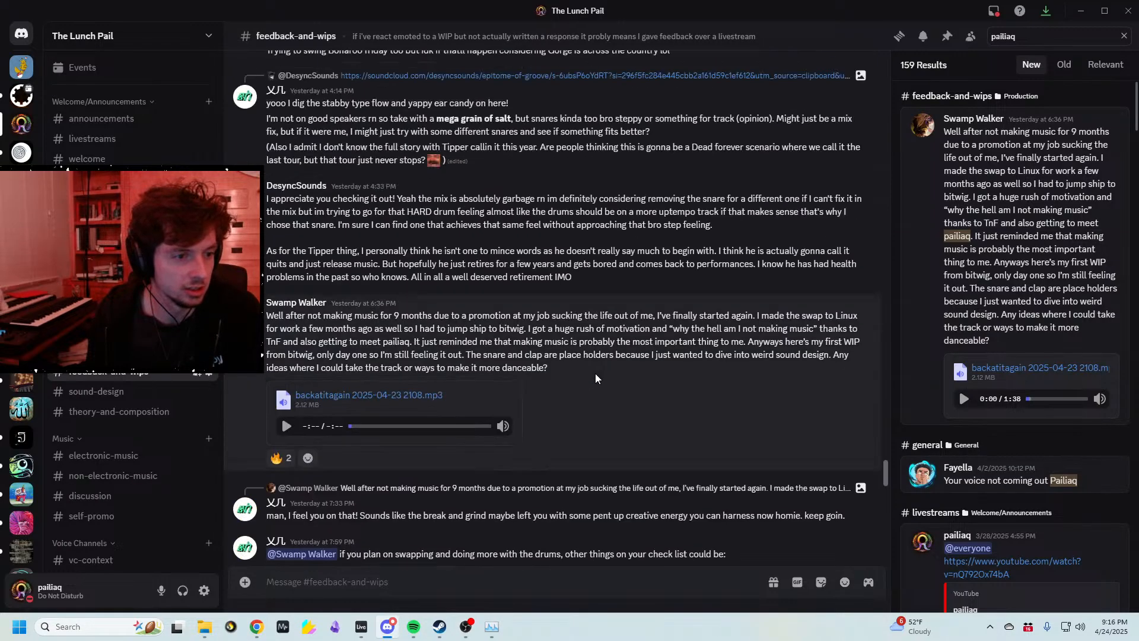
pyautogui.scroll(10, 582, 460)
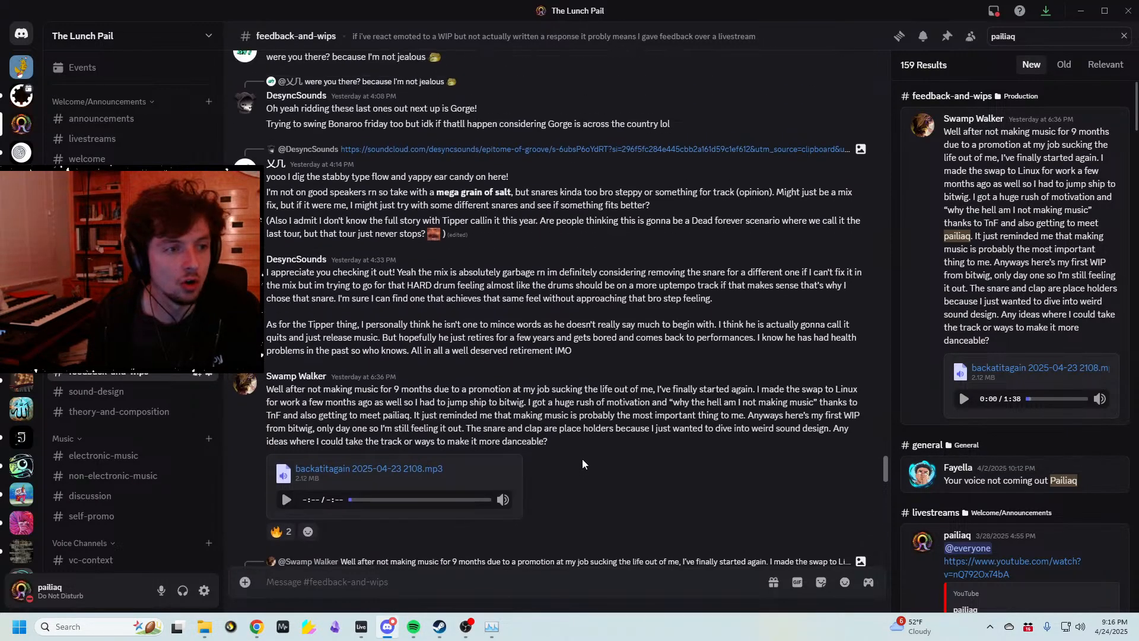
pyautogui.scroll(7, 599, 462)
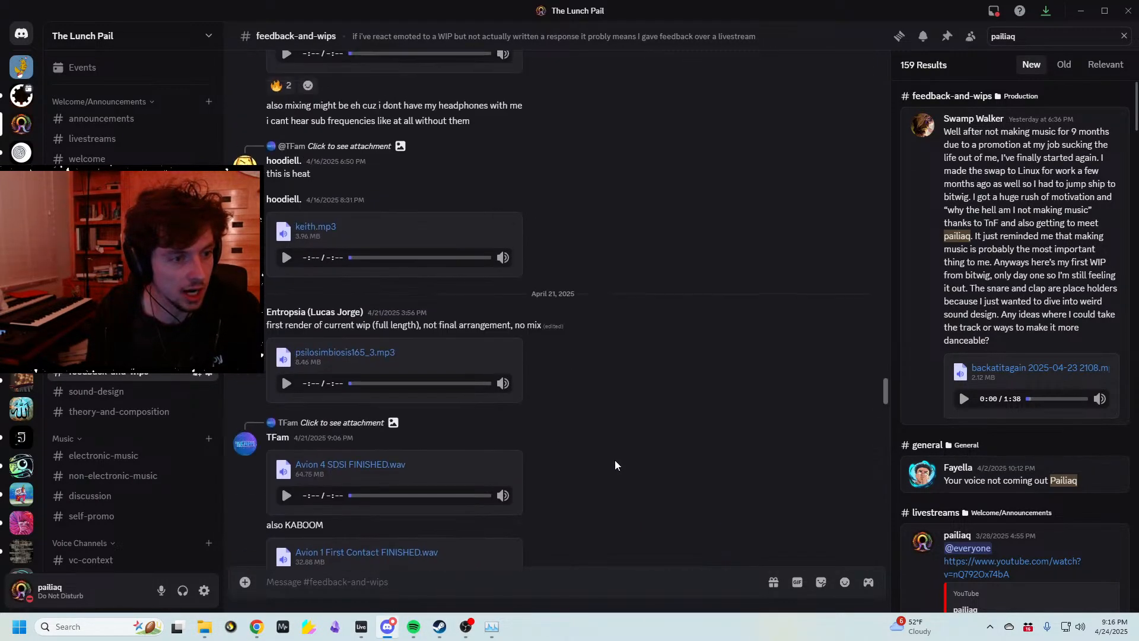
pyautogui.scroll(4, 566, 396)
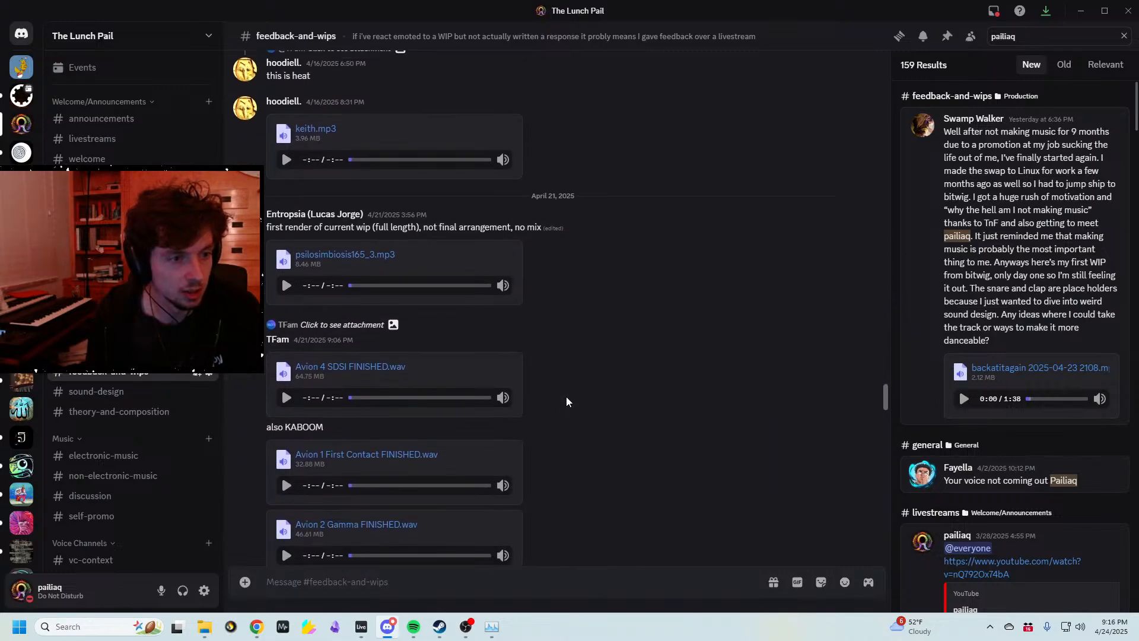
pyautogui.scroll(4, 563, 363)
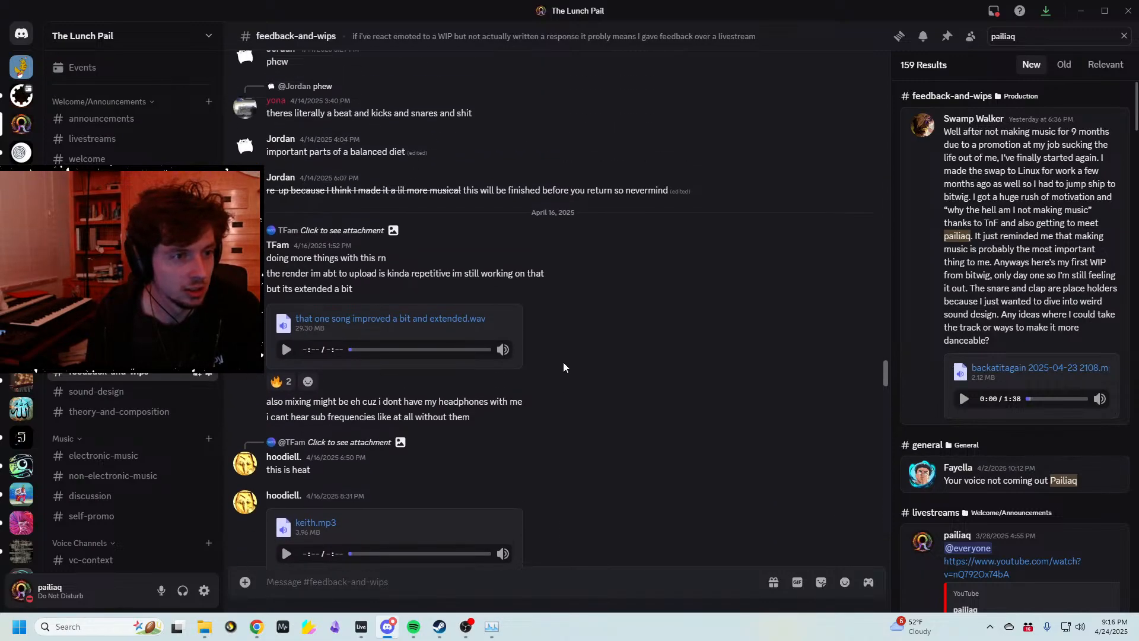
pyautogui.scroll(-12, 603, 335)
pyautogui.scroll(-10, 599, 346)
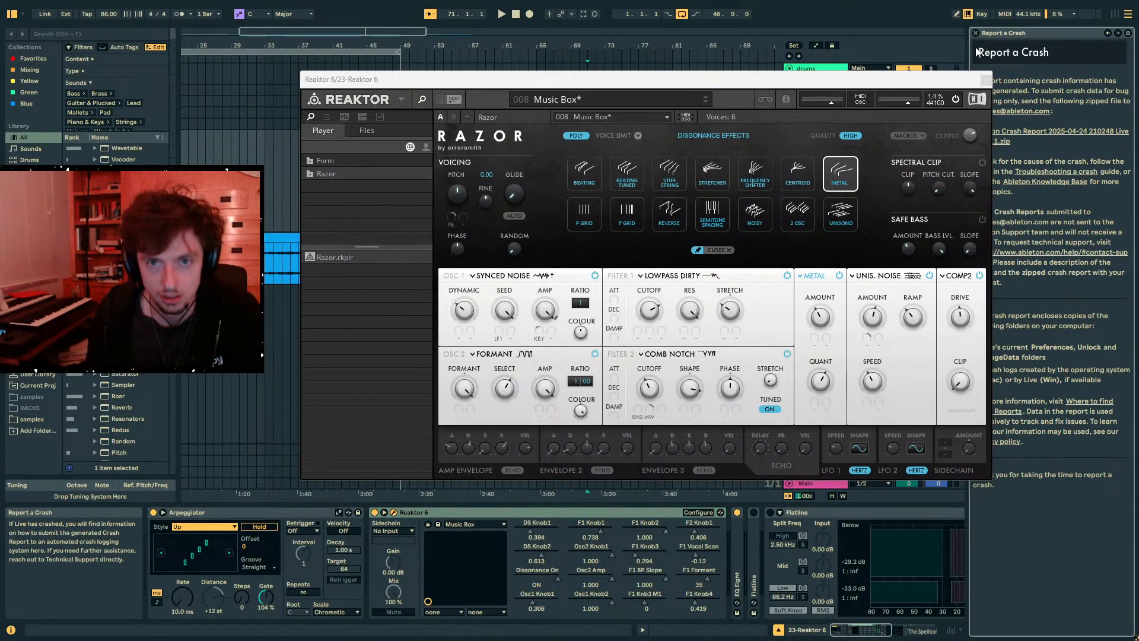
# - Close the Report a Crash help view and move the Reaktor 6 plug-in window aside
pyautogui.click(975, 34)
pyautogui.moveTo(918, 83); pyautogui.dragTo(867, 76)
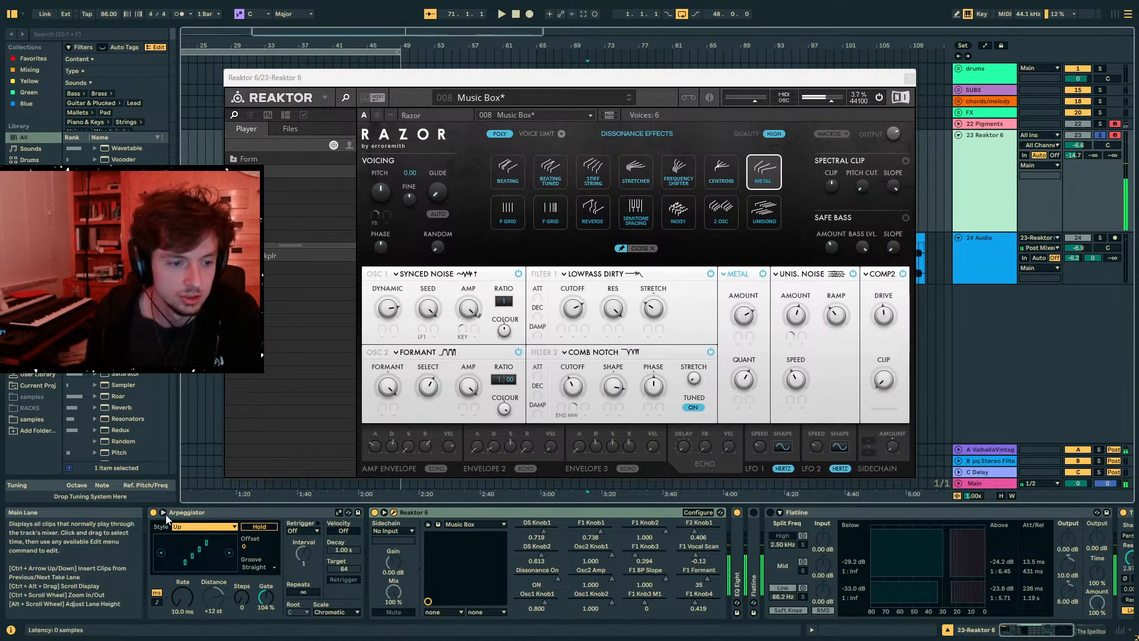
# - Delete the Arpeggiator from the Reaktor 6 track and undo the deletion
pyautogui.click(66, 35)
pyautogui.click(217, 512)
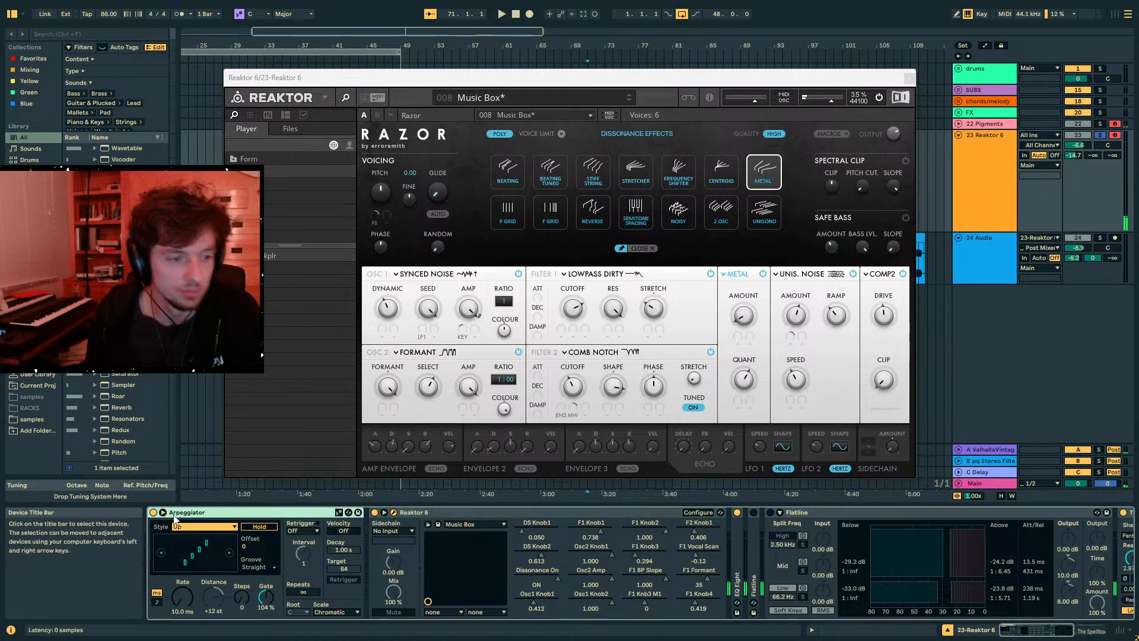
pyautogui.press('Delete')
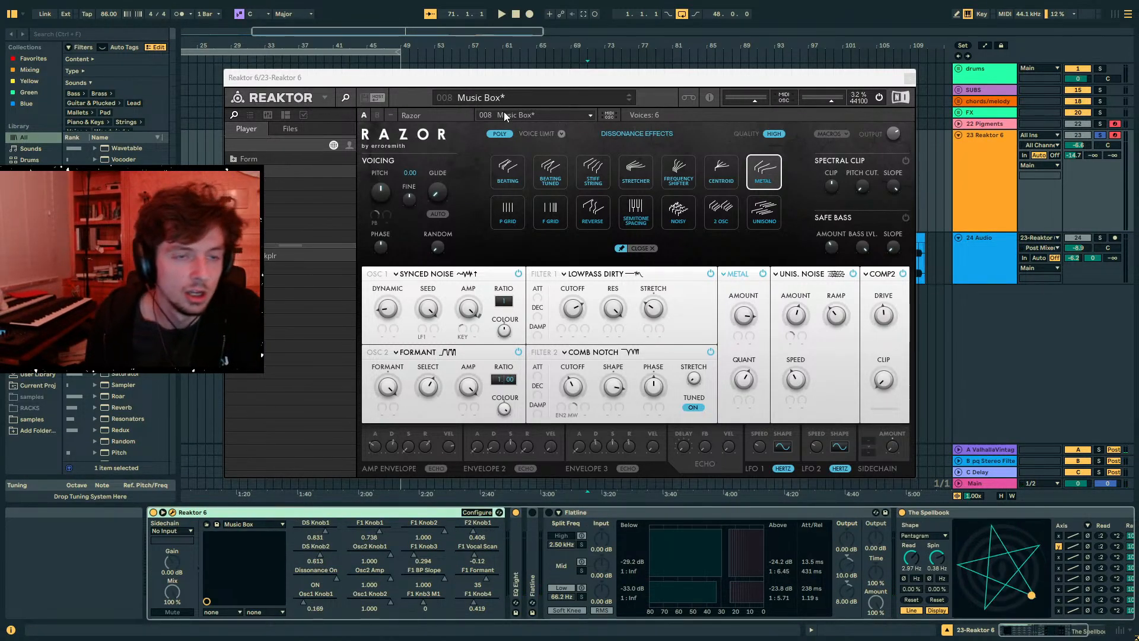
pyautogui.hotkey('ctrl', 'z')
# - Load the INIT - Razor preset from Razor's embedded Errorsmith bank
pyautogui.click(557, 98)
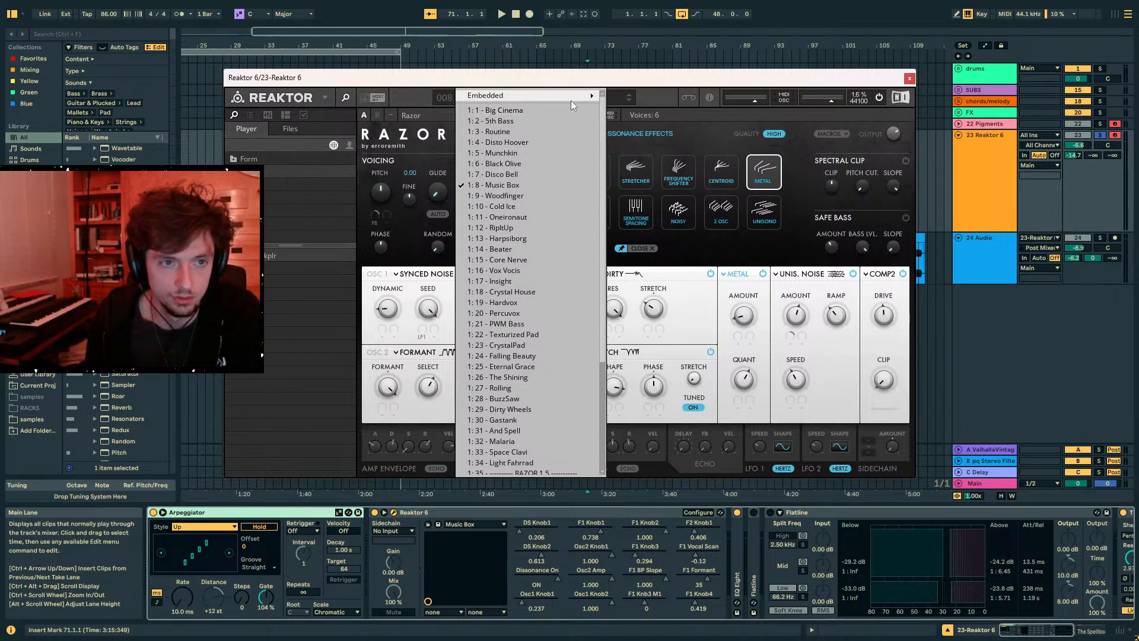
pyautogui.moveTo(573, 97)
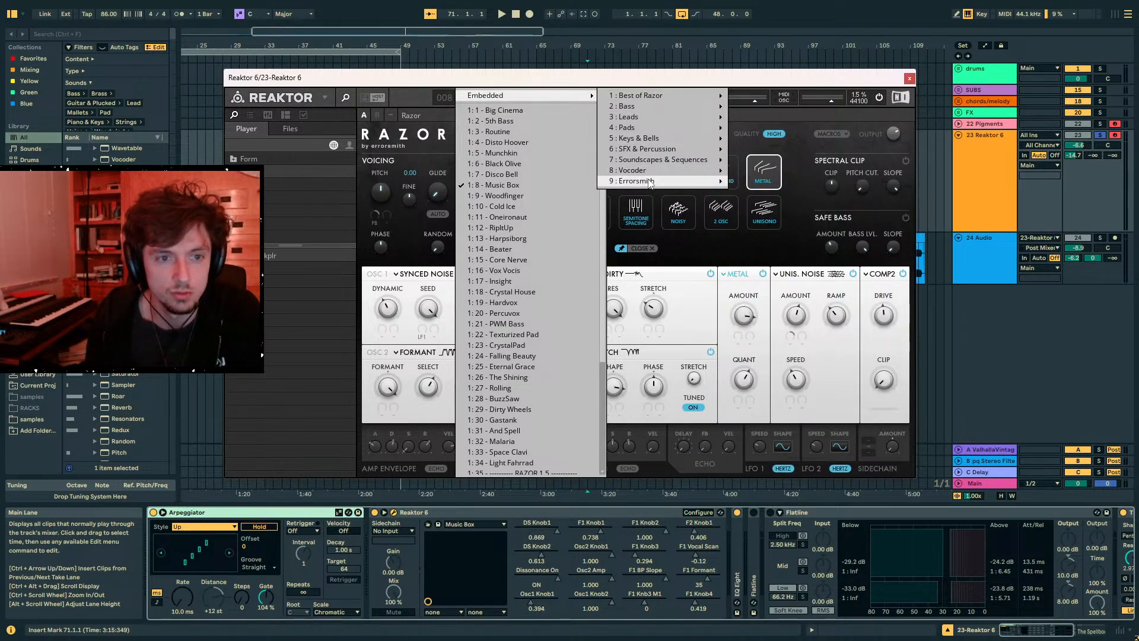
pyautogui.moveTo(650, 182)
pyautogui.click(780, 99)
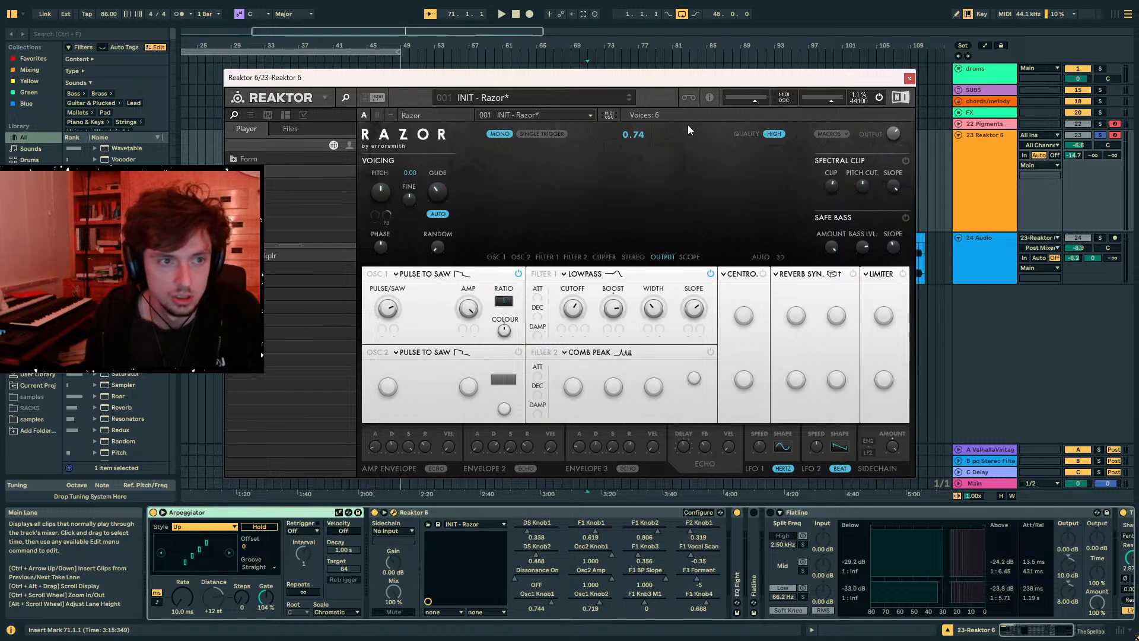
# - Choose Reverse as Razor's dissonance effect and Number Pitchbend as the oscillator 1 type
pyautogui.click(740, 279)
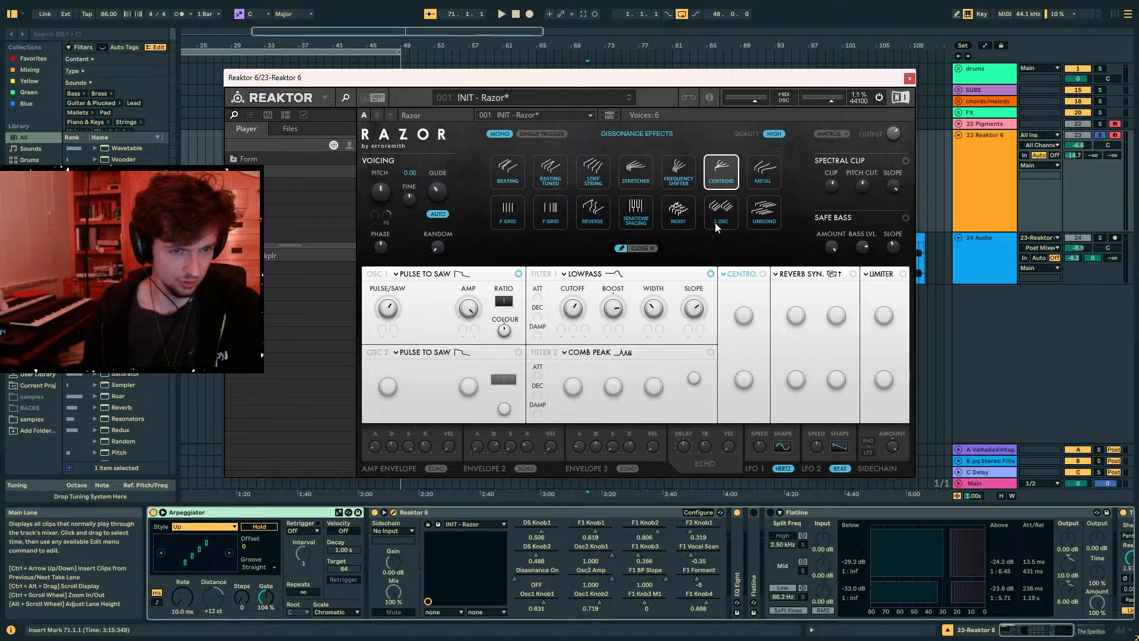
pyautogui.click(593, 215)
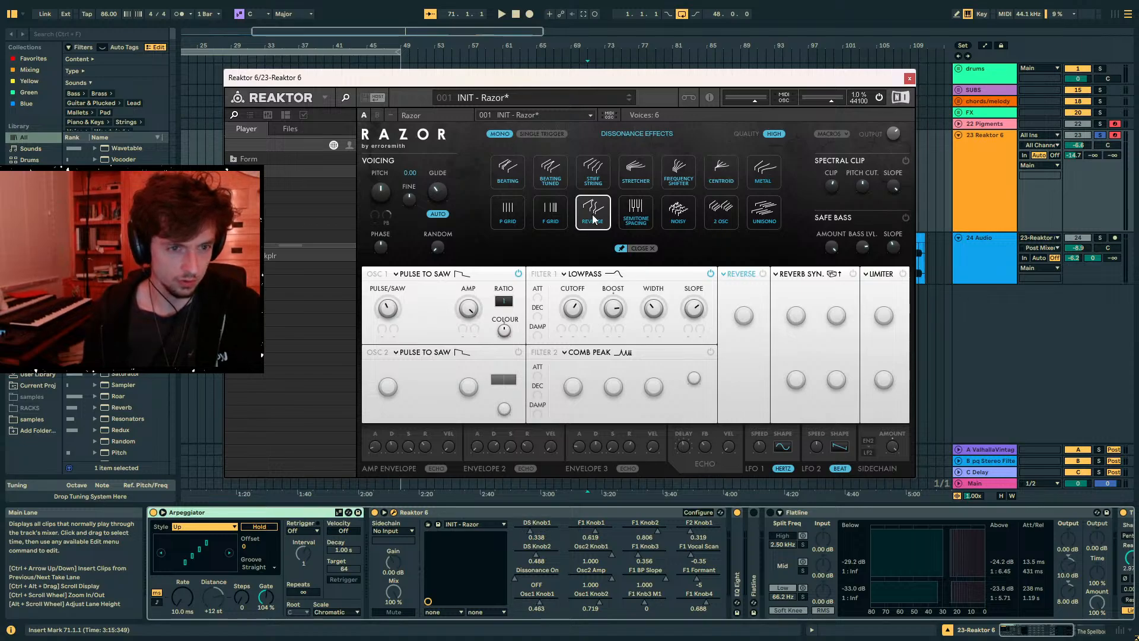
pyautogui.click(438, 275)
pyautogui.click(507, 217)
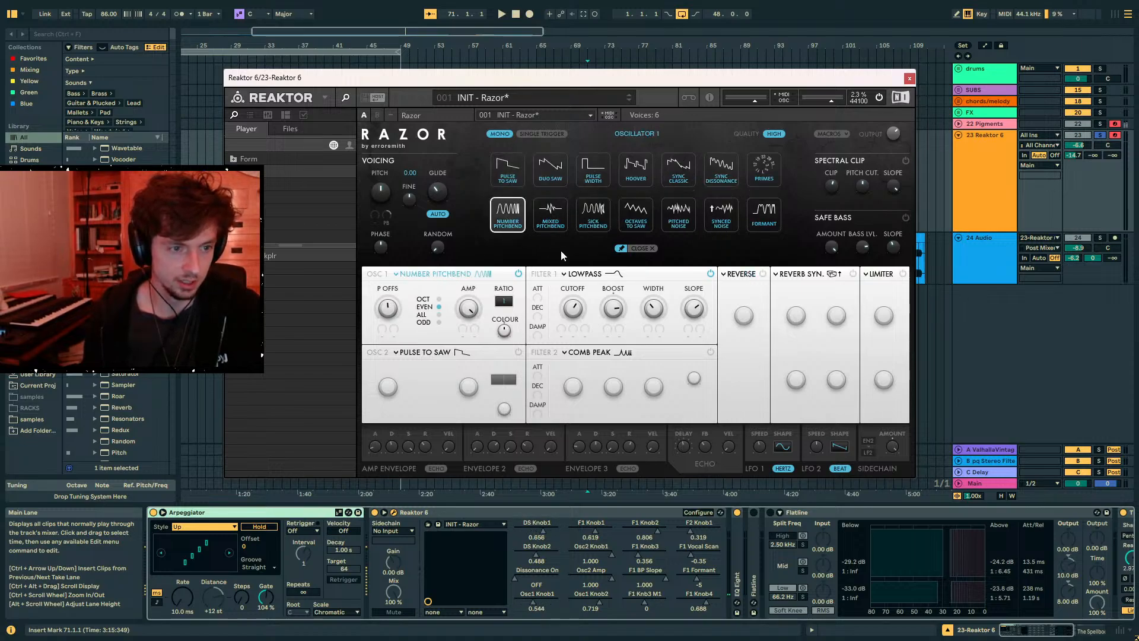
# - Turn on the Reverse dissonance effect and turn off the filter 1 lowpass in Razor
pyautogui.click(759, 275)
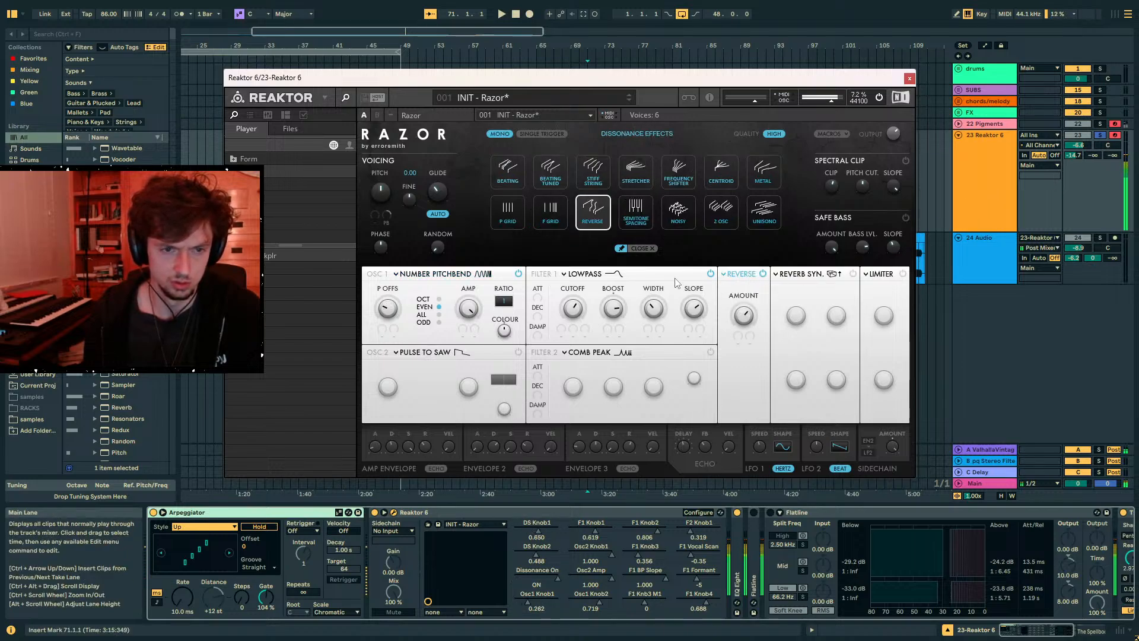
pyautogui.click(710, 273)
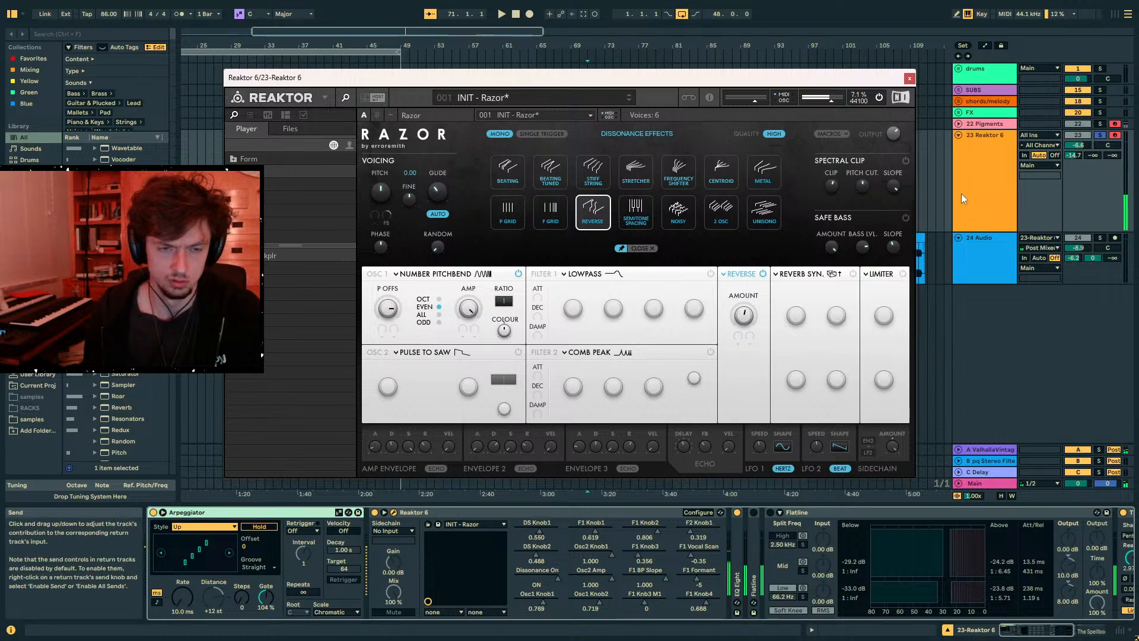
# - Retune The Spellbook with a 74.0% DS Knob1 range, shifted offsets for both mapped knobs, read rate 0.03 Hz and spin rate 0.13 Hz
pyautogui.doubleClick(866, 512)
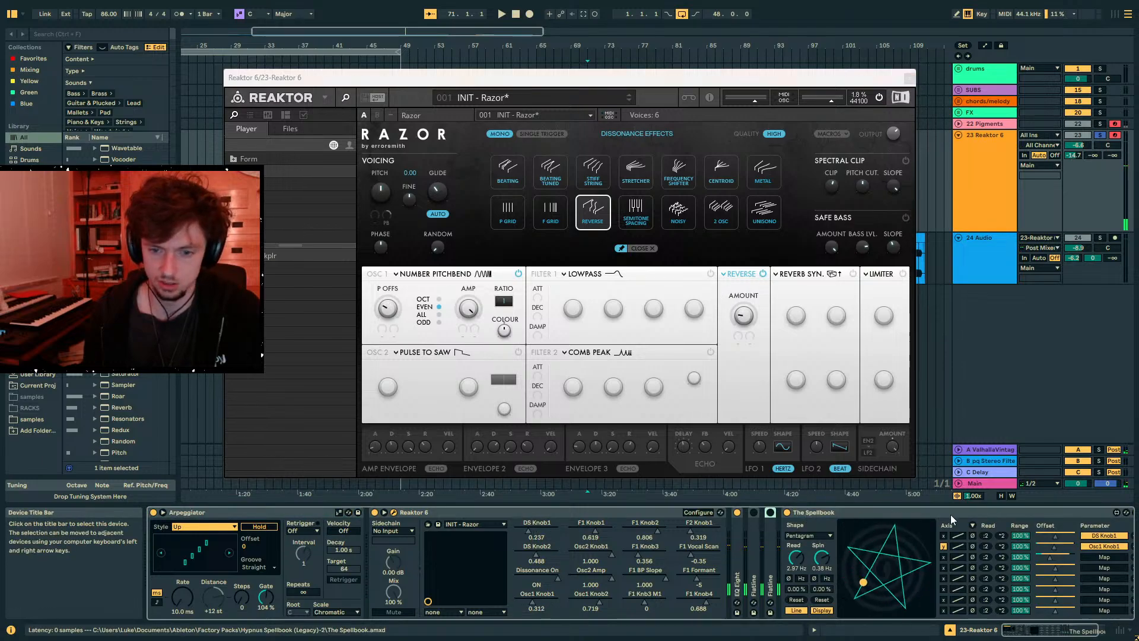
pyautogui.click(1060, 548)
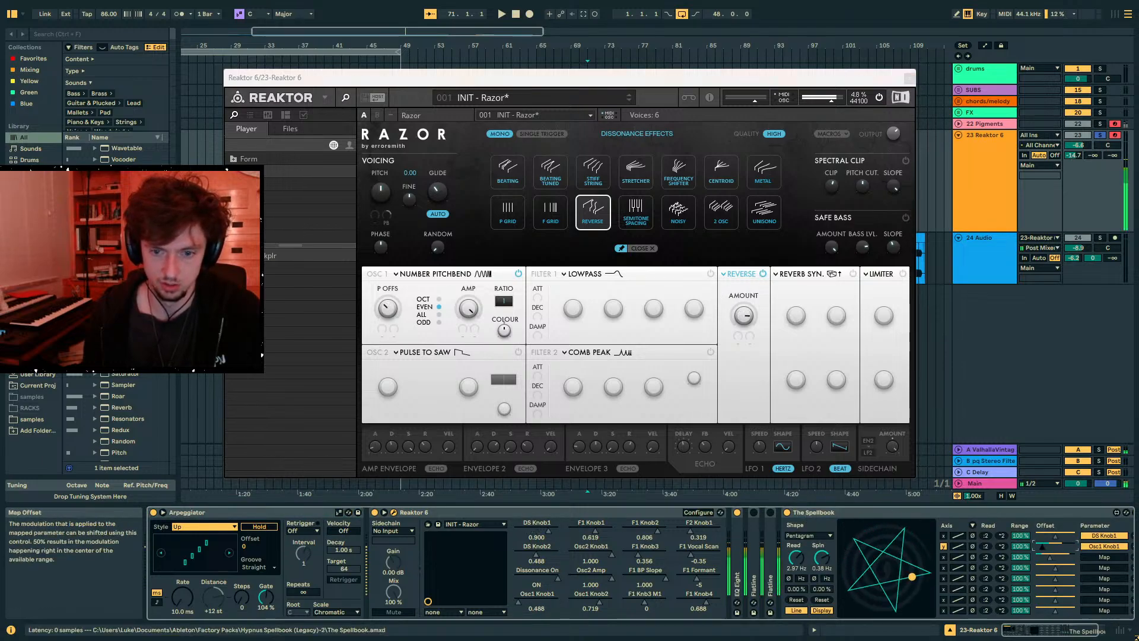
pyautogui.moveTo(1053, 546)
pyautogui.mouseDown()
pyautogui.moveTo(1020, 574)
pyautogui.moveTo(1066, 546)
pyautogui.moveTo(1020, 551)
pyautogui.moveTo(1060, 536)
pyautogui.mouseUp()
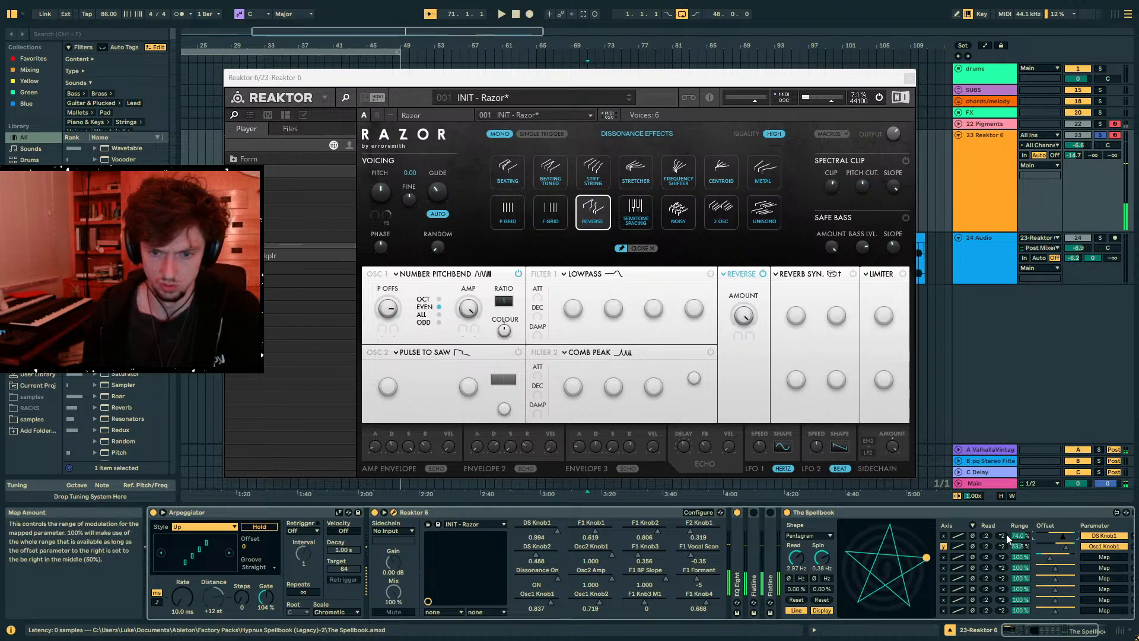
pyautogui.moveTo(799, 569)
pyautogui.mouseDown()
pyautogui.moveTo(799, 600)
pyautogui.moveTo(818, 573)
pyautogui.mouseUp()
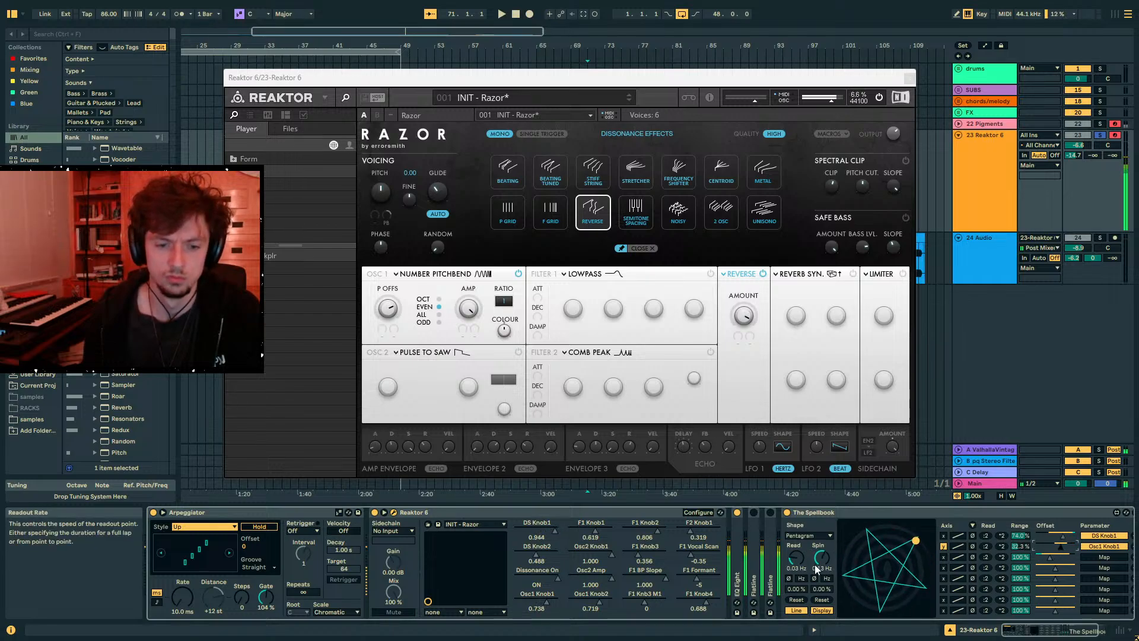
# - Find the LFO device in the browser and add it after The Spellbook on the Reaktor 6 track
pyautogui.click(62, 35)
pyautogui.write('lfo')
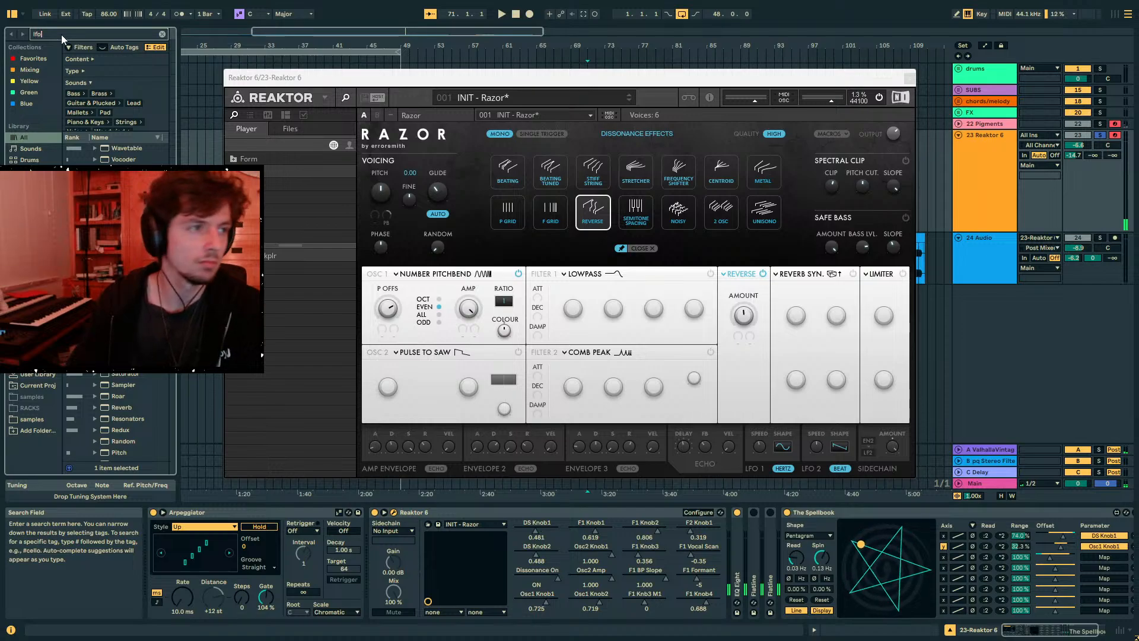
pyautogui.press('Down')
pyautogui.press('Return')
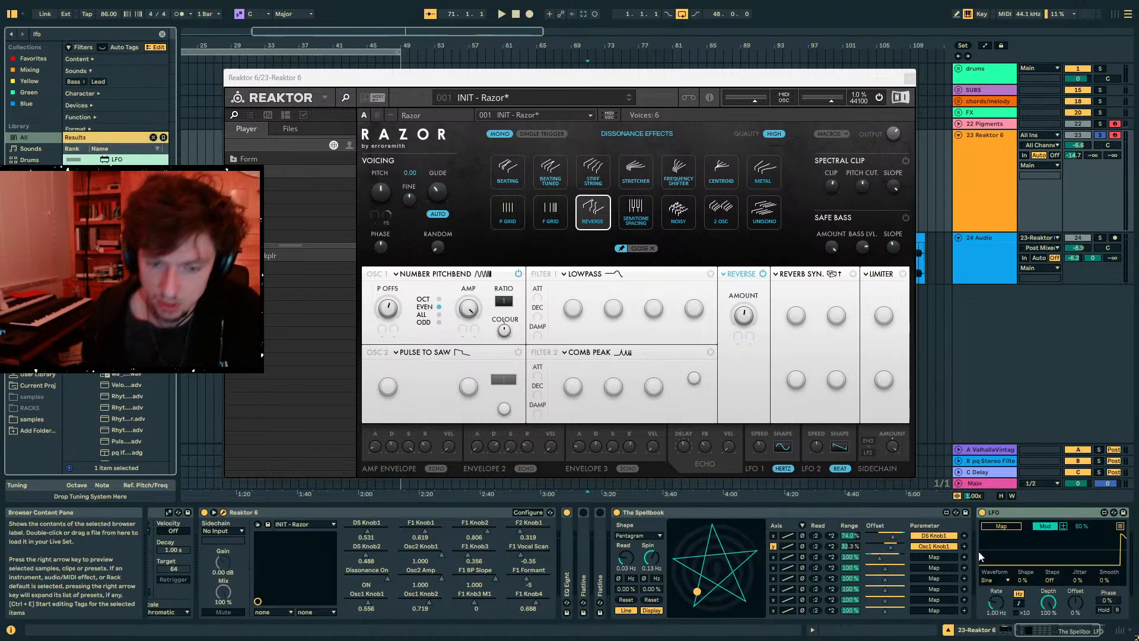
# - Set the LFO's waveform to Random and map it to The Spellbook's read offset
pyautogui.click(1007, 580)
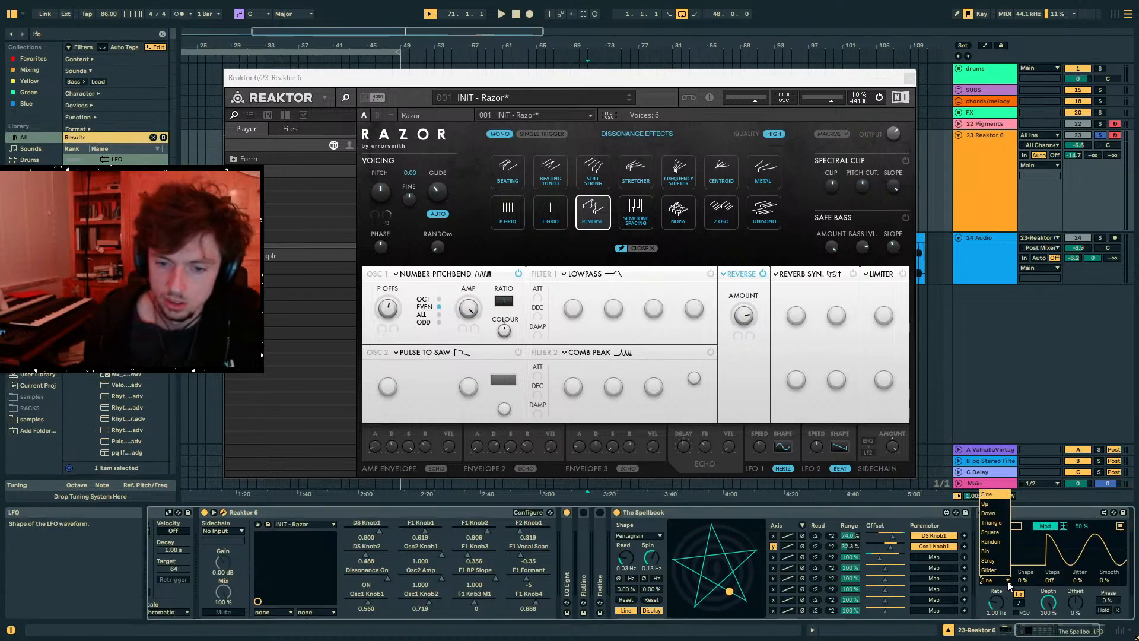
pyautogui.click(991, 541)
pyautogui.click(634, 587)
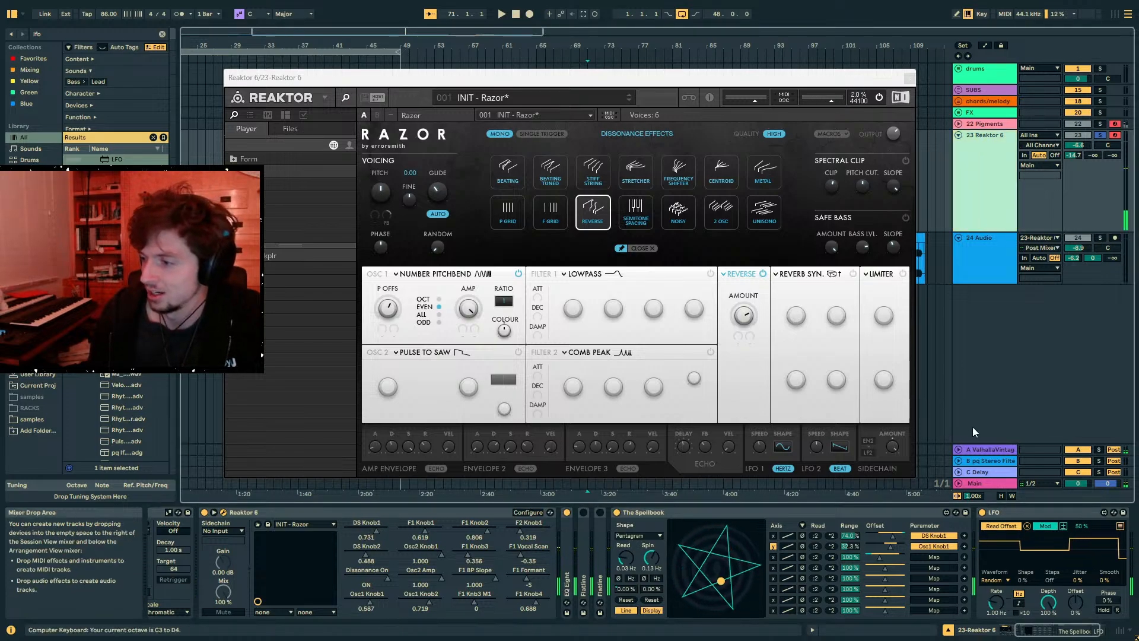
# - Set the LFO's rate to 3.67 Hz and lower the computer keyboard's octave range to C1 to D2
pyautogui.press('z')
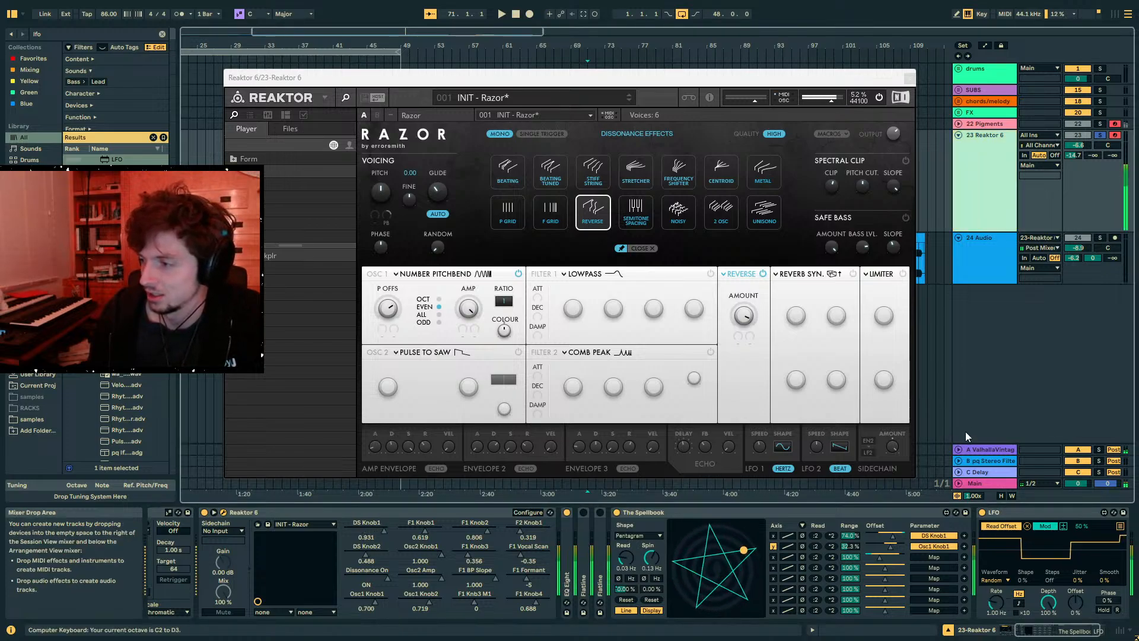
pyautogui.moveTo(997, 602); pyautogui.dragTo(1001, 578)
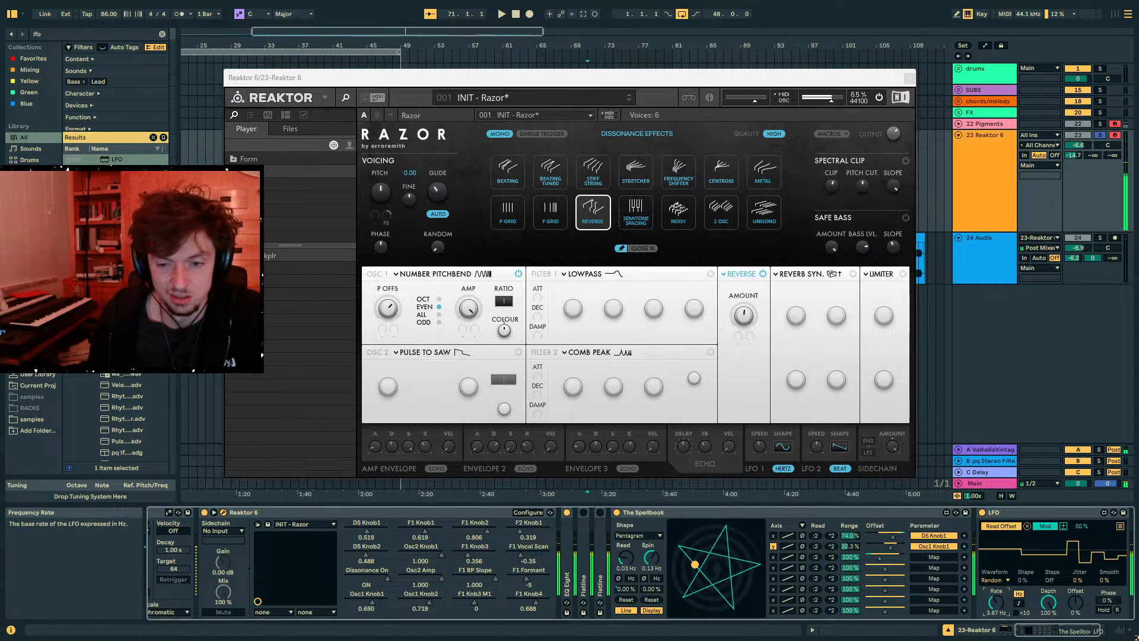
pyautogui.press('z')
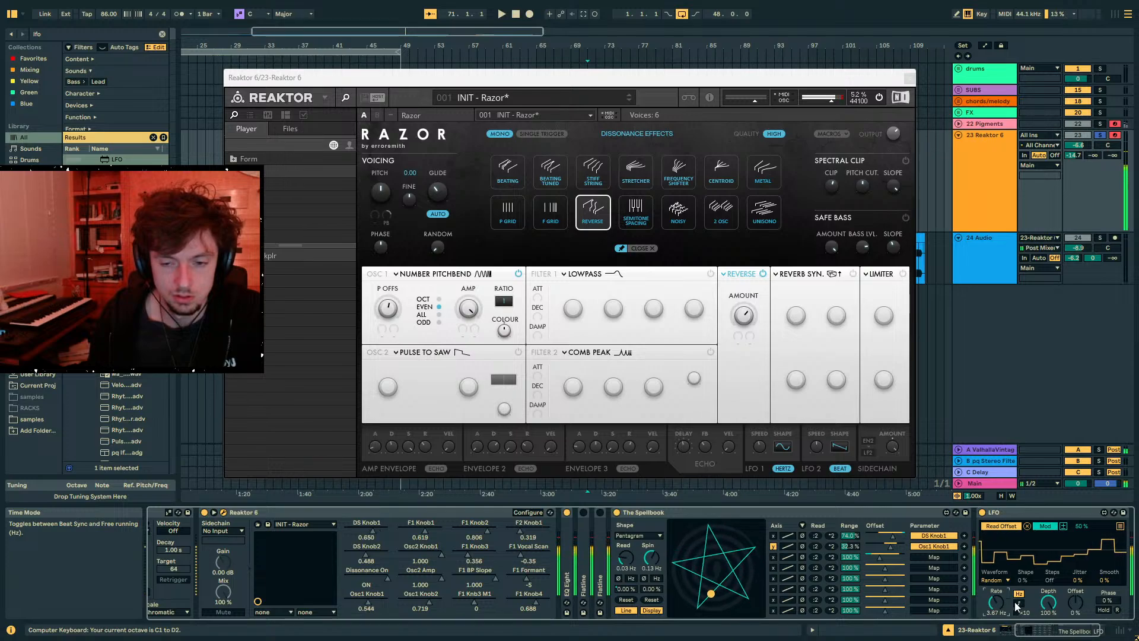
# - Find the Auto Filter in the browser's audio effects and add it after the collapsed LFO on the Reaktor 6 track
pyautogui.click(981, 204)
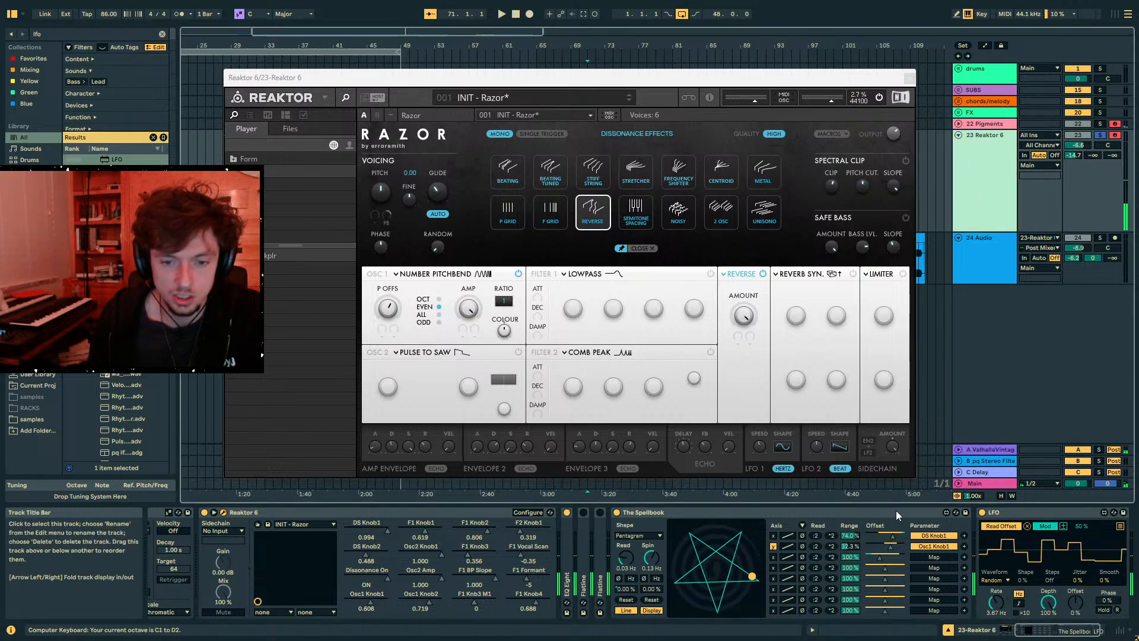
pyautogui.doubleClick(992, 513)
pyautogui.moveTo(60, 35); pyautogui.dragTo(8, 24)
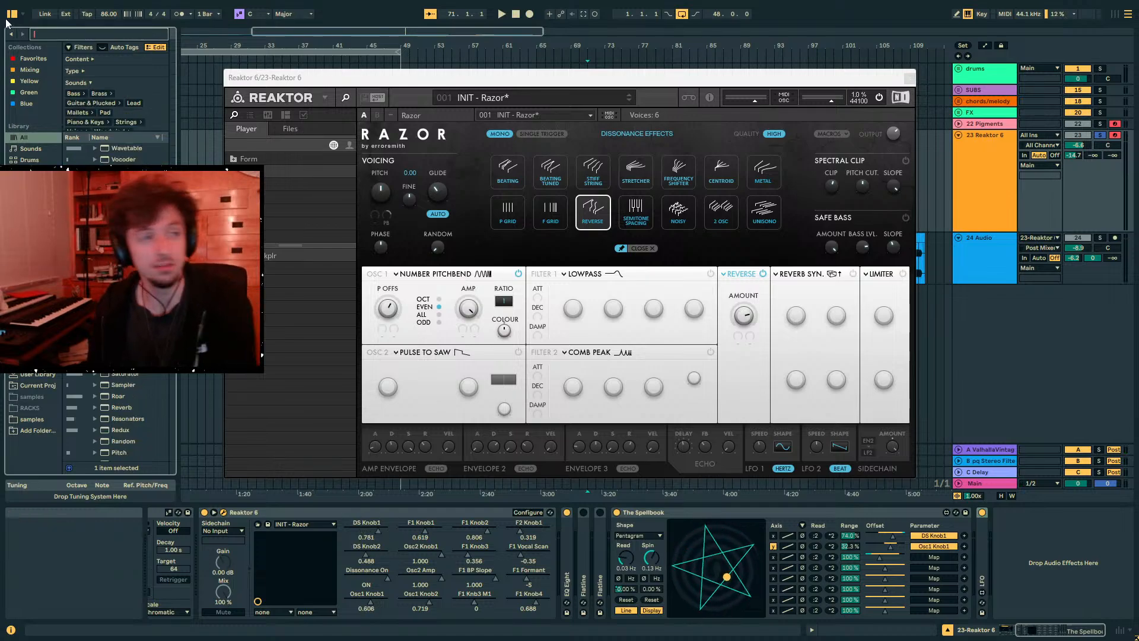
pyautogui.click(27, 162)
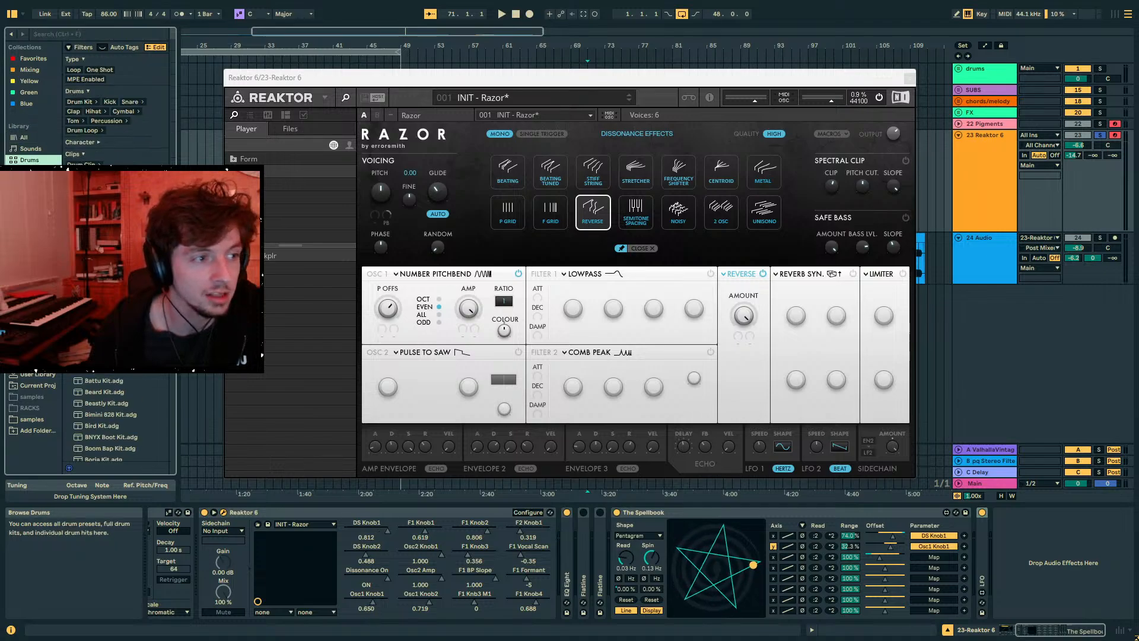
pyautogui.click(32, 182)
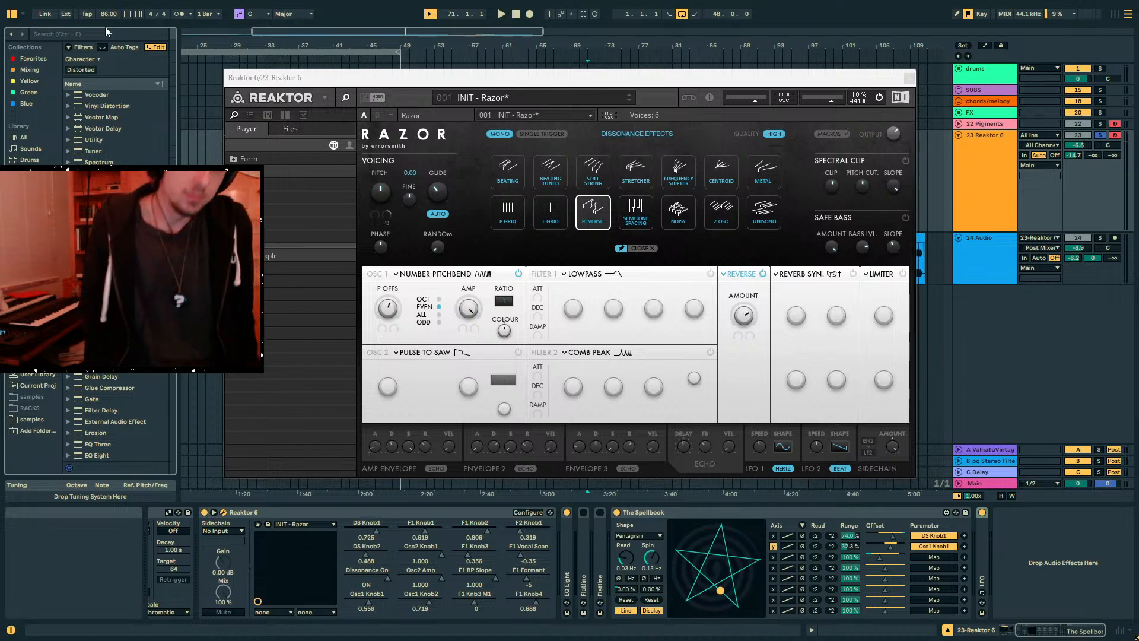
pyautogui.click(52, 35)
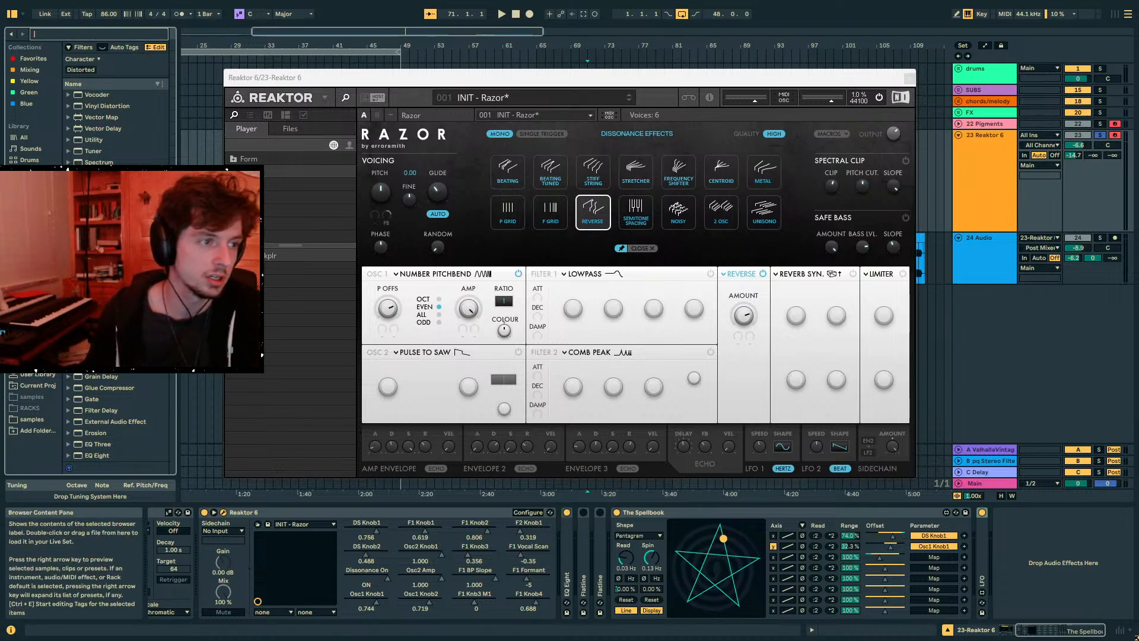
pyautogui.scroll(-5, 113, 415)
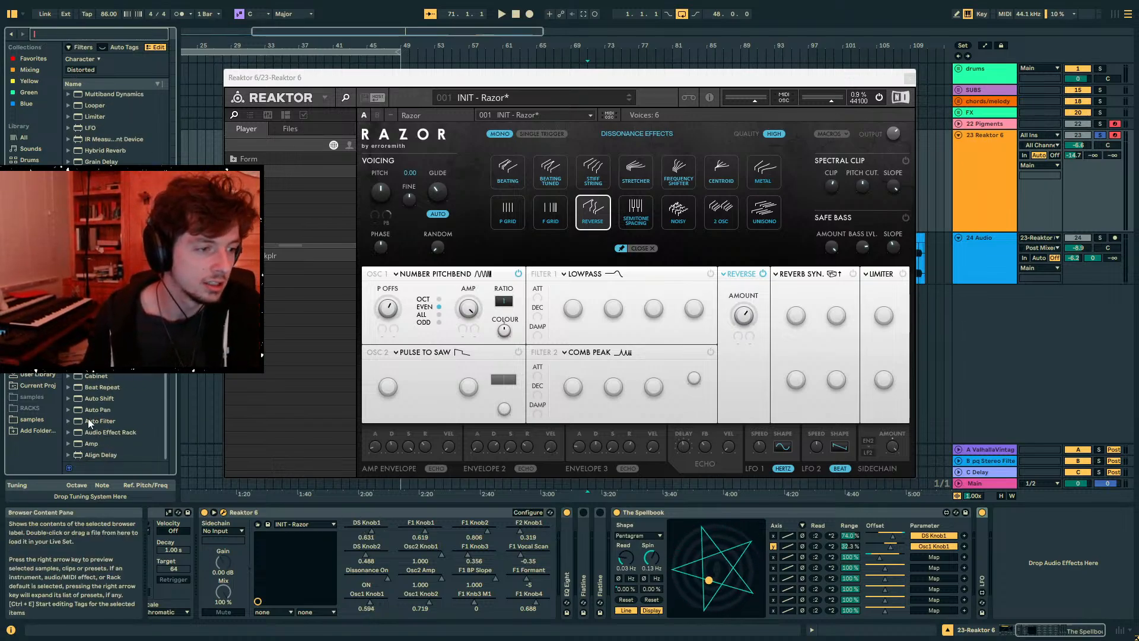
pyautogui.doubleClick(92, 421)
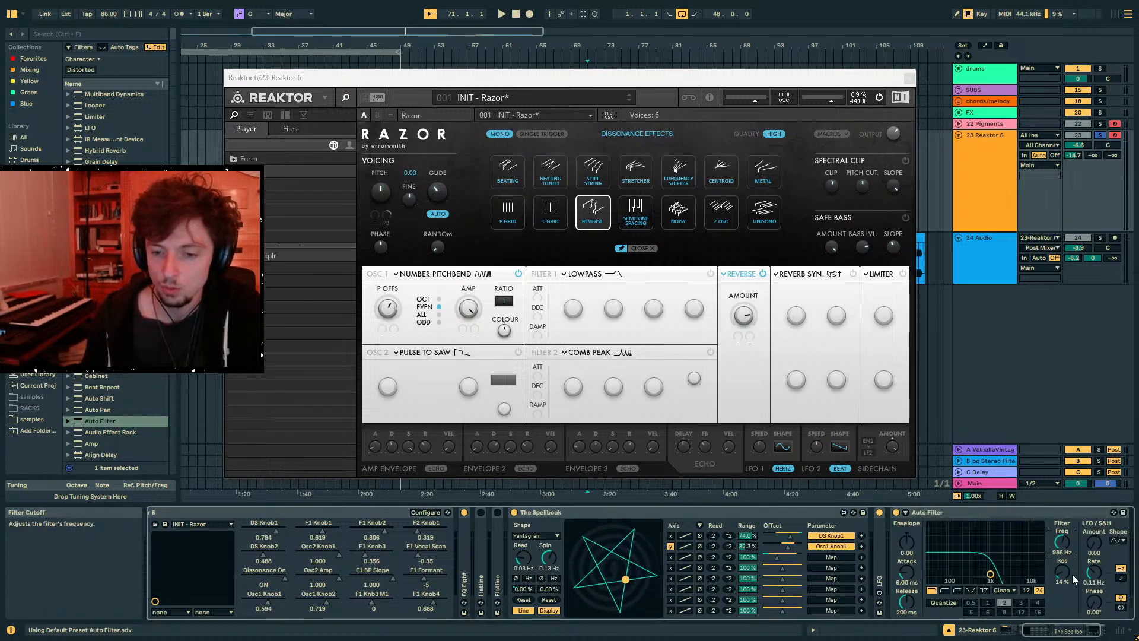
# - Set the Auto Filter to low-pass at 344 Hz with 37% resonance, and its reshaped LFO to amount 30.0 and synced rate 1/16
pyautogui.click(944, 591)
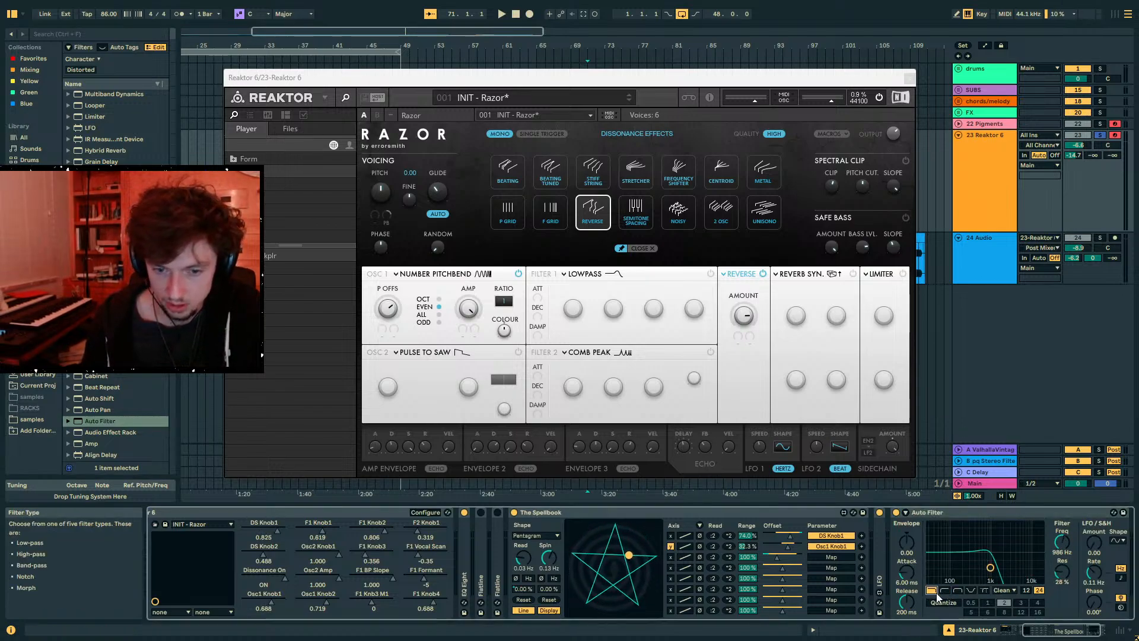
pyautogui.moveTo(1063, 543); pyautogui.dragTo(1062, 592)
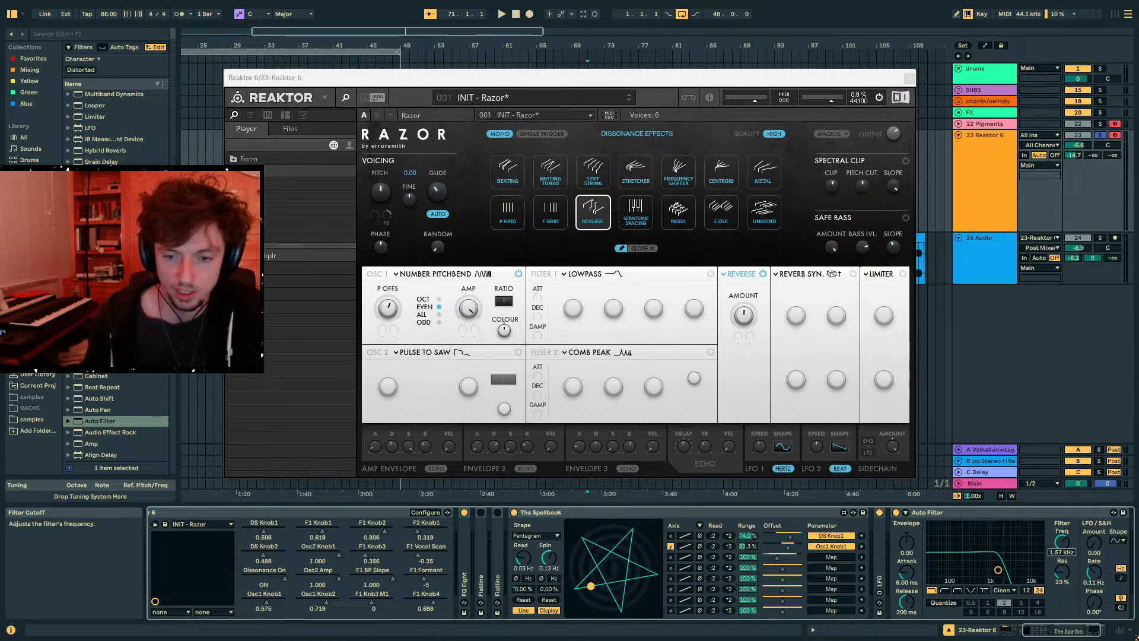
pyautogui.moveTo(1095, 544); pyautogui.dragTo(1095, 512)
pyautogui.click(1118, 541)
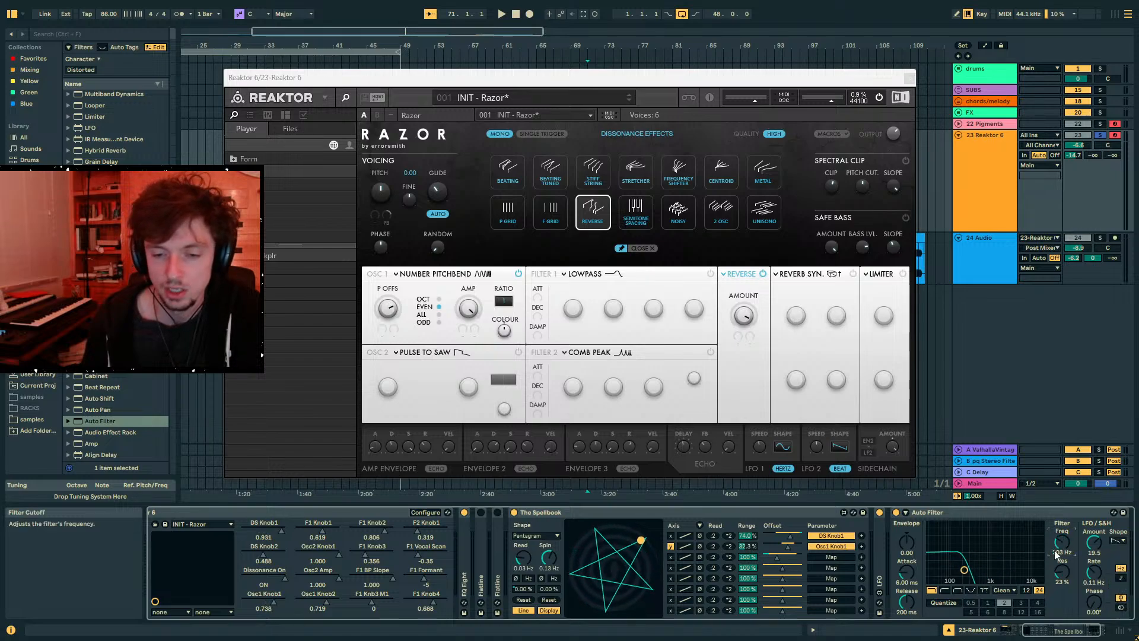
pyautogui.click(1120, 578)
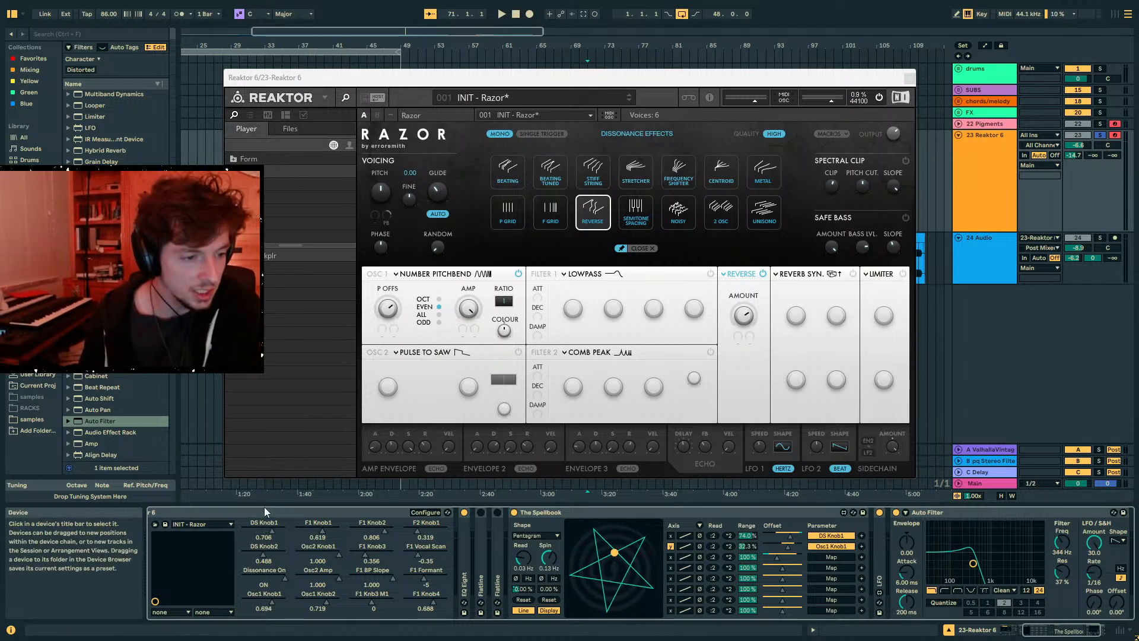
# - Collapse The Spellbook, expand the LFO device and sync its rate to 1/16
pyautogui.hscroll(-3, 272, 508)
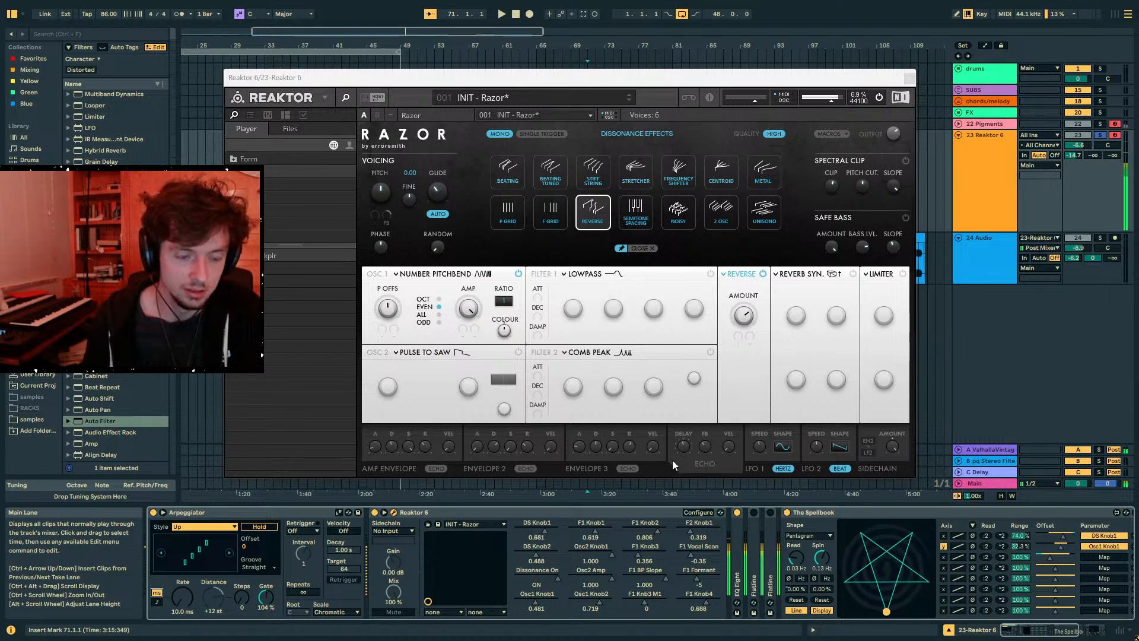
pyautogui.doubleClick(862, 513)
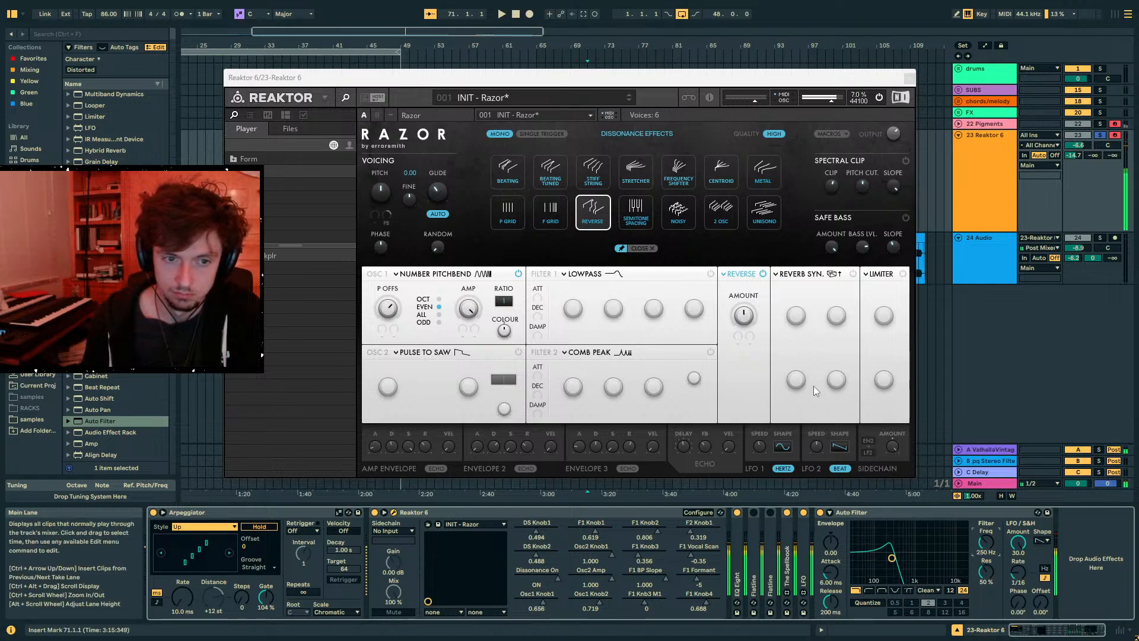
pyautogui.doubleClick(803, 570)
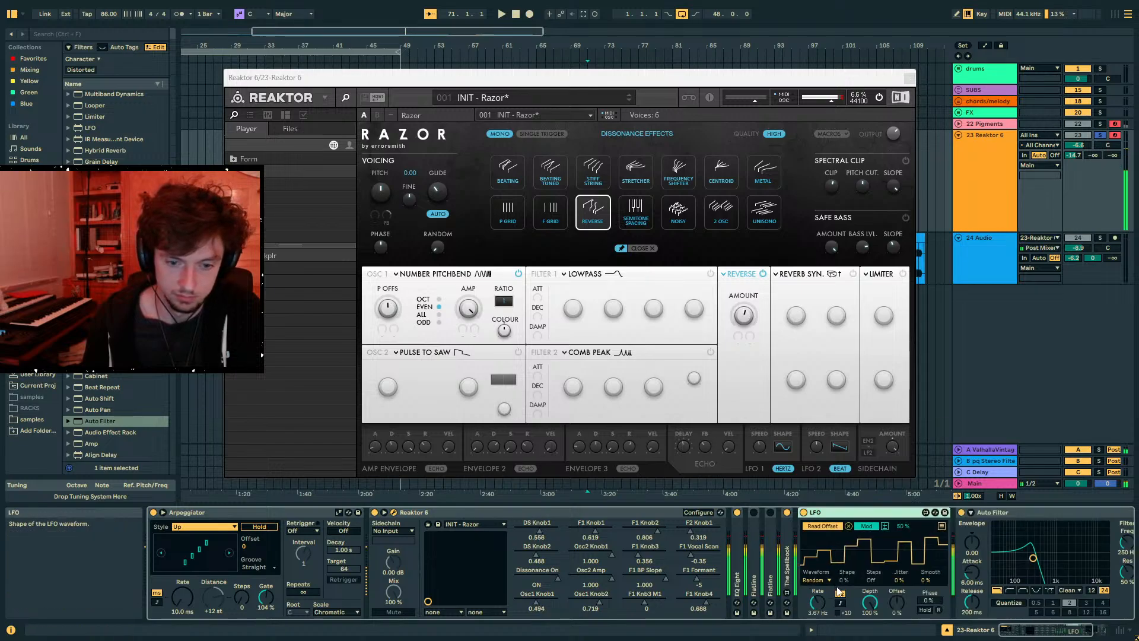
pyautogui.click(830, 605)
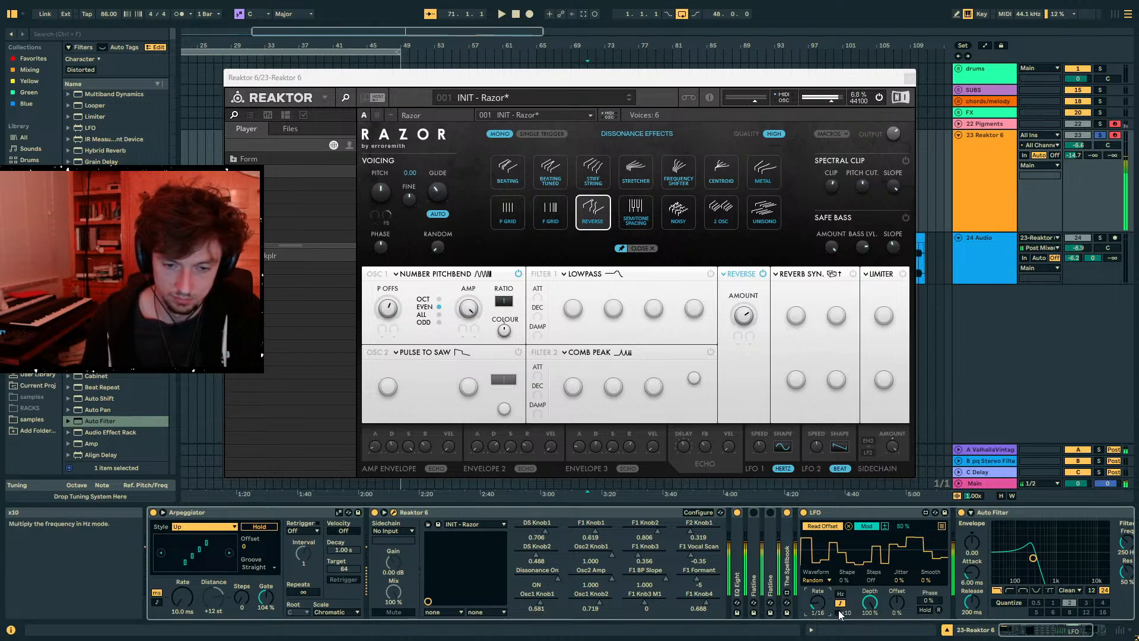
# - Assign Envelope 2 to Razor's Reverse amount and set The Spellbook's read rate to 0.00 Hz and spin rate to 0.09 Hz
pyautogui.doubleClick(788, 567)
pyautogui.moveTo(821, 558); pyautogui.dragTo(821, 579)
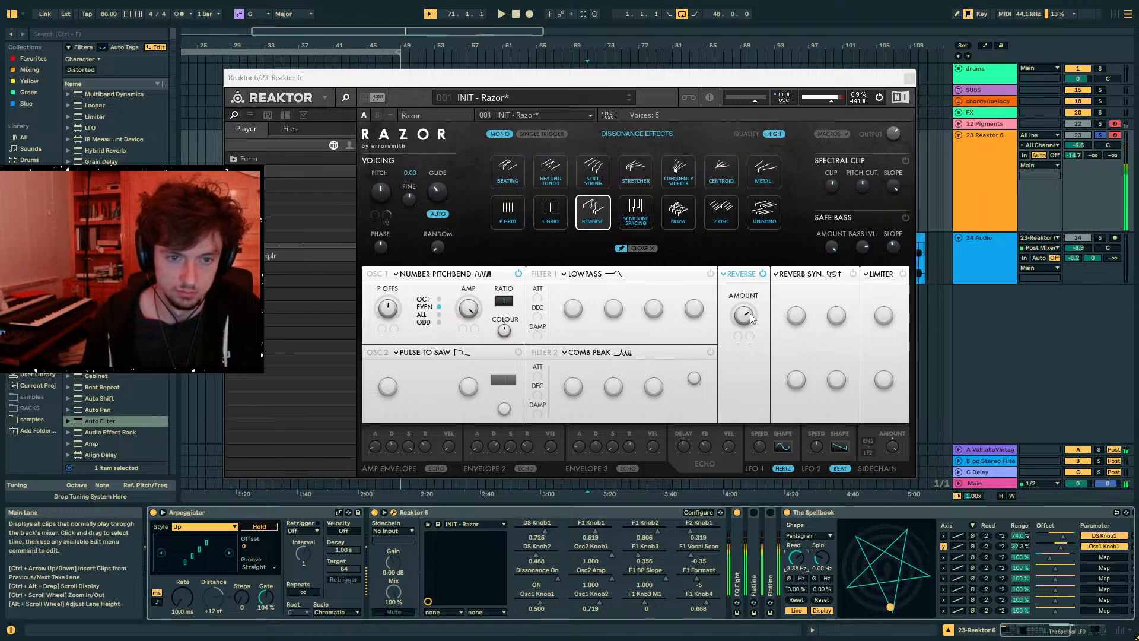
pyautogui.click(739, 344)
pyautogui.click(570, 175)
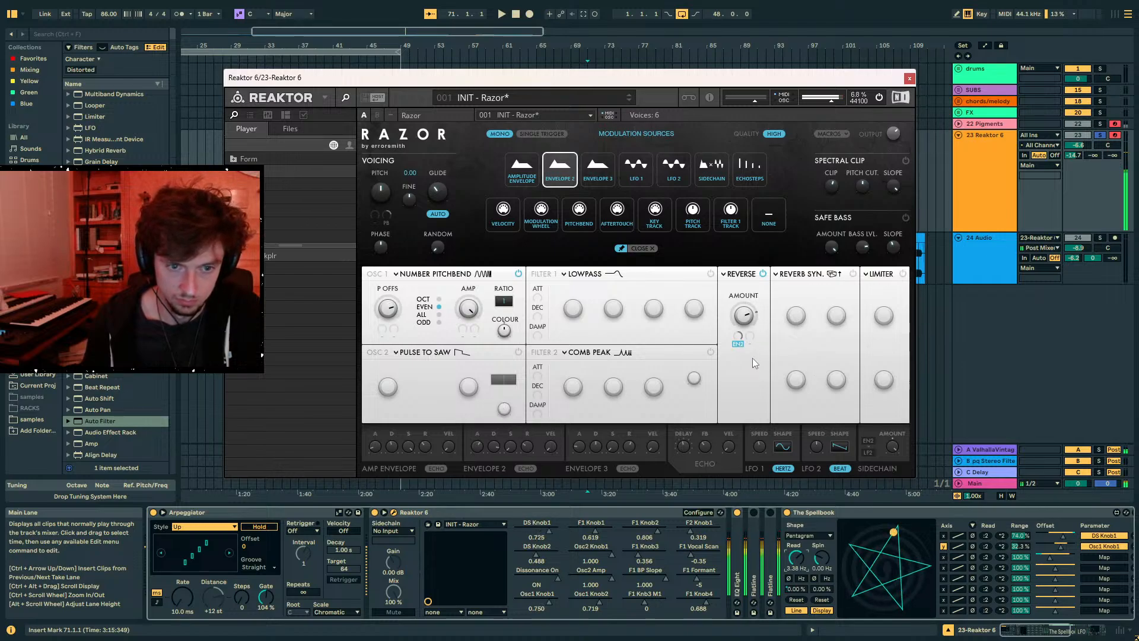
pyautogui.moveTo(797, 559); pyautogui.dragTo(797, 605)
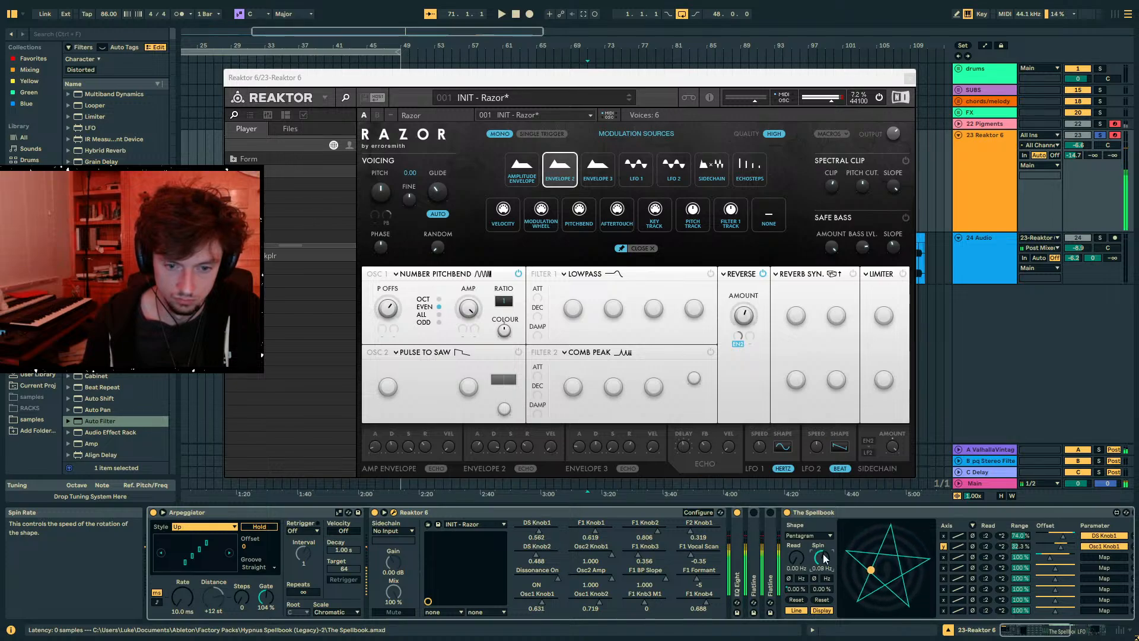
# - Set the LFO device's depth to 0% and reopen The Spellbook
pyautogui.doubleClick(840, 513)
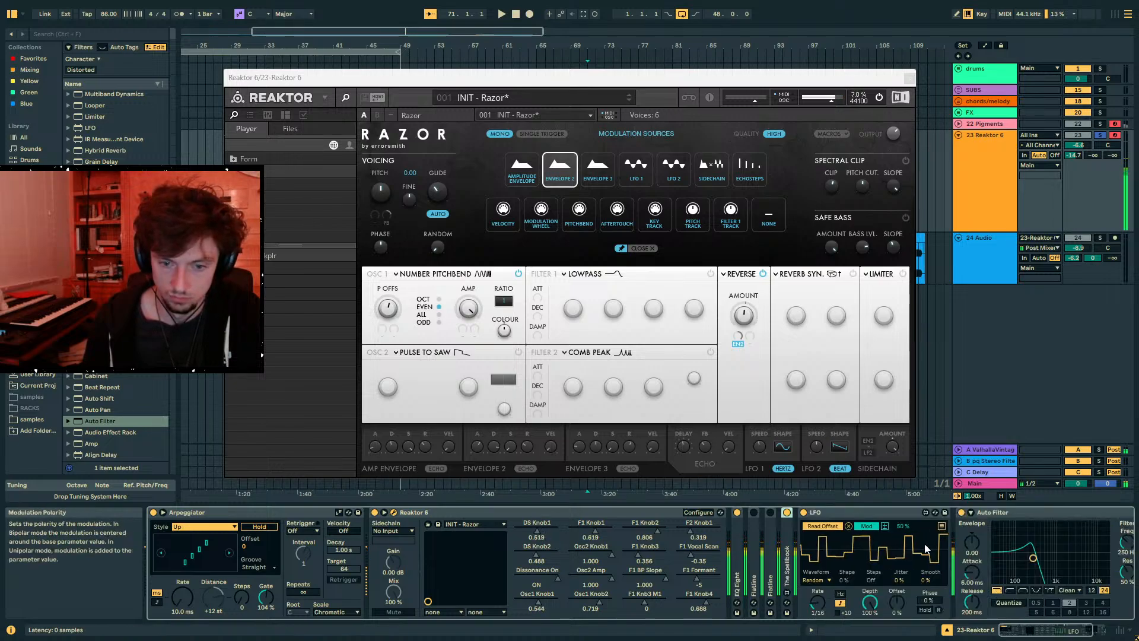
pyautogui.doubleClick(787, 569)
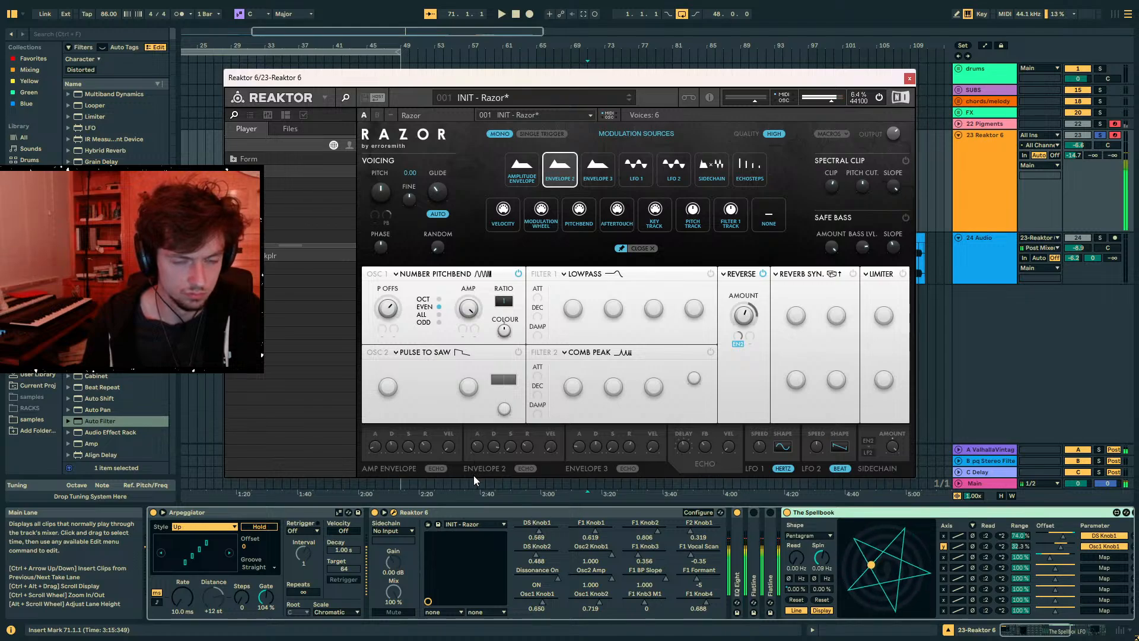
# - Switch Razor's dissonance effect to Metal and shift The Spellbook's offsets for DS Knob1 and Osc1 Knob1
pyautogui.click(740, 274)
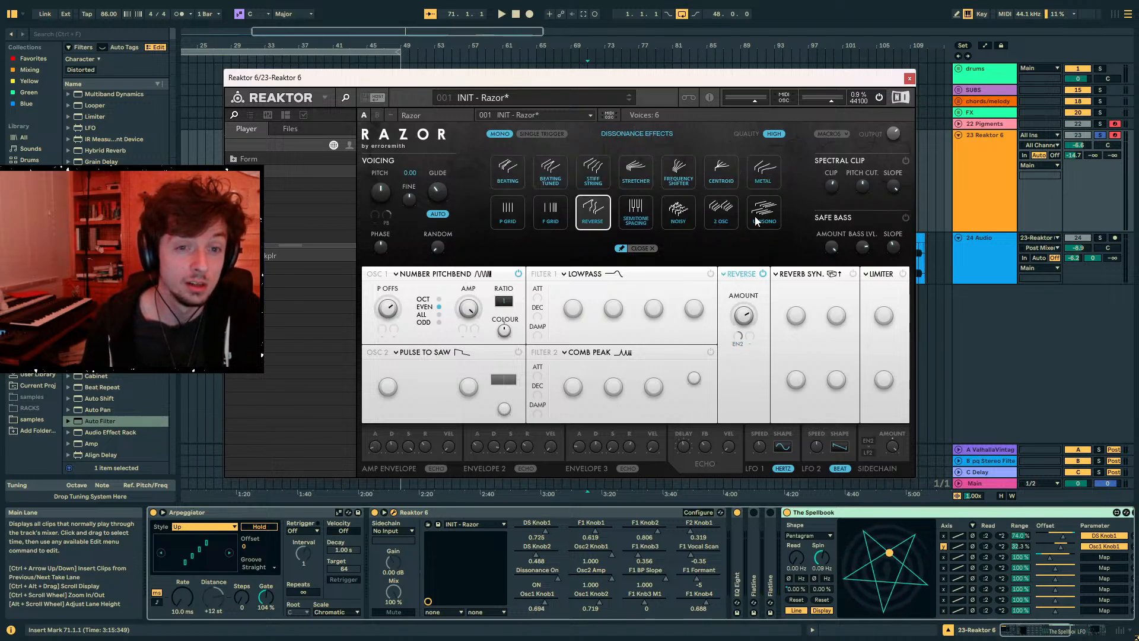
pyautogui.click(762, 177)
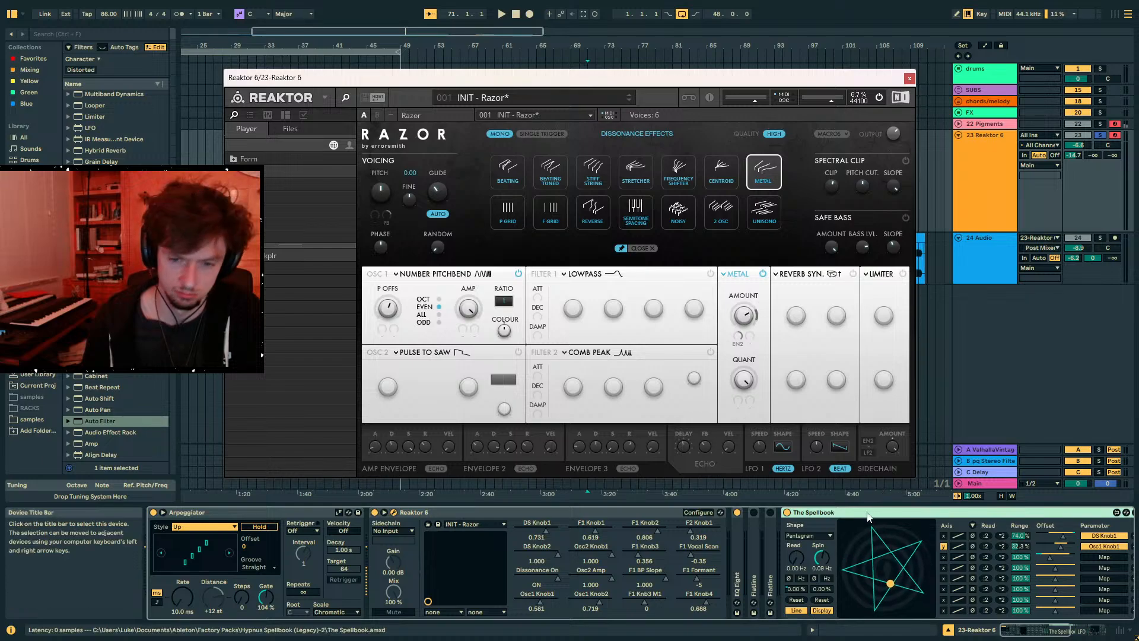
pyautogui.moveTo(1061, 547); pyautogui.dragTo(1042, 547)
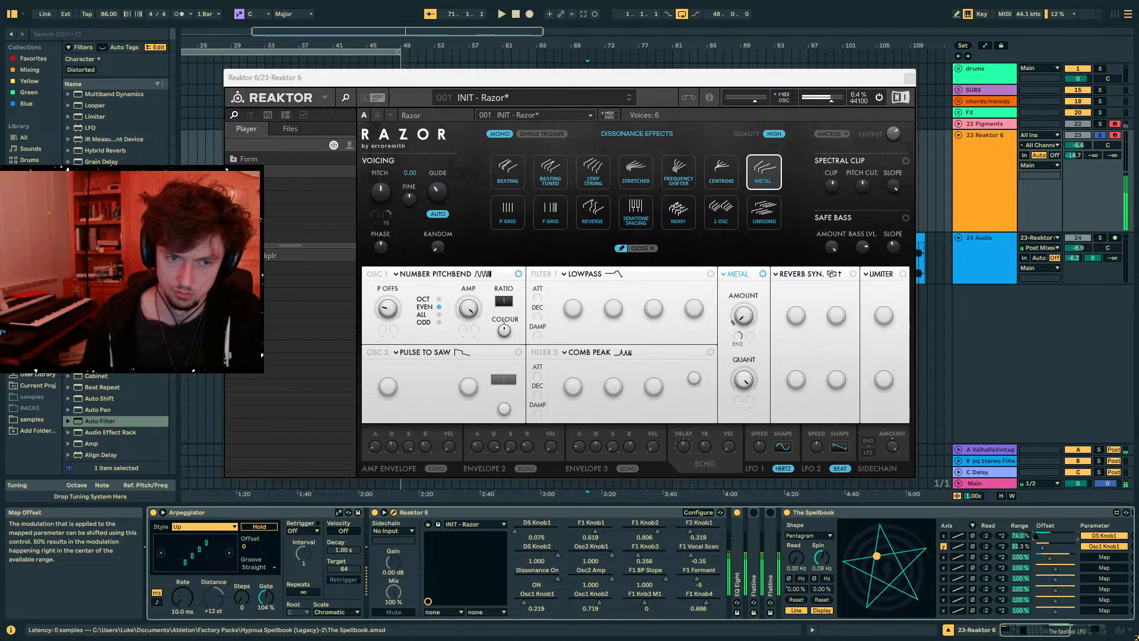
pyautogui.click(444, 308)
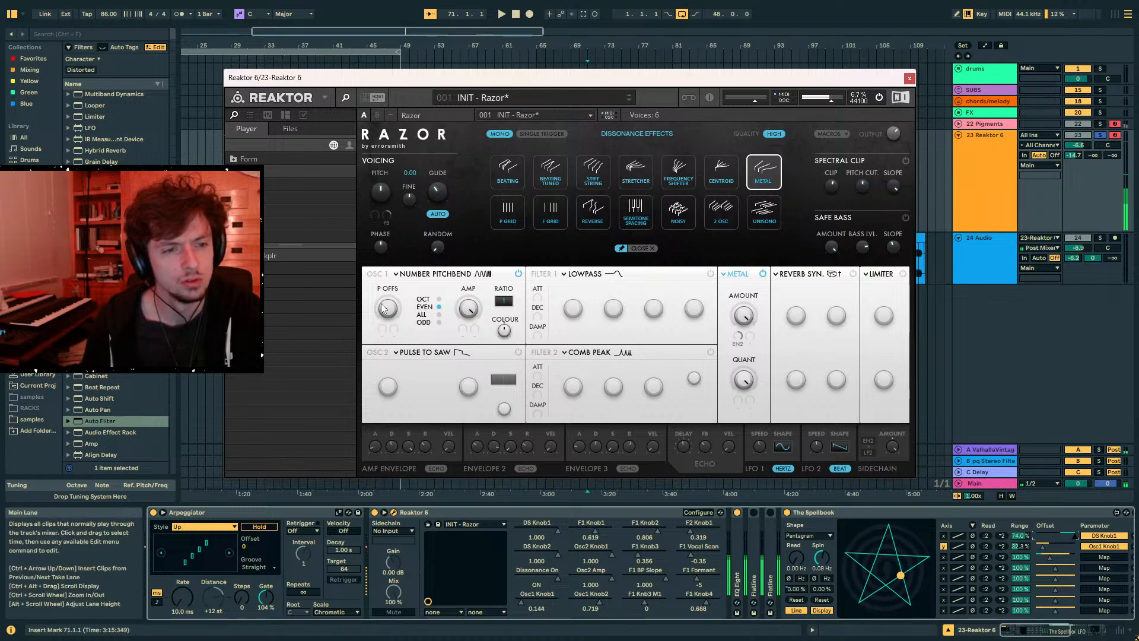
# - Raise the Auto Filter's cutoff frequency to about 2.83 kHz
pyautogui.doubleClick(841, 512)
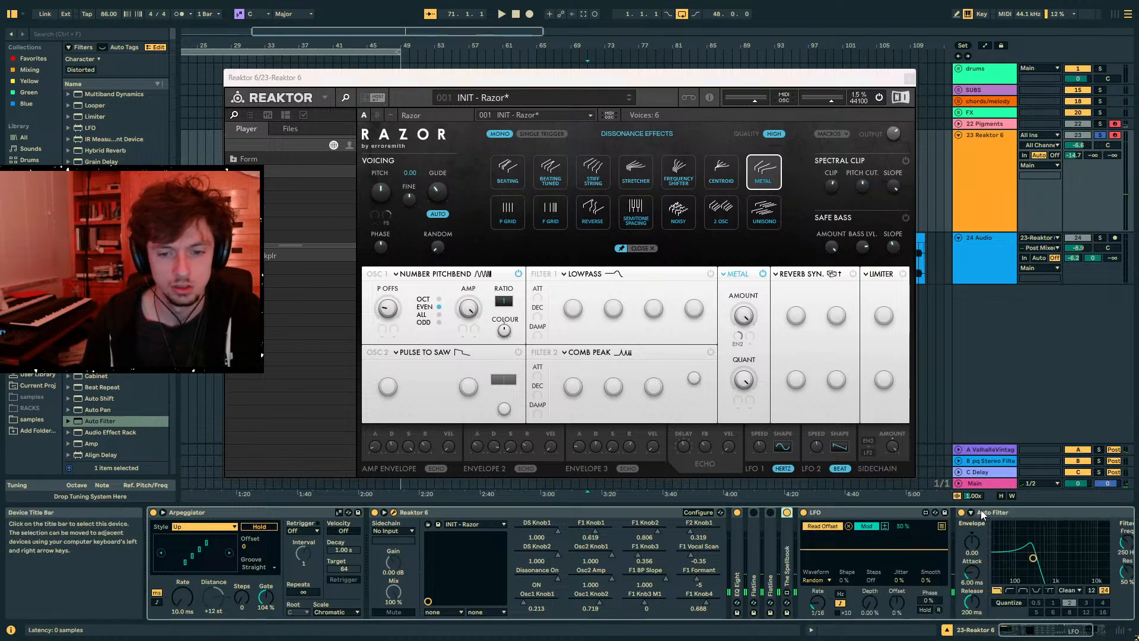
pyautogui.moveTo(1124, 542); pyautogui.dragTo(1124, 515)
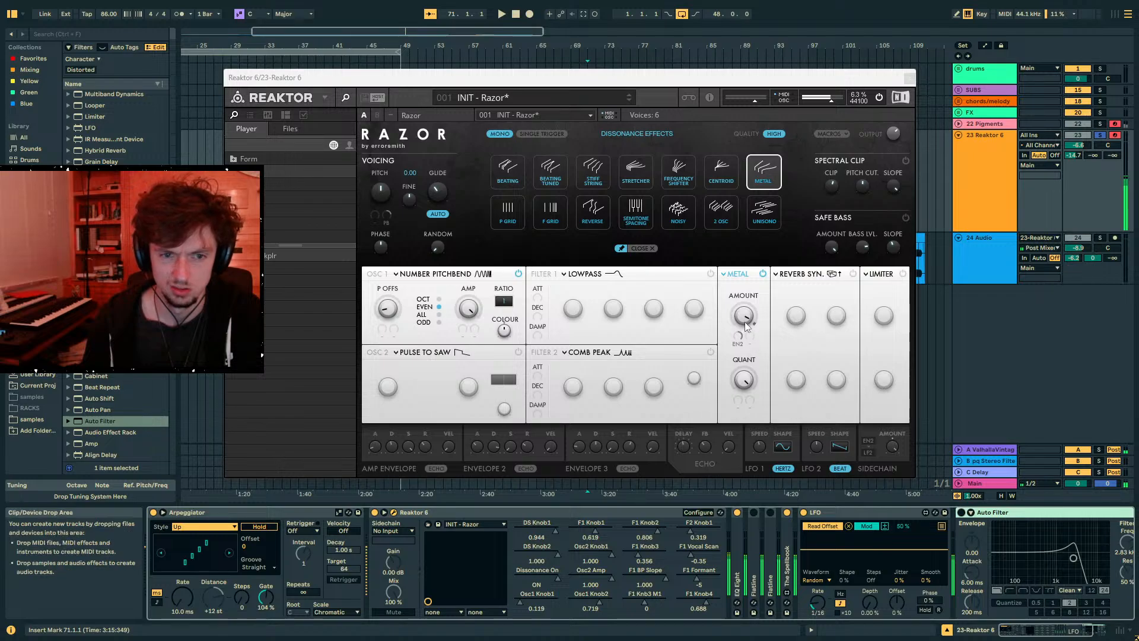
# - Map The Spellbook's third slot to the Arpeggiator's free rate, with a range of about 67% and a lowered offset
pyautogui.click(182, 597)
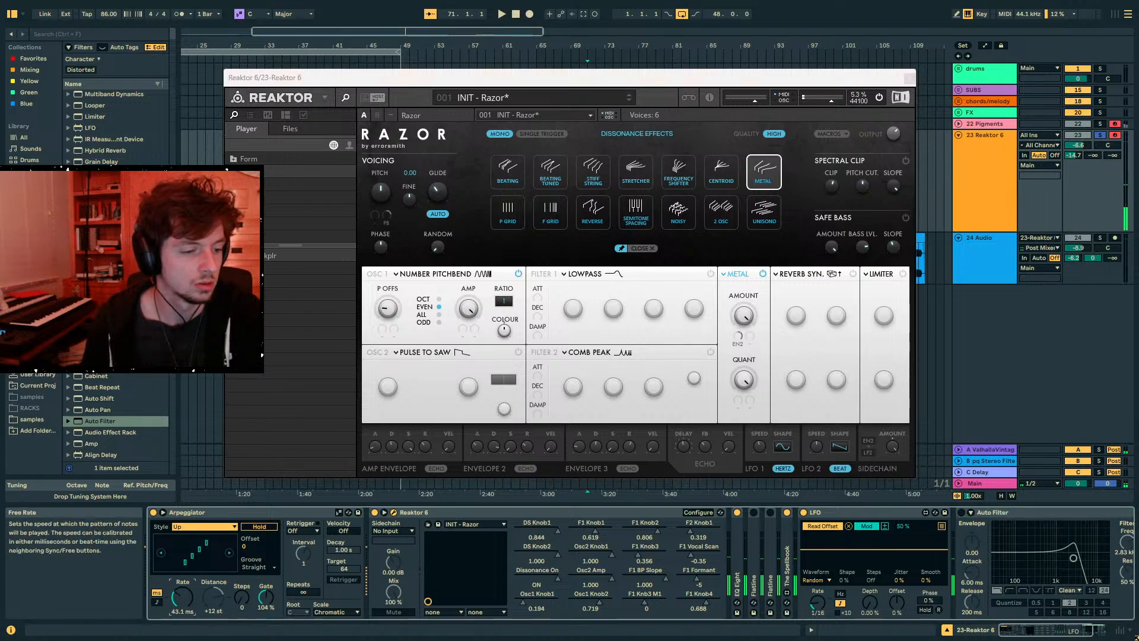
pyautogui.doubleClick(787, 564)
pyautogui.click(1103, 557)
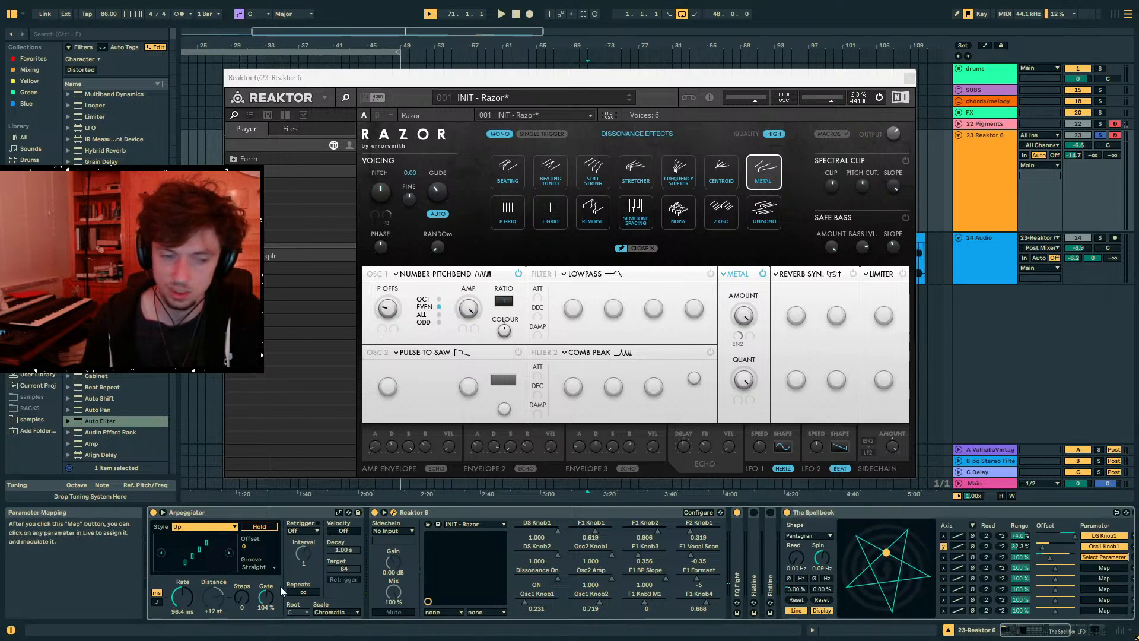
pyautogui.click(180, 603)
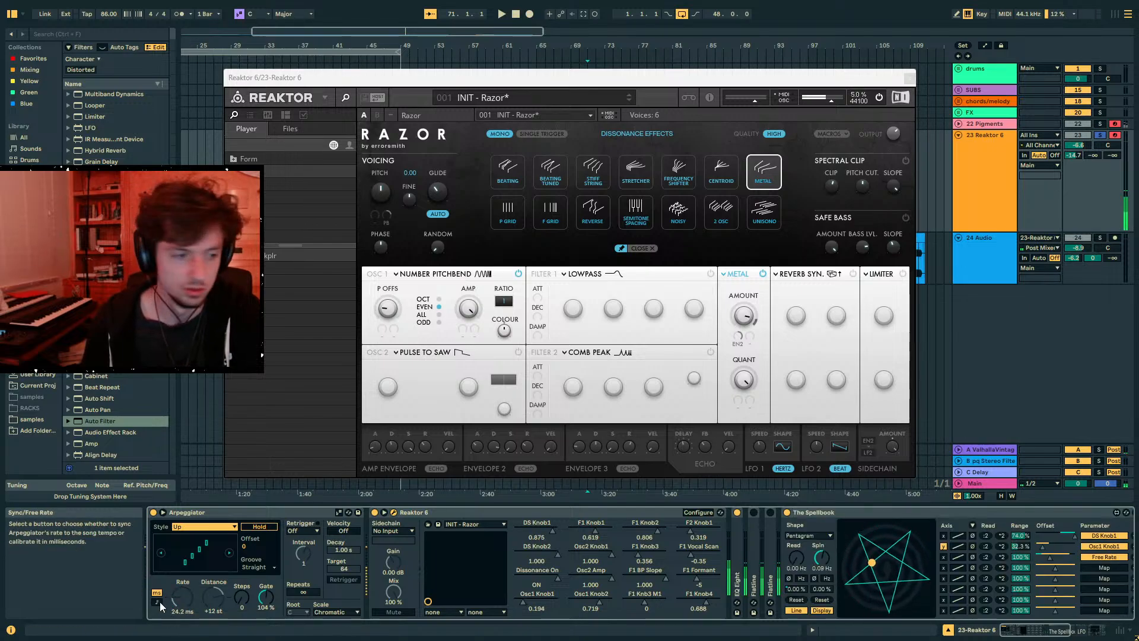
pyautogui.moveTo(1030, 558)
pyautogui.mouseDown()
pyautogui.moveTo(1030, 587)
pyautogui.moveTo(1035, 552)
pyautogui.mouseUp()
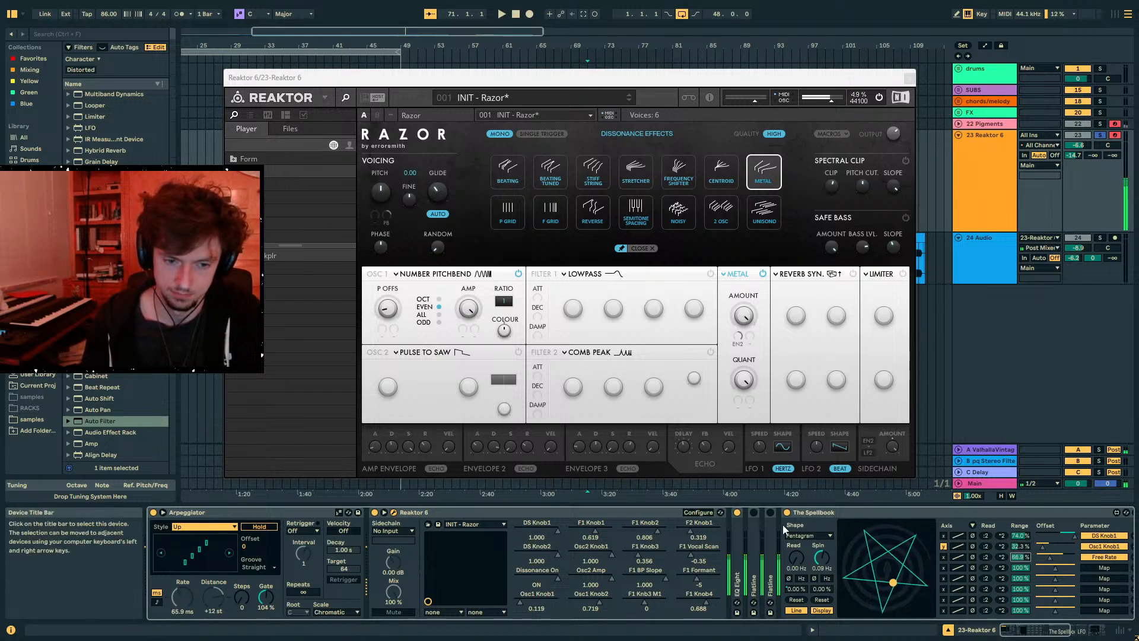
# - Switch Razor back to the Reverse effect, and in The Spellbook set DS Knob1 to 100% range with a centred offset and adjust Free Rate's offset
pyautogui.doubleClick(830, 512)
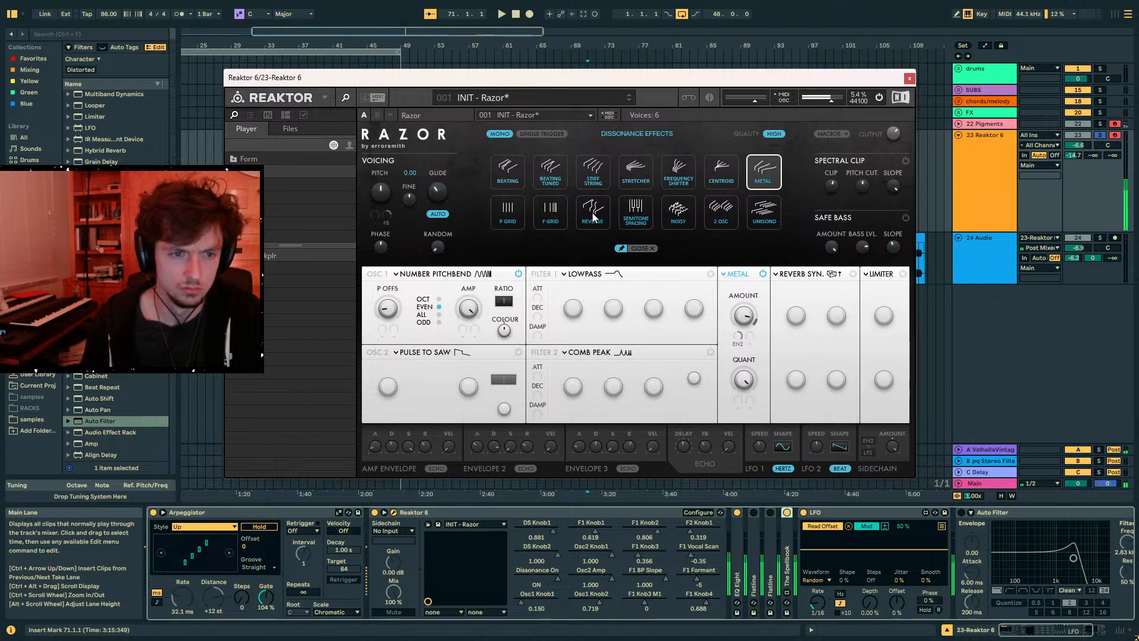
pyautogui.doubleClick(787, 533)
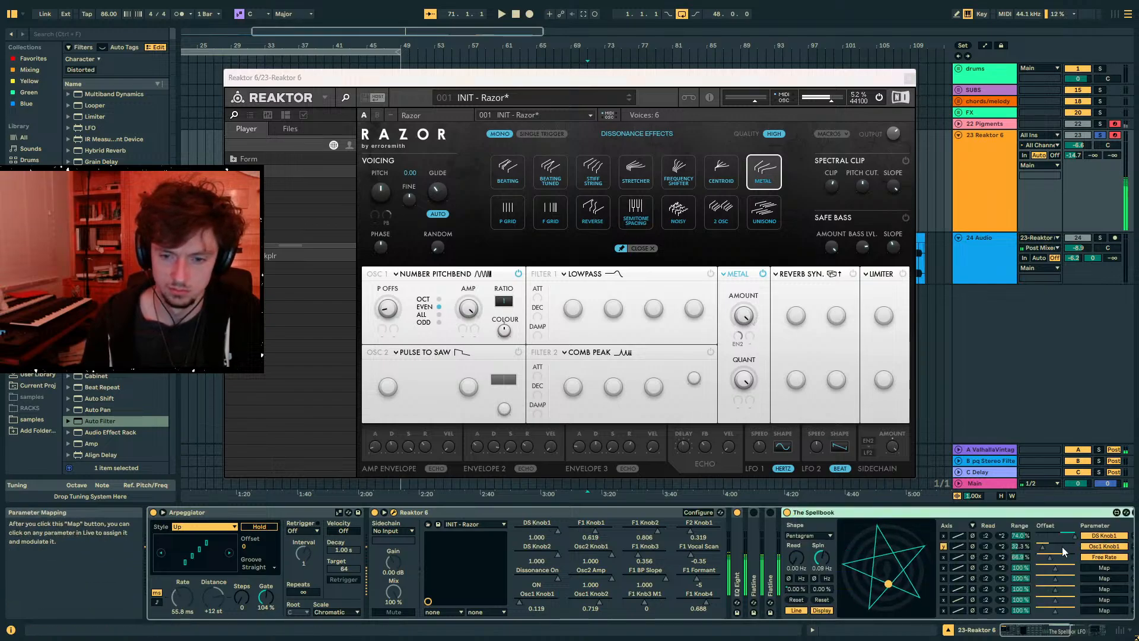
pyautogui.moveTo(1057, 535)
pyautogui.mouseDown()
pyautogui.moveTo(1041, 535)
pyautogui.moveTo(1056, 536)
pyautogui.mouseUp()
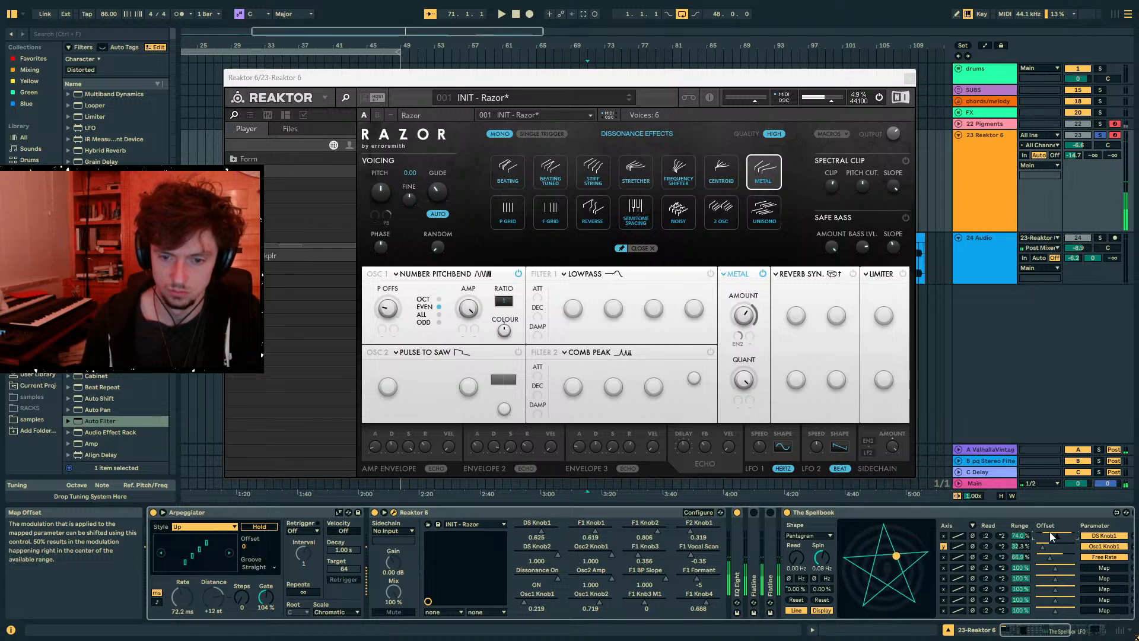
pyautogui.click(597, 208)
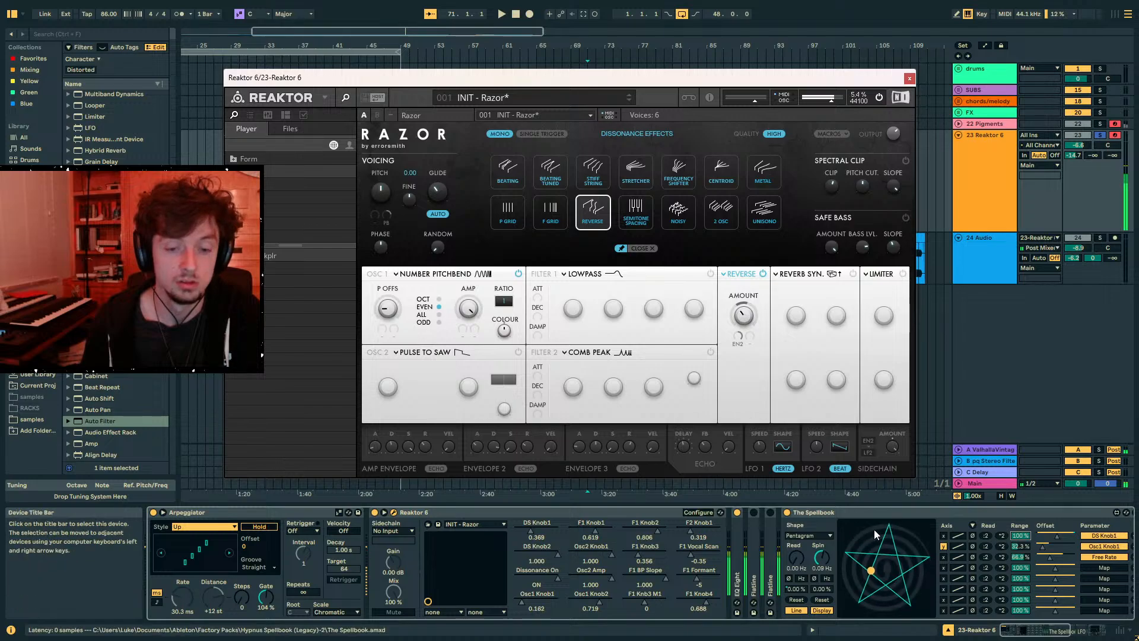
pyautogui.click(1056, 557)
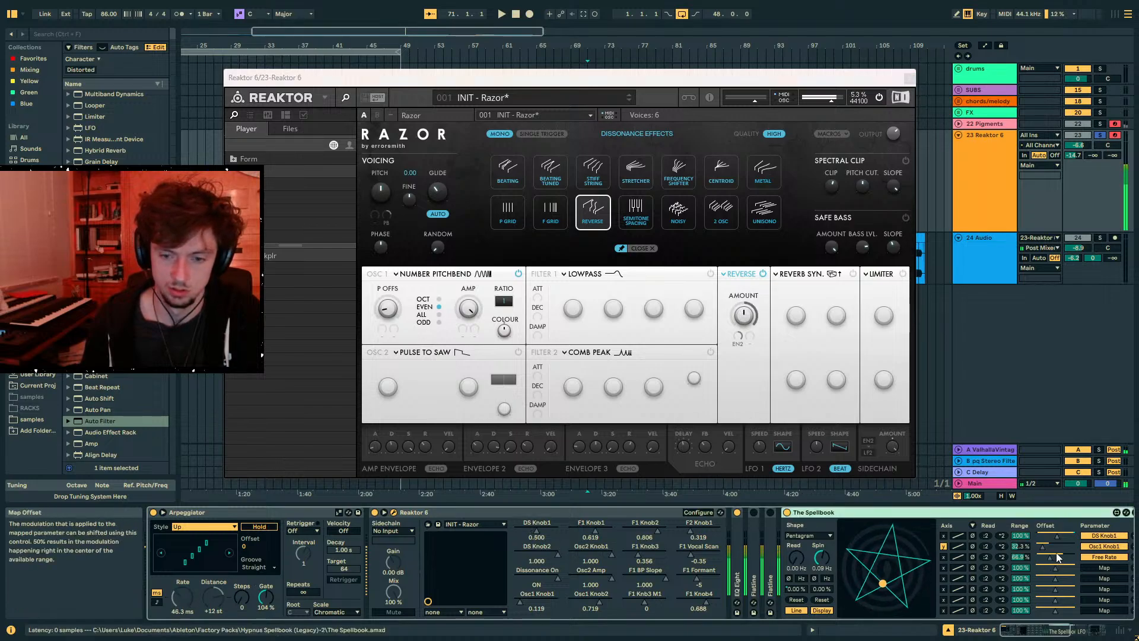
# - In The Spellbook, raise Free Rate's offset and increase Osc1 Knob1's modulation range
pyautogui.moveTo(1057, 558); pyautogui.dragTo(1066, 557)
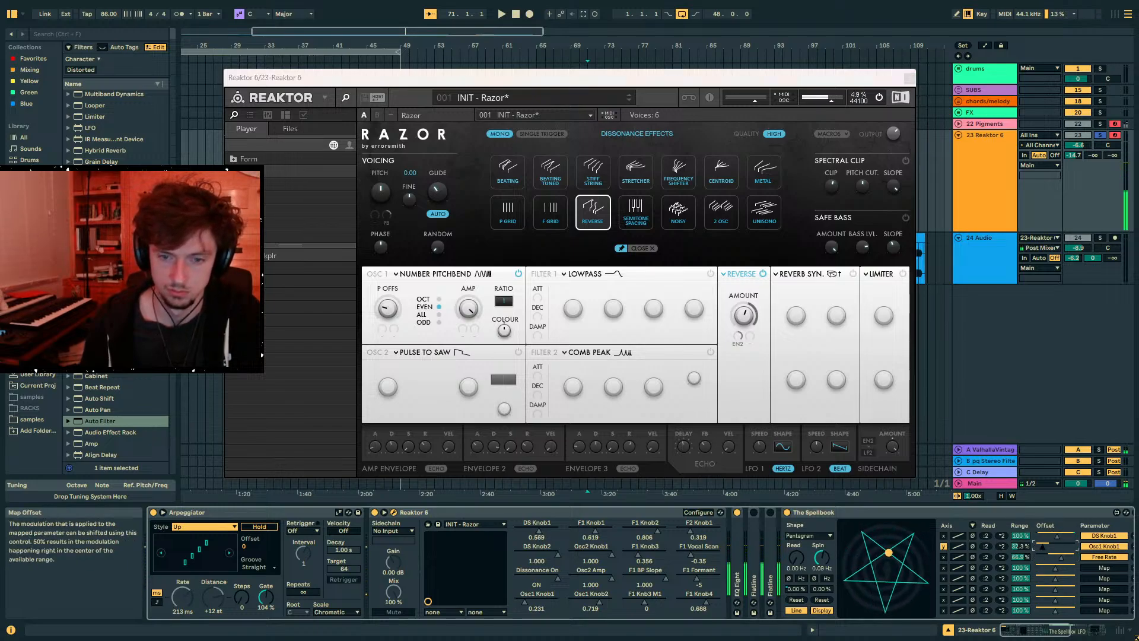
pyautogui.moveTo(1022, 550); pyautogui.dragTo(1022, 541)
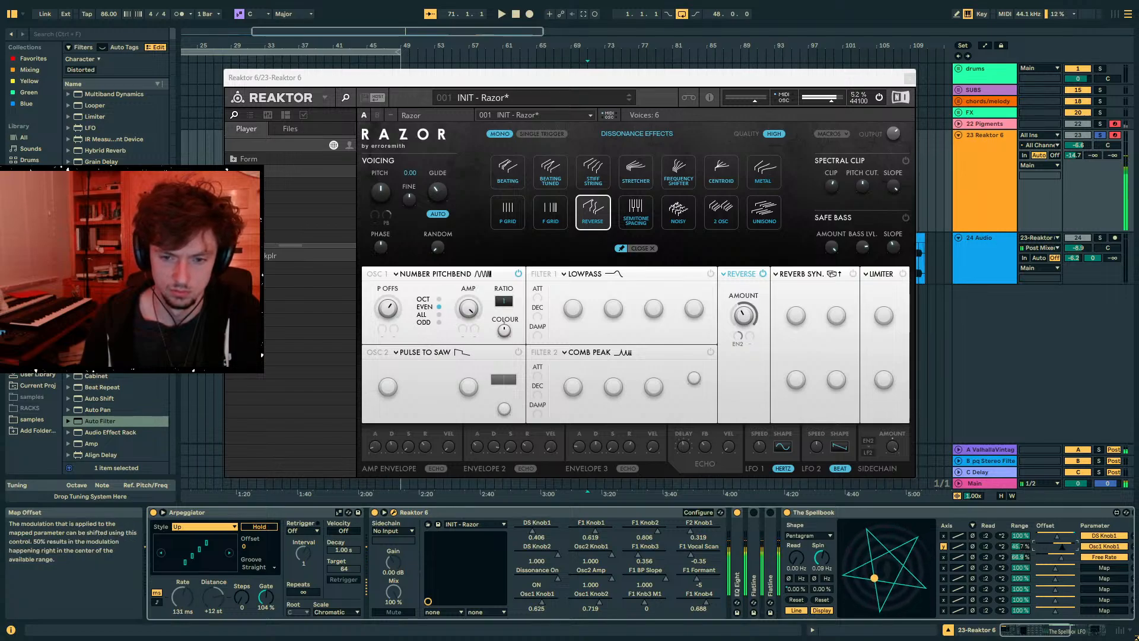
pyautogui.doubleClick(896, 514)
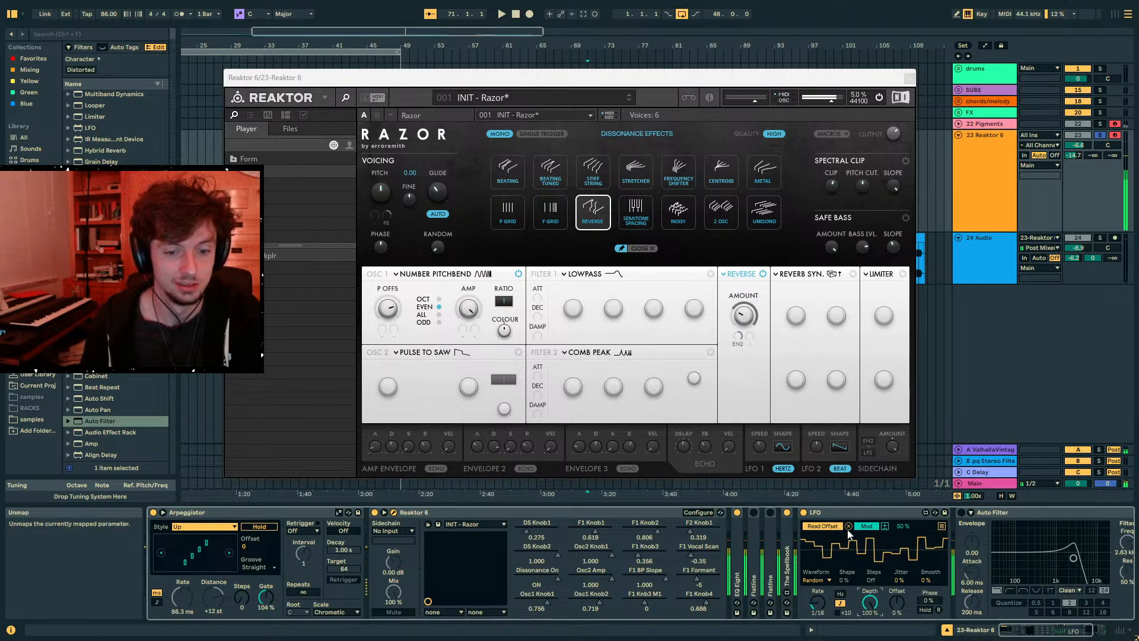
# - Switch the Arpeggiator to a synced 1/16 rate and set its gate to 36%
pyautogui.click(158, 602)
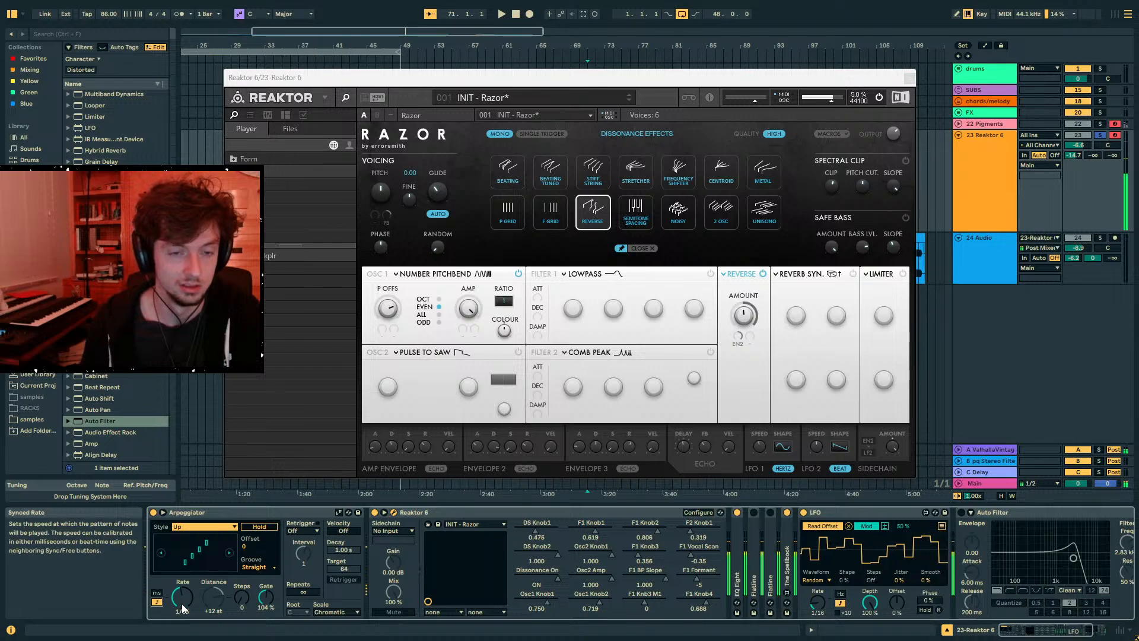
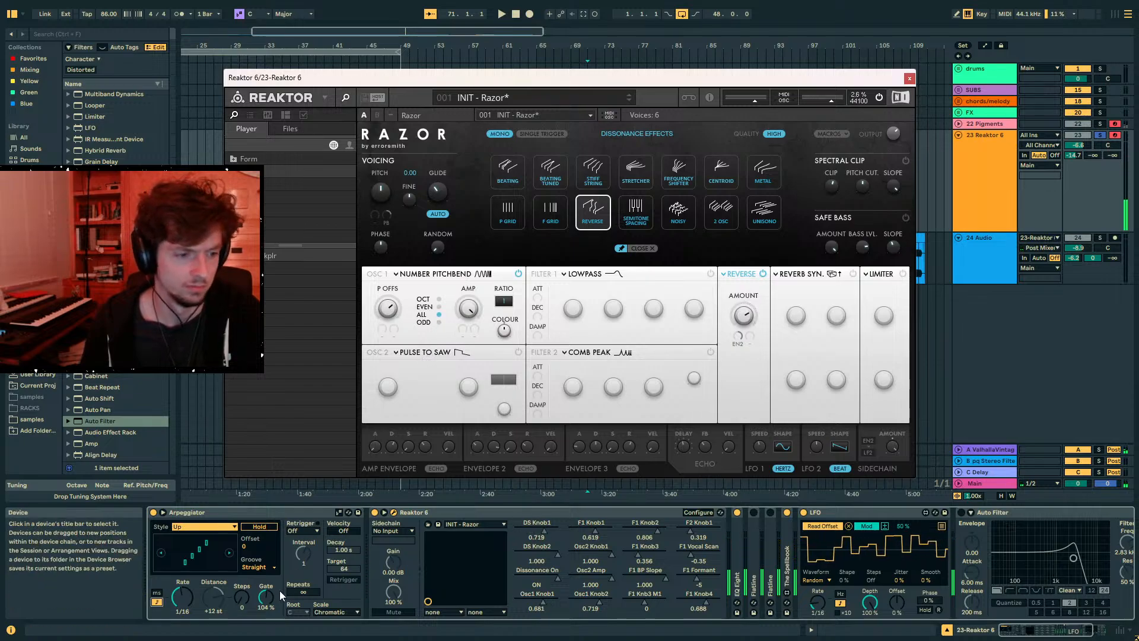
pyautogui.moveTo(267, 603); pyautogui.dragTo(266, 631)
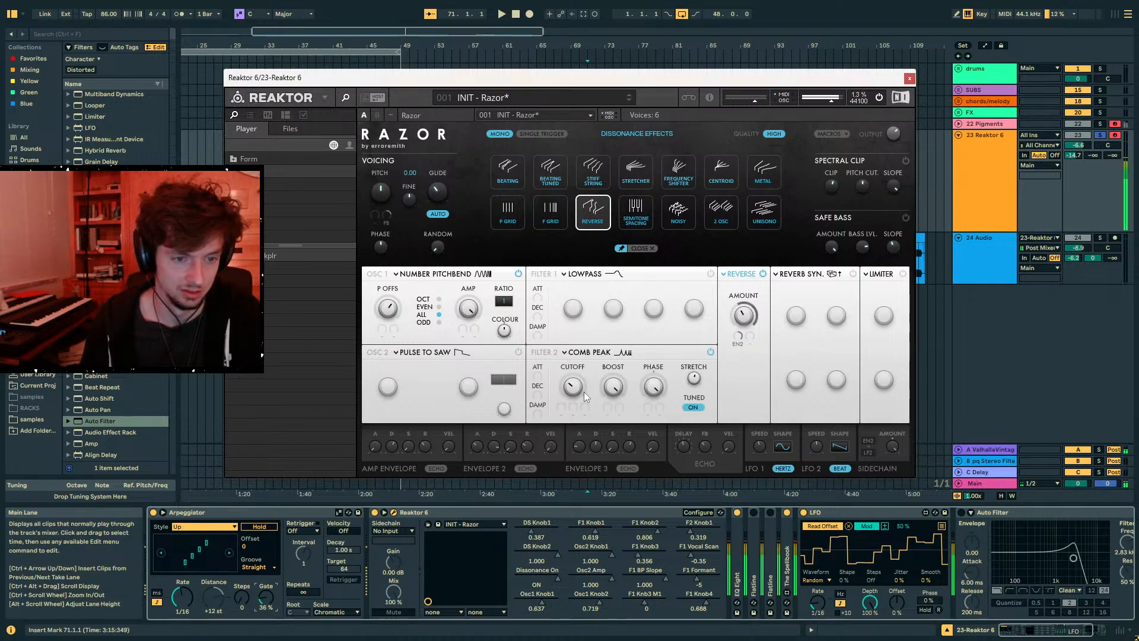
# - Raise the cutoff of Razor's Filter 2, switch that filter to Pseudo Pitchbend, and turn on the Limiter
pyautogui.moveTo(576, 400); pyautogui.dragTo(573, 365)
pyautogui.click(589, 353)
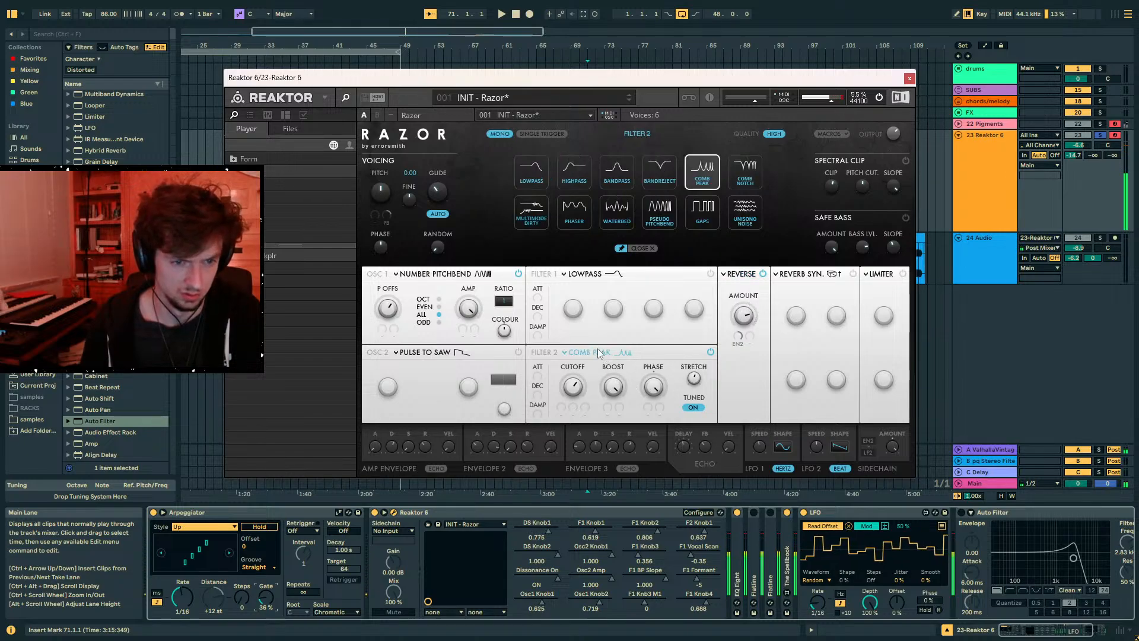
pyautogui.click(672, 207)
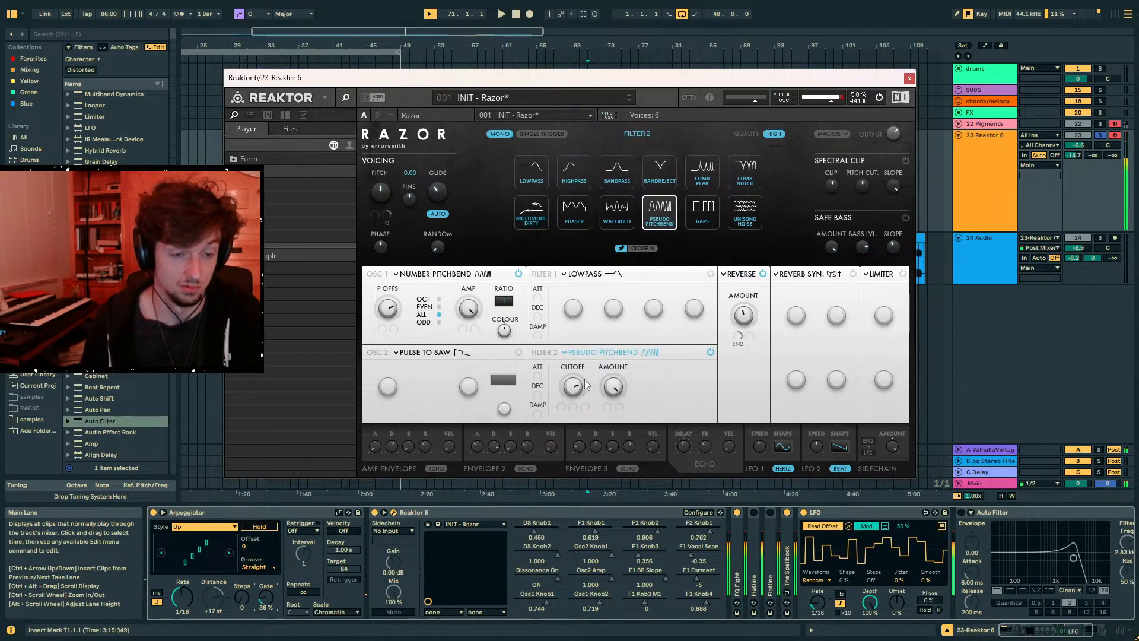
pyautogui.click(903, 274)
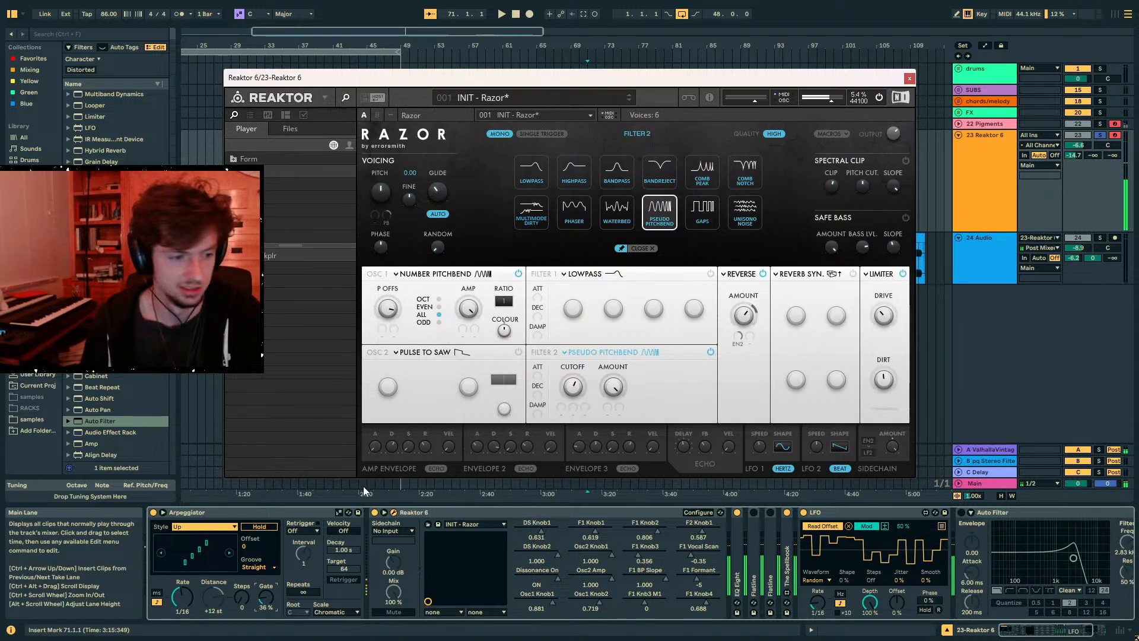
# - Return the Arpeggiator to its free rate and set The Spellbook's Read rate to 0.11 Hz
pyautogui.click(158, 592)
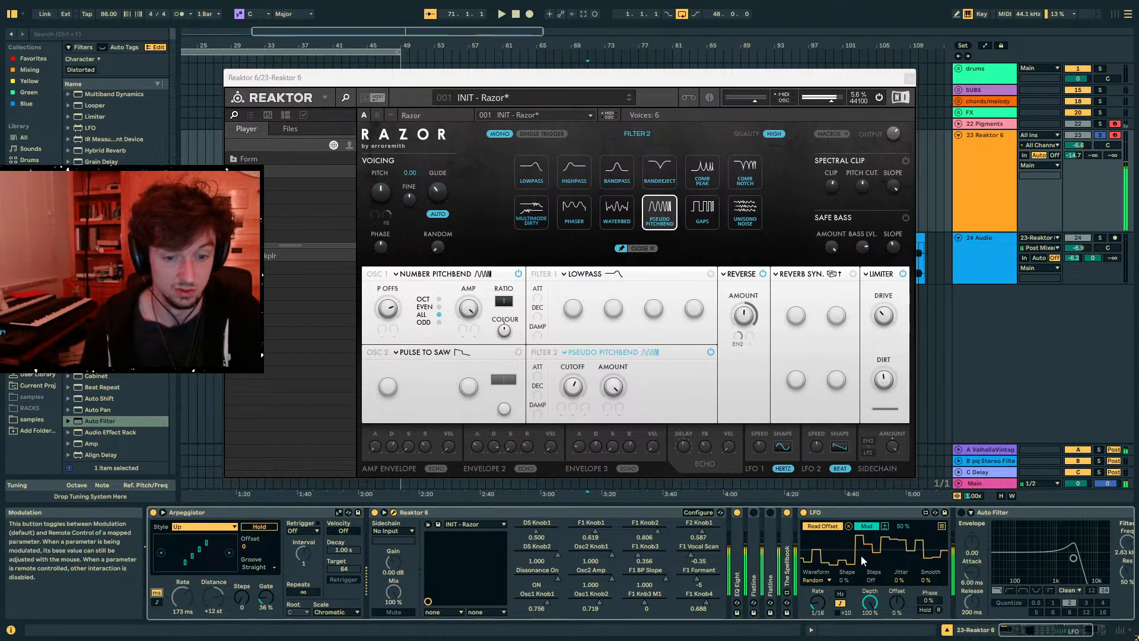
pyautogui.doubleClick(786, 566)
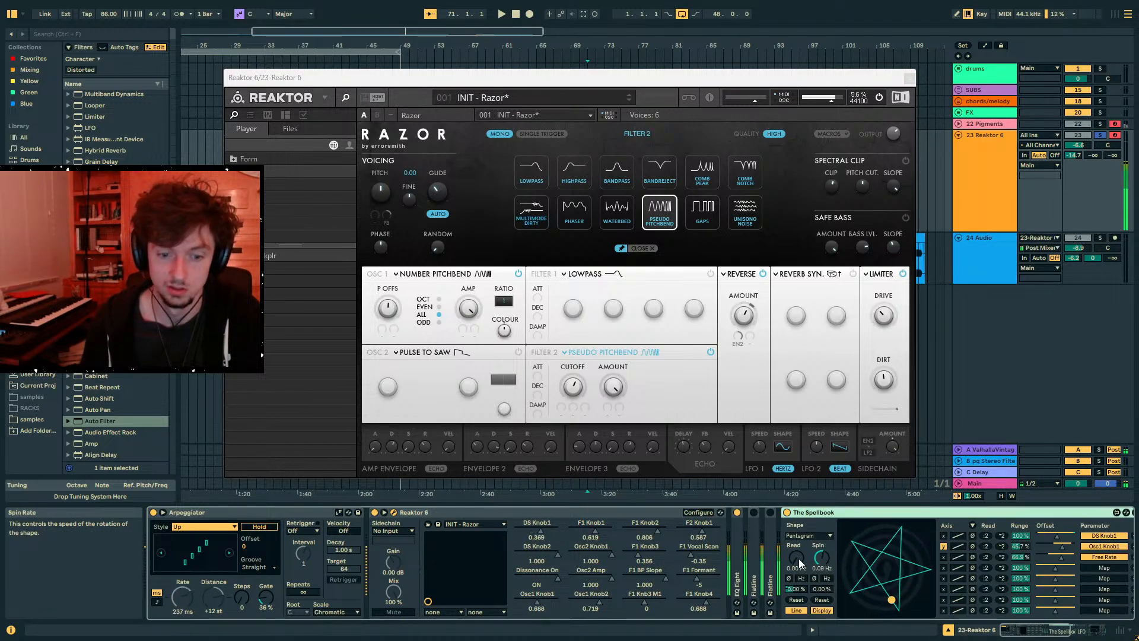
pyautogui.moveTo(797, 558); pyautogui.dragTo(796, 549)
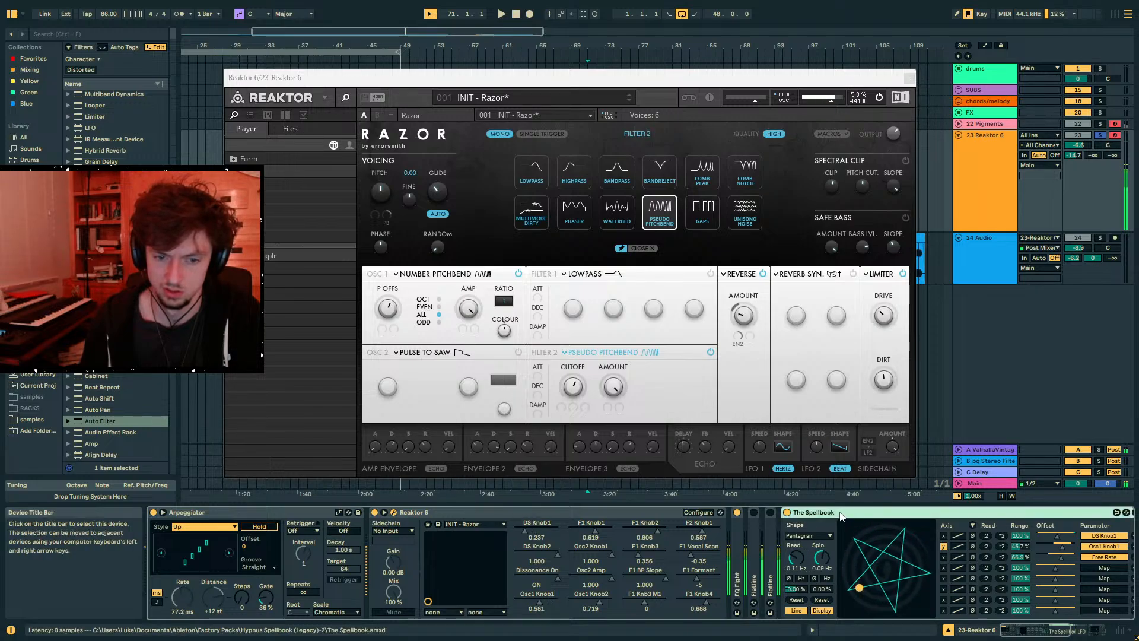
# - Set the LFO's depth to 0%
pyautogui.doubleClick(860, 512)
pyautogui.moveTo(881, 586); pyautogui.dragTo(881, 599)
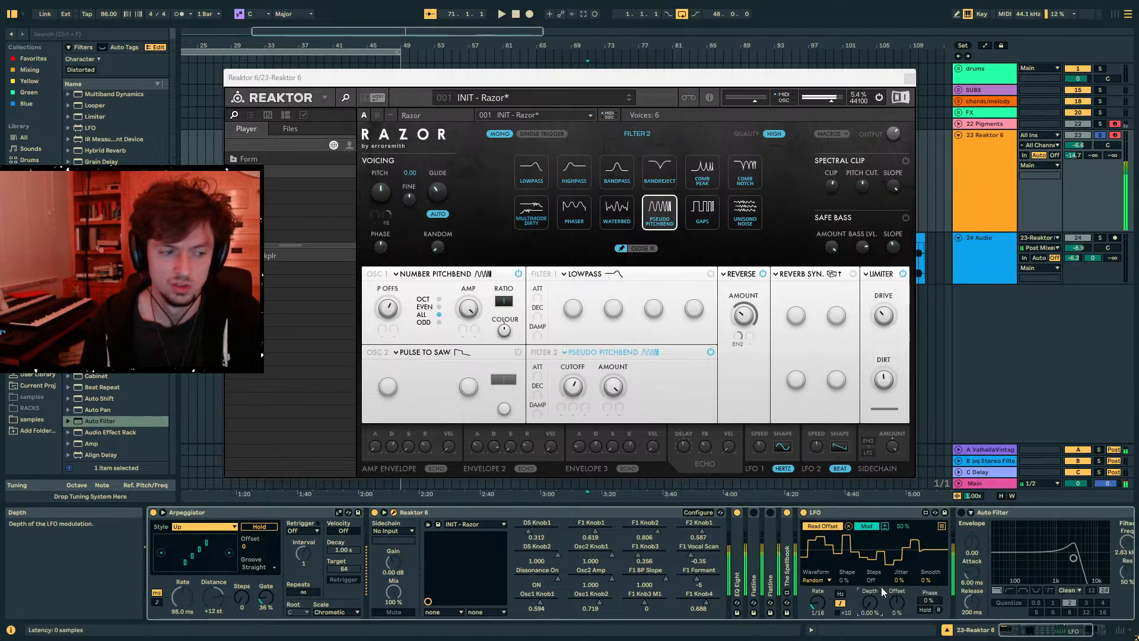
pyautogui.doubleClick(787, 553)
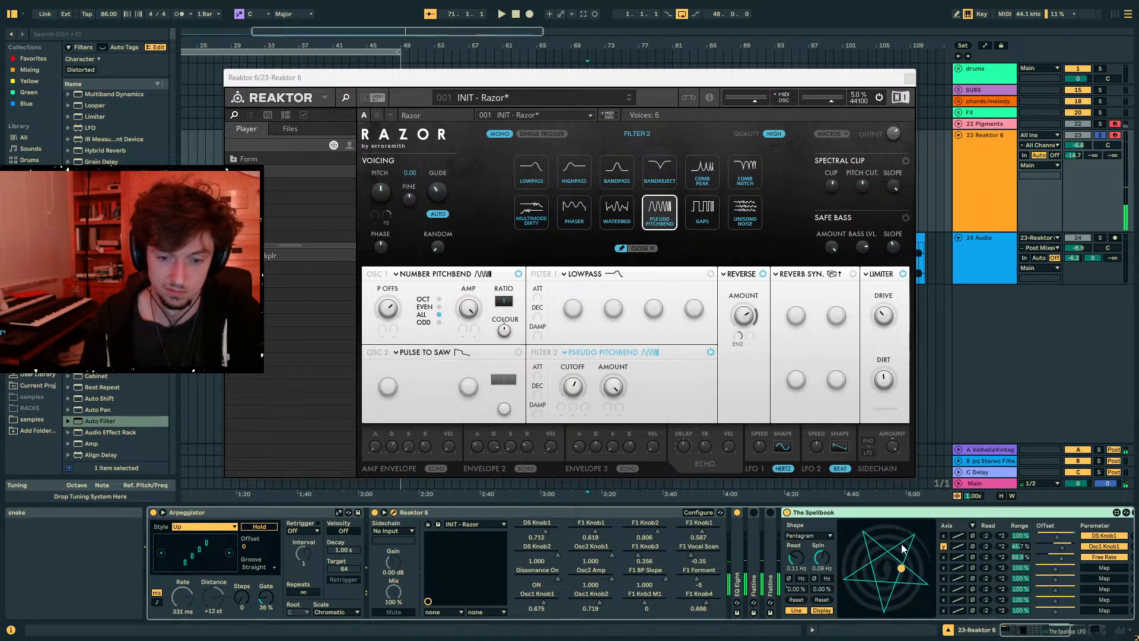
# - In The Spellbook, set Free Rate's range to 100%, adjust its offset, and set the Read rate to 0.12 Hz
pyautogui.moveTo(796, 557); pyautogui.dragTo(796, 548)
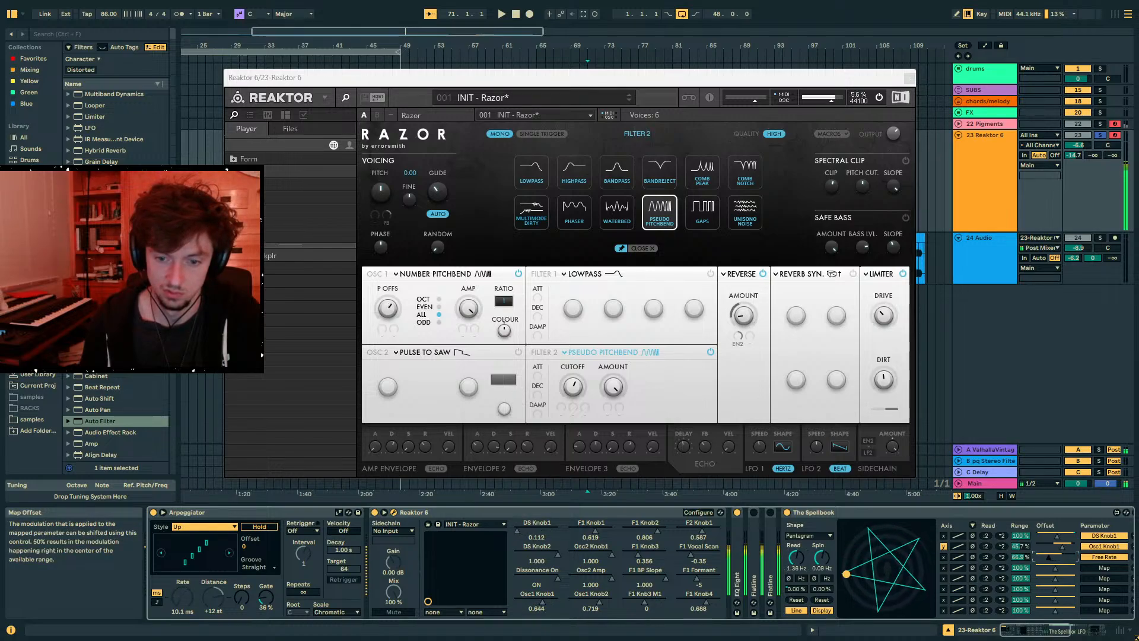
pyautogui.moveTo(1020, 556); pyautogui.dragTo(1019, 534)
pyautogui.moveTo(1049, 557); pyautogui.dragTo(1052, 559)
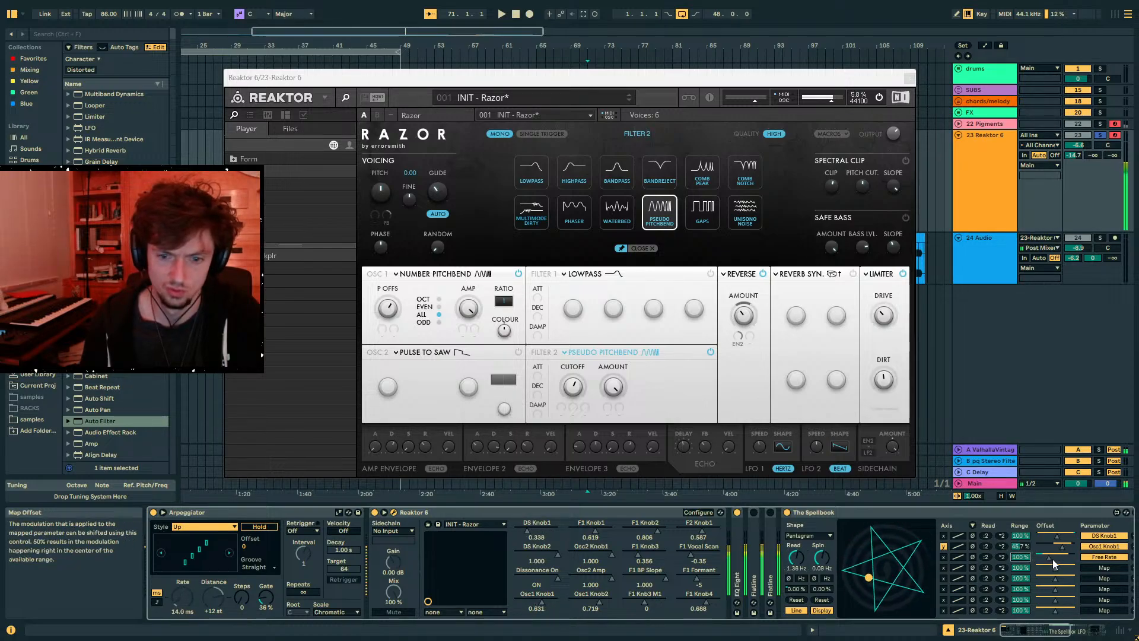
pyautogui.moveTo(793, 557); pyautogui.dragTo(793, 584)
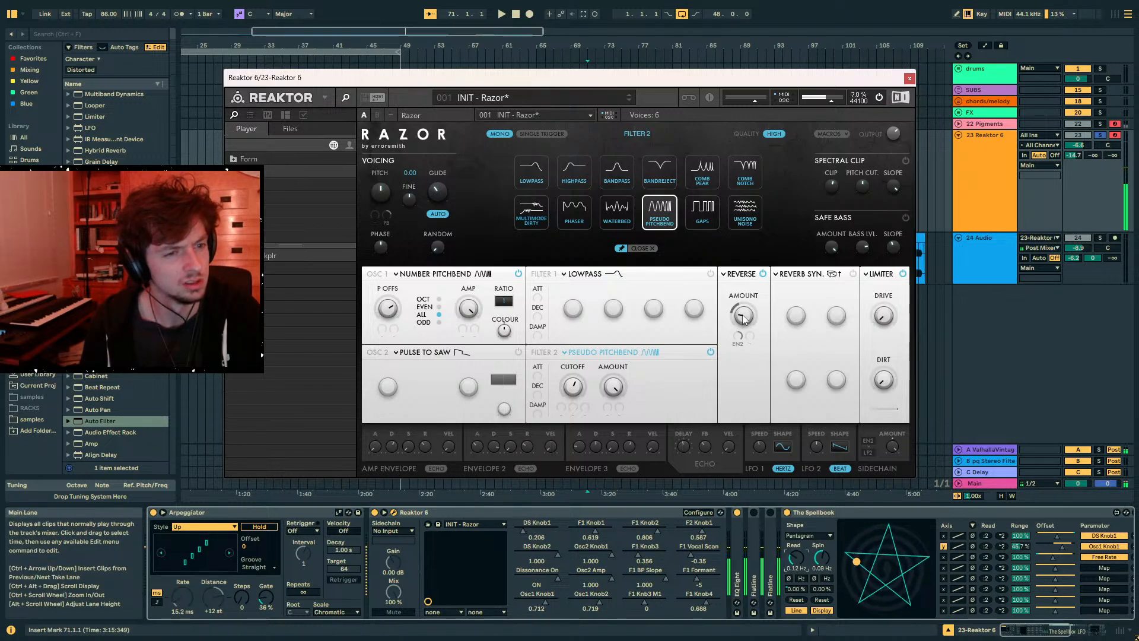
# - Set Osc1 Knob1's range to 0% with a readjusted offset, and give Free Rate the V-shaped modulation curve
pyautogui.click(1059, 544)
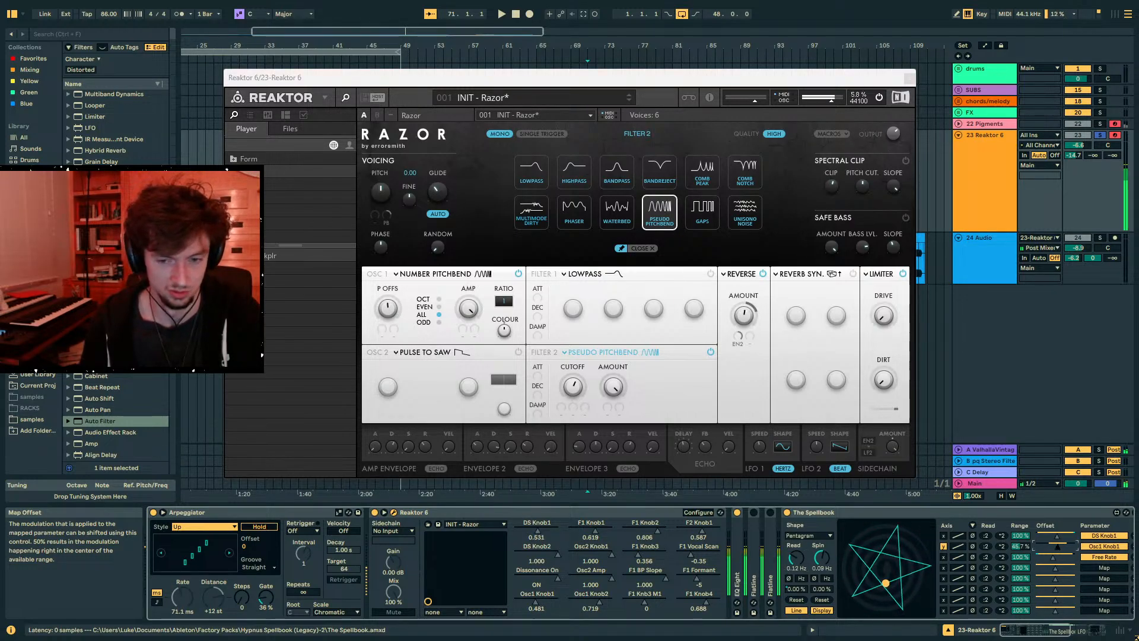
pyautogui.moveTo(1020, 546); pyautogui.dragTo(1020, 584)
pyautogui.moveTo(1058, 545); pyautogui.dragTo(1059, 546)
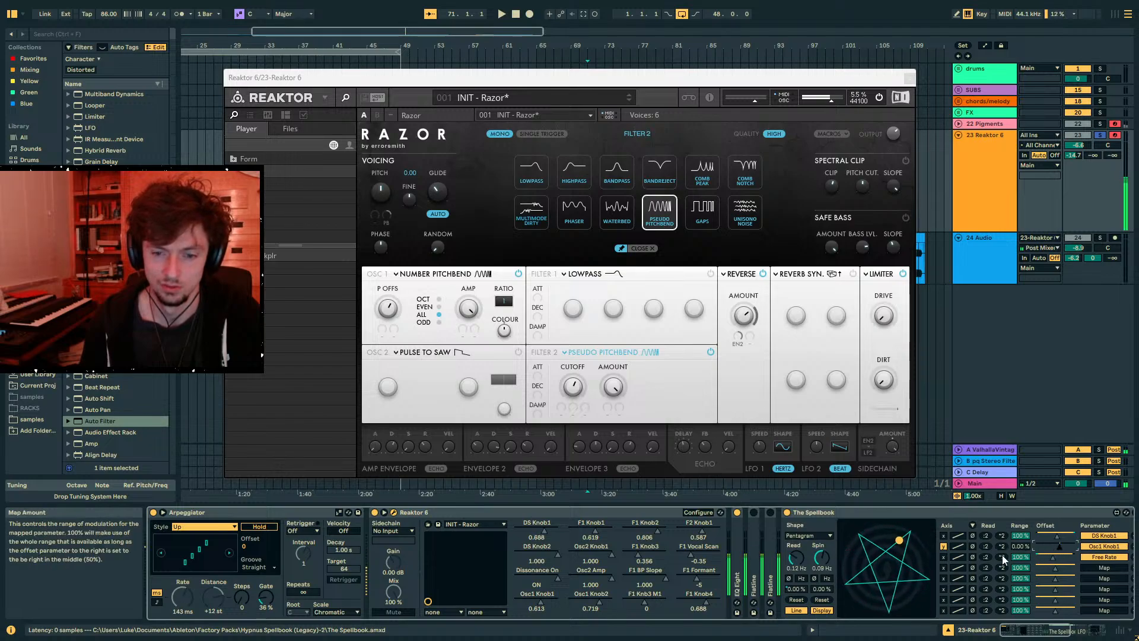
pyautogui.click(959, 557)
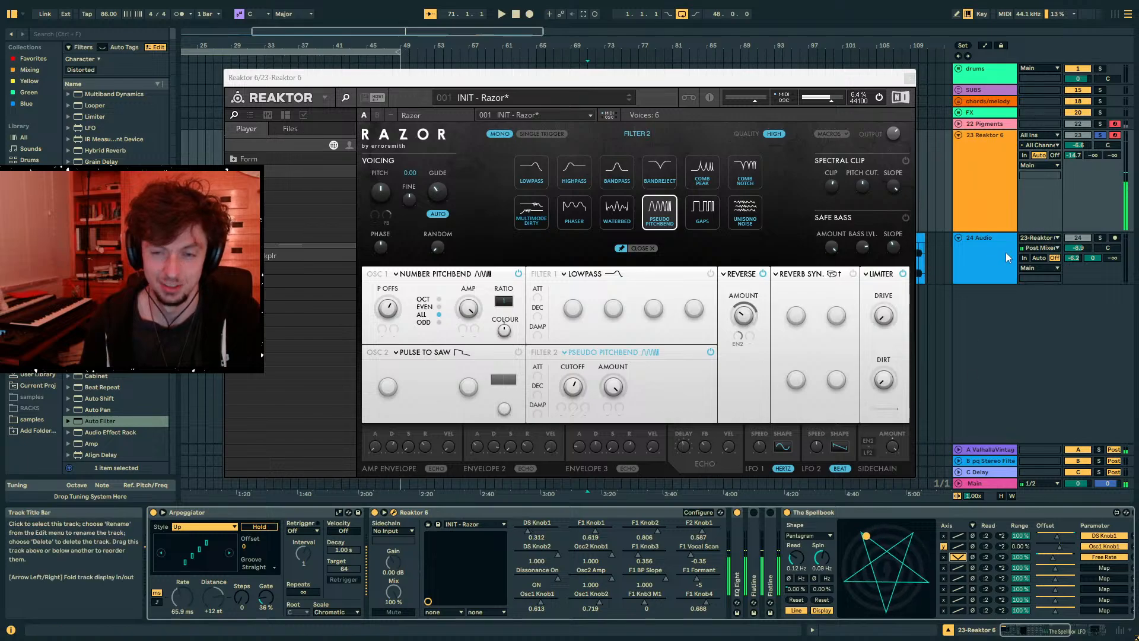
# - Raise the Reaktor 6 track's volume to -0.5 dB and its send B to 0 dB
pyautogui.moveTo(1077, 145); pyautogui.dragTo(1077, 131)
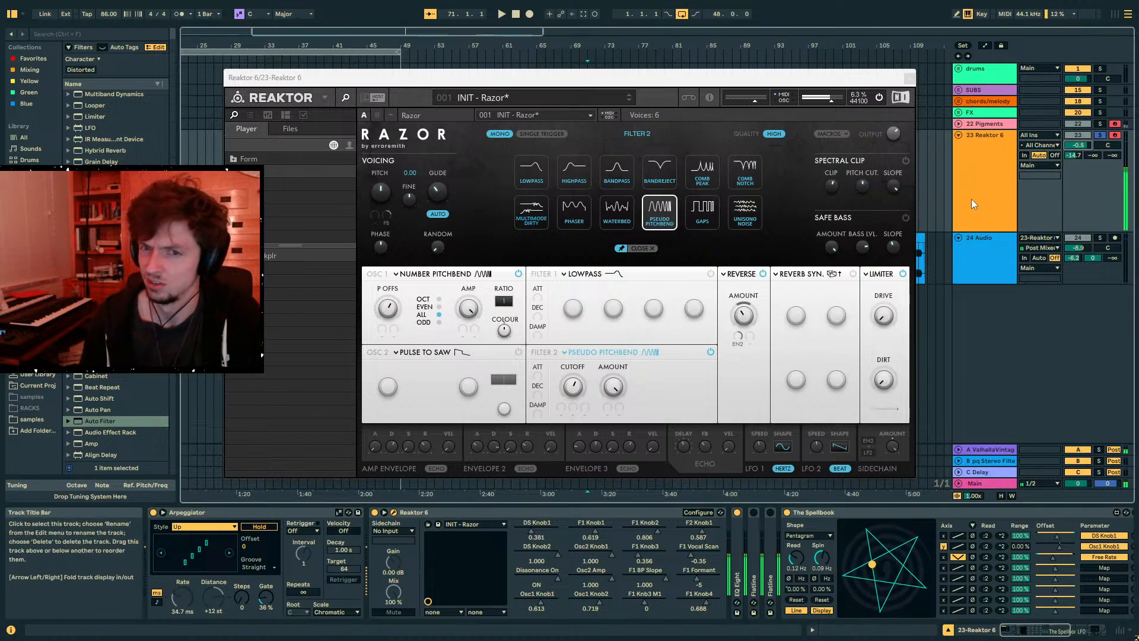
pyautogui.moveTo(1092, 155); pyautogui.dragTo(1092, 95)
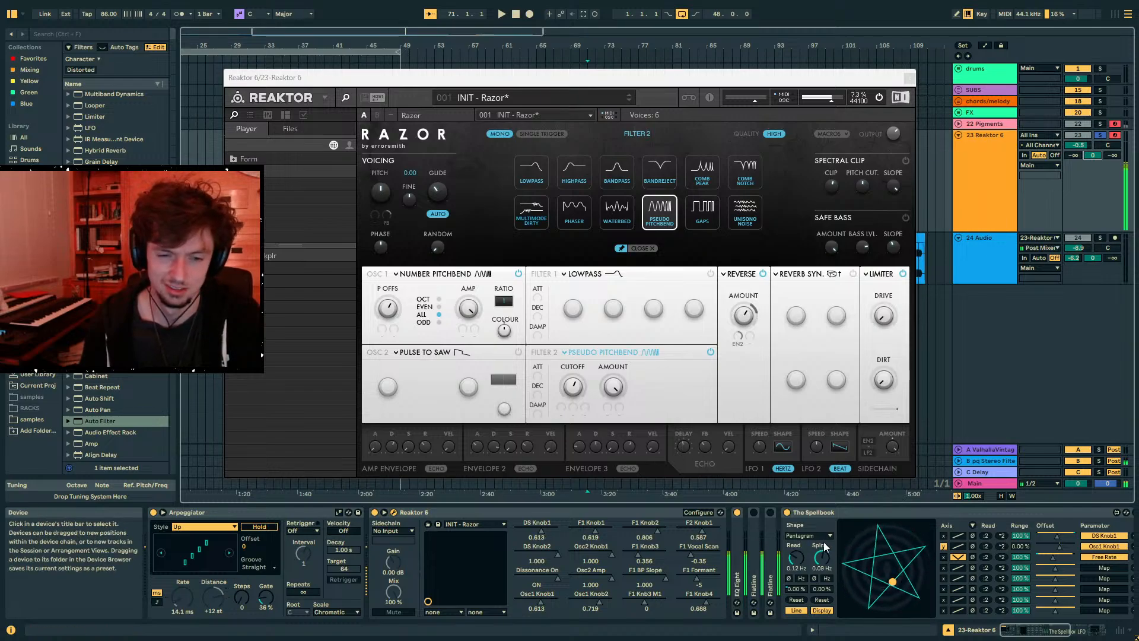
# - Set The Spellbook's Spin rate to 0.03 Hz, widen Osc1 Knob1's range and reduce DS Knob1's range
pyautogui.moveTo(816, 565); pyautogui.dragTo(817, 537)
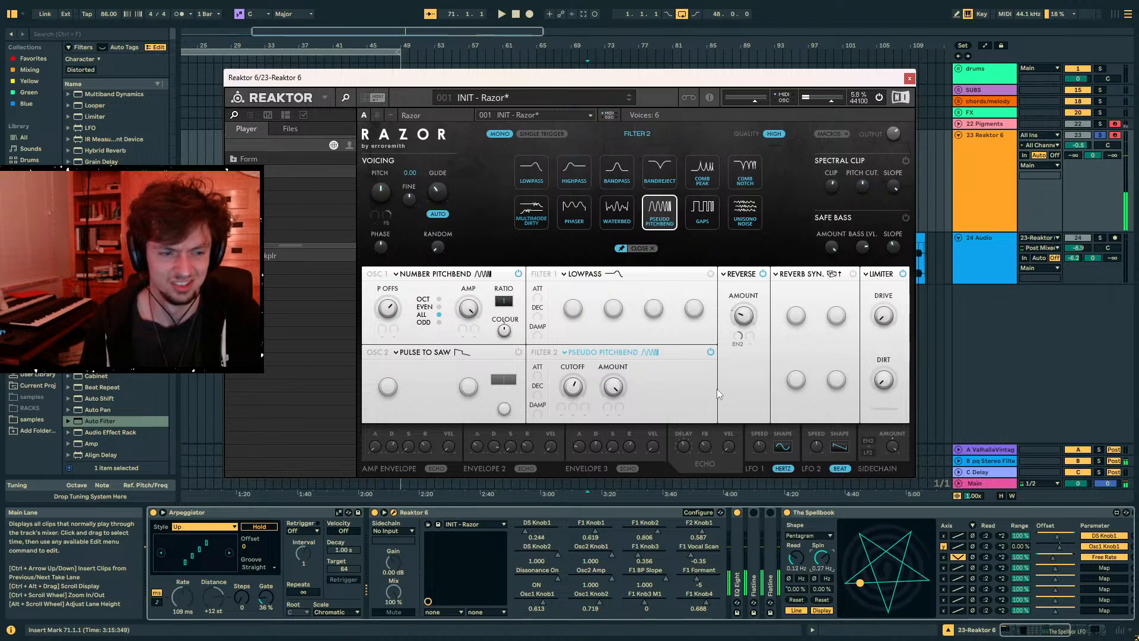
pyautogui.moveTo(1020, 547); pyautogui.dragTo(1020, 534)
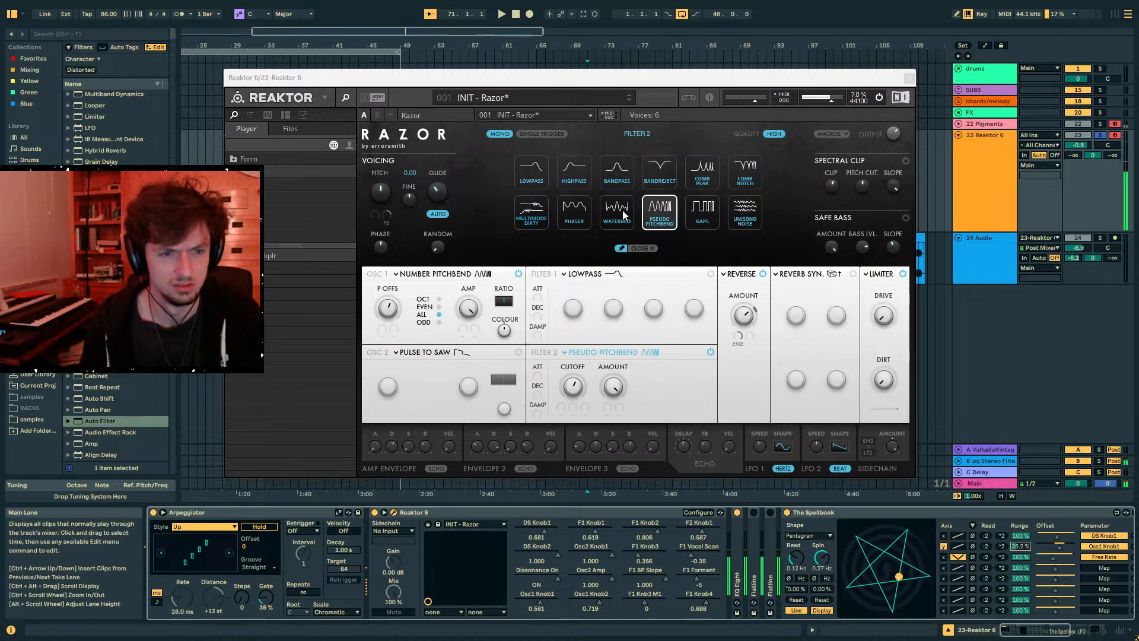
pyautogui.moveTo(822, 558); pyautogui.dragTo(822, 584)
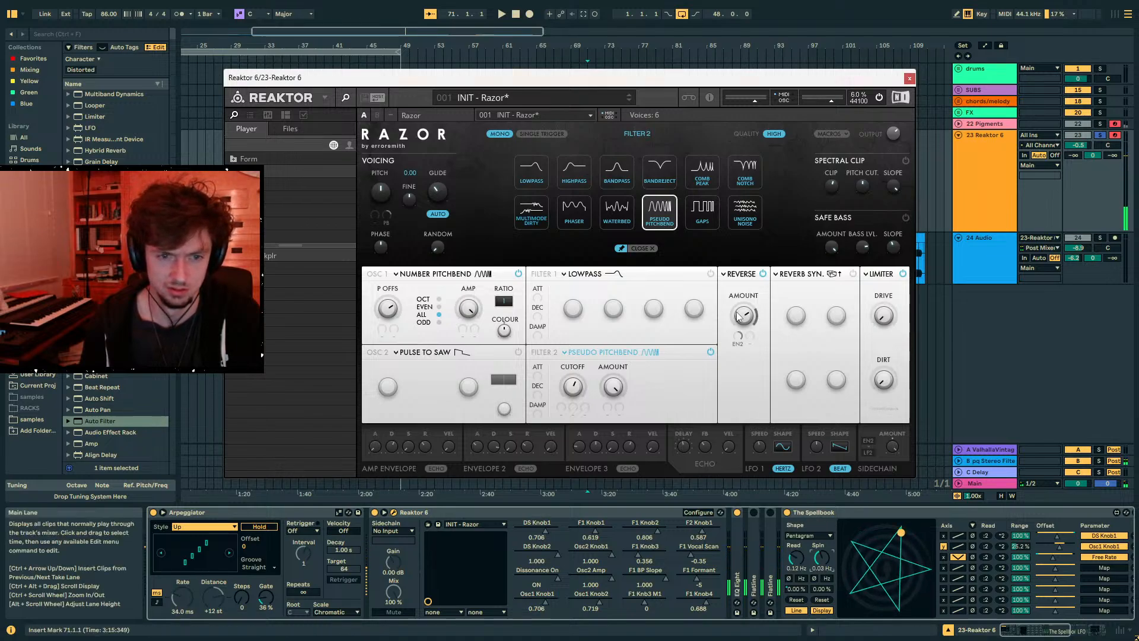
pyautogui.moveTo(1031, 545); pyautogui.dragTo(1020, 563)
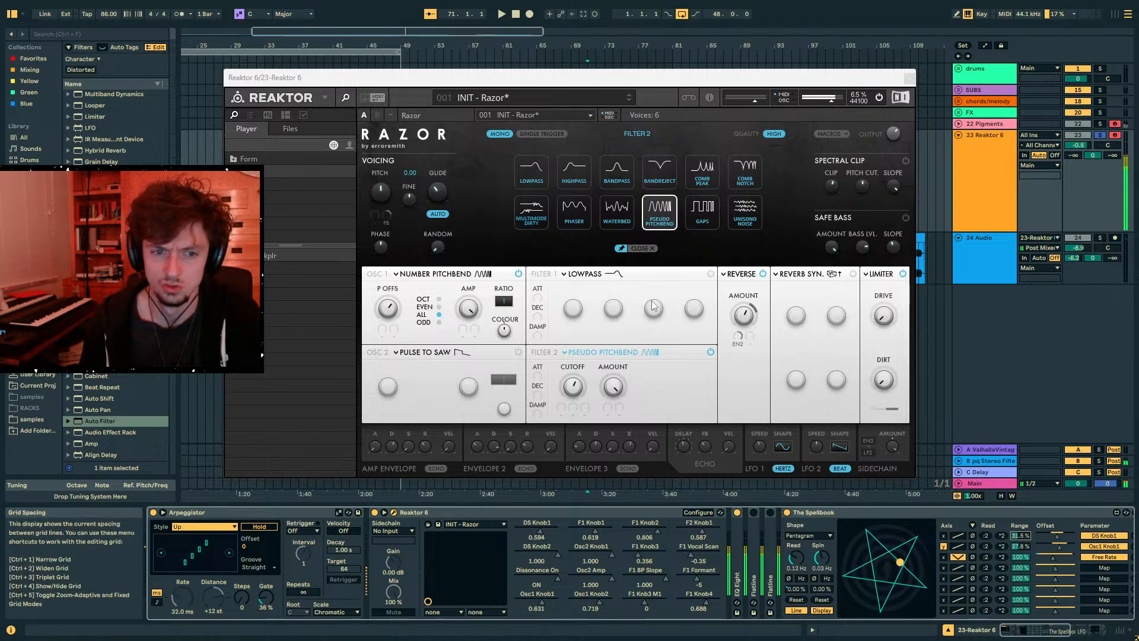
# - Switch Razor's dissonance effect to Centroid and fold up The Spellbook device
pyautogui.click(741, 275)
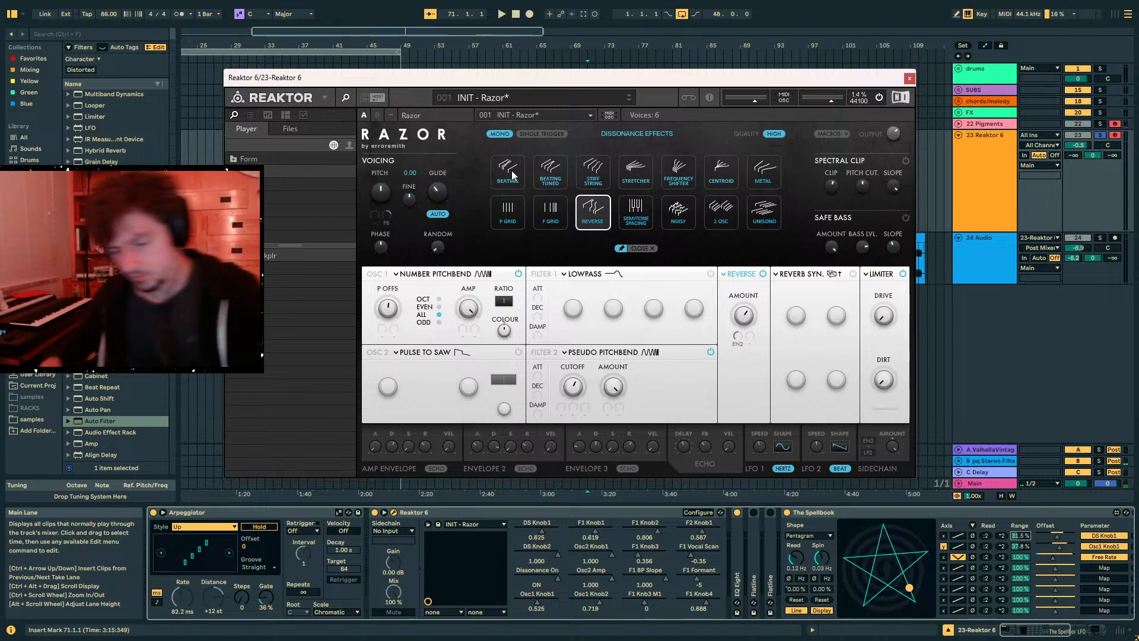
pyautogui.click(725, 181)
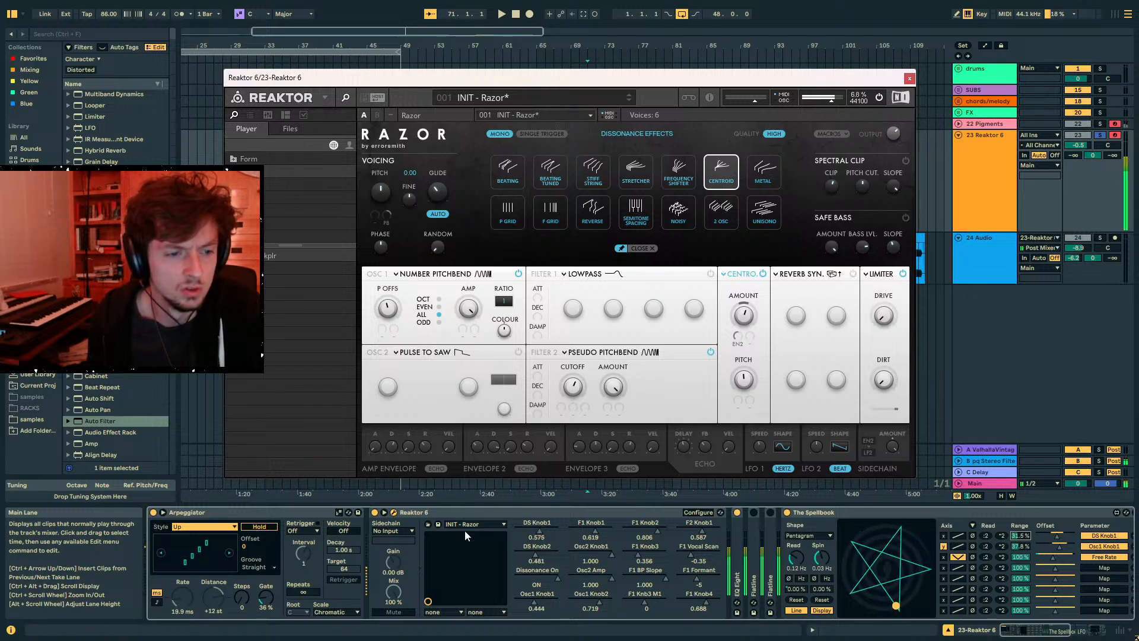
pyautogui.doubleClick(815, 510)
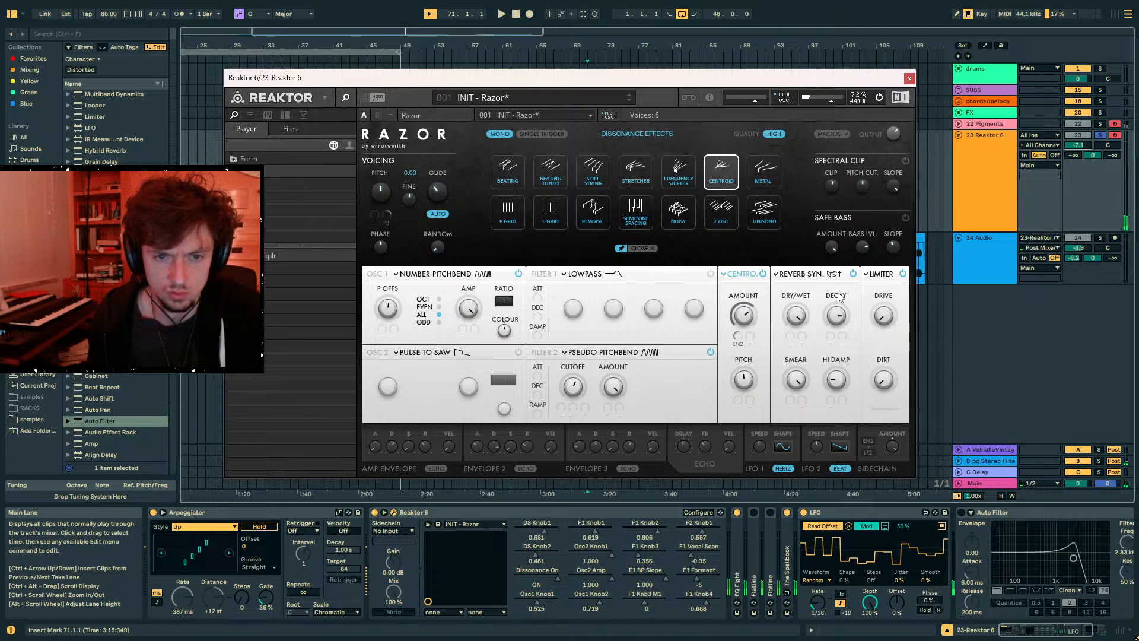
# - Fold up the Auto Filter, search the browser for "flatline" and add Flatline.adv to the end of the Reaktor track's device chain
pyautogui.doubleClick(989, 513)
pyautogui.click(62, 40)
pyautogui.write('a')
pyautogui.press('BackSpace')
pyautogui.write('flatline')
pyautogui.click(106, 105)
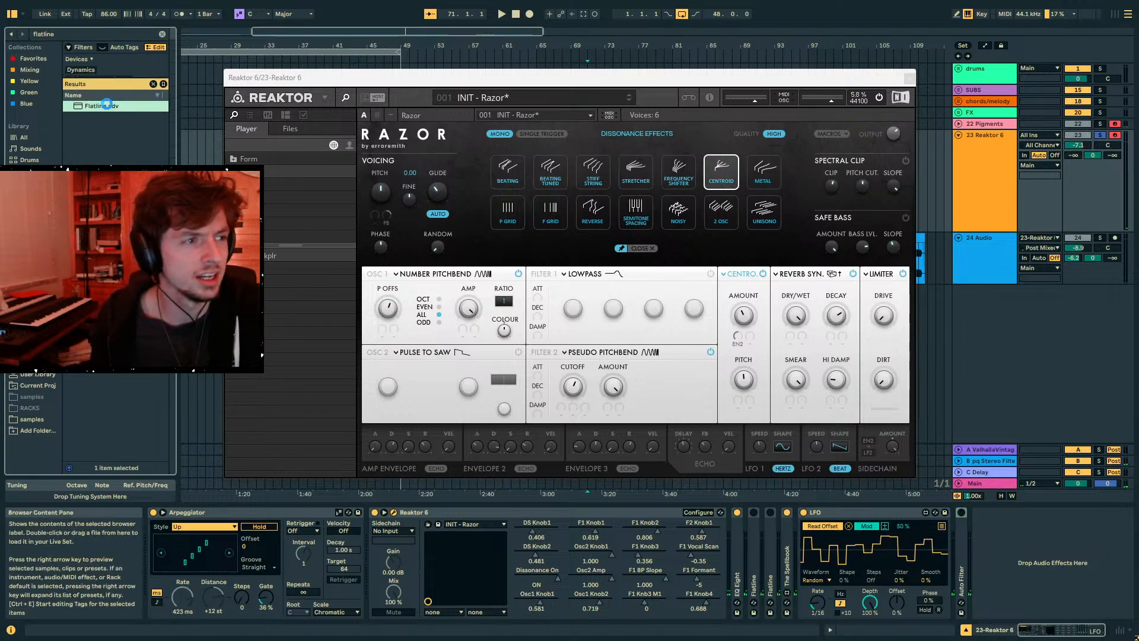
pyautogui.doubleClick(105, 105)
# - Switch Razor's stereo effect to Resonant Reverb, raise its cutoff, and audition the sound with the computer keyboard shifted down an octave
pyautogui.click(801, 273)
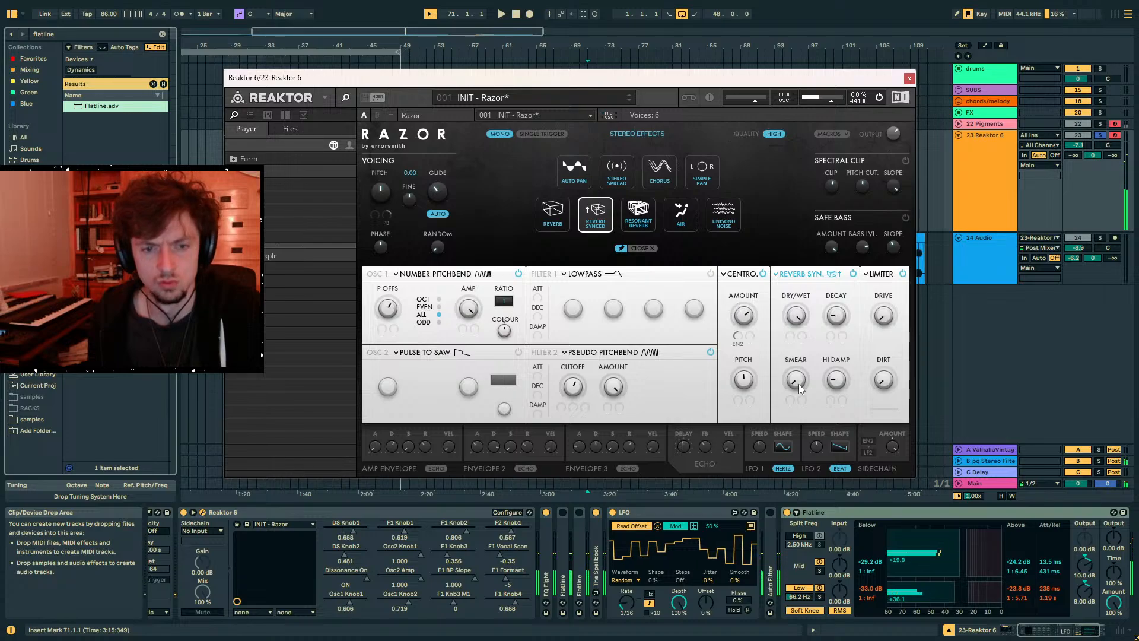
pyautogui.press('z')
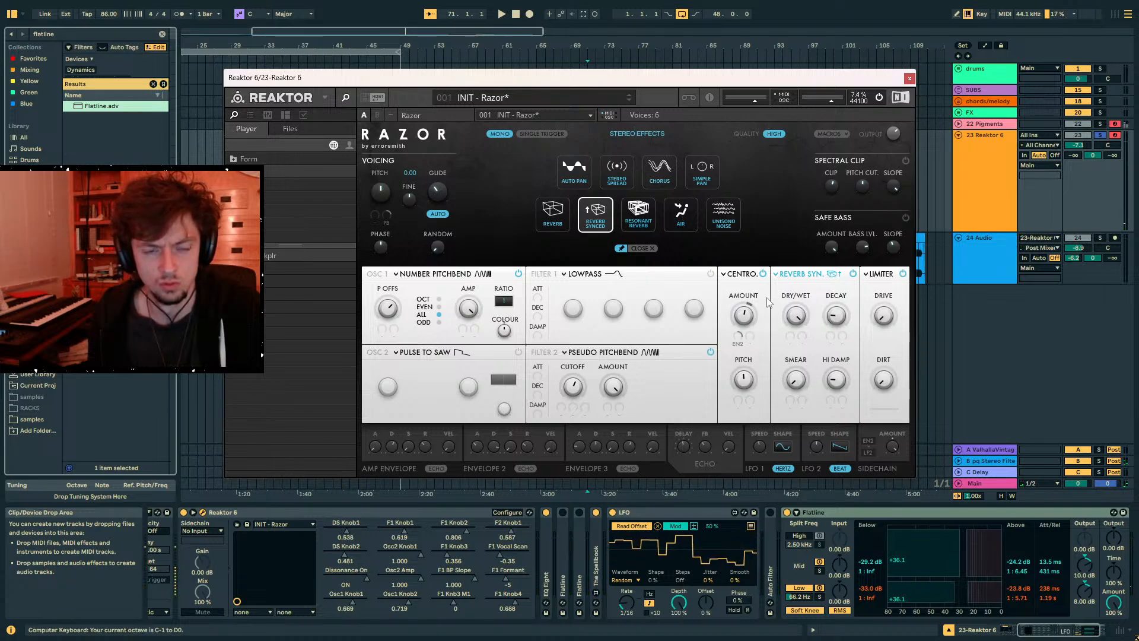
pyautogui.press('a')
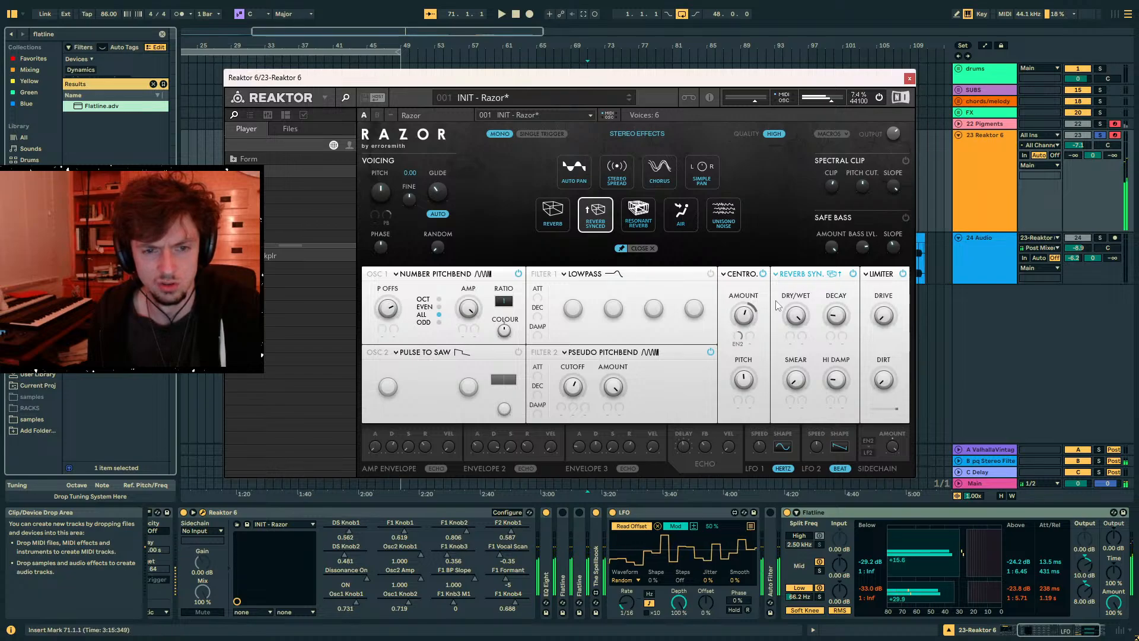
pyautogui.click(630, 212)
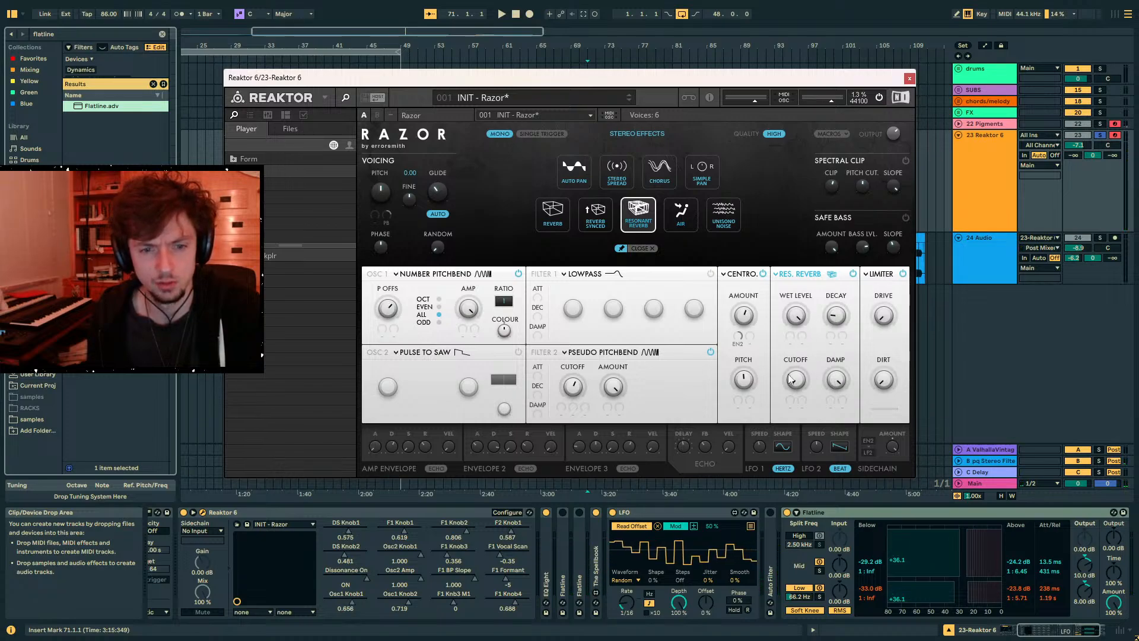
pyautogui.moveTo(789, 374); pyautogui.dragTo(840, 254)
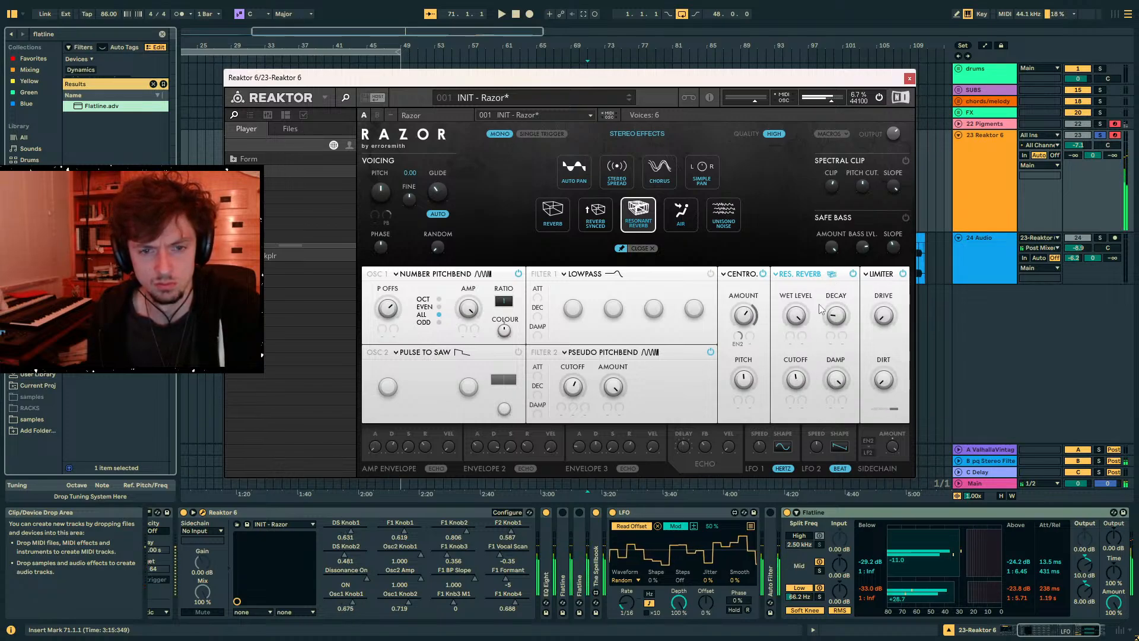
# - Try Razor's Stereo Spread effect, switch the stereo effect to Air, and turn off the LFO device
pyautogui.click(621, 176)
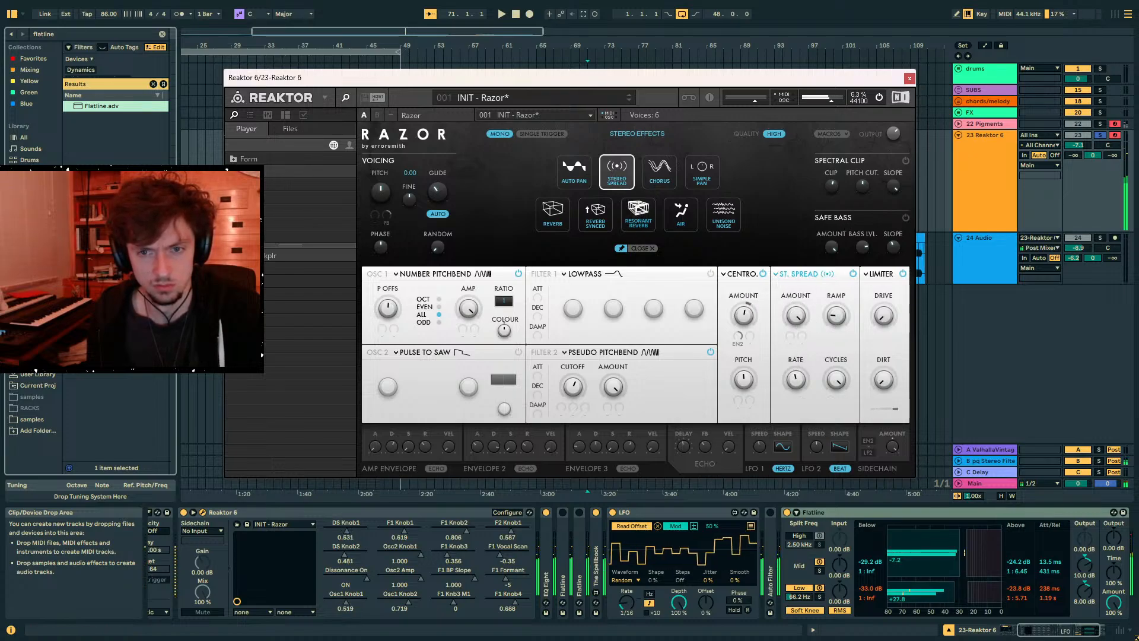
pyautogui.doubleClick(1093, 155)
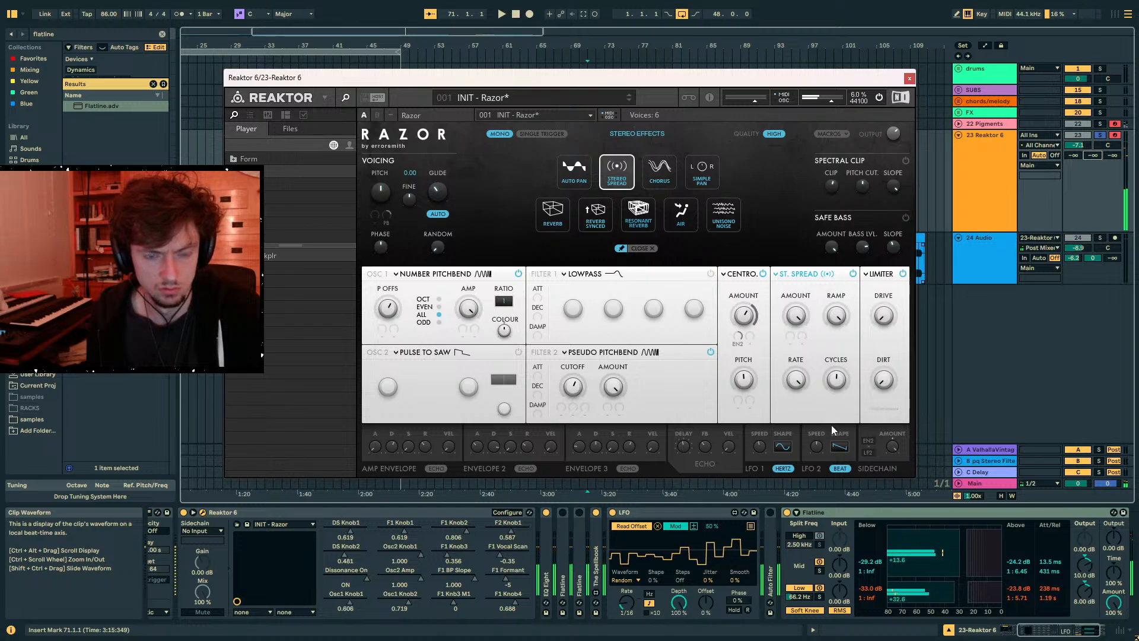
pyautogui.click(680, 224)
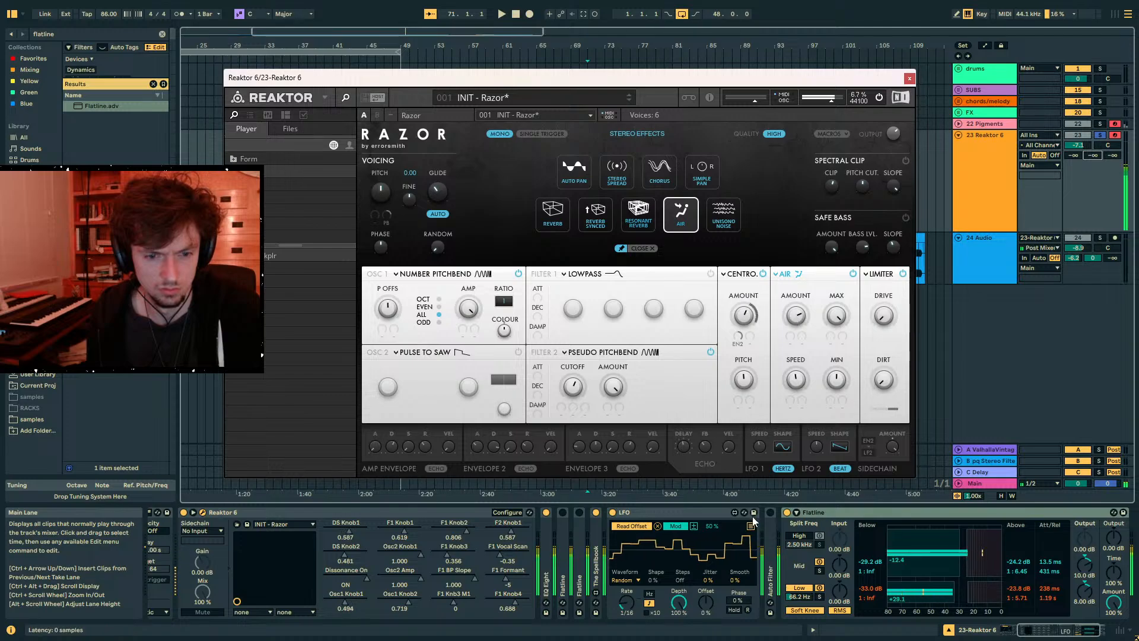
pyautogui.click(612, 512)
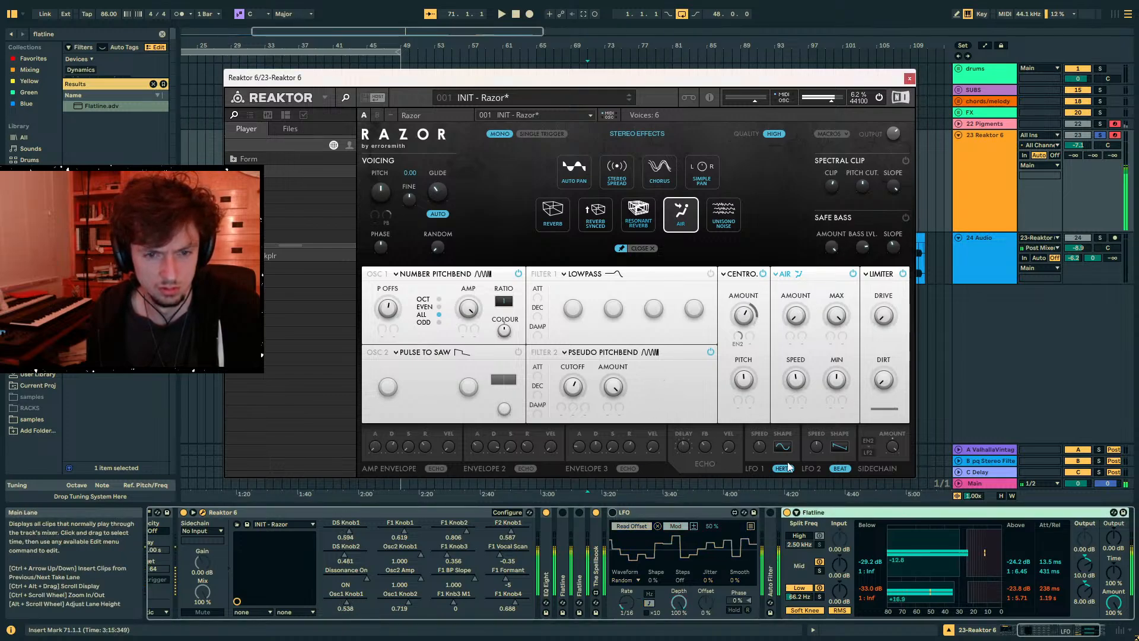
# - Compare the sound with Razor's Air effect and its Limiter each bypassed and re-enabled
pyautogui.click(853, 274)
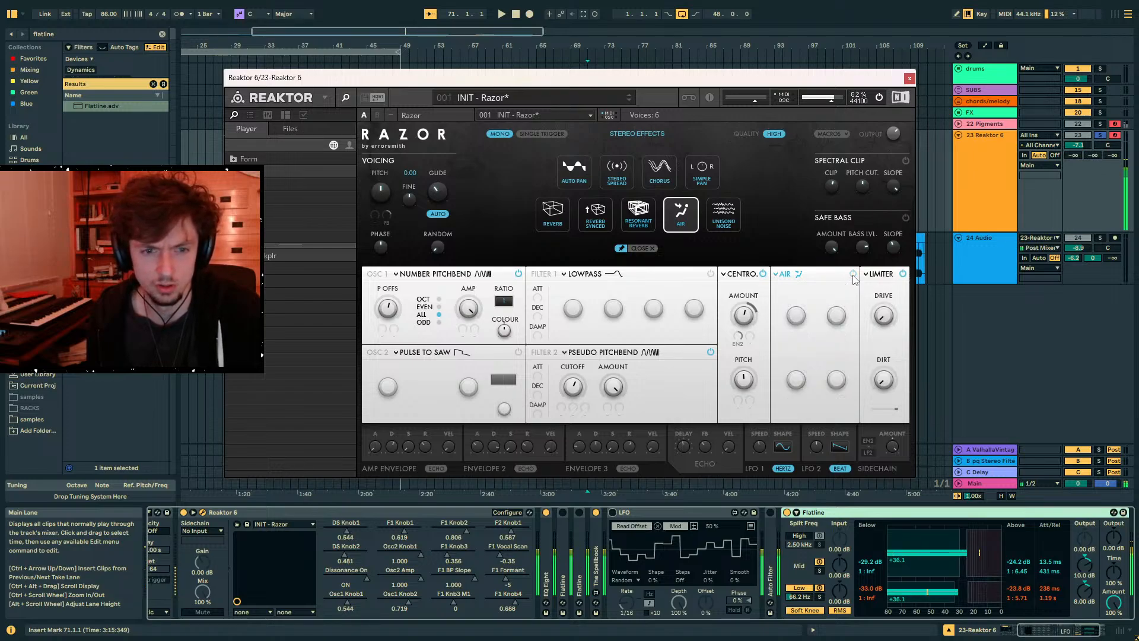
pyautogui.click(852, 275)
pyautogui.click(853, 274)
pyautogui.click(852, 274)
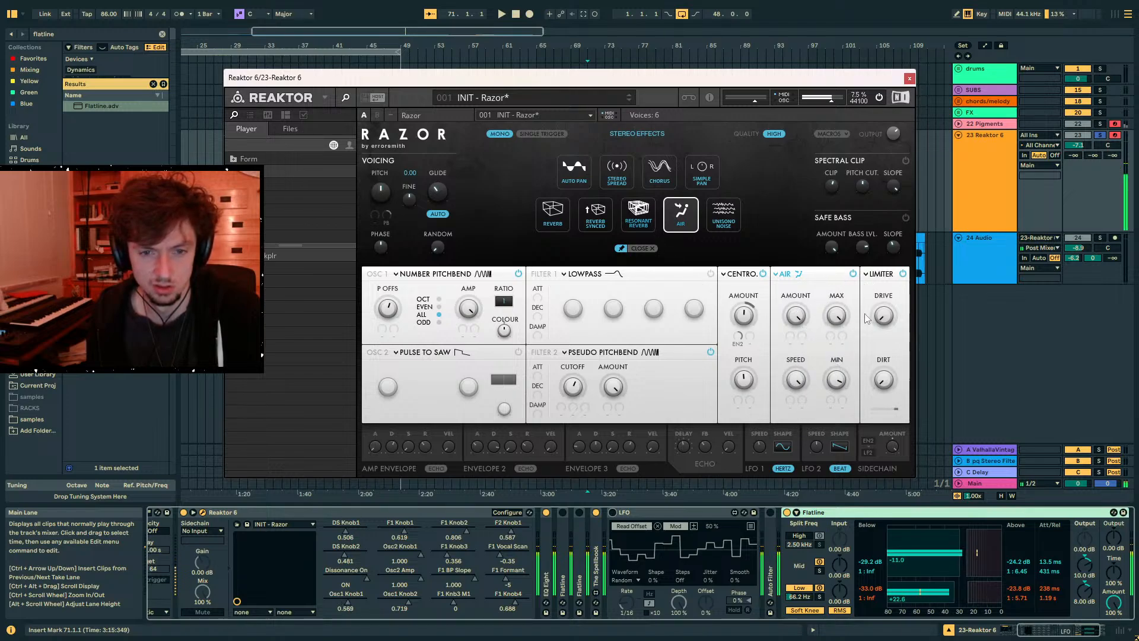
pyautogui.click(903, 274)
pyautogui.click(903, 275)
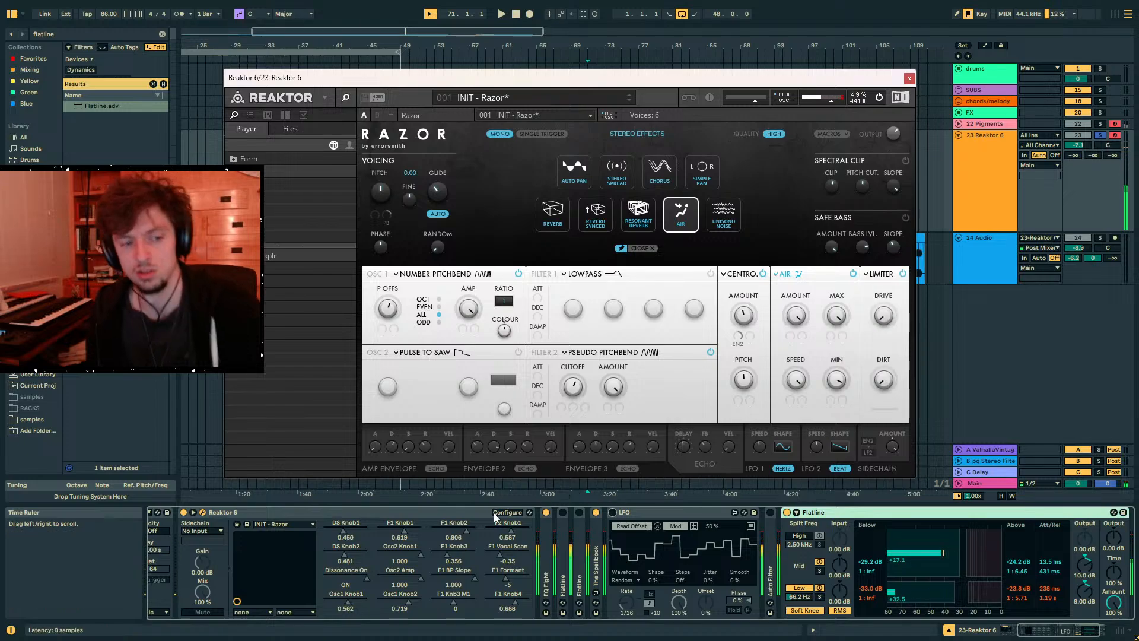
# - Unfold The Spellbook, set its Spin rate to 0.70 Hz, and reset the Osc1 Knob1 and DS Knob1 ranges to 100%
pyautogui.click(470, 514)
pyautogui.press('Left')
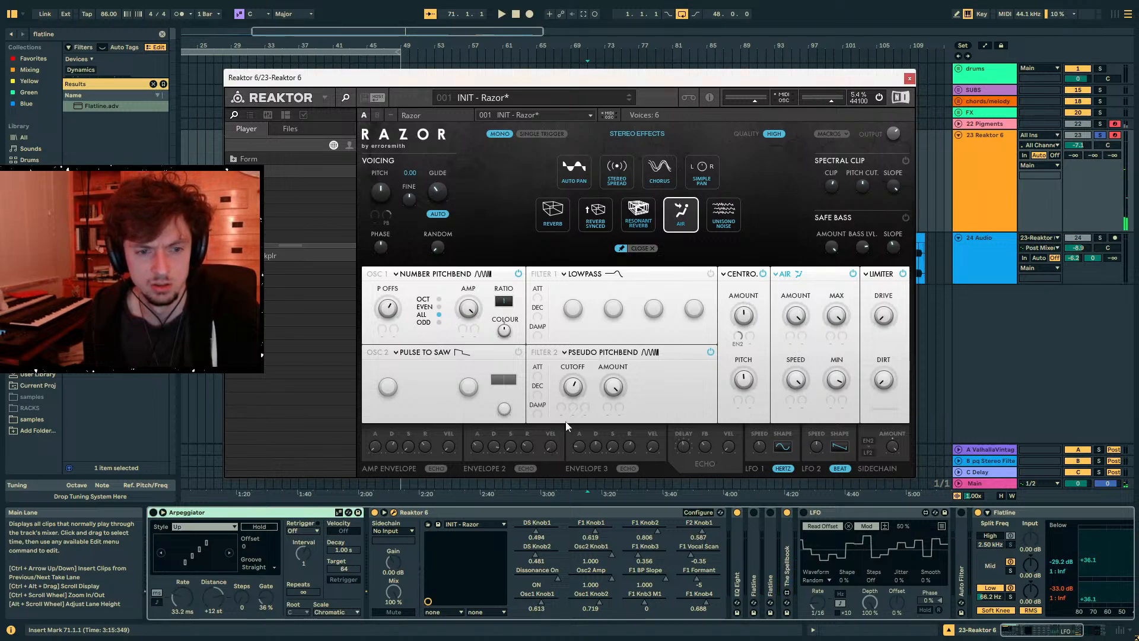
pyautogui.doubleClick(787, 564)
pyautogui.moveTo(822, 557); pyautogui.dragTo(821, 534)
pyautogui.doubleClick(1026, 546)
pyautogui.doubleClick(1020, 535)
# - Try Razor's Stretcher and Reverse dissonance effects and reduce The Spellbook's DS Knob1 range to 66.6%
pyautogui.click(742, 274)
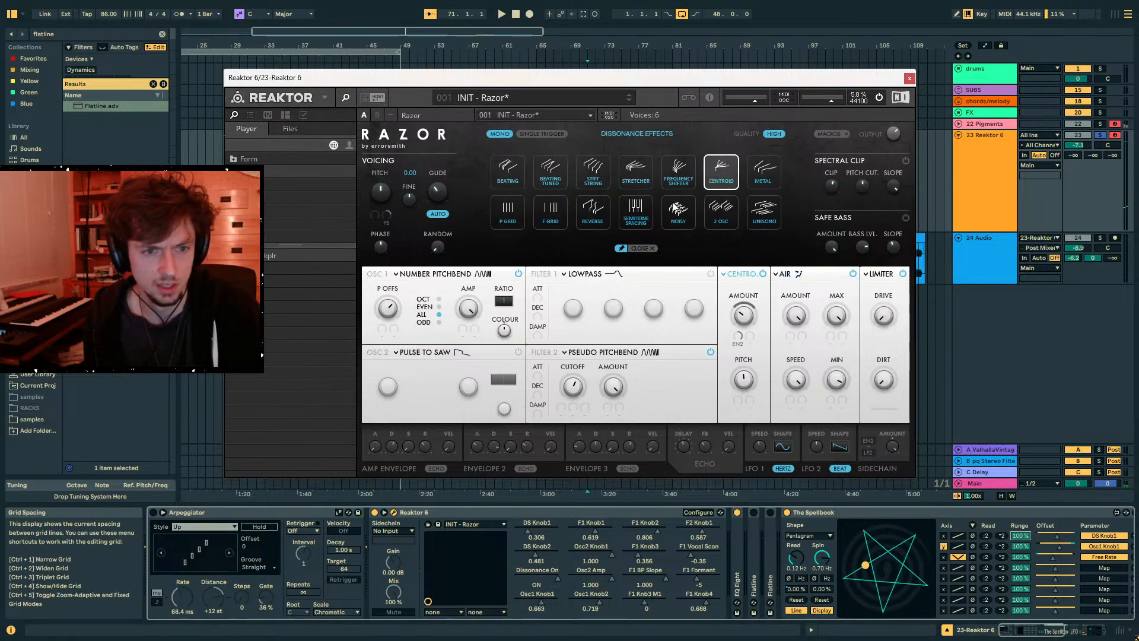
pyautogui.click(635, 175)
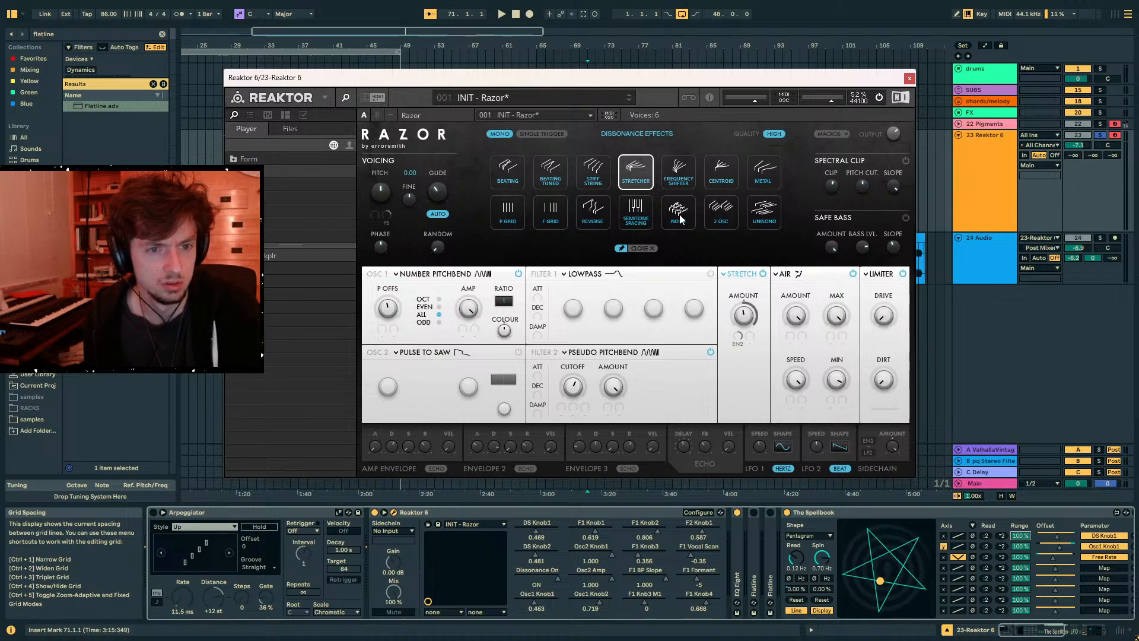
pyautogui.click(593, 211)
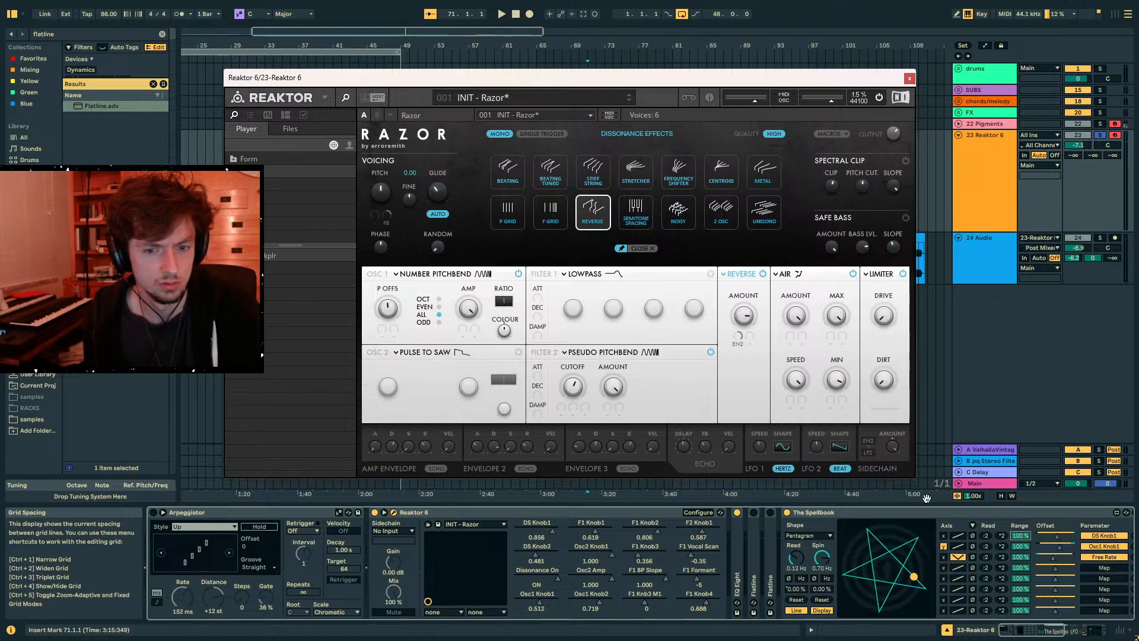
pyautogui.click(1020, 536)
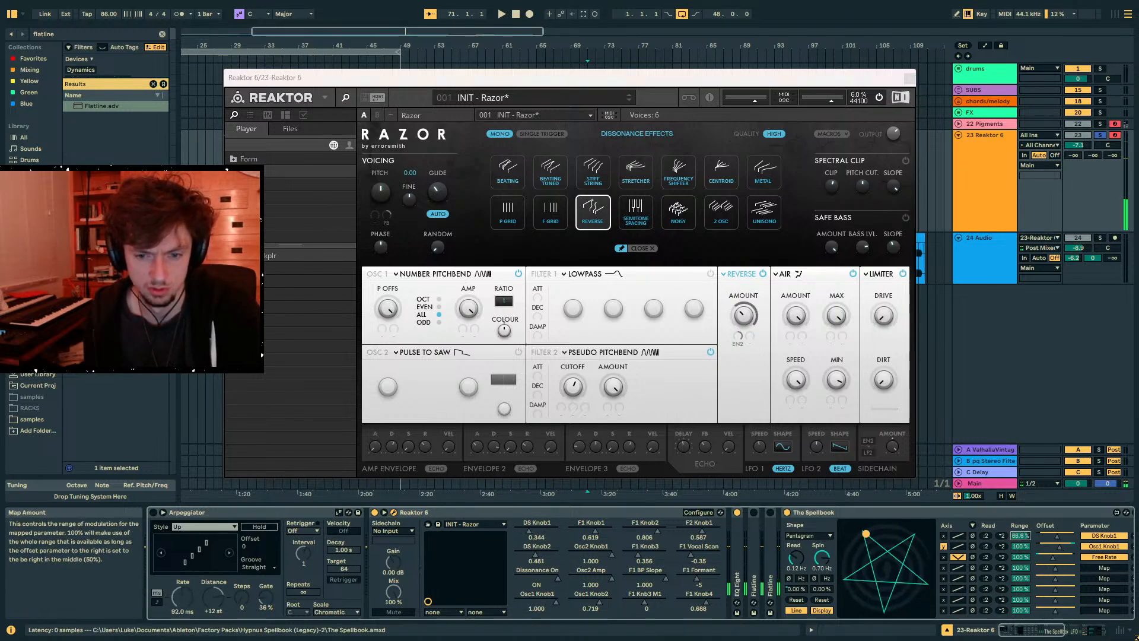
# - Remove The Spellbook from the device chain and slightly lower the Reverse dissonance amount in Razor
pyautogui.click(973, 512)
pyautogui.press('Right')
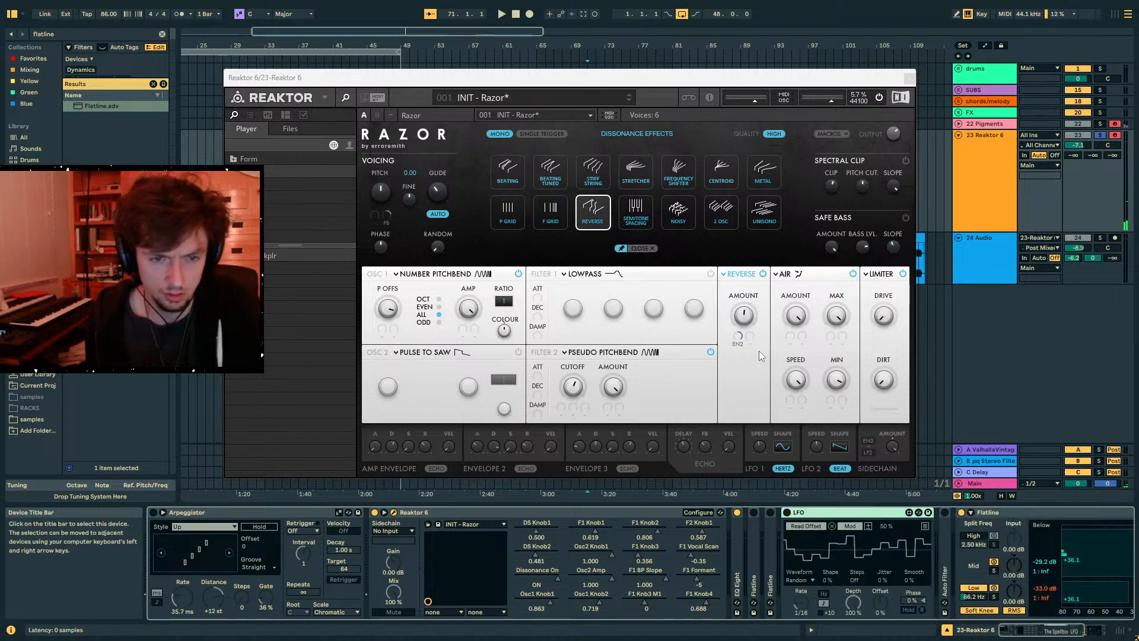
pyautogui.click(743, 317)
pyautogui.click(738, 337)
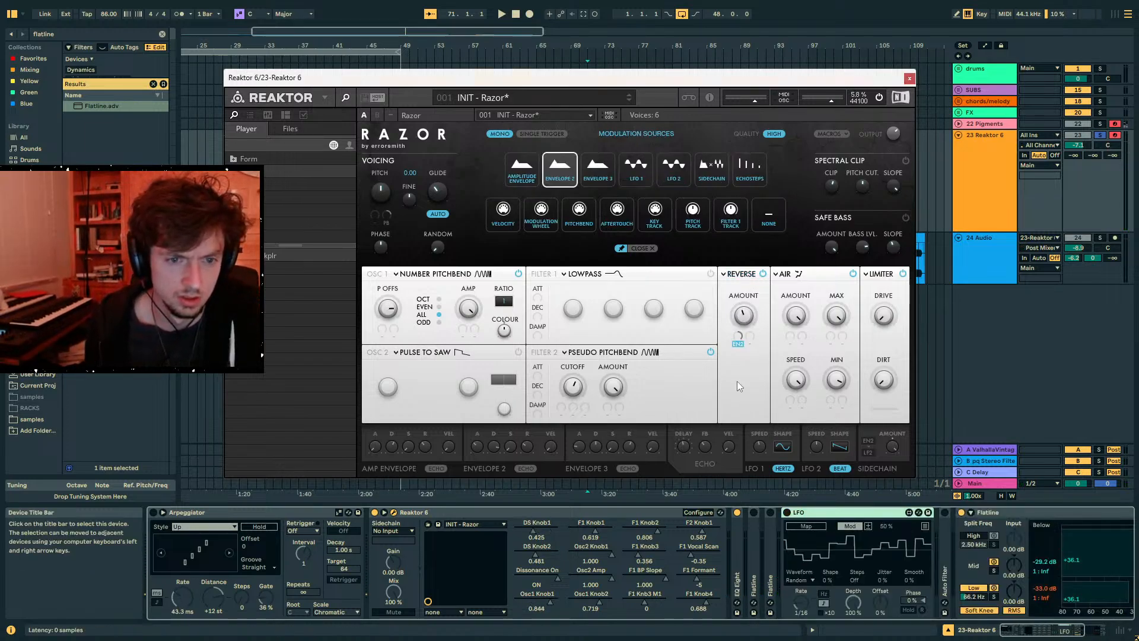
# - Adjust the pitch offset of Razor's oscillator 1 and turn off Filter 2
pyautogui.moveTo(366, 310); pyautogui.dragTo(419, 324)
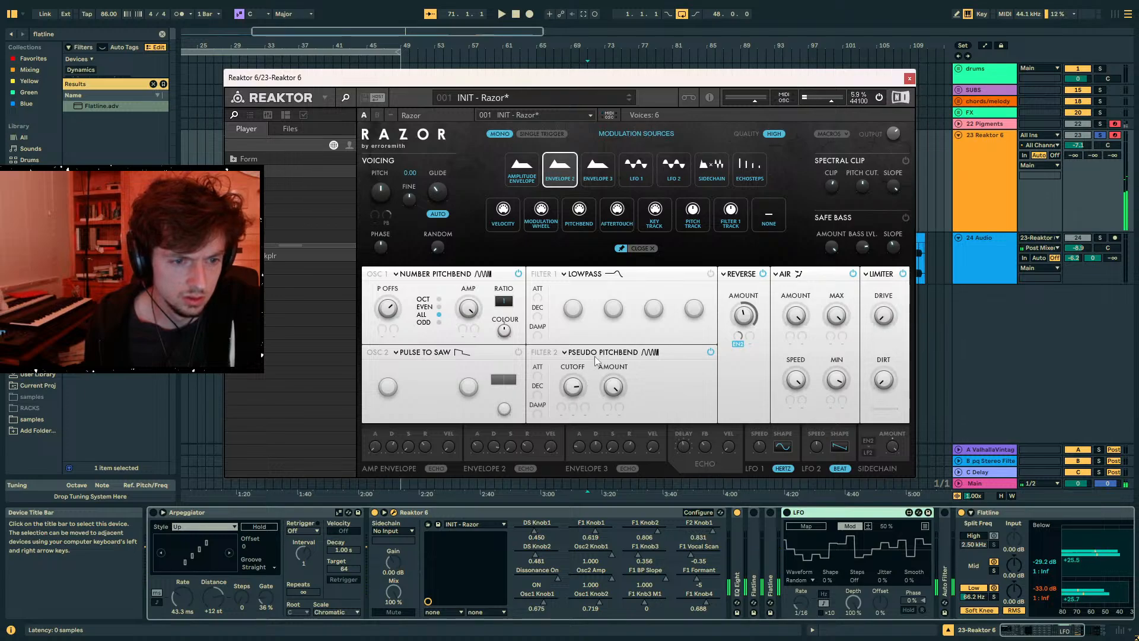
pyautogui.click(709, 352)
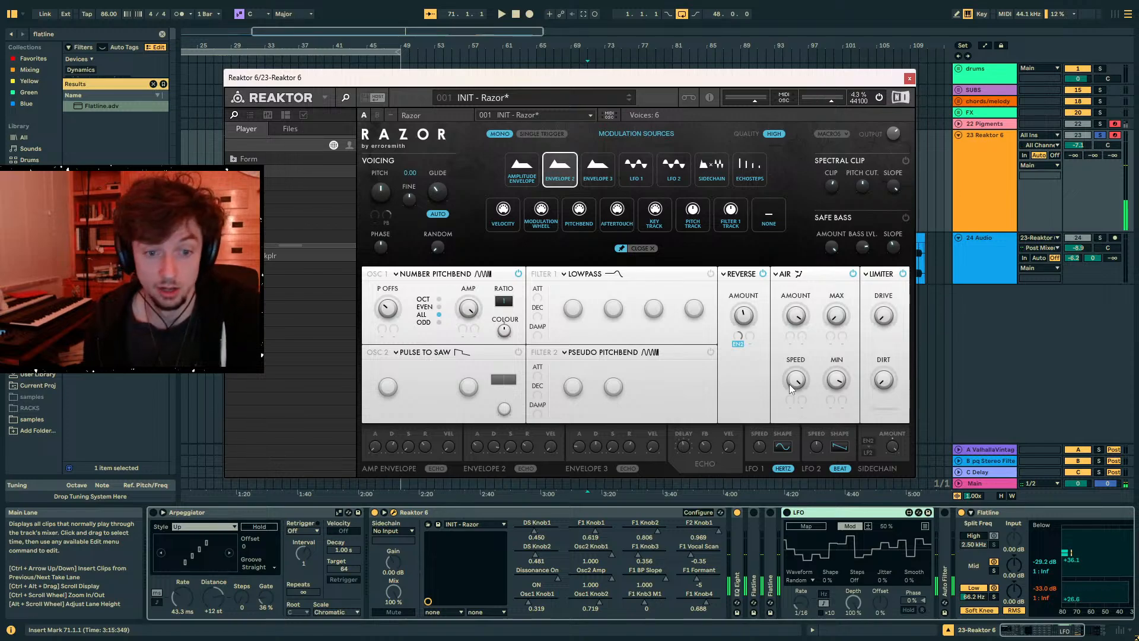
# - Try Razor's Reverb, Resonant Reverb and Stereo Spread effects, lowering the Reaktor track's volume to -16.9 dB
pyautogui.click(799, 274)
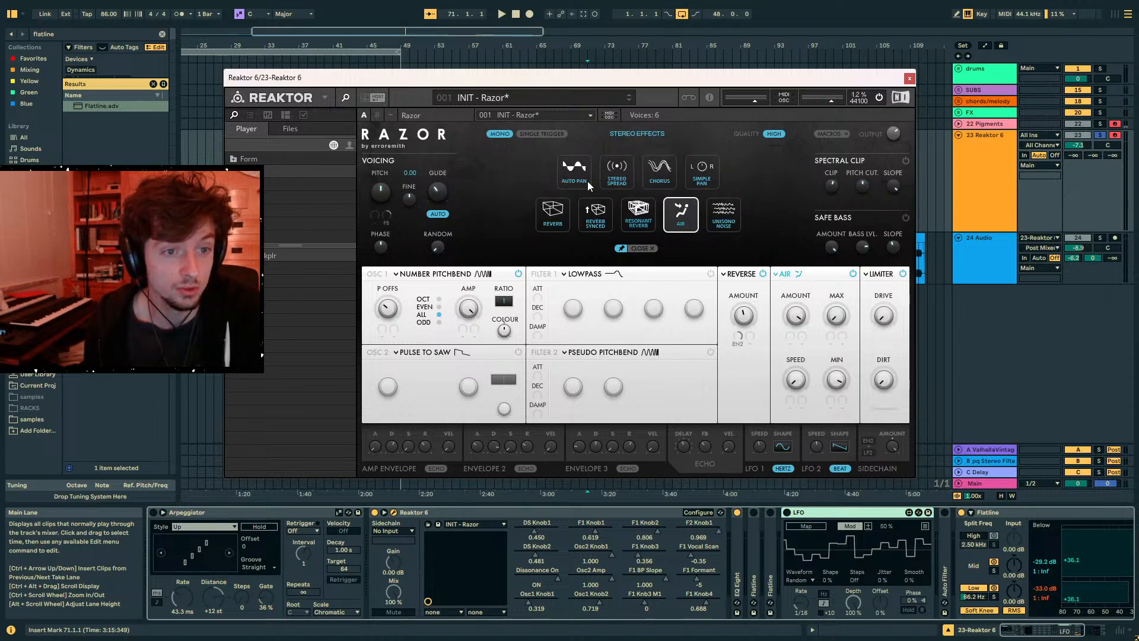
pyautogui.click(560, 220)
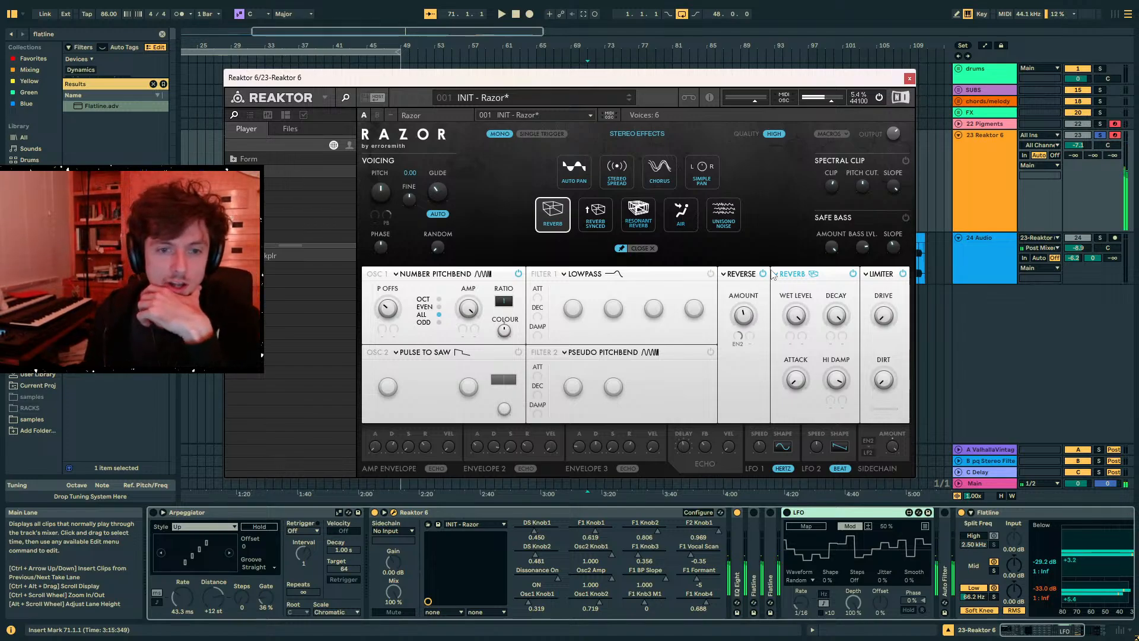
pyautogui.click(626, 220)
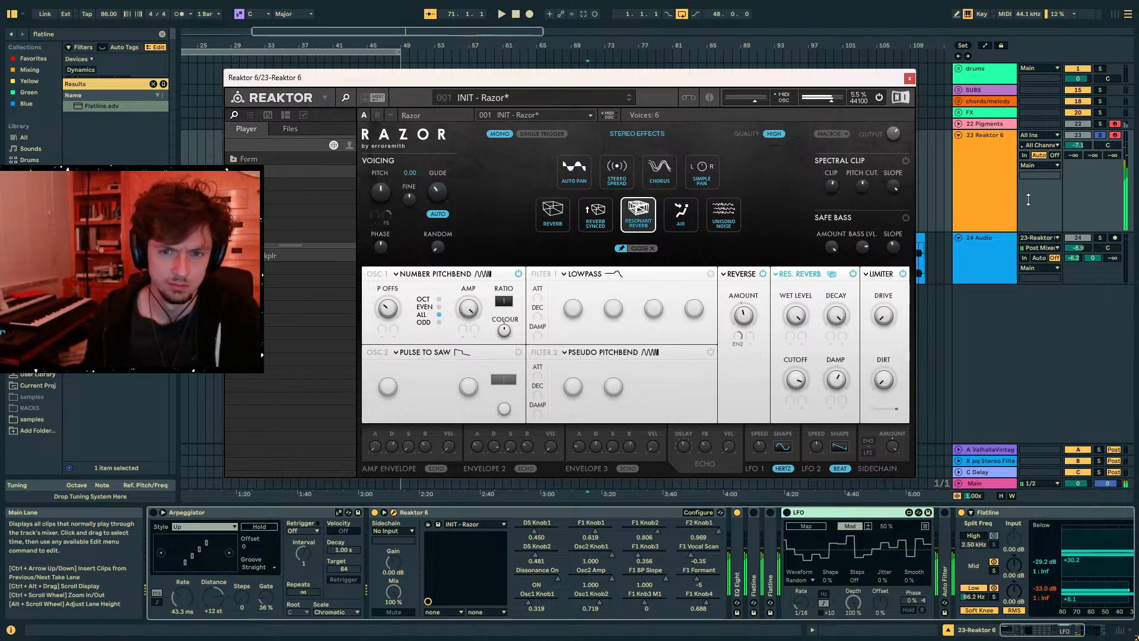
pyautogui.moveTo(1078, 146); pyautogui.dragTo(1077, 162)
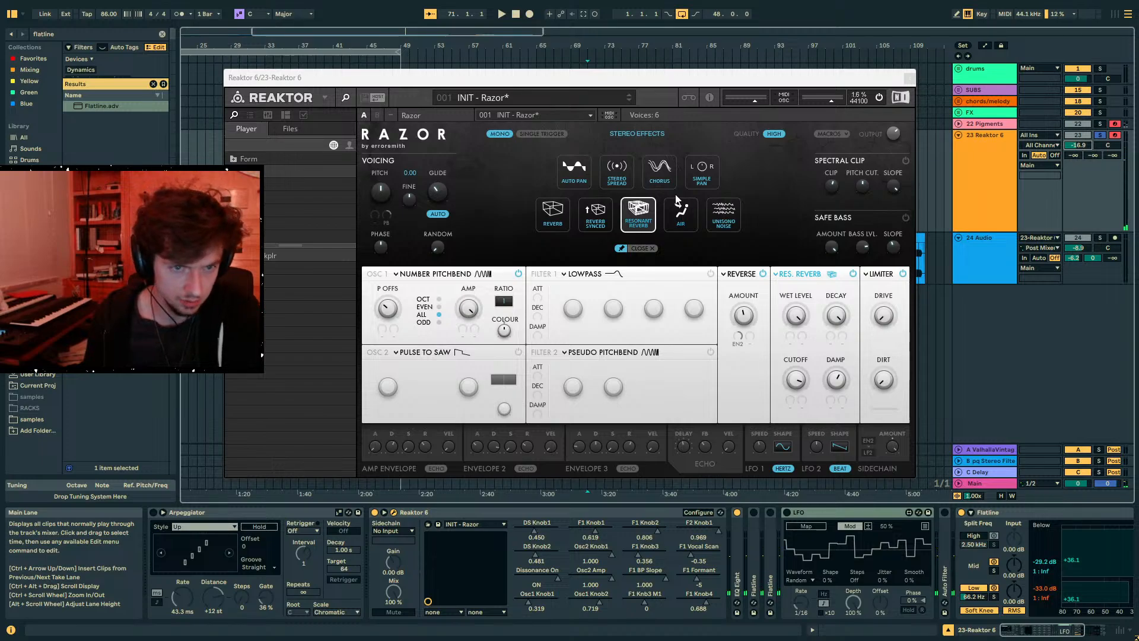
pyautogui.click(625, 185)
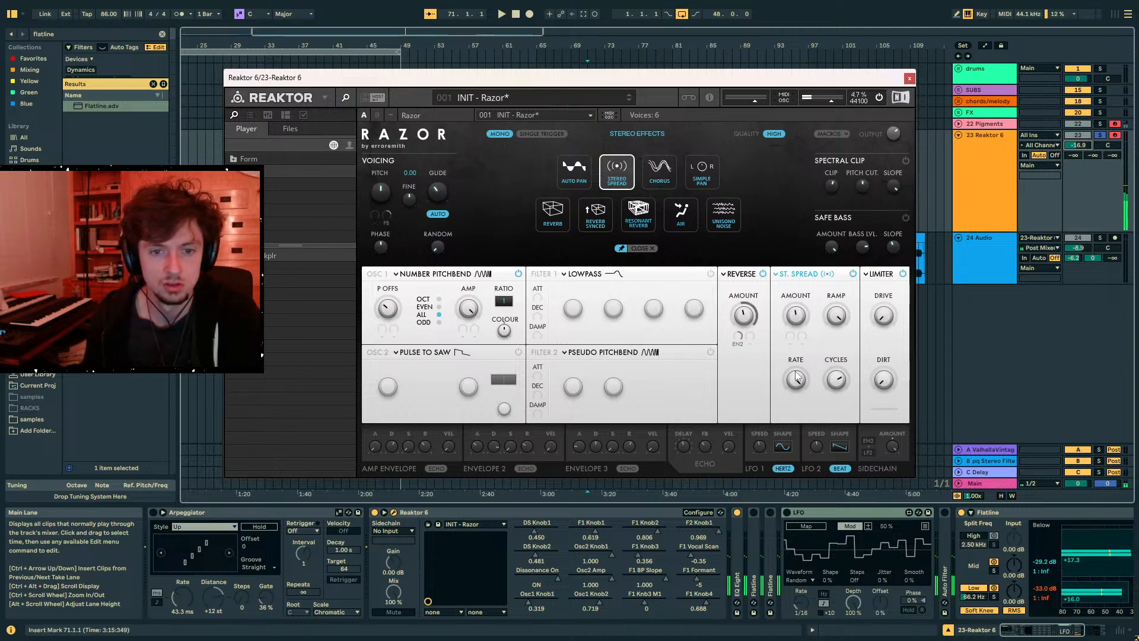
# - Compare the sound with Filter 2 on and off, raise the track volume to -12.1 dB, and sweep oscillator 1's pitch offset
pyautogui.click(712, 352)
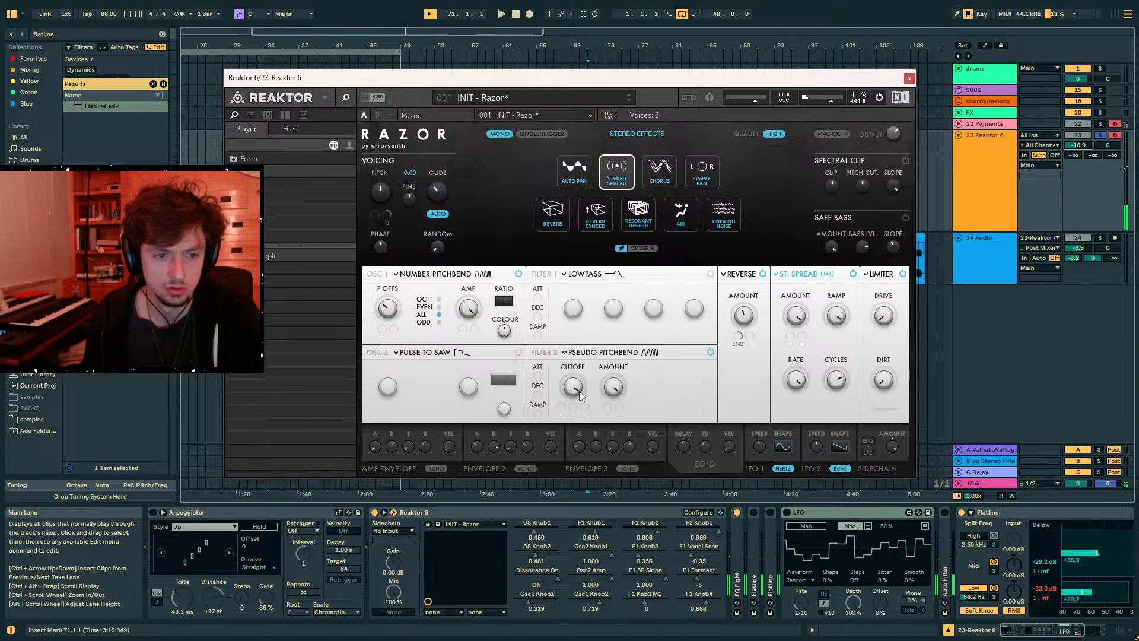
pyautogui.click(711, 351)
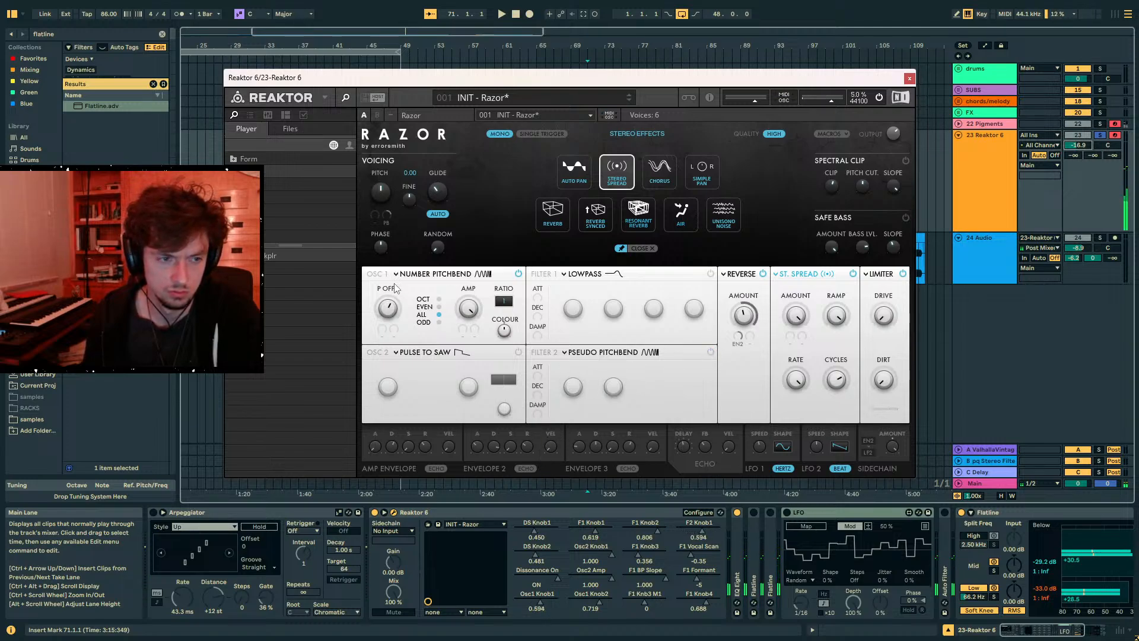
pyautogui.moveTo(1074, 156)
pyautogui.mouseDown()
pyautogui.moveTo(1073, 101)
pyautogui.moveTo(1077, 134)
pyautogui.mouseUp()
pyautogui.click(398, 313)
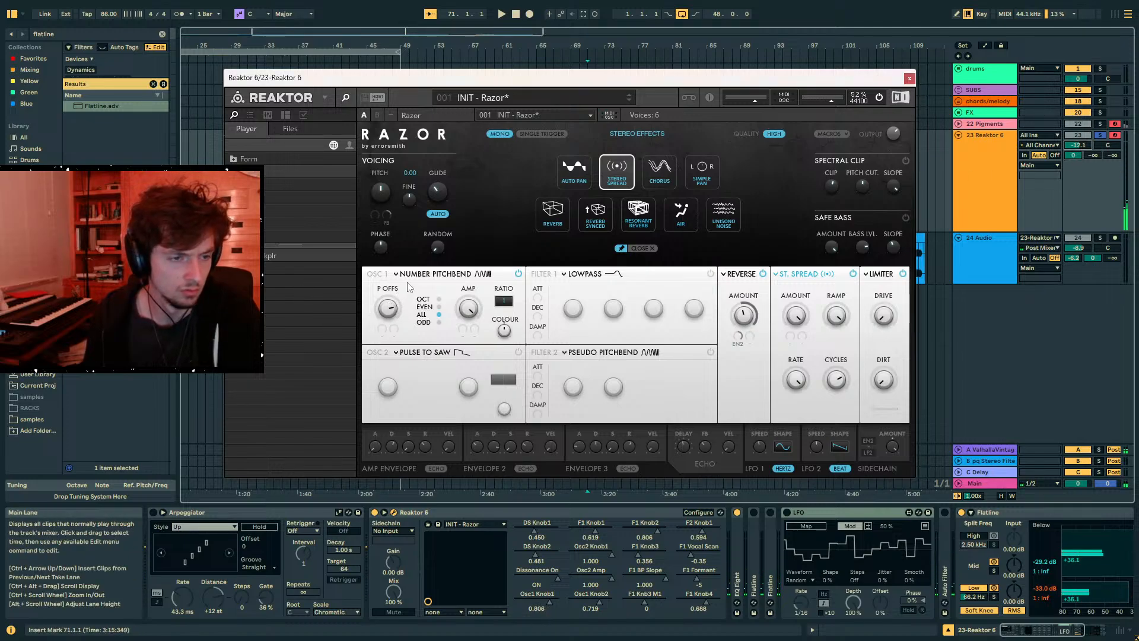
pyautogui.moveTo(399, 328); pyautogui.dragTo(395, 299)
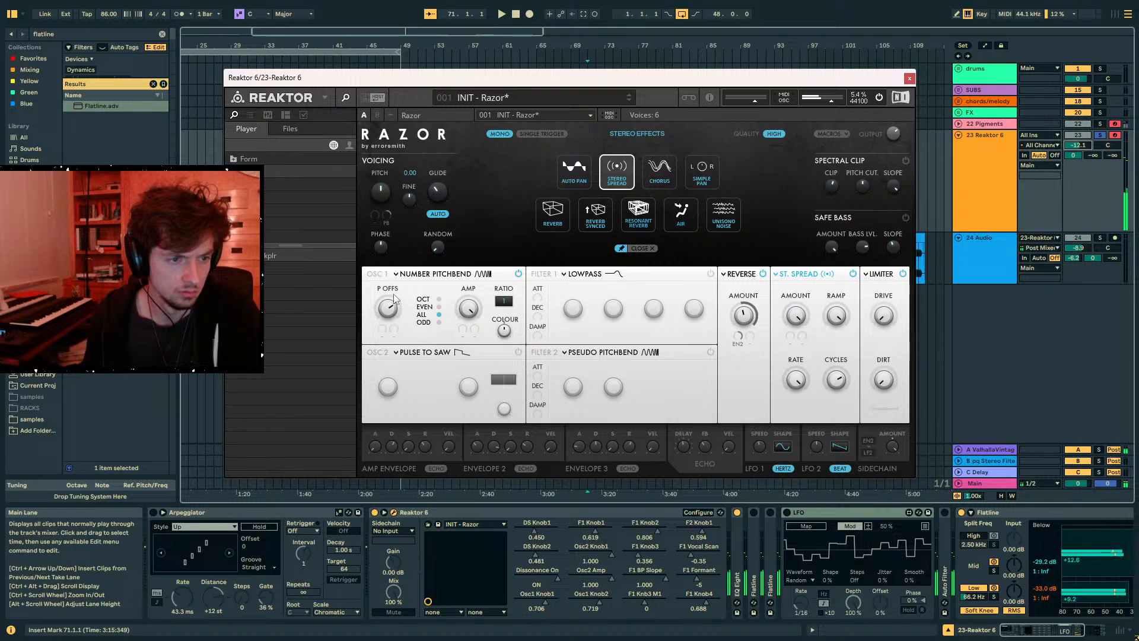
pyautogui.moveTo(386, 340)
pyautogui.mouseDown()
pyautogui.moveTo(375, 375)
pyautogui.moveTo(382, 330)
pyautogui.mouseUp()
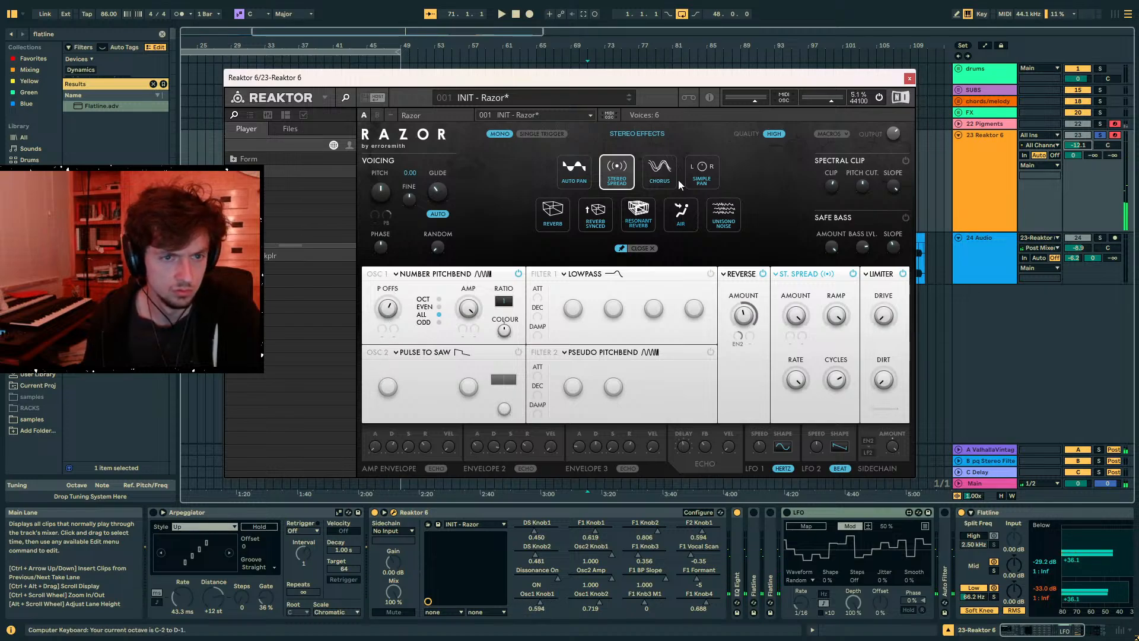
# - Try the Air stereo effect, then reset Razor by loading the INIT - Razor snapshot
pyautogui.click(688, 215)
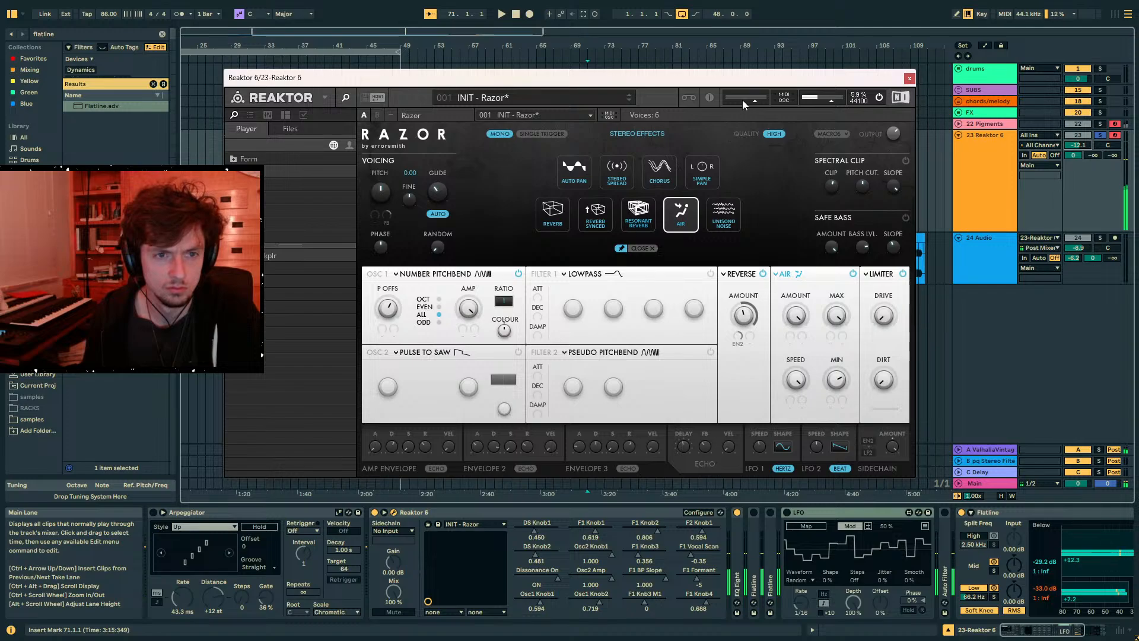
pyautogui.click(558, 98)
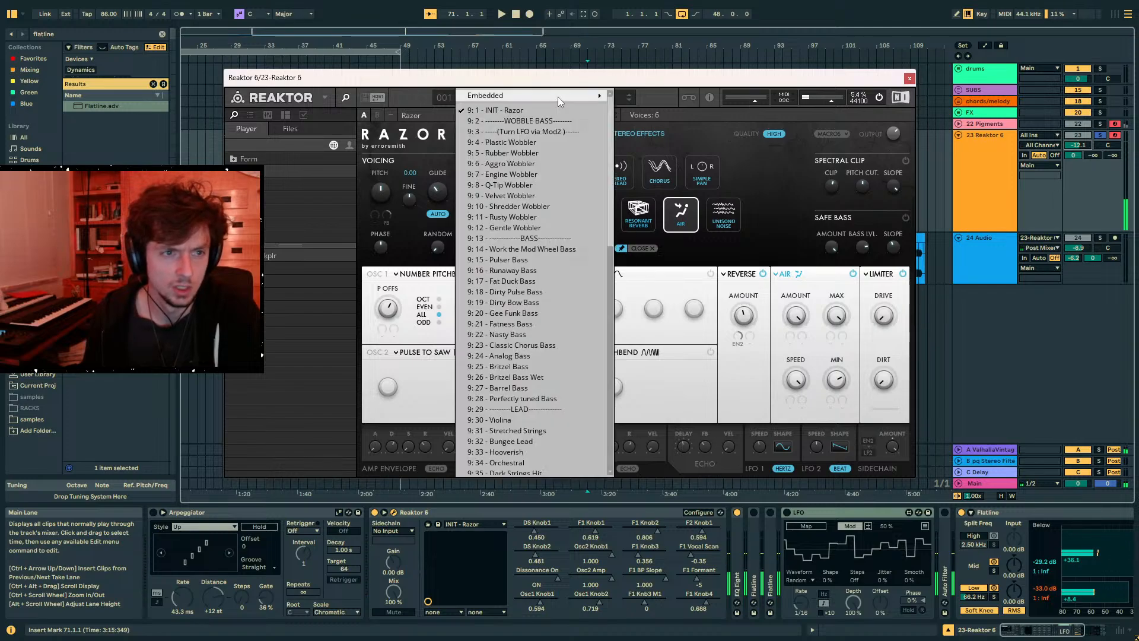
pyautogui.click(497, 110)
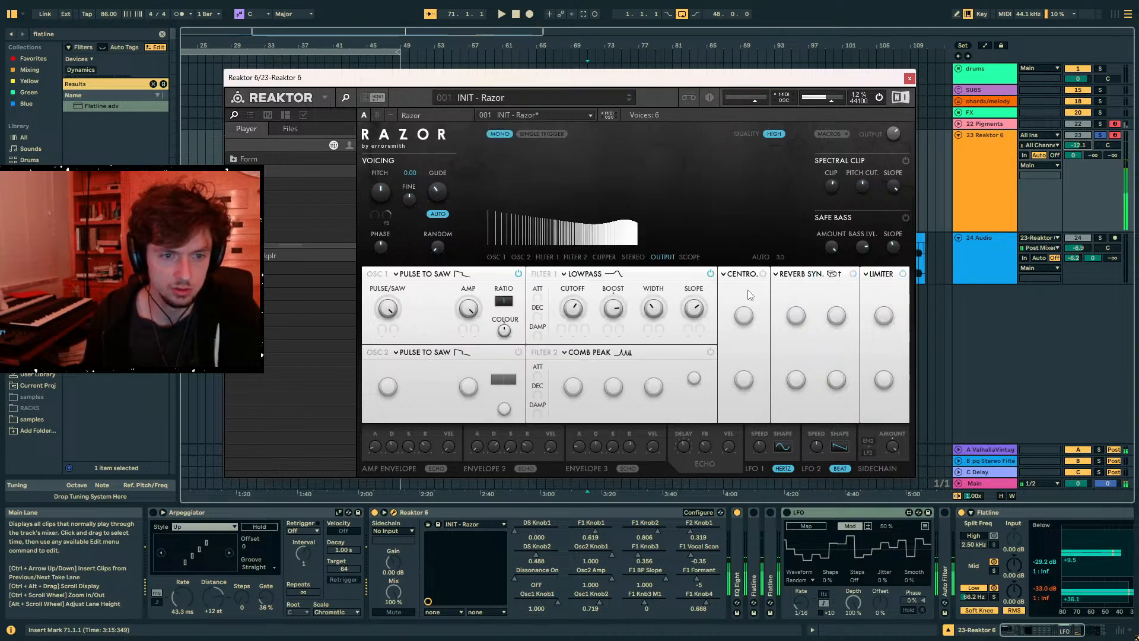
# - Fold up the LFO, turn off Flatline, and raise the Reaktor track's volume to -7.0 dB
pyautogui.doubleClick(831, 510)
pyautogui.press('x')
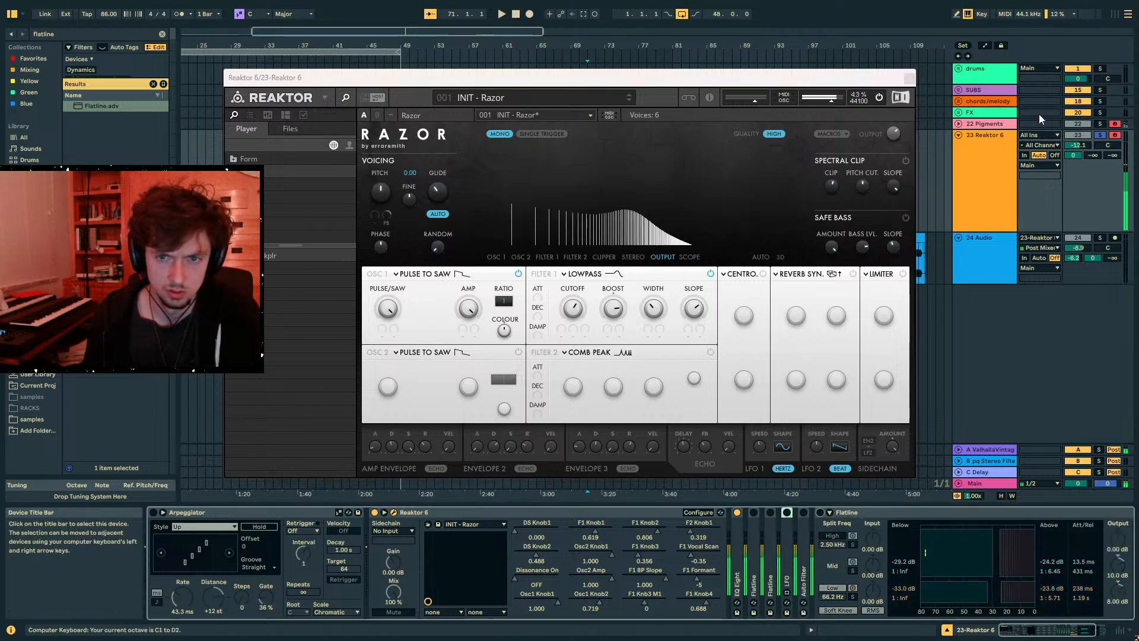
pyautogui.moveTo(1078, 145); pyautogui.dragTo(1078, 134)
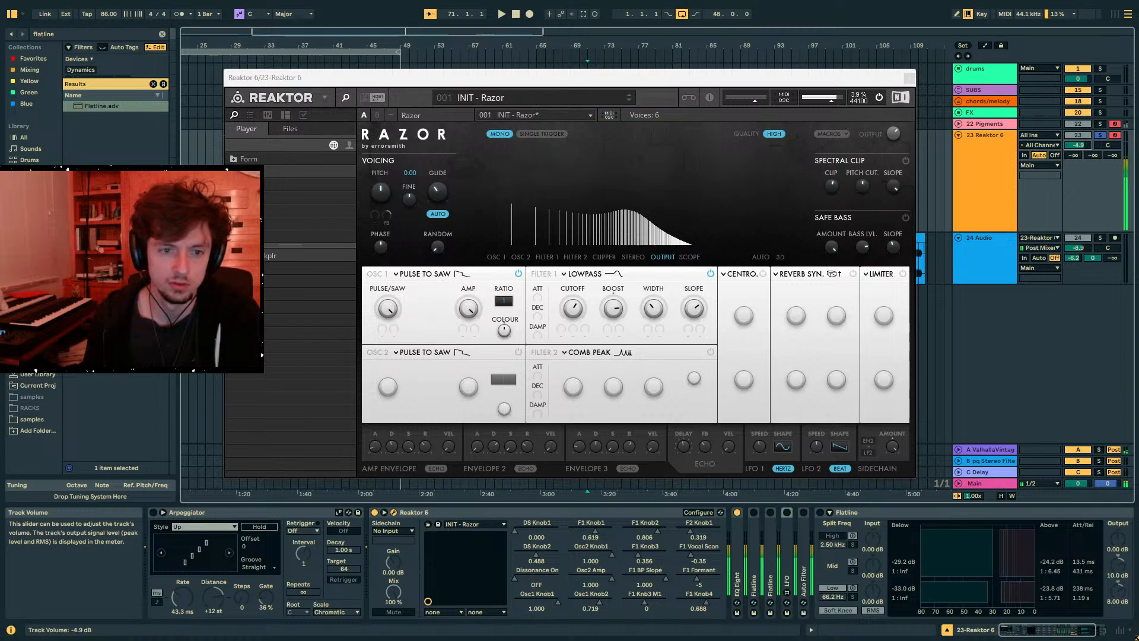
# - Turn on Razor's stereo effect, switch it to Air, raise its Max, lower its Min and adjust its Speed
pyautogui.click(835, 274)
pyautogui.click(851, 276)
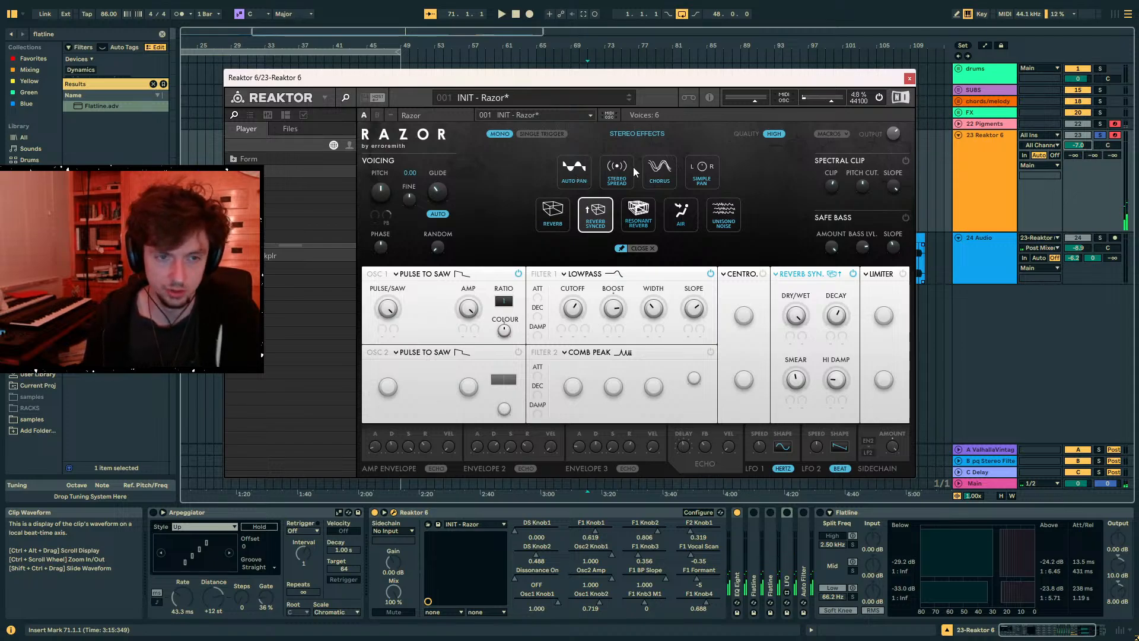
pyautogui.click(688, 209)
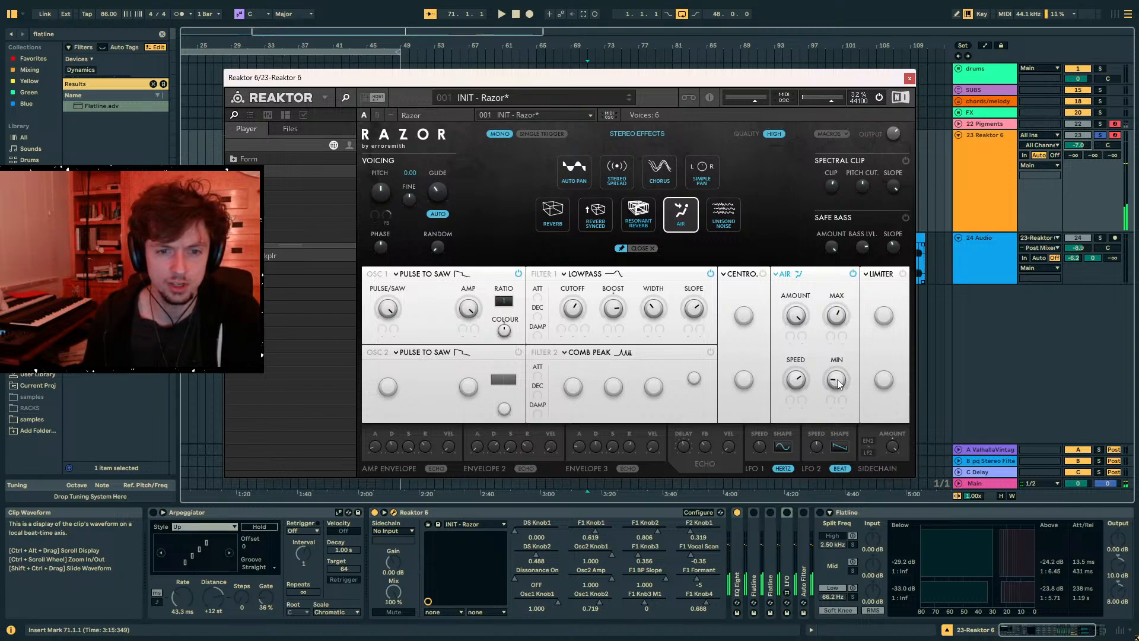
pyautogui.moveTo(842, 288); pyautogui.dragTo(850, 251)
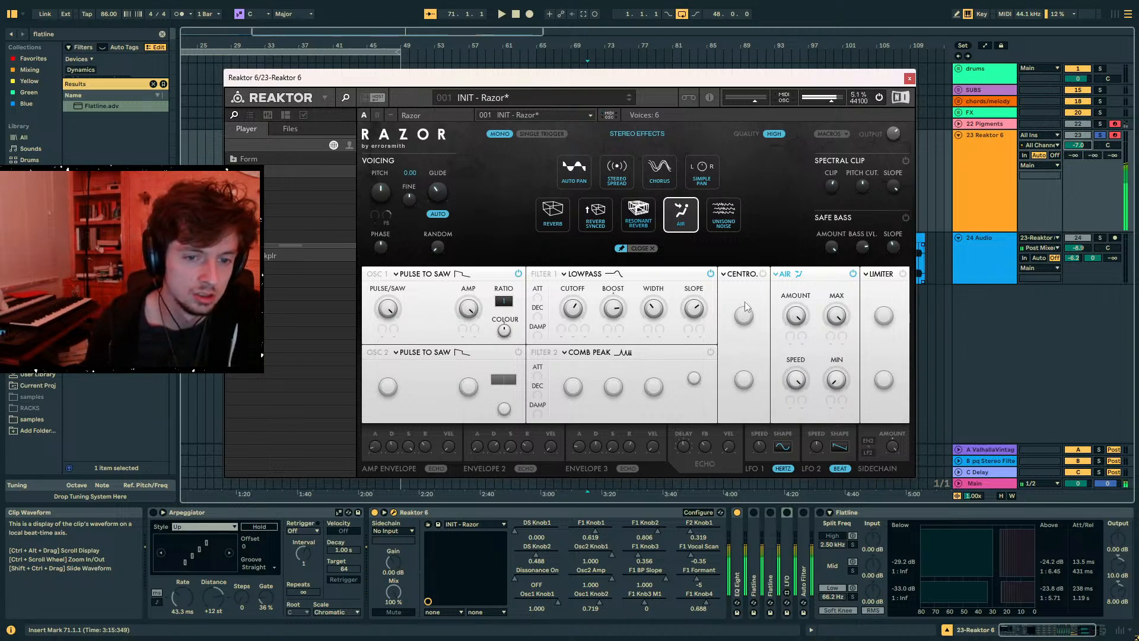
pyautogui.moveTo(783, 376); pyautogui.dragTo(788, 319)
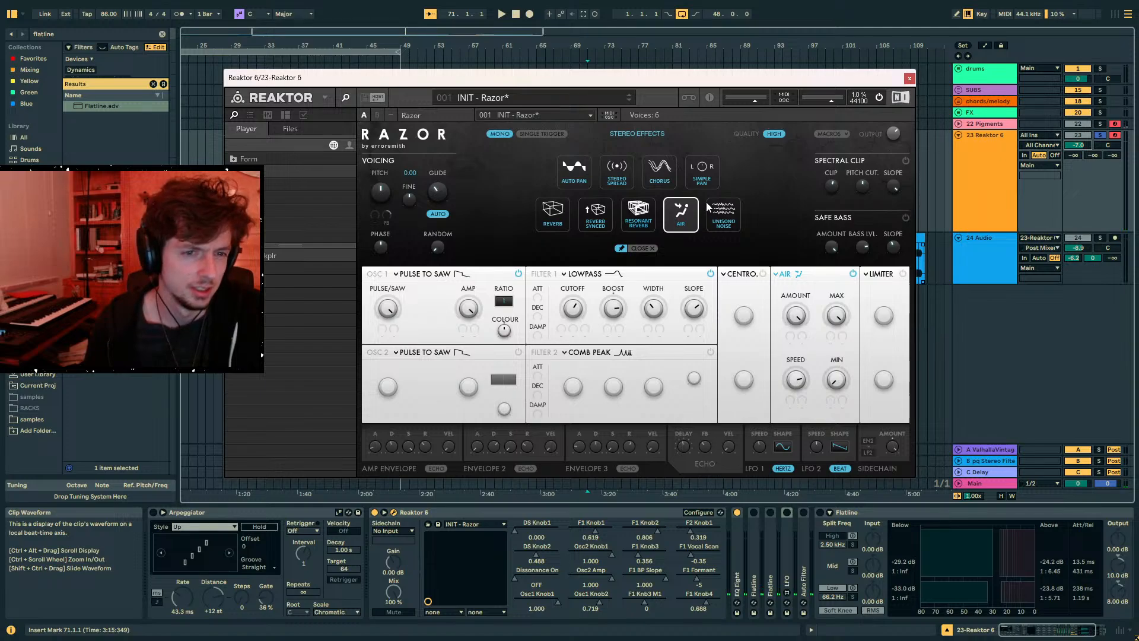
# - Switch the stereo effect to Stereo Spread and raise its Ramp and Cycles
pyautogui.click(624, 179)
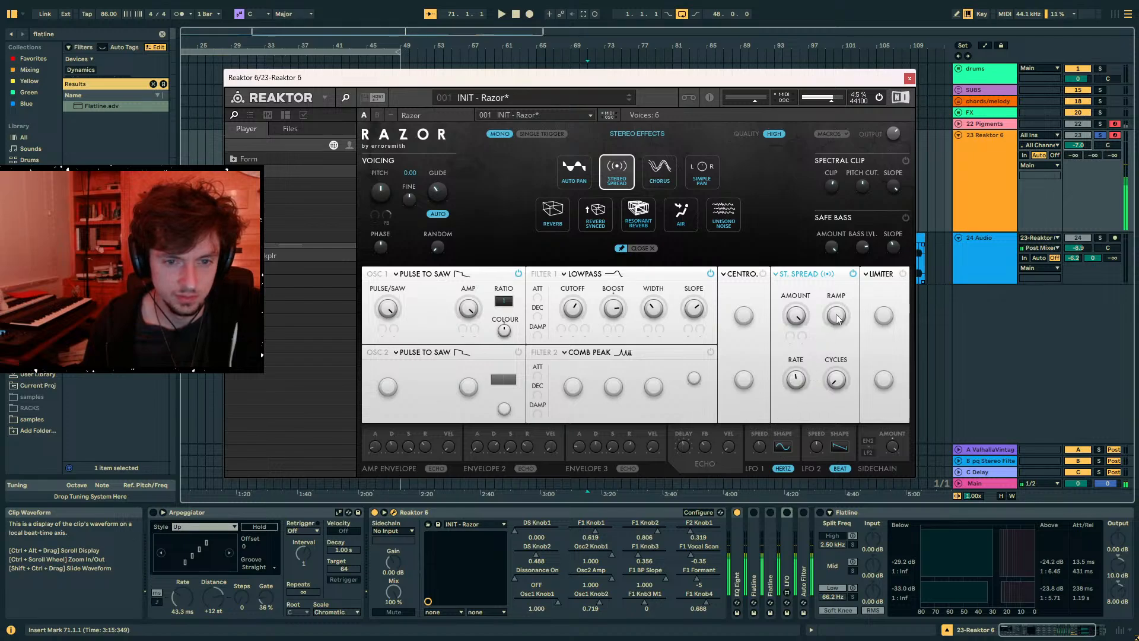
pyautogui.moveTo(859, 378); pyautogui.dragTo(848, 309)
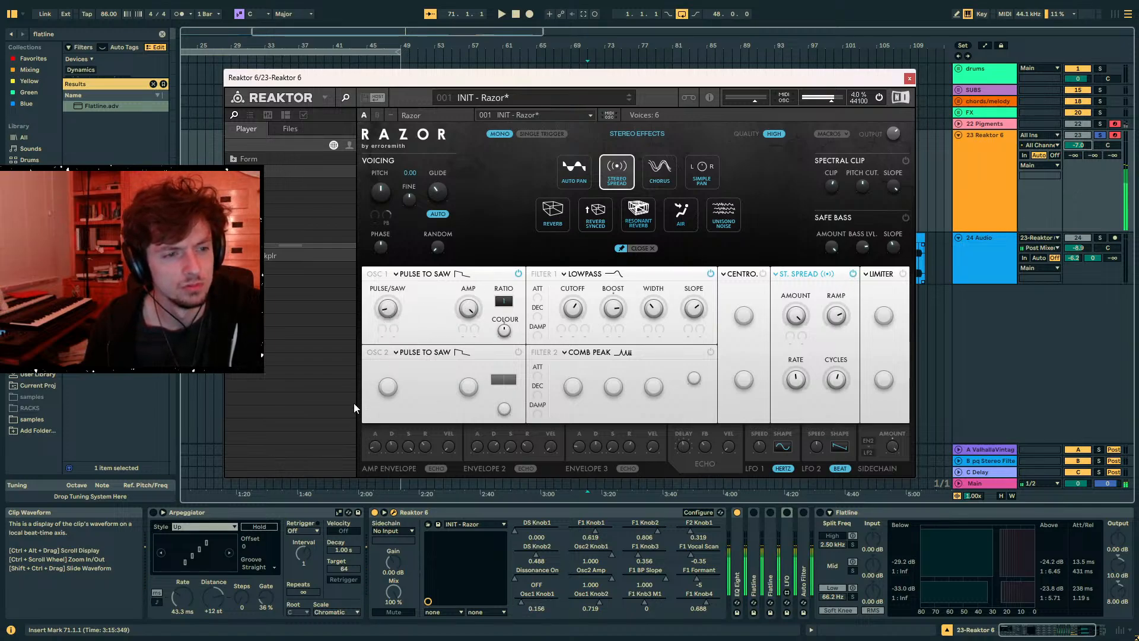
# - Set oscillator 1 to Sick Pitchbend and turn its pitch offset and stepsize down to minimum
pyautogui.click(458, 275)
pyautogui.click(593, 217)
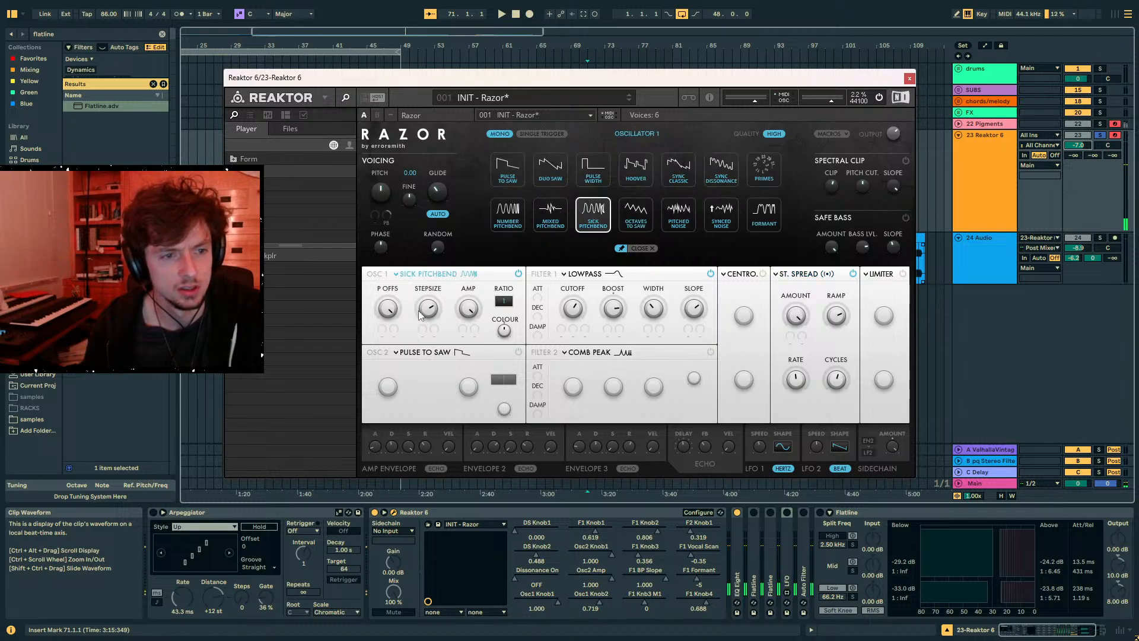
pyautogui.moveTo(385, 303); pyautogui.dragTo(380, 367)
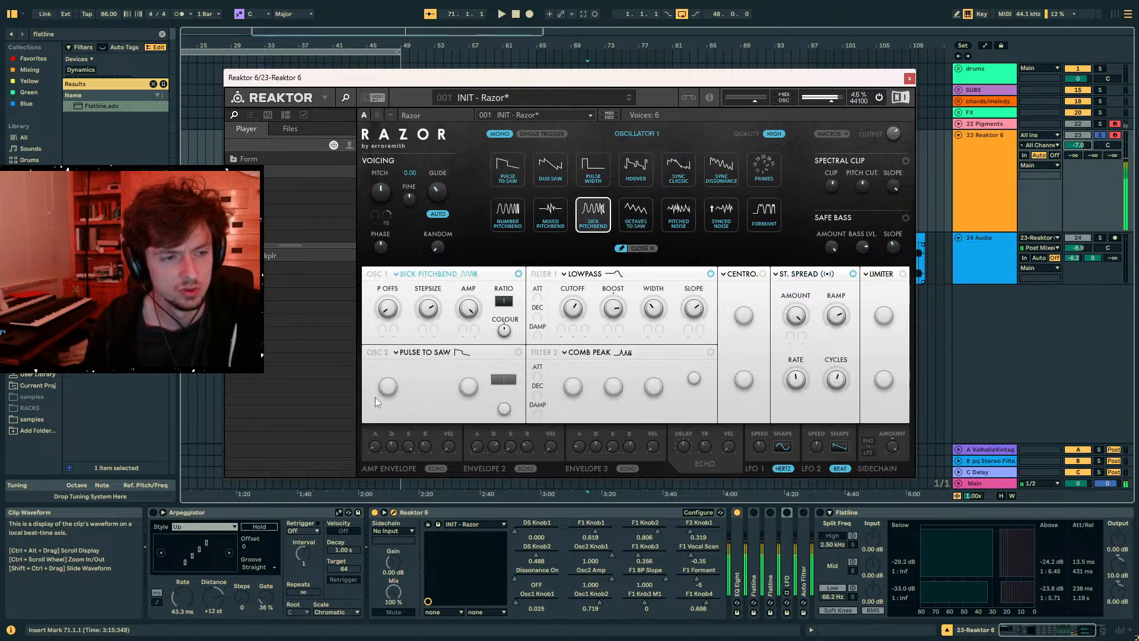
pyautogui.moveTo(389, 306)
pyautogui.mouseDown()
pyautogui.moveTo(396, 274)
pyautogui.moveTo(396, 329)
pyautogui.moveTo(404, 273)
pyautogui.moveTo(399, 305)
pyautogui.mouseUp()
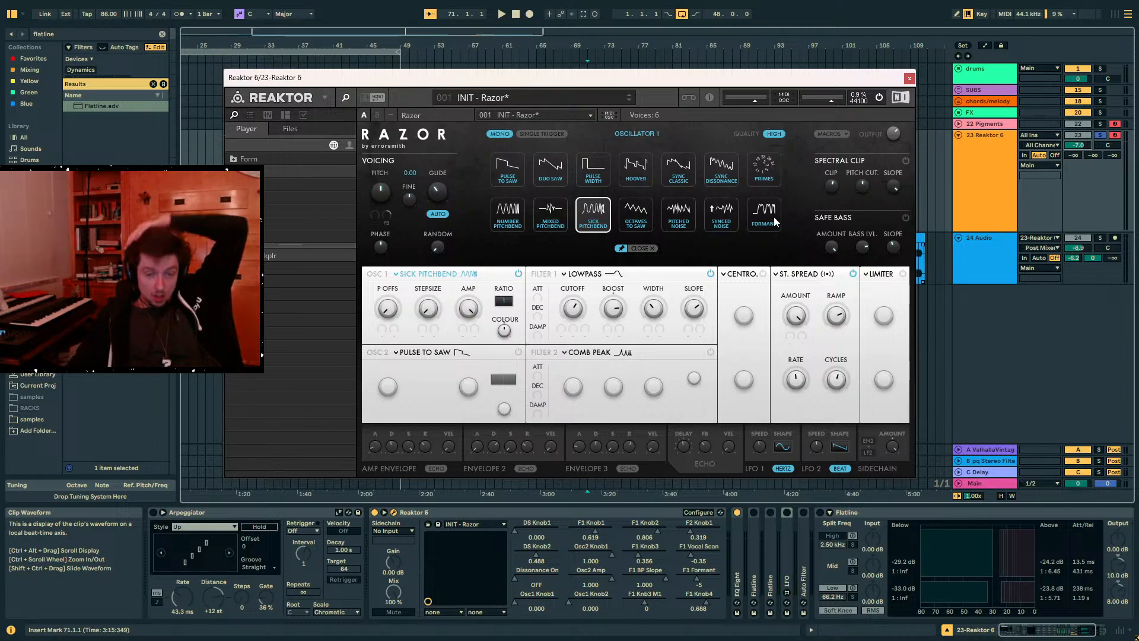
# - Adjust the Spectral Clip amount and switch the stereo effect from Stereo Spread to Reverb Synced
pyautogui.click(651, 250)
pyautogui.moveTo(835, 186); pyautogui.dragTo(879, 140)
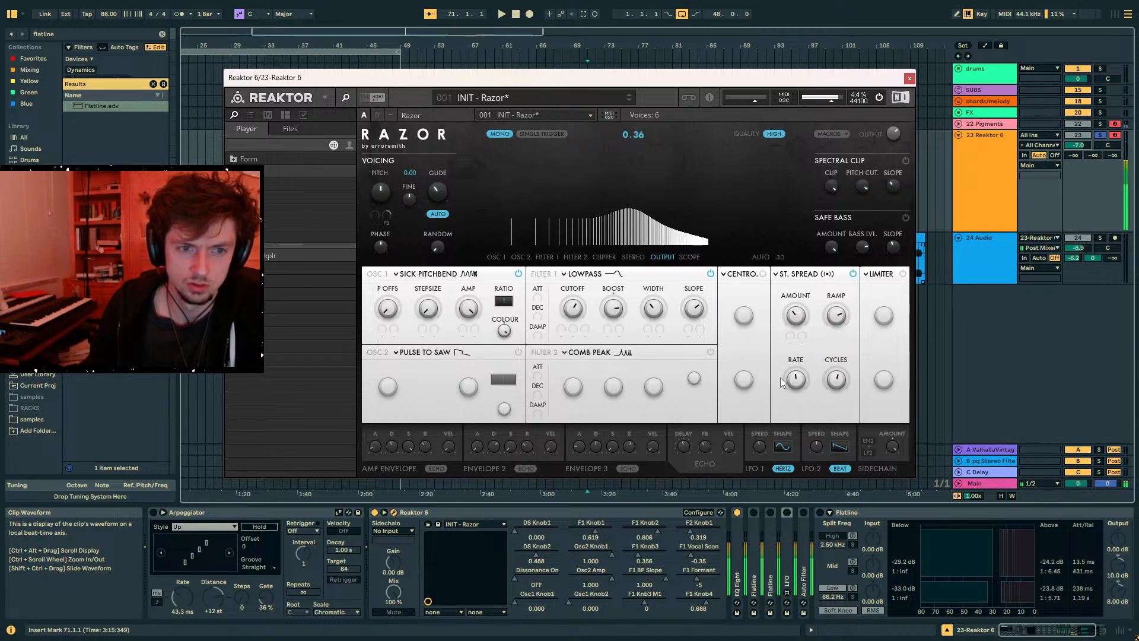
pyautogui.click(802, 274)
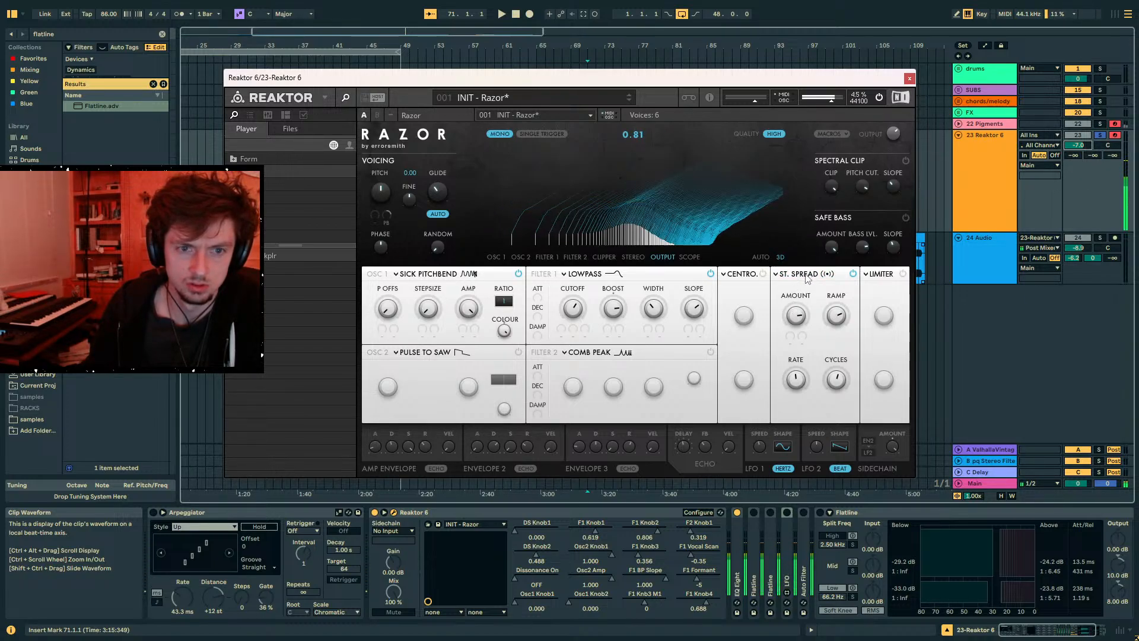
pyautogui.click(595, 212)
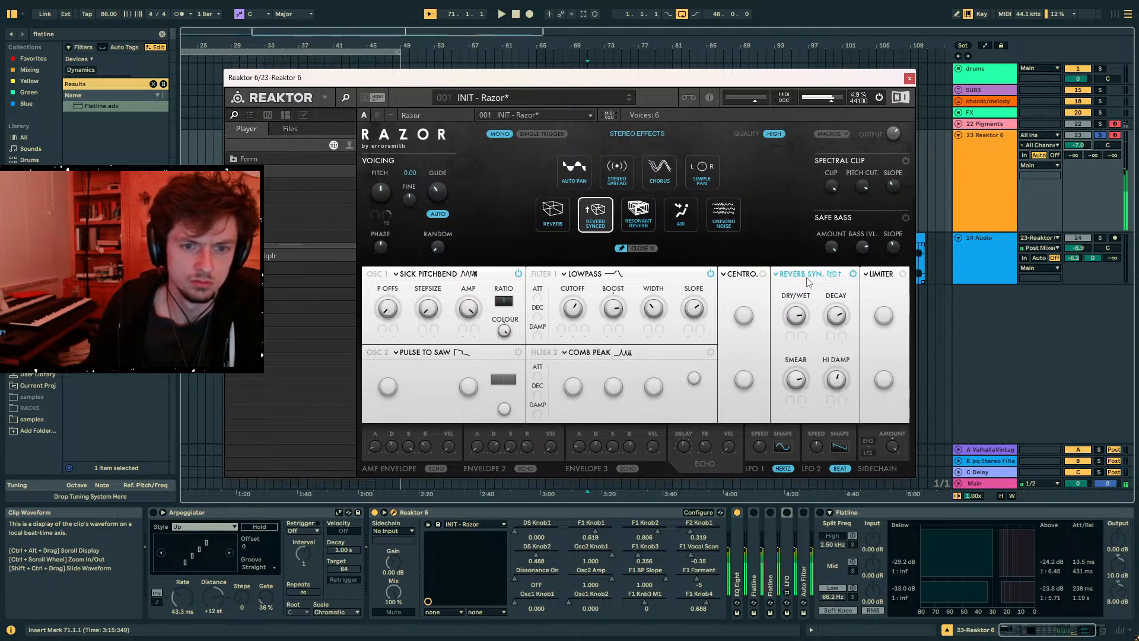
pyautogui.click(637, 248)
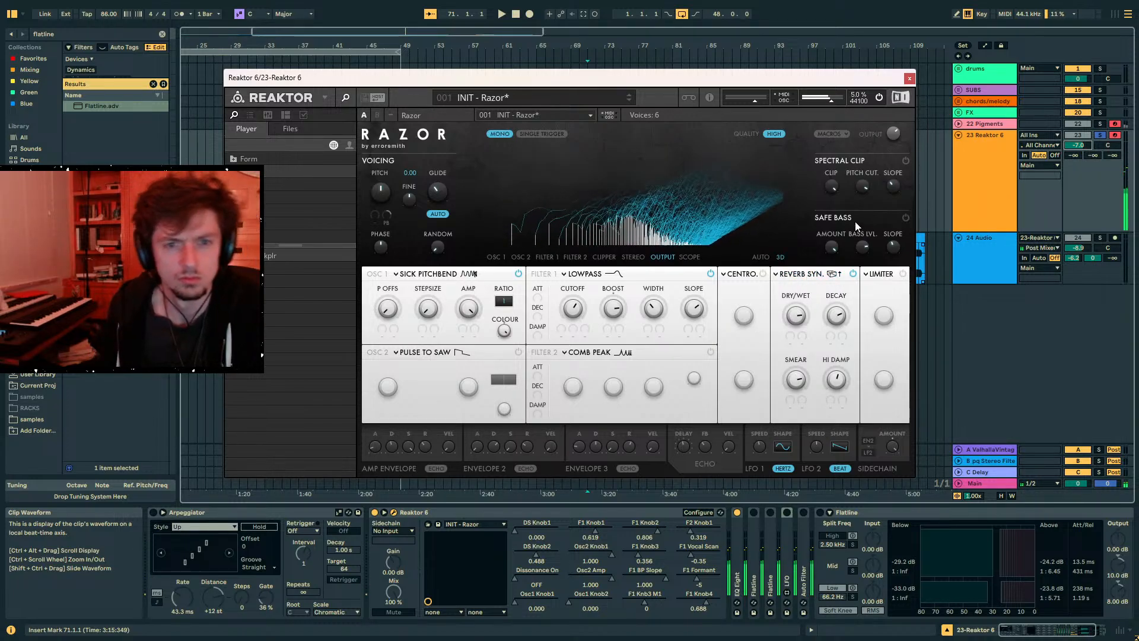
# - Turn on Spectral Clip, adjust its clip settings, and turn on Safe Bass
pyautogui.click(905, 161)
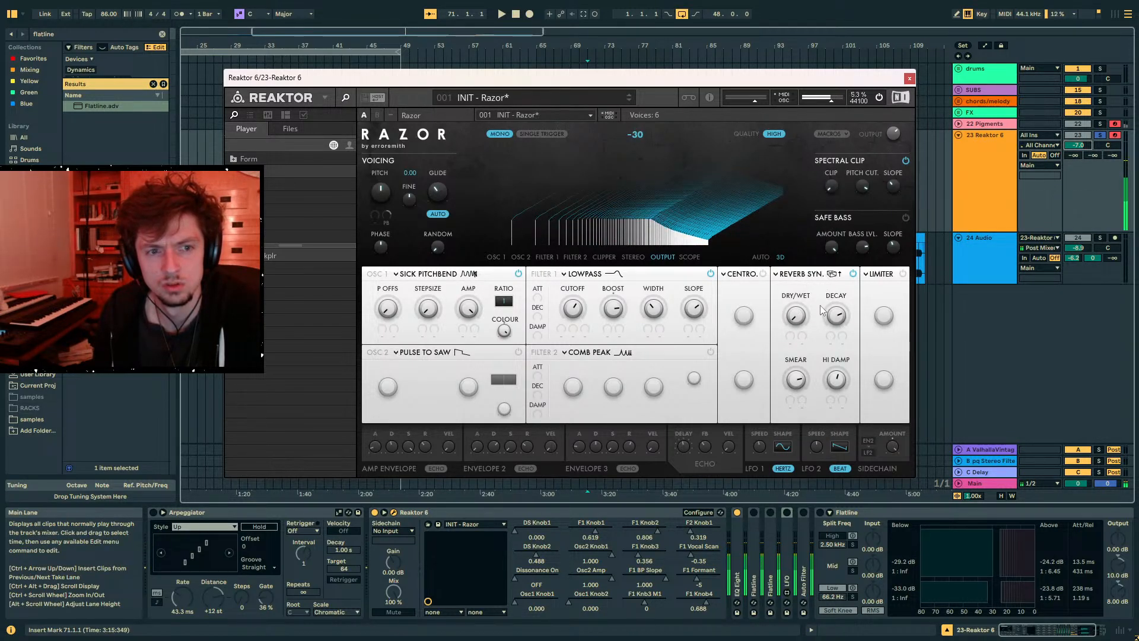
pyautogui.moveTo(818, 175); pyautogui.dragTo(821, 236)
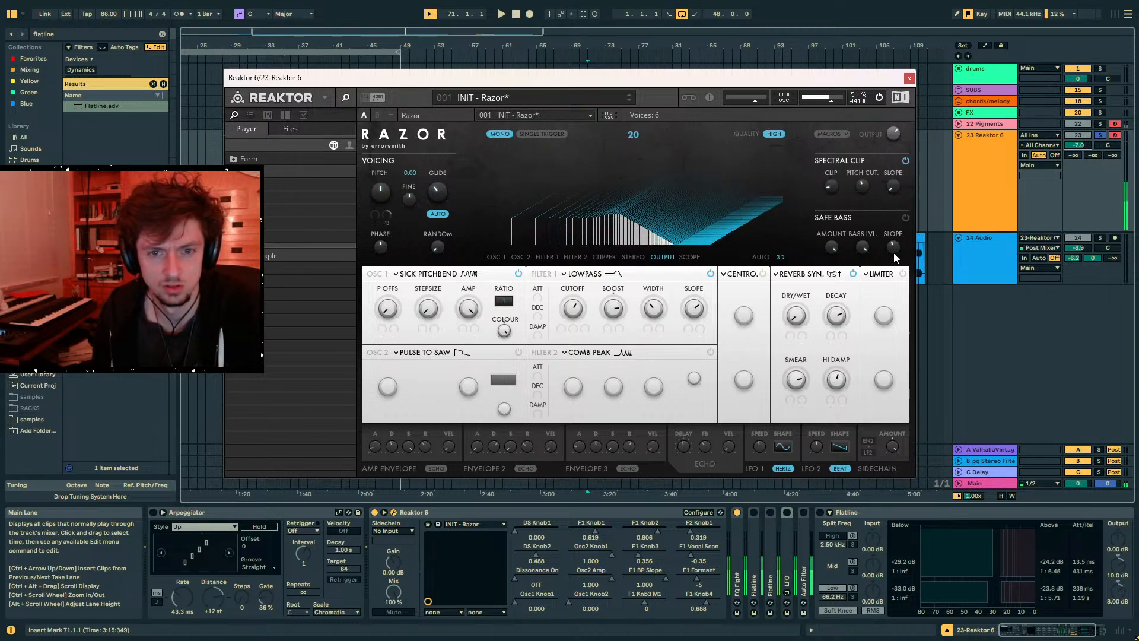
pyautogui.click(905, 218)
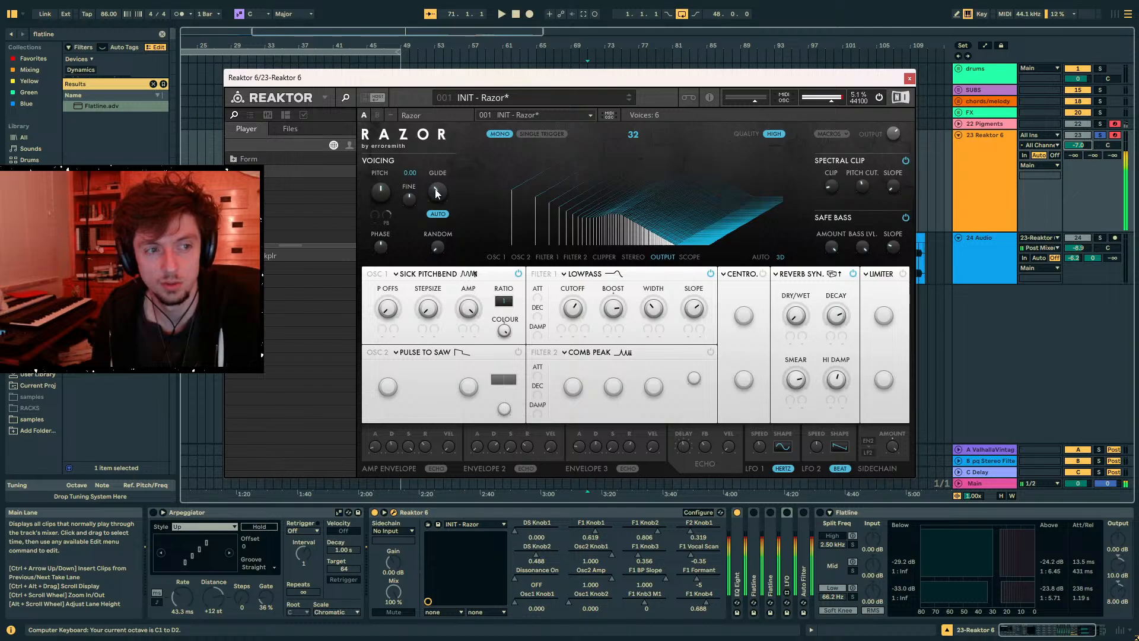
# - Try a longer glide, set it to 19.5, and lower Filter 1's cutoff slightly
pyautogui.moveTo(437, 173); pyautogui.dragTo(446, 158)
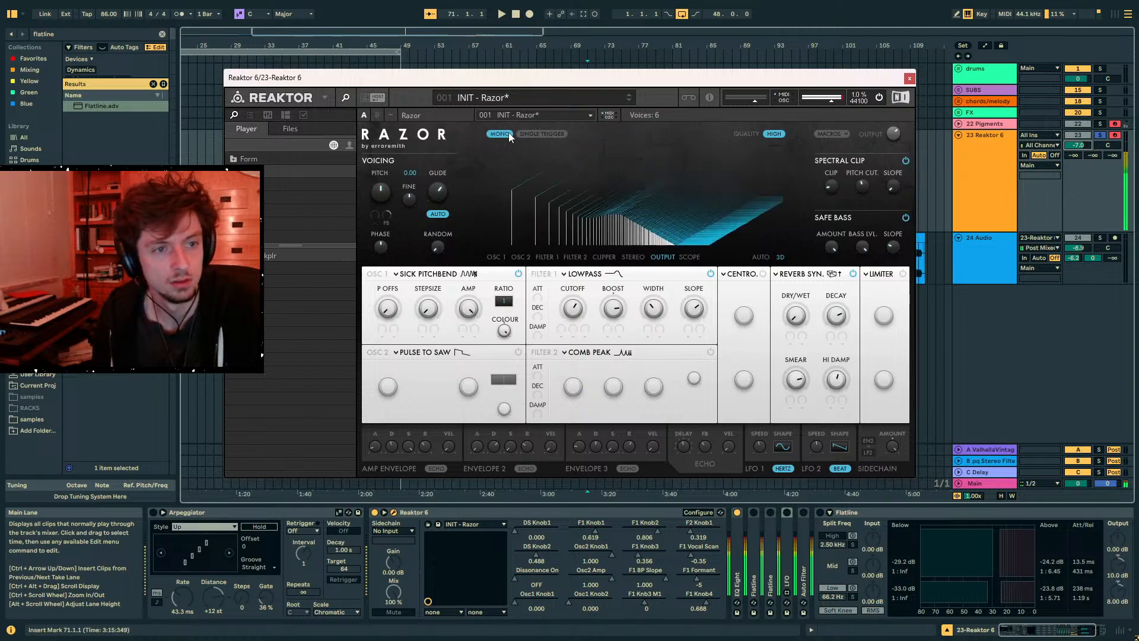
pyautogui.moveTo(437, 189); pyautogui.dragTo(434, 212)
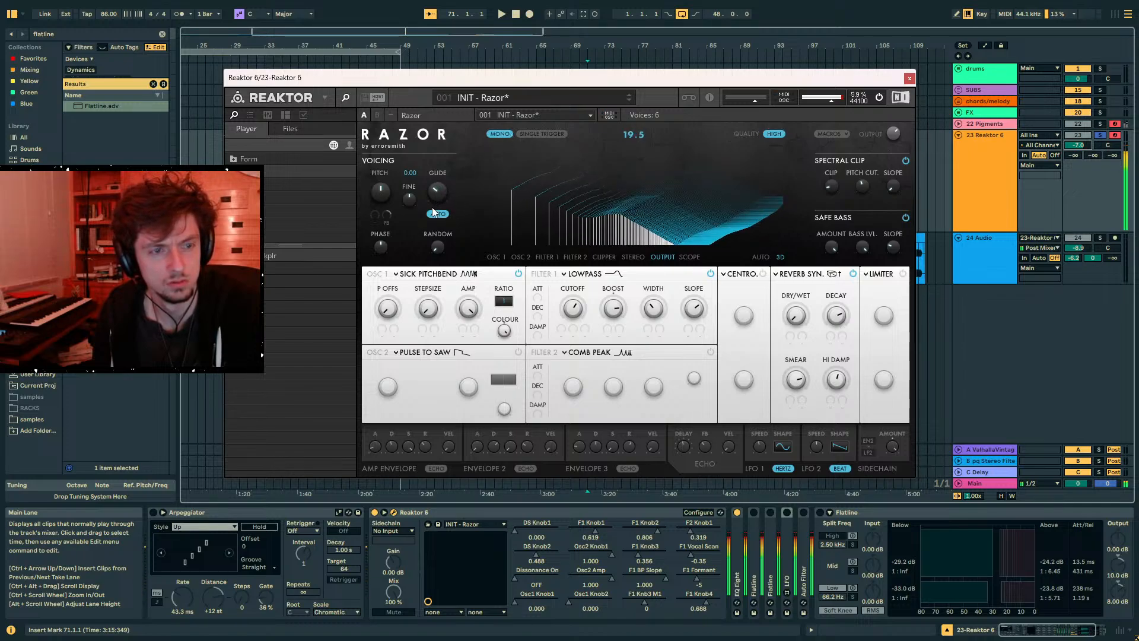
pyautogui.moveTo(573, 312)
pyautogui.mouseDown()
pyautogui.moveTo(586, 261)
pyautogui.moveTo(578, 323)
pyautogui.mouseUp()
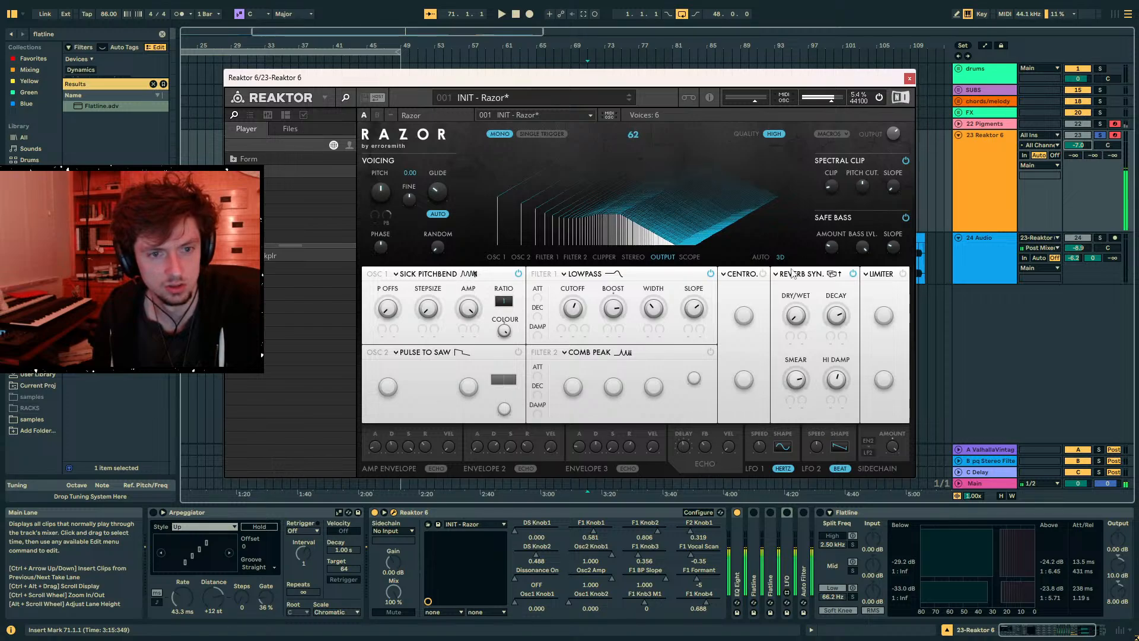
# - Change the dissonance effect from Centroid to Metal, turn it on, and raise its Amount and Quant
pyautogui.click(747, 277)
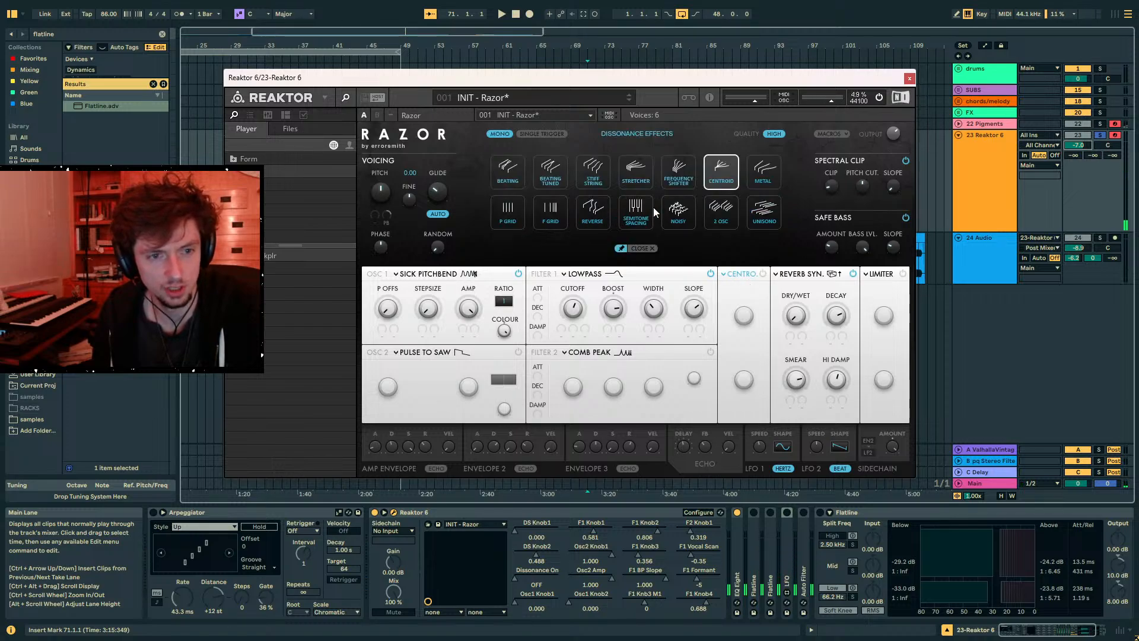
pyautogui.click(760, 181)
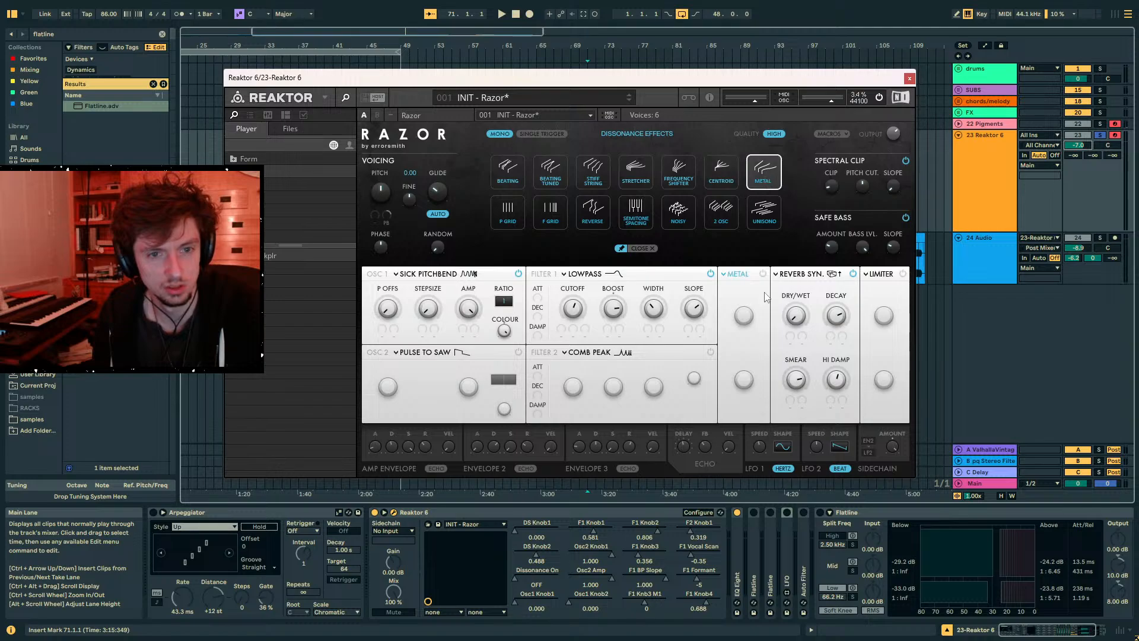
pyautogui.click(763, 273)
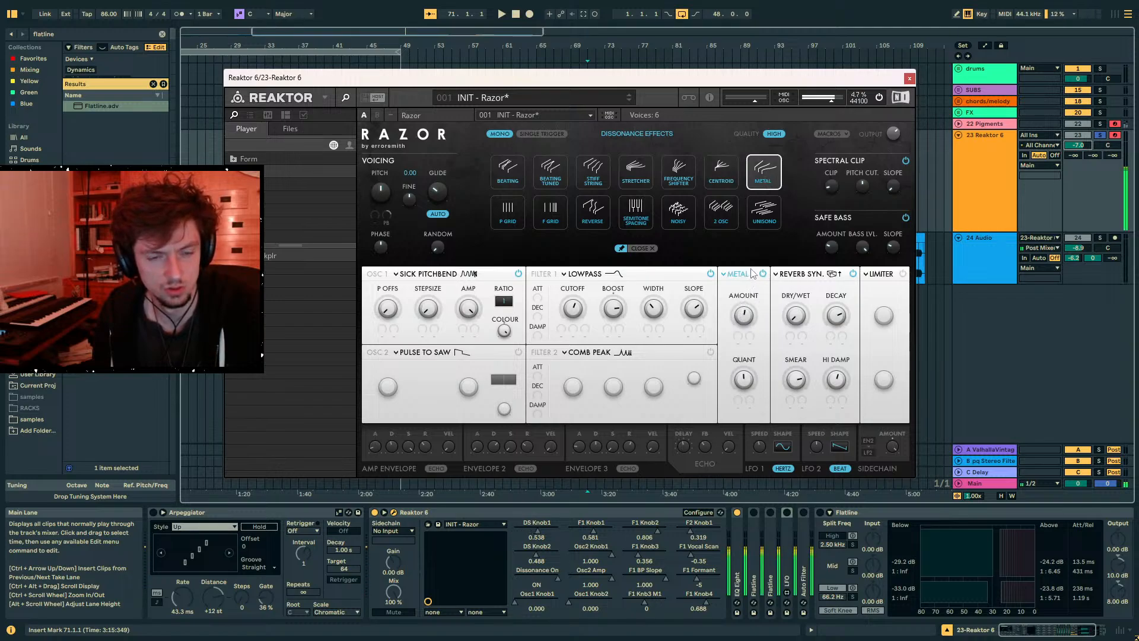
pyautogui.moveTo(751, 269); pyautogui.dragTo(753, 323)
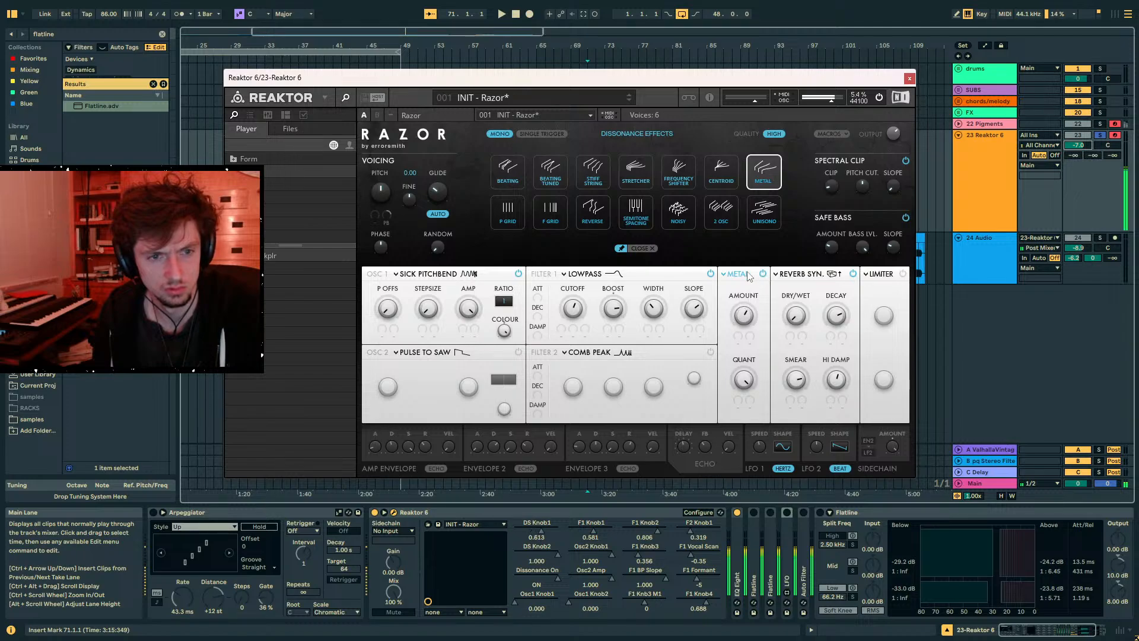
# - Turn Metal's Quant down to minimum, raise its Amount, and set the Reaktor track's ValhallaVintage send to 0
pyautogui.click(651, 248)
pyautogui.moveTo(734, 296); pyautogui.dragTo(726, 371)
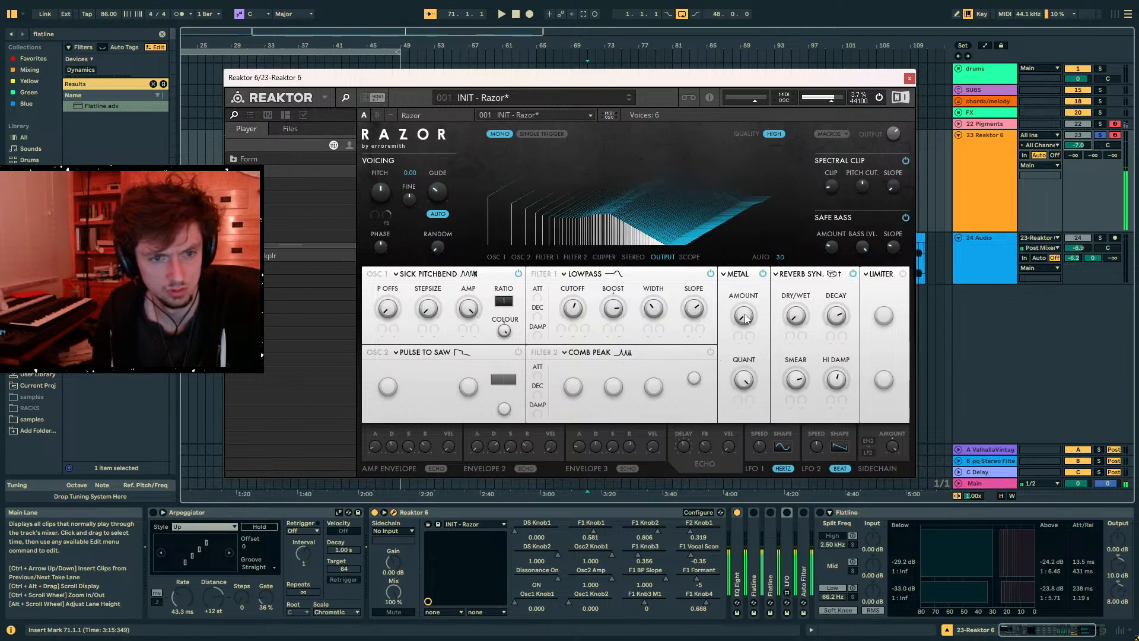
pyautogui.moveTo(743, 379); pyautogui.dragTo(741, 629)
pyautogui.moveTo(744, 317); pyautogui.dragTo(921, 218)
pyautogui.moveTo(1079, 154); pyautogui.dragTo(1079, 89)
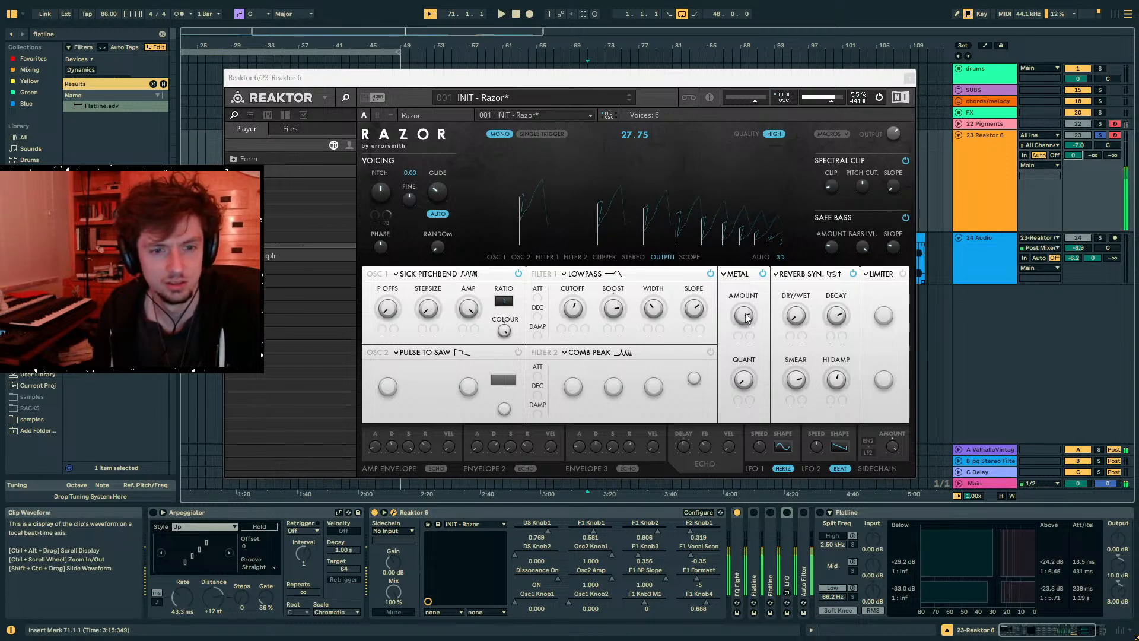
# - Turn on the LFO, fold up the last Flatline, and map the LFO to Reaktor's DS Knob1
pyautogui.doubleClick(788, 532)
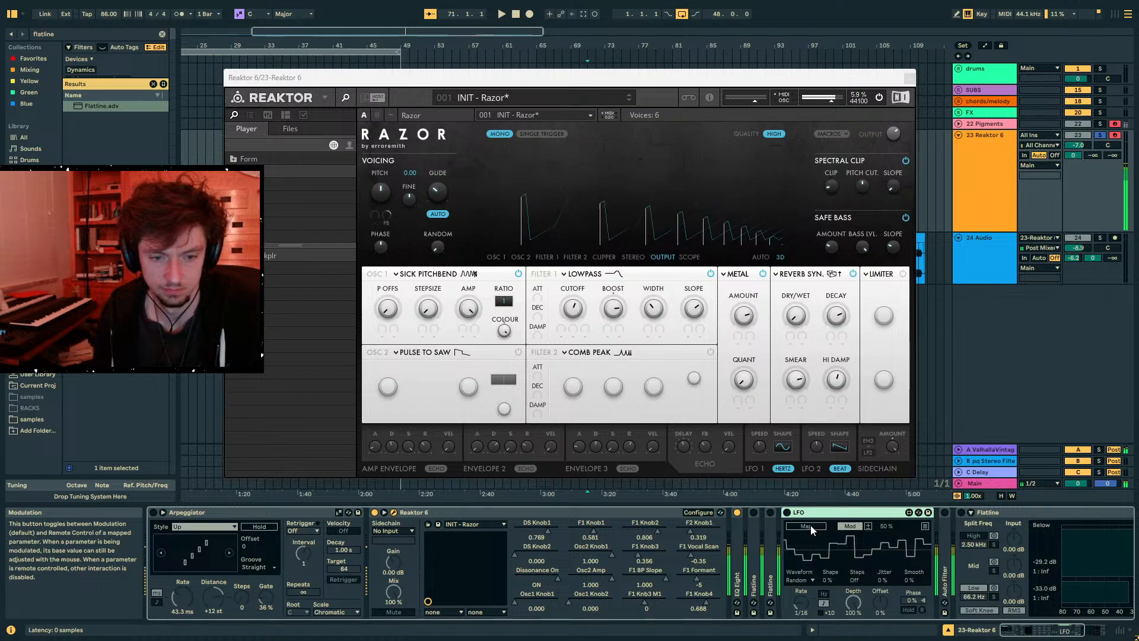
pyautogui.doubleClick(841, 512)
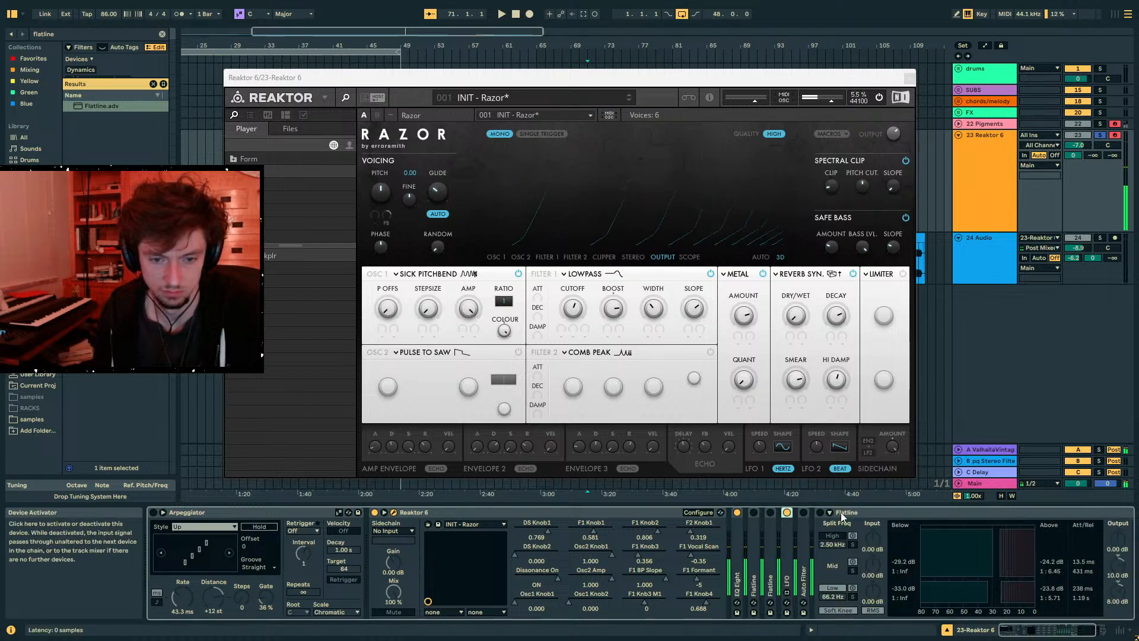
pyautogui.doubleClick(841, 511)
pyautogui.doubleClick(789, 530)
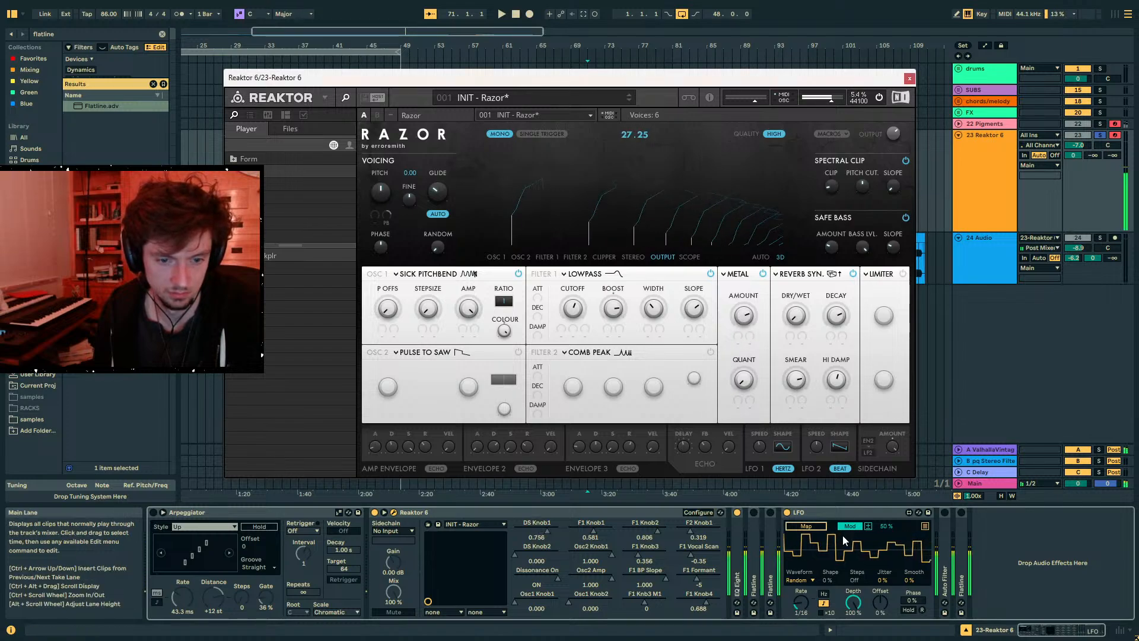
pyautogui.click(550, 525)
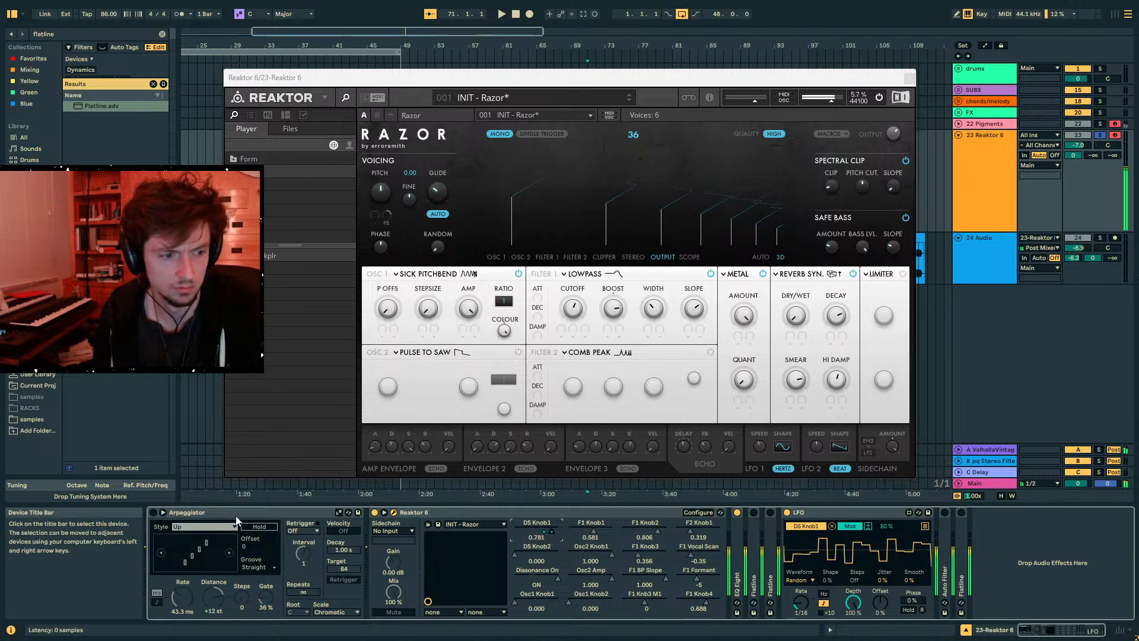
# - Turn on the Arpeggiator and switch its rate to tempo-synced 1/16
pyautogui.click(156, 515)
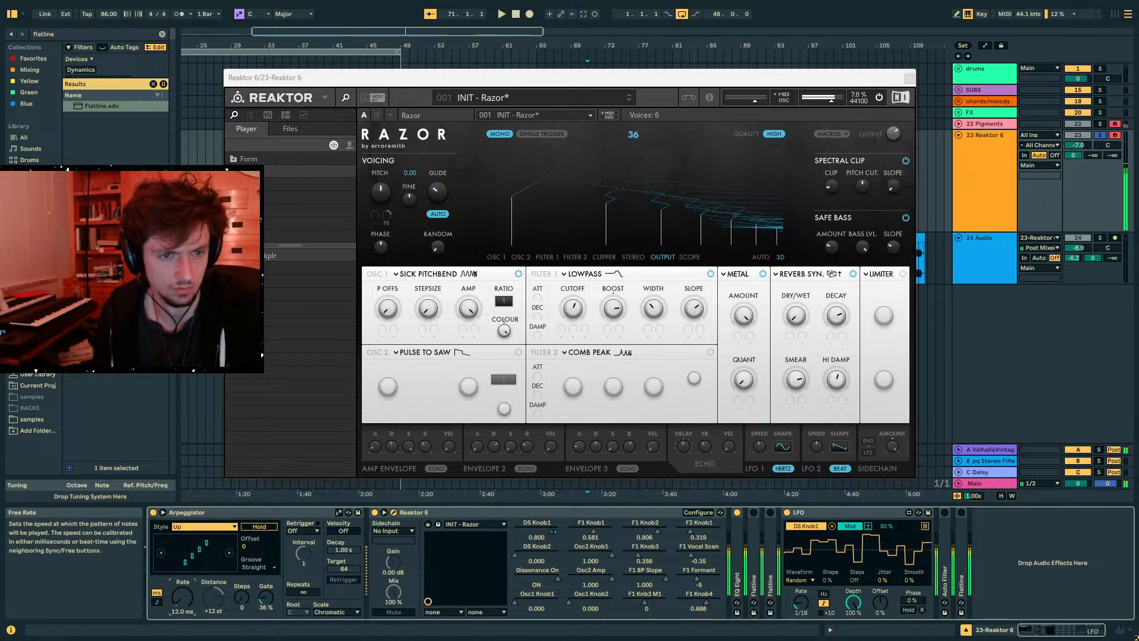
pyautogui.click(158, 602)
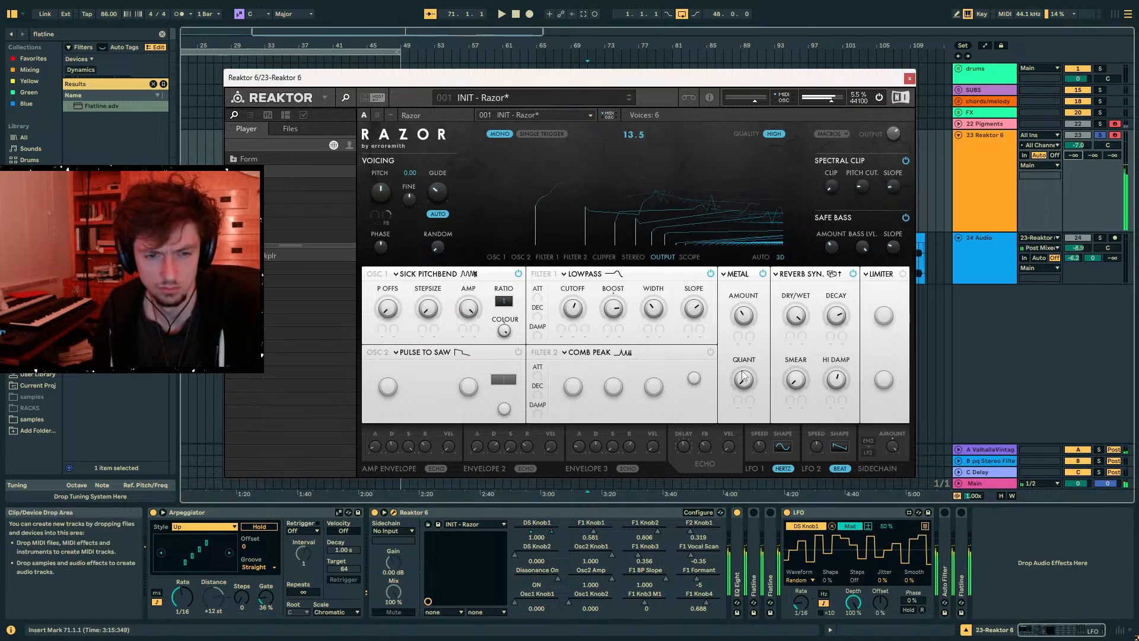
# - Turn on Razor's Comb Peak Filter 2 and show its output in the spectrum display
pyautogui.click(710, 352)
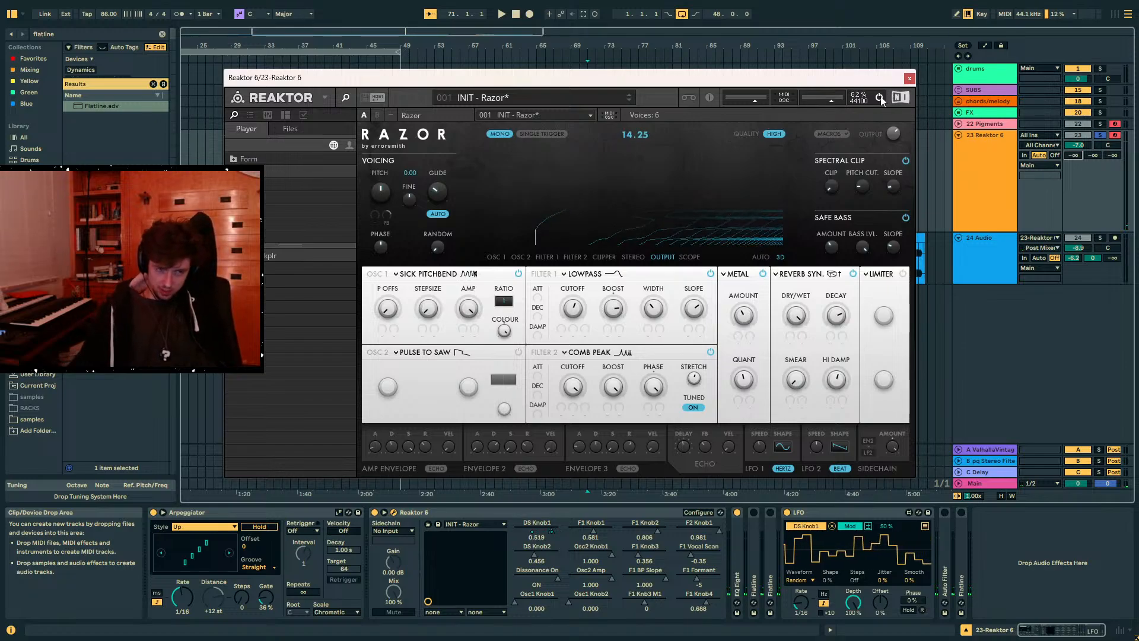
pyautogui.click(574, 257)
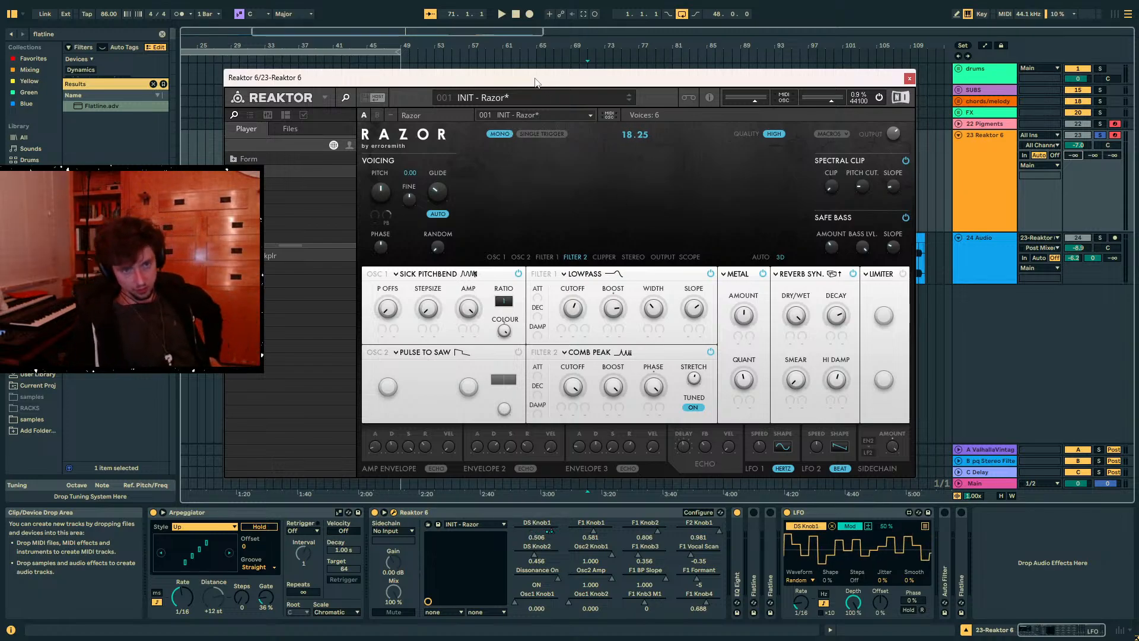
# - Move the Reaktor window down off the track lanes and lower the computer keyboard by one octave
pyautogui.moveTo(534, 82); pyautogui.dragTo(581, 127)
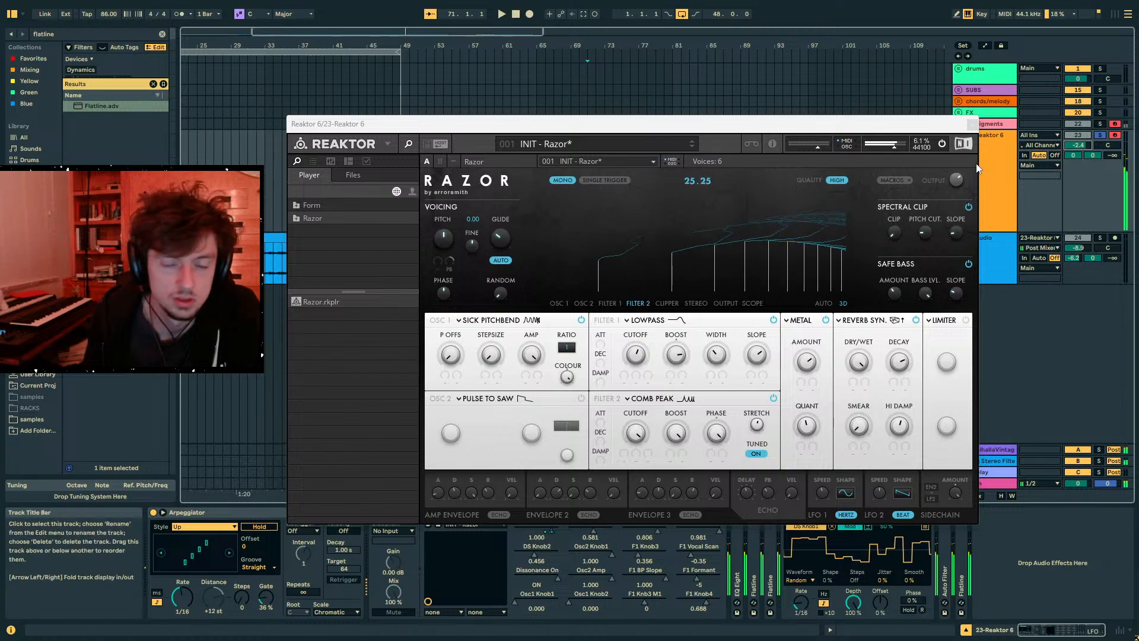
pyautogui.press('z')
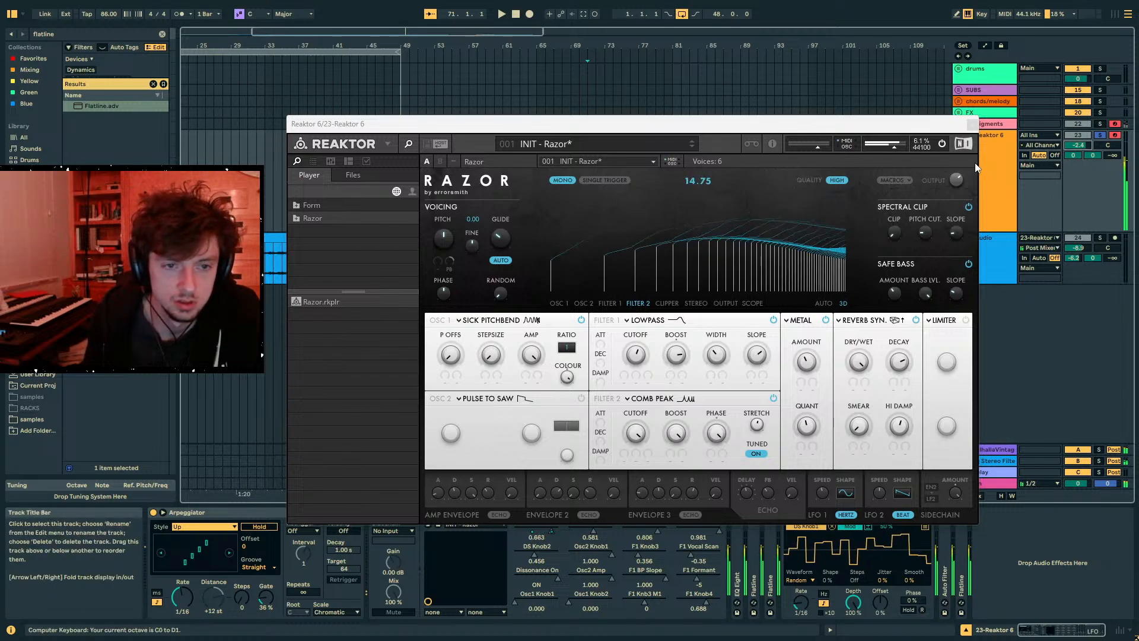
pyautogui.moveTo(831, 123); pyautogui.dragTo(872, 236)
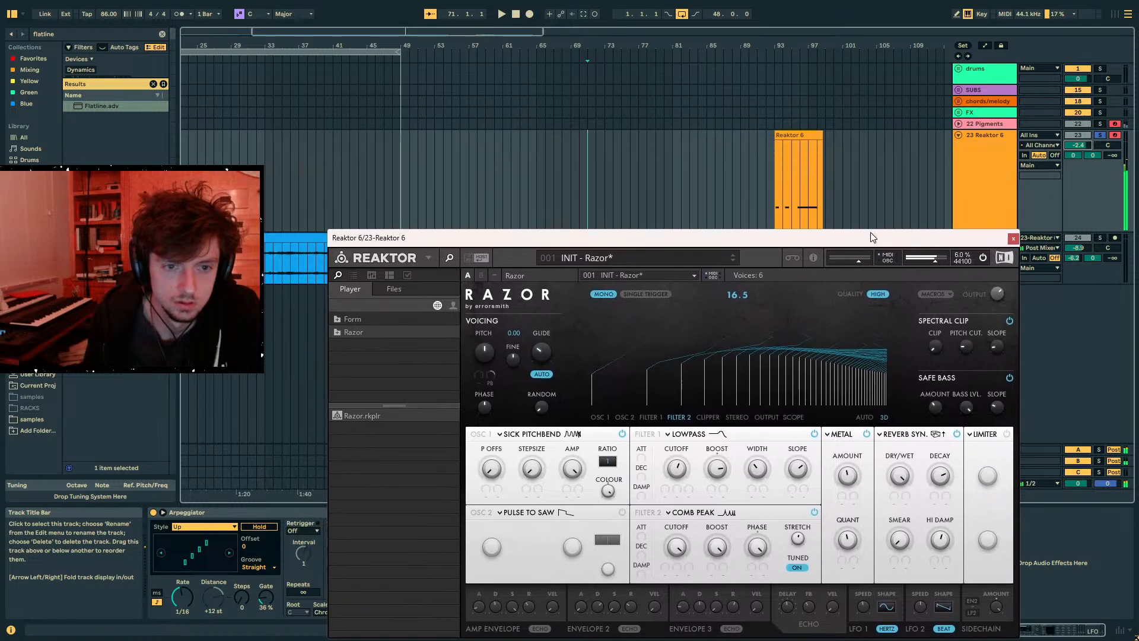
# - Place the insert marker at bar 65, arm the Audio track, and start recording Reaktor's output onto it
pyautogui.click(550, 155)
pyautogui.click(537, 155)
pyautogui.moveTo(641, 237); pyautogui.dragTo(660, 317)
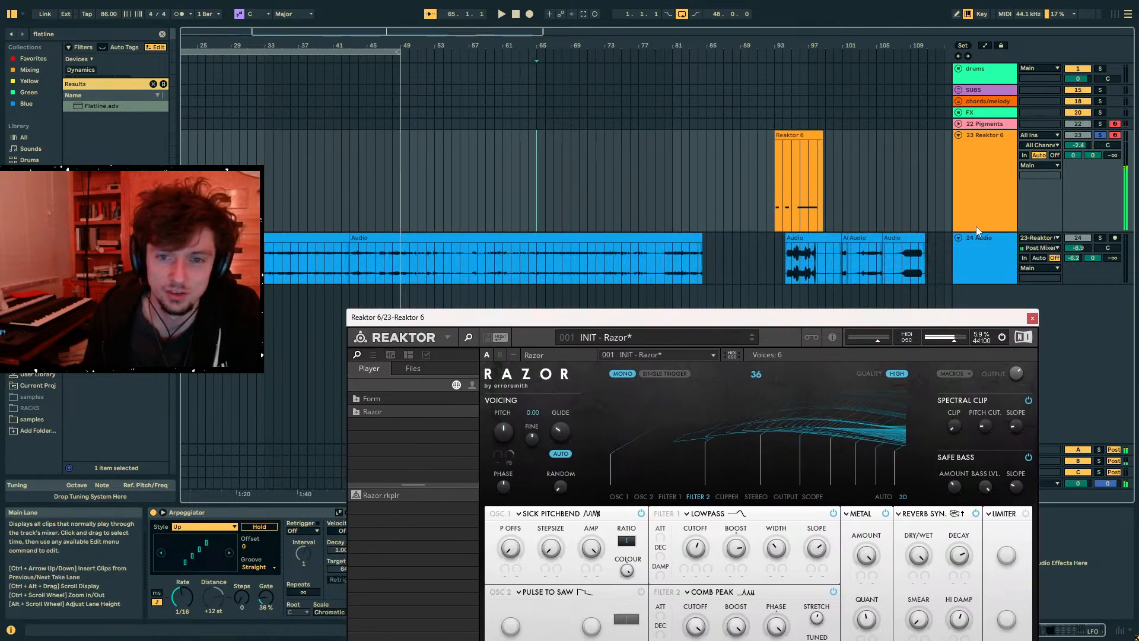
pyautogui.click(977, 243)
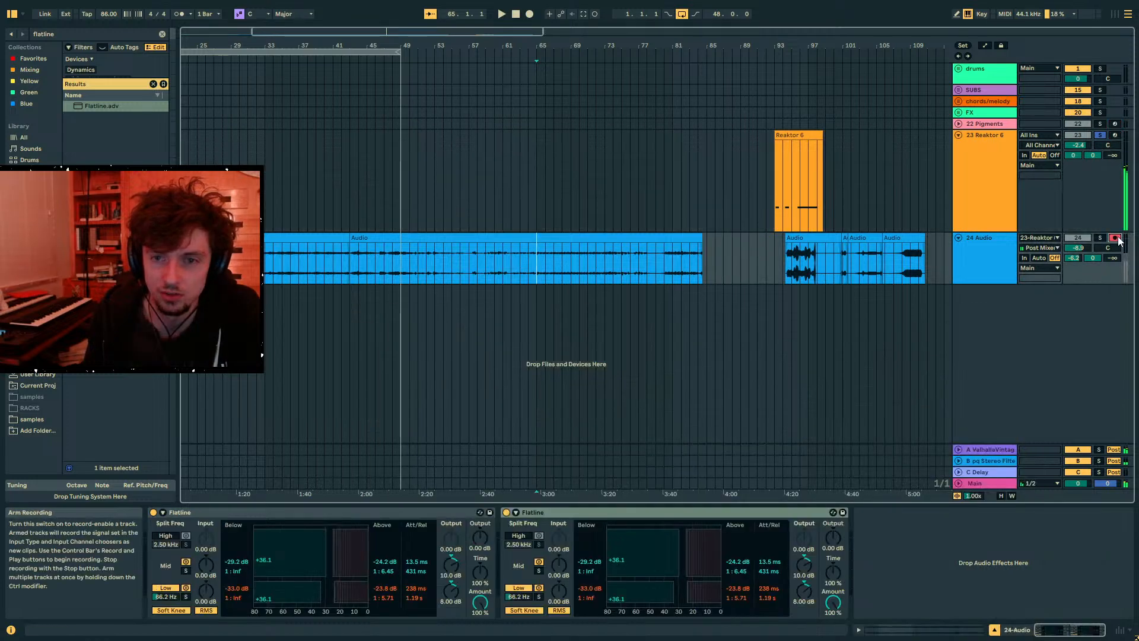
pyautogui.click(530, 13)
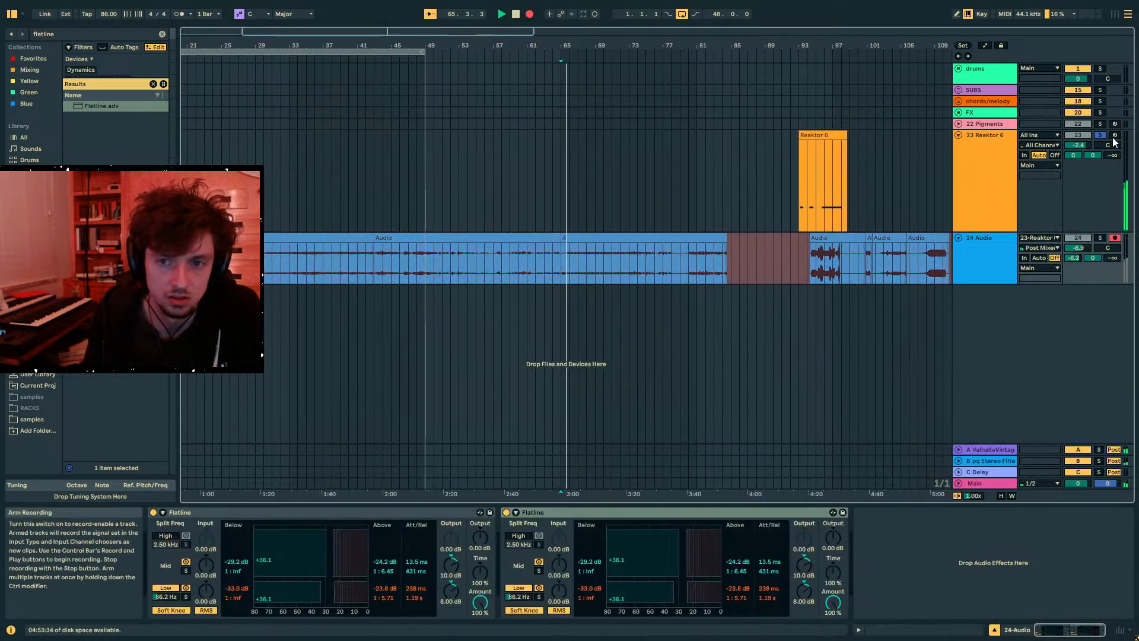
# - Arm the Reaktor 6 track too, capture its notes alongside the audio, and stop recording in bar 67
pyautogui.click(1114, 136)
pyautogui.moveTo(563, 47); pyautogui.dragTo(597, 69)
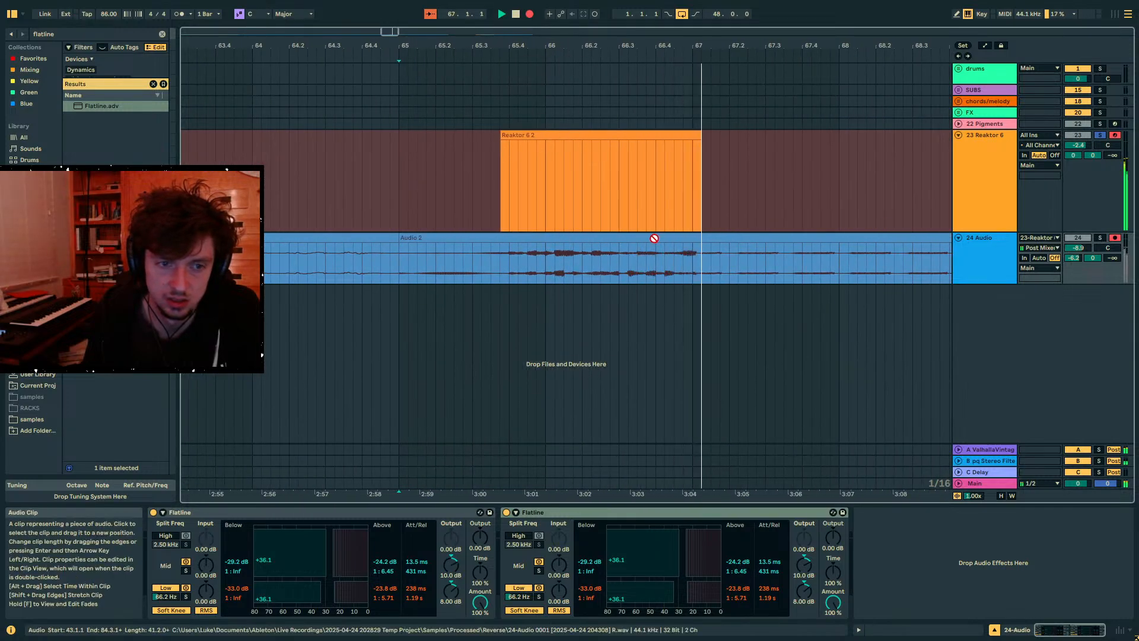
pyautogui.press('space')
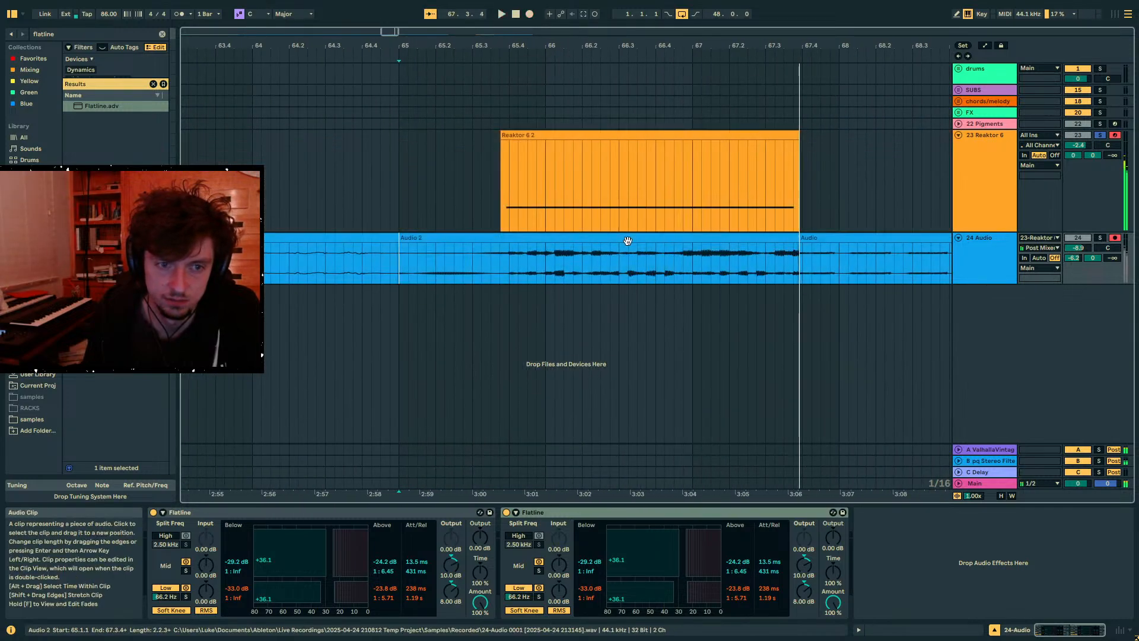
# - Select the newly recorded audio clip at bar 65, solo the 24 Audio track, and play the take back
pyautogui.click(629, 240)
pyautogui.click(971, 264)
pyautogui.press('space')
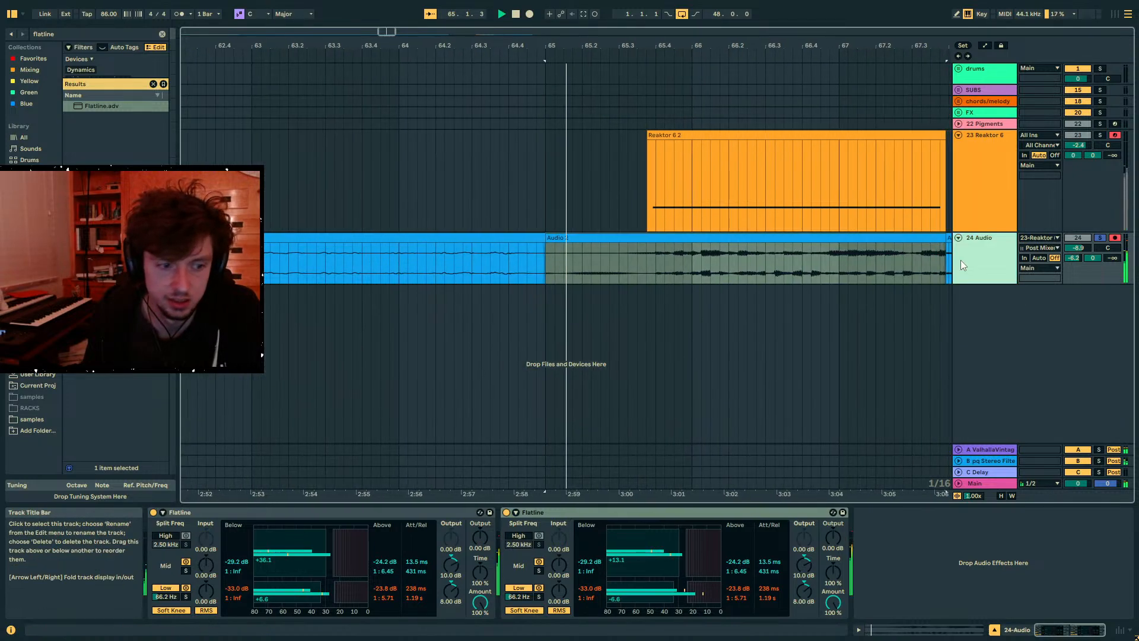
# - Set the recorded clip's warp mode to Re-Pitch and its BPM to 344, and move it onto a new audio track below 24 Audio
pyautogui.click(605, 259)
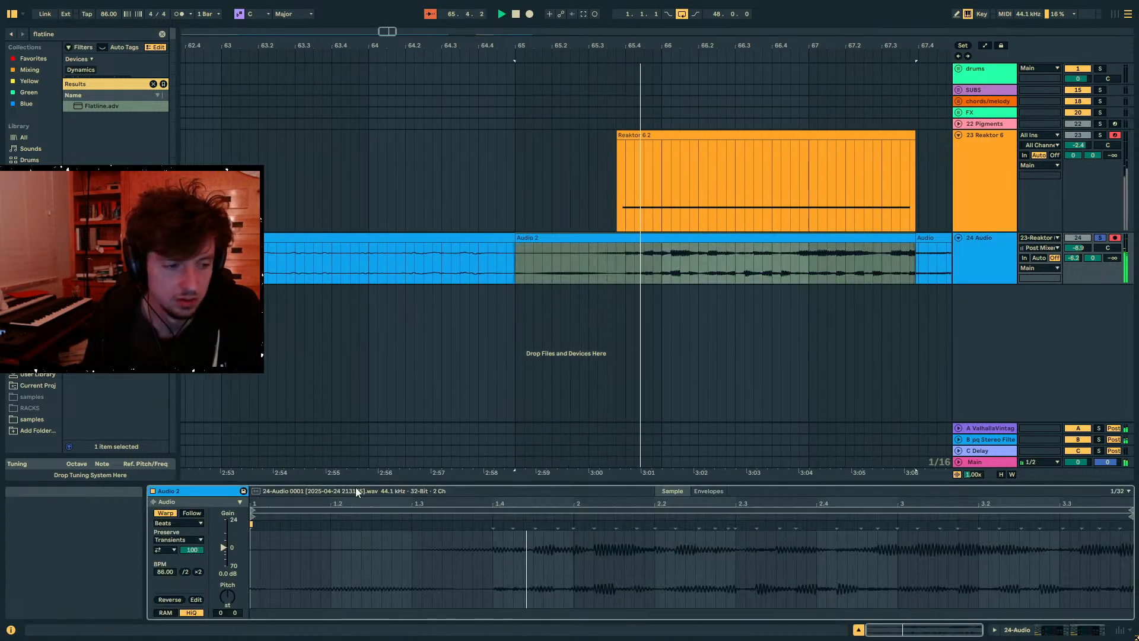
pyautogui.click(178, 523)
pyautogui.click(185, 559)
pyautogui.click(870, 249)
pyautogui.moveTo(861, 238); pyautogui.dragTo(629, 311)
# - Solo the new 25 Audio track and audition the re-pitched clip from bar 65.4.4 onward
pyautogui.click(656, 315)
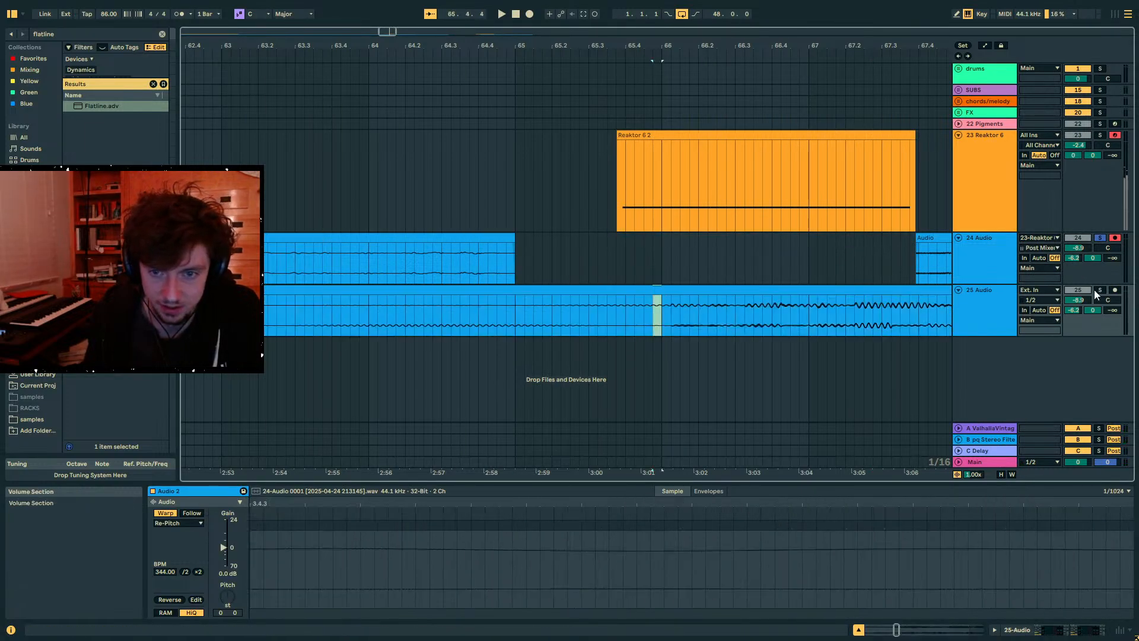
pyautogui.click(1099, 289)
pyautogui.press('space')
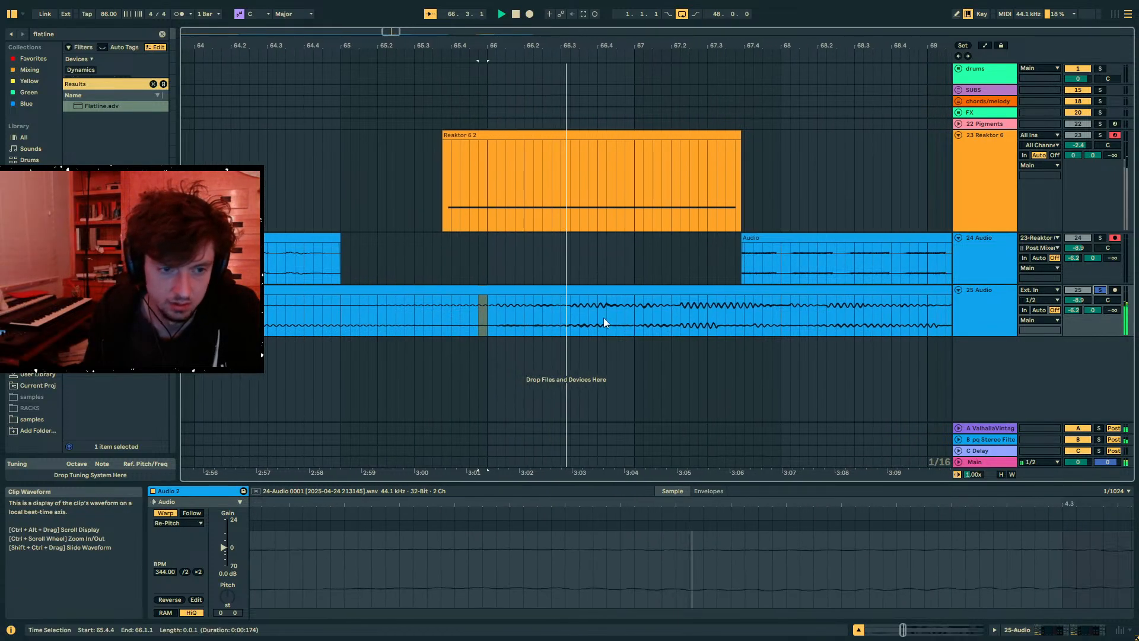
pyautogui.click(538, 318)
pyautogui.moveTo(521, 319); pyautogui.dragTo(608, 321)
pyautogui.press('space')
# - Select the re-pitched clip's passage from bar 66.2 to about bar 67, and place the insert marker at 67.4.3 on the Reaktor 6 track
pyautogui.click(629, 313)
pyautogui.keyDown('shift'); pyautogui.click(510, 314); pyautogui.keyUp('shift')
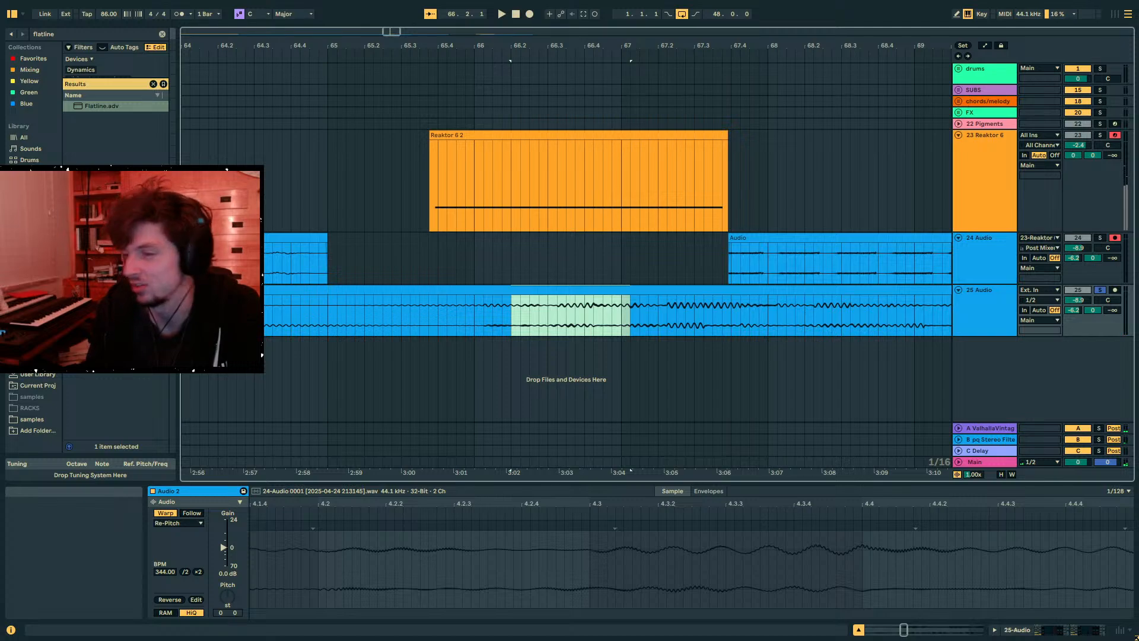
pyautogui.click(748, 172)
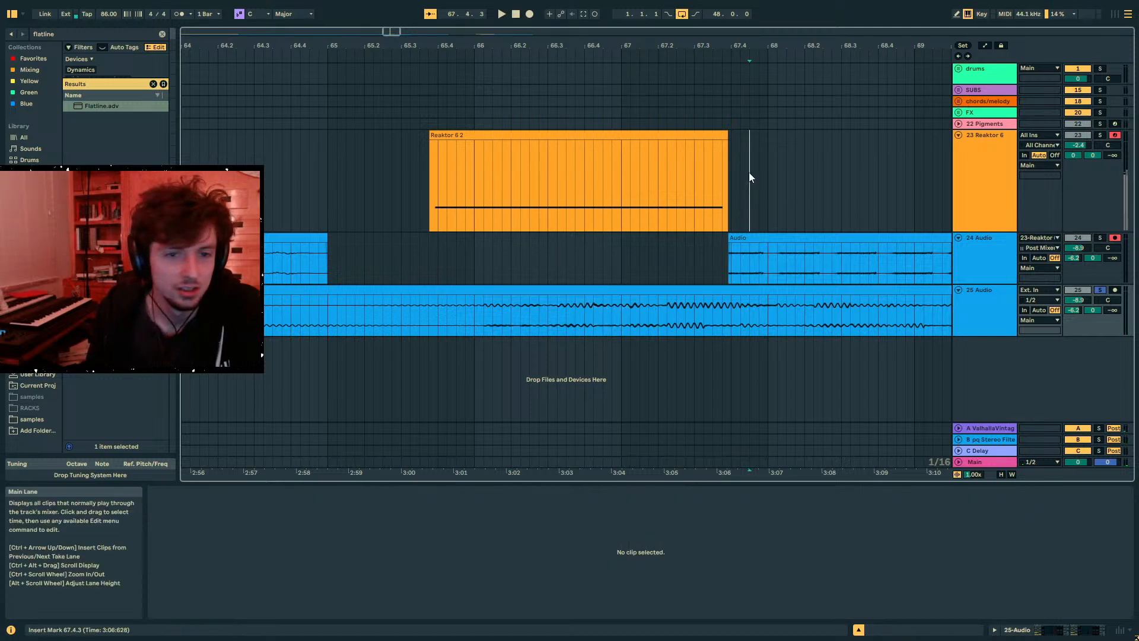